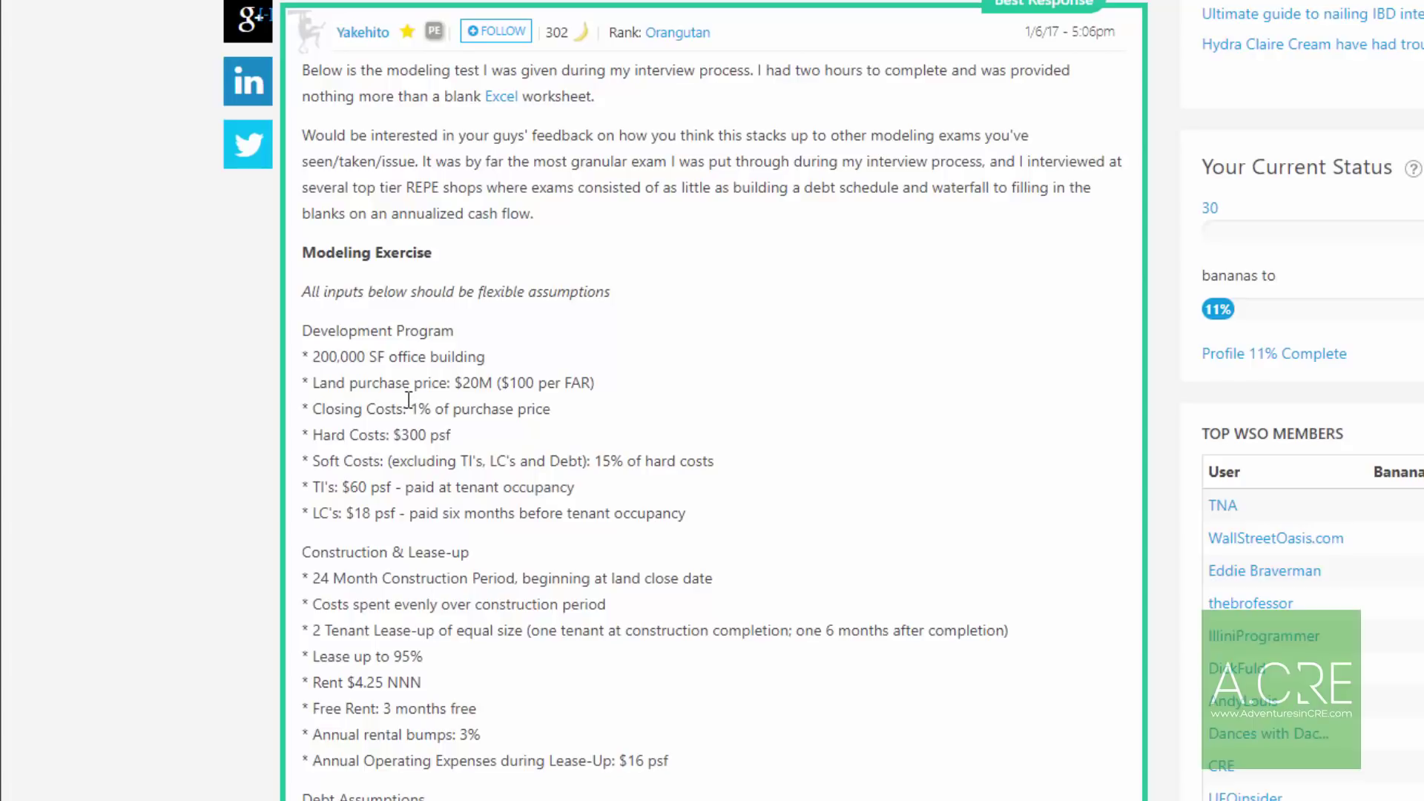
Step: Scroll the forum post to the Modeling Exercise and narrow the browser into a strip beside Excel
{"action": "scroll", "coordinate": [308, 349], "scroll_direction": "down", "scroll_amount": 3}
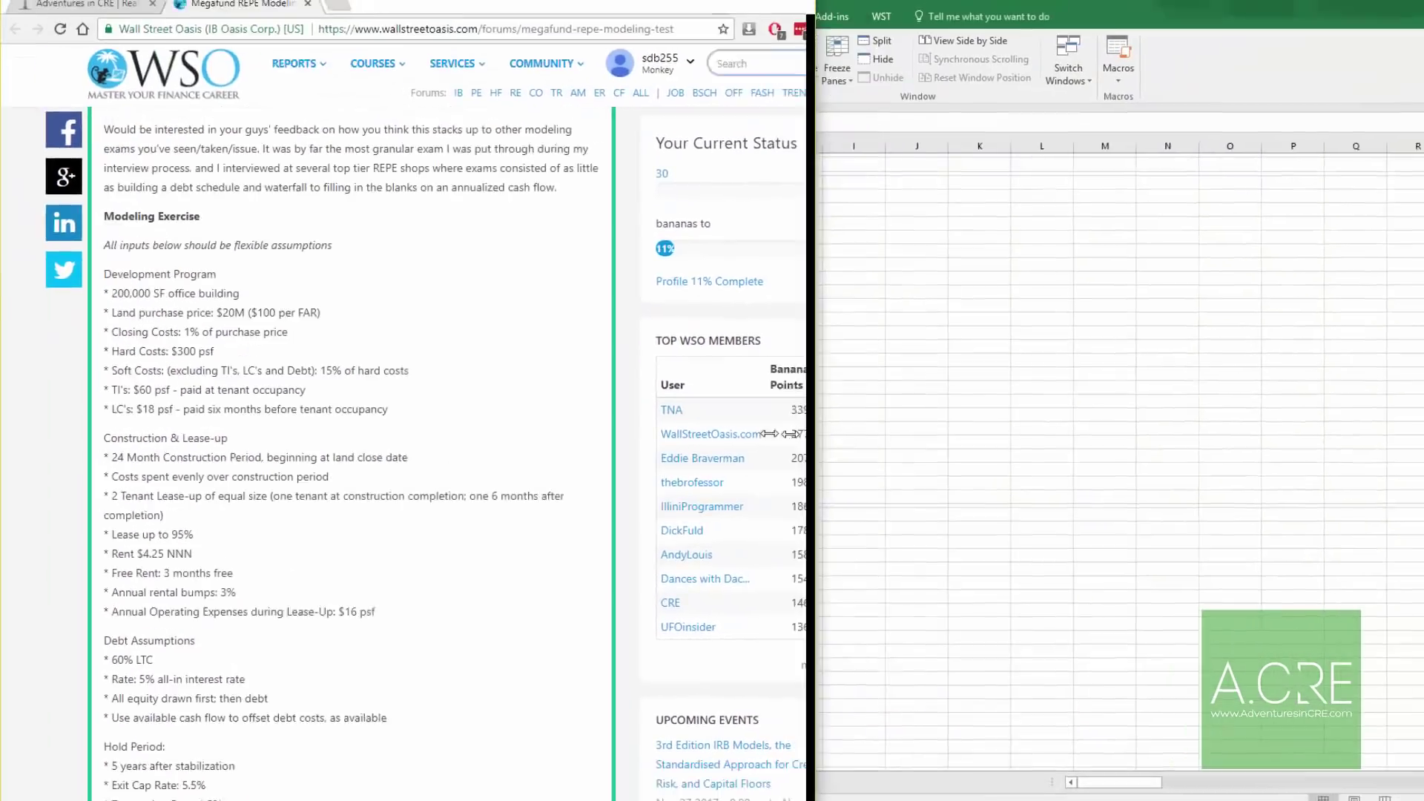
{"action": "left_click_drag", "start_coordinate": [718, 415], "coordinate": [305, 412]}
{"action": "scroll", "coordinate": [195, 407], "scroll_direction": "down", "scroll_amount": 3}
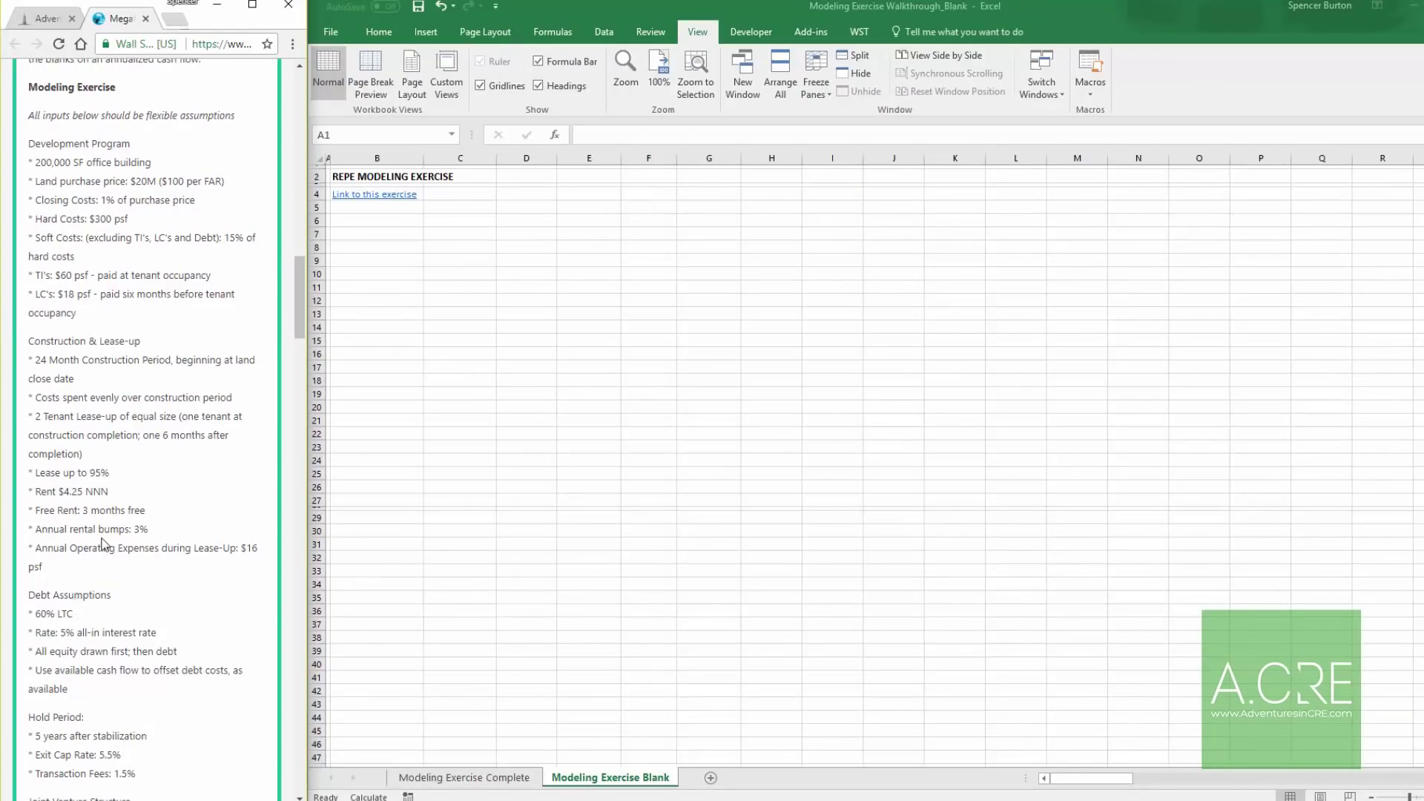
Step: Activate the Excel window showing the Modeling Exercise Blank sheet
{"action": "left_click", "coordinate": [585, 353]}
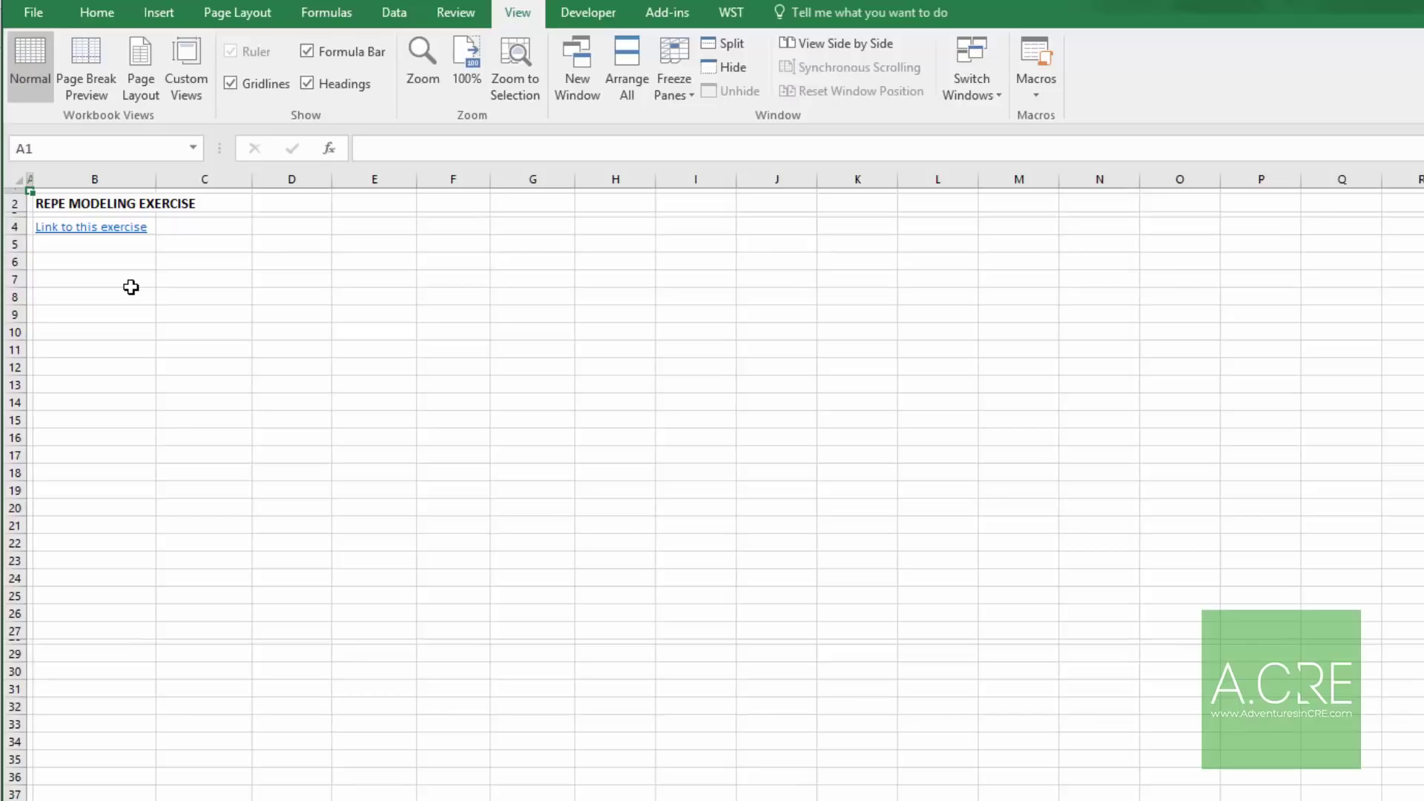
{"action": "left_click_drag", "start_coordinate": [67, 256], "coordinate": [459, 595]}
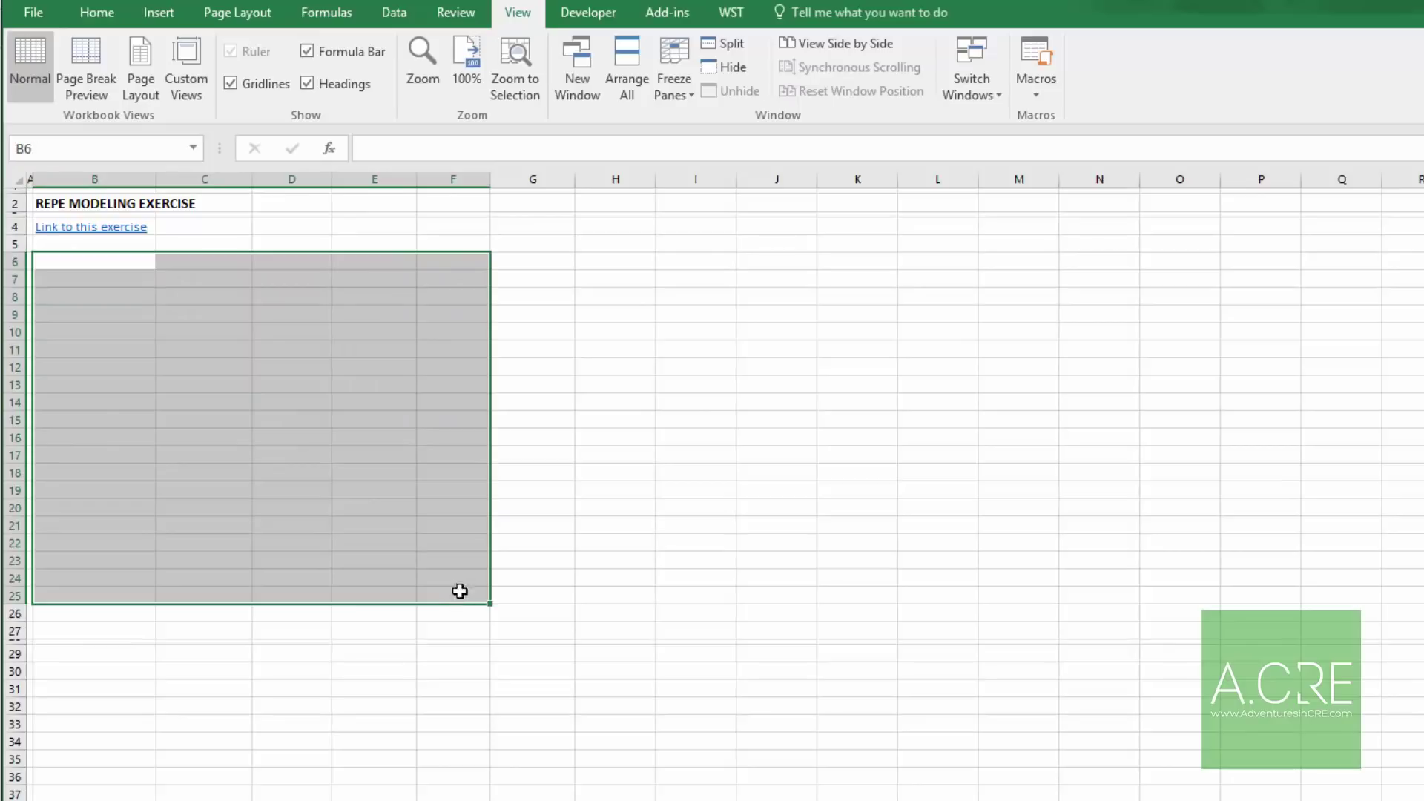
{"action": "left_click", "coordinate": [341, 429]}
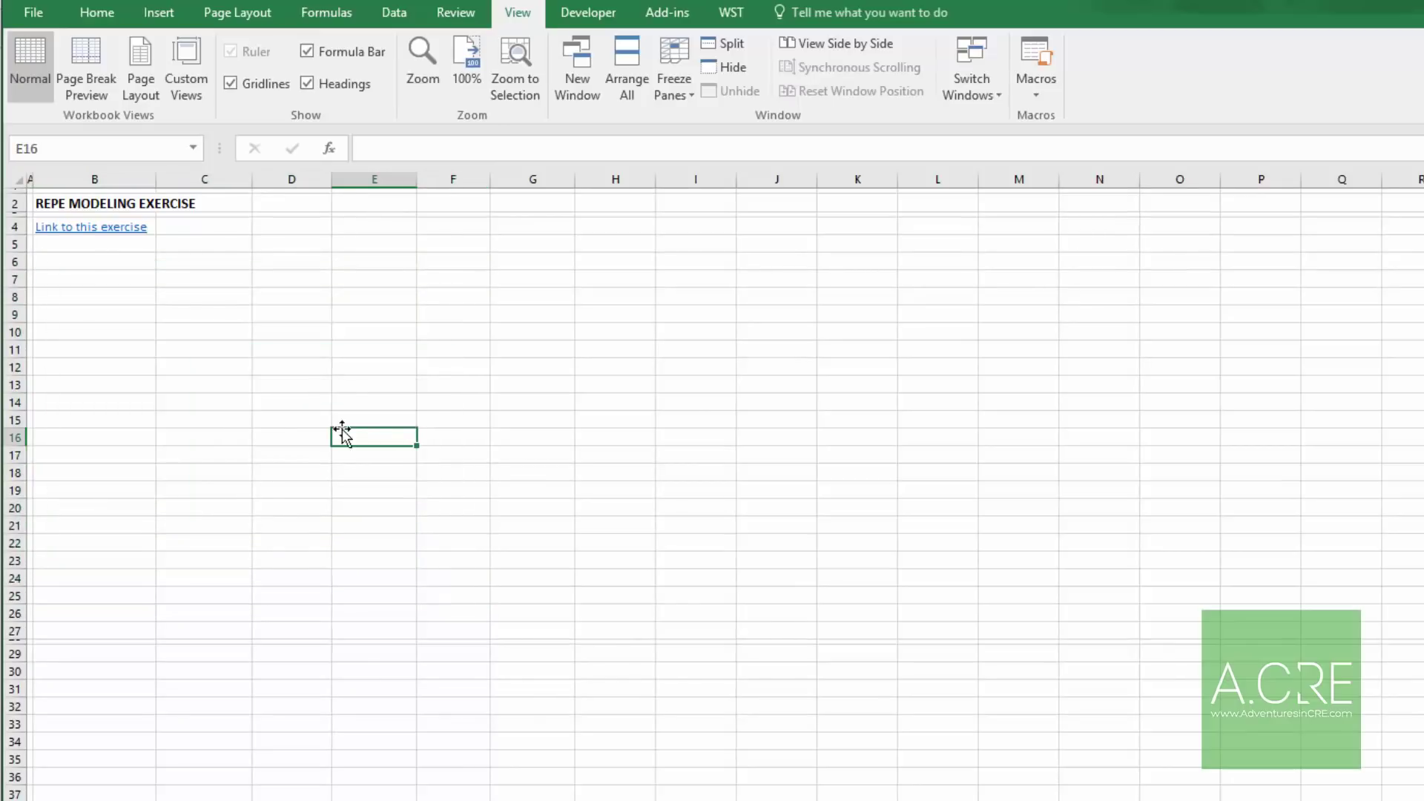
{"action": "left_click_drag", "start_coordinate": [521, 278], "coordinate": [686, 387]}
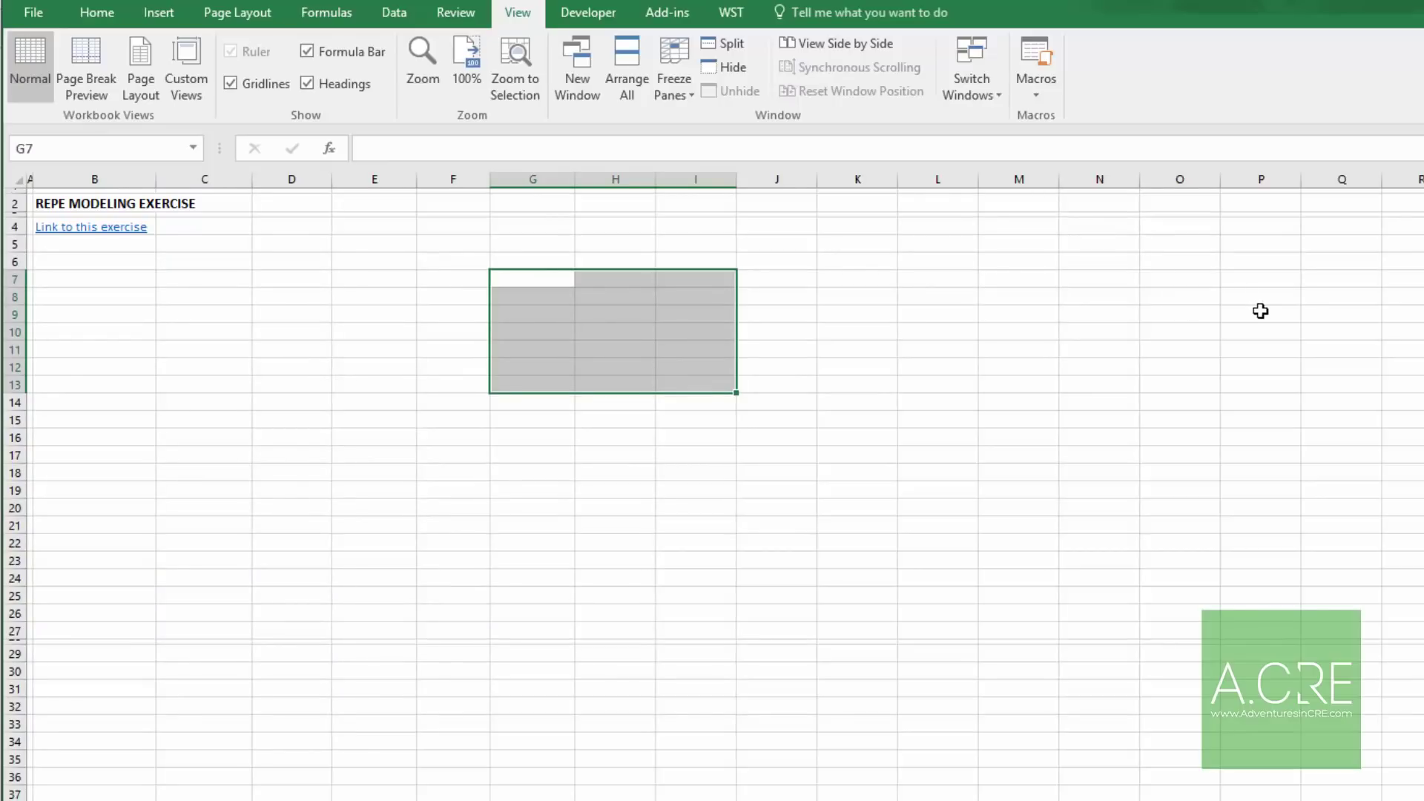
{"action": "left_click", "coordinate": [586, 244]}
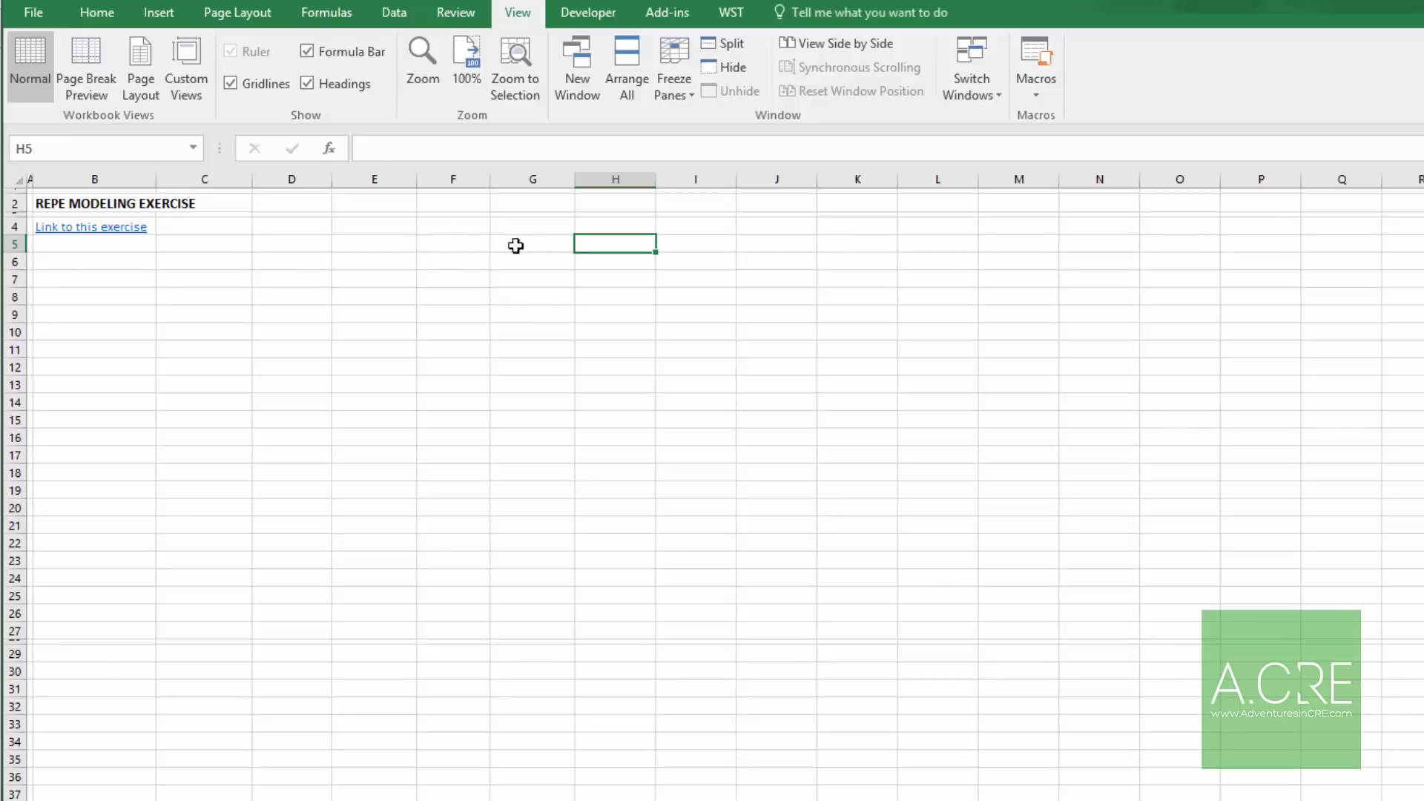
{"action": "left_click_drag", "start_coordinate": [549, 230], "coordinate": [1105, 305]}
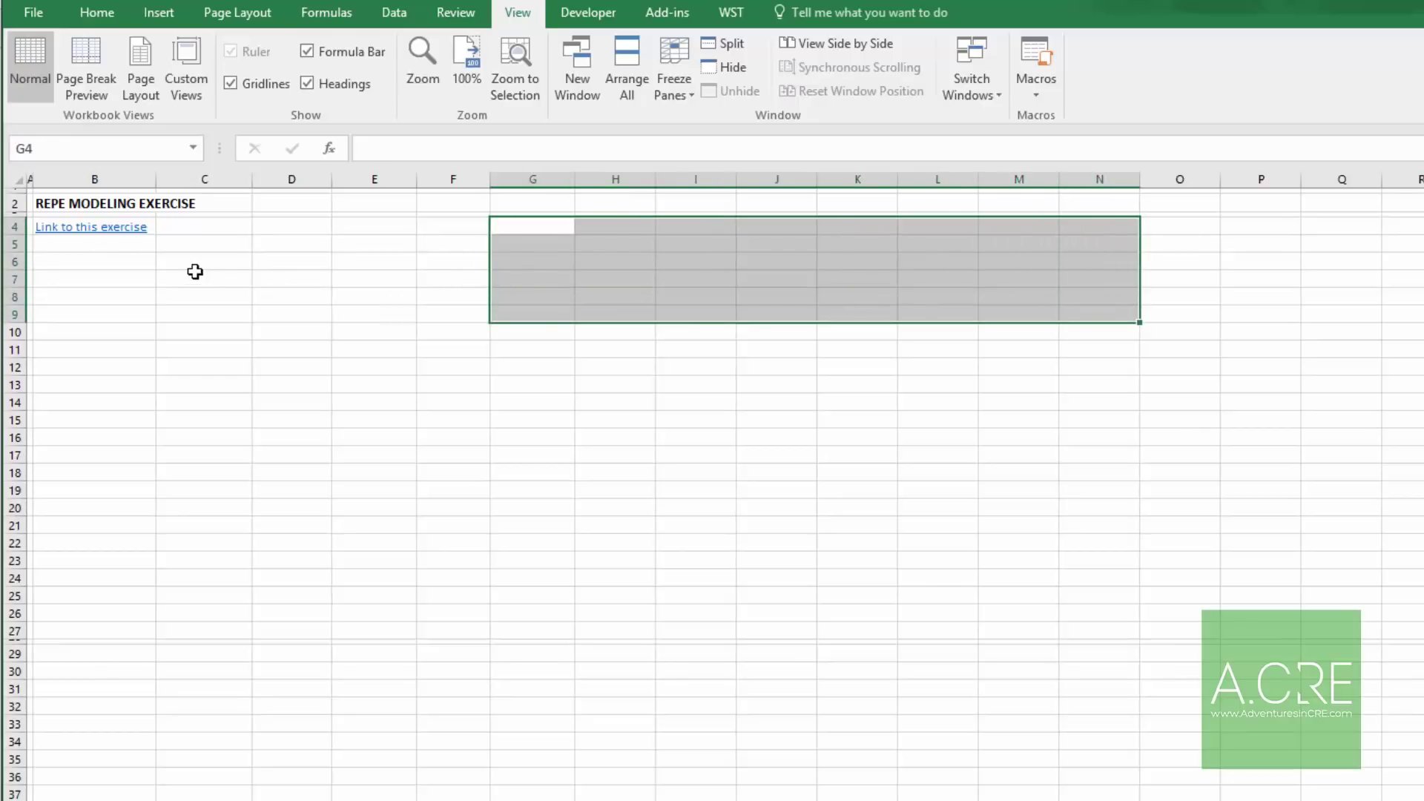
{"action": "left_click", "coordinate": [102, 264]}
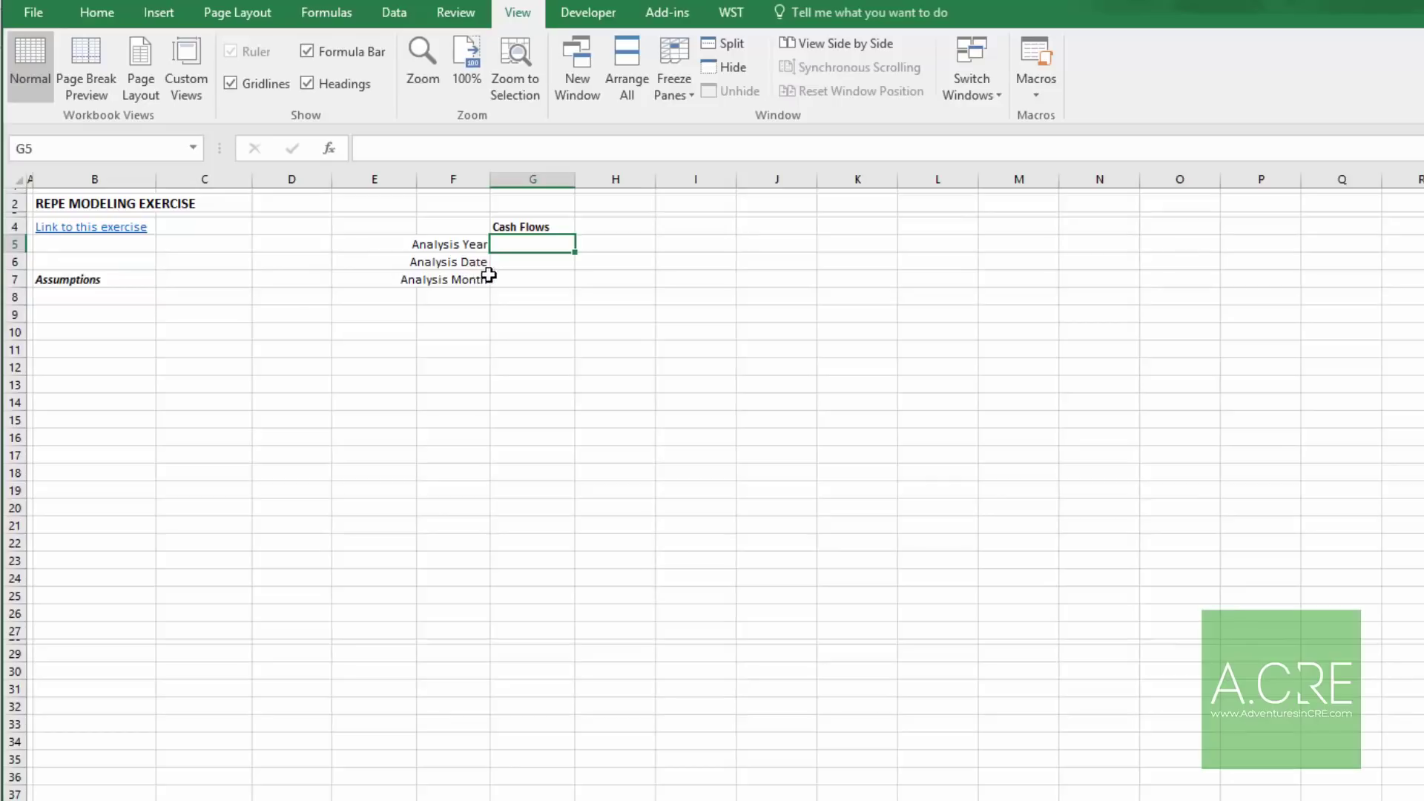
Step: Give cell G7 the custom number format "Month" 0
{"action": "left_click", "coordinate": [541, 280]}
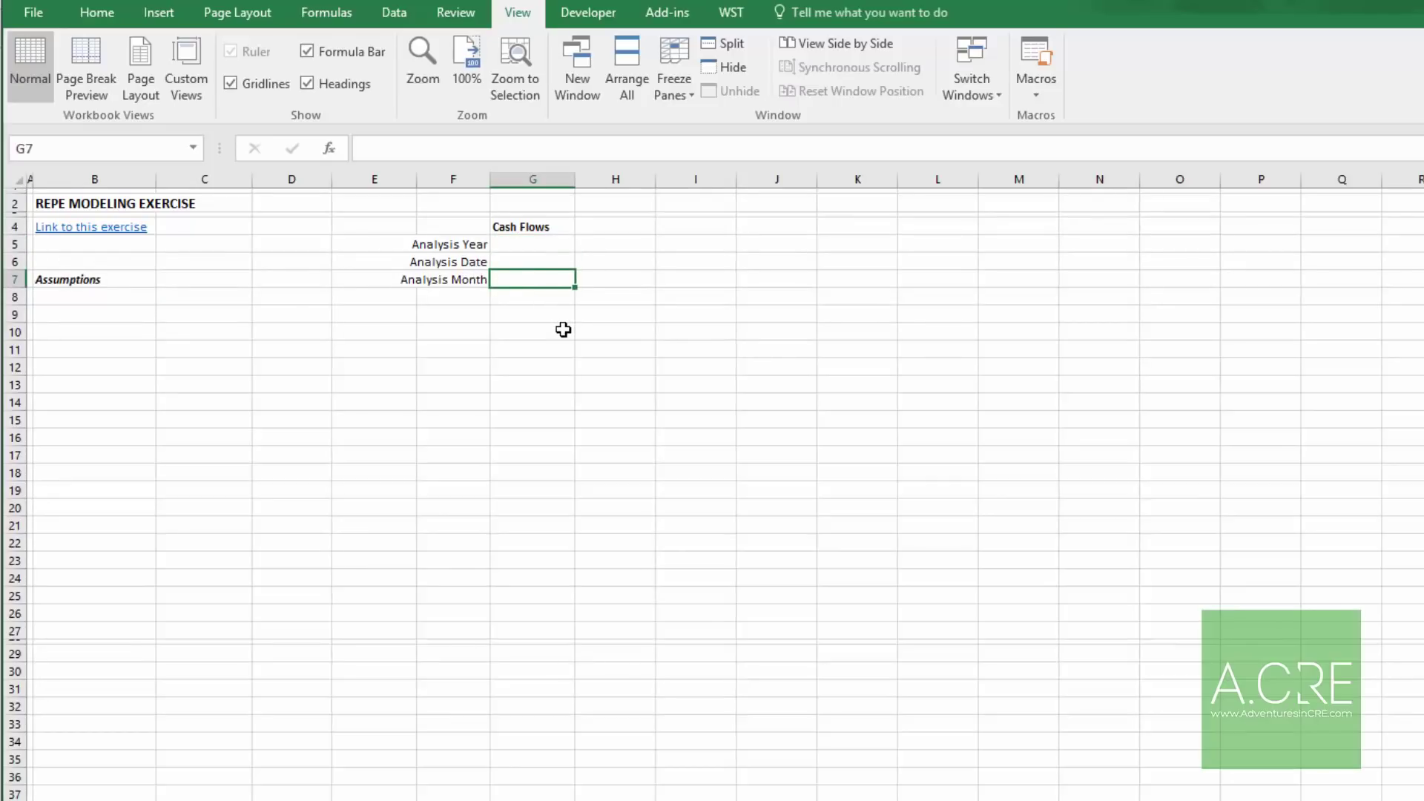
{"action": "key", "text": "ctrl+1"}
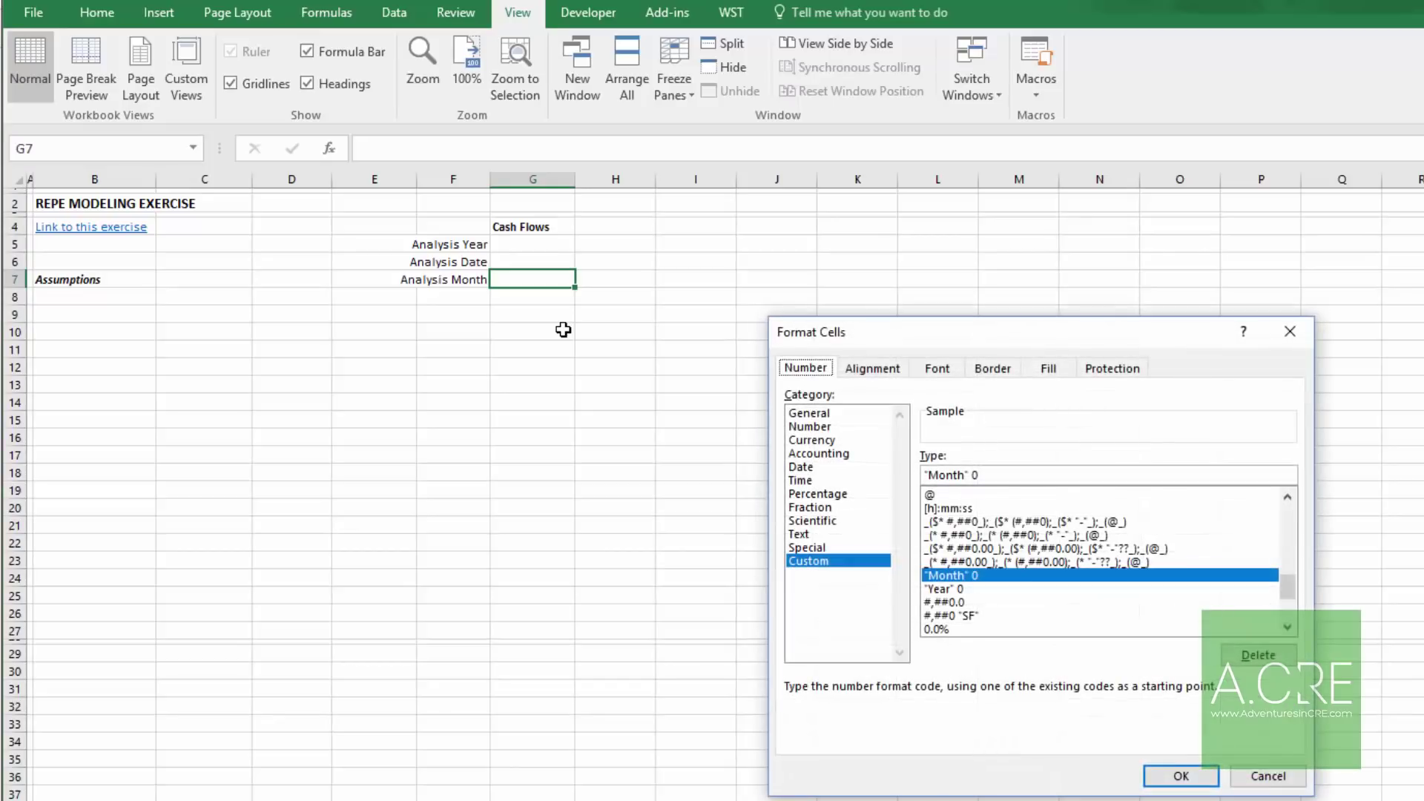
{"action": "left_click_drag", "start_coordinate": [874, 330], "coordinate": [415, 320]}
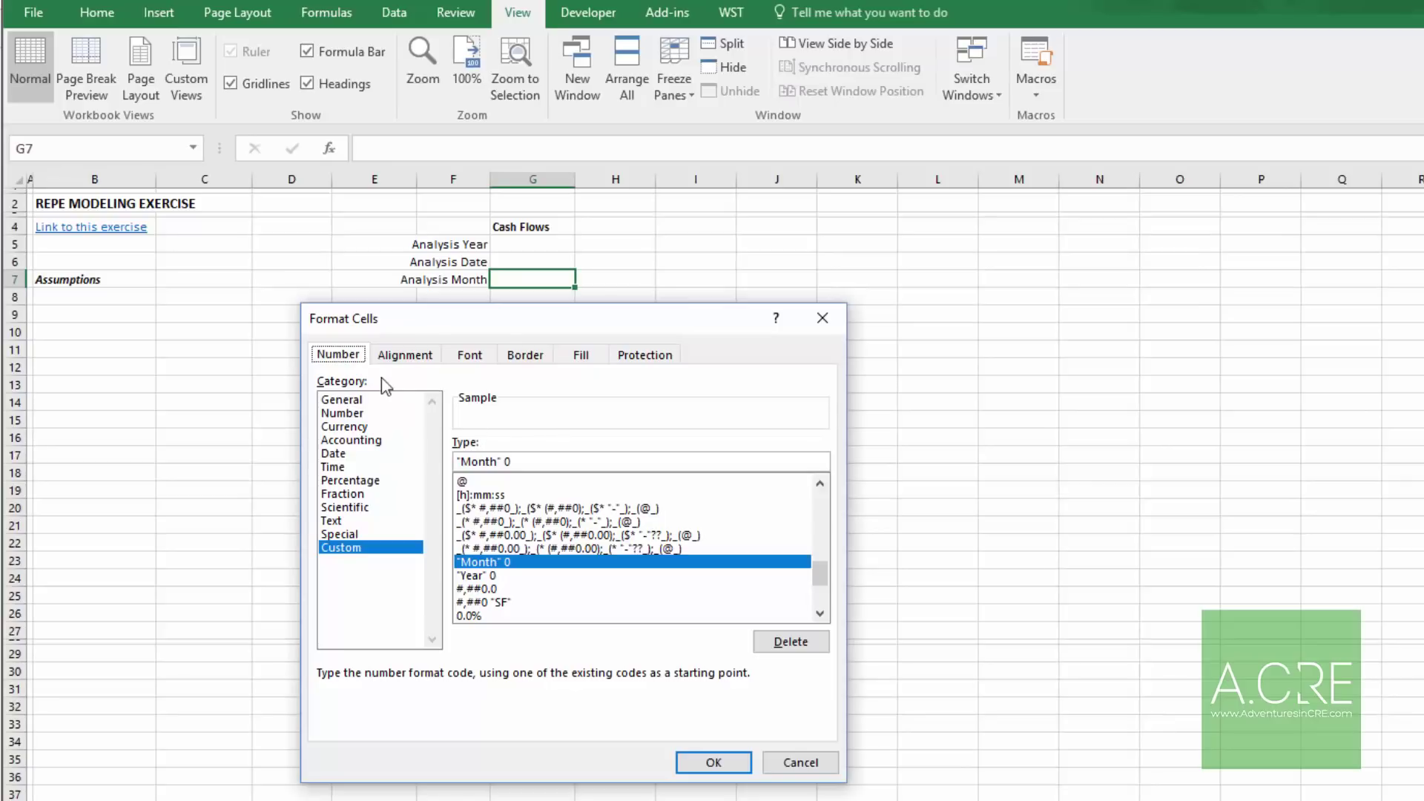
{"action": "left_click", "coordinate": [356, 547]}
{"action": "left_click_drag", "start_coordinate": [533, 462], "coordinate": [454, 464]}
{"action": "key", "text": "BackSpace"}
{"action": "type", "text": "\"Month\" 0"}
{"action": "key", "text": "Return"}
{"action": "key", "text": "Down"}
{"action": "key", "text": "Up"}
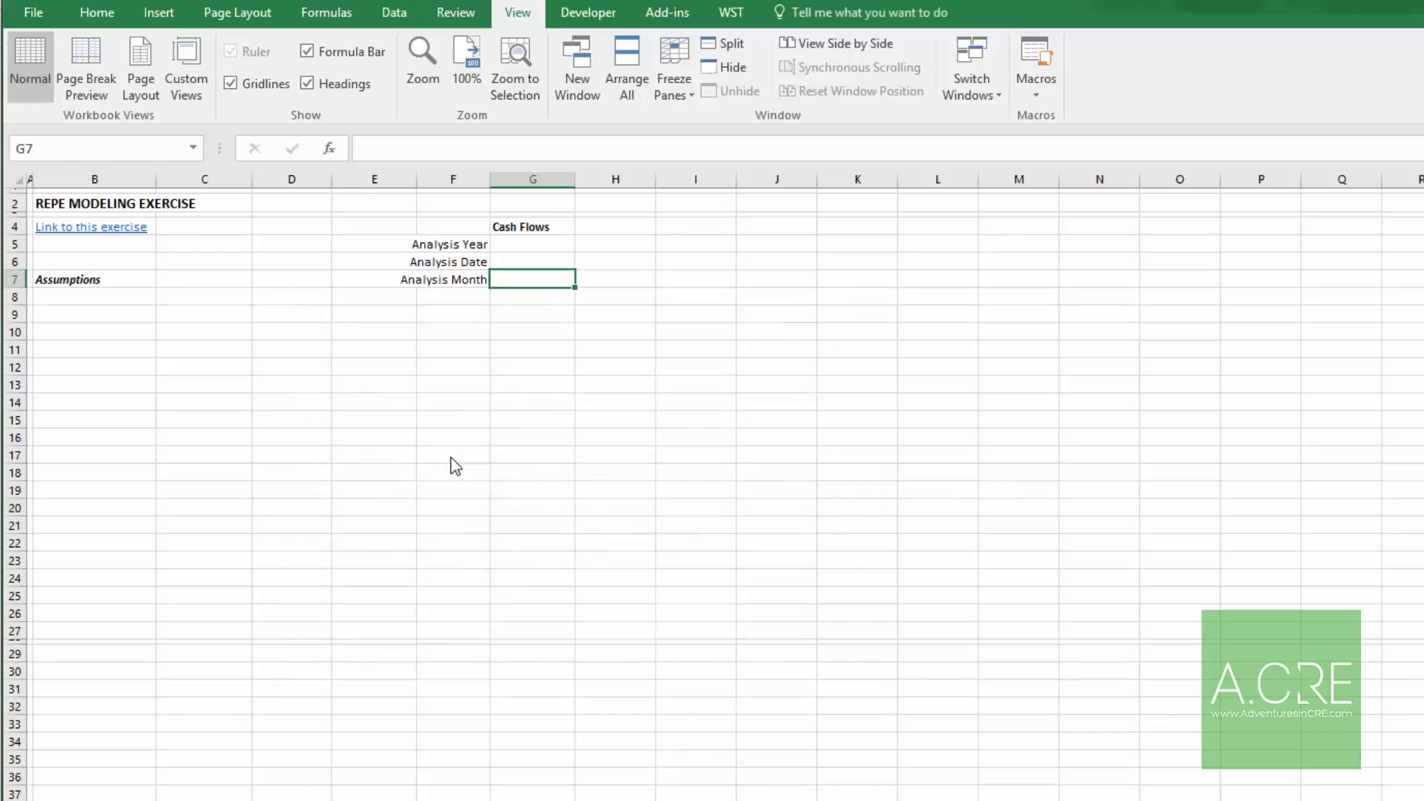
Step: Enter 1 in G7 and the formula =G7+1 in H7, keeping the Month format
{"action": "type", "text": "1"}
{"action": "key", "text": "Return"}
{"action": "key", "text": "Up"}
{"action": "key", "text": "ctrl+c"}
{"action": "key", "text": "Right"}
{"action": "key", "text": "ctrl+v"}
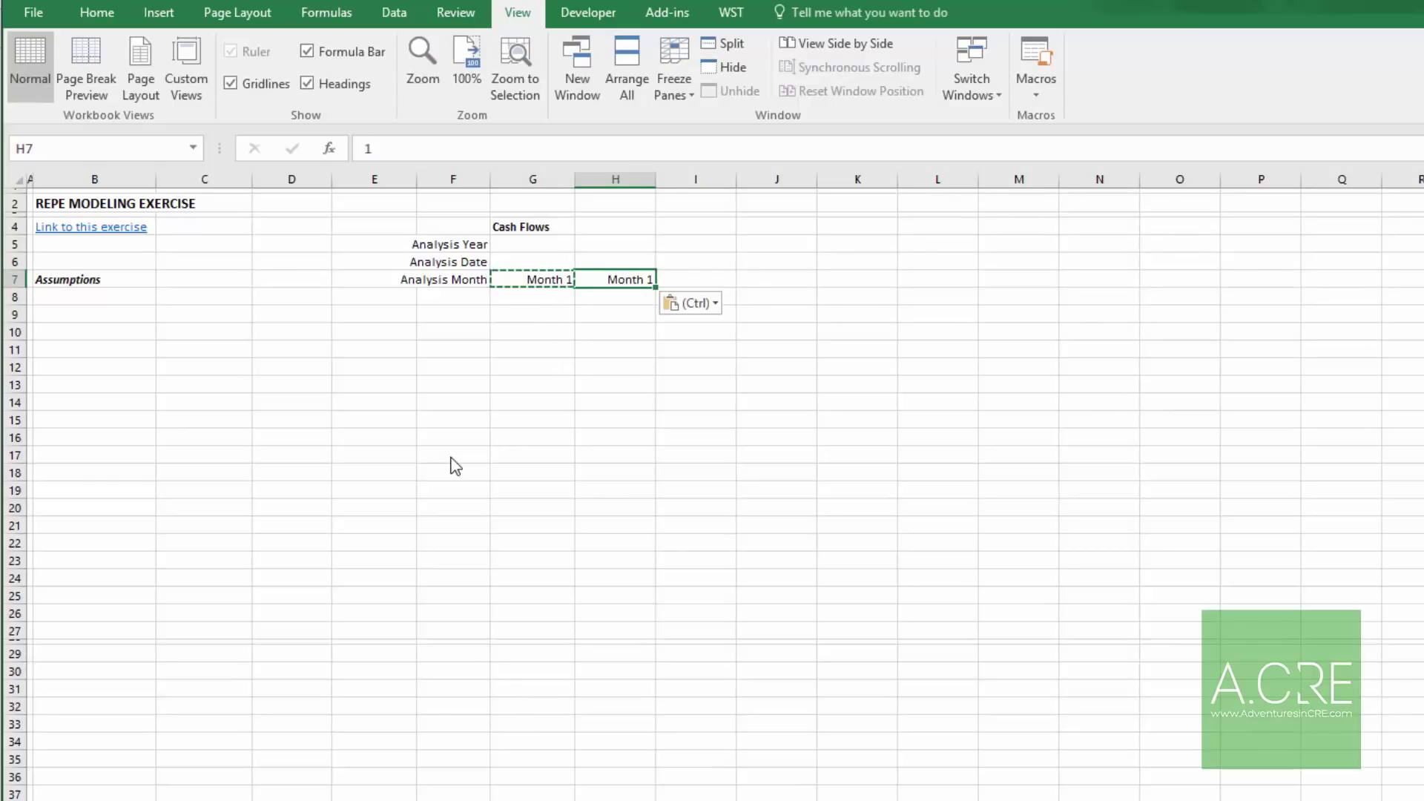
{"action": "type", "text": "=G7+1"}
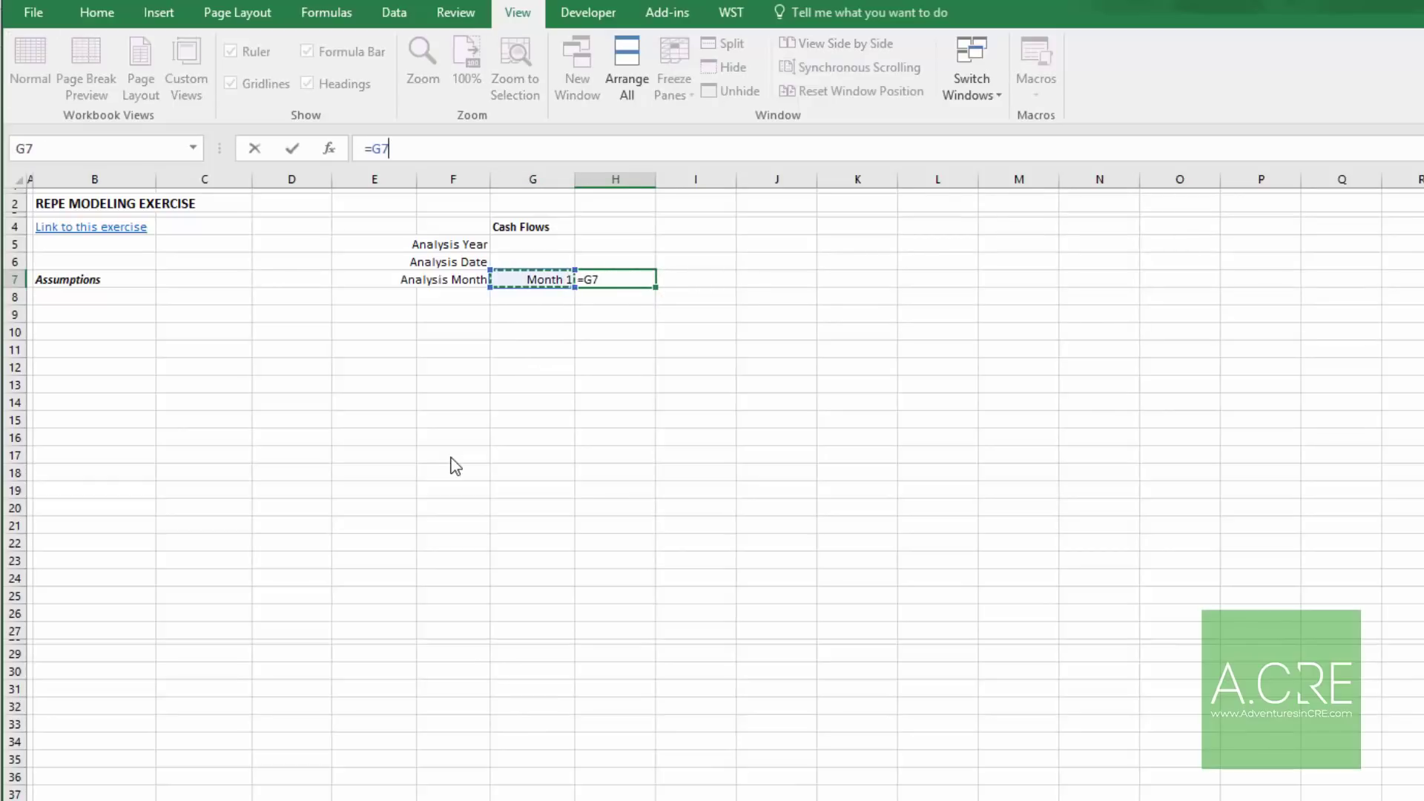
{"action": "key", "text": "Return"}
{"action": "key", "text": "Up"}
{"action": "key", "text": "Escape"}
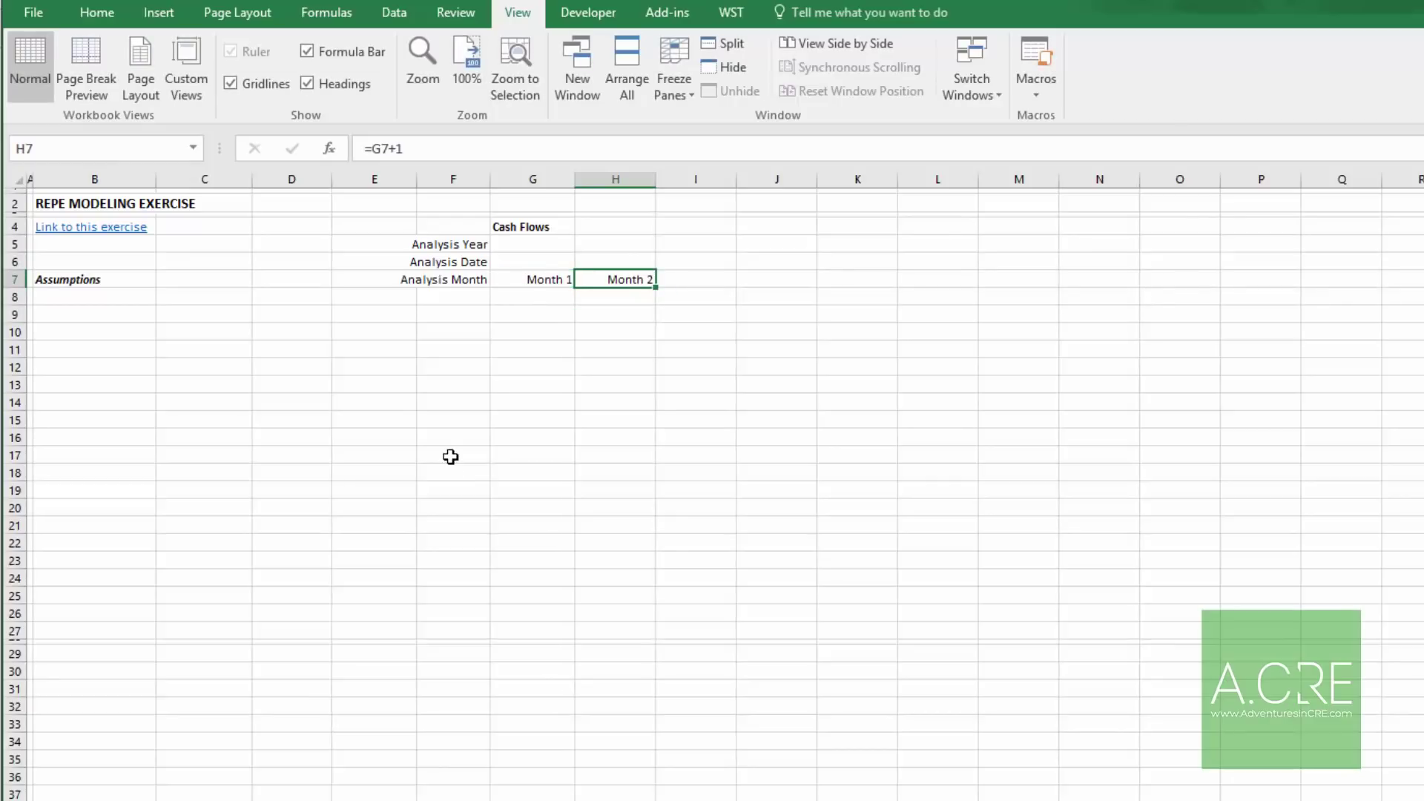
Step: Review the Month 1 value and Month 2 formula, then extend the selection along row 7
{"action": "key", "text": "Left"}
{"action": "key", "text": "Right"}
{"action": "key", "text": "Left"}
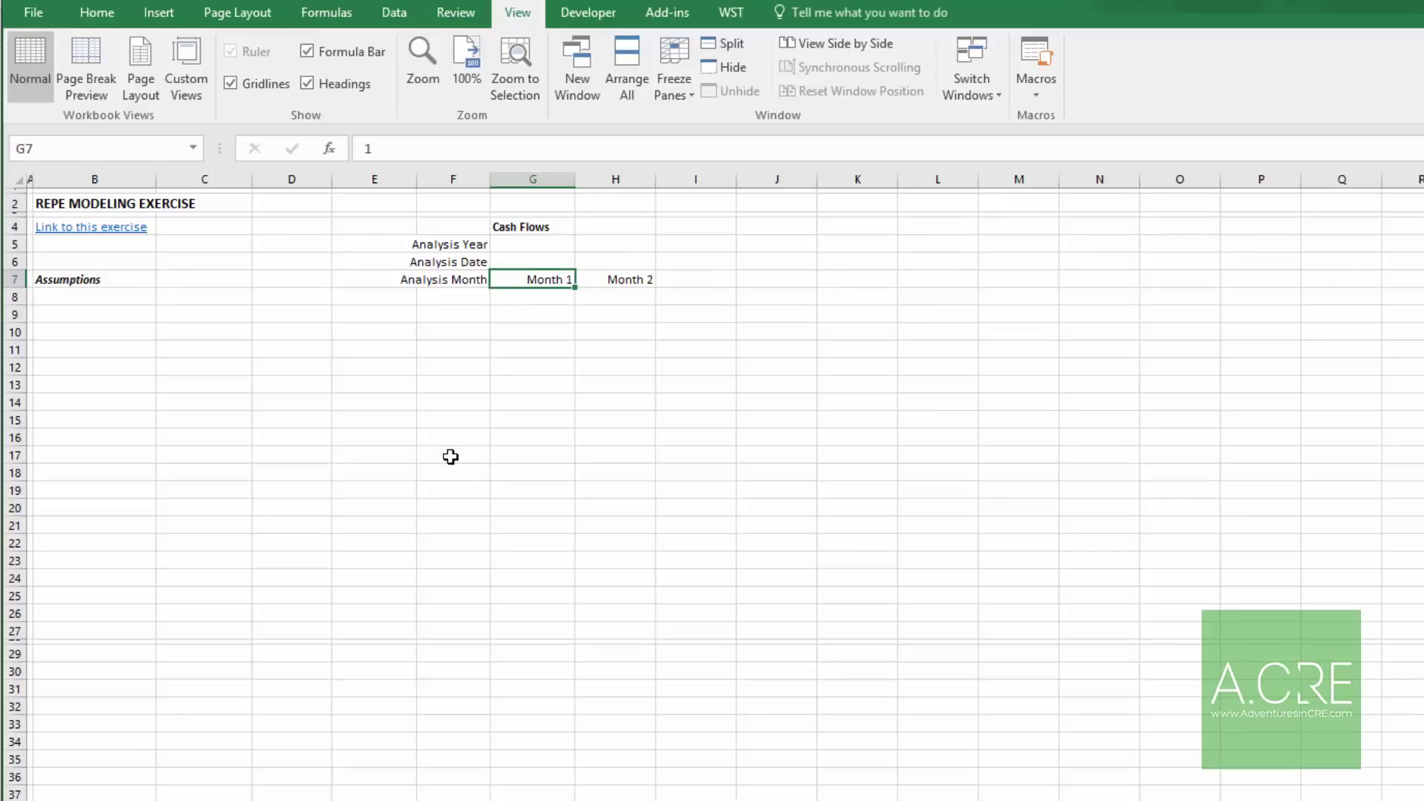
{"action": "key", "text": "Right"}
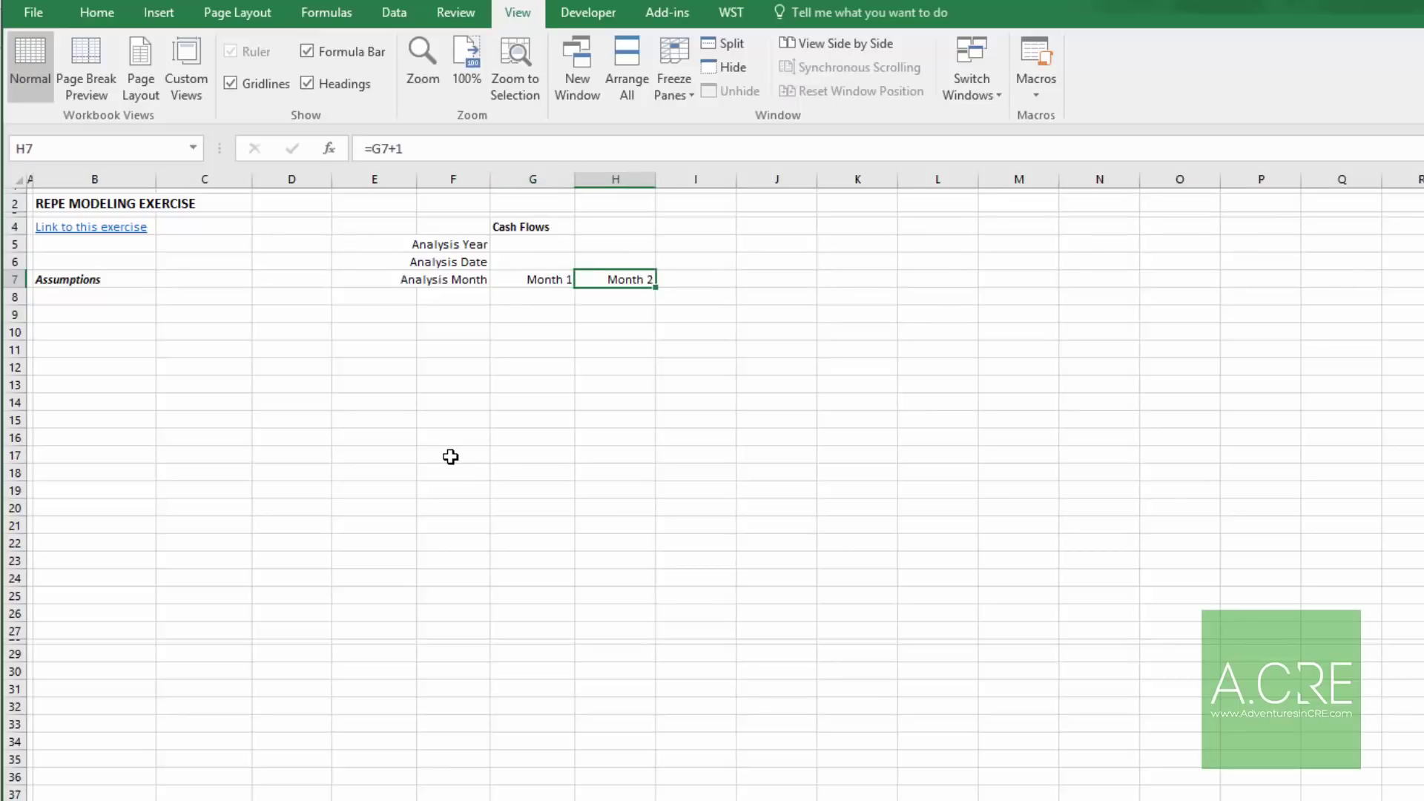
{"action": "key", "text": "Left"}
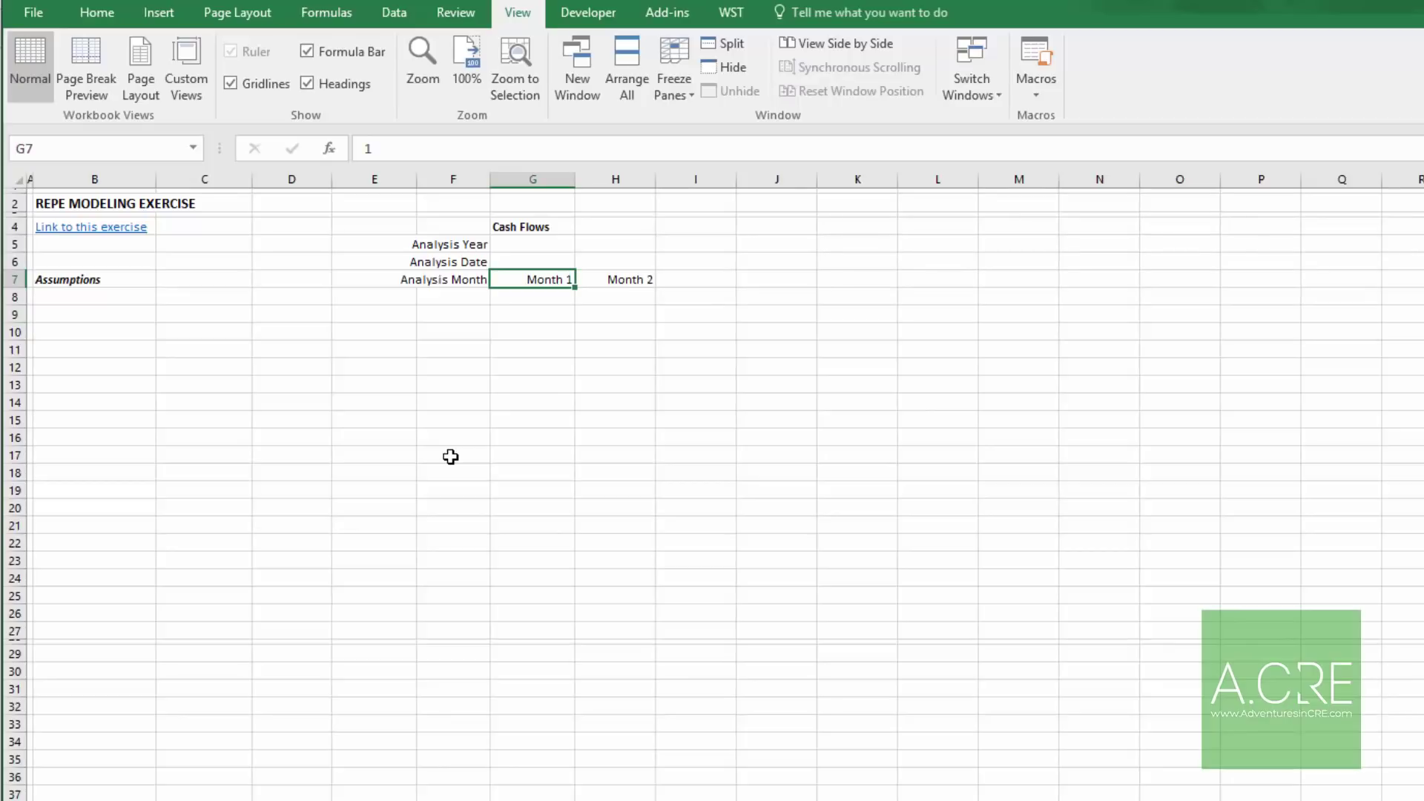
{"action": "key", "text": "Right"}
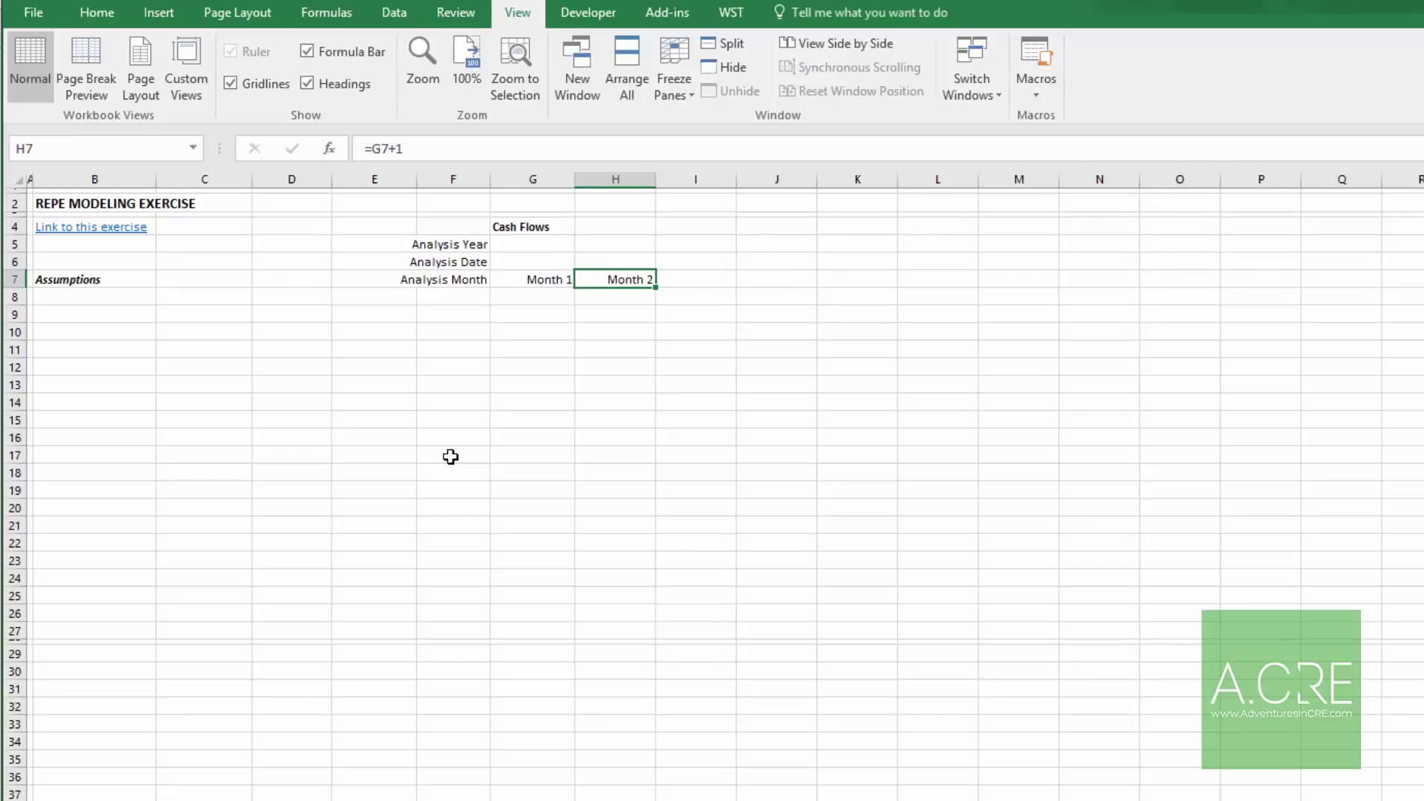
{"action": "key", "text": "shift+Right"}
{"action": "key", "text": "shift+Right"}
{"action": "key", "text": "shift+Right"}
{"action": "key", "text": "shift+Right"}
{"action": "key", "text": "shift+Right"}
{"action": "key", "text": "shift+Right"}
{"action": "key", "text": "shift+Right"}
{"action": "key", "text": "shift+Right"}
{"action": "key", "text": "shift+Right"}
{"action": "key", "text": "shift+Right"}
{"action": "key", "text": "shift+Right"}
{"action": "key", "text": "shift+Right"}
{"action": "key", "text": "shift+Right"}
{"action": "key", "text": "shift+Right"}
{"action": "key", "text": "shift+Right"}
{"action": "key", "text": "shift+Right"}
{"action": "key", "text": "shift+Right"}
{"action": "key", "text": "shift+Right"}
{"action": "key", "text": "shift+Right"}
{"action": "key", "text": "shift+Right"}
{"action": "key", "text": "shift+Right"}
{"action": "key", "text": "shift+Right"}
{"action": "key", "text": "shift+Right"}
{"action": "key", "text": "shift+Right"}
{"action": "key", "text": "shift+Right"}
{"action": "key", "text": "shift+Right"}
{"action": "key", "text": "shift+Right"}
{"action": "key", "text": "shift+Right"}
{"action": "key", "text": "shift+Right"}
{"action": "key", "text": "shift+Right"}
{"action": "key", "text": "shift+Right"}
{"action": "key", "text": "shift+Right"}
{"action": "key", "text": "shift+Right"}
{"action": "key", "text": "shift+Right"}
{"action": "key", "text": "shift+Right"}
{"action": "key", "text": "shift+Right"}
{"action": "key", "text": "shift+Right"}
{"action": "key", "text": "shift+Right"}
{"action": "key", "text": "shift+Right"}
{"action": "key", "text": "shift+Right"}
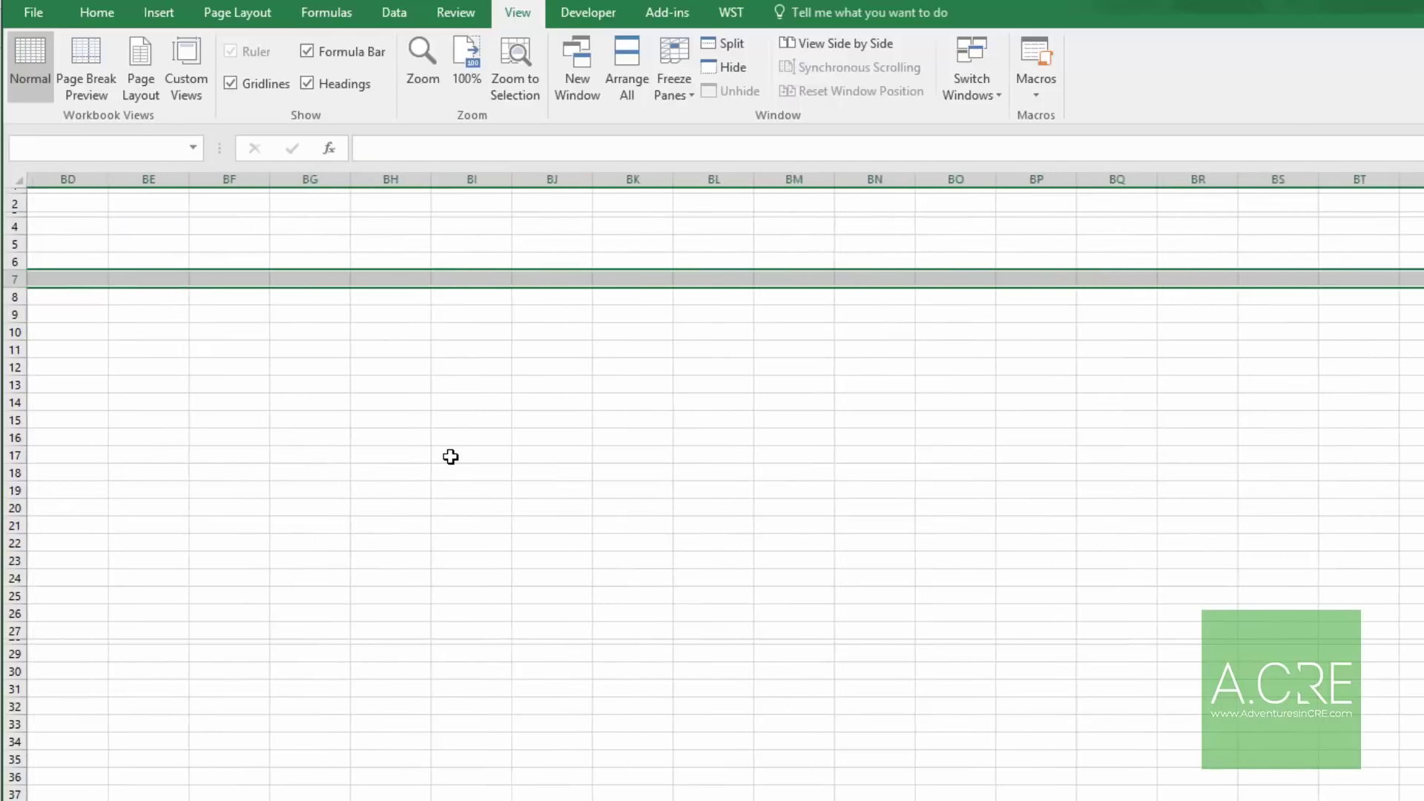
{"action": "key", "text": "ctrl+v"}
{"action": "key", "text": "ctrl+BackSpace"}
{"action": "key", "text": "ctrl+Right"}
{"action": "key", "text": "ctrl+c"}
{"action": "key", "text": "Right"}
{"action": "key", "text": "shift+Right"}
{"action": "key", "text": "shift+Right"}
{"action": "key", "text": "shift+Right"}
{"action": "key", "text": "shift+Right"}
{"action": "key", "text": "shift+Right"}
{"action": "key", "text": "shift+Right"}
{"action": "key", "text": "shift+Right"}
{"action": "key", "text": "shift+Right"}
{"action": "key", "text": "shift+Right"}
{"action": "key", "text": "shift+Right"}
{"action": "key", "text": "shift+Right"}
{"action": "key", "text": "shift+Right"}
{"action": "key", "text": "shift+Right"}
{"action": "key", "text": "shift+Right"}
{"action": "key", "text": "shift+Right"}
{"action": "key", "text": "shift+Right"}
{"action": "key", "text": "shift+Right"}
{"action": "key", "text": "shift+Right"}
{"action": "key", "text": "shift+Right"}
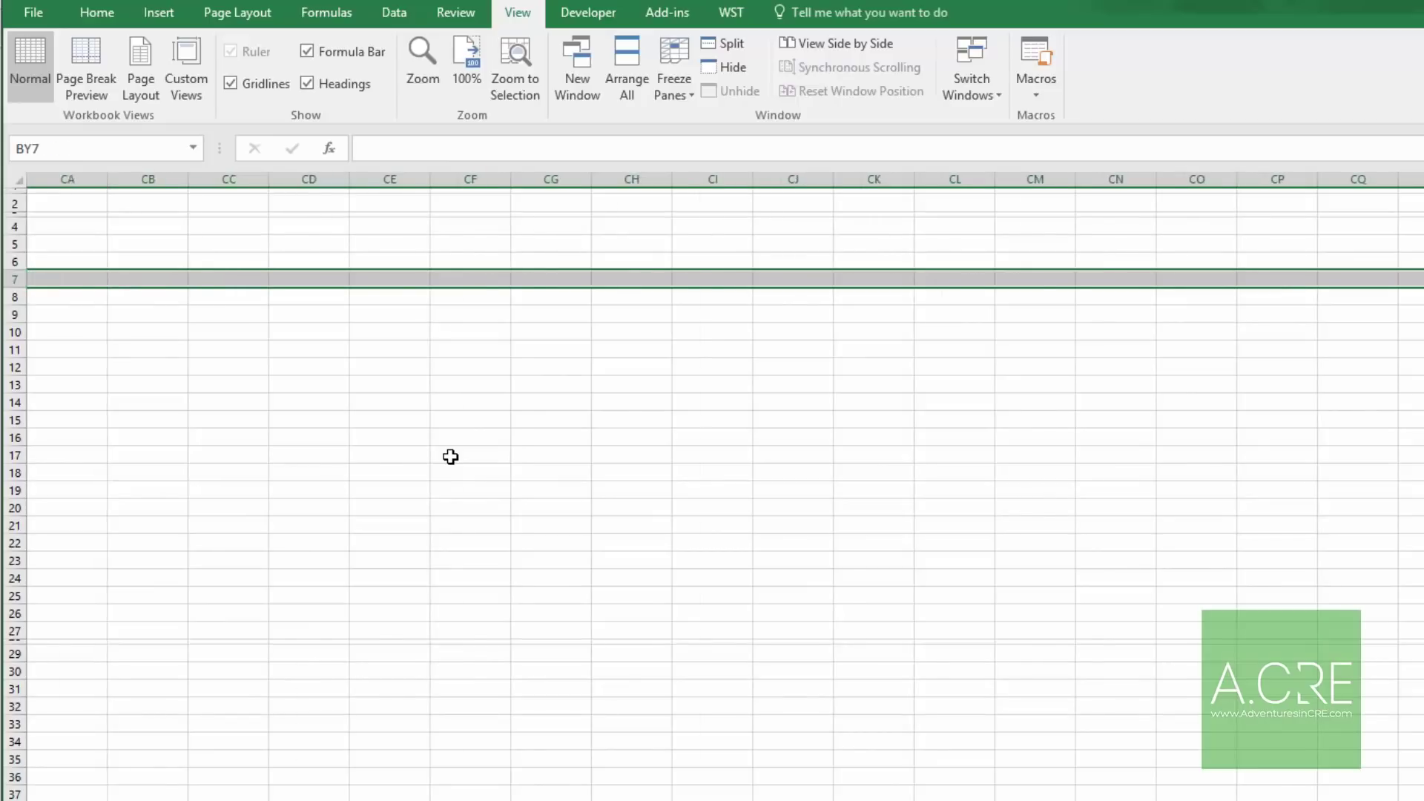
{"action": "key", "text": "ctrl+v"}
{"action": "key", "text": "ctrl+BackSpace"}
{"action": "key", "text": "ctrl+Right"}
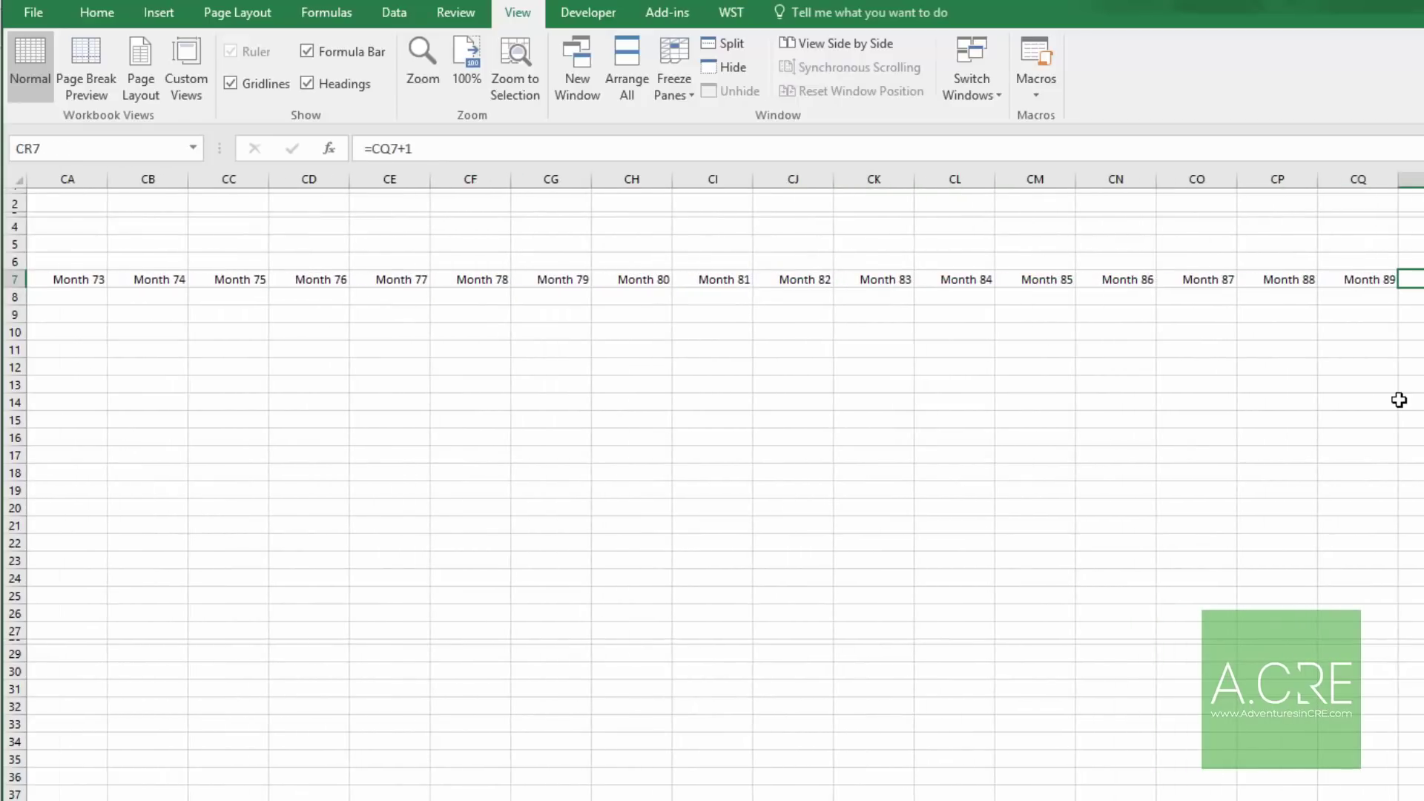
{"action": "key", "text": "Right"}
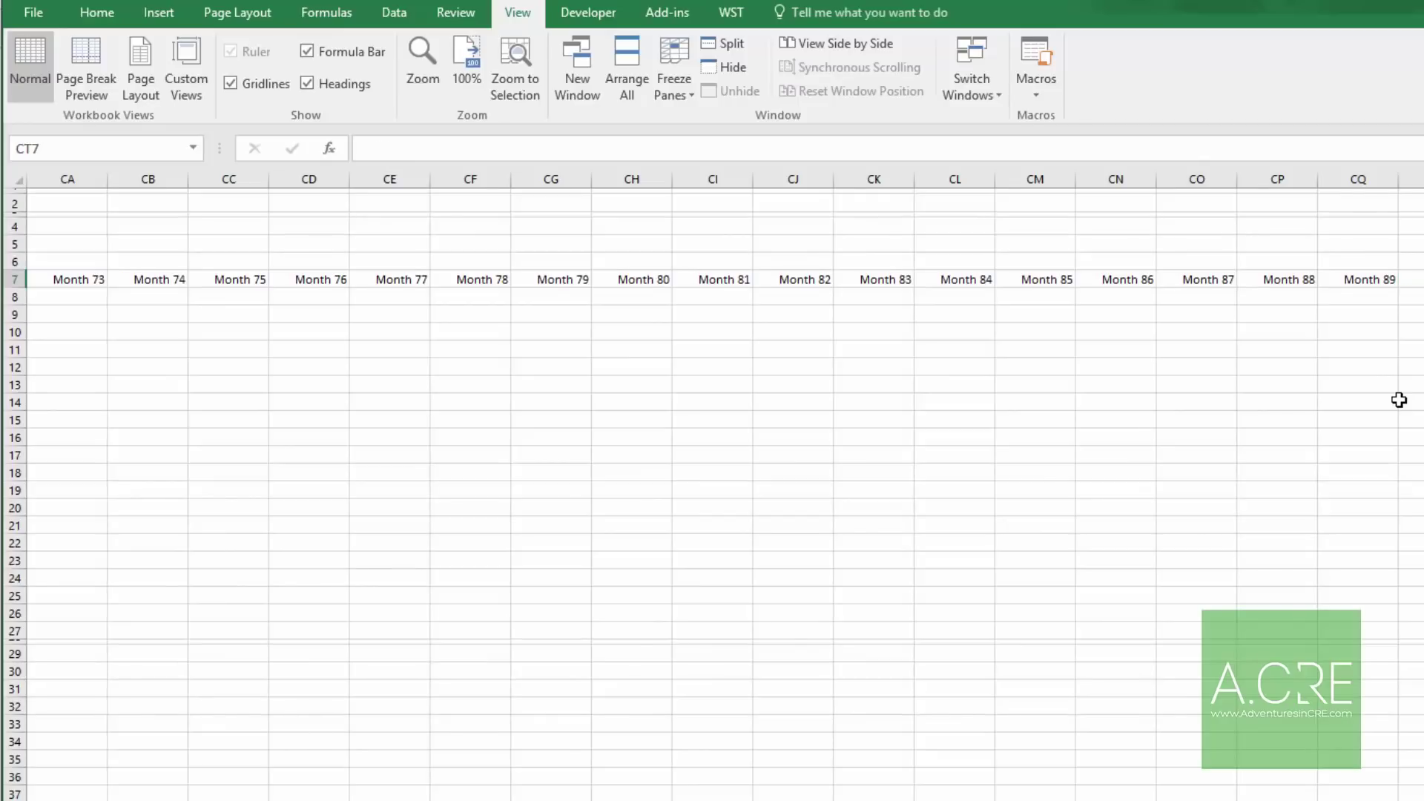
{"action": "key", "text": "ctrl+Right"}
{"action": "key", "text": "ctrl+Left"}
{"action": "key", "text": "Right"}
{"action": "key", "text": "Right"}
{"action": "key", "text": "Left"}
{"action": "key", "text": "Right"}
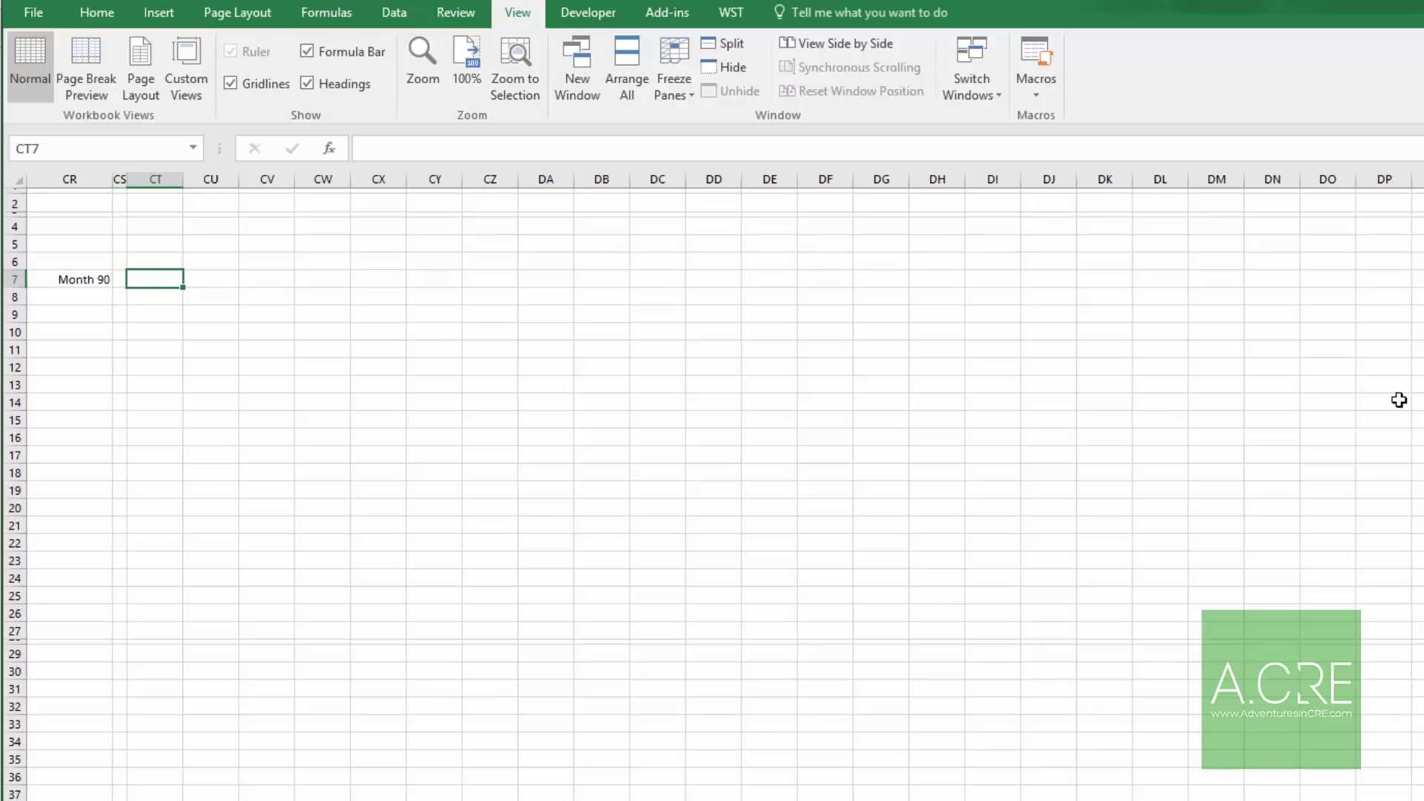
{"action": "key", "text": "Left"}
{"action": "key", "text": "Right"}
{"action": "key", "text": "Left"}
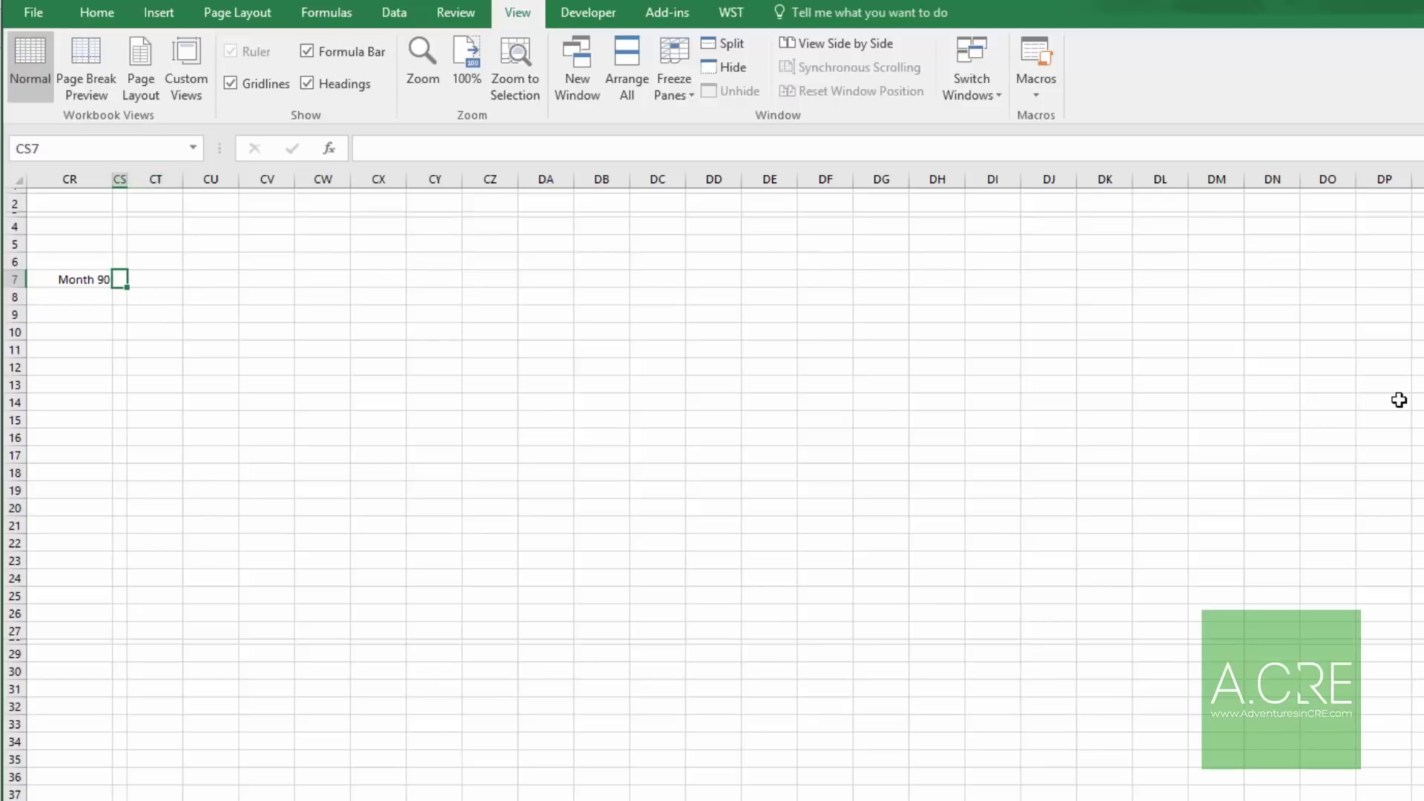
{"action": "key", "text": "Right"}
{"action": "key", "text": "ctrl+space"}
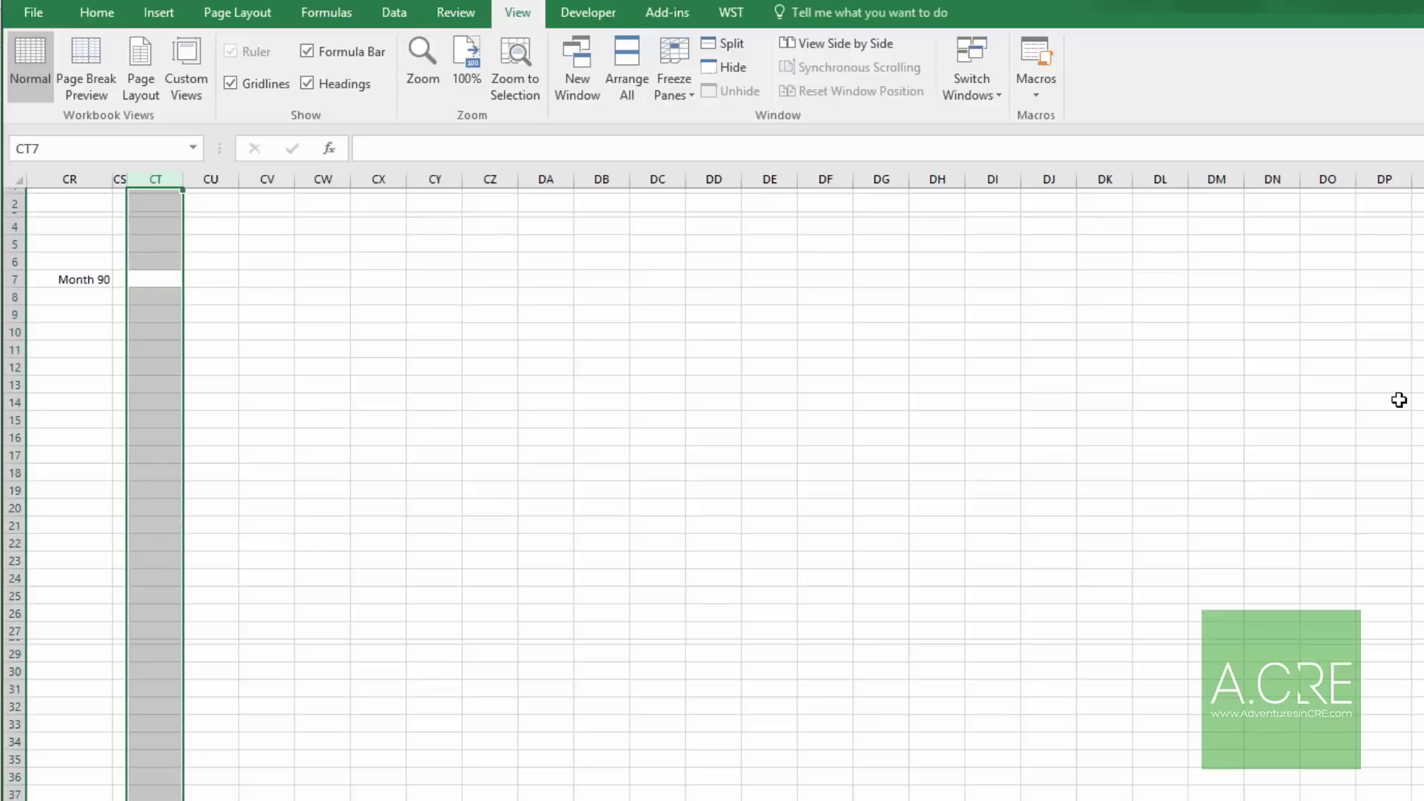
{"action": "key", "text": "ctrl+shift+Right"}
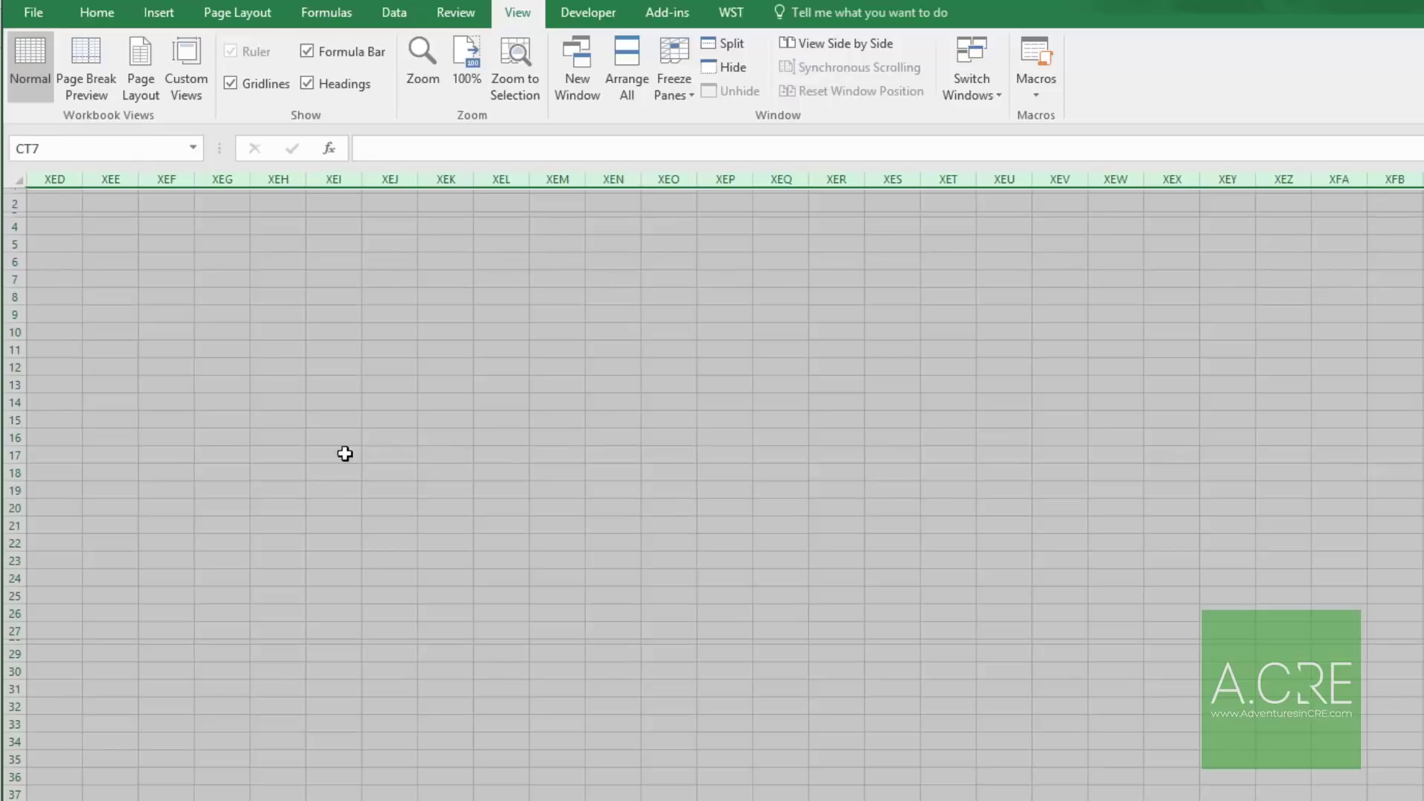
{"action": "right_click", "coordinate": [335, 178]}
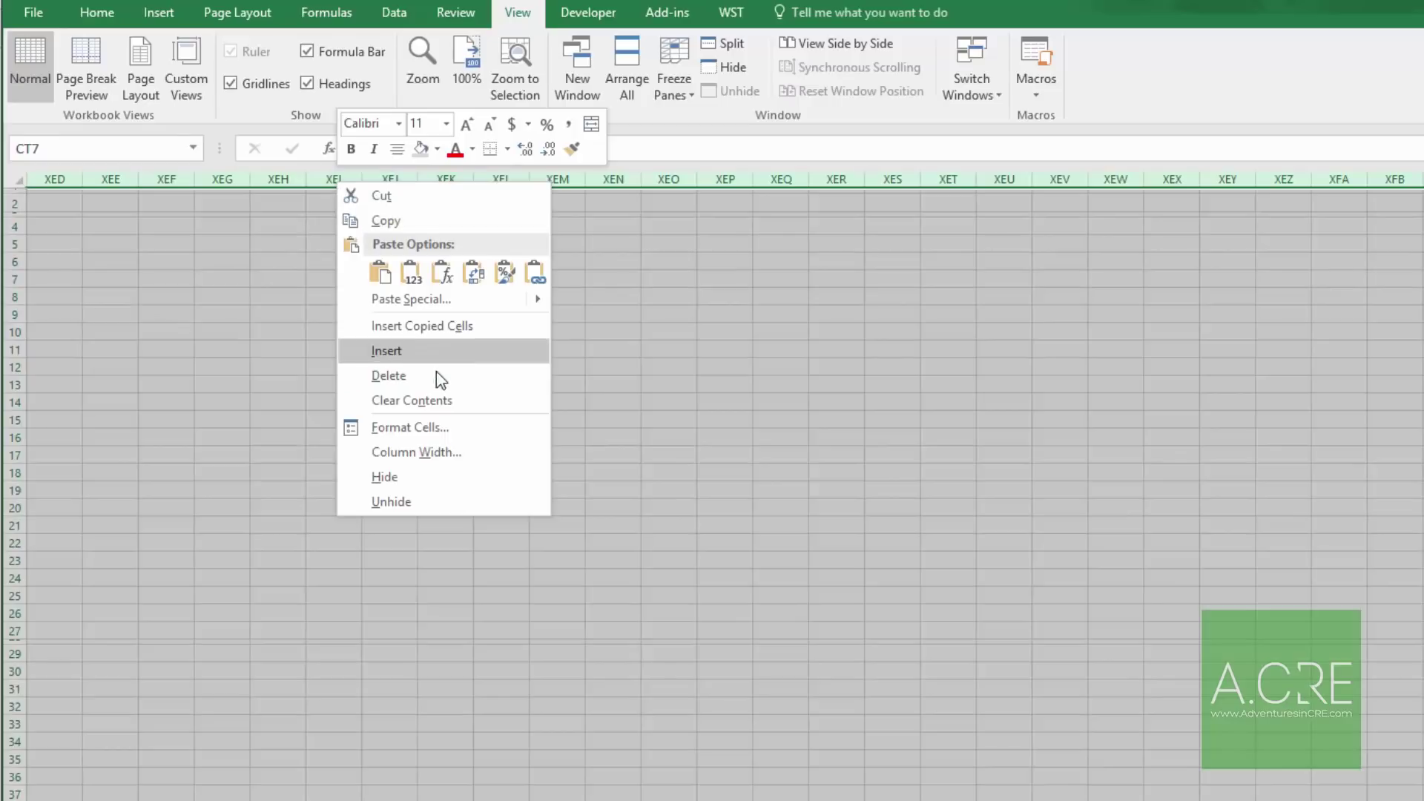
{"action": "left_click", "coordinate": [441, 480]}
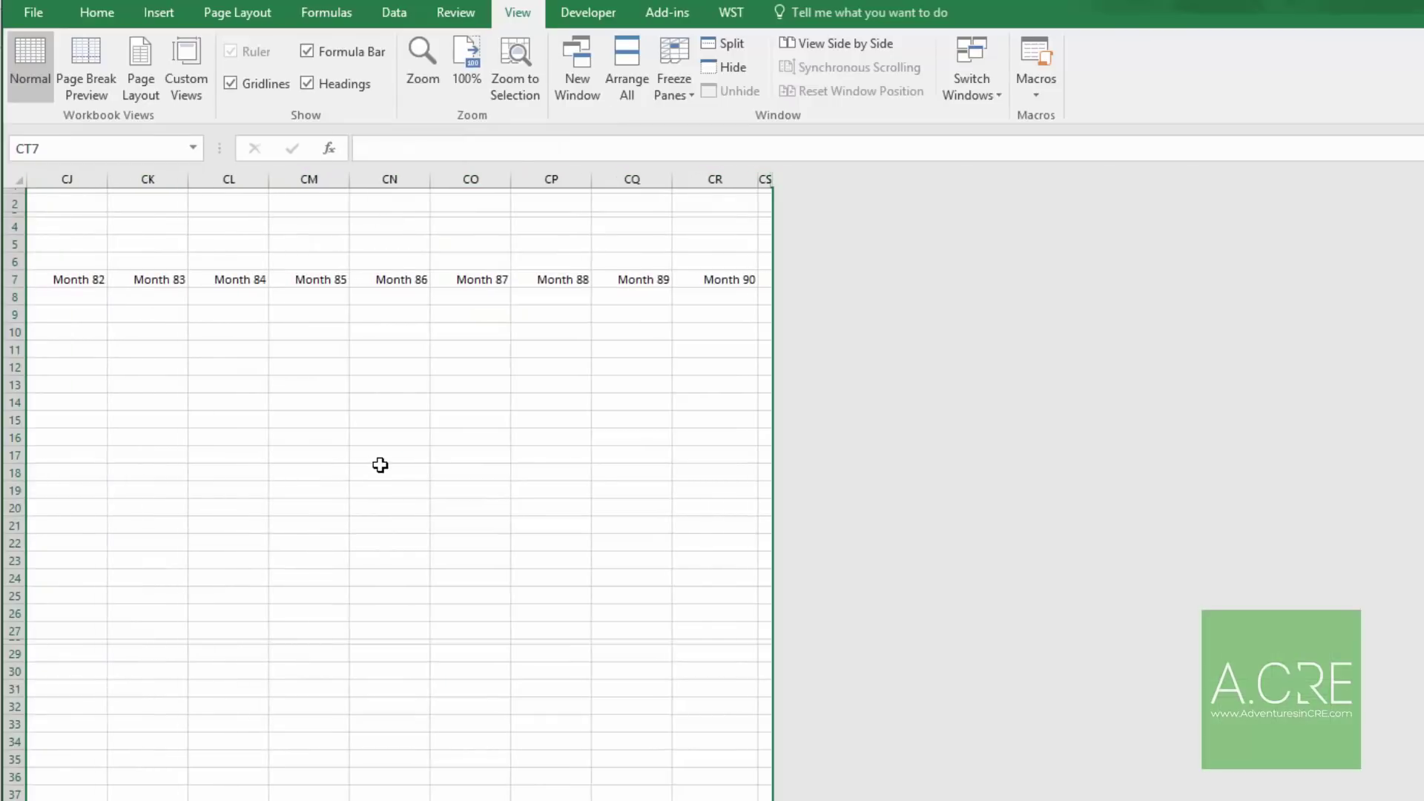
{"action": "key", "text": "ctrl+Left"}
{"action": "key", "text": "ctrl+Right"}
{"action": "key", "text": "ctrl+Left"}
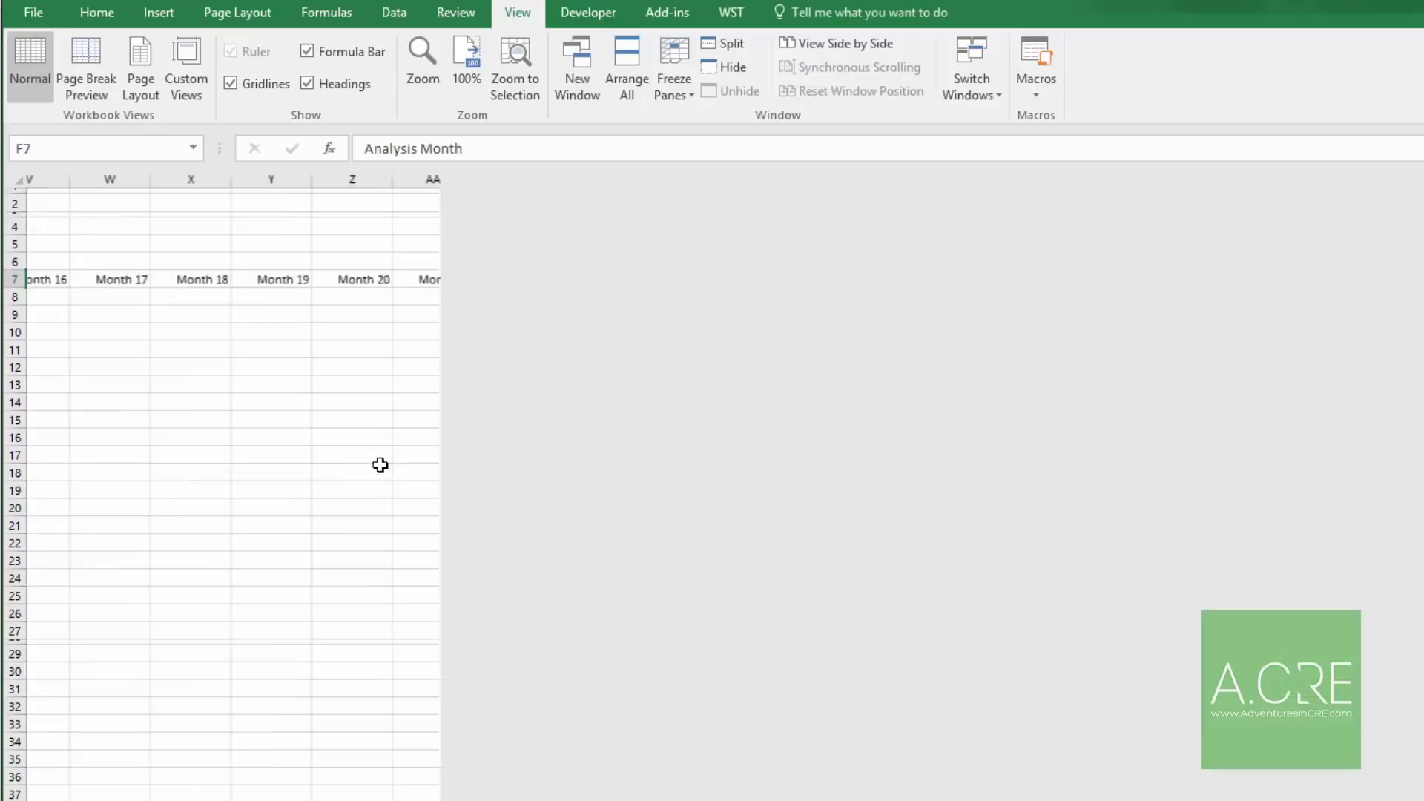
{"action": "key", "text": "ctrl+Right"}
{"action": "key", "text": "Right"}
{"action": "key", "text": "ctrl+Down"}
{"action": "key", "text": "ctrl+Up"}
{"action": "key", "text": "Down"}
{"action": "key", "text": "Down"}
{"action": "key", "text": "Down"}
{"action": "key", "text": "Down"}
{"action": "key", "text": "Down"}
{"action": "key", "text": "Down"}
{"action": "key", "text": "Left"}
{"action": "key", "text": "Up"}
{"action": "key", "text": "ctrl+Left"}
{"action": "key", "text": "Left"}
{"action": "key", "text": "Left"}
{"action": "key", "text": "Left"}
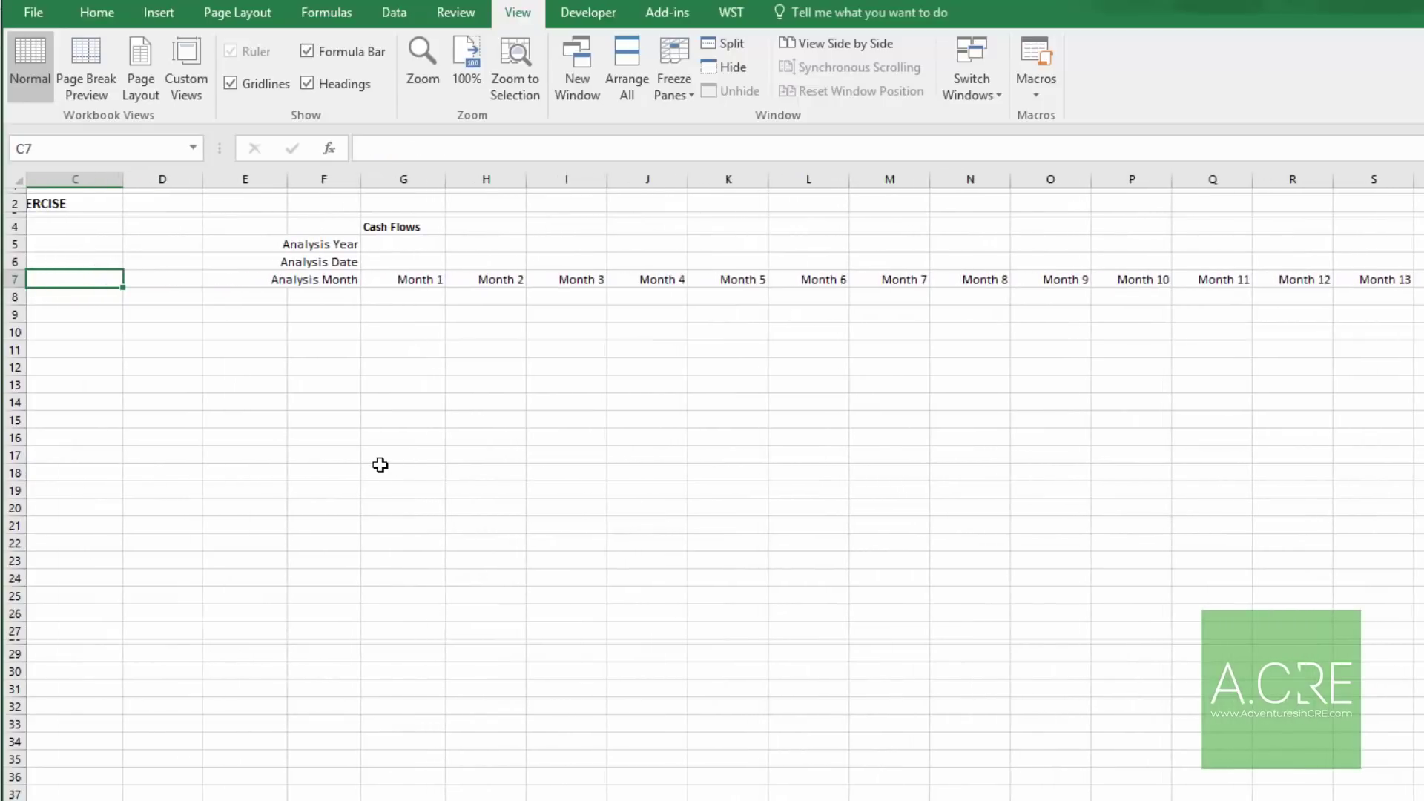
{"action": "key", "text": "Right"}
{"action": "key", "text": "Right"}
{"action": "key", "text": "Right"}
{"action": "key", "text": "Right"}
{"action": "key", "text": "Right"}
{"action": "key", "text": "Up"}
{"action": "key", "text": "Left"}
{"action": "key", "text": "Up"}
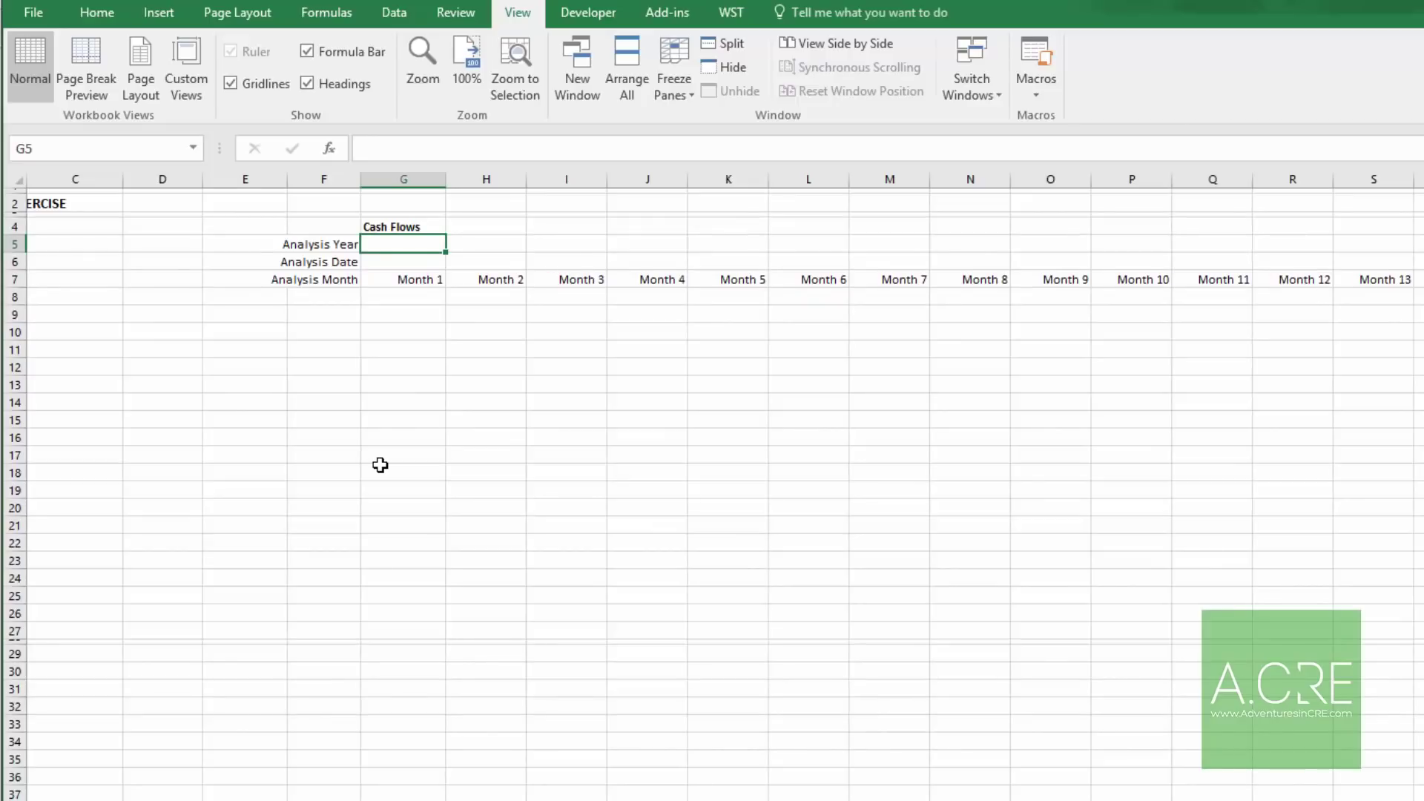
Step: Apply the custom number format "Year" 0 to the Analysis Year cell
{"action": "key", "text": "ctrl+1"}
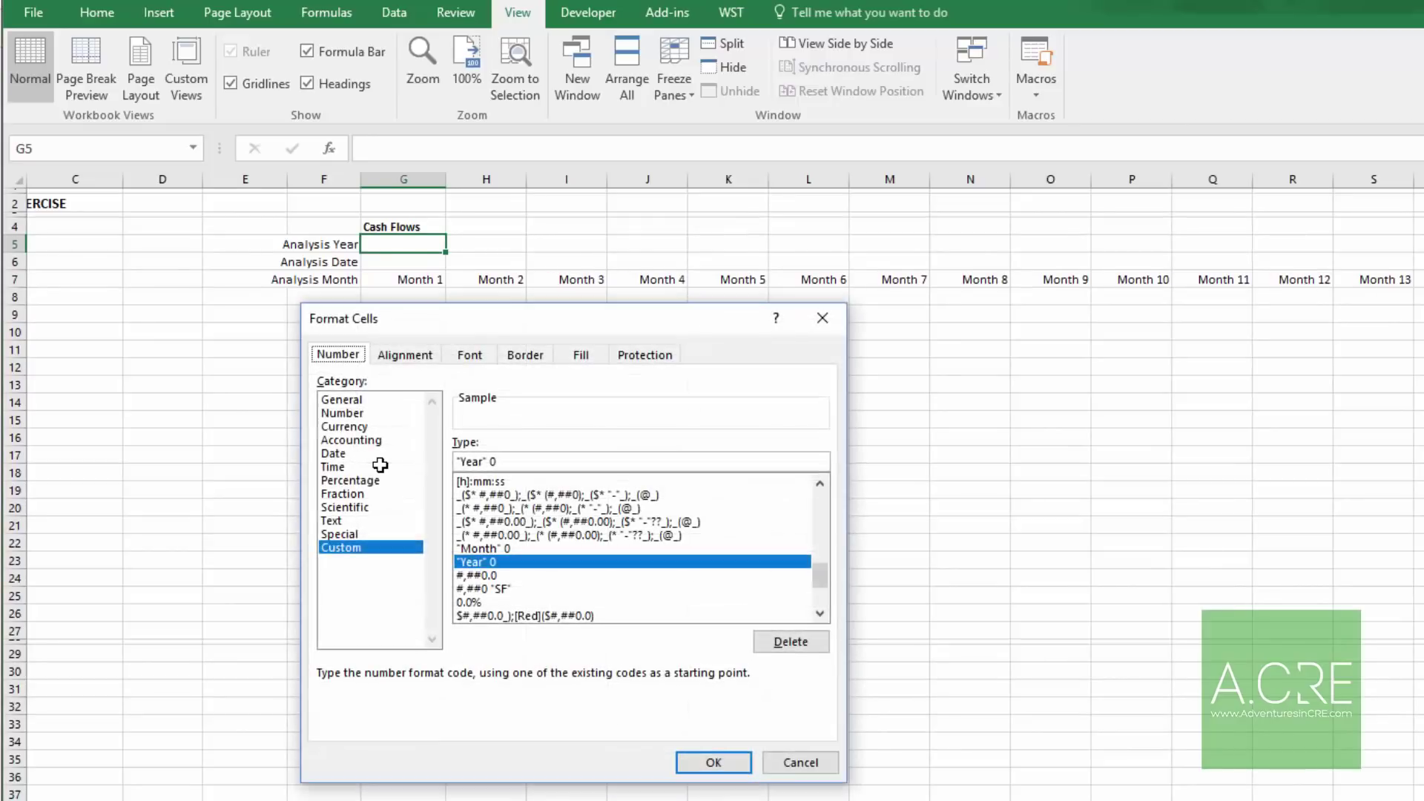
{"action": "key", "text": "alt+t"}
{"action": "type", "text": "\"Y"}
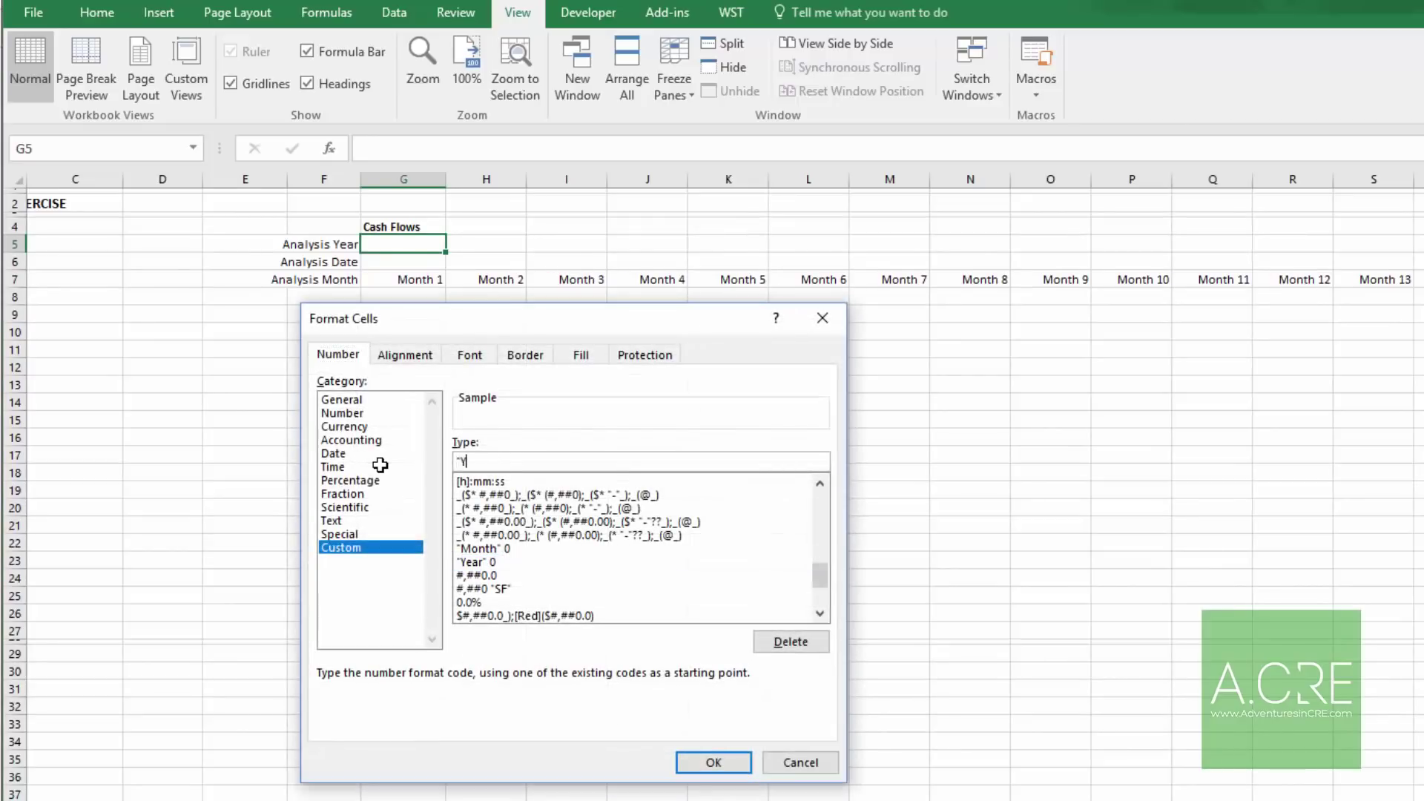
{"action": "type", "text": "ear\" 0"}
{"action": "key", "text": "Return"}
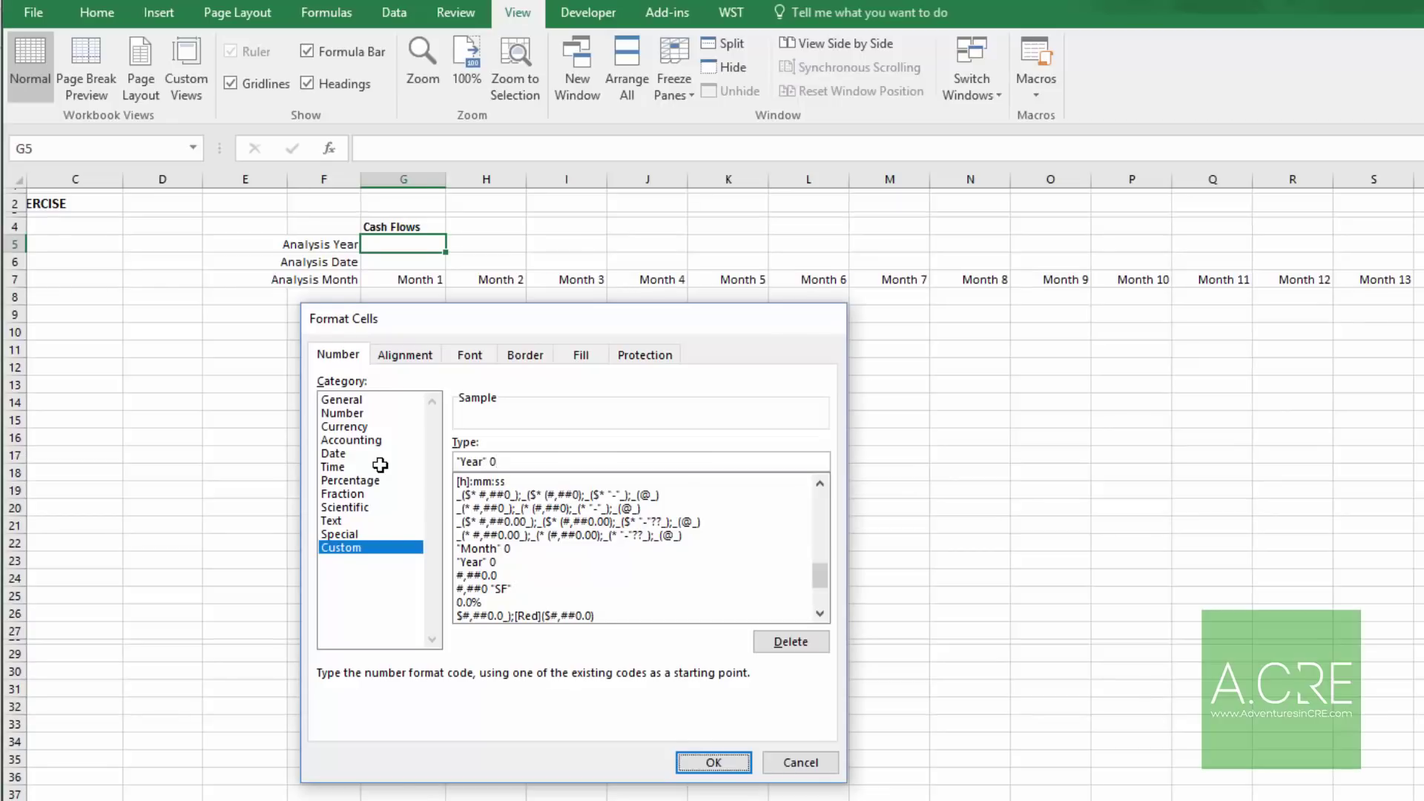
Step: Enter =ROUNDUP(G7/12,0) in G5 and fill it across the Analysis Year row
{"action": "type", "text": "=ROUNDUP("}
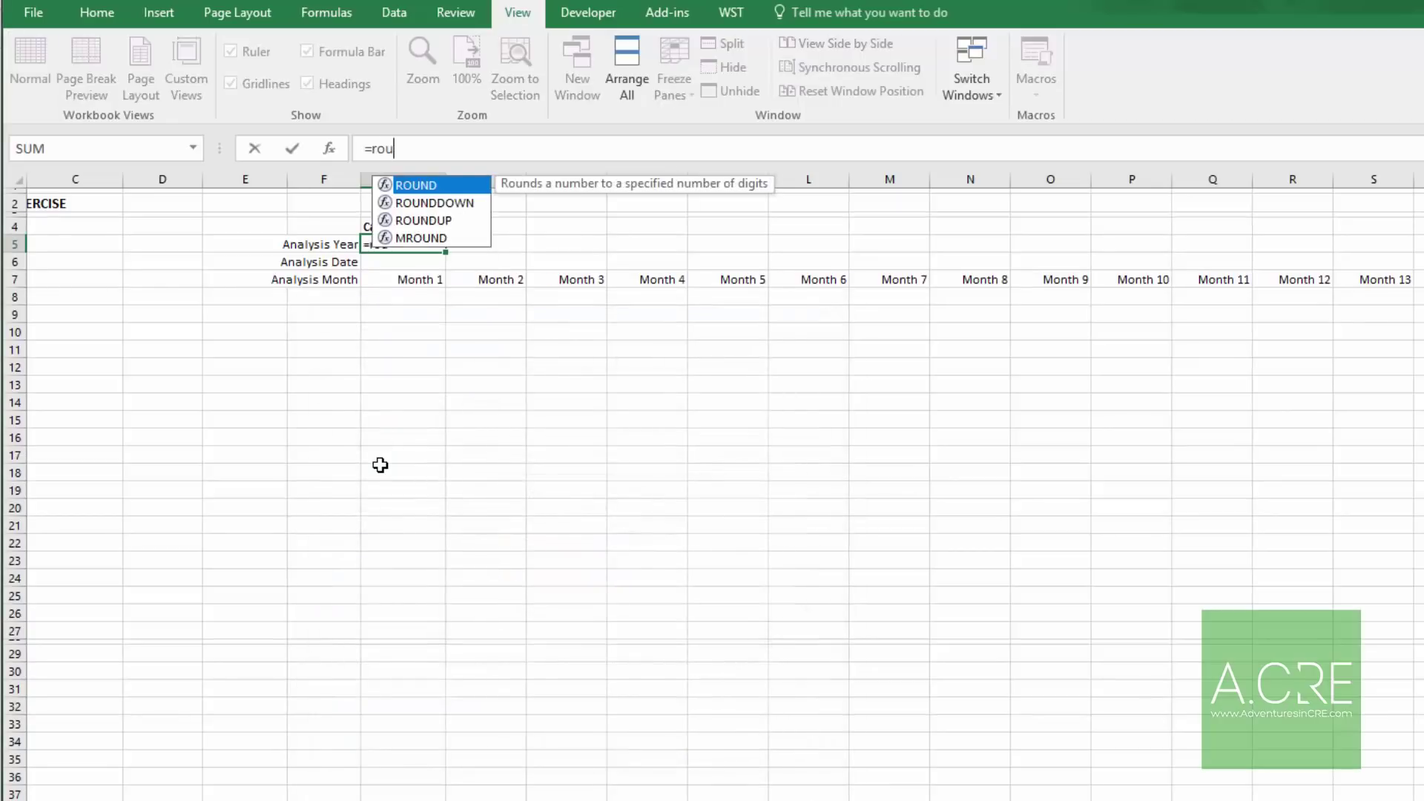
{"action": "key", "text": "Down"}
{"action": "key", "text": "Down"}
{"action": "type", "text": "/"}
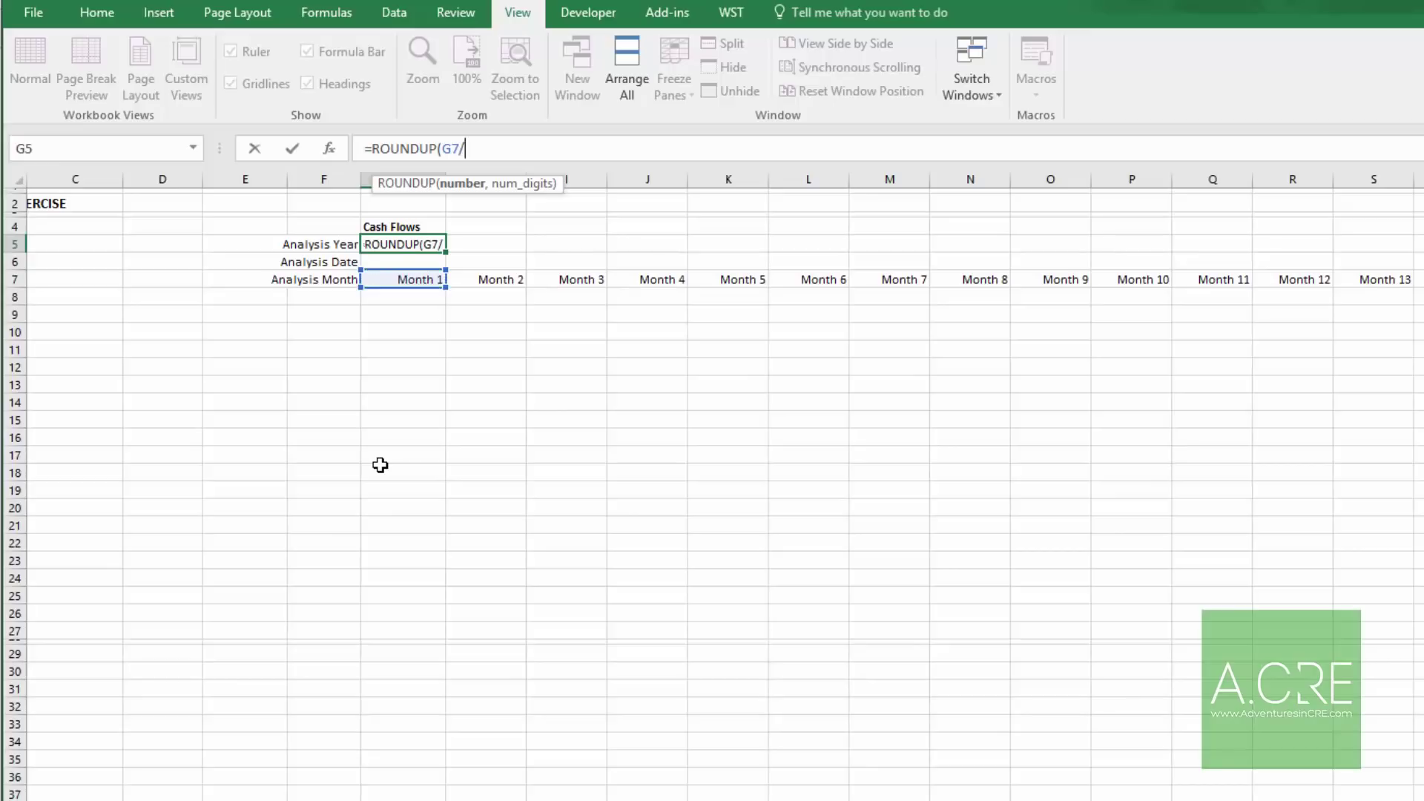
{"action": "type", "text": "12,0"}
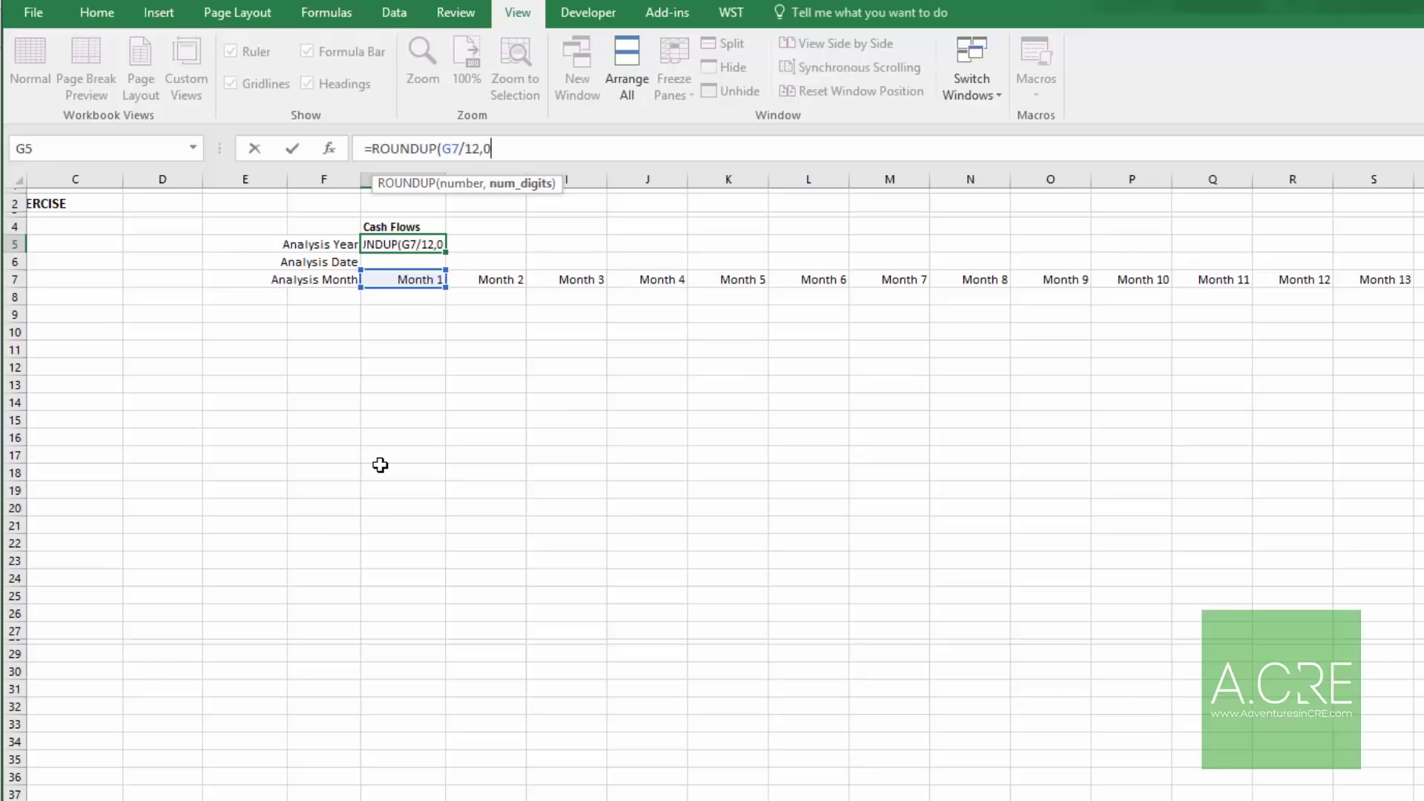
{"action": "key", "text": "Return"}
{"action": "key", "text": "Up"}
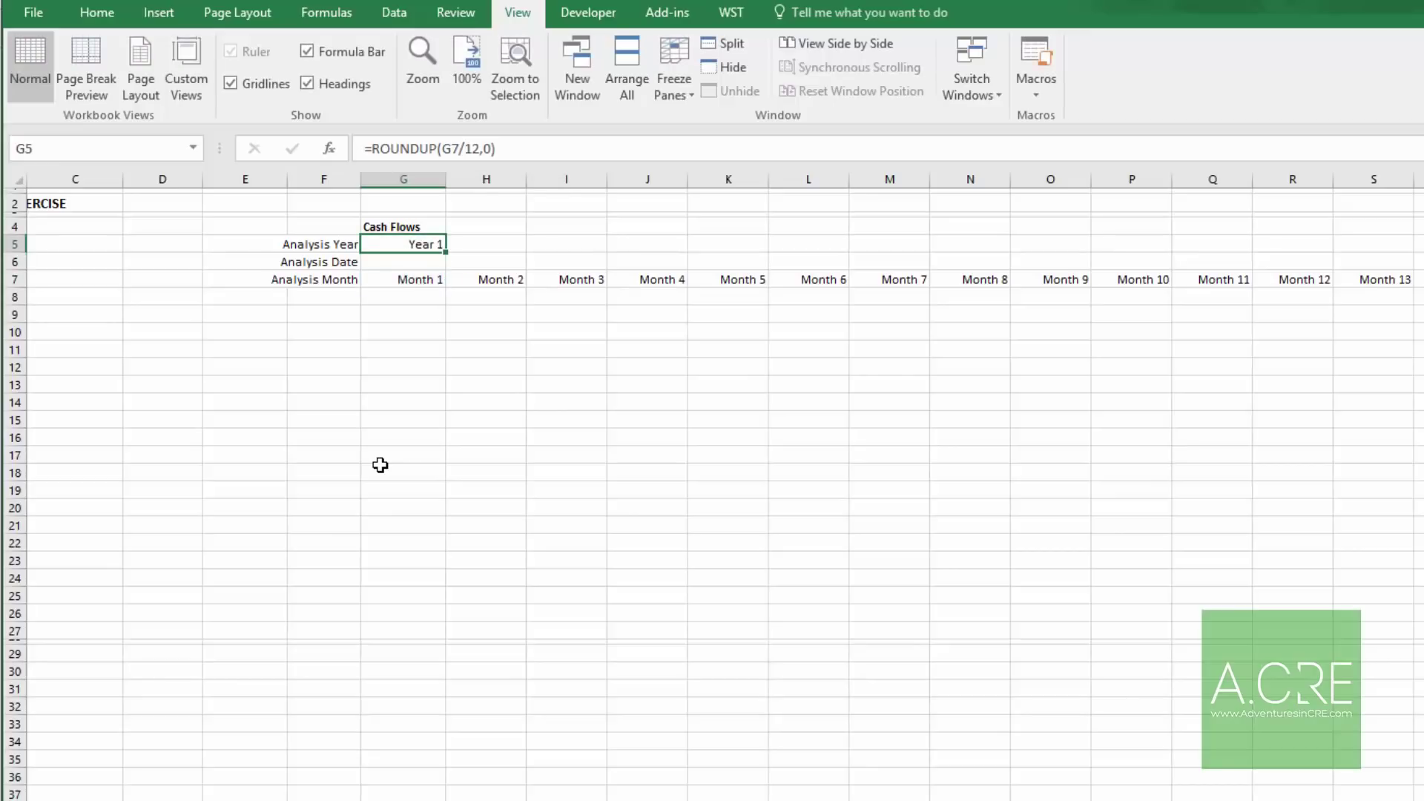
{"action": "key", "text": "Right"}
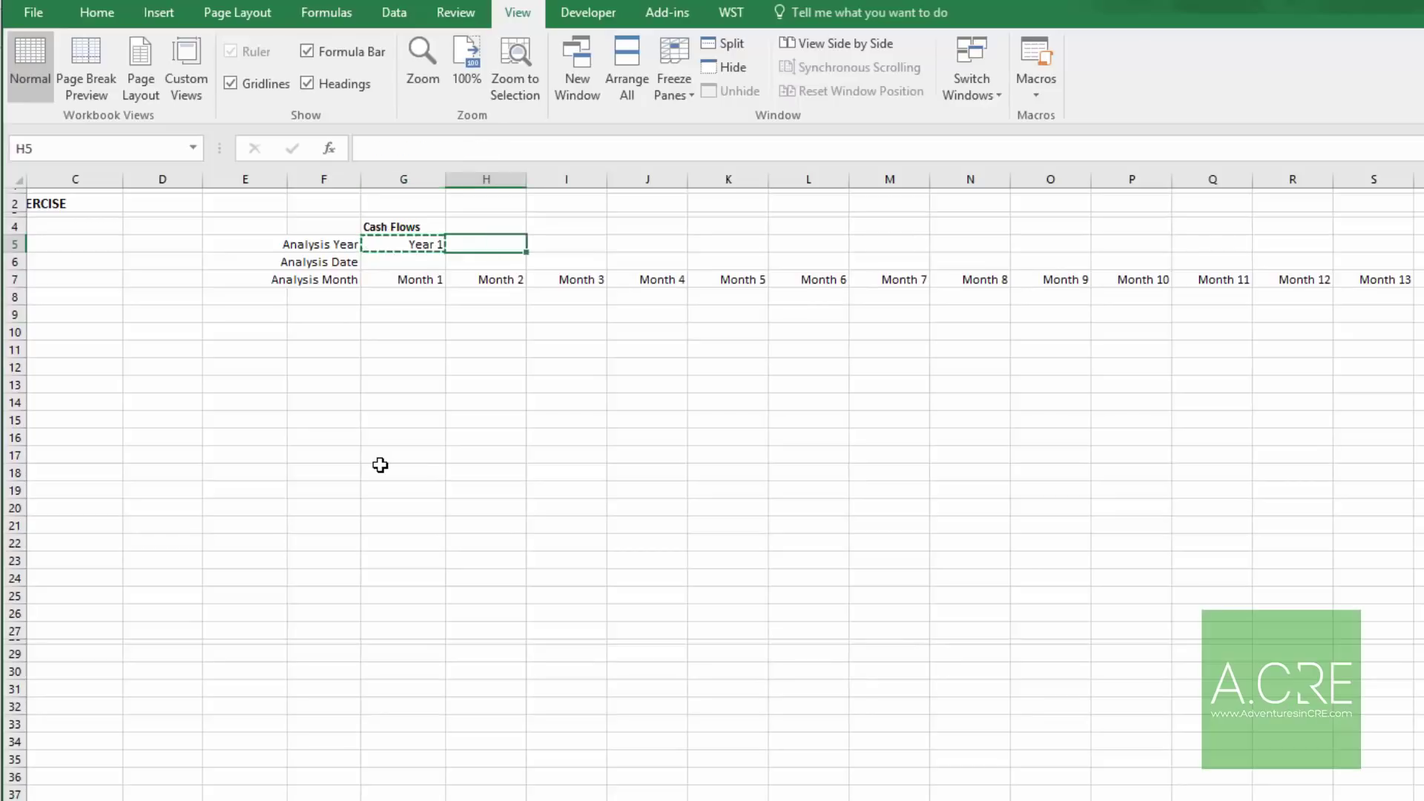
{"action": "key", "text": "ctrl+shift+Right"}
{"action": "key", "text": "ctrl+v"}
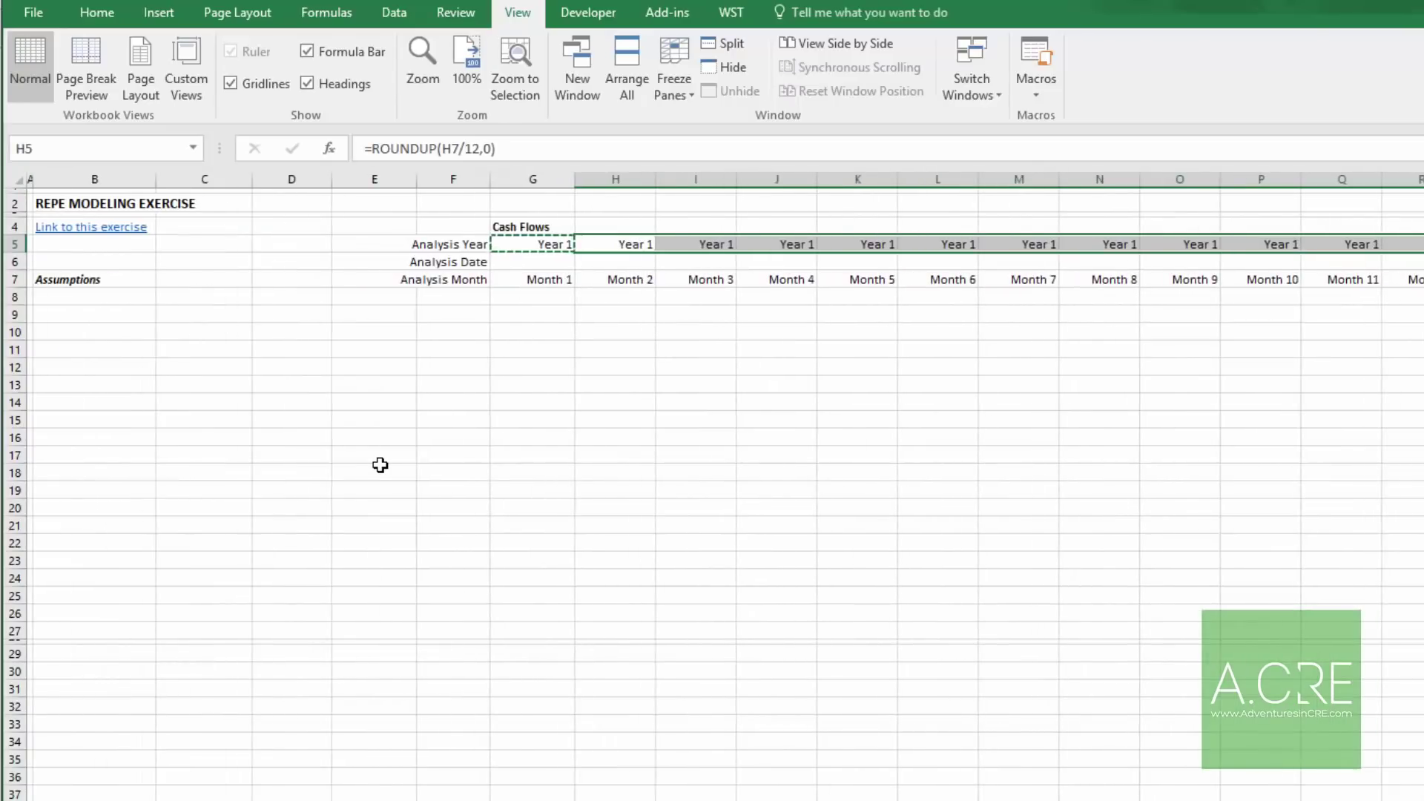
{"action": "key", "text": "Right"}
{"action": "key", "text": "Right"}
{"action": "key", "text": "Right"}
{"action": "key", "text": "Right"}
{"action": "key", "text": "Right"}
{"action": "key", "text": "Right"}
{"action": "key", "text": "Right"}
{"action": "key", "text": "Right"}
{"action": "key", "text": "Right"}
{"action": "key", "text": "Right"}
{"action": "key", "text": "Right"}
{"action": "key", "text": "Right"}
{"action": "key", "text": "Right"}
{"action": "key", "text": "Right"}
Step: Review the filled Year row and the first Analysis Date cell G6
{"action": "key", "text": "Right"}
{"action": "key", "text": "Right"}
{"action": "key", "text": "Right"}
{"action": "key", "text": "Right"}
{"action": "key", "text": "Right"}
{"action": "key", "text": "Right"}
{"action": "key", "text": "Right"}
{"action": "key", "text": "Right"}
{"action": "key", "text": "Right"}
{"action": "key", "text": "Right"}
{"action": "key", "text": "Right"}
{"action": "key", "text": "Right"}
{"action": "key", "text": "Right"}
{"action": "key", "text": "Right"}
{"action": "key", "text": "Right"}
{"action": "key", "text": "Right"}
{"action": "key", "text": "Right"}
{"action": "key", "text": "Right"}
{"action": "key", "text": "Right"}
{"action": "key", "text": "Right"}
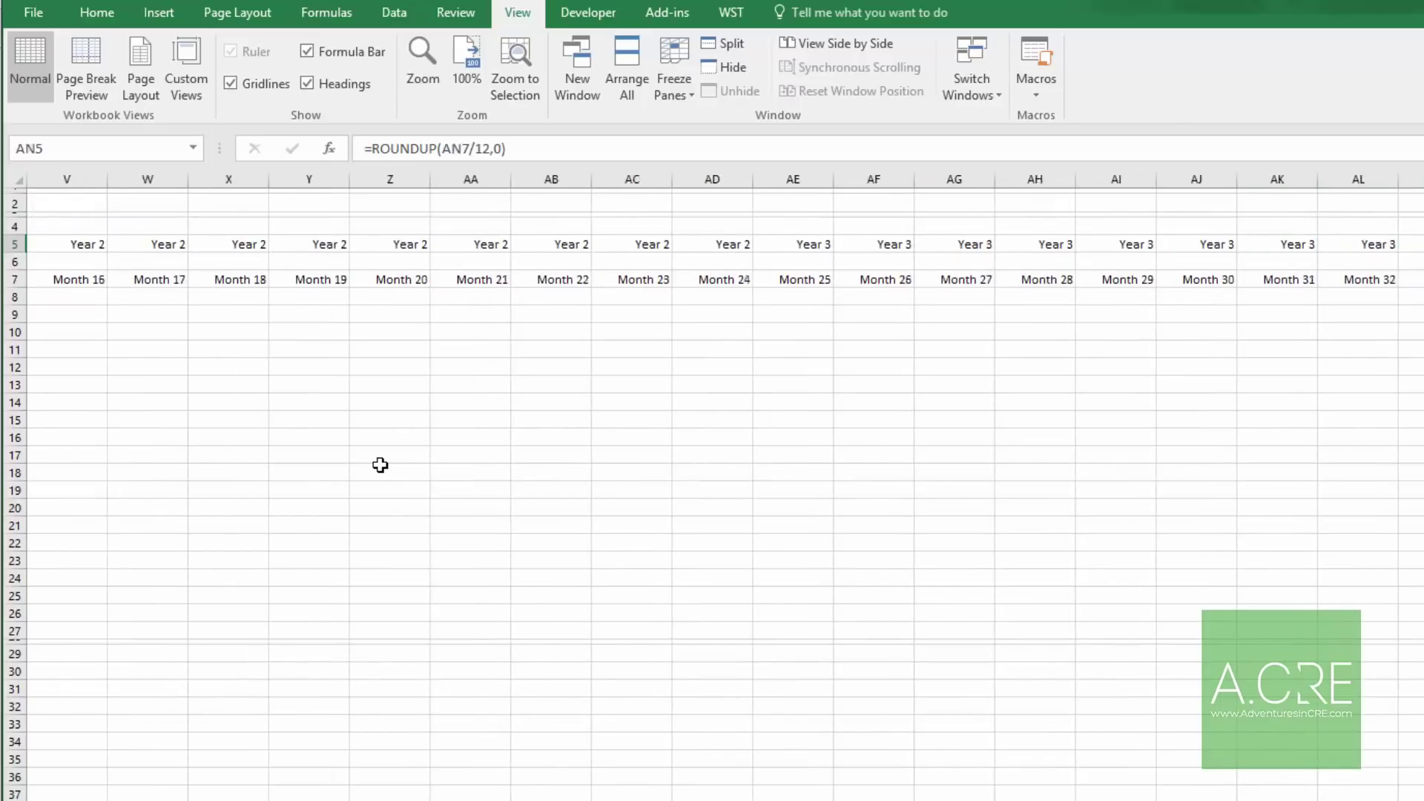
{"action": "key", "text": "ctrl+Left"}
{"action": "key", "text": "ctrl+Left"}
{"action": "key", "text": "ctrl+Left"}
{"action": "key", "text": "Down"}
{"action": "key", "text": "Right"}
{"action": "key", "text": "Right"}
{"action": "key", "text": "Right"}
{"action": "key", "text": "Right"}
{"action": "key", "text": "Right"}
{"action": "key", "text": "Right"}
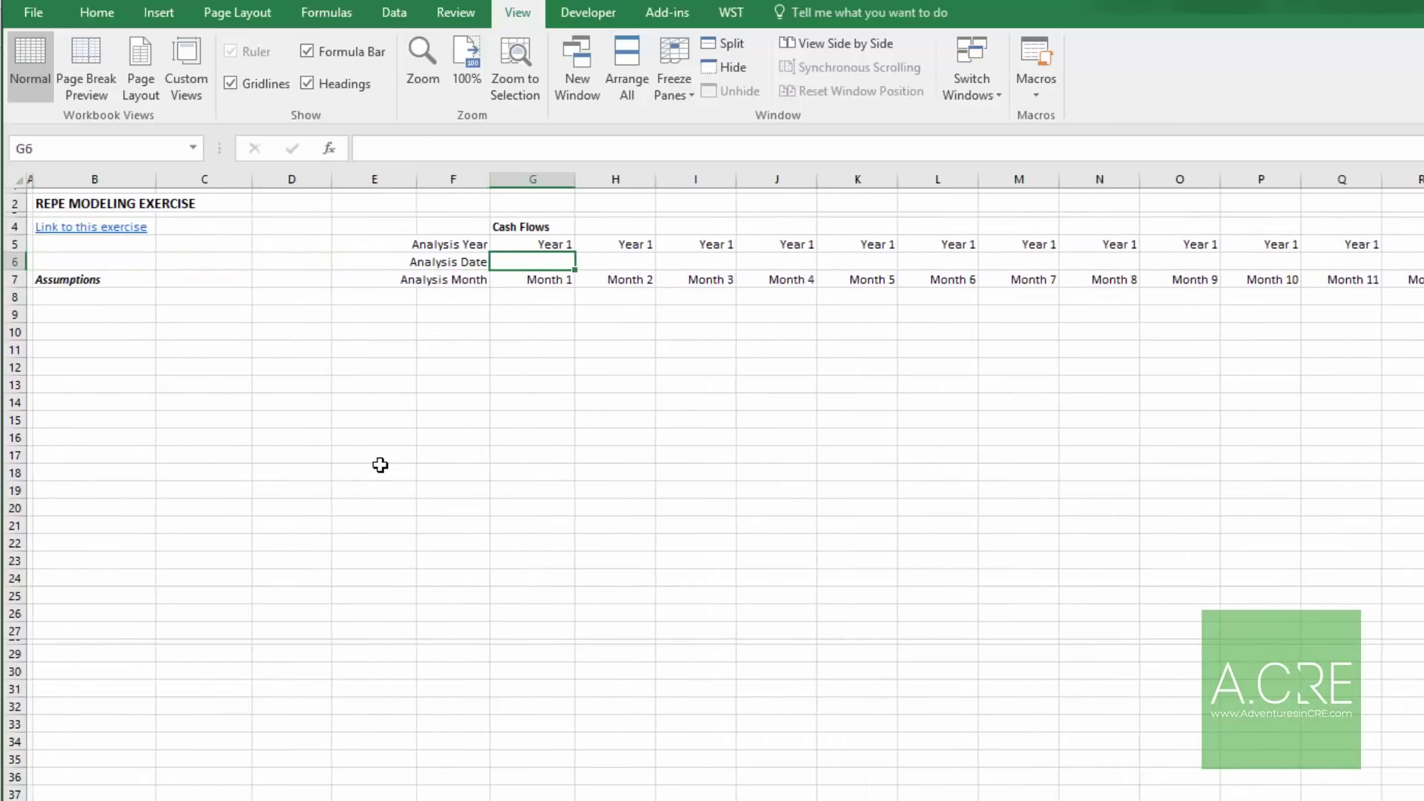
{"action": "key", "text": "Left"}
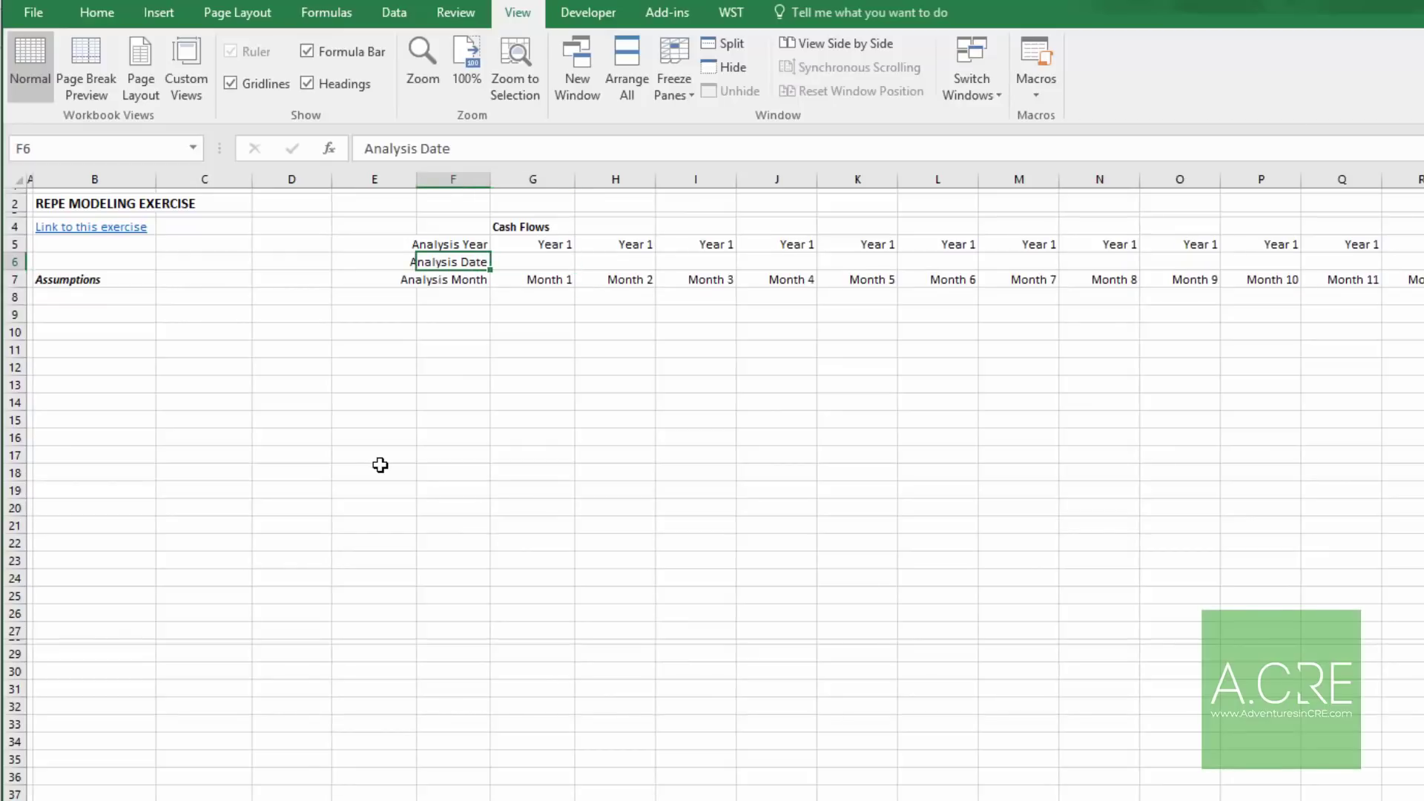
{"action": "key", "text": "Right"}
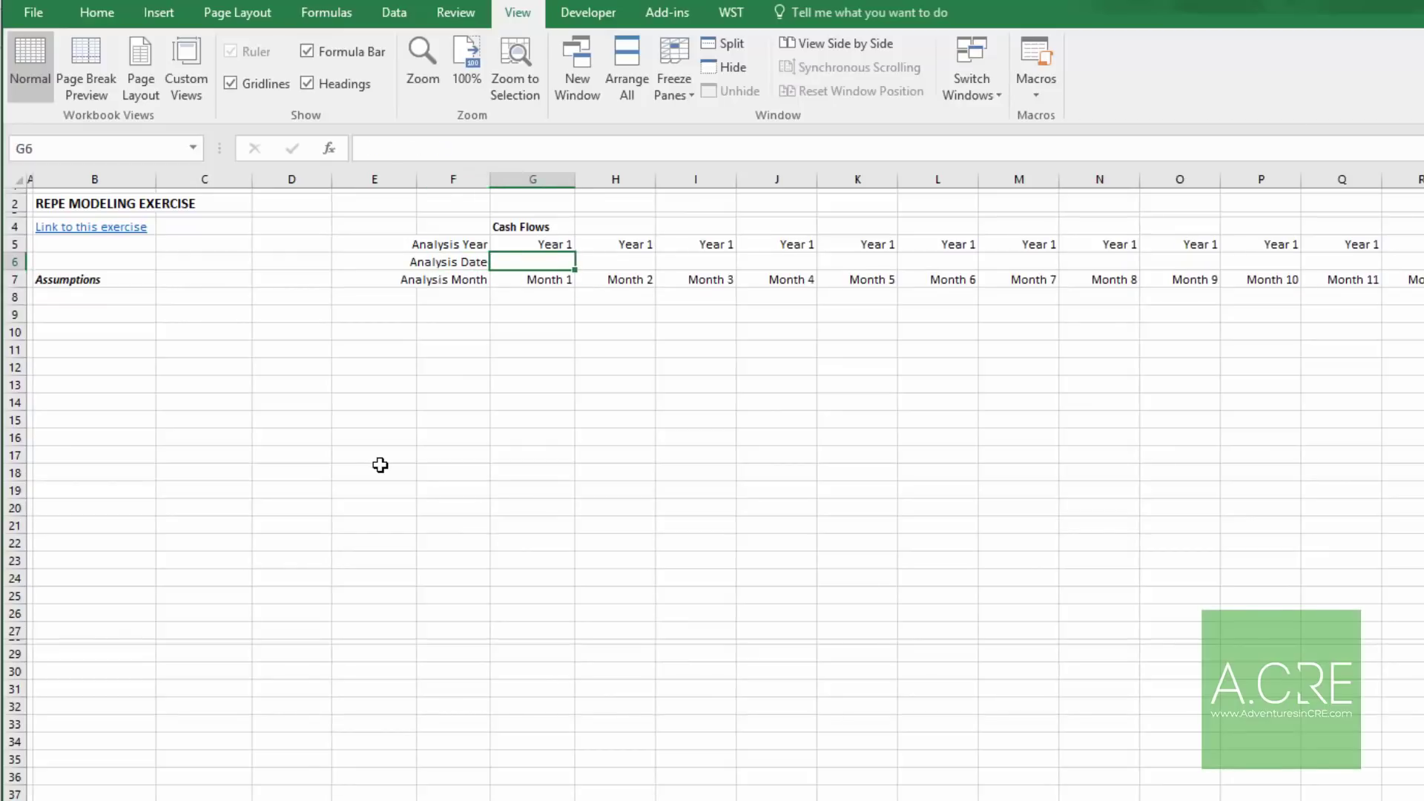
{"action": "key", "text": "Down"}
{"action": "key", "text": "Up"}
{"action": "key", "text": "Down"}
{"action": "key", "text": "Up"}
Step: Add an Analysis Start label in E8 with the date 1/1/2018 in E9
{"action": "key", "text": "Down"}
{"action": "key", "text": "Left"}
{"action": "key", "text": "Down"}
{"action": "key", "text": "Left"}
{"action": "key", "text": "Down"}
{"action": "key", "text": "Left"}
{"action": "key", "text": "Up"}
{"action": "key", "text": "Right"}
{"action": "type", "text": "Analysis Start"}
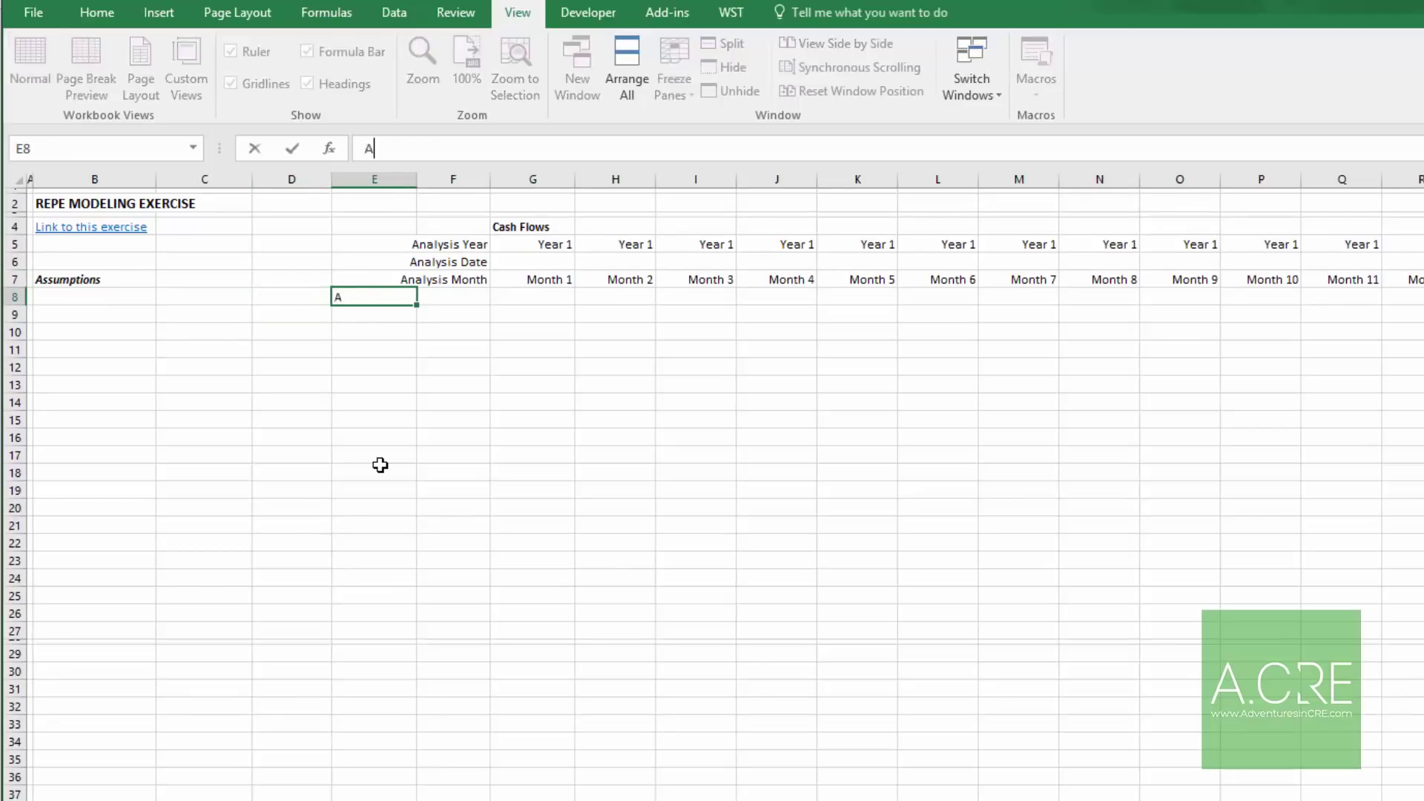
{"action": "key", "text": "Return"}
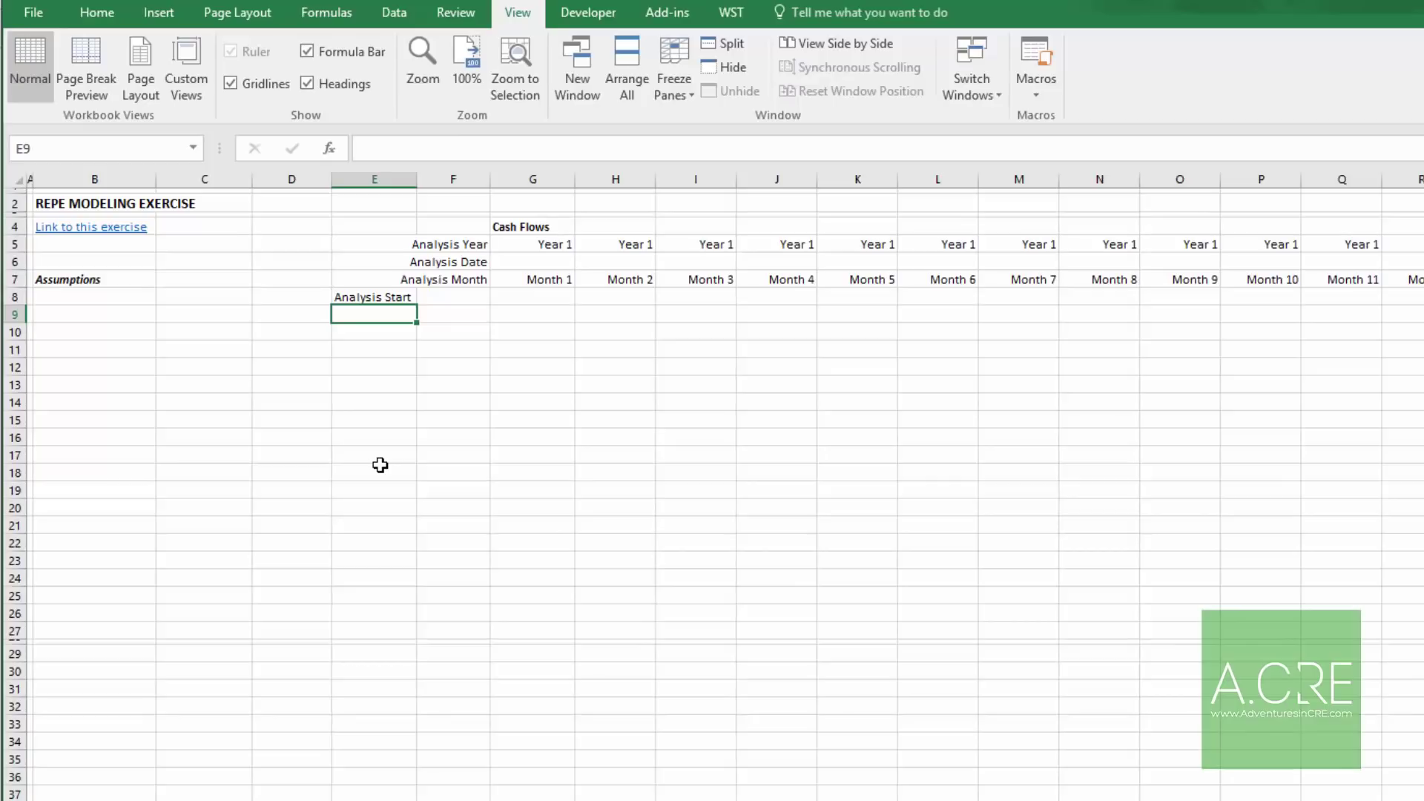
{"action": "type", "text": "1/1/2018"}
{"action": "key", "text": "Return"}
{"action": "key", "text": "Up"}
{"action": "key", "text": "Up"}
{"action": "key", "text": "Up"}
{"action": "key", "text": "Up"}
Step: Begin an EOMONTH formula in G6 for the first Analysis Date
{"action": "key", "text": "Right"}
{"action": "key", "text": "Right"}
{"action": "key", "text": "Right"}
{"action": "key", "text": "Left"}
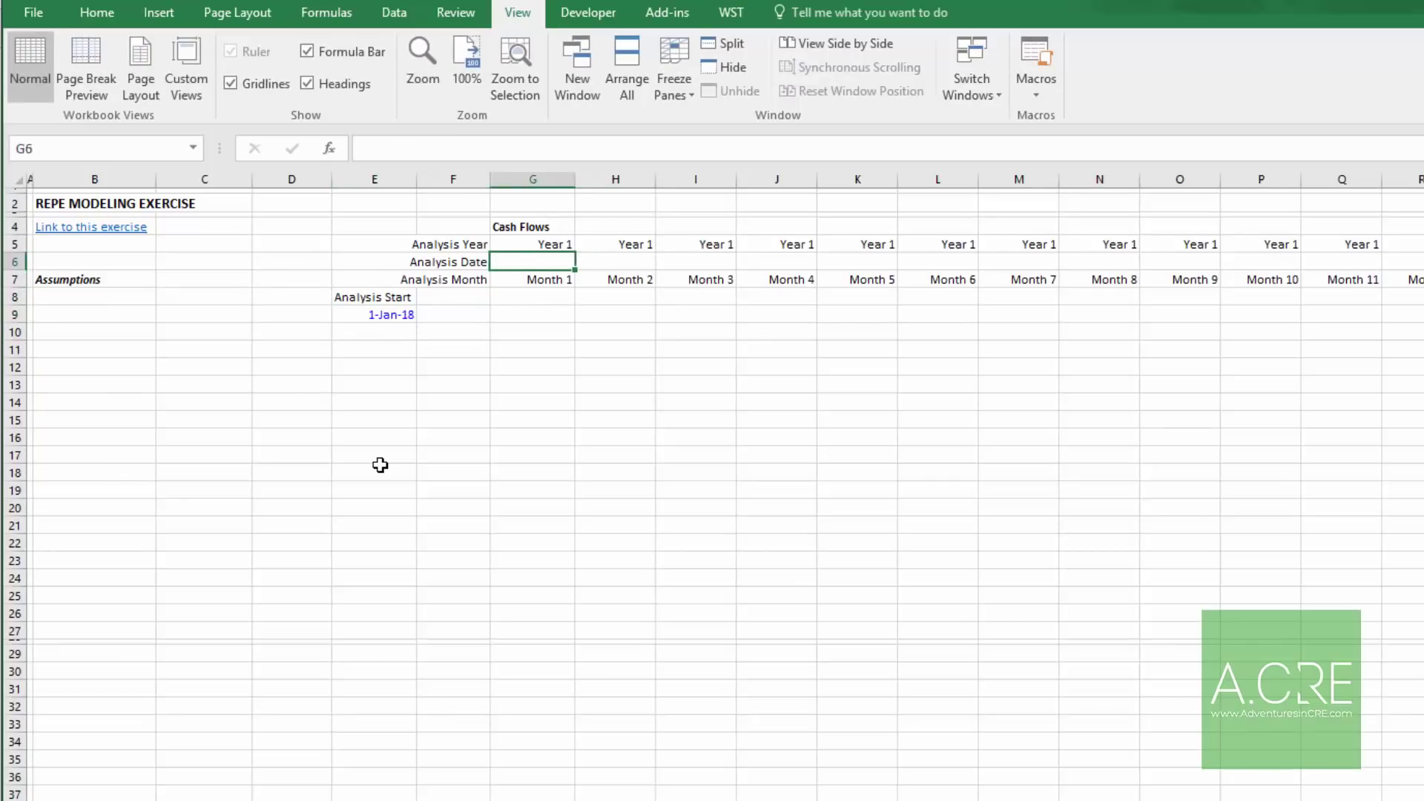
{"action": "type", "text": "=eomon"}
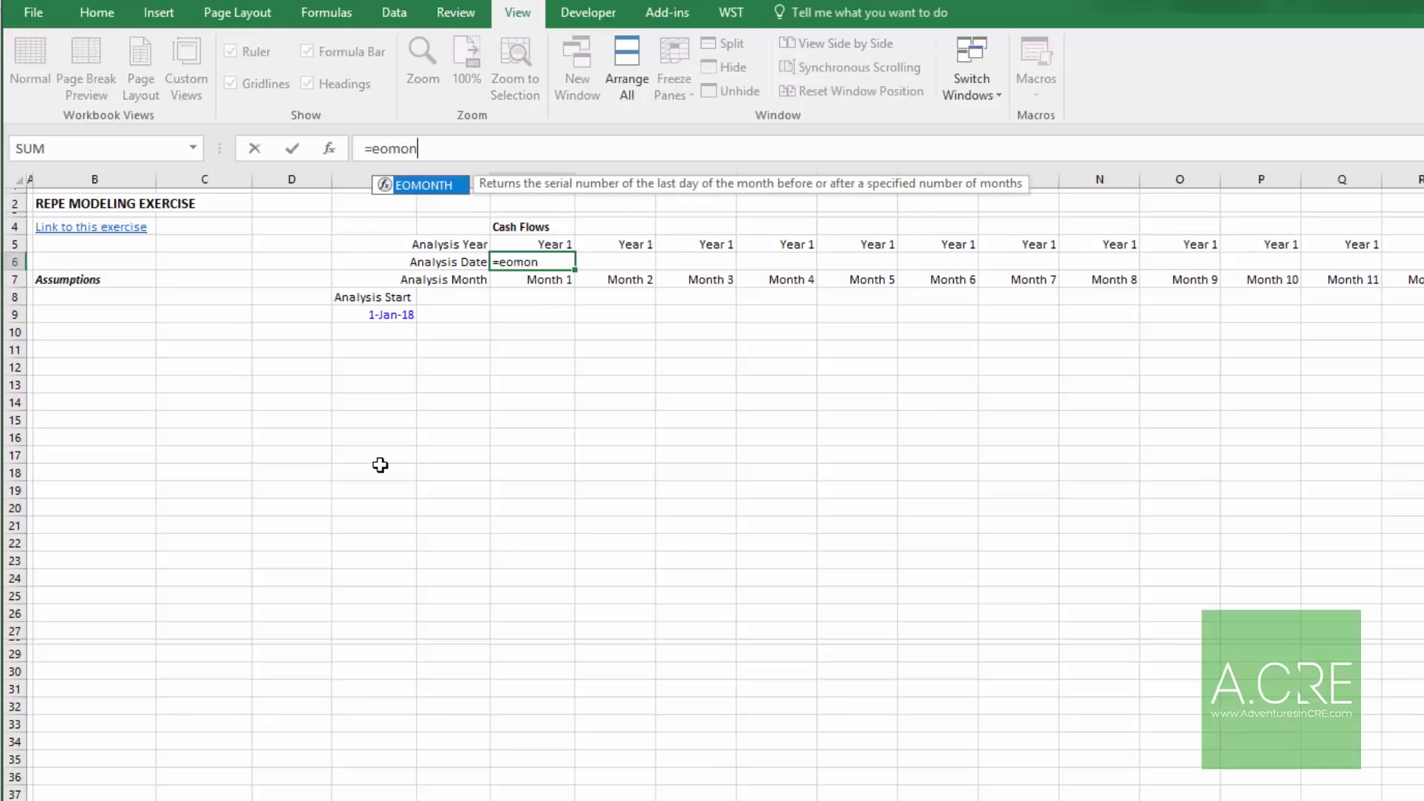
{"action": "type", "text": "t"}
Step: Complete the G6 formula as =EOMONTH($E$9,G7-1) with an absolute start-date reference
{"action": "key", "text": "Tab"}
{"action": "key", "text": "Down"}
{"action": "key", "text": "Down"}
{"action": "key", "text": "Down"}
{"action": "key", "text": "Left"}
{"action": "key", "text": "Left"}
{"action": "key", "text": "Left"}
{"action": "key", "text": "Right"}
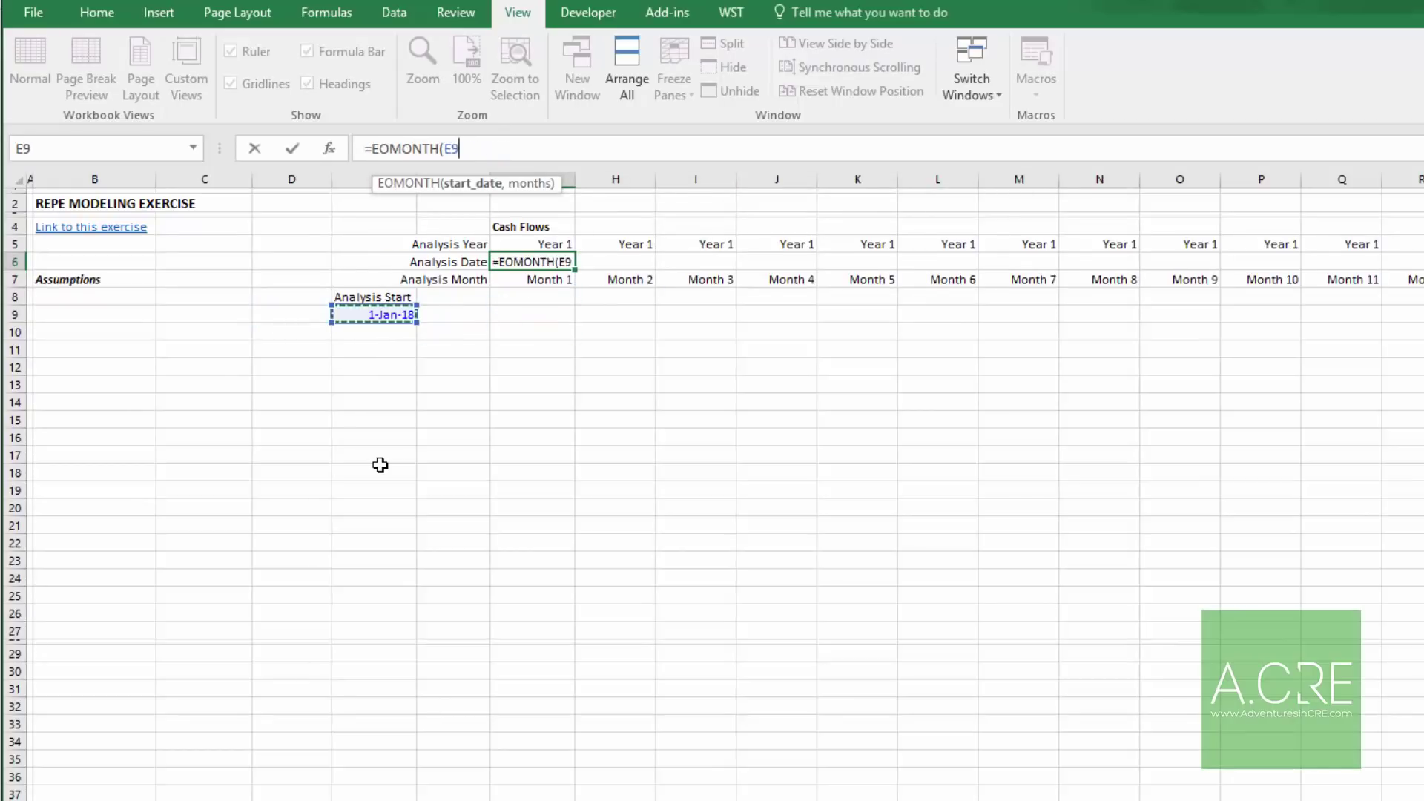
{"action": "key", "text": "F4"}
{"action": "type", "text": ","}
{"action": "key", "text": "Down"}
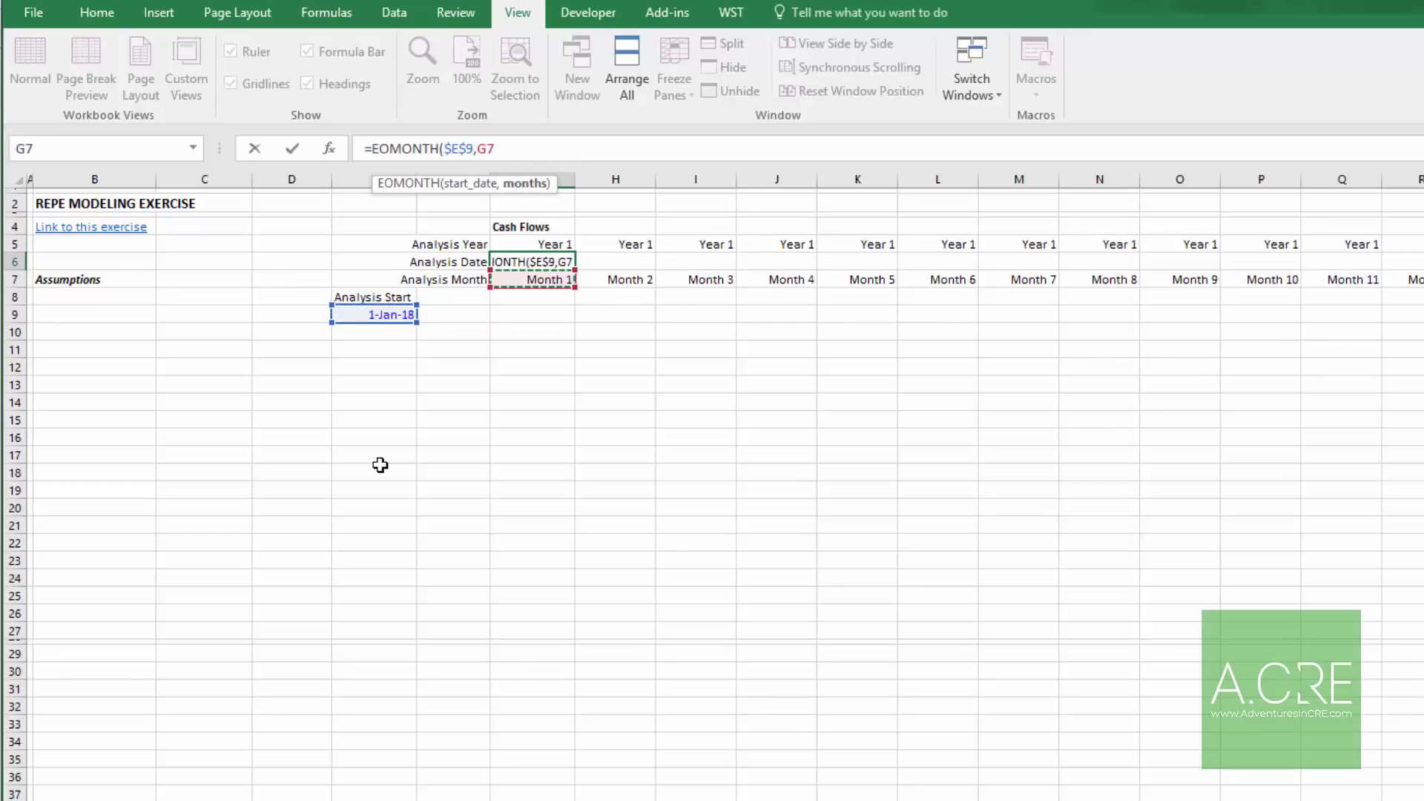
{"action": "type", "text": "-1"}
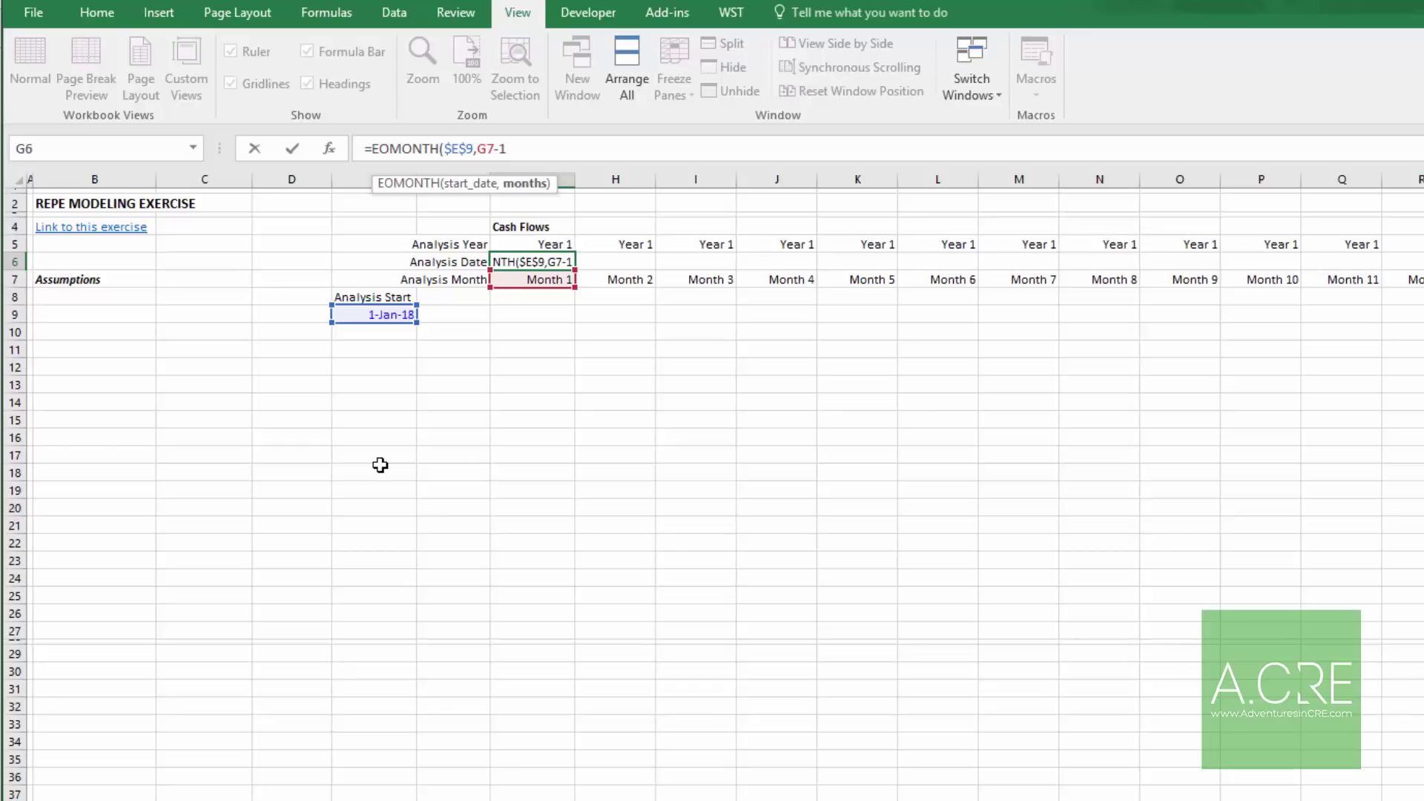
{"action": "key", "text": "Return"}
{"action": "key", "text": "Up"}
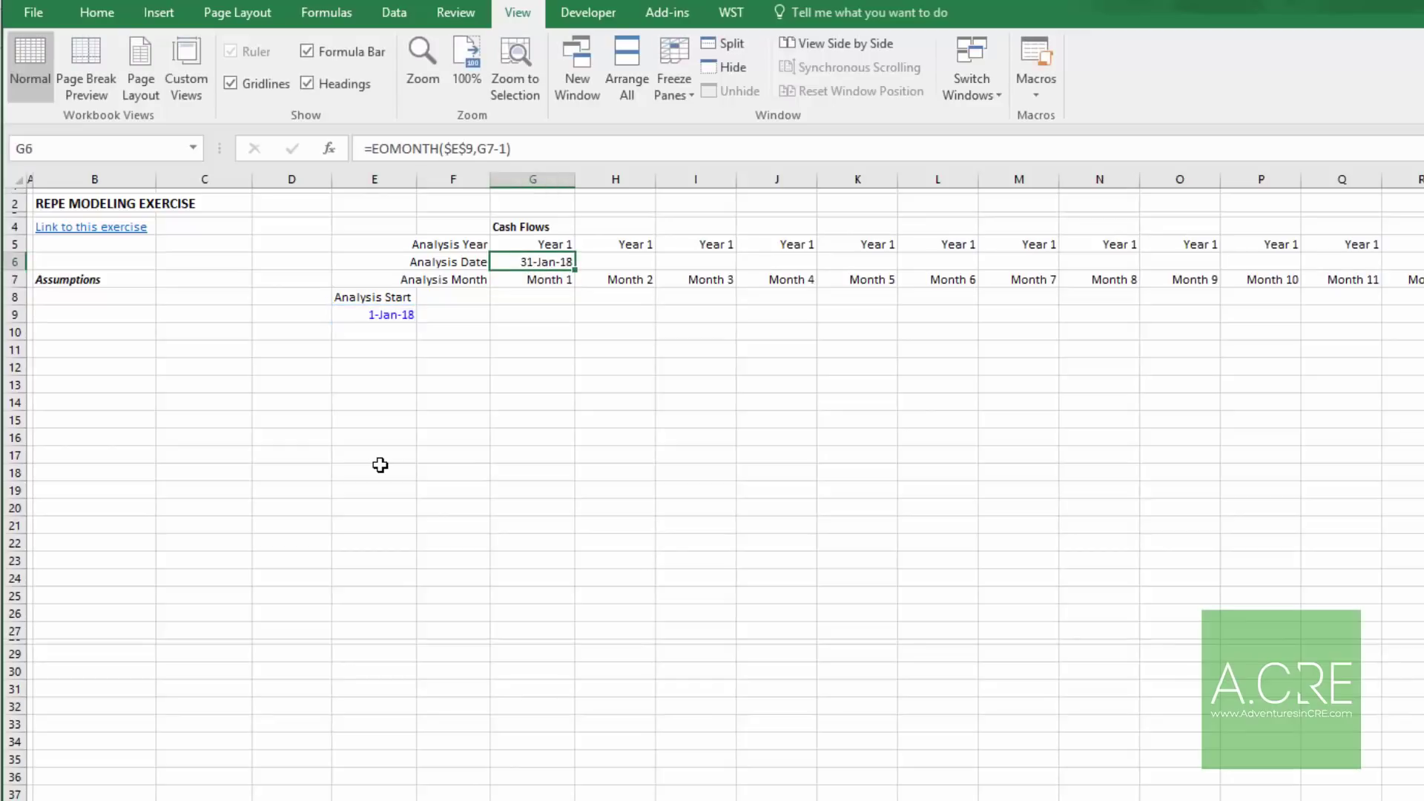
Step: Fill the EOMONTH date formula across the rest of the Analysis Date row
{"action": "key", "text": "Right"}
{"action": "key", "text": "ctrl+shift+Right"}
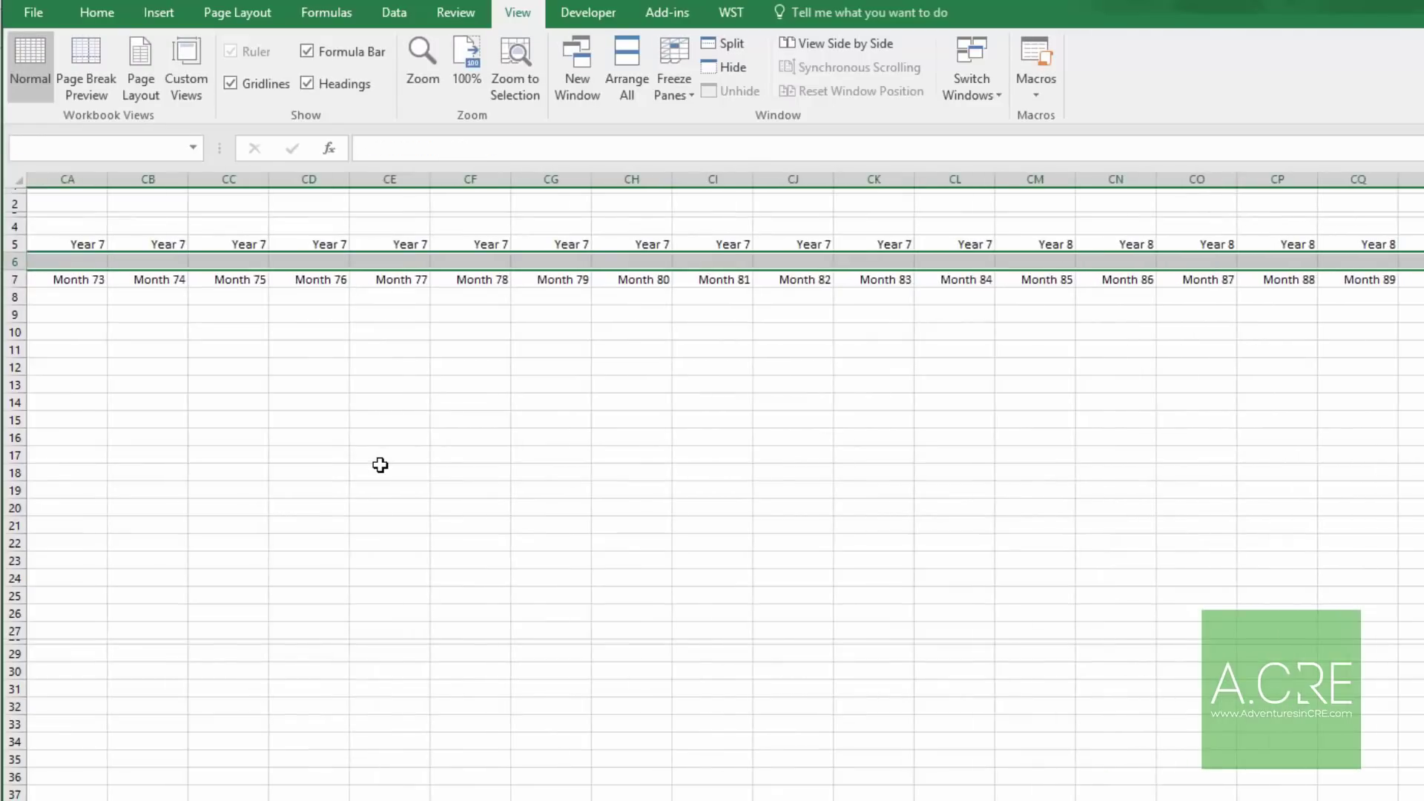
{"action": "key", "text": "ctrl+r"}
{"action": "key", "text": "Left"}
{"action": "key", "text": "Right"}
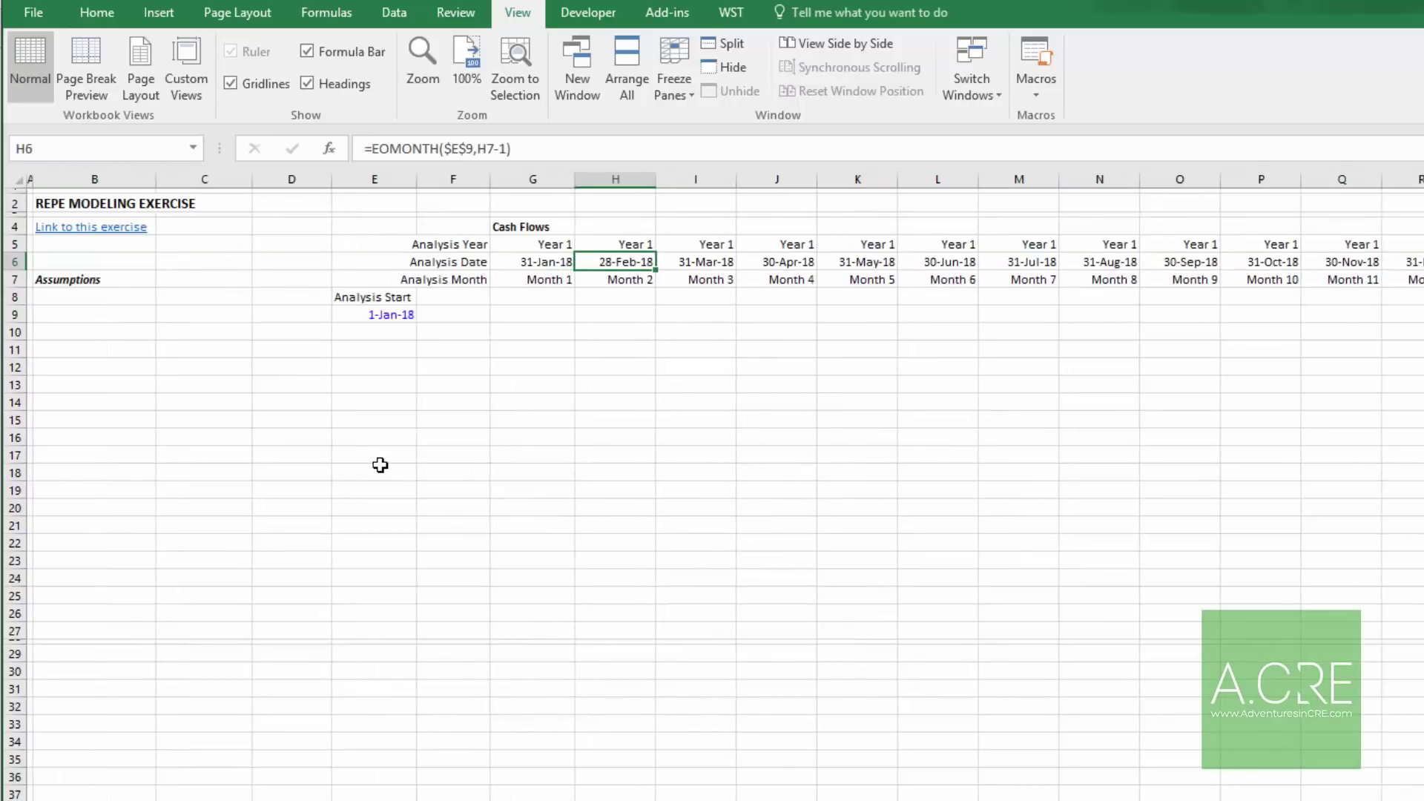
{"action": "key", "text": "Right"}
{"action": "key", "text": "Right"}
{"action": "key", "text": "Right"}
{"action": "key", "text": "Right"}
{"action": "key", "text": "Right"}
{"action": "key", "text": "Right"}
{"action": "key", "text": "Right"}
{"action": "key", "text": "Right"}
{"action": "key", "text": "Right"}
{"action": "key", "text": "Right"}
{"action": "key", "text": "Right"}
{"action": "key", "text": "Right"}
{"action": "key", "text": "Right"}
{"action": "key", "text": "Right"}
{"action": "key", "text": "Right"}
{"action": "key", "text": "Right"}
{"action": "key", "text": "Right"}
{"action": "key", "text": "Right"}
{"action": "key", "text": "Right"}
{"action": "key", "text": "Right"}
{"action": "key", "text": "Right"}
{"action": "key", "text": "Right"}
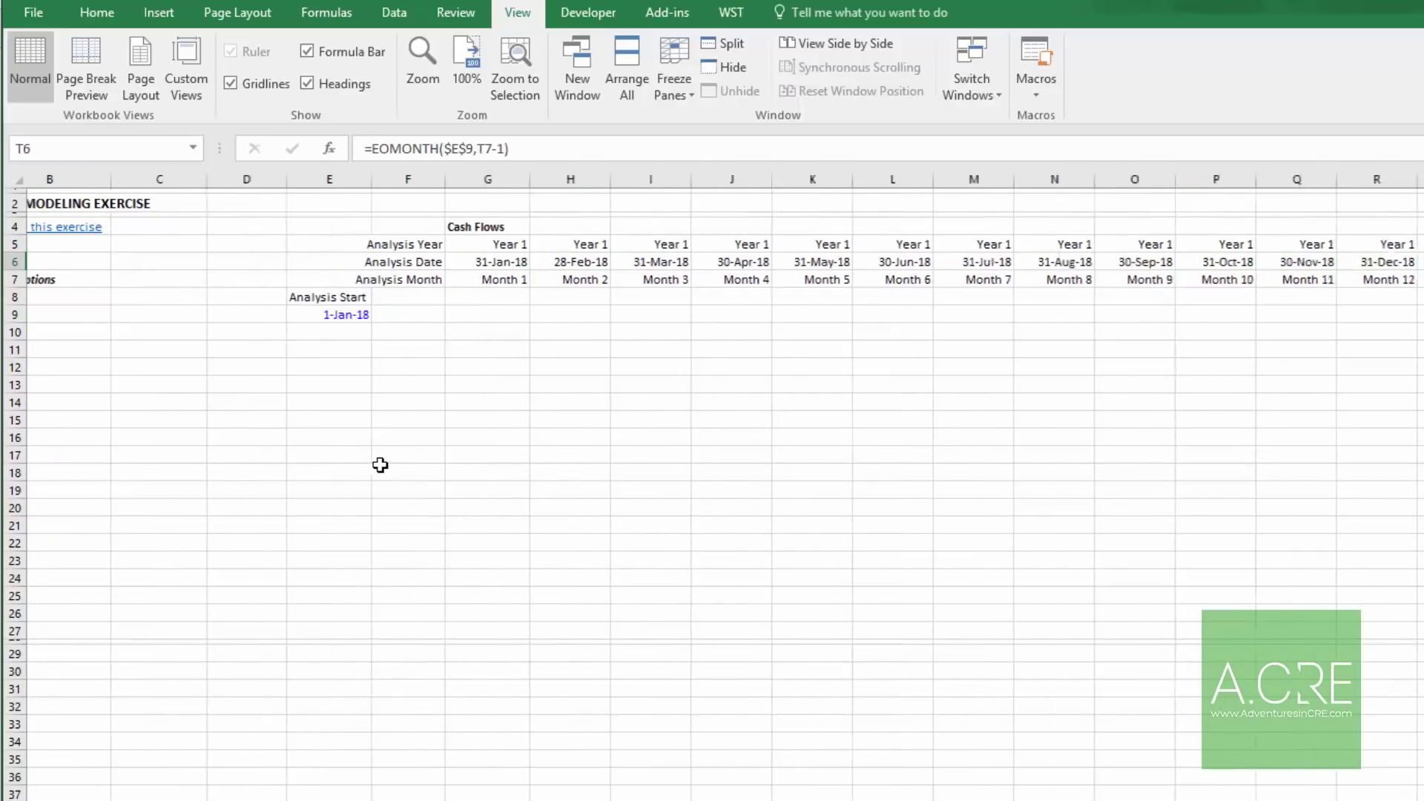
Step: Review the filled dates out to the last month-end, 31-May-25
{"action": "key", "text": "Right"}
{"action": "key", "text": "Right"}
{"action": "key", "text": "Right"}
{"action": "key", "text": "Right"}
{"action": "key", "text": "ctrl+Left"}
{"action": "key", "text": "Left"}
{"action": "key", "text": "Left"}
{"action": "key", "text": "Left"}
{"action": "key", "text": "Left"}
{"action": "key", "text": "Left"}
{"action": "key", "text": "Right"}
{"action": "key", "text": "ctrl+Right"}
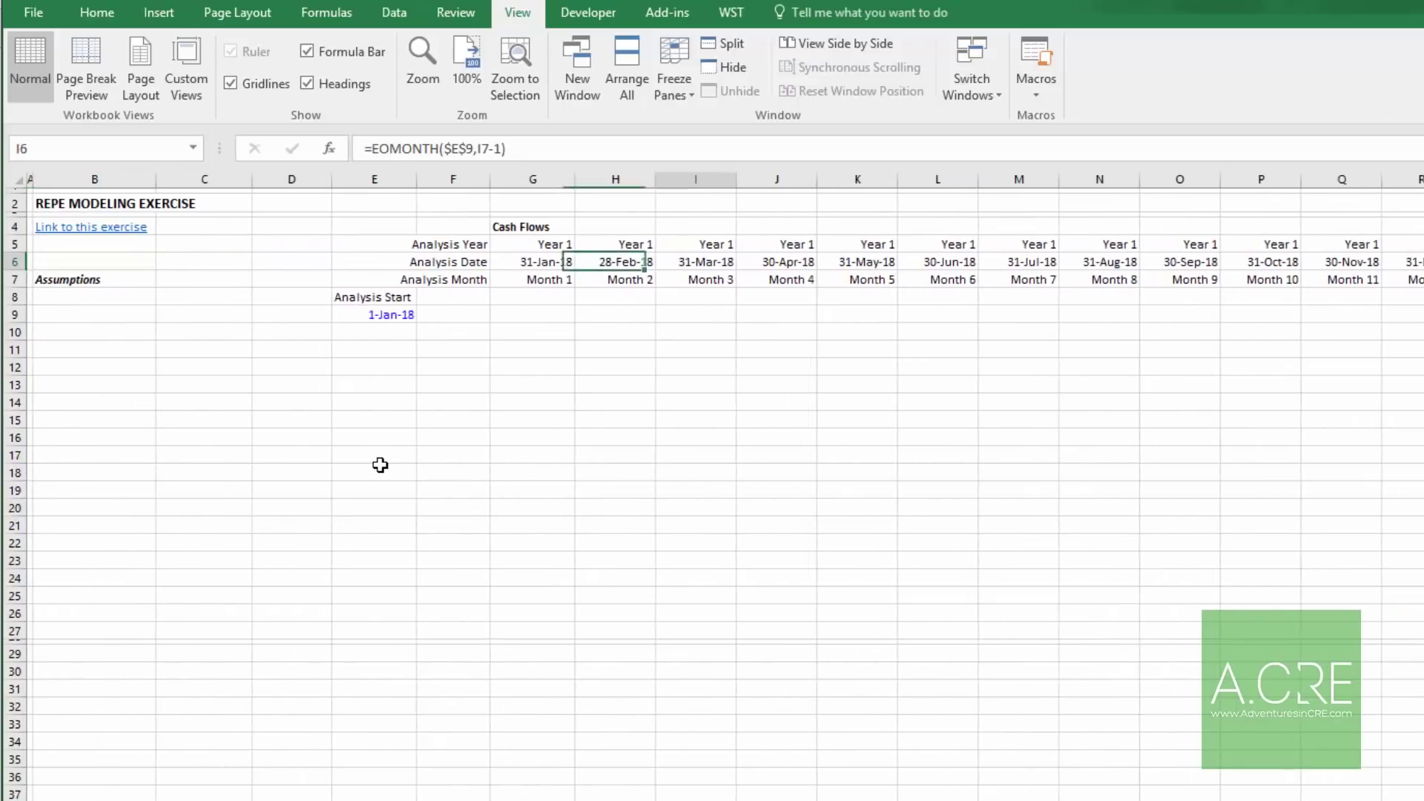
{"action": "key", "text": "ctrl+Right"}
{"action": "key", "text": "Right"}
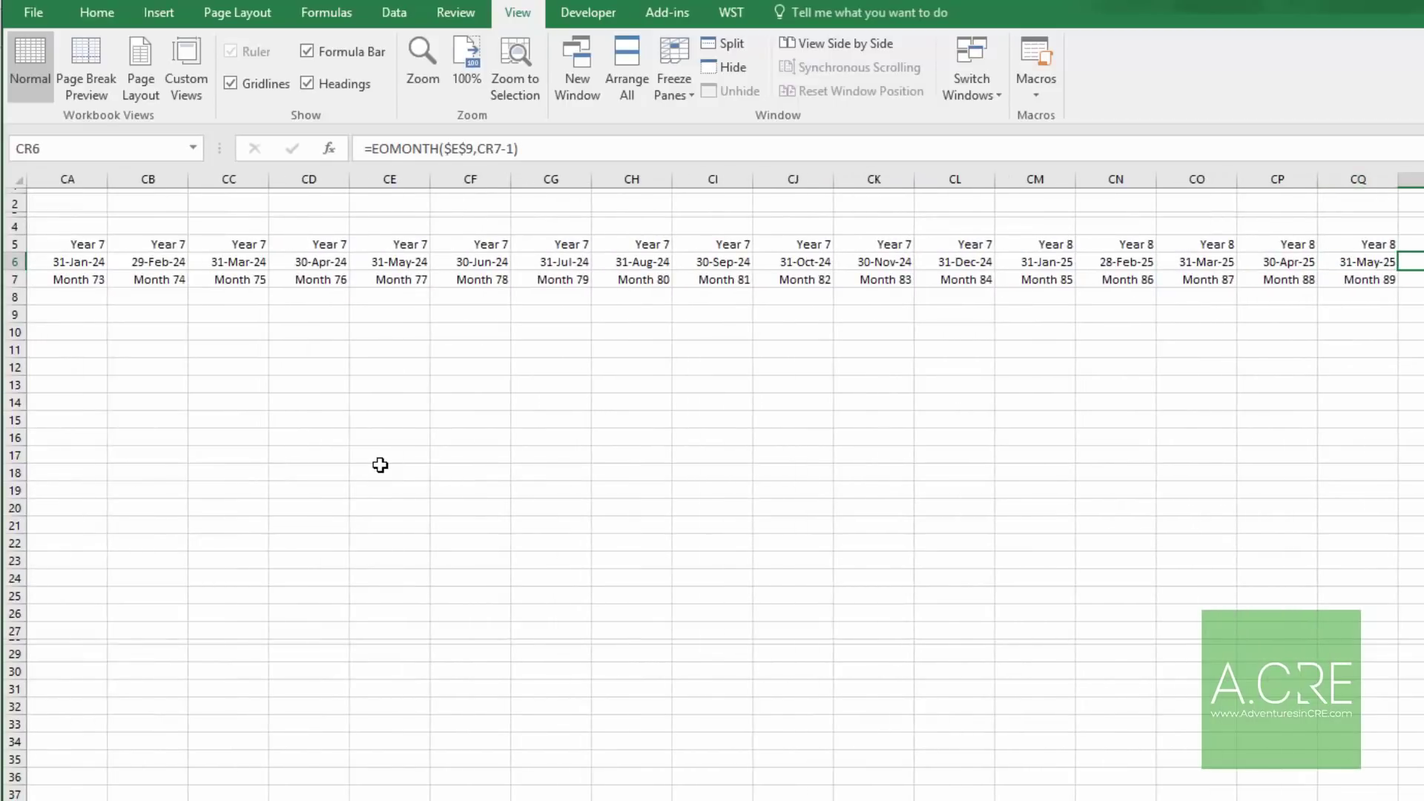
{"action": "key", "text": "ctrl+Left"}
{"action": "key", "text": "ctrl+Left"}
{"action": "key", "text": "ctrl+Left"}
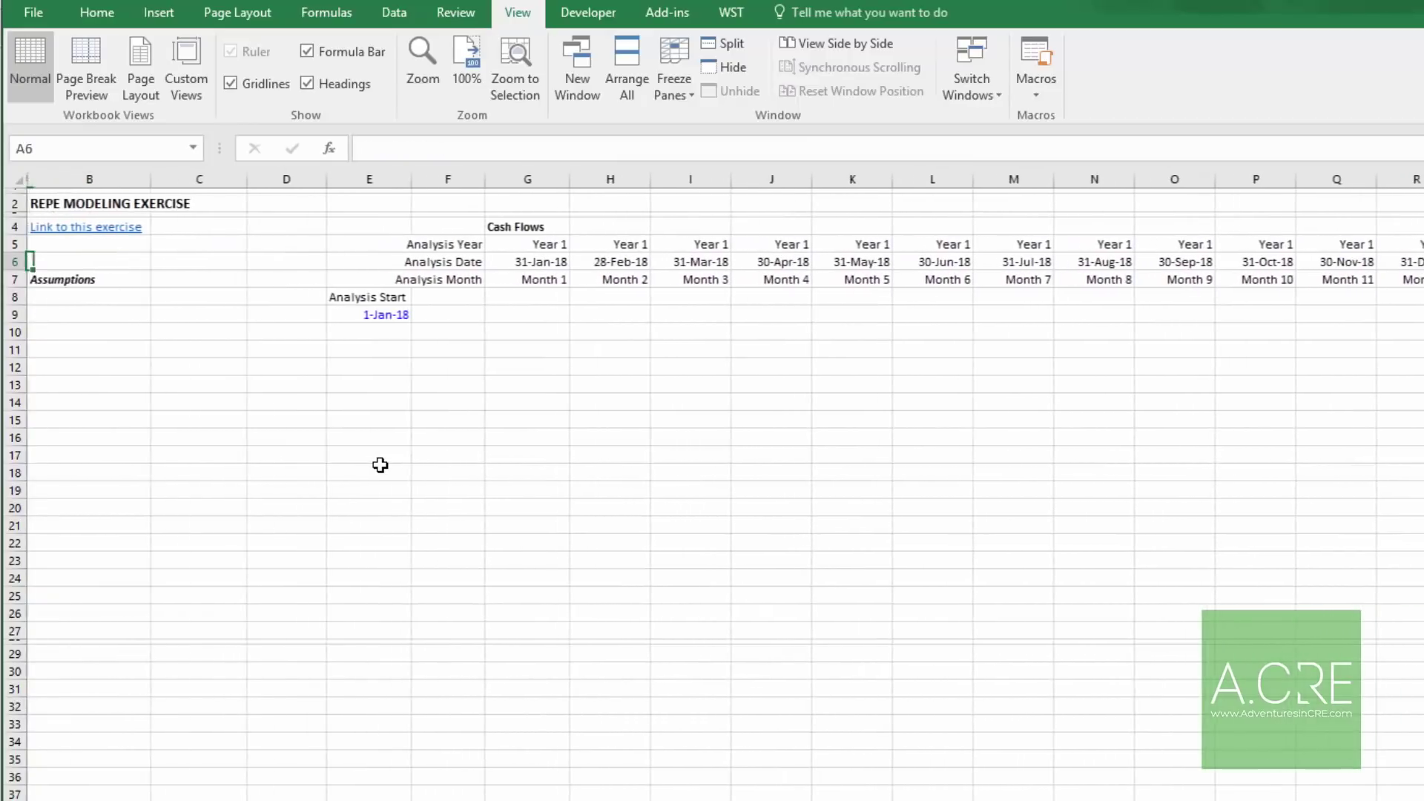
Step: Add the assumption labels Breakeven in D8 and NRA in C8
{"action": "key", "text": "Right"}
{"action": "key", "text": "Right"}
{"action": "key", "text": "Down"}
{"action": "key", "text": "Down"}
{"action": "key", "text": "Down"}
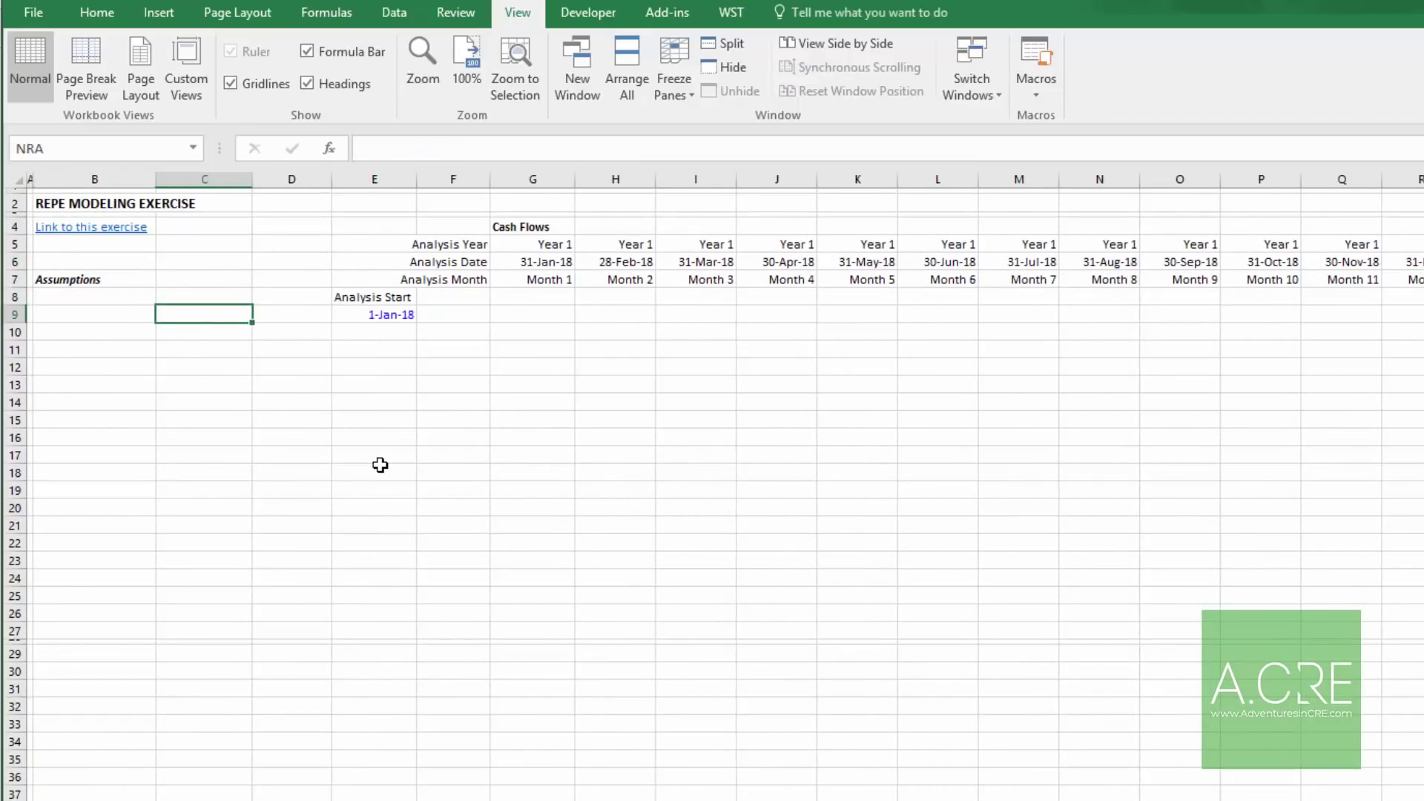
{"action": "key", "text": "Up"}
{"action": "key", "text": "Right"}
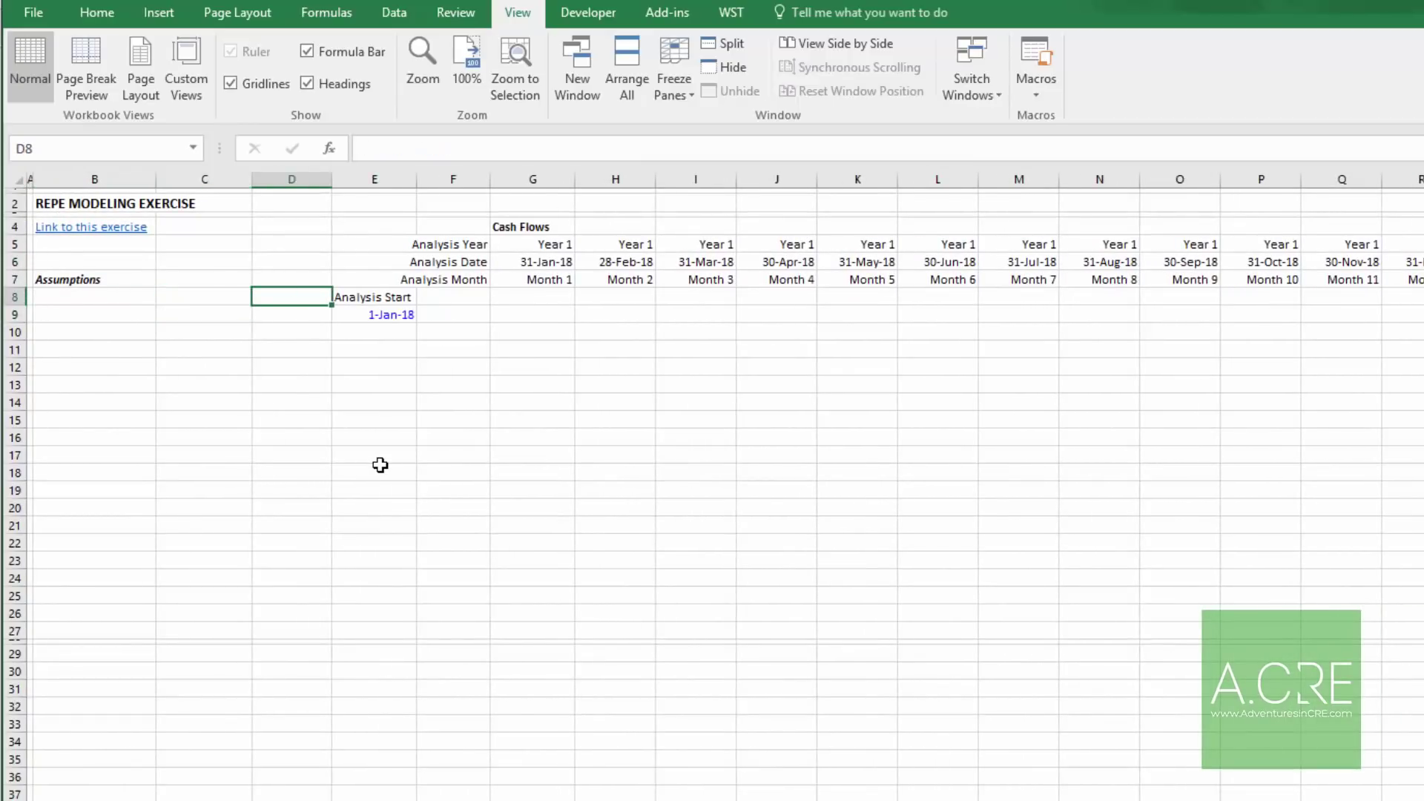
{"action": "type", "text": "Breakeven"}
{"action": "key", "text": "Return"}
{"action": "key", "text": "Up"}
{"action": "key", "text": "Left"}
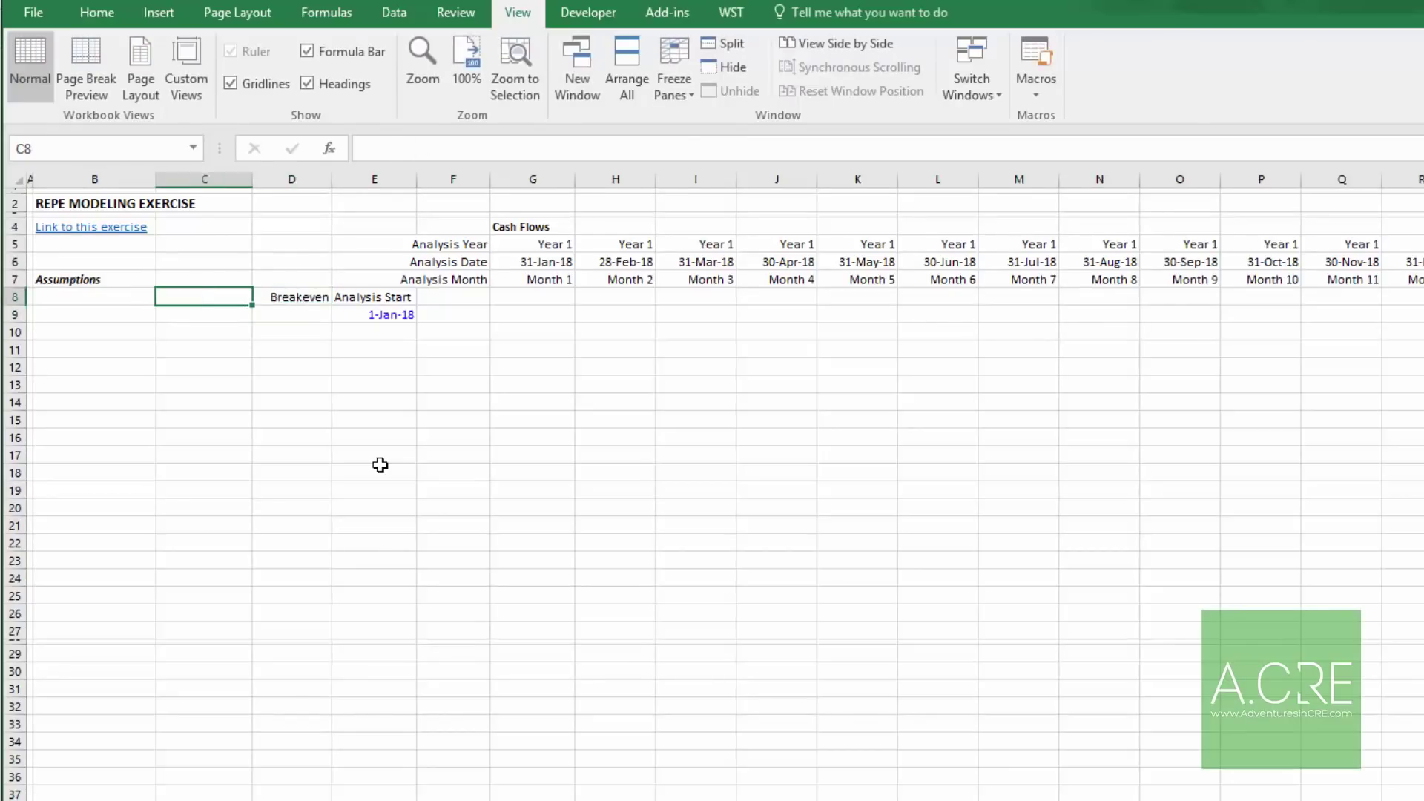
{"action": "type", "text": "NRA"}
{"action": "key", "text": "Return"}
Step: Add the DEVELOPMENT section heading in B10
{"action": "key", "text": "Left"}
{"action": "key", "text": "Down"}
{"action": "type", "text": "DEVELOPMENT"}
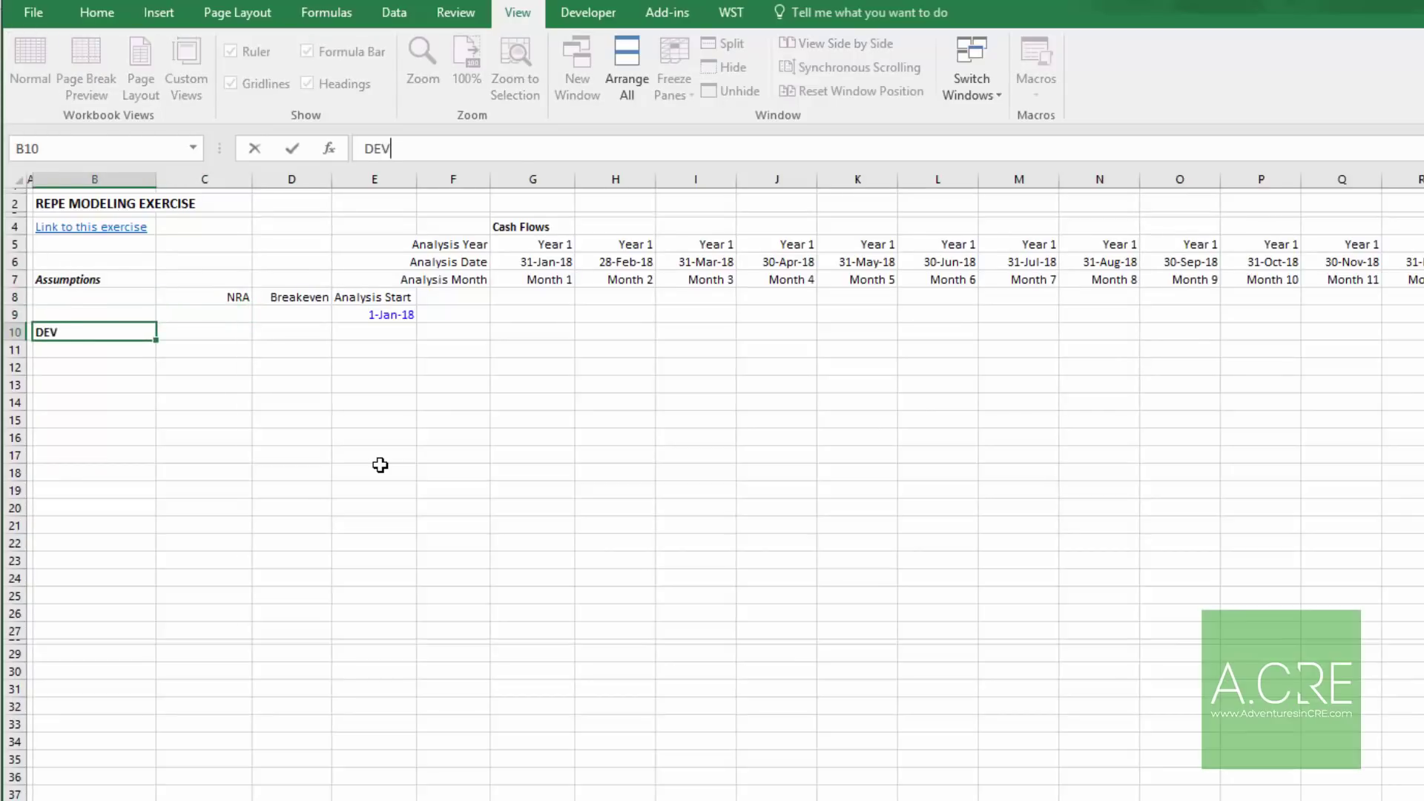
{"action": "key", "text": "Return"}
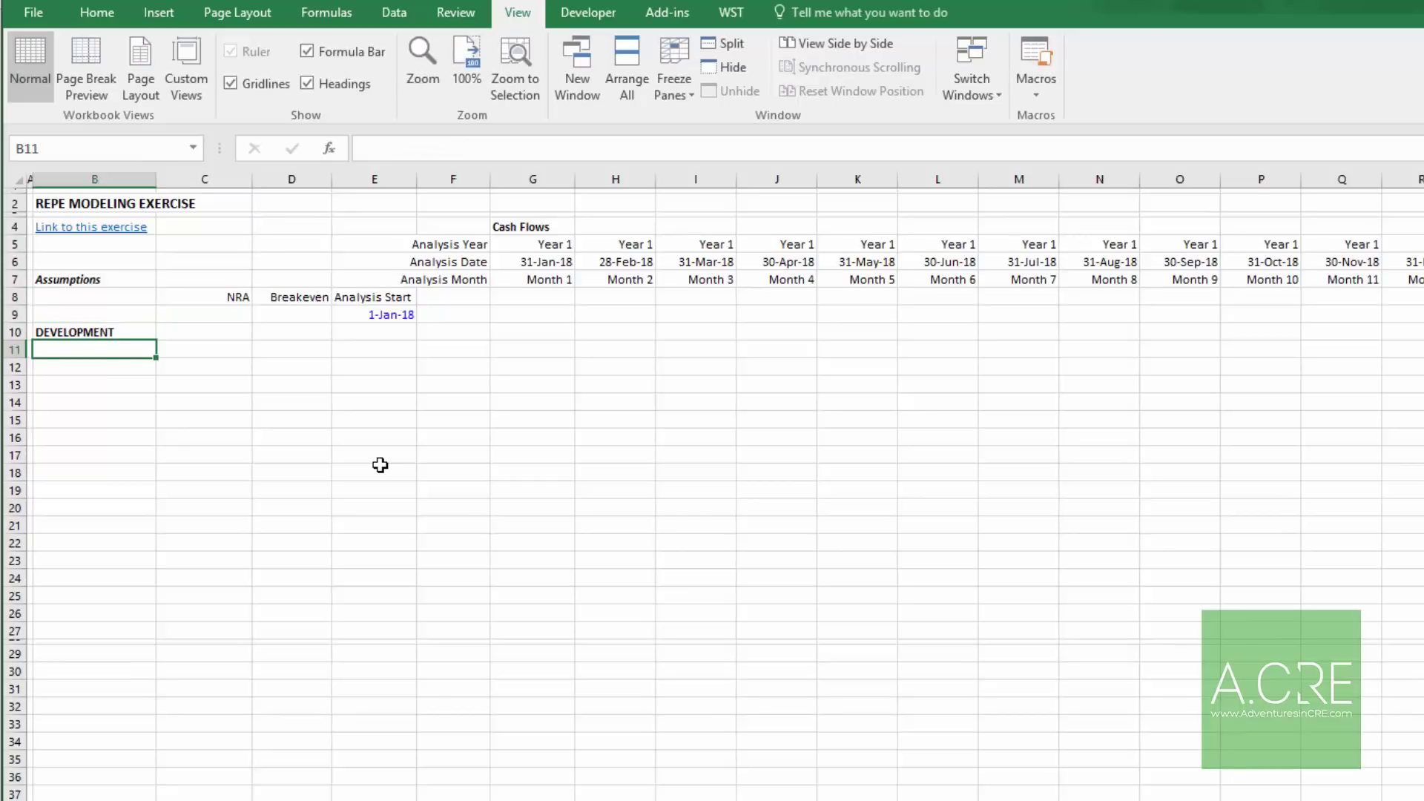
{"action": "key", "text": "Right"}
{"action": "type", "text": "a"}
{"action": "key", "text": "Escape"}
Step: List Land, Financing Costs and Hard as the first cost items from B12
{"action": "key", "text": "Left"}
{"action": "key", "text": "Down"}
{"action": "type", "text": "Land"}
{"action": "key", "text": "Return"}
{"action": "type", "text": "Financing Costs"}
{"action": "key", "text": "Return"}
{"action": "type", "text": "Hard"}
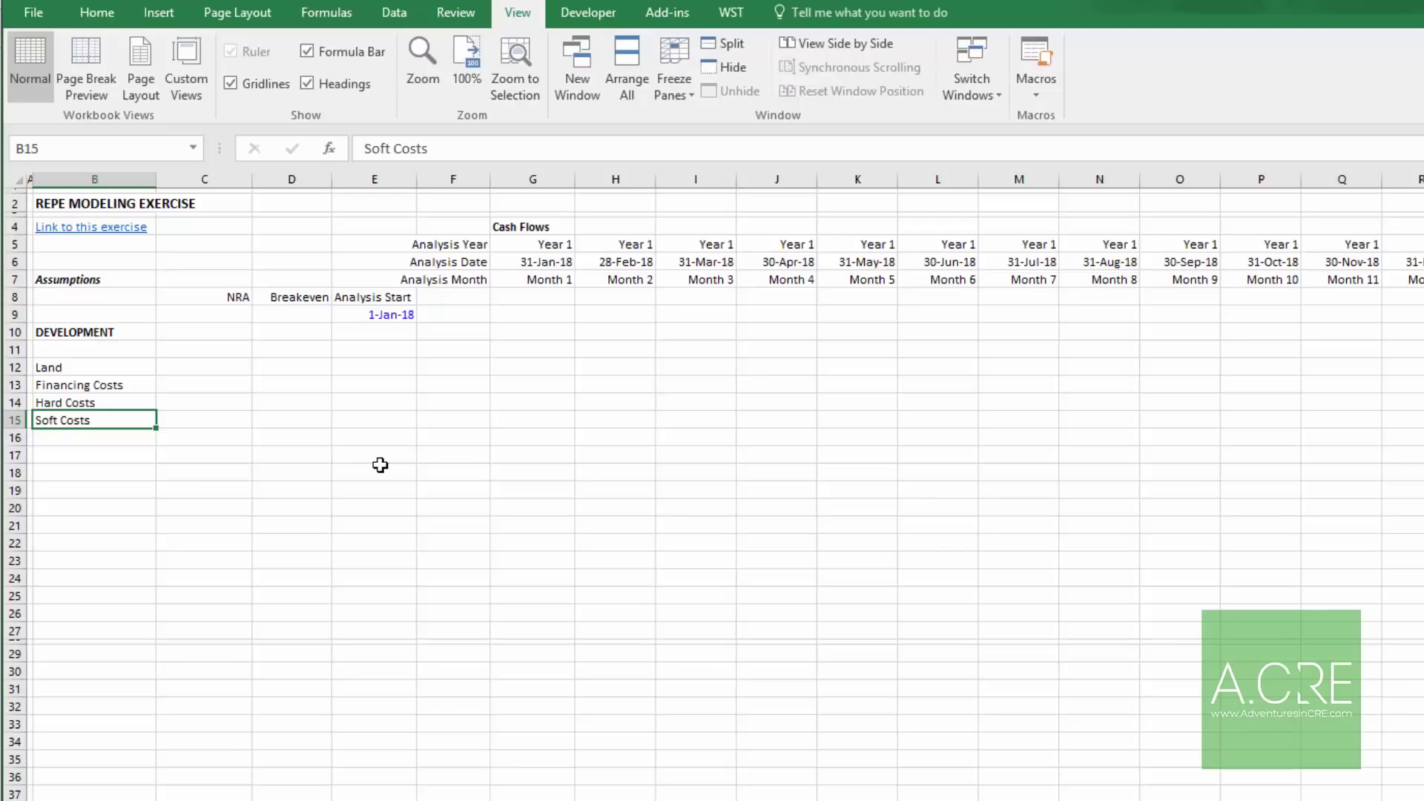
{"action": "key", "text": "Return"}
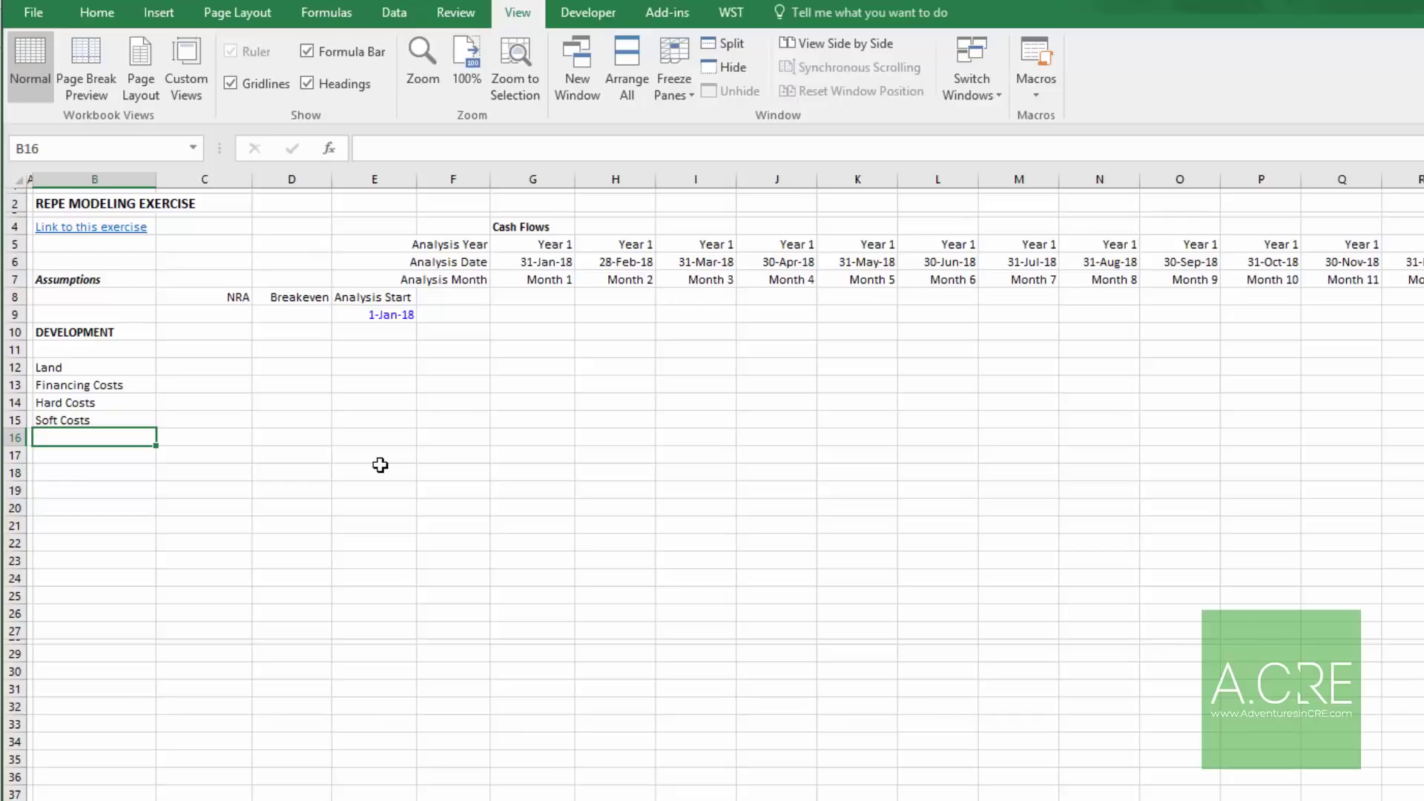
Step: Add the cost items TI 1, TI 2, LCs 1 and LCs 2
{"action": "type", "text": "TI 1"}
{"action": "key", "text": "Return"}
{"action": "type", "text": "TI 2"}
{"action": "key", "text": "Return"}
{"action": "type", "text": "LCs 1"}
{"action": "key", "text": "Return"}
{"action": "type", "text": "LCs 2"}
{"action": "key", "text": "Return"}
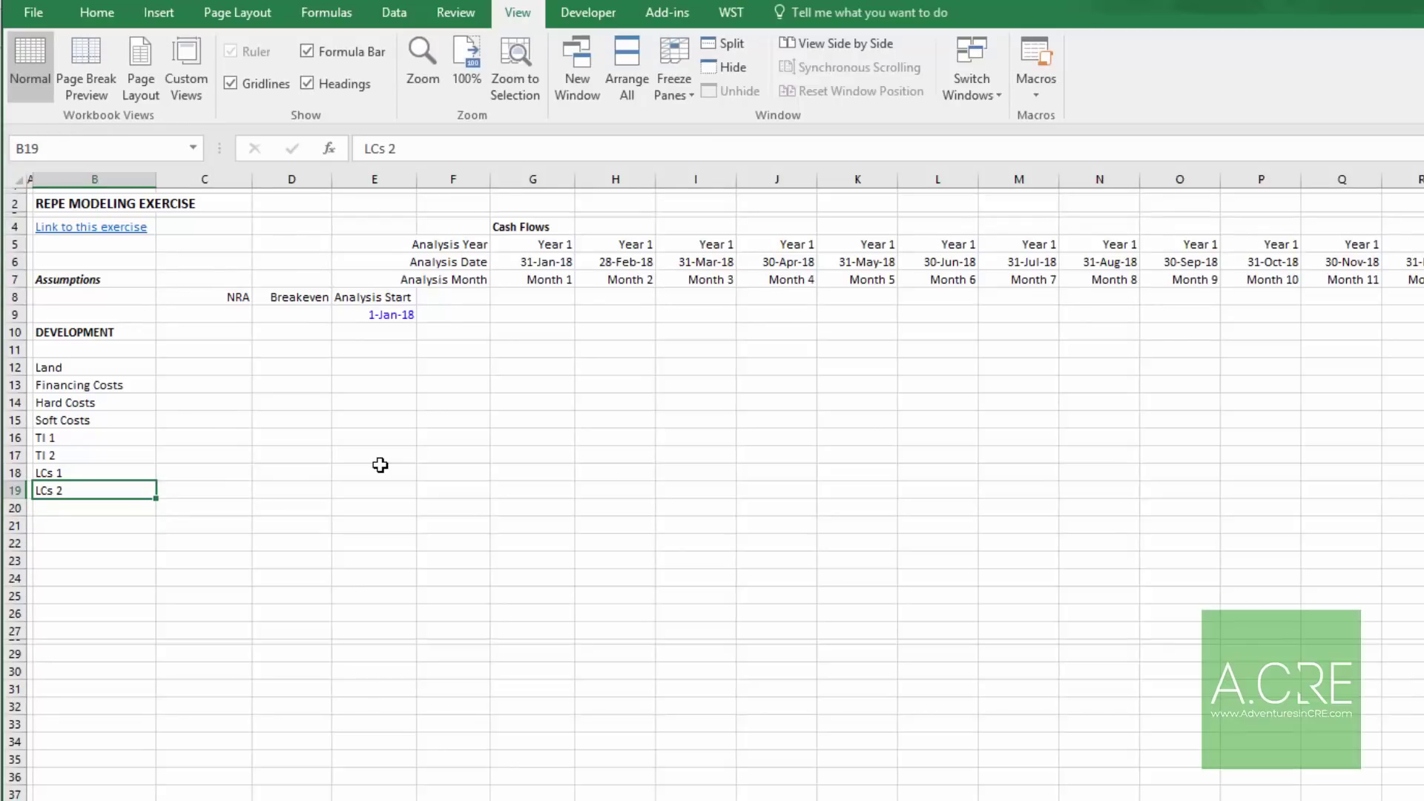
Step: Add Total before Interest, Const. Interest and Total Project Costs below the cost items
{"action": "key", "text": "Down"}
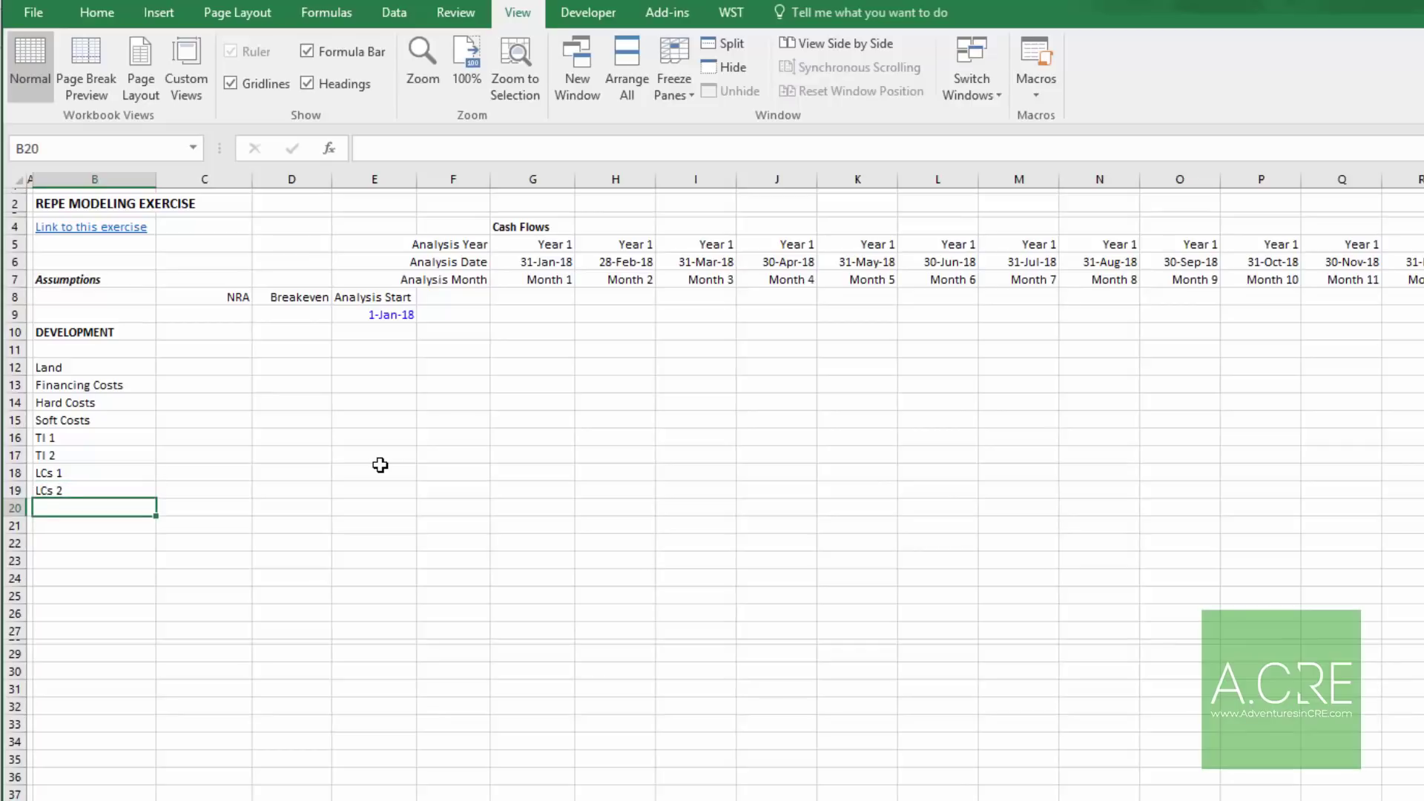
{"action": "type", "text": "Total befvore"}
{"action": "key", "text": "BackSpace"}
{"action": "key", "text": "BackSpace"}
{"action": "key", "text": "BackSpace"}
{"action": "key", "text": "BackSpace"}
{"action": "type", "text": "ore Interes"}
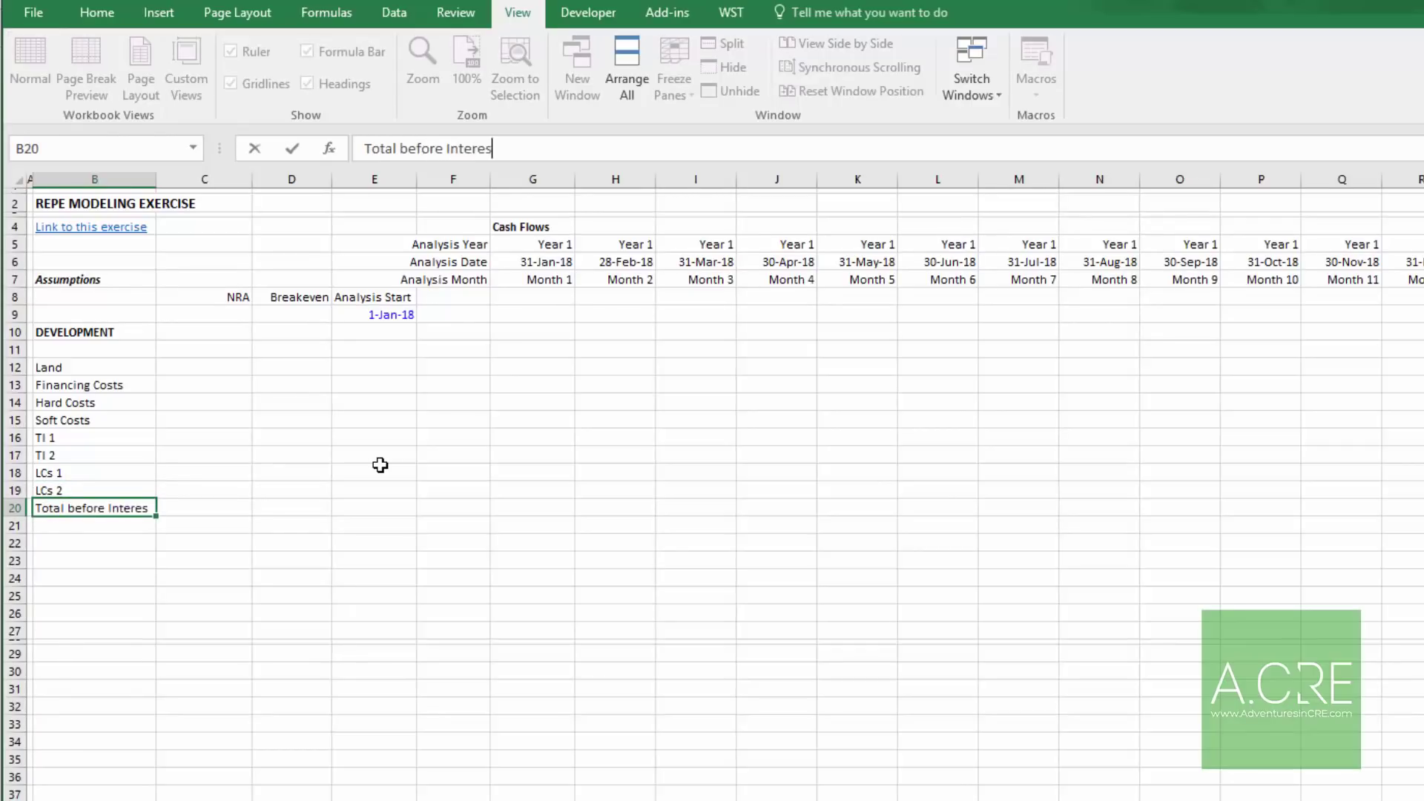
{"action": "type", "text": "t"}
{"action": "key", "text": "Return"}
{"action": "type", "text": "Const. Interest"}
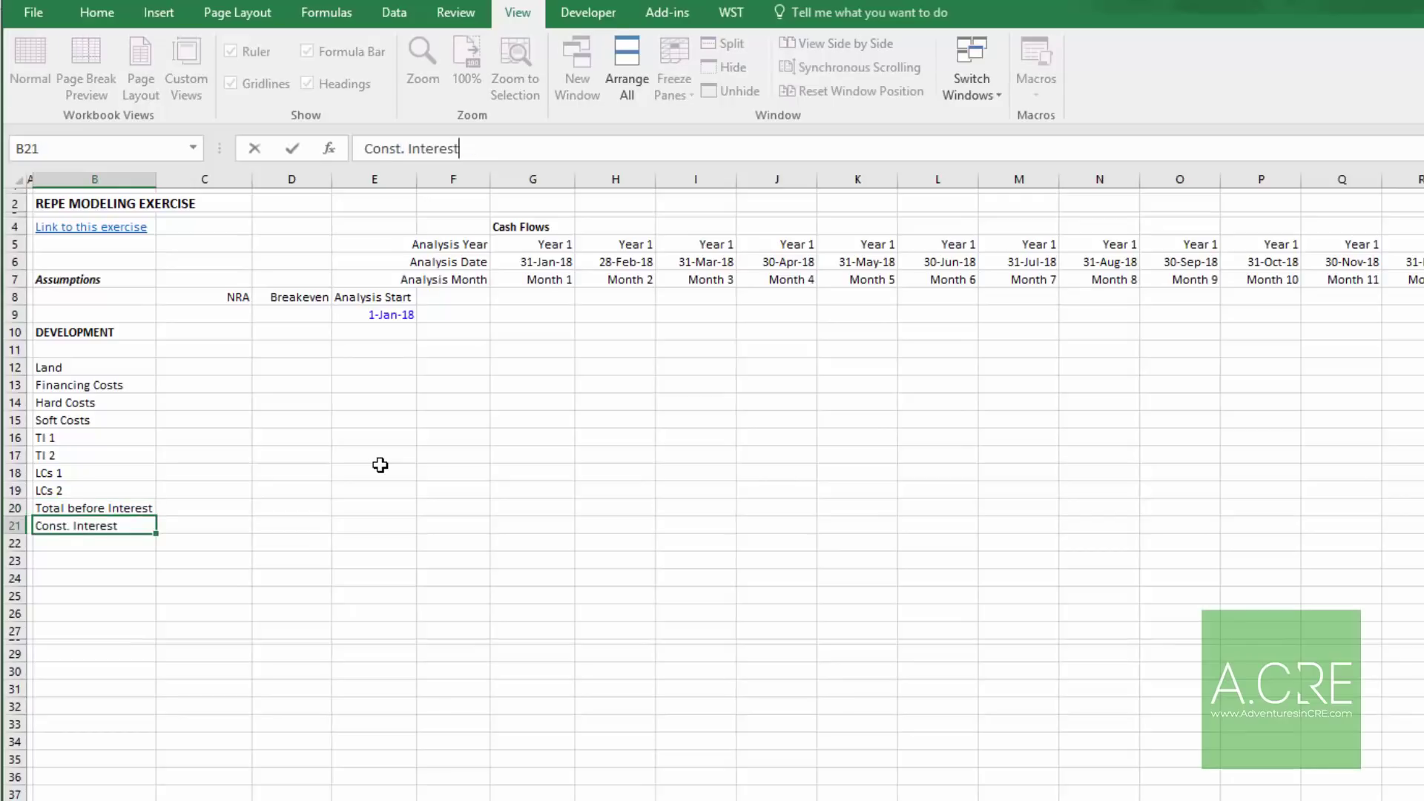
{"action": "key", "text": "Return"}
{"action": "type", "text": "Total"}
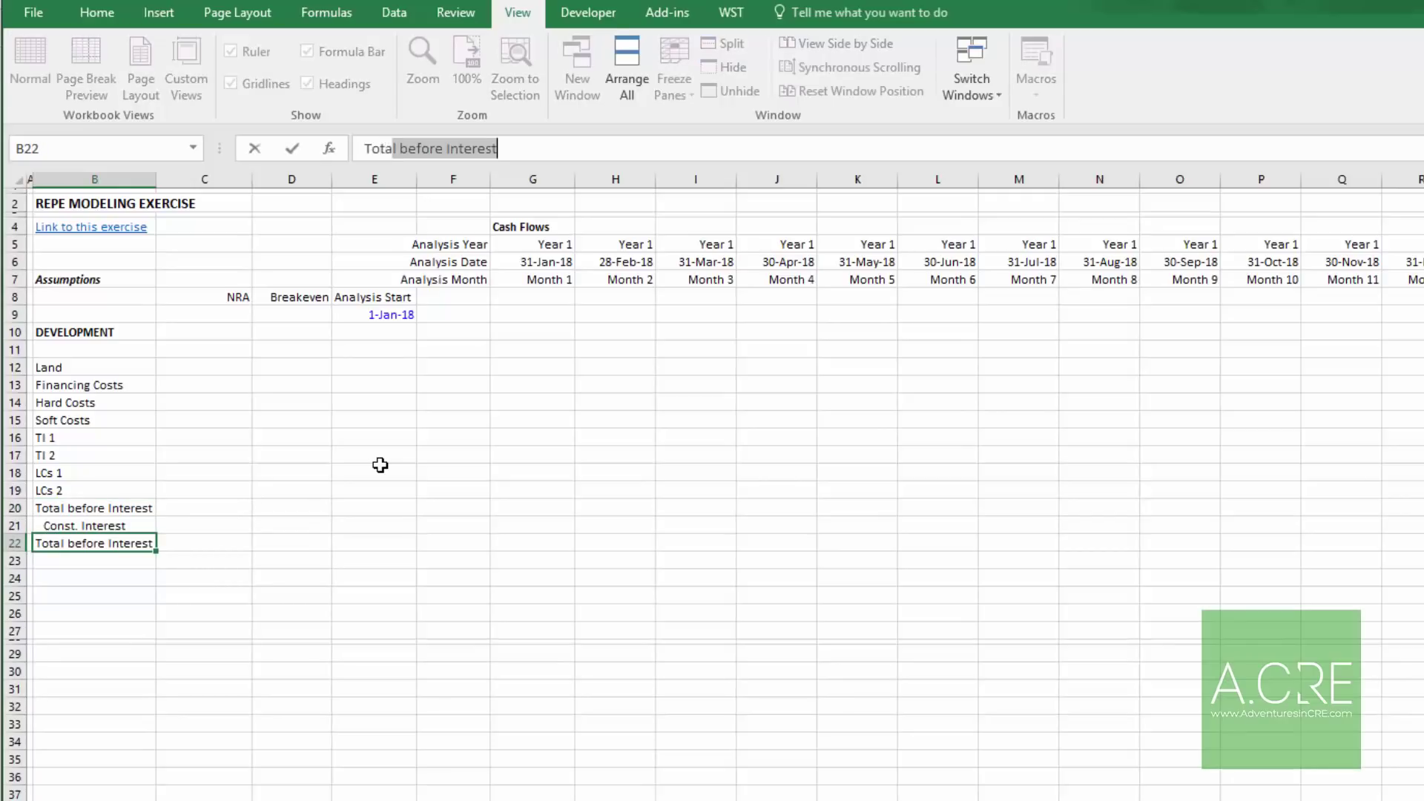
{"action": "type", "text": " Project Costs"}
{"action": "key", "text": "Return"}
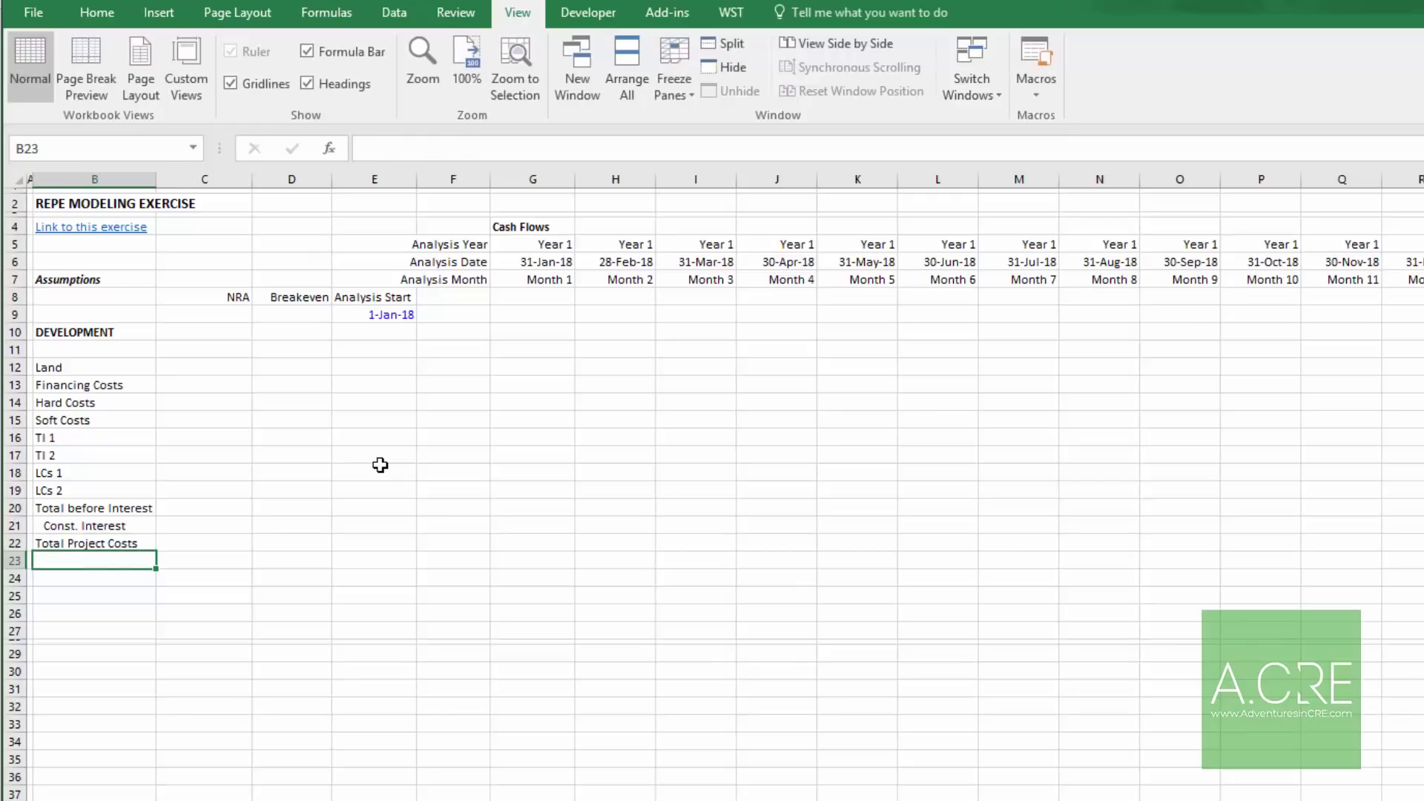
Step: Go to cell C11 above the cost labels for the Amount header
{"action": "key", "text": "Up"}
{"action": "key", "text": "Up"}
{"action": "key", "text": "Up"}
{"action": "key", "text": "Right"}
{"action": "key", "text": "Right"}
{"action": "key", "text": "Up"}
{"action": "key", "text": "Up"}
{"action": "key", "text": "Up"}
{"action": "key", "text": "Up"}
{"action": "key", "text": "Left"}
{"action": "key", "text": "Up"}
{"action": "key", "text": "Up"}
{"action": "key", "text": "Up"}
{"action": "key", "text": "Up"}
{"action": "key", "text": "Up"}
Step: Enter the Amount heading, then the Start heading in D11
{"action": "type", "text": "Amount"}
{"action": "key", "text": "Return"}
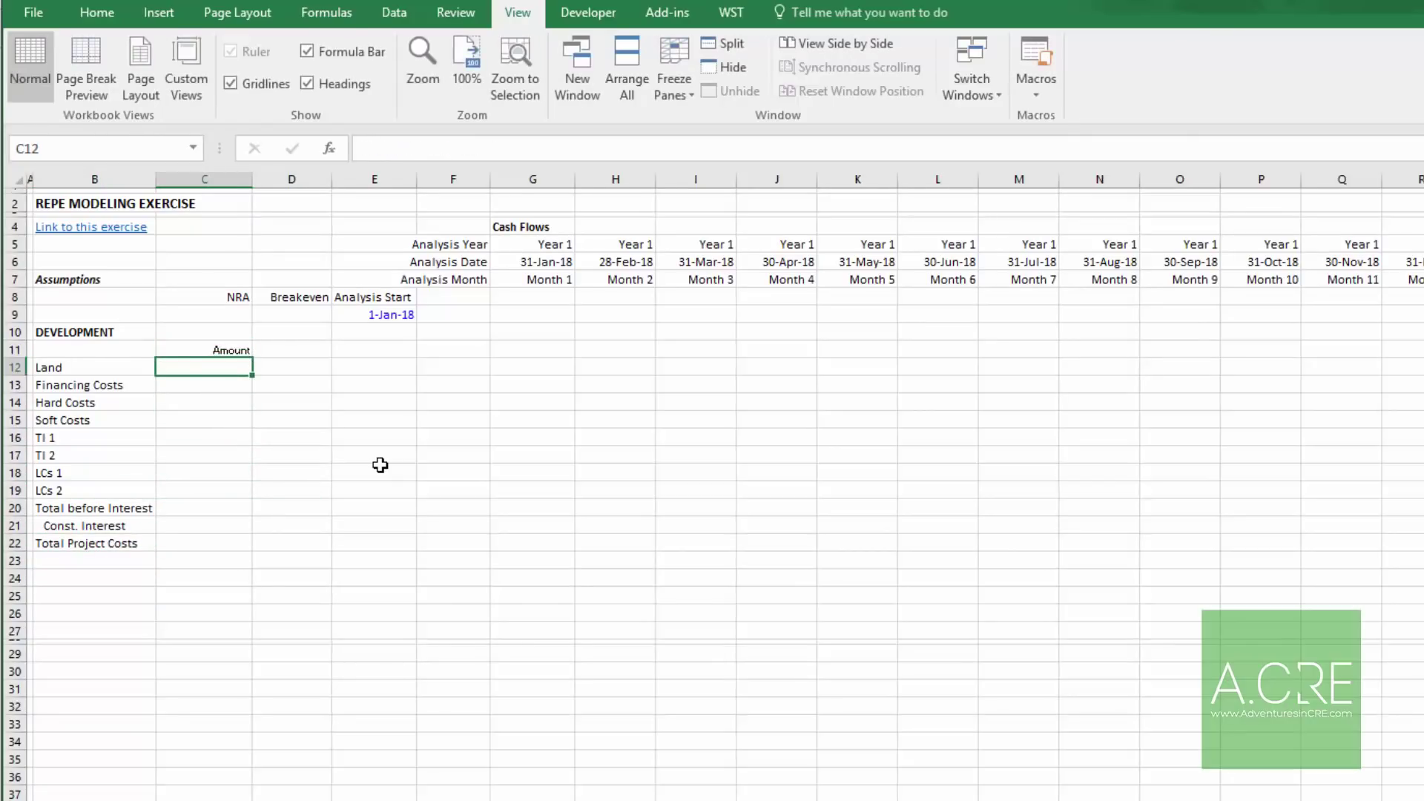
{"action": "key", "text": "Right"}
{"action": "key", "text": "Up"}
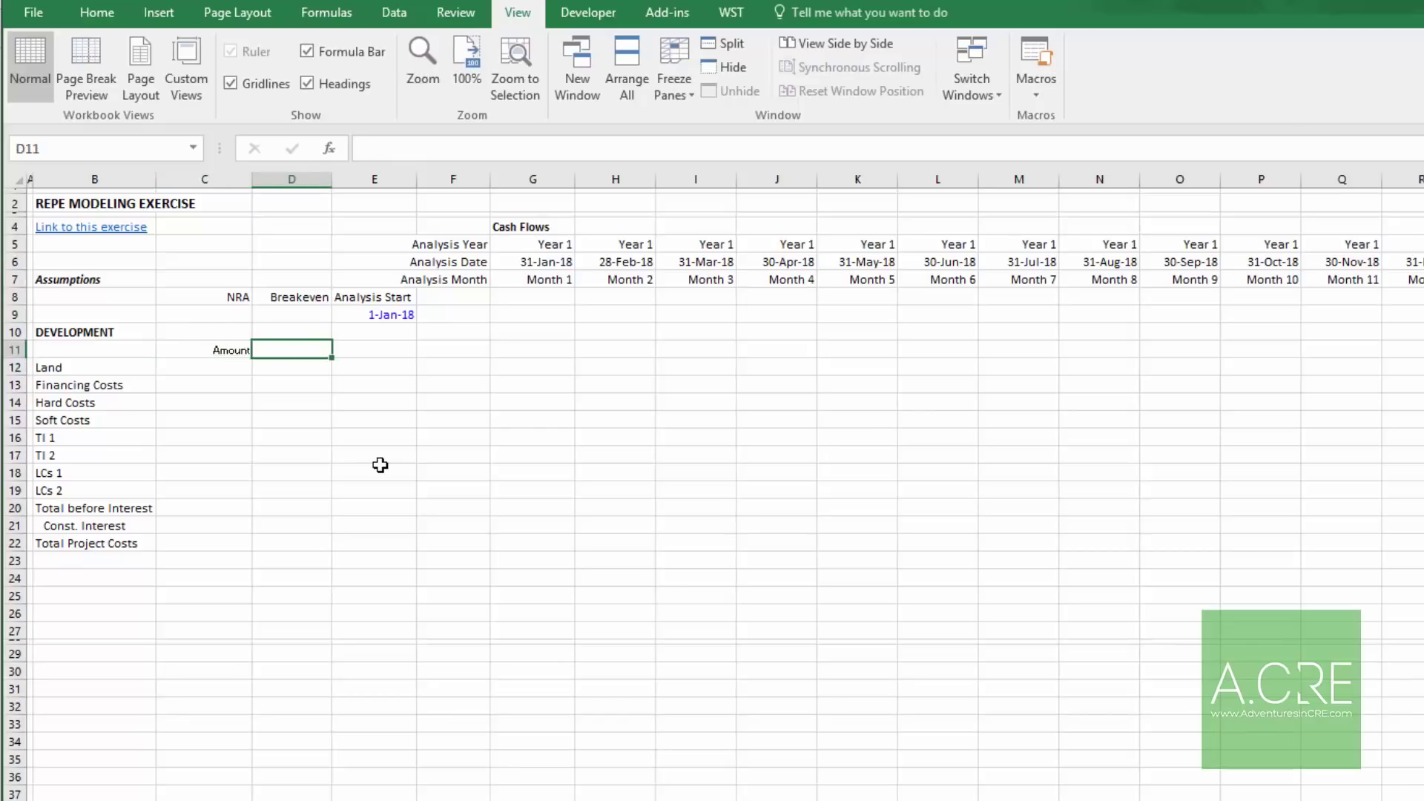
{"action": "type", "text": "Start"}
{"action": "key", "text": "Return"}
Step: Add the End and Error Check headings in E11 and F11
{"action": "key", "text": "Up"}
{"action": "key", "text": "Right"}
{"action": "type", "text": "End"}
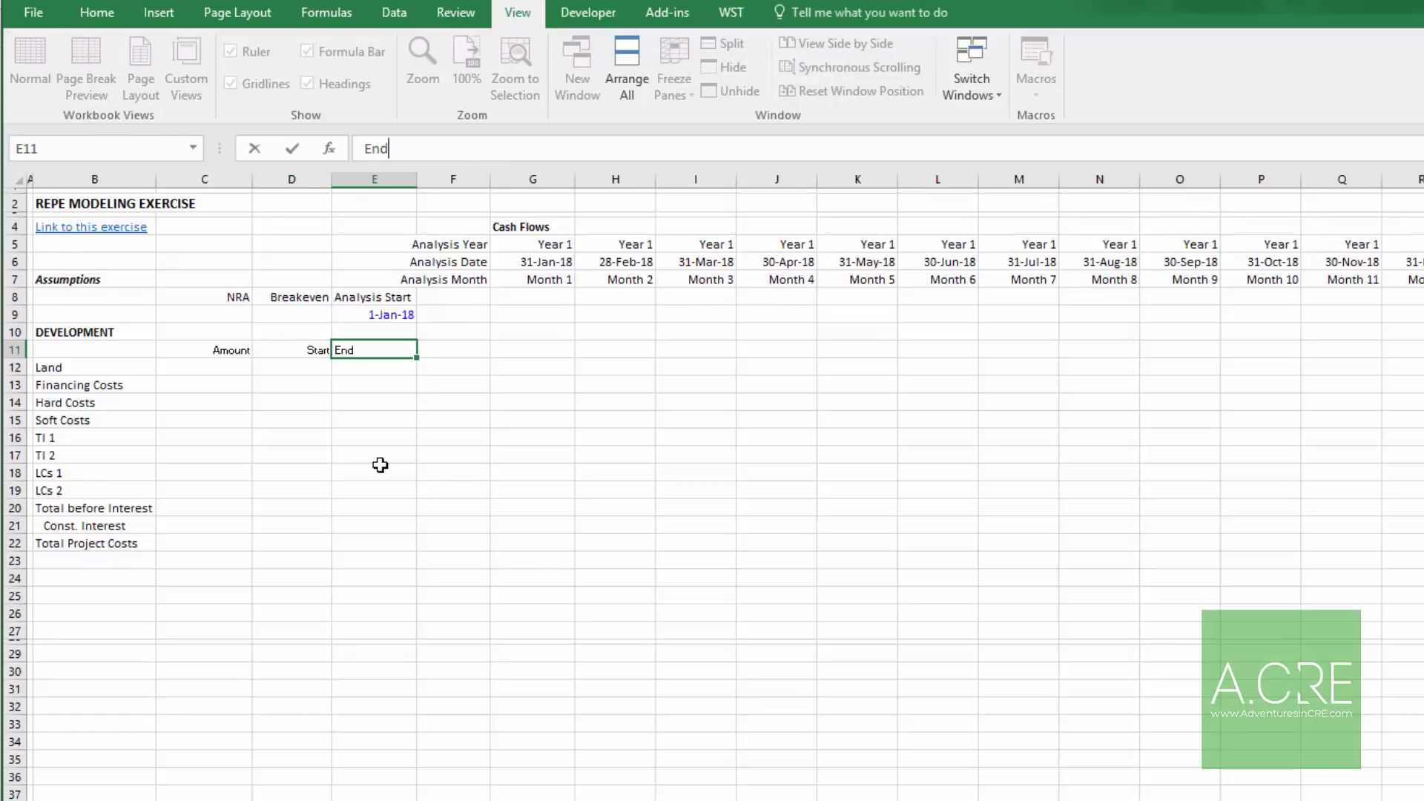
{"action": "key", "text": "Return"}
{"action": "key", "text": "Up"}
{"action": "key", "text": "Right"}
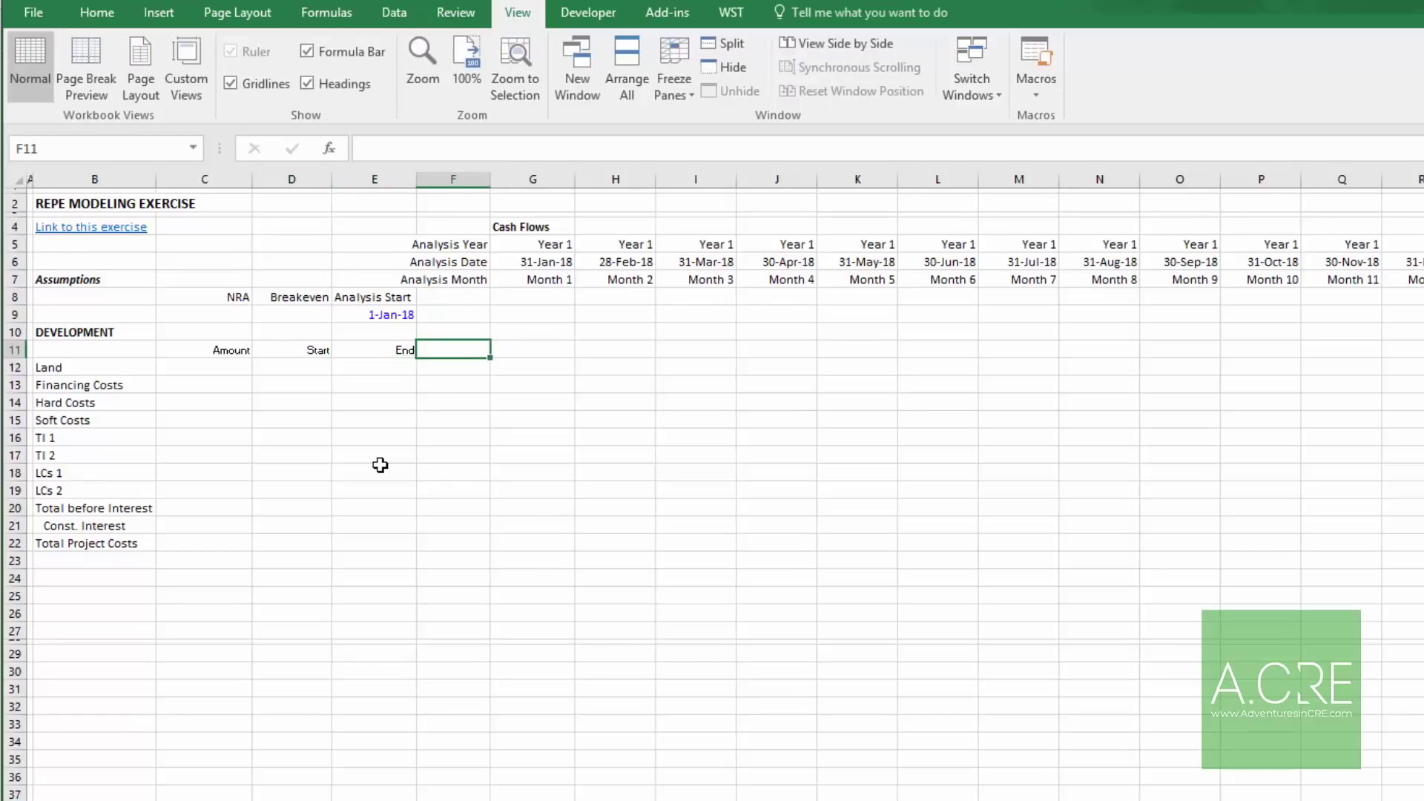
{"action": "type", "text": "Error Check"}
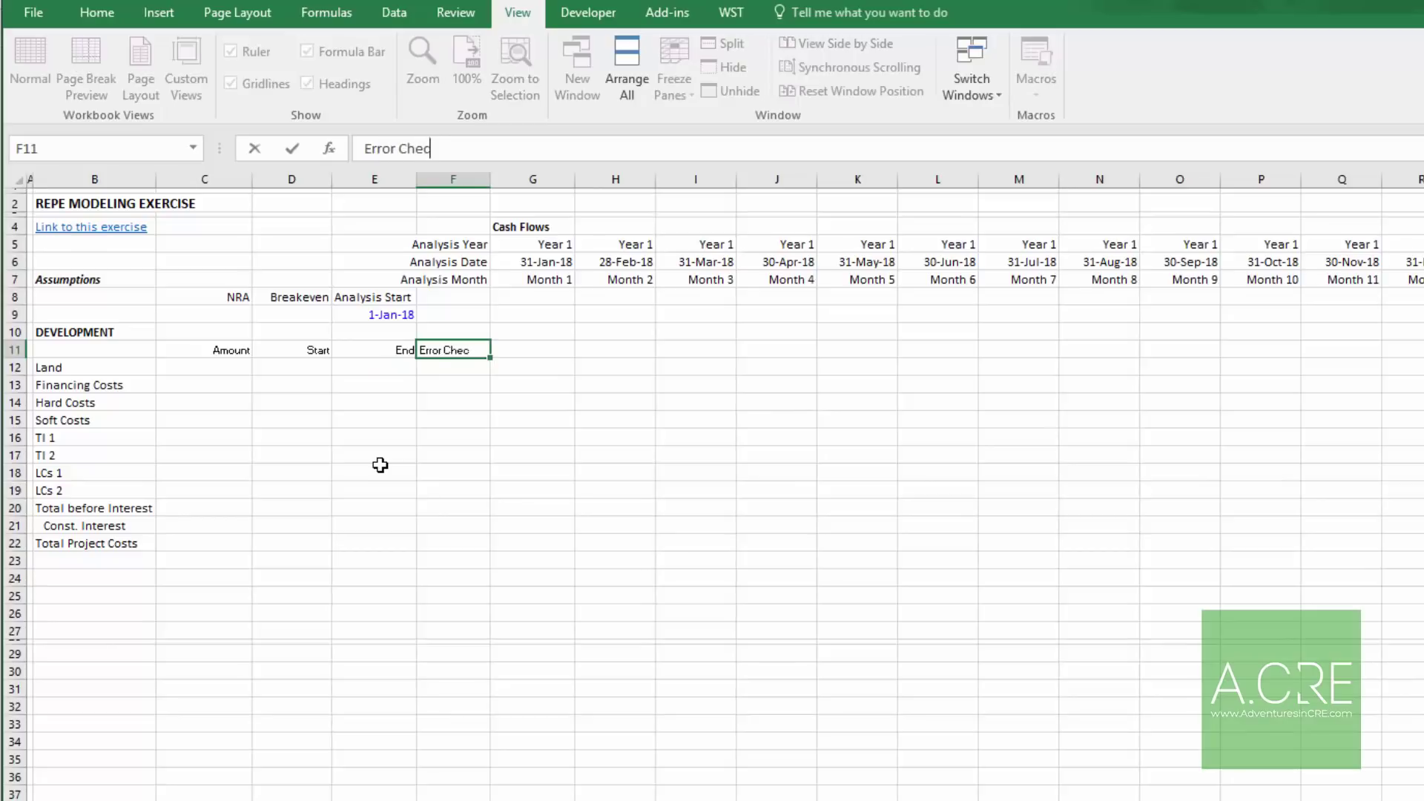
{"action": "key", "text": "Return"}
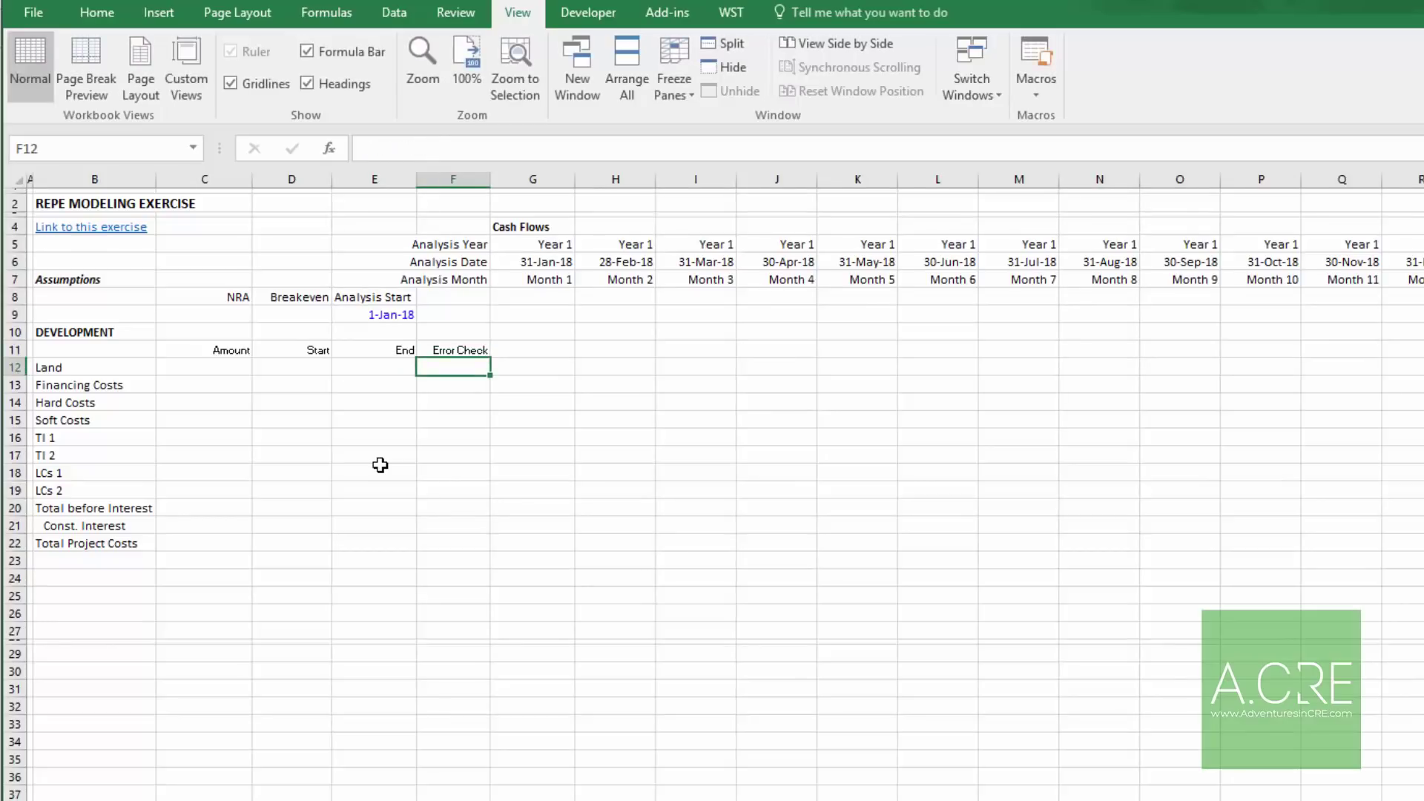
{"action": "key", "text": "Left"}
{"action": "key", "text": "Up"}
{"action": "key", "text": "Left"}
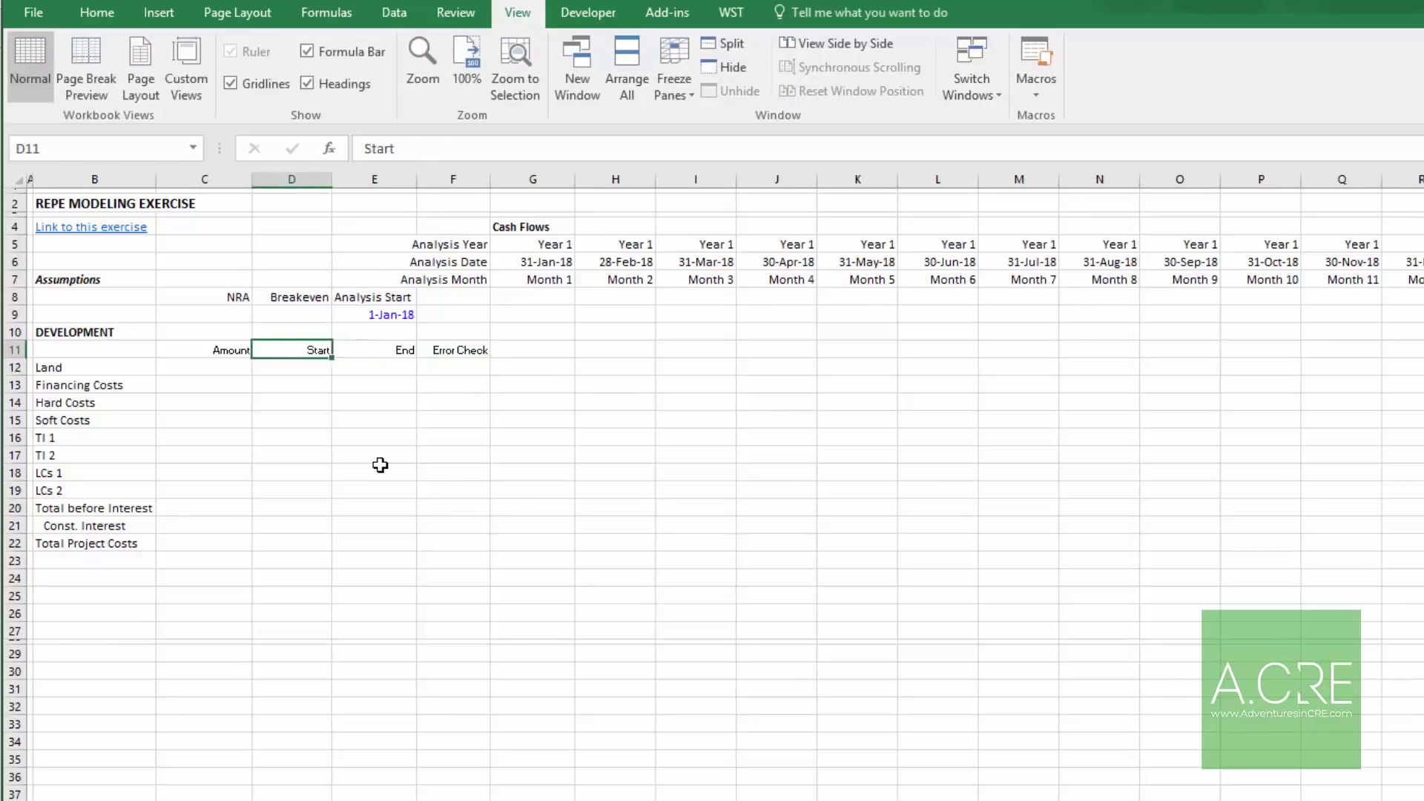
{"action": "key", "text": "Left"}
{"action": "key", "text": "Down"}
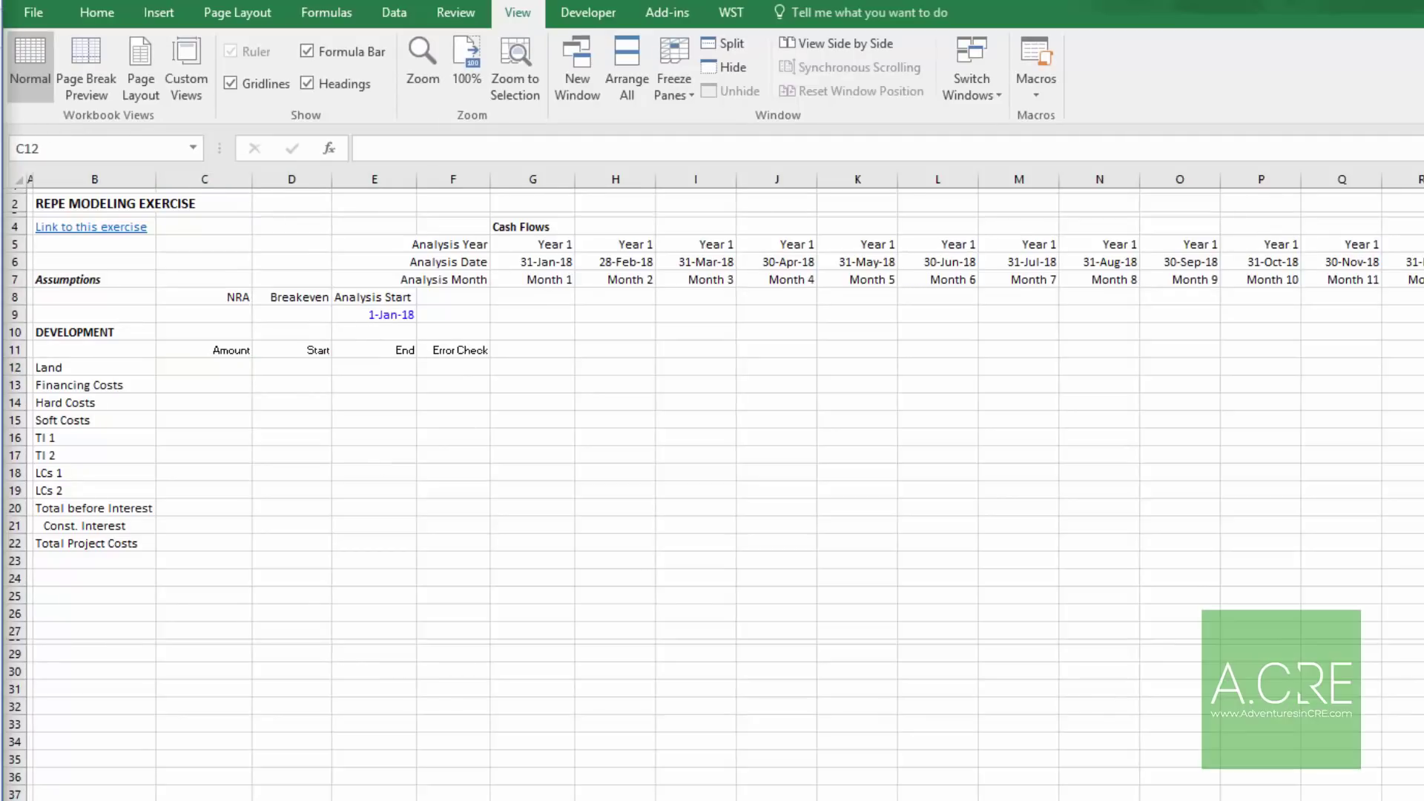
Step: Enter 200000 as the NRA value in cell C9
{"action": "left_click", "coordinate": [214, 315]}
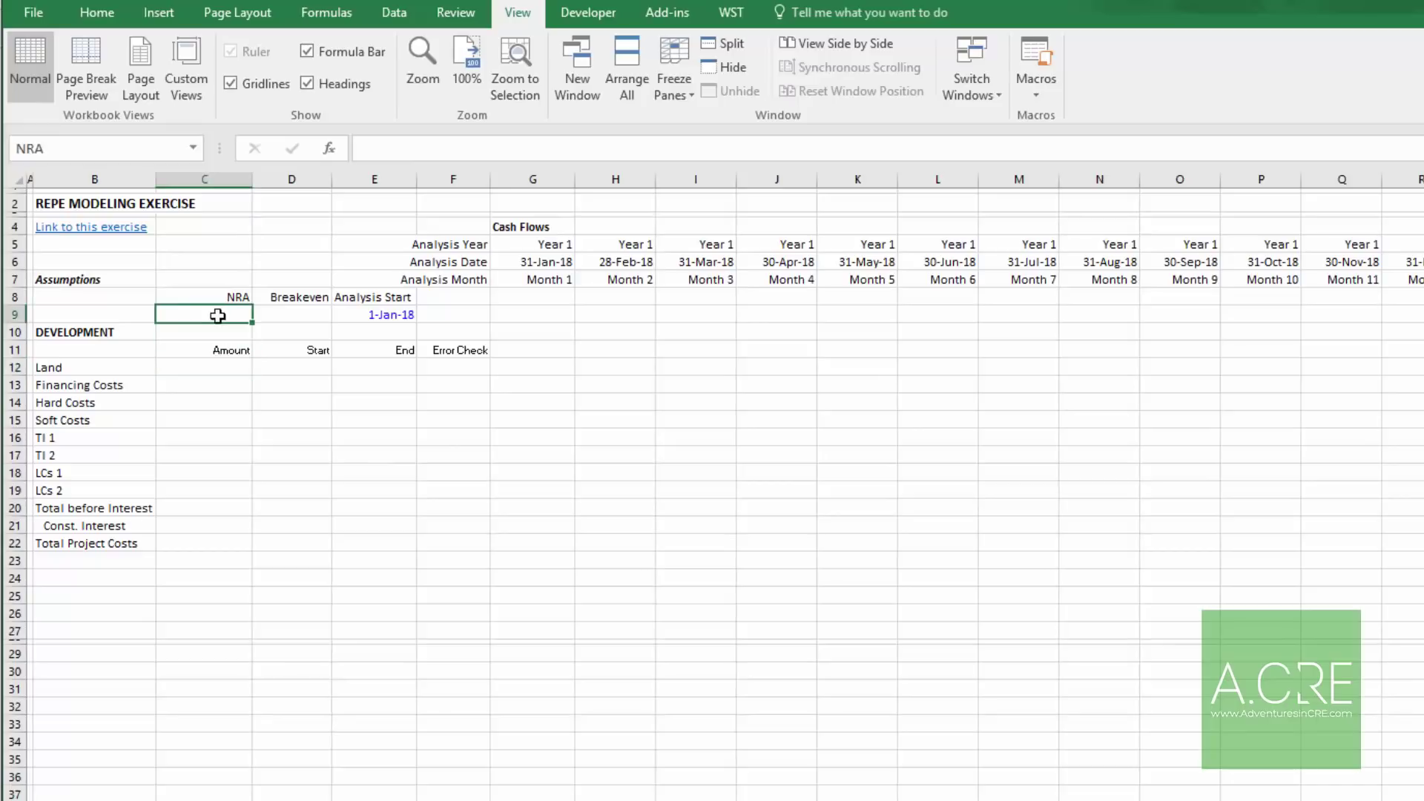
{"action": "type", "text": "200000"}
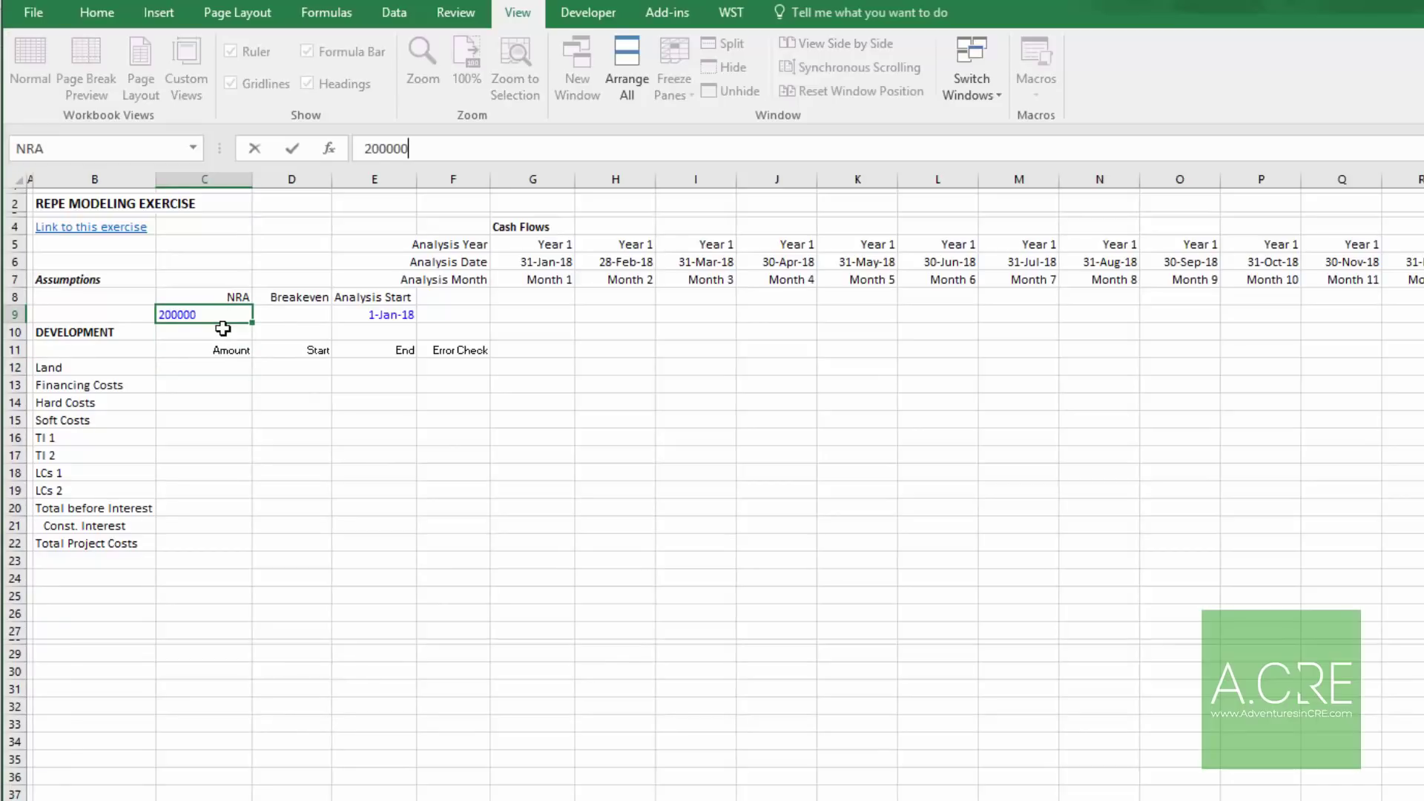
{"action": "key", "text": "Return"}
{"action": "key", "text": "Up"}
{"action": "key", "text": "Right"}
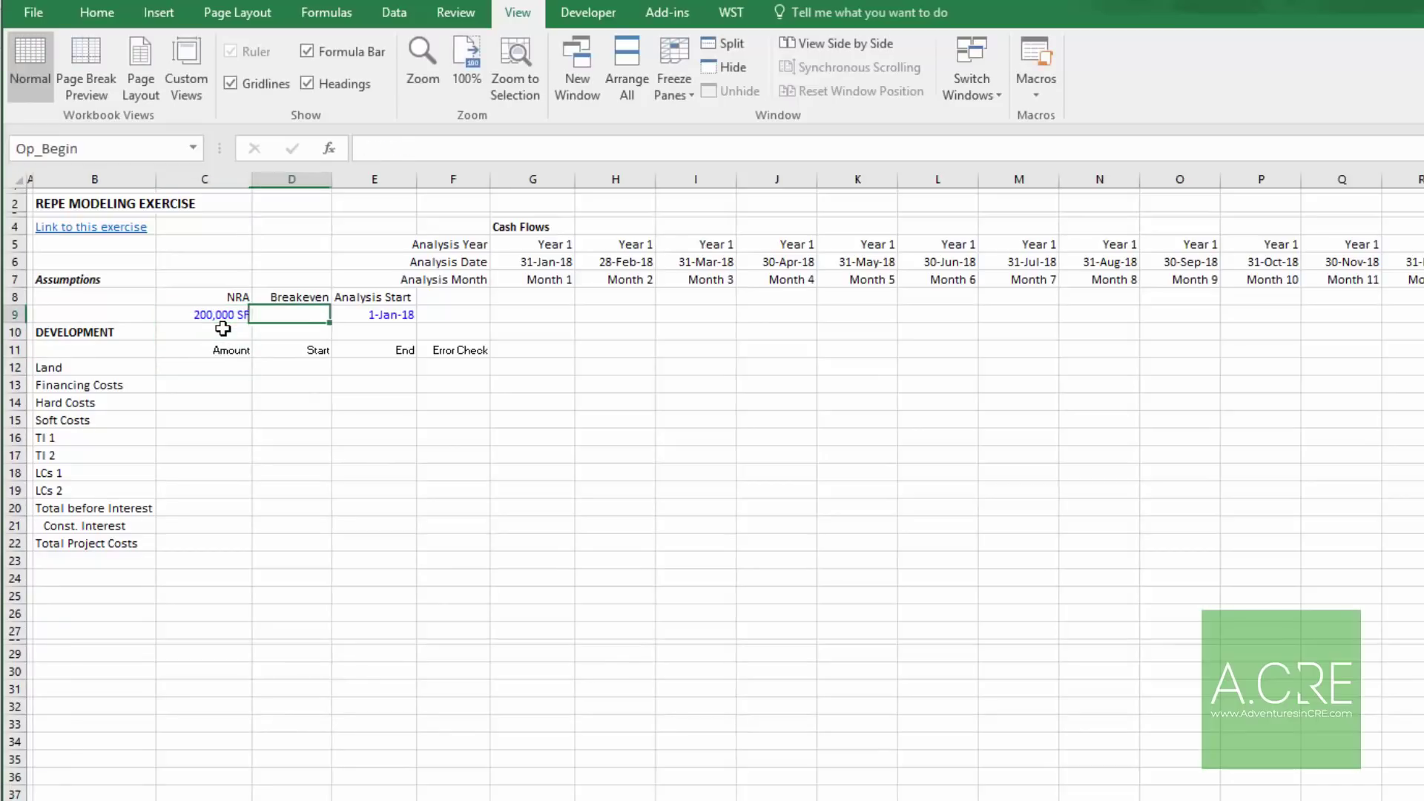
{"action": "key", "text": "Left"}
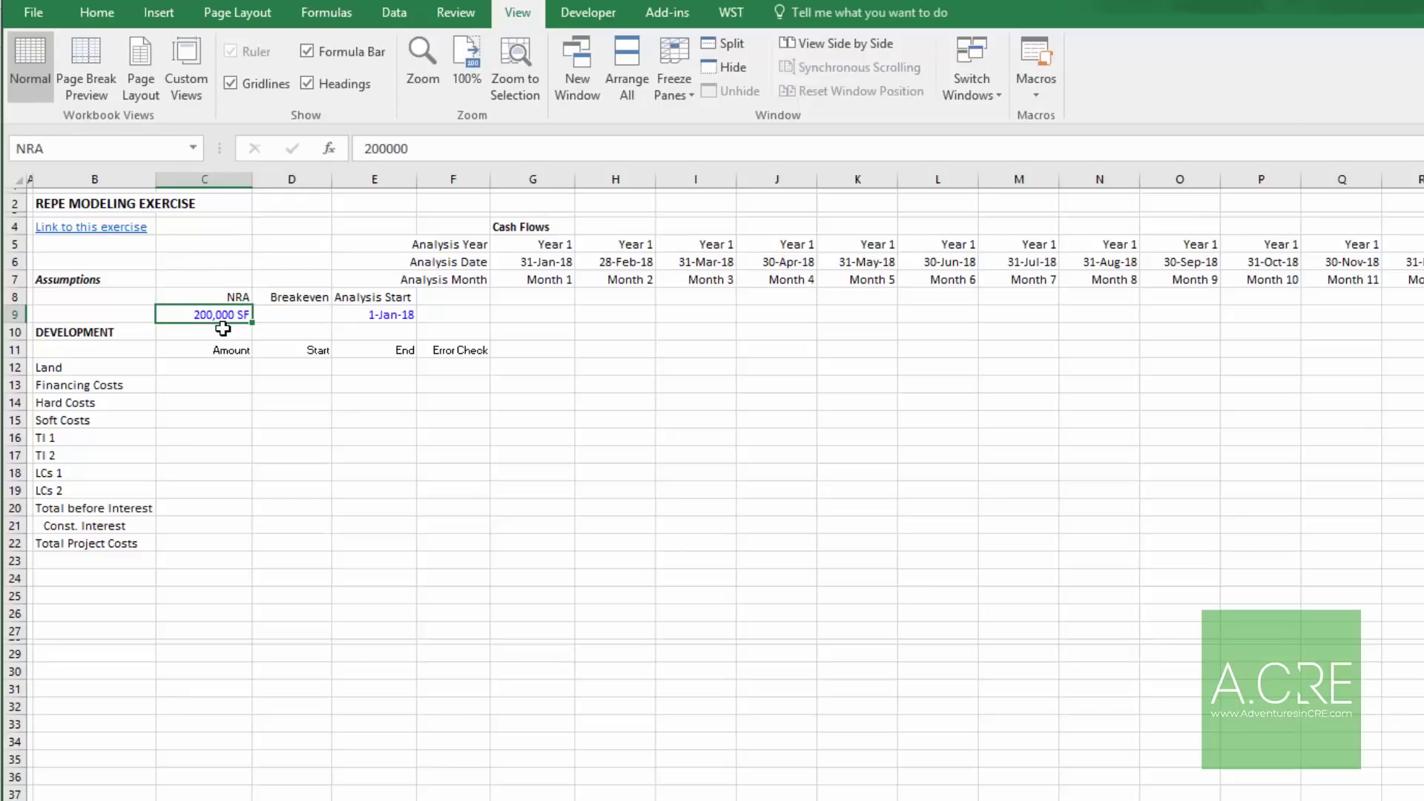
{"action": "key", "text": "Right"}
{"action": "left_click", "coordinate": [223, 329]}
{"action": "key", "text": "Down"}
{"action": "key", "text": "Down"}
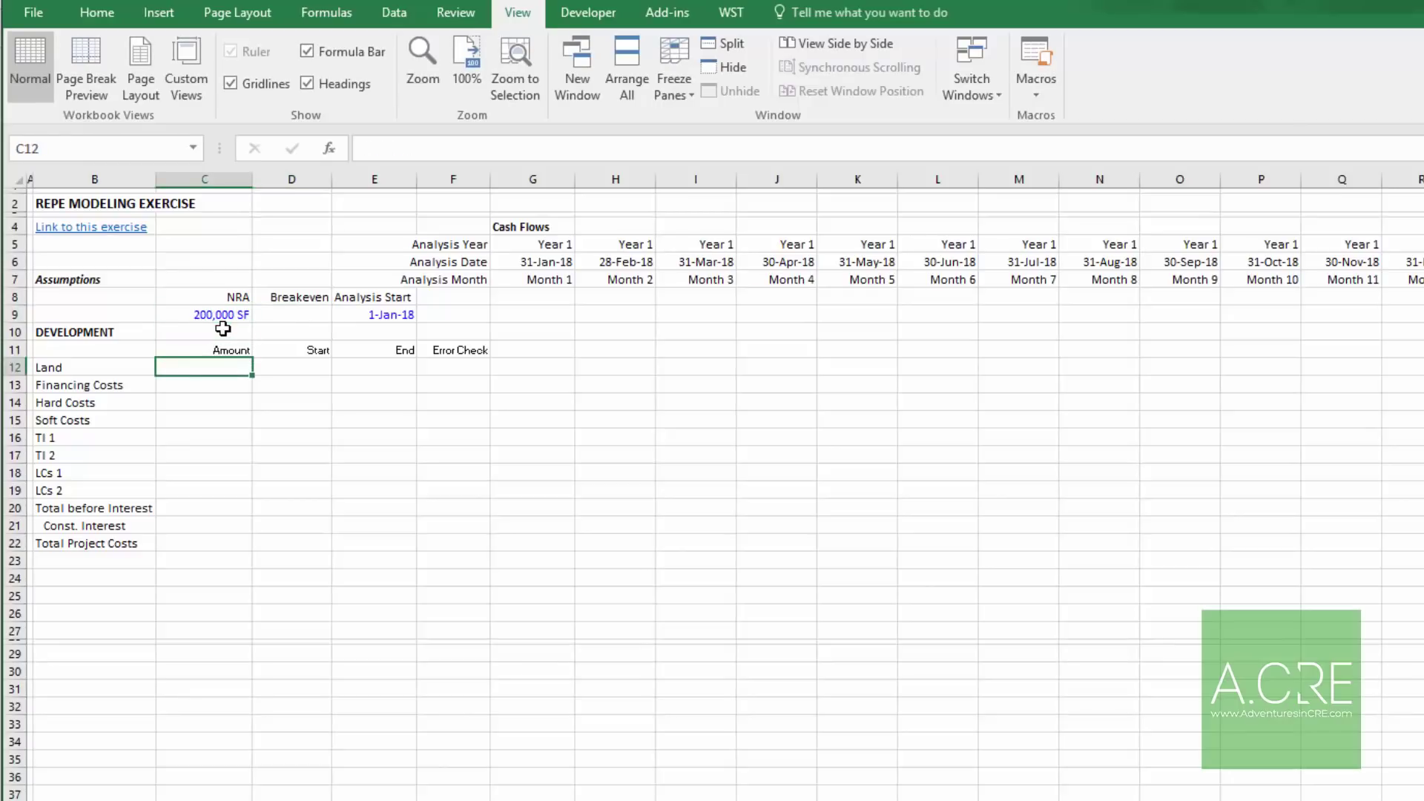
Step: Enter Land as $20,000,000 and Financing Costs as 1% of Land
{"action": "type", "text": "20000000"}
{"action": "key", "text": "Return"}
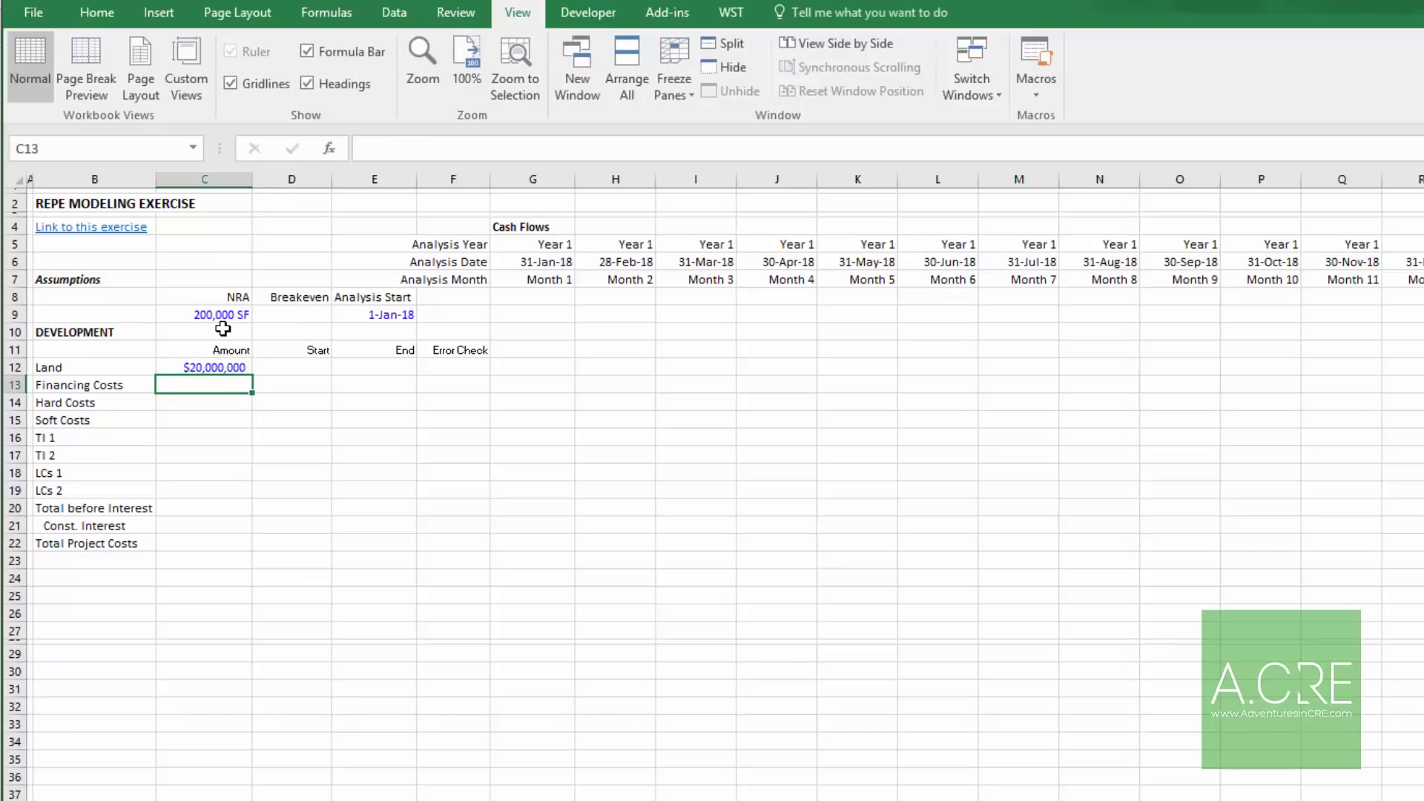
{"action": "type", "text": "+.01*"}
{"action": "key", "text": "Up"}
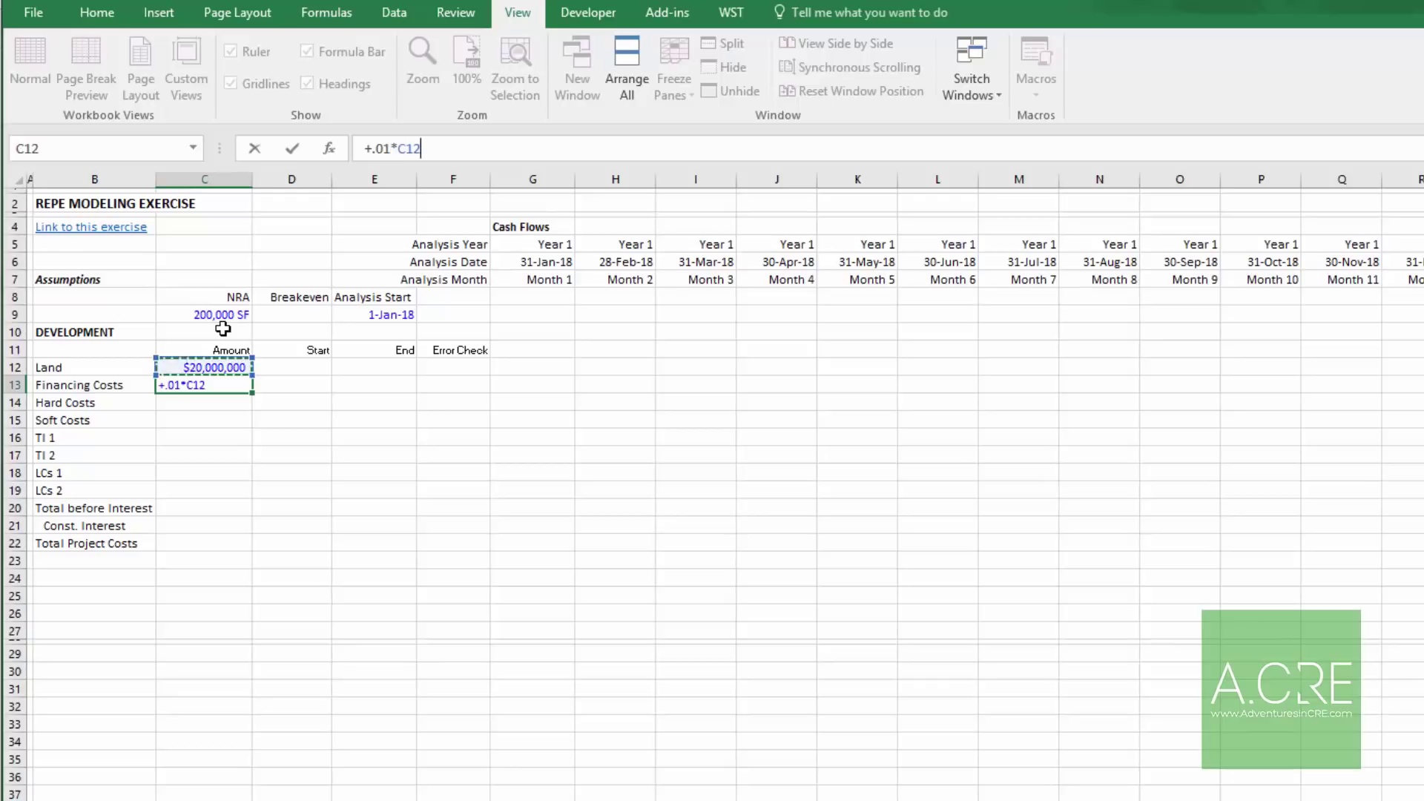
{"action": "key", "text": "Return"}
{"action": "key", "text": "Up"}
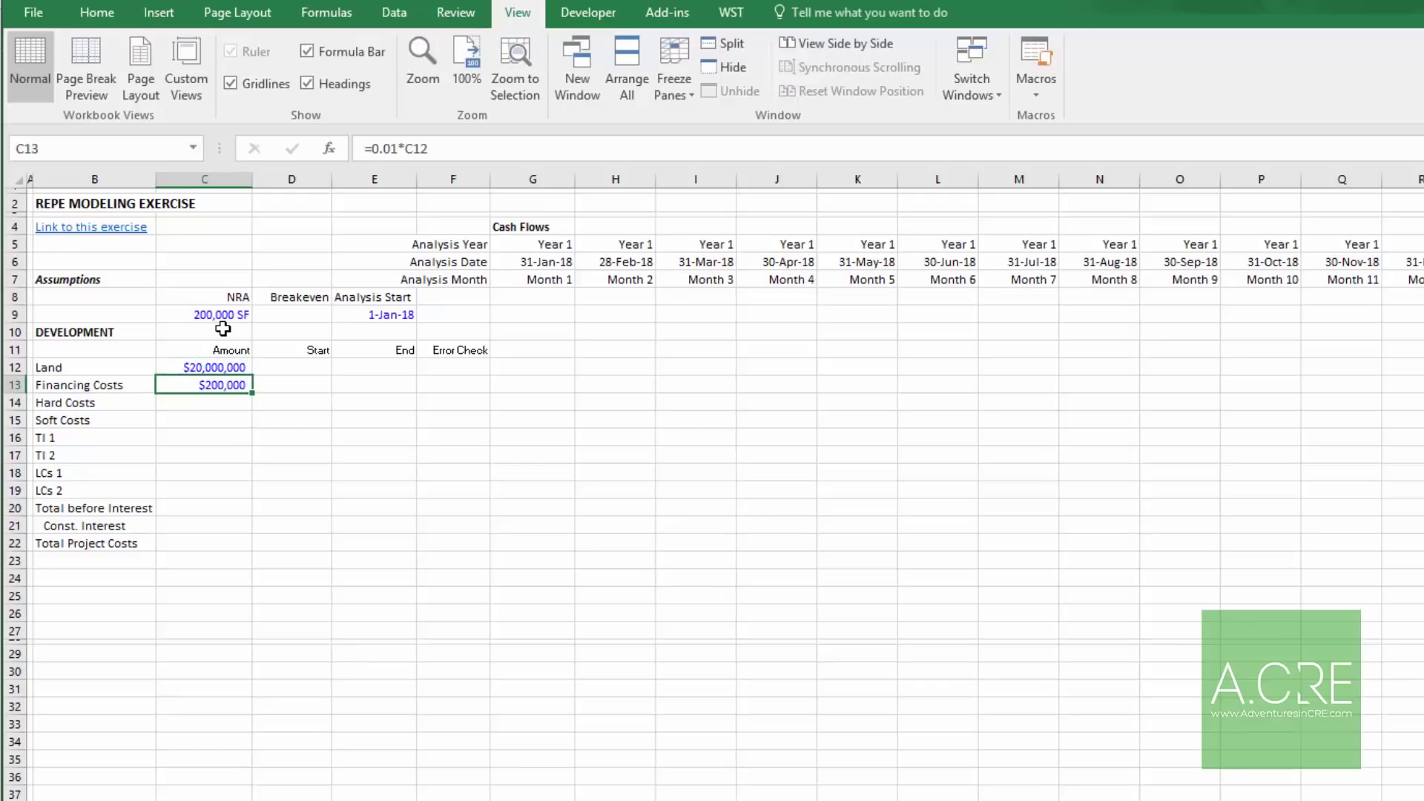
Step: Set Hard Costs to 300 times the named NRA value, giving $60,000,000
{"action": "key", "text": "Down"}
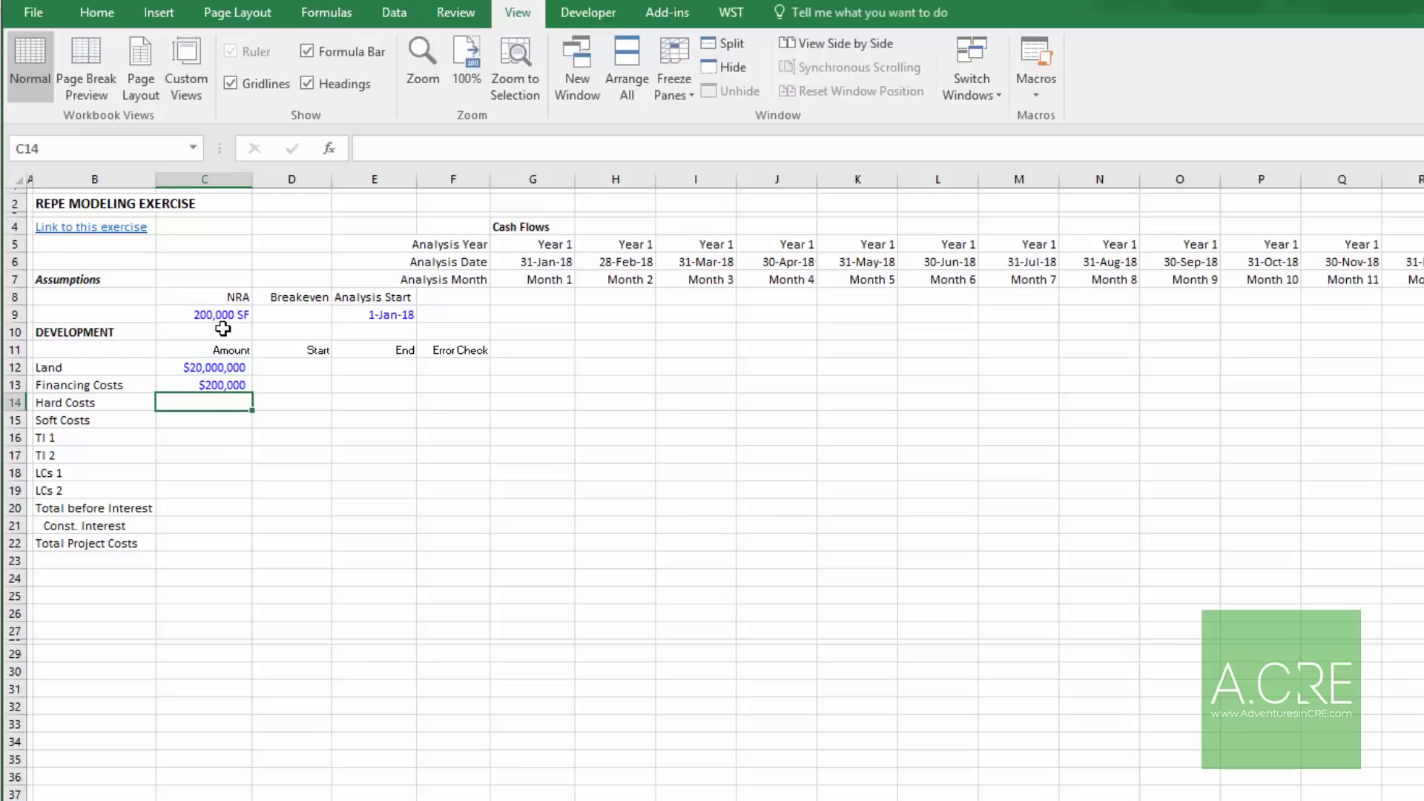
{"action": "type", "text": "+300*"}
{"action": "key", "text": "Up"}
{"action": "key", "text": "Up"}
{"action": "key", "text": "Up"}
{"action": "key", "text": "Up"}
{"action": "key", "text": "Up"}
{"action": "key", "text": "Return"}
{"action": "key", "text": "Up"}
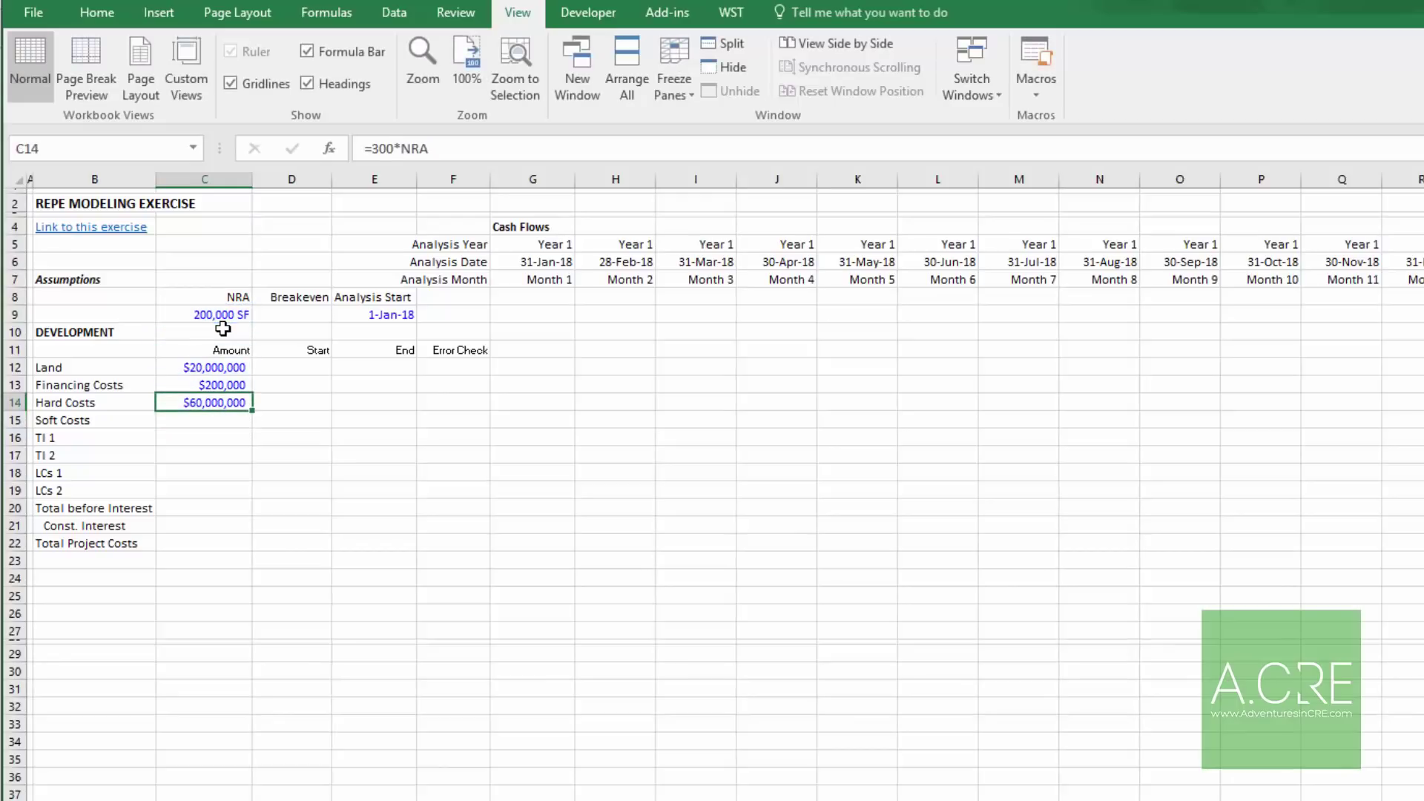
{"action": "left_click", "coordinate": [230, 314]}
{"action": "left_click", "coordinate": [57, 148]}
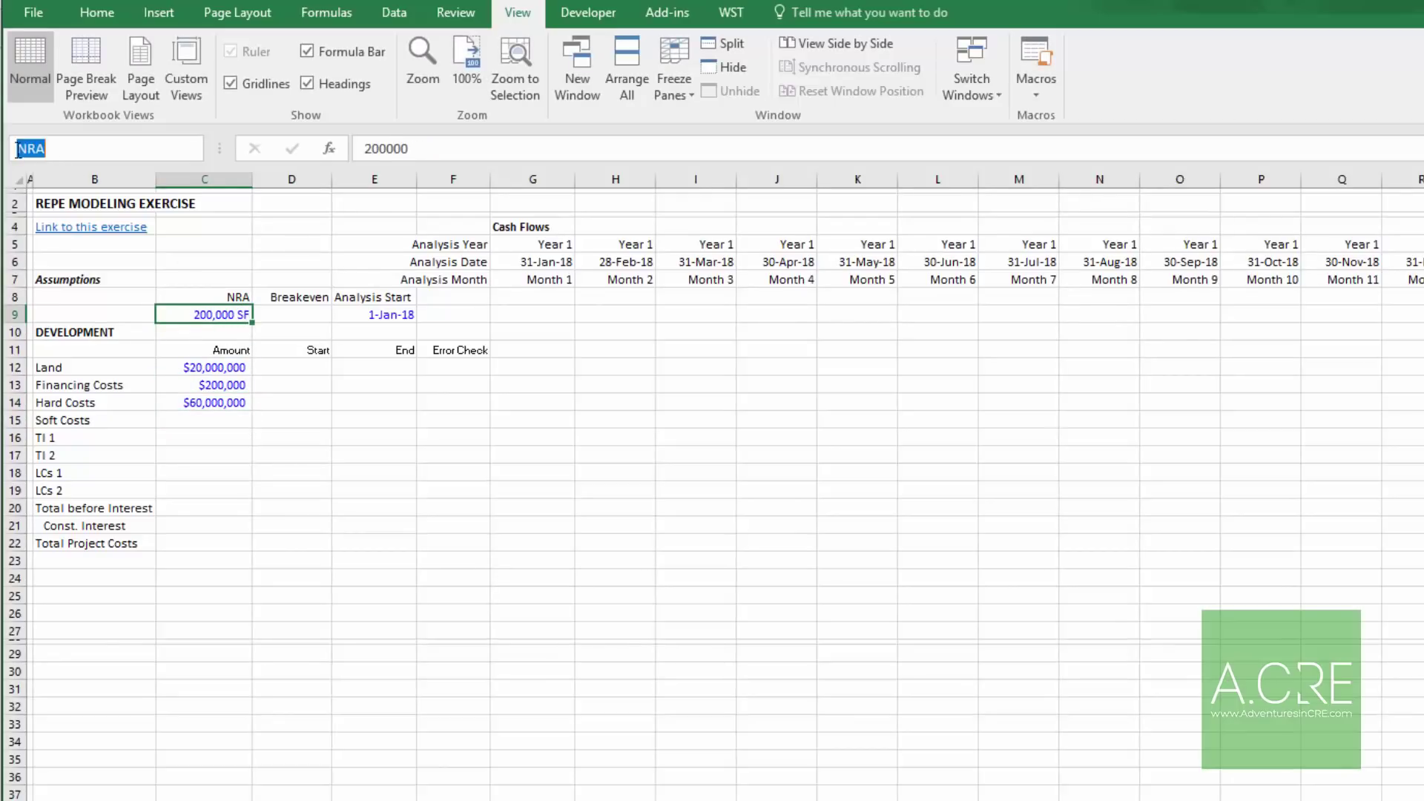
{"action": "left_click", "coordinate": [215, 404]}
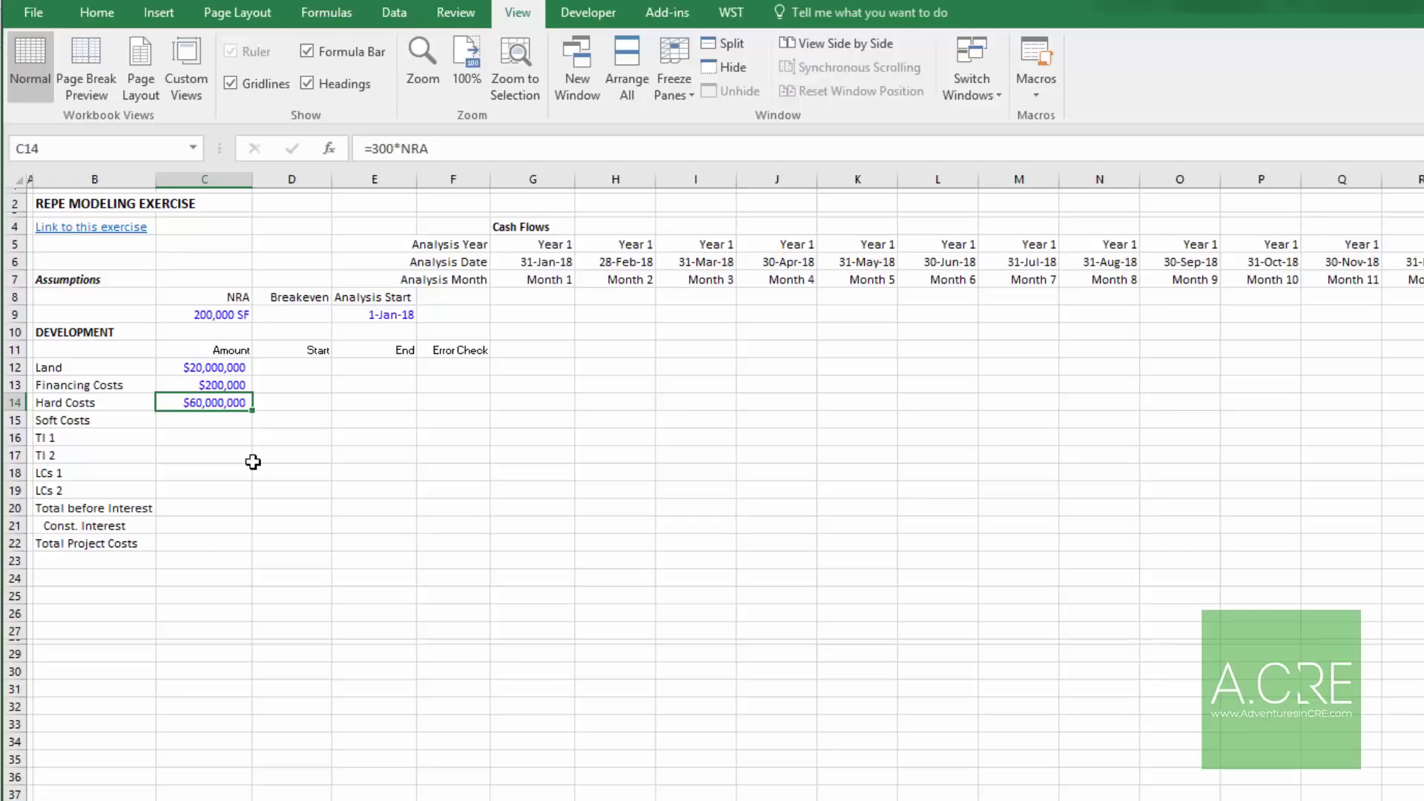
Step: Set Soft Costs to =+C14*.15 so it shows $9,000,000
{"action": "key", "text": "Down"}
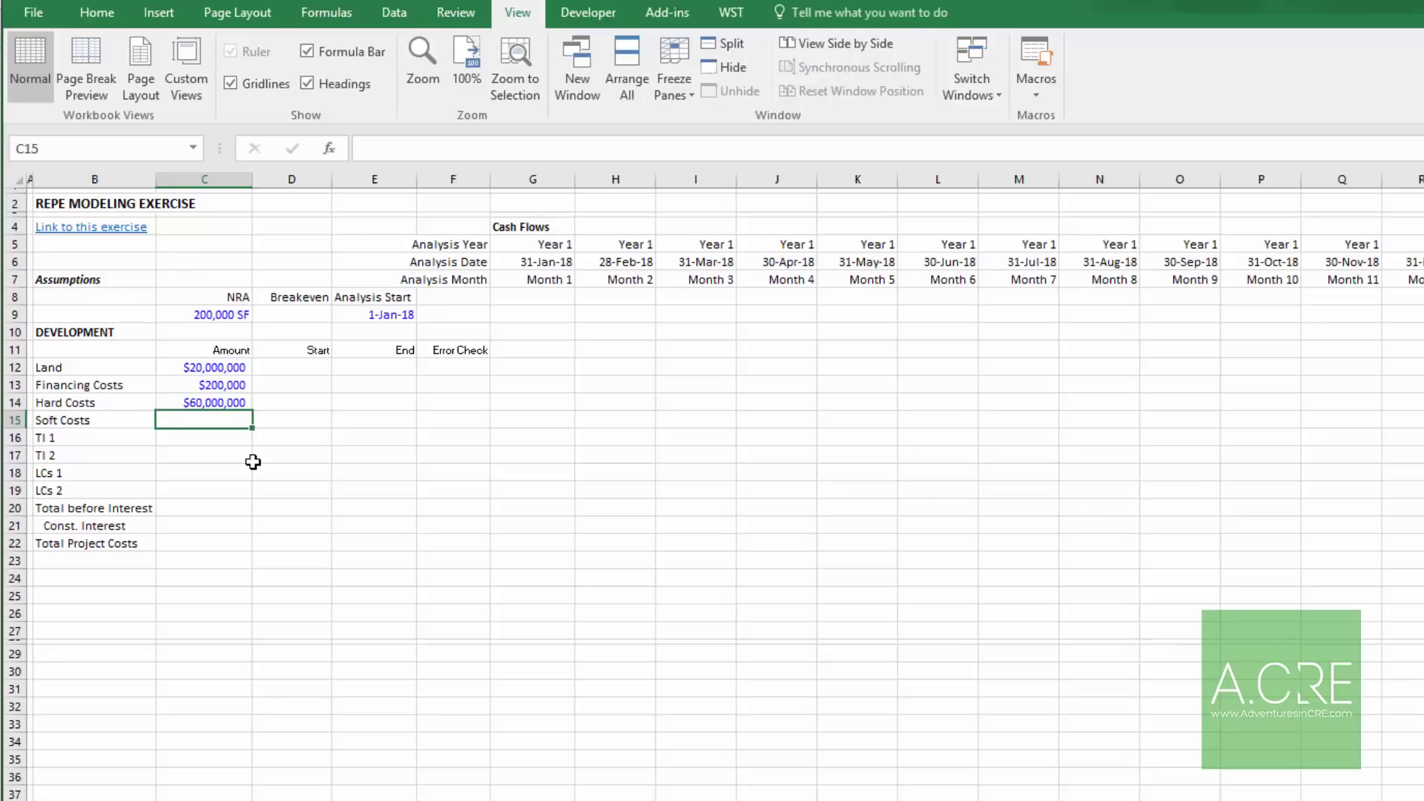
{"action": "type", "text": "+"}
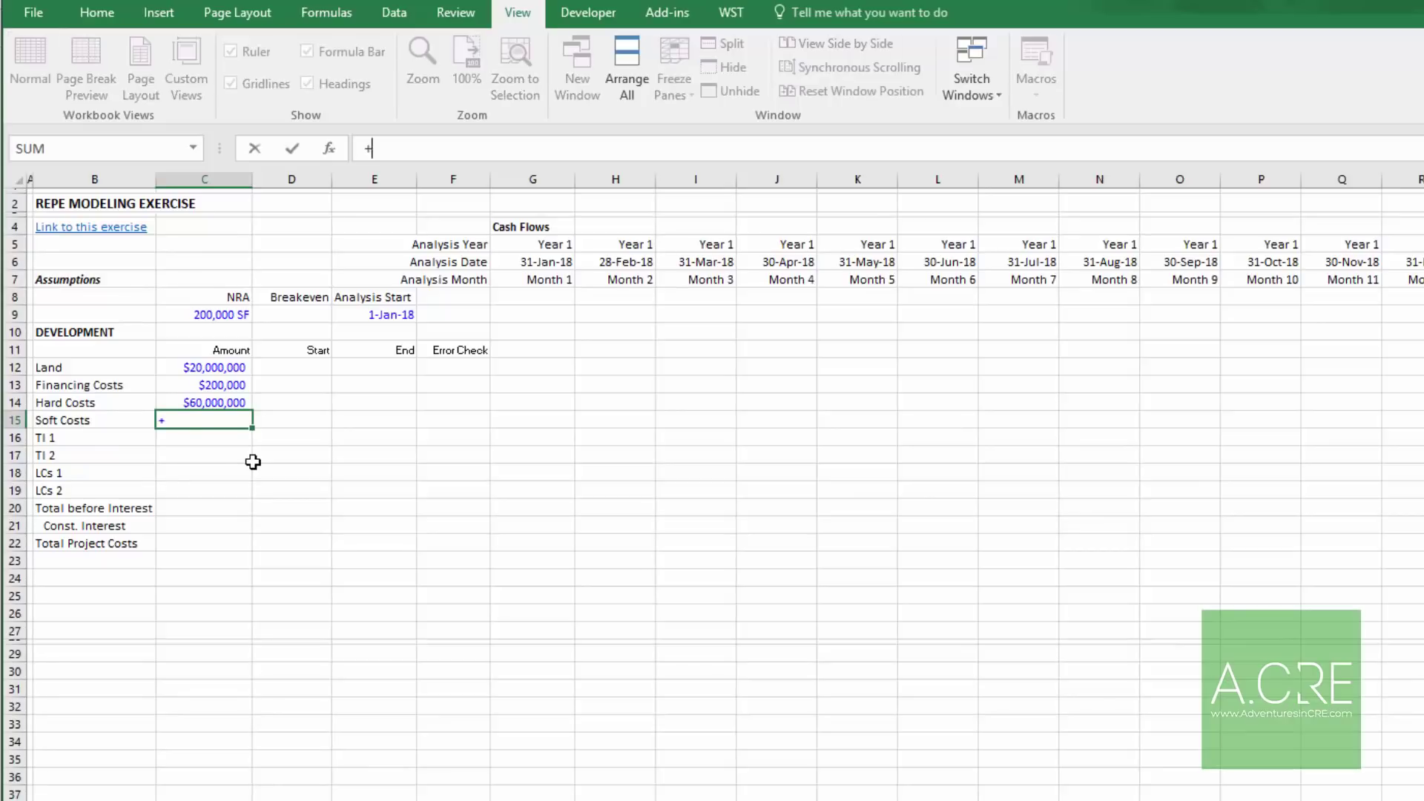
{"action": "key", "text": "Up"}
{"action": "type", "text": "*.15"}
{"action": "key", "text": "Return"}
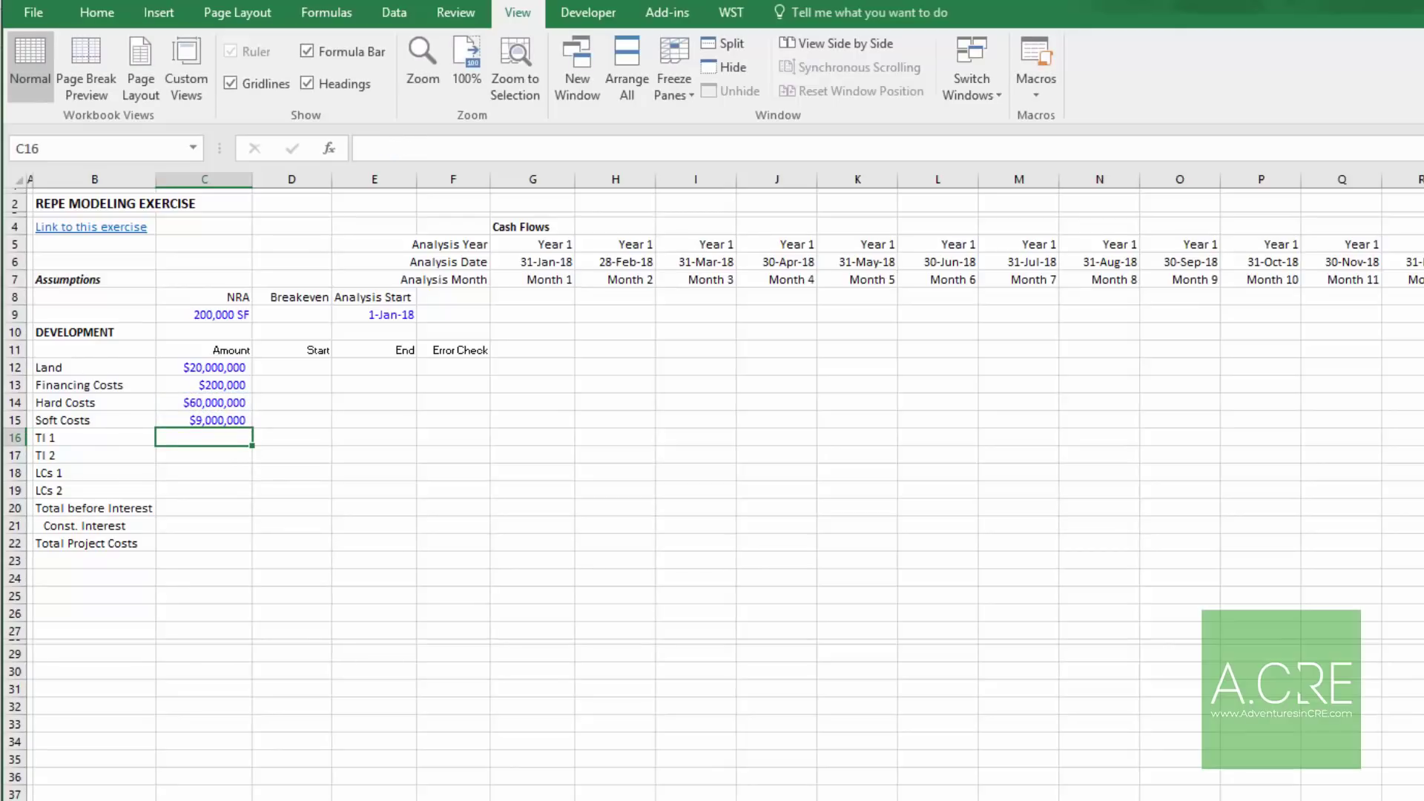
{"action": "left_click", "coordinate": [207, 419]}
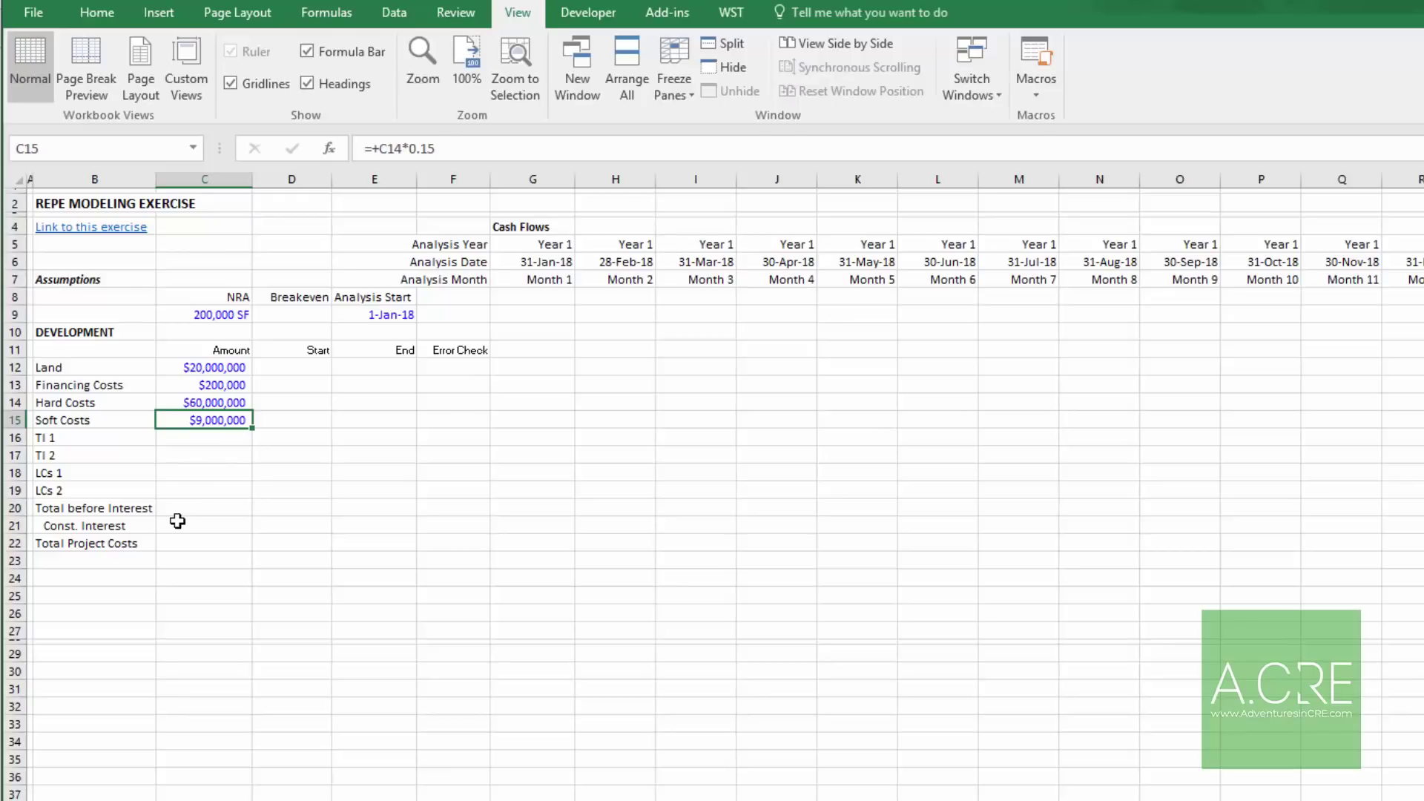
{"action": "key", "text": "Down"}
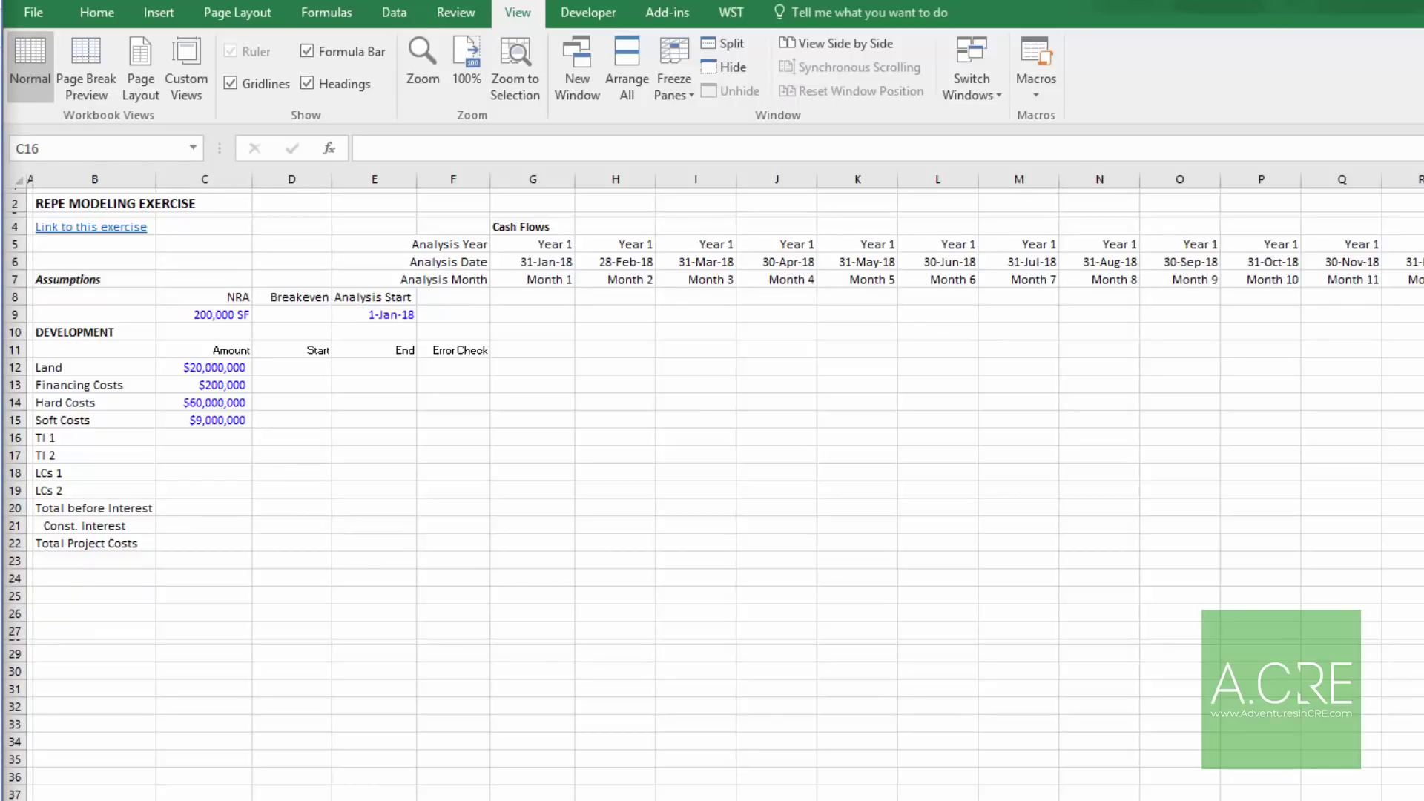
Step: Enter +NRA/2*60 for TI 1 and copy it to TI 2 ($6,000,000 each)
{"action": "left_click", "coordinate": [167, 445]}
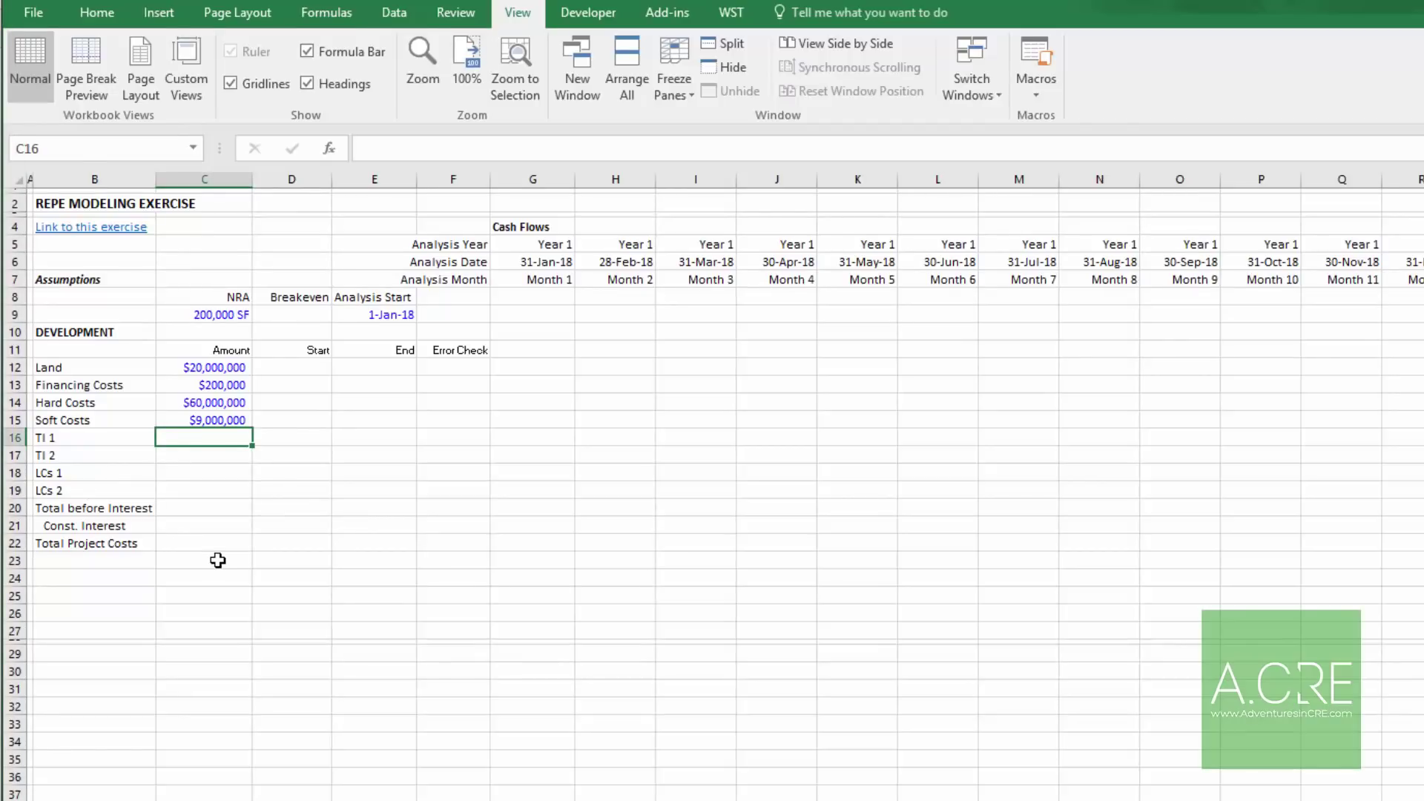
{"action": "type", "text": "+"}
{"action": "key", "text": "Up"}
{"action": "key", "text": "Up"}
{"action": "key", "text": "Up"}
{"action": "key", "text": "Up"}
{"action": "key", "text": "Up"}
{"action": "key", "text": "Up"}
{"action": "key", "text": "Up"}
{"action": "key", "text": "Up"}
{"action": "key", "text": "Down"}
{"action": "type", "text": "/2*60"}
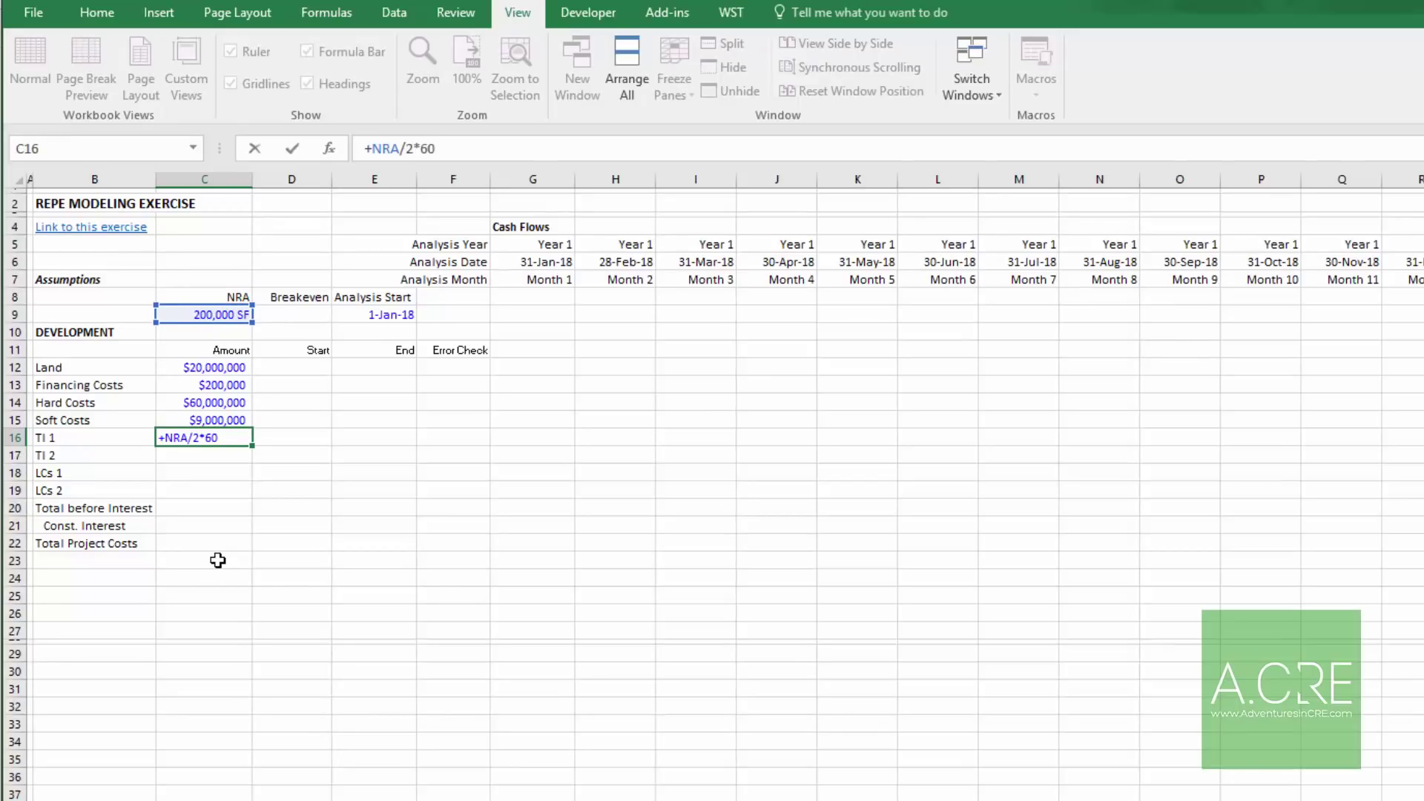
{"action": "key", "text": "Return"}
{"action": "key", "text": "Up"}
{"action": "key", "text": "ctrl+c"}
{"action": "key", "text": "Down"}
{"action": "key", "text": "ctrl+v"}
{"action": "key", "text": "Escape"}
{"action": "key", "text": "Down"}
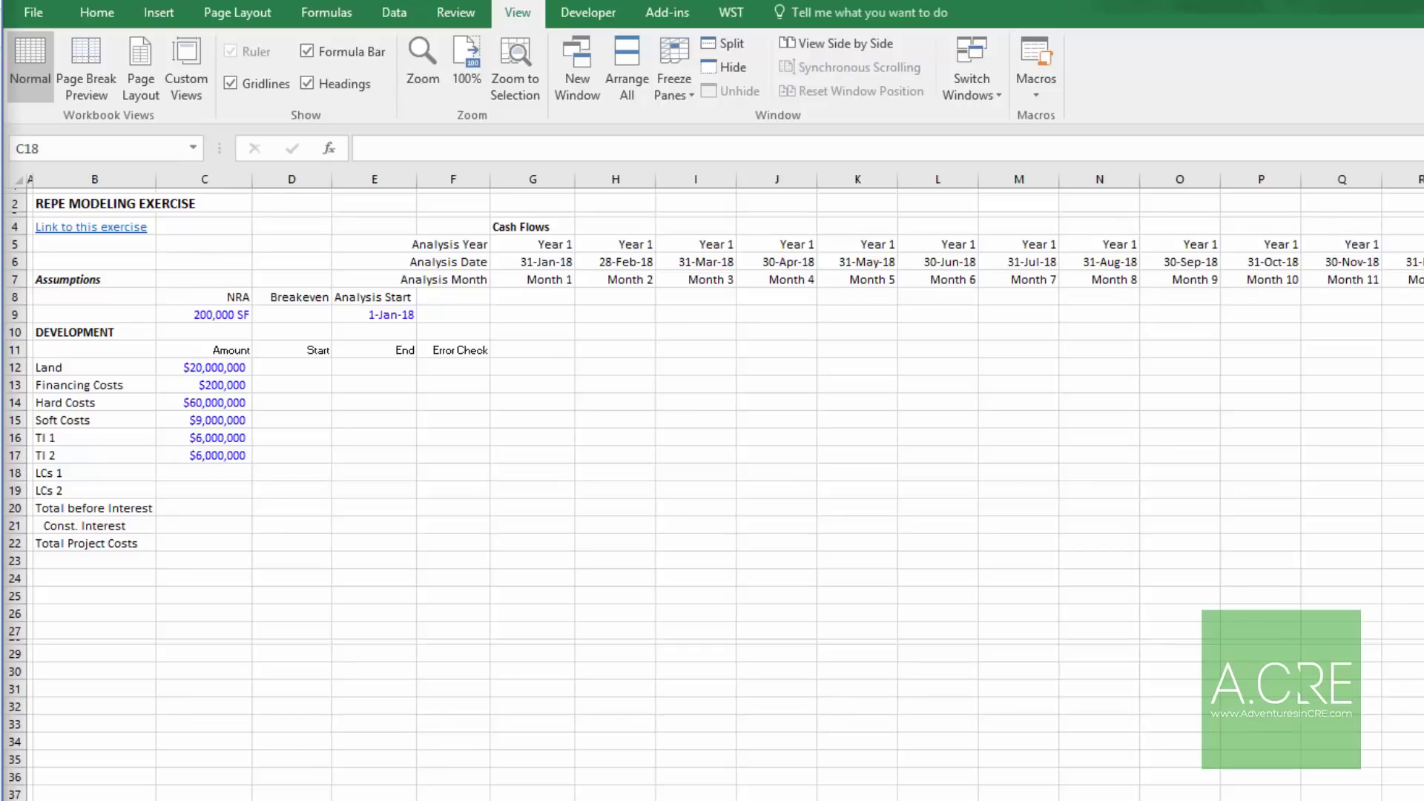
Step: Enter +18*NRA/2 for LCs 1 and copy it to LCs 2 ($1,800,000 each)
{"action": "left_click", "coordinate": [212, 473]}
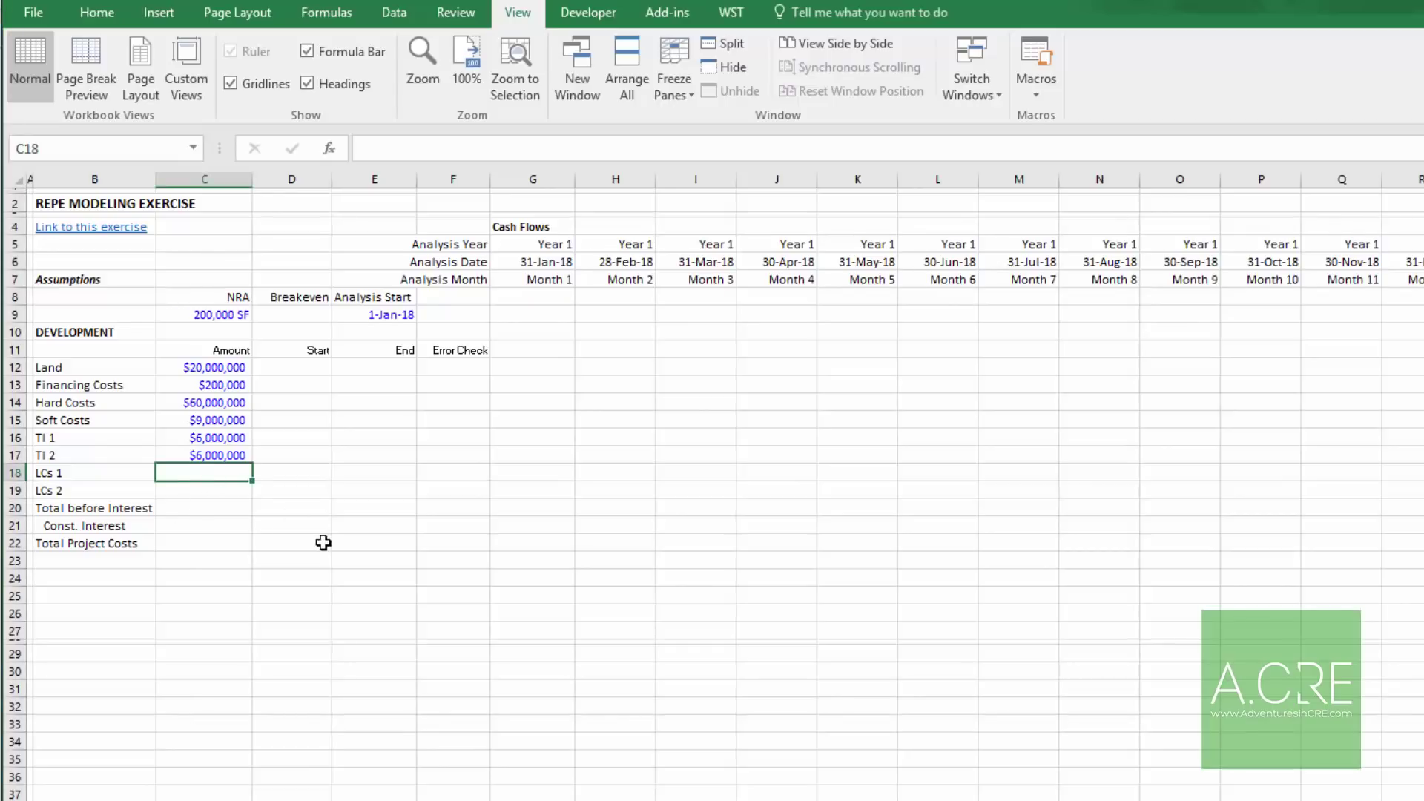
{"action": "type", "text": "+18*"}
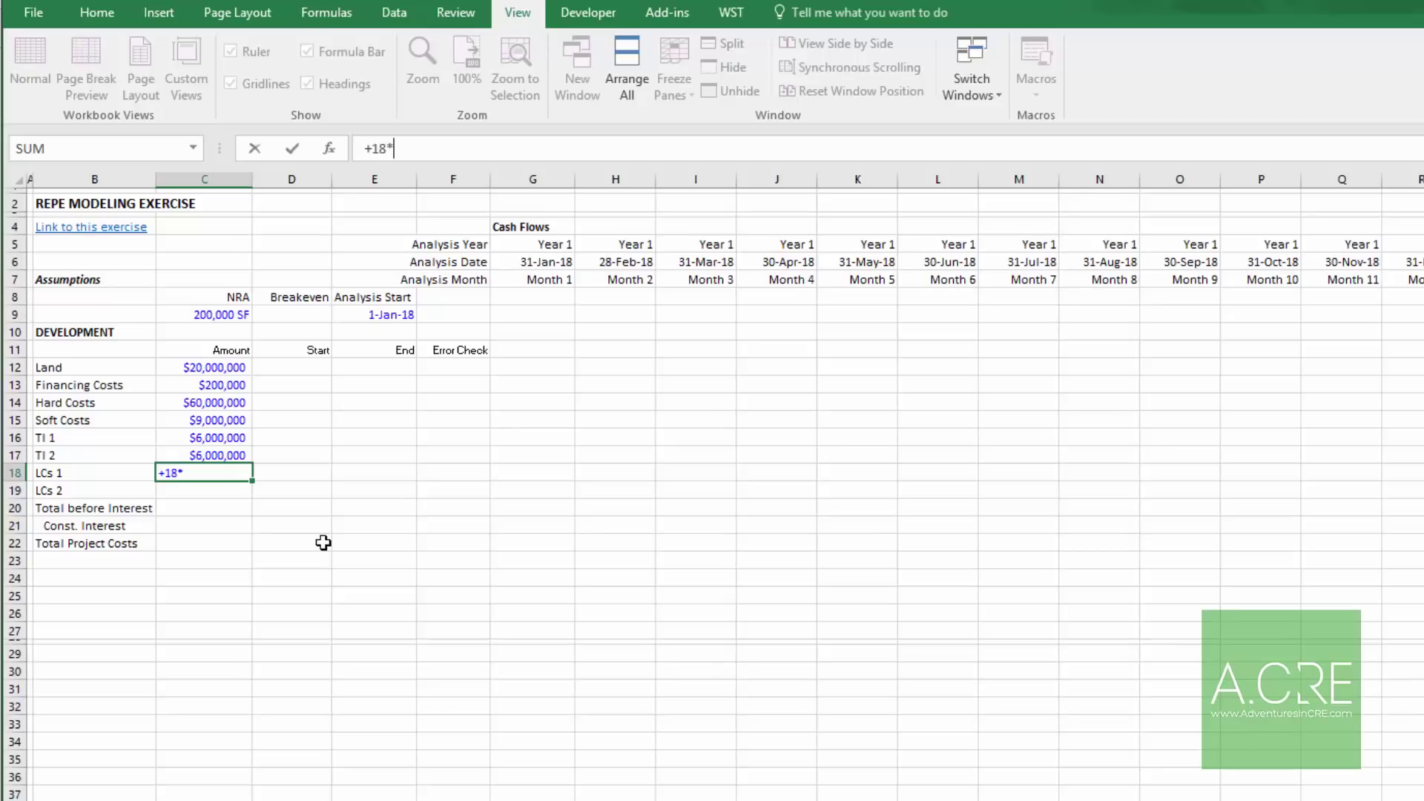
{"action": "left_click", "coordinate": [227, 319]}
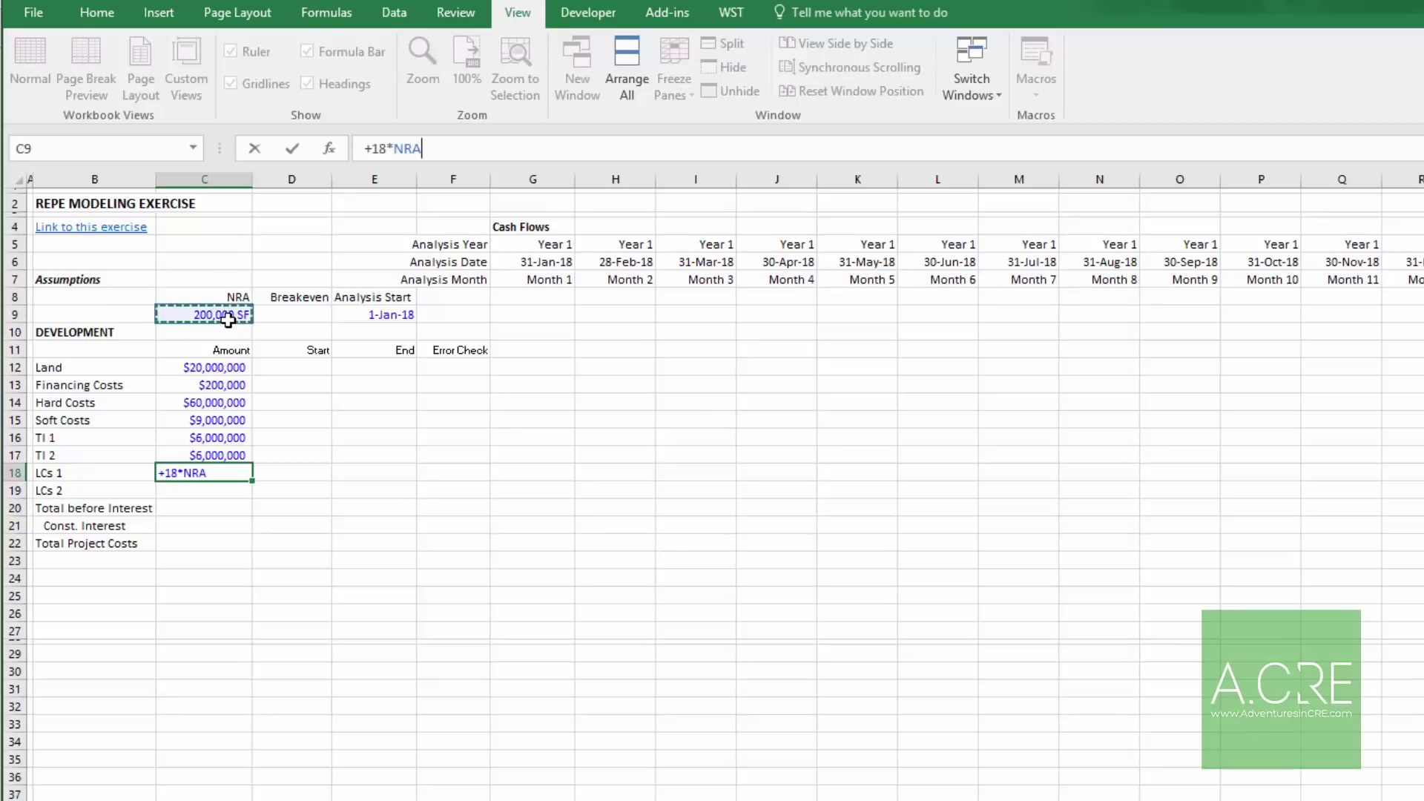
{"action": "type", "text": "/2"}
{"action": "key", "text": "Return"}
{"action": "key", "text": "Up"}
{"action": "key", "text": "Up"}
{"action": "key", "text": "Down"}
{"action": "key", "text": "ctrl+c"}
{"action": "key", "text": "Down"}
{"action": "key", "text": "ctrl+v"}
{"action": "key", "text": "Escape"}
{"action": "key", "text": "Down"}
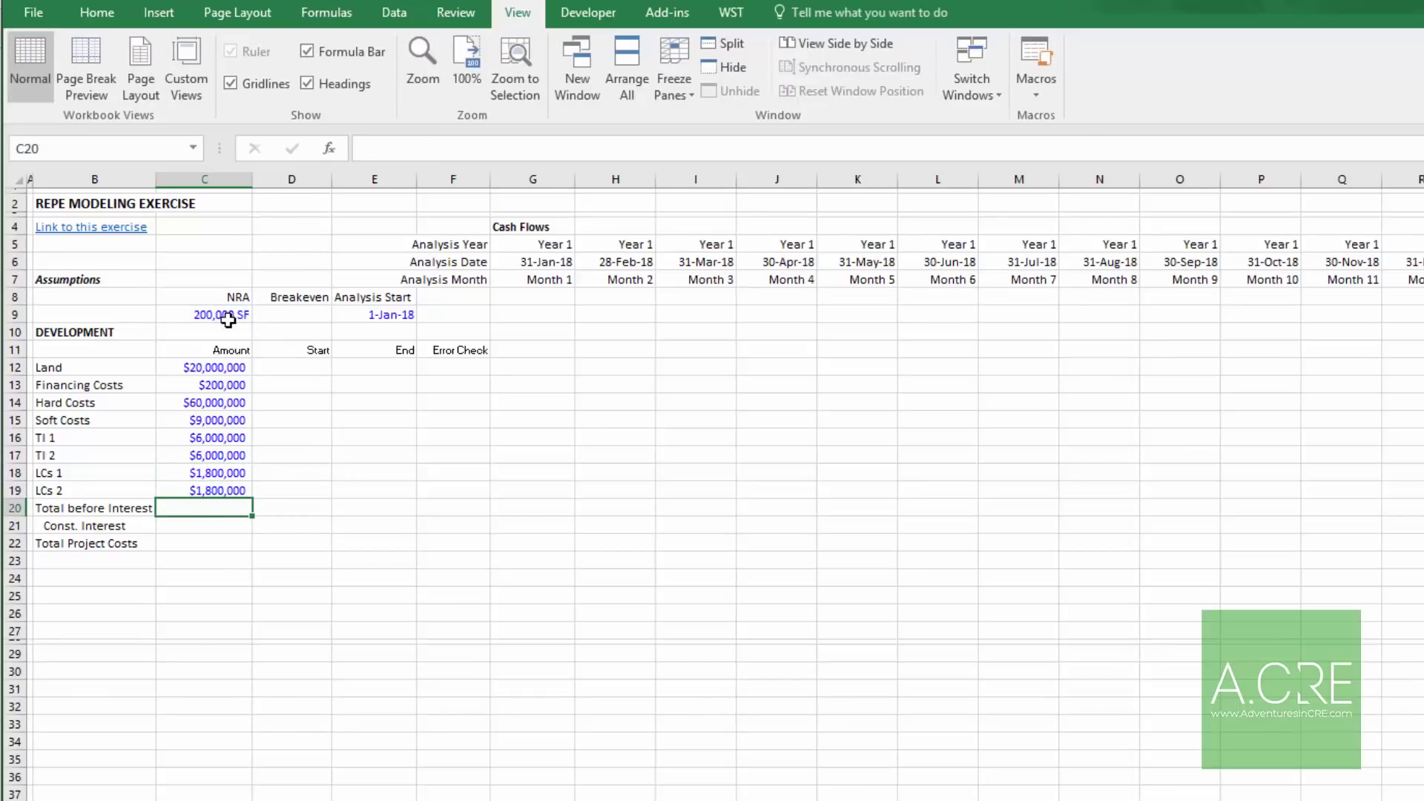
Step: AutoSum the costs into Total before Interest ($104,800,000) and underline the LCs 2 amount
{"action": "key", "text": "alt+equal"}
{"action": "key", "text": "Return"}
{"action": "key", "text": "Up"}
{"action": "key", "text": "Up"}
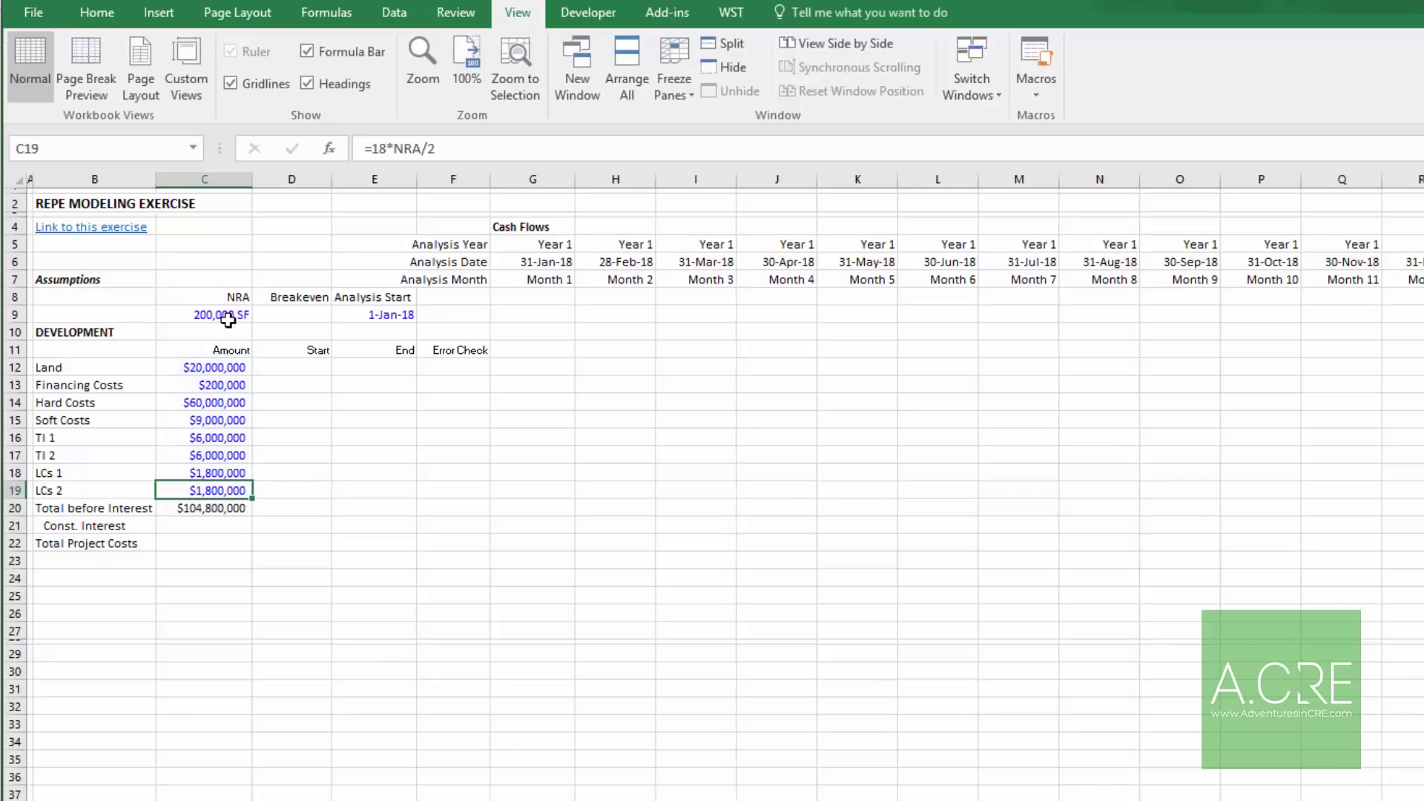
{"action": "key", "text": "ctrl+u"}
{"action": "key", "text": "Down"}
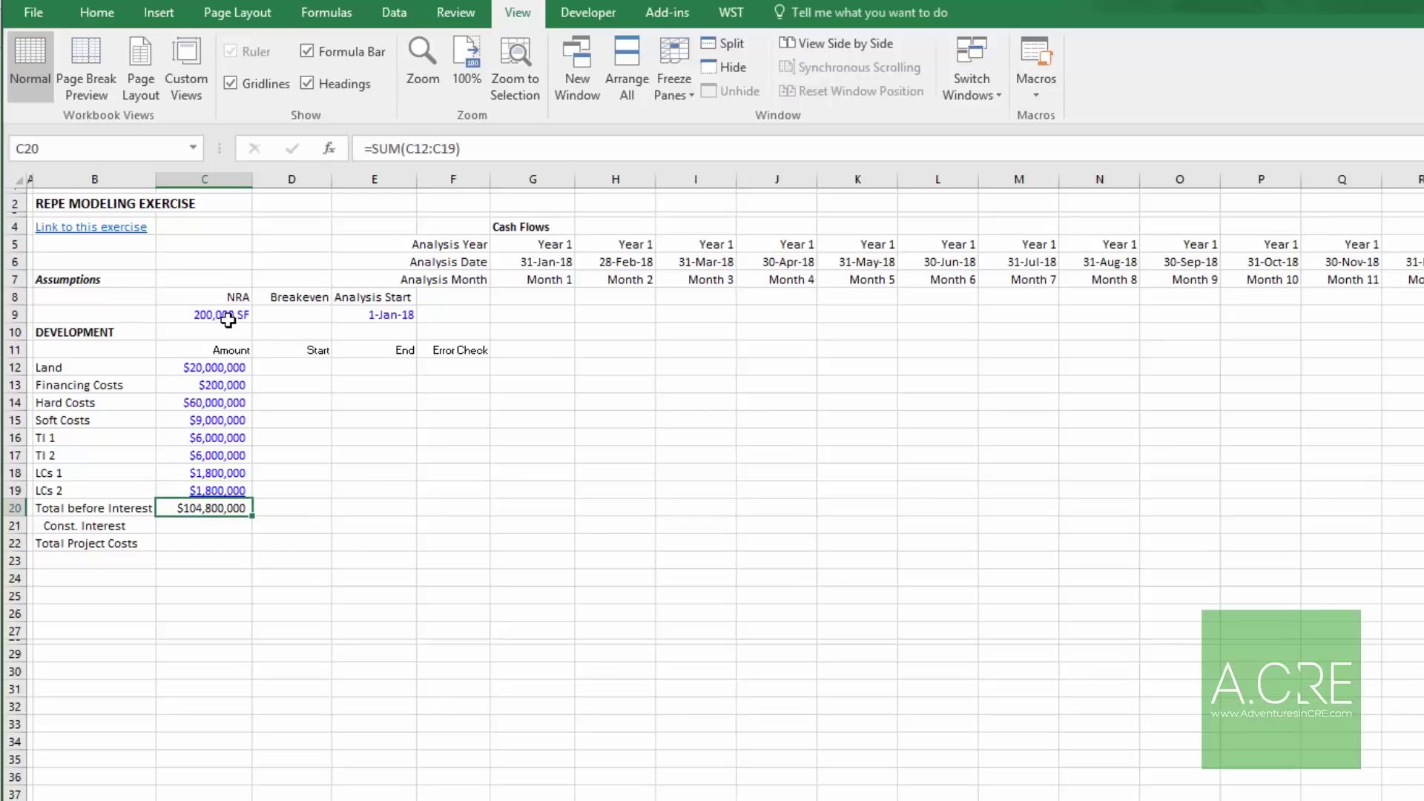
Step: Enter 0 for Const. Interest and fill that cell yellow
{"action": "key", "text": "Down"}
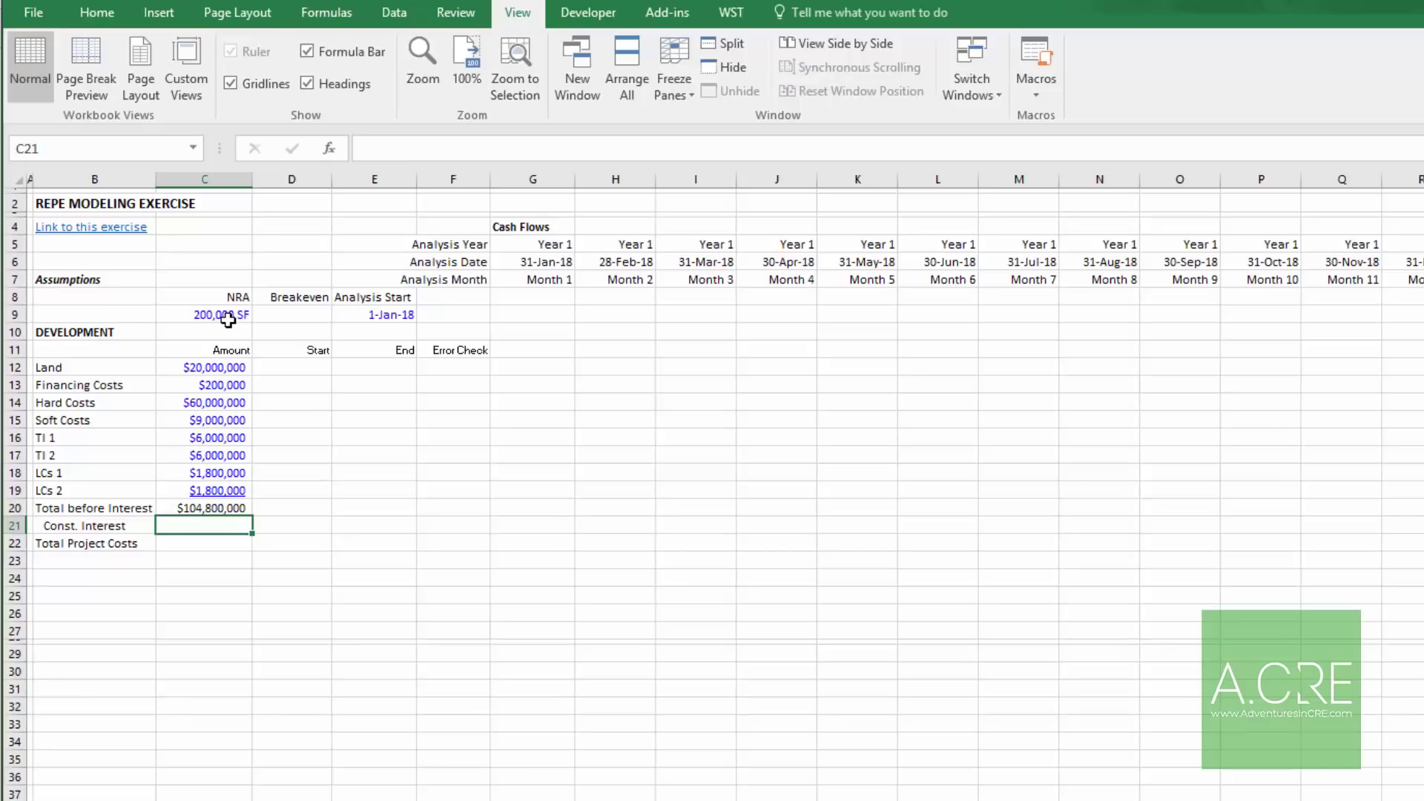
{"action": "type", "text": "0"}
{"action": "key", "text": "Return"}
{"action": "key", "text": "Up"}
{"action": "key", "text": "ctrl+shift+y"}
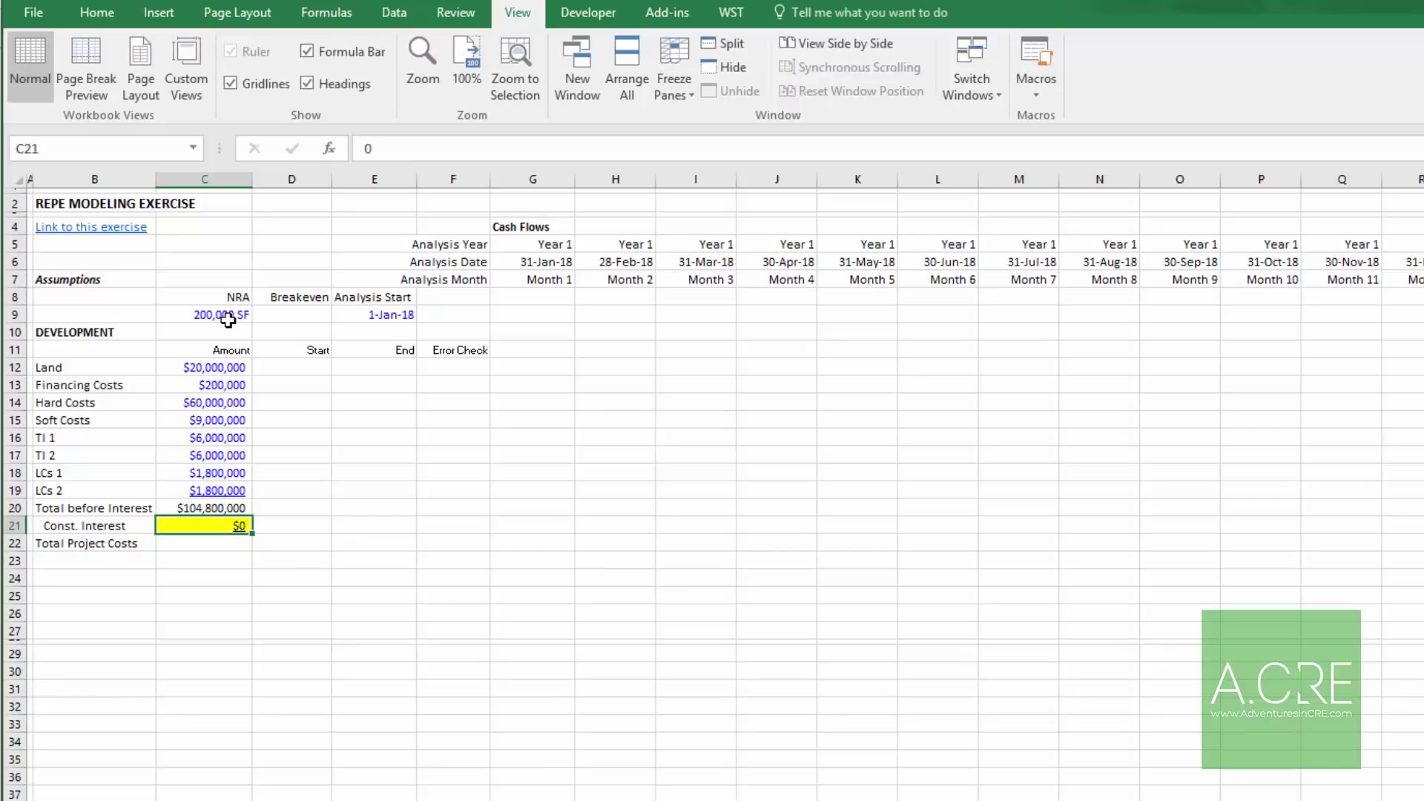
Step: Set Total Project Costs to =C20+C21, giving $104,800,000
{"action": "key", "text": "Down"}
{"action": "type", "text": "="}
{"action": "key", "text": "Up"}
{"action": "key", "text": "Up"}
{"action": "type", "text": "+"}
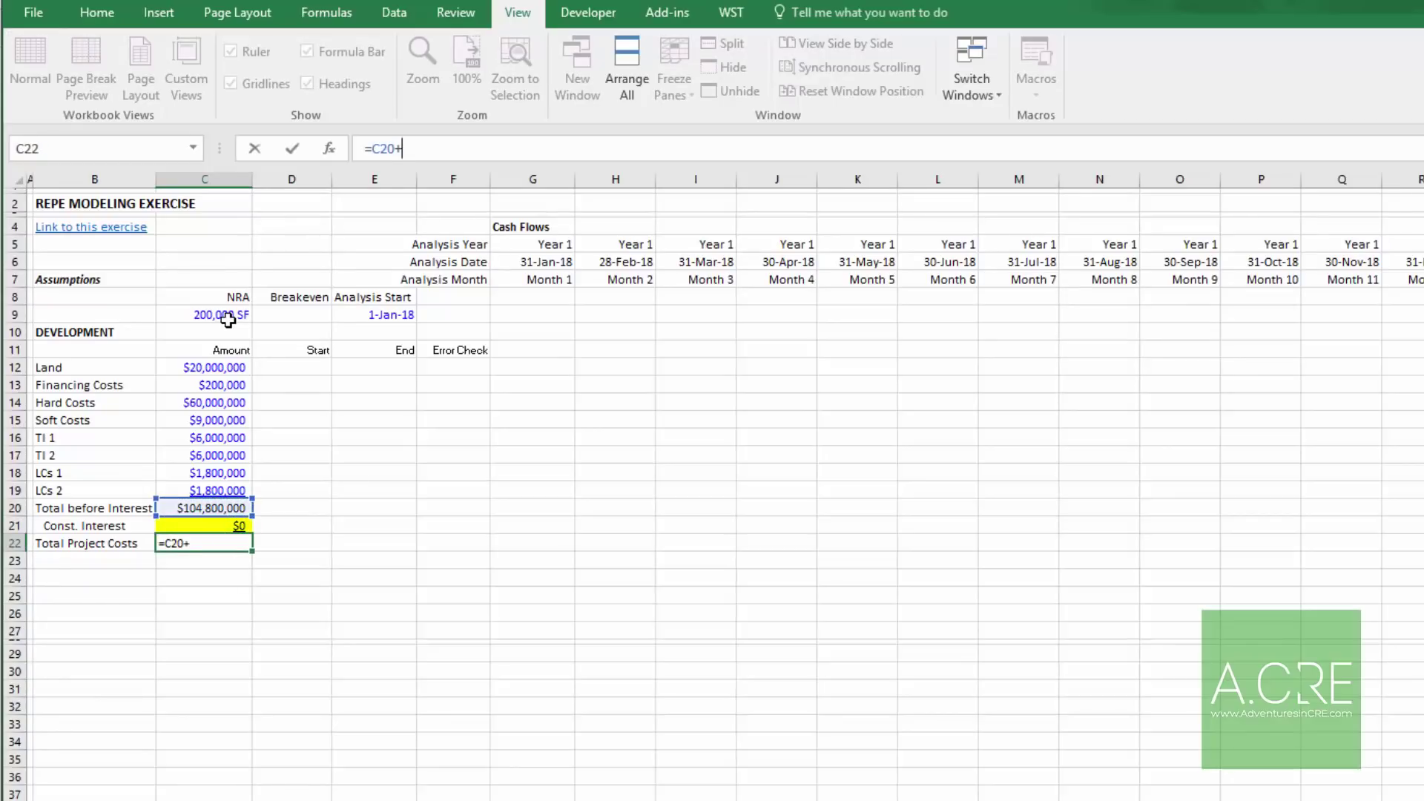
{"action": "key", "text": "Up"}
{"action": "key", "text": "Return"}
{"action": "key", "text": "Up"}
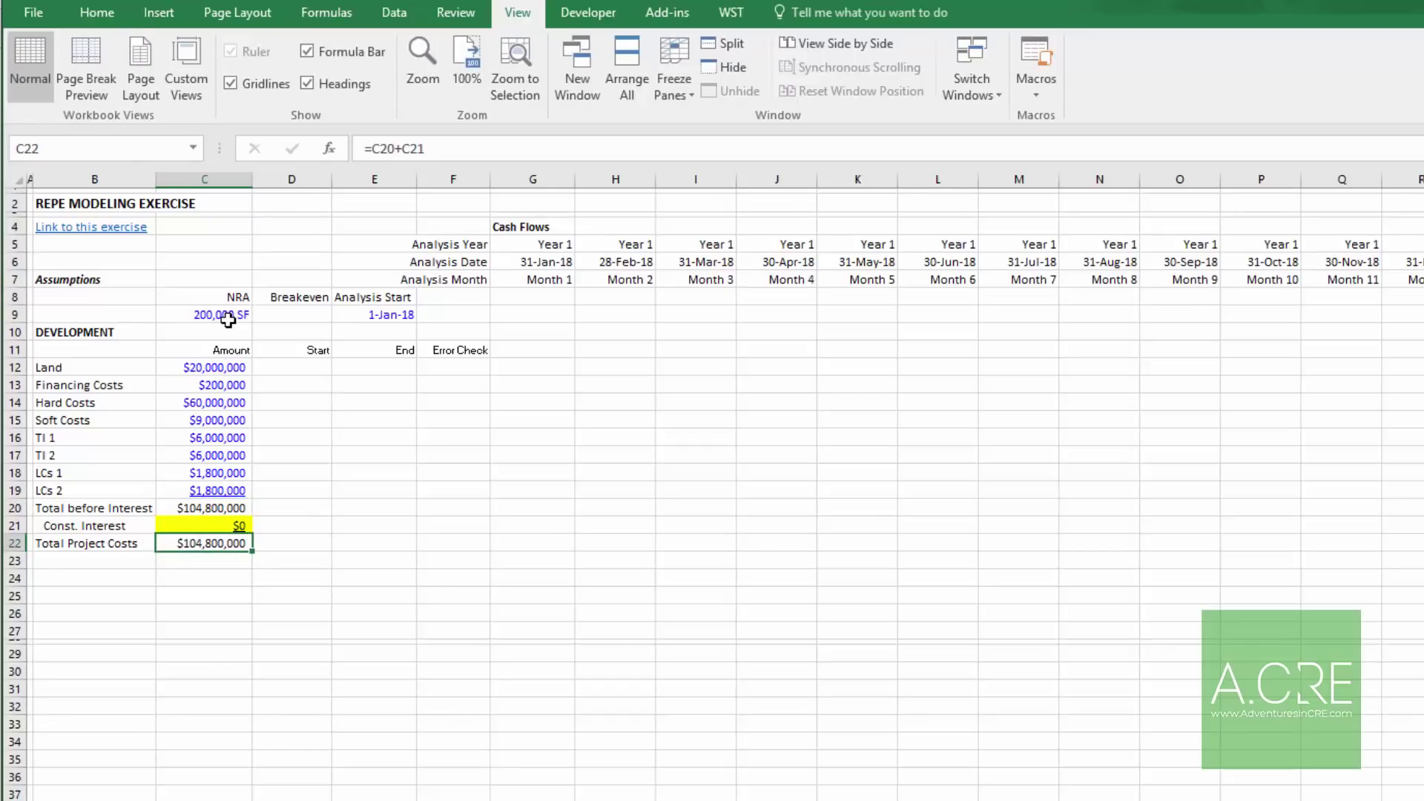
{"action": "key", "text": "Up"}
{"action": "key", "text": "Right"}
{"action": "key", "text": "Up"}
{"action": "key", "text": "Up"}
{"action": "key", "text": "Up"}
{"action": "key", "text": "Up"}
{"action": "key", "text": "Up"}
{"action": "key", "text": "Up"}
{"action": "key", "text": "Up"}
{"action": "key", "text": "Up"}
{"action": "key", "text": "Up"}
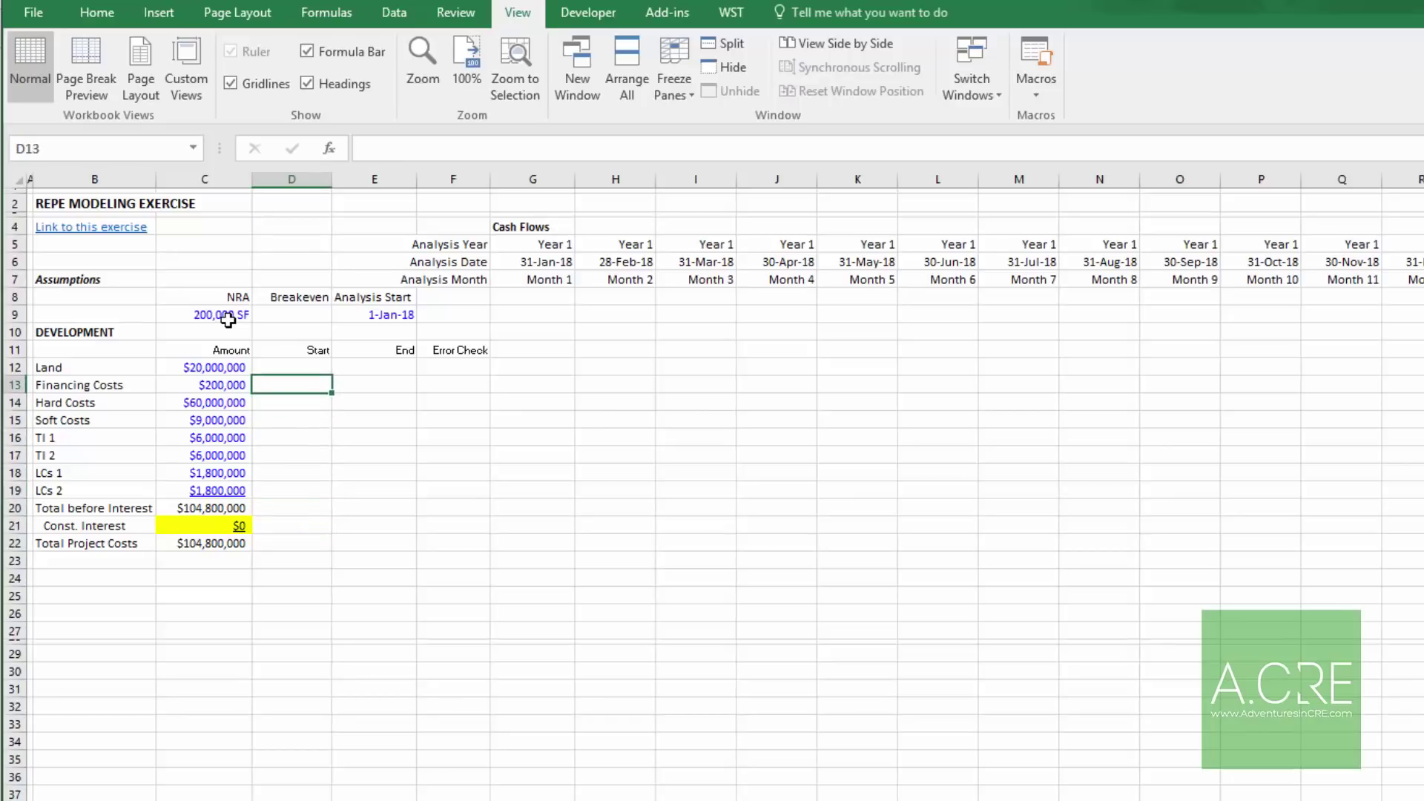
Step: Apply the custom number format "Month" 0 to the Start and End cells D12:E19
{"action": "key", "text": "shift+Right"}
{"action": "key", "text": "shift+Down"}
{"action": "key", "text": "shift+Down"}
{"action": "key", "text": "shift+Down"}
{"action": "key", "text": "shift+Down"}
{"action": "key", "text": "shift+Down"}
{"action": "key", "text": "shift+Down"}
{"action": "key", "text": "shift+Down"}
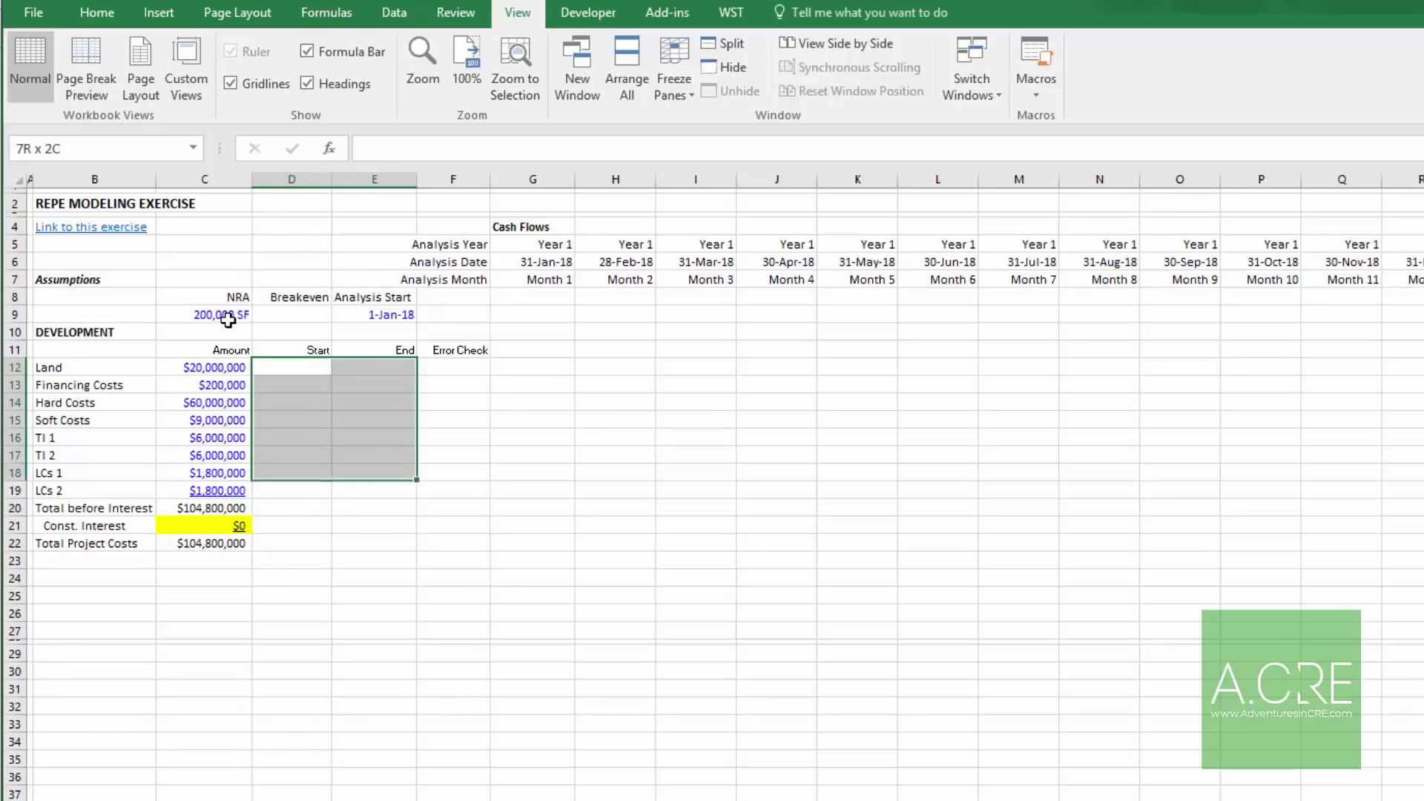
{"action": "key", "text": "ctrl+1"}
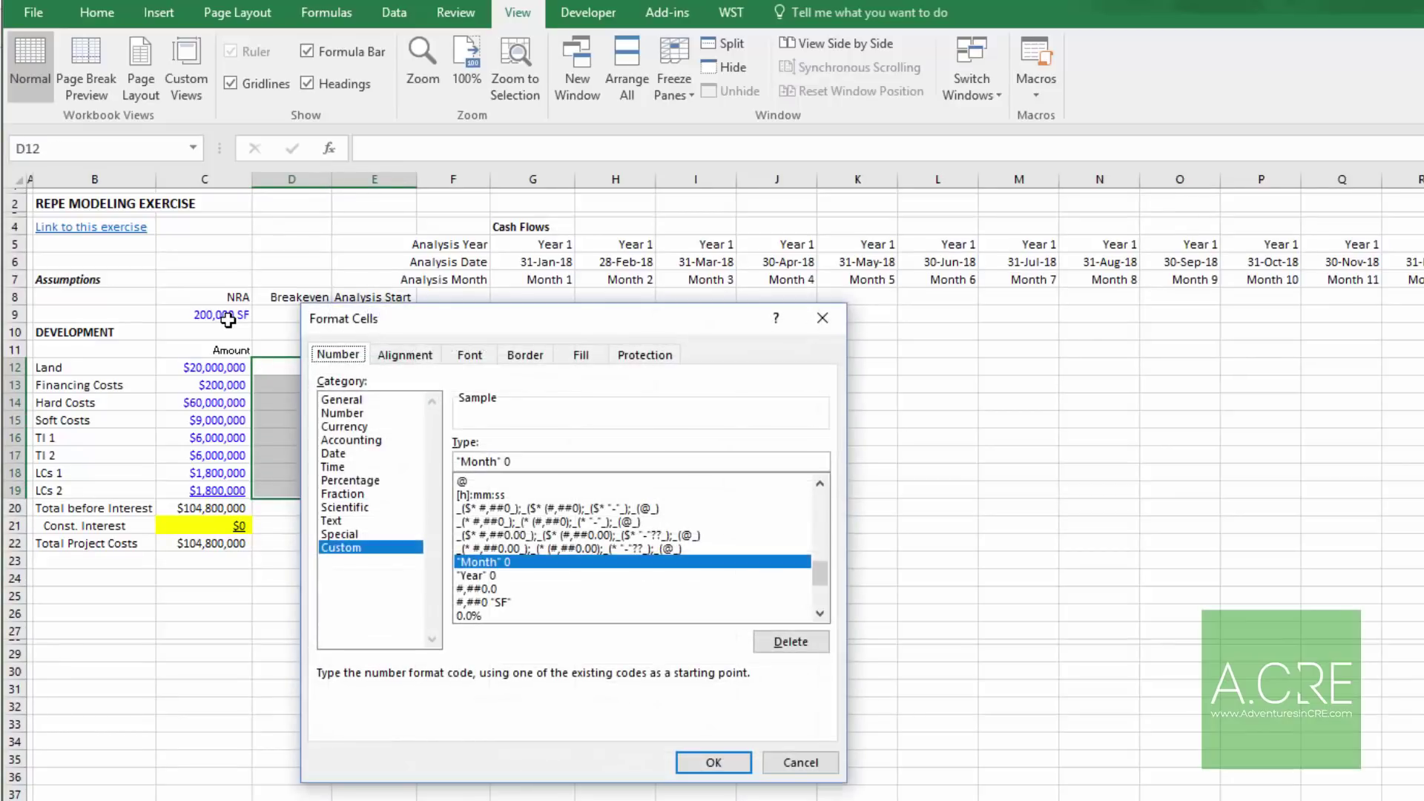
{"action": "left_click_drag", "start_coordinate": [416, 315], "coordinate": [681, 250]}
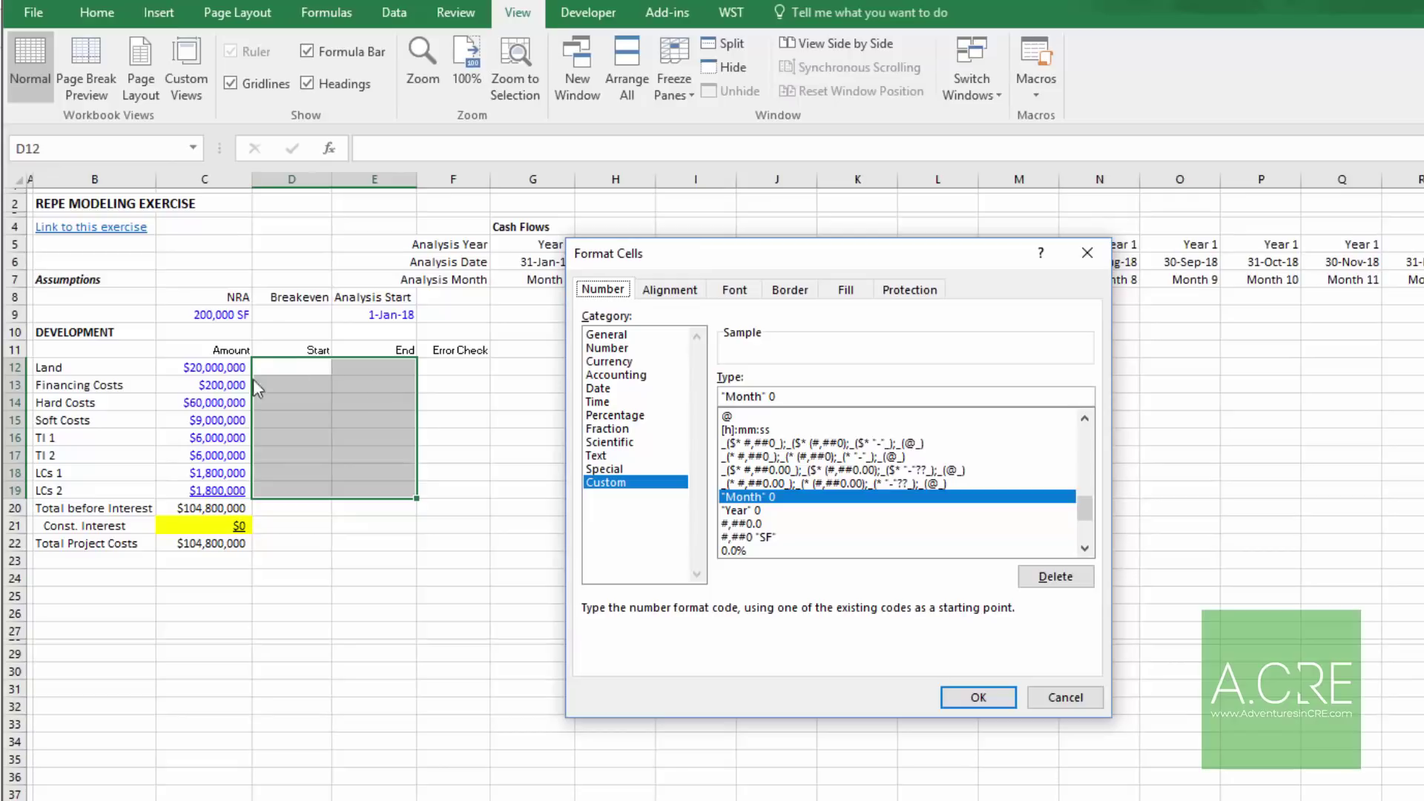
{"action": "key", "text": "Tab"}
{"action": "key", "text": "Tab"}
{"action": "type", "text": "\"Month\" 0"}
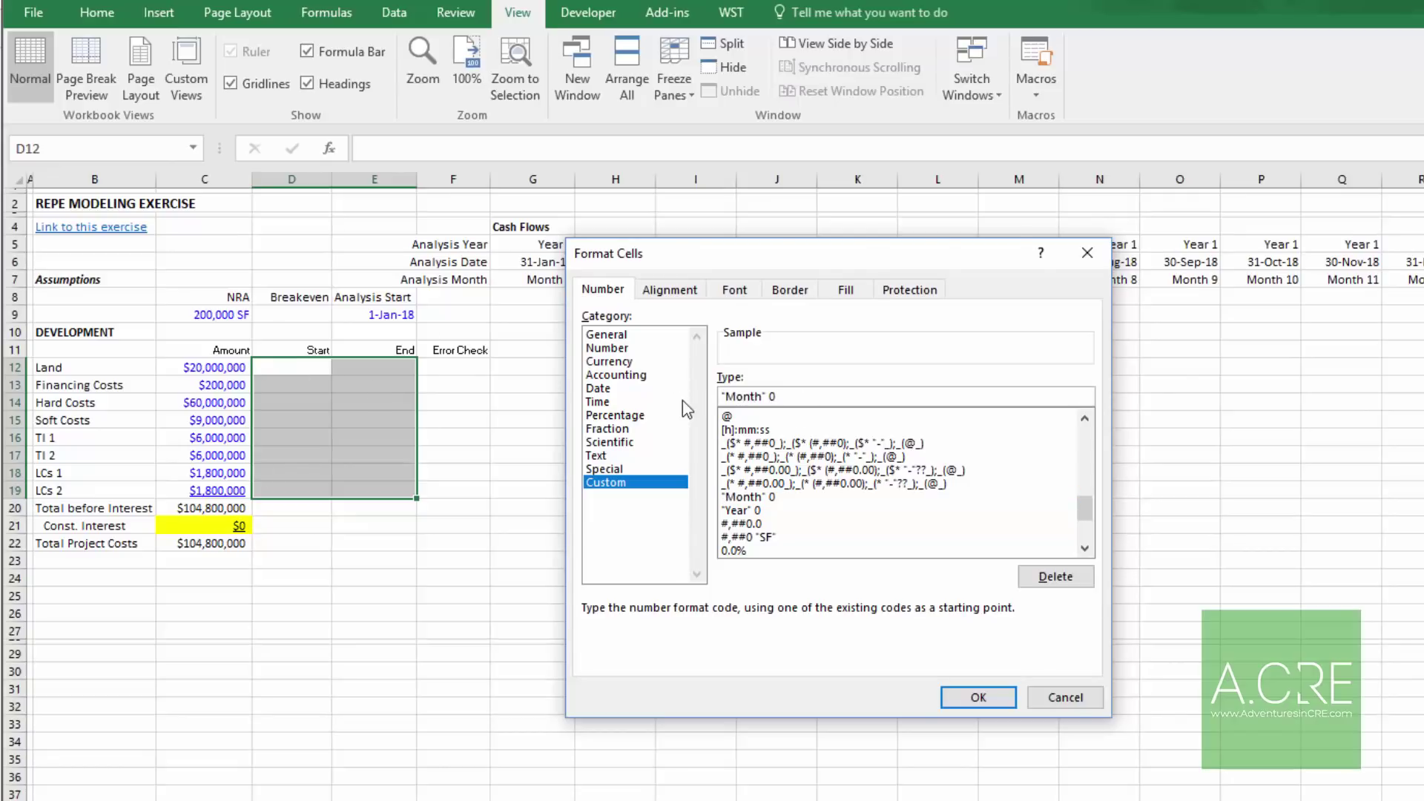
{"action": "key", "text": "Return"}
{"action": "key", "text": "Down"}
{"action": "key", "text": "Up"}
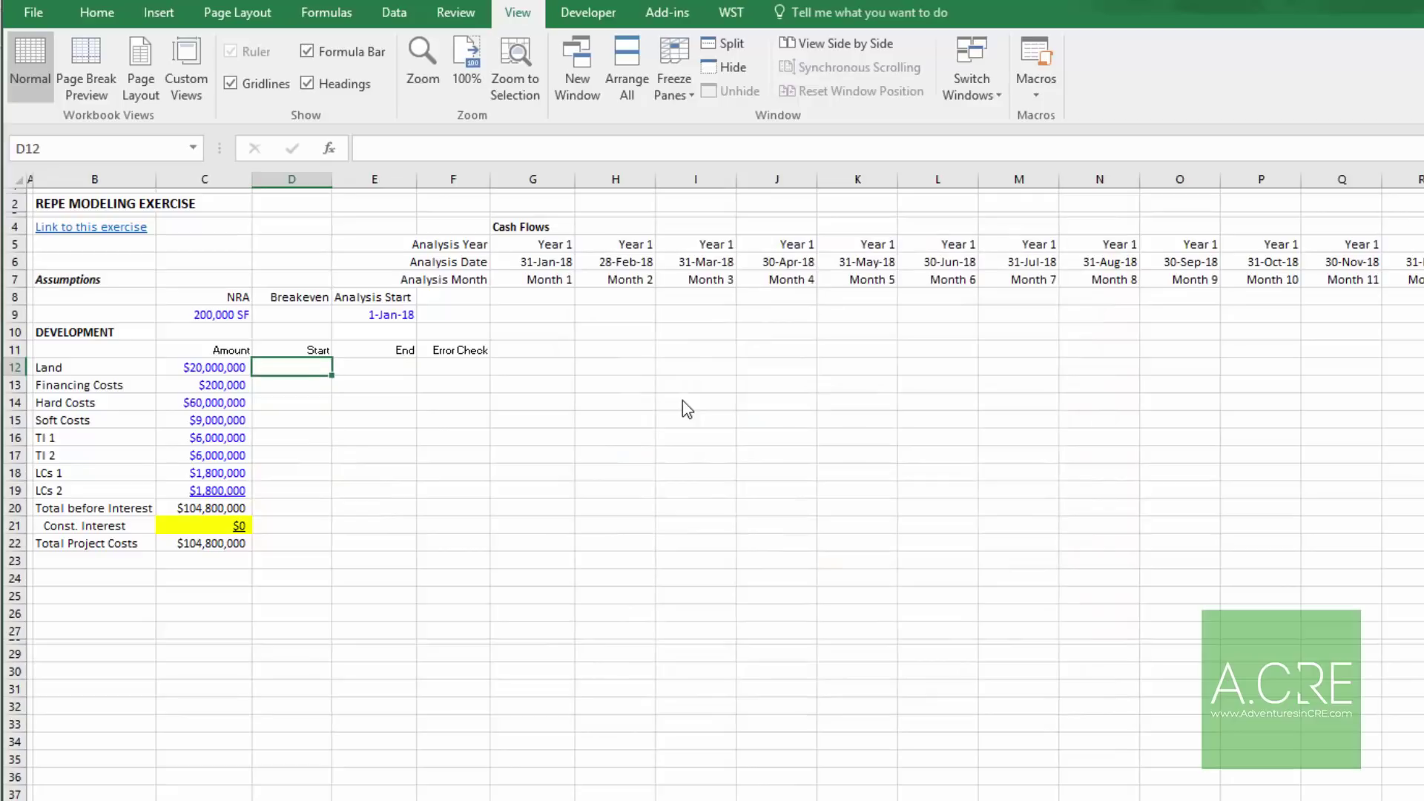
Step: Enter month 1 as the Land start and end, and fill it down to Financing Costs
{"action": "key", "text": "Tab"}
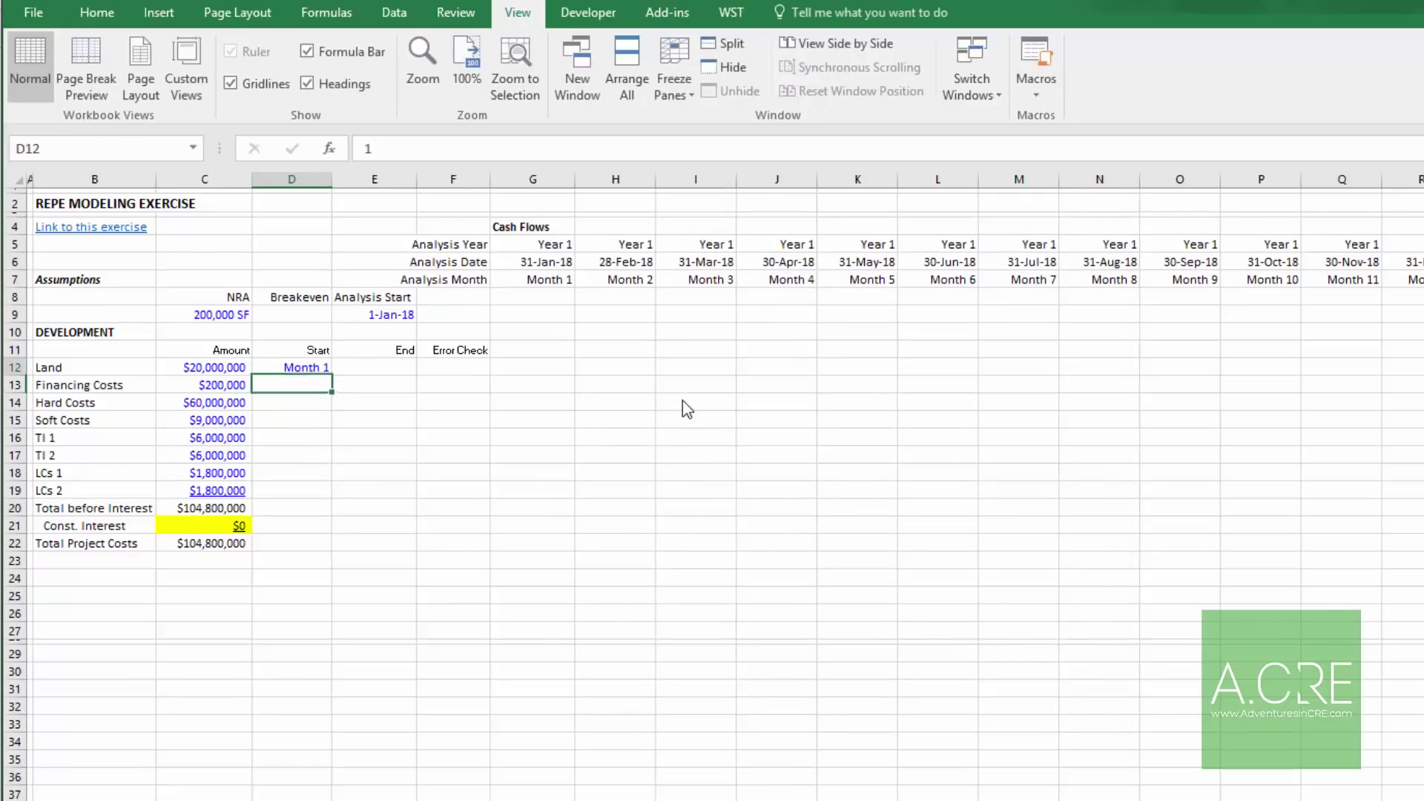
{"action": "type", "text": "1"}
{"action": "key", "text": "Return"}
{"action": "key", "text": "Left"}
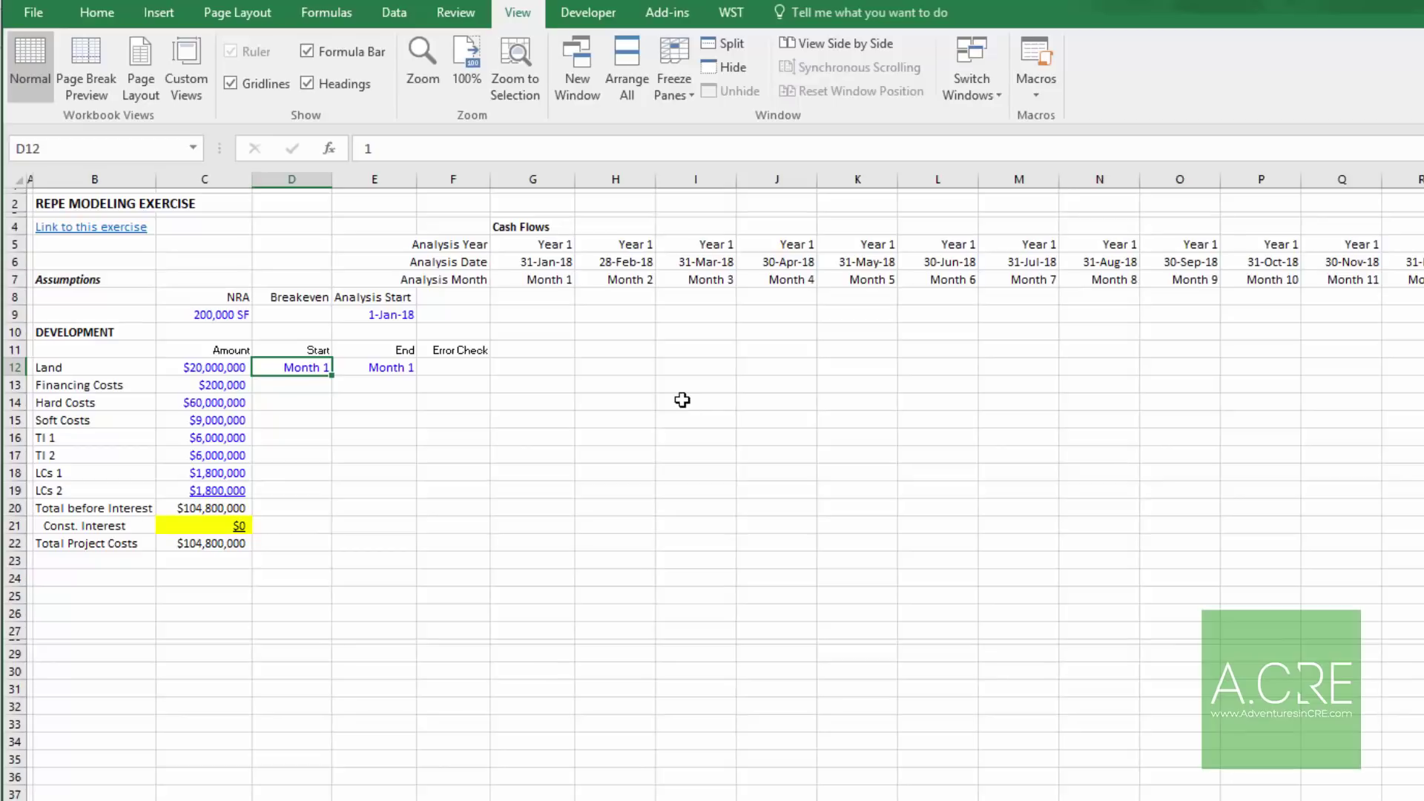
{"action": "key", "text": "Right"}
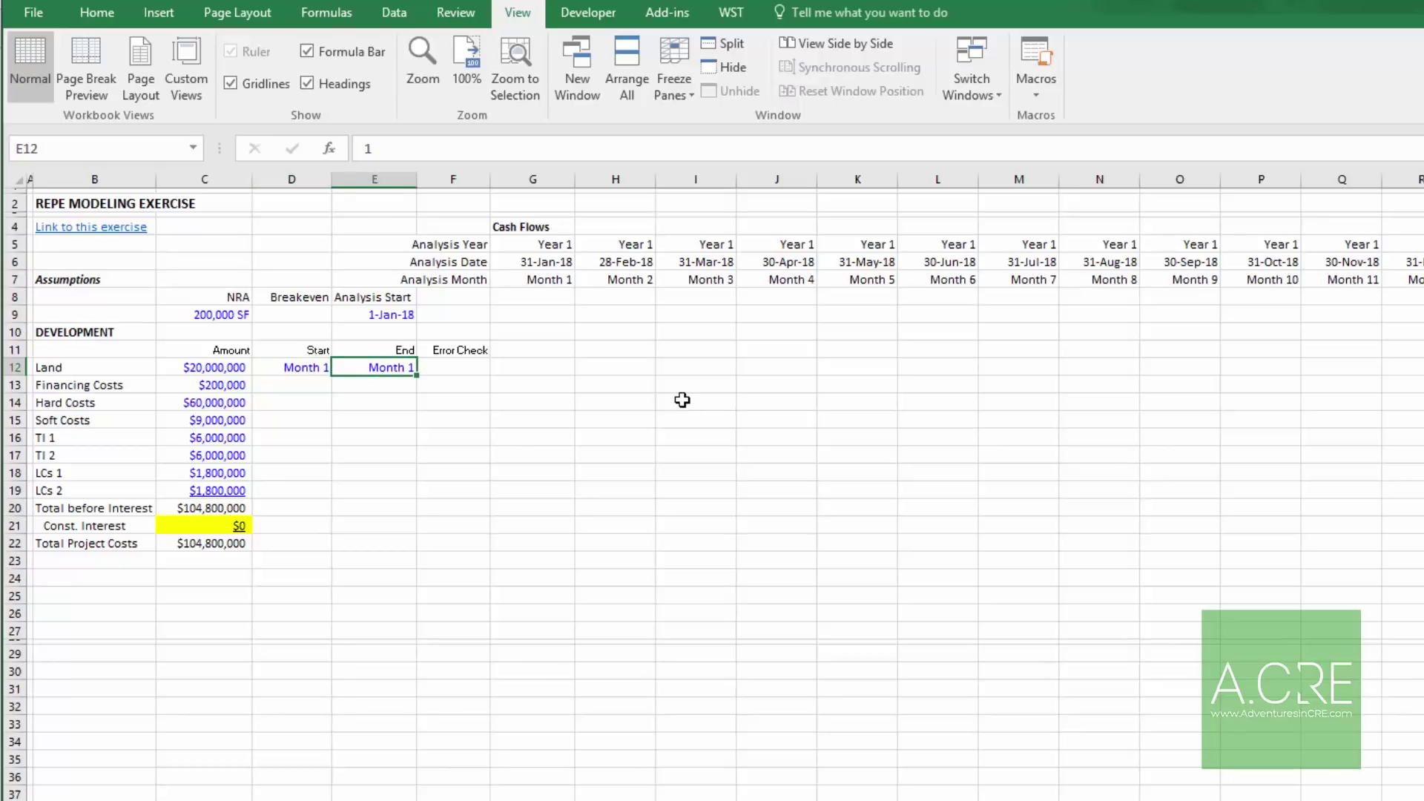
{"action": "key", "text": "Return"}
{"action": "key", "text": "Left"}
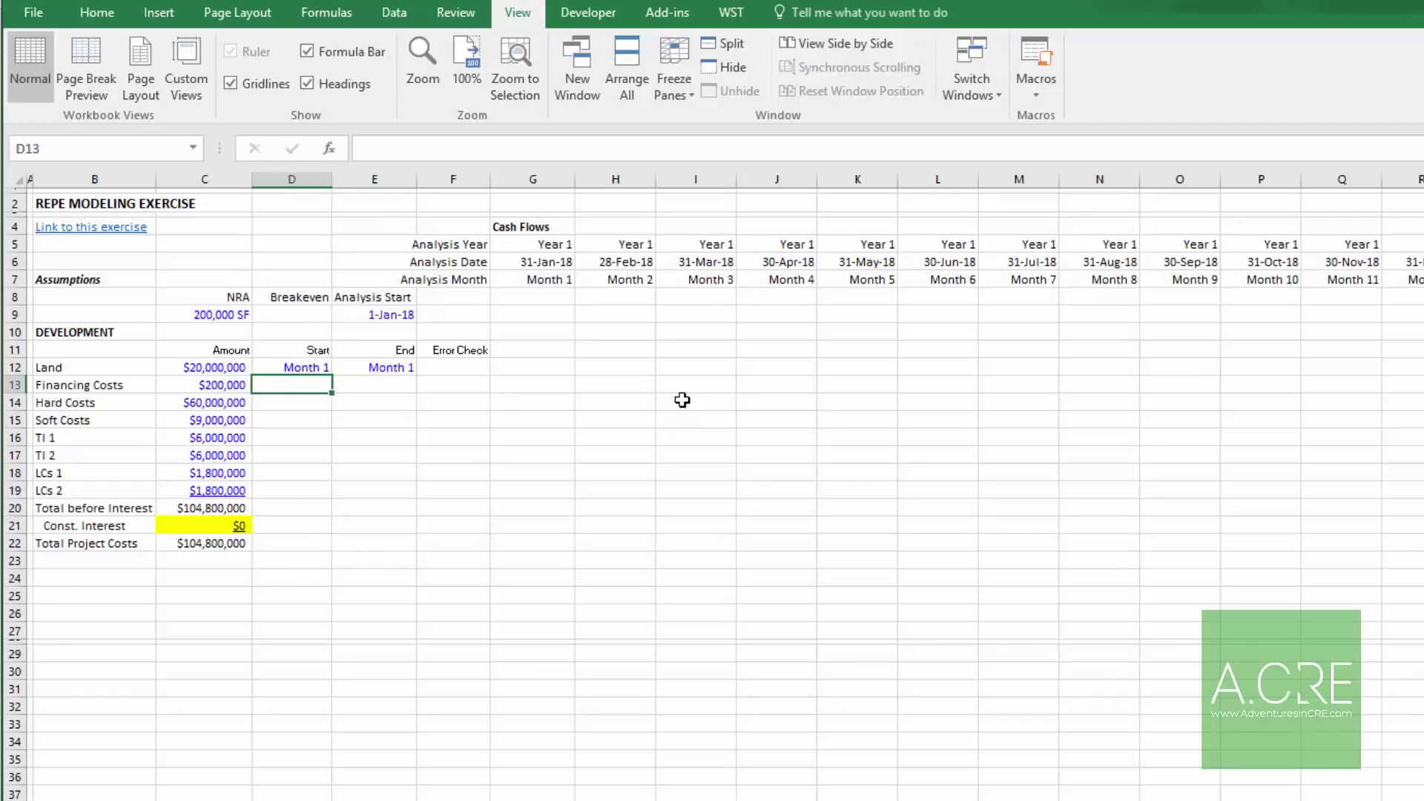
{"action": "key", "text": "ctrl+d"}
{"action": "key", "text": "Right"}
{"action": "key", "text": "ctrl+d"}
{"action": "key", "text": "Return"}
{"action": "key", "text": "Left"}
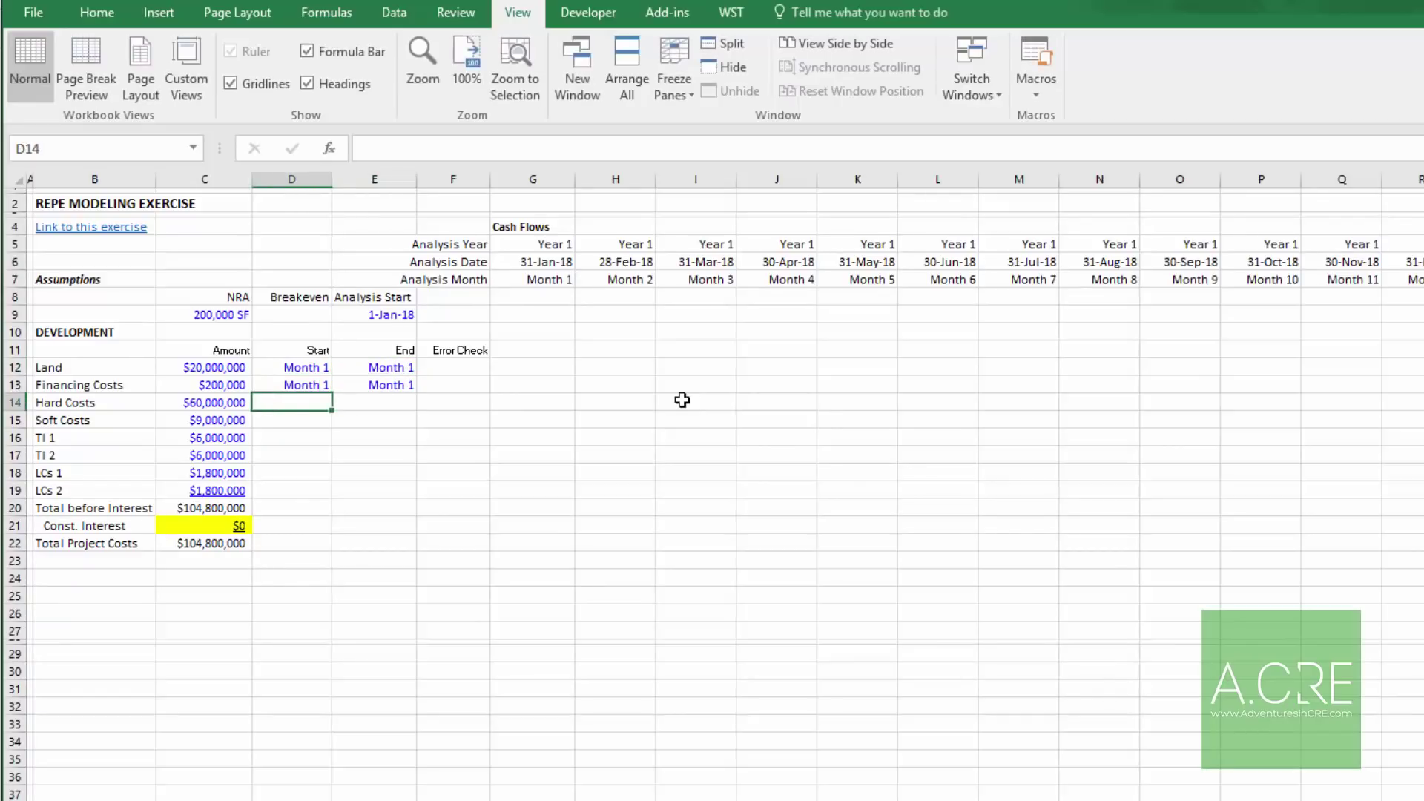
Step: Give Hard Costs start =D13 and end 24, and Soft Costs months 1 to 24
{"action": "type", "text": "=D13"}
{"action": "key", "text": "Tab"}
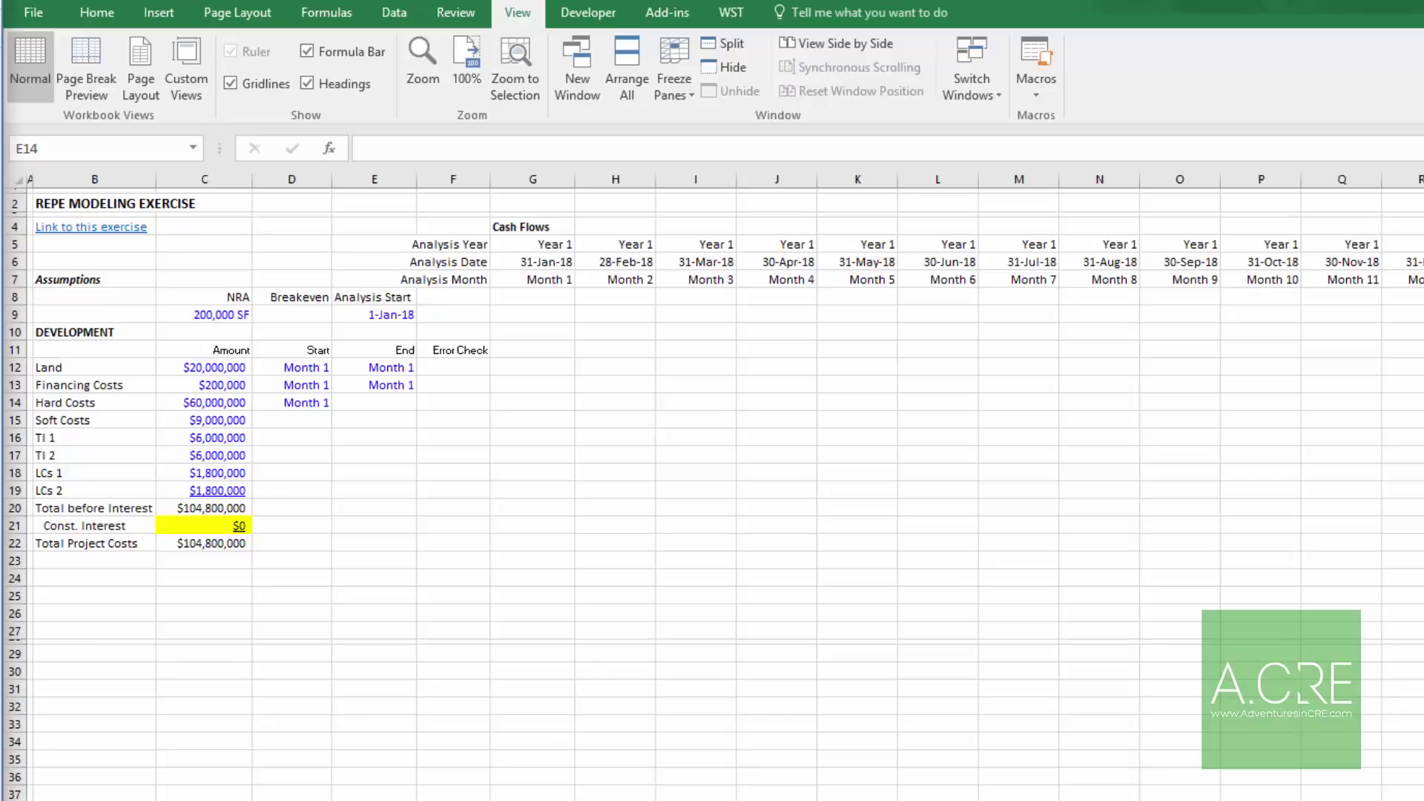
{"action": "left_click", "coordinate": [391, 398]}
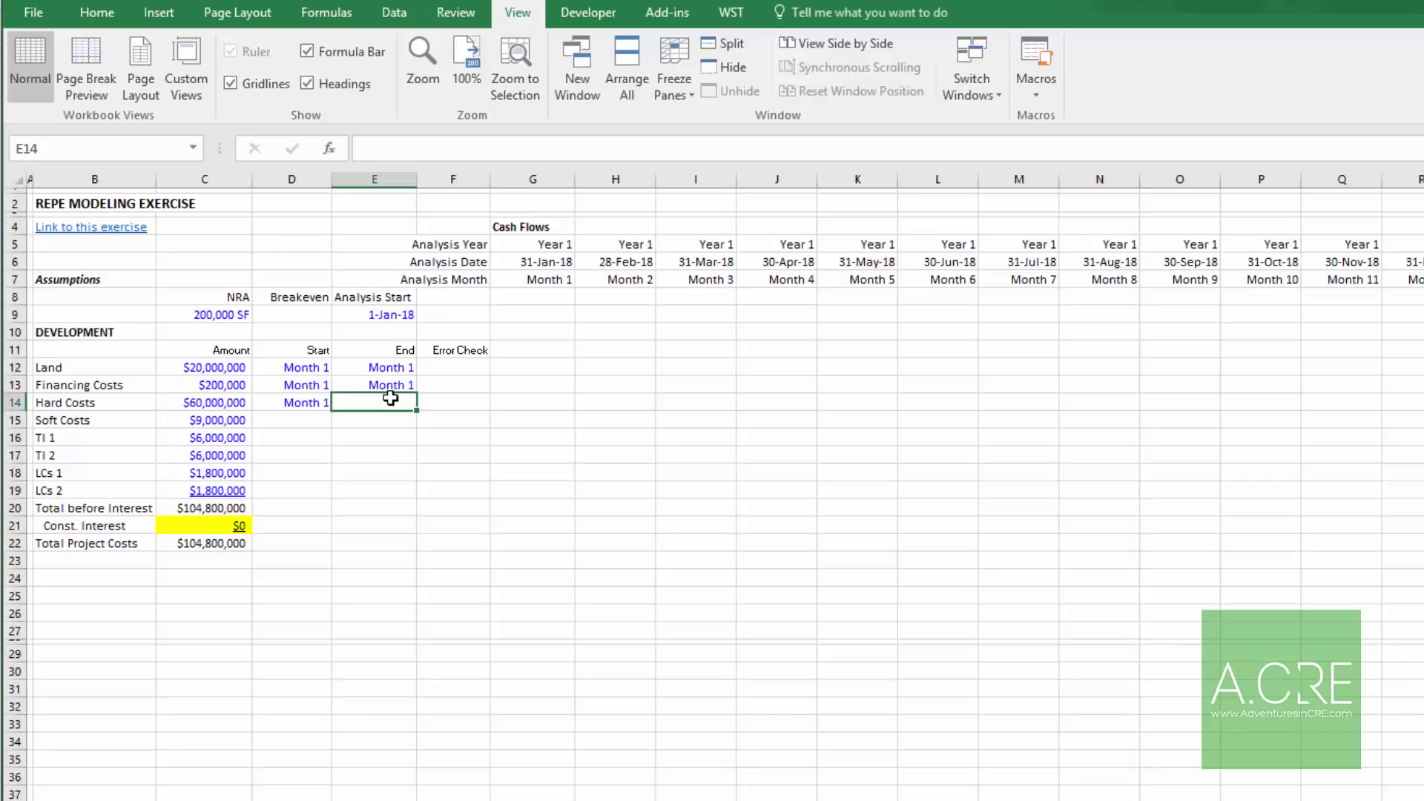
{"action": "type", "text": "24"}
{"action": "key", "text": "Return"}
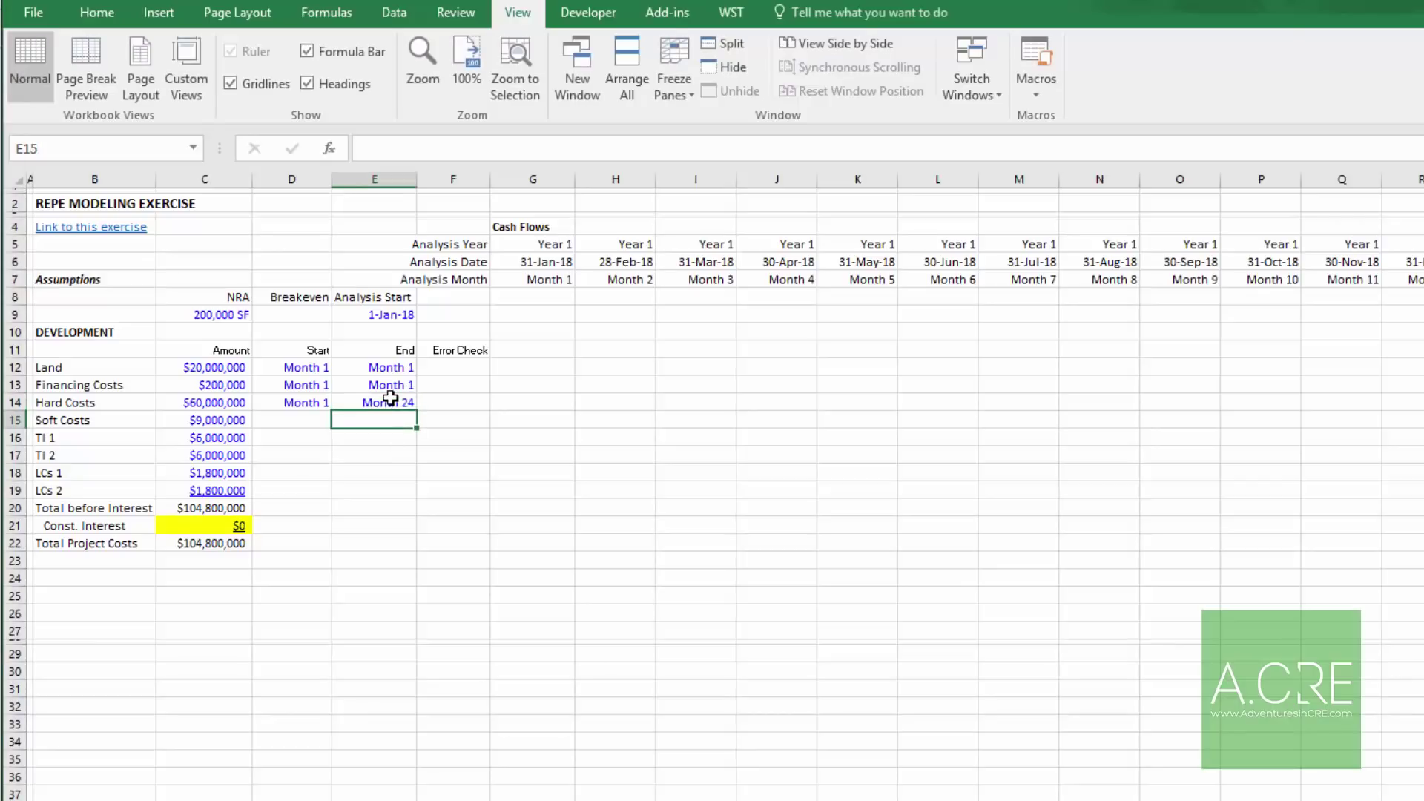
{"action": "key", "text": "Left"}
{"action": "type", "text": "1"}
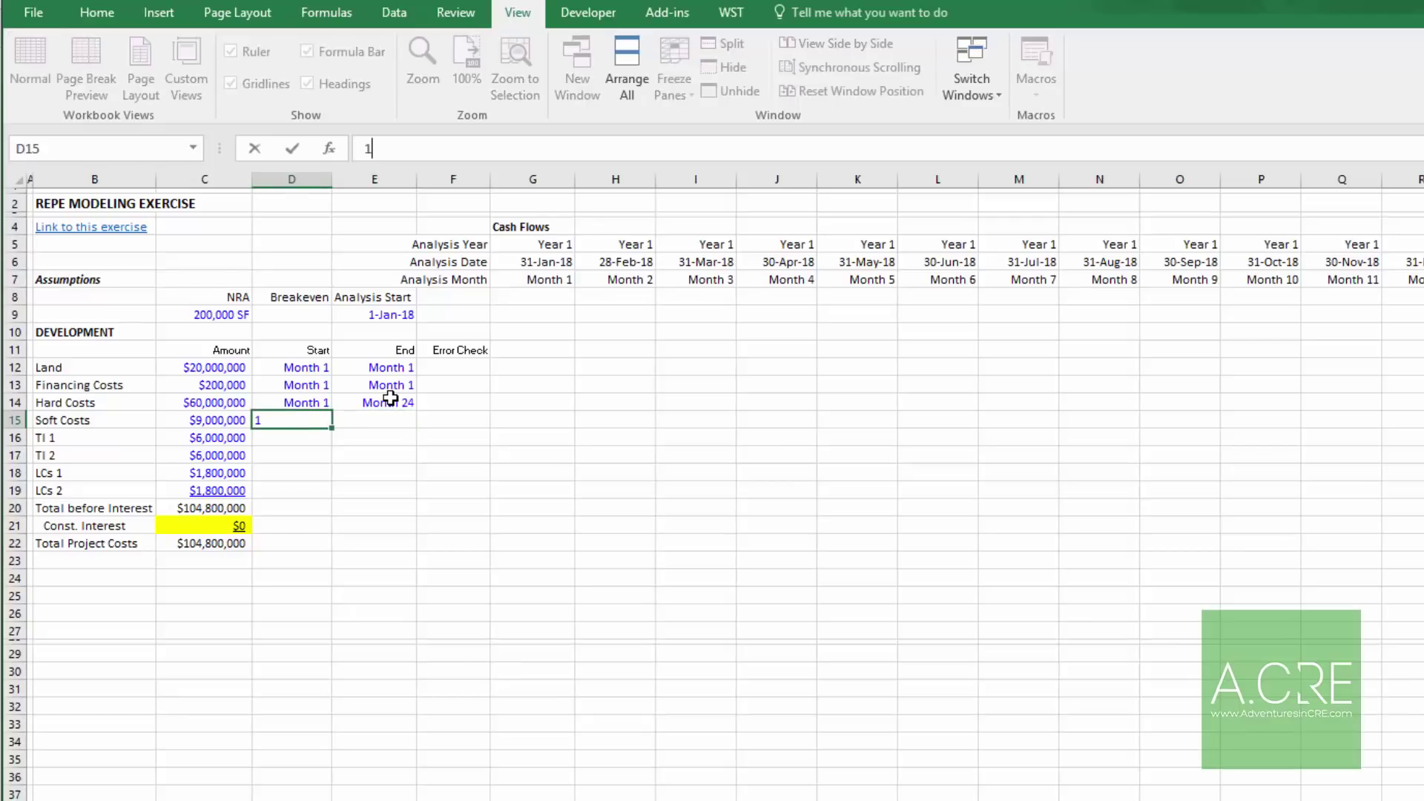
{"action": "key", "text": "Tab"}
{"action": "type", "text": "24"}
{"action": "key", "text": "Return"}
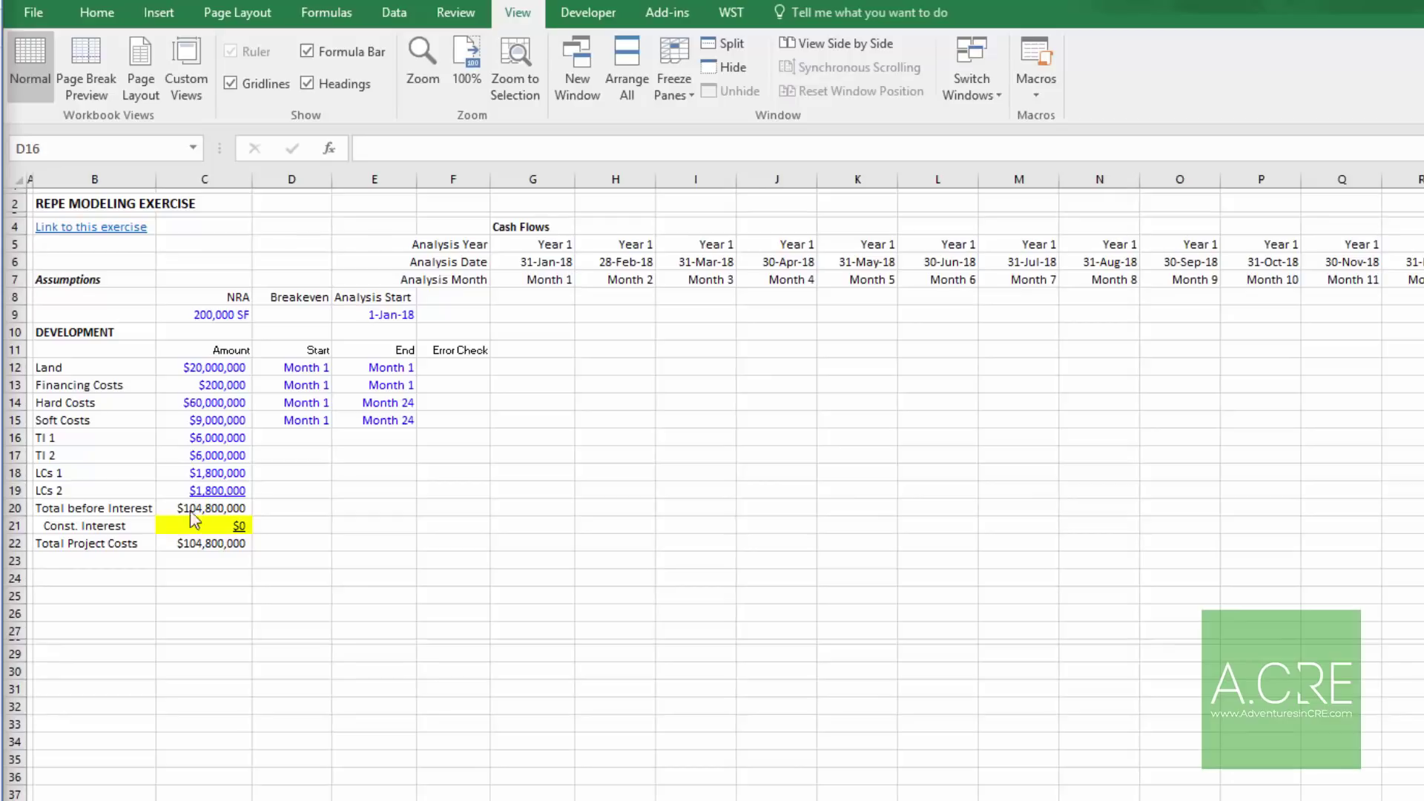
Step: Set the TI 1 start to =E15+1 and the TI 2 start to 30
{"action": "left_click", "coordinate": [311, 441]}
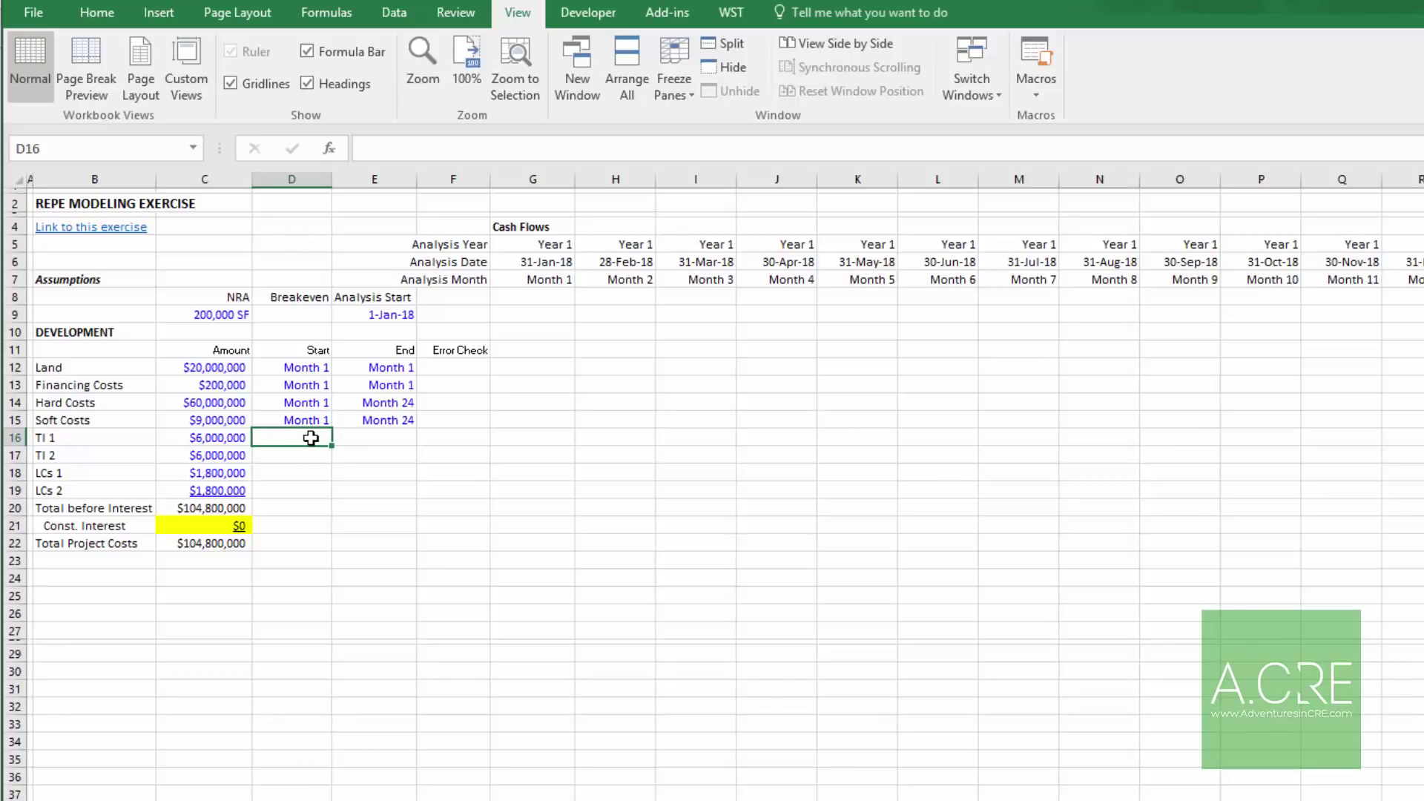
{"action": "type", "text": "=E15+1"}
{"action": "key", "text": "Return"}
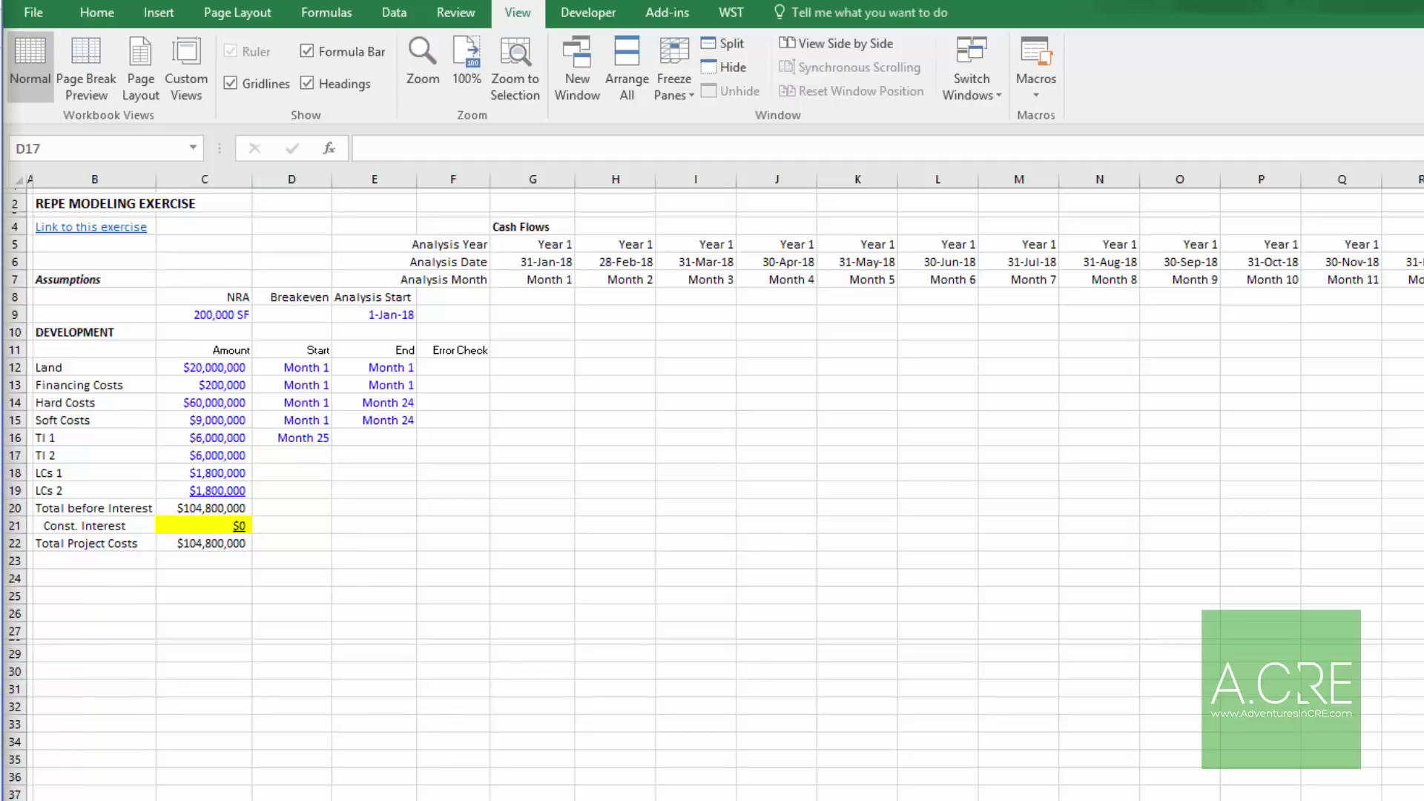
{"action": "left_click", "coordinate": [324, 453]}
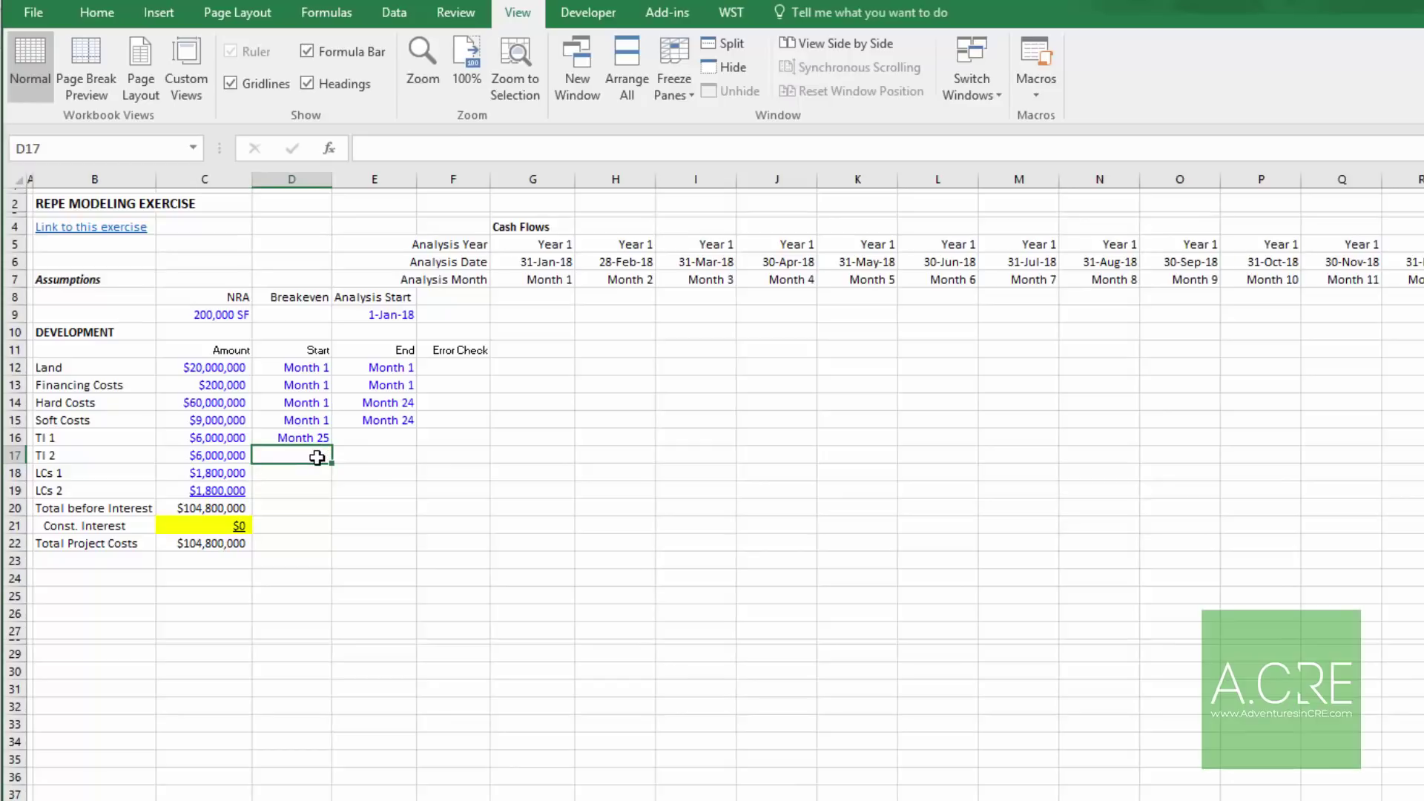
{"action": "type", "text": "30"}
{"action": "key", "text": "Return"}
{"action": "left_click", "coordinate": [317, 457]}
{"action": "left_click", "coordinate": [382, 419]}
{"action": "left_click", "coordinate": [295, 437]}
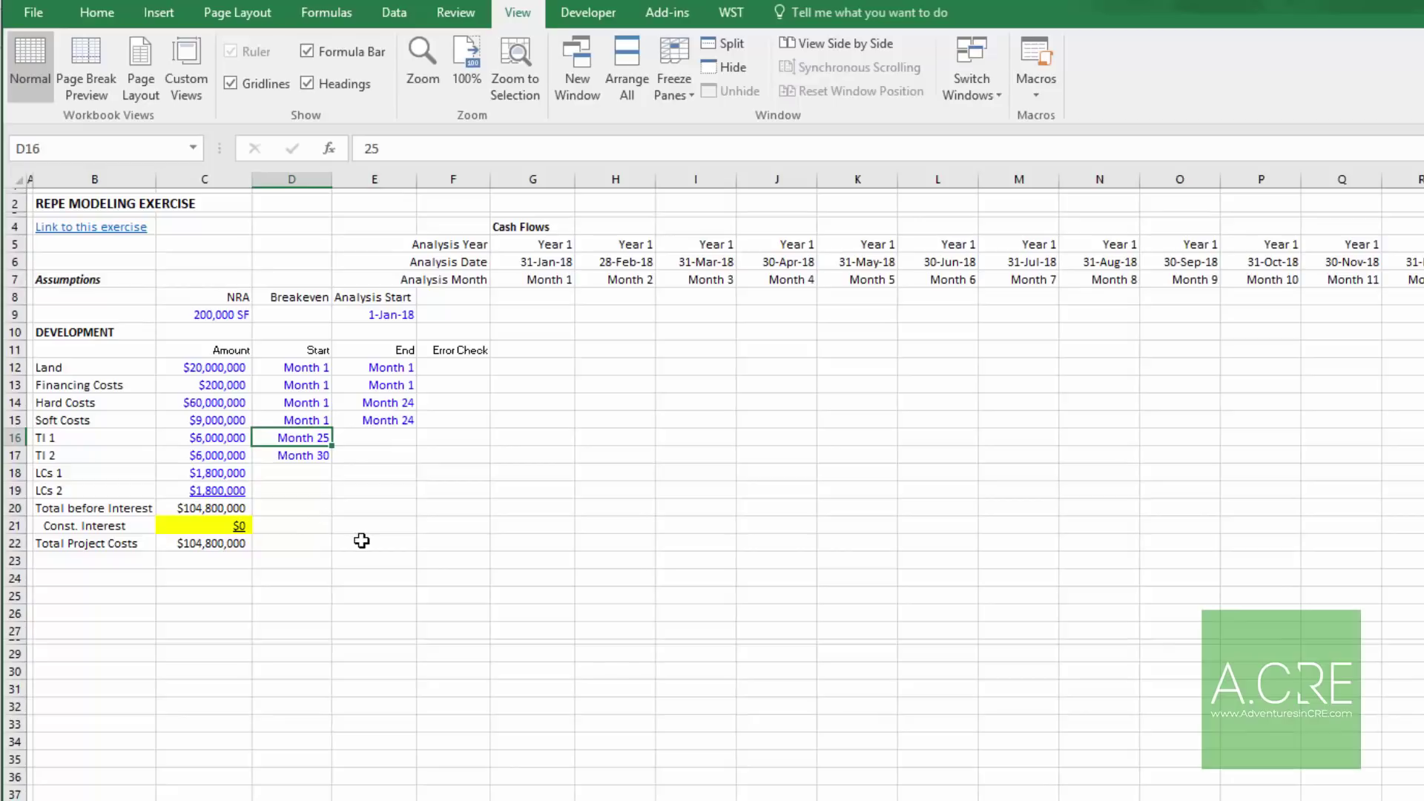
{"action": "key", "text": "Down"}
{"action": "key", "text": "Down"}
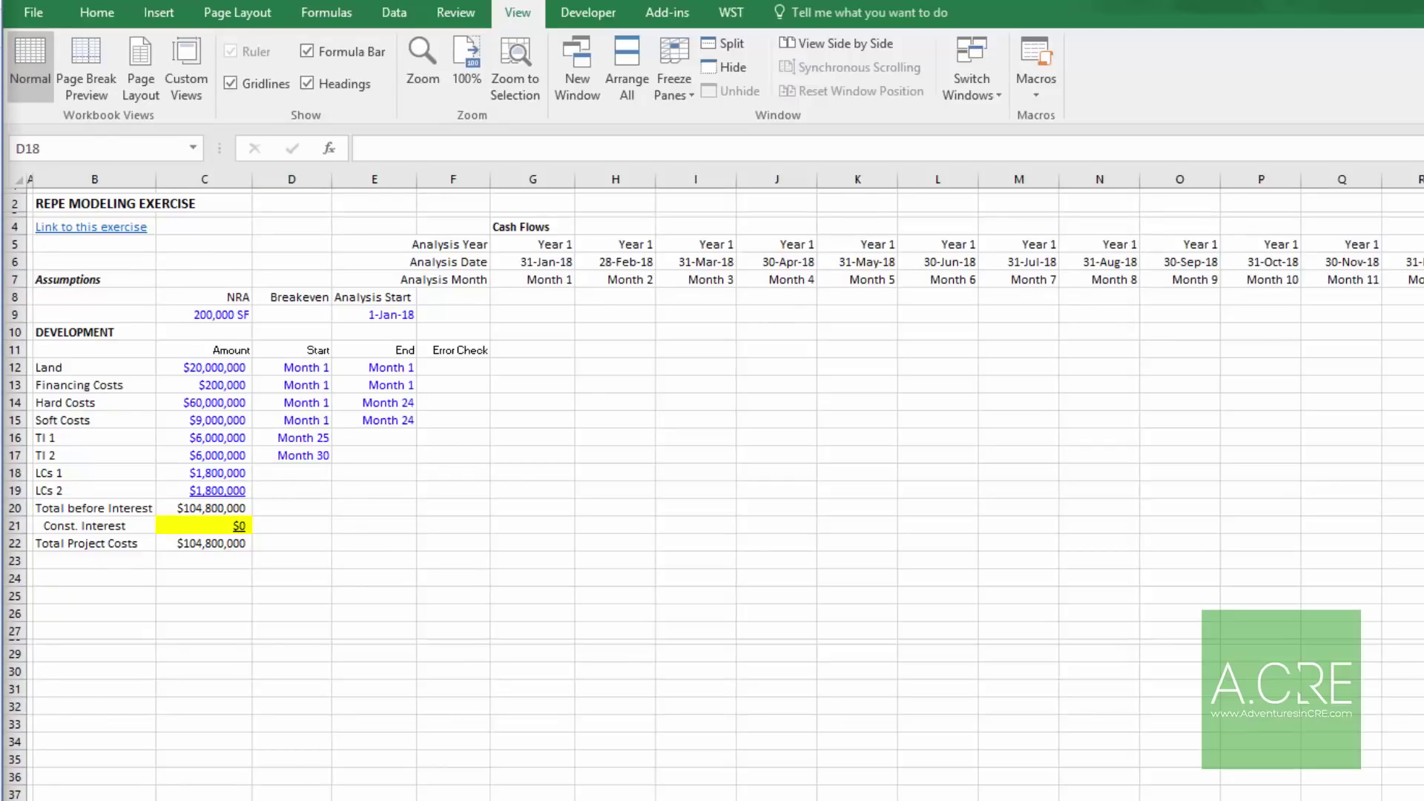
{"action": "left_click", "coordinate": [286, 479]}
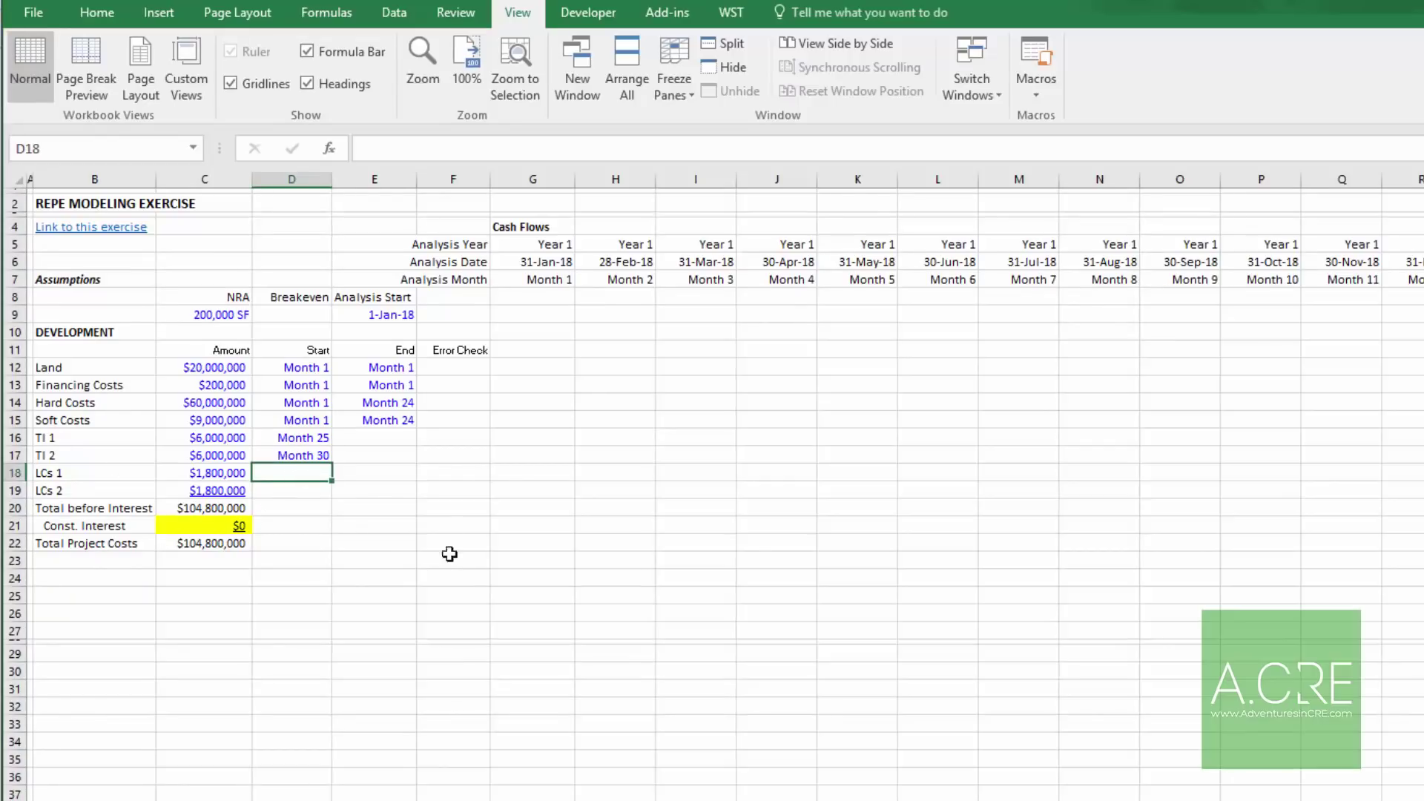
Step: Link the TI 1 and TI 2 end months to their own start months
{"action": "left_click", "coordinate": [368, 441]}
{"action": "type", "text": "="}
{"action": "key", "text": "Left"}
{"action": "key", "text": "Down"}
{"action": "key", "text": "Up"}
{"action": "key", "text": "Return"}
{"action": "type", "text": "="}
{"action": "key", "text": "Left"}
{"action": "key", "text": "Return"}
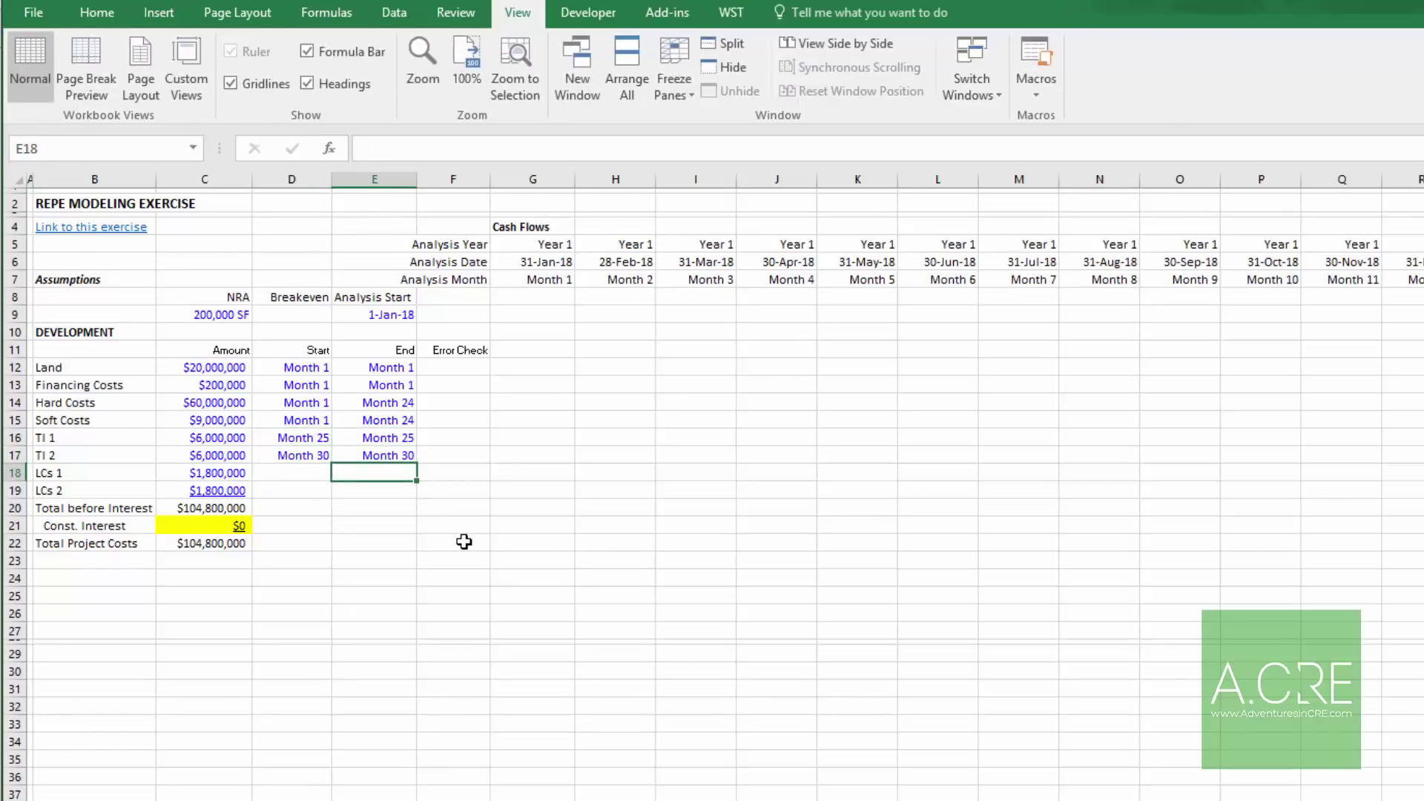
Step: Enter month 19 as start and end for LCs 1, and 24 for LCs 2
{"action": "key", "text": "Left"}
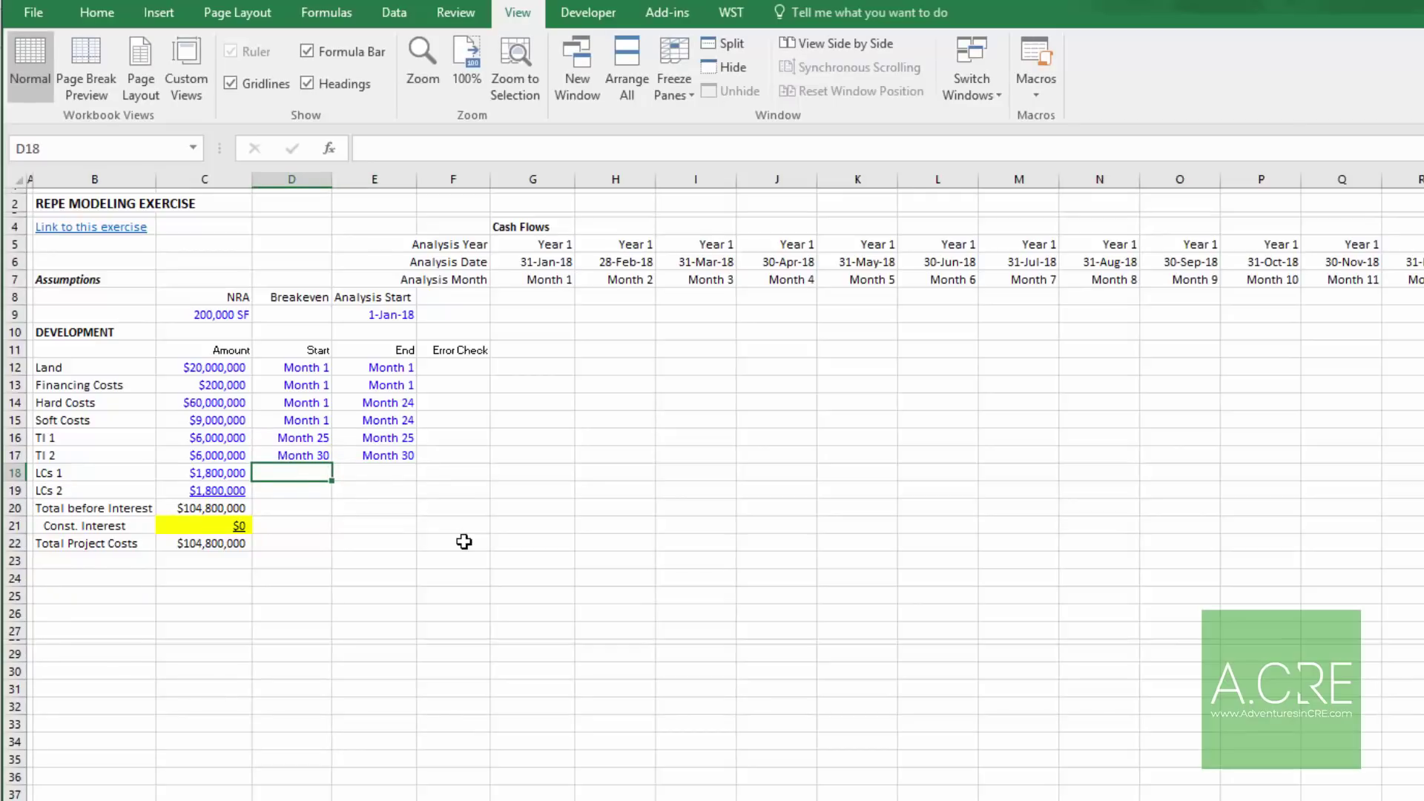
{"action": "type", "text": "19"}
{"action": "key", "text": "Return"}
{"action": "type", "text": "24"}
{"action": "key", "text": "Return"}
{"action": "key", "text": "Up"}
{"action": "key", "text": "Up"}
{"action": "key", "text": "Right"}
{"action": "type", "text": "19"}
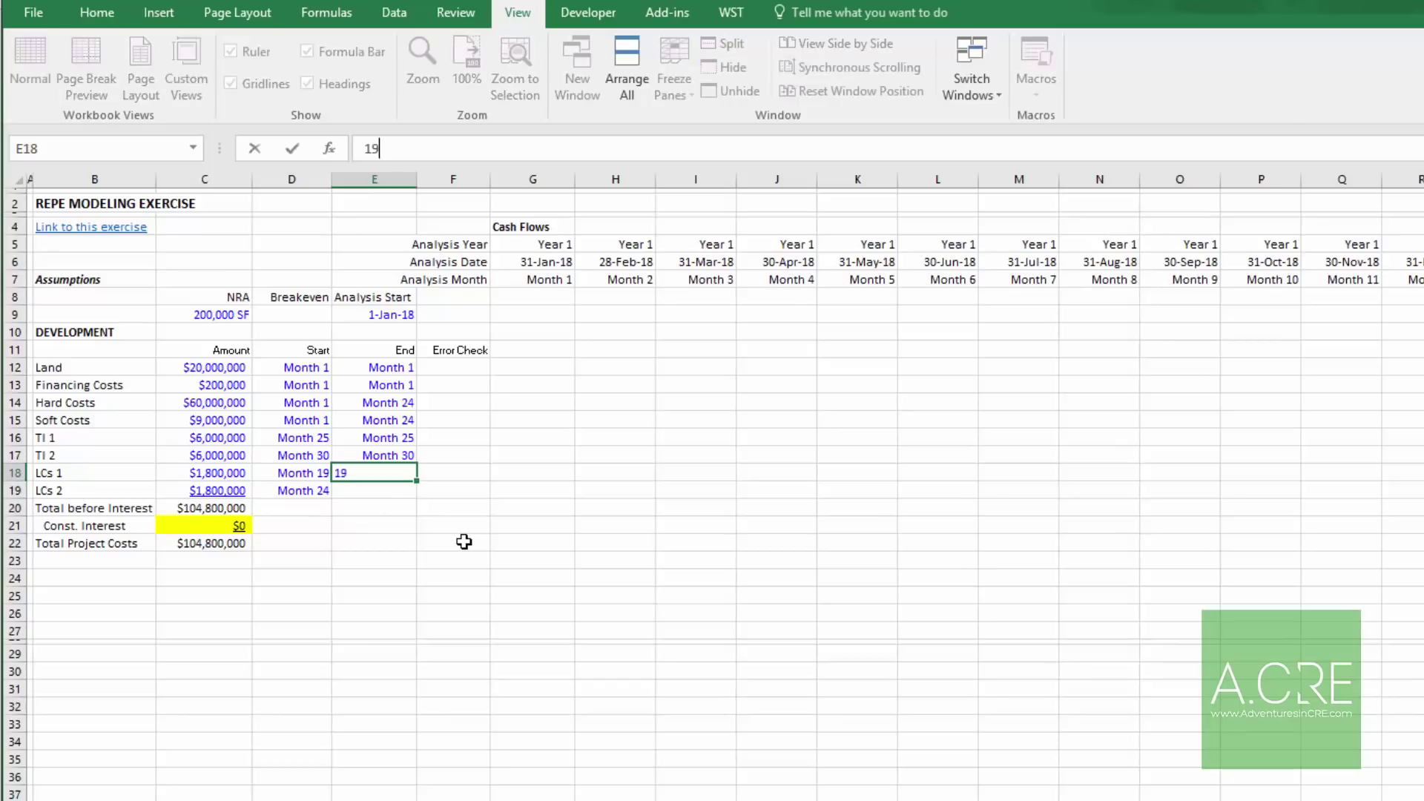
{"action": "key", "text": "Return"}
{"action": "type", "text": "24"}
{"action": "key", "text": "Return"}
Step: Copy the two LCs start months, then cancel the copy
{"action": "key", "text": "Left"}
{"action": "key", "text": "Up"}
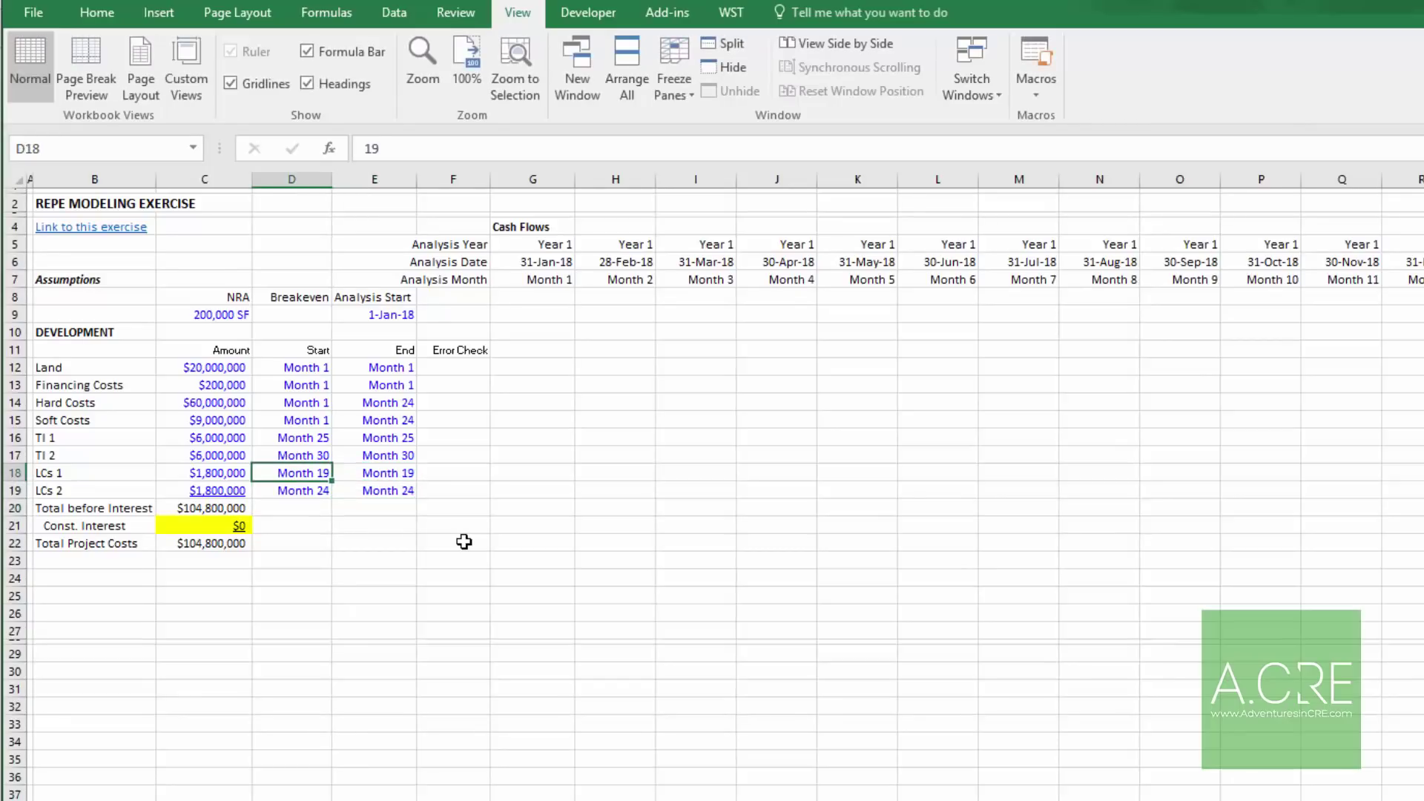
{"action": "key", "text": "shift+Up"}
{"action": "key", "text": "ctrl+c"}
{"action": "key", "text": "Escape"}
{"action": "key", "text": "Down"}
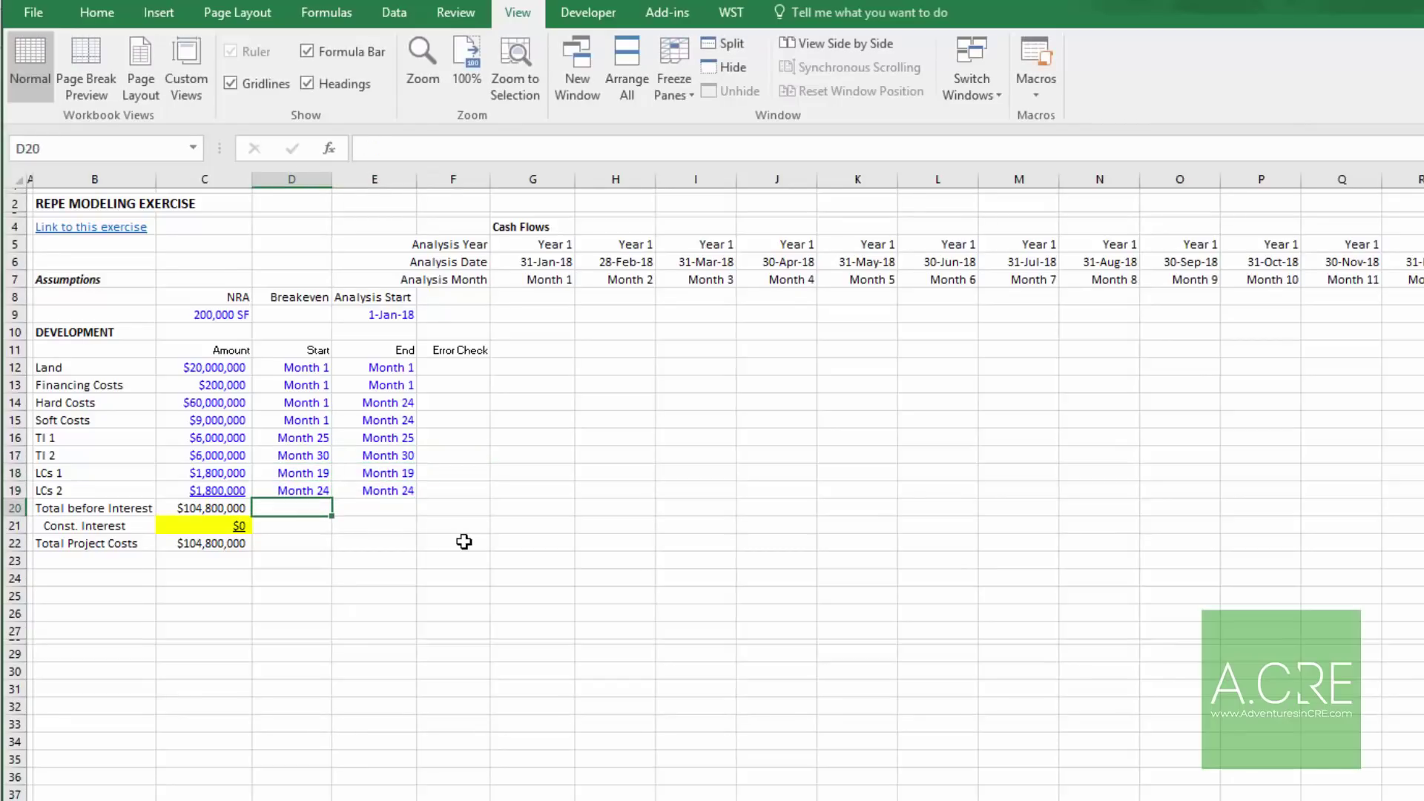
Step: Enter =MIN(D12:D19) as the total row's earliest start month
{"action": "type", "text": "=MIN("}
{"action": "key", "text": "Up"}
{"action": "key", "text": "shift+Up"}
{"action": "key", "text": "shift+Up"}
{"action": "key", "text": "shift+Up"}
{"action": "key", "text": "shift+Up"}
{"action": "key", "text": "shift+Up"}
{"action": "key", "text": "shift+Up"}
{"action": "key", "text": "shift+Up"}
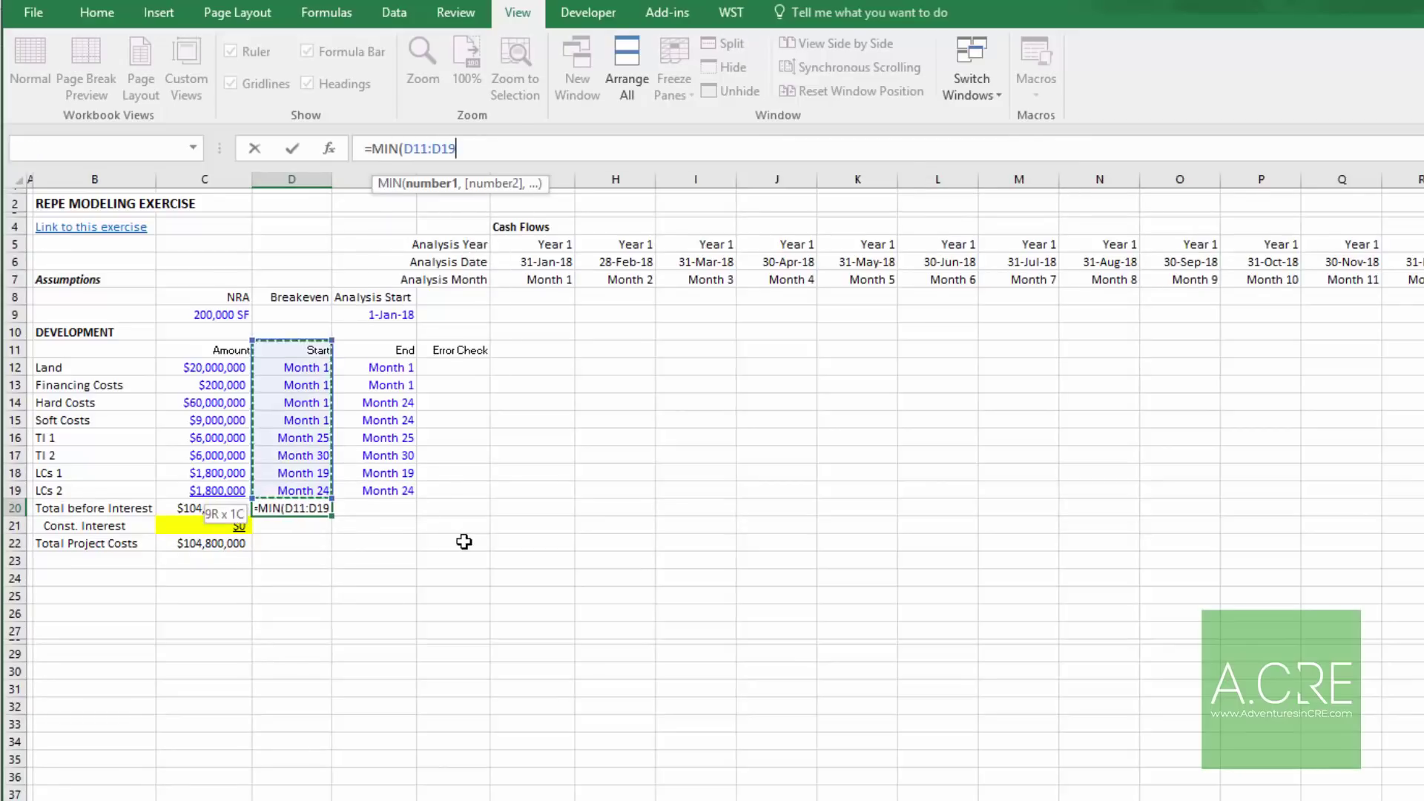
{"action": "key", "text": "Return"}
{"action": "key", "text": "Up"}
{"action": "key", "text": "Right"}
Step: Enter =MAX(E12:E19) as the total row's latest end month, Month 30
{"action": "type", "text": "=MAX("}
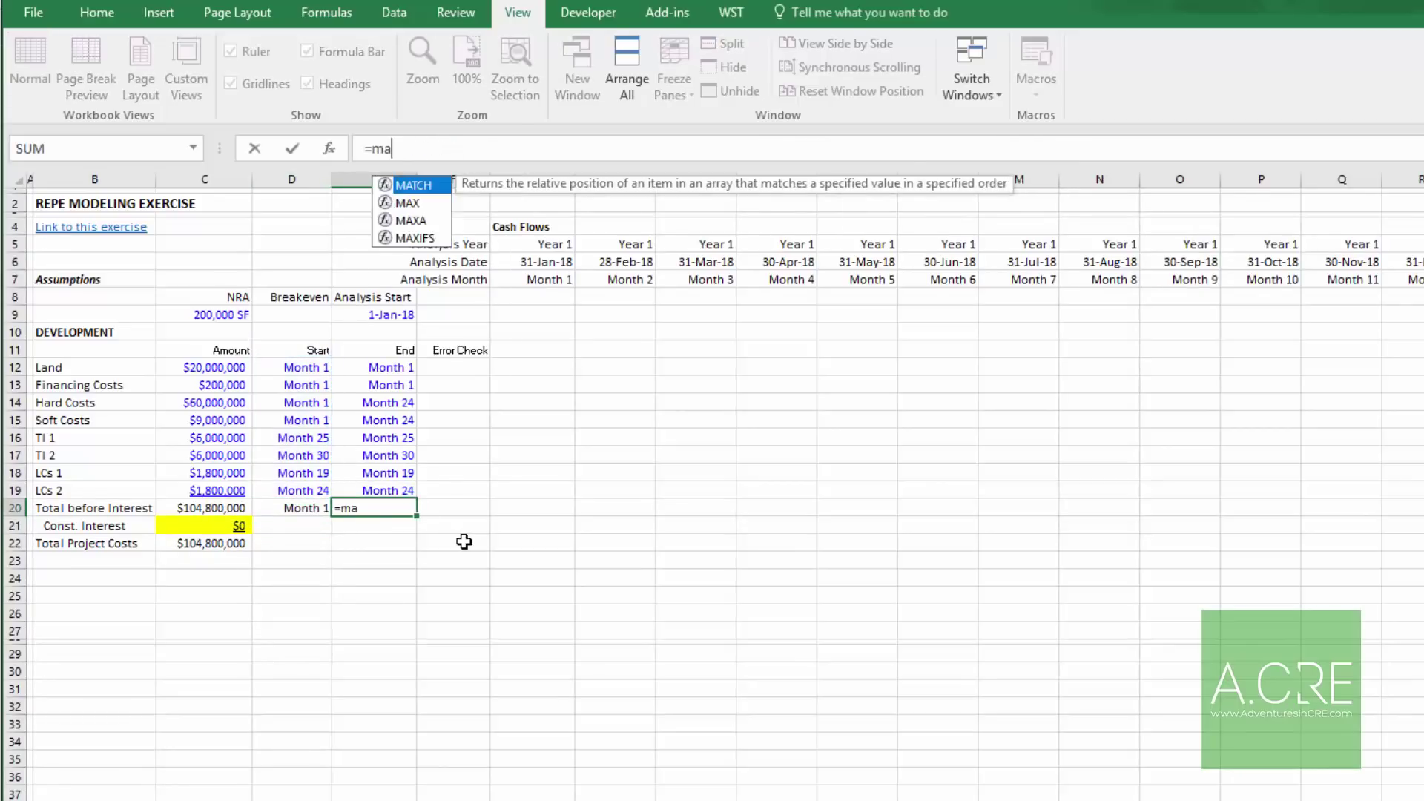
{"action": "key", "text": "Up"}
{"action": "key", "text": "shift+Up"}
{"action": "key", "text": "shift+Up"}
{"action": "key", "text": "shift+Up"}
{"action": "key", "text": "shift+Up"}
{"action": "key", "text": "shift+Up"}
{"action": "key", "text": "shift+Up"}
{"action": "key", "text": "shift+Up"}
{"action": "key", "text": "Return"}
{"action": "key", "text": "Up"}
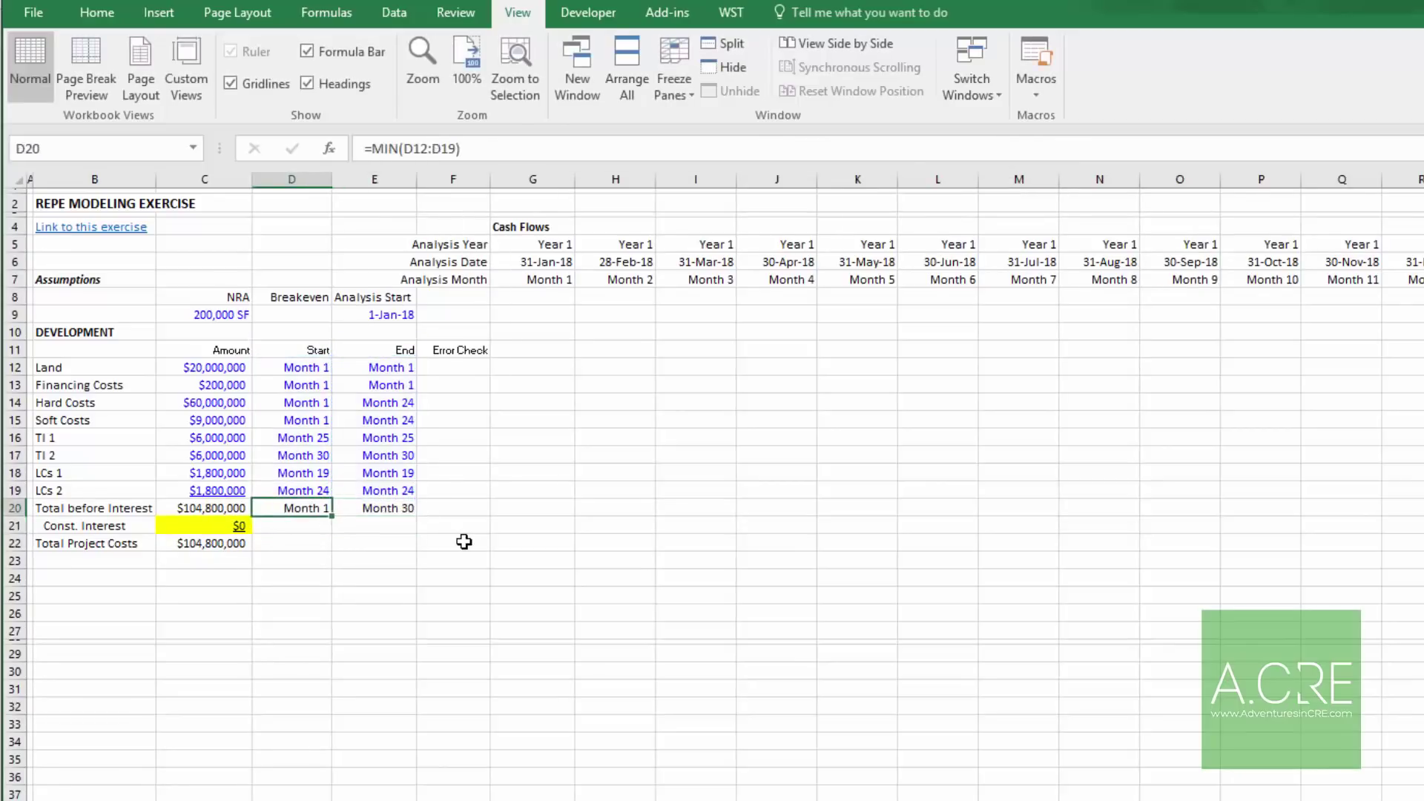
{"action": "key", "text": "Left"}
{"action": "key", "text": "Left"}
{"action": "key", "text": "Left"}
{"action": "key", "text": "Right"}
{"action": "key", "text": "Right"}
{"action": "key", "text": "Right"}
{"action": "key", "text": "Left"}
{"action": "key", "text": "shift+Right"}
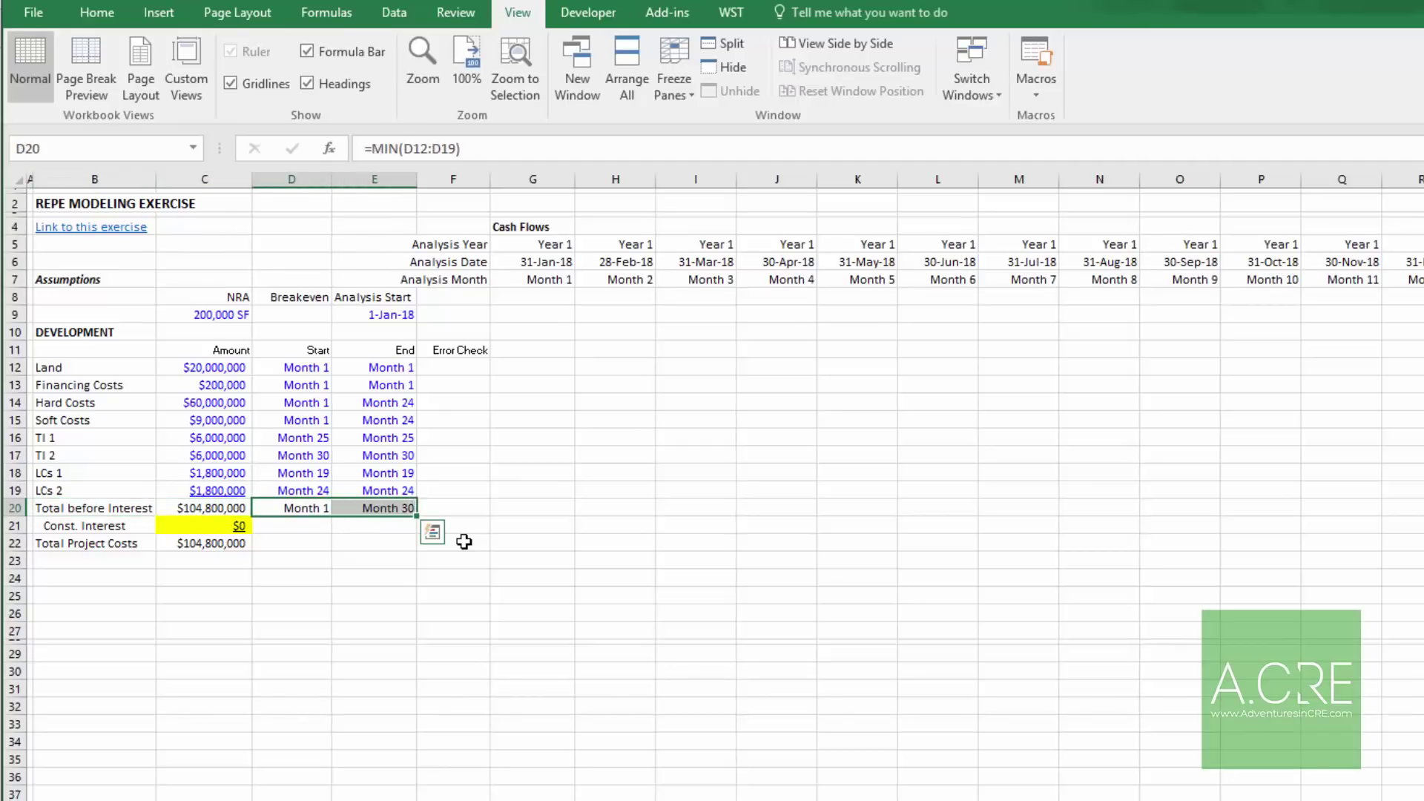
Step: Set the Breakeven month in D9 to 25
{"action": "key", "text": "Up"}
{"action": "key", "text": "Up"}
{"action": "key", "text": "Up"}
{"action": "key", "text": "Up"}
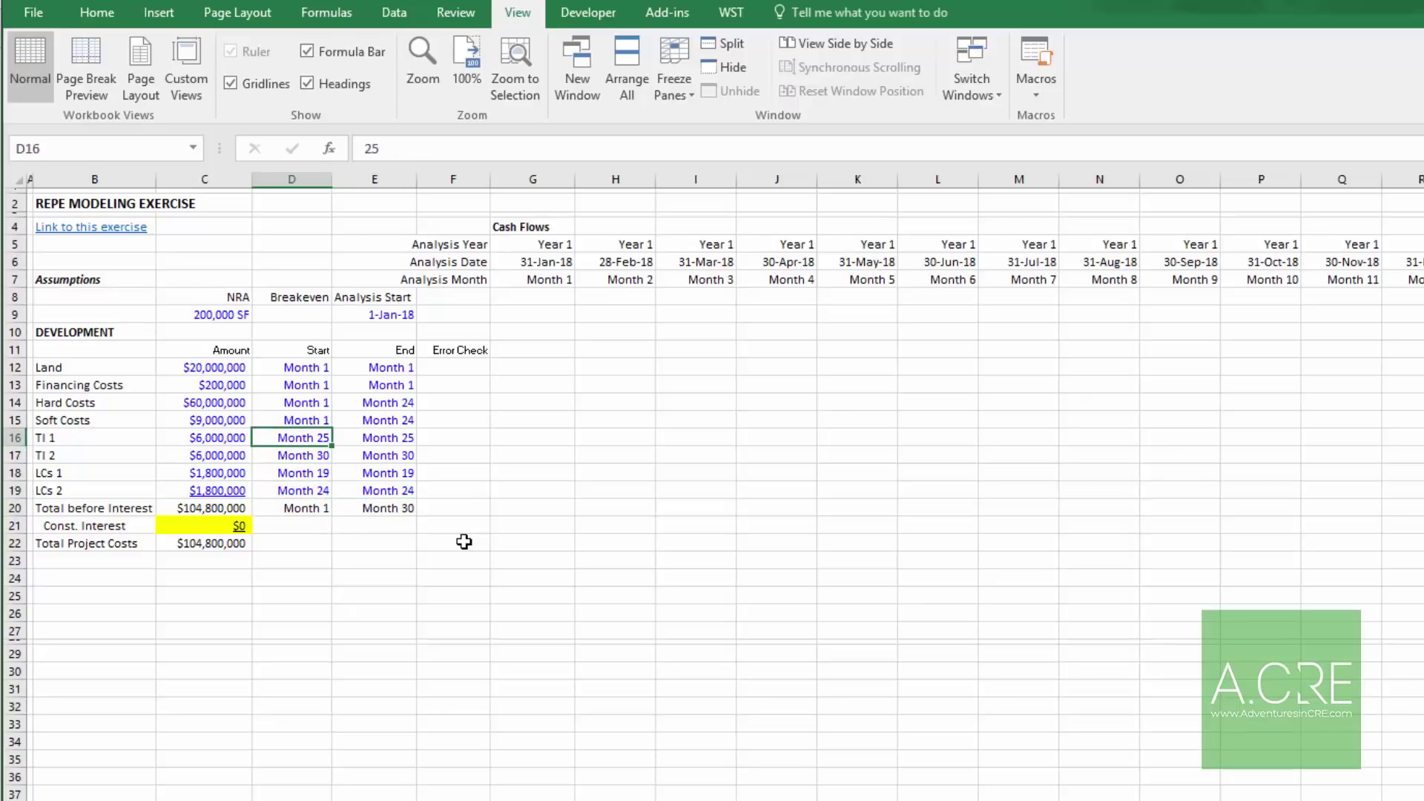
{"action": "key", "text": "Up"}
{"action": "key", "text": "Up"}
{"action": "key", "text": "Up"}
{"action": "key", "text": "Up"}
{"action": "key", "text": "Up"}
{"action": "key", "text": "Up"}
{"action": "key", "text": "Up"}
{"action": "type", "text": "25"}
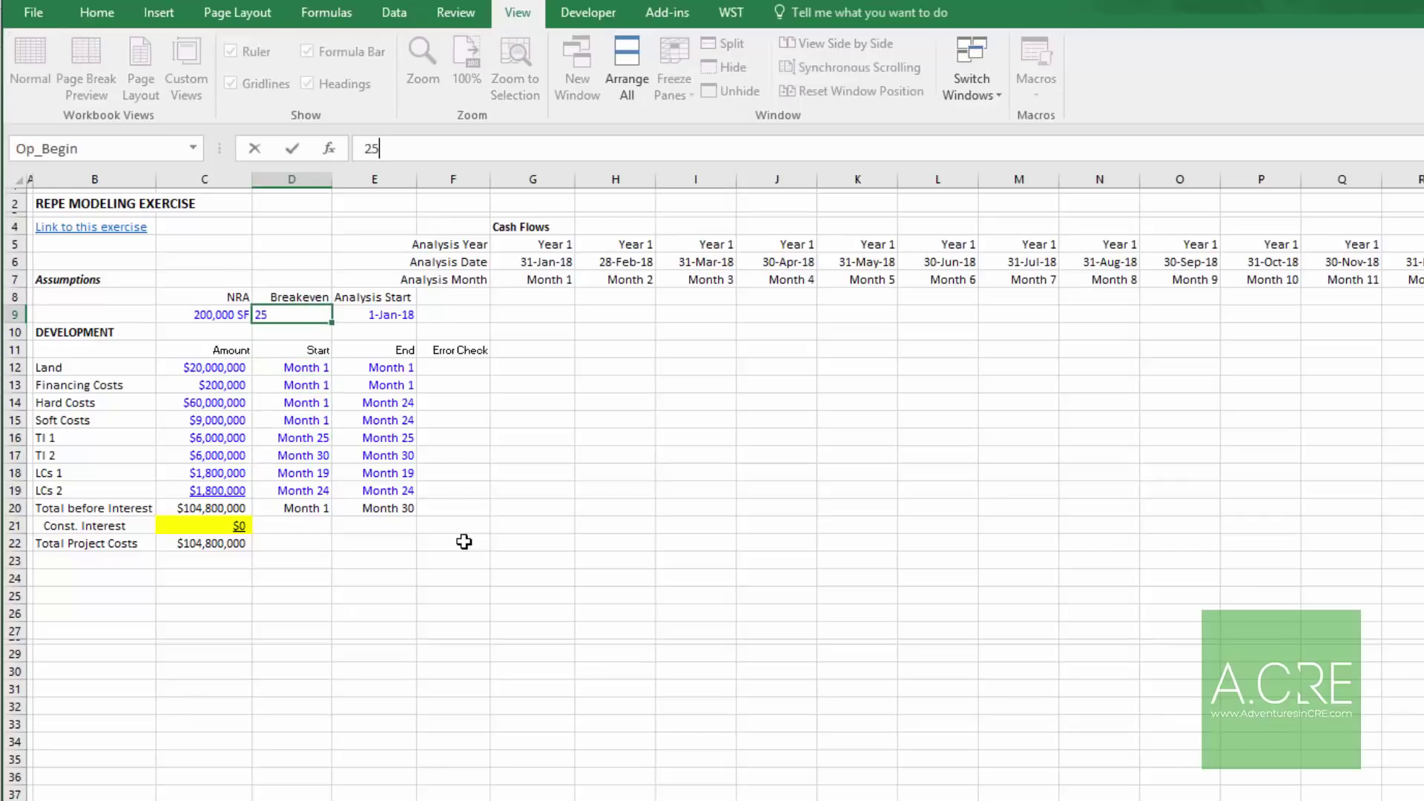
{"action": "key", "text": "Return"}
{"action": "key", "text": "Up"}
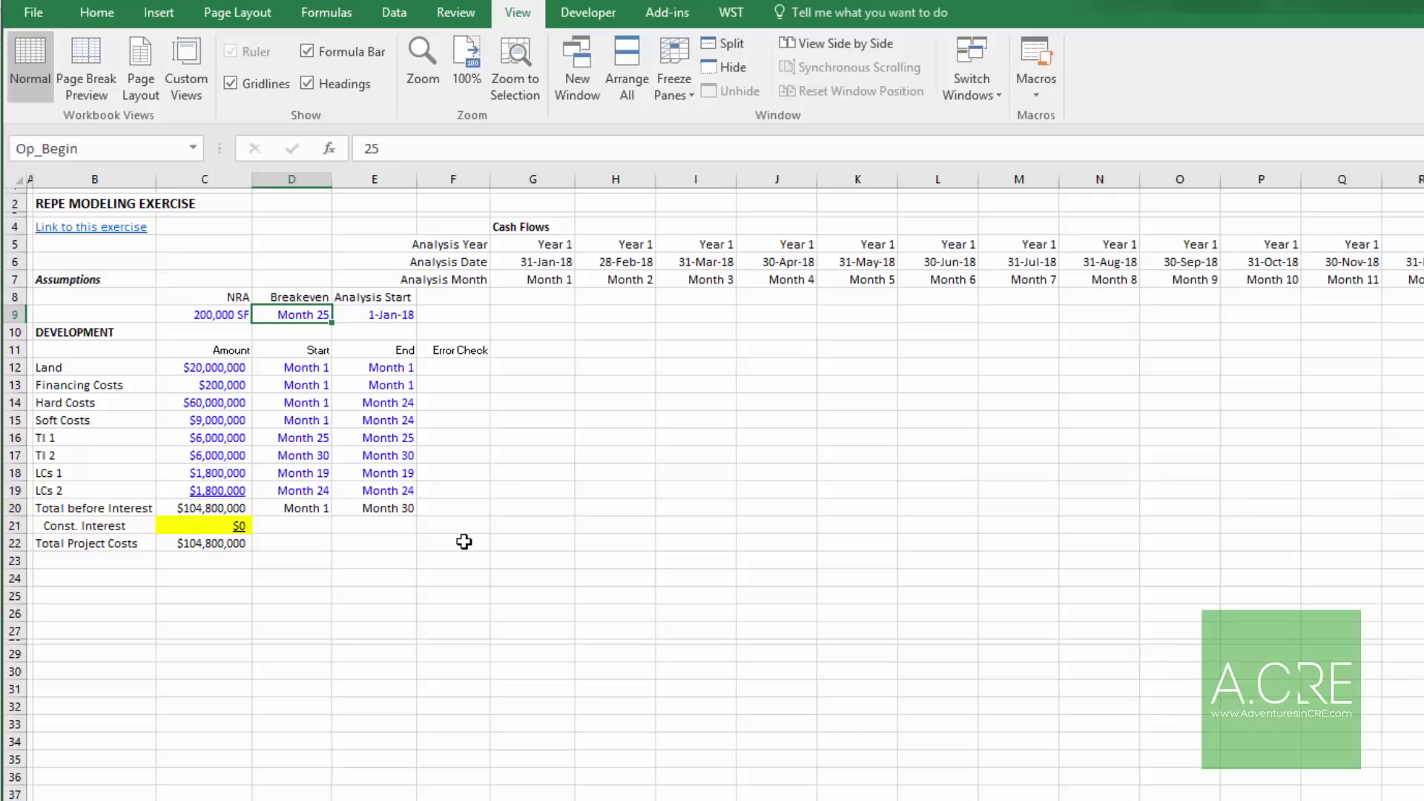
{"action": "key", "text": "alt+Tab"}
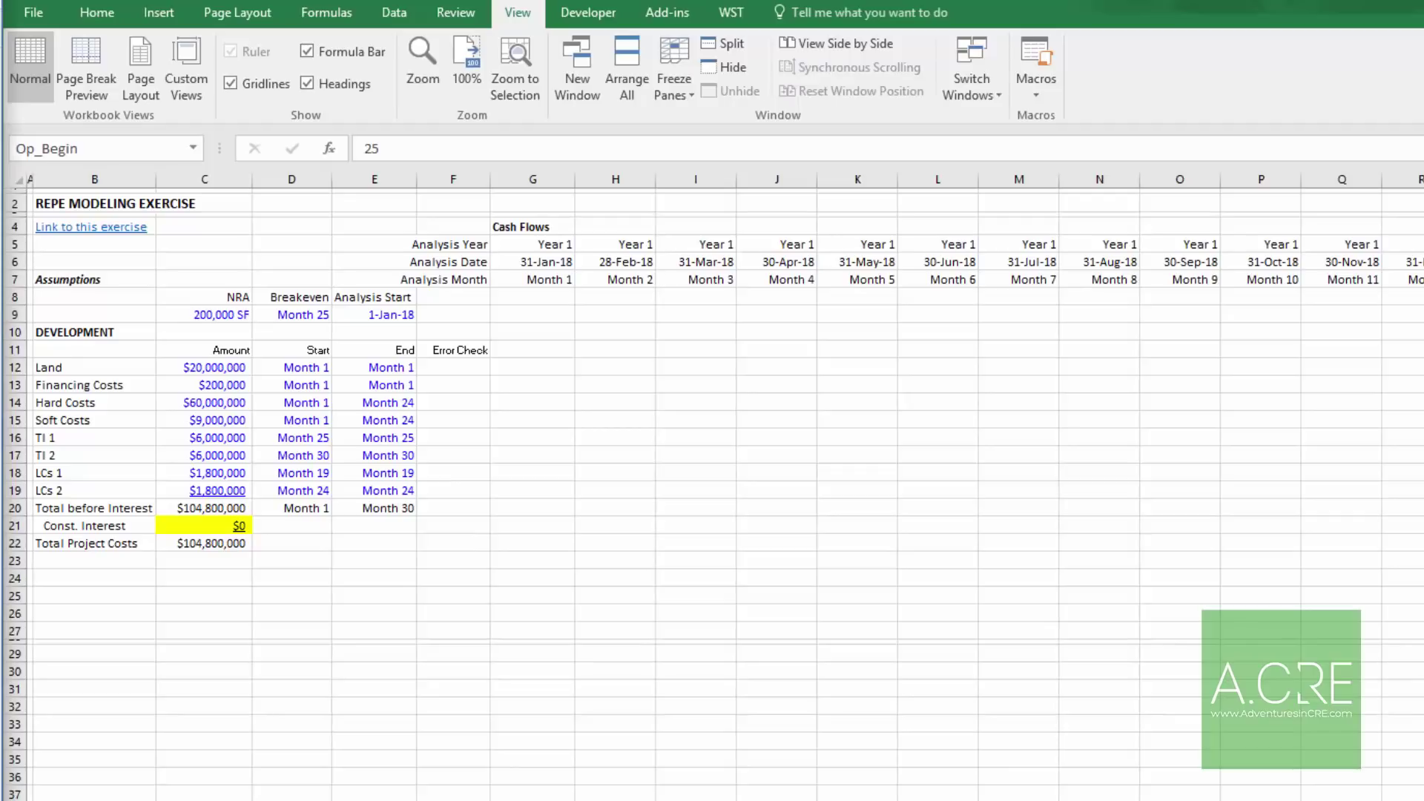
Step: Start the Land Month 1 formula in G12 with =AND(G$7>=$D12
{"action": "left_click", "coordinate": [313, 319]}
{"action": "left_click", "coordinate": [253, 421]}
{"action": "left_click_drag", "start_coordinate": [129, 366], "coordinate": [387, 509]}
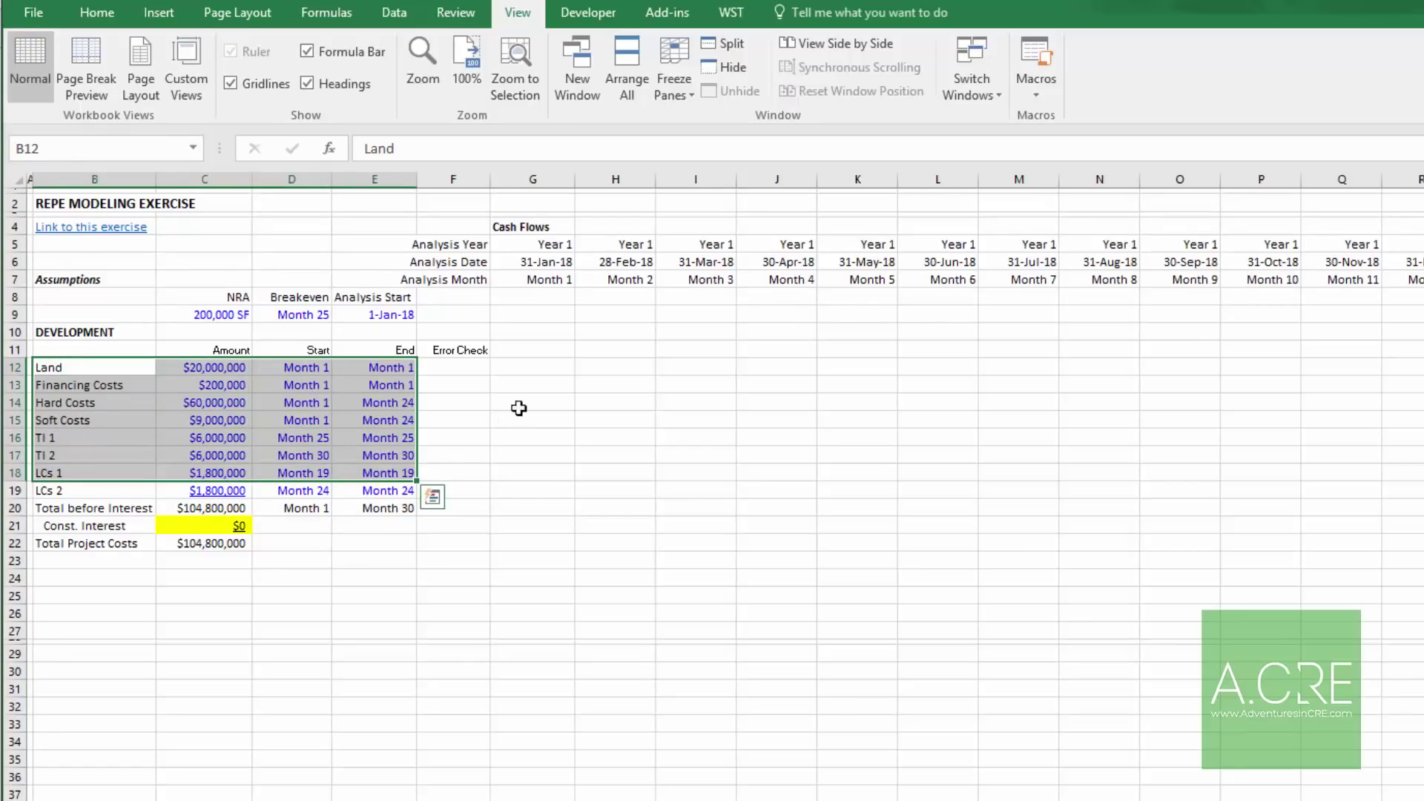
{"action": "left_click", "coordinate": [532, 367]}
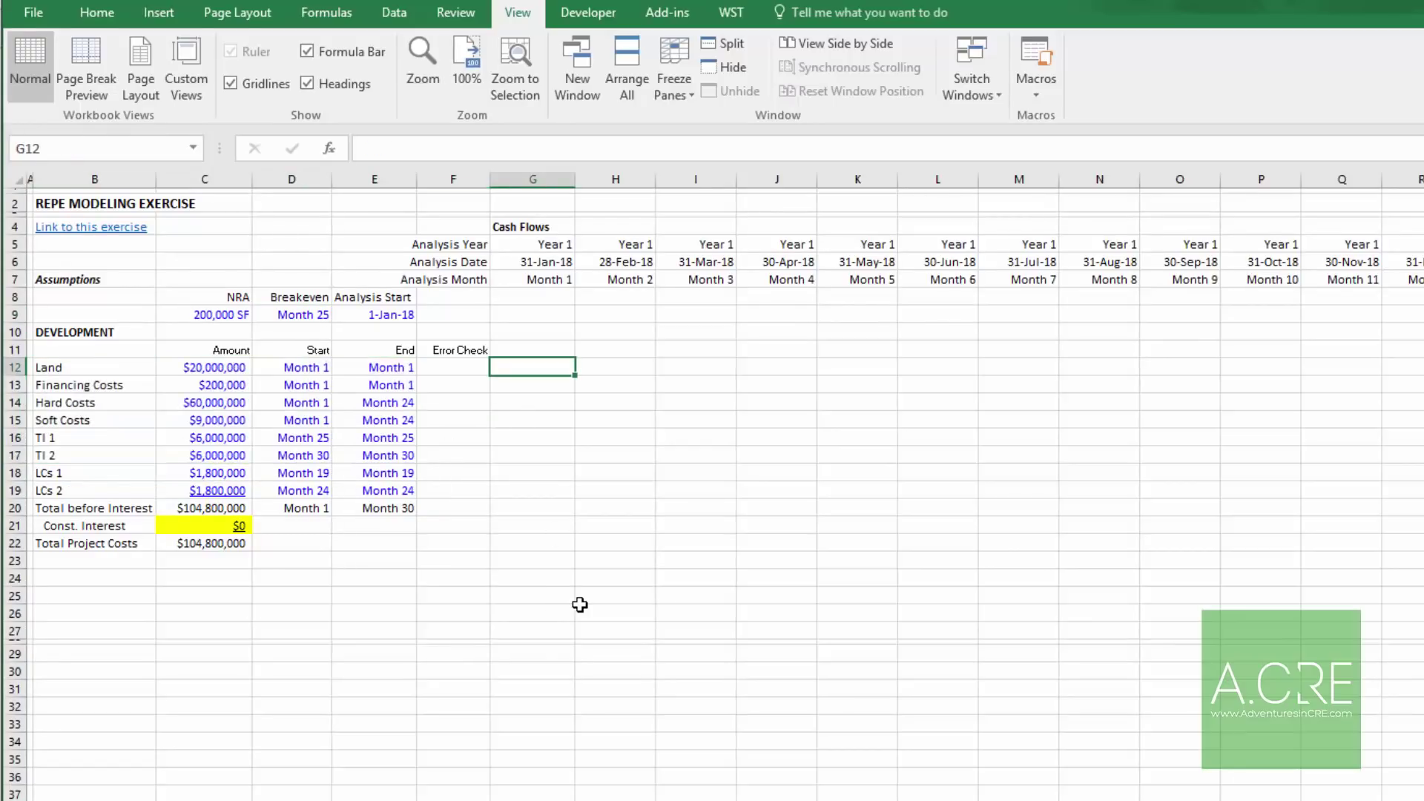
{"action": "type", "text": "=AND("}
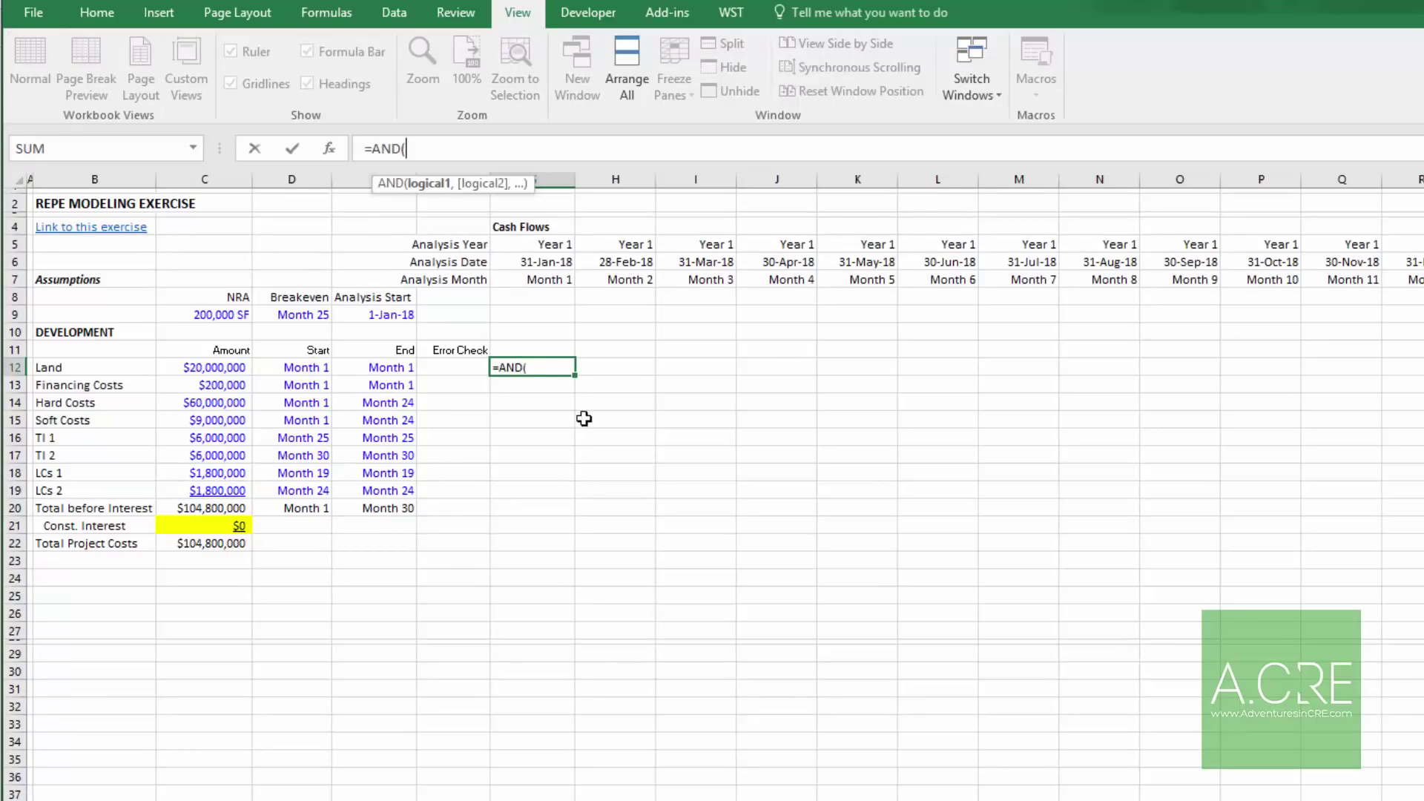
{"action": "left_click", "coordinate": [559, 280]}
{"action": "key", "text": "F4"}
{"action": "key", "text": "F4"}
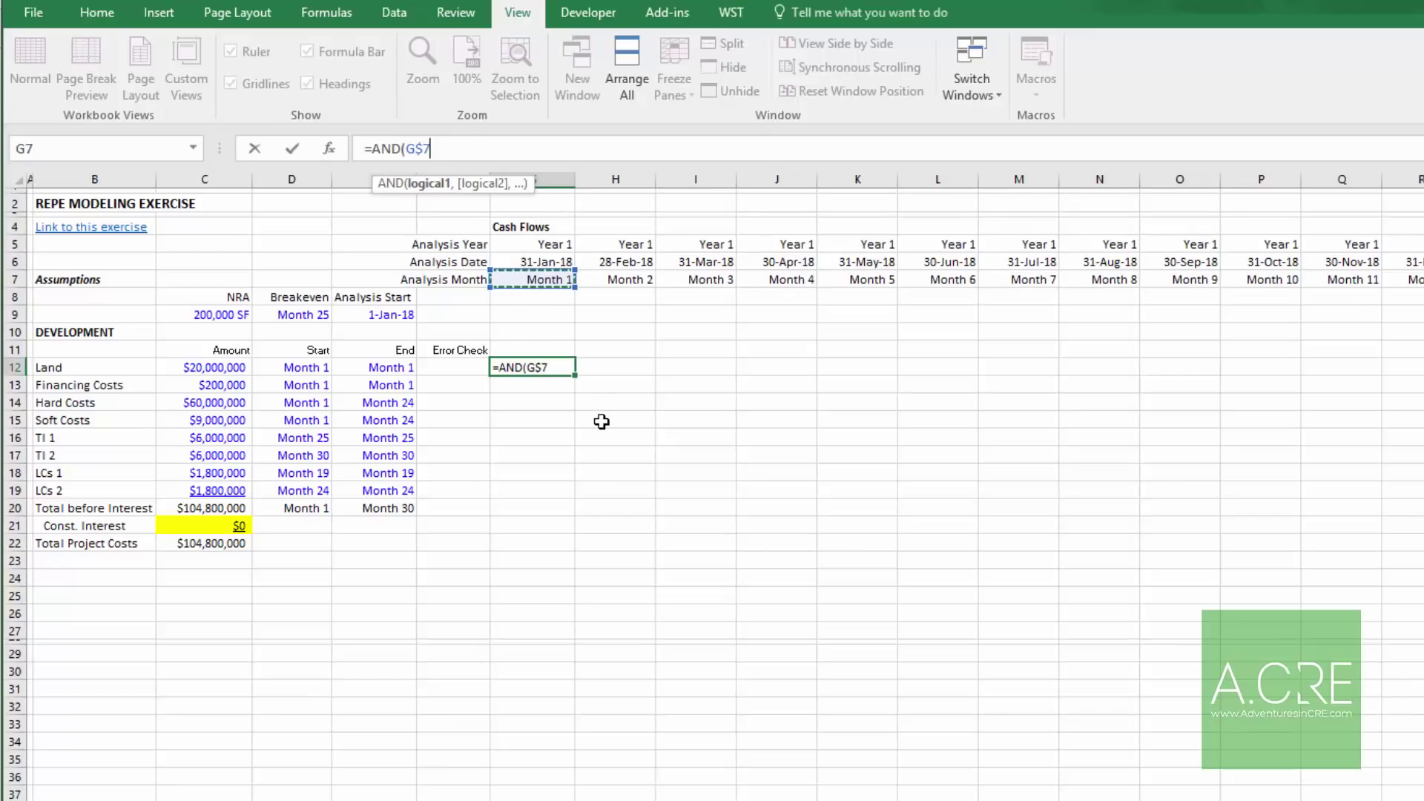
{"action": "type", "text": ">="}
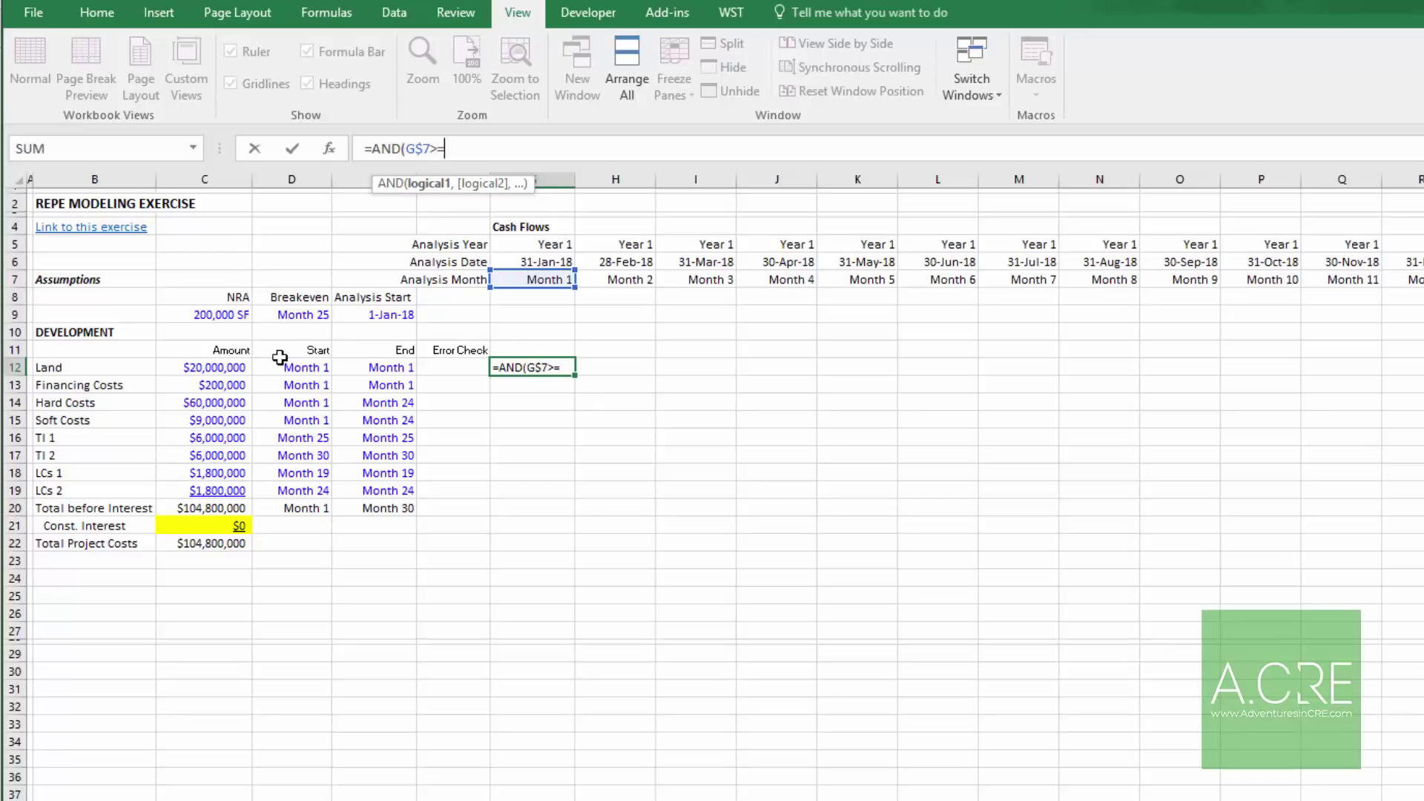
{"action": "left_click", "coordinate": [286, 368]}
{"action": "key", "text": "F4"}
{"action": "key", "text": "F4"}
{"action": "key", "text": "F4"}
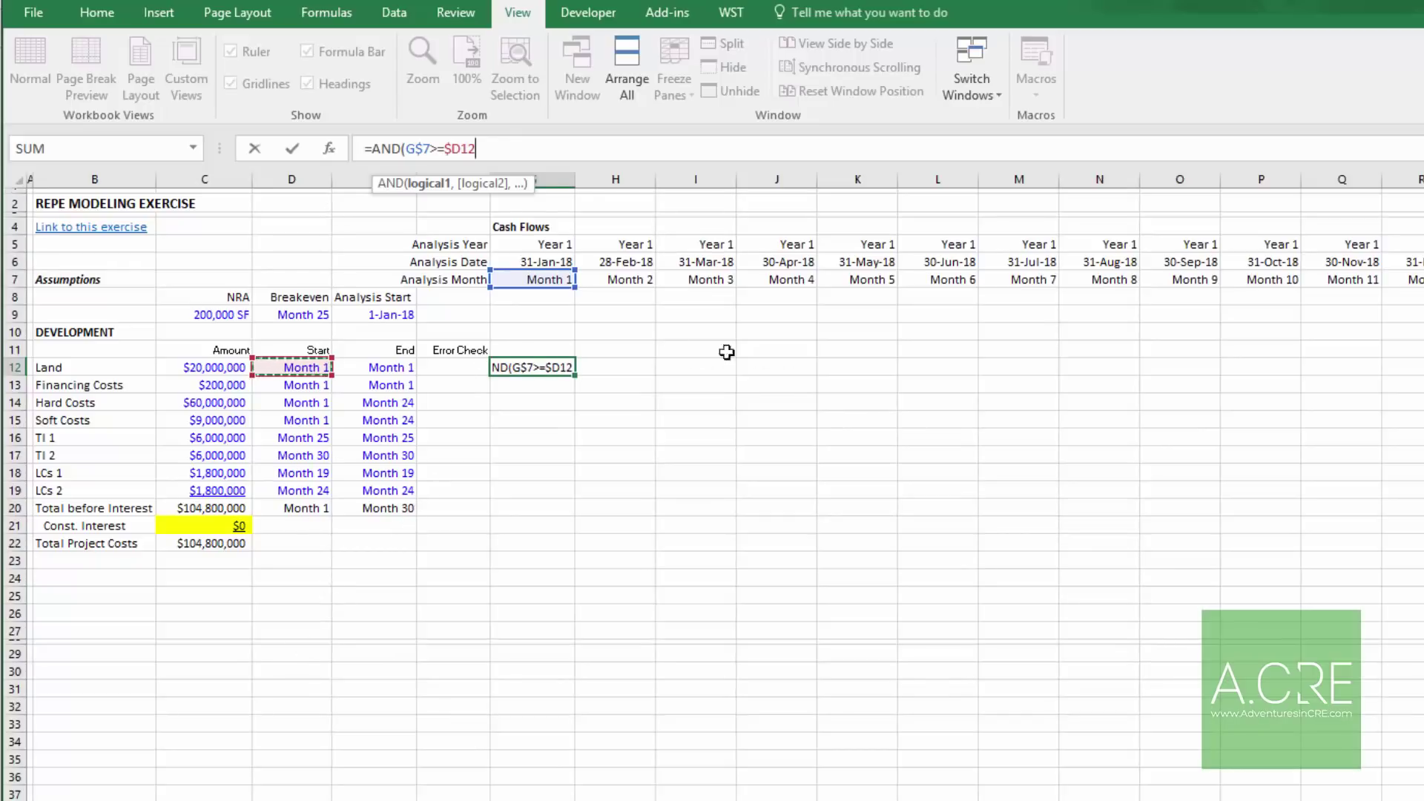
Step: Complete G12 as =AND(G$7>=$D12,G$7<=$E12)*$C12 and commit it
{"action": "type", "text": ","}
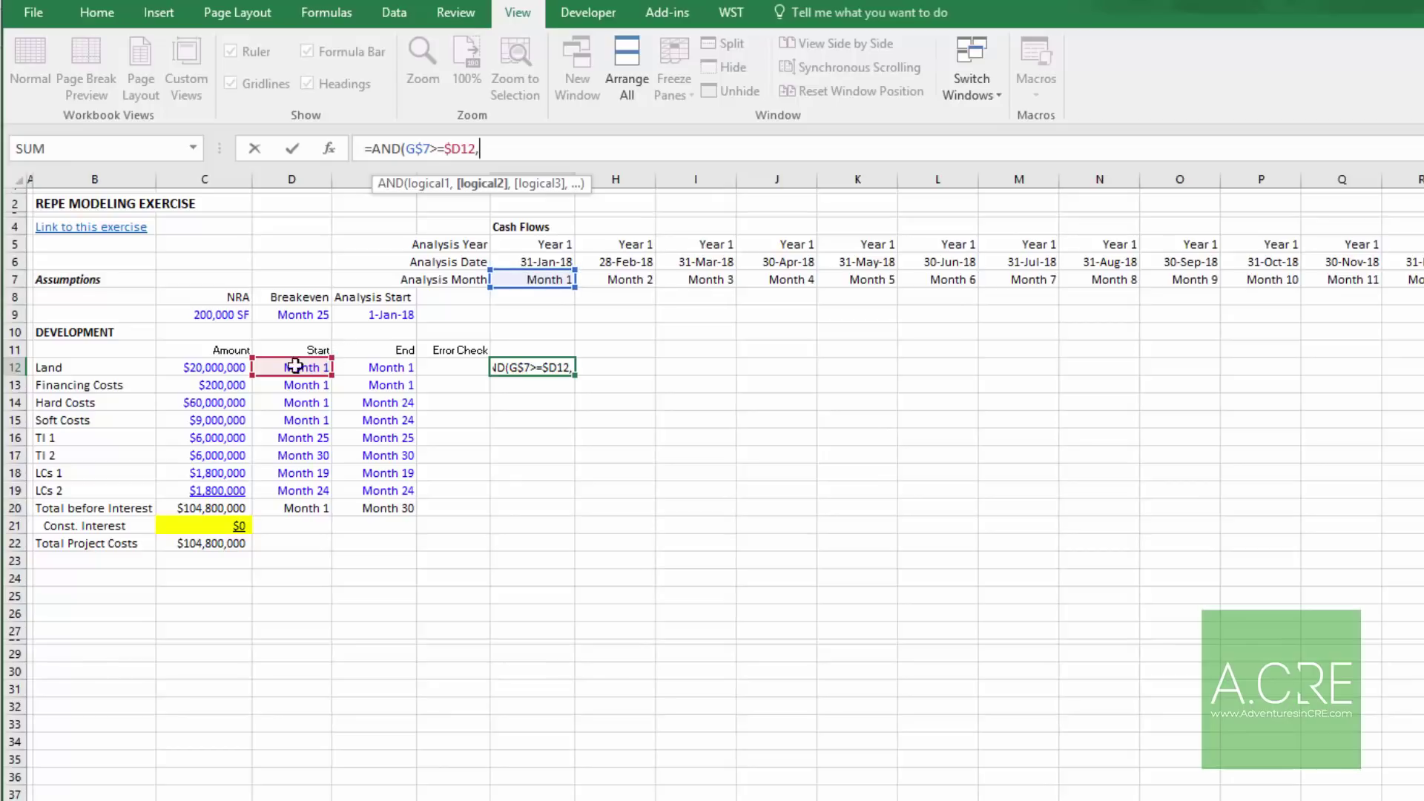
{"action": "left_click", "coordinate": [547, 280]}
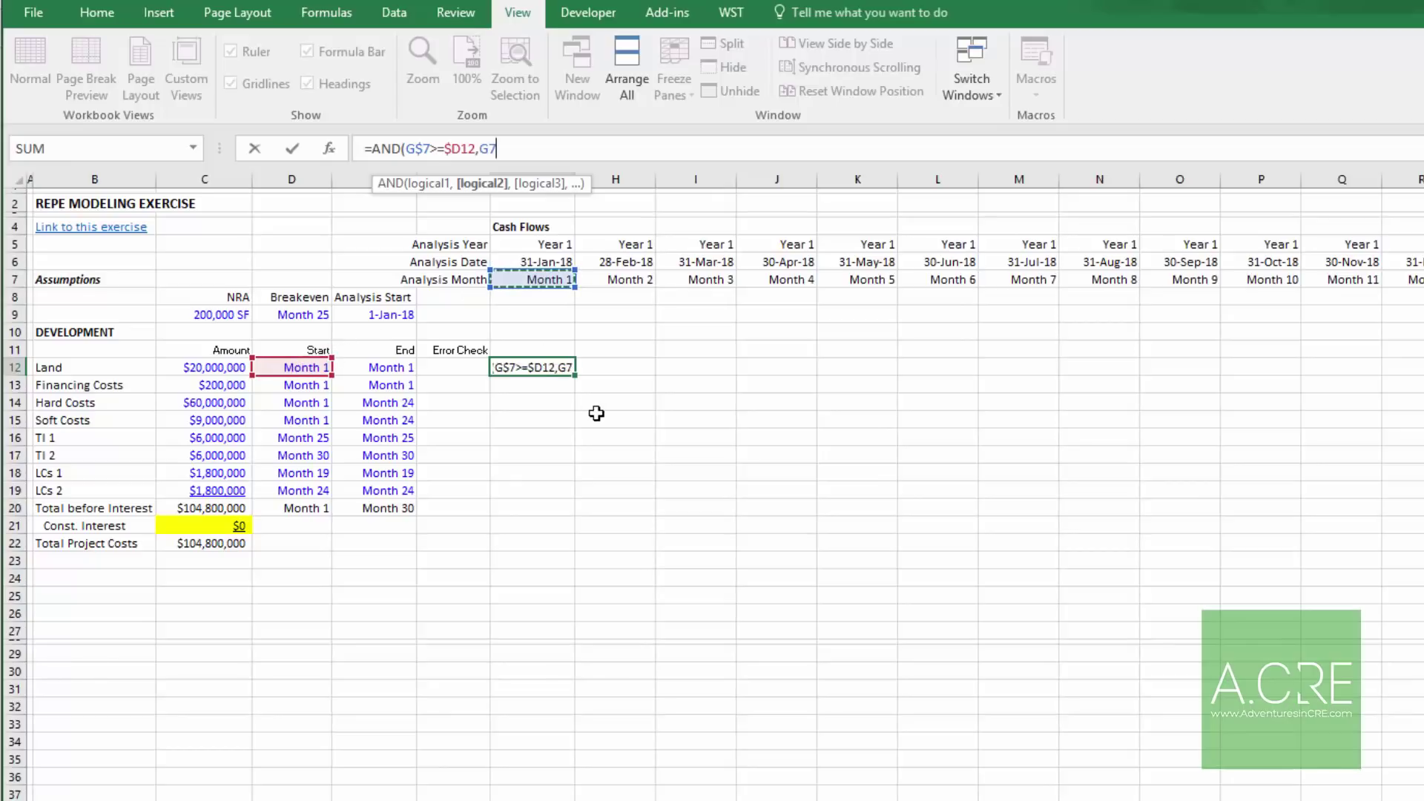
{"action": "key", "text": "F4"}
{"action": "key", "text": "F4"}
{"action": "type", "text": "<="}
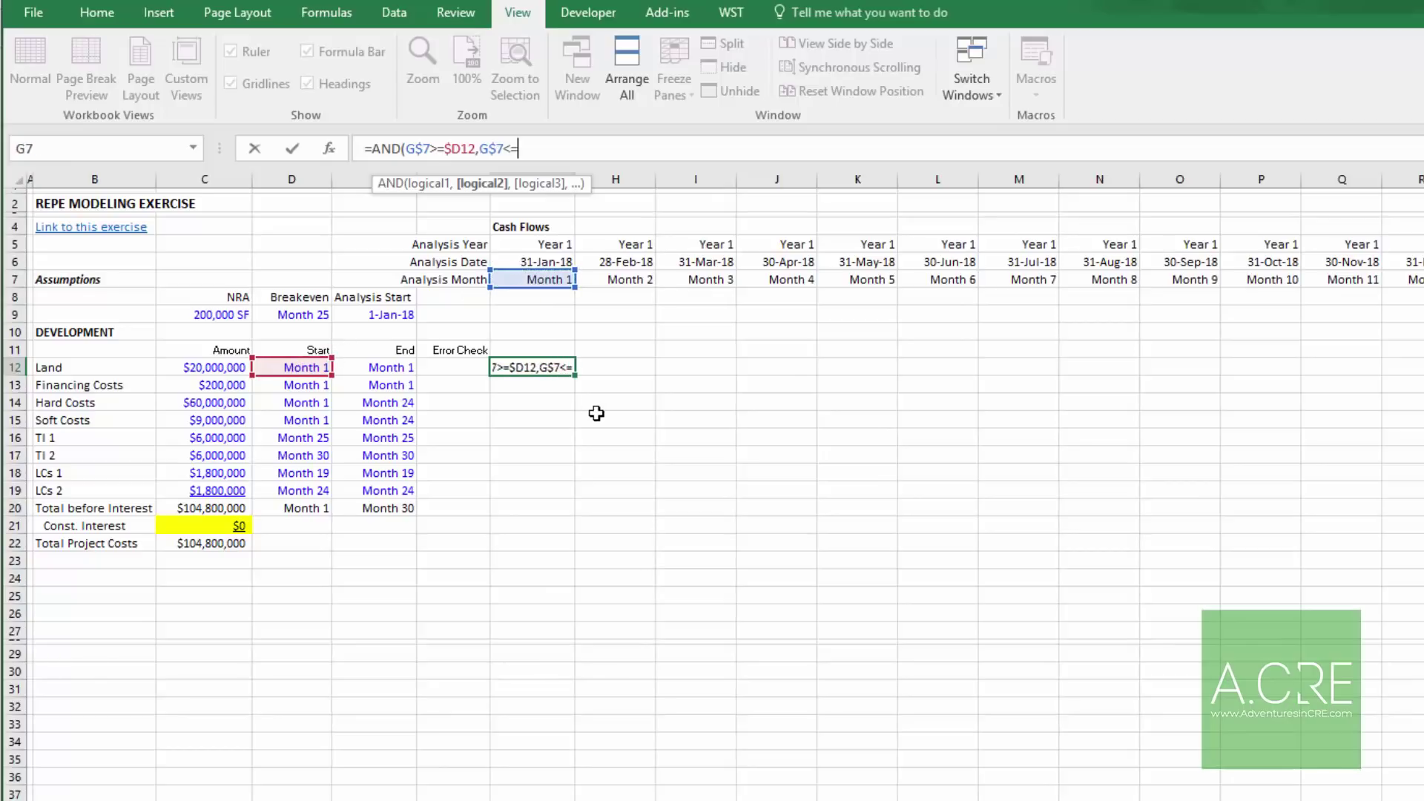
{"action": "key", "text": "Left"}
{"action": "key", "text": "Left"}
{"action": "key", "text": "F4"}
{"action": "key", "text": "F4"}
{"action": "key", "text": "F4"}
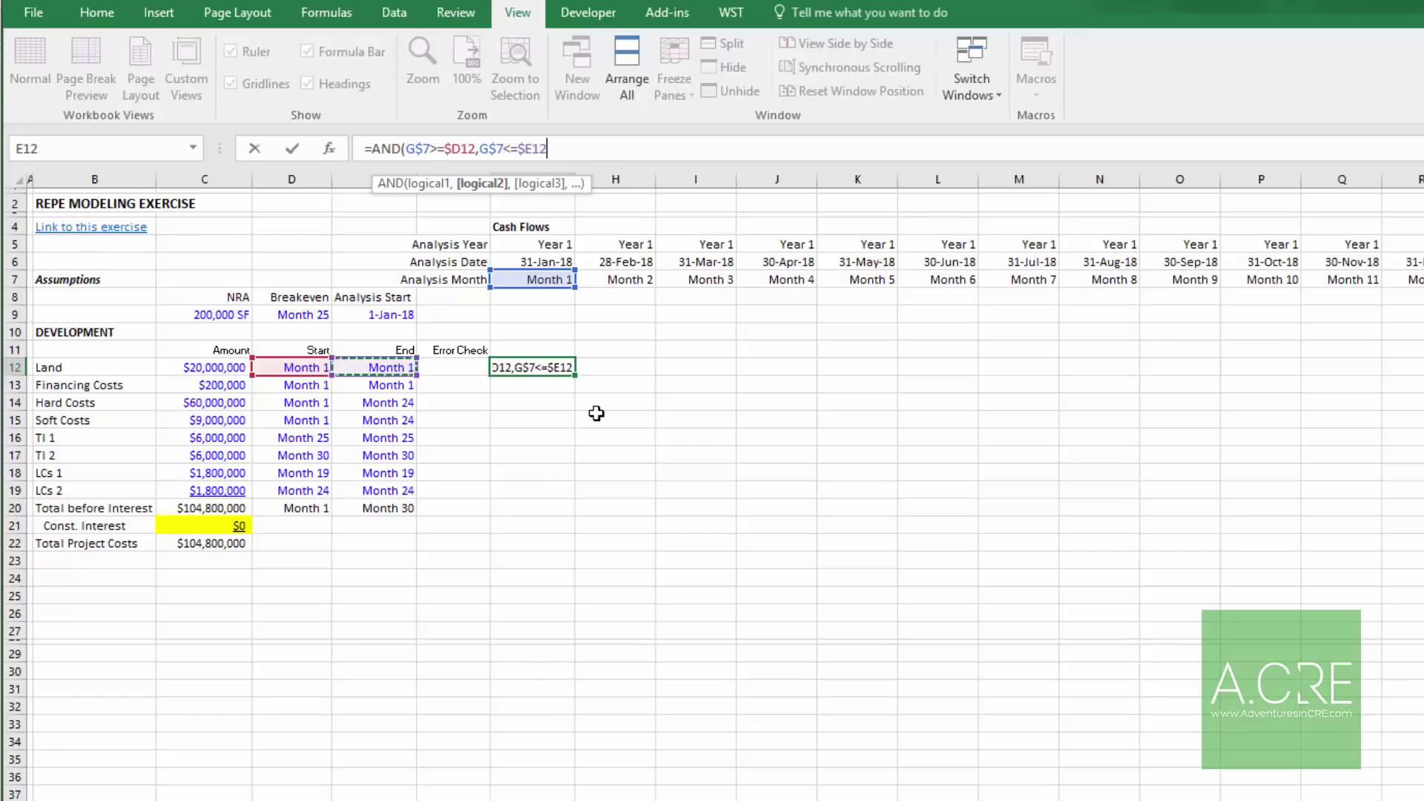
{"action": "type", "text": ")"}
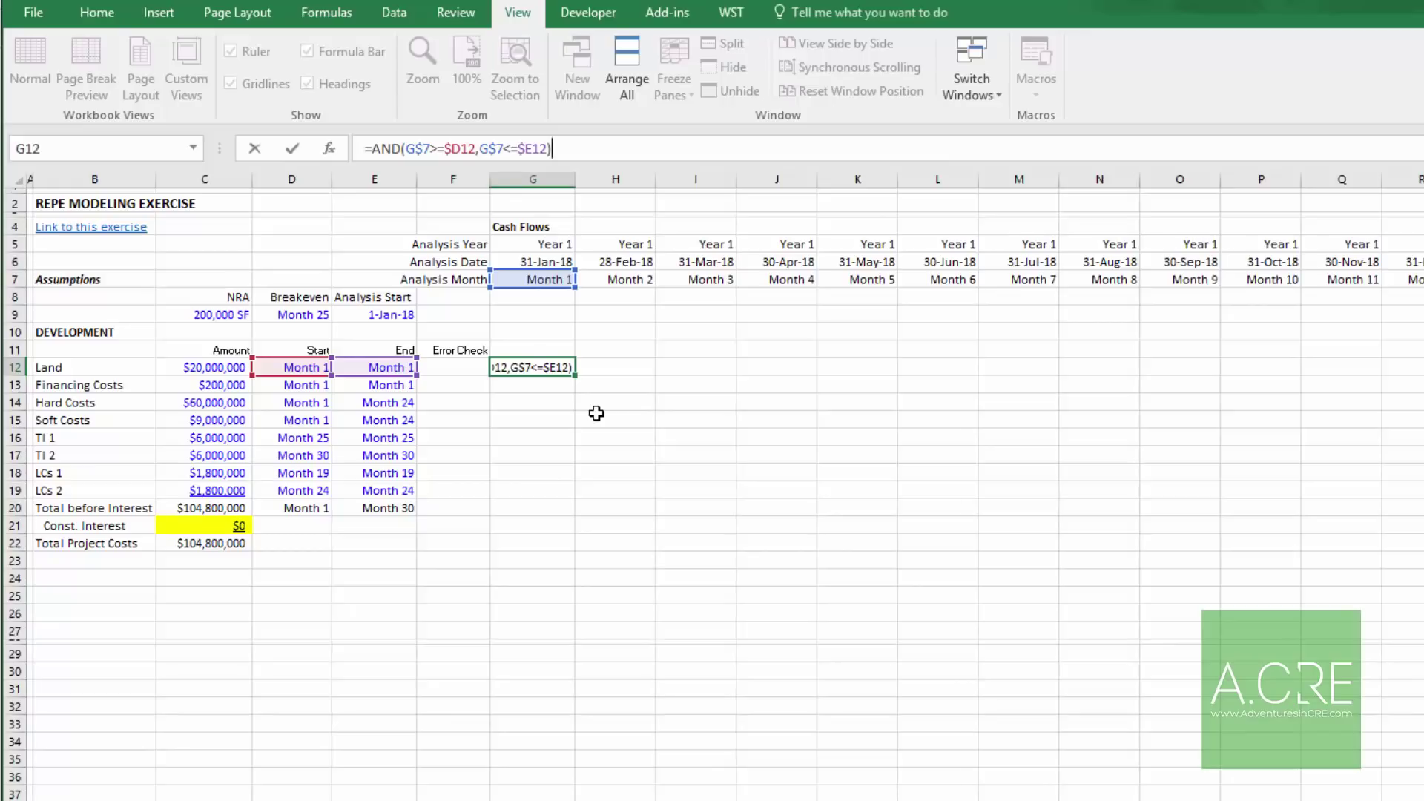
{"action": "type", "text": "*"}
{"action": "key", "text": "Left"}
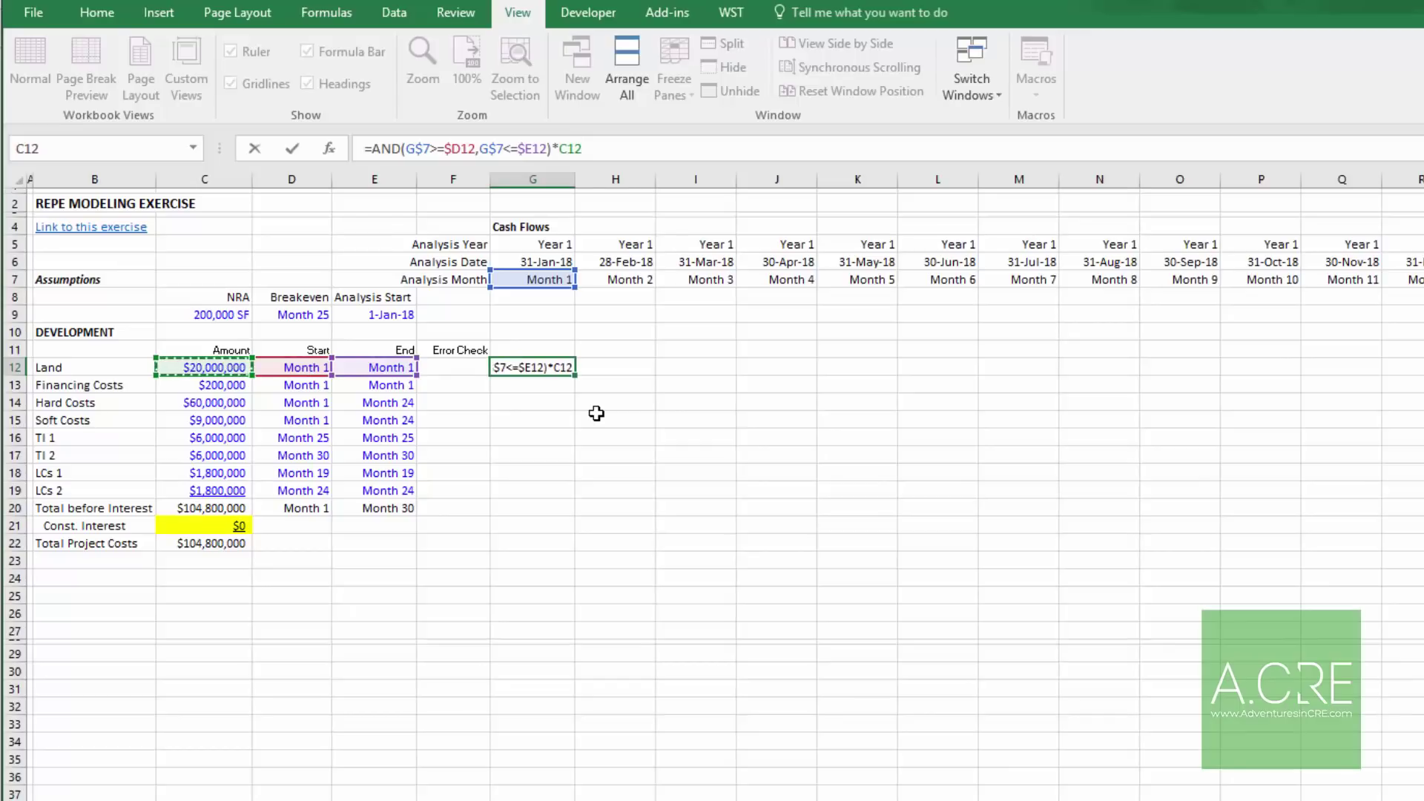
{"action": "key", "text": "F4"}
{"action": "key", "text": "F4"}
{"action": "key", "text": "F4"}
{"action": "key", "text": "F2"}
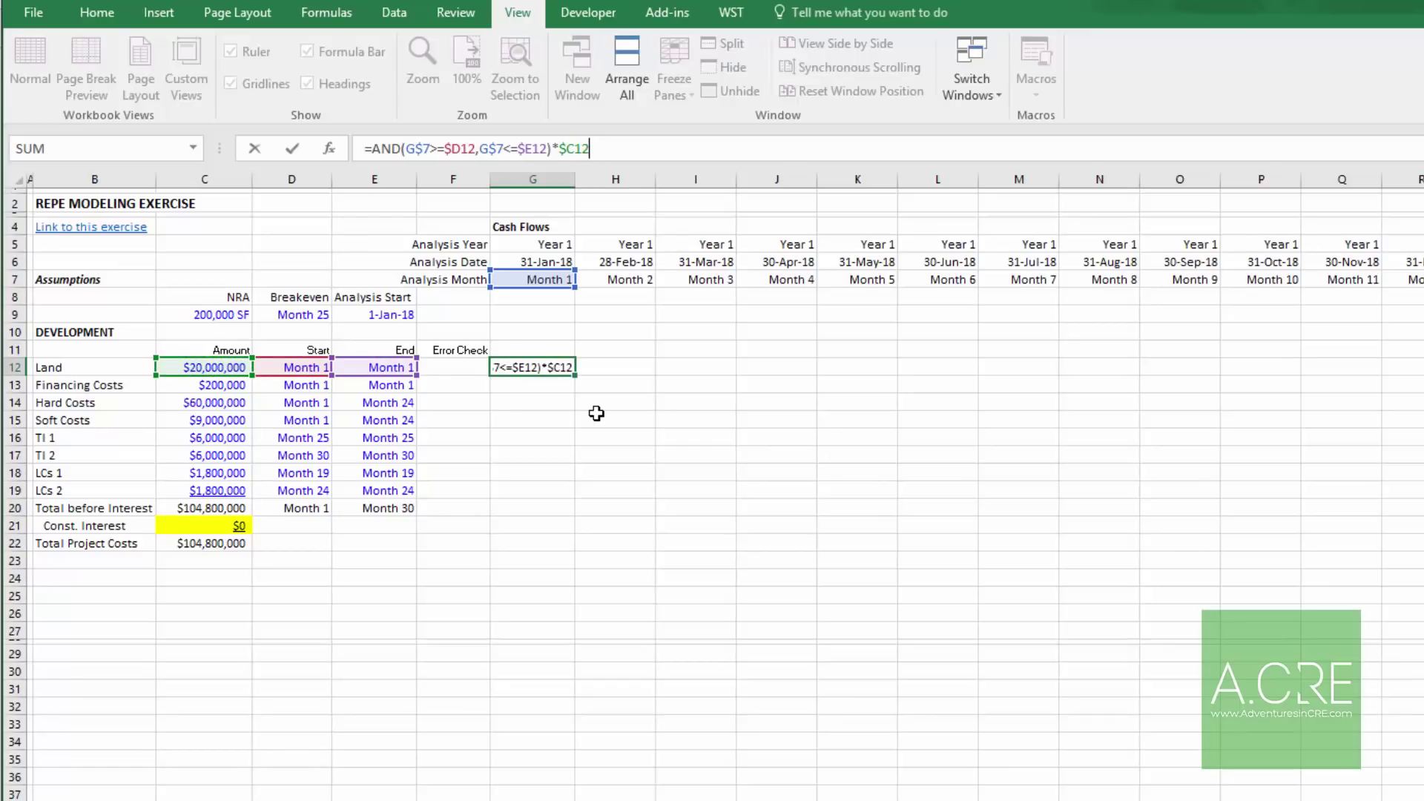
{"action": "key", "text": "ctrl+Return"}
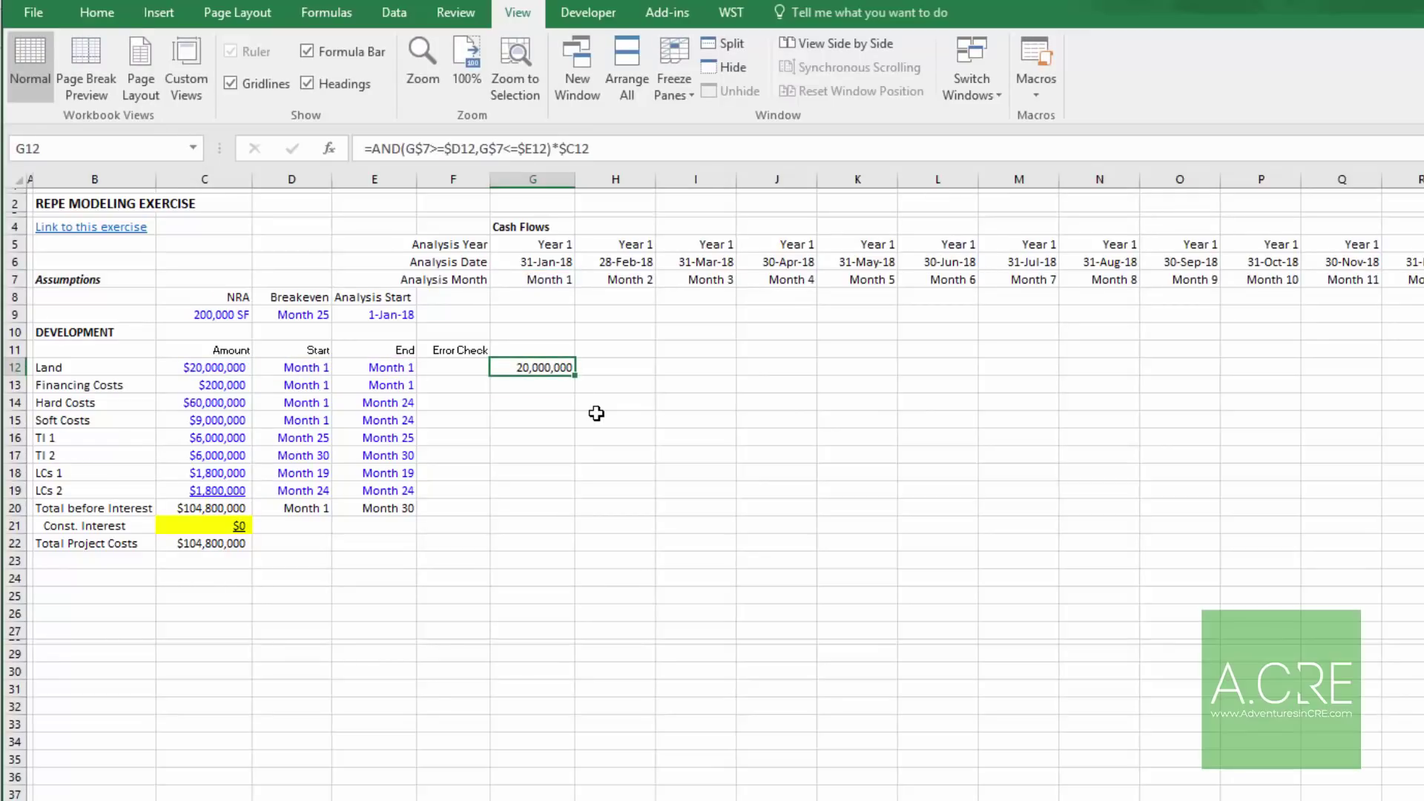
{"action": "key", "text": "Left"}
{"action": "key", "text": "Left"}
{"action": "key", "text": "Left"}
Step: Paste into the Hard Costs start and end month cells
{"action": "key", "text": "Down"}
{"action": "key", "text": "Down"}
{"action": "key", "text": "shift+Right"}
{"action": "key", "text": "ctrl+v"}
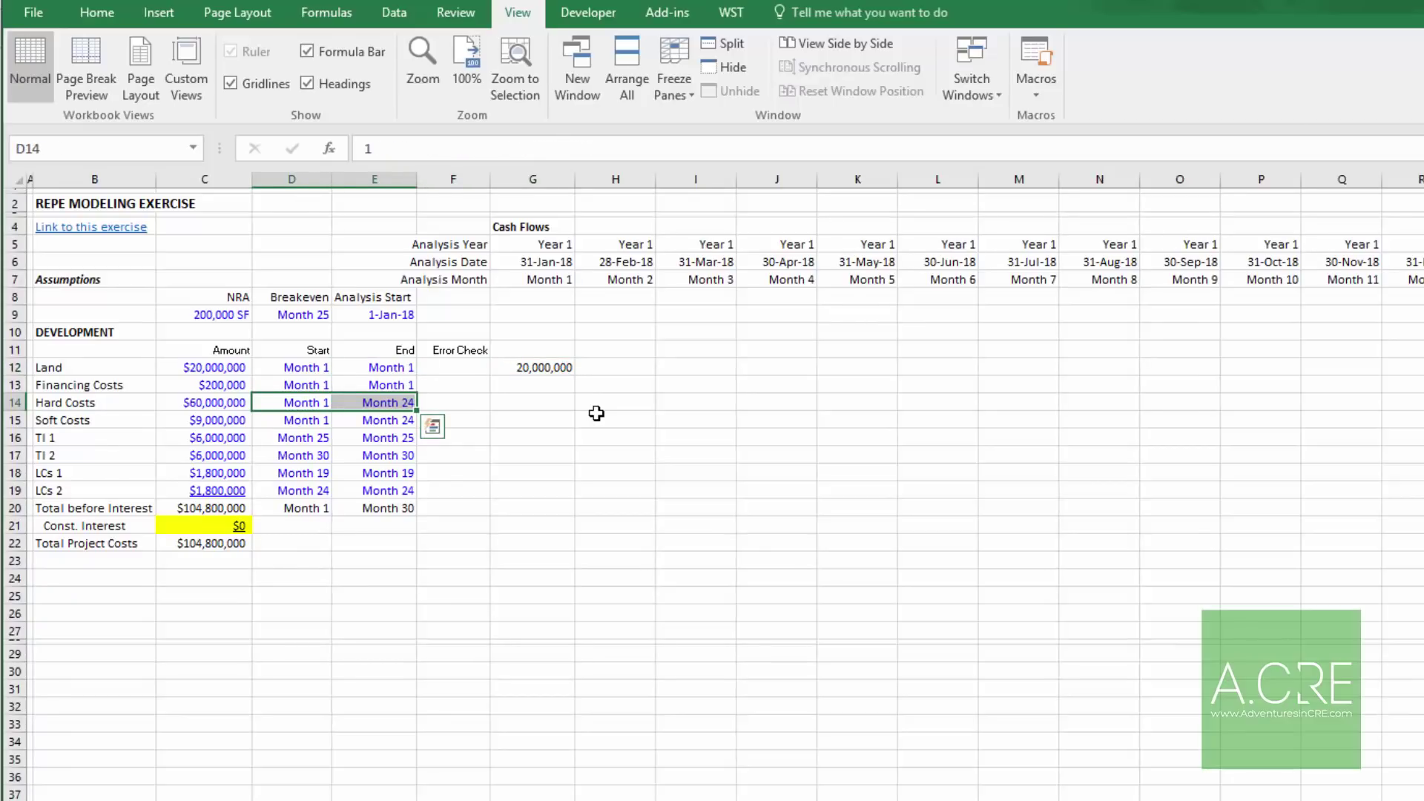
{"action": "key", "text": "Up"}
{"action": "key", "text": "Up"}
{"action": "key", "text": "Right"}
{"action": "key", "text": "Right"}
{"action": "key", "text": "Right"}
{"action": "key", "text": "Left"}
{"action": "key", "text": "Left"}
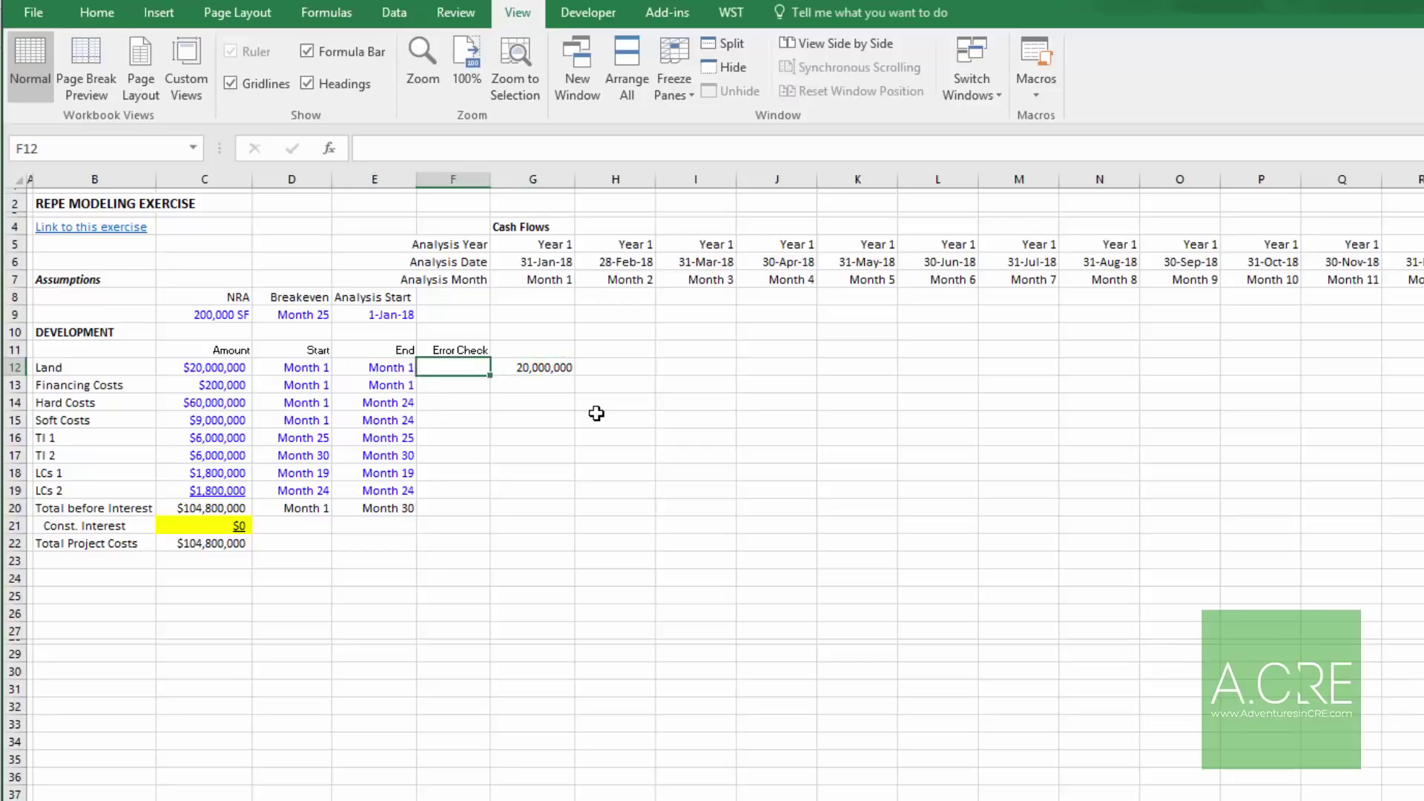
{"action": "key", "text": "Right"}
{"action": "key", "text": "Right"}
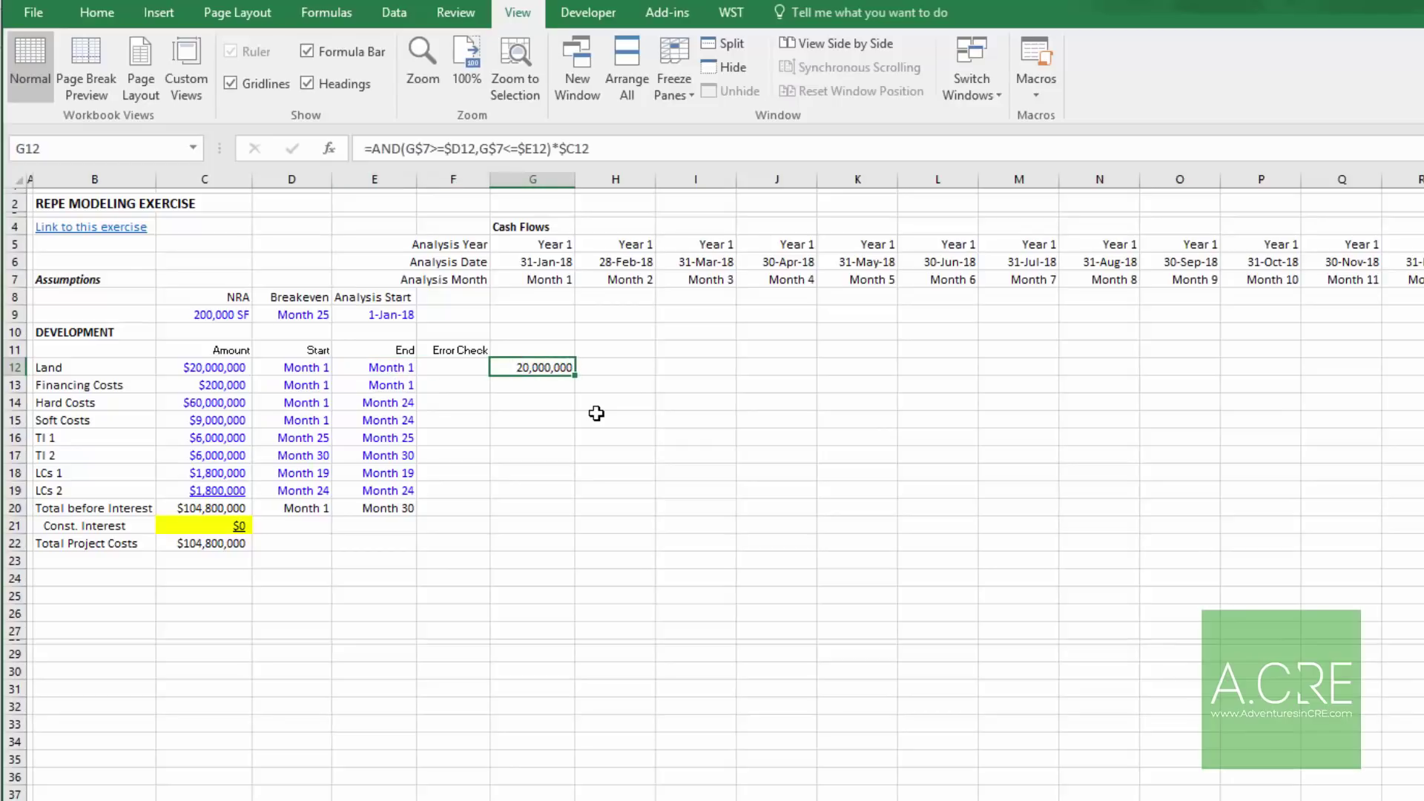
{"action": "key", "text": "Left"}
{"action": "key", "text": "Left"}
{"action": "key", "text": "Left"}
{"action": "key", "text": "Left"}
{"action": "key", "text": "Left"}
{"action": "key", "text": "Right"}
Step: Revise G12 to divide $C12 by ($E12-$D12+1), accepting the parenthesis correction
{"action": "key", "text": "Right"}
{"action": "key", "text": "Right"}
{"action": "key", "text": "Right"}
{"action": "key", "text": "Right"}
{"action": "key", "text": "F2"}
{"action": "type", "text": "("}
{"action": "key", "text": "Right"}
{"action": "key", "text": "Right"}
{"action": "key", "text": "Right"}
{"action": "key", "text": "Right"}
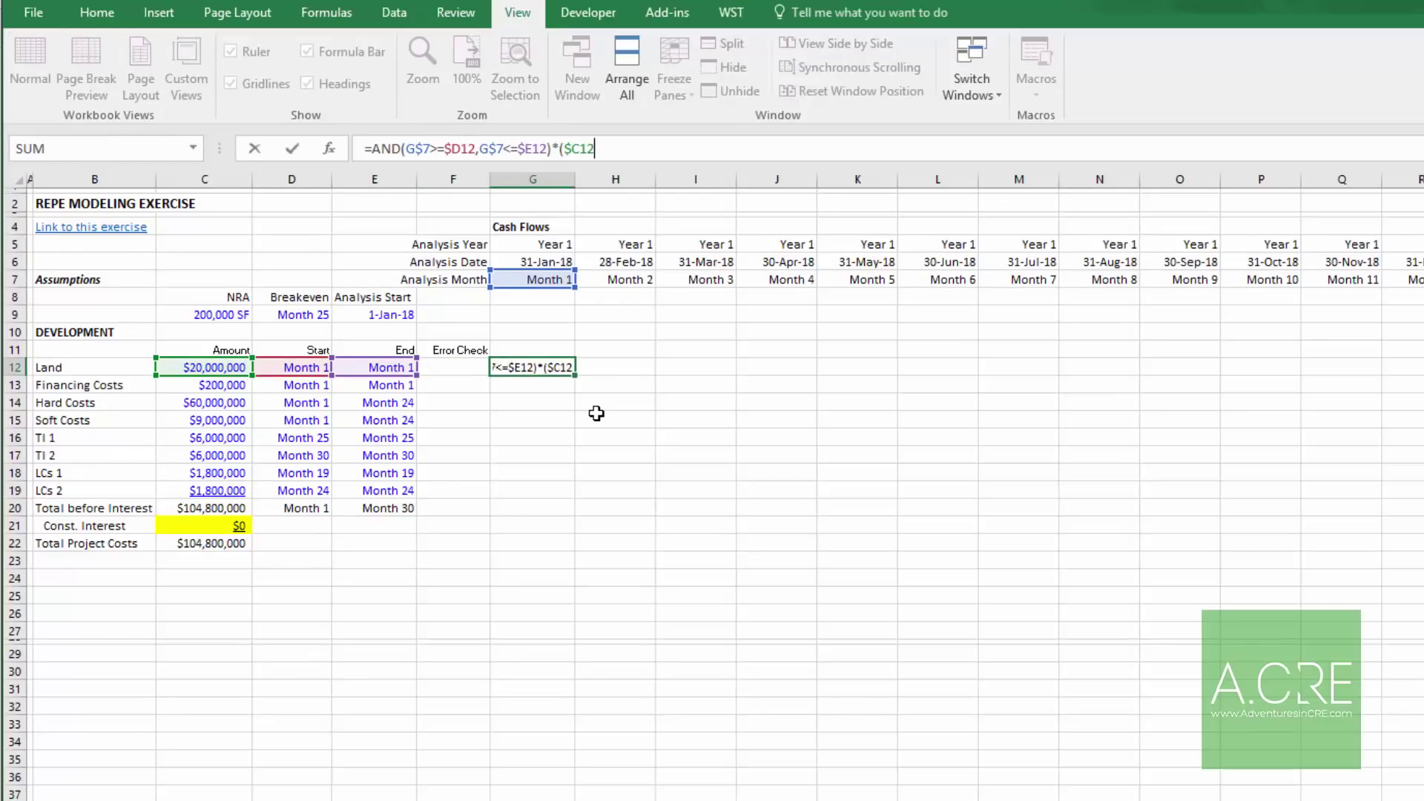
{"action": "type", "text": "/("}
{"action": "key", "text": "Left"}
{"action": "key", "text": "Left"}
{"action": "key", "text": "F4"}
{"action": "key", "text": "F4"}
{"action": "key", "text": "F4"}
{"action": "type", "text": "-"}
{"action": "key", "text": "Left"}
{"action": "key", "text": "Left"}
{"action": "key", "text": "Left"}
{"action": "key", "text": "F4"}
{"action": "key", "text": "F4"}
{"action": "key", "text": "F4"}
{"action": "type", "text": "+1"}
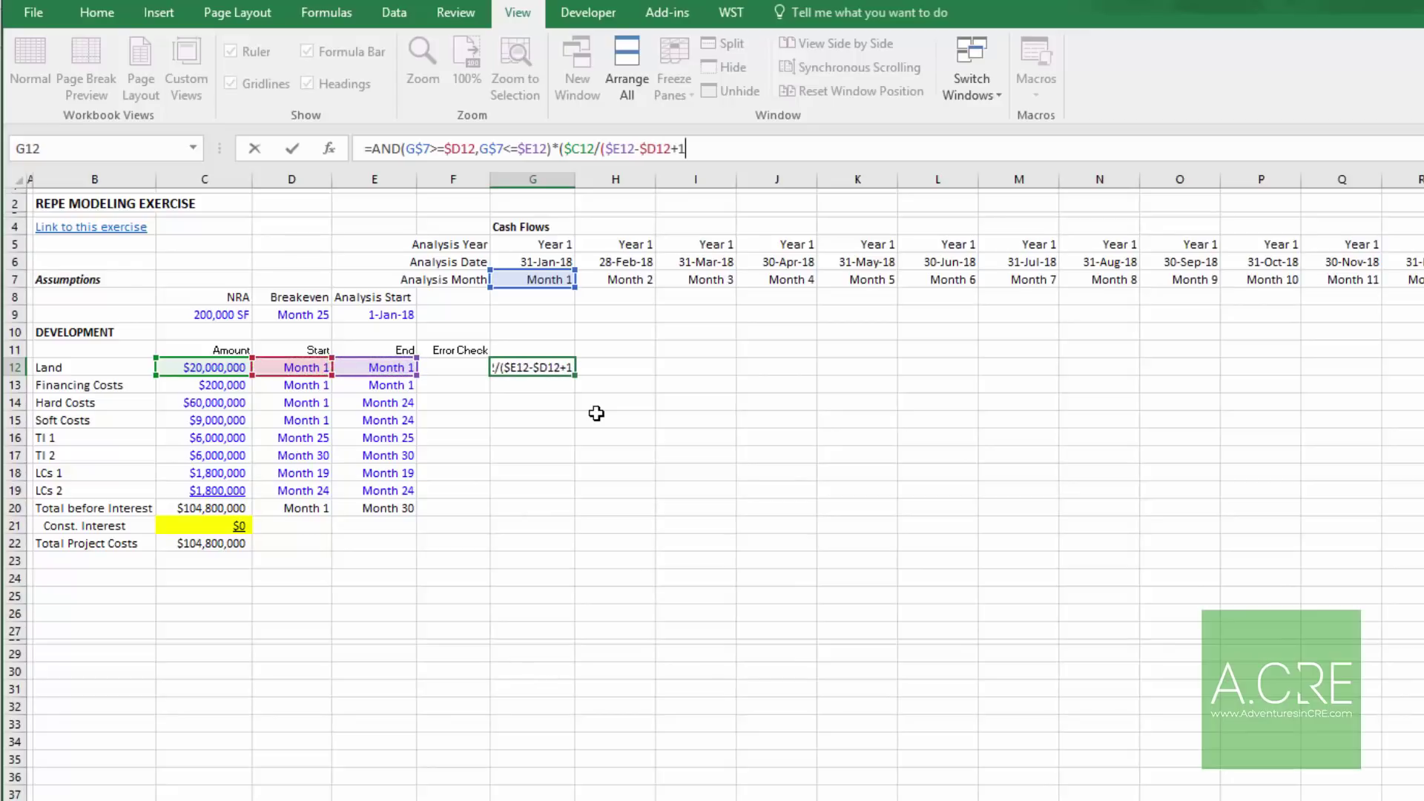
{"action": "type", "text": ")"}
{"action": "key", "text": "Return"}
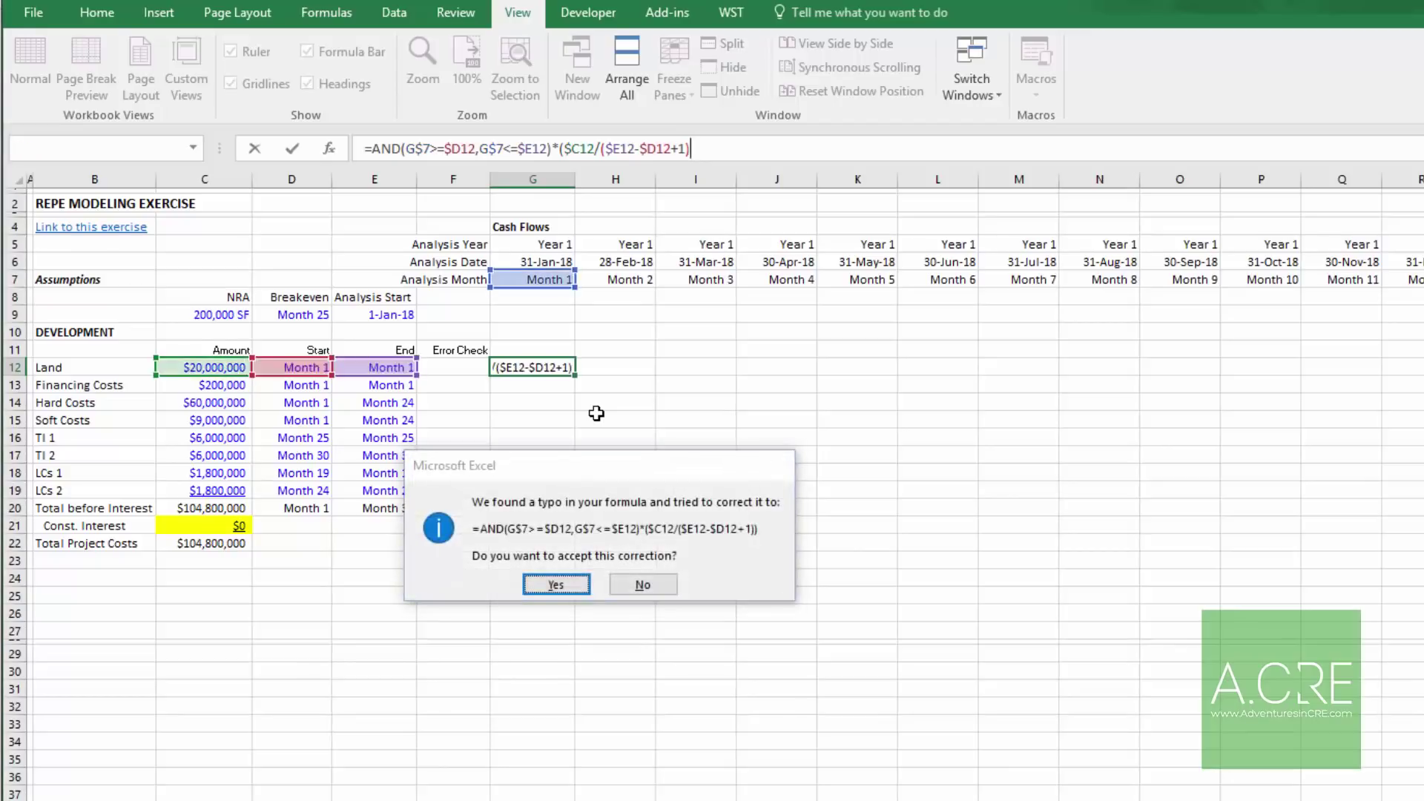
{"action": "key", "text": "Return"}
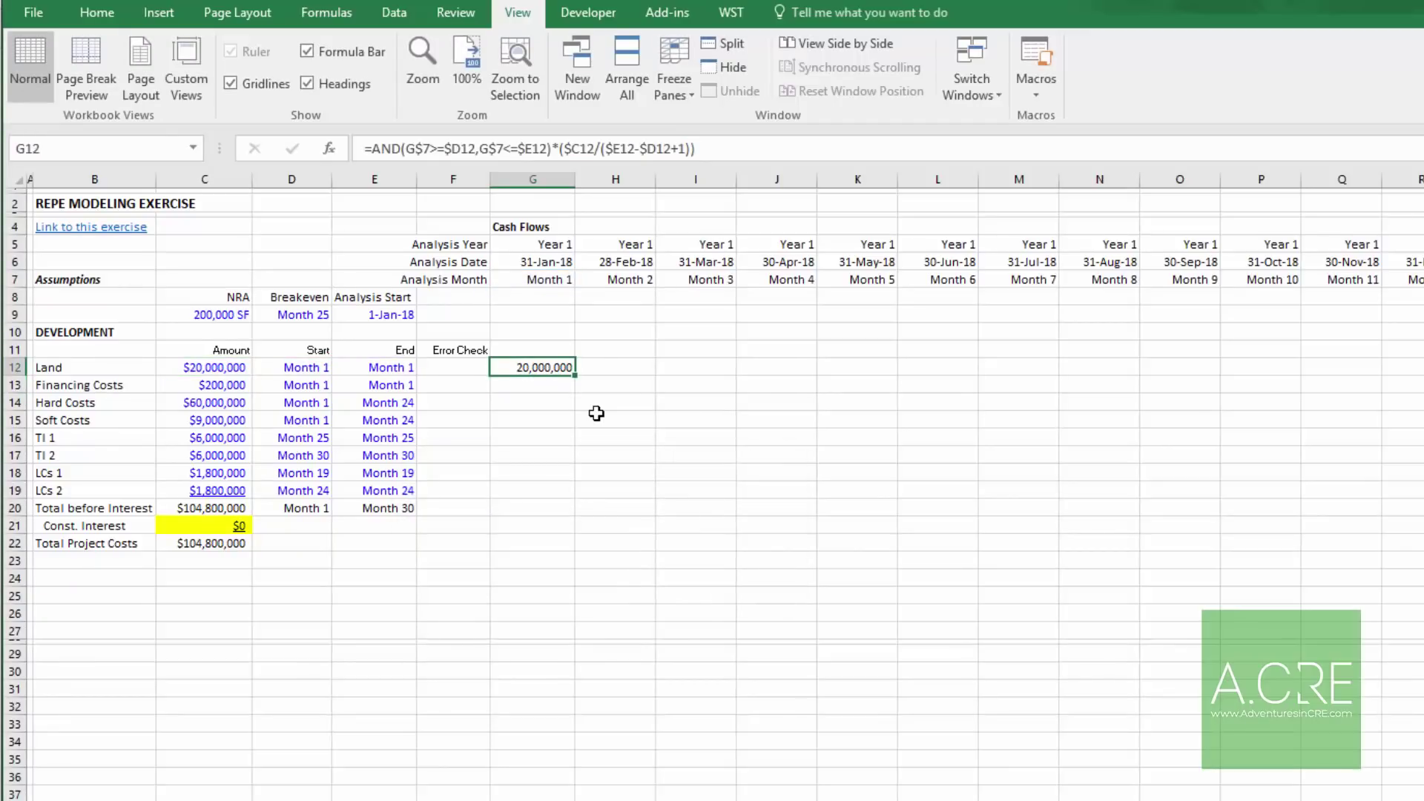
Step: Fill the Land monthly cost formula from G12 across every month of row 12
{"action": "key", "text": "ctrl+c"}
{"action": "key", "text": "Right"}
{"action": "key", "text": "ctrl+shift+Right"}
{"action": "key", "text": "alt+h"}
{"action": "key", "text": "ctrl+v"}
Step: Copy the Land cost row into rows 13–19 for the remaining cost lines
{"action": "key", "text": "ctrl+BackSpace"}
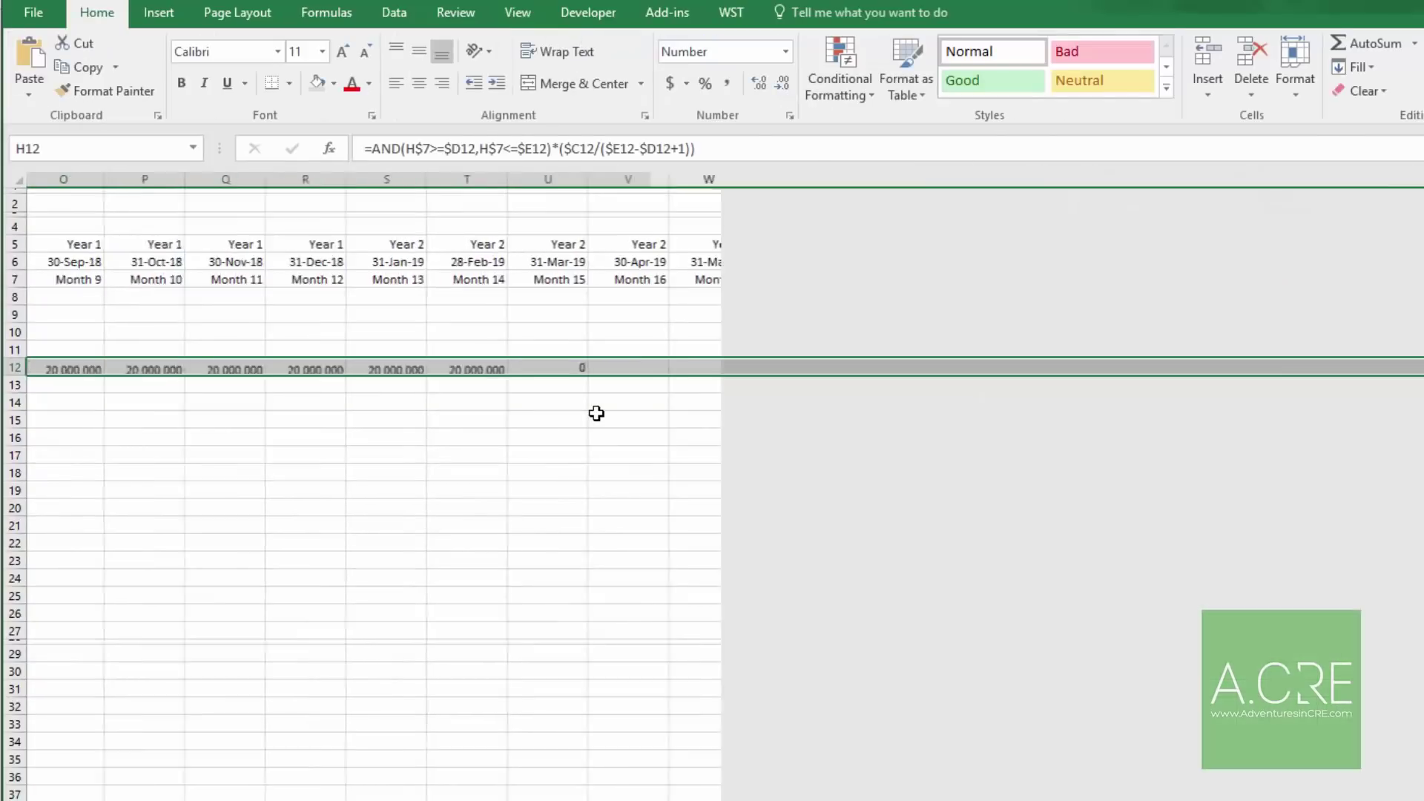
{"action": "key", "text": "Left"}
{"action": "key", "text": "ctrl+shift+Right"}
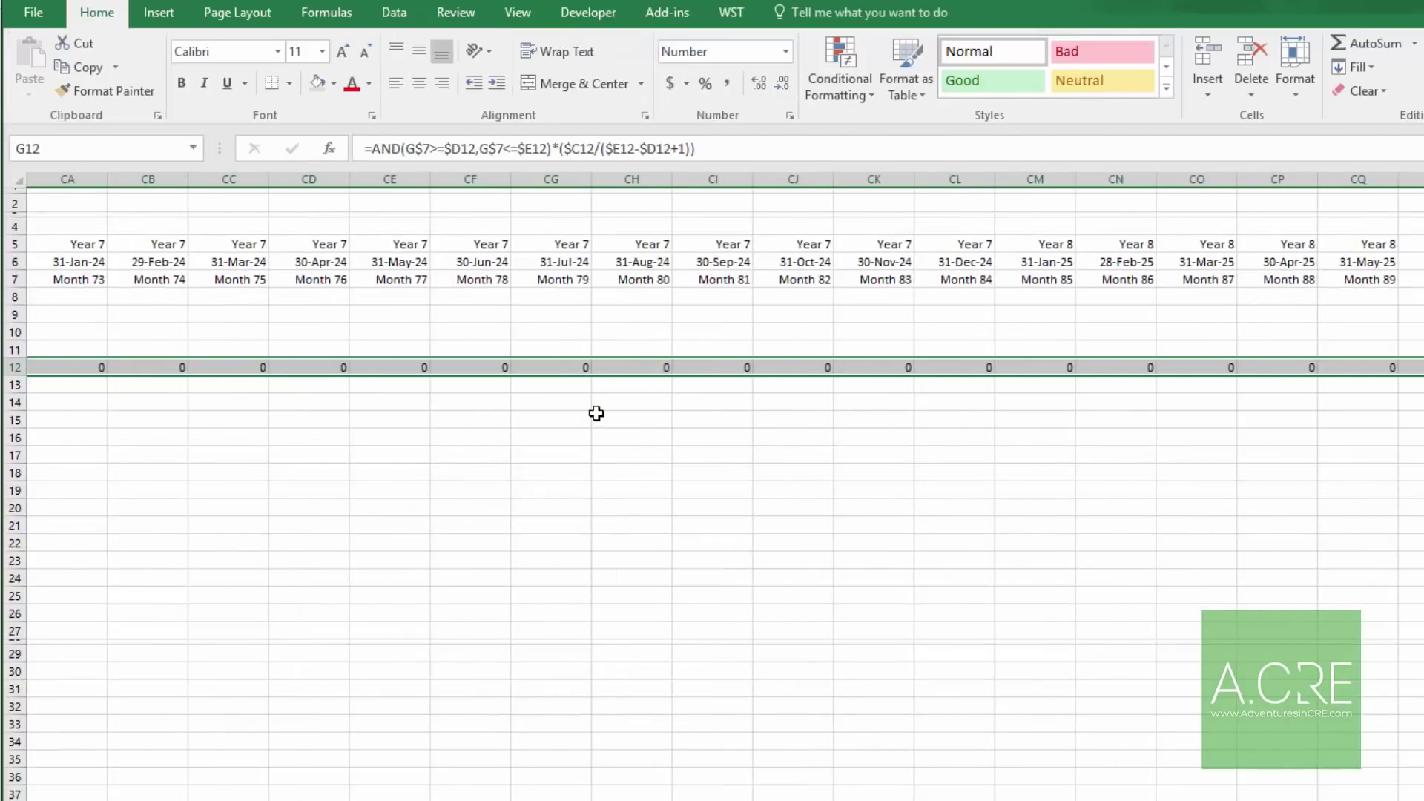
{"action": "key", "text": "ctrl+c"}
{"action": "key", "text": "Down"}
{"action": "key", "text": "shift+Down"}
{"action": "key", "text": "shift+Down"}
{"action": "key", "text": "shift+Down"}
{"action": "key", "text": "shift+Down"}
{"action": "key", "text": "shift+Down"}
{"action": "key", "text": "shift+Down"}
{"action": "scroll", "coordinate": [596, 413], "scroll_direction": "left", "scroll_amount": 3}
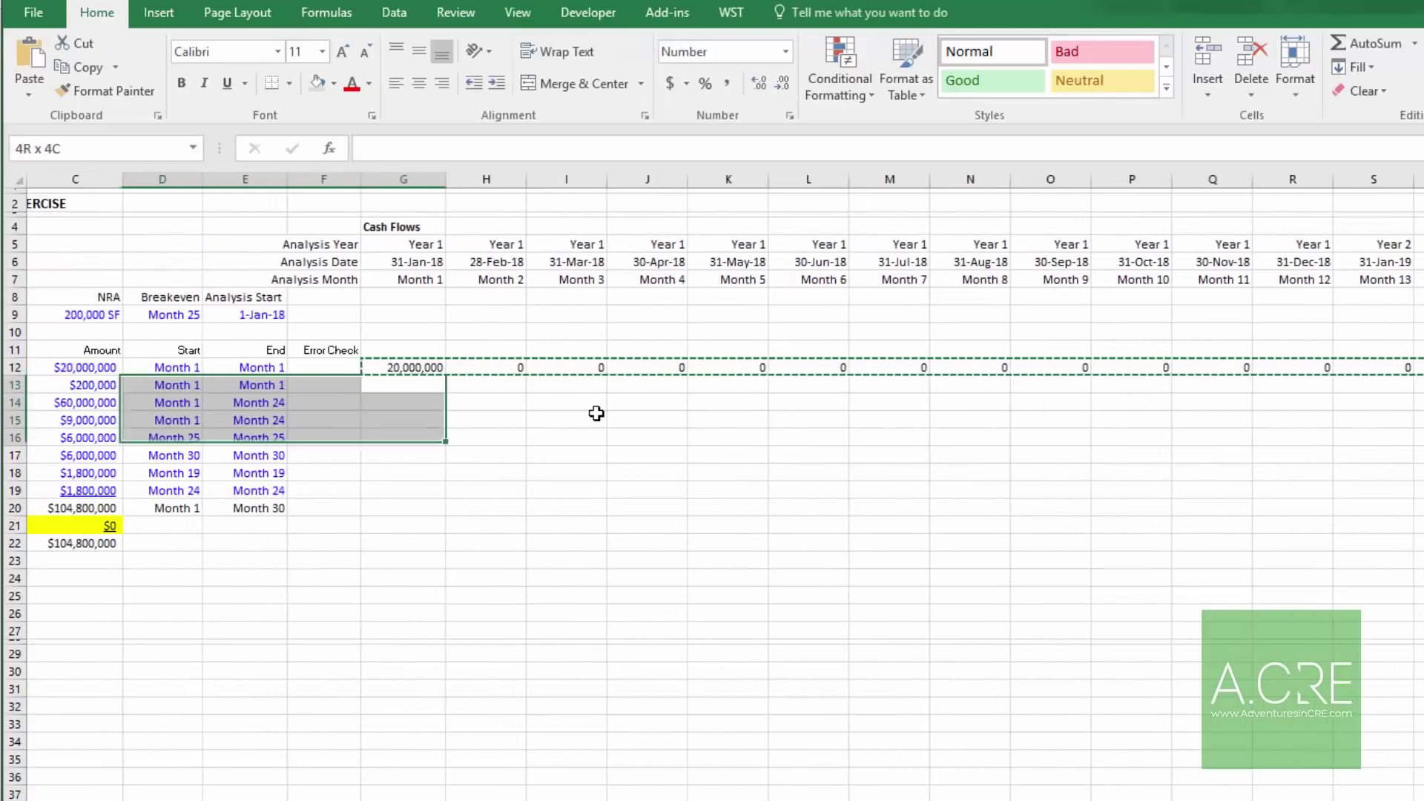
{"action": "key", "text": "ctrl+shift+Right"}
{"action": "key", "text": "ctrl+v"}
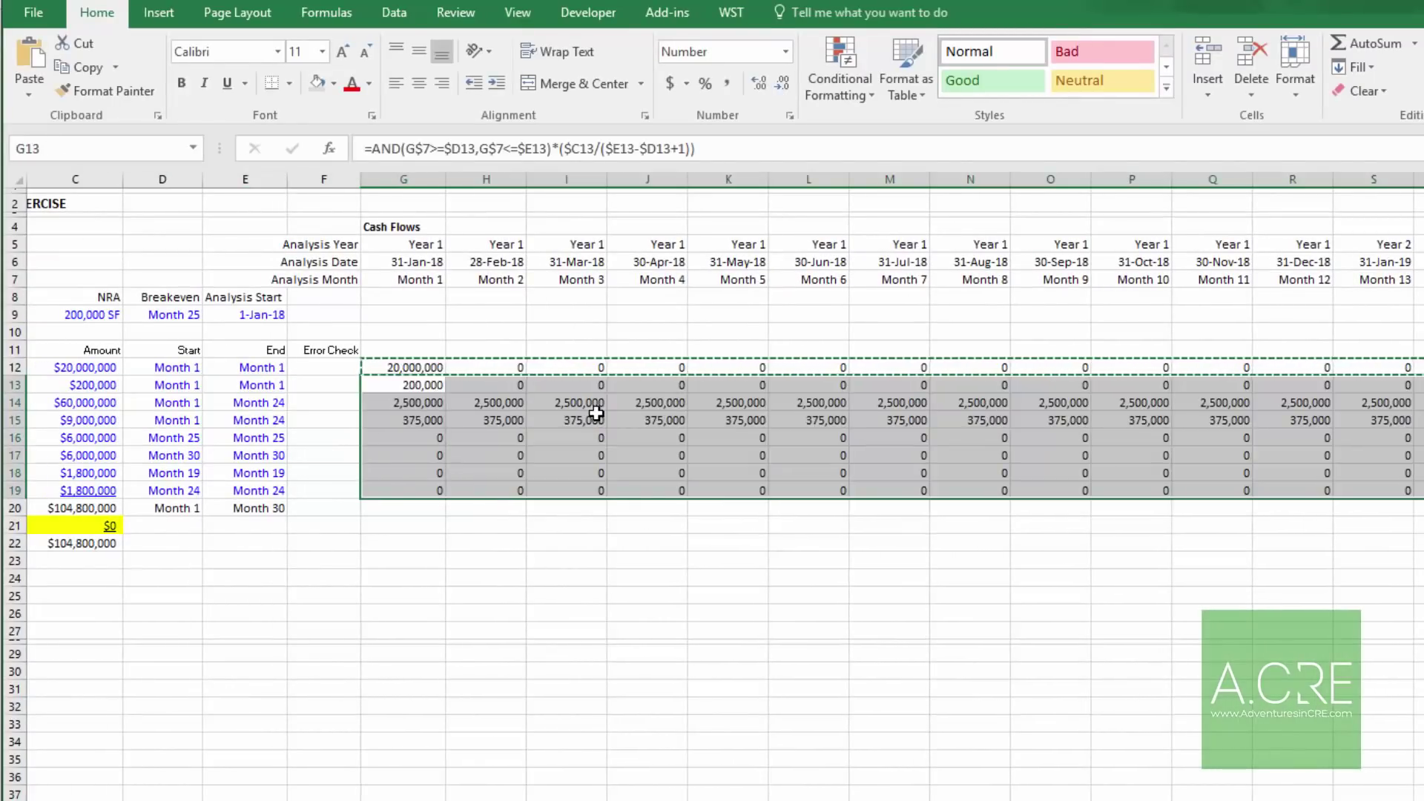
{"action": "key", "text": "Escape"}
Step: AutoSum the Month 1 costs in G20, giving 23,075,000 Total before Interest
{"action": "key", "text": "Down"}
{"action": "key", "text": "Down"}
{"action": "key", "text": "Down"}
{"action": "key", "text": "Down"}
{"action": "key", "text": "Down"}
{"action": "key", "text": "Down"}
{"action": "key", "text": "Down"}
{"action": "key", "text": "alt+equal"}
{"action": "key", "text": "Return"}
{"action": "key", "text": "Up"}
{"action": "key", "text": "Up"}
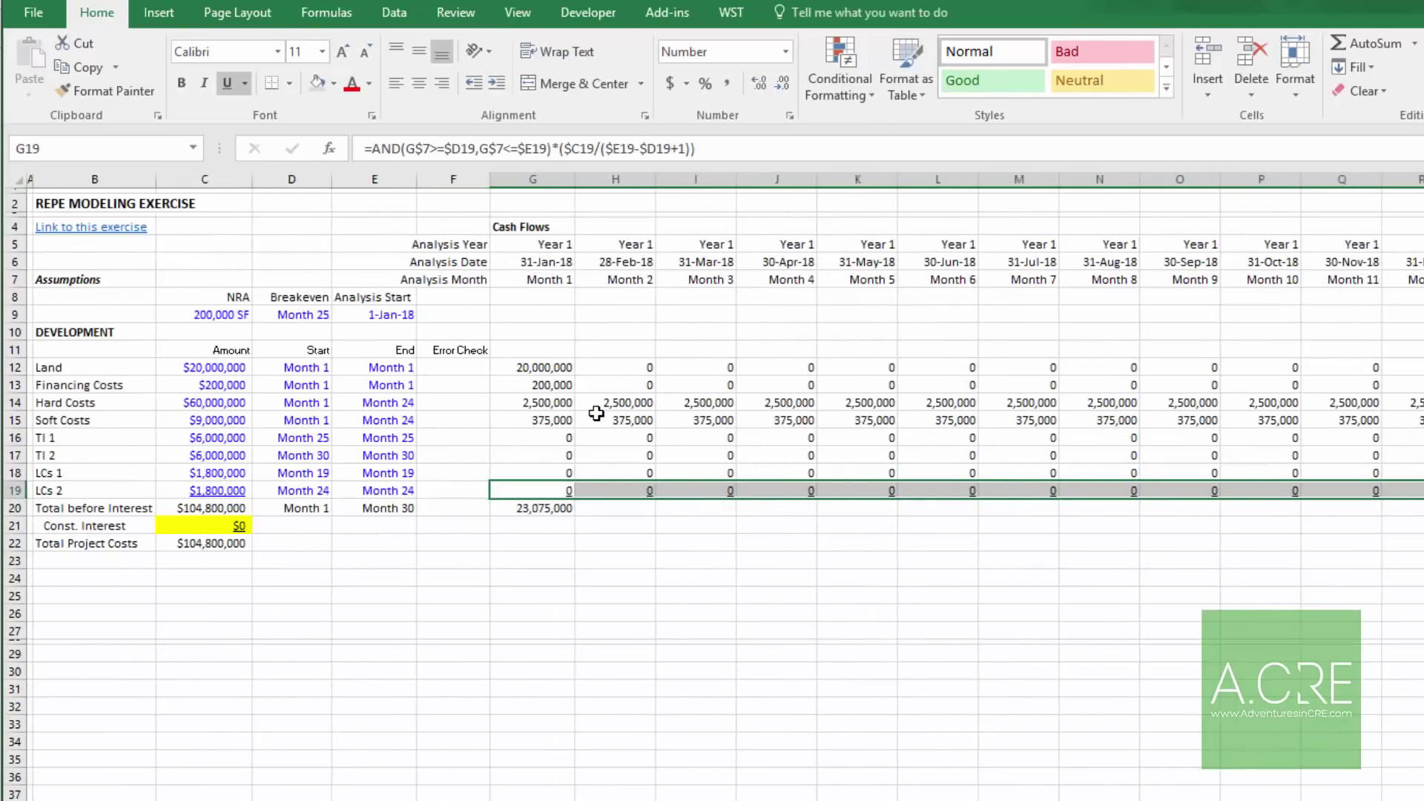
{"action": "key", "text": "Down"}
Step: Copy the G20 total across every month of row 20, showing 2,875,000 monthly
{"action": "key", "text": "ctrl+c"}
{"action": "key", "text": "Right"}
{"action": "key", "text": "ctrl+shift+Right"}
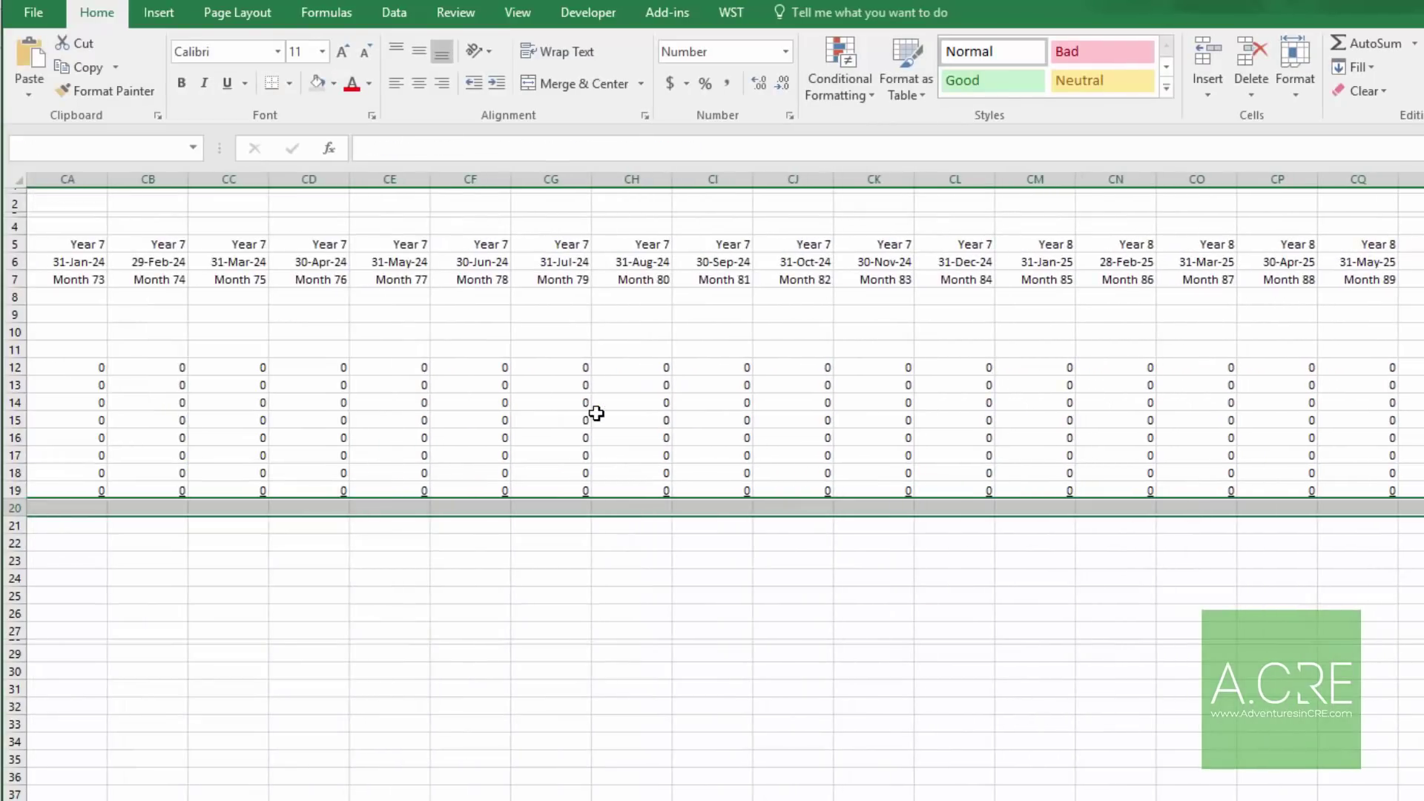
{"action": "key", "text": "ctrl+v"}
{"action": "key", "text": "ctrl+BackSpace"}
{"action": "key", "text": "Escape"}
{"action": "key", "text": "Left"}
{"action": "key", "text": "Home"}
{"action": "key", "text": "Up"}
{"action": "key", "text": "Up"}
{"action": "key", "text": "Up"}
{"action": "key", "text": "Up"}
{"action": "key", "text": "Right"}
{"action": "key", "text": "Right"}
{"action": "key", "text": "Right"}
{"action": "key", "text": "Right"}
{"action": "key", "text": "Up"}
{"action": "key", "text": "Right"}
{"action": "key", "text": "Up"}
{"action": "key", "text": "Up"}
{"action": "key", "text": "Up"}
Step: In F12, check whether SUM(G12:CR12) equals the Land Amount in C12
{"action": "type", "text": "="}
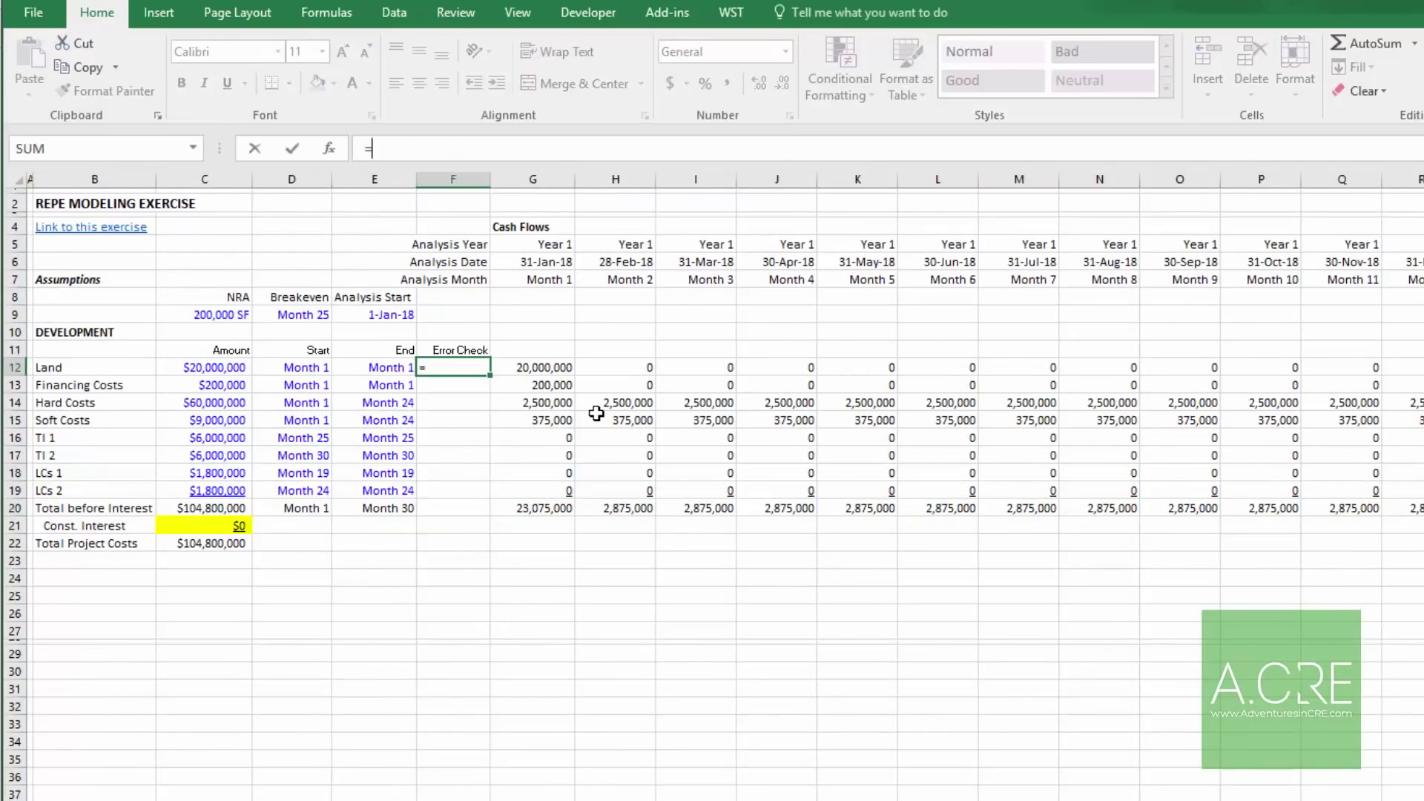
{"action": "type", "text": "SUM("}
{"action": "key", "text": "Right"}
{"action": "key", "text": "ctrl+shift+Right"}
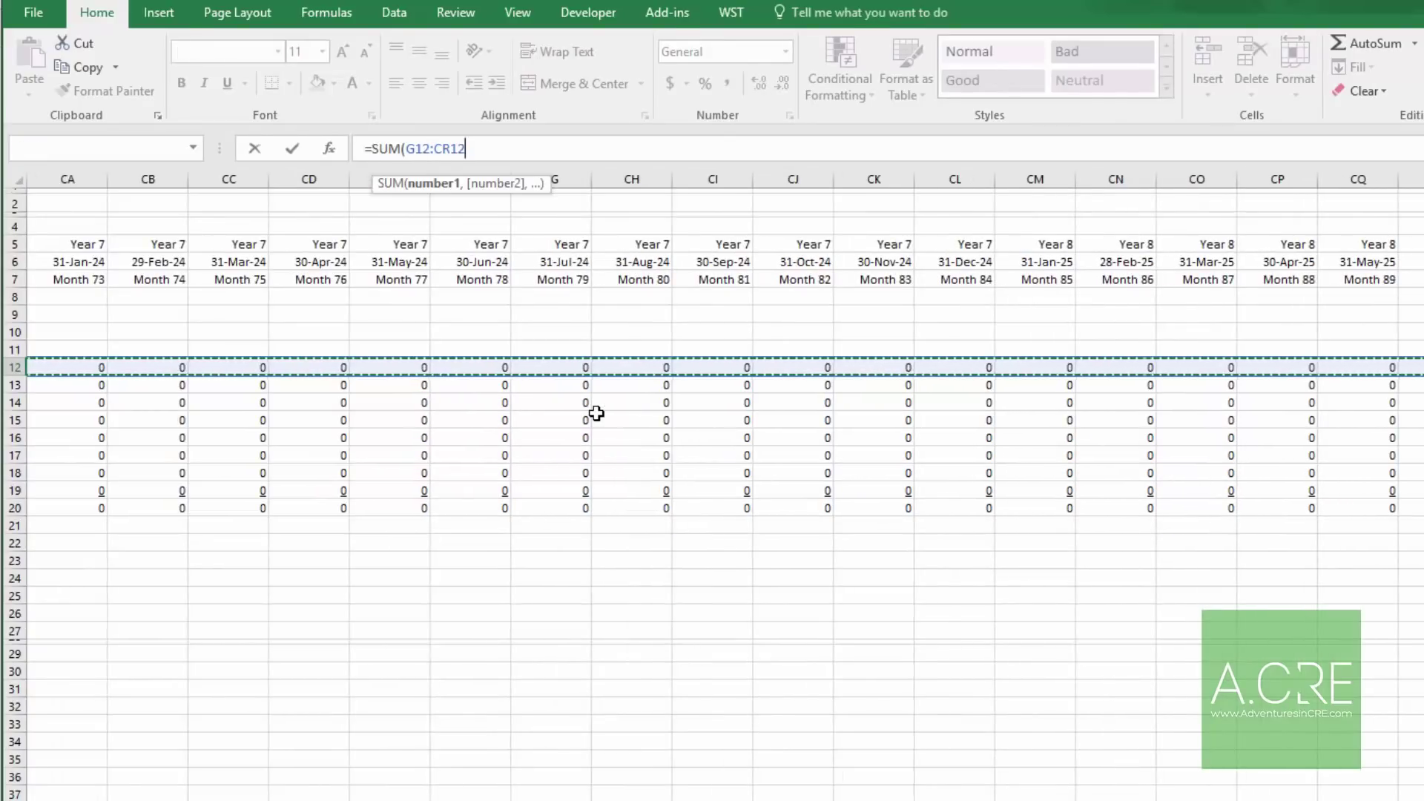
{"action": "type", "text": ")="}
{"action": "key", "text": "ctrl+Left"}
{"action": "key", "text": "ctrl+Left"}
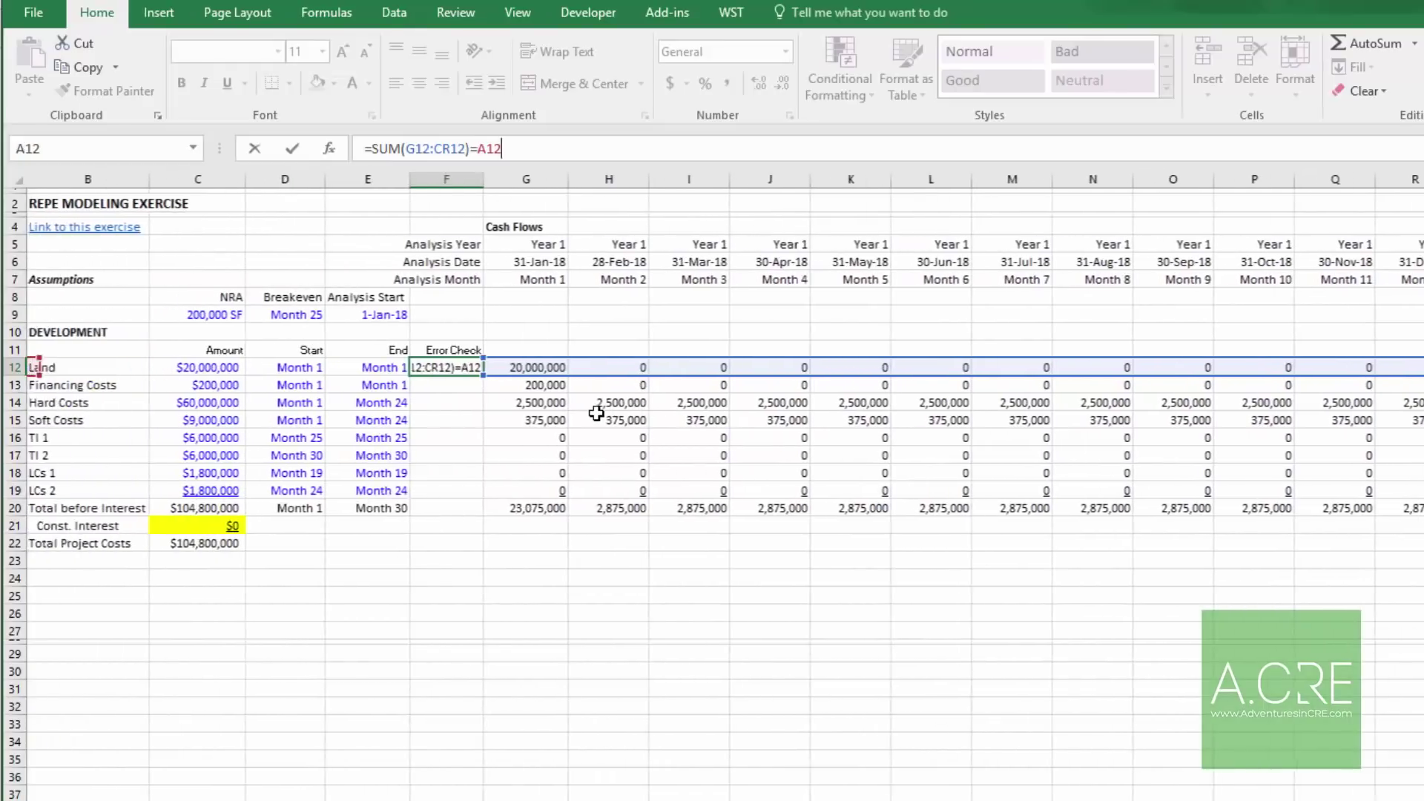
{"action": "key", "text": "Right"}
{"action": "key", "text": "Right"}
{"action": "key", "text": "Left"}
{"action": "key", "text": "Return"}
{"action": "key", "text": "Up"}
{"action": "key", "text": "Down"}
{"action": "key", "text": "Down"}
{"action": "key", "text": "Down"}
{"action": "key", "text": "Down"}
{"action": "key", "text": "Down"}
{"action": "key", "text": "Up"}
{"action": "key", "text": "Up"}
{"action": "key", "text": "Up"}
{"action": "key", "text": "Up"}
{"action": "key", "text": "Up"}
Step: Wrap the F12 check in IF so it returns "OK" or "ERROR"
{"action": "key", "text": "F2"}
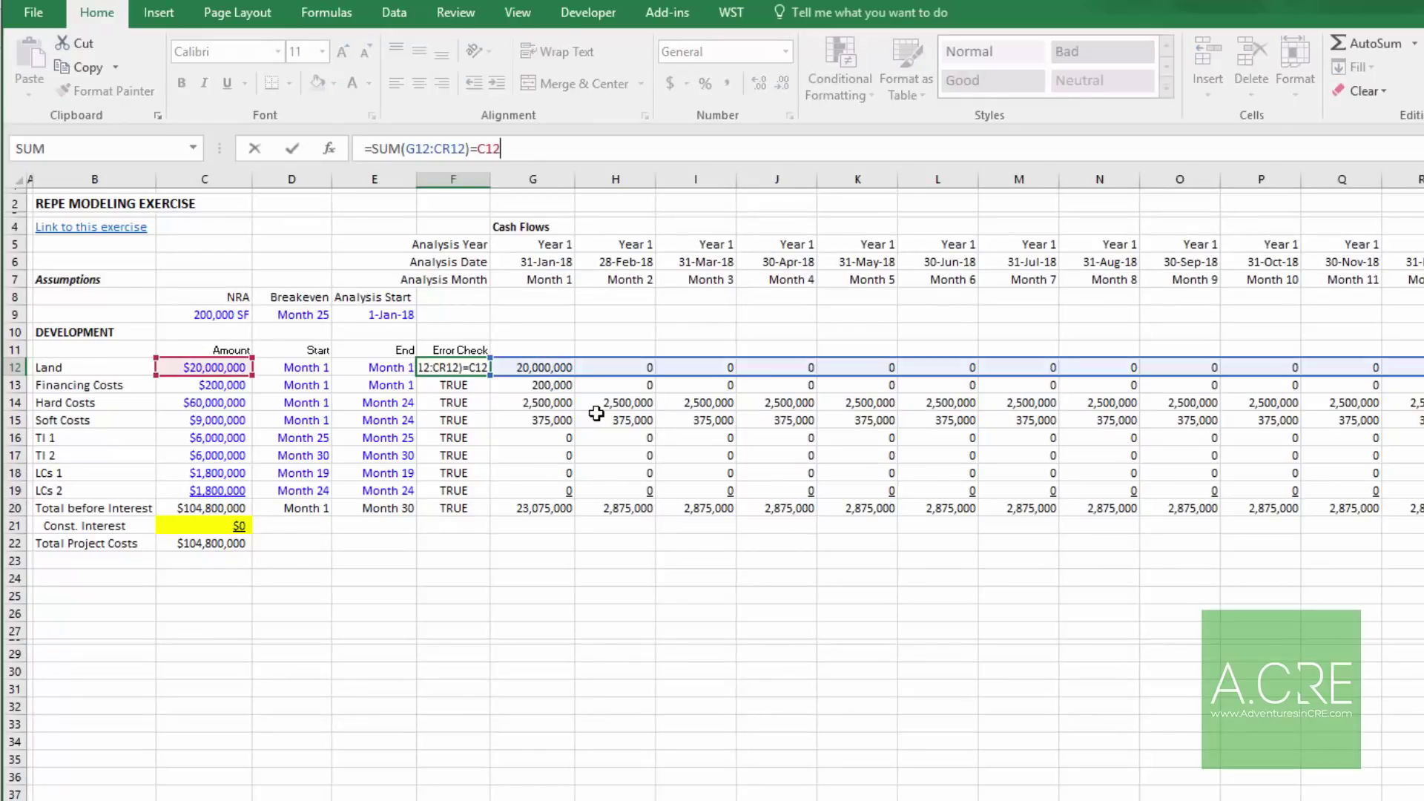
{"action": "key", "text": "ctrl+Left"}
{"action": "key", "text": "ctrl+Left"}
{"action": "key", "text": "ctrl+Left"}
{"action": "key", "text": "ctrl+Left"}
{"action": "type", "text": "IF("}
{"action": "key", "text": "Right"}
{"action": "key", "text": "Right"}
{"action": "key", "text": "Right"}
{"action": "key", "text": "Right"}
{"action": "key", "text": "Right"}
{"action": "key", "text": "Right"}
{"action": "key", "text": "Right"}
{"action": "key", "text": "Right"}
{"action": "key", "text": "Right"}
{"action": "key", "text": "Right"}
{"action": "key", "text": "Right"}
{"action": "key", "text": "Right"}
{"action": "key", "text": "Right"}
{"action": "key", "text": "Right"}
{"action": "key", "text": "Right"}
{"action": "type", "text": ",\"OK\",\"ERROR\""}
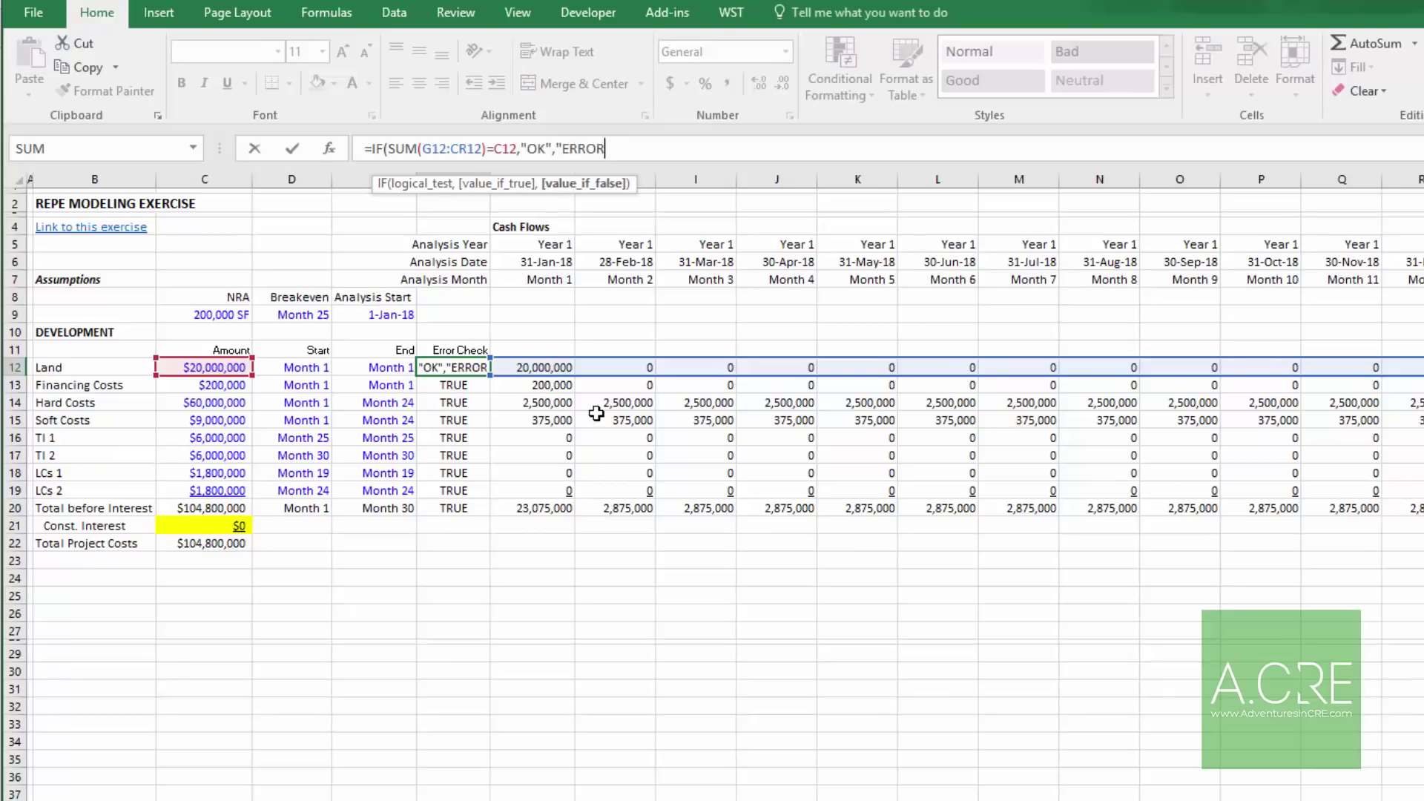
{"action": "key", "text": "Return"}
{"action": "key", "text": "Return"}
{"action": "key", "text": "Up"}
Step: Fill the OK/ERROR check down to F20 and right-align the results
{"action": "key", "text": "ctrl+shift+Down"}
{"action": "key", "text": "ctrl+d"}
{"action": "key", "text": "ctrl+shift+Down"}
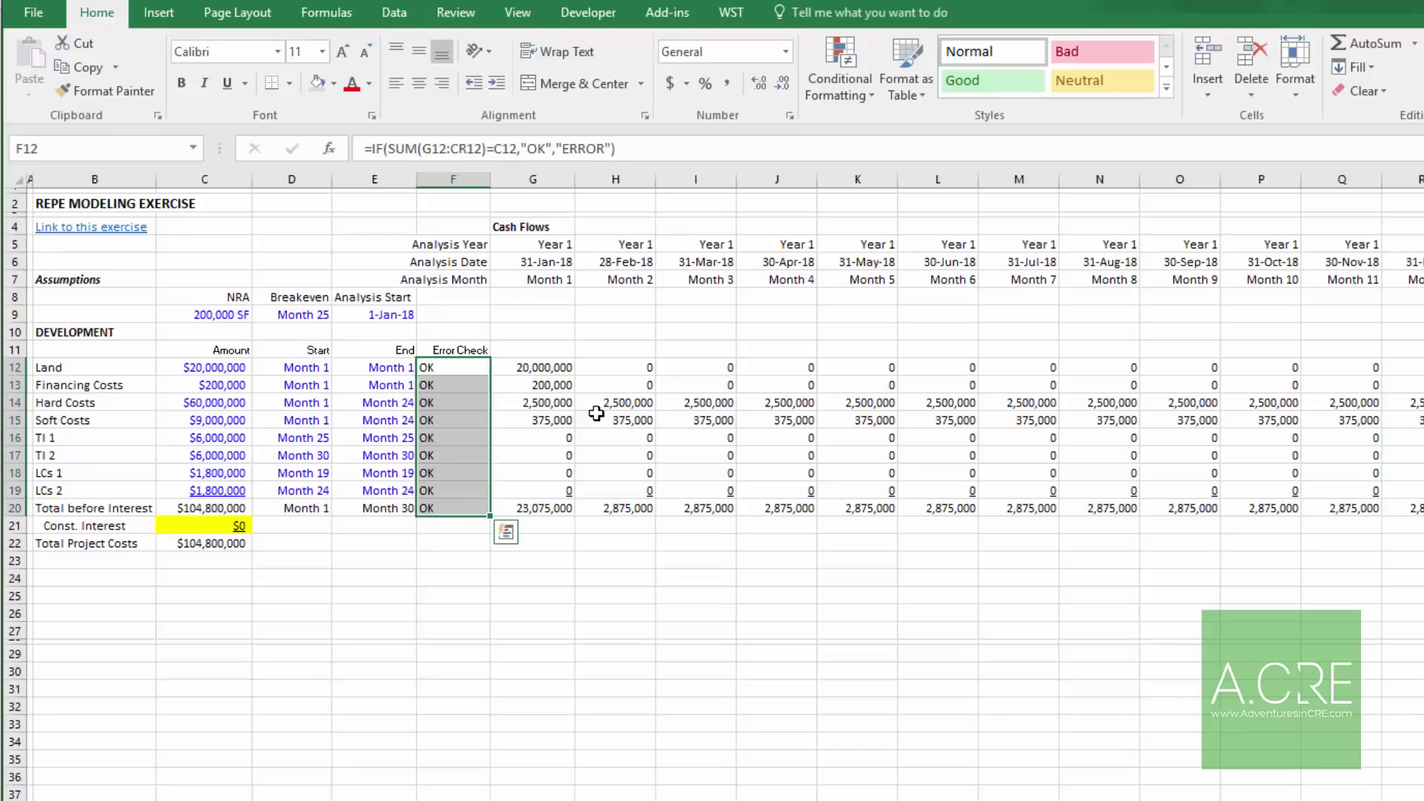
{"action": "key", "text": "alt+h"}
{"action": "key", "text": "a"}
{"action": "key", "text": "r"}
Step: Review the monthly cost formulas and the Amount column
{"action": "key", "text": "Down"}
{"action": "key", "text": "Down"}
{"action": "key", "text": "Down"}
{"action": "key", "text": "Down"}
{"action": "key", "text": "Down"}
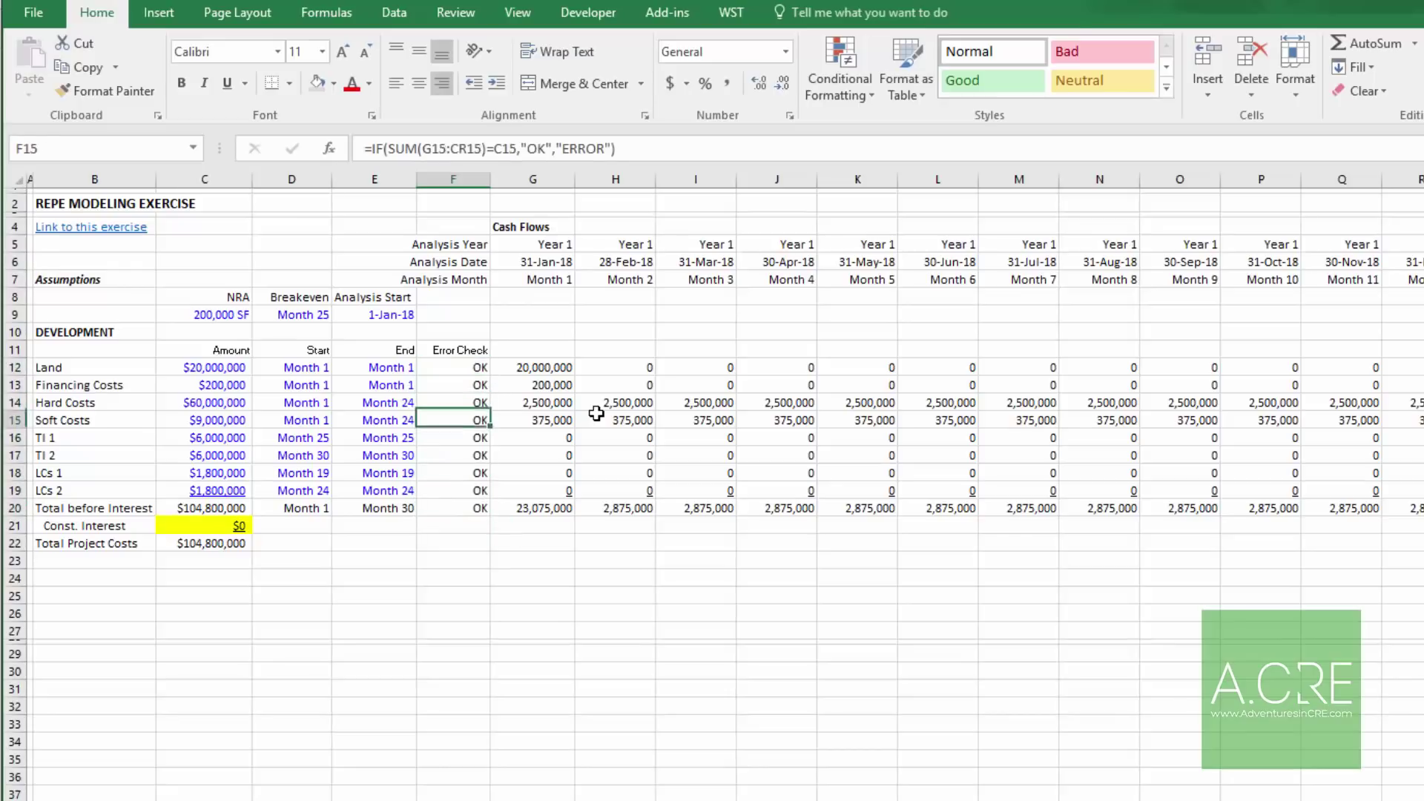
{"action": "key", "text": "Right"}
{"action": "key", "text": "Up"}
{"action": "key", "text": "Up"}
{"action": "key", "text": "Up"}
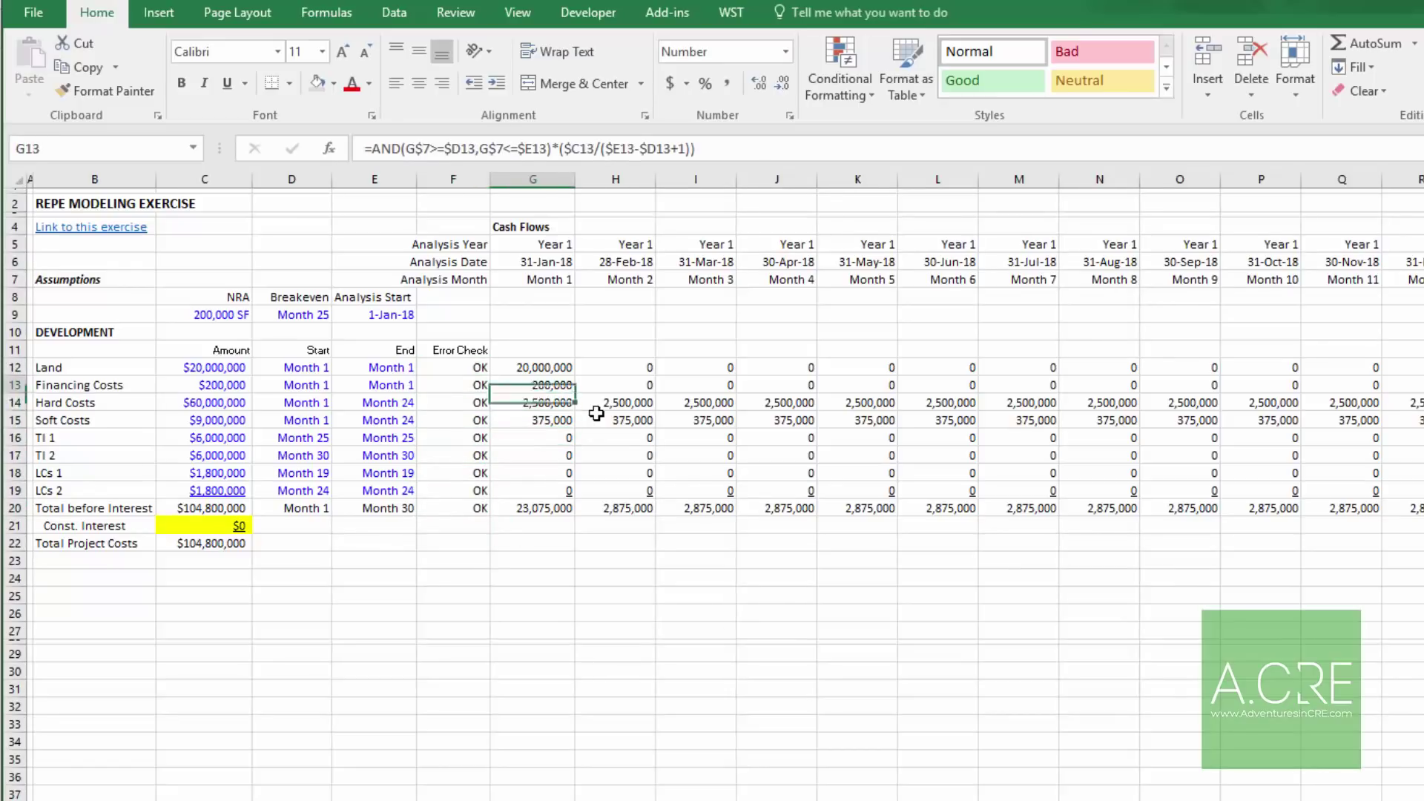
{"action": "key", "text": "Right"}
{"action": "key", "text": "shift+Right"}
{"action": "key", "text": "shift+Right"}
{"action": "key", "text": "shift+Right"}
{"action": "key", "text": "shift+Down"}
{"action": "key", "text": "shift+Down"}
{"action": "key", "text": "shift+Down"}
{"action": "key", "text": "shift+Down"}
{"action": "key", "text": "shift+Down"}
{"action": "key", "text": "shift+Down"}
{"action": "key", "text": "Left"}
{"action": "key", "text": "Left"}
{"action": "key", "text": "Left"}
{"action": "key", "text": "Left"}
{"action": "key", "text": "Left"}
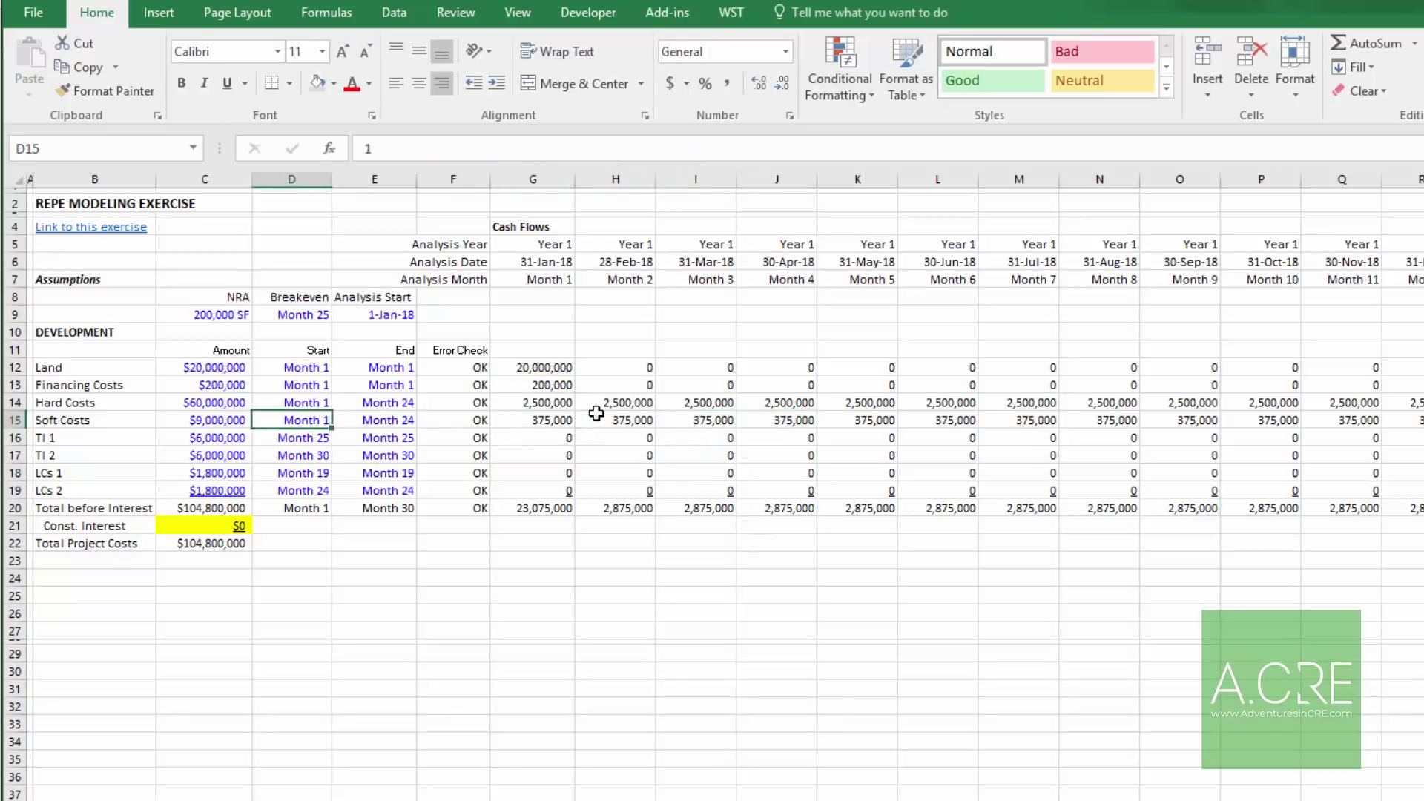
{"action": "key", "text": "Up"}
Step: Enter a sum of the total row below the checks, then delete that stray sum
{"action": "key", "text": "Up"}
{"action": "key", "text": "Down"}
{"action": "key", "text": "Down"}
{"action": "key", "text": "Down"}
{"action": "key", "text": "Down"}
{"action": "key", "text": "Down"}
{"action": "key", "text": "Down"}
{"action": "key", "text": "Down"}
{"action": "key", "text": "Right"}
{"action": "key", "text": "Down"}
{"action": "key", "text": "Right"}
{"action": "key", "text": "Right"}
{"action": "key", "text": "Right"}
{"action": "key", "text": "Left"}
{"action": "key", "text": "Down"}
{"action": "type", "text": "=SUM("}
{"action": "key", "text": "Up"}
{"action": "key", "text": "ctrl+shift+Right"}
{"action": "key", "text": "Return"}
{"action": "key", "text": "Left"}
{"action": "key", "text": "Left"}
{"action": "key", "text": "Left"}
{"action": "key", "text": "Up"}
{"action": "key", "text": "Left"}
{"action": "key", "text": "Left"}
{"action": "key", "text": "Right"}
{"action": "key", "text": "Right"}
{"action": "key", "text": "Right"}
{"action": "key", "text": "Right"}
{"action": "key", "text": "Right"}
{"action": "key", "text": "Up"}
{"action": "key", "text": "Left"}
{"action": "key", "text": "Left"}
{"action": "key", "text": "Down"}
{"action": "key", "text": "Right"}
{"action": "key", "text": "Right"}
{"action": "key", "text": "Delete"}
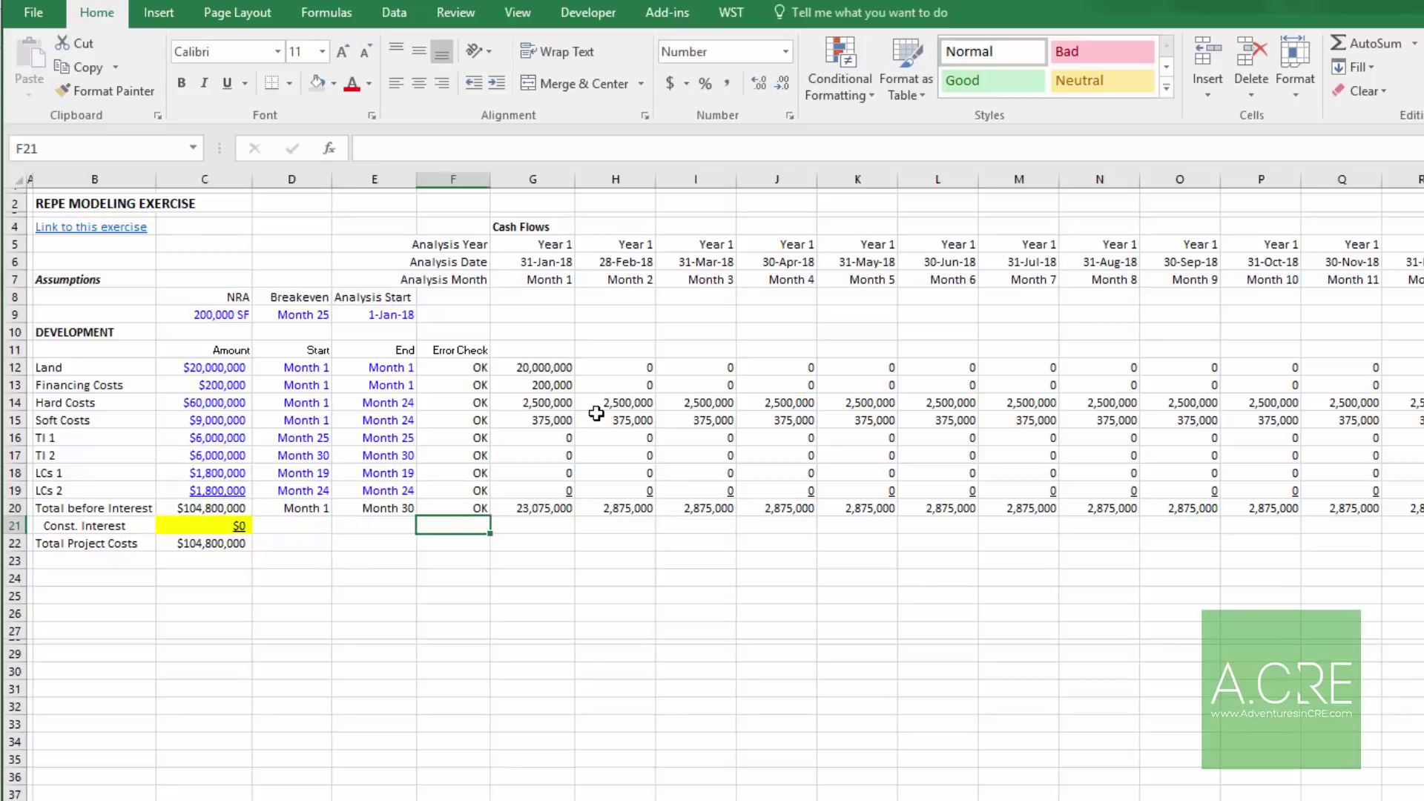
Step: Shade the Const. Interest row 21 yellow across all months
{"action": "key", "text": "Right"}
{"action": "key", "text": "ctrl+shift+Right"}
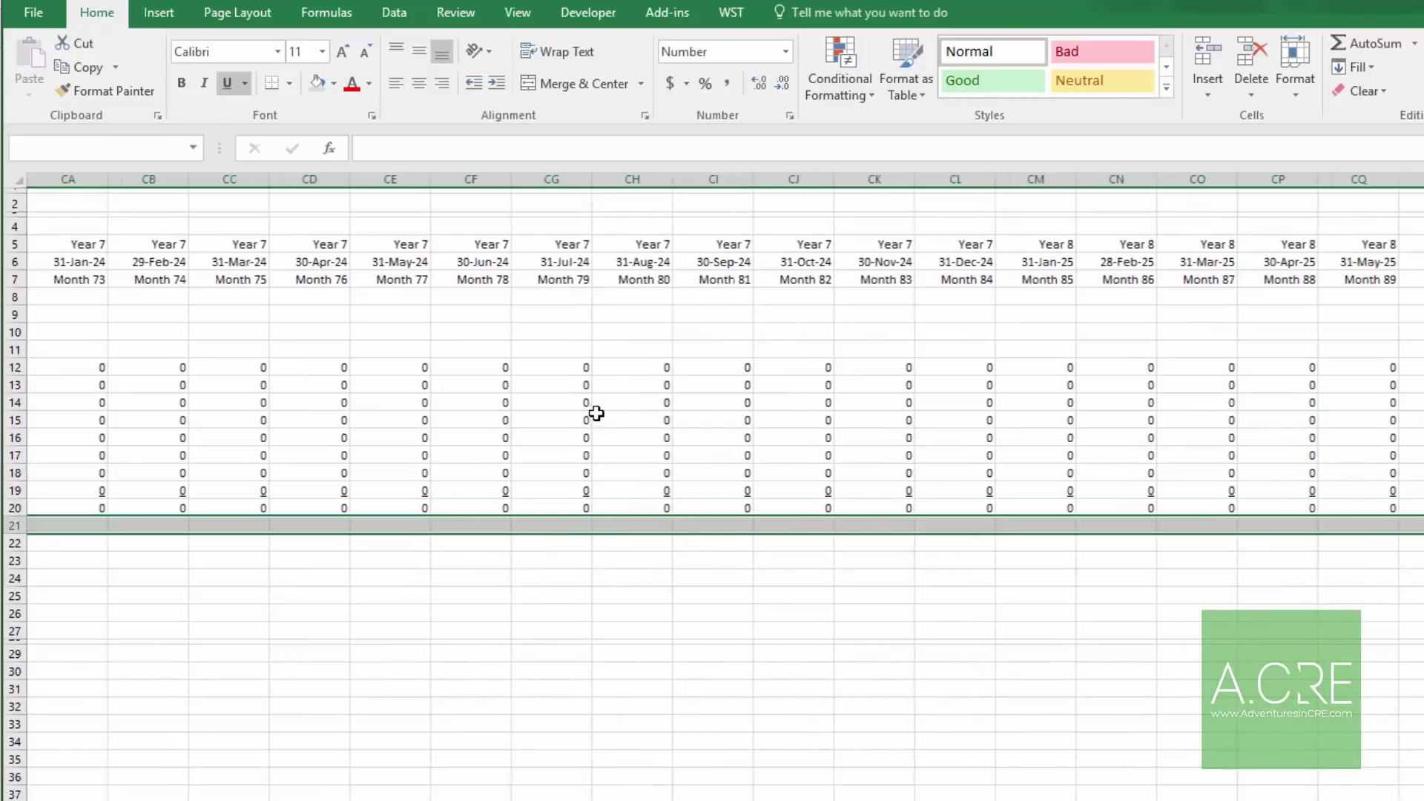
{"action": "key", "text": "F4"}
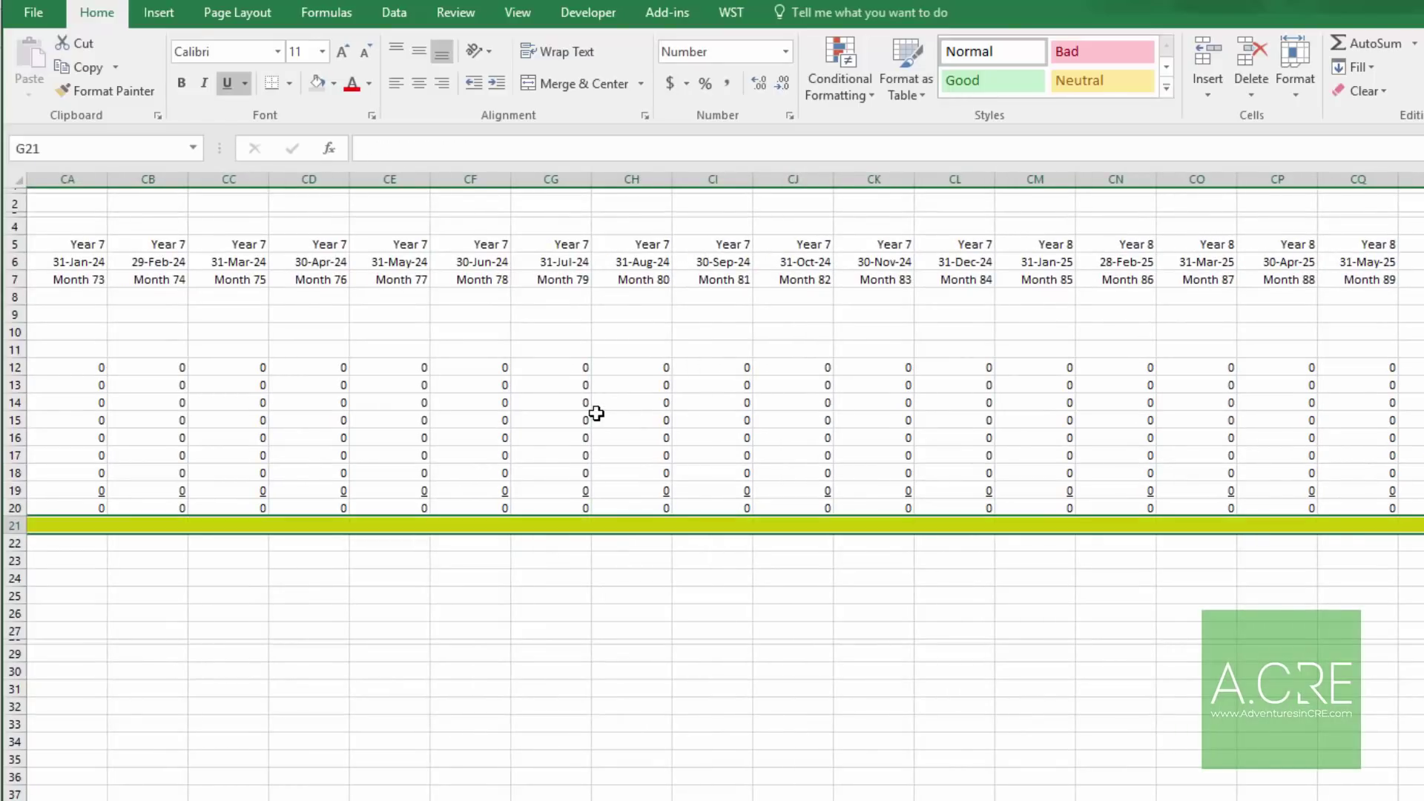
{"action": "key", "text": "Home"}
Step: Enter =G20+G21 in G22 as the Month 1 Total Project Costs
{"action": "key", "text": "Down"}
{"action": "key", "text": "Right"}
{"action": "key", "text": "Right"}
{"action": "key", "text": "Right"}
{"action": "key", "text": "Right"}
{"action": "key", "text": "Right"}
{"action": "key", "text": "Right"}
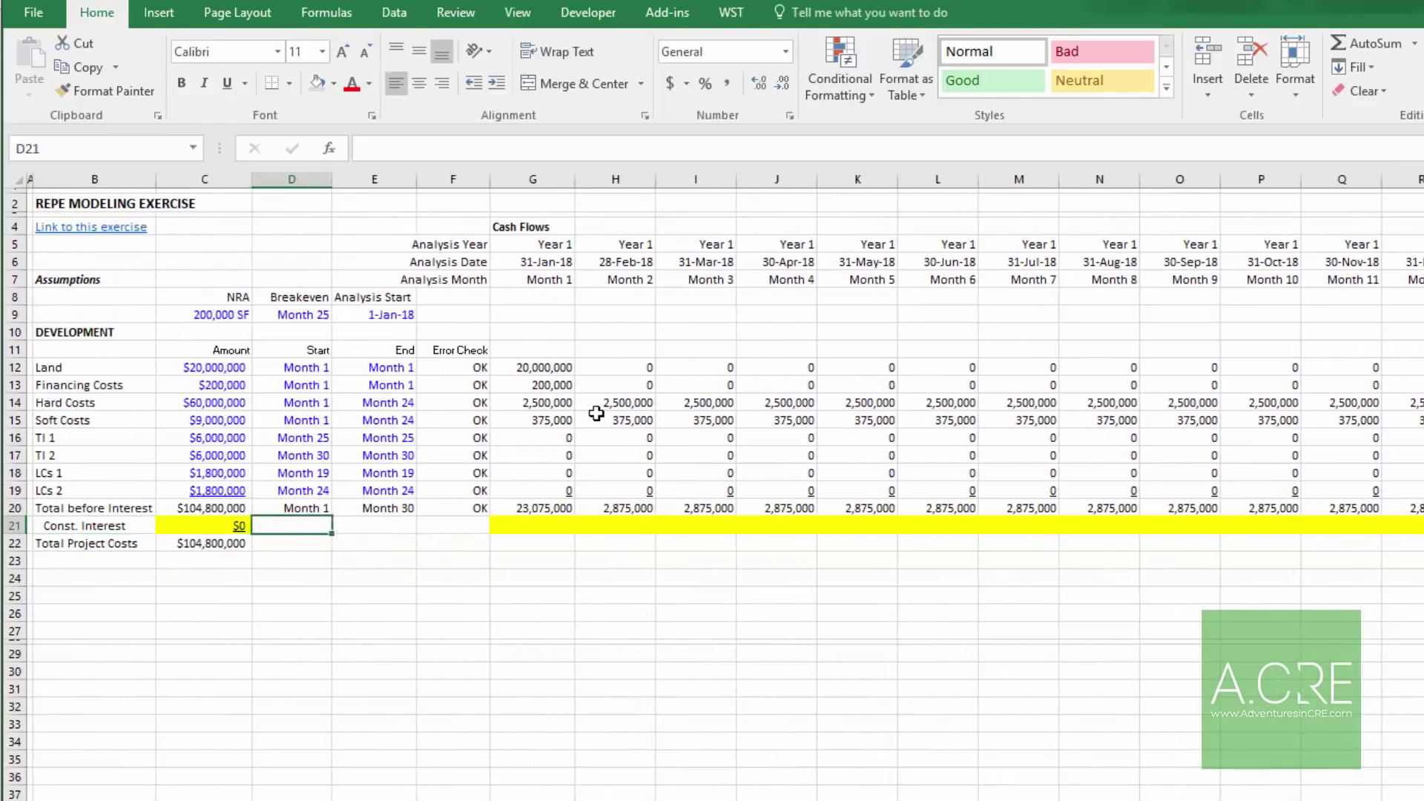
{"action": "type", "text": "="}
{"action": "key", "text": "Up"}
{"action": "key", "text": "Up"}
{"action": "type", "text": "+"}
{"action": "key", "text": "Up"}
{"action": "key", "text": "Return"}
{"action": "key", "text": "Up"}
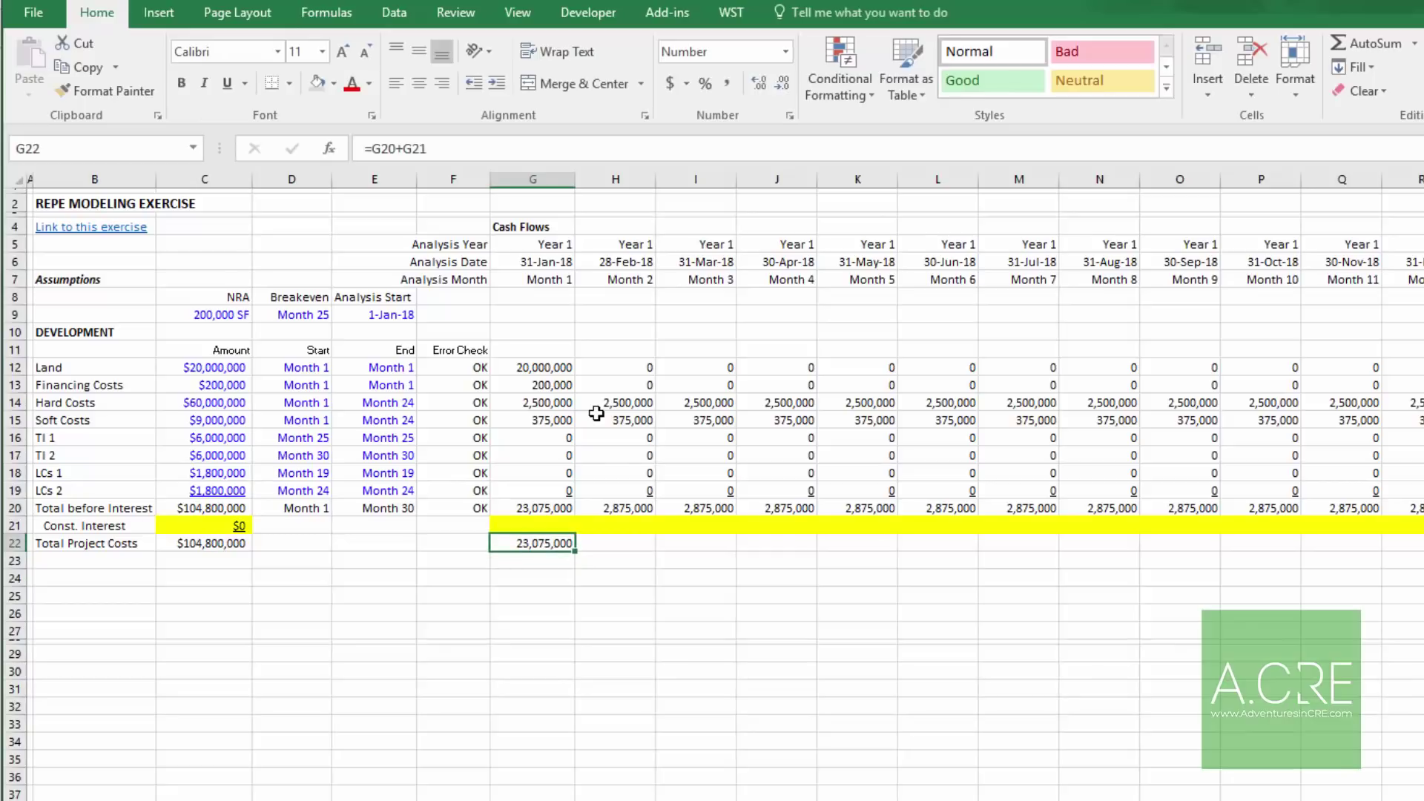
{"action": "key", "text": "Up"}
{"action": "key", "text": "ctrl+shift+Right"}
{"action": "key", "text": "Down"}
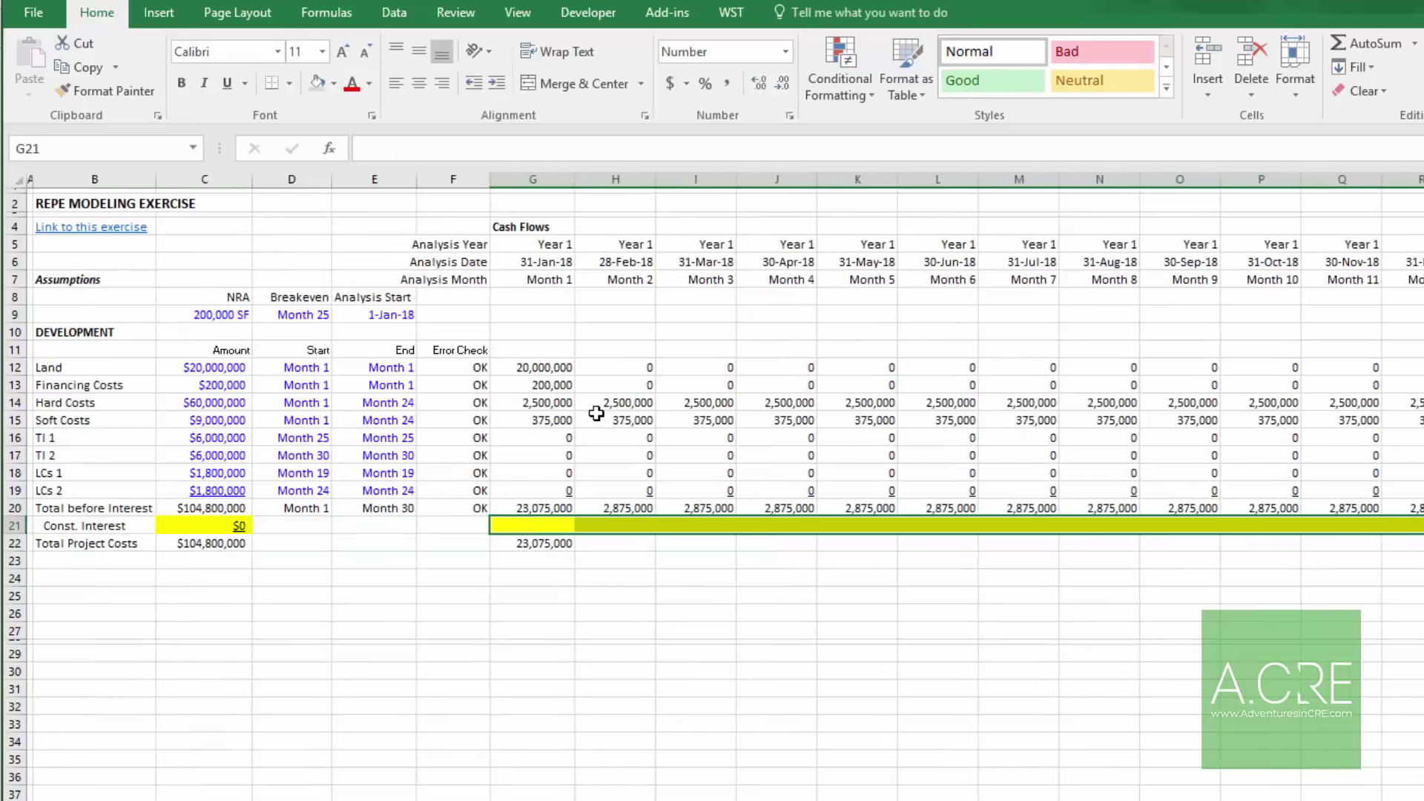
Step: Copy the G22 formula across row 22 through the last month
{"action": "key", "text": "ctrl+c"}
{"action": "key", "text": "Right"}
{"action": "key", "text": "ctrl+shift+Right"}
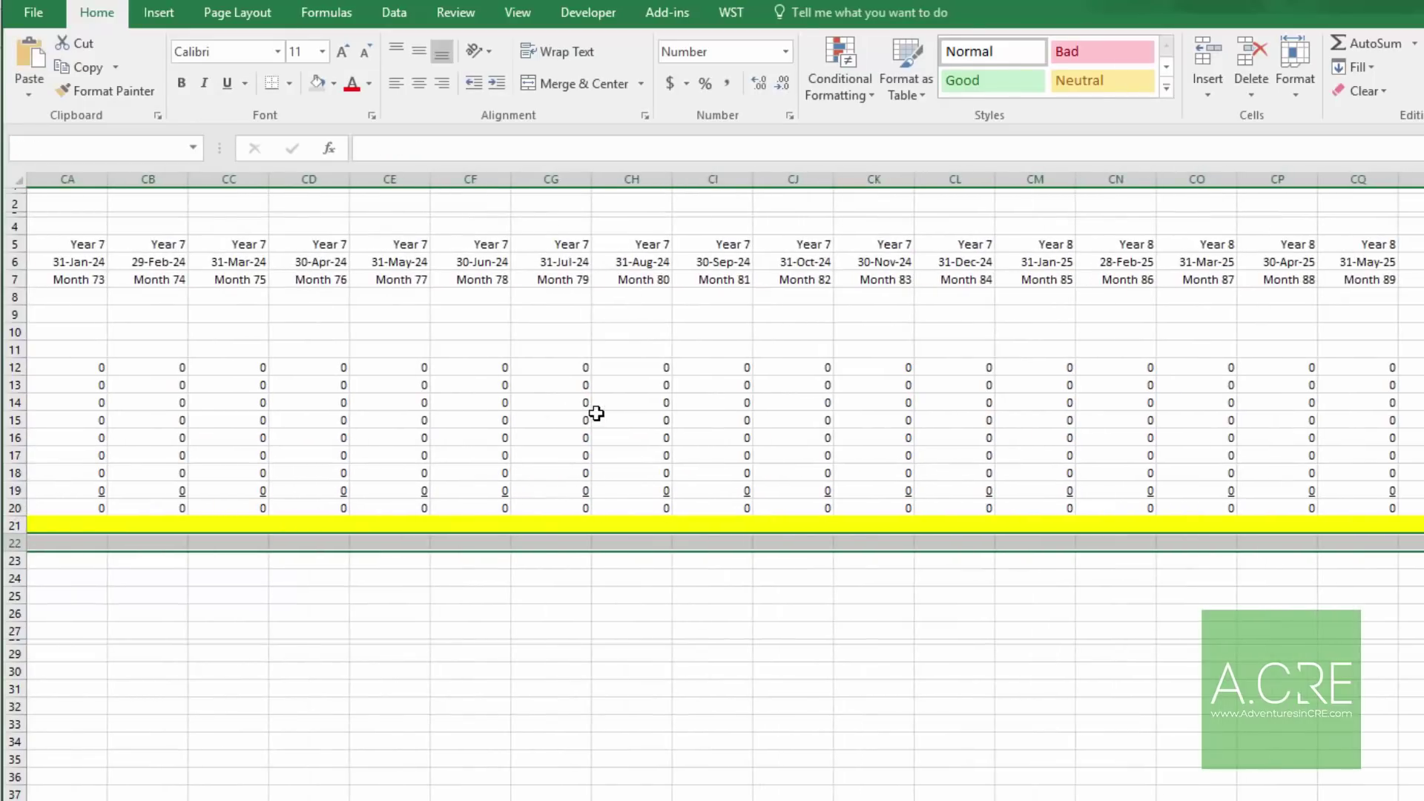
{"action": "key", "text": "ctrl+v"}
{"action": "key", "text": "Escape"}
{"action": "key", "text": "Left"}
{"action": "key", "text": "Left"}
{"action": "key", "text": "Left"}
{"action": "key", "text": "Left"}
{"action": "key", "text": "Left"}
{"action": "key", "text": "Up"}
{"action": "key", "text": "Right"}
{"action": "key", "text": "Right"}
{"action": "key", "text": "Right"}
{"action": "key", "text": "Left"}
{"action": "key", "text": "Left"}
{"action": "key", "text": "Left"}
{"action": "key", "text": "Left"}
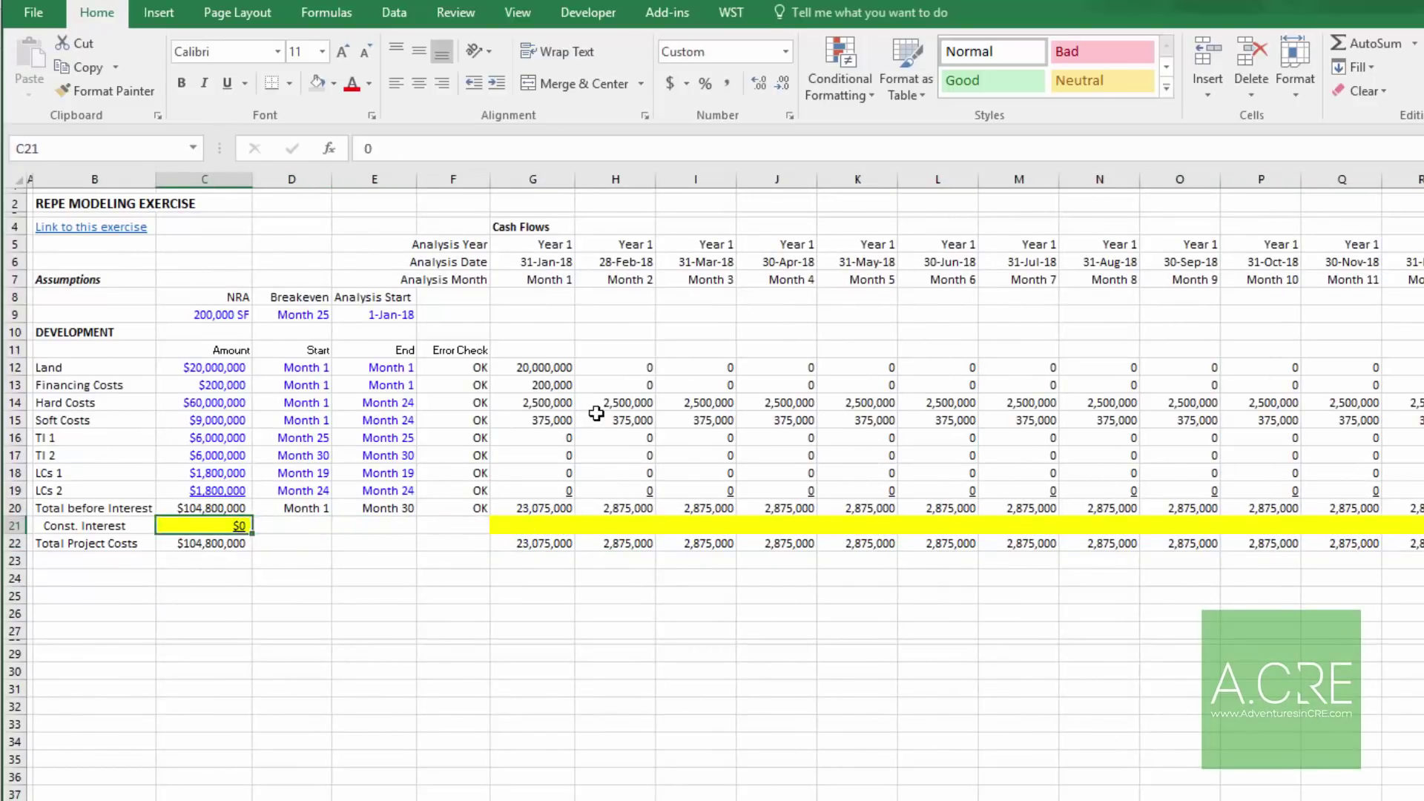
{"action": "key", "text": "Down"}
{"action": "key", "text": "Down"}
{"action": "key", "text": "Down"}
Step: Enter the heading SOURCES AND USES in B24
{"action": "type", "text": "S"}
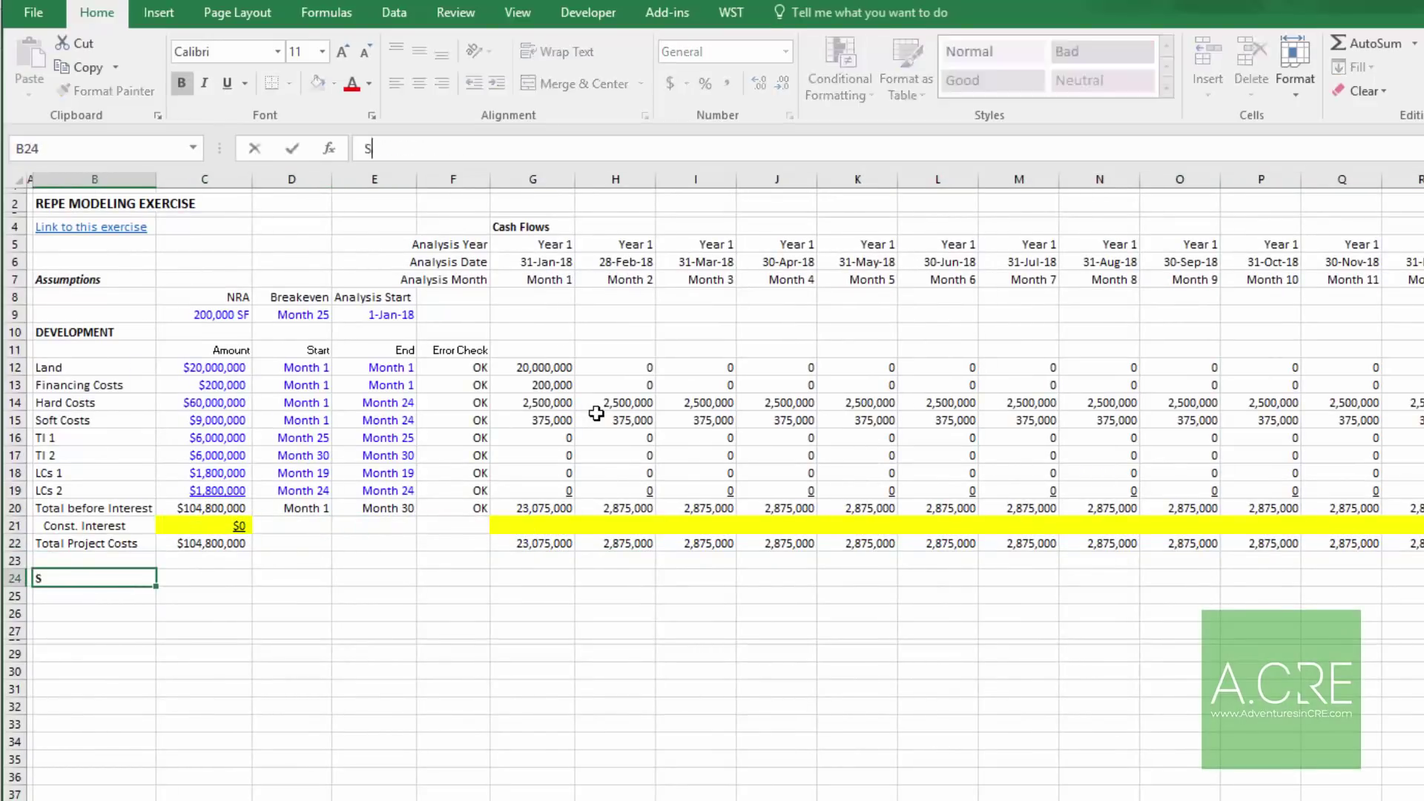
{"action": "type", "text": "OURCES AND USES"}
{"action": "key", "text": "Return"}
{"action": "key", "text": "Up"}
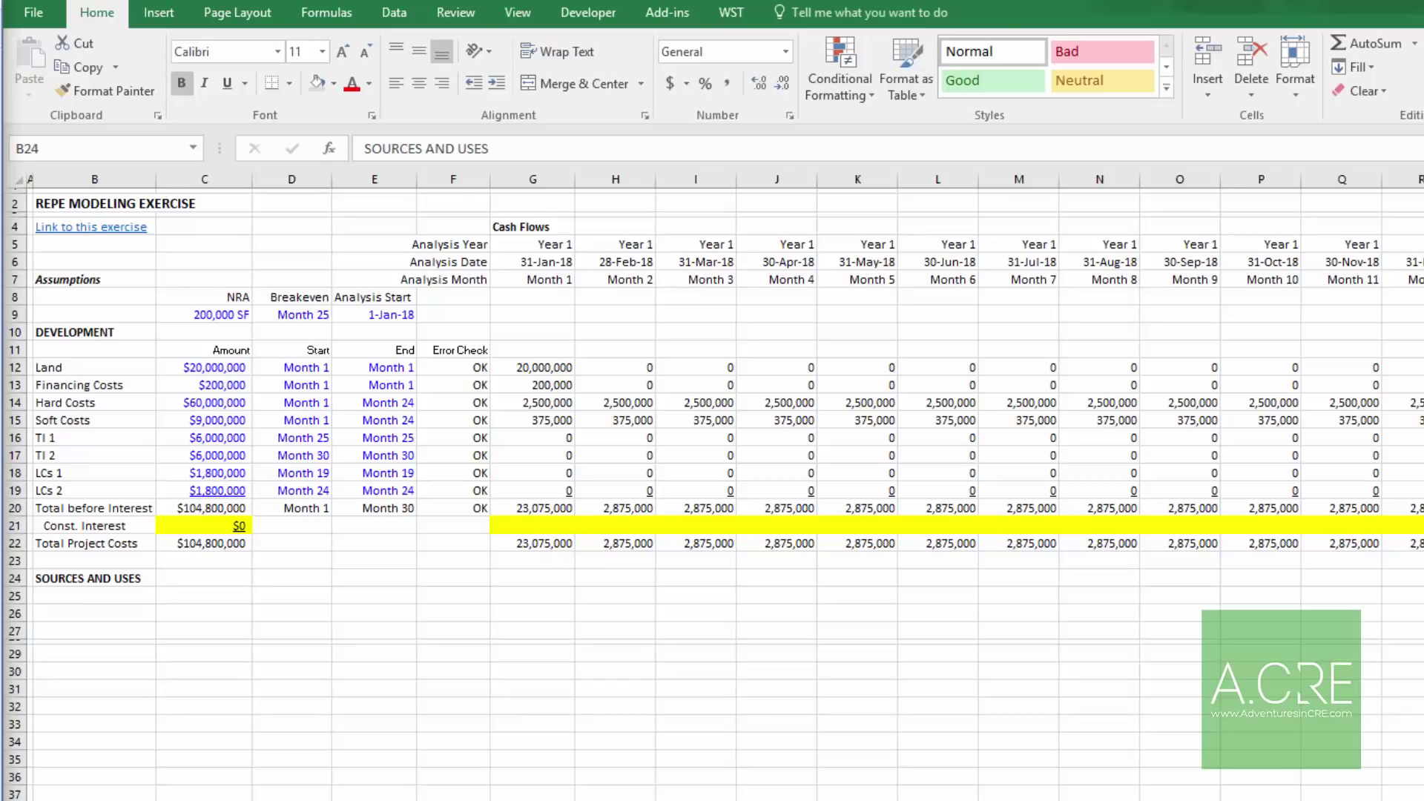
{"action": "left_click", "coordinate": [128, 581]}
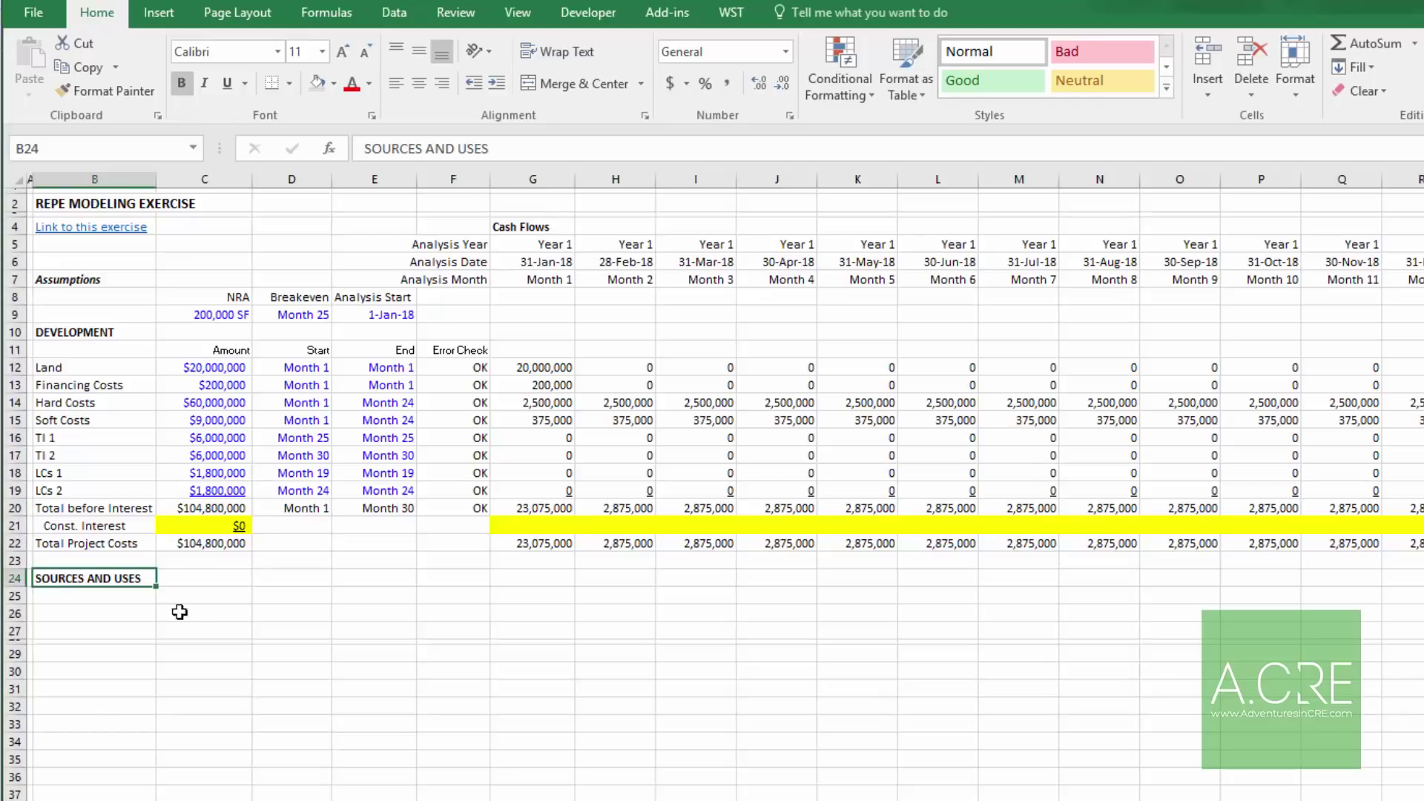
{"action": "left_click", "coordinate": [130, 599]}
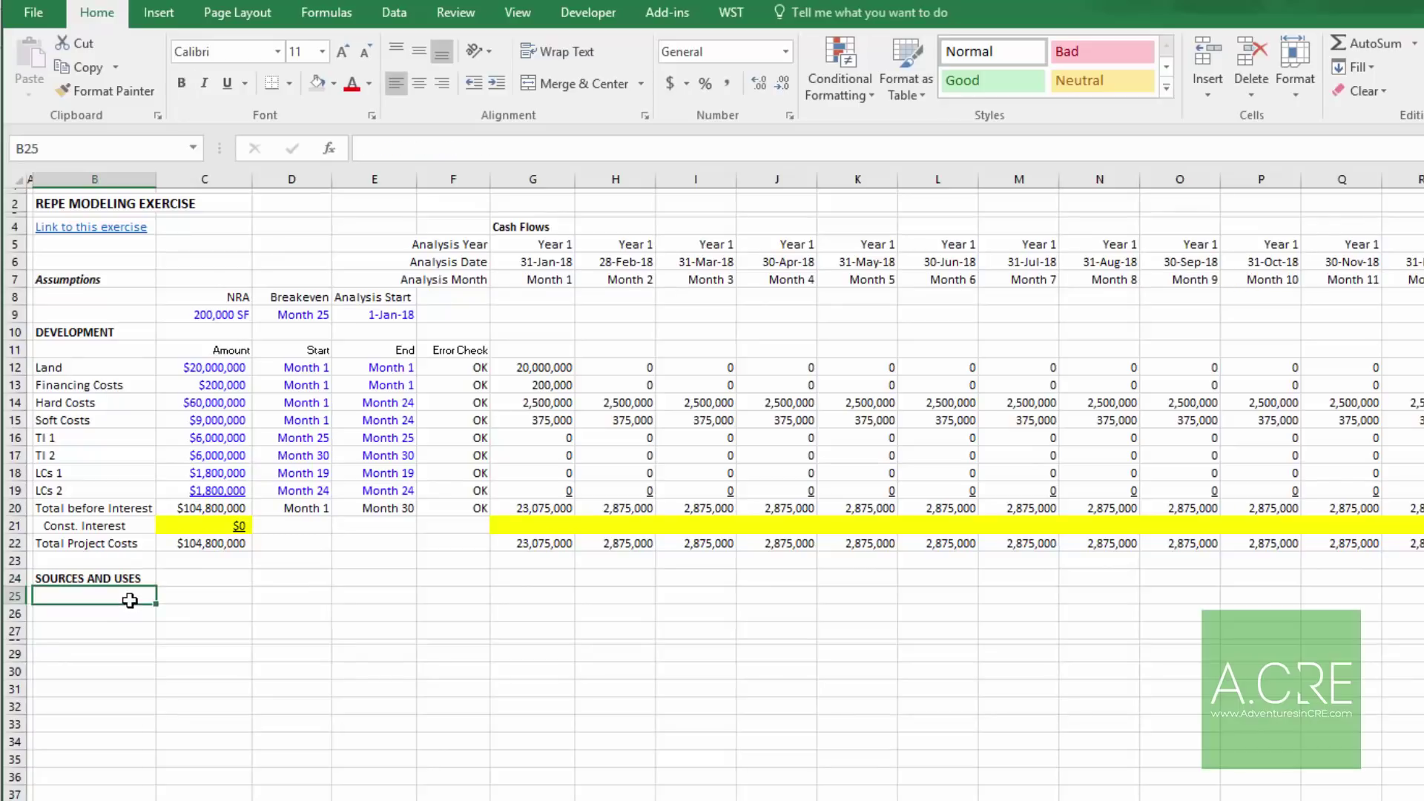
{"action": "left_click", "coordinate": [537, 542]}
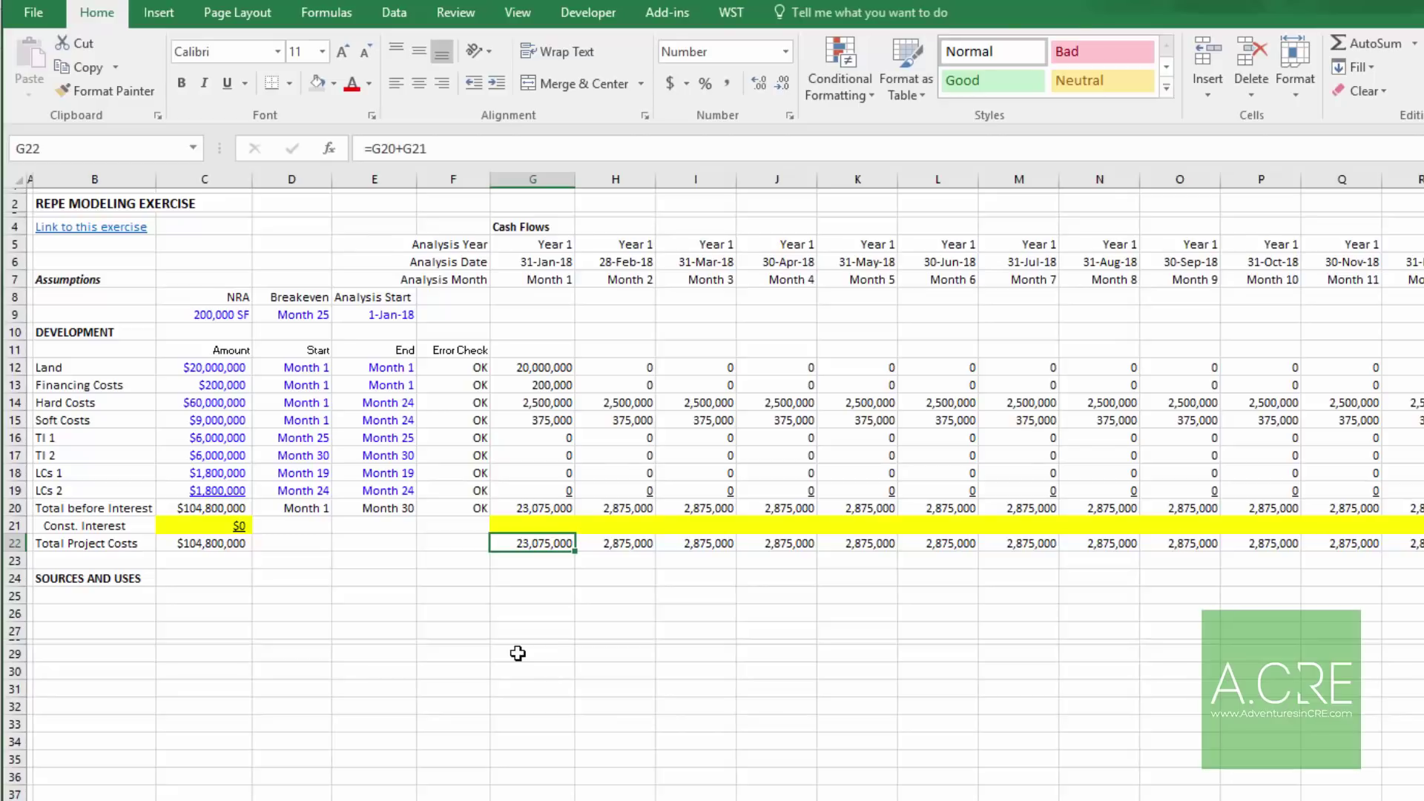
{"action": "left_click", "coordinate": [132, 599]}
Step: Label B25:B27 Loan, Equity and Total Sources, and B29 Loan Balance
{"action": "type", "text": "Loan"}
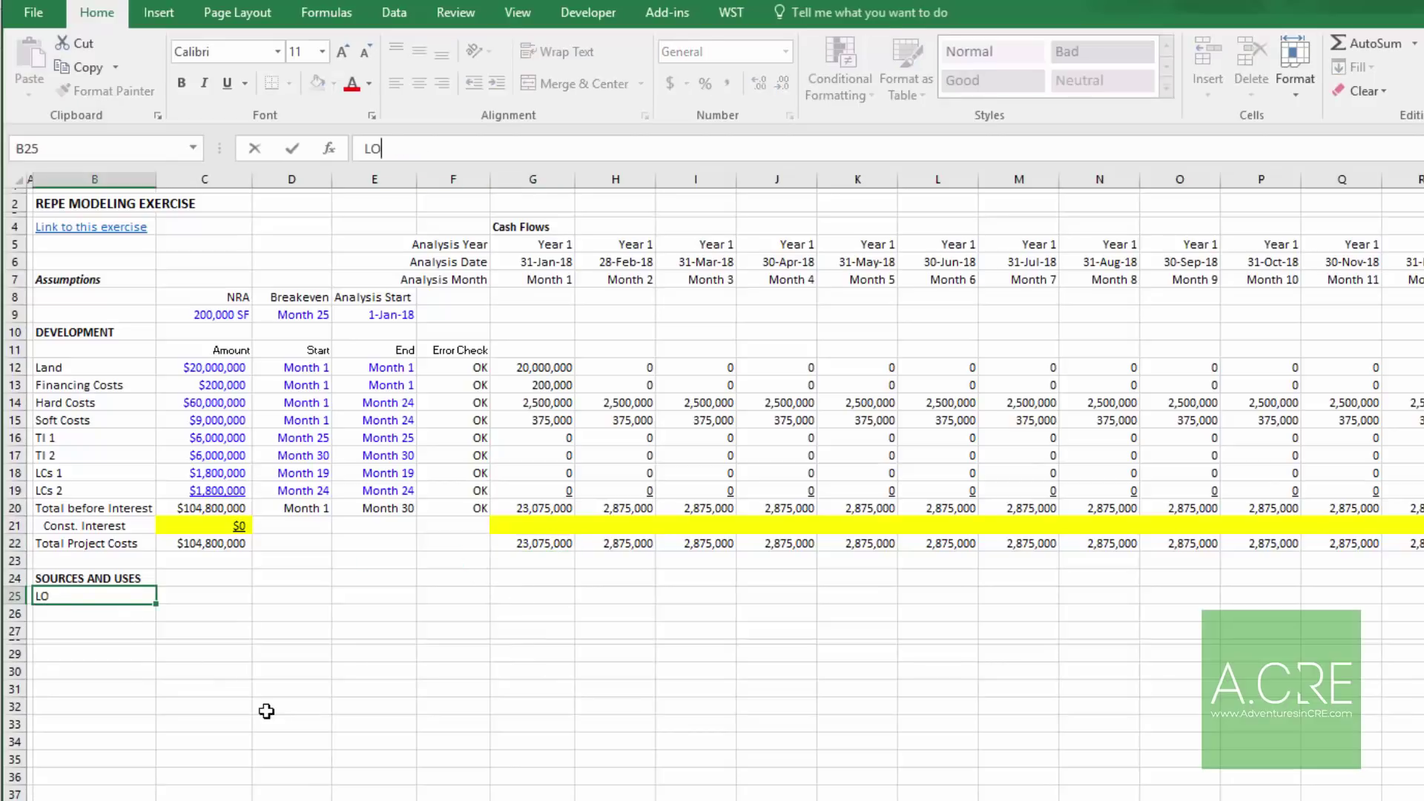
{"action": "key", "text": "BackSpace"}
{"action": "key", "text": "BackSpace"}
{"action": "key", "text": "BackSpace"}
{"action": "type", "text": "oan"}
{"action": "key", "text": "Return"}
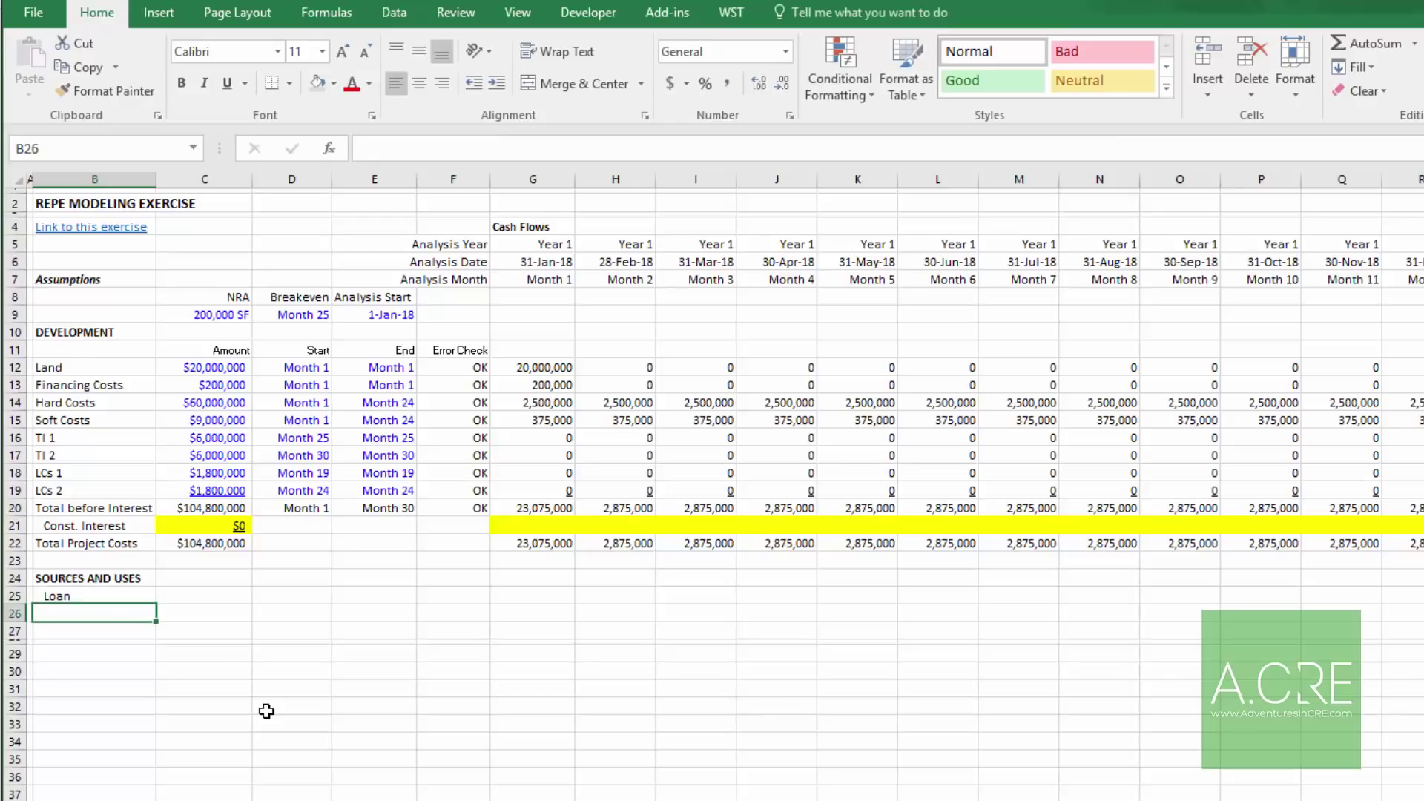
{"action": "type", "text": "Equity"}
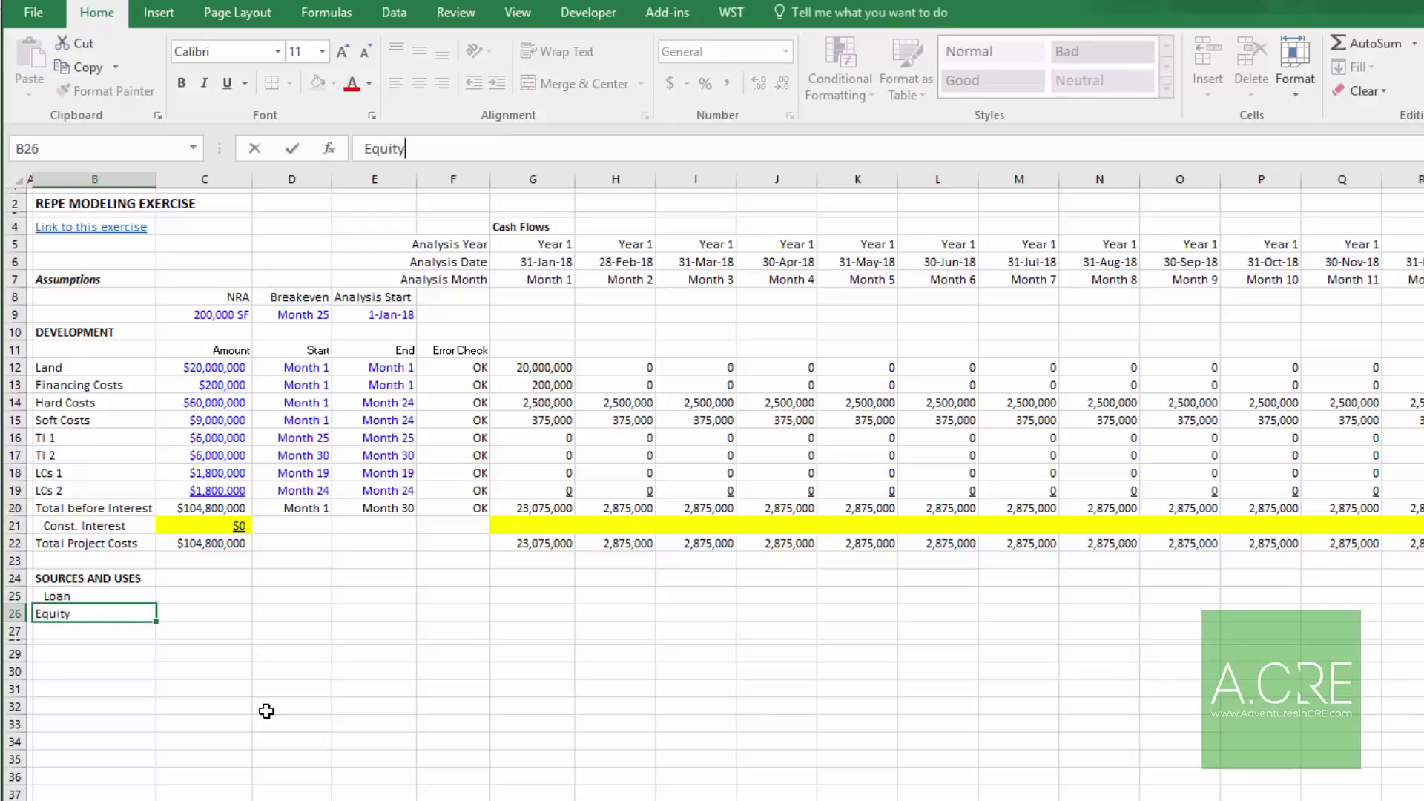
{"action": "key", "text": "Return"}
{"action": "type", "text": "Total Sources"}
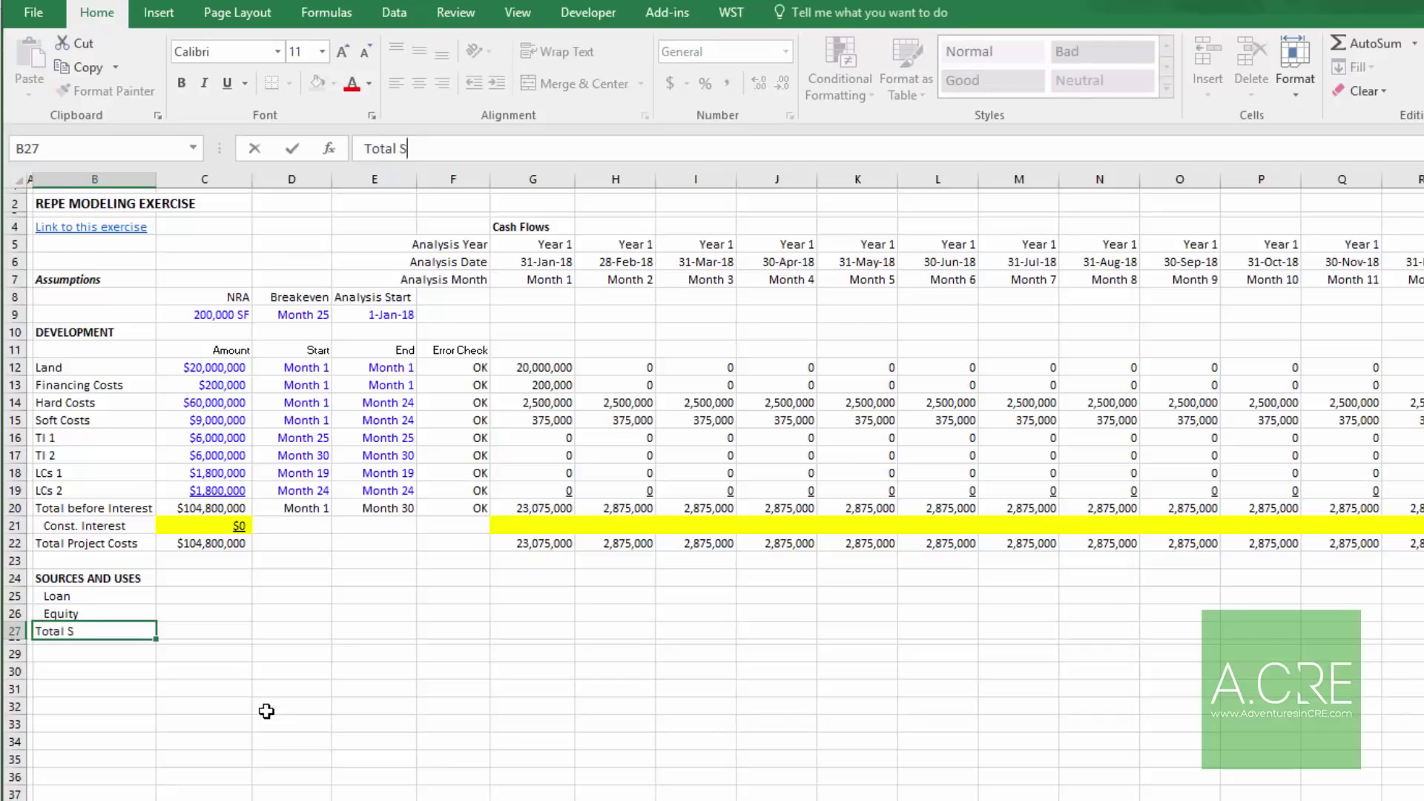
{"action": "key", "text": "Return"}
{"action": "key", "text": "Down"}
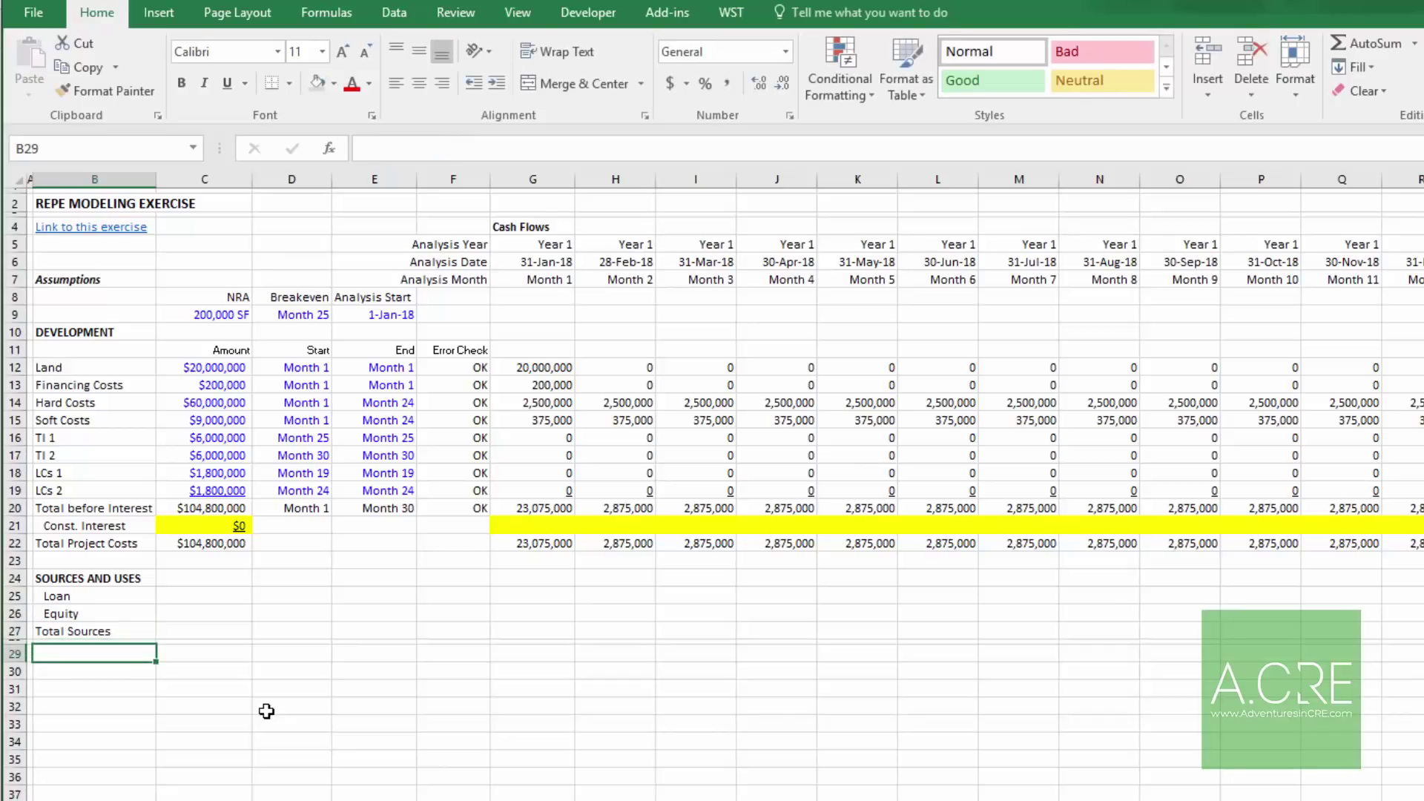
{"action": "type", "text": "Loan Balance"}
{"action": "key", "text": "Return"}
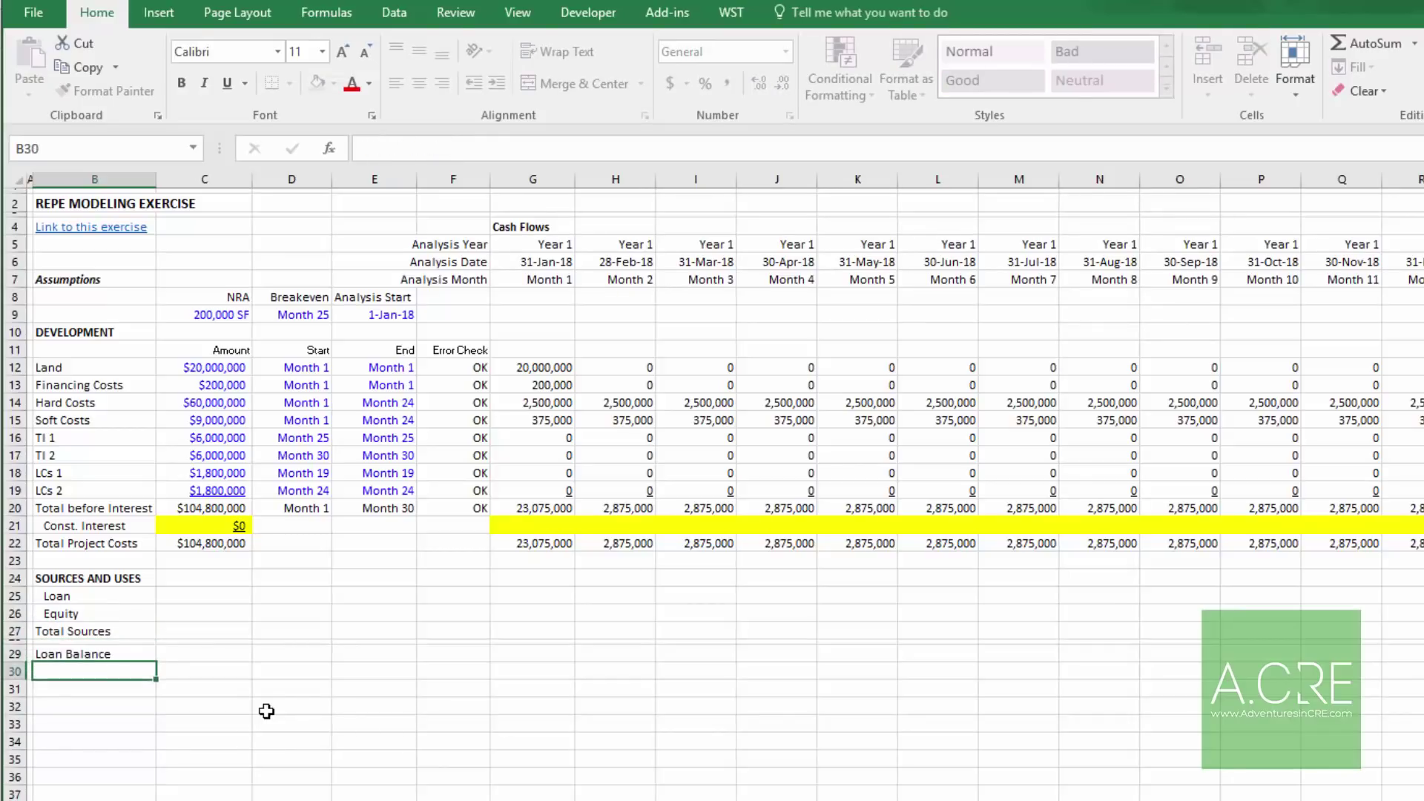
{"action": "key", "text": "Up"}
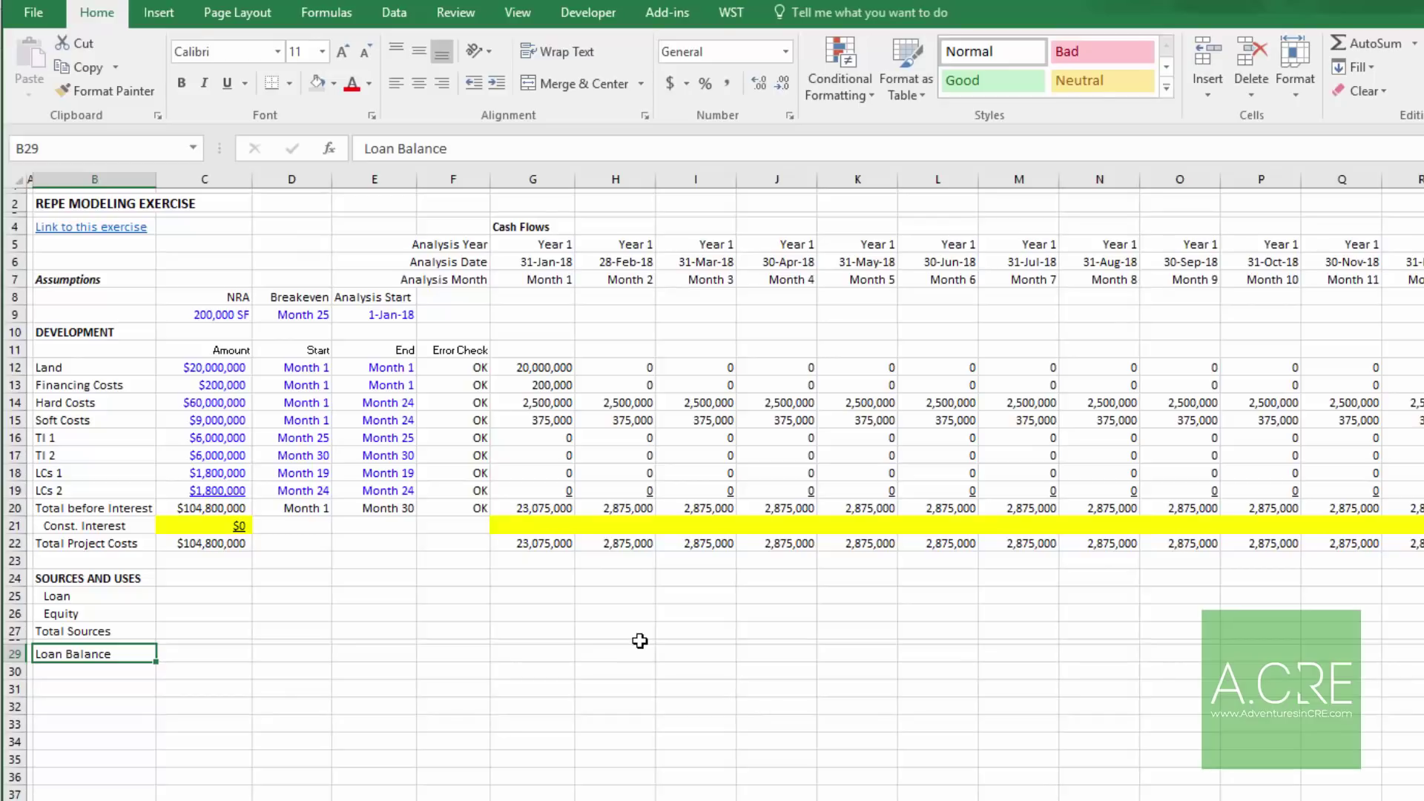
Step: Tick Enable iterative calculation under File > Options > Formulas and confirm with OK
{"action": "left_click", "coordinate": [33, 16]}
{"action": "left_click", "coordinate": [91, 559]}
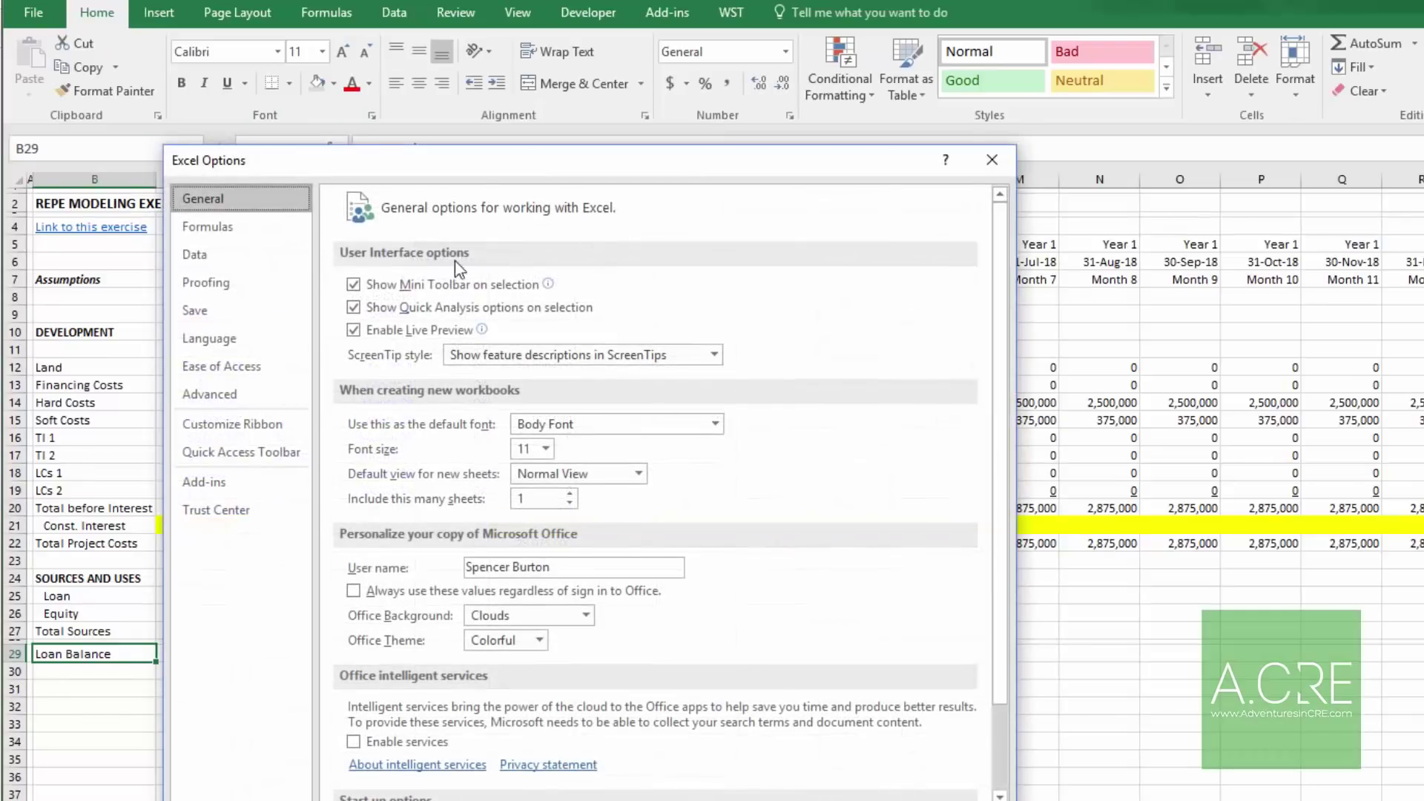
{"action": "left_click", "coordinate": [209, 227]}
{"action": "left_click", "coordinate": [722, 285]}
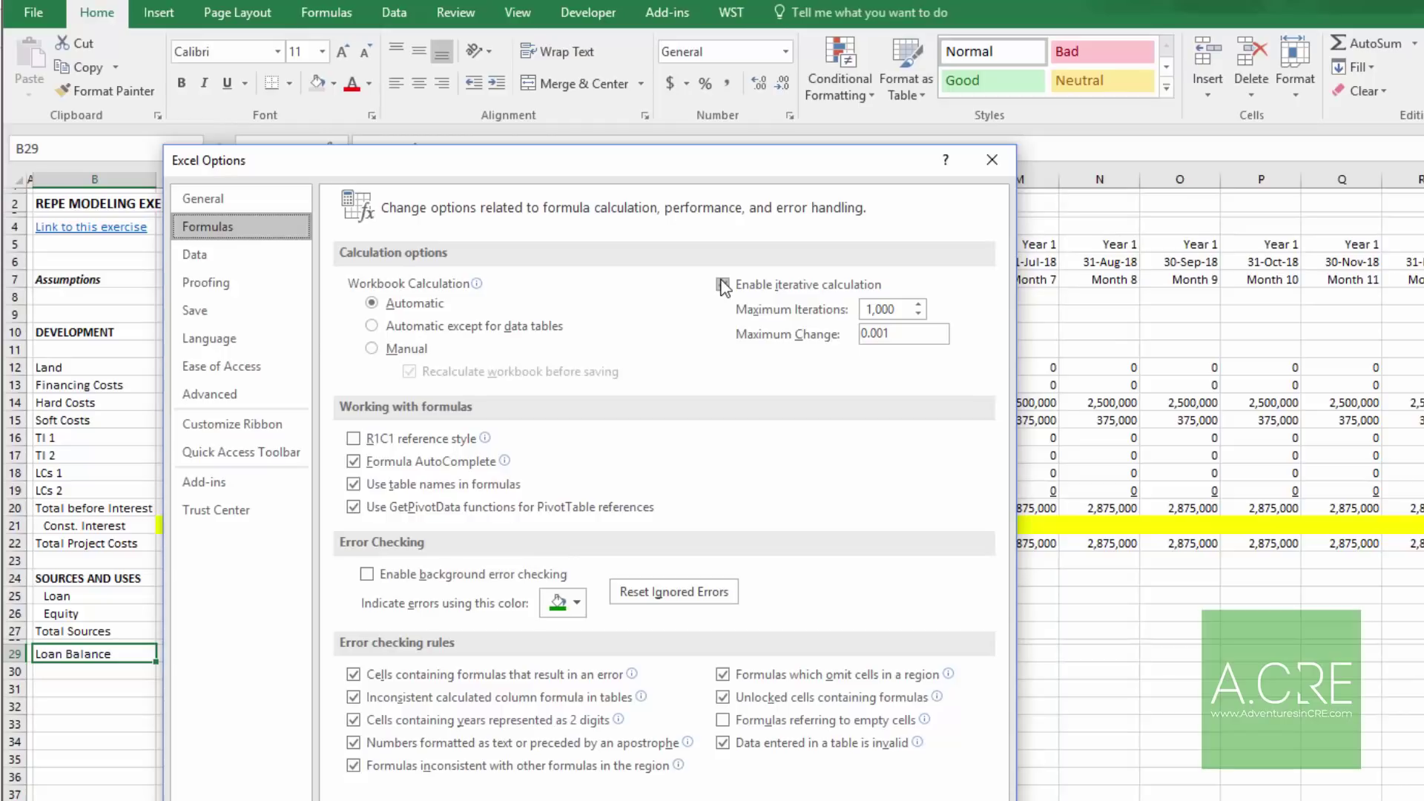
{"action": "left_click", "coordinate": [723, 286]}
{"action": "left_click", "coordinate": [883, 800]}
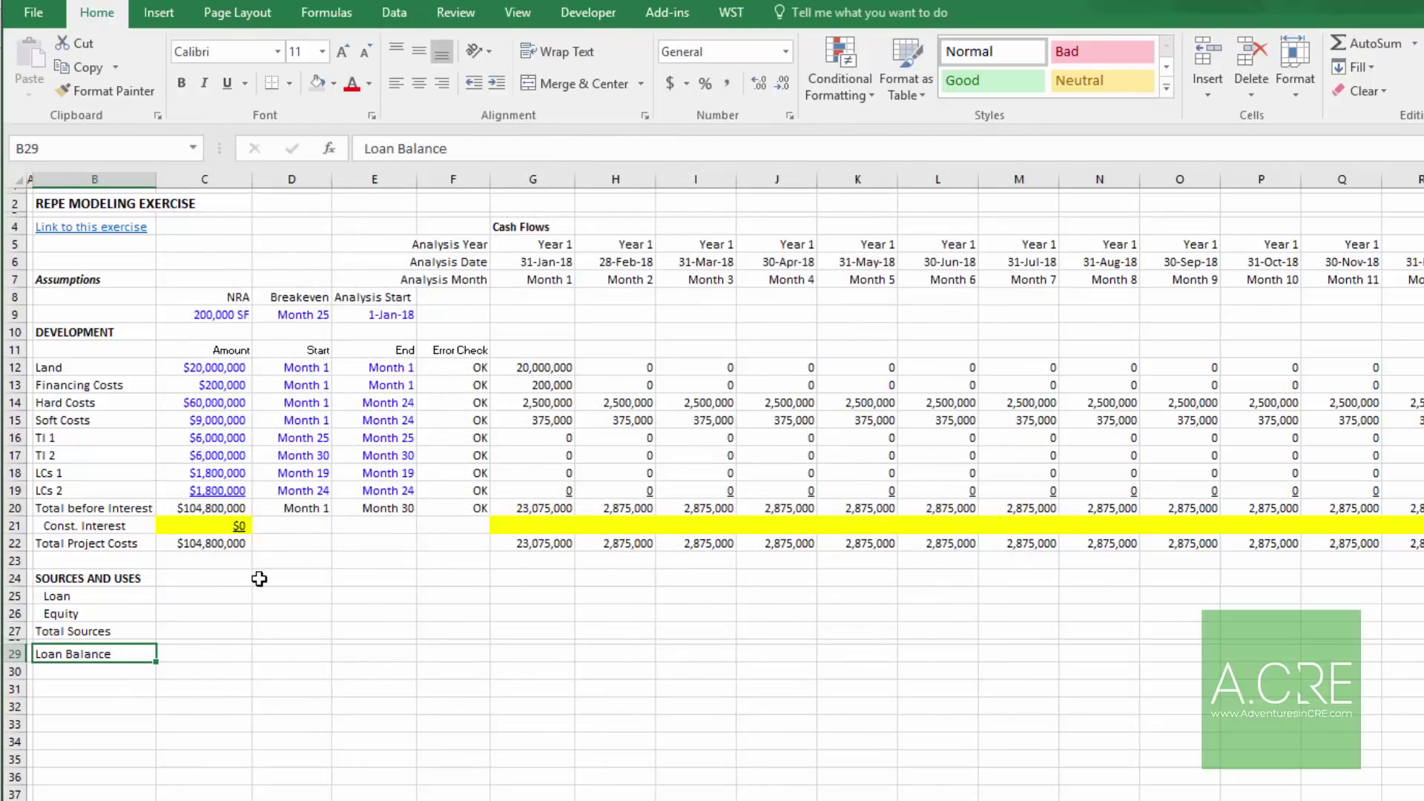
{"action": "left_click", "coordinate": [206, 579]}
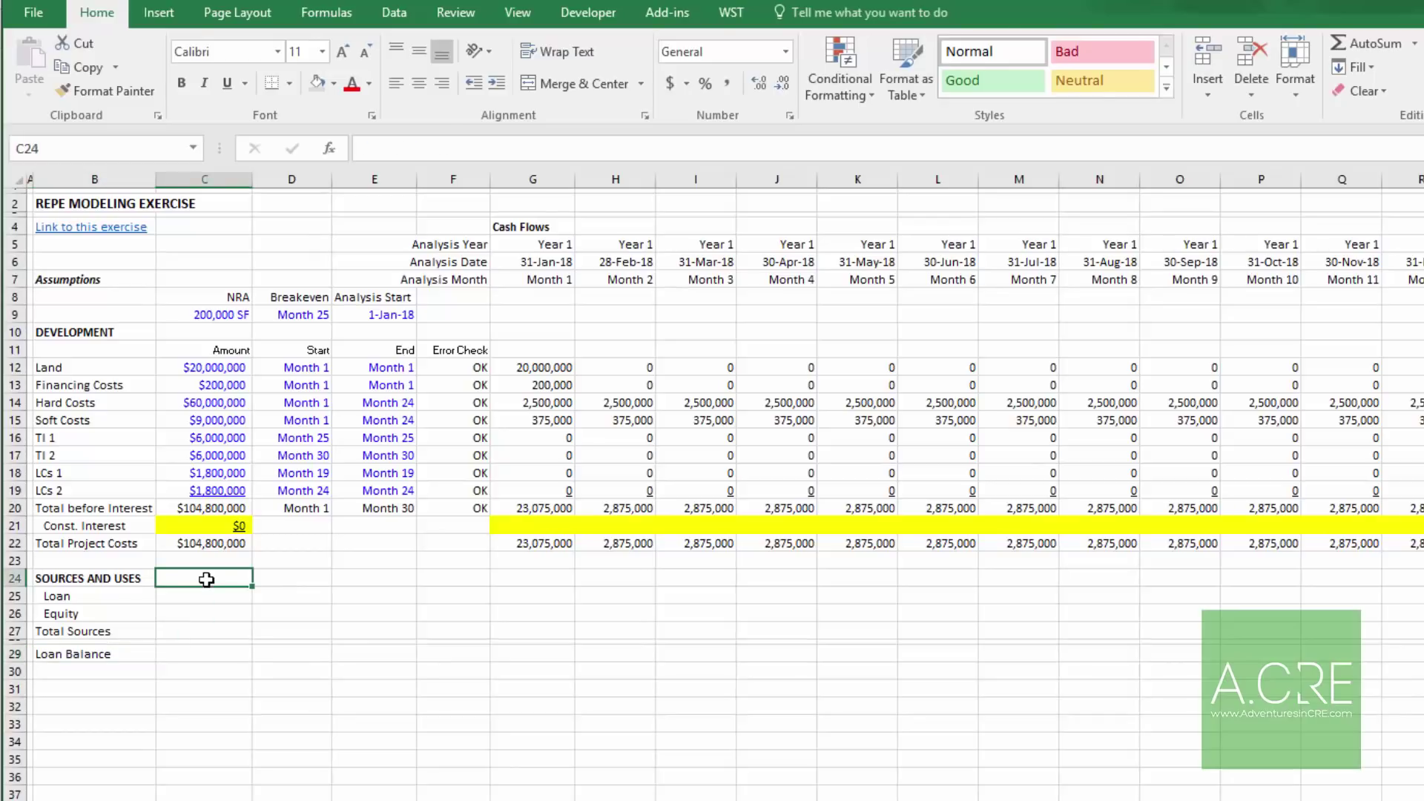
Step: Label D24, E24 and F24 of the SOURCES AND USES row 'LTC', 'Ann. Rate' and 'Error Check'
{"action": "key", "text": "Right"}
{"action": "type", "text": "LTC"}
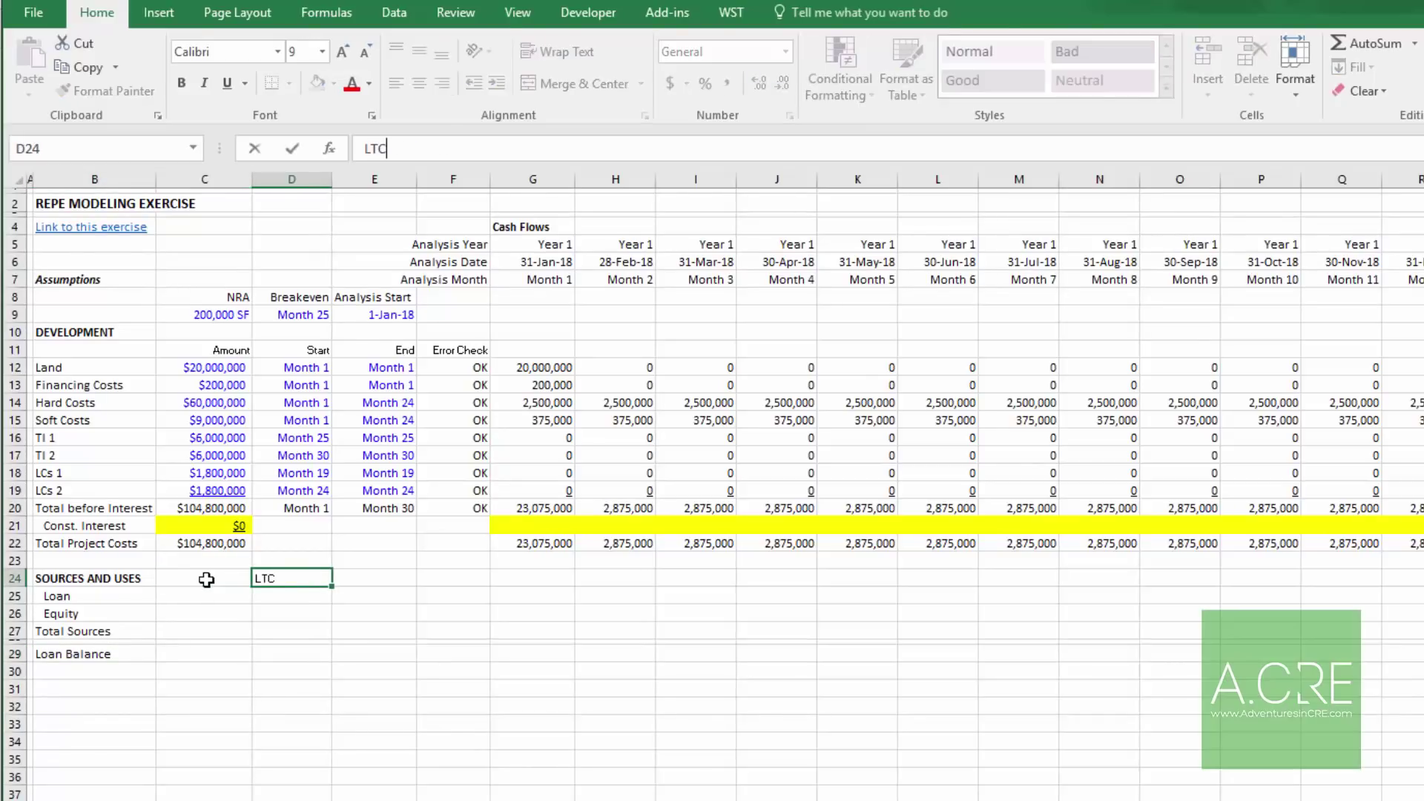
{"action": "key", "text": "Right"}
{"action": "type", "text": "Ann. "}
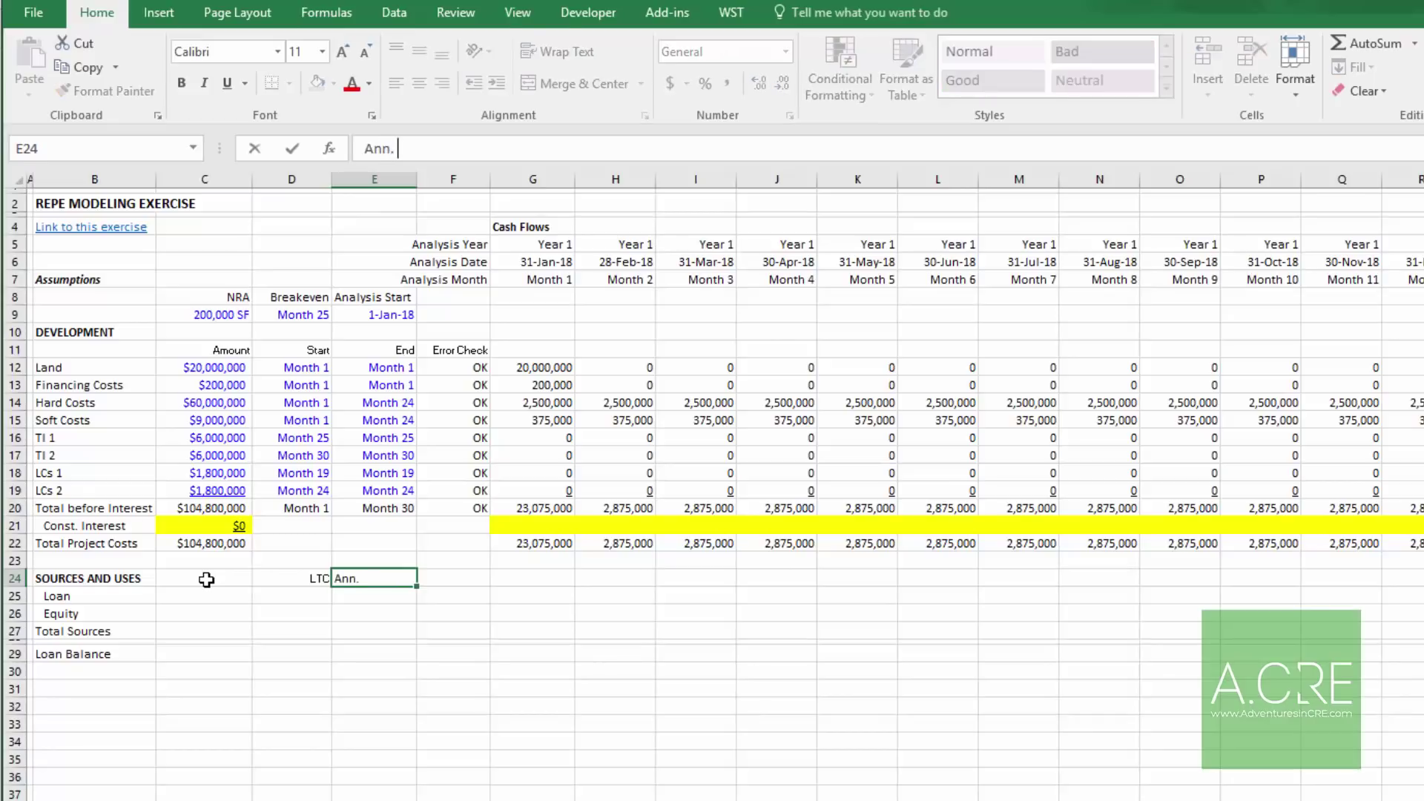
{"action": "type", "text": "Rate"}
{"action": "key", "text": "Right"}
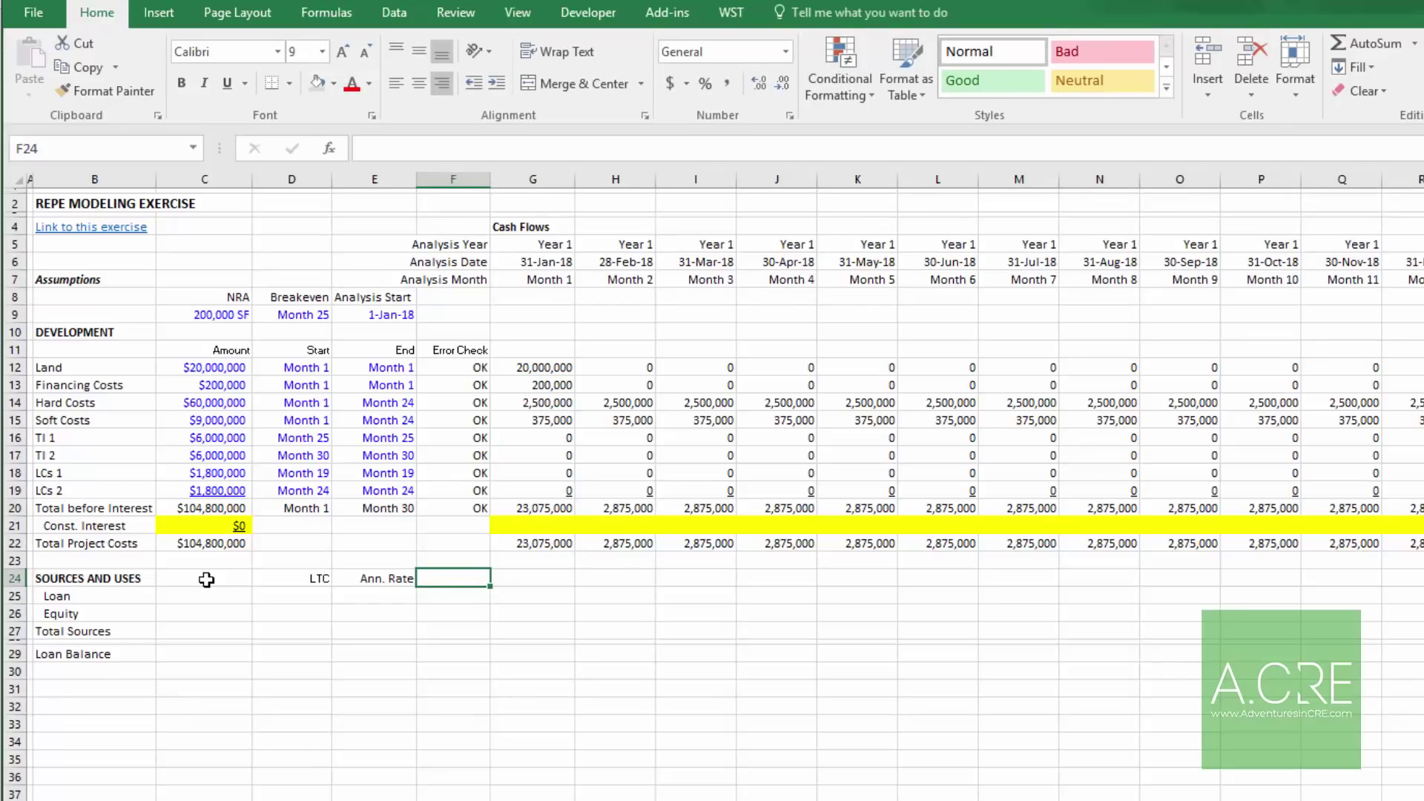
{"action": "type", "text": "Error Check"}
{"action": "key", "text": "ctrl+Return"}
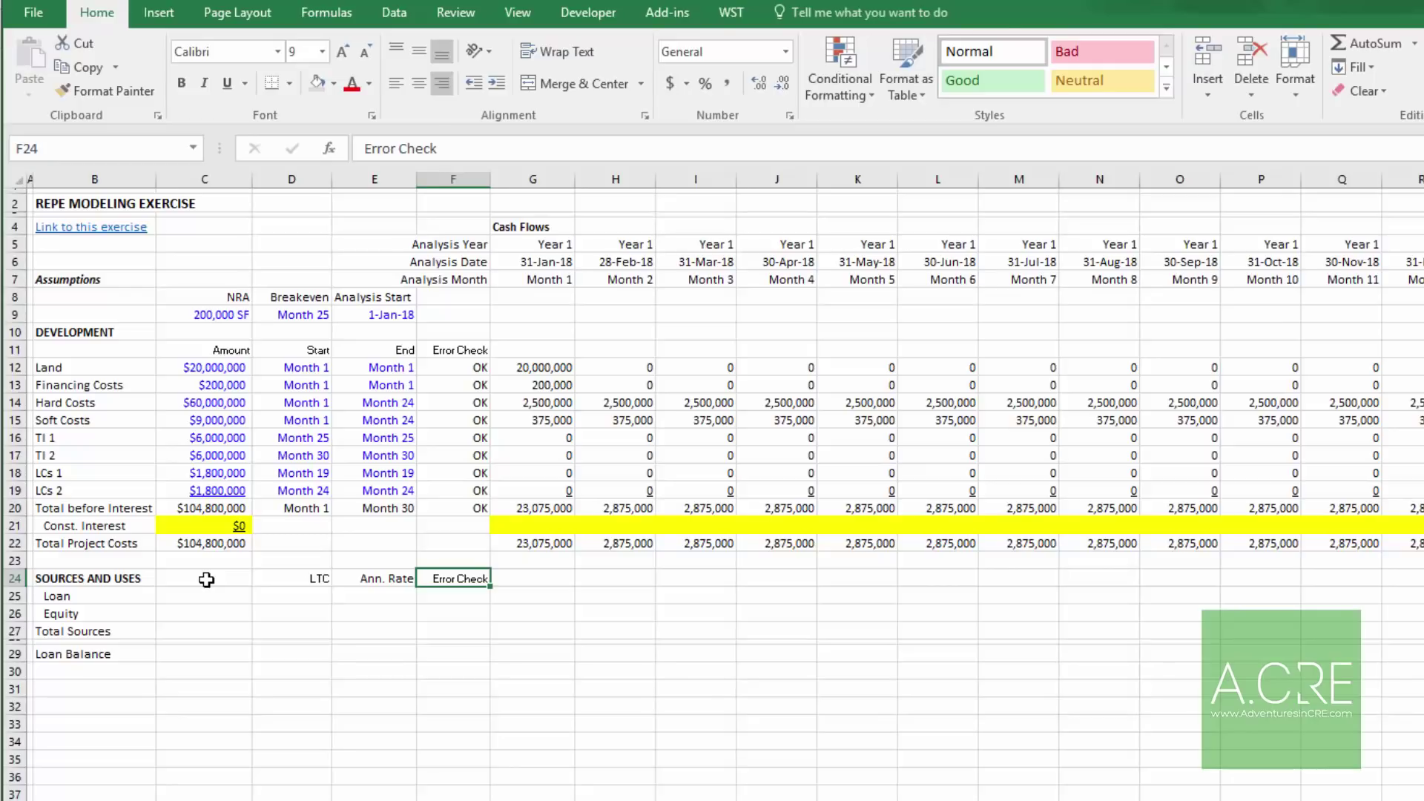
Step: Enter a 5% annual rate in E25 and a 60% LTC in D25
{"action": "key", "text": "Left"}
{"action": "key", "text": "Down"}
{"action": "type", "text": "5"}
{"action": "key", "text": "ctrl+Return"}
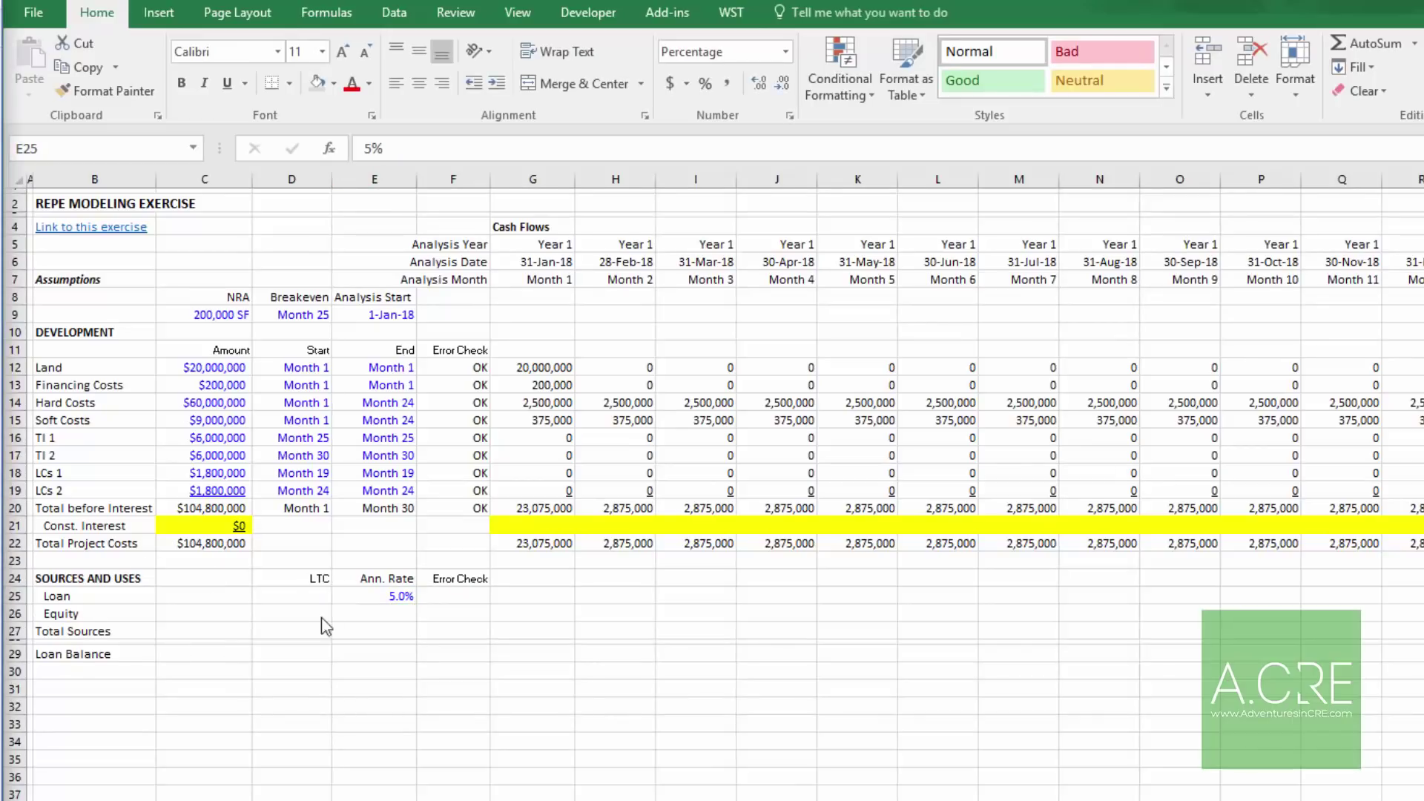
{"action": "left_click", "coordinate": [315, 592]}
{"action": "type", "text": "60"}
{"action": "key", "text": "Tab"}
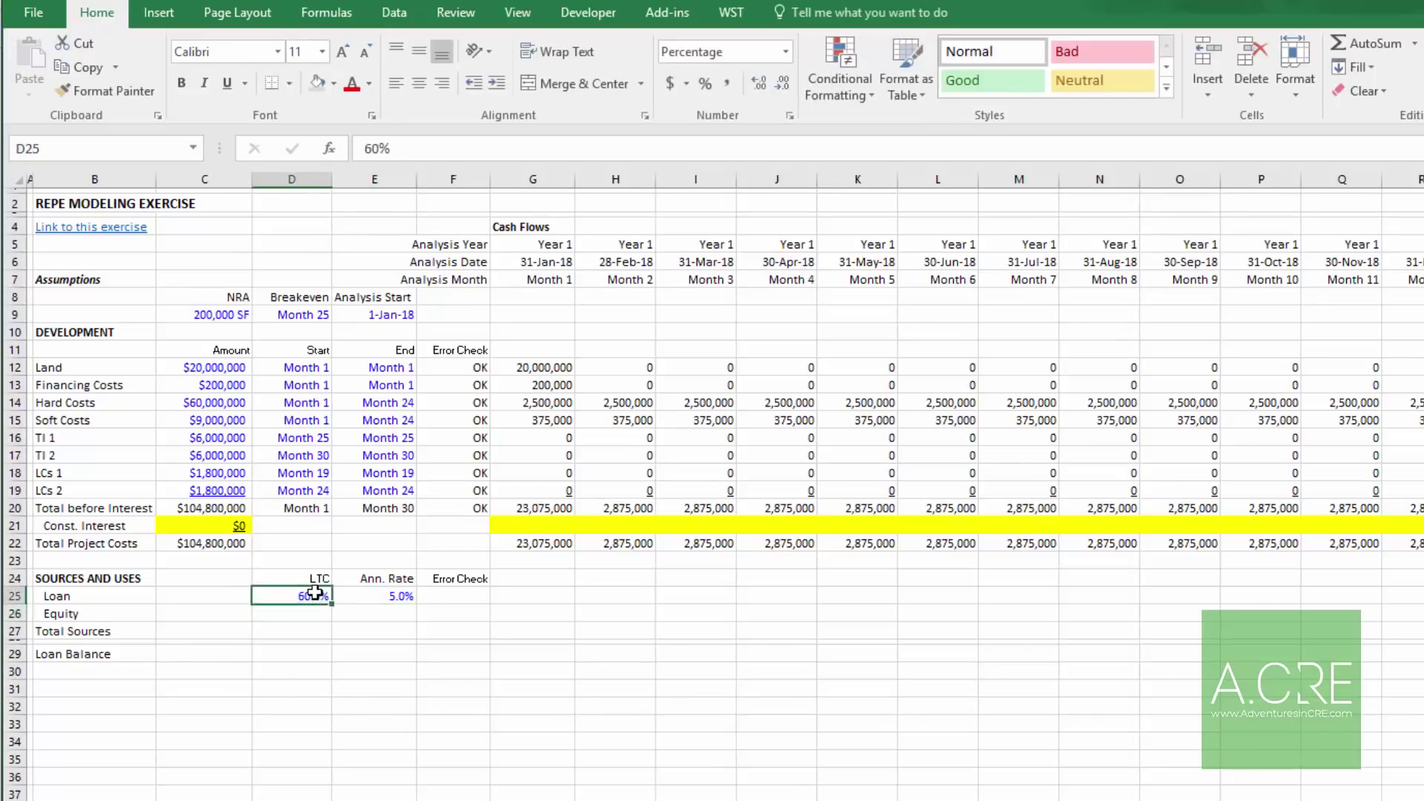
Step: Compute the loan amount in C25 as =D25*C22, giving $62,880,000
{"action": "key", "text": "Left"}
{"action": "key", "text": "Left"}
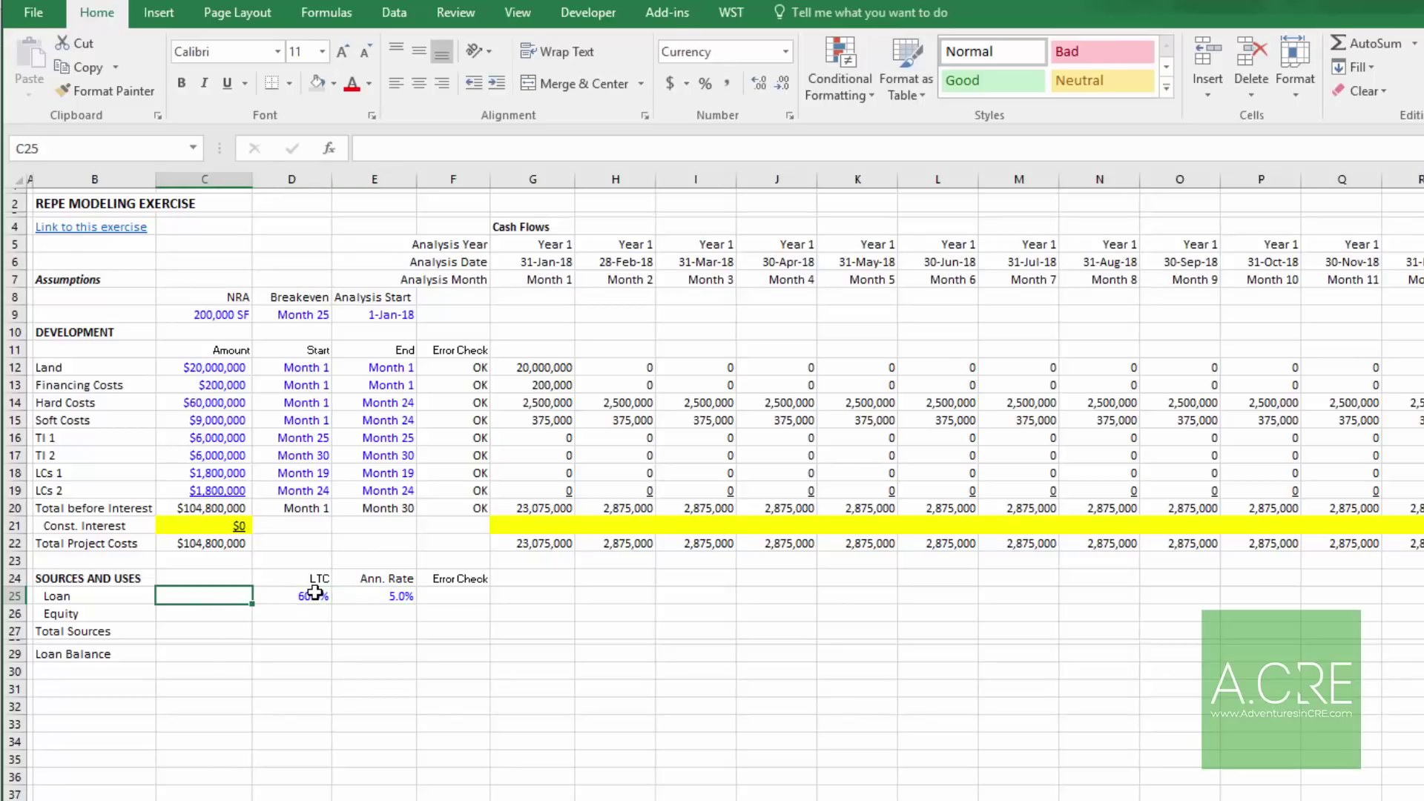
{"action": "type", "text": "="}
{"action": "left_click", "coordinate": [316, 592]}
{"action": "type", "text": "*"}
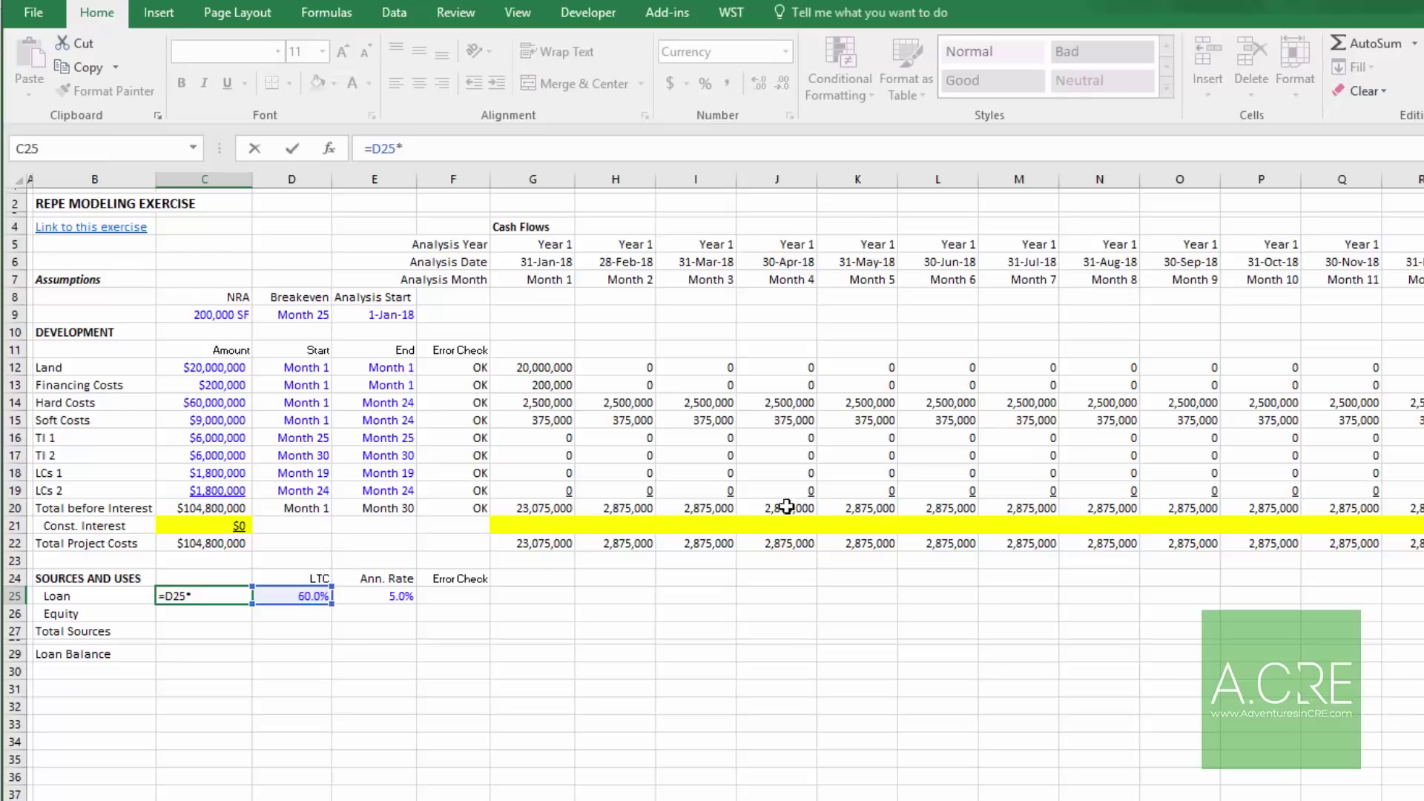
{"action": "left_click", "coordinate": [243, 545]}
{"action": "key", "text": "Return"}
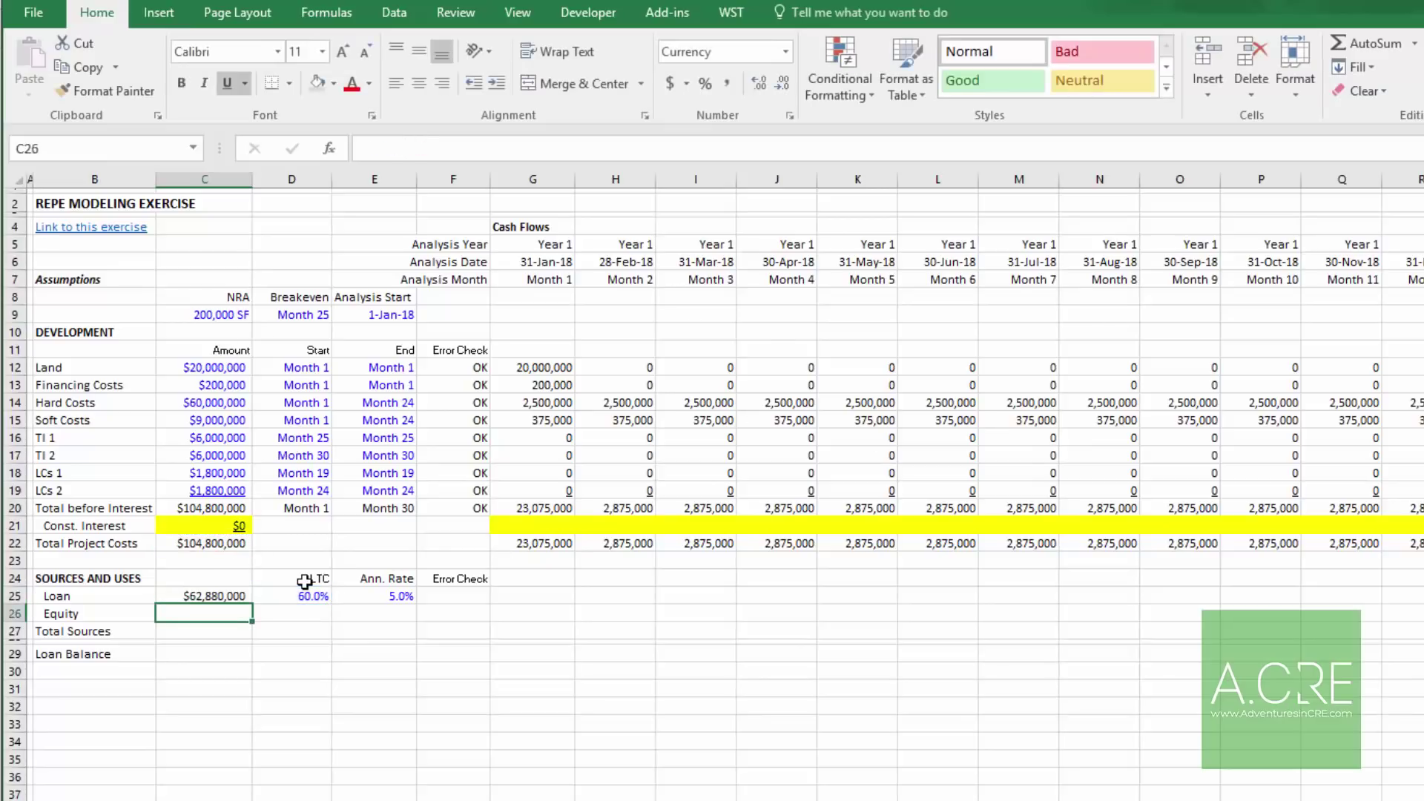
Step: Set the equity amount in C26 to =C22-C25, giving $41,920,000
{"action": "key", "text": "Down"}
{"action": "key", "text": "Up"}
{"action": "type", "text": "="}
{"action": "key", "text": "Up"}
{"action": "key", "text": "Up"}
{"action": "key", "text": "Up"}
{"action": "key", "text": "Up"}
{"action": "type", "text": "-"}
{"action": "key", "text": "Up"}
{"action": "key", "text": "Return"}
Step: Total the sources in C27 with =SUM(C25:C26), giving $104,800,000
{"action": "key", "text": "Up"}
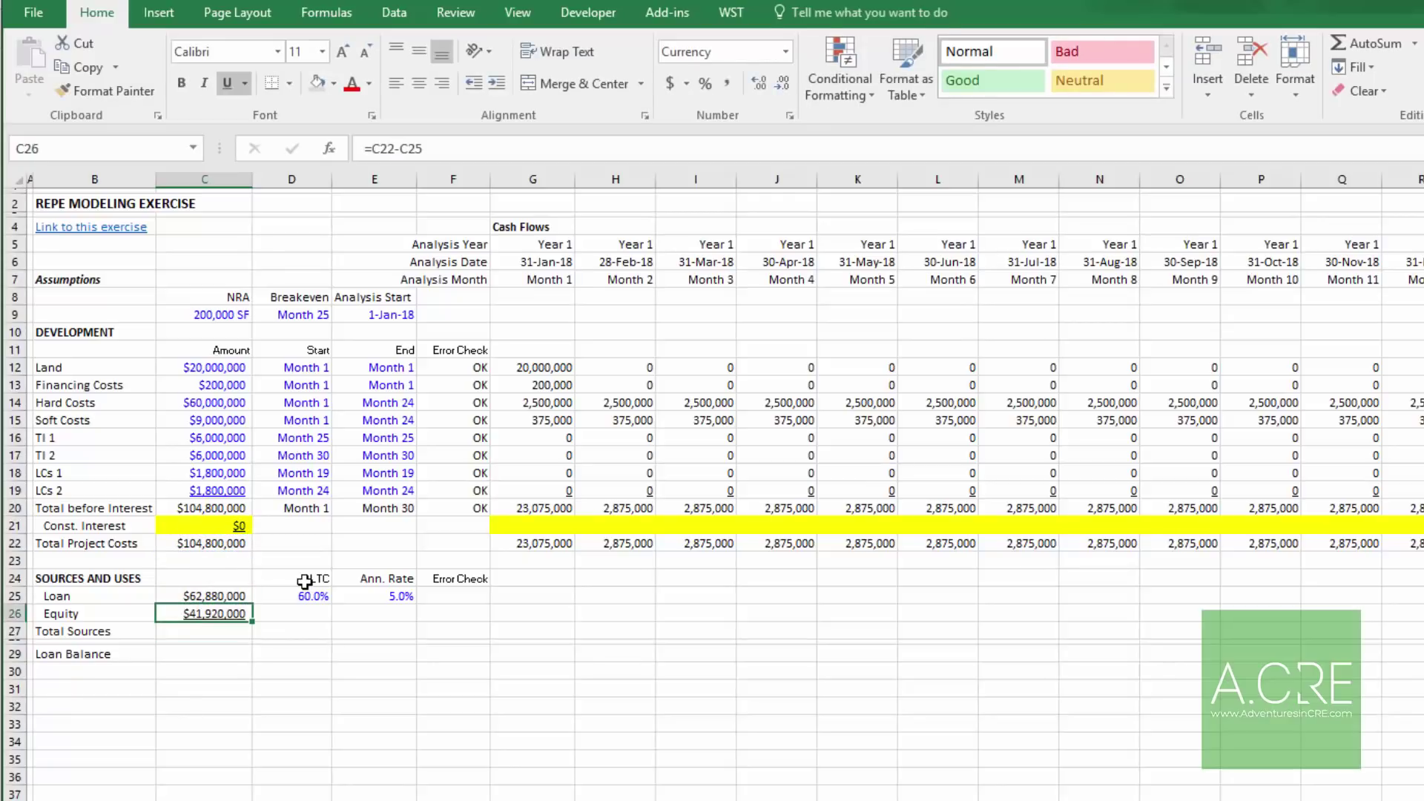
{"action": "key", "text": "Down"}
{"action": "key", "text": "alt+equal"}
{"action": "key", "text": "Return"}
Step: Sum the LTC percentages in D27 and set the equity share in D26 to =1-D25 (40%)
{"action": "key", "text": "Up"}
{"action": "key", "text": "Up"}
{"action": "key", "text": "Right"}
{"action": "key", "text": "Down"}
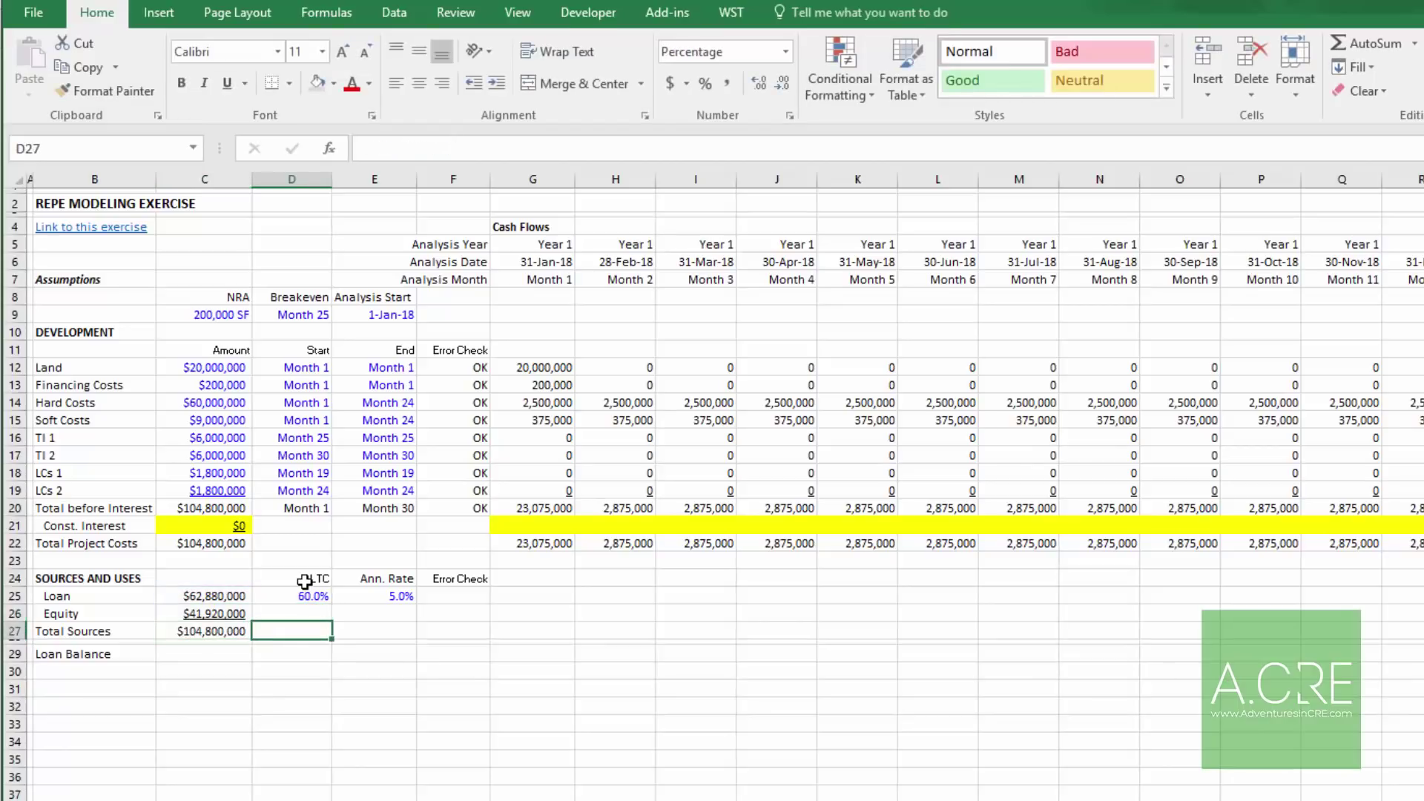
{"action": "key", "text": "alt+equal"}
{"action": "key", "text": "Return"}
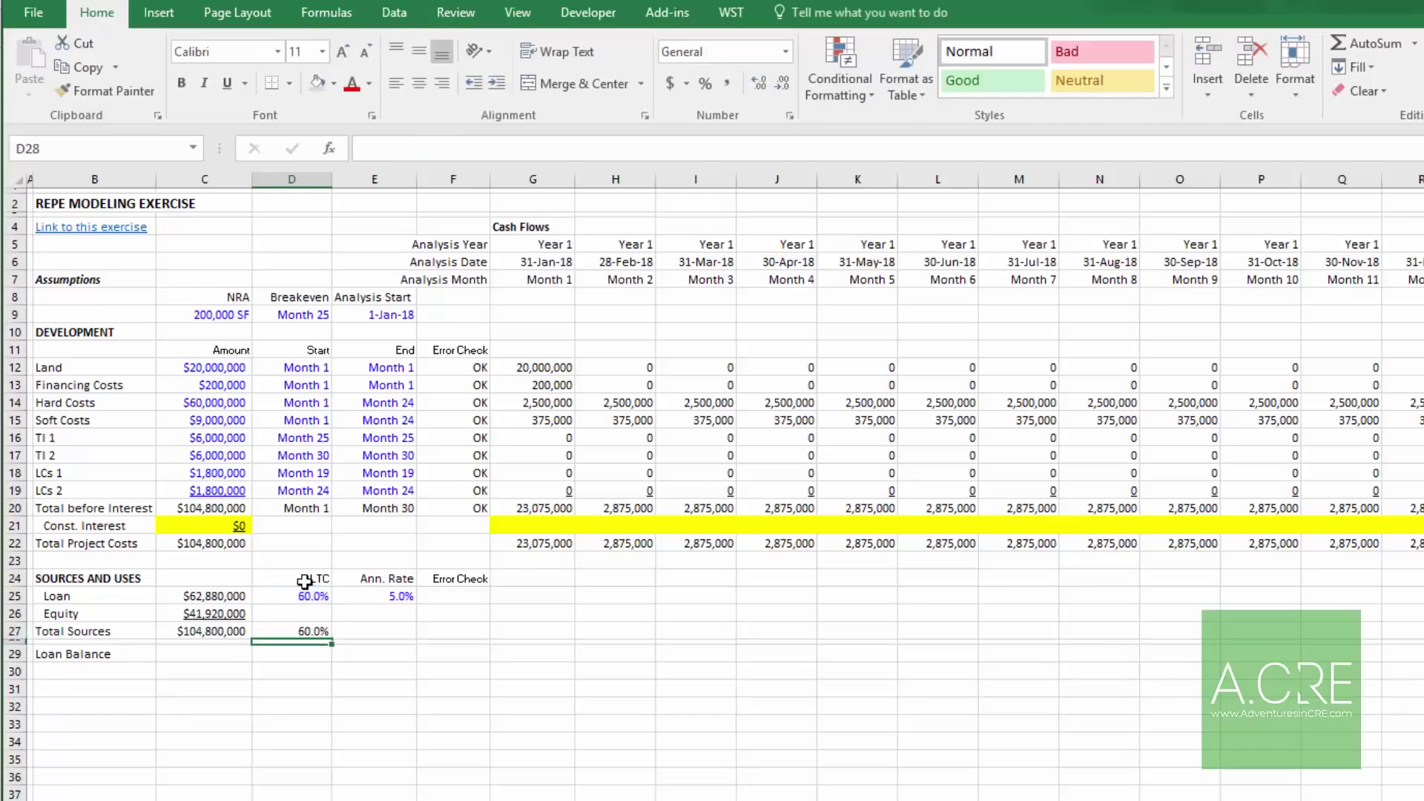
{"action": "key", "text": "Up"}
{"action": "key", "text": "Up"}
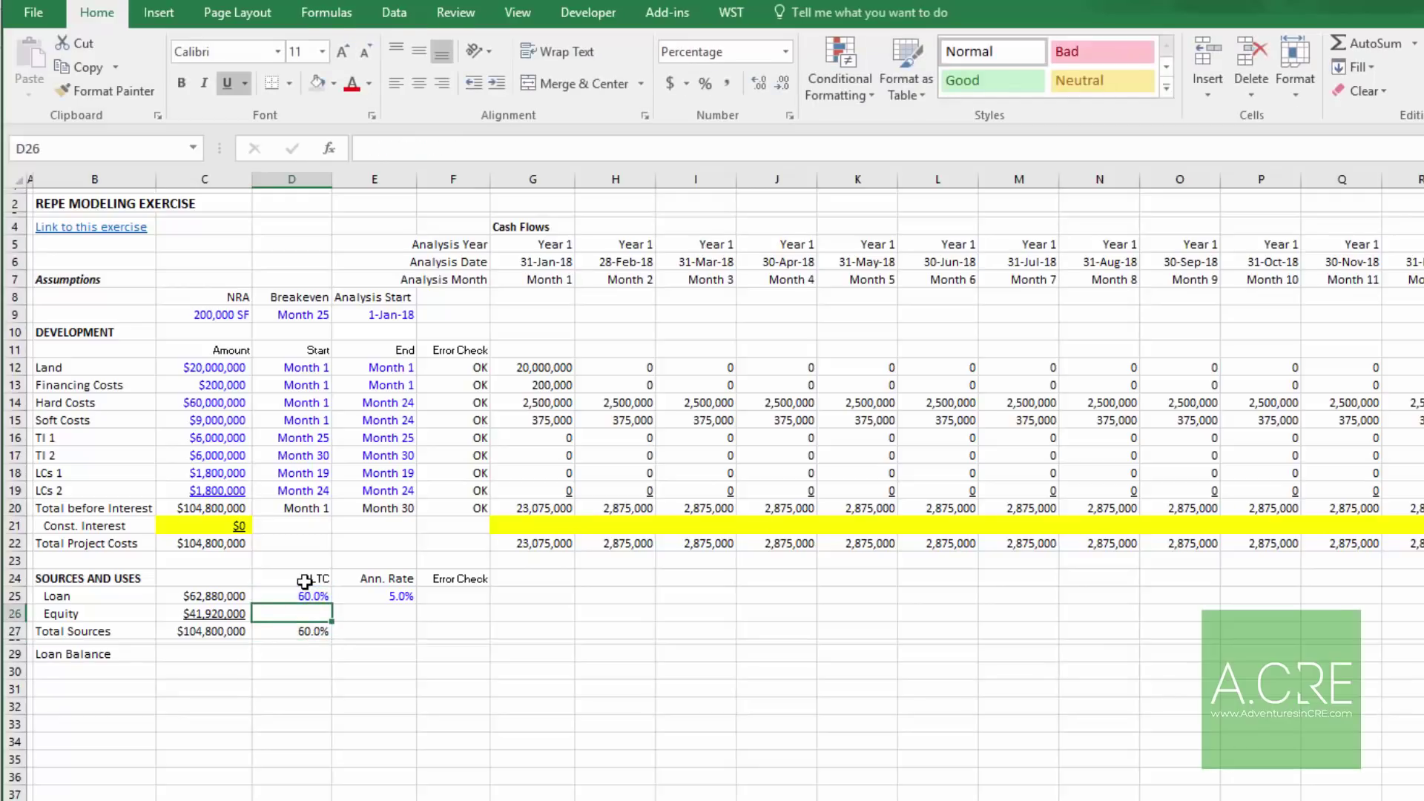
{"action": "type", "text": "+1-"}
{"action": "key", "text": "Up"}
{"action": "key", "text": "Return"}
{"action": "key", "text": "Up"}
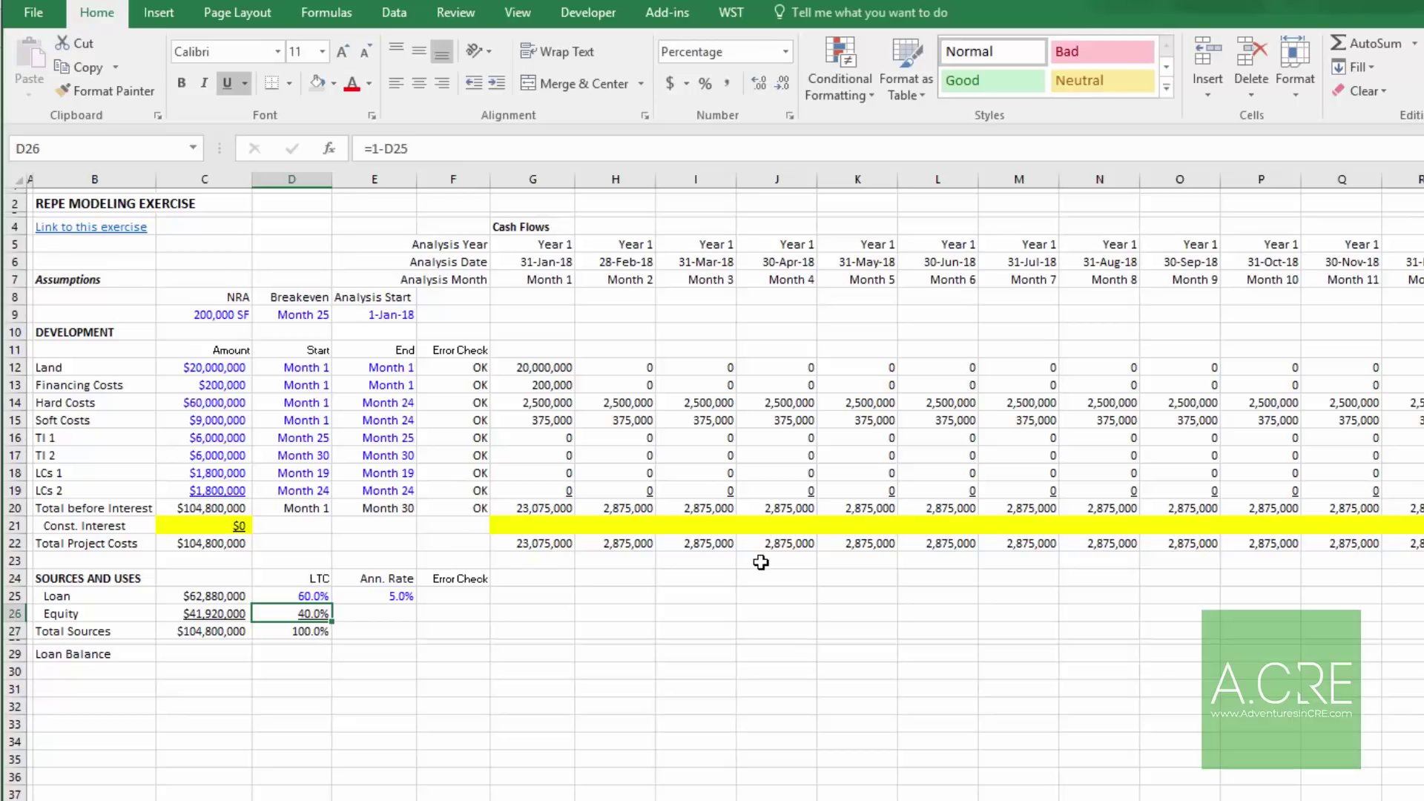
{"action": "key", "text": "Up"}
{"action": "key", "text": "Right"}
{"action": "key", "text": "Right"}
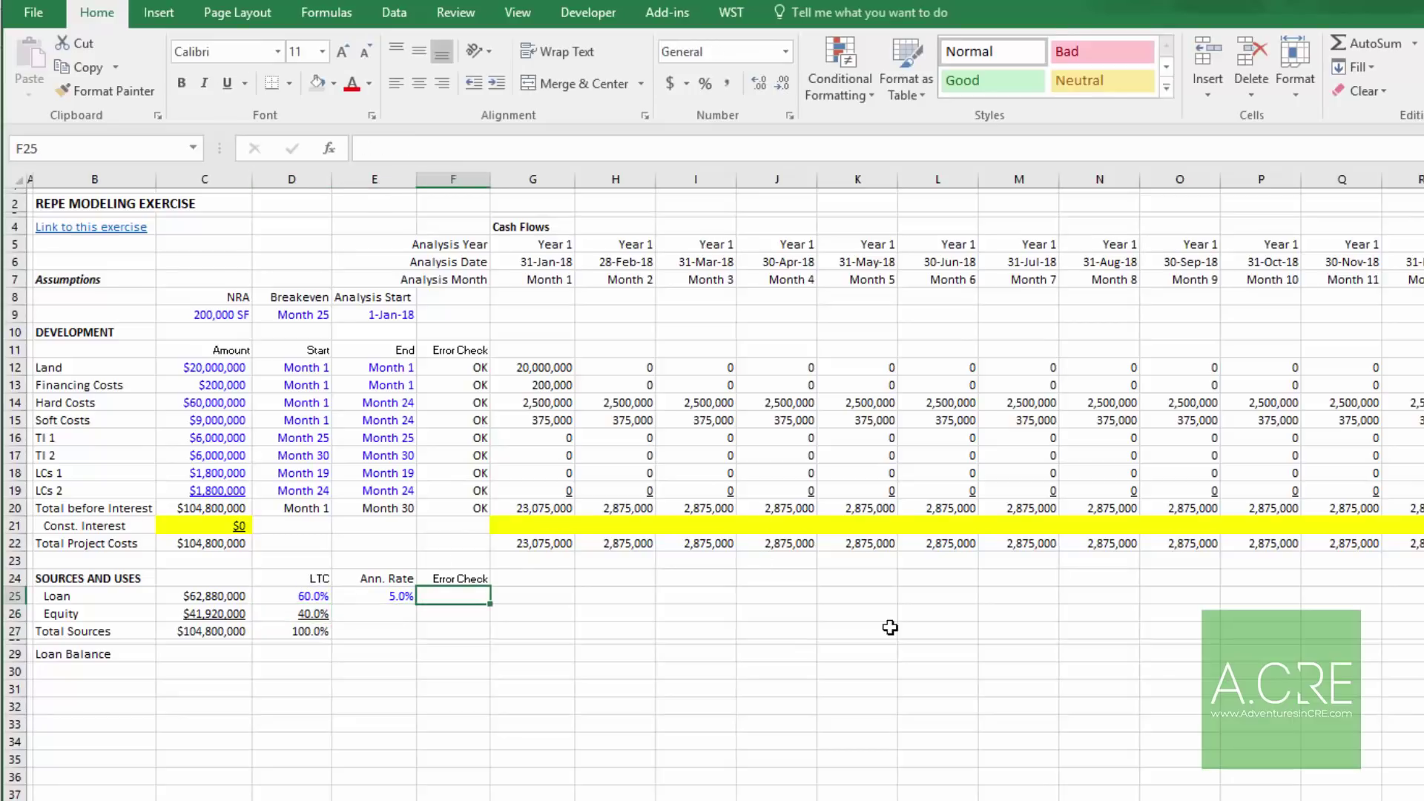
Step: Begin G26's formula as MIN of the Month 1 costs G22 and the absolute equity total $C$26
{"action": "key", "text": "Down"}
{"action": "key", "text": "Right"}
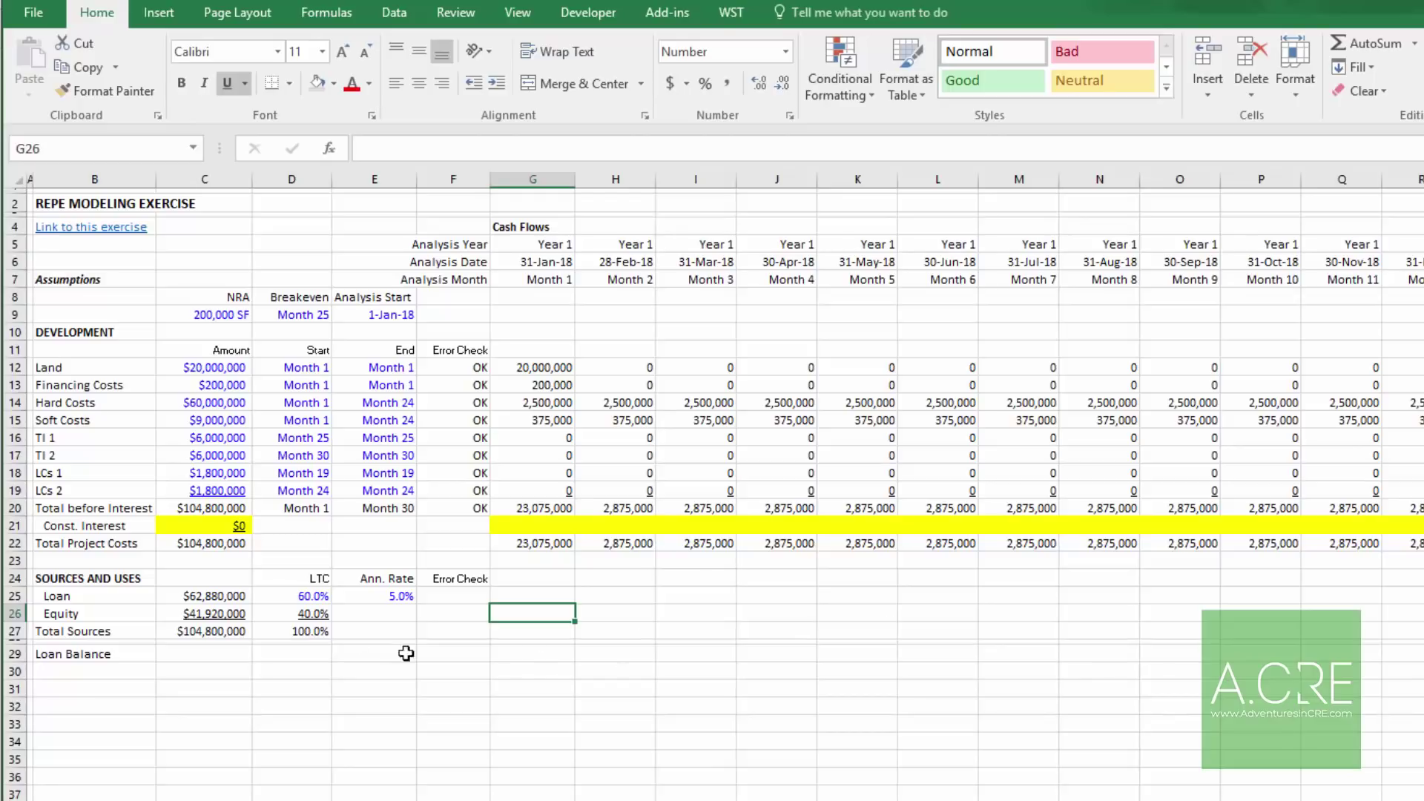
{"action": "left_click", "coordinate": [226, 613]}
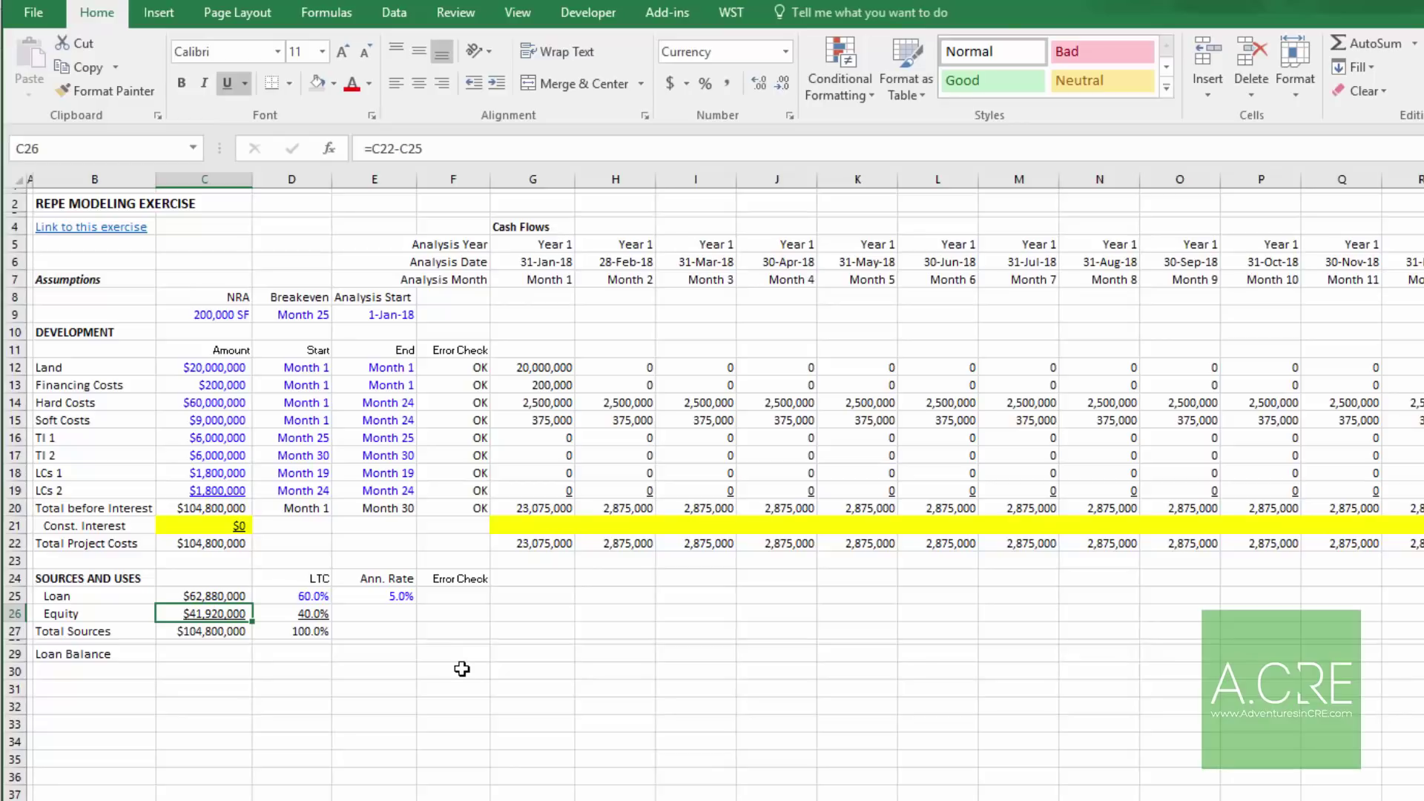
{"action": "key", "text": "Right"}
{"action": "key", "text": "Right"}
{"action": "key", "text": "Right"}
{"action": "key", "text": "Right"}
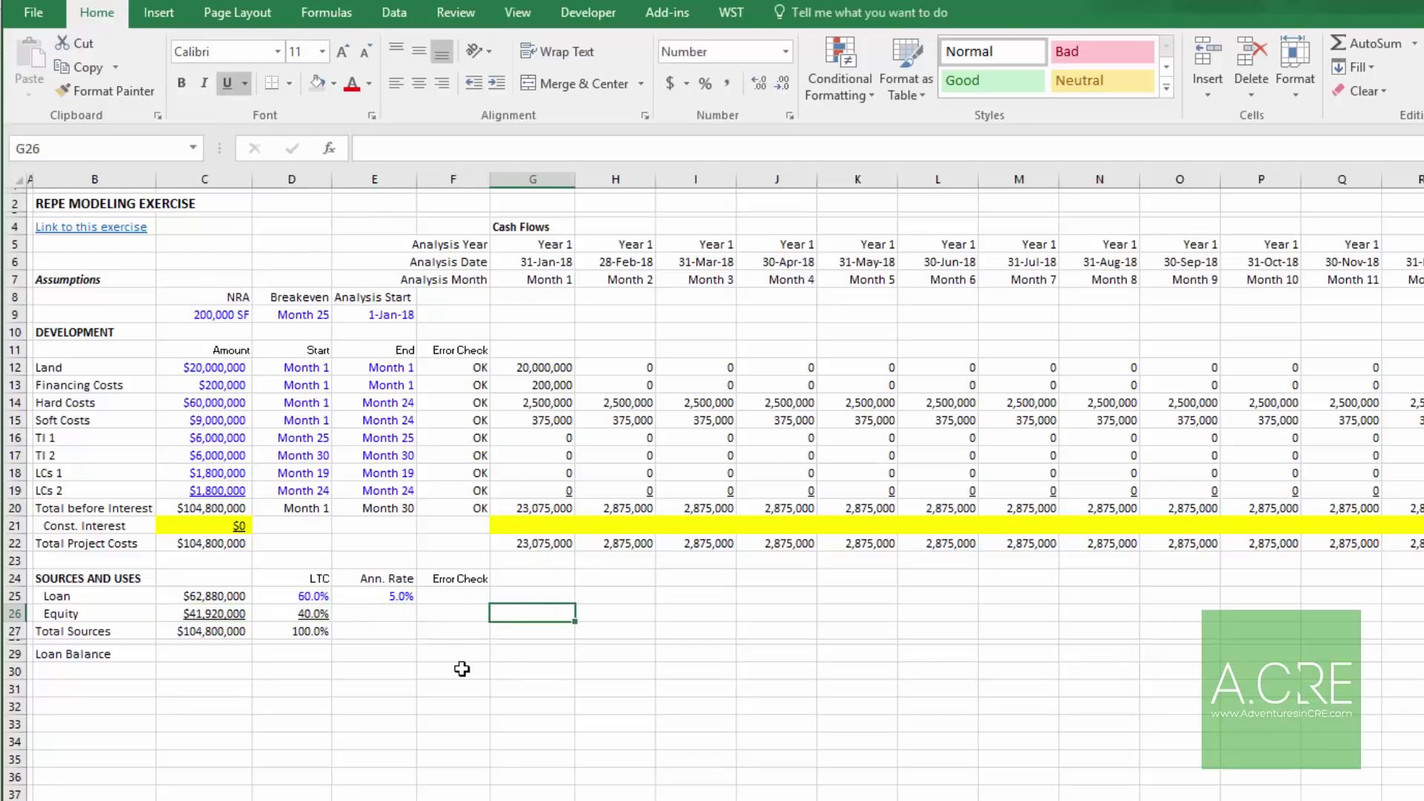
{"action": "type", "text": "="}
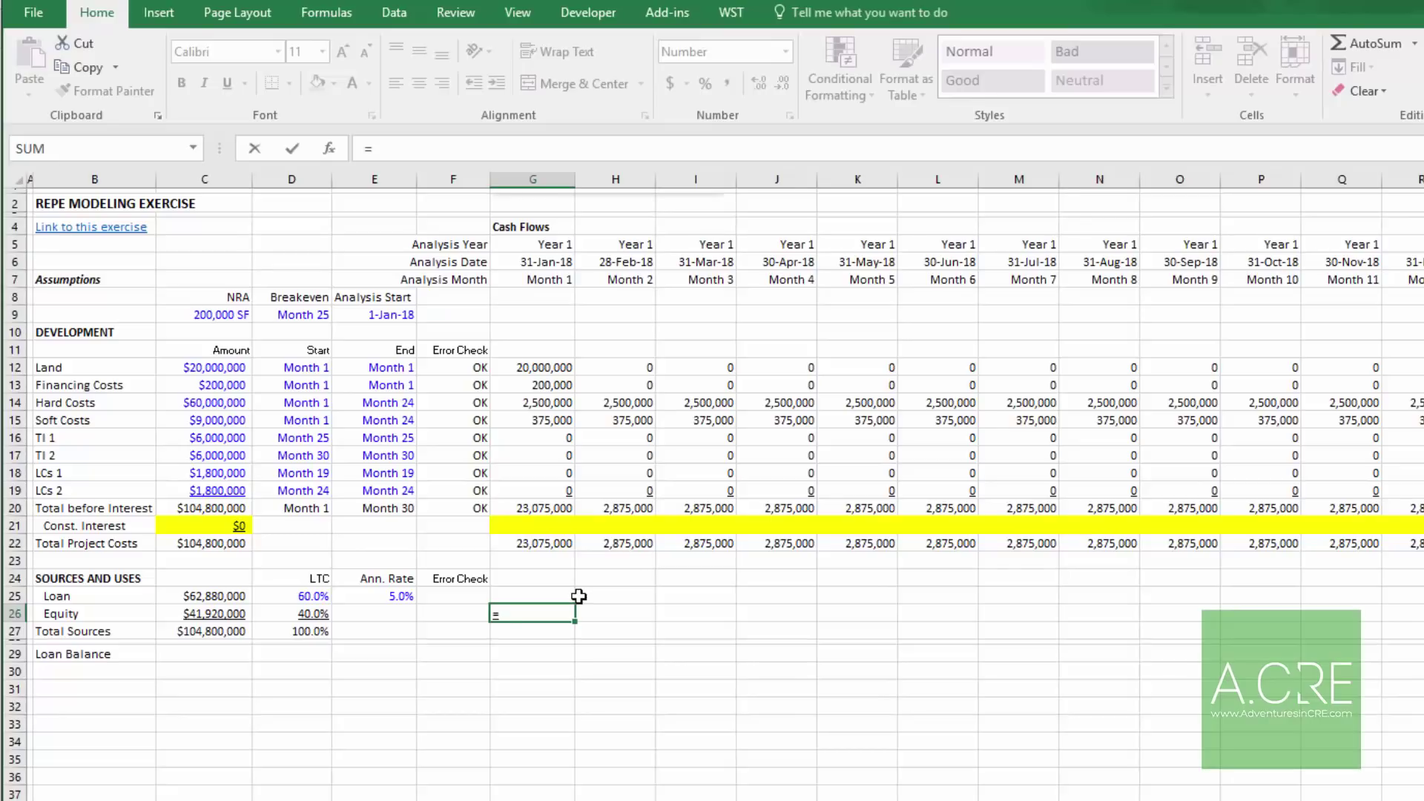
{"action": "type", "text": "MIN("}
{"action": "left_click", "coordinate": [539, 543]}
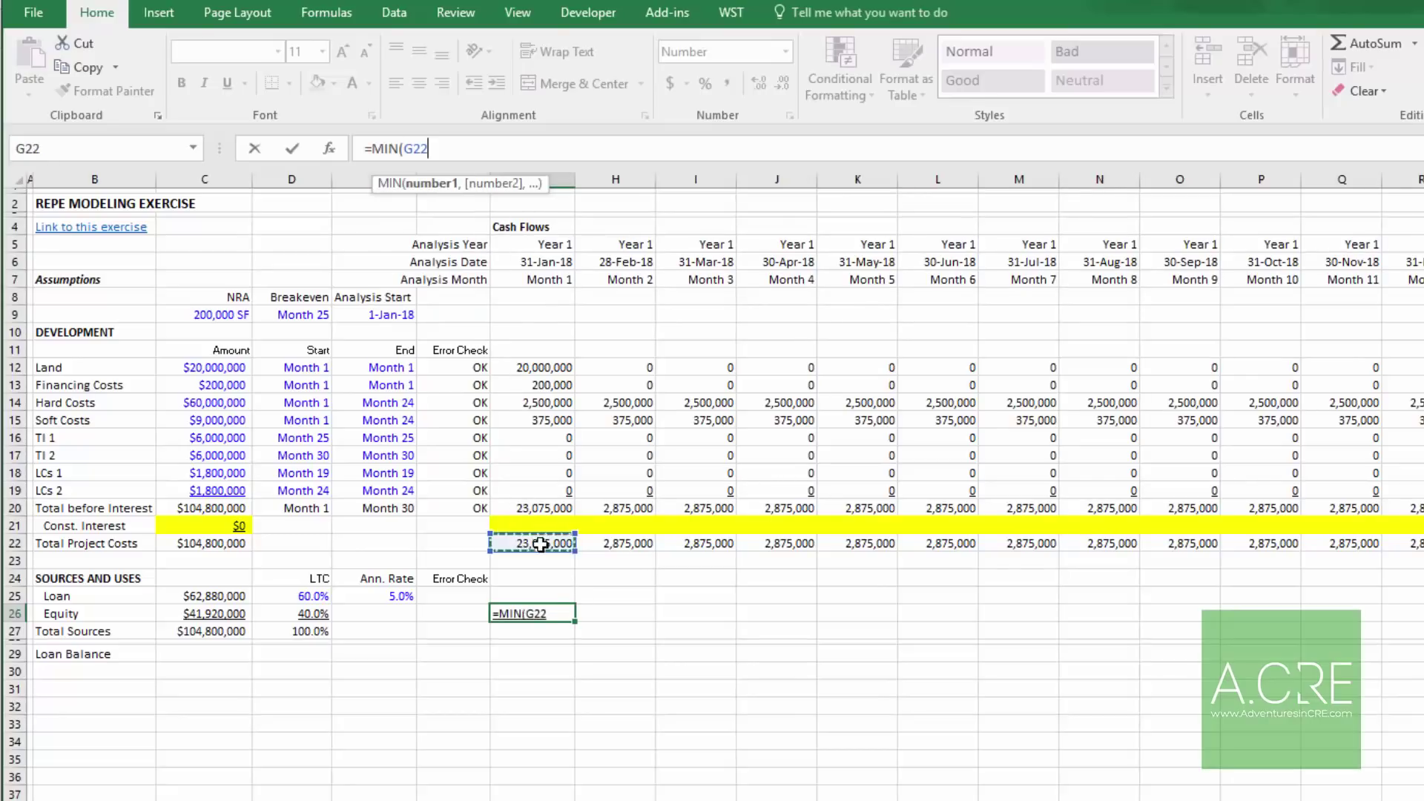
{"action": "type", "text": ","}
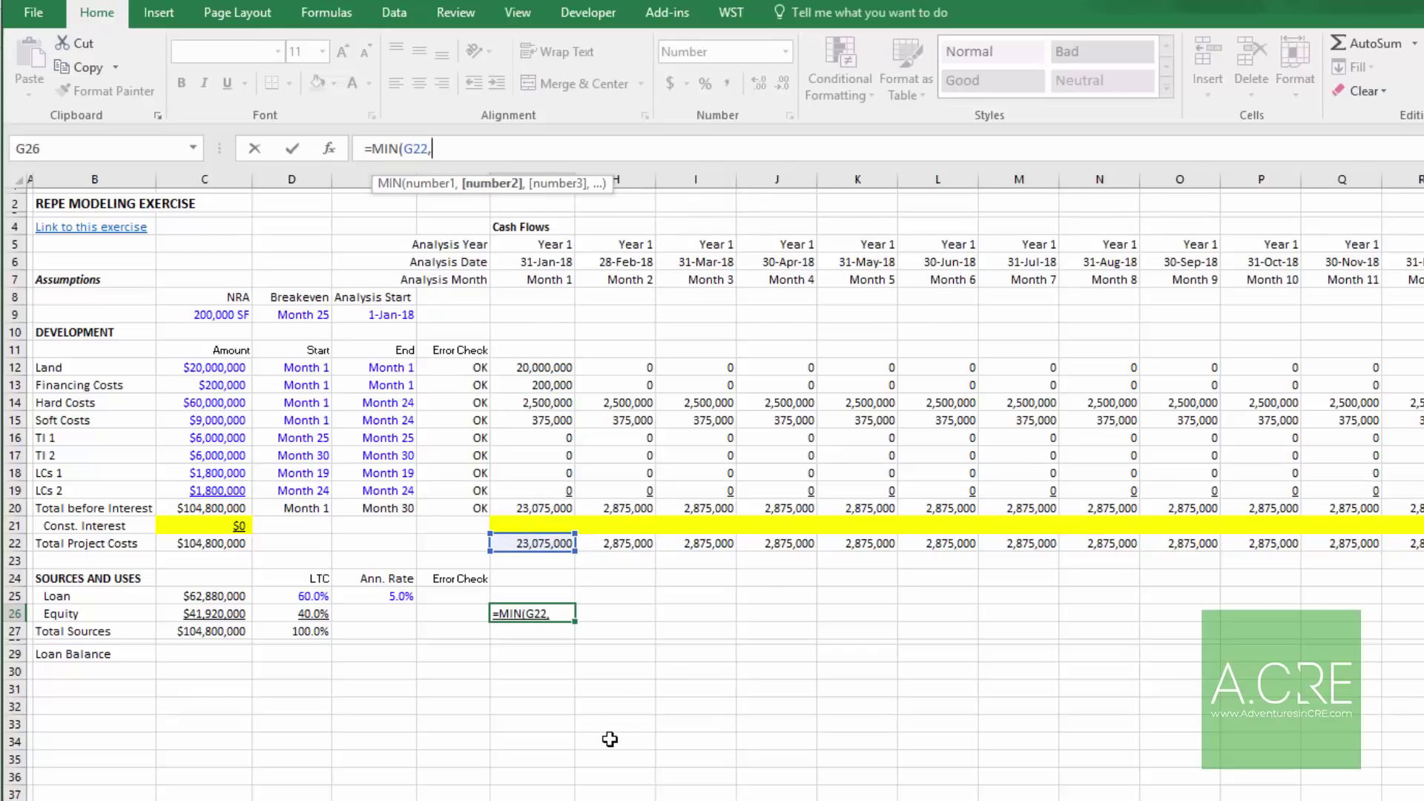
{"action": "left_click", "coordinate": [226, 613]}
{"action": "key", "text": "F4"}
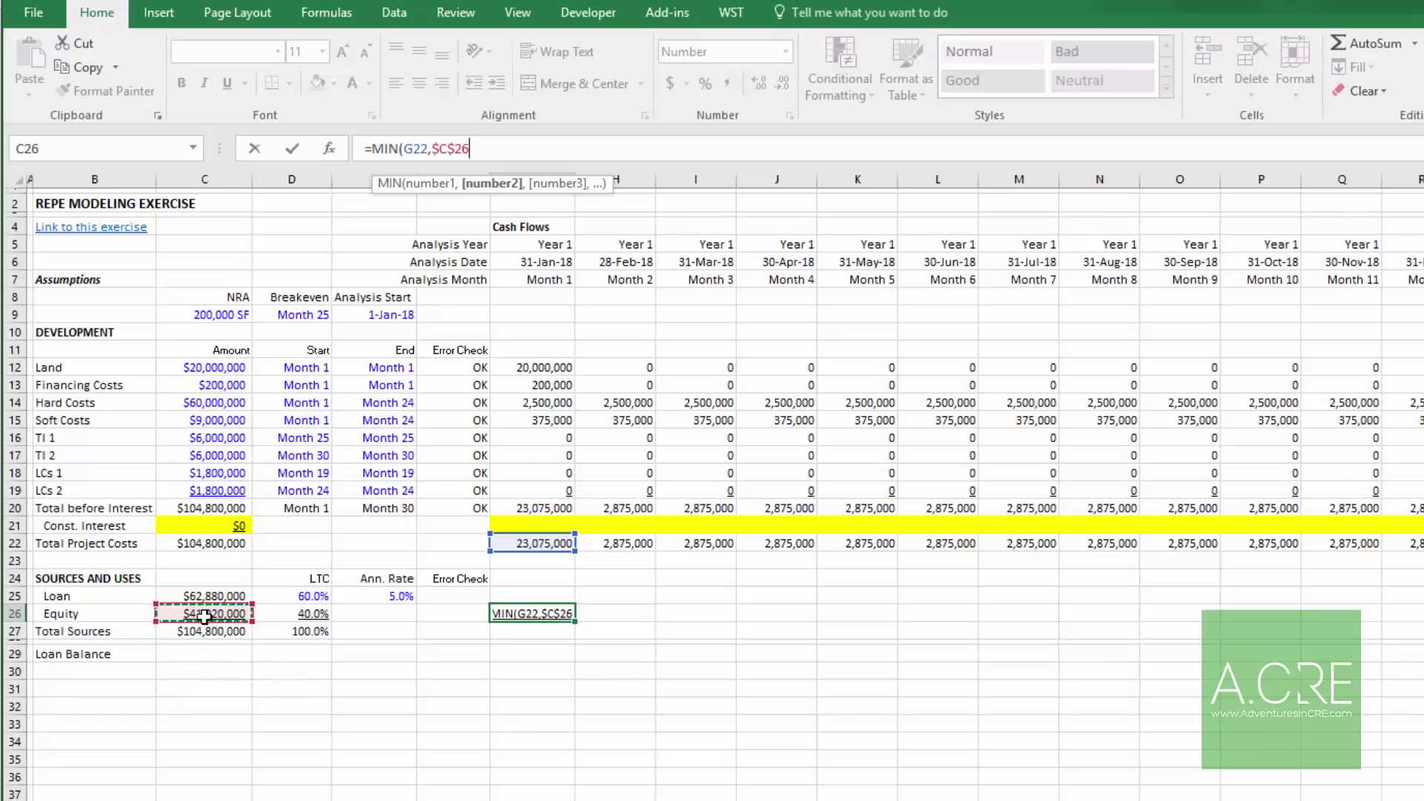
Step: Subtract prior draws SUM($F$26:F26) and accept Excel's correction, yielding 23,075,000
{"action": "type", "text": "-SUM("}
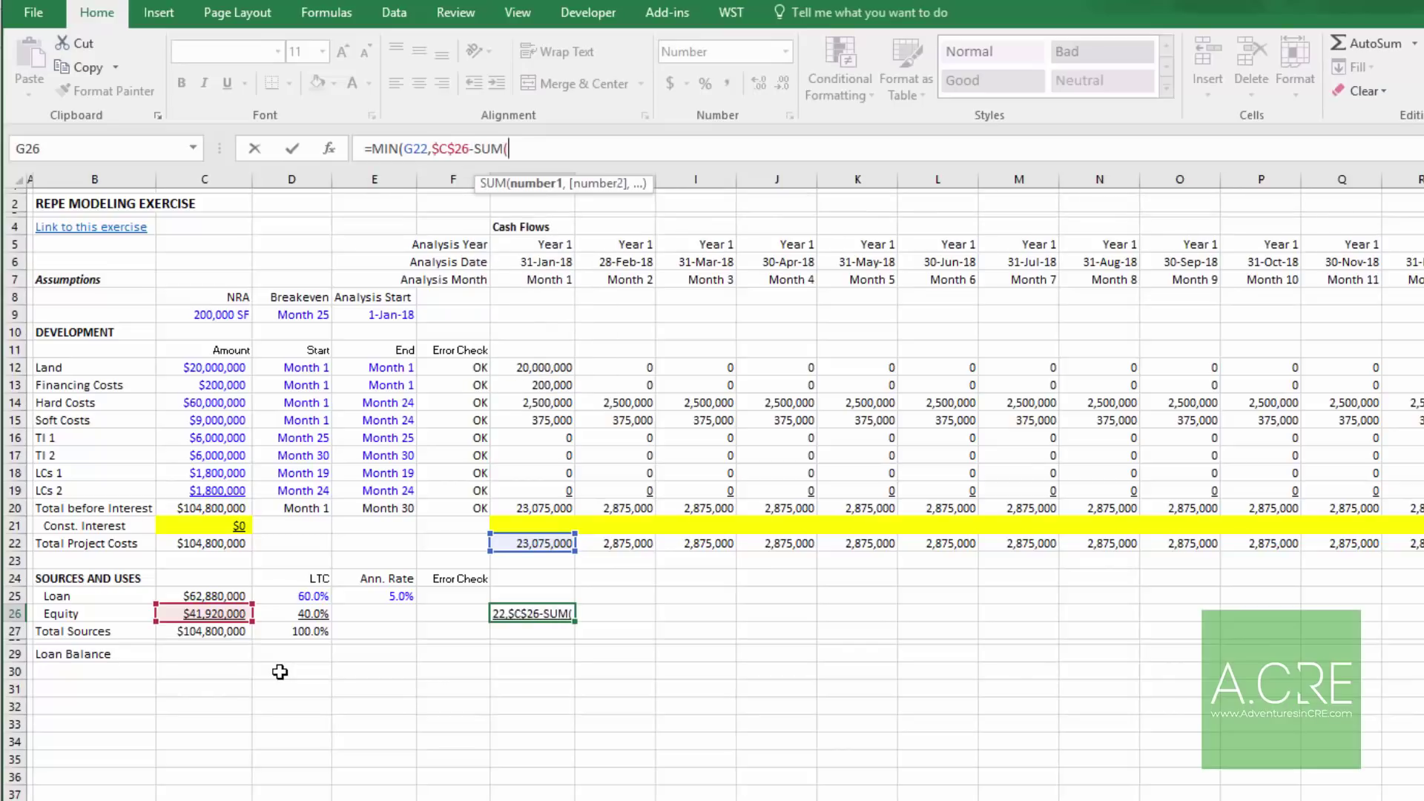
{"action": "key", "text": "Left"}
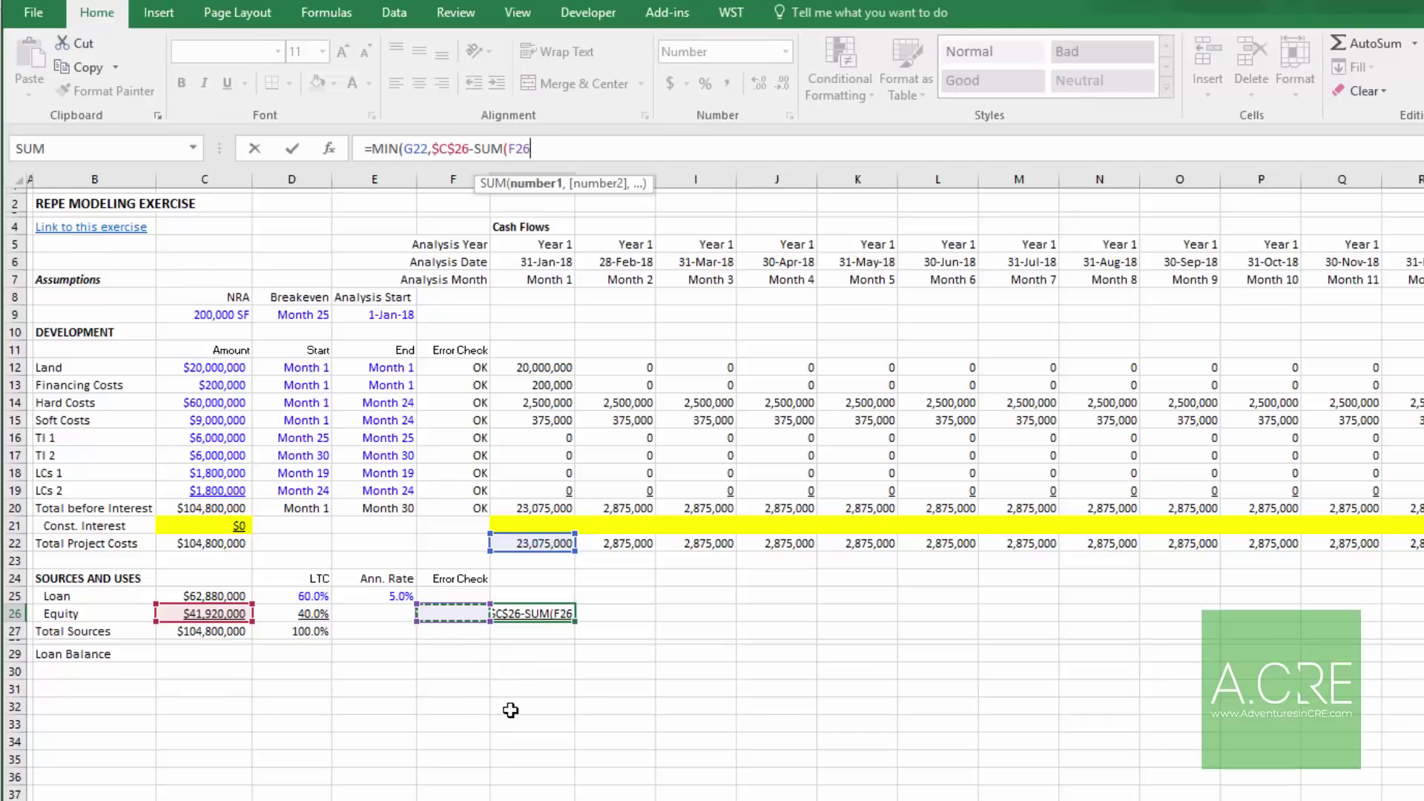
{"action": "key", "text": "shift+Right"}
{"action": "key", "text": "shift+Left"}
{"action": "type", "text": ")"}
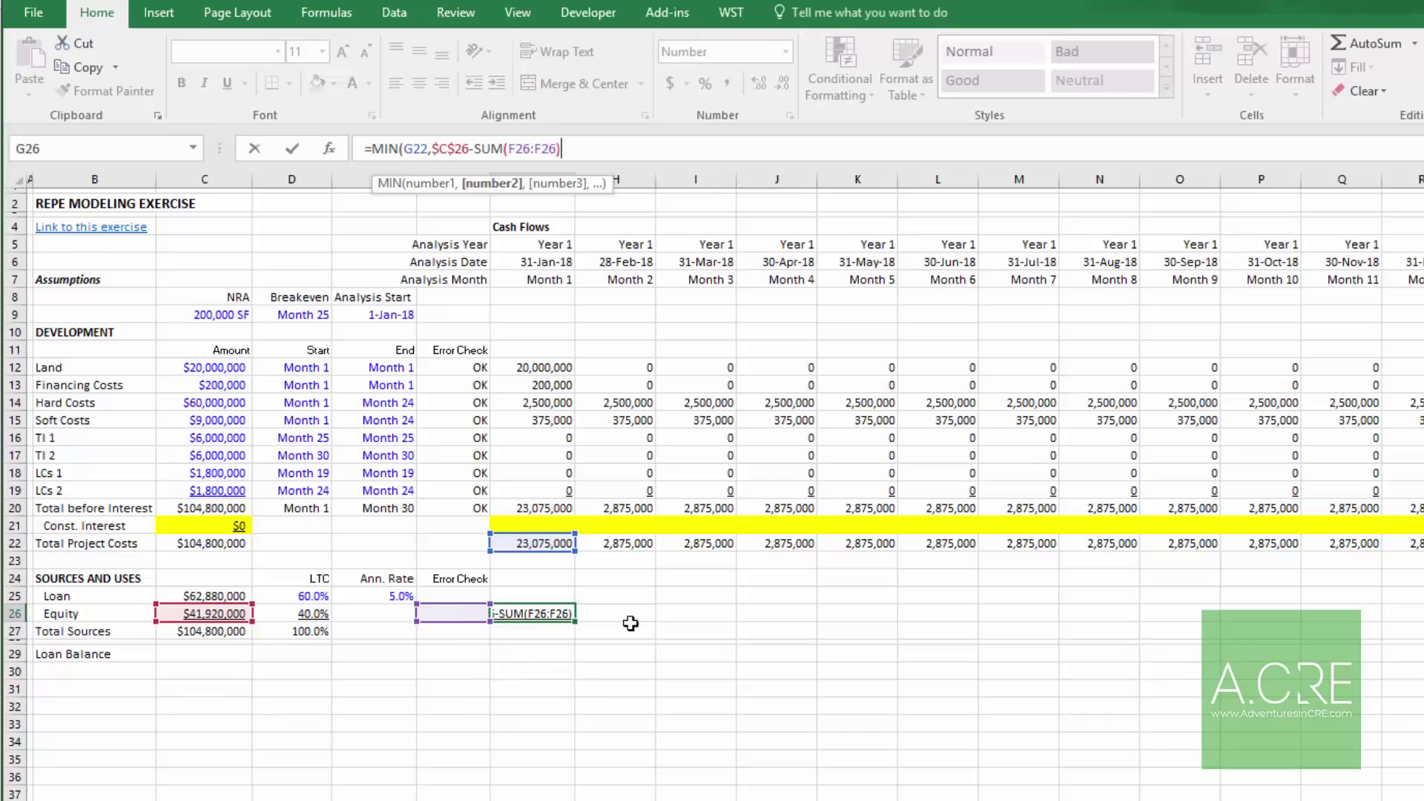
{"action": "left_click", "coordinate": [522, 149]}
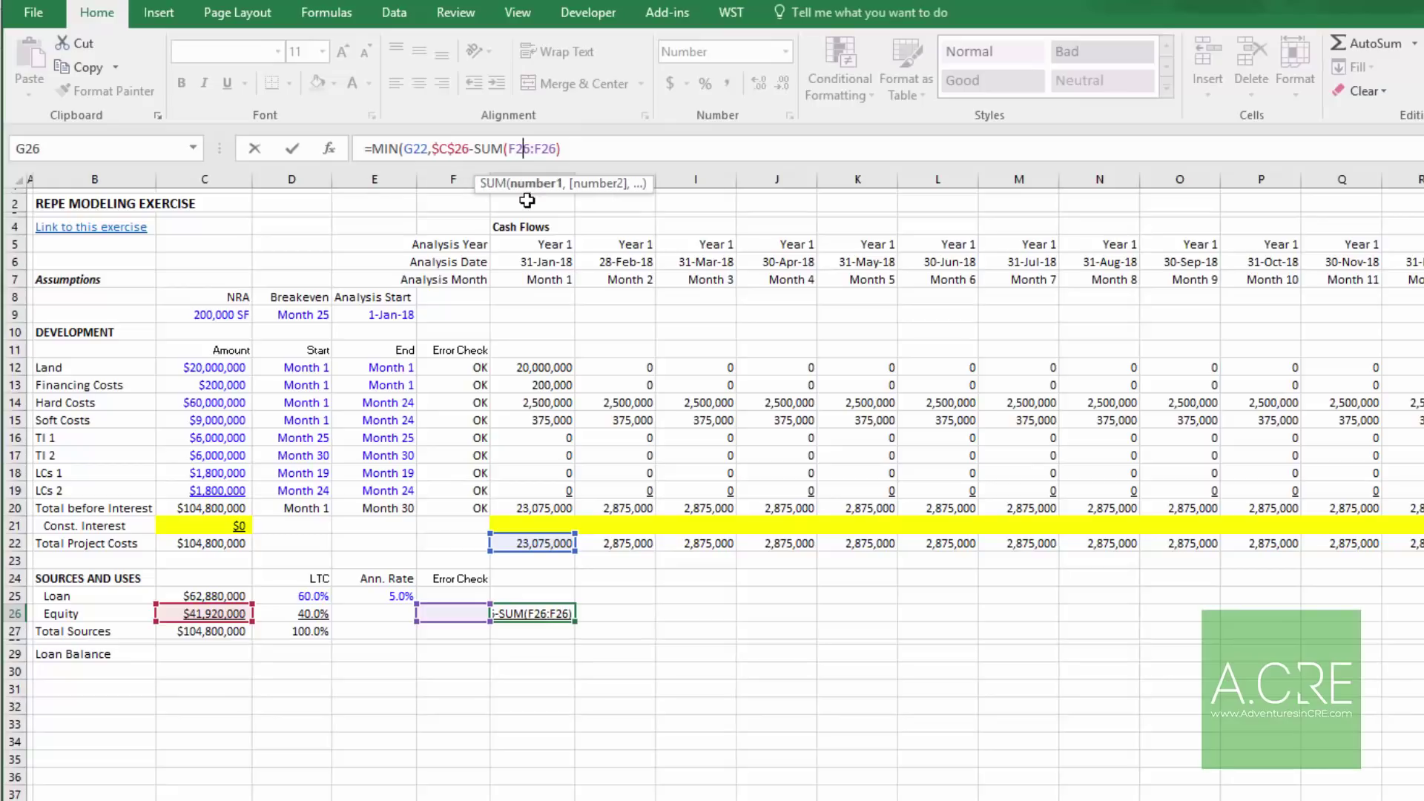
{"action": "key", "text": "F4"}
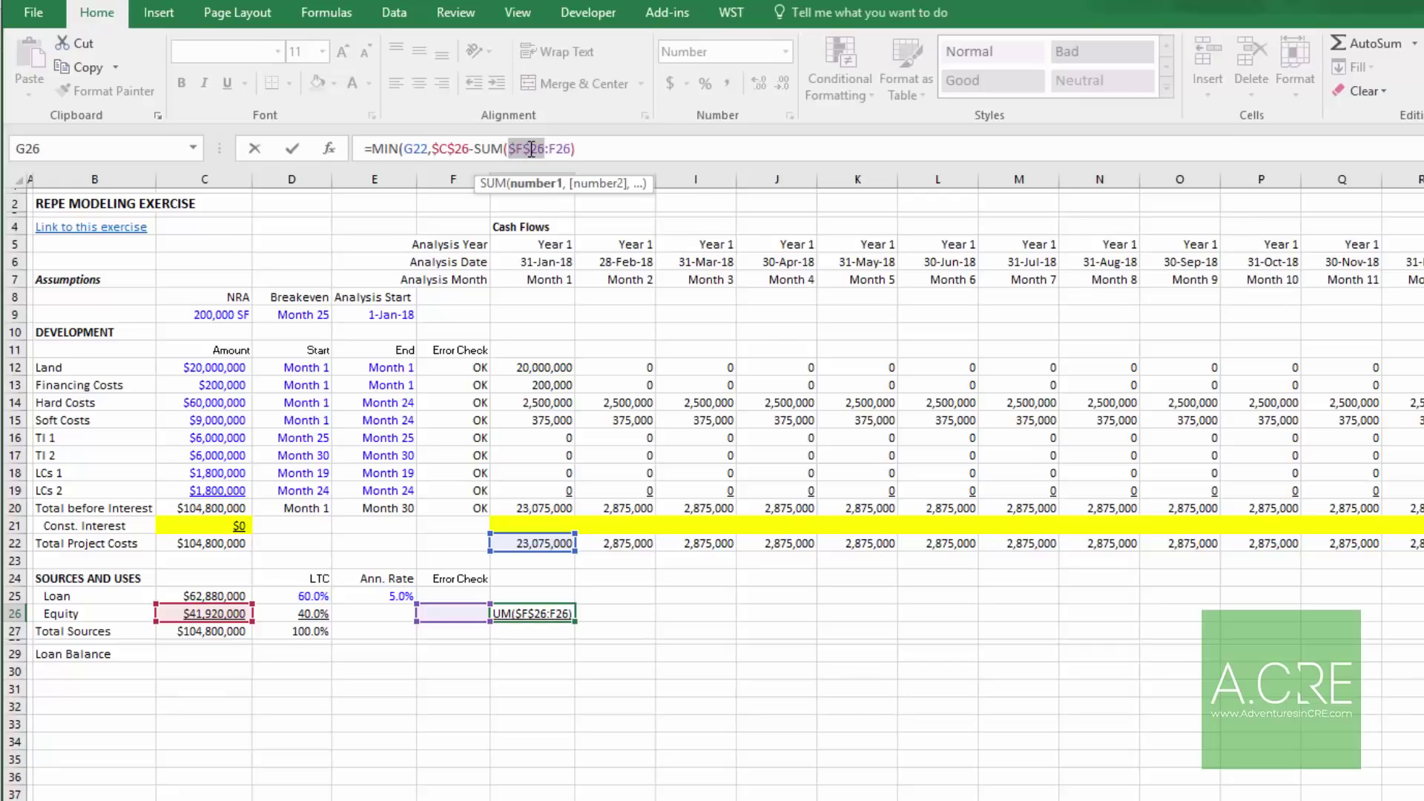
{"action": "key", "text": "Return"}
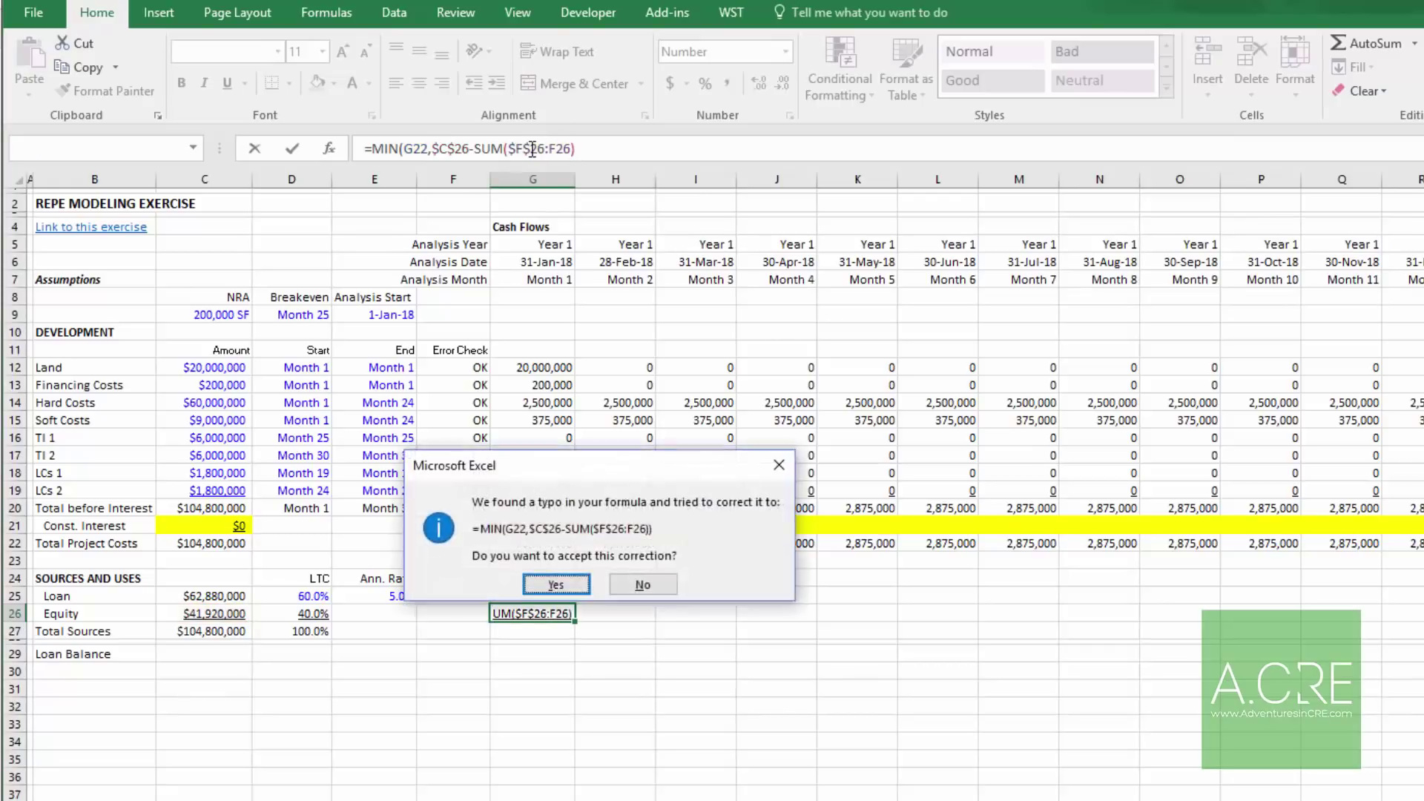
{"action": "key", "text": "Return"}
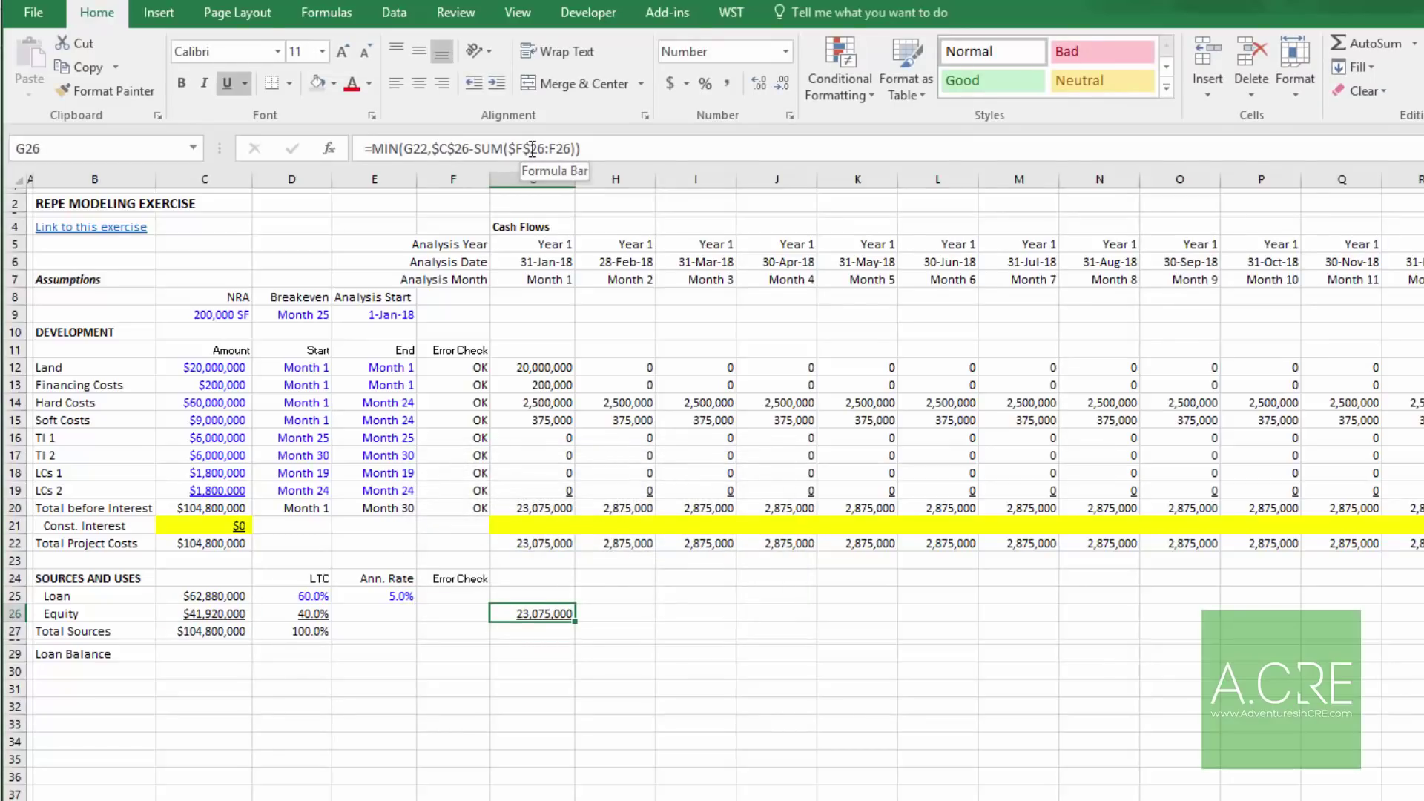
{"action": "key", "text": "Down"}
{"action": "type", "text": "=SUM("}
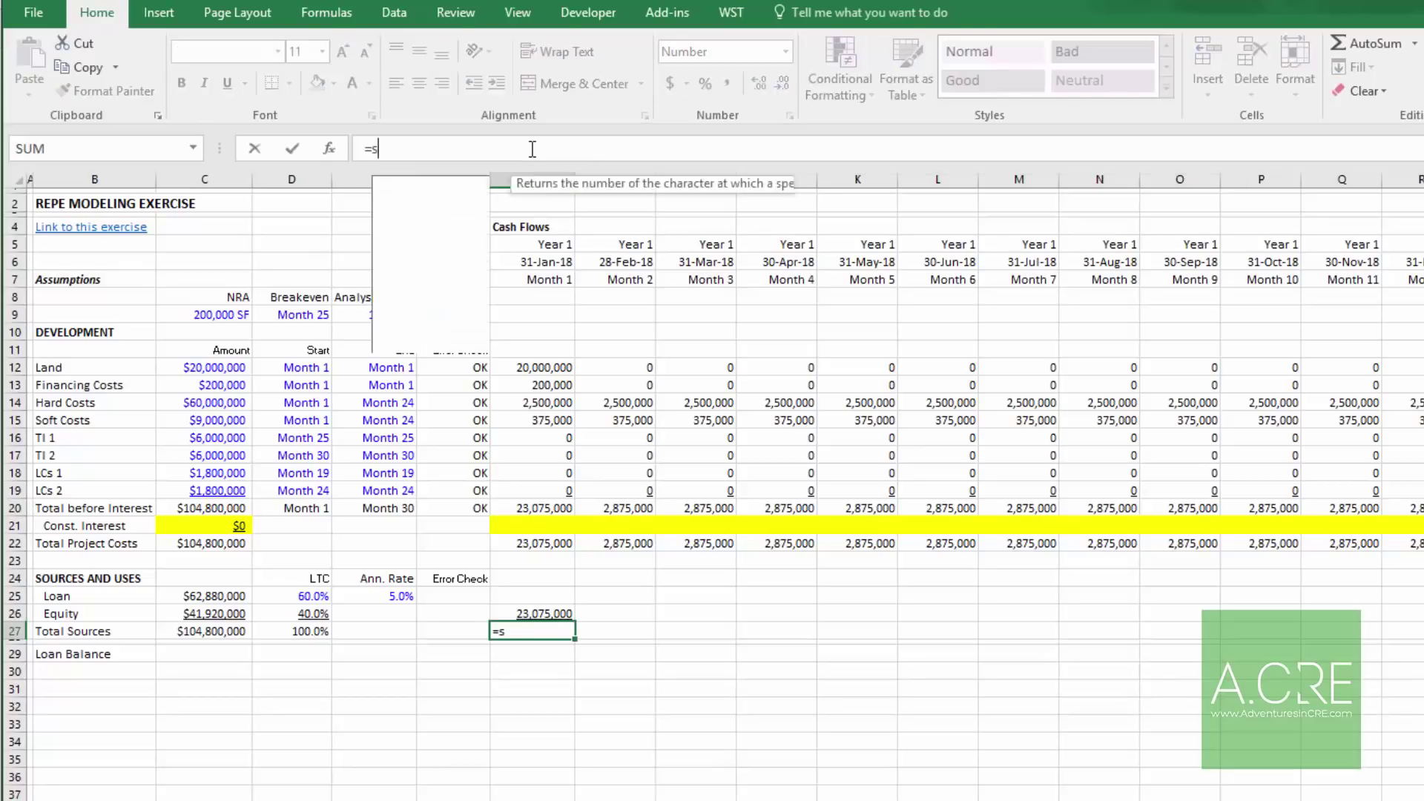
{"action": "key", "text": "Up"}
{"action": "key", "text": "Up"}
{"action": "key", "text": "shift+Down"}
{"action": "key", "text": "ctrl+Return"}
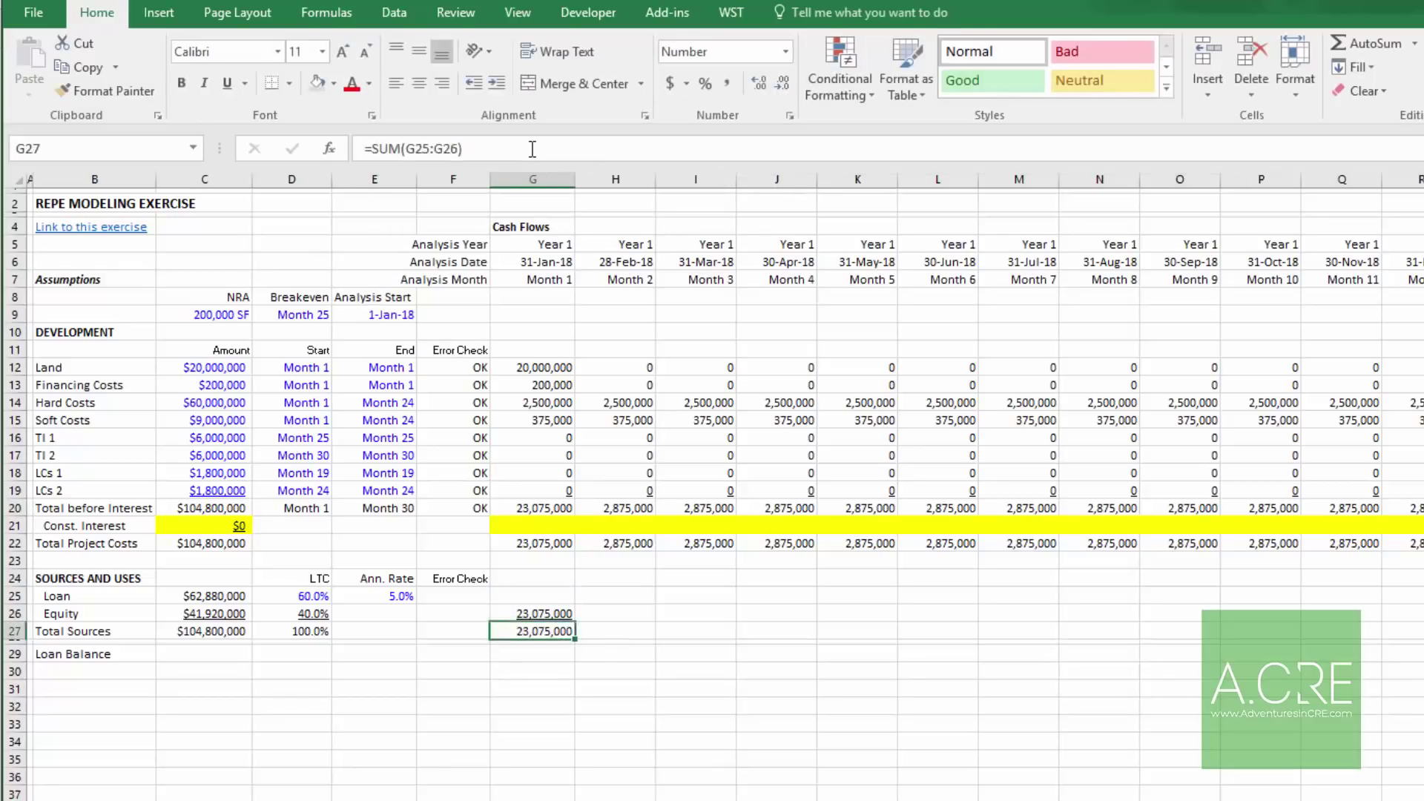
{"action": "key", "text": "Up"}
{"action": "key", "text": "Up"}
{"action": "type", "text": "="}
{"action": "key", "text": "Up"}
{"action": "key", "text": "Up"}
{"action": "key", "text": "Up"}
{"action": "key", "text": "Up"}
{"action": "key", "text": "Up"}
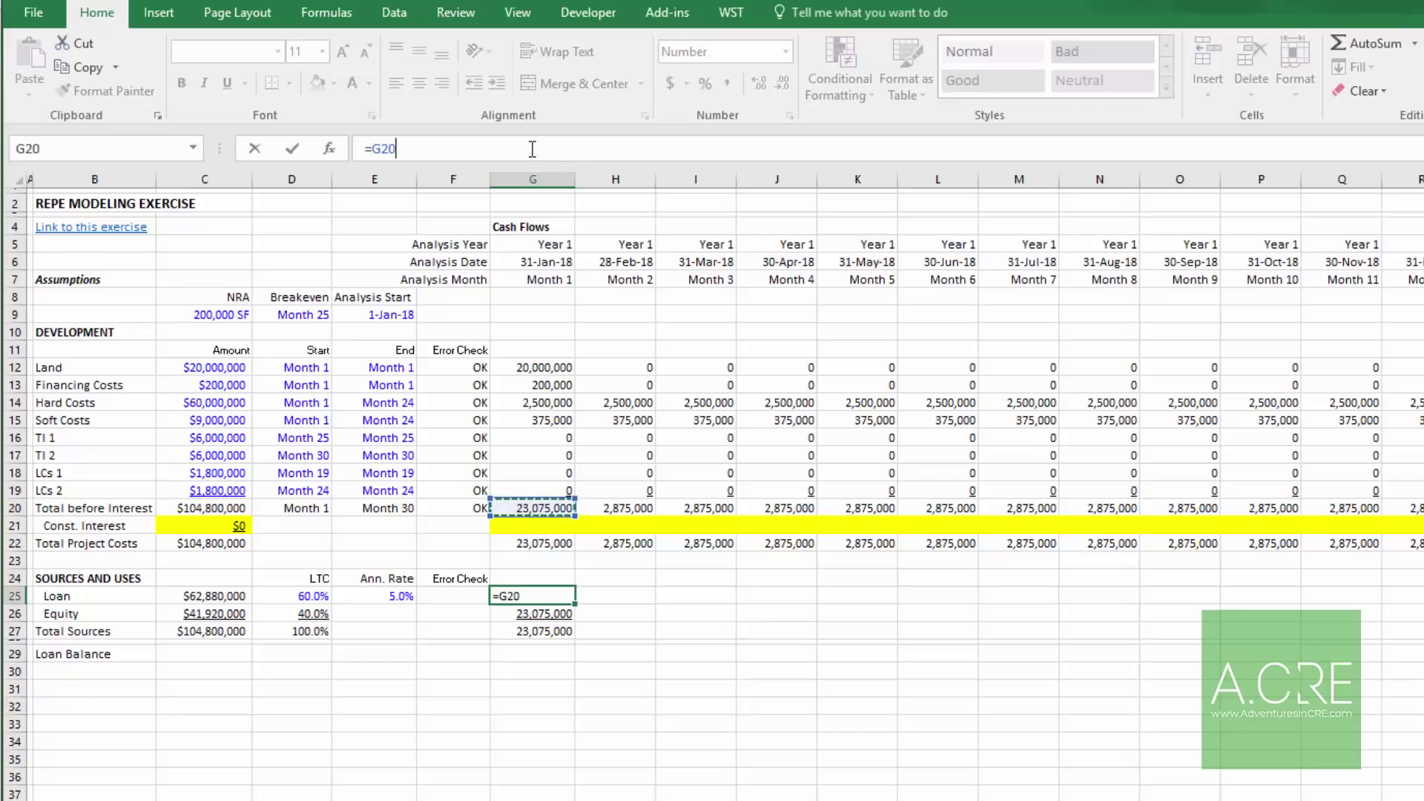
{"action": "type", "text": "-"}
{"action": "key", "text": "Down"}
{"action": "key", "text": "Return"}
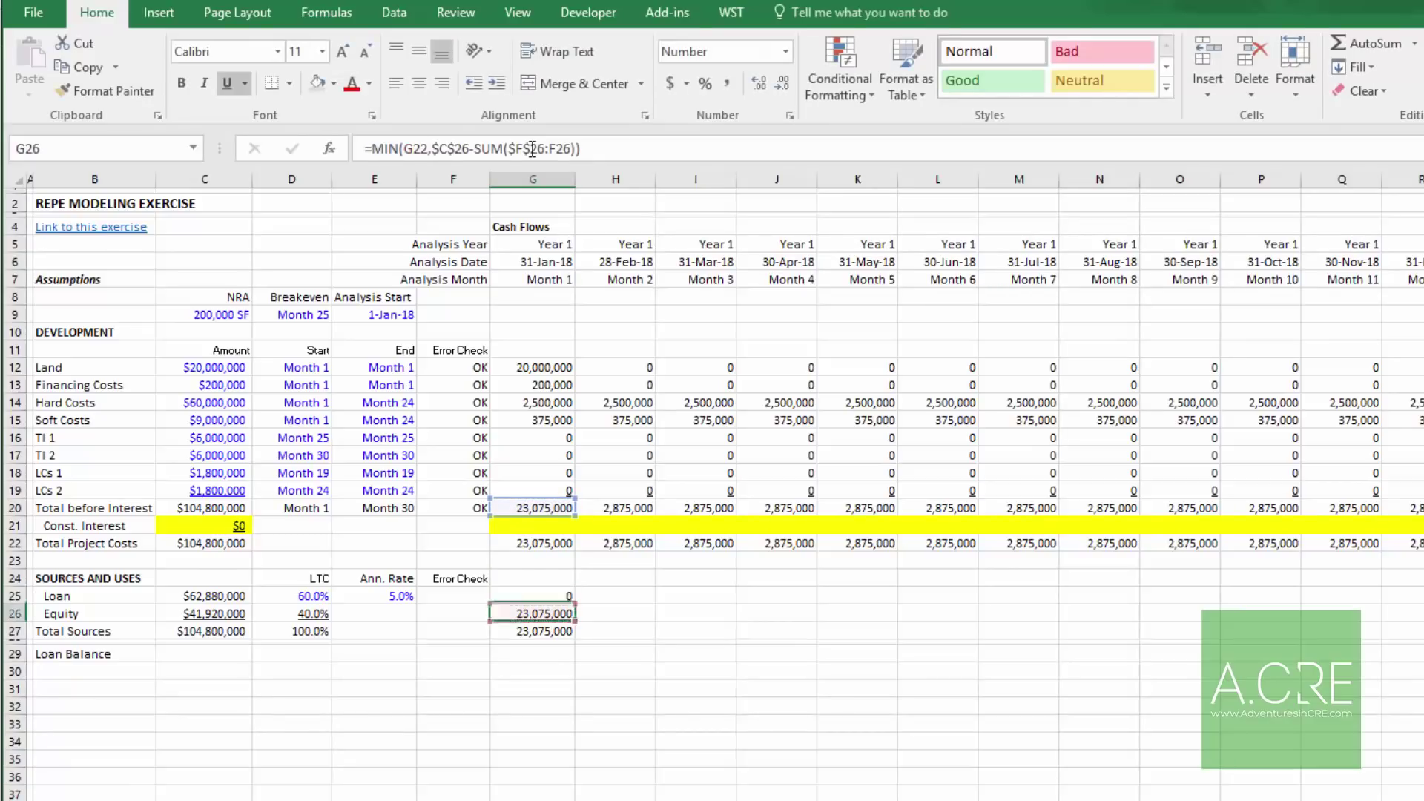
{"action": "key", "text": "Up"}
{"action": "key", "text": "shift+Down"}
{"action": "key", "text": "ctrl+c"}
{"action": "key", "text": "Right"}
{"action": "key", "text": "ctrl+shift+Right"}
{"action": "key", "text": "shift+Down"}
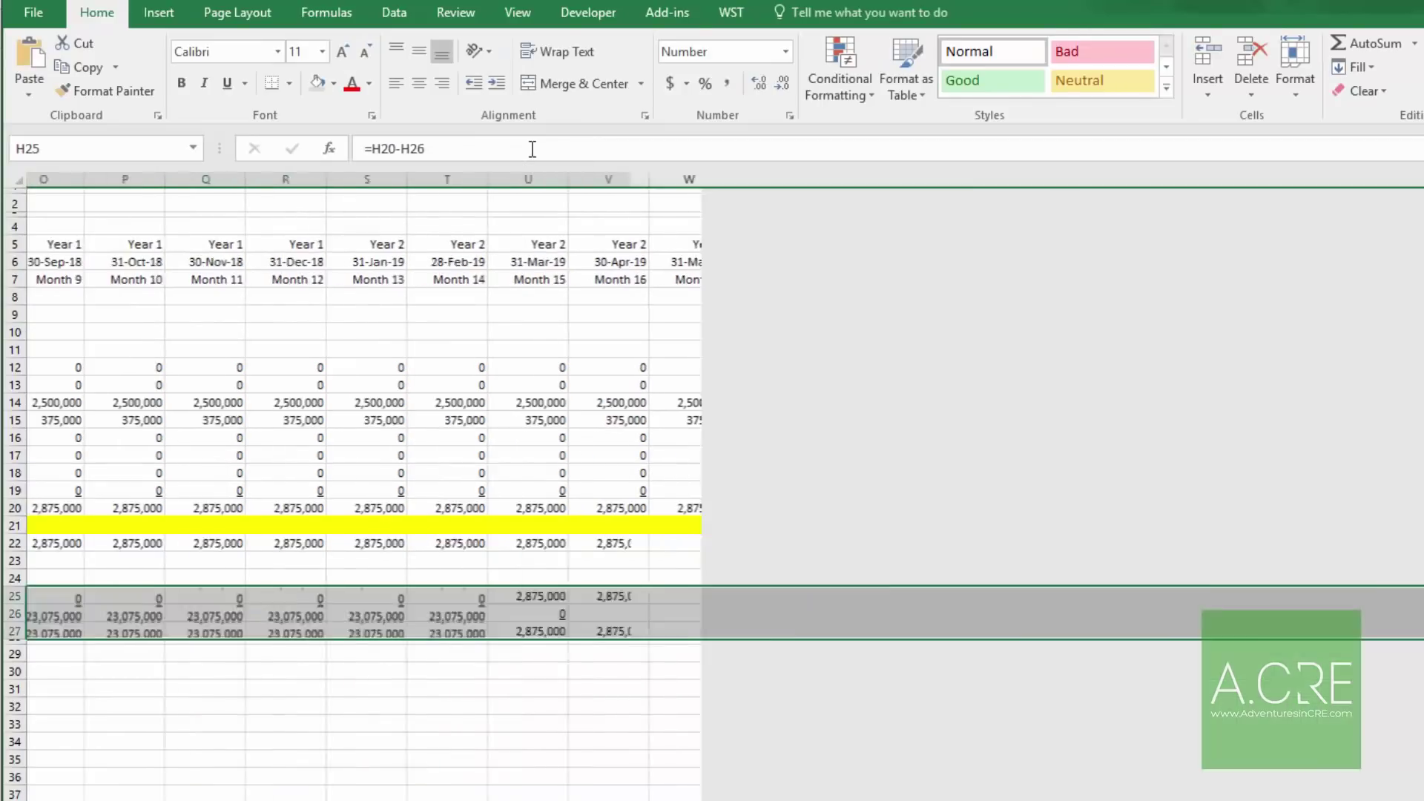
{"action": "key", "text": "ctrl+v"}
{"action": "key", "text": "ctrl+BackSpace"}
{"action": "key", "text": "Left"}
{"action": "key", "text": "Down"}
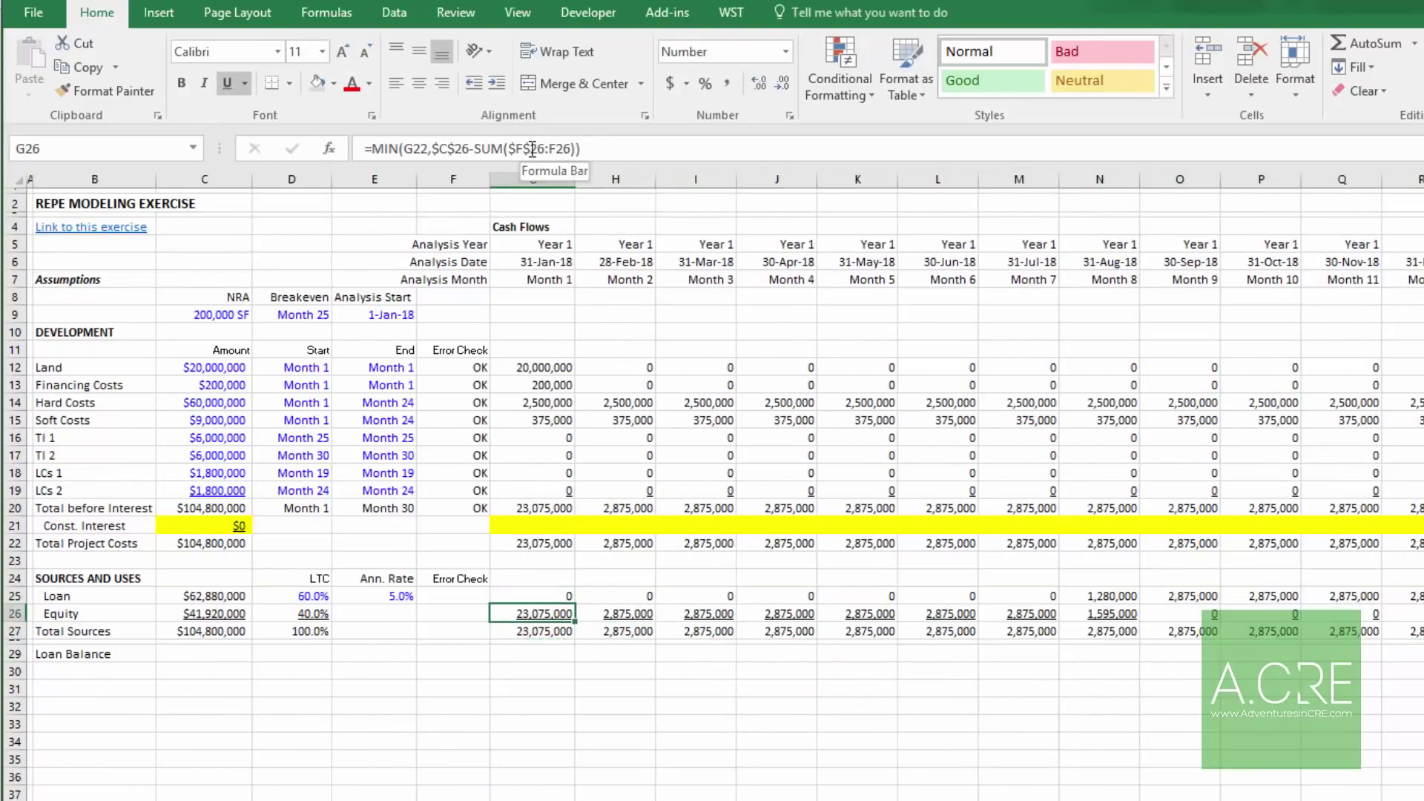
{"action": "key", "text": "Right"}
{"action": "key", "text": "Right"}
{"action": "key", "text": "Right"}
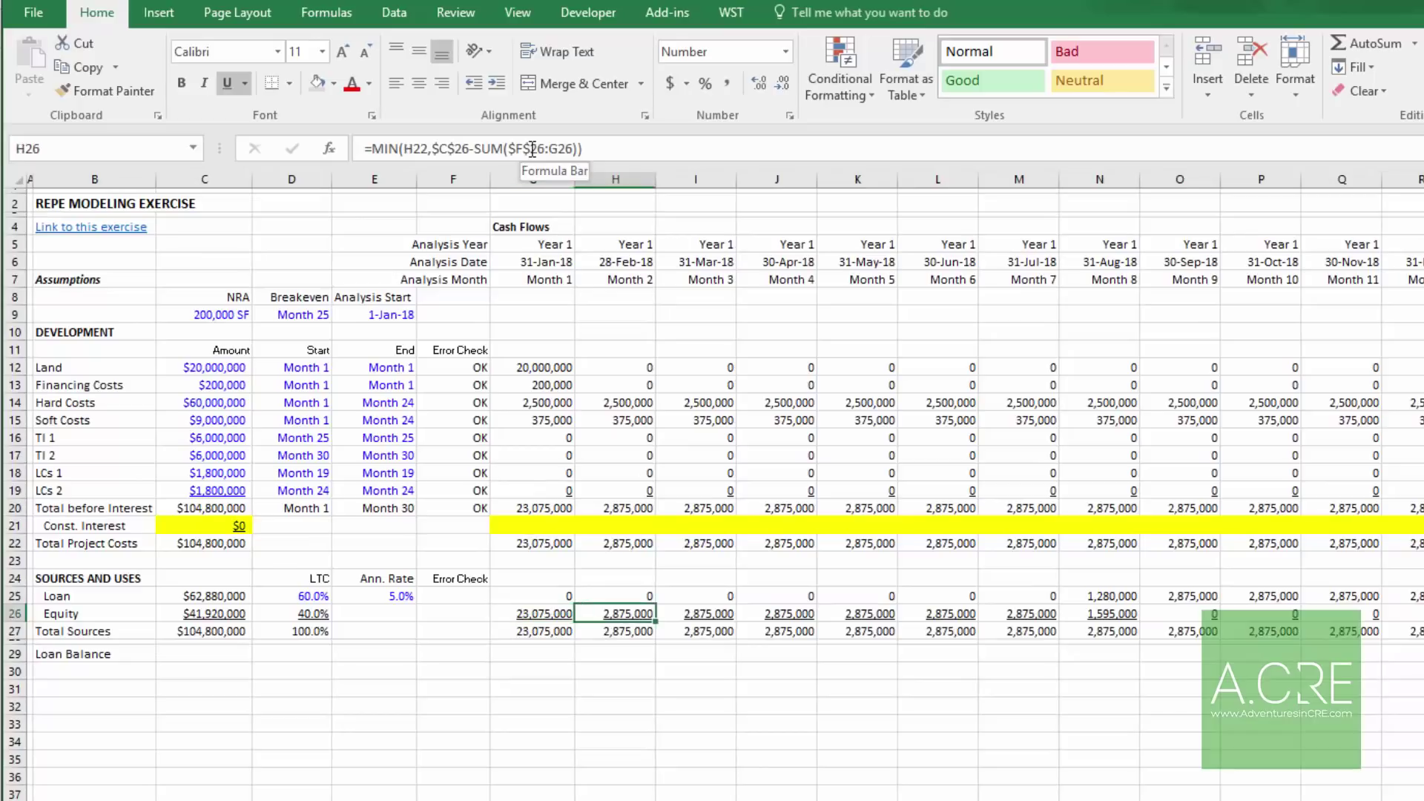
{"action": "key", "text": "Right"}
{"action": "key", "text": "Right"}
{"action": "key", "text": "Right"}
{"action": "key", "text": "Right"}
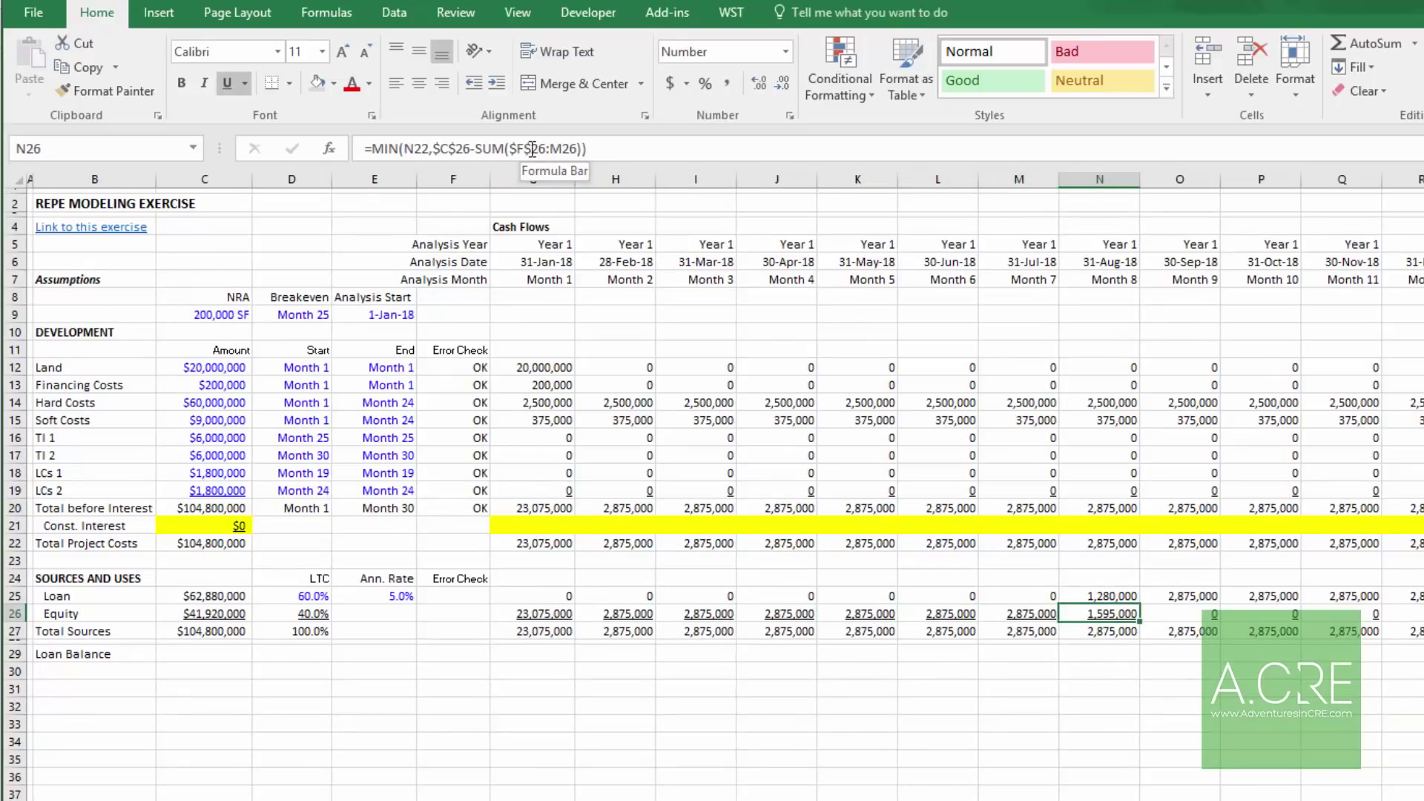
{"action": "key", "text": "shift+Left"}
{"action": "key", "text": "shift+Left"}
{"action": "key", "text": "shift+Left"}
{"action": "key", "text": "shift+Left"}
{"action": "key", "text": "shift+Left"}
{"action": "key", "text": "shift+Left"}
{"action": "key", "text": "shift+Left"}
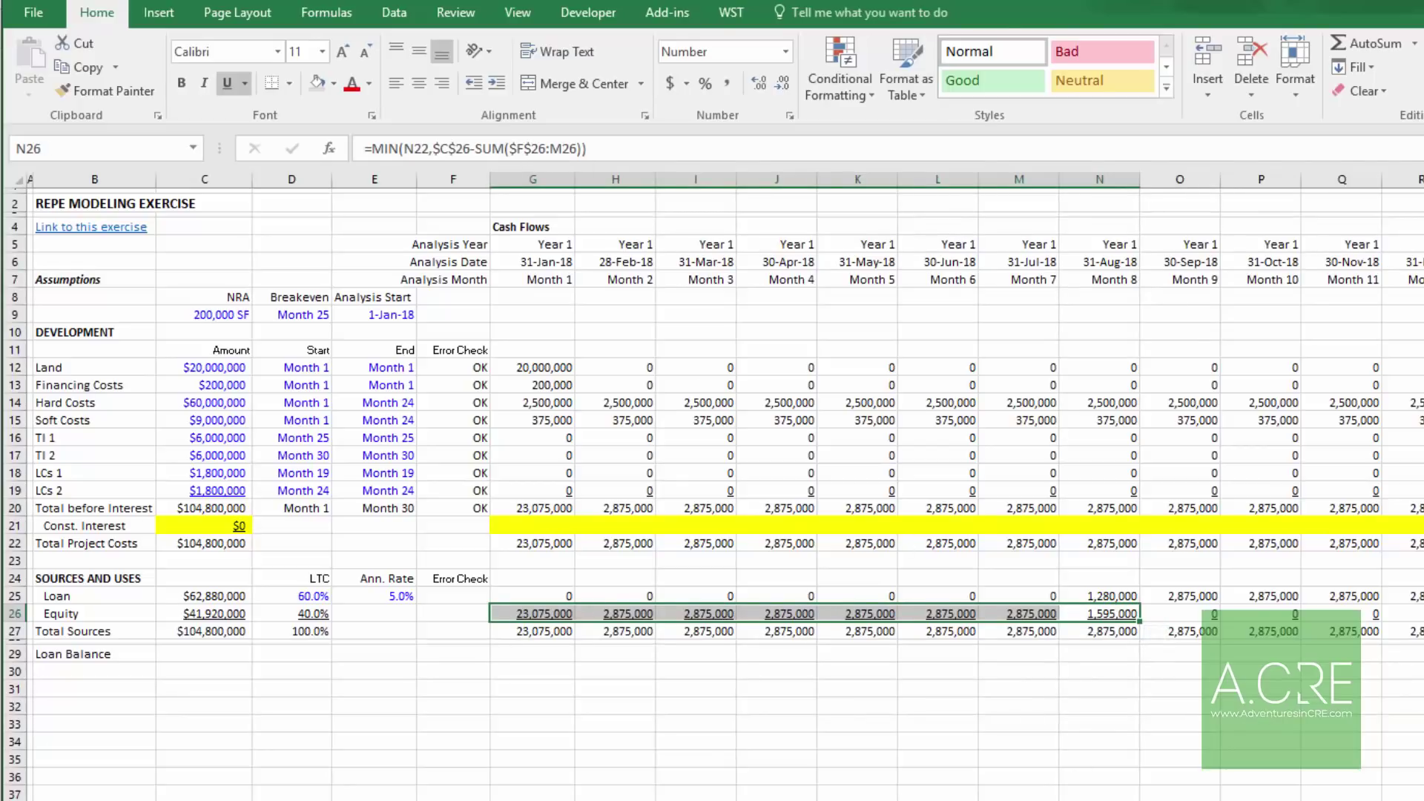
Step: In F25, compare the loan draws SUM(G25:CR25) against the total loan in C25
{"action": "left_click", "coordinate": [207, 615]}
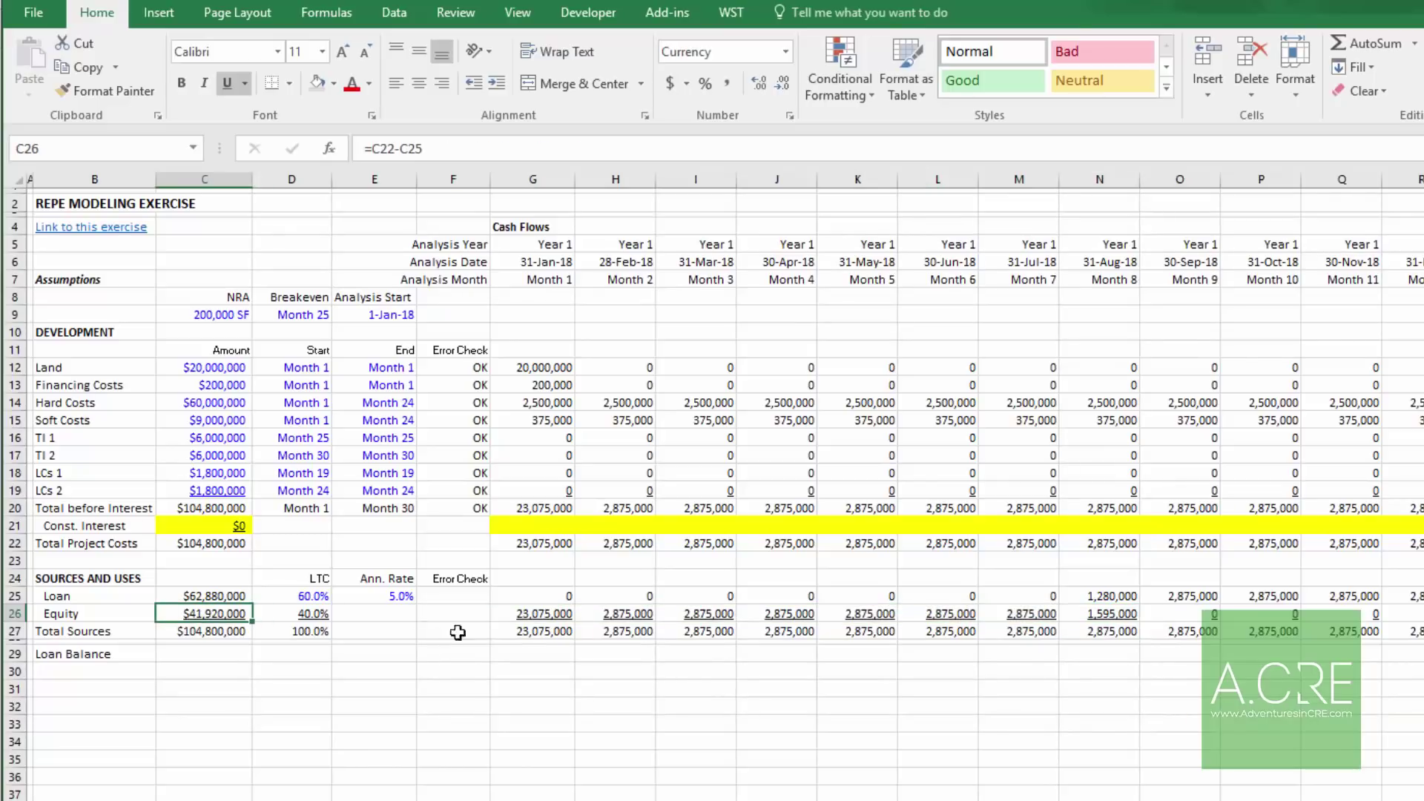
{"action": "left_click", "coordinate": [456, 593]}
{"action": "type", "text": "="}
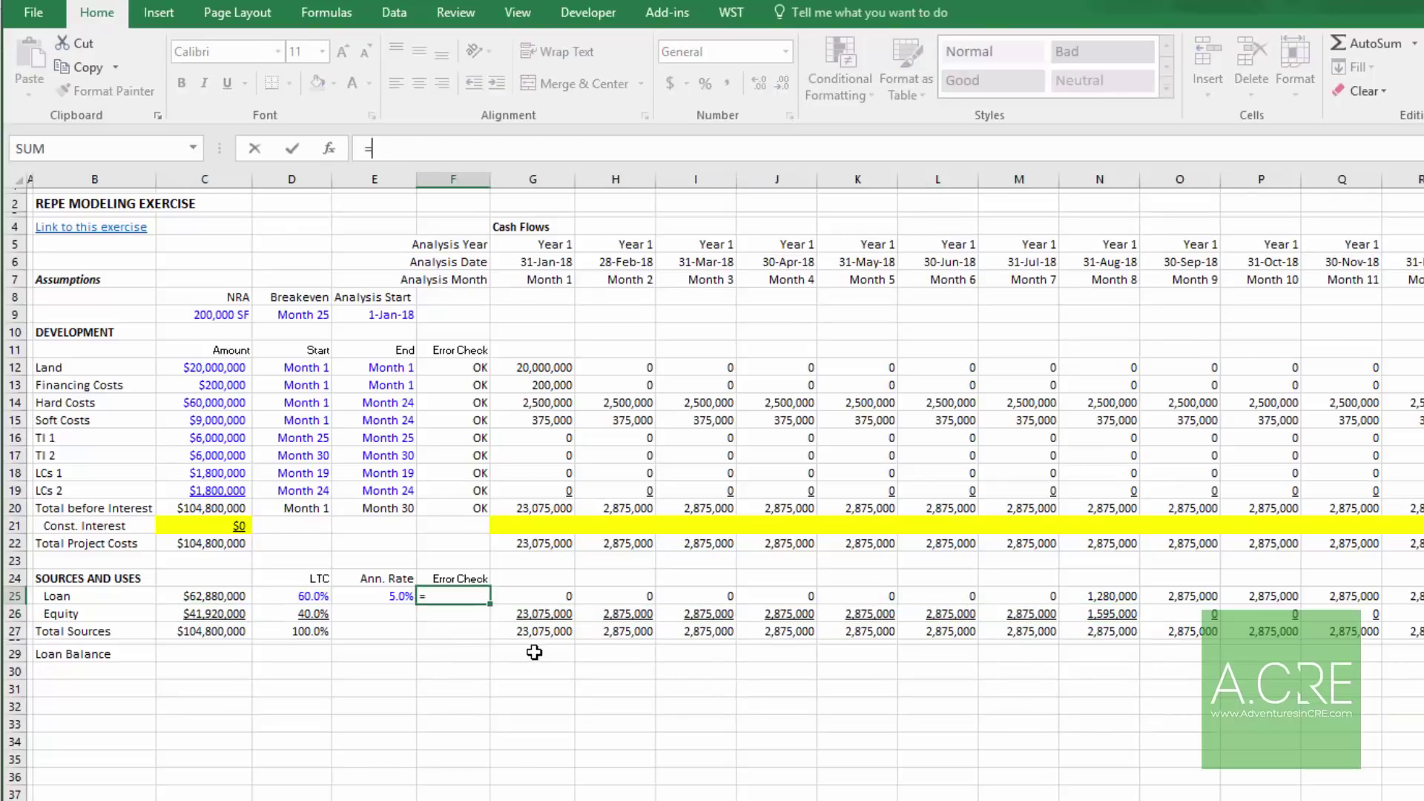
{"action": "type", "text": "sum("}
{"action": "key", "text": "Right"}
{"action": "key", "text": "ctrl+shift+Right"}
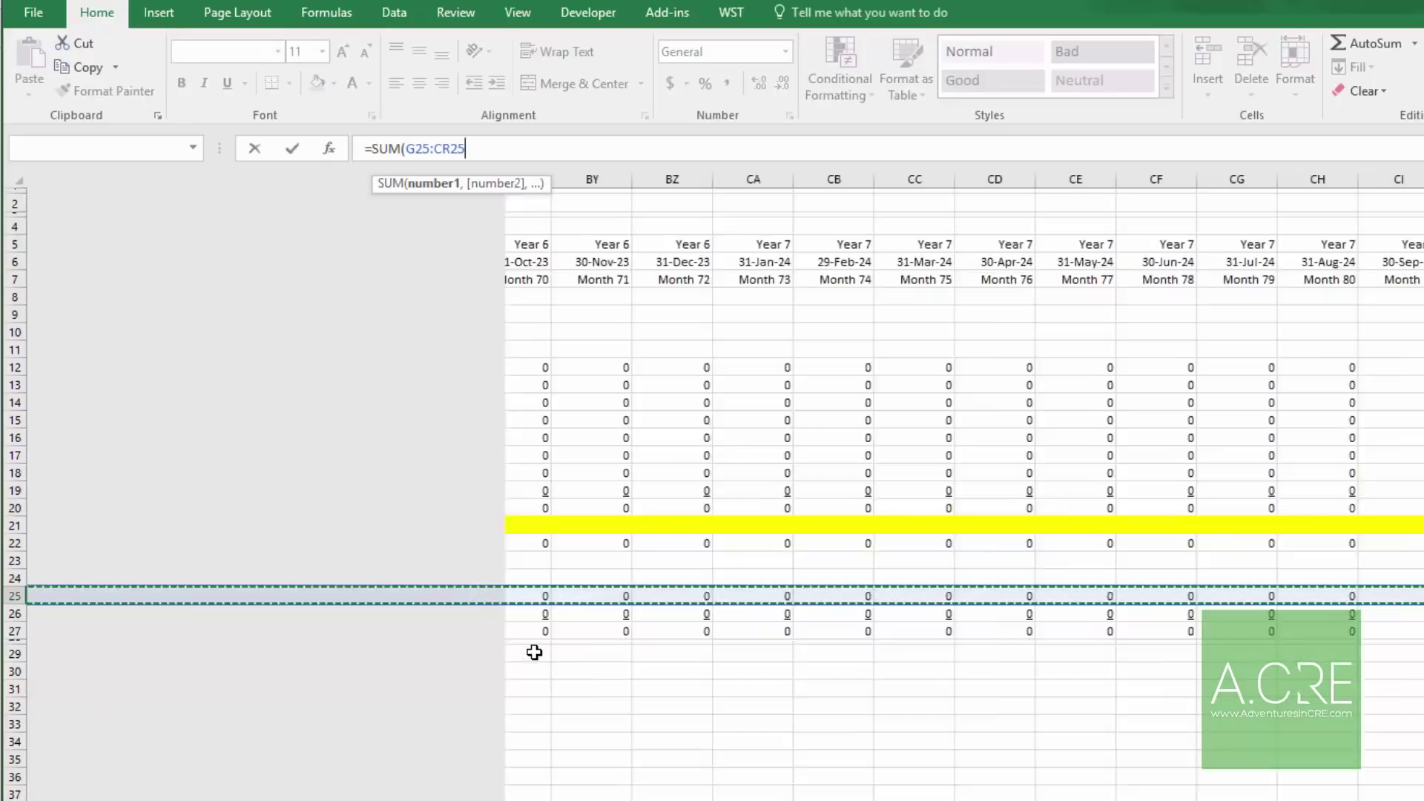
{"action": "key", "text": "shift+Right"}
{"action": "type", "text": ")"}
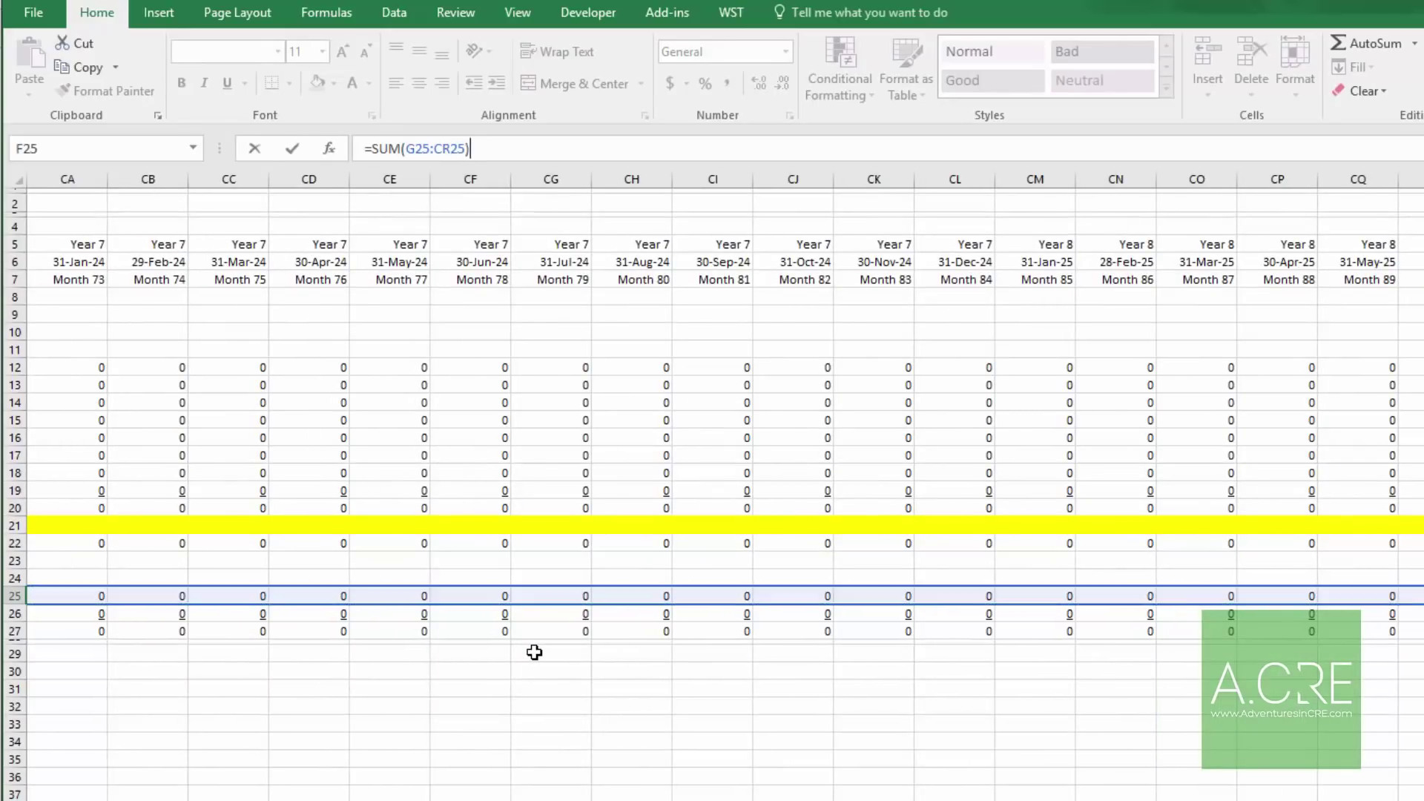
{"action": "type", "text": "="}
{"action": "key", "text": "Left"}
{"action": "key", "text": "Left"}
{"action": "key", "text": "Left"}
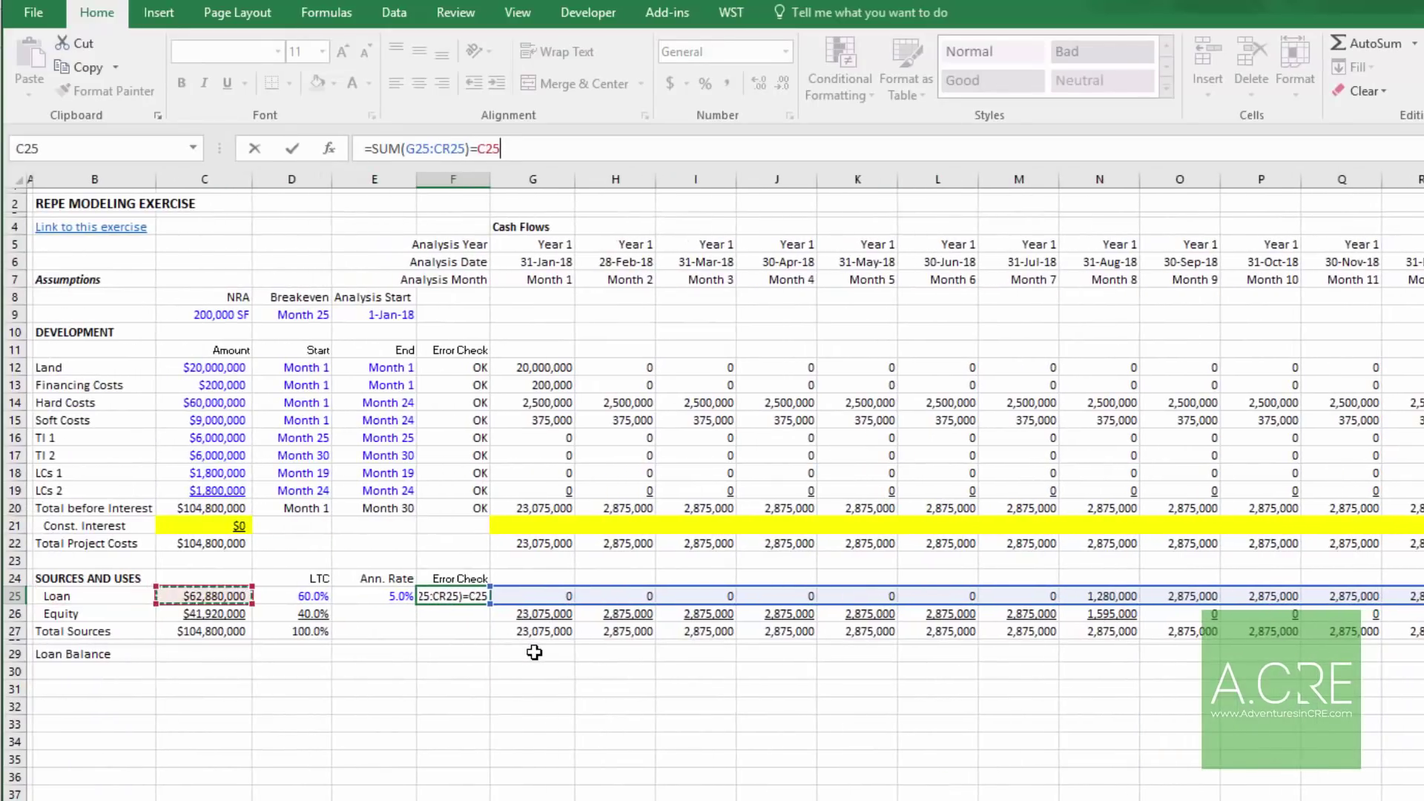
{"action": "key", "text": "Return"}
Step: Wrap the loan comparison in IF so it returns "OK" or "ERROR"
{"action": "key", "text": "Up"}
{"action": "key", "text": "F2"}
{"action": "key", "text": "Left"}
{"action": "key", "text": "Left"}
{"action": "key", "text": "Left"}
{"action": "key", "text": "Left"}
{"action": "key", "text": "Left"}
{"action": "key", "text": "Left"}
{"action": "key", "text": "Left"}
{"action": "key", "text": "Left"}
{"action": "key", "text": "Left"}
{"action": "key", "text": "Left"}
{"action": "key", "text": "Left"}
{"action": "key", "text": "Left"}
{"action": "key", "text": "Left"}
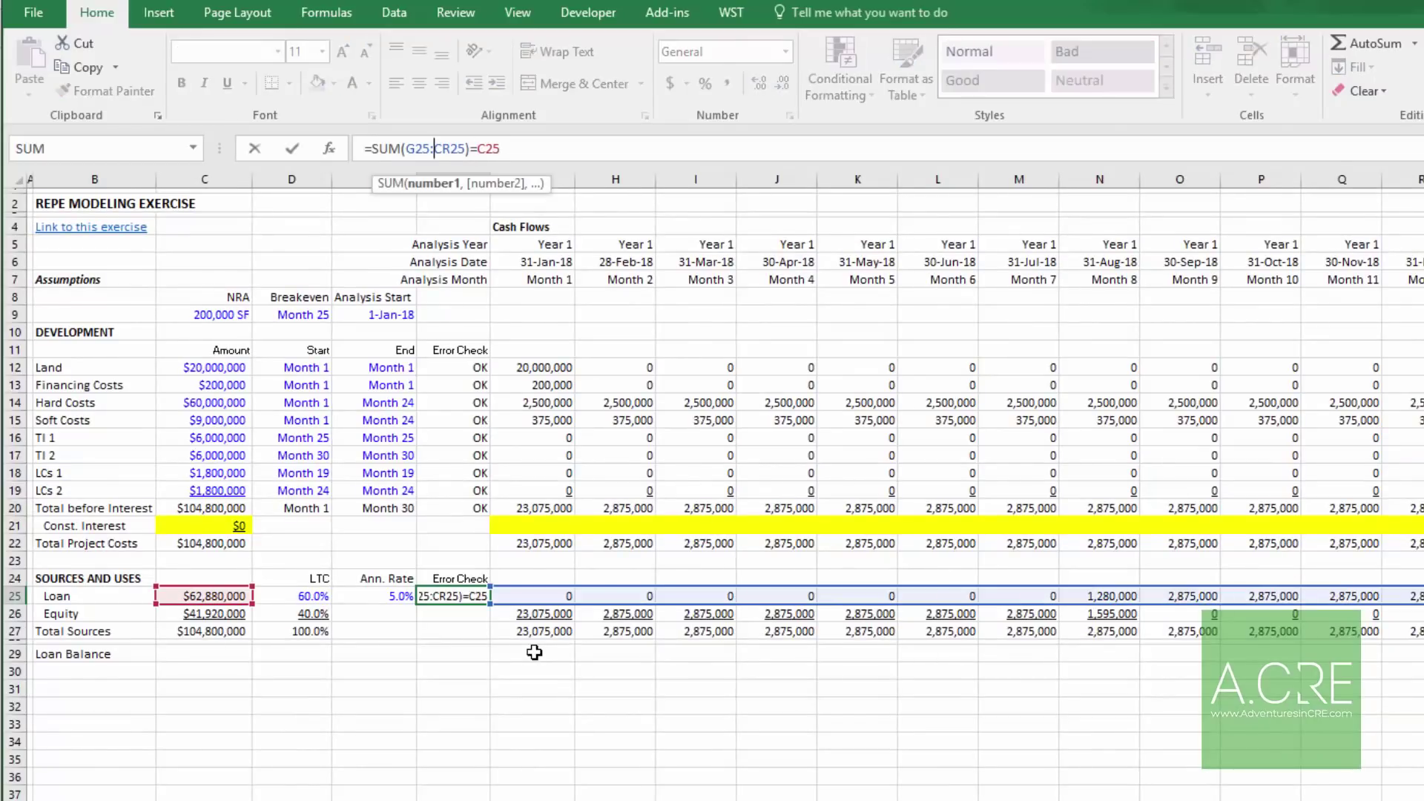
{"action": "type", "text": "IF("}
{"action": "key", "text": "End"}
{"action": "type", "text": ",\"OK"}
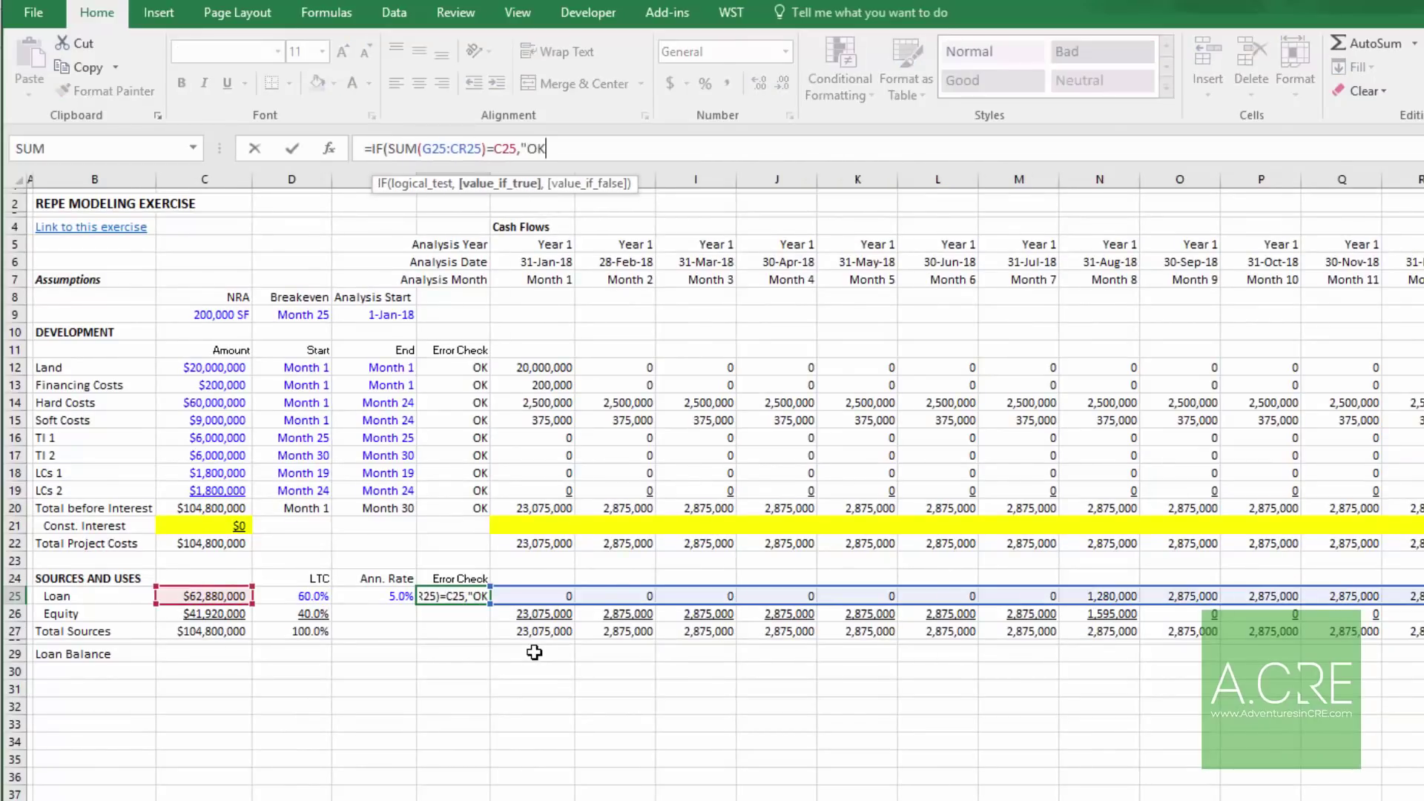
{"action": "type", "text": "\",\"ERROR\""}
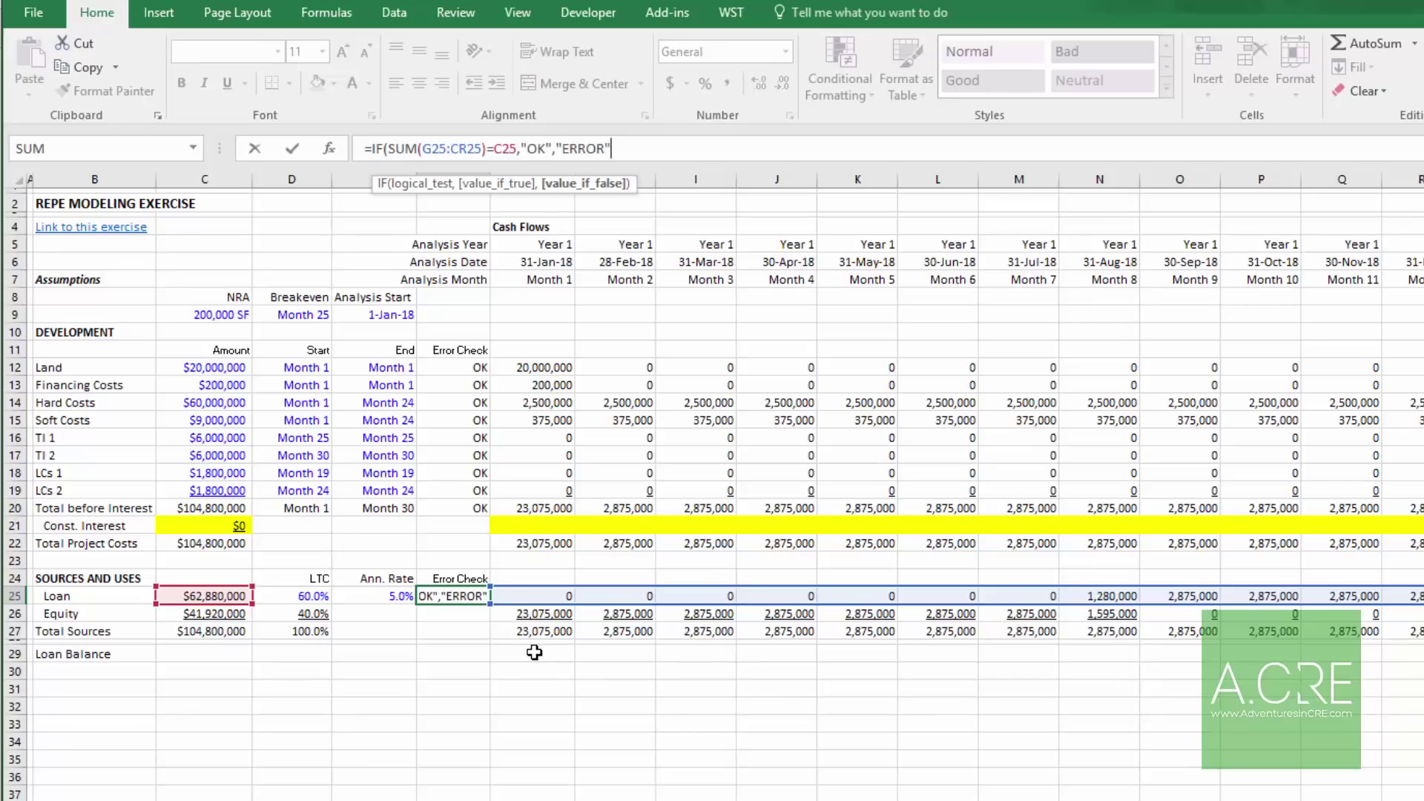
{"action": "key", "text": "Return"}
{"action": "key", "text": "Return"}
Step: Copy the check to F26:F27 and right-align F25:F27
{"action": "key", "text": "Up"}
{"action": "key", "text": "ctrl+c"}
{"action": "key", "text": "Down"}
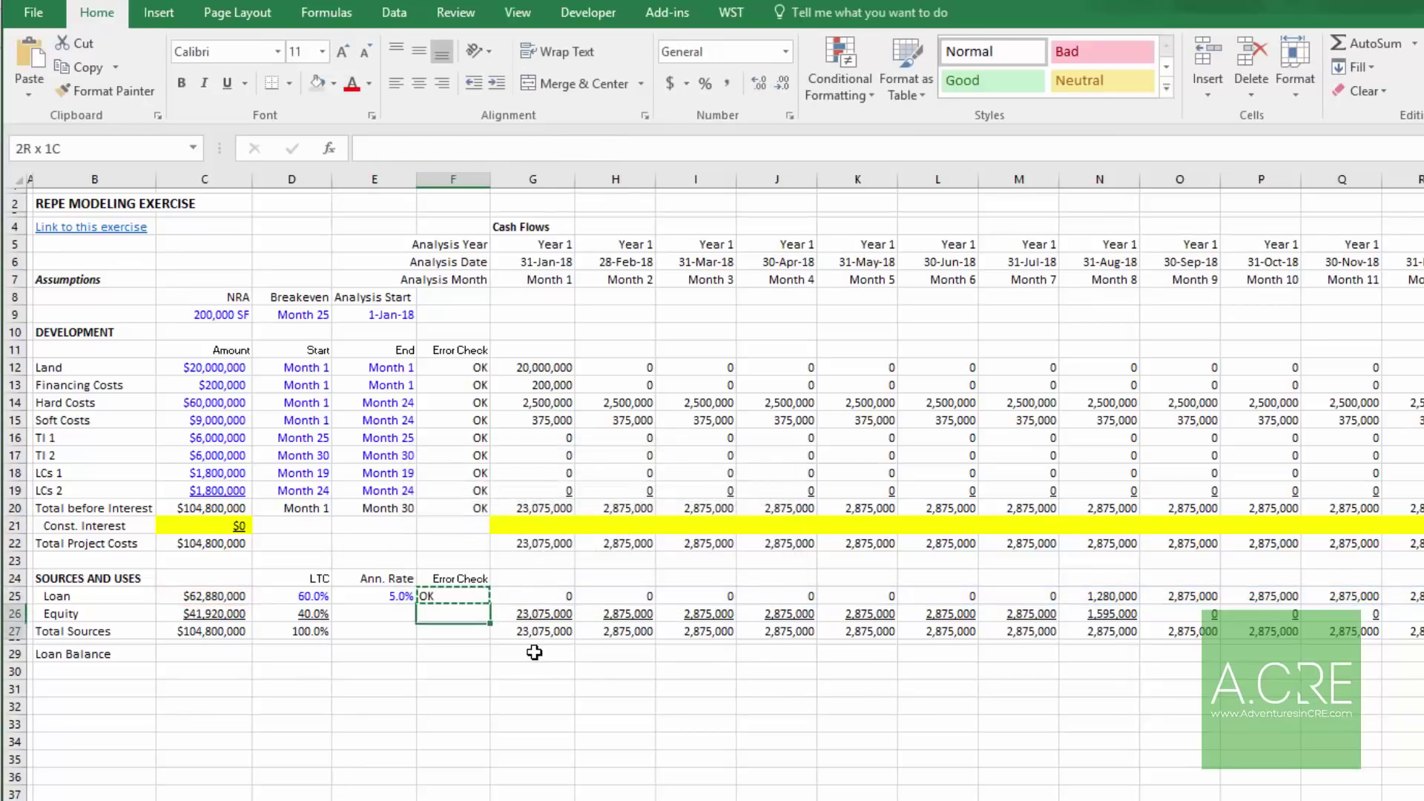
{"action": "key", "text": "shift+Down"}
{"action": "key", "text": "ctrl+v"}
{"action": "key", "text": "Up"}
{"action": "key", "text": "shift+Down"}
{"action": "key", "text": "shift+Down"}
{"action": "key", "text": "alt+h"}
{"action": "key", "text": "a"}
{"action": "key", "text": "r"}
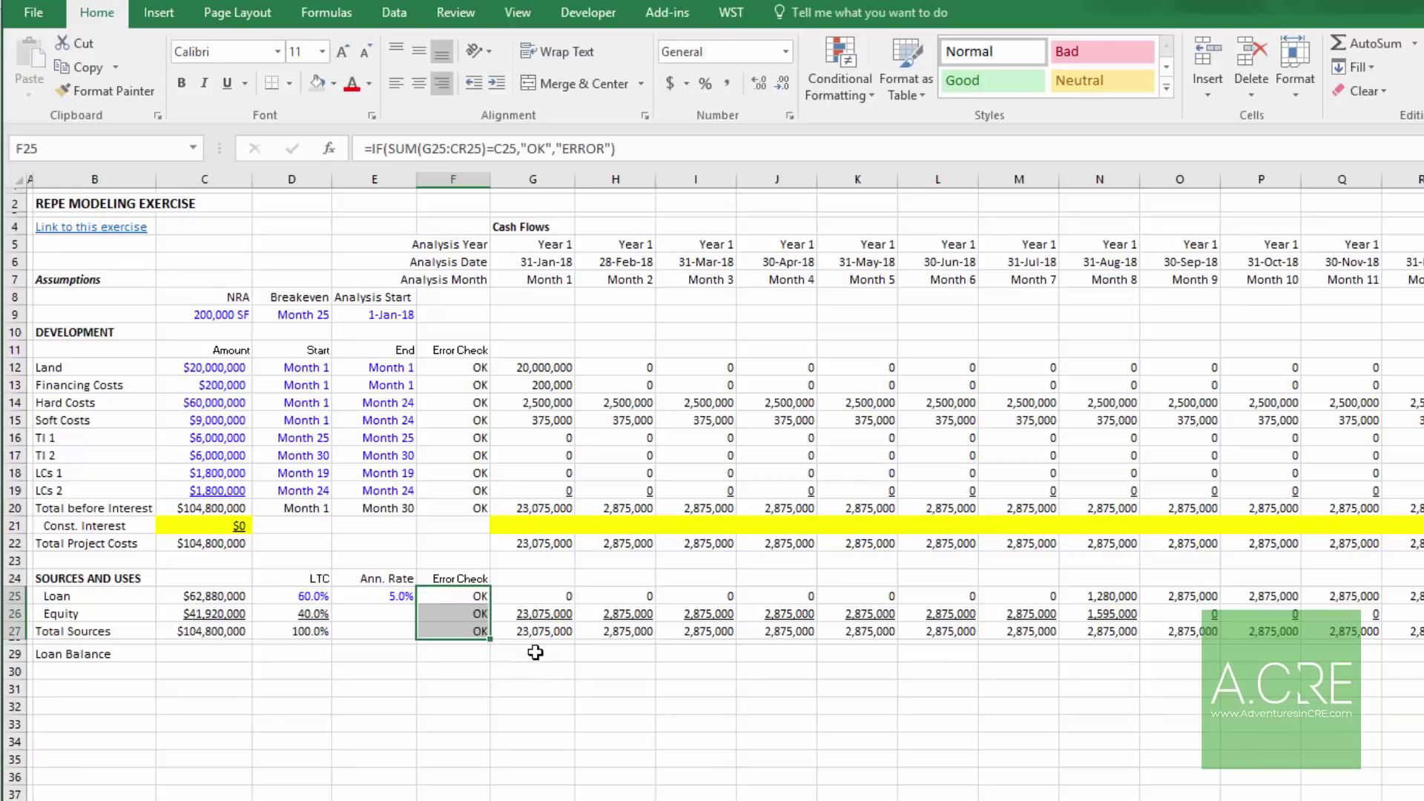
{"action": "left_click", "coordinate": [535, 652]}
Step: Enter =SUM($G$25:G25) in G29 and fill it across the whole Loan Balance row
{"action": "type", "text": "=SUM("}
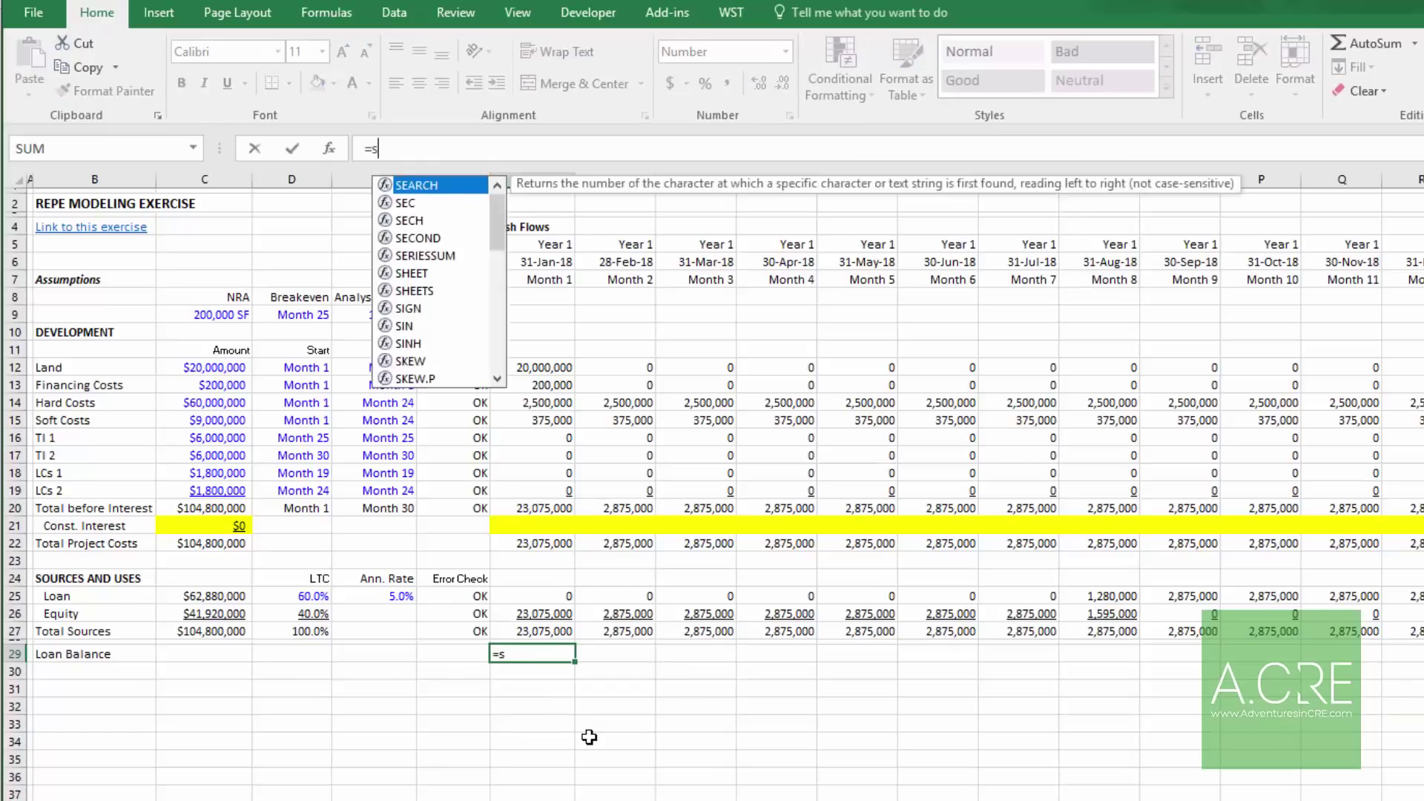
{"action": "key", "text": "Up"}
{"action": "key", "text": "Up"}
{"action": "key", "text": "Up"}
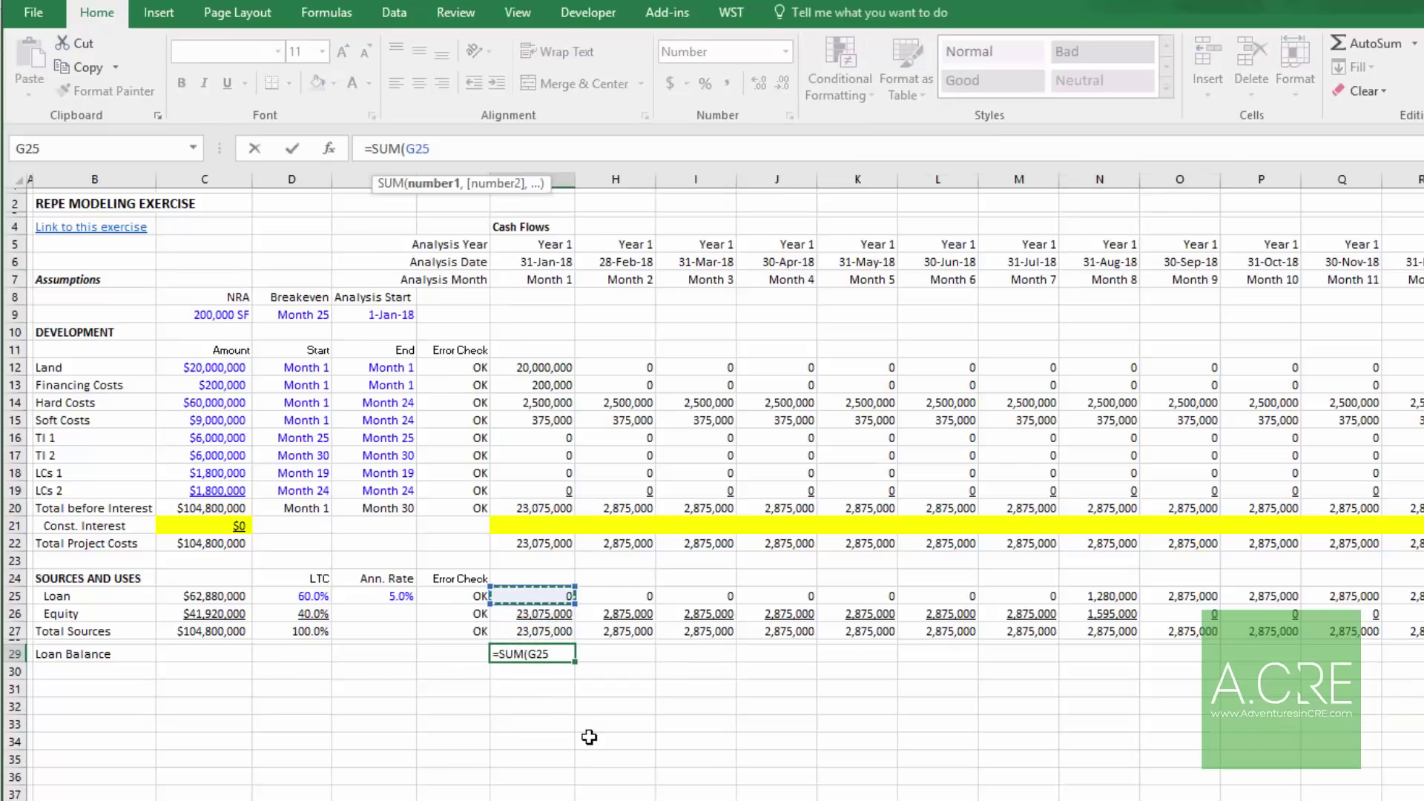
{"action": "type", "text": ":G25)"}
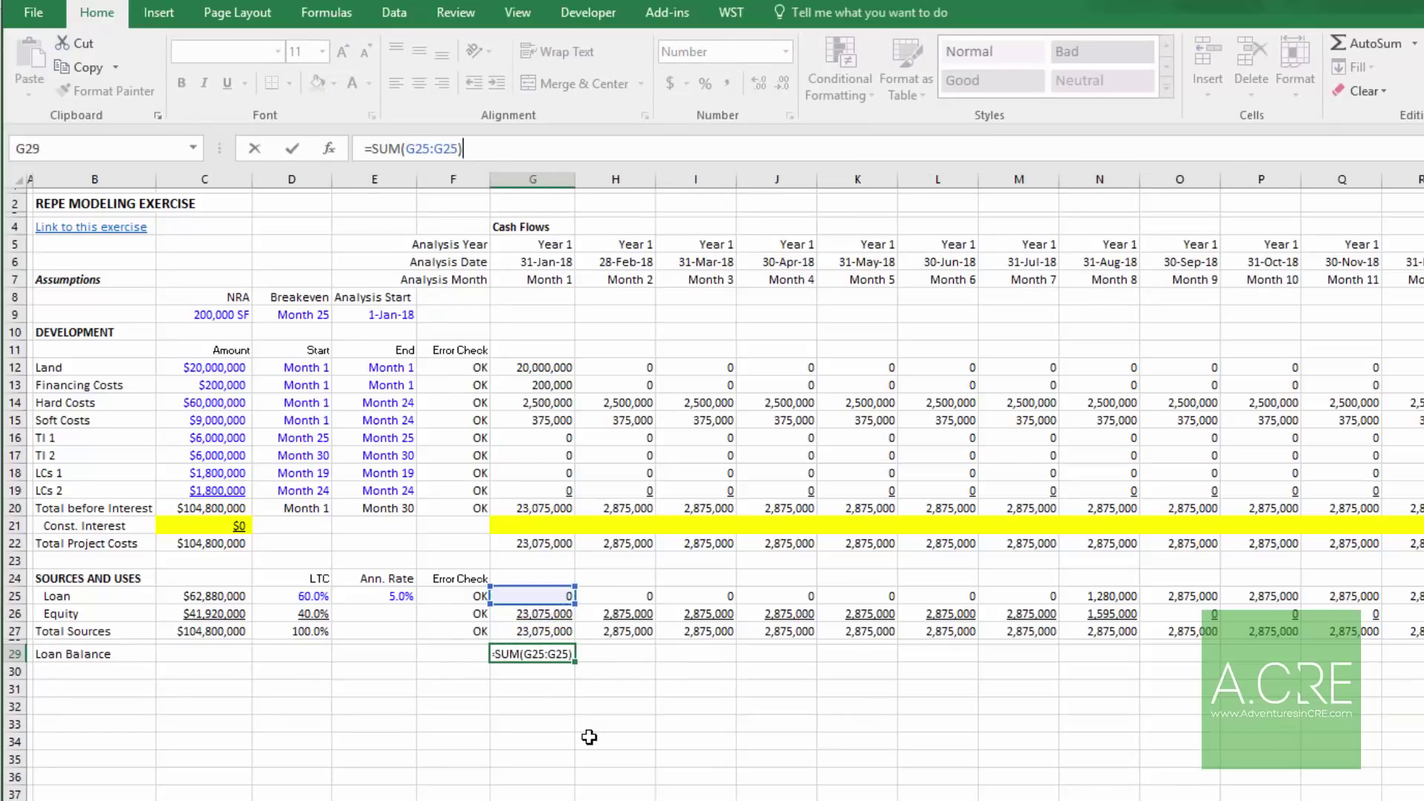
{"action": "left_click", "coordinate": [402, 148]}
{"action": "key", "text": "F4"}
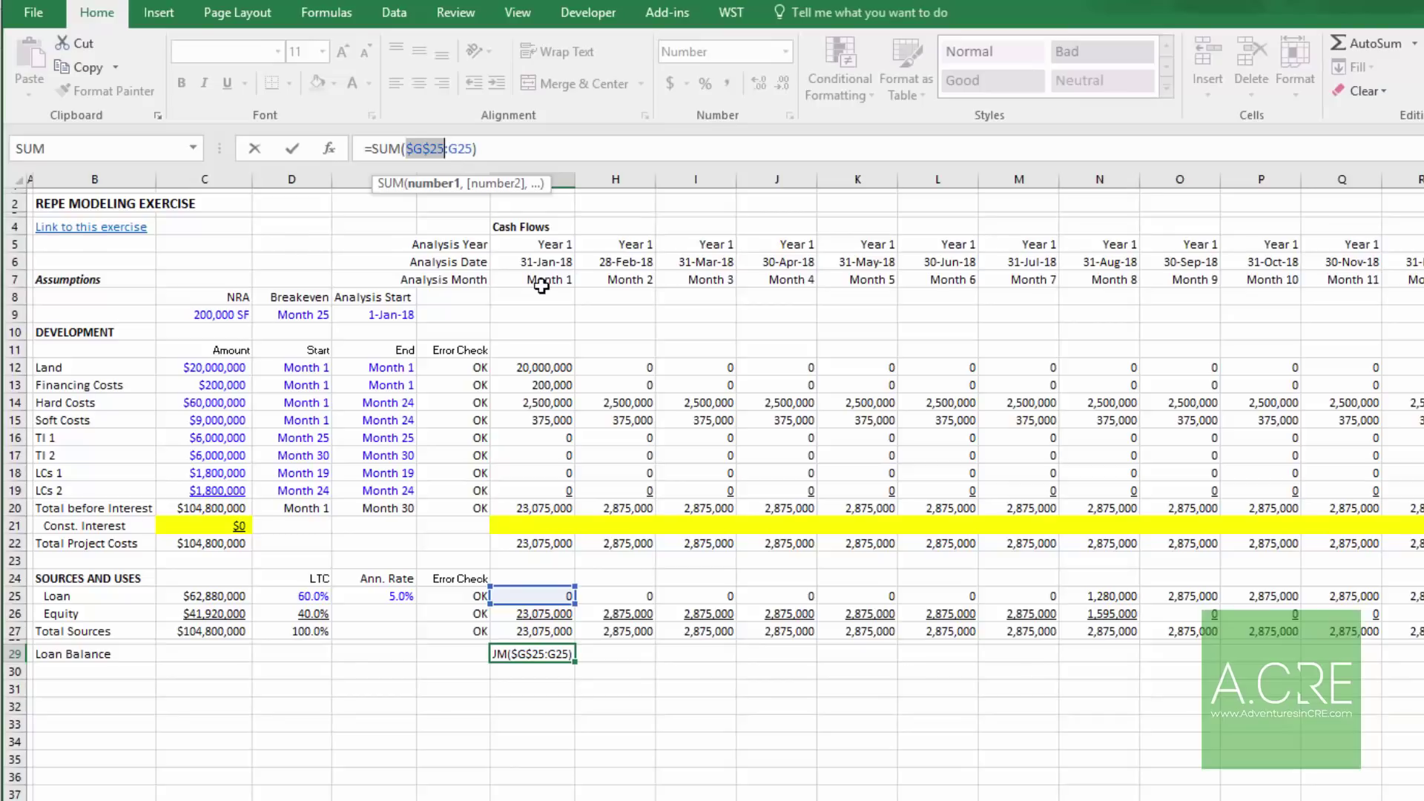
{"action": "key", "text": "Return"}
{"action": "key", "text": "Up"}
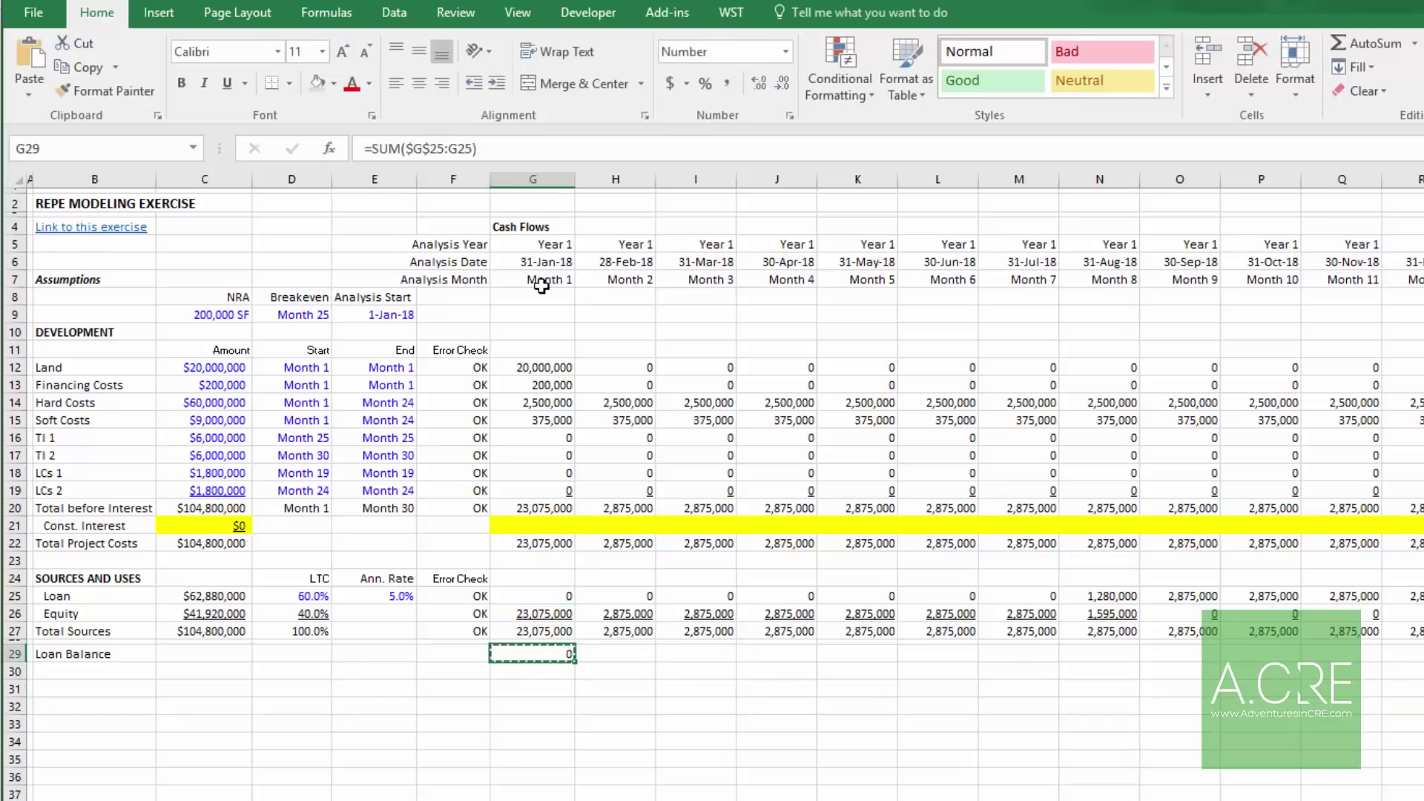
{"action": "key", "text": "shift+space"}
{"action": "key", "text": "ctrl+r"}
Step: Check the monthly loan balances reach 62,880,000, matching the total loan
{"action": "key", "text": "Right"}
{"action": "key", "text": "Right"}
{"action": "key", "text": "Right"}
{"action": "key", "text": "Right"}
{"action": "key", "text": "Right"}
{"action": "key", "text": "Right"}
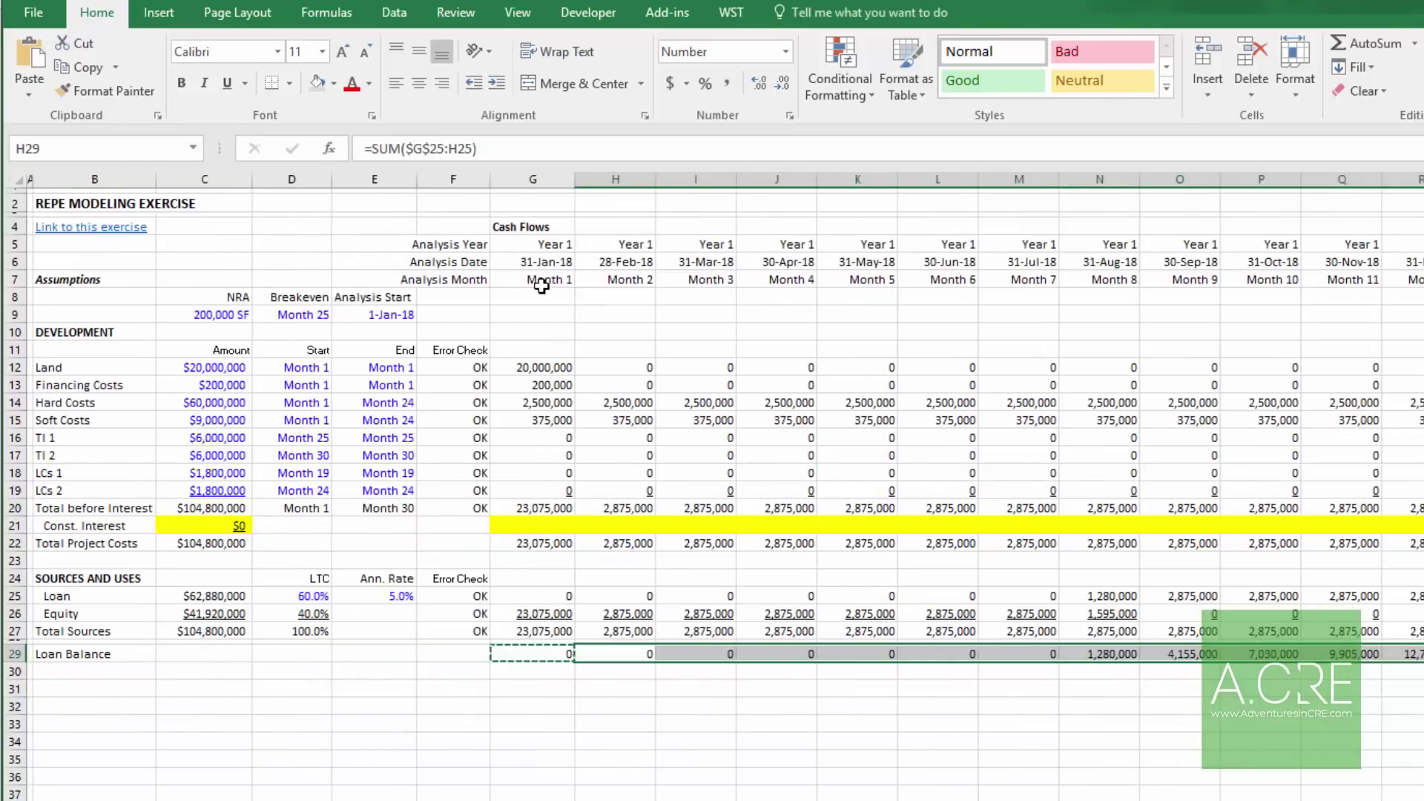
{"action": "key", "text": "Right"}
{"action": "key", "text": "Right"}
{"action": "key", "text": "Right"}
{"action": "key", "text": "Right"}
{"action": "key", "text": "Right"}
{"action": "key", "text": "Right"}
{"action": "key", "text": "Right"}
{"action": "key", "text": "Right"}
{"action": "key", "text": "Right"}
{"action": "key", "text": "Right"}
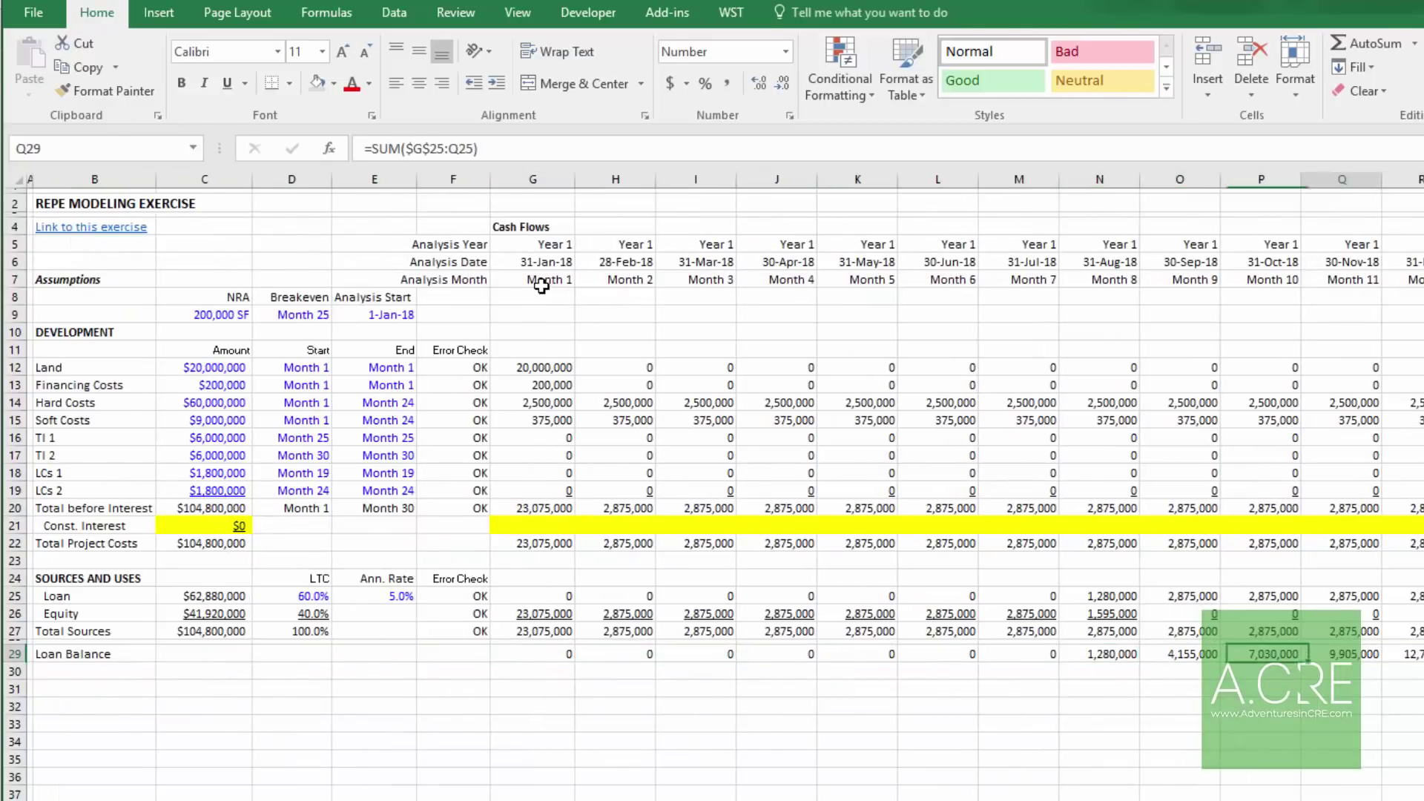
{"action": "key", "text": "Right"}
{"action": "key", "text": "Right"}
{"action": "key", "text": "Right"}
{"action": "key", "text": "Right"}
{"action": "key", "text": "Right"}
{"action": "key", "text": "Right"}
{"action": "key", "text": "Right"}
{"action": "key", "text": "Right"}
{"action": "key", "text": "Right"}
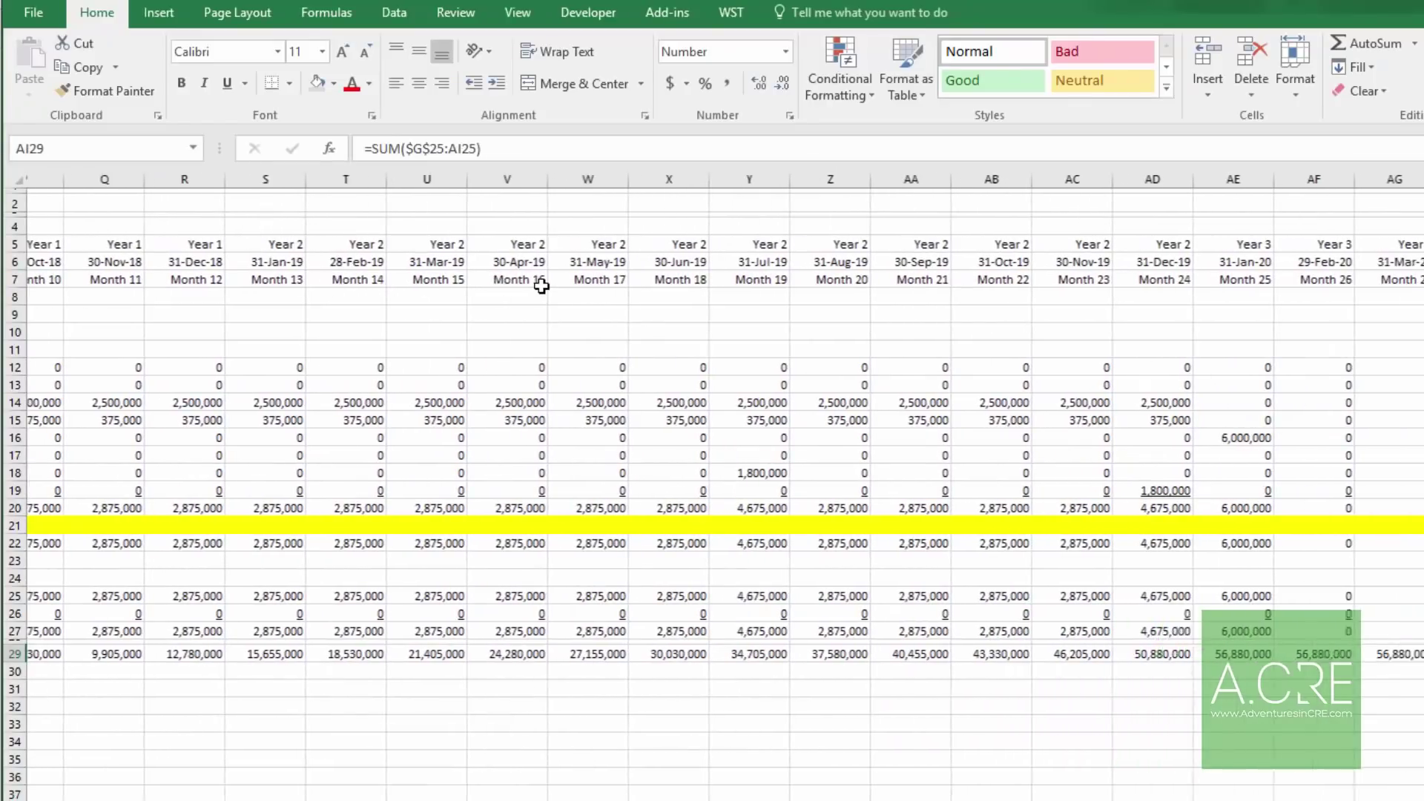
{"action": "key", "text": "Left"}
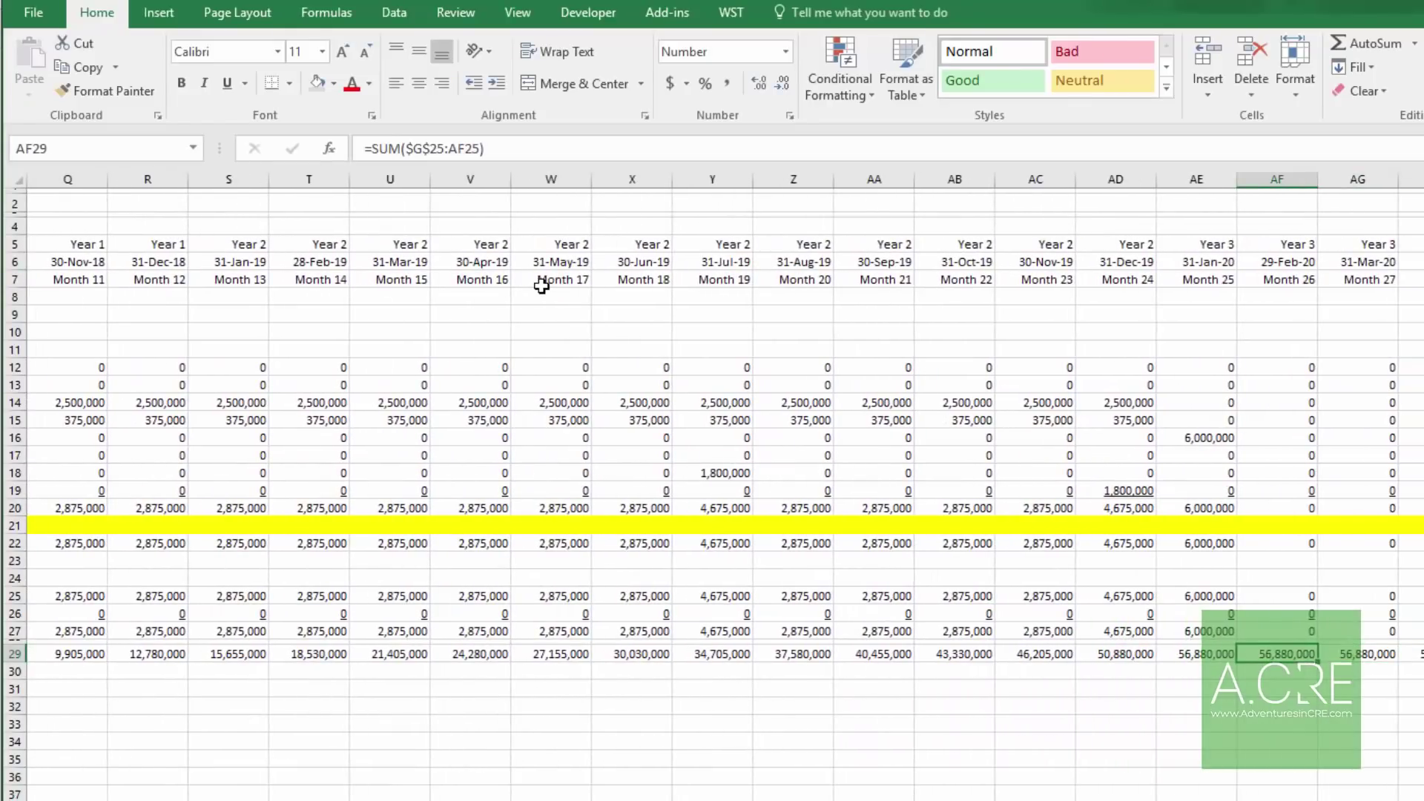
{"action": "key", "text": "Right"}
{"action": "key", "text": "Right"}
{"action": "key", "text": "Right"}
{"action": "key", "text": "Right"}
{"action": "key", "text": "Right"}
{"action": "key", "text": "Right"}
{"action": "key", "text": "Right"}
{"action": "key", "text": "Right"}
{"action": "key", "text": "Right"}
{"action": "key", "text": "Right"}
{"action": "key", "text": "Right"}
{"action": "key", "text": "Right"}
{"action": "key", "text": "Right"}
{"action": "key", "text": "Right"}
{"action": "key", "text": "Right"}
{"action": "key", "text": "Right"}
{"action": "key", "text": "Right"}
{"action": "key", "text": "Right"}
{"action": "key", "text": "Right"}
{"action": "key", "text": "Right"}
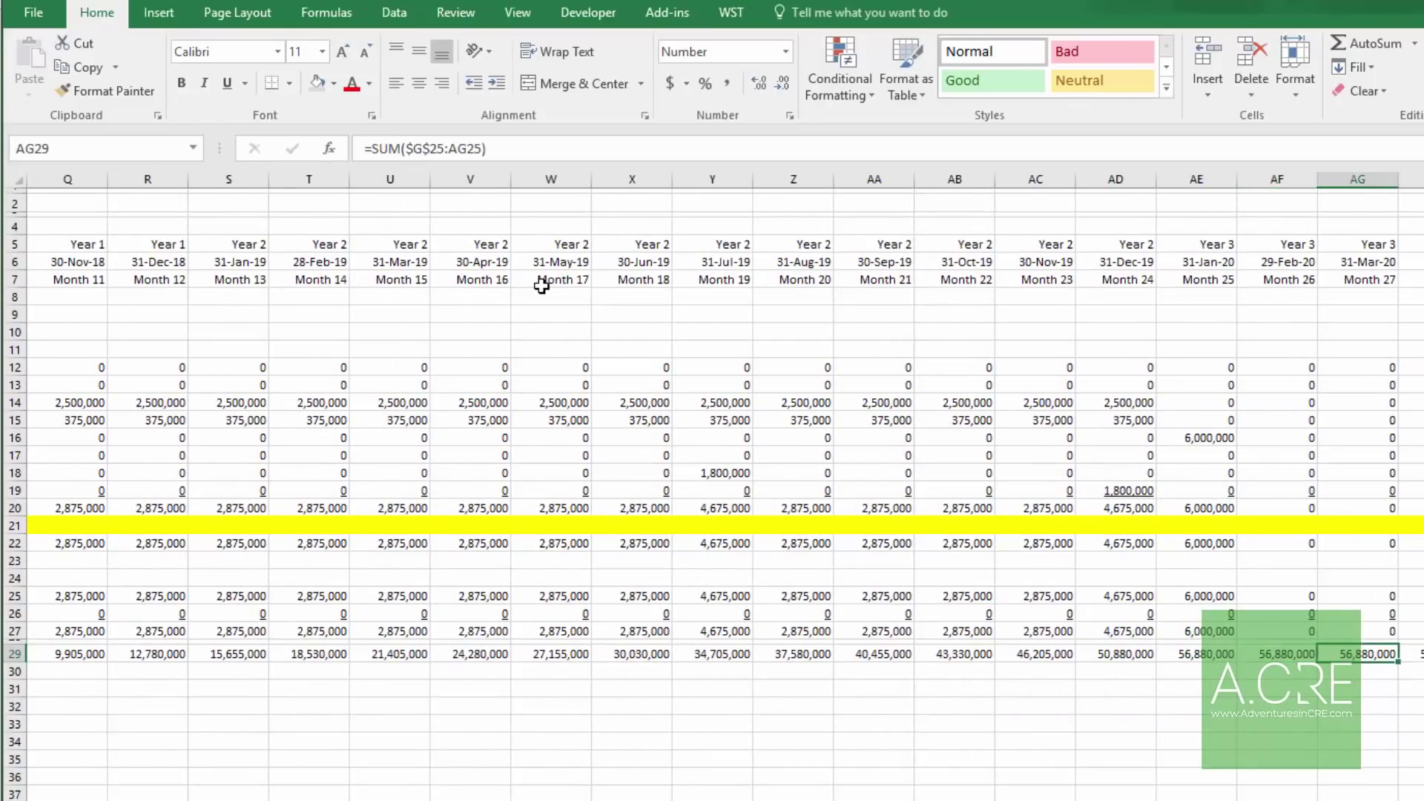
{"action": "key", "text": "Left"}
{"action": "key", "text": "Left"}
{"action": "key", "text": "Left"}
{"action": "key", "text": "Left"}
{"action": "key", "text": "Left"}
{"action": "key", "text": "Left"}
{"action": "key", "text": "Left"}
{"action": "key", "text": "Left"}
{"action": "key", "text": "Left"}
{"action": "key", "text": "Left"}
{"action": "key", "text": "Left"}
{"action": "key", "text": "Left"}
{"action": "key", "text": "Left"}
{"action": "key", "text": "Left"}
{"action": "key", "text": "Left"}
{"action": "key", "text": "Left"}
{"action": "key", "text": "Left"}
{"action": "key", "text": "Left"}
{"action": "key", "text": "Left"}
{"action": "key", "text": "Left"}
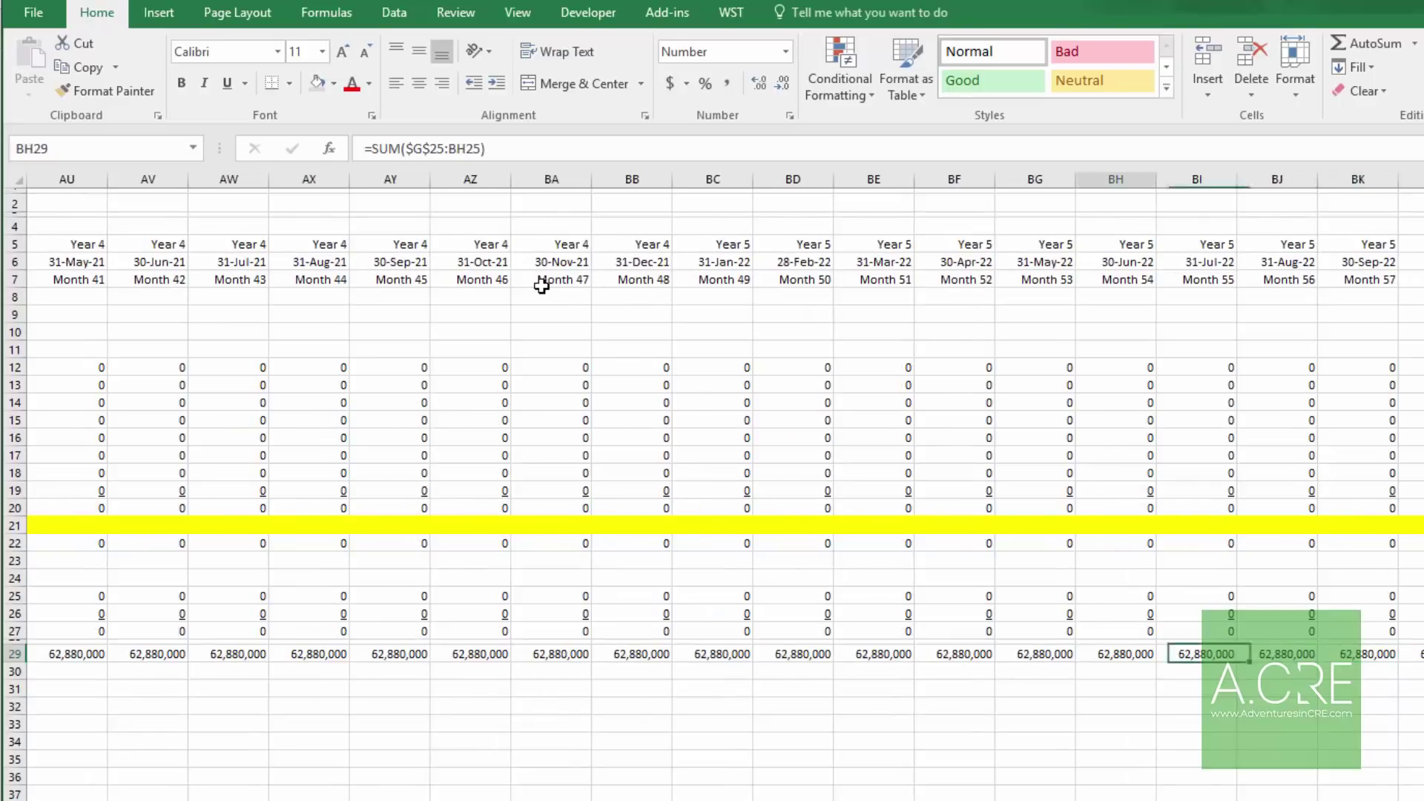
{"action": "key", "text": "Left"}
{"action": "key", "text": "Right"}
{"action": "key", "text": "Right"}
{"action": "key", "text": "Right"}
{"action": "key", "text": "Right"}
{"action": "key", "text": "Right"}
{"action": "key", "text": "Right"}
{"action": "key", "text": "Right"}
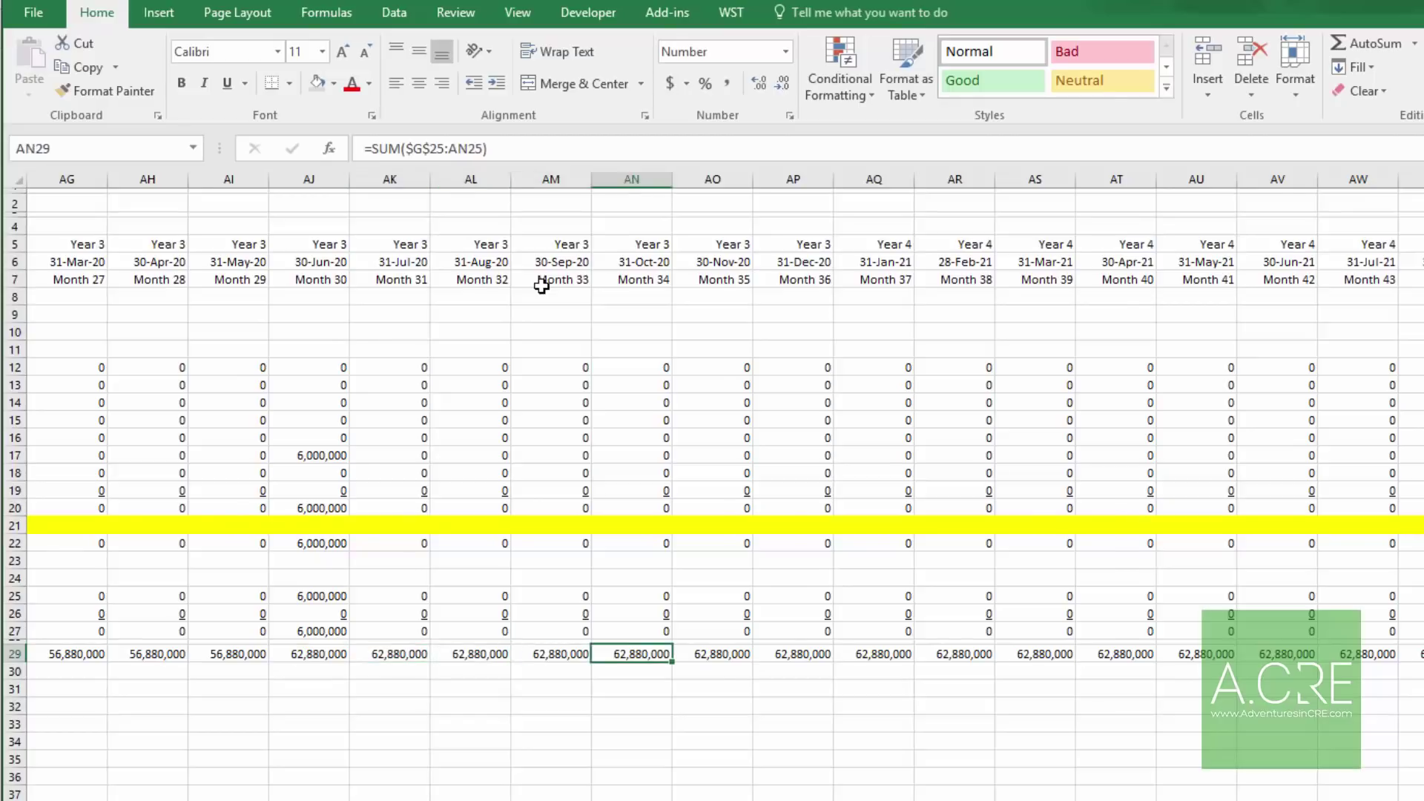
{"action": "key", "text": "Home"}
{"action": "key", "text": "Right"}
{"action": "key", "text": "Right"}
{"action": "key", "text": "Up"}
{"action": "key", "text": "Up"}
{"action": "key", "text": "Up"}
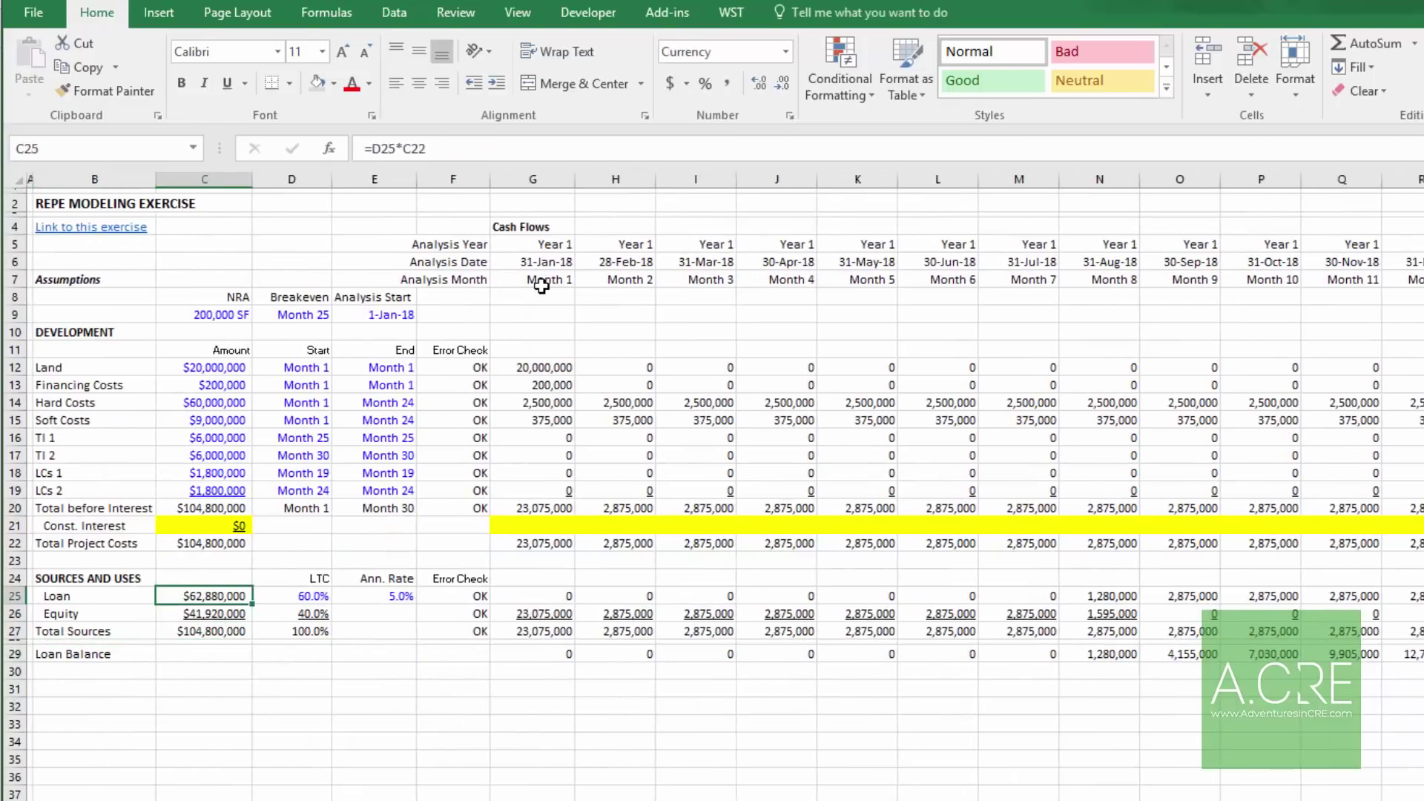
{"action": "key", "text": "Right"}
{"action": "key", "text": "Right"}
{"action": "key", "text": "Right"}
{"action": "key", "text": "Down"}
{"action": "key", "text": "Down"}
{"action": "key", "text": "Down"}
{"action": "key", "text": "Left"}
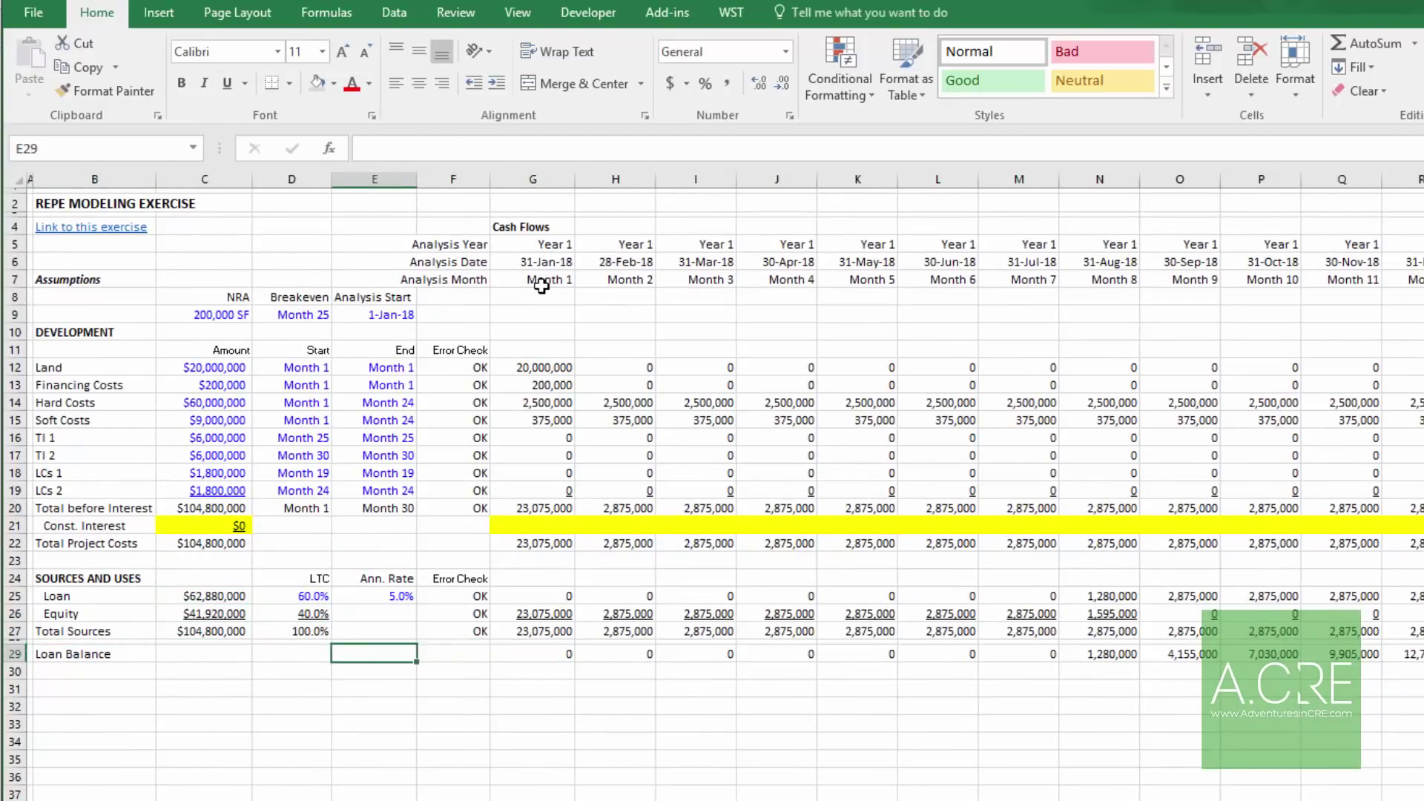
{"action": "key", "text": "Left"}
{"action": "key", "text": "Left"}
{"action": "key", "text": "Left"}
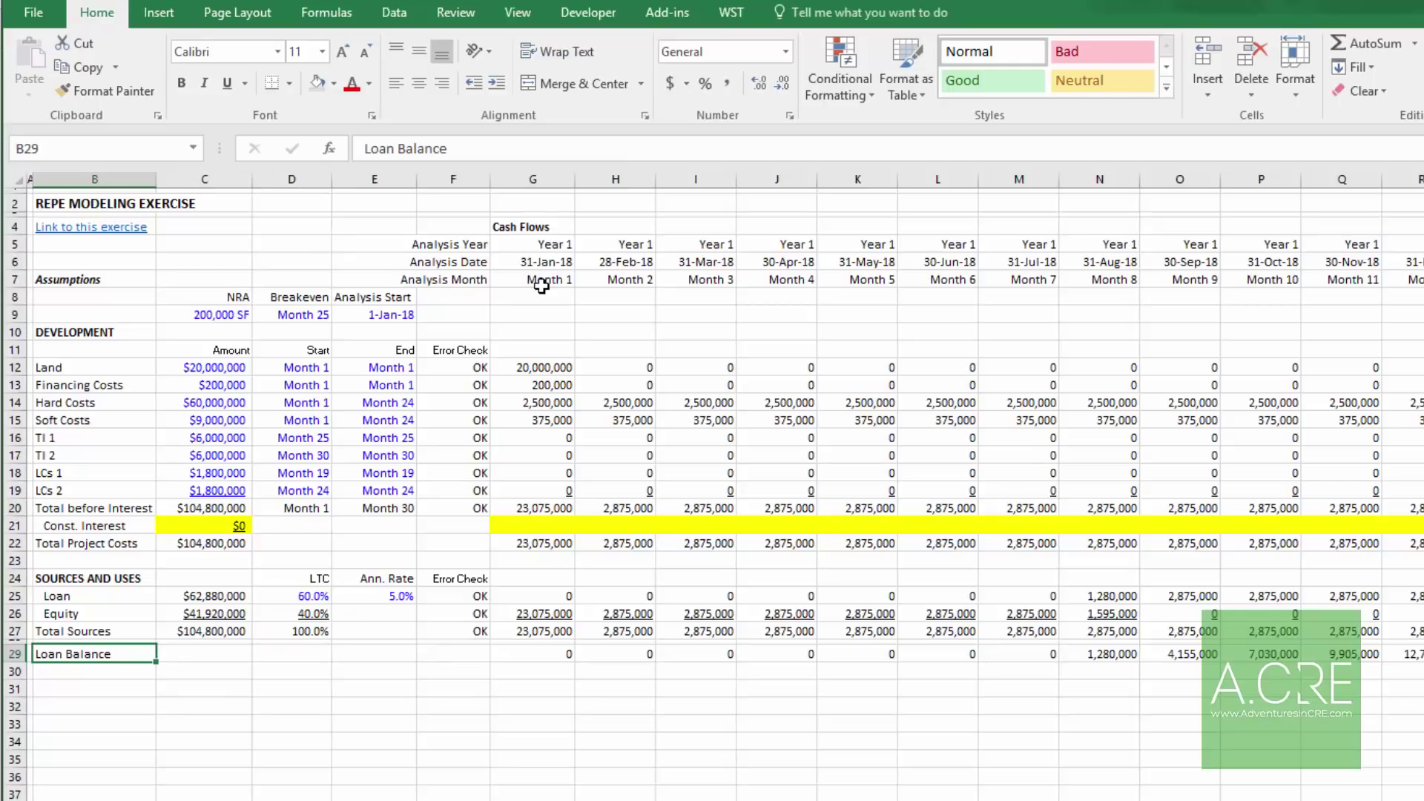
{"action": "key", "text": "Right"}
{"action": "key", "text": "Right"}
{"action": "key", "text": "Right"}
{"action": "key", "text": "Right"}
{"action": "key", "text": "Right"}
{"action": "key", "text": "Up"}
Step: Enter =G29*($E$25/12) in G21 and fill it across row 21 through the last month
{"action": "key", "text": "Right"}
{"action": "key", "text": "Up"}
{"action": "key", "text": "Up"}
{"action": "key", "text": "Up"}
{"action": "key", "text": "Up"}
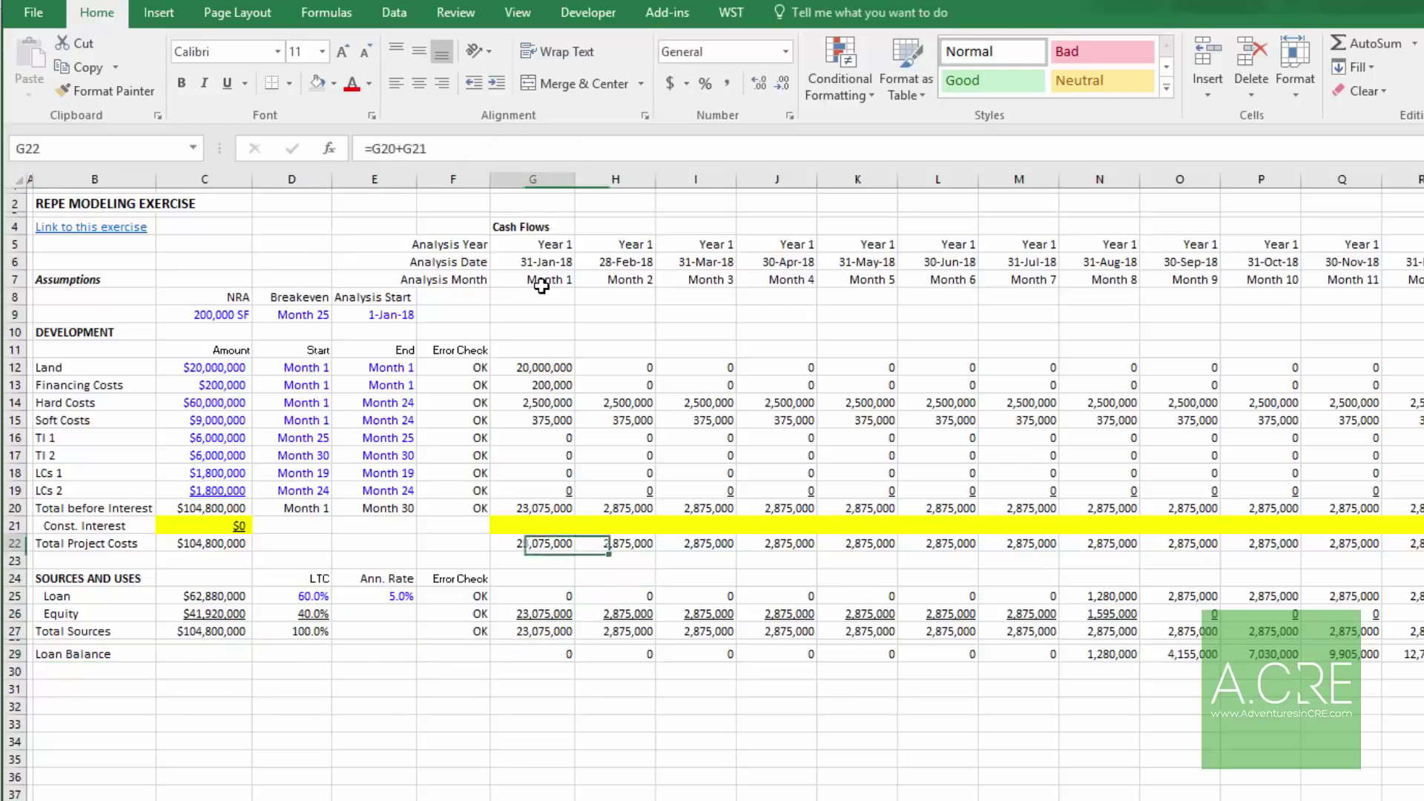
{"action": "key", "text": "Left"}
{"action": "key", "text": "Left"}
{"action": "key", "text": "Up"}
{"action": "key", "text": "Up"}
{"action": "key", "text": "Right"}
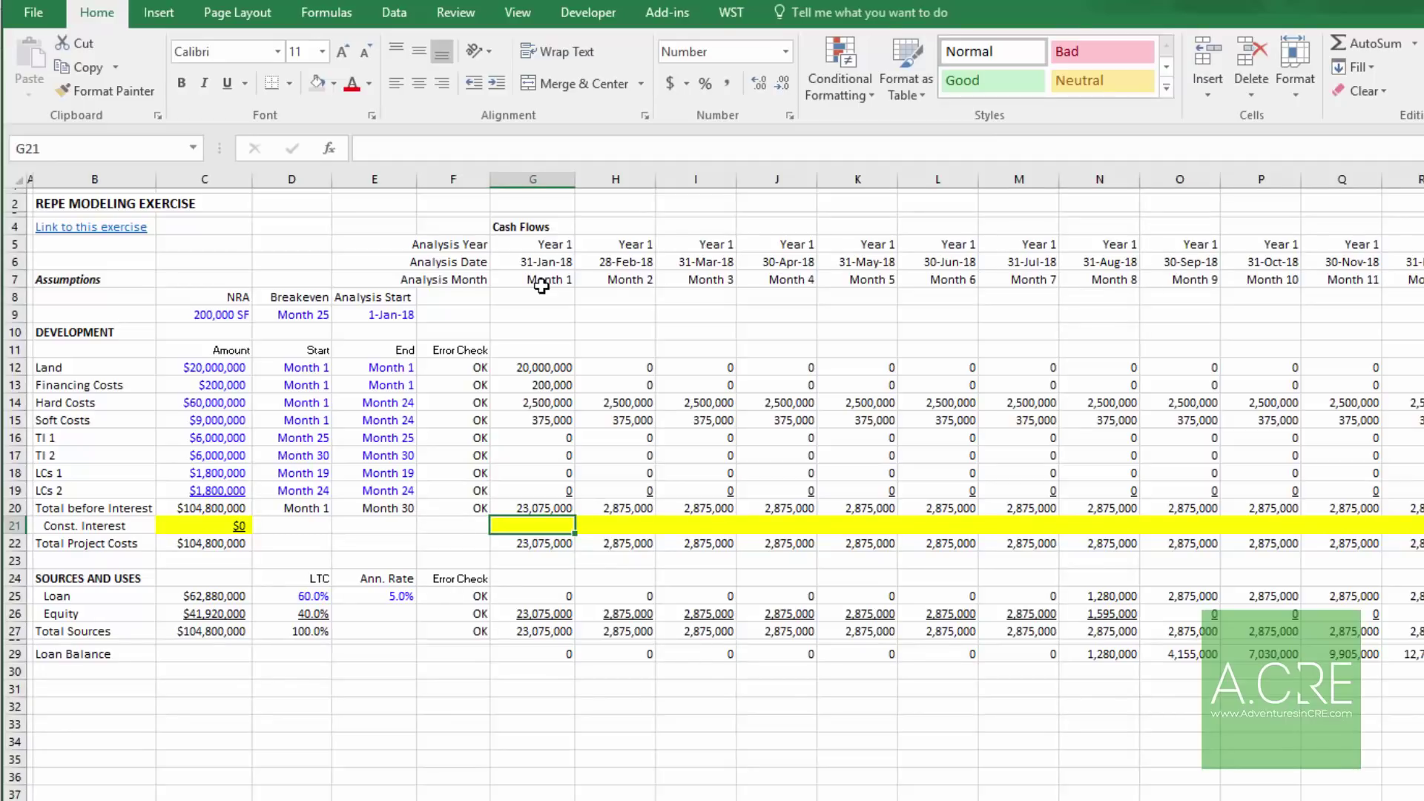
{"action": "type", "text": "="}
{"action": "key", "text": "Down"}
{"action": "key", "text": "Down"}
{"action": "key", "text": "Down"}
{"action": "key", "text": "Down"}
{"action": "key", "text": "Down"}
{"action": "key", "text": "Down"}
{"action": "key", "text": "Down"}
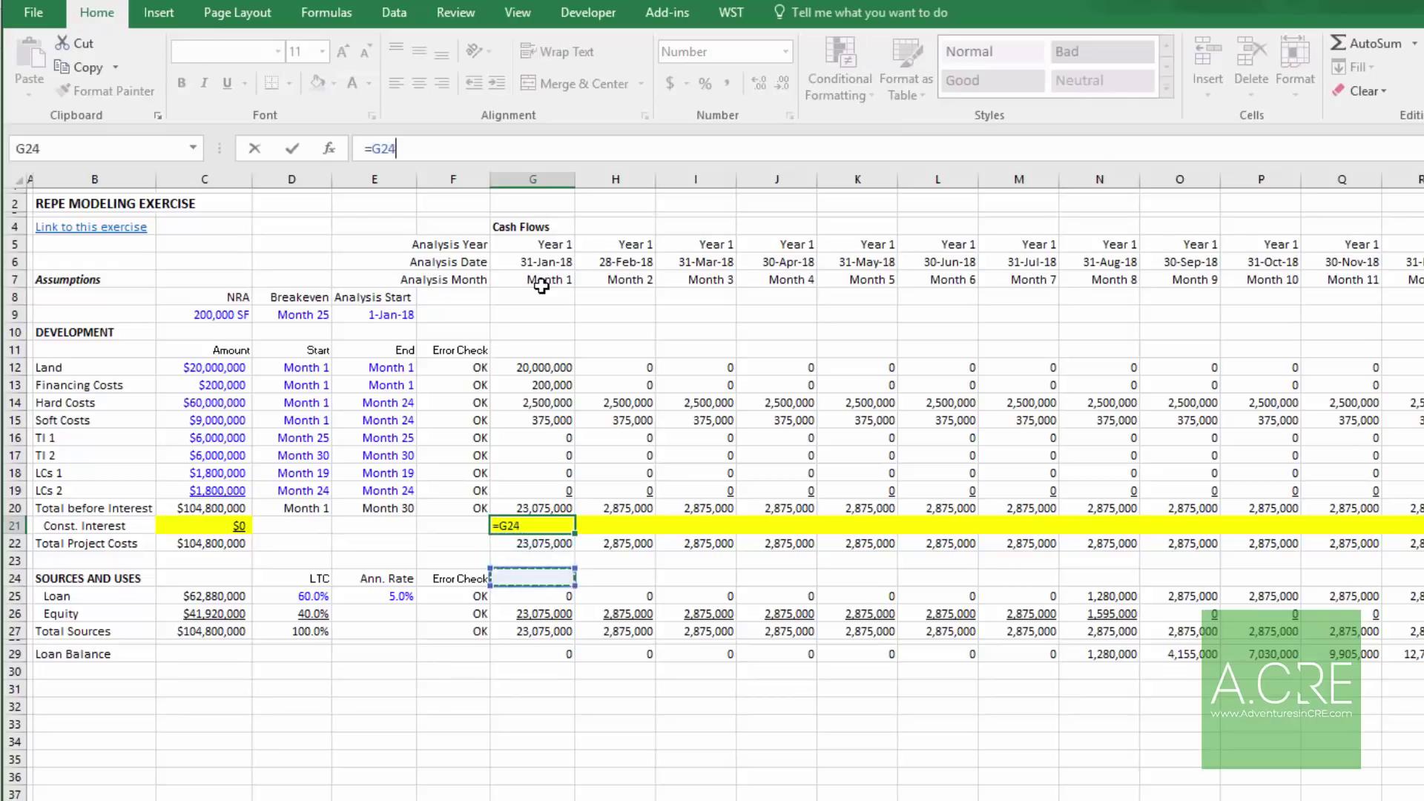
{"action": "key", "text": "Down"}
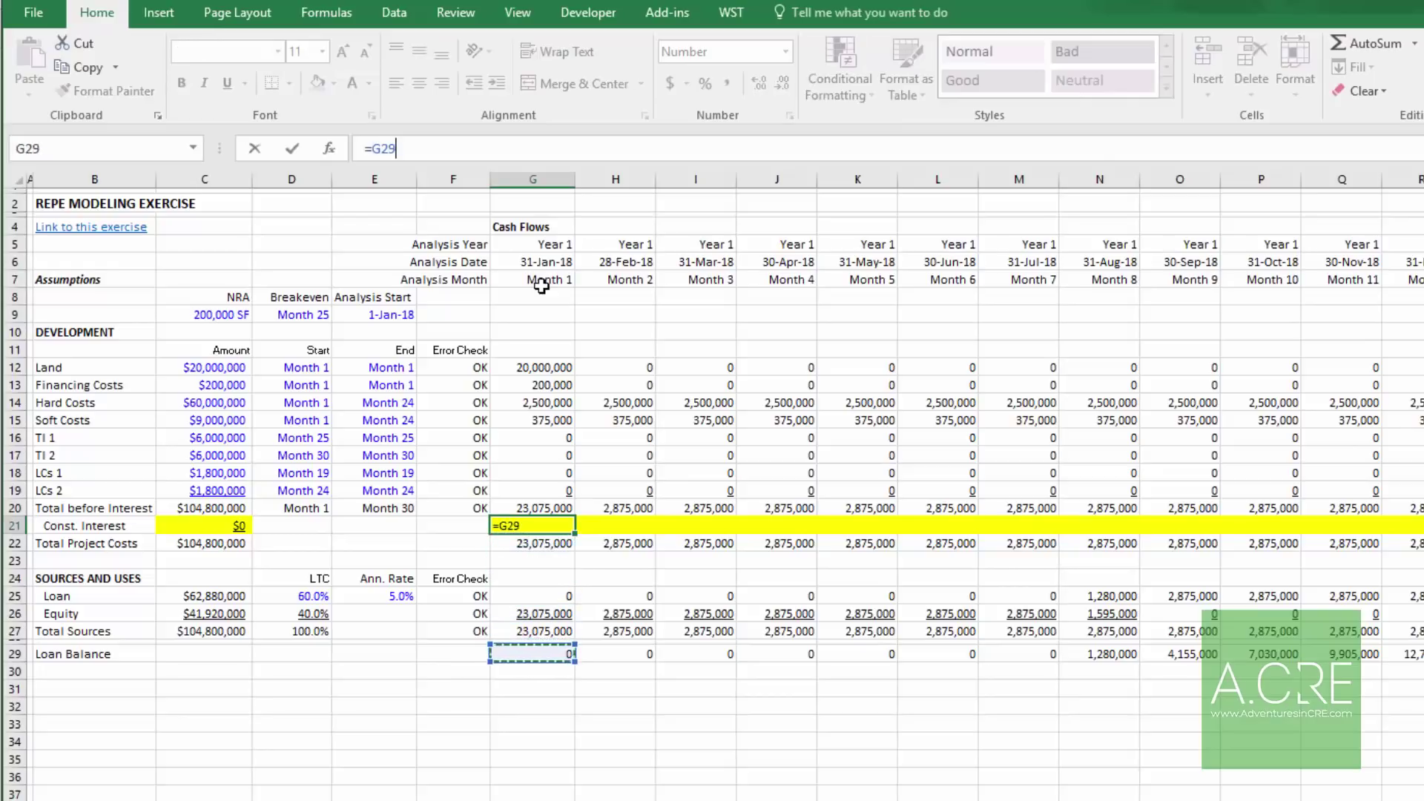
{"action": "type", "text": "*("}
{"action": "key", "text": "Down"}
{"action": "key", "text": "Down"}
{"action": "key", "text": "Down"}
{"action": "key", "text": "Down"}
{"action": "key", "text": "Left"}
{"action": "key", "text": "Left"}
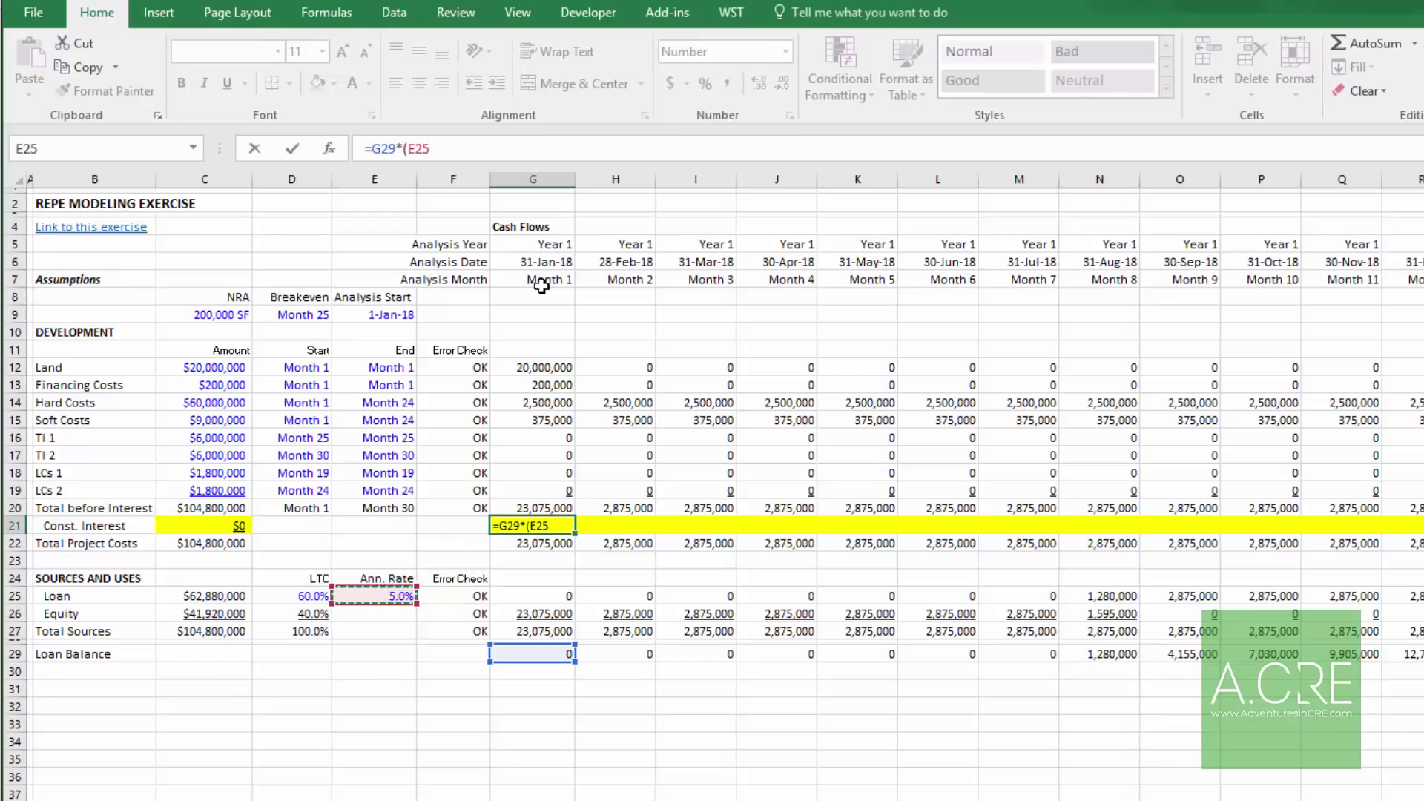
{"action": "key", "text": "F4"}
{"action": "type", "text": "/"}
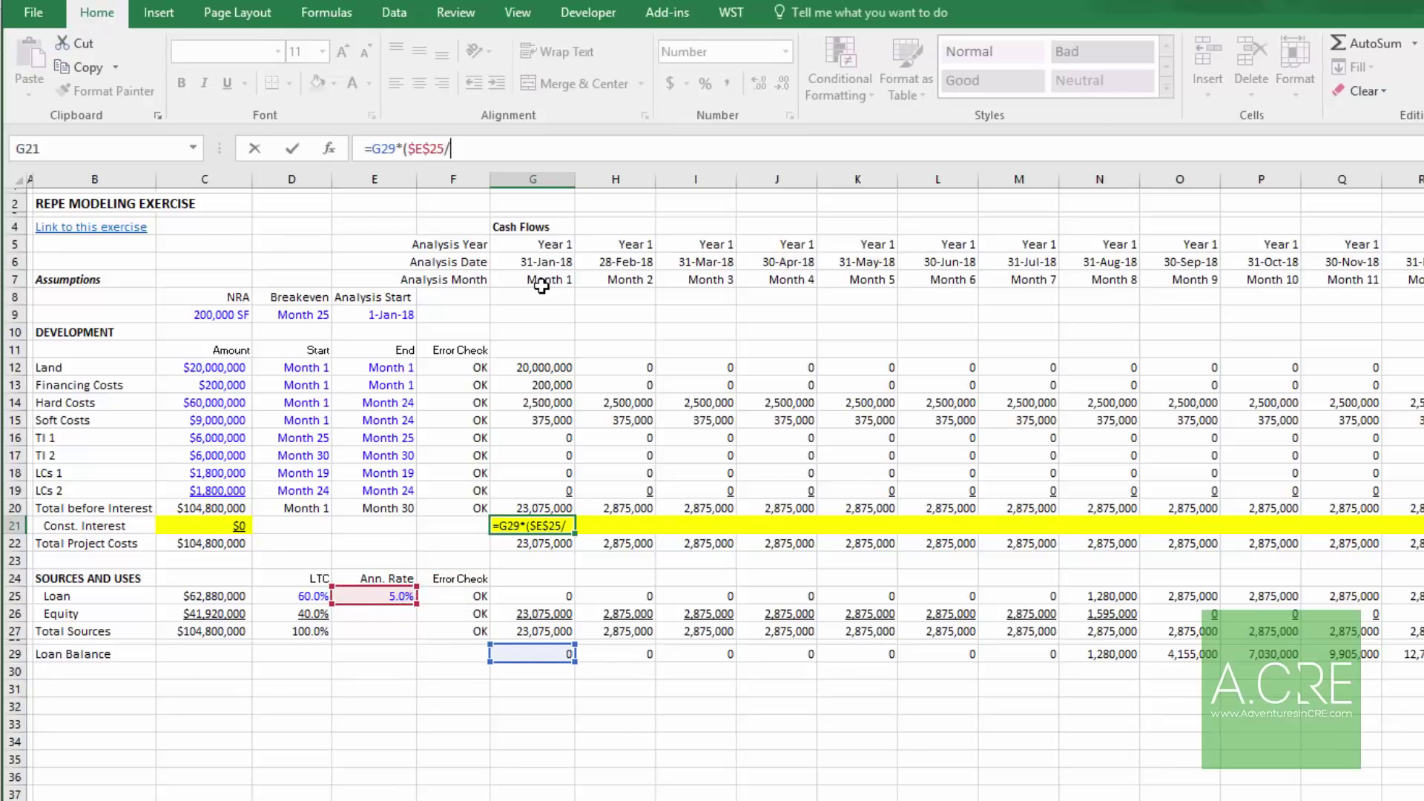
{"action": "type", "text": "12)"}
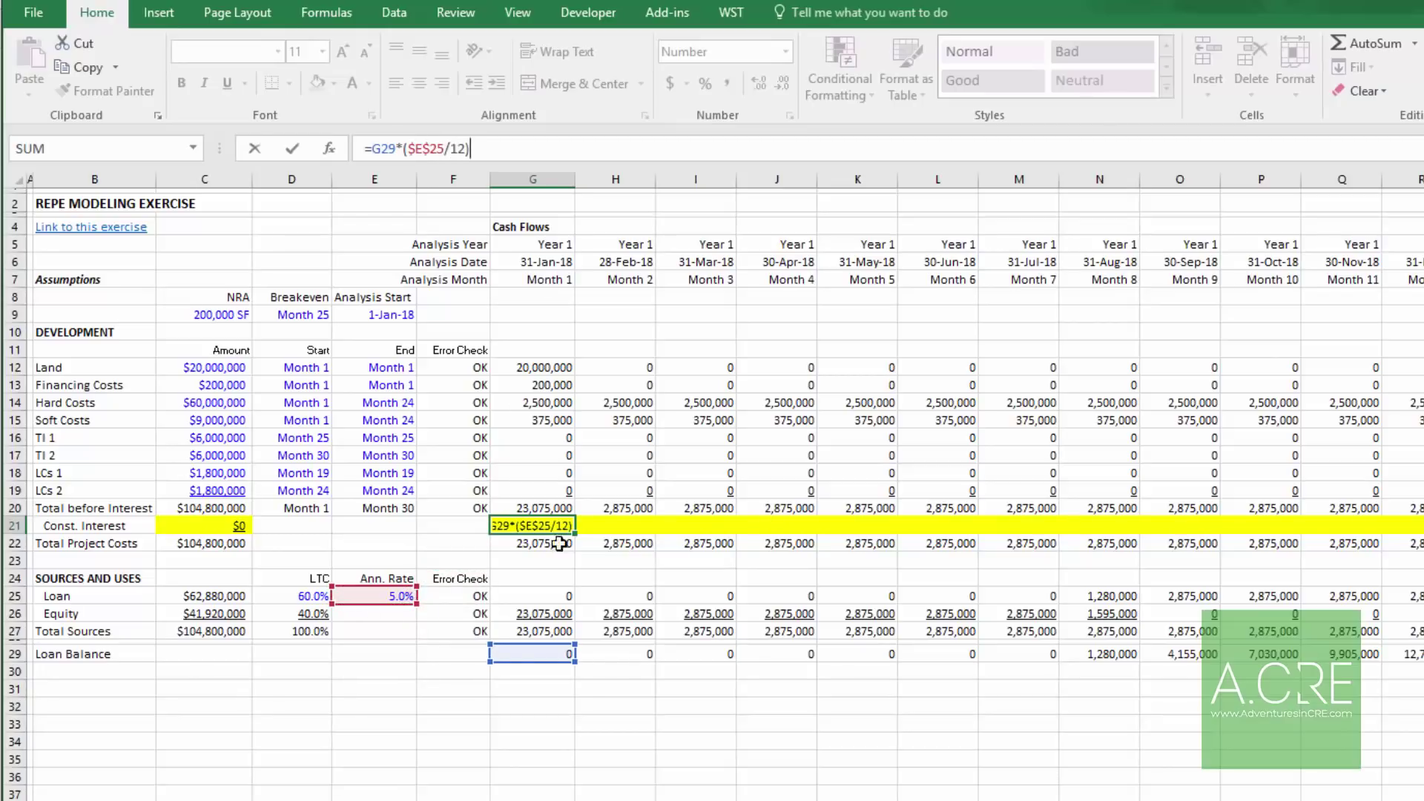
{"action": "key", "text": "Return"}
{"action": "key", "text": "Up"}
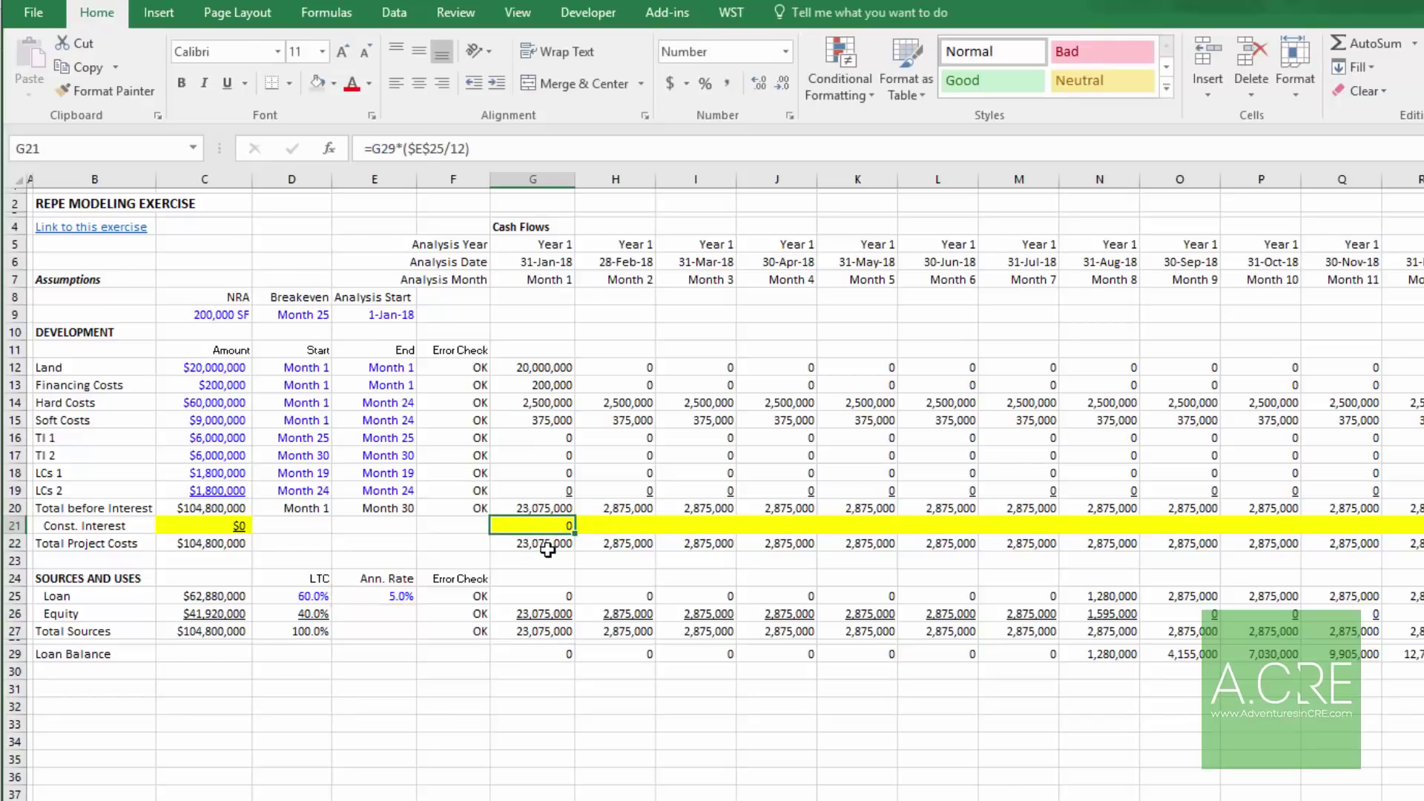
{"action": "key", "text": "ctrl+shift+Right"}
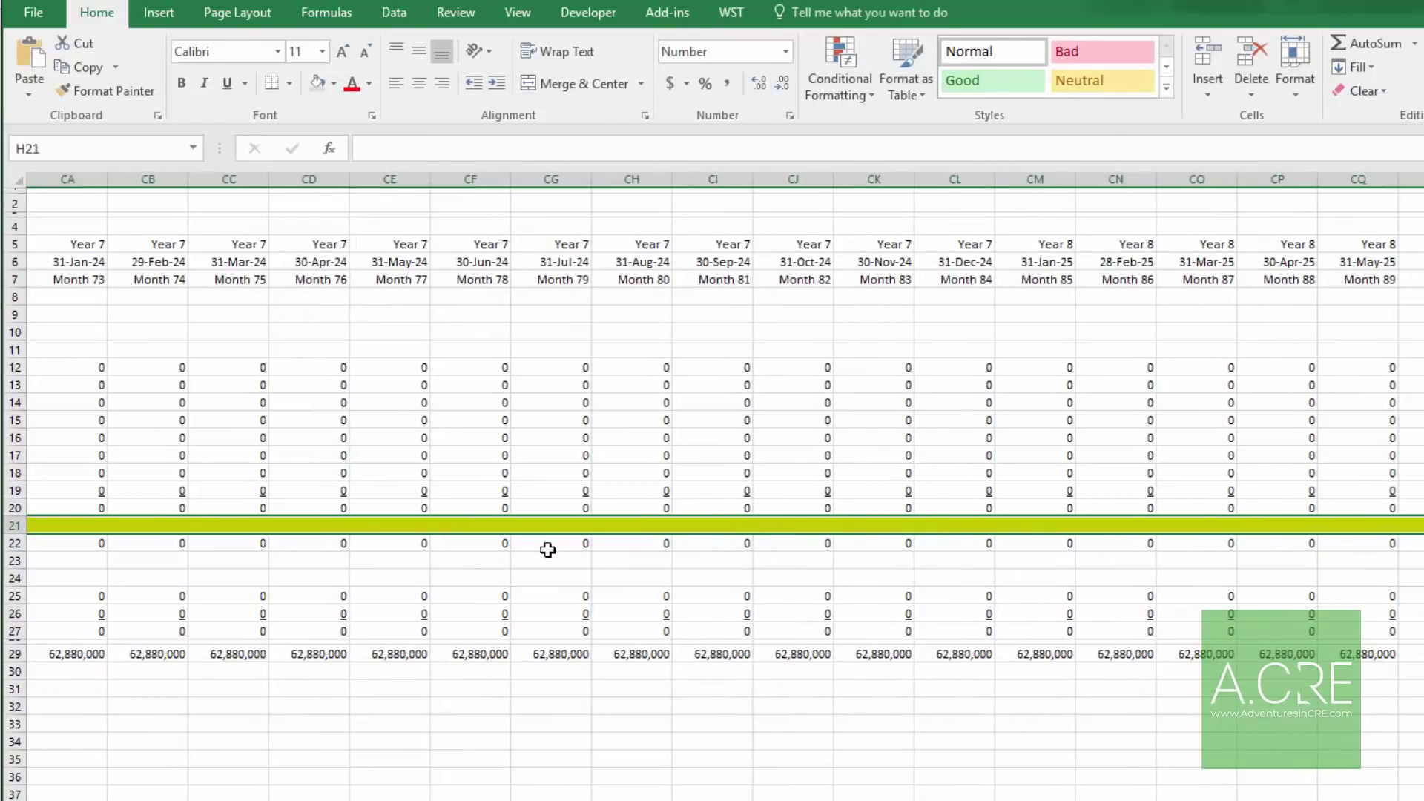
{"action": "key", "text": "ctrl+r"}
Step: Total construction interest in C21 with =SUM(G21:CR21), giving $16,666,685
{"action": "key", "text": "ctrl+BackSpace"}
{"action": "key", "text": "Left"}
{"action": "key", "text": "Left"}
{"action": "key", "text": "Left"}
{"action": "key", "text": "Left"}
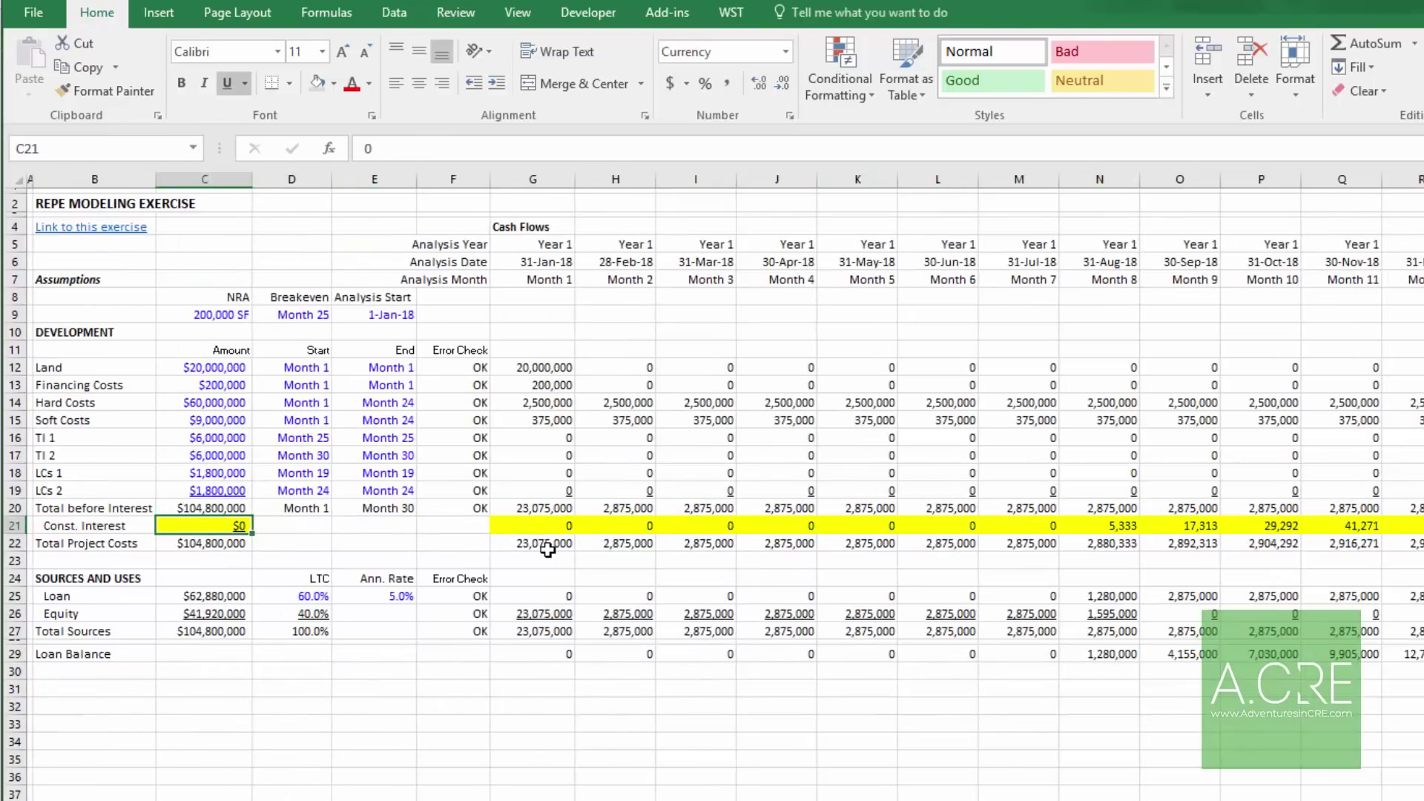
{"action": "type", "text": "=SUM("}
{"action": "key", "text": "Right"}
{"action": "key", "text": "Right"}
{"action": "key", "text": "Right"}
{"action": "key", "text": "Right"}
{"action": "key", "text": "ctrl+shift+Right"}
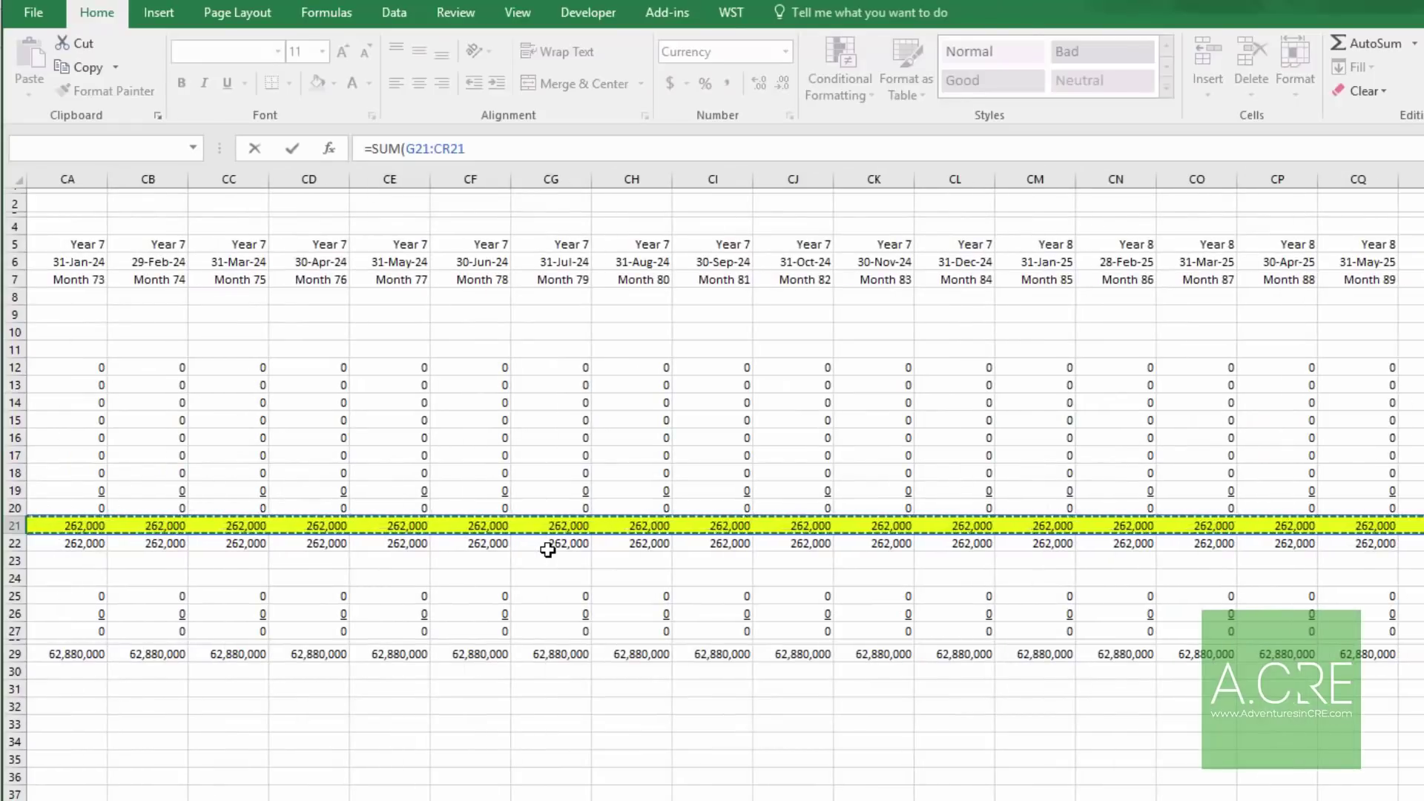
{"action": "key", "text": "Return"}
{"action": "key", "text": "Left"}
{"action": "key", "text": "Left"}
{"action": "key", "text": "Up"}
{"action": "key", "text": "Right"}
{"action": "key", "text": "Right"}
{"action": "key", "text": "Right"}
{"action": "key", "text": "Right"}
{"action": "key", "text": "Right"}
{"action": "key", "text": "Right"}
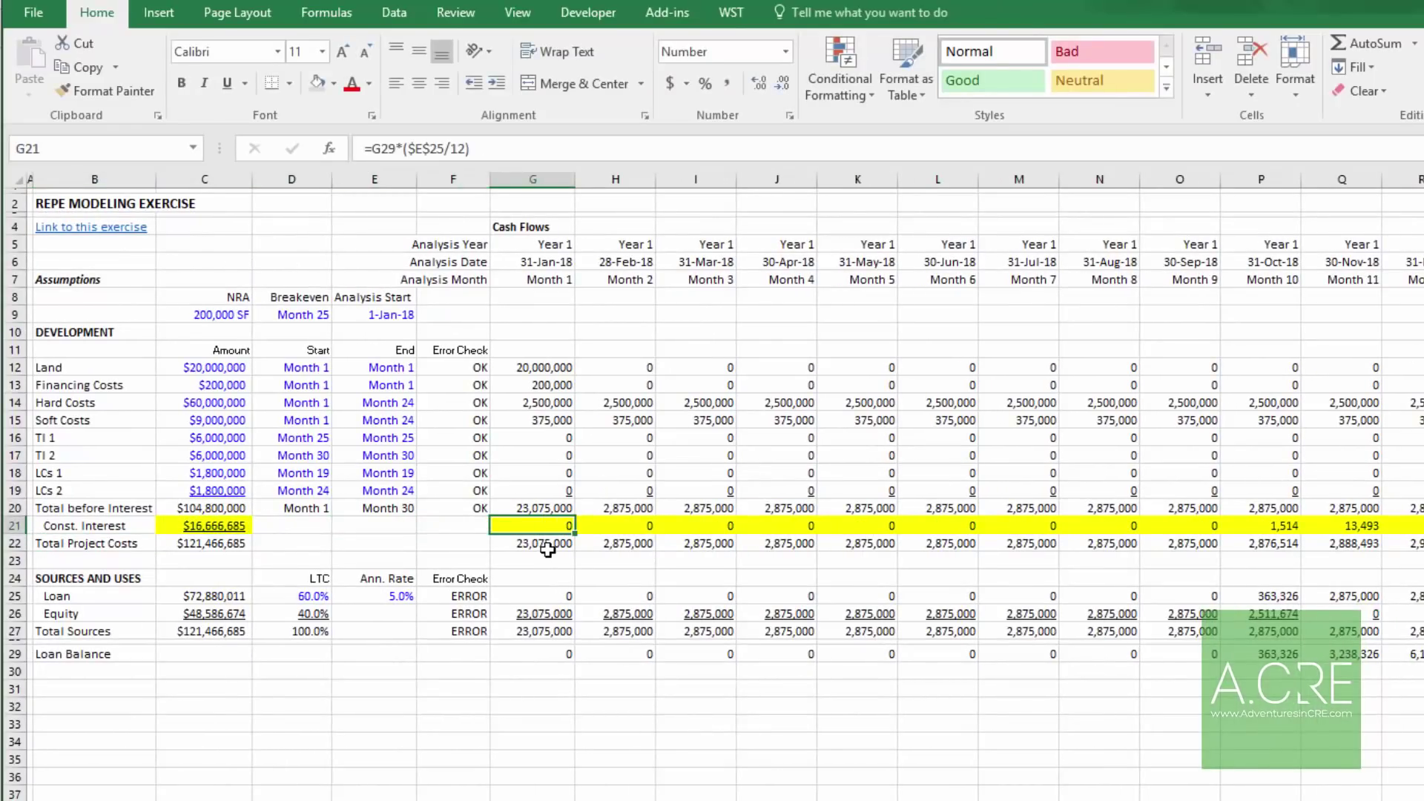
{"action": "key", "text": "Left"}
{"action": "key", "text": "Left"}
{"action": "key", "text": "Left"}
{"action": "key", "text": "Left"}
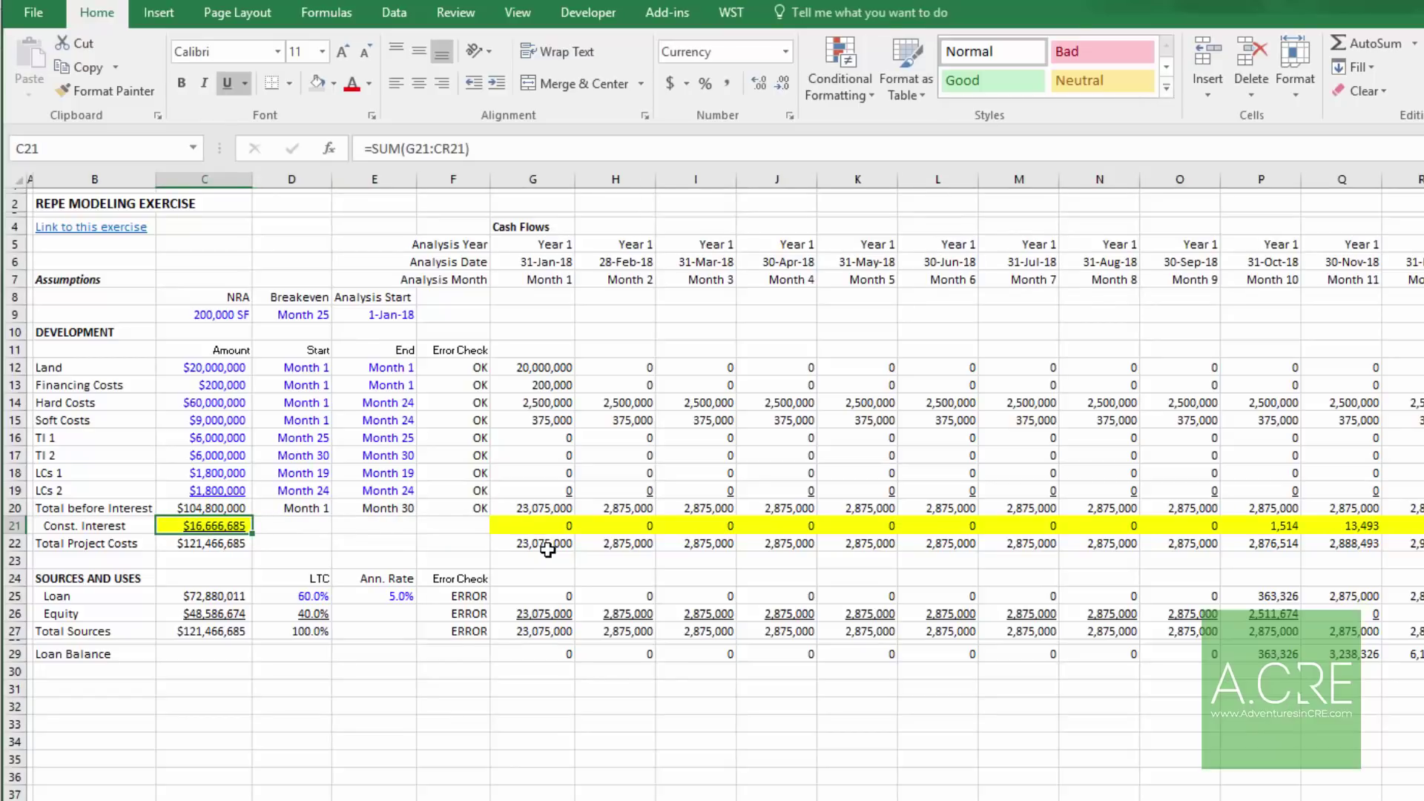
{"action": "key", "text": "Right"}
{"action": "key", "text": "Right"}
{"action": "key", "text": "Right"}
{"action": "key", "text": "Right"}
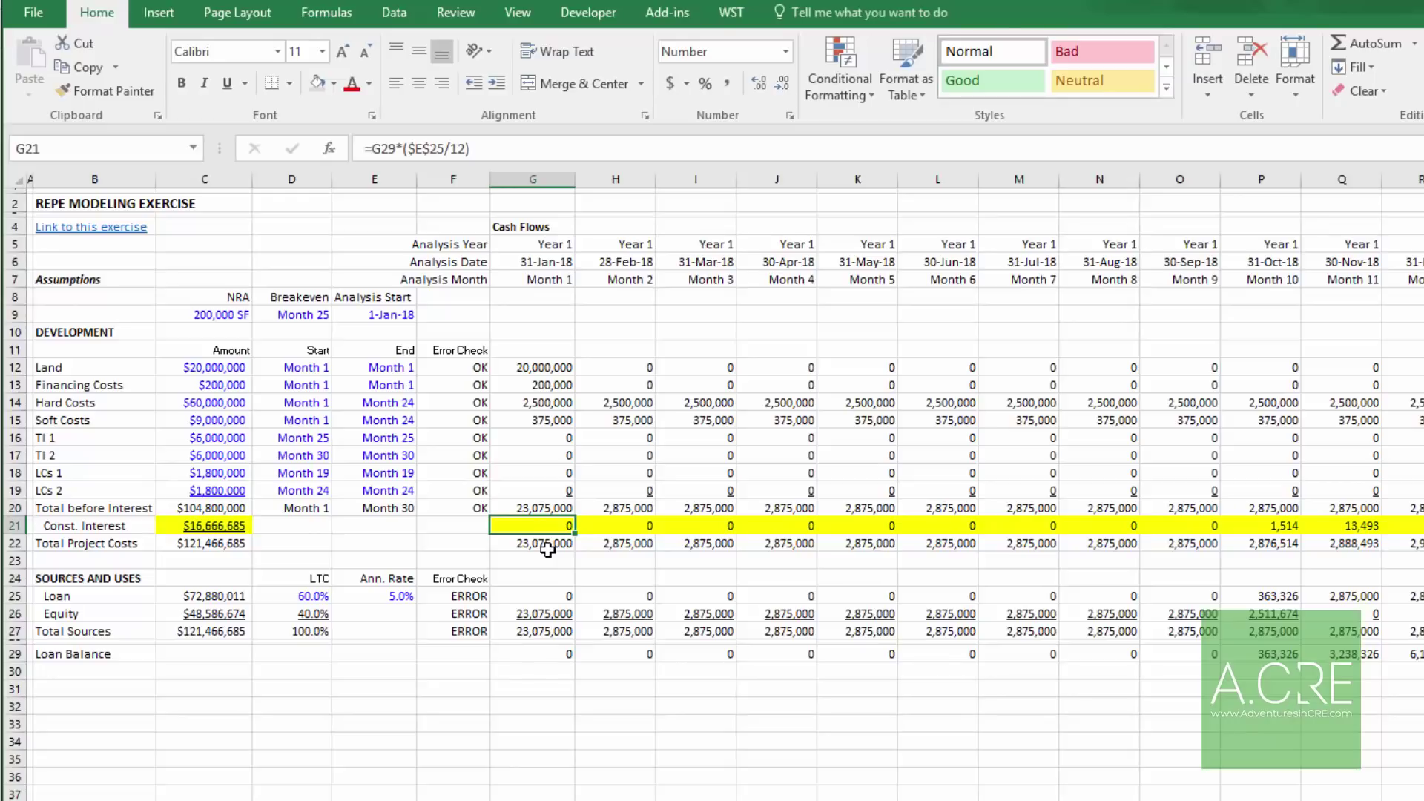
Step: Put G21's =G29*($E$25/12) interest formula into edit mode with F2
{"action": "key", "text": "F2"}
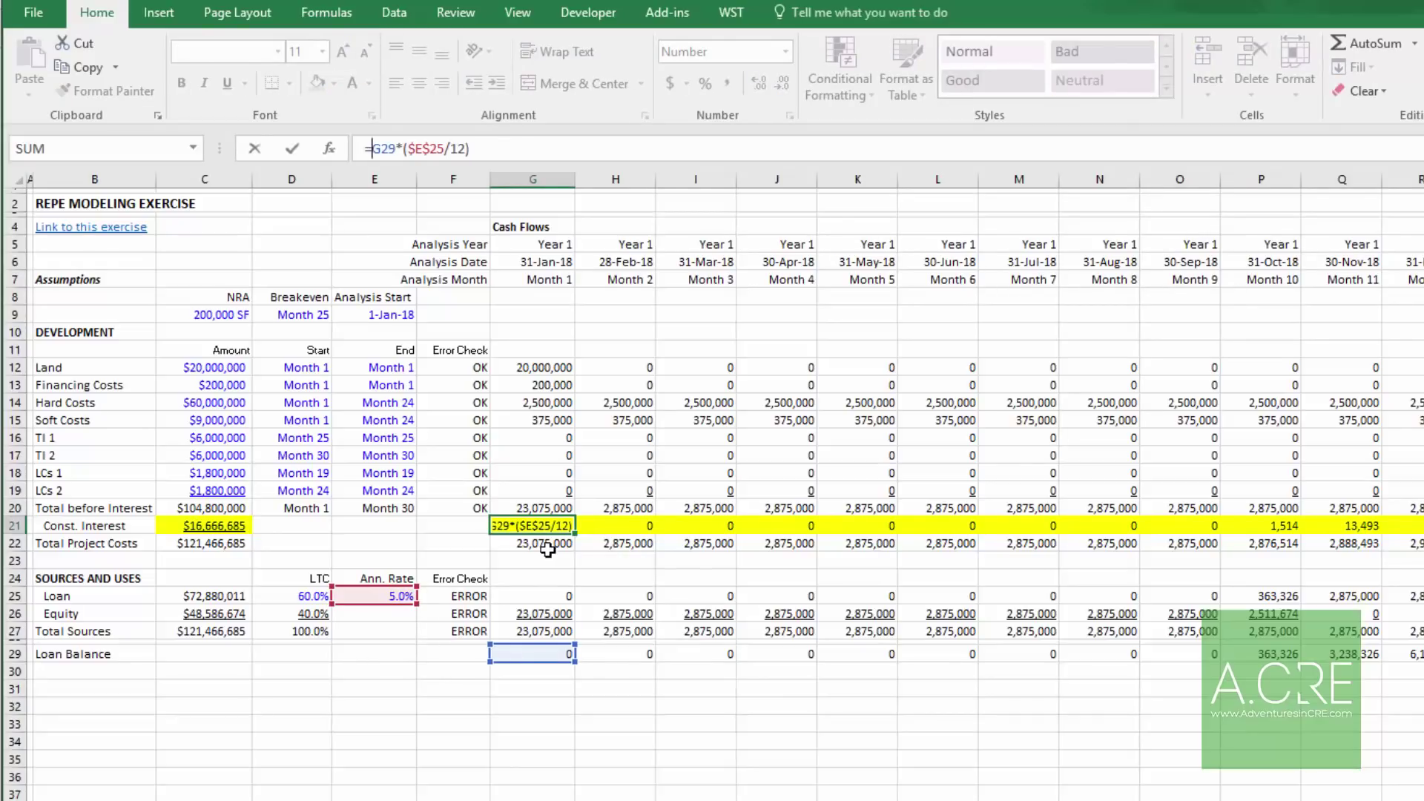
Step: Begin adding a Month 1 condition to the G21 interest formula, then cancel the botched edit
{"action": "type", "text": "("}
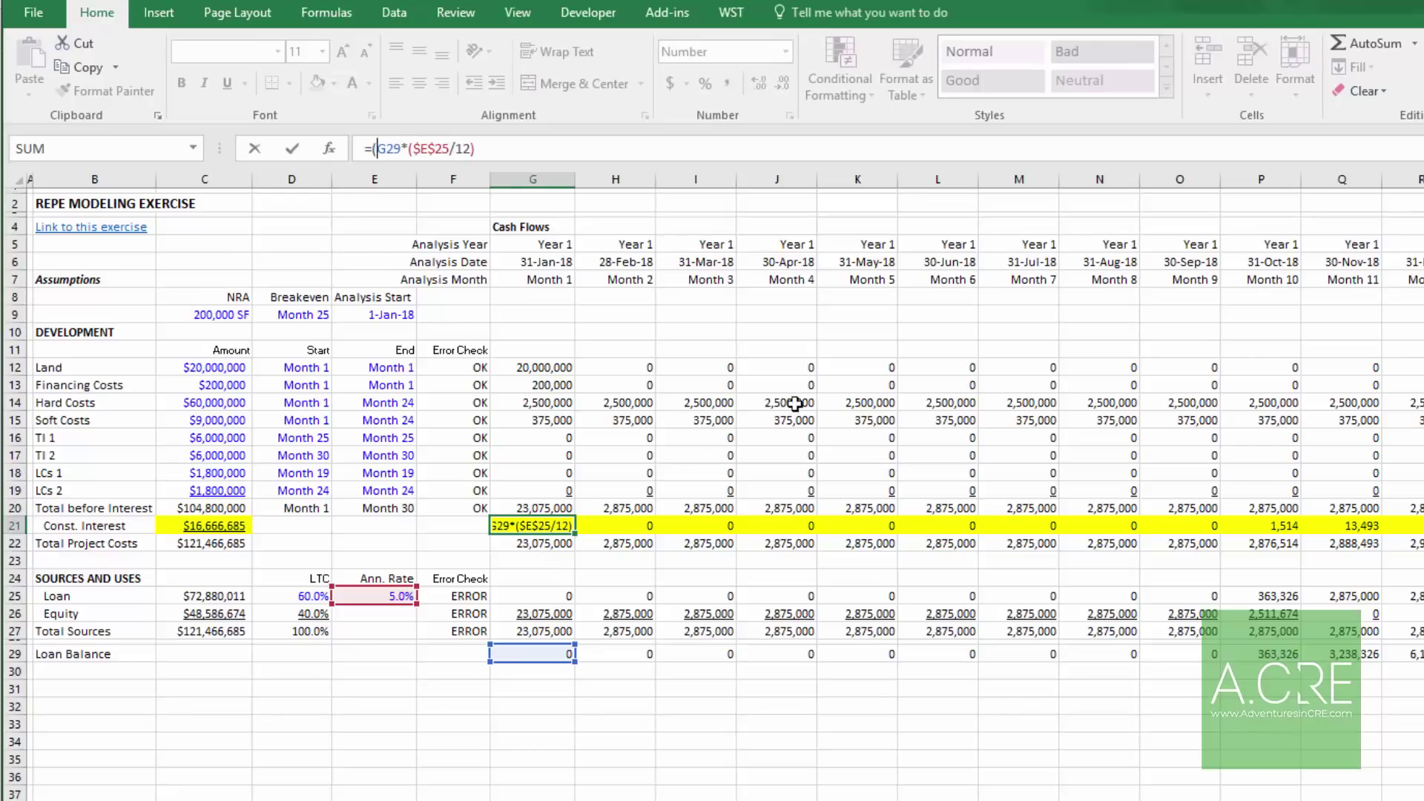
{"action": "left_click", "coordinate": [554, 278]}
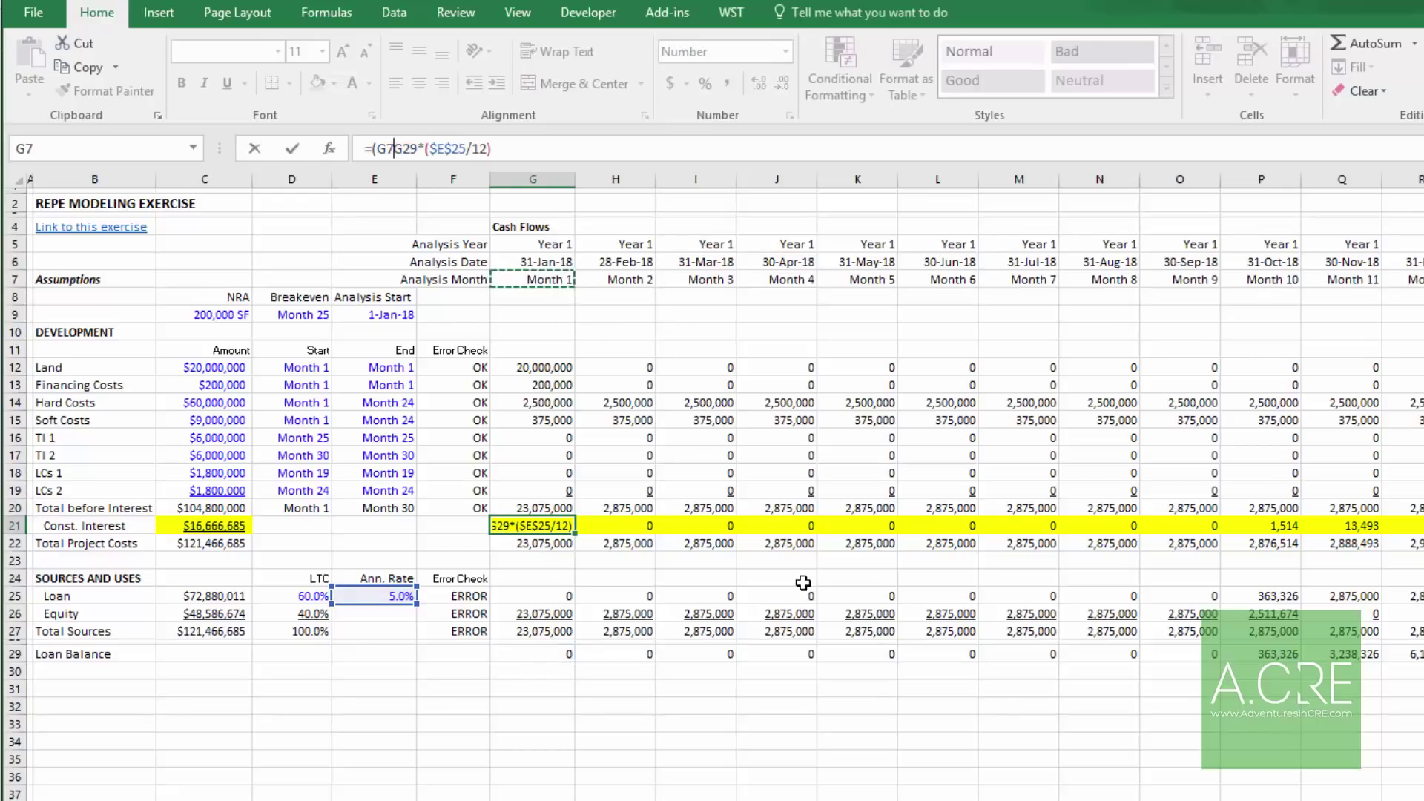
{"action": "type", "text": "<"}
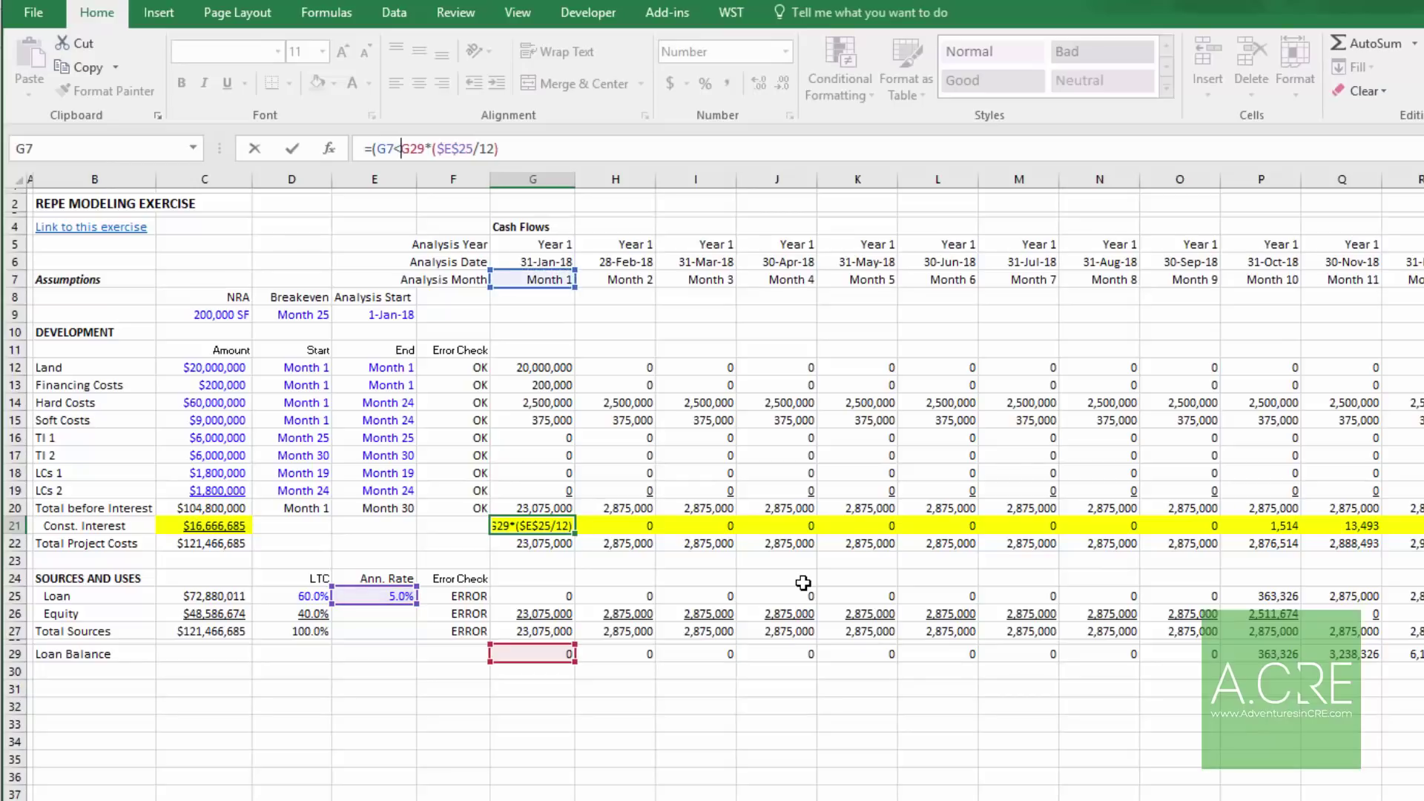
{"action": "key", "text": "F4"}
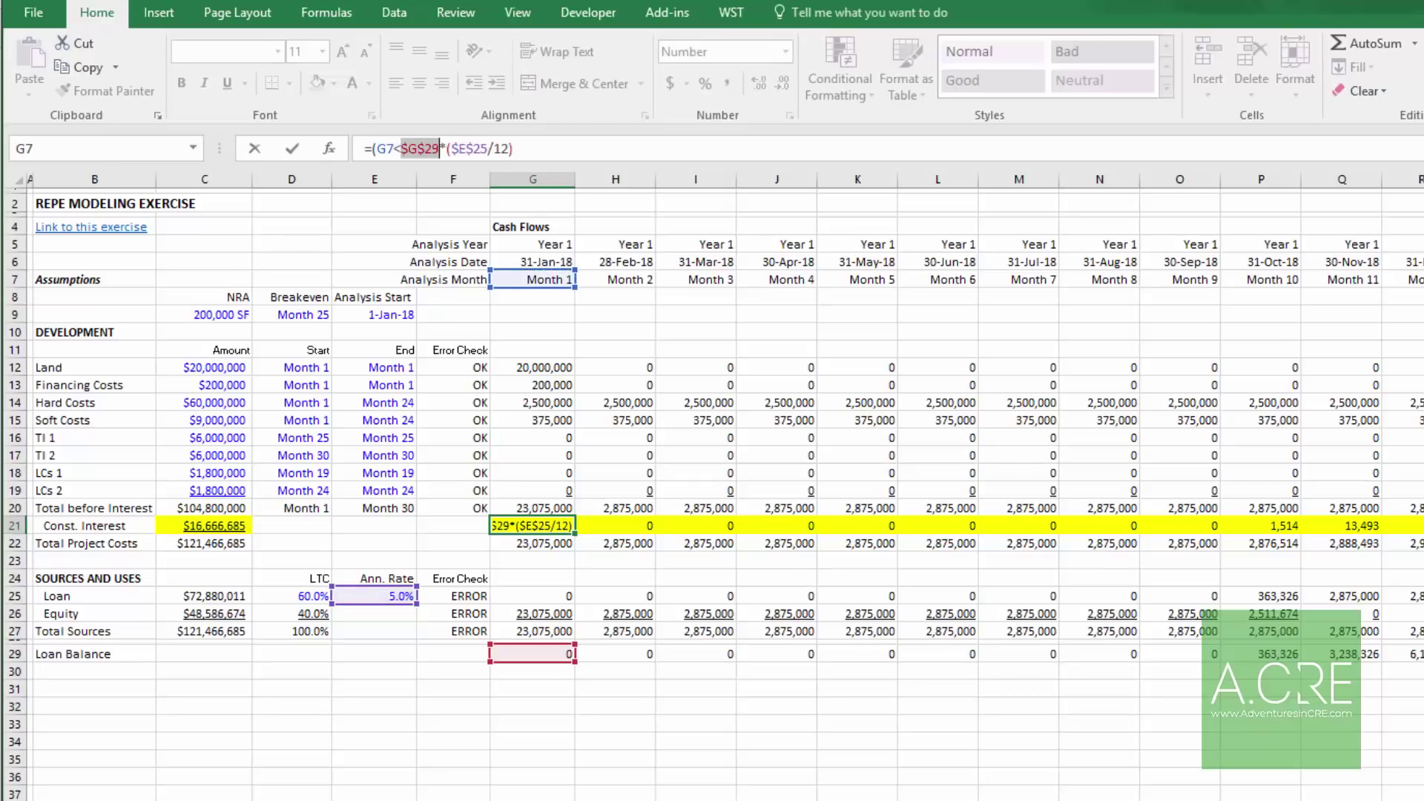
{"action": "left_click", "coordinate": [532, 525]}
{"action": "key", "text": "Escape"}
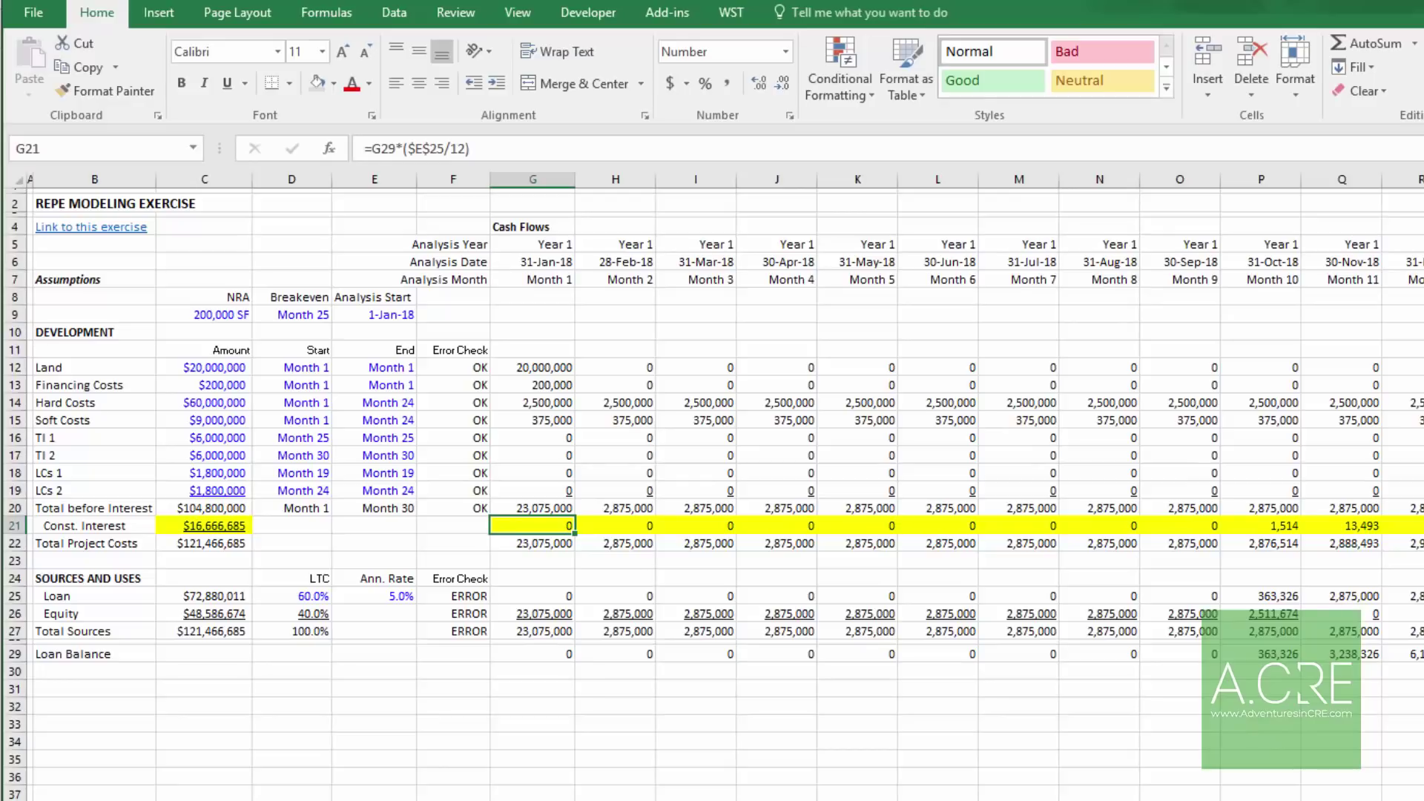
Step: Rewrite G21 as =(G7<Op_Begin)*(G29*($E$25/12)) so interest stops at operations start
{"action": "left_click", "coordinate": [376, 152]}
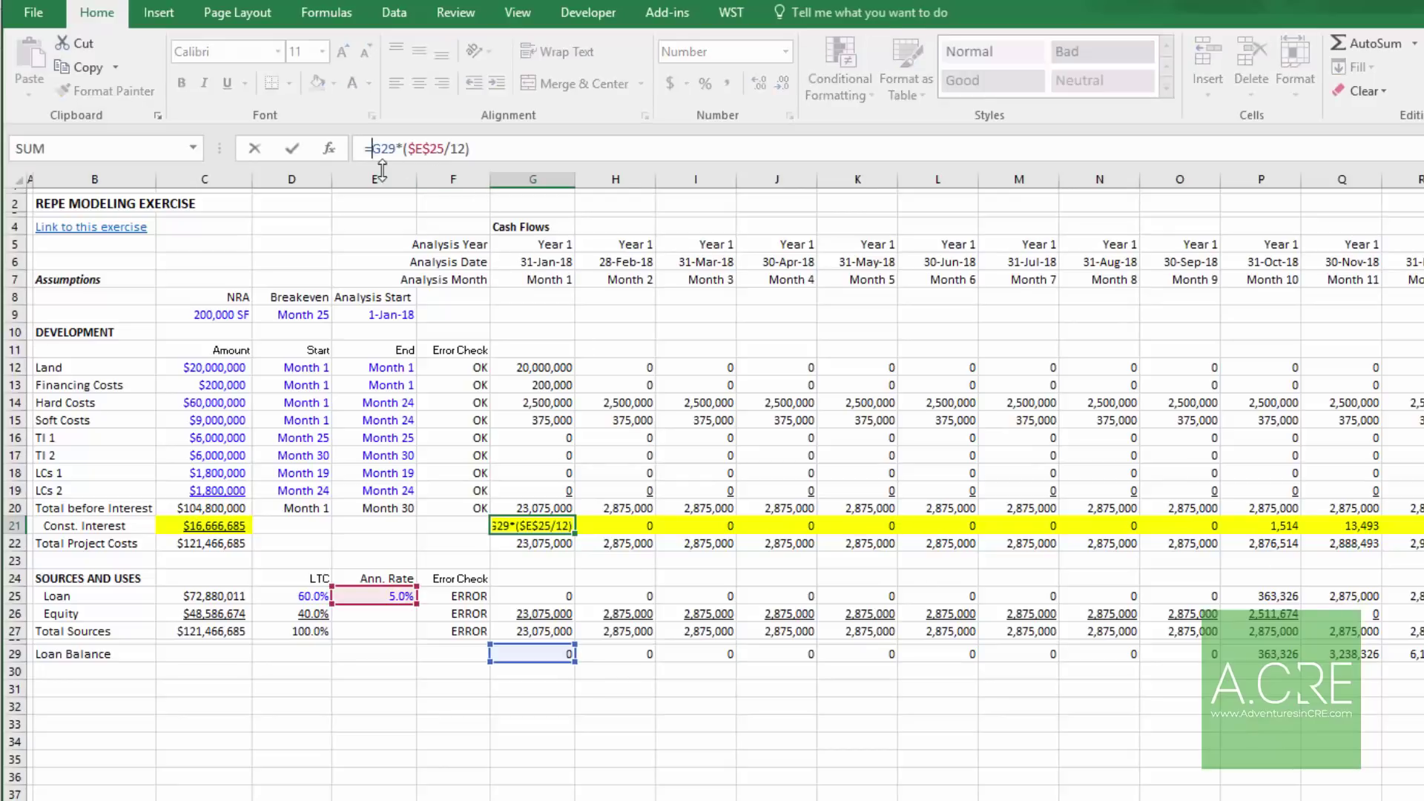
{"action": "type", "text": "("}
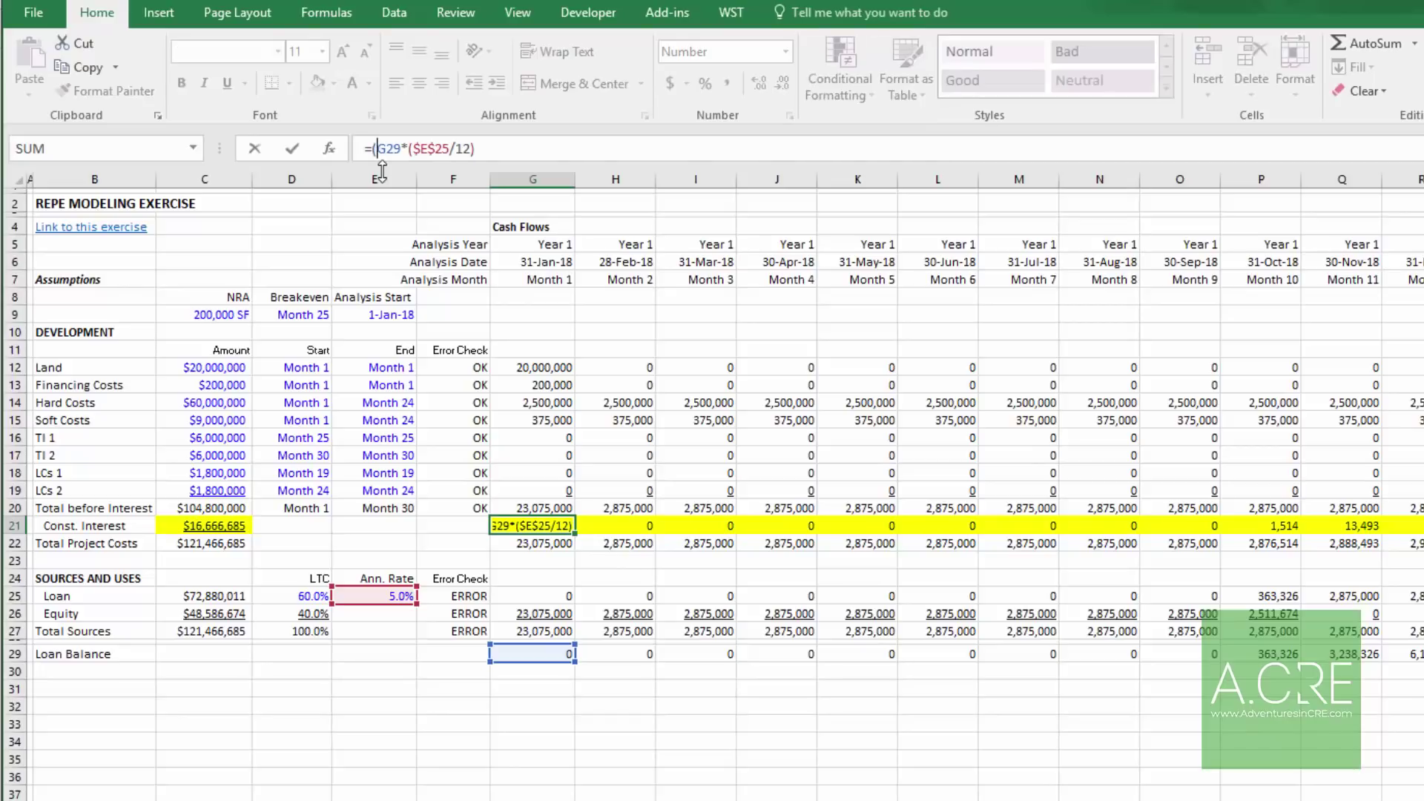
{"action": "left_click", "coordinate": [529, 281]}
{"action": "type", "text": "<"}
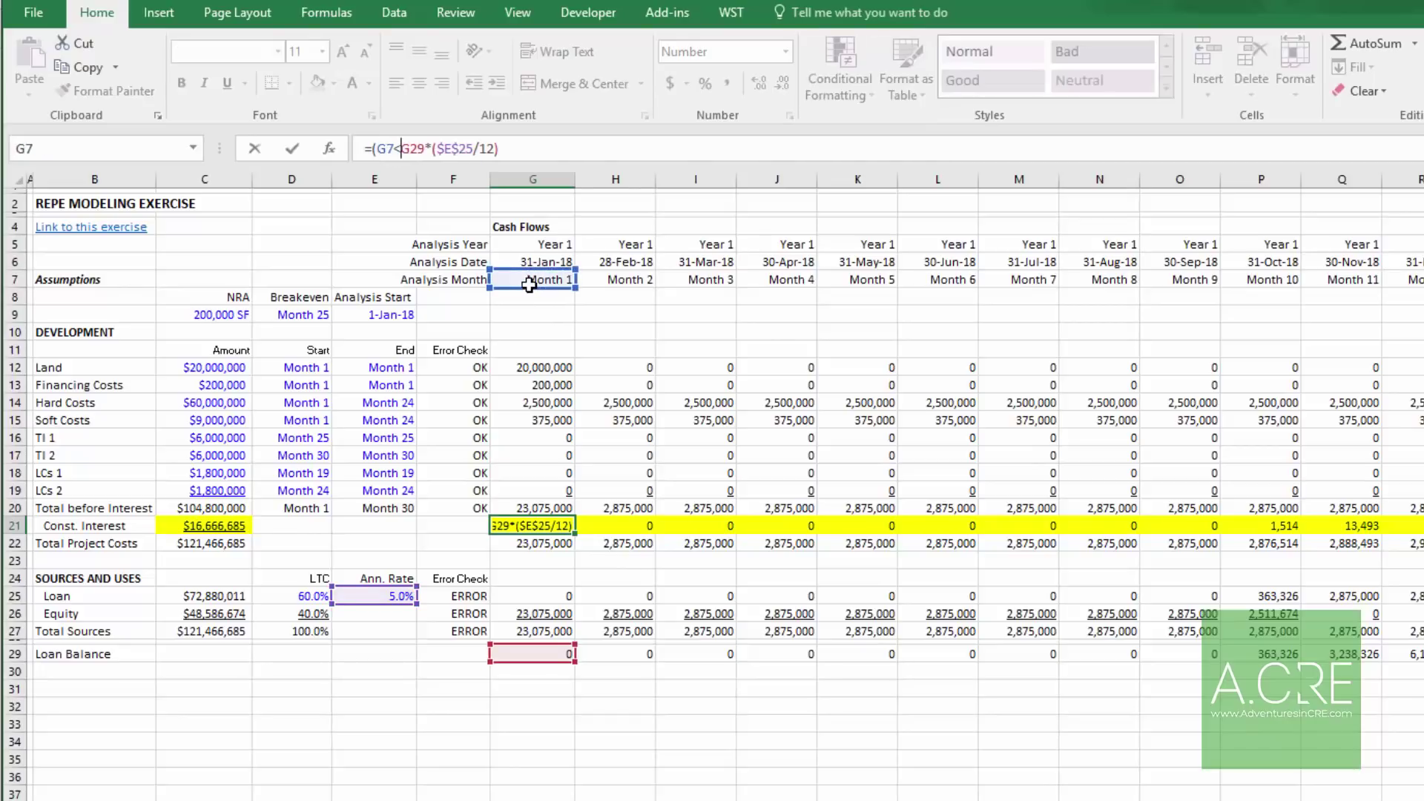
{"action": "left_click", "coordinate": [310, 313]}
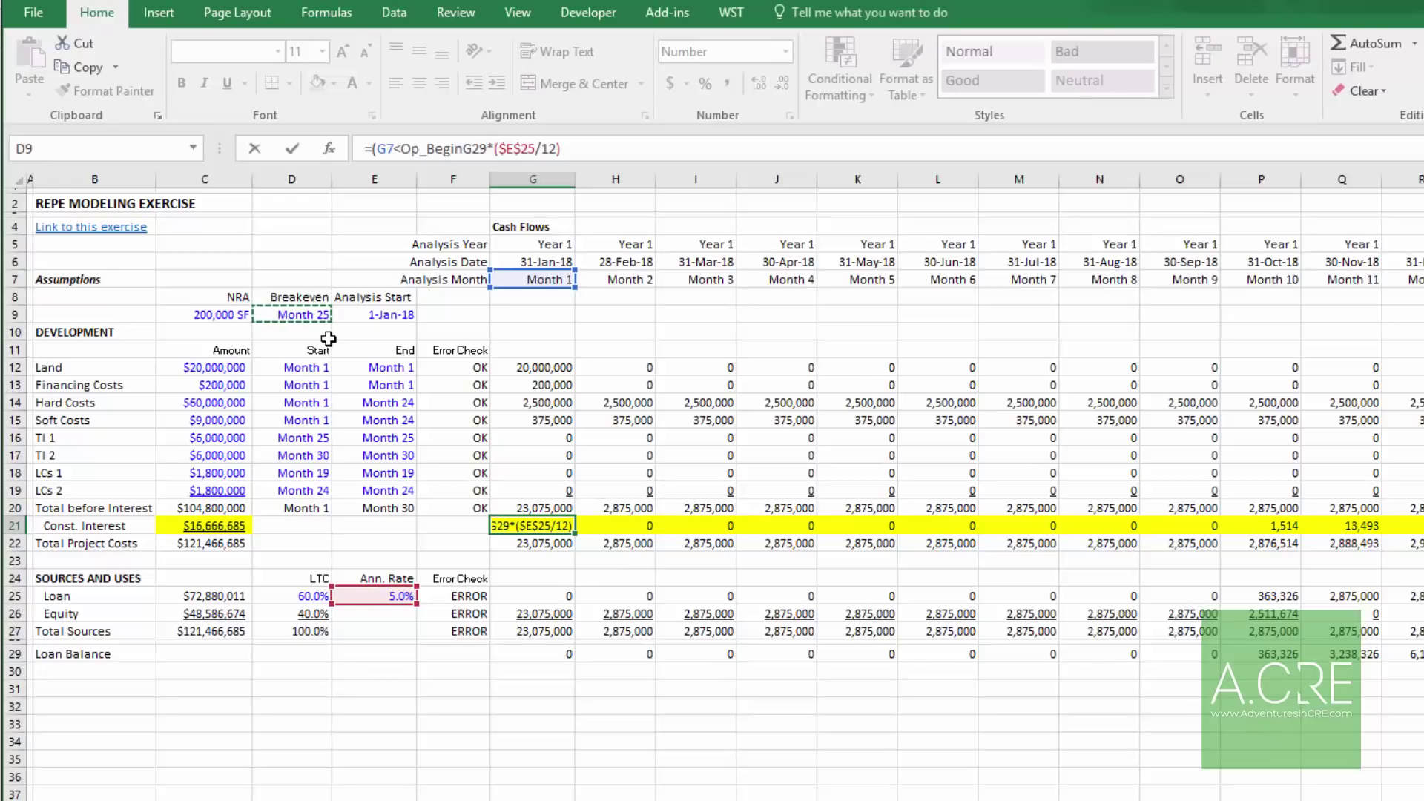
{"action": "type", "text": ")*"}
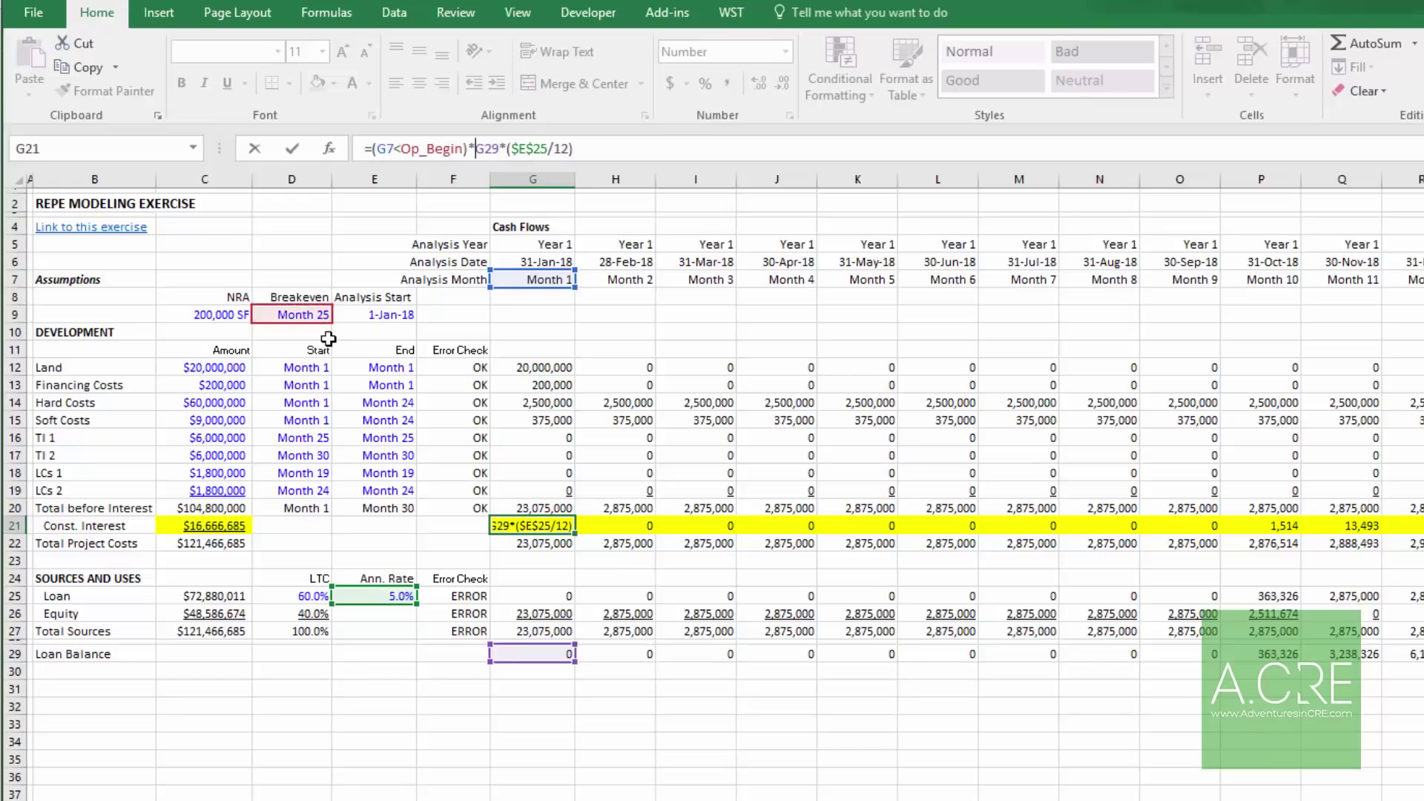
{"action": "type", "text": "("}
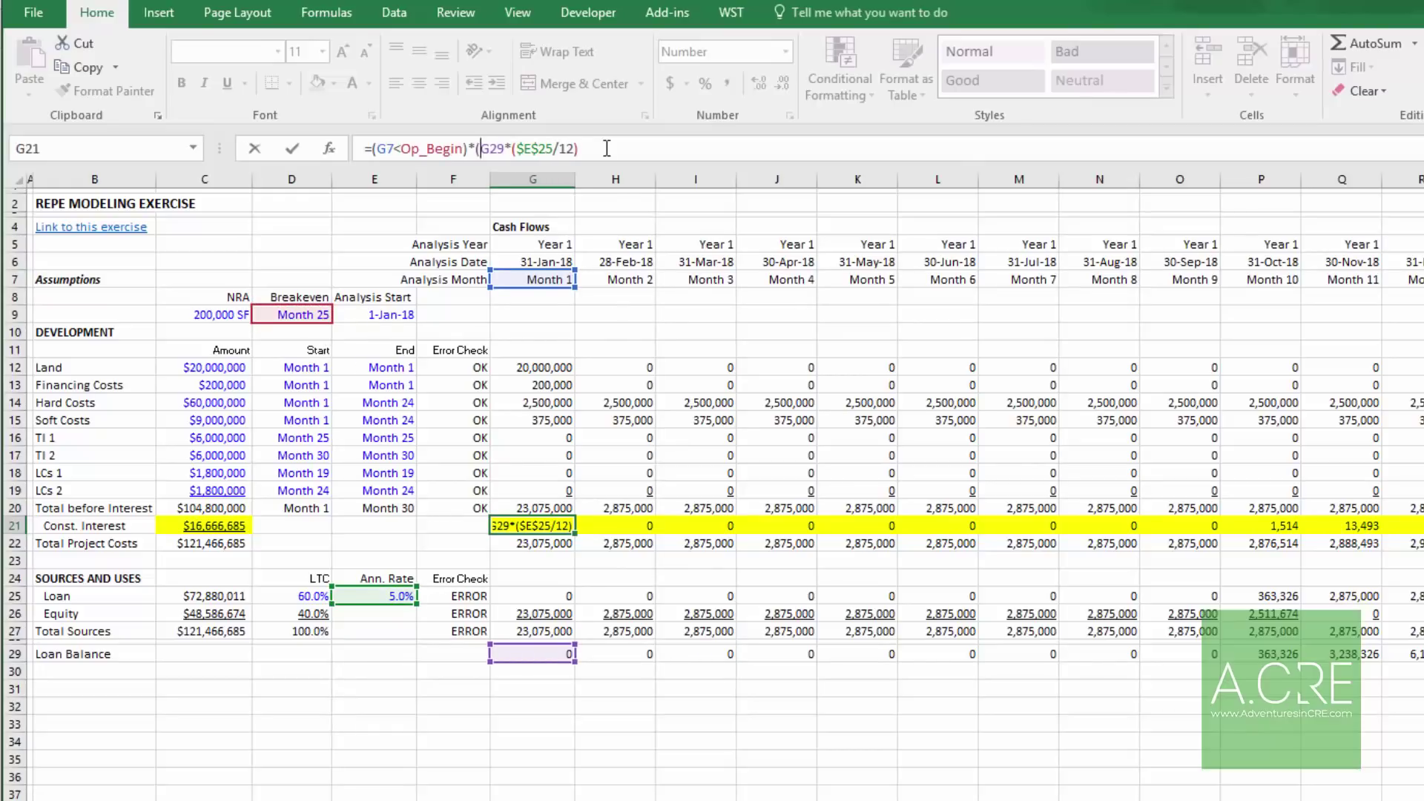
{"action": "type", "text": ")"}
{"action": "key", "text": "Return"}
Step: Copy the G21 interest formula across the remaining months of row 21
{"action": "key", "text": "Up"}
{"action": "key", "text": "ctrl+c"}
{"action": "key", "text": "Right"}
{"action": "key", "text": "ctrl+shift+Right"}
{"action": "key", "text": "Return"}
{"action": "key", "text": "Left"}
{"action": "key", "text": "Left"}
{"action": "key", "text": "Left"}
{"action": "key", "text": "Left"}
{"action": "key", "text": "Left"}
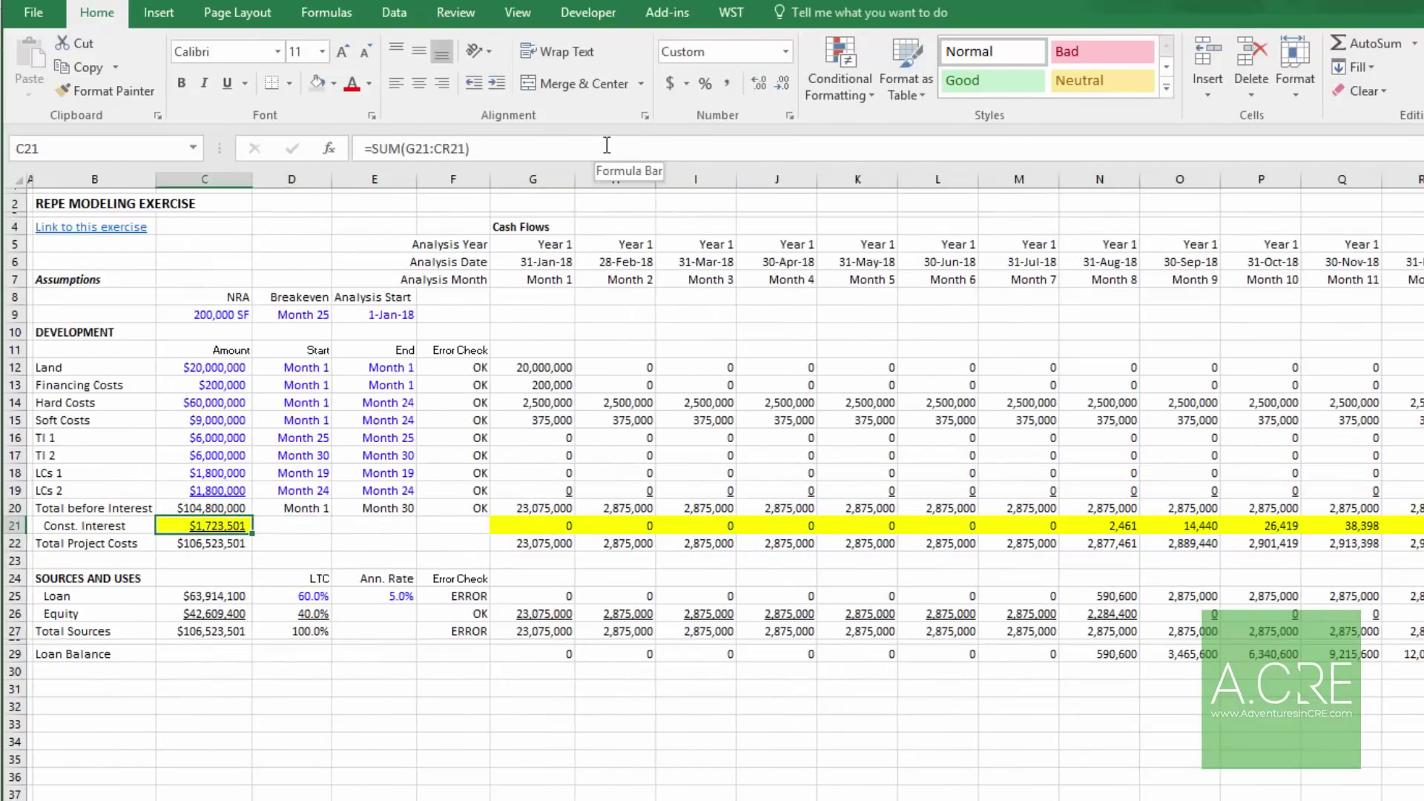
Step: Check the row 21 interest formulas around Month 24–25 against the Op_Begin month
{"action": "key", "text": "Right"}
{"action": "key", "text": "Right"}
{"action": "key", "text": "Right"}
{"action": "key", "text": "Right"}
{"action": "key", "text": "Right"}
{"action": "key", "text": "Right"}
{"action": "key", "text": "Right"}
{"action": "key", "text": "Right"}
{"action": "key", "text": "Right"}
{"action": "key", "text": "Right"}
{"action": "key", "text": "Right"}
{"action": "key", "text": "Right"}
{"action": "key", "text": "Right"}
{"action": "key", "text": "Right"}
{"action": "key", "text": "Right"}
{"action": "key", "text": "Right"}
{"action": "key", "text": "Right"}
{"action": "key", "text": "Right"}
{"action": "key", "text": "Right"}
{"action": "key", "text": "Right"}
{"action": "key", "text": "Right"}
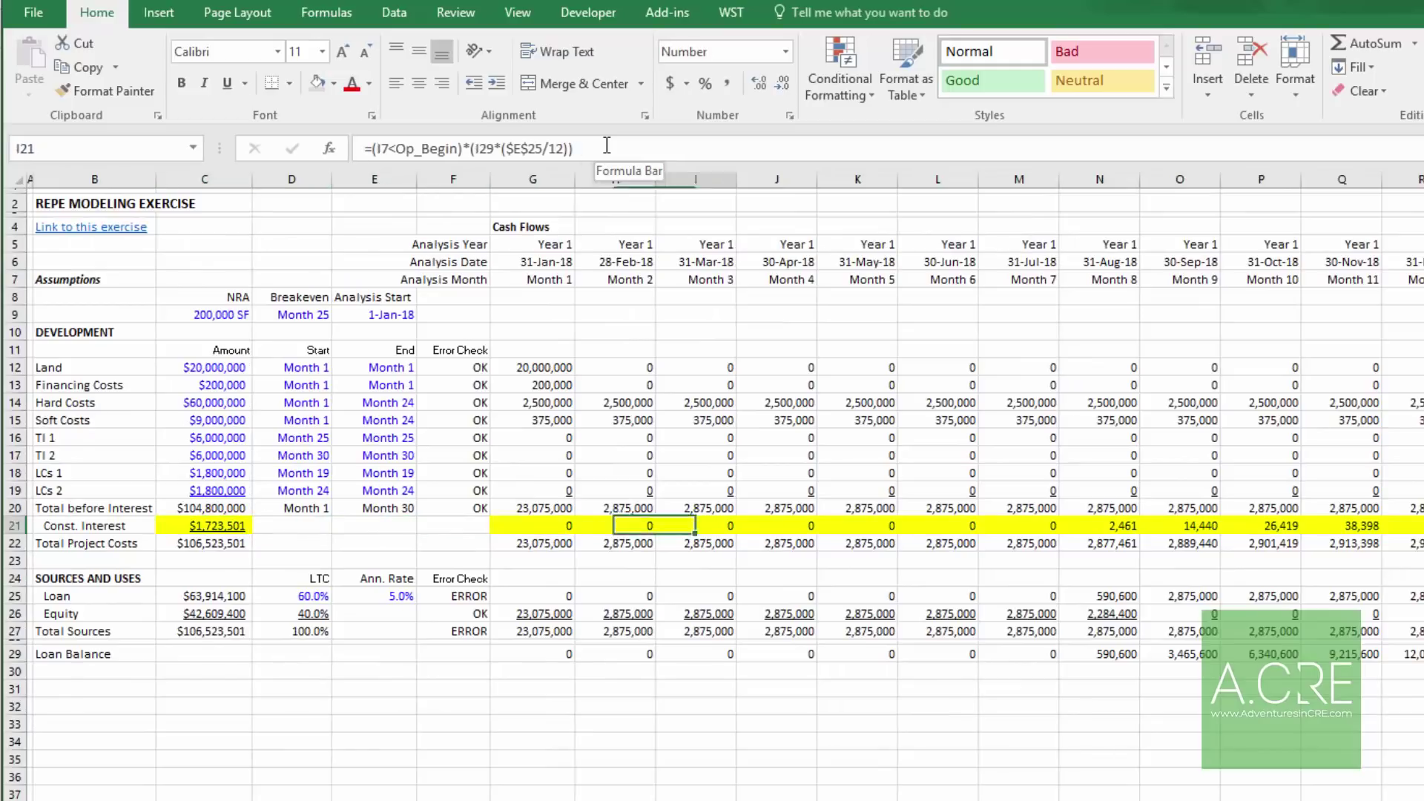
{"action": "key", "text": "Right"}
{"action": "key", "text": "Right"}
{"action": "key", "text": "Right"}
{"action": "key", "text": "Right"}
{"action": "key", "text": "Right"}
{"action": "key", "text": "Right"}
{"action": "key", "text": "Right"}
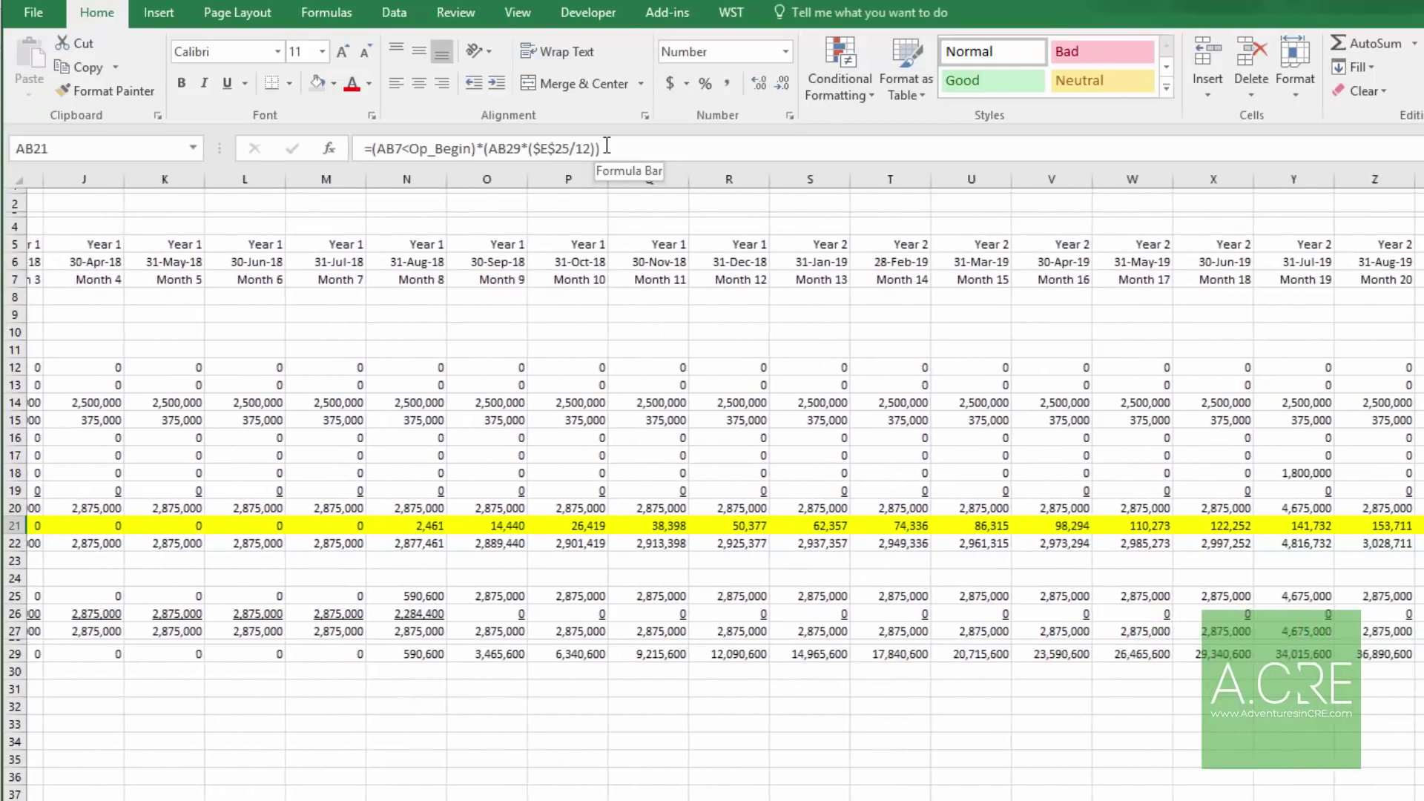
{"action": "key", "text": "Left"}
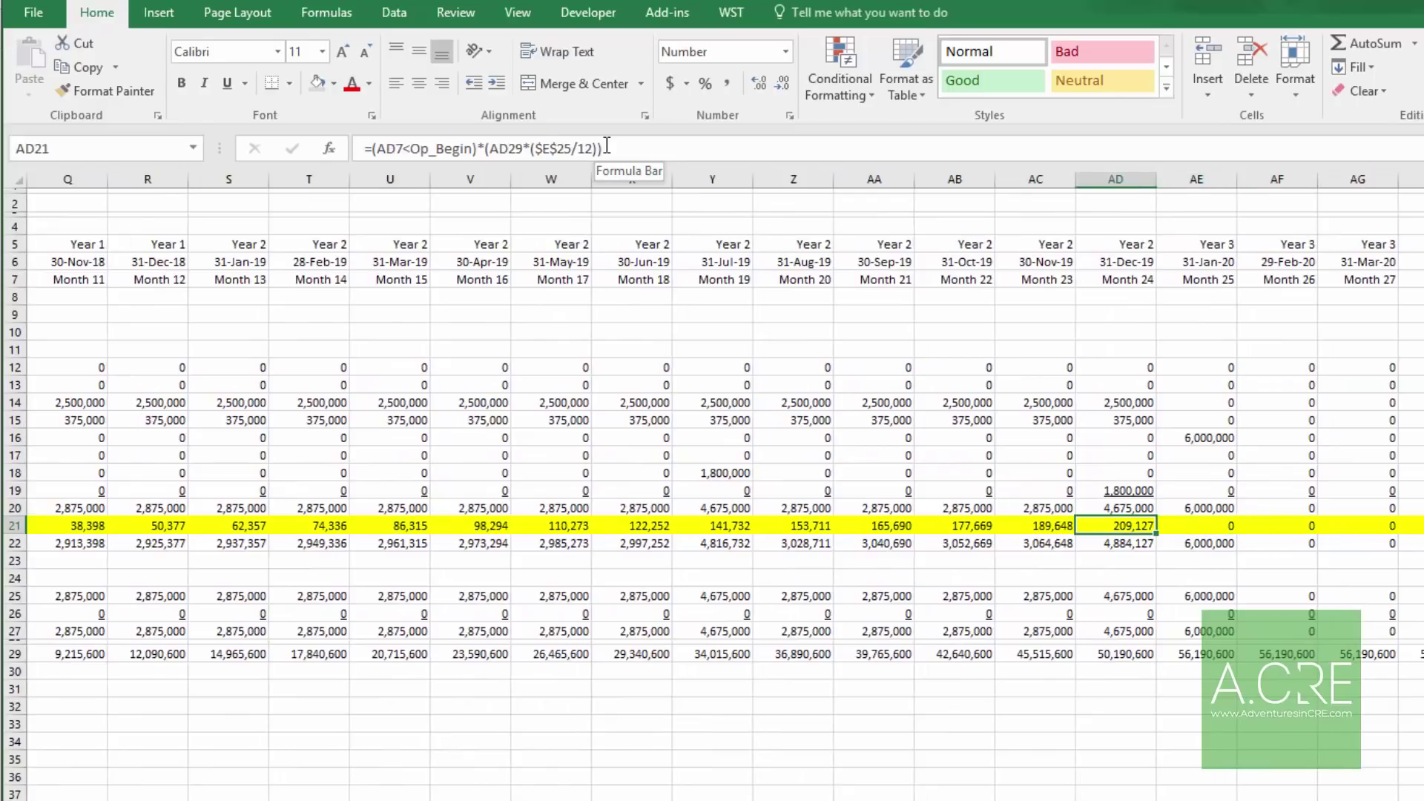
{"action": "key", "text": "Right"}
{"action": "key", "text": "Down"}
{"action": "key", "text": "Up"}
{"action": "key", "text": "Up"}
{"action": "key", "text": "Down"}
{"action": "key", "text": "Down"}
{"action": "key", "text": "Down"}
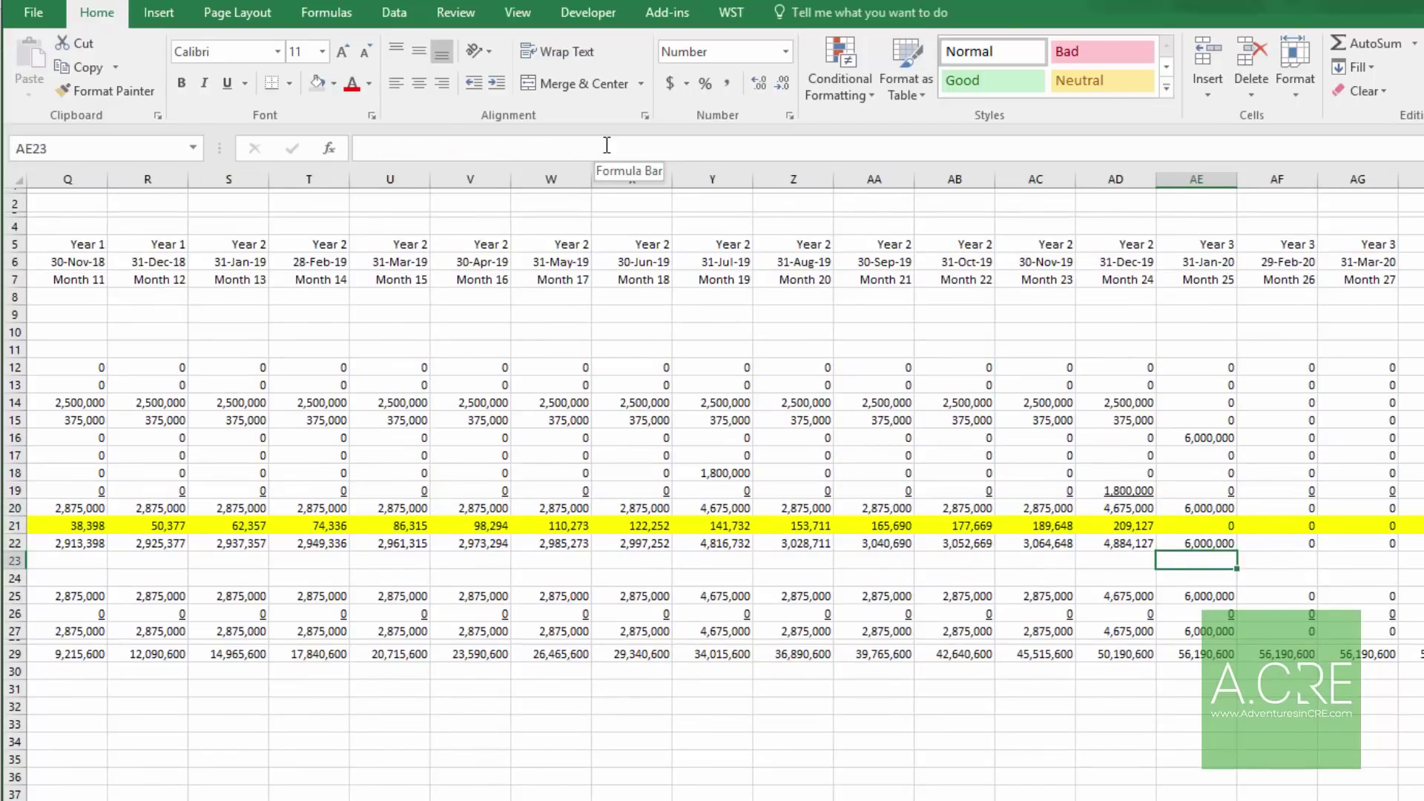
{"action": "left_click", "coordinate": [656, 598]}
{"action": "key", "text": "ctrl+Home"}
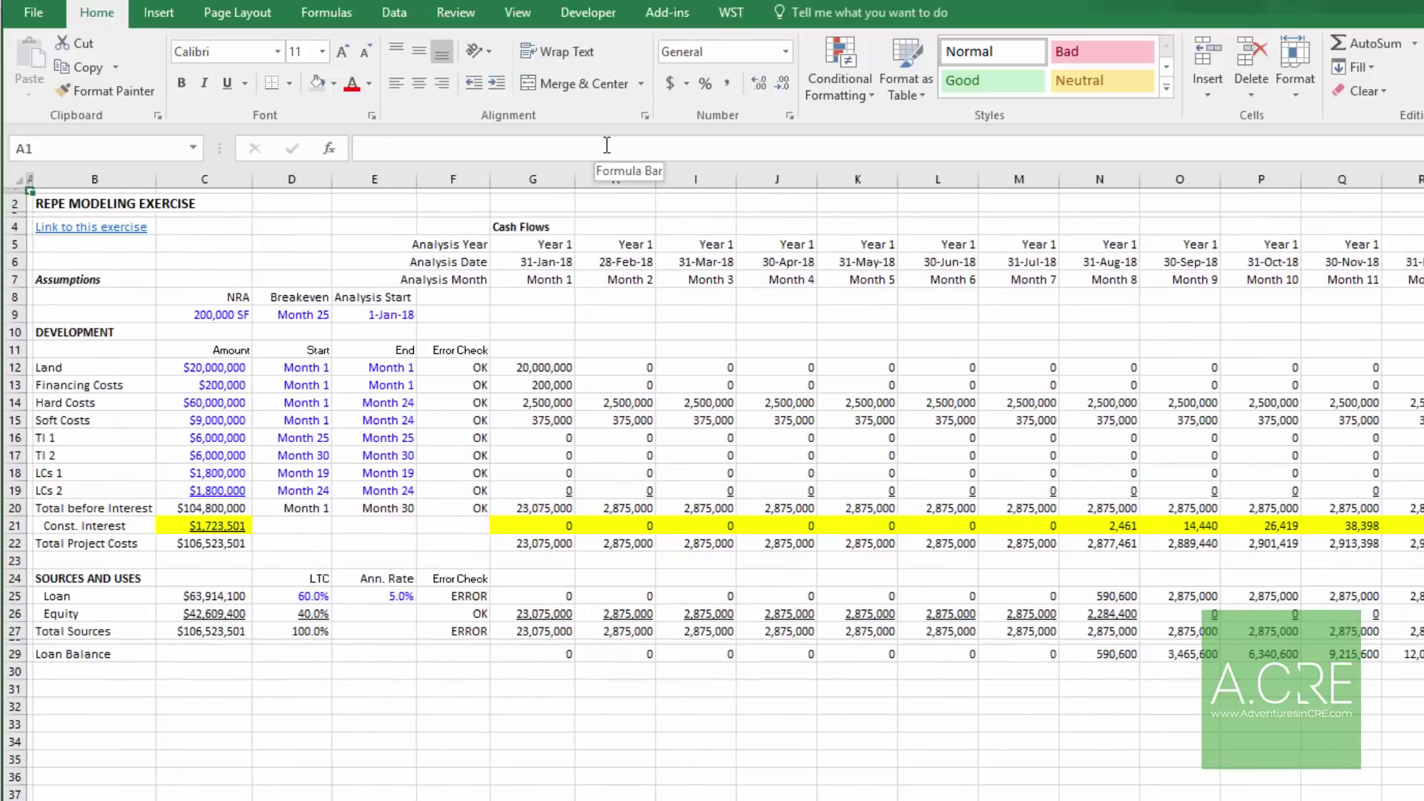
{"action": "left_click", "coordinate": [311, 316]}
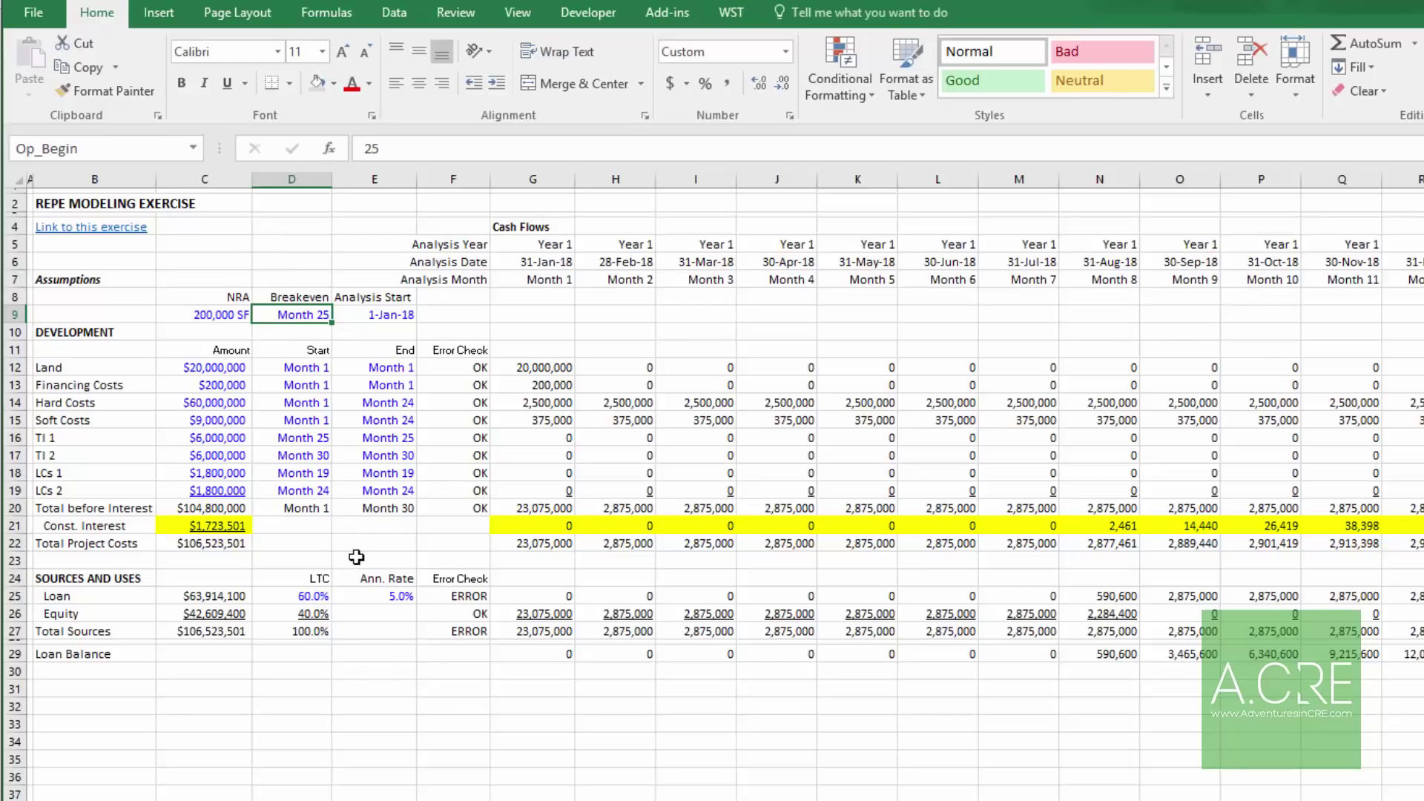
Step: Select C21 across all months of row 21 and clear its yellow highlight
{"action": "left_click", "coordinate": [225, 525]}
{"action": "key", "text": "ctrl+shift+Right"}
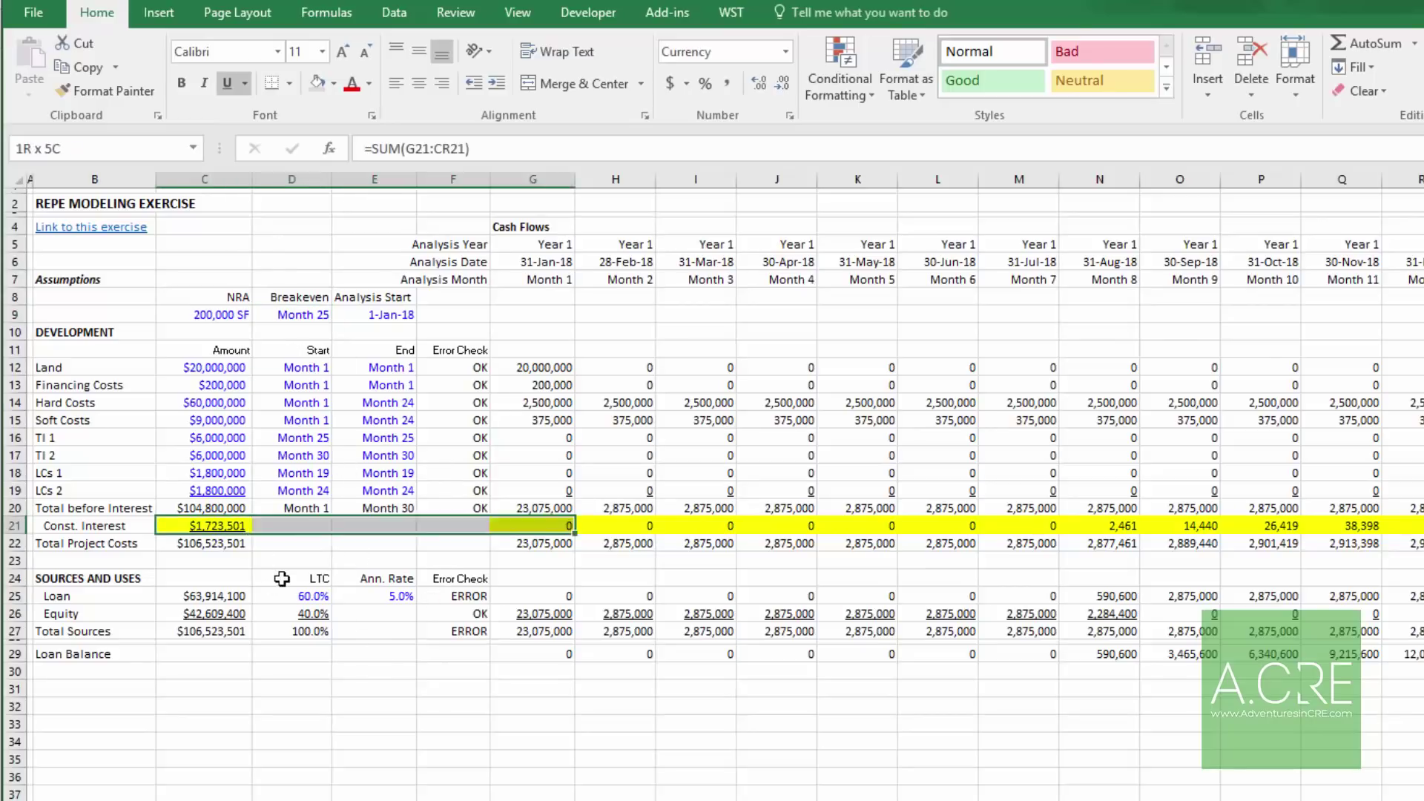
{"action": "key", "text": "ctrl+shift+Right"}
{"action": "key", "text": "Left"}
{"action": "key", "text": "Down"}
{"action": "key", "text": "Down"}
{"action": "key", "text": "Down"}
{"action": "key", "text": "Down"}
{"action": "key", "text": "Down"}
{"action": "key", "text": "Down"}
{"action": "key", "text": "Down"}
{"action": "key", "text": "Down"}
{"action": "key", "text": "Down"}
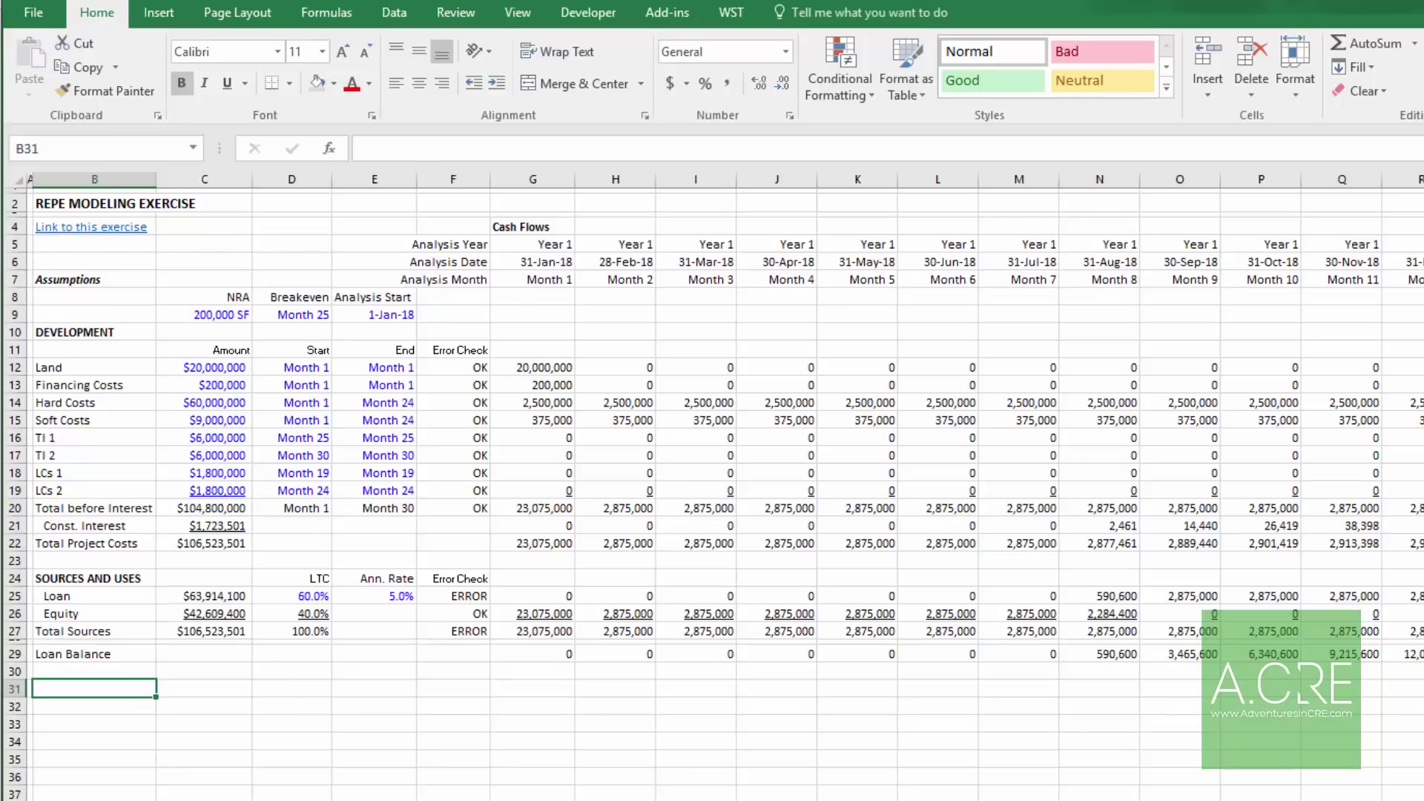
Step: Enter the OPERATIONS section heading in B31
{"action": "type", "text": "OPERATIONS"}
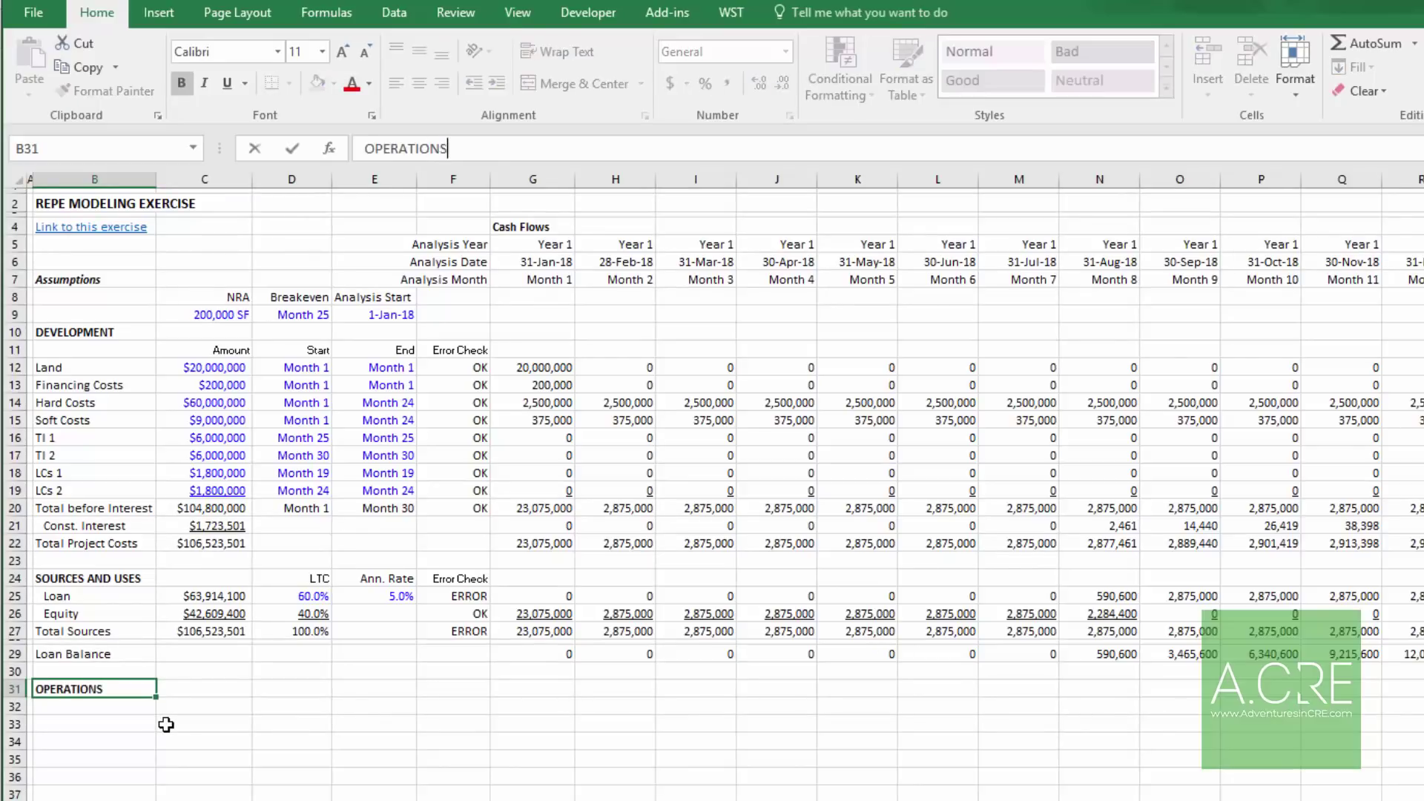
{"action": "key", "text": "Return"}
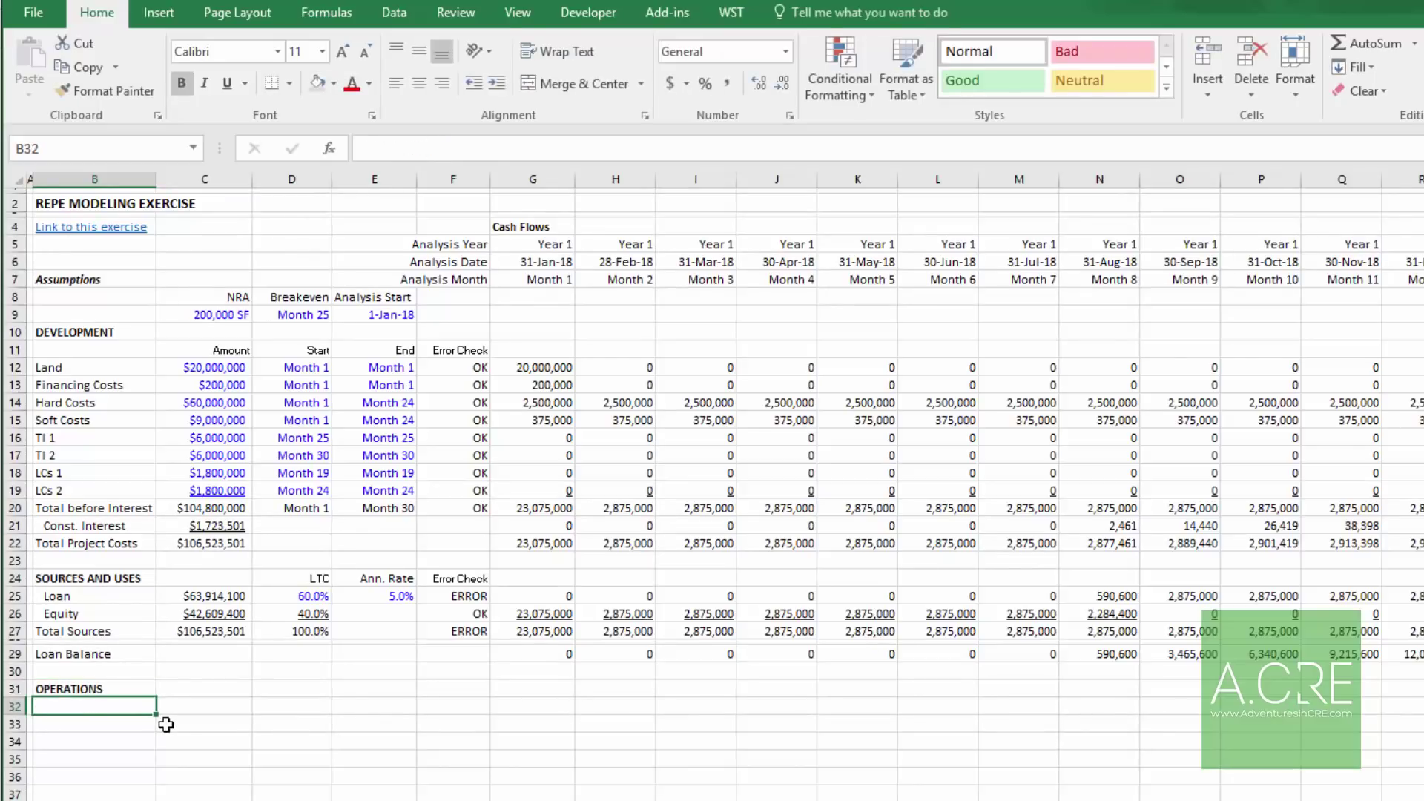
{"action": "key", "text": "Up"}
{"action": "key", "text": "Right"}
{"action": "key", "text": "Right"}
{"action": "key", "text": "Right"}
{"action": "key", "text": "Right"}
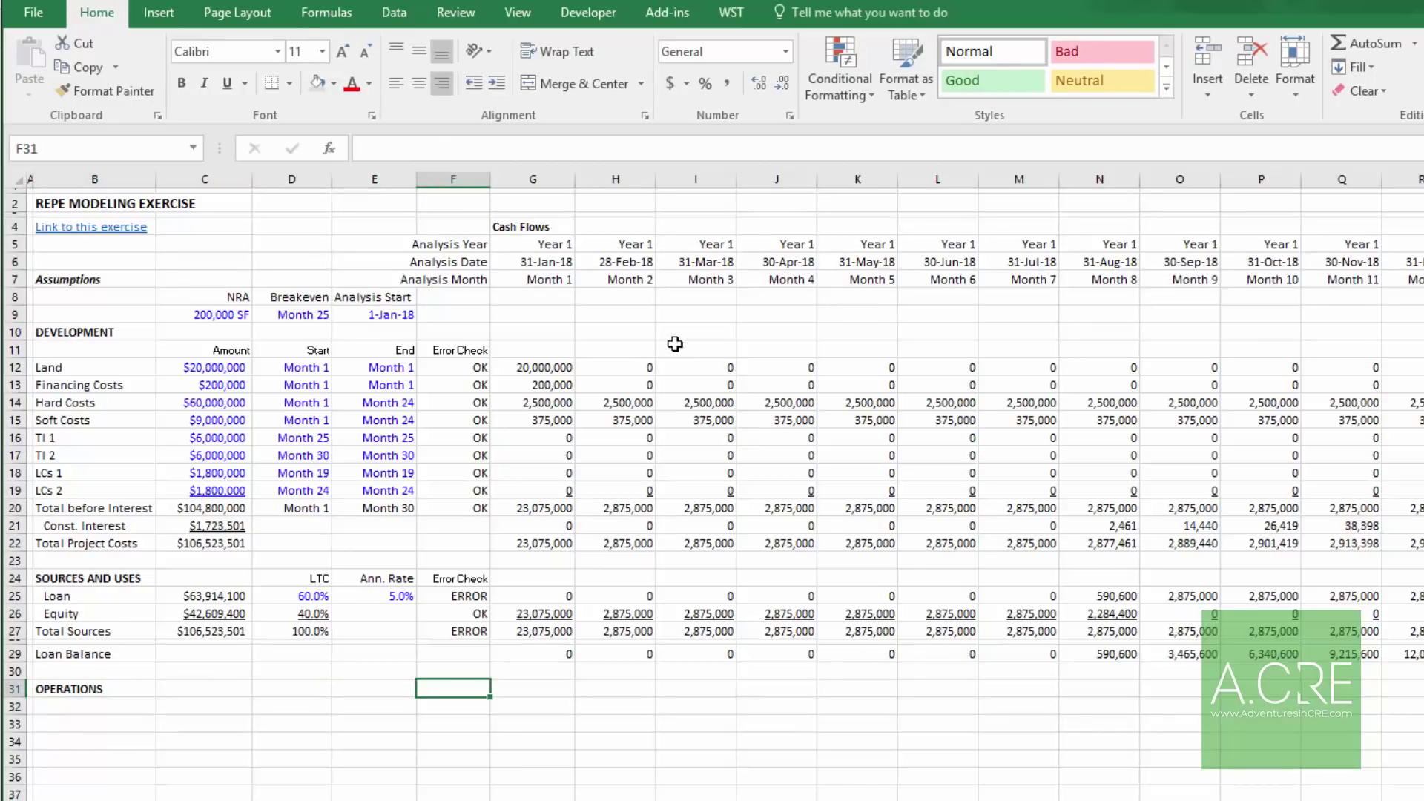
Step: Freeze panes at G8 to lock rows 1–7 and columns A–F, then test by scrolling
{"action": "left_click", "coordinate": [511, 302]}
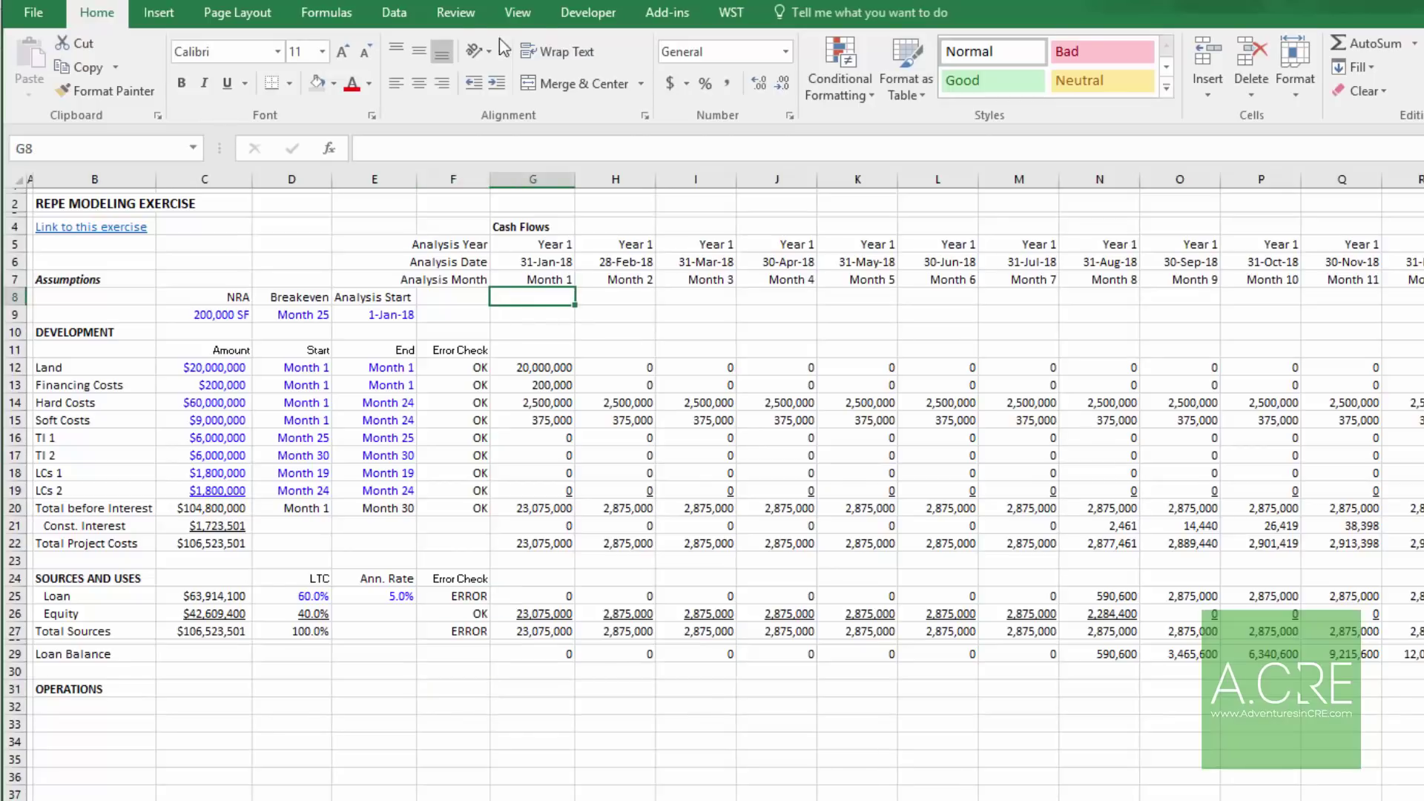
{"action": "left_click", "coordinate": [538, 13]}
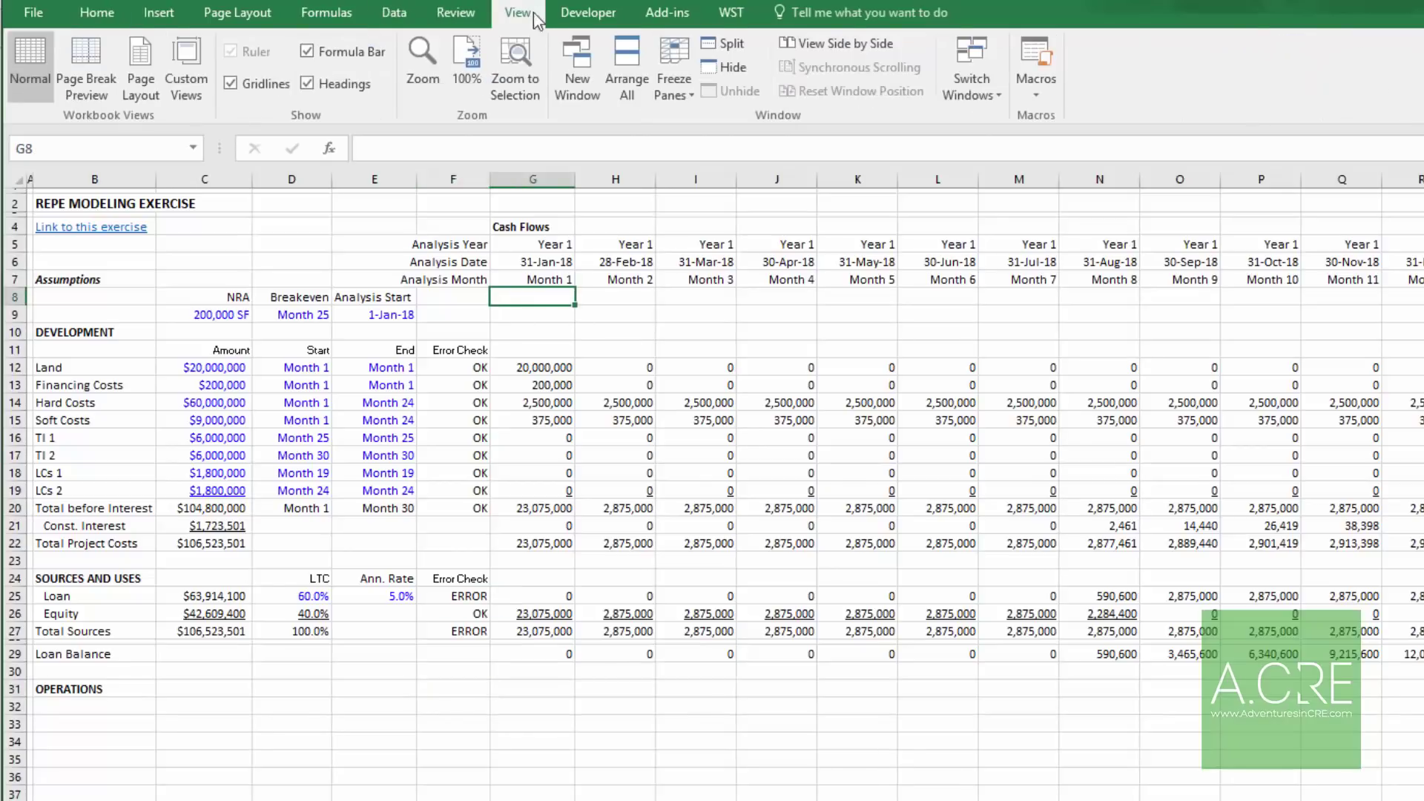
{"action": "left_click", "coordinate": [674, 82]}
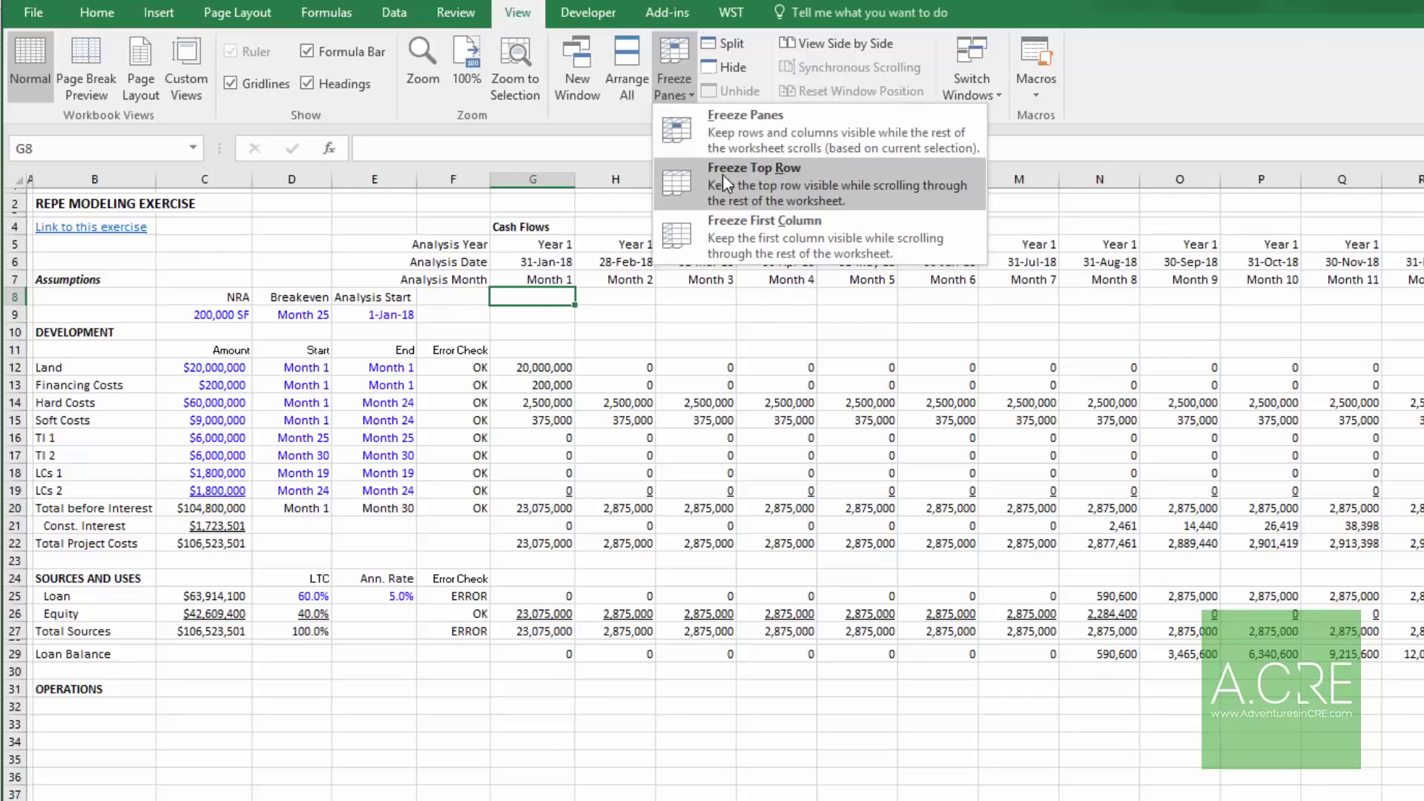
{"action": "left_click", "coordinate": [708, 127]}
{"action": "scroll", "coordinate": [485, 310], "scroll_direction": "down", "scroll_amount": 2}
{"action": "scroll", "coordinate": [486, 309], "scroll_direction": "up", "scroll_amount": 2}
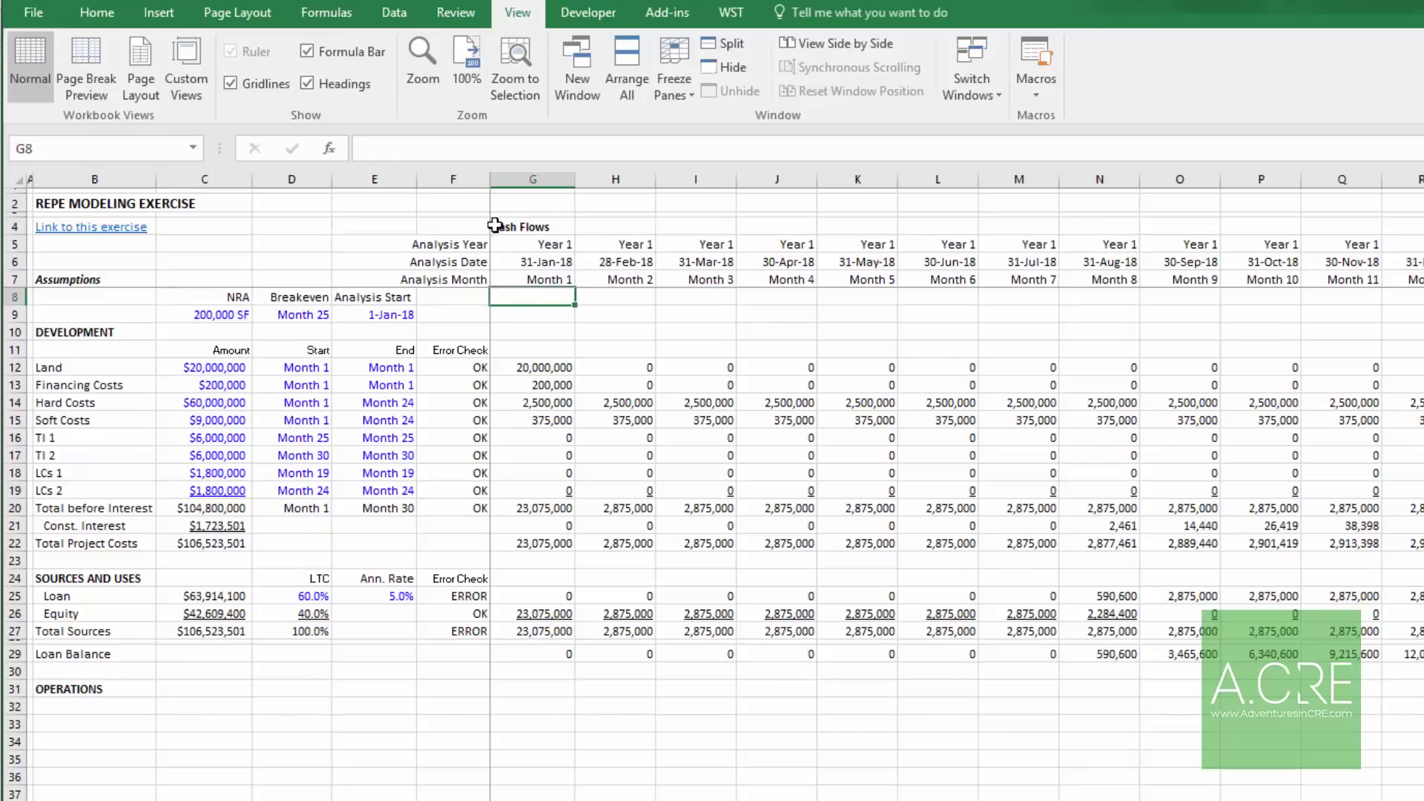
{"action": "scroll", "coordinate": [419, 304], "scroll_direction": "down", "scroll_amount": 5}
{"action": "scroll", "coordinate": [417, 337], "scroll_direction": "up", "scroll_amount": 5}
{"action": "scroll", "coordinate": [956, 486], "scroll_direction": "right", "scroll_amount": 5}
{"action": "scroll", "coordinate": [957, 486], "scroll_direction": "left", "scroll_amount": 5}
{"action": "scroll", "coordinate": [191, 665], "scroll_direction": "down", "scroll_amount": 3}
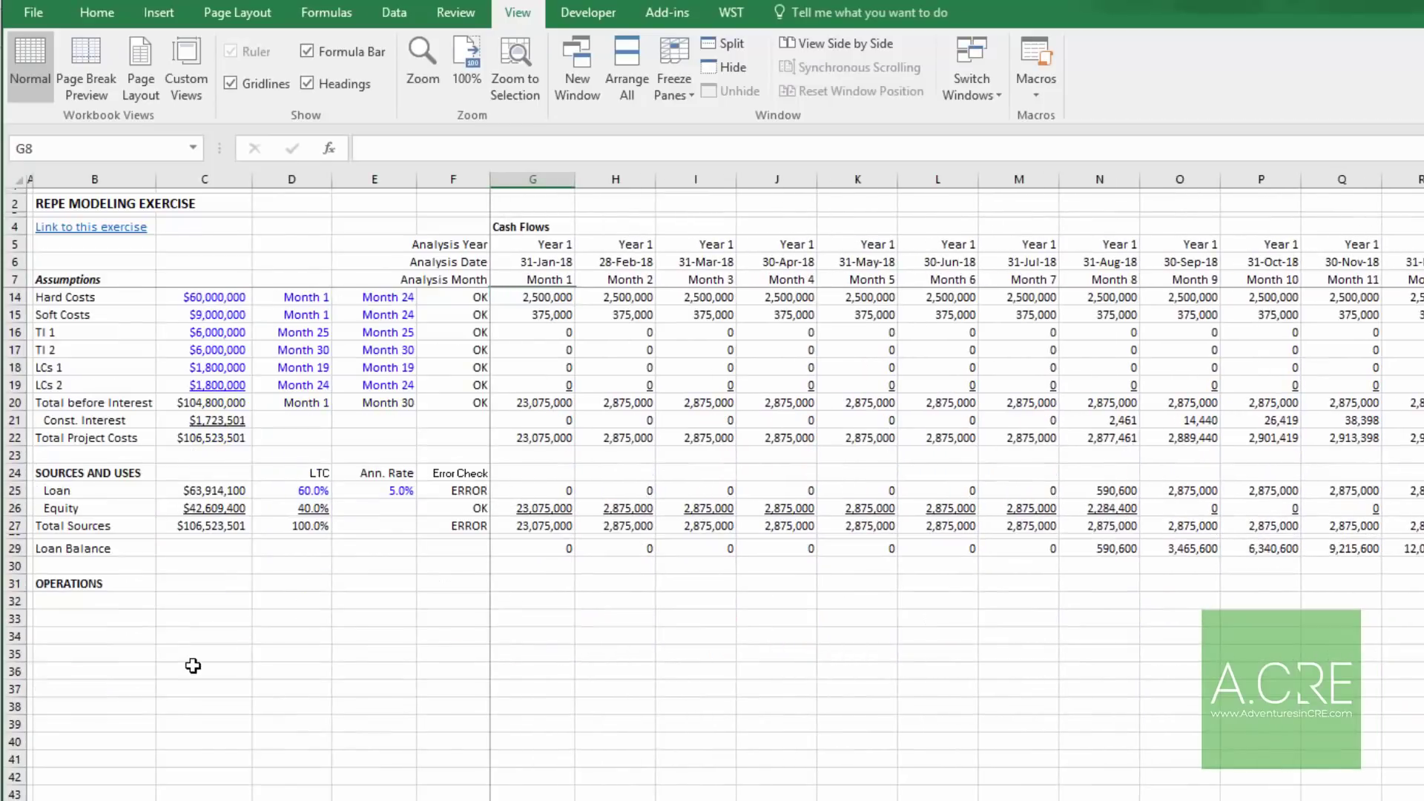
{"action": "scroll", "coordinate": [280, 613], "scroll_direction": "down", "scroll_amount": 2}
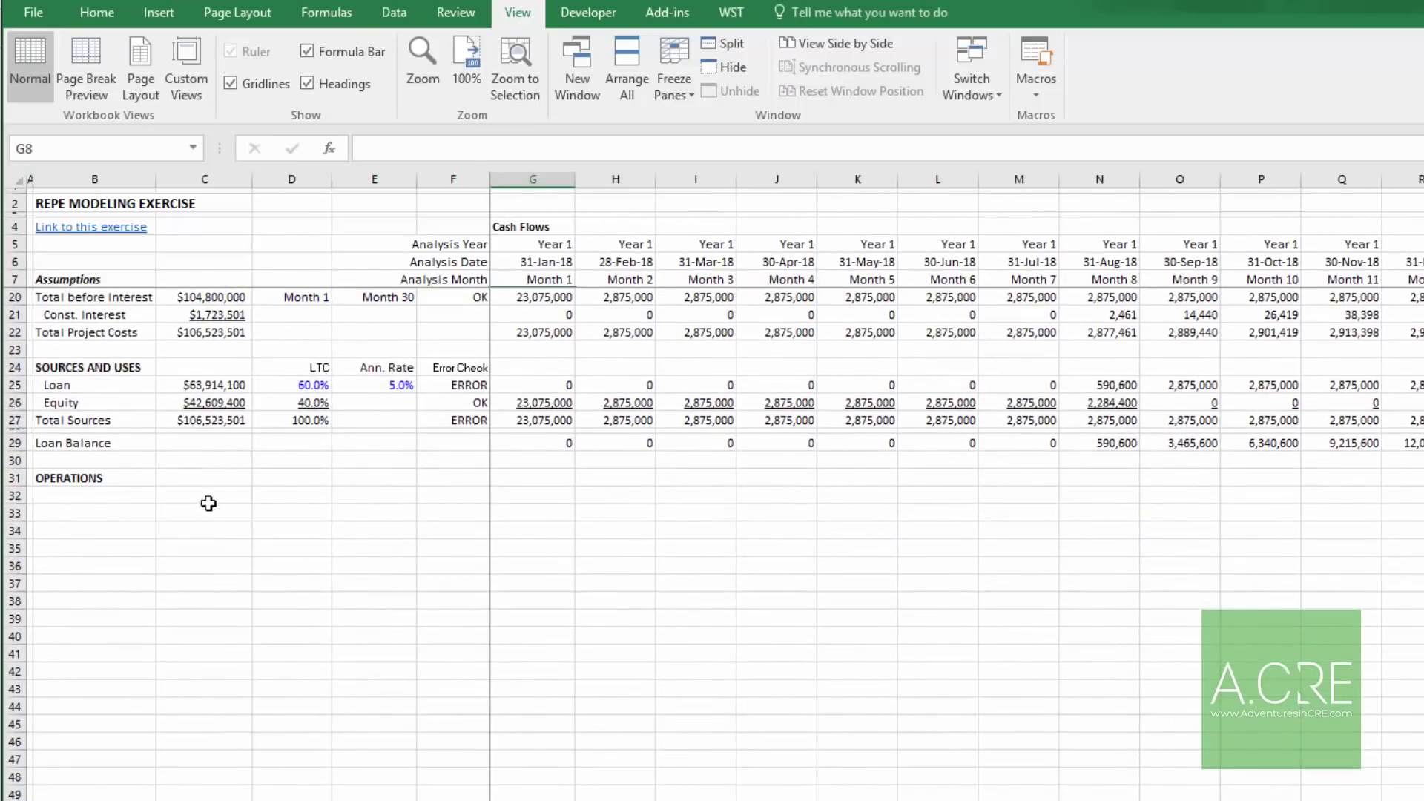
{"action": "left_click", "coordinate": [227, 483]}
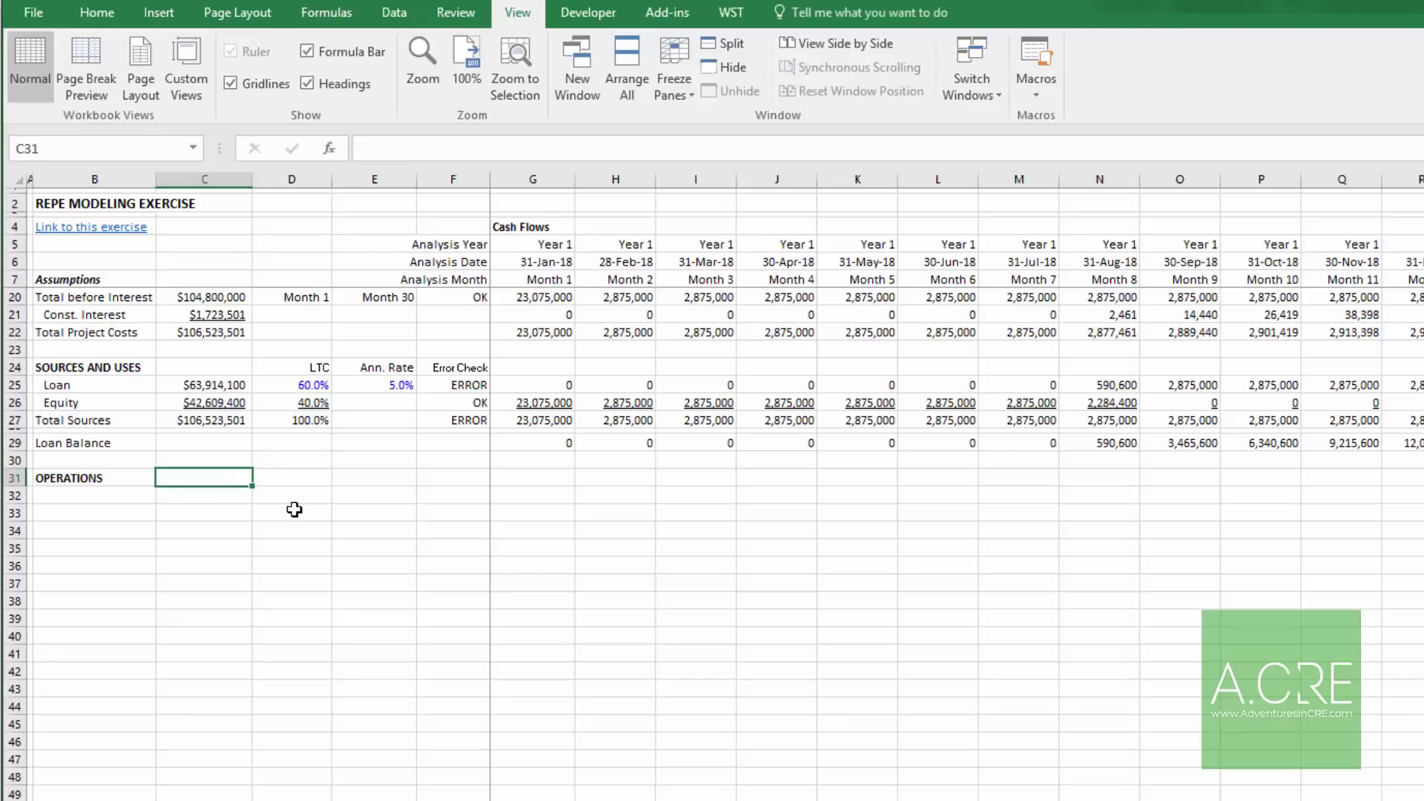
Step: Label F31 'Operation Month' and F32 'Operation Year', fixing the typo in F32
{"action": "key", "text": "Right"}
{"action": "key", "text": "Right"}
{"action": "key", "text": "Right"}
{"action": "key", "text": "Right"}
{"action": "key", "text": "Left"}
{"action": "type", "text": "Operation Month"}
{"action": "key", "text": "Return"}
{"action": "type", "text": "Operation"}
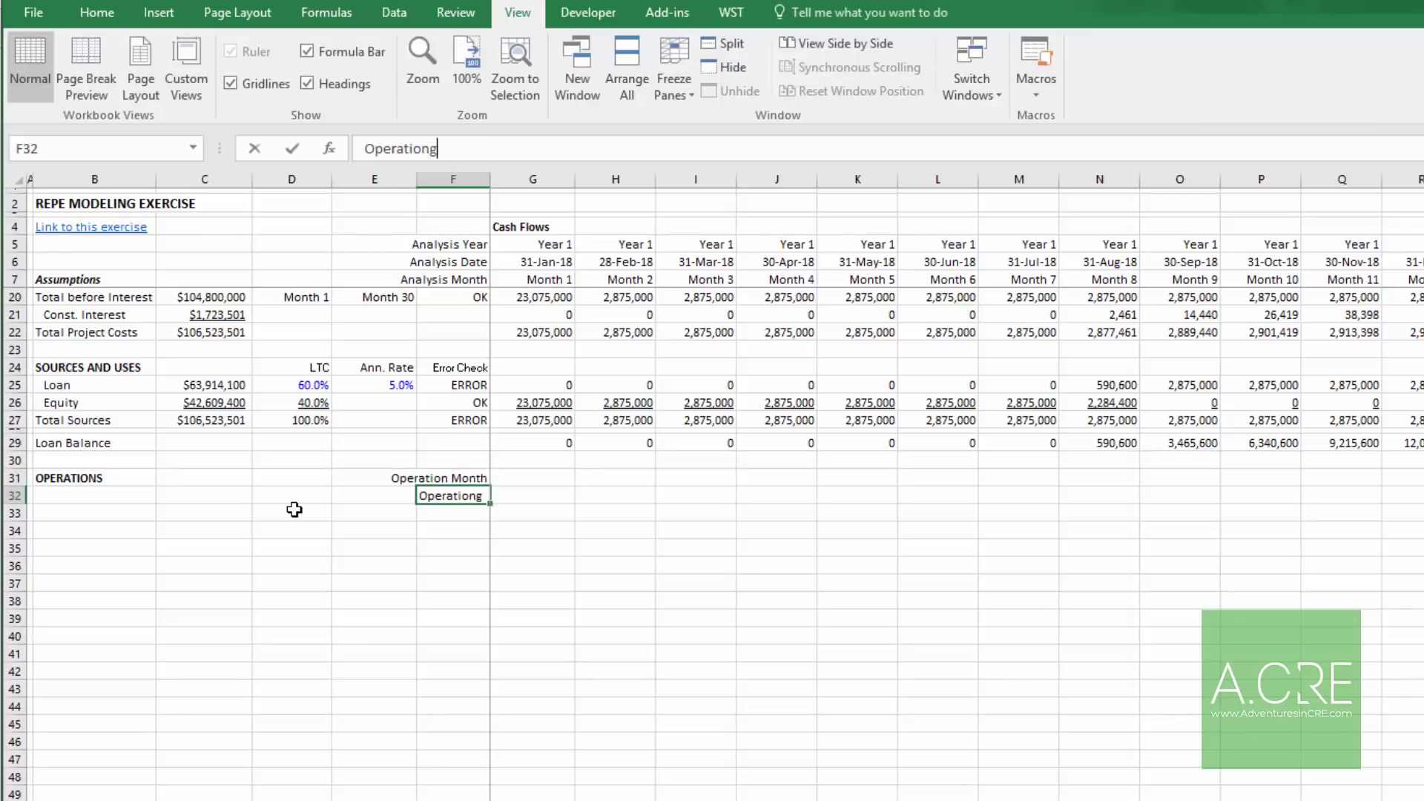
{"action": "key", "text": "BackSpace"}
{"action": "key", "text": "BackSpace"}
{"action": "type", "text": "g Year"}
{"action": "key", "text": "Return"}
{"action": "key", "text": "Up"}
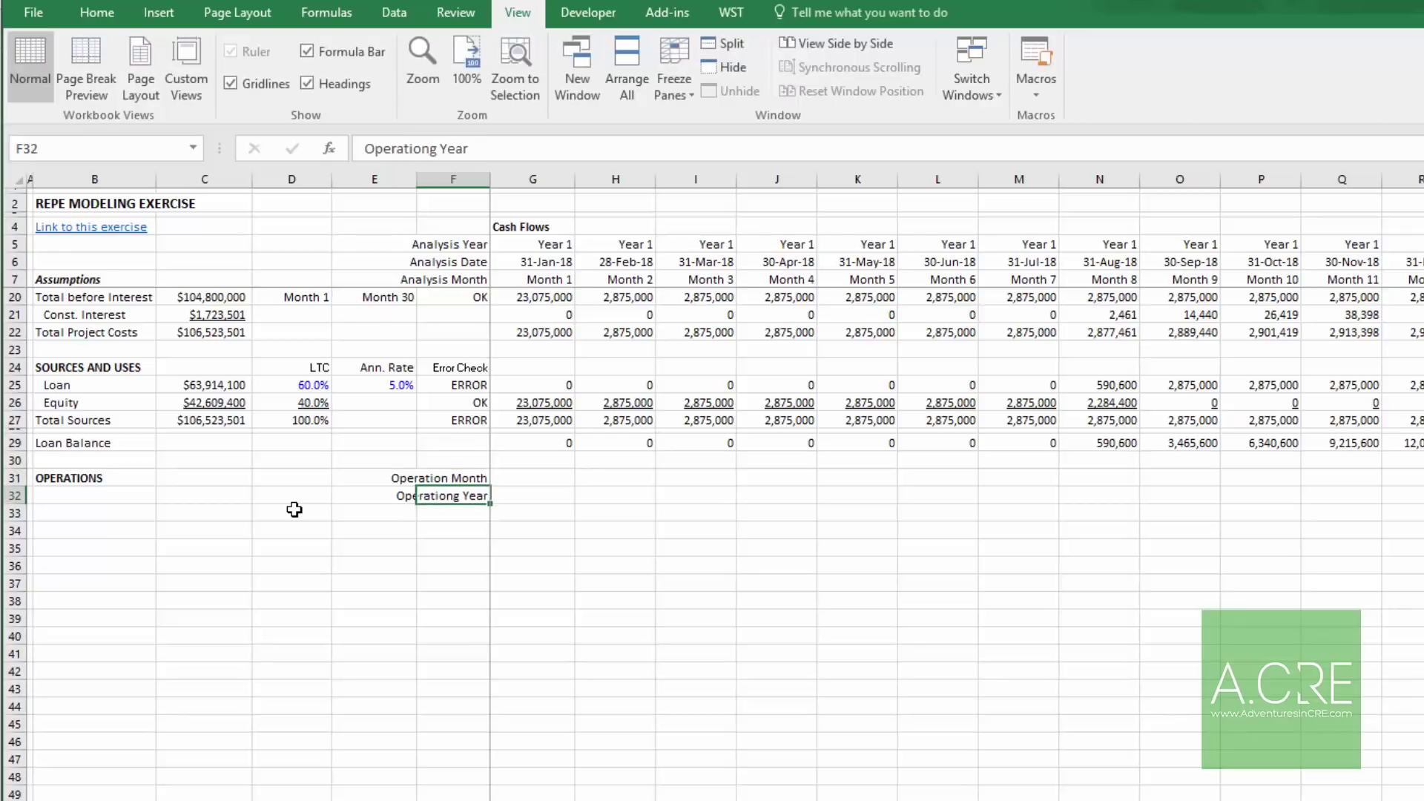
{"action": "key", "text": "F2"}
{"action": "key", "text": "BackSpace"}
{"action": "key", "text": "Return"}
{"action": "key", "text": "Up"}
{"action": "key", "text": "Return"}
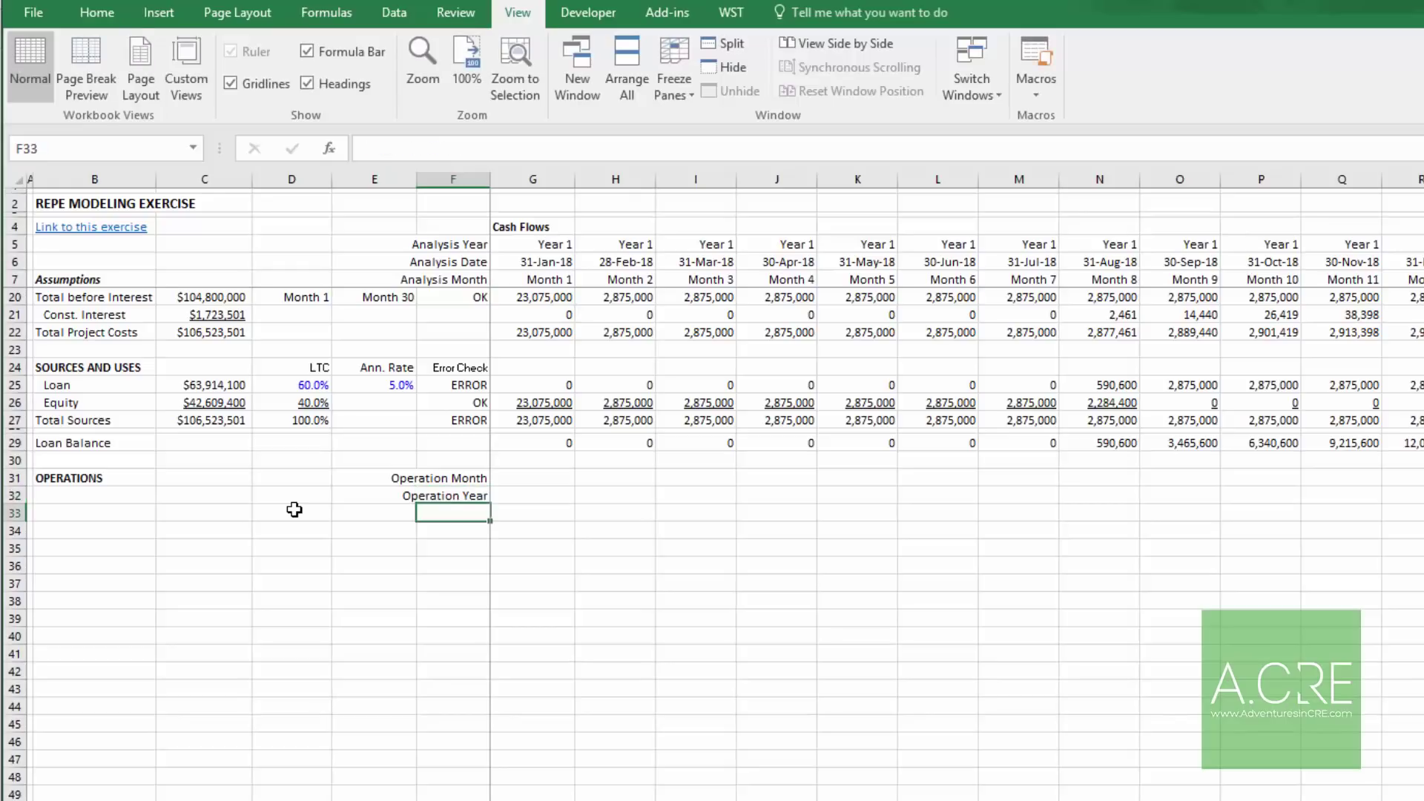
Step: Add the labels 'Tenant #1 Lease Year', 'Tenant #2 Lease Year' and 'Occupancy' in F33:F35
{"action": "type", "text": "Tenant #1 Lease Year"}
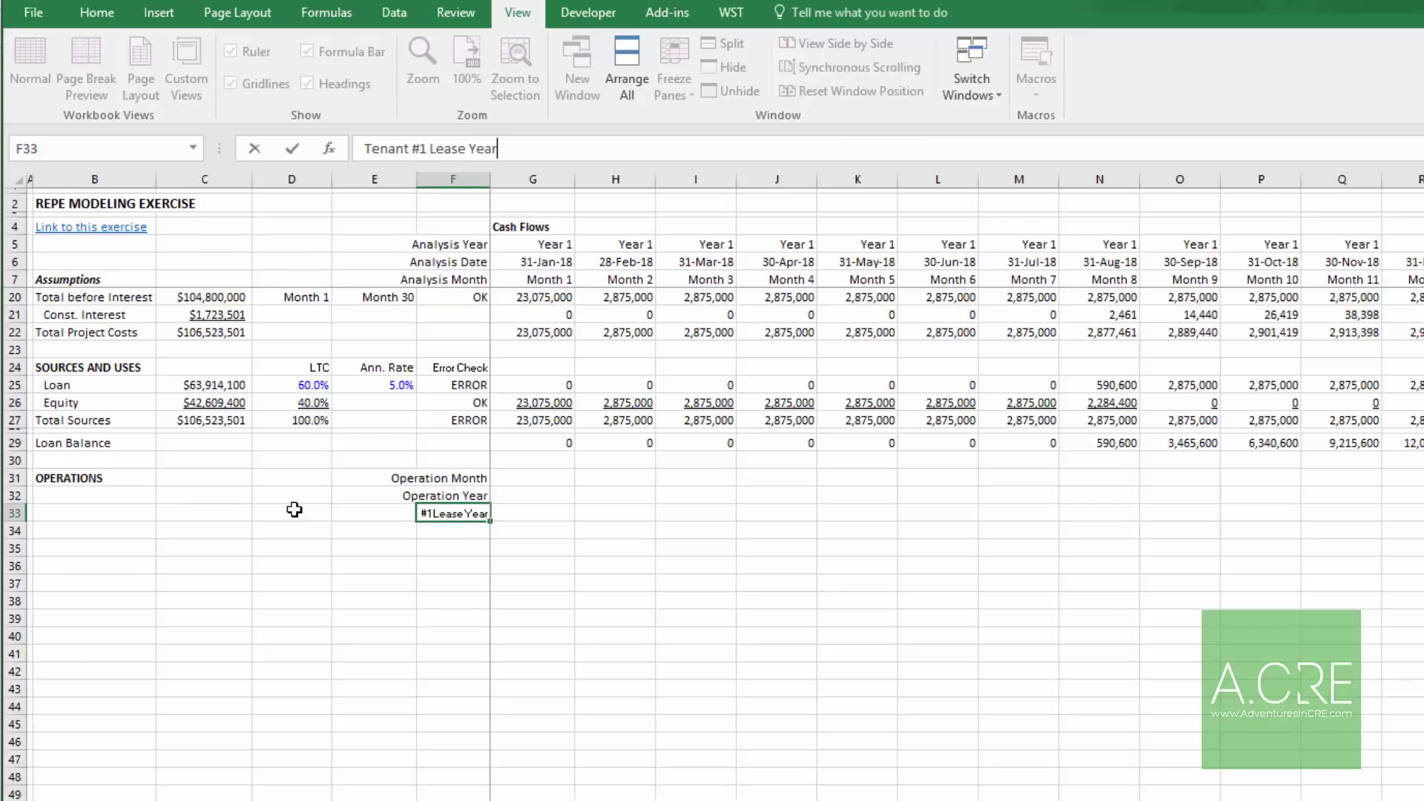
{"action": "key", "text": "Return"}
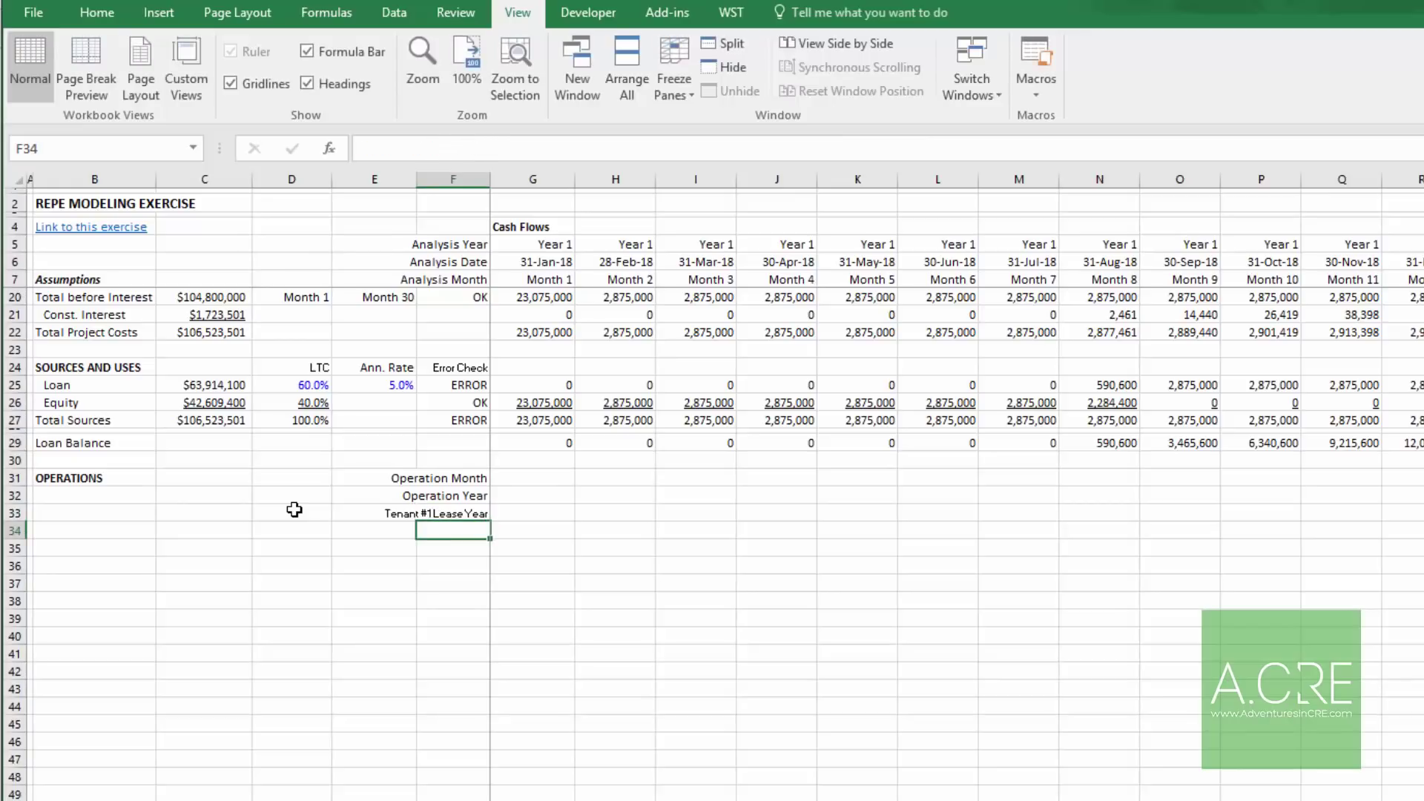
{"action": "type", "text": "Tenant #2"}
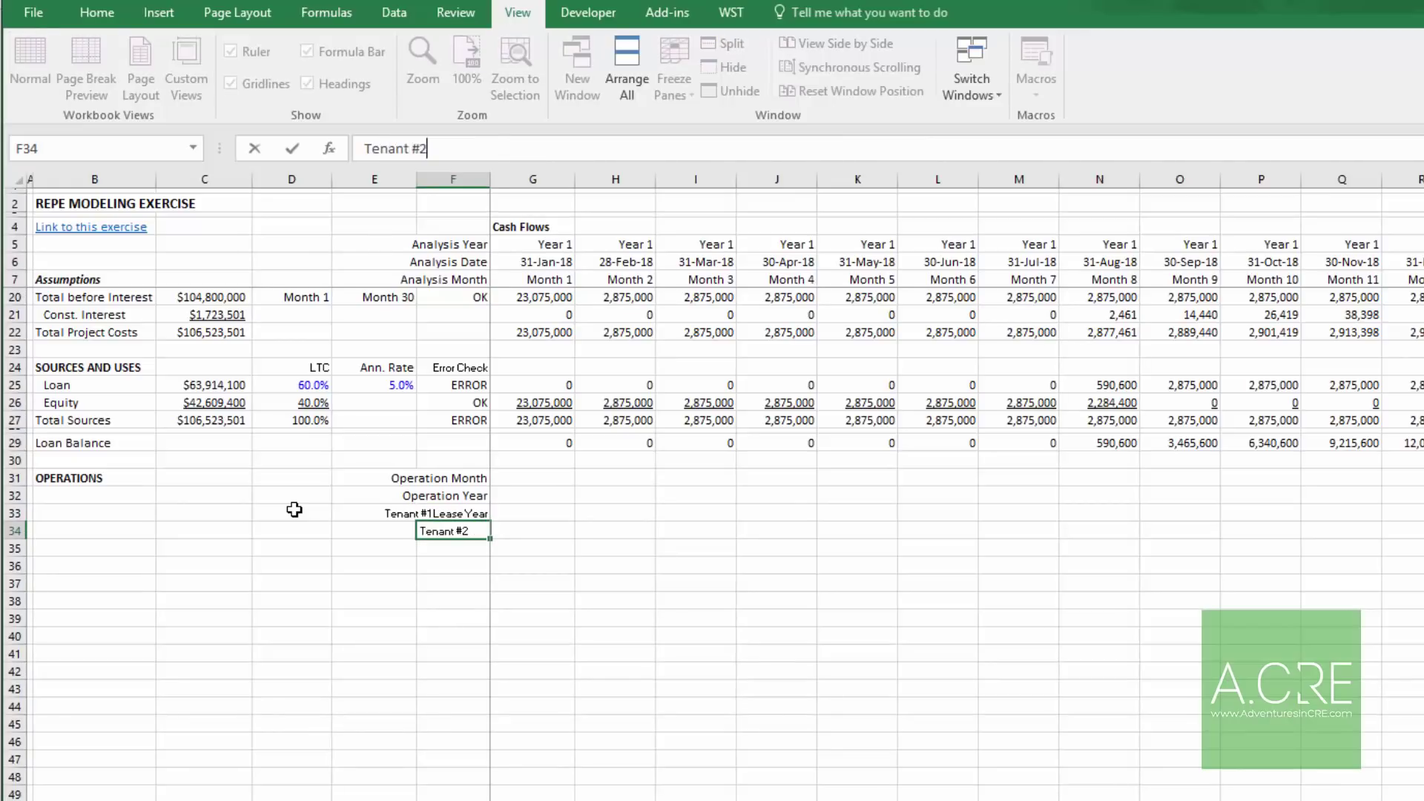
{"action": "type", "text": " Lease Year"}
{"action": "key", "text": "ctrl+Return"}
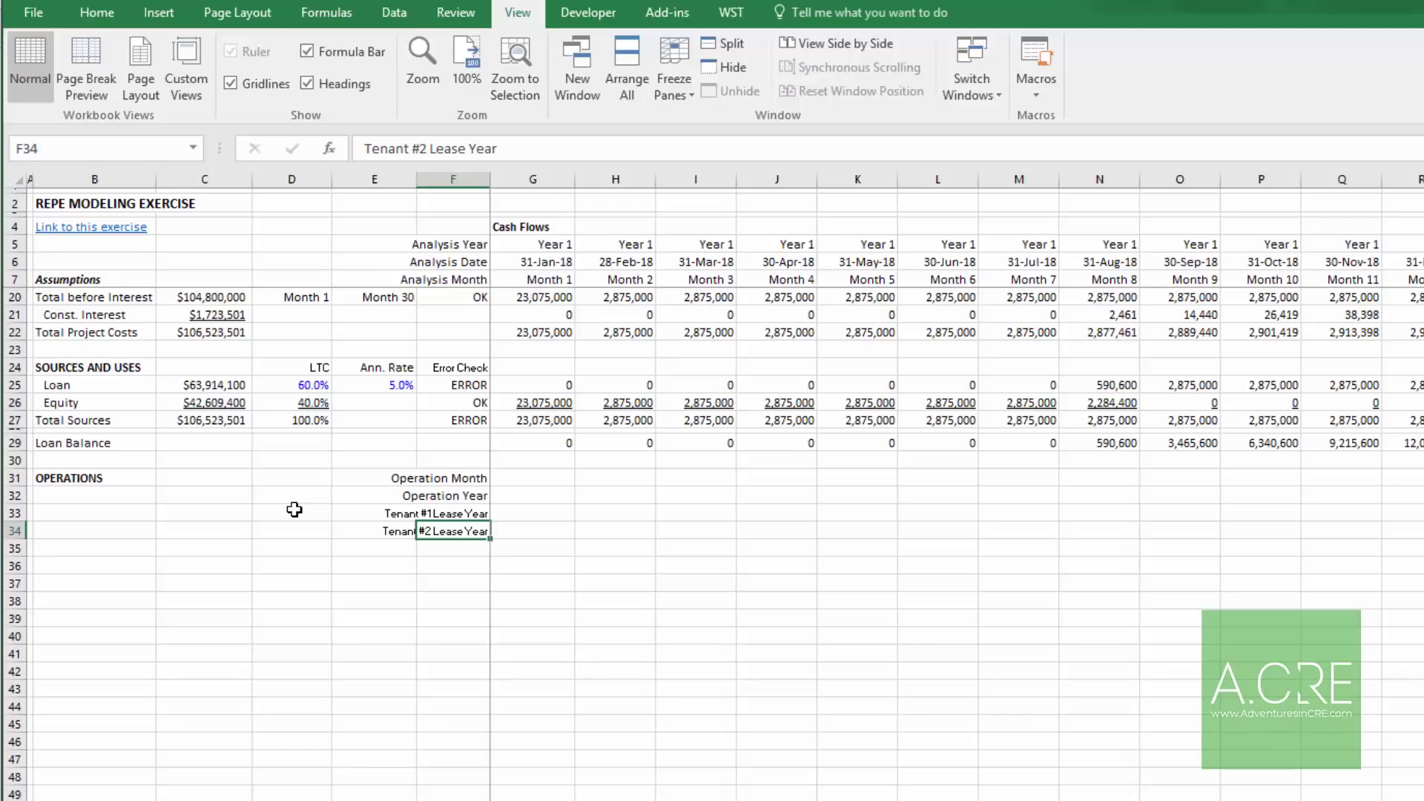
{"action": "key", "text": "Return"}
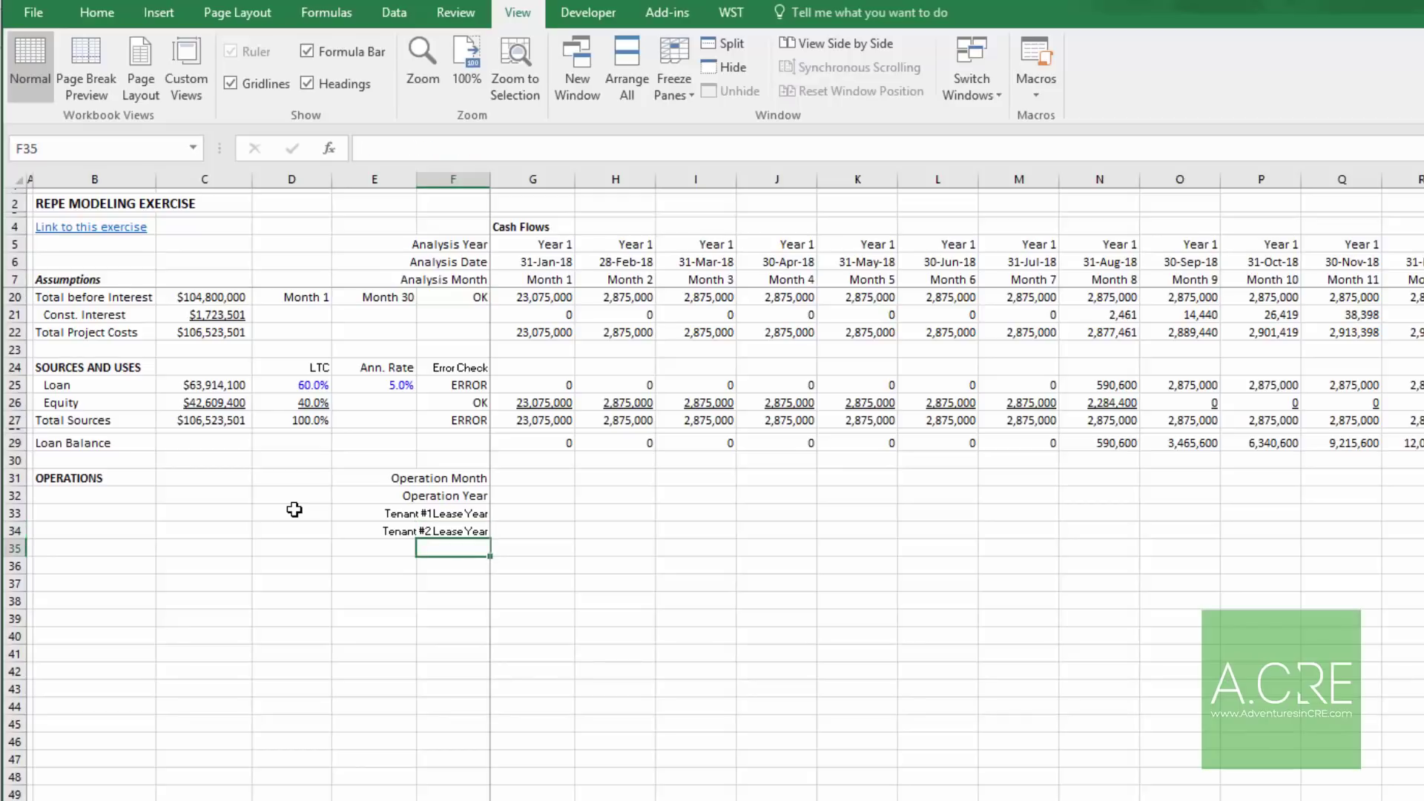
{"action": "type", "text": "Occupancy"}
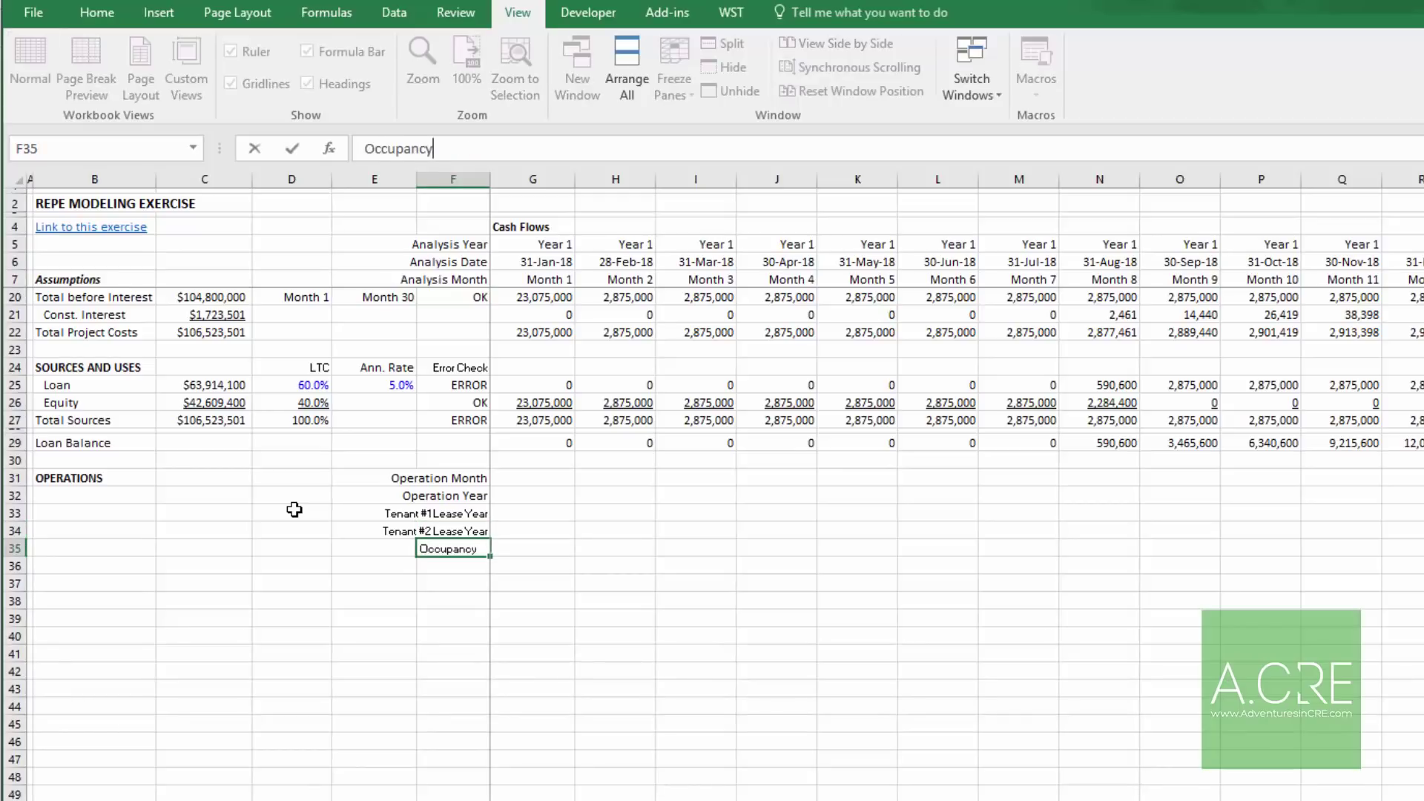
{"action": "key", "text": "Return"}
{"action": "key", "text": "Left"}
{"action": "key", "text": "Left"}
{"action": "key", "text": "Left"}
{"action": "key", "text": "Left"}
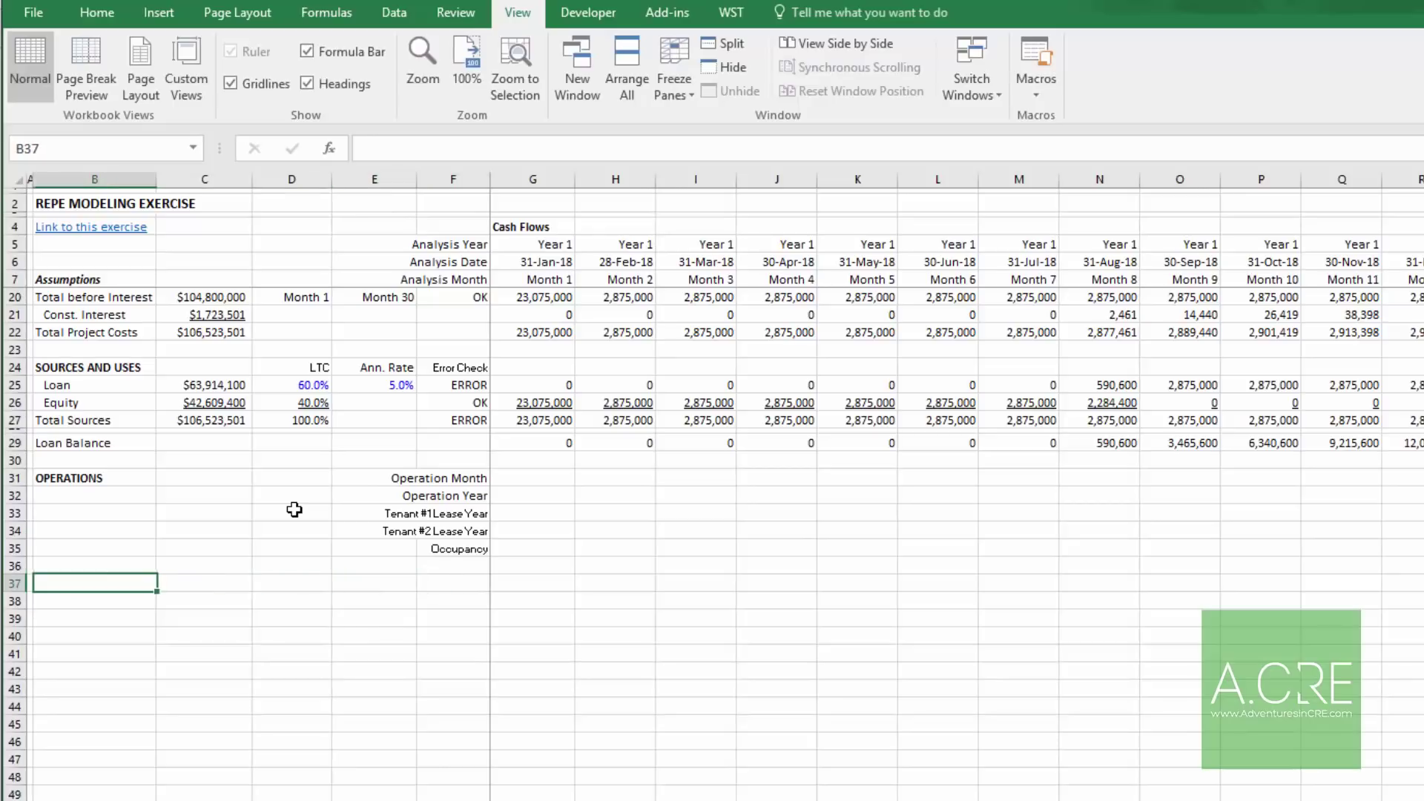
Step: Enter the Rental Income heading with 'Tenant # 1' and 'Tenant #2' lines below it
{"action": "type", "text": "Ren"}
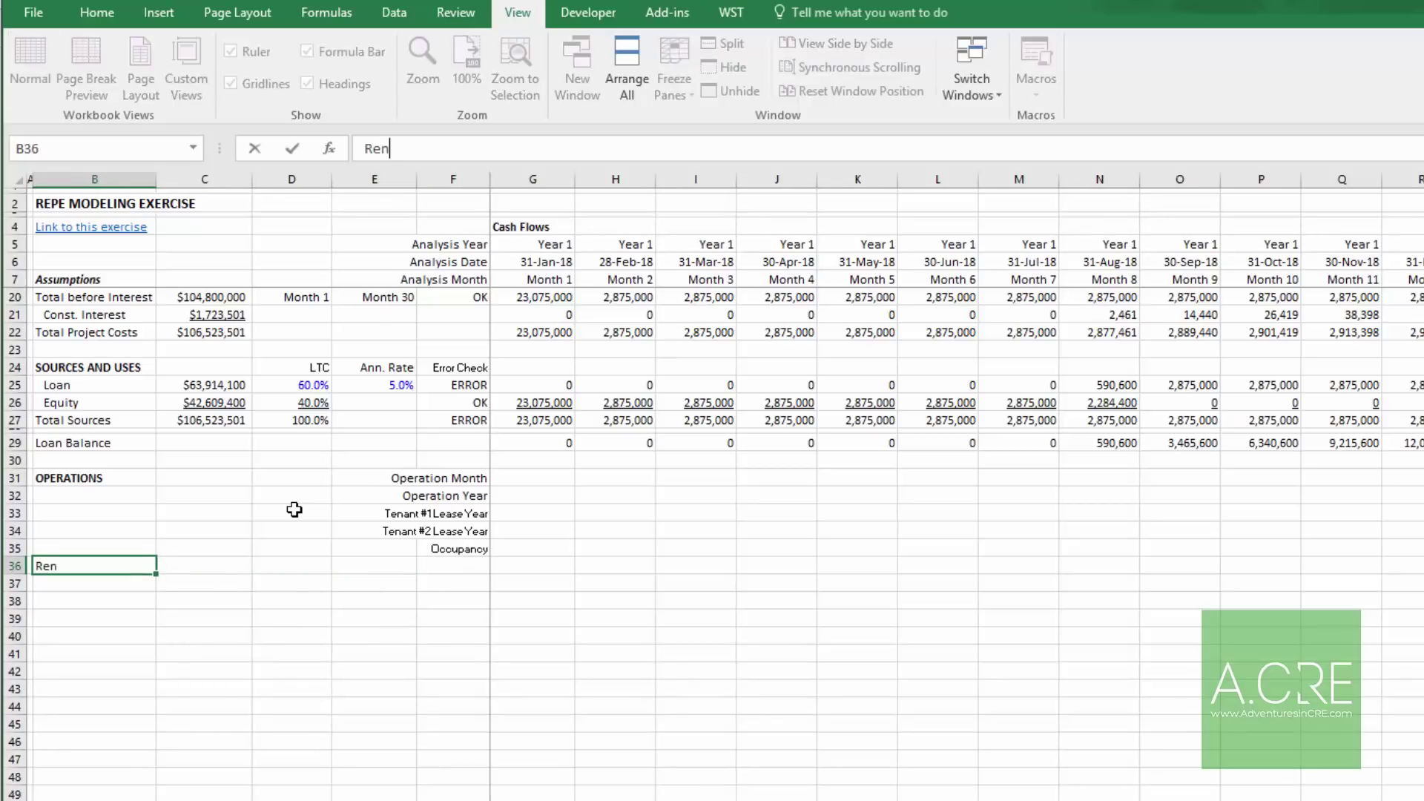
{"action": "type", "text": "tntal Income"}
{"action": "key", "text": "Return"}
{"action": "type", "text": "Tenant "}
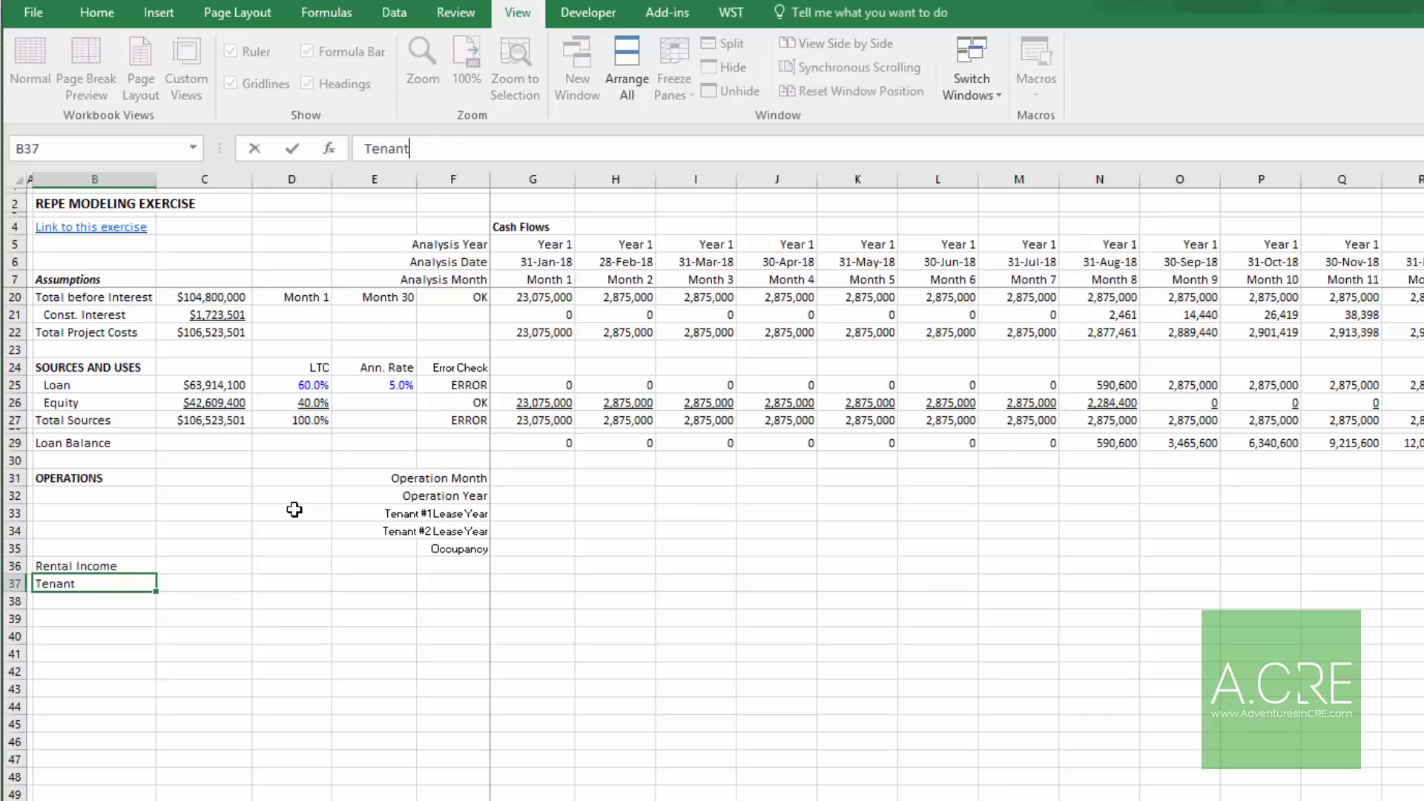
{"action": "type", "text": "# 1"}
{"action": "key", "text": "Return"}
{"action": "type", "text": "Tenant #2"}
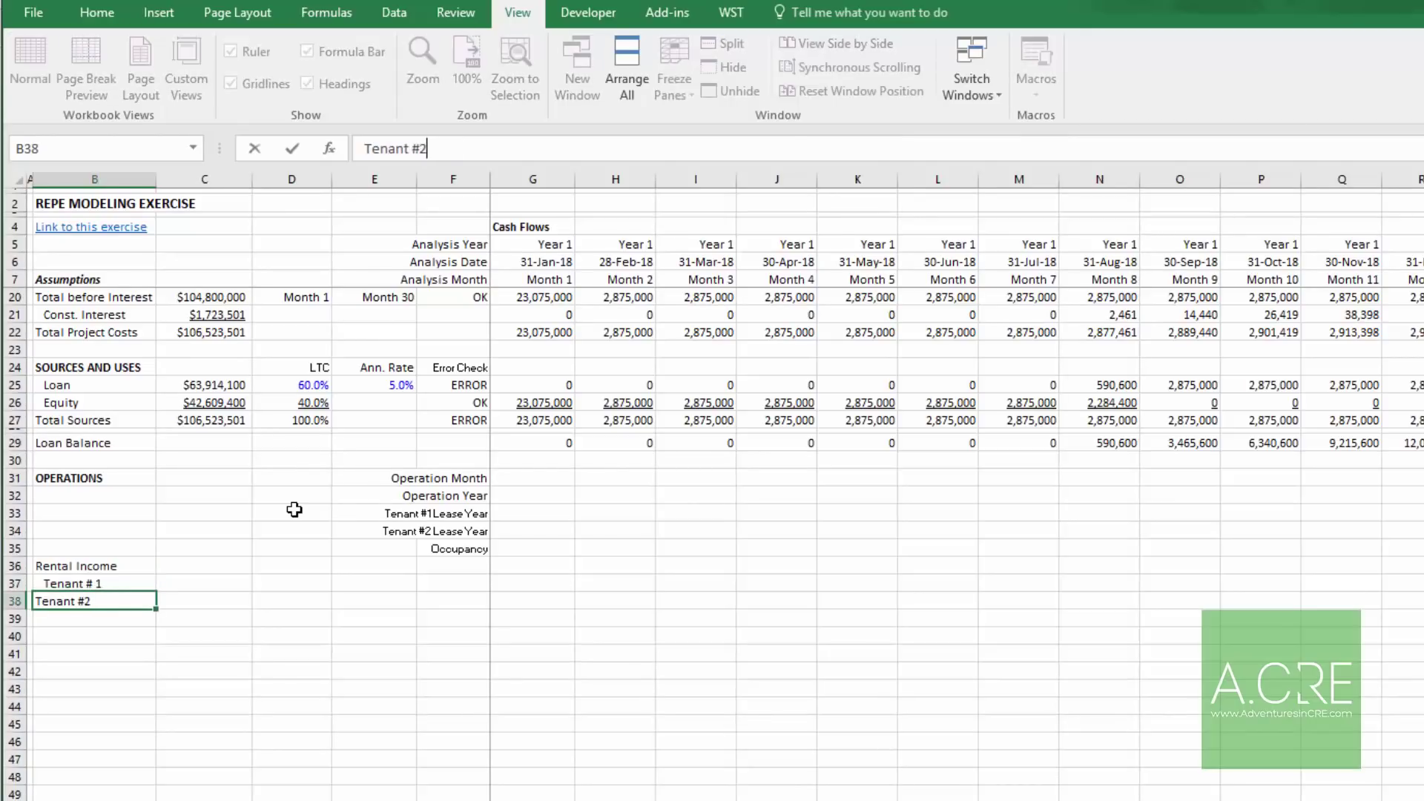
{"action": "key", "text": "Return"}
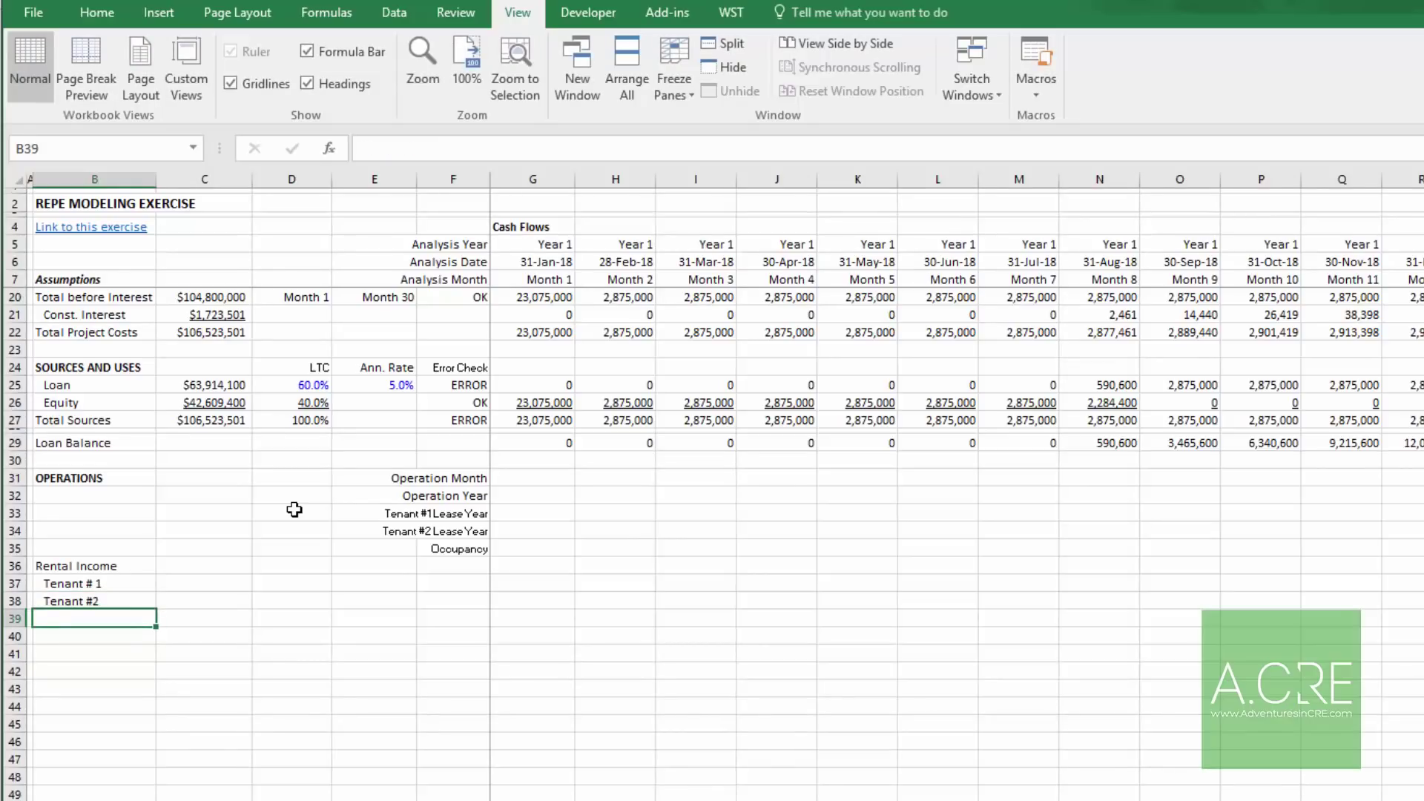
Step: Add Free Rent #1, Free Rent #2 and an unindented Total Rental Income row
{"action": "type", "text": "Free Rent"}
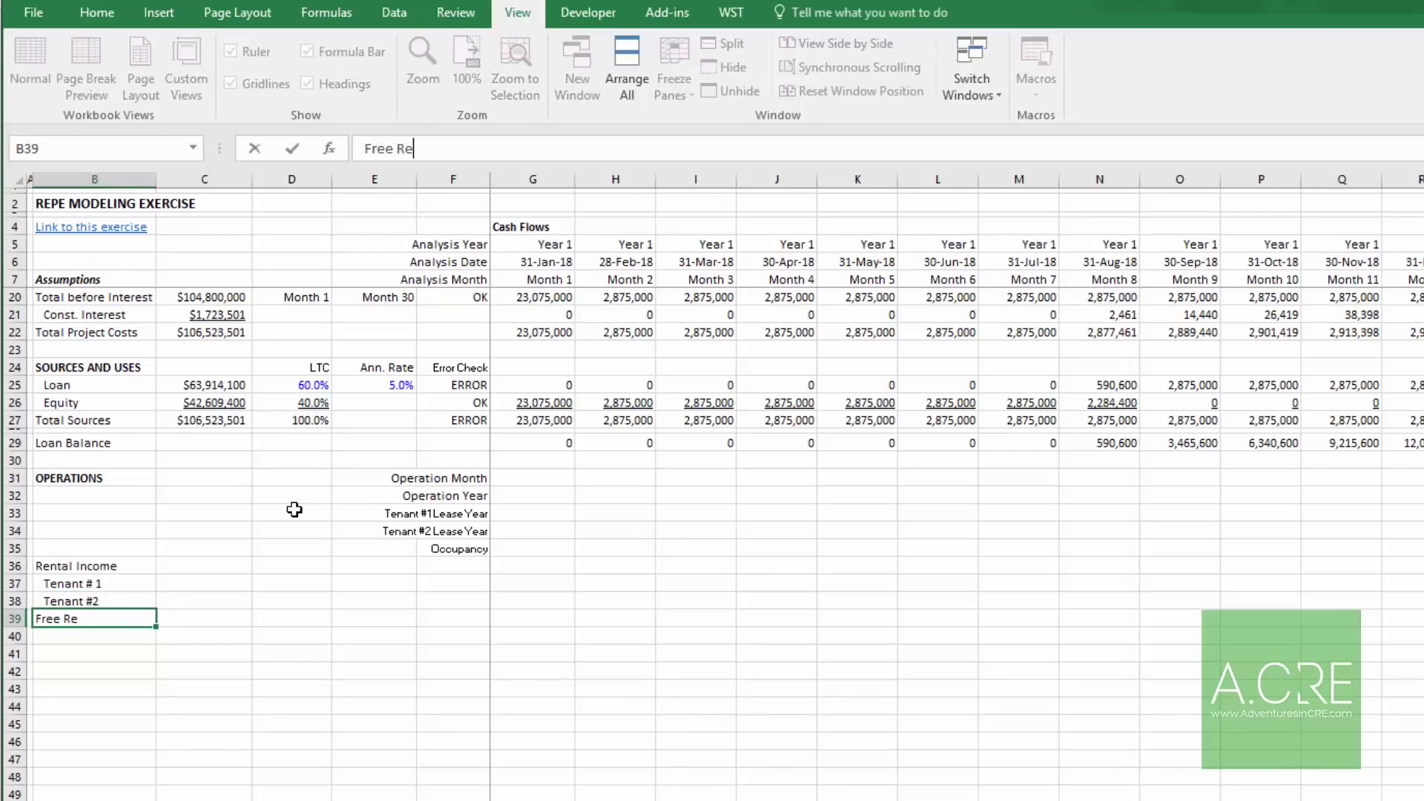
{"action": "key", "text": "Return"}
{"action": "type", "text": "Free Rent #"}
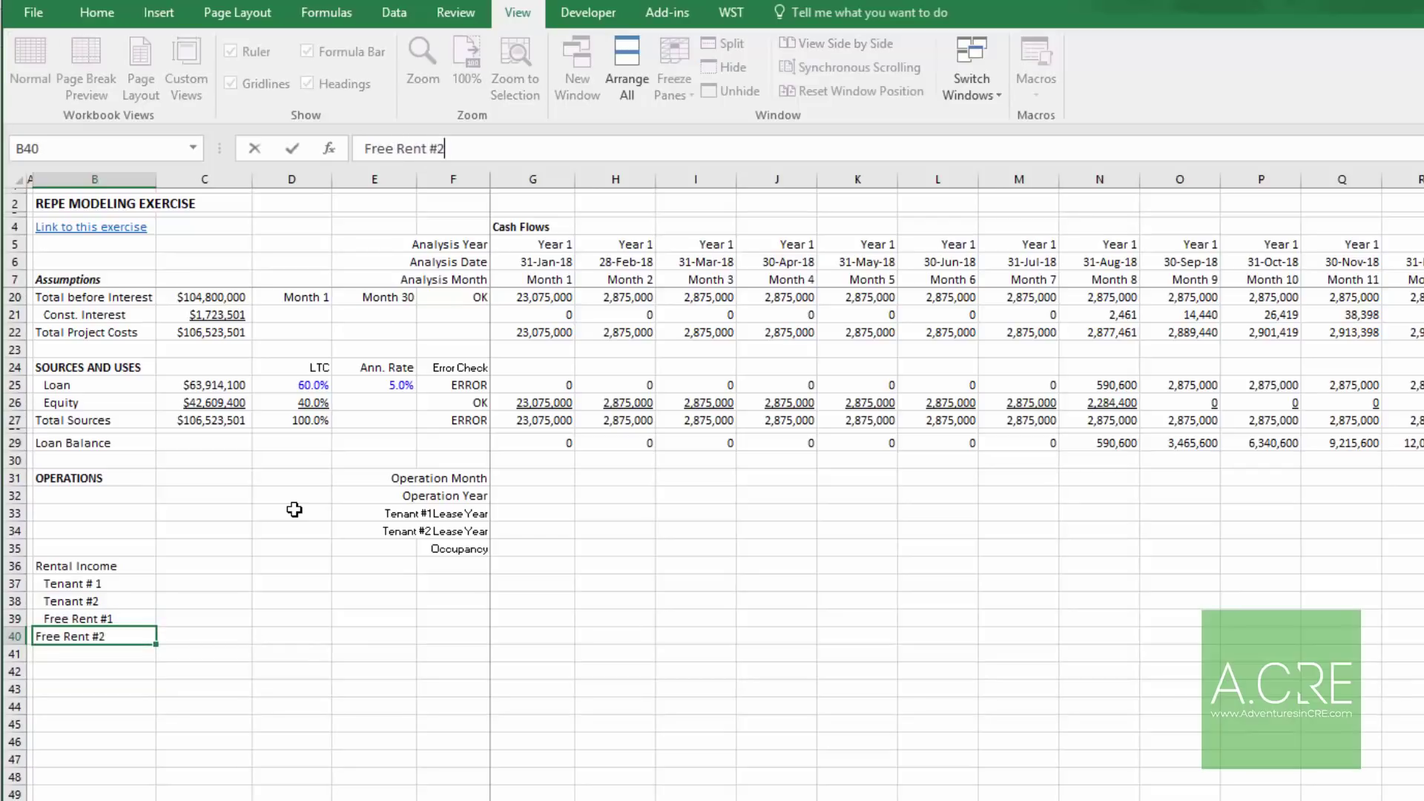
{"action": "type", "text": "2"}
{"action": "key", "text": "Return"}
{"action": "type", "text": "Tot"}
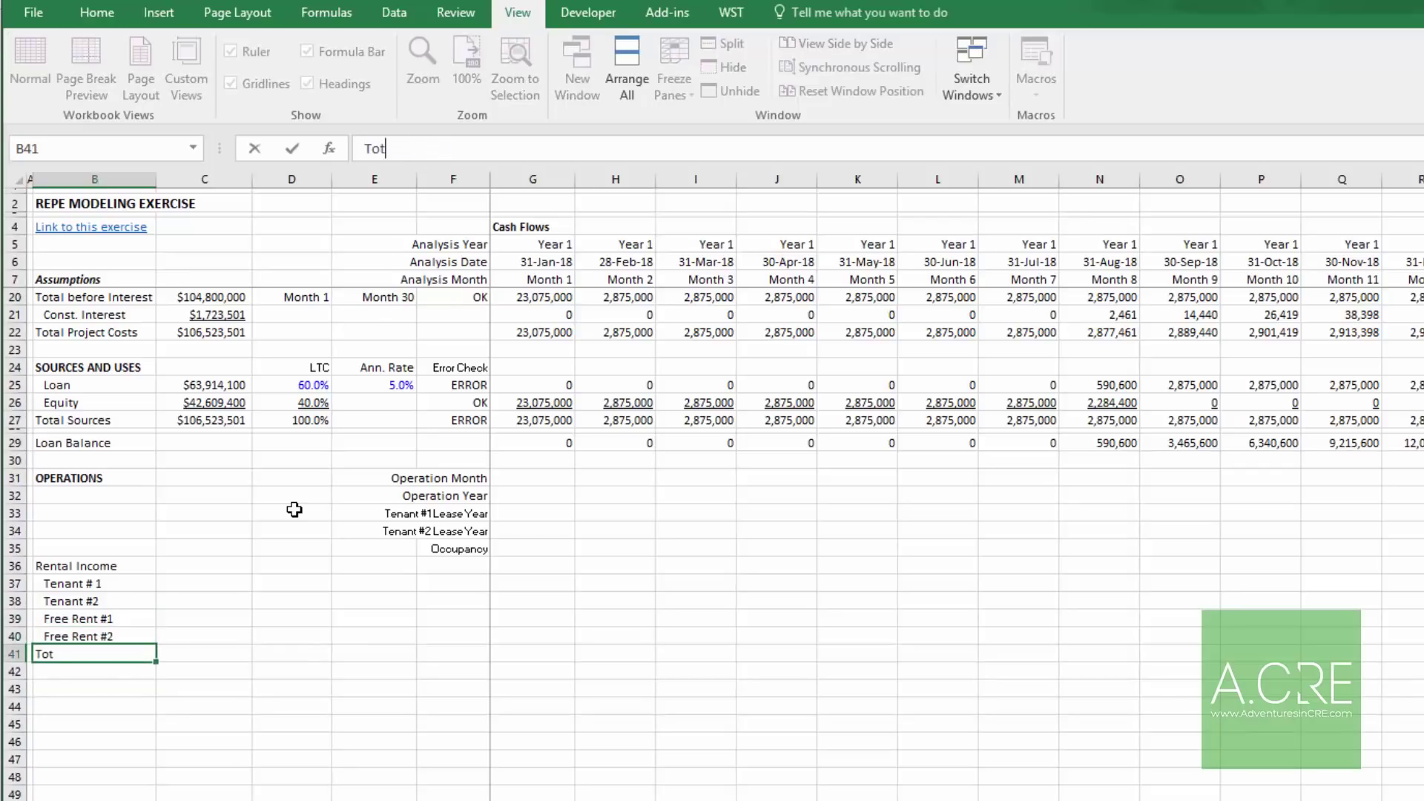
{"action": "type", "text": "al Rental Income"}
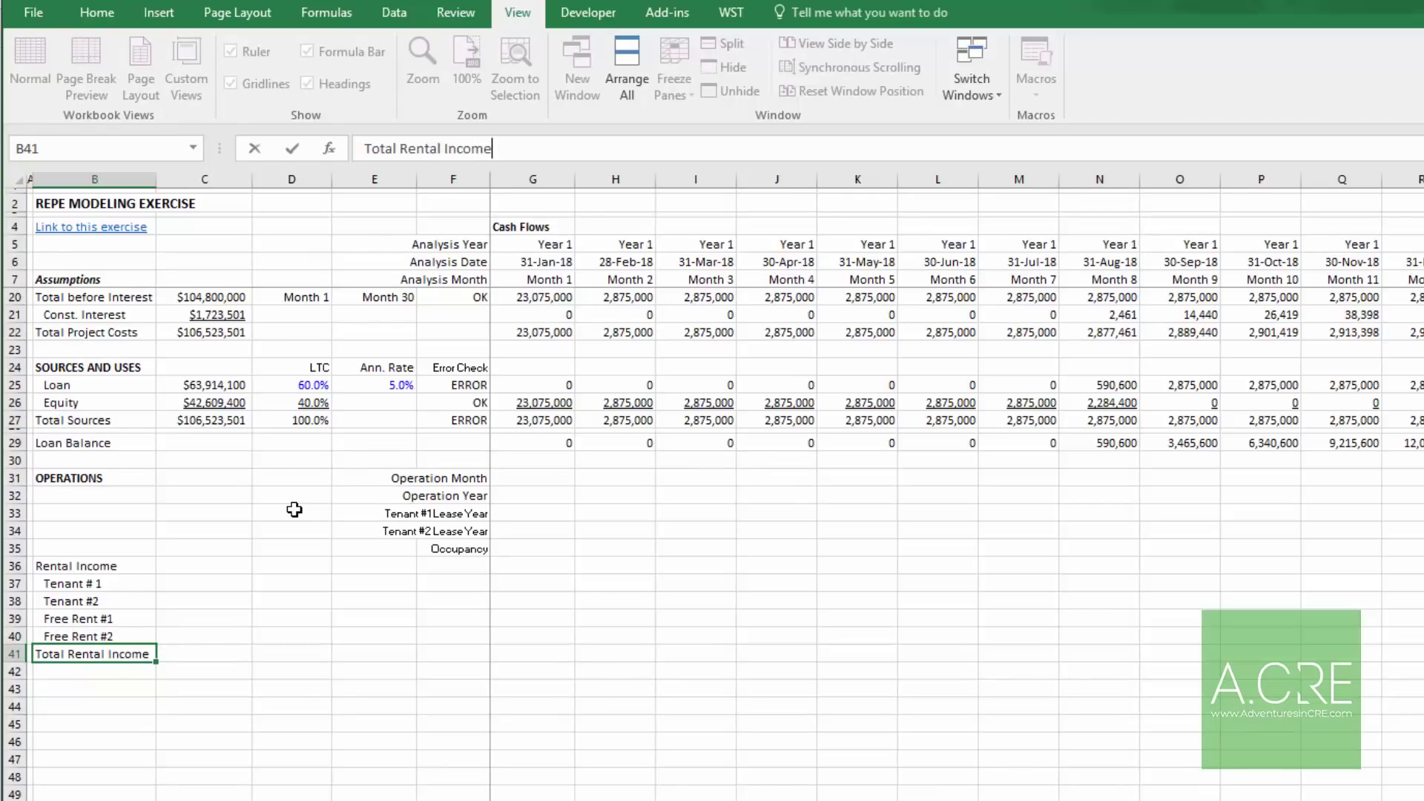
{"action": "key", "text": "Return"}
{"action": "key", "text": "Up"}
{"action": "key", "text": "alt+h"}
{"action": "key", "text": "5"}
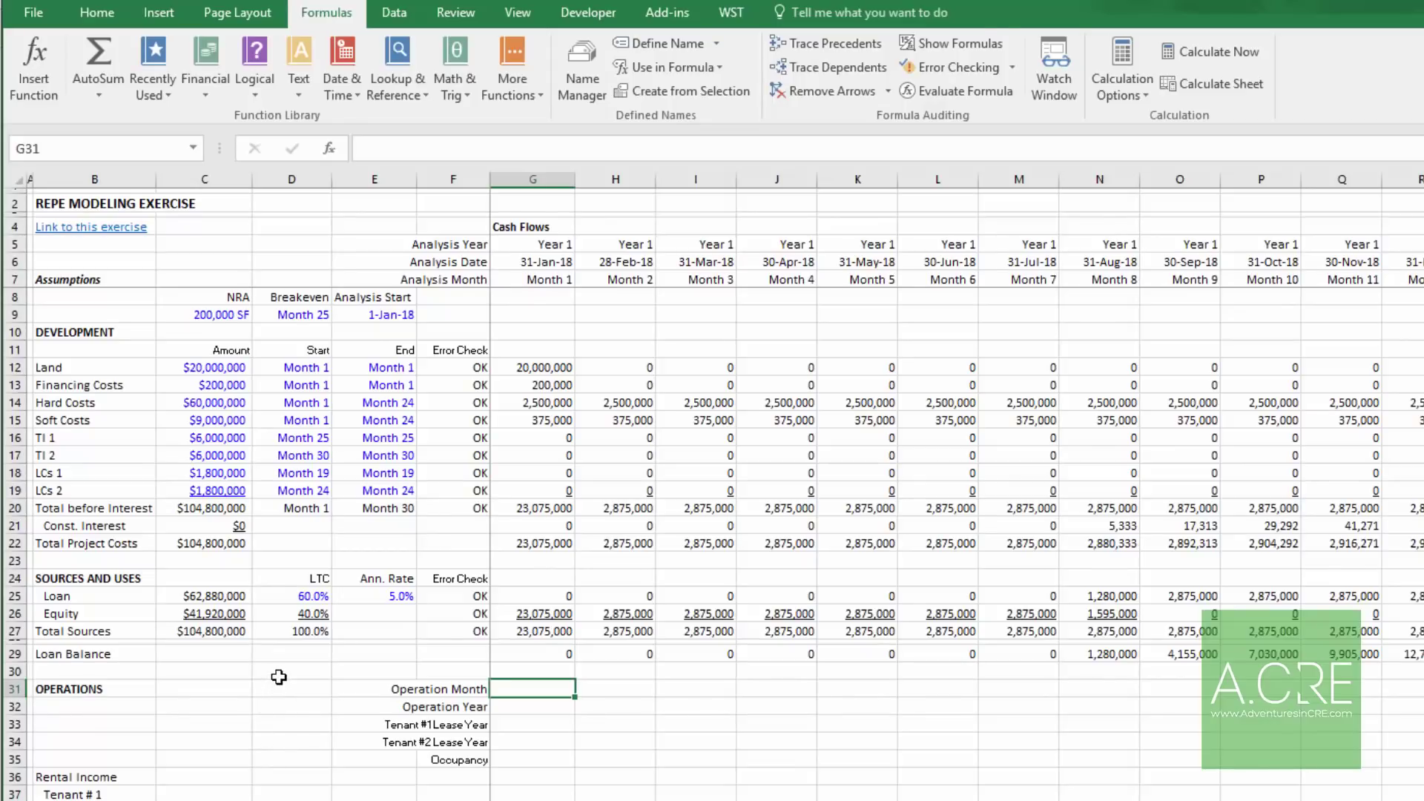
{"action": "left_click", "coordinate": [278, 676]}
{"action": "type", "text": "Ope"}
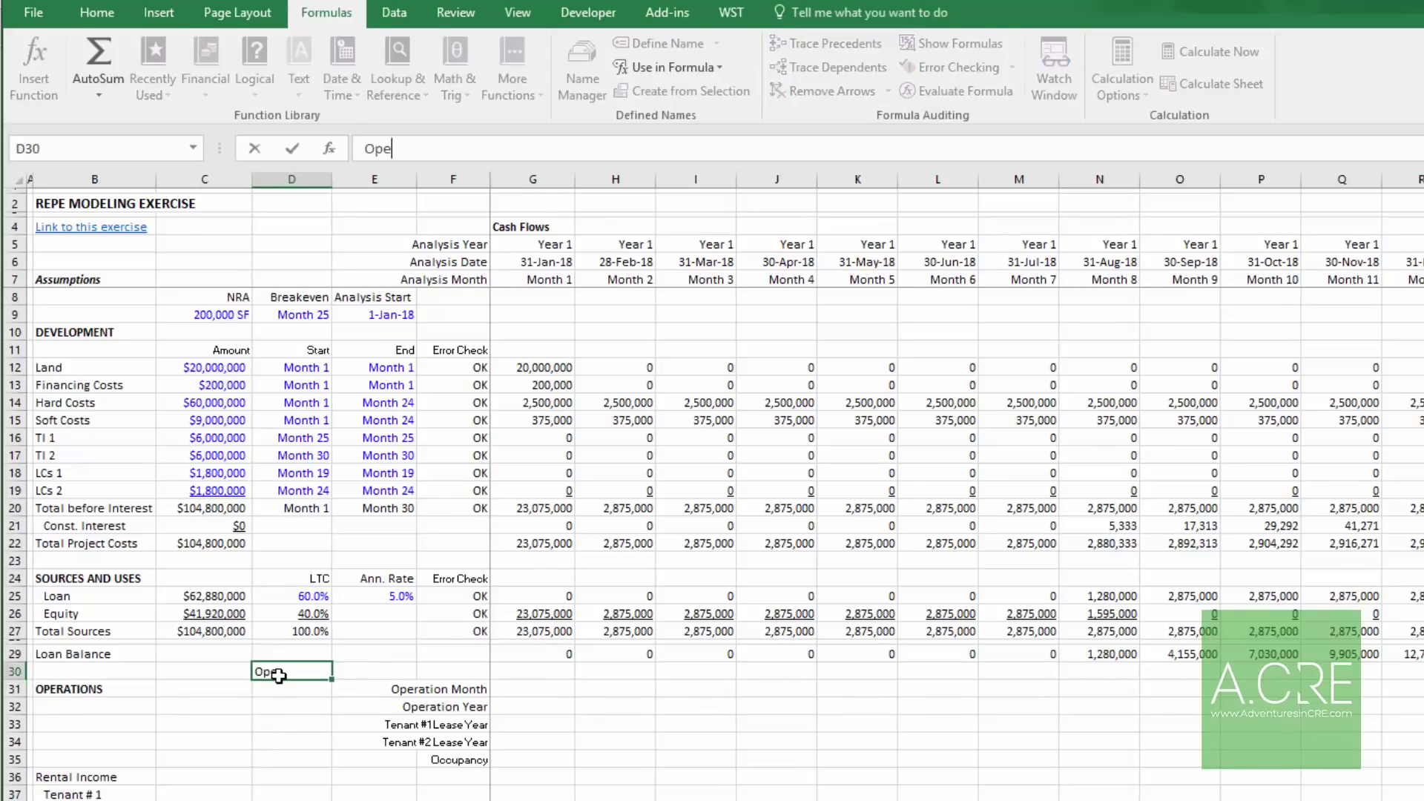
{"action": "type", "text": "ration Begins"}
{"action": "key", "text": "Return"}
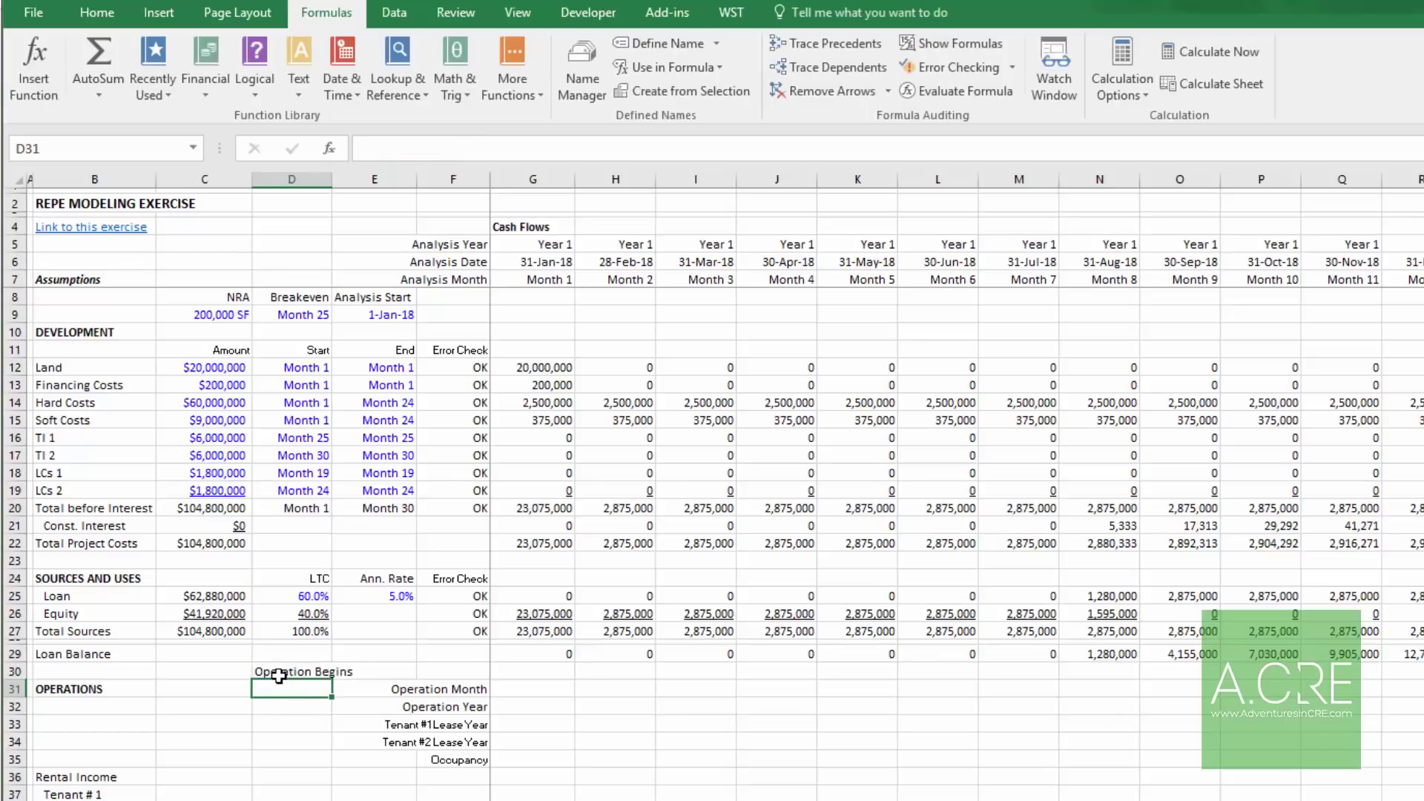
{"action": "key", "text": "ctrl+1"}
{"action": "key", "text": "Down"}
{"action": "key", "text": "Down"}
{"action": "key", "text": "Down"}
{"action": "key", "text": "Down"}
{"action": "key", "text": "Down"}
{"action": "key", "text": "Down"}
{"action": "key", "text": "Down"}
{"action": "key", "text": "Down"}
{"action": "key", "text": "Down"}
{"action": "key", "text": "Down"}
{"action": "key", "text": "Down"}
{"action": "key", "text": "Tab"}
{"action": "key", "text": "Tab"}
{"action": "key", "text": "Tab"}
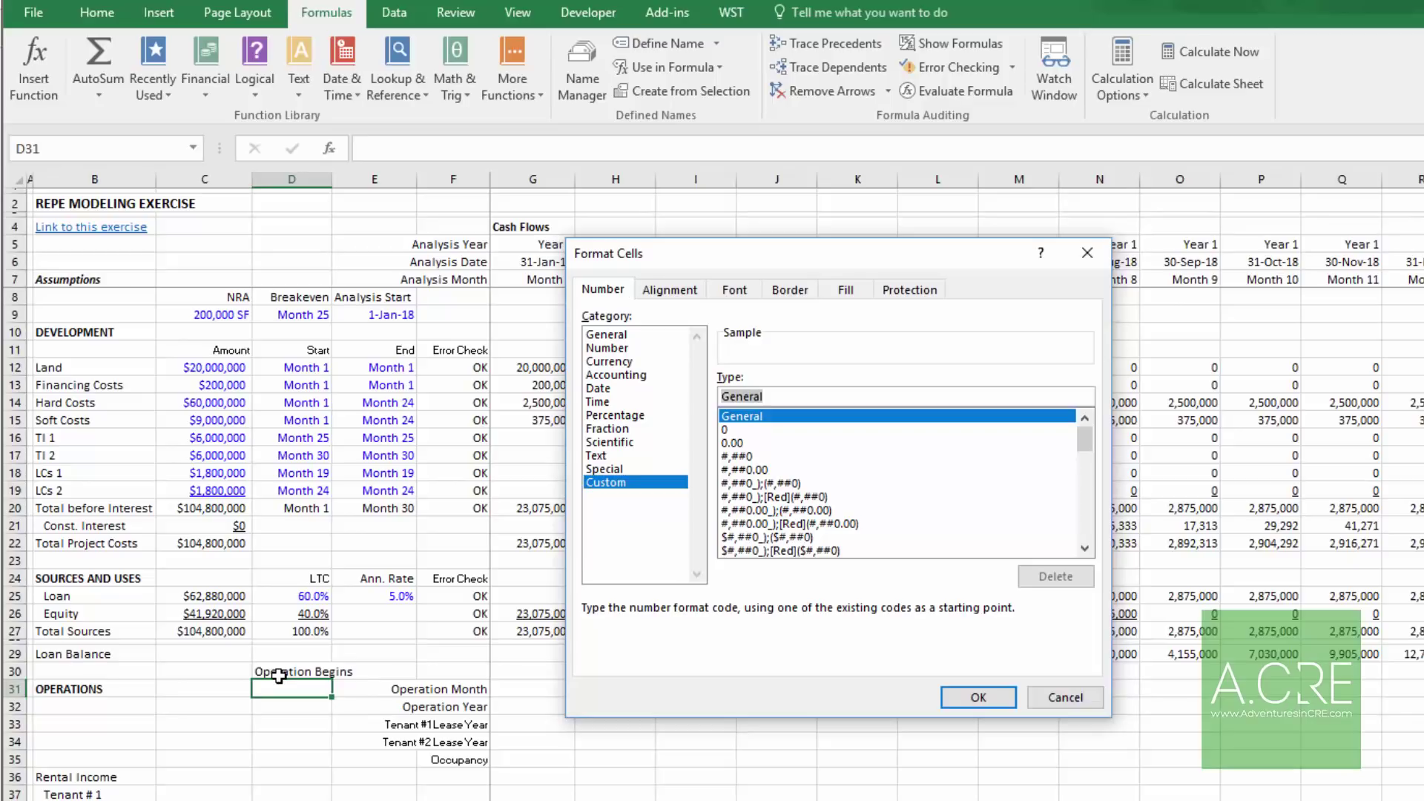
{"action": "type", "text": "\"Month\" 0"}
{"action": "key", "text": "Return"}
{"action": "type", "text": "25"}
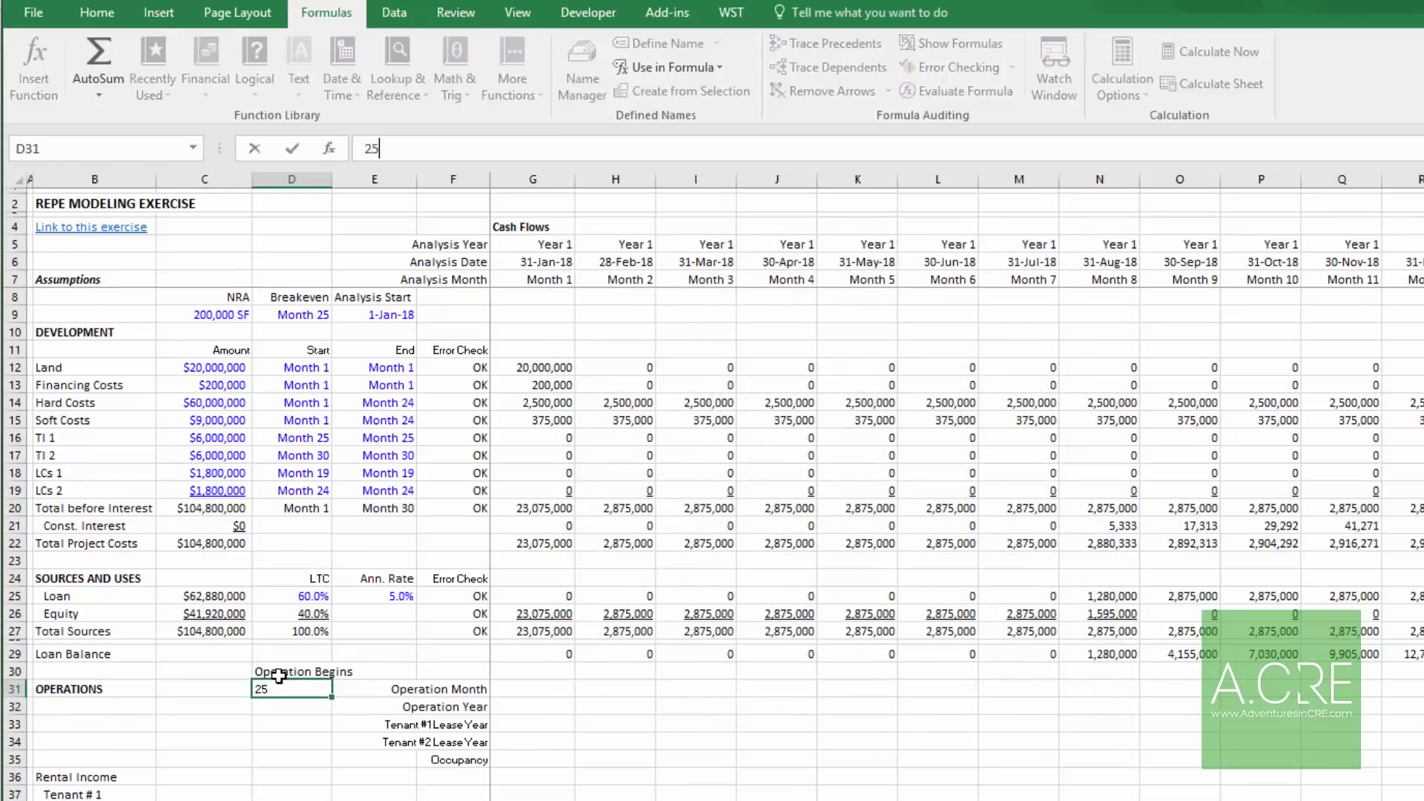
{"action": "key", "text": "ctrl+Return"}
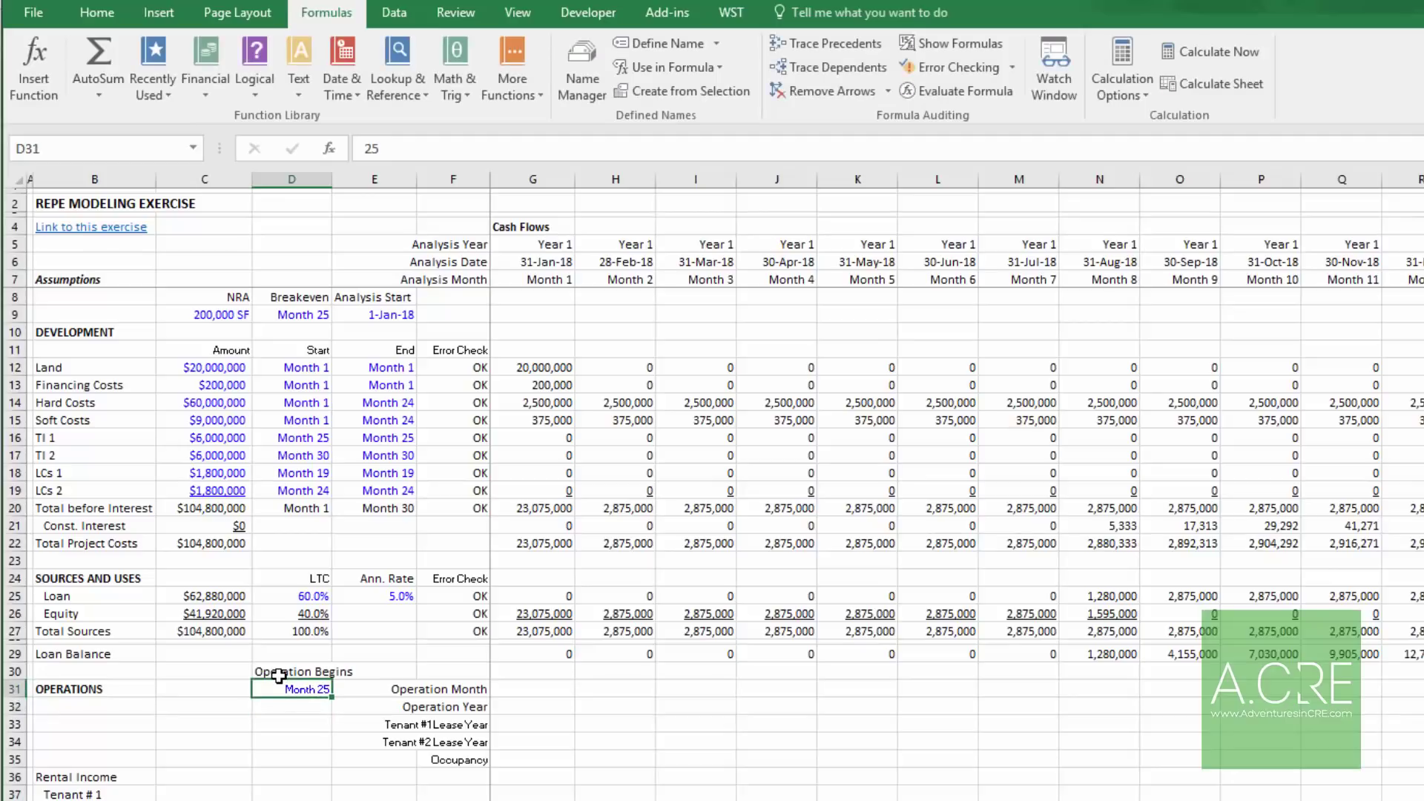
{"action": "left_click", "coordinate": [319, 318]}
{"action": "left_click", "coordinate": [293, 690]}
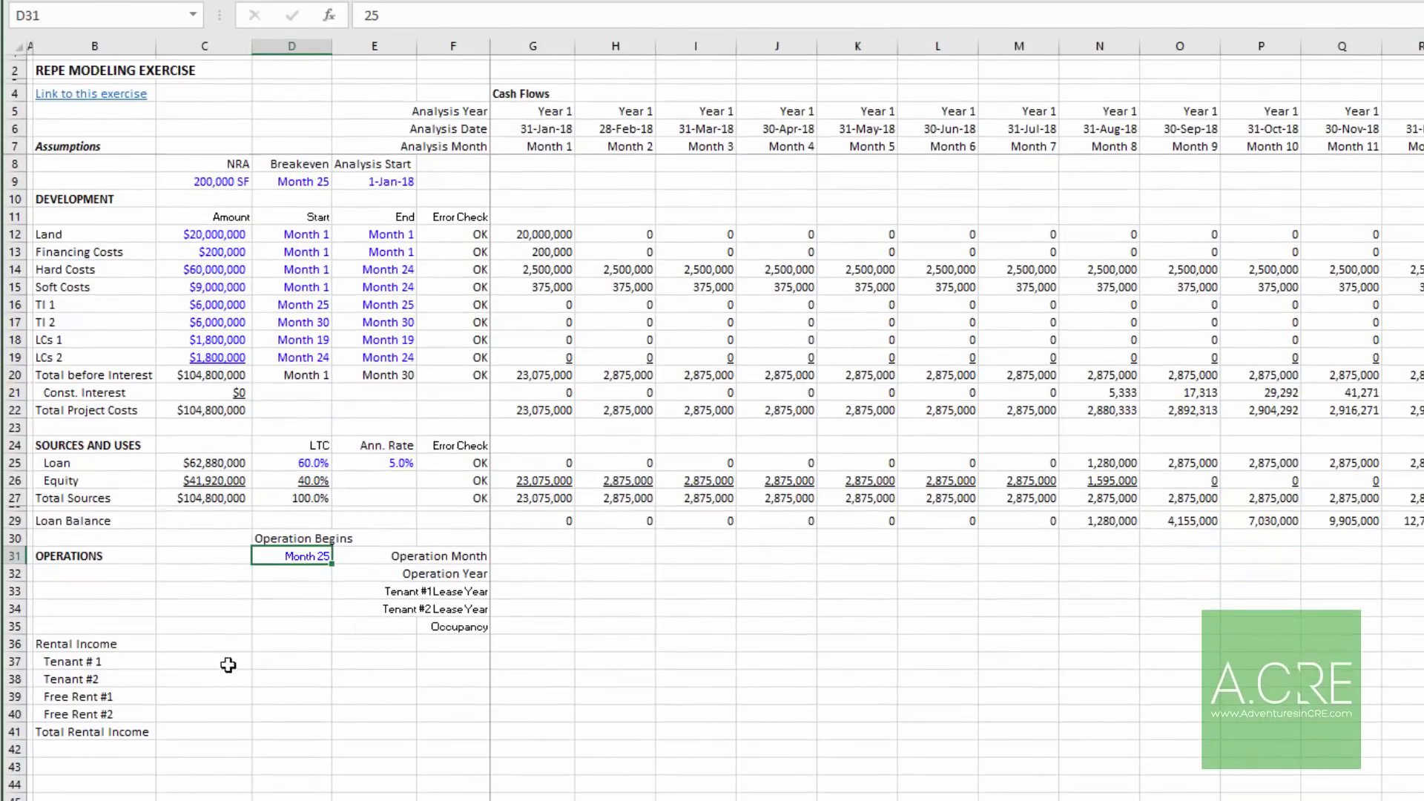
{"action": "left_click", "coordinate": [228, 665]}
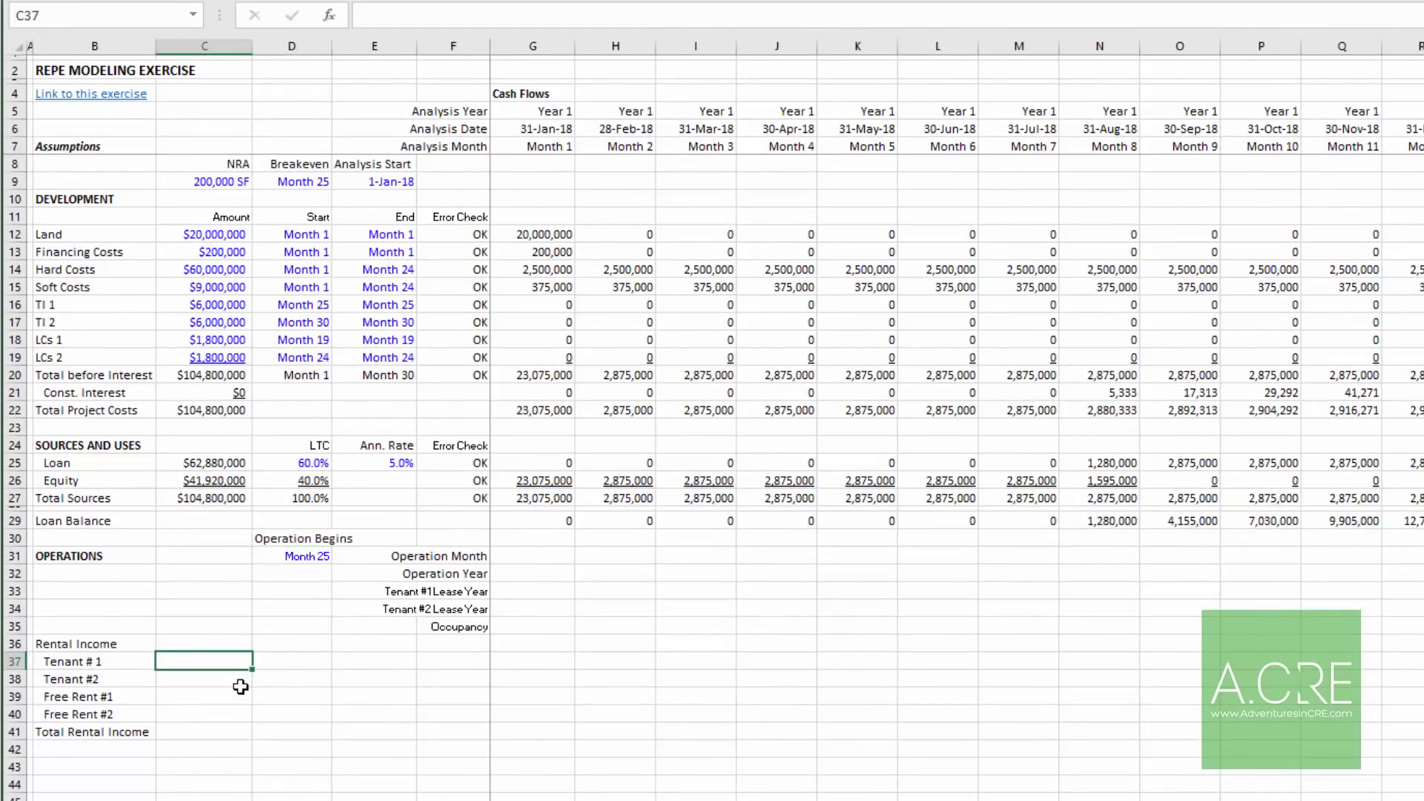
Step: Add the headings Start Month, Ann. Start Rent, Ann. Inc. % and SF in row 36
{"action": "key", "text": "Up"}
{"action": "type", "text": "Start Month"}
{"action": "key", "text": "Return"}
{"action": "key", "text": "Up"}
{"action": "key", "text": "Right"}
{"action": "type", "text": "Ann"}
{"action": "type", "text": "Start Rent"}
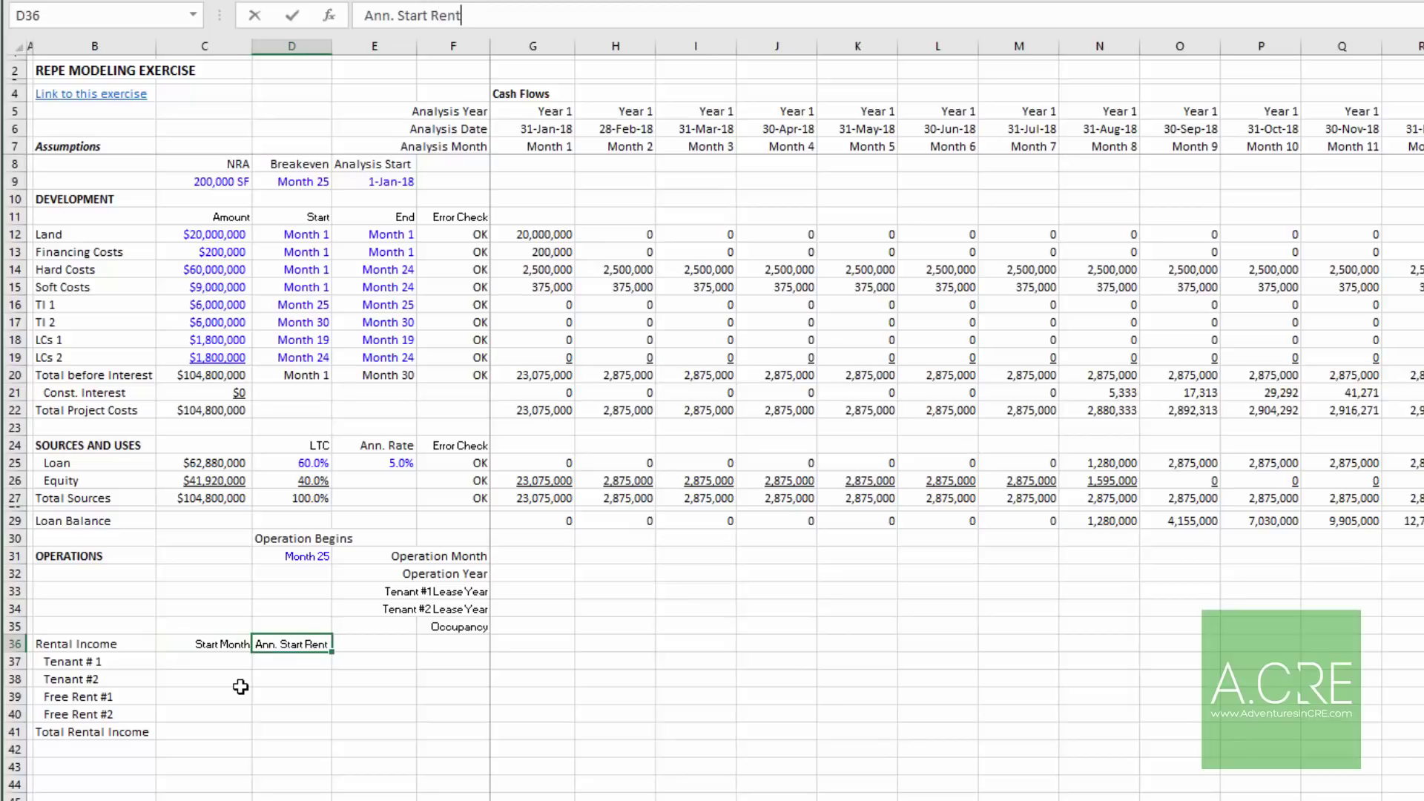
{"action": "key", "text": "Tab"}
{"action": "type", "text": "Ann. Inc. %"}
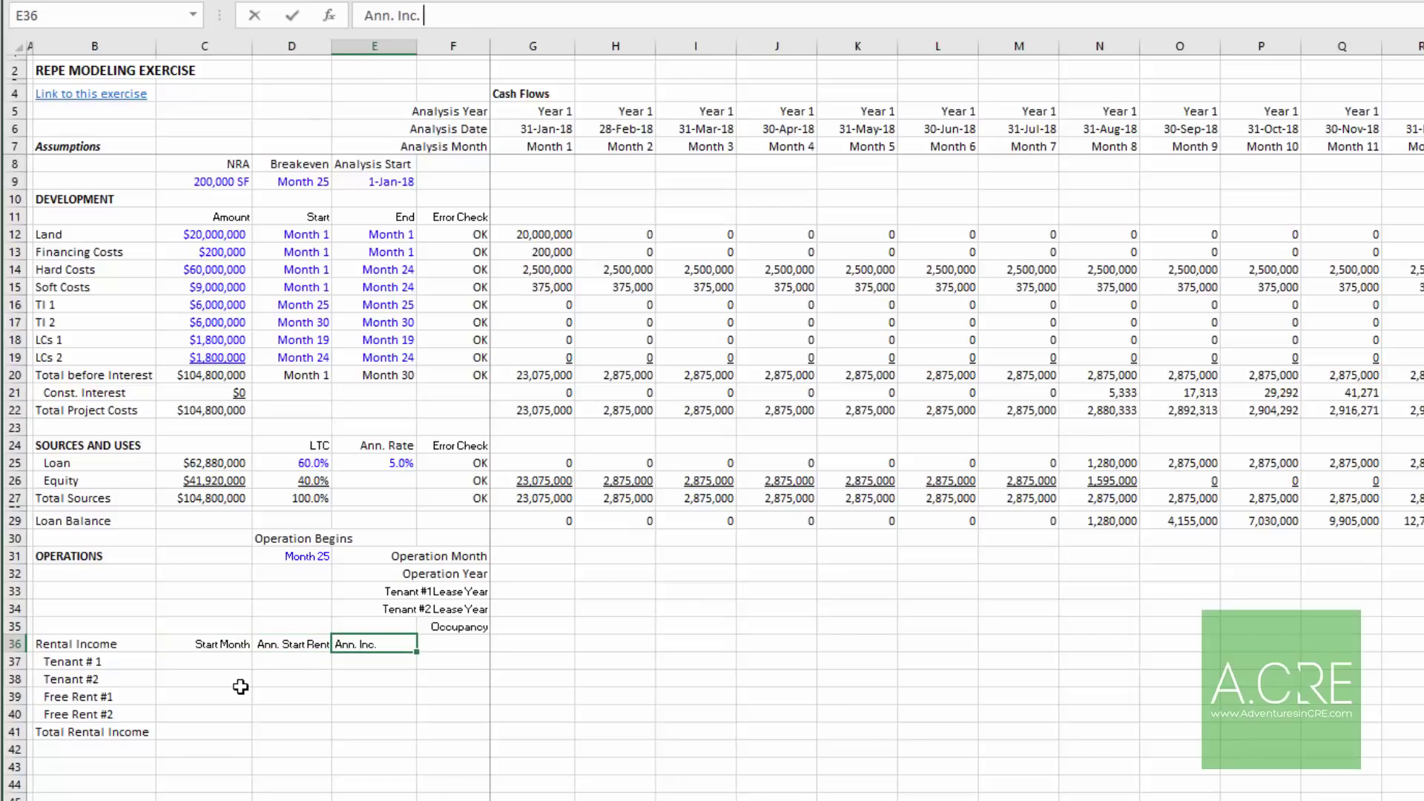
{"action": "key", "text": "Return"}
{"action": "key", "text": "Up"}
{"action": "key", "text": "Tab"}
{"action": "type", "text": "SF"}
{"action": "key", "text": "Return"}
Step: Fill 100,000 SF and 3% annual increase for both tenants
{"action": "type", "text": "100000"}
{"action": "key", "text": "ctrl+Return"}
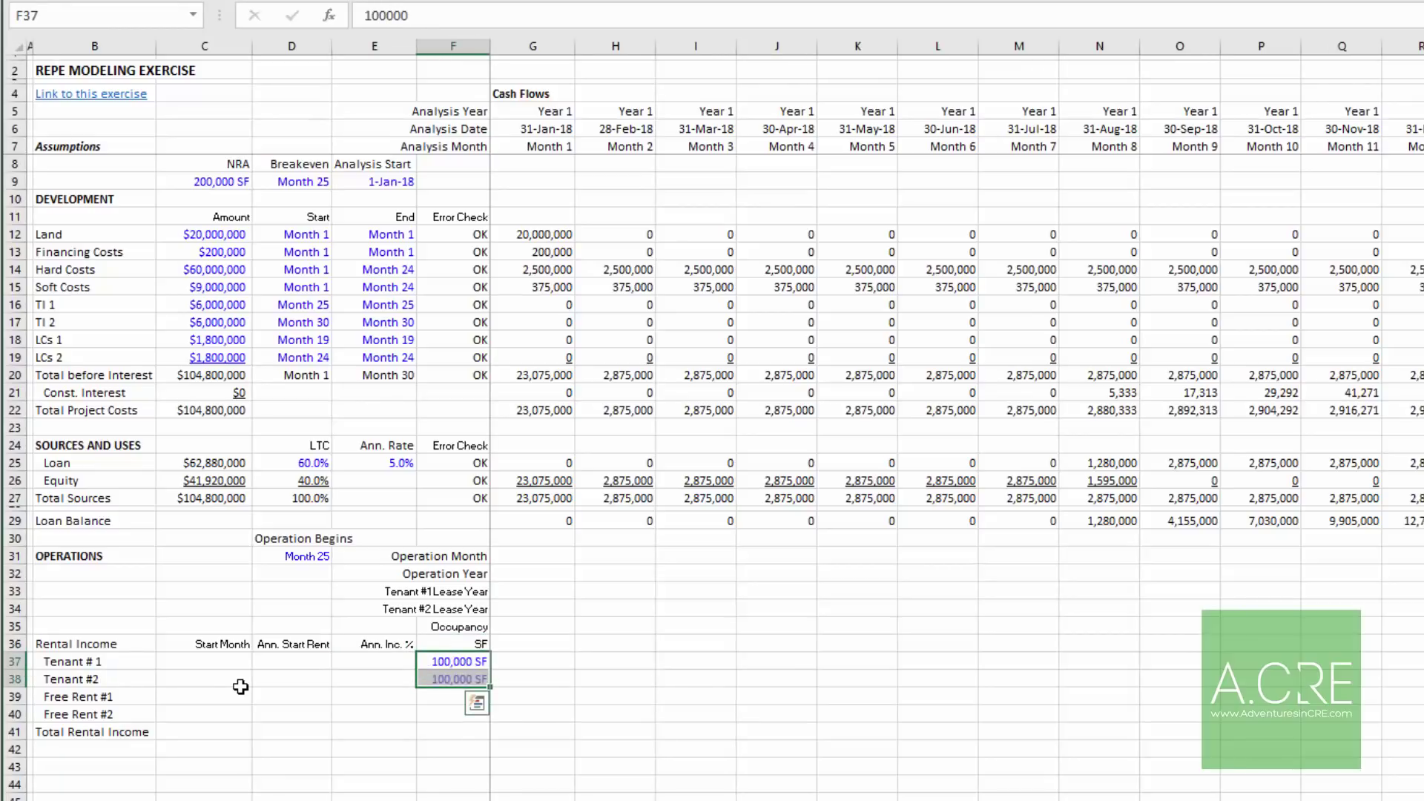
{"action": "key", "text": "Left"}
{"action": "key", "text": "Up"}
{"action": "key", "text": "Down"}
{"action": "key", "text": "shift+Down"}
{"action": "type", "text": "3"}
{"action": "key", "text": "ctrl+Return"}
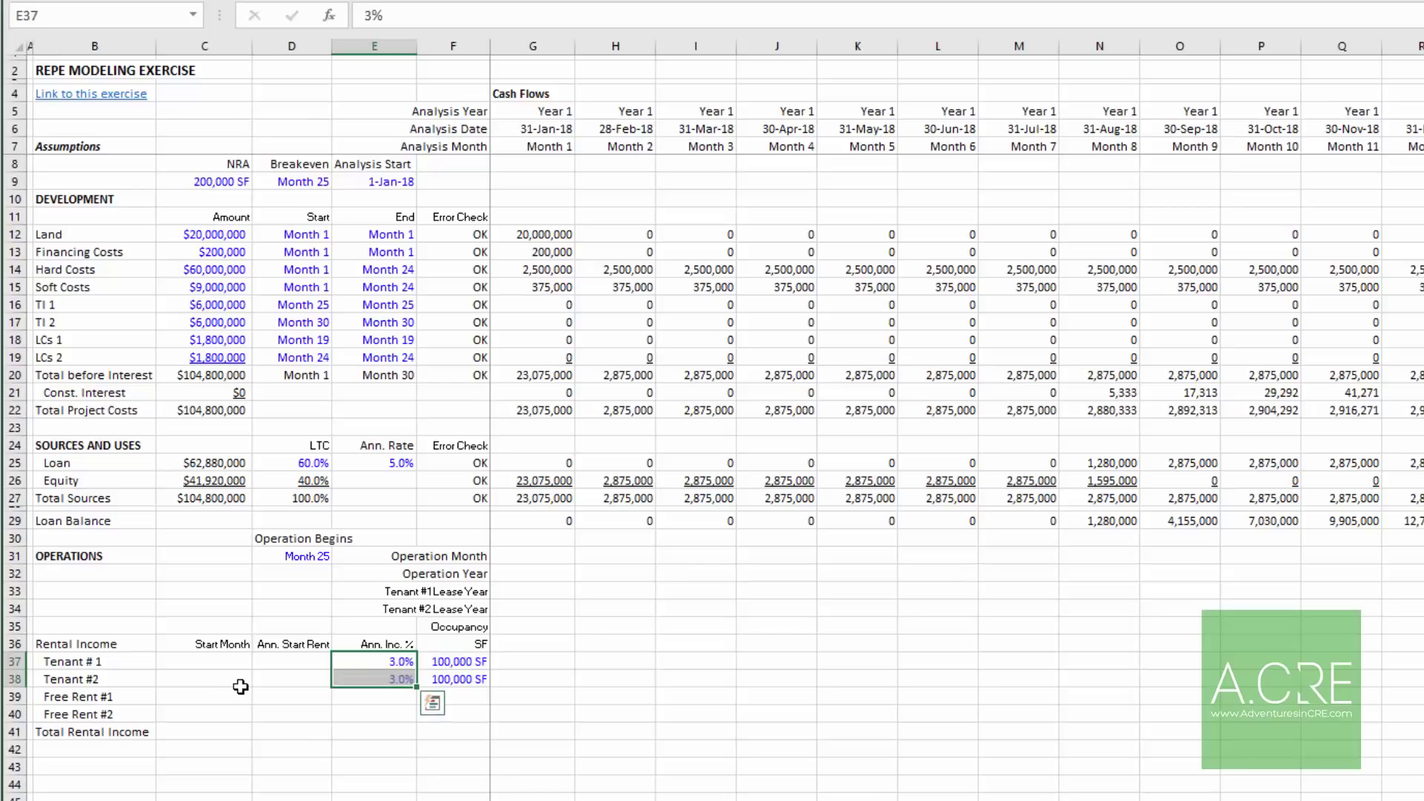
Step: Set tenant start months to 25 for Tenant 1 and 30 for Tenant 2
{"action": "key", "text": "Left"}
{"action": "key", "text": "Left"}
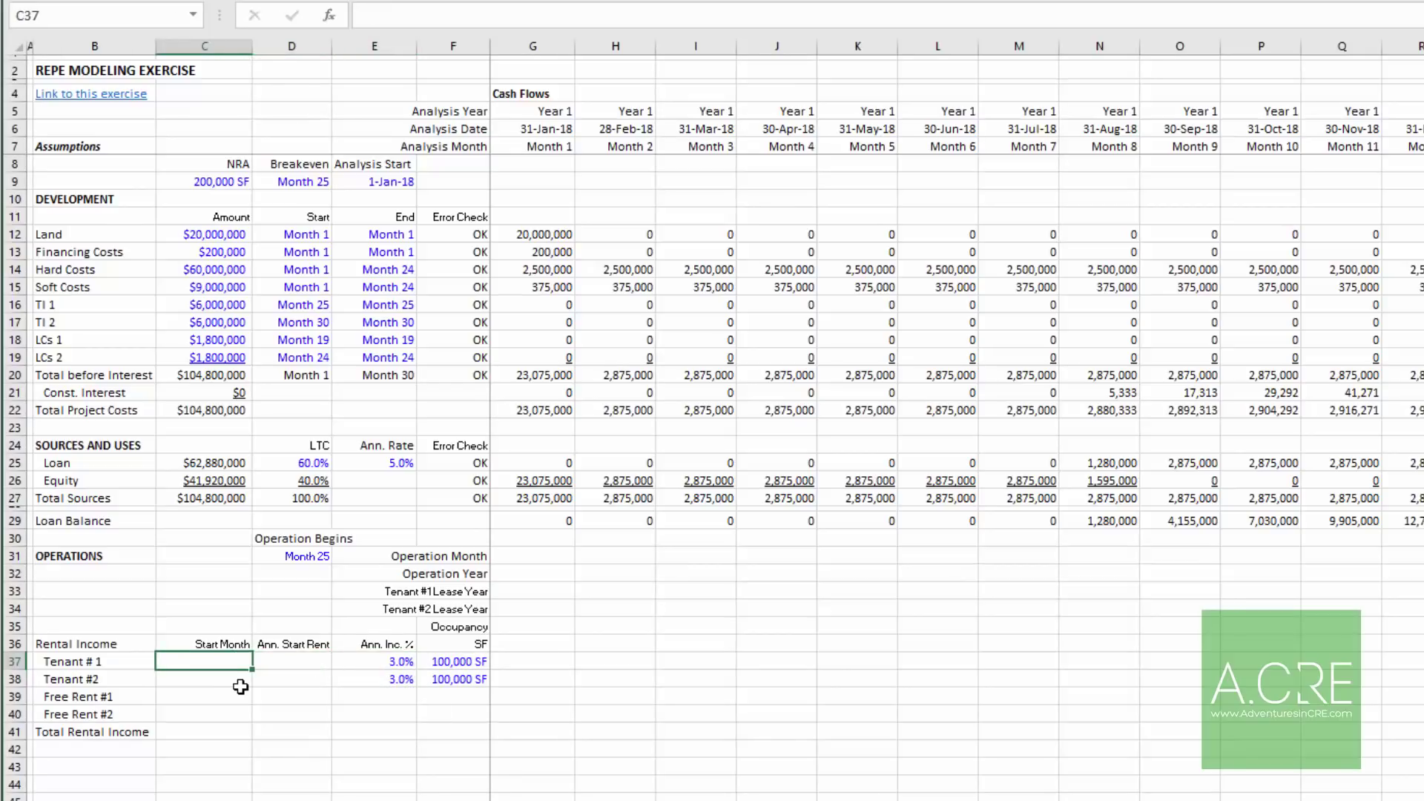
{"action": "type", "text": "25"}
{"action": "key", "text": "Return"}
{"action": "type", "text": "30"}
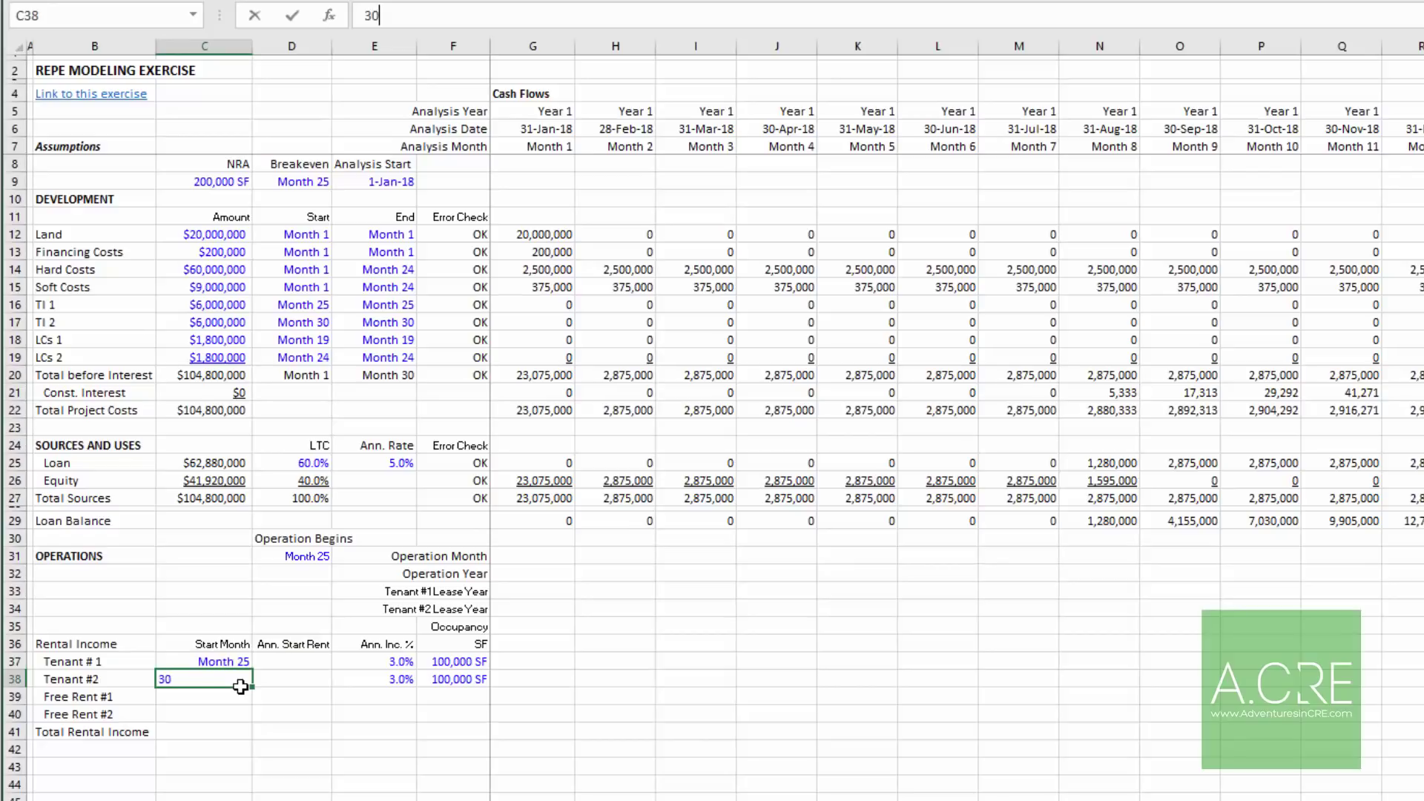
{"action": "key", "text": "Return"}
{"action": "key", "text": "Up"}
{"action": "key", "text": "Up"}
{"action": "key", "text": "Right"}
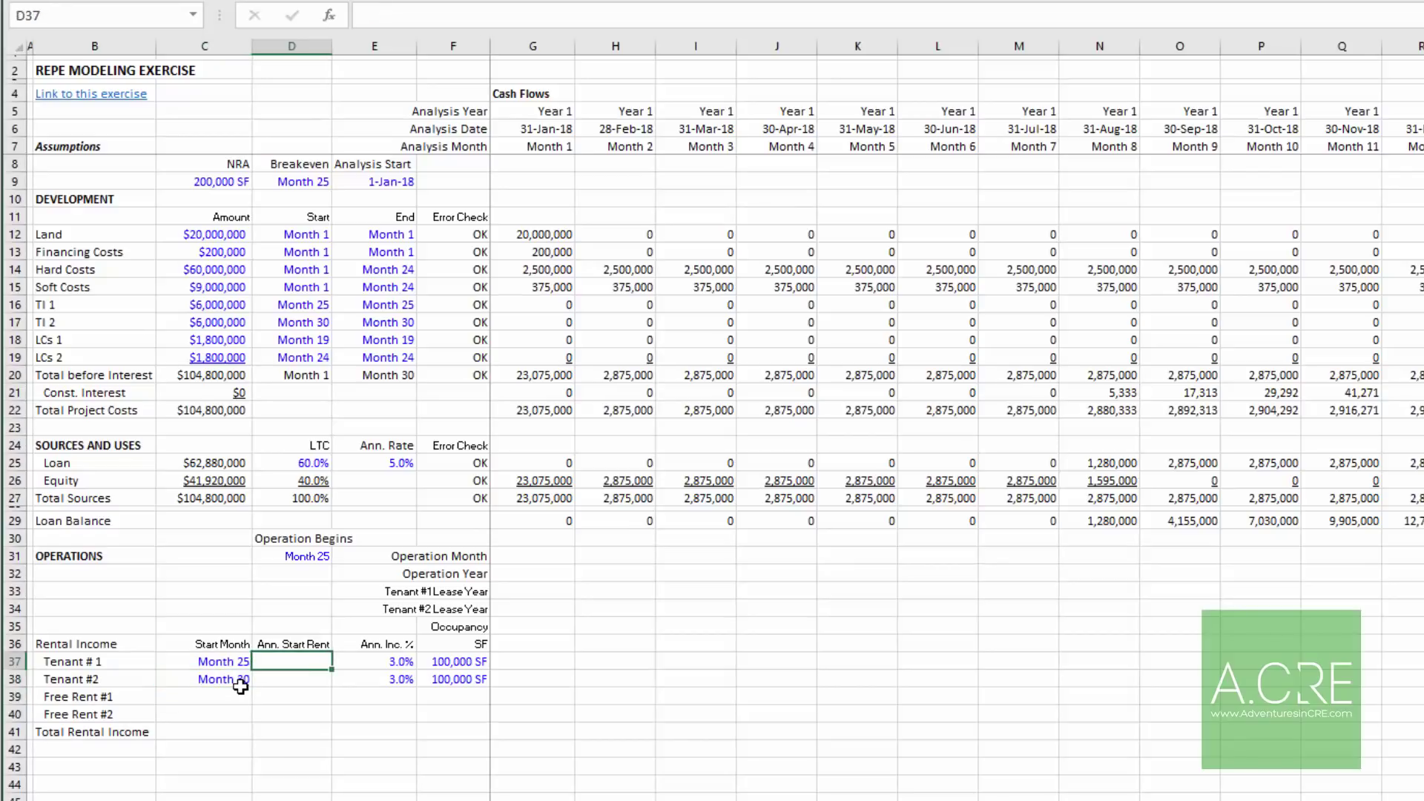
Step: Enter tenant one's annual starting rent in D37 as =4.25*12*F37
{"action": "type", "text": "+"}
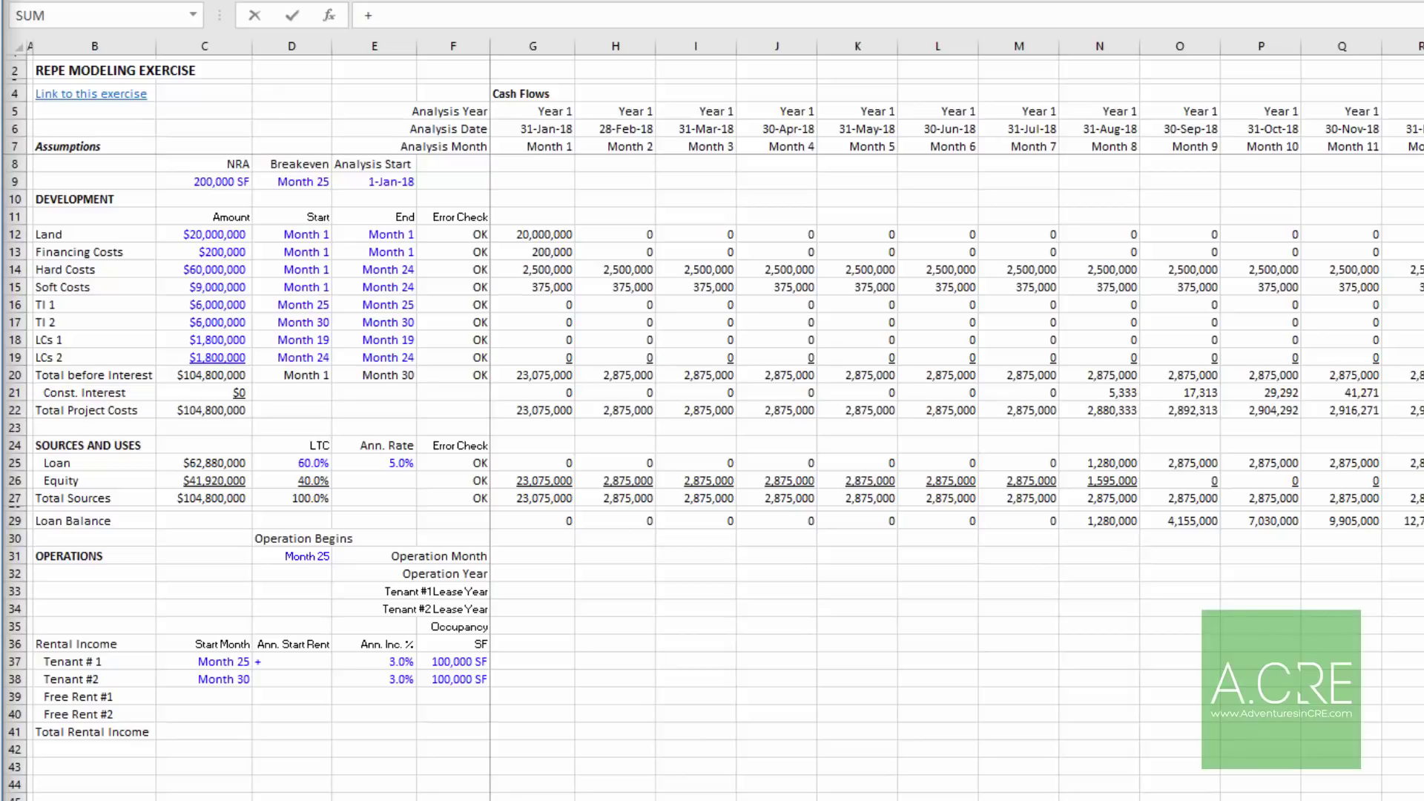
{"action": "left_click", "coordinate": [256, 659]}
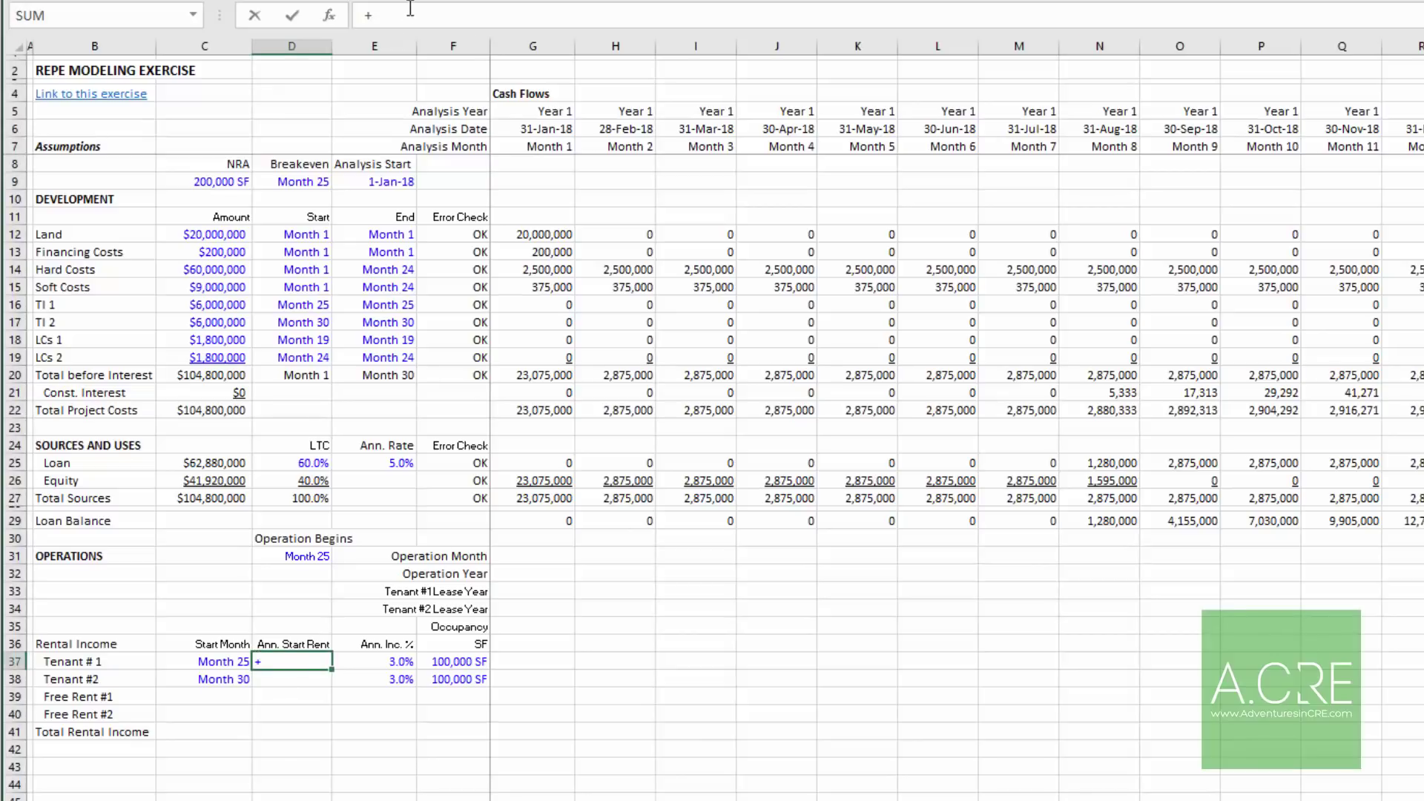
{"action": "type", "text": "4.25*12"}
{"action": "key", "text": "Return"}
{"action": "key", "text": "Up"}
{"action": "left_click", "coordinate": [584, 12]}
{"action": "type", "text": "*"}
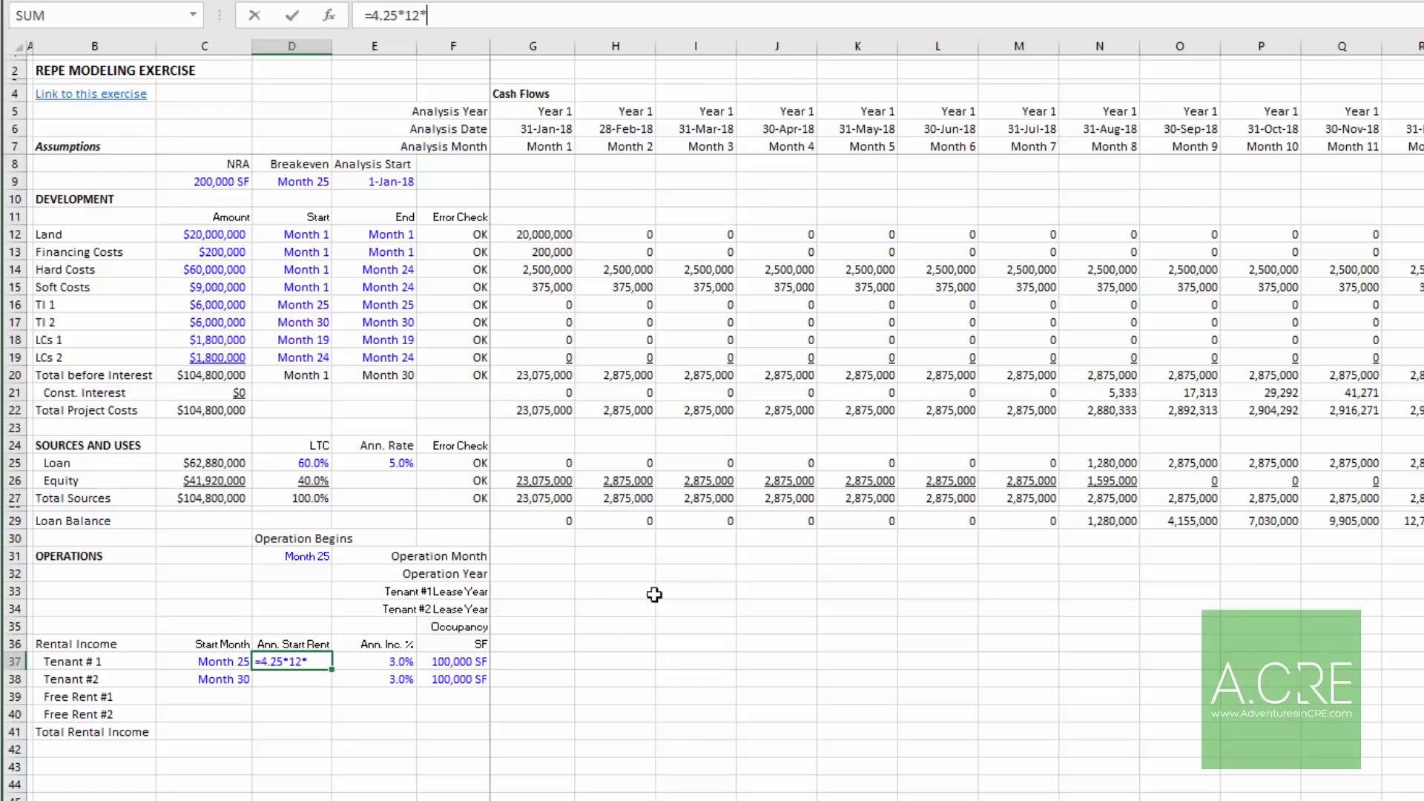
{"action": "left_click", "coordinate": [477, 660]}
{"action": "key", "text": "Return"}
{"action": "key", "text": "Up"}
Step: Copy the starting rent formula to D38 for tenant two, giving $5,100,000
{"action": "key", "text": "ctrl+c"}
{"action": "key", "text": "Down"}
{"action": "key", "text": "ctrl+v"}
{"action": "key", "text": "Escape"}
{"action": "key", "text": "Up"}
{"action": "key", "text": "Up"}
{"action": "key", "text": "Down"}
{"action": "key", "text": "Down"}
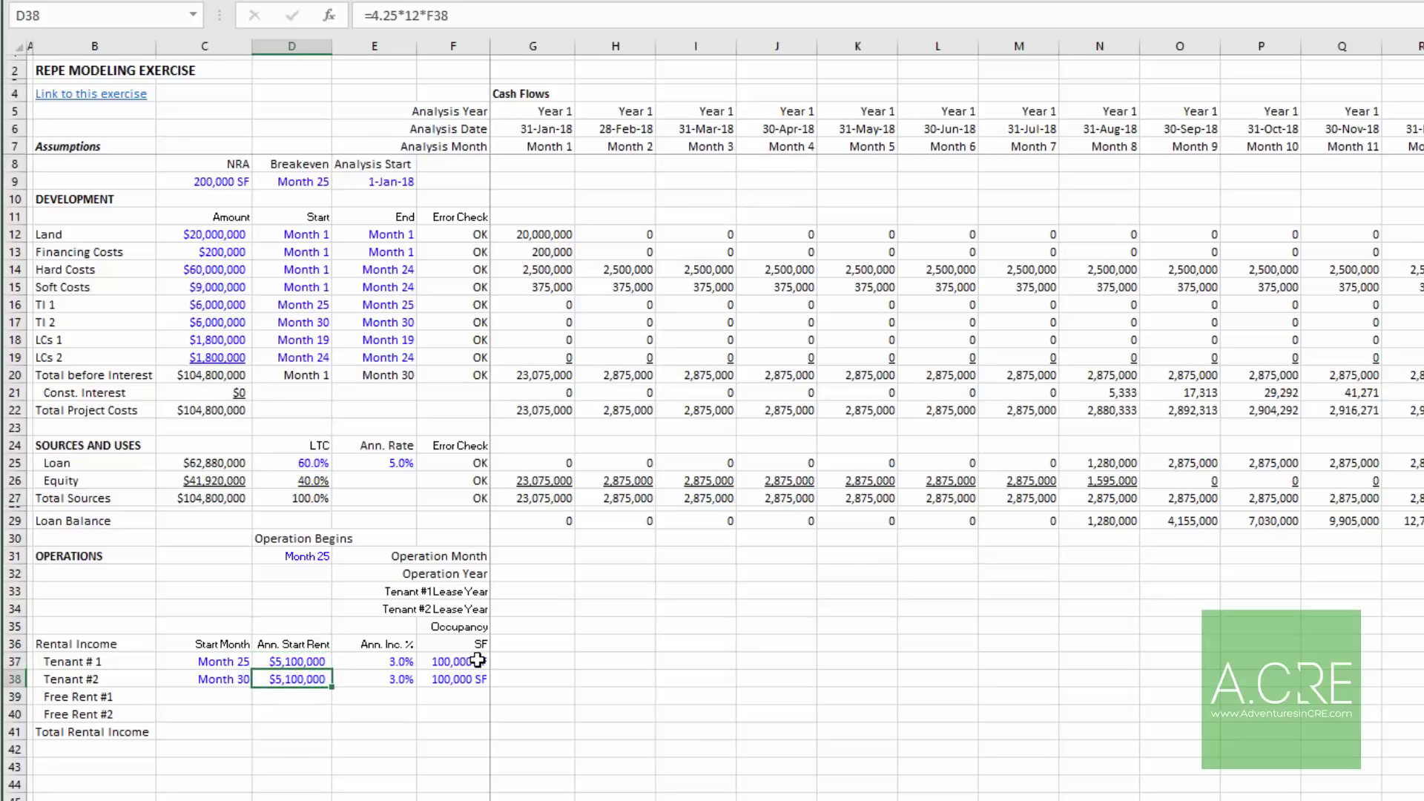
Step: Correct the B38 label to read 'Tenant # 2'
{"action": "key", "text": "Left"}
{"action": "key", "text": "Left"}
{"action": "key", "text": "F2"}
{"action": "key", "text": "Return"}
{"action": "key", "text": "Right"}
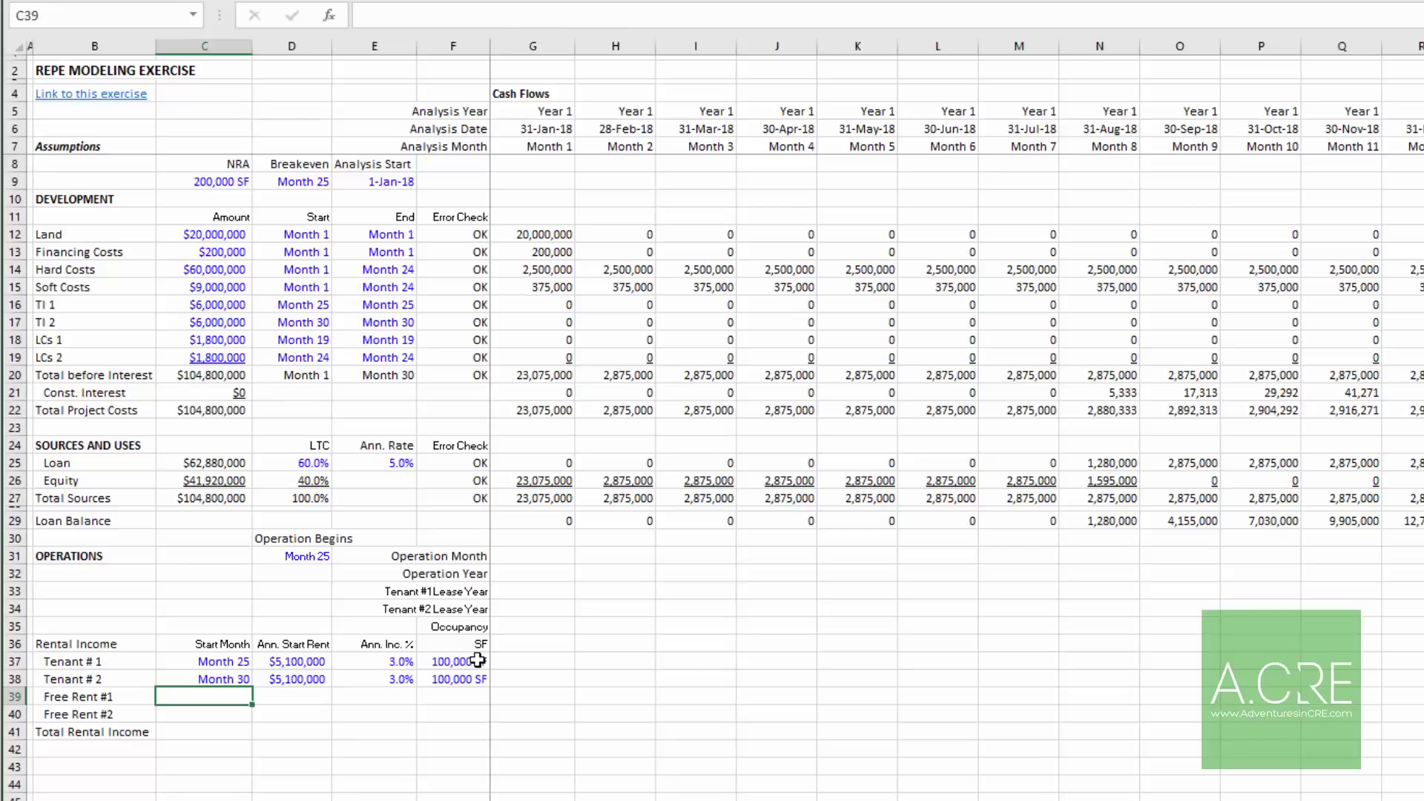
Step: Format the month cells as "Start Mo.:" 0 / "End Mo.:" 0 and set Free Rent #1 to months 25–27
{"action": "key", "text": "ctrl+1"}
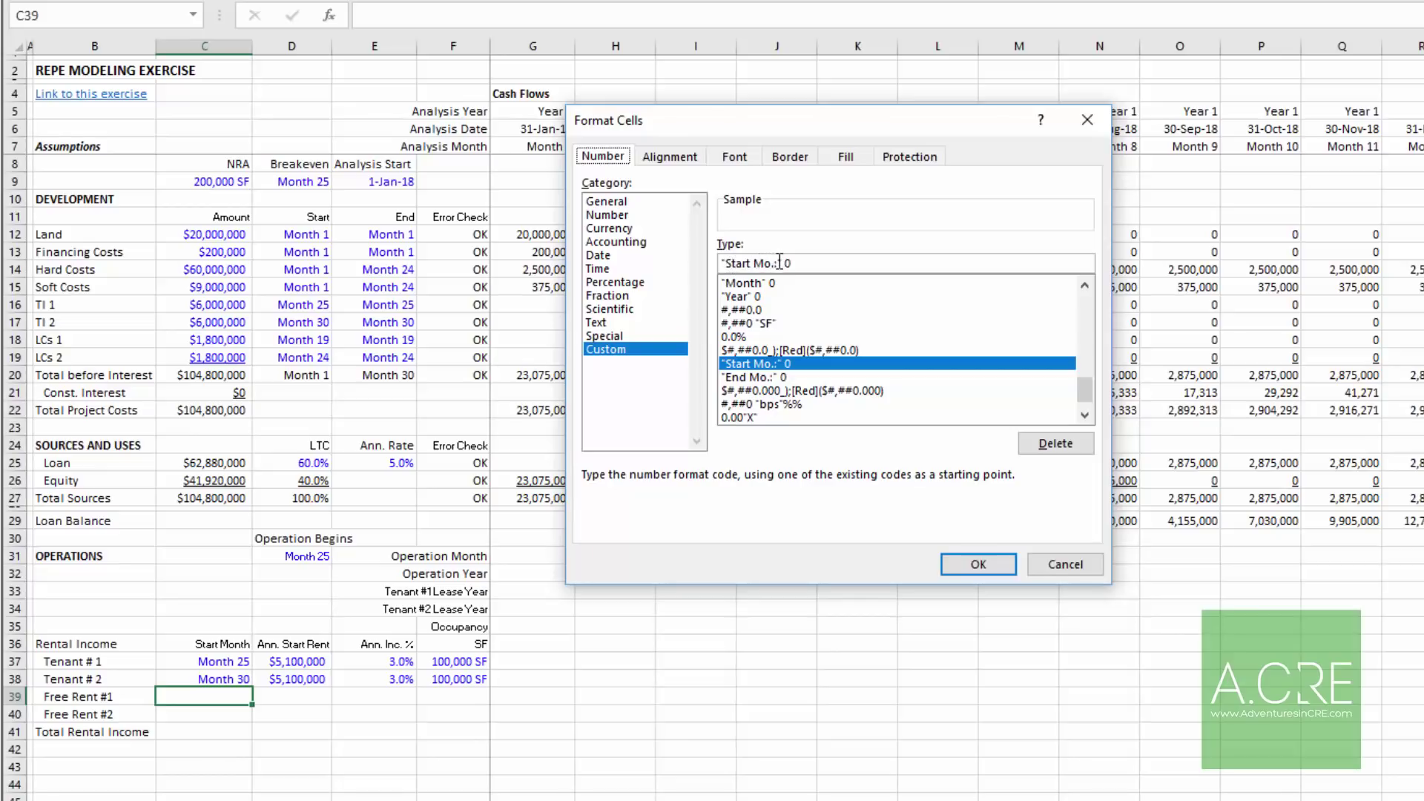
{"action": "left_click", "coordinate": [973, 564]}
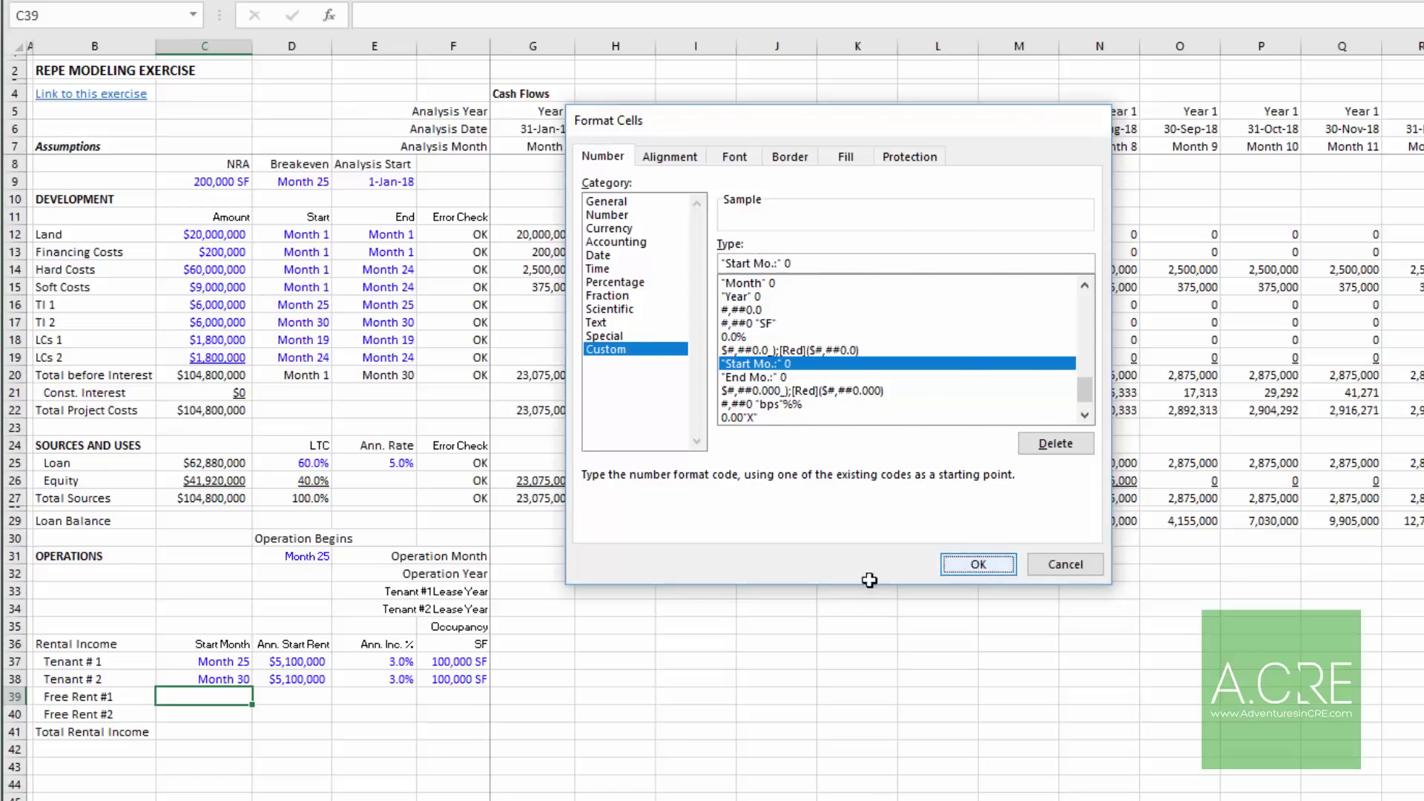
{"action": "type", "text": "25"}
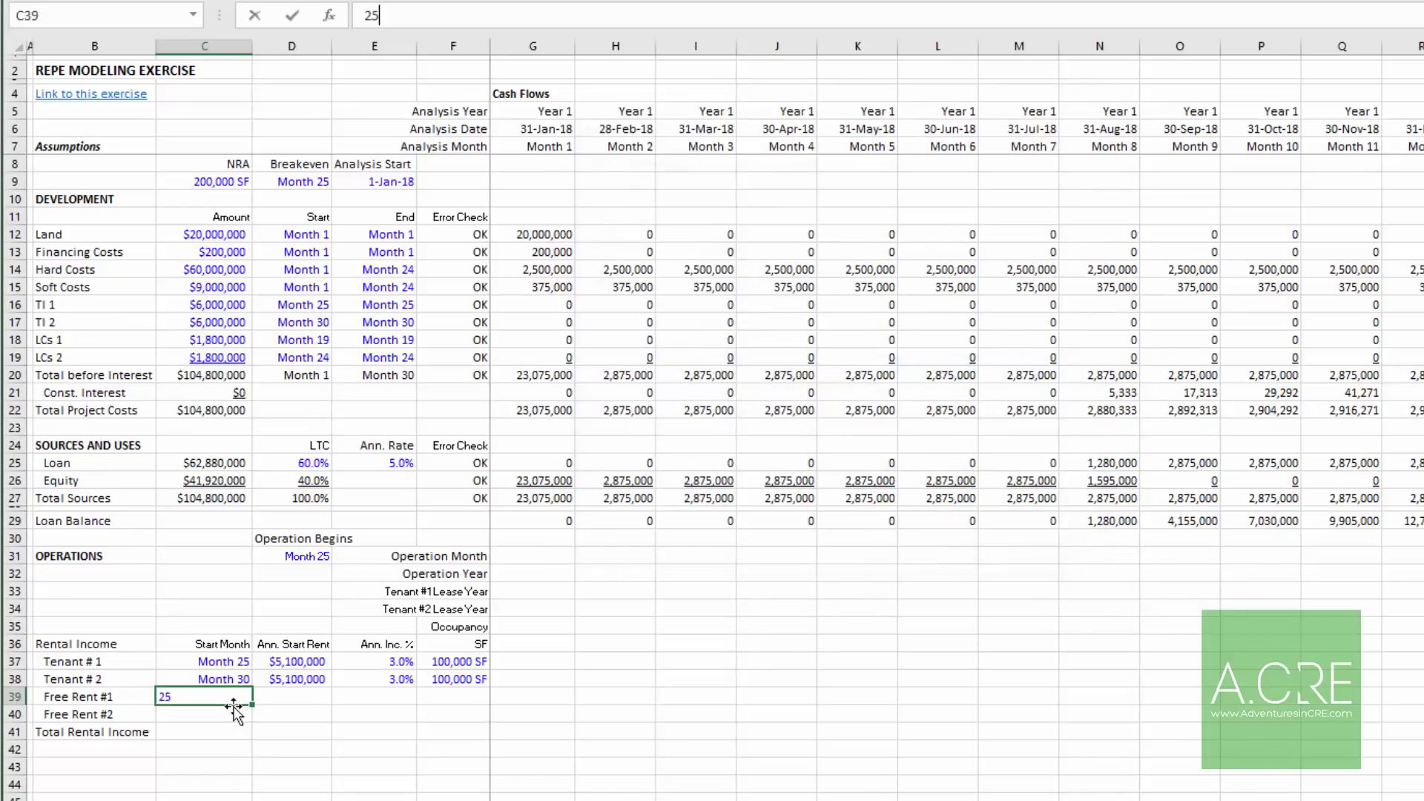
{"action": "key", "text": "Tab"}
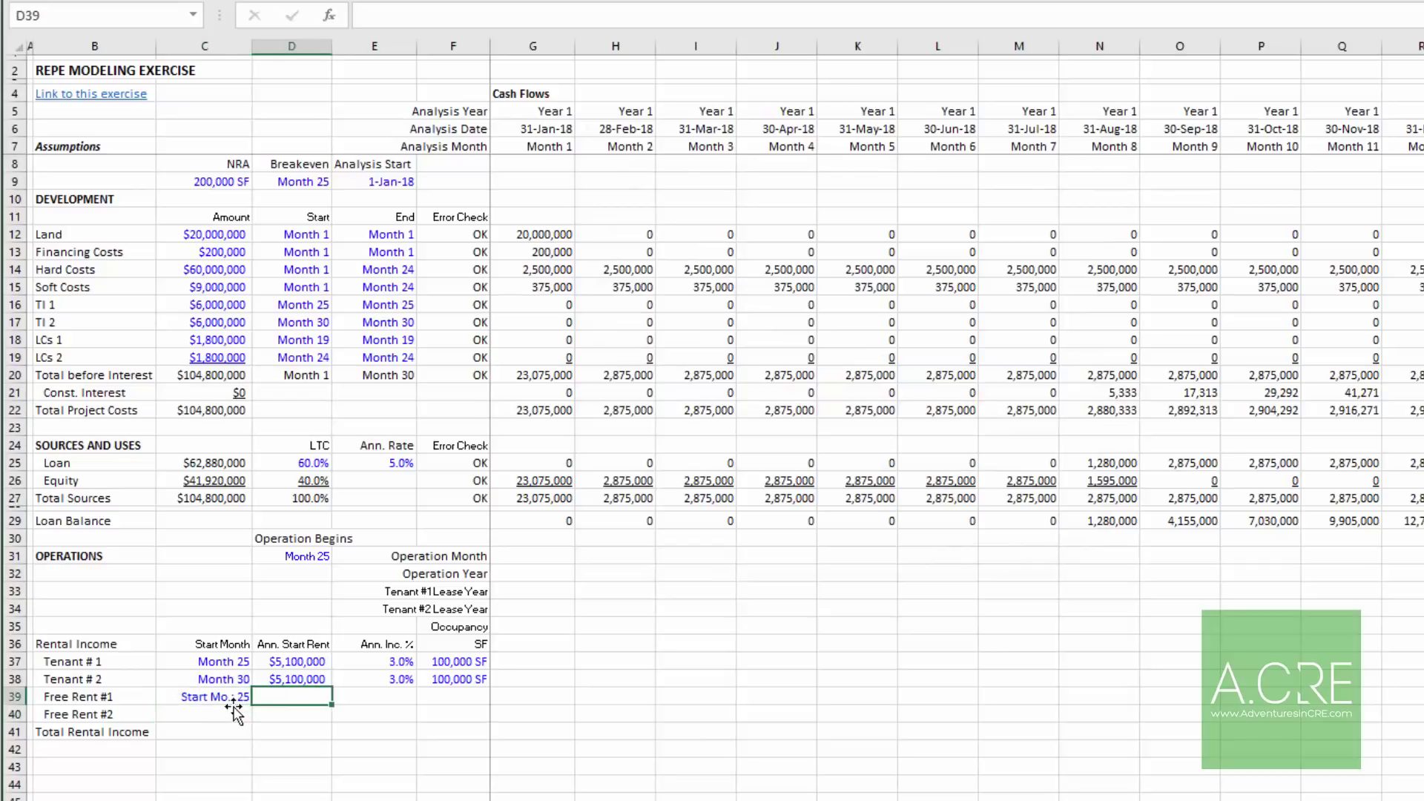
{"action": "type", "text": "27"}
{"action": "key", "text": "Return"}
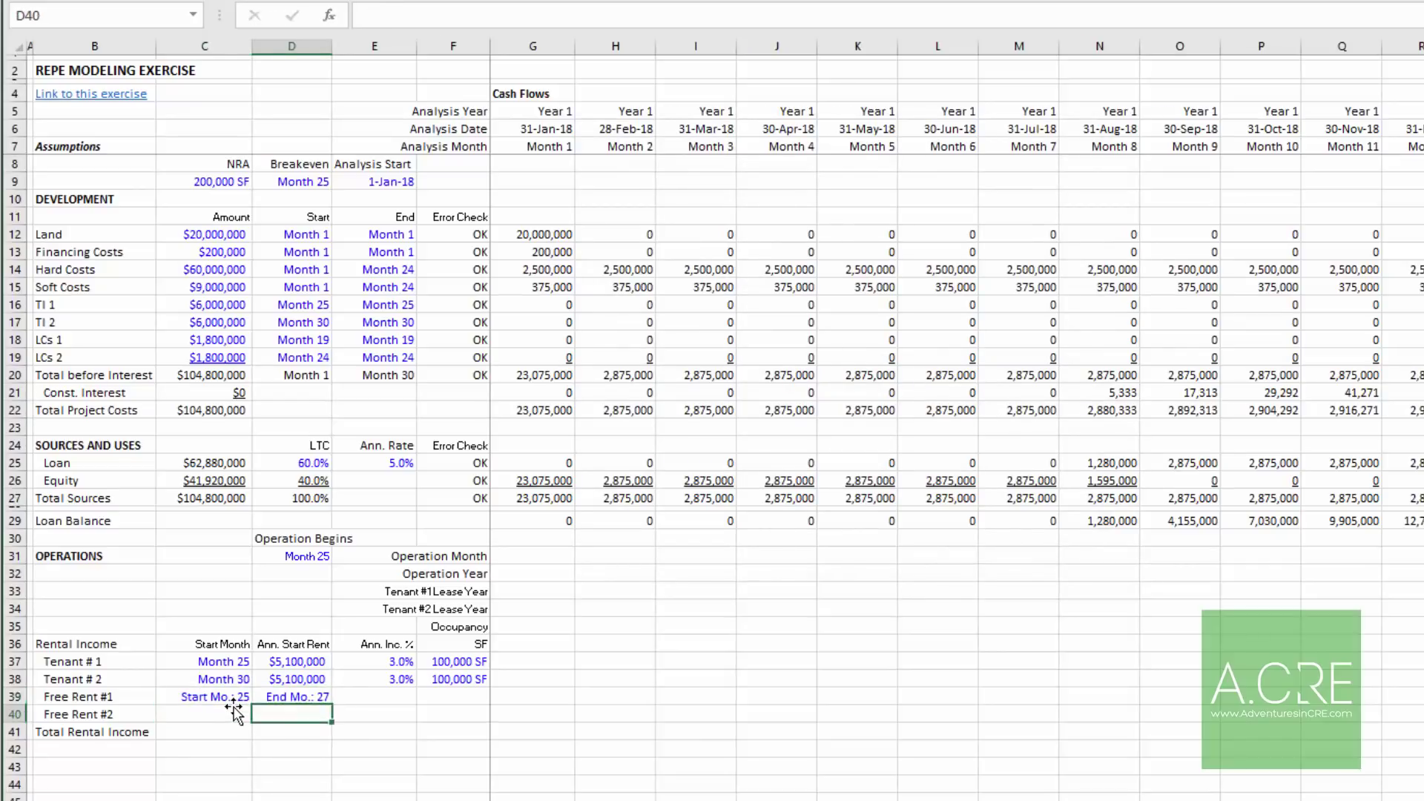
{"action": "left_click", "coordinate": [234, 701]}
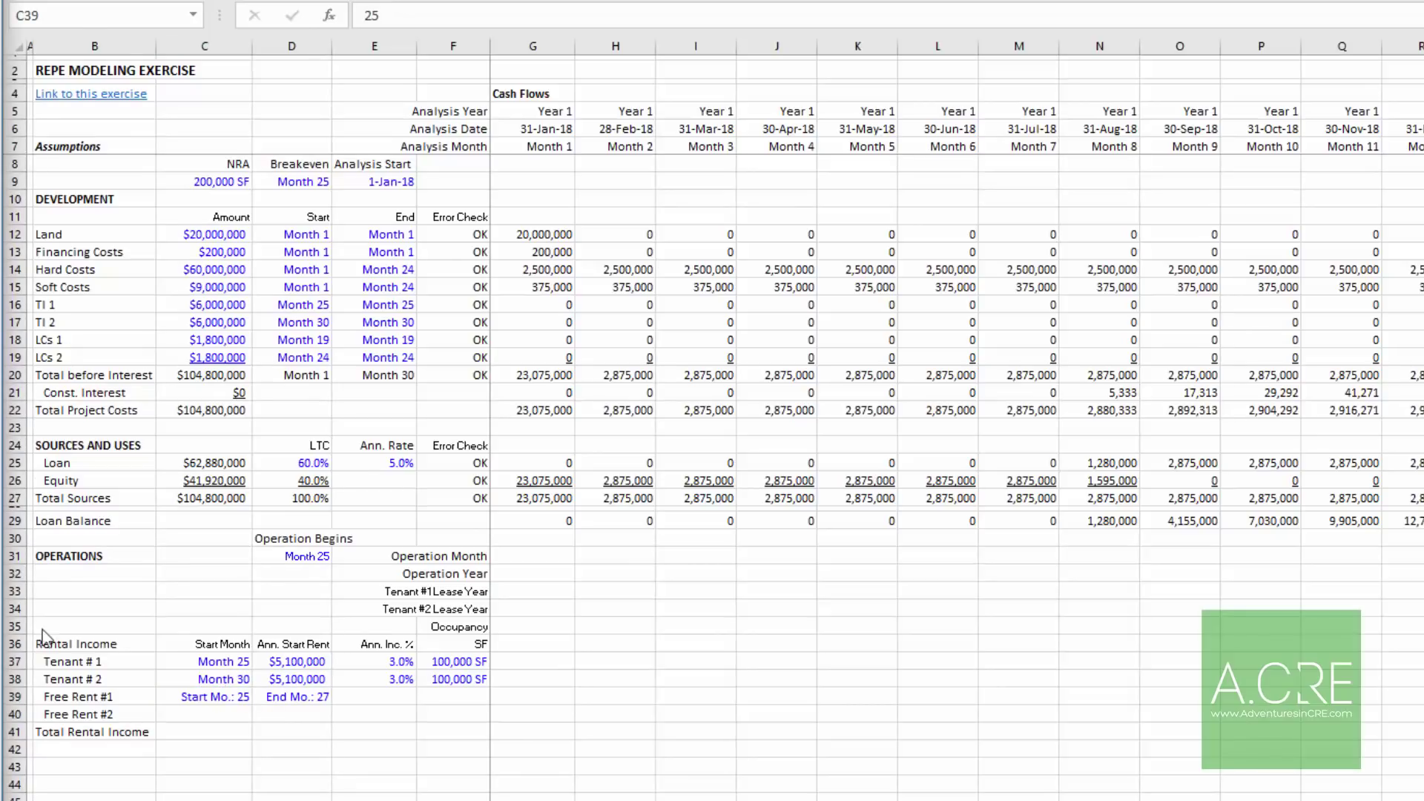
{"action": "left_click", "coordinate": [181, 700]}
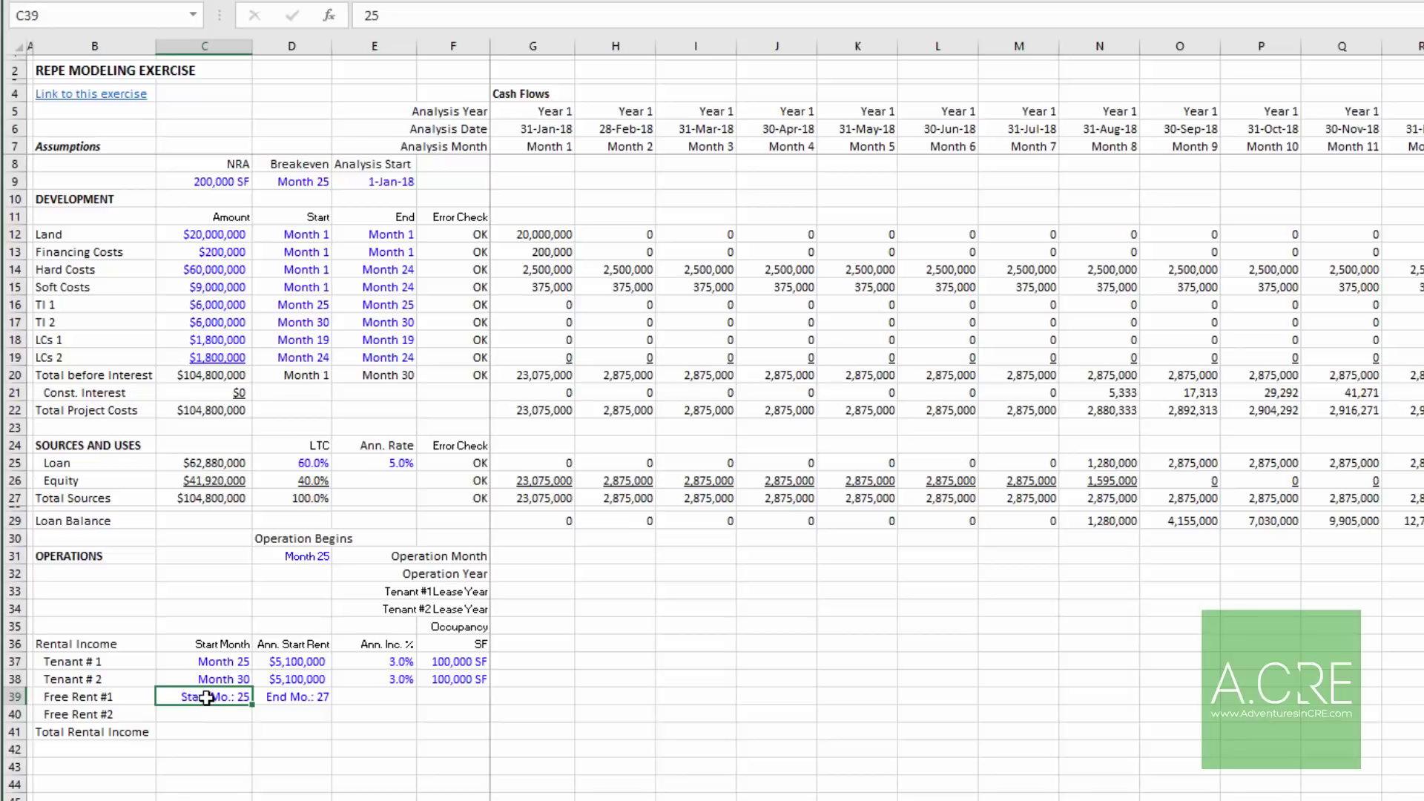
{"action": "left_click", "coordinate": [287, 699]}
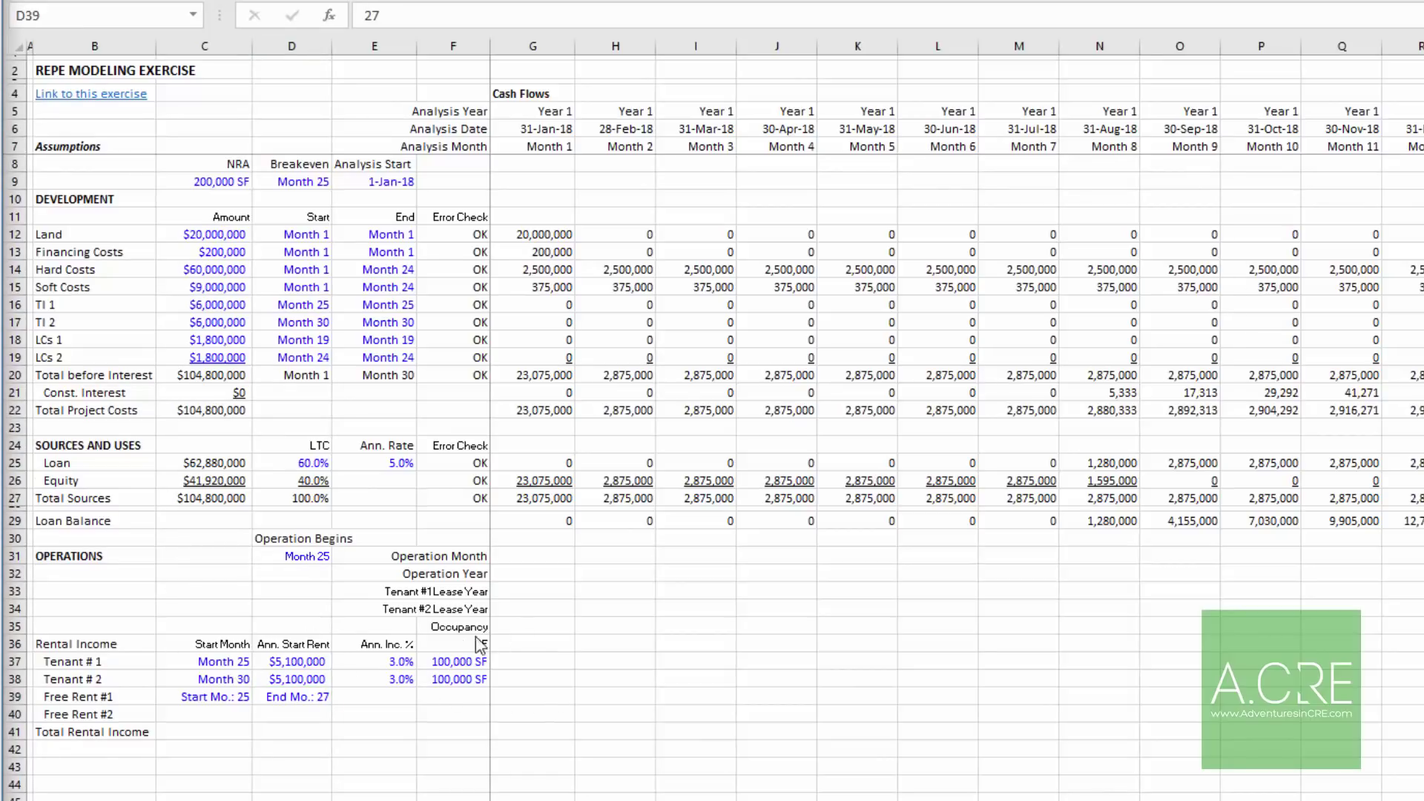
{"action": "left_click", "coordinate": [274, 700]}
Step: Enter months 30 and 32 as Free Rent #2's start and end
{"action": "left_click", "coordinate": [202, 714]}
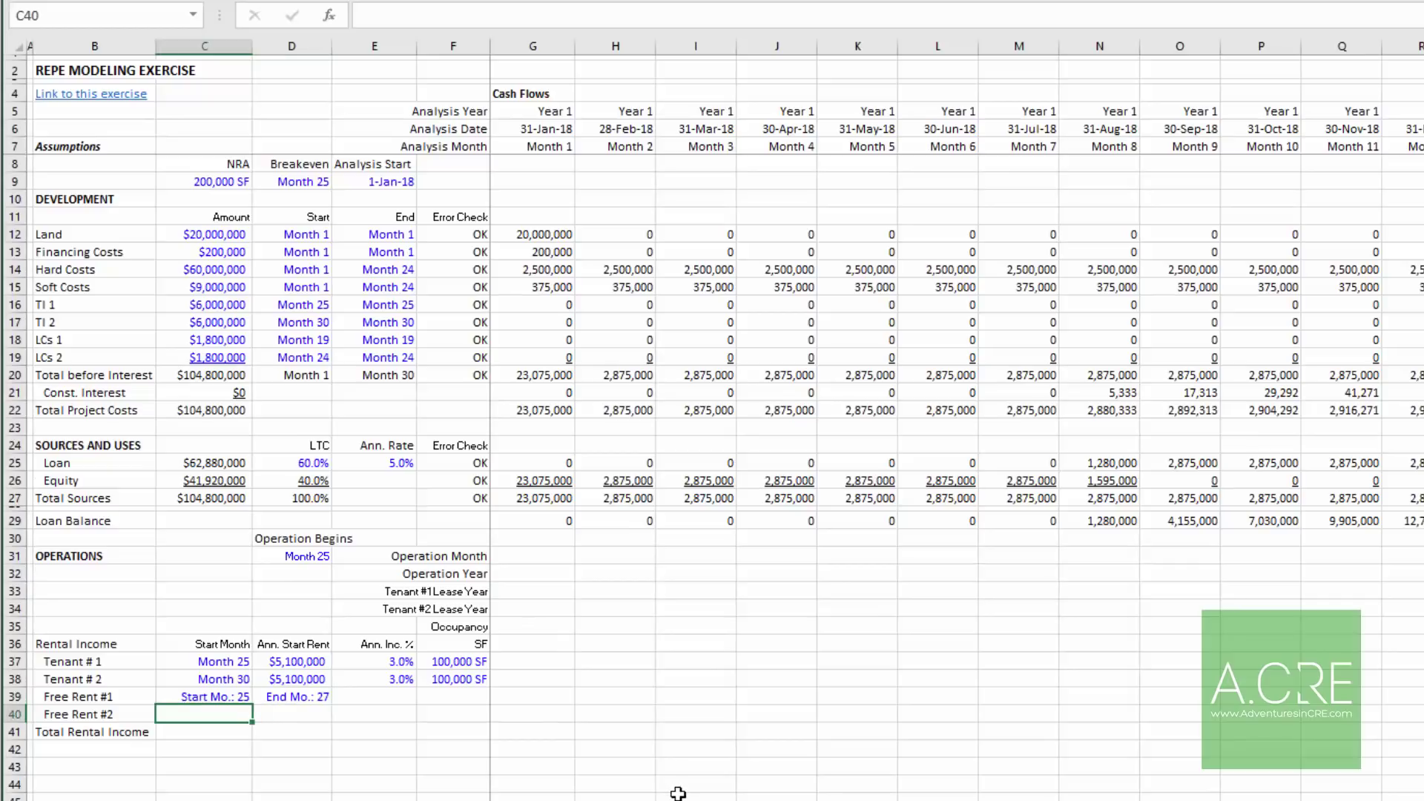
{"action": "type", "text": "30"}
{"action": "key", "text": "Tab"}
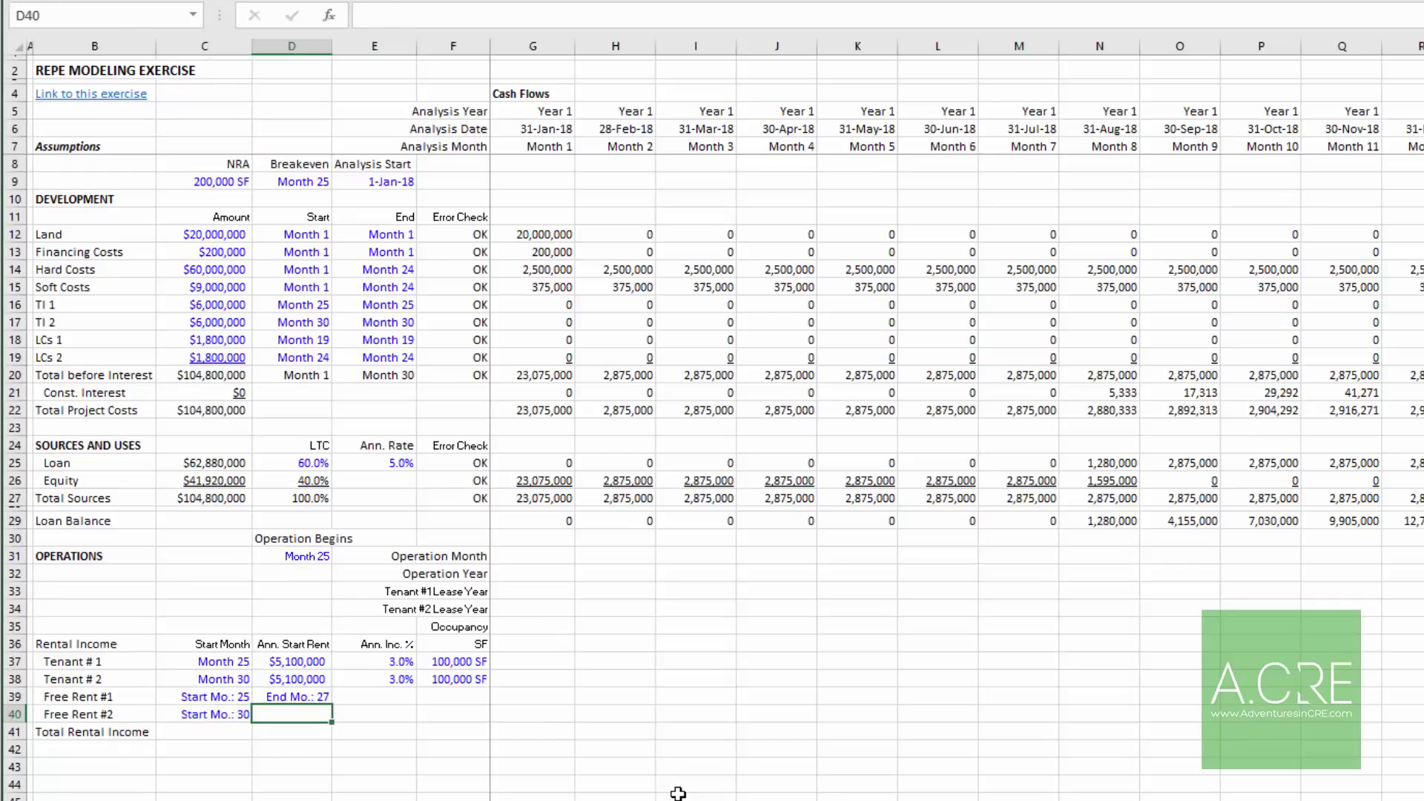
{"action": "type", "text": "32"}
{"action": "key", "text": "Return"}
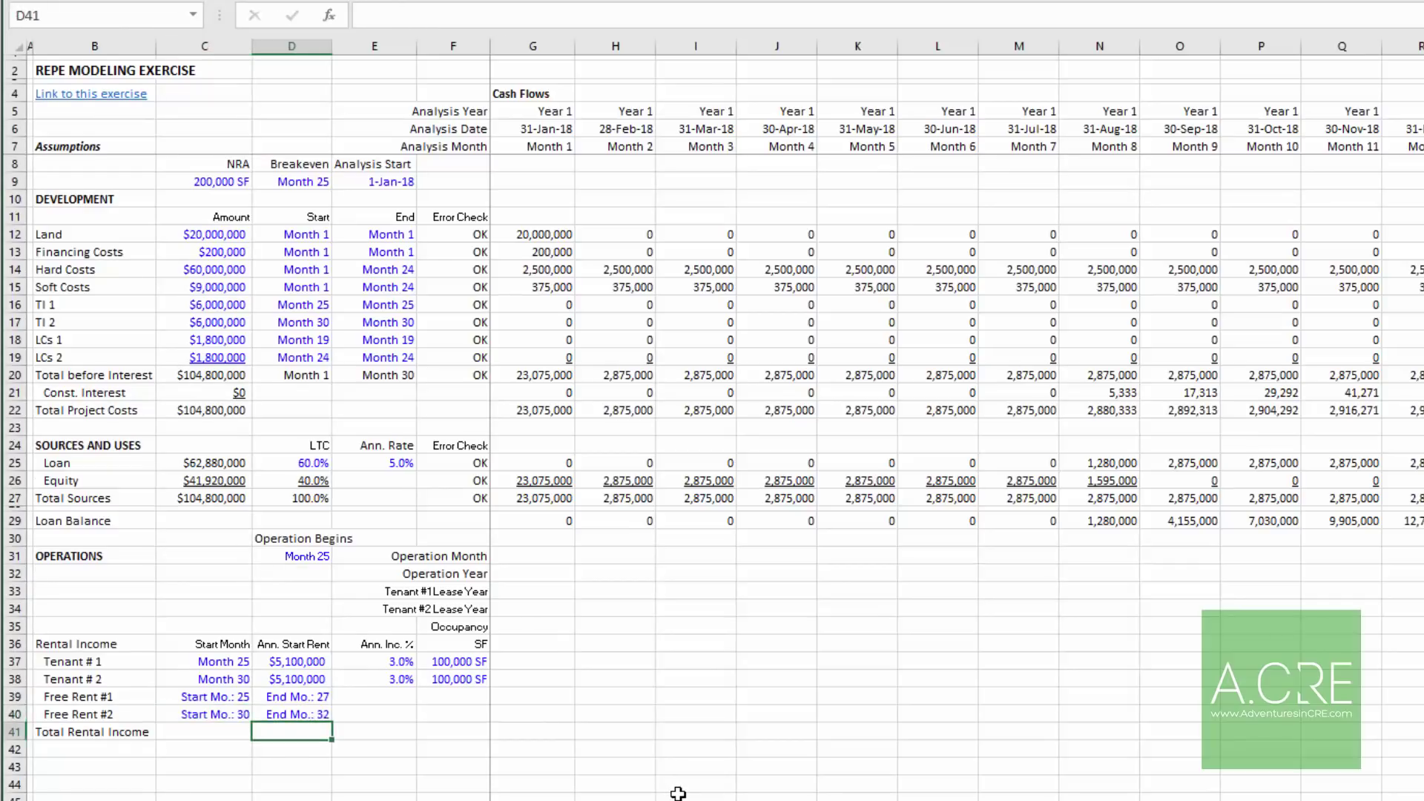
{"action": "key", "text": "Up"}
{"action": "key", "text": "Left"}
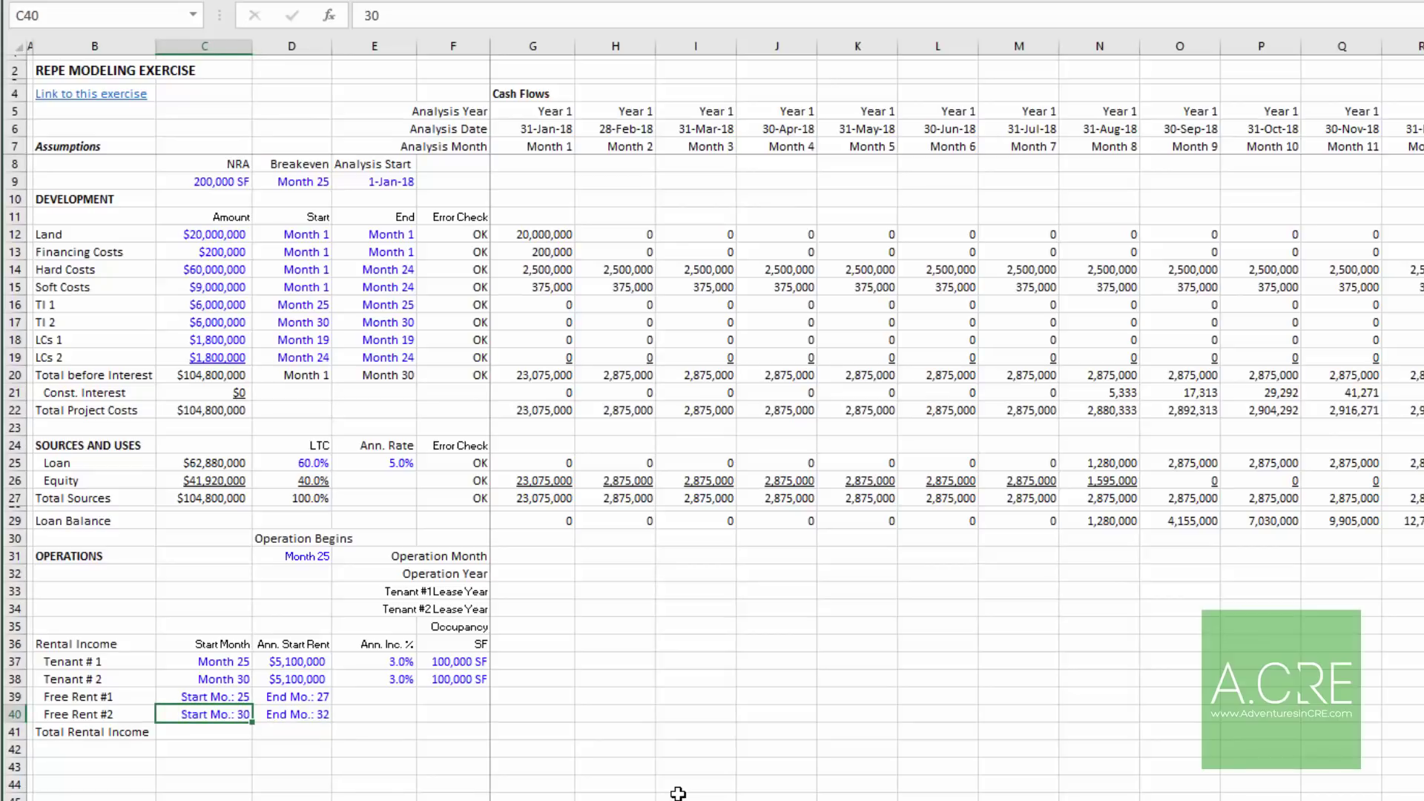
{"action": "key", "text": "Right"}
{"action": "key", "text": "Down"}
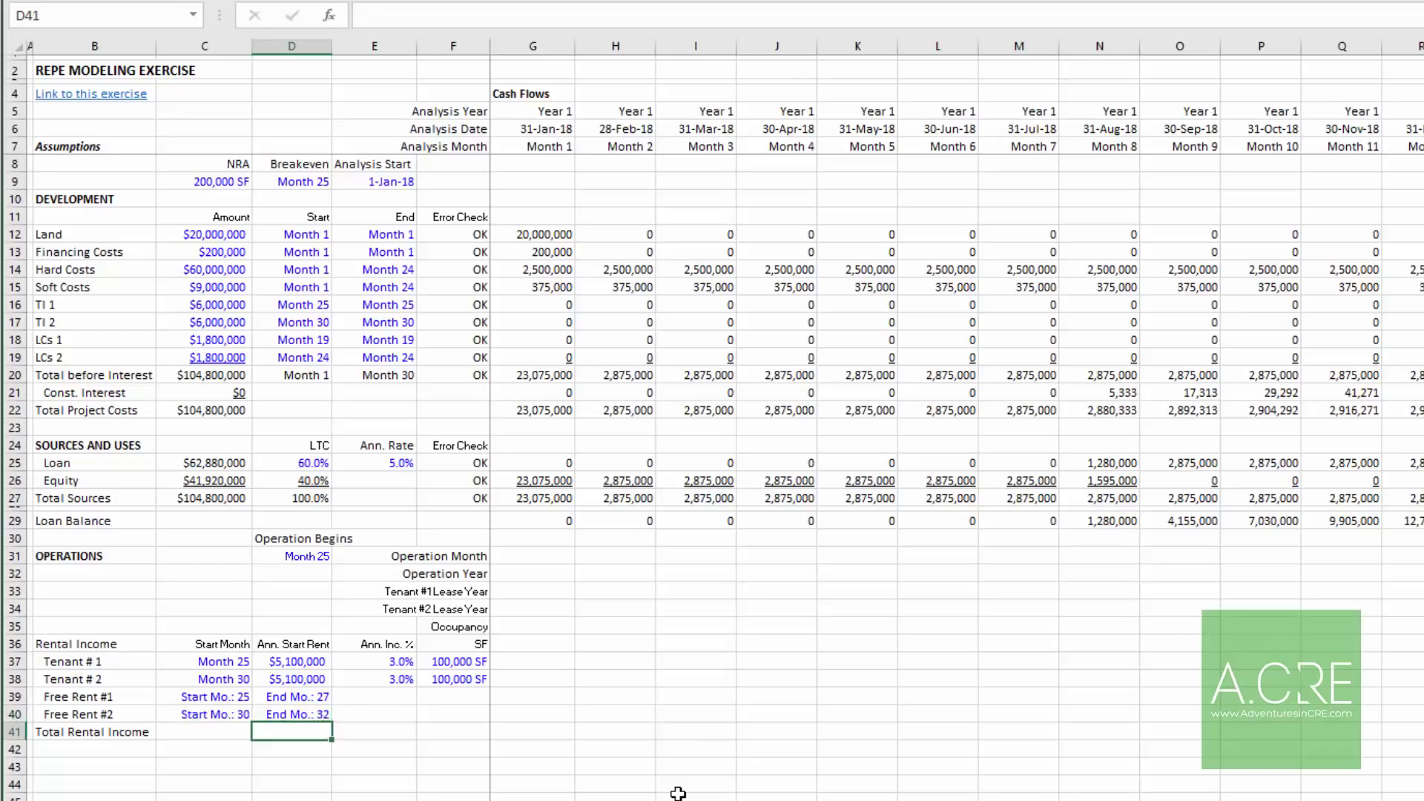
{"action": "key", "text": "Left"}
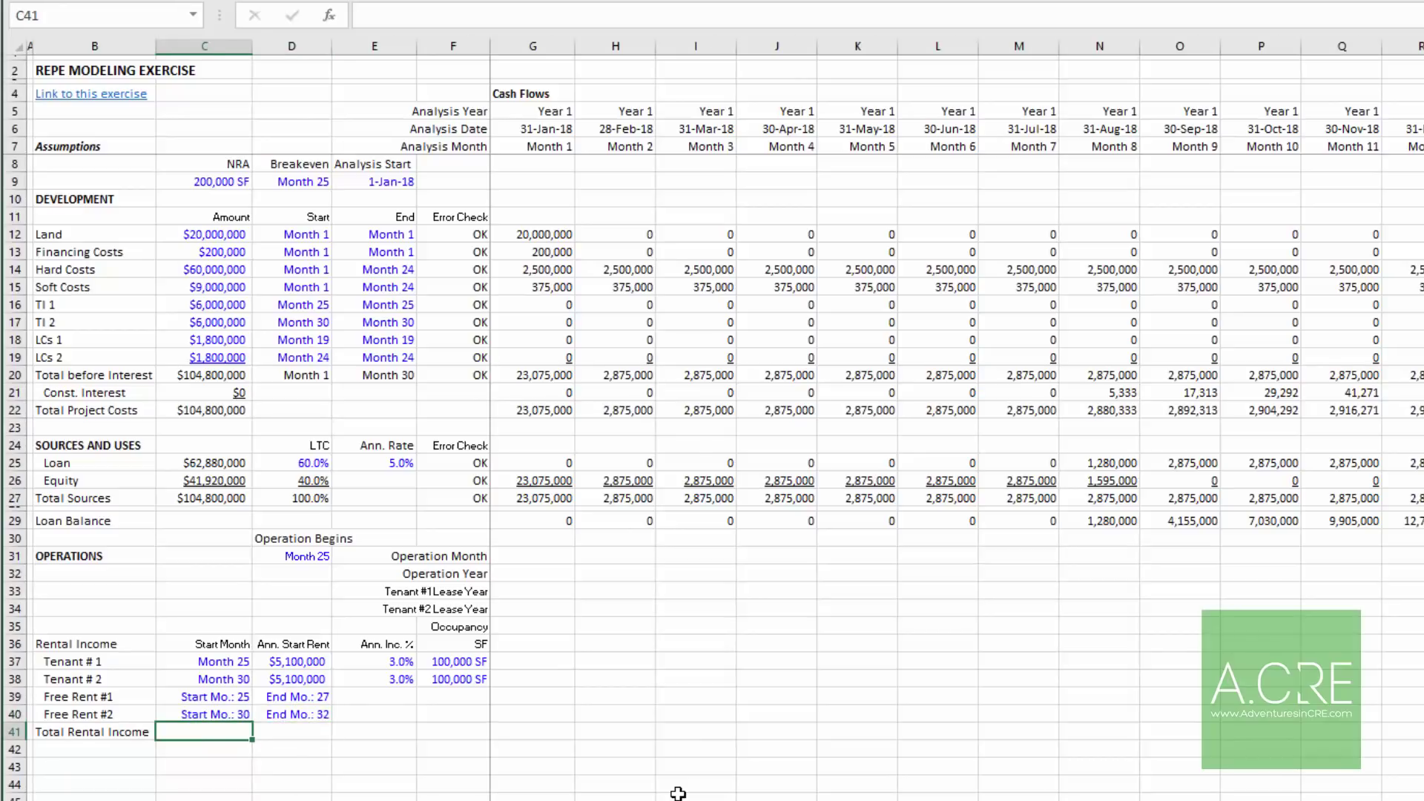
{"action": "type", "text": "=MIN("}
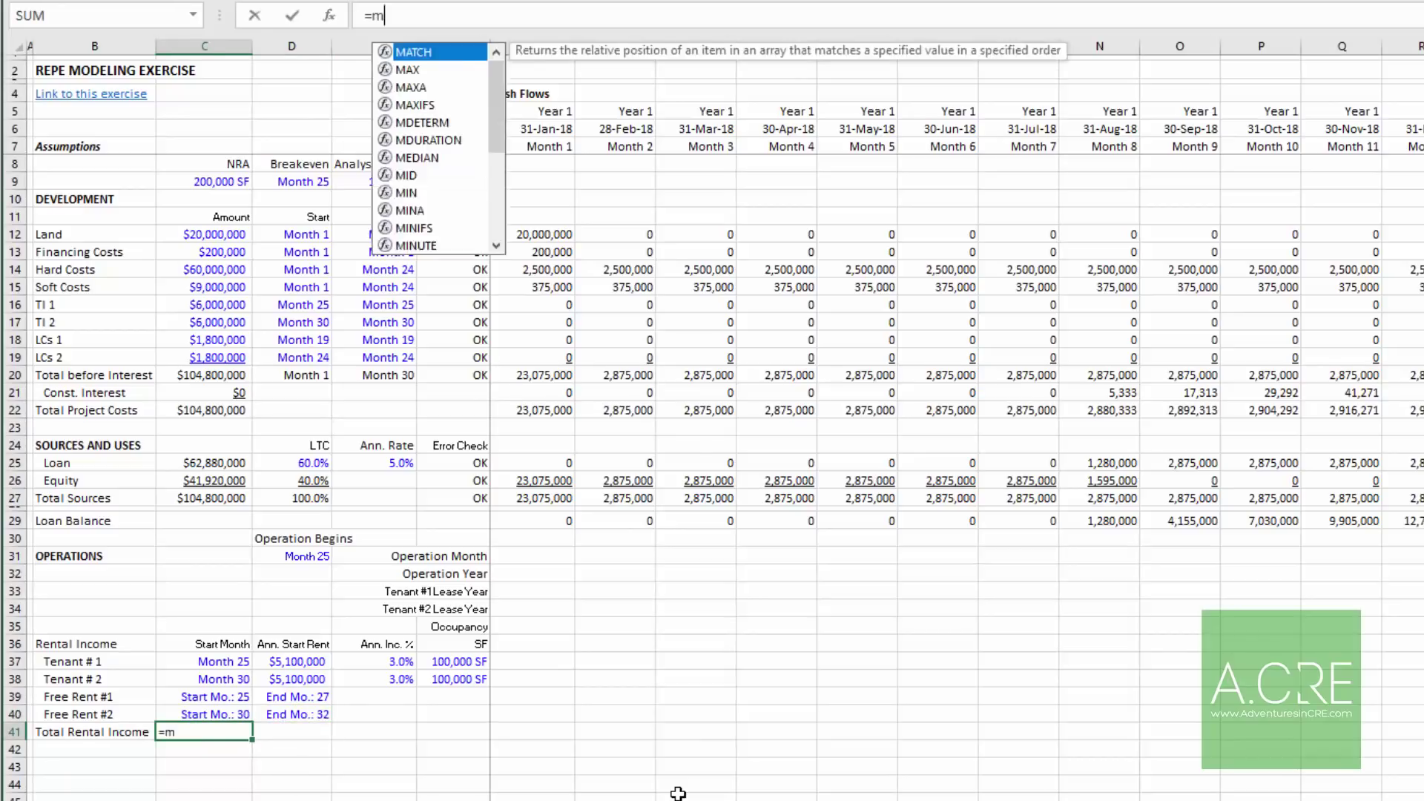
{"action": "key", "text": "Up"}
{"action": "key", "text": "Up"}
{"action": "key", "text": "Up"}
{"action": "key", "text": "shift+Up"}
{"action": "key", "text": "ctrl+Return"}
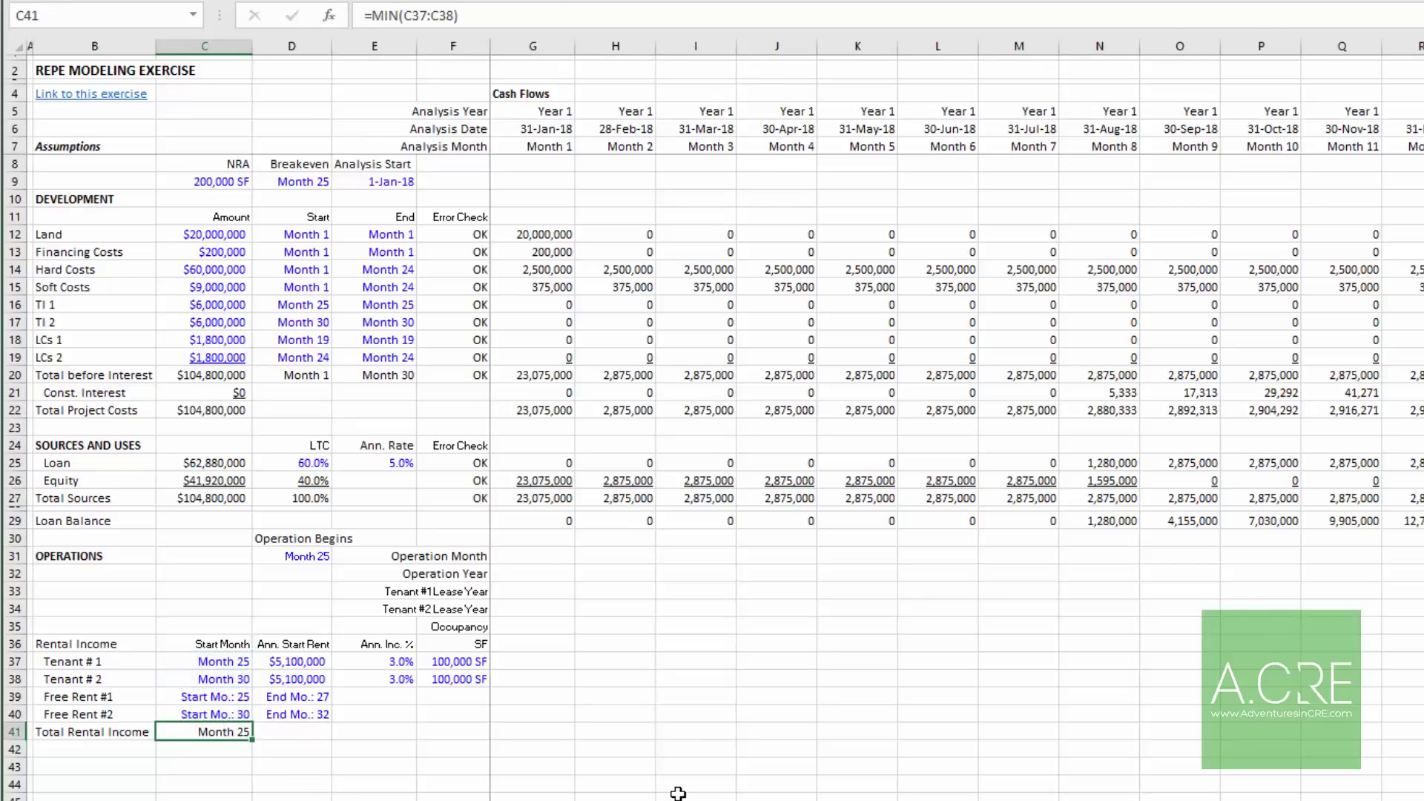
{"action": "key", "text": "Right"}
{"action": "type", "text": "=sum("}
{"action": "key", "text": "Up"}
{"action": "key", "text": "Up"}
{"action": "key", "text": "Up"}
{"action": "key", "text": "shift+Up"}
{"action": "key", "text": "ctrl+Return"}
{"action": "key", "text": "Right"}
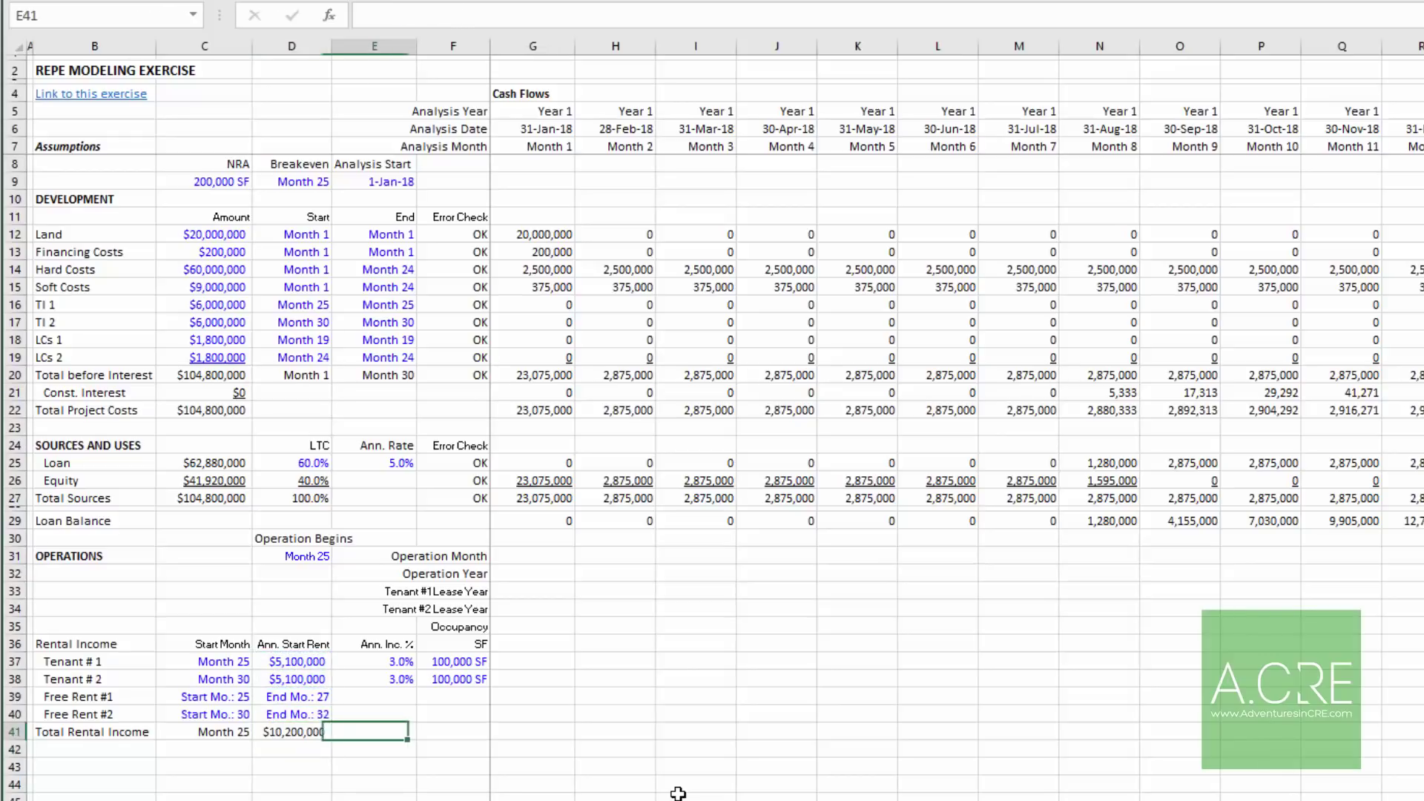
{"action": "key", "text": "Up"}
{"action": "key", "text": "Up"}
{"action": "key", "text": "Right"}
{"action": "key", "text": "Right"}
{"action": "key", "text": "Up"}
{"action": "key", "text": "Up"}
{"action": "key", "text": "Up"}
{"action": "key", "text": "Up"}
{"action": "key", "text": "Up"}
{"action": "key", "text": "Up"}
{"action": "key", "text": "Up"}
{"action": "key", "text": "Up"}
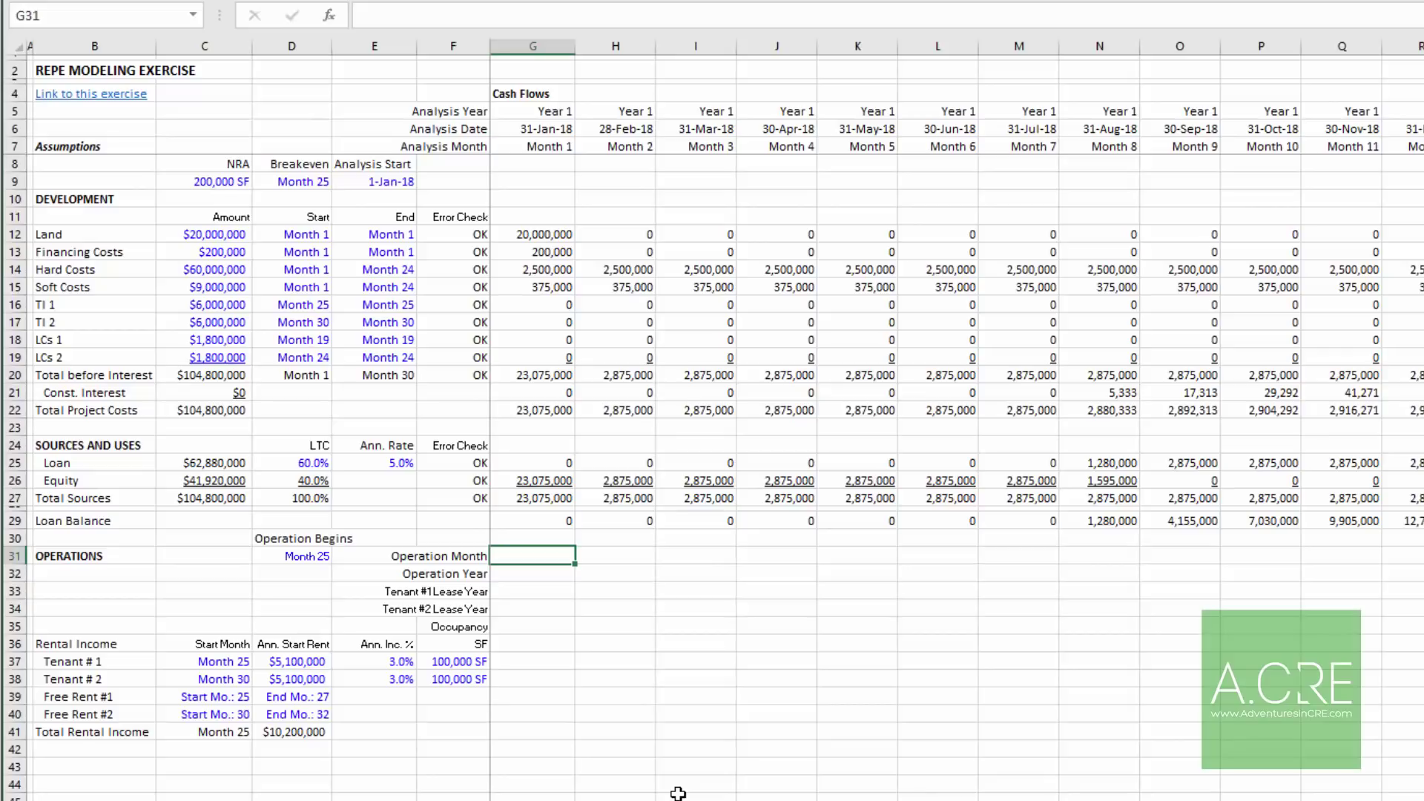
Step: Enter =IF(G7<$D$31,0,G7-$D$31+1) in G31 as the first Operation Month
{"action": "type", "text": "=="}
{"action": "key", "text": "BackSpace"}
{"action": "type", "text": "if("}
{"action": "key", "text": "Escape"}
{"action": "type", "text": "=IF("}
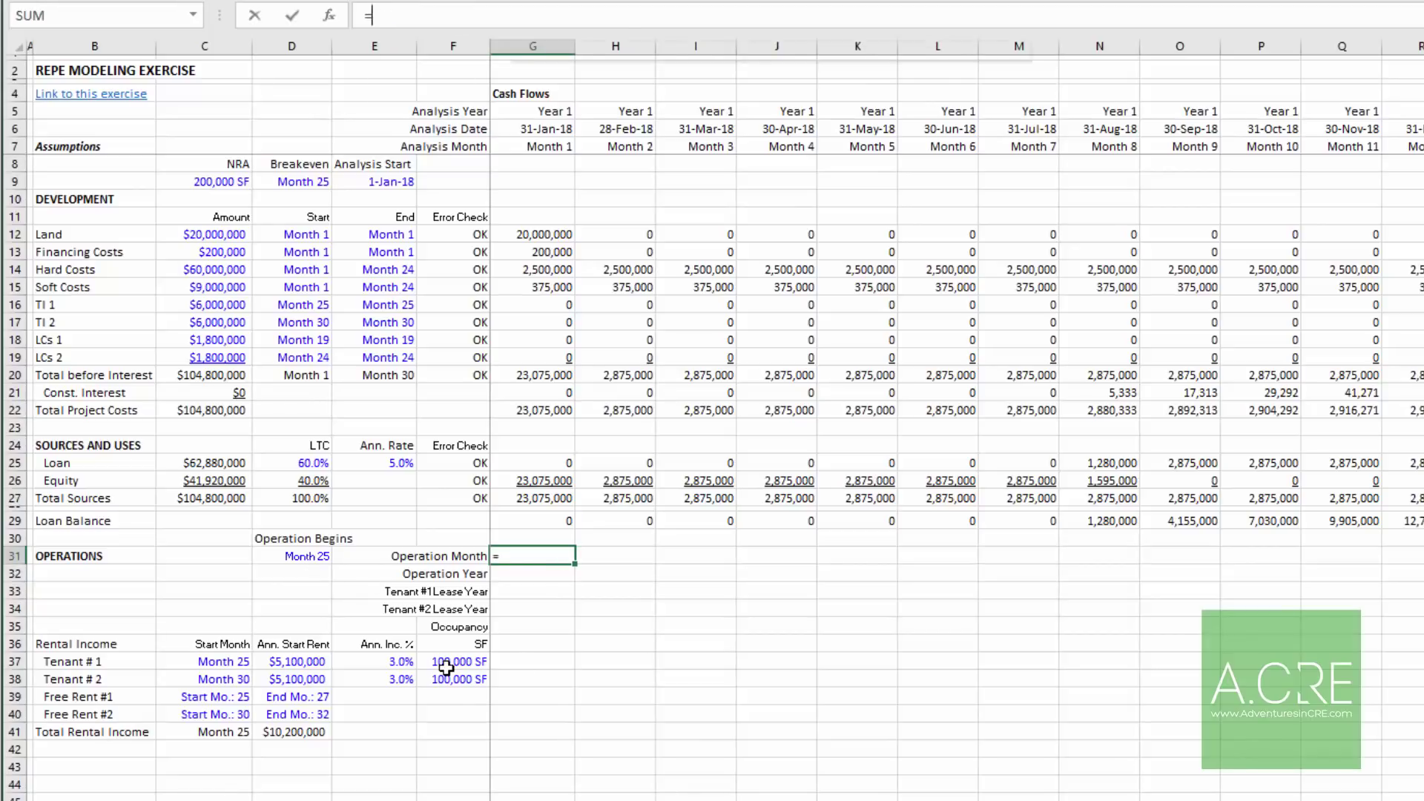
{"action": "left_click", "coordinate": [549, 147]}
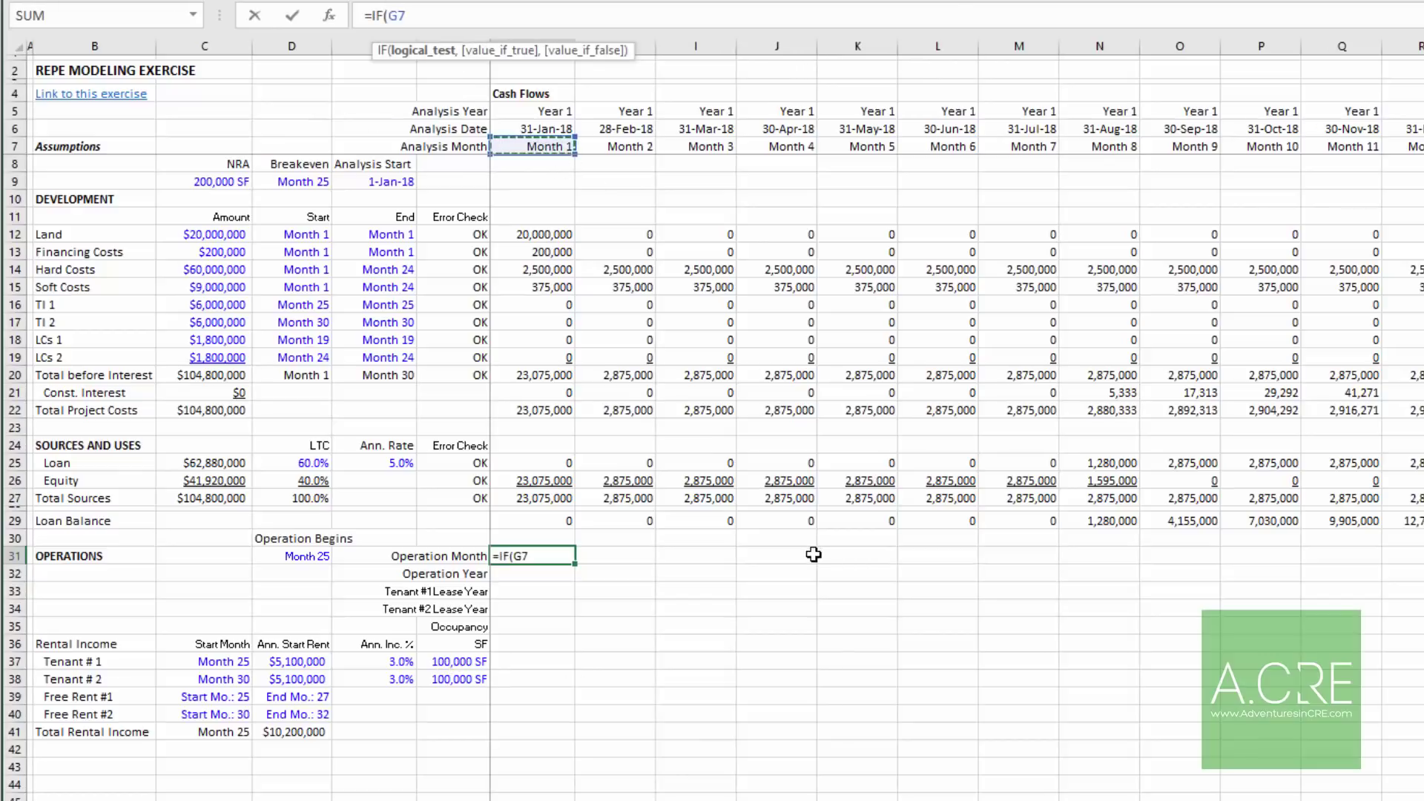
{"action": "type", "text": "<"}
{"action": "left_click", "coordinate": [311, 555]}
{"action": "key", "text": "F4"}
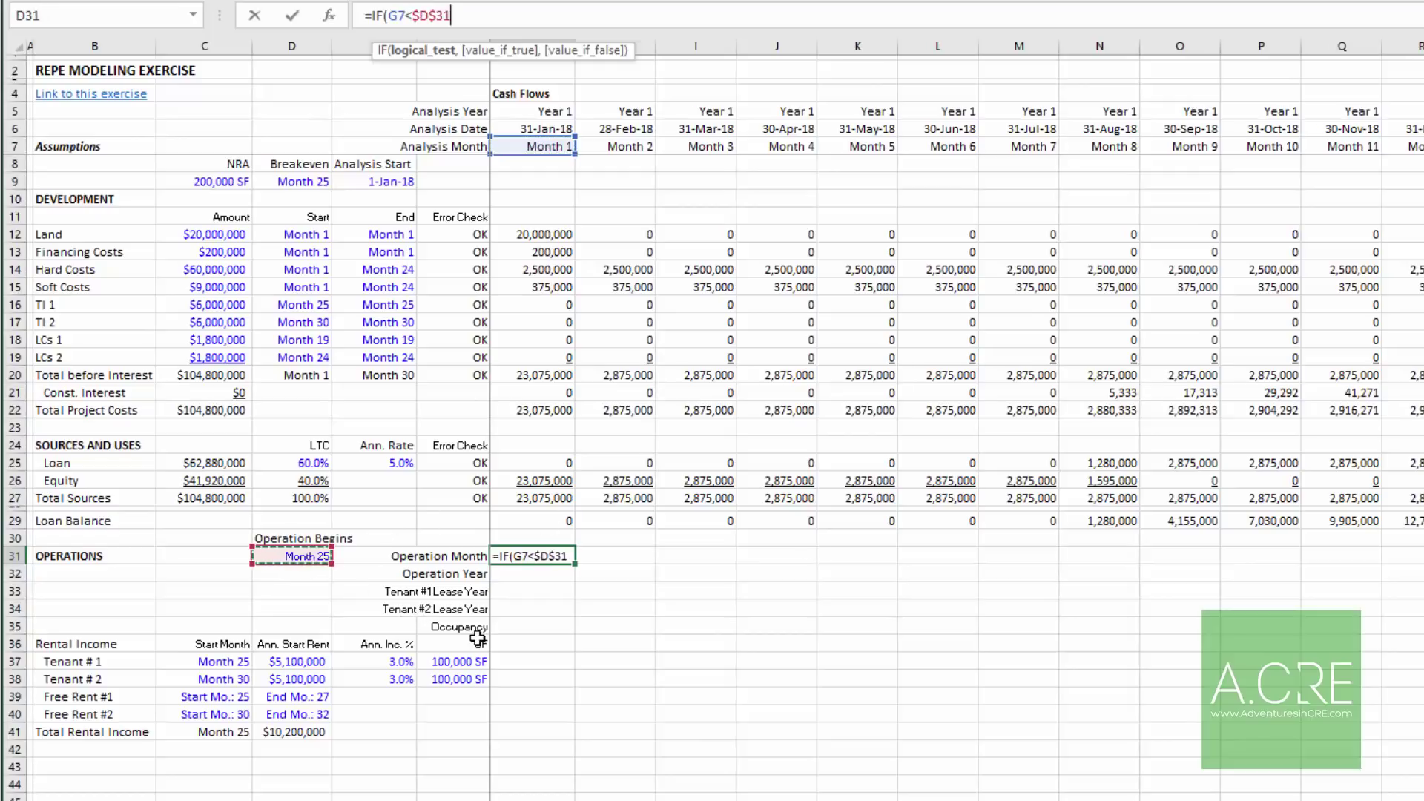
{"action": "type", "text": ",0"}
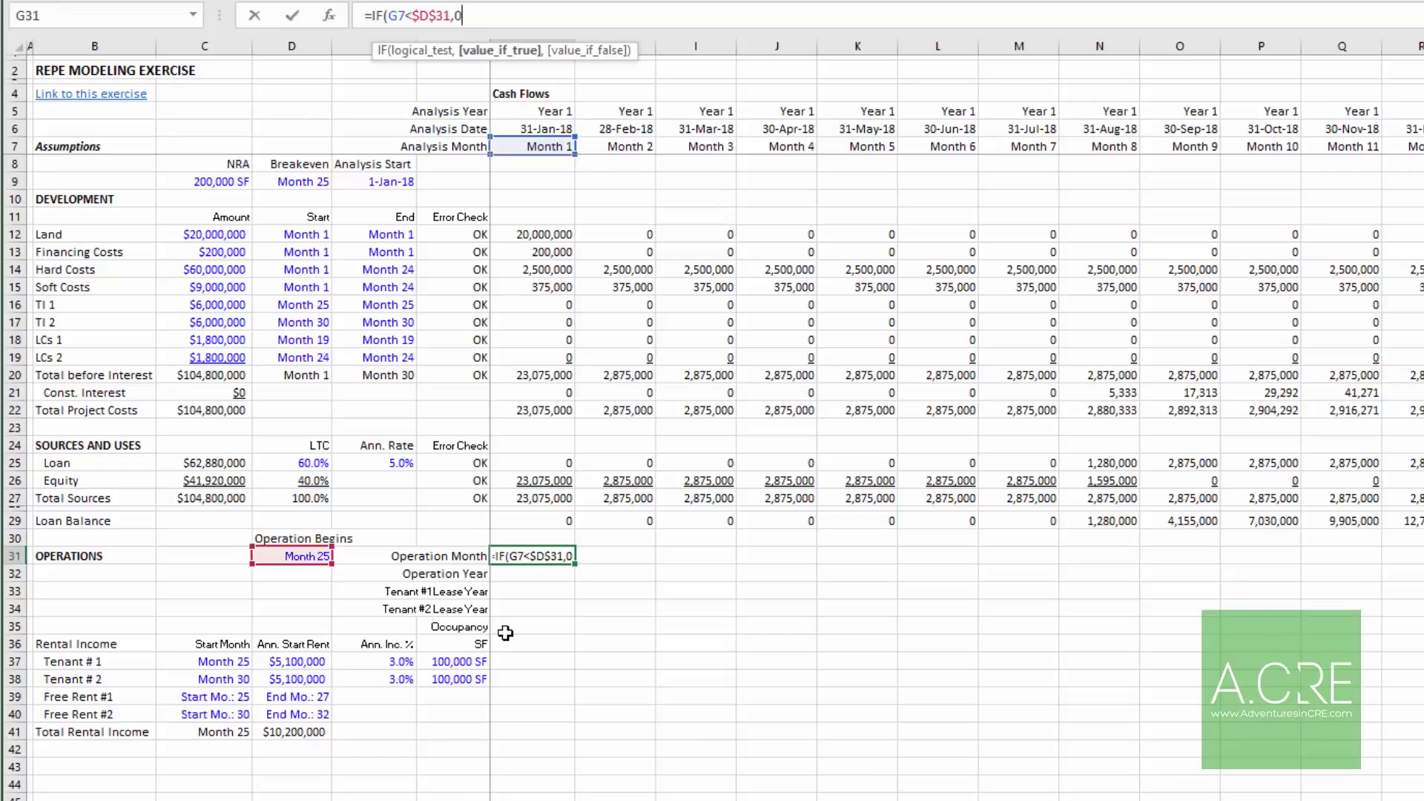
{"action": "type", "text": ","}
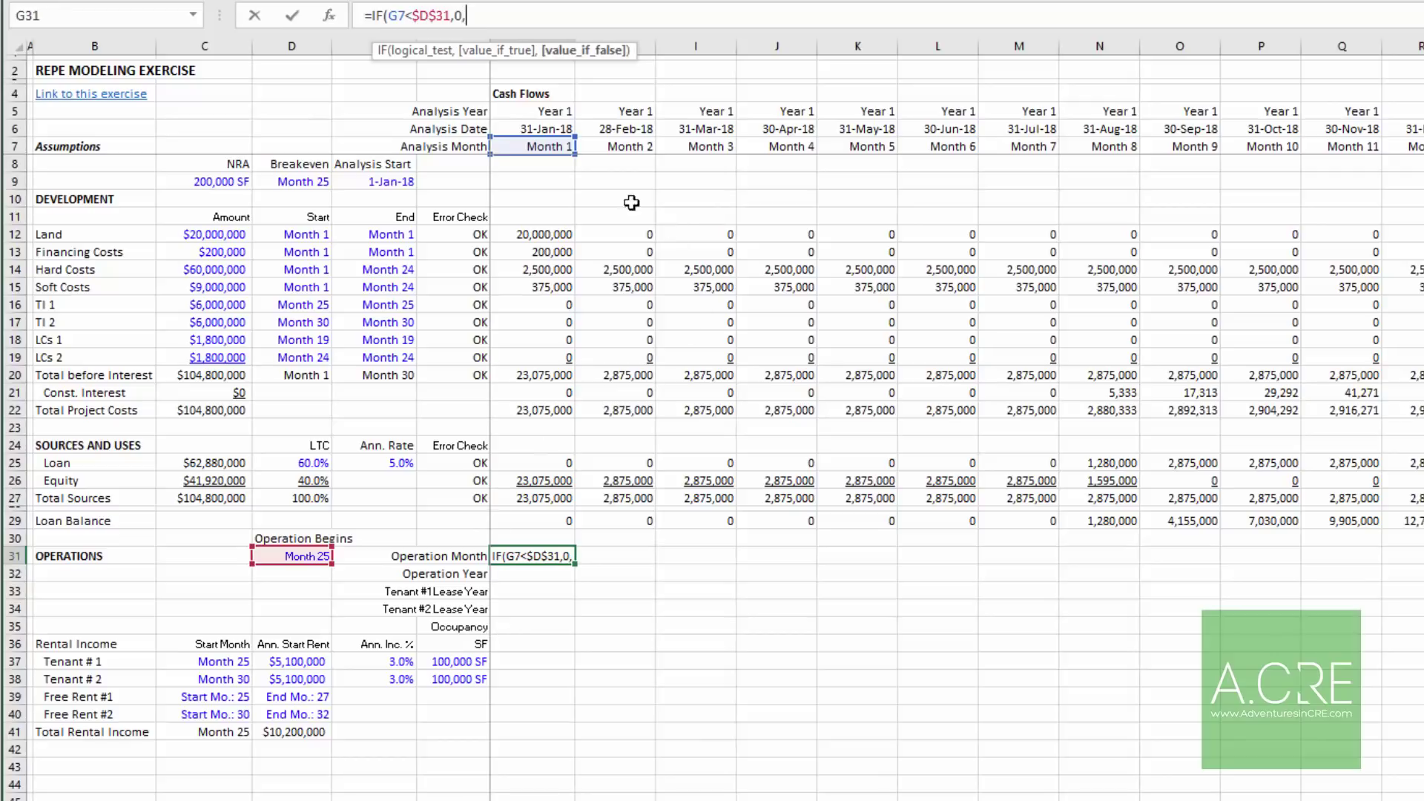
{"action": "left_click", "coordinate": [553, 145]}
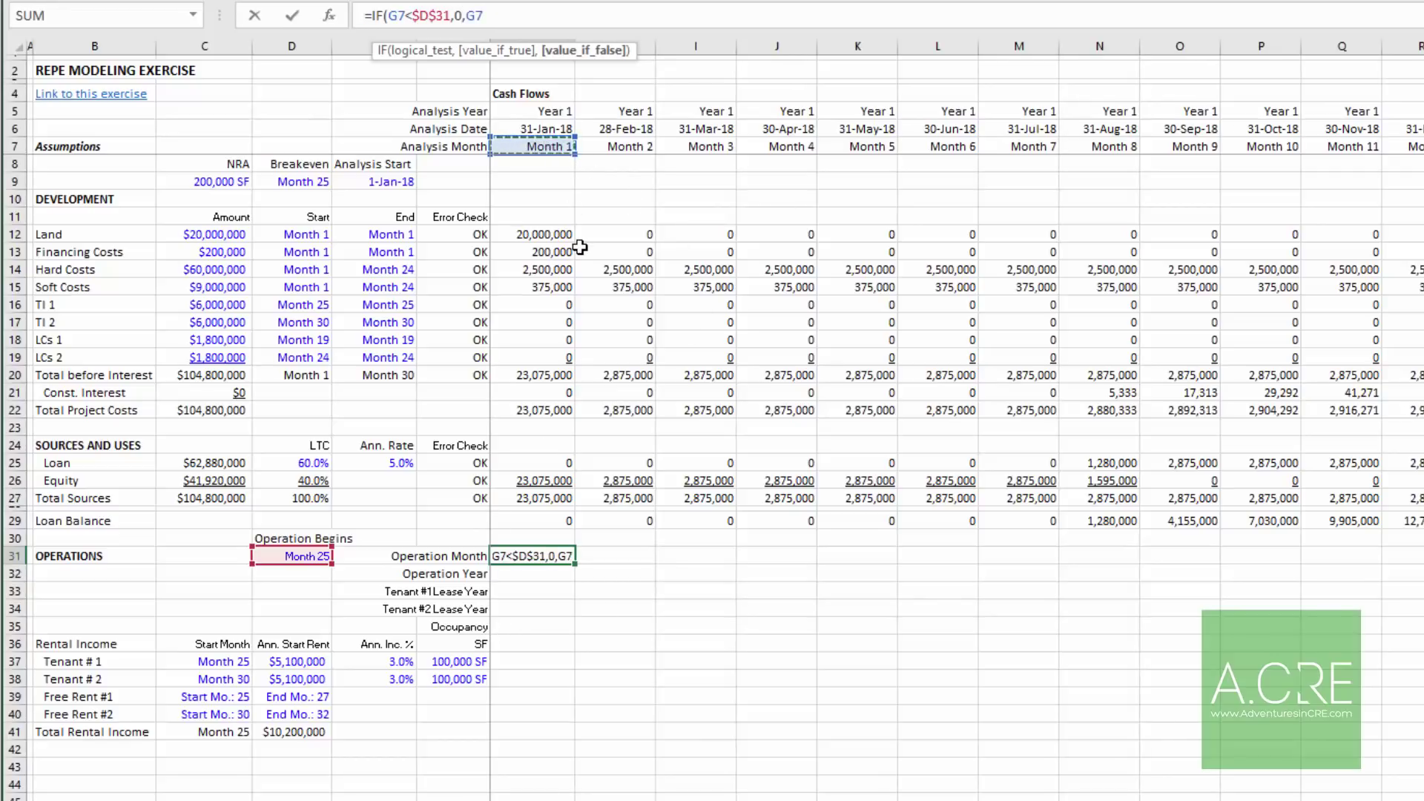
{"action": "type", "text": "-"}
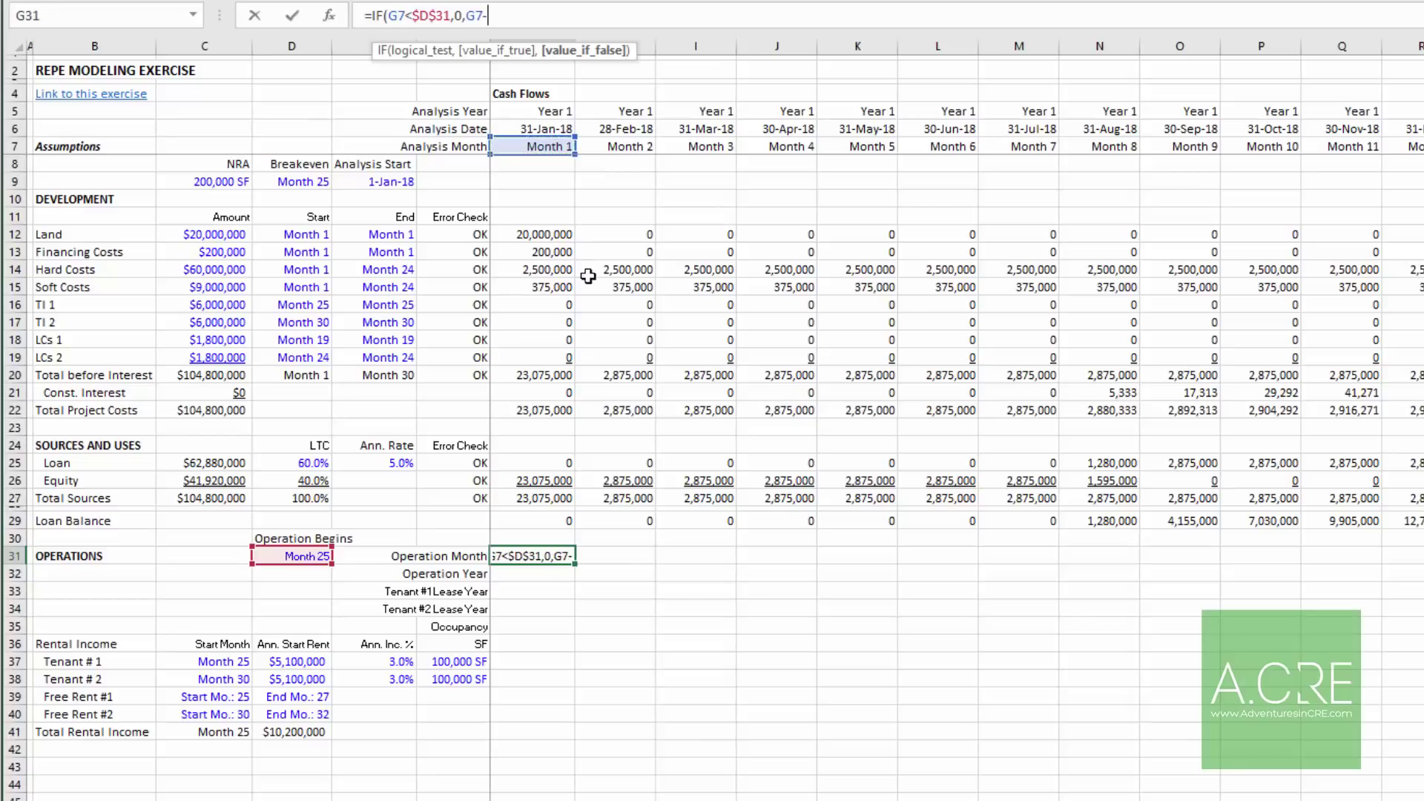
{"action": "left_click", "coordinate": [301, 559]}
{"action": "key", "text": "F4"}
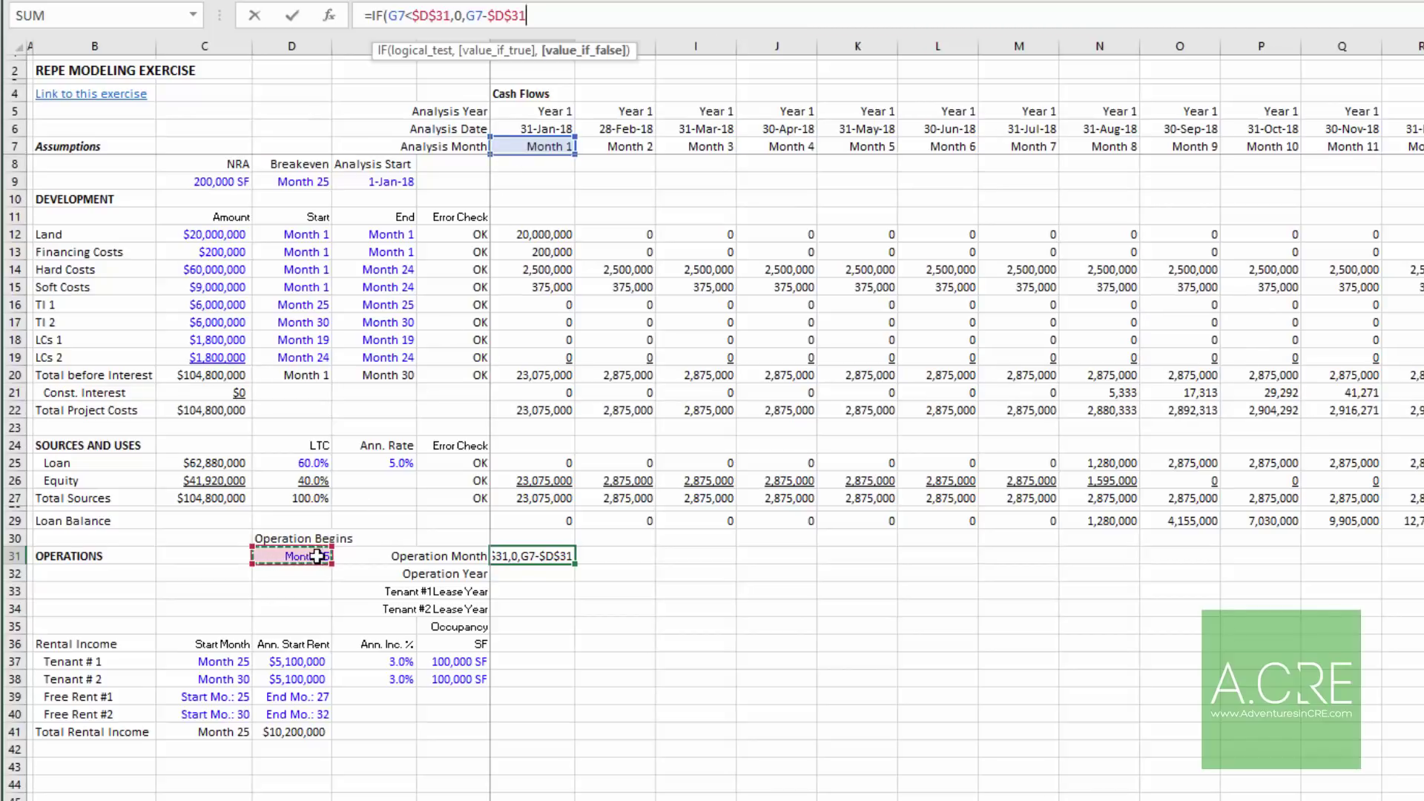
{"action": "type", "text": "+1"}
{"action": "key", "text": "Return"}
{"action": "key", "text": "Up"}
Step: Copy the Operation Month formula across the rest of row 31 and check it counts from Month 25
{"action": "key", "text": "ctrl+c"}
{"action": "key", "text": "Right"}
{"action": "key", "text": "ctrl+shift+Right"}
{"action": "key", "text": "ctrl+v"}
{"action": "key", "text": "ctrl+BackSpace"}
{"action": "key", "text": "Right"}
{"action": "key", "text": "Right"}
{"action": "key", "text": "Right"}
{"action": "key", "text": "Right"}
{"action": "key", "text": "Right"}
{"action": "key", "text": "Right"}
{"action": "key", "text": "Right"}
{"action": "key", "text": "Right"}
{"action": "key", "text": "Right"}
{"action": "key", "text": "Right"}
{"action": "key", "text": "Right"}
{"action": "key", "text": "Right"}
{"action": "key", "text": "Right"}
{"action": "key", "text": "Right"}
{"action": "key", "text": "Right"}
{"action": "key", "text": "Right"}
{"action": "key", "text": "Right"}
{"action": "key", "text": "Right"}
{"action": "key", "text": "Right"}
{"action": "key", "text": "Right"}
{"action": "key", "text": "Right"}
{"action": "key", "text": "Right"}
{"action": "key", "text": "Right"}
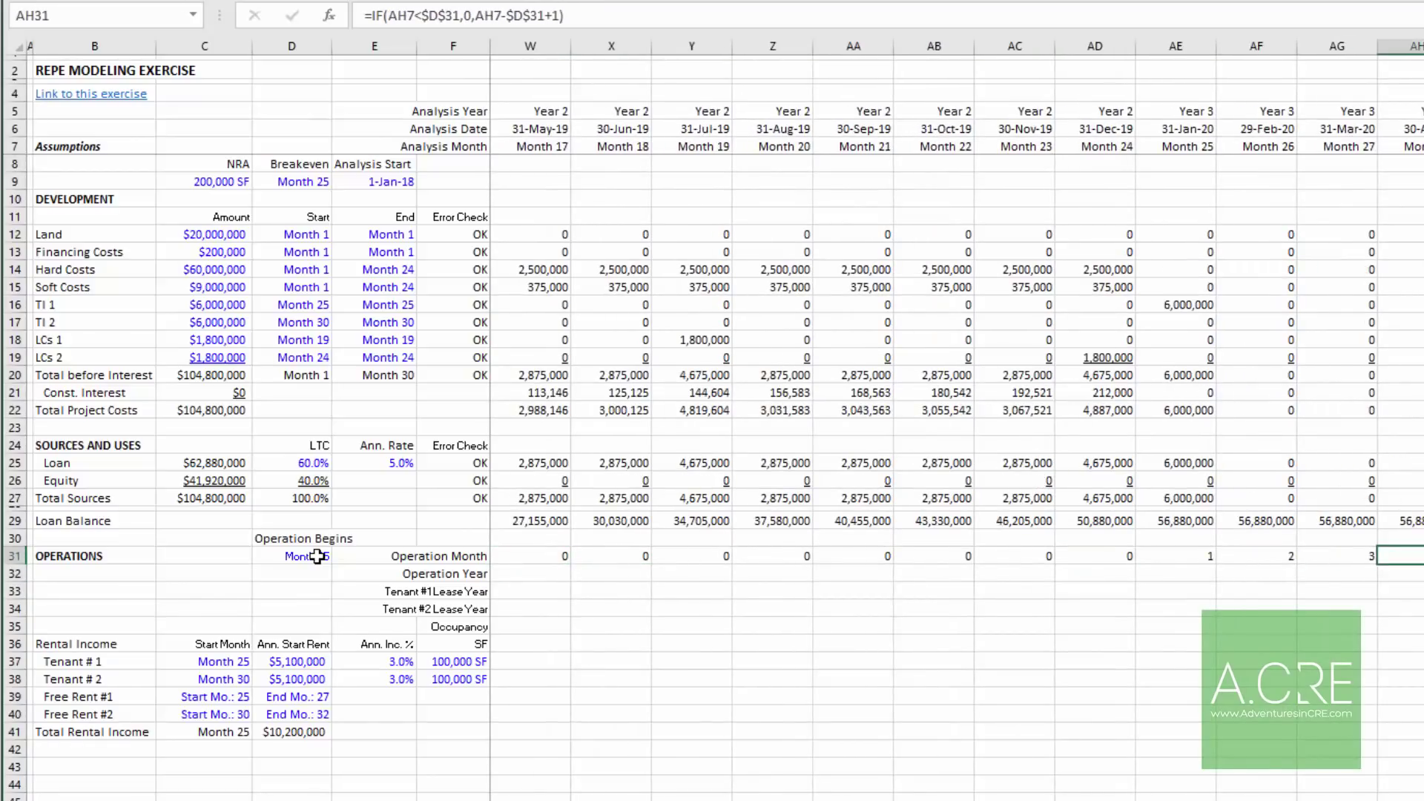
{"action": "key", "text": "Left"}
{"action": "key", "text": "Right"}
{"action": "key", "text": "Right"}
{"action": "key", "text": "Right"}
{"action": "key", "text": "ctrl+Left"}
{"action": "key", "text": "Left"}
{"action": "key", "text": "Right"}
{"action": "key", "text": "Right"}
{"action": "key", "text": "Down"}
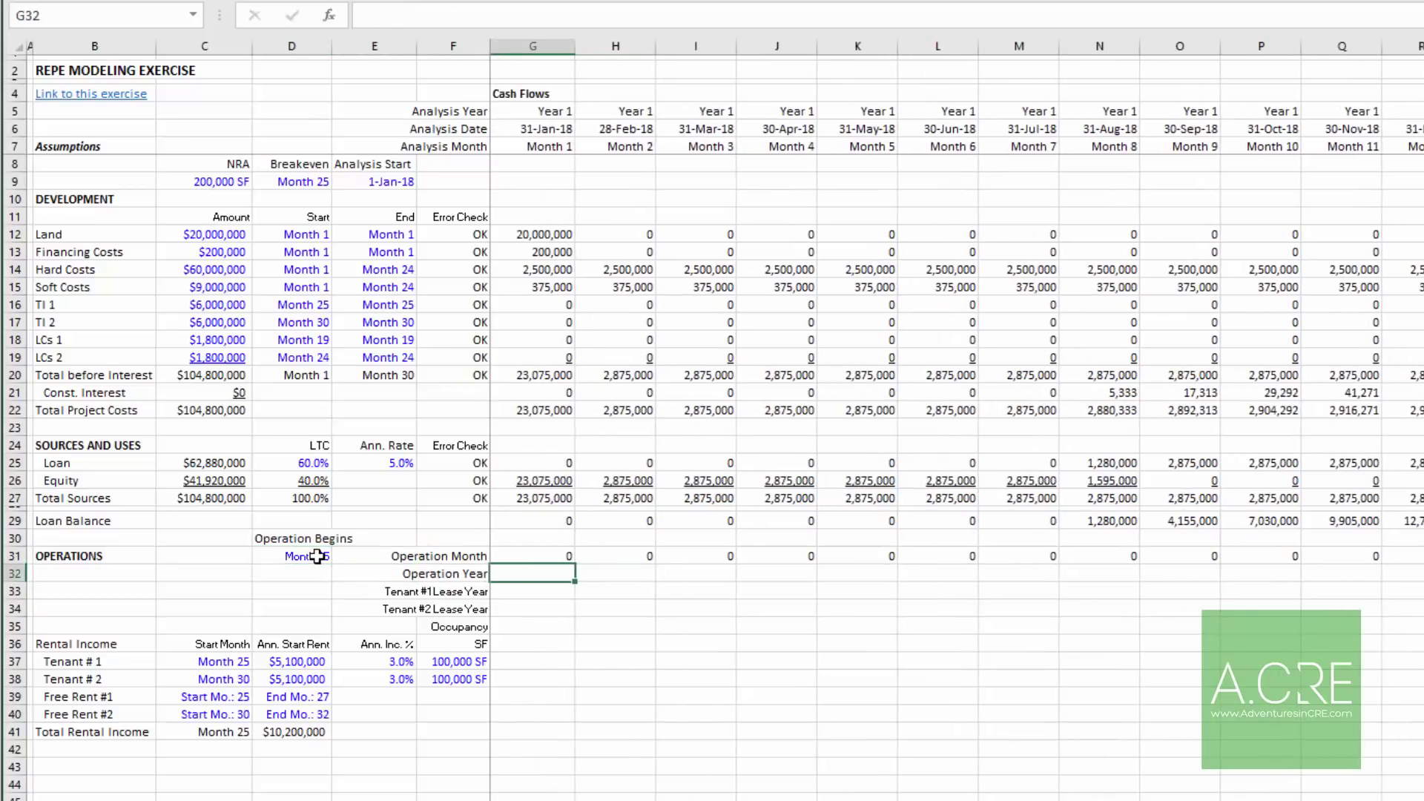
Step: Enter =ROUNDUP(G31/12,0) in G32 as the first Operation Year
{"action": "type", "text": "=roundup"}
{"action": "key", "text": "Tab"}
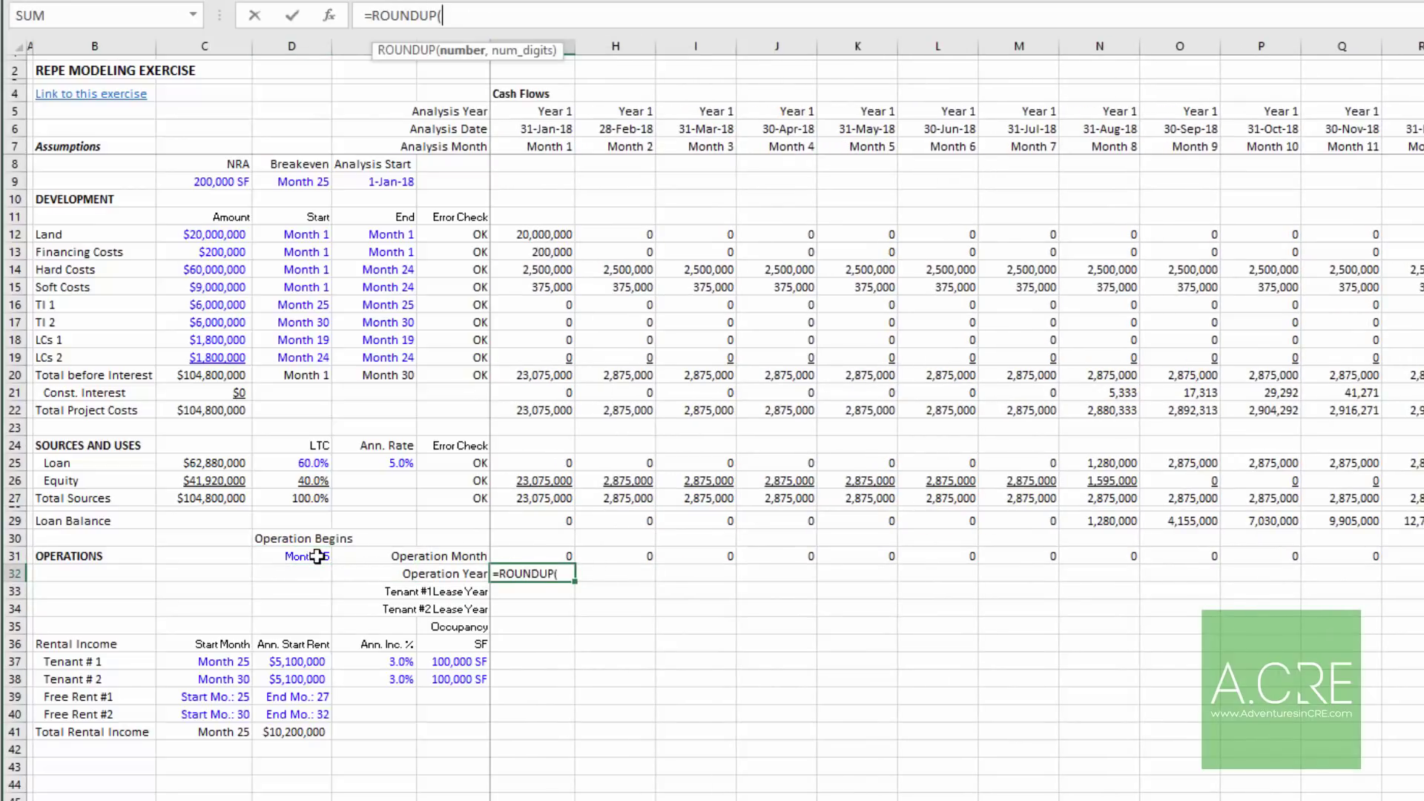
{"action": "key", "text": "Up"}
{"action": "type", "text": "/12,0)"}
{"action": "key", "text": "Return"}
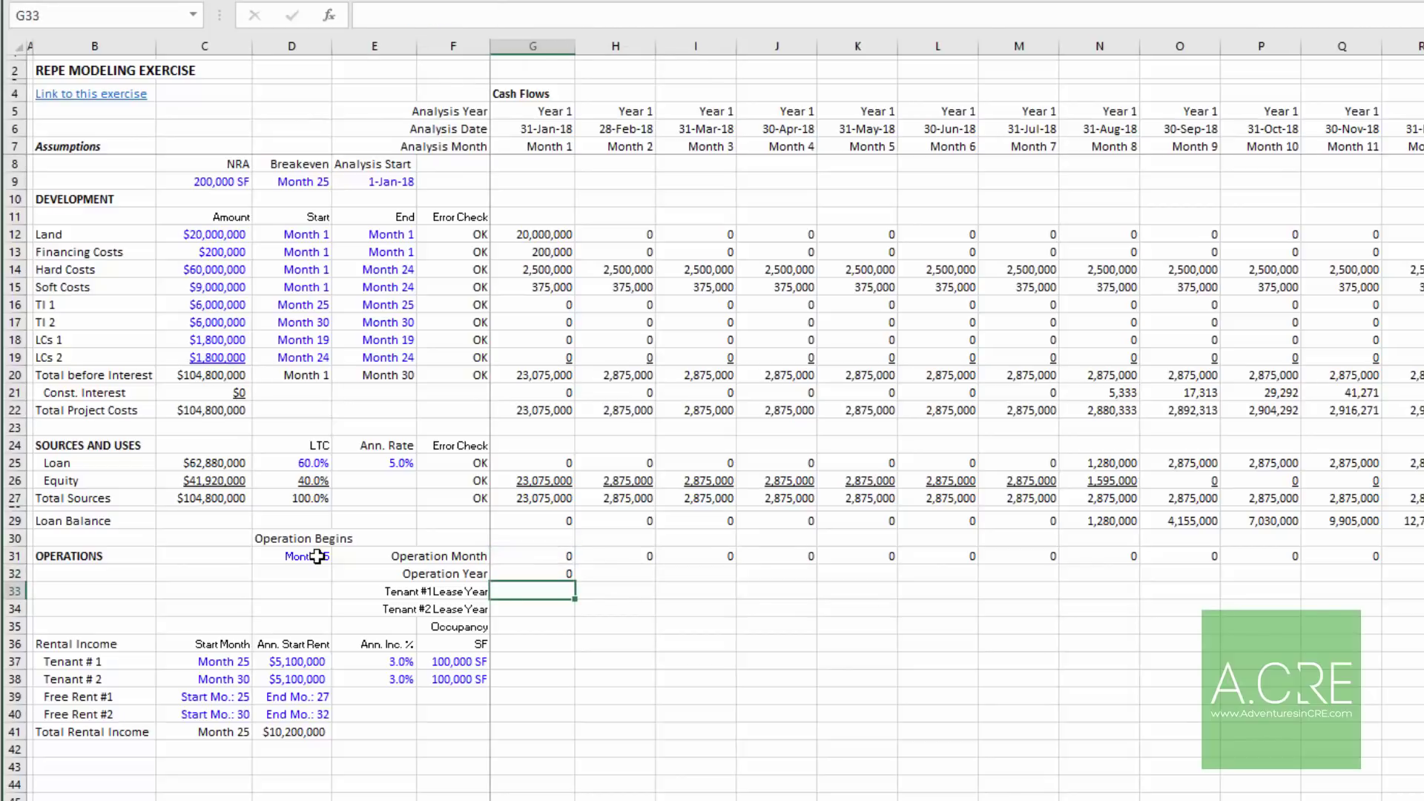
Step: Fill the Operation Year formula across row 32 and check where year 1 begins
{"action": "key", "text": "Up"}
{"action": "key", "text": "Right"}
{"action": "key", "text": "ctrl+shift+Right"}
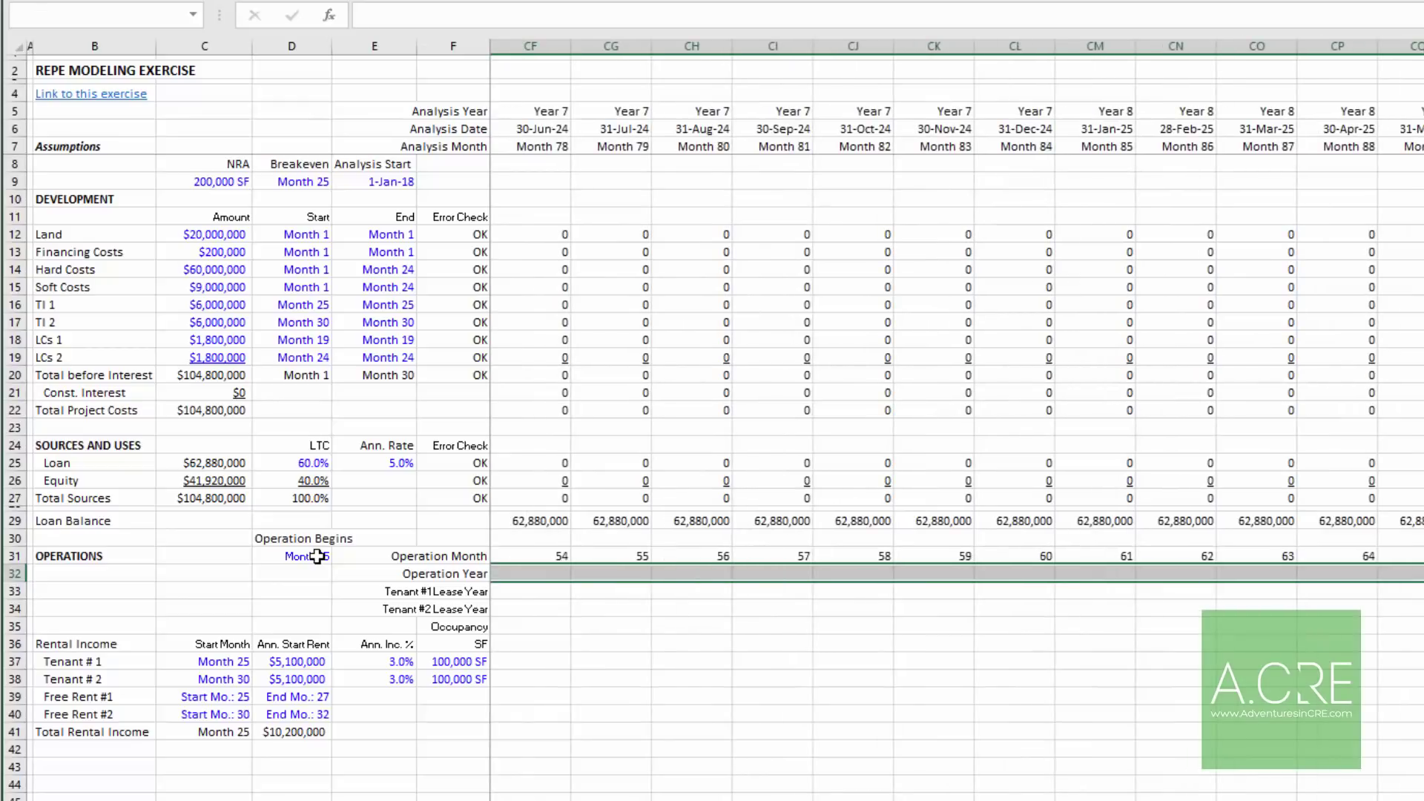
{"action": "key", "text": "ctrl+r"}
{"action": "key", "text": "Up"}
{"action": "key", "text": "Right"}
{"action": "key", "text": "Right"}
{"action": "key", "text": "Right"}
{"action": "key", "text": "Right"}
{"action": "key", "text": "Right"}
{"action": "key", "text": "Right"}
{"action": "key", "text": "Right"}
{"action": "key", "text": "Right"}
{"action": "key", "text": "Right"}
{"action": "key", "text": "Right"}
{"action": "key", "text": "Right"}
{"action": "key", "text": "Right"}
{"action": "key", "text": "Right"}
{"action": "key", "text": "Right"}
{"action": "key", "text": "Right"}
{"action": "key", "text": "Right"}
{"action": "key", "text": "Right"}
{"action": "key", "text": "Right"}
{"action": "key", "text": "Right"}
{"action": "key", "text": "Right"}
{"action": "key", "text": "Right"}
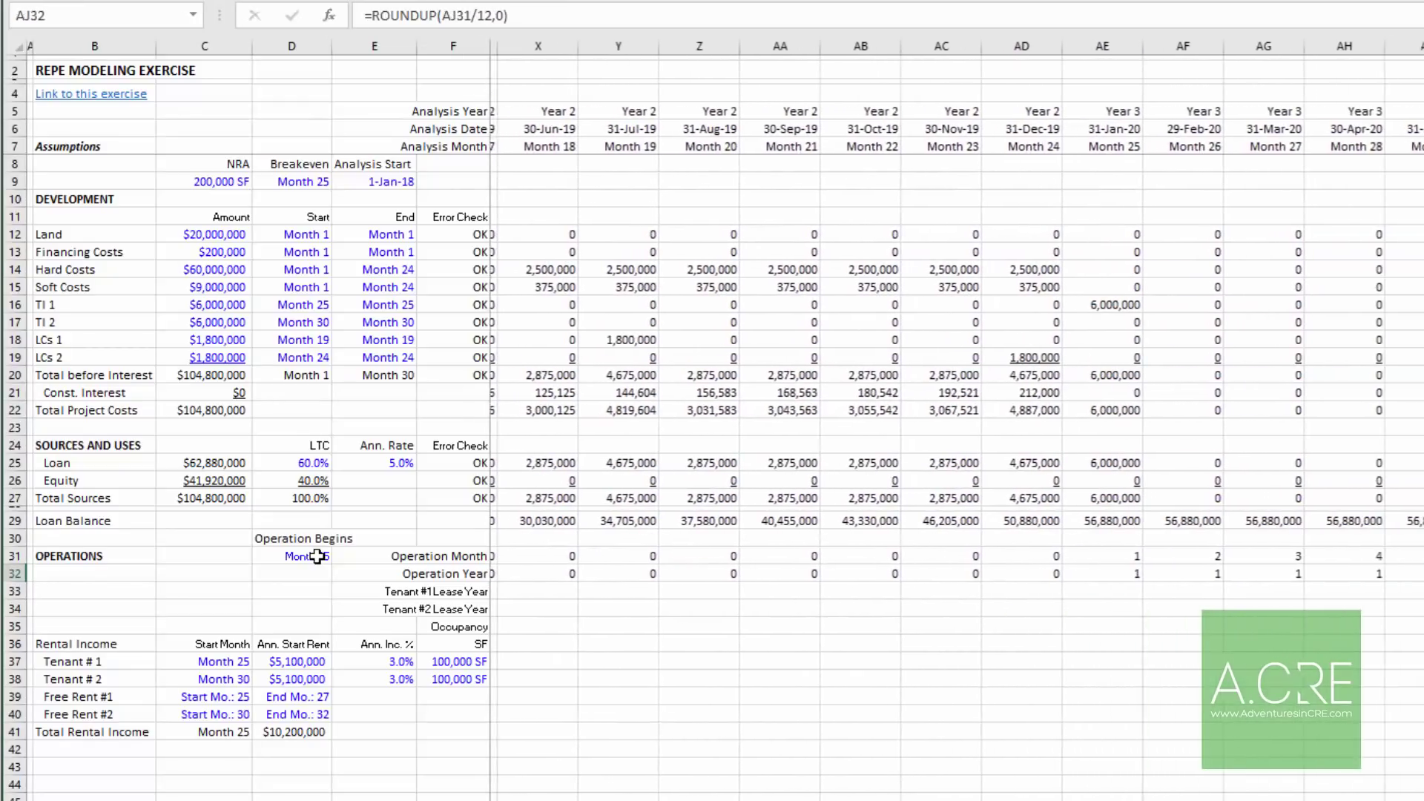
{"action": "key", "text": "Left"}
{"action": "key", "text": "Left"}
{"action": "key", "text": "shift+Right"}
{"action": "key", "text": "shift+Right"}
{"action": "key", "text": "shift+Right"}
{"action": "key", "text": "shift+Right"}
{"action": "key", "text": "shift+Right"}
{"action": "key", "text": "shift+Right"}
{"action": "key", "text": "shift+Right"}
{"action": "key", "text": "shift+Right"}
{"action": "key", "text": "shift+Right"}
{"action": "key", "text": "shift+Right"}
{"action": "key", "text": "shift+Right"}
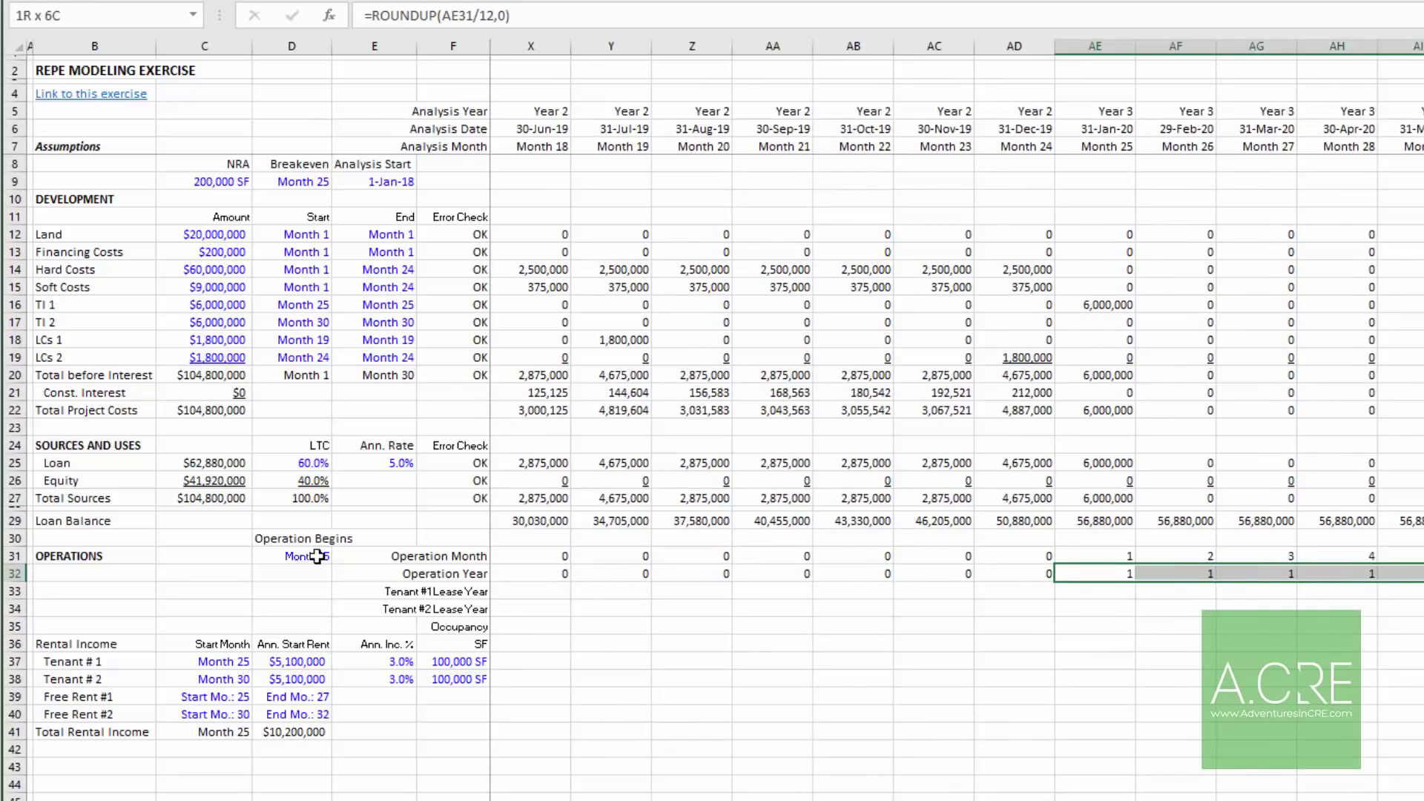
{"action": "key", "text": "shift+Right"}
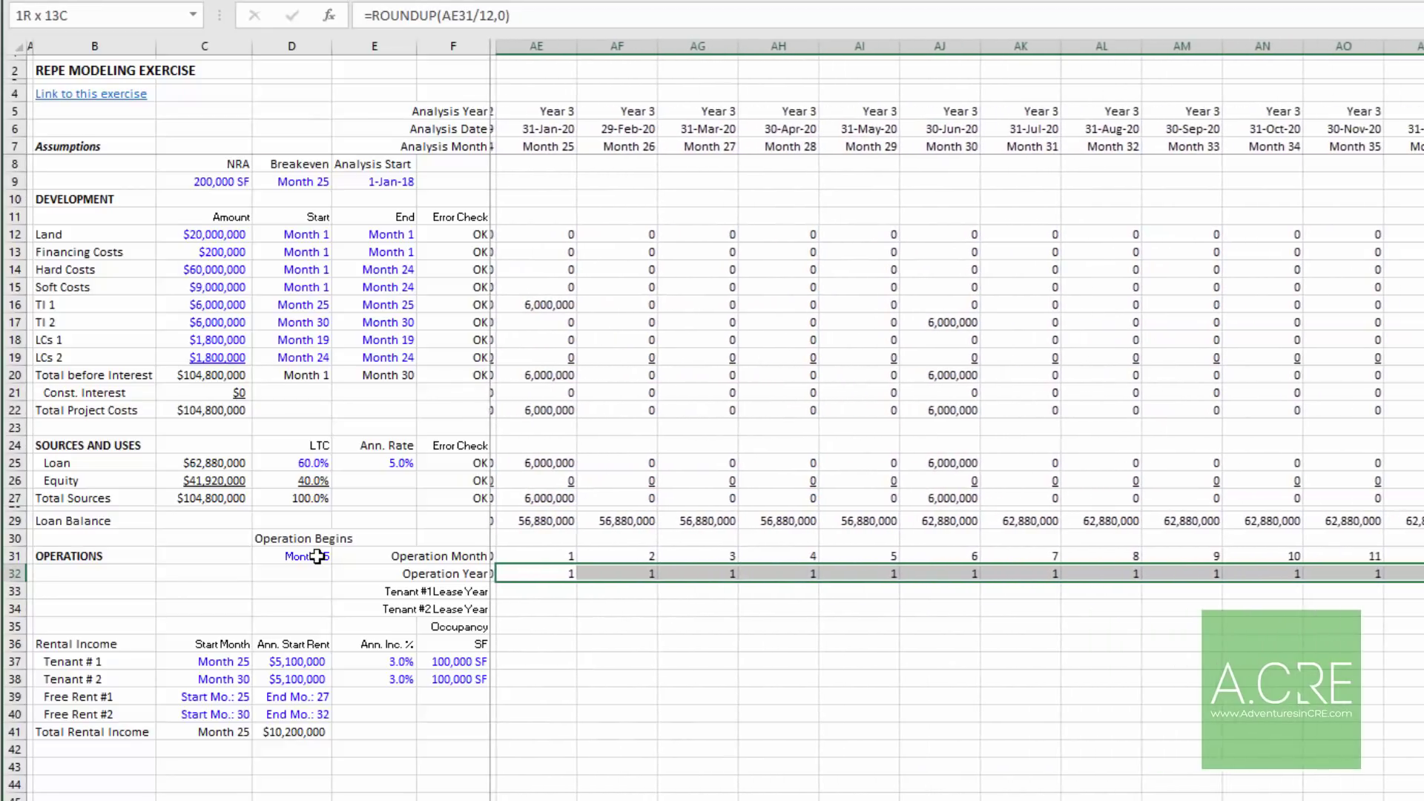
{"action": "key", "text": "ctrl+Left"}
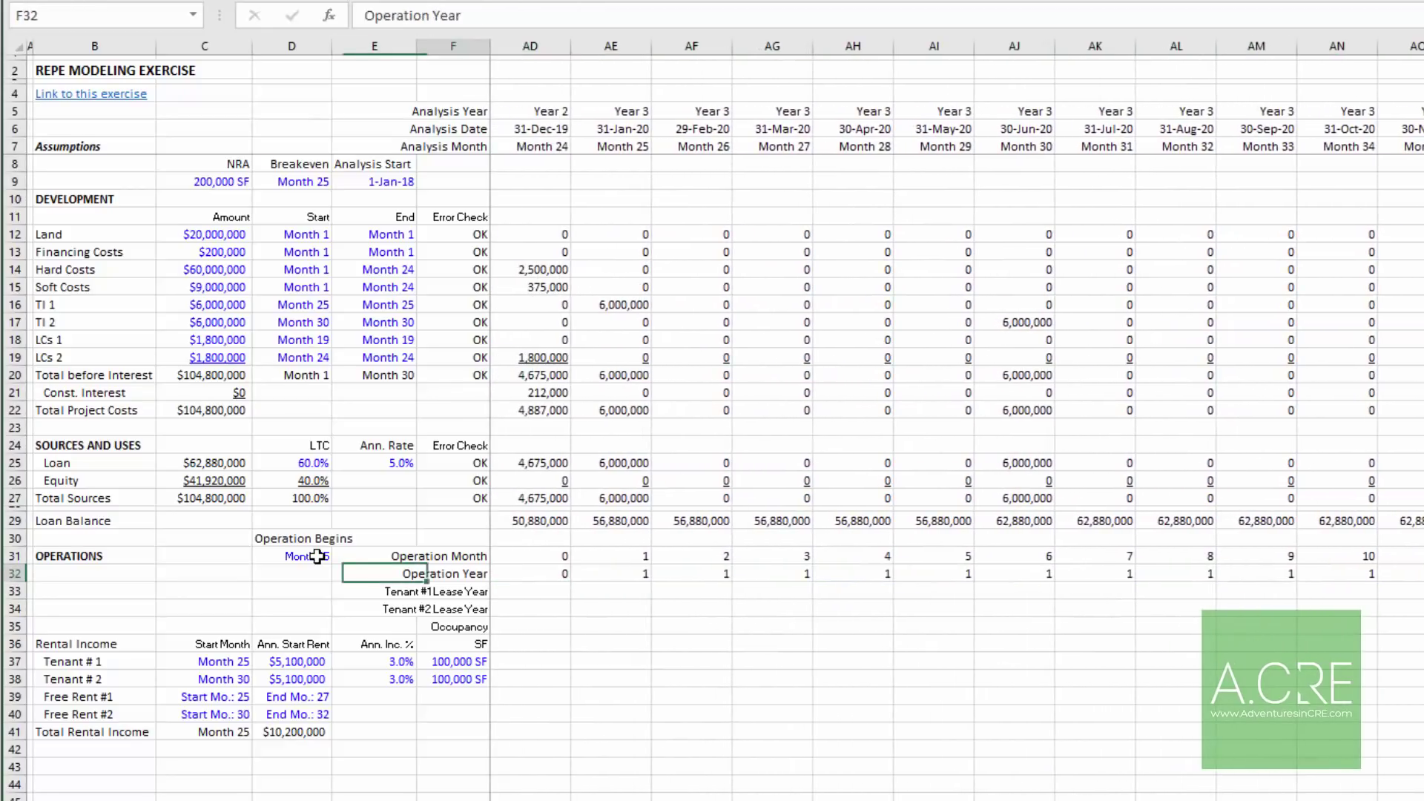
{"action": "key", "text": "Right"}
{"action": "key", "text": "Down"}
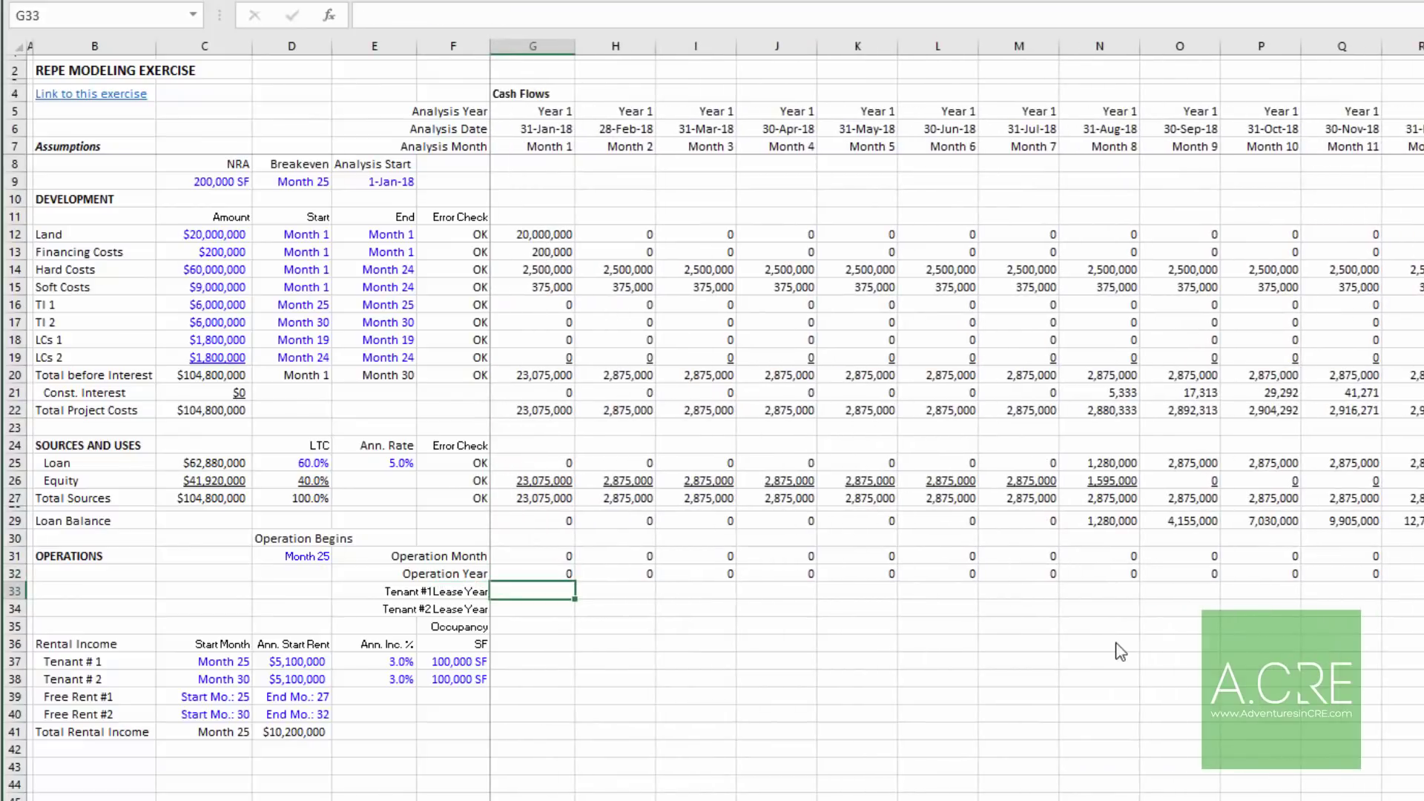
Step: Start the Tenant #1 Lease Year formula in G33 with MAX of G$7-$C37+1
{"action": "left_click", "coordinate": [567, 591]}
{"action": "type", "text": "="}
{"action": "type", "text": "a"}
{"action": "key", "text": "BackSpace"}
{"action": "type", "text": "ma"}
{"action": "key", "text": "Right"}
{"action": "key", "text": "Left"}
{"action": "type", "text": "=max"}
{"action": "key", "text": "Tab"}
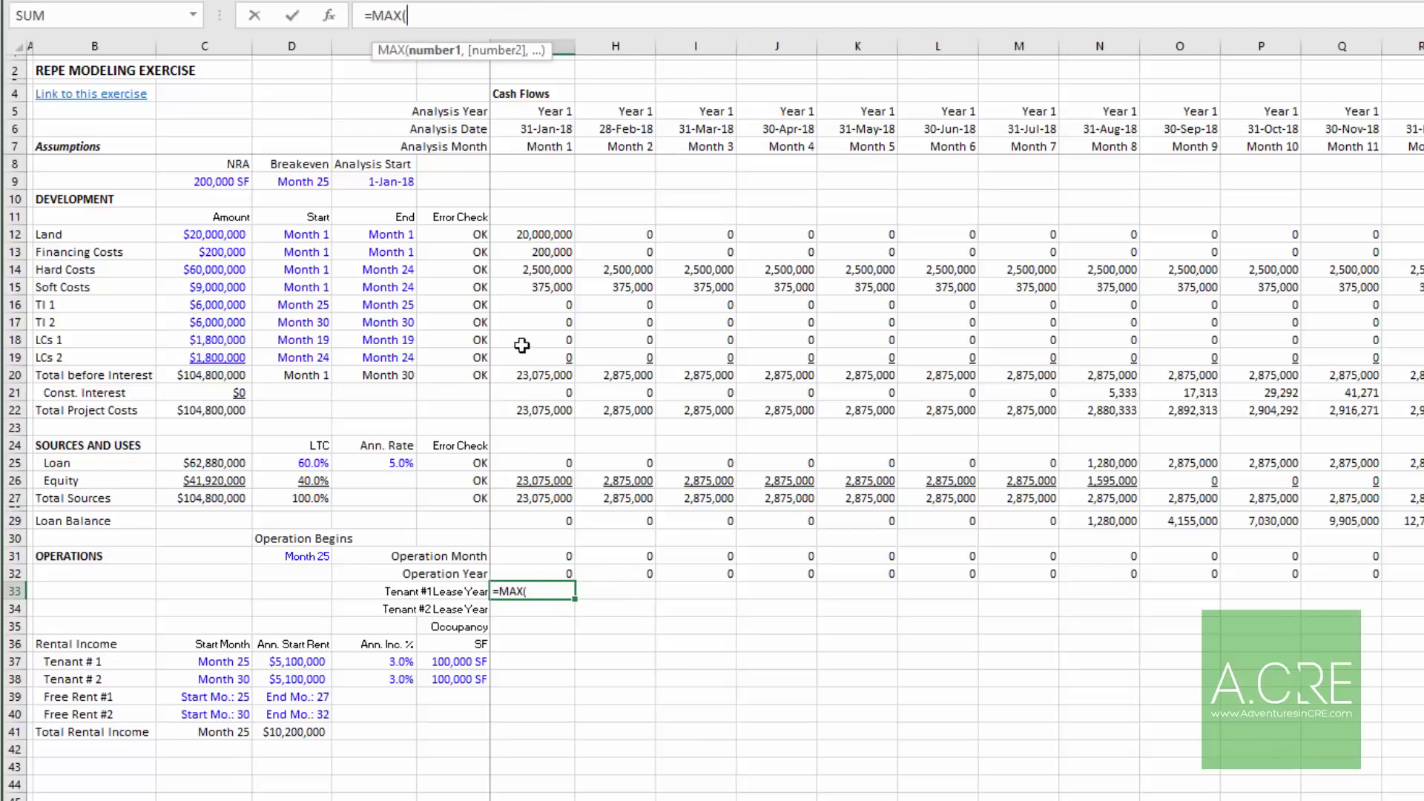
{"action": "left_click", "coordinate": [547, 147]}
{"action": "key", "text": "F4"}
{"action": "key", "text": "F4"}
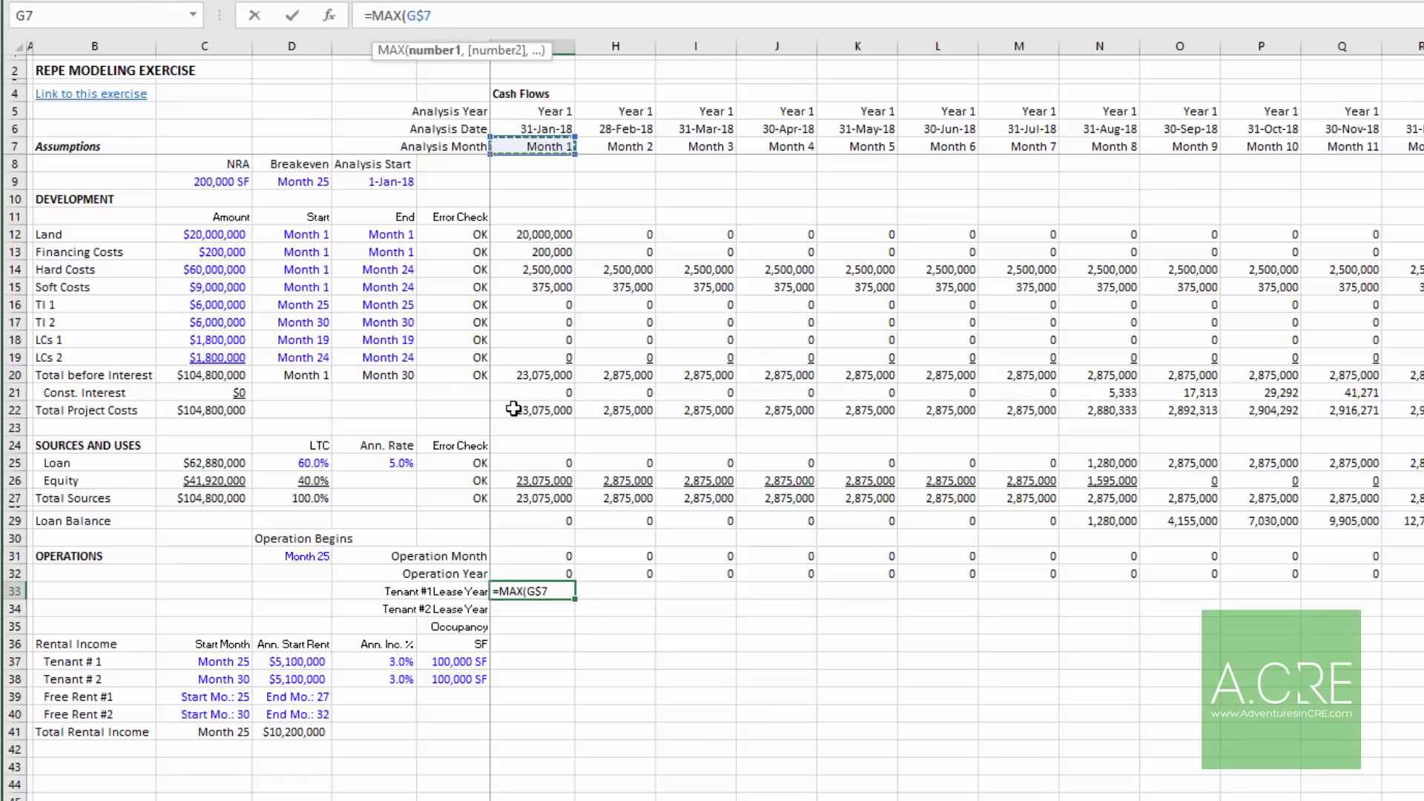
{"action": "type", "text": "-"}
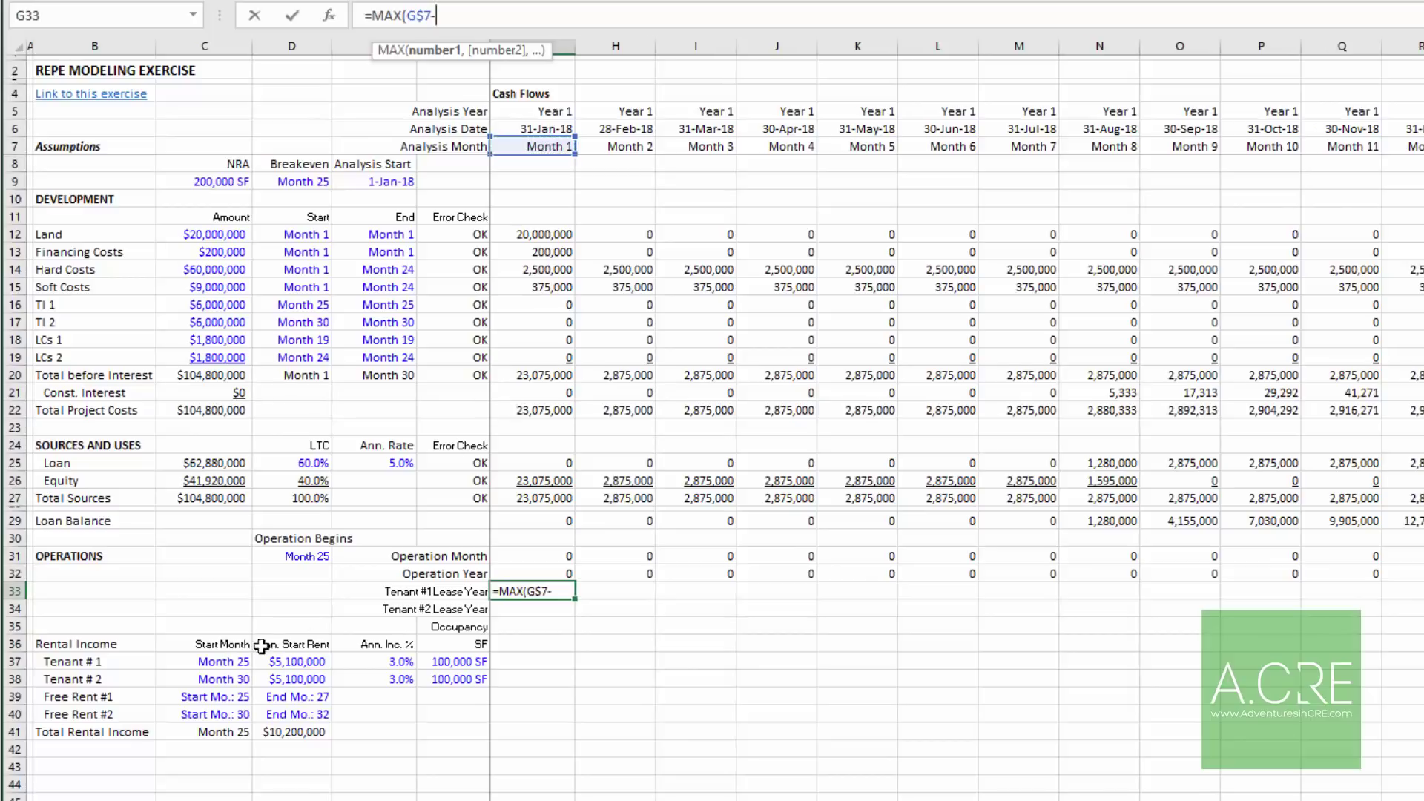
{"action": "left_click", "coordinate": [228, 661]}
{"action": "key", "text": "F4"}
{"action": "key", "text": "F4"}
{"action": "key", "text": "F4"}
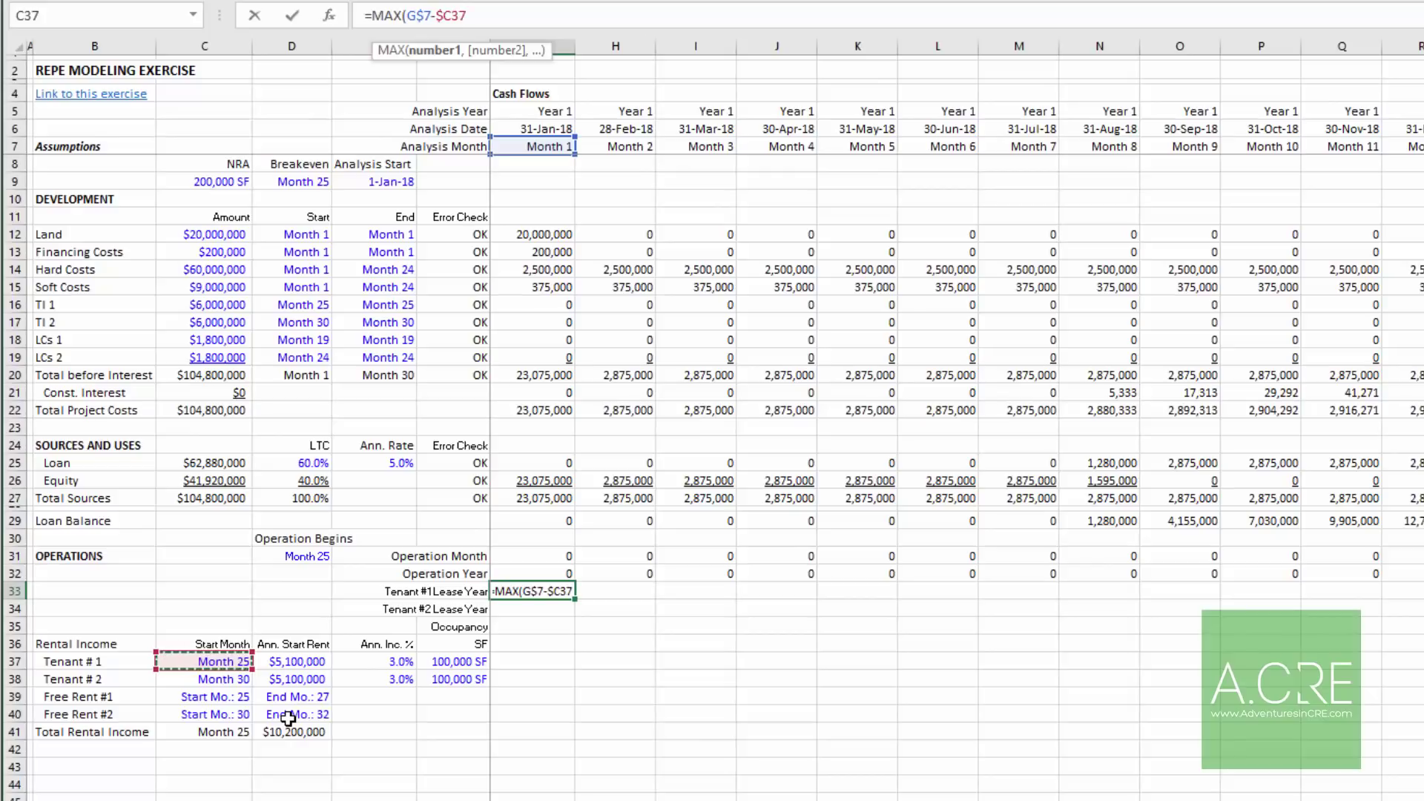
{"action": "type", "text": "+1"}
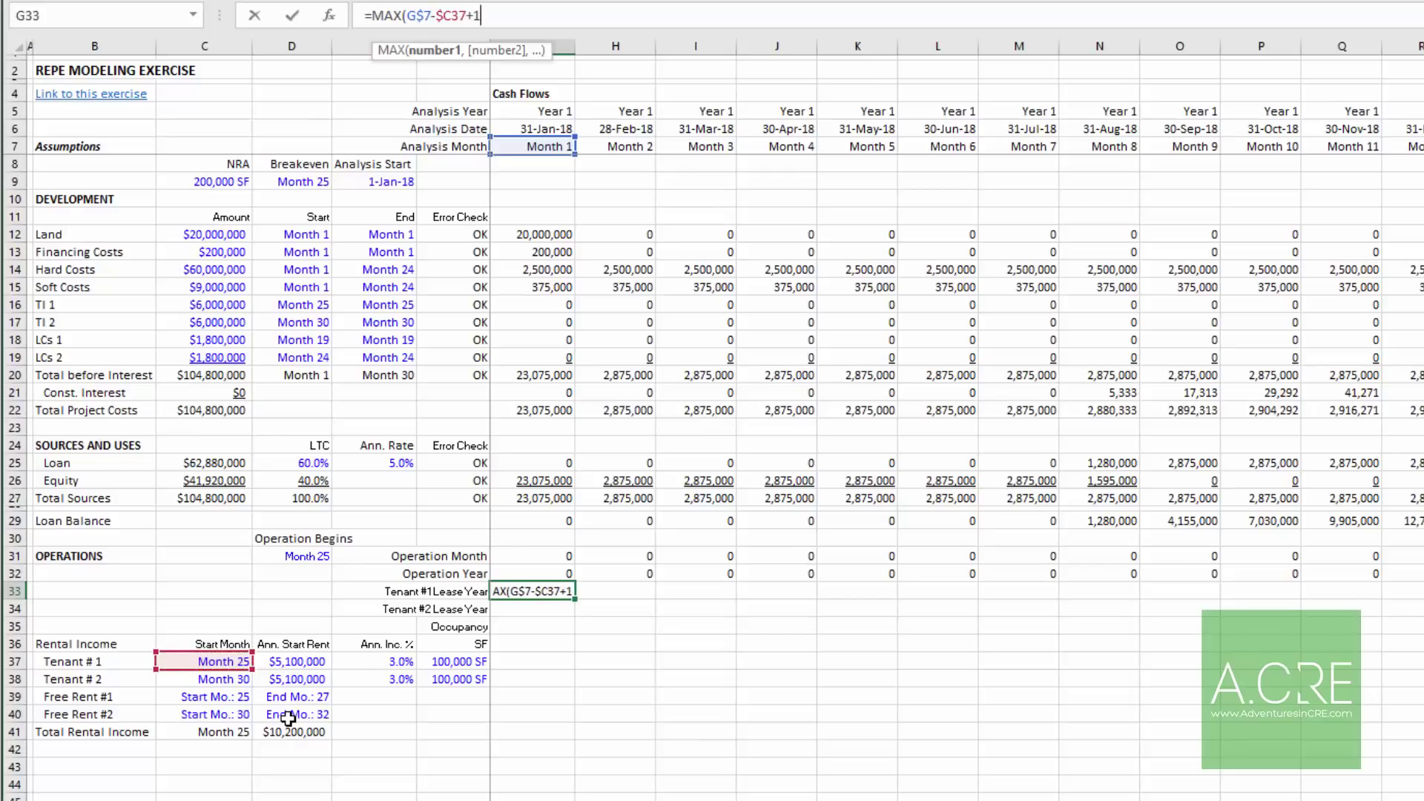
Step: Complete it as =MAX(ROUNDUP((G$7-$C37+1)/12,0),0) and commit the formula
{"action": "left_click", "coordinate": [408, 16]}
{"action": "type", "text": "ROUNDUP("}
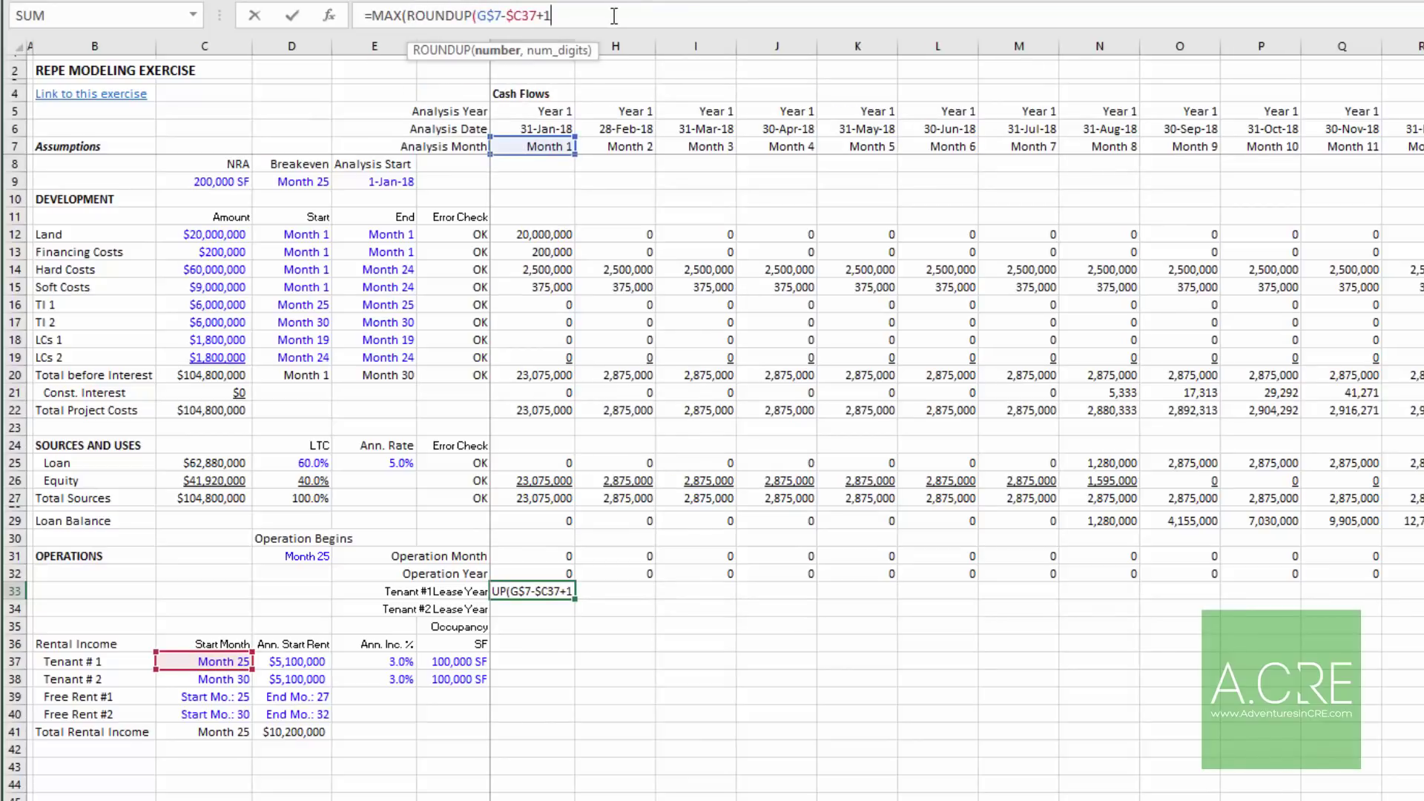
{"action": "left_click", "coordinate": [477, 15]}
{"action": "type", "text": "("}
{"action": "left_click", "coordinate": [577, 13]}
{"action": "type", "text": ")/"}
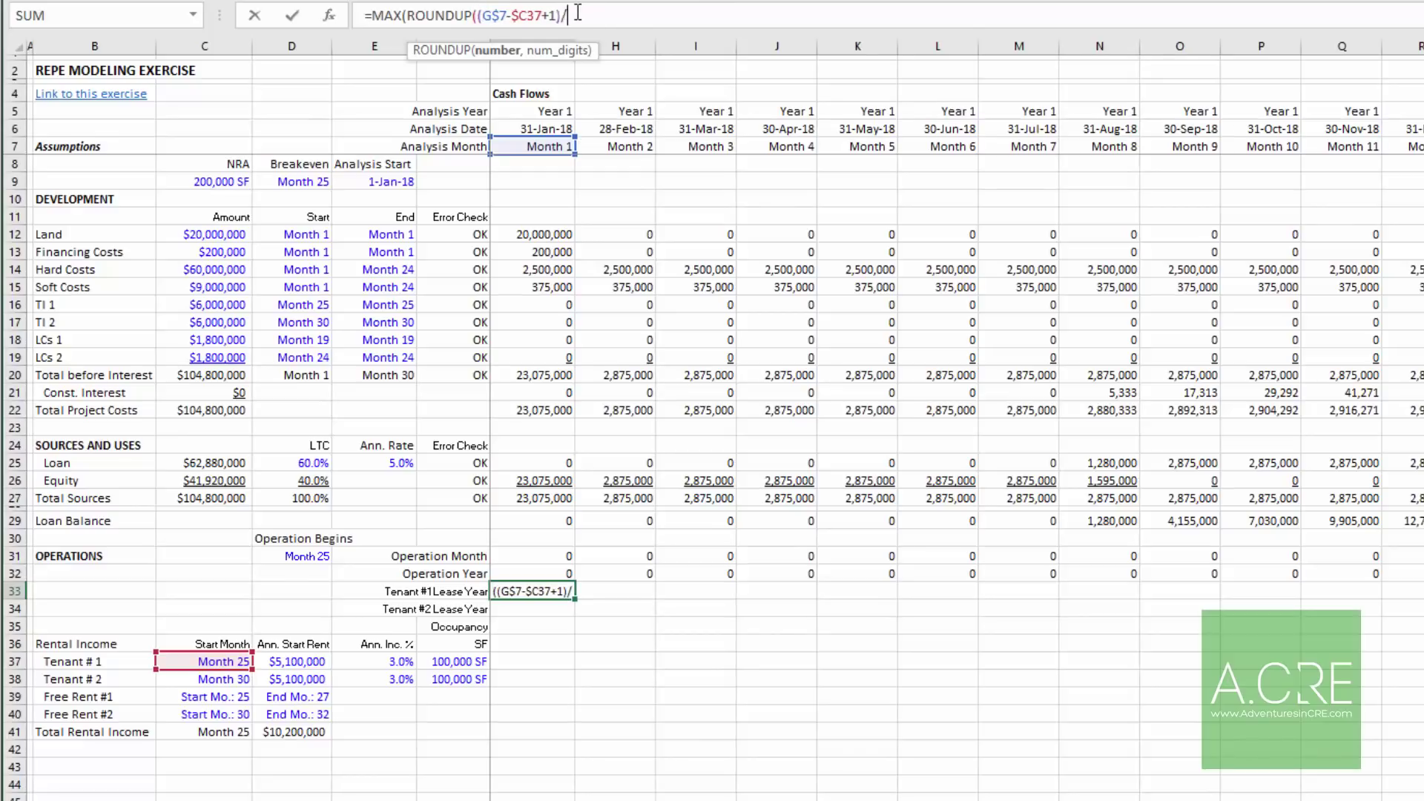
{"action": "type", "text": "12,0)"}
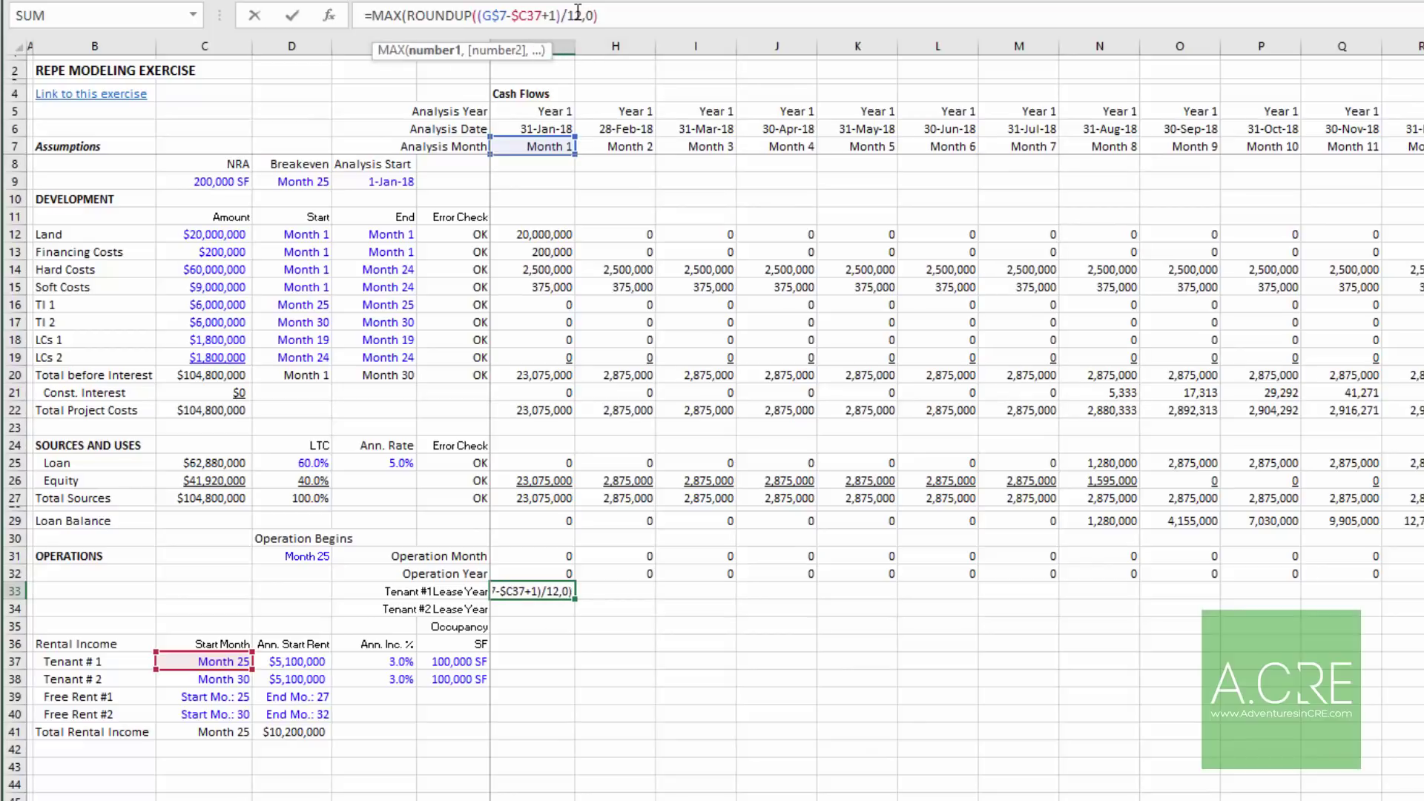
{"action": "type", "text": ",0"}
{"action": "key", "text": "Return"}
{"action": "key", "text": "Return"}
{"action": "key", "text": "Up"}
{"action": "key", "text": "Up"}
Step: Copy the Tenant #1 Lease Year formula across row 33 and check it reads 0 before lease start
{"action": "key", "text": "Down"}
{"action": "key", "text": "Right"}
{"action": "key", "text": "Left"}
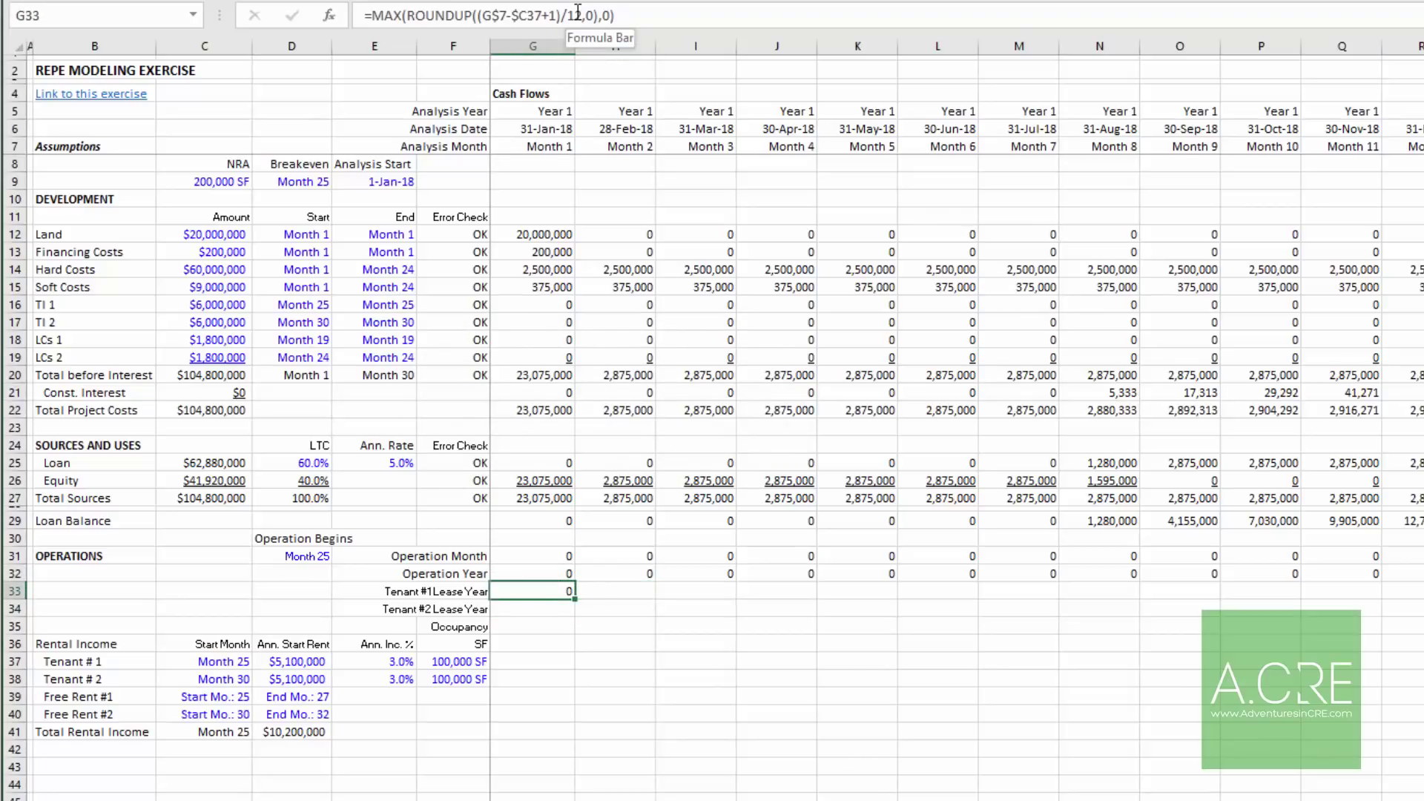
{"action": "key", "text": "ctrl+c"}
{"action": "key", "text": "Right"}
{"action": "key", "text": "ctrl+shift+Right"}
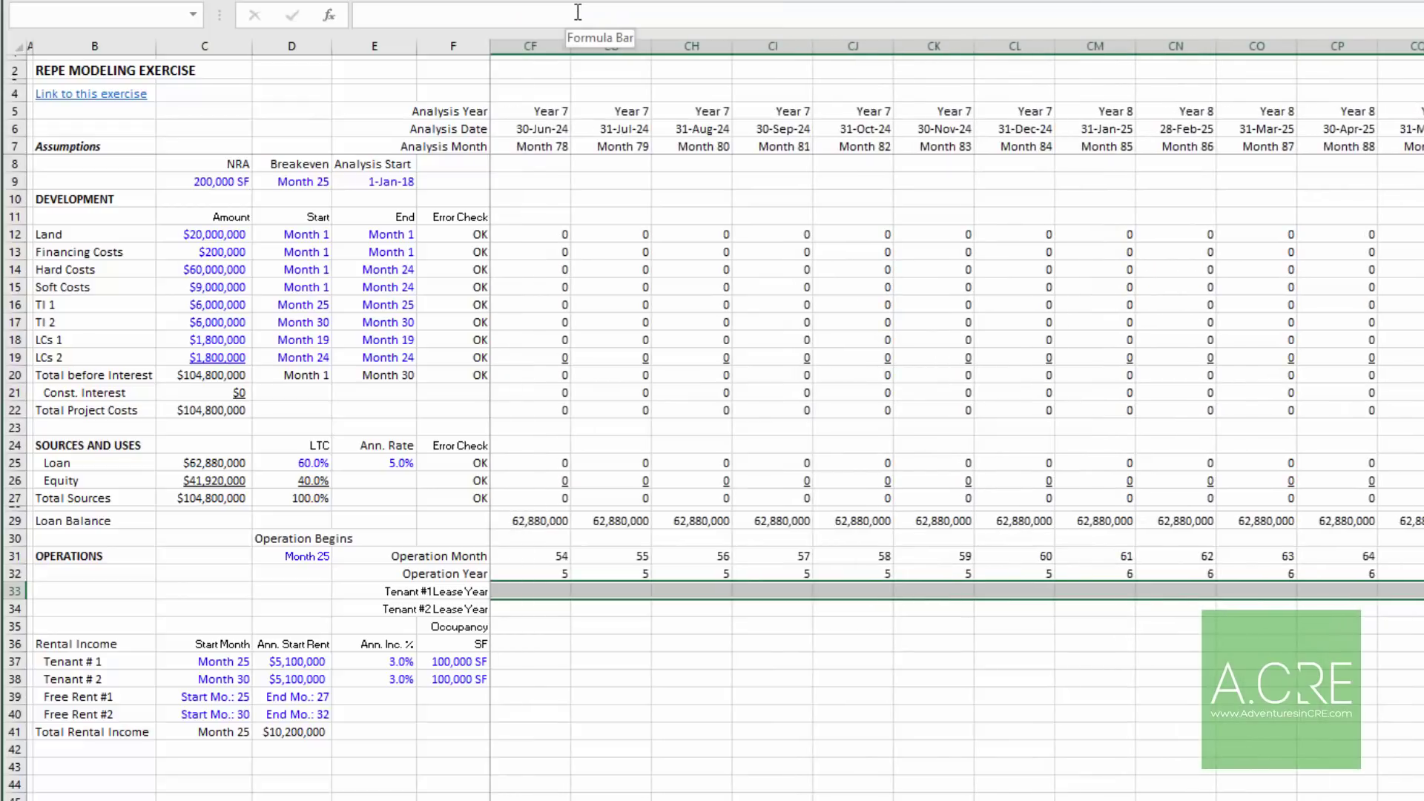
{"action": "key", "text": "ctrl+v"}
{"action": "key", "text": "Left"}
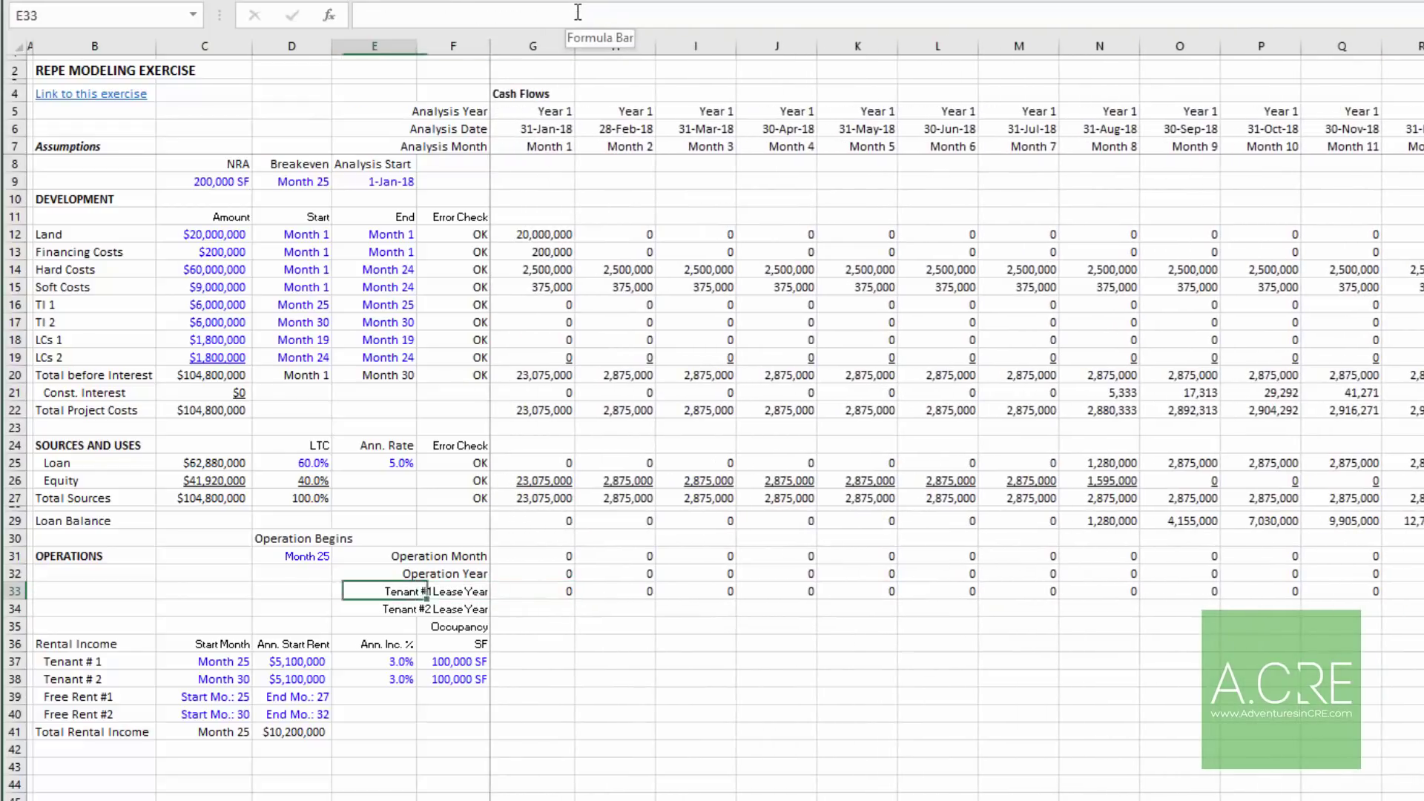
{"action": "key", "text": "Right"}
{"action": "key", "text": "Right"}
{"action": "key", "text": "Right"}
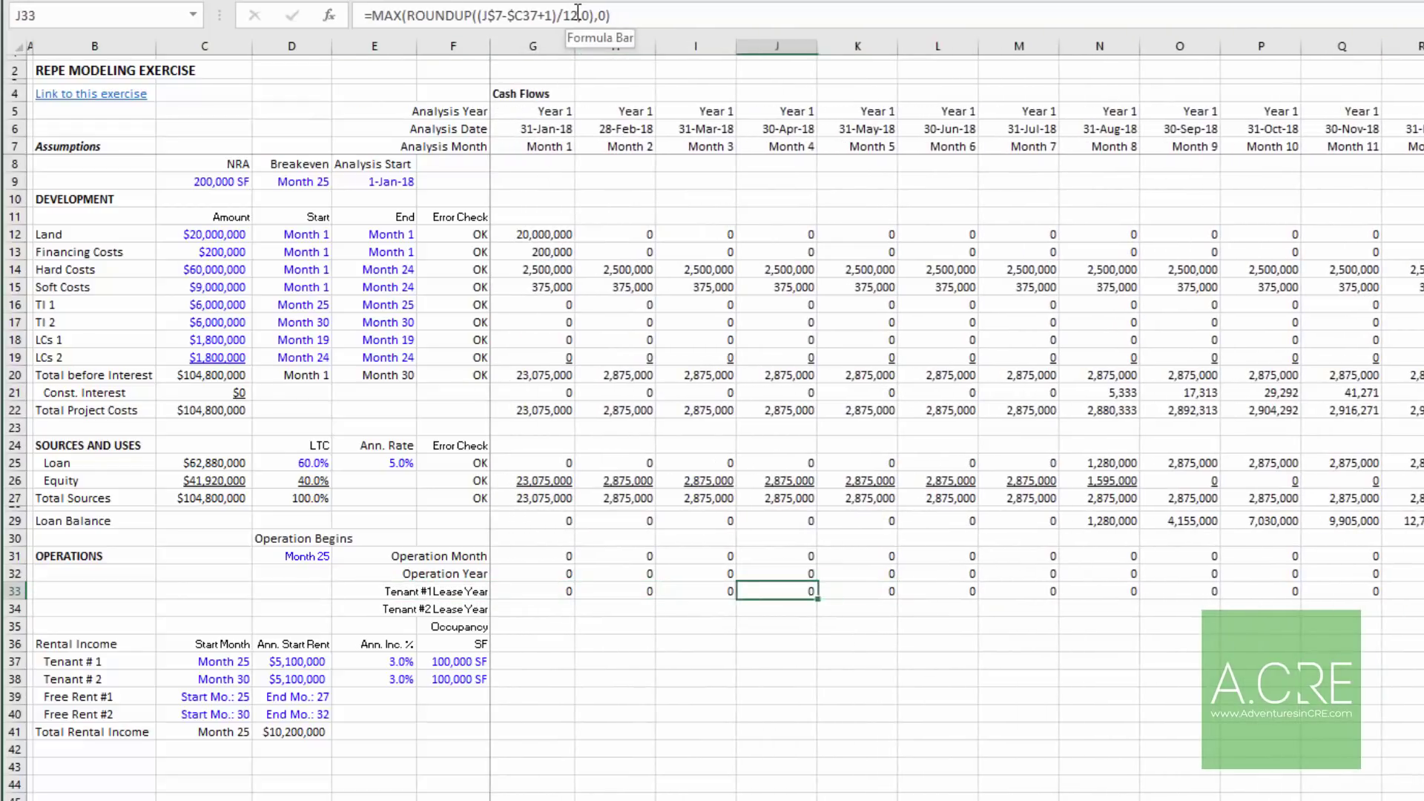
{"action": "key", "text": "Left"}
{"action": "key", "text": "Left"}
{"action": "key", "text": "Down"}
{"action": "key", "text": "Down"}
{"action": "key", "text": "Down"}
{"action": "key", "text": "Down"}
{"action": "key", "text": "Left"}
{"action": "key", "text": "Left"}
{"action": "key", "text": "Left"}
{"action": "key", "text": "Left"}
{"action": "key", "text": "Left"}
{"action": "key", "text": "Left"}
{"action": "key", "text": "Right"}
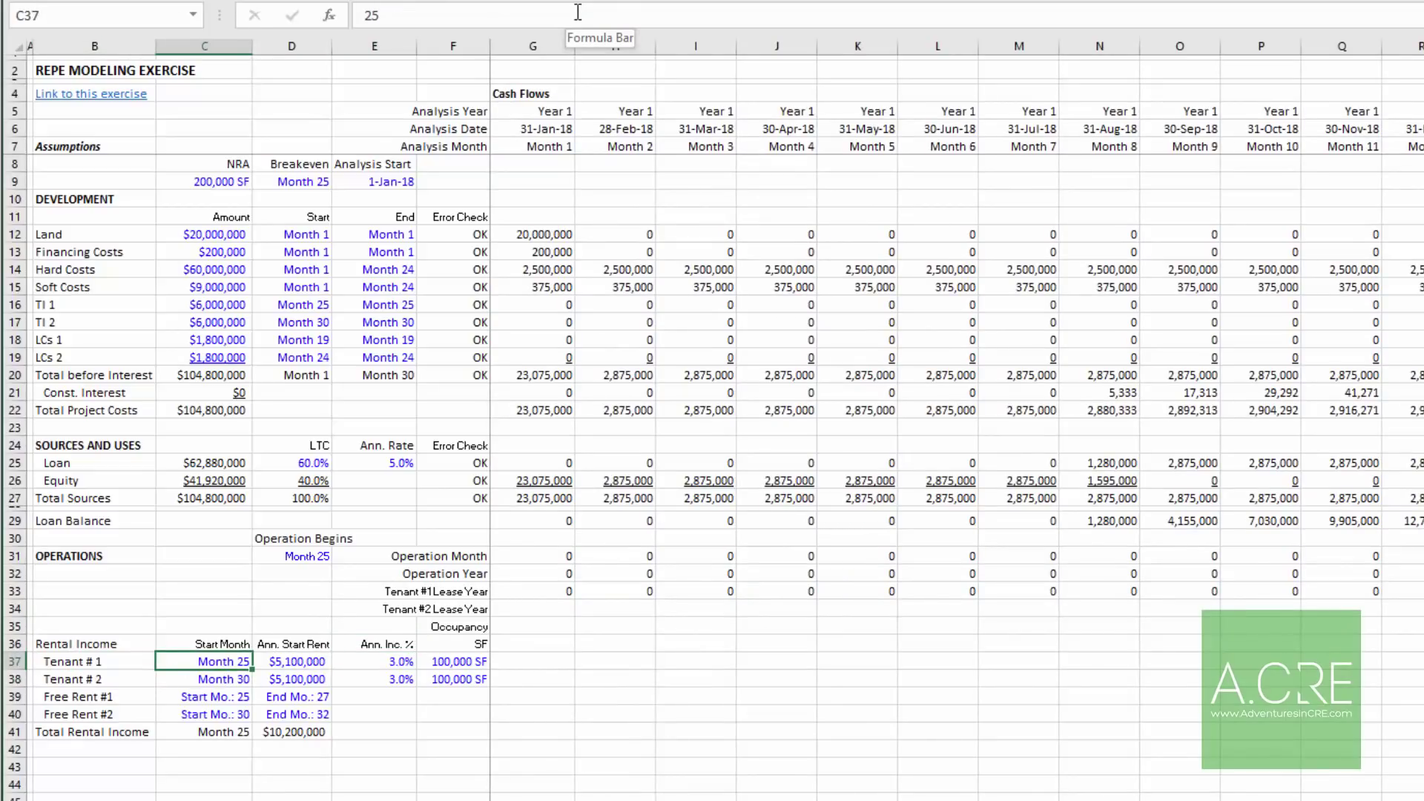
{"action": "key", "text": "Up"}
{"action": "key", "text": "Up"}
{"action": "key", "text": "Up"}
{"action": "key", "text": "Right"}
{"action": "key", "text": "Right"}
{"action": "key", "text": "Right"}
{"action": "key", "text": "Up"}
{"action": "key", "text": "Right"}
Step: Paste the row 33 lease-year formulas into the Tenant #2 Lease Year row 34
{"action": "key", "text": "ctrl+shift+Right"}
{"action": "key", "text": "ctrl+c"}
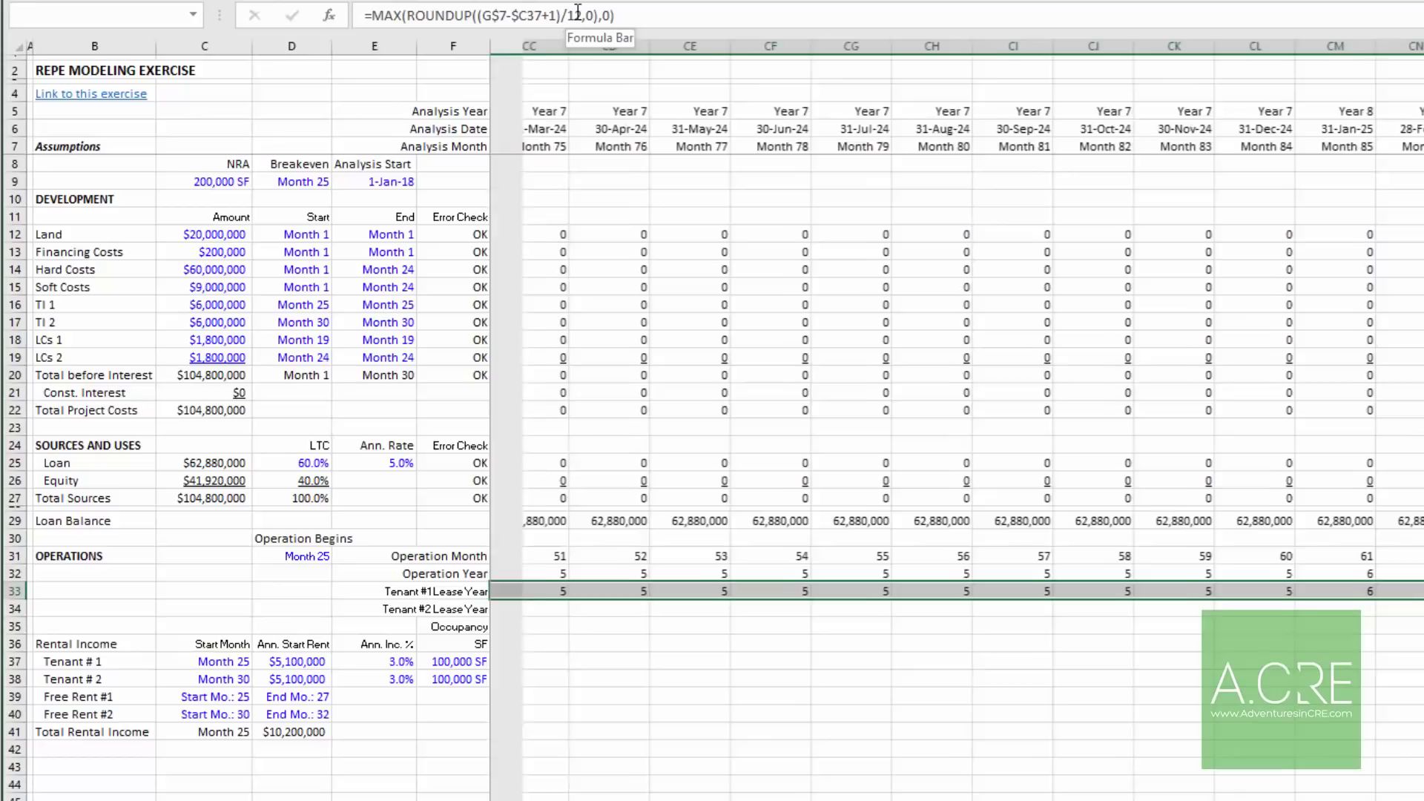
{"action": "key", "text": "Down"}
{"action": "key", "text": "ctrl+v"}
{"action": "key", "text": "Escape"}
{"action": "key", "text": "Right"}
{"action": "key", "text": "Right"}
{"action": "key", "text": "Right"}
{"action": "key", "text": "Right"}
{"action": "key", "text": "Right"}
{"action": "key", "text": "Right"}
{"action": "key", "text": "Right"}
{"action": "key", "text": "Right"}
{"action": "key", "text": "Right"}
{"action": "key", "text": "Right"}
{"action": "key", "text": "Right"}
{"action": "key", "text": "Right"}
{"action": "key", "text": "Right"}
{"action": "key", "text": "Right"}
{"action": "key", "text": "Right"}
{"action": "key", "text": "Right"}
{"action": "key", "text": "Right"}
{"action": "key", "text": "Right"}
{"action": "key", "text": "Right"}
{"action": "key", "text": "Right"}
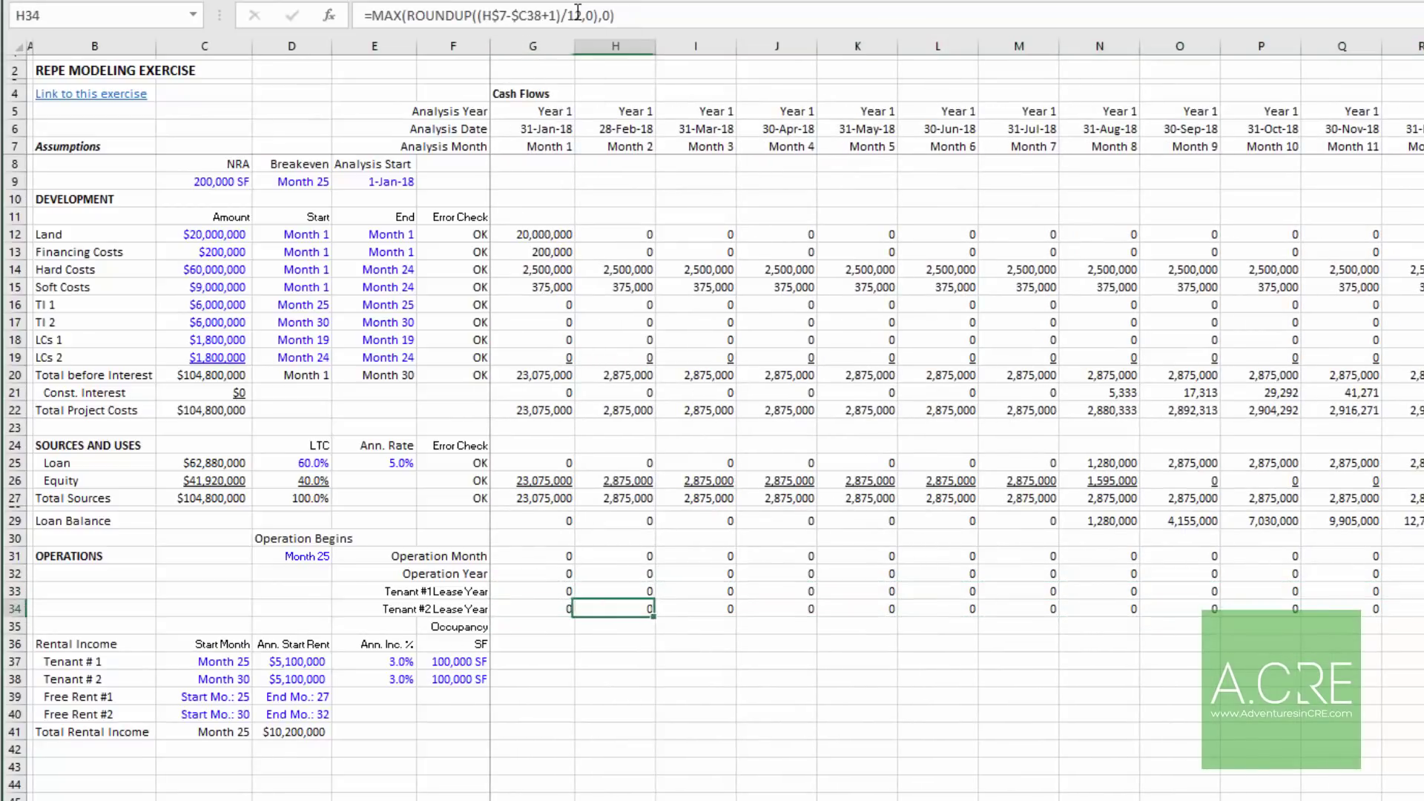
{"action": "key", "text": "Right"}
{"action": "key", "text": "Right"}
{"action": "key", "text": "Right"}
{"action": "key", "text": "Left"}
{"action": "key", "text": "Left"}
{"action": "key", "text": "Left"}
{"action": "key", "text": "Left"}
{"action": "key", "text": "Left"}
{"action": "key", "text": "Left"}
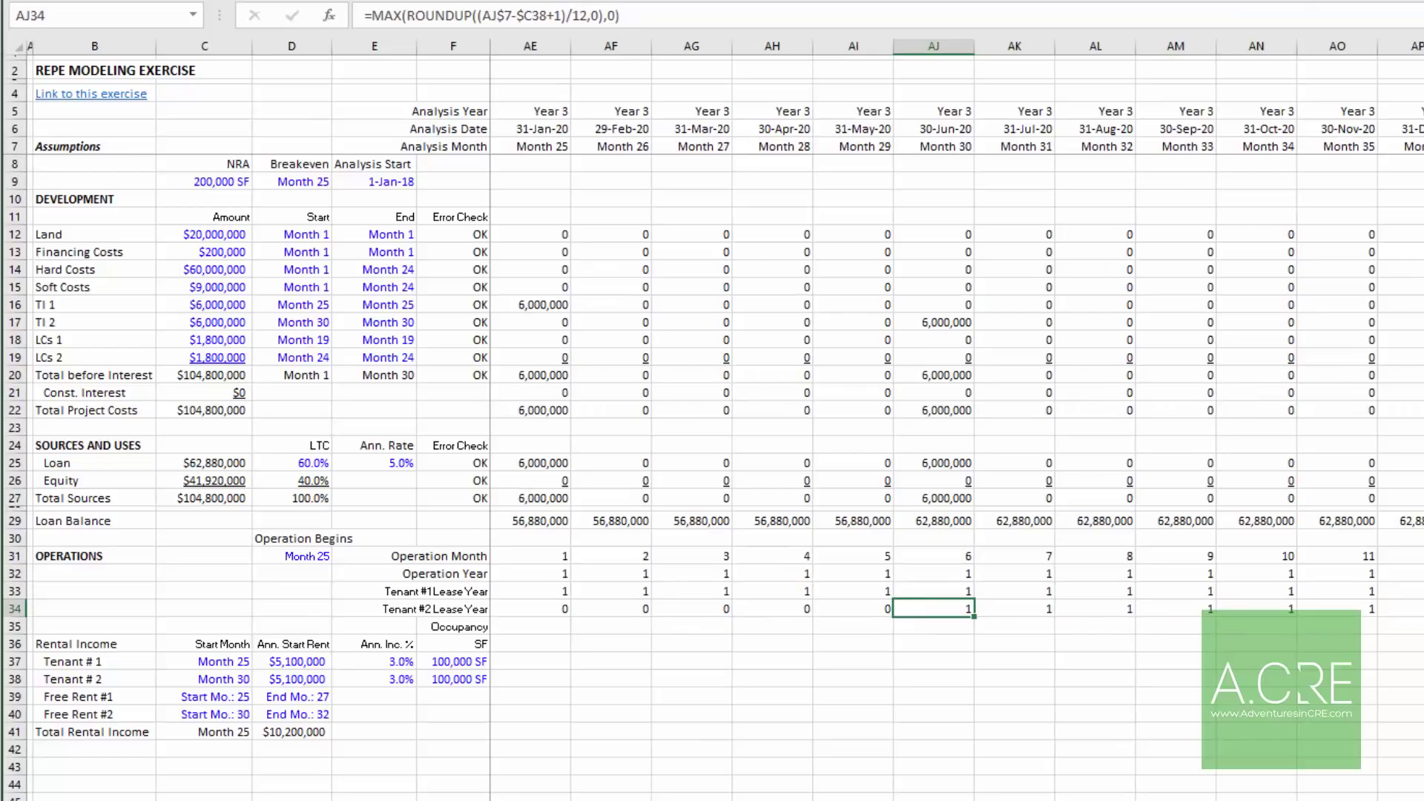
{"action": "left_click", "coordinate": [941, 146]}
{"action": "left_click_drag", "start_coordinate": [958, 611], "coordinate": [1419, 608]}
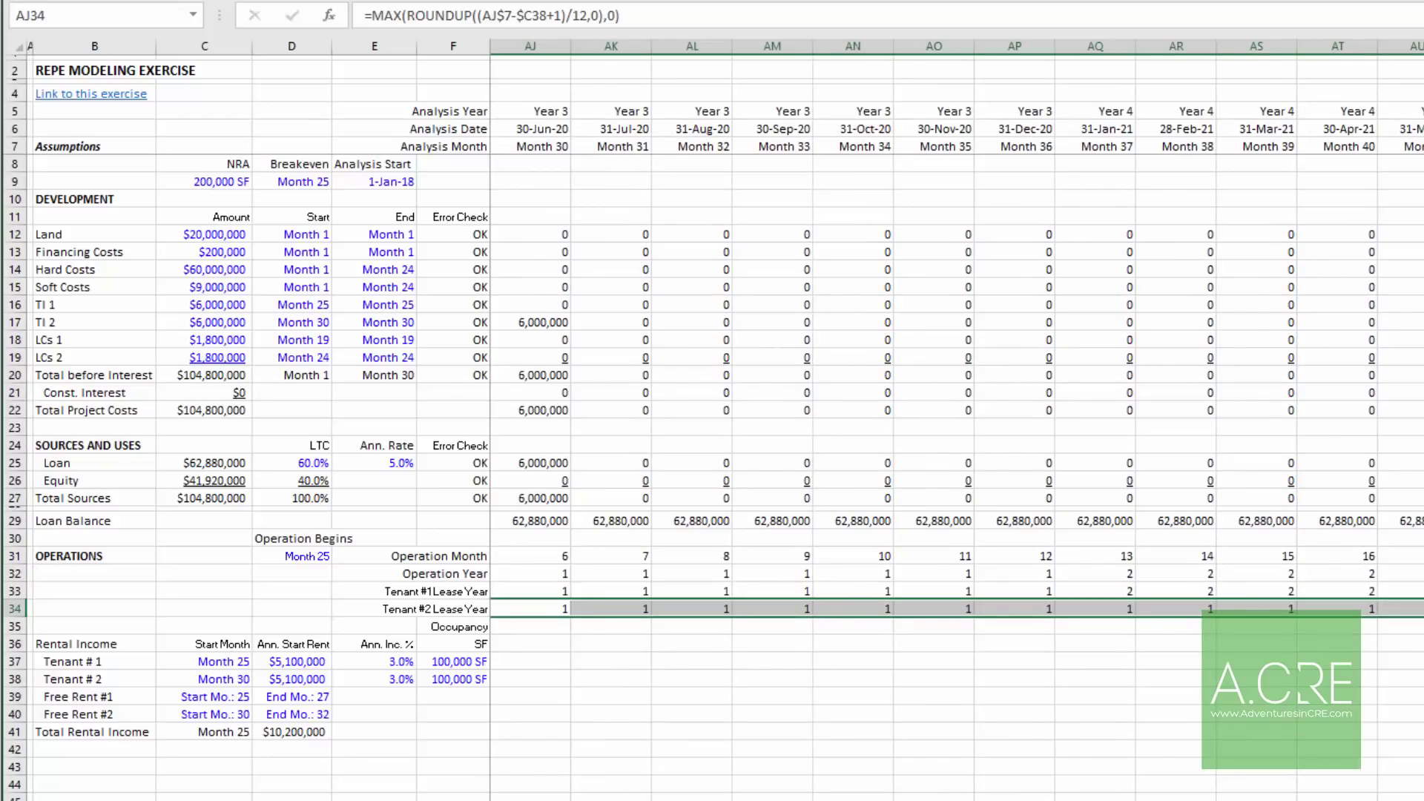
{"action": "left_click", "coordinate": [1420, 608]}
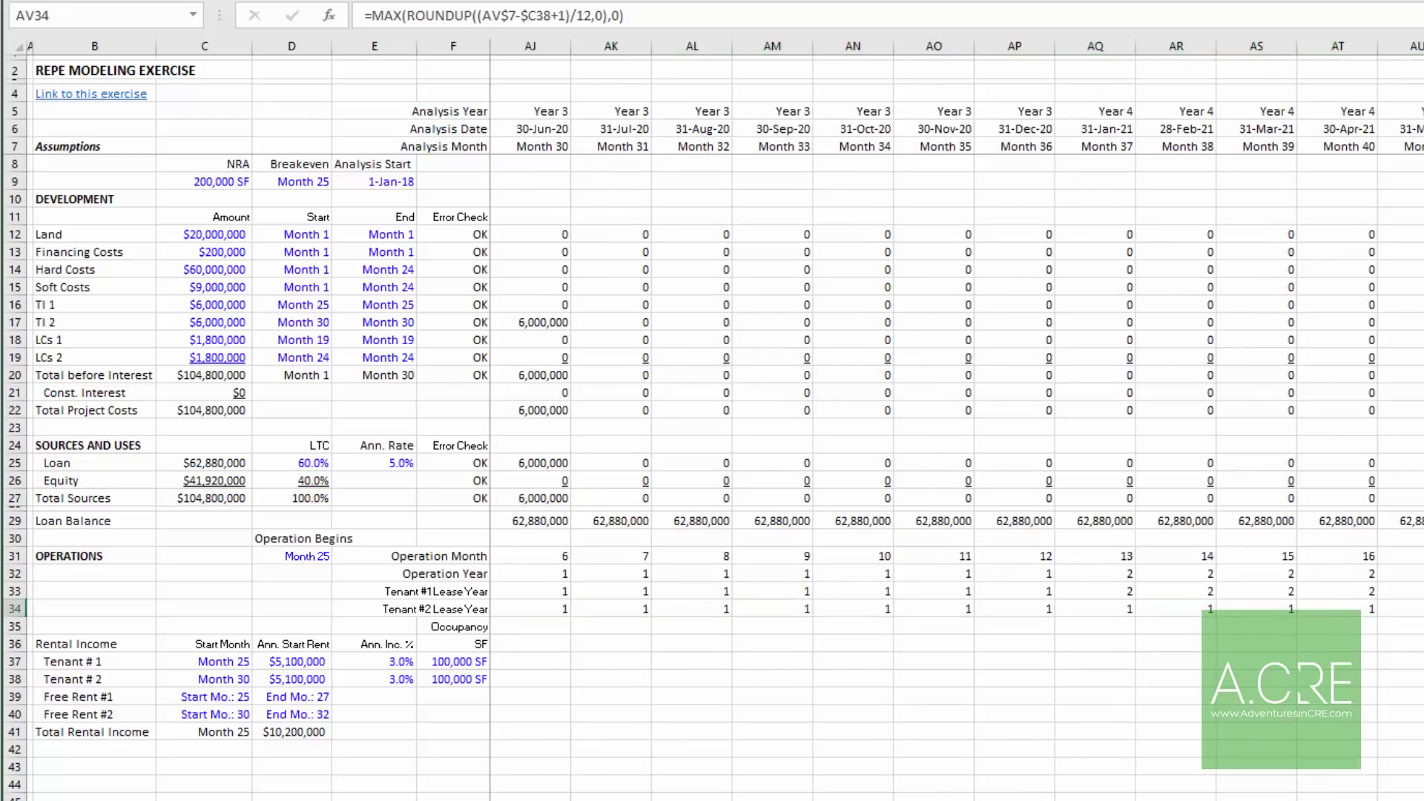
{"action": "left_click", "coordinate": [1366, 615]}
{"action": "key", "text": "ctrl+Left"}
{"action": "key", "text": "Home"}
{"action": "key", "text": "Right"}
{"action": "key", "text": "Right"}
{"action": "key", "text": "Right"}
{"action": "key", "text": "Right"}
{"action": "key", "text": "Right"}
{"action": "key", "text": "Right"}
{"action": "key", "text": "Down"}
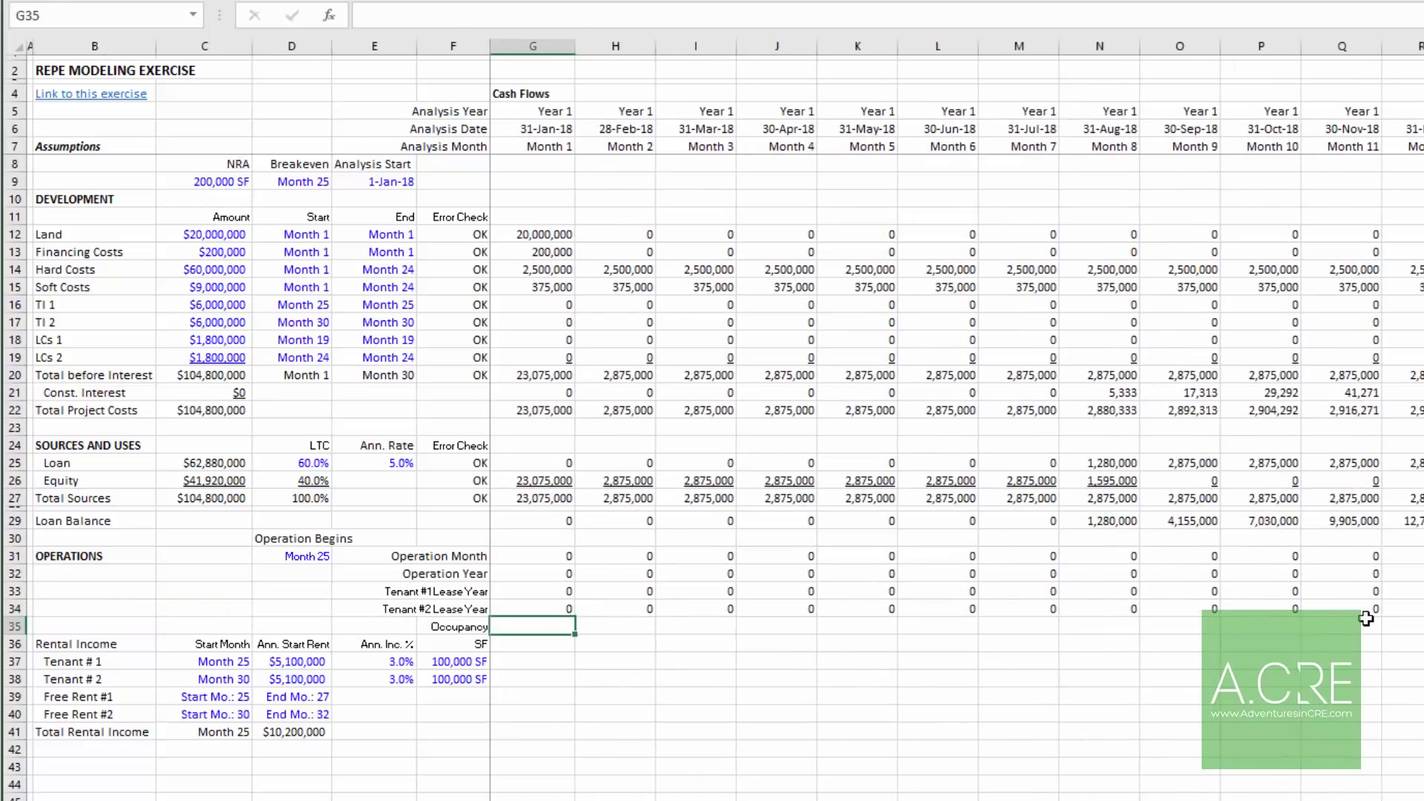
{"action": "key", "text": "Down"}
{"action": "key", "text": "Down"}
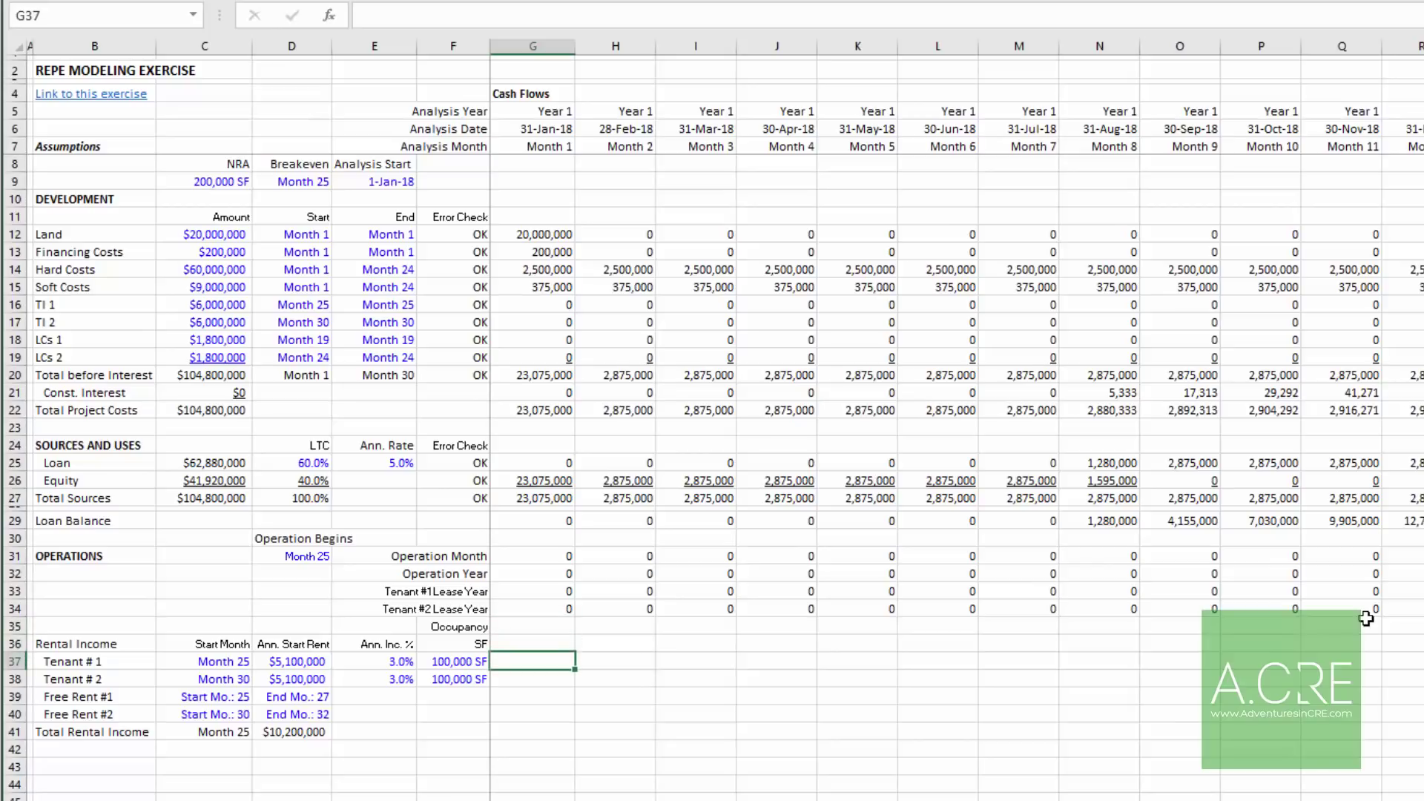
Step: Start the Tenant #1 rent formula in G37 with the start-month test (G$7>=$C37)
{"action": "type", "text": "=("}
{"action": "left_click", "coordinate": [553, 148]}
{"action": "key", "text": "F4"}
{"action": "key", "text": "F4"}
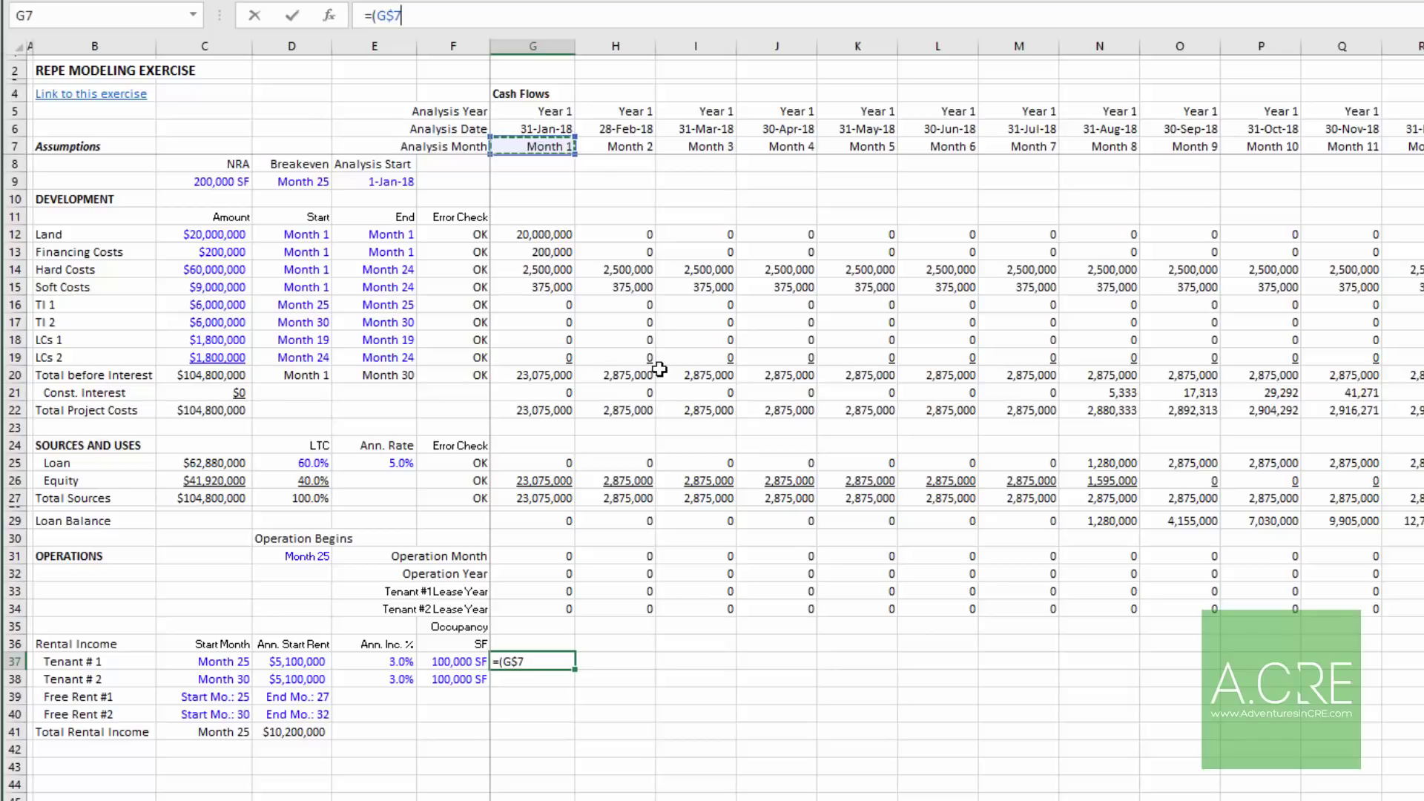
{"action": "type", "text": ">="}
{"action": "left_click", "coordinate": [226, 659]}
{"action": "key", "text": "F4"}
{"action": "key", "text": "F4"}
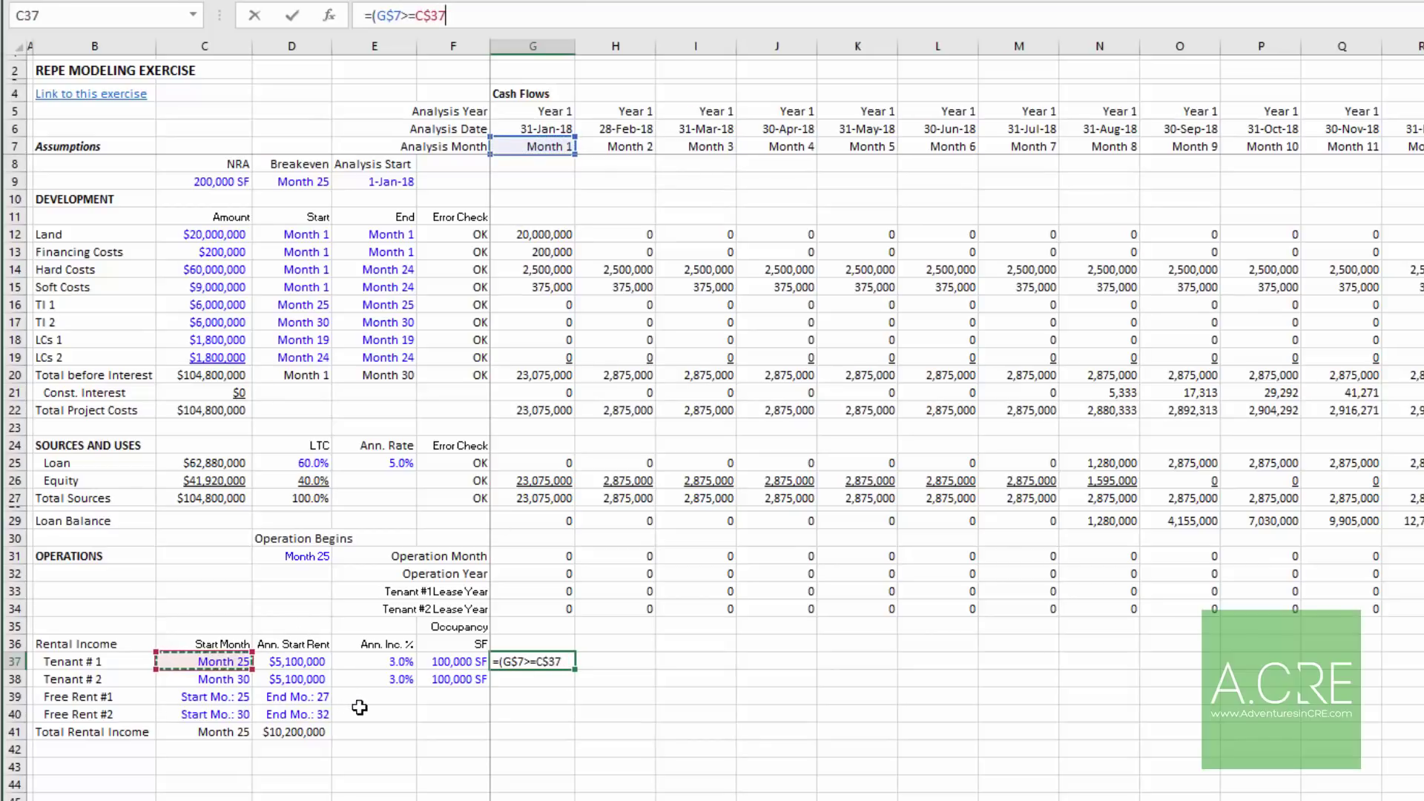
{"action": "key", "text": "F4"}
{"action": "type", "text": ")*("}
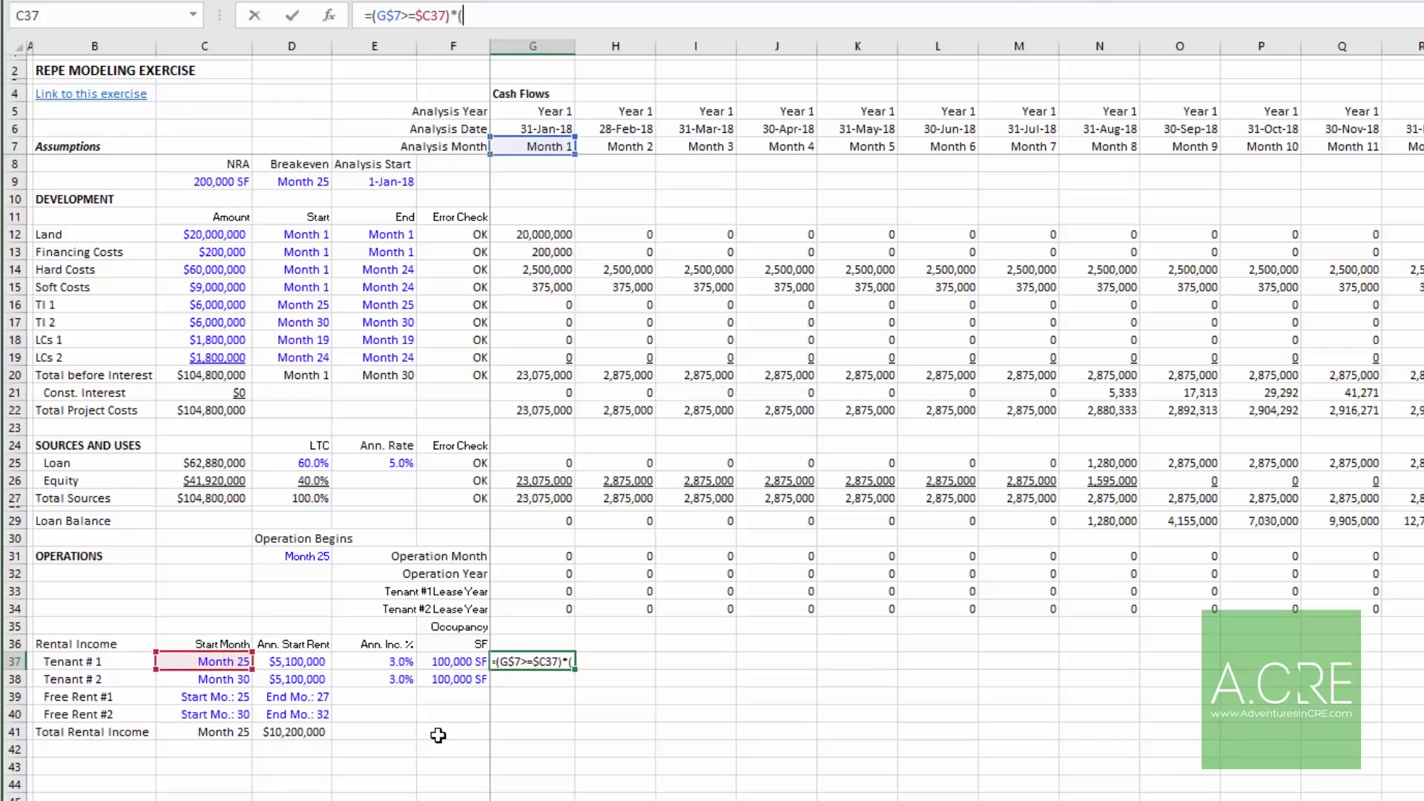
Step: Complete G37 as =(G$7>=$C37)*($D37/12)*(1+$E37)^(G33-1)
{"action": "left_click", "coordinate": [308, 661]}
{"action": "key", "text": "F4"}
{"action": "key", "text": "F4"}
{"action": "key", "text": "F4"}
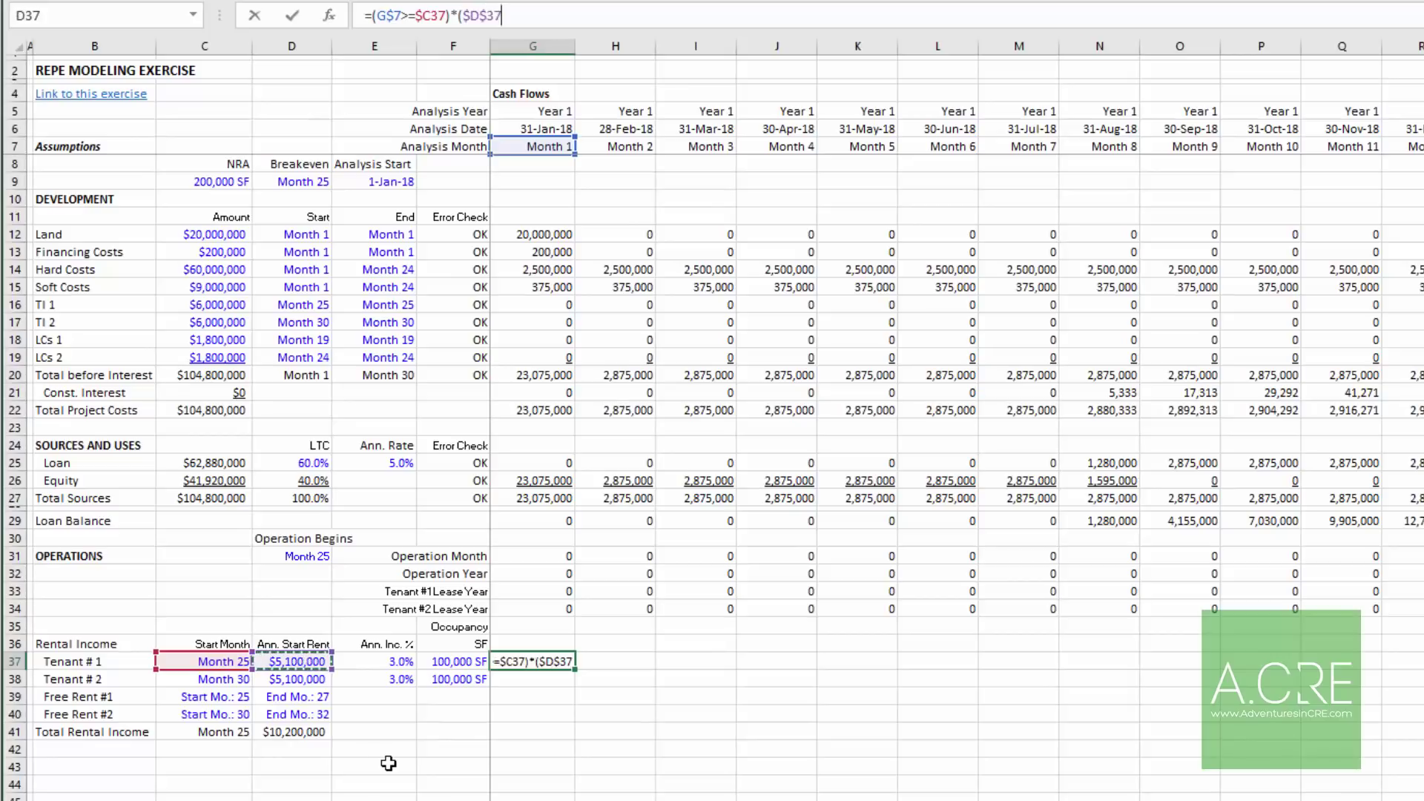
{"action": "type", "text": "/12"}
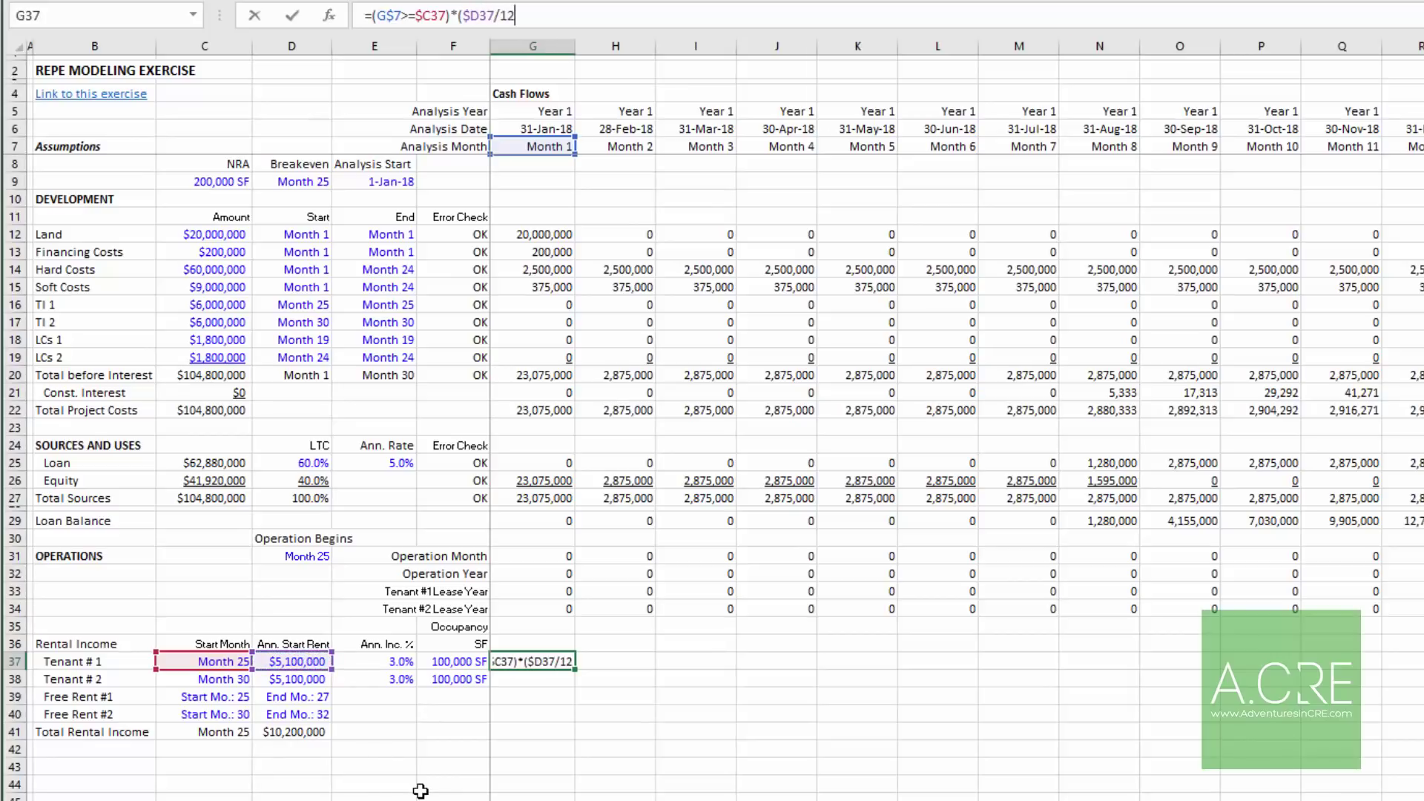
{"action": "type", "text": ")*(1+"}
{"action": "left_click", "coordinate": [399, 667]}
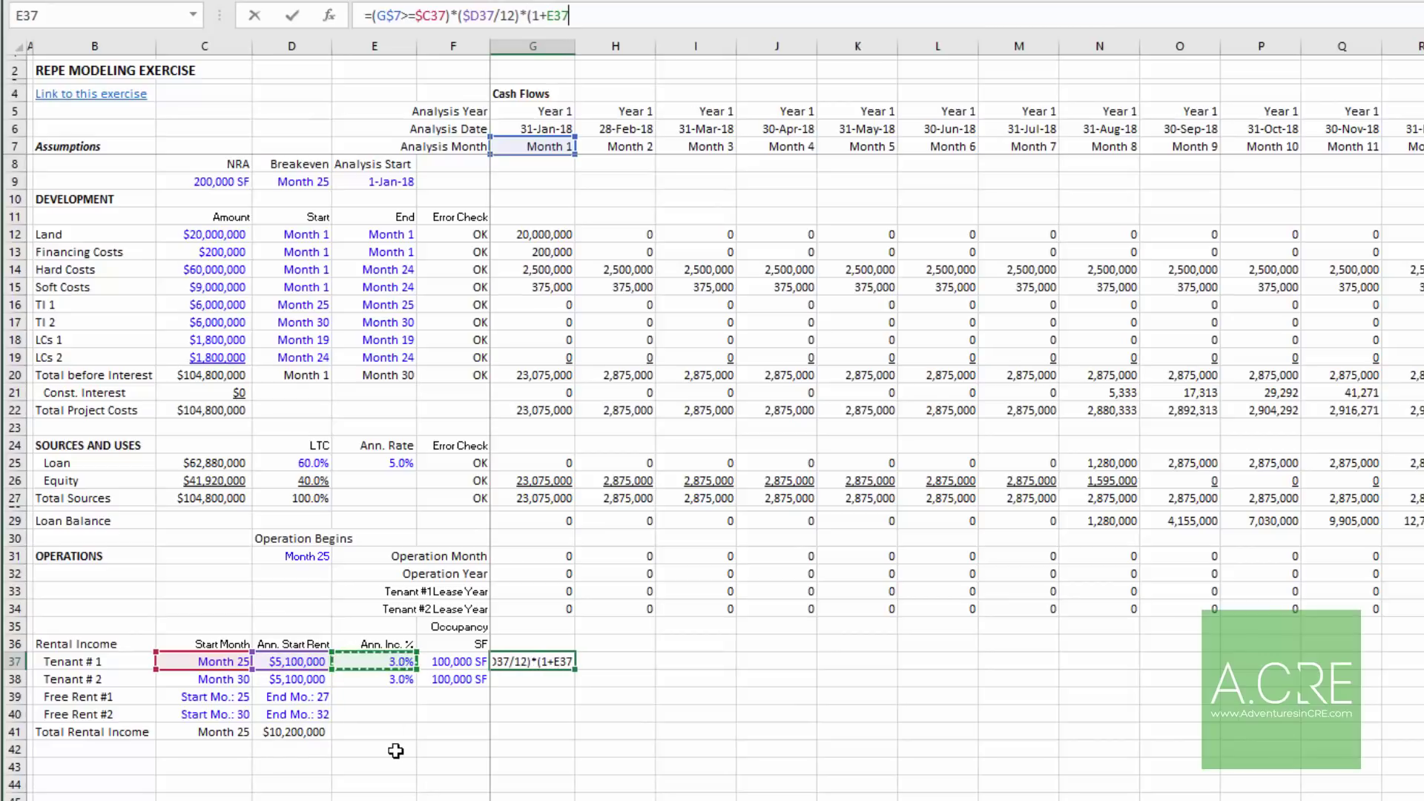
{"action": "key", "text": "F4"}
{"action": "key", "text": "F4"}
{"action": "key", "text": "F4"}
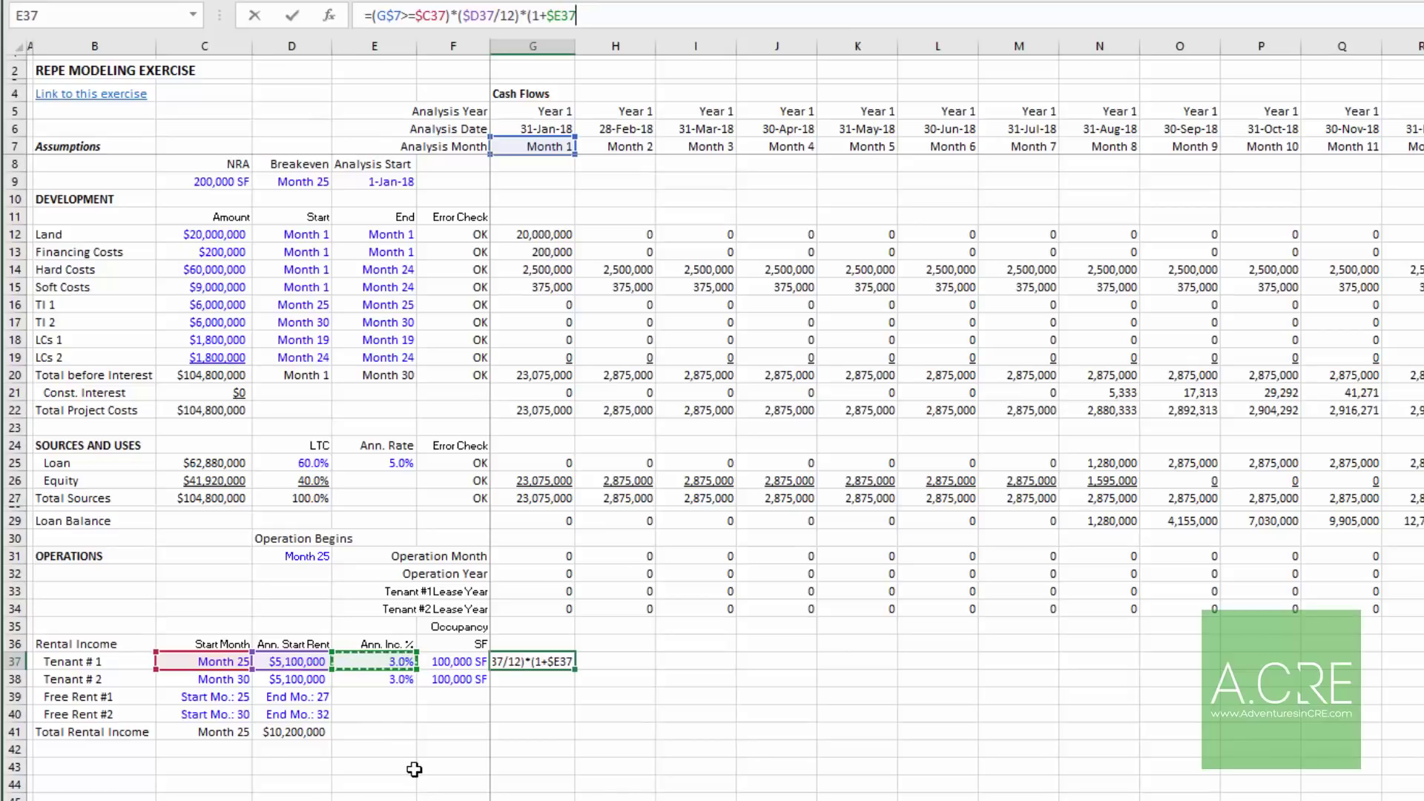
{"action": "type", "text": ")^("}
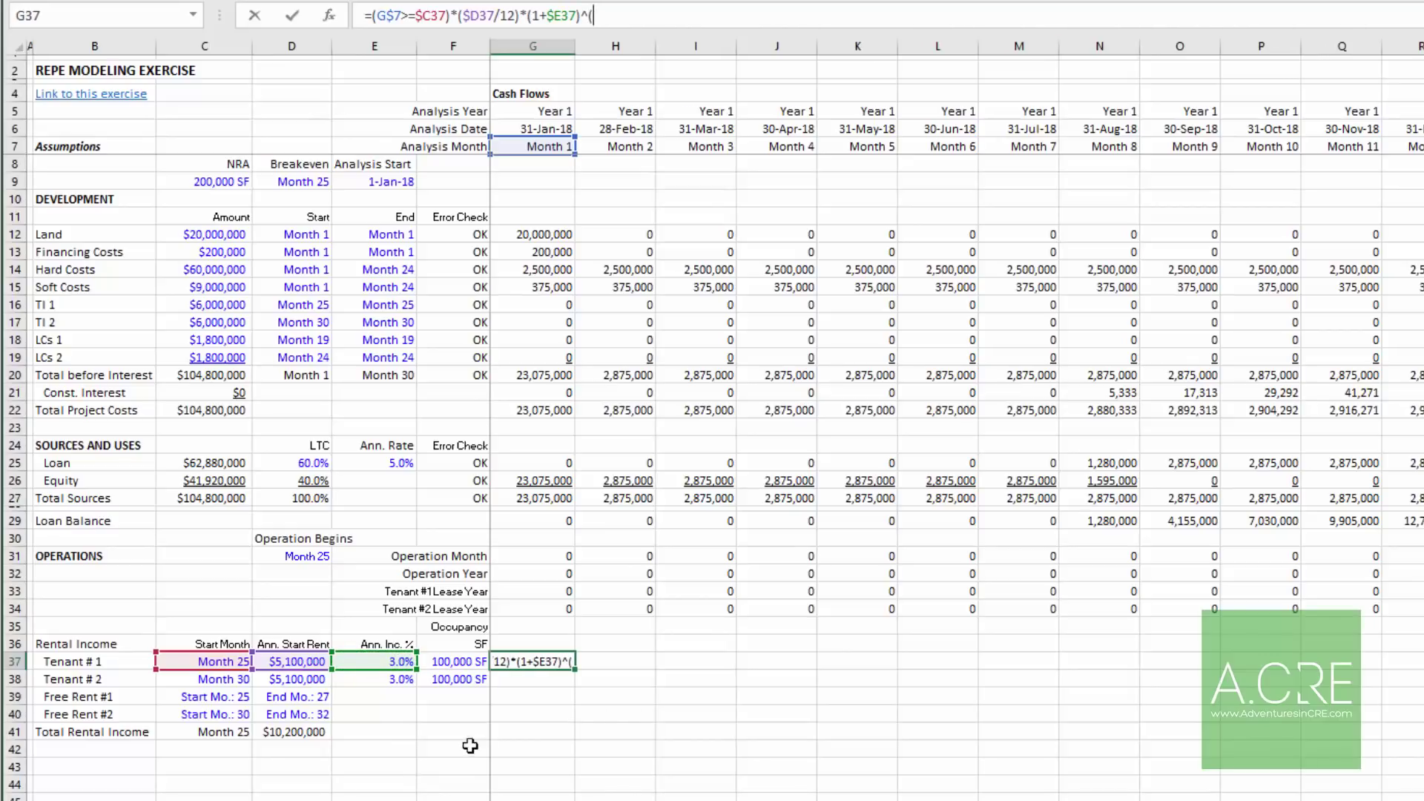
{"action": "left_click", "coordinate": [554, 591]}
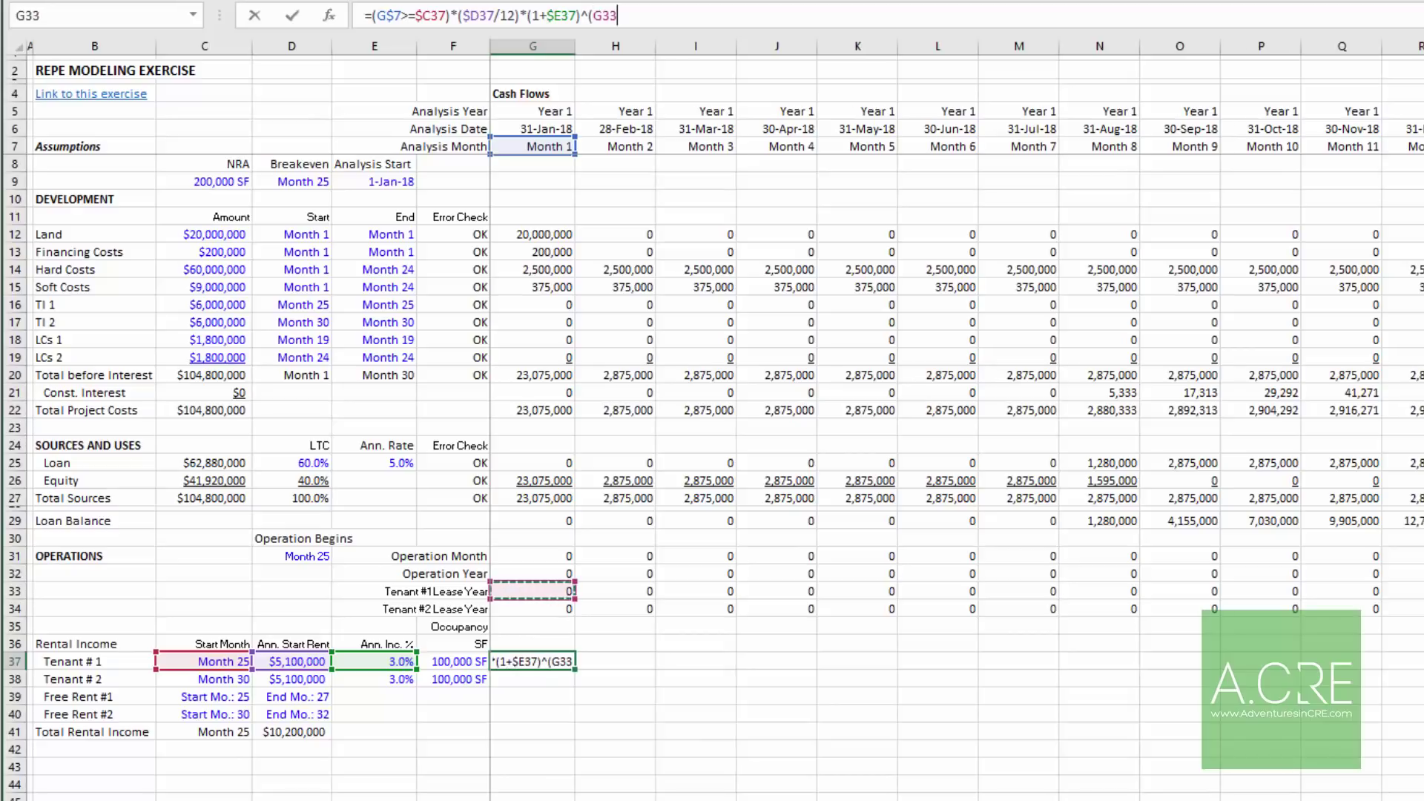
{"action": "type", "text": "-1"}
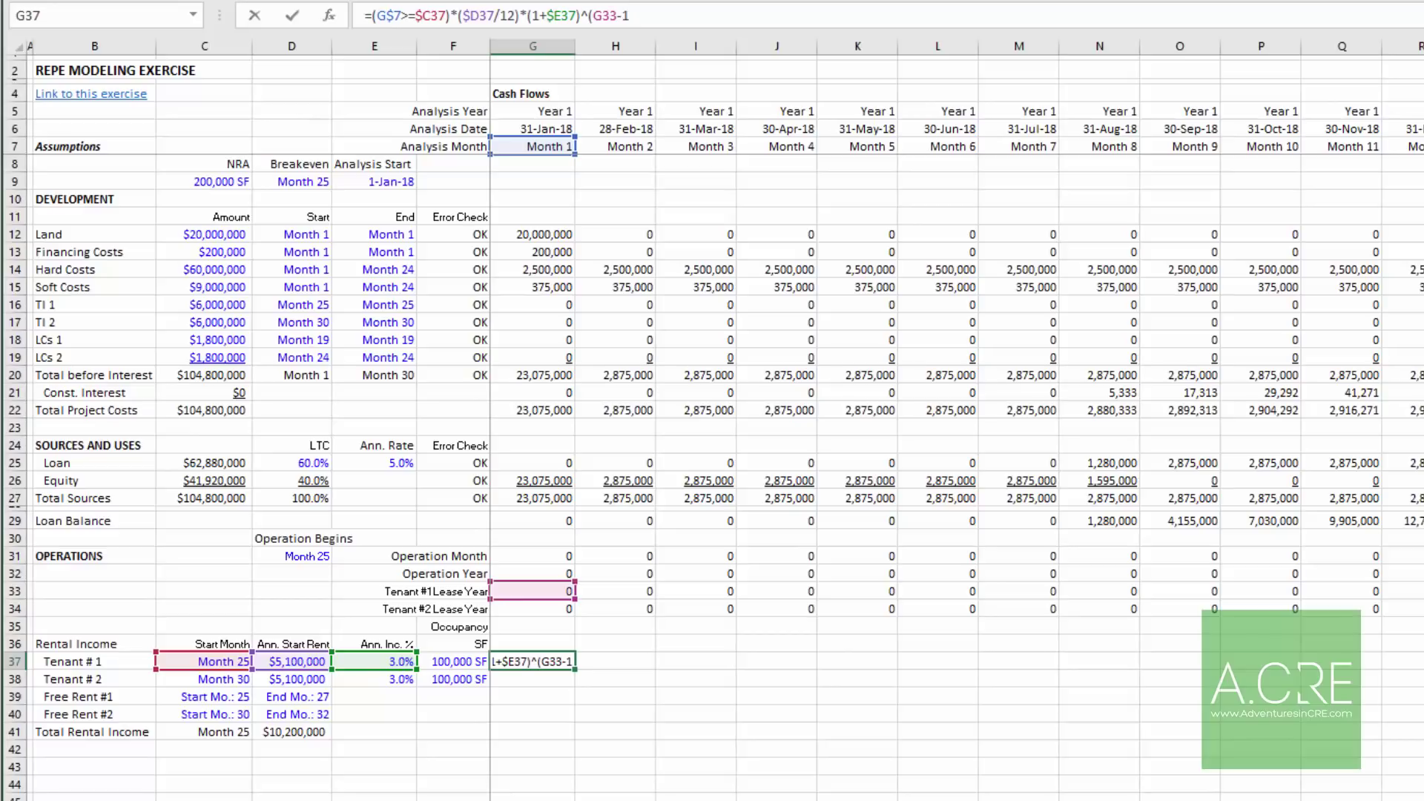
{"action": "type", "text": ")"}
{"action": "key", "text": "Return"}
Step: Copy the rent formula to G38 and fill both tenant rows across all months
{"action": "key", "text": "Up"}
{"action": "key", "text": "ctrl+c"}
{"action": "key", "text": "Down"}
{"action": "key", "text": "ctrl+v"}
{"action": "key", "text": "Up"}
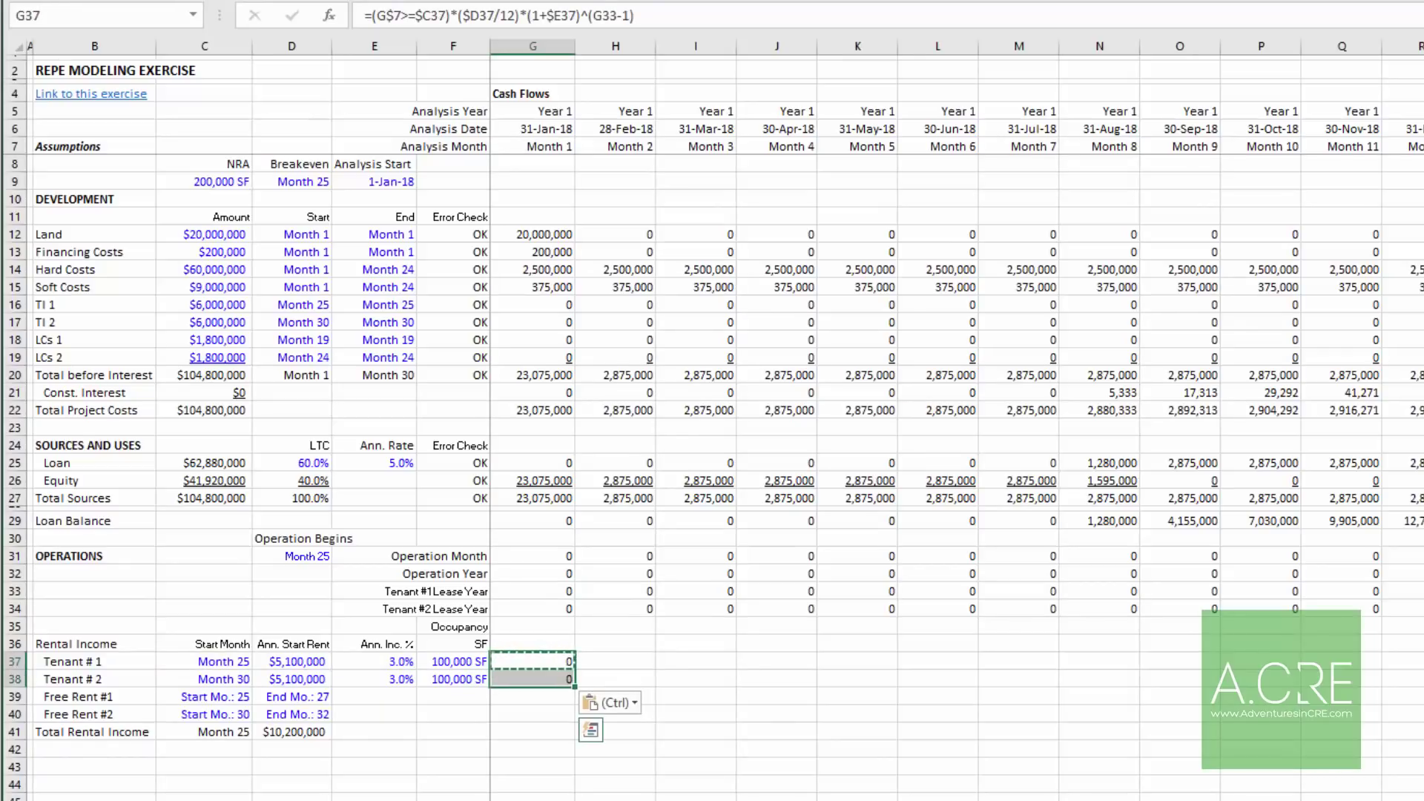
{"action": "key", "text": "ctrl+shift+Right"}
{"action": "key", "text": "ctrl+r"}
Step: Check where each tenant's rent begins, around Months 25 to 32
{"action": "key", "text": "ctrl+Left"}
{"action": "key", "text": "Right"}
{"action": "key", "text": "Right"}
{"action": "key", "text": "Right"}
{"action": "key", "text": "Right"}
{"action": "key", "text": "Right"}
{"action": "key", "text": "Right"}
{"action": "key", "text": "Right"}
{"action": "key", "text": "Right"}
{"action": "key", "text": "Right"}
{"action": "key", "text": "Right"}
{"action": "key", "text": "Right"}
{"action": "key", "text": "Right"}
{"action": "key", "text": "Right"}
{"action": "key", "text": "Right"}
{"action": "key", "text": "Right"}
{"action": "key", "text": "Right"}
{"action": "key", "text": "Right"}
{"action": "key", "text": "Right"}
{"action": "key", "text": "Right"}
{"action": "key", "text": "Right"}
{"action": "key", "text": "Right"}
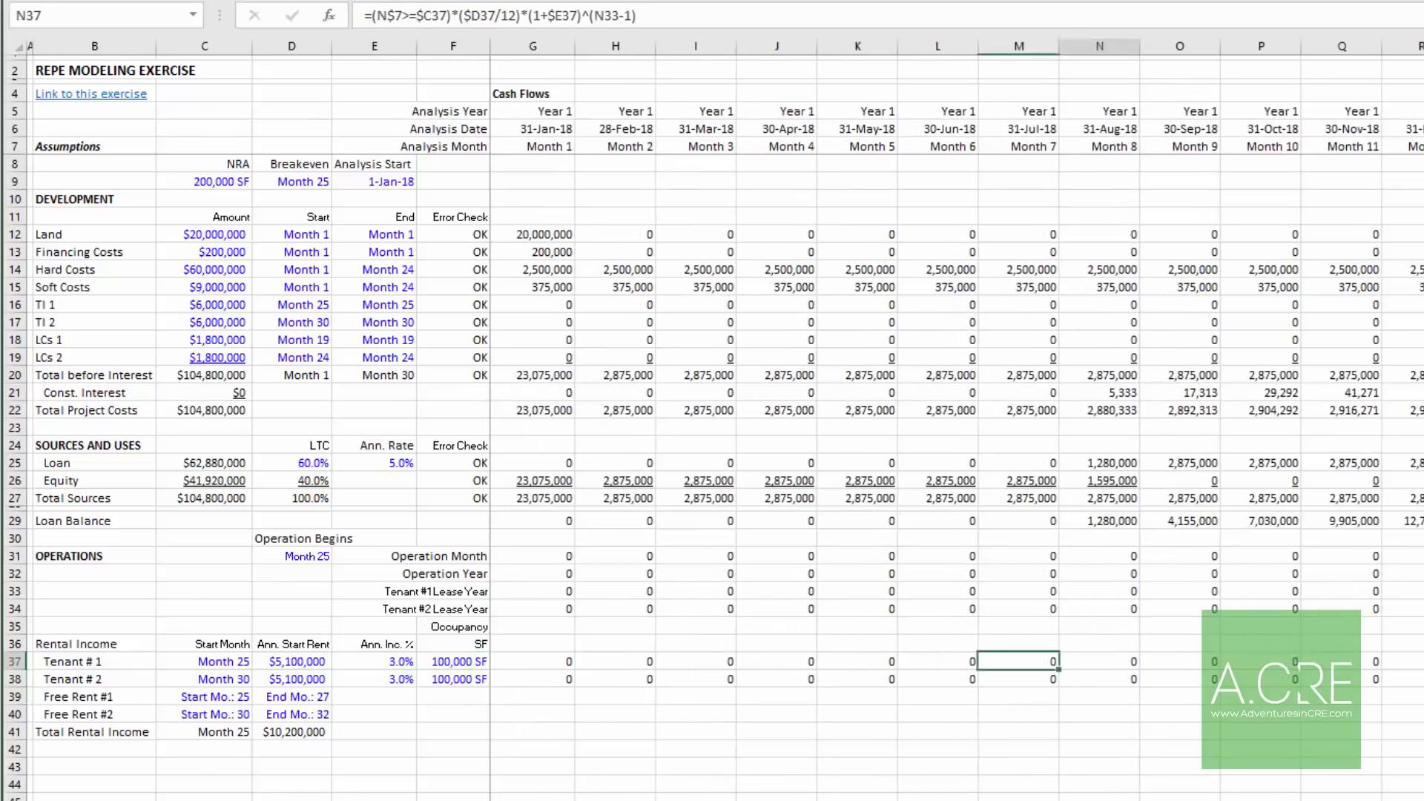
{"action": "key", "text": "Left"}
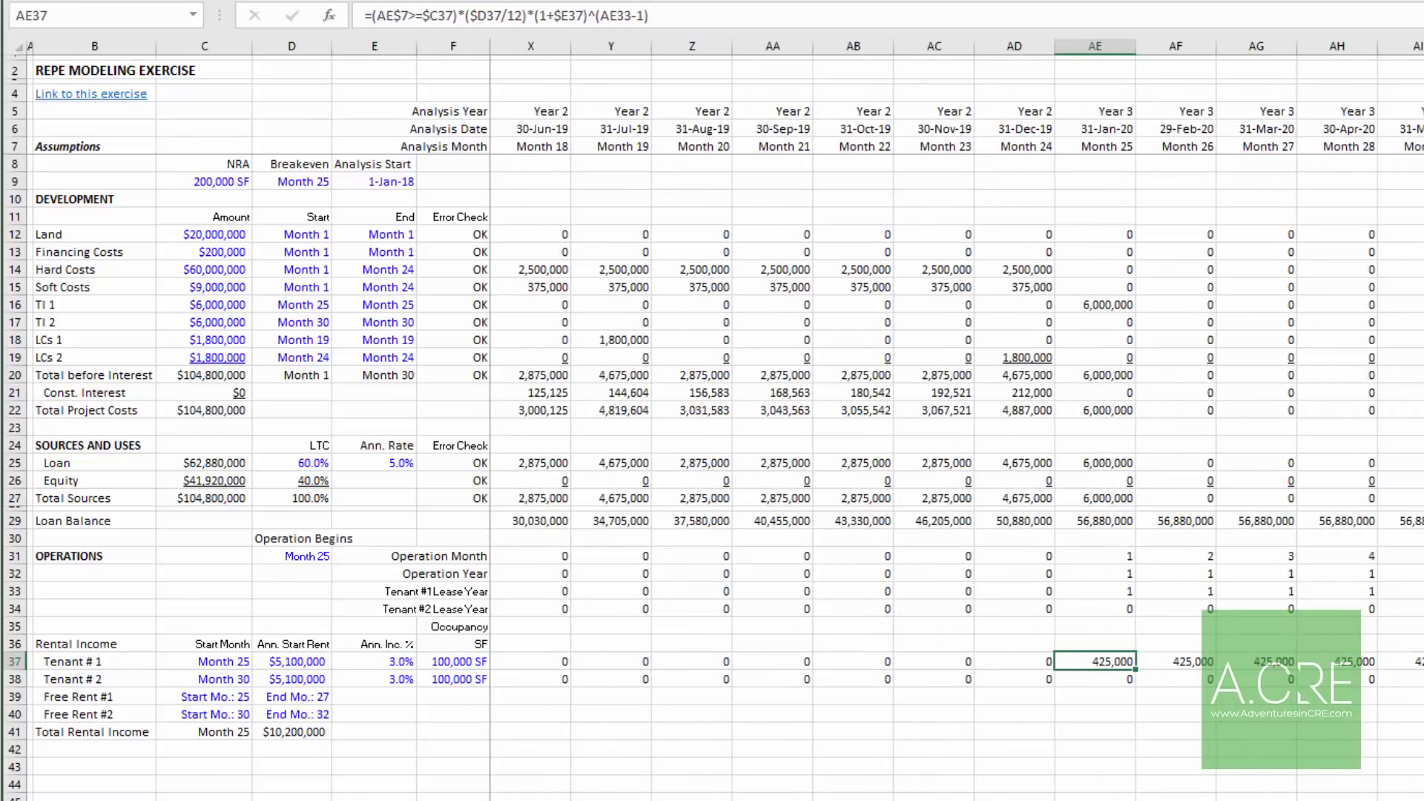
{"action": "key", "text": "shift+Right"}
{"action": "key", "text": "shift+Right"}
{"action": "key", "text": "shift+Right"}
{"action": "key", "text": "shift+Right"}
{"action": "key", "text": "shift+Right"}
{"action": "key", "text": "shift+Right"}
{"action": "key", "text": "shift+Right"}
{"action": "key", "text": "shift+Right"}
{"action": "key", "text": "shift+Right"}
{"action": "key", "text": "shift+Right"}
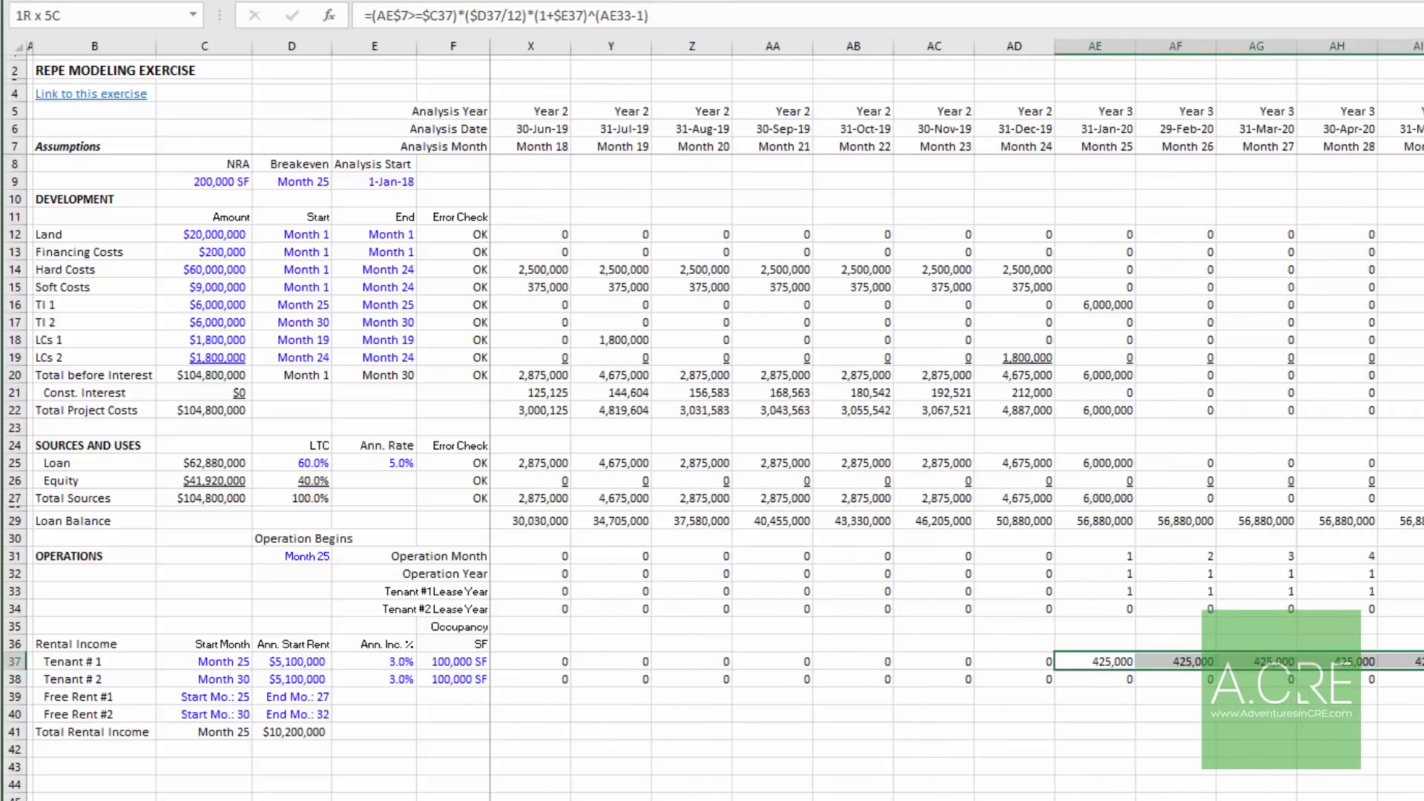
{"action": "key", "text": "shift+Right"}
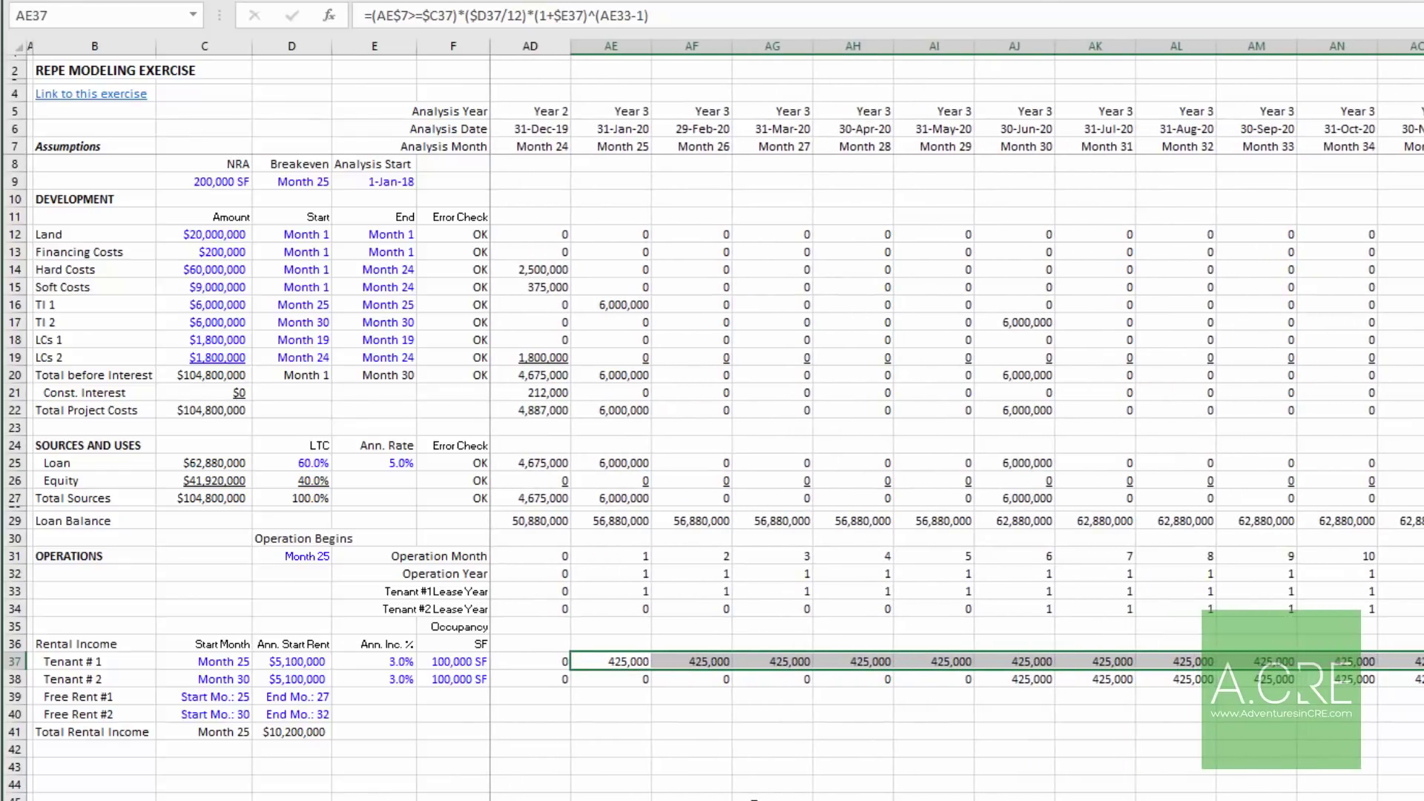
{"action": "left_click", "coordinate": [1014, 681]}
{"action": "key", "text": "shift+Right"}
{"action": "key", "text": "shift+Right"}
{"action": "key", "text": "shift+Right"}
{"action": "key", "text": "shift+Right"}
{"action": "key", "text": "shift+Right"}
{"action": "key", "text": "shift+Right"}
{"action": "key", "text": "shift+Right"}
{"action": "key", "text": "shift+Right"}
{"action": "key", "text": "shift+Right"}
{"action": "key", "text": "shift+Right"}
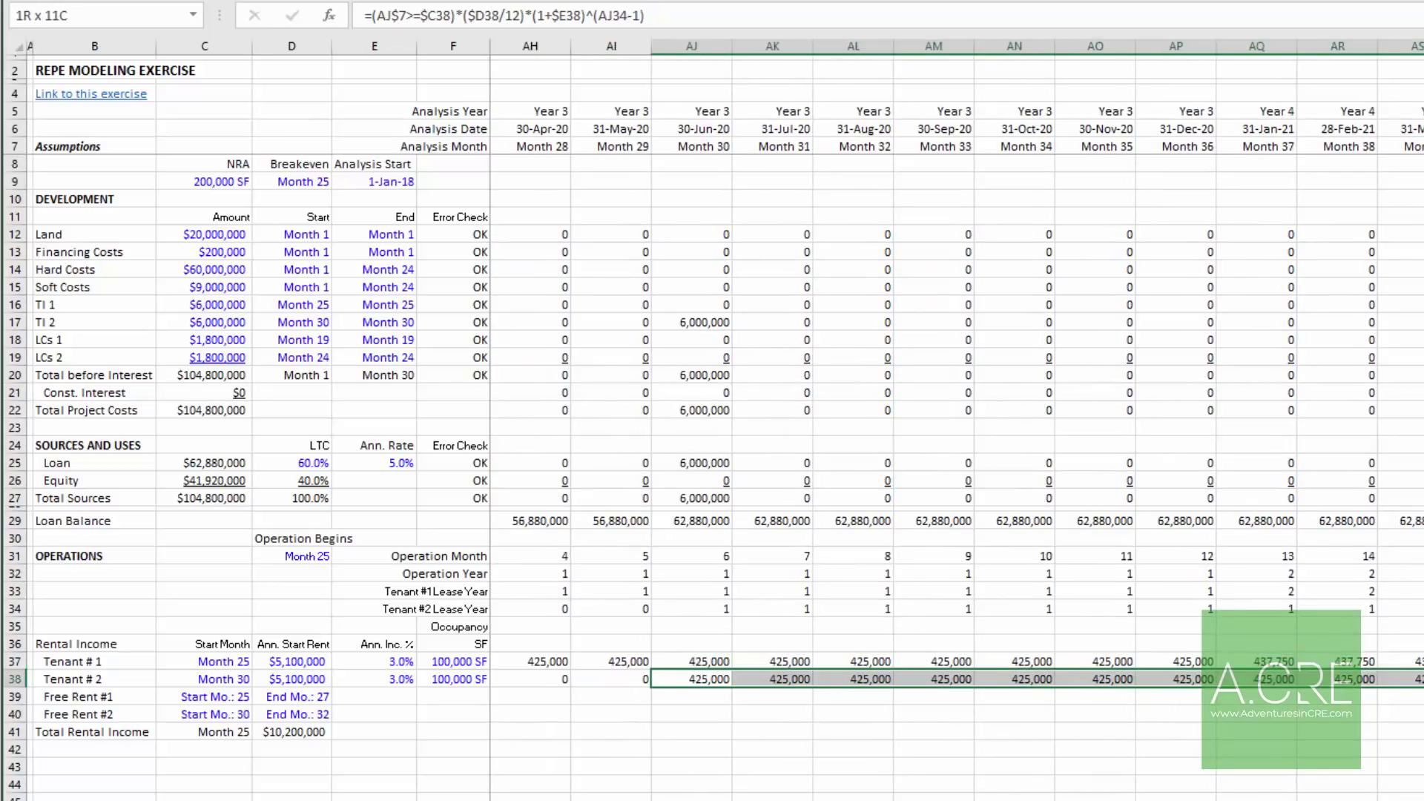
{"action": "key", "text": "shift+Right"}
{"action": "key", "text": "shift+Right"}
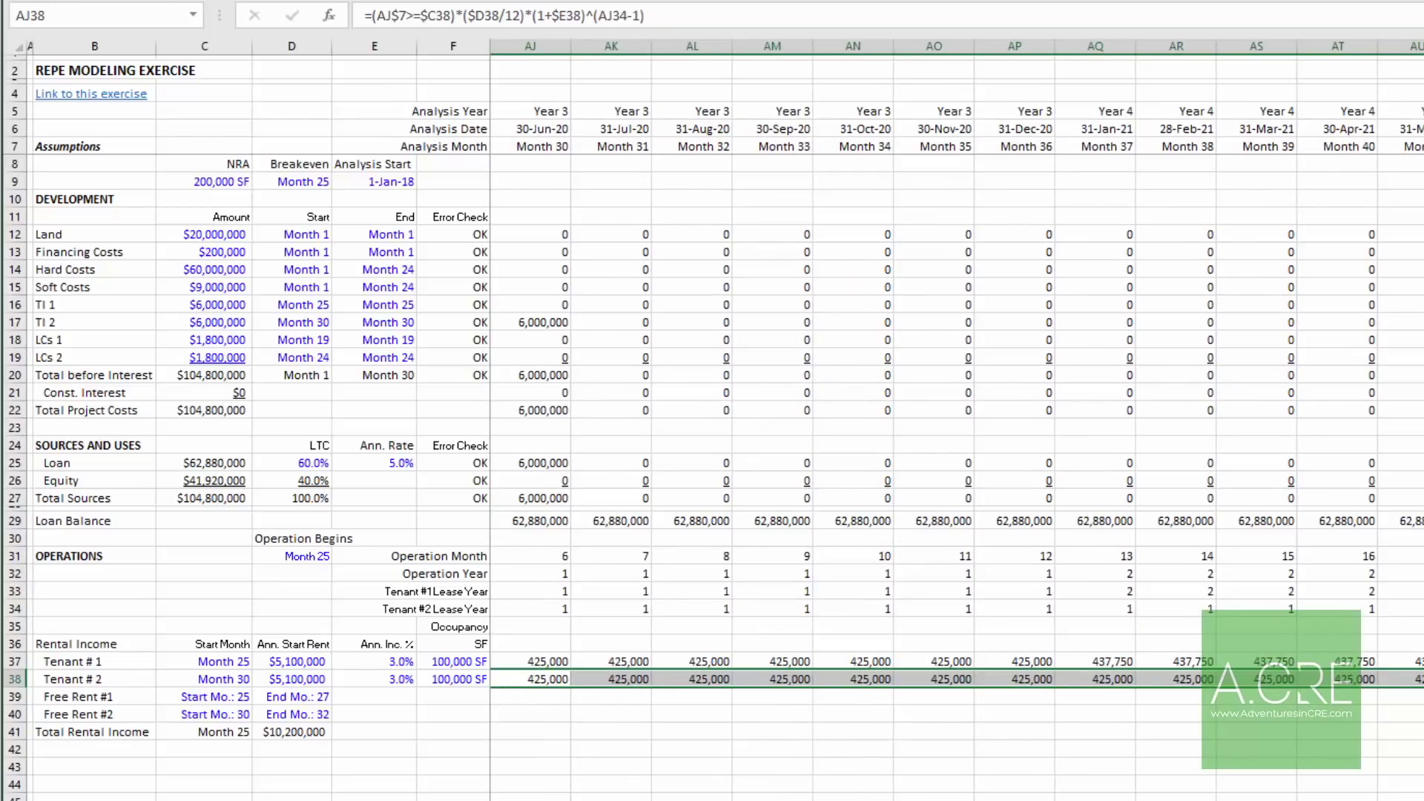
{"action": "left_click", "coordinate": [682, 679]}
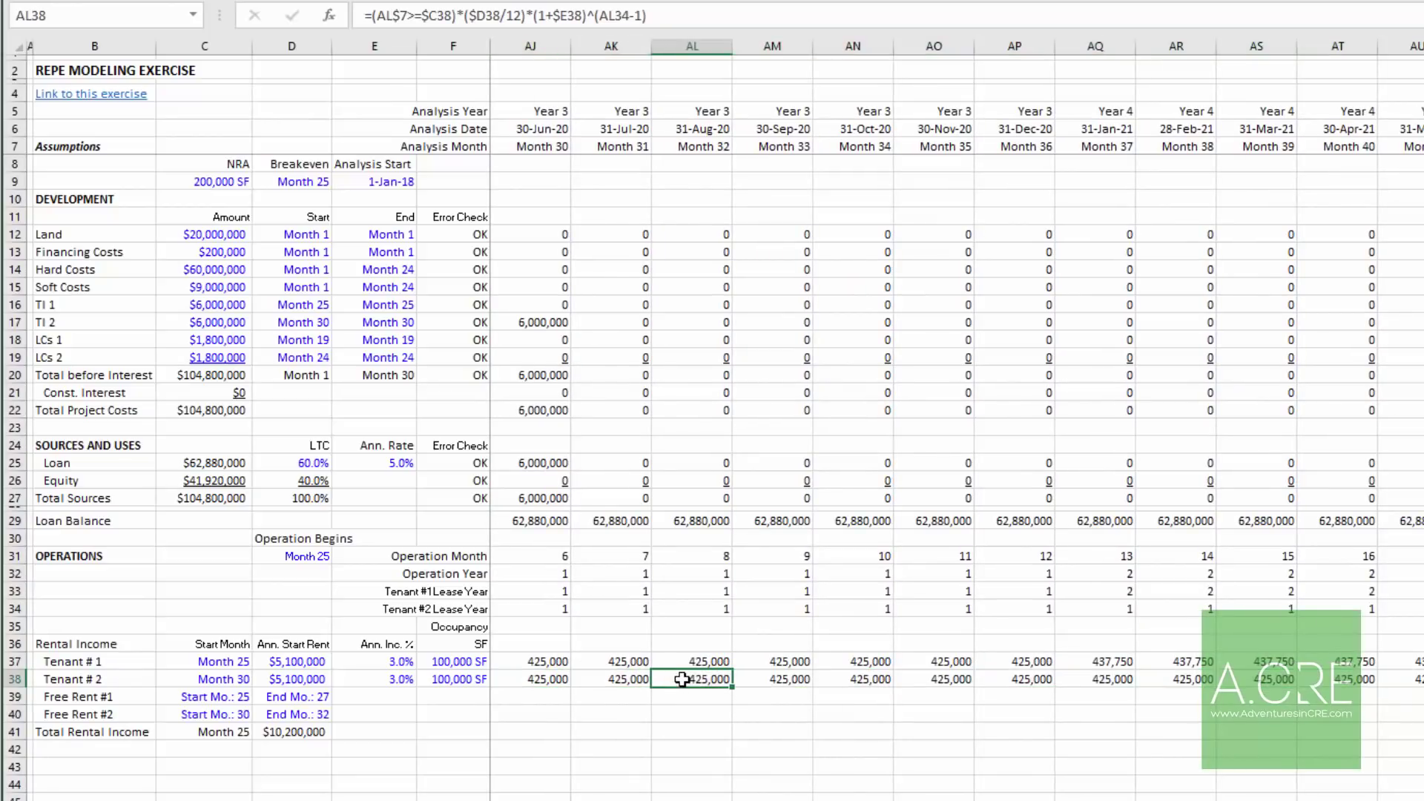
{"action": "key", "text": "Right"}
{"action": "key", "text": "Right"}
{"action": "key", "text": "Right"}
{"action": "key", "text": "Right"}
{"action": "key", "text": "Right"}
{"action": "key", "text": "Right"}
{"action": "key", "text": "Right"}
{"action": "key", "text": "Right"}
{"action": "key", "text": "Right"}
{"action": "key", "text": "Right"}
{"action": "key", "text": "Right"}
{"action": "key", "text": "Right"}
{"action": "key", "text": "Right"}
{"action": "key", "text": "Right"}
{"action": "key", "text": "Right"}
{"action": "key", "text": "Right"}
{"action": "key", "text": "Right"}
{"action": "key", "text": "Right"}
{"action": "key", "text": "Right"}
{"action": "key", "text": "Right"}
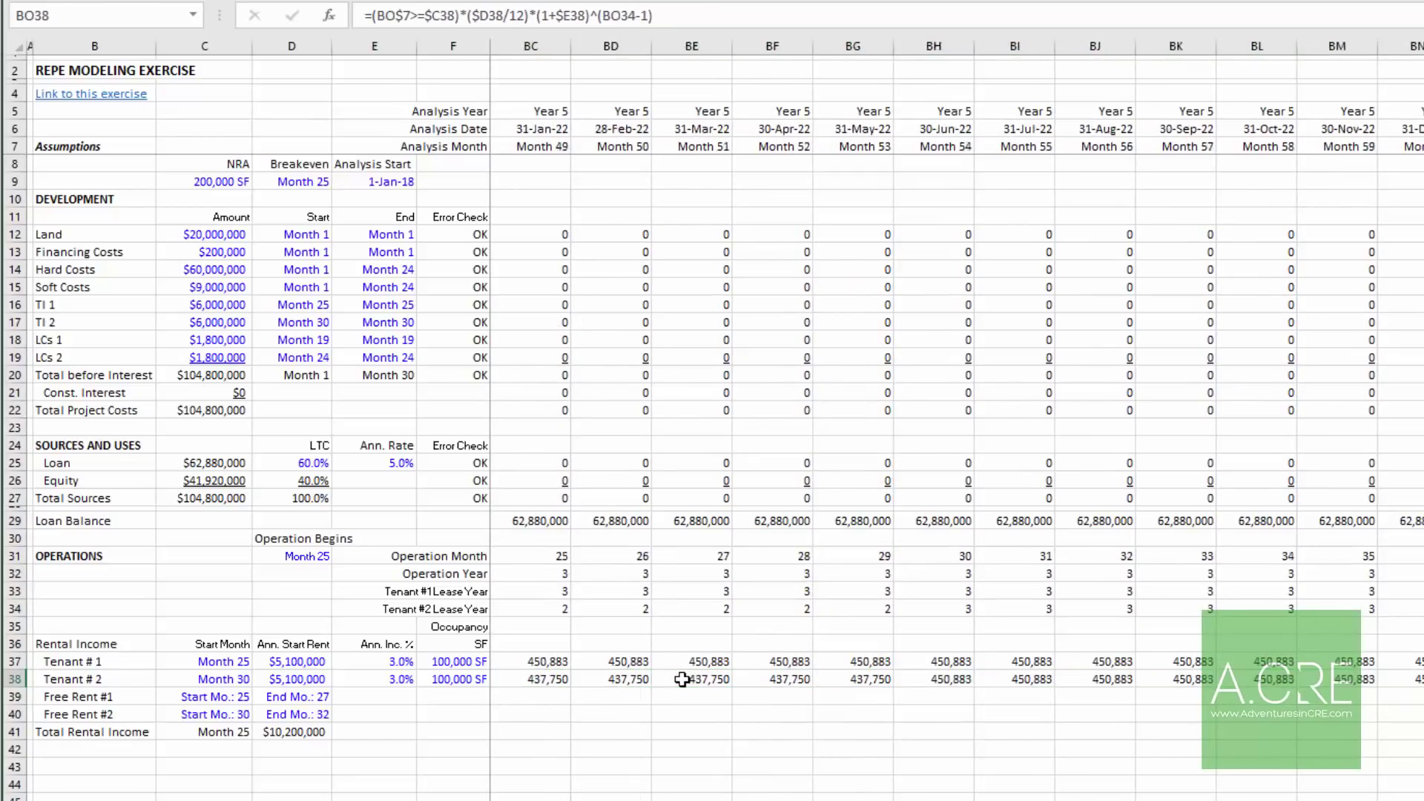
{"action": "key", "text": "Right"}
{"action": "key", "text": "Right"}
{"action": "key", "text": "Right"}
{"action": "key", "text": "Right"}
{"action": "key", "text": "Right"}
{"action": "key", "text": "Right"}
{"action": "key", "text": "Right"}
{"action": "key", "text": "Right"}
{"action": "key", "text": "Right"}
{"action": "key", "text": "Right"}
{"action": "key", "text": "Right"}
{"action": "key", "text": "Right"}
{"action": "key", "text": "Right"}
{"action": "key", "text": "Right"}
{"action": "key", "text": "ctrl+Left"}
{"action": "key", "text": "Right"}
{"action": "key", "text": "Right"}
{"action": "key", "text": "Right"}
{"action": "key", "text": "Right"}
{"action": "key", "text": "Right"}
Step: Review the analysis month, Free Rent #1 start and end months, and Tenant #1 rent
{"action": "key", "text": "Left"}
{"action": "key", "text": "Down"}
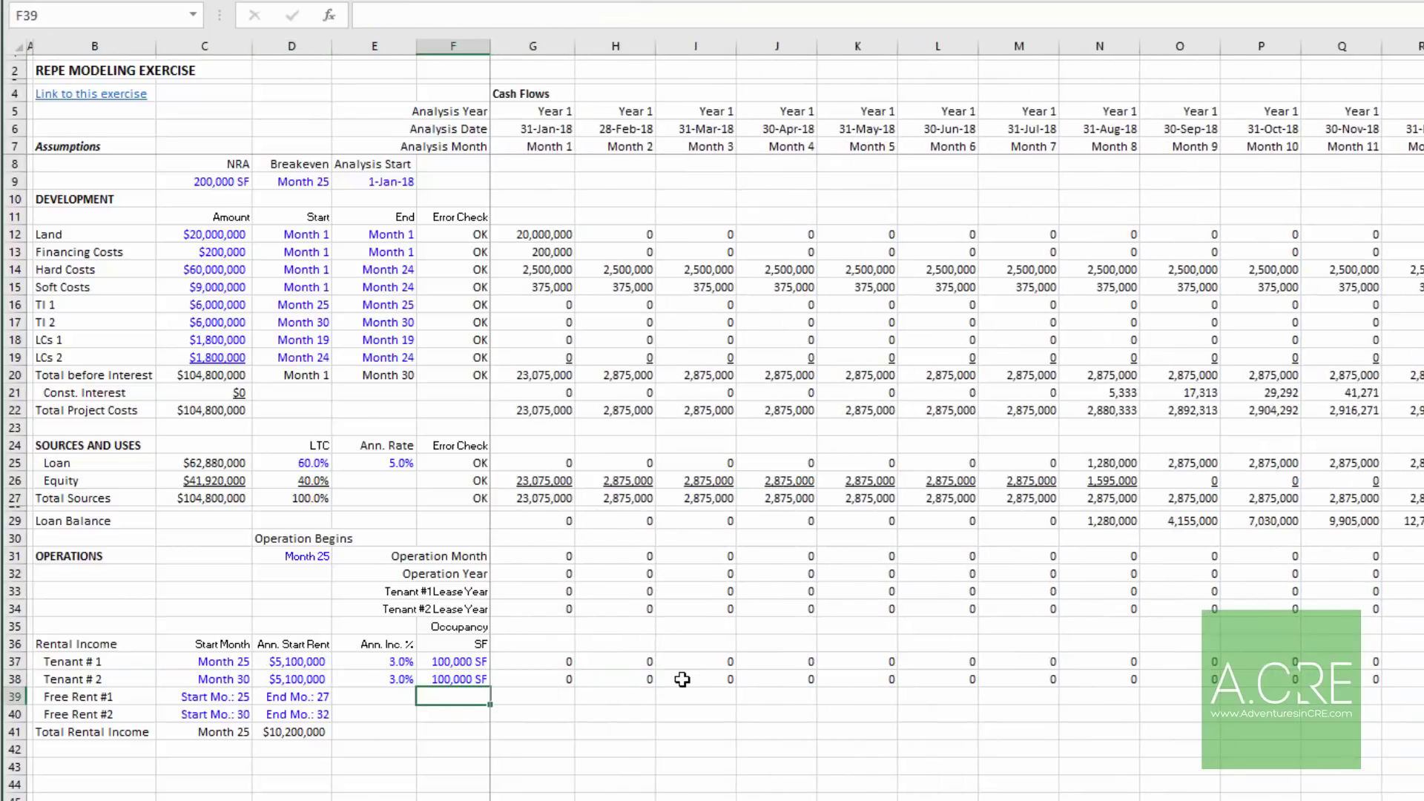
{"action": "key", "text": "Left"}
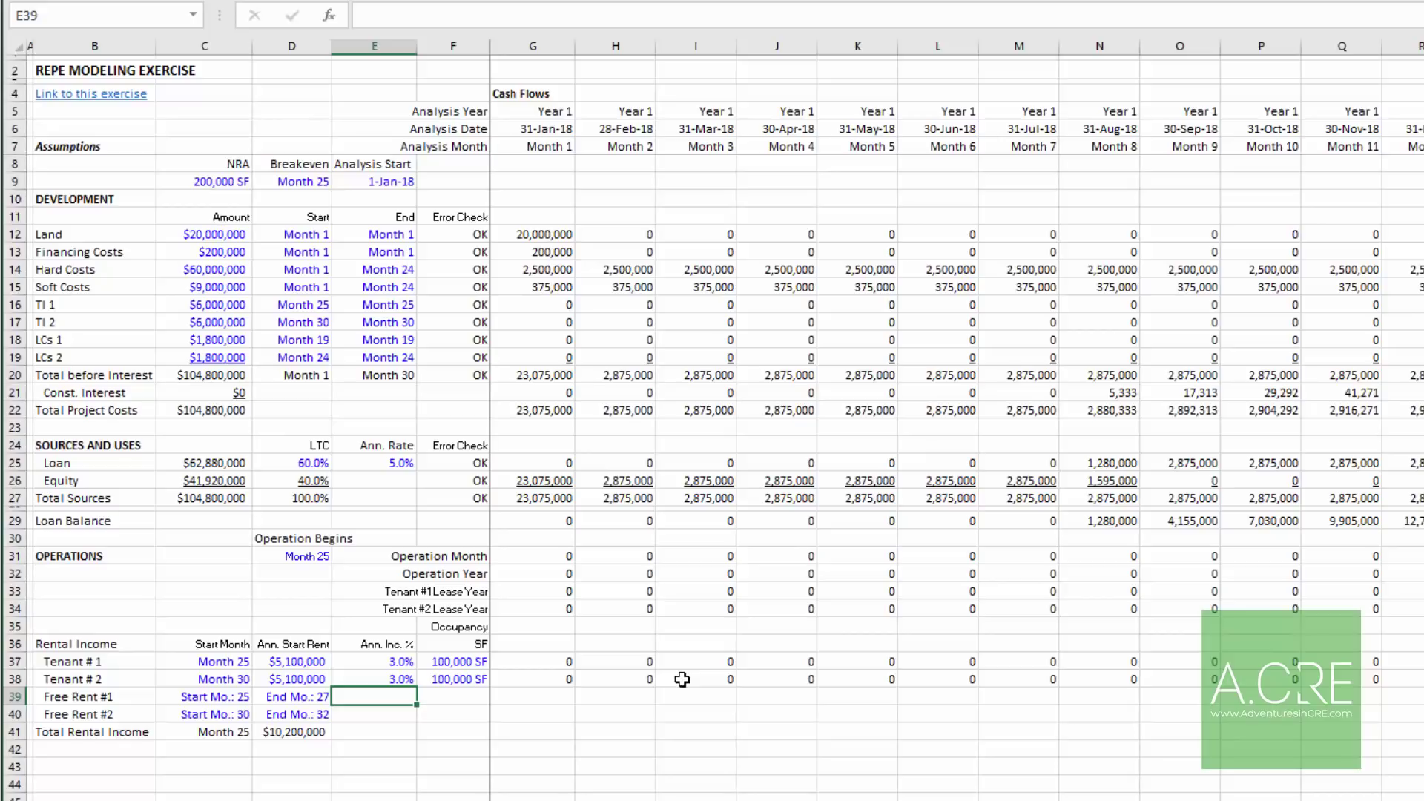
{"action": "key", "text": "Right"}
{"action": "key", "text": "Right"}
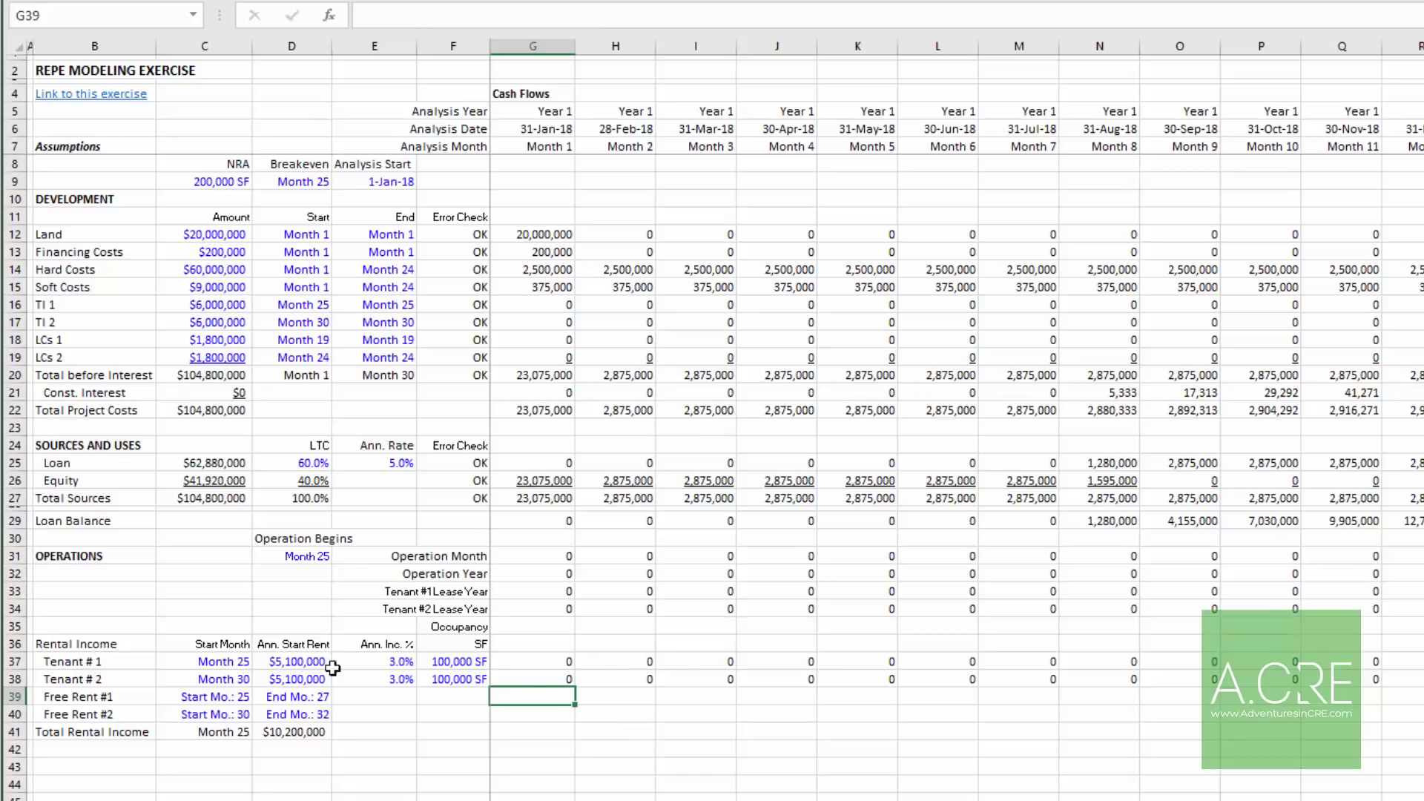
{"action": "left_click", "coordinate": [554, 148]}
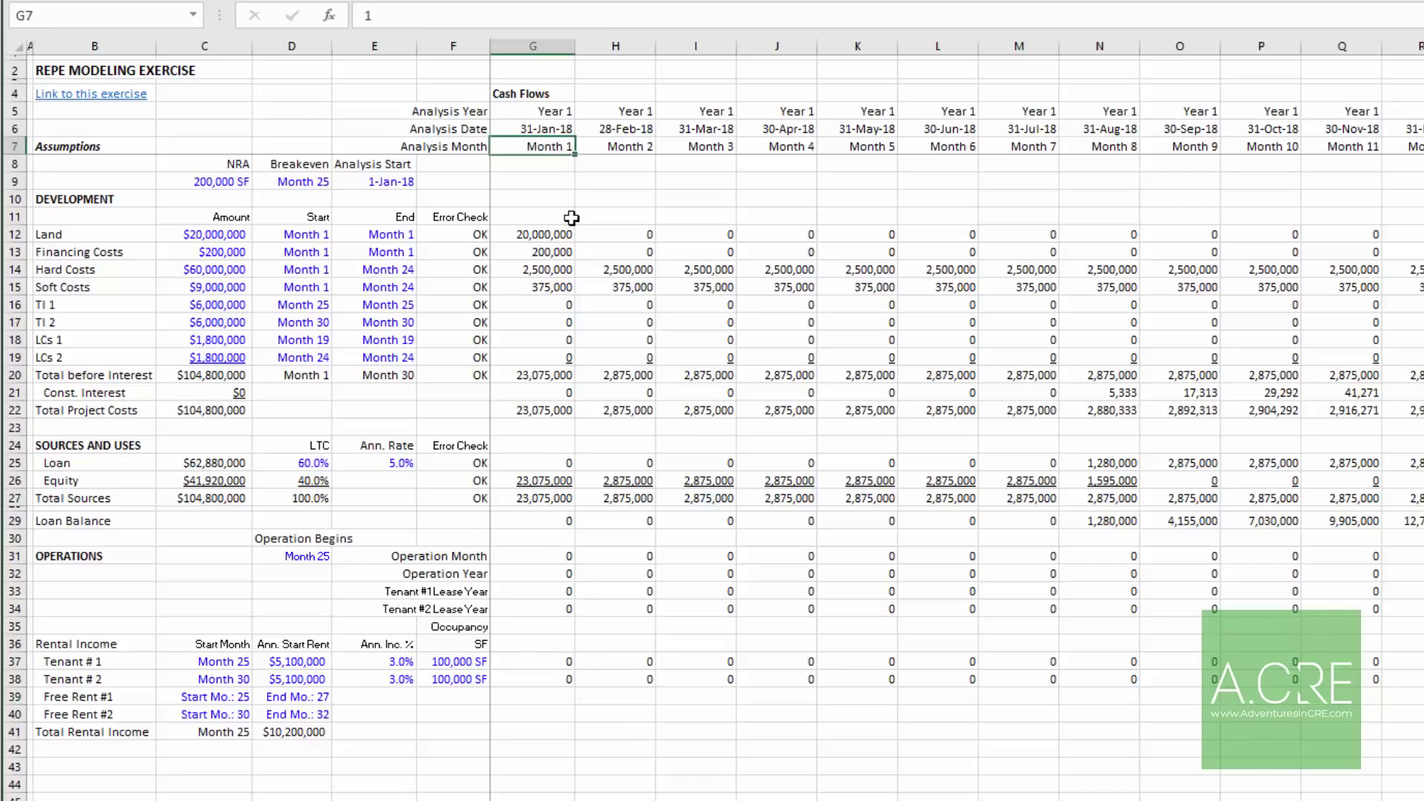
{"action": "left_click", "coordinate": [221, 696]}
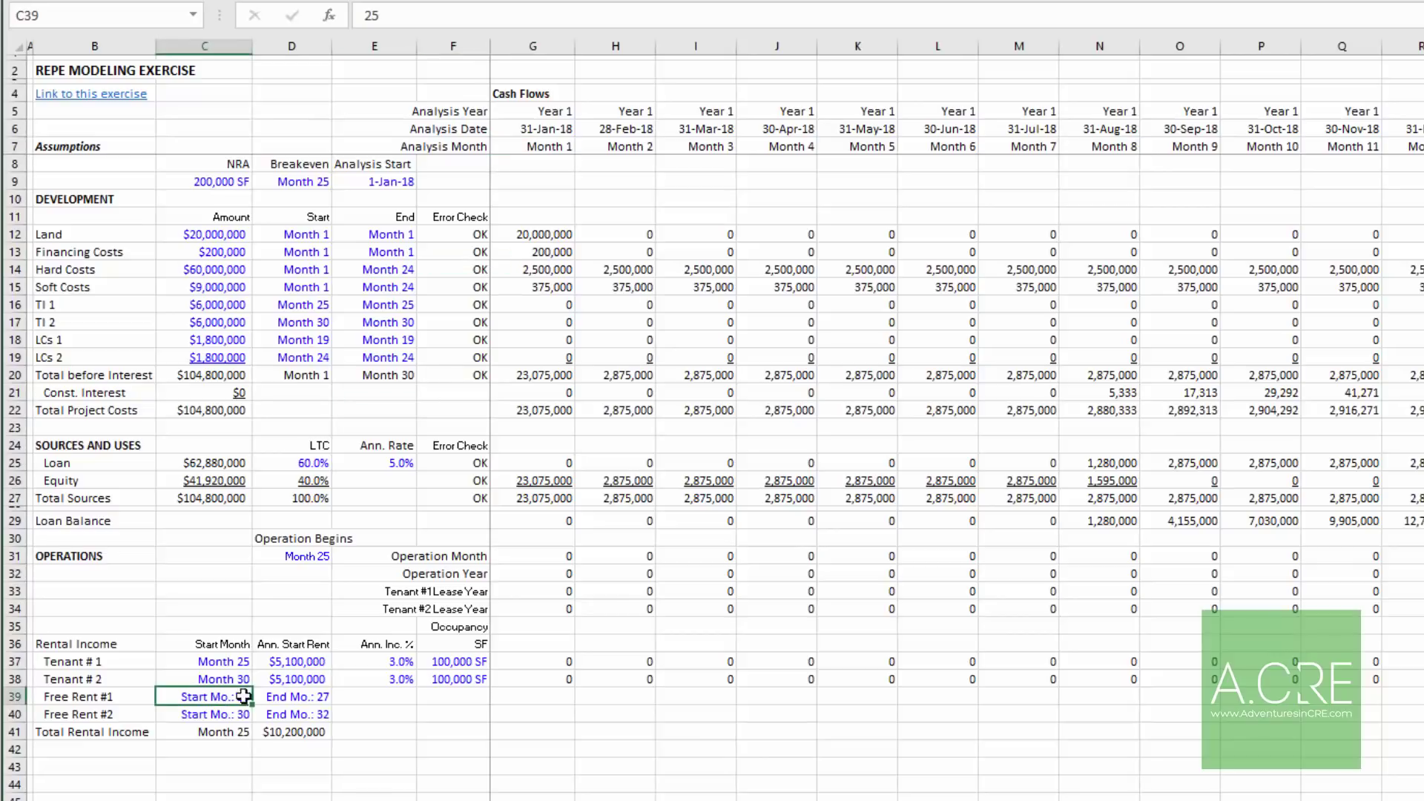
{"action": "left_click", "coordinate": [268, 696]}
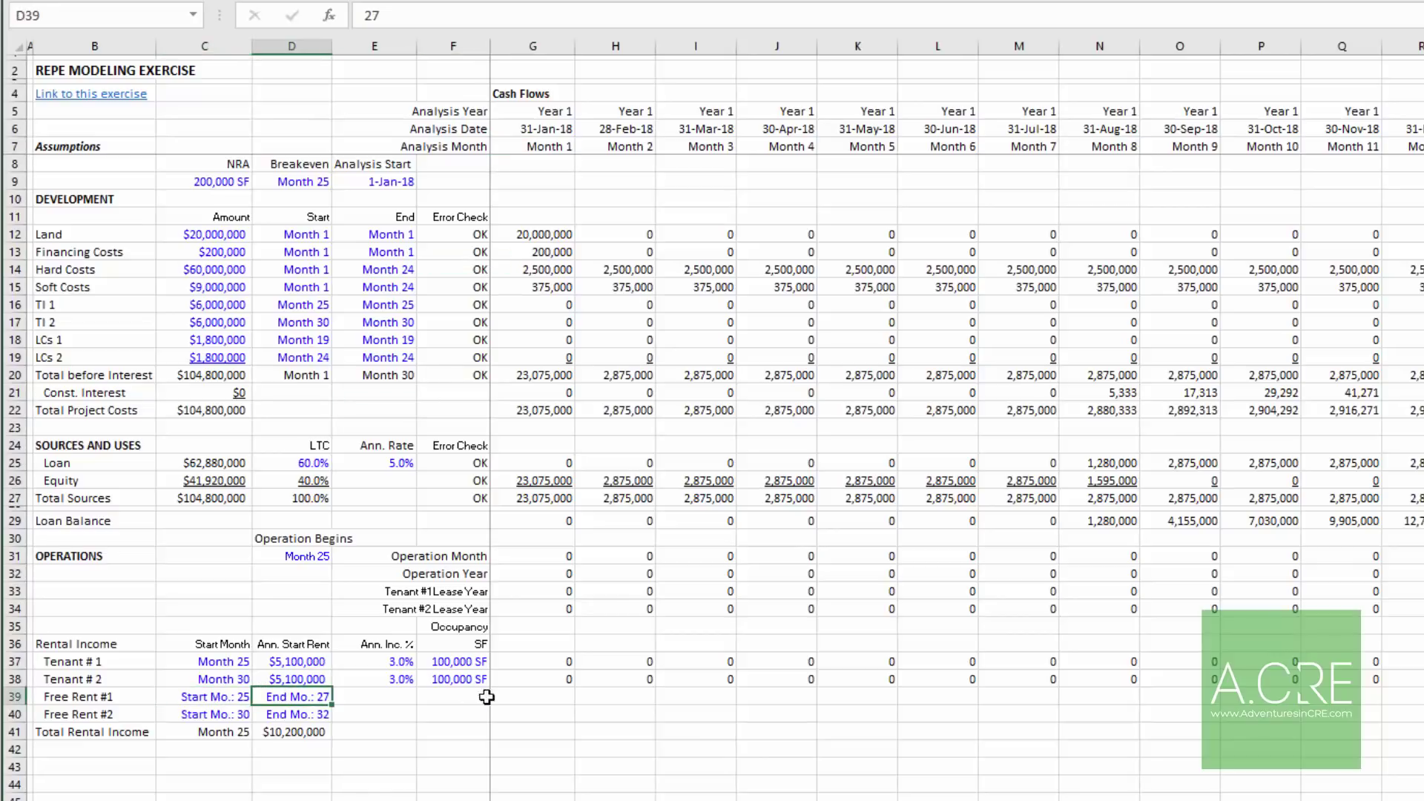
{"action": "left_click", "coordinate": [532, 697]}
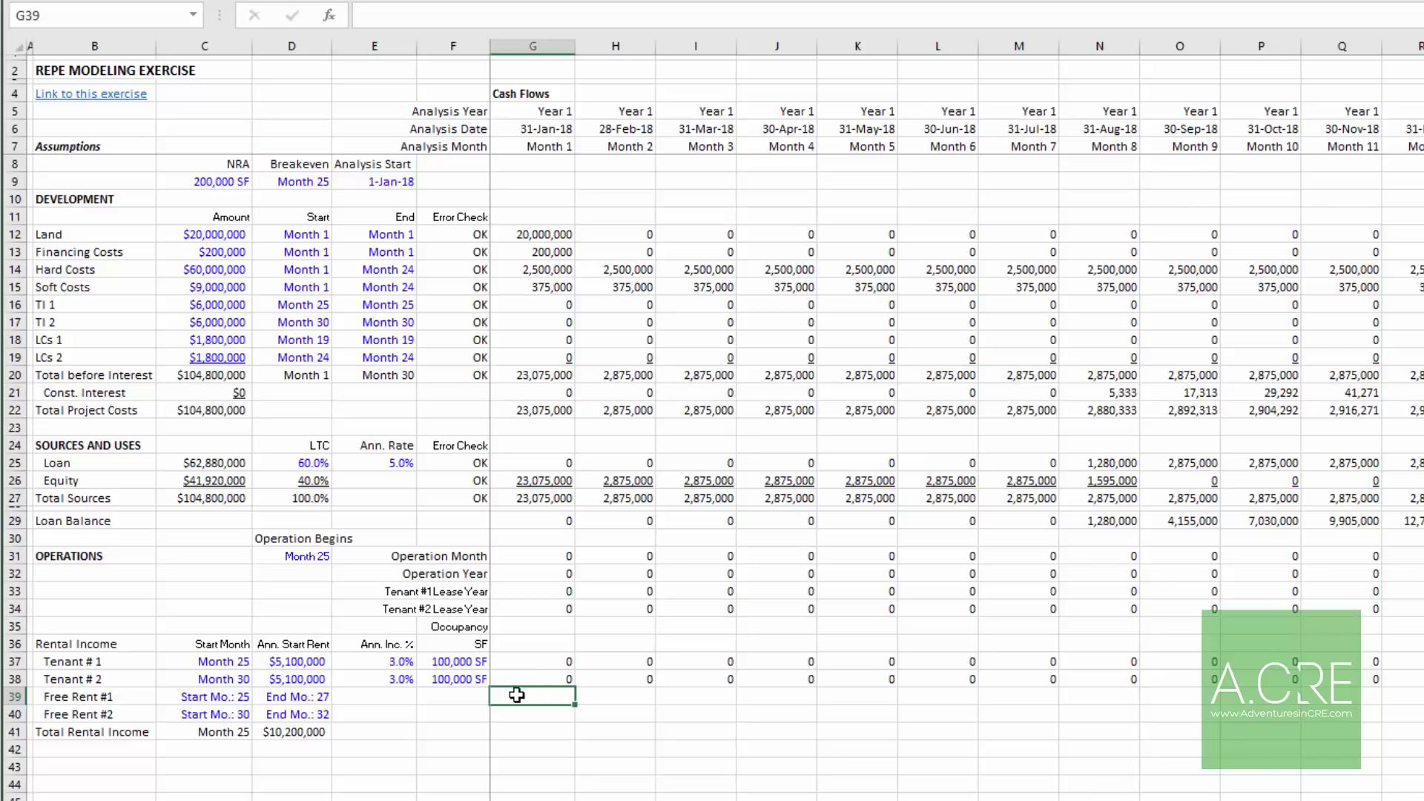
{"action": "left_click", "coordinate": [527, 662]}
{"action": "left_click", "coordinate": [525, 696]}
Step: Begin the G39 formula with =AND(G$7>=$C39, and its anchored references
{"action": "type", "text": "=and"}
{"action": "key", "text": "Tab"}
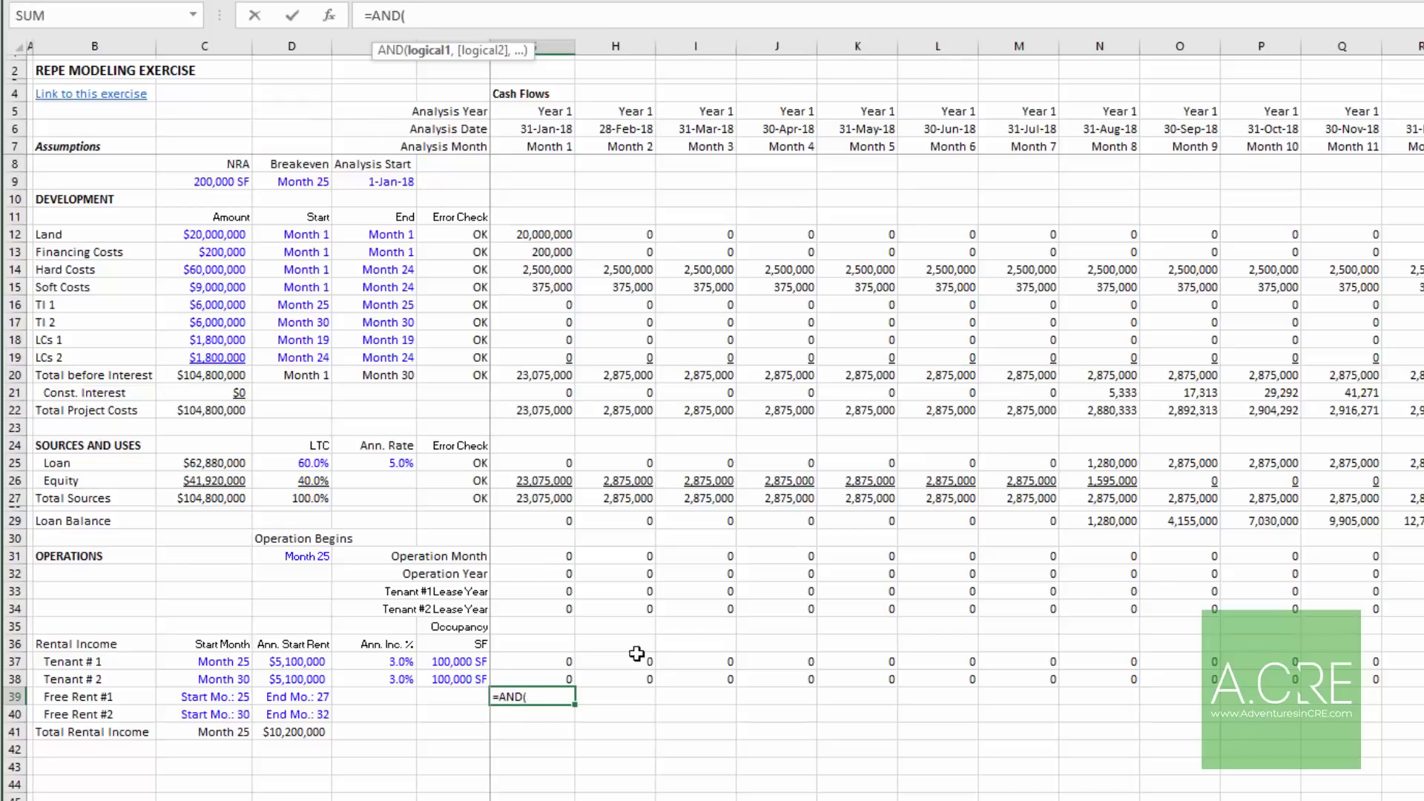
{"action": "left_click", "coordinate": [561, 147]}
{"action": "key", "text": "F4"}
{"action": "key", "text": "F4"}
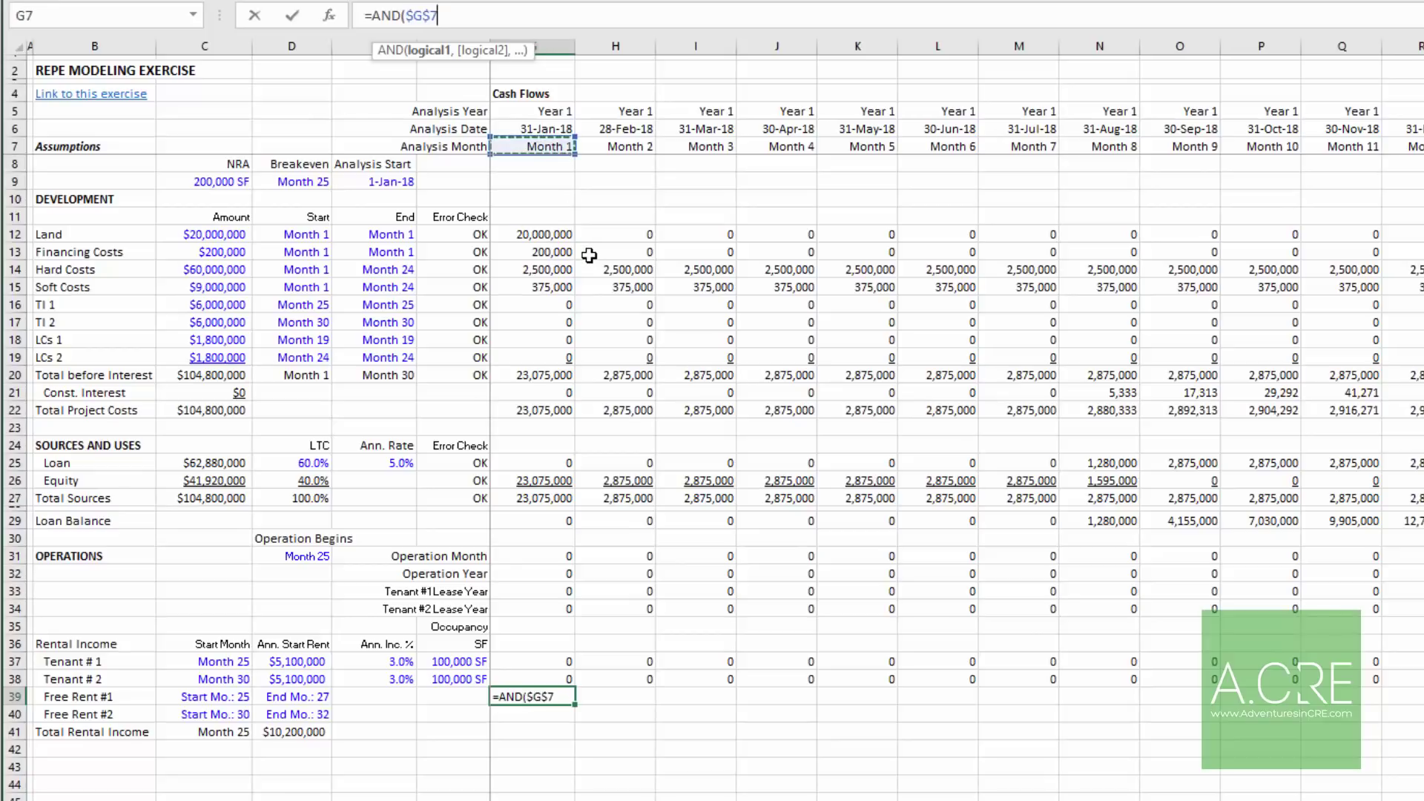
{"action": "type", "text": ">="}
{"action": "left_click", "coordinate": [226, 697]}
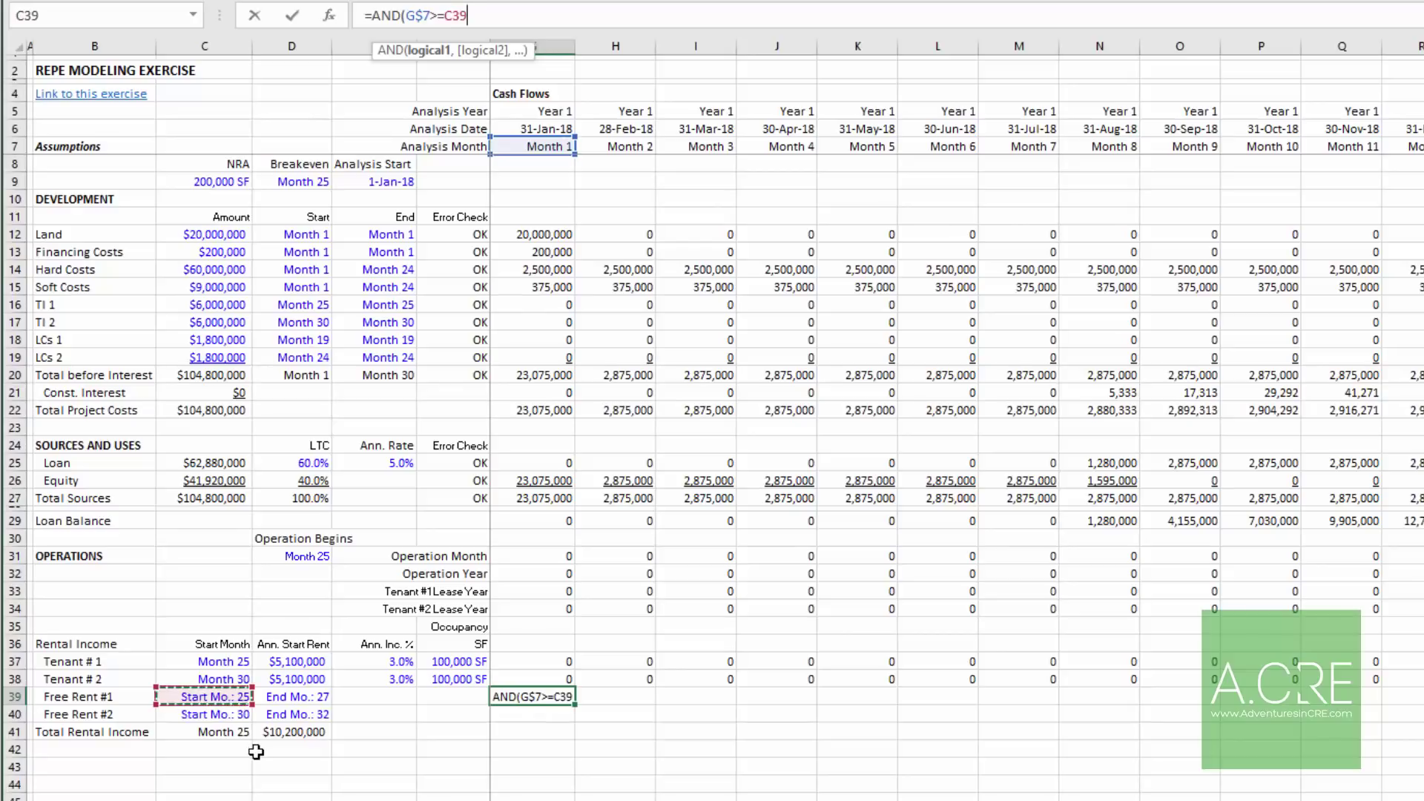
{"action": "key", "text": "F4"}
{"action": "key", "text": "F4"}
{"action": "key", "text": "F4"}
{"action": "type", "text": ","}
Step: Finish the G39 formula with G$7<=$D39)*-G37
{"action": "left_click", "coordinate": [539, 148]}
{"action": "key", "text": "F4"}
{"action": "key", "text": "F4"}
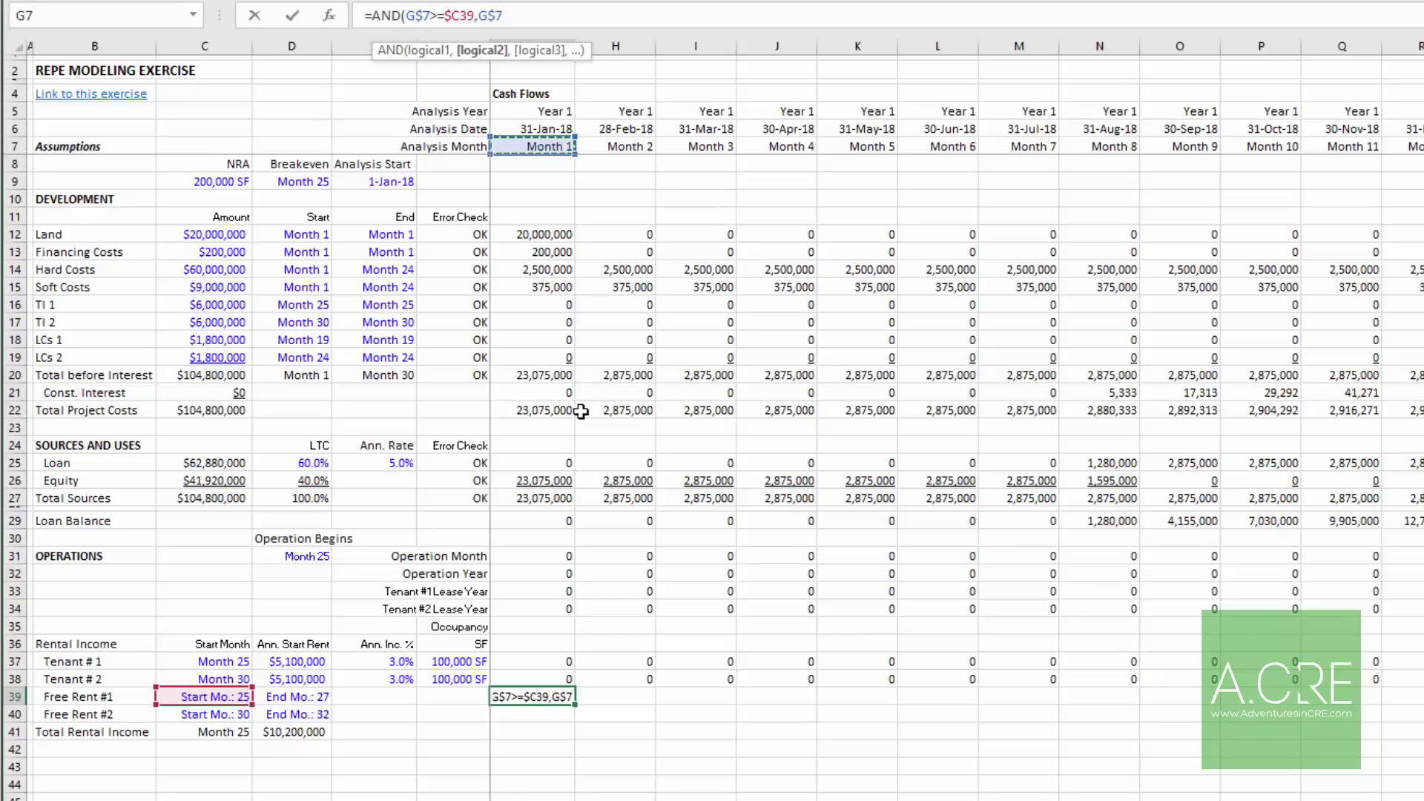
{"action": "type", "text": "<="}
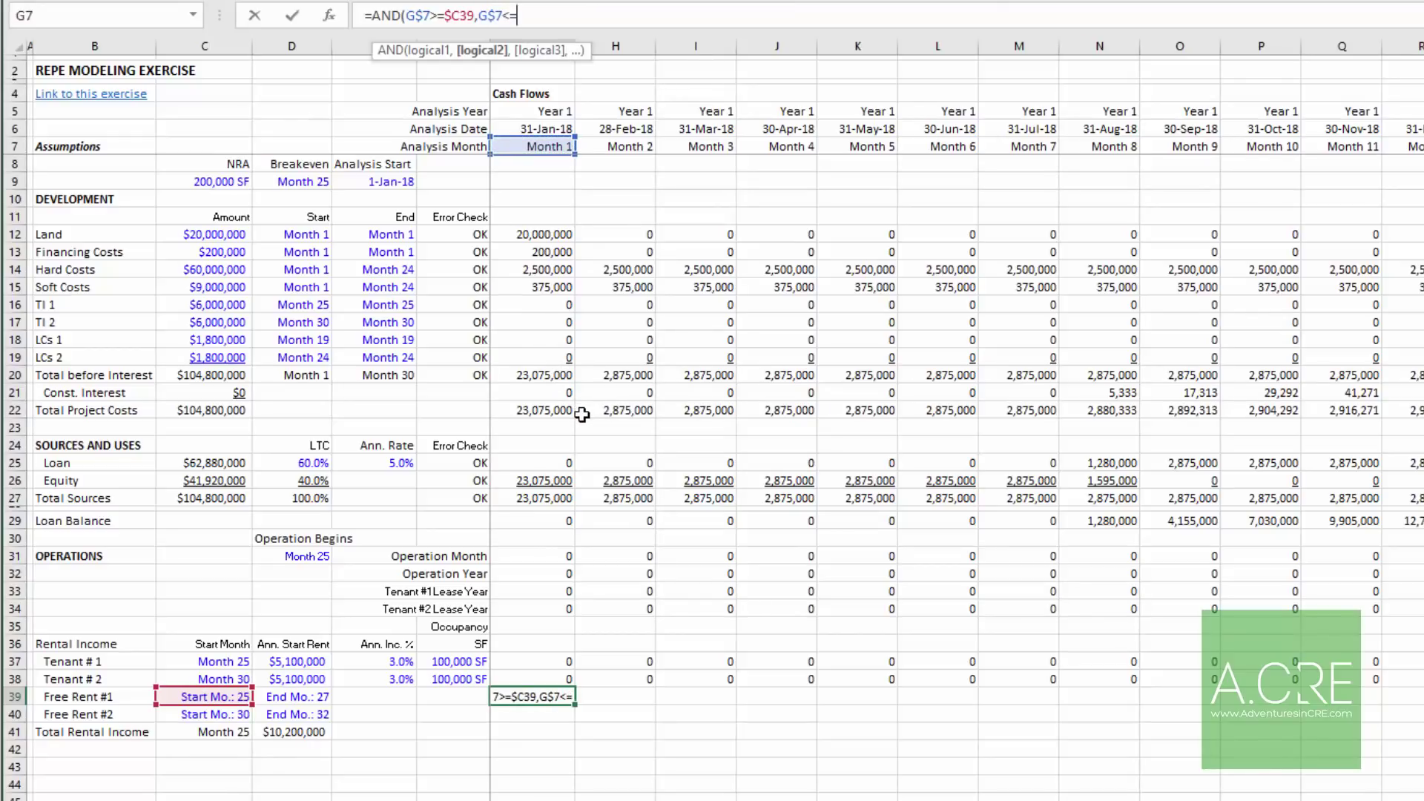
{"action": "left_click", "coordinate": [312, 698]}
{"action": "key", "text": "F4"}
{"action": "key", "text": "F4"}
{"action": "key", "text": "F4"}
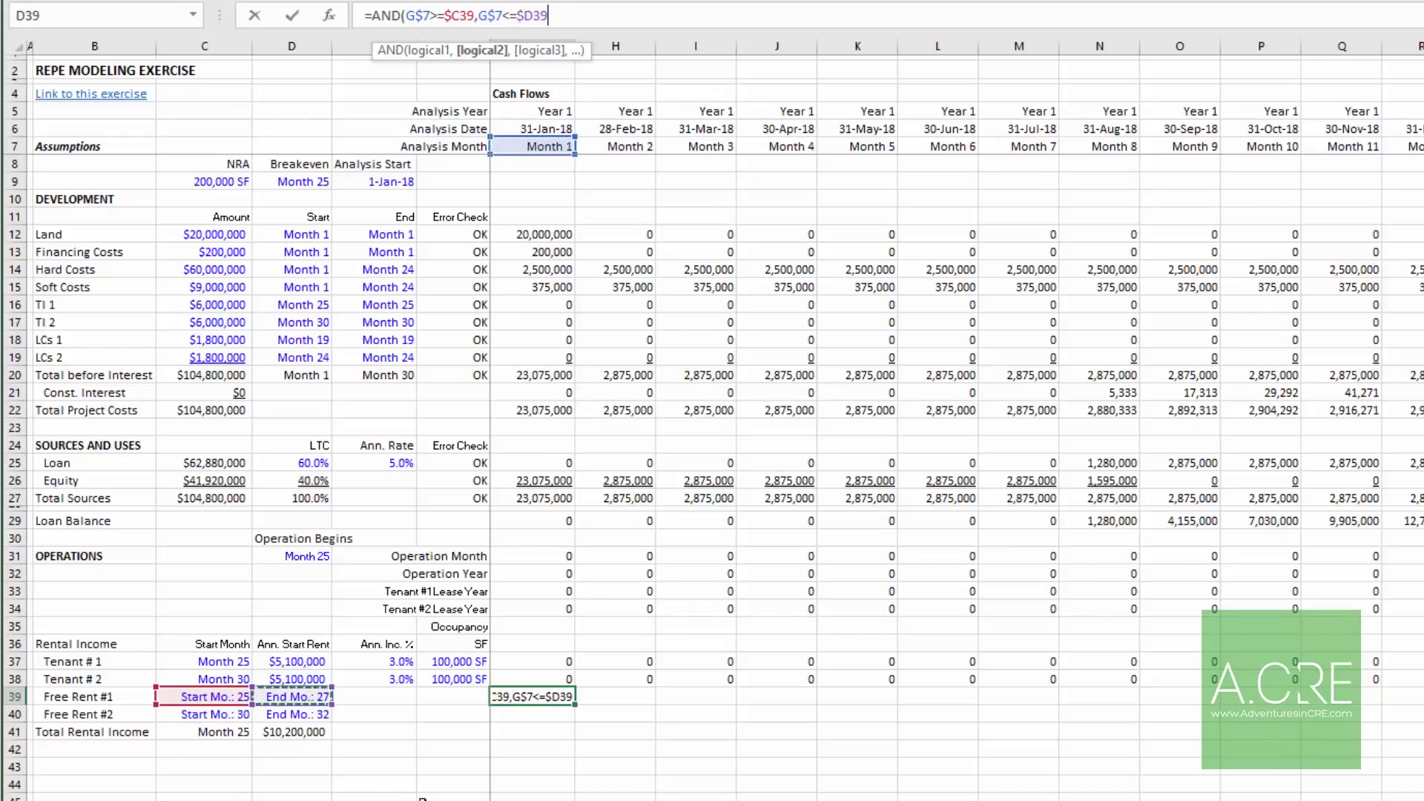
{"action": "type", "text": ")"}
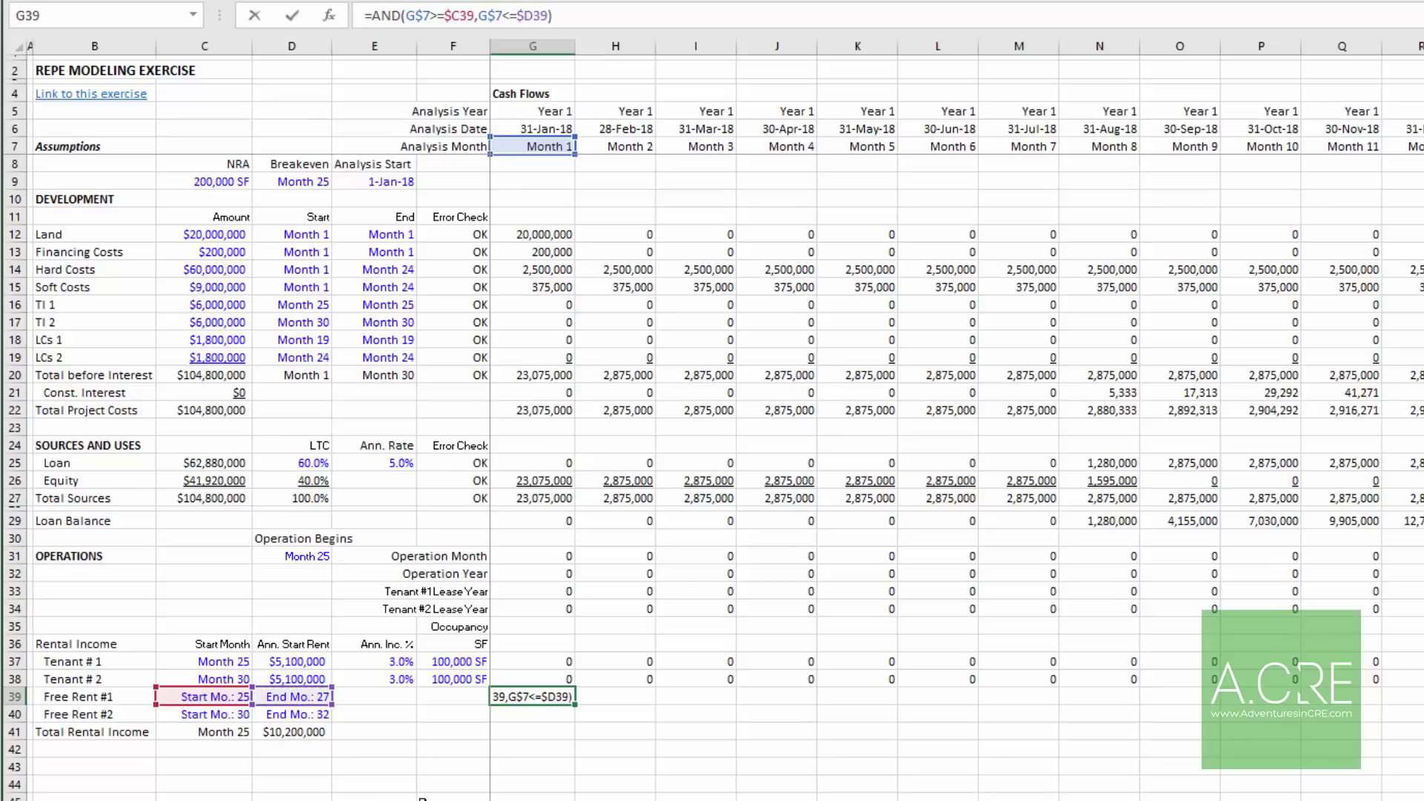
{"action": "type", "text": "*-"}
{"action": "key", "text": "Up"}
{"action": "key", "text": "Up"}
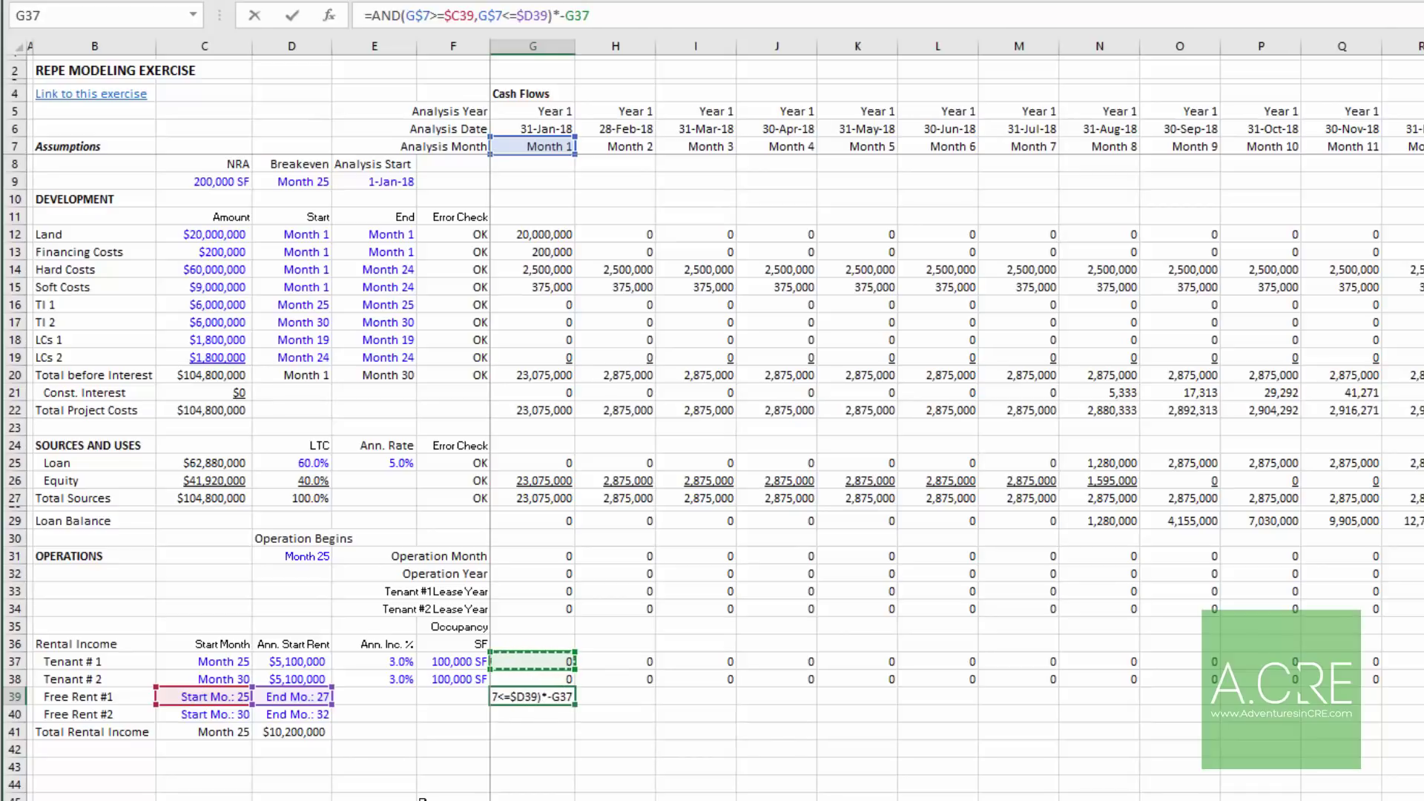
{"action": "key", "text": "F2"}
Step: Copy the free rent formula to G40 and AutoSum rows 37–40 in G41
{"action": "key", "text": "ctrl+Return"}
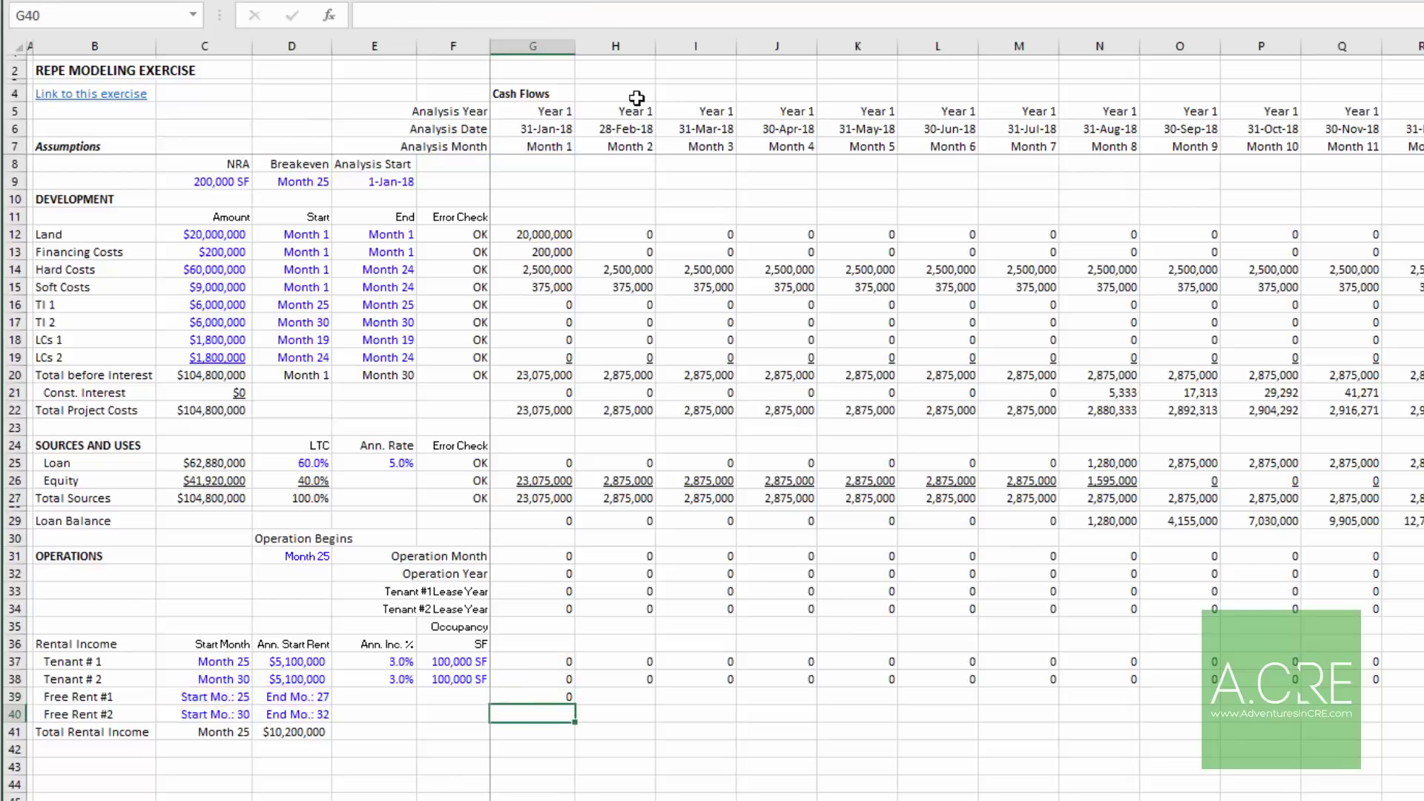
{"action": "key", "text": "ctrl+c"}
{"action": "key", "text": "Down"}
{"action": "key", "text": "ctrl+v"}
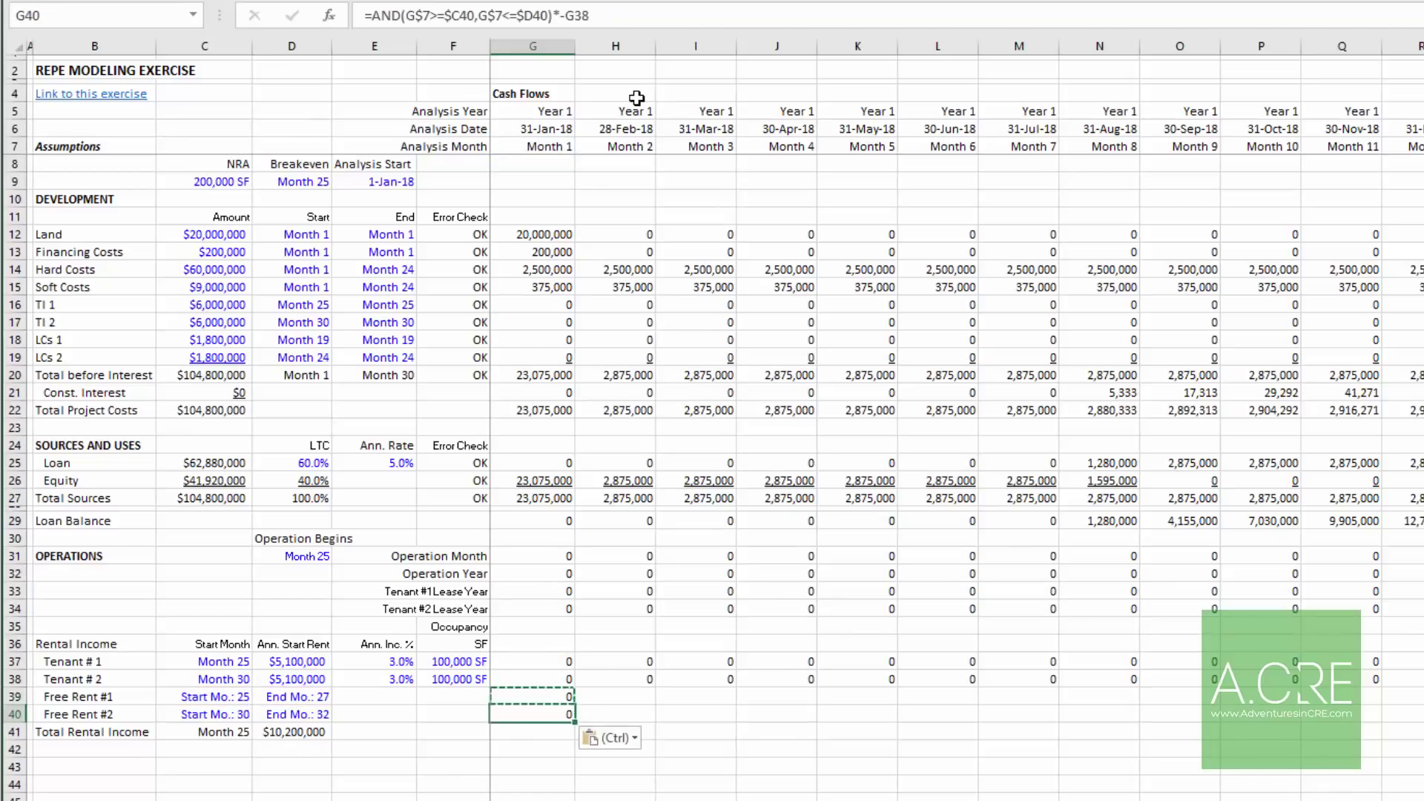
{"action": "key", "text": "Down"}
{"action": "key", "text": "alt+equal"}
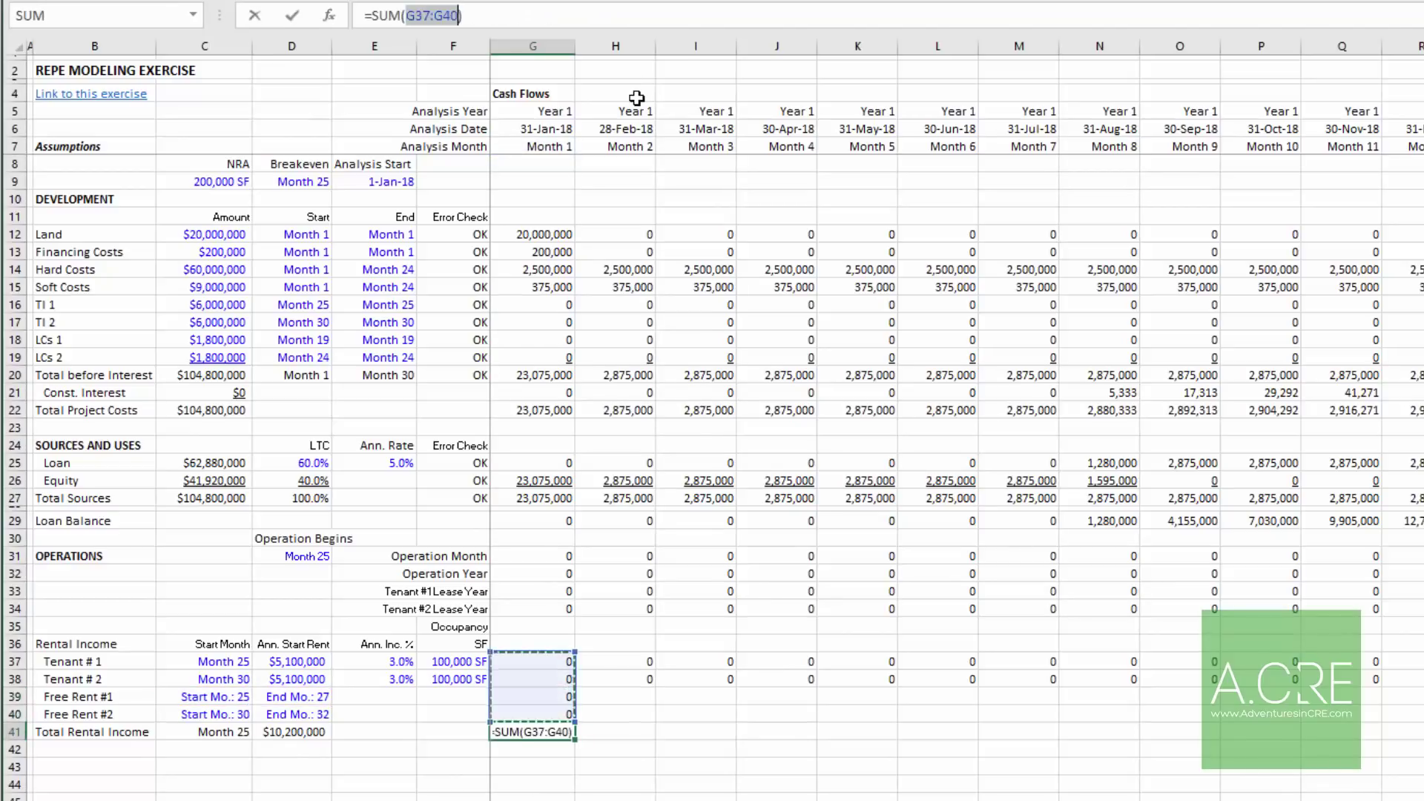
{"action": "key", "text": "ctrl+Return"}
Step: Fill the rows 39–41 formulas across to the last month column
{"action": "key", "text": "Up"}
{"action": "key", "text": "Up"}
{"action": "key", "text": "ctrl+c"}
{"action": "key", "text": "Down"}
{"action": "key", "text": "shift+Up"}
{"action": "key", "text": "ctrl+shift+Right"}
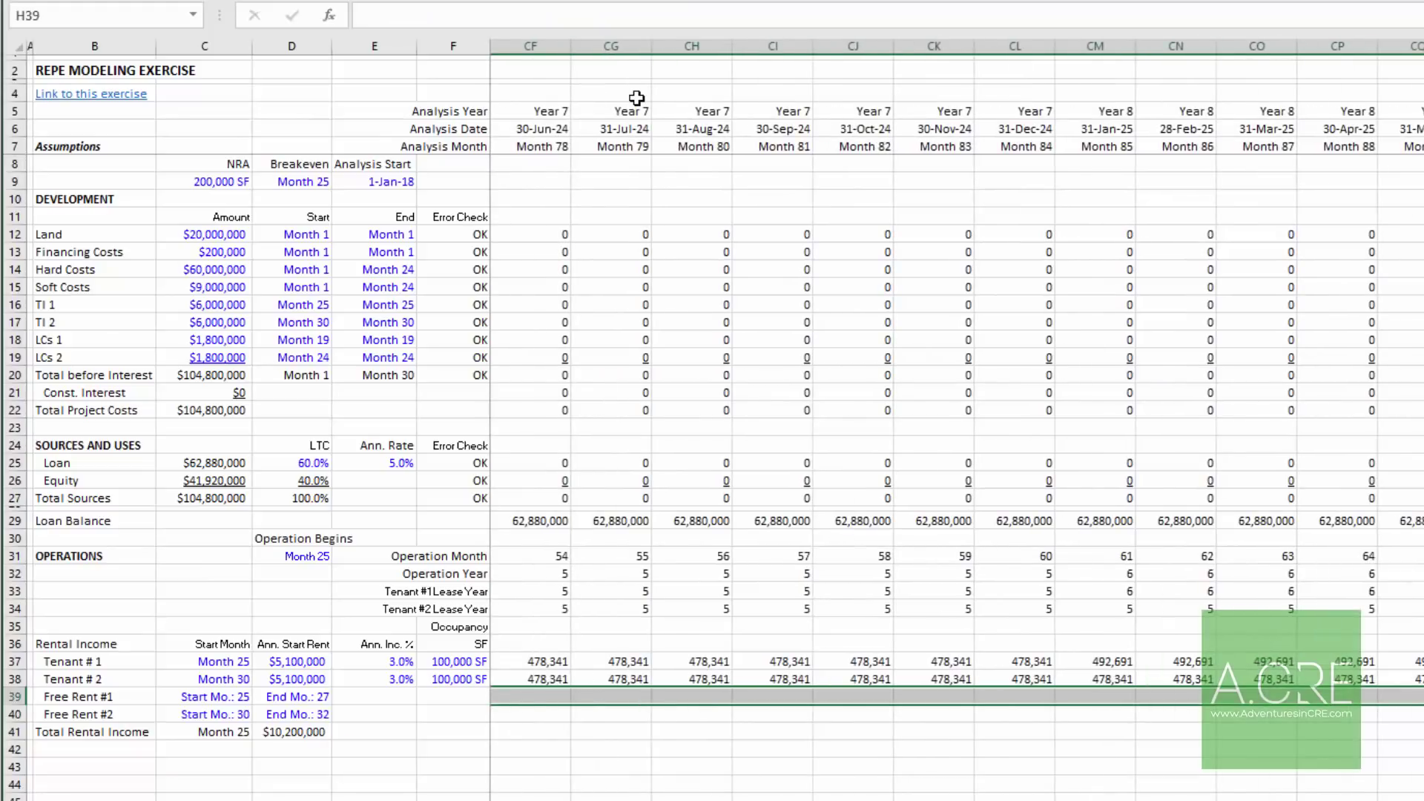
{"action": "key", "text": "Return"}
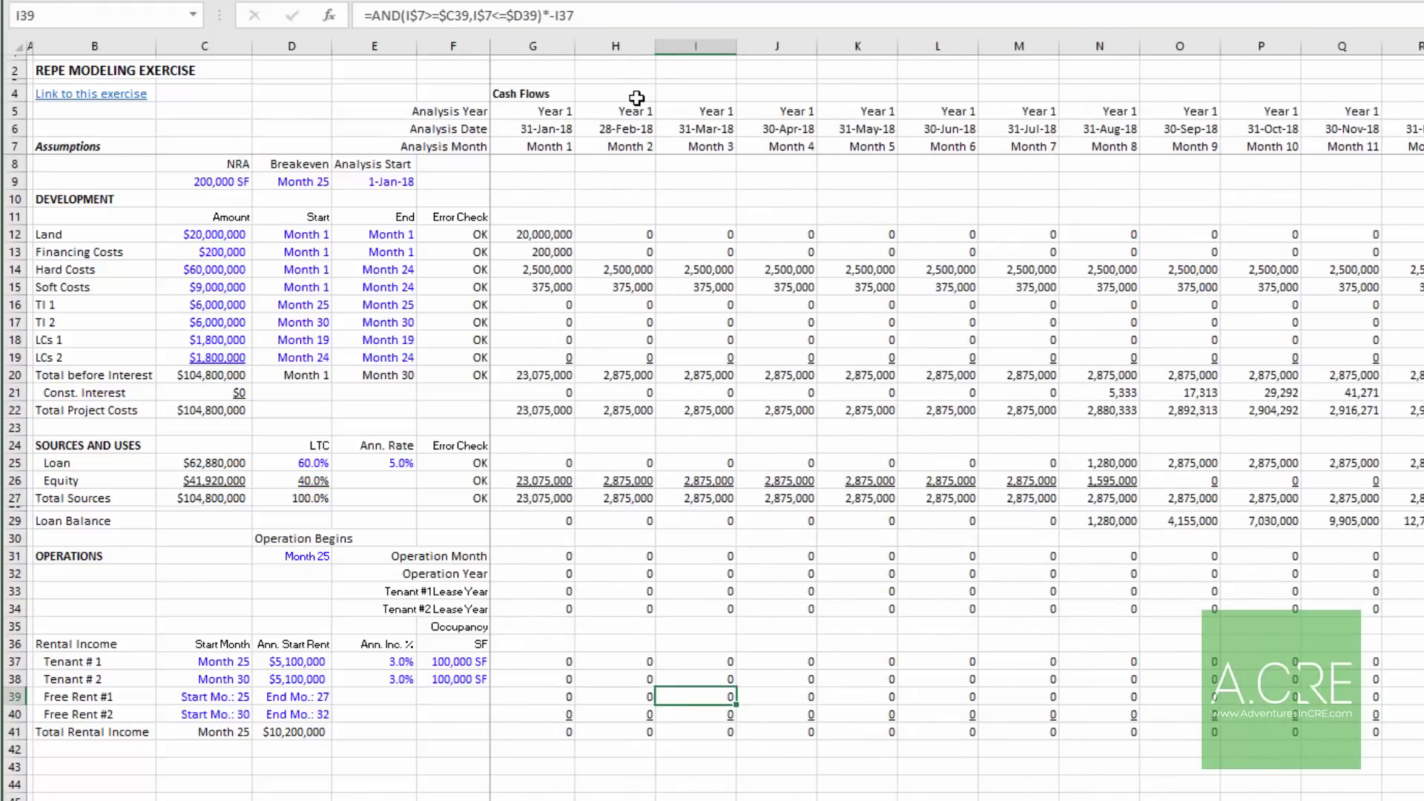
Step: Check the free rent deductions around month 25 and the Total Rental Income sums
{"action": "key", "text": "Right"}
{"action": "key", "text": "Right"}
{"action": "key", "text": "Right"}
{"action": "key", "text": "Right"}
{"action": "key", "text": "Right"}
{"action": "key", "text": "Right"}
{"action": "key", "text": "Right"}
{"action": "key", "text": "Right"}
{"action": "key", "text": "Right"}
{"action": "key", "text": "Right"}
{"action": "key", "text": "Right"}
{"action": "key", "text": "Right"}
{"action": "key", "text": "Right"}
{"action": "key", "text": "Right"}
{"action": "key", "text": "Right"}
{"action": "key", "text": "Right"}
{"action": "key", "text": "Right"}
{"action": "key", "text": "Right"}
{"action": "key", "text": "Right"}
{"action": "key", "text": "Right"}
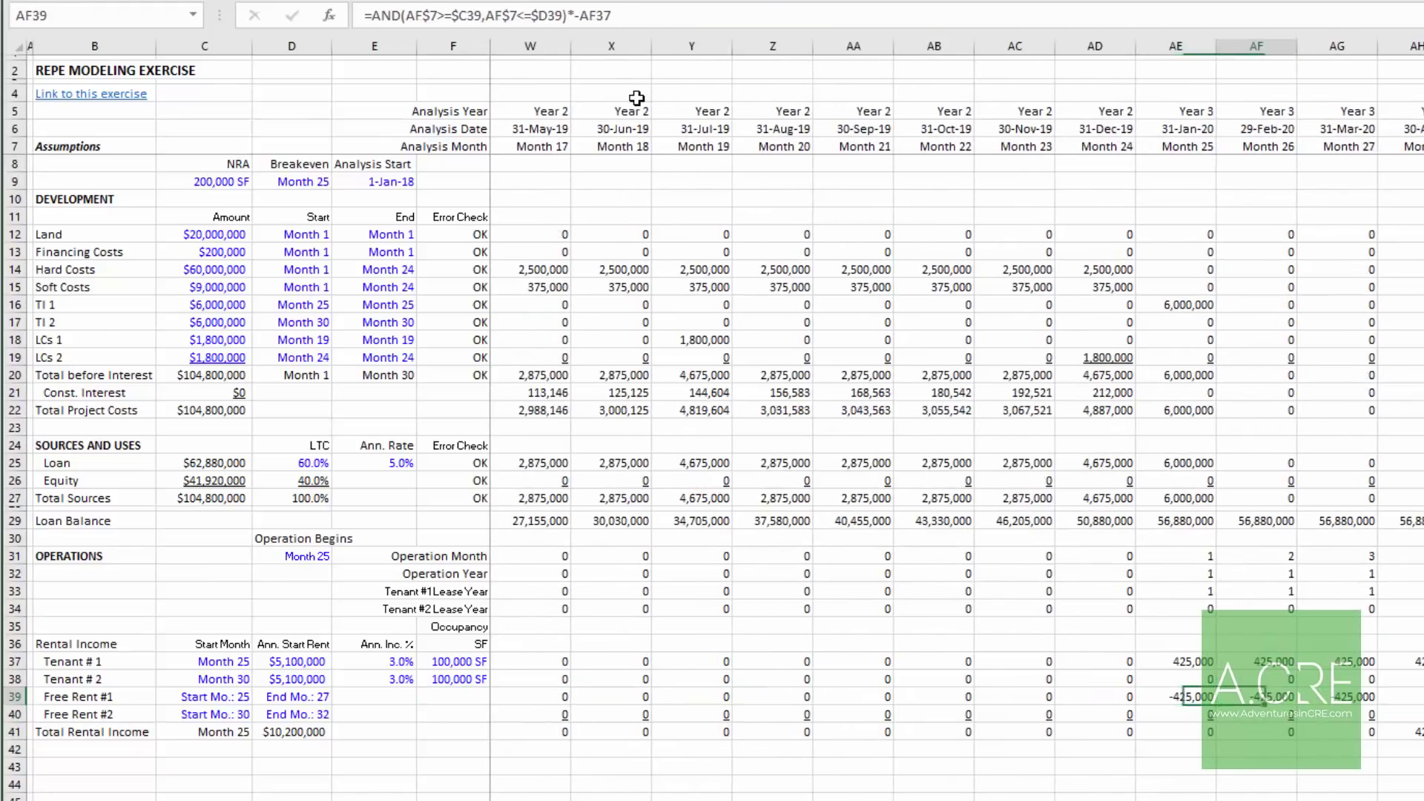
{"action": "key", "text": "Left"}
{"action": "key", "text": "Right"}
{"action": "key", "text": "Left"}
{"action": "key", "text": "Right"}
{"action": "key", "text": "Right"}
{"action": "key", "text": "Left"}
{"action": "key", "text": "Left"}
{"action": "key", "text": "Right"}
{"action": "key", "text": "Left"}
{"action": "key", "text": "Right"}
{"action": "key", "text": "Right"}
{"action": "key", "text": "Right"}
{"action": "key", "text": "Right"}
{"action": "key", "text": "Right"}
{"action": "key", "text": "Right"}
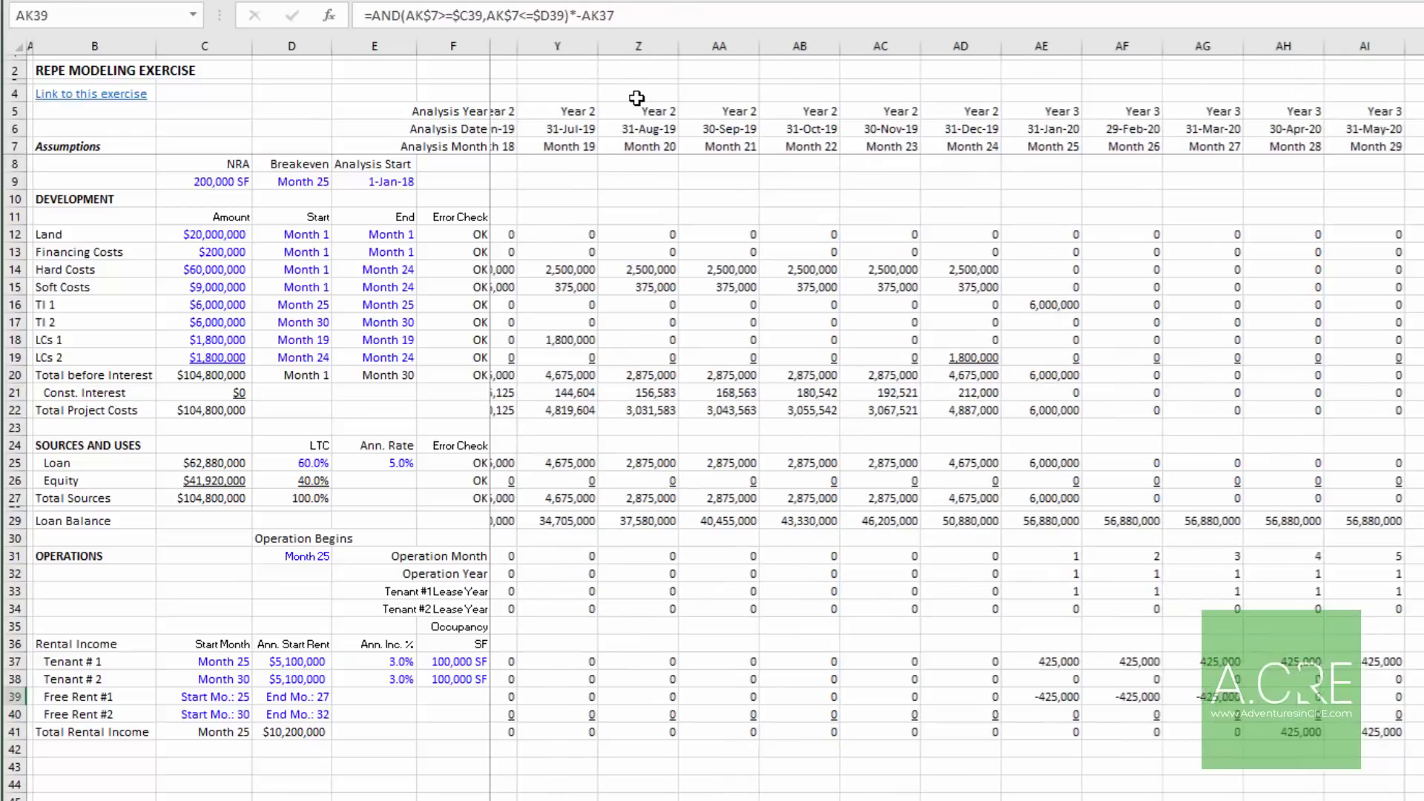
{"action": "key", "text": "Down"}
{"action": "key", "text": "Right"}
{"action": "key", "text": "Left"}
{"action": "key", "text": "Left"}
{"action": "key", "text": "Right"}
{"action": "key", "text": "Right"}
{"action": "key", "text": "Right"}
{"action": "key", "text": "Right"}
{"action": "key", "text": "Right"}
{"action": "key", "text": "Right"}
{"action": "key", "text": "Right"}
{"action": "key", "text": "Right"}
{"action": "key", "text": "Right"}
{"action": "key", "text": "Right"}
{"action": "key", "text": "Right"}
{"action": "key", "text": "Right"}
{"action": "key", "text": "Right"}
{"action": "key", "text": "Right"}
{"action": "key", "text": "Right"}
{"action": "key", "text": "Right"}
{"action": "key", "text": "Right"}
{"action": "key", "text": "Right"}
{"action": "key", "text": "Right"}
{"action": "key", "text": "Right"}
{"action": "key", "text": "Right"}
{"action": "key", "text": "Right"}
{"action": "key", "text": "Right"}
{"action": "key", "text": "Right"}
{"action": "key", "text": "Right"}
{"action": "key", "text": "Right"}
{"action": "key", "text": "Right"}
{"action": "key", "text": "Right"}
{"action": "key", "text": "Right"}
{"action": "key", "text": "Right"}
{"action": "key", "text": "Right"}
{"action": "key", "text": "Right"}
{"action": "key", "text": "Right"}
{"action": "key", "text": "Right"}
{"action": "key", "text": "Right"}
{"action": "key", "text": "Right"}
{"action": "key", "text": "Right"}
{"action": "key", "text": "Right"}
{"action": "key", "text": "Right"}
{"action": "key", "text": "Right"}
{"action": "key", "text": "Right"}
{"action": "key", "text": "Right"}
{"action": "key", "text": "Right"}
{"action": "key", "text": "Right"}
{"action": "key", "text": "Left"}
{"action": "key", "text": "Left"}
{"action": "key", "text": "Left"}
{"action": "key", "text": "ctrl+Left"}
{"action": "key", "text": "Left"}
{"action": "key", "text": "Left"}
{"action": "key", "text": "Left"}
{"action": "key", "text": "Left"}
{"action": "key", "text": "Down"}
{"action": "key", "text": "Right"}
{"action": "key", "text": "Right"}
{"action": "key", "text": "Right"}
{"action": "key", "text": "Down"}
{"action": "key", "text": "Down"}
{"action": "key", "text": "Down"}
{"action": "key", "text": "Down"}
{"action": "key", "text": "Left"}
{"action": "key", "text": "Left"}
{"action": "key", "text": "Up"}
{"action": "key", "text": "Up"}
{"action": "key", "text": "Up"}
{"action": "key", "text": "Up"}
{"action": "key", "text": "Right"}
{"action": "key", "text": "Right"}
{"action": "key", "text": "Right"}
{"action": "key", "text": "Right"}
{"action": "key", "text": "Right"}
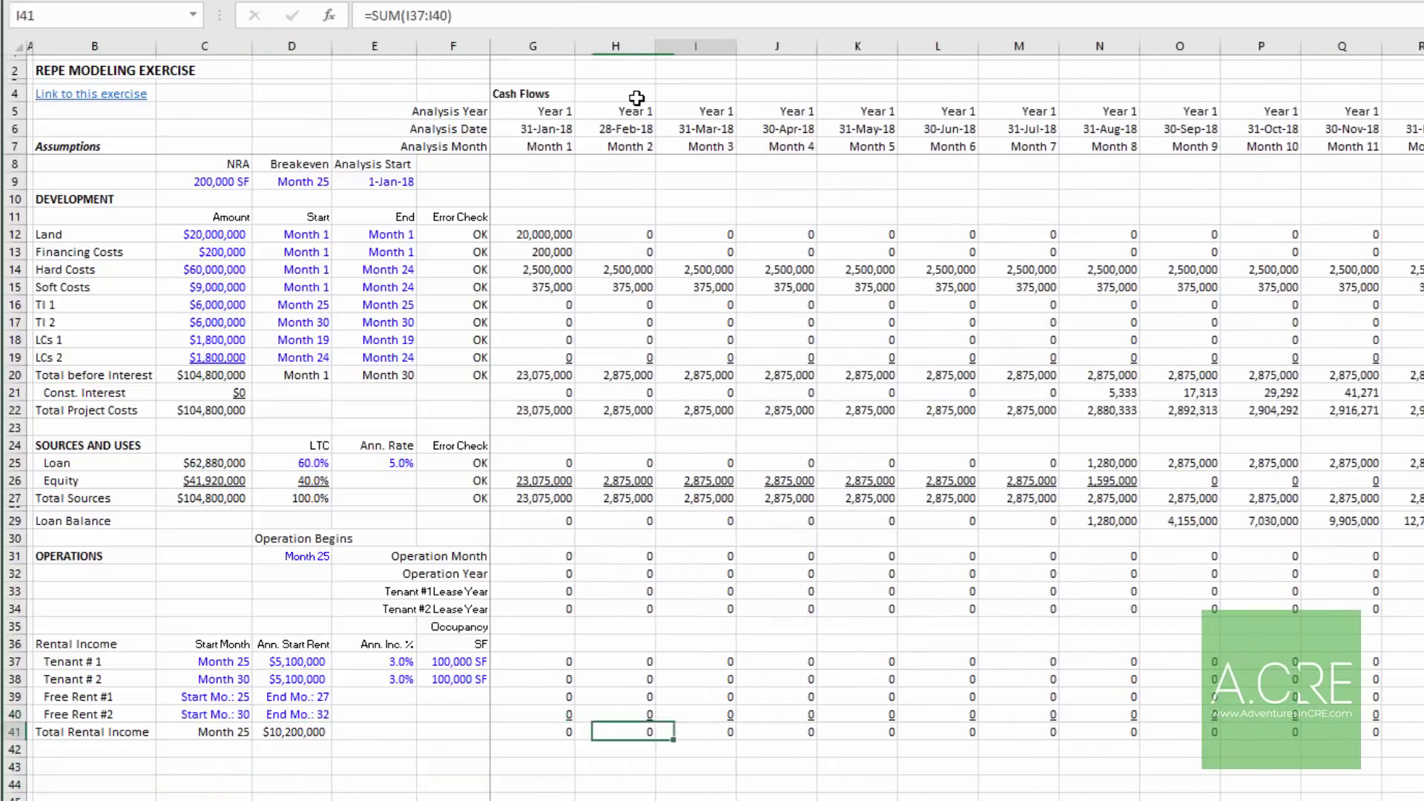
{"action": "key", "text": "Right"}
{"action": "key", "text": "Right"}
{"action": "key", "text": "Right"}
{"action": "key", "text": "Right"}
{"action": "key", "text": "Right"}
{"action": "key", "text": "Right"}
{"action": "key", "text": "Right"}
{"action": "key", "text": "Right"}
{"action": "key", "text": "Right"}
{"action": "key", "text": "Right"}
{"action": "key", "text": "Right"}
{"action": "key", "text": "Left"}
{"action": "key", "text": "Left"}
{"action": "key", "text": "Left"}
{"action": "key", "text": "Left"}
{"action": "key", "text": "Left"}
{"action": "key", "text": "Left"}
{"action": "key", "text": "Left"}
{"action": "key", "text": "Left"}
{"action": "key", "text": "Left"}
{"action": "key", "text": "Left"}
{"action": "key", "text": "Left"}
{"action": "key", "text": "Left"}
{"action": "key", "text": "Left"}
{"action": "key", "text": "Left"}
{"action": "key", "text": "Left"}
{"action": "key", "text": "Left"}
{"action": "key", "text": "Left"}
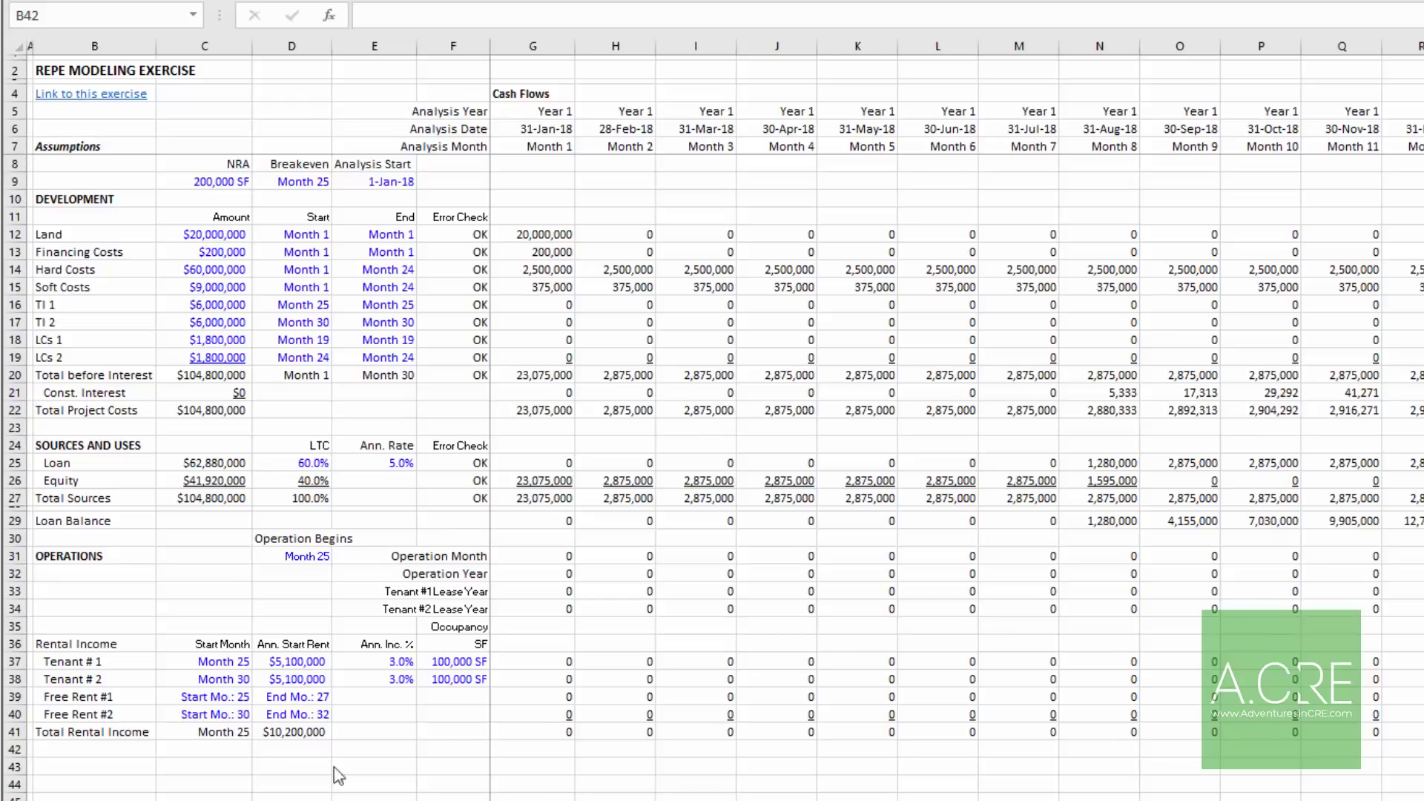
Step: Enter the labels 'Other Income' in B42 and 'Expense Recovery' in B43
{"action": "left_click", "coordinate": [123, 750]}
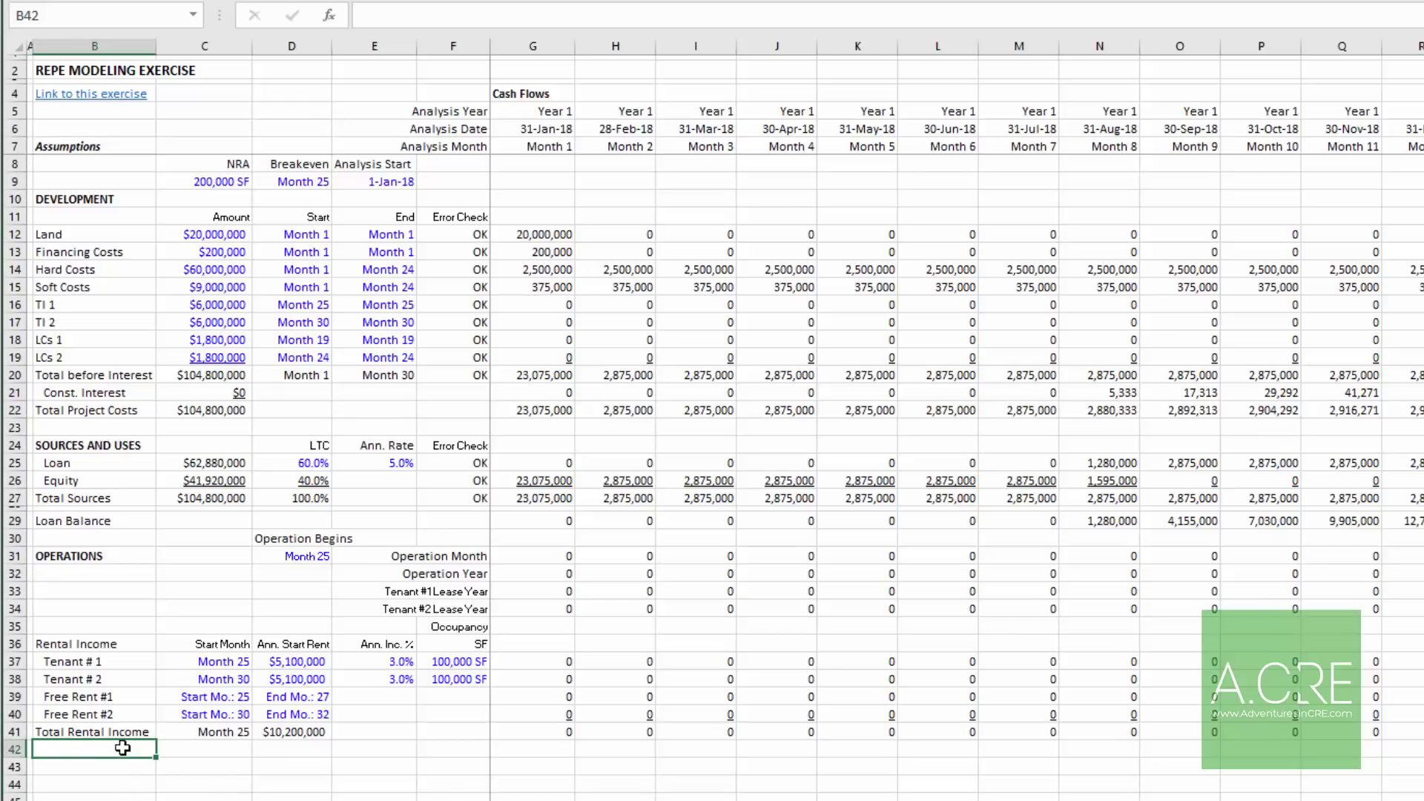
{"action": "type", "text": "Total"}
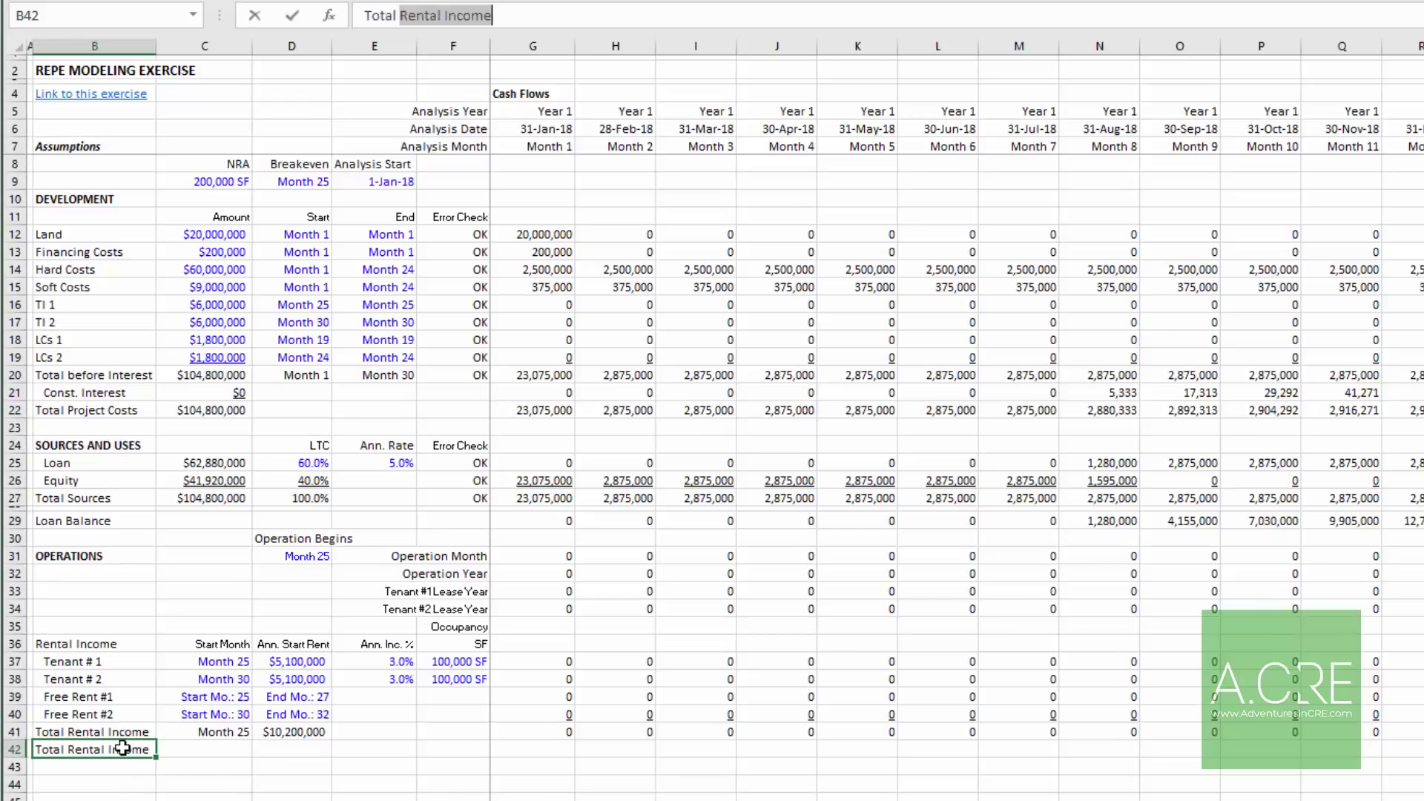
{"action": "key", "text": "BackSpace"}
{"action": "key", "text": "BackSpace"}
{"action": "key", "text": "BackSpace"}
{"action": "key", "text": "BackSpace"}
{"action": "type", "text": "Other Income"}
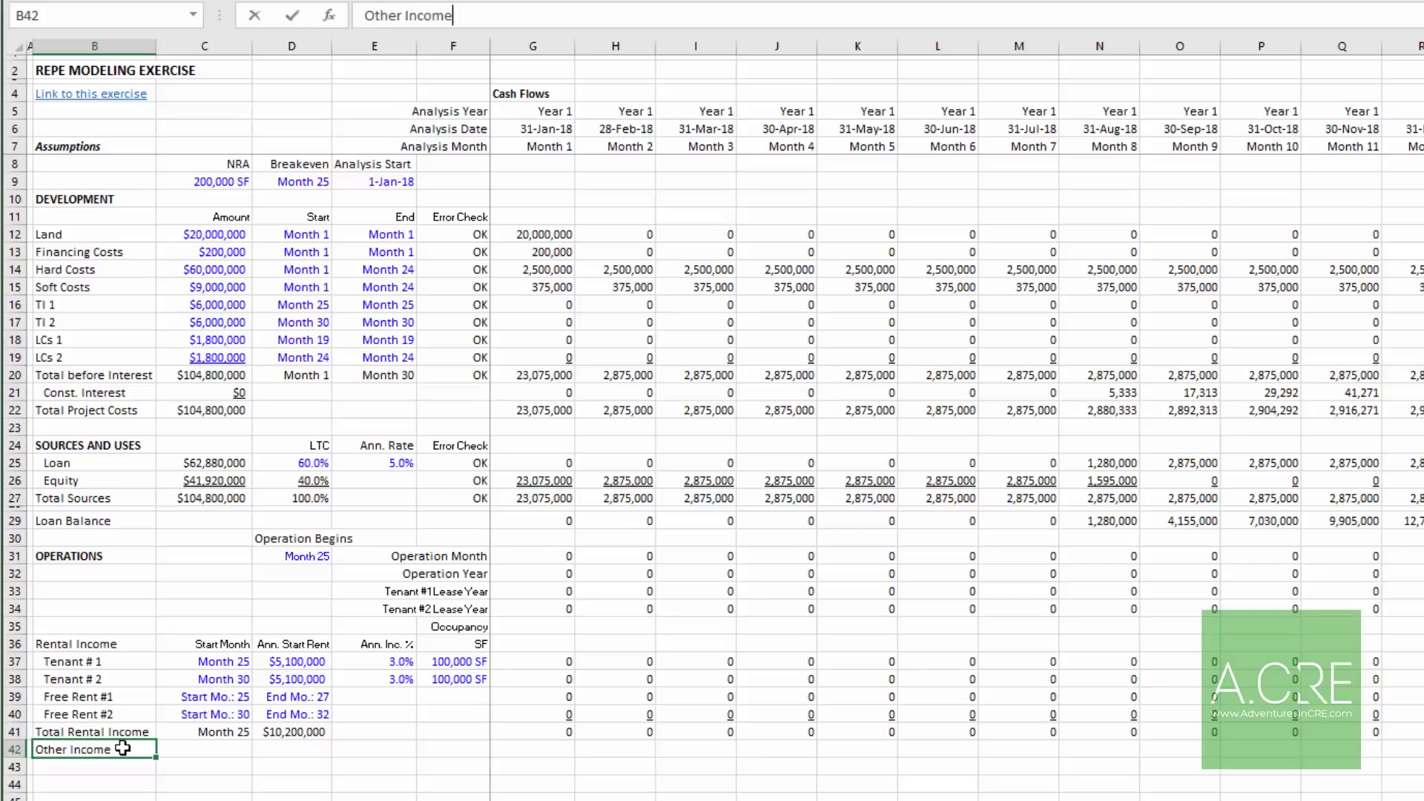
{"action": "key", "text": "Return"}
{"action": "type", "text": "Ex"}
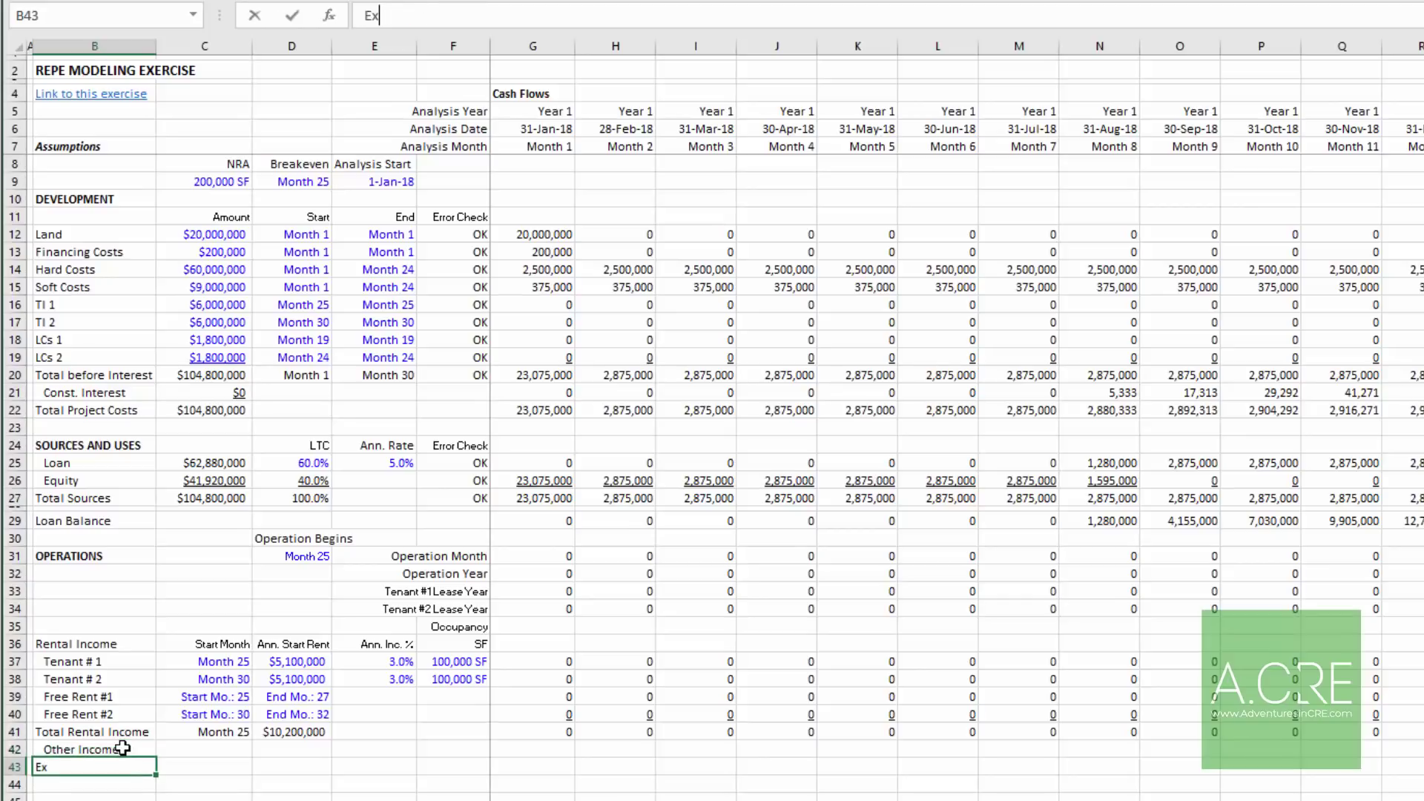
{"action": "type", "text": "pense Recovery"}
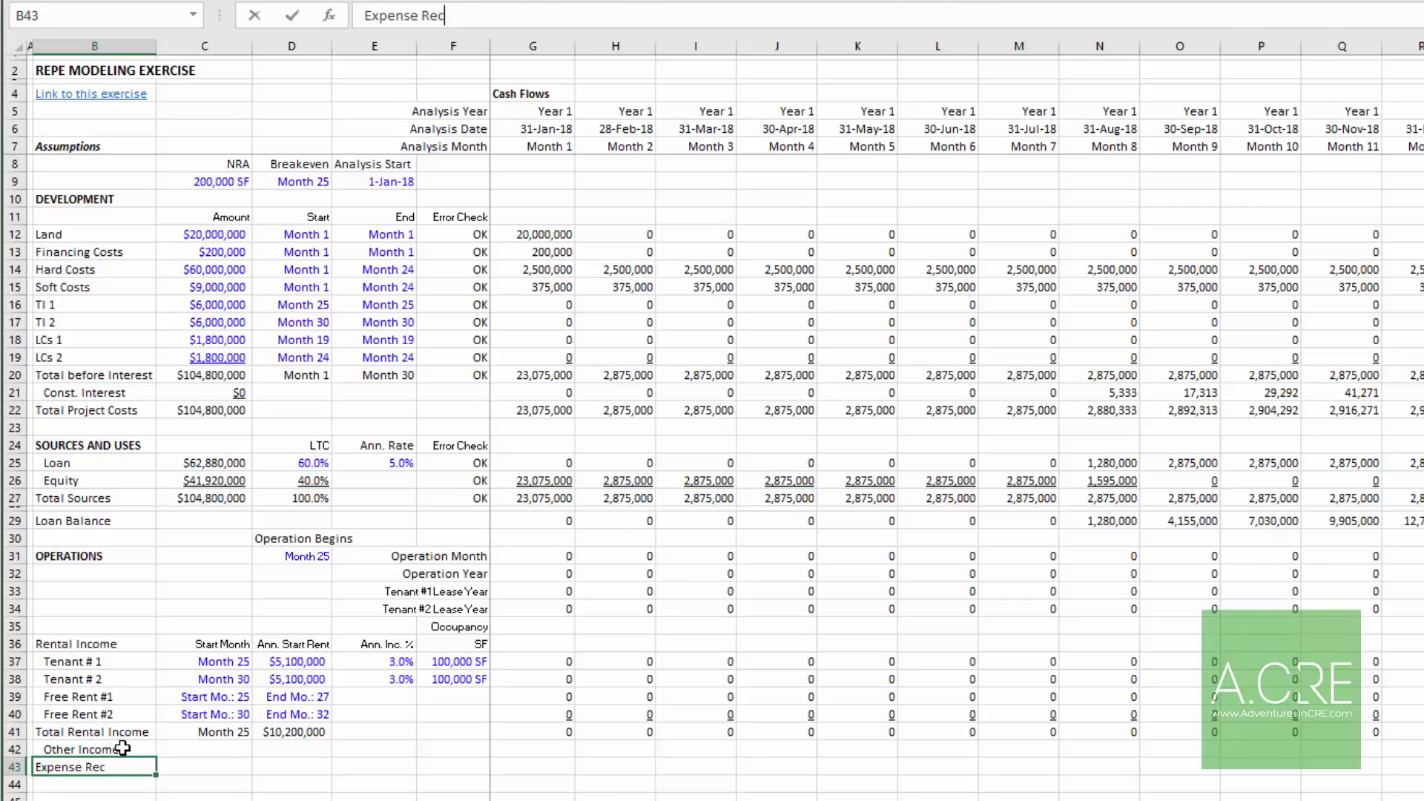
{"action": "key", "text": "Return"}
Step: Indent Expense Recovery, then remove the indent so it stays flush left
{"action": "key", "text": "Up"}
{"action": "key", "text": "alt+h"}
{"action": "key", "text": "6"}
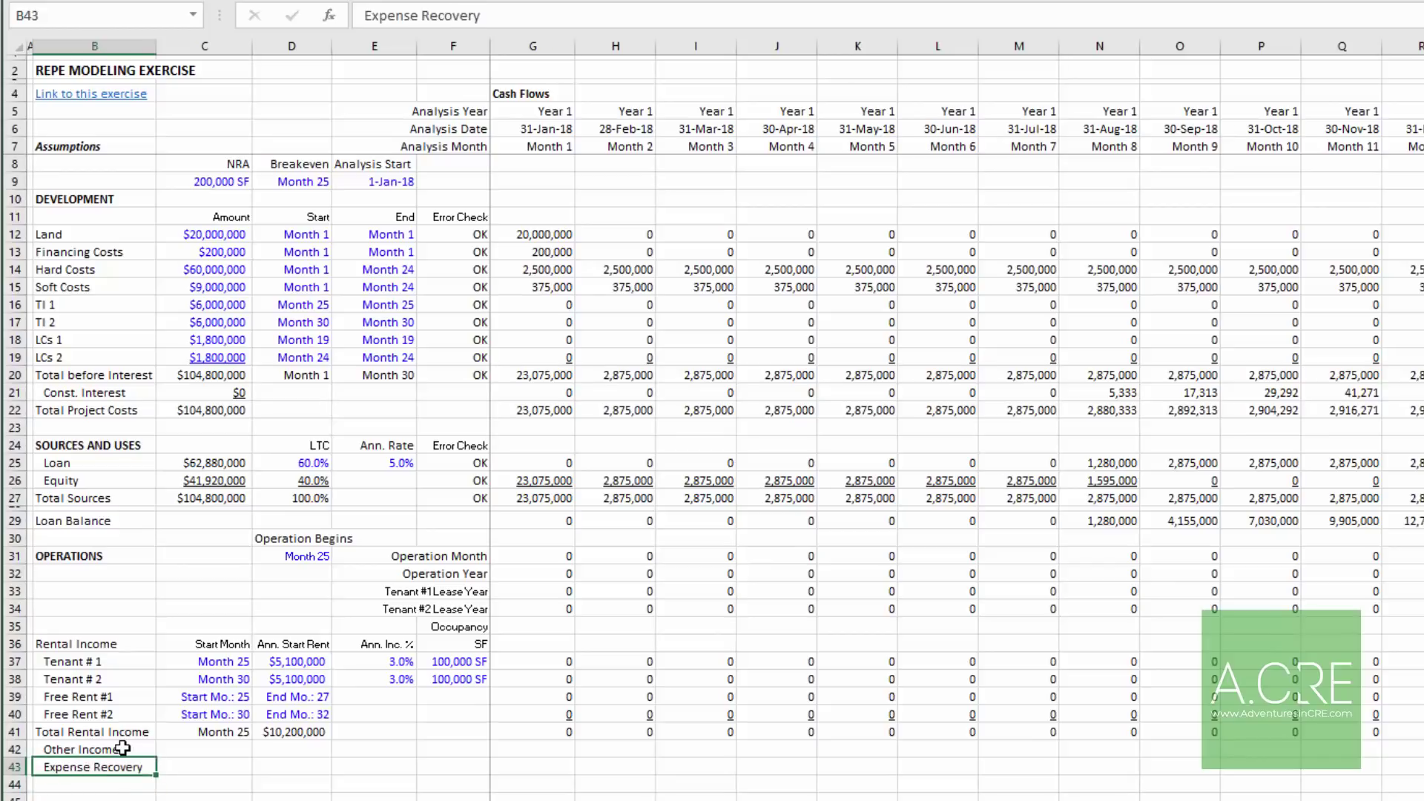
{"action": "key", "text": "alt+h"}
{"action": "key", "text": "5"}
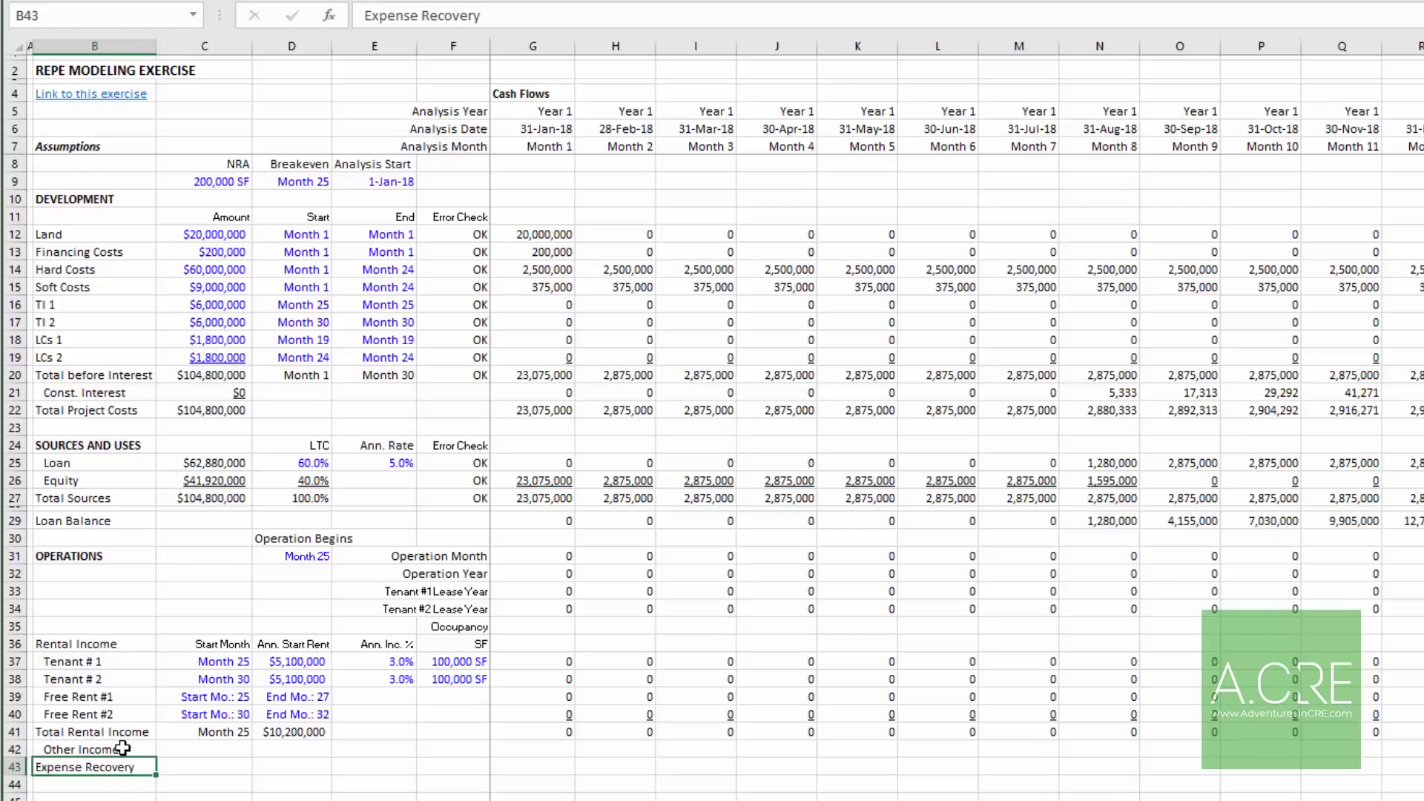
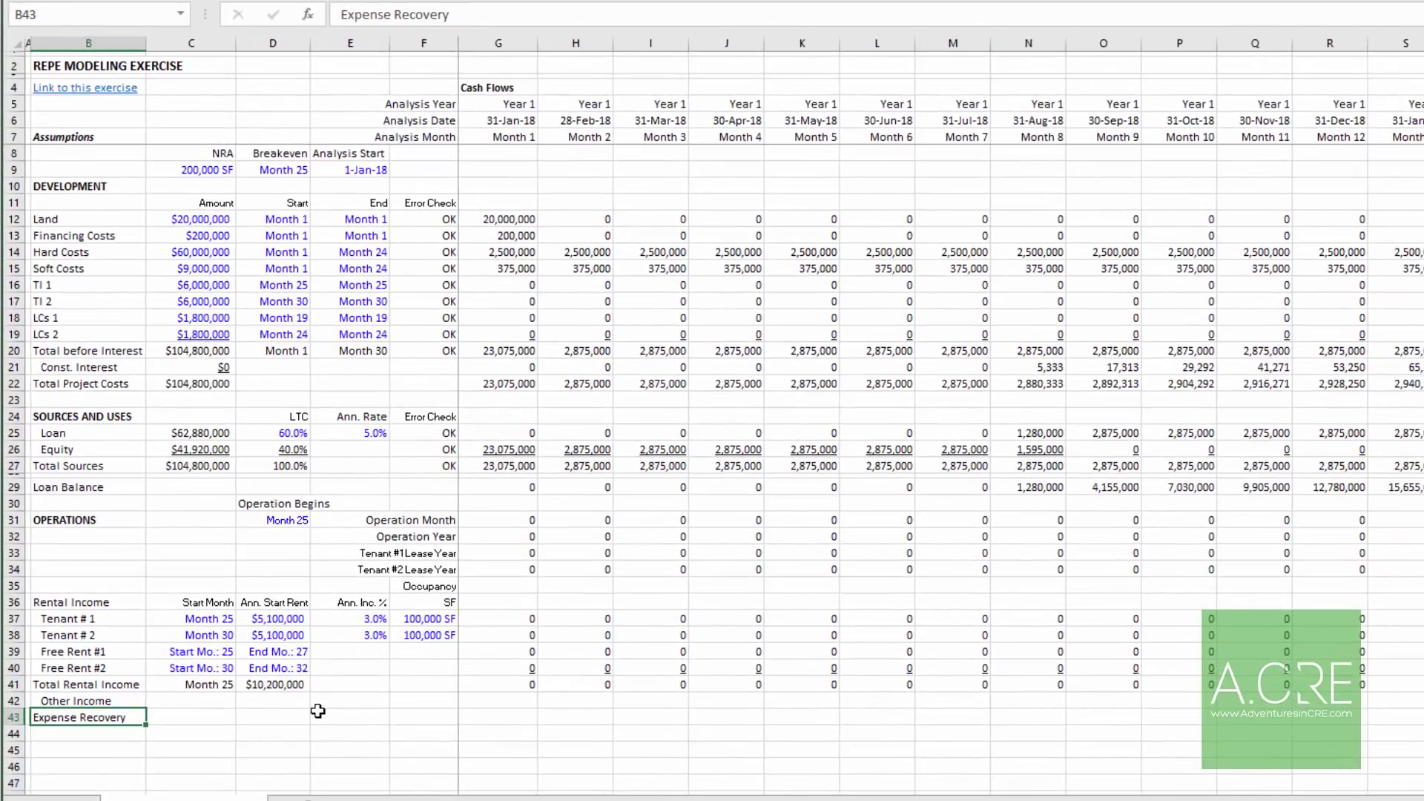
Step: Add the Potential Gross Income label in B44 and indent it
{"action": "key", "text": "Return"}
{"action": "type", "text": "Potential Gross Income"}
{"action": "key", "text": "Return"}
{"action": "key", "text": "Up"}
{"action": "key", "text": "alt+h+6"}
{"action": "key", "text": "Up"}
{"action": "key", "text": "Right"}
{"action": "key", "text": "Up"}
{"action": "key", "text": "Up"}
{"action": "key", "text": "Down"}
{"action": "key", "text": "Down"}
{"action": "key", "text": "Down"}
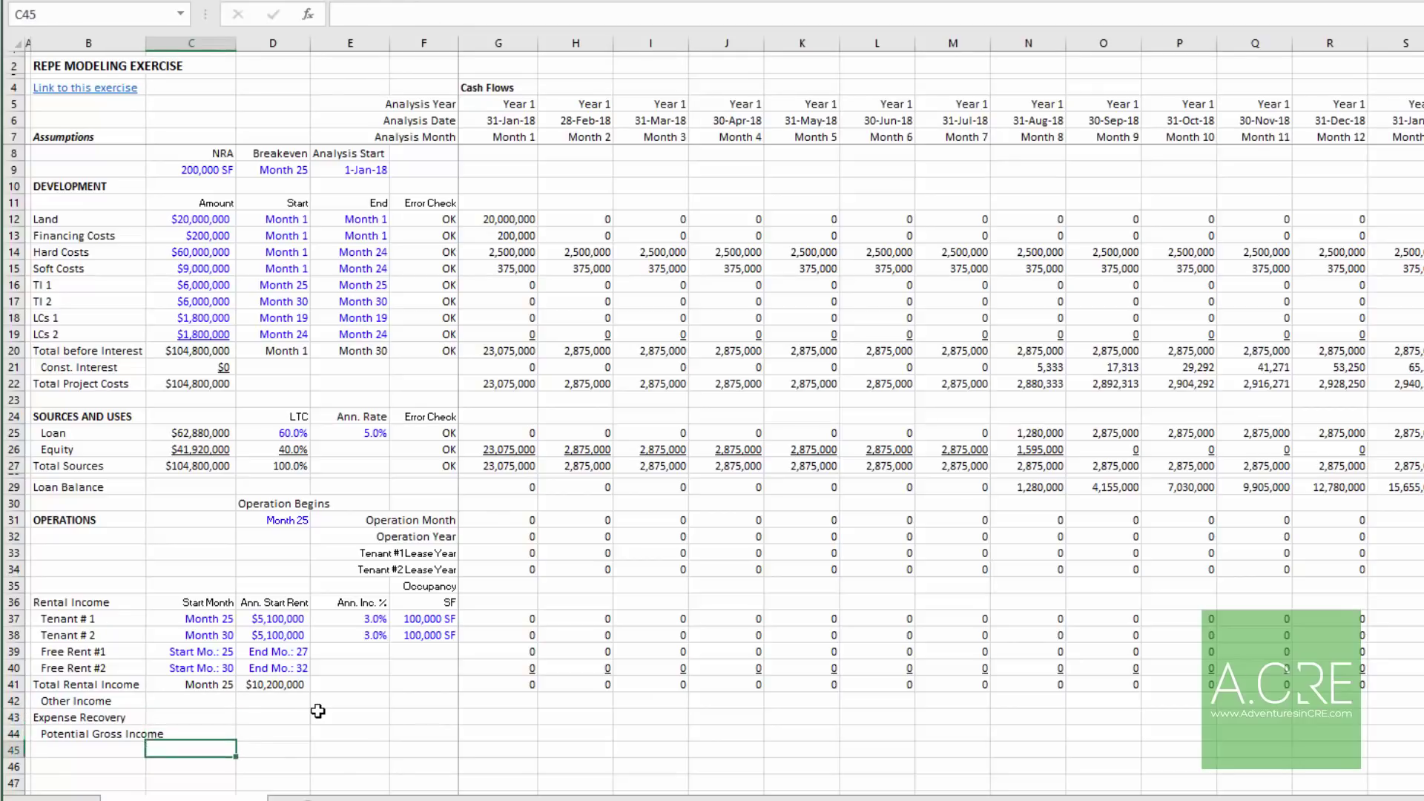
{"action": "key", "text": "Left"}
{"action": "key", "text": "Down"}
Step: Add the General Vacancy and Effective Gross Income labels, keeping Effective Gross Income flush left
{"action": "type", "text": "General Vacancy"}
{"action": "key", "text": "Return"}
{"action": "type", "text": "E"}
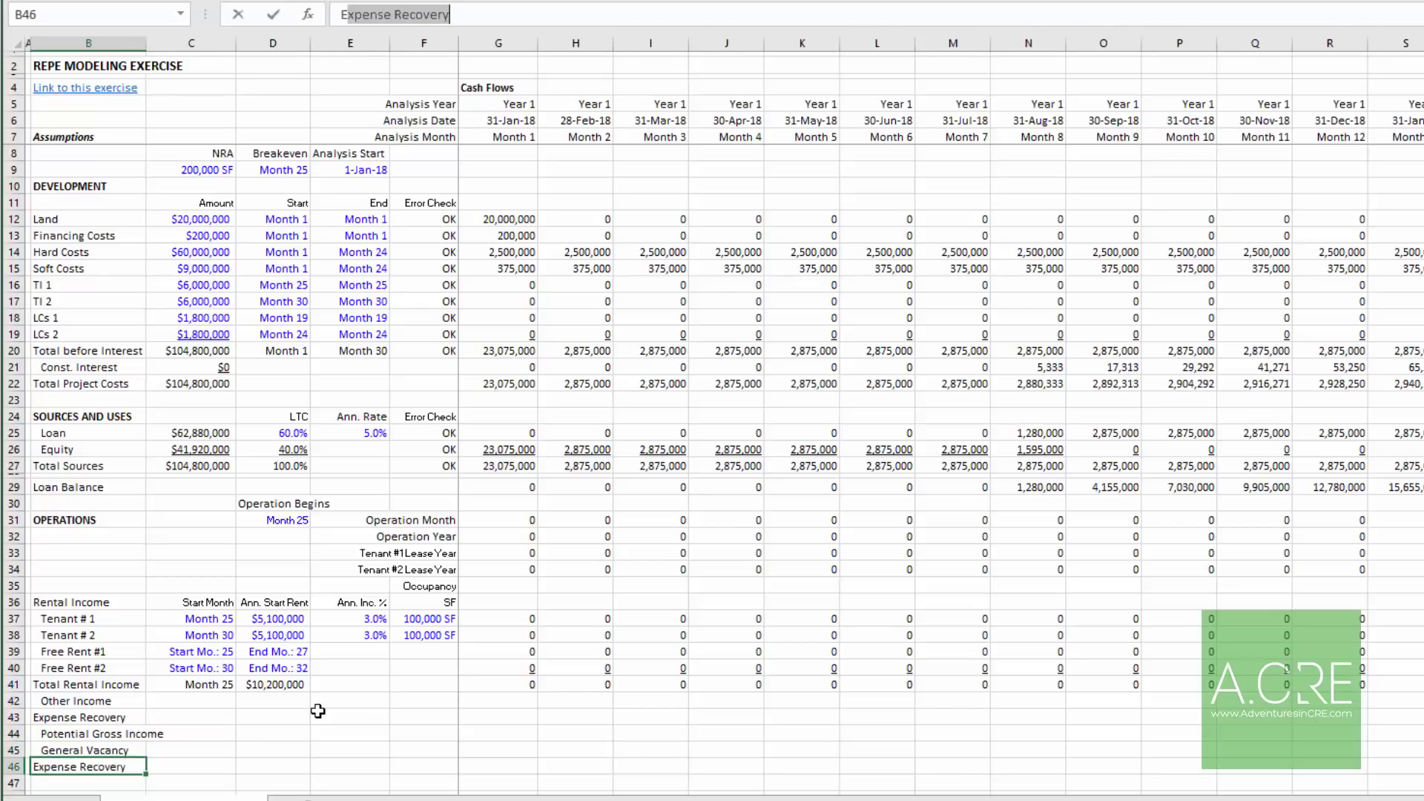
{"action": "type", "text": "ffective Gross Income"}
{"action": "key", "text": "Return"}
{"action": "key", "text": "Up"}
{"action": "key", "text": "alt+h"}
{"action": "key", "text": "6"}
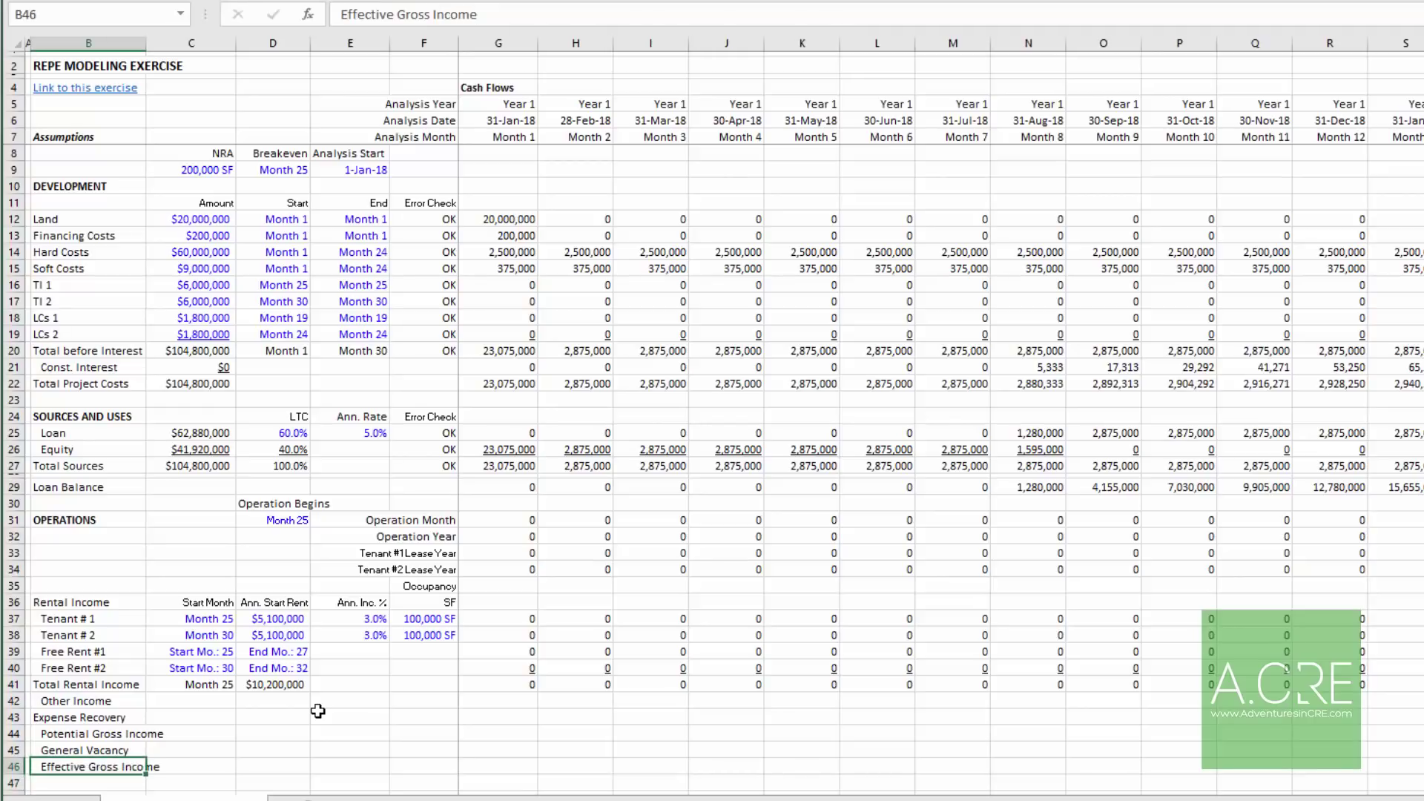
{"action": "key", "text": "ctrl+z"}
Step: Enter the Operating Expenses label in B48, correcting its misspelling
{"action": "key", "text": "Down"}
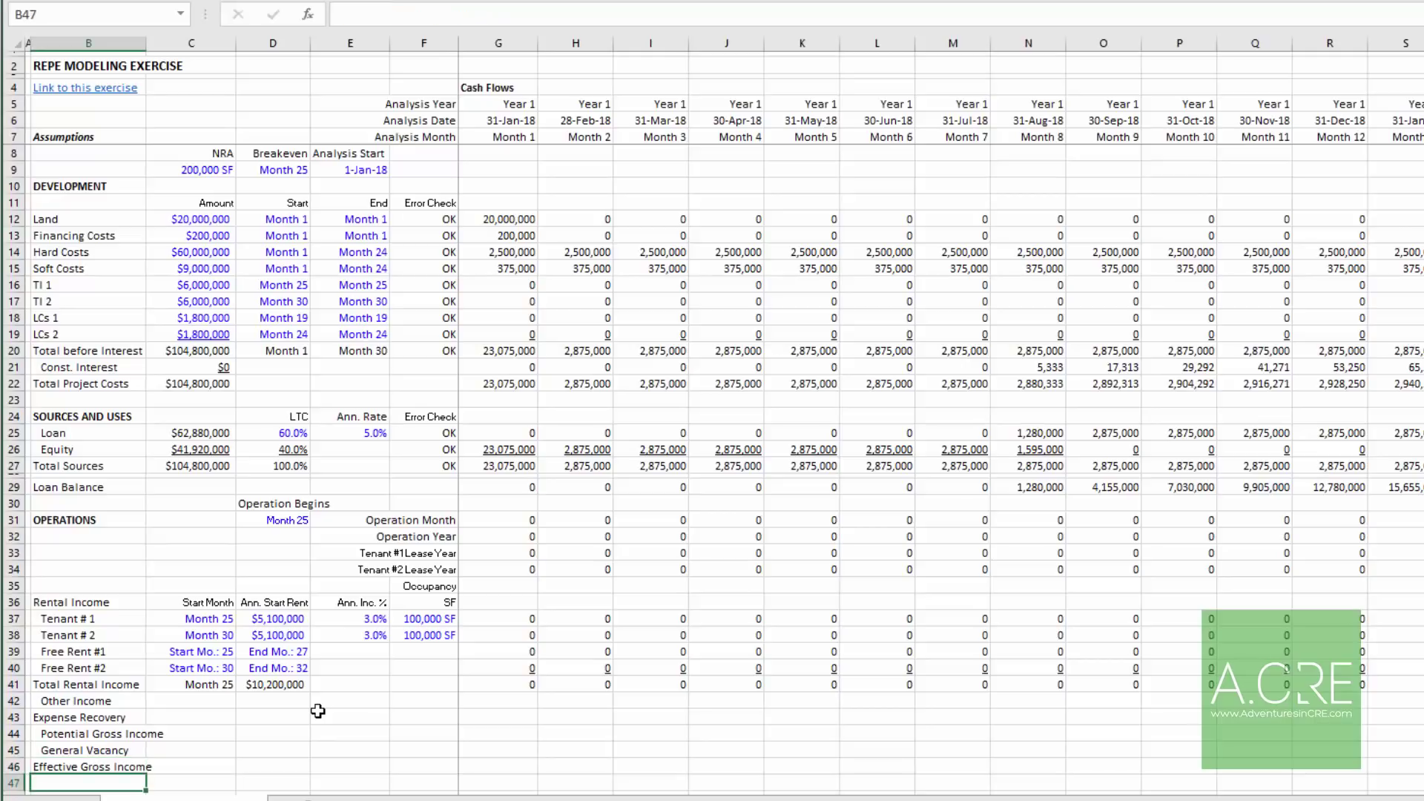
{"action": "key", "text": "Down"}
{"action": "type", "text": "Oper"}
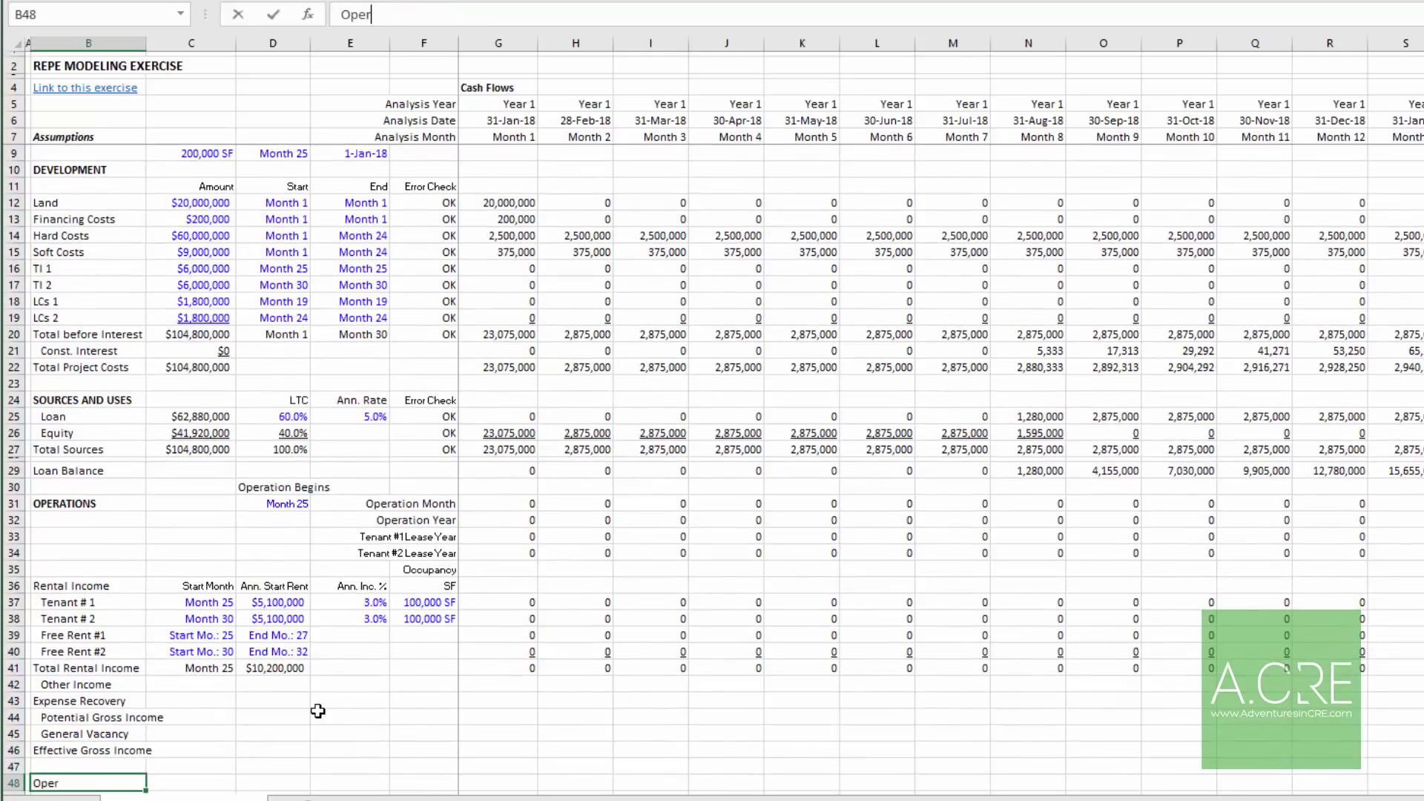
{"action": "type", "text": "ating Expenses"}
{"action": "key", "text": "Return"}
Step: Add the headers Start Month, Ann. Start Amt and Ann. Inc. % in C47:E47
{"action": "key", "text": "Up"}
{"action": "key", "text": "ctrl+alt+Tab"}
{"action": "key", "text": "Up"}
{"action": "key", "text": "Right"}
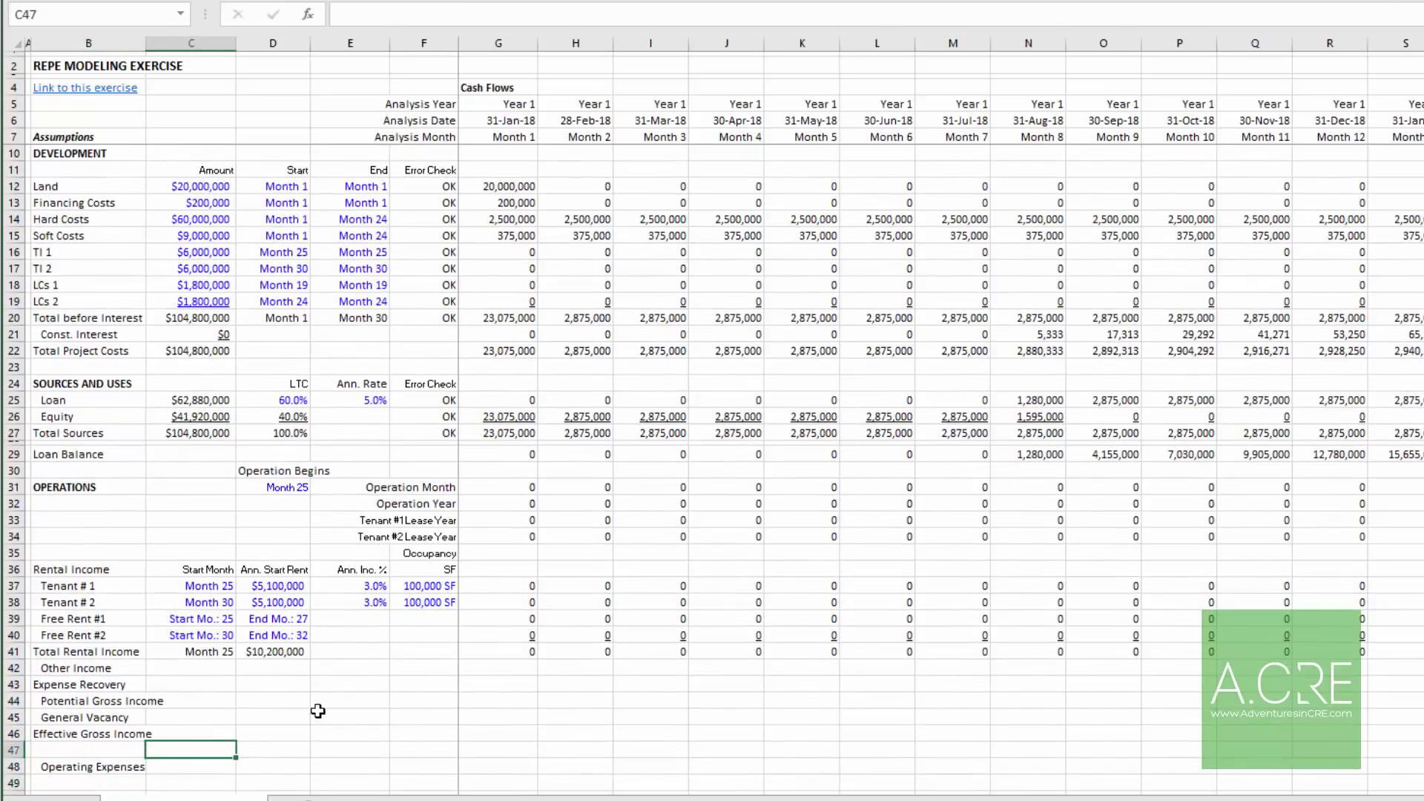
{"action": "type", "text": "Start"}
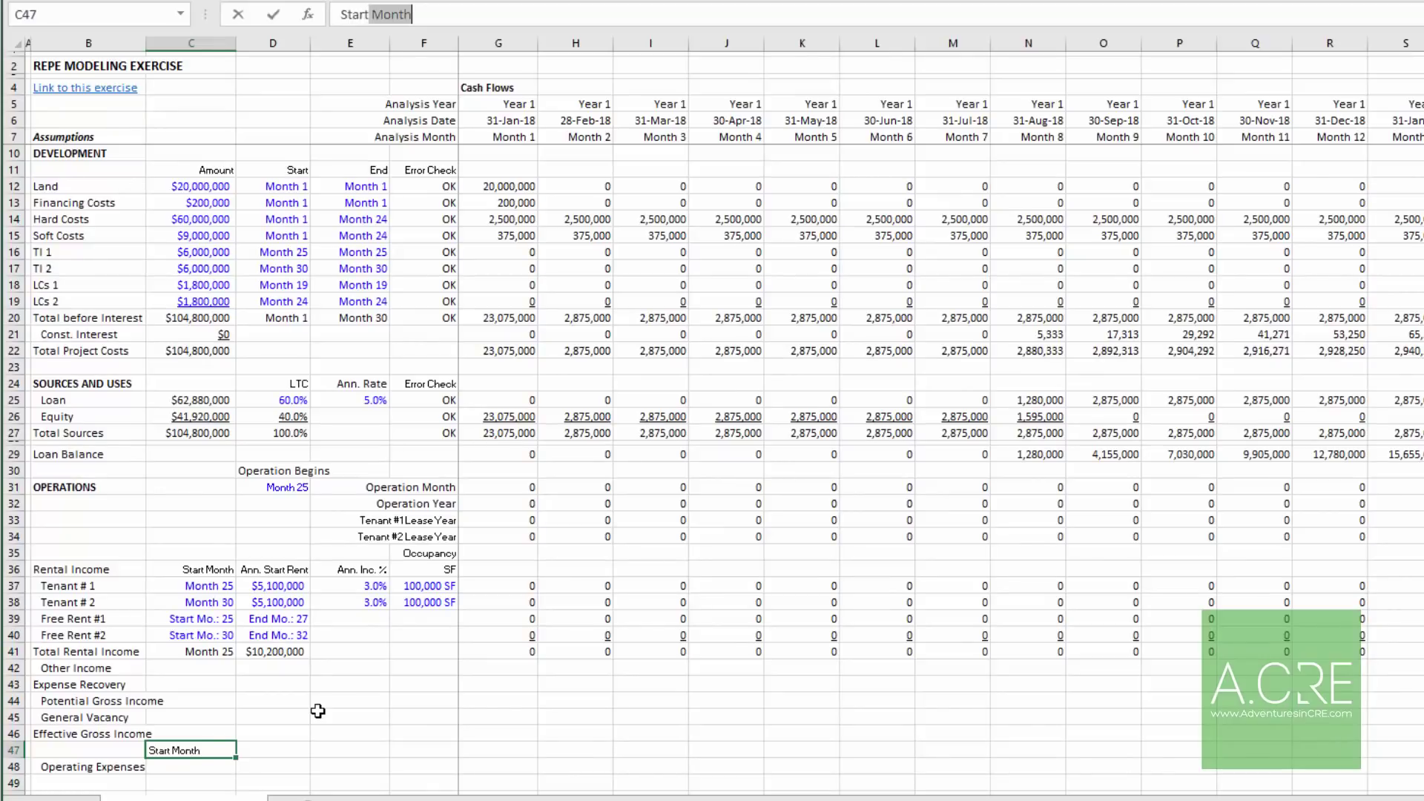
{"action": "key", "text": "Tab"}
{"action": "type", "text": "An"}
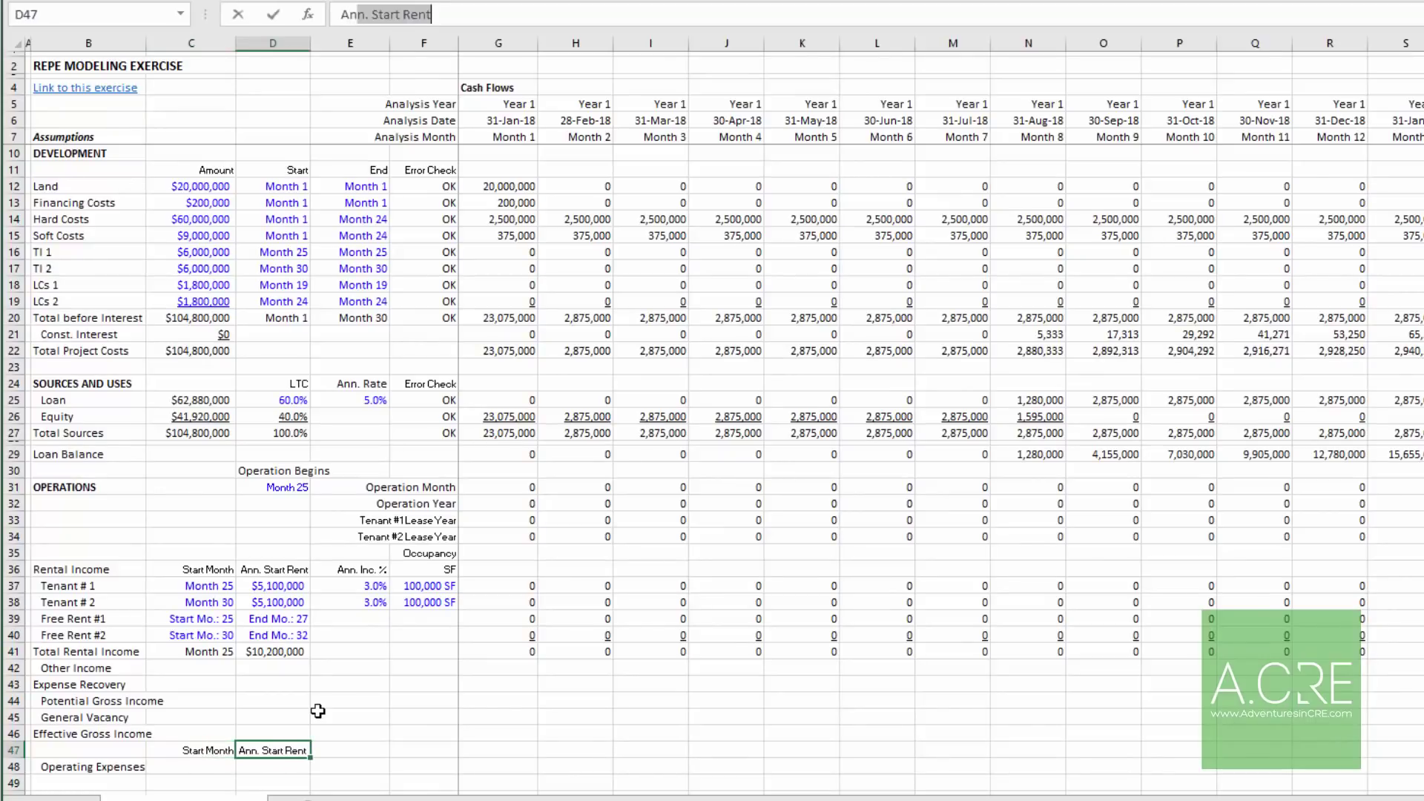
{"action": "type", "text": "n. Start Amt"}
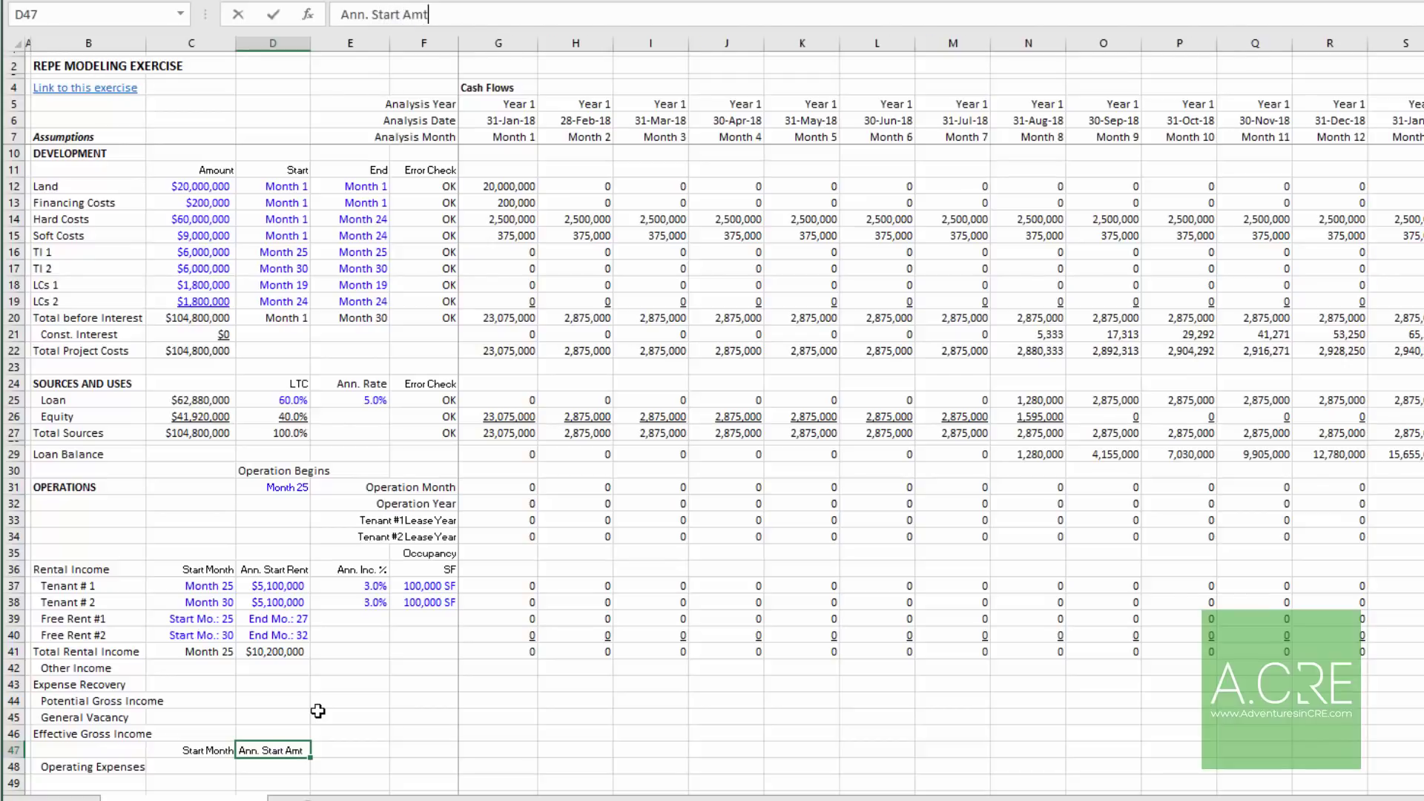
{"action": "key", "text": "Tab"}
{"action": "type", "text": "Ann. Inc. %"}
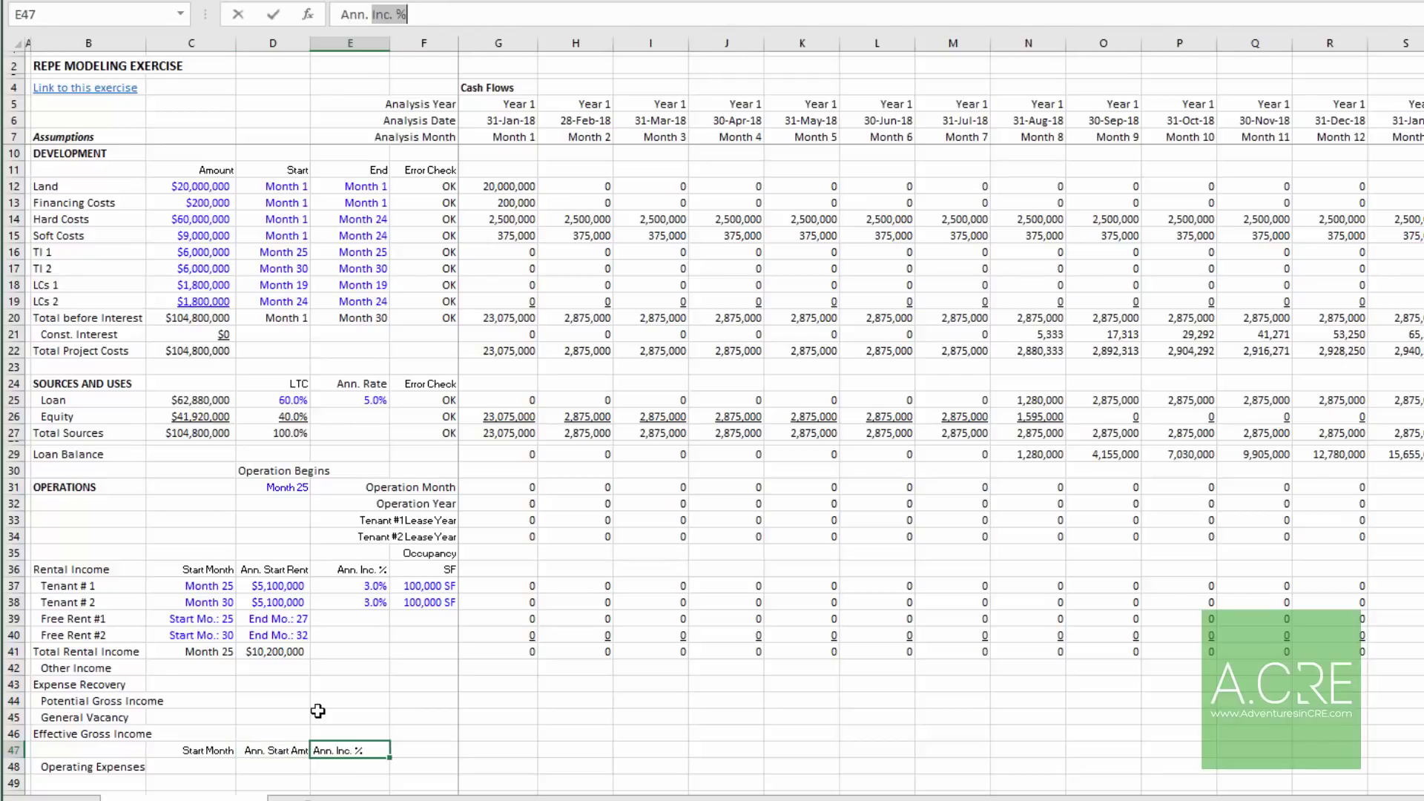
{"action": "key", "text": "Return"}
Step: Add a bold Net Operating Income label in B49
{"action": "scroll", "coordinate": [296, 654], "scroll_direction": "down", "scroll_amount": 4}
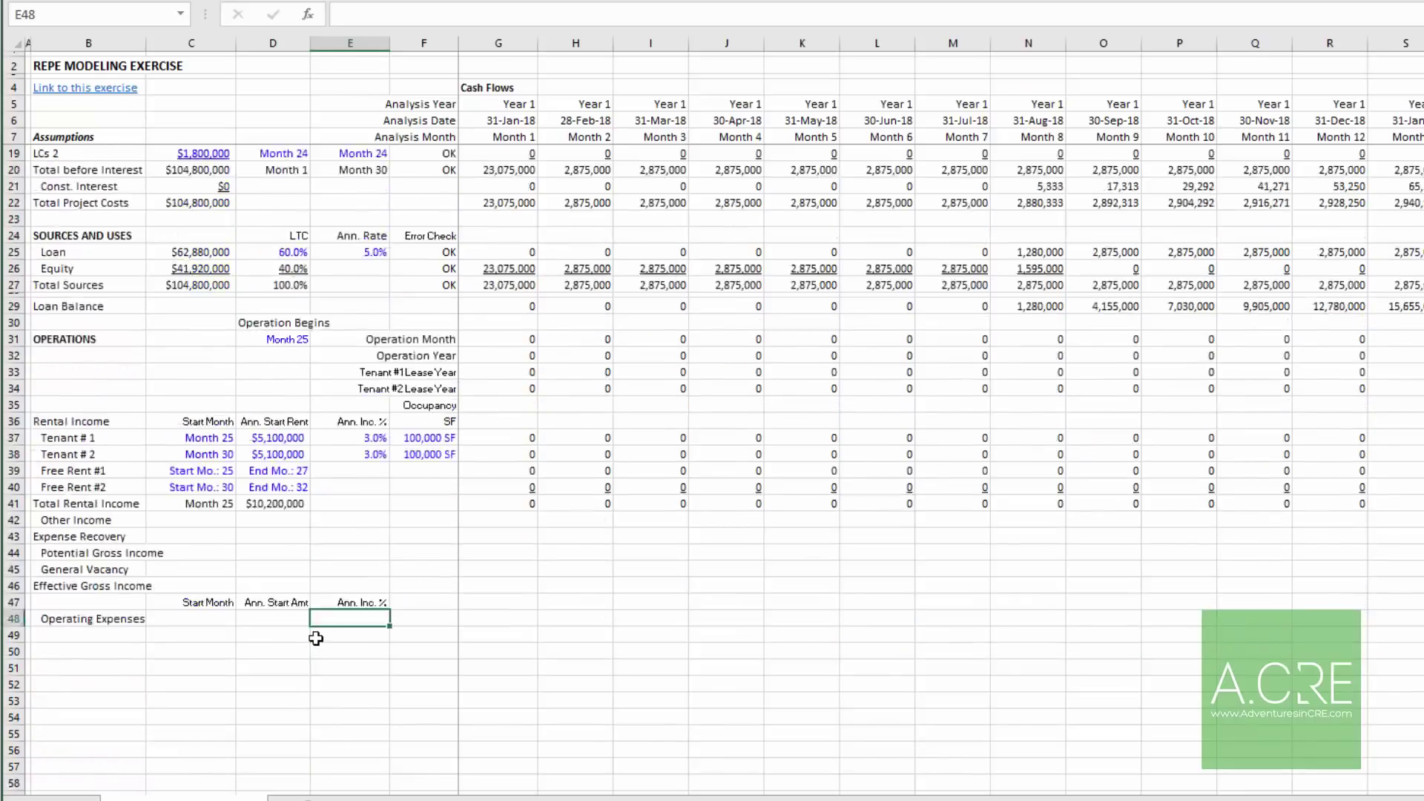
{"action": "scroll", "coordinate": [291, 592], "scroll_direction": "down", "scroll_amount": 2}
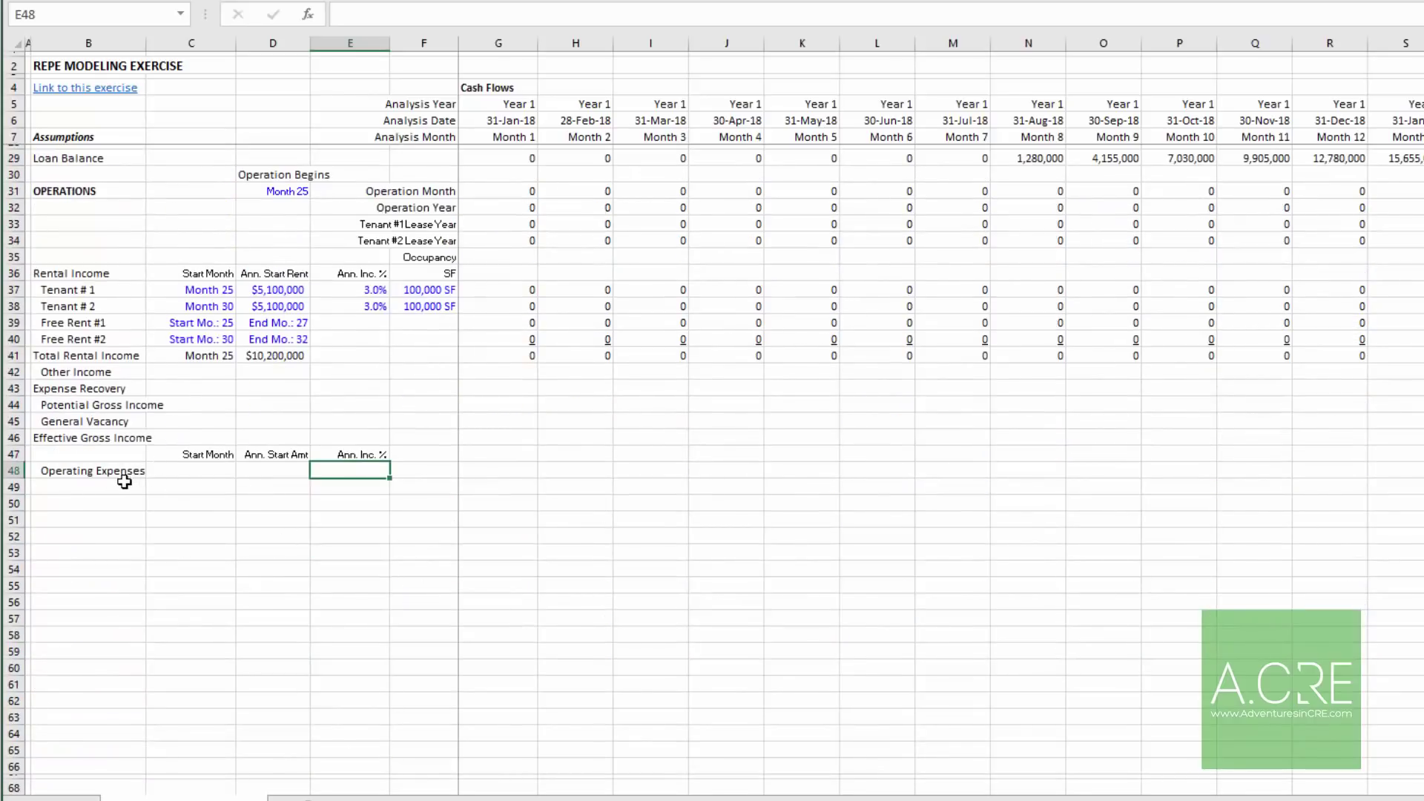
{"action": "left_click", "coordinate": [120, 486]}
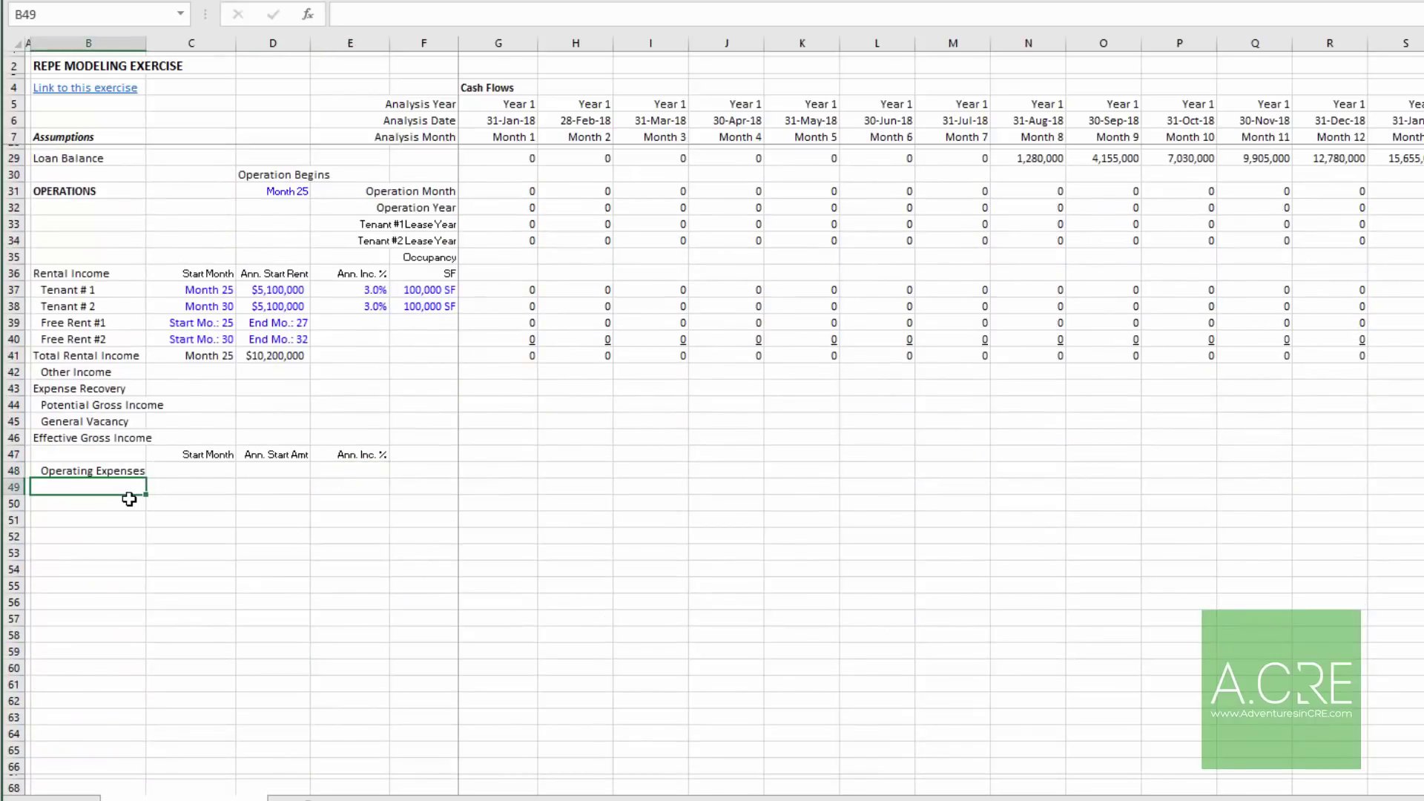
{"action": "type", "text": "Net Operating Income"}
{"action": "key", "text": "Return"}
{"action": "key", "text": "Up"}
{"action": "key", "text": "Up"}
Step: Link the Operating Expenses start month in C48 to =D31, Month 25
{"action": "key", "text": "Right"}
{"action": "key", "text": "Right"}
{"action": "key", "text": "Left"}
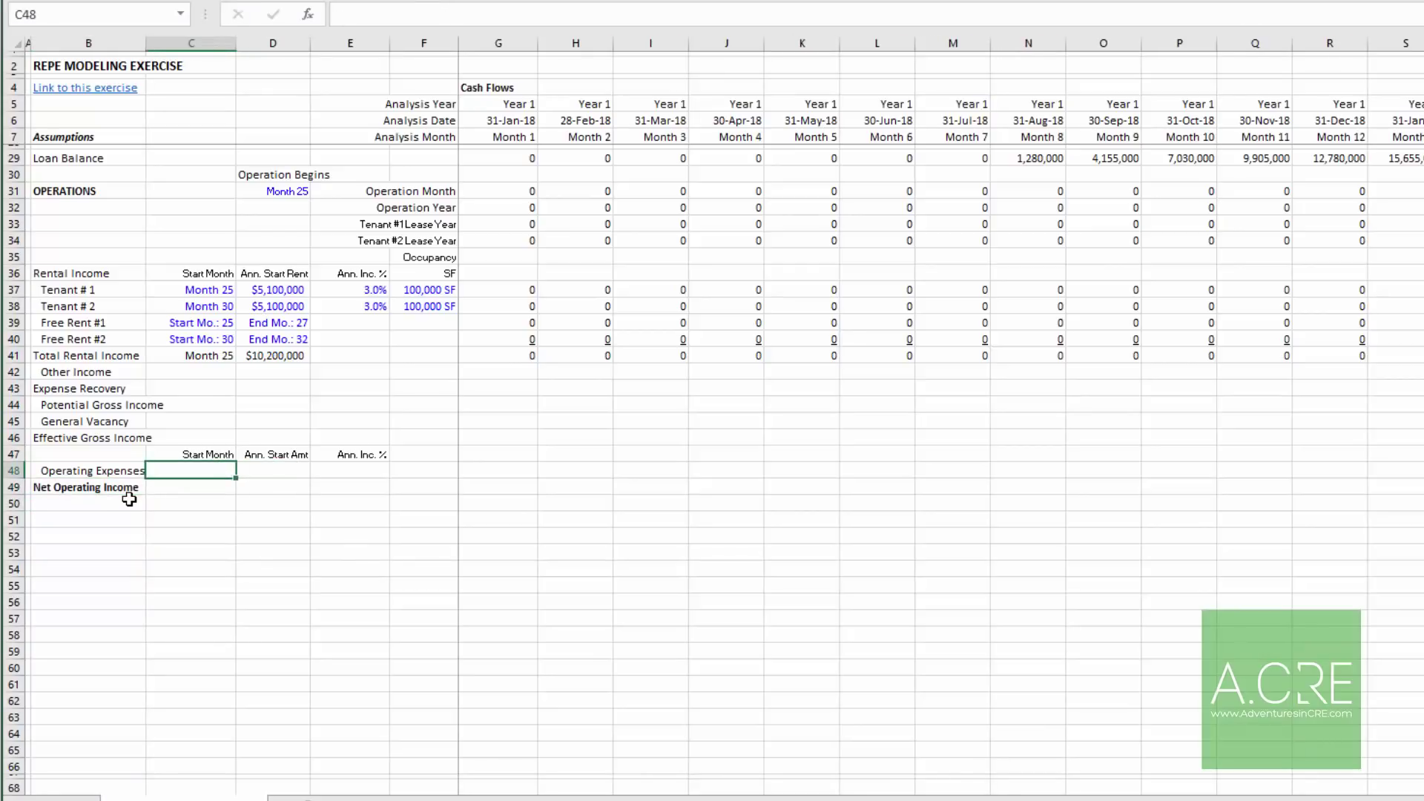
{"action": "type", "text": "="}
{"action": "left_click", "coordinate": [278, 189]}
{"action": "key", "text": "Return"}
{"action": "key", "text": "Up"}
Step: Enter =16*NRA in D48, giving a $3,200,000 annual operating expense
{"action": "key", "text": "Right"}
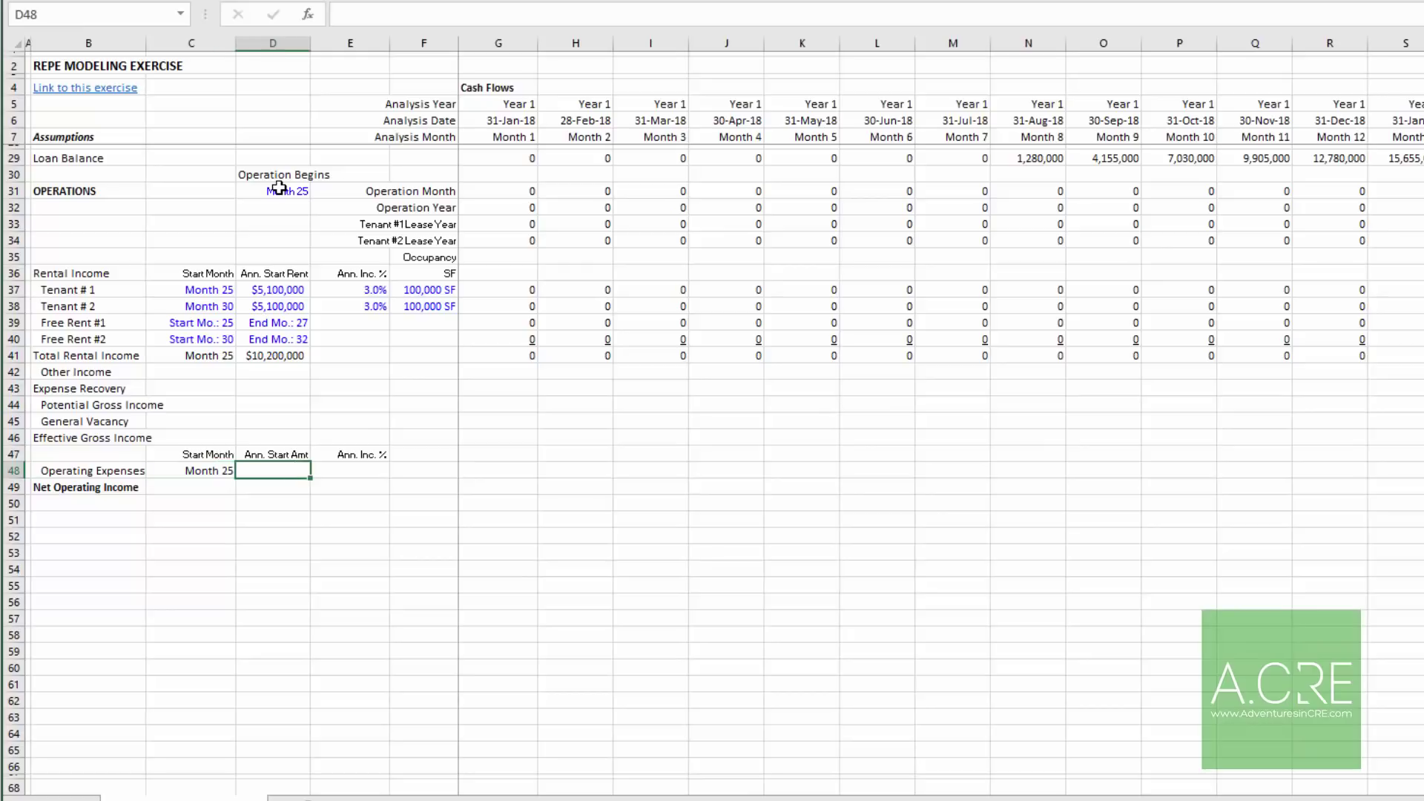
{"action": "type", "text": "+"}
{"action": "type", "text": "16*"}
{"action": "type", "text": "NRA"}
{"action": "key", "text": "Tab"}
{"action": "key", "text": "Escape"}
{"action": "type", "text": "=16*NRA"}
{"action": "key", "text": "Tab"}
{"action": "key", "text": "BackSpace"}
{"action": "key", "text": "BackSpace"}
{"action": "key", "text": "BackSpace"}
{"action": "key", "text": "BackSpace"}
{"action": "key", "text": "BackSpace"}
{"action": "key", "text": "BackSpace"}
{"action": "key", "text": "BackSpace"}
{"action": "key", "text": "BackSpace"}
{"action": "key", "text": "BackSpace"}
{"action": "key", "text": "BackSpace"}
{"action": "key", "text": "BackSpace"}
{"action": "key", "text": "BackSpace"}
{"action": "key", "text": "BackSpace"}
{"action": "key", "text": "BackSpace"}
{"action": "key", "text": "BackSpace"}
{"action": "key", "text": "BackSpace"}
{"action": "key", "text": "BackSpace"}
{"action": "key", "text": "BackSpace"}
{"action": "key", "text": "BackSpace"}
{"action": "key", "text": "BackSpace"}
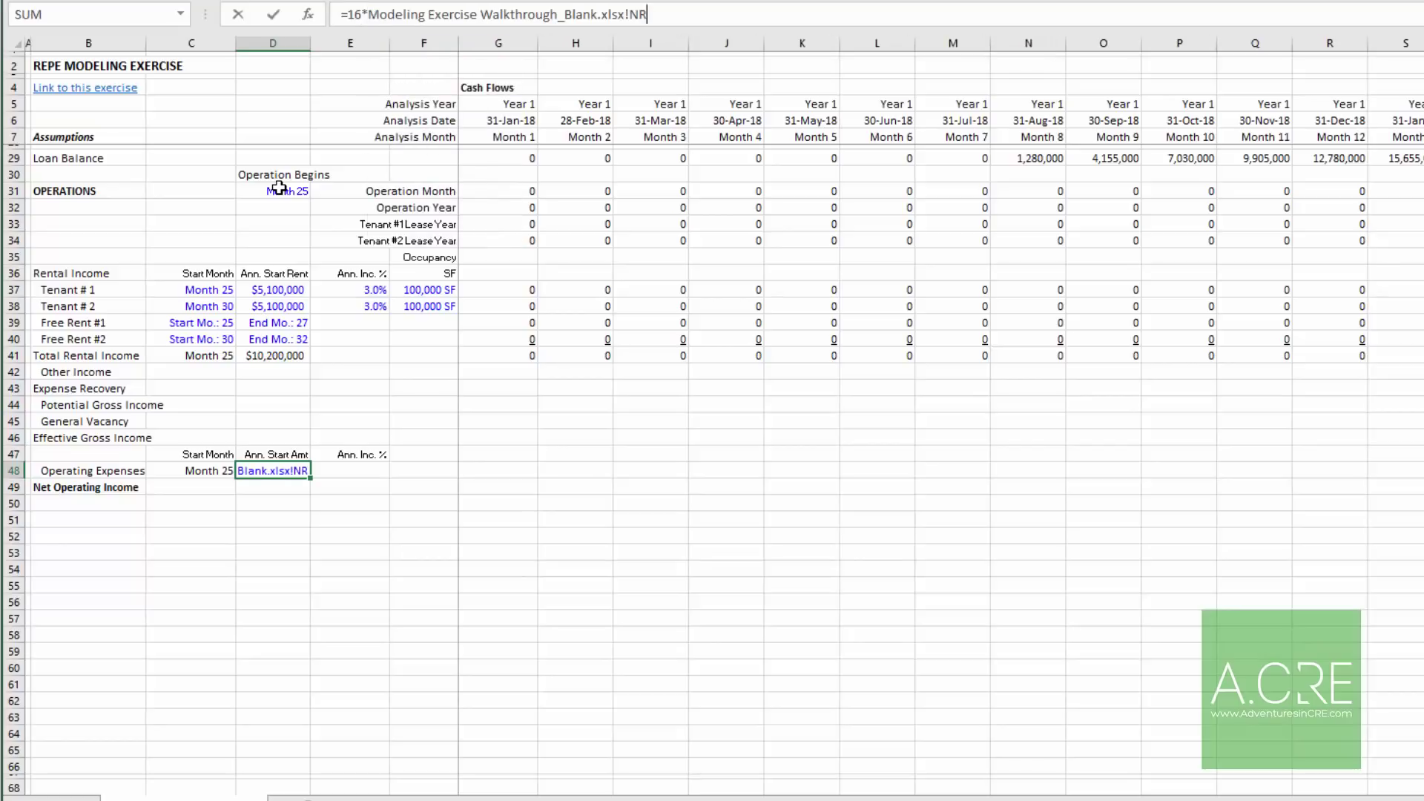
{"action": "key", "text": "BackSpace"}
{"action": "key", "text": "BackSpace"}
{"action": "key", "text": "BackSpace"}
{"action": "key", "text": "BackSpace"}
{"action": "key", "text": "BackSpace"}
{"action": "key", "text": "BackSpace"}
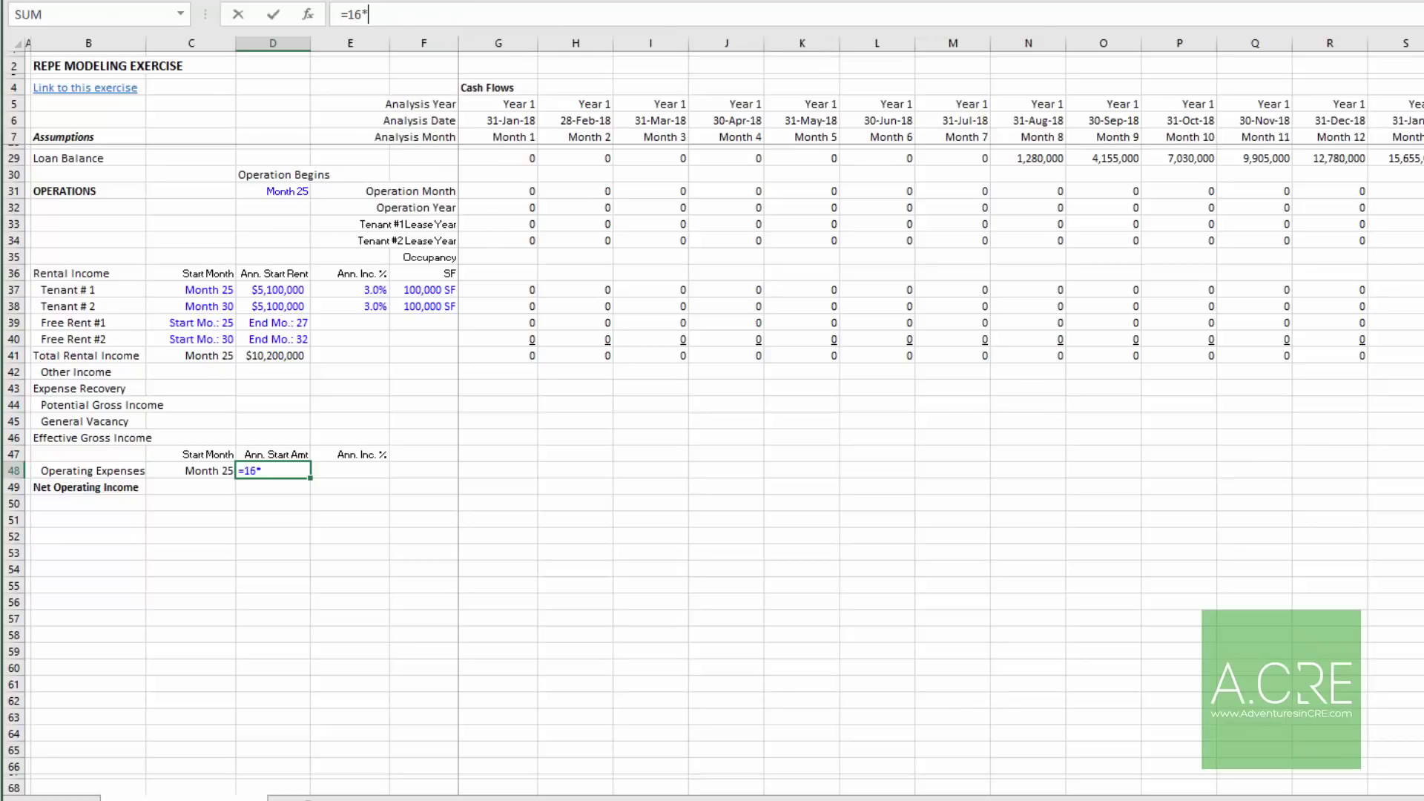
{"action": "scroll", "coordinate": [245, 182], "scroll_direction": "up", "scroll_amount": 7}
{"action": "left_click", "coordinate": [208, 170]}
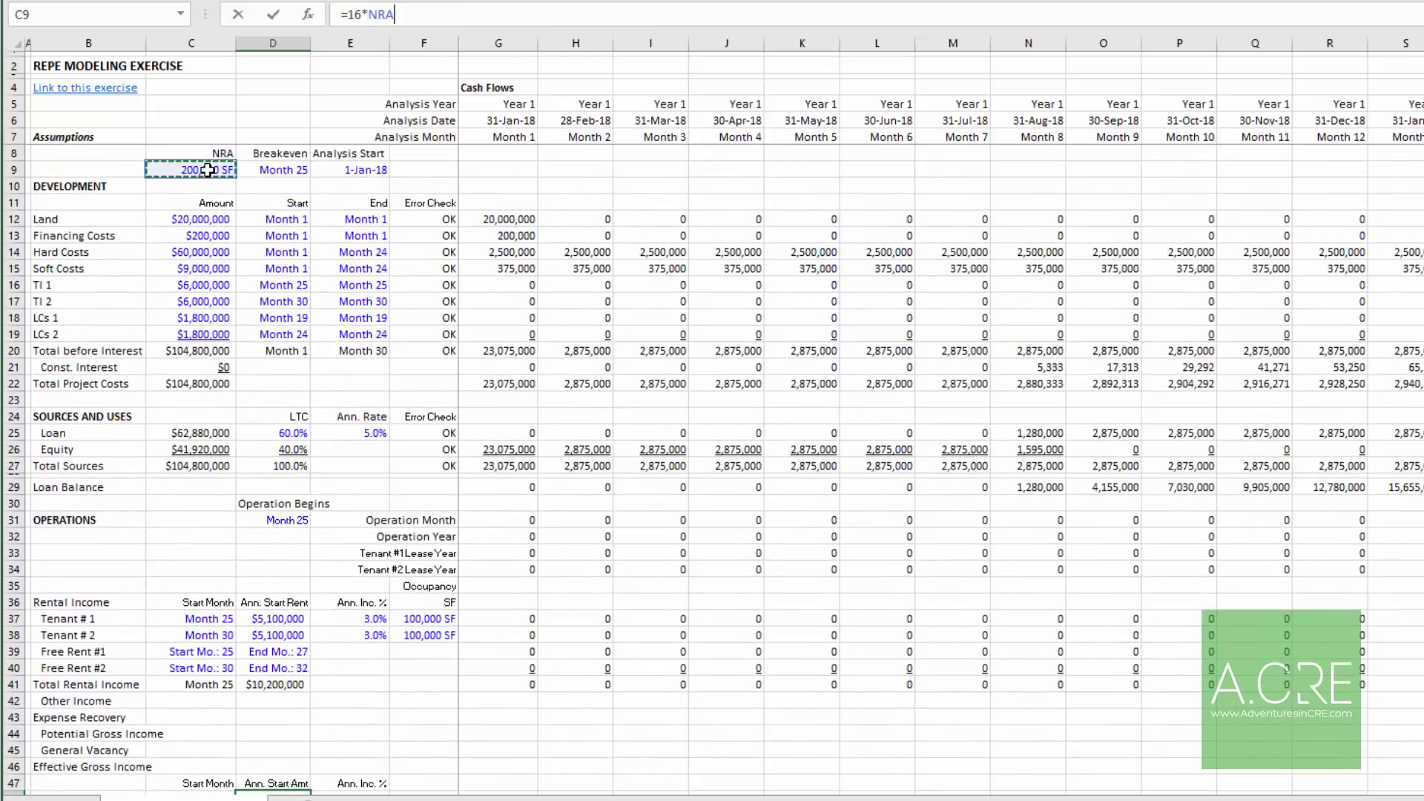
{"action": "key", "text": "Return"}
Step: Set the operating expense annual increase in E48 to 0%
{"action": "key", "text": "Up"}
{"action": "key", "text": "Down"}
{"action": "key", "text": "Down"}
{"action": "key", "text": "Down"}
{"action": "key", "text": "Down"}
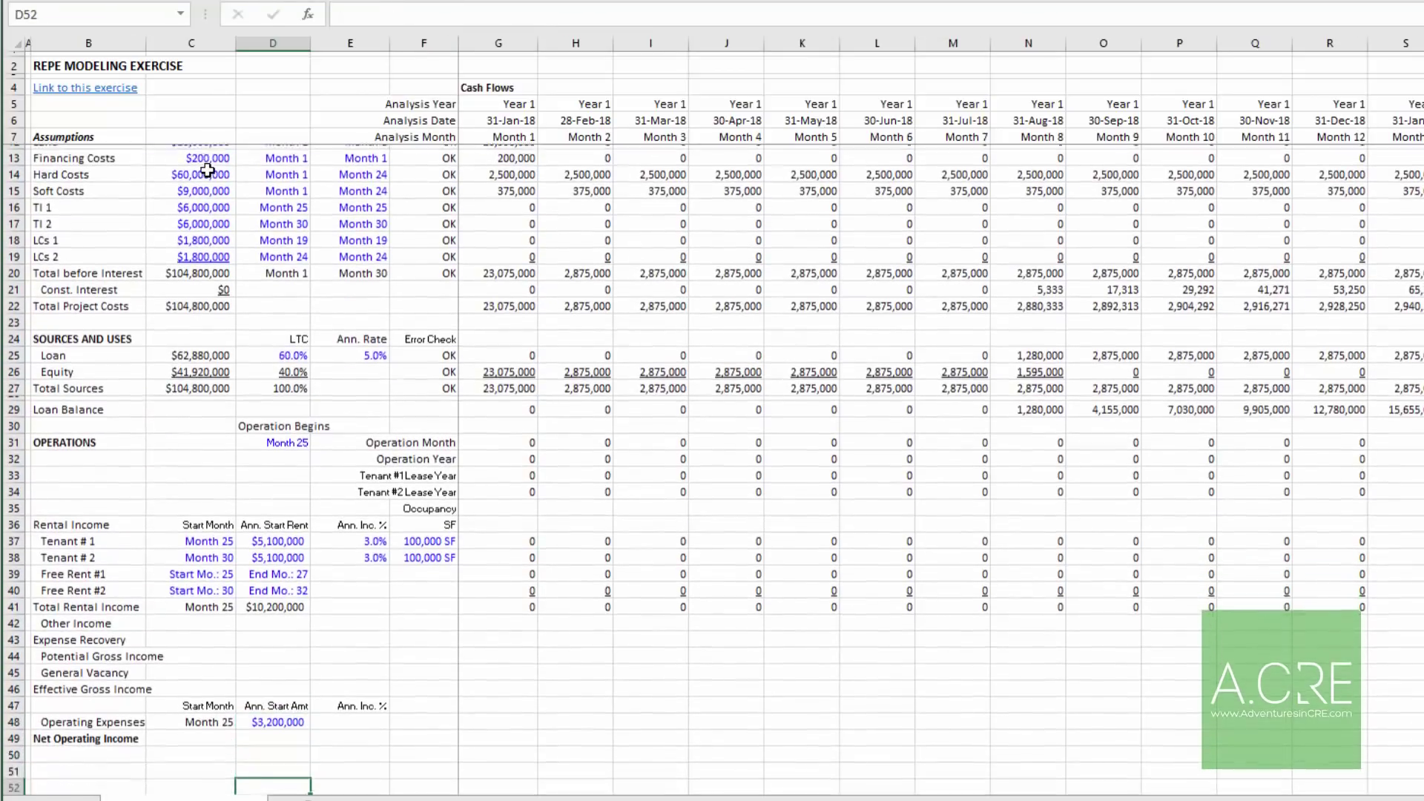
{"action": "key", "text": "Up"}
{"action": "key", "text": "Up"}
{"action": "key", "text": "Right"}
{"action": "key", "text": "Up"}
{"action": "key", "text": "Up"}
{"action": "key", "text": "Up"}
{"action": "key", "text": "Down"}
{"action": "type", "text": "0%"}
{"action": "key", "text": "Return"}
{"action": "key", "text": "Up"}
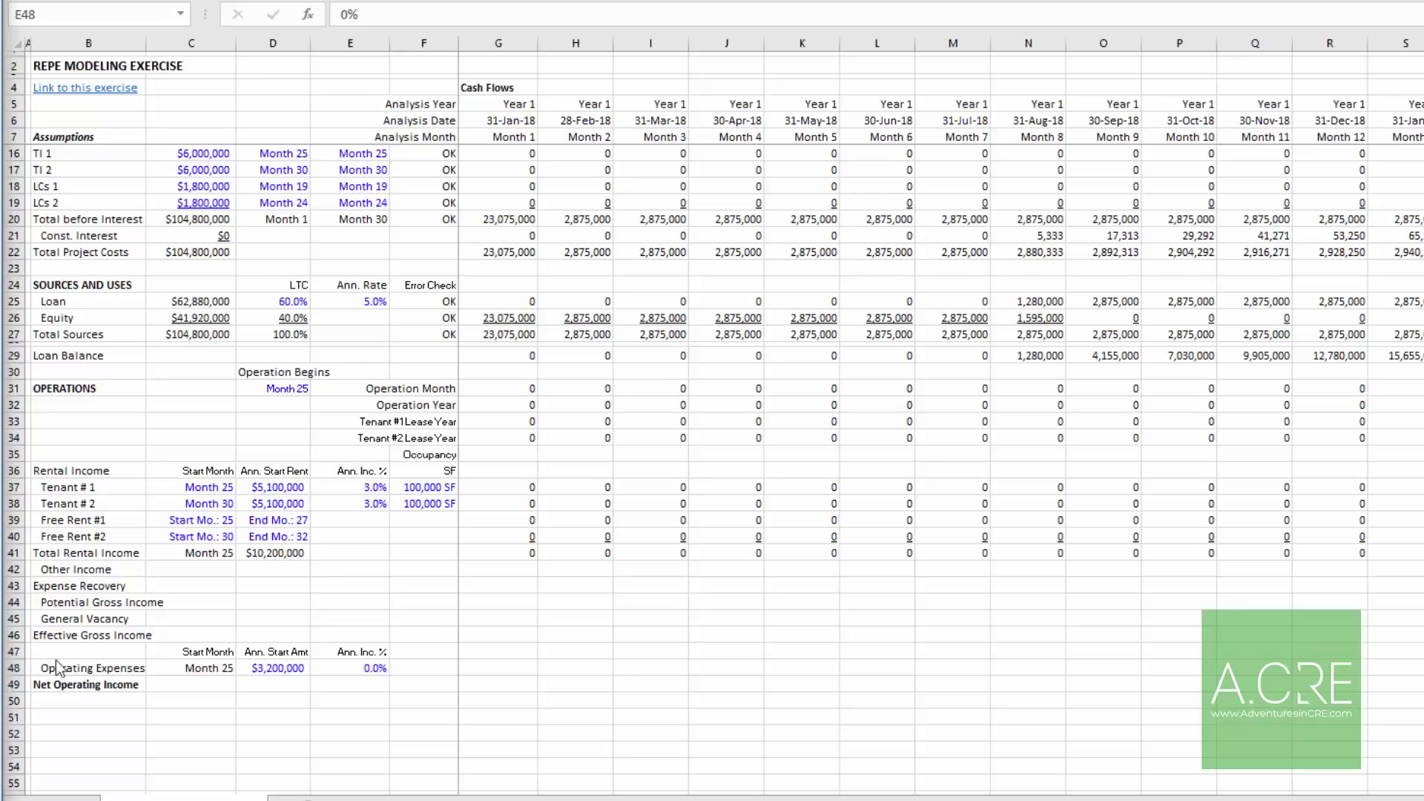
{"action": "left_click", "coordinate": [349, 668]}
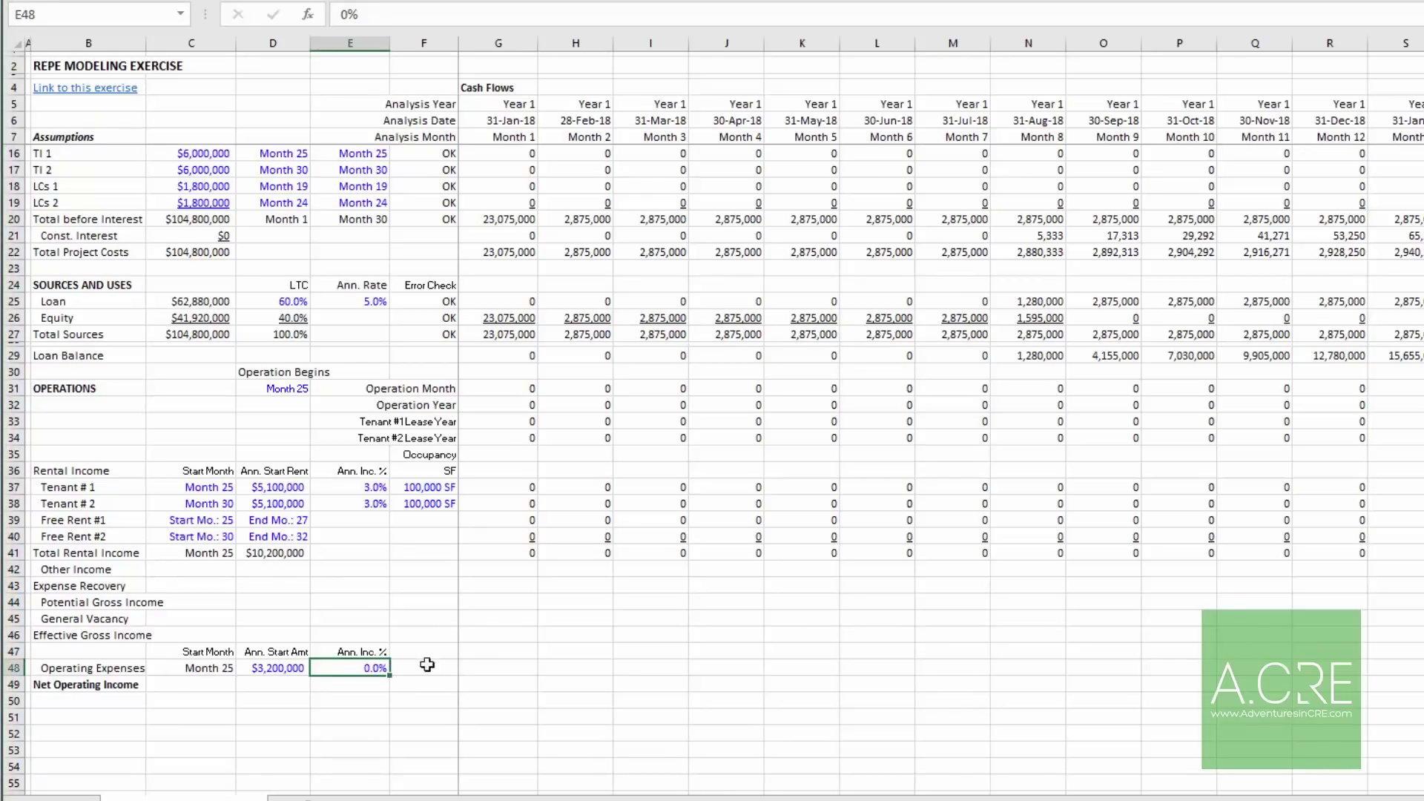
{"action": "left_click", "coordinate": [482, 664]}
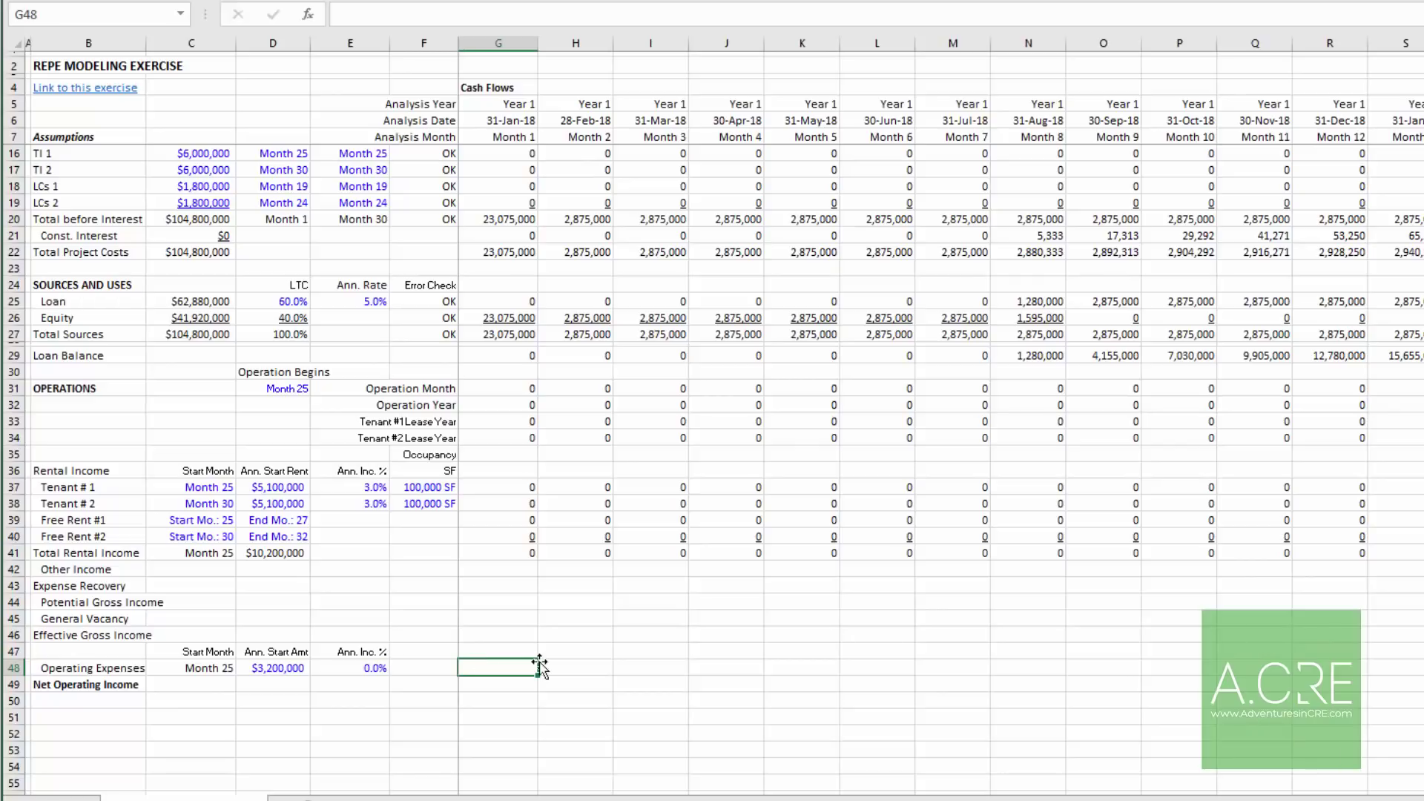
Step: Start G48 with =(G$7>=$C48)*$D48/12 for the monthly amount from the start month
{"action": "type", "text": "=("}
{"action": "left_click", "coordinate": [513, 138]}
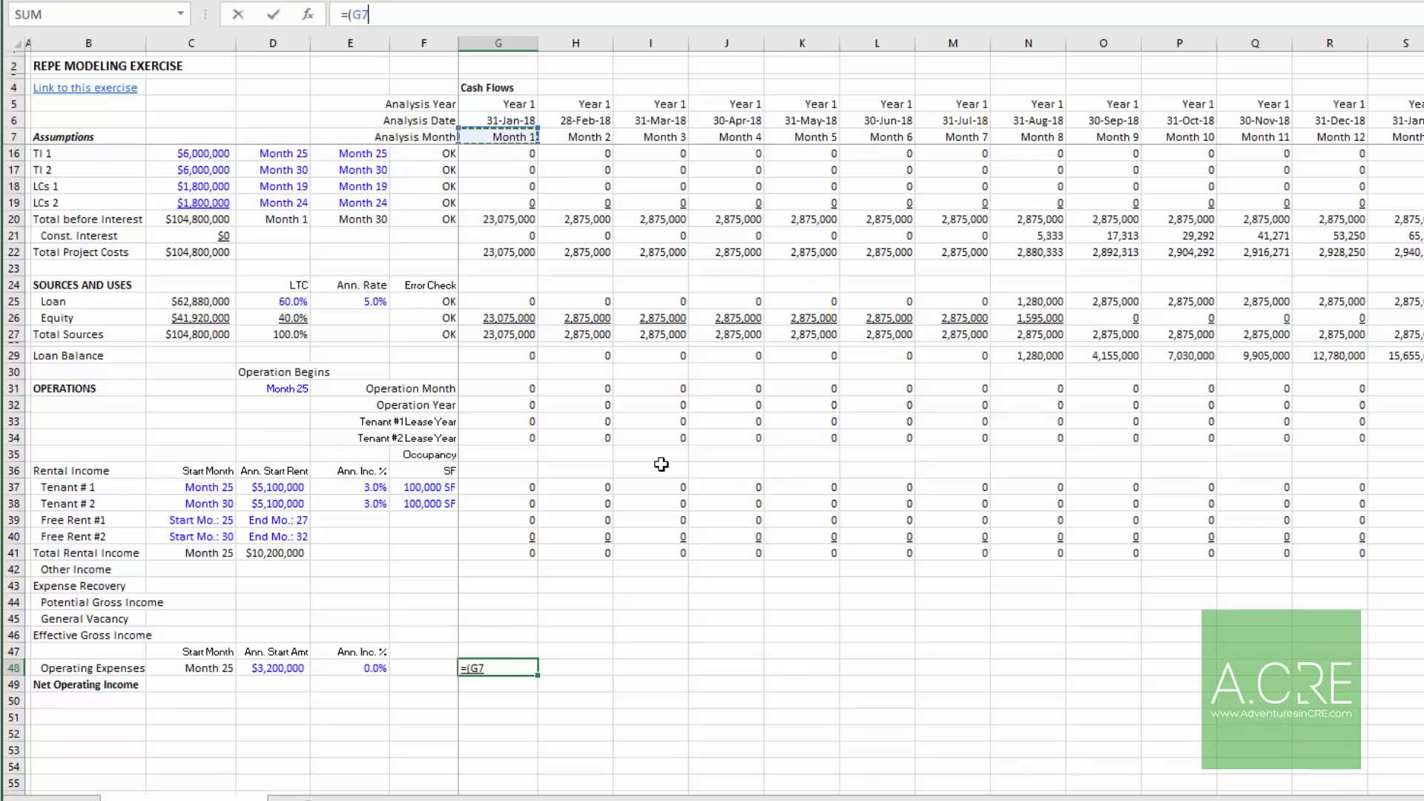
{"action": "key", "text": "F4"}
{"action": "key", "text": "F4"}
{"action": "type", "text": ">="}
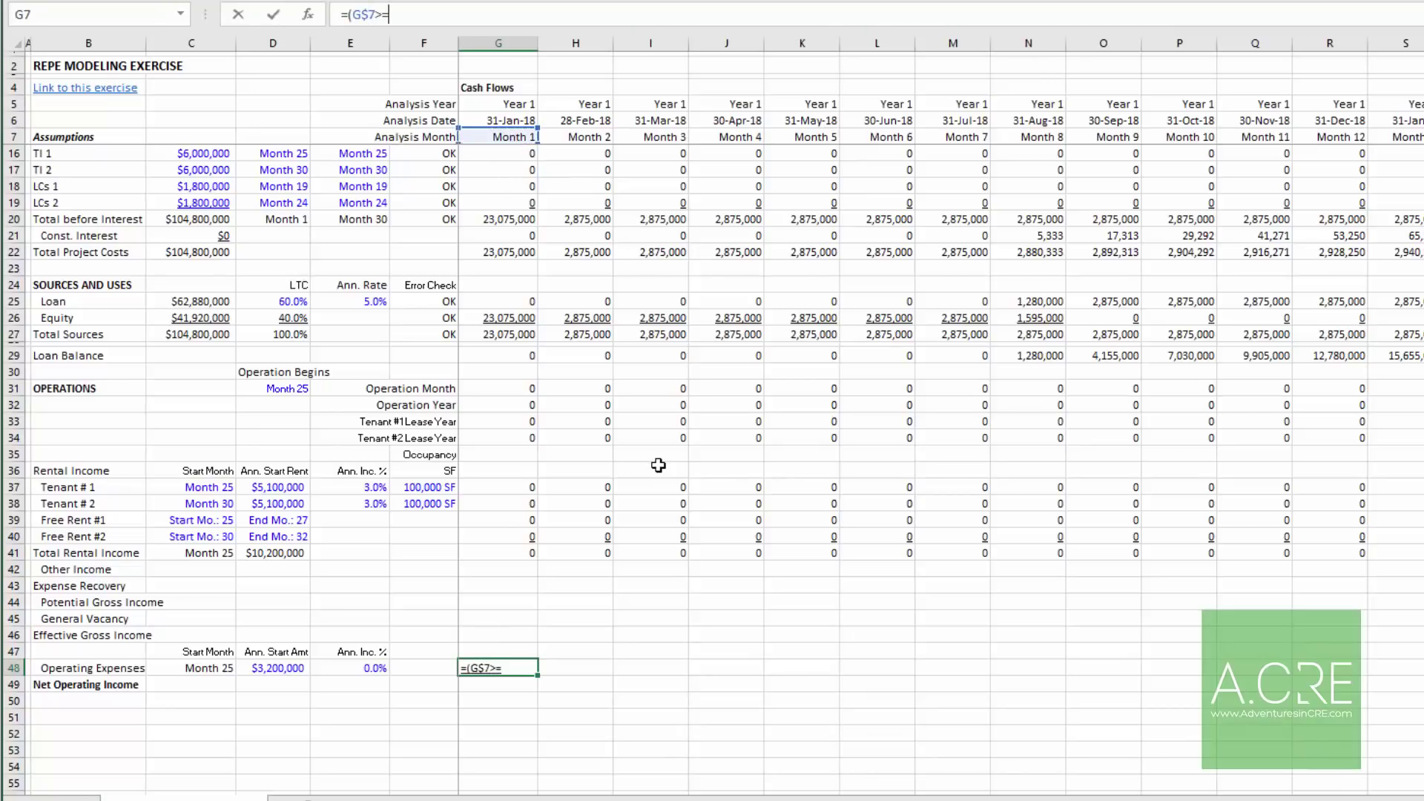
{"action": "left_click", "coordinate": [208, 665]}
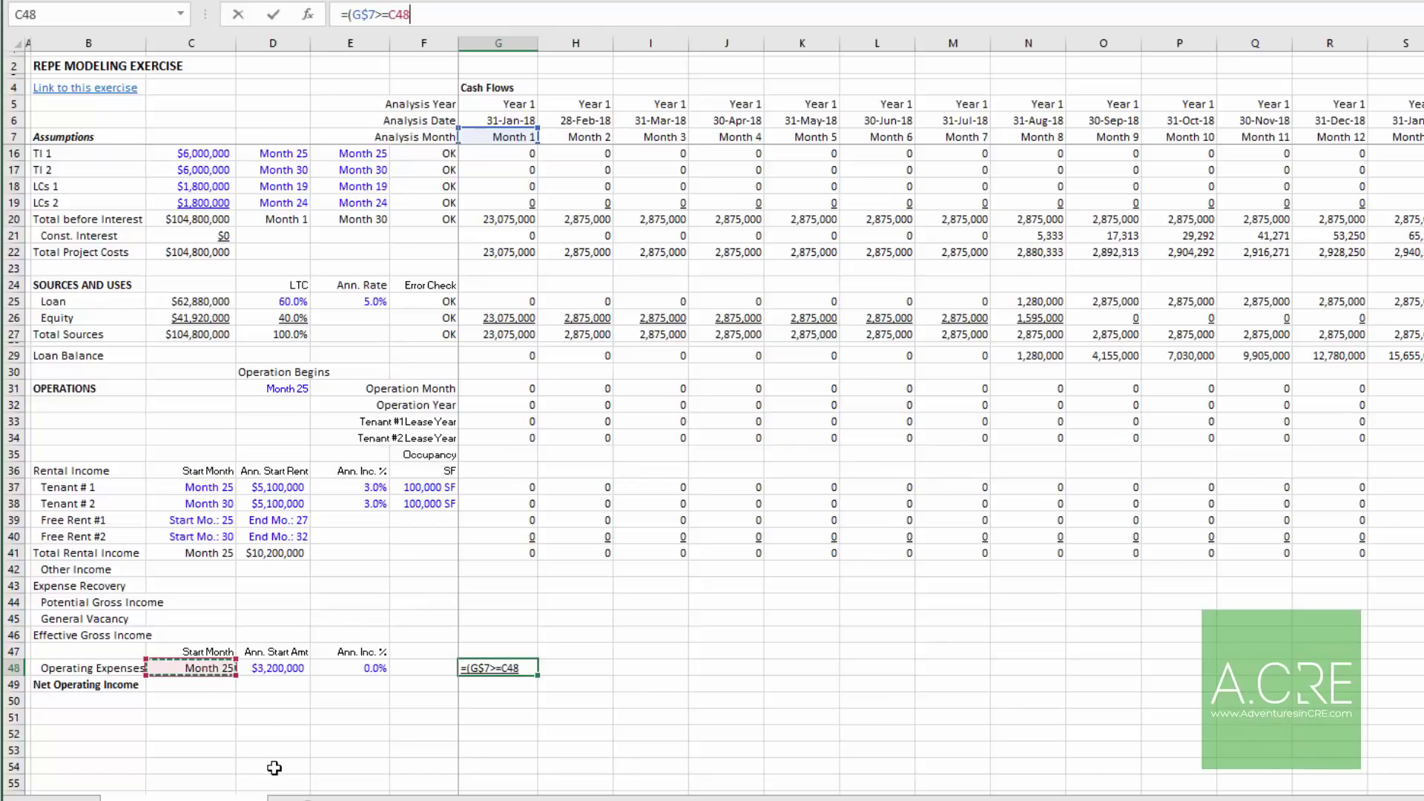
{"action": "key", "text": "F4"}
{"action": "key", "text": "F4"}
{"action": "key", "text": "F4"}
{"action": "type", "text": ")*"}
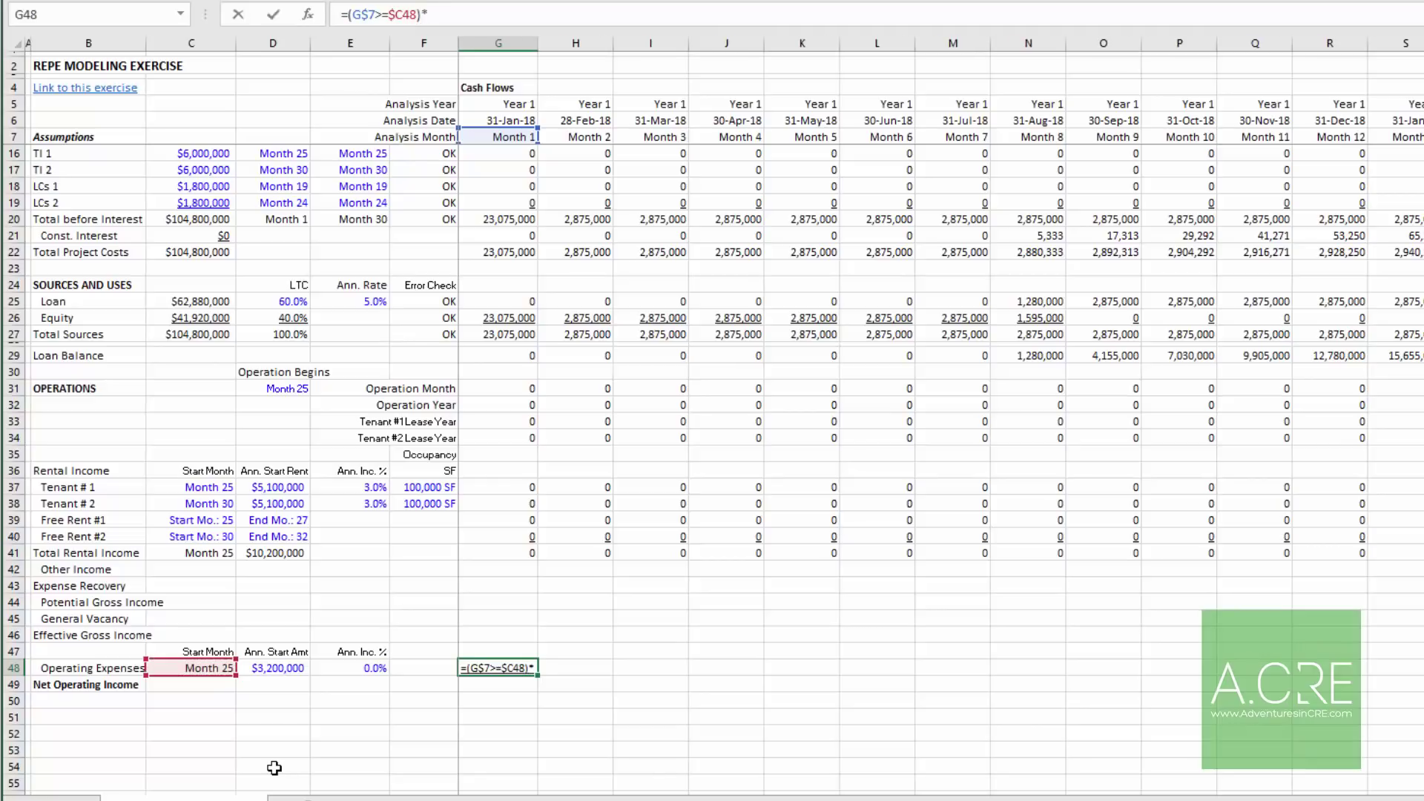
{"action": "left_click", "coordinate": [293, 669]}
{"action": "key", "text": "F4"}
{"action": "key", "text": "F4"}
{"action": "key", "text": "F4"}
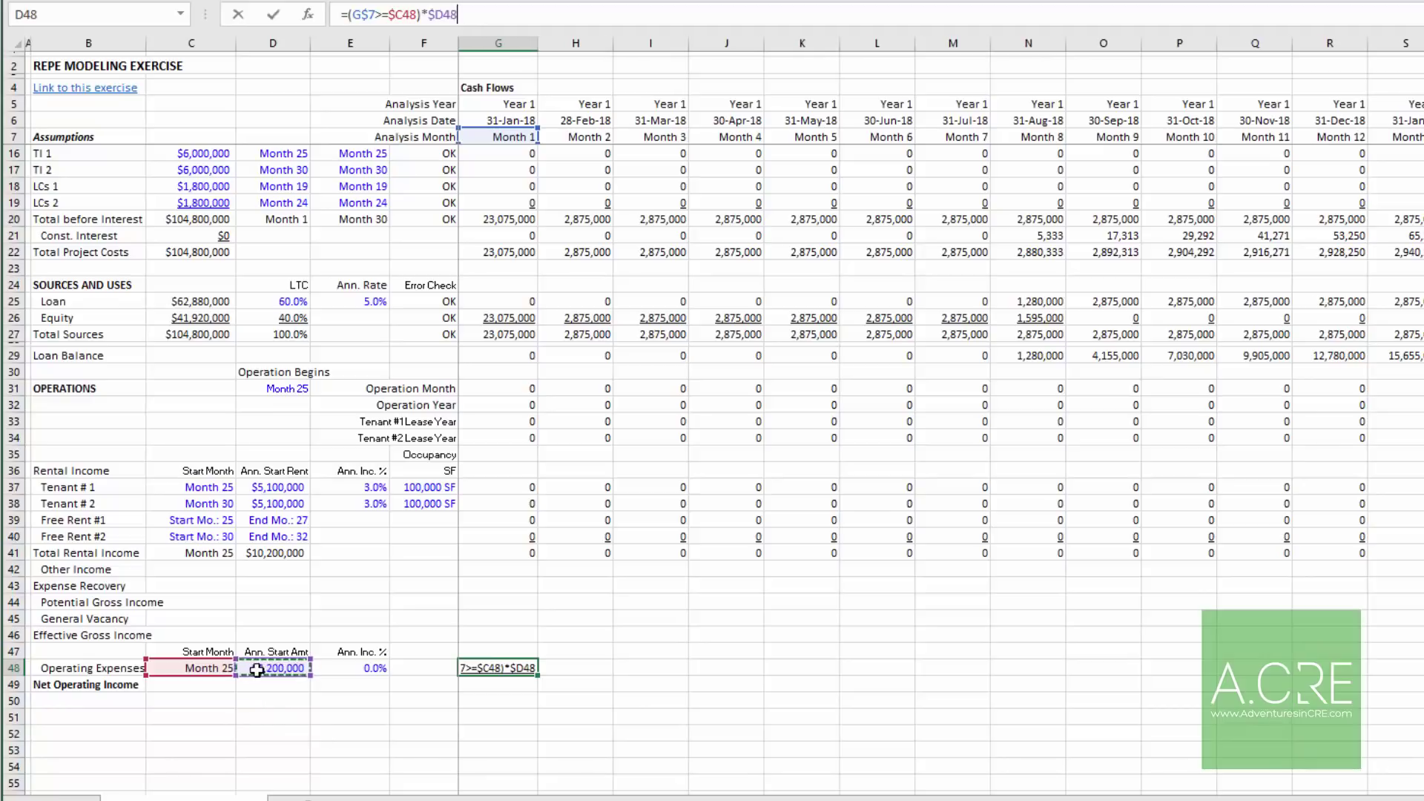
{"action": "type", "text": "/12"}
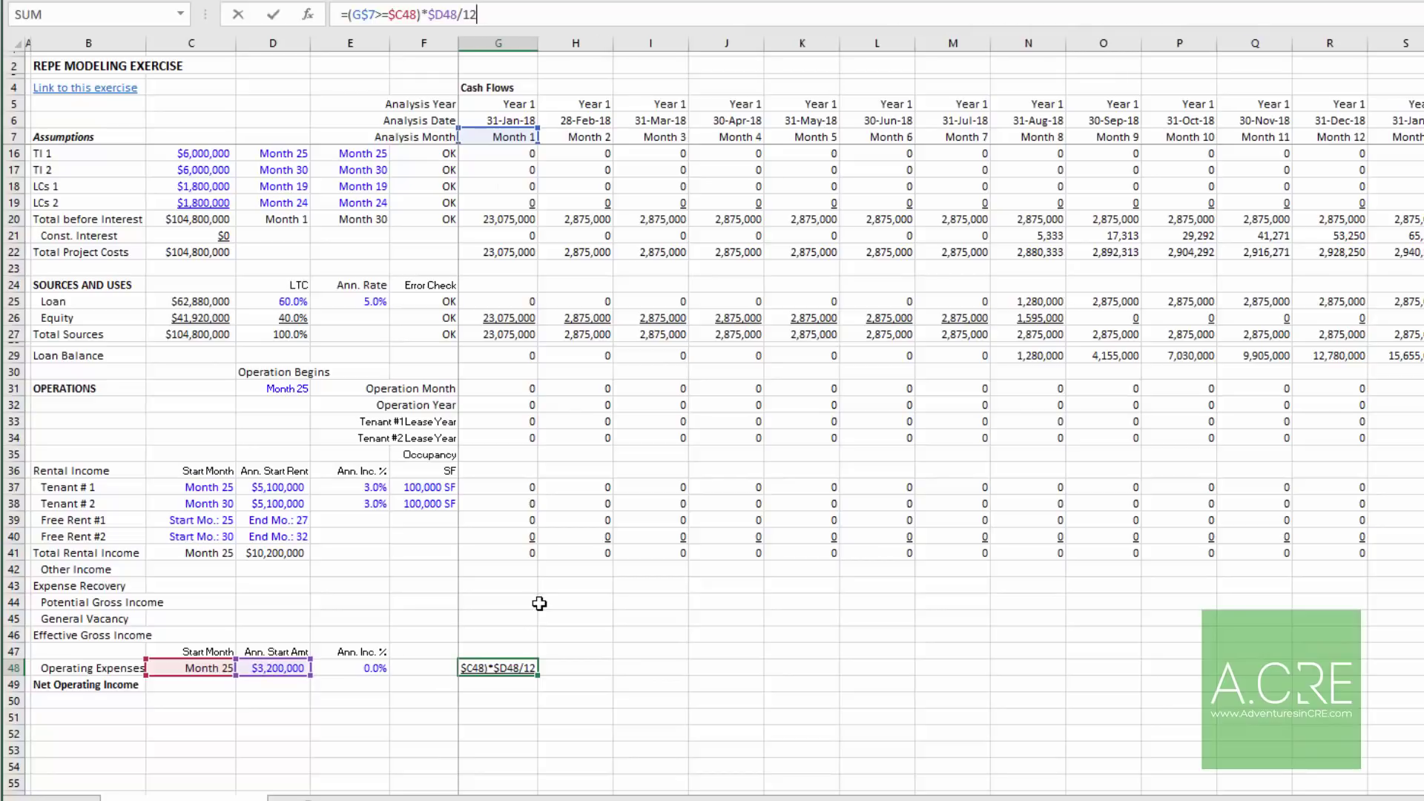
Step: Complete the formula with growth factor *(1+$E48)^(G$32-1) and copy it
{"action": "type", "text": "*(1+"}
{"action": "left_click", "coordinate": [365, 670]}
{"action": "key", "text": "F4"}
{"action": "key", "text": "F4"}
{"action": "key", "text": "F4"}
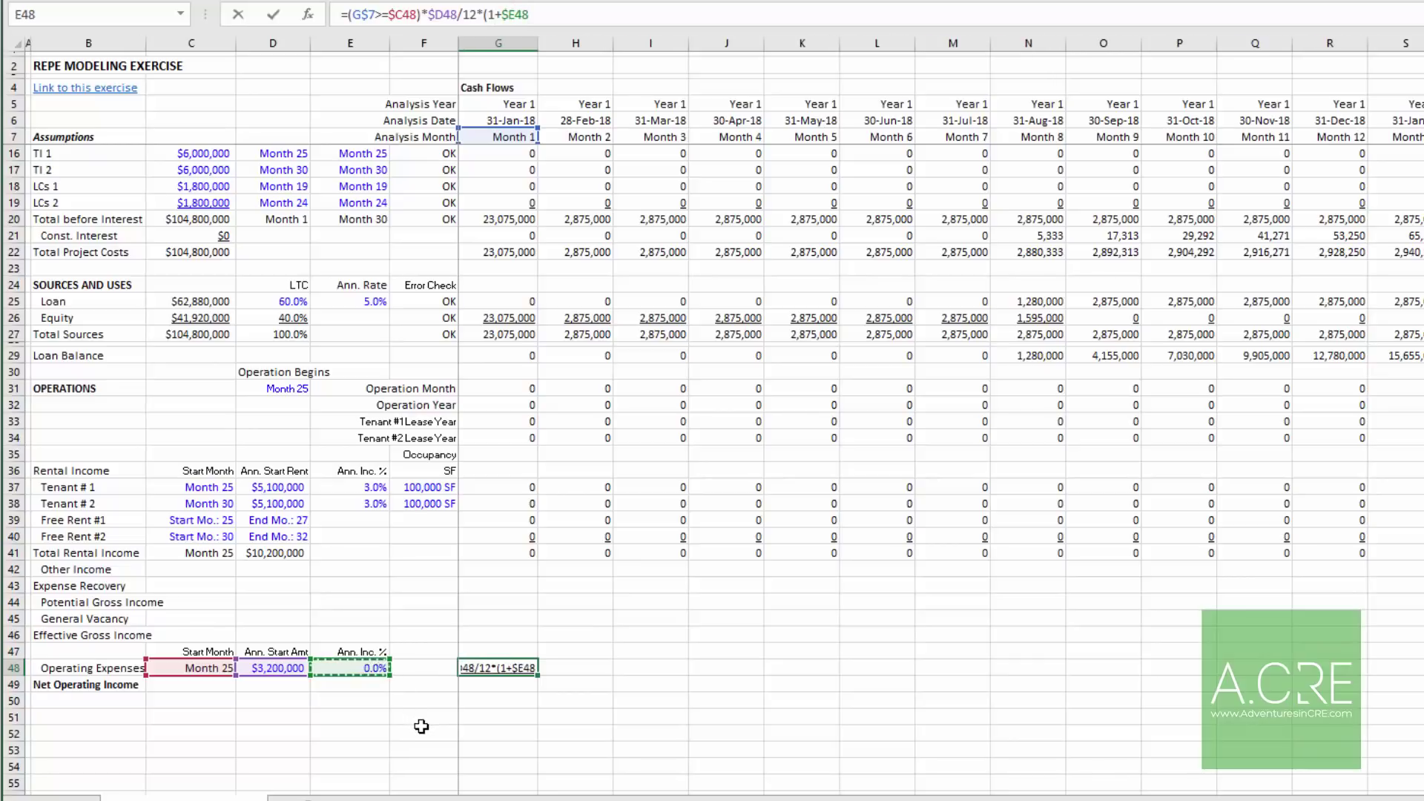
{"action": "type", "text": ")^"}
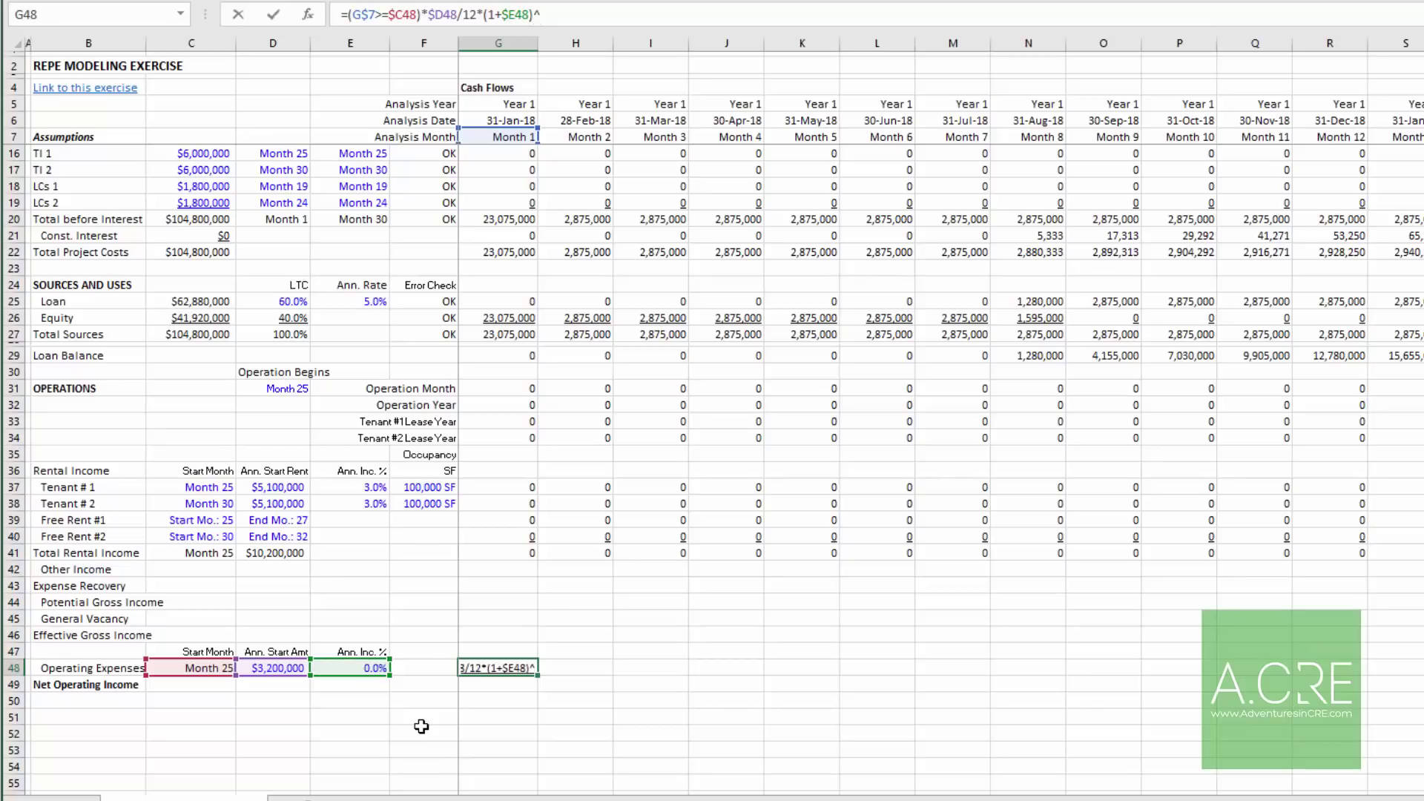
{"action": "type", "text": "("}
{"action": "left_click", "coordinate": [512, 387]}
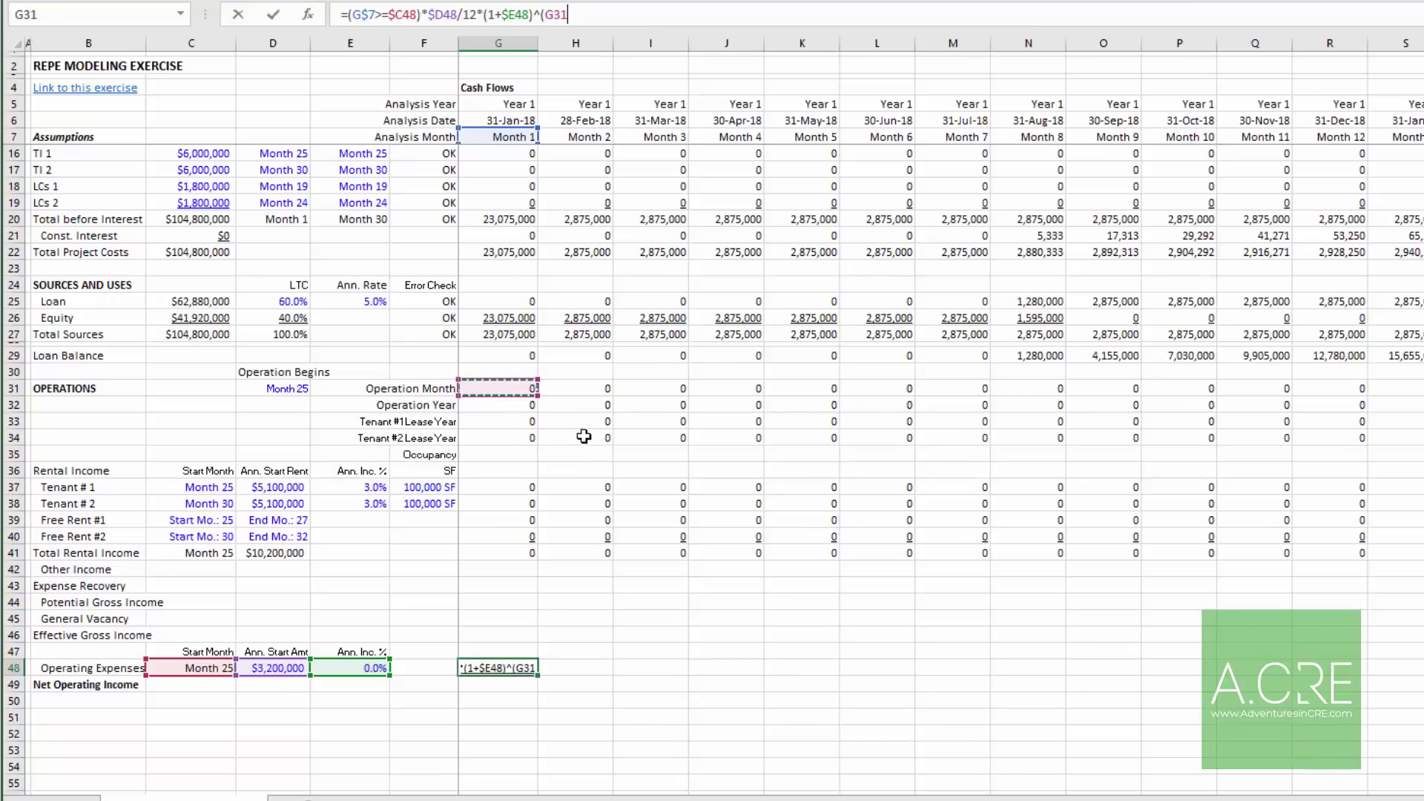
{"action": "key", "text": "Down"}
{"action": "key", "text": "F4"}
{"action": "key", "text": "F4"}
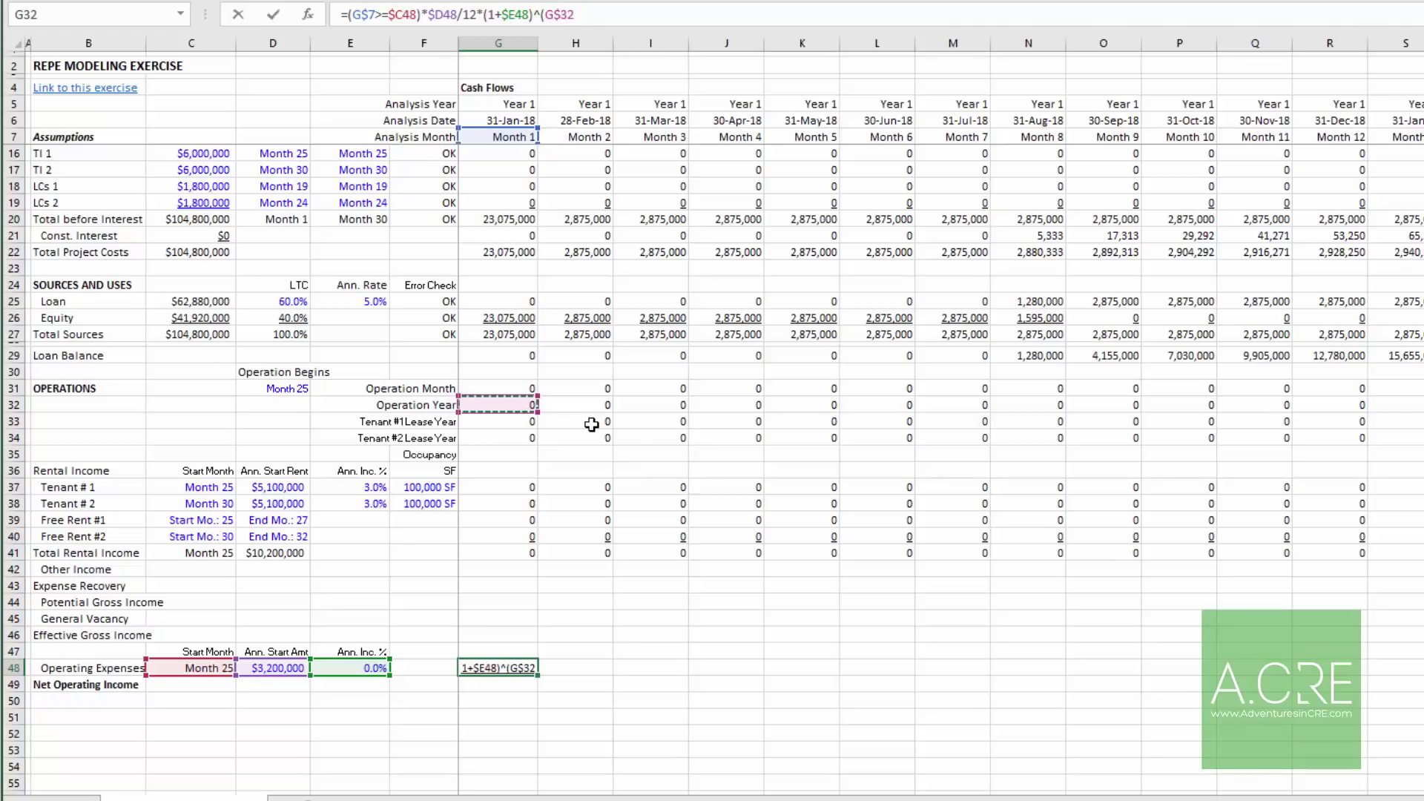
{"action": "type", "text": "-1)"}
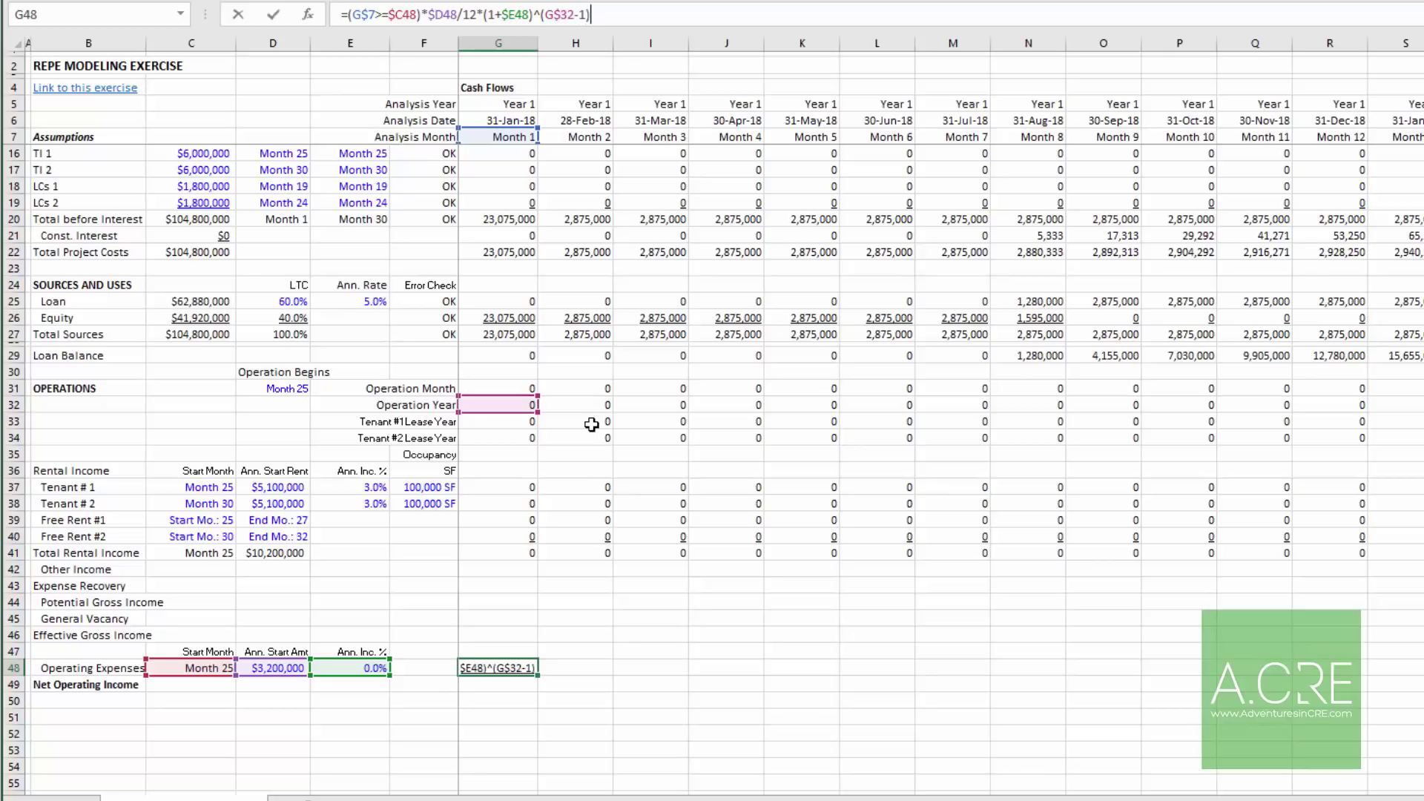
{"action": "key", "text": "Return"}
{"action": "key", "text": "Up"}
{"action": "key", "text": "ctrl+c"}
{"action": "key", "text": "Right"}
{"action": "key", "text": "ctrl+shift+Right"}
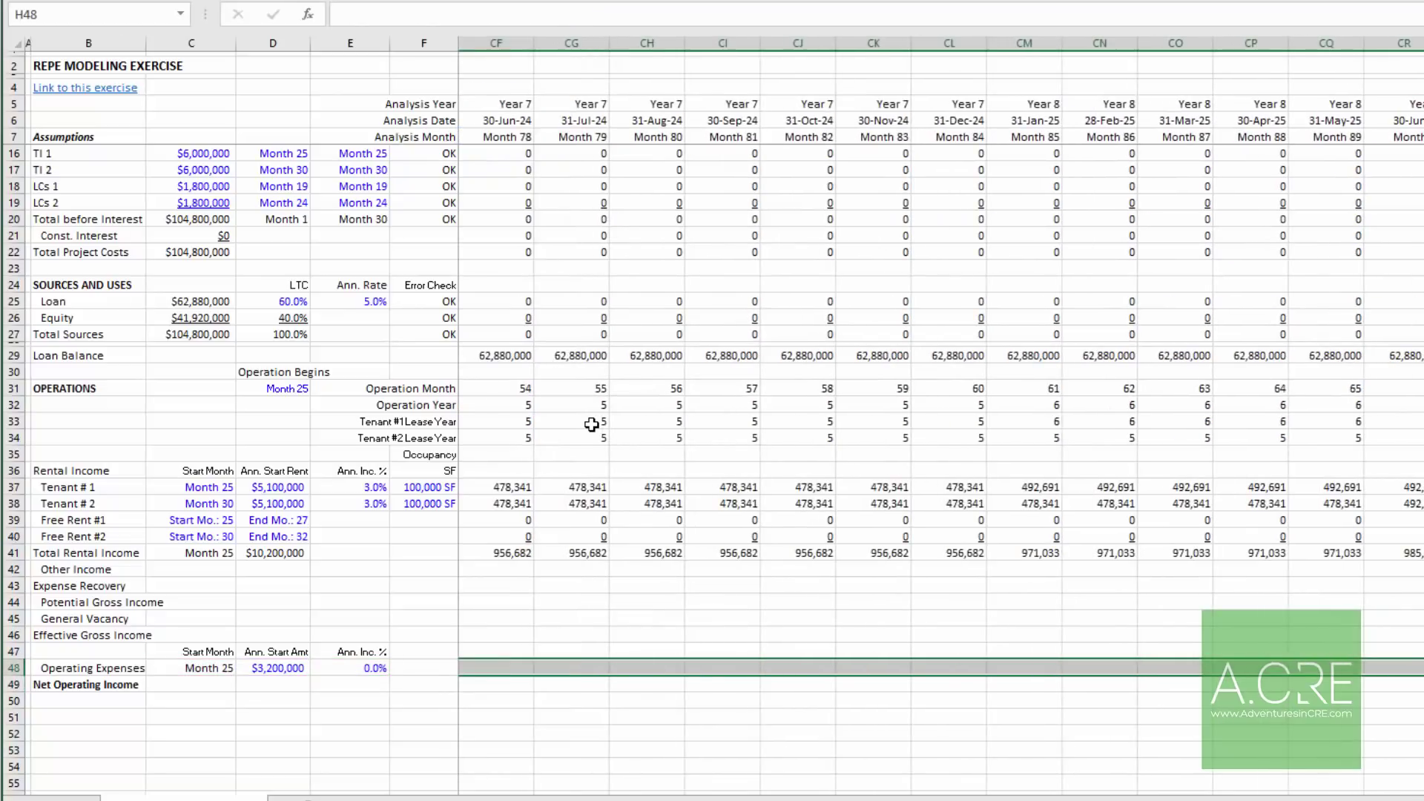
Step: Paste the Operating Expenses formula across row 48's monthly columns
{"action": "key", "text": "ctrl+v"}
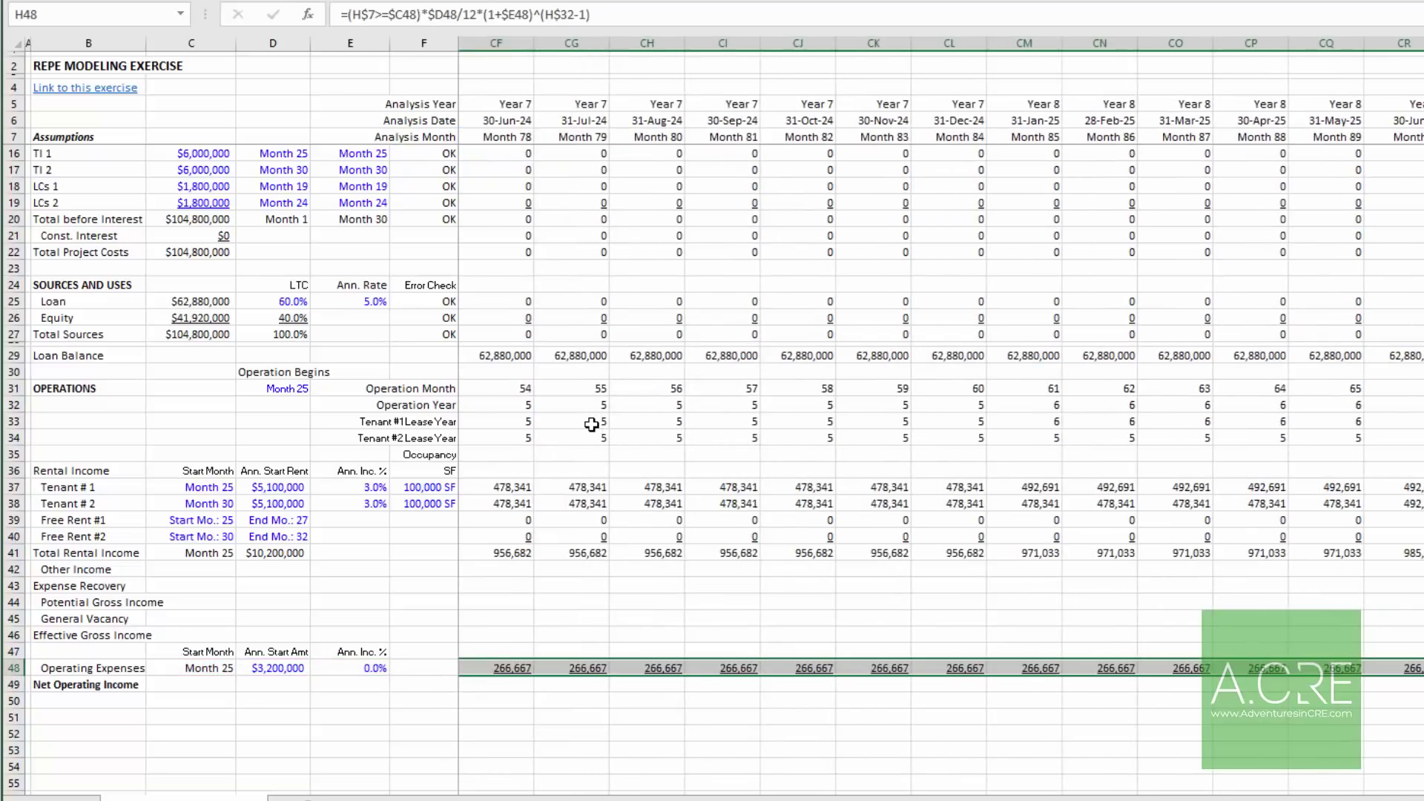
{"action": "key", "text": "ctrl+Left"}
{"action": "key", "text": "Right"}
{"action": "key", "text": "Right"}
{"action": "key", "text": "Right"}
{"action": "key", "text": "Right"}
{"action": "key", "text": "Right"}
{"action": "key", "text": "Right"}
{"action": "key", "text": "Right"}
{"action": "key", "text": "Right"}
{"action": "key", "text": "Right"}
{"action": "key", "text": "Right"}
{"action": "key", "text": "Right"}
{"action": "key", "text": "Right"}
{"action": "key", "text": "Right"}
{"action": "key", "text": "Right"}
{"action": "key", "text": "Right"}
{"action": "key", "text": "Right"}
{"action": "key", "text": "Right"}
{"action": "key", "text": "Right"}
{"action": "key", "text": "Right"}
{"action": "key", "text": "Right"}
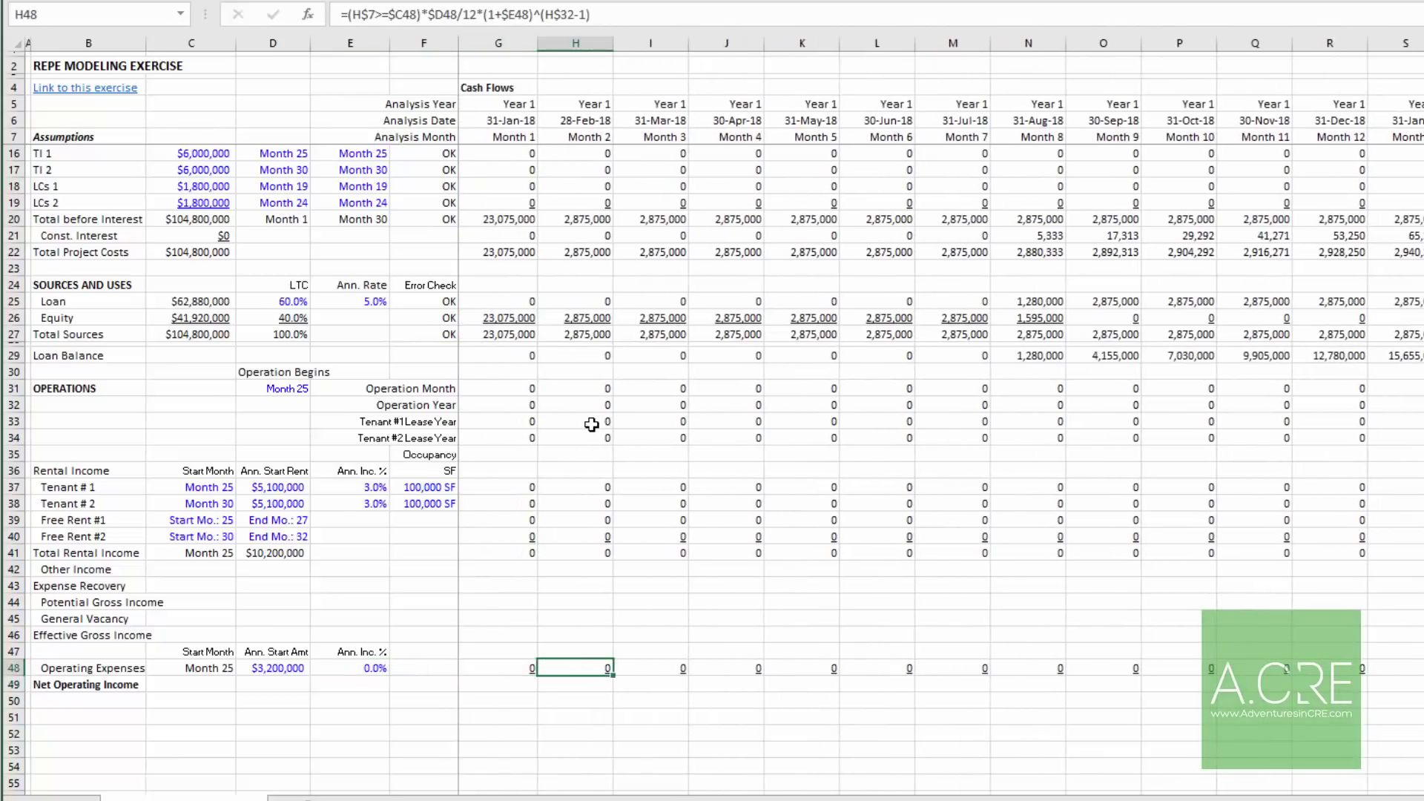
{"action": "key", "text": "Right"}
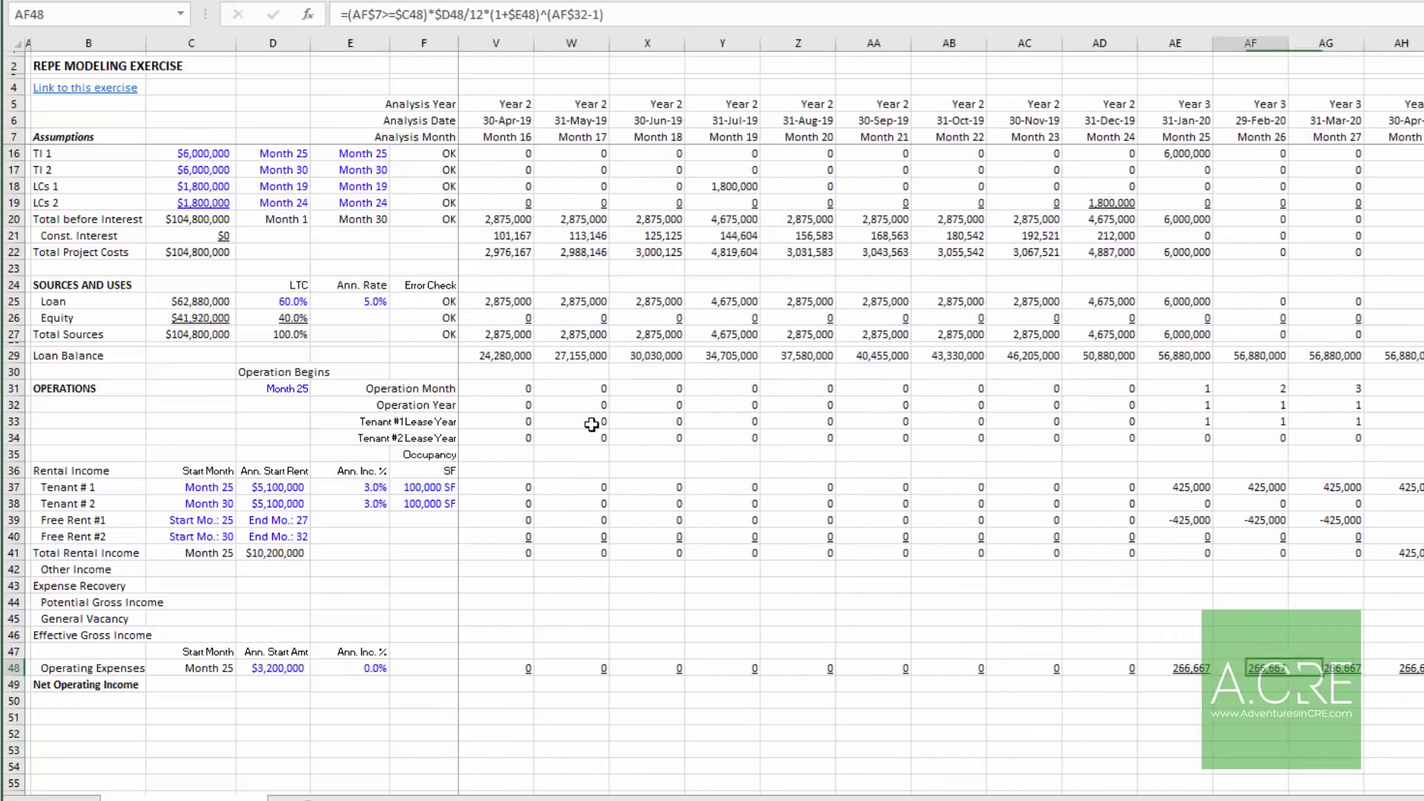
{"action": "key", "text": "Left"}
{"action": "key", "text": "Left"}
{"action": "key", "text": "Left"}
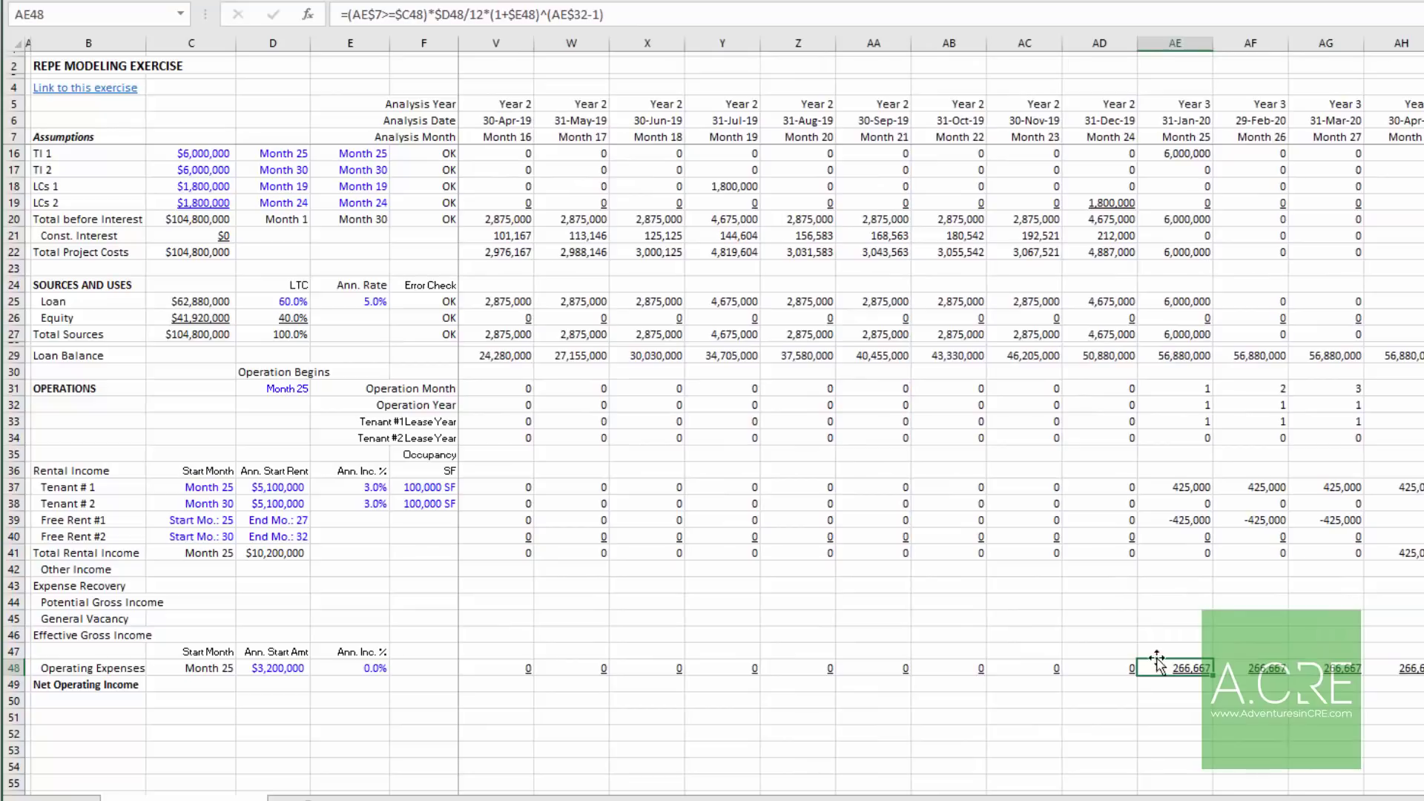
Step: Verify Month 25's expense times 12 equals 3,200,000, then delete the check
{"action": "left_click", "coordinate": [1175, 679]}
{"action": "type", "text": "="}
{"action": "key", "text": "Up"}
{"action": "type", "text": "*12"}
{"action": "key", "text": "ctrl+Return"}
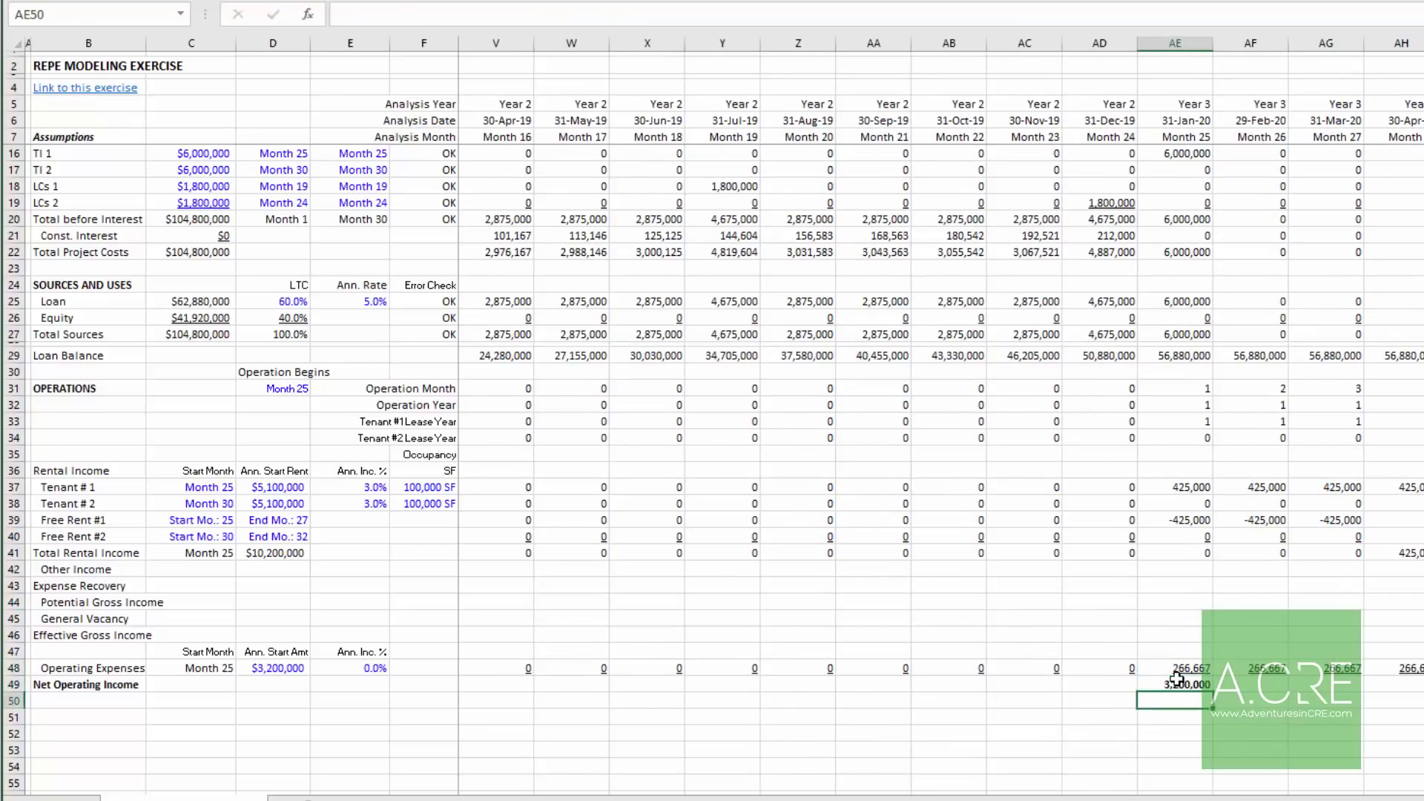
{"action": "key", "text": "Delete"}
{"action": "left_click", "coordinate": [1096, 669]}
{"action": "key", "text": "ctrl+Left"}
{"action": "key", "text": "ctrl+Left"}
{"action": "key", "text": "Left"}
{"action": "key", "text": "Left"}
{"action": "key", "text": "Down"}
{"action": "key", "text": "Right"}
{"action": "key", "text": "Right"}
{"action": "key", "text": "Right"}
{"action": "key", "text": "Right"}
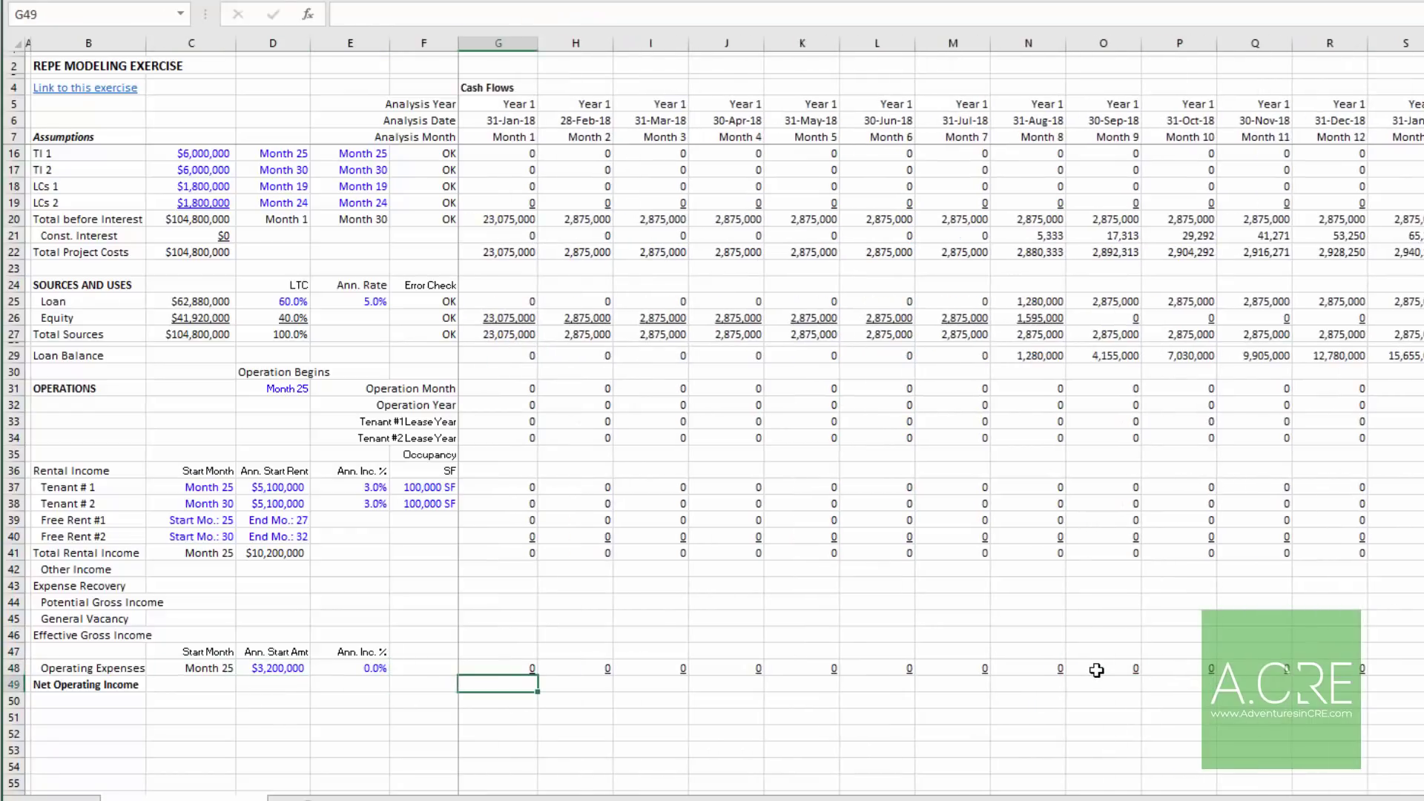
{"action": "key", "text": "Up"}
{"action": "key", "text": "Up"}
{"action": "key", "text": "Up"}
{"action": "key", "text": "Up"}
{"action": "key", "text": "Up"}
{"action": "key", "text": "Up"}
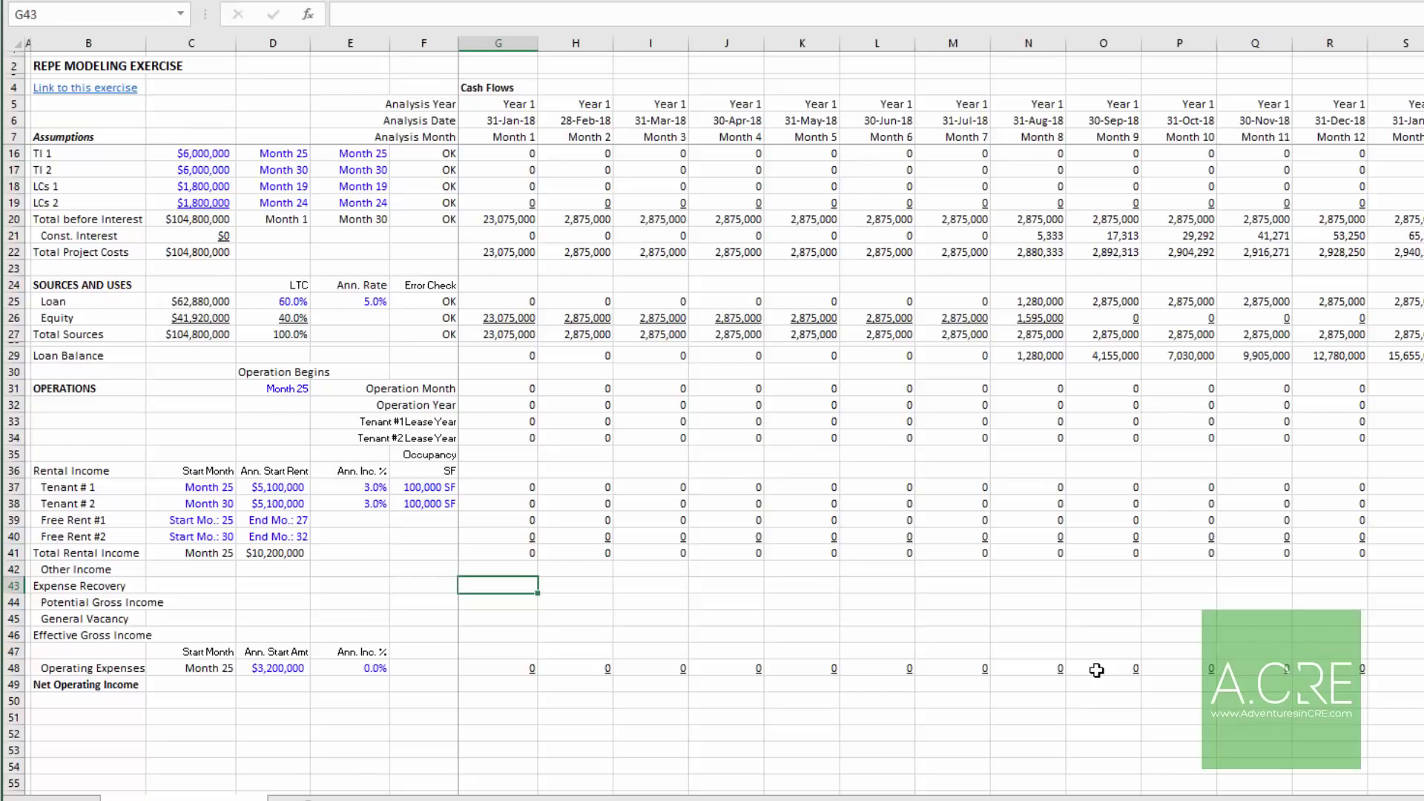
Step: Enter 100% as the Expense Recovery rate in C43
{"action": "key", "text": "Left"}
{"action": "key", "text": "Left"}
{"action": "key", "text": "Left"}
{"action": "key", "text": "Left"}
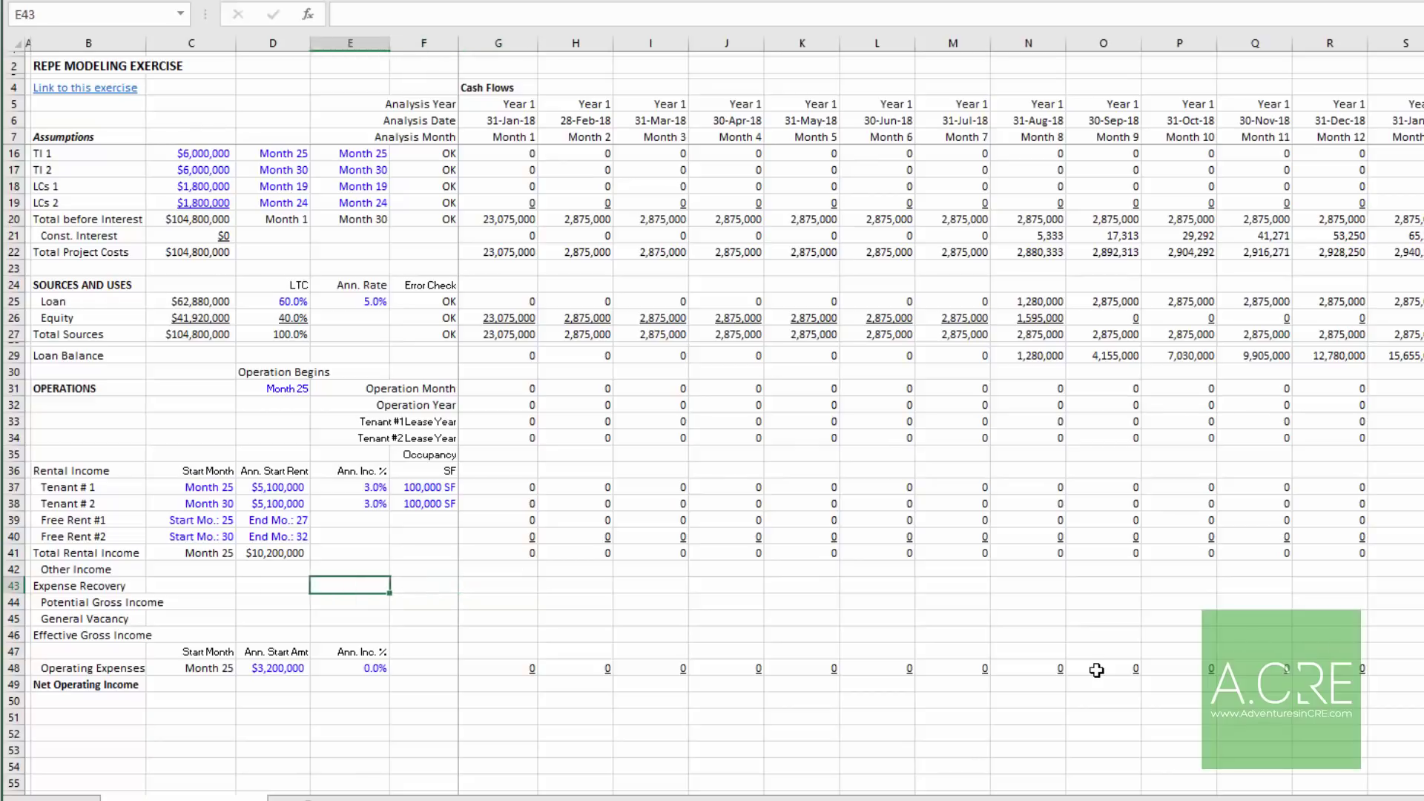
{"action": "type", "text": "100%"}
{"action": "key", "text": "Return"}
{"action": "key", "text": "Up"}
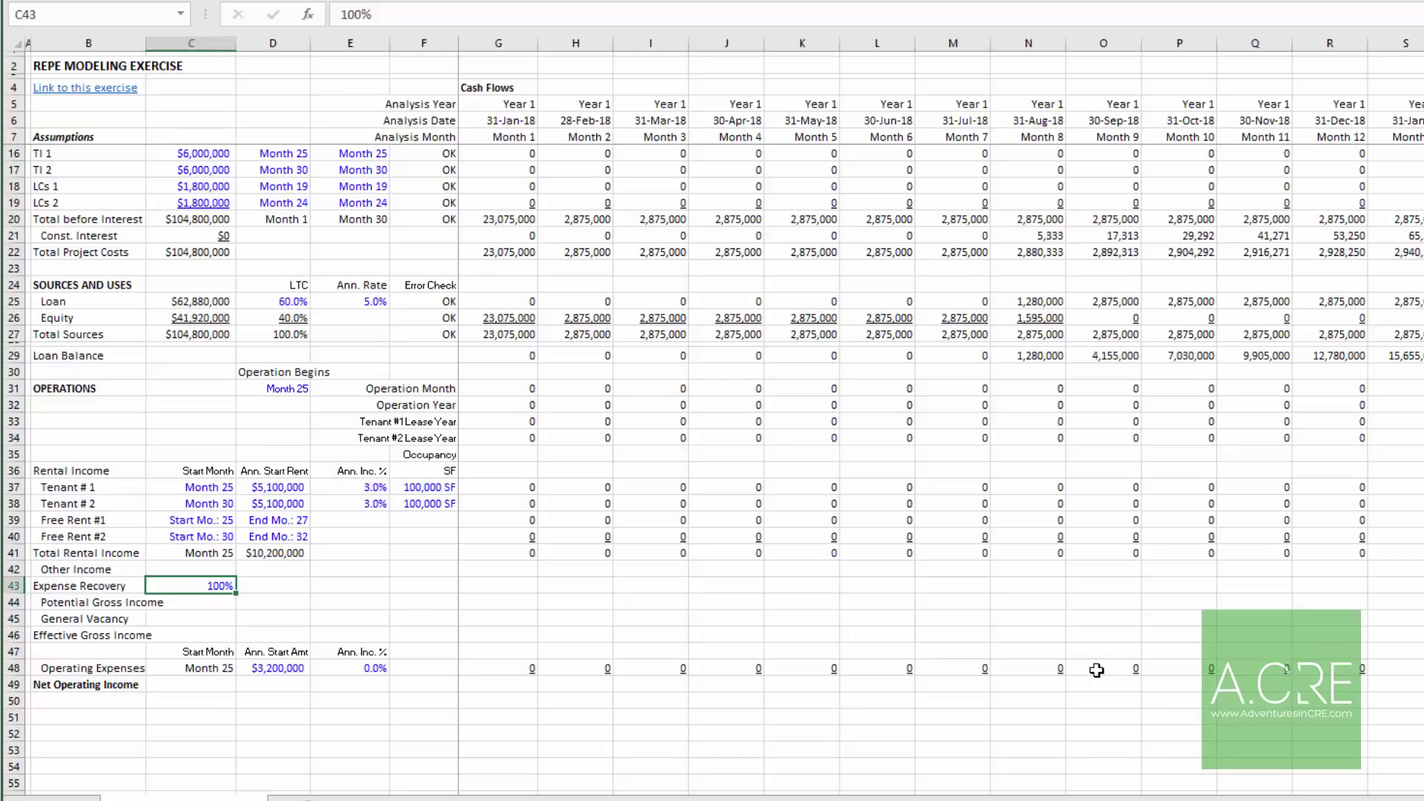
{"action": "key", "text": "Right"}
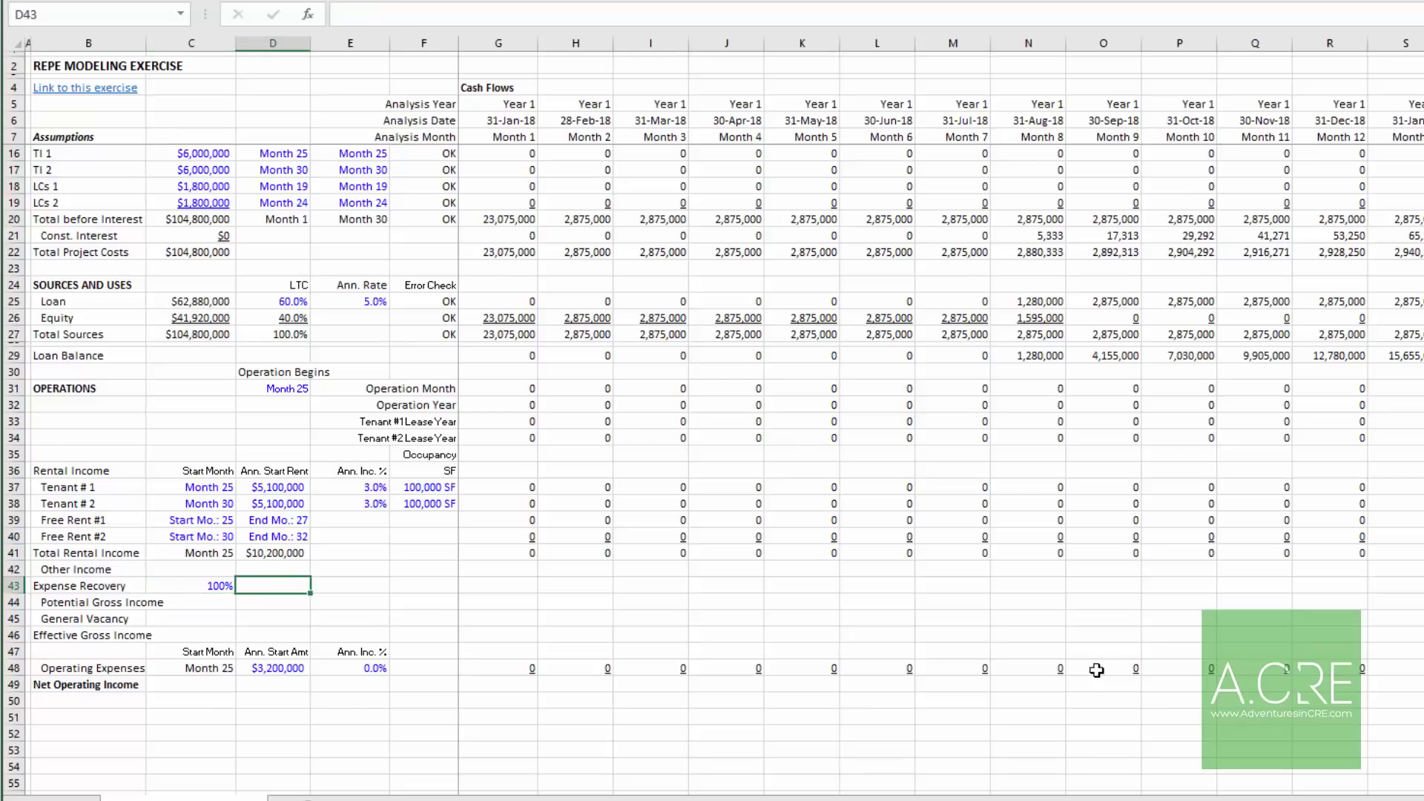
{"action": "key", "text": "Right"}
{"action": "key", "text": "Left"}
{"action": "key", "text": "Right"}
{"action": "key", "text": "Right"}
{"action": "key", "text": "Right"}
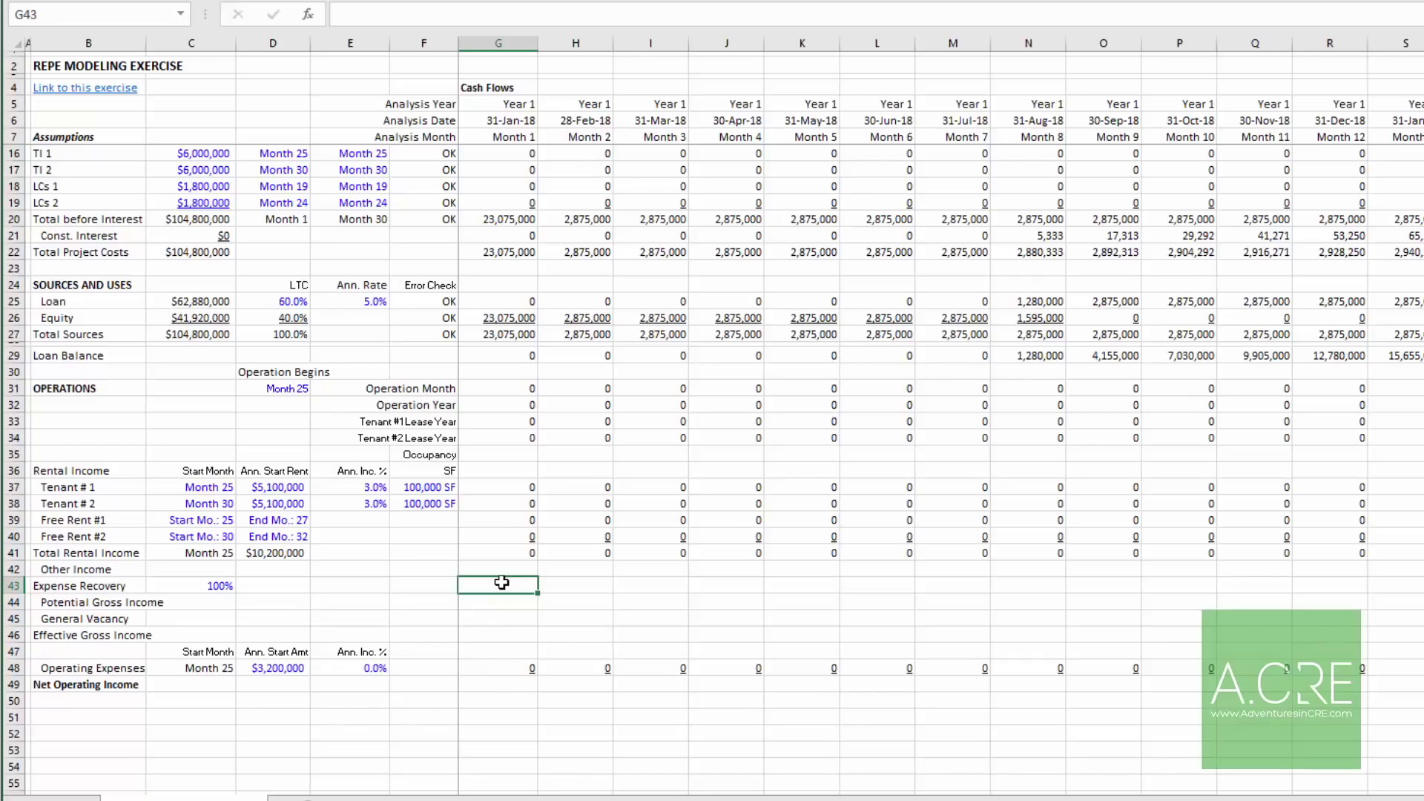
Step: Enter =(G37>0)*0.5+(G38>0)*0.5 in G35 for Month 1 occupancy
{"action": "left_click", "coordinate": [493, 452]}
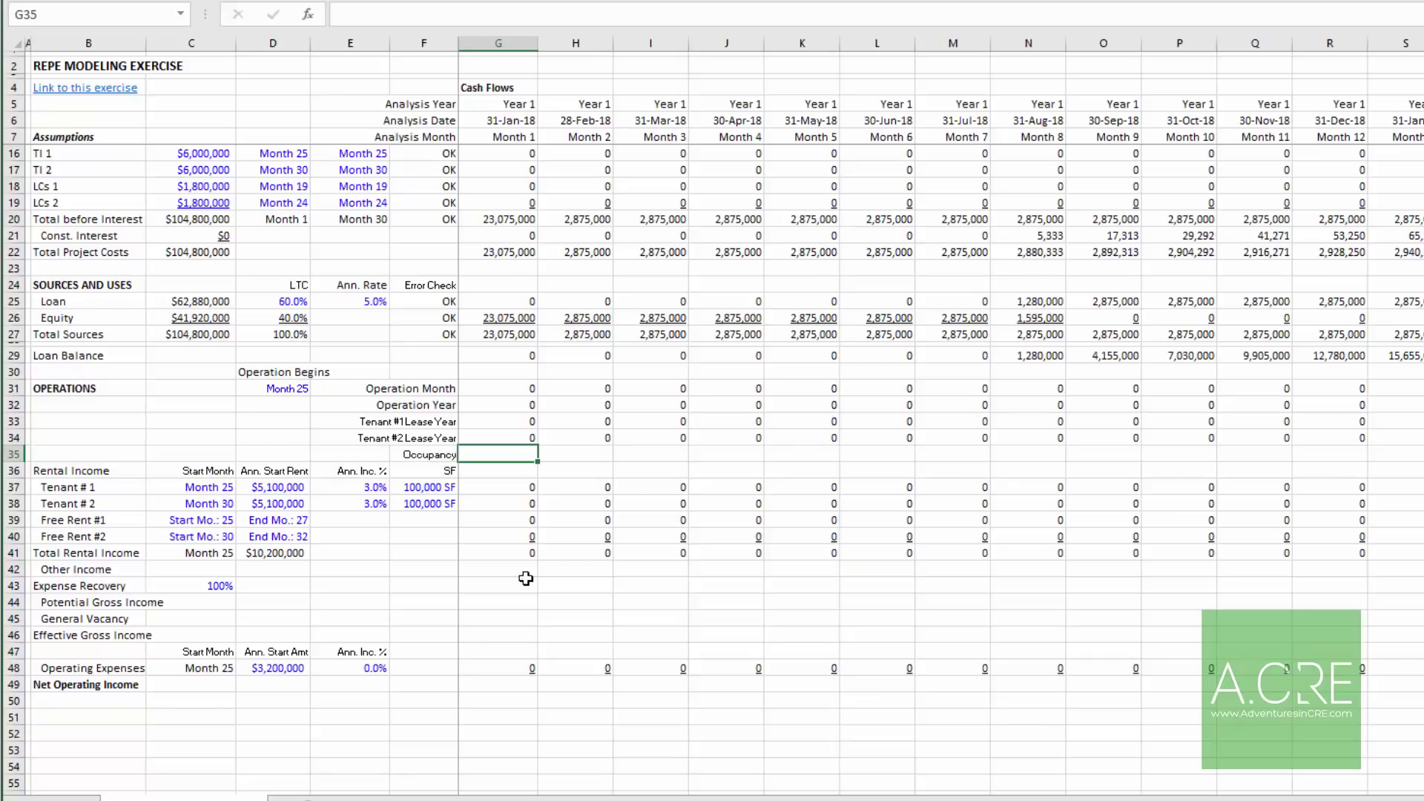
{"action": "type", "text": "="}
{"action": "type", "text": "("}
{"action": "key", "text": "Down"}
{"action": "key", "text": "Down"}
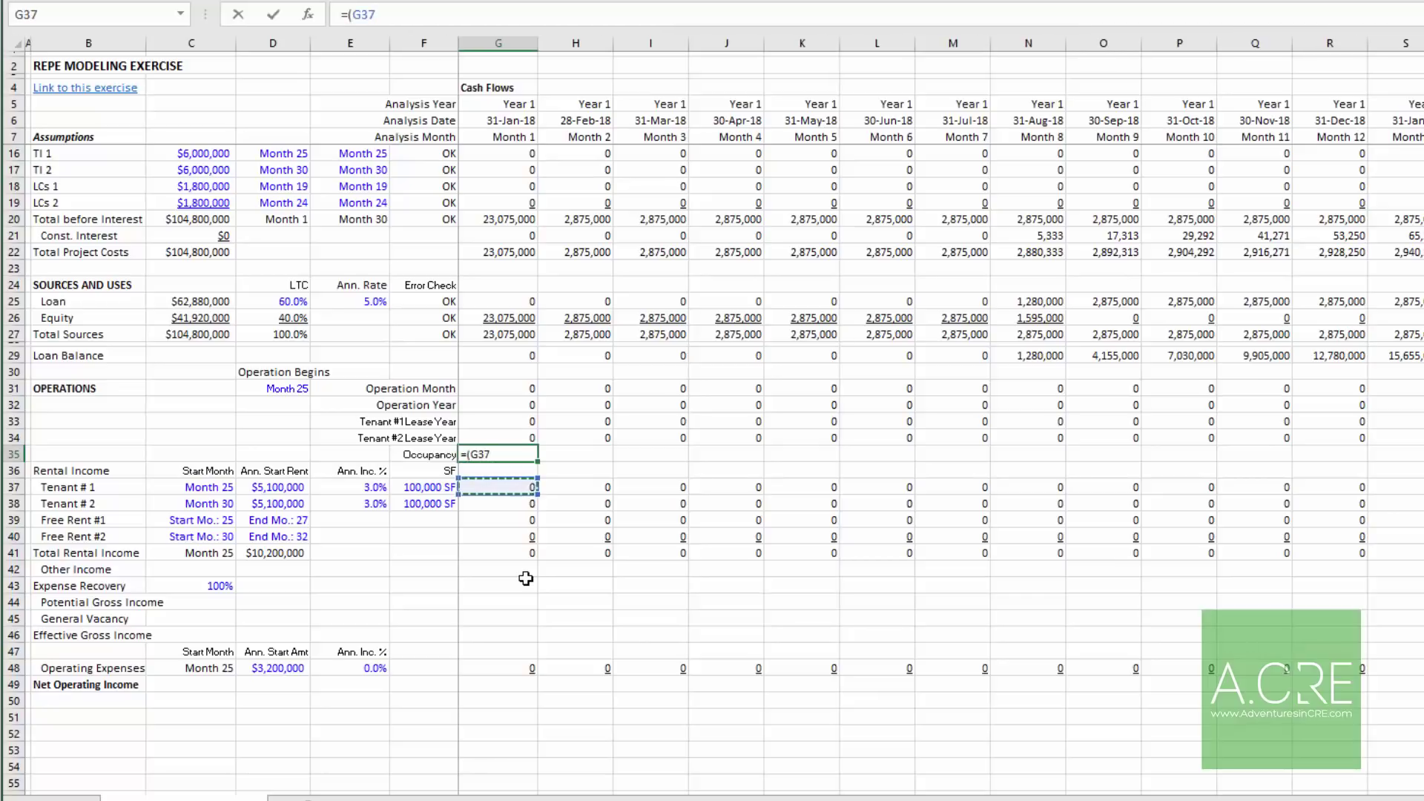
{"action": "type", "text": ">0)"}
{"action": "type", "text": "5+("}
{"action": "key", "text": "Down"}
{"action": "key", "text": "Down"}
{"action": "key", "text": "Down"}
{"action": "type", "text": ">0)"}
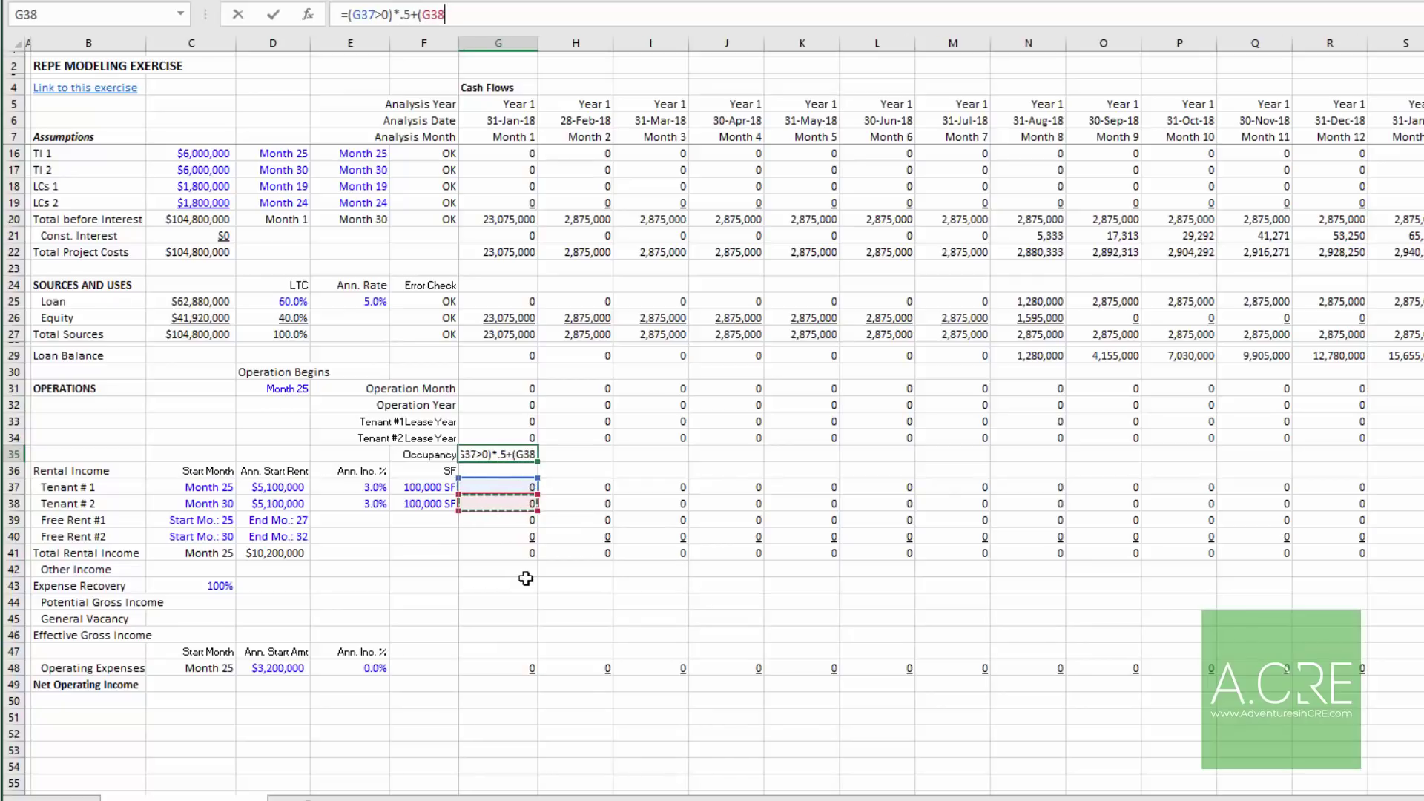
{"action": "type", "text": "*0.5"}
{"action": "key", "text": "ctrl+Return"}
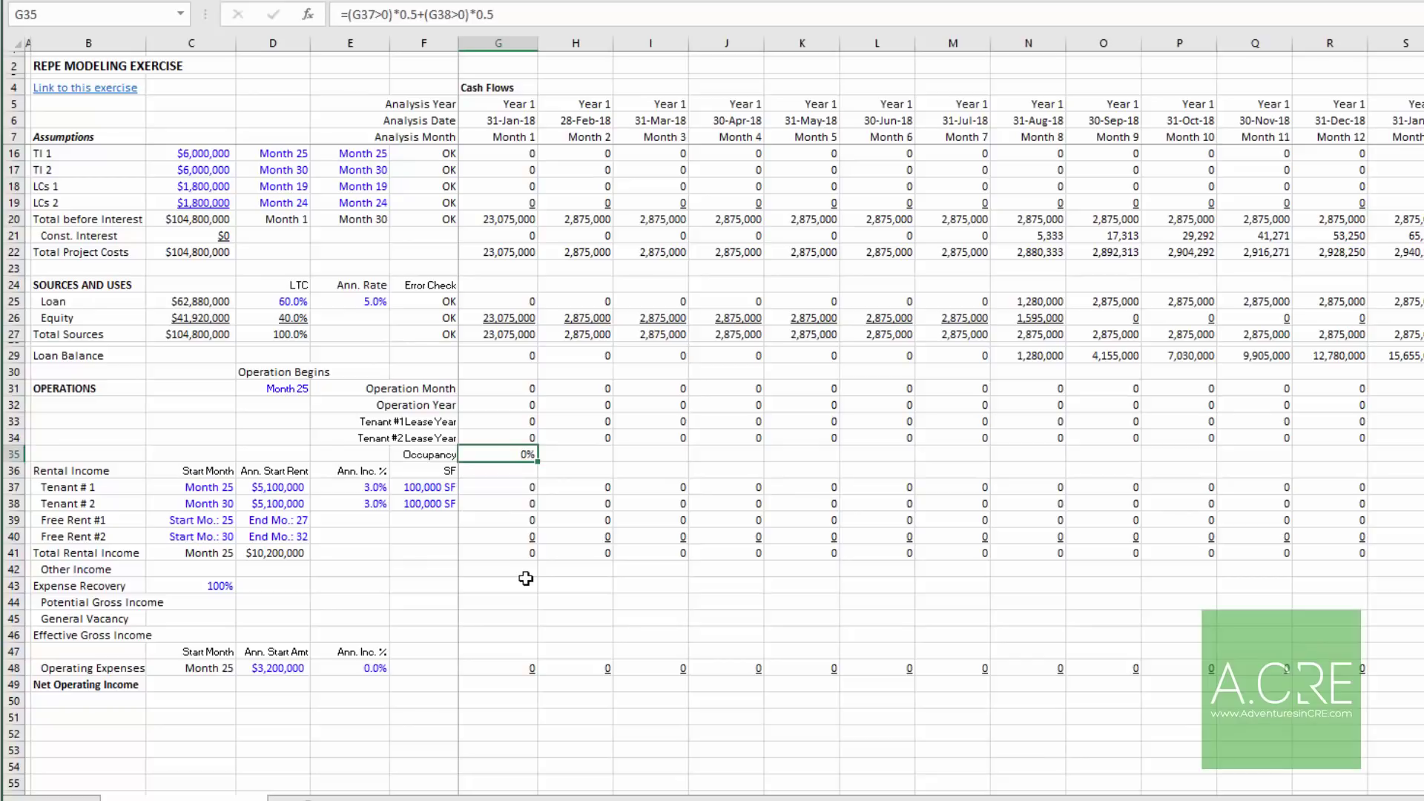
Step: Copy the Occupancy formula across all months and check the 50% lease-start months
{"action": "key", "text": "ctrl+c"}
{"action": "key", "text": "Right"}
{"action": "key", "text": "ctrl+shift+Right"}
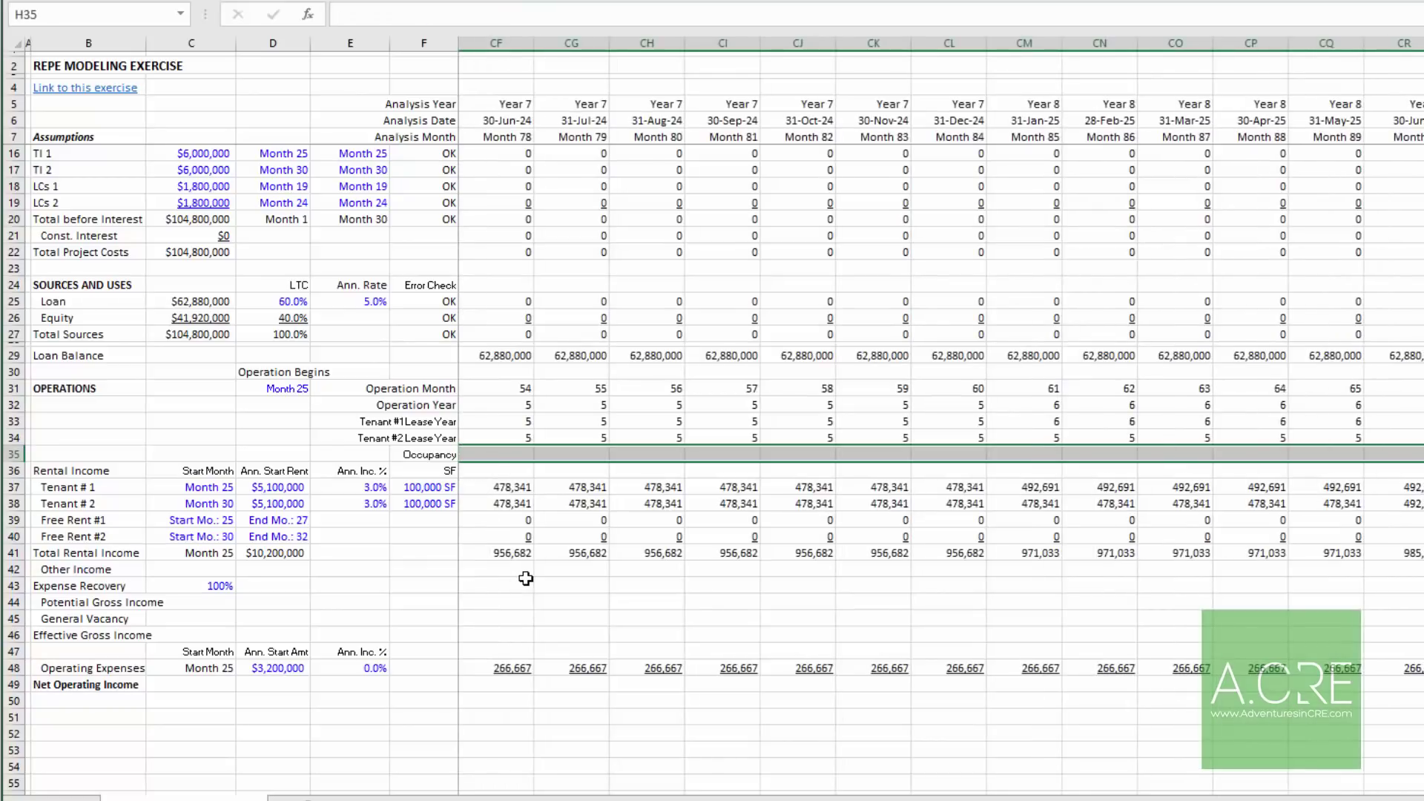
{"action": "key", "text": "ctrl+v"}
{"action": "key", "text": "Escape"}
{"action": "key", "text": "Right"}
{"action": "key", "text": "Right"}
{"action": "key", "text": "Right"}
{"action": "key", "text": "Right"}
{"action": "key", "text": "Right"}
{"action": "key", "text": "Right"}
{"action": "key", "text": "Right"}
{"action": "key", "text": "Right"}
{"action": "key", "text": "Right"}
{"action": "key", "text": "Right"}
{"action": "key", "text": "Right"}
{"action": "key", "text": "Right"}
{"action": "key", "text": "Right"}
{"action": "key", "text": "Right"}
{"action": "key", "text": "Right"}
{"action": "key", "text": "Right"}
{"action": "key", "text": "Right"}
{"action": "key", "text": "Right"}
{"action": "key", "text": "Right"}
{"action": "key", "text": "Right"}
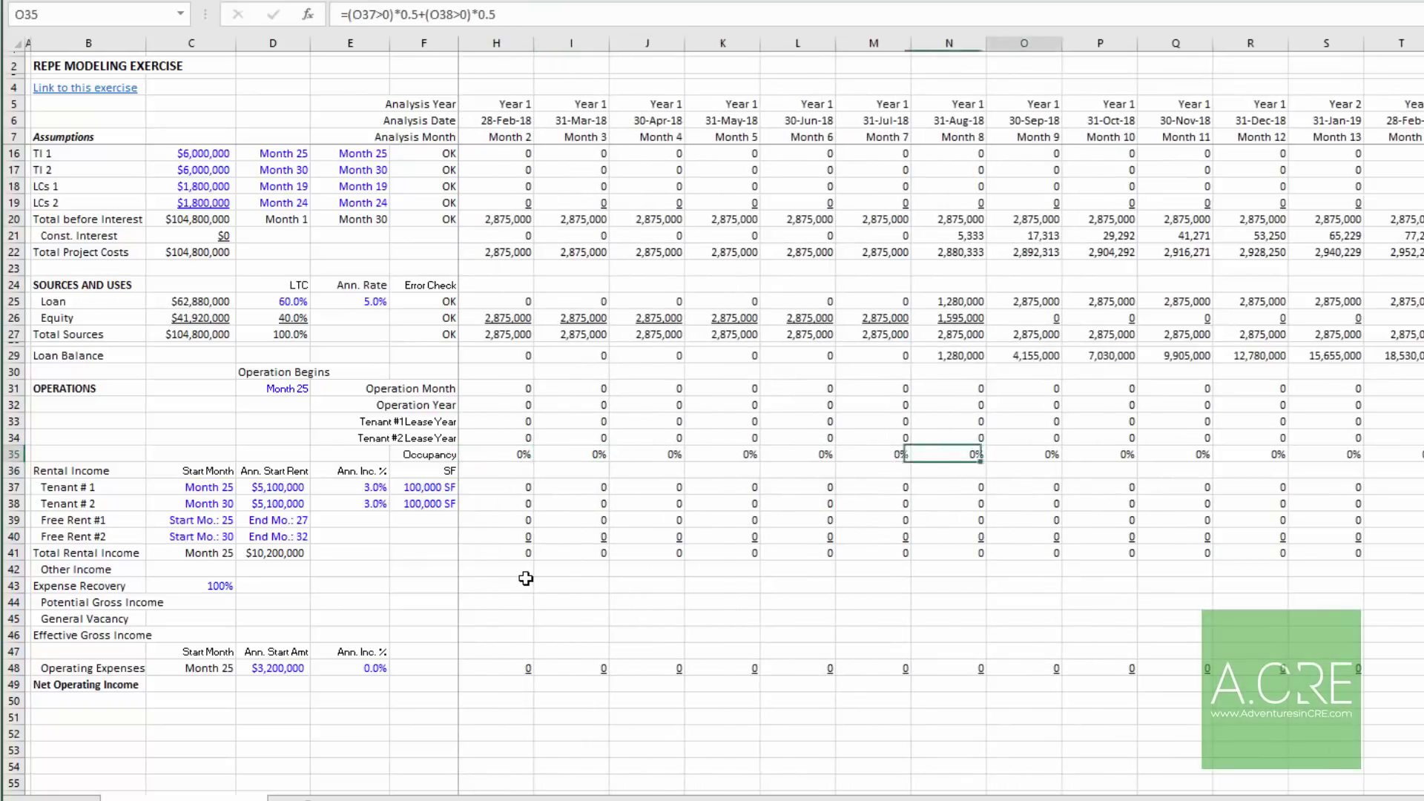
{"action": "key", "text": "Right"}
{"action": "key", "text": "Right"}
{"action": "key", "text": "Right"}
{"action": "key", "text": "Right"}
{"action": "key", "text": "Right"}
{"action": "key", "text": "Right"}
{"action": "key", "text": "Right"}
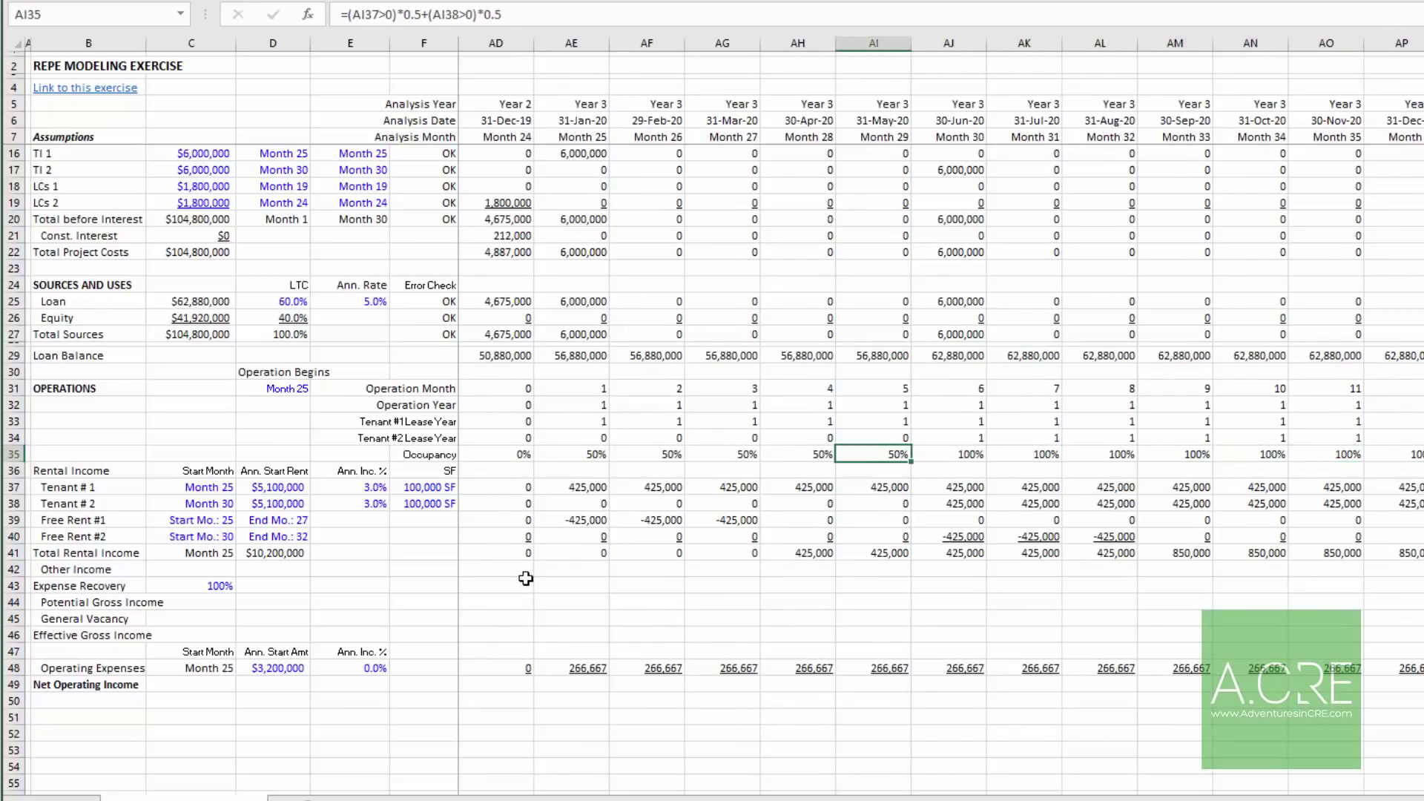
{"action": "key", "text": "shift+Left"}
{"action": "key", "text": "shift+Left"}
{"action": "key", "text": "shift+Left"}
{"action": "key", "text": "shift+Left"}
{"action": "key", "text": "ctrl+v"}
{"action": "key", "text": "Escape"}
{"action": "key", "text": "Left"}
{"action": "key", "text": "Left"}
{"action": "key", "text": "Left"}
{"action": "key", "text": "Left"}
{"action": "key", "text": "Left"}
{"action": "key", "text": "Left"}
{"action": "key", "text": "Left"}
{"action": "key", "text": "Left"}
{"action": "key", "text": "Left"}
{"action": "key", "text": "Left"}
{"action": "key", "text": "Left"}
{"action": "key", "text": "Left"}
{"action": "key", "text": "Left"}
{"action": "key", "text": "Left"}
{"action": "key", "text": "Left"}
{"action": "key", "text": "Left"}
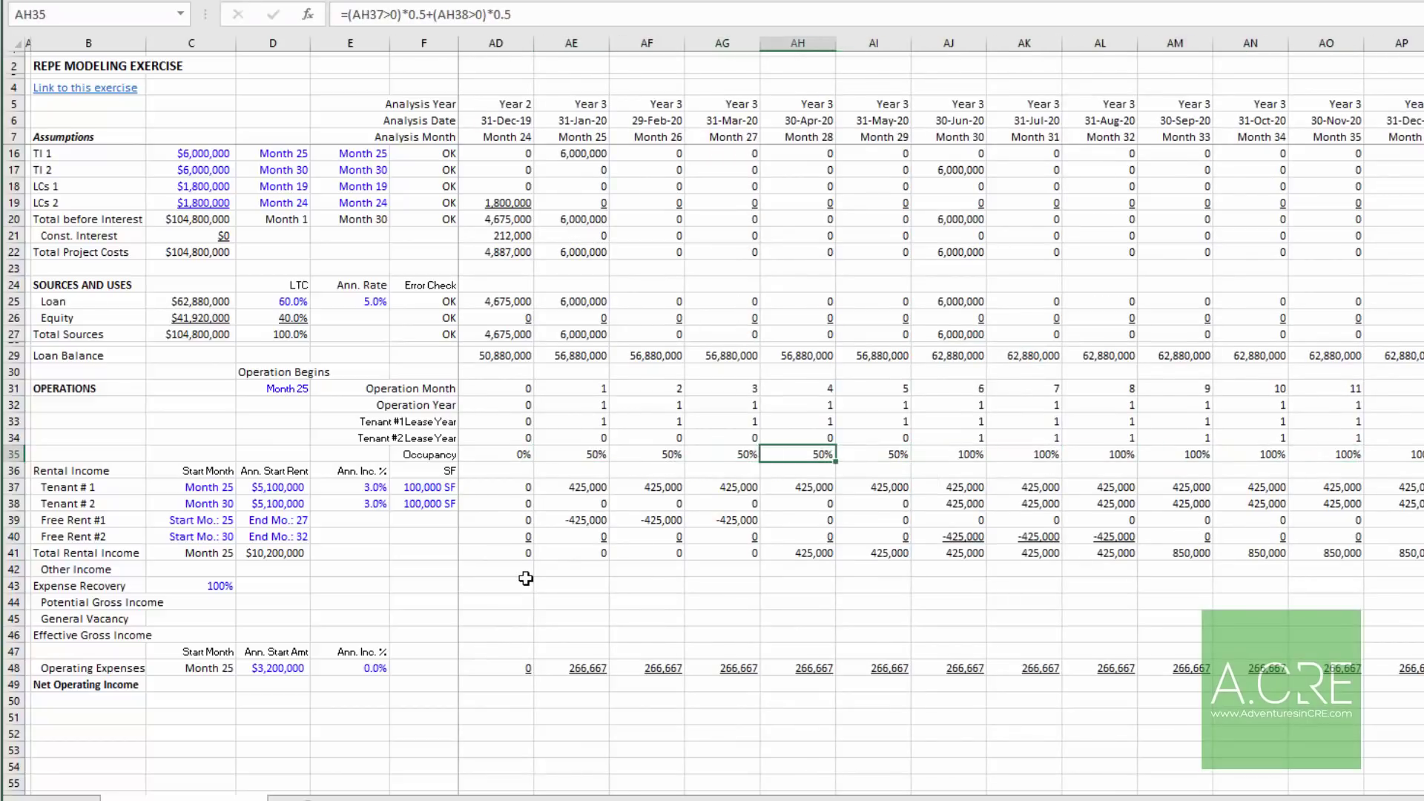
{"action": "key", "text": "Right"}
{"action": "key", "text": "Right"}
{"action": "key", "text": "Right"}
{"action": "key", "text": "Right"}
{"action": "key", "text": "F2"}
{"action": "key", "text": "Return"}
{"action": "key", "text": "Down"}
{"action": "key", "text": "Down"}
{"action": "key", "text": "Down"}
{"action": "key", "text": "Down"}
{"action": "key", "text": "Down"}
{"action": "key", "text": "Down"}
{"action": "key", "text": "Down"}
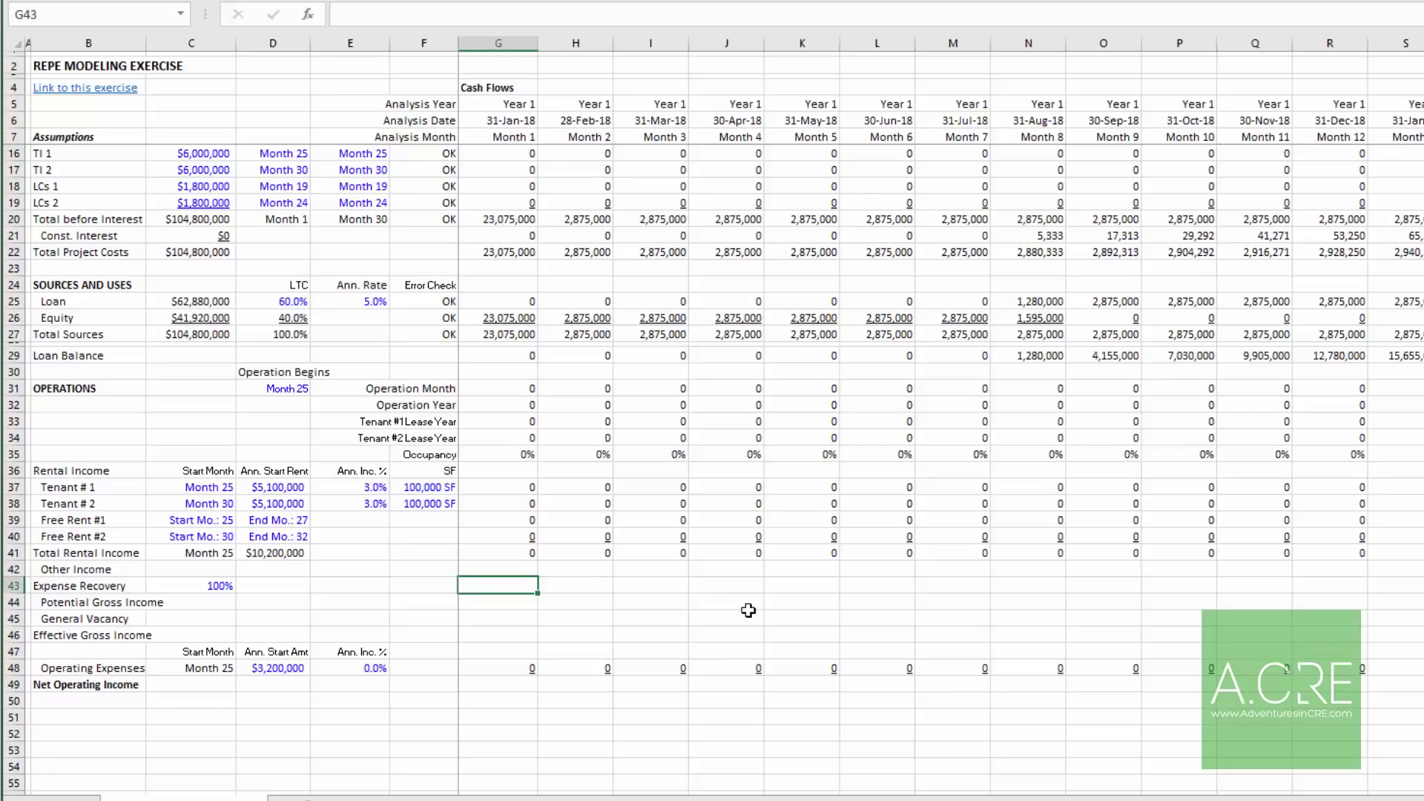
Step: Set Expense Recovery to Occupancy × locked recovery rate × Operating Expenses and fill it across all months
{"action": "type", "text": "="}
{"action": "key", "text": "Up"}
{"action": "key", "text": "Up"}
{"action": "key", "text": "Up"}
{"action": "key", "text": "Up"}
{"action": "key", "text": "Up"}
{"action": "key", "text": "Up"}
{"action": "key", "text": "Up"}
{"action": "key", "text": "Up"}
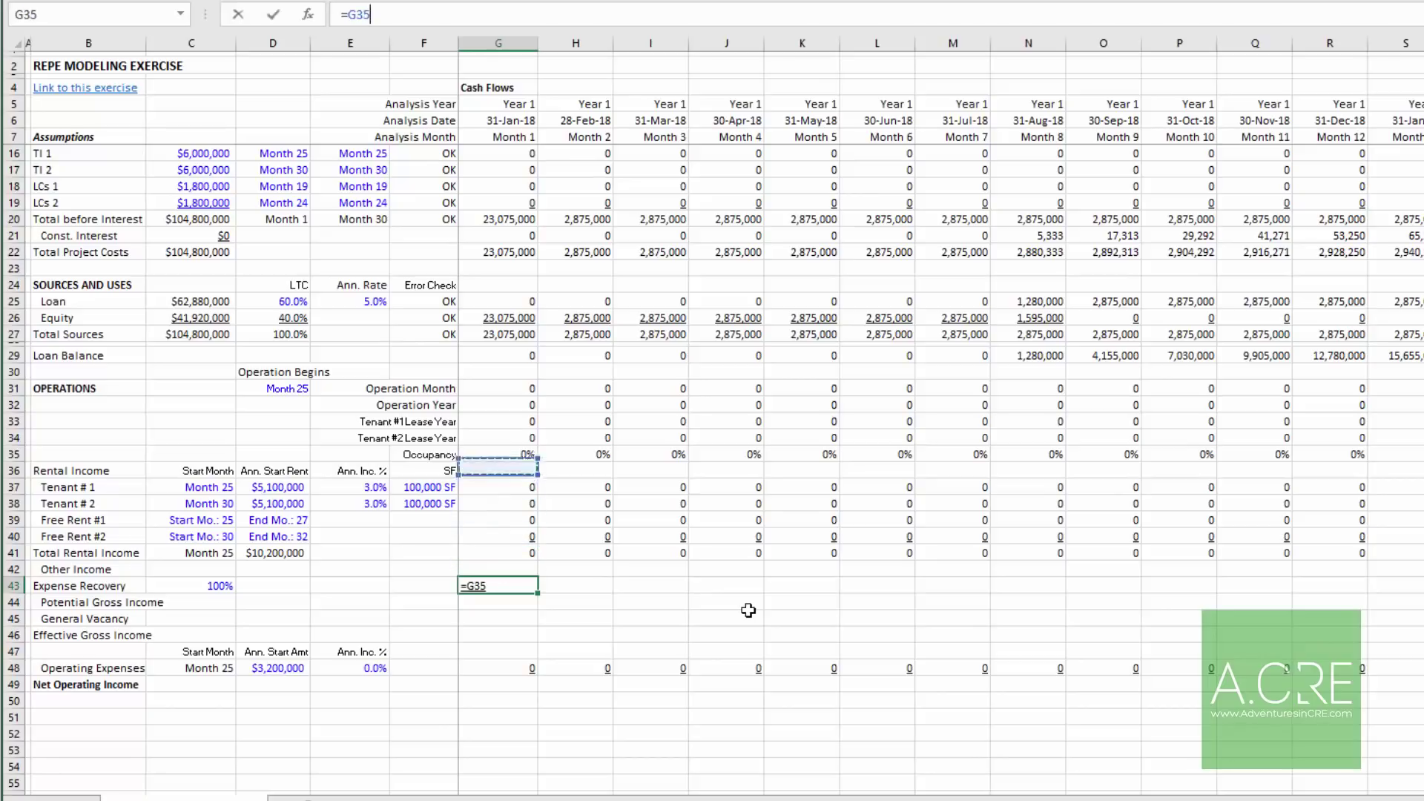
{"action": "type", "text": "*"}
{"action": "key", "text": "Left"}
{"action": "key", "text": "Left"}
{"action": "key", "text": "Left"}
{"action": "key", "text": "Left"}
{"action": "key", "text": "F4"}
{"action": "key", "text": "F4"}
{"action": "key", "text": "F4"}
{"action": "type", "text": "*"}
{"action": "key", "text": "Down"}
{"action": "key", "text": "Down"}
{"action": "key", "text": "Down"}
{"action": "key", "text": "Down"}
{"action": "key", "text": "Down"}
{"action": "key", "text": "Return"}
{"action": "key", "text": "Up"}
{"action": "key", "text": "ctrl+c"}
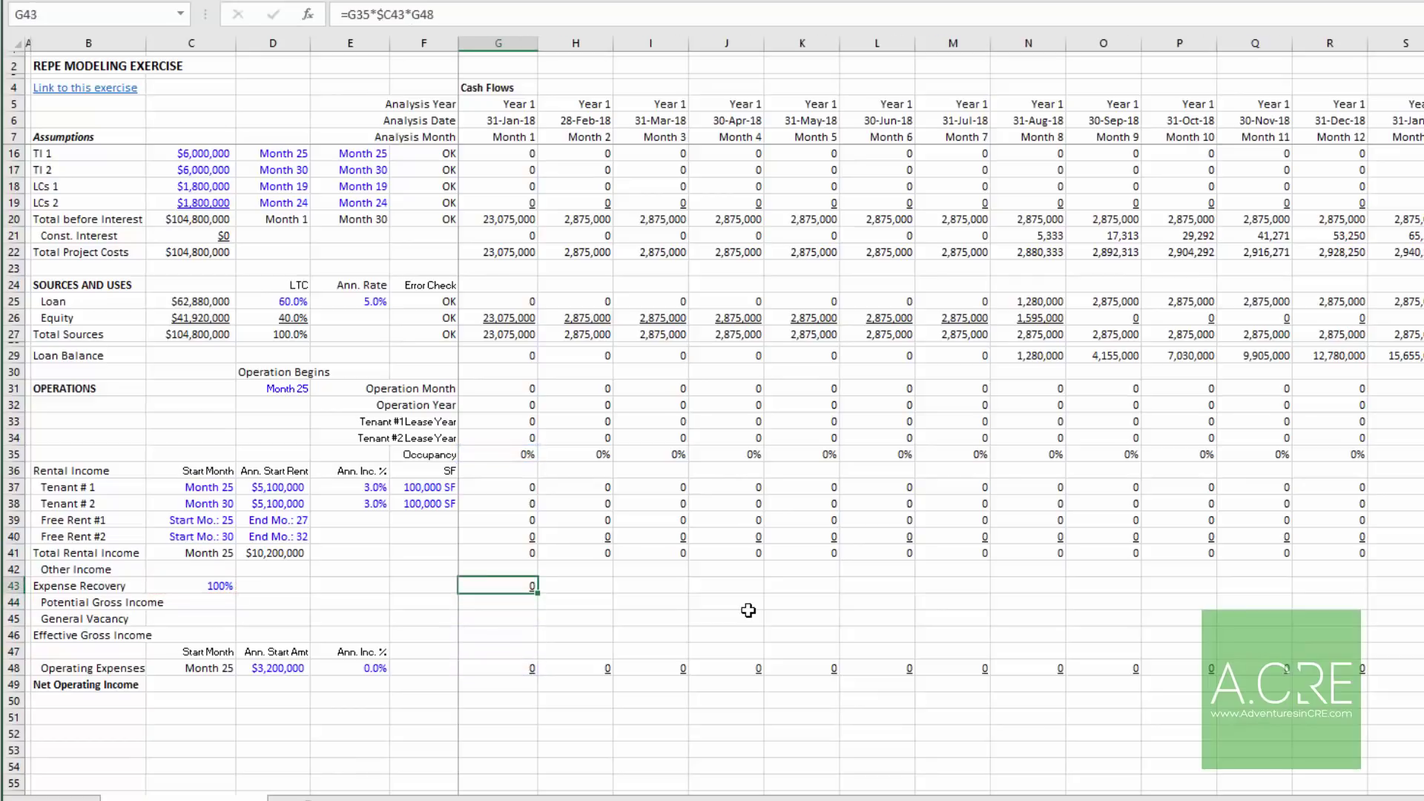
{"action": "key", "text": "ctrl+shift+Right"}
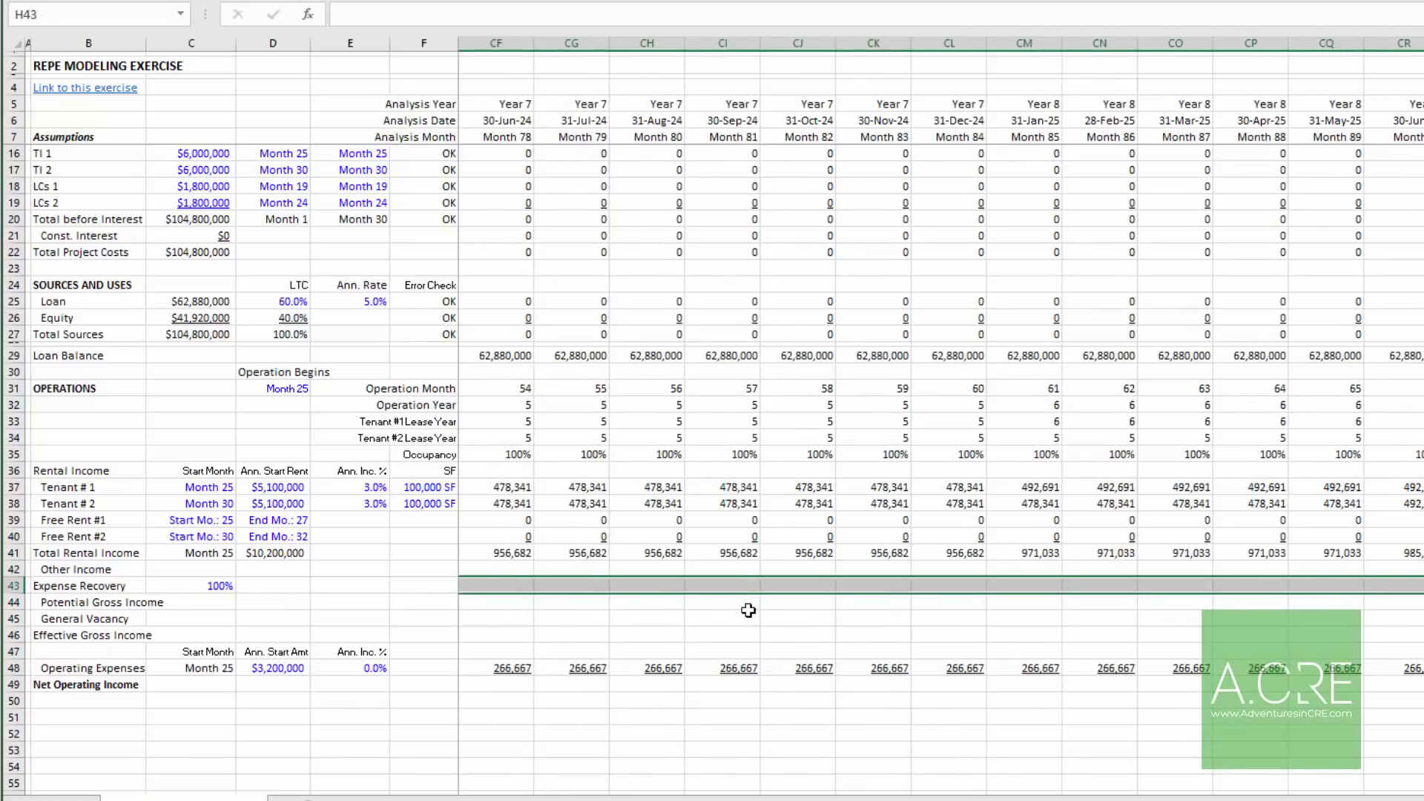
{"action": "key", "text": "ctrl+v"}
Step: Check Expense Recovery around Months 25–30 against Operating Expenses, then return to the first month
{"action": "key", "text": "Right"}
{"action": "key", "text": "Right"}
{"action": "key", "text": "Right"}
{"action": "key", "text": "Right"}
{"action": "key", "text": "Right"}
{"action": "key", "text": "Right"}
{"action": "key", "text": "Right"}
{"action": "key", "text": "Right"}
{"action": "key", "text": "Right"}
{"action": "key", "text": "Right"}
{"action": "key", "text": "Right"}
{"action": "key", "text": "Right"}
{"action": "key", "text": "Right"}
{"action": "key", "text": "Right"}
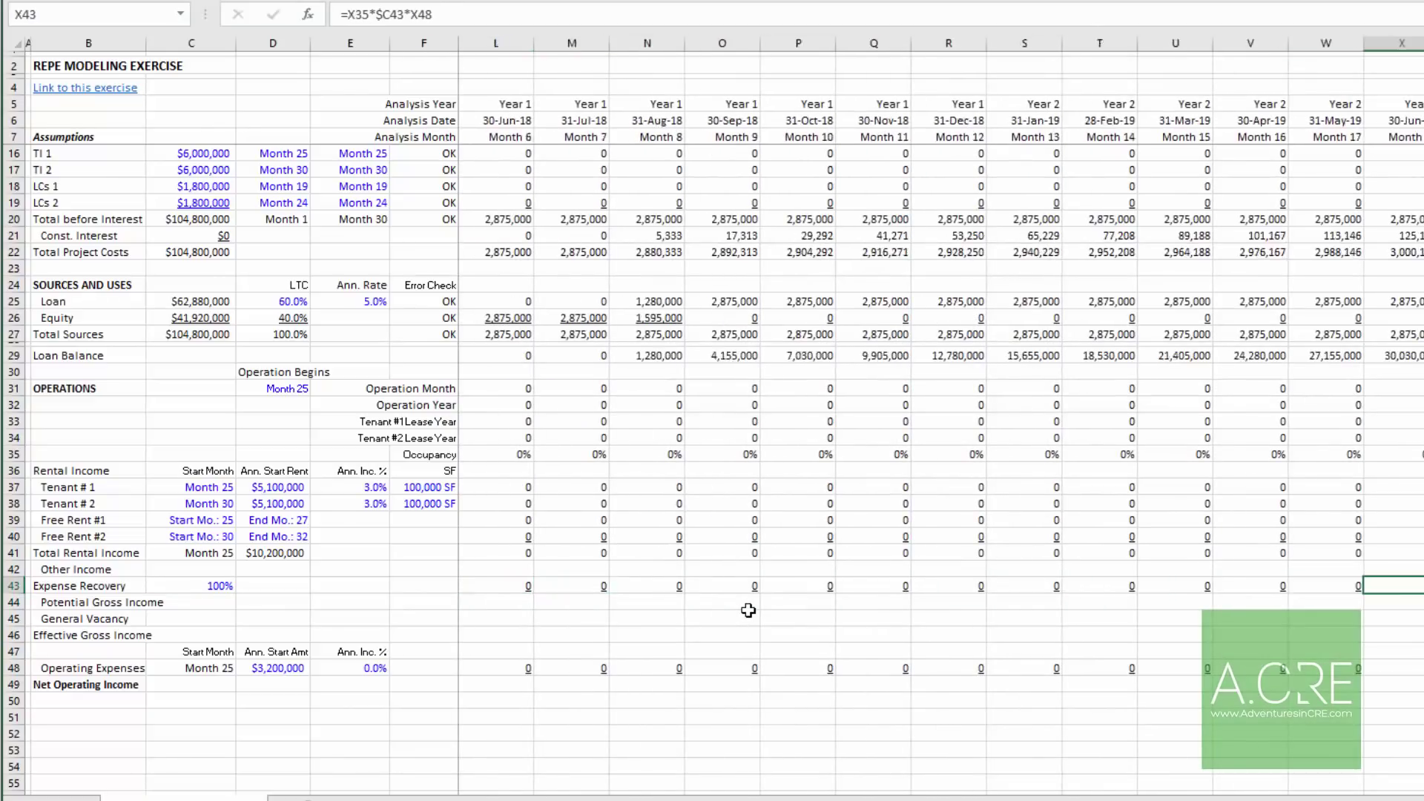
{"action": "key", "text": "Right"}
{"action": "key", "text": "Right"}
{"action": "key", "text": "Right"}
{"action": "key", "text": "Right"}
{"action": "key", "text": "Right"}
{"action": "key", "text": "Right"}
{"action": "key", "text": "Right"}
{"action": "key", "text": "Right"}
{"action": "key", "text": "Right"}
{"action": "key", "text": "Right"}
{"action": "key", "text": "Right"}
{"action": "key", "text": "Right"}
{"action": "key", "text": "Right"}
{"action": "key", "text": "Right"}
{"action": "key", "text": "Right"}
{"action": "key", "text": "Right"}
{"action": "key", "text": "Right"}
{"action": "key", "text": "Right"}
{"action": "key", "text": "Right"}
{"action": "key", "text": "Right"}
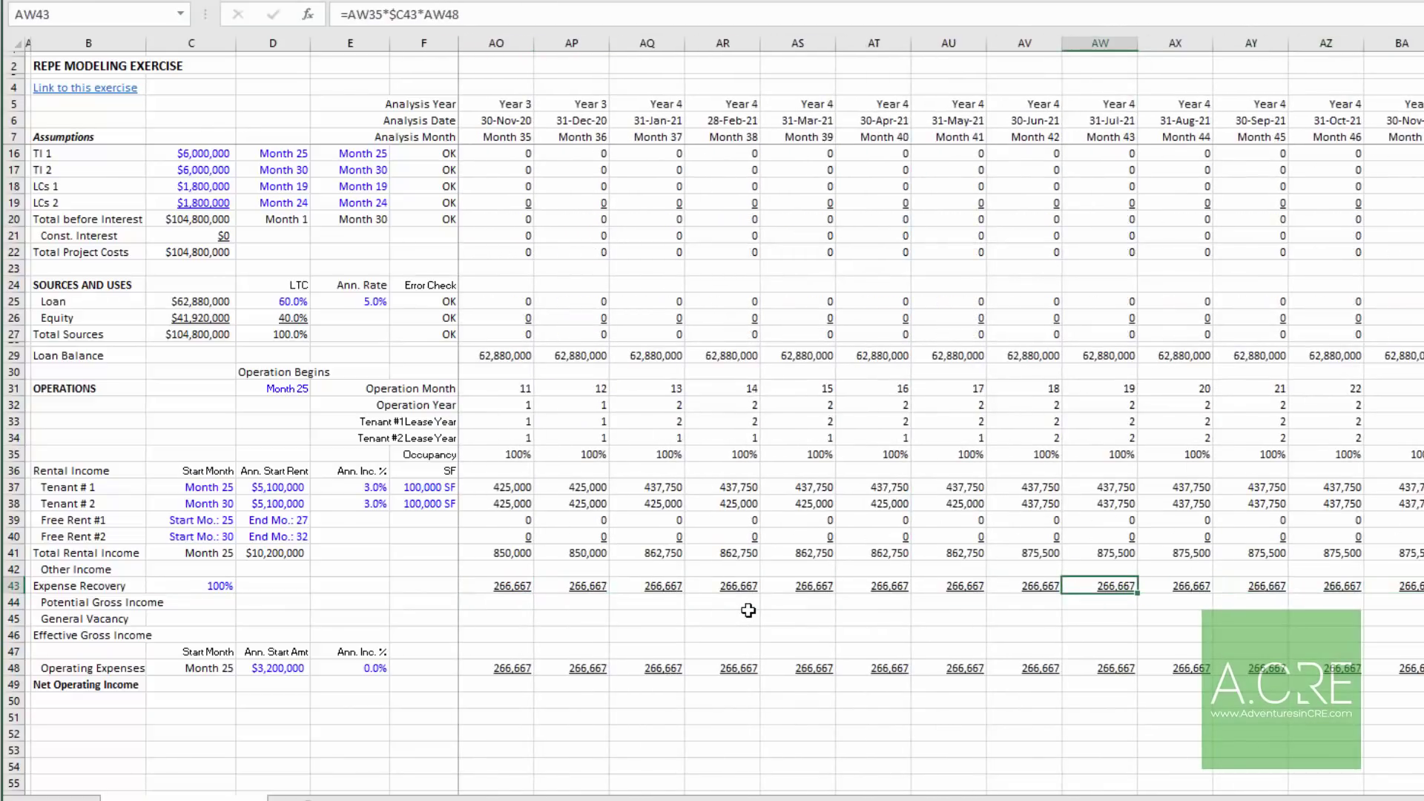
{"action": "key", "text": "Left"}
{"action": "key", "text": "Left"}
{"action": "key", "text": "Left"}
{"action": "key", "text": "Left"}
{"action": "key", "text": "Left"}
{"action": "key", "text": "Left"}
{"action": "key", "text": "Left"}
{"action": "key", "text": "Left"}
{"action": "key", "text": "Left"}
{"action": "key", "text": "Left"}
{"action": "key", "text": "Left"}
{"action": "key", "text": "Left"}
{"action": "key", "text": "Left"}
{"action": "key", "text": "Left"}
{"action": "key", "text": "Left"}
{"action": "key", "text": "Left"}
{"action": "key", "text": "Left"}
{"action": "key", "text": "Left"}
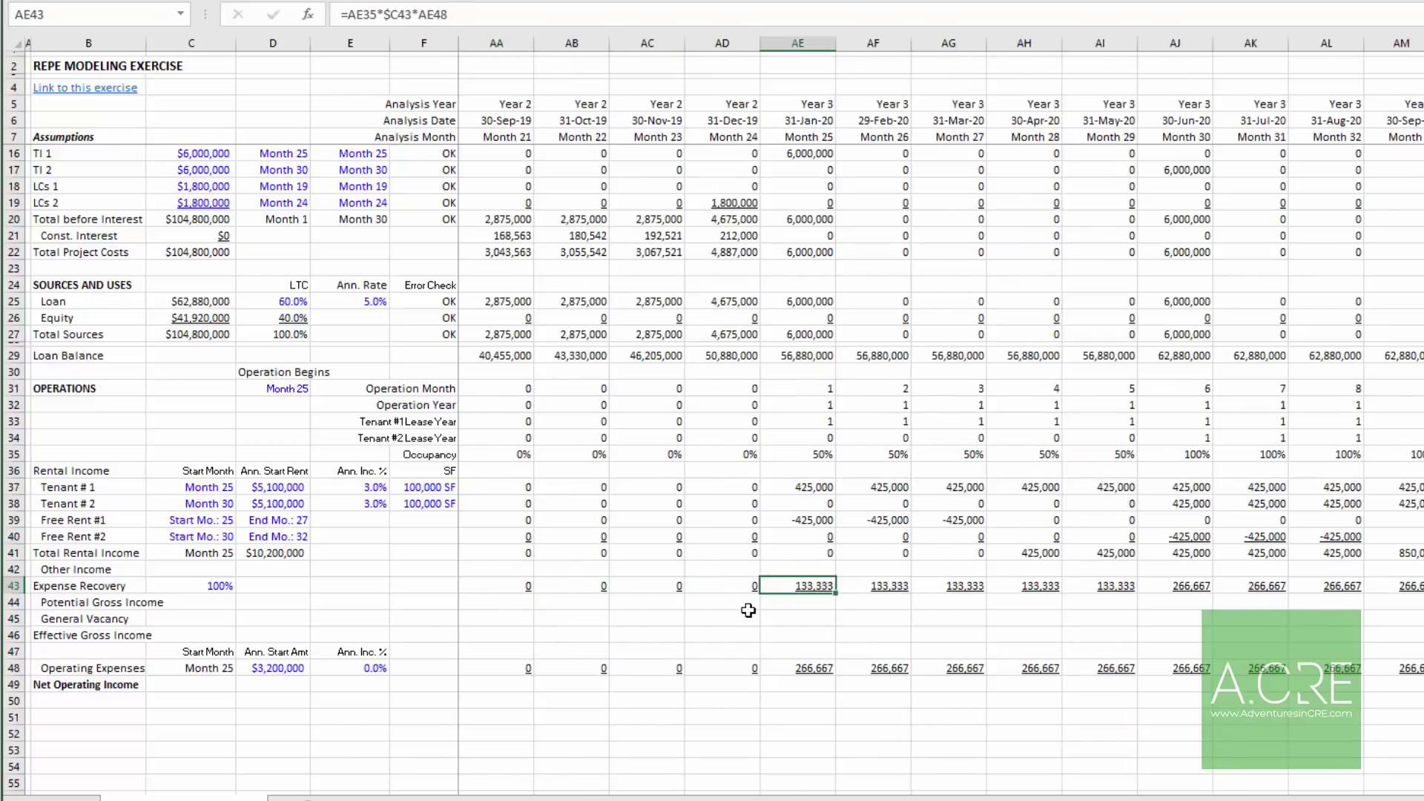
{"action": "key", "text": "shift+Right"}
{"action": "key", "text": "shift+Right"}
{"action": "key", "text": "shift+Right"}
{"action": "key", "text": "shift+Right"}
{"action": "key", "text": "shift+Right"}
{"action": "key", "text": "shift+Left"}
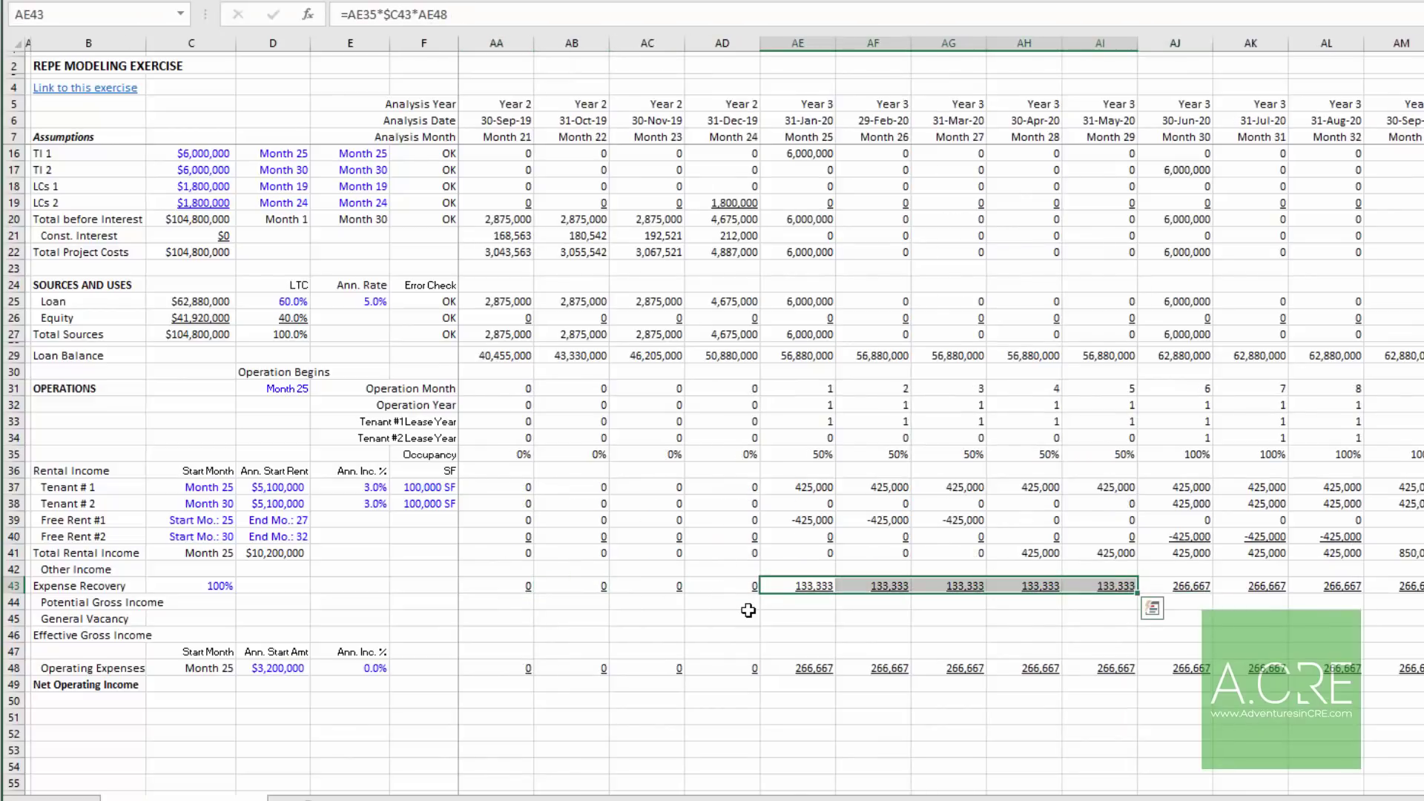
{"action": "left_click_drag", "start_coordinate": [800, 666], "coordinate": [1127, 666]}
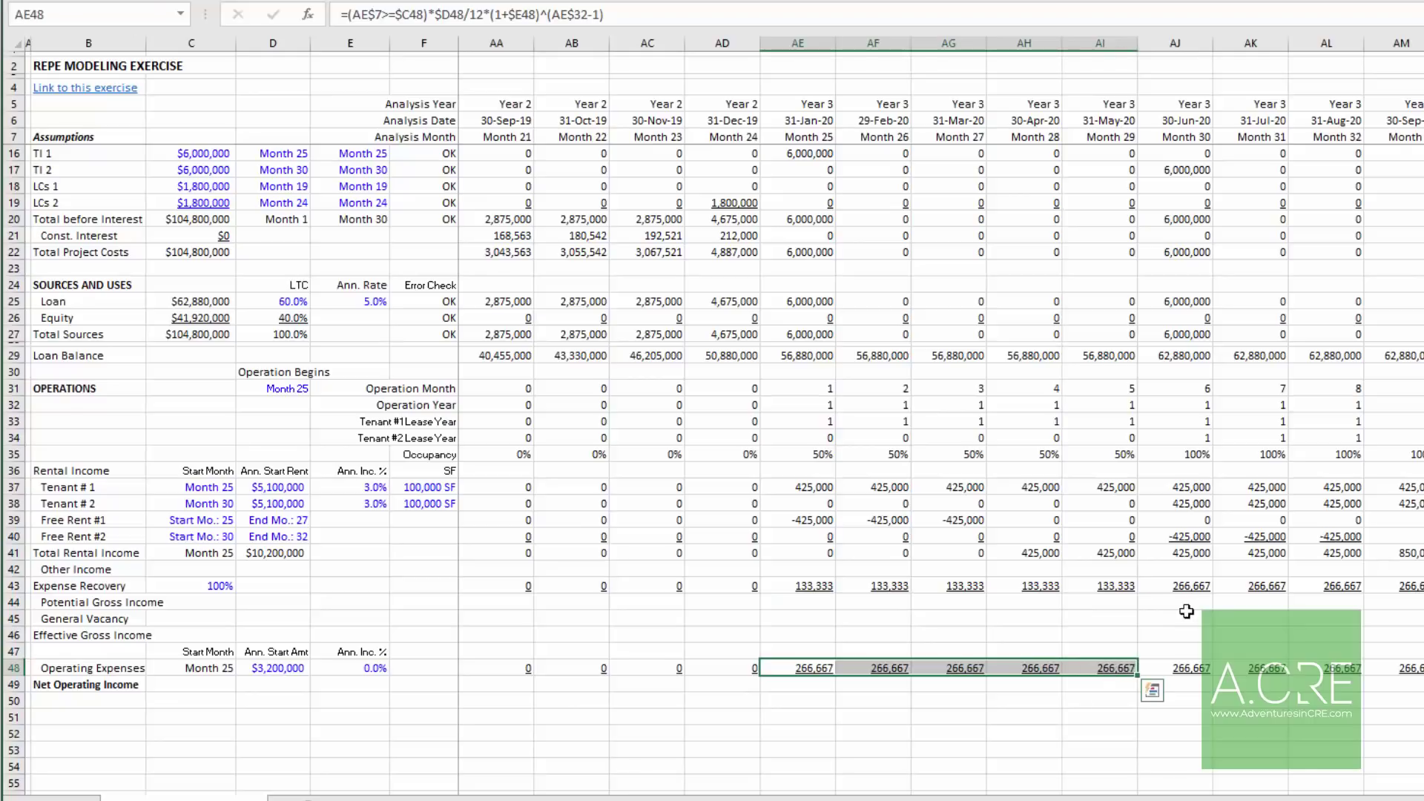
{"action": "left_click", "coordinate": [1194, 584]}
{"action": "key", "text": "Right"}
{"action": "key", "text": "Right"}
{"action": "key", "text": "Right"}
{"action": "key", "text": "Right"}
{"action": "key", "text": "Right"}
{"action": "key", "text": "Right"}
{"action": "key", "text": "Right"}
{"action": "key", "text": "Right"}
{"action": "key", "text": "Right"}
{"action": "key", "text": "Right"}
{"action": "key", "text": "Right"}
{"action": "key", "text": "Right"}
{"action": "key", "text": "Right"}
{"action": "key", "text": "Right"}
{"action": "key", "text": "Right"}
{"action": "key", "text": "Right"}
{"action": "key", "text": "Right"}
{"action": "key", "text": "Right"}
{"action": "key", "text": "Right"}
{"action": "key", "text": "Right"}
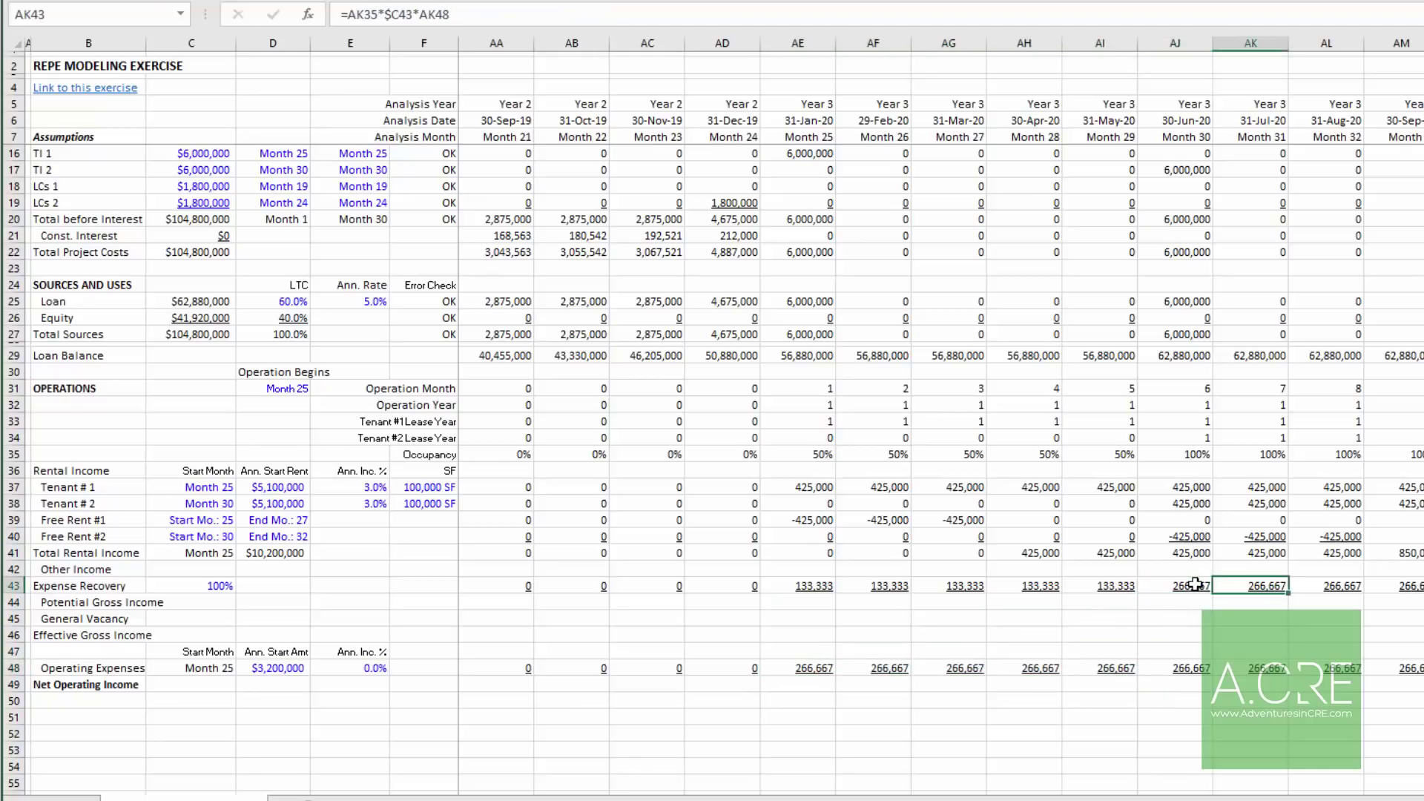
{"action": "key", "text": "ctrl+Left"}
{"action": "key", "text": "ctrl+Left"}
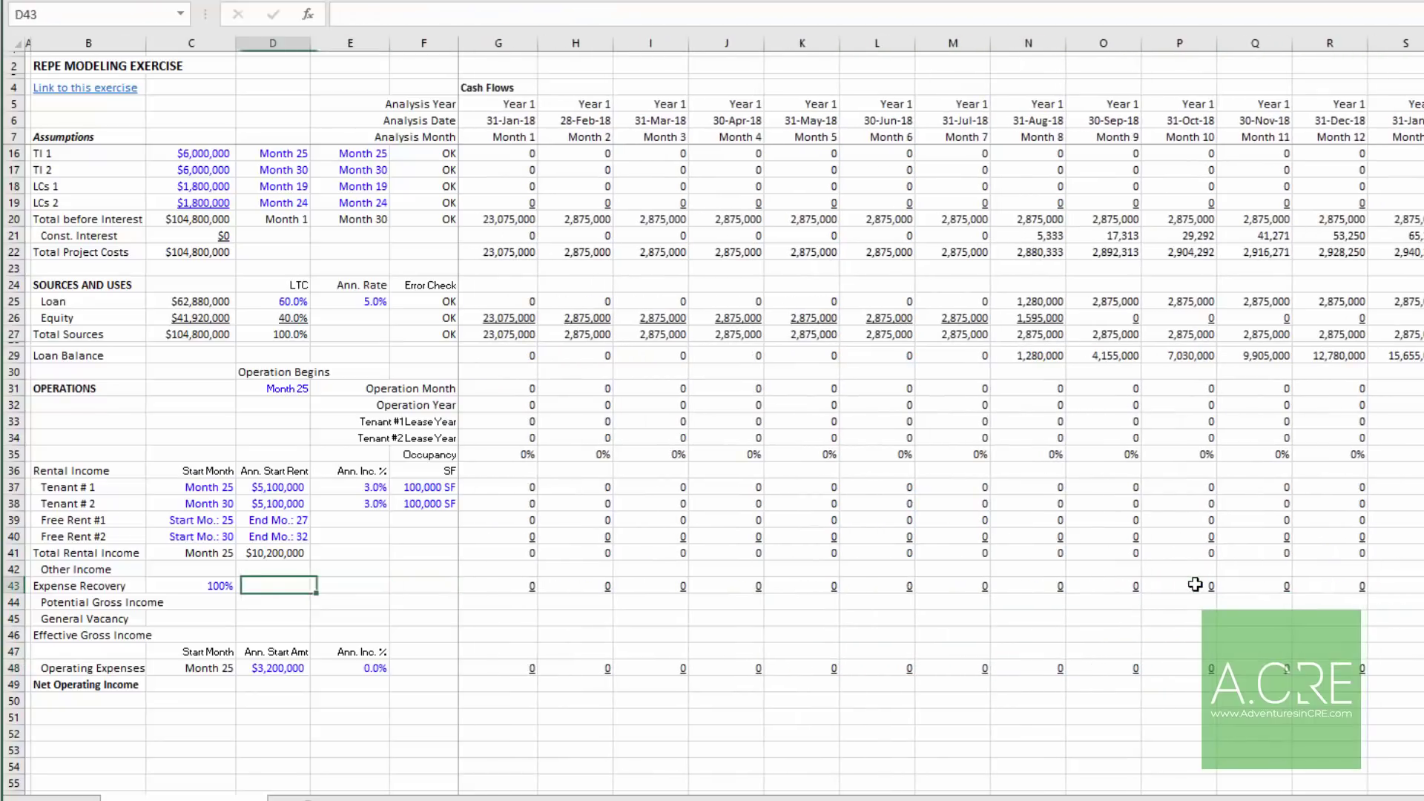
{"action": "key", "text": "Right"}
{"action": "key", "text": "Right"}
{"action": "key", "text": "Right"}
{"action": "key", "text": "Right"}
{"action": "key", "text": "Left"}
{"action": "key", "text": "Left"}
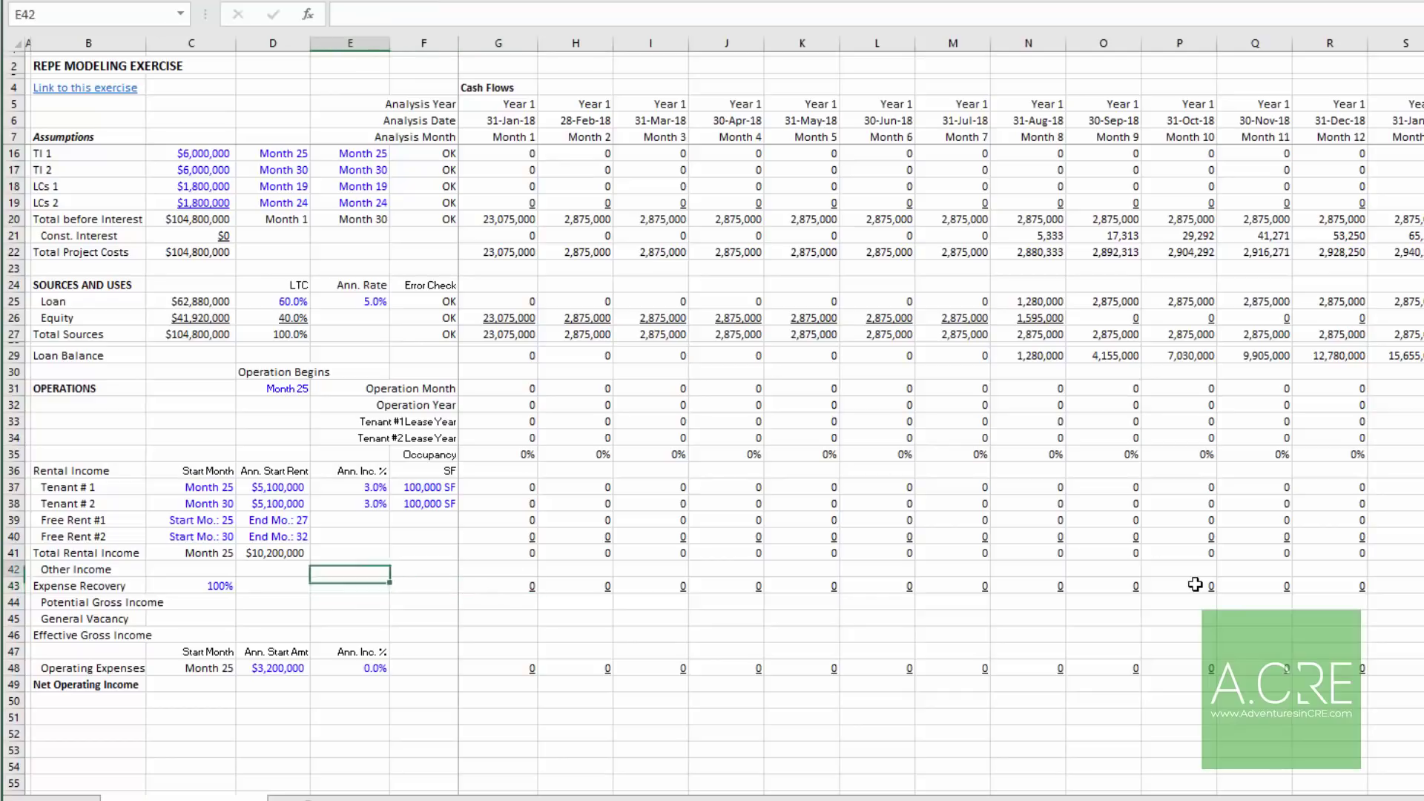
Step: Enter =+G41+G43 in G44 as the first-month Potential Gross Income
{"action": "key", "text": "Left"}
{"action": "key", "text": "Left"}
{"action": "key", "text": "Left"}
{"action": "key", "text": "Down"}
{"action": "key", "text": "Right"}
{"action": "key", "text": "Right"}
{"action": "key", "text": "Right"}
{"action": "key", "text": "Right"}
{"action": "key", "text": "Right"}
{"action": "type", "text": "+"}
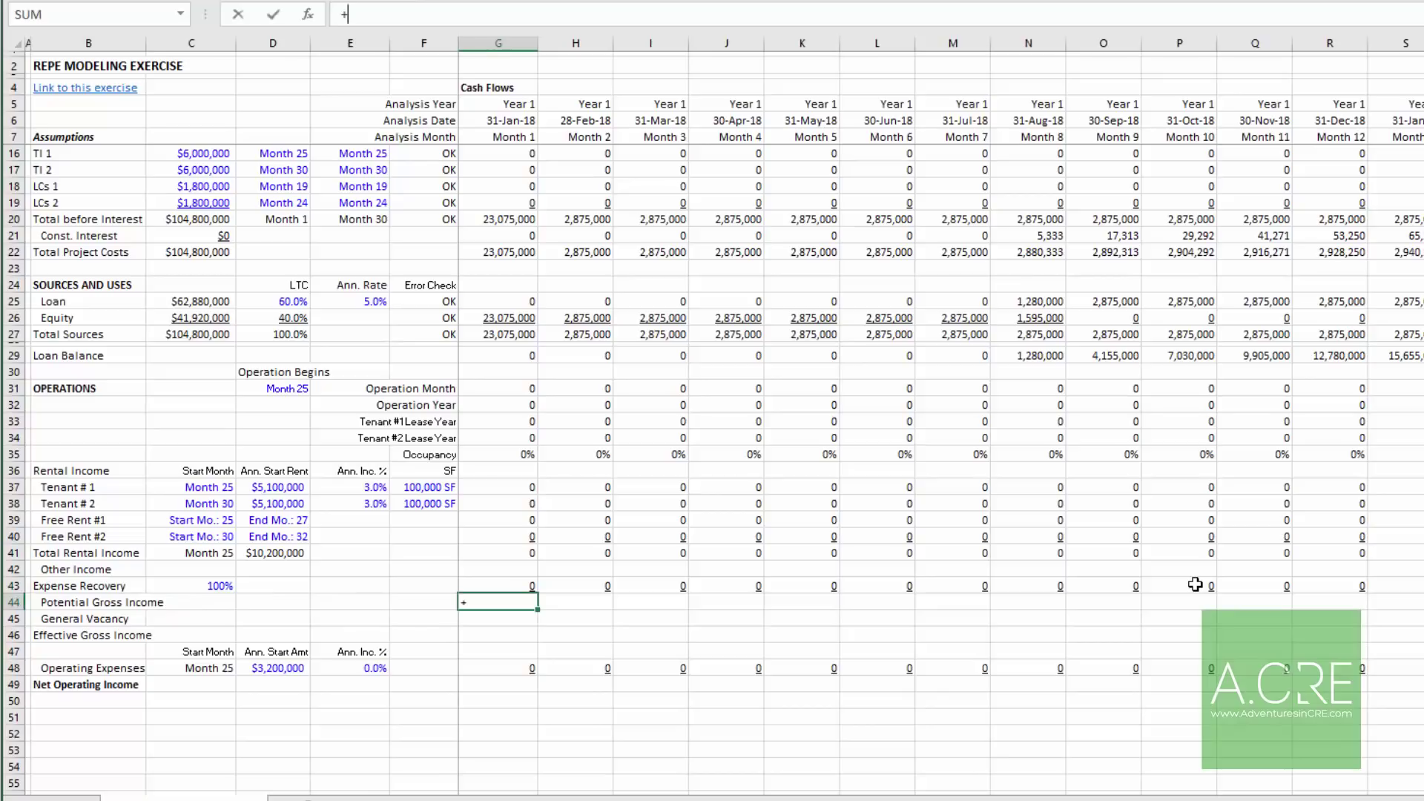
{"action": "key", "text": "Up"}
{"action": "key", "text": "Up"}
{"action": "key", "text": "Up"}
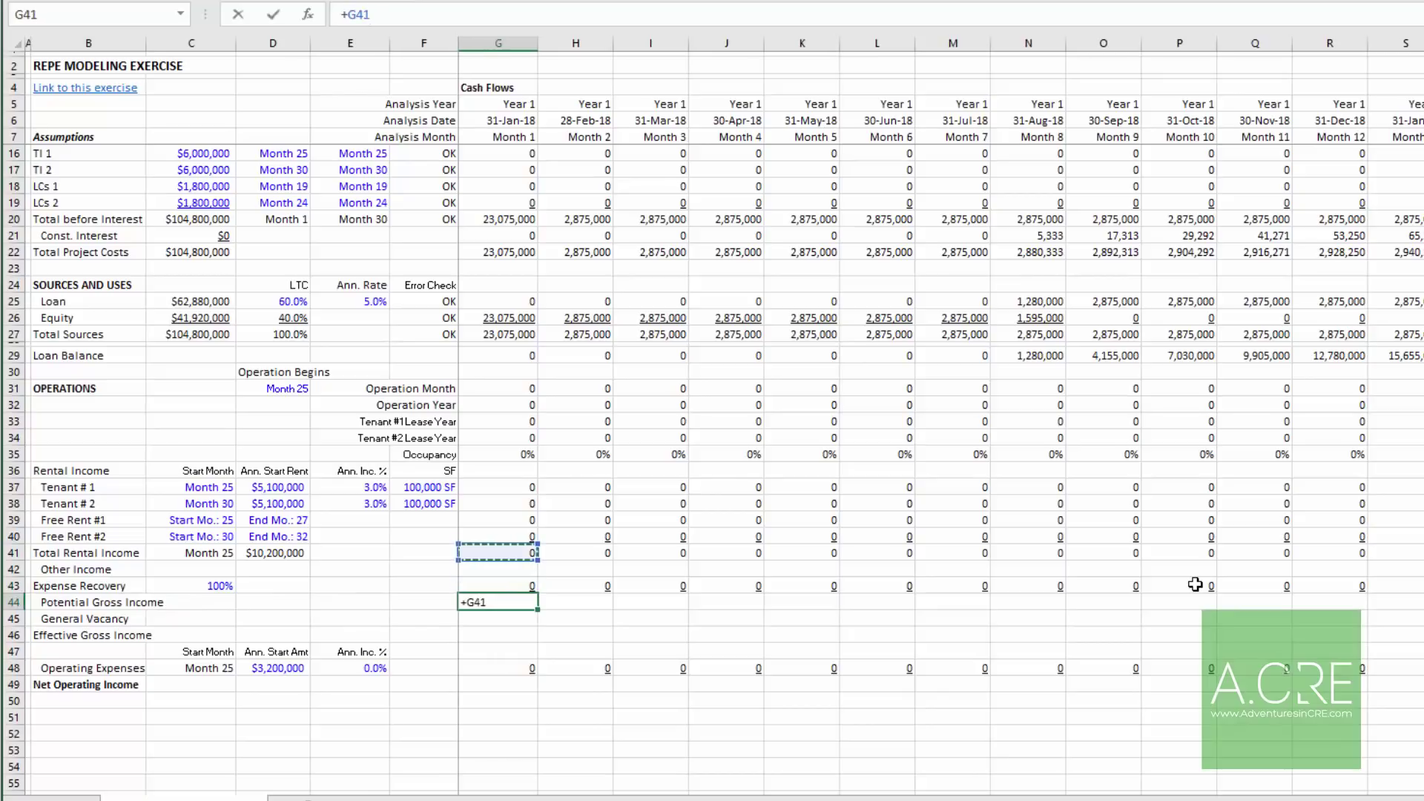
{"action": "type", "text": "+"}
{"action": "key", "text": "Up"}
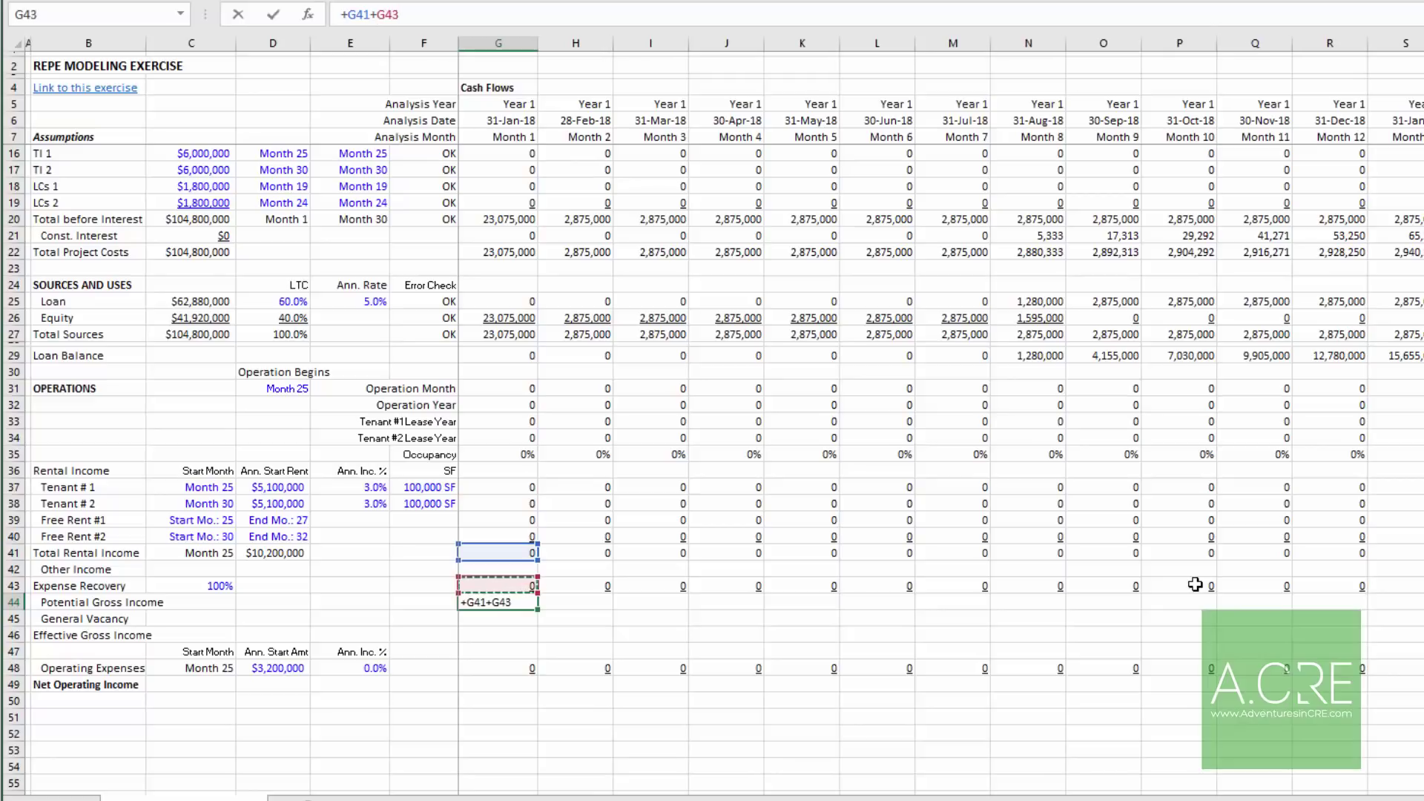
{"action": "key", "text": "Return"}
Step: Copy the G44 Potential Gross Income formula across every remaining month of row 44
{"action": "key", "text": "Up"}
{"action": "key", "text": "Down"}
{"action": "key", "text": "Down"}
{"action": "key", "text": "Up"}
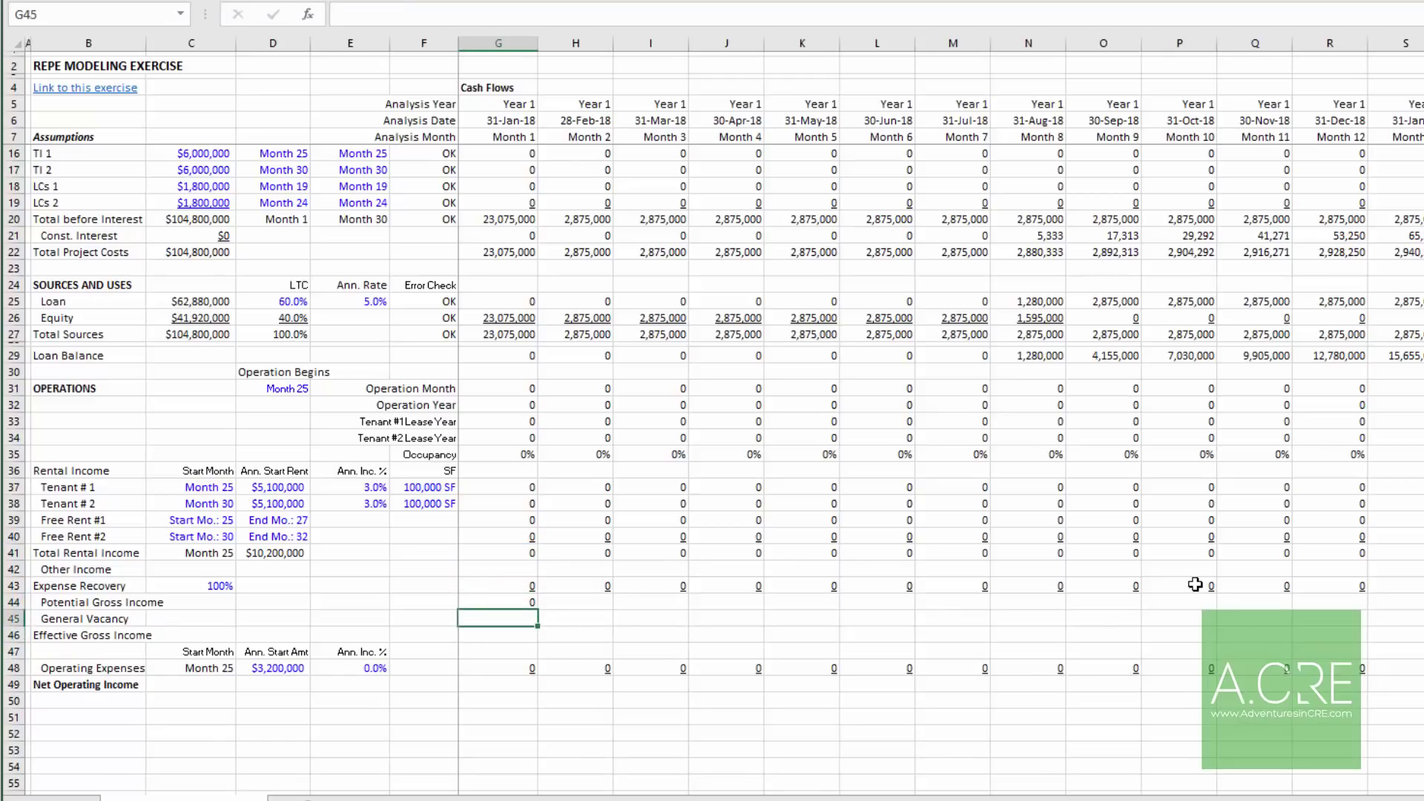
{"action": "key", "text": "Up"}
{"action": "key", "text": "ctrl+c"}
{"action": "key", "text": "Right"}
{"action": "key", "text": "ctrl+shift+Right"}
{"action": "key", "text": "ctrl+v"}
{"action": "key", "text": "ctrl+Left"}
{"action": "key", "text": "Down"}
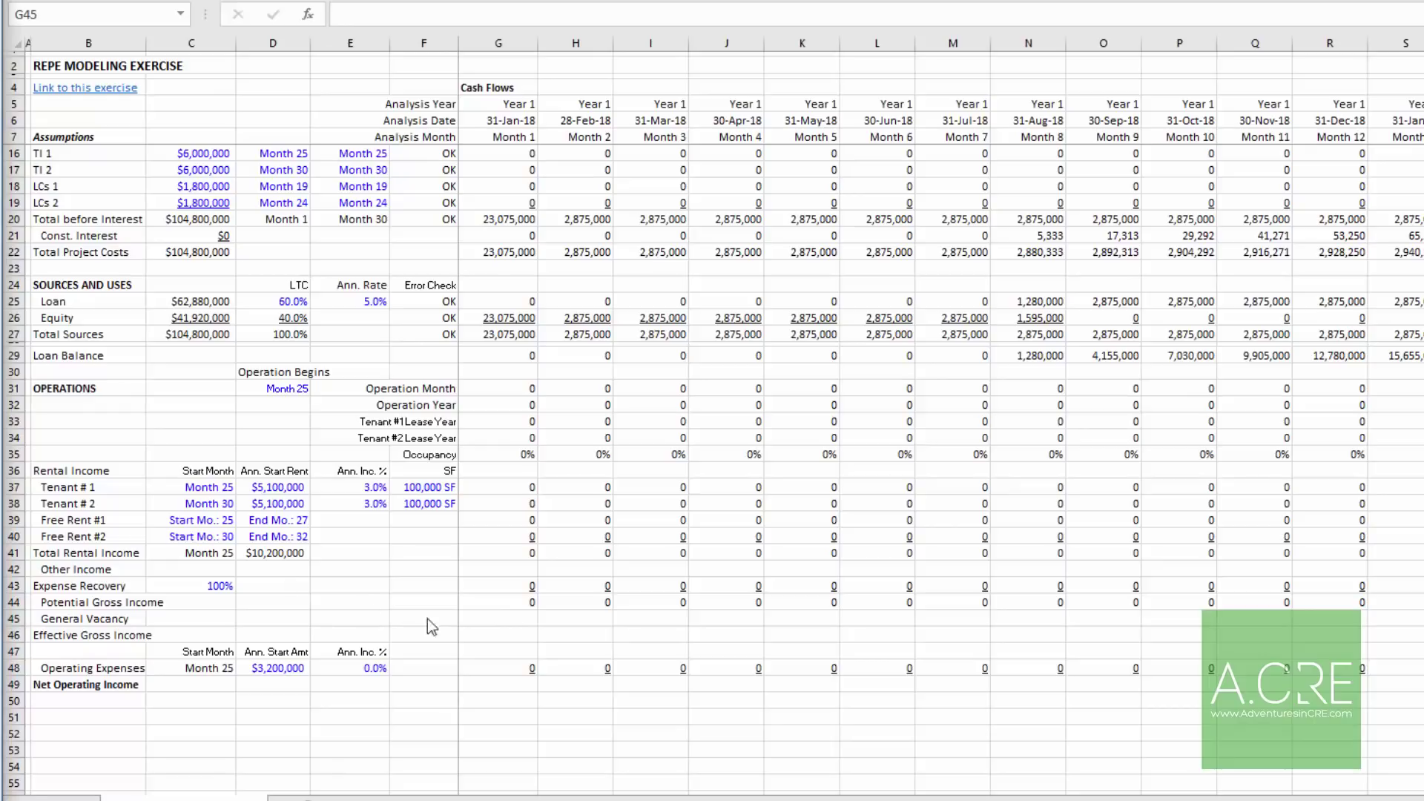
{"action": "left_click", "coordinate": [530, 620]}
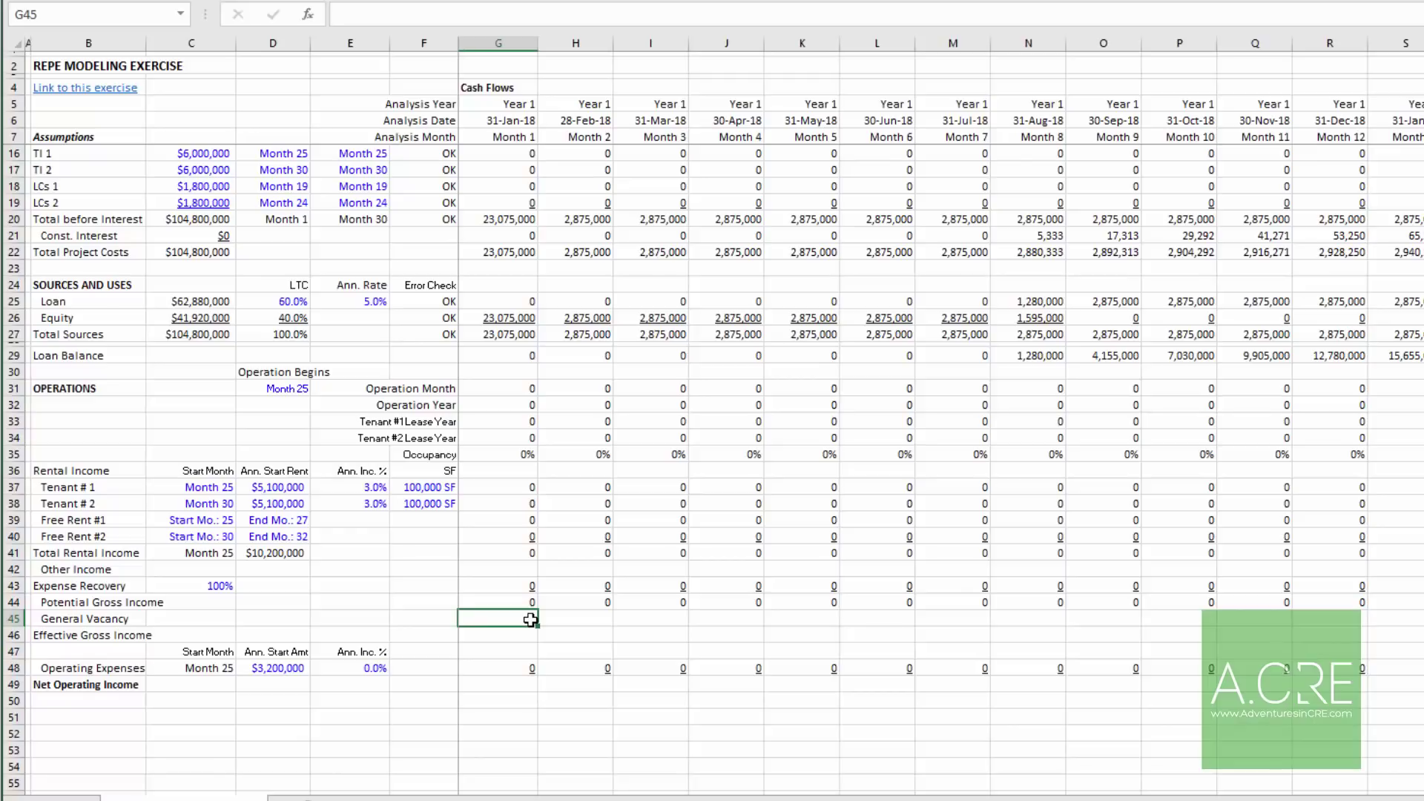
Step: Start a first-month vacancy formula referencing Occupancy in G45, then abandon it
{"action": "type", "text": "=("}
{"action": "key", "text": "Up"}
{"action": "key", "text": "Up"}
{"action": "key", "text": "Up"}
{"action": "key", "text": "Up"}
{"action": "key", "text": "Up"}
{"action": "key", "text": "Up"}
{"action": "key", "text": "Up"}
{"action": "key", "text": "Up"}
{"action": "key", "text": "Up"}
{"action": "key", "text": "Up"}
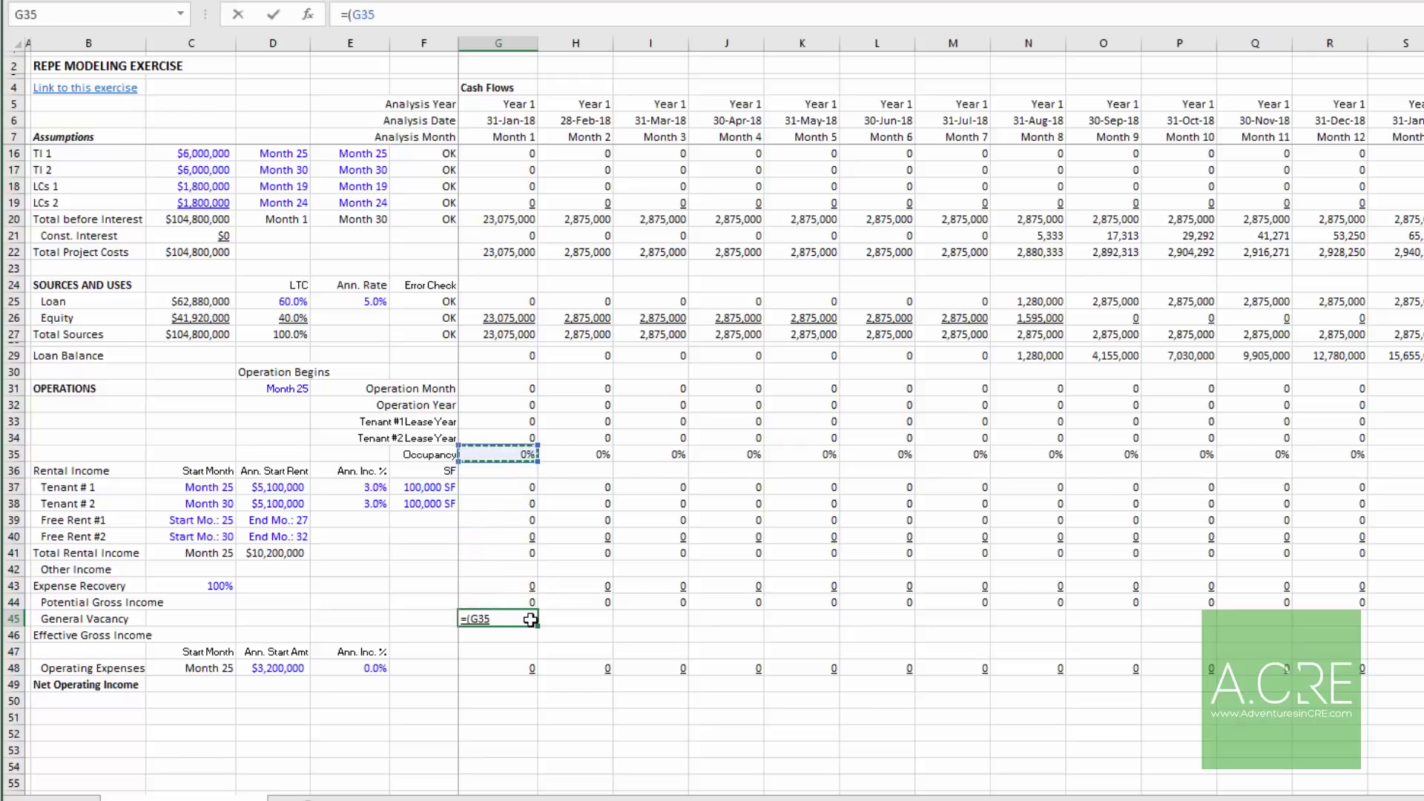
{"action": "type", "text": "<"}
{"action": "key", "text": "Escape"}
Step: Enter 5% as the General Vacancy rate in C45 and restart the G45 formula
{"action": "key", "text": "Left"}
{"action": "key", "text": "Left"}
{"action": "key", "text": "Left"}
{"action": "key", "text": "Left"}
{"action": "type", "text": "5%"}
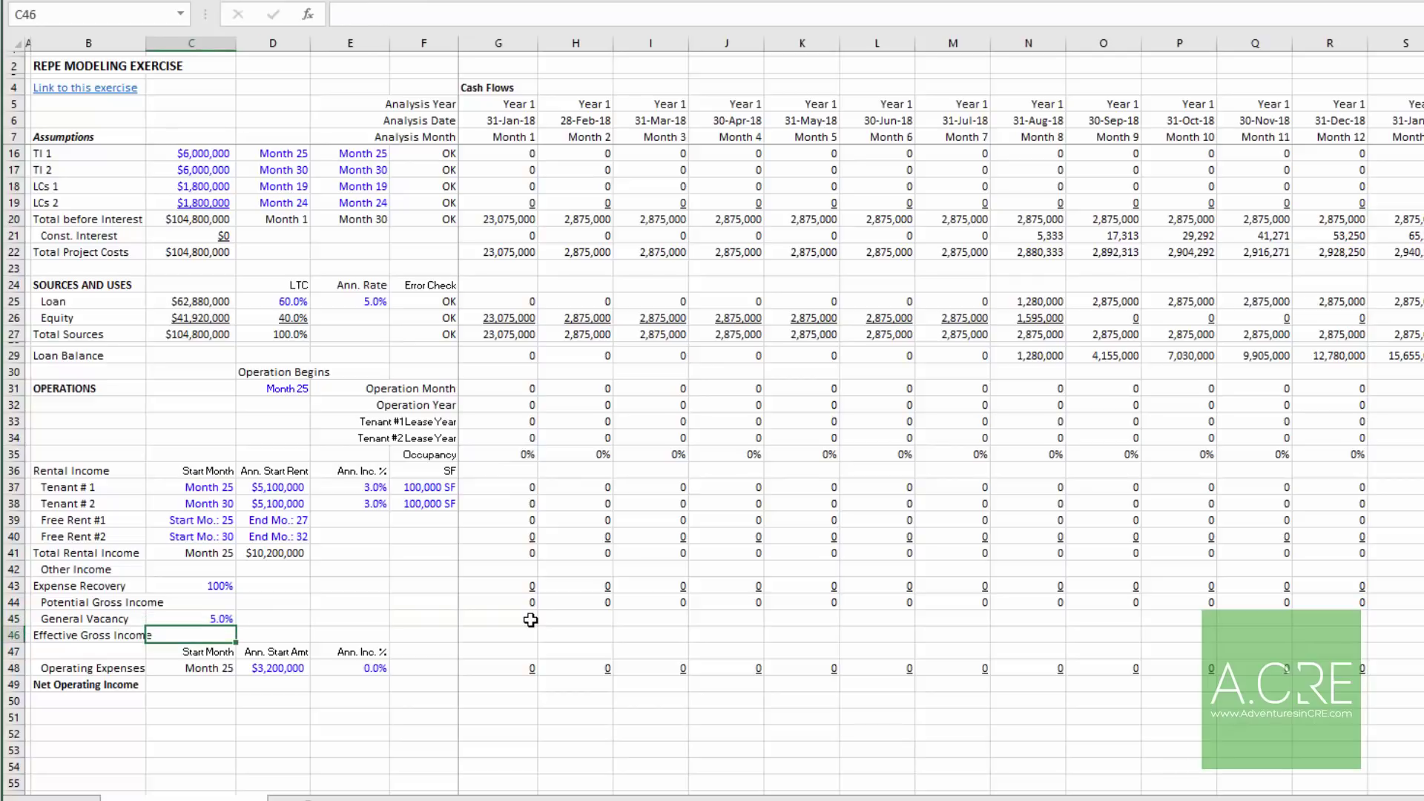
{"action": "key", "text": "Right"}
{"action": "key", "text": "Right"}
{"action": "key", "text": "Right"}
{"action": "key", "text": "Right"}
{"action": "key", "text": "Right"}
{"action": "key", "text": "Left"}
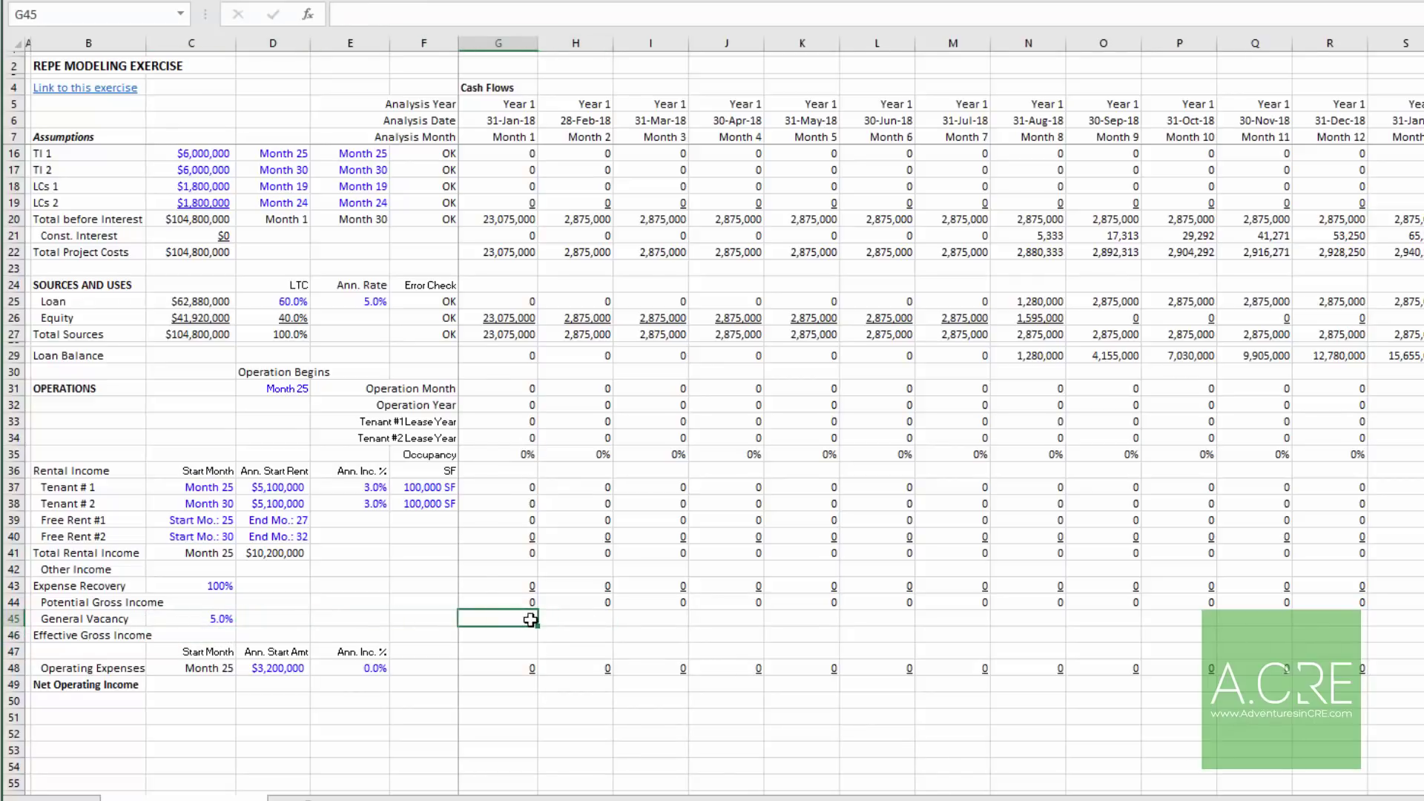
{"action": "type", "text": "("}
{"action": "key", "text": "Up"}
{"action": "key", "text": "Up"}
{"action": "key", "text": "Up"}
{"action": "key", "text": "Up"}
{"action": "key", "text": "Up"}
{"action": "key", "text": "Up"}
{"action": "key", "text": "Up"}
{"action": "key", "text": "Up"}
{"action": "key", "text": "Up"}
{"action": "key", "text": "Up"}
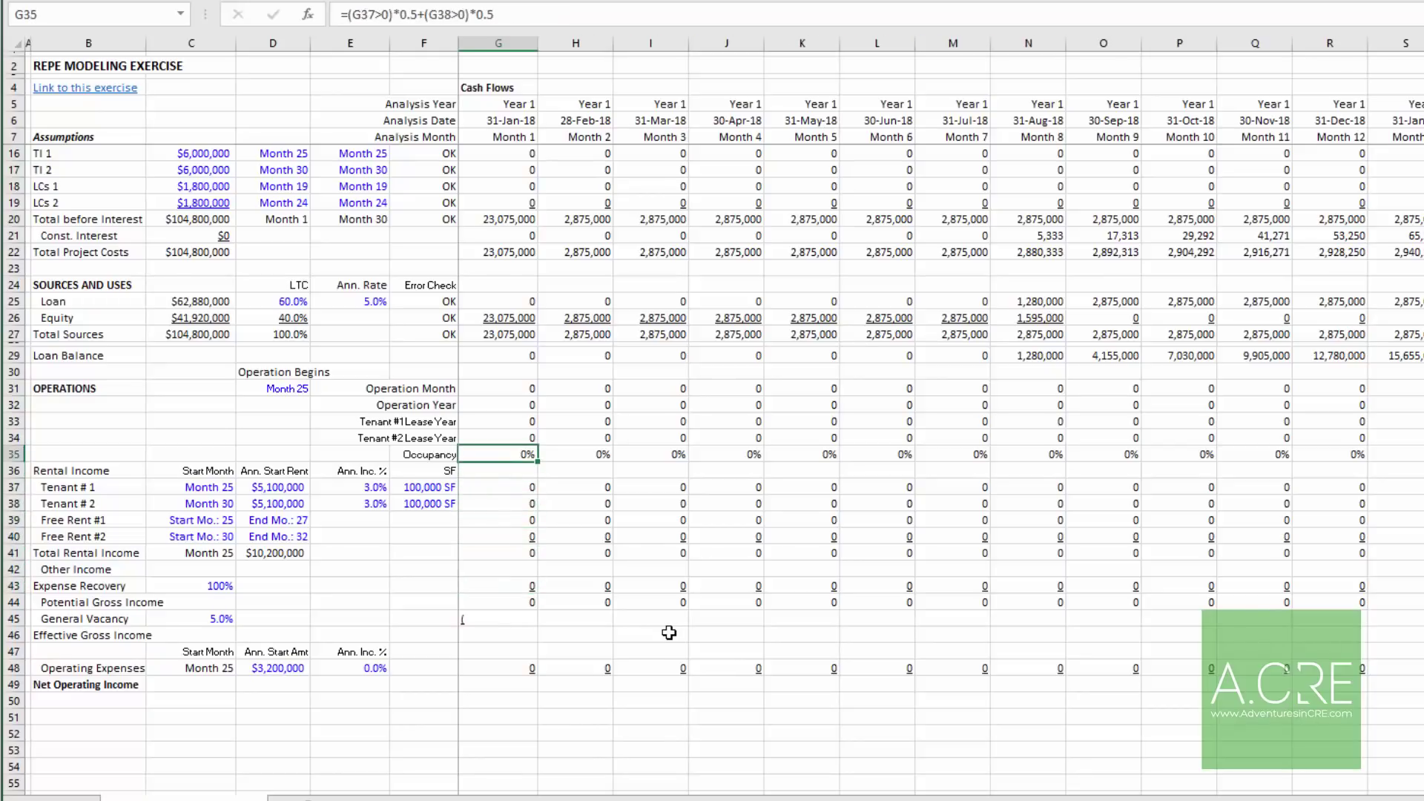
Step: Enter =(G35=1)*-($C45*G44) in G45, fixing the missing opening parenthesis
{"action": "key", "text": "Down"}
{"action": "key", "text": "Down"}
{"action": "key", "text": "Down"}
{"action": "key", "text": "Down"}
{"action": "key", "text": "Down"}
{"action": "key", "text": "Down"}
{"action": "key", "text": "Down"}
{"action": "key", "text": "Down"}
{"action": "key", "text": "Down"}
{"action": "key", "text": "Down"}
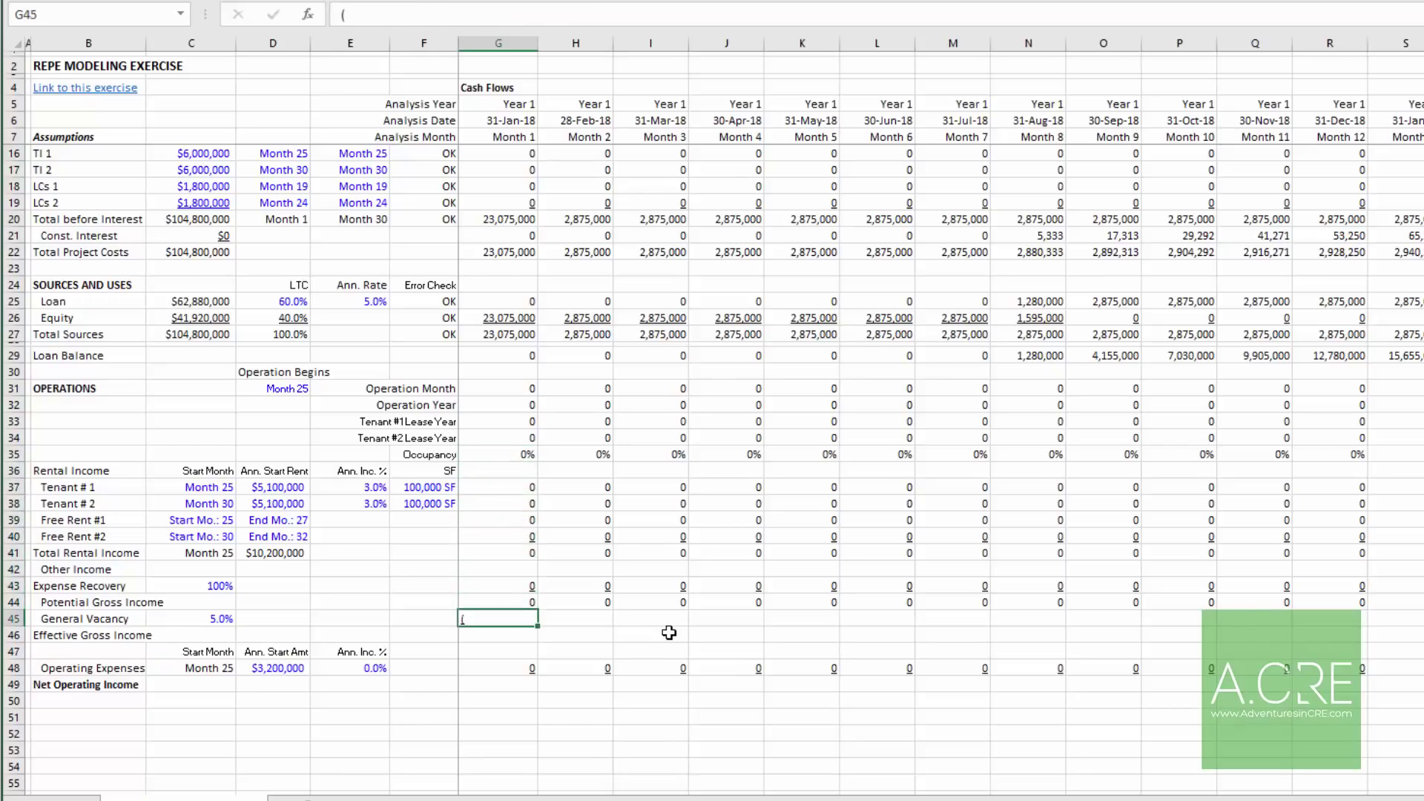
{"action": "type", "text": "="}
{"action": "key", "text": "Up"}
{"action": "key", "text": "Up"}
{"action": "key", "text": "Up"}
{"action": "key", "text": "Up"}
{"action": "key", "text": "Up"}
{"action": "key", "text": "Up"}
{"action": "key", "text": "Up"}
{"action": "key", "text": "Up"}
{"action": "key", "text": "Up"}
{"action": "key", "text": "Up"}
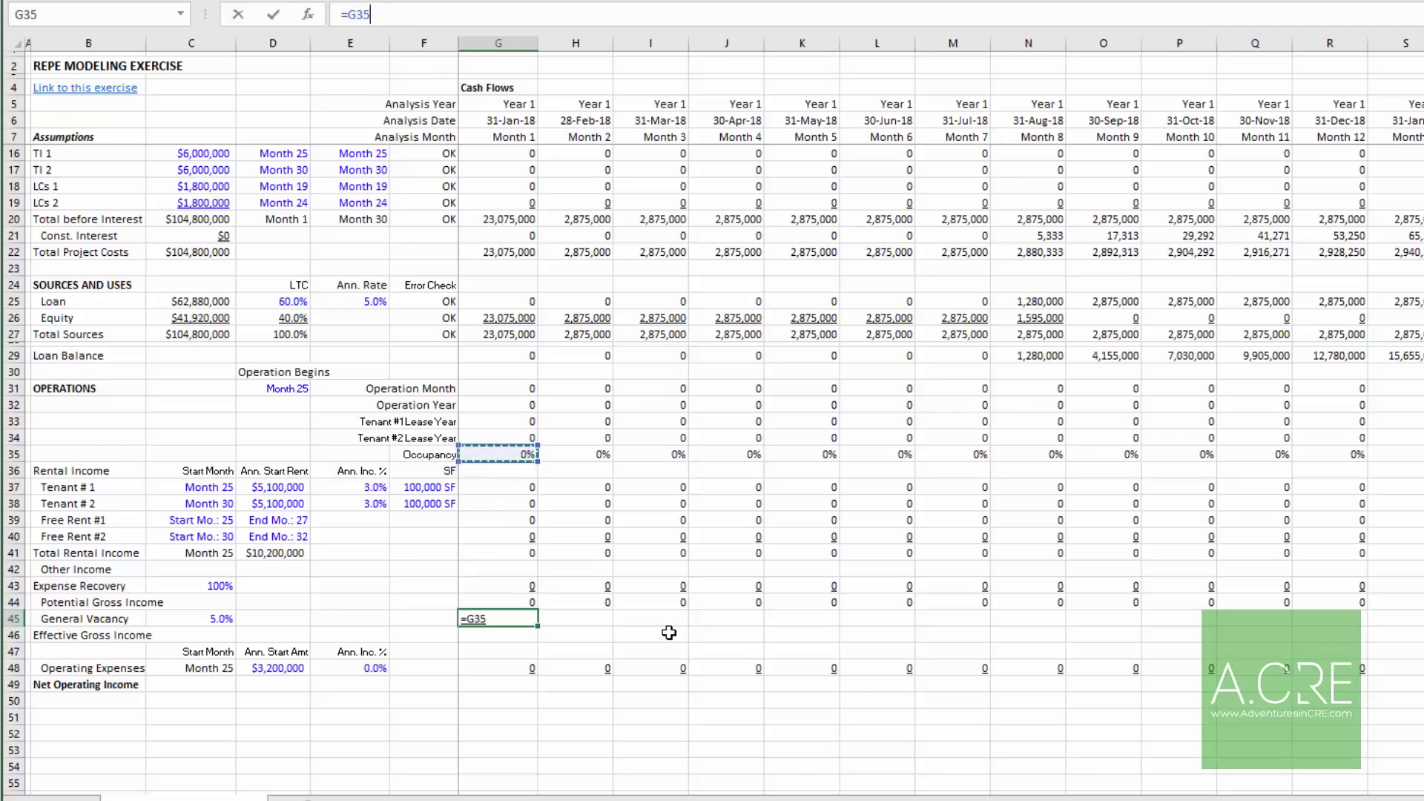
{"action": "type", "text": "=1"}
{"action": "key", "text": "BackSpace"}
{"action": "type", "text": "-("}
{"action": "key", "text": "Left"}
{"action": "key", "text": "Left"}
{"action": "key", "text": "Left"}
{"action": "key", "text": "Left"}
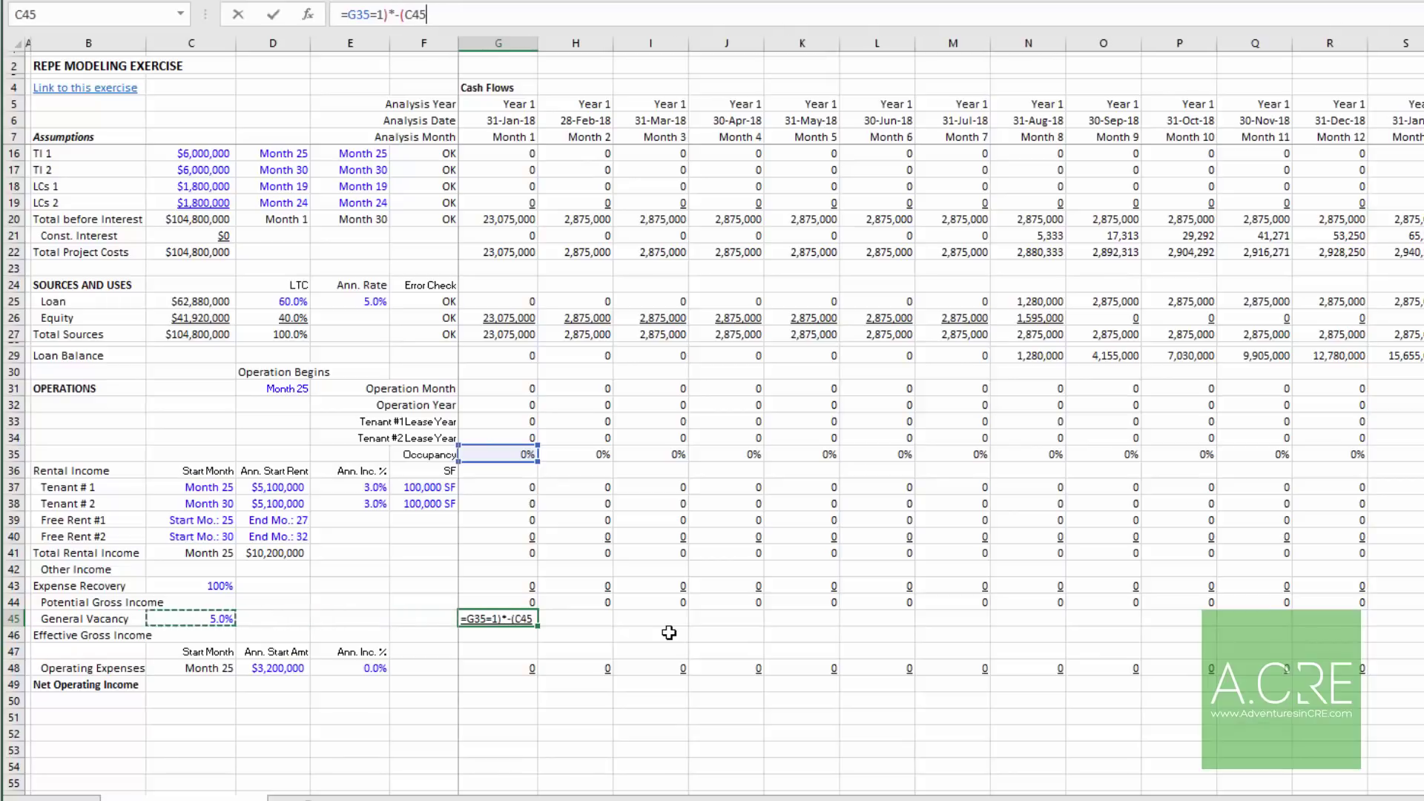
{"action": "key", "text": "F4"}
{"action": "key", "text": "F4"}
{"action": "key", "text": "F4"}
{"action": "type", "text": "*"}
{"action": "key", "text": "Up"}
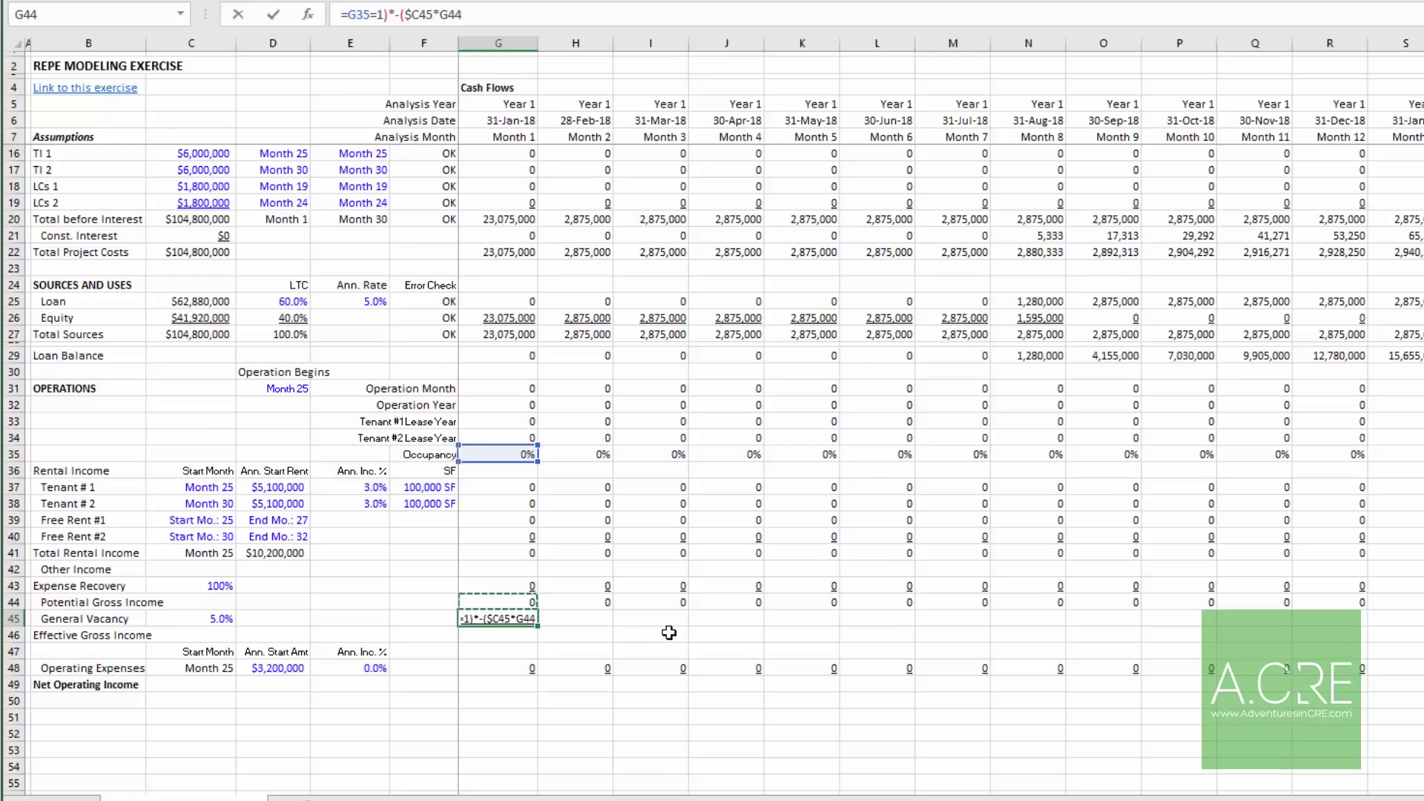
{"action": "key", "text": "Return"}
{"action": "key", "text": "Return"}
{"action": "left_click", "coordinate": [348, 16]}
{"action": "type", "text": "("}
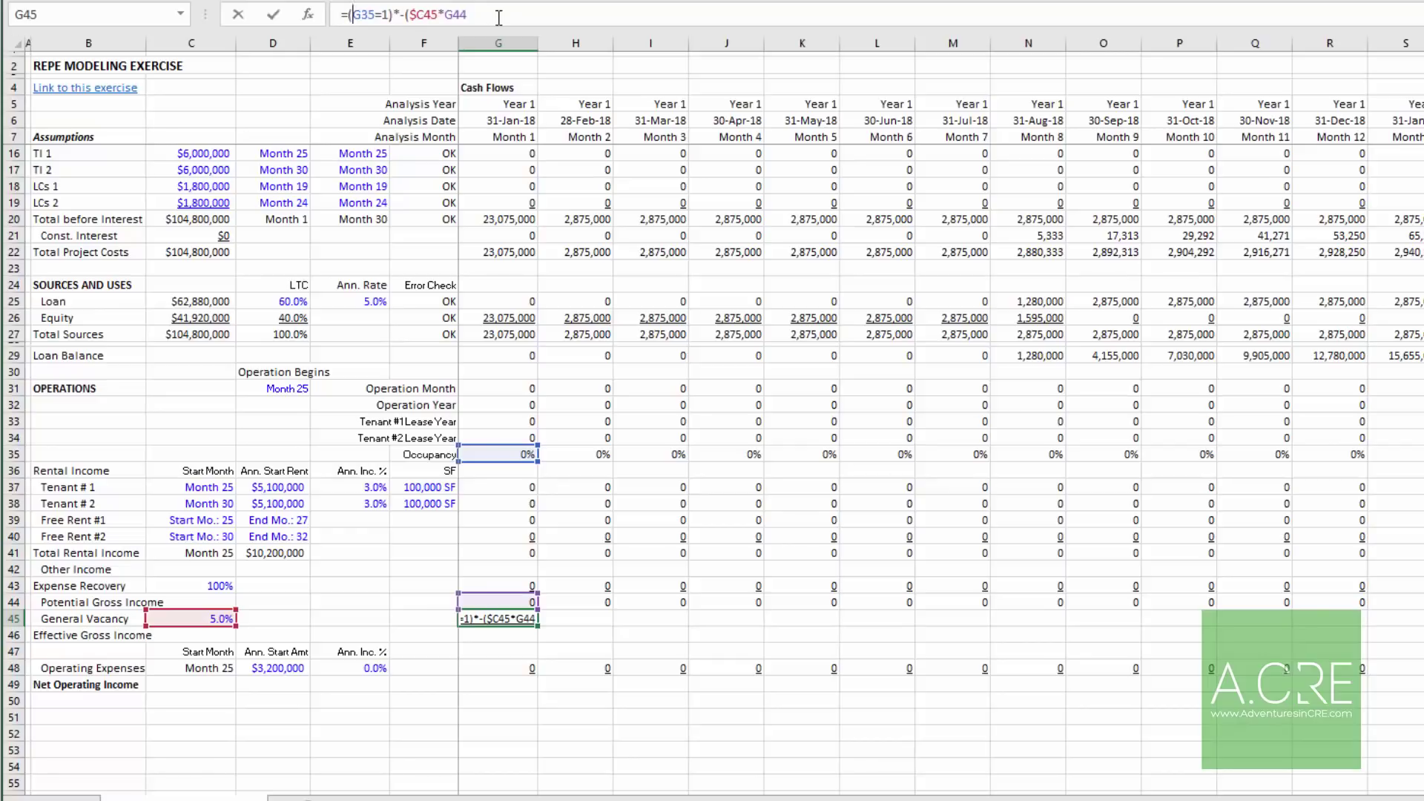
{"action": "key", "text": "Return"}
Step: Paste the General Vacancy formula across all remaining months of row 45
{"action": "key", "text": "Up"}
{"action": "key", "text": "shift+Right"}
{"action": "key", "text": "ctrl+shift+Right"}
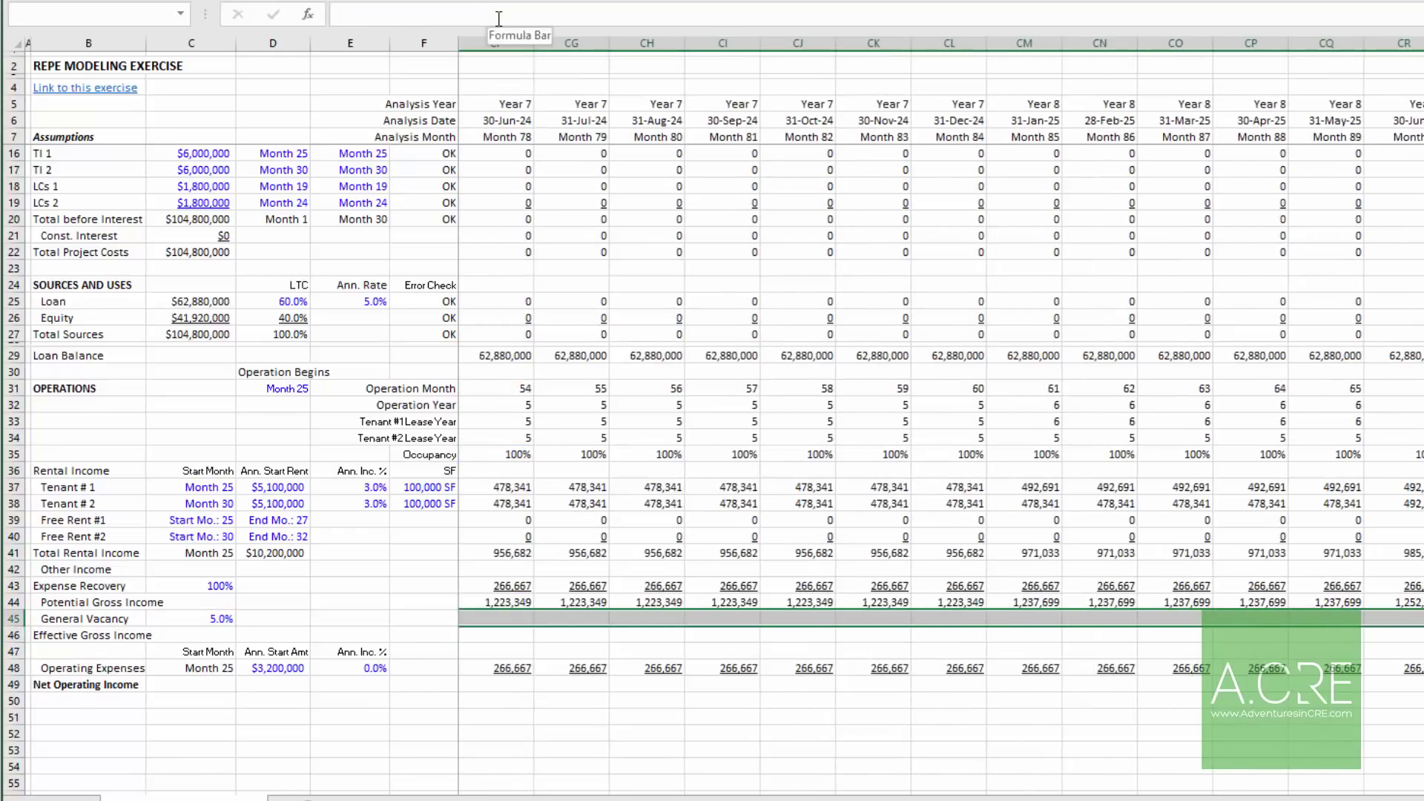
{"action": "key", "text": "ctrl+v"}
Step: Spot-check Months 29–30 vacancy against Occupancy, where -34,583 first appears
{"action": "key", "text": "Right"}
{"action": "key", "text": "Right"}
{"action": "key", "text": "Right"}
{"action": "key", "text": "Right"}
{"action": "key", "text": "Right"}
{"action": "key", "text": "Right"}
{"action": "key", "text": "Right"}
{"action": "key", "text": "Right"}
{"action": "key", "text": "Right"}
{"action": "key", "text": "Right"}
{"action": "key", "text": "Right"}
{"action": "key", "text": "Right"}
{"action": "key", "text": "Right"}
{"action": "key", "text": "Right"}
{"action": "key", "text": "Right"}
{"action": "key", "text": "Right"}
{"action": "key", "text": "Right"}
{"action": "key", "text": "Right"}
{"action": "key", "text": "Right"}
{"action": "key", "text": "Right"}
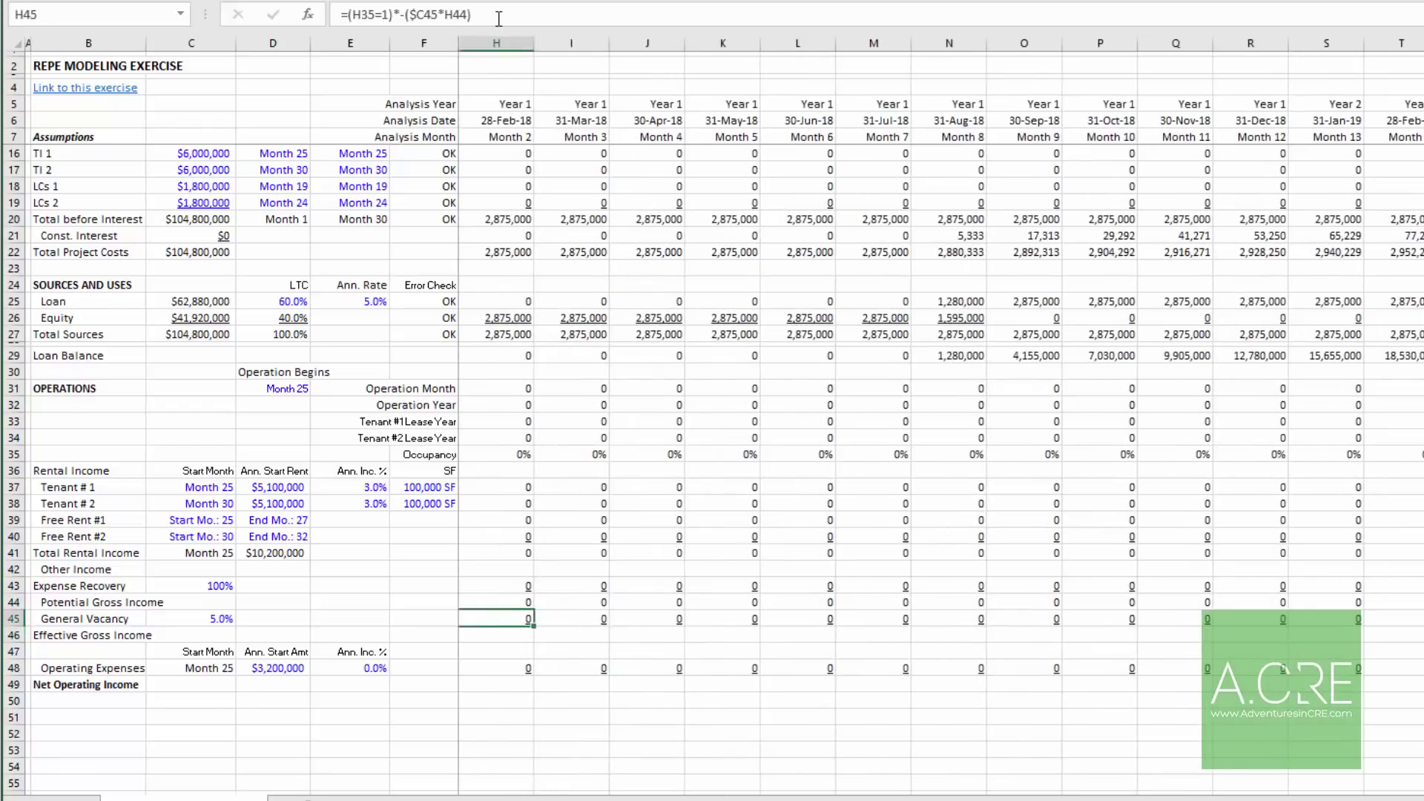
{"action": "key", "text": "Right"}
{"action": "key", "text": "Right"}
{"action": "key", "text": "Right"}
{"action": "key", "text": "Right"}
{"action": "key", "text": "Left"}
{"action": "key", "text": "Left"}
{"action": "key", "text": "Left"}
{"action": "key", "text": "Left"}
{"action": "key", "text": "Left"}
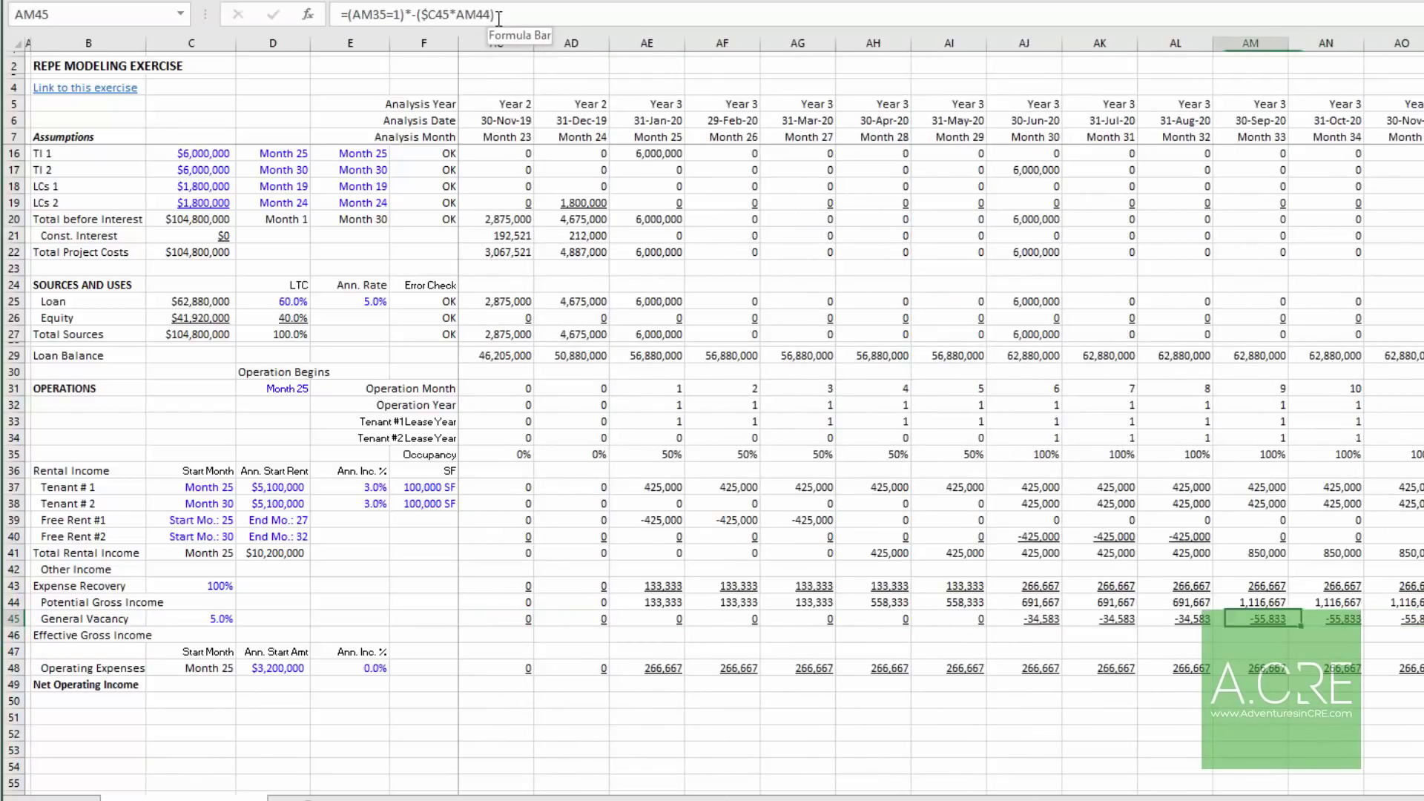
{"action": "key", "text": "Right"}
{"action": "key", "text": "Right"}
{"action": "key", "text": "Left"}
{"action": "key", "text": "Left"}
{"action": "key", "text": "Left"}
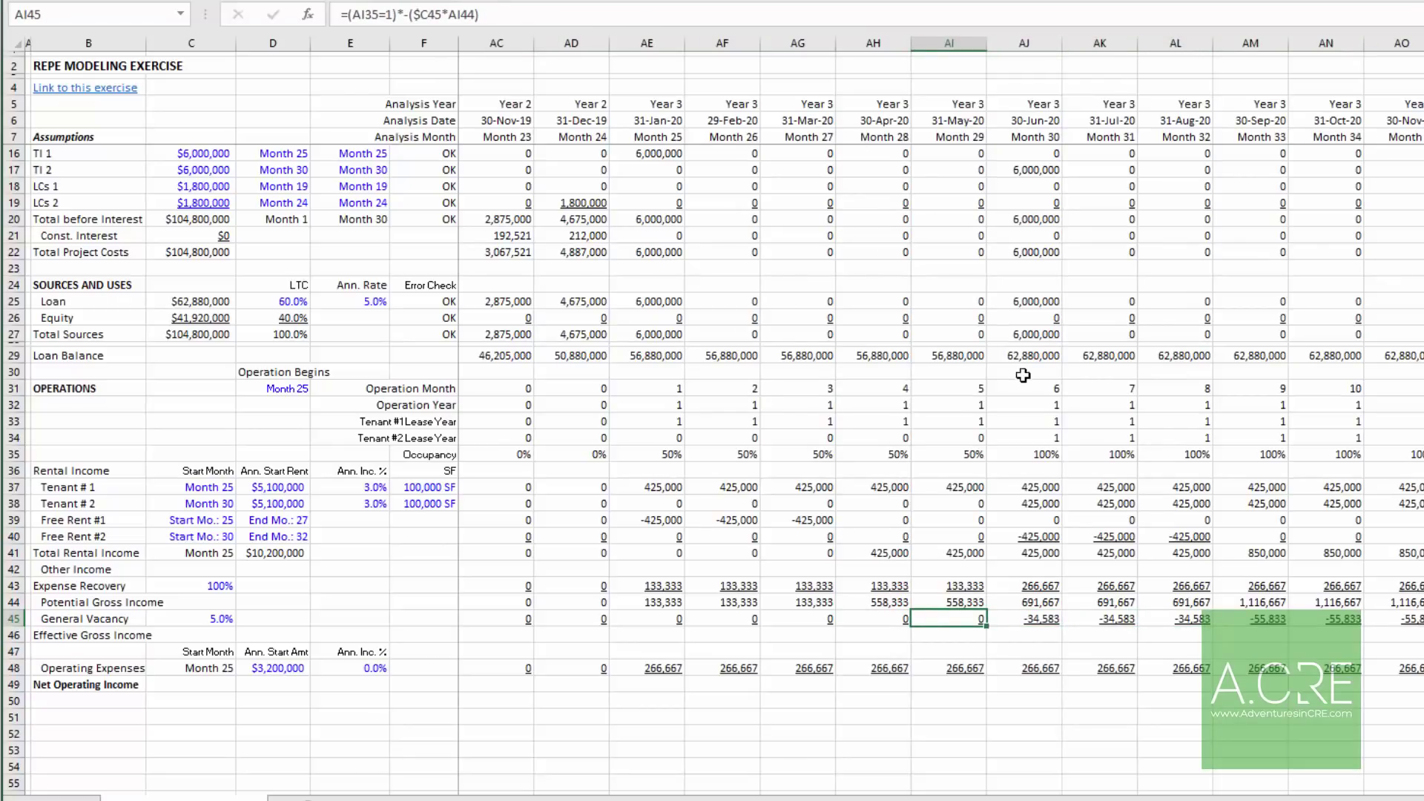
{"action": "scroll", "coordinate": [1057, 411], "scroll_direction": "up", "scroll_amount": 3}
{"action": "scroll", "coordinate": [1081, 438], "scroll_direction": "down", "scroll_amount": 2}
{"action": "left_click", "coordinate": [1044, 491]}
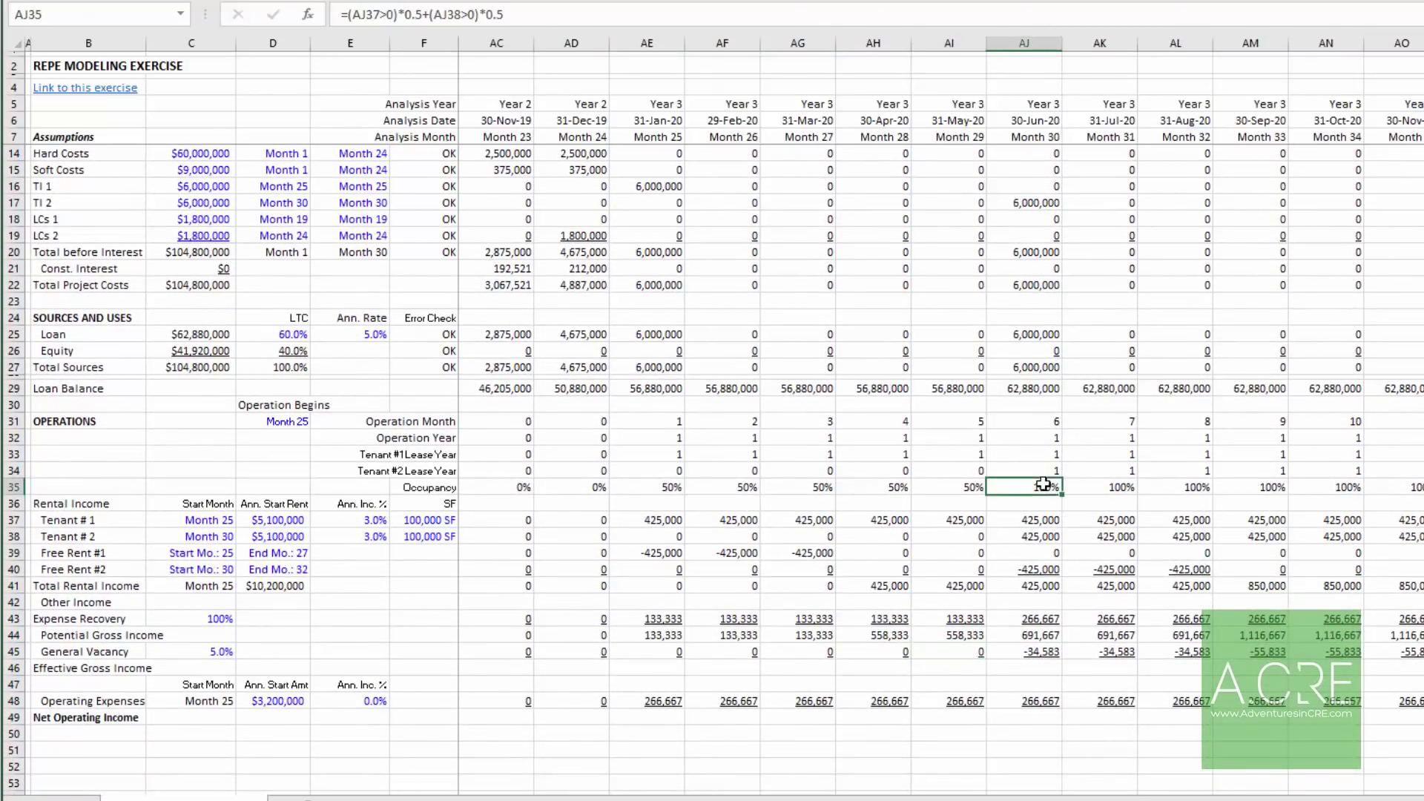
{"action": "left_click", "coordinate": [1042, 650]}
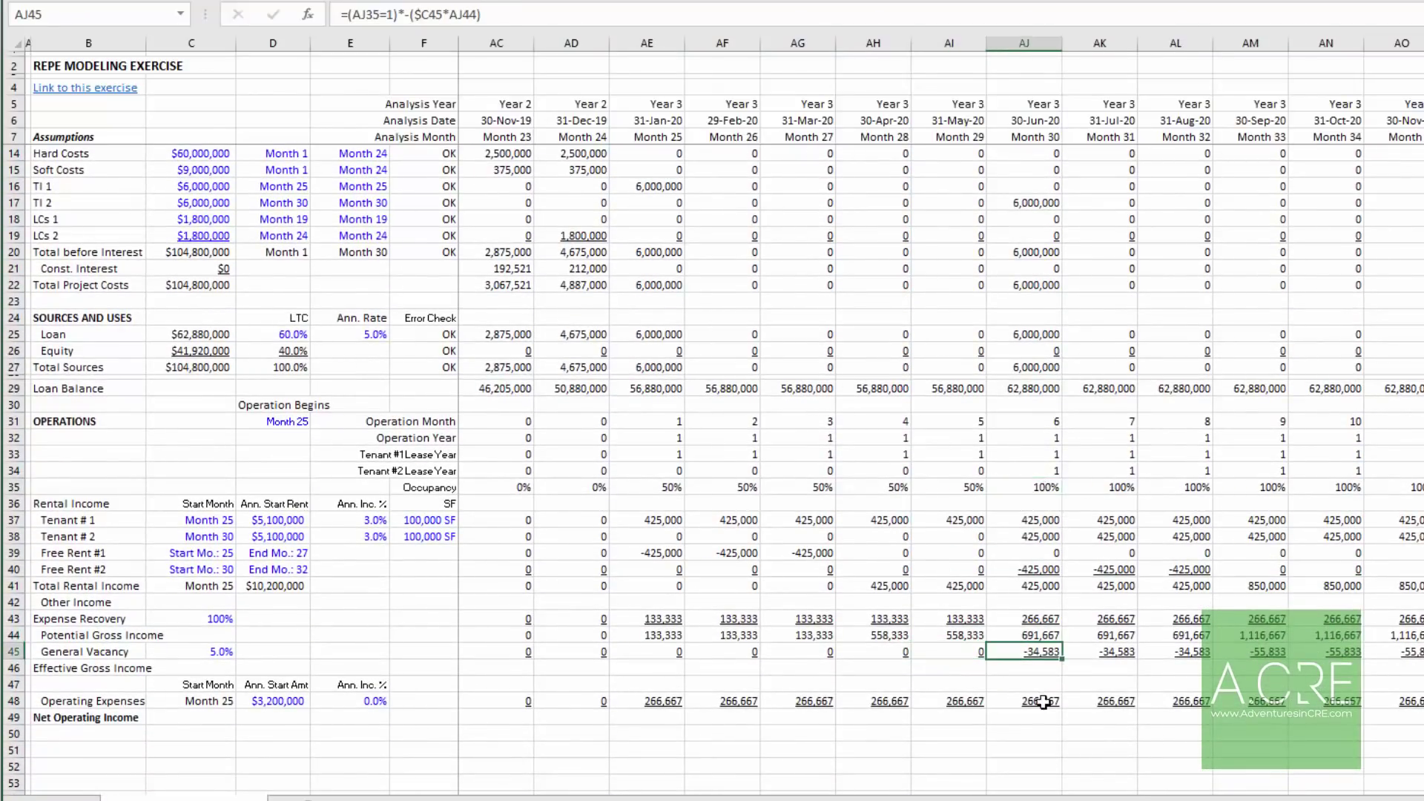
{"action": "key", "text": "Left"}
{"action": "key", "text": "Left"}
{"action": "key", "text": "Left"}
{"action": "key", "text": "Left"}
{"action": "key", "text": "Left"}
{"action": "key", "text": "Left"}
{"action": "key", "text": "Left"}
{"action": "key", "text": "Left"}
{"action": "key", "text": "Left"}
{"action": "key", "text": "Left"}
{"action": "key", "text": "Left"}
{"action": "key", "text": "Left"}
{"action": "key", "text": "Left"}
{"action": "key", "text": "Left"}
{"action": "key", "text": "Left"}
{"action": "key", "text": "Left"}
{"action": "key", "text": "Left"}
{"action": "key", "text": "Left"}
{"action": "key", "text": "Left"}
{"action": "key", "text": "Left"}
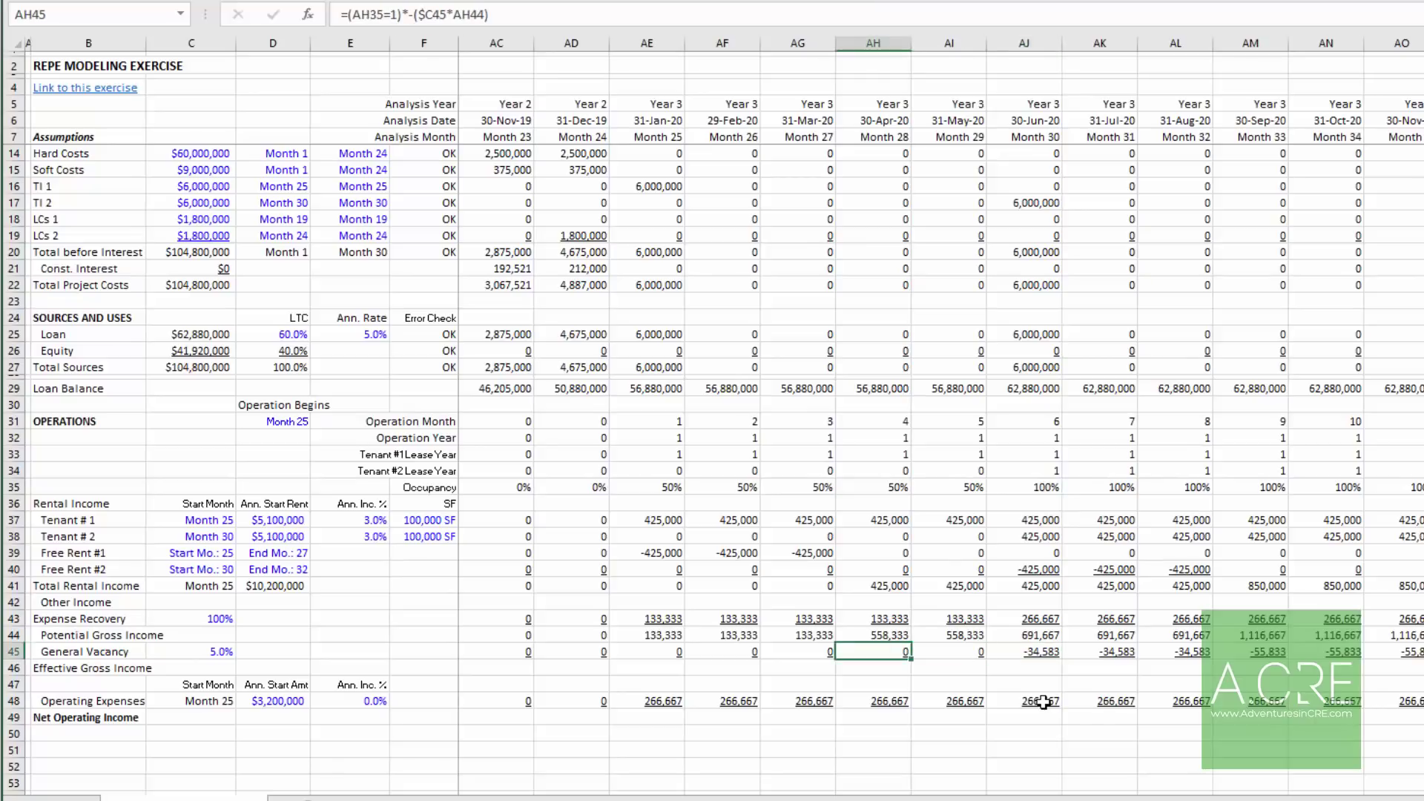
{"action": "key", "text": "Right"}
{"action": "key", "text": "Right"}
{"action": "key", "text": "Right"}
{"action": "key", "text": "Down"}
{"action": "key", "text": "Right"}
Step: Make Effective Gross Income equal Potential Gross Income plus General Vacancy across all months
{"action": "type", "text": "="}
{"action": "key", "text": "Up"}
{"action": "key", "text": "Up"}
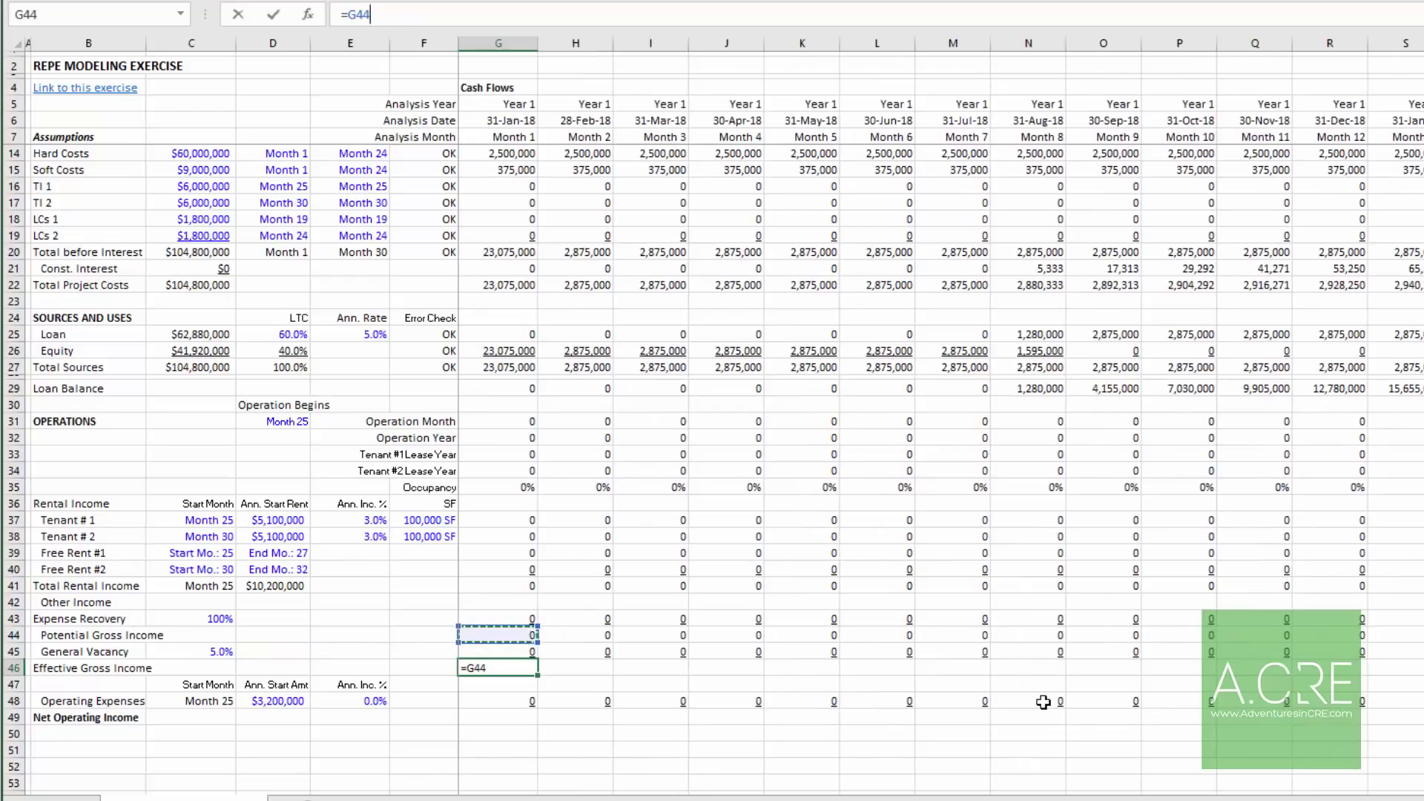
{"action": "type", "text": "+"}
{"action": "key", "text": "Up"}
{"action": "key", "text": "ctrl+Return"}
{"action": "key", "text": "ctrl+c"}
{"action": "key", "text": "Right"}
{"action": "key", "text": "ctrl+shift+Right"}
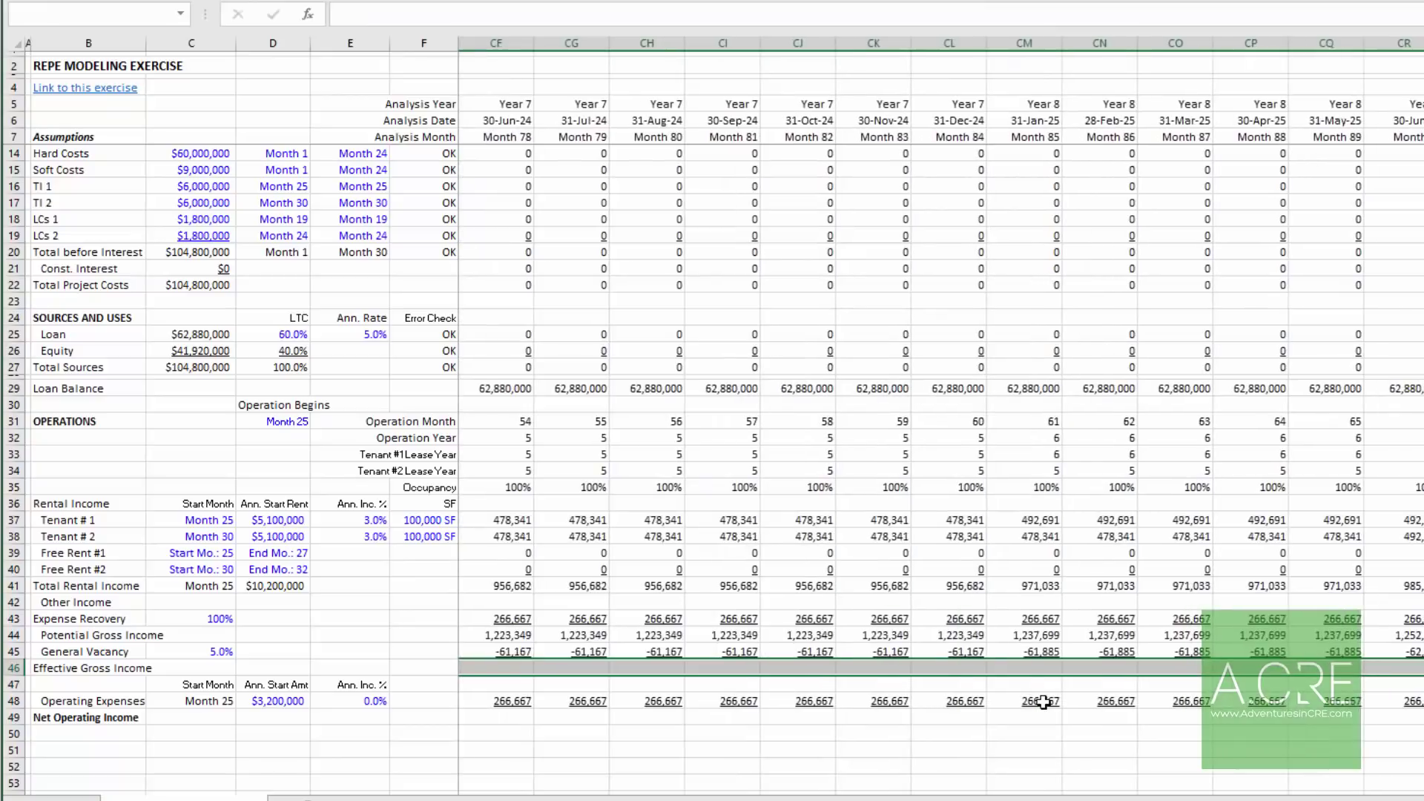
{"action": "key", "text": "ctrl+v"}
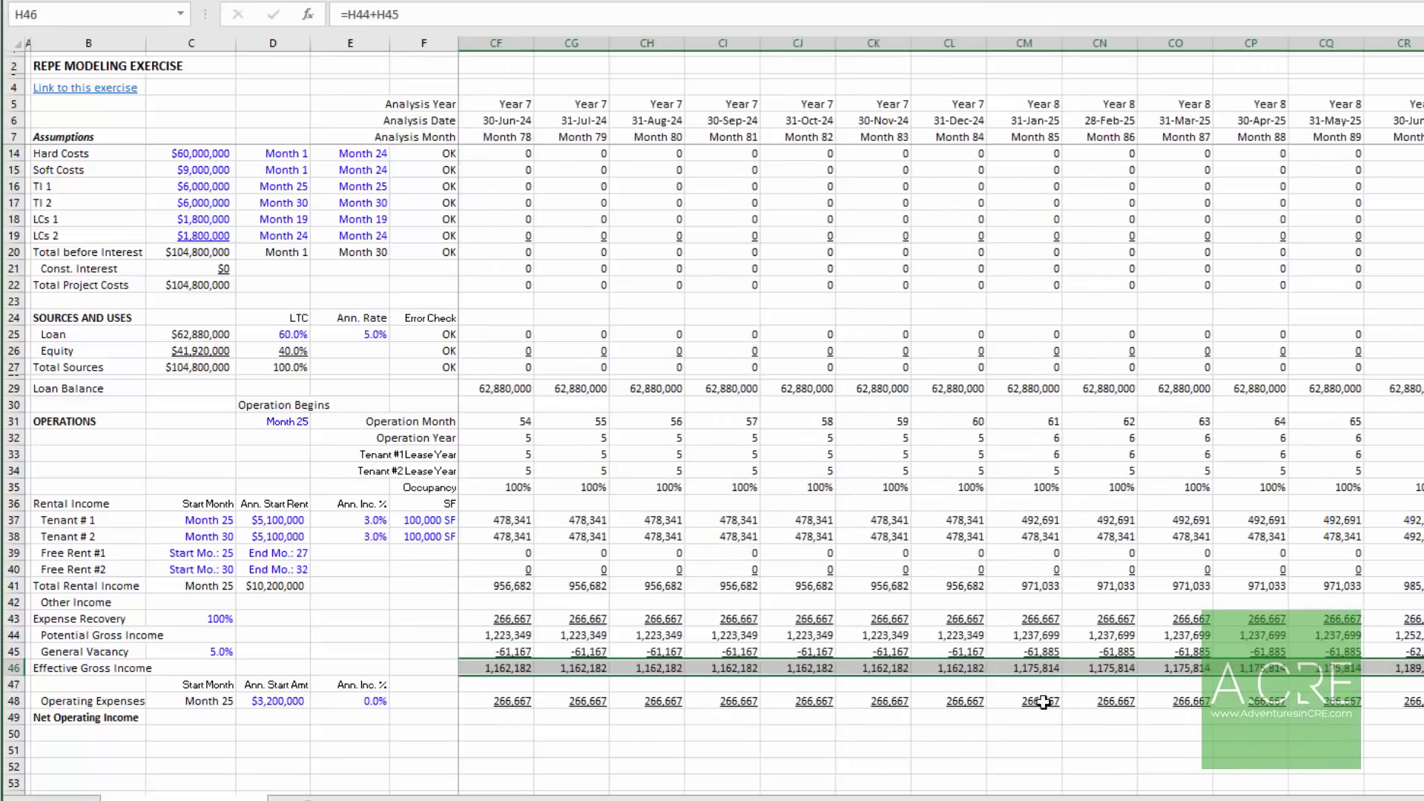
{"action": "key", "text": "ctrl+Left"}
Step: Enter first-month Net Operating Income as Effective Gross Income minus Operating Expenses
{"action": "key", "text": "Left"}
{"action": "key", "text": "Left"}
{"action": "key", "text": "Down"}
{"action": "key", "text": "Right"}
{"action": "key", "text": "Down"}
{"action": "key", "text": "Right"}
{"action": "key", "text": "Down"}
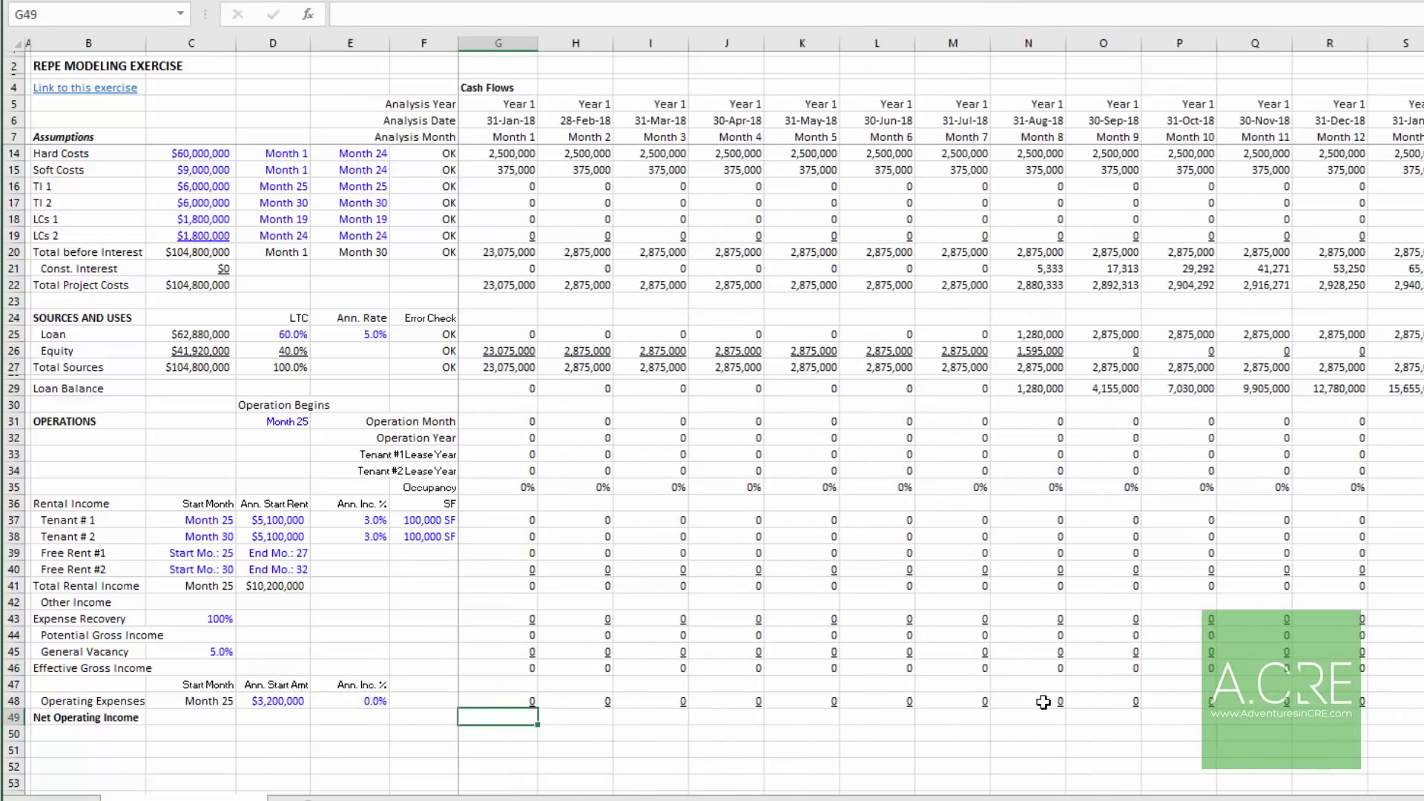
{"action": "type", "text": "="}
{"action": "key", "text": "Up"}
{"action": "key", "text": "Up"}
{"action": "key", "text": "Up"}
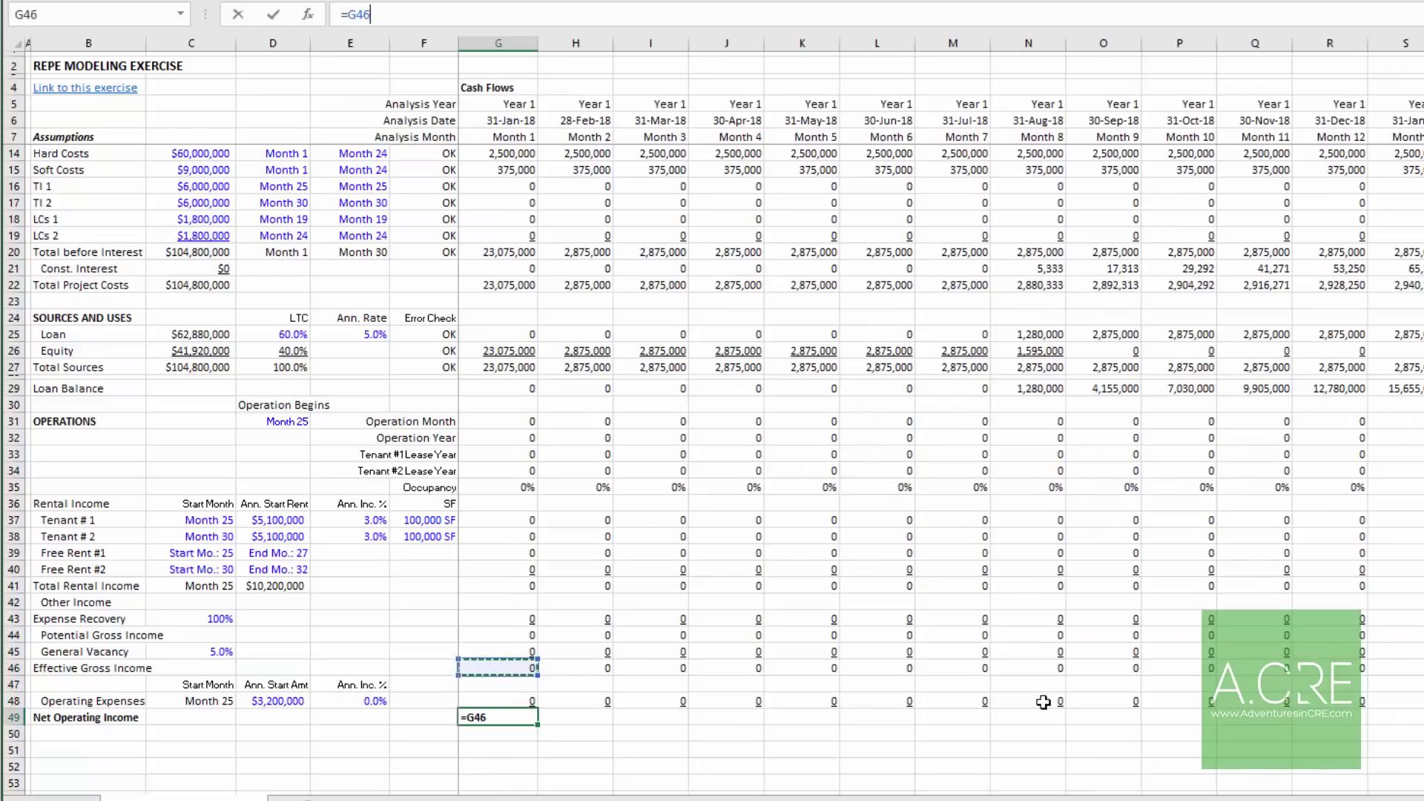
{"action": "type", "text": "-"}
{"action": "key", "text": "Up"}
{"action": "key", "text": "Return"}
Step: Copy the Net Operating Income formula across every month of row 49
{"action": "key", "text": "Up"}
{"action": "key", "text": "ctrl+c"}
{"action": "key", "text": "Right"}
{"action": "key", "text": "ctrl+shift+Right"}
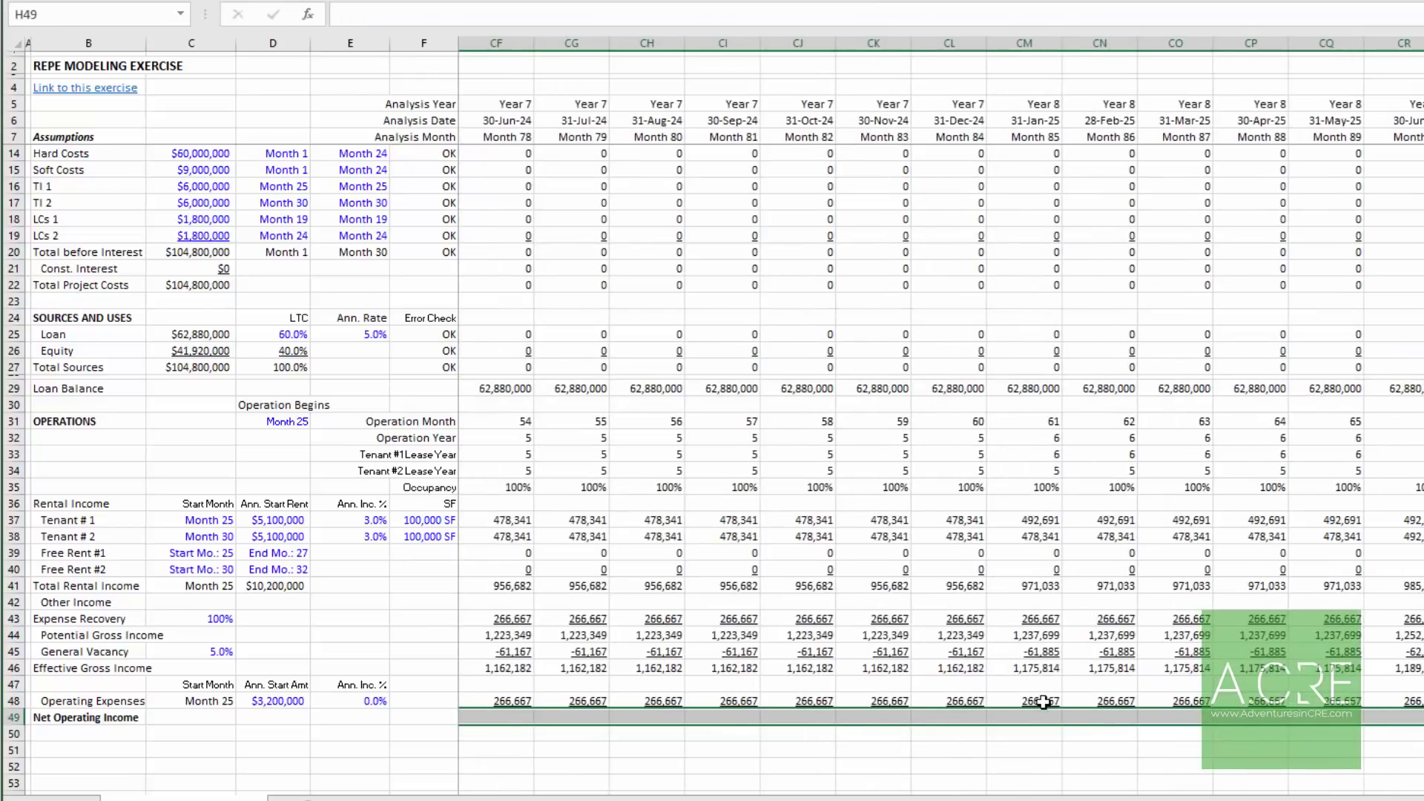
{"action": "key", "text": "ctrl+v"}
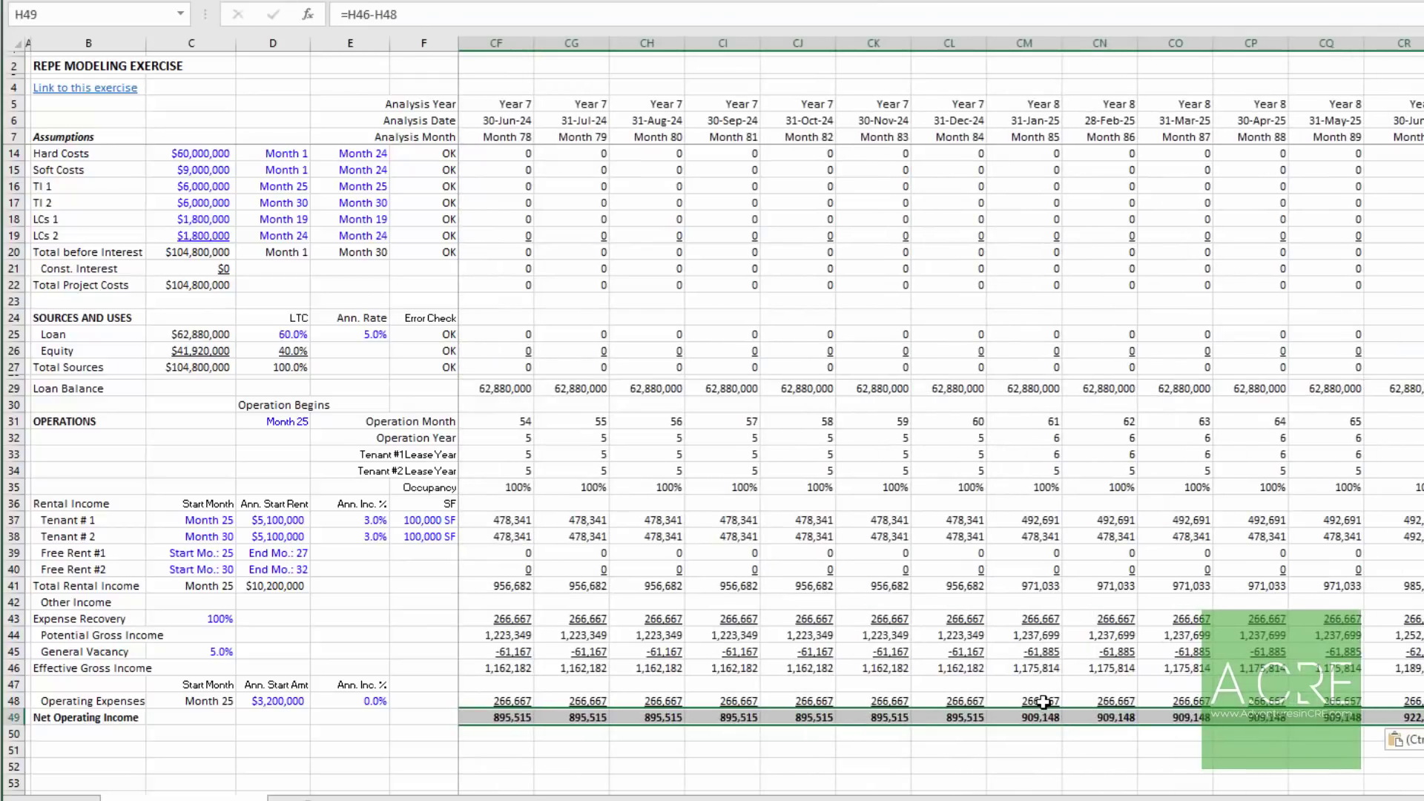
{"action": "key", "text": "Left"}
{"action": "key", "text": "Left"}
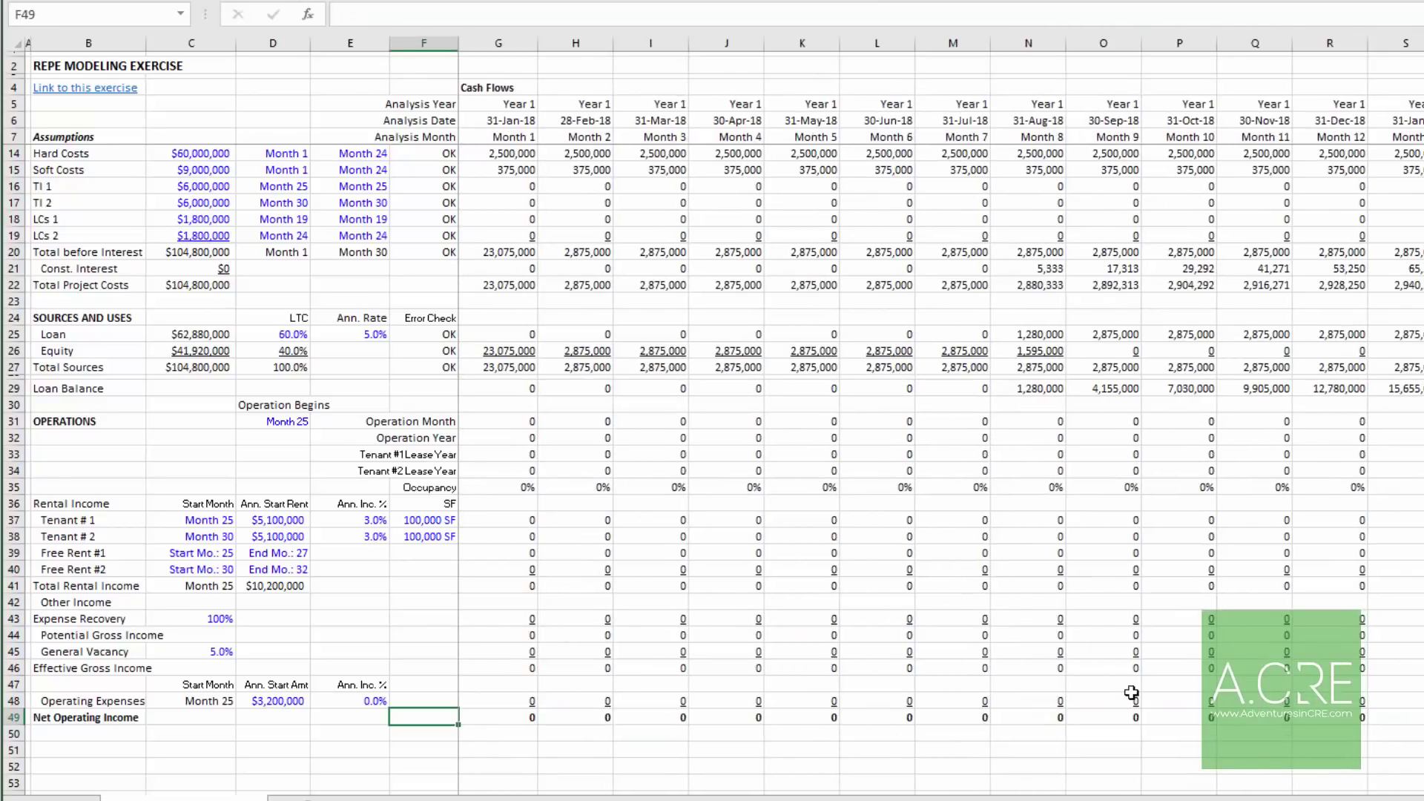
{"action": "scroll", "coordinate": [319, 582], "scroll_direction": "down", "scroll_amount": 3}
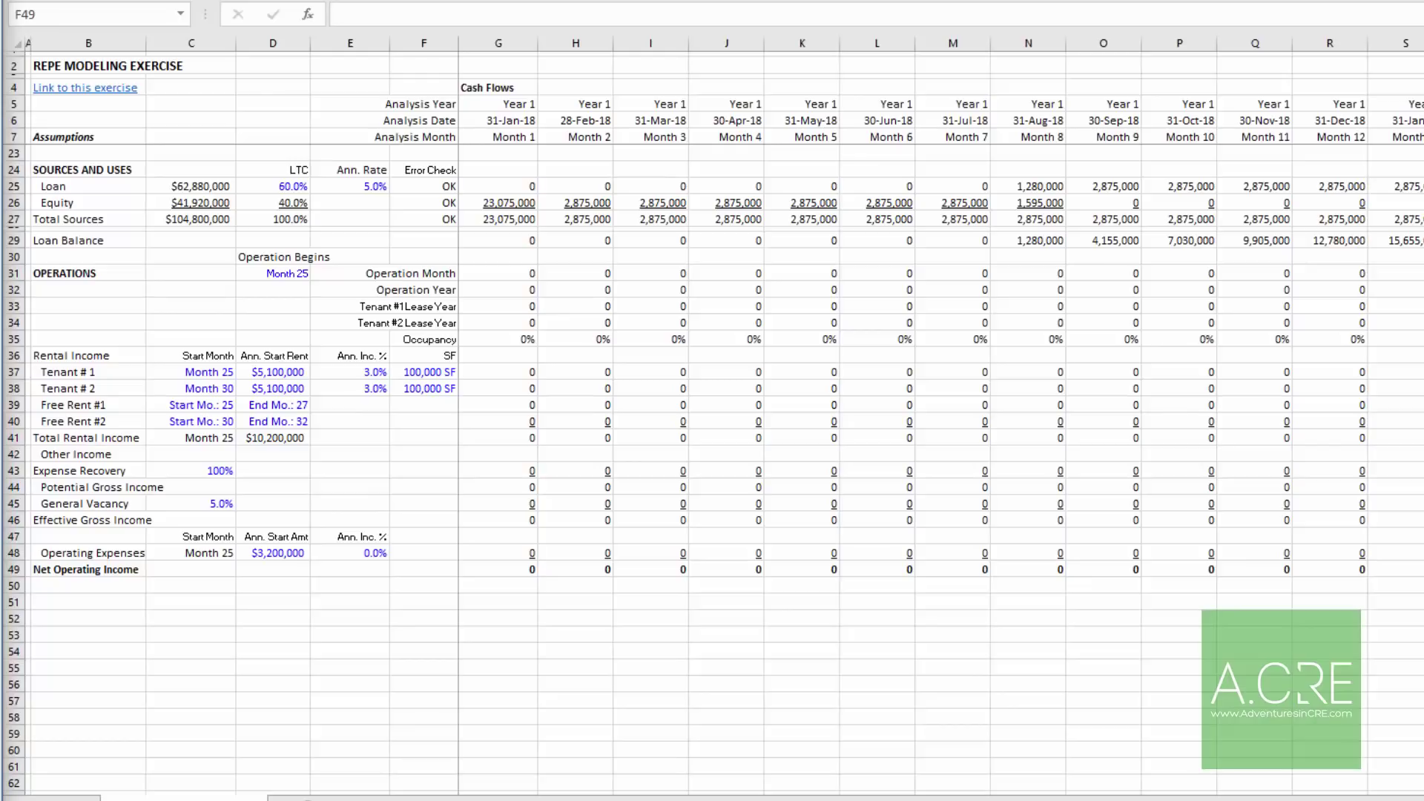
Step: Label B50 'Capital Reserve' below Net Operating Income
{"action": "left_click", "coordinate": [98, 585]}
{"action": "type", "text": "Capi"}
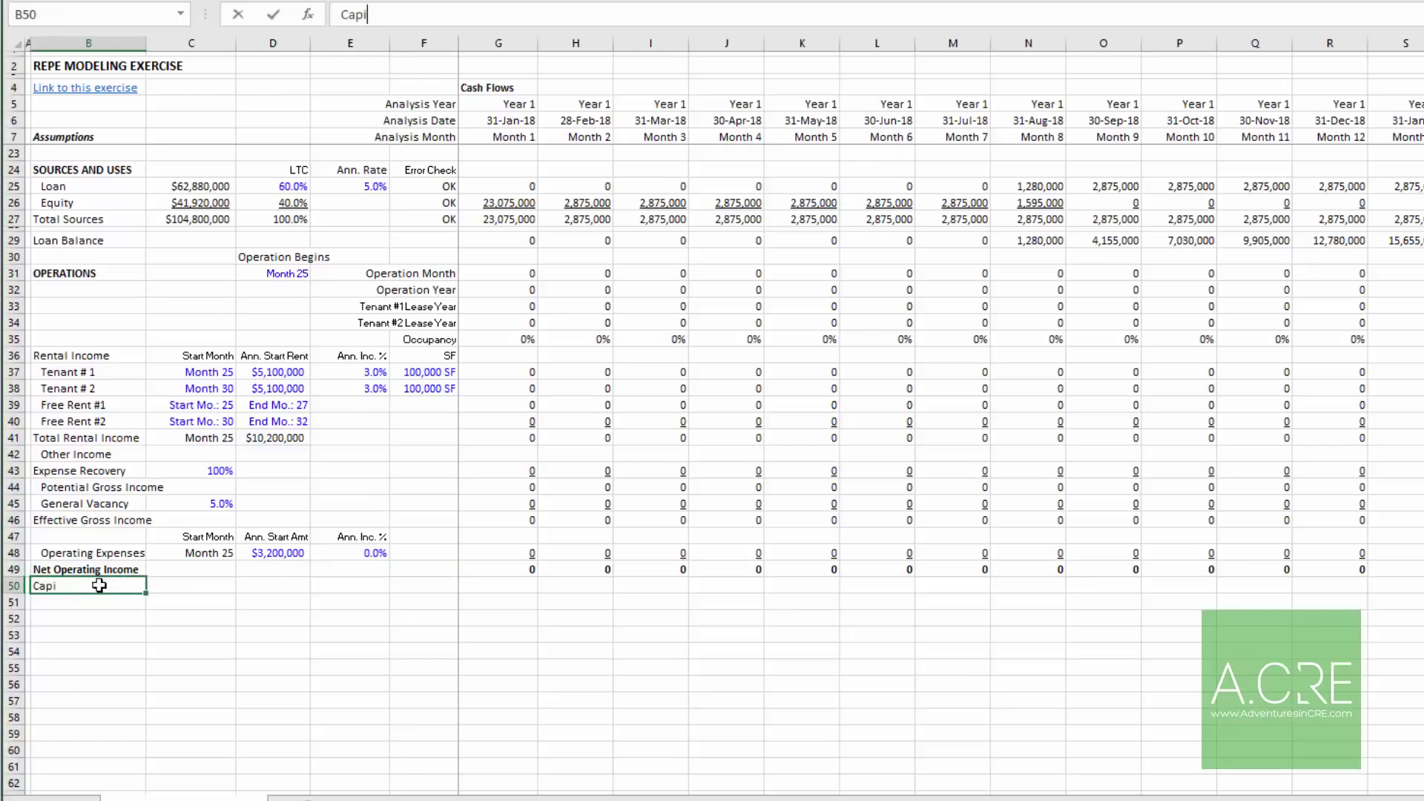
{"action": "type", "text": "tal Reserve"}
{"action": "key", "text": "Return"}
{"action": "key", "text": "Up"}
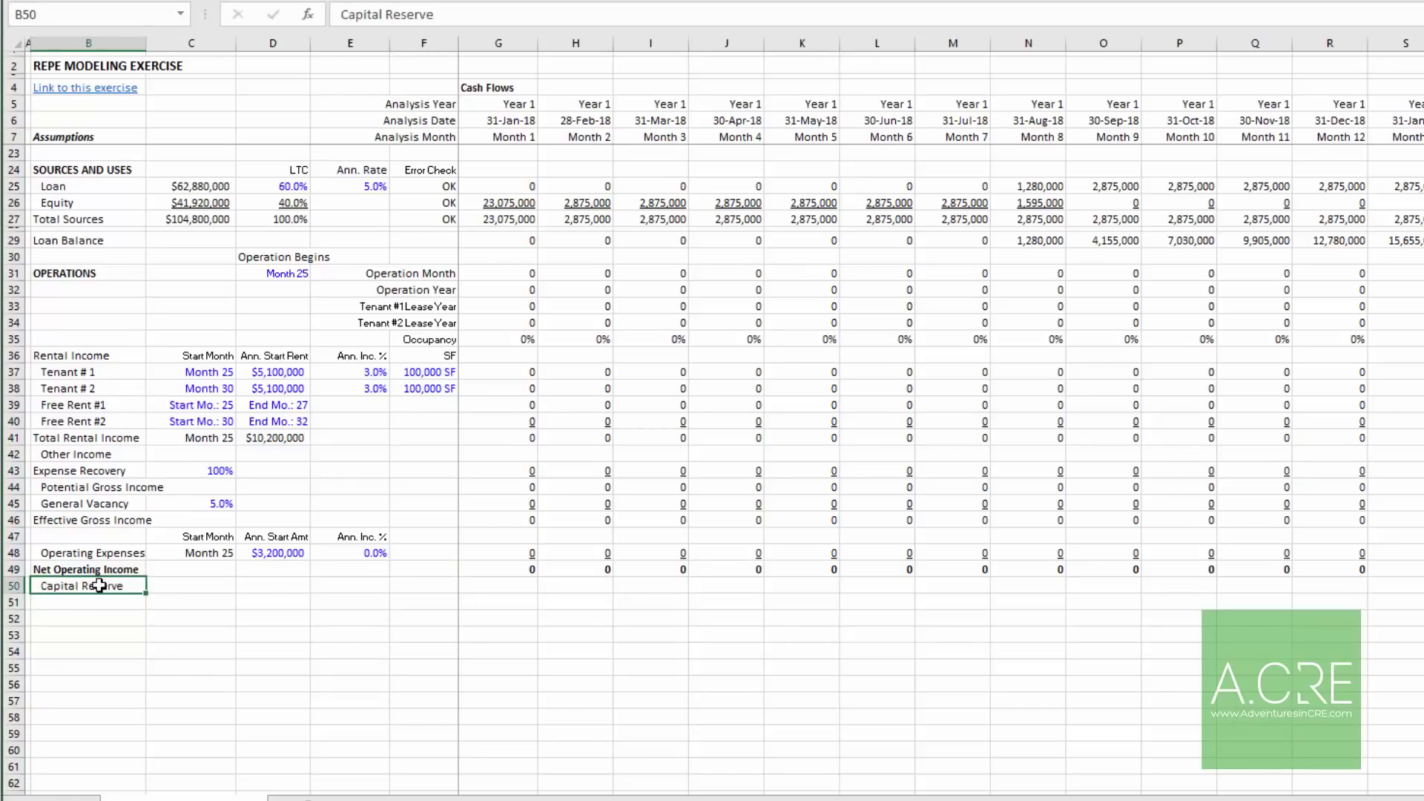
Step: Copy the operating expense inputs from C48:E48 into the Capital Reserve row
{"action": "key", "text": "Right"}
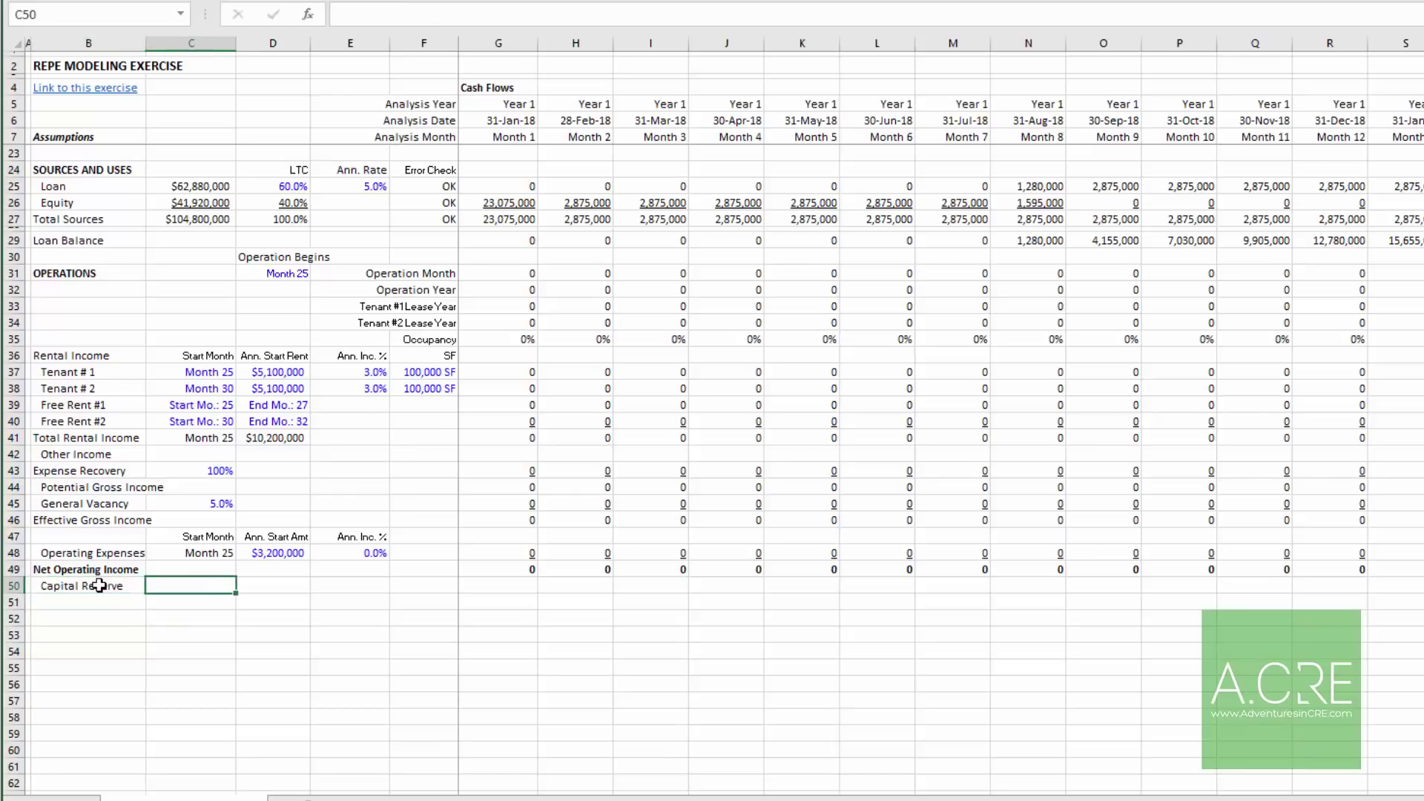
{"action": "key", "text": "Up"}
{"action": "key", "text": "Up"}
{"action": "key", "text": "Up"}
{"action": "key", "text": "Down"}
{"action": "key", "text": "shift+Right"}
{"action": "key", "text": "shift+Right"}
{"action": "key", "text": "ctrl+c"}
{"action": "key", "text": "Down"}
{"action": "key", "text": "Down"}
{"action": "key", "text": "ctrl+v"}
{"action": "key", "text": "Escape"}
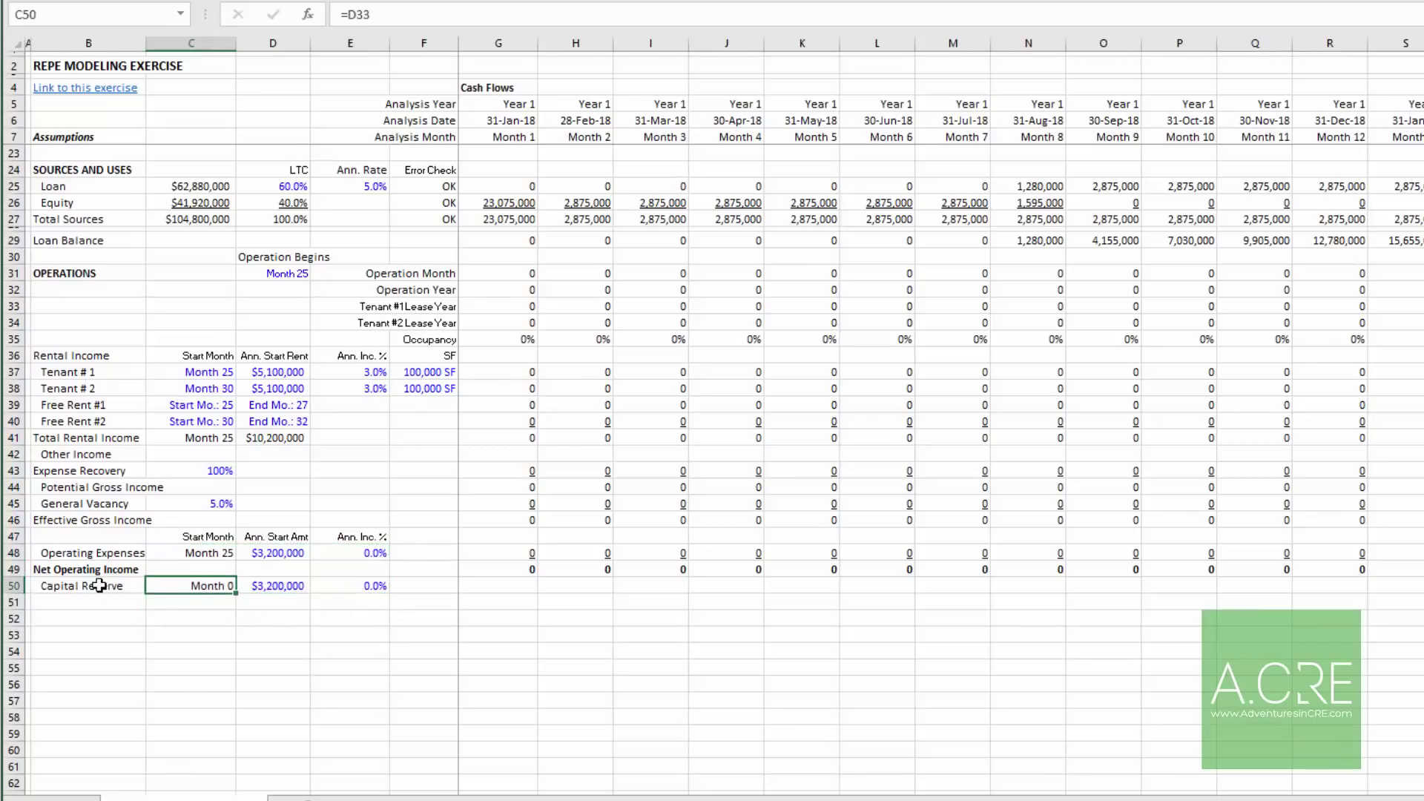
Step: Link the Capital Reserve start month to the Month 25 operations start (=D31)
{"action": "type", "text": "="}
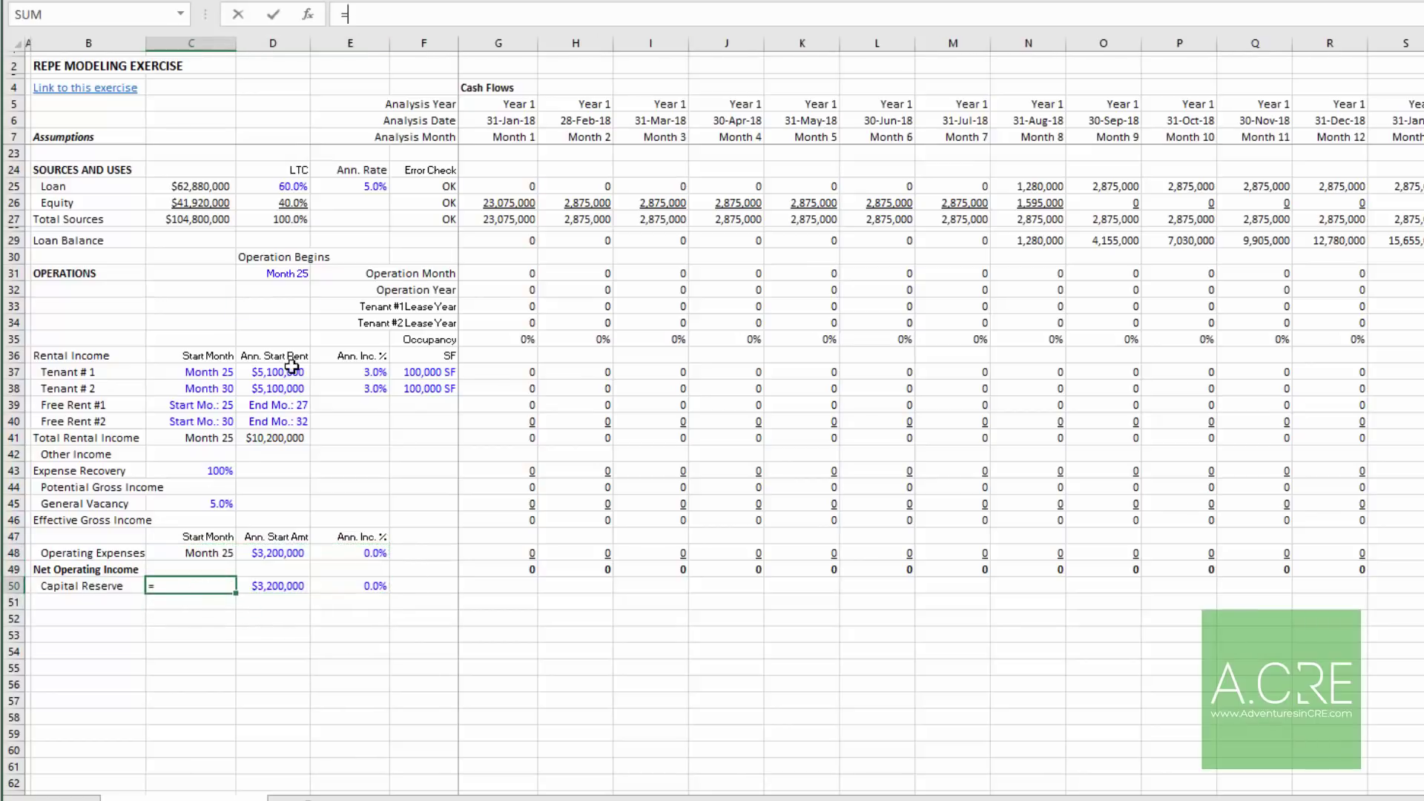
{"action": "left_click", "coordinate": [275, 272]}
{"action": "key", "text": "Return"}
{"action": "key", "text": "Up"}
{"action": "key", "text": "Right"}
Step: Tie the Capital Reserve annual amount to the 200,000 SF NRA, giving $60,000
{"action": "type", "text": "+.5*"}
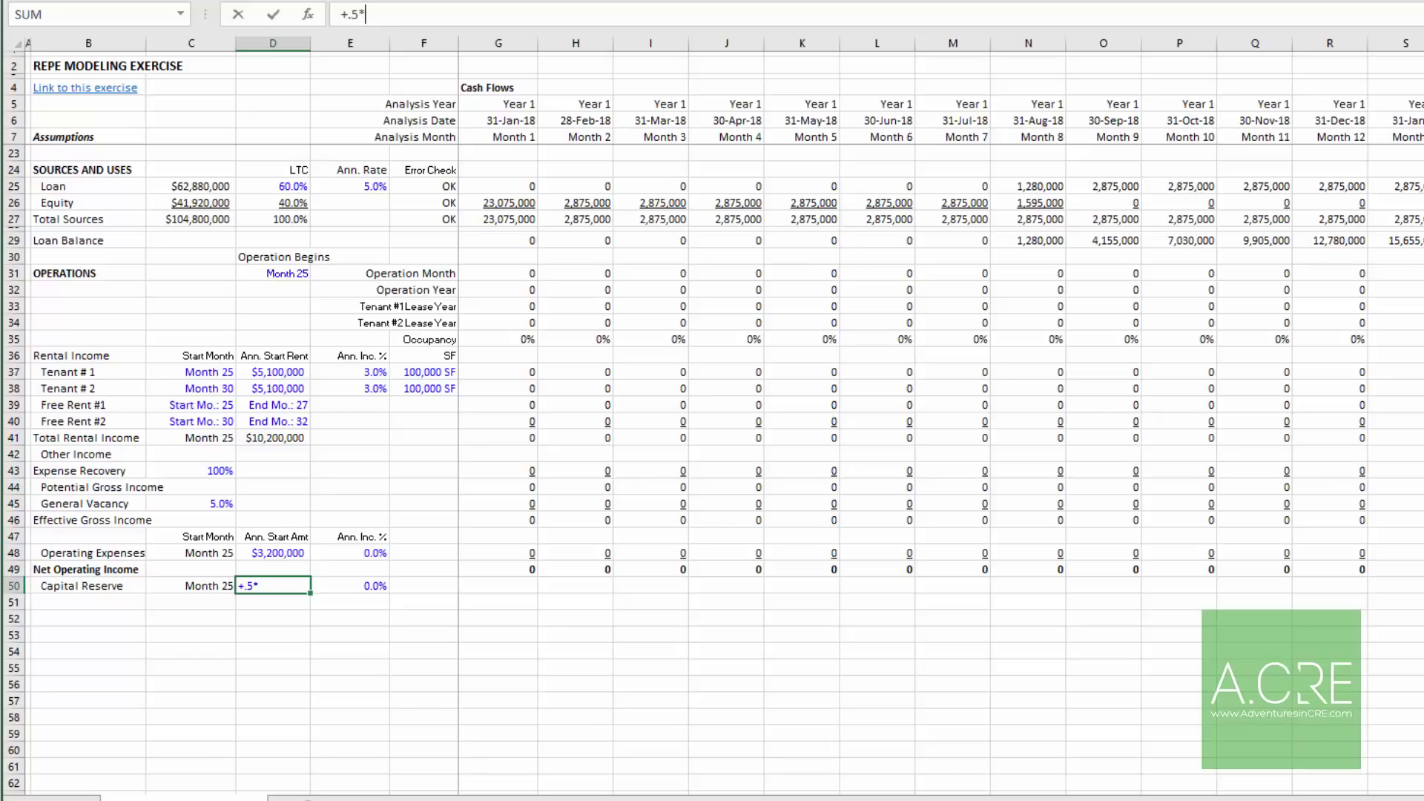
{"action": "scroll", "coordinate": [712, 445], "scroll_direction": "up", "scroll_amount": 5}
{"action": "left_click", "coordinate": [289, 169]}
{"action": "key", "text": "Return"}
{"action": "key", "text": "Up"}
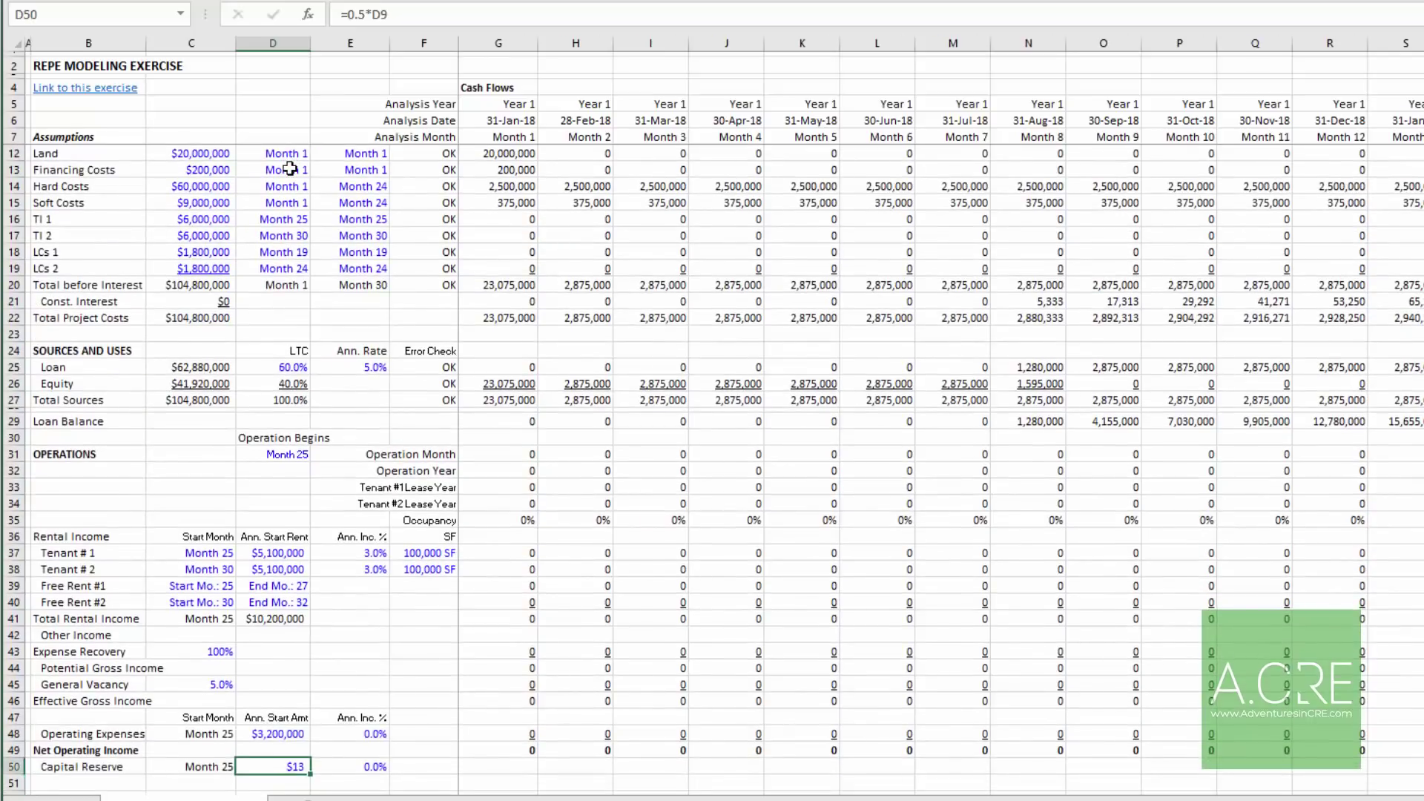
{"action": "left_click", "coordinate": [364, 15]}
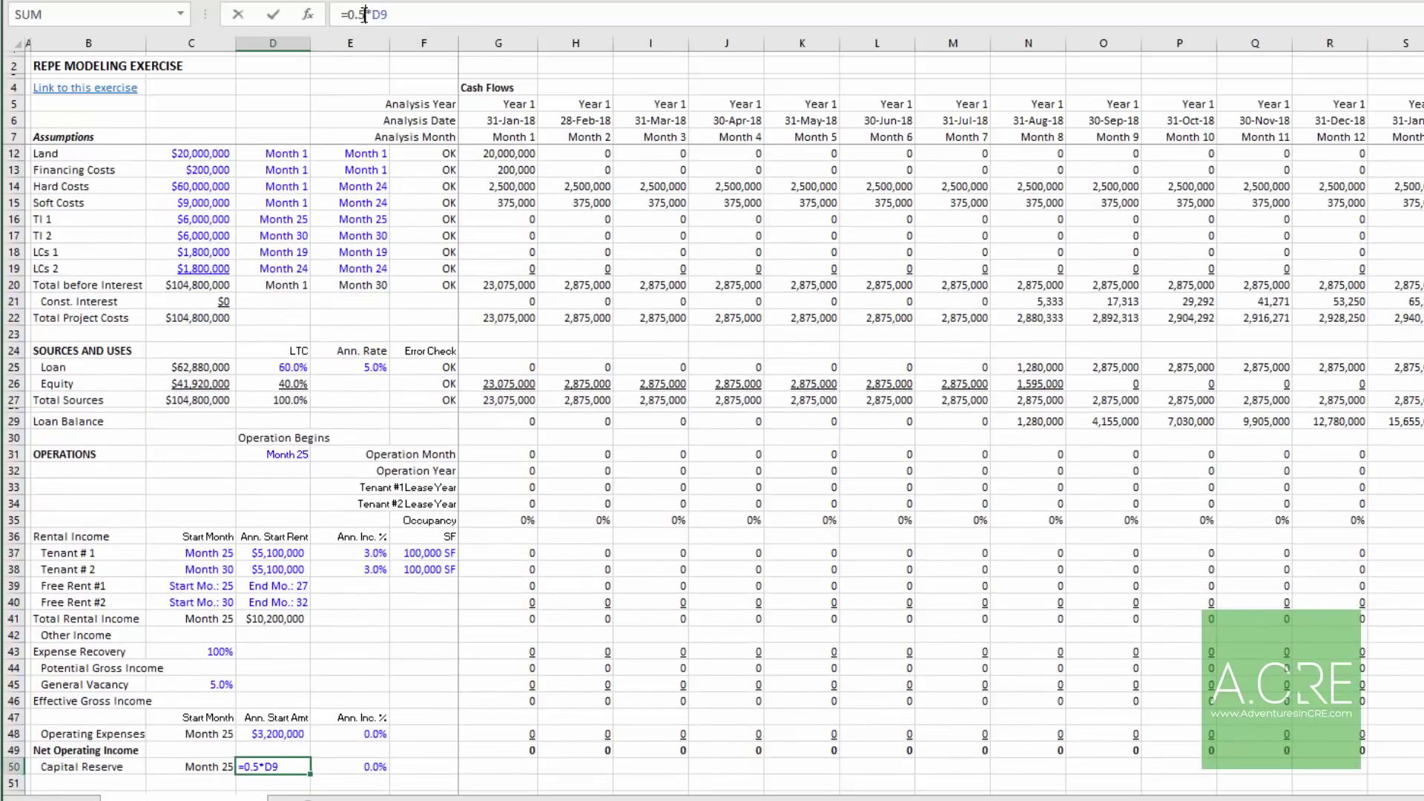
{"action": "key", "text": "BackSpace"}
{"action": "scroll", "coordinate": [1402, 222], "scroll_direction": "up", "scroll_amount": 2}
{"action": "left_click", "coordinate": [205, 170]}
{"action": "key", "text": "Return"}
{"action": "key", "text": "Up"}
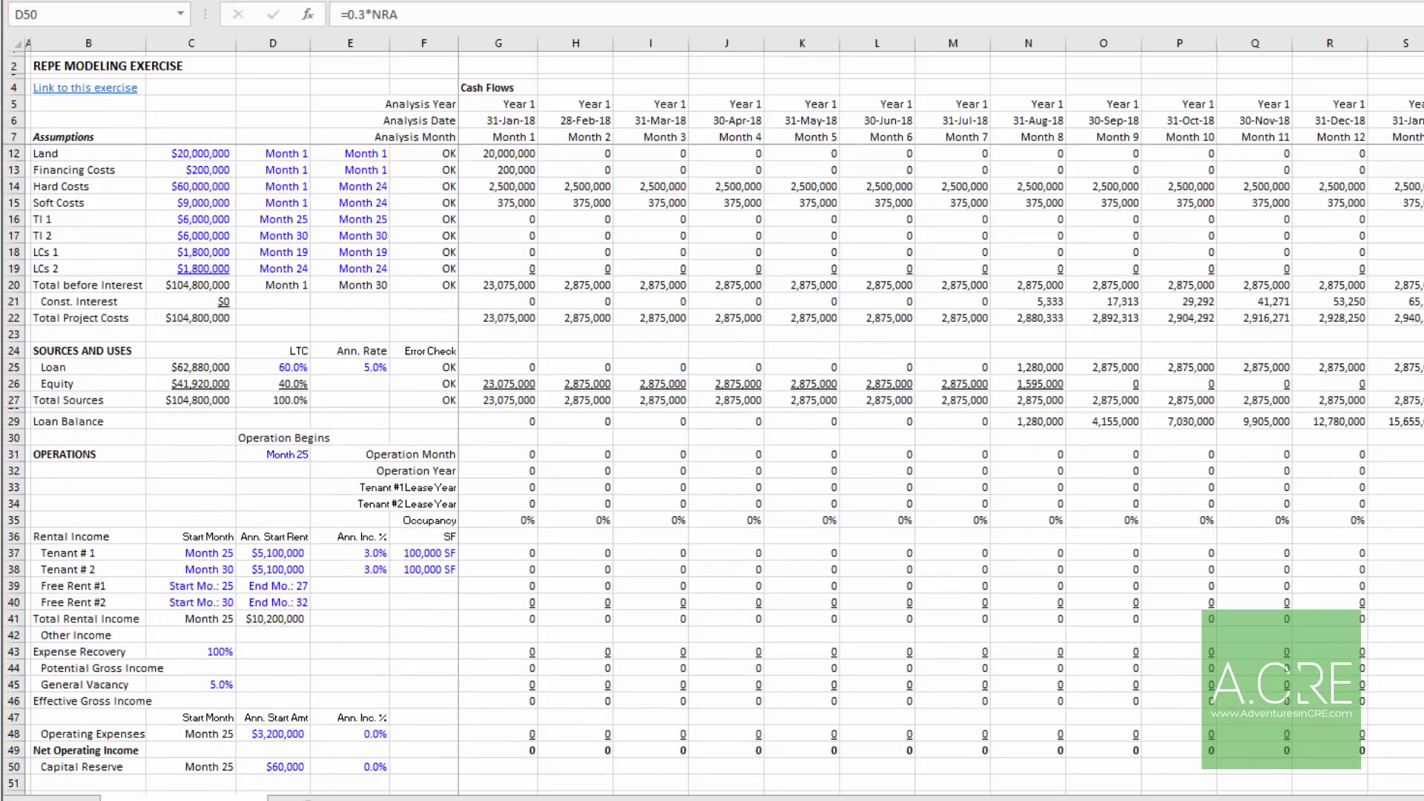
{"action": "scroll", "coordinate": [740, 569], "scroll_direction": "down", "scroll_amount": 4}
Step: Copy the monthly operating expenses formula into the first Capital Reserve month, G50
{"action": "left_click", "coordinate": [349, 571]}
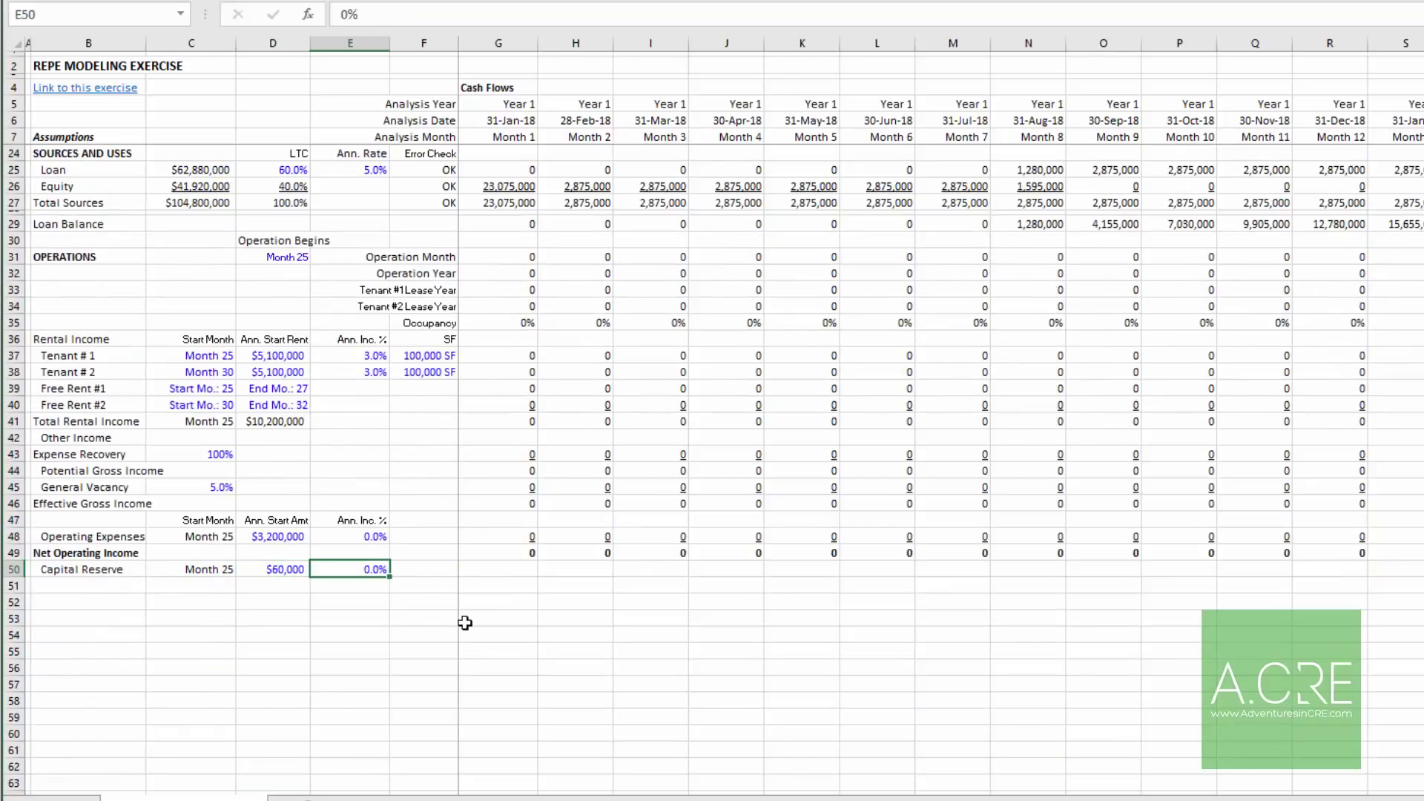
{"action": "key", "text": "Right"}
{"action": "key", "text": "Right"}
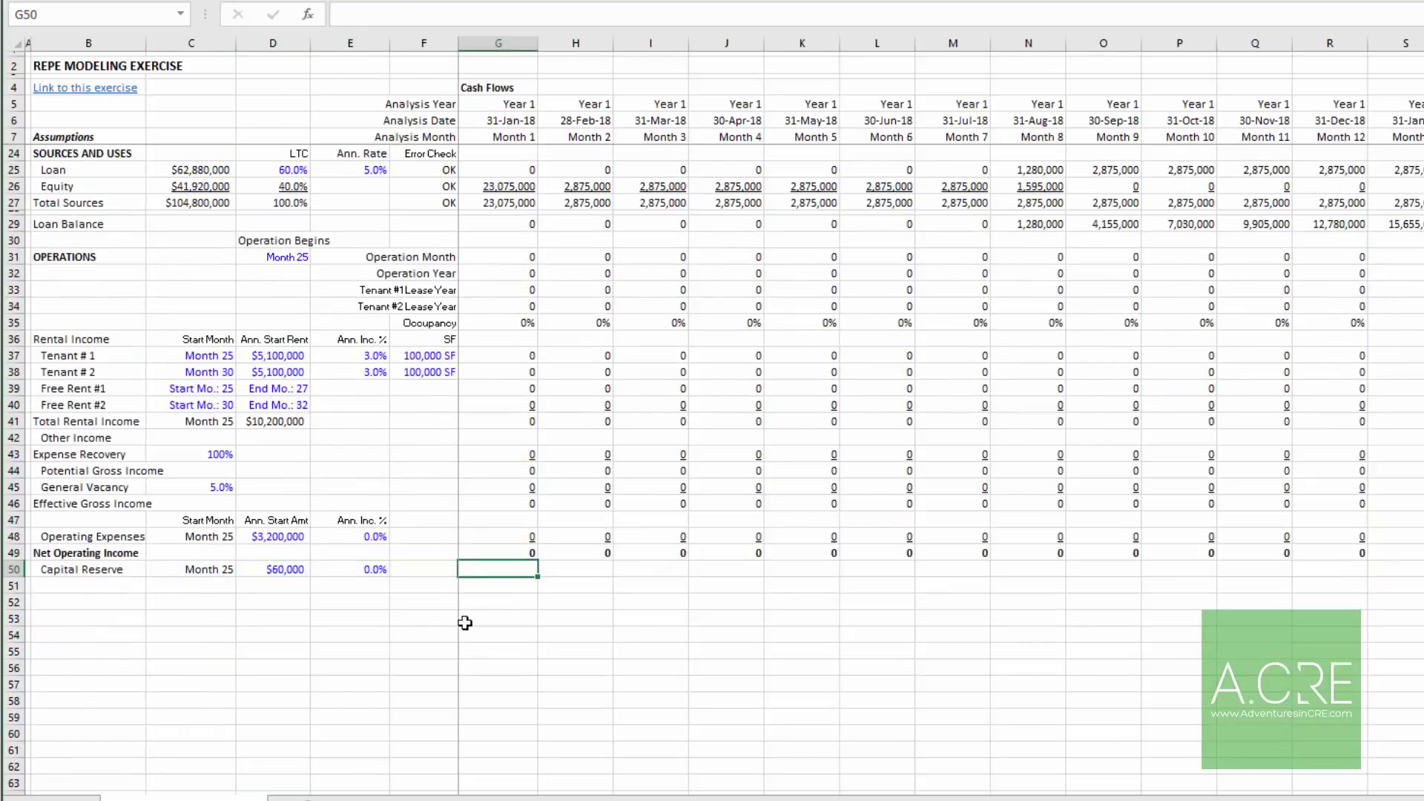
{"action": "key", "text": "Up"}
{"action": "key", "text": "Up"}
{"action": "key", "text": "Up"}
{"action": "key", "text": "Up"}
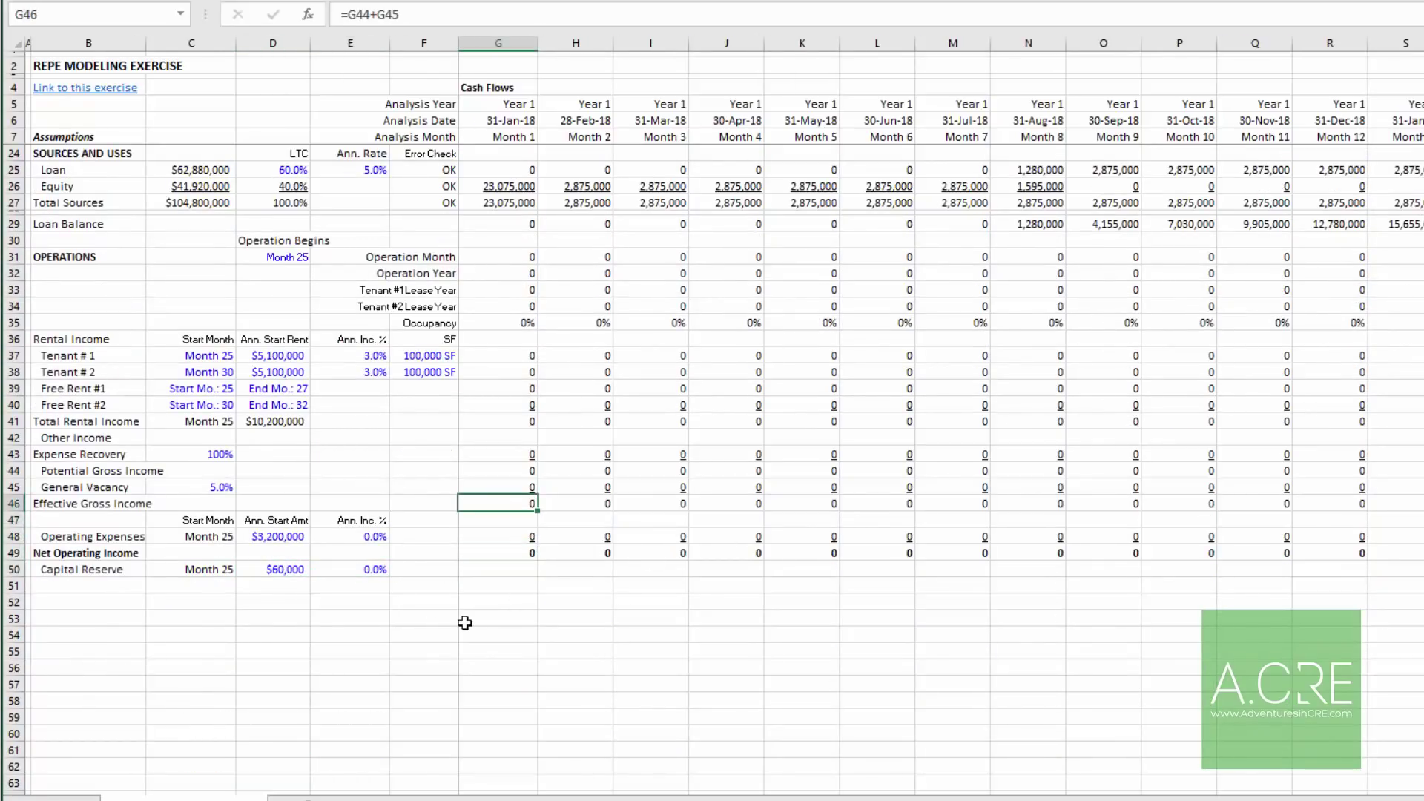
{"action": "key", "text": "Down"}
{"action": "key", "text": "Down"}
{"action": "key", "text": "ctrl+c"}
{"action": "key", "text": "Down"}
{"action": "key", "text": "Down"}
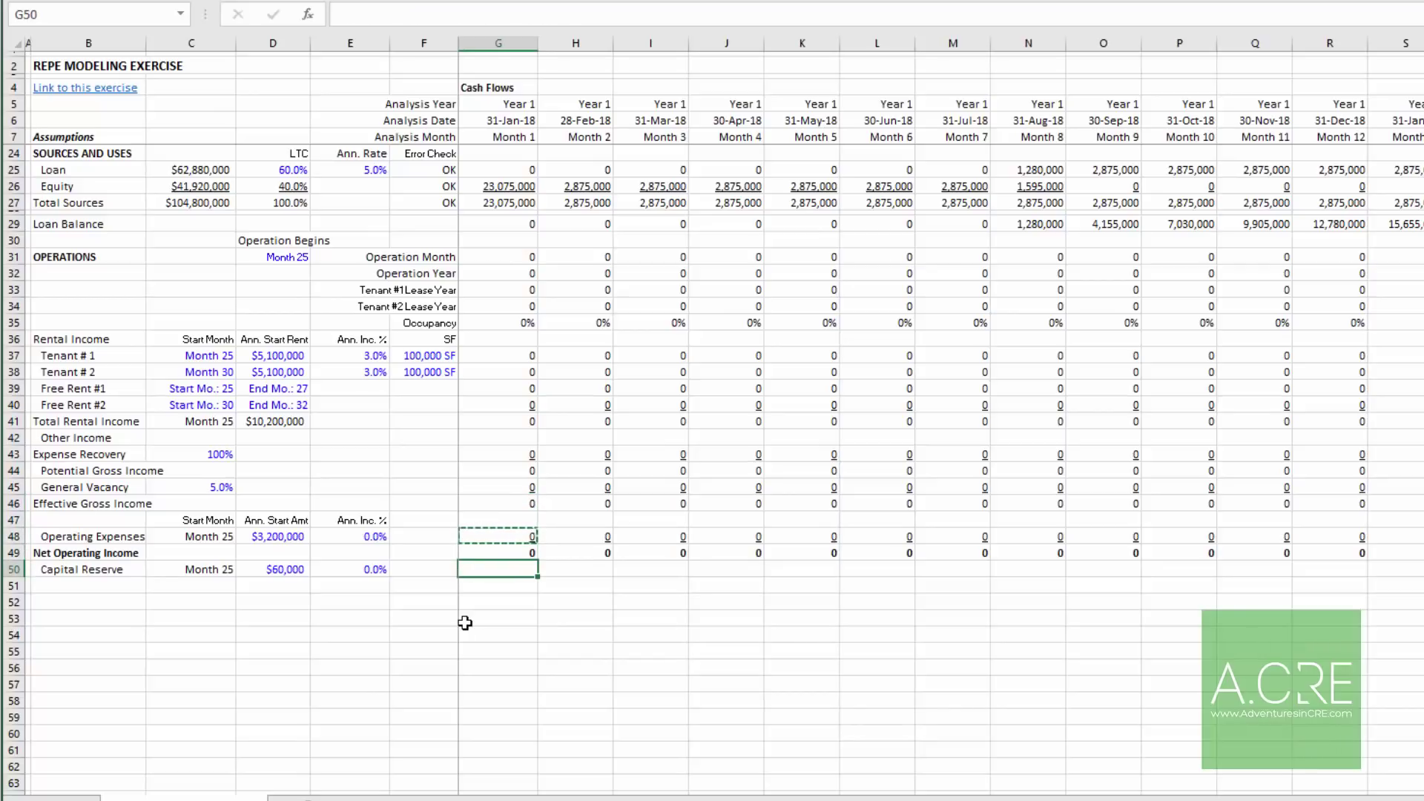
{"action": "key", "text": "ctrl+v"}
{"action": "key", "text": "F2"}
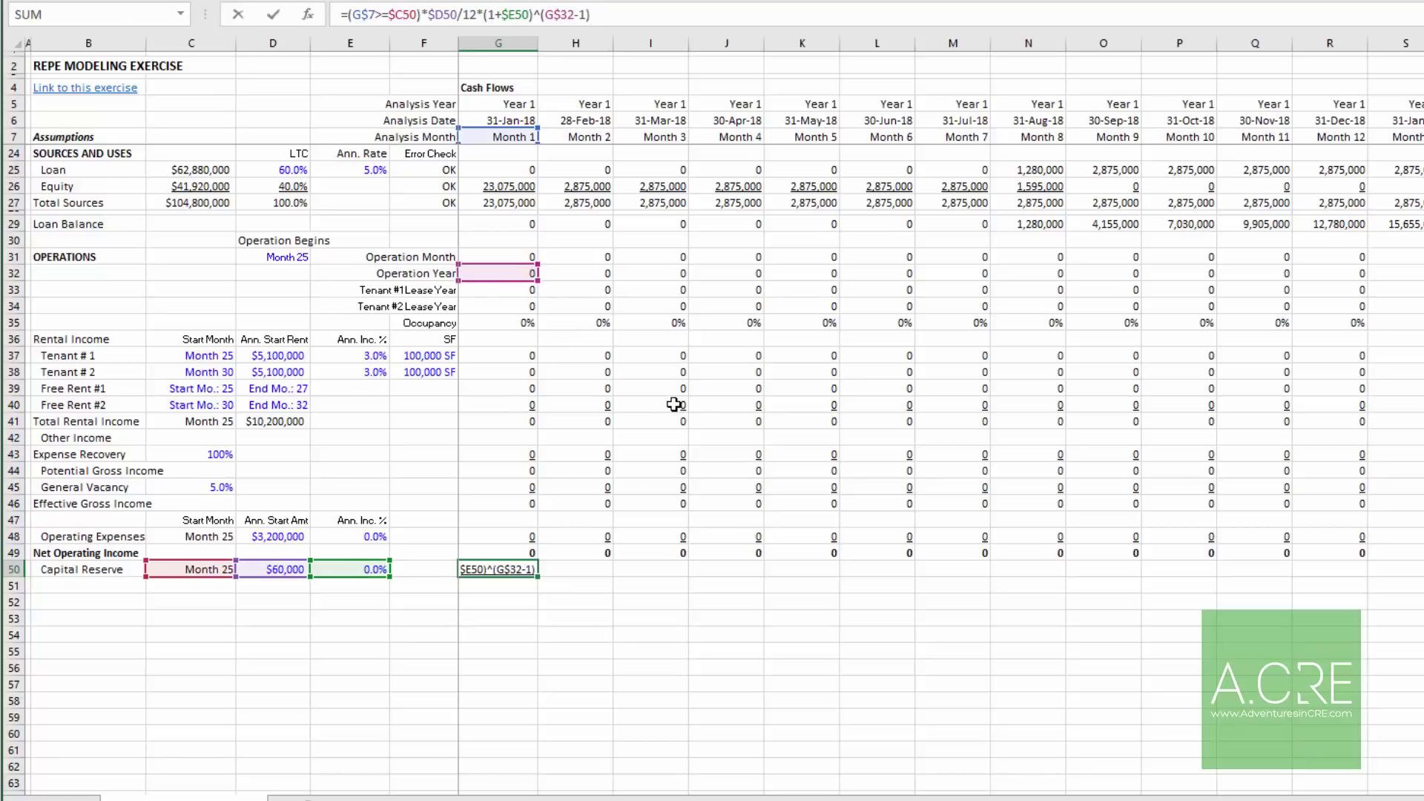
{"action": "key", "text": "Return"}
{"action": "key", "text": "Up"}
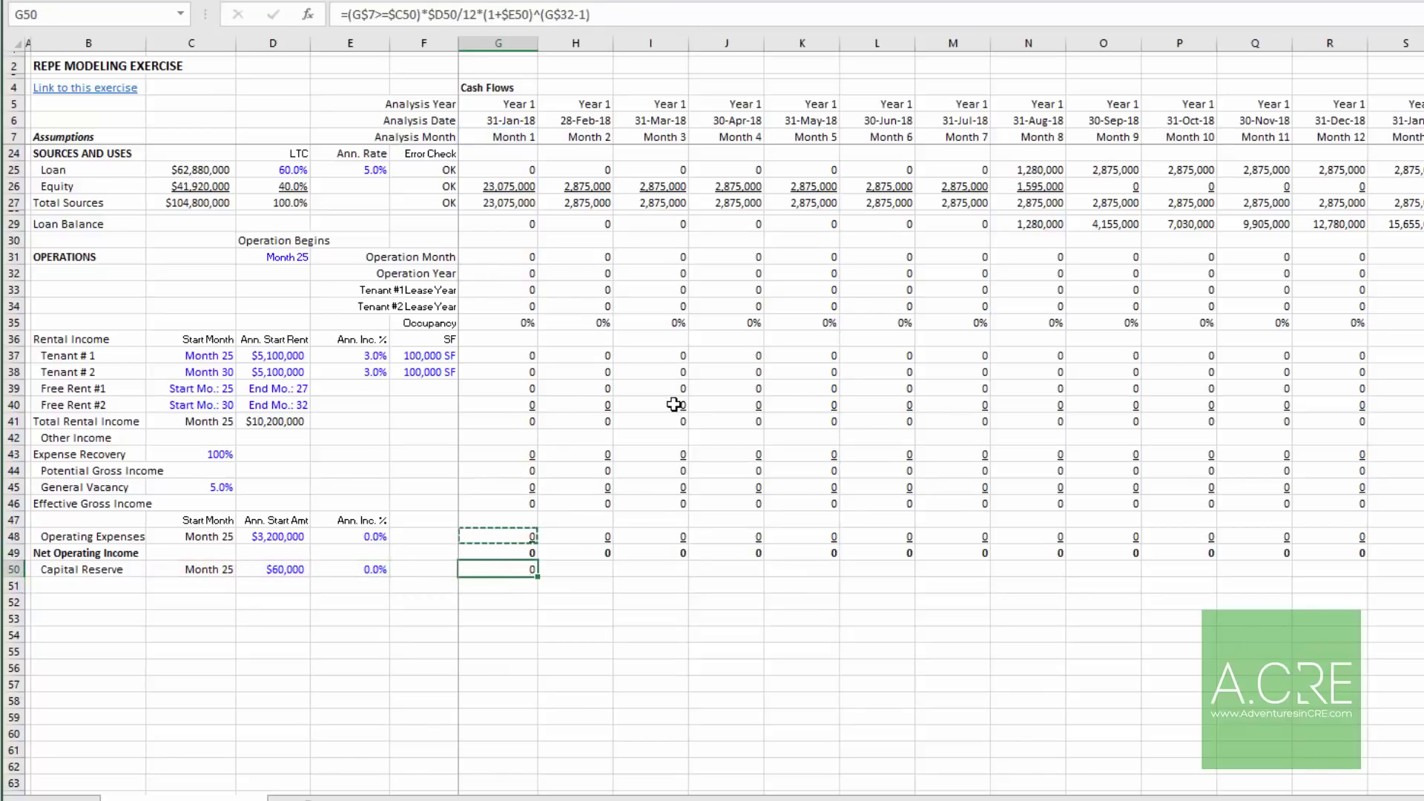
{"action": "key", "text": "Down"}
Step: Set the Capital Reserve annual amount in D50 to $0 and paste G50 across all months
{"action": "key", "text": "Up"}
{"action": "key", "text": "Left"}
{"action": "key", "text": "Left"}
{"action": "key", "text": "Left"}
{"action": "type", "text": "0"}
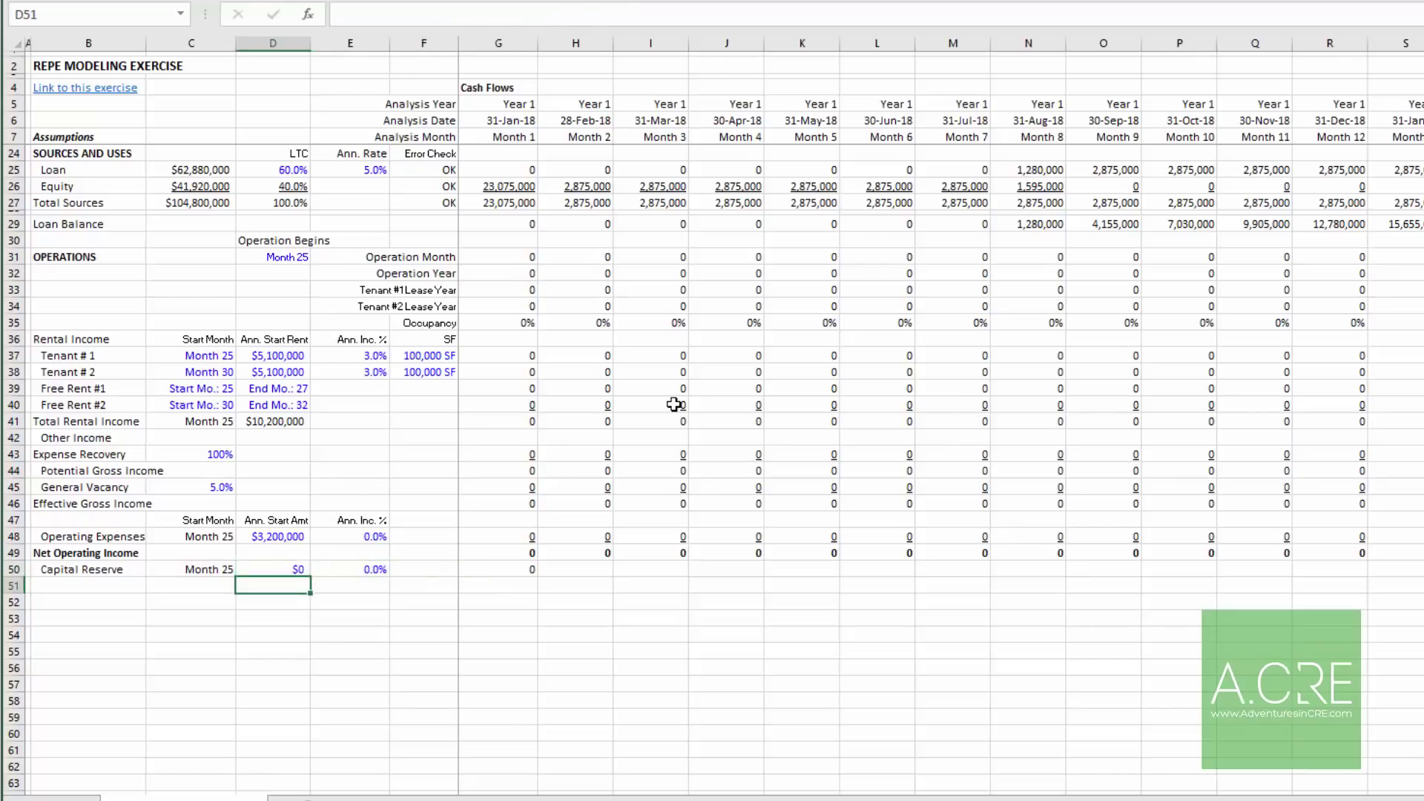
{"action": "key", "text": "Right"}
{"action": "key", "text": "Right"}
{"action": "key", "text": "Right"}
{"action": "key", "text": "ctrl+c"}
{"action": "key", "text": "ctrl+shift+Right"}
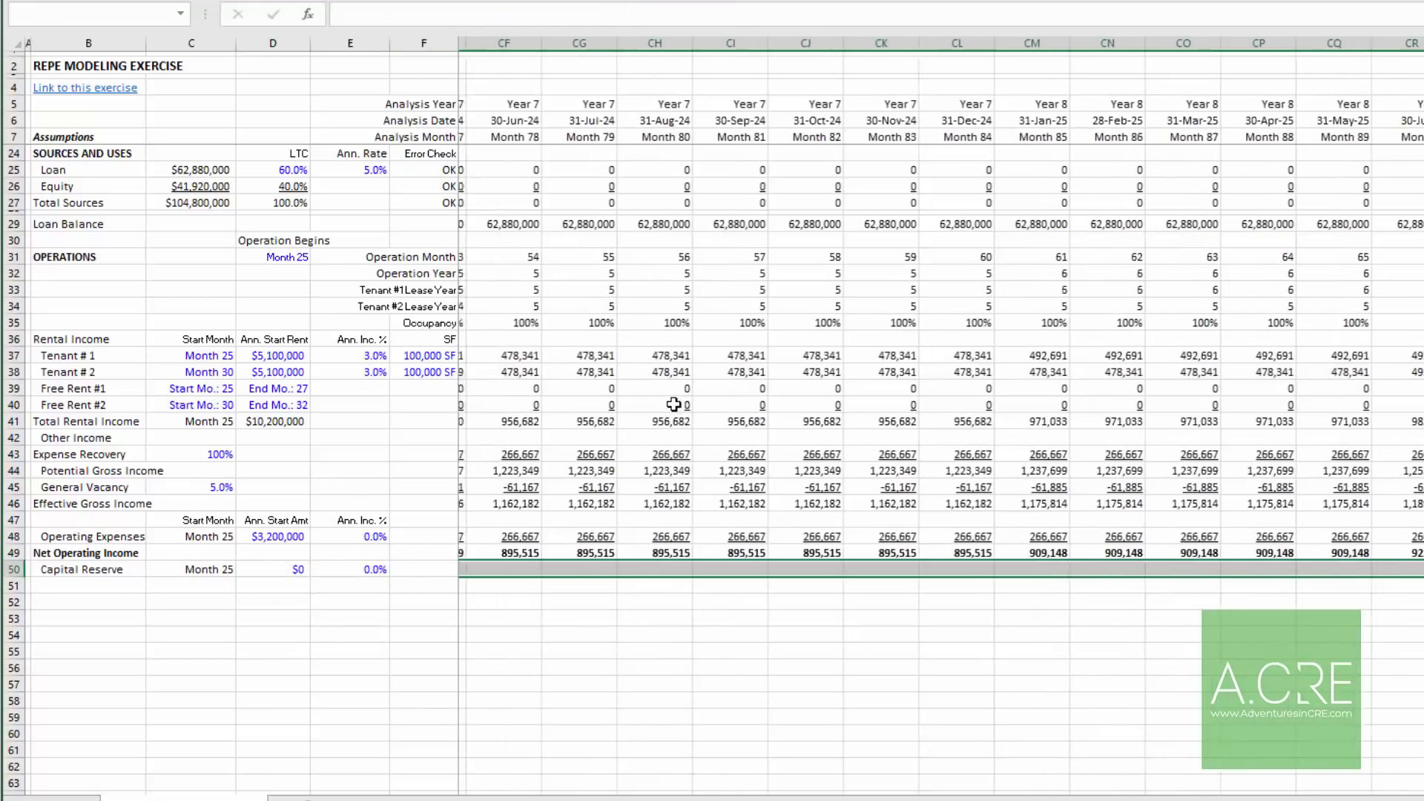
{"action": "key", "text": "ctrl+v"}
{"action": "key", "text": "ctrl+Left"}
{"action": "key", "text": "Left"}
{"action": "key", "text": "Left"}
{"action": "key", "text": "Left"}
{"action": "key", "text": "Down"}
{"action": "key", "text": "Left"}
{"action": "key", "text": "Left"}
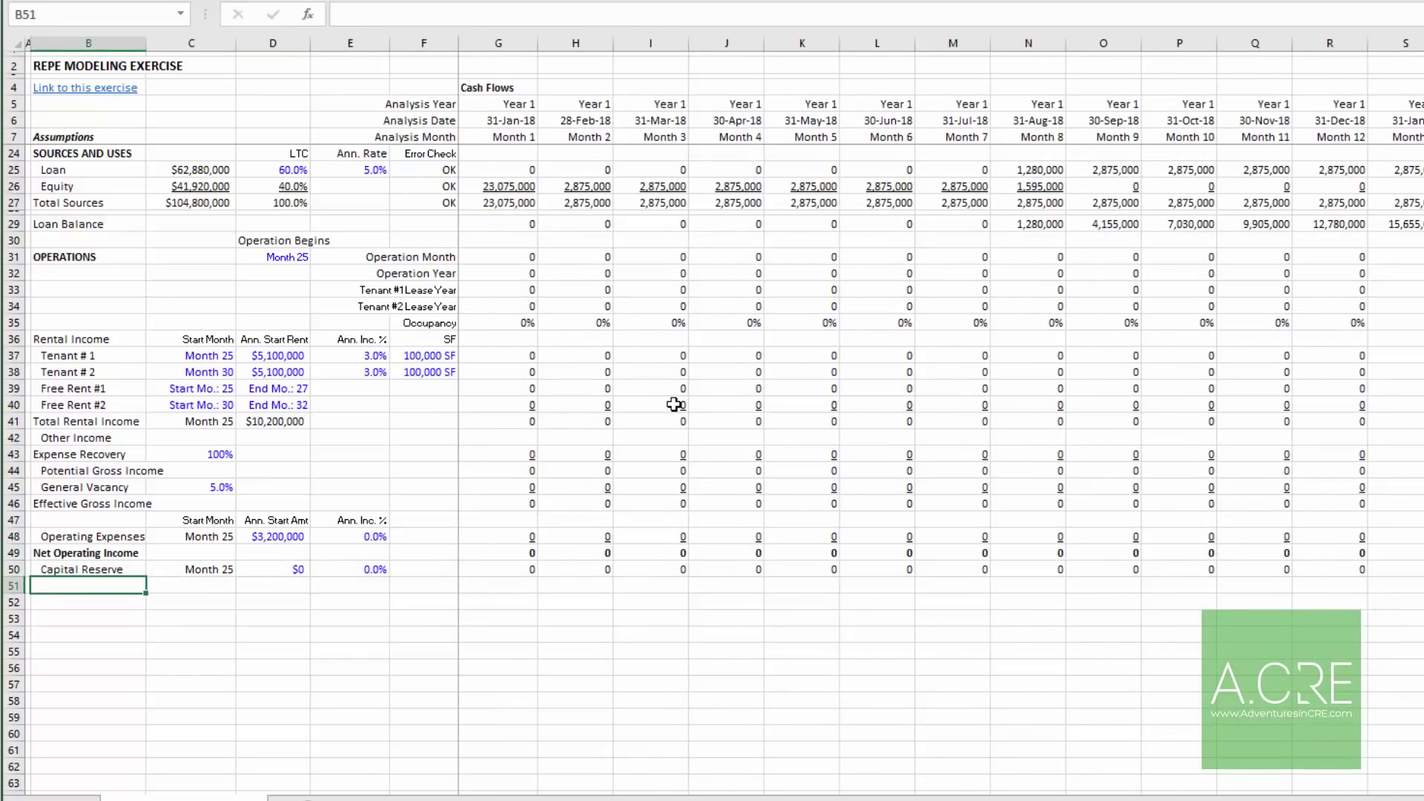
Step: Add the 'Cash Flow from Operations' label in B51
{"action": "type", "text": "Cash Flow fr"}
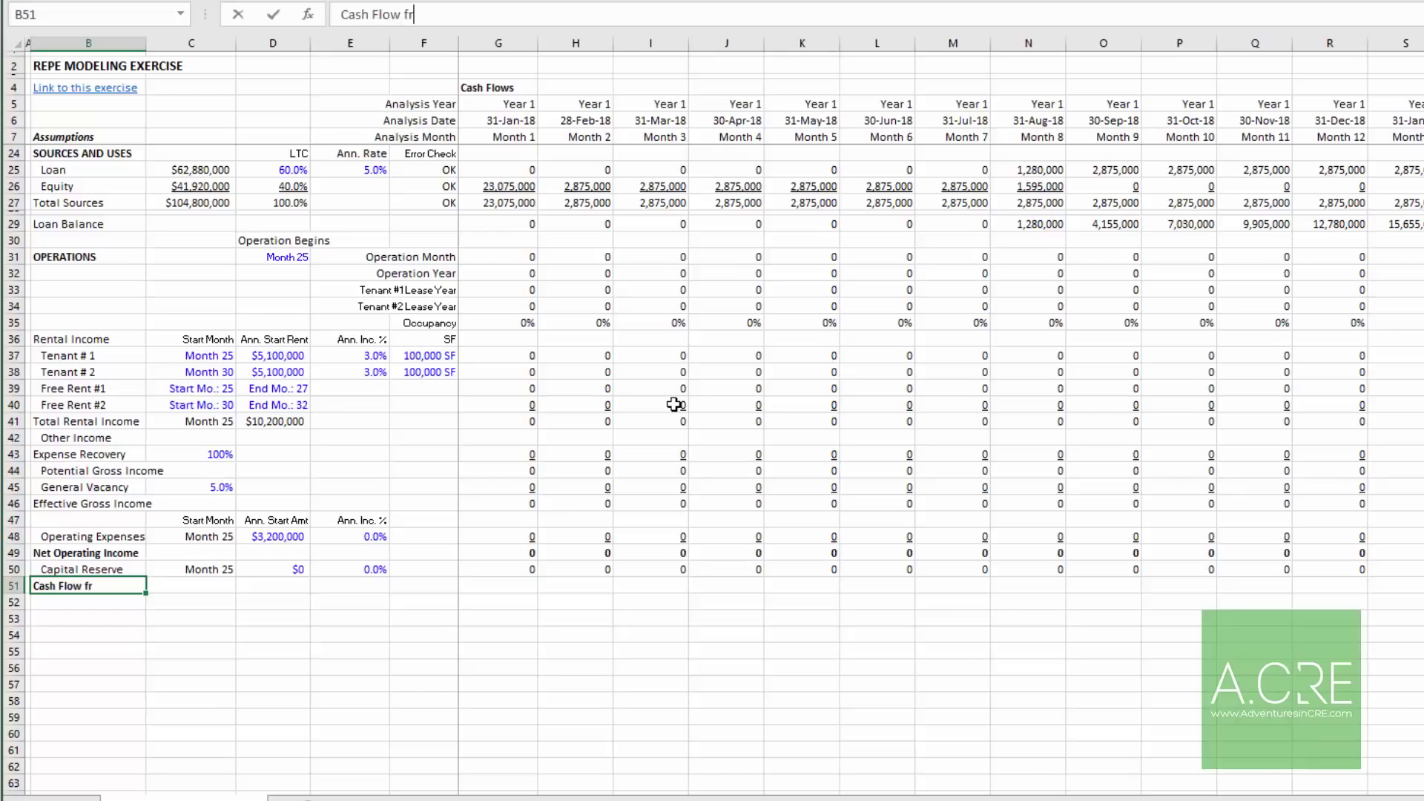
{"action": "type", "text": "om Operations"}
{"action": "key", "text": "ctrl+Return"}
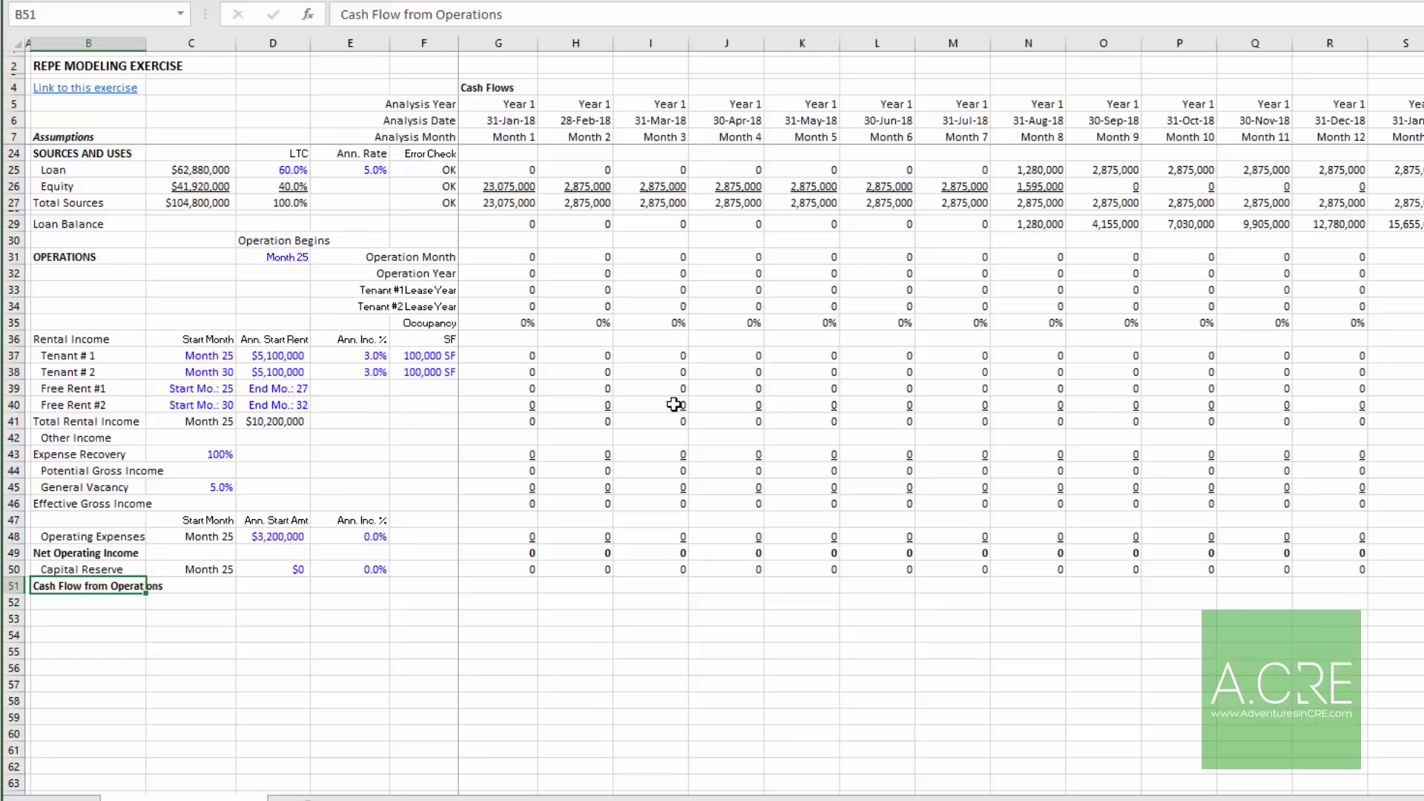
{"action": "key", "text": "Right"}
{"action": "key", "text": "Right"}
{"action": "key", "text": "Right"}
{"action": "key", "text": "Right"}
{"action": "key", "text": "Right"}
{"action": "key", "text": "Right"}
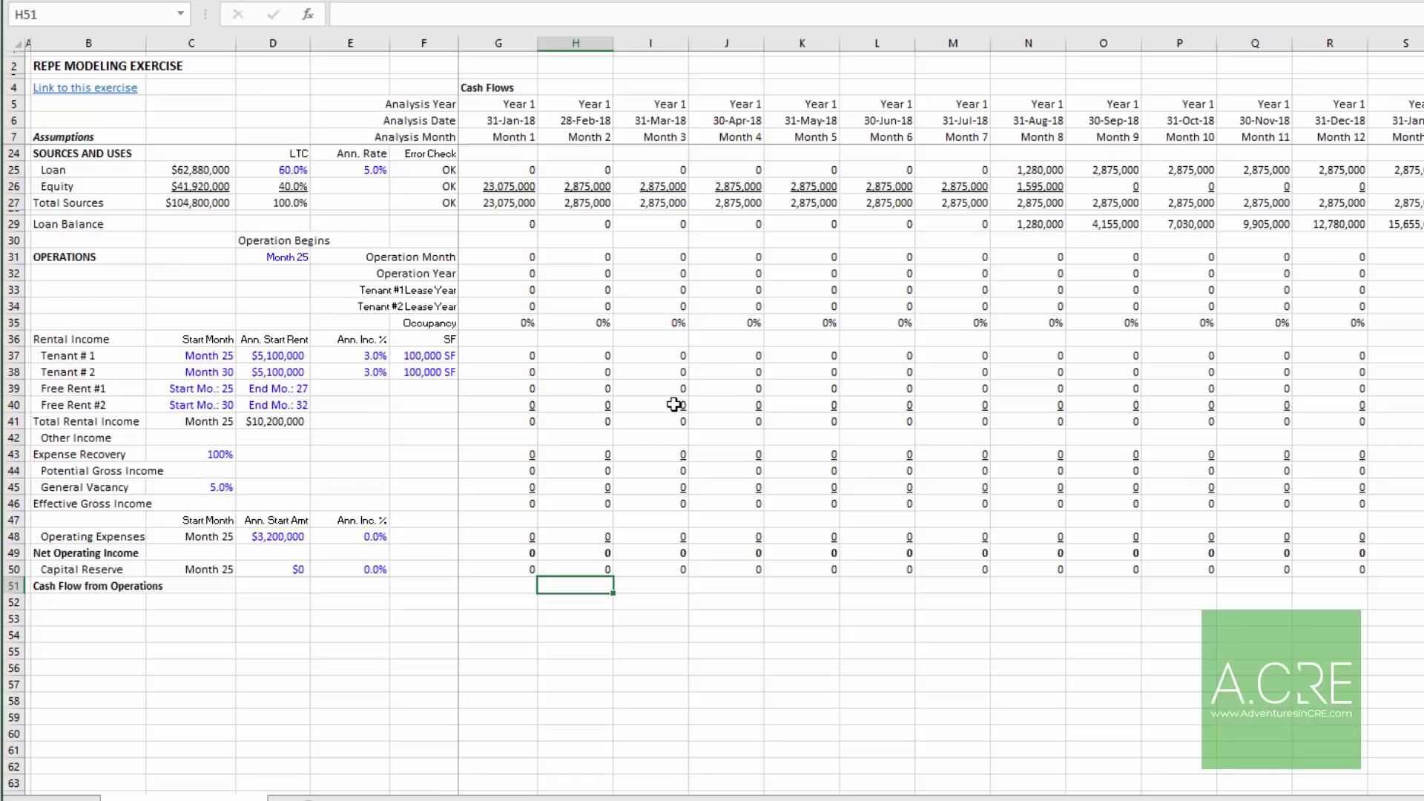
{"action": "key", "text": "Left"}
{"action": "key", "text": "Left"}
{"action": "key", "text": "Left"}
{"action": "key", "text": "Left"}
{"action": "key", "text": "Left"}
{"action": "key", "text": "Left"}
{"action": "key", "text": "Right"}
{"action": "key", "text": "Right"}
{"action": "key", "text": "Right"}
{"action": "key", "text": "Right"}
{"action": "key", "text": "Right"}
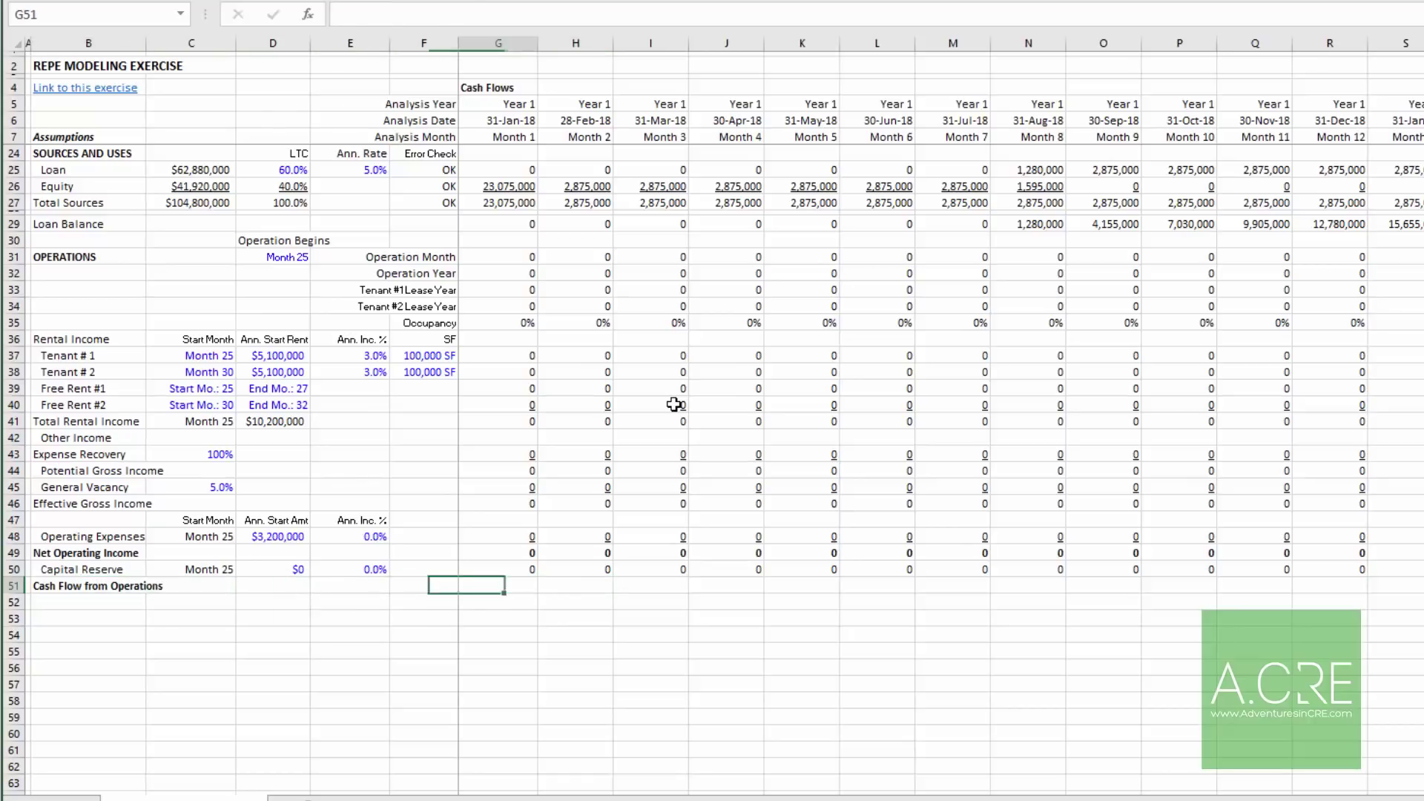
Step: Enter =G49-G50 in G51 and paste it across every month of row 51
{"action": "type", "text": "+"}
{"action": "key", "text": "Up"}
{"action": "key", "text": "Up"}
{"action": "type", "text": "-"}
{"action": "key", "text": "Up"}
{"action": "key", "text": "Return"}
{"action": "key", "text": "Up"}
{"action": "key", "text": "ctrl+c"}
{"action": "key", "text": "Right"}
{"action": "key", "text": "ctrl+shift+Right"}
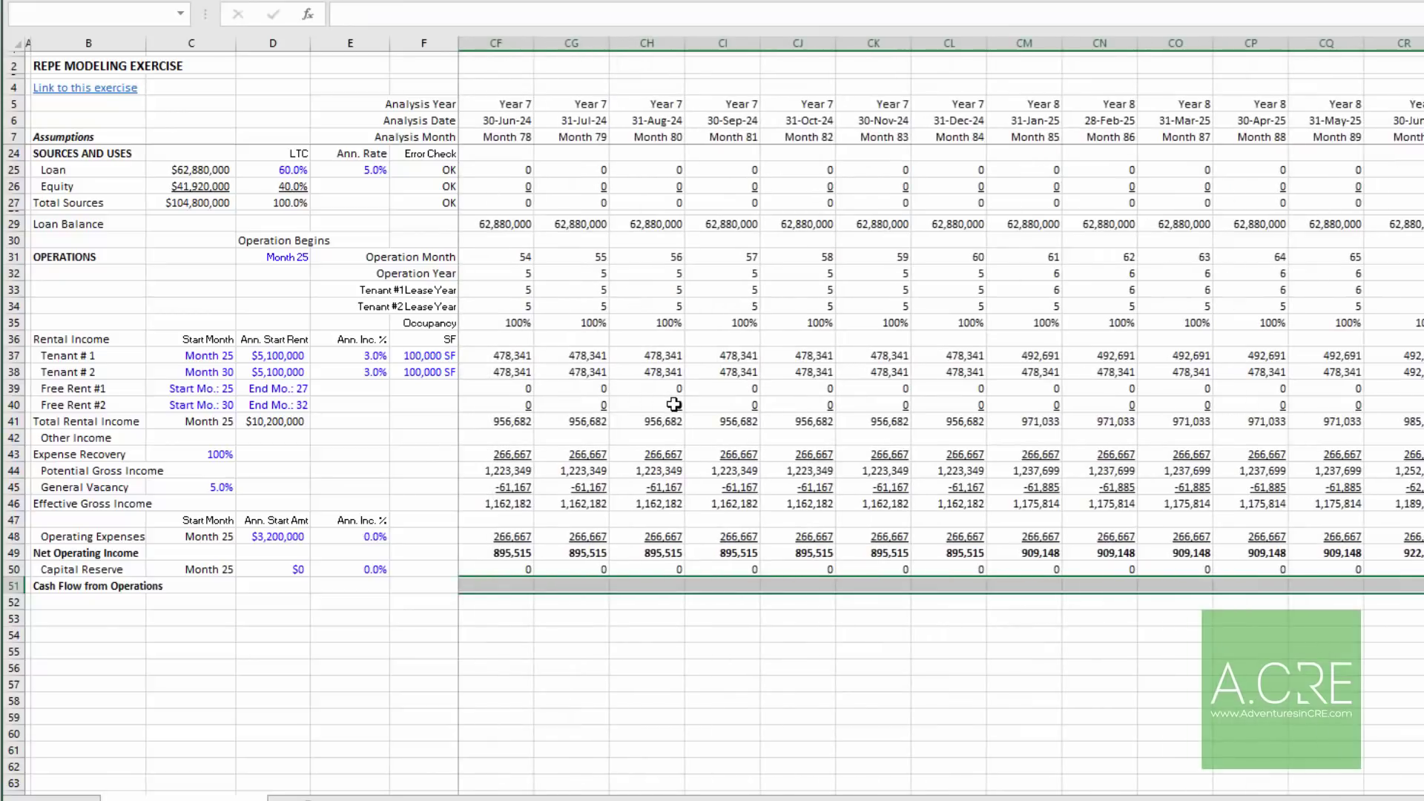
{"action": "key", "text": "Return"}
{"action": "key", "text": "Down"}
{"action": "key", "text": "Left"}
{"action": "key", "text": "Left"}
{"action": "key", "text": "Left"}
{"action": "key", "text": "Left"}
{"action": "key", "text": "Left"}
{"action": "key", "text": "Left"}
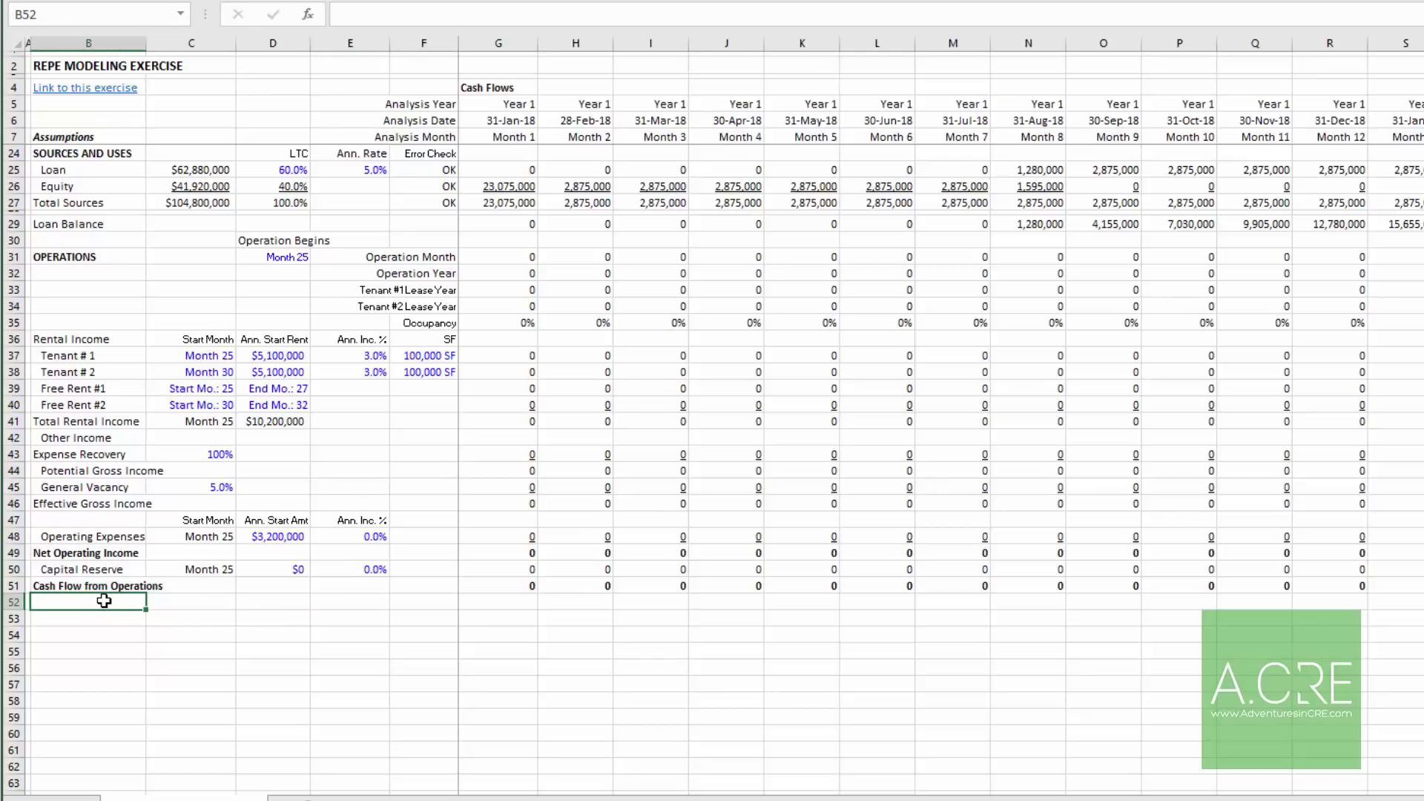
Step: Add the 'Debt Service (Interest-Only)' and 'Cash Flow after Financing' row labels
{"action": "type", "text": "Debt Service (Interest-Only"}
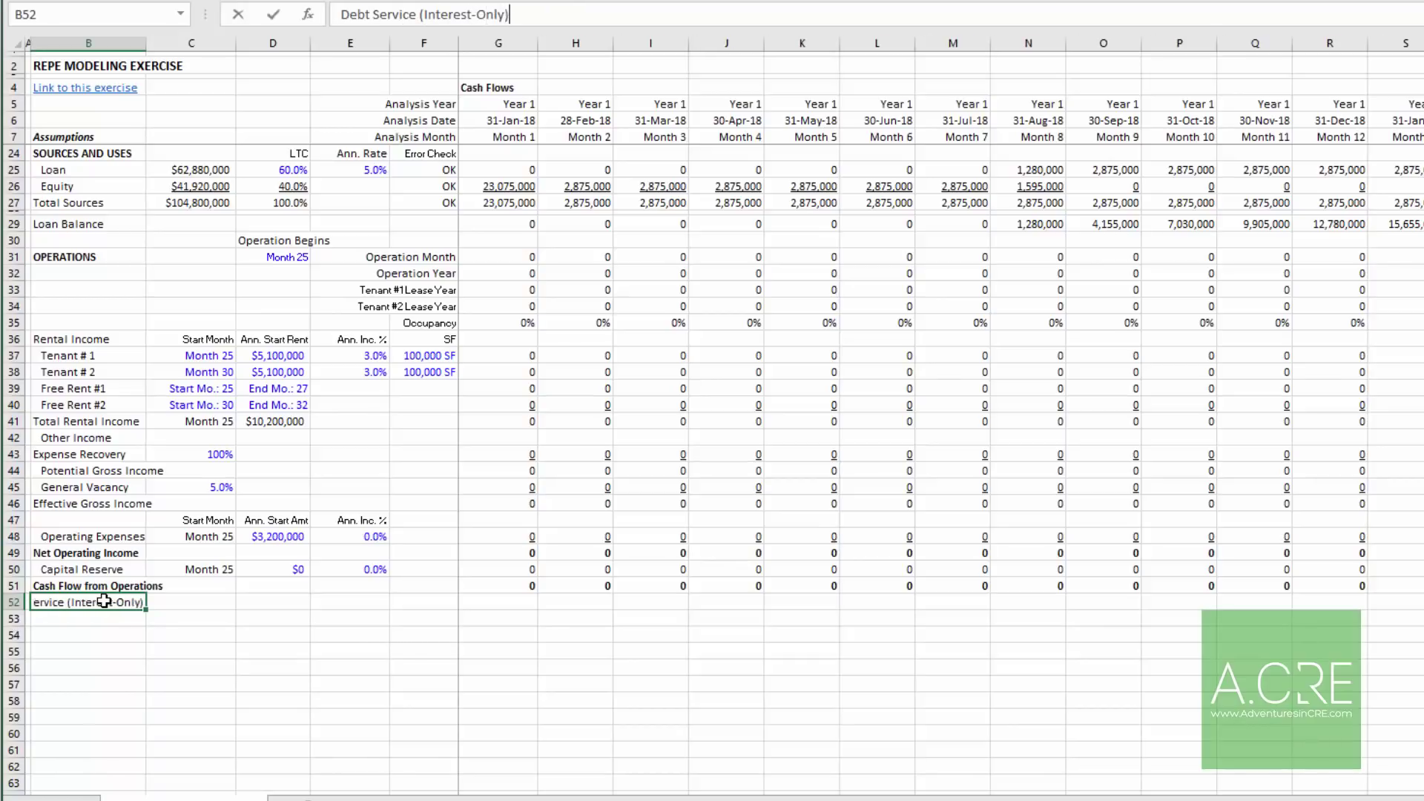
{"action": "type", "text": ")"}
{"action": "key", "text": "Return"}
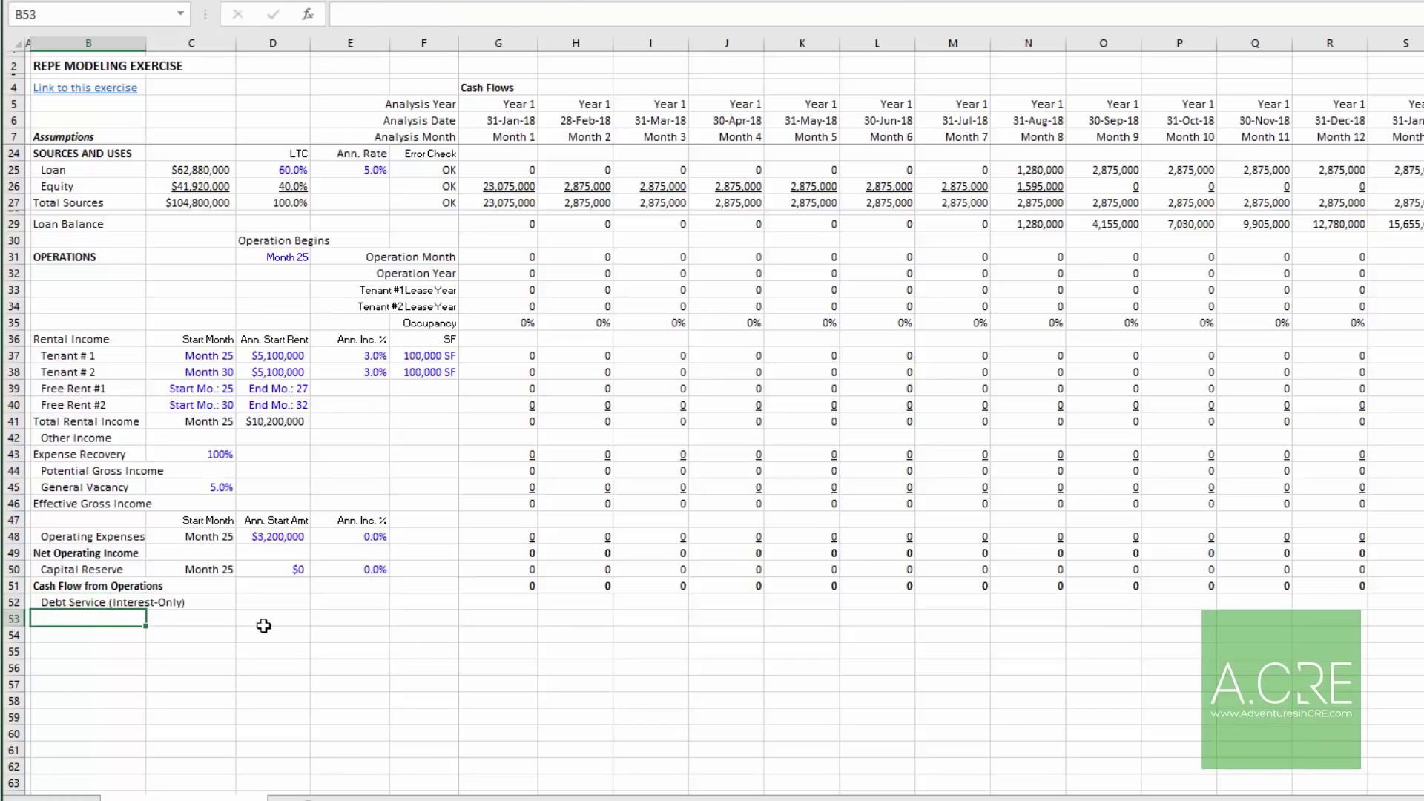
{"action": "type", "text": "Cash Flow "}
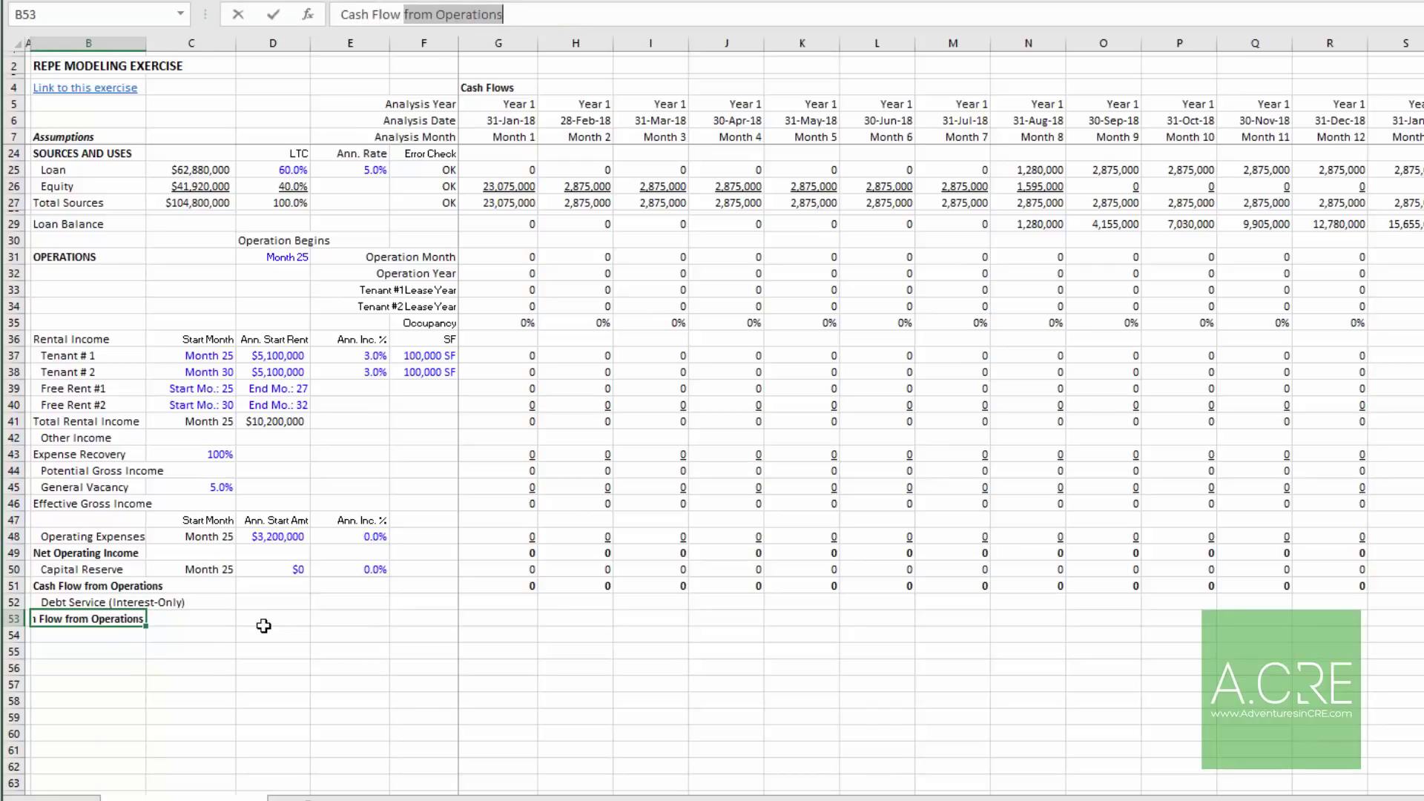
{"action": "type", "text": "after Financing"}
{"action": "key", "text": "Return"}
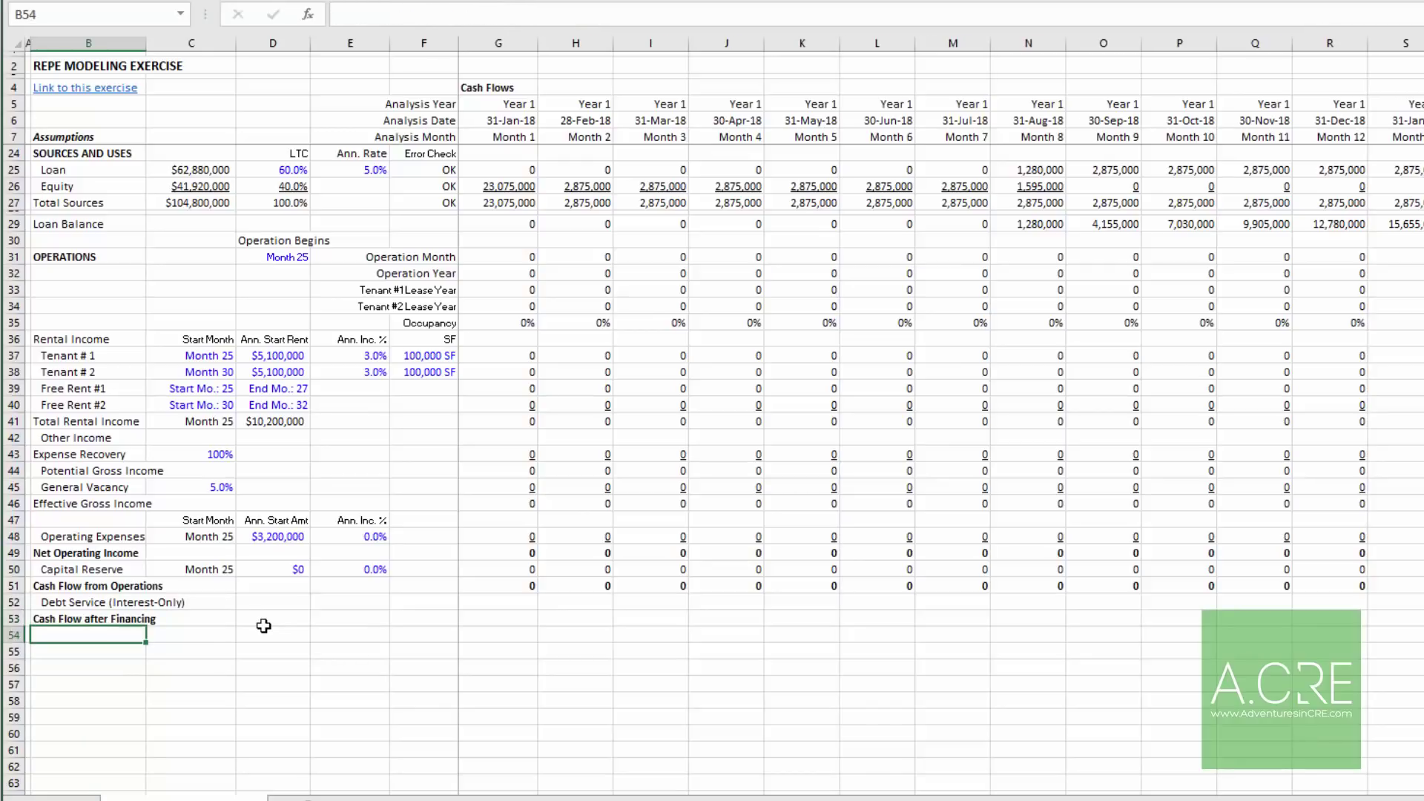
Step: Check that Loan Balance in J29 uses =SUM($G$25:J25) as a running total of loan draws
{"action": "key", "text": "Up"}
{"action": "key", "text": "Up"}
{"action": "key", "text": "Right"}
{"action": "key", "text": "Right"}
{"action": "key", "text": "Right"}
{"action": "key", "text": "Right"}
{"action": "key", "text": "Right"}
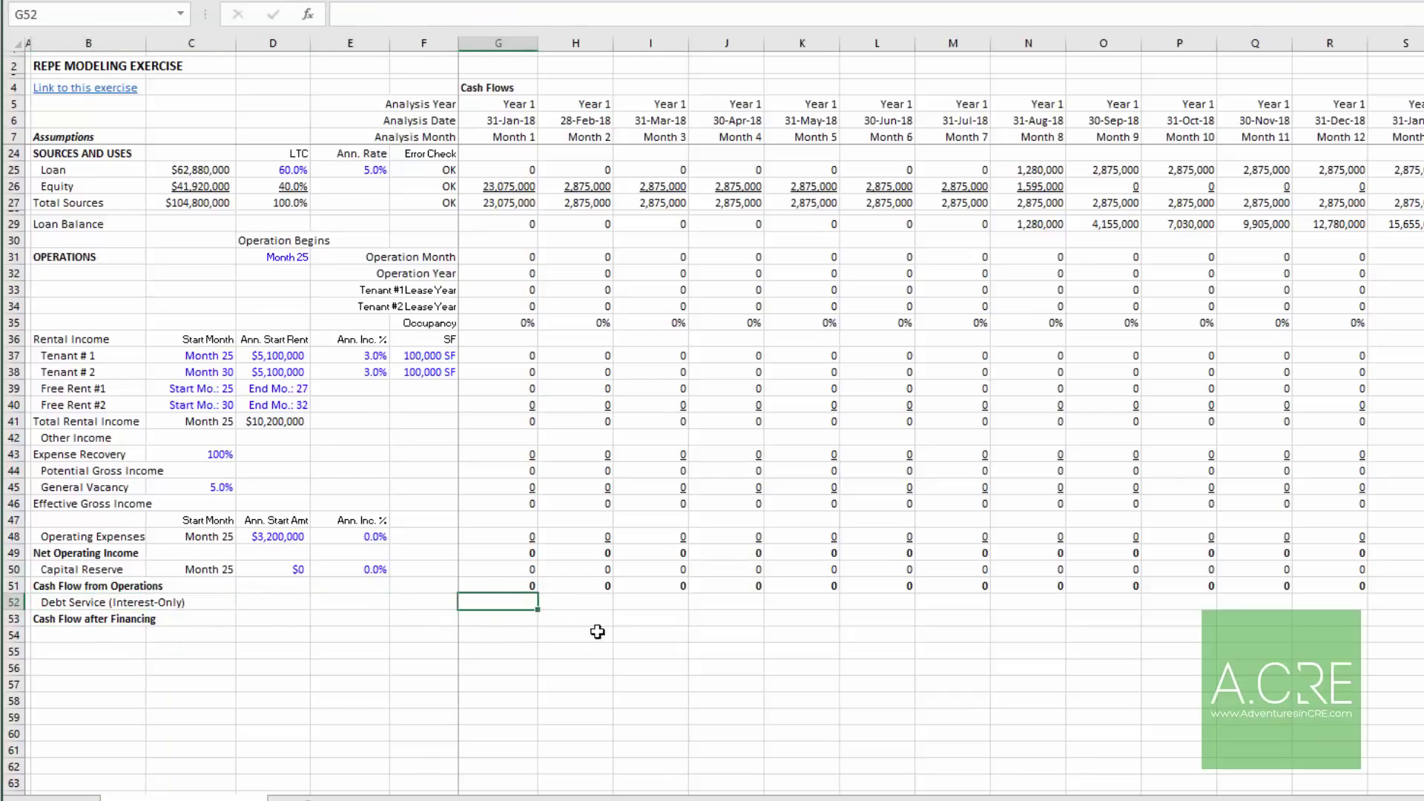
{"action": "scroll", "coordinate": [610, 600], "scroll_direction": "up", "scroll_amount": 4}
{"action": "scroll", "coordinate": [610, 599], "scroll_direction": "up", "scroll_amount": 2}
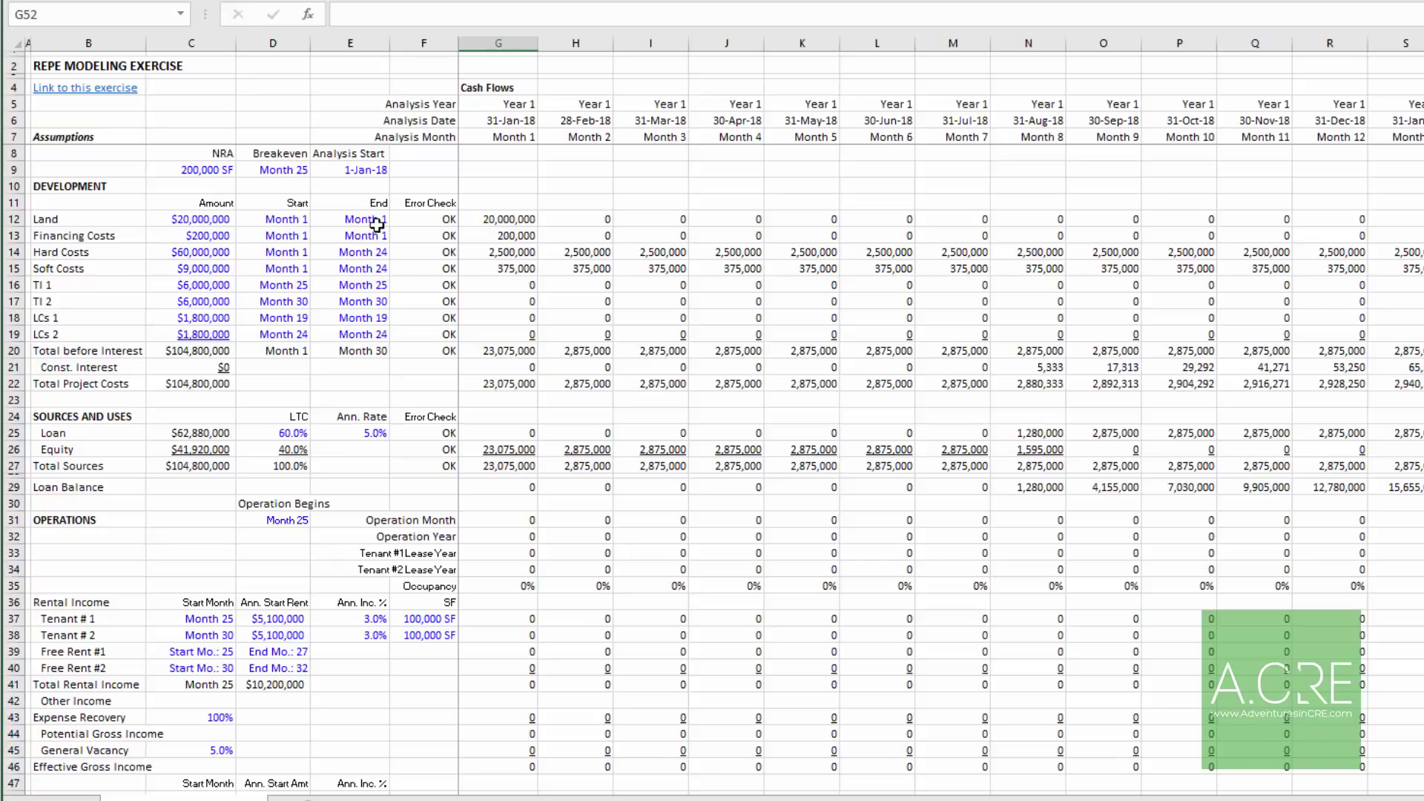
{"action": "left_click", "coordinate": [700, 504]}
{"action": "key", "text": "Up"}
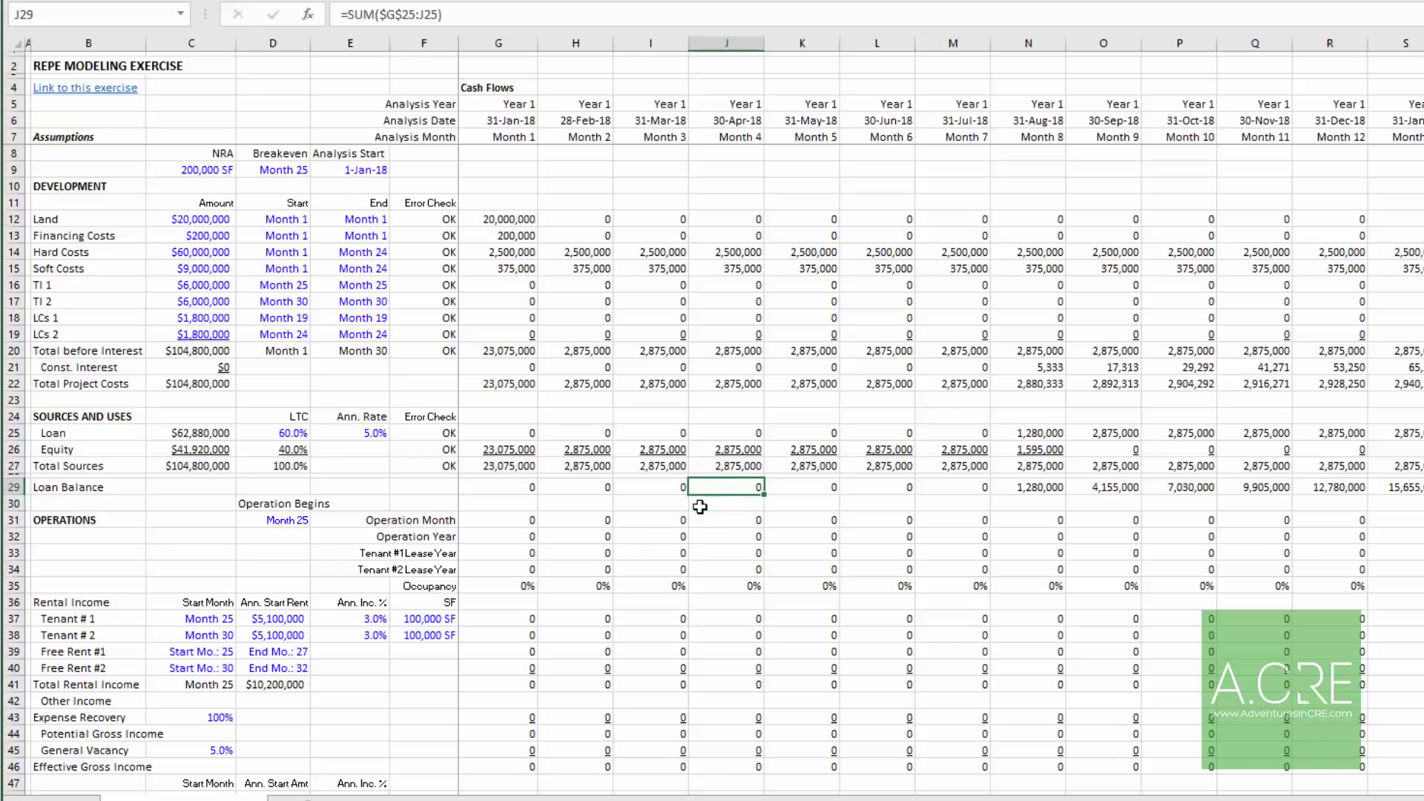
{"action": "key", "text": "Up"}
{"action": "key", "text": "Up"}
{"action": "key", "text": "Down"}
{"action": "key", "text": "Down"}
{"action": "key", "text": "Down"}
{"action": "key", "text": "Down"}
{"action": "key", "text": "Down"}
{"action": "key", "text": "Down"}
{"action": "key", "text": "Down"}
{"action": "key", "text": "Down"}
{"action": "key", "text": "Down"}
{"action": "key", "text": "Down"}
{"action": "key", "text": "Down"}
{"action": "key", "text": "Down"}
{"action": "key", "text": "Down"}
{"action": "key", "text": "Down"}
{"action": "key", "text": "Down"}
{"action": "key", "text": "Down"}
{"action": "key", "text": "Down"}
{"action": "key", "text": "Down"}
{"action": "key", "text": "Down"}
{"action": "key", "text": "Down"}
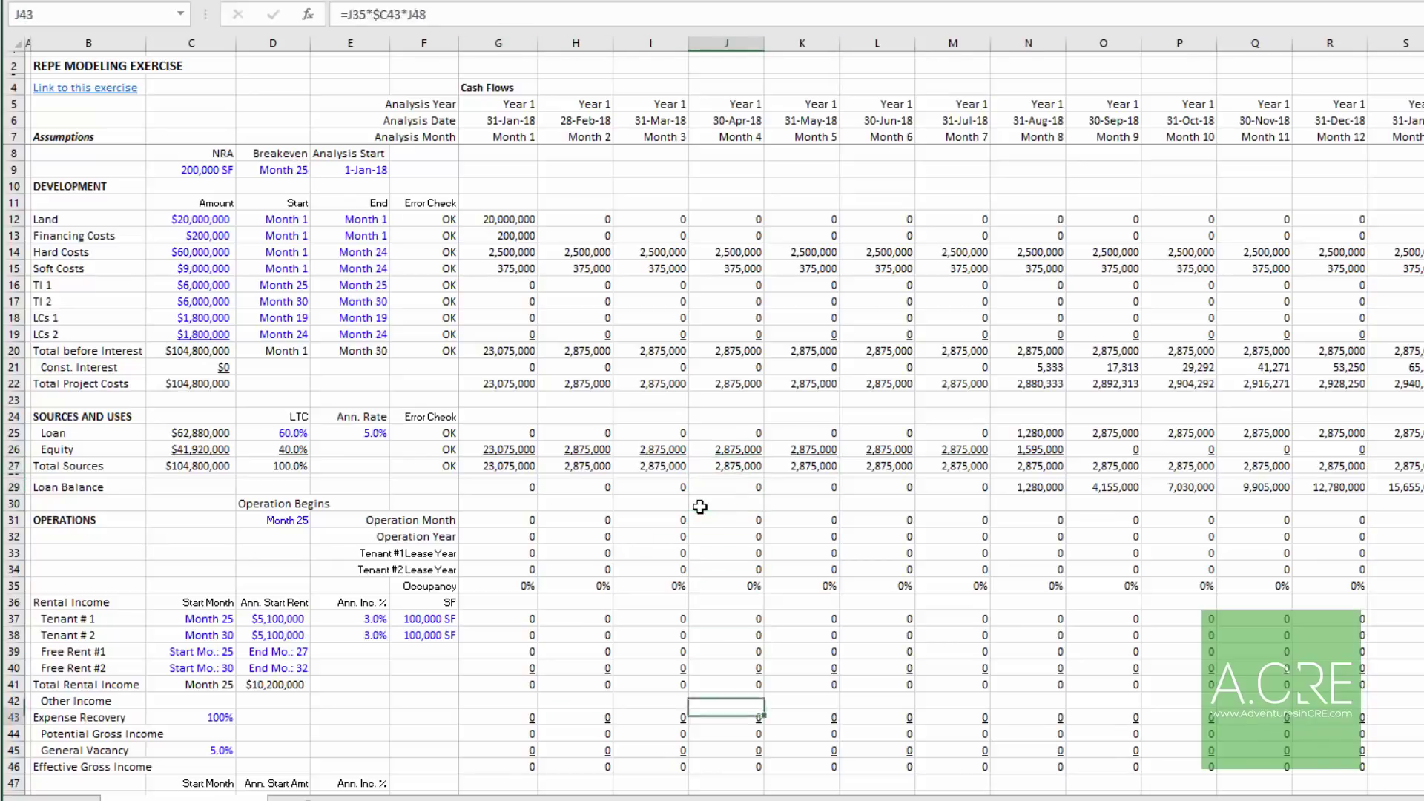
Step: Review Net Operating Income and operating expenses around Month 28 in columns AG–AH
{"action": "key", "text": "Up"}
{"action": "key", "text": "Up"}
{"action": "key", "text": "Up"}
{"action": "key", "text": "Up"}
{"action": "key", "text": "Up"}
{"action": "key", "text": "Up"}
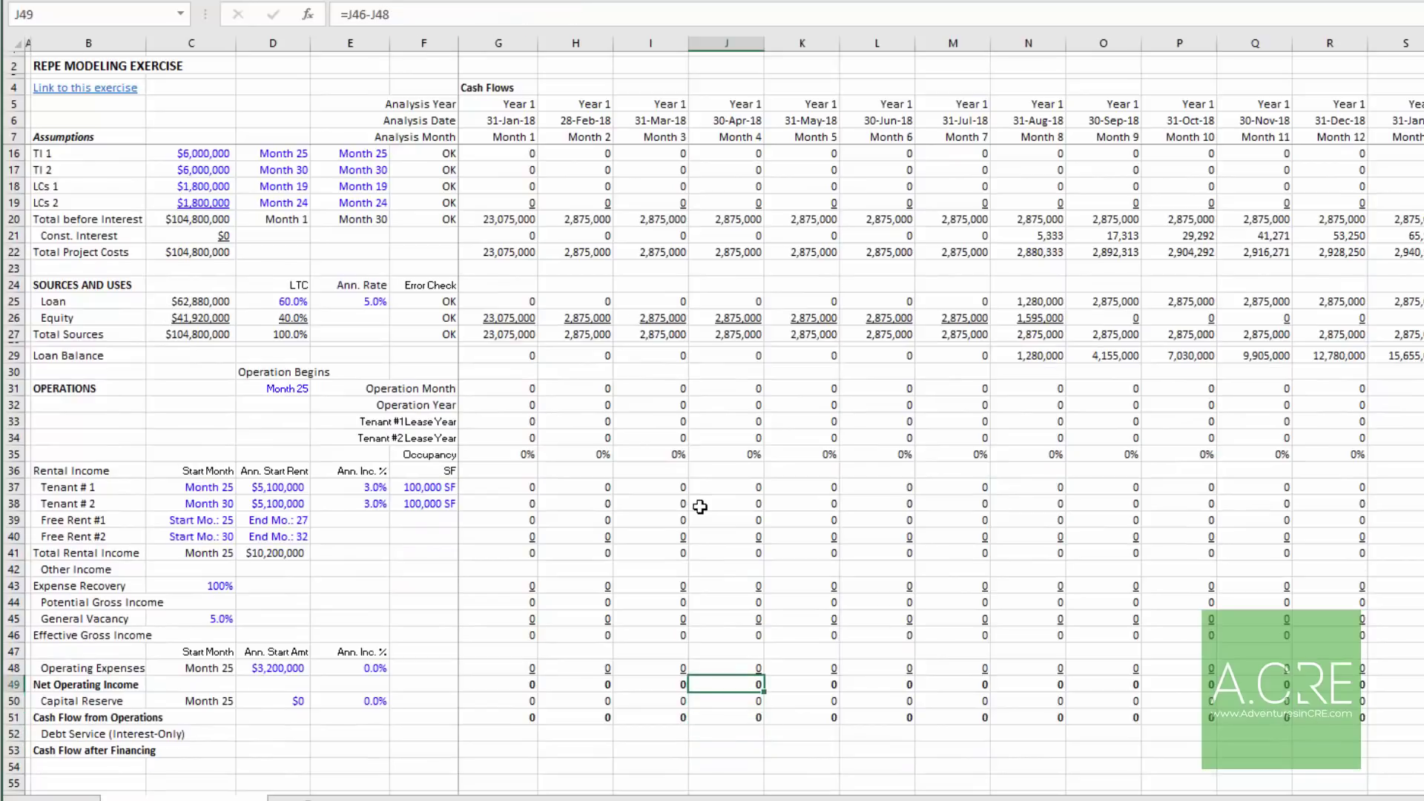
{"action": "key", "text": "Right"}
{"action": "key", "text": "Right"}
{"action": "key", "text": "Right"}
{"action": "key", "text": "Right"}
{"action": "key", "text": "Right"}
{"action": "key", "text": "Right"}
{"action": "key", "text": "Right"}
{"action": "key", "text": "Right"}
{"action": "key", "text": "Right"}
{"action": "key", "text": "Right"}
{"action": "key", "text": "Right"}
{"action": "key", "text": "Right"}
{"action": "key", "text": "Right"}
{"action": "key", "text": "Right"}
{"action": "key", "text": "Right"}
{"action": "key", "text": "Right"}
{"action": "key", "text": "Right"}
{"action": "key", "text": "Right"}
{"action": "key", "text": "Right"}
{"action": "key", "text": "Right"}
{"action": "key", "text": "Right"}
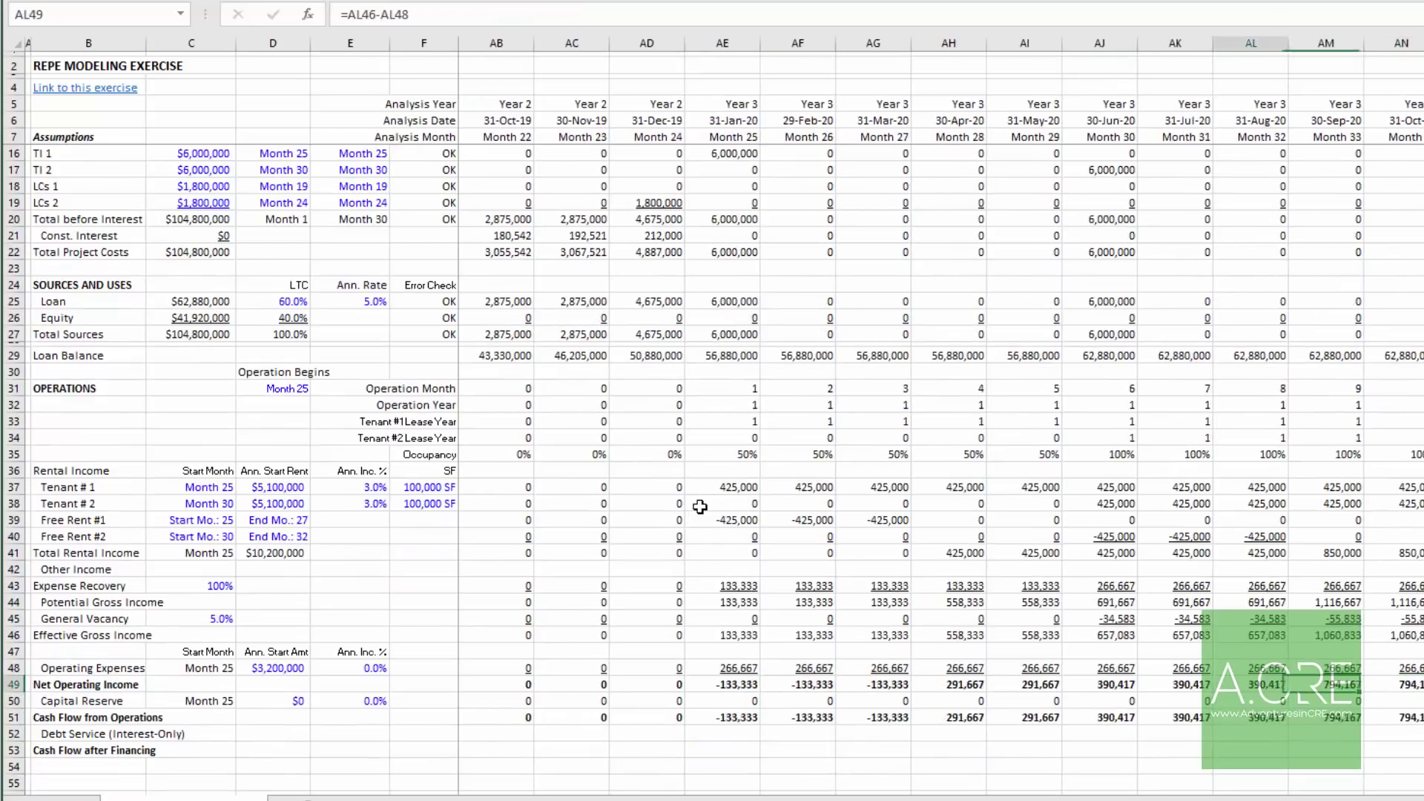
{"action": "key", "text": "Left"}
{"action": "key", "text": "Left"}
{"action": "key", "text": "Up"}
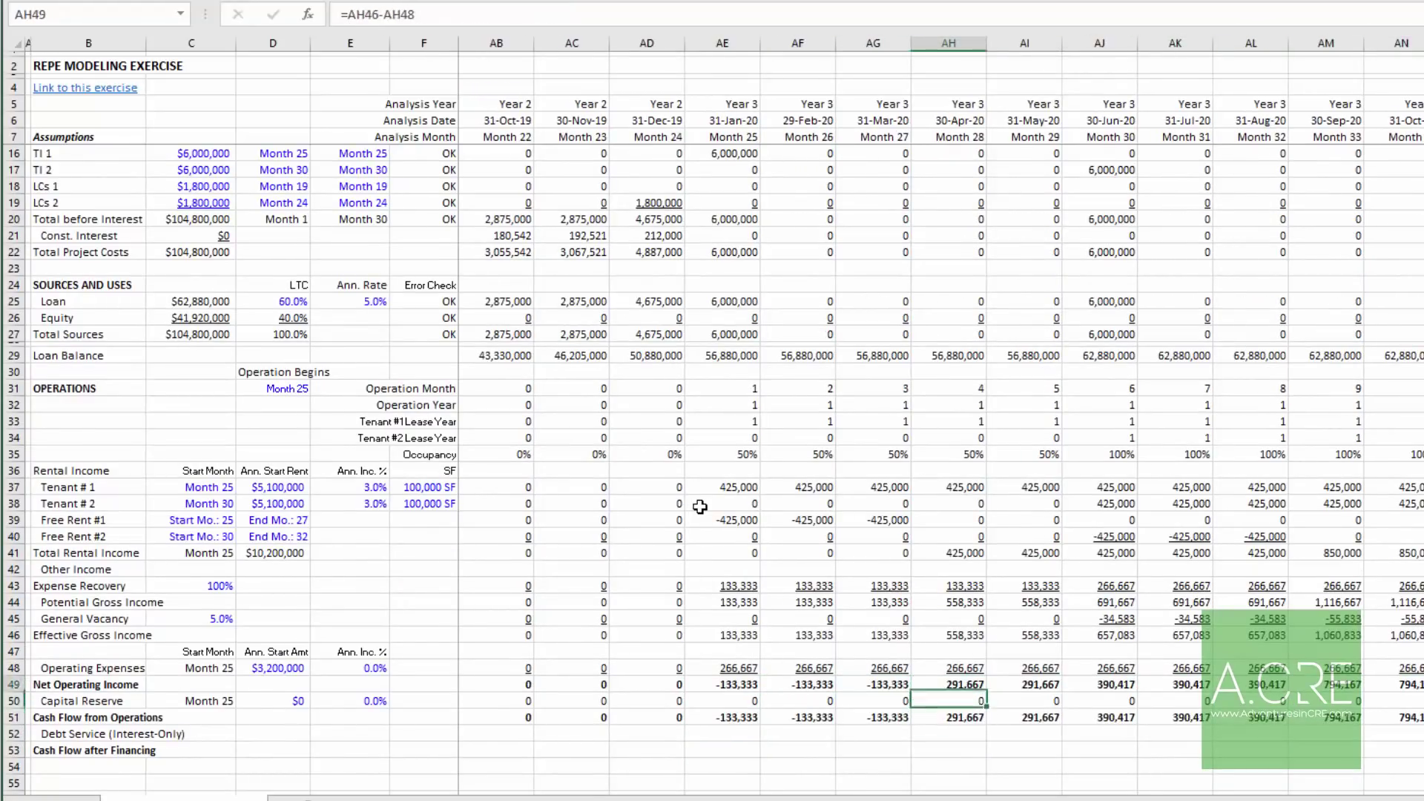
{"action": "left_click", "coordinate": [955, 136]}
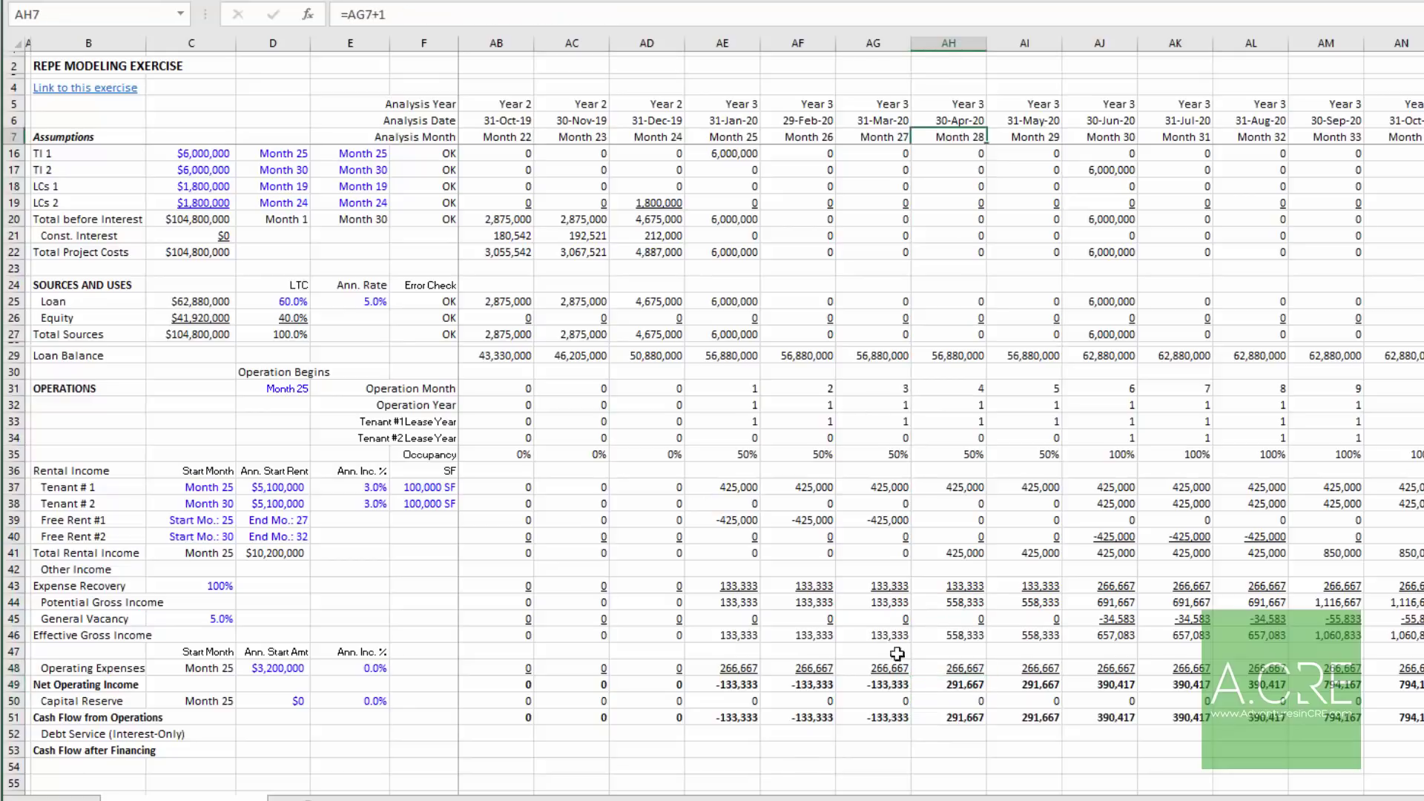
{"action": "left_click", "coordinate": [893, 136]}
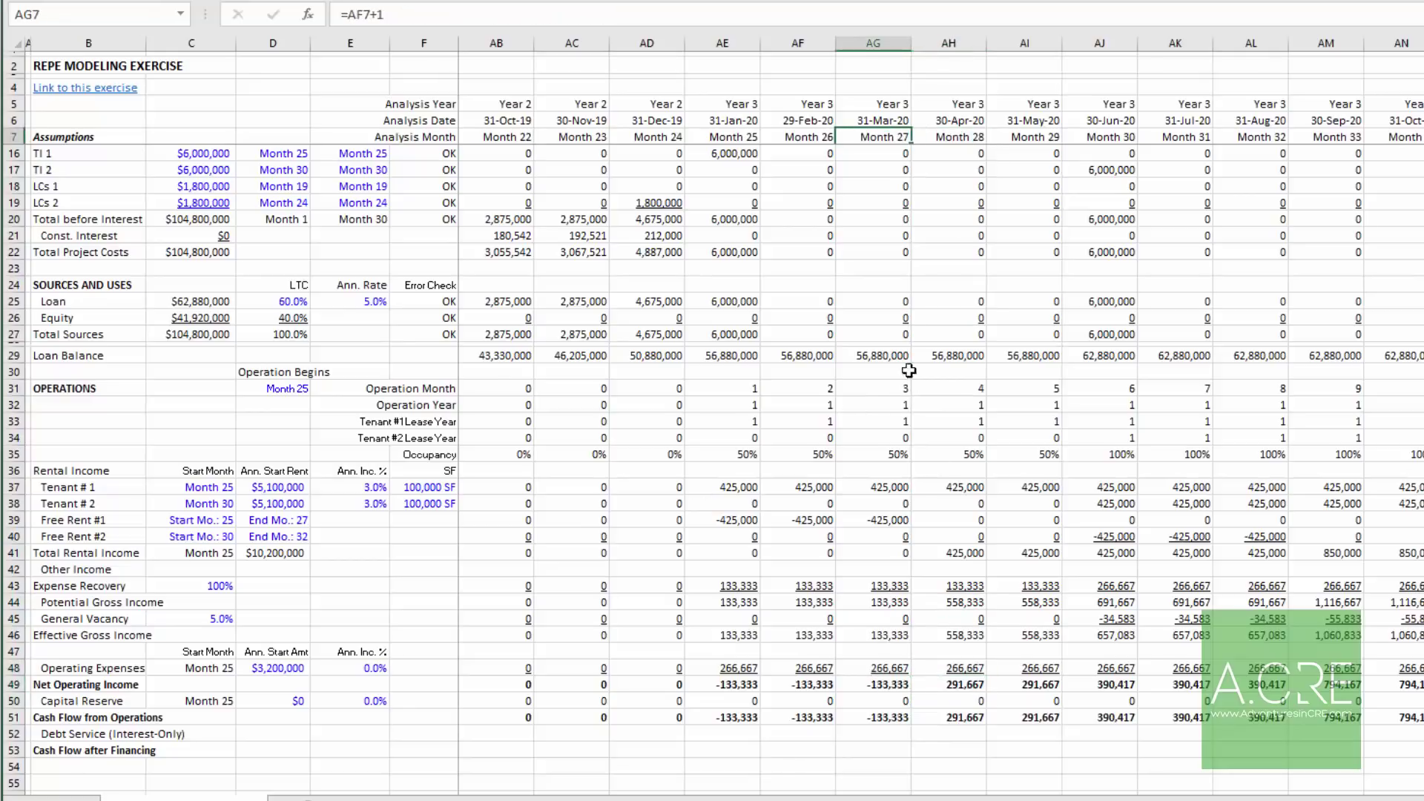
{"action": "left_click", "coordinate": [953, 681]}
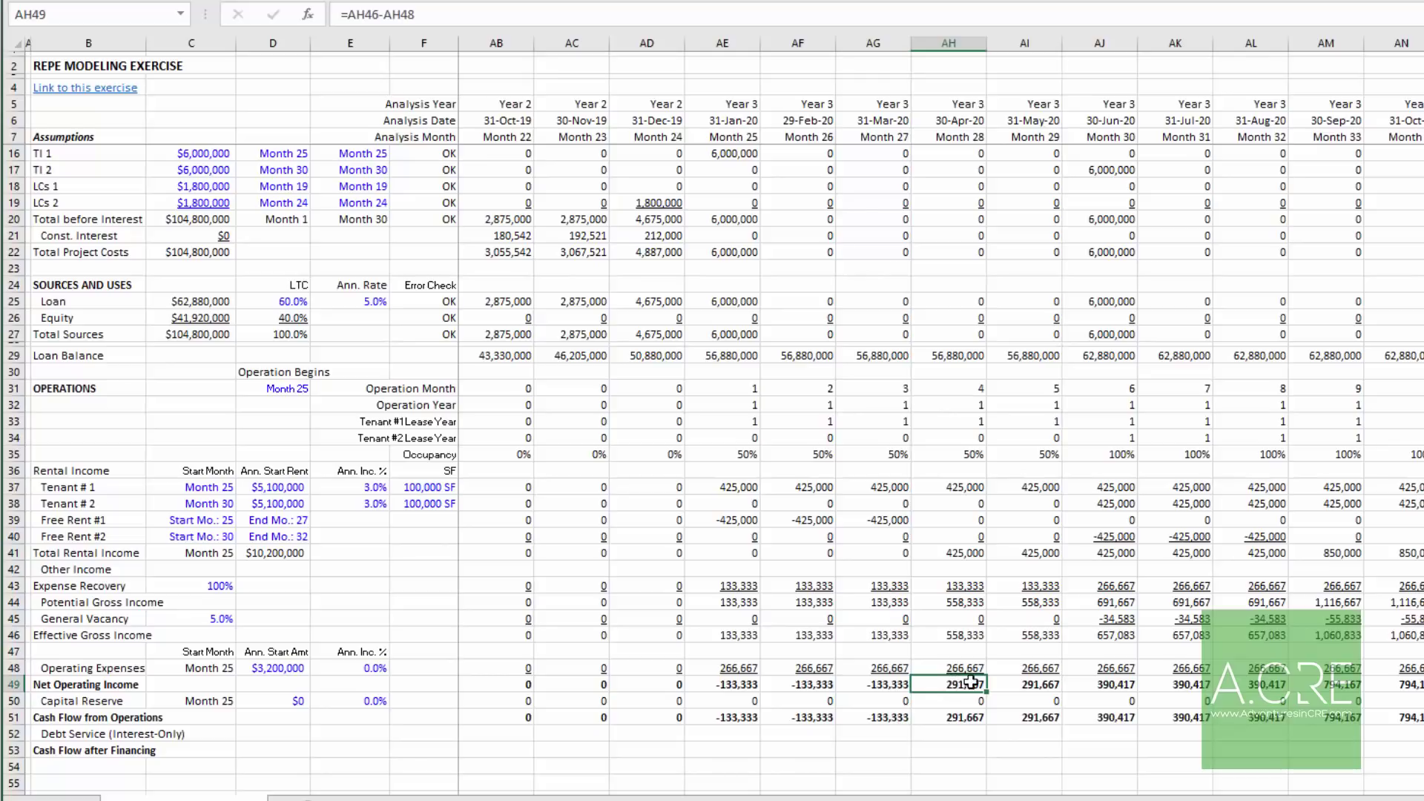
{"action": "scroll", "coordinate": [285, 246], "scroll_direction": "up", "scroll_amount": 3}
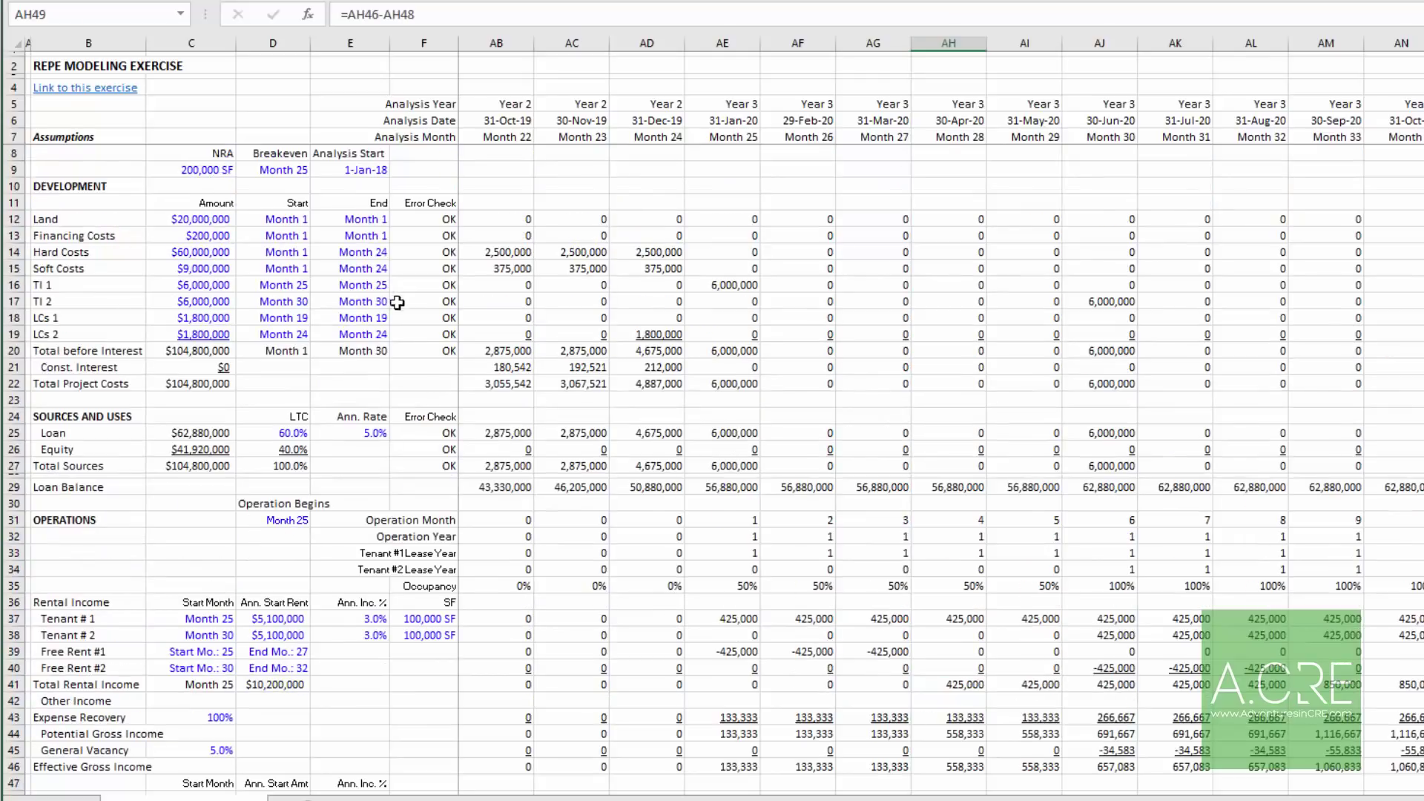
Step: Set the Breakeven month in D9 to 28 and confirm construction interest continues through Month 27
{"action": "left_click", "coordinate": [288, 172]}
{"action": "type", "text": "2"}
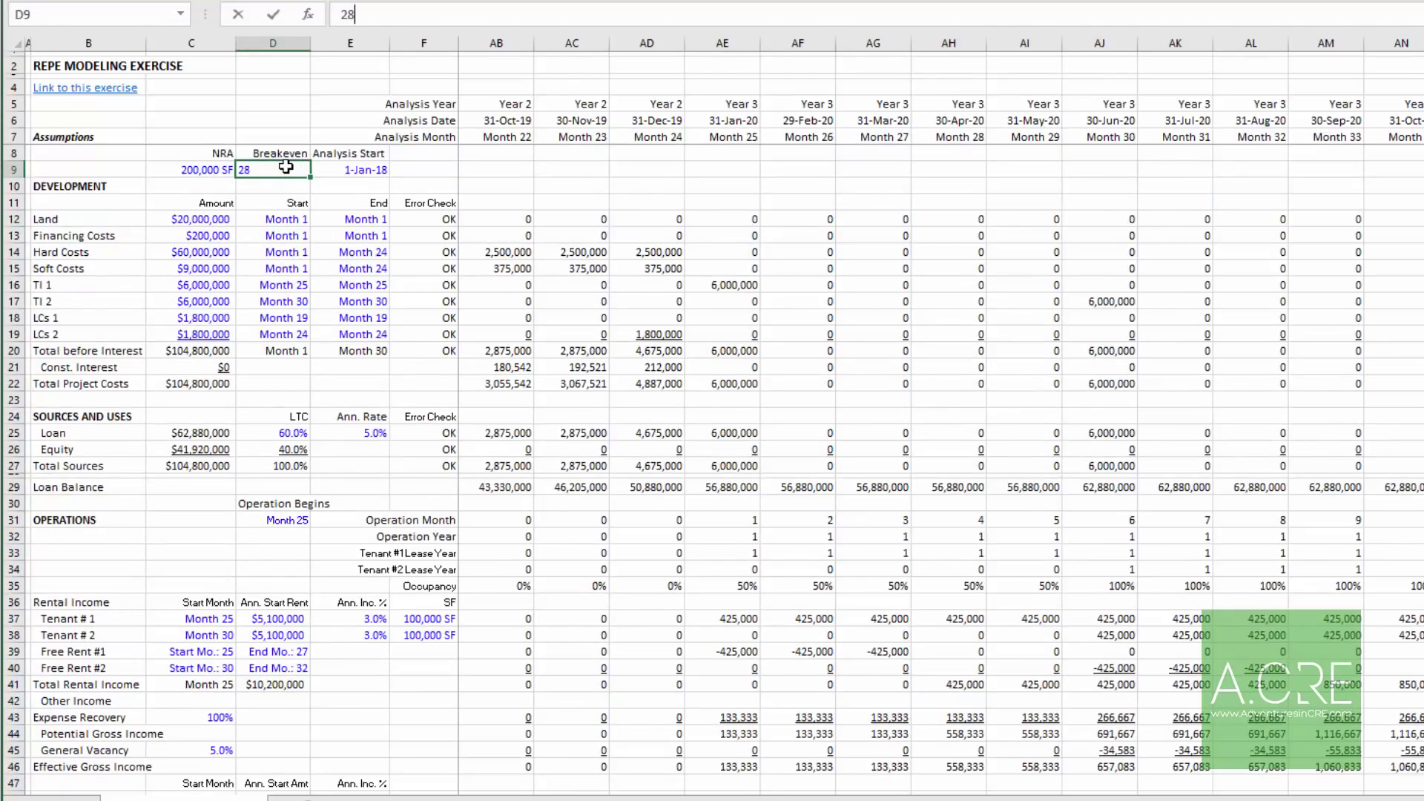
{"action": "type", "text": "8"}
{"action": "key", "text": "Return"}
{"action": "key", "text": "Return"}
{"action": "key", "text": "Up"}
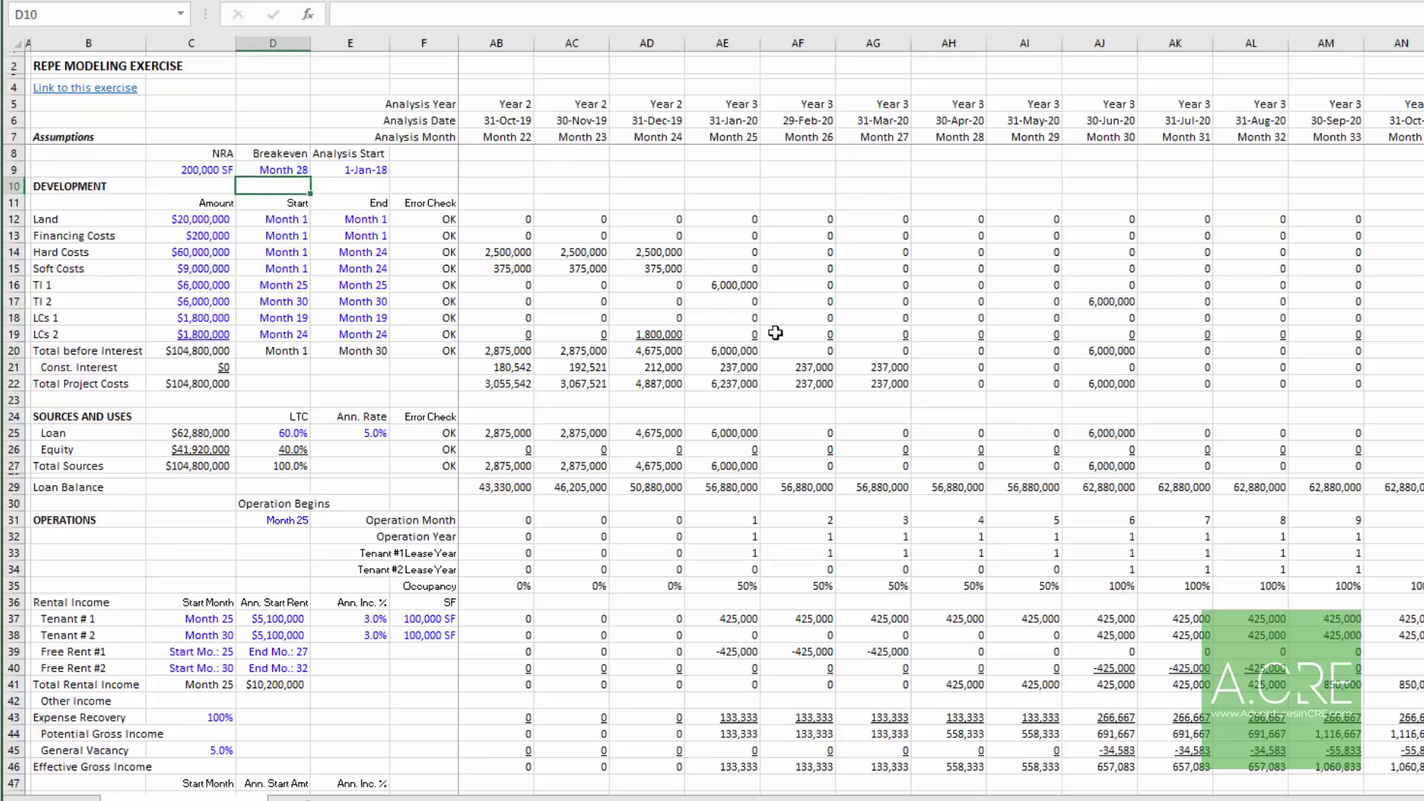
{"action": "left_click_drag", "start_coordinate": [577, 367], "coordinate": [866, 369]}
{"action": "left_click", "coordinate": [866, 369]}
{"action": "scroll", "coordinate": [870, 397], "scroll_direction": "down", "scroll_amount": 5}
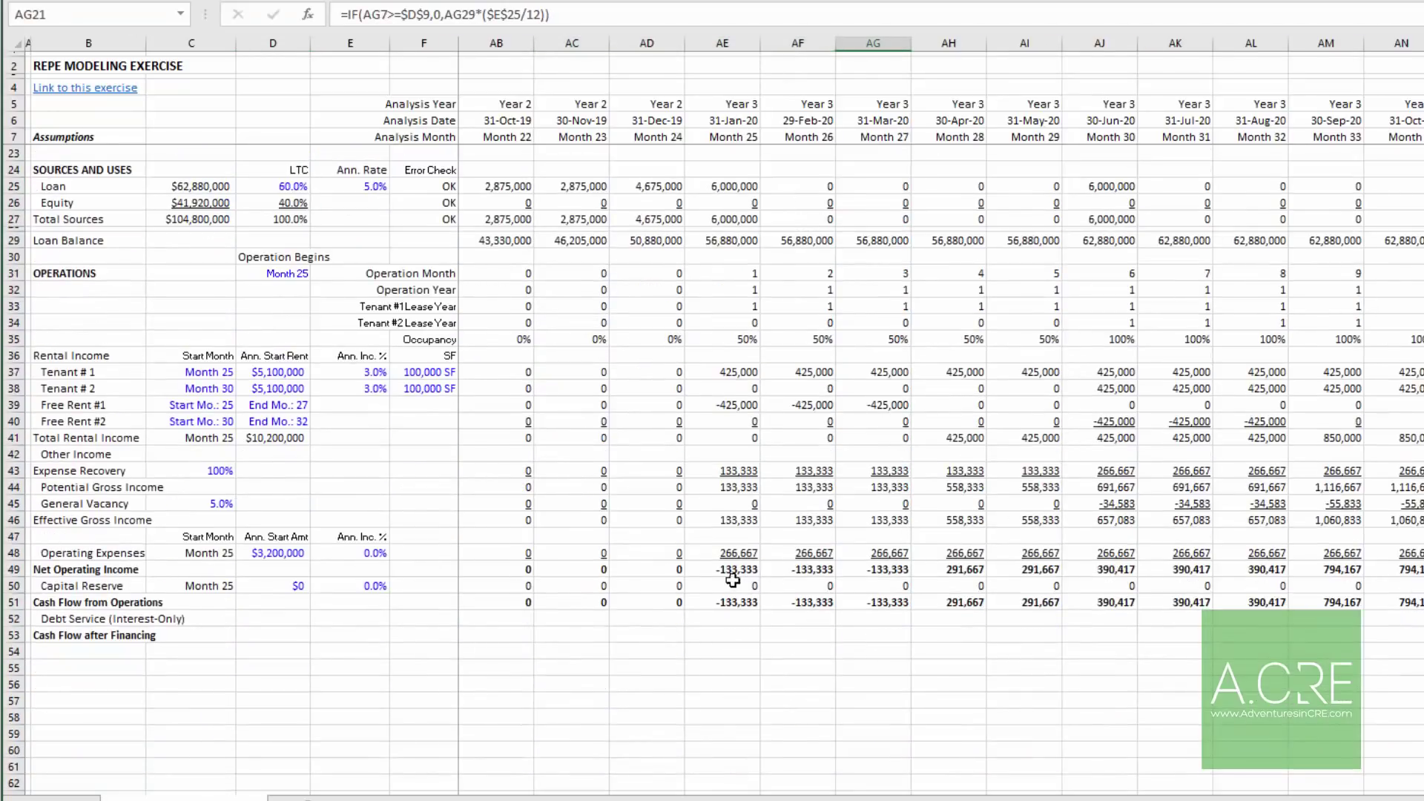
{"action": "left_click", "coordinate": [181, 618]}
{"action": "scroll", "coordinate": [775, 483], "scroll_direction": "up", "scroll_amount": 5}
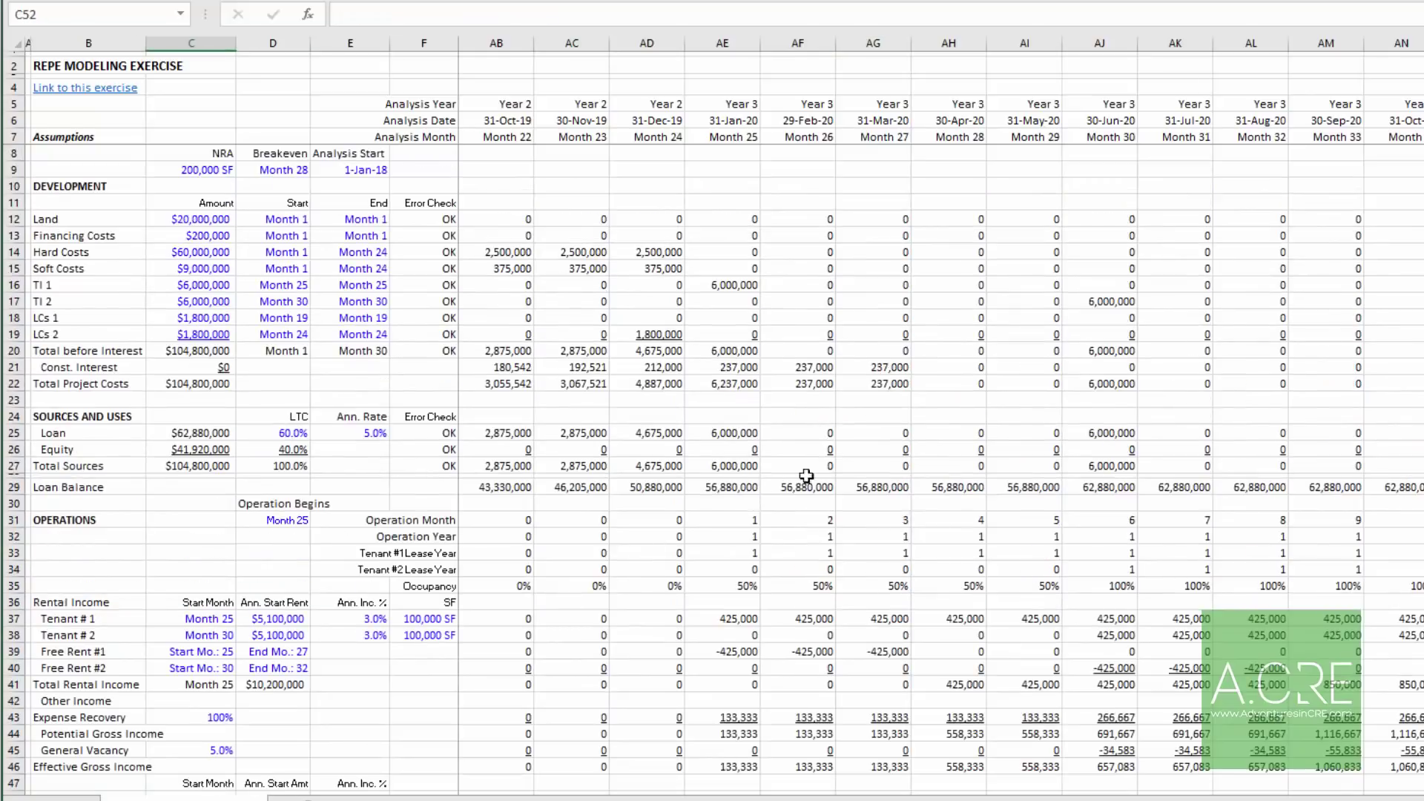
{"action": "scroll", "coordinate": [828, 515], "scroll_direction": "down", "scroll_amount": 4}
{"action": "left_click", "coordinate": [497, 668]}
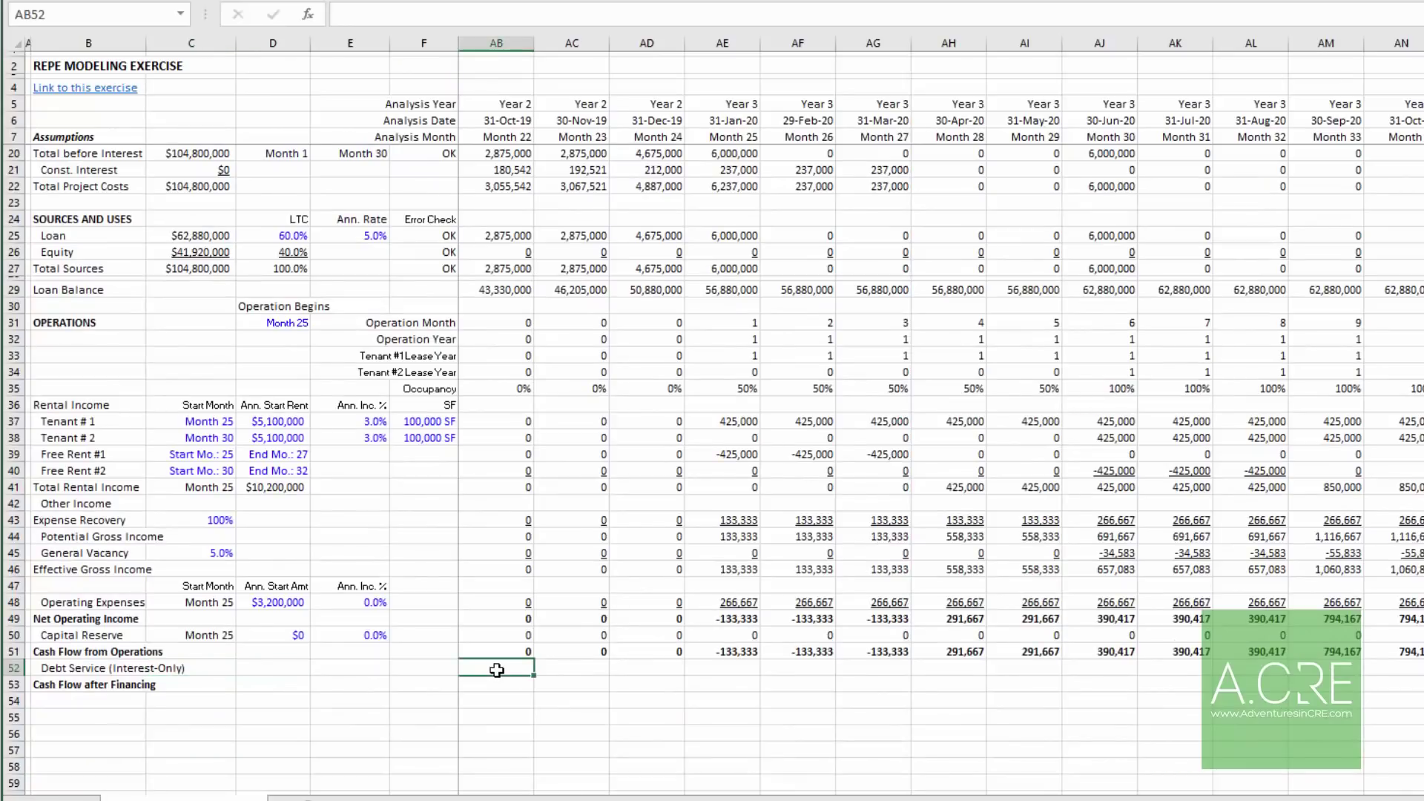
{"action": "key", "text": "Left"}
{"action": "key", "text": "Left"}
{"action": "key", "text": "Left"}
{"action": "key", "text": "Left"}
{"action": "key", "text": "Left"}
{"action": "key", "text": "Left"}
{"action": "key", "text": "Left"}
{"action": "key", "text": "Left"}
{"action": "key", "text": "Left"}
{"action": "key", "text": "Left"}
{"action": "key", "text": "Left"}
{"action": "key", "text": "Left"}
{"action": "key", "text": "Left"}
{"action": "key", "text": "Left"}
{"action": "key", "text": "Left"}
{"action": "key", "text": "Left"}
{"action": "key", "text": "Left"}
{"action": "key", "text": "Left"}
{"action": "key", "text": "Left"}
{"action": "key", "text": "Left"}
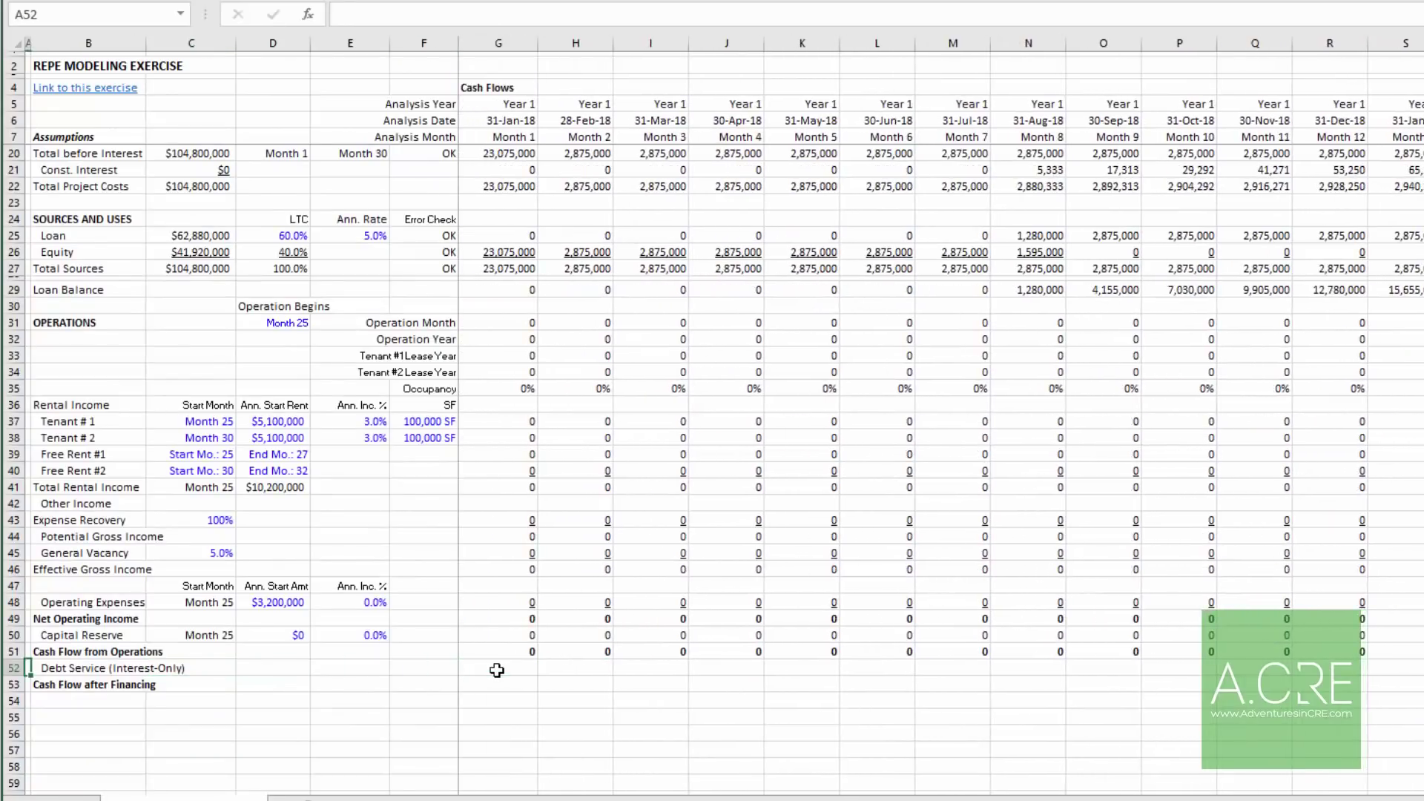
Step: Enter =IF(G7<D9,0,G29*$E$25/12) in G52 for Month 1 interest-only debt service
{"action": "left_click", "coordinate": [497, 669]}
{"action": "type", "text": "=IF("}
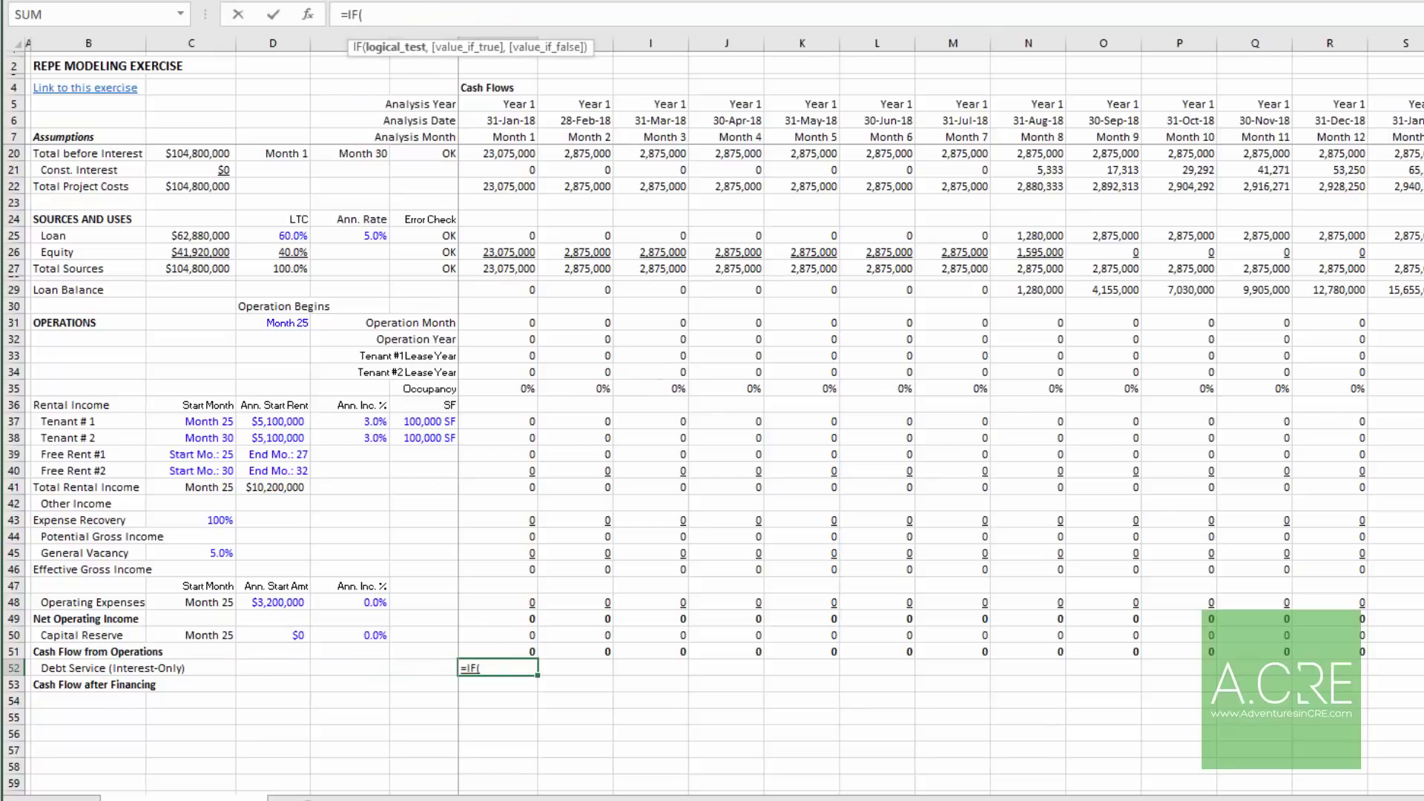
{"action": "scroll", "coordinate": [626, 132], "scroll_direction": "up", "scroll_amount": 4}
{"action": "left_click", "coordinate": [510, 136]}
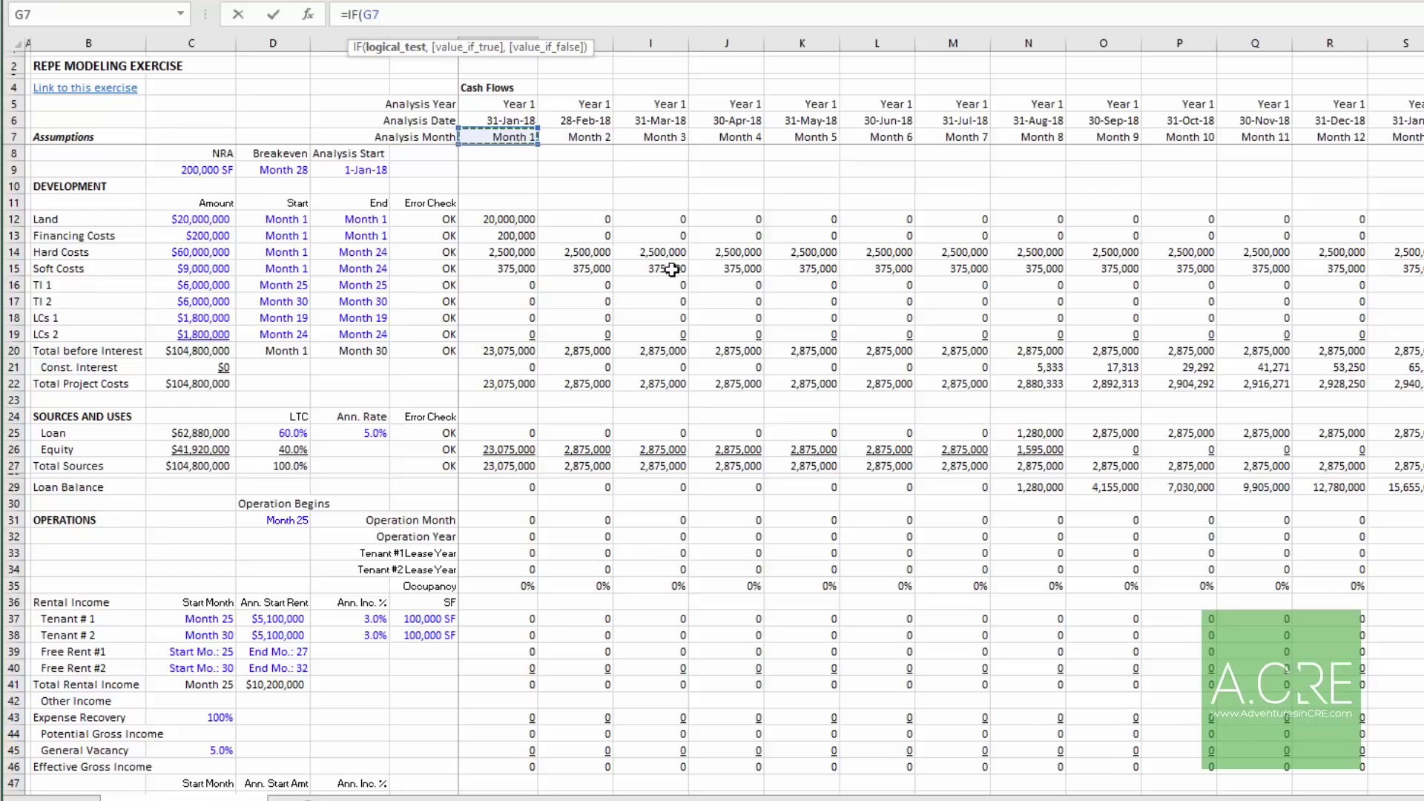
{"action": "type", "text": "<"}
{"action": "left_click", "coordinate": [285, 171]}
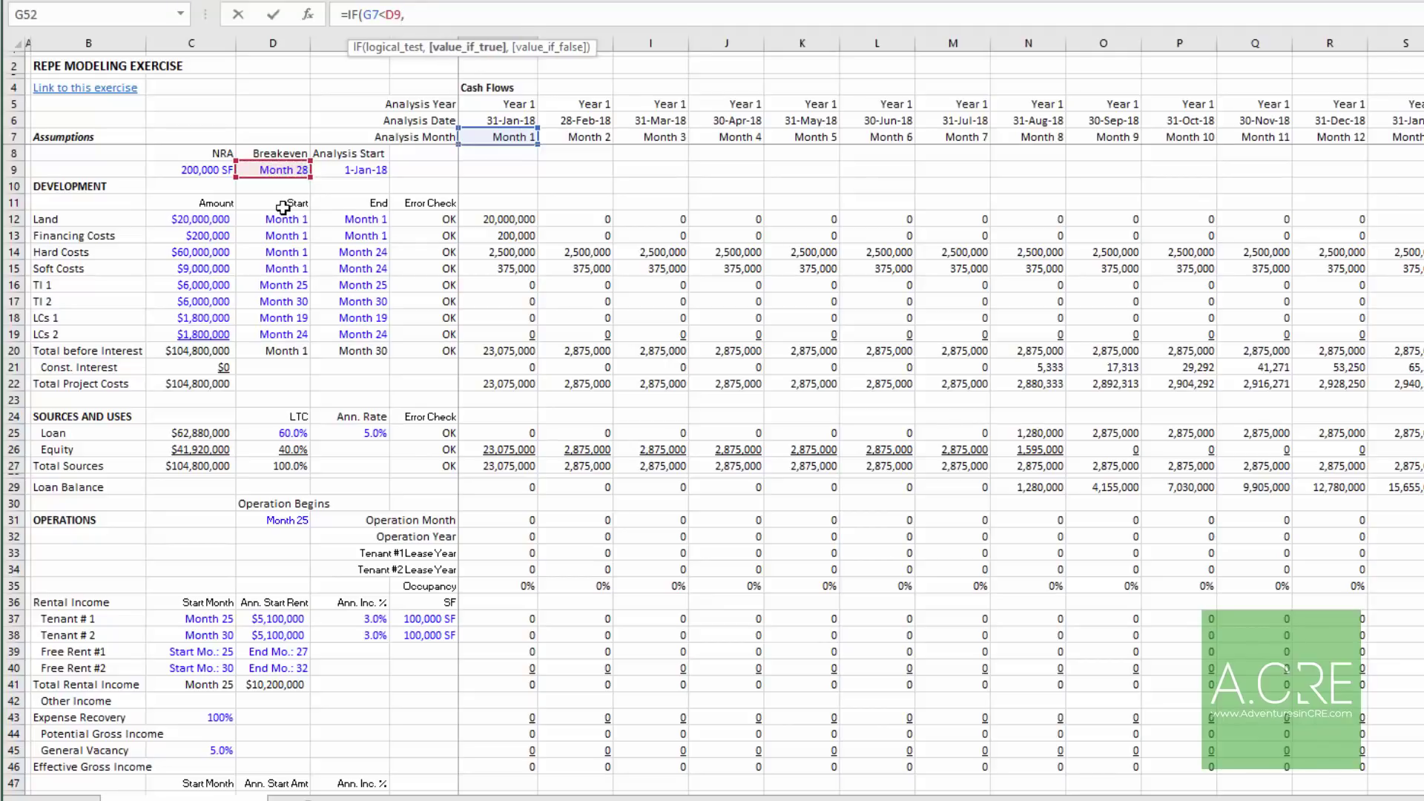
{"action": "type", "text": ","}
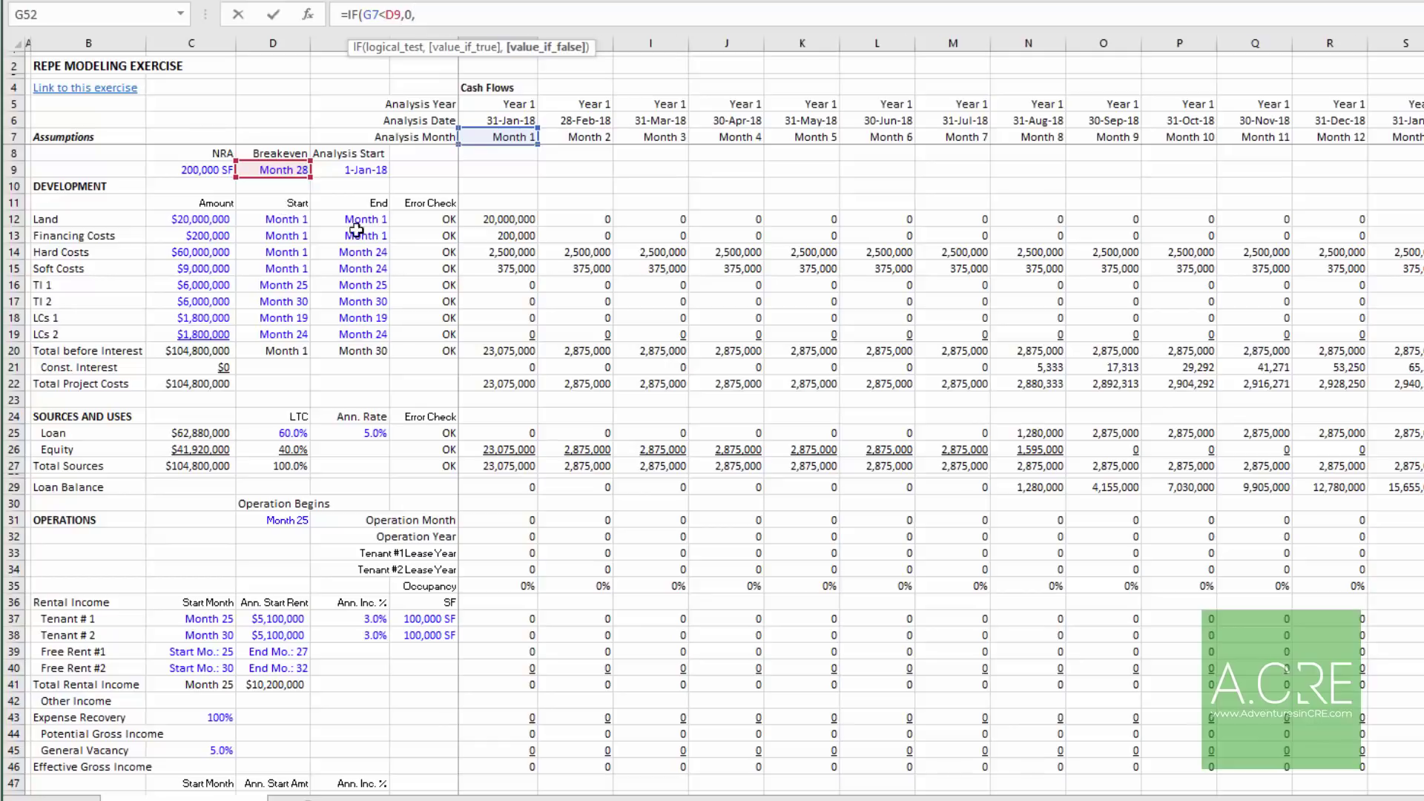
{"action": "scroll", "coordinate": [712, 459], "scroll_direction": "down", "scroll_amount": 7}
{"action": "scroll", "coordinate": [1119, 725], "scroll_direction": "down", "scroll_amount": 2}
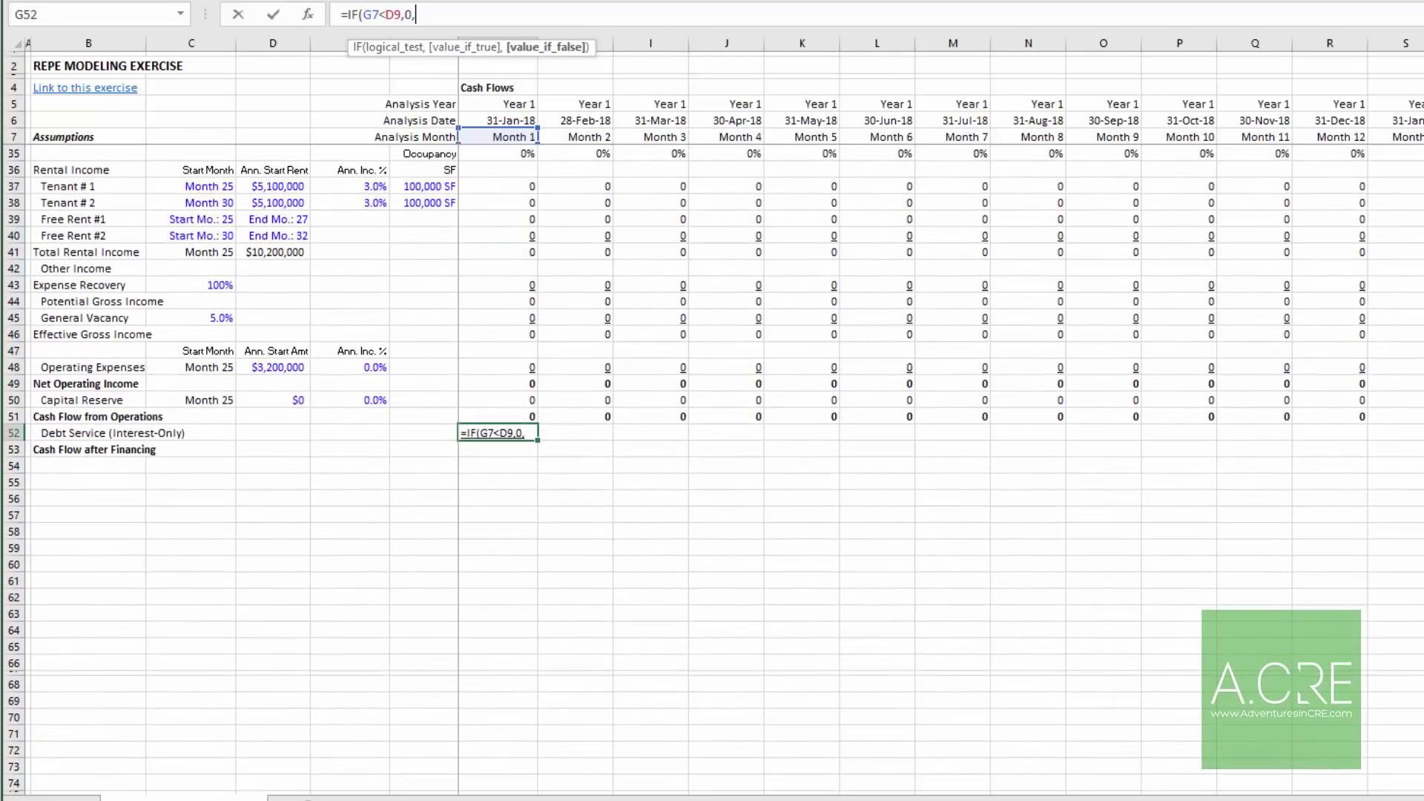
{"action": "scroll", "coordinate": [712, 459], "scroll_direction": "up", "scroll_amount": 8}
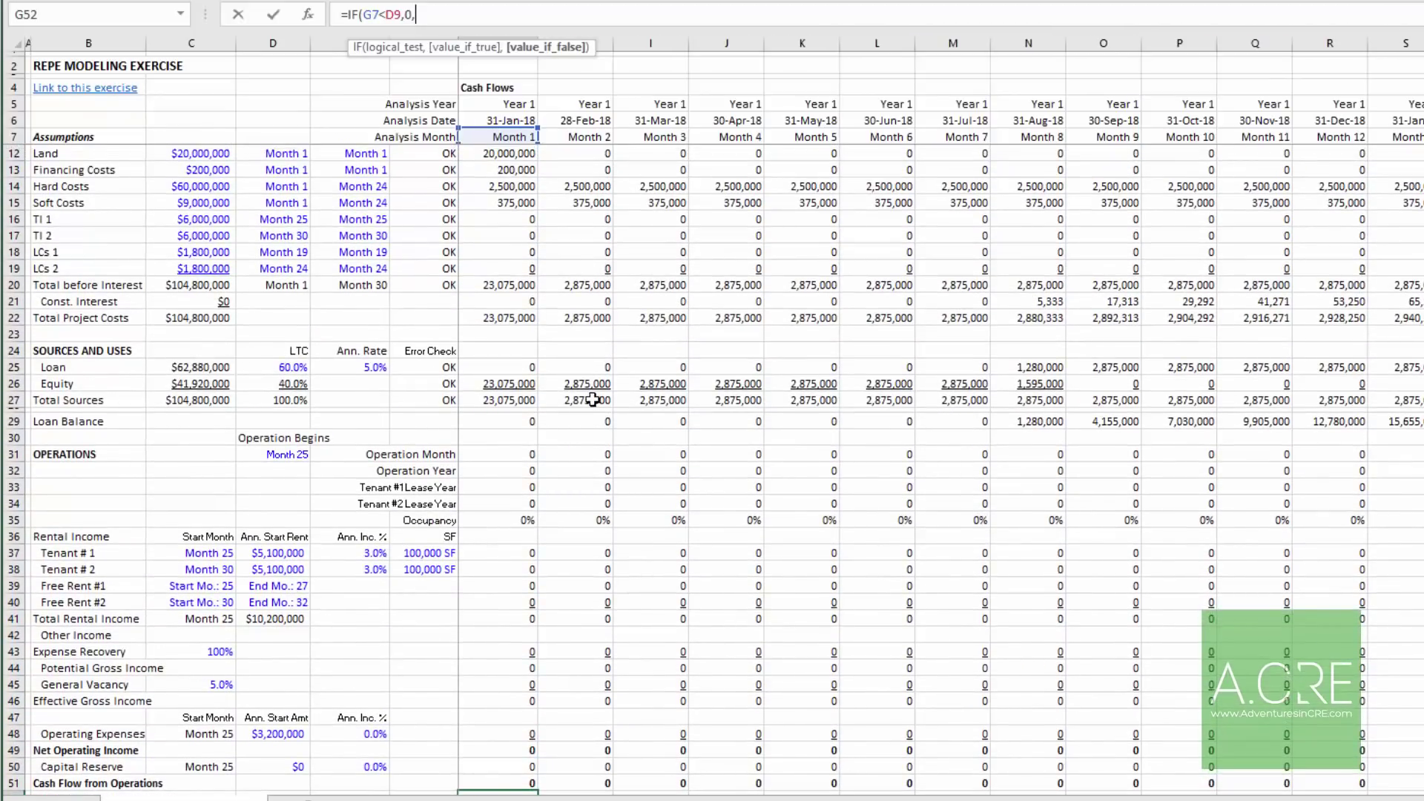
{"action": "left_click", "coordinate": [519, 365]}
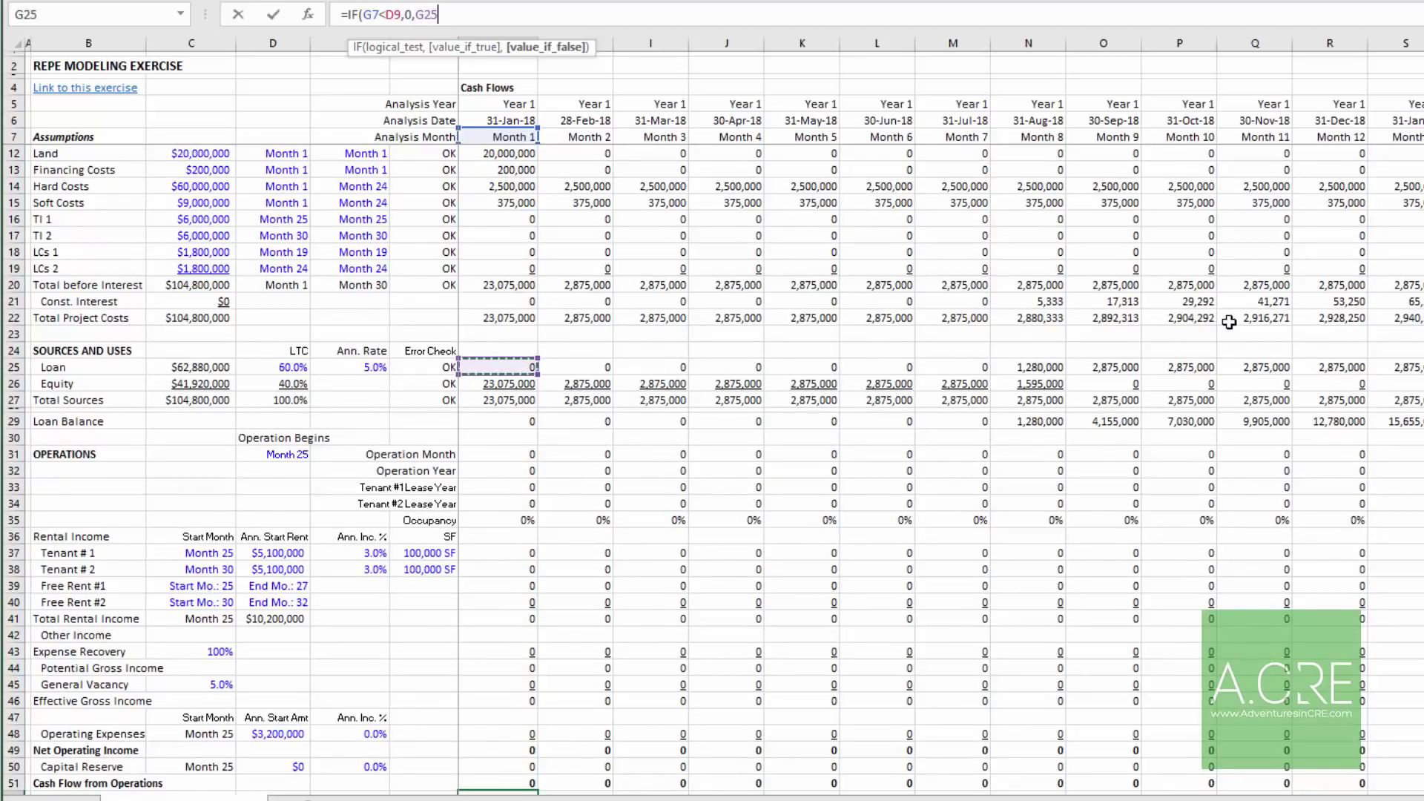
{"action": "scroll", "coordinate": [959, 356], "scroll_direction": "down", "scroll_amount": 3}
{"action": "scroll", "coordinate": [599, 308], "scroll_direction": "up", "scroll_amount": 1}
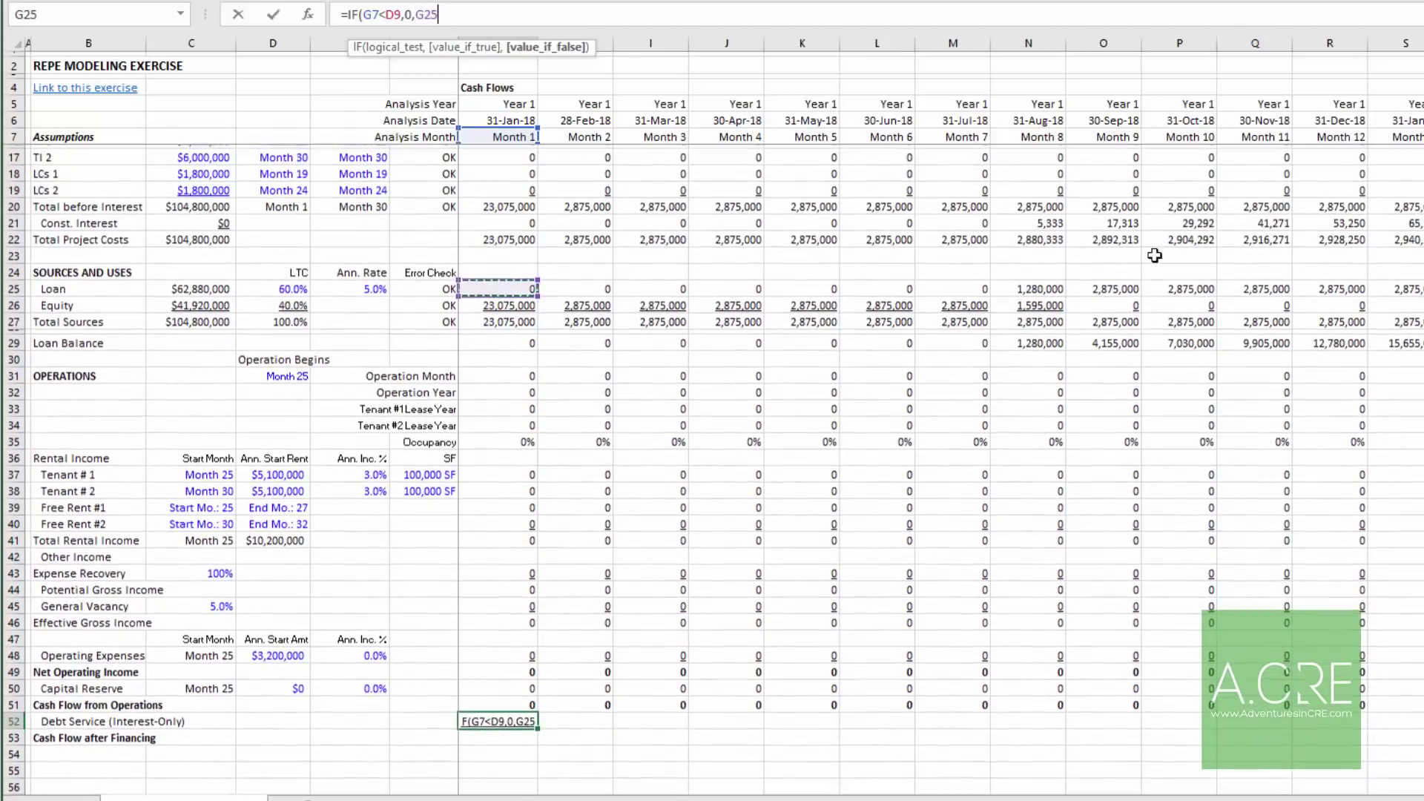
{"action": "left_click", "coordinate": [512, 339]}
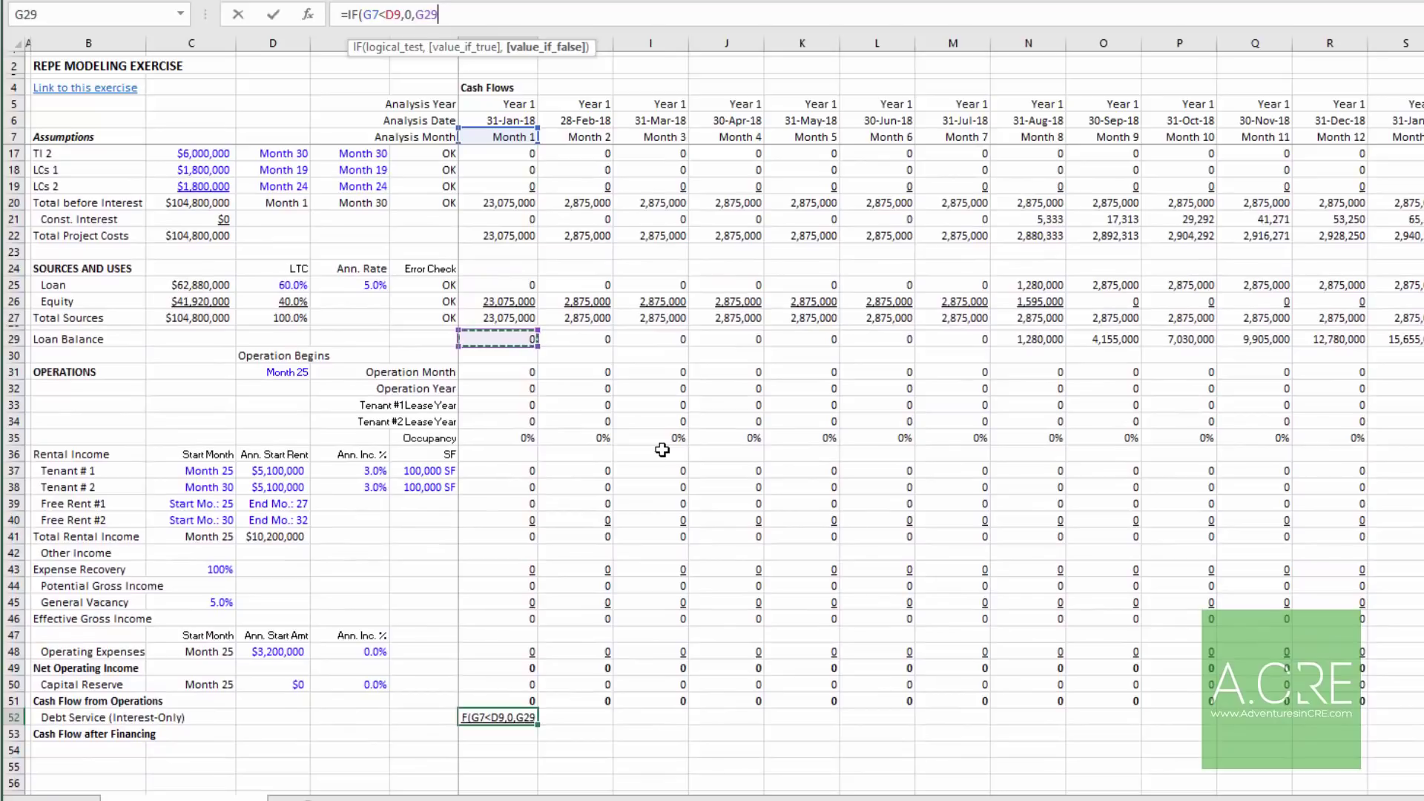
{"action": "type", "text": "*"}
{"action": "left_click", "coordinate": [382, 285]}
{"action": "key", "text": "F4"}
{"action": "type", "text": "/12)"}
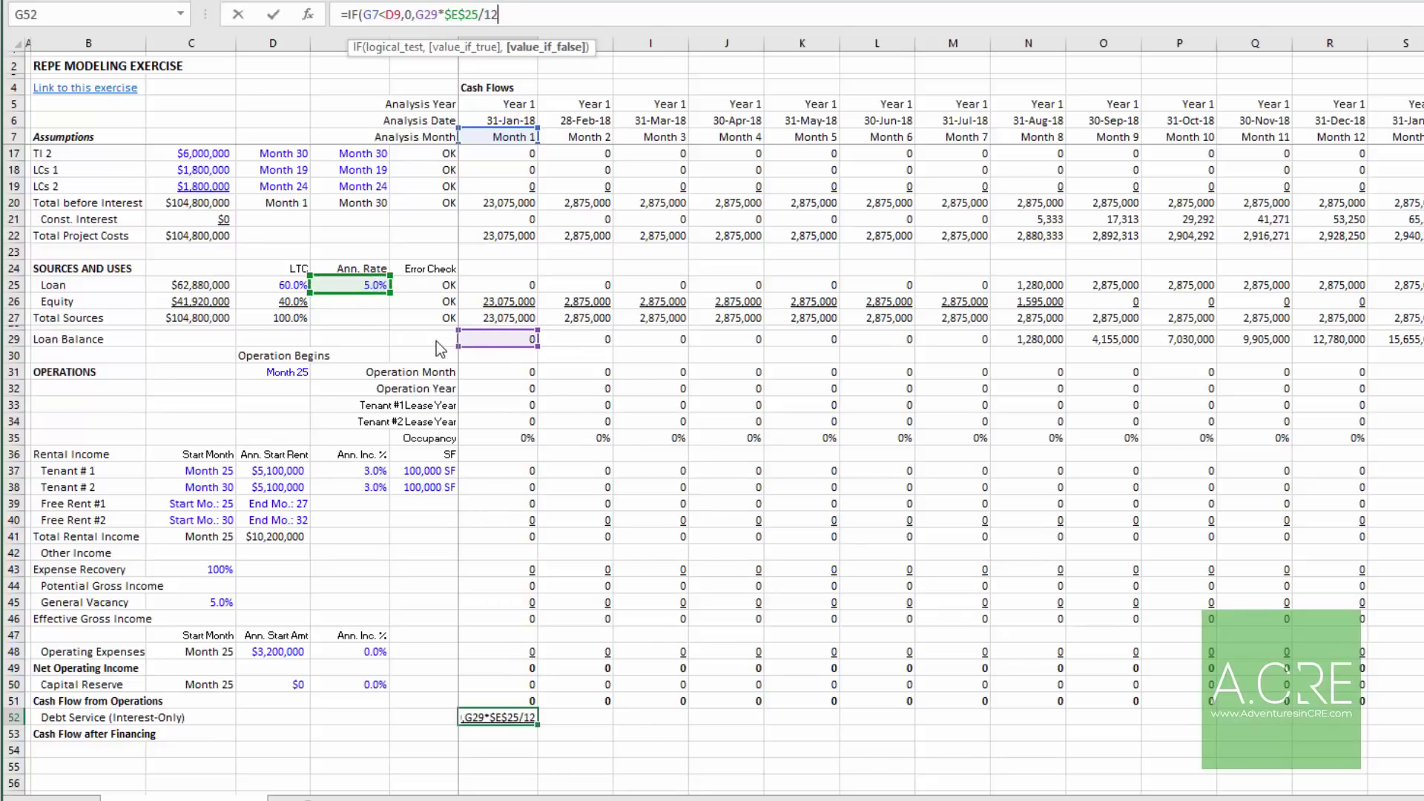
{"action": "key", "text": "Return"}
Step: Enter =G51-G52 in G53 for Month 1 Cash Flow after Financing
{"action": "key", "text": "Up"}
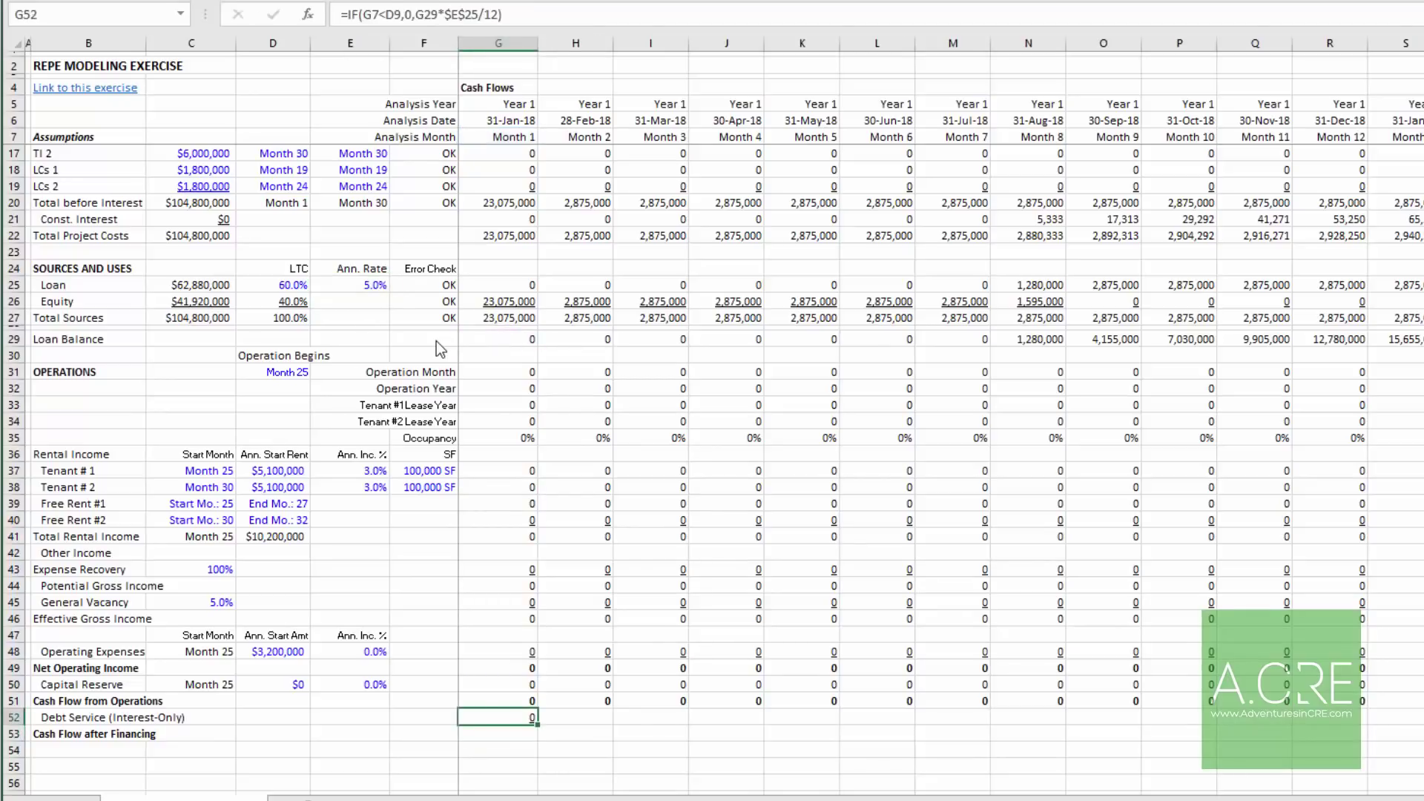
{"action": "key", "text": "Down"}
{"action": "type", "text": "="}
{"action": "key", "text": "Up"}
{"action": "key", "text": "Up"}
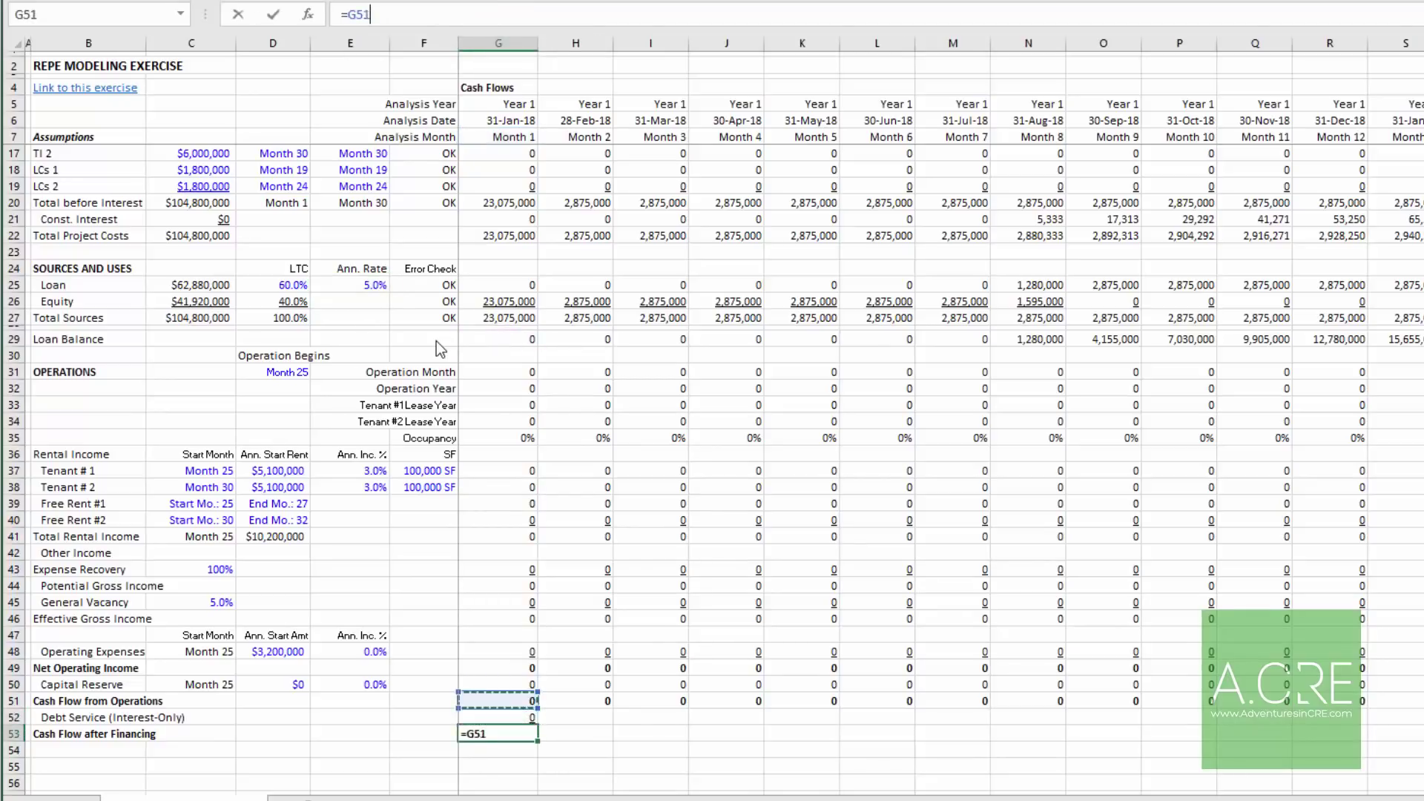
{"action": "type", "text": "-"}
{"action": "key", "text": "Up"}
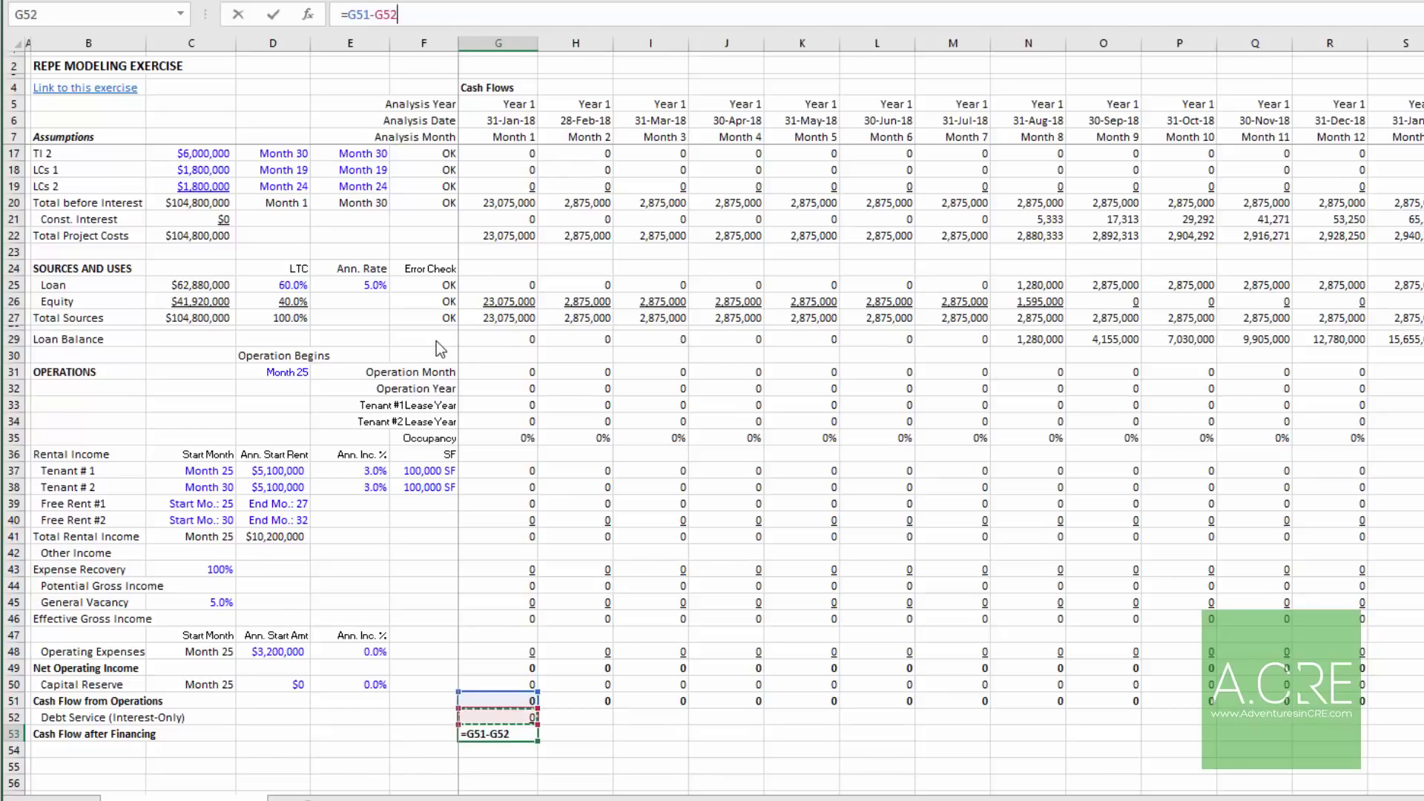
{"action": "key", "text": "Return"}
Step: Fill the G52:G53 formulas right across every month and review later debt service values
{"action": "key", "text": "Up"}
{"action": "key", "text": "Up"}
{"action": "key", "text": "shift+Down"}
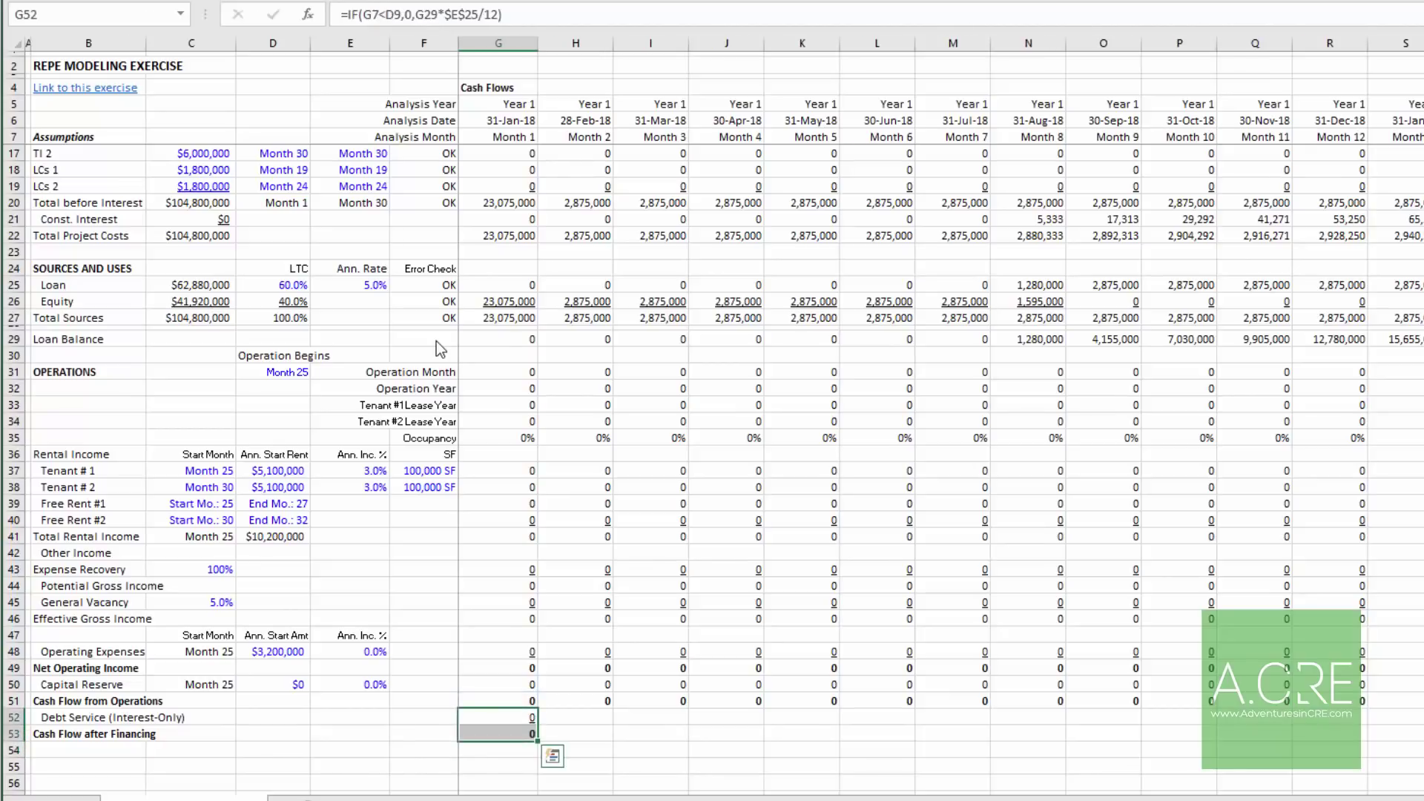
{"action": "key", "text": "ctrl+shift+Right"}
{"action": "key", "text": "shift+Up"}
{"action": "key", "text": "ctrl+r"}
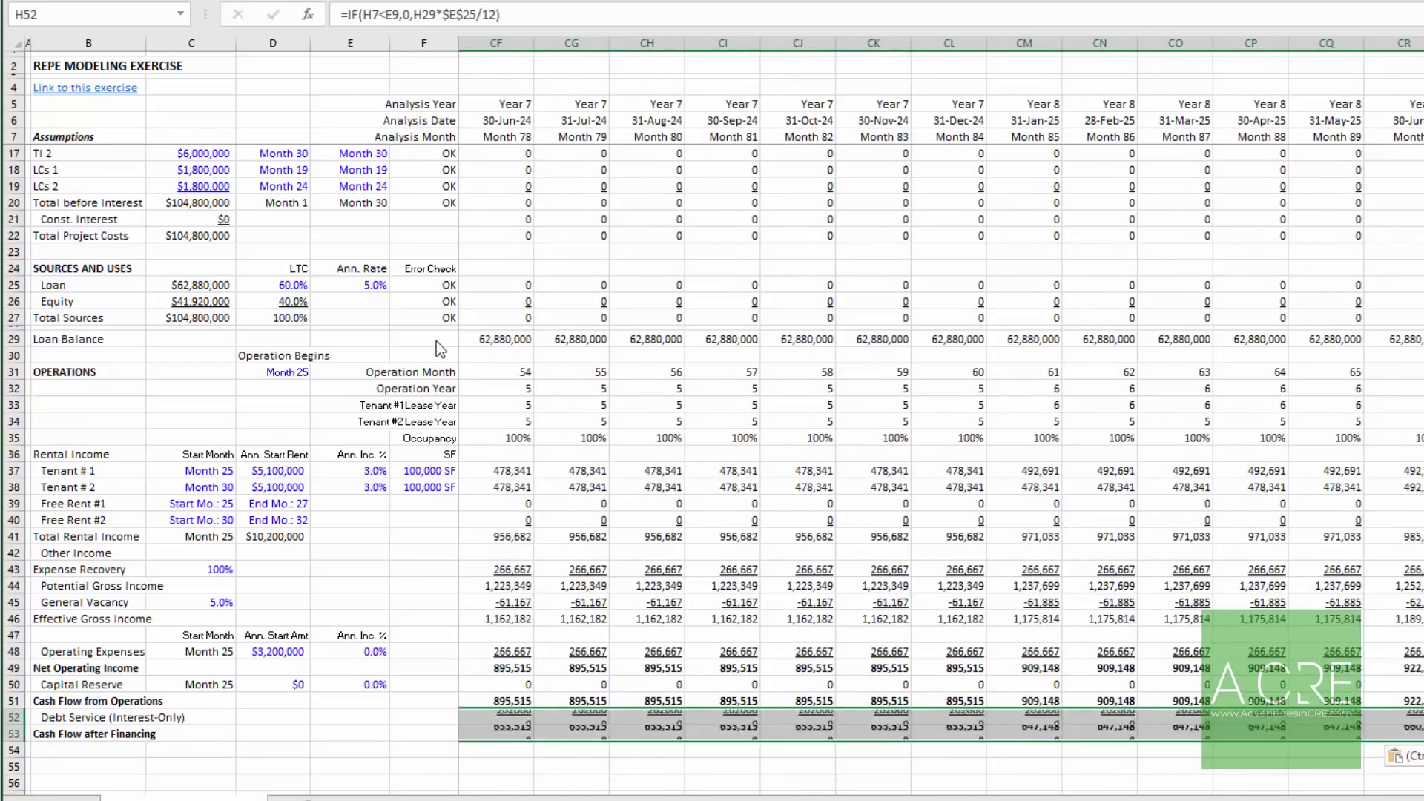
{"action": "key", "text": "ctrl+BackSpace"}
{"action": "key", "text": "Left"}
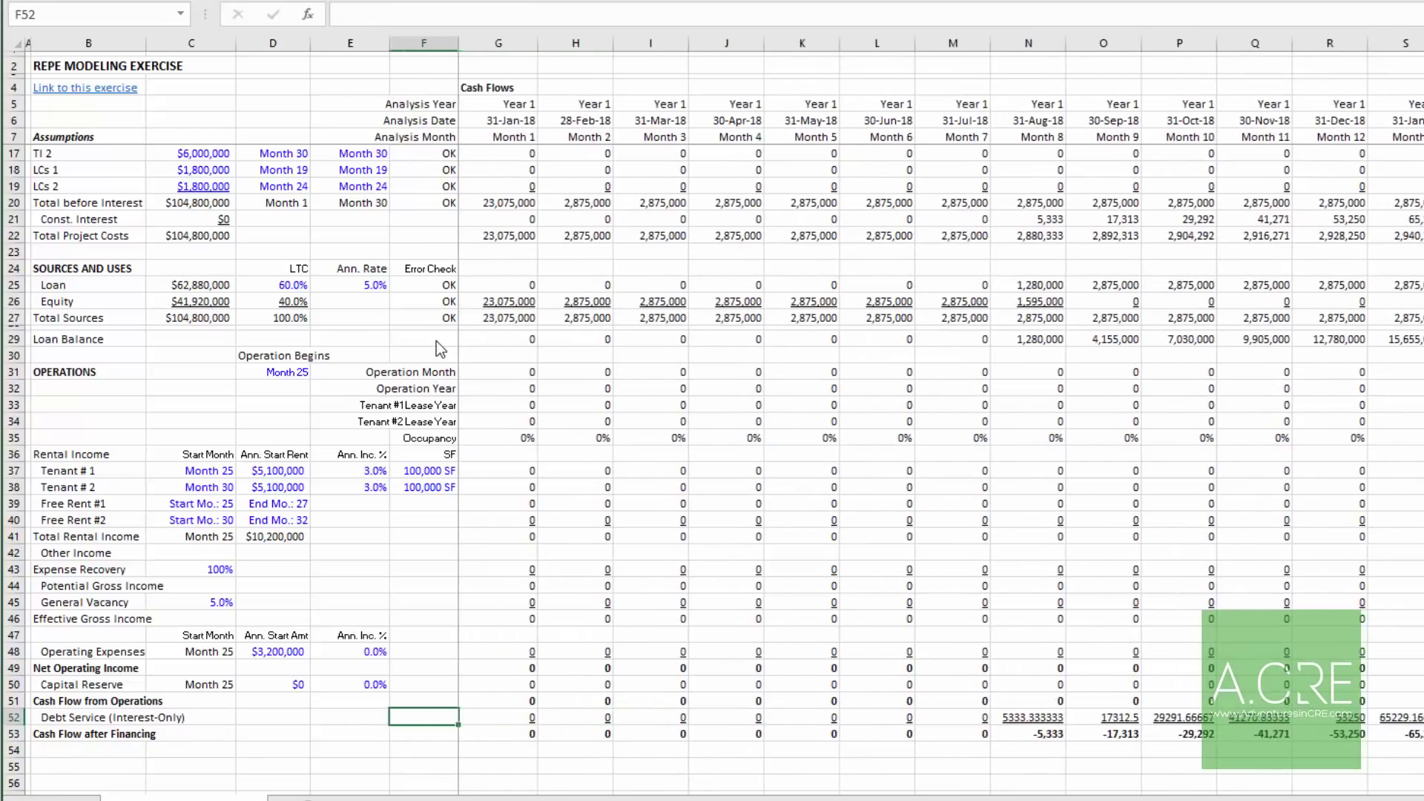
{"action": "key", "text": "shift+Down"}
{"action": "key", "text": "ctrl+shift+Right"}
{"action": "key", "text": "shift+Up"}
{"action": "key", "text": "ctrl+r"}
{"action": "key", "text": "ctrl+BackSpace"}
{"action": "key", "text": "Right"}
{"action": "key", "text": "Right"}
{"action": "key", "text": "Right"}
{"action": "key", "text": "Right"}
{"action": "key", "text": "Right"}
{"action": "key", "text": "Right"}
{"action": "key", "text": "Left"}
{"action": "key", "text": "Left"}
{"action": "key", "text": "Left"}
{"action": "key", "text": "Left"}
{"action": "key", "text": "Left"}
{"action": "key", "text": "Left"}
{"action": "key", "text": "Left"}
{"action": "key", "text": "Left"}
{"action": "key", "text": "Left"}
{"action": "key", "text": "Left"}
{"action": "key", "text": "Right"}
{"action": "key", "text": "Right"}
{"action": "key", "text": "Right"}
{"action": "key", "text": "Right"}
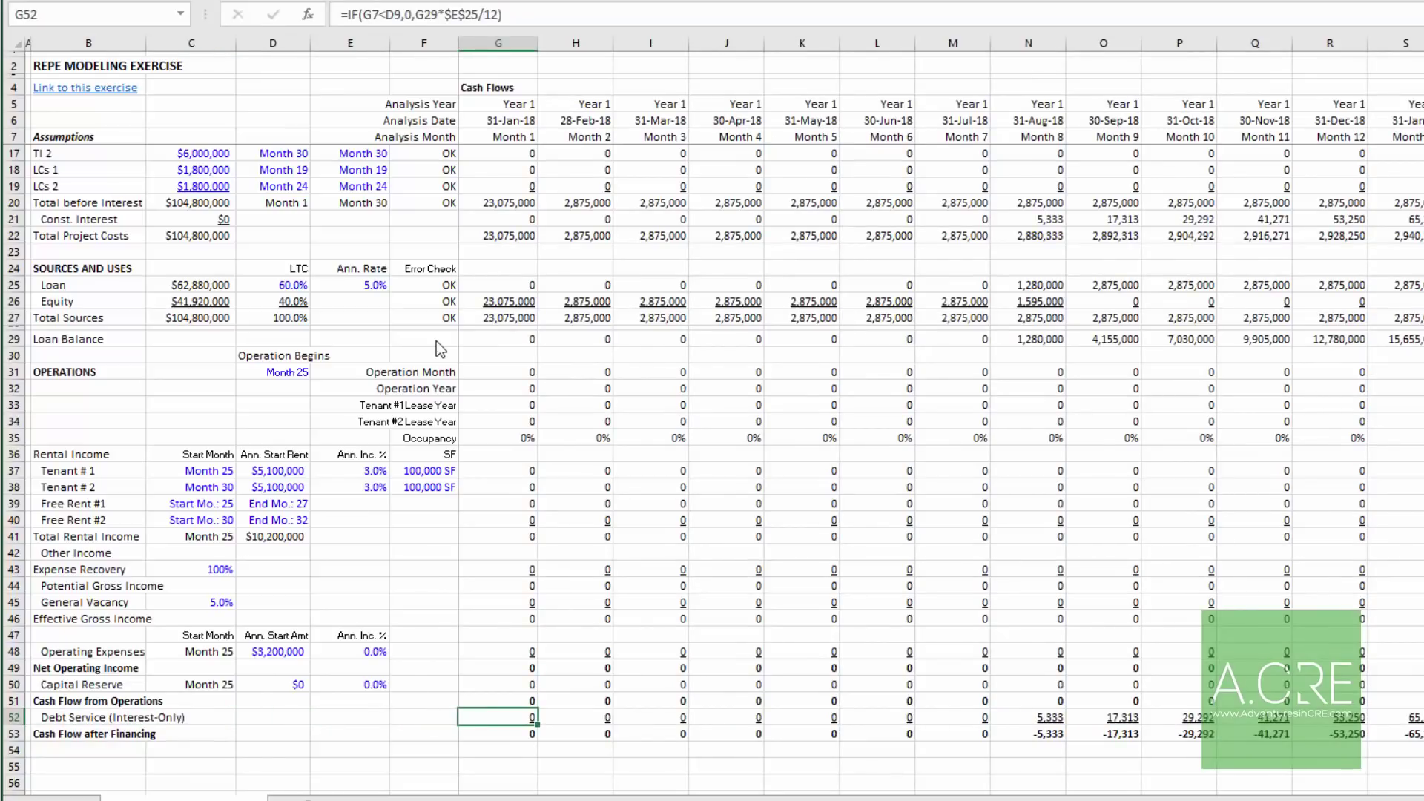
{"action": "key", "text": "F2"}
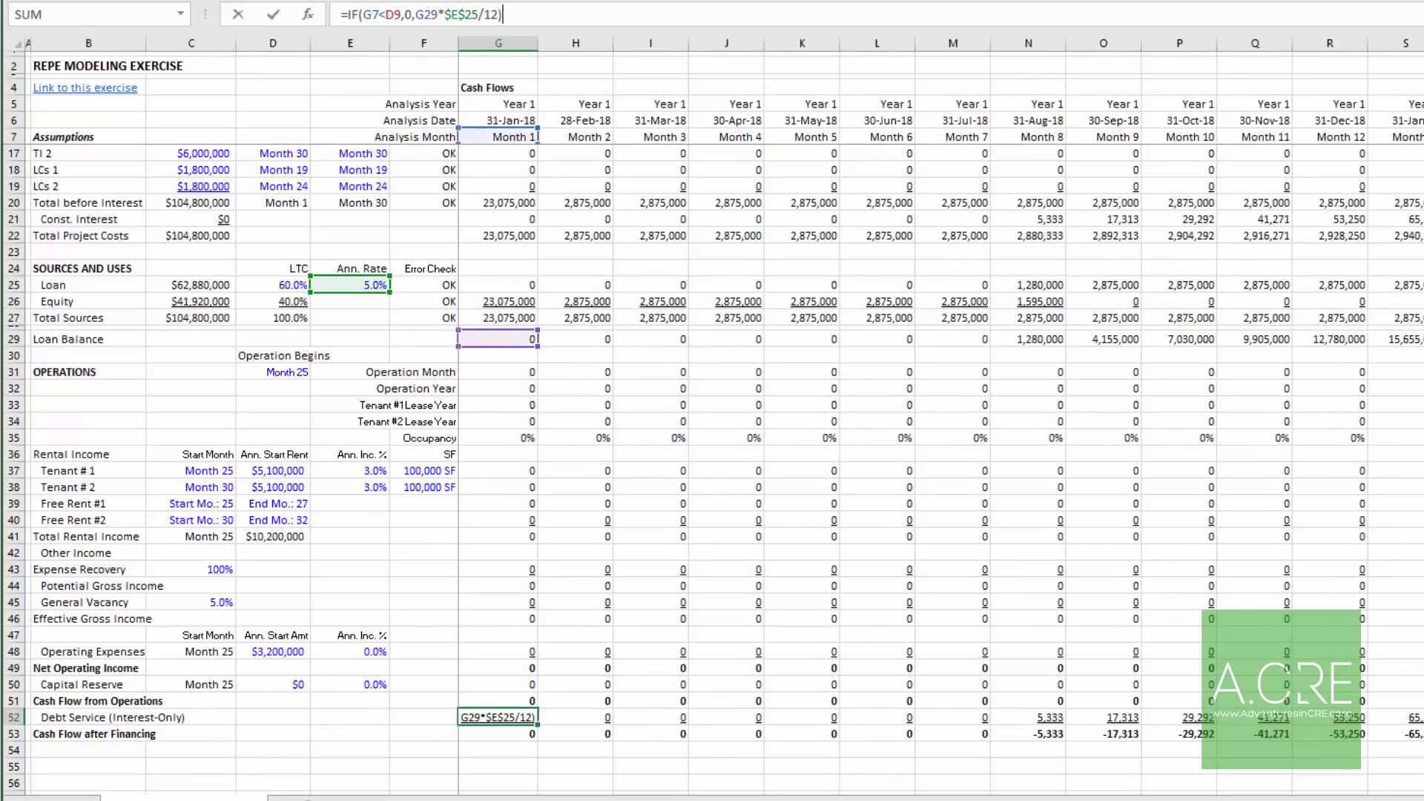
Step: Make the D9 reference absolute in the G52 debt service formula and paste it across every month
{"action": "scroll", "coordinate": [485, 187], "scroll_direction": "up", "scroll_amount": 3}
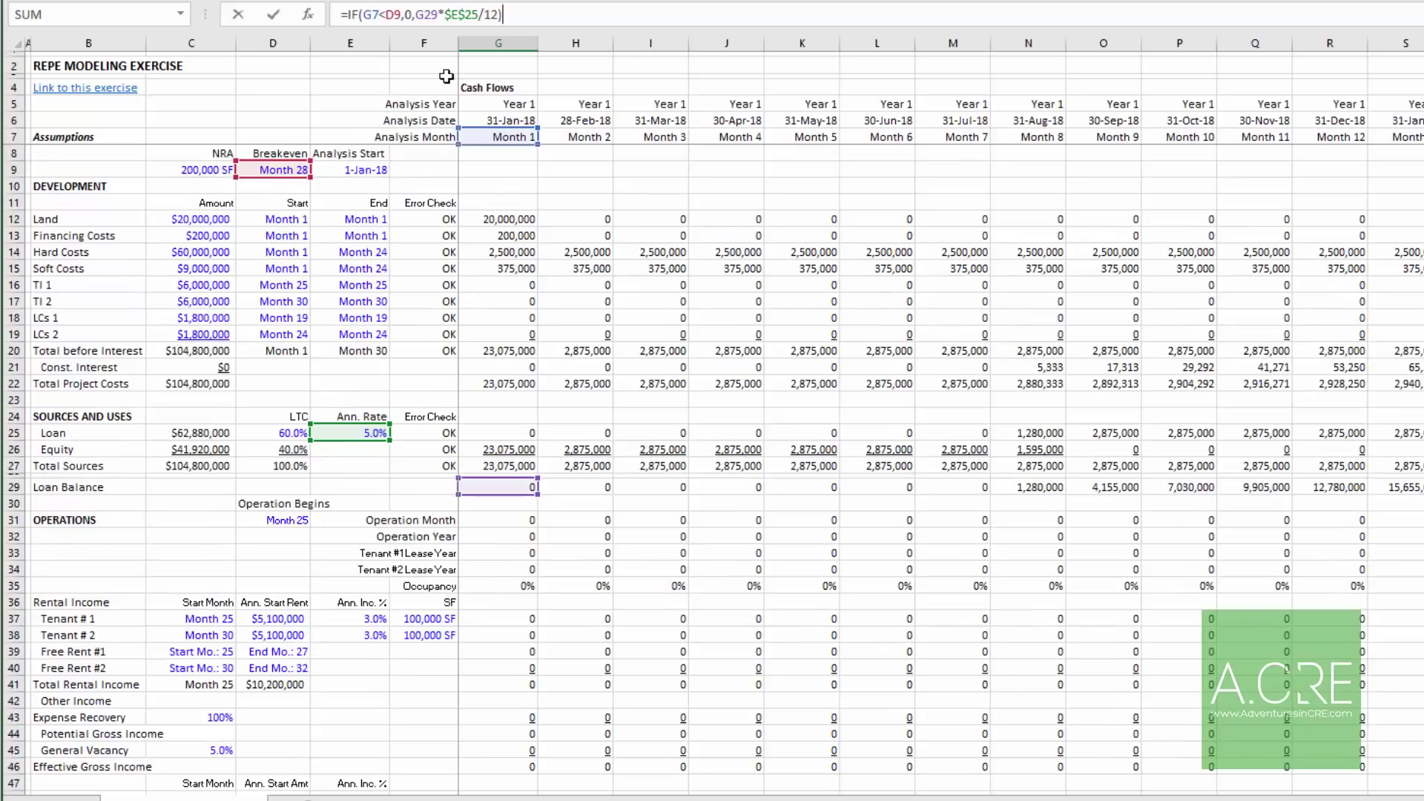
{"action": "double_click", "coordinate": [391, 17]}
{"action": "key", "text": "F4"}
{"action": "key", "text": "ctrl+Return"}
{"action": "key", "text": "ctrl+c"}
{"action": "key", "text": "Right"}
{"action": "key", "text": "ctrl+shift+Right"}
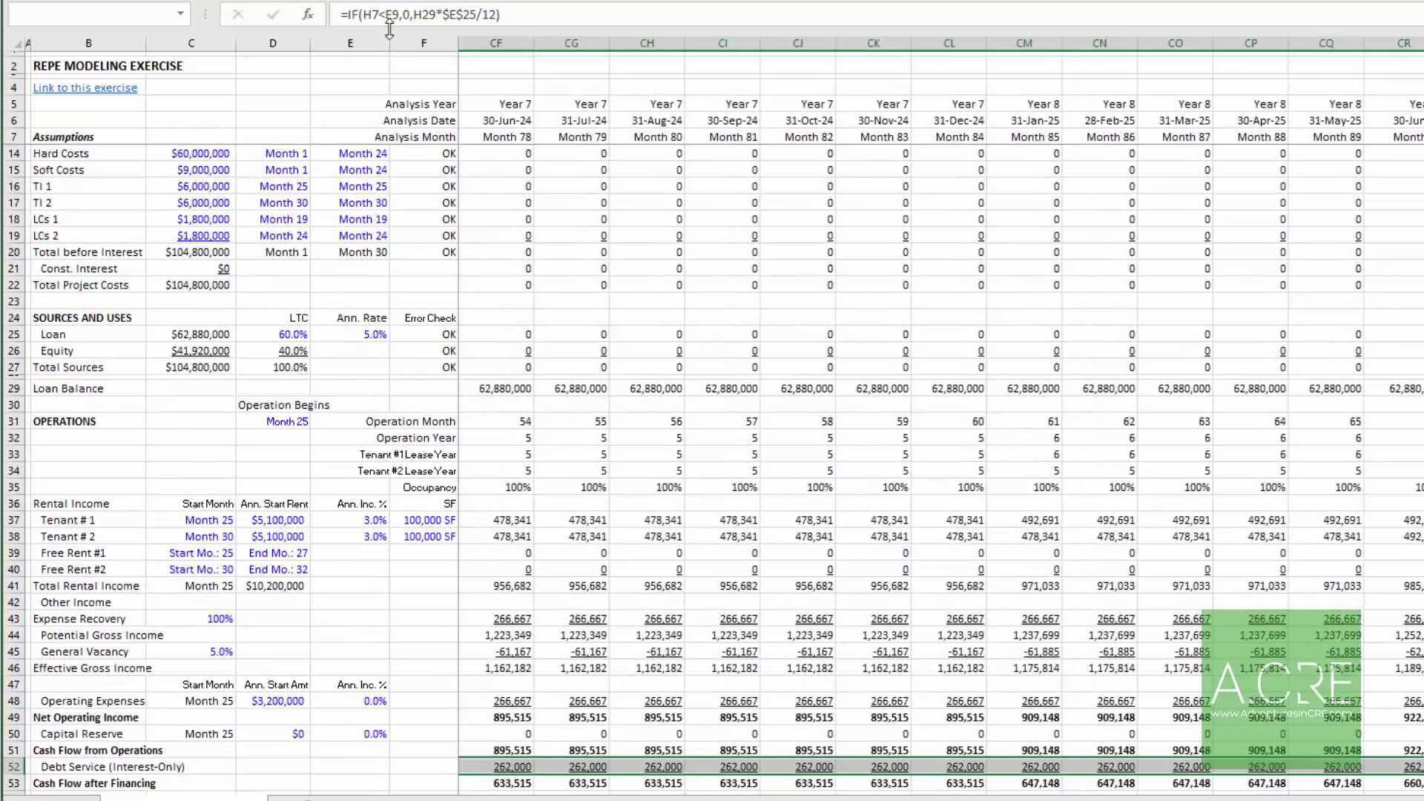
{"action": "key", "text": "ctrl+v"}
Step: Verify debt service is 237,000 from Month 28 and review Cash Flow after Financing values
{"action": "key", "text": "ctrl+Left"}
{"action": "key", "text": "Left"}
{"action": "key", "text": "Left"}
{"action": "key", "text": "Right"}
{"action": "key", "text": "Right"}
{"action": "key", "text": "Right"}
{"action": "key", "text": "Right"}
{"action": "key", "text": "Right"}
{"action": "key", "text": "Right"}
{"action": "key", "text": "Right"}
{"action": "key", "text": "Right"}
{"action": "key", "text": "Right"}
{"action": "key", "text": "Right"}
{"action": "key", "text": "Right"}
{"action": "key", "text": "Right"}
{"action": "key", "text": "Right"}
{"action": "key", "text": "Right"}
{"action": "key", "text": "Right"}
{"action": "key", "text": "Right"}
{"action": "key", "text": "Right"}
{"action": "key", "text": "Right"}
{"action": "key", "text": "Right"}
{"action": "key", "text": "Right"}
{"action": "key", "text": "Right"}
{"action": "key", "text": "Right"}
{"action": "key", "text": "Right"}
{"action": "key", "text": "Right"}
{"action": "key", "text": "Right"}
{"action": "key", "text": "Right"}
{"action": "key", "text": "Right"}
{"action": "key", "text": "Right"}
{"action": "key", "text": "Right"}
{"action": "key", "text": "Right"}
{"action": "key", "text": "Right"}
{"action": "key", "text": "Left"}
{"action": "key", "text": "Left"}
{"action": "scroll", "coordinate": [964, 333], "scroll_direction": "down", "scroll_amount": 3}
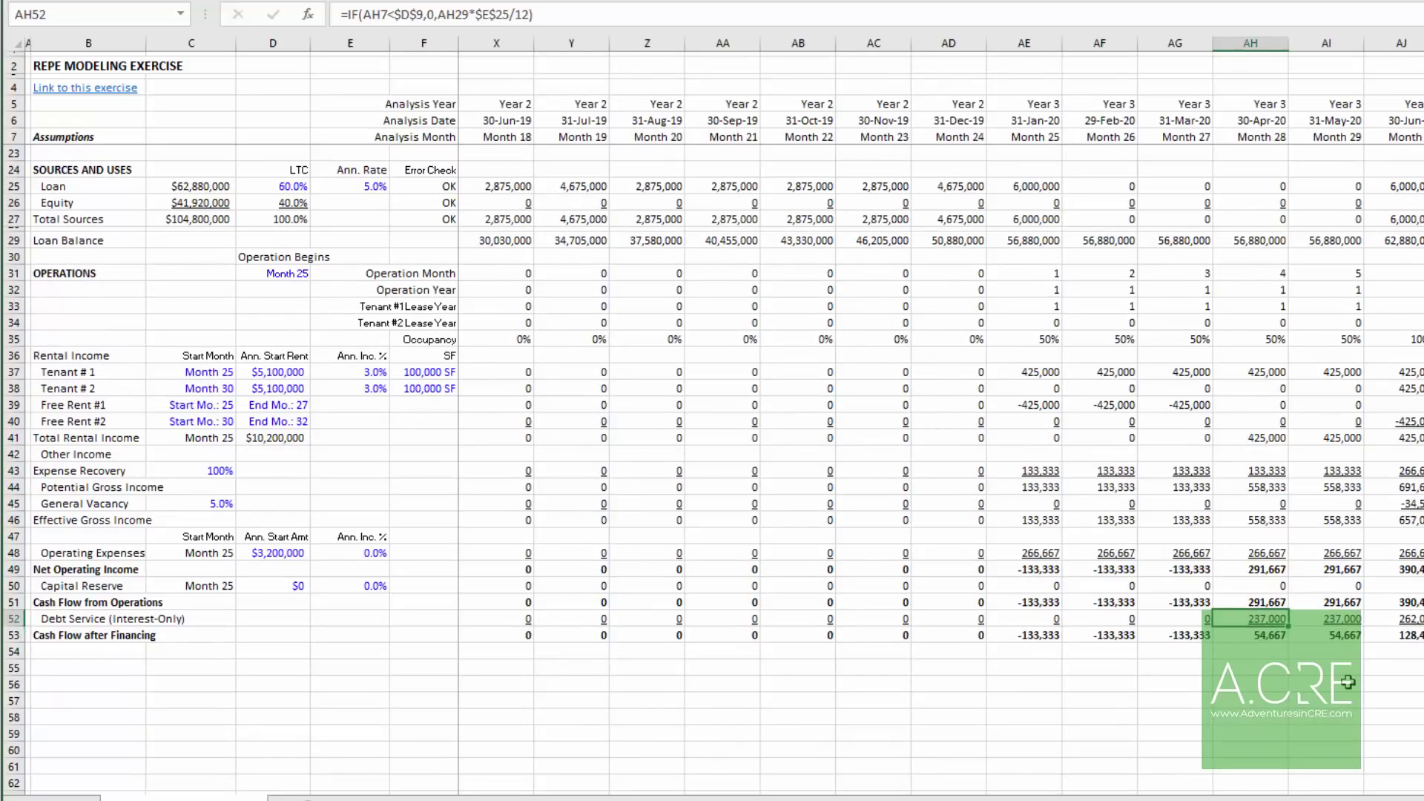
{"action": "key", "text": "Down"}
{"action": "key", "text": "Left"}
{"action": "key", "text": "Left"}
{"action": "key", "text": "Left"}
{"action": "key", "text": "shift+Right"}
{"action": "key", "text": "shift+Right"}
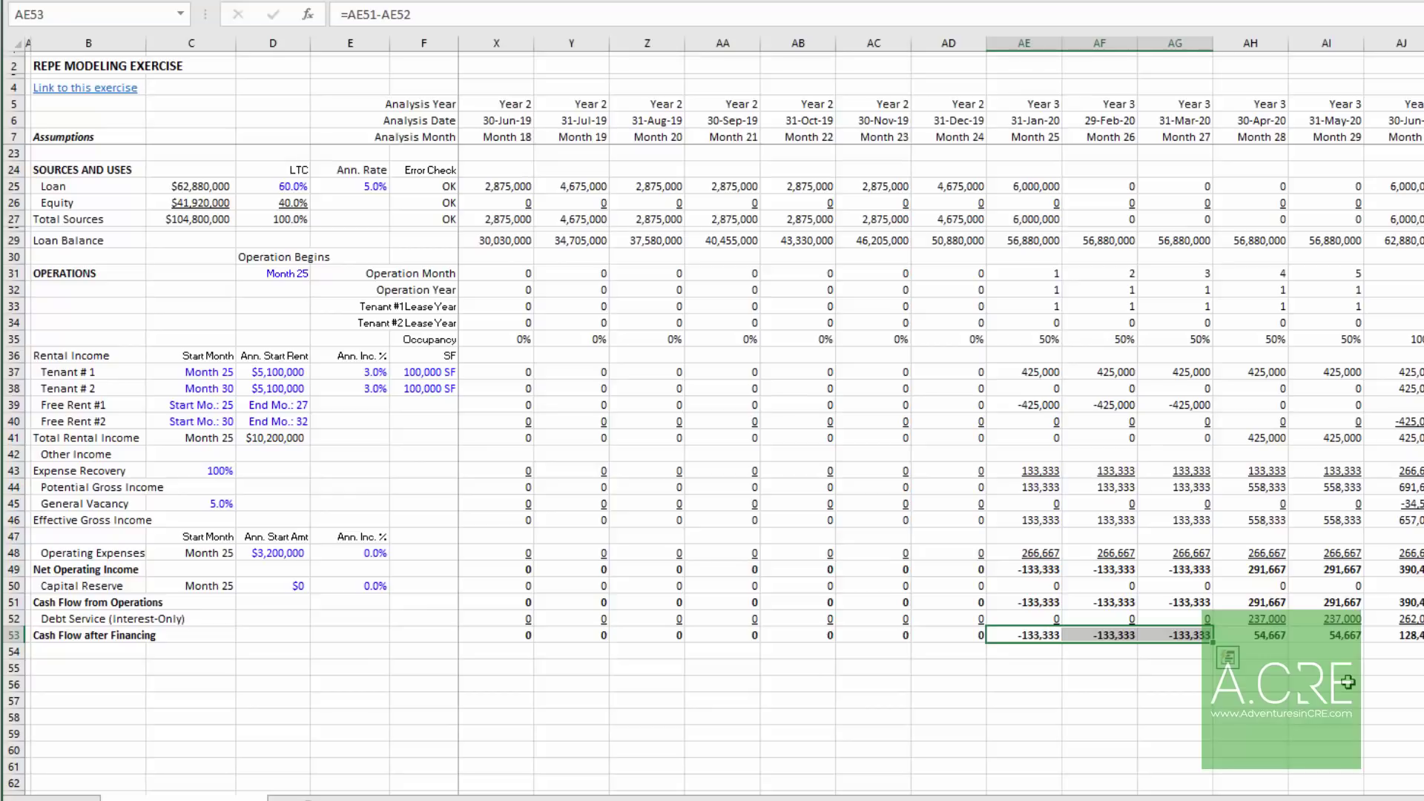
{"action": "key", "text": "Left"}
{"action": "key", "text": "Left"}
{"action": "key", "text": "Left"}
{"action": "key", "text": "Left"}
{"action": "key", "text": "Left"}
{"action": "key", "text": "Left"}
{"action": "key", "text": "Left"}
{"action": "key", "text": "Left"}
{"action": "key", "text": "Left"}
{"action": "key", "text": "Left"}
{"action": "key", "text": "Left"}
{"action": "key", "text": "Left"}
{"action": "key", "text": "Left"}
{"action": "key", "text": "Left"}
{"action": "key", "text": "Left"}
{"action": "key", "text": "Left"}
{"action": "key", "text": "Left"}
{"action": "key", "text": "Left"}
{"action": "key", "text": "Left"}
{"action": "key", "text": "Left"}
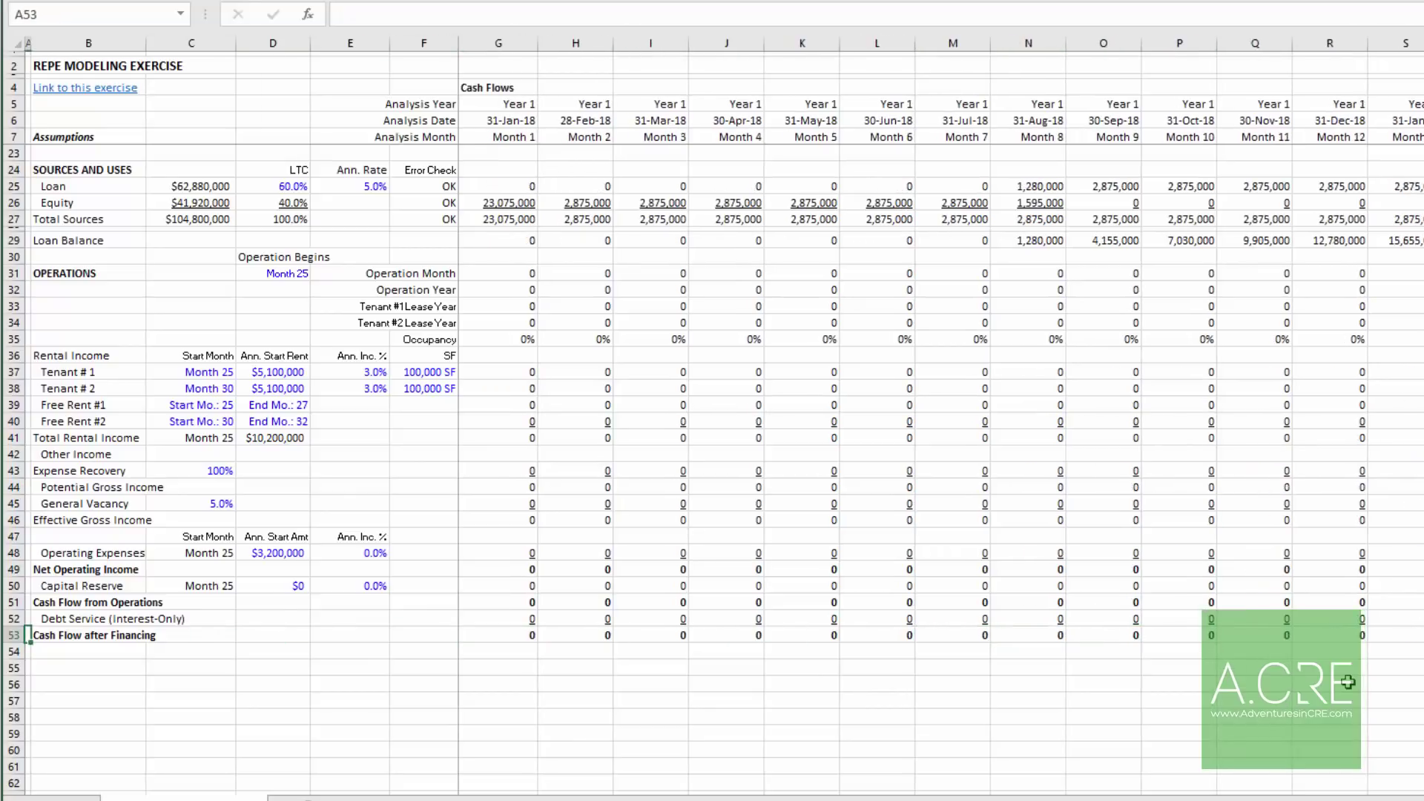
Step: Type the TERMINAL VALUE section heading in B55 below the cash flow rows
{"action": "key", "text": "Right"}
{"action": "key", "text": "Down"}
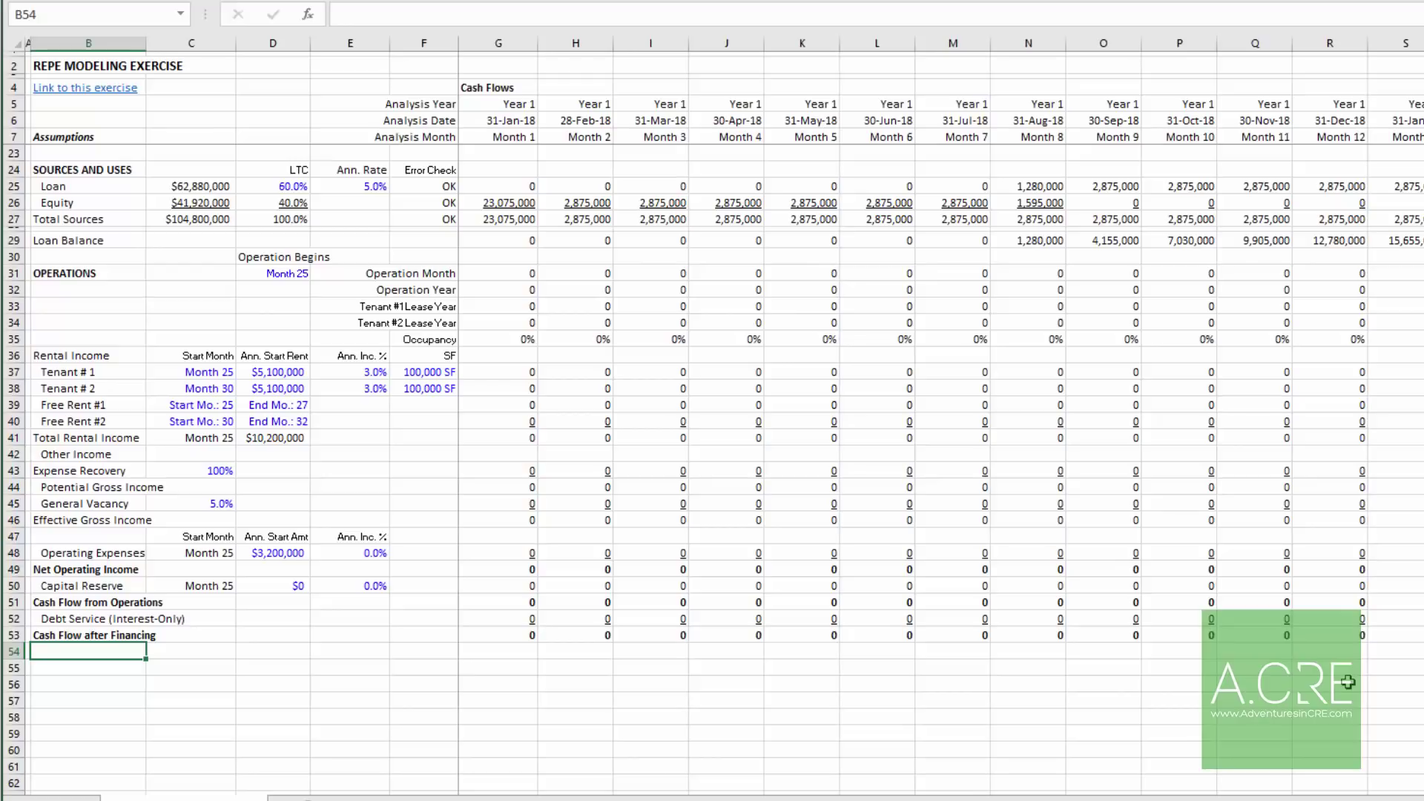
{"action": "key", "text": "Down"}
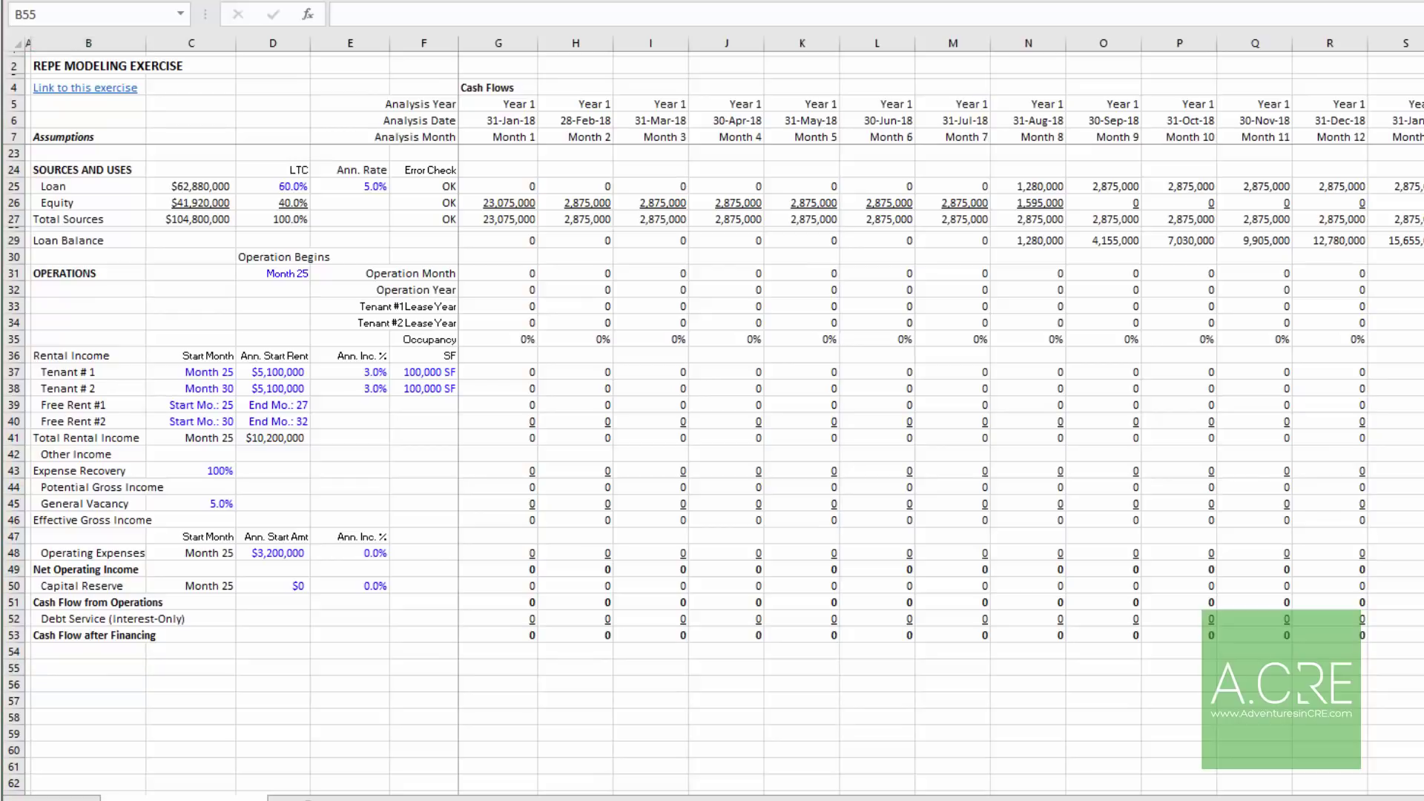
{"action": "left_click", "coordinate": [101, 665]}
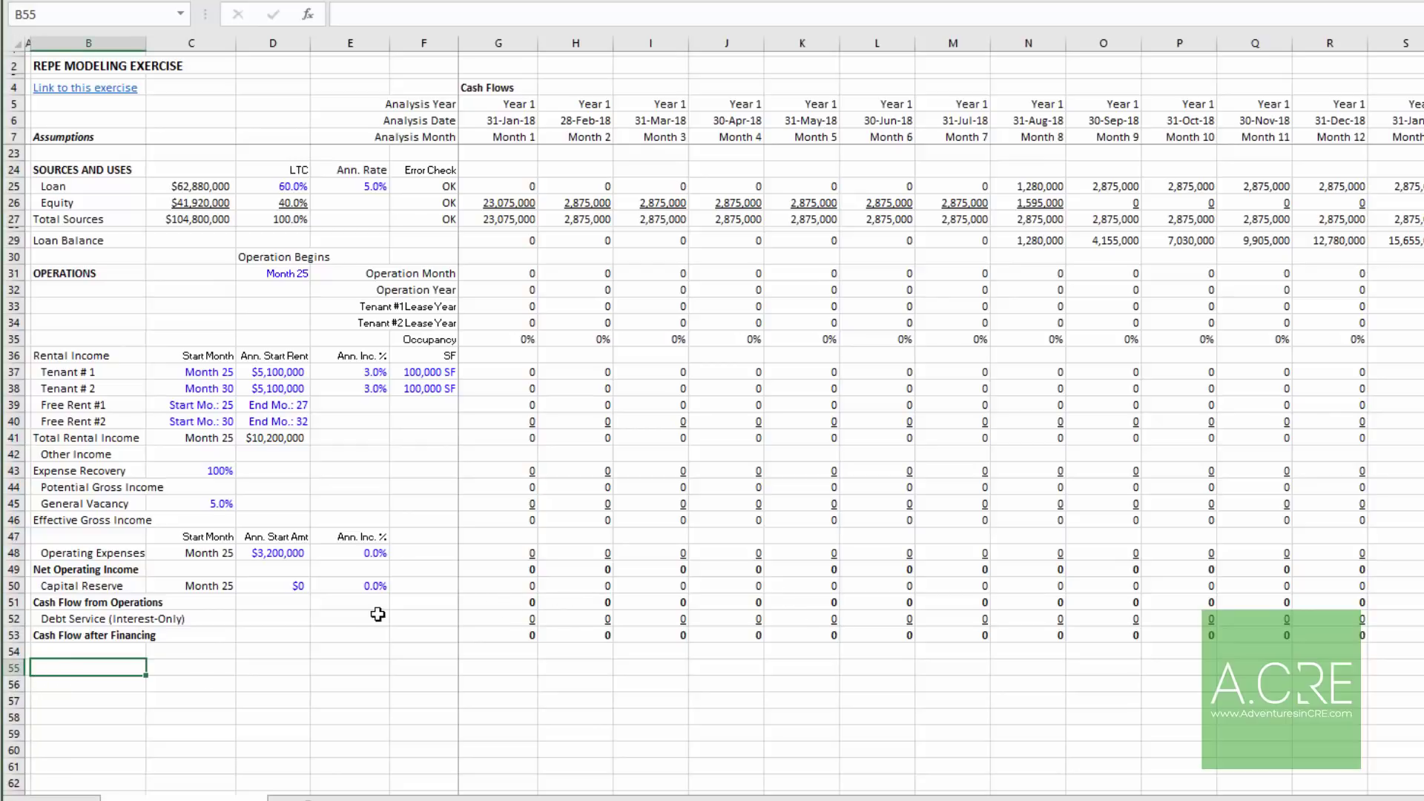
{"action": "type", "text": "TERMINAL VALUE"}
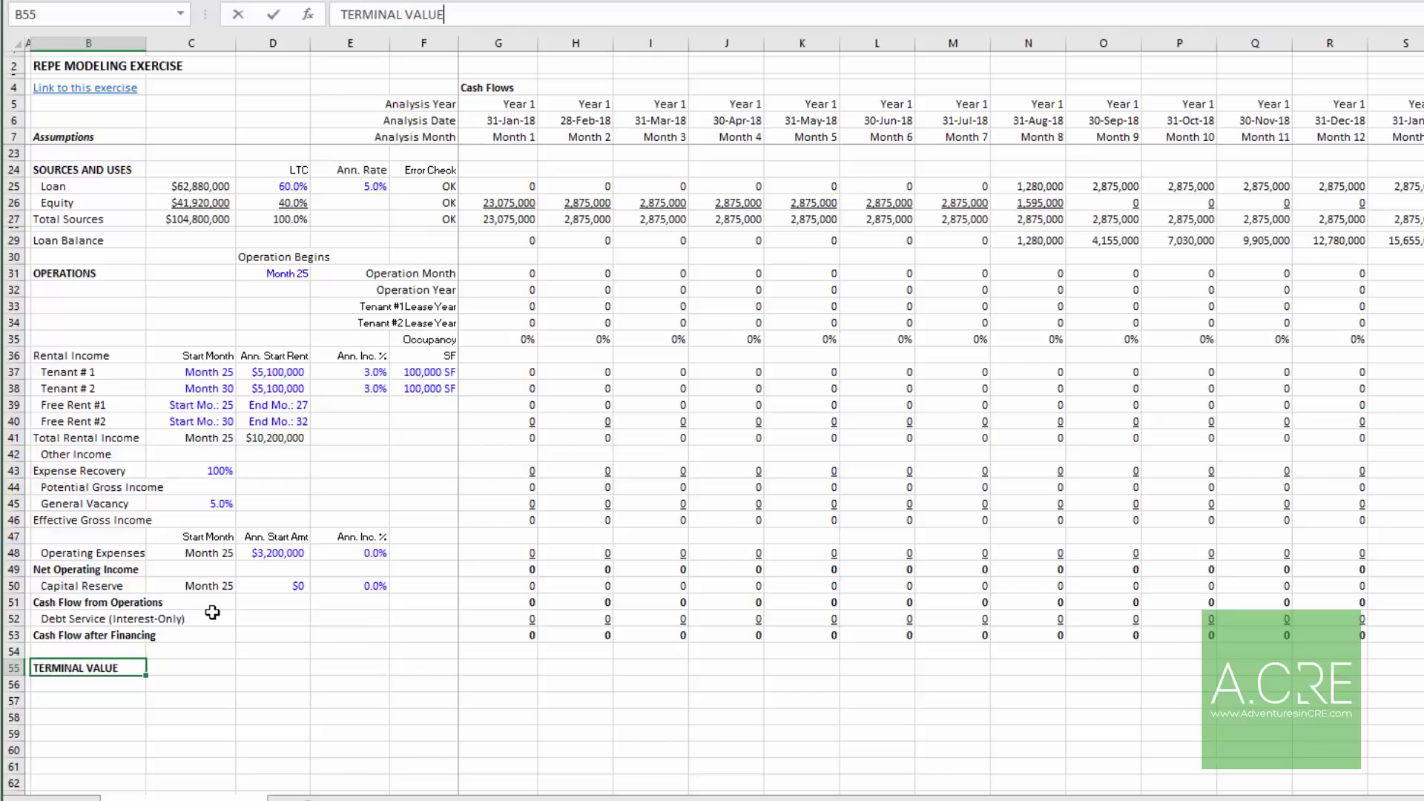
{"action": "key", "text": "Return"}
Step: List Terminal Month, Terminal Cap Rate, Terminal NOI, Gross Terminal Value, Selling Costs, Net Terminal Value beneath the heading
{"action": "type", "text": "Terminal "}
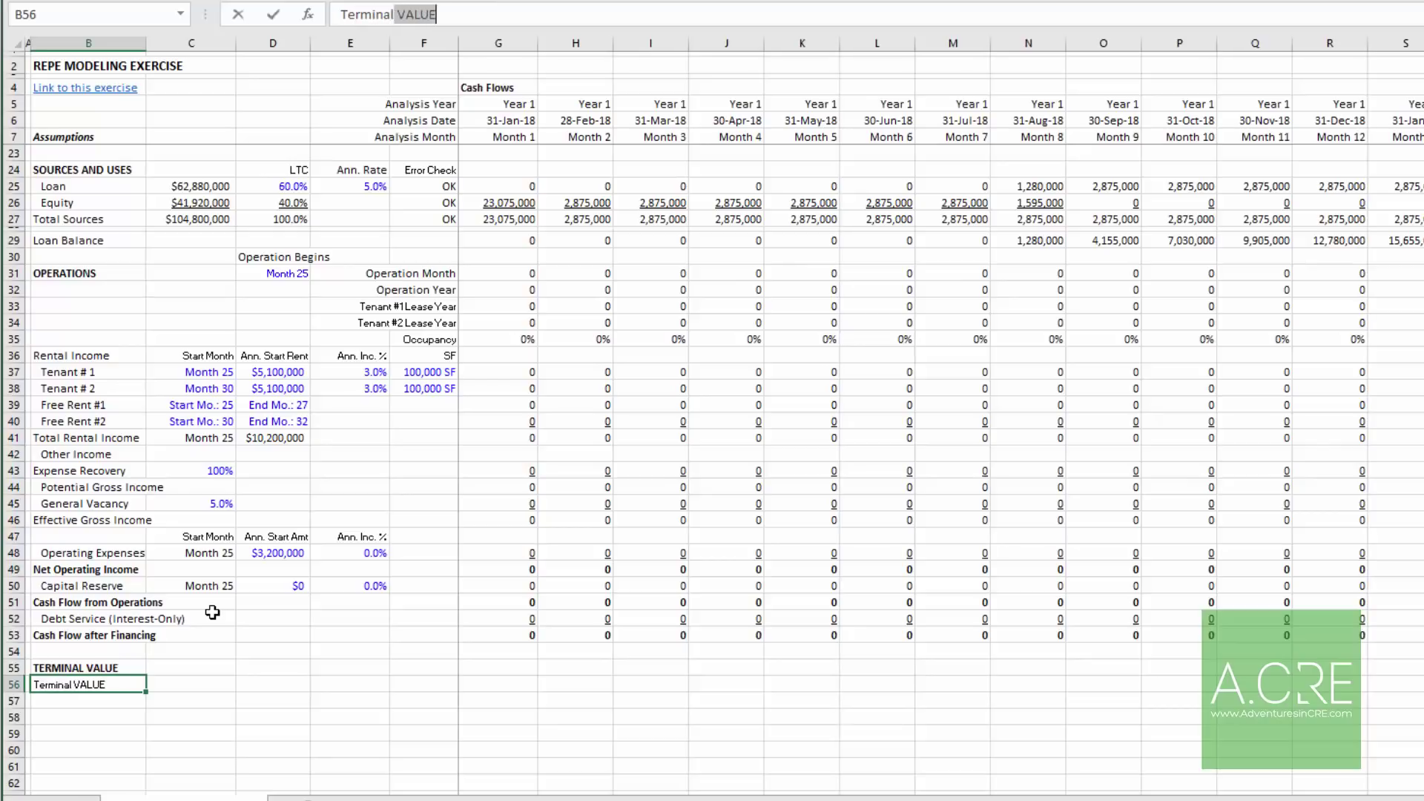
{"action": "type", "text": "MONT"}
{"action": "key", "text": "BackSpace"}
{"action": "key", "text": "BackSpace"}
{"action": "key", "text": "BackSpace"}
{"action": "key", "text": "BackSpace"}
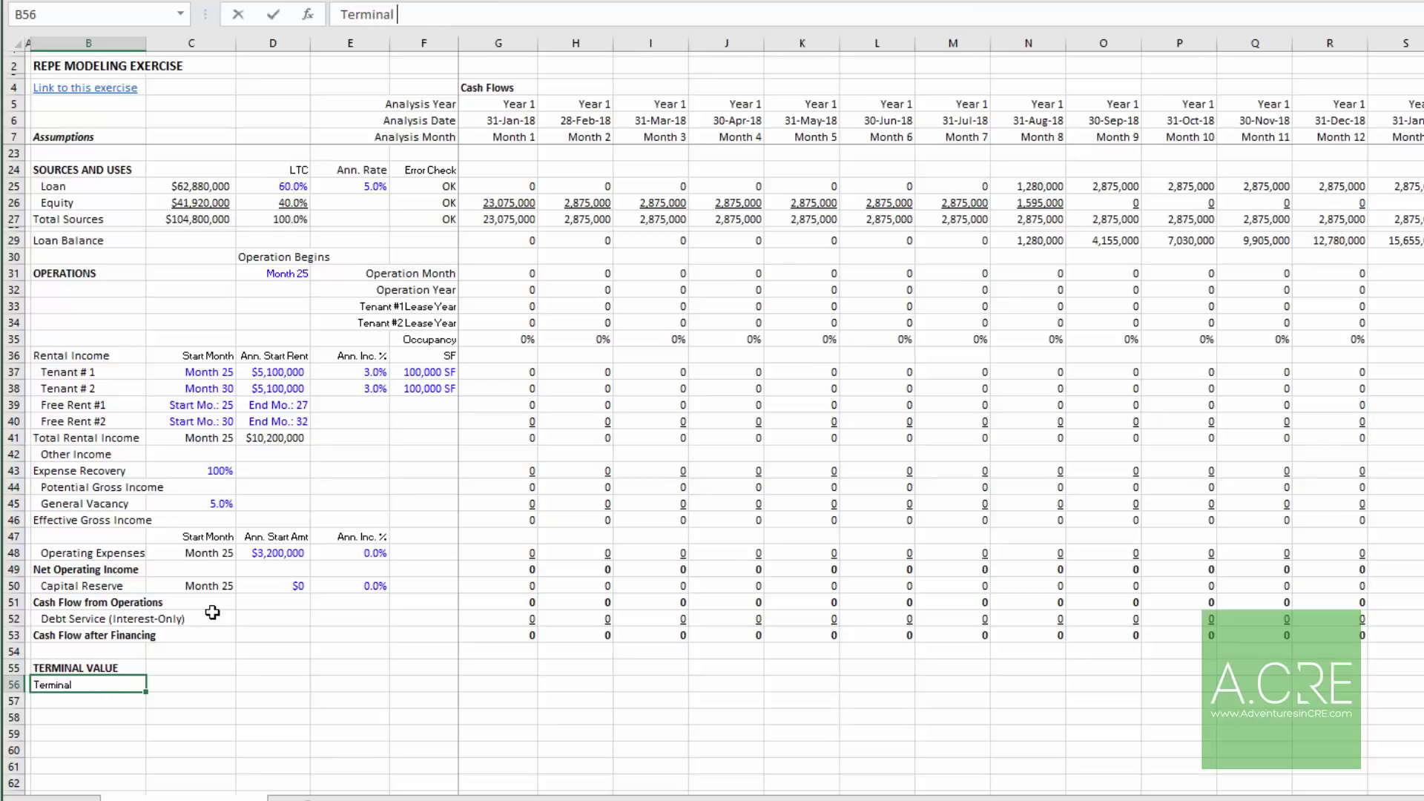
{"action": "type", "text": "Month"}
{"action": "key", "text": "Return"}
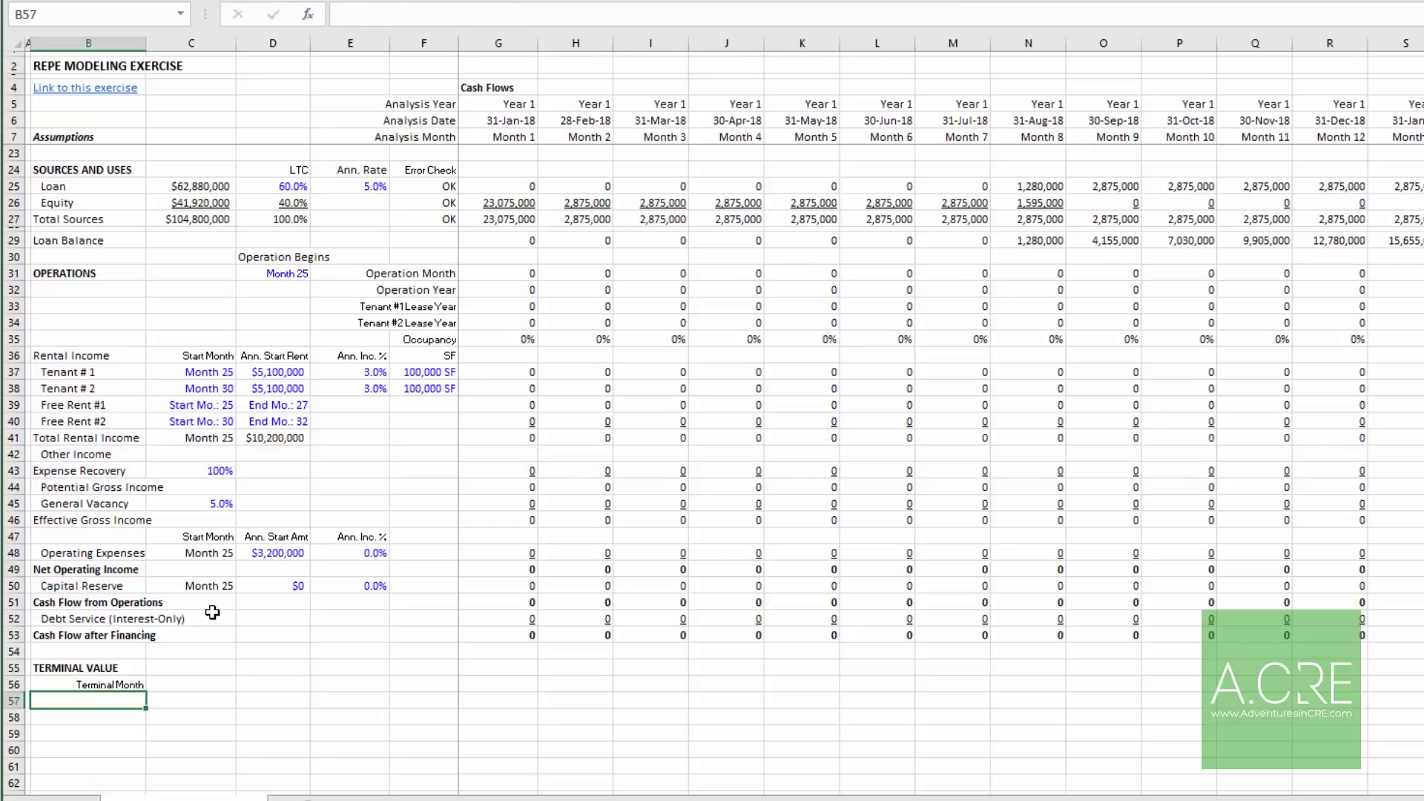
{"action": "type", "text": "Terminal C"}
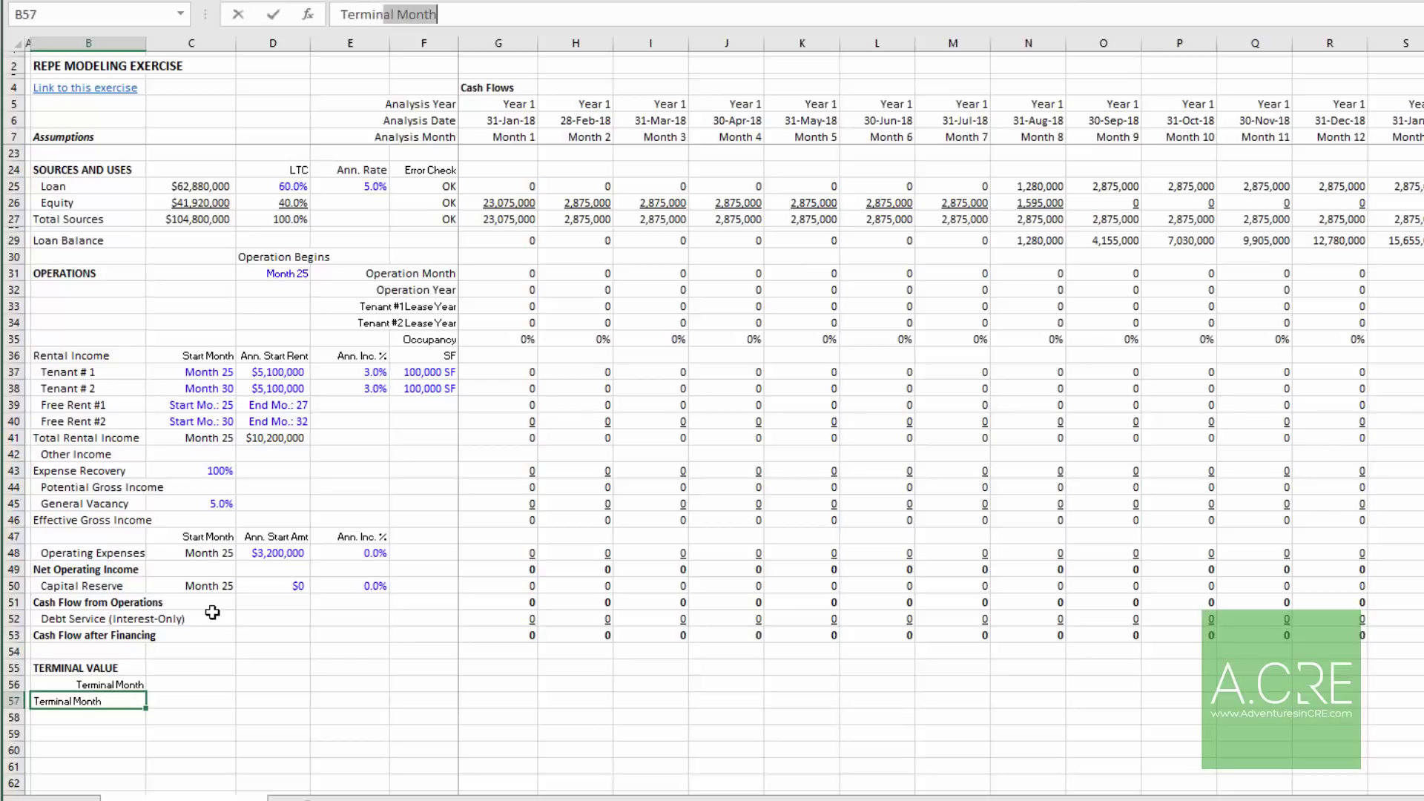
{"action": "type", "text": "ap Rate"}
{"action": "key", "text": "Return"}
{"action": "type", "text": "Terminal NOI"}
{"action": "key", "text": "Return"}
{"action": "type", "text": "Gross Termina"}
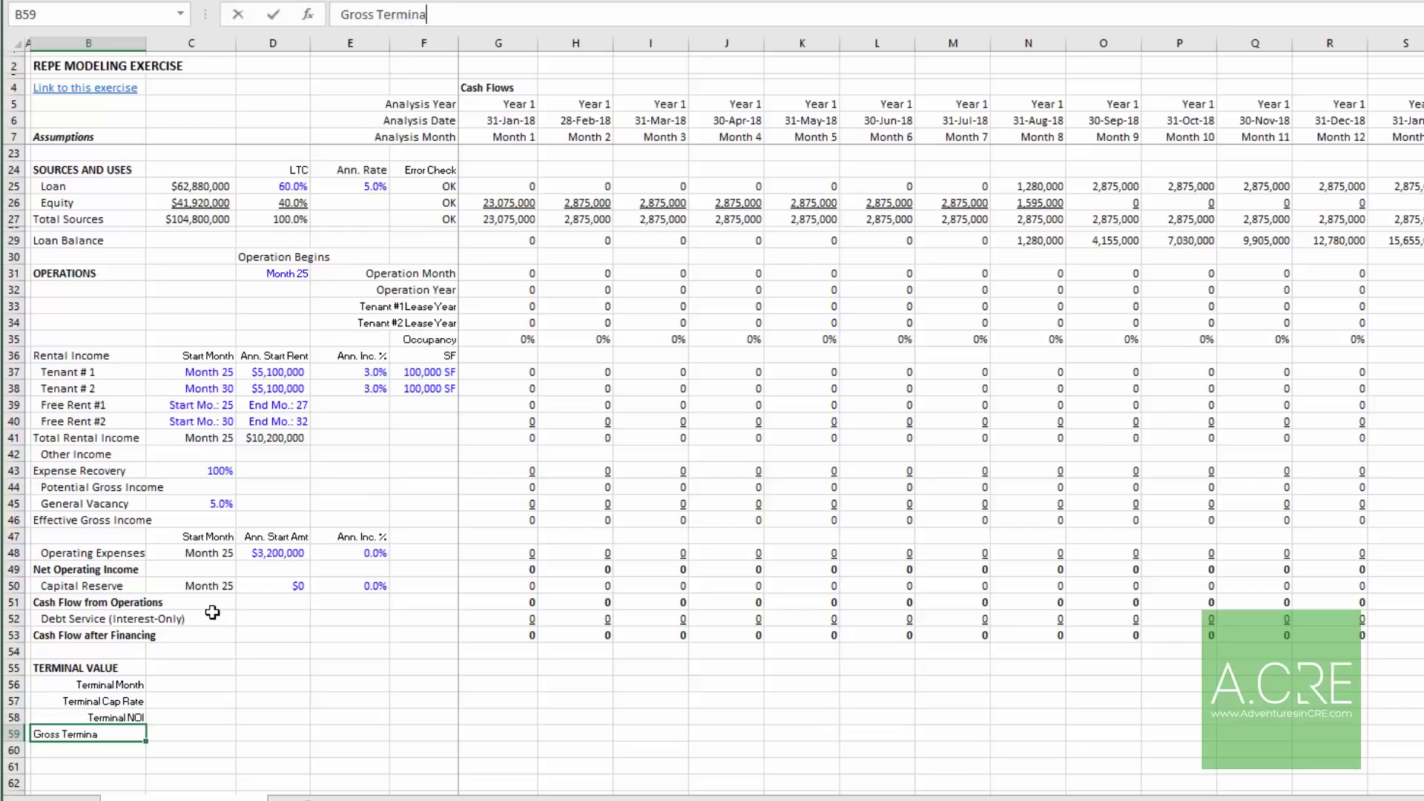
{"action": "type", "text": "l Value"}
{"action": "key", "text": "Return"}
{"action": "type", "text": "Se"}
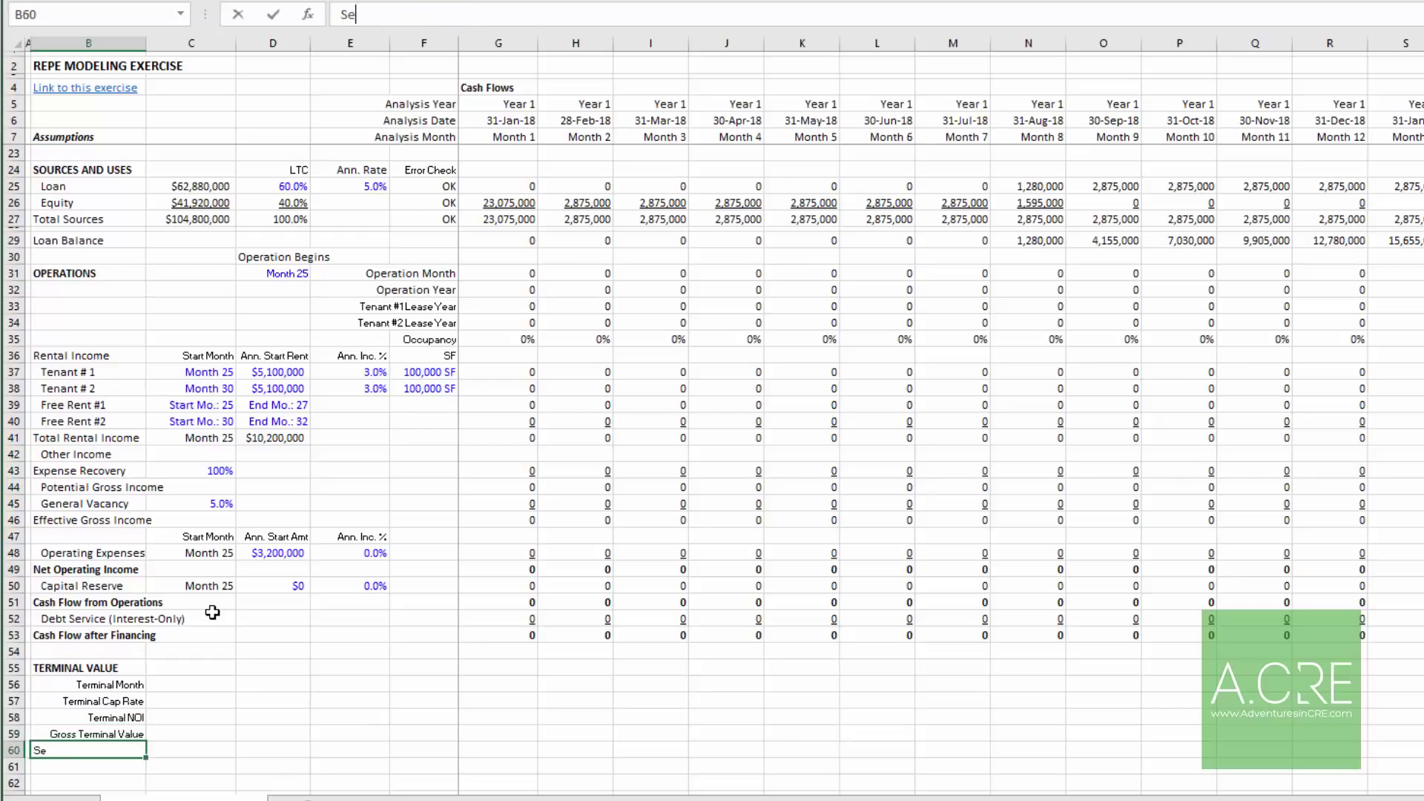
{"action": "type", "text": "lling Costs"}
{"action": "key", "text": "Return"}
{"action": "type", "text": "Net "}
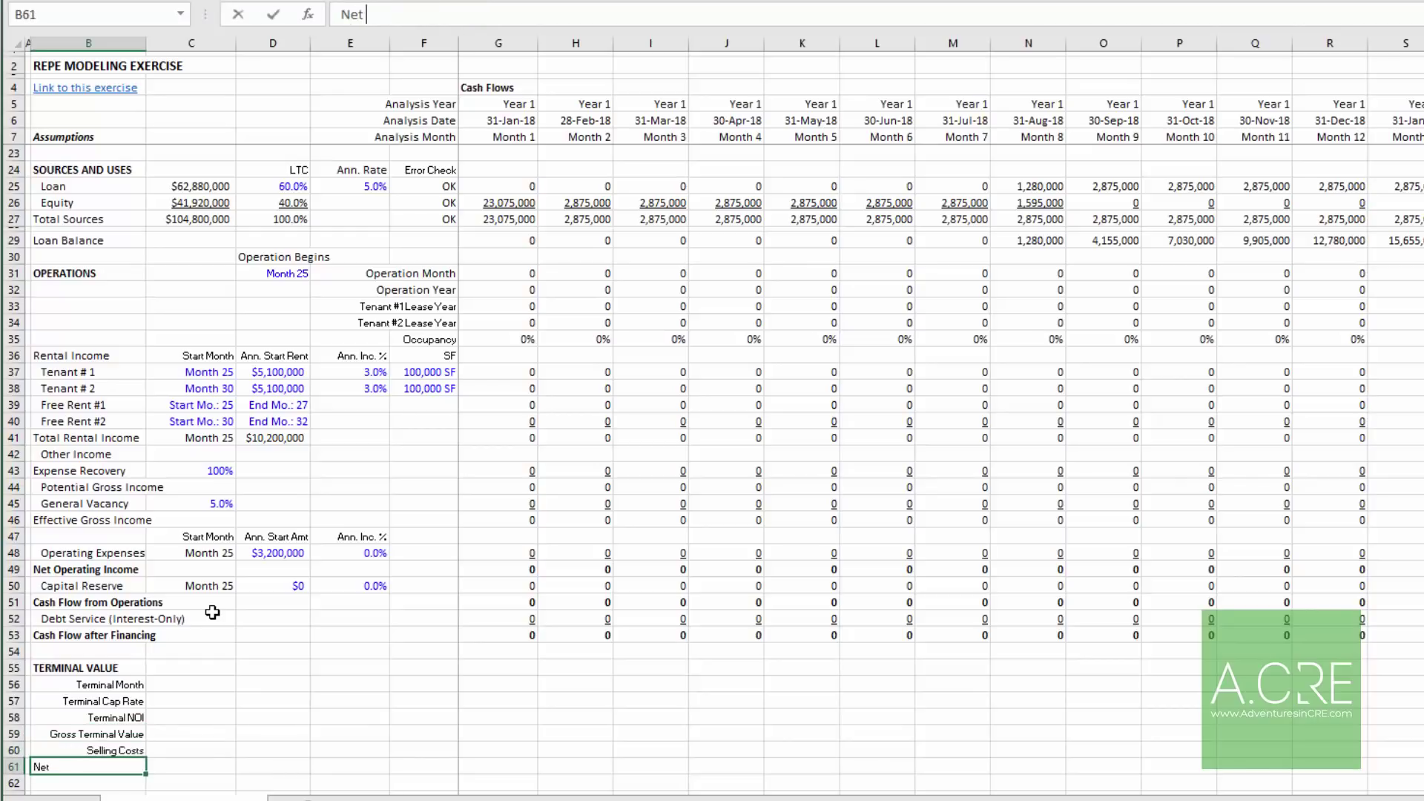
{"action": "type", "text": "Terminal Value"}
{"action": "key", "text": "Return"}
{"action": "key", "text": "Up"}
{"action": "key", "text": "Right"}
{"action": "key", "text": "Up"}
{"action": "key", "text": "Up"}
{"action": "key", "text": "Up"}
{"action": "key", "text": "Up"}
{"action": "key", "text": "Up"}
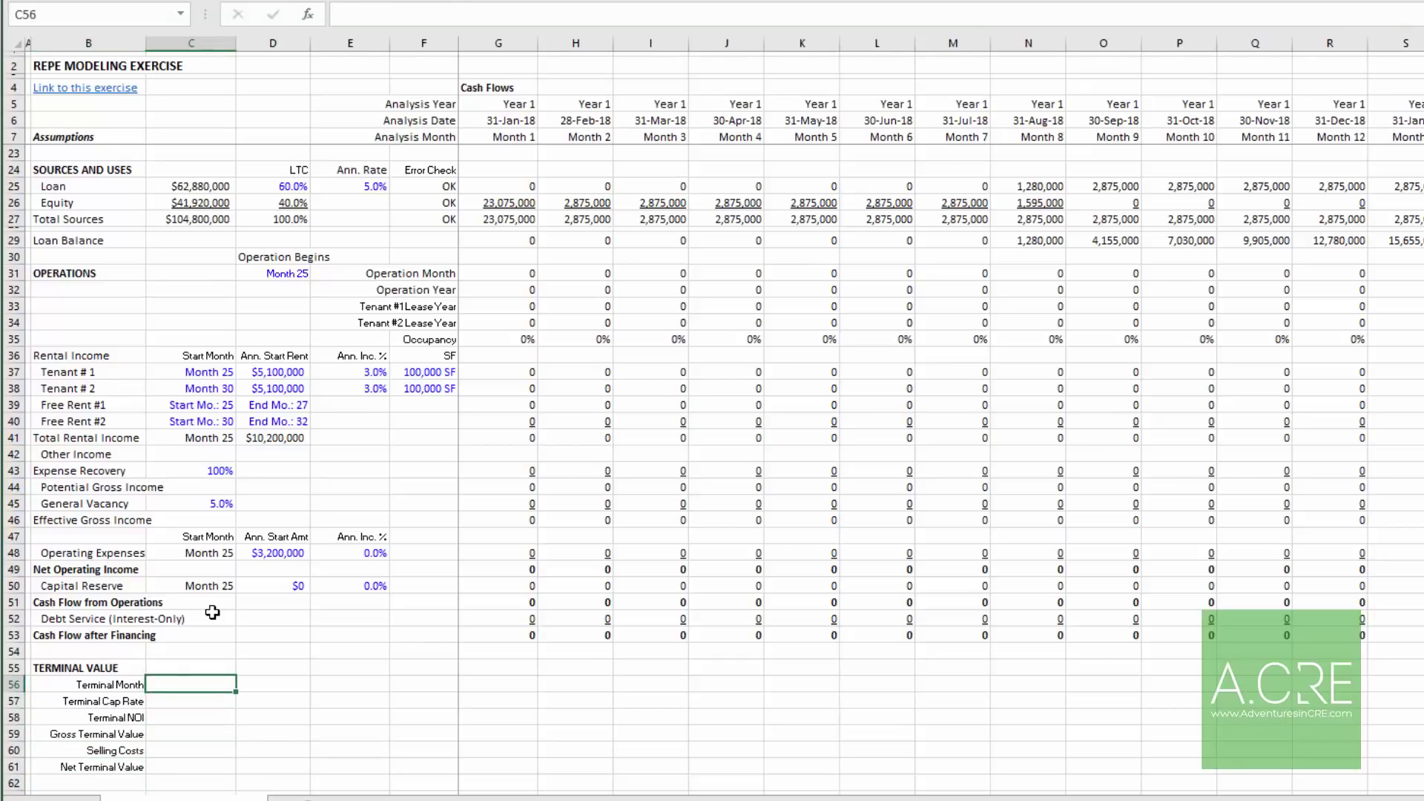
Step: Enter =MAX of the row-7 analysis months in C56 so Terminal Month reads 90
{"action": "type", "text": "=MAX("}
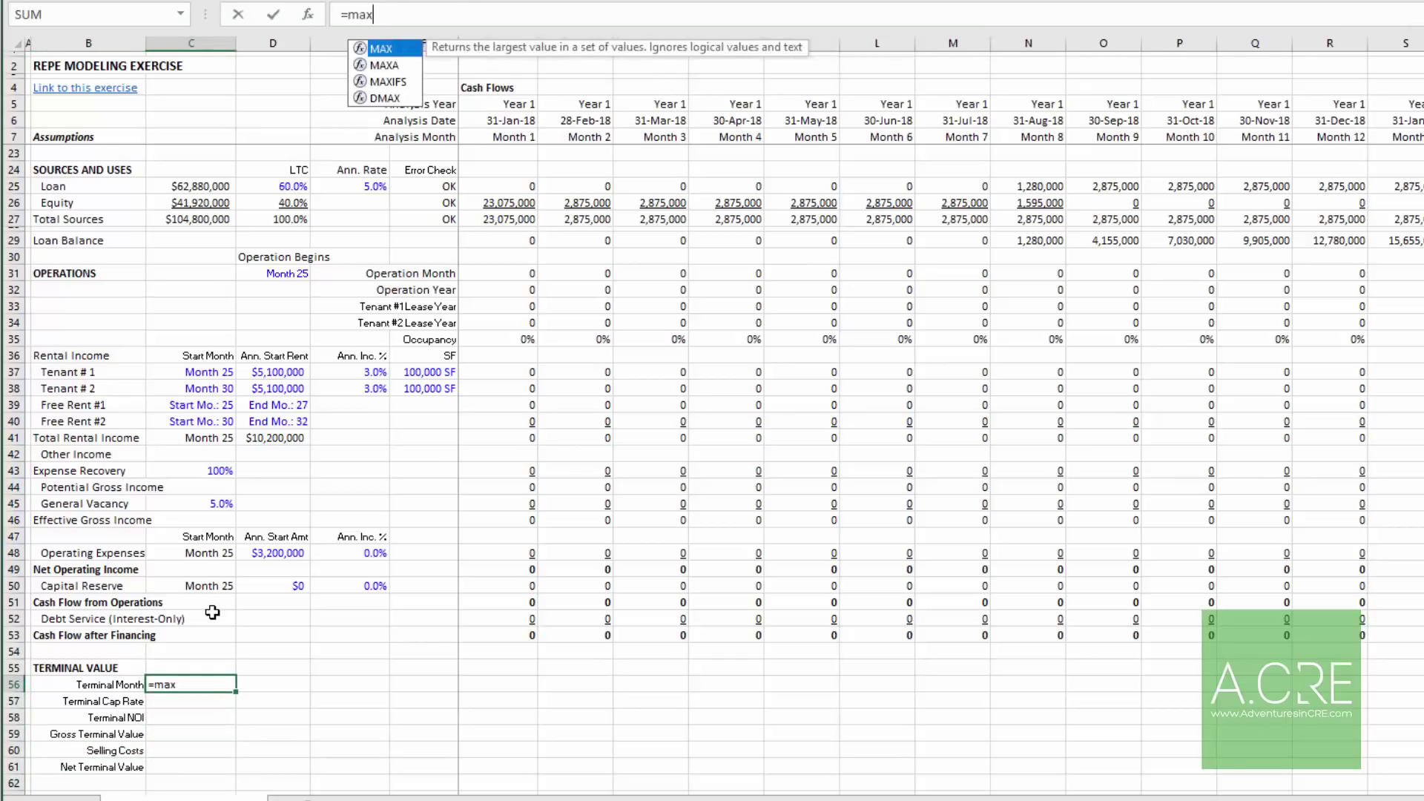
{"action": "left_click", "coordinate": [503, 134]}
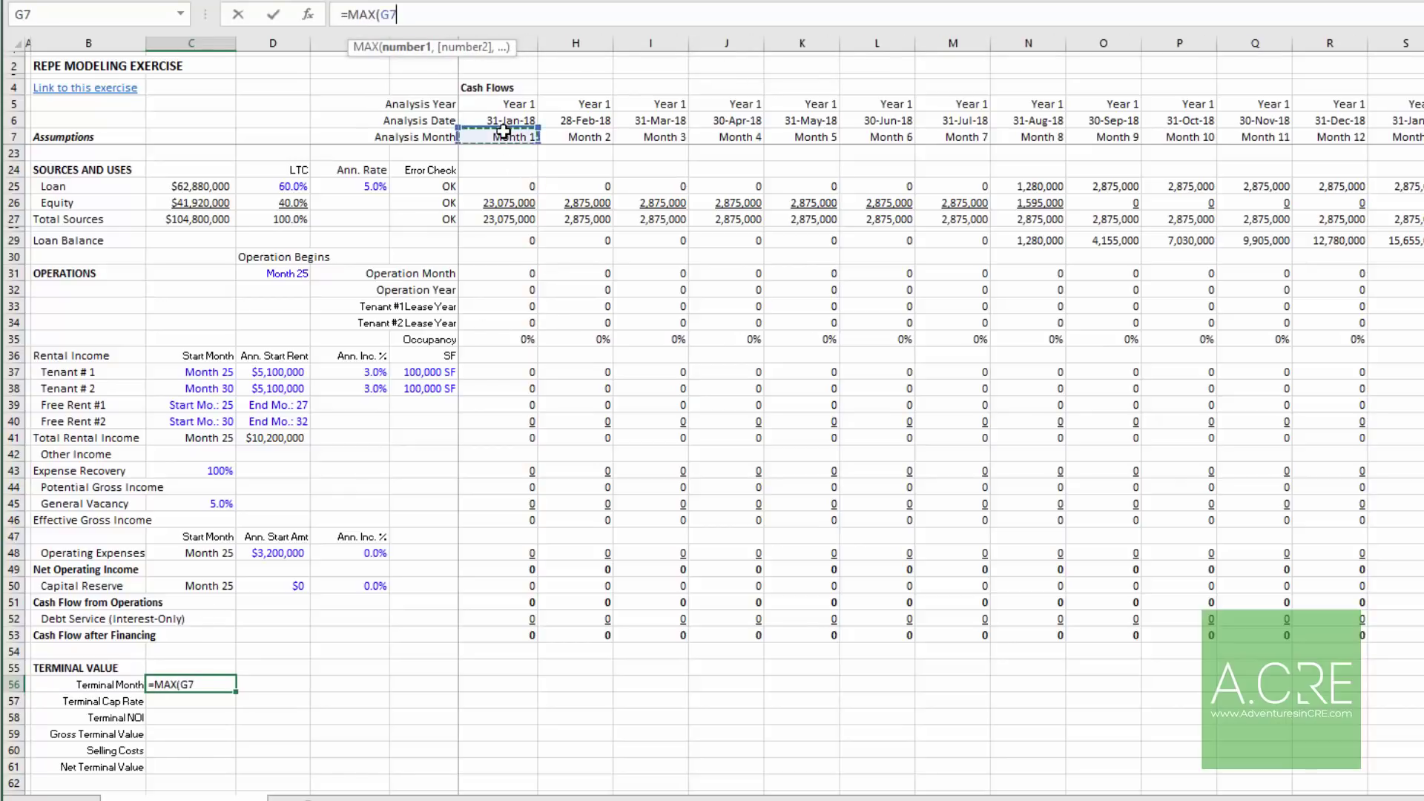
{"action": "key", "text": "ctrl+shift+Right"}
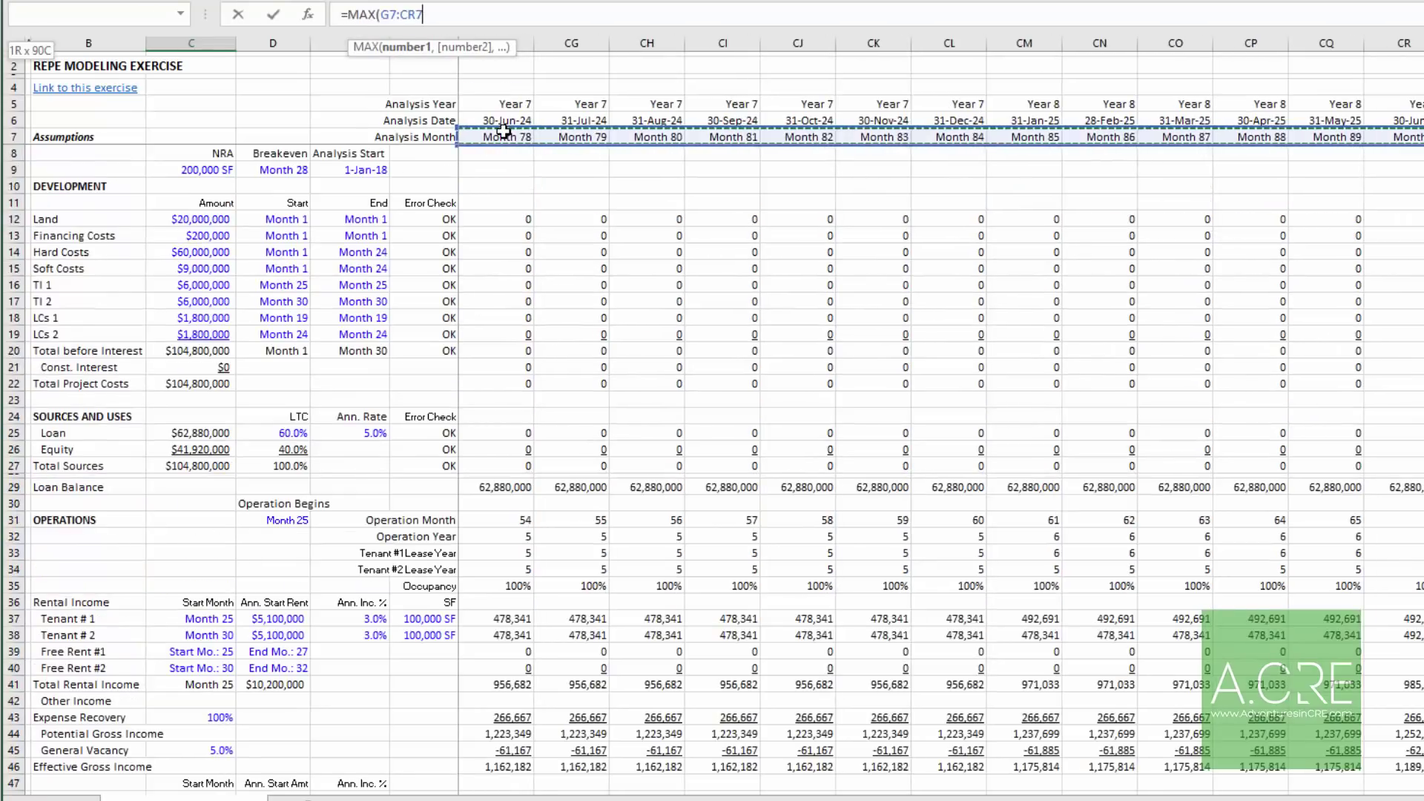
{"action": "key", "text": "Return"}
{"action": "key", "text": "Down"}
{"action": "key", "text": "Down"}
{"action": "key", "text": "Down"}
{"action": "key", "text": "Down"}
{"action": "key", "text": "Down"}
{"action": "key", "text": "Up"}
{"action": "key", "text": "Up"}
{"action": "key", "text": "Up"}
{"action": "key", "text": "Up"}
{"action": "key", "text": "Up"}
{"action": "key", "text": "Up"}
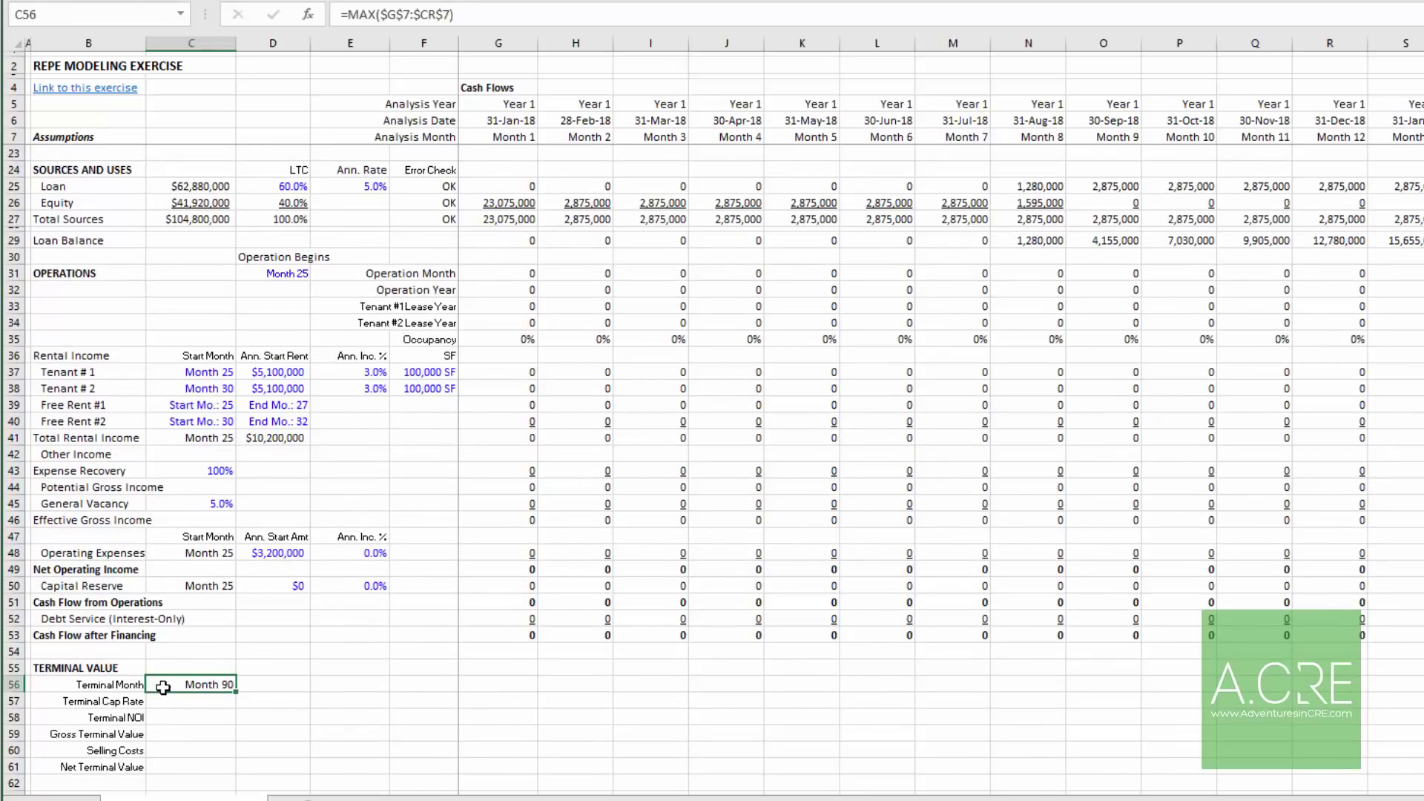
{"action": "left_click", "coordinate": [193, 704]}
Step: Set Terminal Cap Rate to 5.5% and enter Terminal NOI as =INDEX($G$49:$CR$49,1,C56)
{"action": "type", "text": "5.5%"}
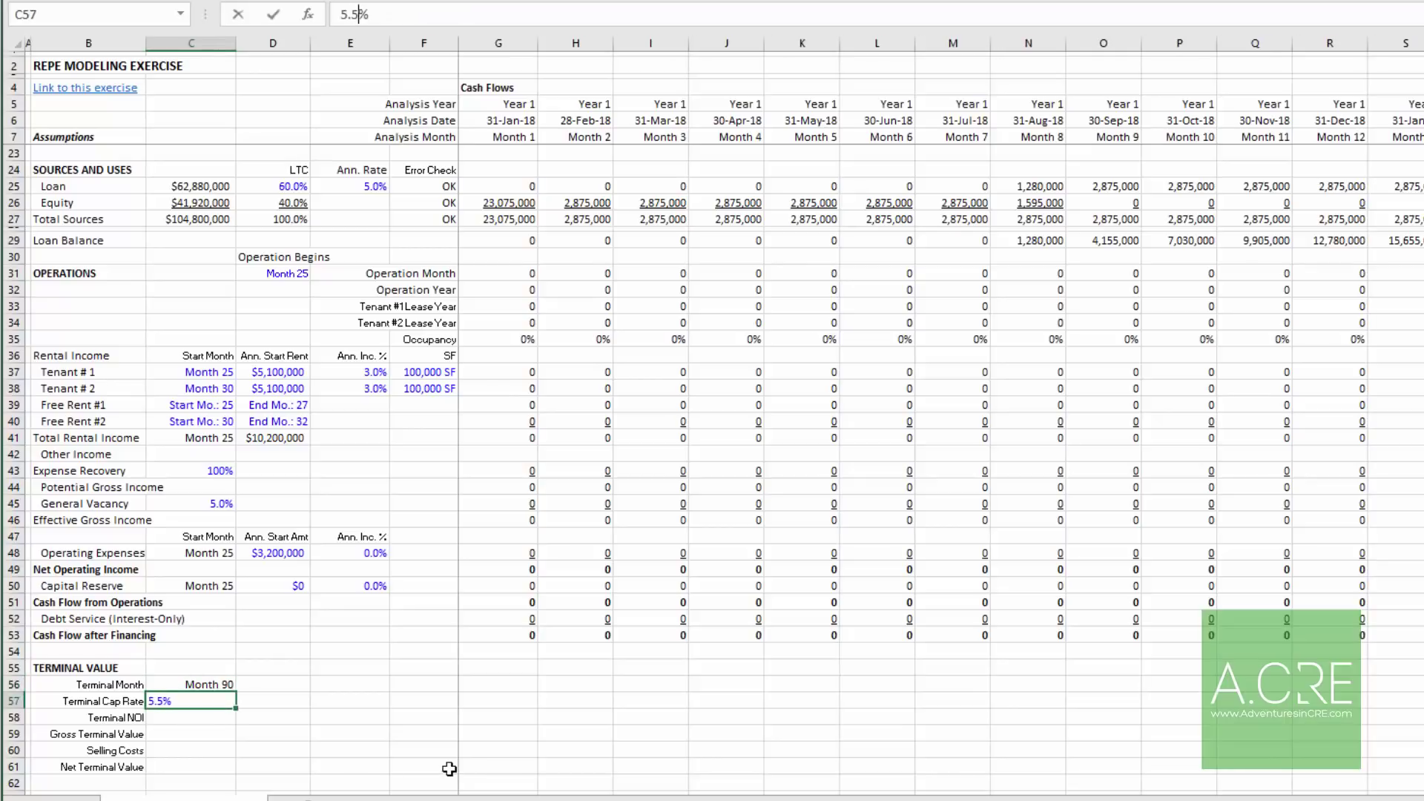
{"action": "key", "text": "Return"}
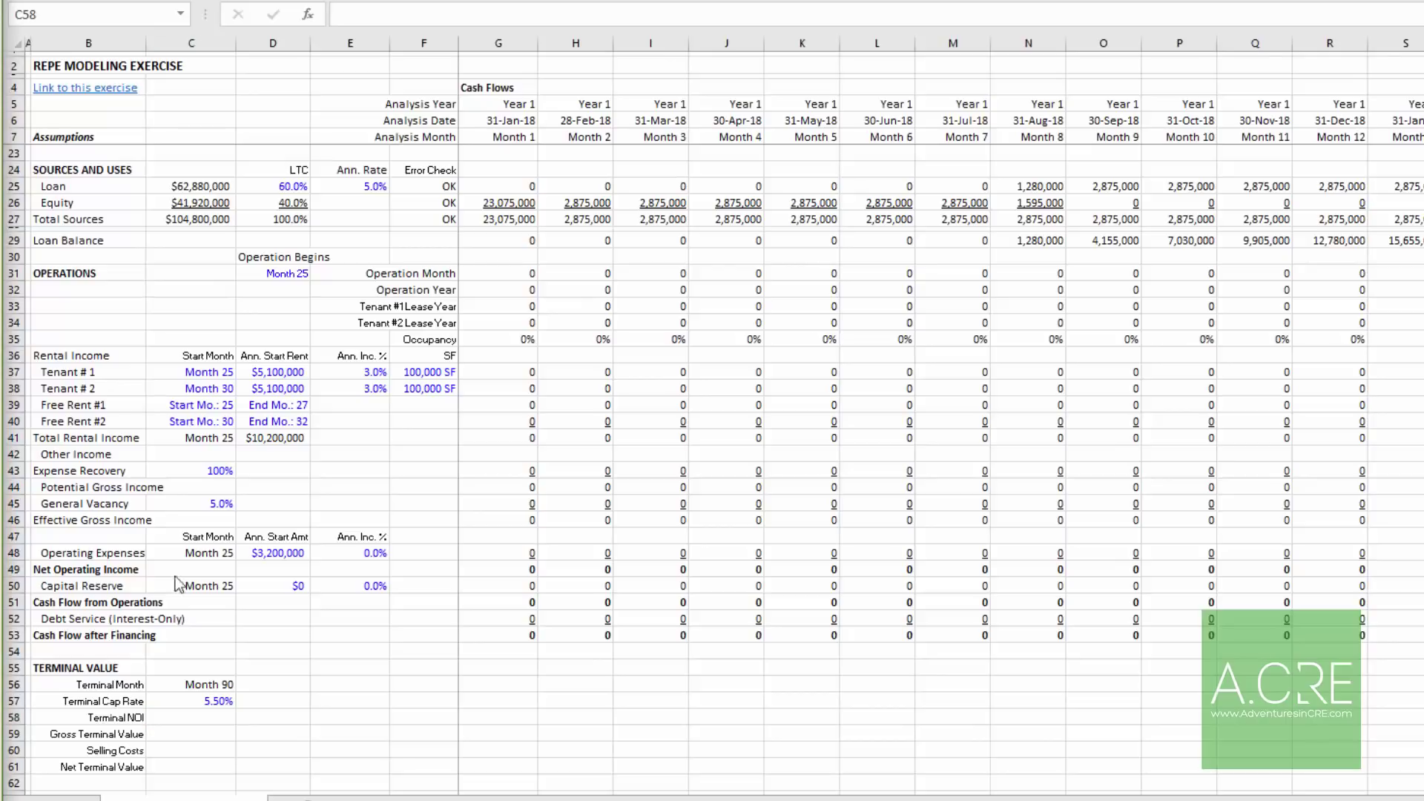
{"action": "left_click", "coordinate": [202, 717]}
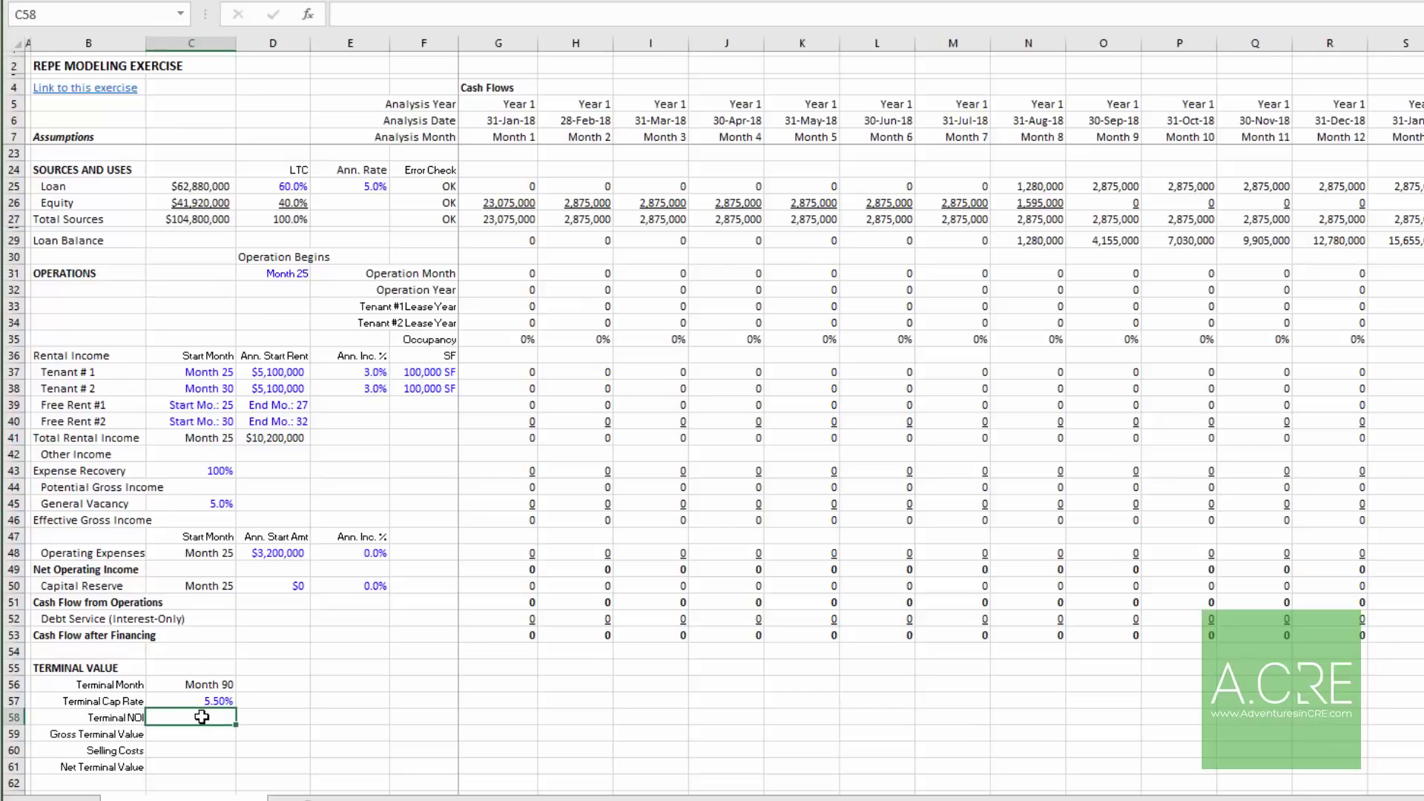
{"action": "type", "text": "=index"}
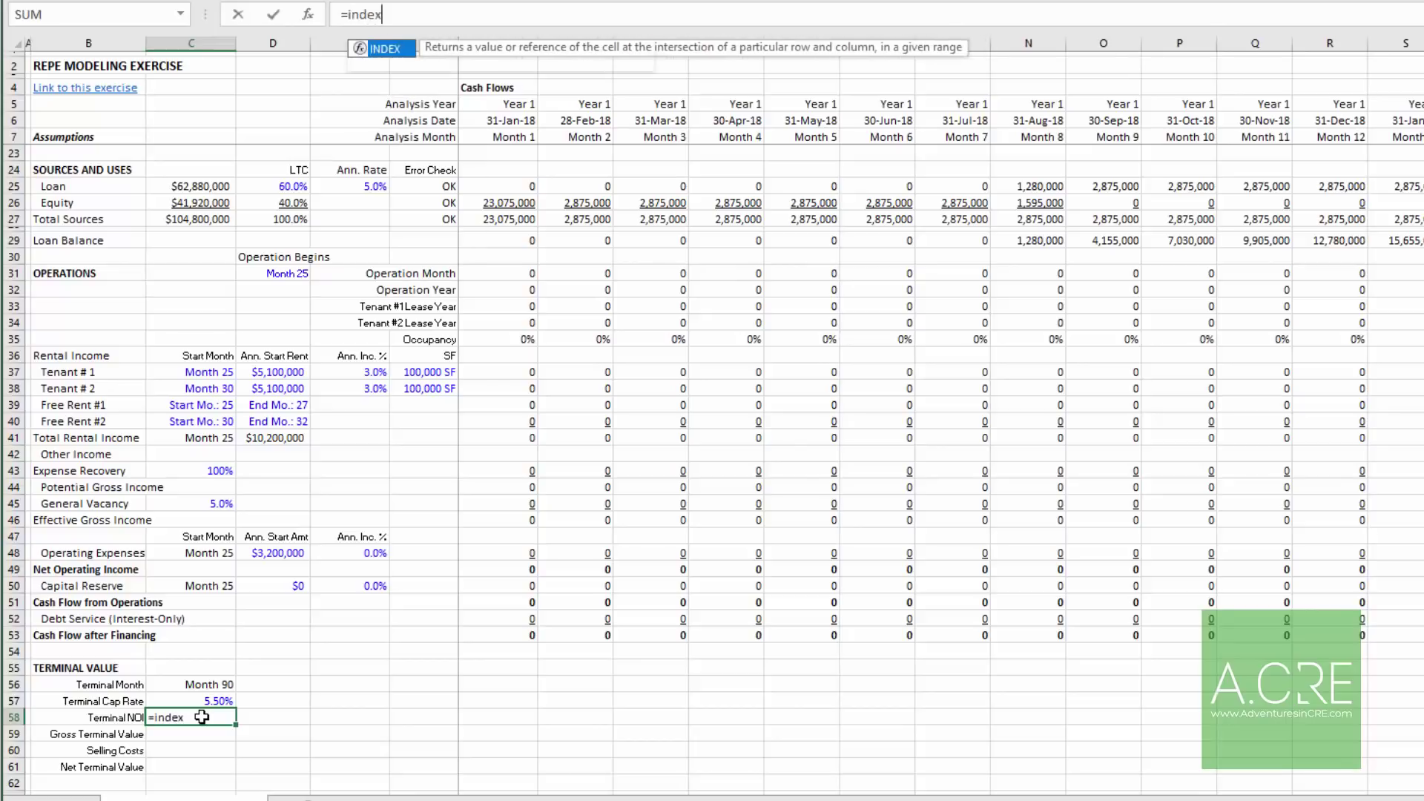
{"action": "key", "text": "Tab"}
{"action": "key", "text": "Right"}
{"action": "key", "text": "Right"}
{"action": "key", "text": "Right"}
{"action": "key", "text": "Right"}
{"action": "key", "text": "Up"}
{"action": "key", "text": "Up"}
{"action": "key", "text": "Up"}
{"action": "key", "text": "Up"}
{"action": "key", "text": "Up"}
{"action": "key", "text": "Up"}
{"action": "key", "text": "Up"}
{"action": "key", "text": "Up"}
{"action": "key", "text": "Up"}
{"action": "key", "text": "Up"}
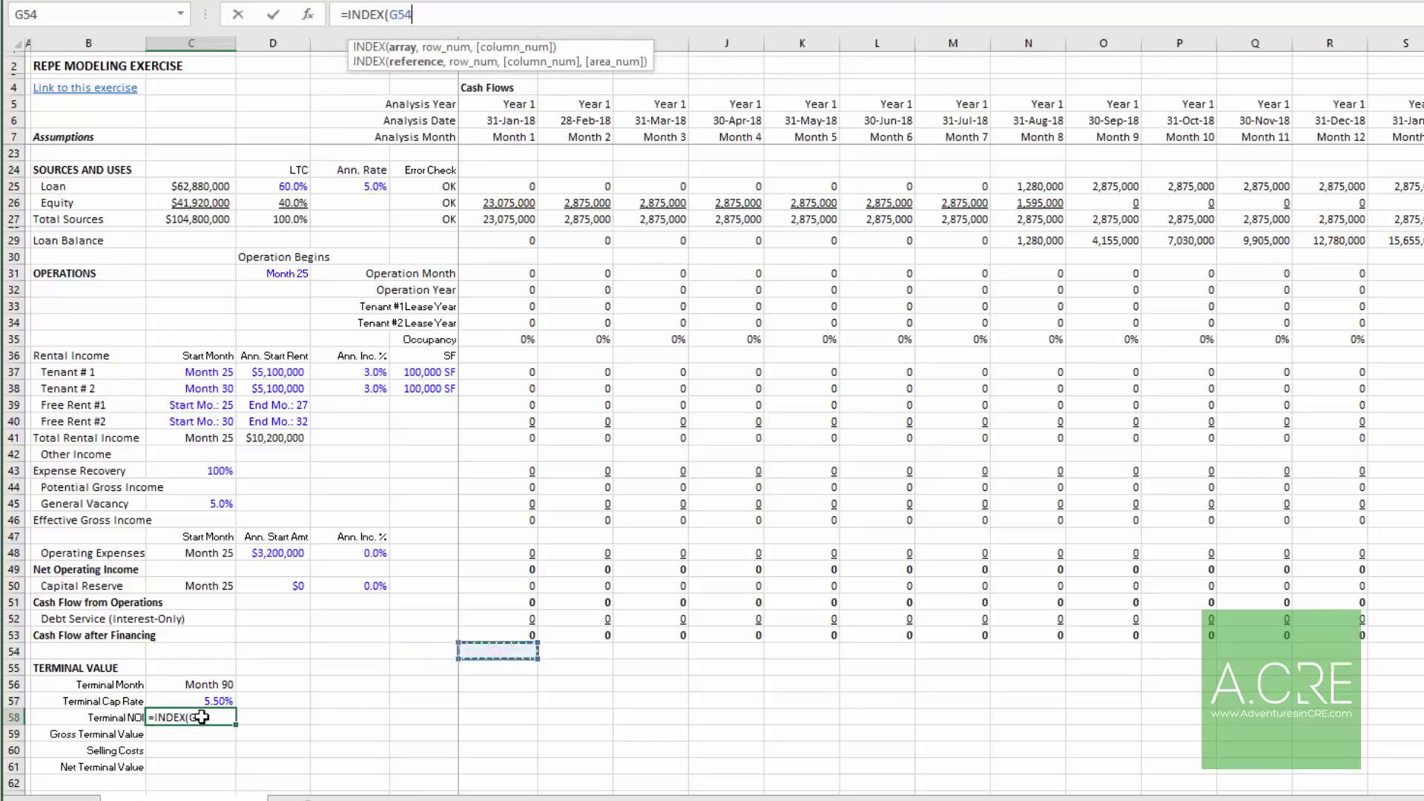
{"action": "key", "text": "Down"}
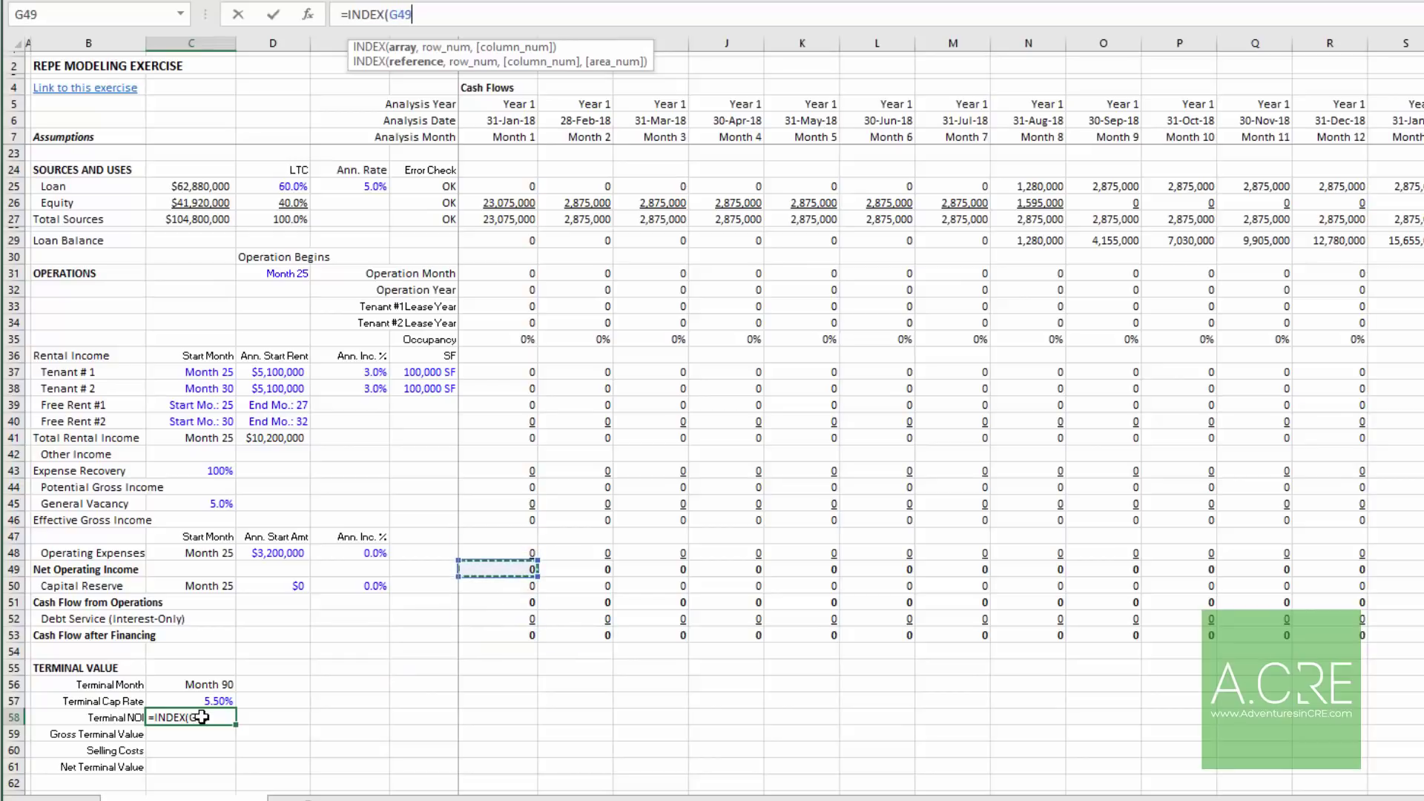
{"action": "key", "text": "ctrl+shift+Right"}
{"action": "key", "text": "F4"}
{"action": "type", "text": ",1"}
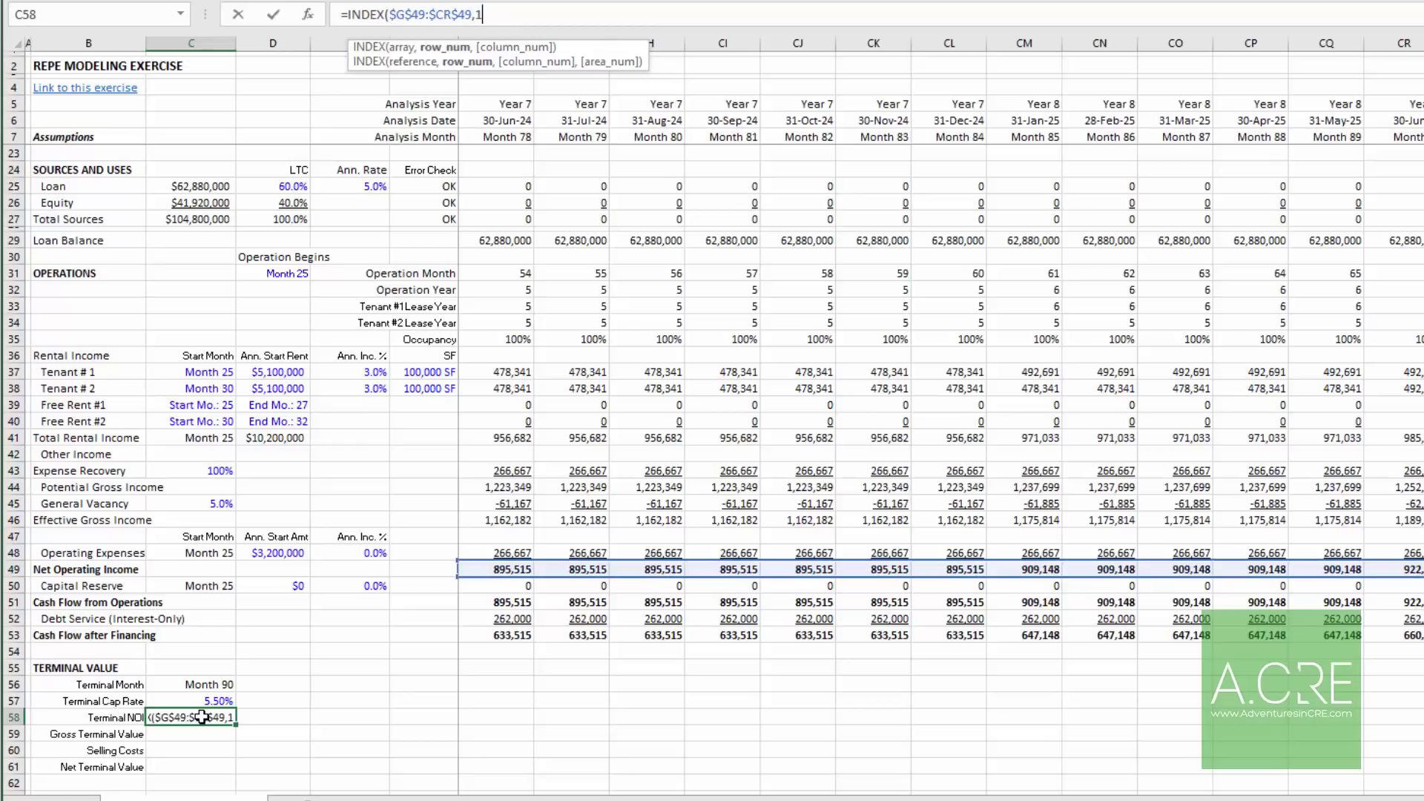
{"action": "type", "text": ","}
{"action": "key", "text": "Up"}
{"action": "key", "text": "Up"}
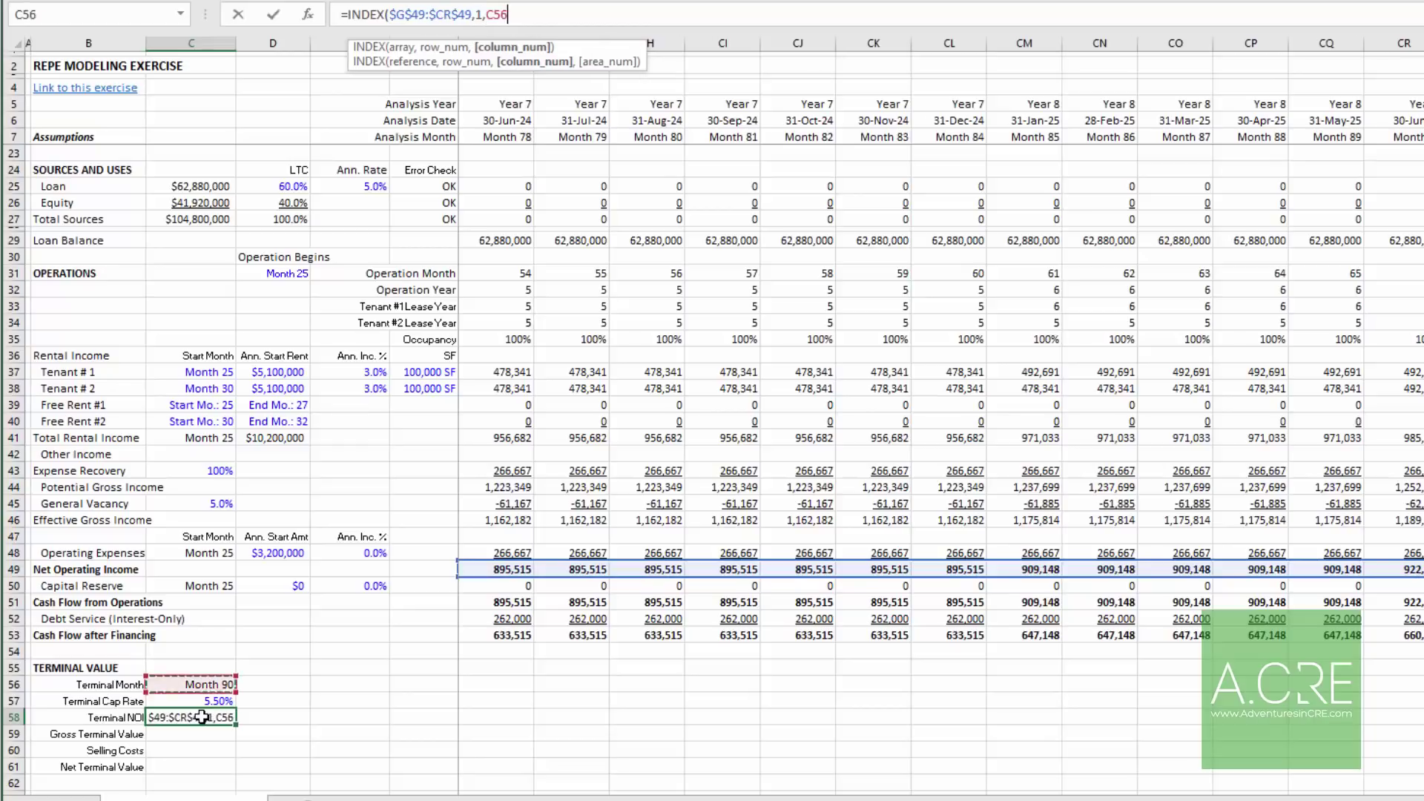
{"action": "key", "text": "Return"}
Step: Append *12 to the Terminal NOI formula so it annualises to 11,073,366
{"action": "key", "text": "Up"}
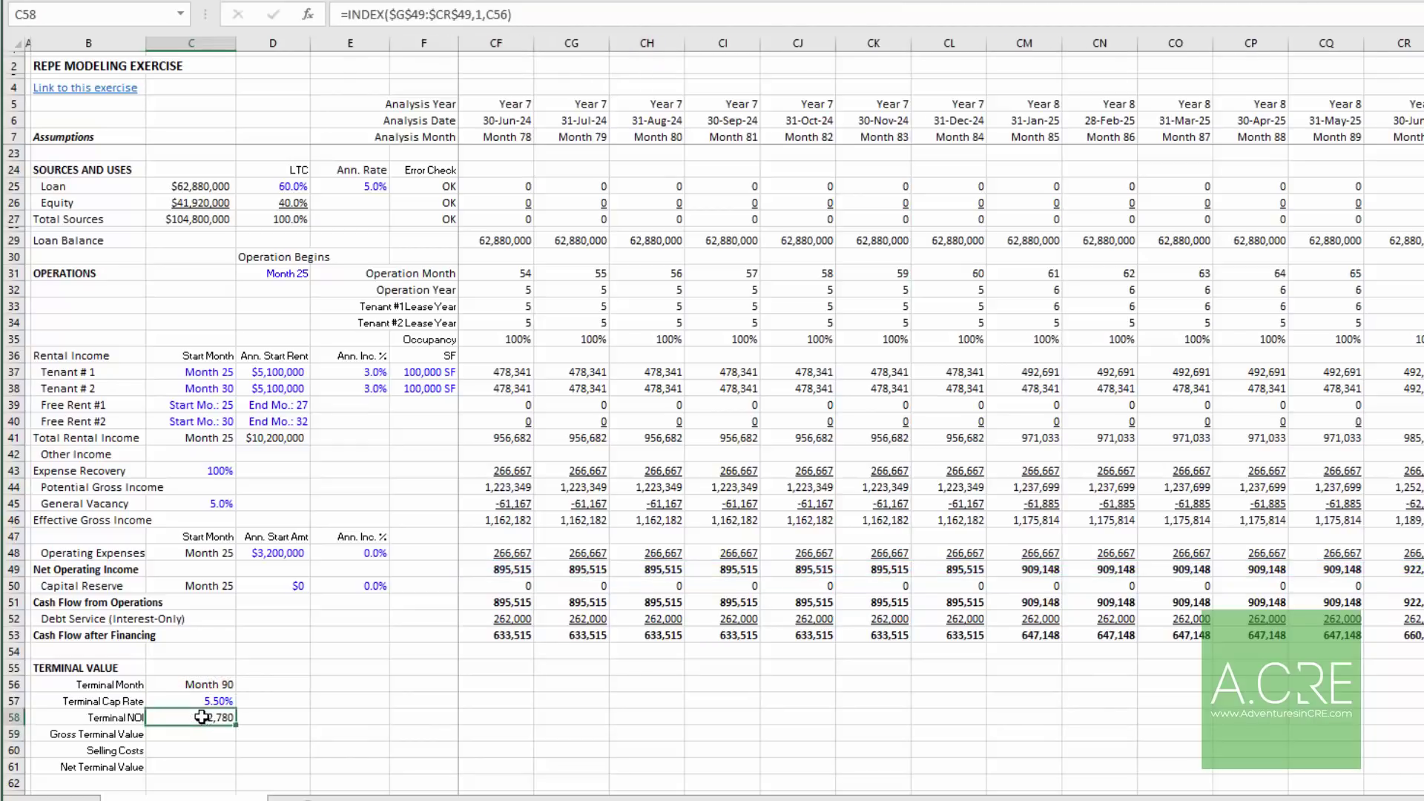
{"action": "key", "text": "Left"}
{"action": "key", "text": "Right"}
{"action": "left_click", "coordinate": [587, 15]}
{"action": "type", "text": "*12"}
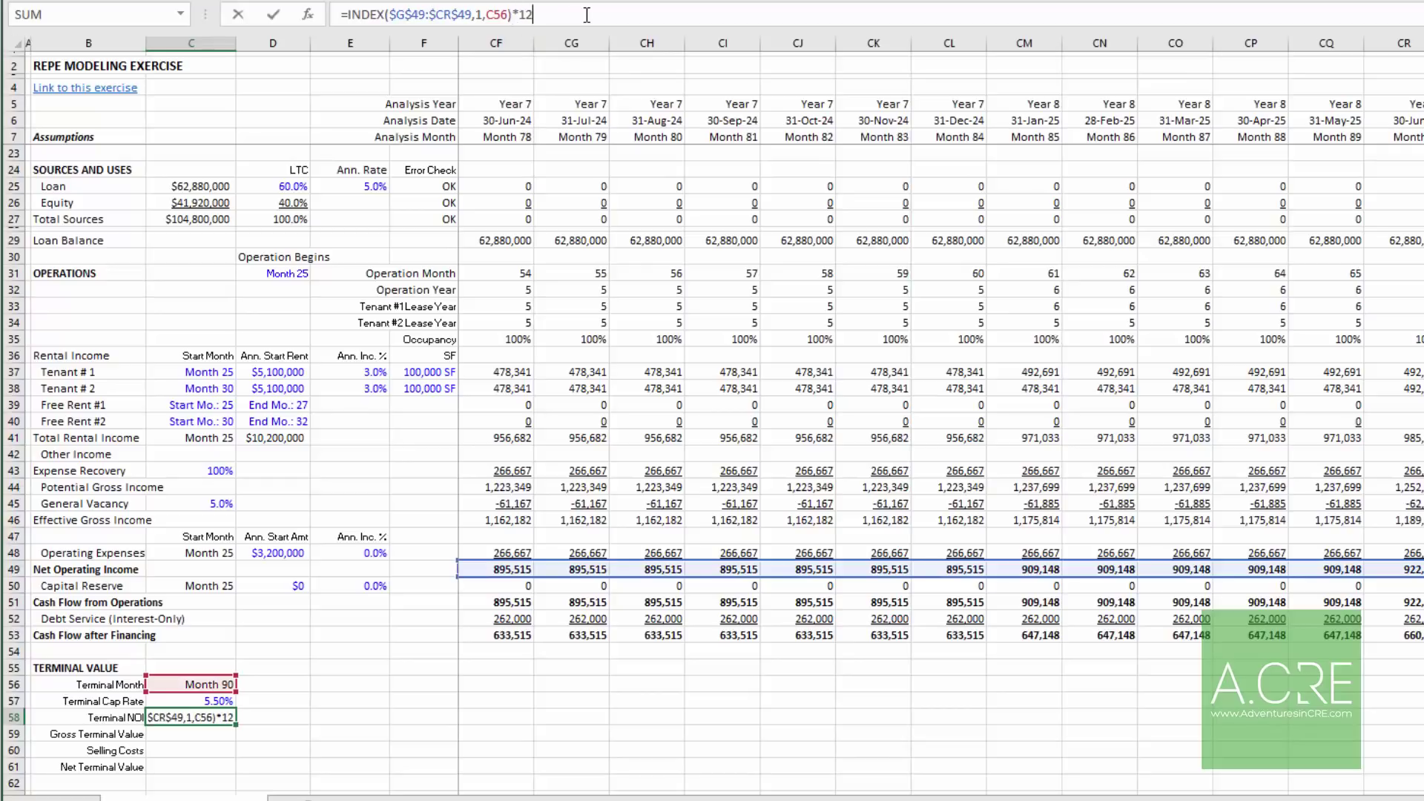
{"action": "key", "text": "Return"}
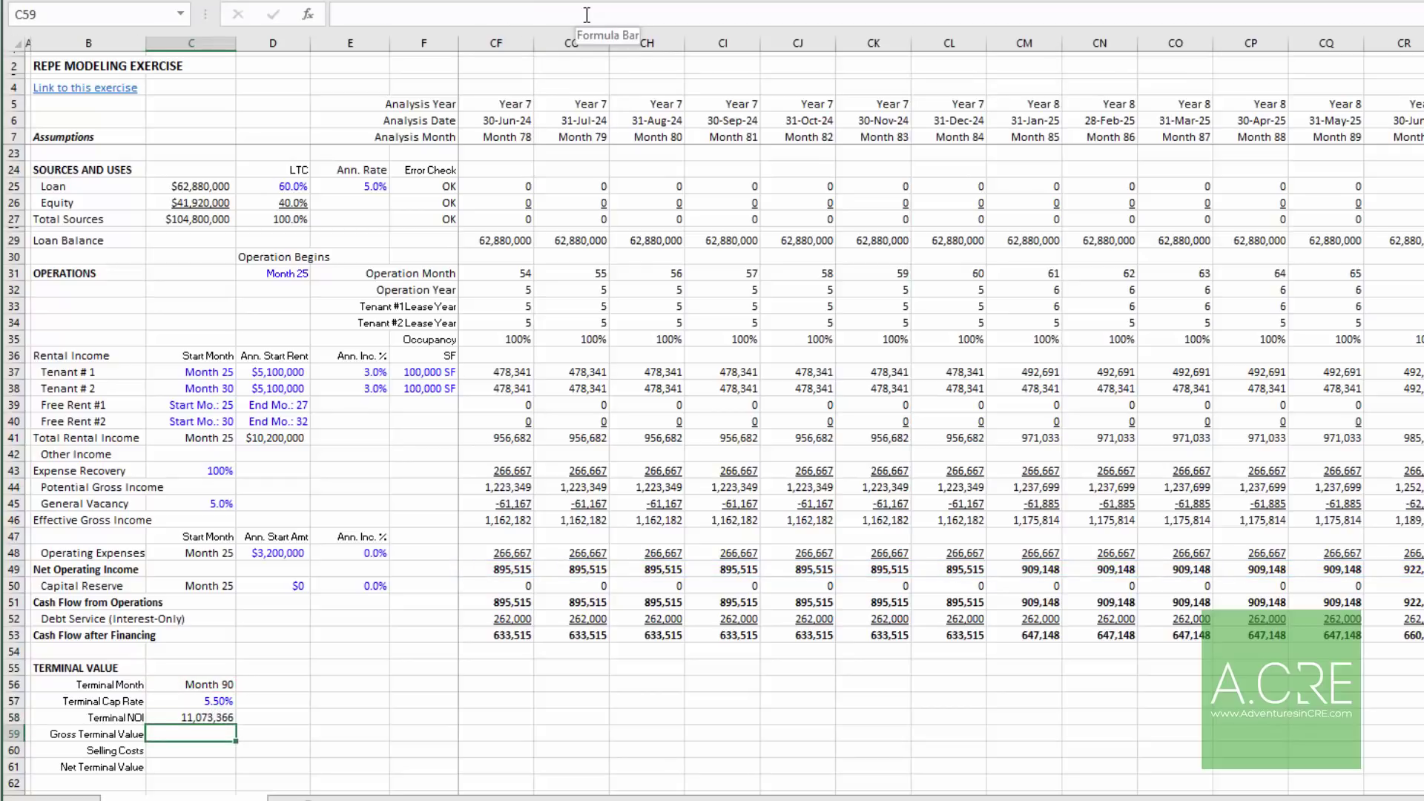
{"action": "key", "text": "Right"}
{"action": "key", "text": "Right"}
{"action": "key", "text": "Right"}
{"action": "key", "text": "Right"}
{"action": "key", "text": "Left"}
{"action": "key", "text": "Left"}
{"action": "key", "text": "Left"}
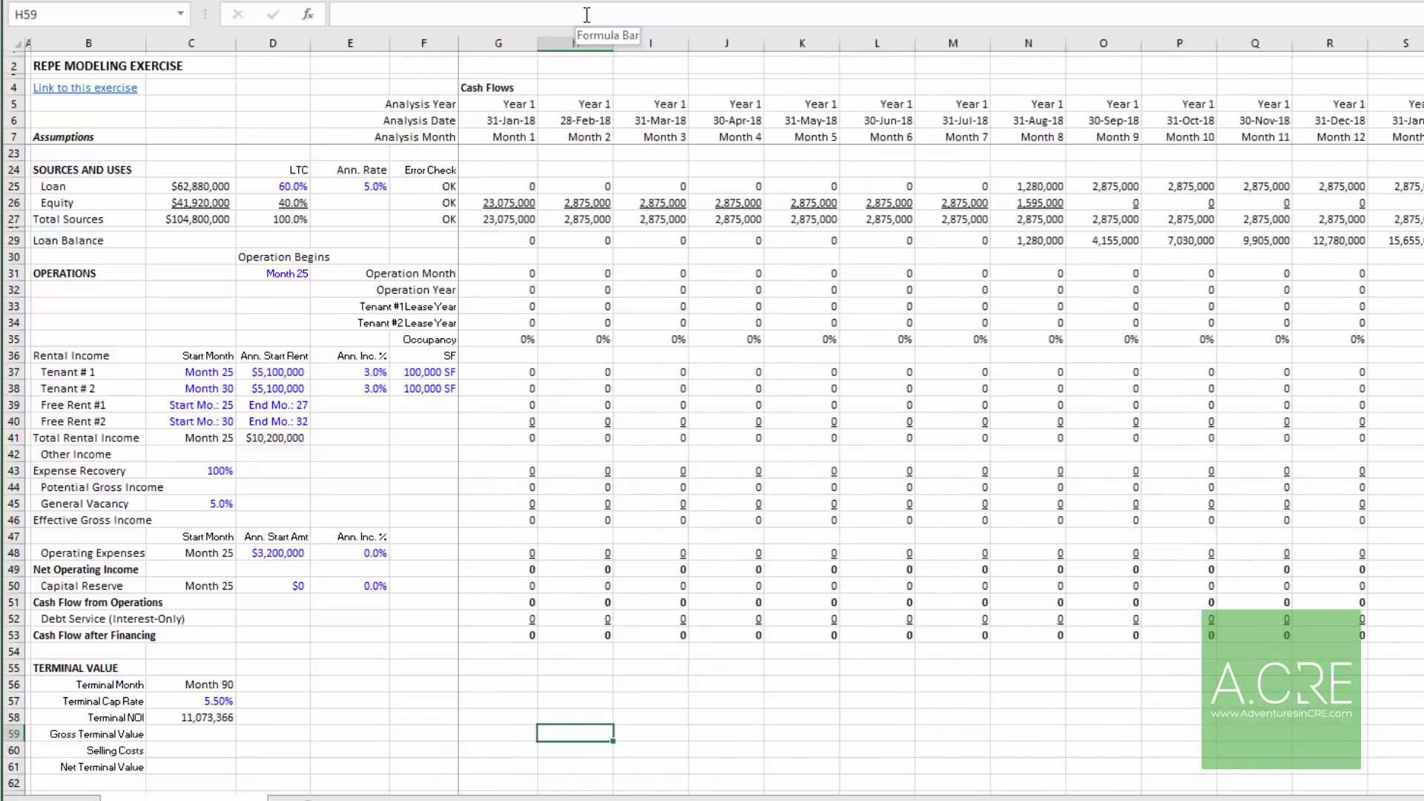
{"action": "key", "text": "Up"}
{"action": "key", "text": "Left"}
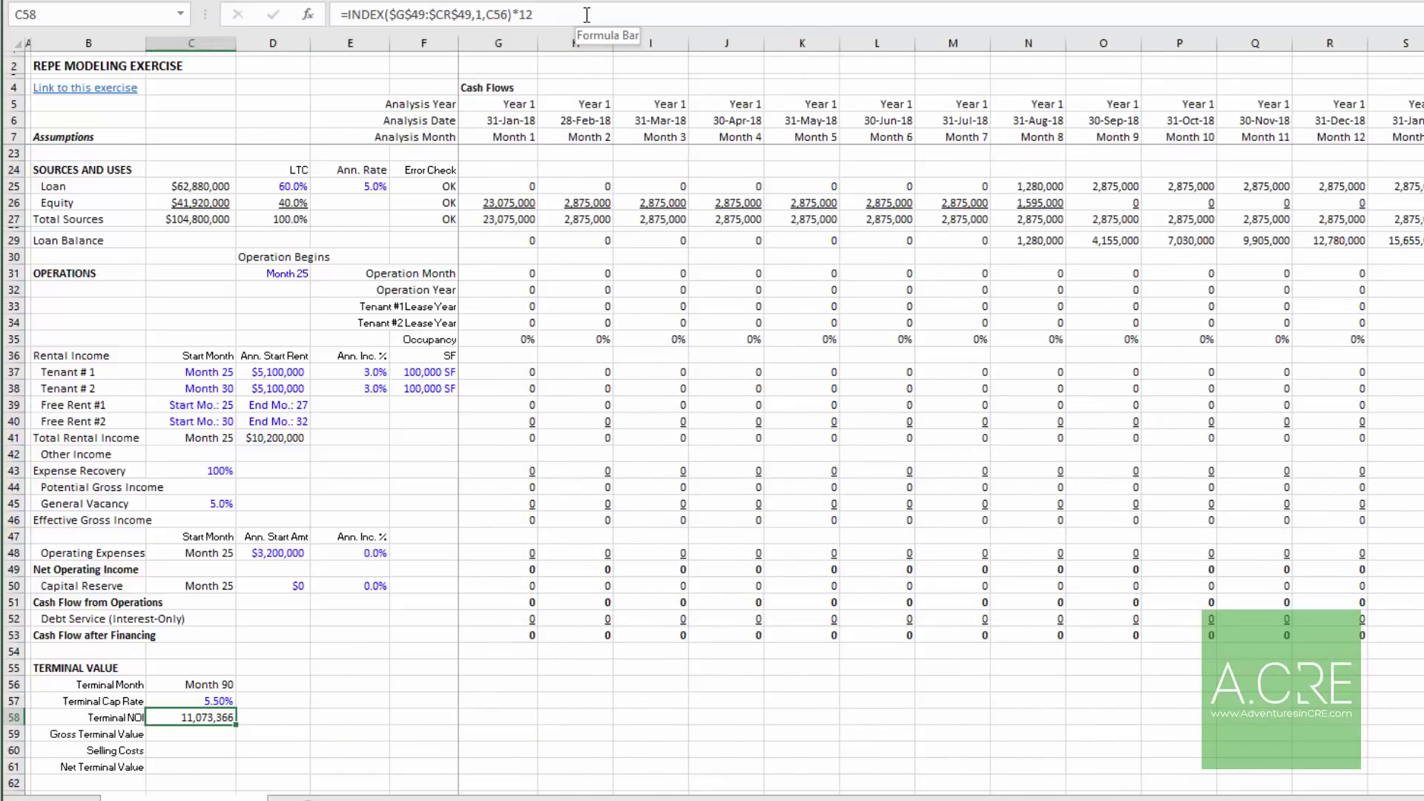
{"action": "key", "text": "Down"}
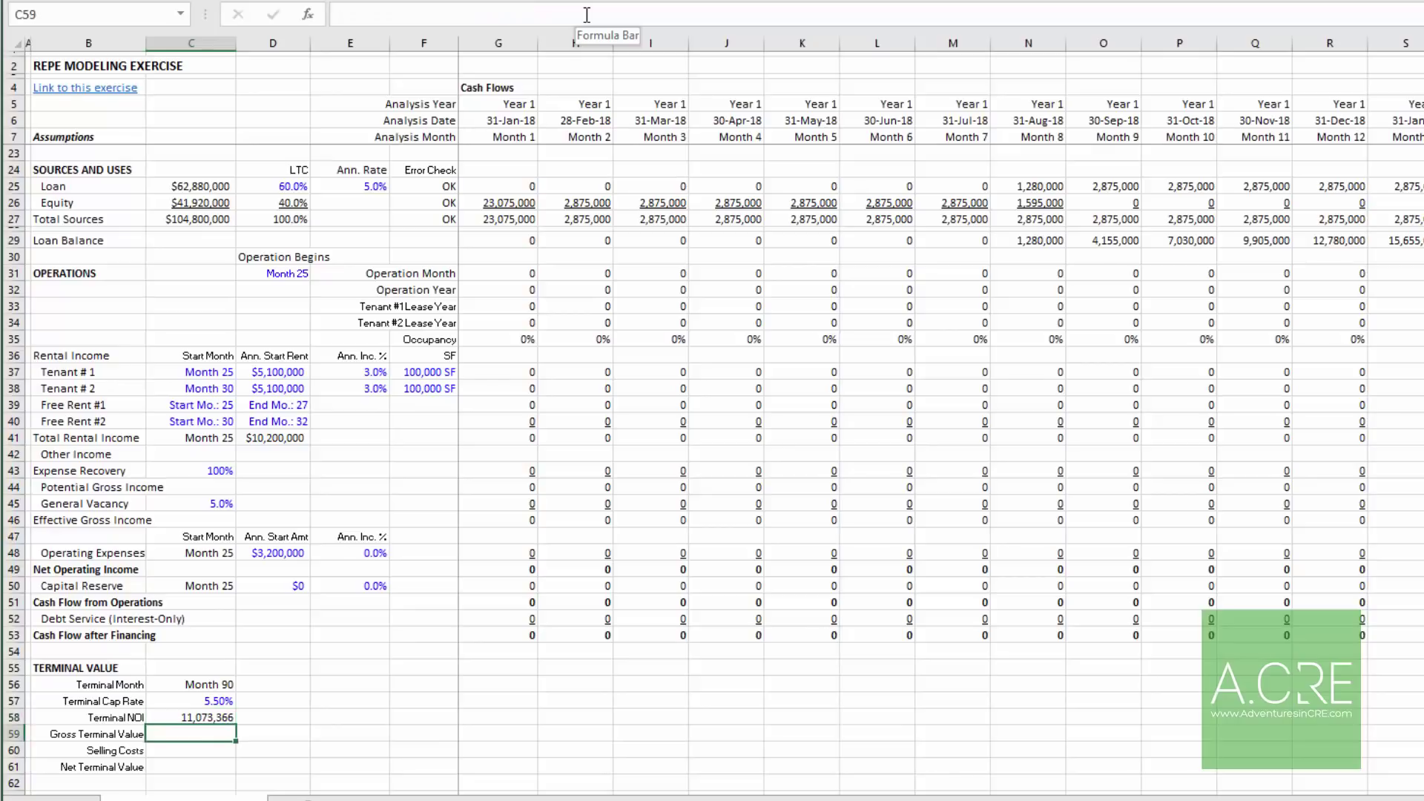
Step: Enter Gross Terminal Value in C59 as =C58/C57, Terminal NOI over cap rate
{"action": "type", "text": "="}
{"action": "key", "text": "Up"}
{"action": "type", "text": "/"}
{"action": "key", "text": "Up"}
{"action": "key", "text": "Up"}
{"action": "key", "text": "Return"}
{"action": "key", "text": "Up"}
{"action": "type", "text": "="}
{"action": "key", "text": "Up"}
{"action": "type", "text": "/"}
{"action": "key", "text": "Up"}
{"action": "key", "text": "Up"}
{"action": "key", "text": "Return"}
{"action": "key", "text": "Up"}
{"action": "key", "text": "Up"}
{"action": "key", "text": "Up"}
{"action": "key", "text": "Down"}
{"action": "key", "text": "Down"}
{"action": "key", "text": "Down"}
Step: Add a 1.5% selling cost rate, Selling Costs =C59*D60 and Net Terminal Value =C59-C60
{"action": "key", "text": "Right"}
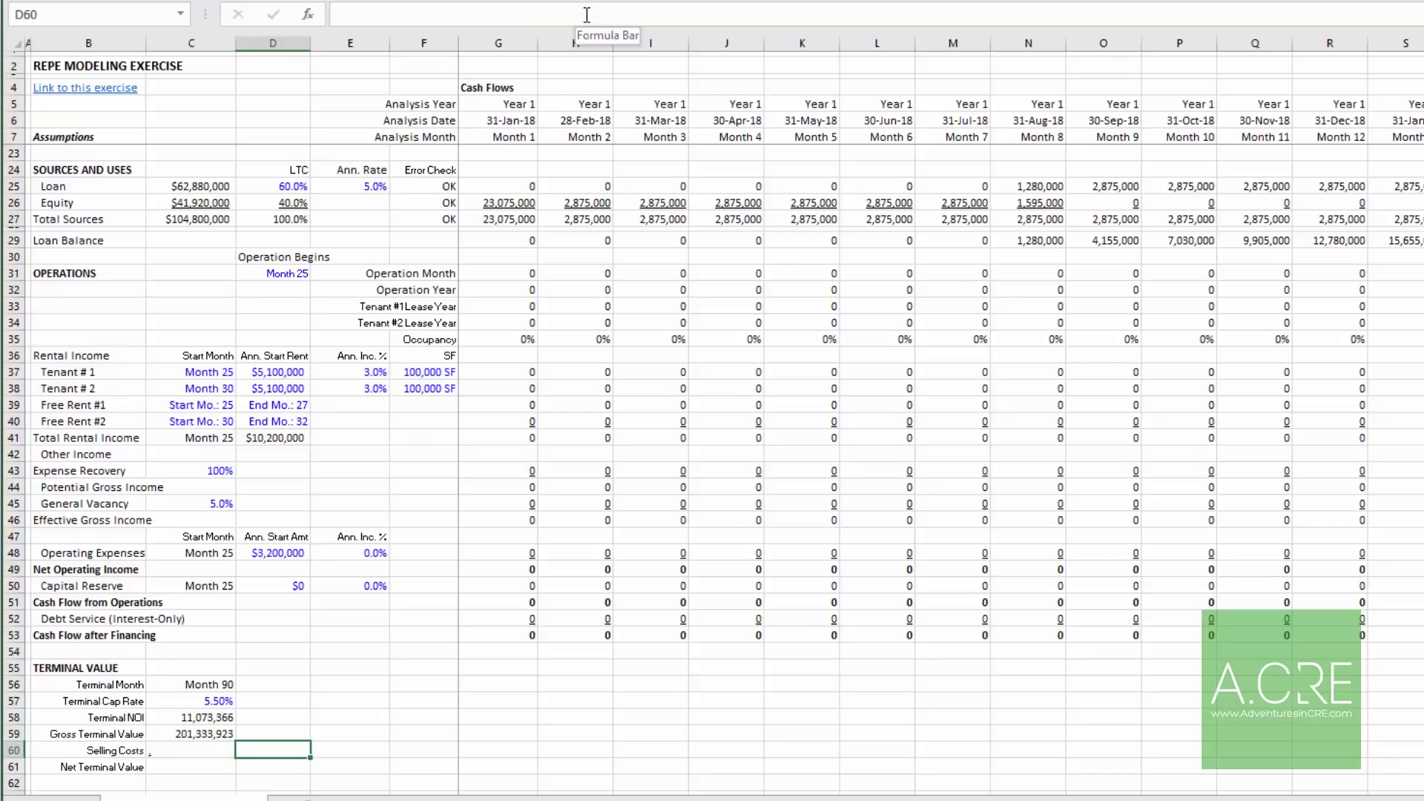
{"action": "type", "text": "1.5%"}
{"action": "key", "text": "Return"}
{"action": "key", "text": "Up"}
{"action": "key", "text": "Left"}
{"action": "type", "text": "=C59*D60"}
{"action": "key", "text": "Return"}
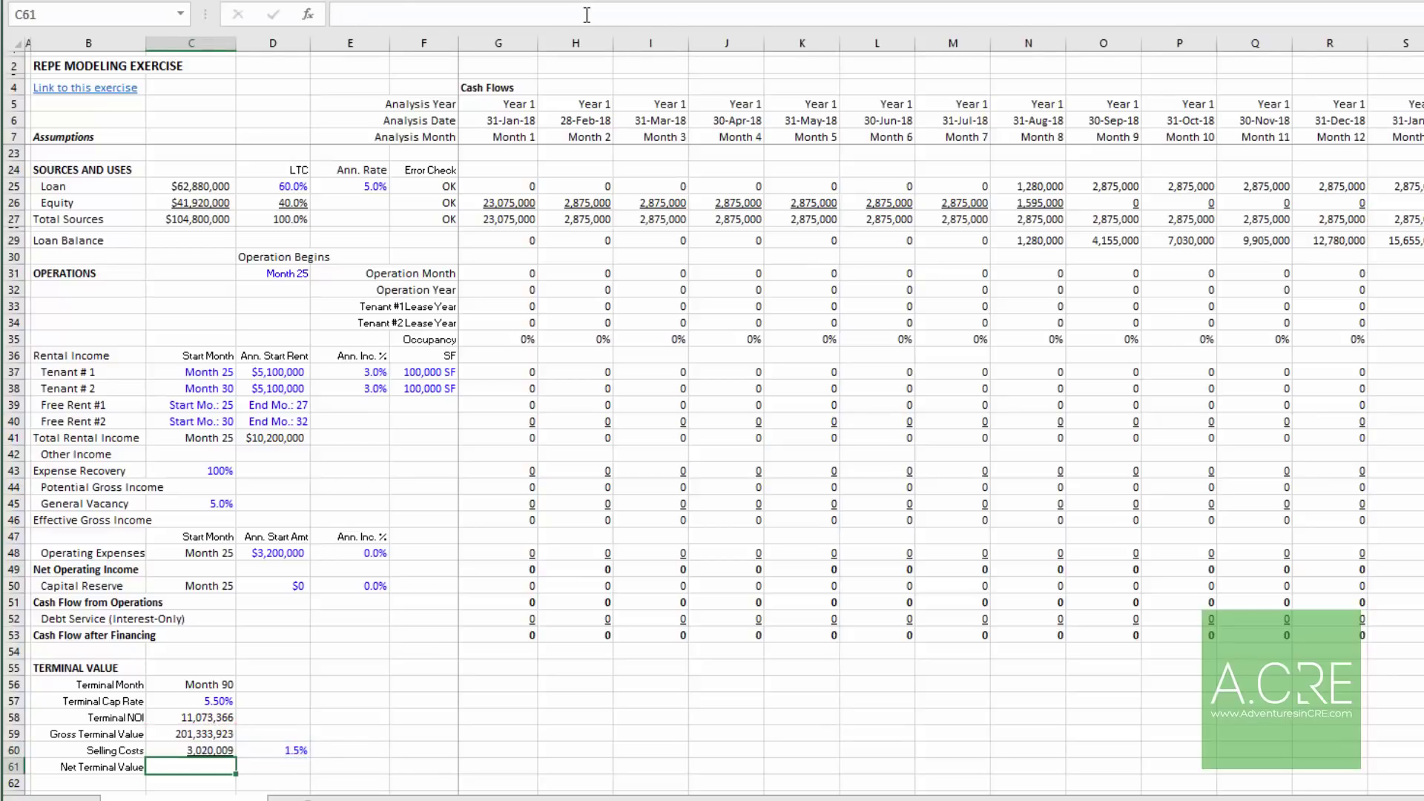
{"action": "type", "text": "=C59-C60"}
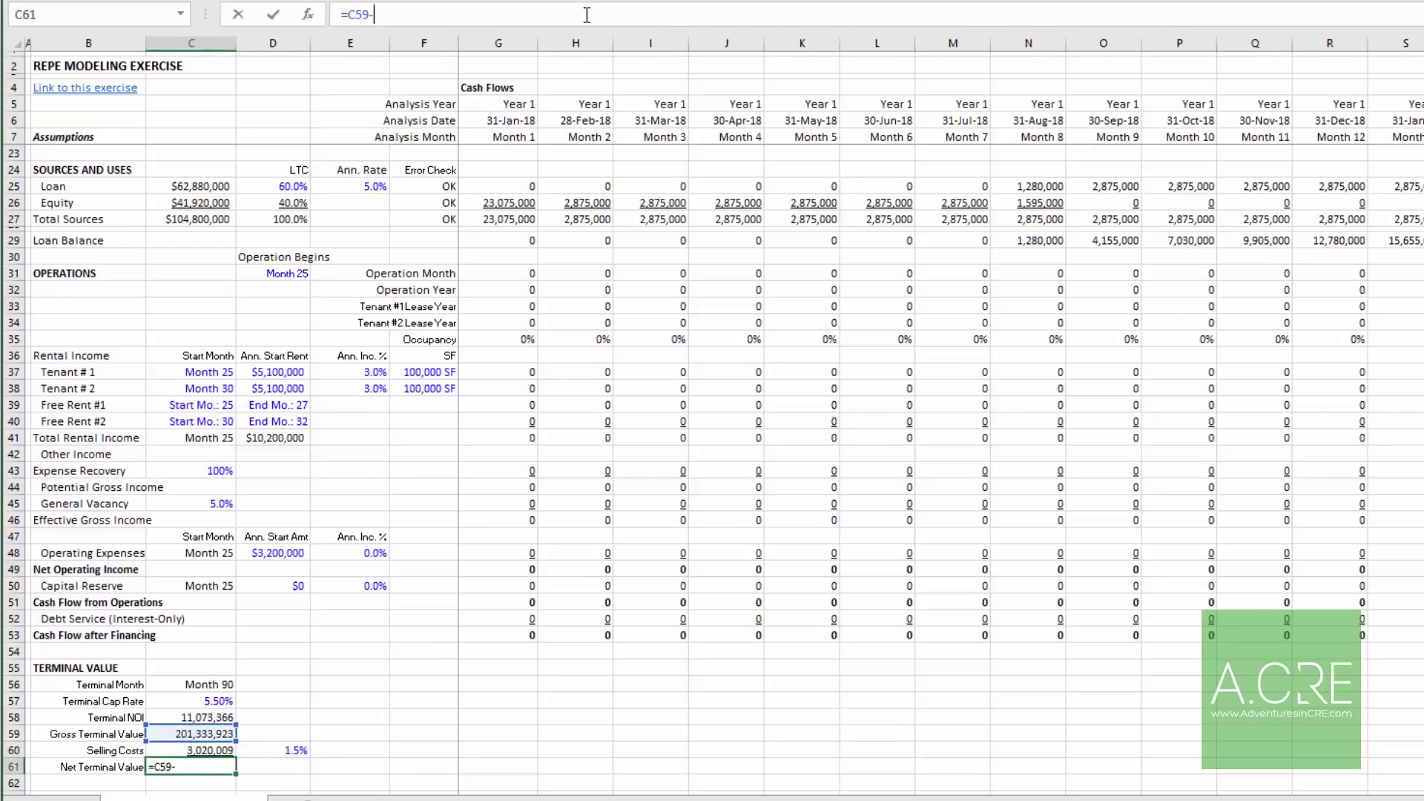
{"action": "key", "text": "Return"}
{"action": "key", "text": "Up"}
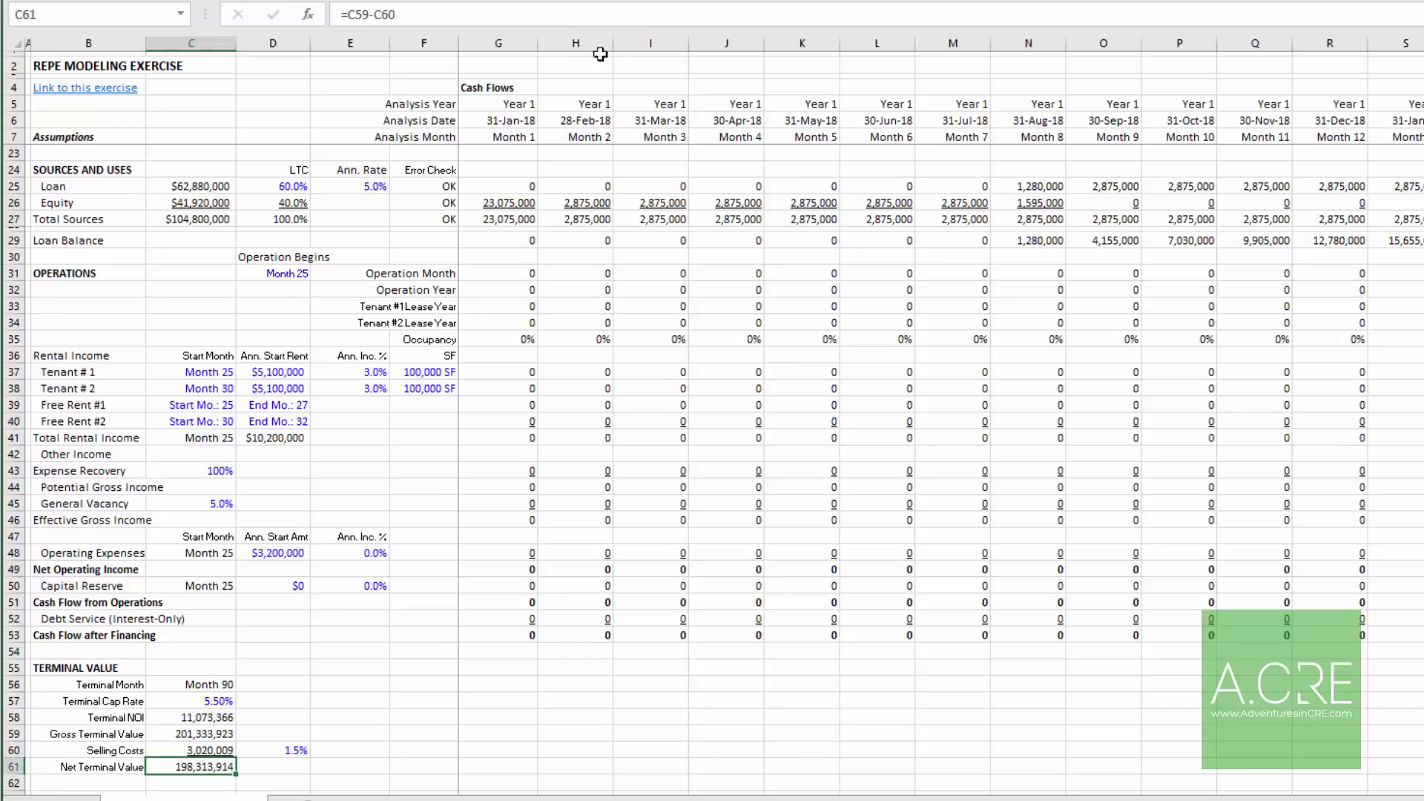
{"action": "scroll", "coordinate": [375, 253], "scroll_direction": "down", "scroll_amount": 3}
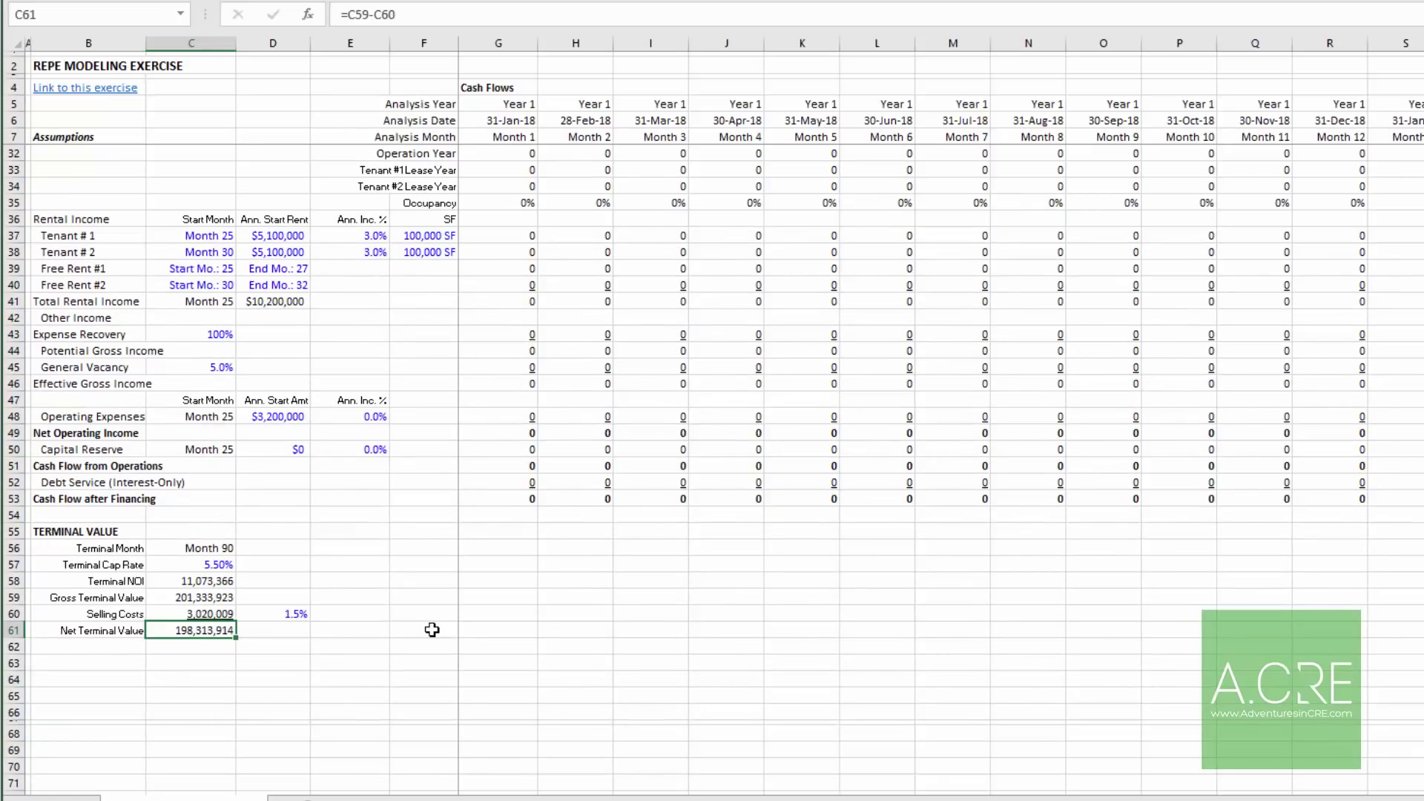
Step: Type Net Terminal Value, Loan Payoff and Net Proceeds from Sale into F56:F58
{"action": "key", "text": "Right"}
{"action": "key", "text": "Right"}
{"action": "key", "text": "Right"}
{"action": "key", "text": "Up"}
{"action": "key", "text": "Up"}
{"action": "key", "text": "Up"}
{"action": "key", "text": "Up"}
{"action": "key", "text": "Up"}
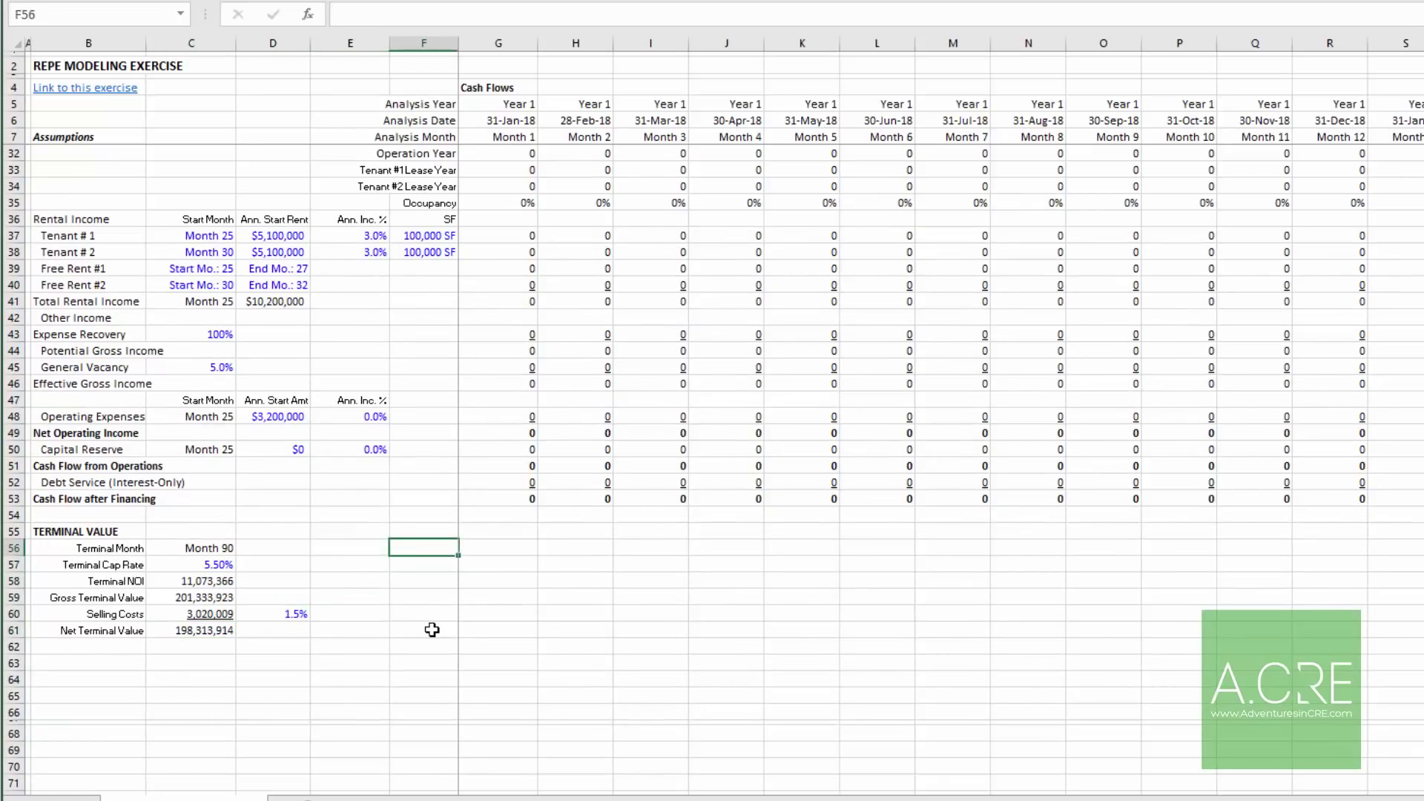
{"action": "type", "text": "Net Terminal Value"}
{"action": "key", "text": "Return"}
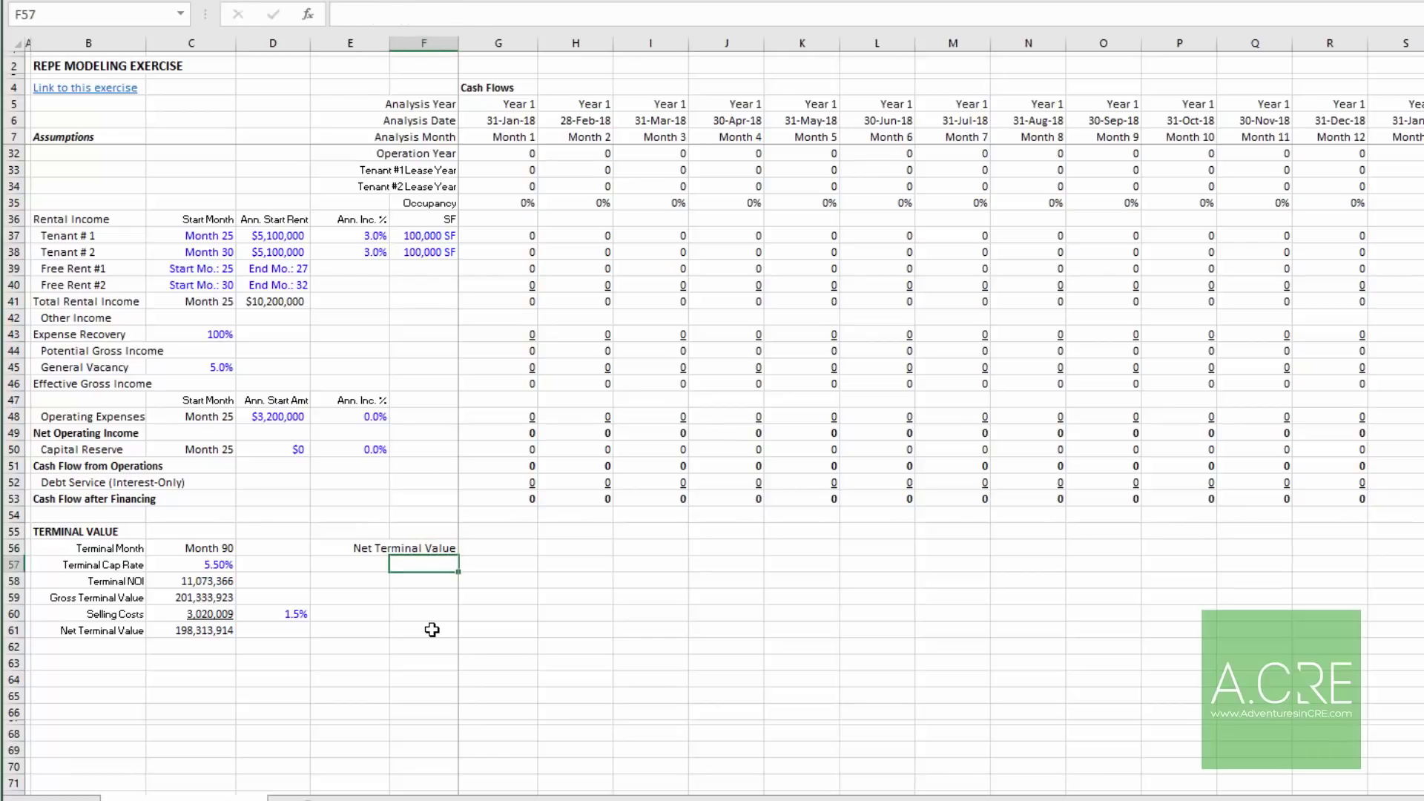
{"action": "type", "text": "Loan Payoff"}
{"action": "key", "text": "Return"}
{"action": "type", "text": "Net Pr"}
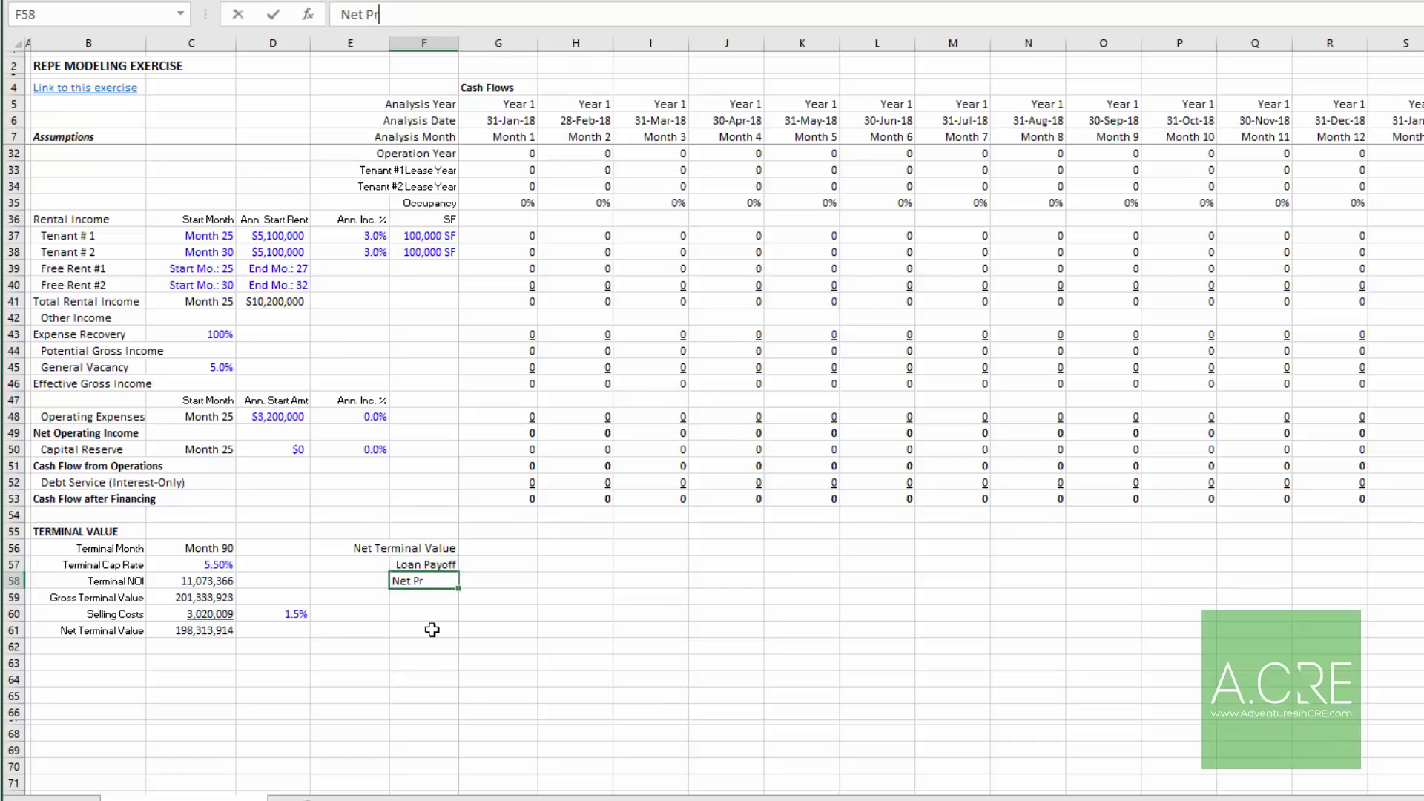
{"action": "type", "text": "oceeds from Sale"}
{"action": "key", "text": "Return"}
{"action": "key", "text": "Up"}
{"action": "key", "text": "Up"}
{"action": "key", "text": "Up"}
{"action": "key", "text": "Down"}
{"action": "key", "text": "Left"}
{"action": "key", "text": "Left"}
{"action": "key", "text": "Left"}
{"action": "key", "text": "Left"}
{"action": "key", "text": "Down"}
{"action": "key", "text": "Down"}
{"action": "key", "text": "Down"}
{"action": "key", "text": "Down"}
{"action": "key", "text": "Right"}
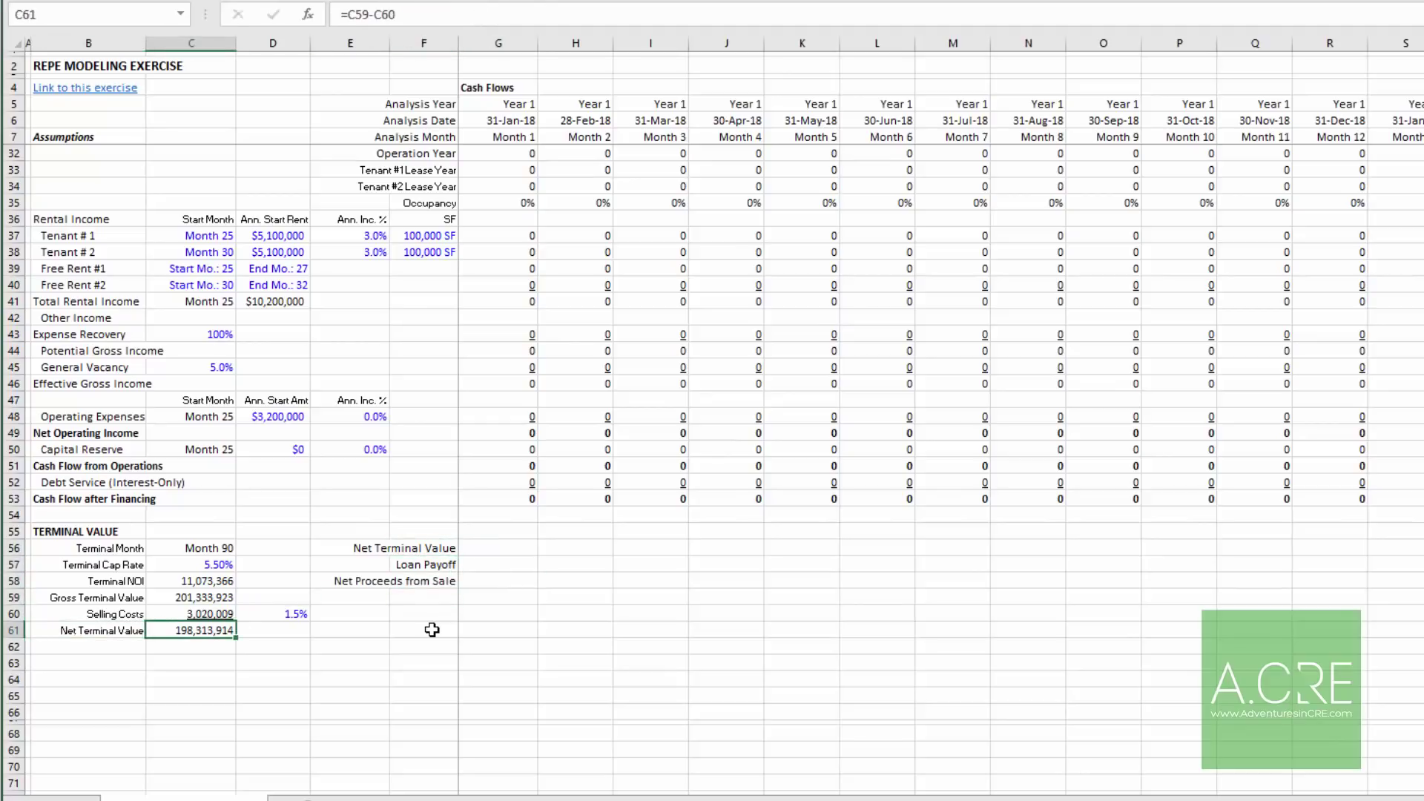
{"action": "key", "text": "Up"}
{"action": "key", "text": "Up"}
{"action": "key", "text": "Up"}
{"action": "key", "text": "Up"}
{"action": "key", "text": "Right"}
{"action": "key", "text": "Right"}
{"action": "key", "text": "Right"}
{"action": "key", "text": "Right"}
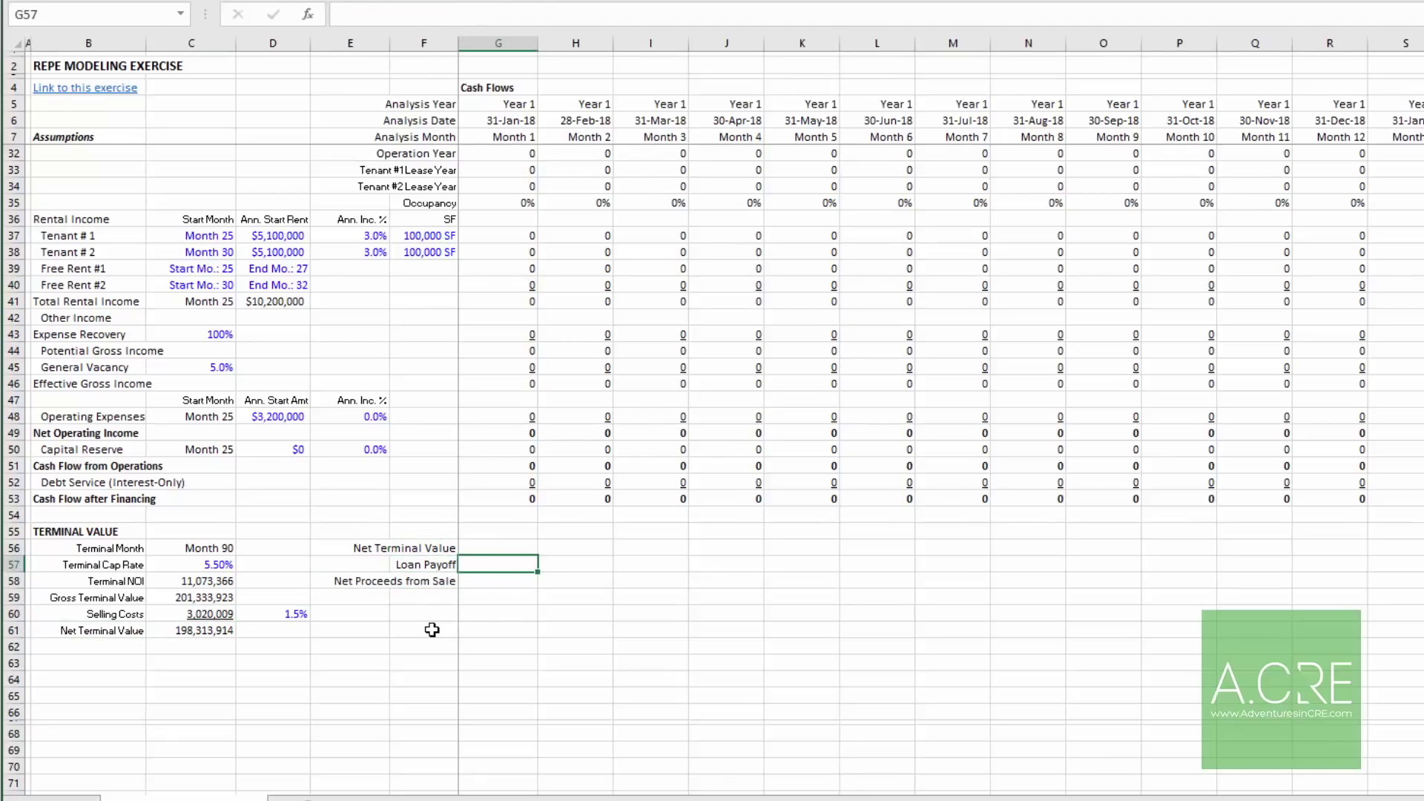
{"action": "key", "text": "Down"}
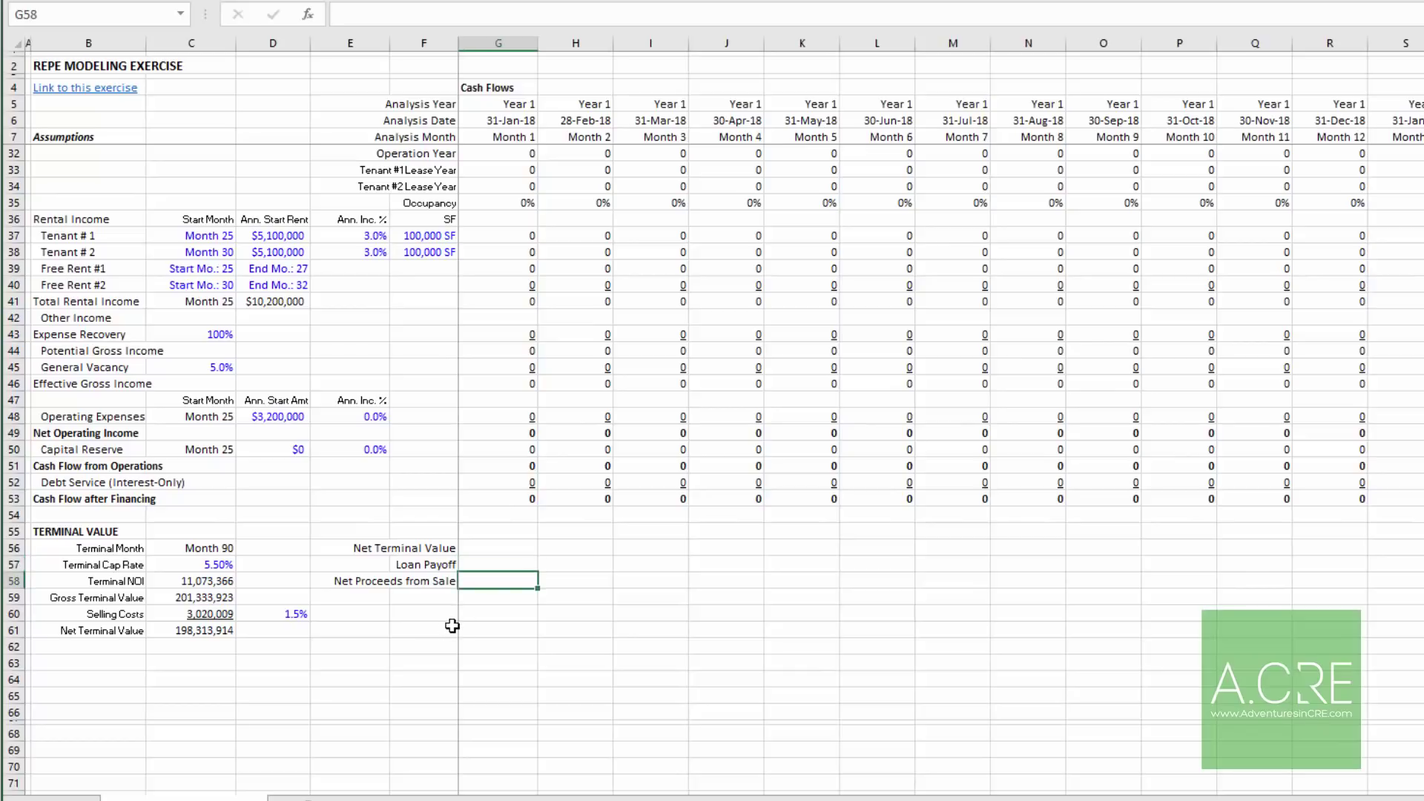
{"action": "key", "text": "Up"}
{"action": "key", "text": "Up"}
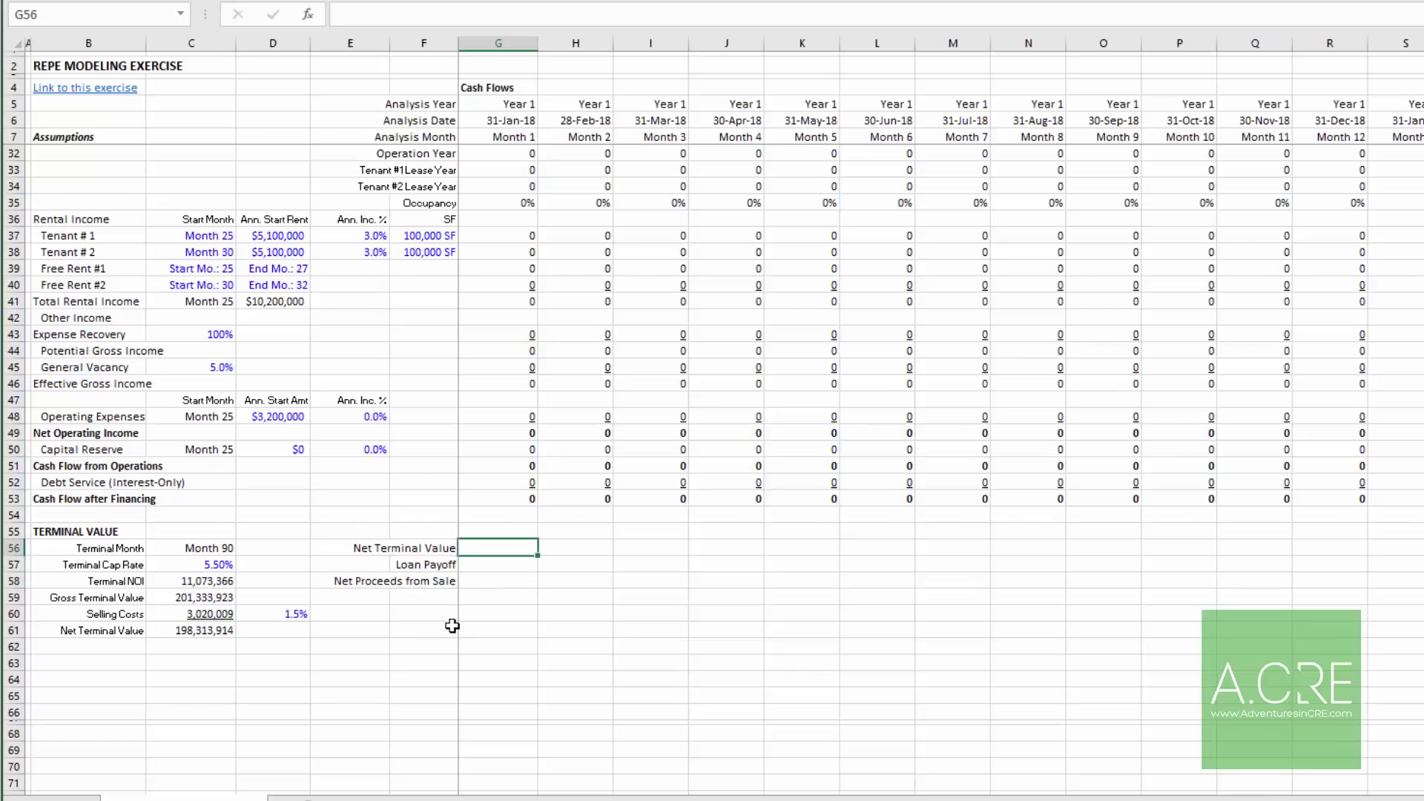
{"action": "key", "text": "Down"}
Step: Enter =(G7=$C$56)*$C$61 in G56 for the first month's Net Terminal Value
{"action": "key", "text": "Up"}
{"action": "type", "text": "=("}
{"action": "left_click", "coordinate": [519, 139]}
{"action": "type", "text": "="}
{"action": "left_click", "coordinate": [215, 551]}
{"action": "key", "text": "F4"}
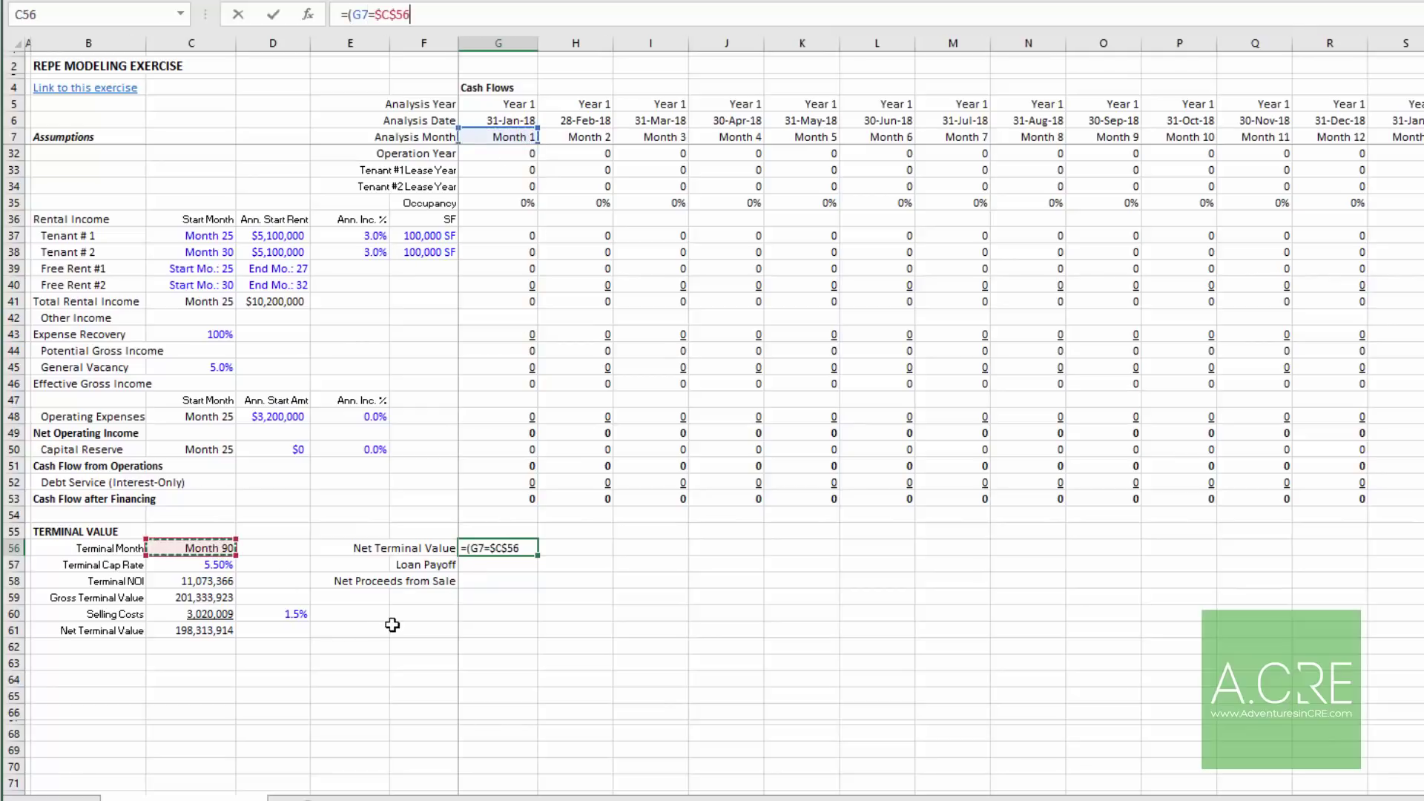
{"action": "type", "text": ")*"}
{"action": "left_click", "coordinate": [211, 629]}
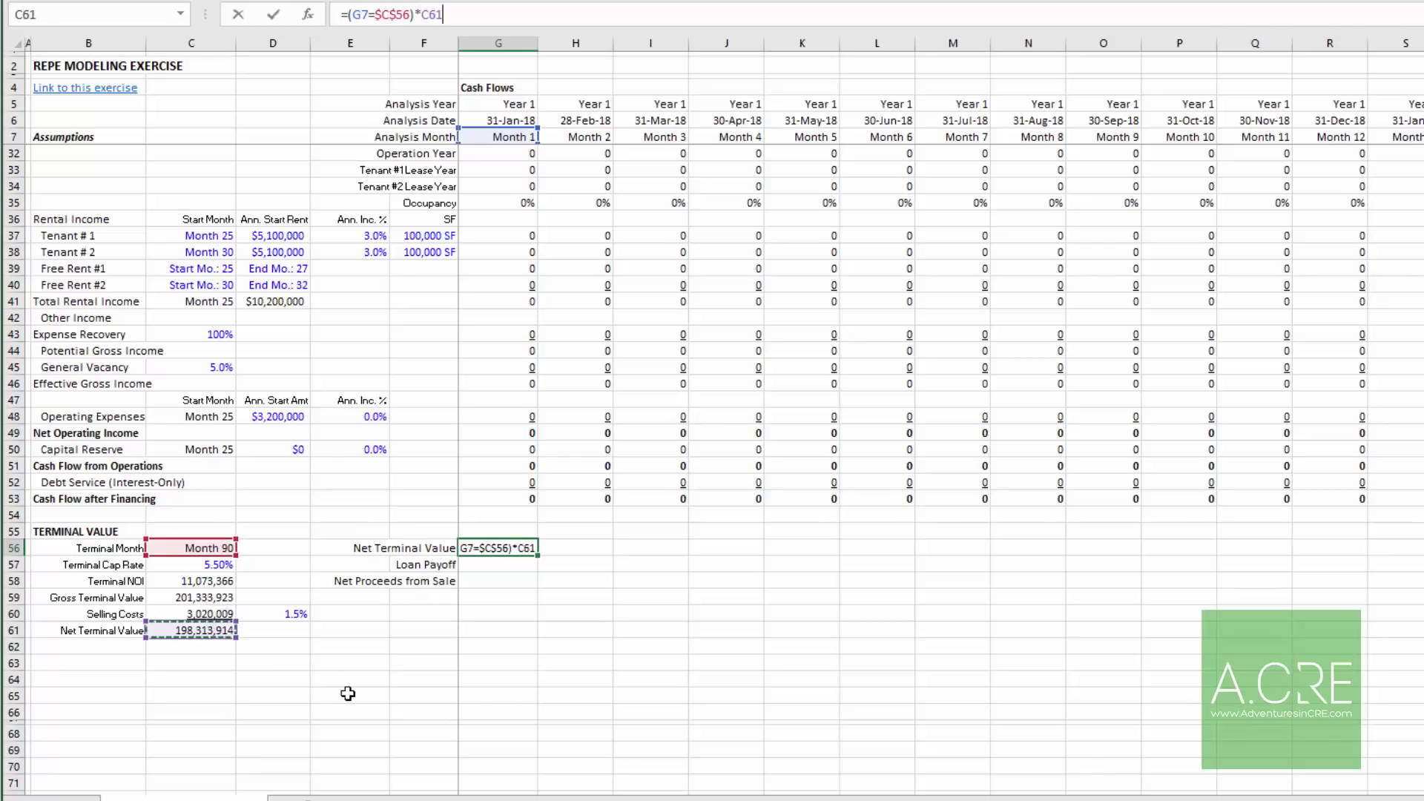
{"action": "key", "text": "F4"}
{"action": "key", "text": "ctrl+Return"}
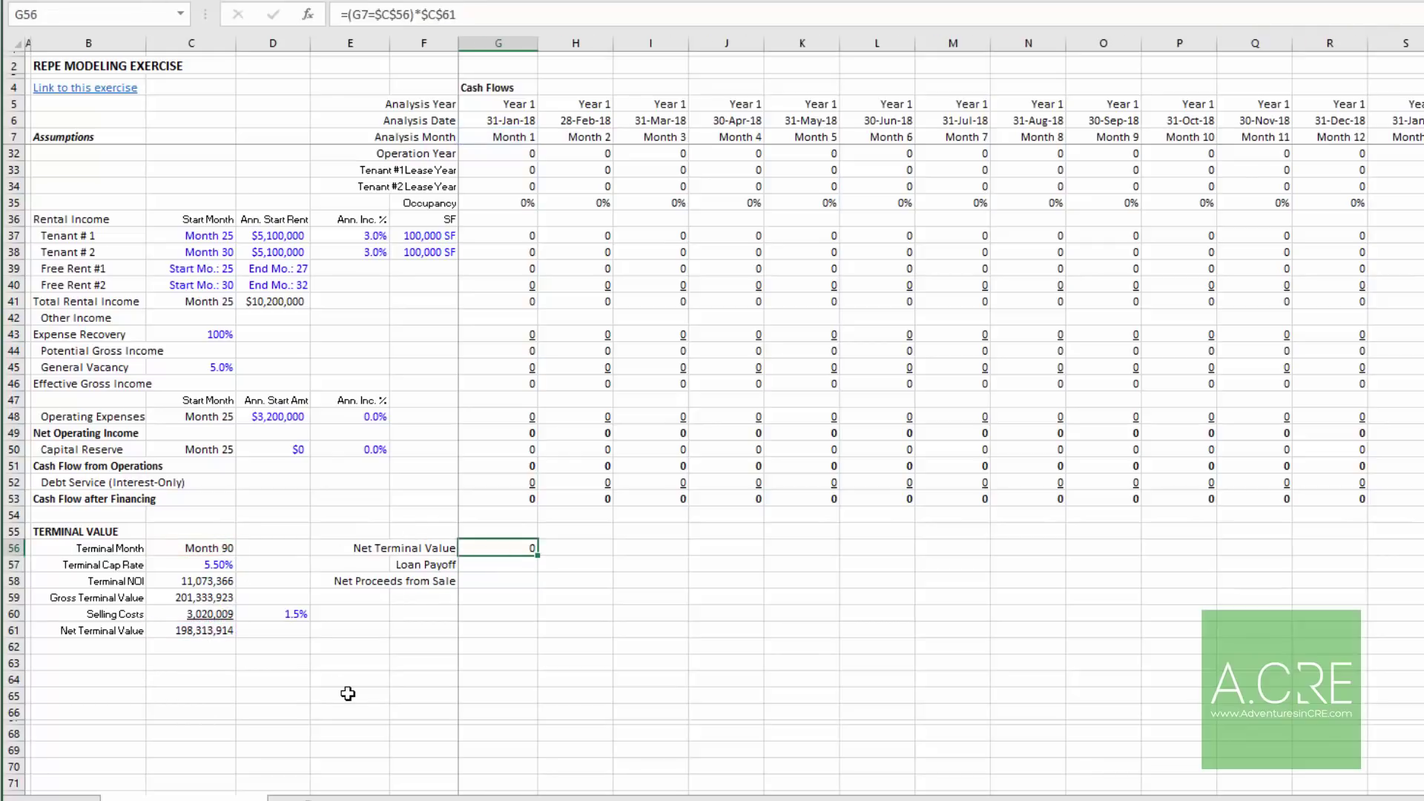
Step: Fill the Net Terminal Value formula across every month of the row with Ctrl+R
{"action": "key", "text": "ctrl+shift+Right"}
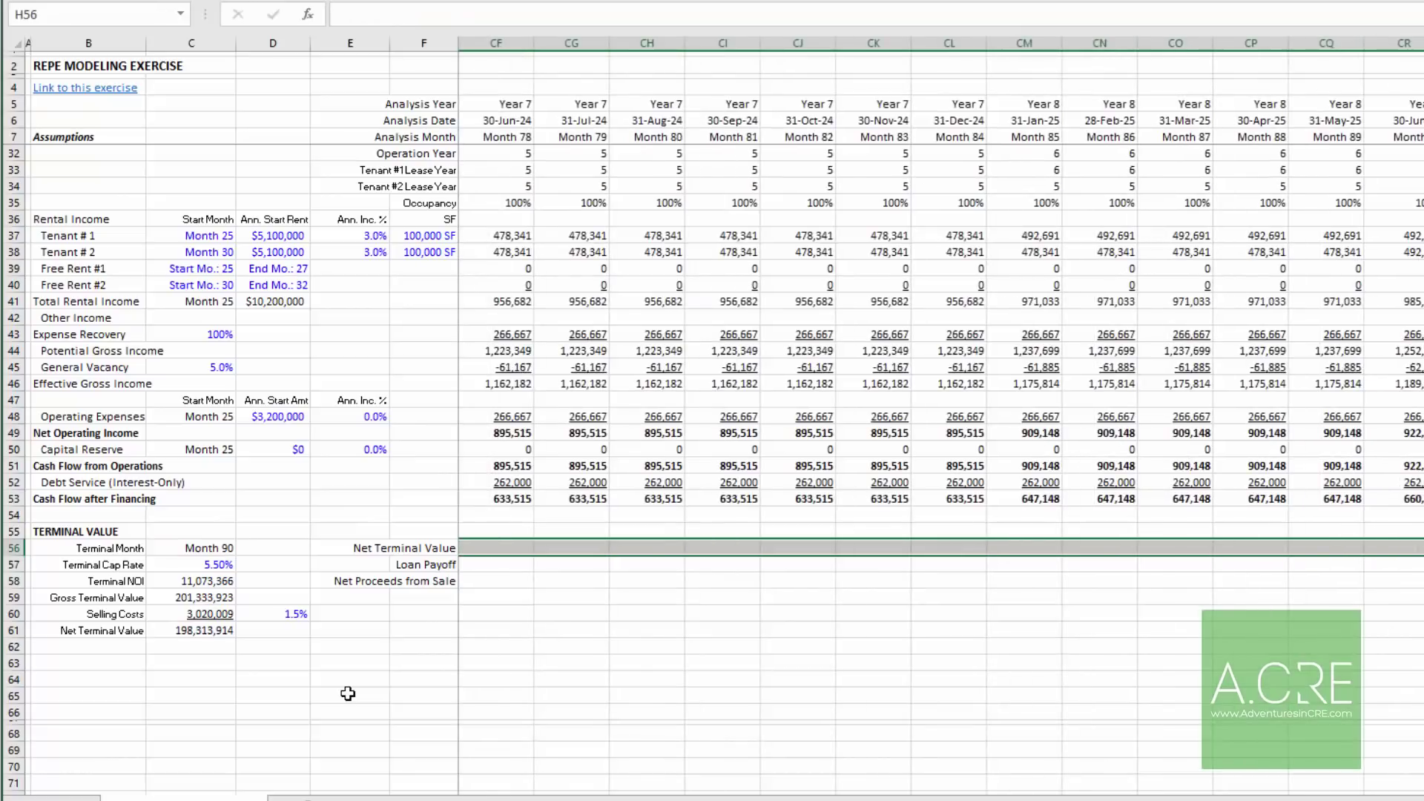
{"action": "key", "text": "ctrl+r"}
{"action": "key", "text": "Left"}
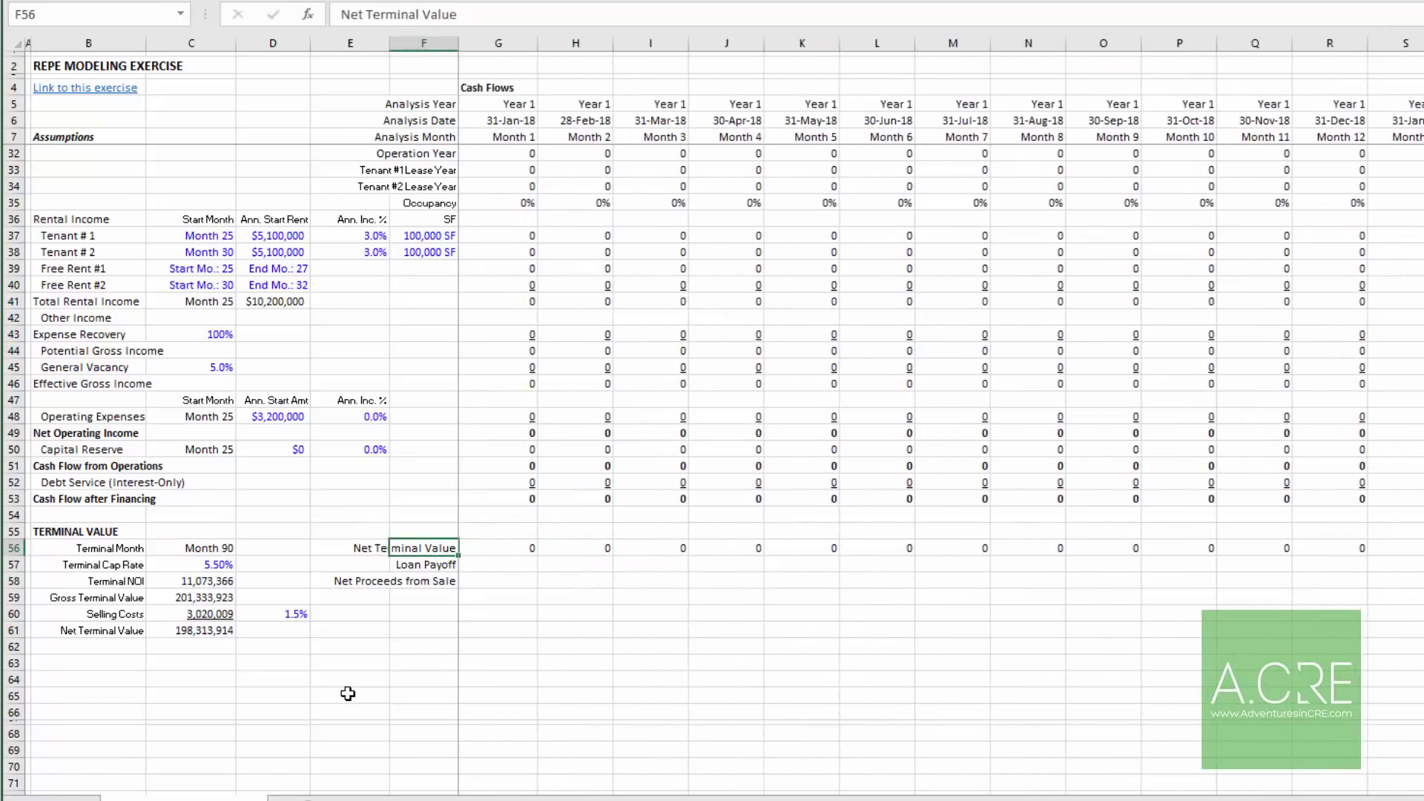
{"action": "key", "text": "Down"}
{"action": "key", "text": "Right"}
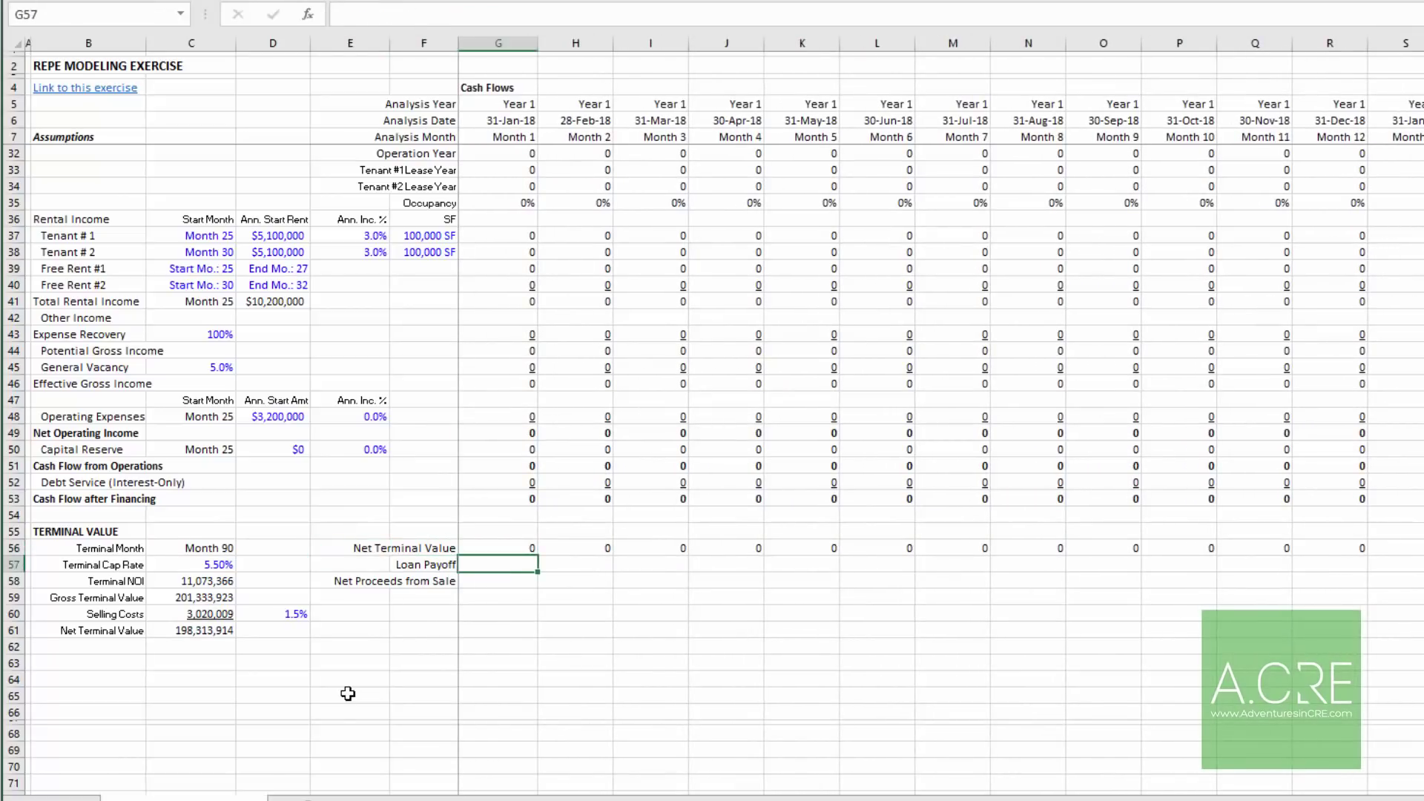
{"action": "key", "text": "Up"}
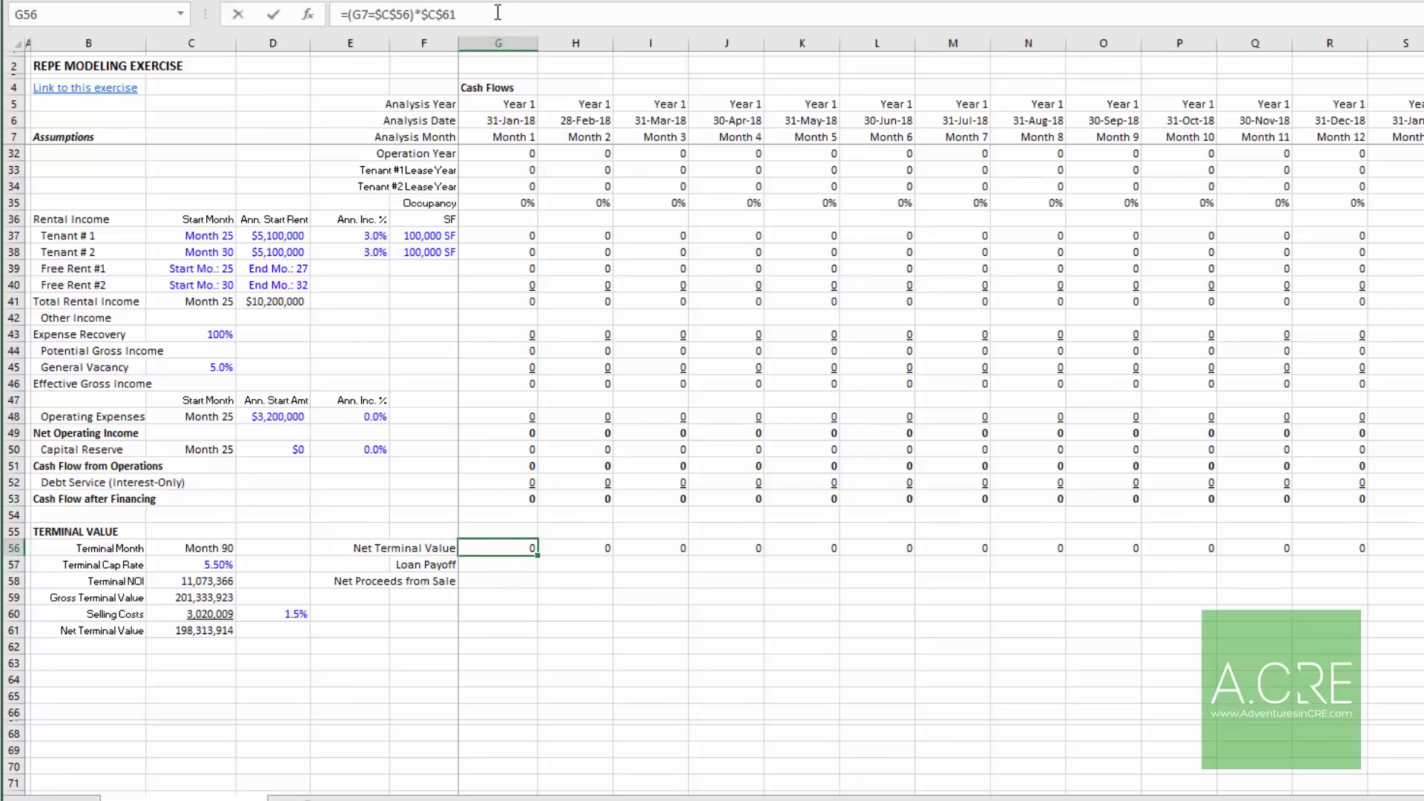
{"action": "left_click_drag", "start_coordinate": [458, 14], "coordinate": [325, 9]}
{"action": "key", "text": "Return"}
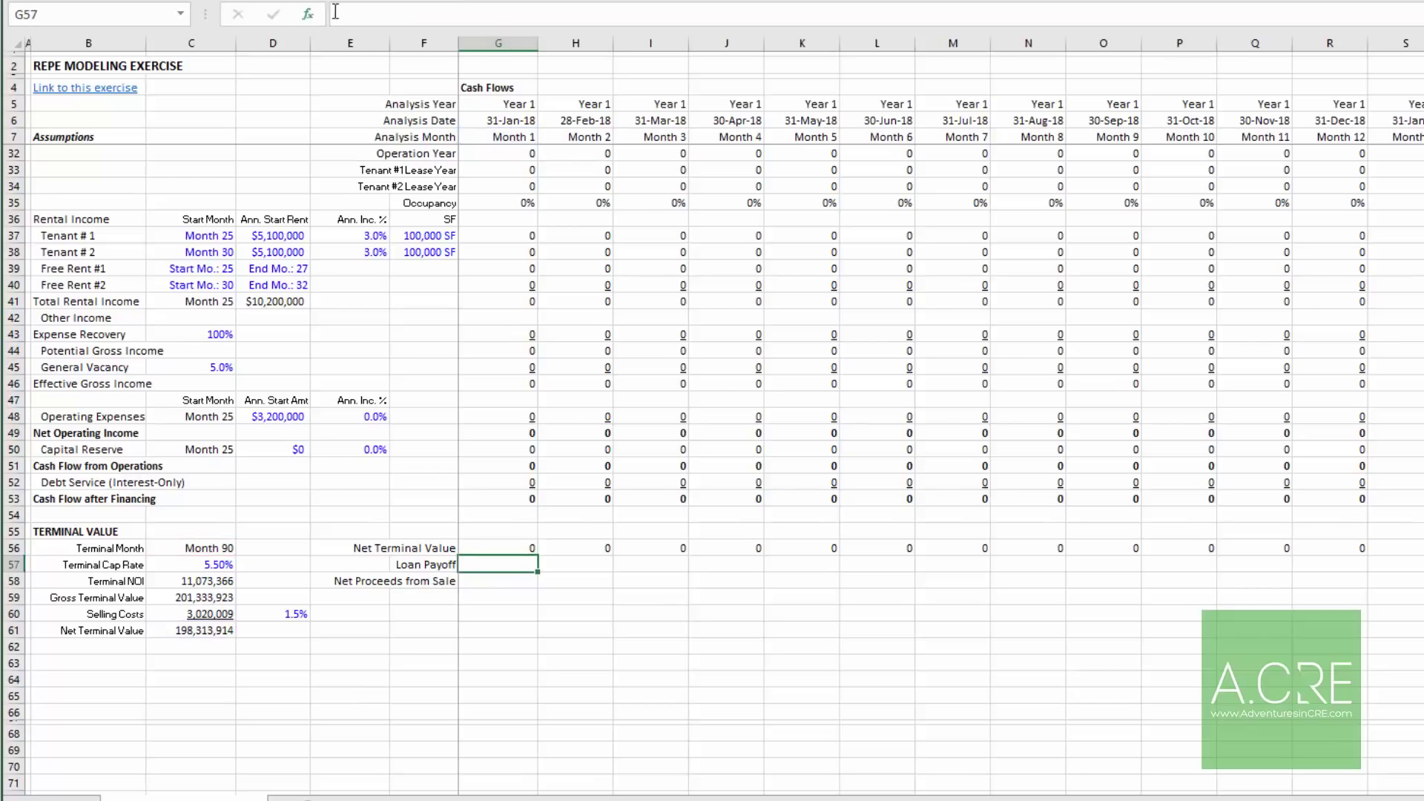
Step: Enter the Loan Payoff formula =(G7=$C$56)*G29 in G57 and fill it across every month
{"action": "key", "text": "ctrl+v"}
{"action": "key", "text": "BackSpace"}
{"action": "key", "text": "BackSpace"}
{"action": "key", "text": "BackSpace"}
{"action": "key", "text": "BackSpace"}
{"action": "key", "text": "BackSpace"}
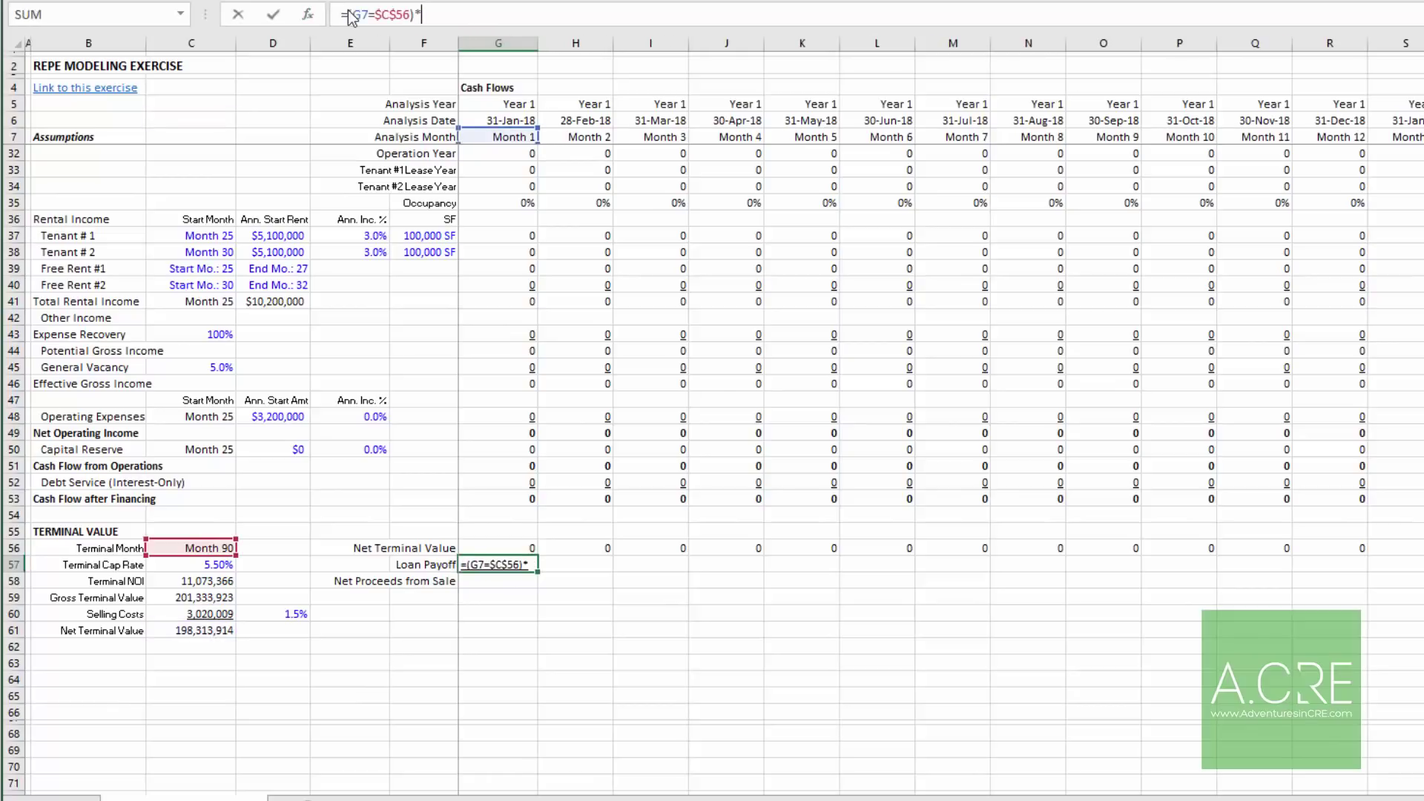
{"action": "scroll", "coordinate": [752, 265], "scroll_direction": "up", "scroll_amount": 6}
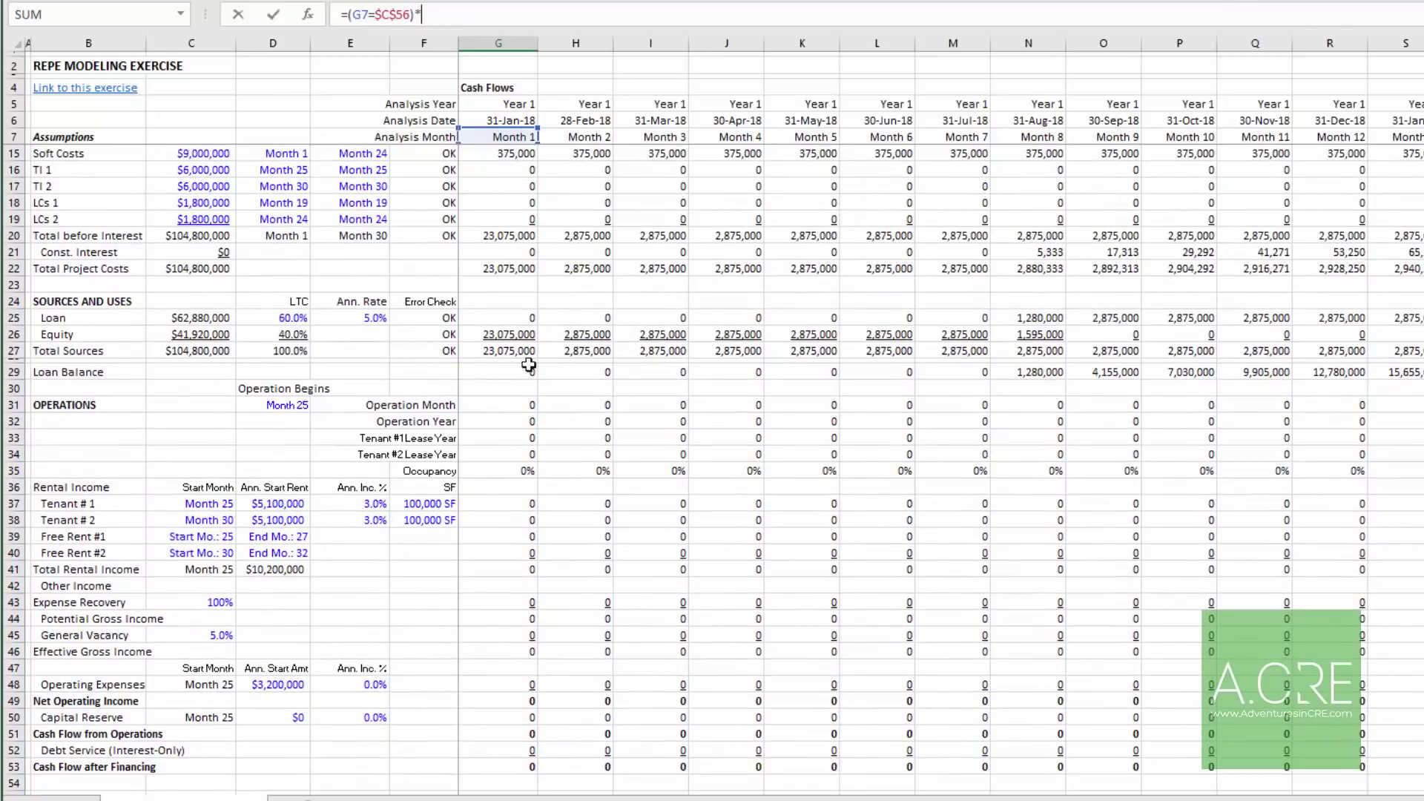
{"action": "left_click", "coordinate": [499, 371]}
{"action": "key", "text": "ctrl+Return"}
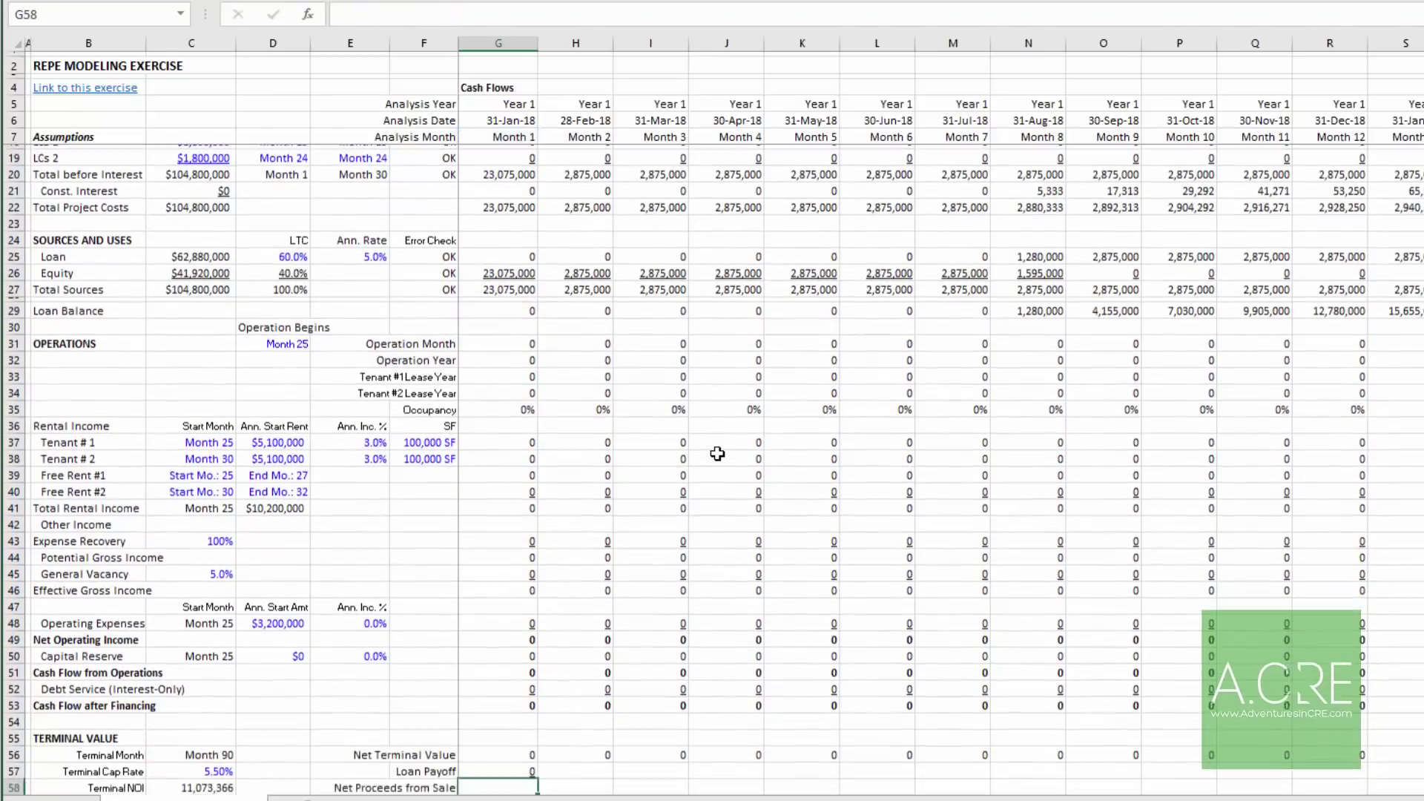
{"action": "key", "text": "ctrl+shift+Right"}
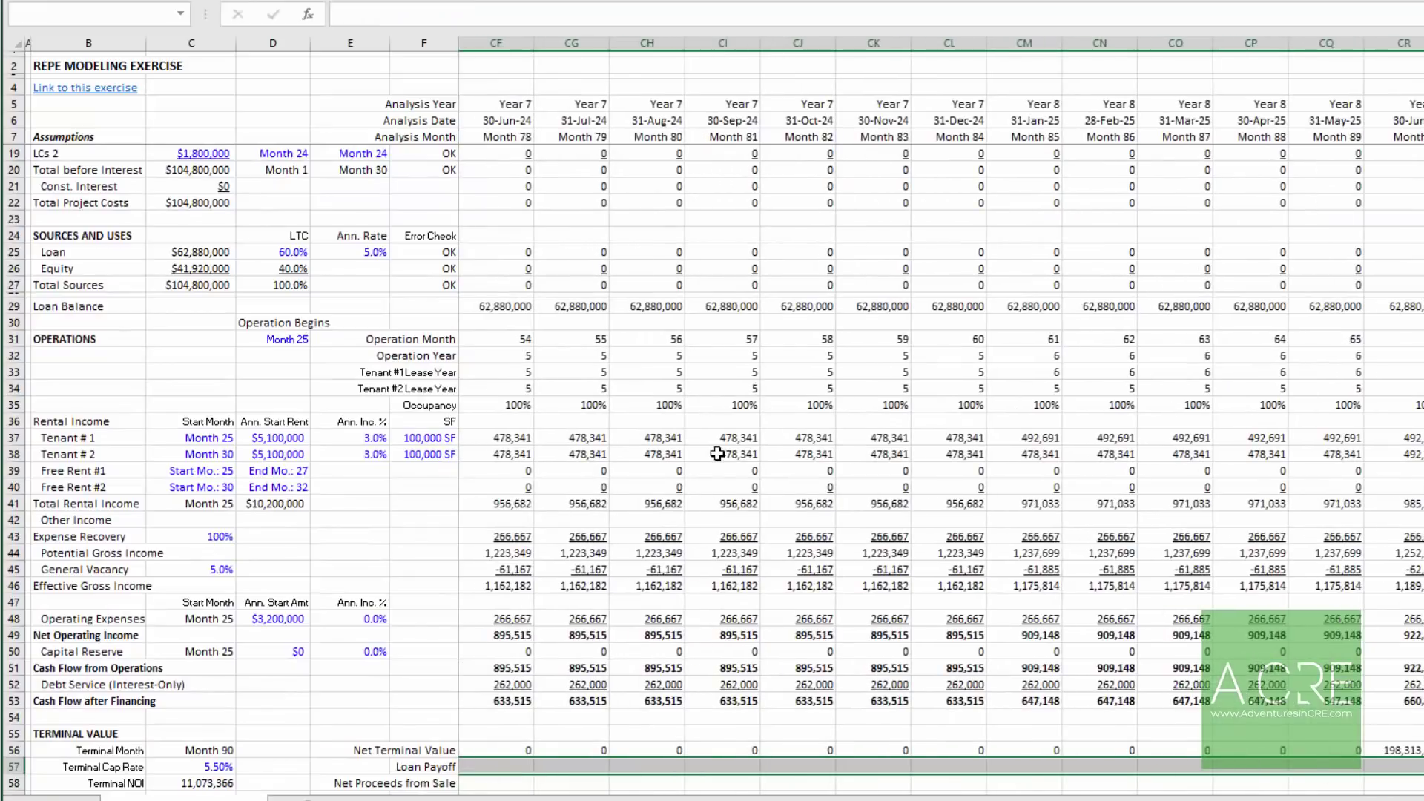
{"action": "key", "text": "ctrl+r"}
{"action": "key", "text": "Down"}
{"action": "key", "text": "Left"}
Step: Enter Net Proceeds from Sale =G56-G57 in G58 and fill it across every month
{"action": "key", "text": "Right"}
{"action": "type", "text": "="}
{"action": "key", "text": "Up"}
{"action": "key", "text": "Up"}
{"action": "type", "text": "-"}
{"action": "key", "text": "Up"}
{"action": "key", "text": "ctrl+Return"}
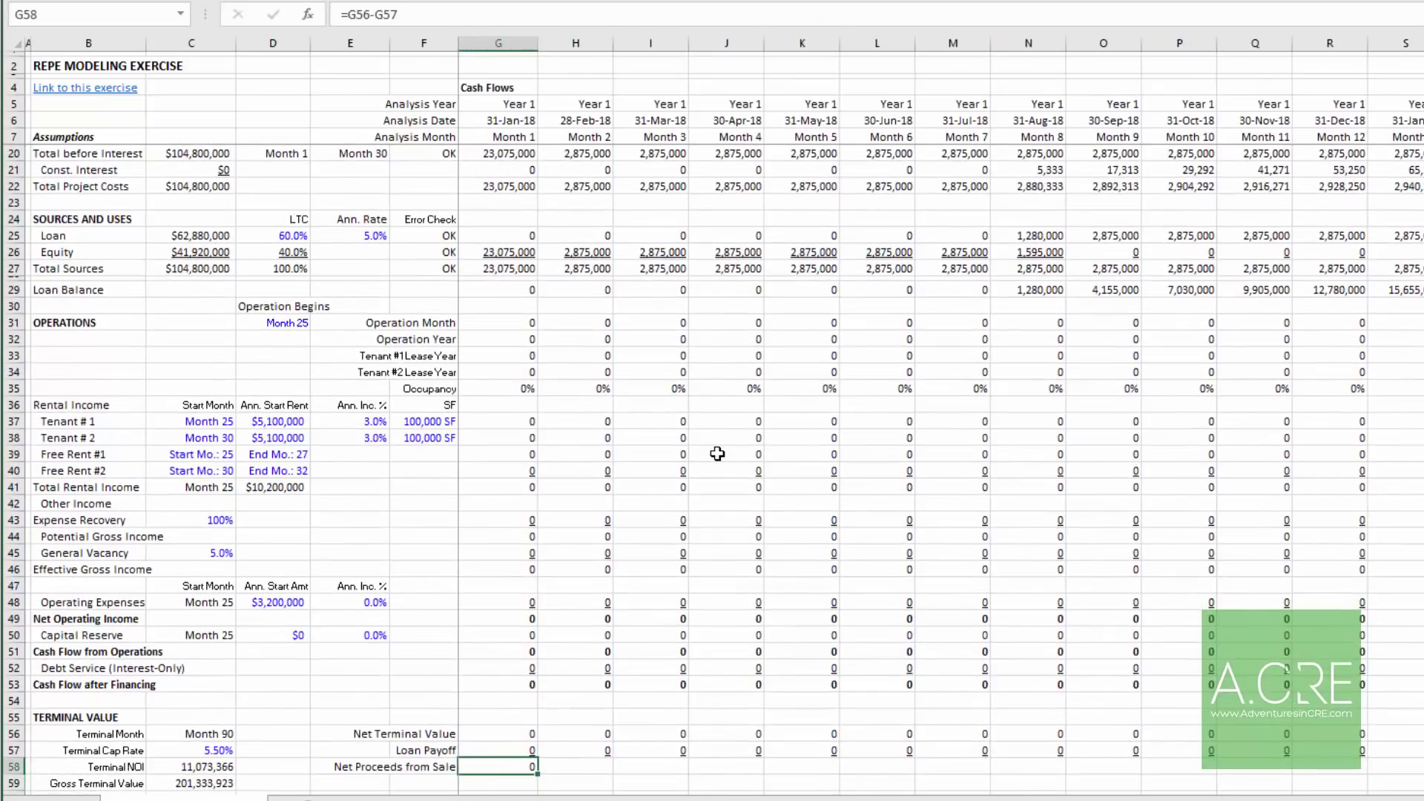
{"action": "key", "text": "shift+Right"}
{"action": "key", "text": "ctrl+shift+Right"}
{"action": "key", "text": "ctrl+r"}
{"action": "key", "text": "ctrl+Right"}
{"action": "key", "text": "Left"}
Step: Check the month-90 Loan Payoff and Net Terminal Value formulas, then move below the block
{"action": "key", "text": "Right"}
{"action": "key", "text": "Up"}
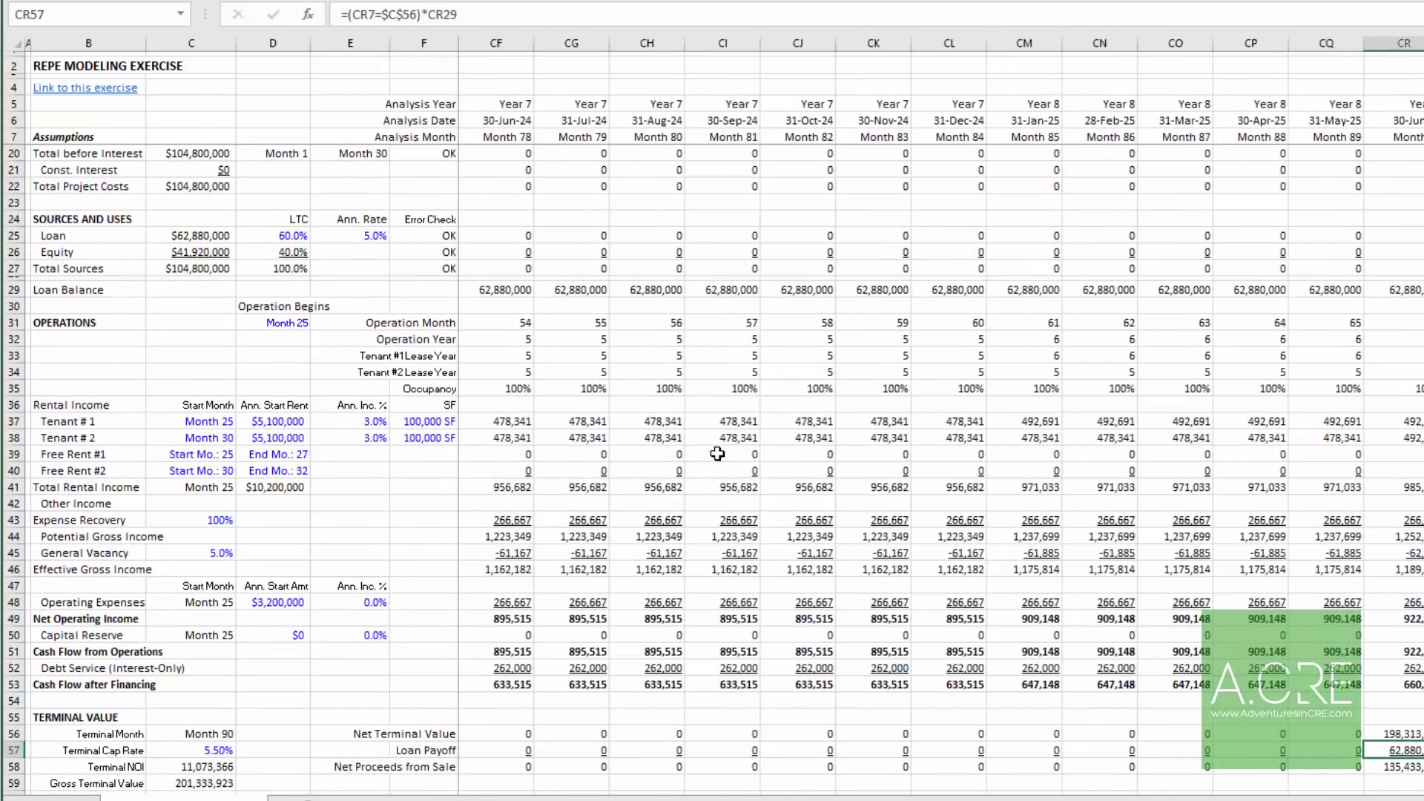
{"action": "key", "text": "Up"}
{"action": "key", "text": "Down"}
{"action": "key", "text": "Down"}
{"action": "key", "text": "Down"}
{"action": "key", "text": "Down"}
{"action": "key", "text": "Down"}
{"action": "key", "text": "Down"}
{"action": "key", "text": "Down"}
{"action": "key", "text": "Down"}
{"action": "key", "text": "Down"}
{"action": "key", "text": "Down"}
{"action": "key", "text": "Down"}
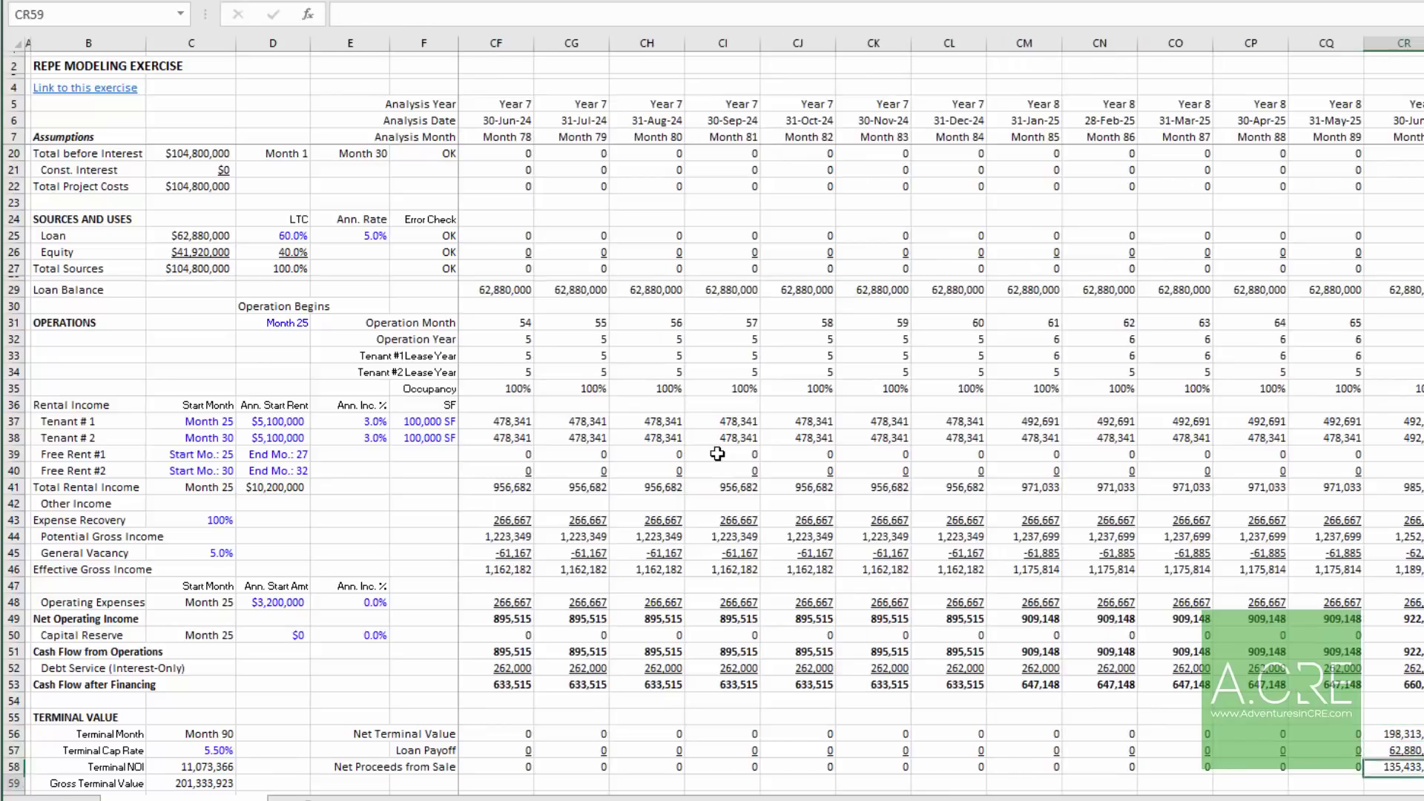
{"action": "key", "text": "Up"}
{"action": "key", "text": "Up"}
{"action": "key", "text": "Up"}
{"action": "key", "text": "Up"}
{"action": "key", "text": "Home"}
{"action": "key", "text": "Right"}
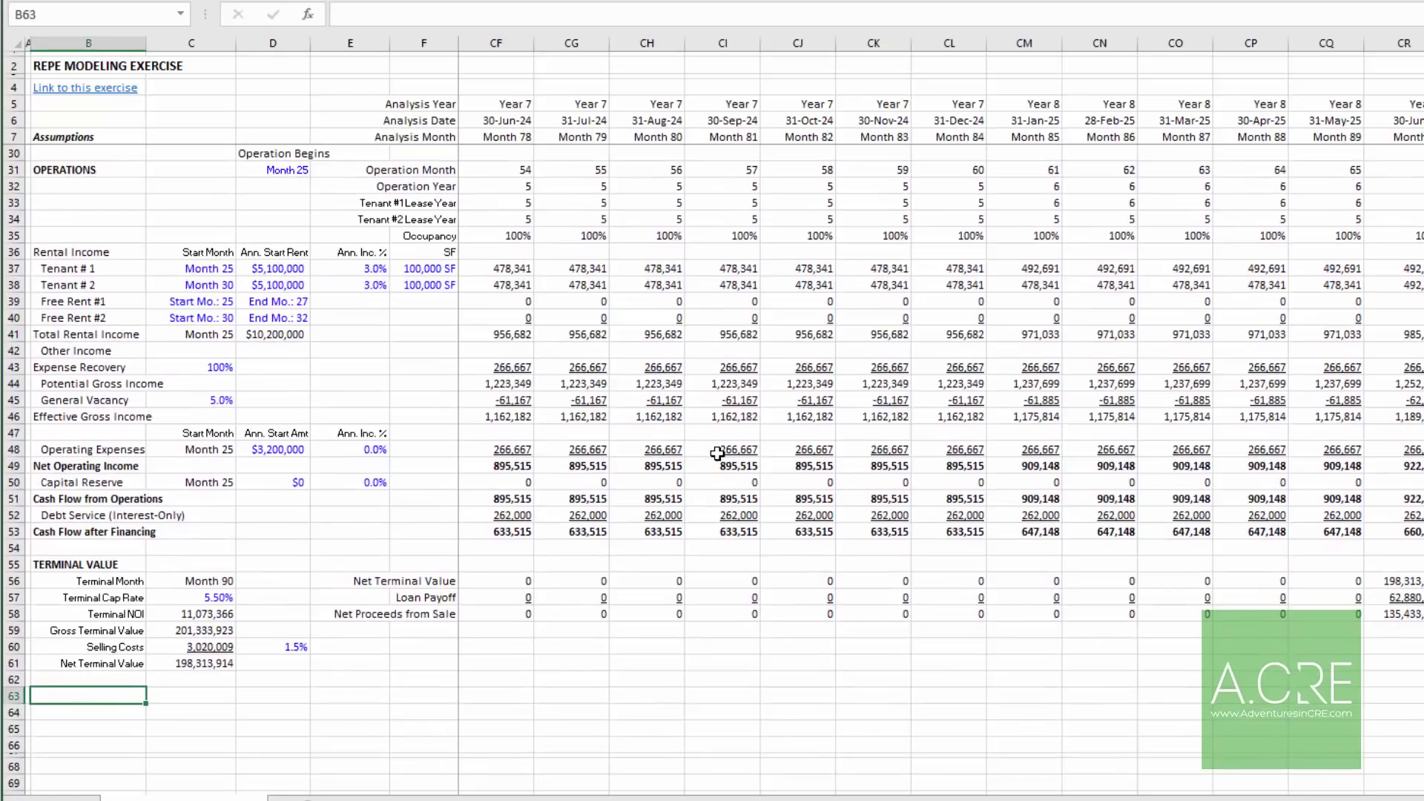
Step: Add the heading PROPERTY-LEVEL CASH FLOW with Unlevered Cash Flow, Unlevered IRR and Unlevered EMx labels
{"action": "type", "text": "PROPERTY-LEVEL CASH FLOW"}
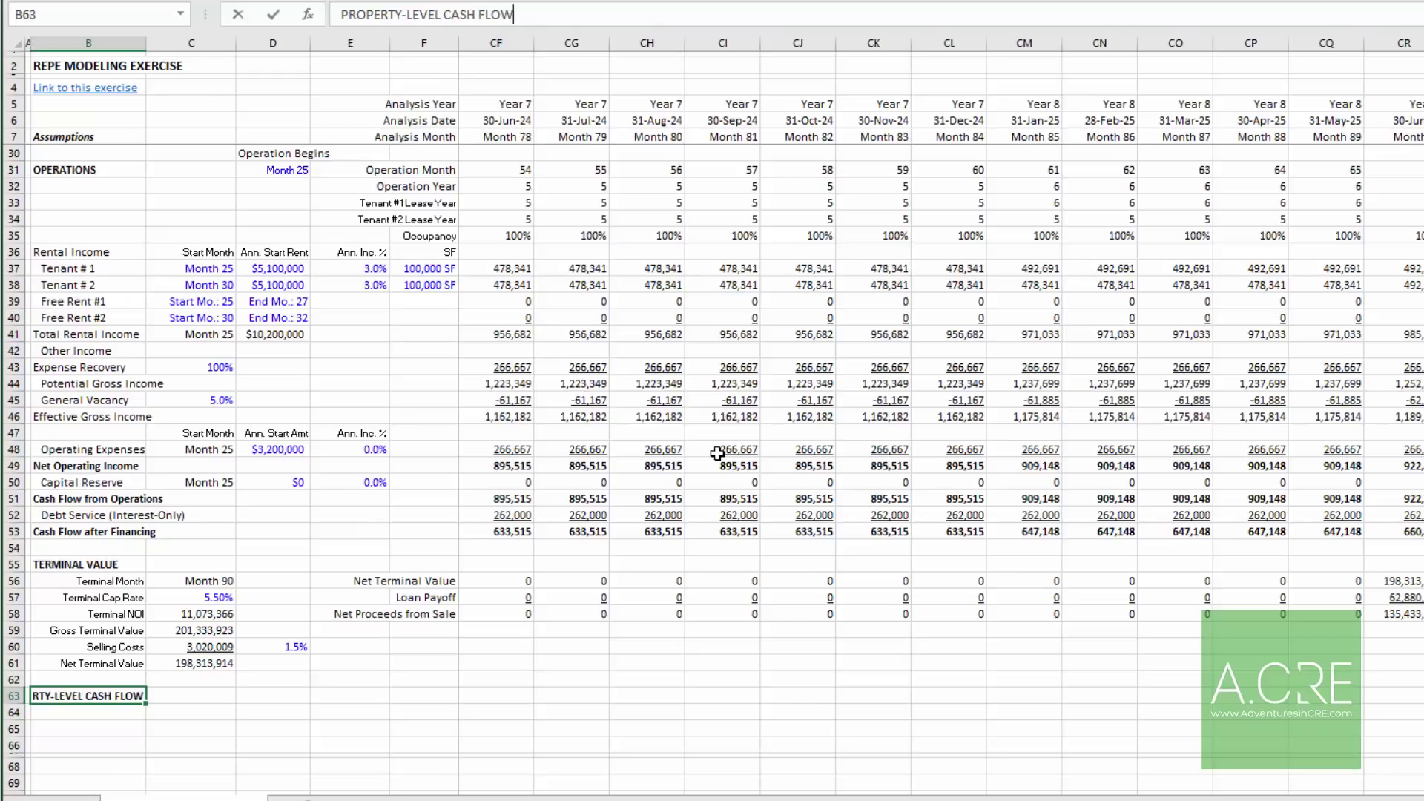
{"action": "key", "text": "Return"}
{"action": "type", "text": "Unl"}
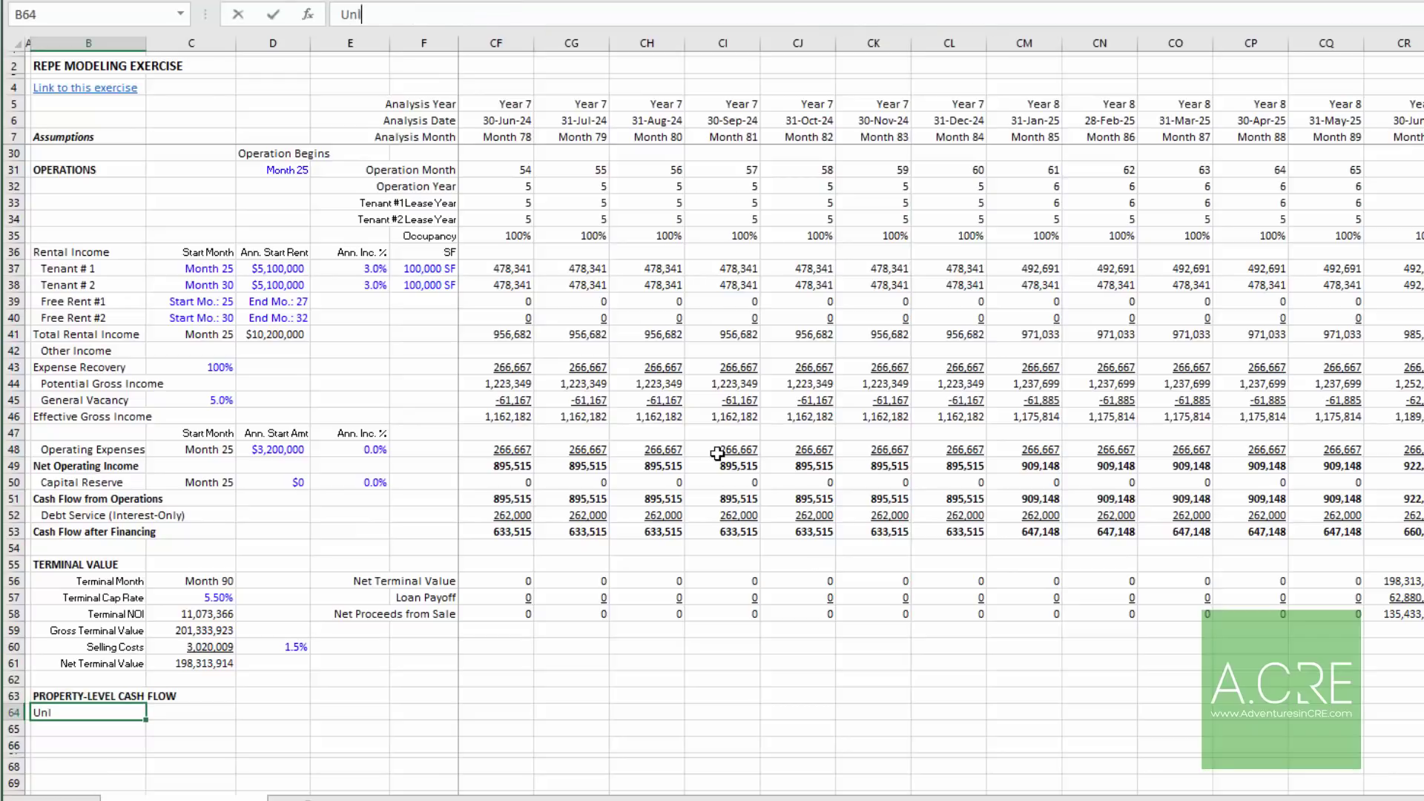
{"action": "type", "text": "overed Cash Flow"}
{"action": "key", "text": "Return"}
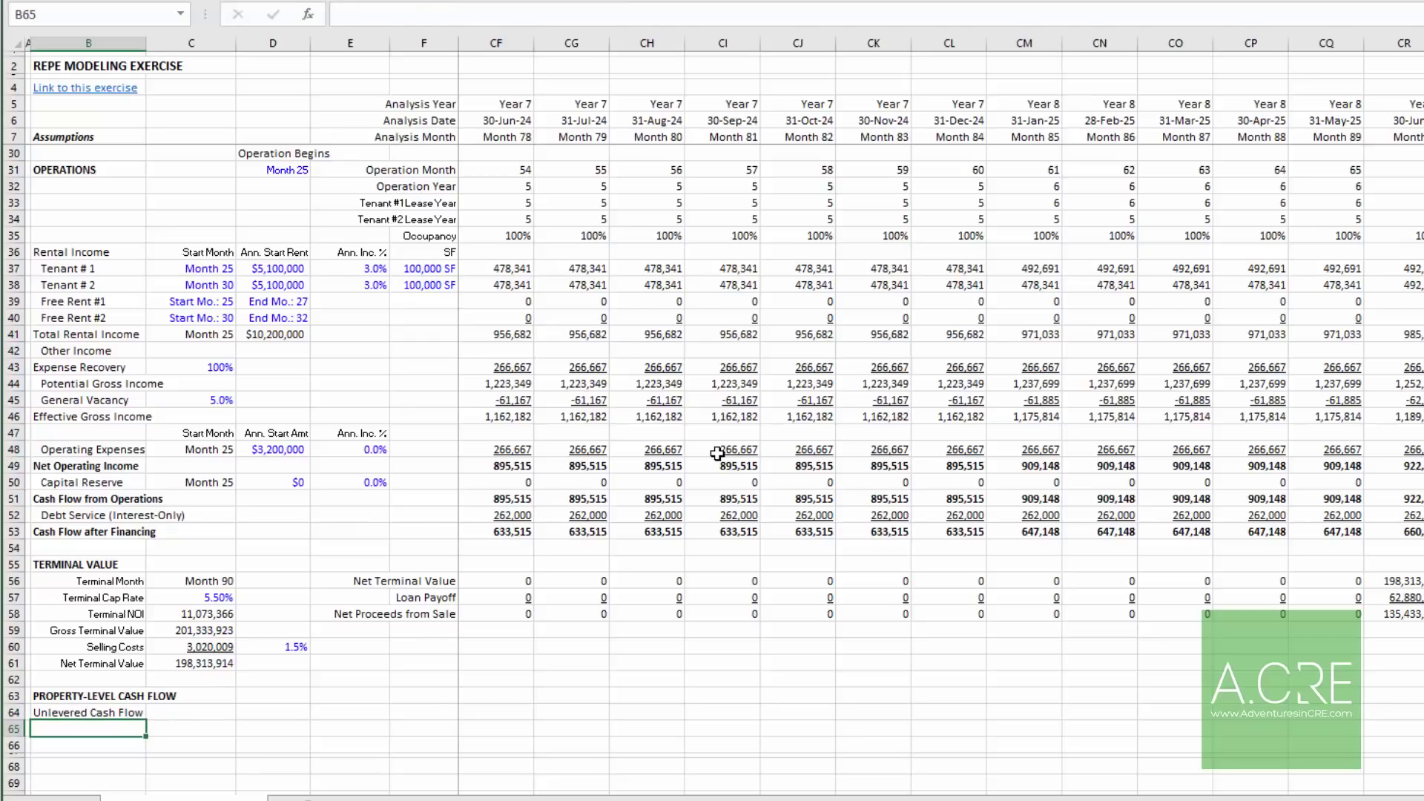
{"action": "type", "text": "Unlever"}
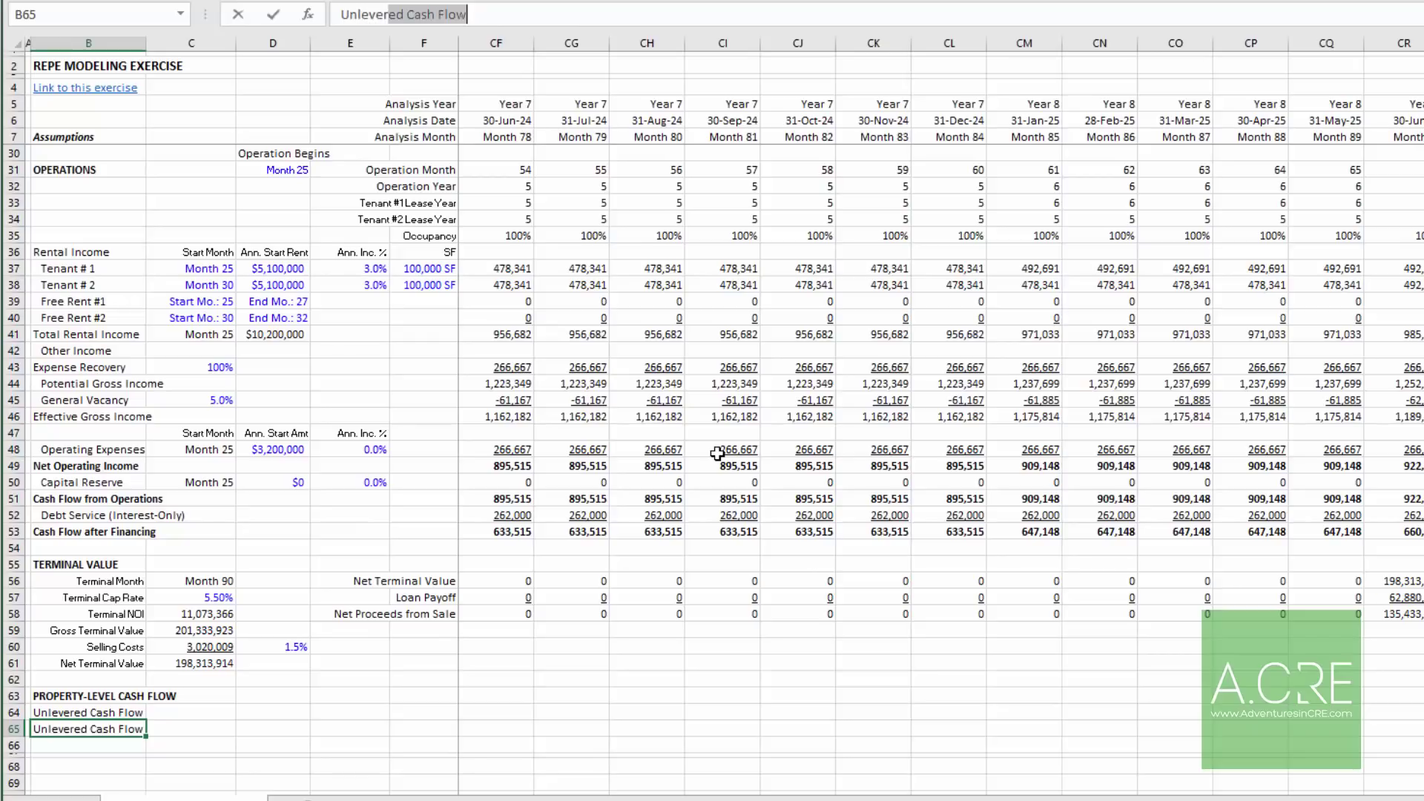
{"action": "type", "text": "ed IRR"}
{"action": "key", "text": "Return"}
{"action": "type", "text": "Unle"}
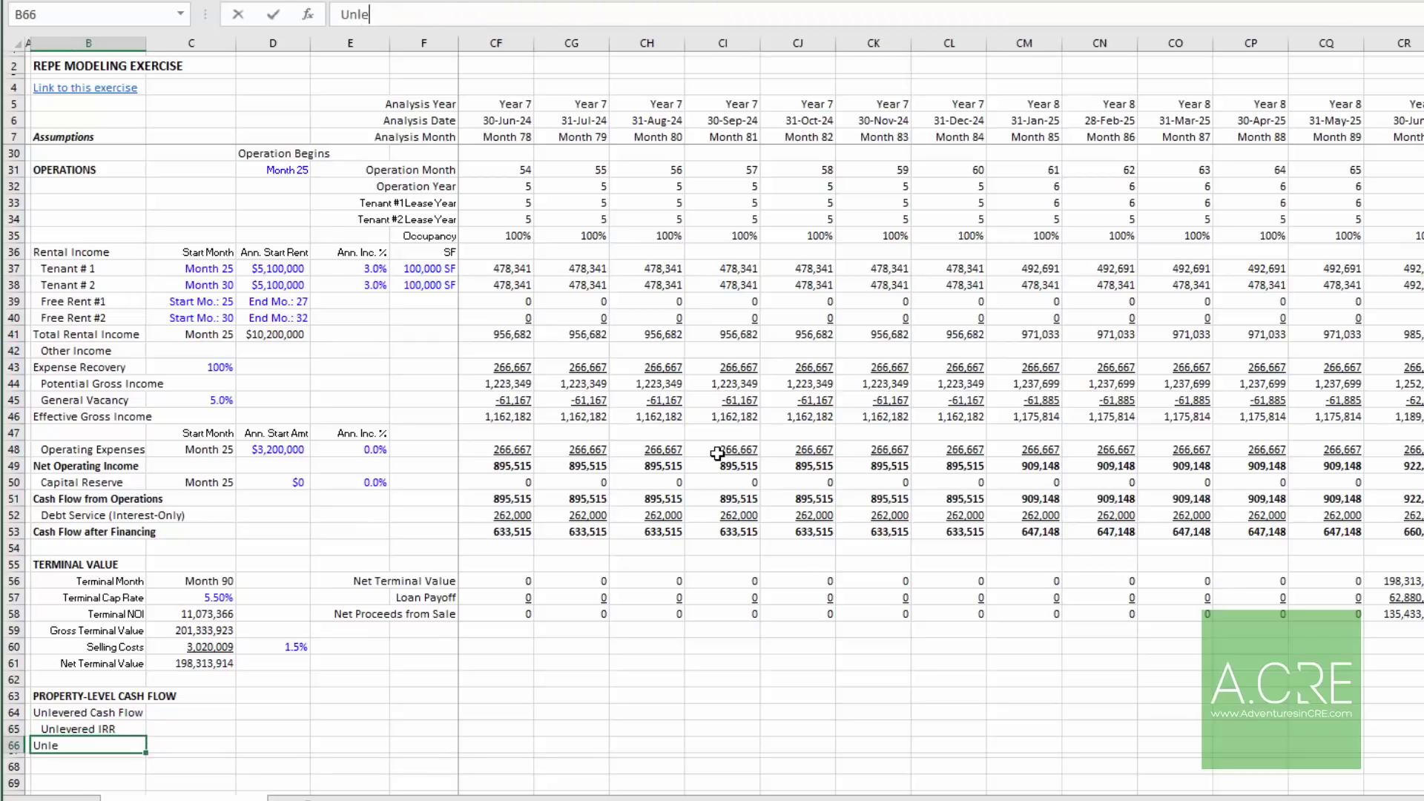
{"action": "type", "text": "vered EMx"}
{"action": "key", "text": "Return"}
Step: After a blank row, add Contributions, Distributions and Net Profit labels
{"action": "key", "text": "Down"}
{"action": "type", "text": "Contributions"}
{"action": "key", "text": "Return"}
{"action": "type", "text": "Distributions"}
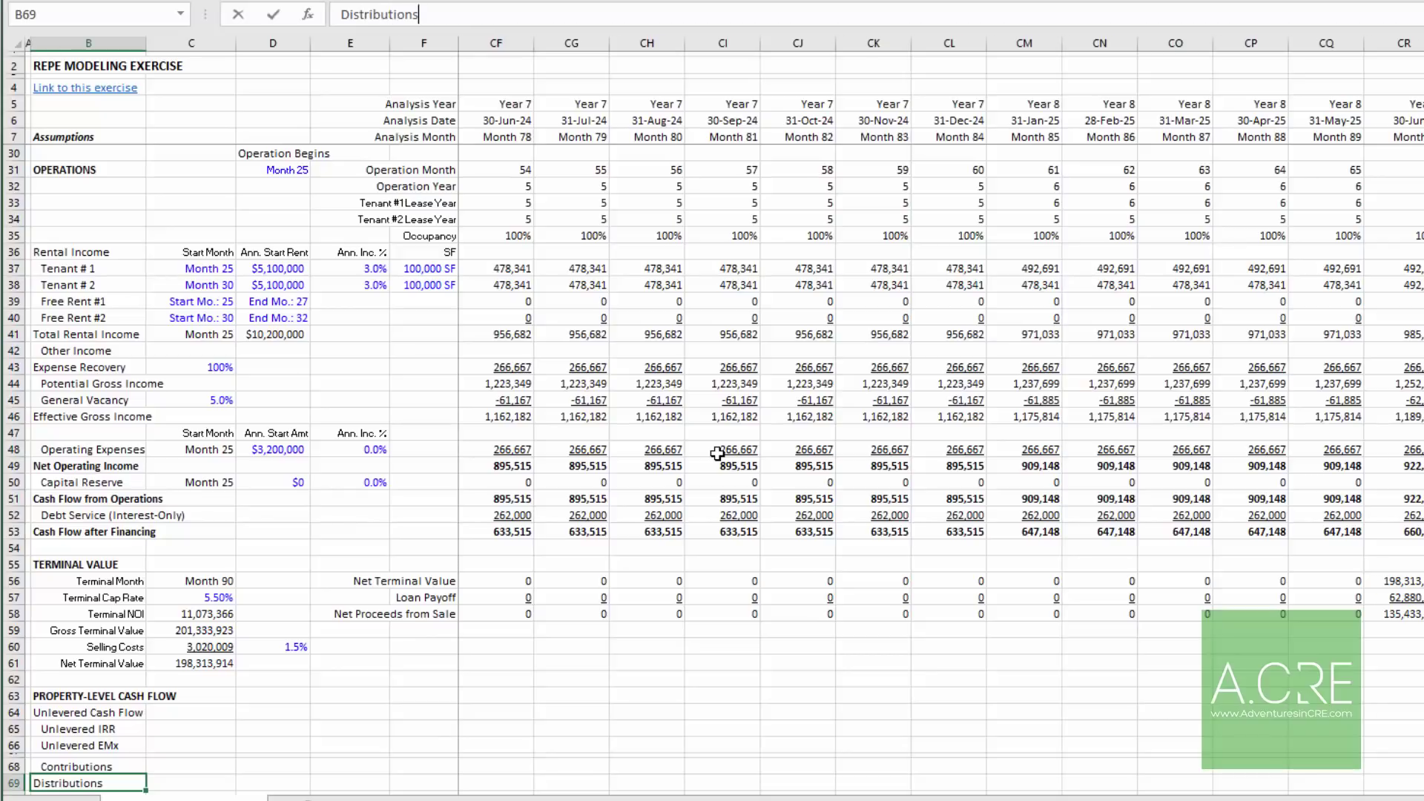
{"action": "key", "text": "Return"}
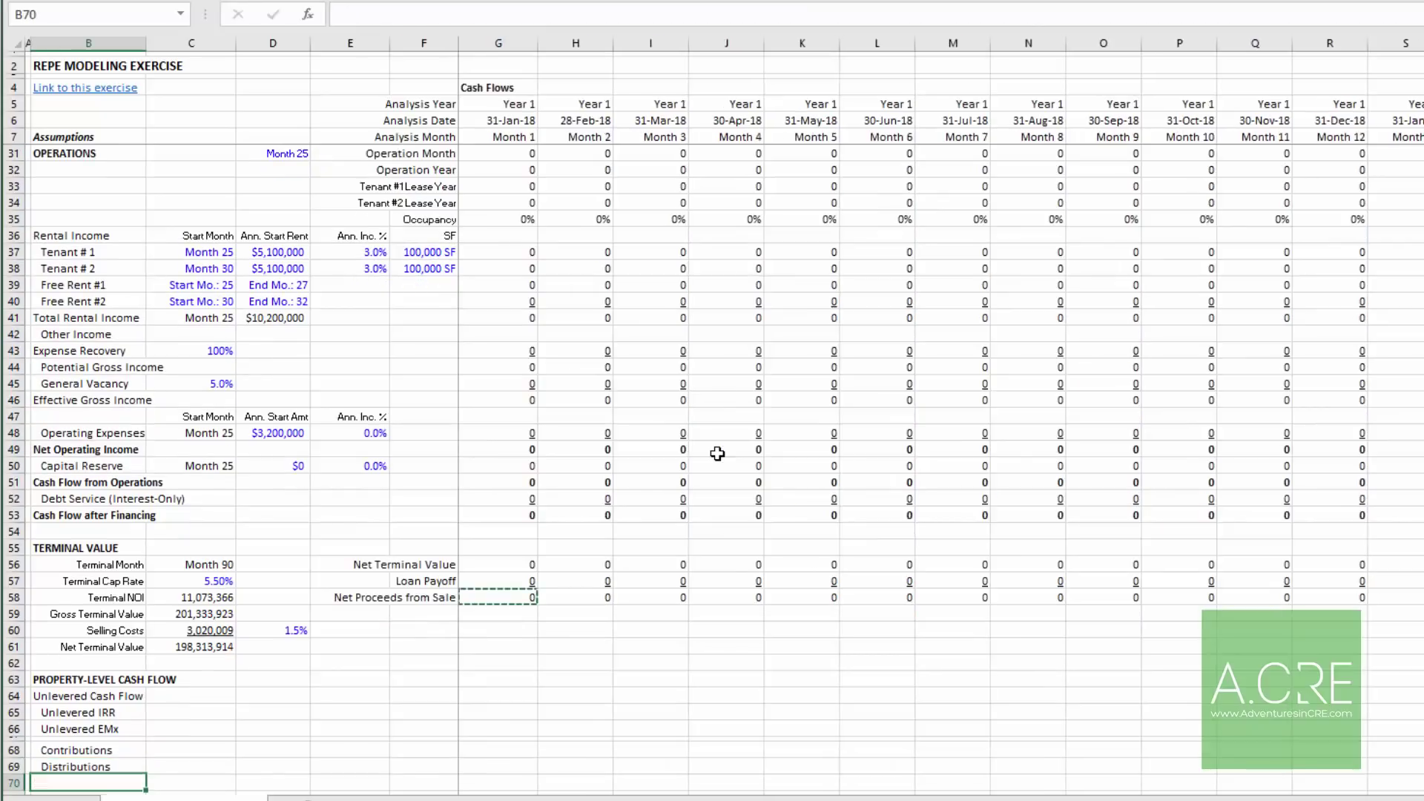
{"action": "type", "text": "Net Profit"}
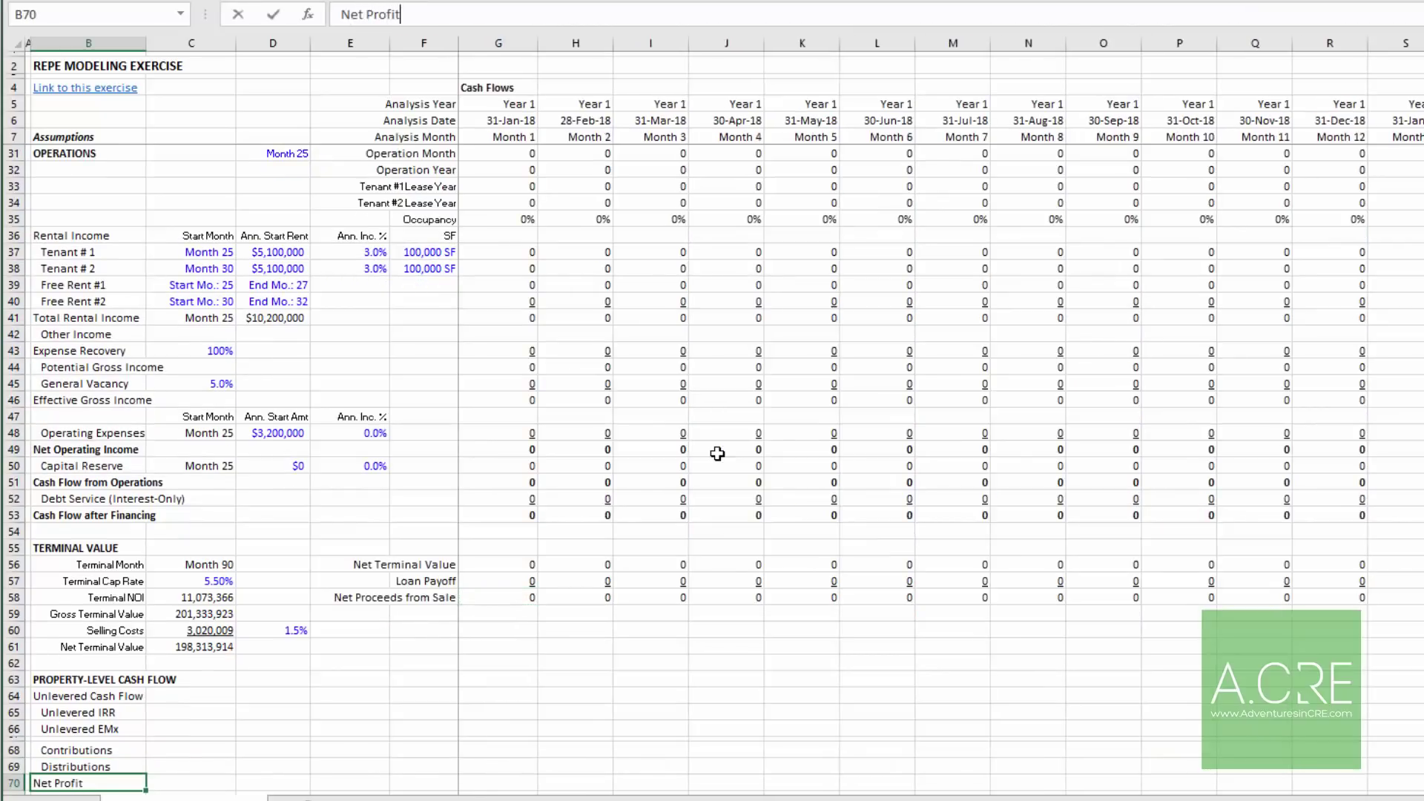
{"action": "key", "text": "Return"}
Step: Return to Month 1 of the Unlevered Cash Flow row and clear the copy marquee
{"action": "key", "text": "Up"}
{"action": "key", "text": "Up"}
{"action": "key", "text": "Right"}
{"action": "key", "text": "Up"}
{"action": "key", "text": "Left"}
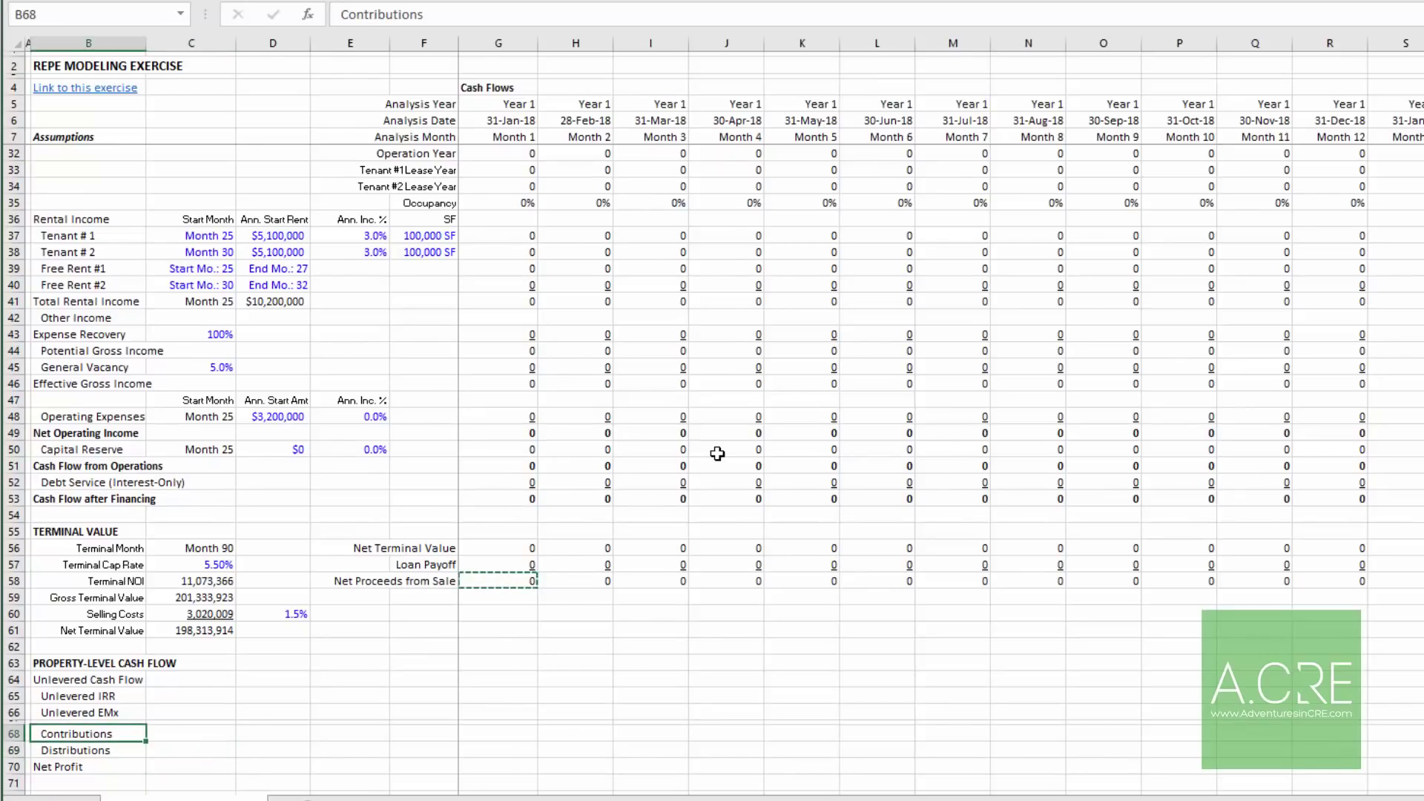
{"action": "key", "text": "Right"}
{"action": "key", "text": "Up"}
{"action": "key", "text": "Up"}
{"action": "key", "text": "Up"}
{"action": "key", "text": "Up"}
{"action": "key", "text": "Down"}
{"action": "key", "text": "Right"}
{"action": "key", "text": "Right"}
{"action": "key", "text": "Right"}
{"action": "key", "text": "Right"}
{"action": "key", "text": "Escape"}
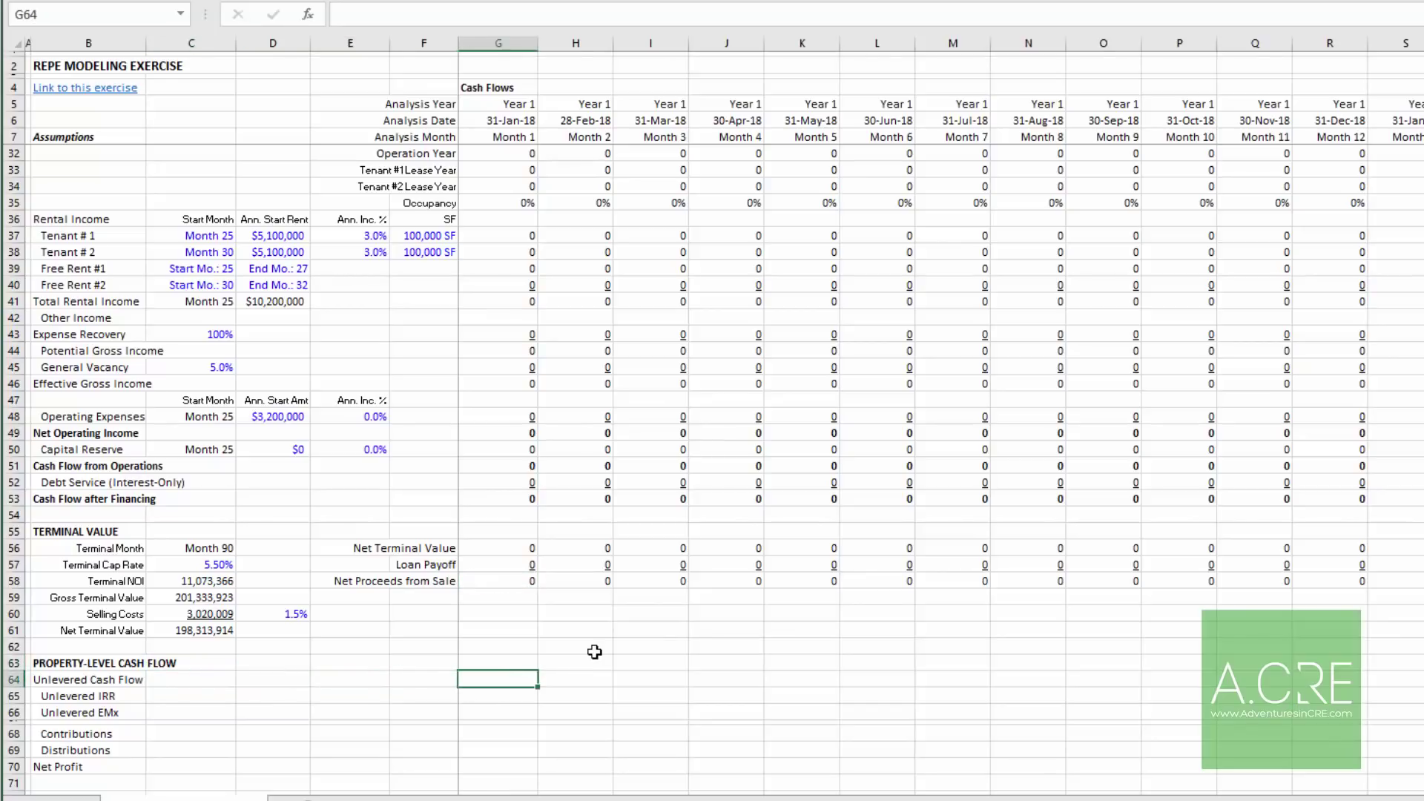
Step: Enter =-G20+G51+G56 in G64 as the Month 1 unlevered cash flow
{"action": "type", "text": "=-"}
{"action": "scroll", "coordinate": [1153, 160], "scroll_direction": "up", "scroll_amount": 8}
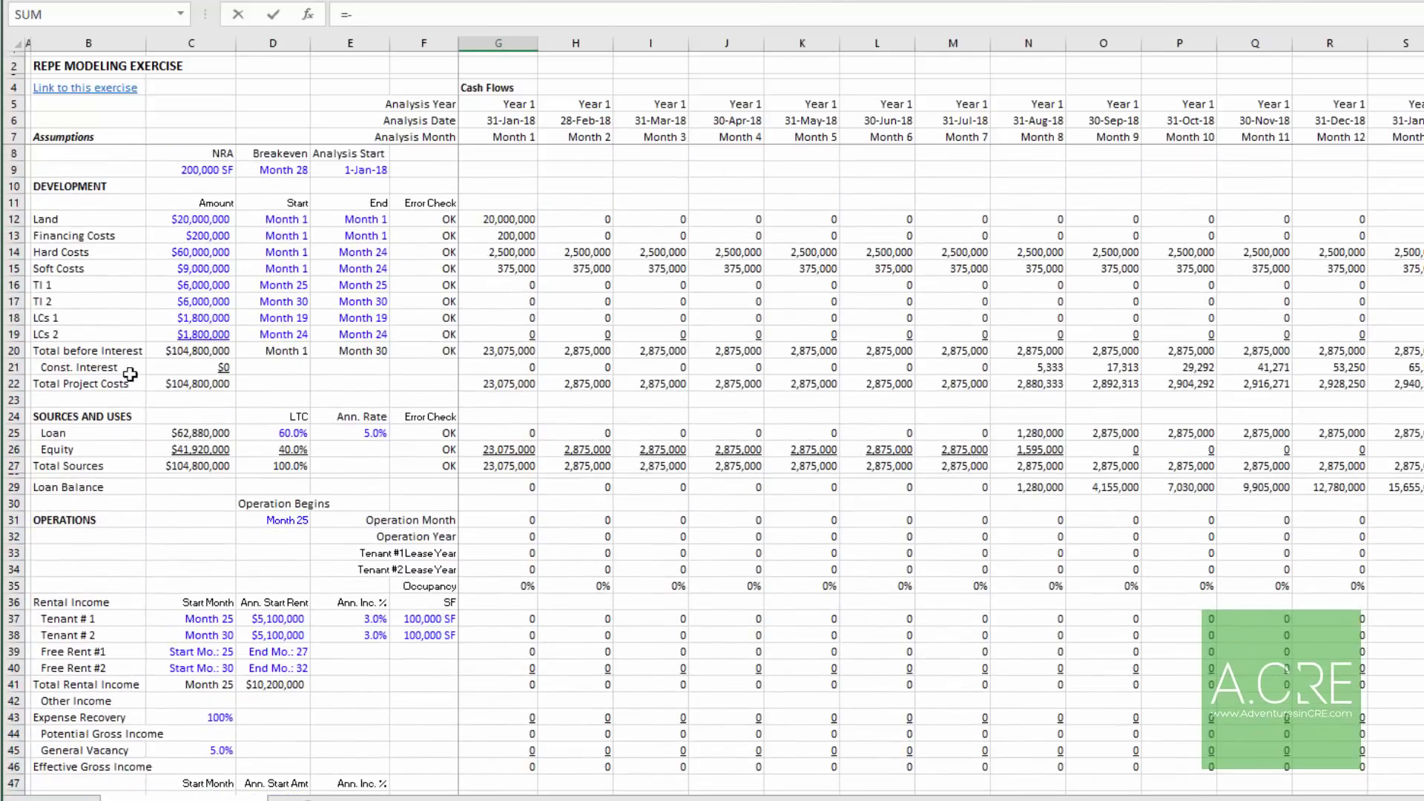
{"action": "left_click", "coordinate": [513, 350]}
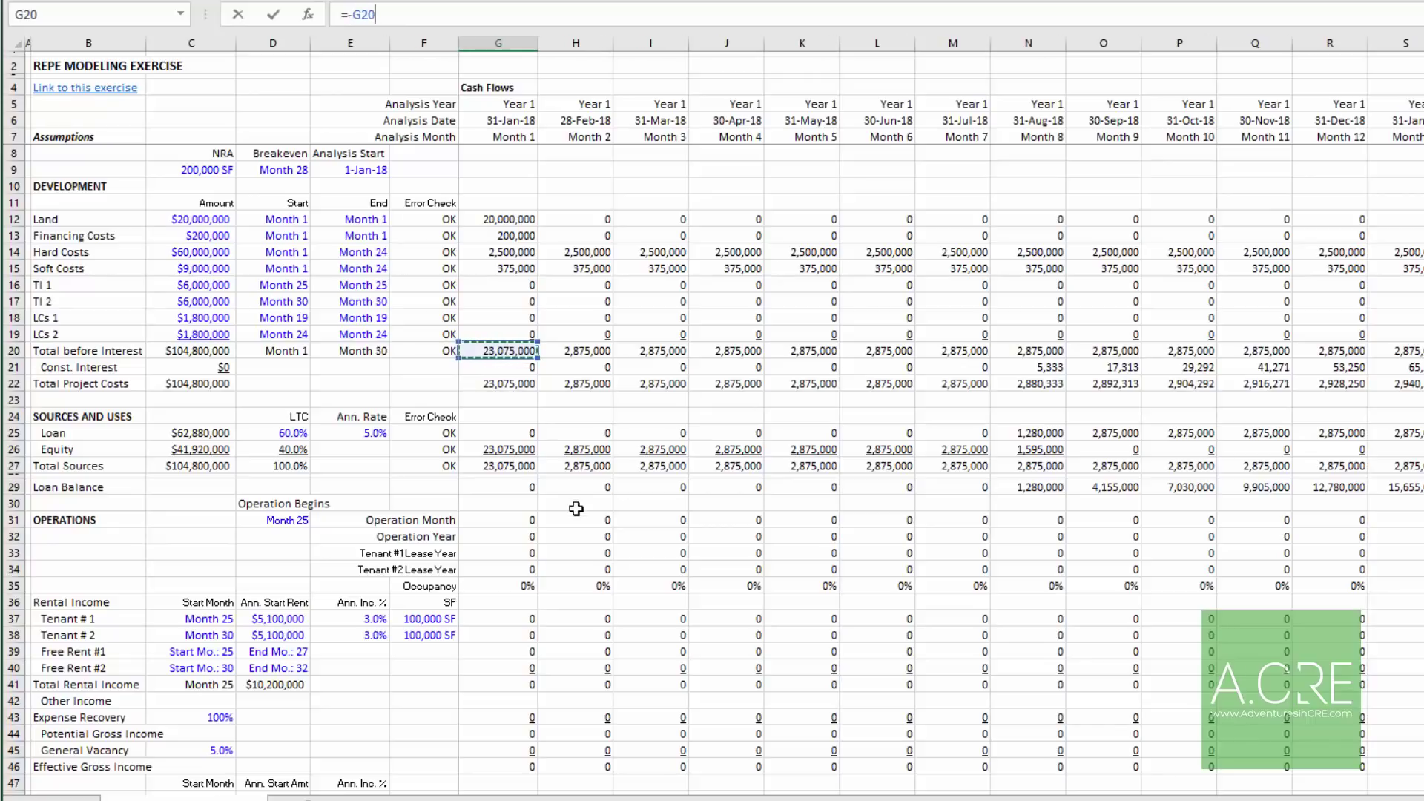
{"action": "type", "text": "+"}
{"action": "scroll", "coordinate": [712, 467], "scroll_direction": "down", "scroll_amount": 3}
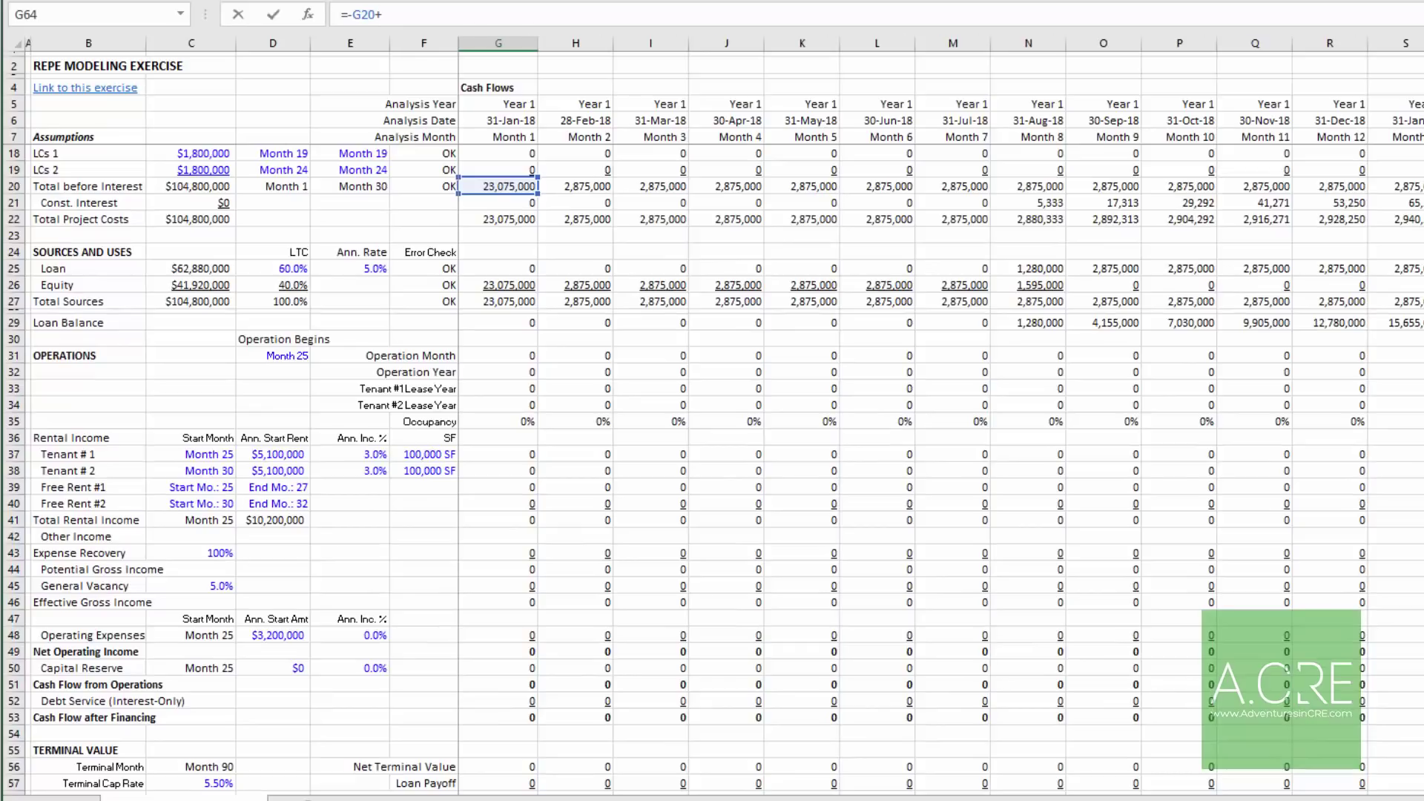
{"action": "scroll", "coordinate": [469, 552], "scroll_direction": "down", "scroll_amount": 3}
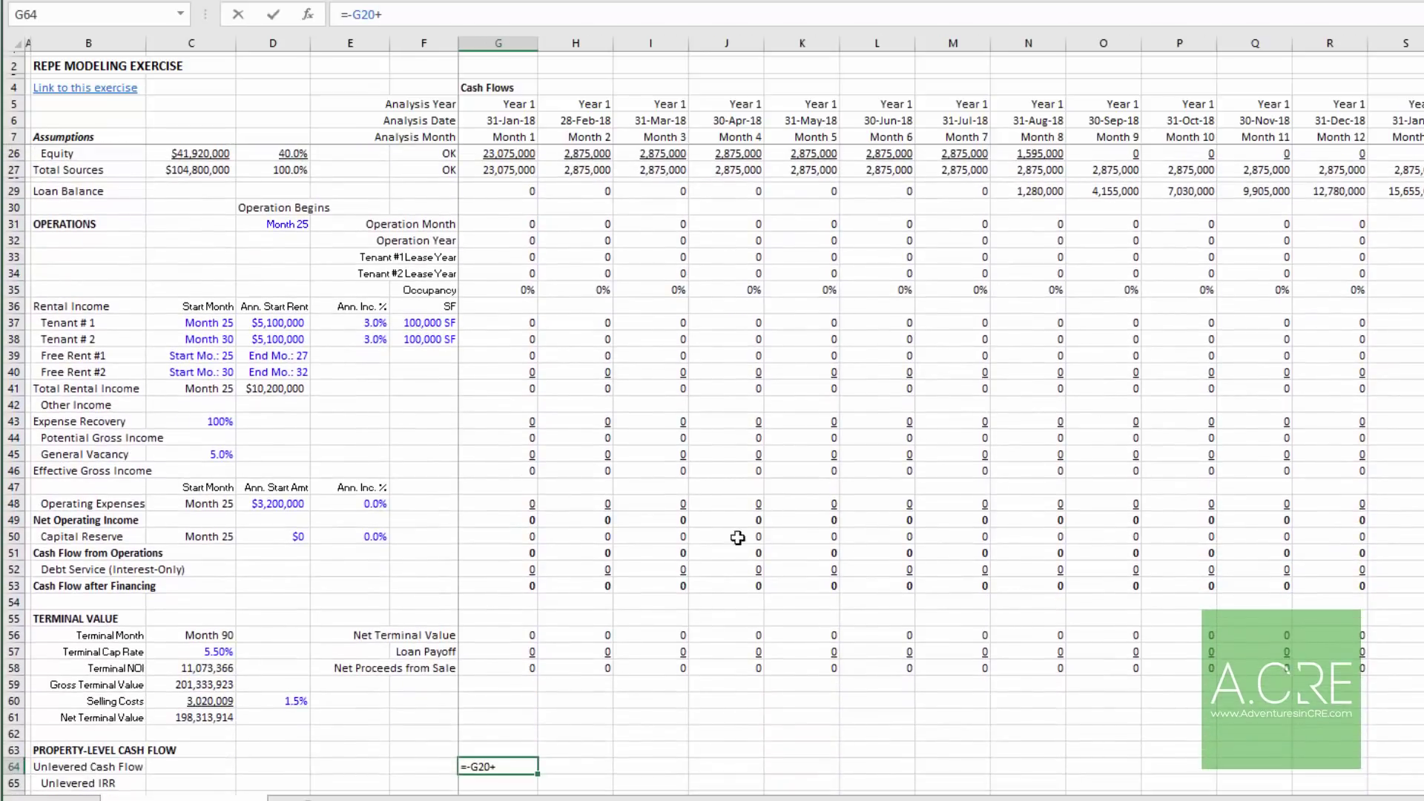
{"action": "left_click", "coordinate": [518, 552]}
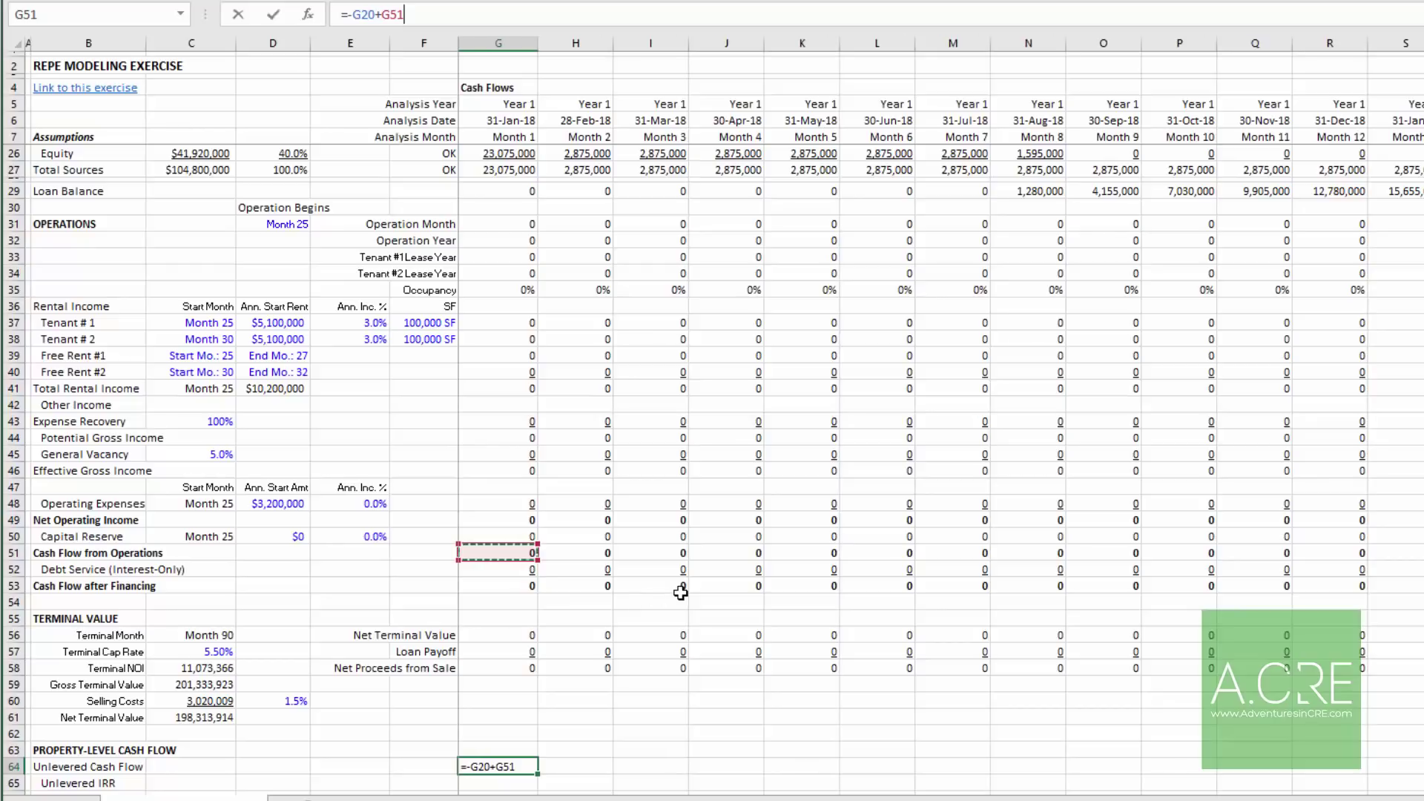
{"action": "type", "text": "+"}
{"action": "left_click", "coordinate": [500, 637]}
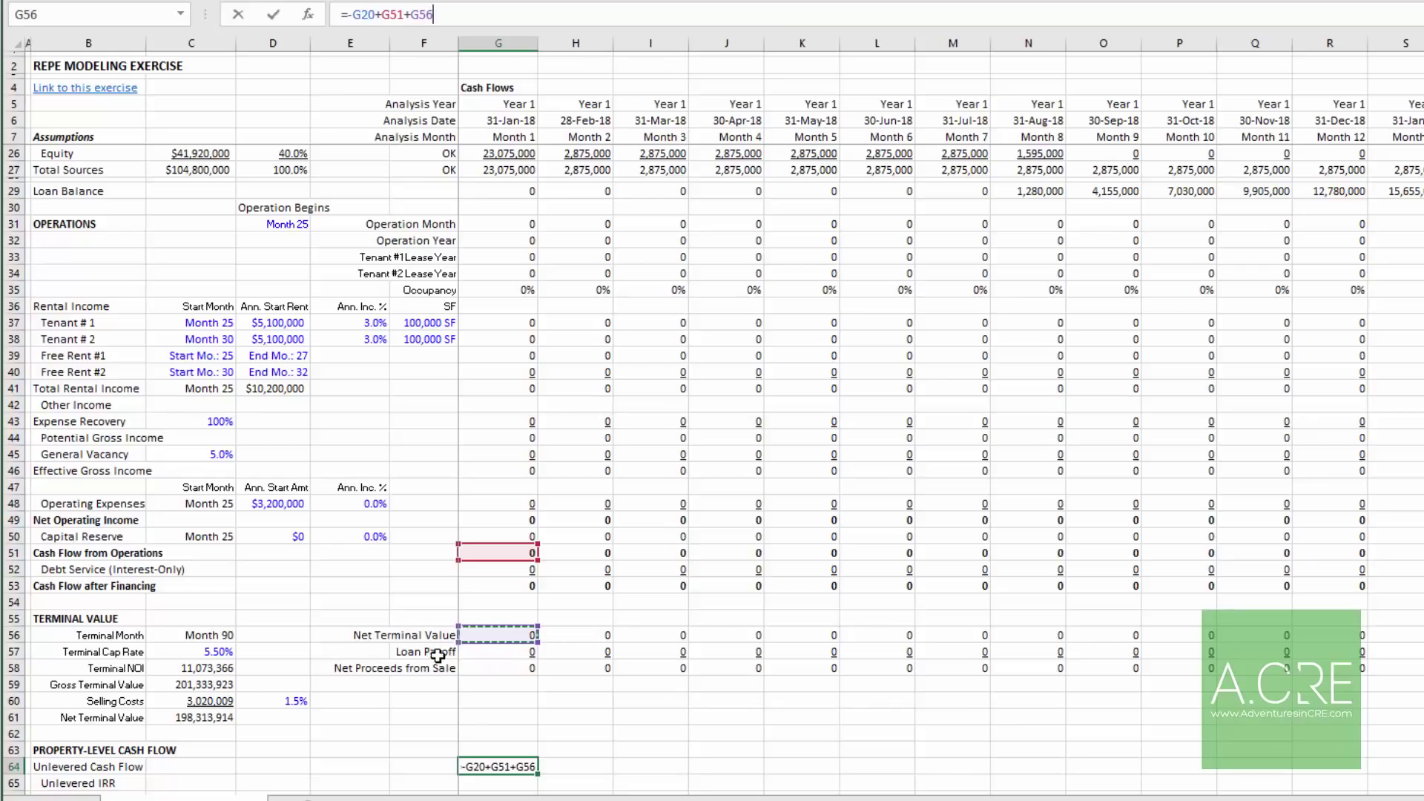
{"action": "key", "text": "ctrl+Return"}
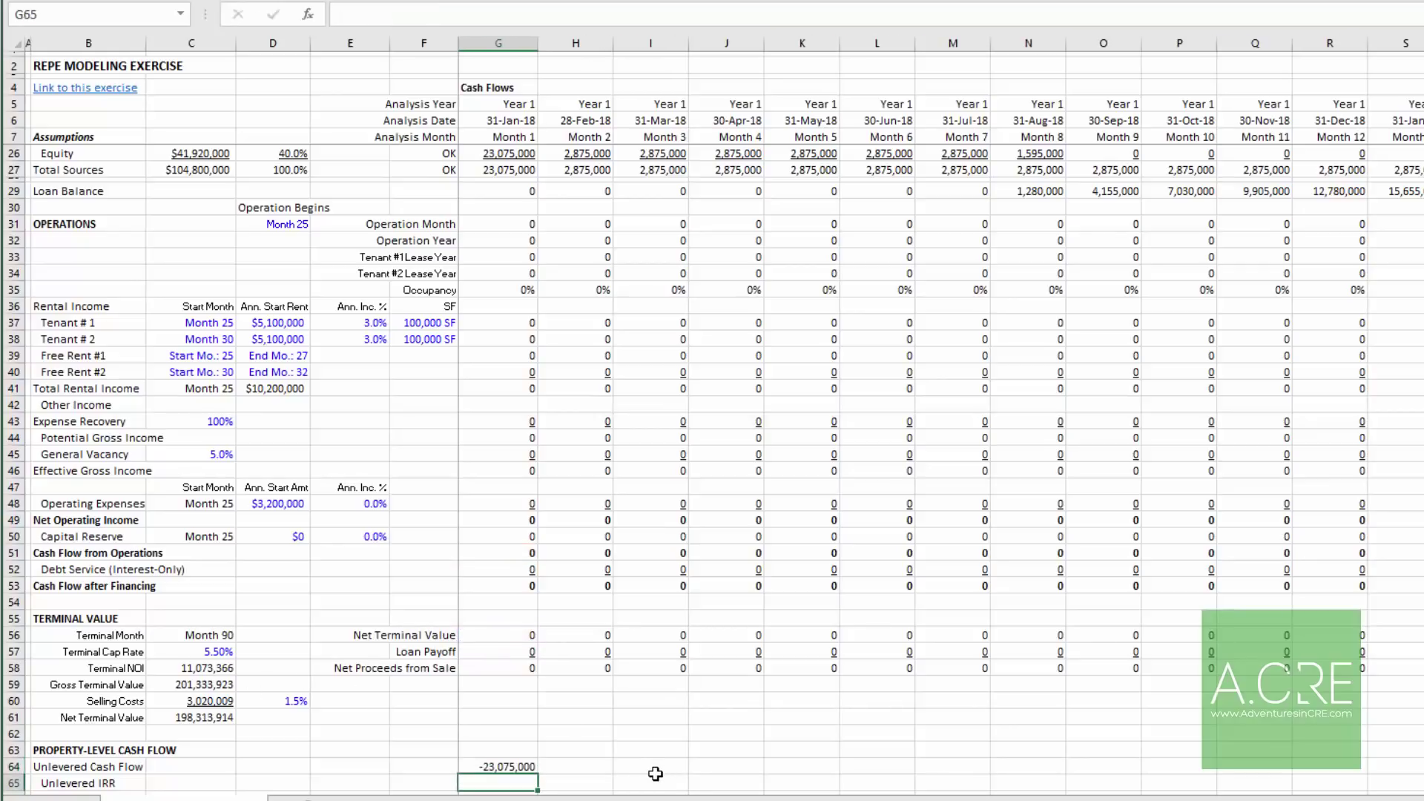
Step: Copy the G64 formula across row 64 through column CR
{"action": "scroll", "coordinate": [656, 773], "scroll_direction": "down", "scroll_amount": 2}
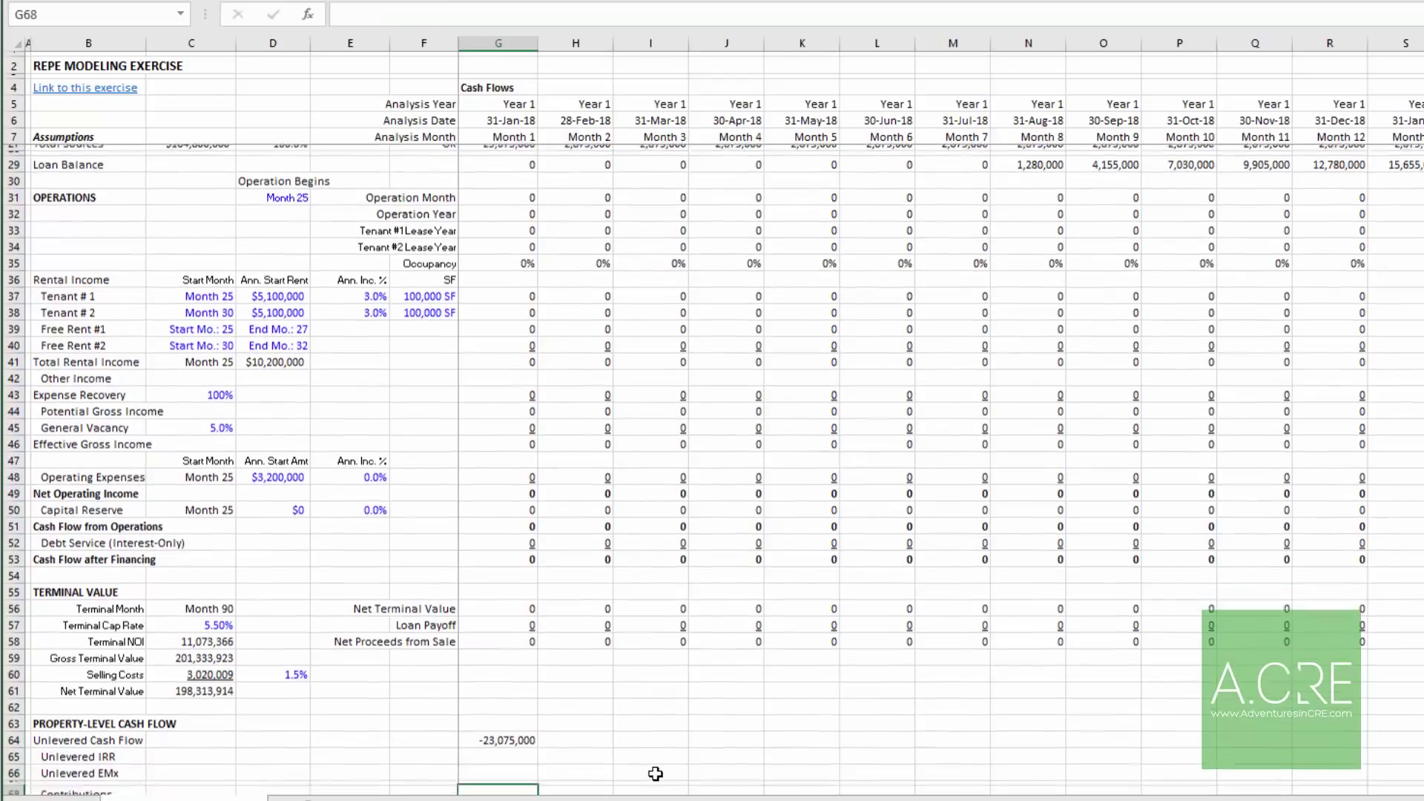
{"action": "key", "text": "Down"}
{"action": "key", "text": "Down"}
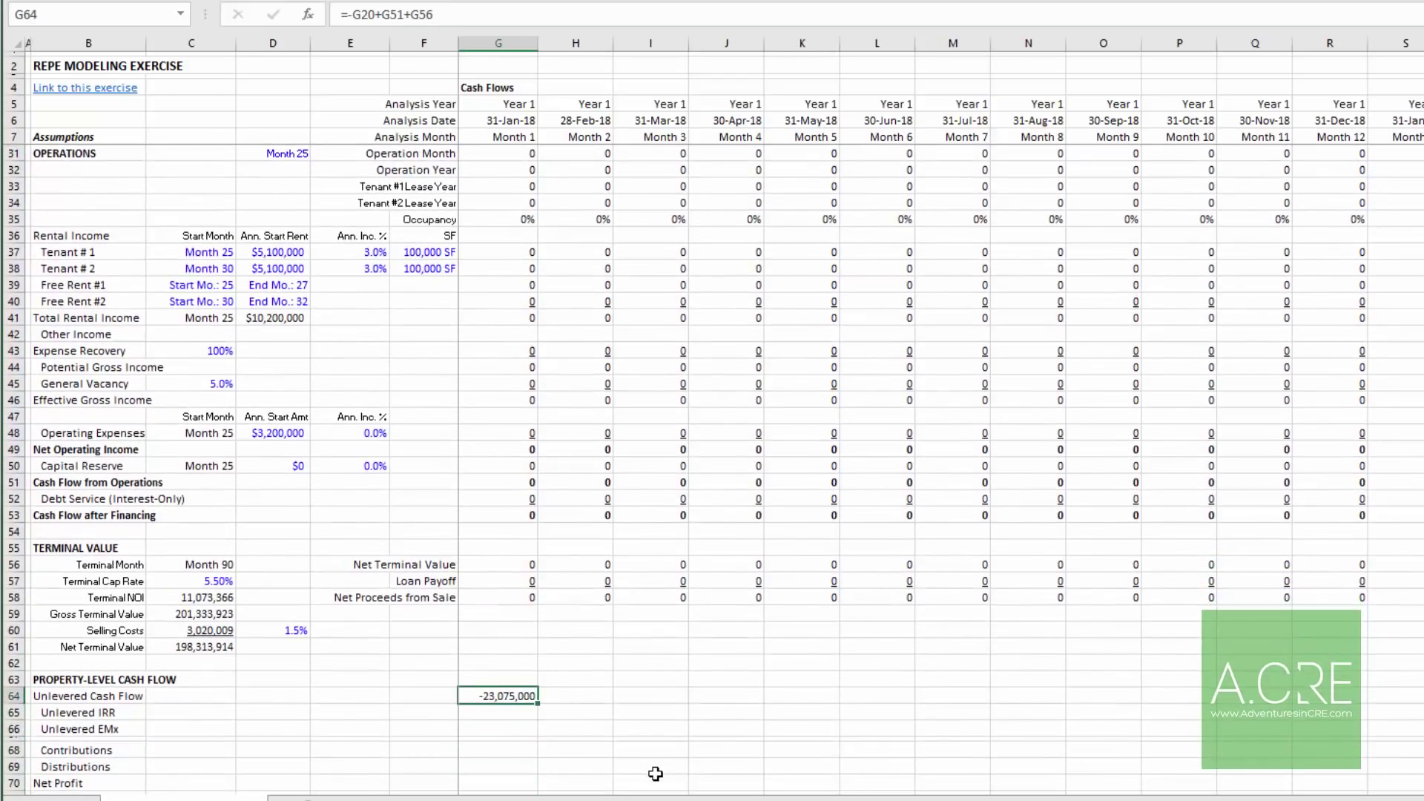
{"action": "key", "text": "ctrl+c"}
{"action": "key", "text": "Right"}
{"action": "key", "text": "ctrl+shift+Right"}
{"action": "key", "text": "ctrl+v"}
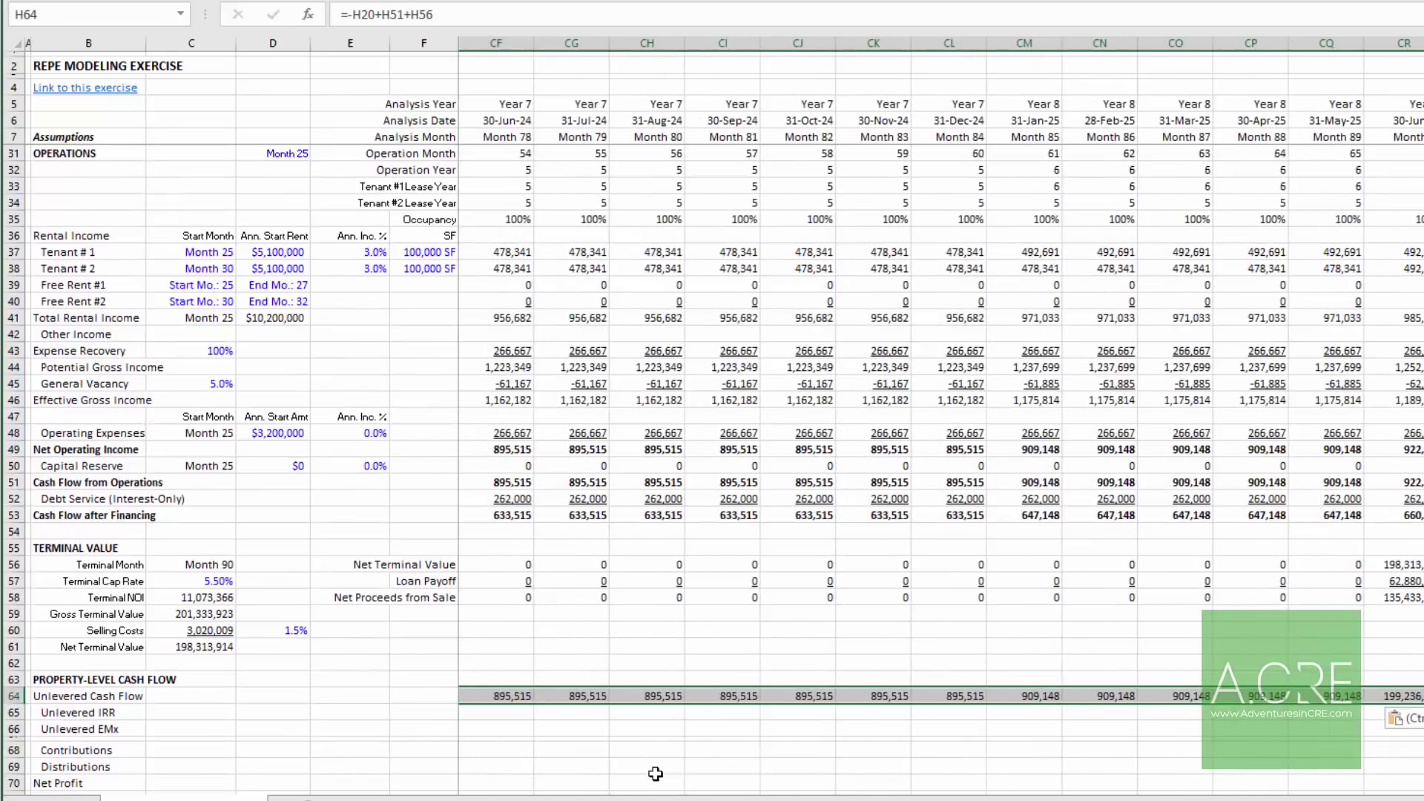
{"action": "key", "text": "Left"}
{"action": "key", "text": "Left"}
{"action": "key", "text": "Left"}
{"action": "key", "text": "Left"}
{"action": "key", "text": "Left"}
{"action": "key", "text": "Right"}
{"action": "key", "text": "Right"}
{"action": "key", "text": "Right"}
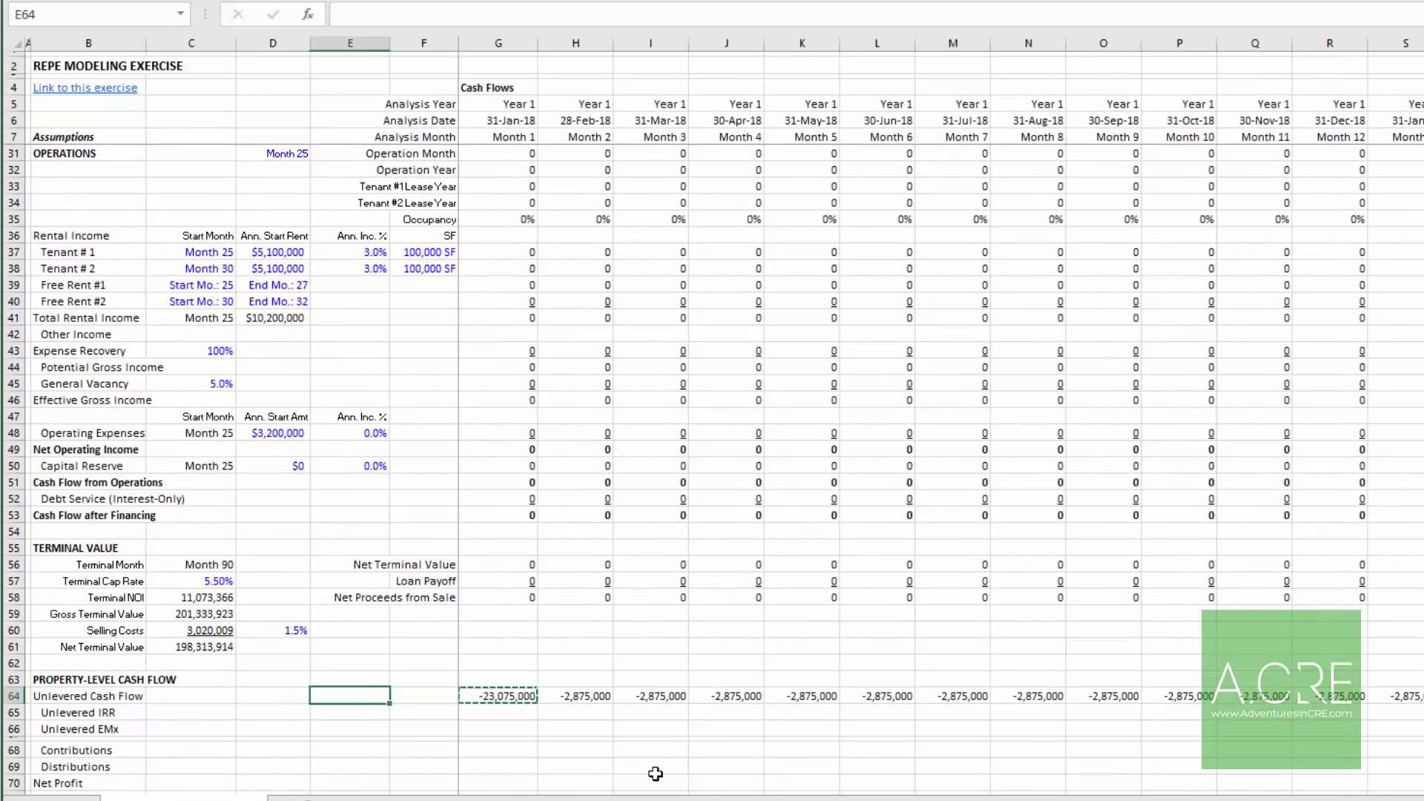
{"action": "key", "text": "Left"}
{"action": "key", "text": "Left"}
{"action": "key", "text": "Left"}
{"action": "key", "text": "Down"}
Step: Enter =XIRR over cash flows G64:CR64 and dates G6:CR6 in C65, giving 15.75%
{"action": "key", "text": "Left"}
{"action": "key", "text": "Right"}
{"action": "type", "text": "=XIRR("}
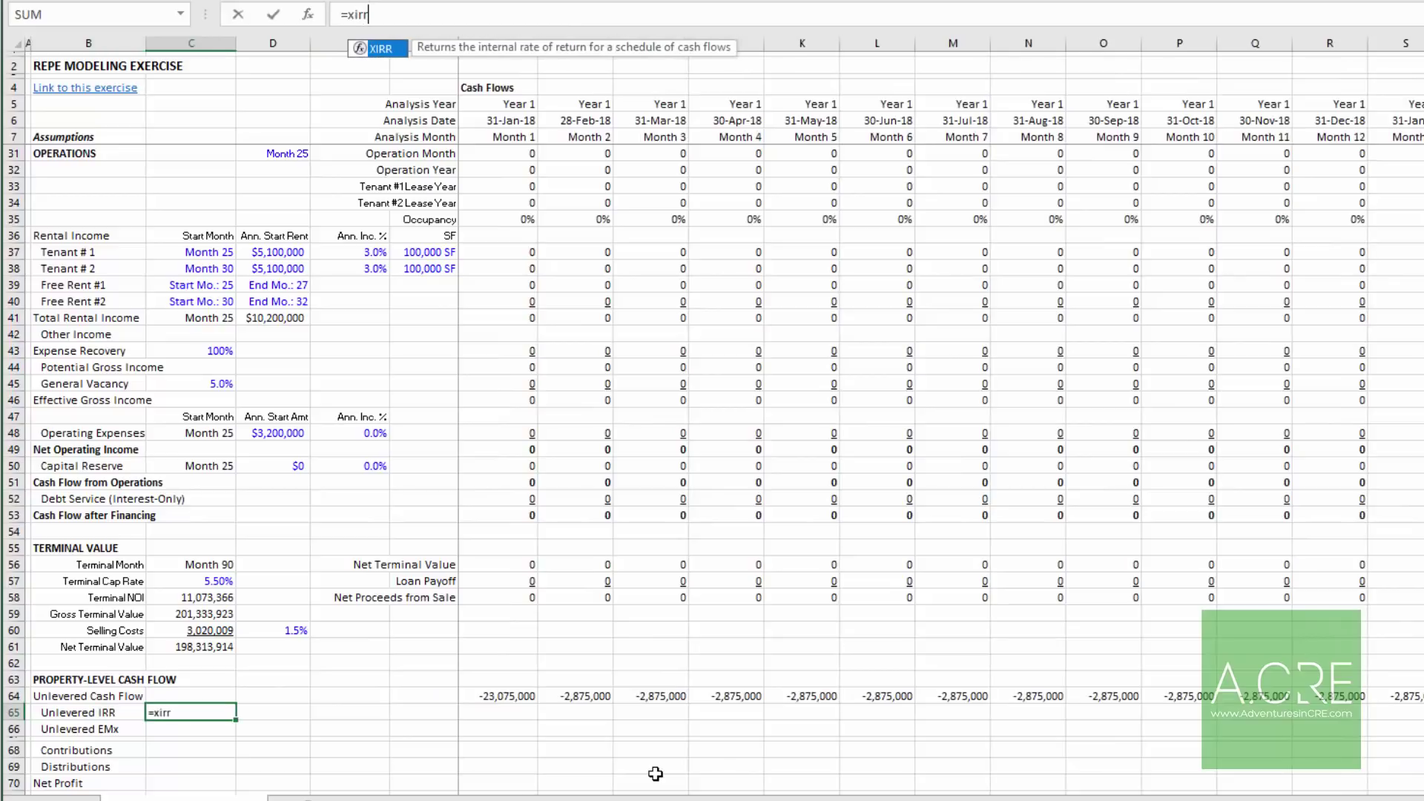
{"action": "key", "text": "Up"}
{"action": "key", "text": "Right"}
{"action": "key", "text": "Right"}
{"action": "key", "text": "Right"}
{"action": "key", "text": "Right"}
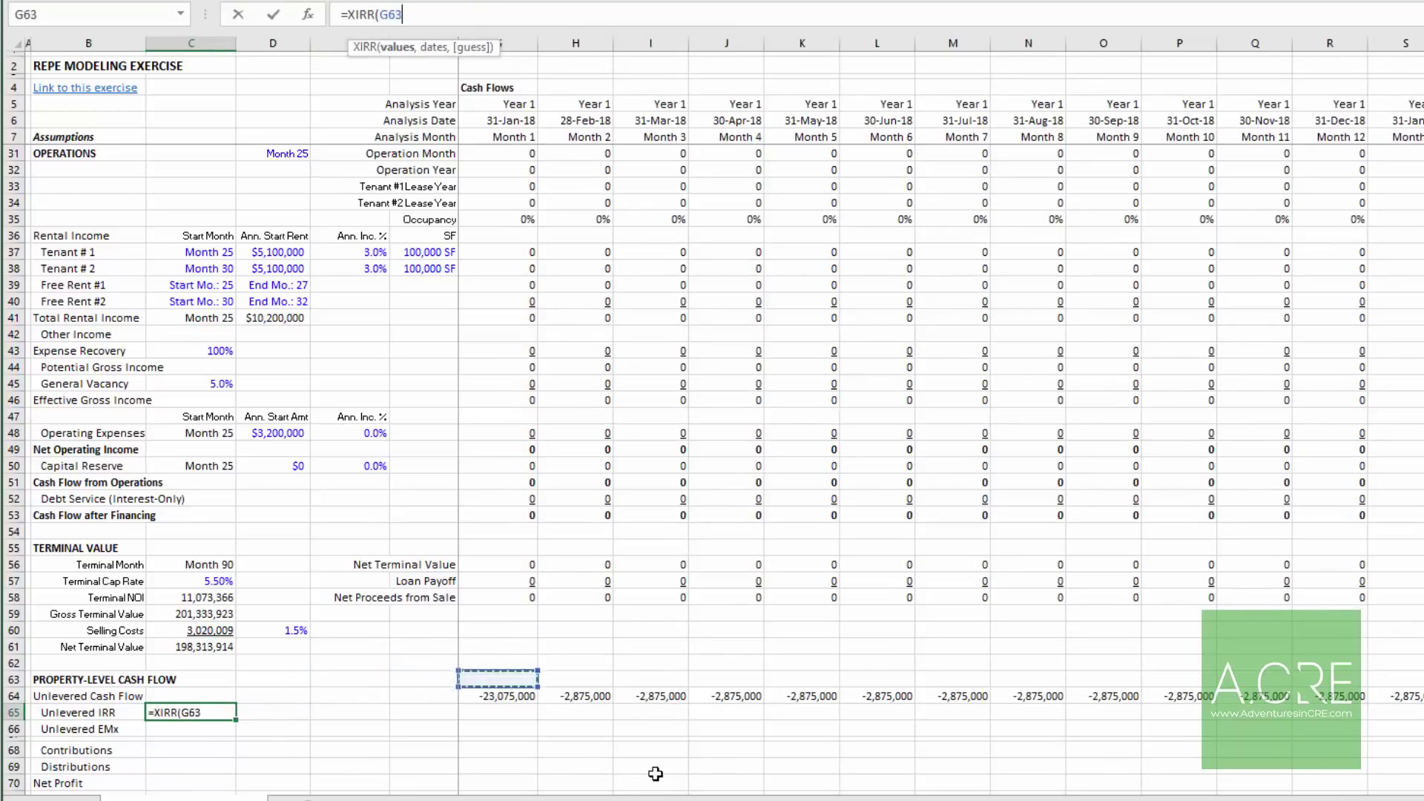
{"action": "key", "text": "ctrl+shift+Right"}
{"action": "type", "text": ","}
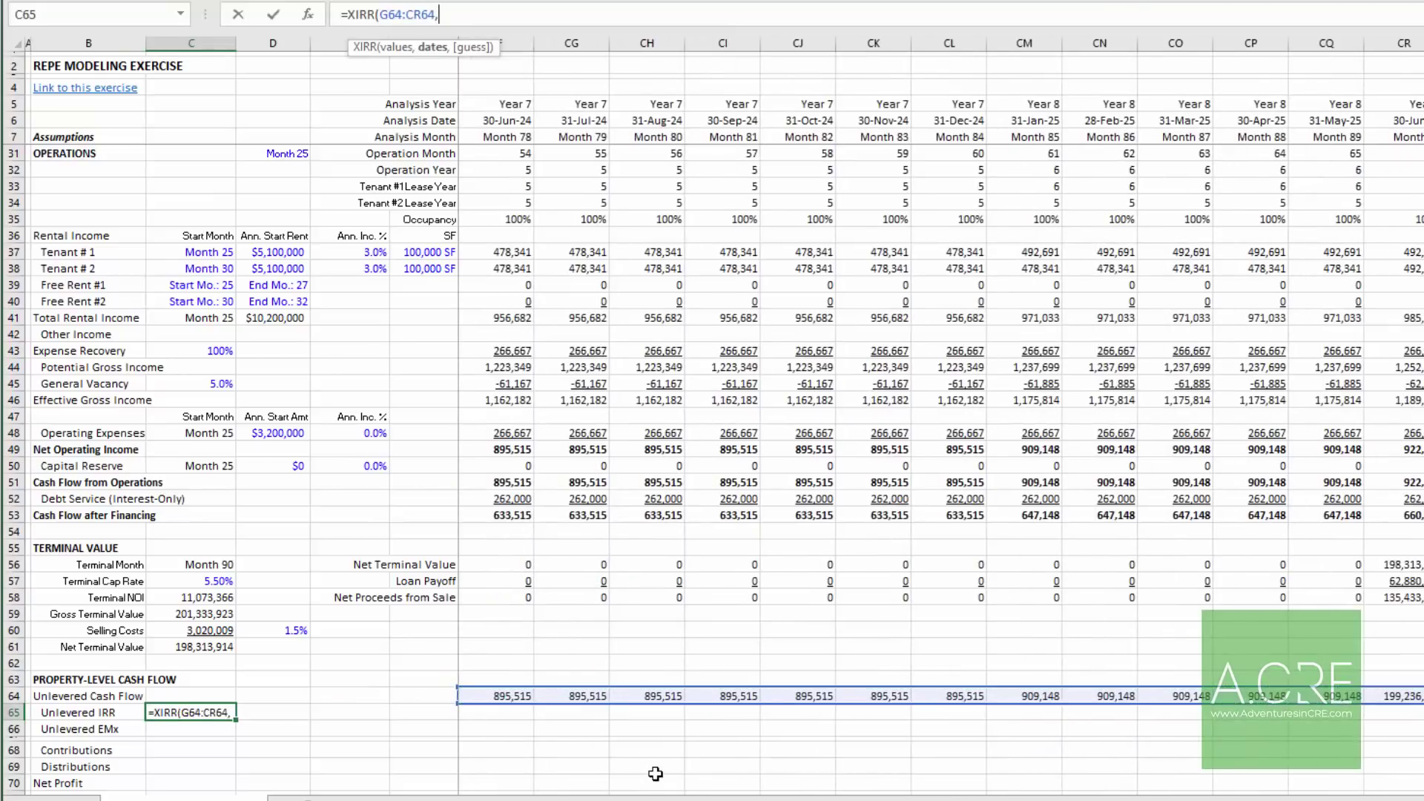
{"action": "left_click", "coordinate": [510, 121]}
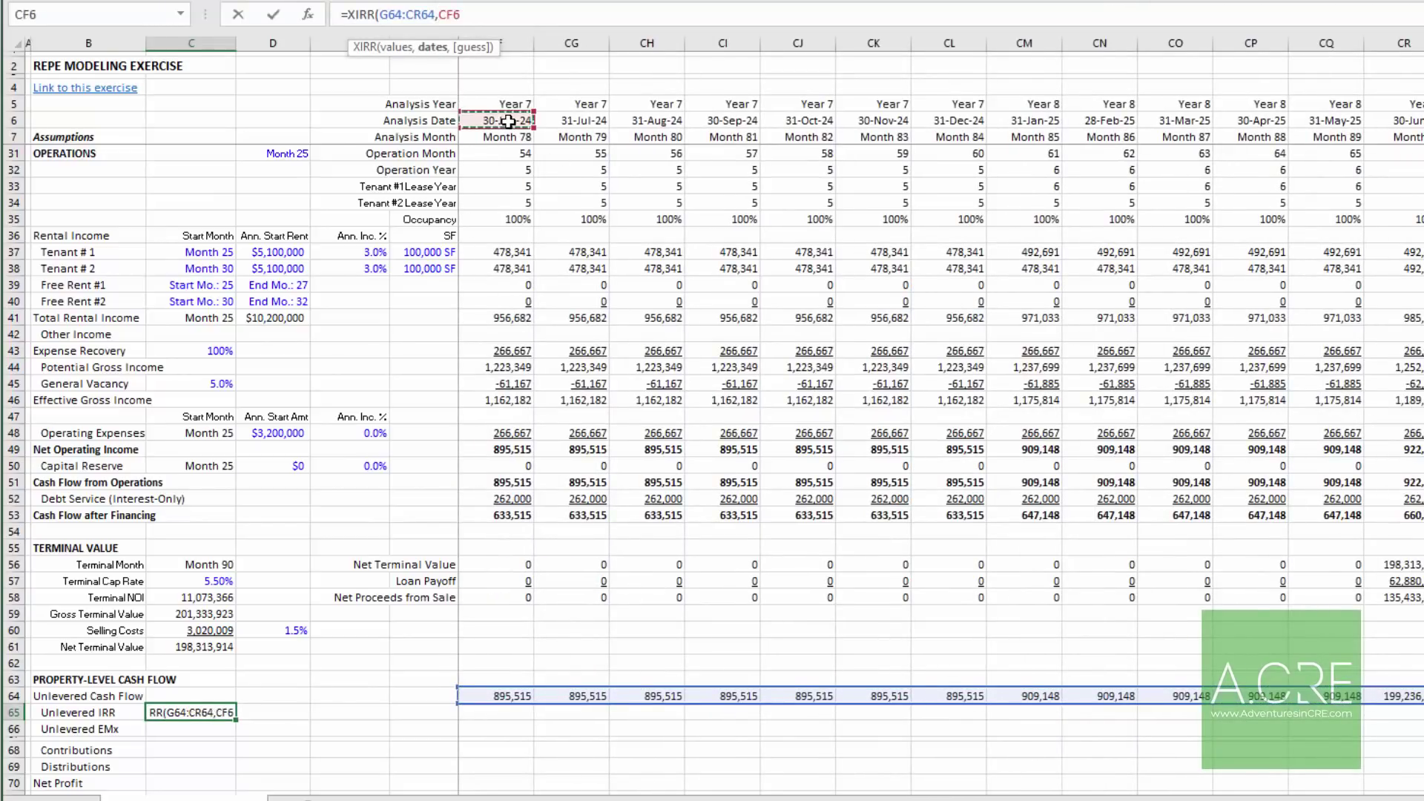
{"action": "key", "text": "ctrl+Left"}
{"action": "key", "text": "Right"}
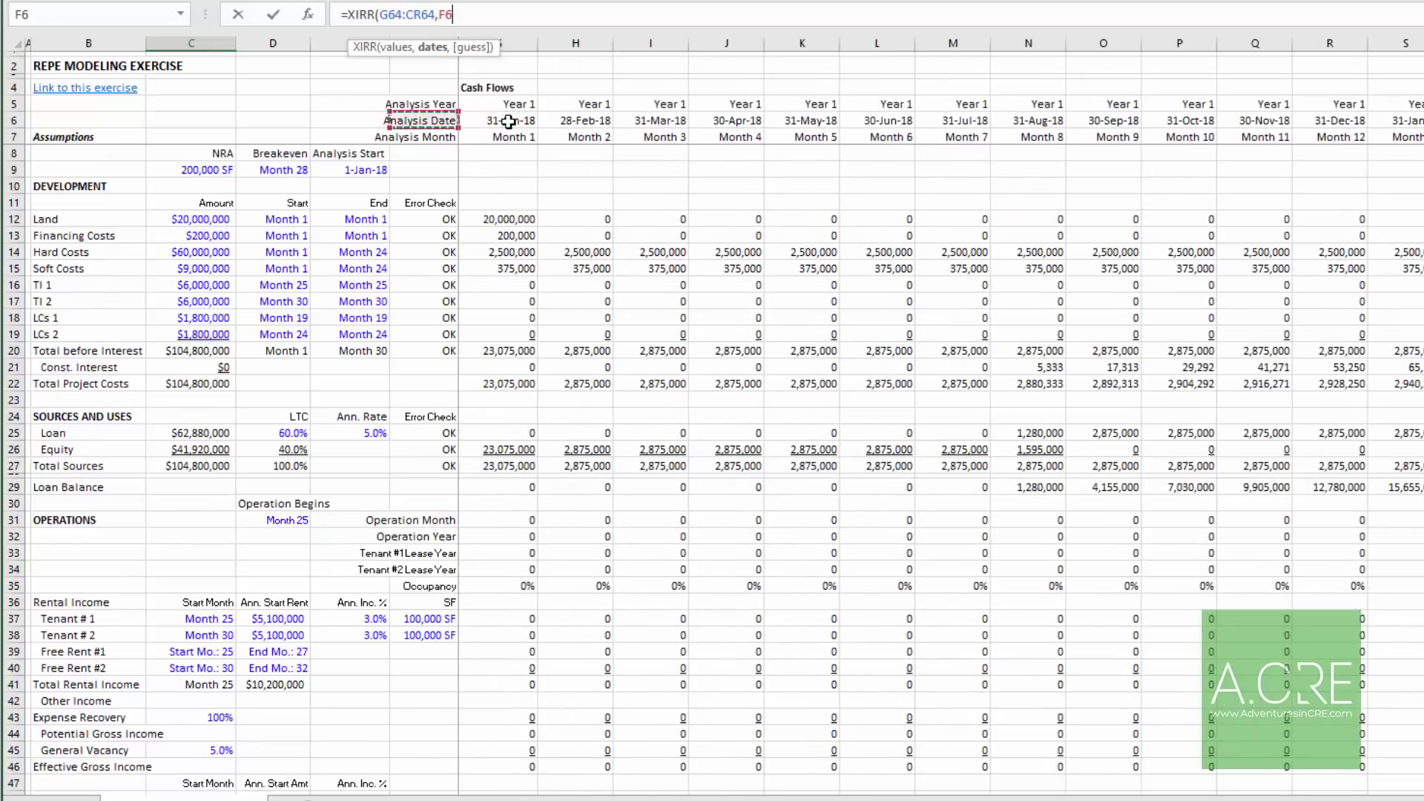
{"action": "key", "text": "ctrl+shift+Right"}
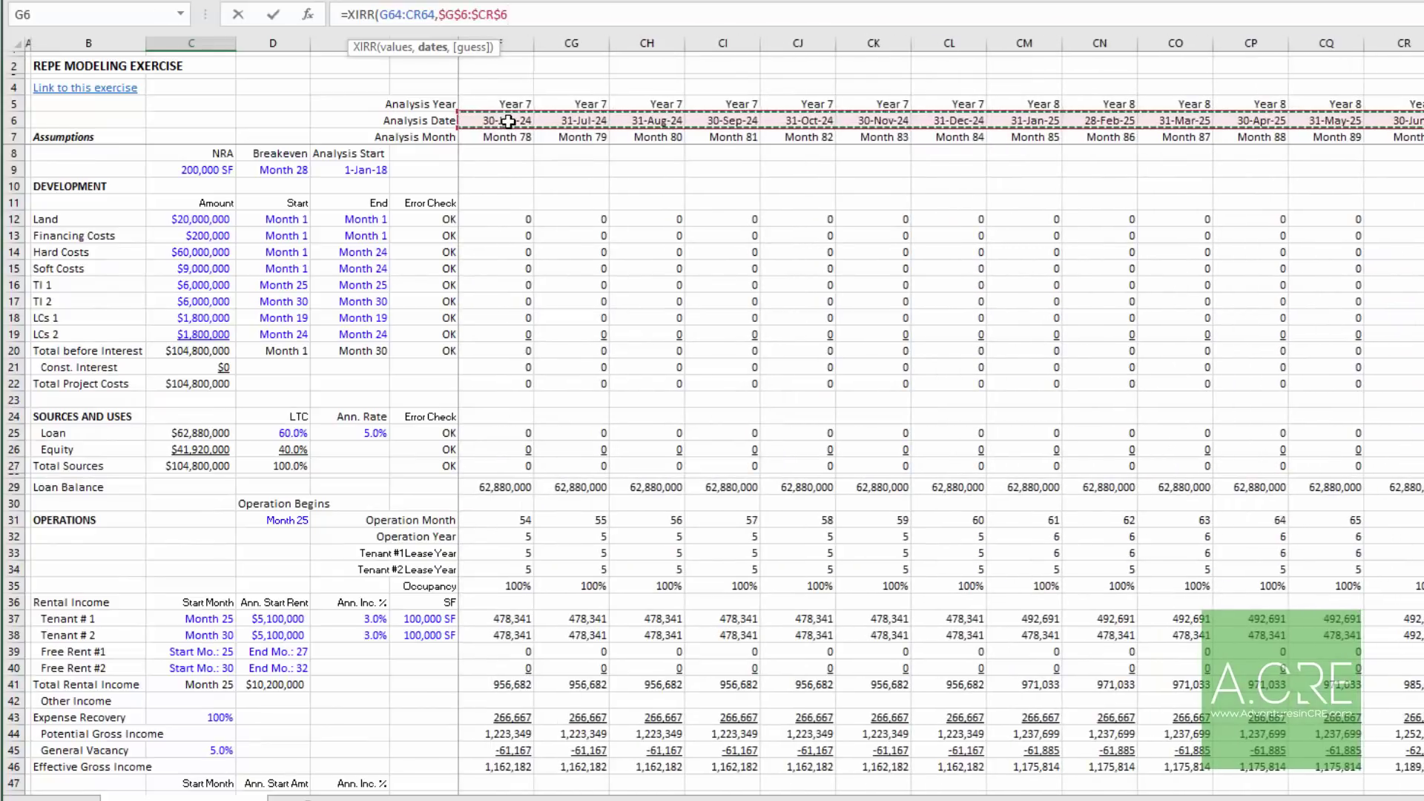
{"action": "key", "text": "Return"}
{"action": "key", "text": "Down"}
{"action": "key", "text": "Up"}
{"action": "key", "text": "Up"}
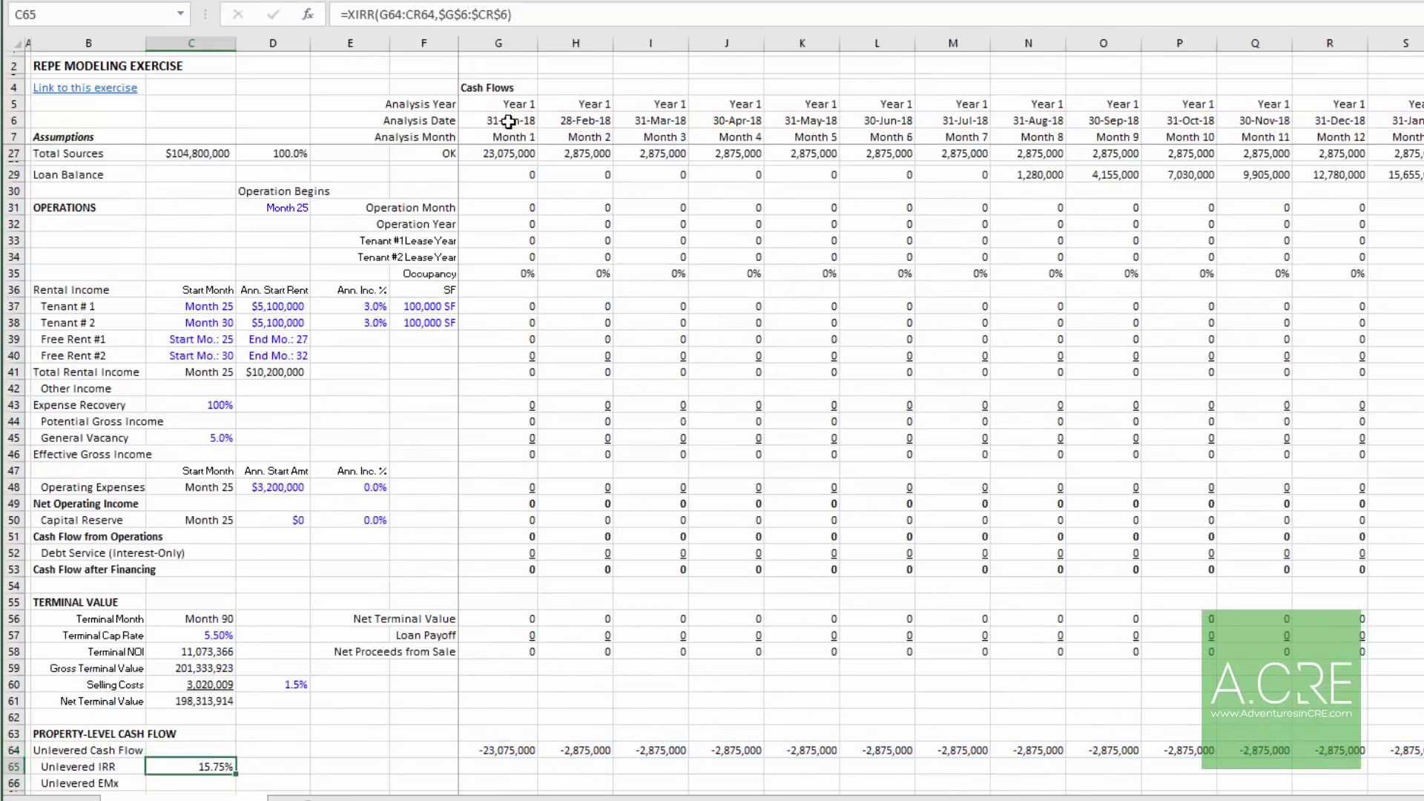
{"action": "scroll", "coordinate": [508, 178], "scroll_direction": "down", "scroll_amount": 6}
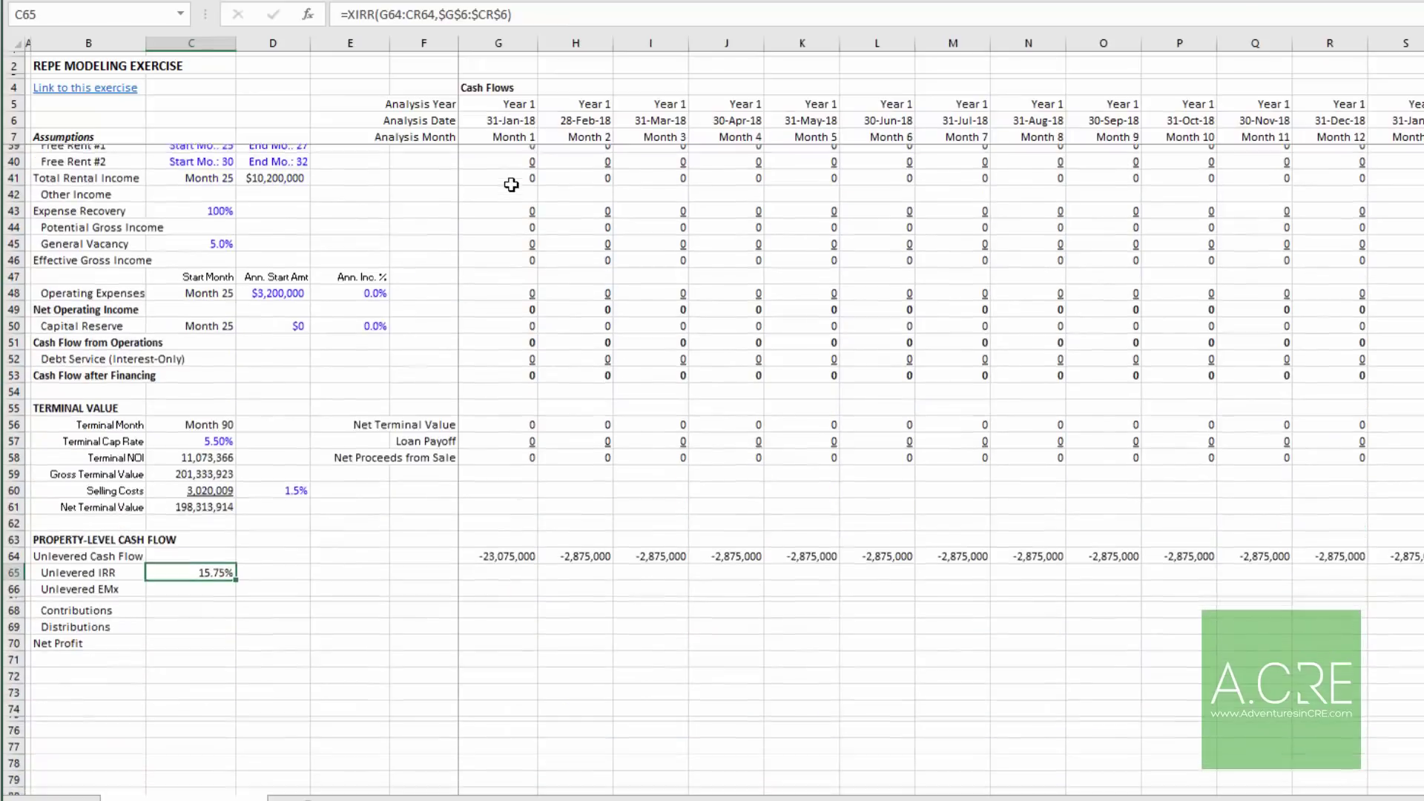
{"action": "left_click", "coordinate": [212, 523]}
{"action": "key", "text": "Up"}
{"action": "key", "text": "Down"}
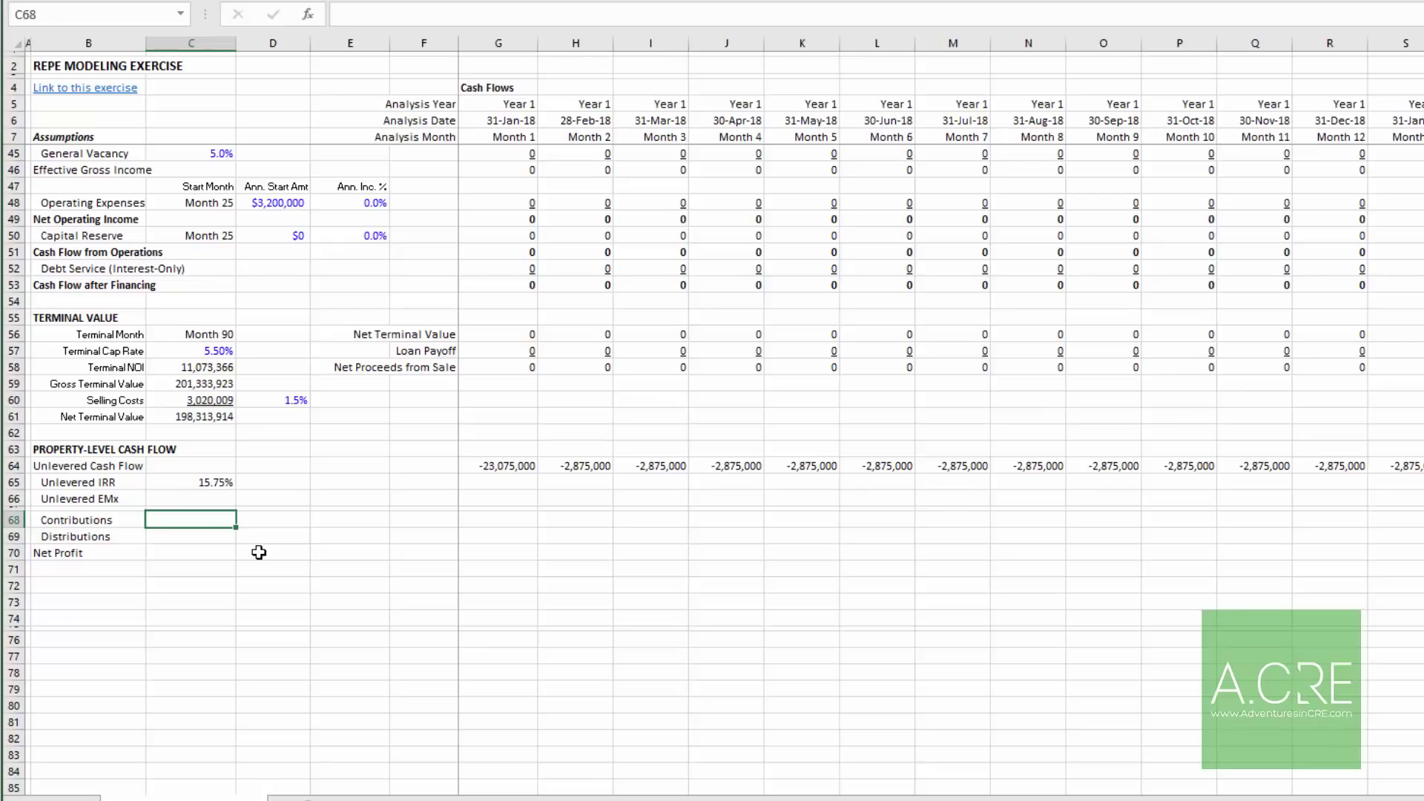
Step: Total unlevered contributions in C68 with =SUMIF($G$64:$CR$64,"<0")
{"action": "type", "text": "=sumif"}
{"action": "key", "text": "Tab"}
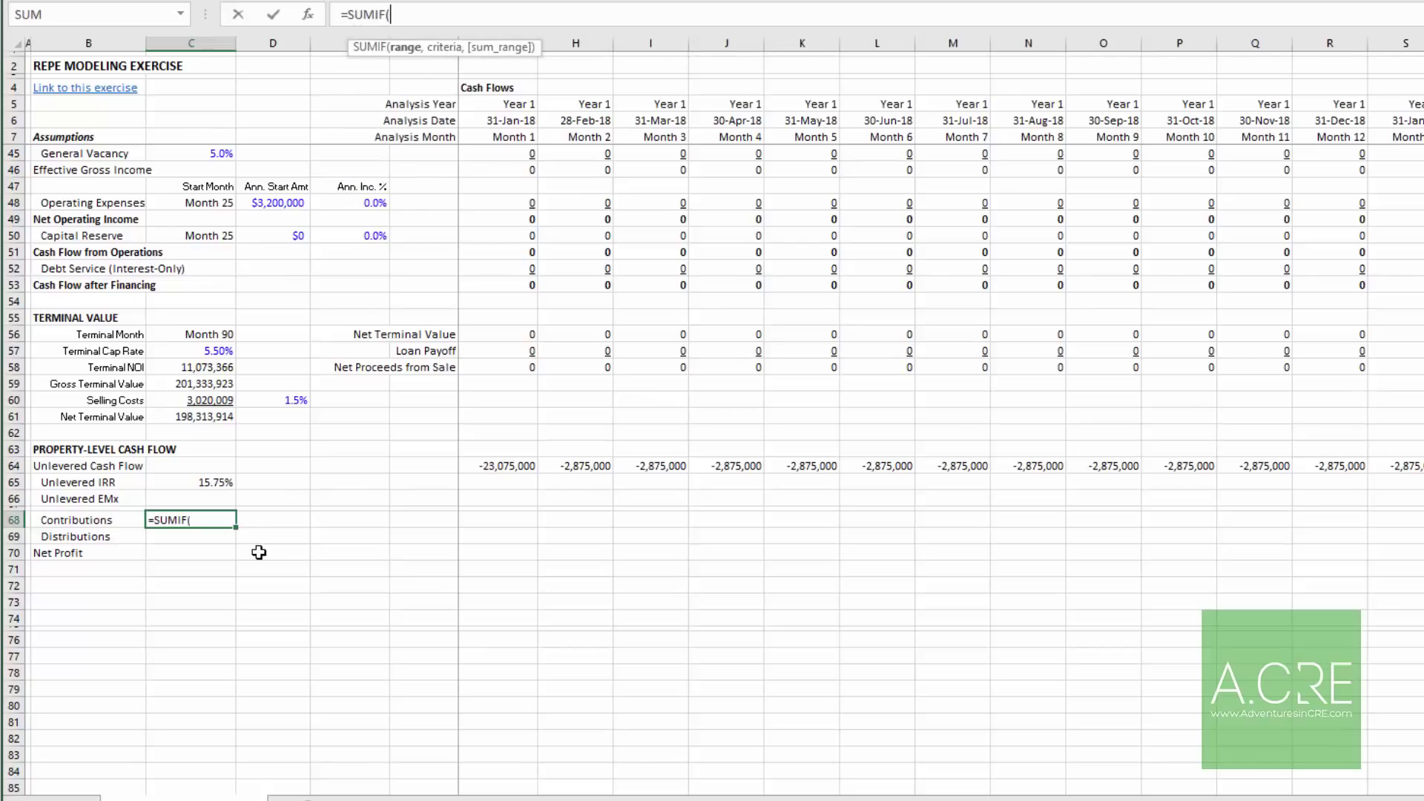
{"action": "key", "text": "Up"}
{"action": "key", "text": "Up"}
{"action": "key", "text": "Up"}
{"action": "key", "text": "Up"}
{"action": "key", "text": "ctrl+Right"}
{"action": "key", "text": "ctrl+shift+Right"}
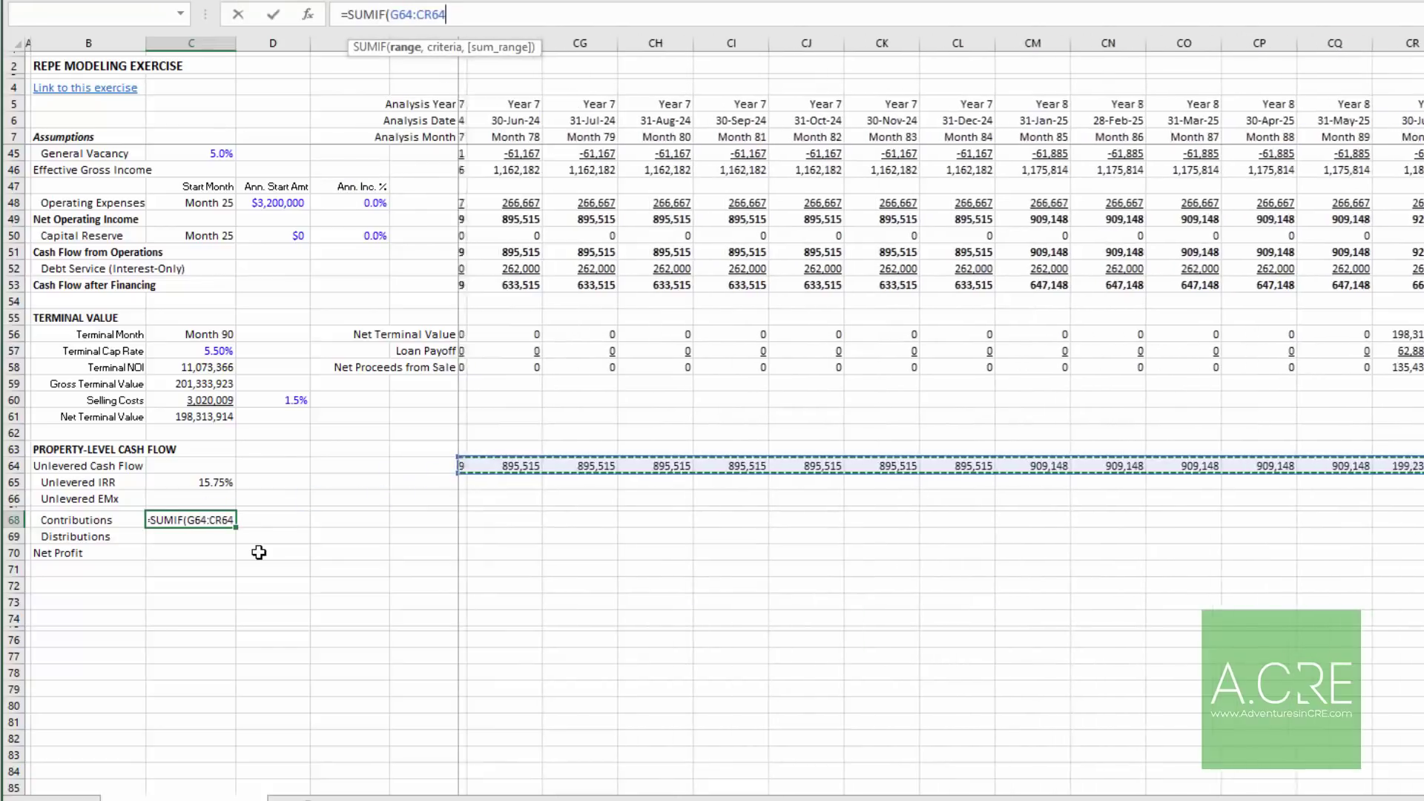
{"action": "key", "text": "F4"}
{"action": "type", "text": ","}
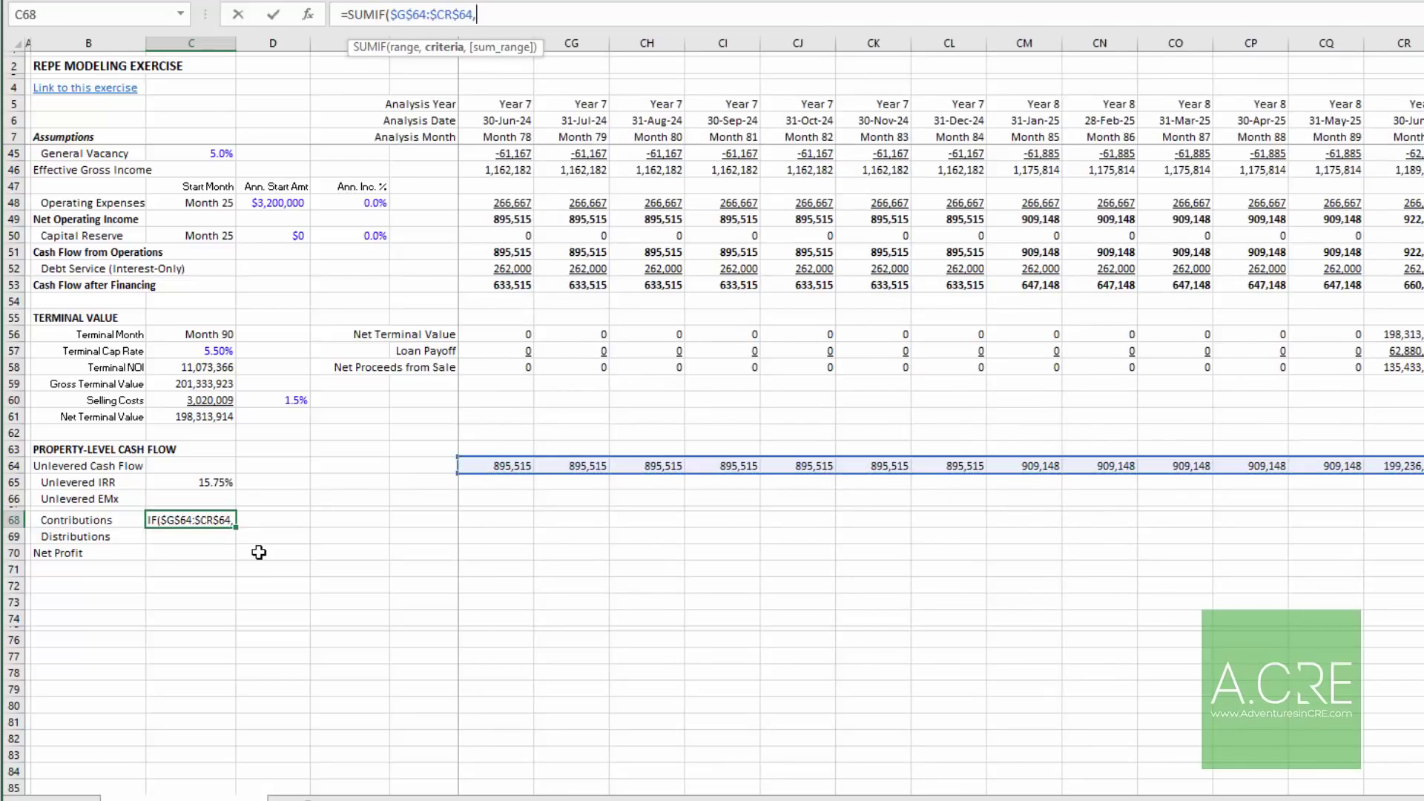
{"action": "type", "text": "\"<0\")"}
{"action": "key", "text": "ctrl+Return"}
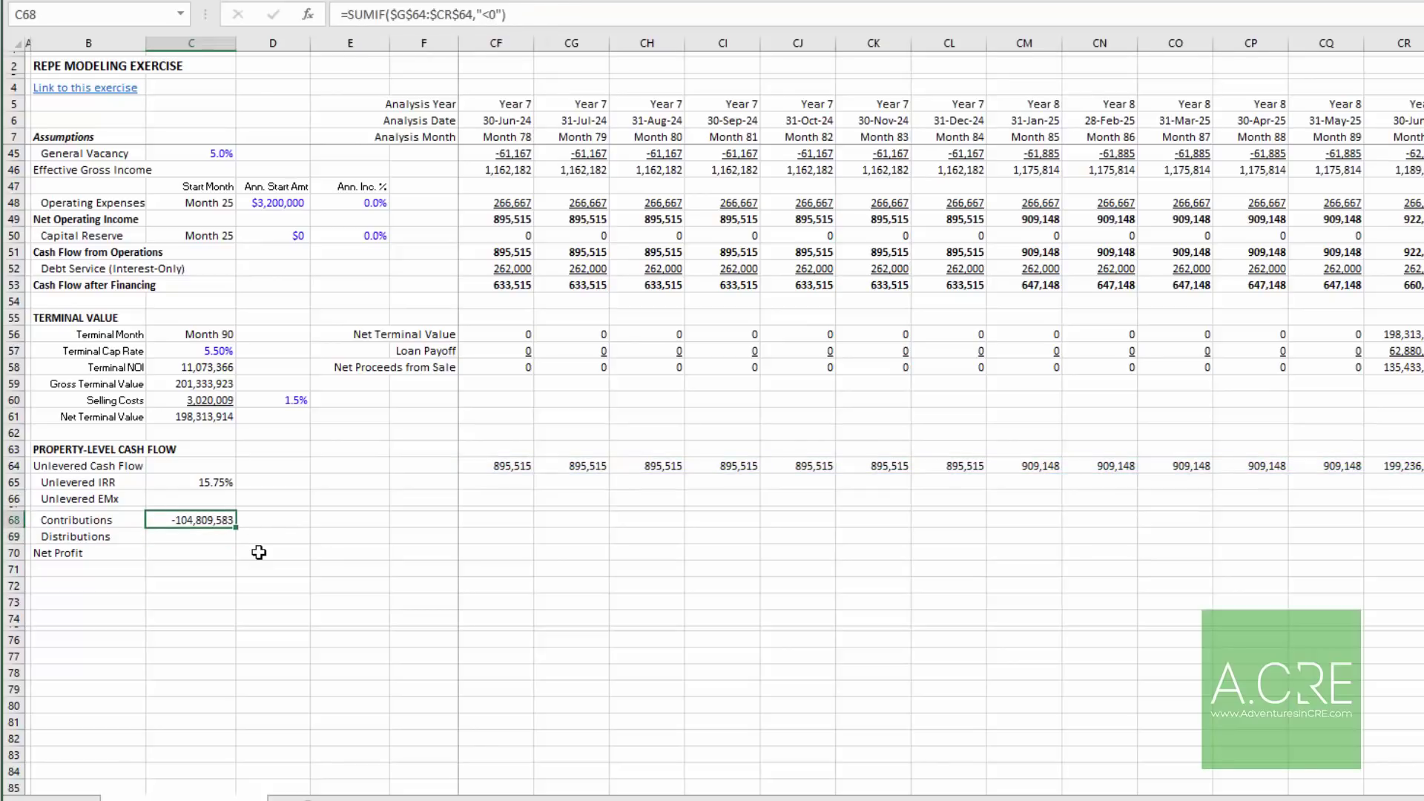
Step: Copy the formula to C69 and change its criterion to ">0" for distributions
{"action": "key", "text": "Left"}
{"action": "key", "text": "Right"}
{"action": "key", "text": "Right"}
{"action": "key", "text": "Right"}
{"action": "key", "text": "Right"}
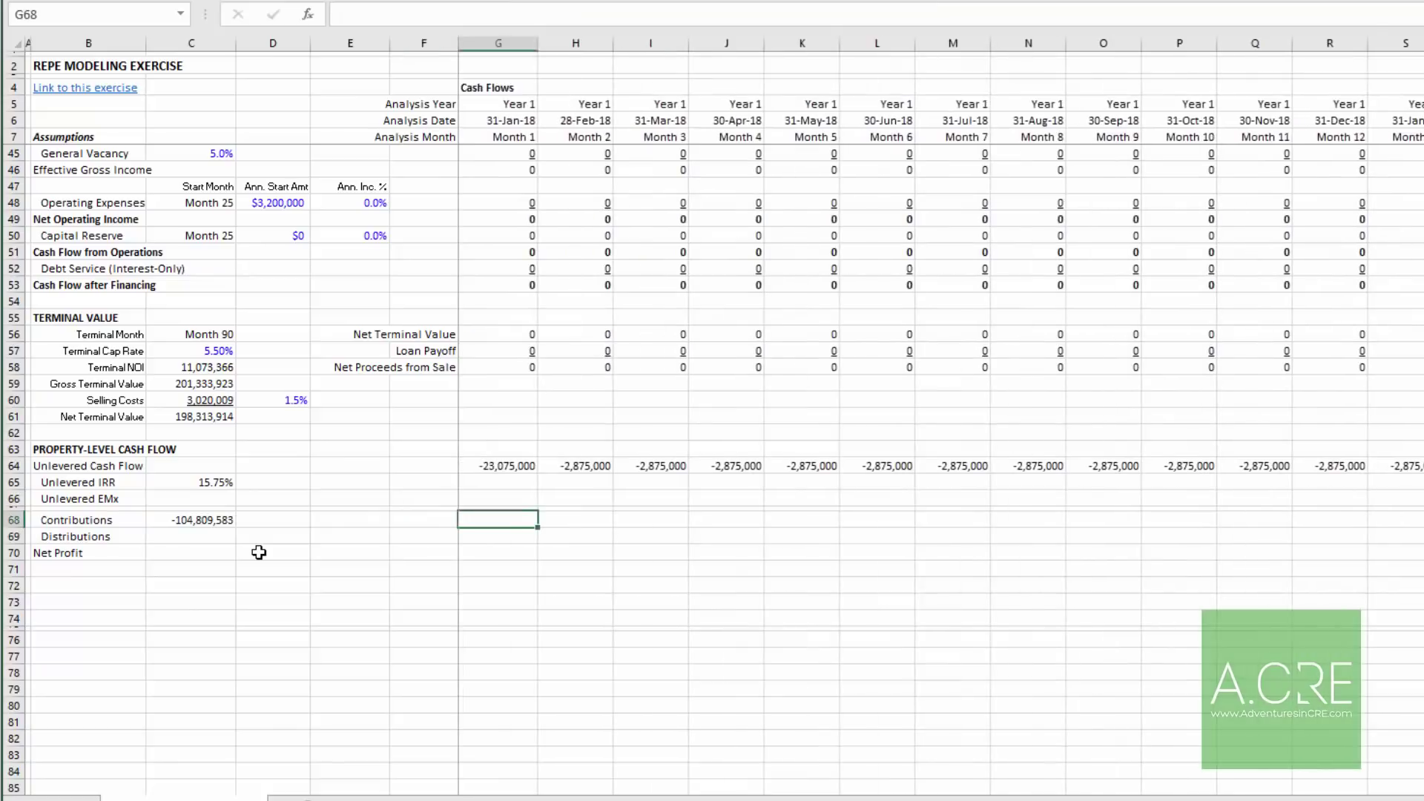
{"action": "key", "text": "Left"}
{"action": "key", "text": "Left"}
{"action": "key", "text": "Left"}
{"action": "key", "text": "Left"}
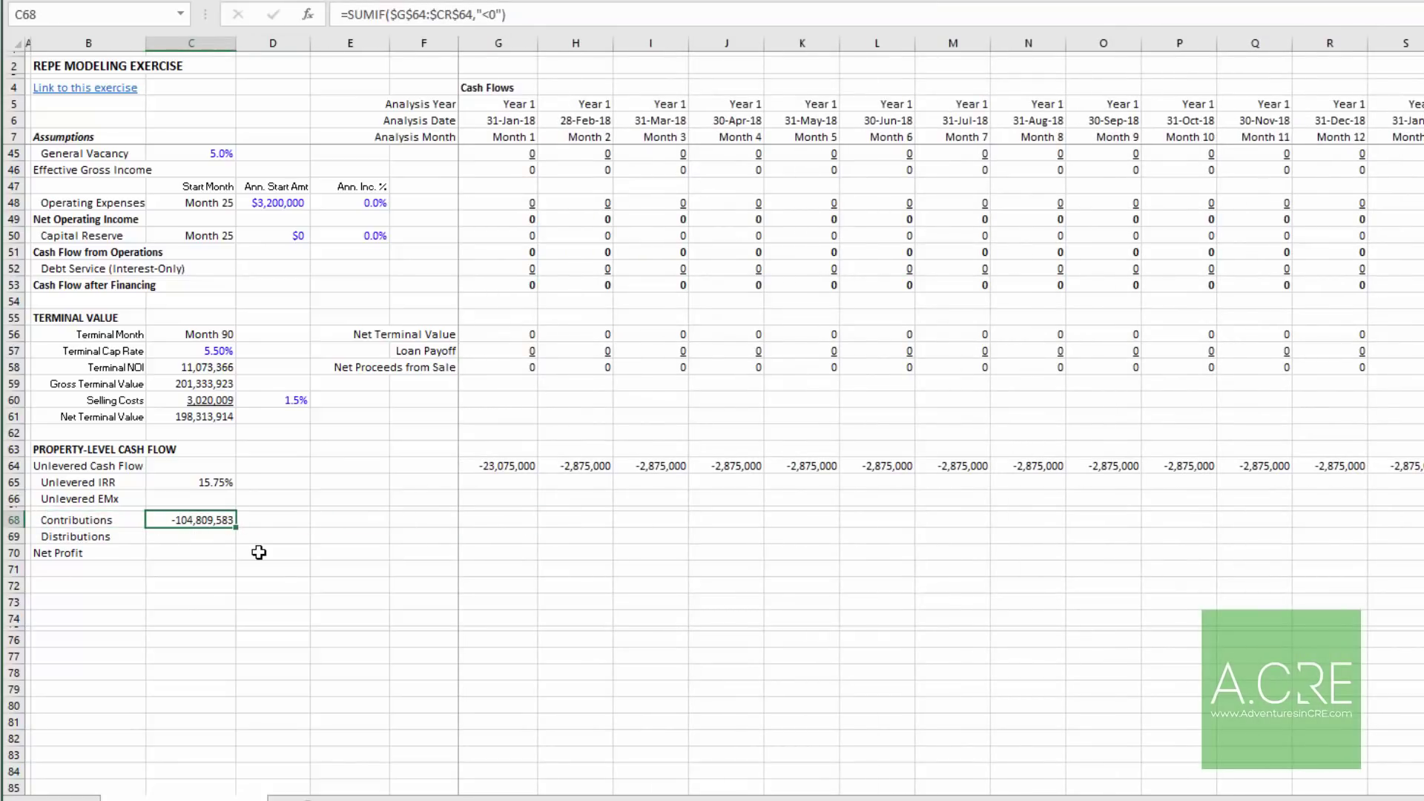
{"action": "key", "text": "ctrl+c"}
{"action": "key", "text": "Down"}
{"action": "key", "text": "ctrl+v"}
{"action": "key", "text": "Escape"}
{"action": "key", "text": "F2"}
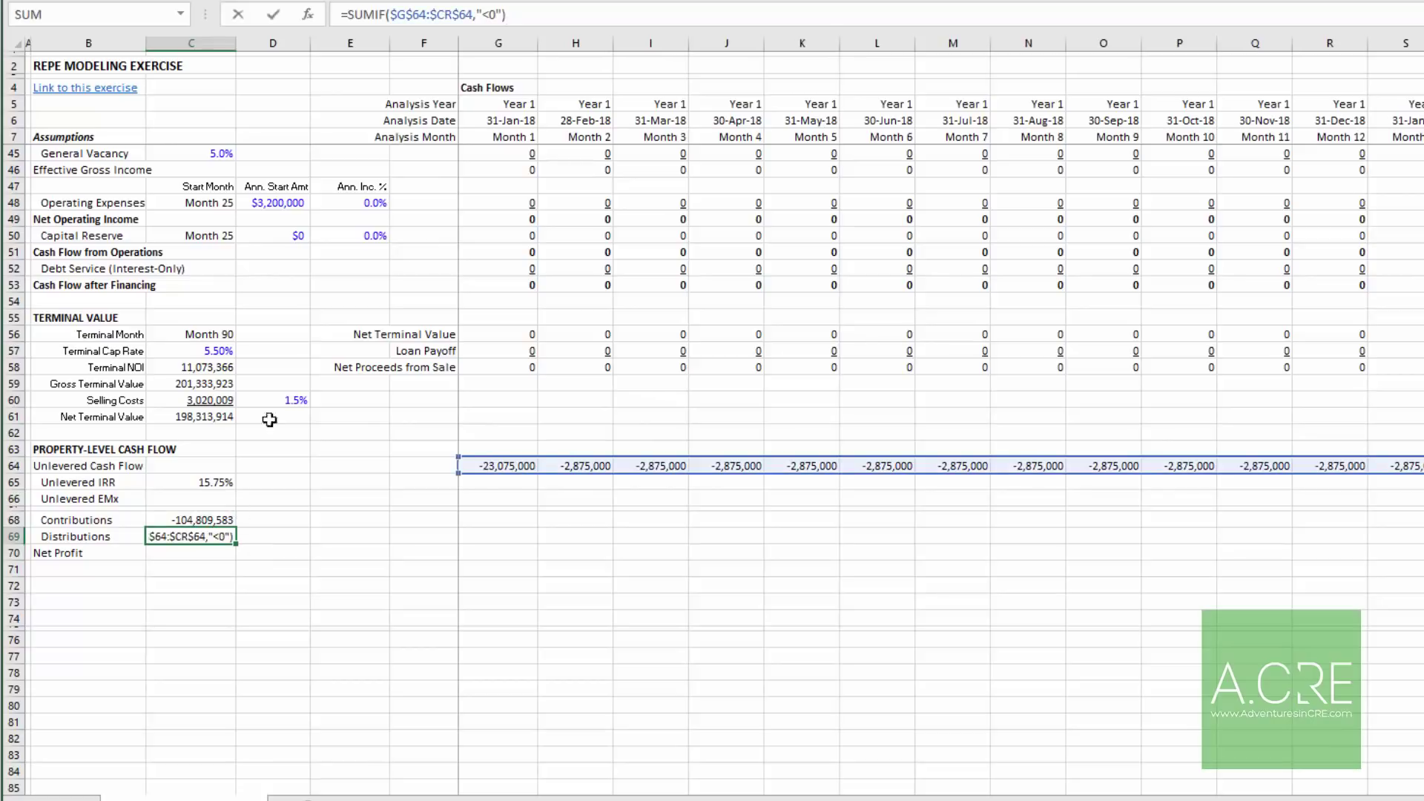
{"action": "left_click", "coordinate": [489, 14]}
{"action": "key", "text": "BackSpace"}
{"action": "type", "text": ">"}
{"action": "key", "text": "Return"}
Step: AutoSum C68:C69 in C70 for net profit of 144,375,839
{"action": "key", "text": "Up"}
{"action": "key", "text": "Up"}
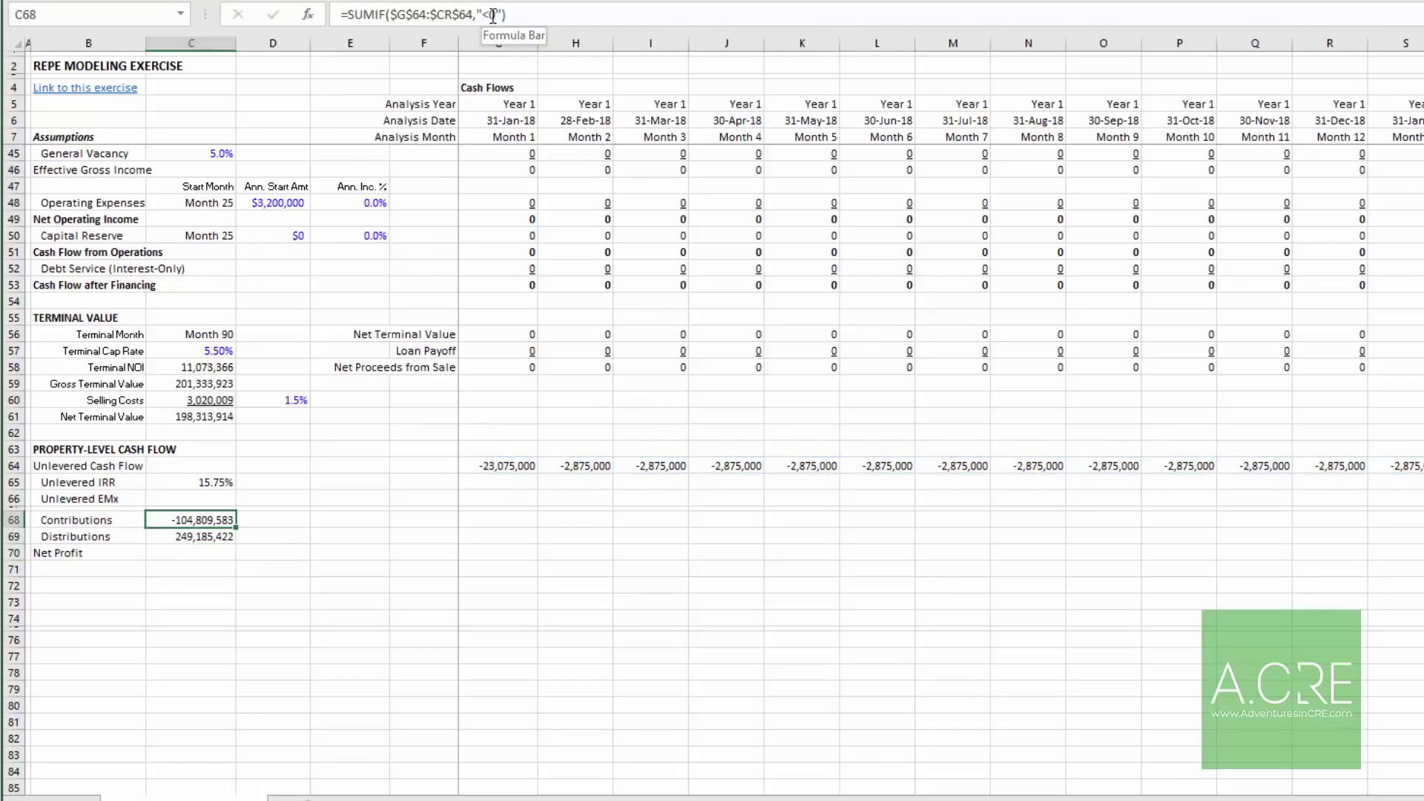
{"action": "key", "text": "Down"}
{"action": "key", "text": "Down"}
{"action": "key", "text": "Up"}
{"action": "key", "text": "Down"}
{"action": "key", "text": "alt+equal"}
{"action": "key", "text": "Return"}
{"action": "key", "text": "Up"}
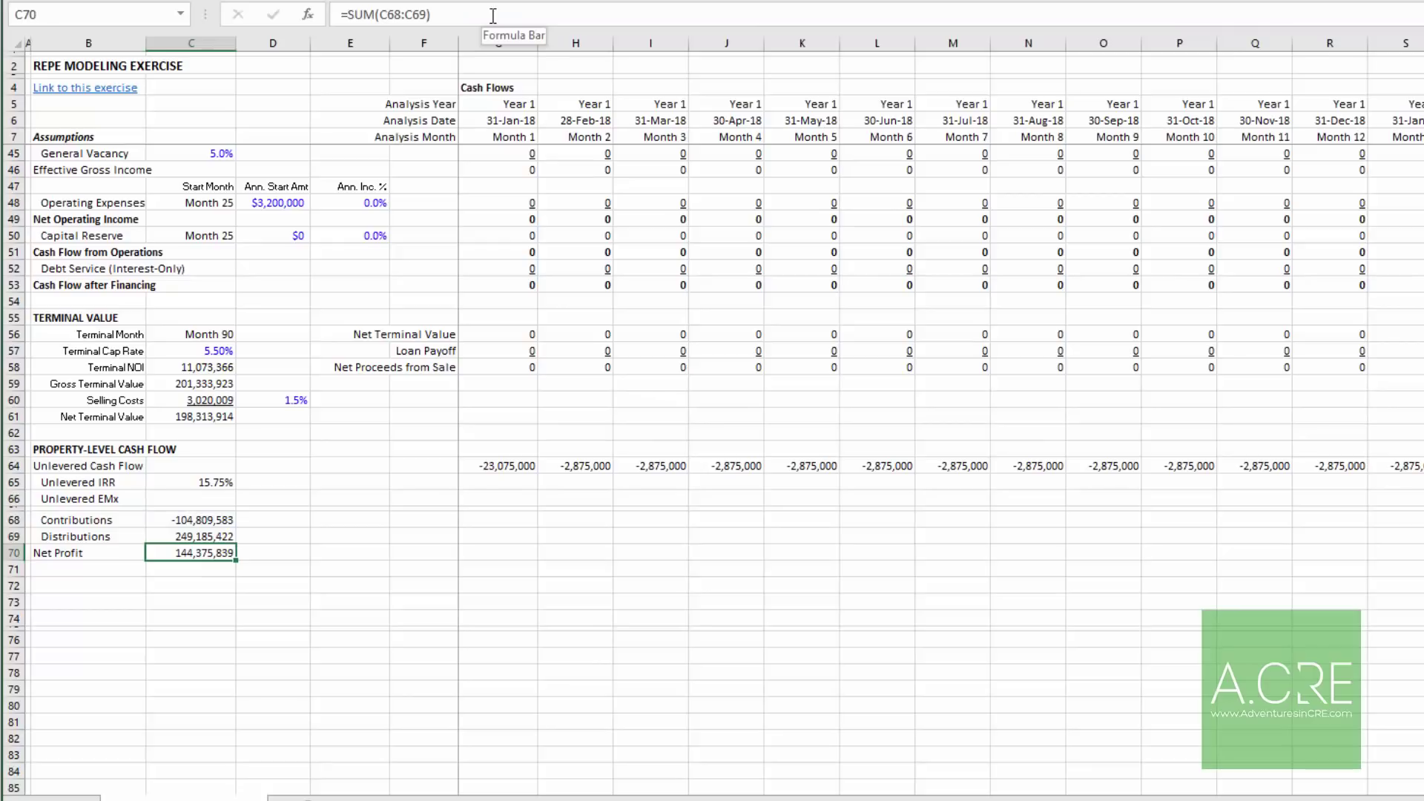
{"action": "key", "text": "Up"}
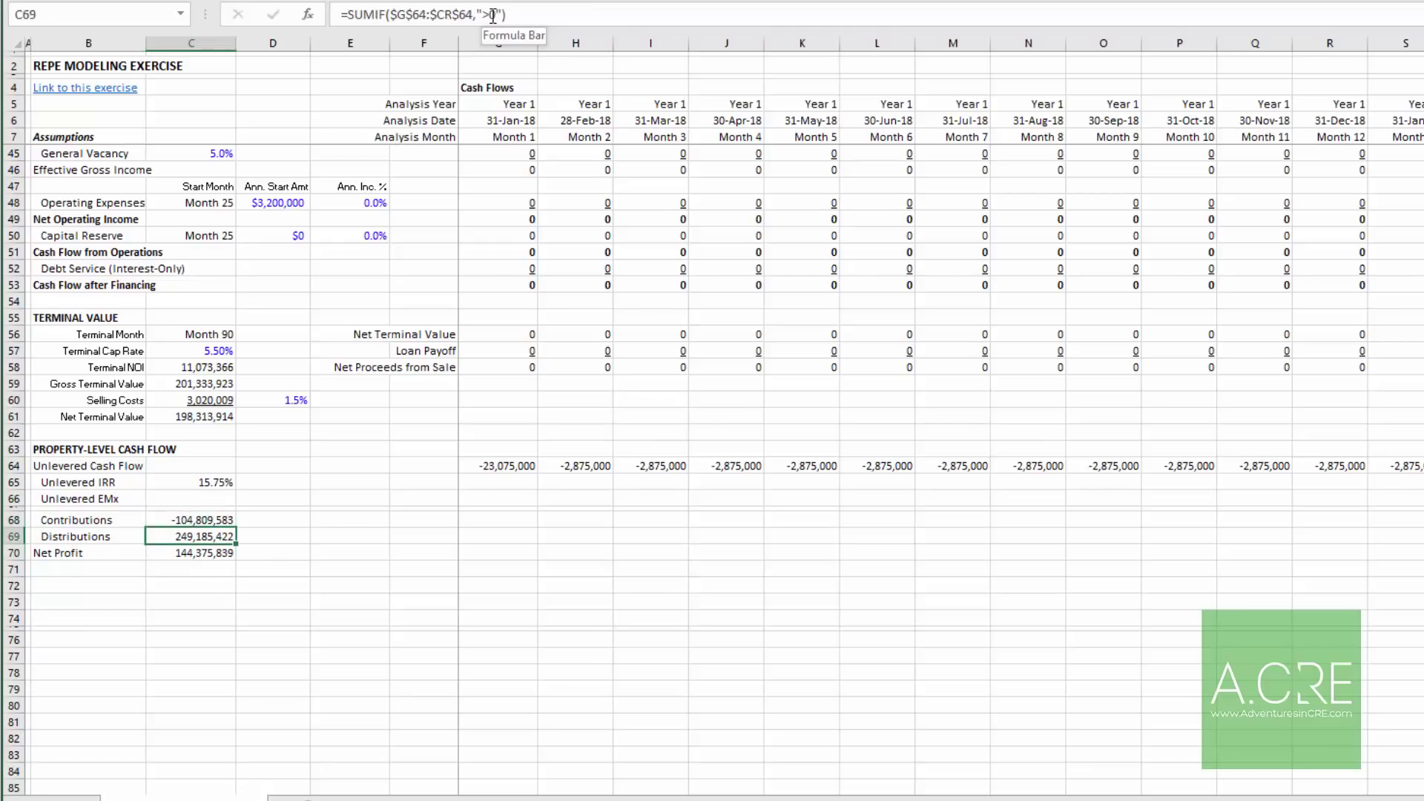
{"action": "key", "text": "Down"}
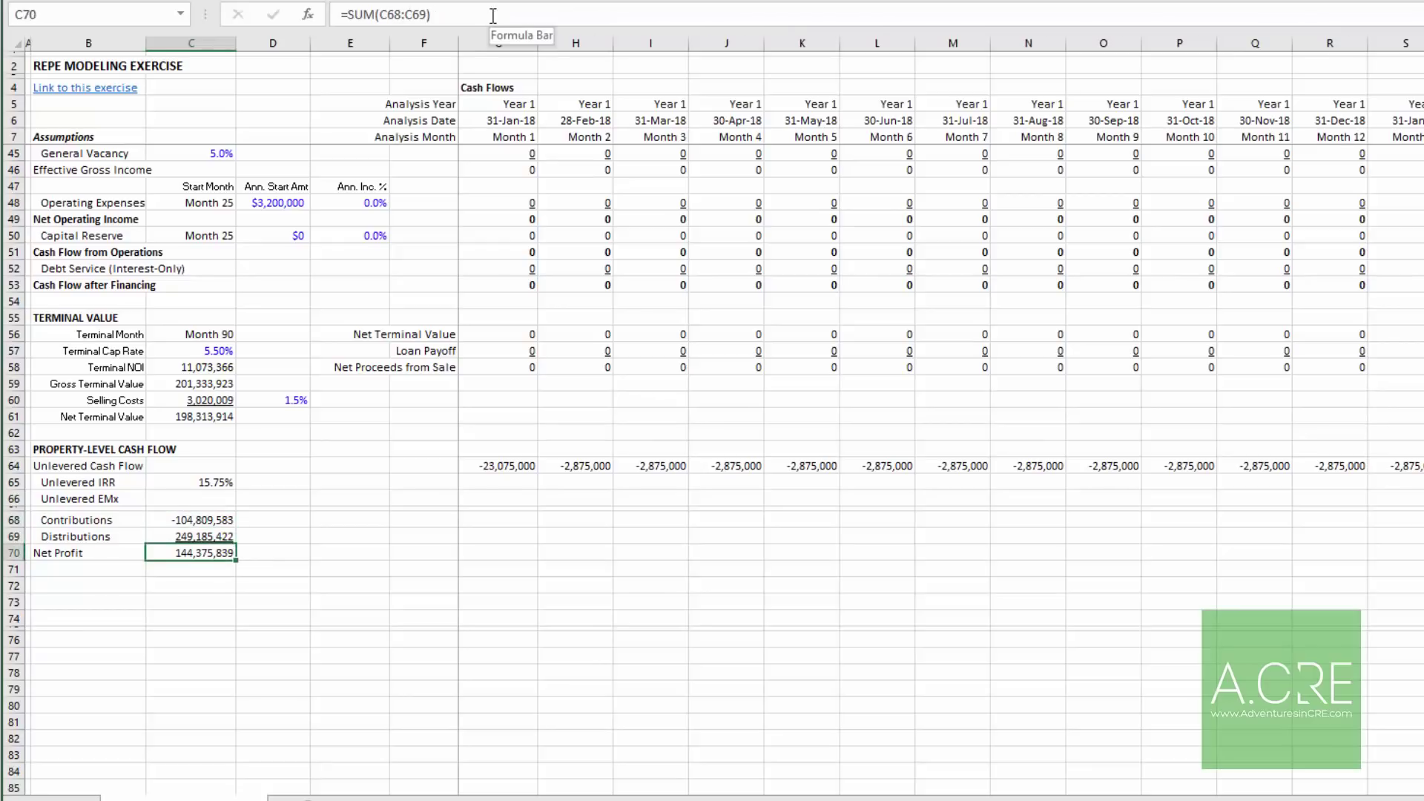
{"action": "key", "text": "Up"}
{"action": "key", "text": "Up"}
{"action": "key", "text": "Up"}
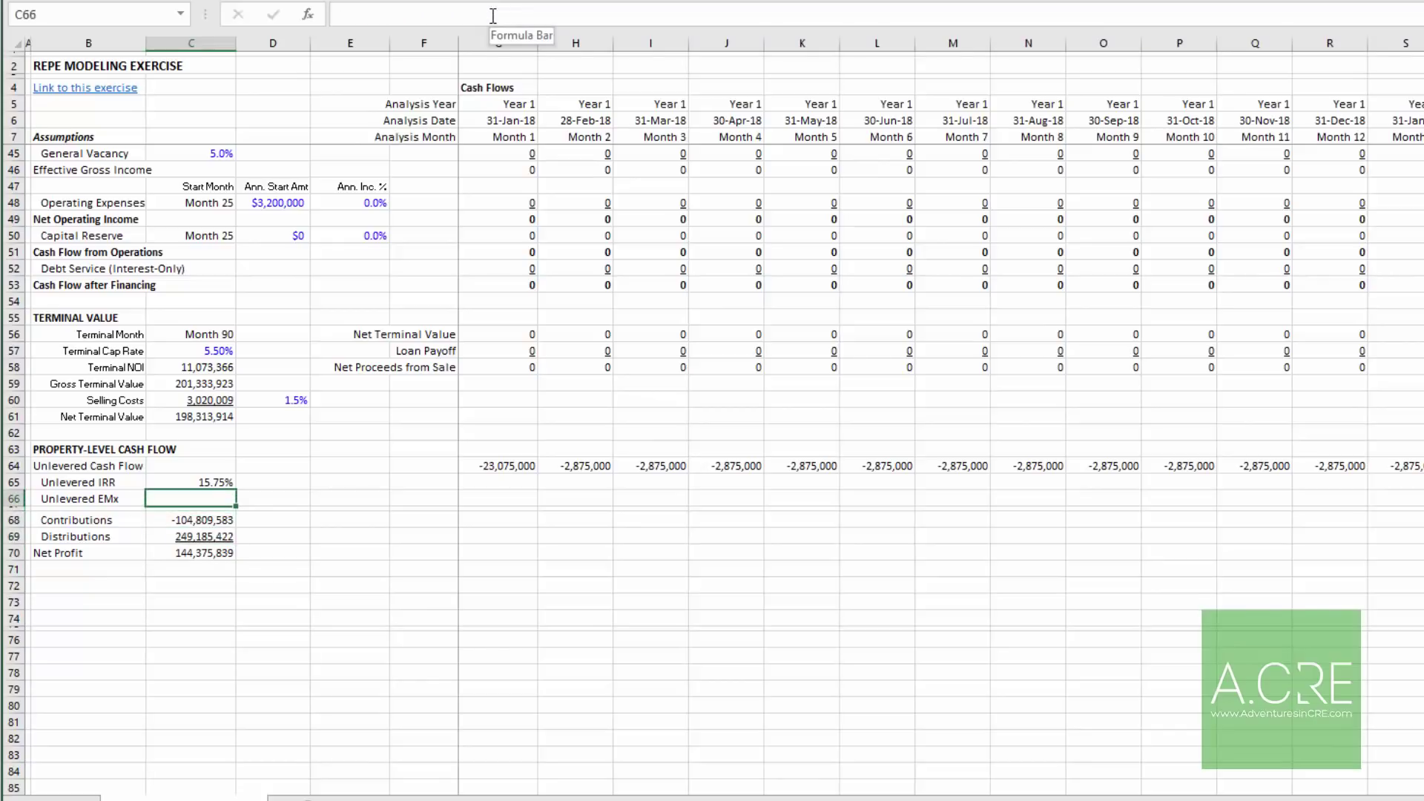
Step: Enter =C69/-C68 in C66 to get an unlevered EMx of 2.38X
{"action": "type", "text": "="}
{"action": "key", "text": "Down"}
{"action": "key", "text": "Down"}
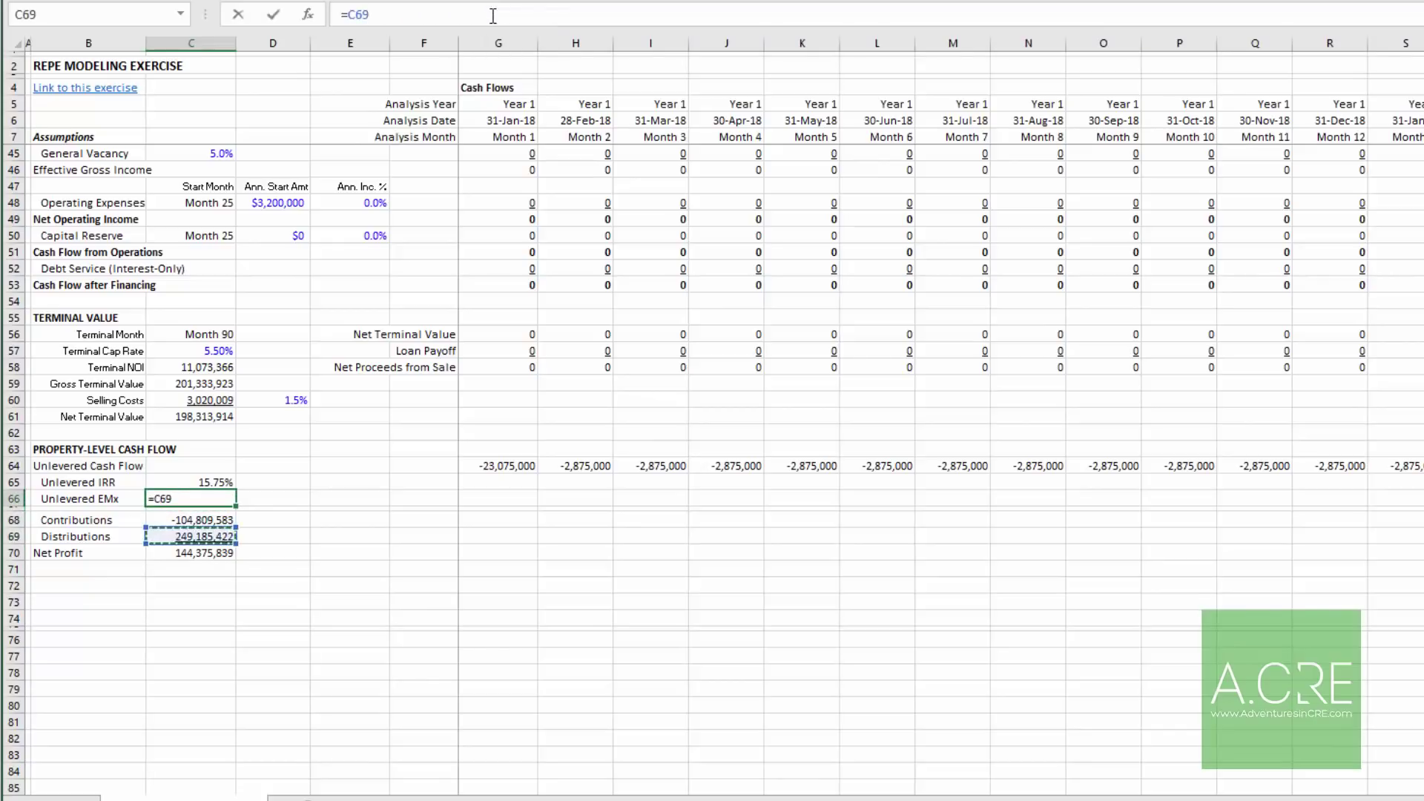
{"action": "type", "text": "/-"}
{"action": "key", "text": "Down"}
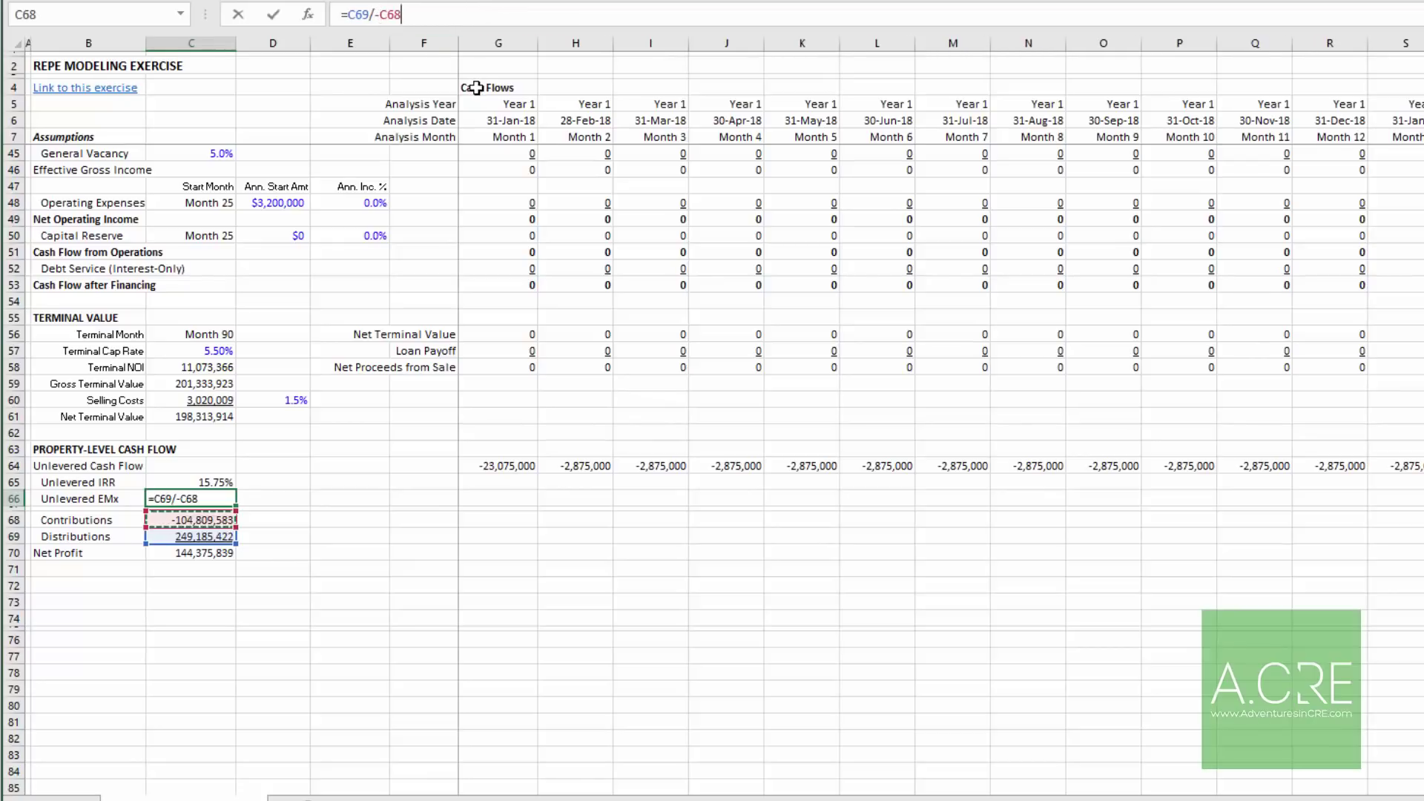
{"action": "key", "text": "Return"}
{"action": "key", "text": "Up"}
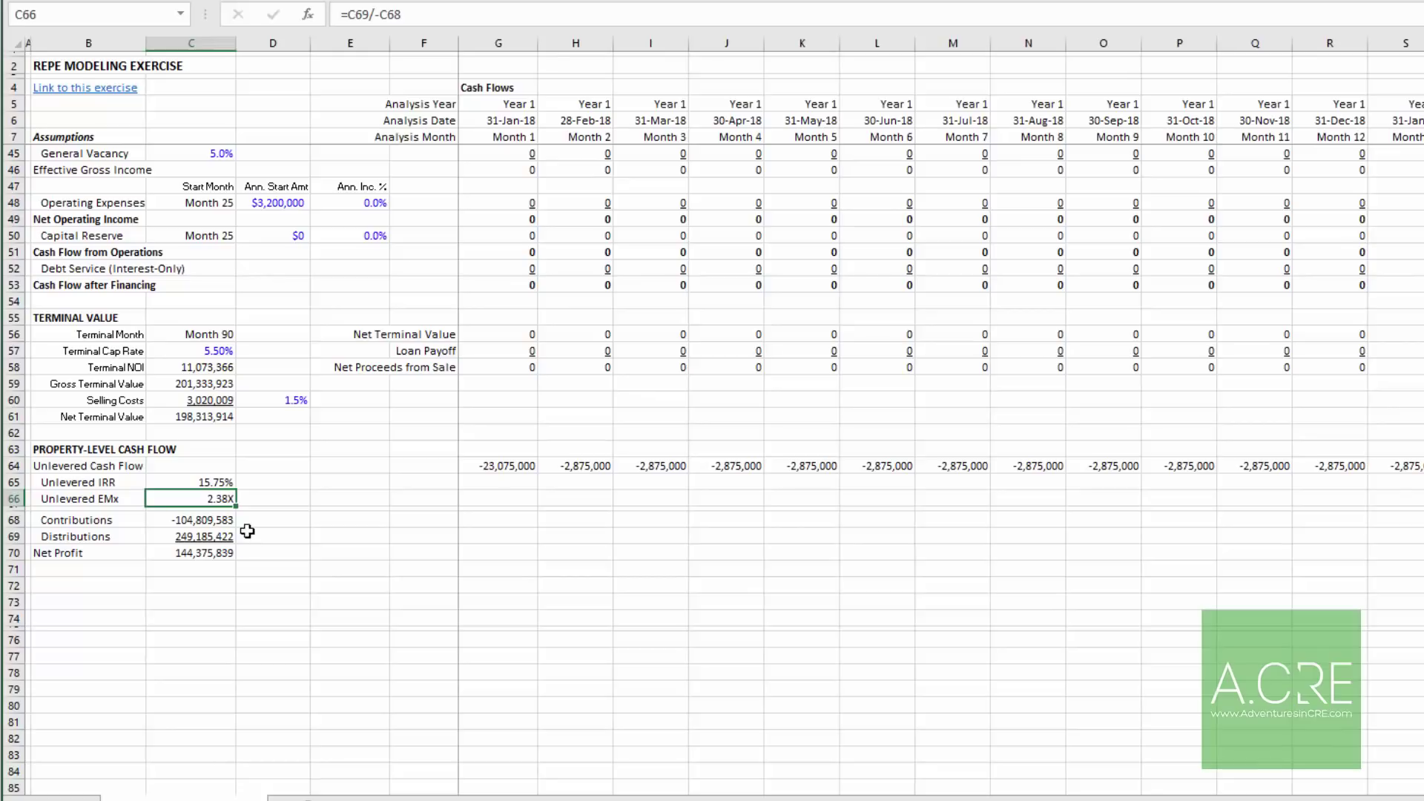
{"action": "left_click", "coordinate": [16, 473]}
Step: Copy the unlevered summary block in rows 64–70 and paste it at row 72
{"action": "left_click_drag", "start_coordinate": [16, 471], "coordinate": [14, 554]}
{"action": "key", "text": "ctrl+c"}
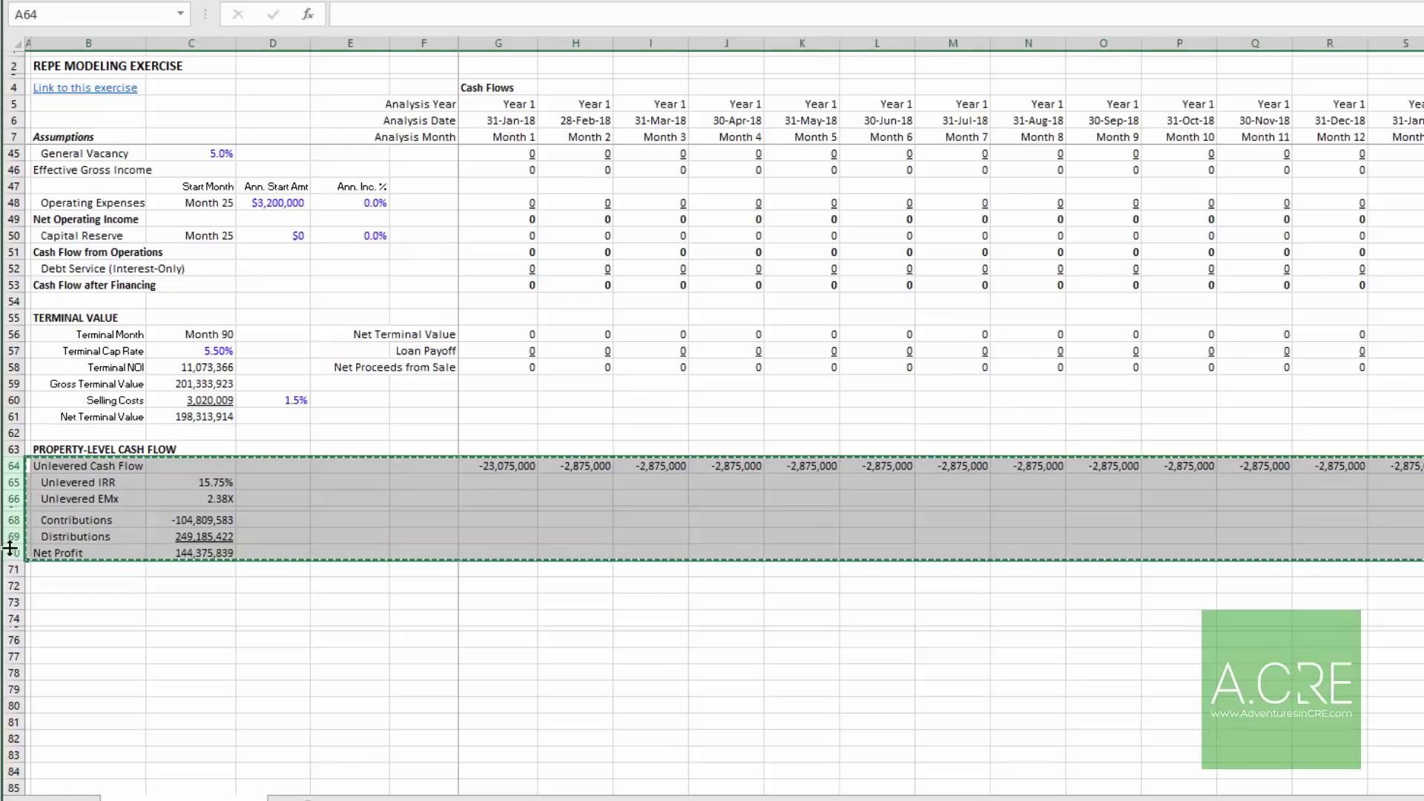
{"action": "left_click", "coordinate": [18, 586]}
{"action": "key", "text": "ctrl+v"}
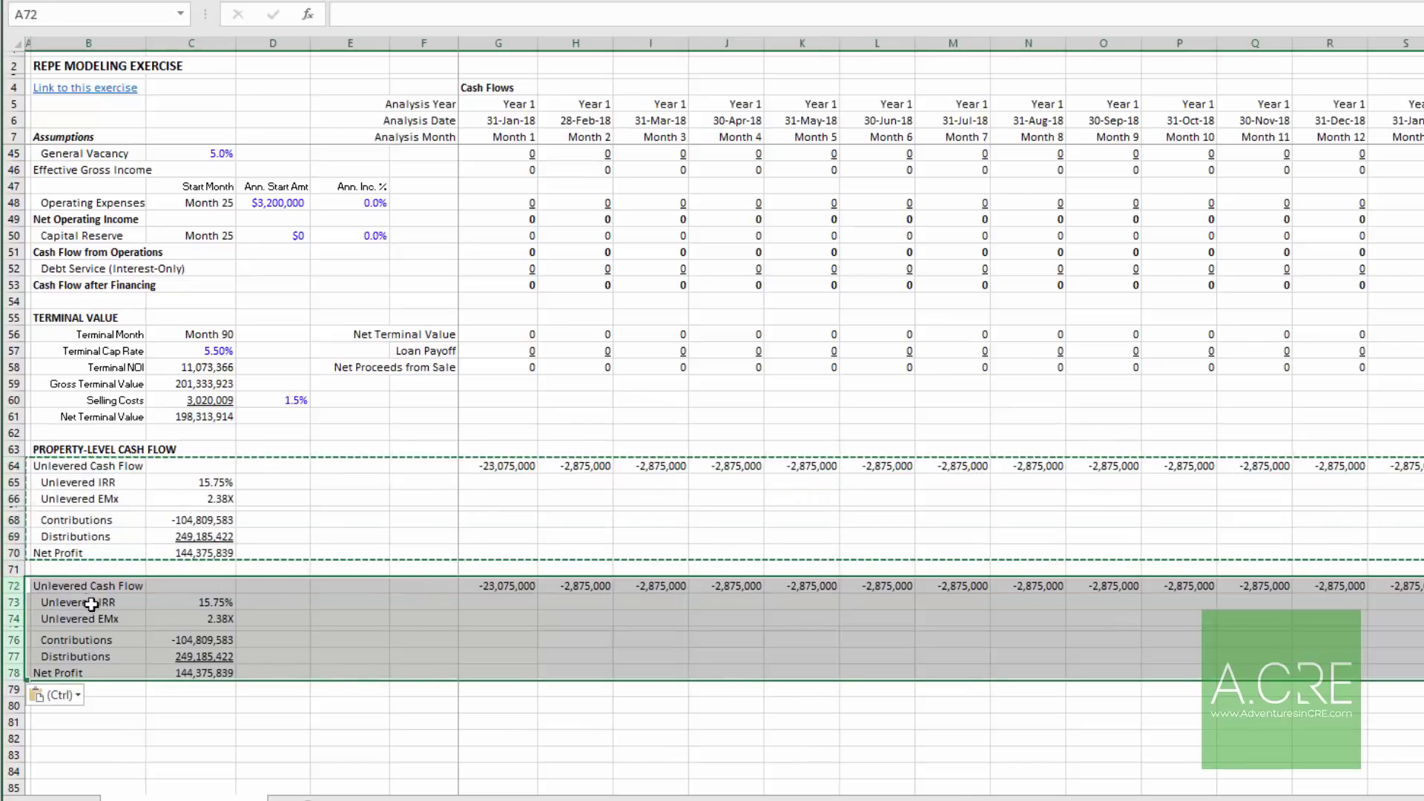
Step: Rename the pasted labels to Levered Cash Flow, Levered IRR and Levered EMx
{"action": "left_click", "coordinate": [89, 586]}
{"action": "left_click_drag", "start_coordinate": [359, 16], "coordinate": [338, 16]}
{"action": "type", "text": "L"}
{"action": "key", "text": "Return"}
{"action": "left_click", "coordinate": [337, 16]}
{"action": "key", "text": "Delete"}
{"action": "key", "text": "Delete"}
{"action": "key", "text": "Delete"}
{"action": "type", "text": "L"}
{"action": "key", "text": "Return"}
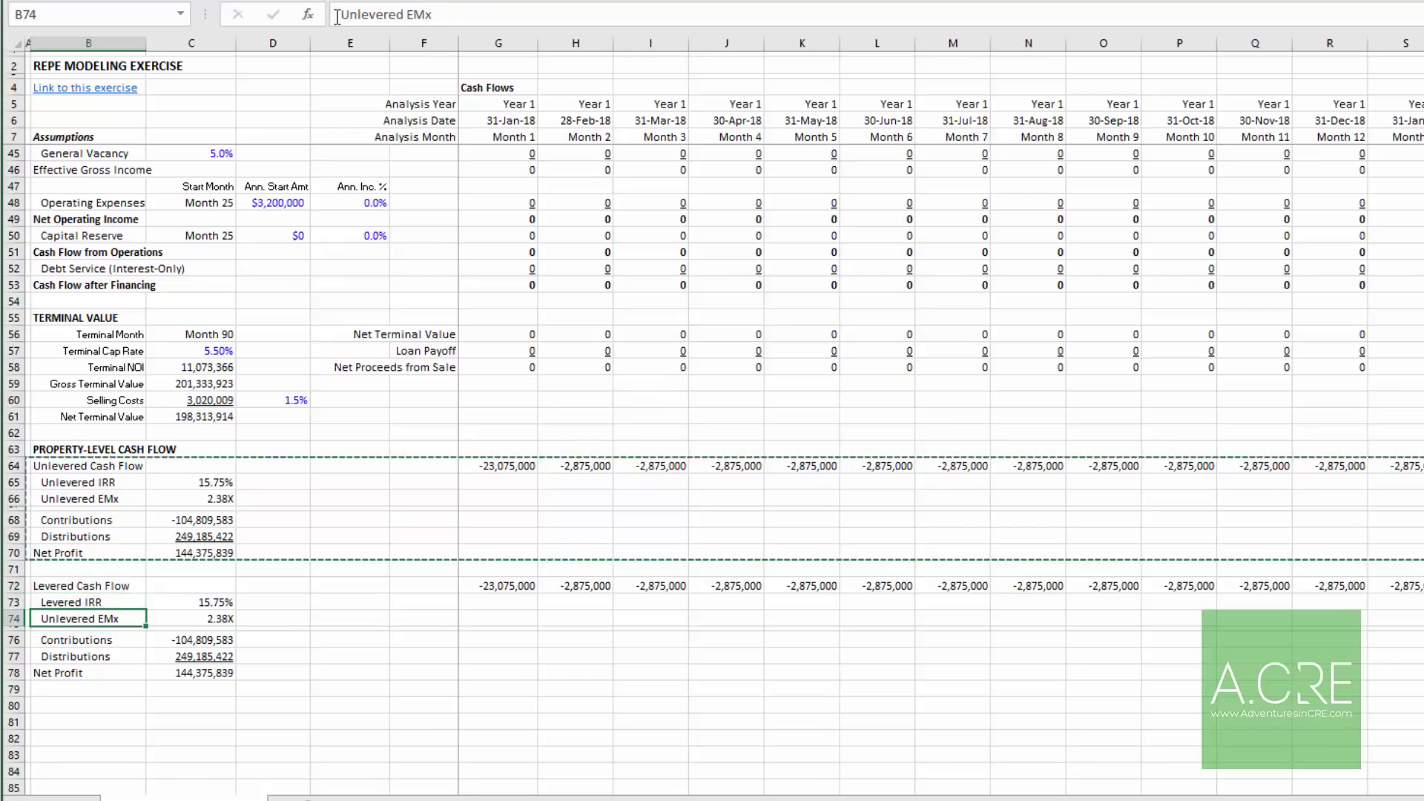
{"action": "left_click", "coordinate": [337, 15]}
{"action": "key", "text": "Delete"}
{"action": "type", "text": "L"}
{"action": "key", "text": "Return"}
Step: Point the levered contributions and distributions SUMIFs at $G$72:$CR$72
{"action": "key", "text": "Up"}
{"action": "key", "text": "Right"}
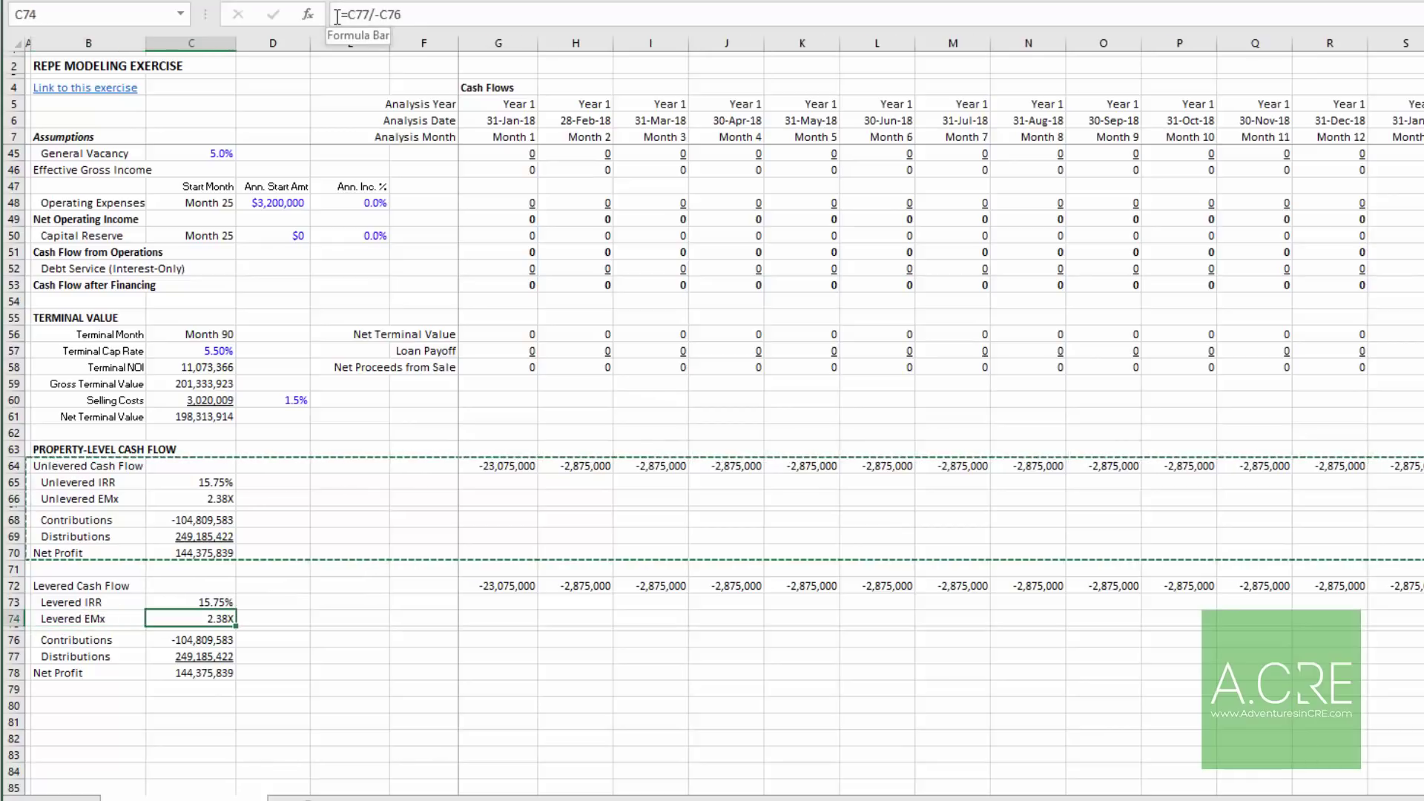
{"action": "key", "text": "F2"}
{"action": "key", "text": "Return"}
{"action": "key", "text": "Down"}
{"action": "key", "text": "F2"}
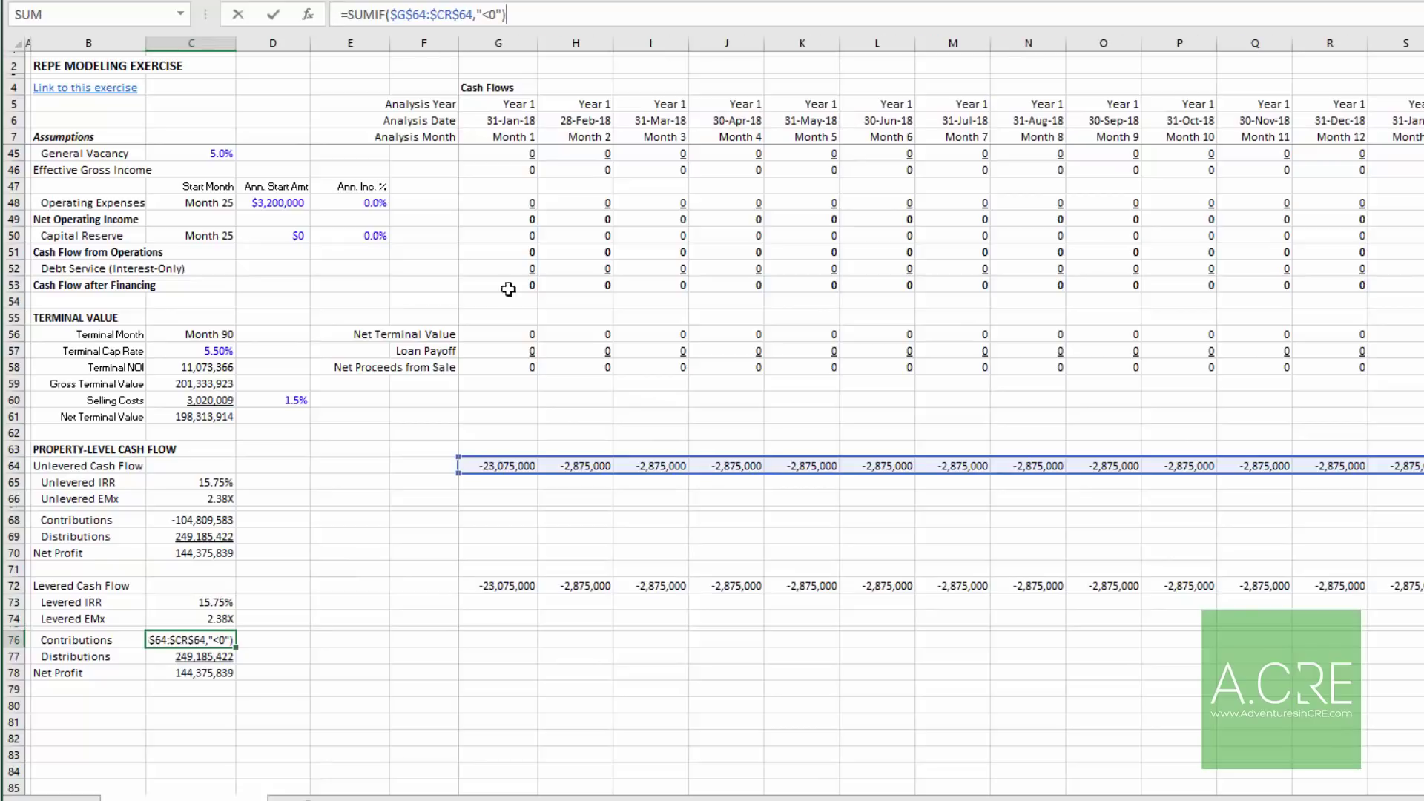
{"action": "left_click_drag", "start_coordinate": [524, 473], "coordinate": [520, 588]}
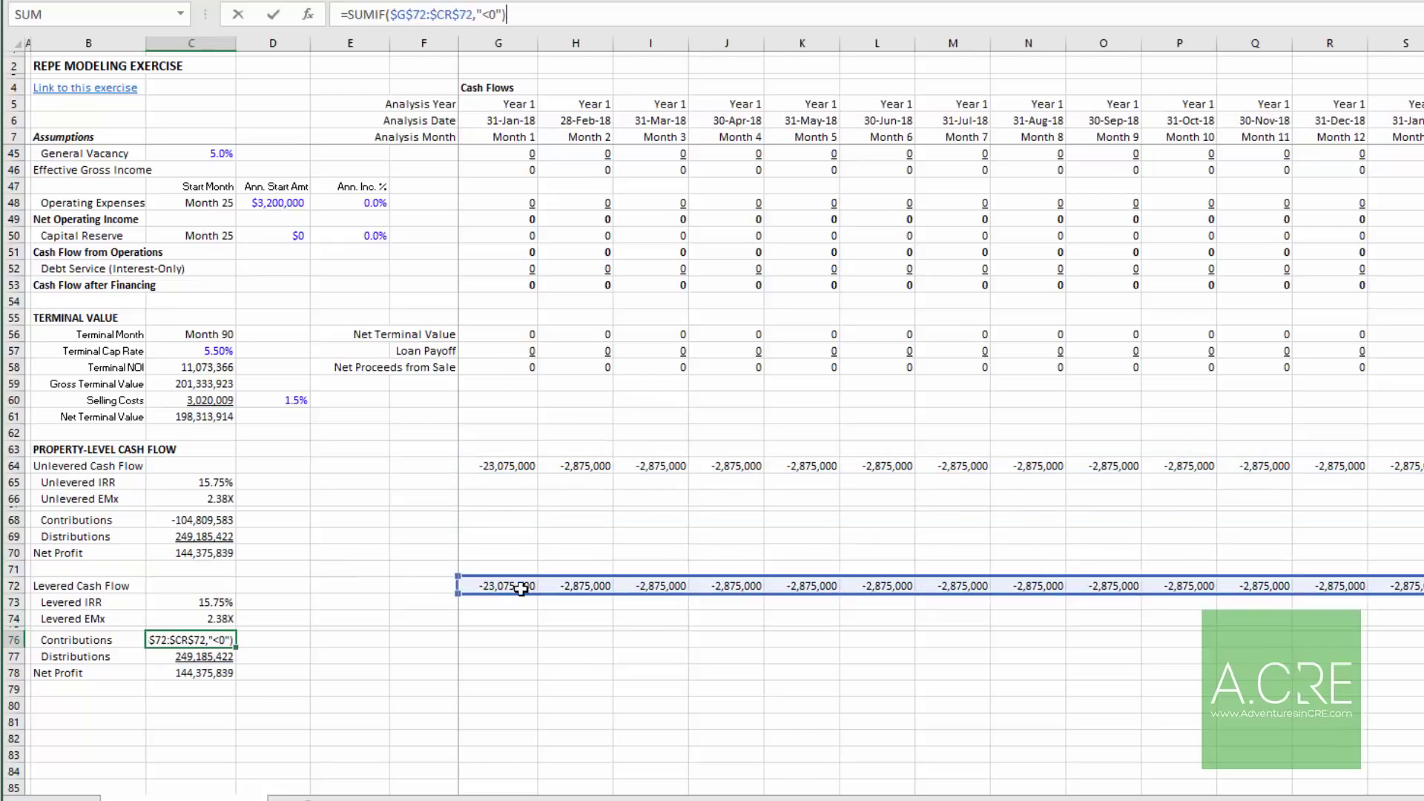
{"action": "key", "text": "Return"}
{"action": "key", "text": "F2"}
{"action": "left_click_drag", "start_coordinate": [558, 470], "coordinate": [552, 585]}
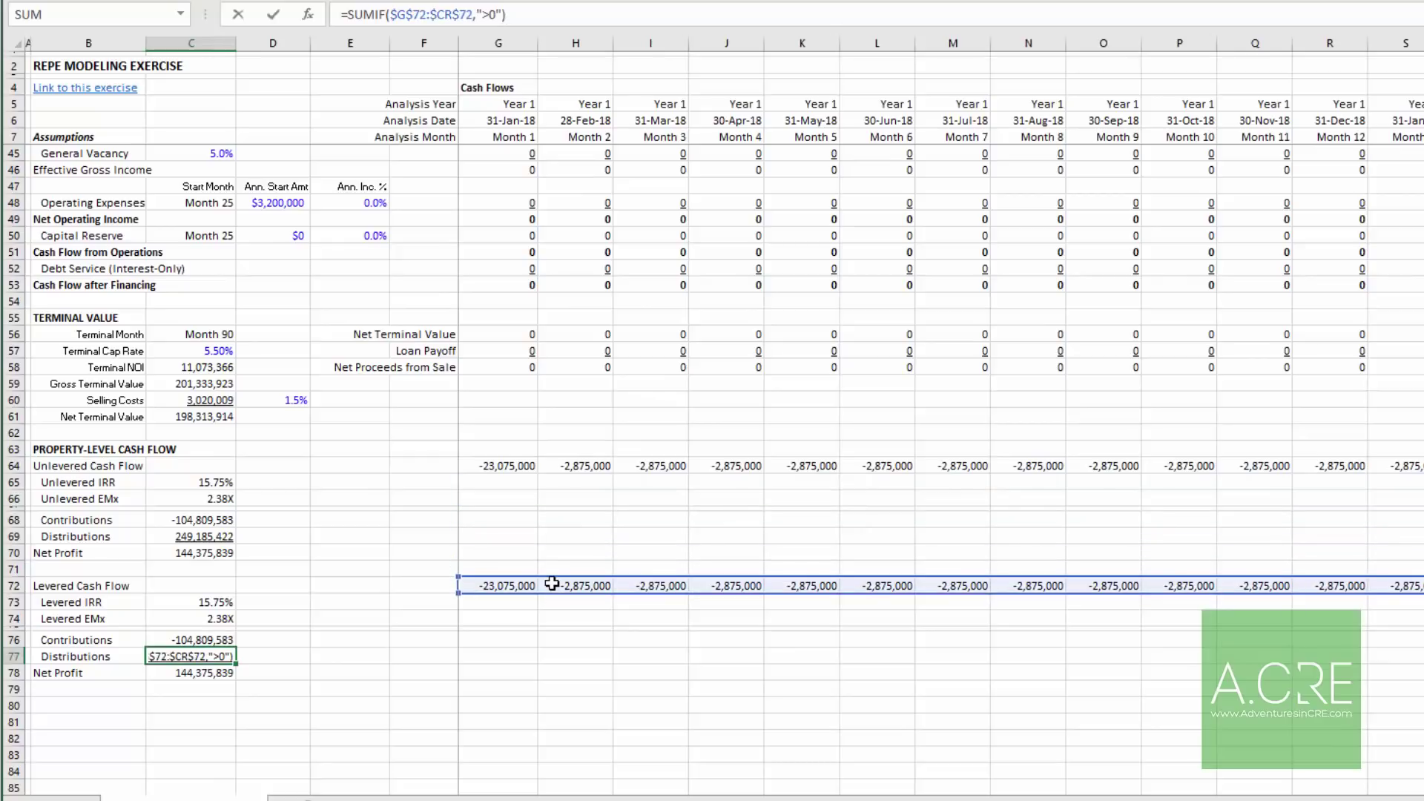
{"action": "key", "text": "Return"}
Step: Review the levered net profit and IRR formulas without changing them
{"action": "key", "text": "F2"}
{"action": "key", "text": "Escape"}
{"action": "key", "text": "Up"}
{"action": "key", "text": "Up"}
{"action": "key", "text": "Up"}
{"action": "key", "text": "Up"}
{"action": "key", "text": "F2"}
{"action": "key", "text": "Escape"}
{"action": "key", "text": "Up"}
{"action": "key", "text": "Up"}
{"action": "key", "text": "Right"}
{"action": "key", "text": "Right"}
{"action": "key", "text": "Right"}
{"action": "key", "text": "Down"}
{"action": "key", "text": "Right"}
{"action": "key", "text": "Escape"}
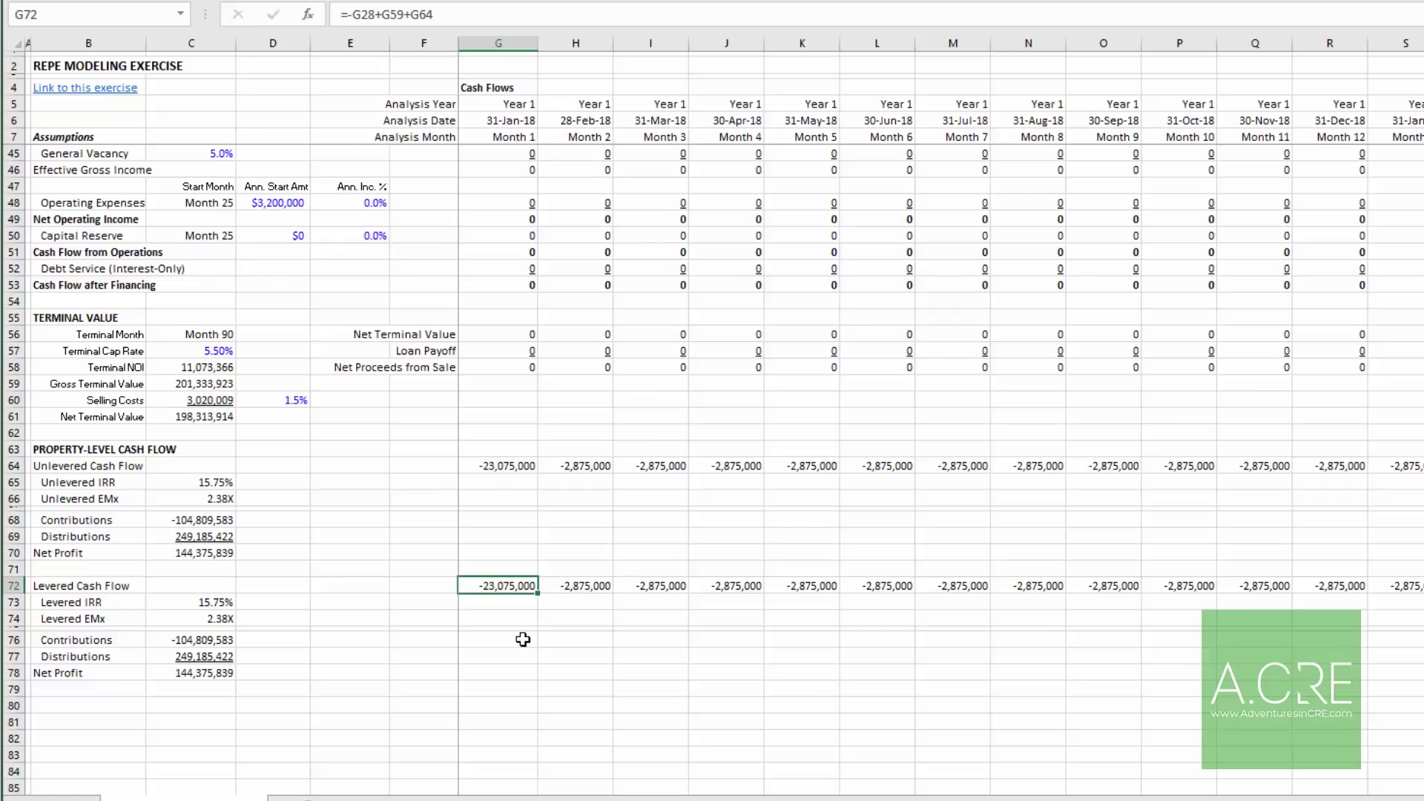
Step: Enter the month 1 levered cash flow in G72 as =-G22+G25+G53+G58
{"action": "type", "text": "="}
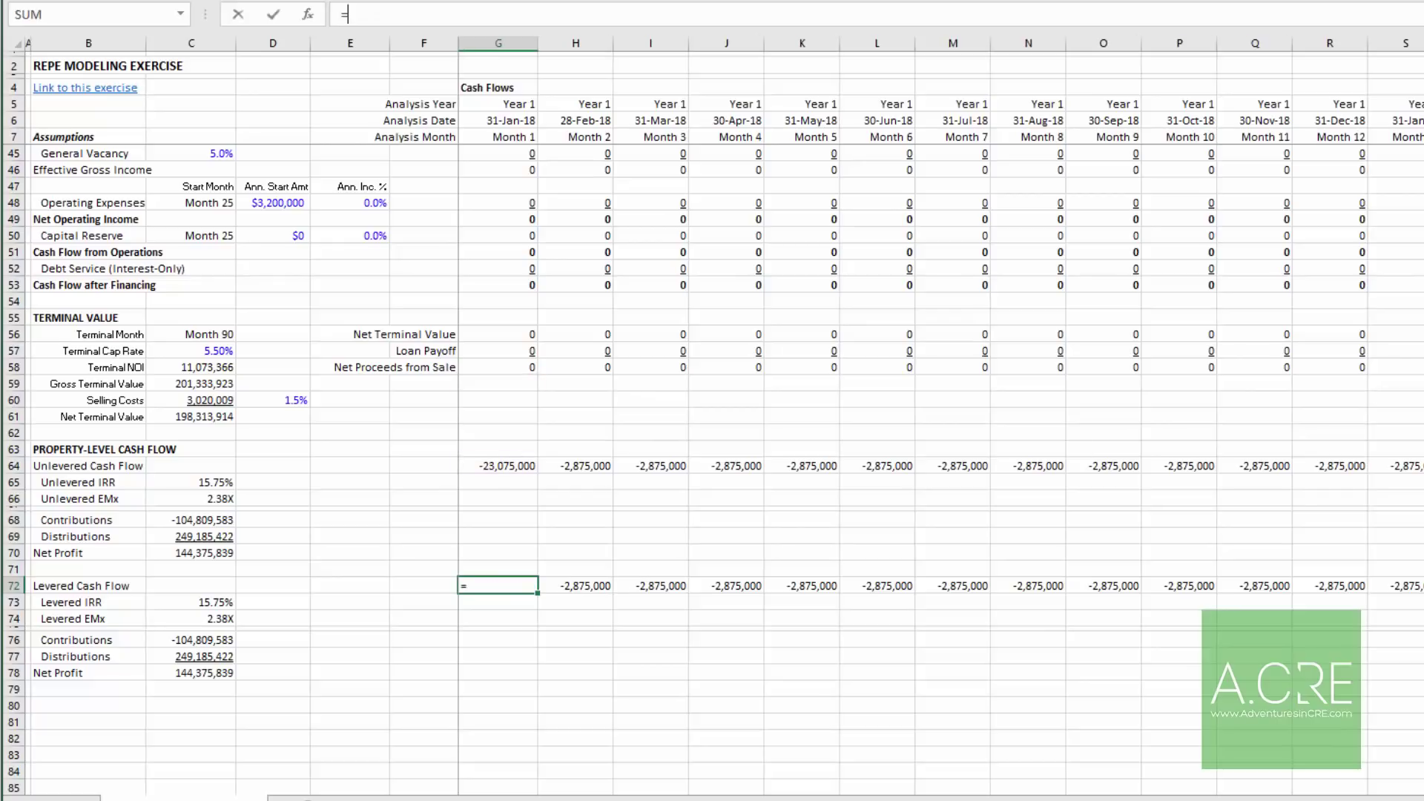
{"action": "scroll", "coordinate": [1053, 118], "scroll_direction": "up", "scroll_amount": 12}
{"action": "type", "text": "-"}
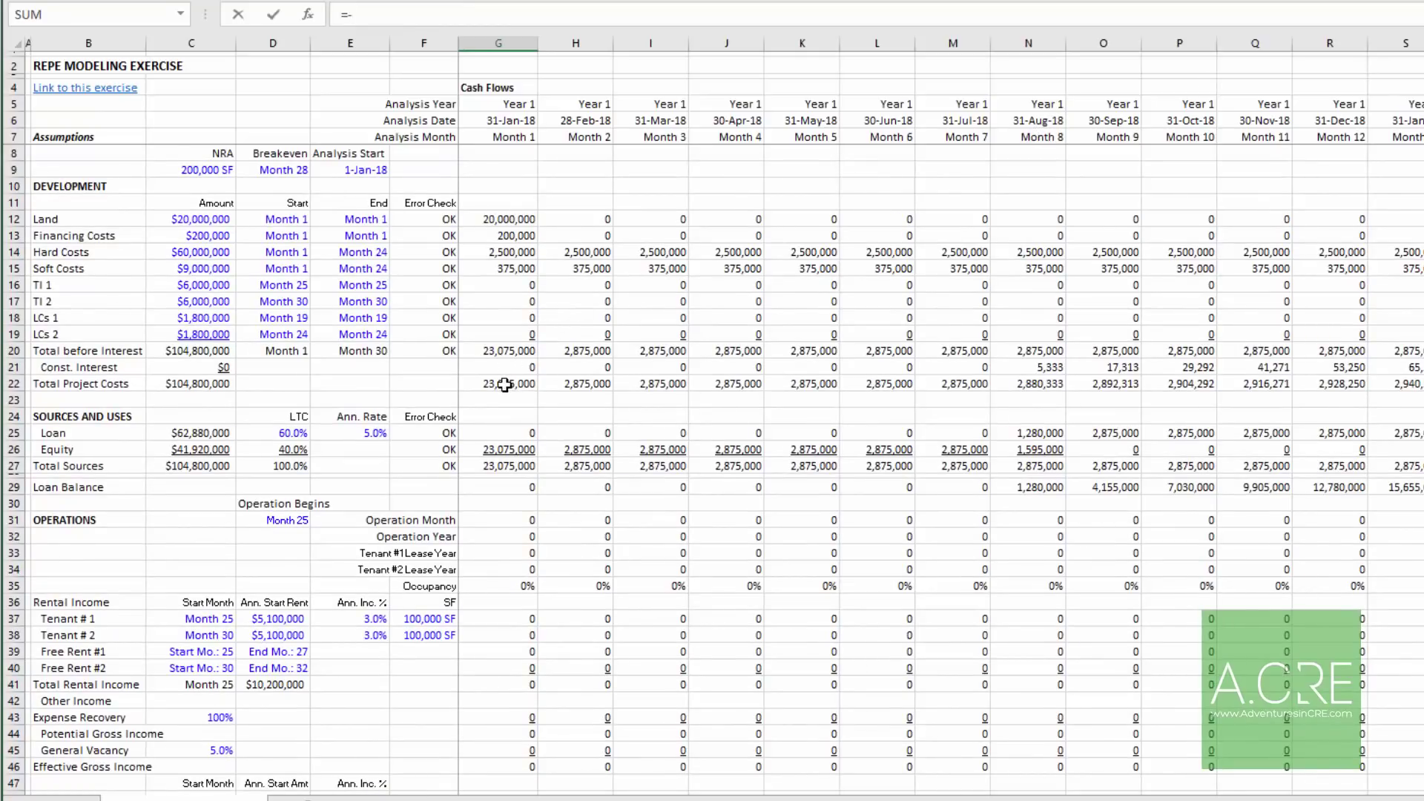
{"action": "left_click", "coordinate": [505, 383]}
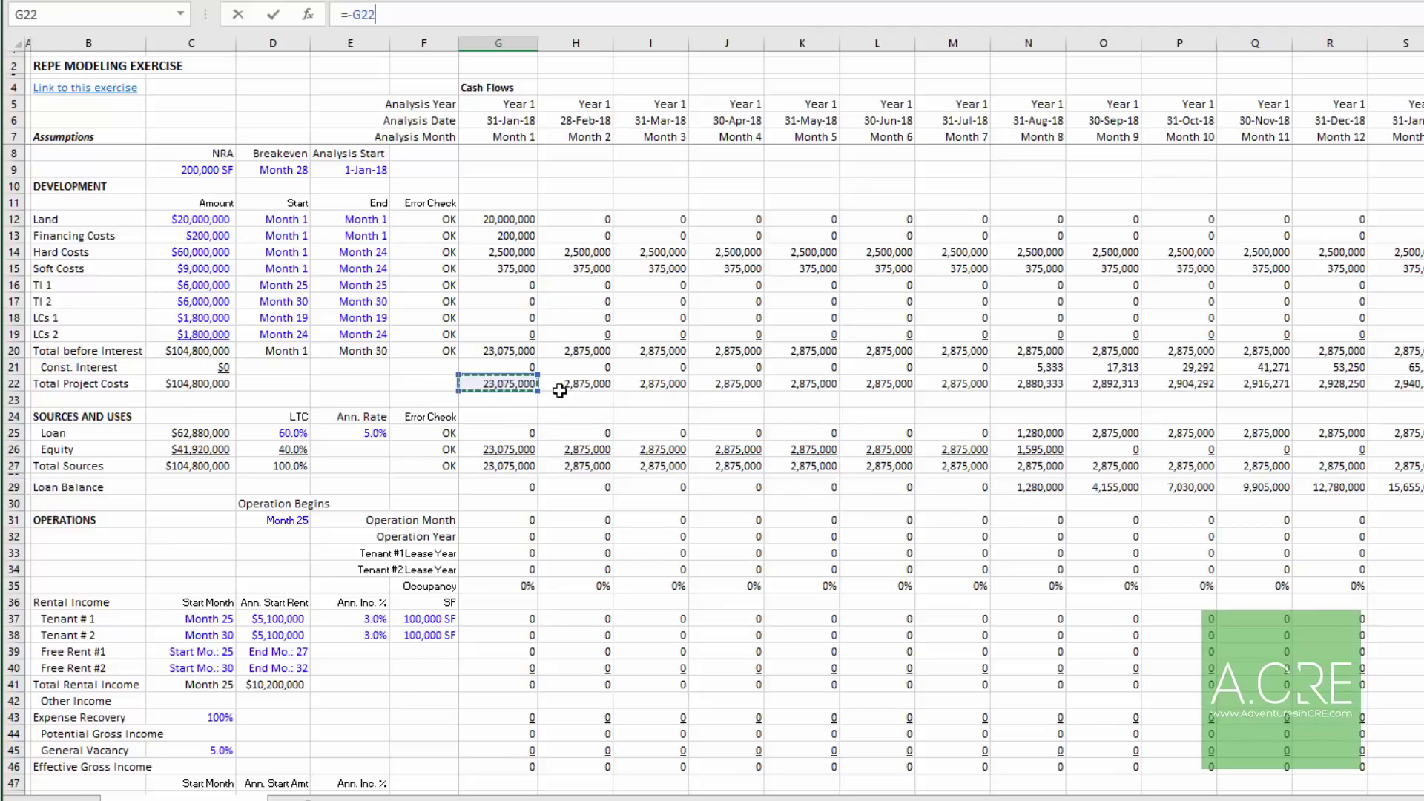
{"action": "type", "text": "+"}
{"action": "left_click", "coordinate": [519, 433]}
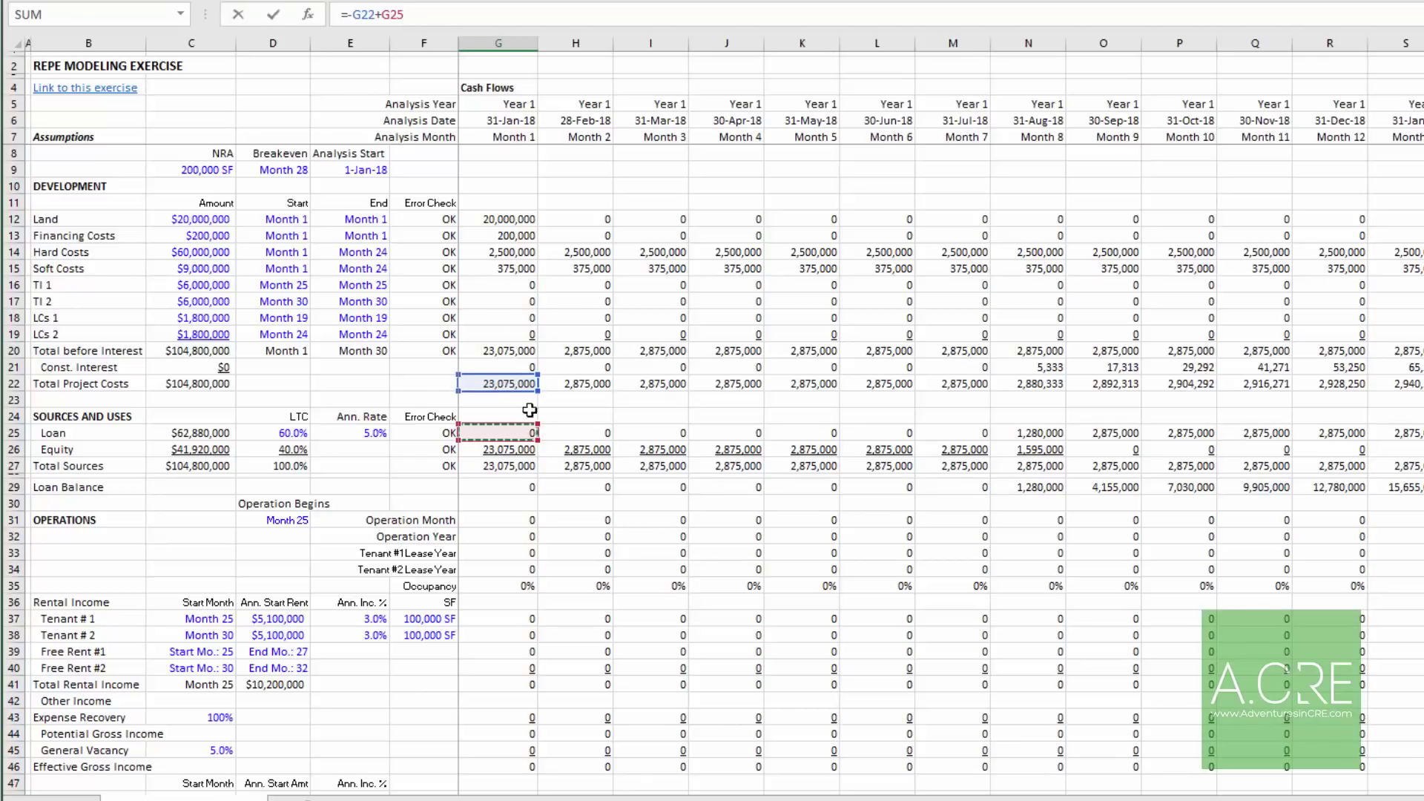
{"action": "type", "text": "+"}
{"action": "scroll", "coordinate": [714, 465], "scroll_direction": "down", "scroll_amount": 2}
{"action": "scroll", "coordinate": [714, 465], "scroll_direction": "down", "scroll_amount": 8}
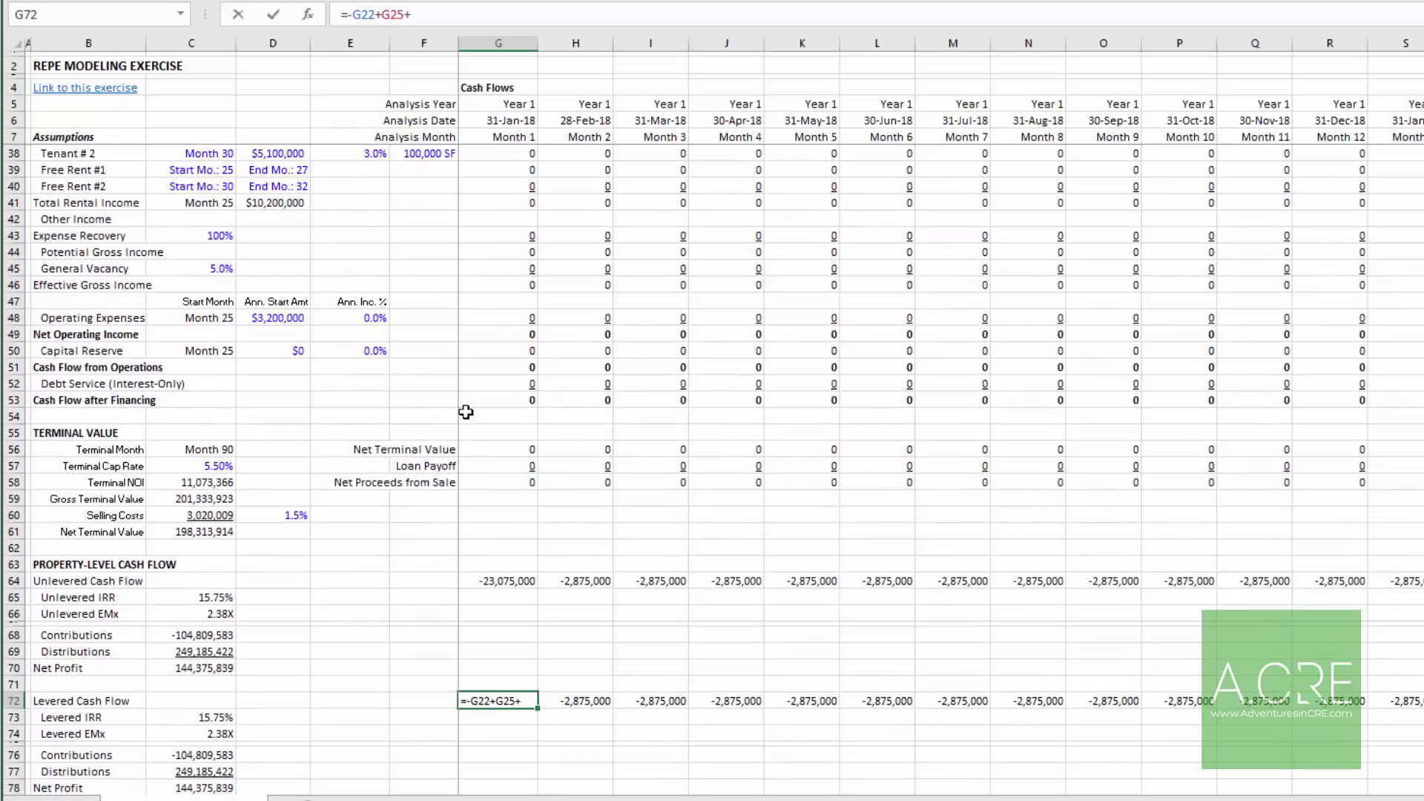
{"action": "left_click", "coordinate": [499, 400]}
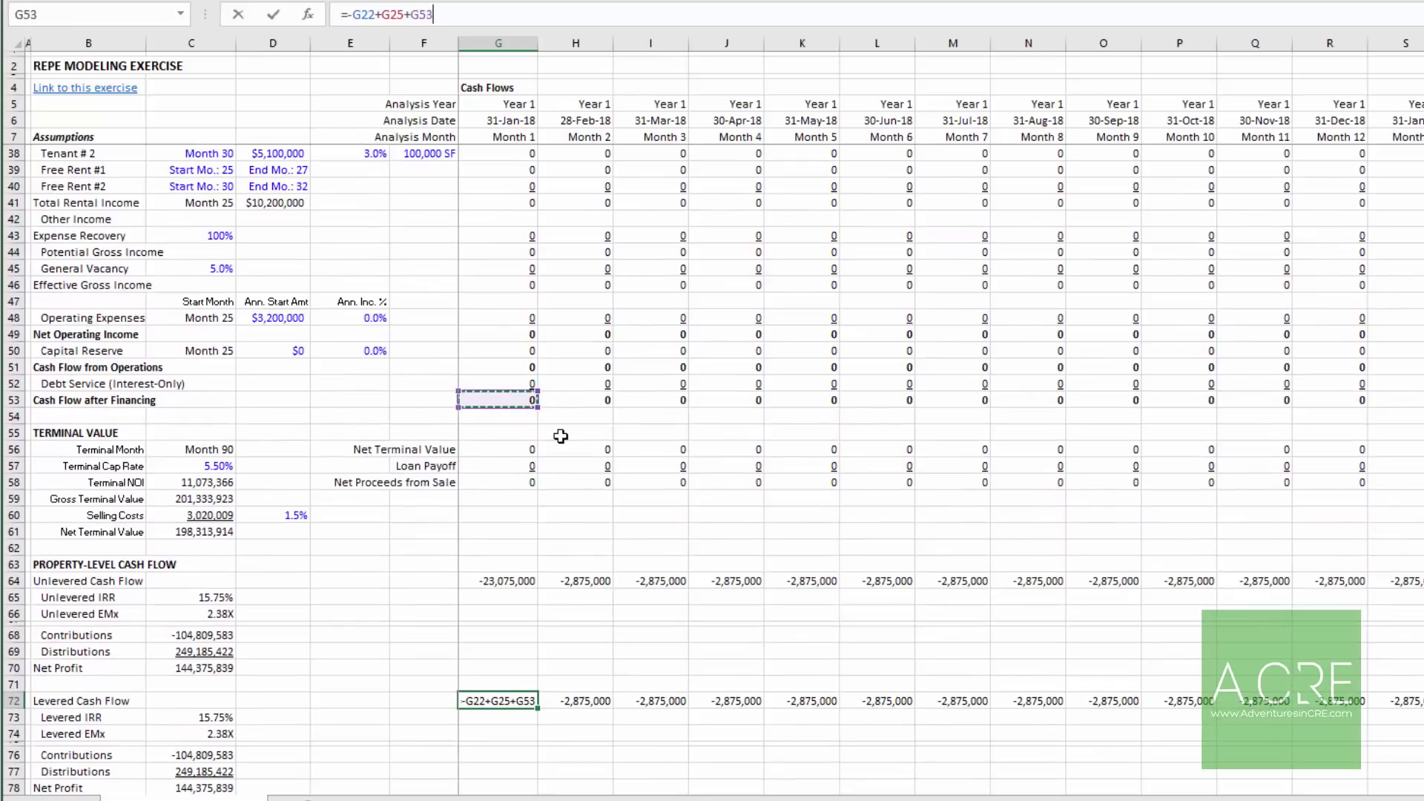
{"action": "type", "text": "+"}
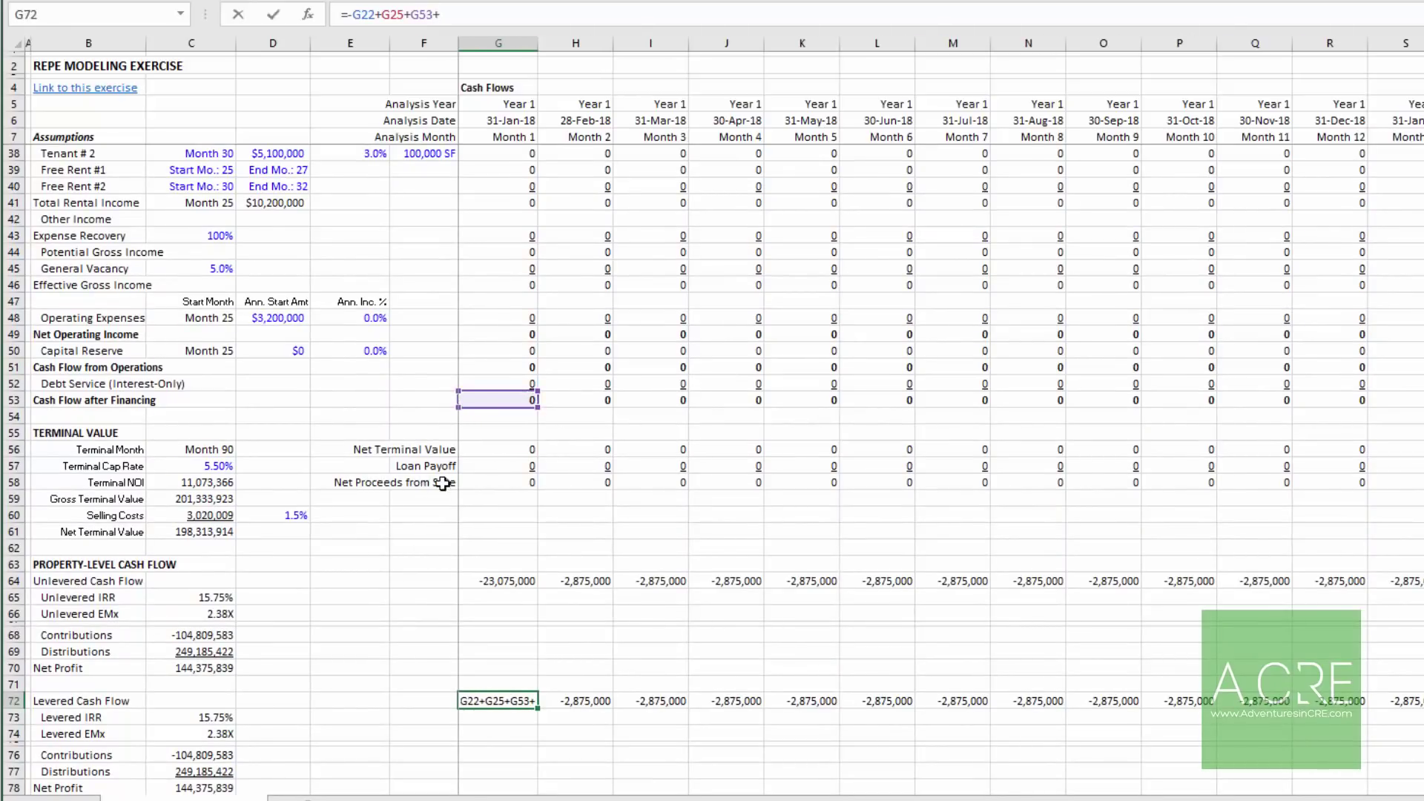
{"action": "left_click", "coordinate": [507, 481]}
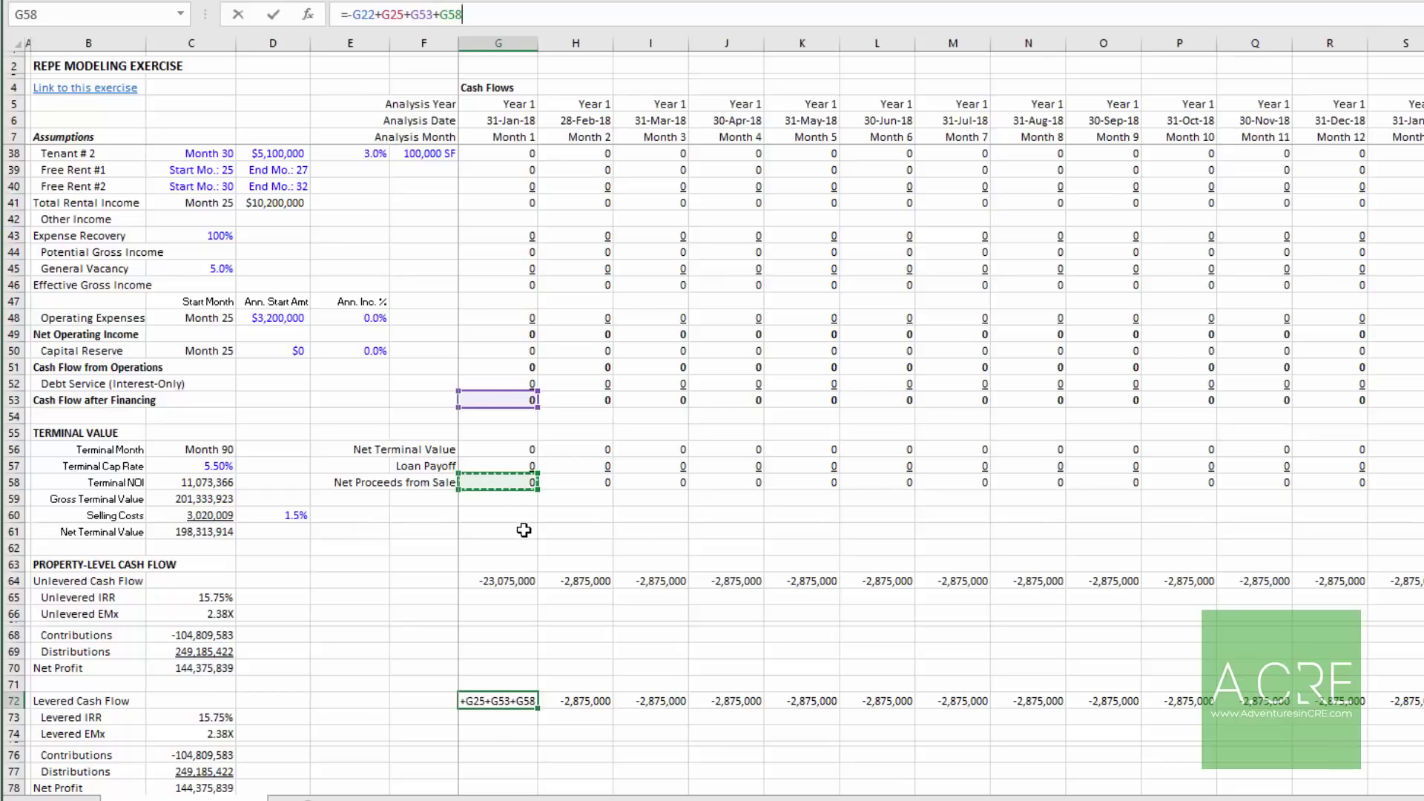
{"action": "key", "text": "Return"}
Step: Fill the G72 formula across H72:CR72, giving 22.58% Levered IRR and 3.80X EMx
{"action": "key", "text": "Up"}
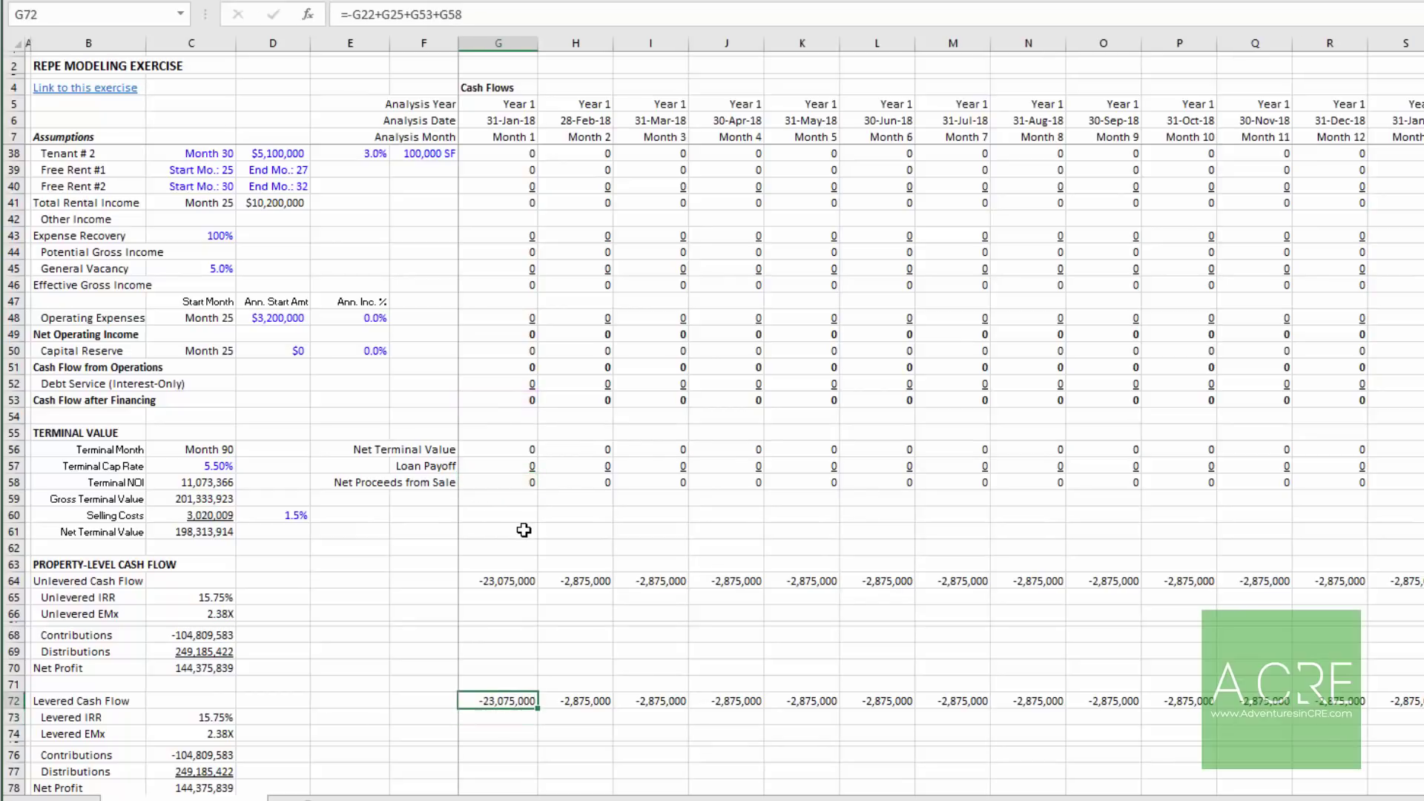
{"action": "key", "text": "ctrl+c"}
{"action": "key", "text": "Right"}
{"action": "key", "text": "ctrl+shift+Right"}
{"action": "key", "text": "ctrl+v"}
{"action": "key", "text": "Left"}
{"action": "key", "text": "Left"}
{"action": "key", "text": "Left"}
{"action": "key", "text": "Left"}
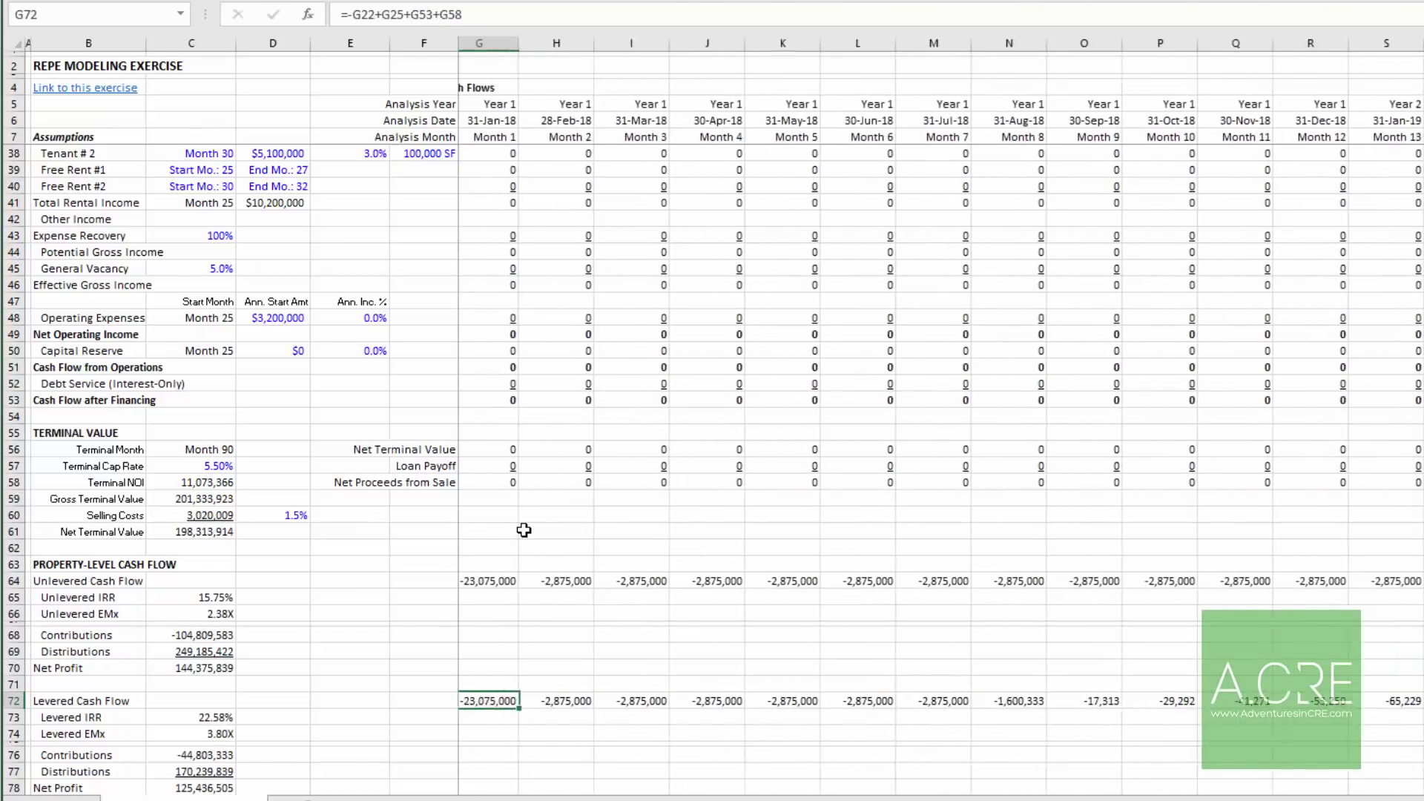
{"action": "key", "text": "Left"}
{"action": "key", "text": "Down"}
{"action": "scroll", "coordinate": [454, 601], "scroll_direction": "down", "scroll_amount": 3}
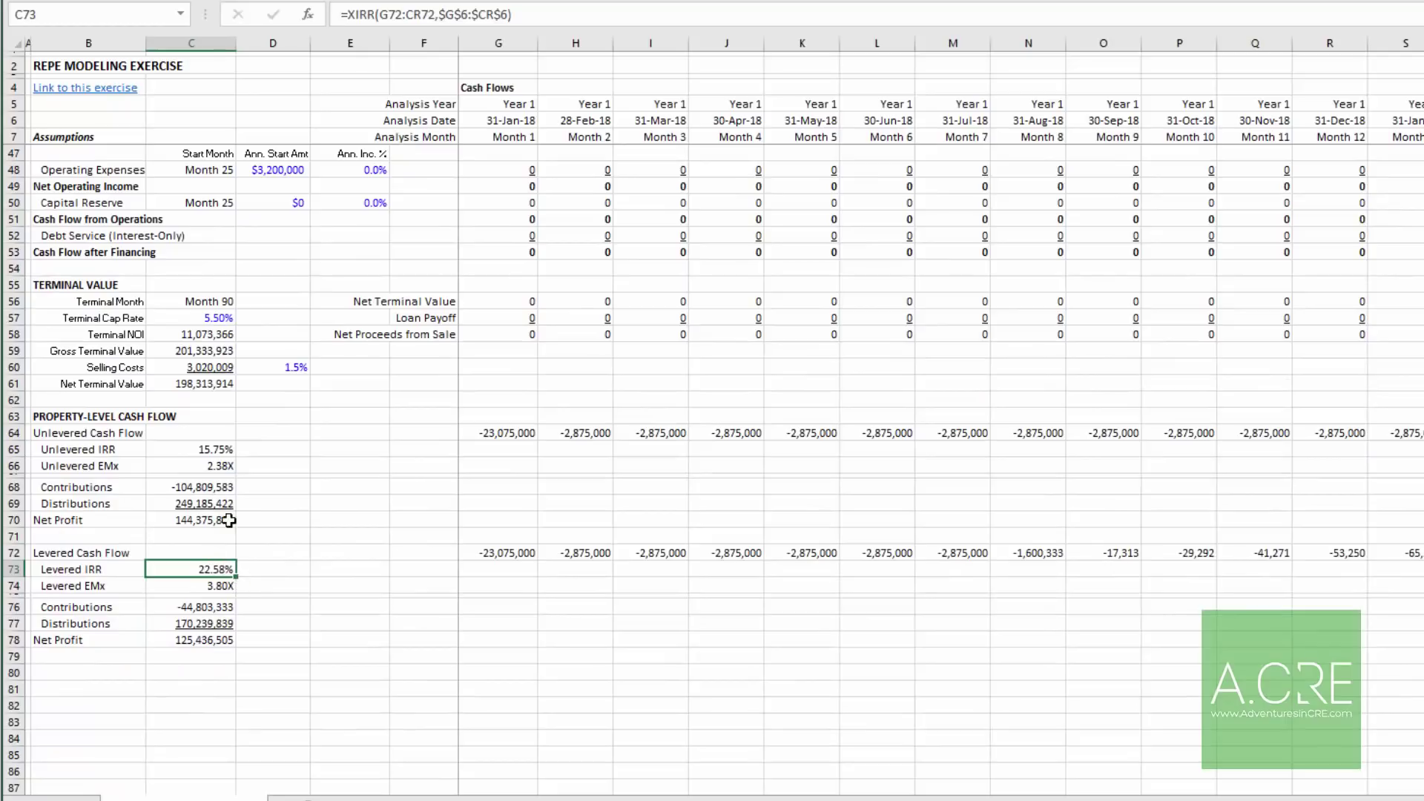
{"action": "left_click", "coordinate": [217, 464]}
{"action": "left_click", "coordinate": [217, 452]}
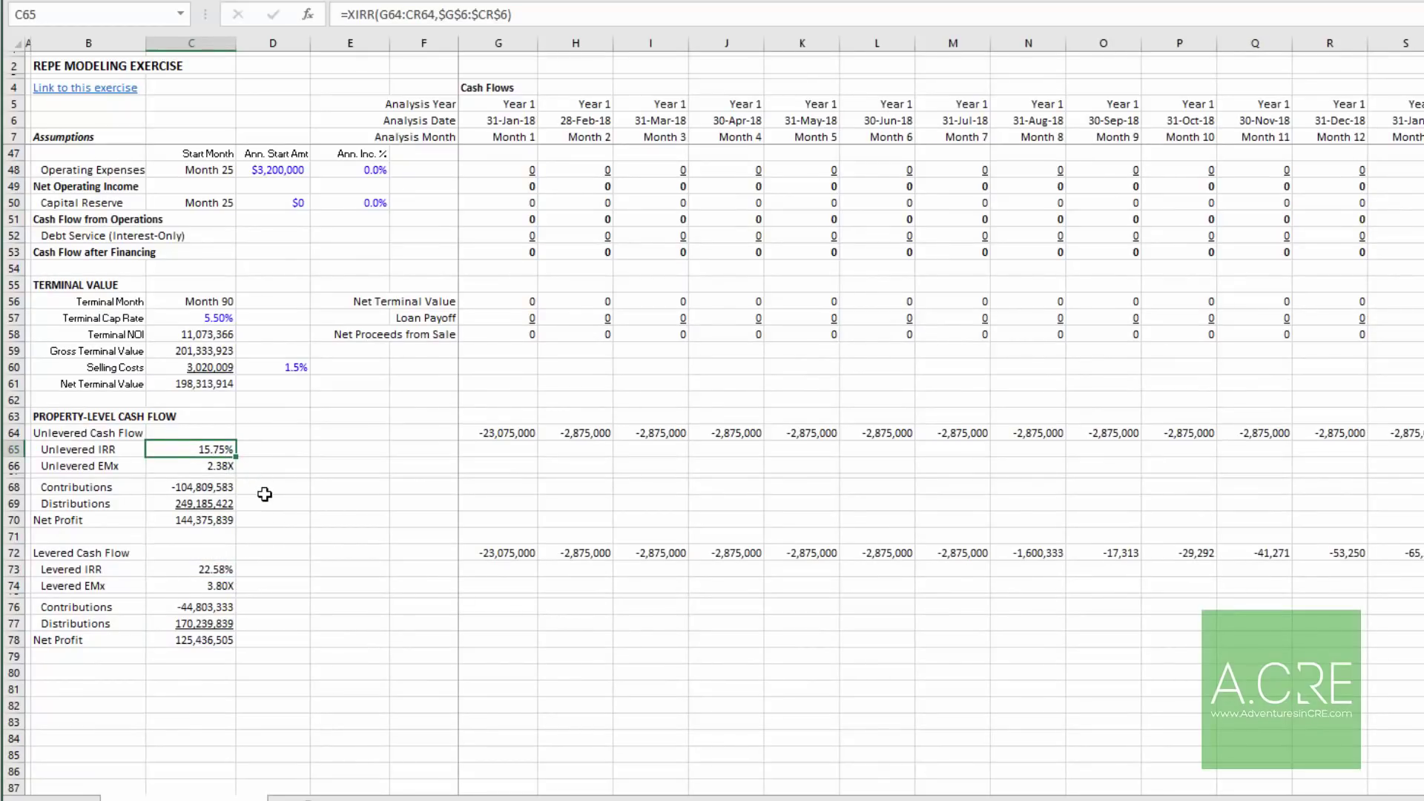
{"action": "left_click", "coordinate": [212, 584]}
{"action": "left_click", "coordinate": [211, 464]}
{"action": "left_click", "coordinate": [221, 583]}
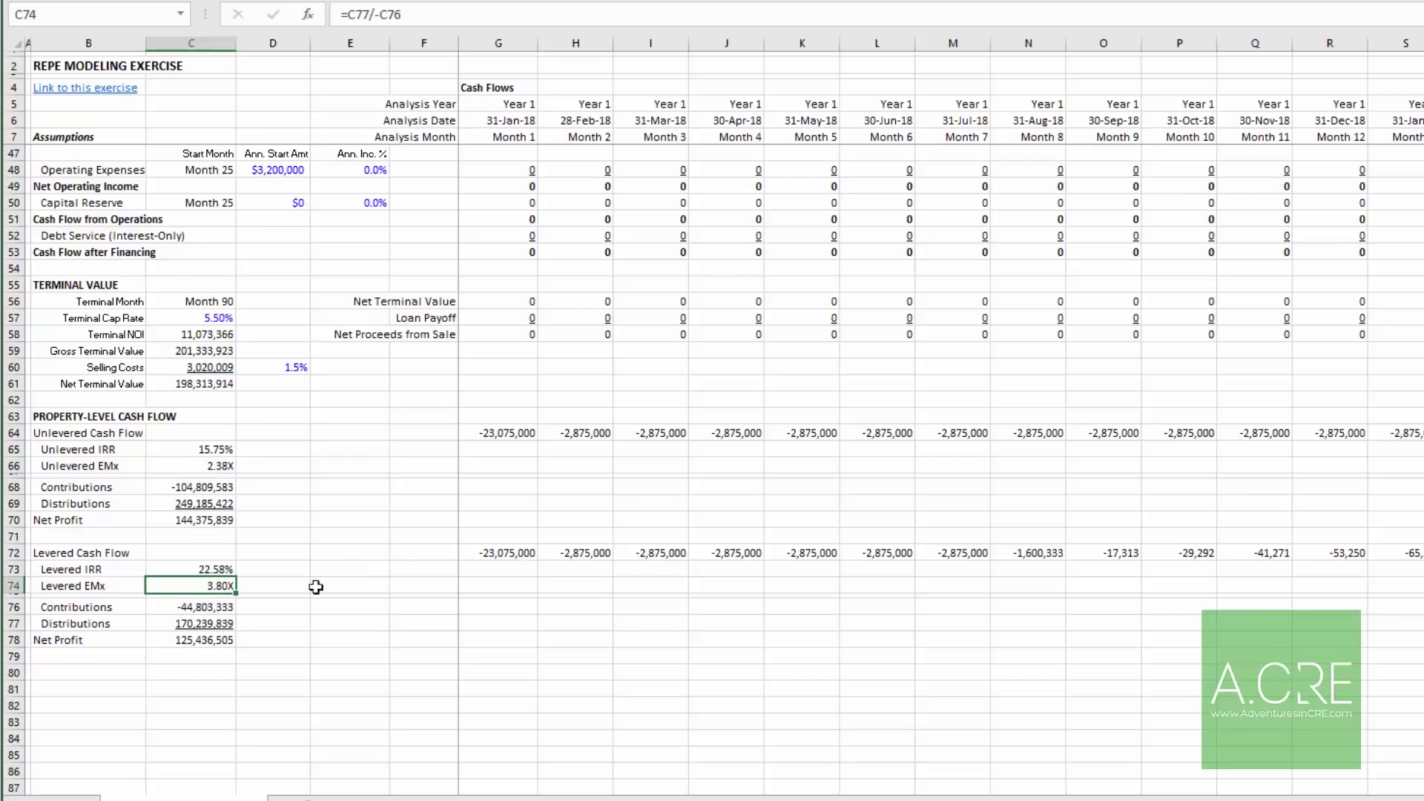
{"action": "left_click", "coordinate": [222, 606]}
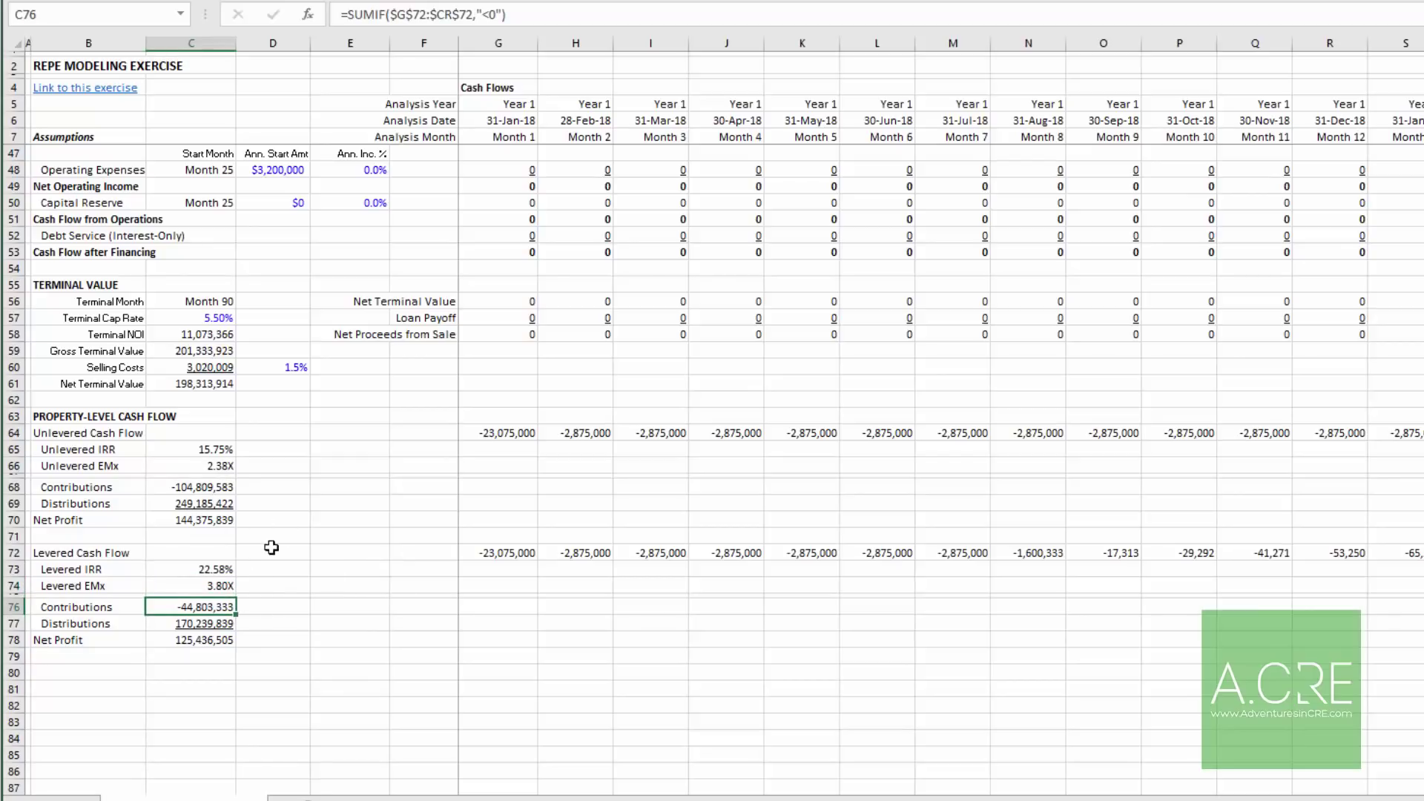
{"action": "left_click", "coordinate": [213, 621]}
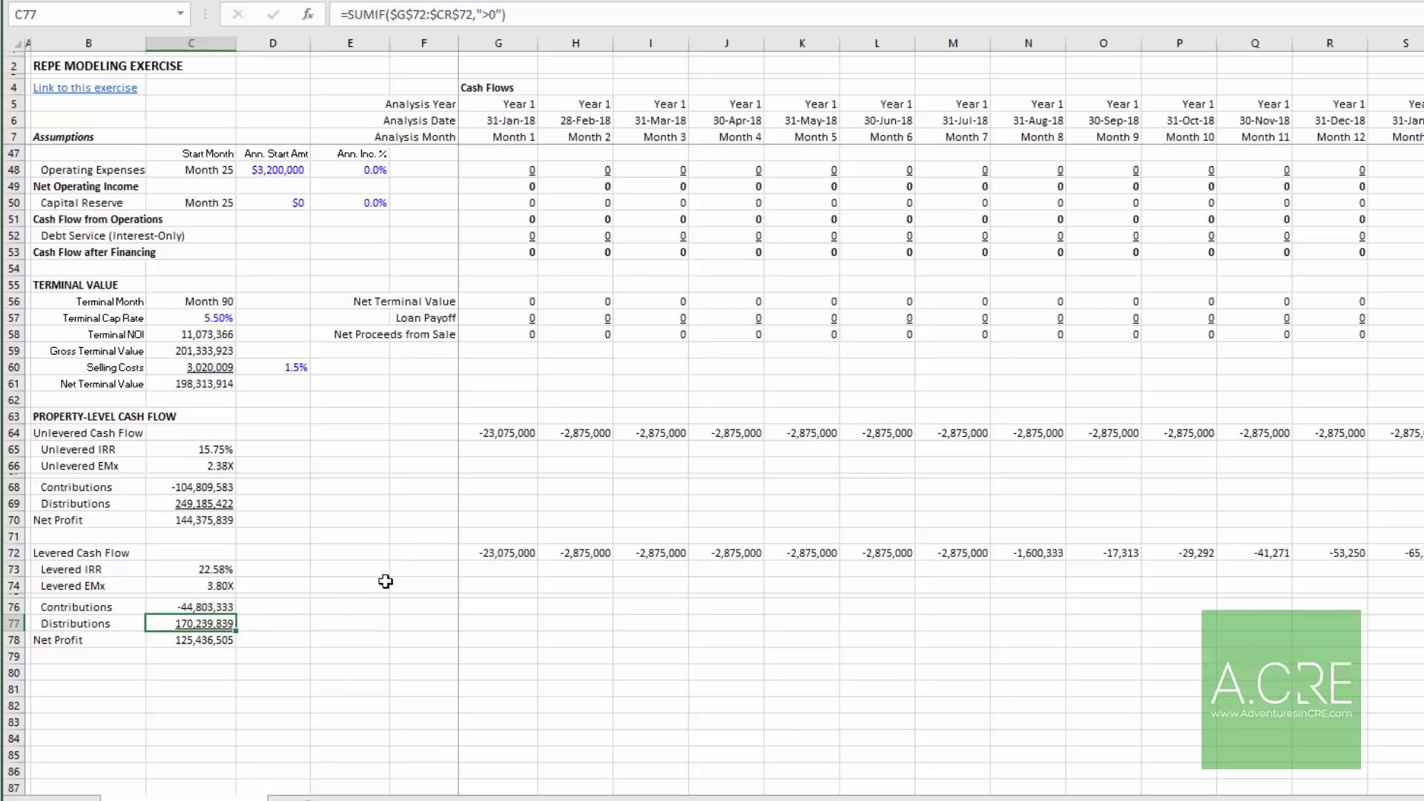
{"action": "scroll", "coordinate": [211, 621], "scroll_direction": "down", "scroll_amount": 1}
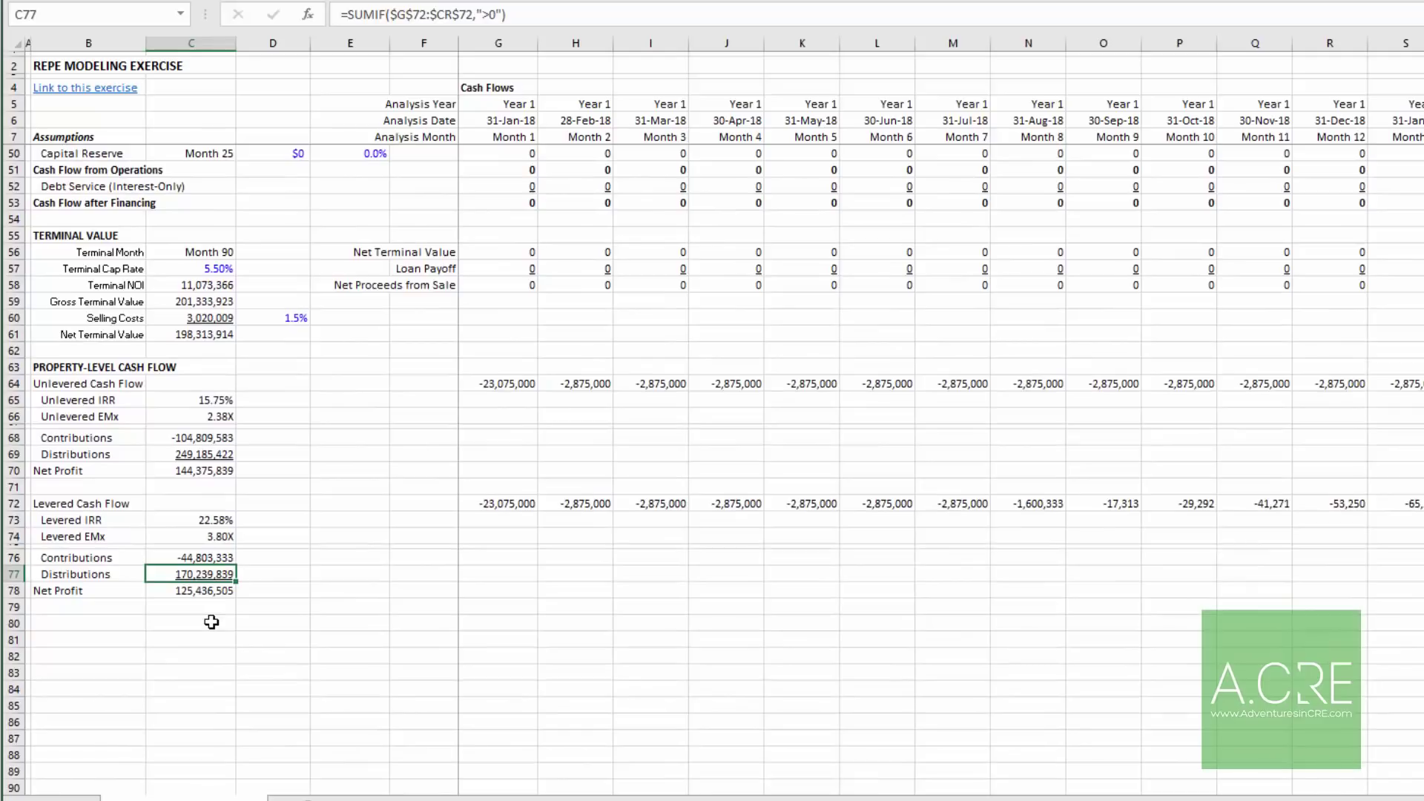
{"action": "scroll", "coordinate": [211, 621], "scroll_direction": "down", "scroll_amount": 1}
Step: Type the heading PARTNERSHIP-LEVEL CASH FLOWS in B80
{"action": "left_click", "coordinate": [65, 579]}
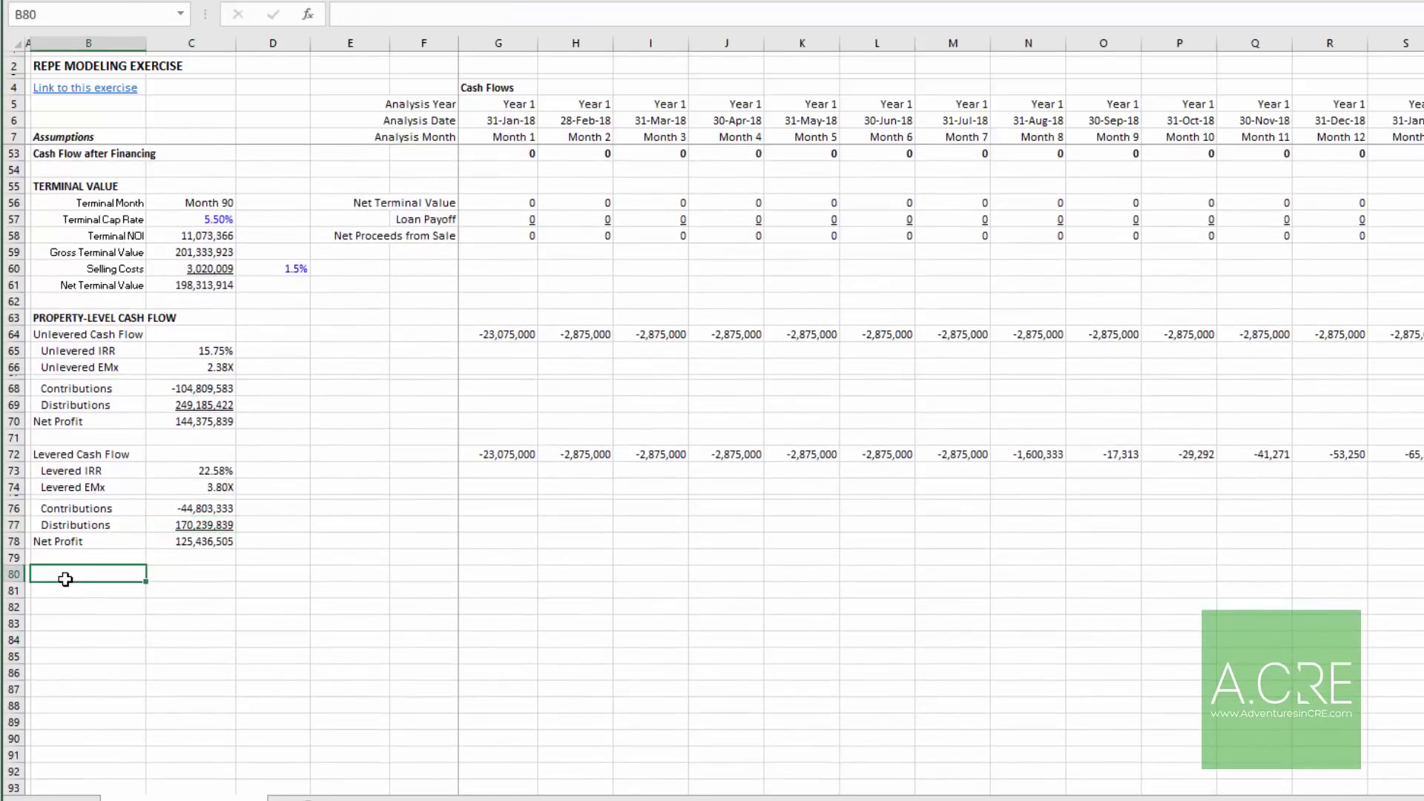
{"action": "type", "text": "PARTNER"}
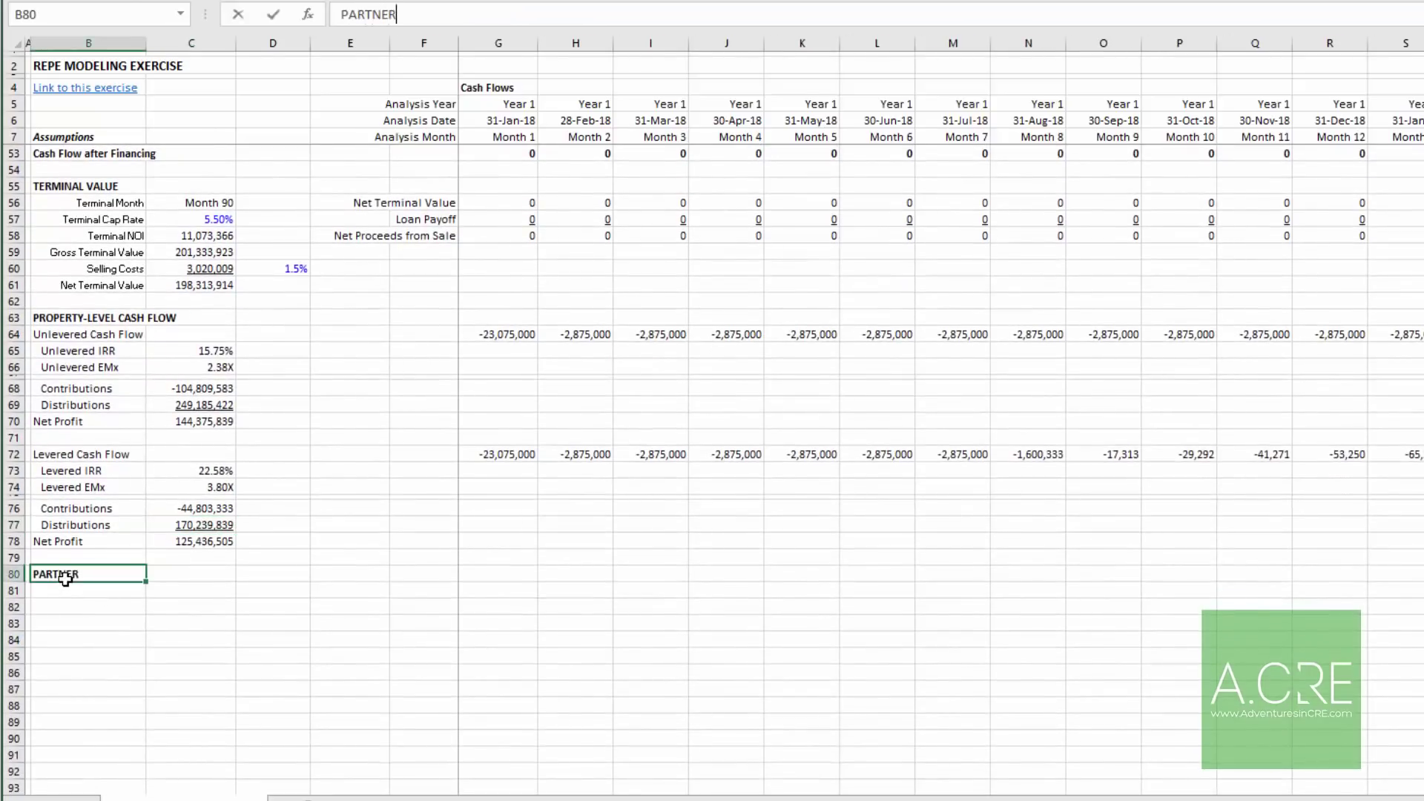
{"action": "type", "text": "SHIP-LEVEL CASH FLOWS"}
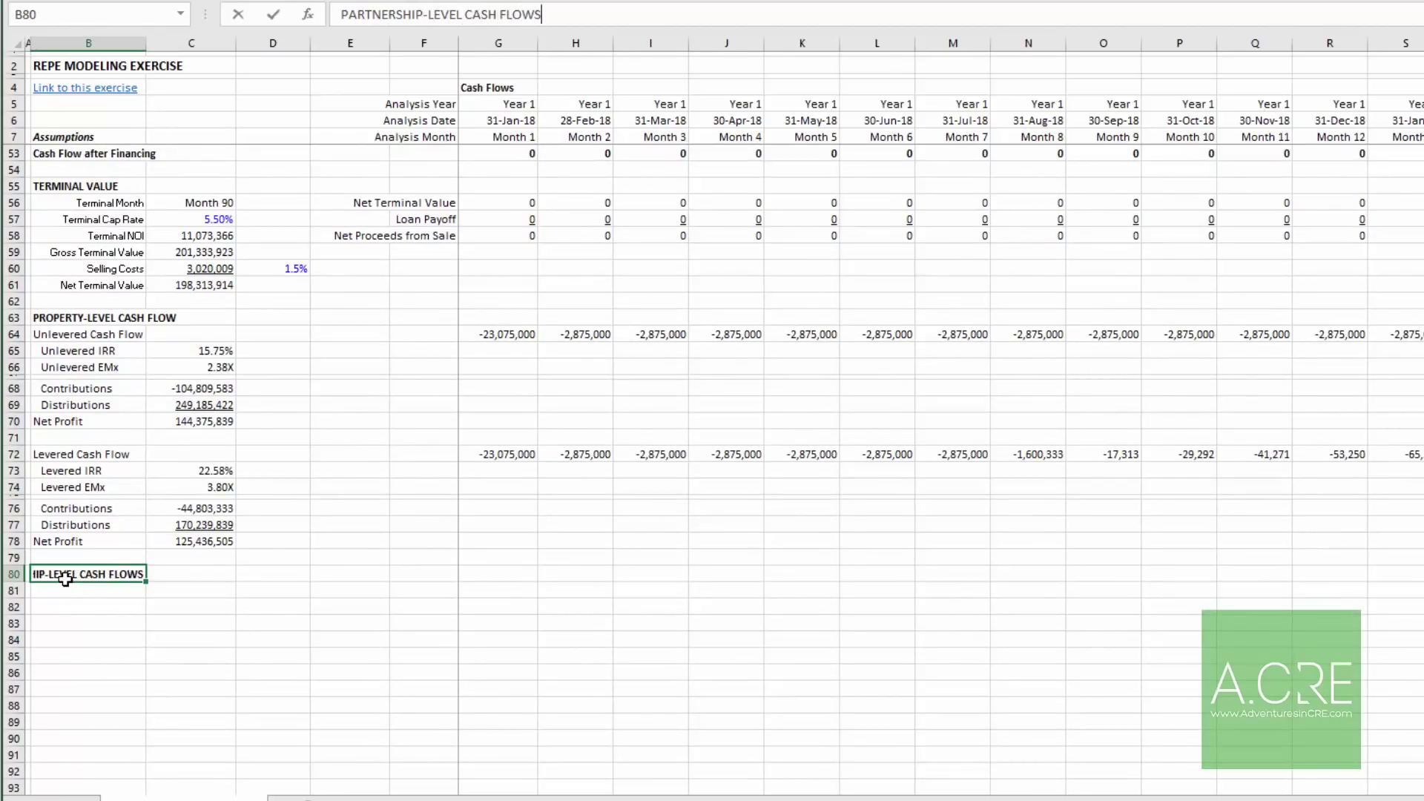
{"action": "key", "text": "Return"}
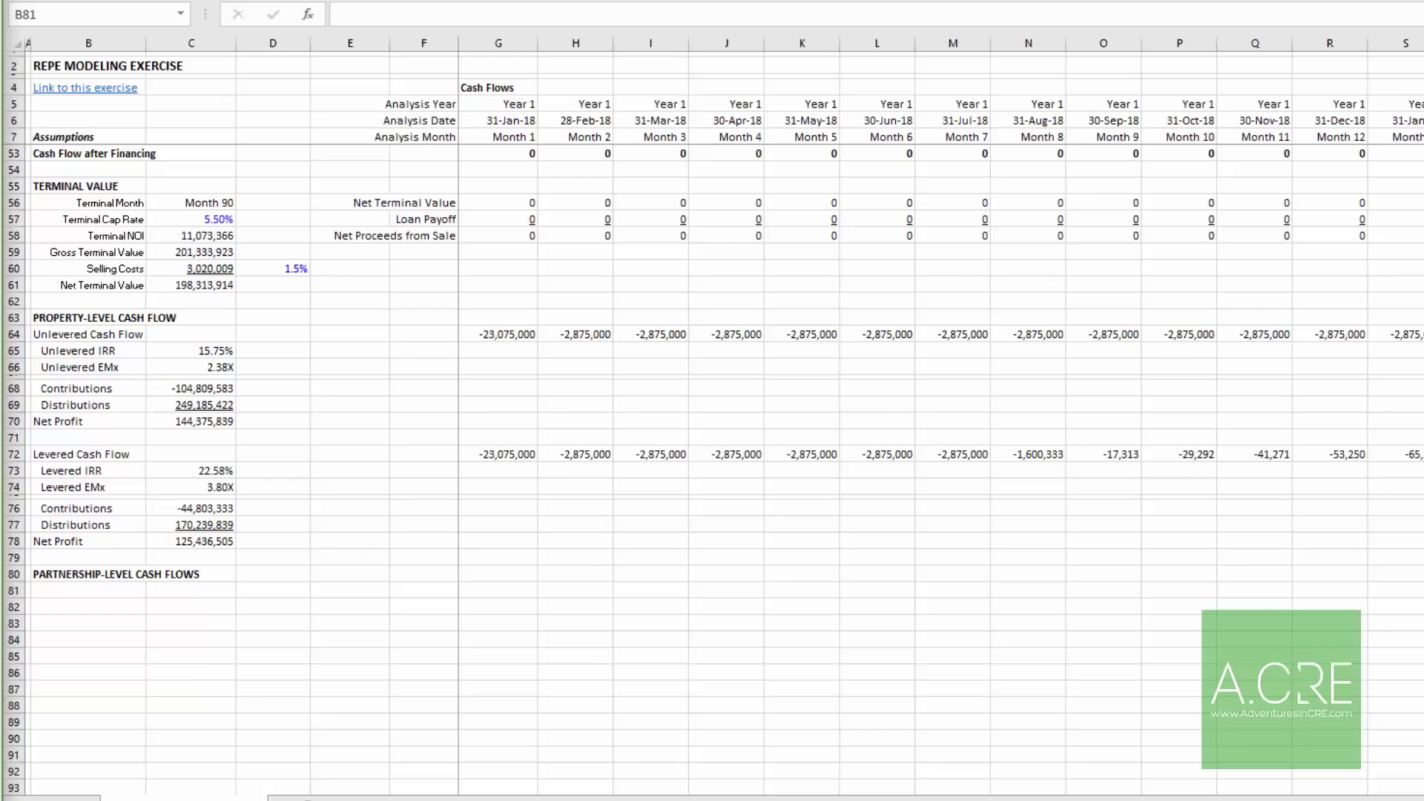
Step: Label B81:B84 Equity Share, LP Contributions, GP Contributions and Total Contributions
{"action": "left_click", "coordinate": [118, 597]}
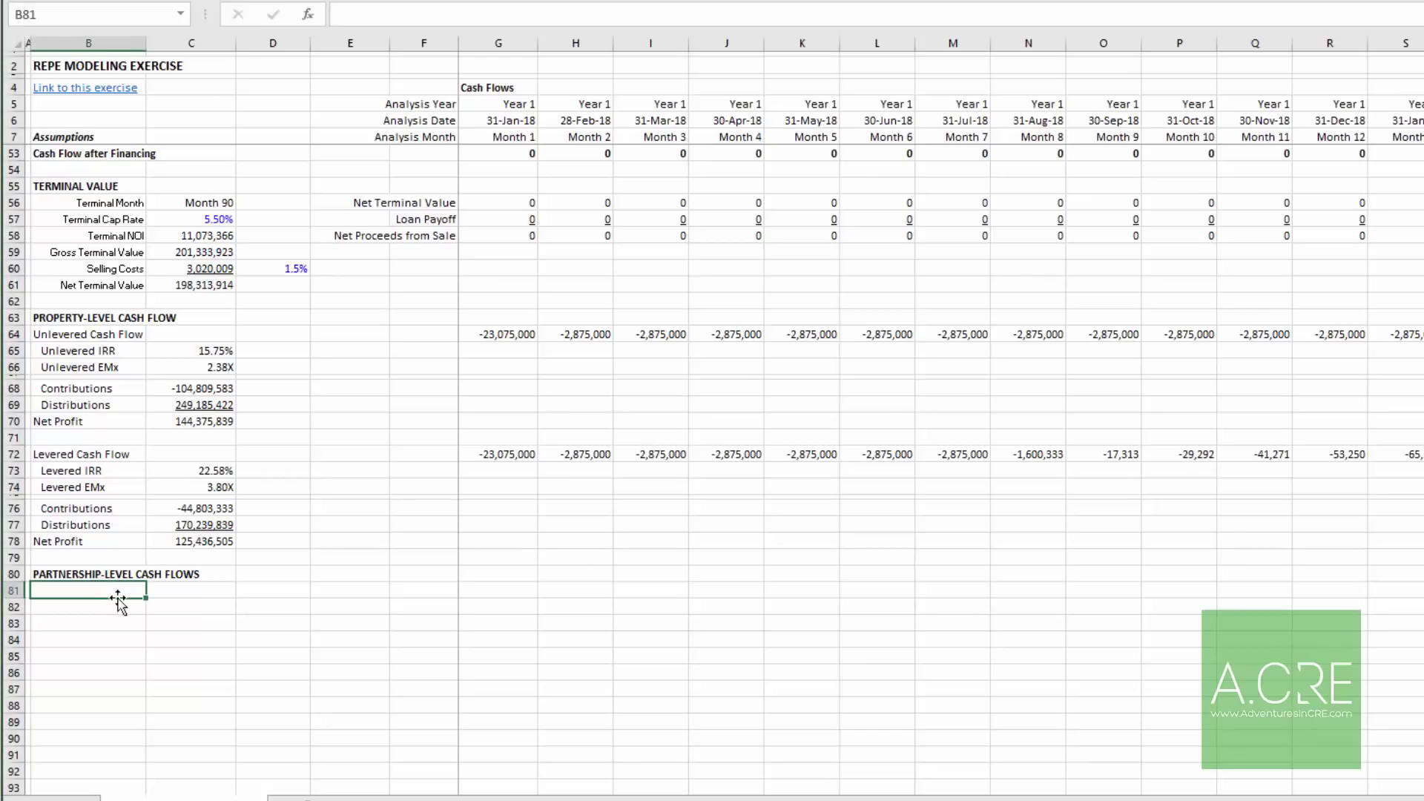
{"action": "scroll", "coordinate": [118, 600], "scroll_direction": "down", "scroll_amount": 3}
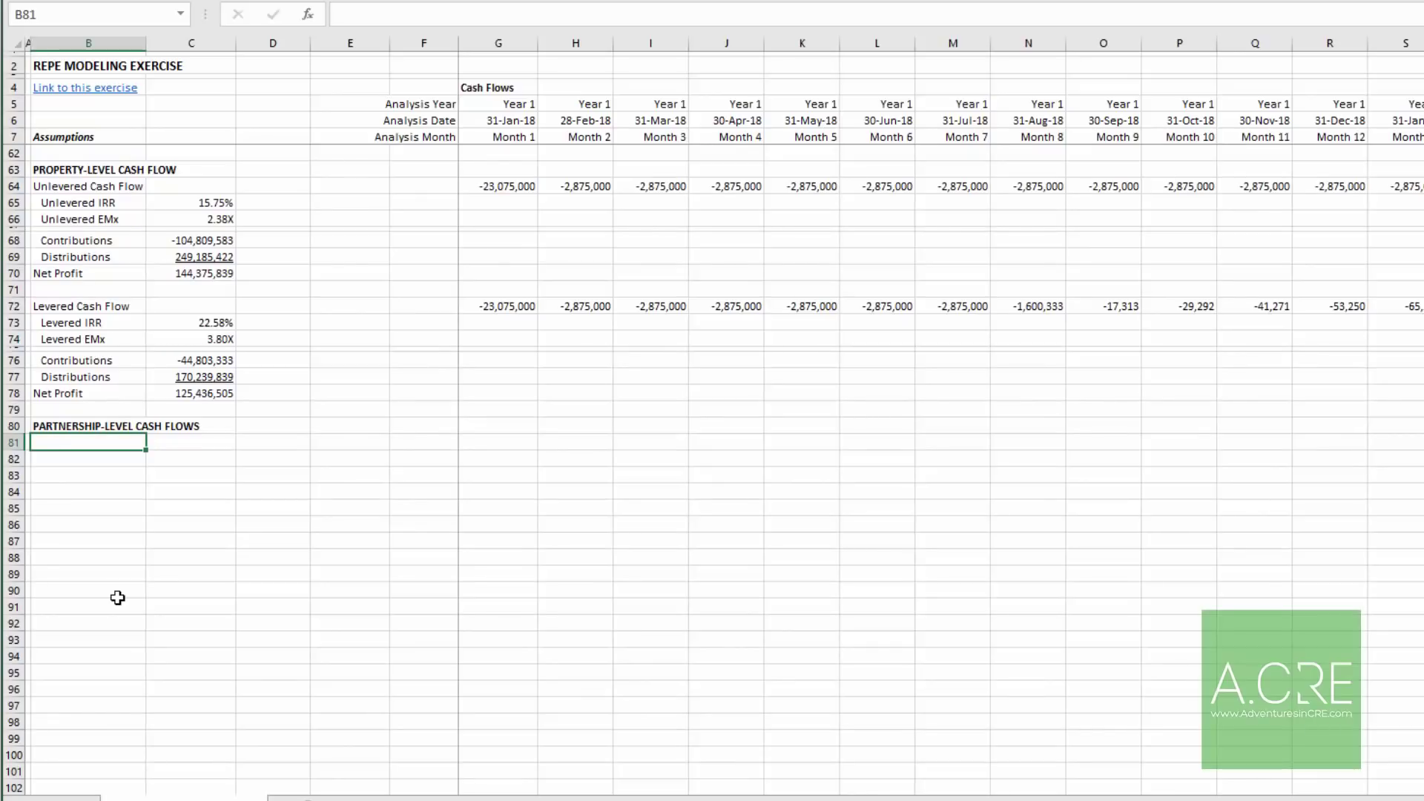
{"action": "type", "text": "Equity Share"}
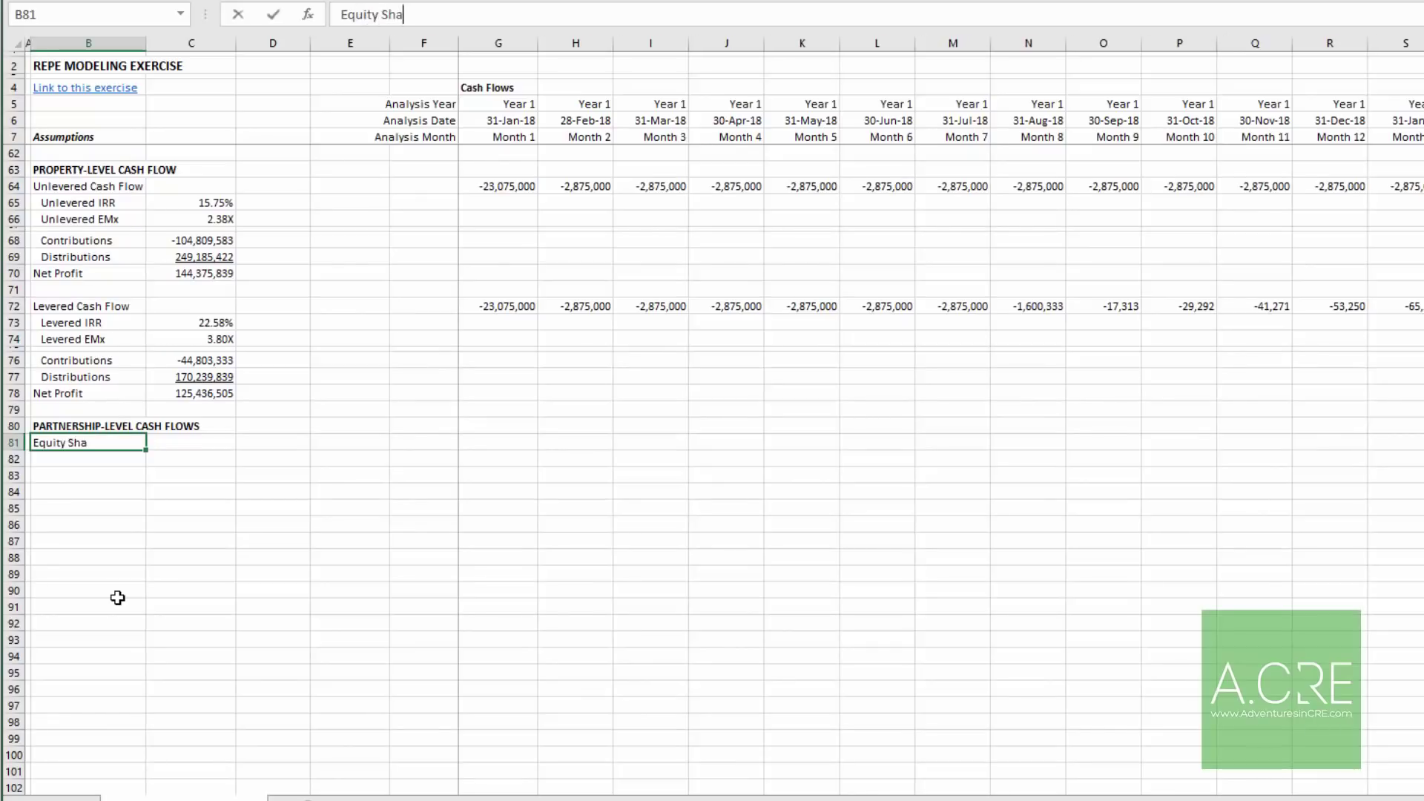
{"action": "key", "text": "Return"}
{"action": "type", "text": "LP Contribution"}
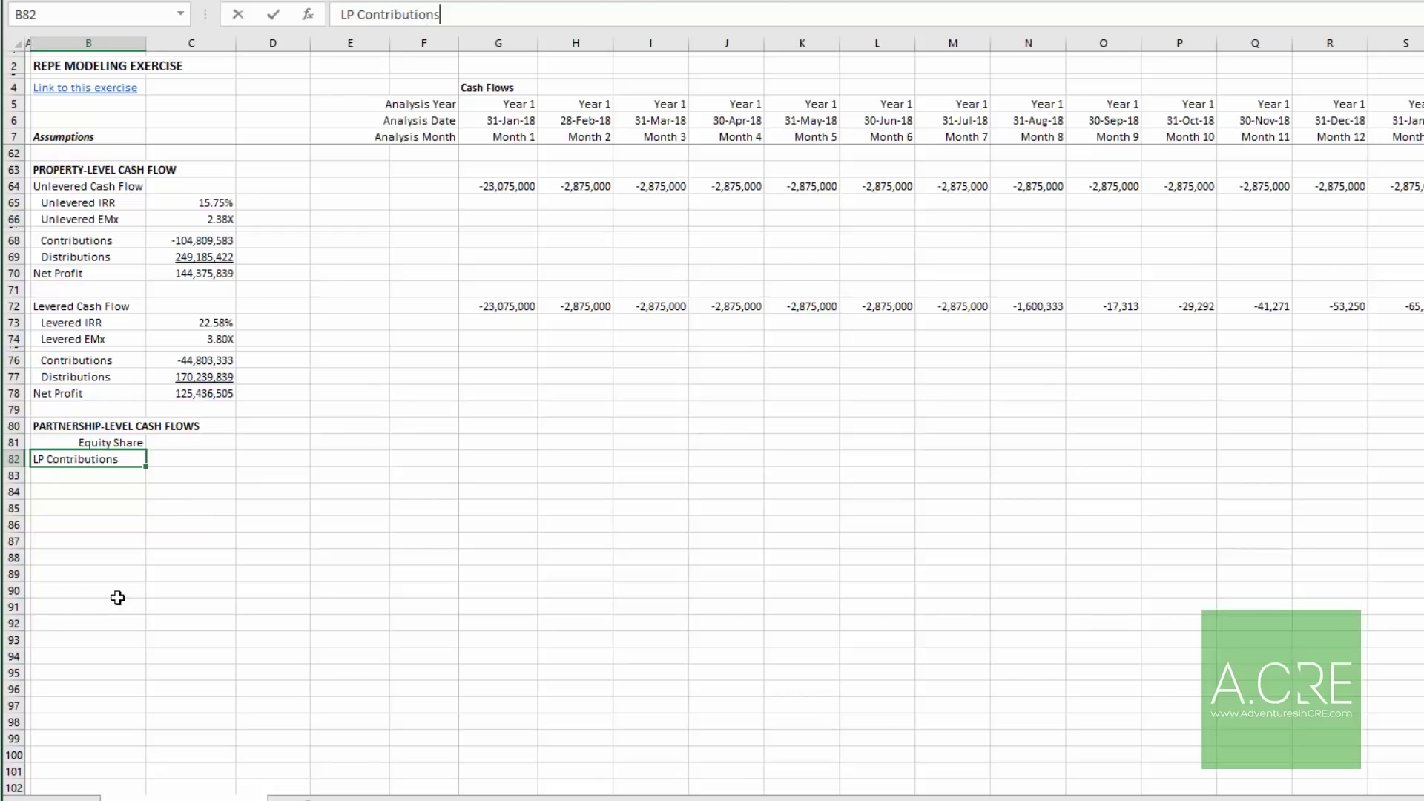
{"action": "type", "text": "s"}
{"action": "key", "text": "Return"}
{"action": "type", "text": "GP Contributions"}
{"action": "key", "text": "Return"}
{"action": "type", "text": "Total COnt"}
{"action": "key", "text": "BackSpace"}
{"action": "key", "text": "BackSpace"}
{"action": "key", "text": "BackSpace"}
{"action": "type", "text": "ontributions"}
{"action": "key", "text": "Return"}
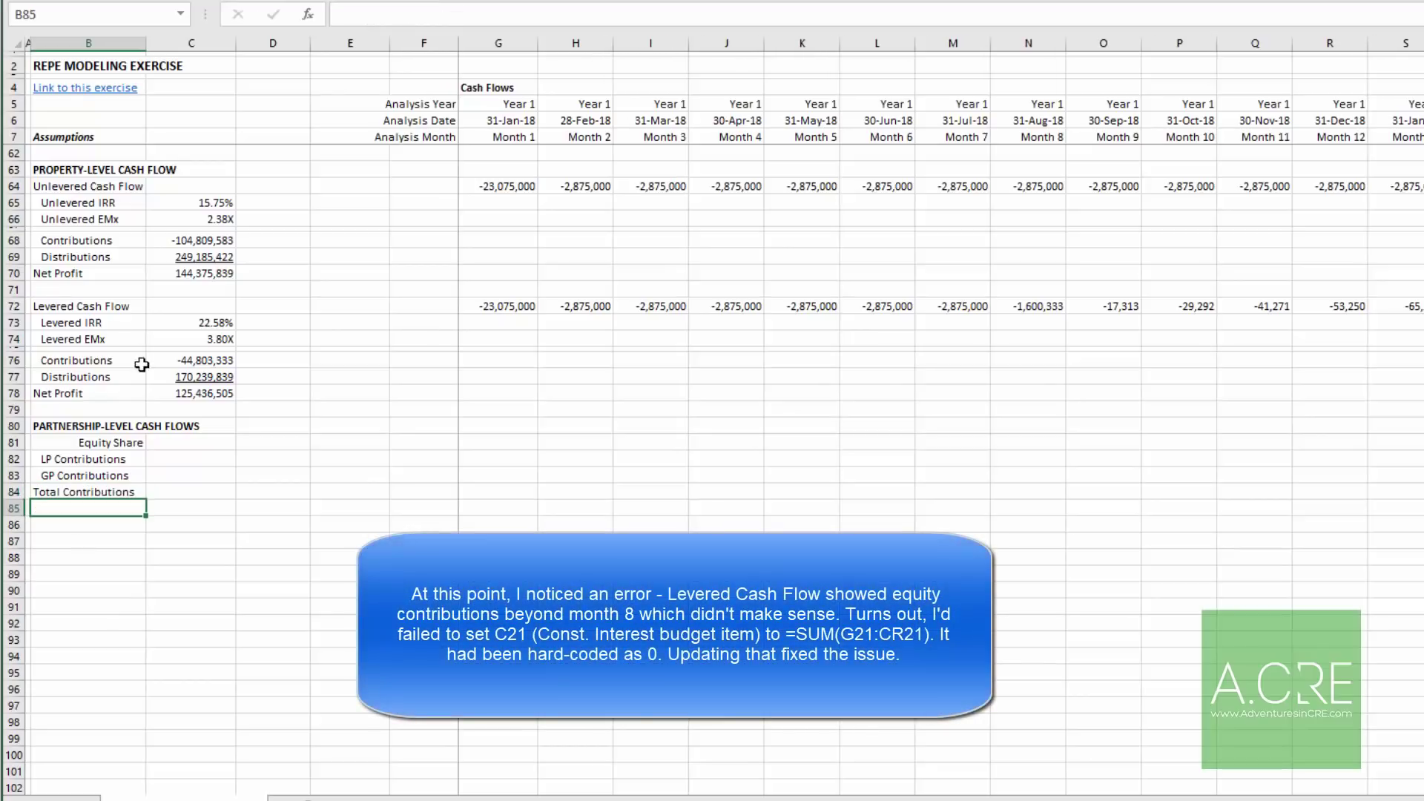
Step: Build the % Share column in C81:C84: 95% LP, =1-C82 for GP, and a 100% total
{"action": "left_click", "coordinate": [210, 361]}
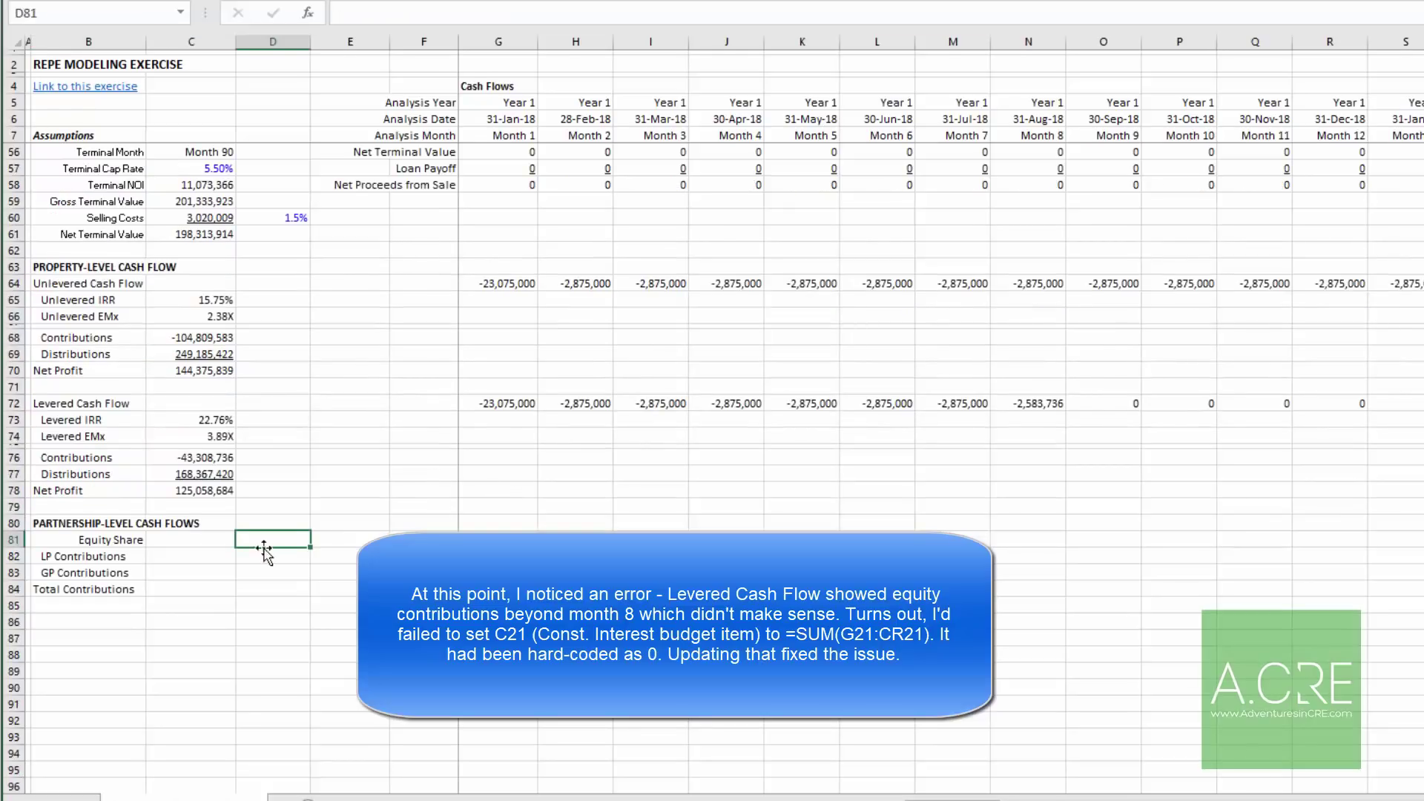
{"action": "left_click", "coordinate": [207, 542]}
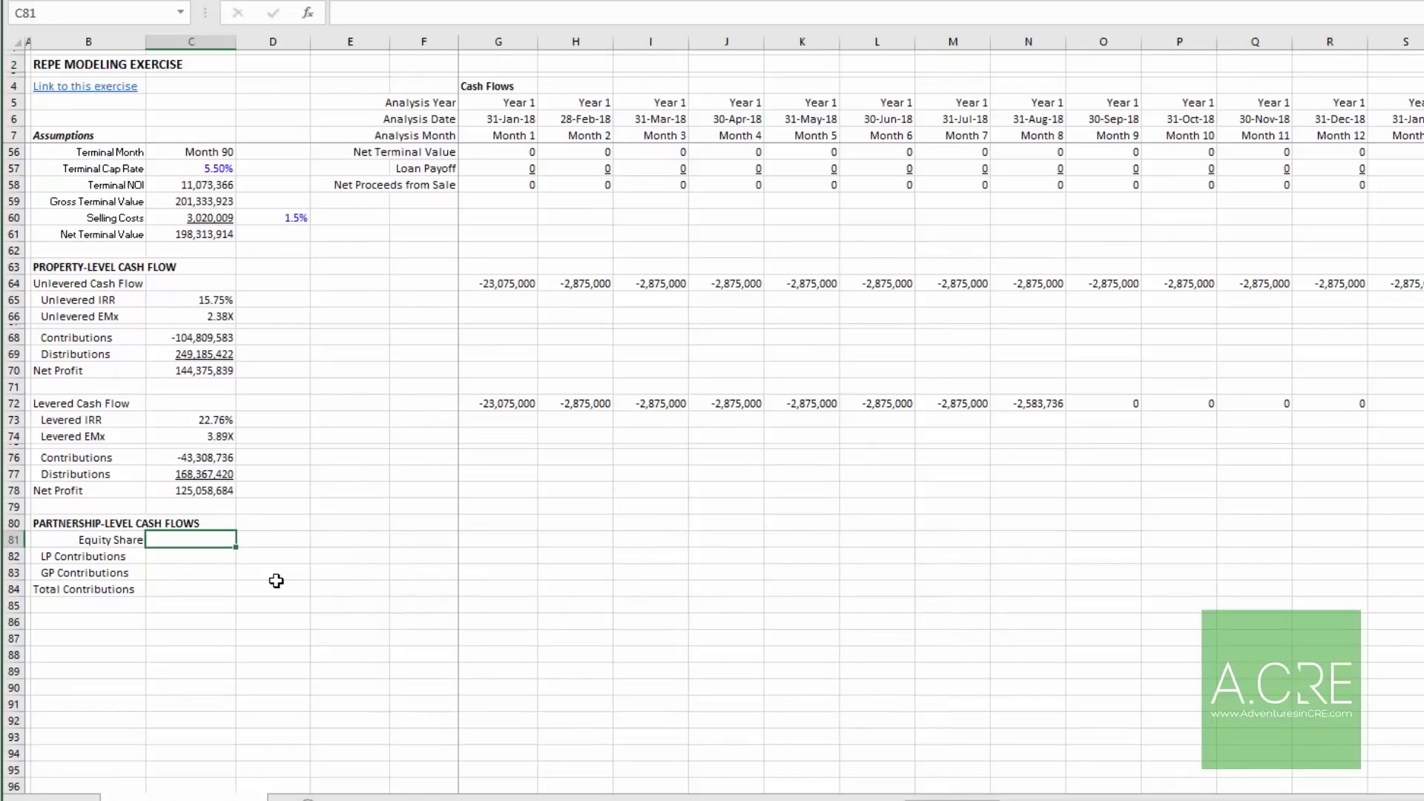
{"action": "type", "text": "% Share"}
{"action": "key", "text": "Return"}
{"action": "type", "text": "95"}
{"action": "key", "text": "Return"}
{"action": "type", "text": "+1-%"}
{"action": "key", "text": "Up"}
{"action": "key", "text": "Return"}
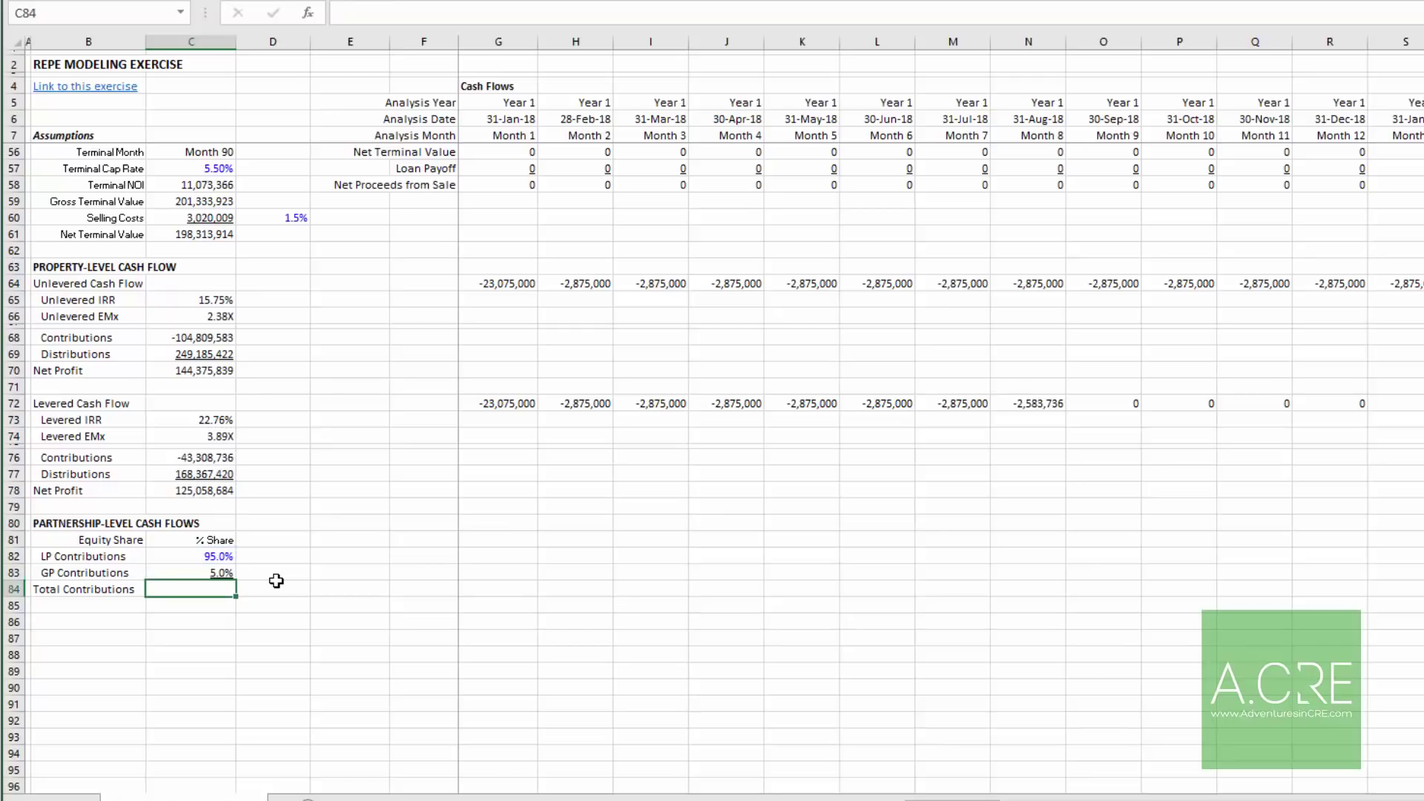
{"action": "key", "text": "alt+equal"}
{"action": "key", "text": "Return"}
Step: Add the Amount header in D81 and the LP contribution =-C82*C76 in D82
{"action": "key", "text": "Up"}
{"action": "key", "text": "Up"}
{"action": "key", "text": "Up"}
{"action": "key", "text": "Up"}
{"action": "key", "text": "Right"}
{"action": "type", "text": "Amount"}
{"action": "key", "text": "Return"}
{"action": "type", "text": "="}
{"action": "key", "text": "Left"}
{"action": "type", "text": "*"}
{"action": "key", "text": "Up"}
{"action": "key", "text": "Up"}
{"action": "key", "text": "Up"}
{"action": "key", "text": "Up"}
{"action": "key", "text": "Up"}
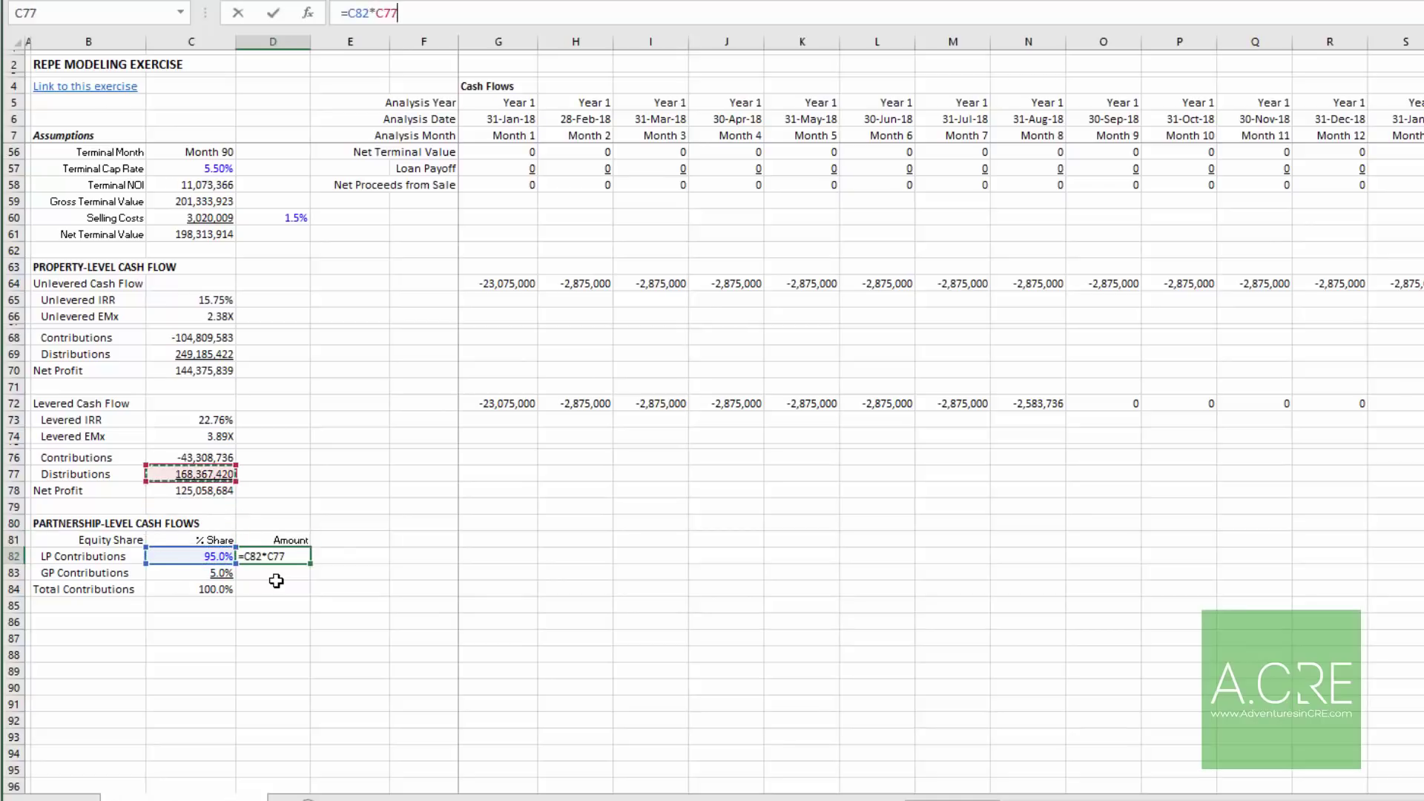
{"action": "key", "text": "Return"}
Step: Fill the GP amount =-C83*C76 and total D84 = SUM(D82:D83), giving 2,165,437 and 43,308,736
{"action": "key", "text": "Up"}
{"action": "key", "text": "F2"}
{"action": "type", "text": "-"}
{"action": "key", "text": "ctrl+Return"}
{"action": "key", "text": "ctrl+c"}
{"action": "key", "text": "Down"}
{"action": "key", "text": "ctrl+v"}
{"action": "key", "text": "Down"}
{"action": "key", "text": "alt+equal"}
{"action": "key", "text": "Return"}
{"action": "key", "text": "Up"}
{"action": "key", "text": "Up"}
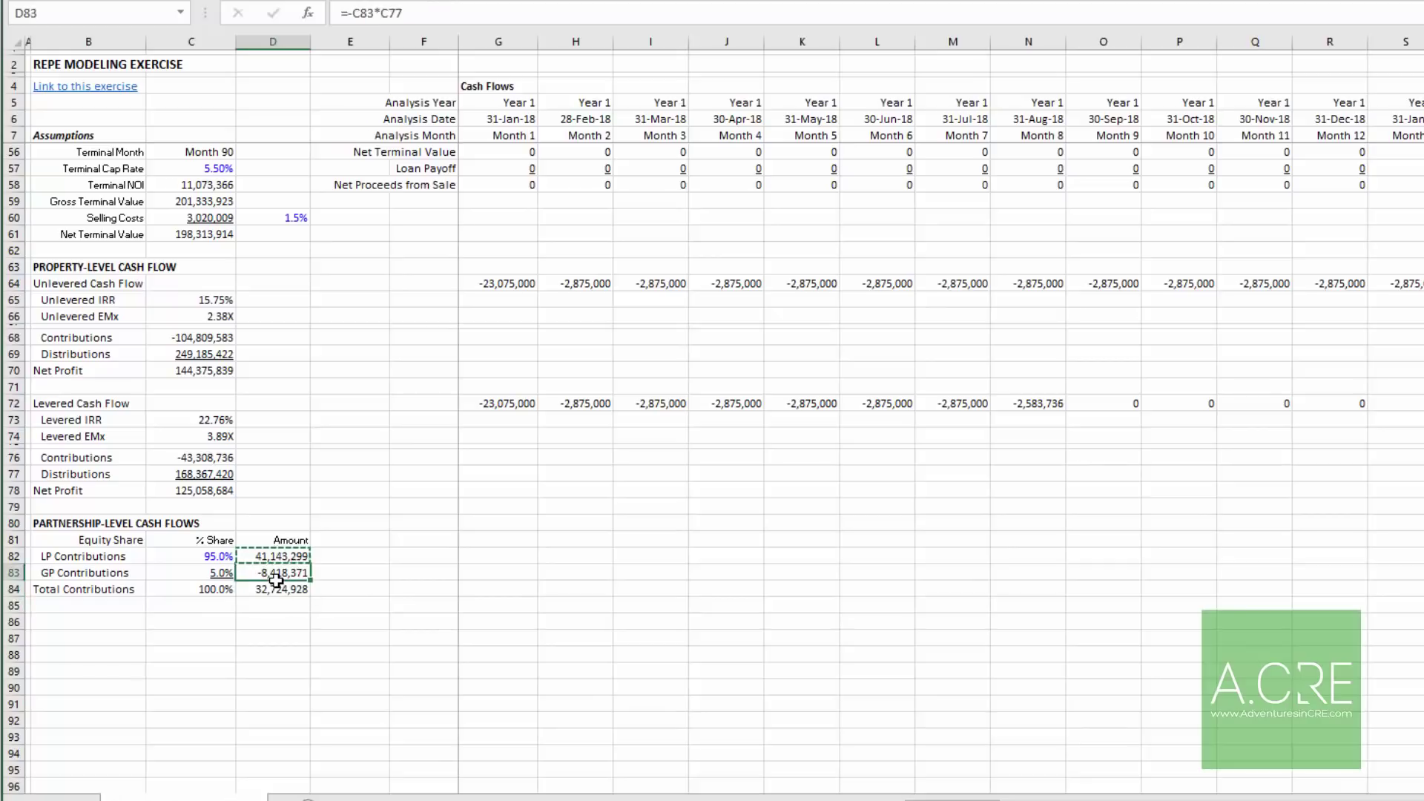
{"action": "key", "text": "F2"}
{"action": "left_click", "coordinate": [210, 460]}
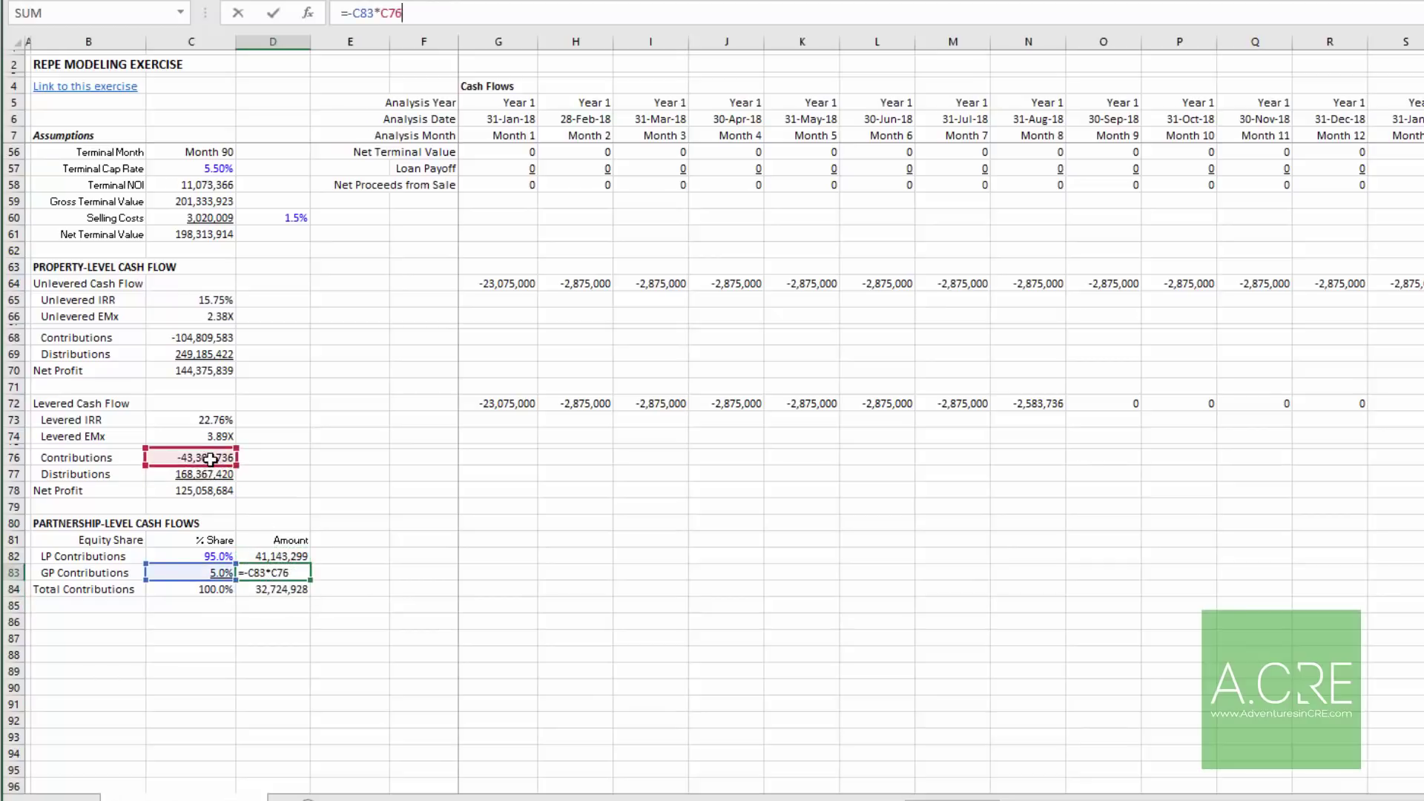
{"action": "key", "text": "Return"}
{"action": "key", "text": "Escape"}
{"action": "key", "text": "Down"}
{"action": "key", "text": "Up"}
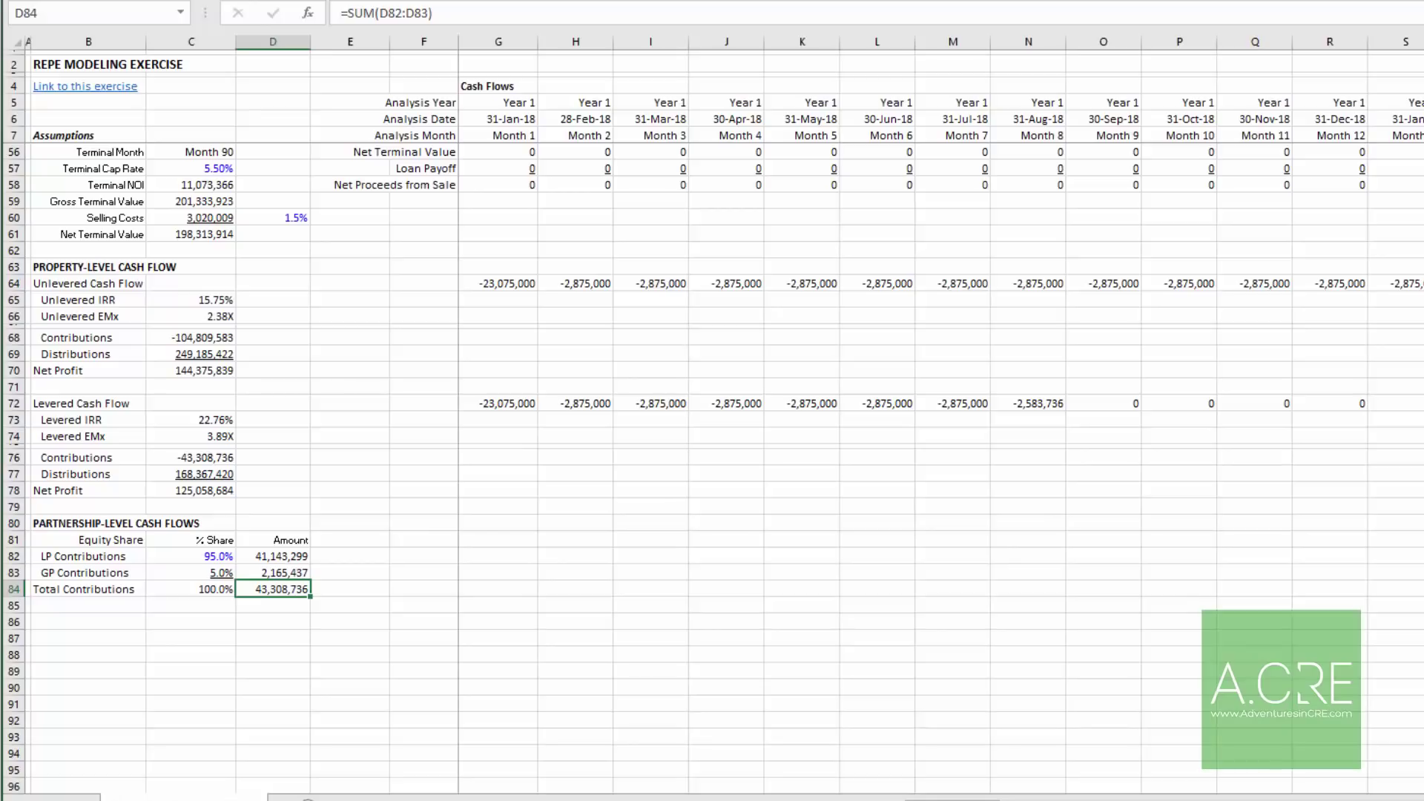
{"action": "left_click", "coordinate": [268, 559]}
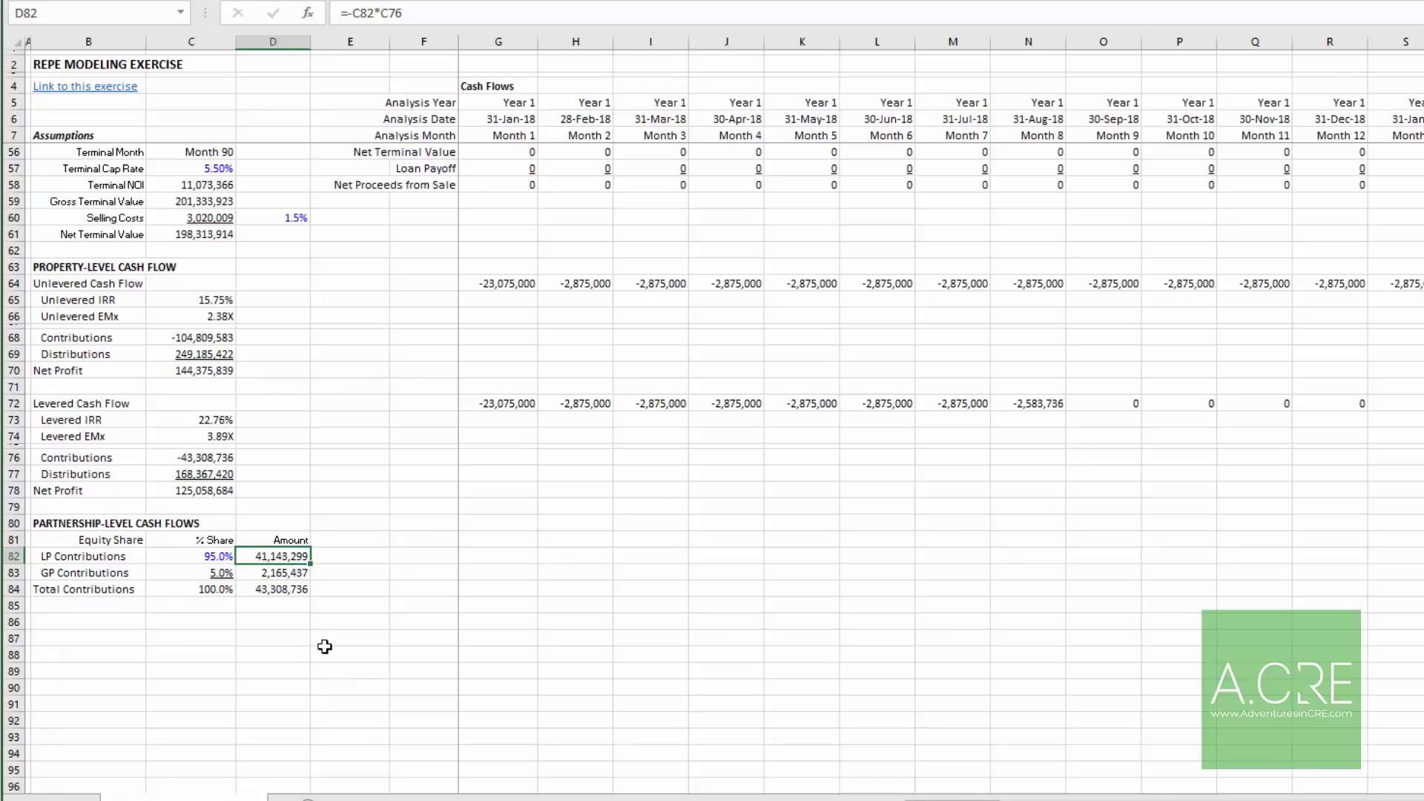
{"action": "left_click", "coordinate": [499, 556]}
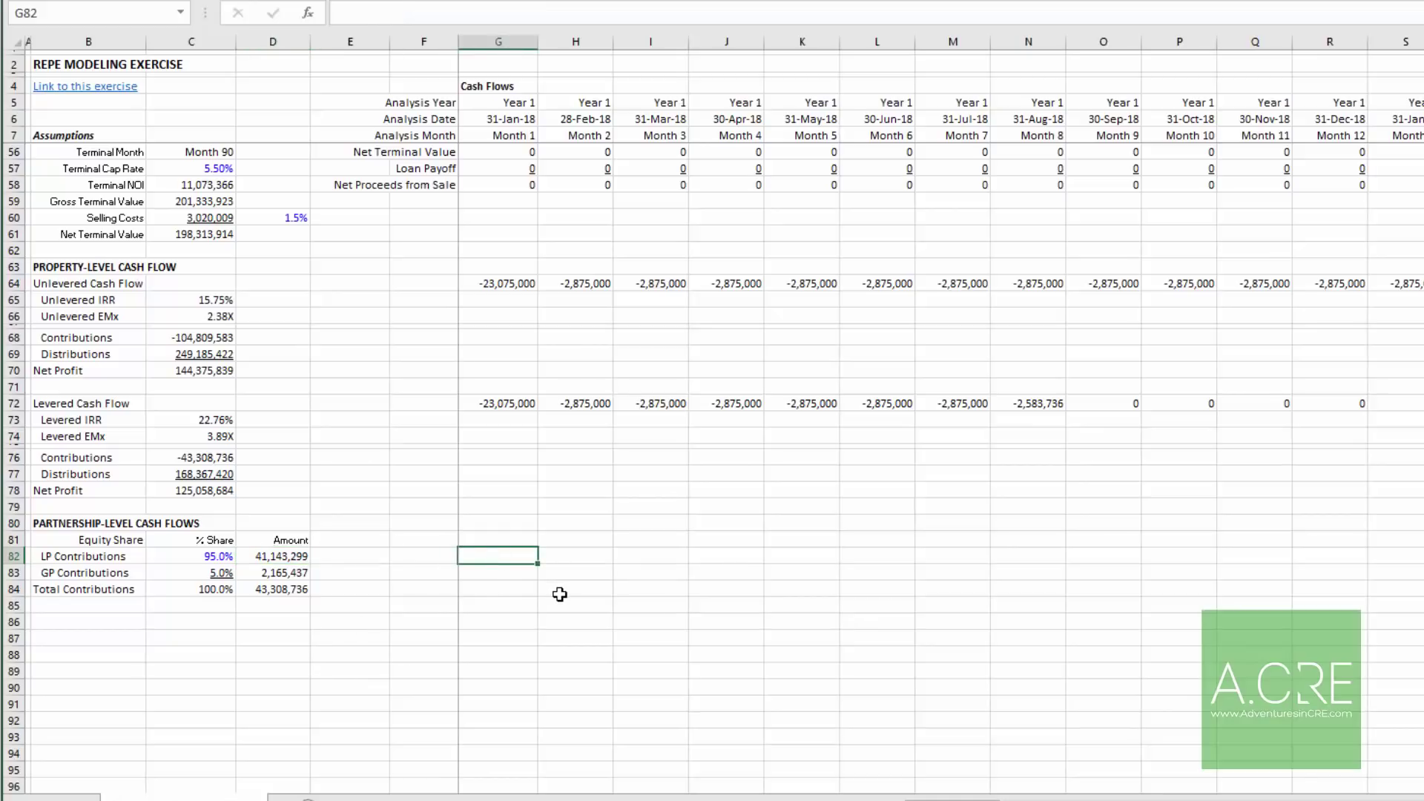
Step: Enter month-1 contributions: =MIN(G72,0)*$C82 in G82, the GP version in G83, SUM in G84
{"action": "type", "text": "=MIN("}
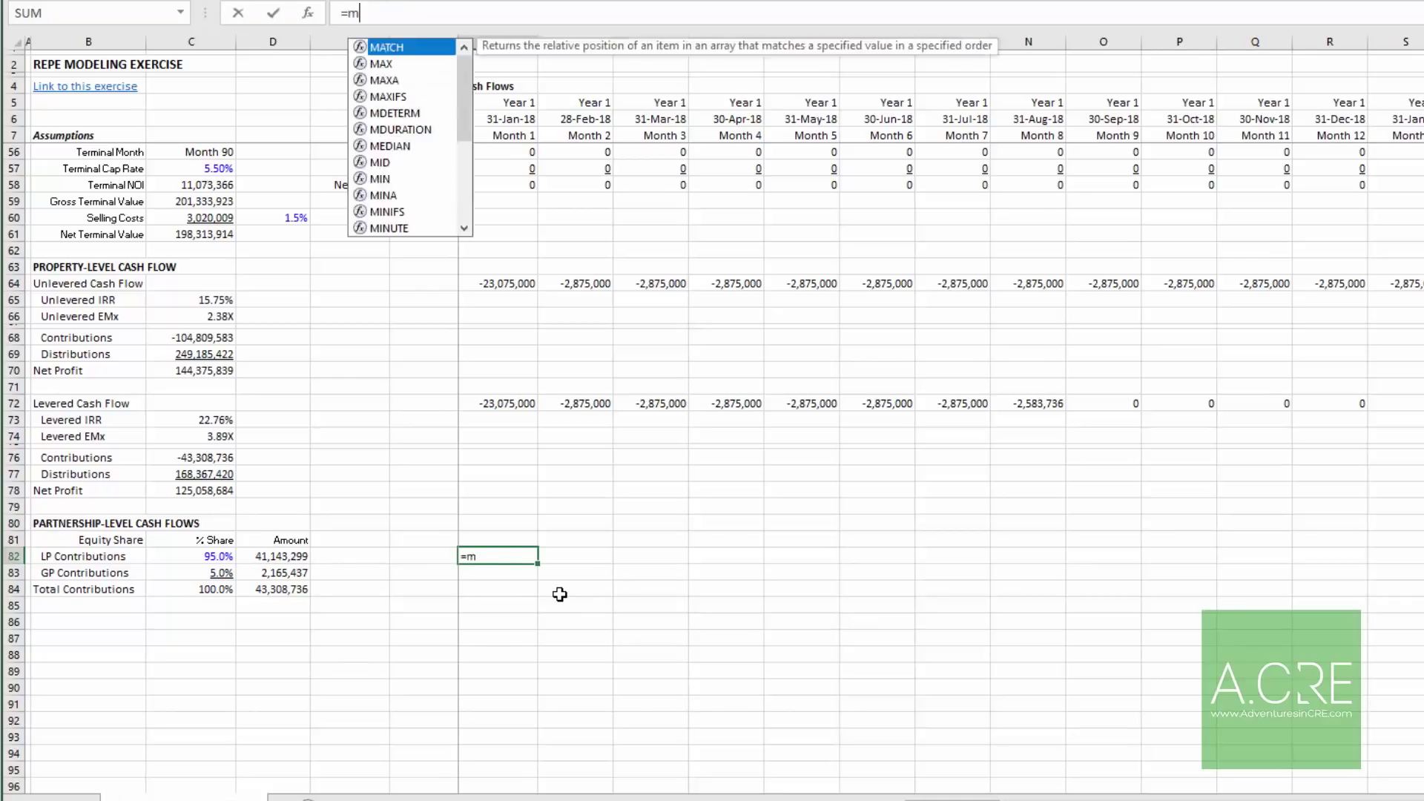
{"action": "key", "text": "Up"}
{"action": "key", "text": "Up"}
{"action": "key", "text": "Up"}
{"action": "key", "text": "Up"}
{"action": "key", "text": "Up"}
{"action": "key", "text": "Up"}
{"action": "key", "text": "Up"}
{"action": "key", "text": "Up"}
{"action": "key", "text": "Up"}
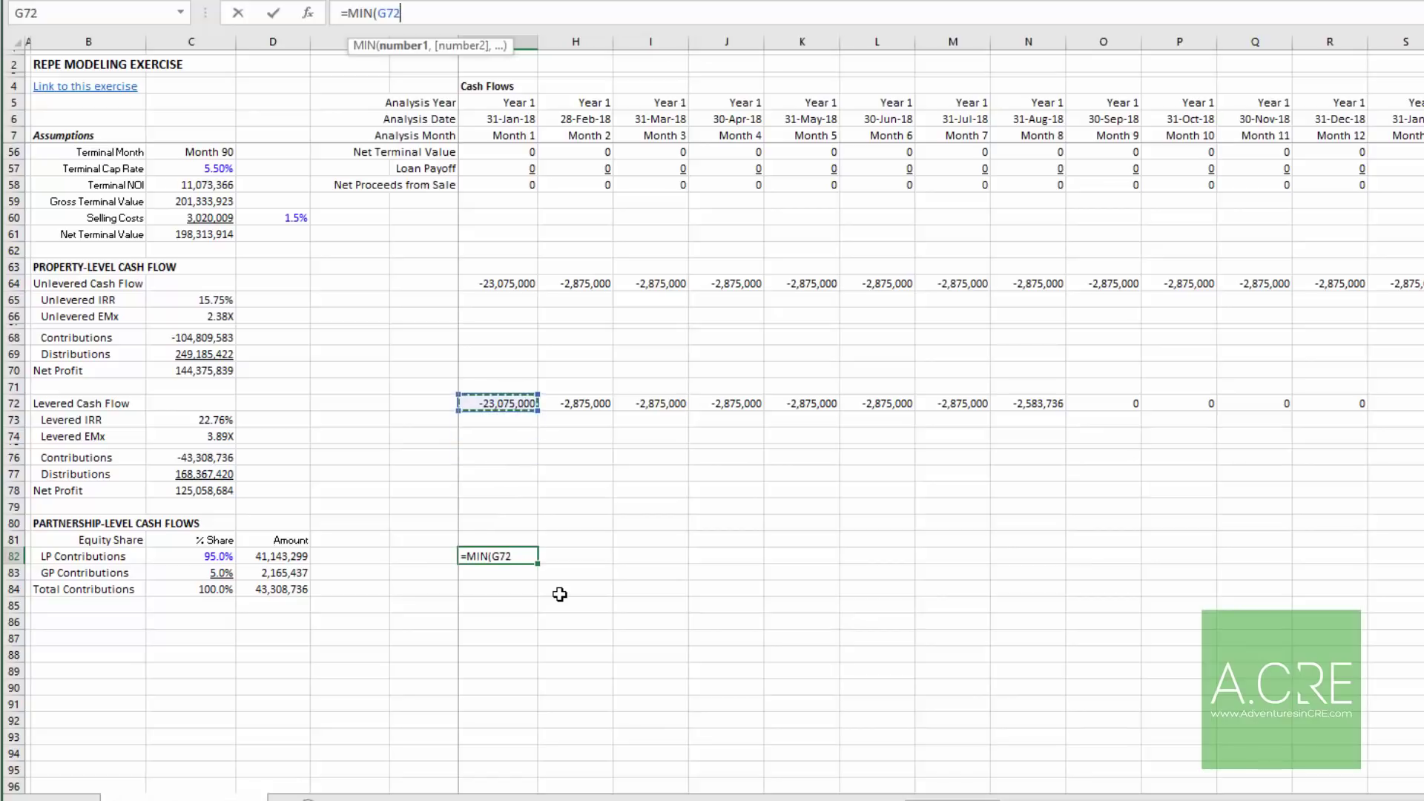
{"action": "type", "text": ",0)*"}
{"action": "key", "text": "Left"}
{"action": "key", "text": "Left"}
{"action": "key", "text": "Left"}
{"action": "key", "text": "Left"}
{"action": "key", "text": "F4"}
{"action": "key", "text": "F4"}
{"action": "key", "text": "F4"}
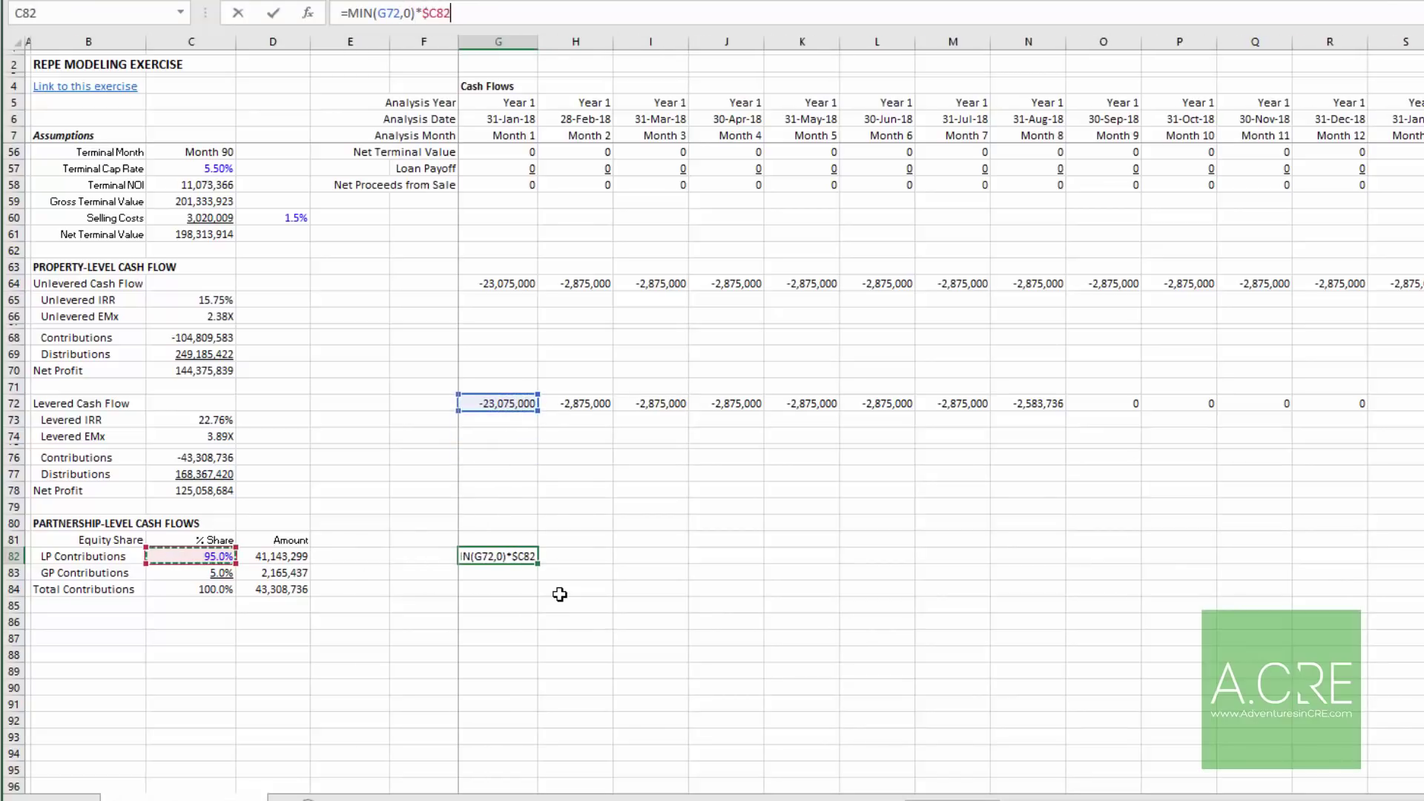
{"action": "key", "text": "ctrl+Return"}
{"action": "key", "text": "ctrl+c"}
{"action": "key", "text": "Down"}
{"action": "key", "text": "ctrl+v"}
{"action": "key", "text": "Down"}
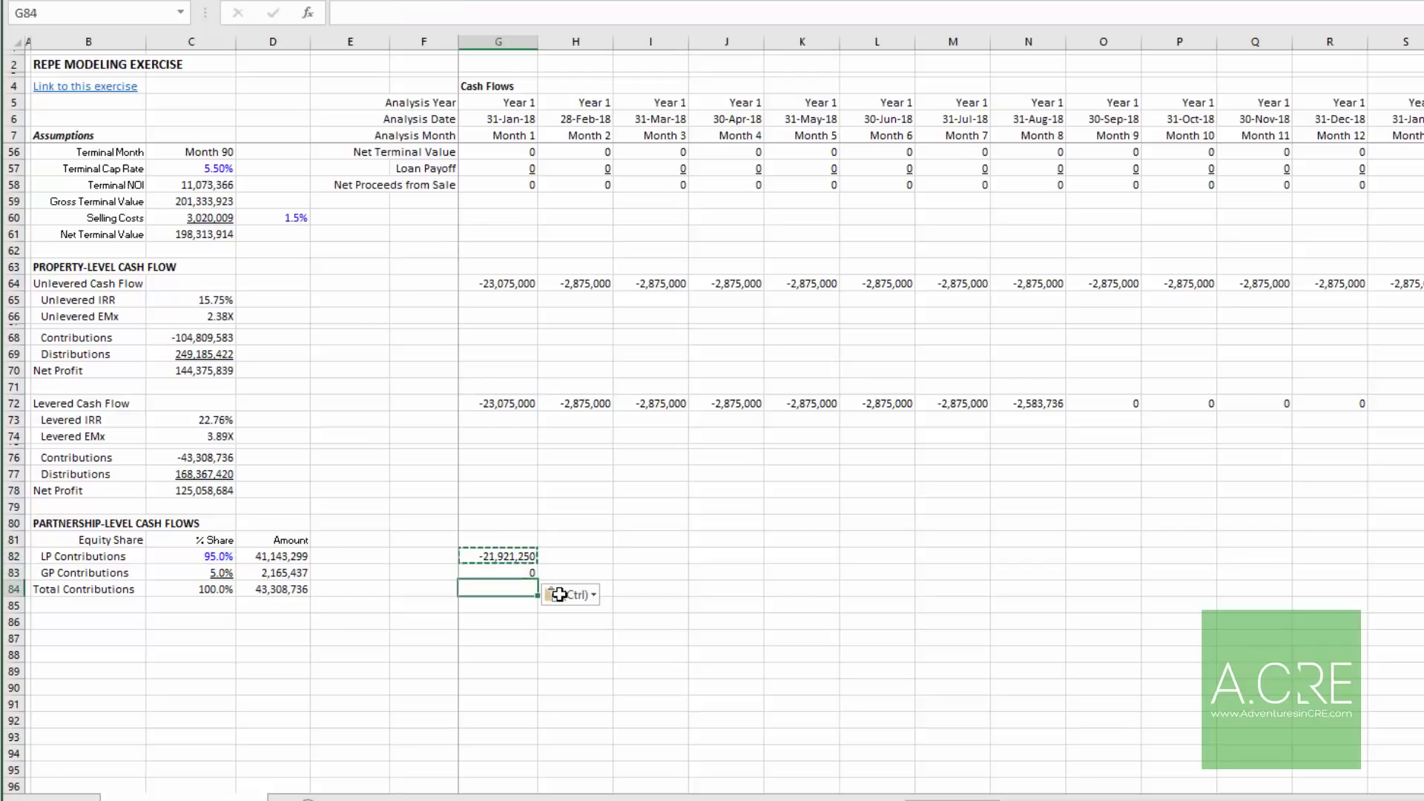
{"action": "key", "text": "alt+equal"}
{"action": "key", "text": "Return"}
{"action": "key", "text": "Up"}
{"action": "key", "text": "Up"}
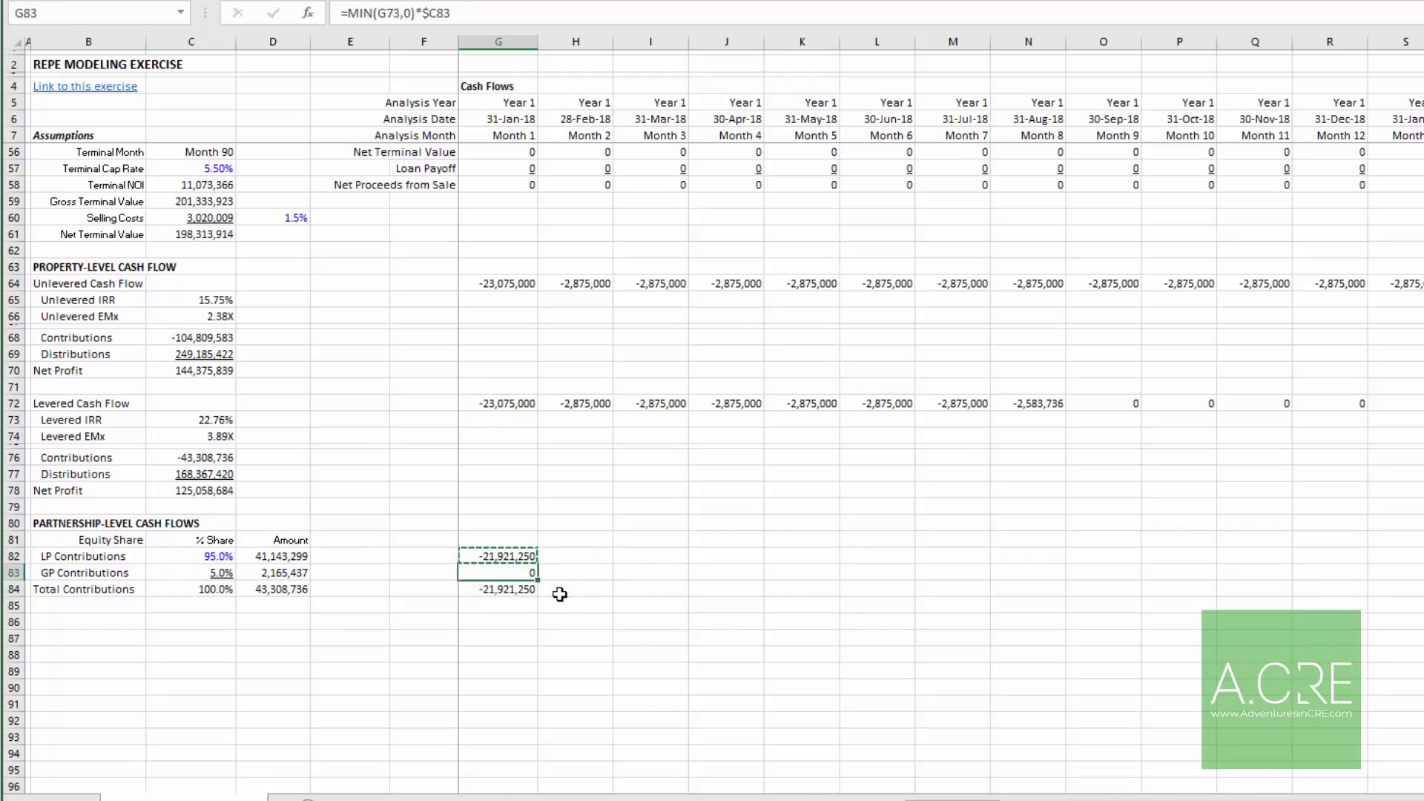
{"action": "key", "text": "F2"}
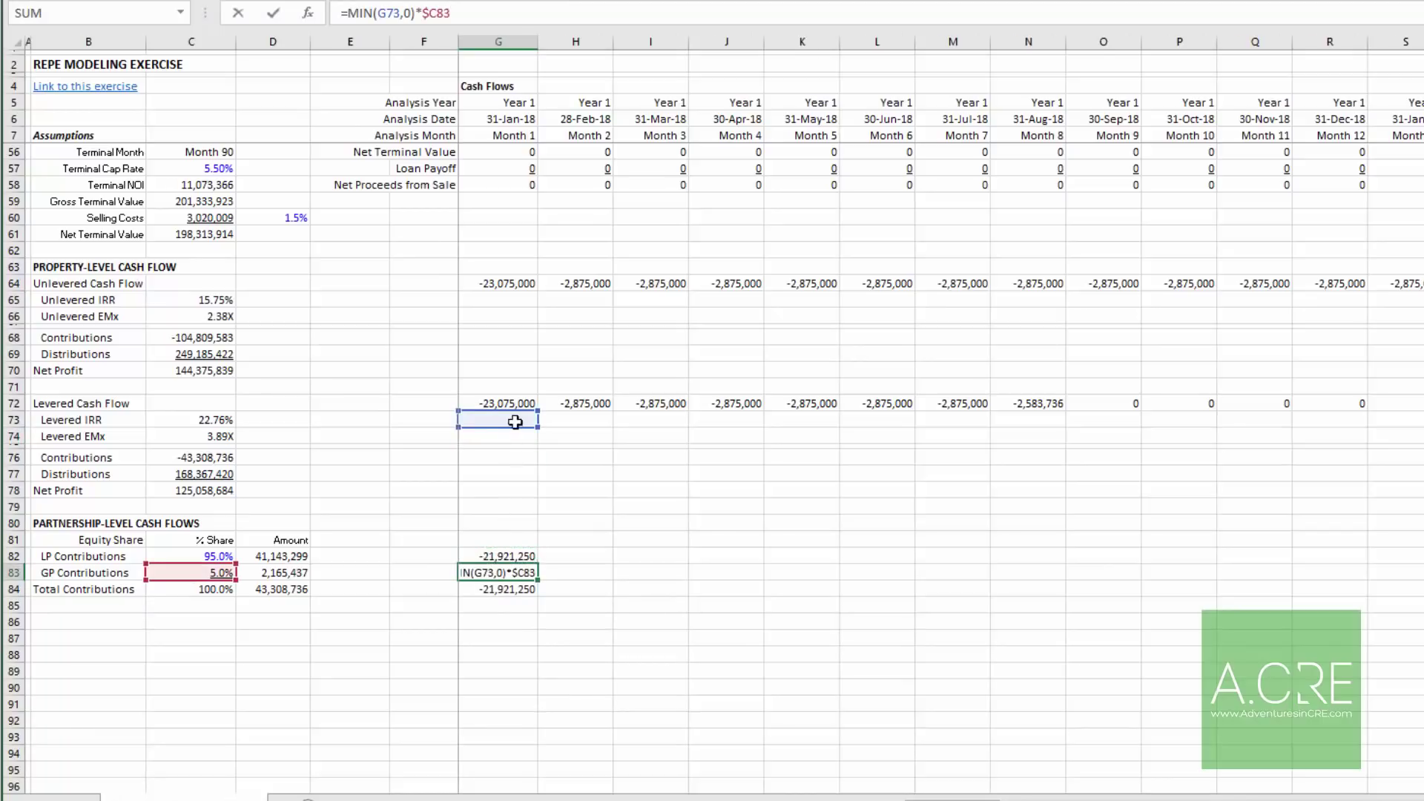
{"action": "left_click_drag", "start_coordinate": [517, 428], "coordinate": [517, 413]}
{"action": "key", "text": "shift+Return"}
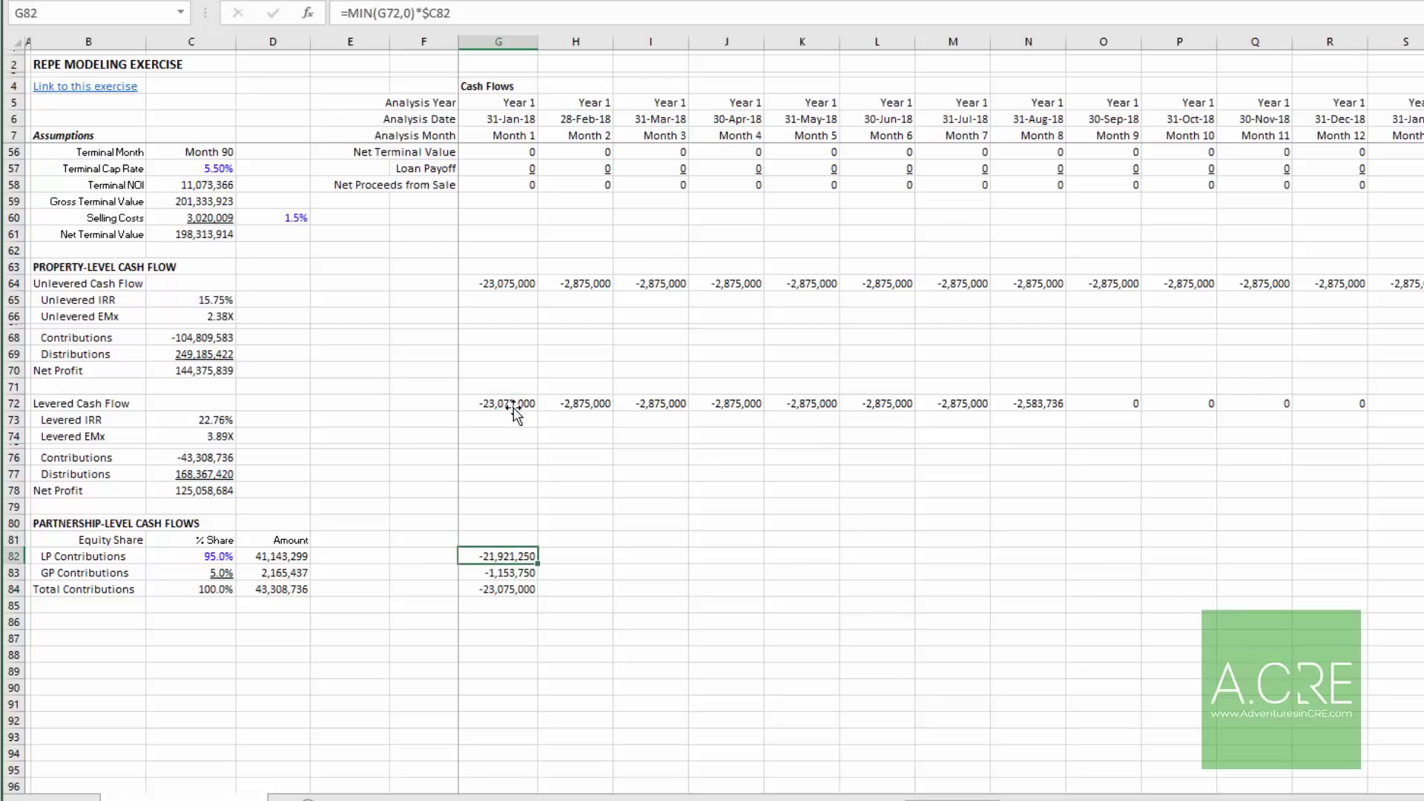
Step: Copy the G82:G84 contribution formulas across every month through column CR
{"action": "key", "text": "shift+Down"}
{"action": "key", "text": "shift+Down"}
{"action": "key", "text": "ctrl+c"}
{"action": "key", "text": "Right"}
{"action": "key", "text": "ctrl+shift+Right"}
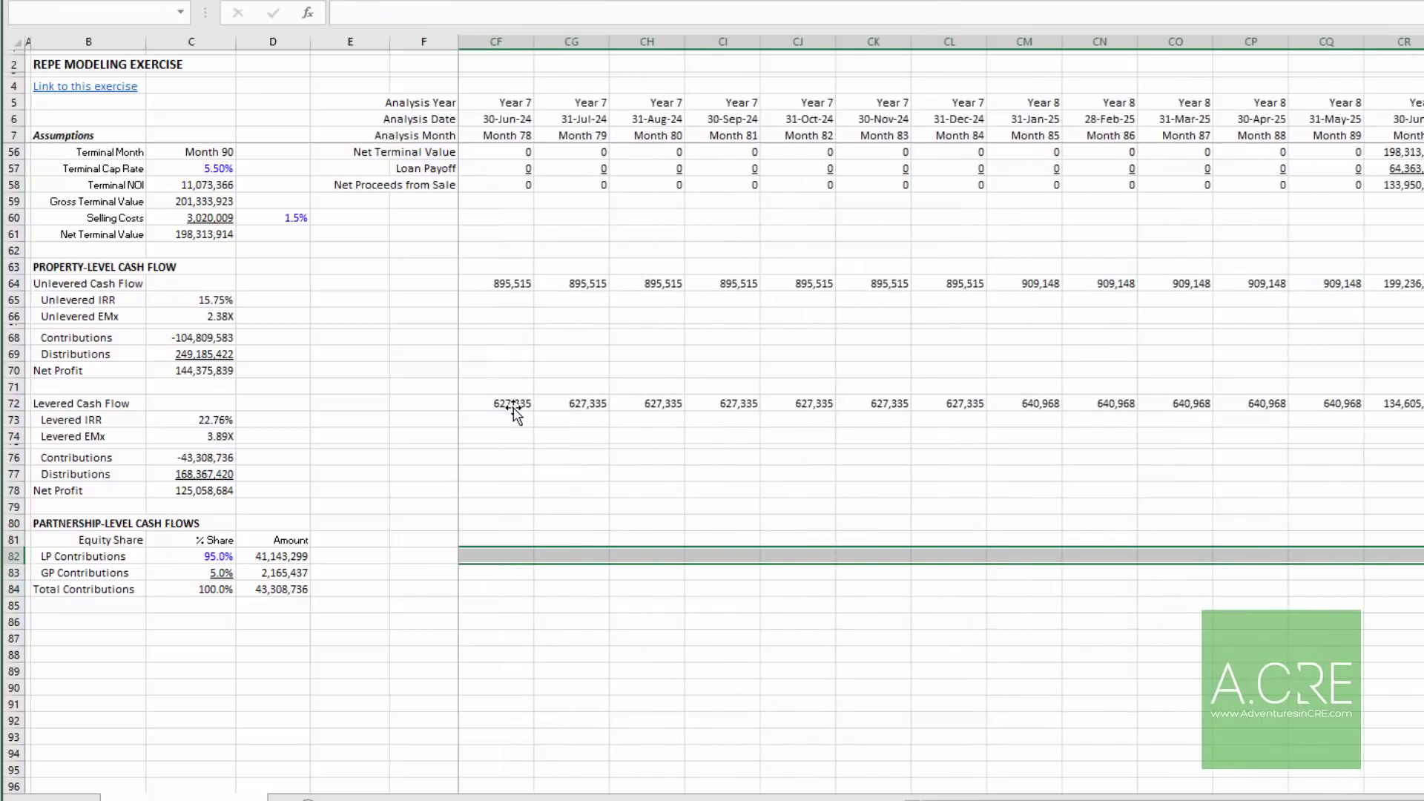
{"action": "key", "text": "shift+Down"}
{"action": "key", "text": "shift+Down"}
{"action": "key", "text": "ctrl+v"}
{"action": "key", "text": "Left"}
{"action": "key", "text": "Left"}
{"action": "key", "text": "Right"}
{"action": "key", "text": "Right"}
{"action": "key", "text": "Right"}
{"action": "key", "text": "Right"}
{"action": "key", "text": "Right"}
{"action": "key", "text": "Right"}
{"action": "key", "text": "Right"}
{"action": "key", "text": "Right"}
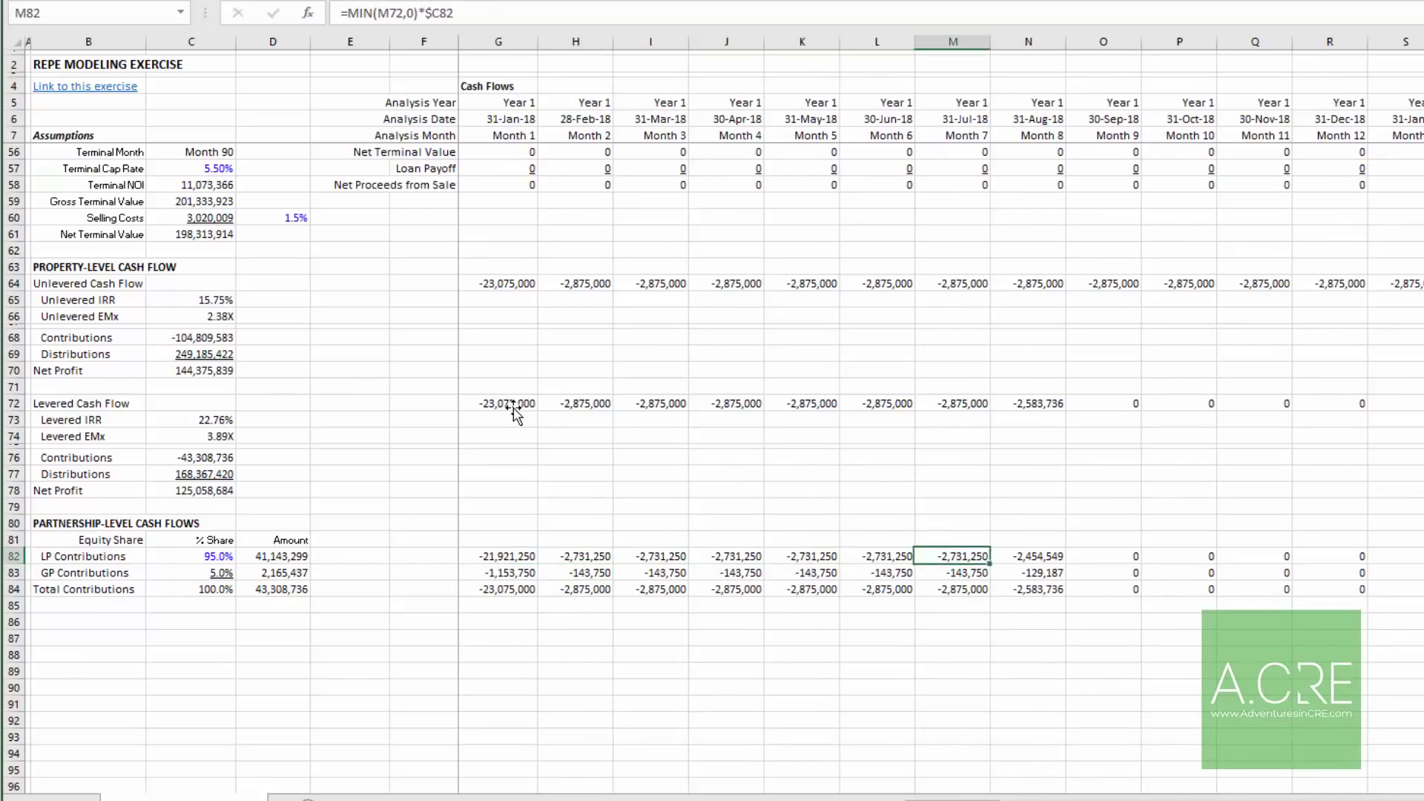
{"action": "key", "text": "Left"}
{"action": "key", "text": "Left"}
{"action": "key", "text": "Left"}
{"action": "key", "text": "Left"}
{"action": "key", "text": "Left"}
{"action": "key", "text": "Left"}
{"action": "key", "text": "Left"}
{"action": "key", "text": "Left"}
{"action": "key", "text": "Left"}
{"action": "key", "text": "Left"}
{"action": "key", "text": "Left"}
{"action": "key", "text": "Left"}
{"action": "key", "text": "Down"}
{"action": "key", "text": "Down"}
{"action": "key", "text": "Down"}
{"action": "key", "text": "Down"}
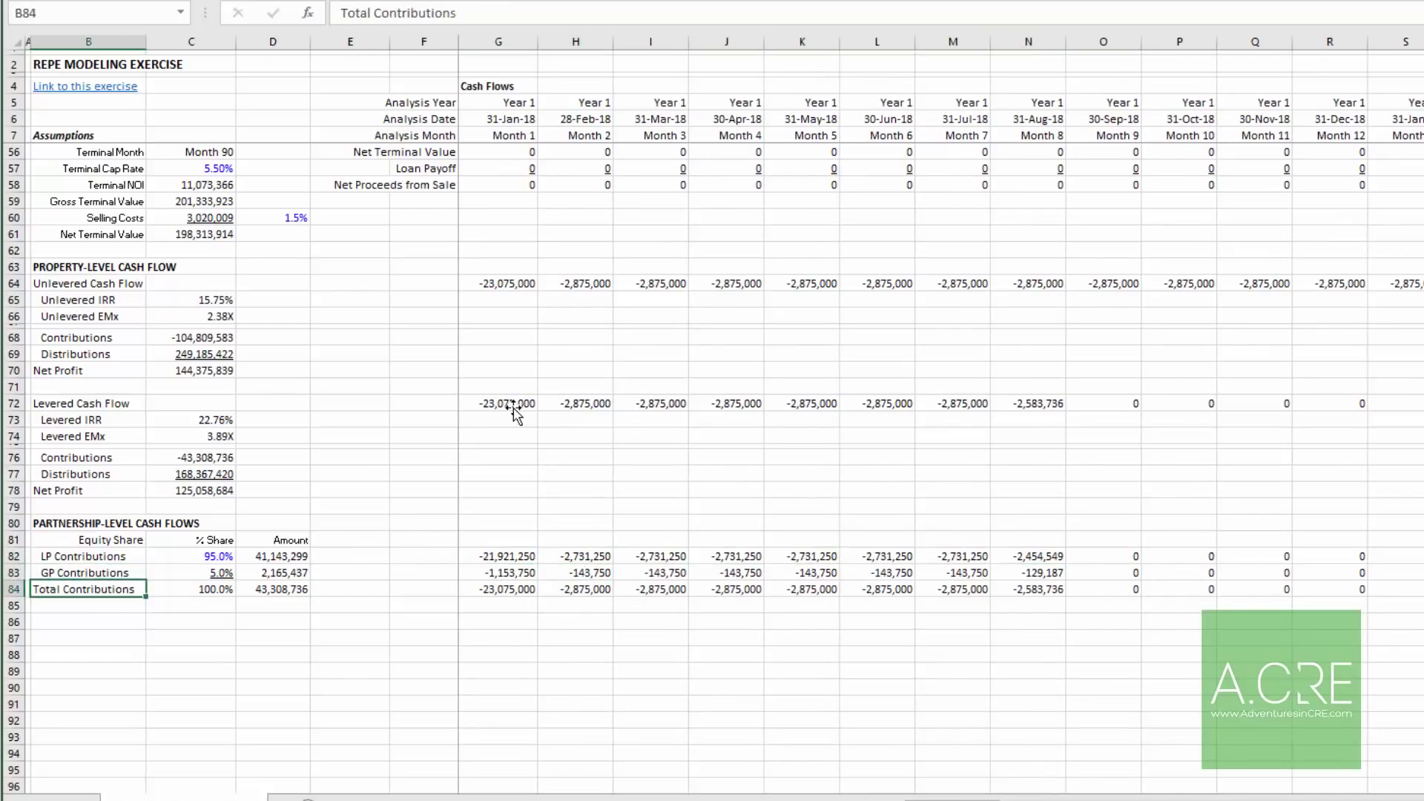
{"action": "key", "text": "Right"}
{"action": "key", "text": "Right"}
{"action": "key", "text": "Right"}
{"action": "key", "text": "Right"}
{"action": "key", "text": "Up"}
{"action": "key", "text": "Up"}
{"action": "key", "text": "Up"}
{"action": "key", "text": "Up"}
{"action": "key", "text": "Up"}
Step: Add the Error Check heading in F81 and compare ROUND(-SUM(G82:CR82),0) with ROUND(D82,0) in F82
{"action": "type", "text": "Error Check"}
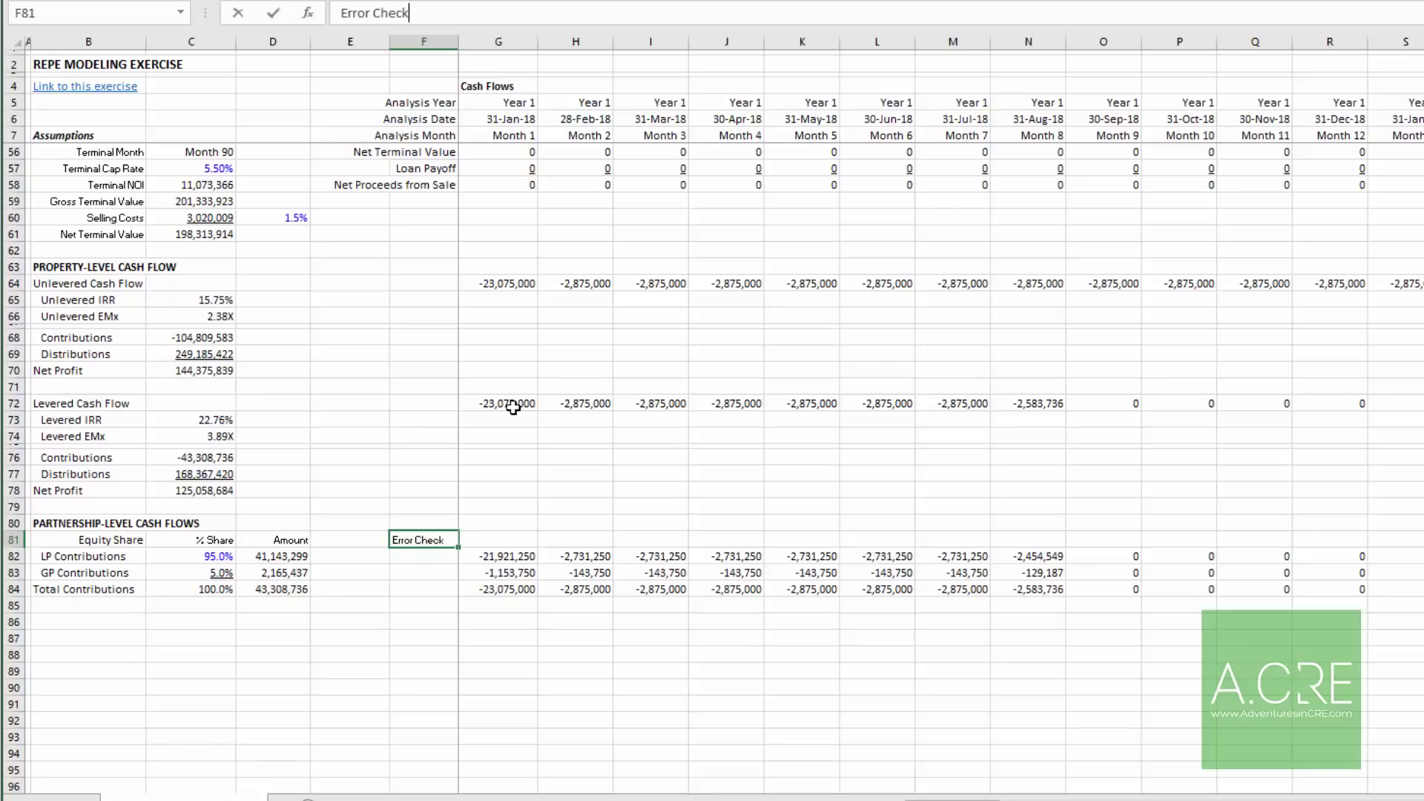
{"action": "key", "text": "Return"}
{"action": "type", "text": "=round"}
{"action": "key", "text": "Tab"}
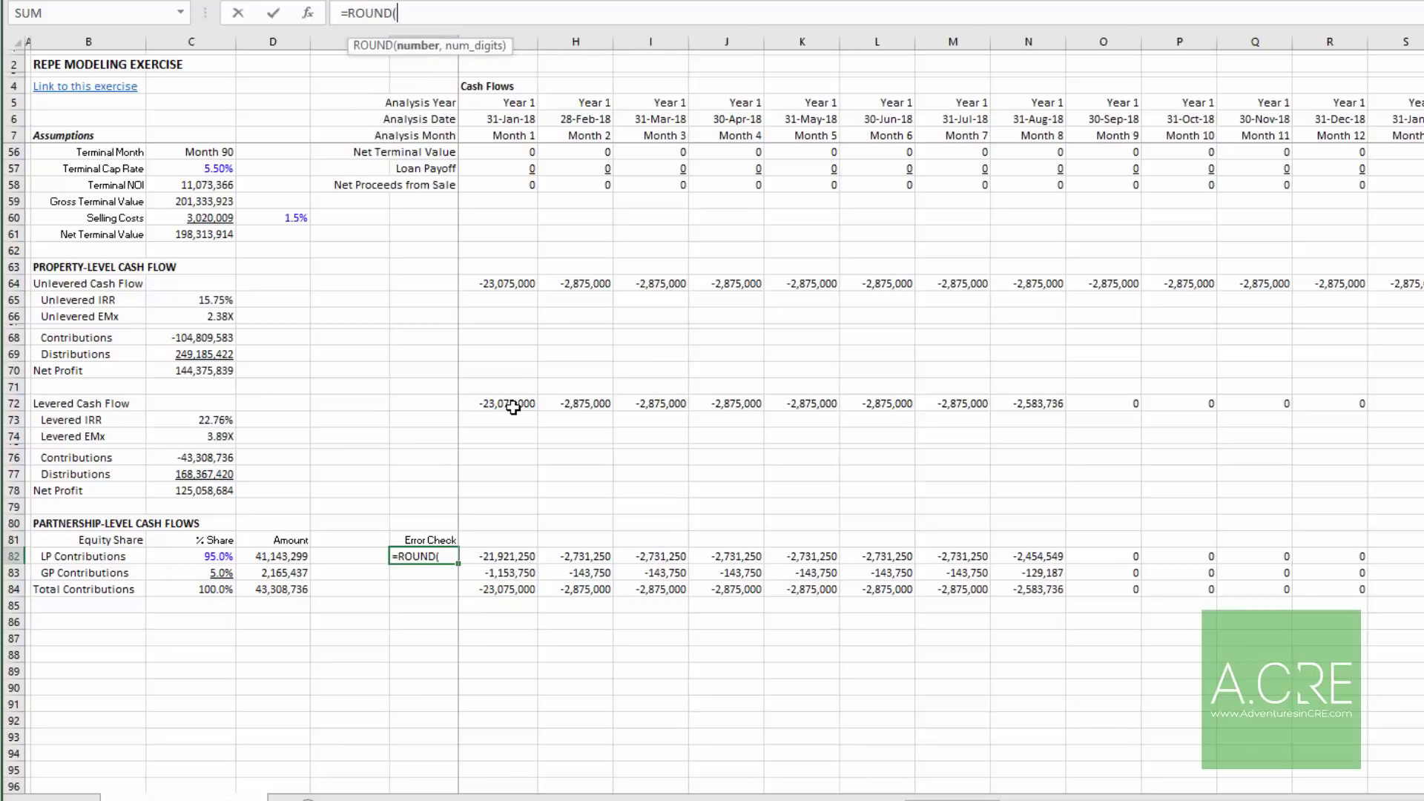
{"action": "type", "text": "sum("}
{"action": "key", "text": "Right"}
{"action": "key", "text": "ctrl+shift+Right"}
{"action": "type", "text": "),"}
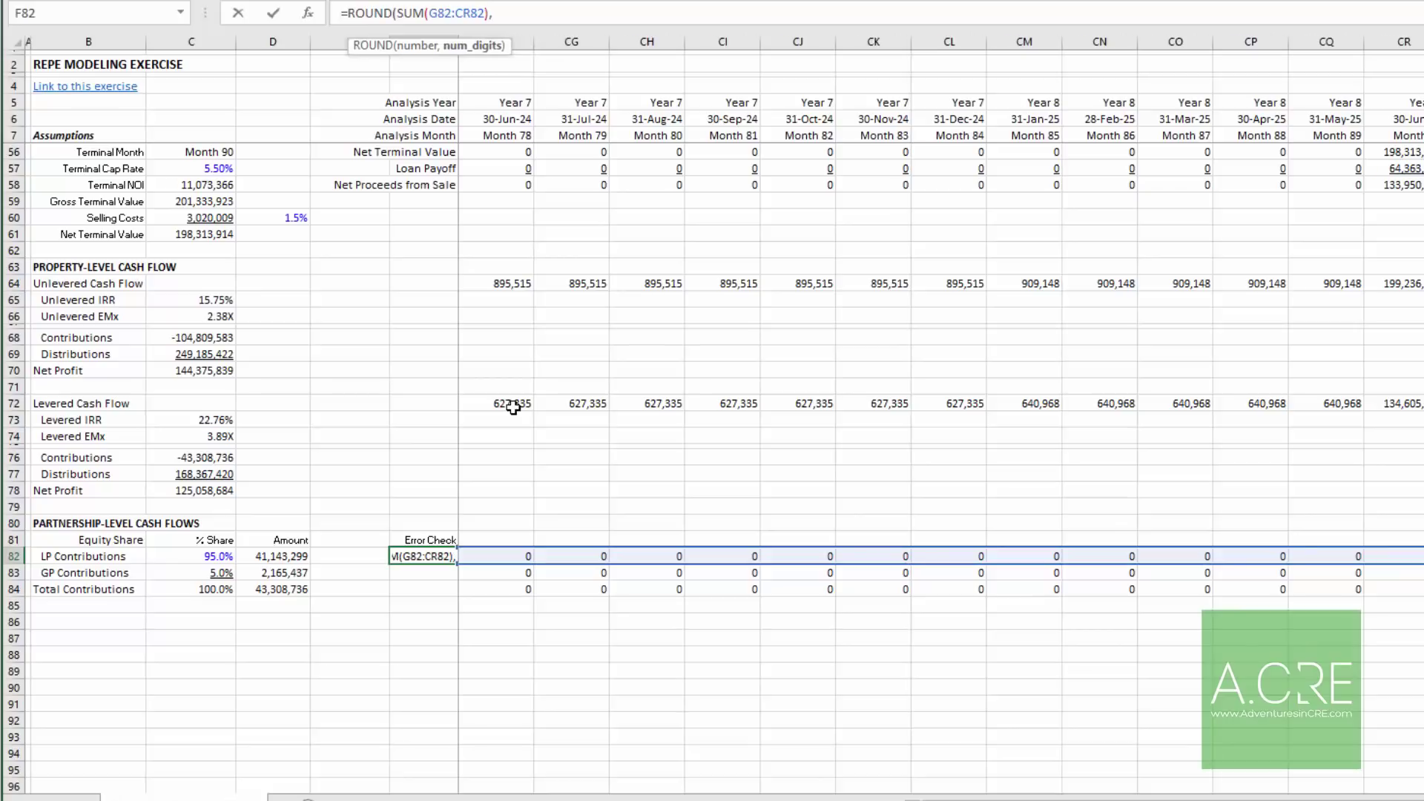
{"action": "type", "text": "0)"}
{"action": "type", "text": "=round"}
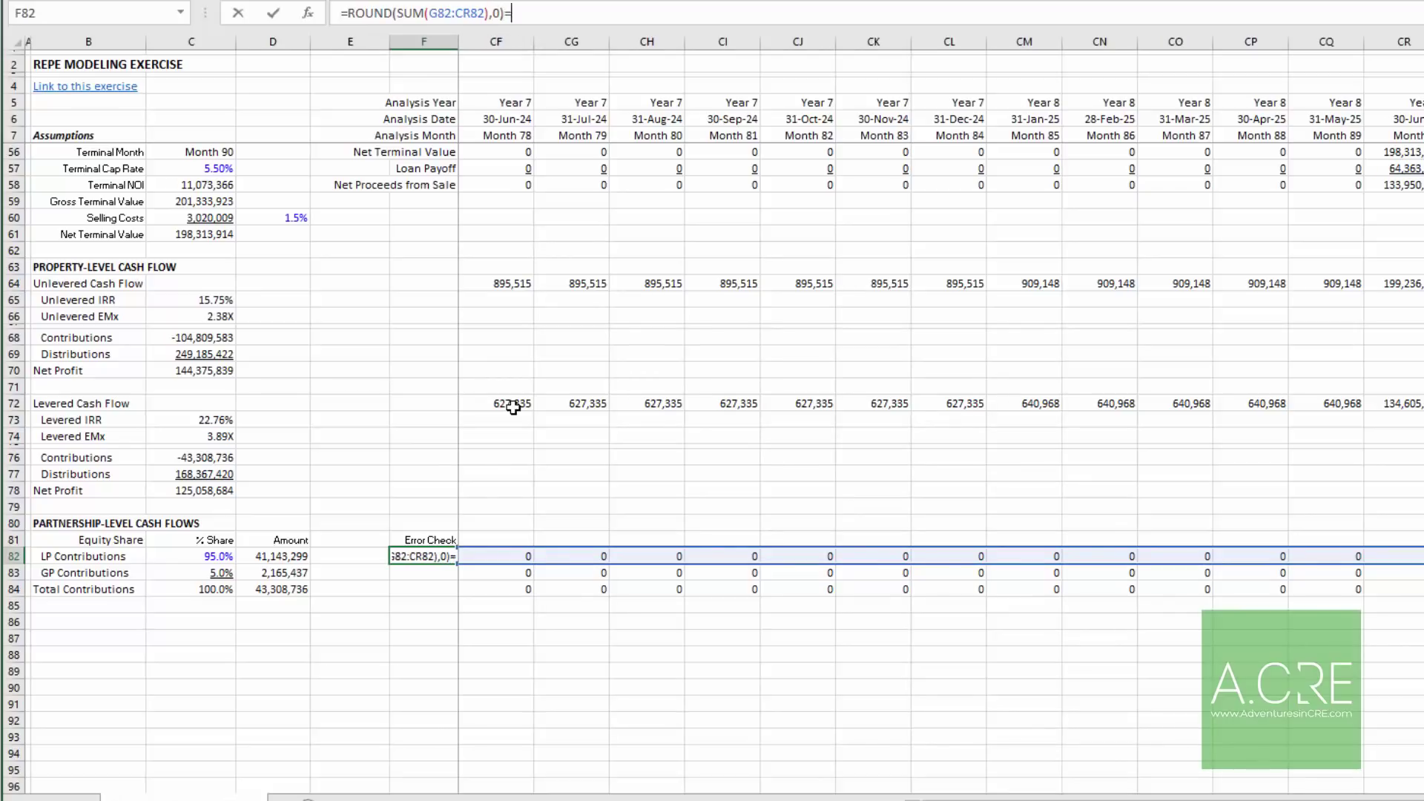
{"action": "key", "text": "Tab"}
{"action": "key", "text": "Left"}
{"action": "key", "text": "Left"}
{"action": "key", "text": "Left"}
{"action": "key", "text": "Right"}
{"action": "type", "text": ",0)"}
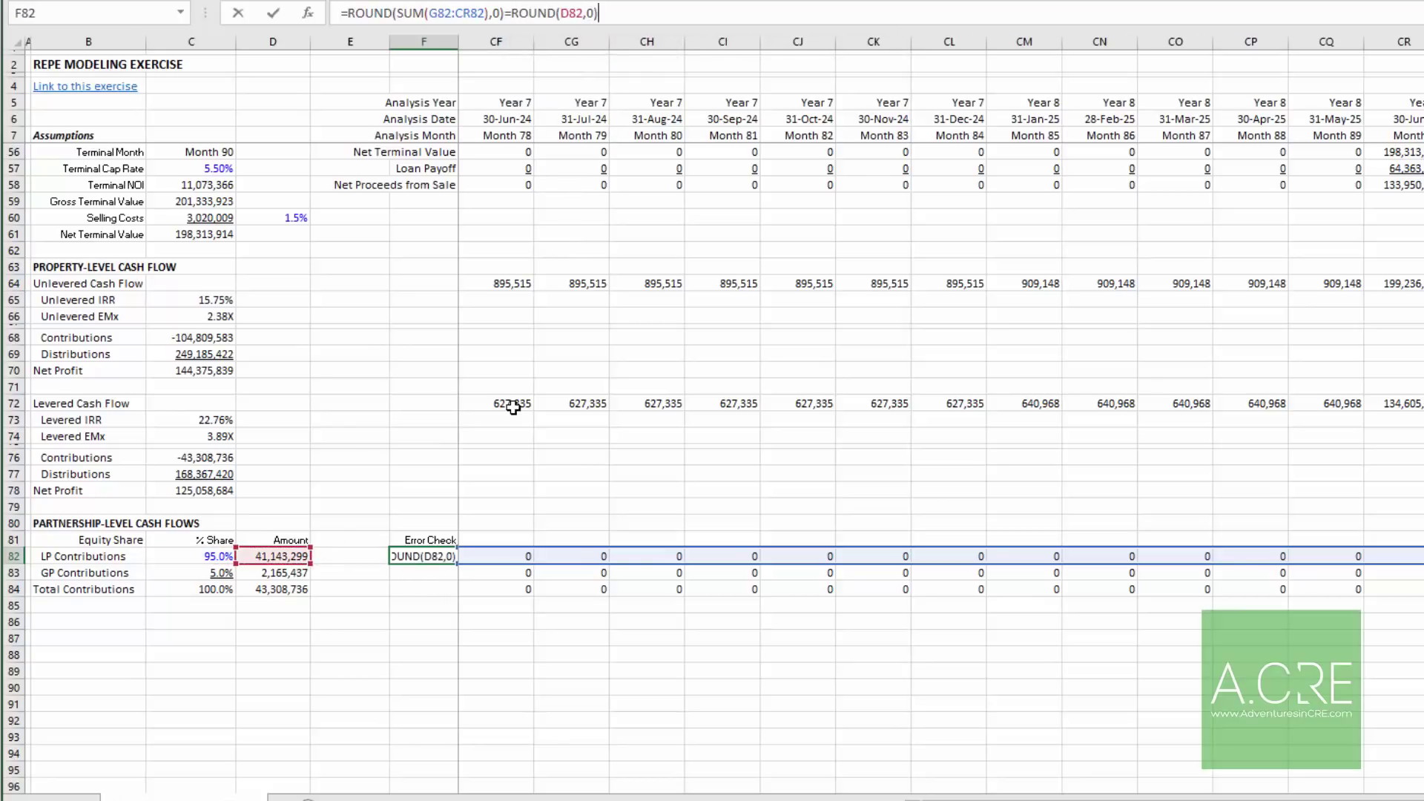
{"action": "left_click", "coordinate": [402, 16]}
{"action": "type", "text": "-"}
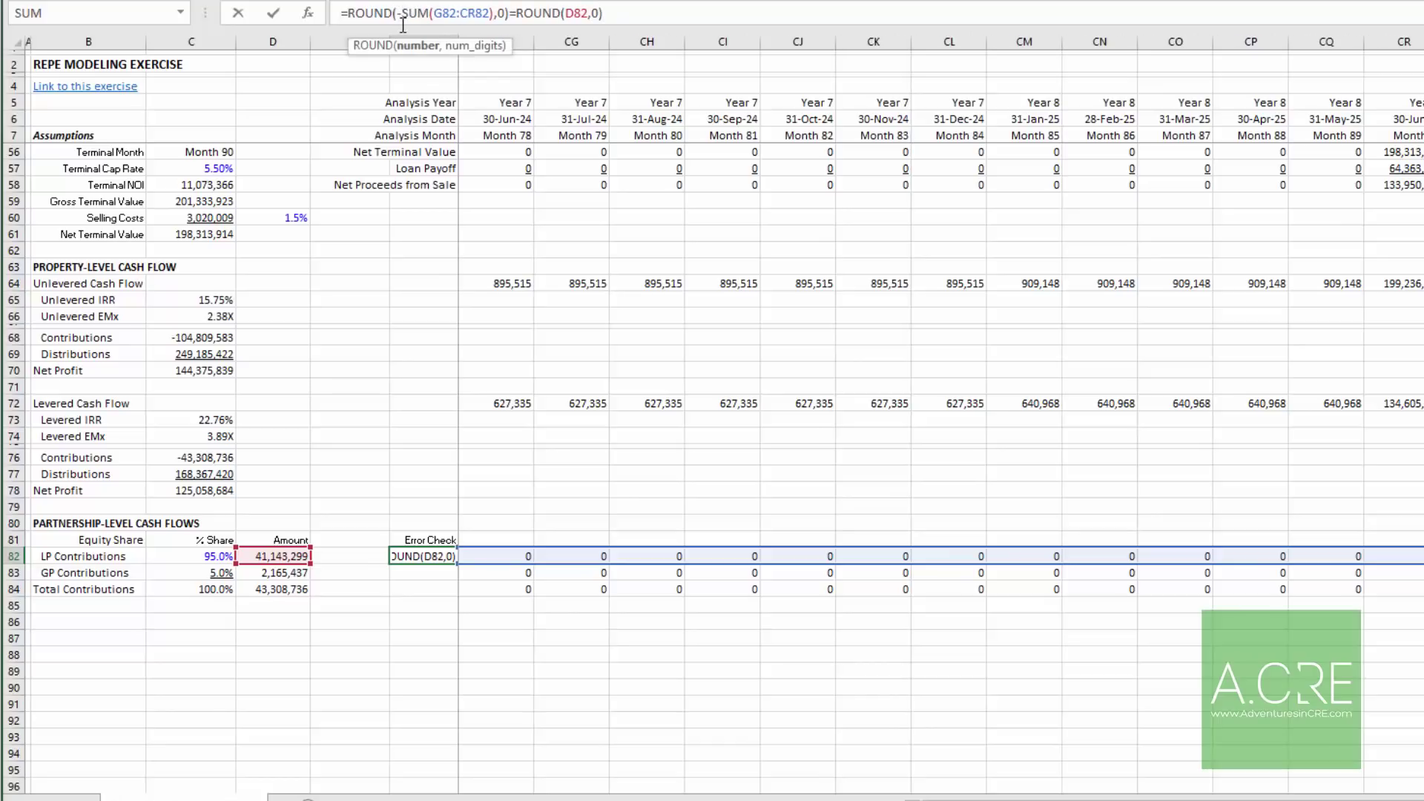
{"action": "key", "text": "Return"}
Step: Wrap the F82 comparison in IF to return "OK" or "ERROR", fixing a stray typo
{"action": "key", "text": "Up"}
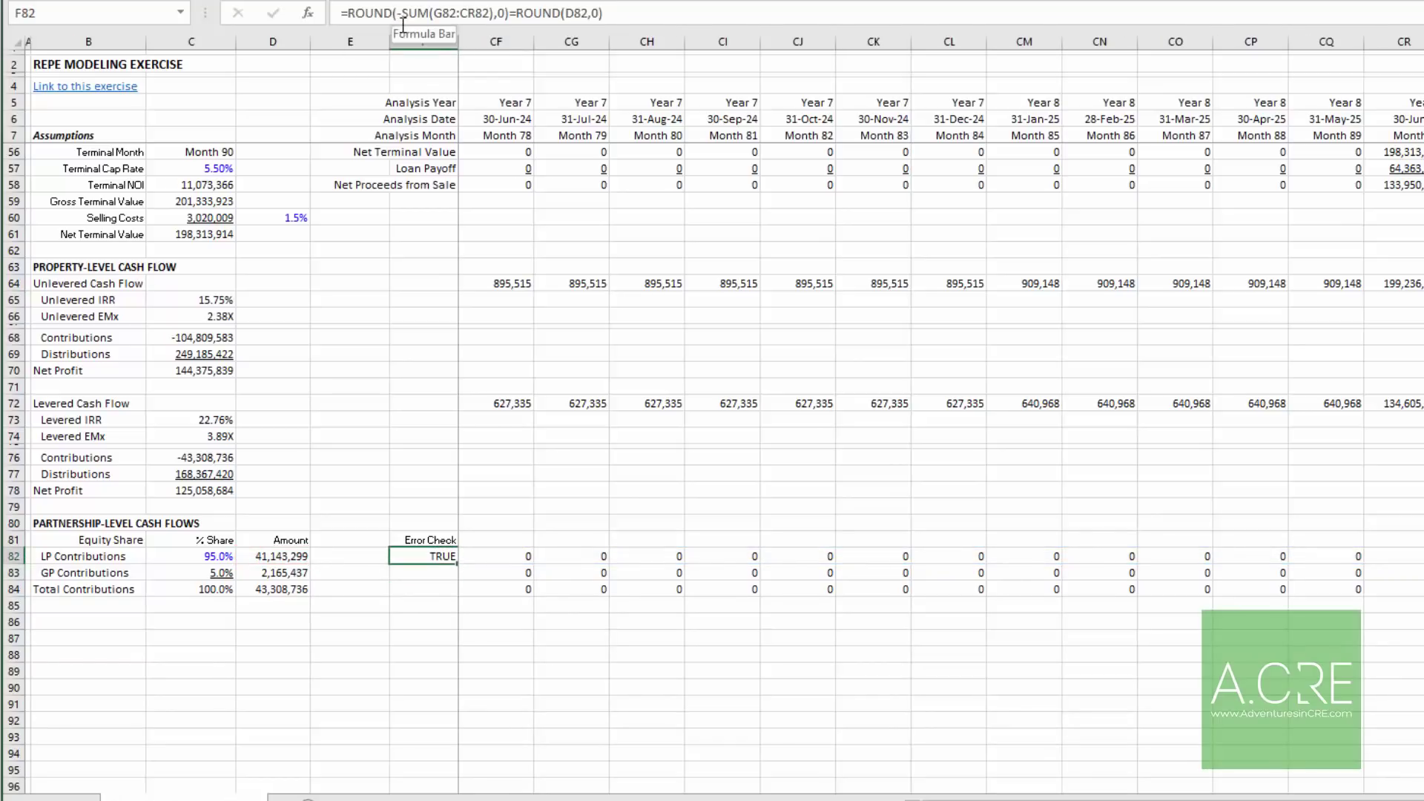
{"action": "key", "text": "F2"}
{"action": "key", "text": "Left"}
{"action": "key", "text": "Left"}
{"action": "key", "text": "Left"}
{"action": "key", "text": "Left"}
{"action": "key", "text": "Left"}
{"action": "key", "text": "Left"}
{"action": "key", "text": "Left"}
{"action": "key", "text": "Left"}
{"action": "key", "text": "Left"}
{"action": "key", "text": "Left"}
{"action": "key", "text": "Left"}
{"action": "key", "text": "Left"}
{"action": "key", "text": "Left"}
{"action": "key", "text": "Left"}
{"action": "key", "text": "Left"}
{"action": "key", "text": "Left"}
{"action": "key", "text": "Left"}
{"action": "key", "text": "Left"}
{"action": "key", "text": "Left"}
{"action": "key", "text": "Left"}
{"action": "key", "text": "Left"}
{"action": "key", "text": "Left"}
{"action": "type", "text": "IF("}
{"action": "key", "text": "Right"}
{"action": "key", "text": "Right"}
{"action": "key", "text": "Right"}
{"action": "key", "text": "Right"}
{"action": "key", "text": "Right"}
{"action": "key", "text": "Right"}
{"action": "key", "text": "Right"}
{"action": "key", "text": "Right"}
{"action": "key", "text": "Right"}
{"action": "key", "text": "Right"}
{"action": "key", "text": "Right"}
{"action": "key", "text": "Right"}
{"action": "key", "text": "Right"}
{"action": "key", "text": "Right"}
{"action": "key", "text": "Right"}
{"action": "key", "text": "Right"}
{"action": "key", "text": "Right"}
{"action": "key", "text": "Right"}
{"action": "key", "text": "Right"}
{"action": "key", "text": "Right"}
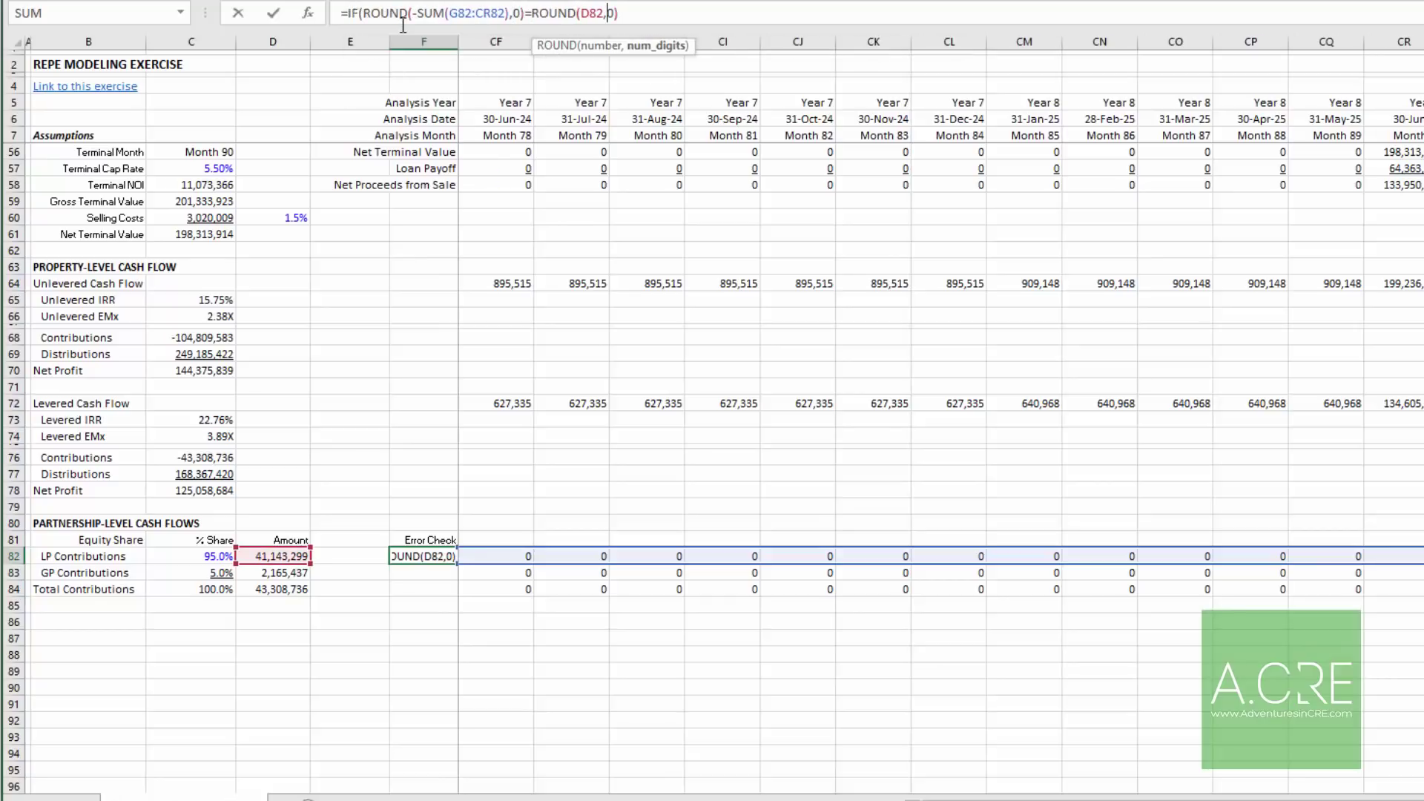
{"action": "type", "text": ",0)<\"OK"}
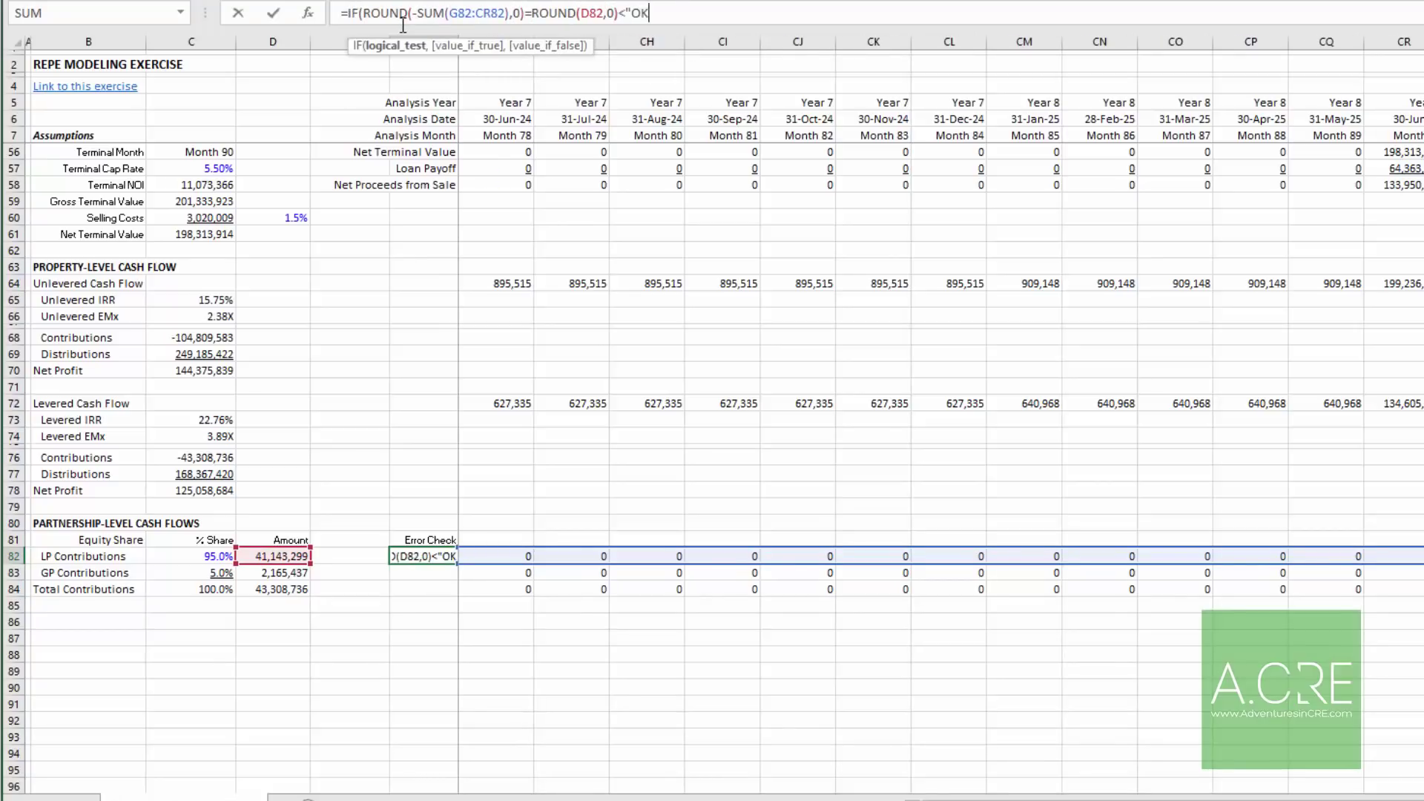
{"action": "type", "text": "\",\"ERROR\""}
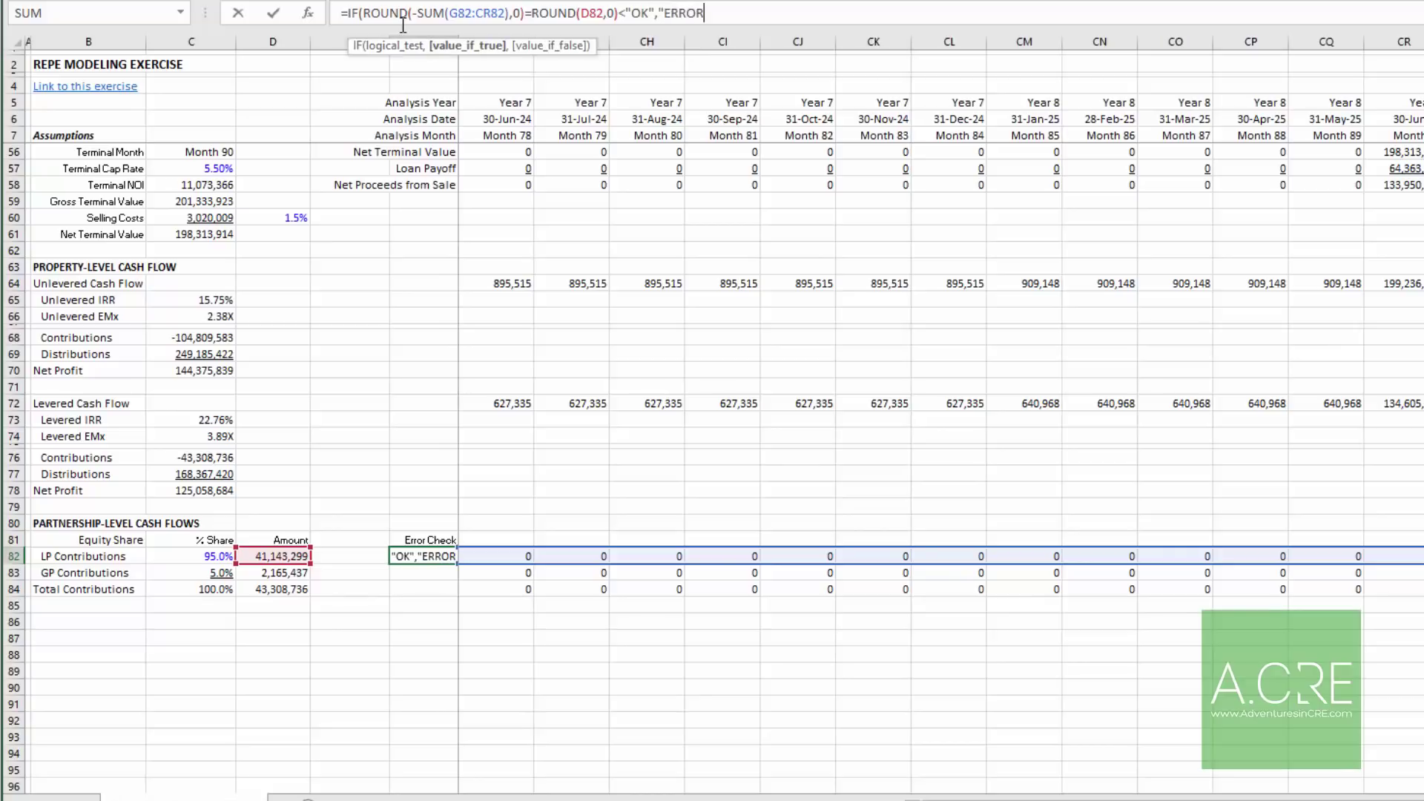
{"action": "key", "text": "Return"}
{"action": "key", "text": "Return"}
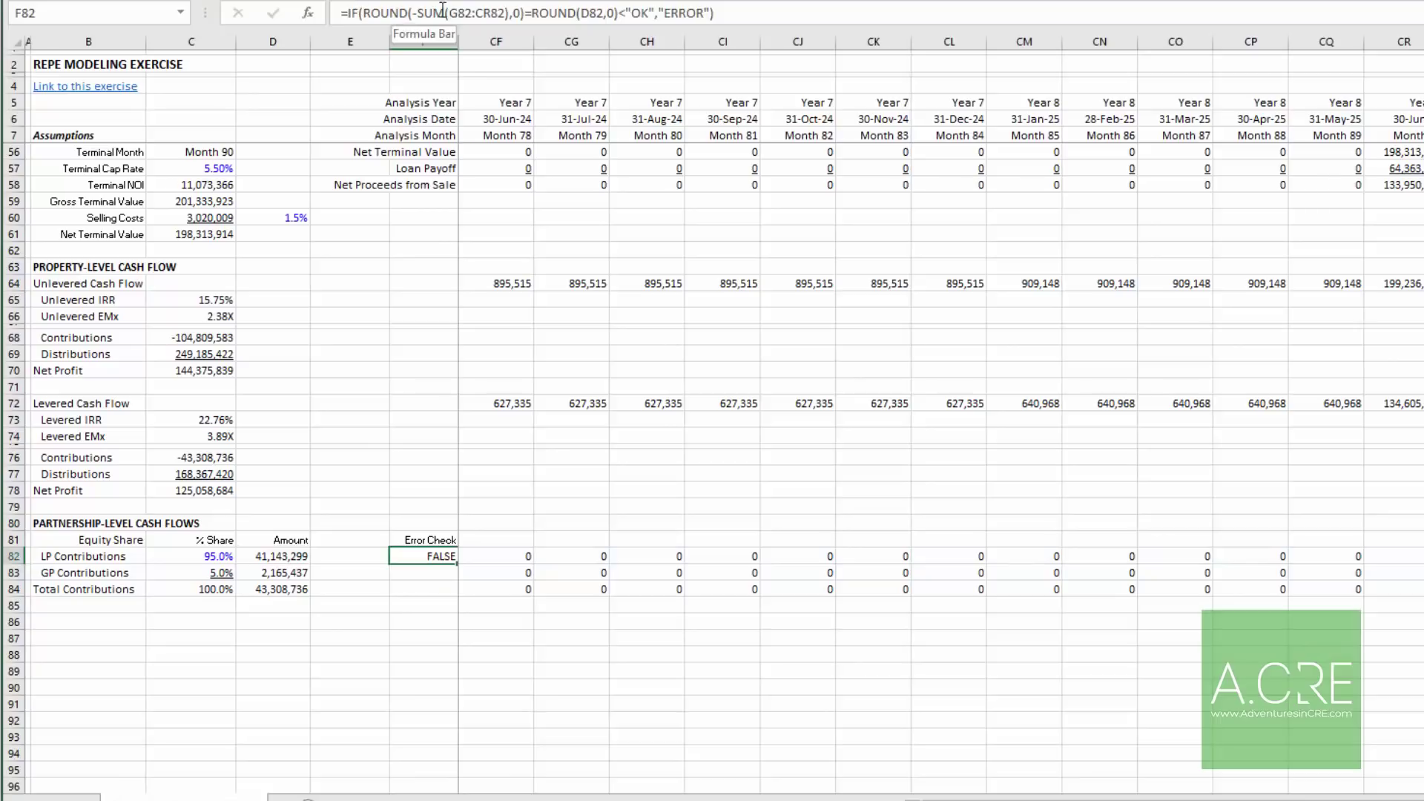
{"action": "left_click", "coordinate": [627, 13]}
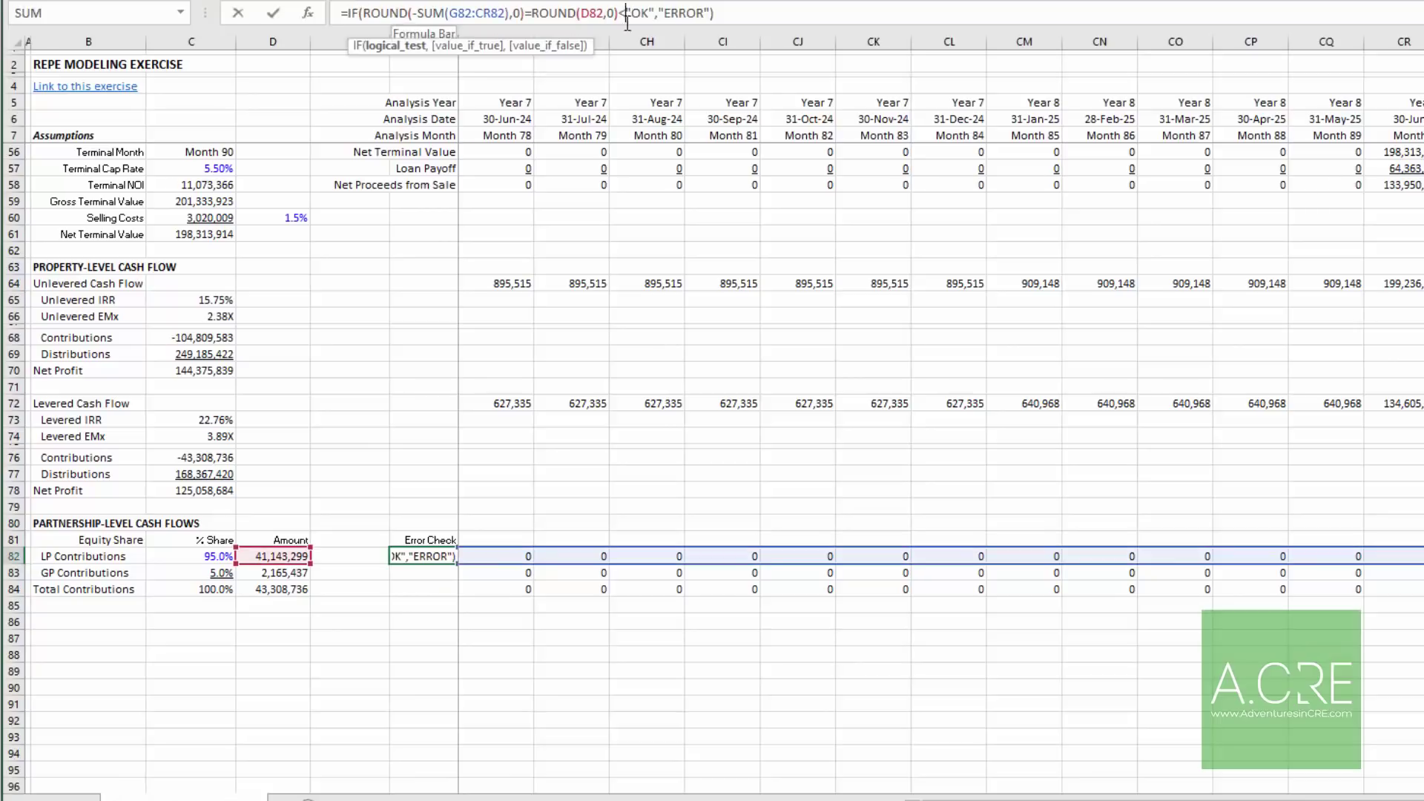
{"action": "key", "text": "BackSpace"}
{"action": "type", "text": ","}
{"action": "key", "text": "Return"}
Step: Copy the error check formula down to F83:F84 so all three rows show OK
{"action": "key", "text": "Up"}
{"action": "key", "text": "ctrl+c"}
{"action": "key", "text": "Down"}
{"action": "key", "text": "shift+Down"}
{"action": "key", "text": "ctrl+v"}
{"action": "key", "text": "Escape"}
{"action": "key", "text": "Up"}
{"action": "key", "text": "Down"}
{"action": "key", "text": "Down"}
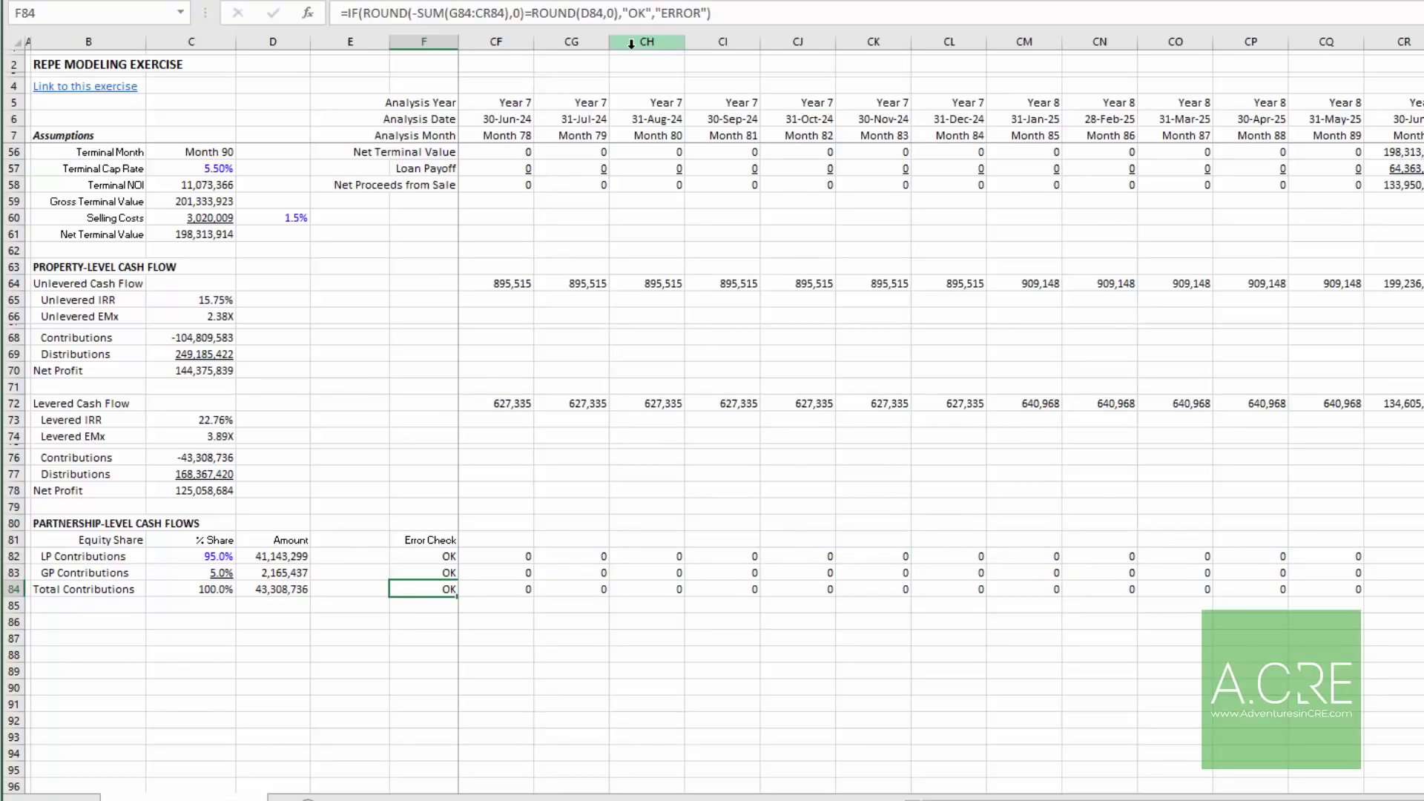
{"action": "key", "text": "Right"}
{"action": "key", "text": "Left"}
{"action": "key", "text": "Left"}
{"action": "key", "text": "Left"}
{"action": "key", "text": "Left"}
{"action": "key", "text": "Left"}
{"action": "key", "text": "Down"}
{"action": "key", "text": "Down"}
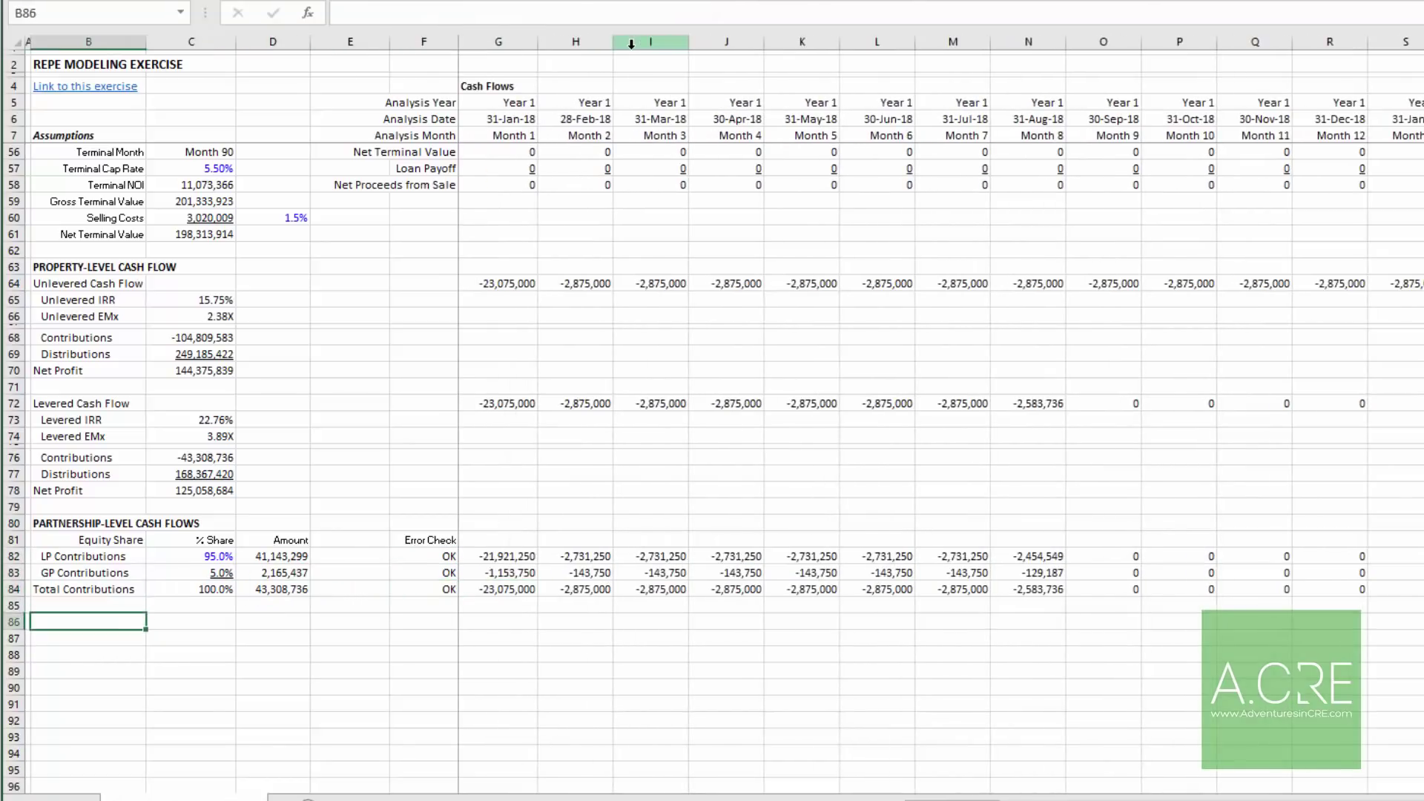
Step: Type the 'Preferred Return + Return of Capital' heading and LP/GP labels: beginning balance, required return, contributions, distributions, ending balance, cash flow
{"action": "type", "text": "Preferred Return "}
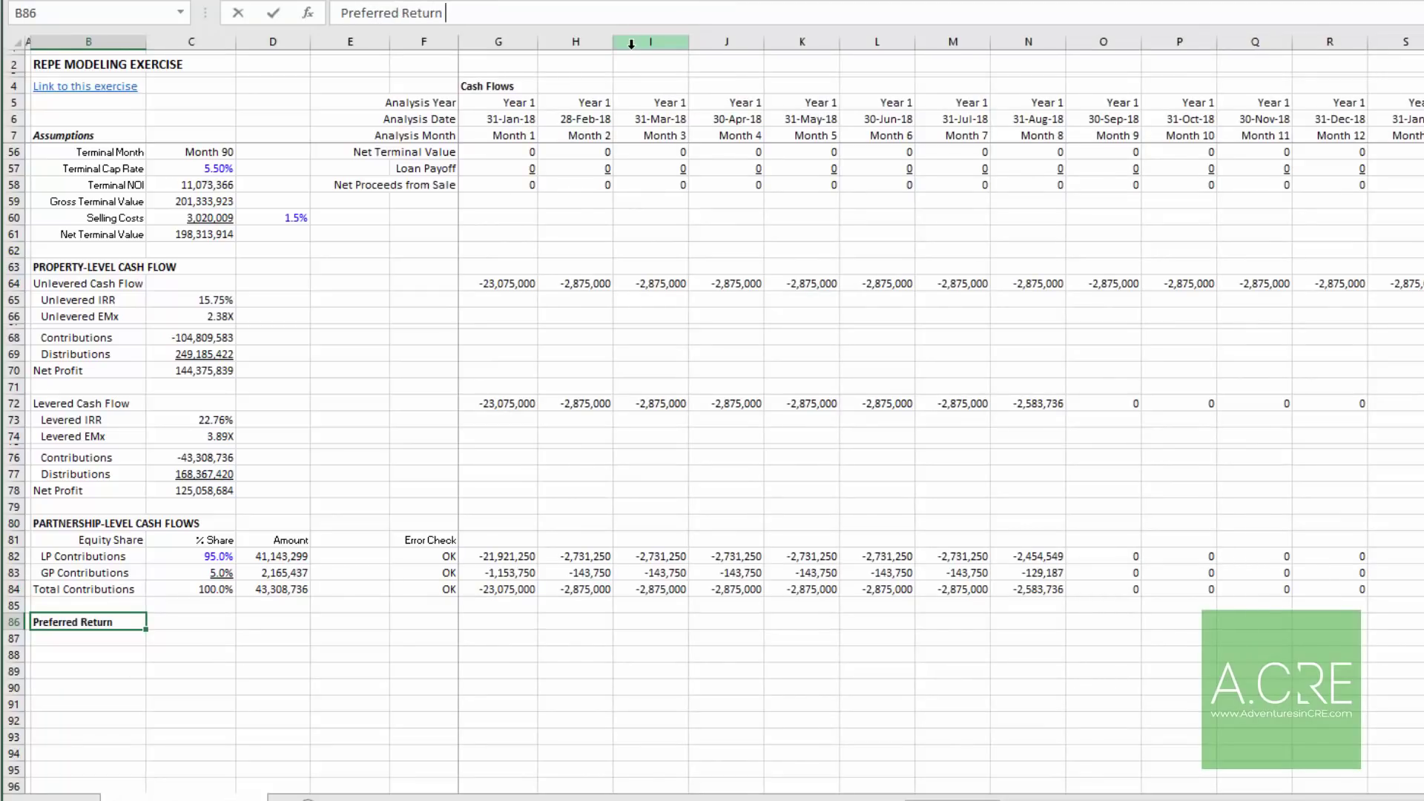
{"action": "type", "text": "+ Return"}
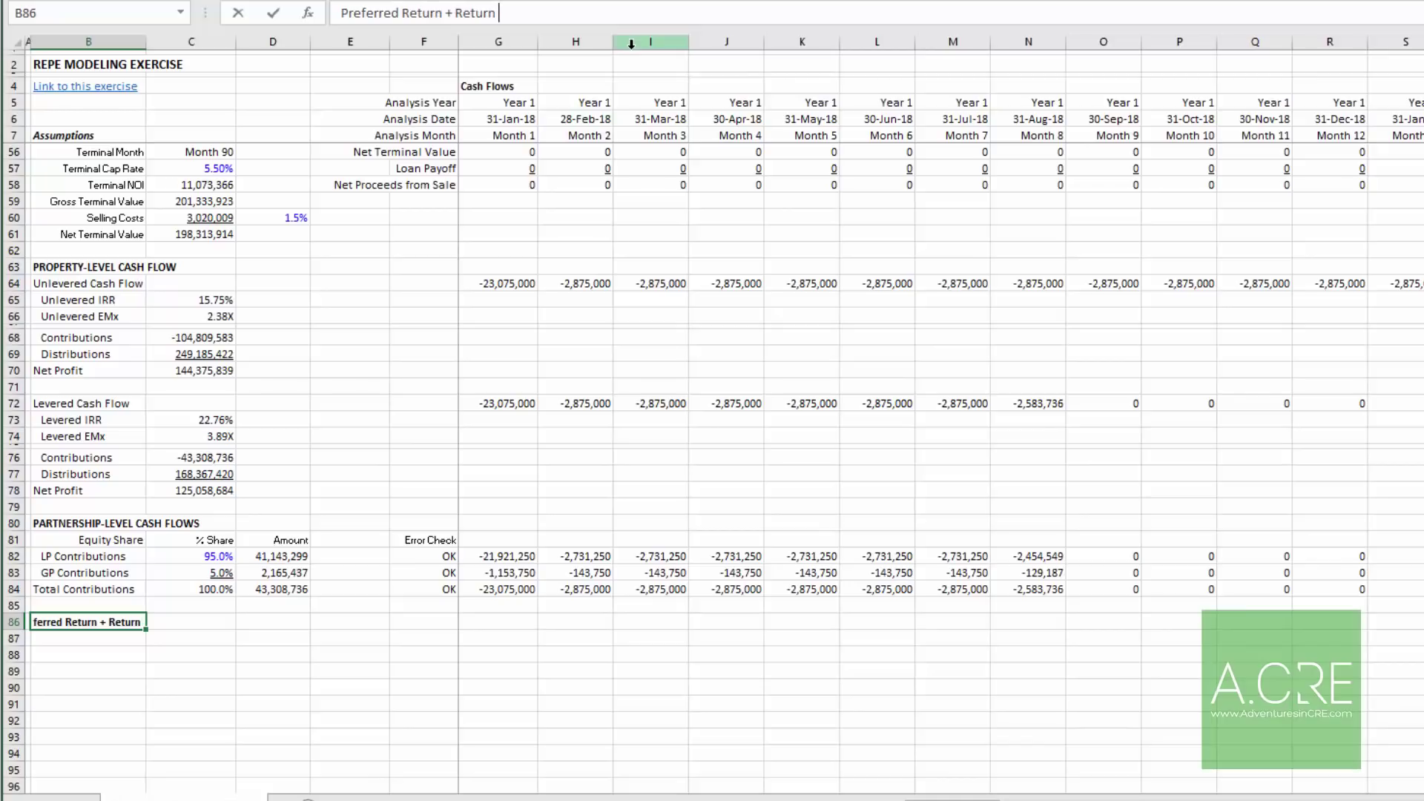
{"action": "type", "text": " of Capital"}
{"action": "key", "text": "Return"}
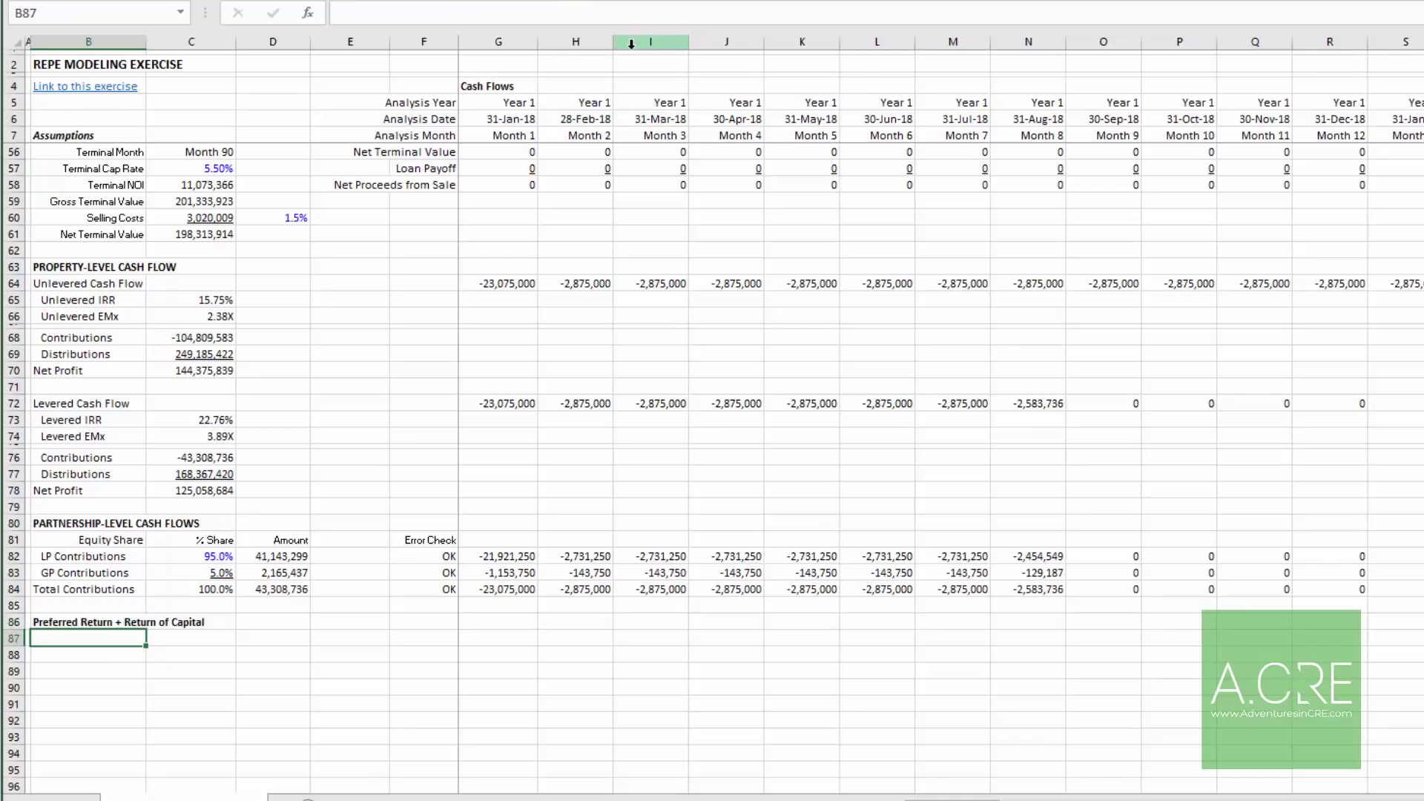
{"action": "type", "text": "LP Capital Account (Beginning Balance)"}
{"action": "key", "text": "Return"}
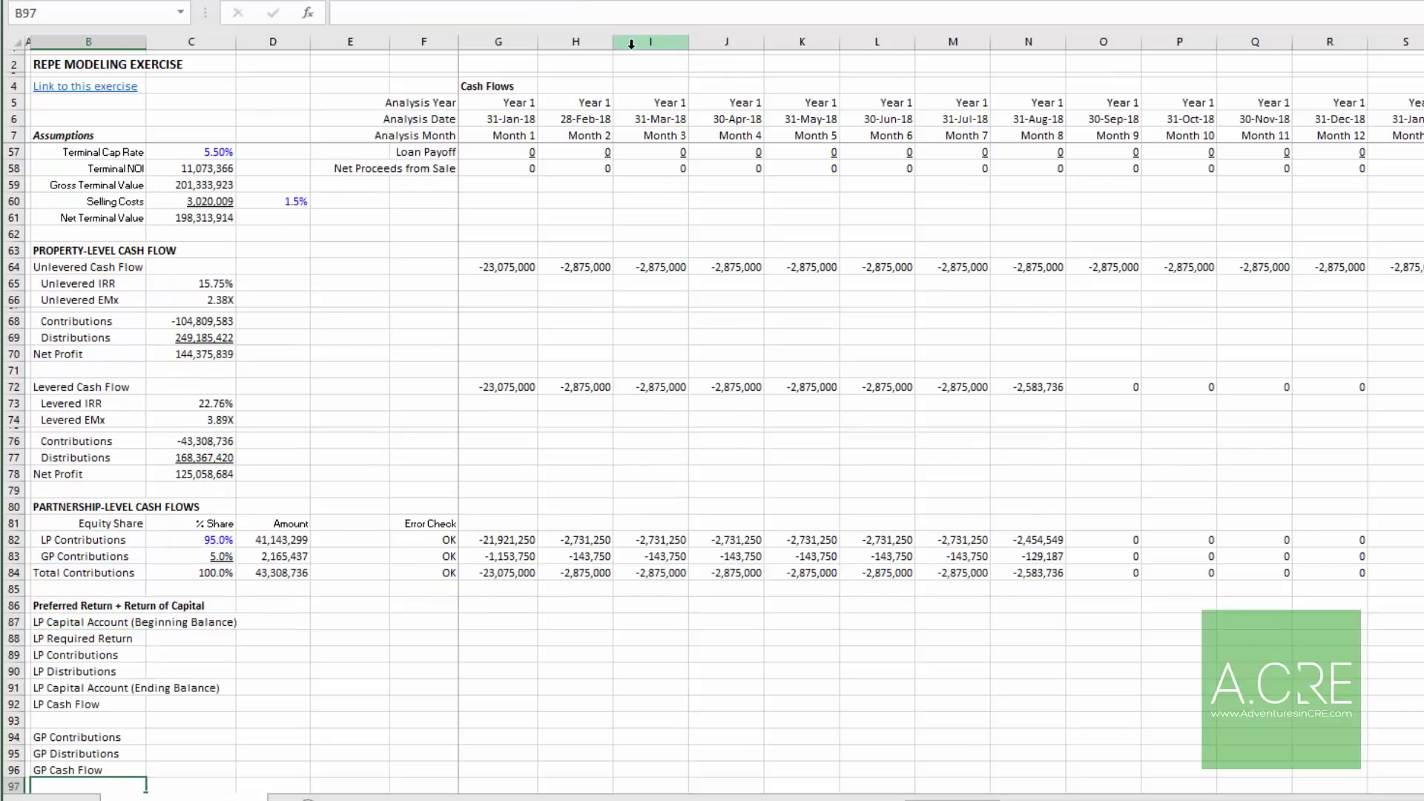
{"action": "key", "text": "Up"}
{"action": "key", "text": "Up"}
{"action": "key", "text": "Up"}
{"action": "key", "text": "Up"}
{"action": "key", "text": "Up"}
{"action": "key", "text": "Up"}
{"action": "key", "text": "Up"}
{"action": "key", "text": "Up"}
{"action": "key", "text": "Up"}
{"action": "key", "text": "Up"}
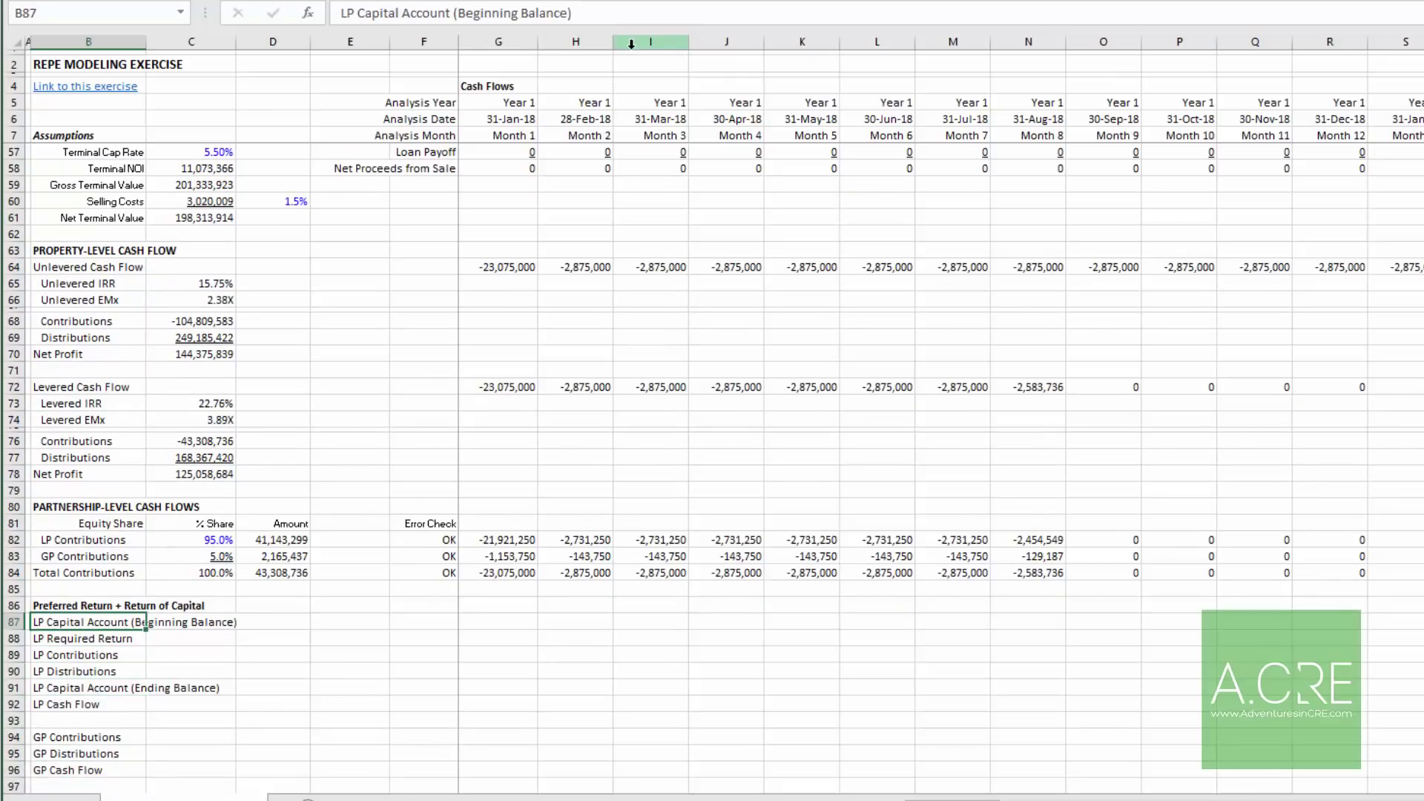
{"action": "key", "text": "Down"}
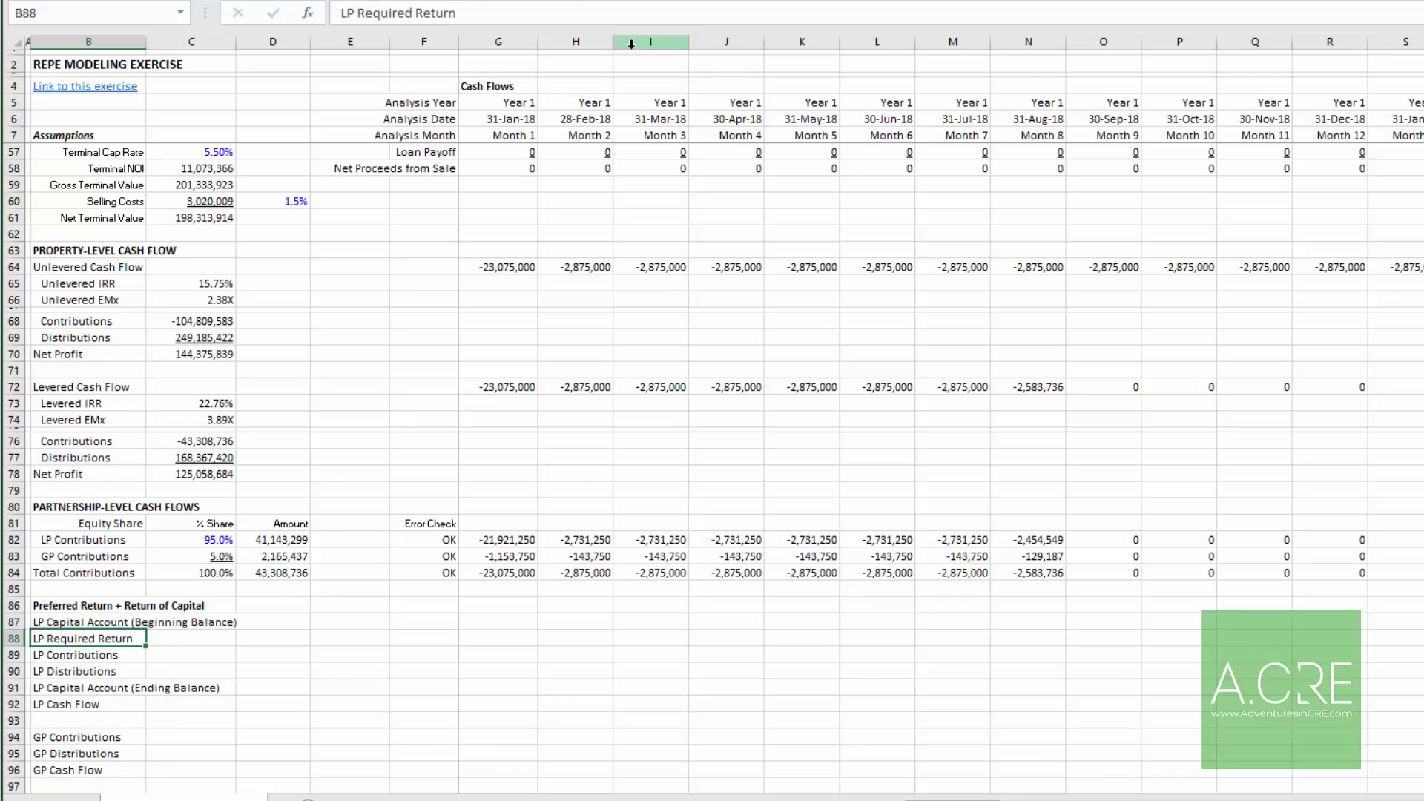
{"action": "key", "text": "Down"}
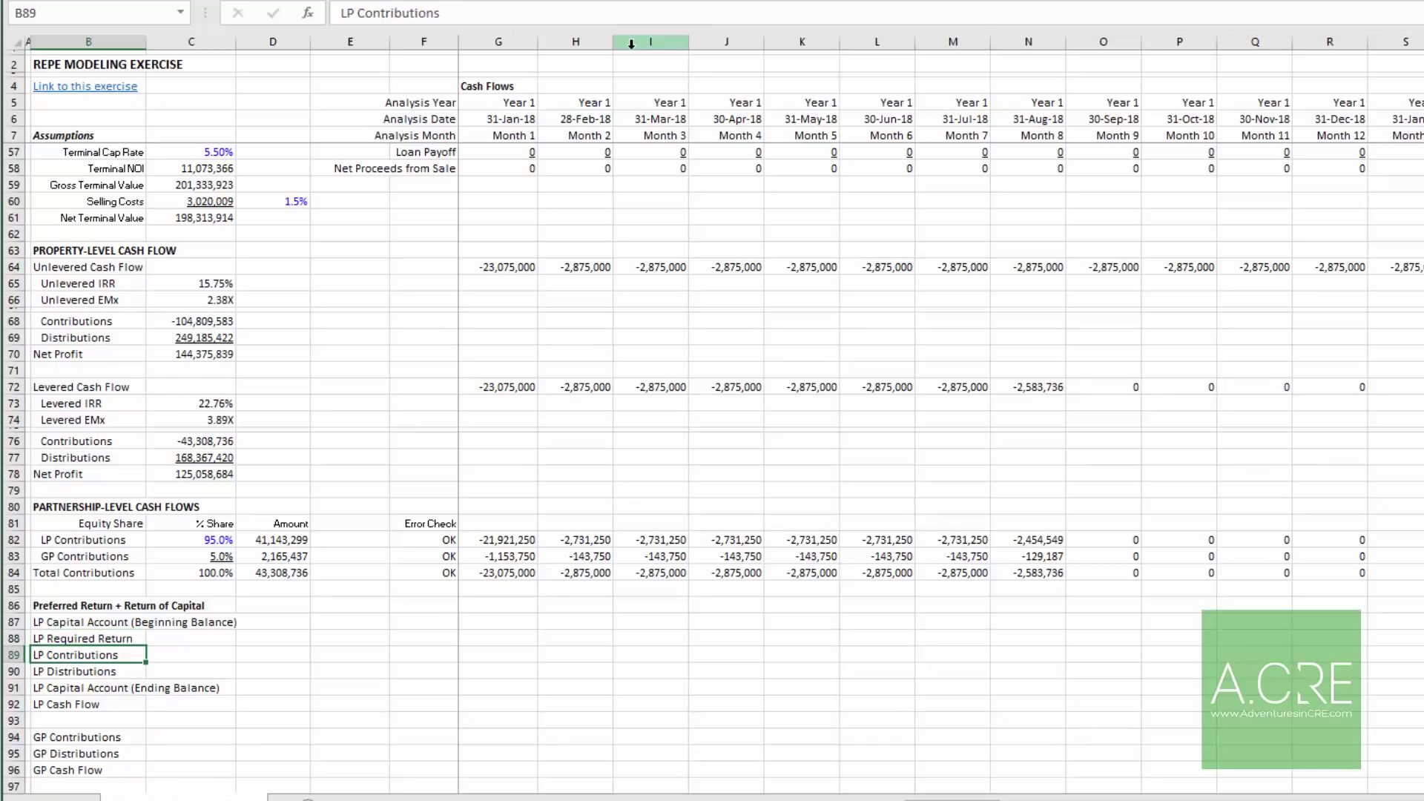
{"action": "key", "text": "Down"}
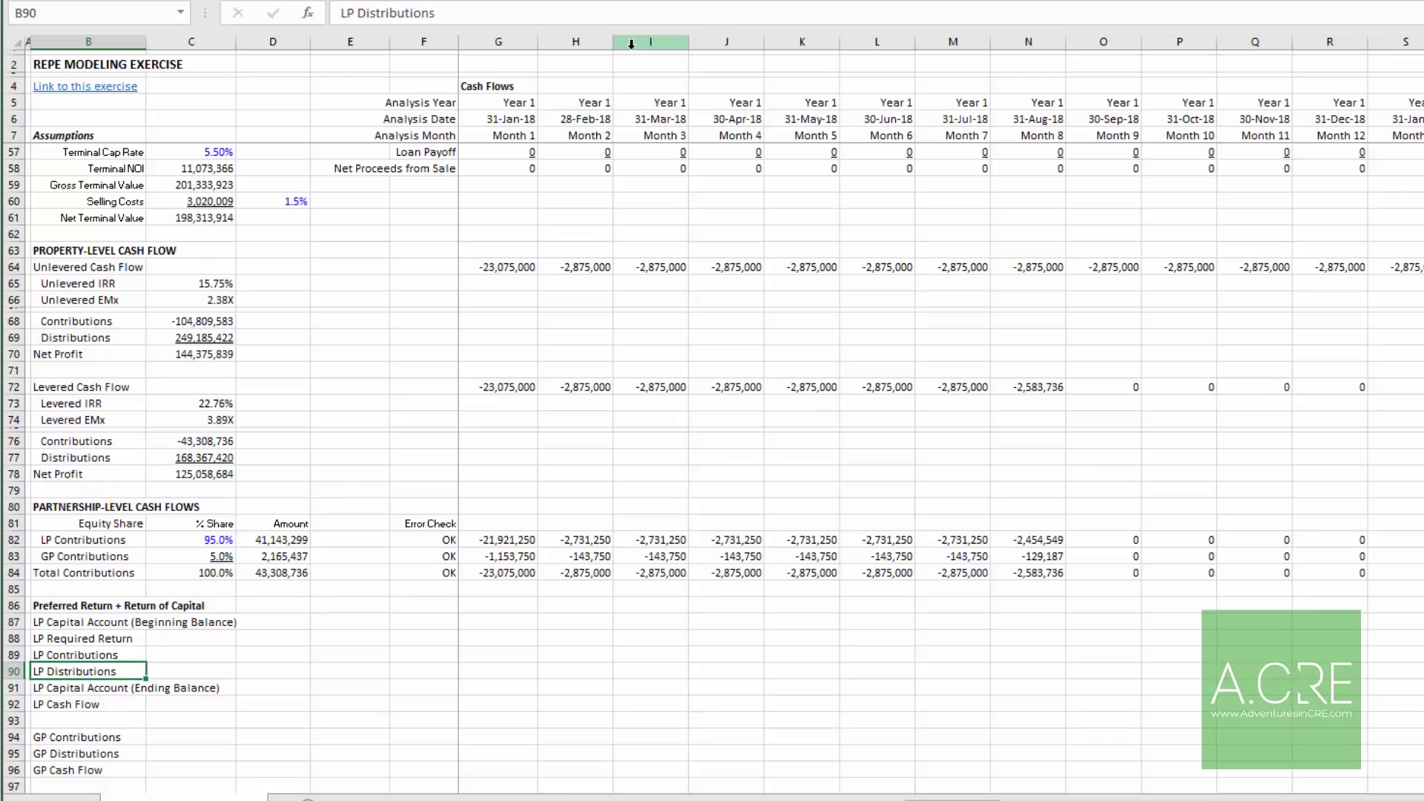
{"action": "key", "text": "Down"}
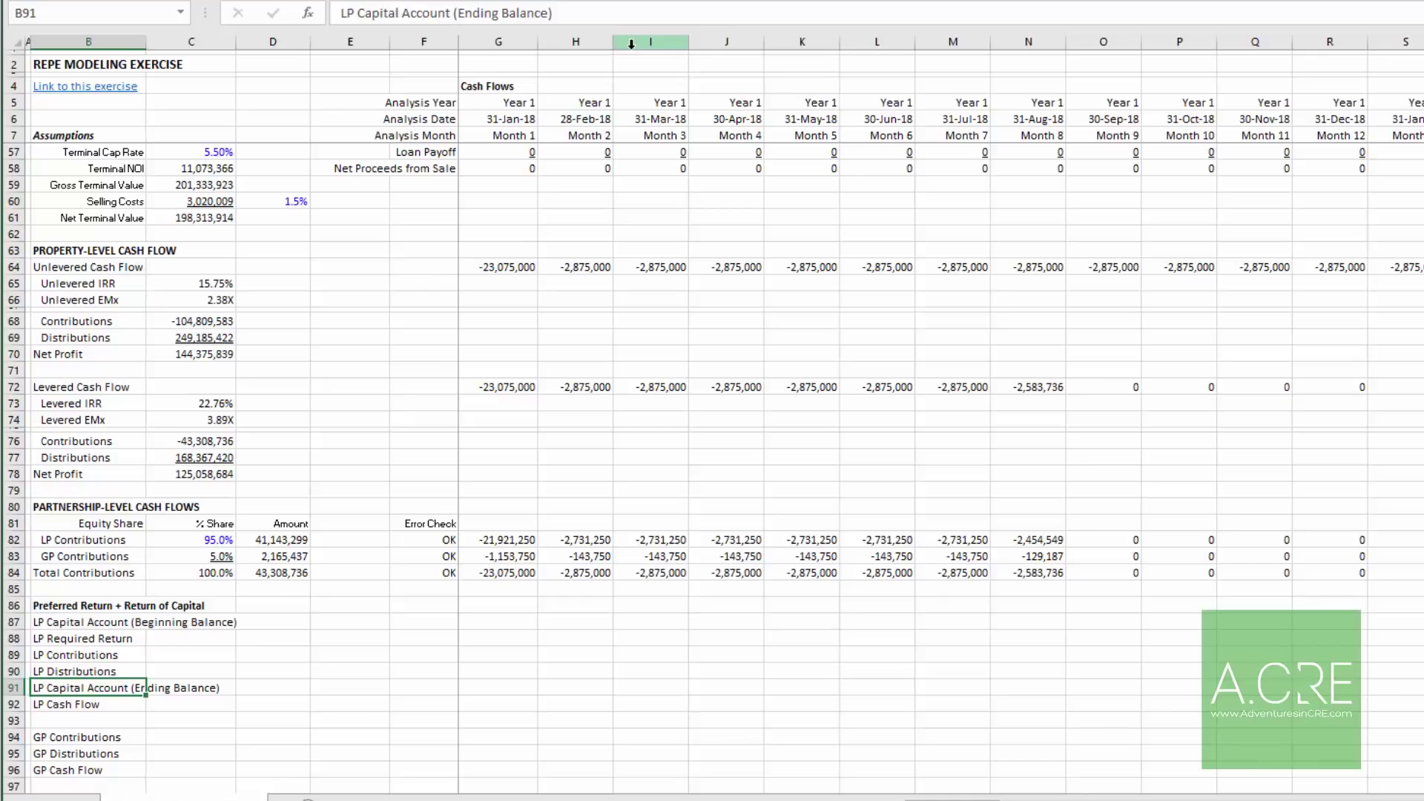
{"action": "key", "text": "Down"}
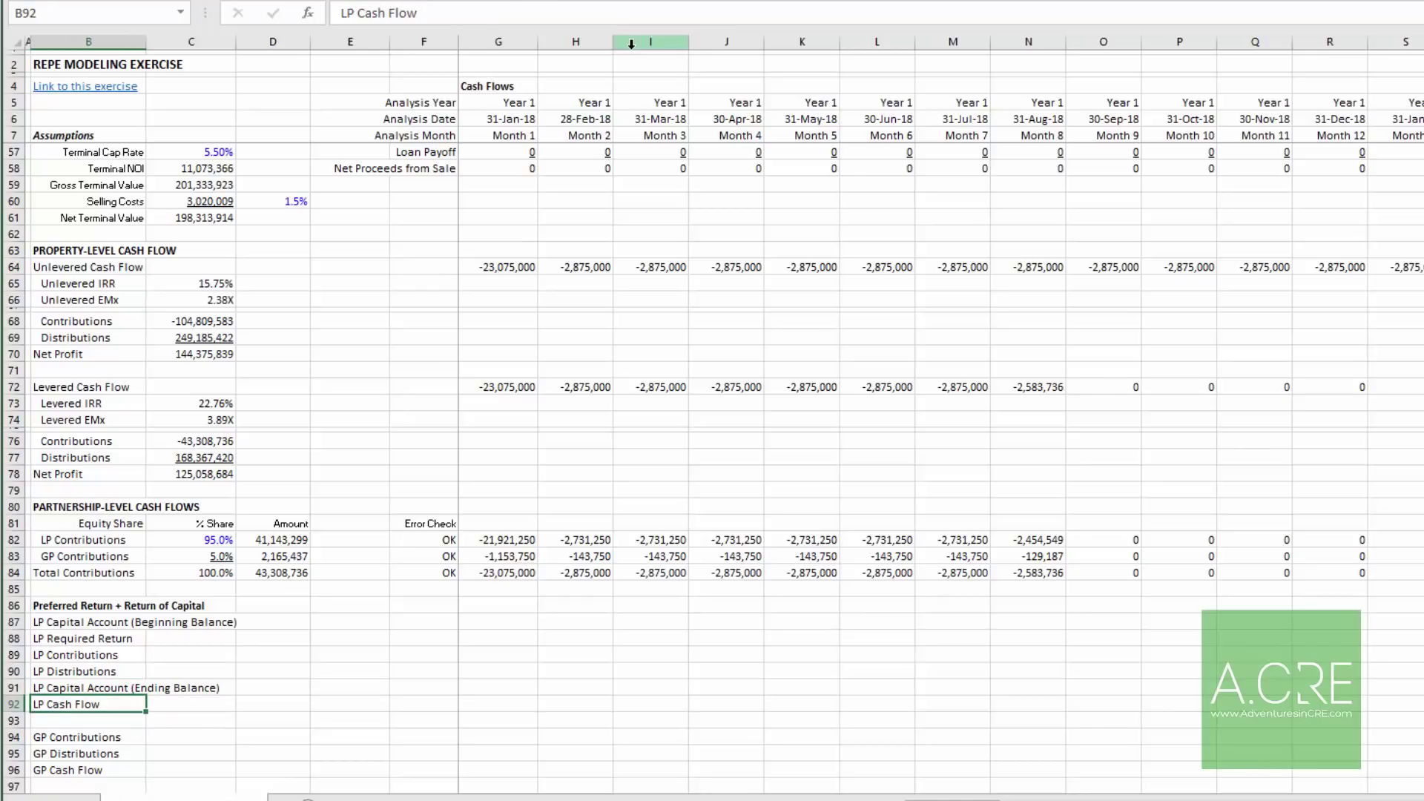
{"action": "key", "text": "Right"}
{"action": "key", "text": "Right"}
{"action": "key", "text": "Right"}
{"action": "key", "text": "Right"}
{"action": "key", "text": "Right"}
{"action": "key", "text": "Up"}
{"action": "key", "text": "Up"}
{"action": "key", "text": "Up"}
{"action": "key", "text": "Up"}
{"action": "key", "text": "Up"}
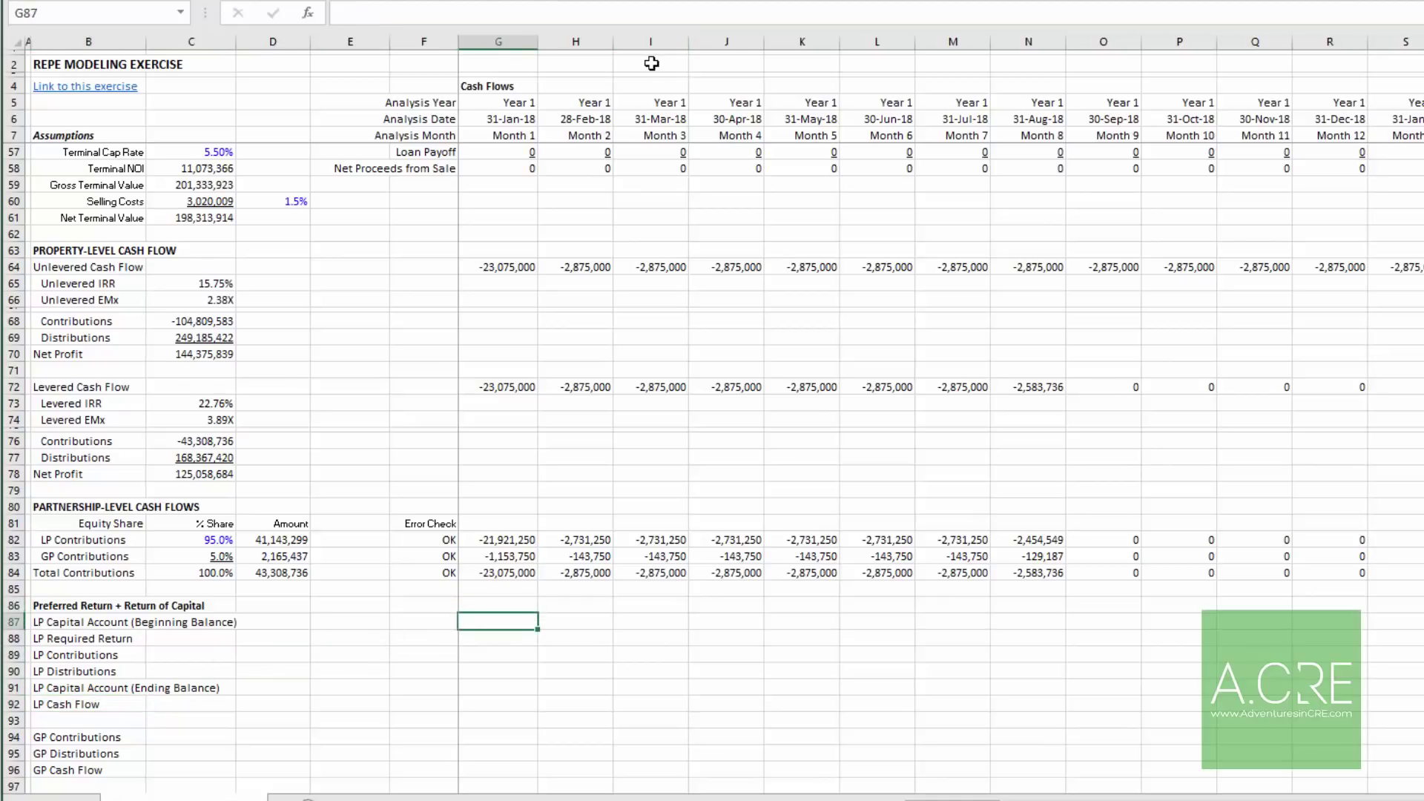
Step: Link the first month's LP beginning balance in G87 to the prior ending balance, =F91
{"action": "type", "text": "="}
{"action": "key", "text": "Left"}
{"action": "key", "text": "Down"}
{"action": "key", "text": "Down"}
{"action": "key", "text": "Down"}
{"action": "key", "text": "Down"}
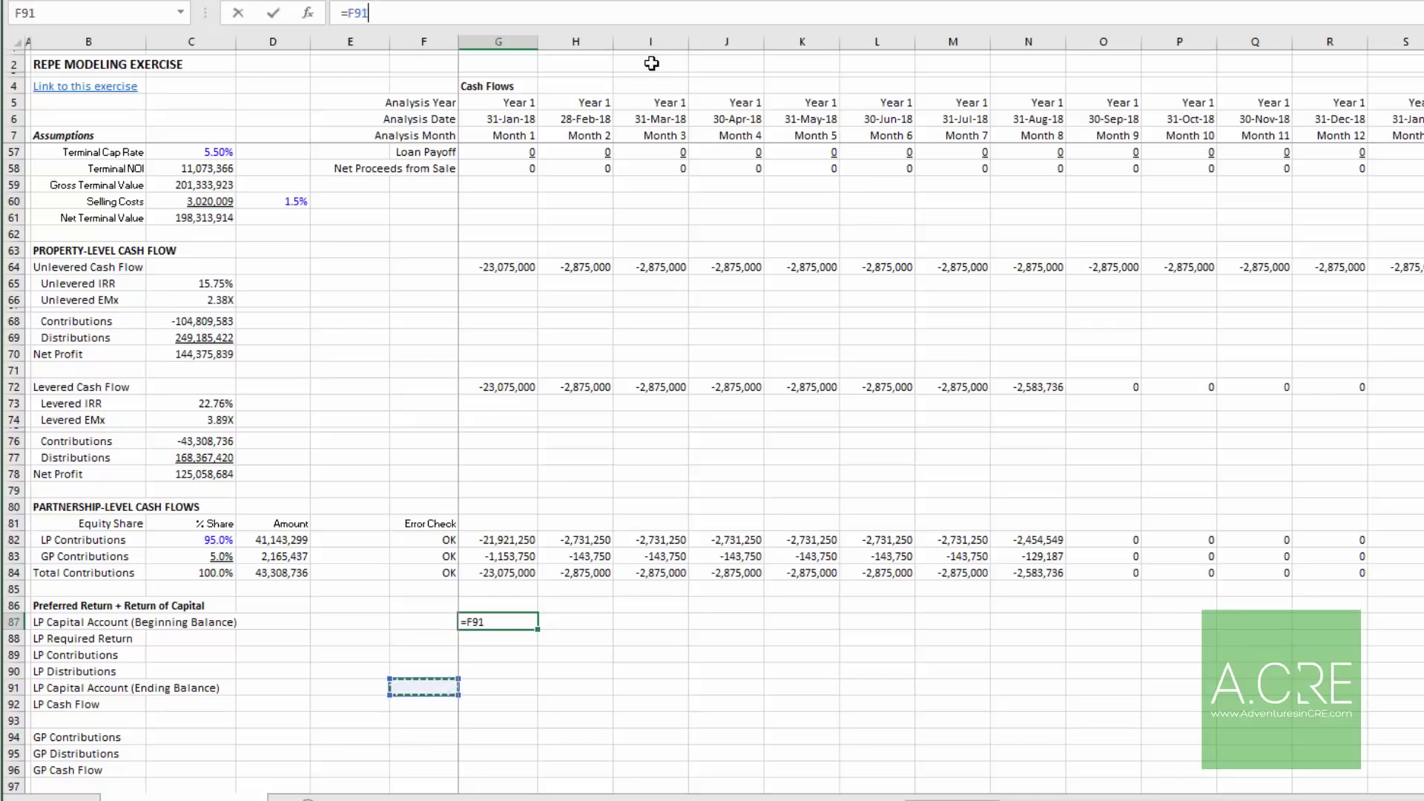
{"action": "key", "text": "Return"}
{"action": "key", "text": "Up"}
{"action": "key", "text": "F2"}
{"action": "key", "text": "Escape"}
Step: Enter the 12% LP required return in C88
{"action": "key", "text": "Down"}
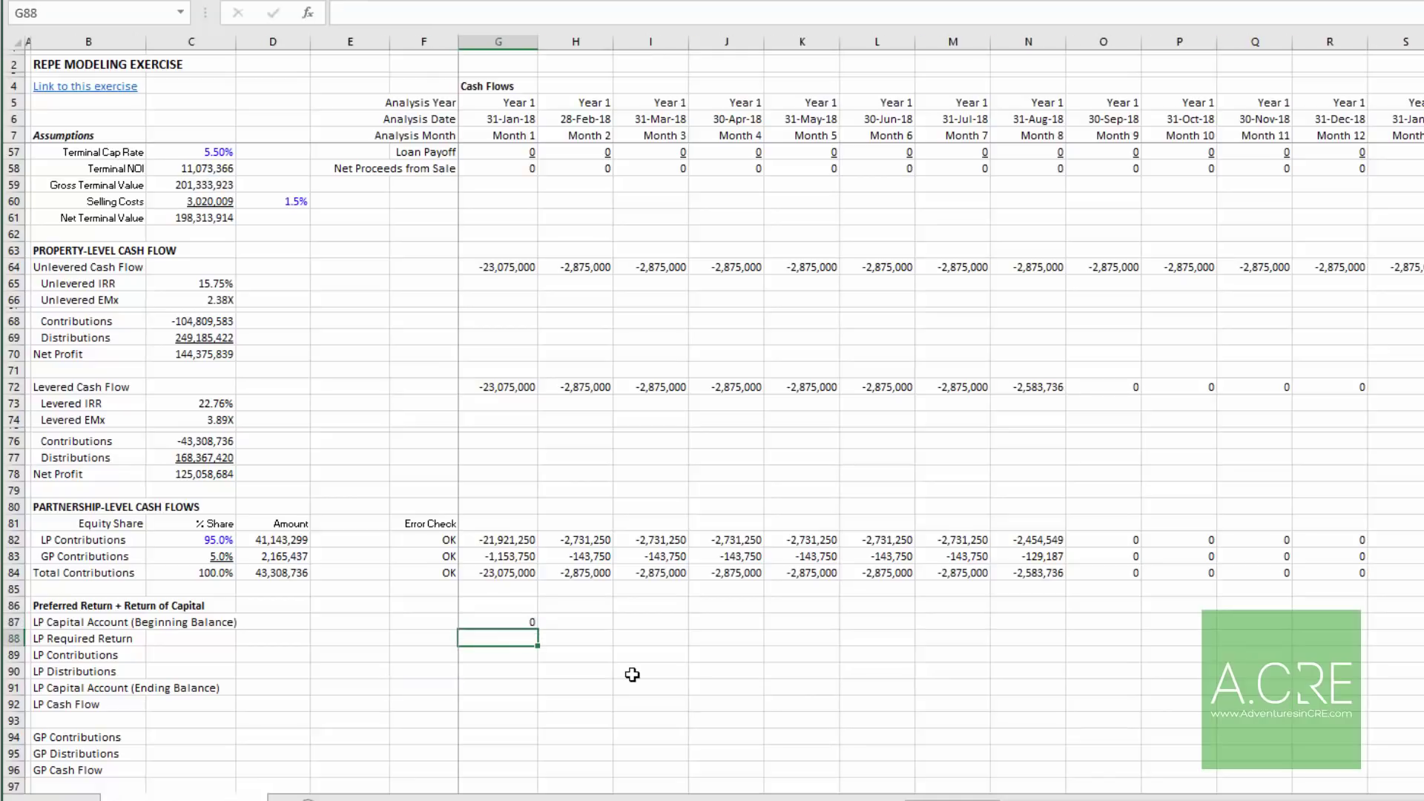
{"action": "key", "text": "Left"}
{"action": "key", "text": "Left"}
{"action": "key", "text": "Left"}
{"action": "key", "text": "Left"}
{"action": "key", "text": "Left"}
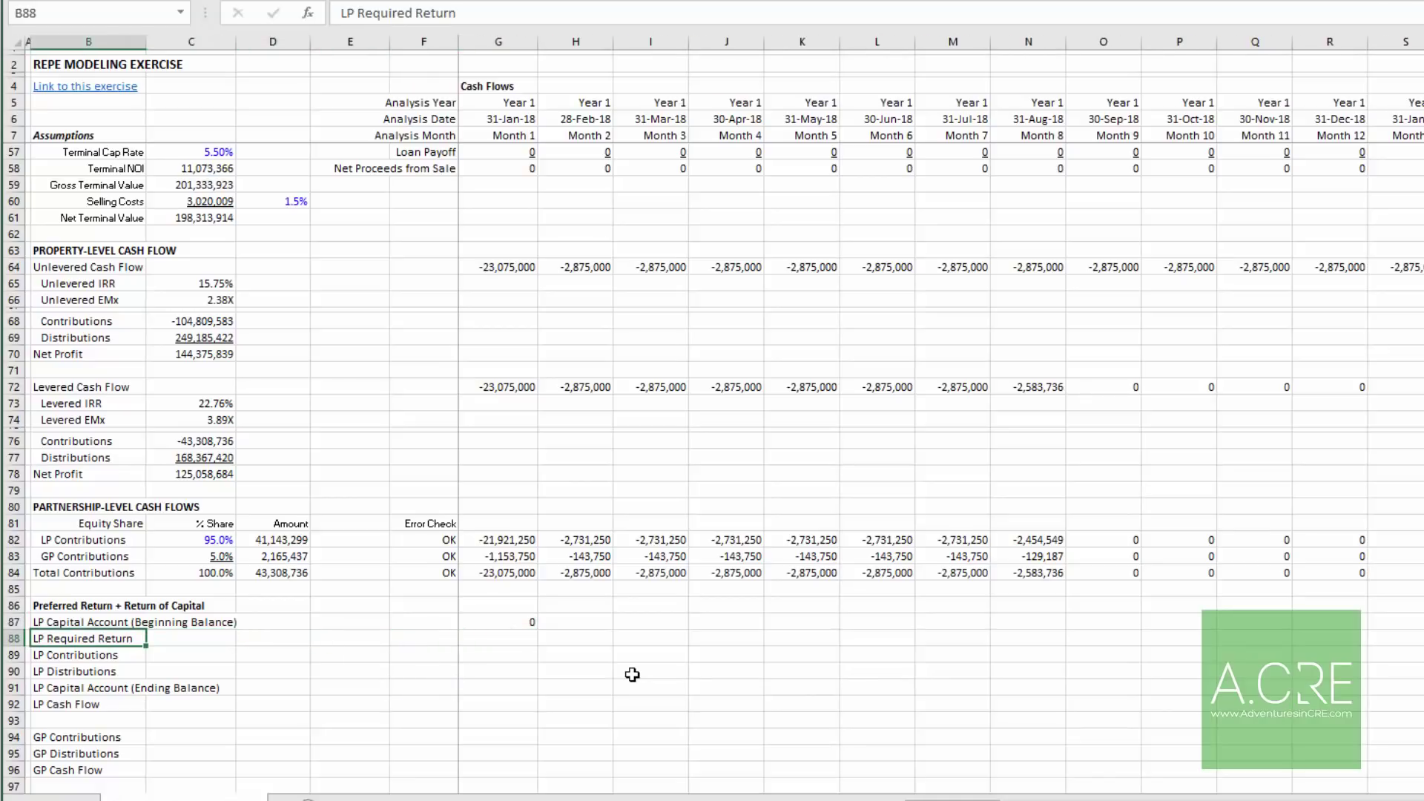
{"action": "key", "text": "Right"}
{"action": "type", "text": "12%"}
{"action": "key", "text": "Return"}
{"action": "key", "text": "Up"}
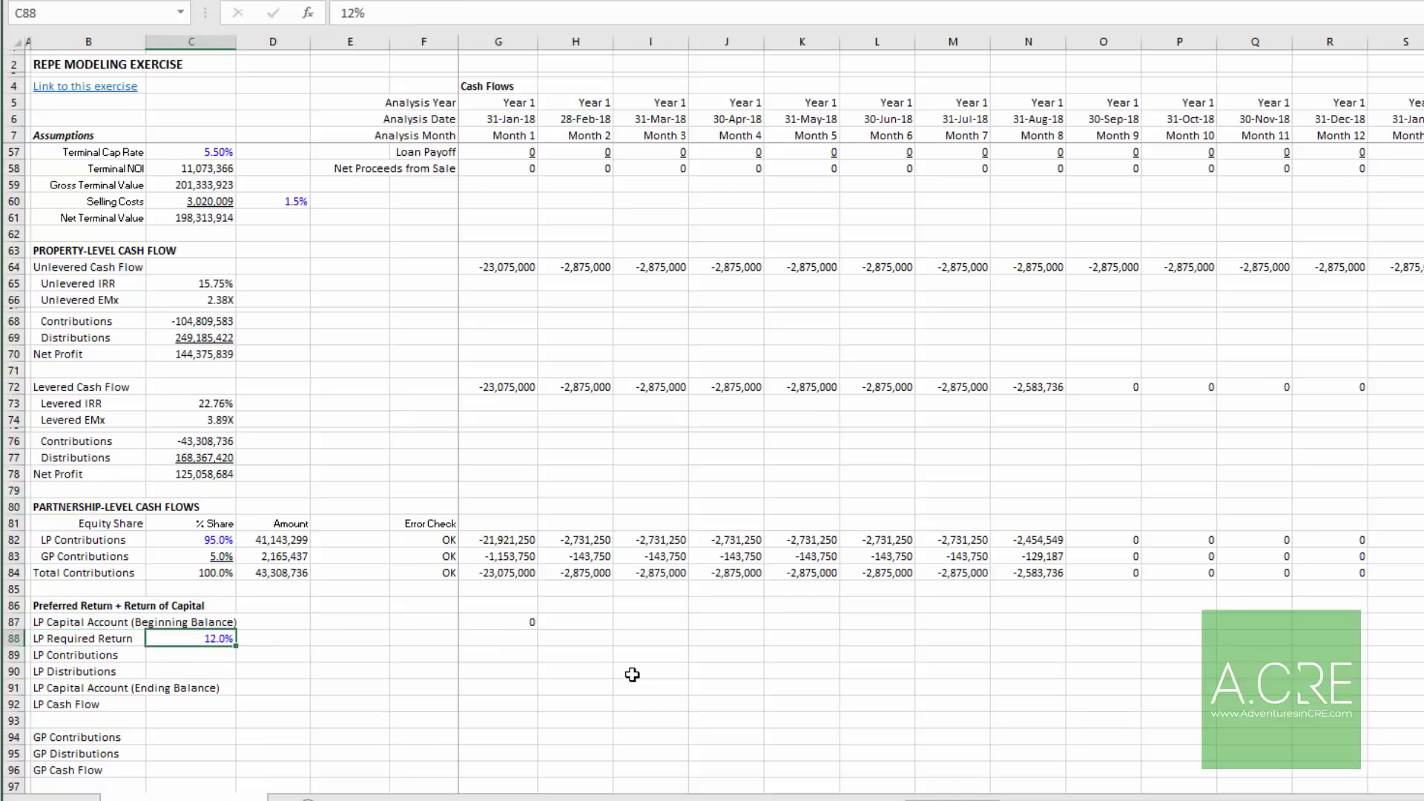
{"action": "key", "text": "Right"}
{"action": "key", "text": "Right"}
{"action": "key", "text": "Right"}
{"action": "key", "text": "Right"}
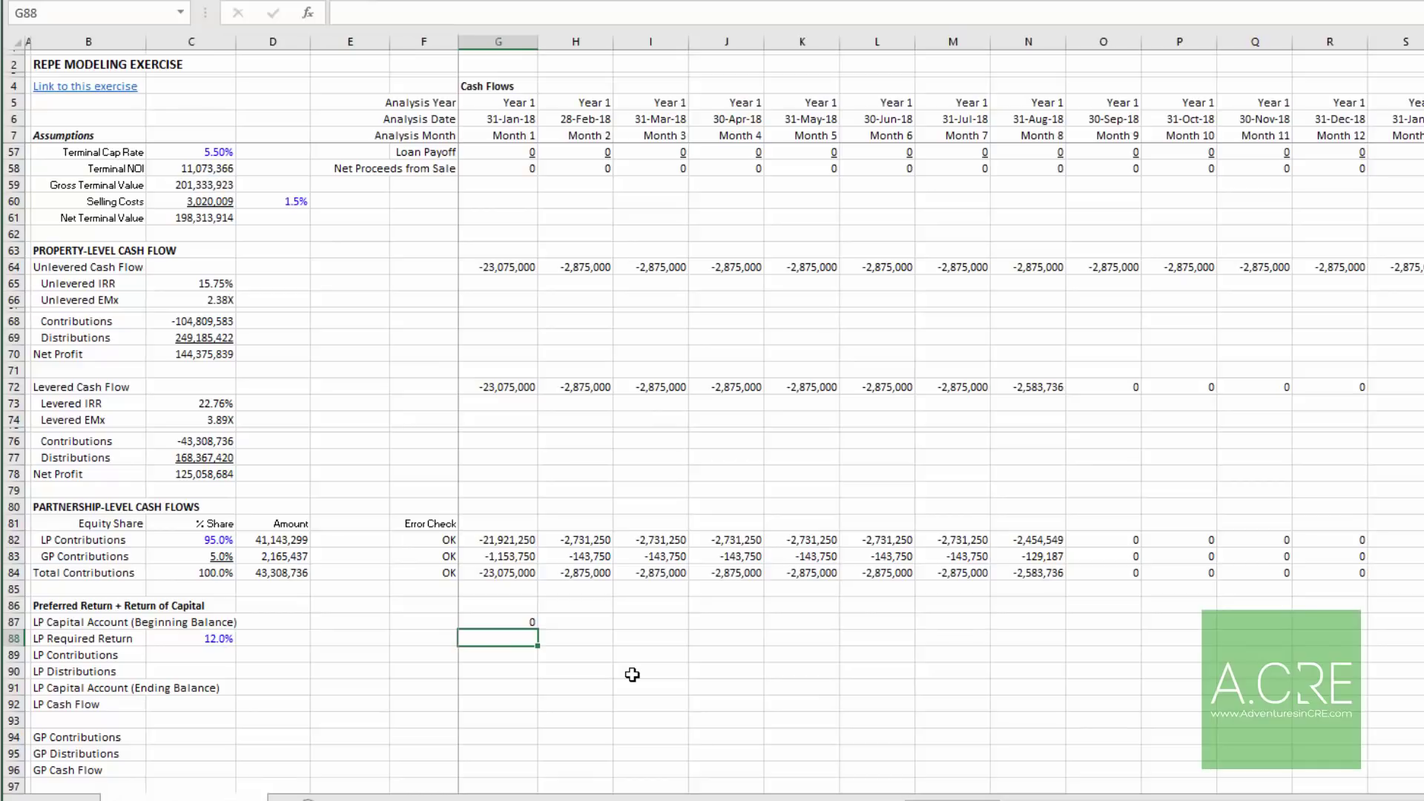
{"action": "key", "text": "Left"}
{"action": "key", "text": "Left"}
{"action": "key", "text": "Left"}
{"action": "key", "text": "Left"}
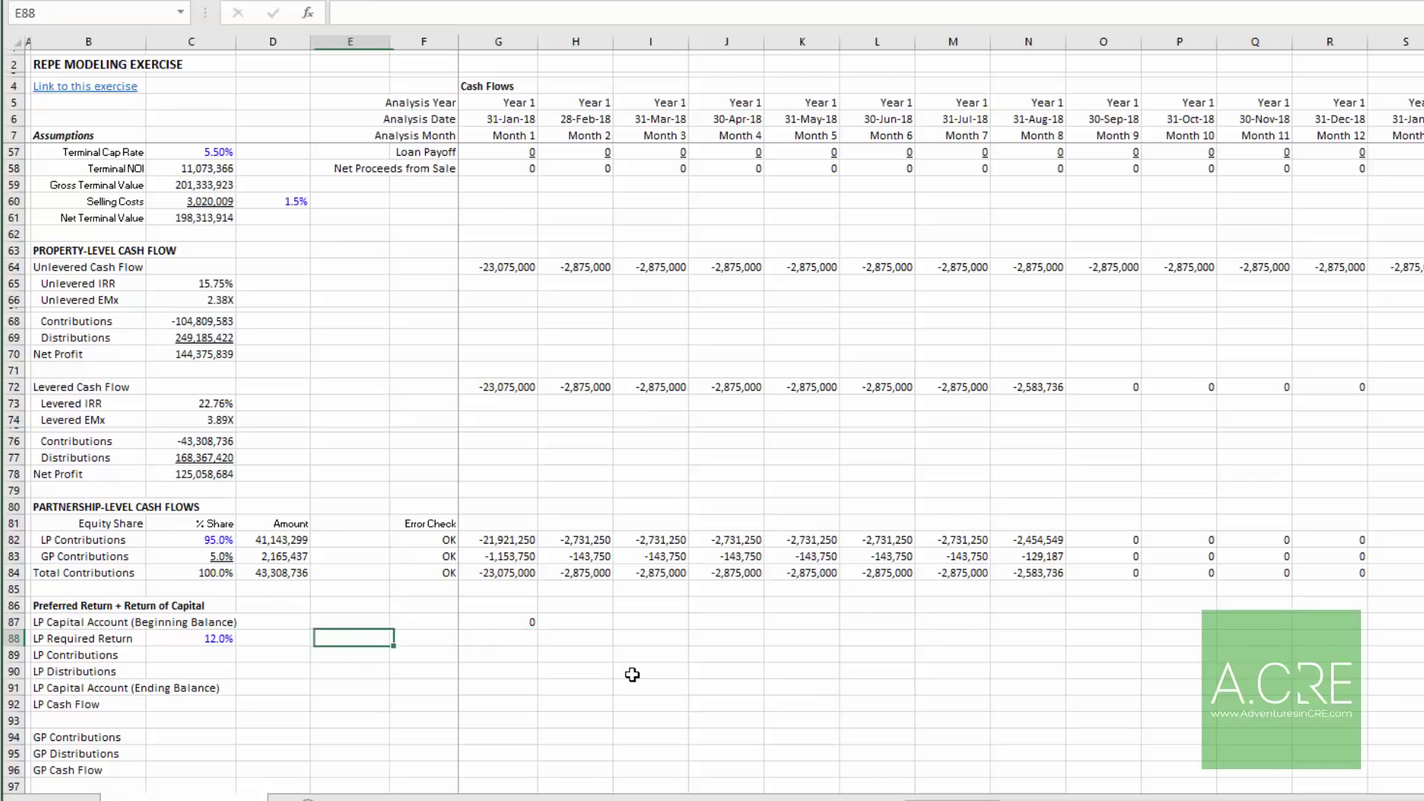
{"action": "key", "text": "Right"}
{"action": "key", "text": "Right"}
{"action": "key", "text": "Right"}
{"action": "key", "text": "Right"}
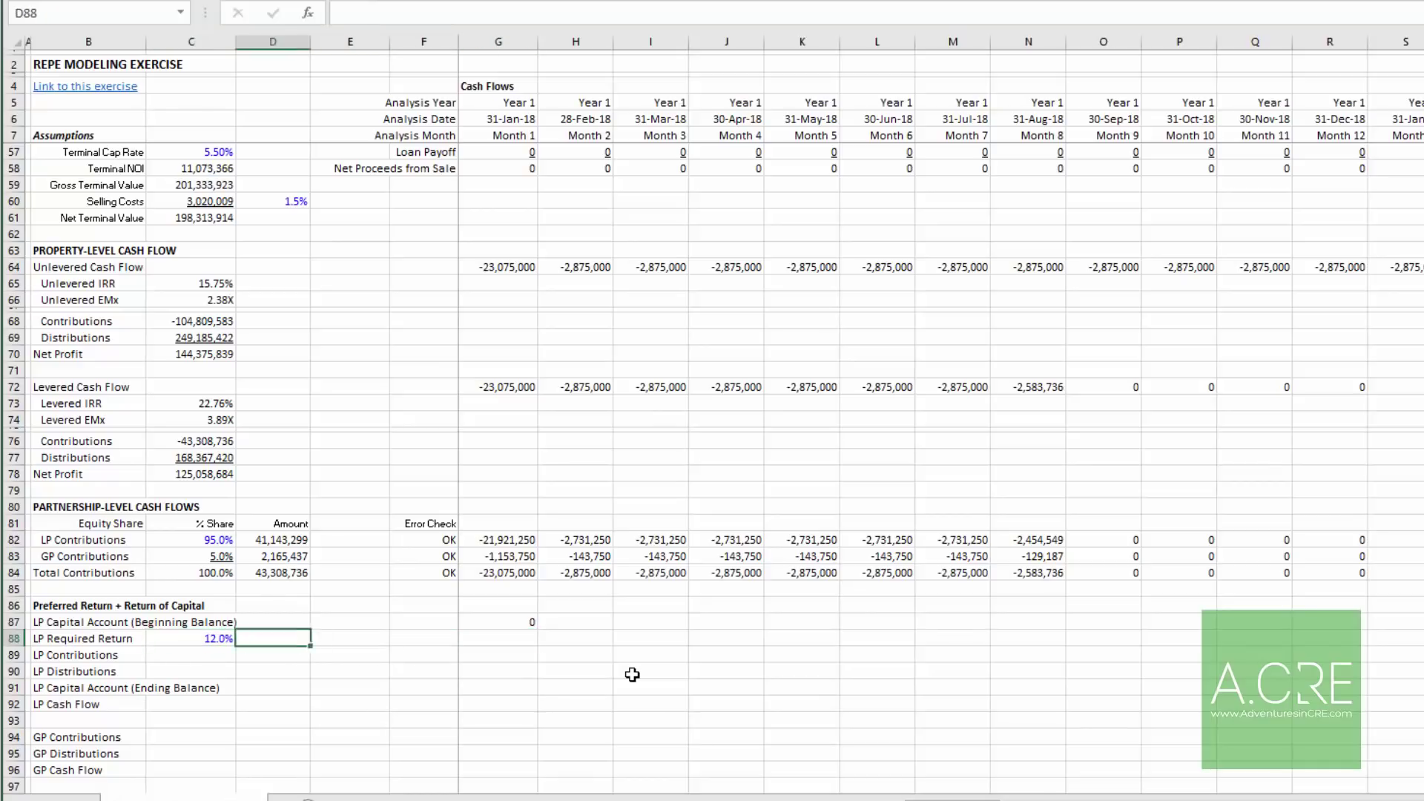
{"action": "key", "text": "Up"}
{"action": "key", "text": "Down"}
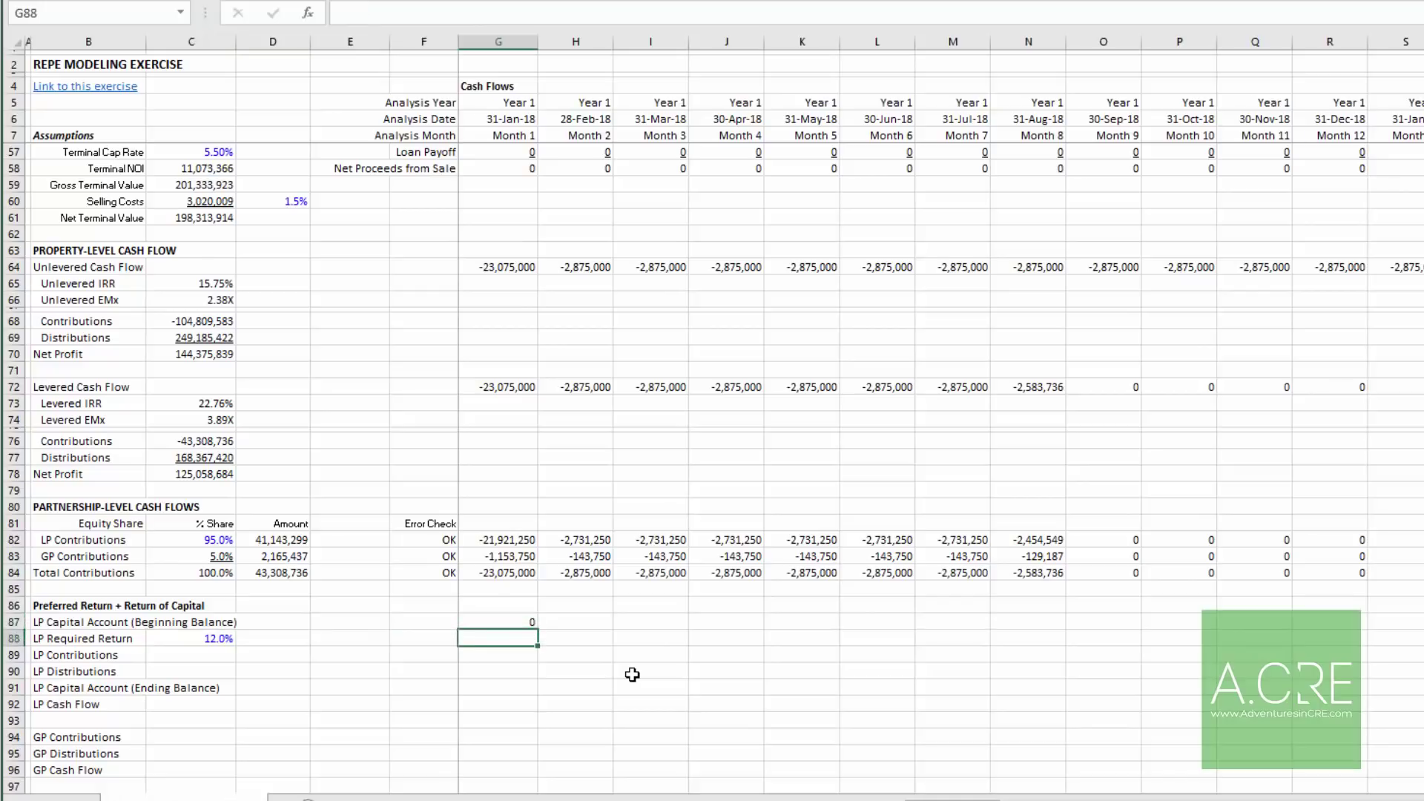
Step: Build the month 1 required return formula =G87*((1+$C$88)^(1/12)-1) in G88
{"action": "type", "text": "="}
{"action": "key", "text": "Up"}
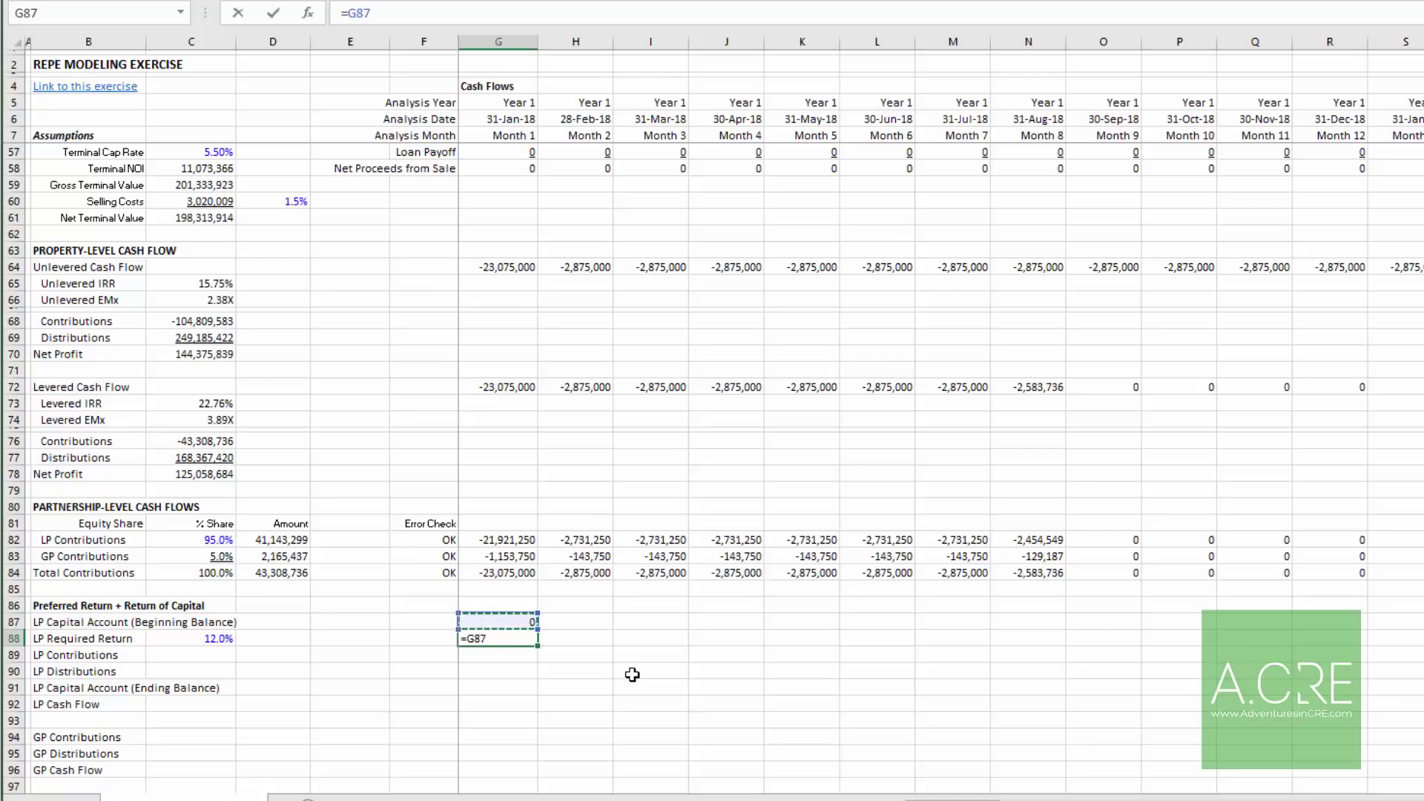
{"action": "type", "text": "*((1+"}
{"action": "key", "text": "Left"}
{"action": "key", "text": "Left"}
{"action": "key", "text": "Left"}
{"action": "key", "text": "Left"}
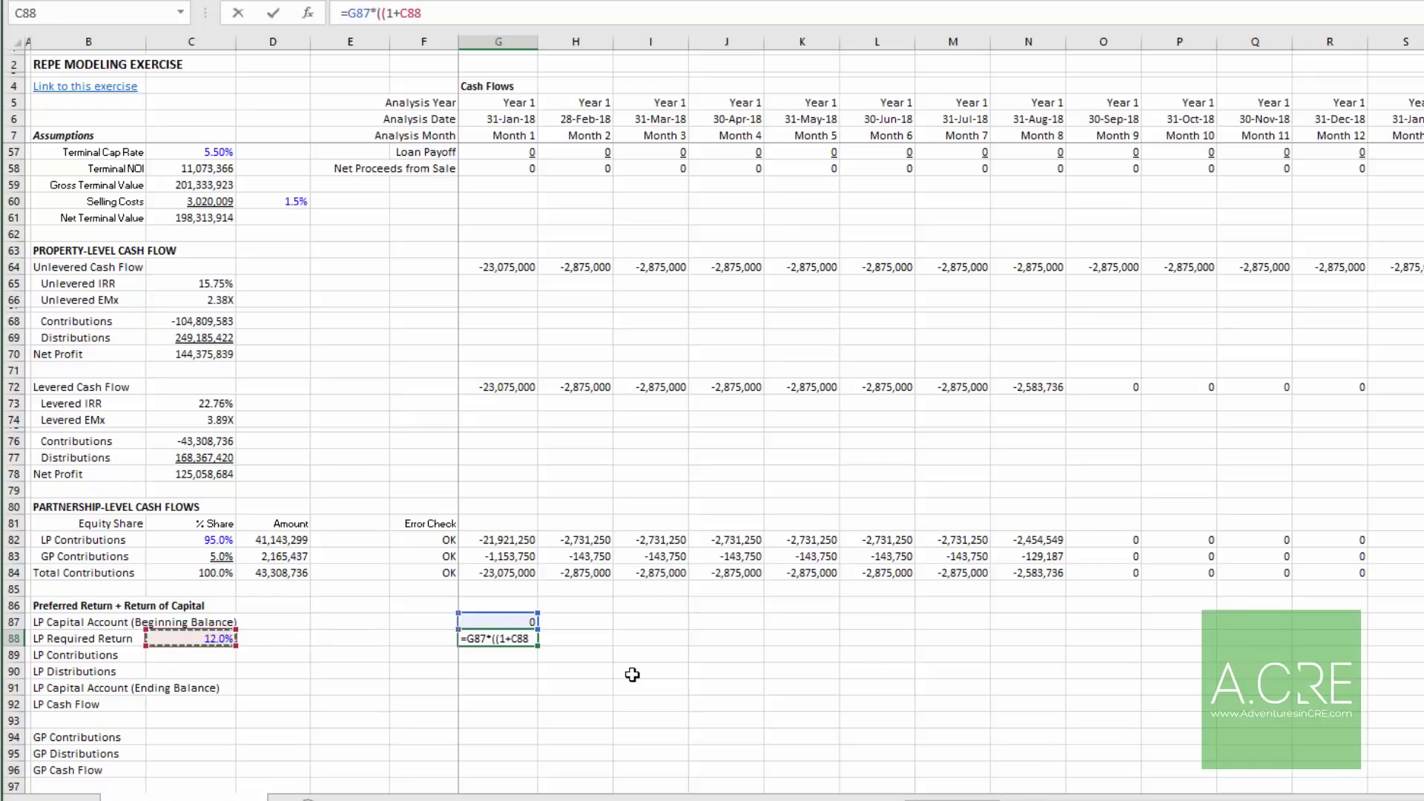
{"action": "key", "text": "F4"}
{"action": "type", "text": ")"}
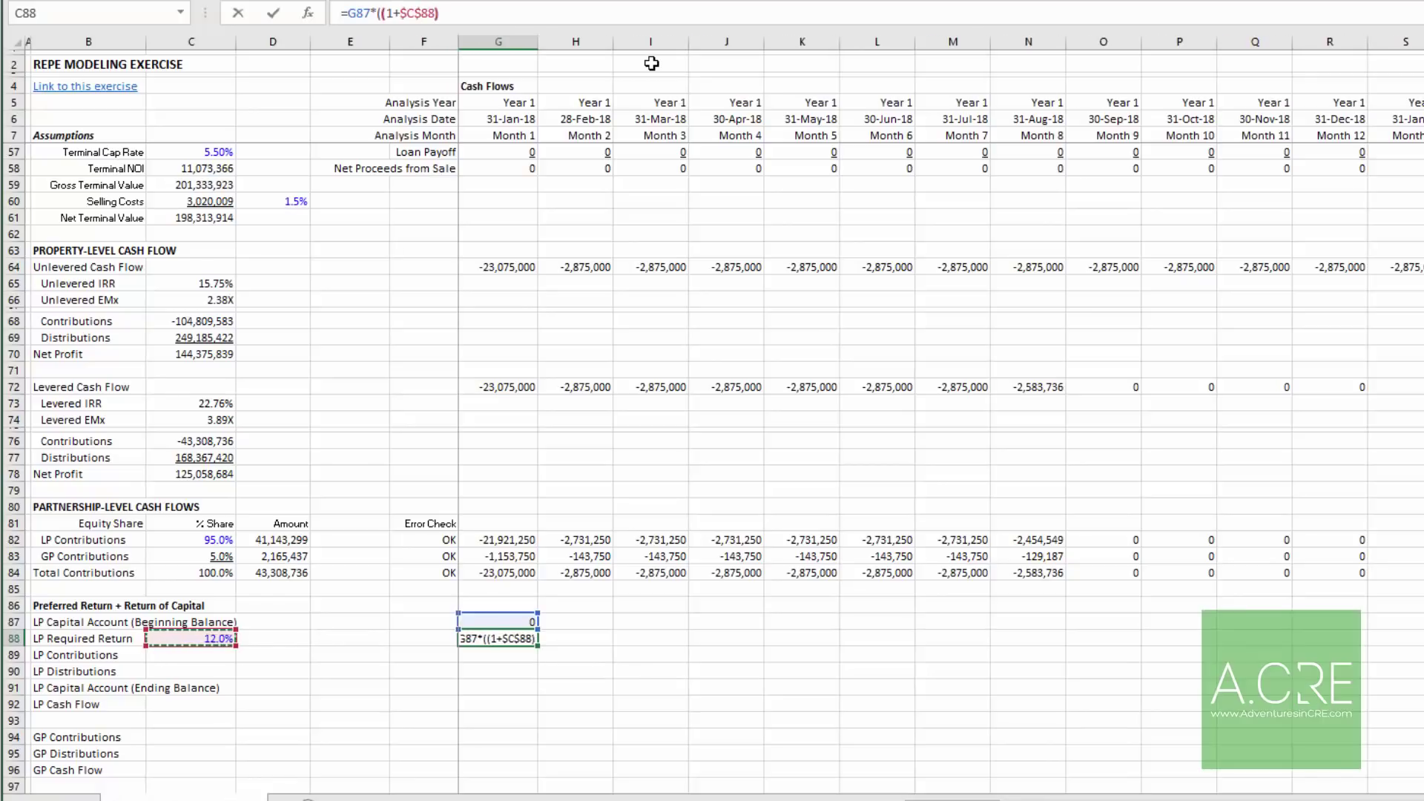
{"action": "type", "text": "^("}
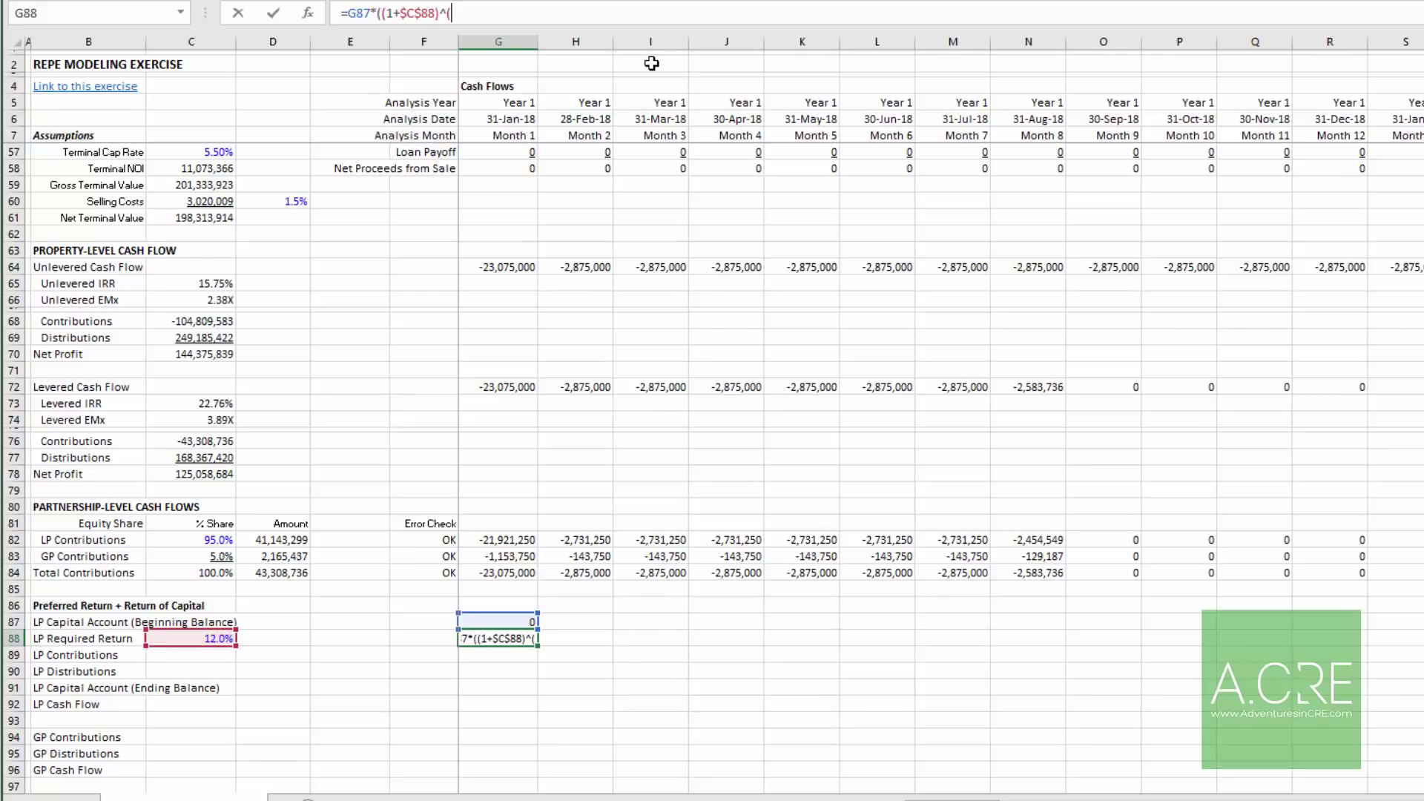
{"action": "type", "text": "1/12)-1)"}
Step: Check the referenced balance and 12% rate cells, then confirm the G88 formula
{"action": "key", "text": "Up"}
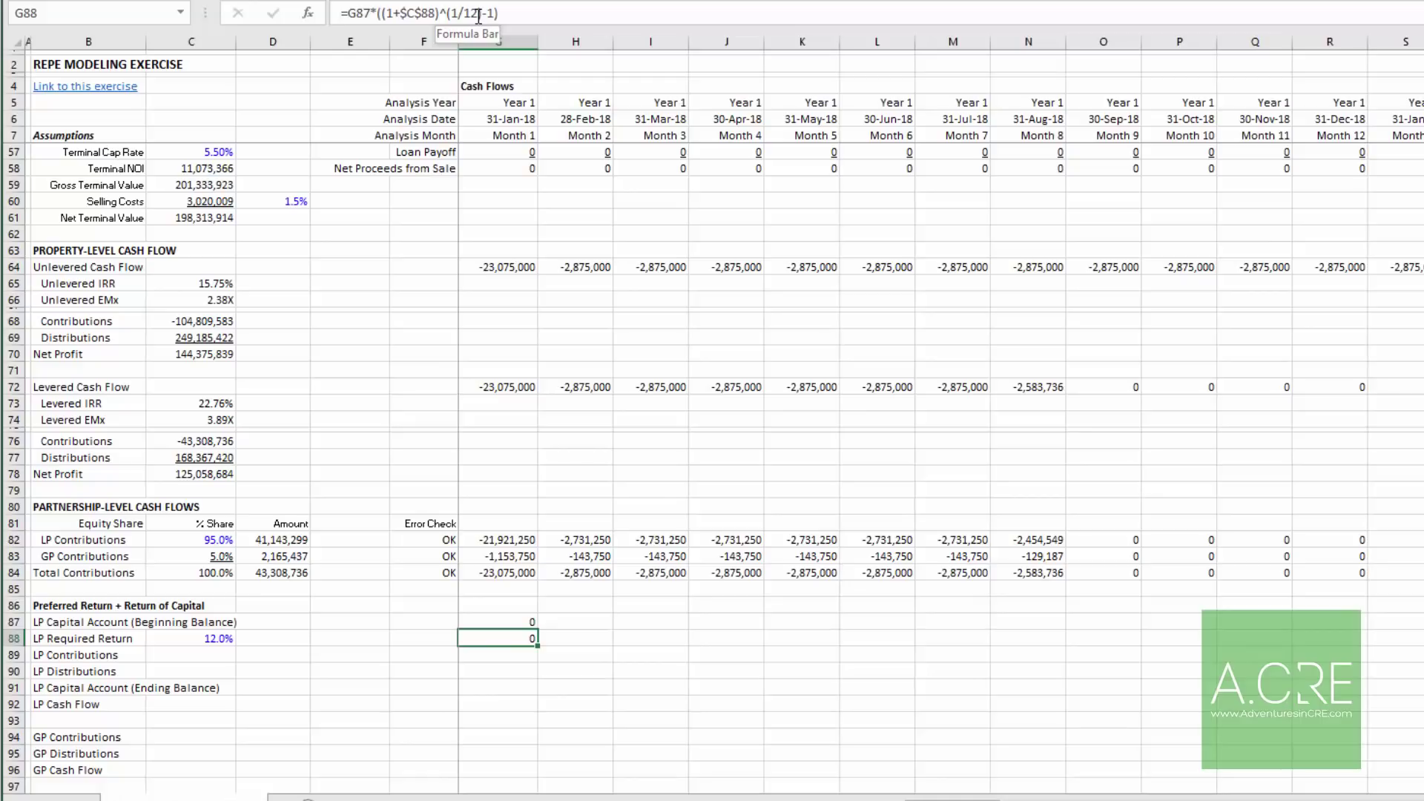
{"action": "key", "text": "Left"}
{"action": "key", "text": "Left"}
{"action": "key", "text": "Left"}
{"action": "key", "text": "Left"}
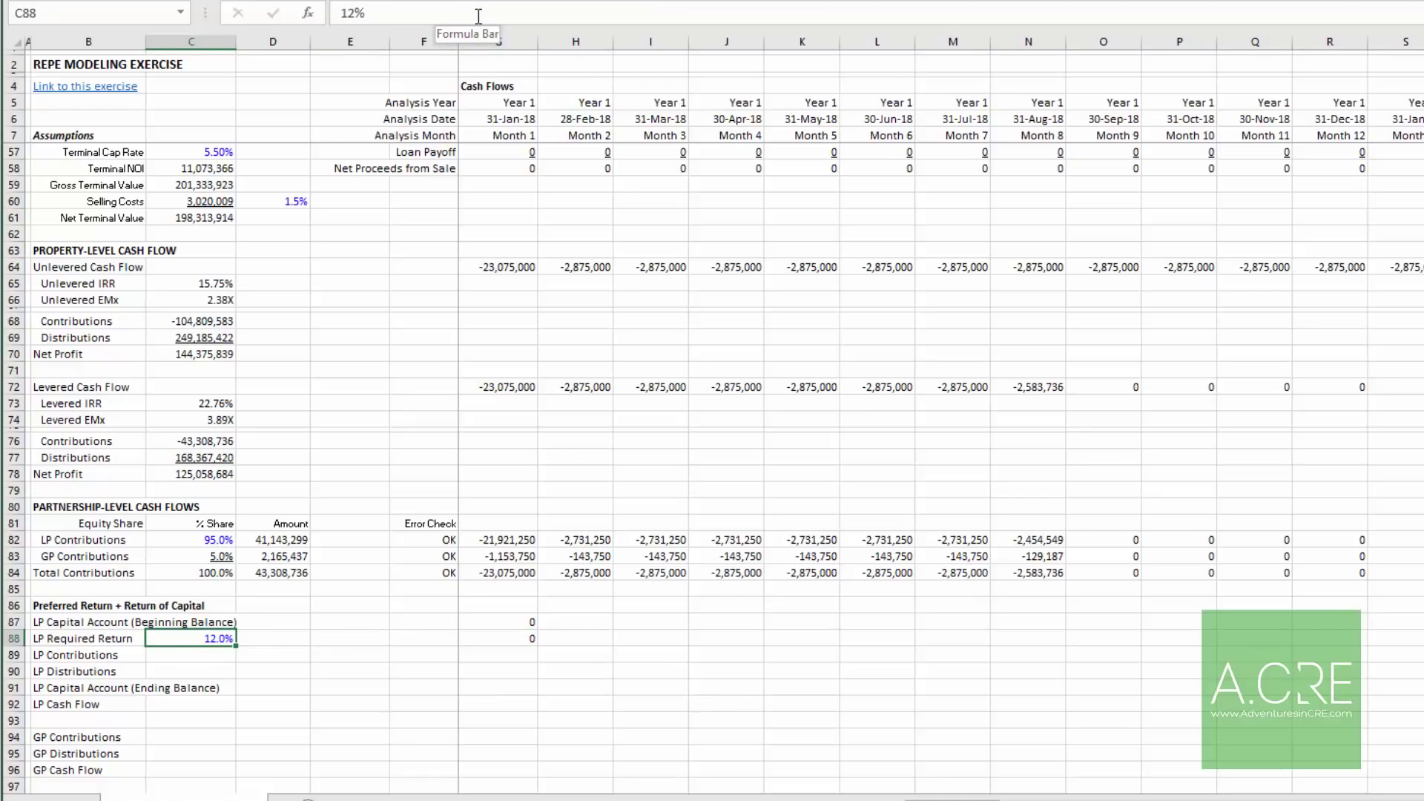
{"action": "key", "text": "Right"}
{"action": "key", "text": "Right"}
{"action": "key", "text": "Right"}
{"action": "key", "text": "Right"}
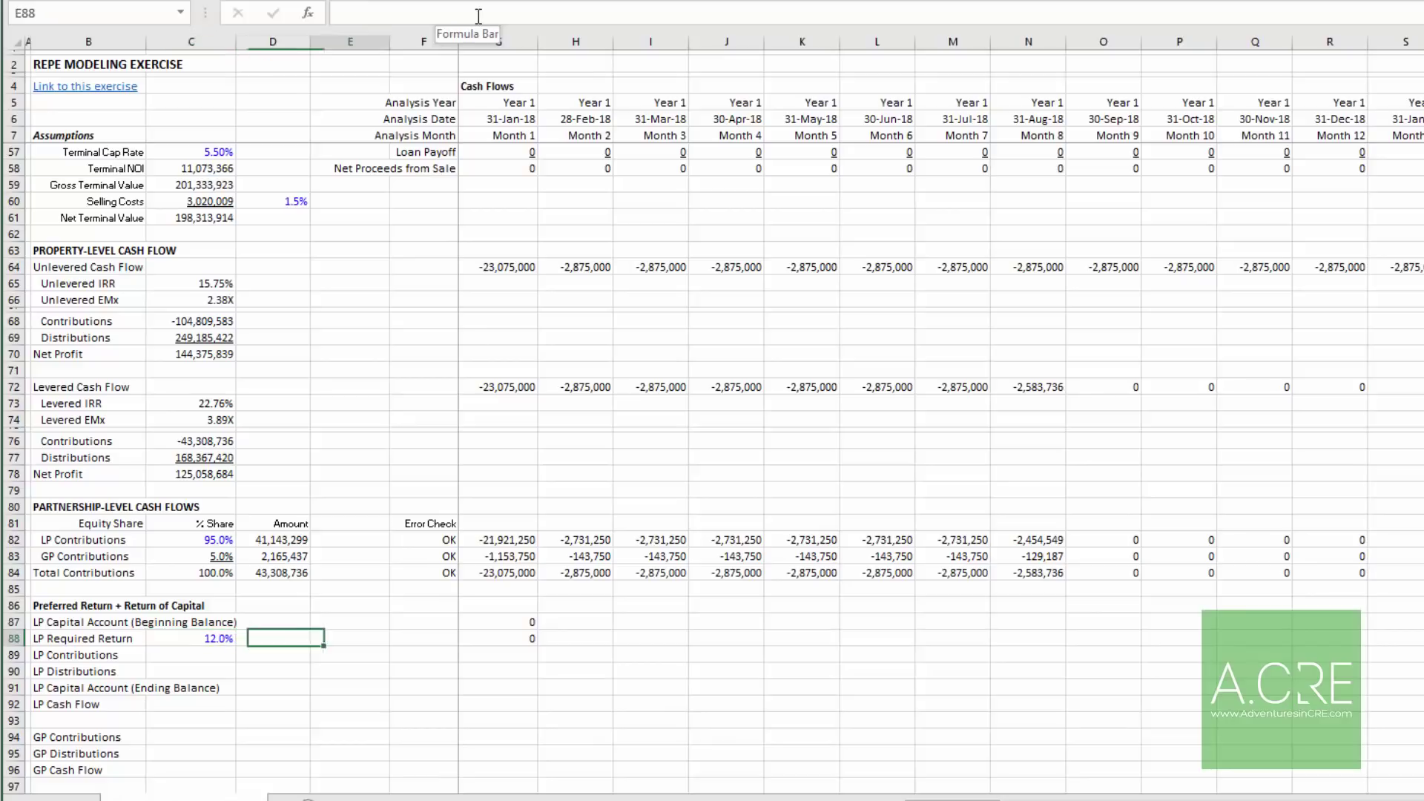
{"action": "key", "text": "Left"}
{"action": "key", "text": "Right"}
{"action": "key", "text": "Left"}
{"action": "key", "text": "Down"}
{"action": "key", "text": "Up"}
{"action": "key", "text": "Left"}
{"action": "key", "text": "Left"}
{"action": "key", "text": "Left"}
{"action": "key", "text": "Left"}
{"action": "key", "text": "Right"}
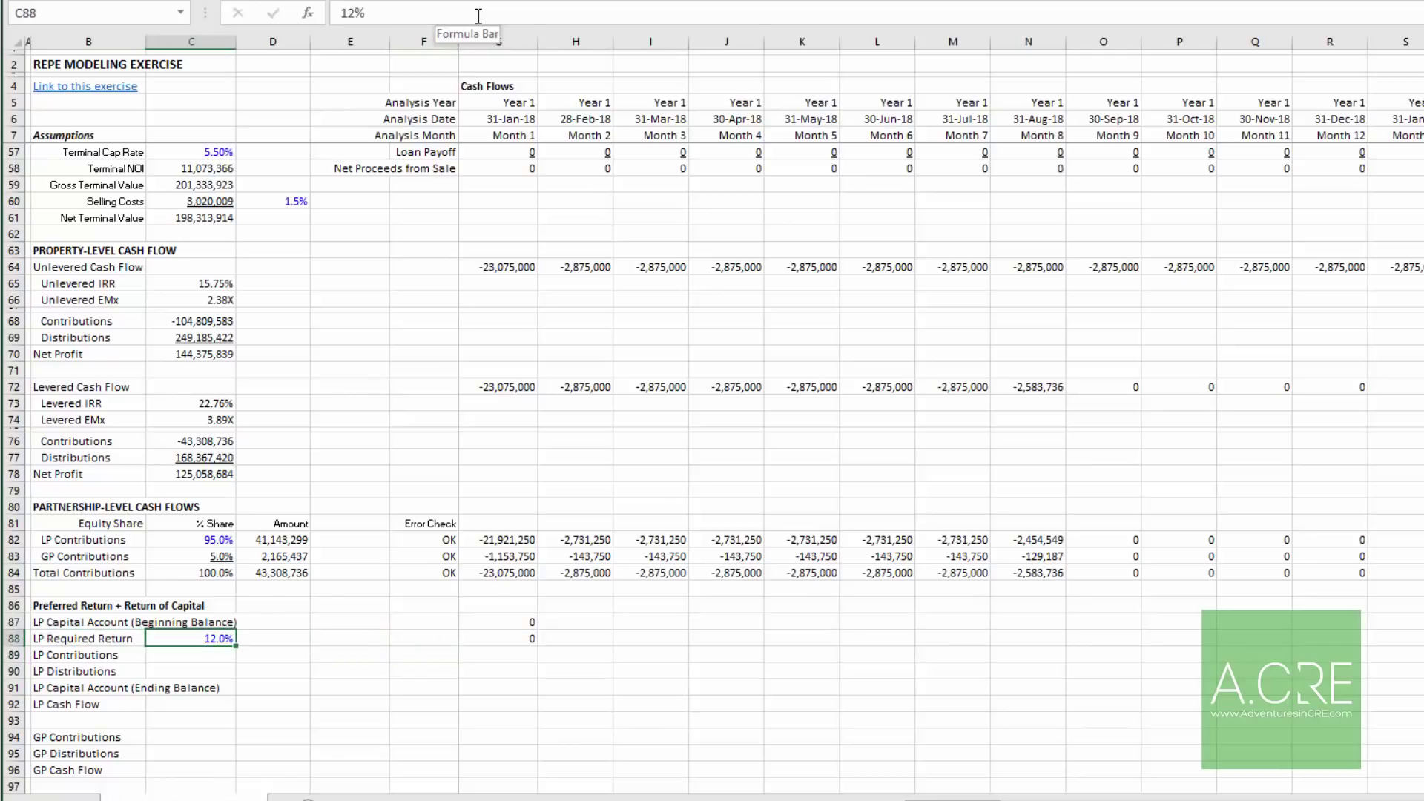
{"action": "key", "text": "Right"}
{"action": "key", "text": "Right"}
{"action": "key", "text": "Right"}
{"action": "key", "text": "Down"}
{"action": "key", "text": "Down"}
{"action": "key", "text": "Down"}
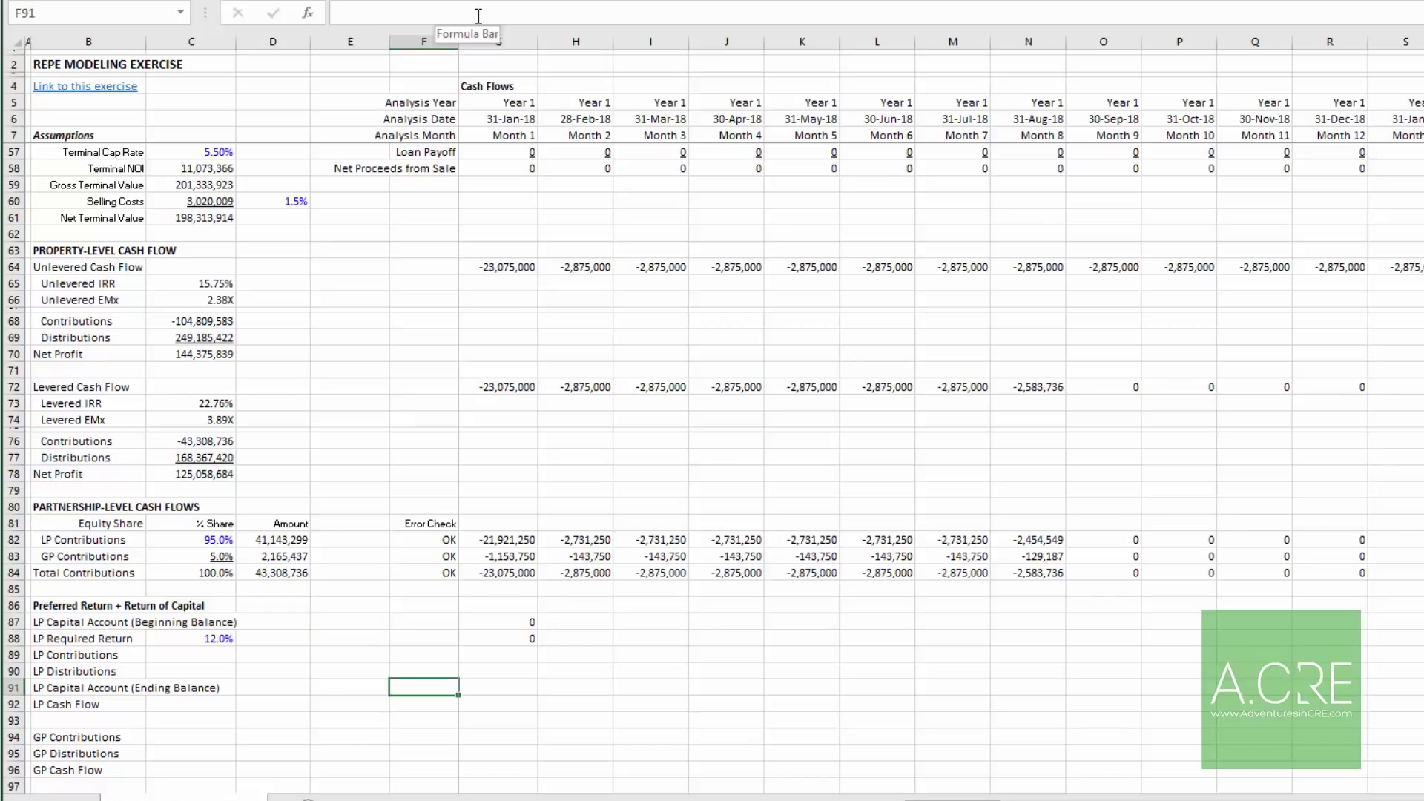
{"action": "key", "text": "Up"}
{"action": "key", "text": "Up"}
{"action": "key", "text": "Up"}
{"action": "key", "text": "Right"}
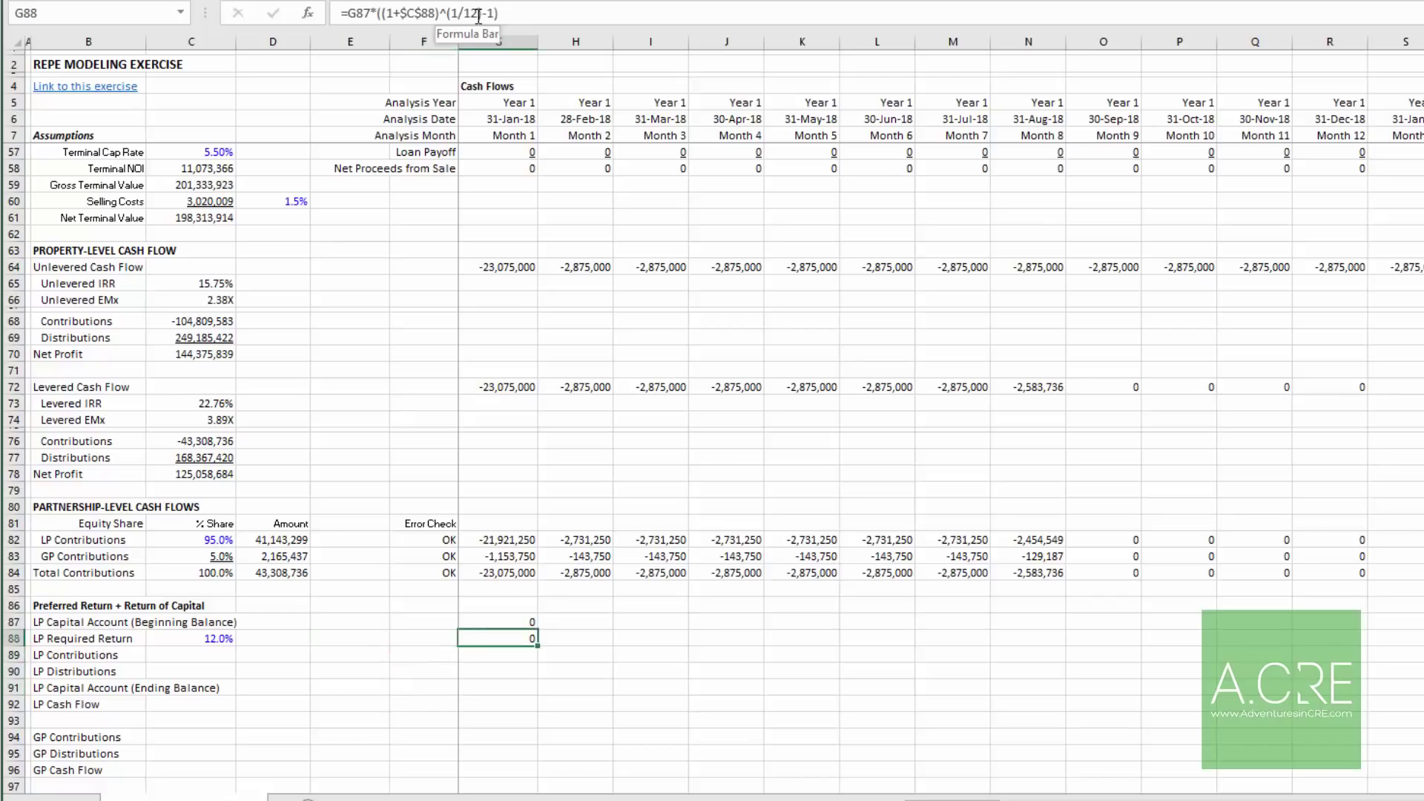
{"action": "left_click", "coordinate": [496, 8]}
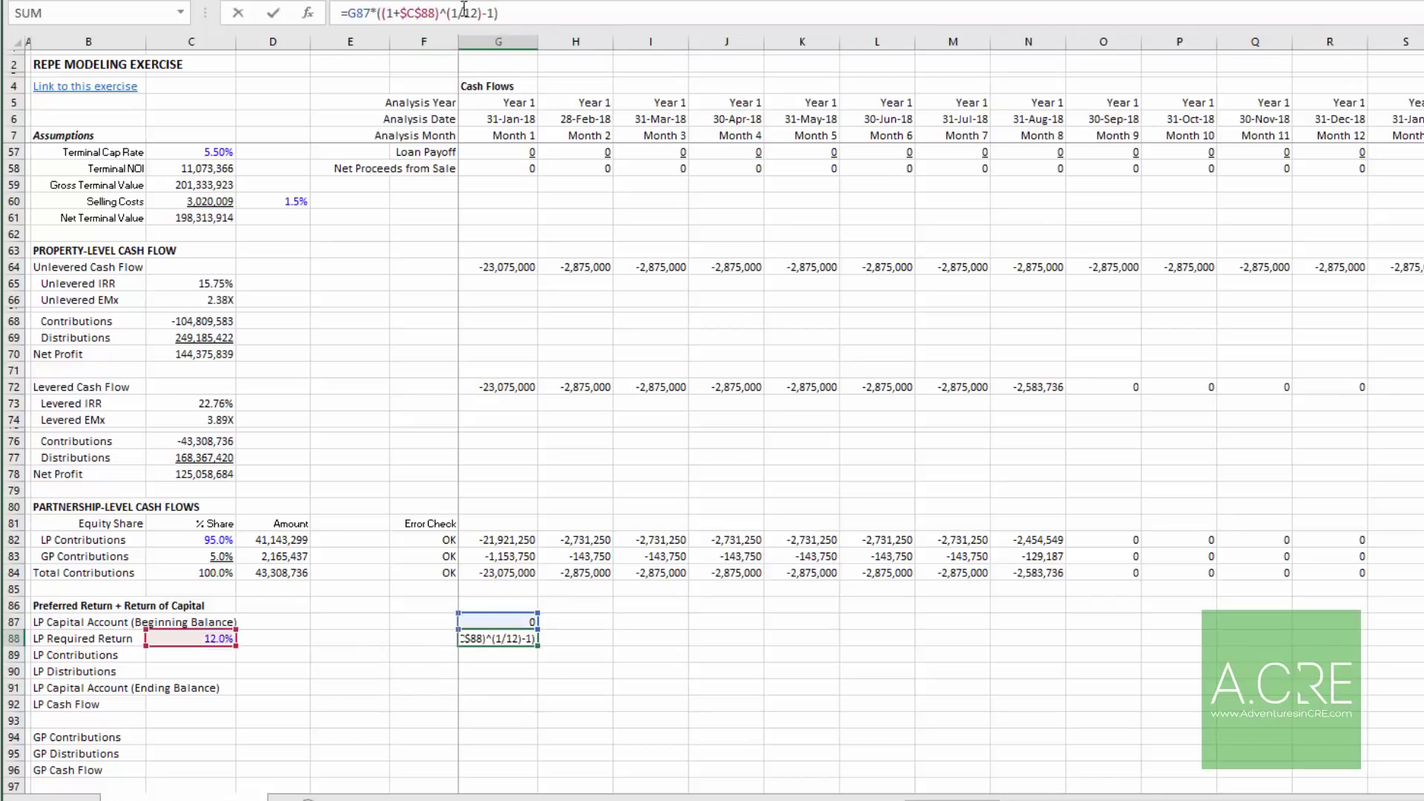
{"action": "left_click", "coordinate": [393, 17]}
{"action": "key", "text": "Return"}
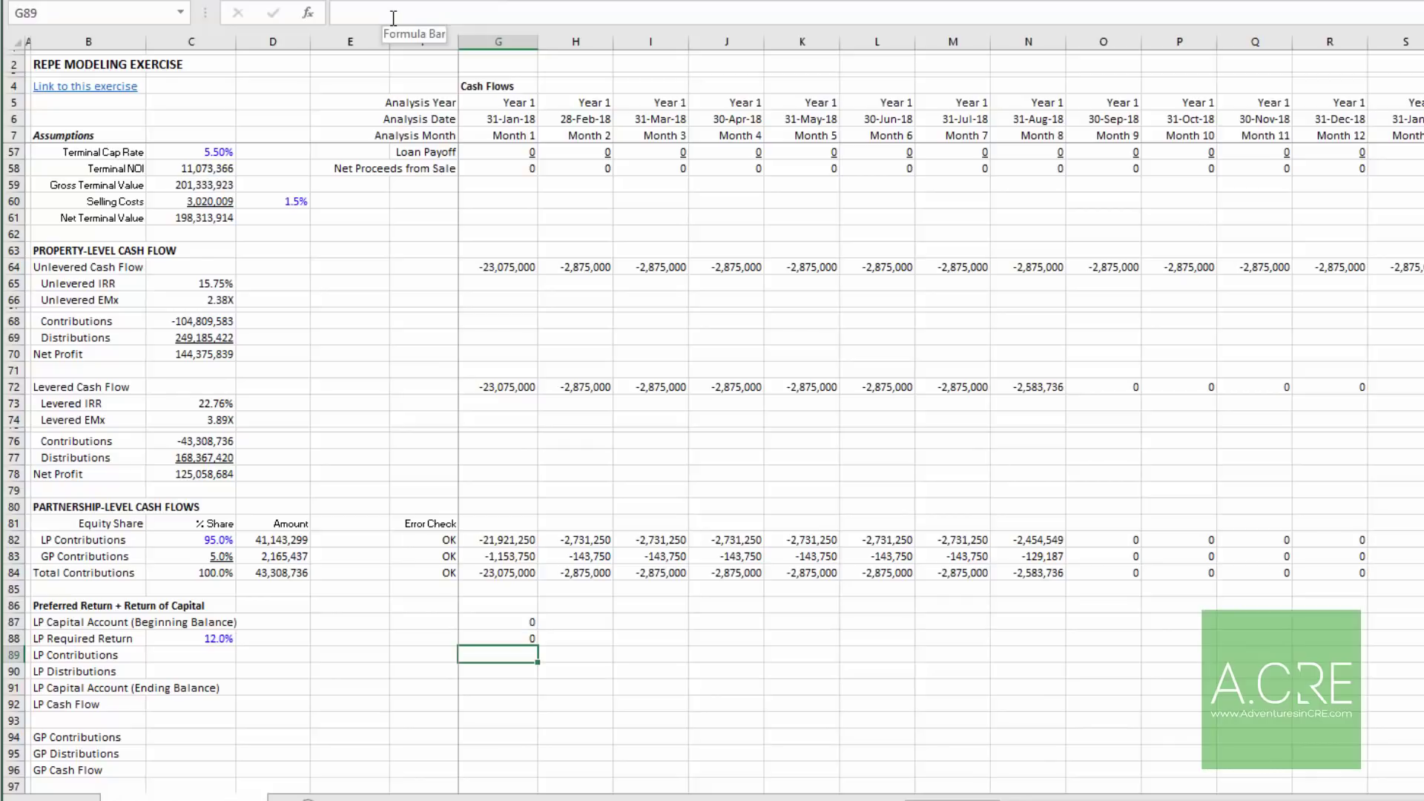
Step: Link month 1 LP Contributions in G89 to =-G82, showing 21,921,250
{"action": "type", "text": "=-"}
{"action": "key", "text": "Up"}
{"action": "key", "text": "Up"}
{"action": "key", "text": "Up"}
{"action": "key", "text": "Up"}
{"action": "key", "text": "Up"}
{"action": "key", "text": "Up"}
{"action": "key", "text": "Up"}
{"action": "key", "text": "ctrl+Return"}
Step: Enter a 95% LP share in C90 beside LP Distributions
{"action": "key", "text": "Down"}
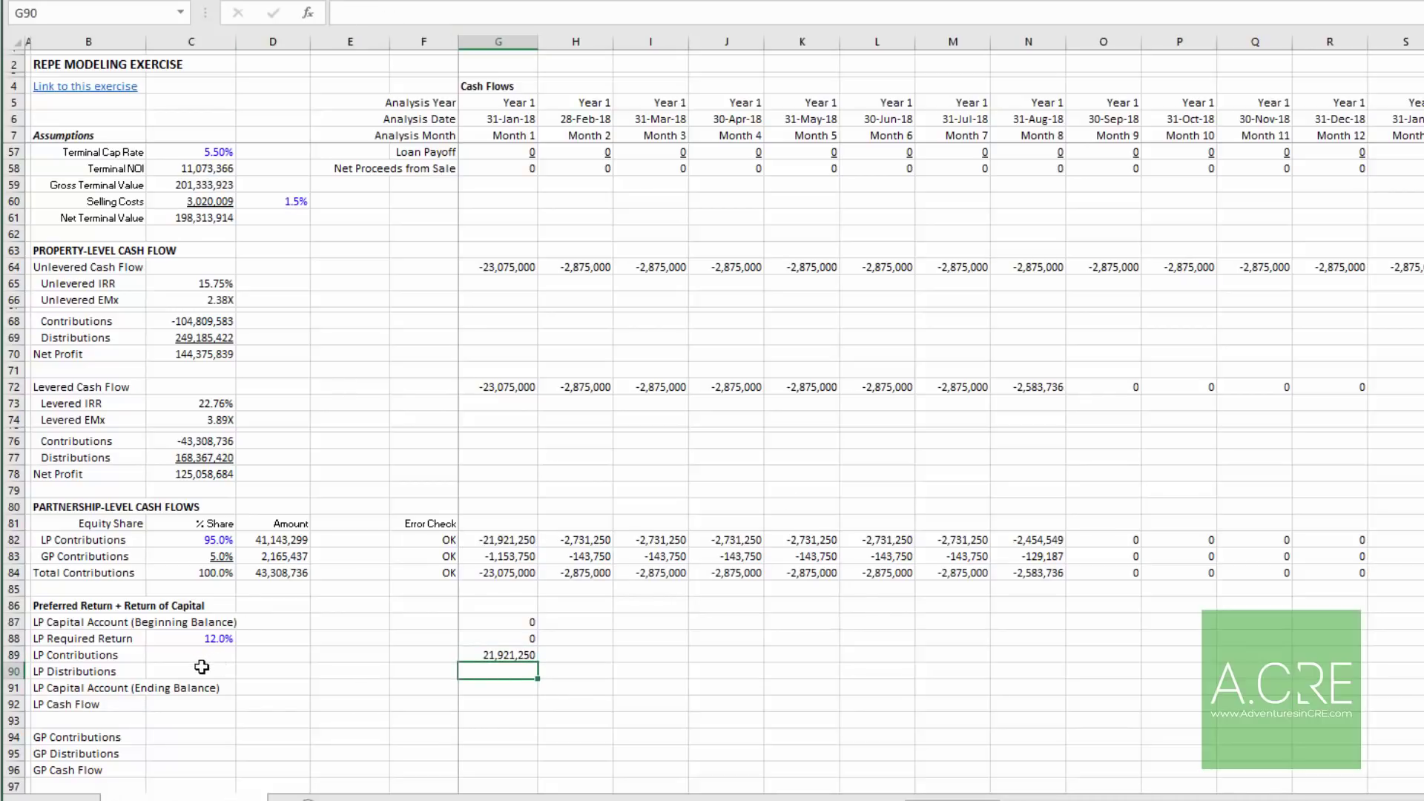
{"action": "left_click", "coordinate": [225, 672]}
{"action": "type", "text": "95%"}
{"action": "key", "text": "Return"}
{"action": "key", "text": "Up"}
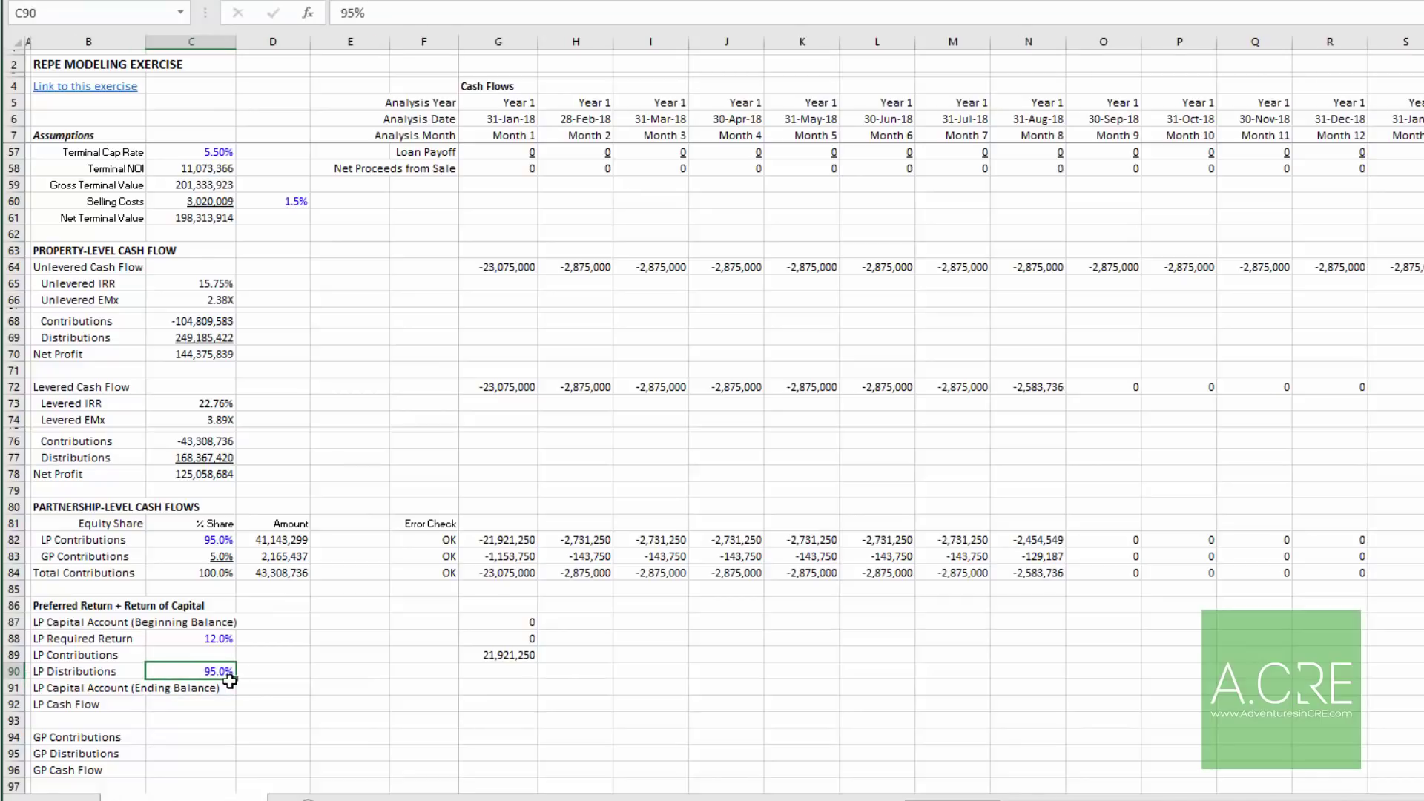
{"action": "key", "text": "Right"}
{"action": "key", "text": "Right"}
{"action": "key", "text": "Right"}
{"action": "key", "text": "Right"}
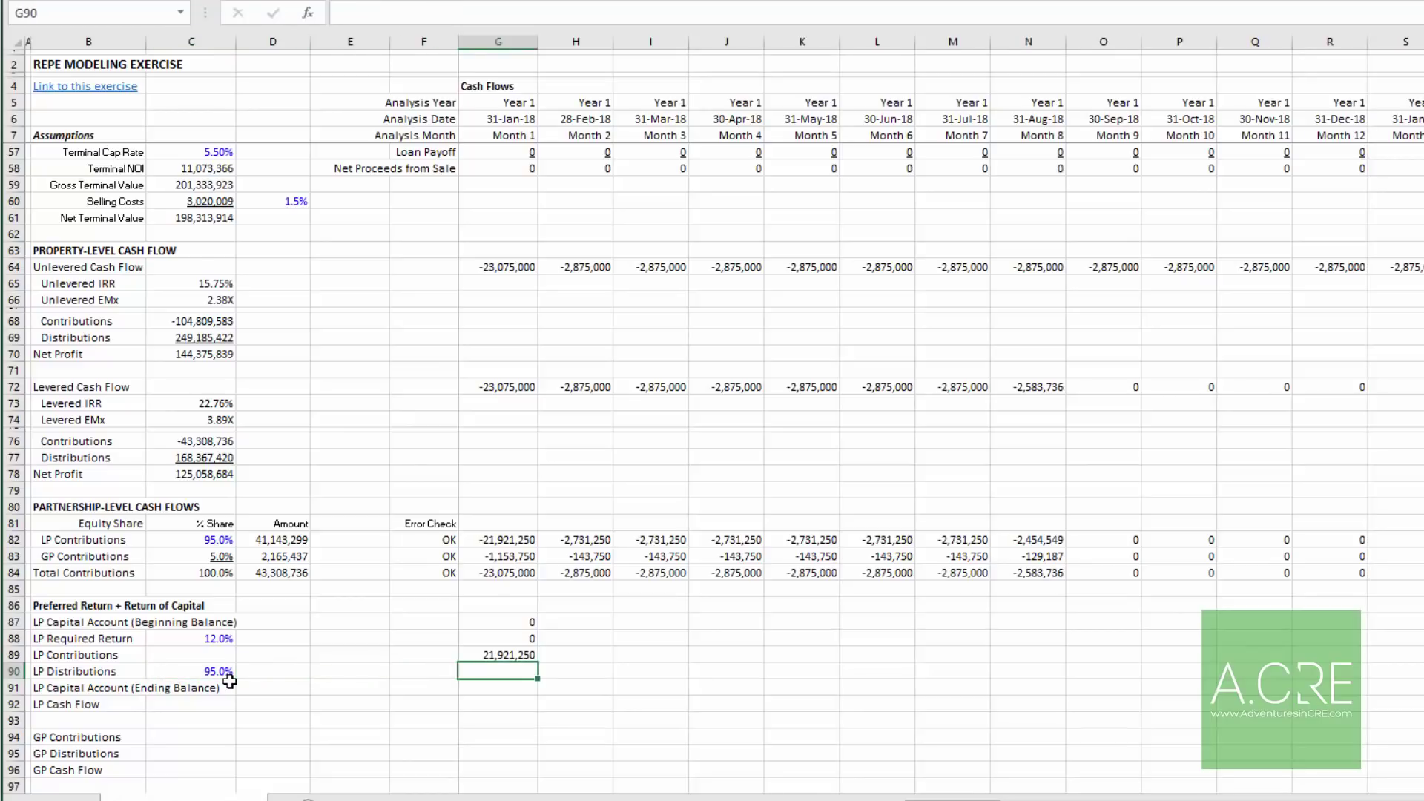
Step: Enter =MIN(G87+G88,MAX(G72,0)*$C90) in G90 for month 1 LP Distributions
{"action": "type", "text": "="}
{"action": "type", "text": "min("}
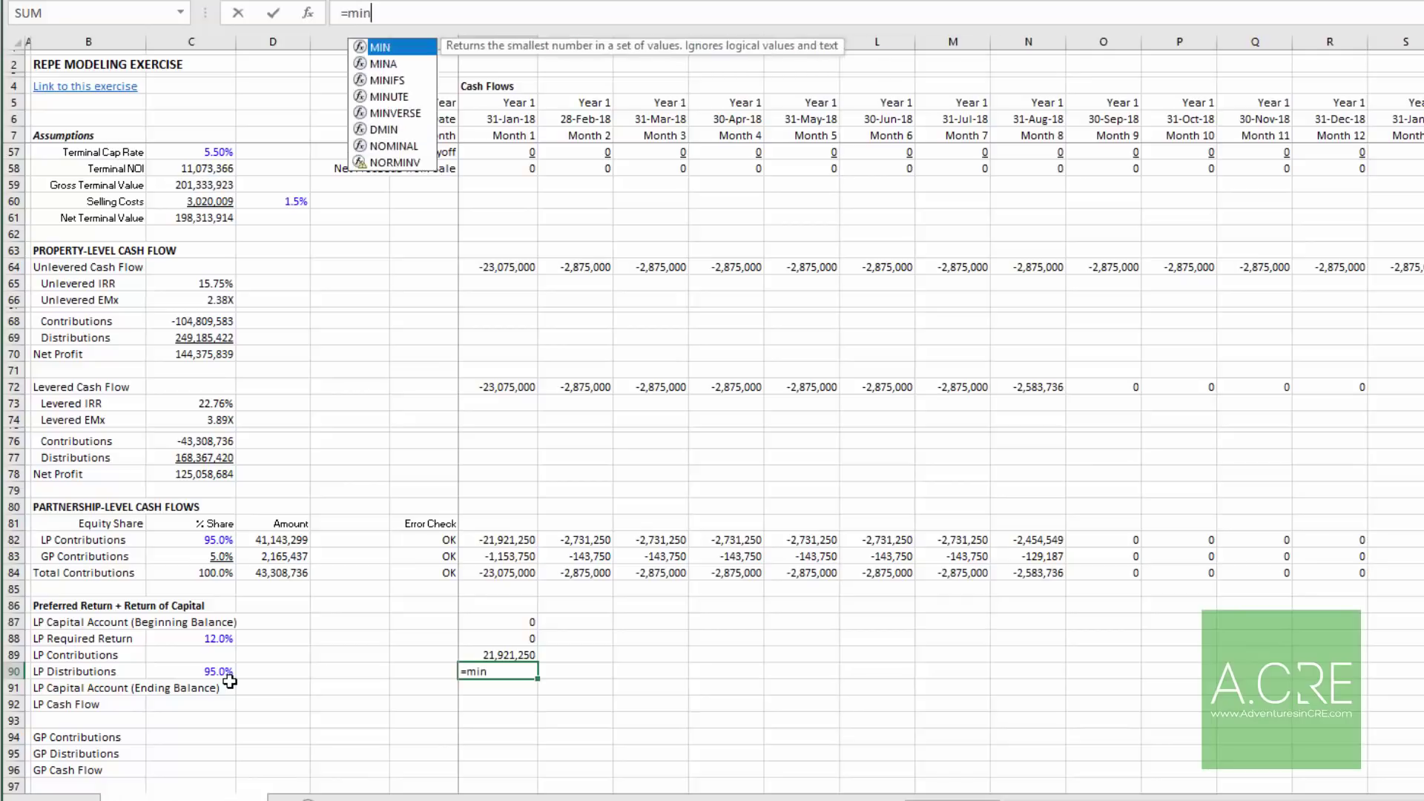
{"action": "key", "text": "Up"}
{"action": "key", "text": "Up"}
{"action": "key", "text": "Up"}
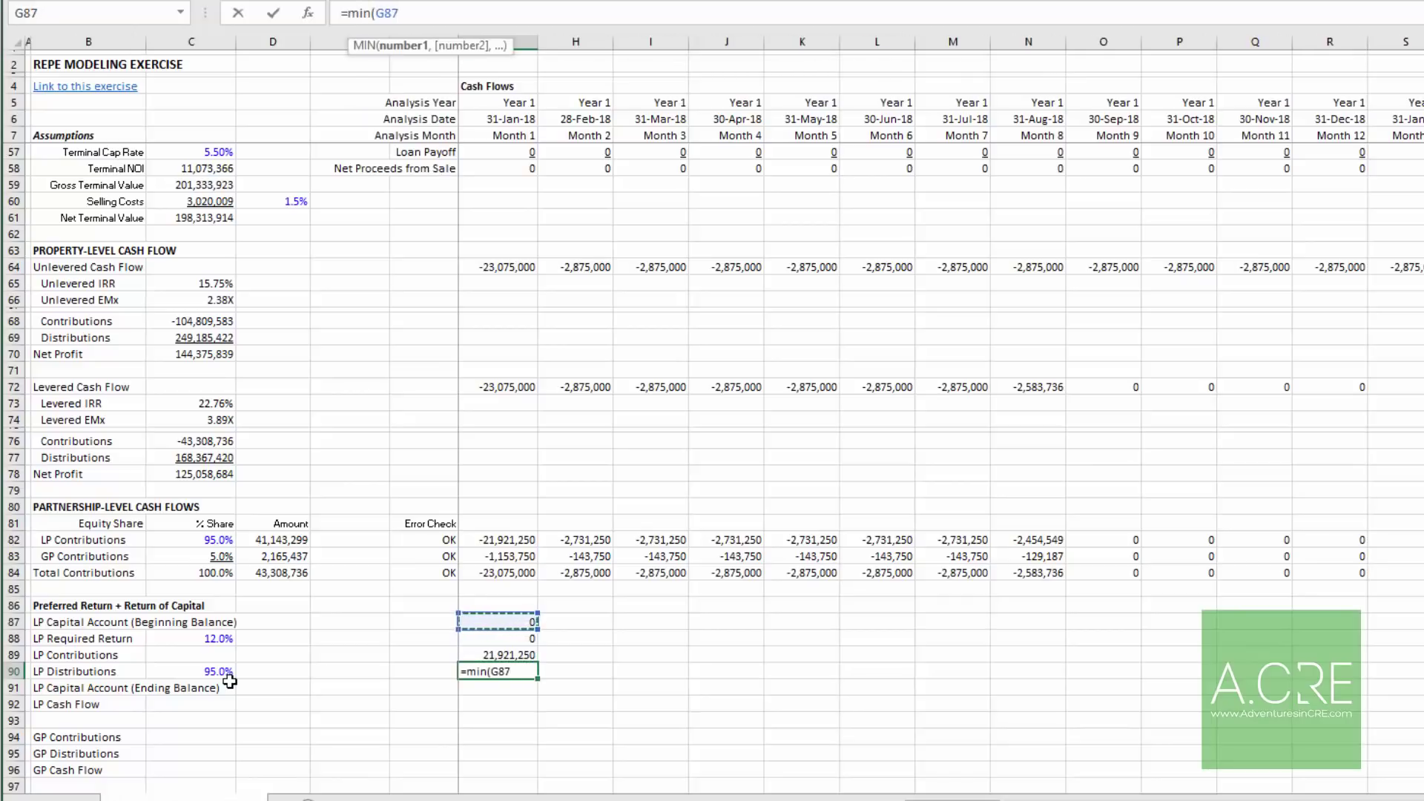
{"action": "type", "text": "+"}
{"action": "key", "text": "Up"}
{"action": "key", "text": "Up"}
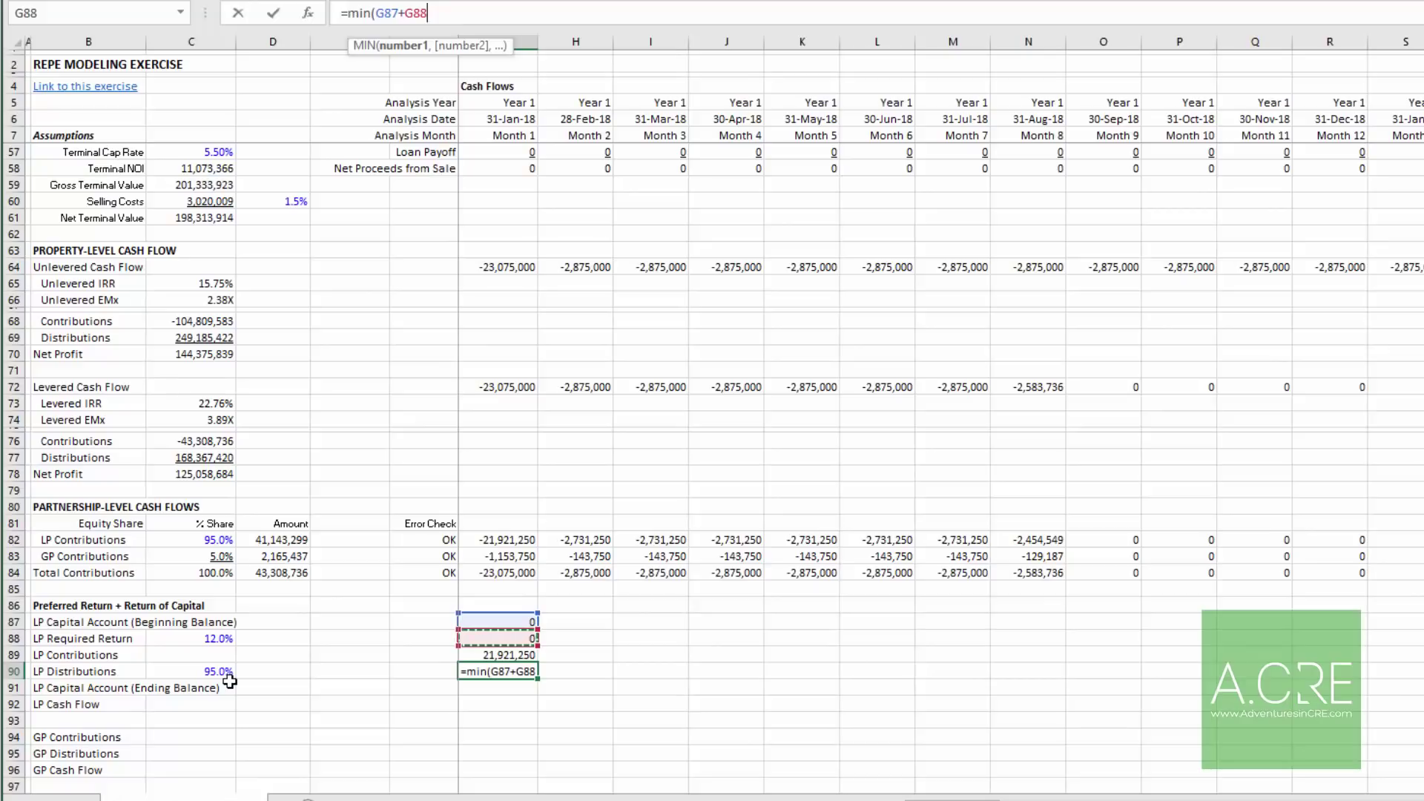
{"action": "type", "text": ","}
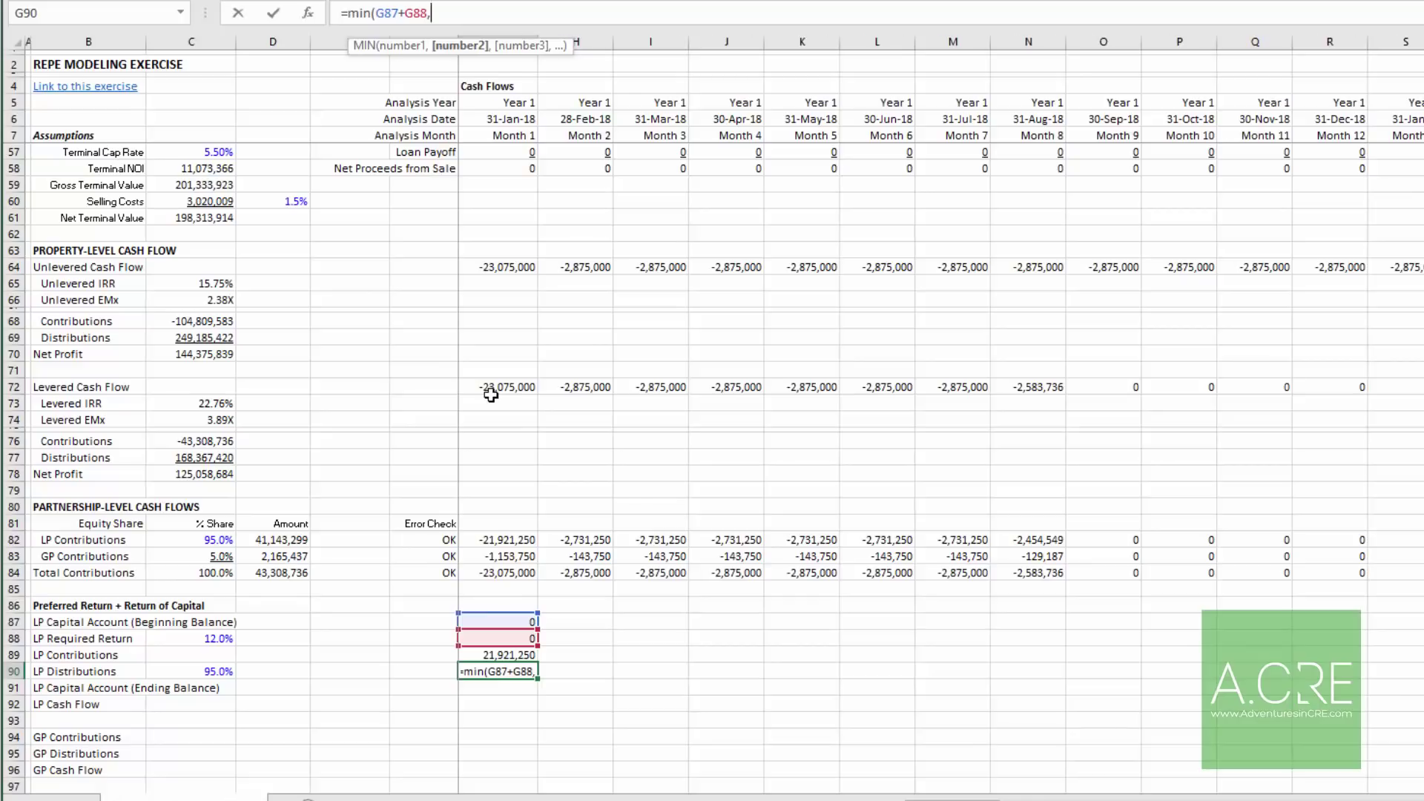
{"action": "type", "text": "max("}
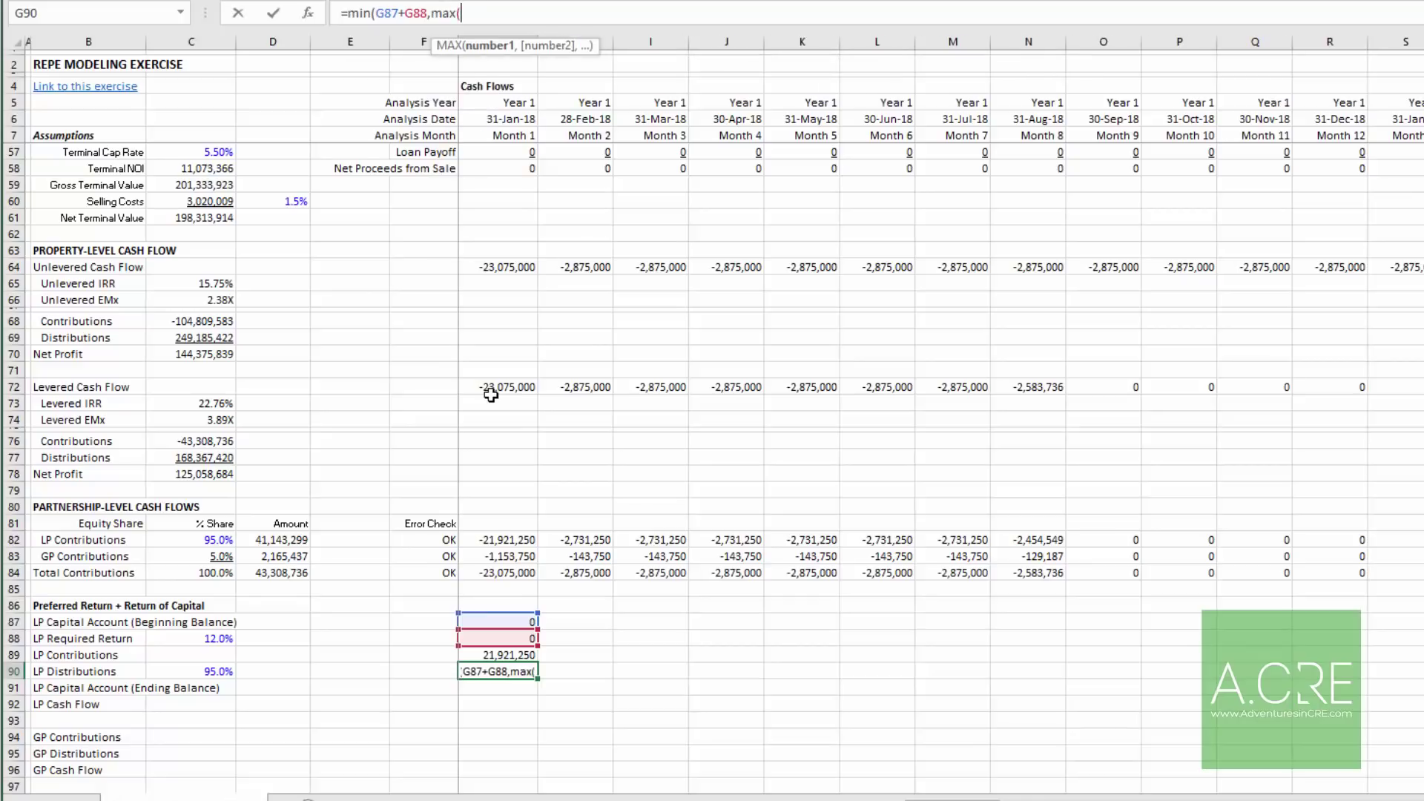
{"action": "left_click", "coordinate": [496, 382]}
{"action": "type", "text": ",0)"}
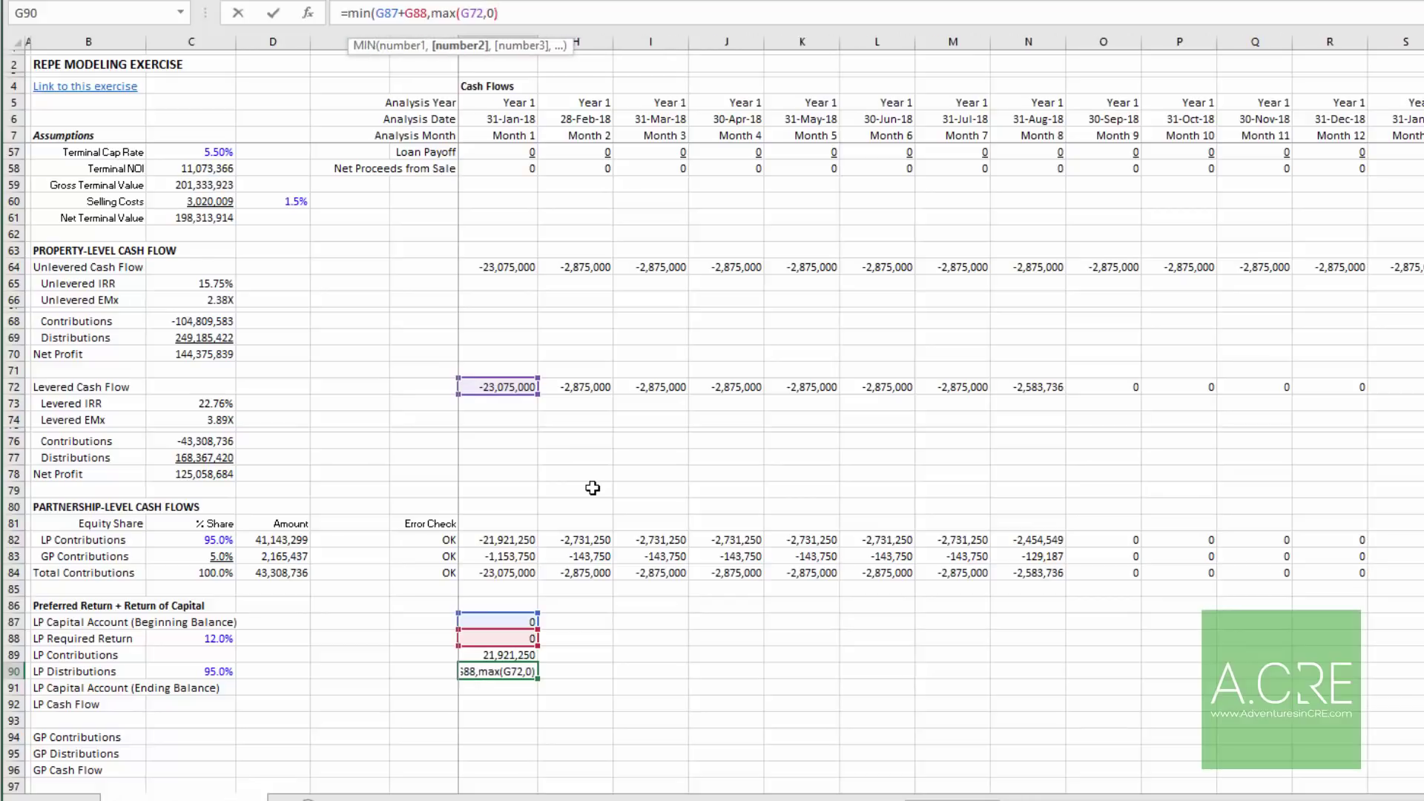
{"action": "type", "text": "*"}
{"action": "left_click", "coordinate": [216, 673]}
{"action": "key", "text": "F4"}
{"action": "key", "text": "F4"}
{"action": "key", "text": "F4"}
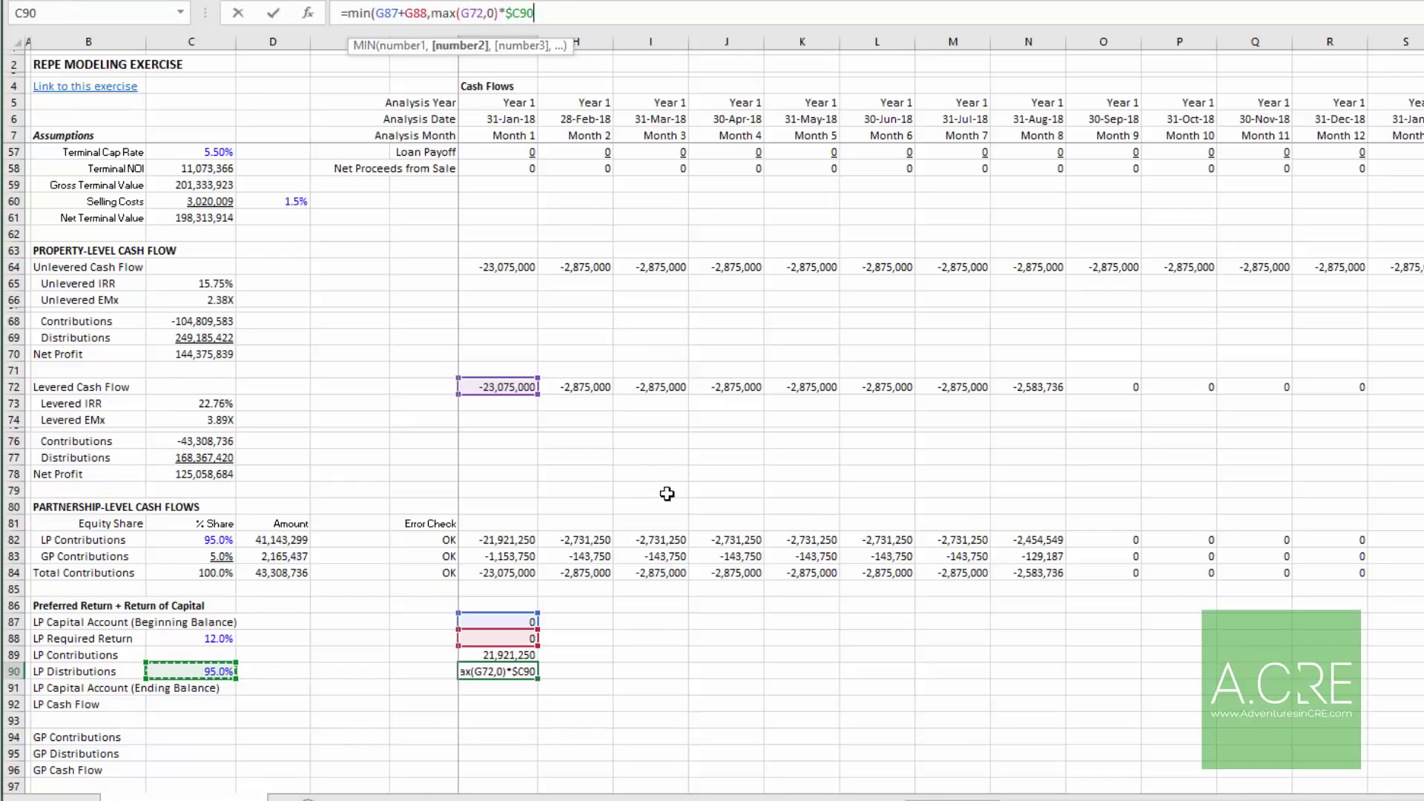
{"action": "type", "text": ")"}
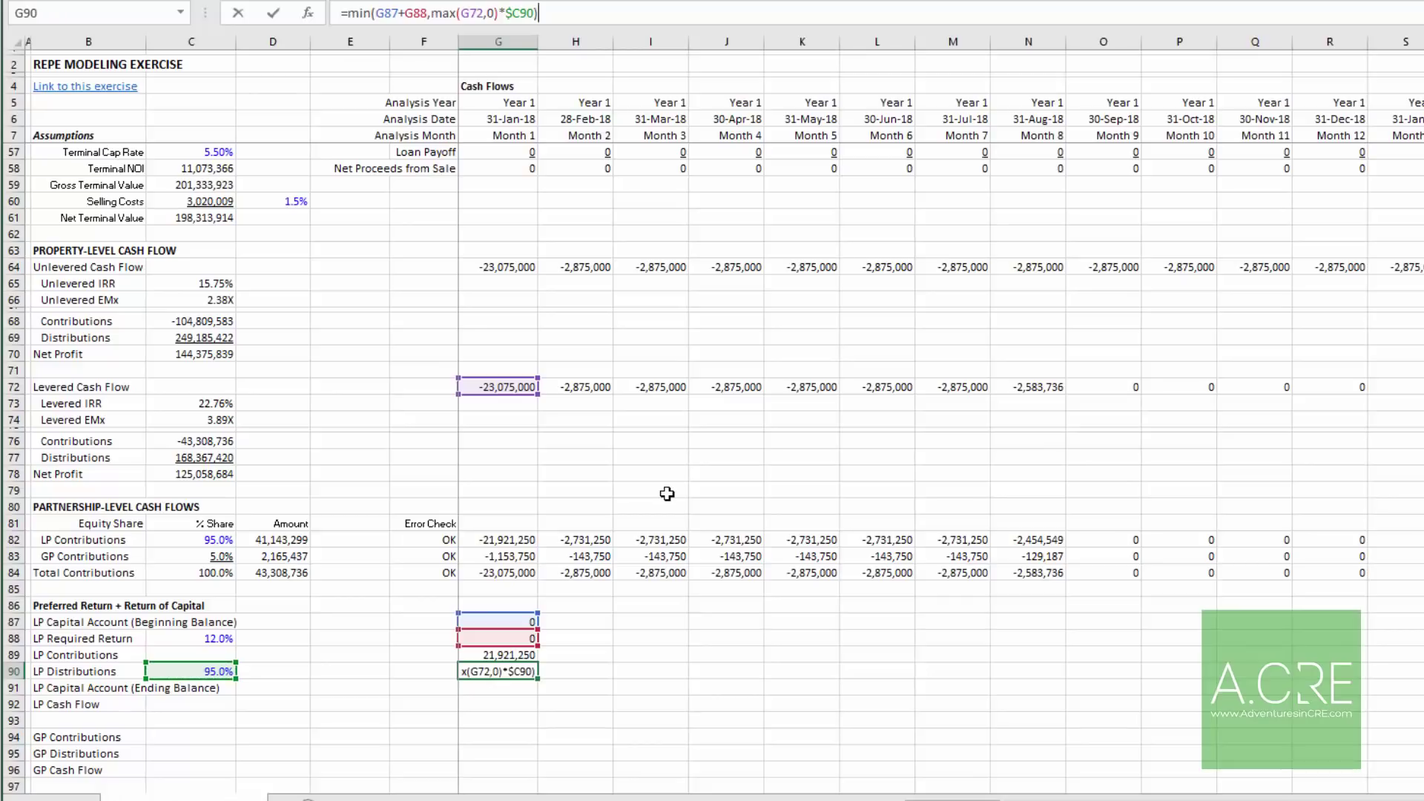
{"action": "key", "text": "ctrl+Return"}
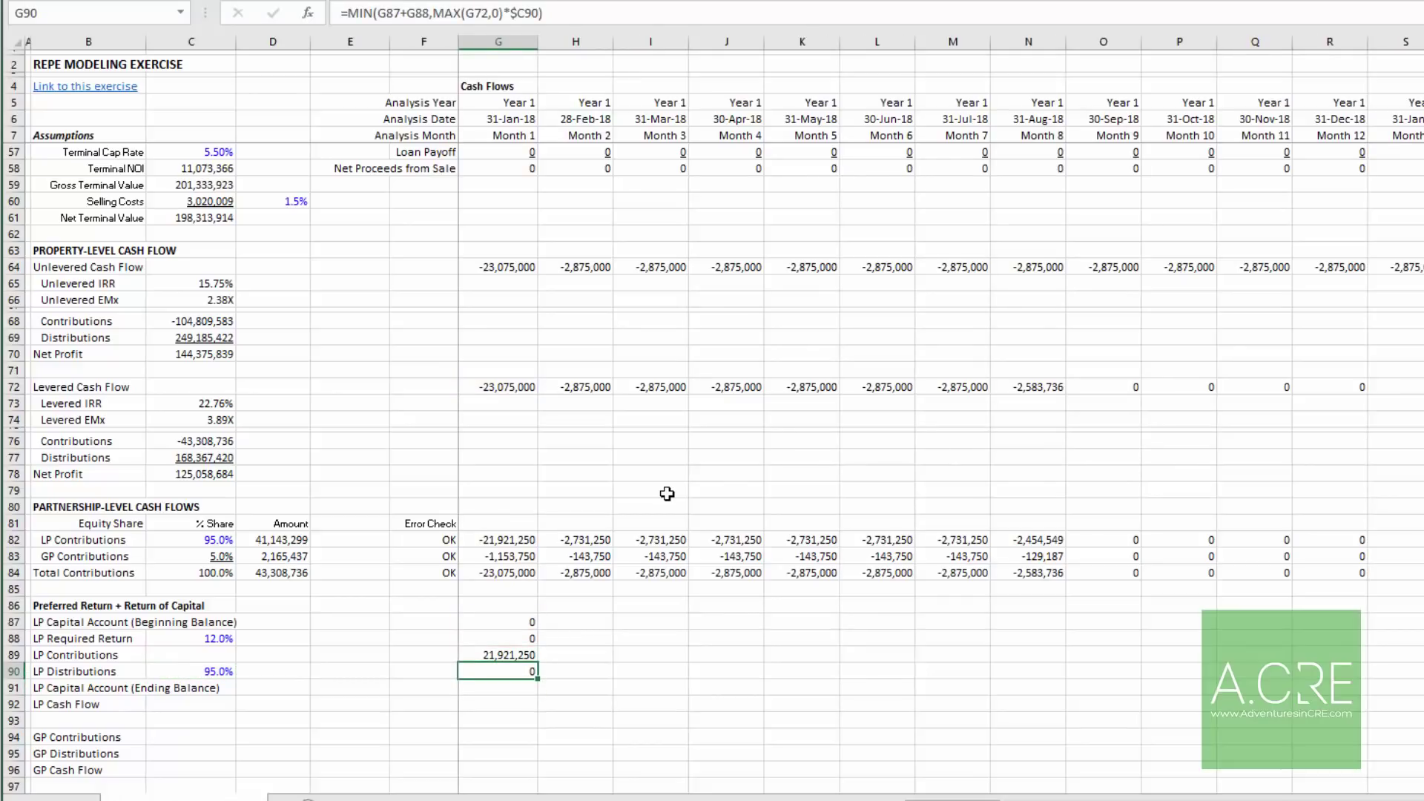
{"action": "key", "text": "Down"}
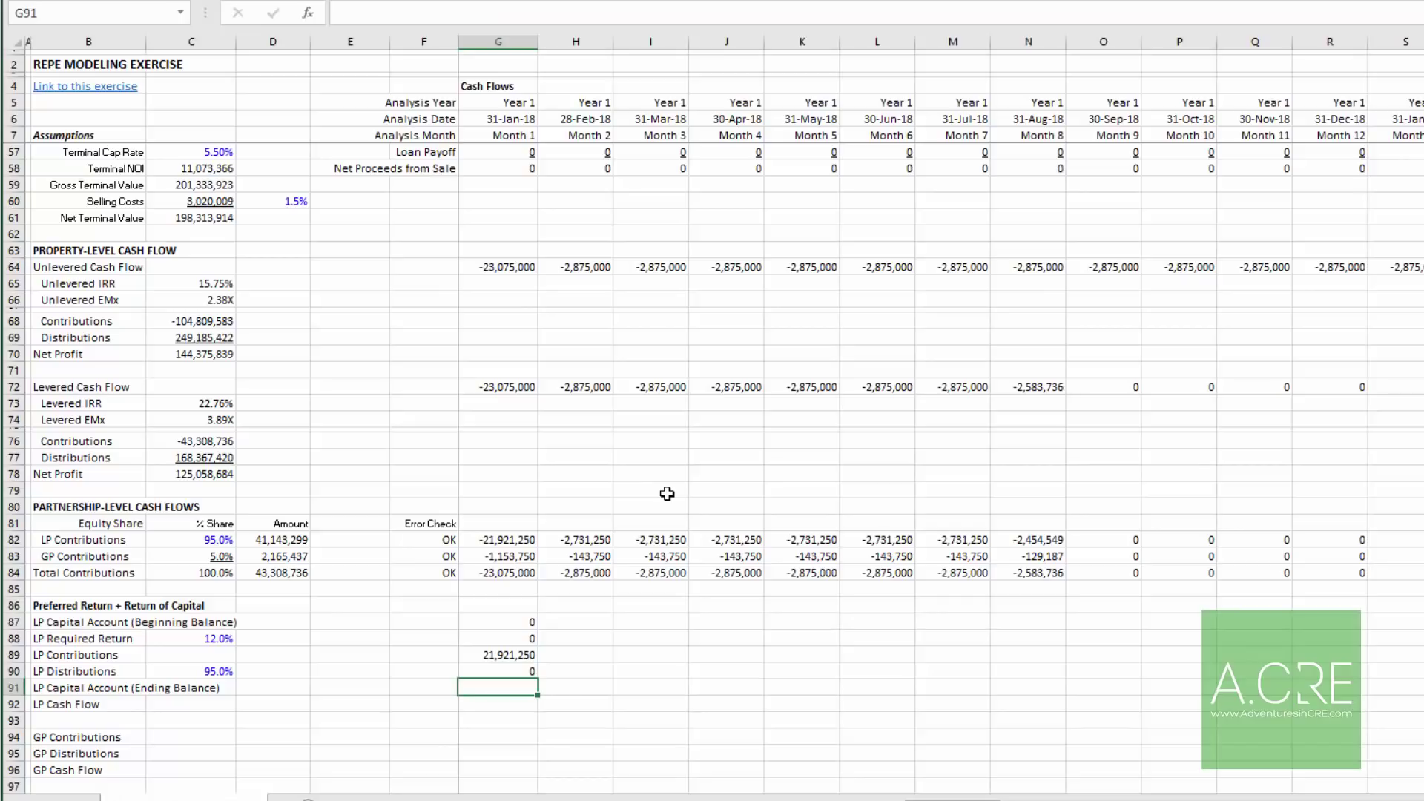
Step: Enter the month 1 LP ending balance in G91 as =G87+G88+G89-G90
{"action": "left_click", "coordinate": [496, 622]}
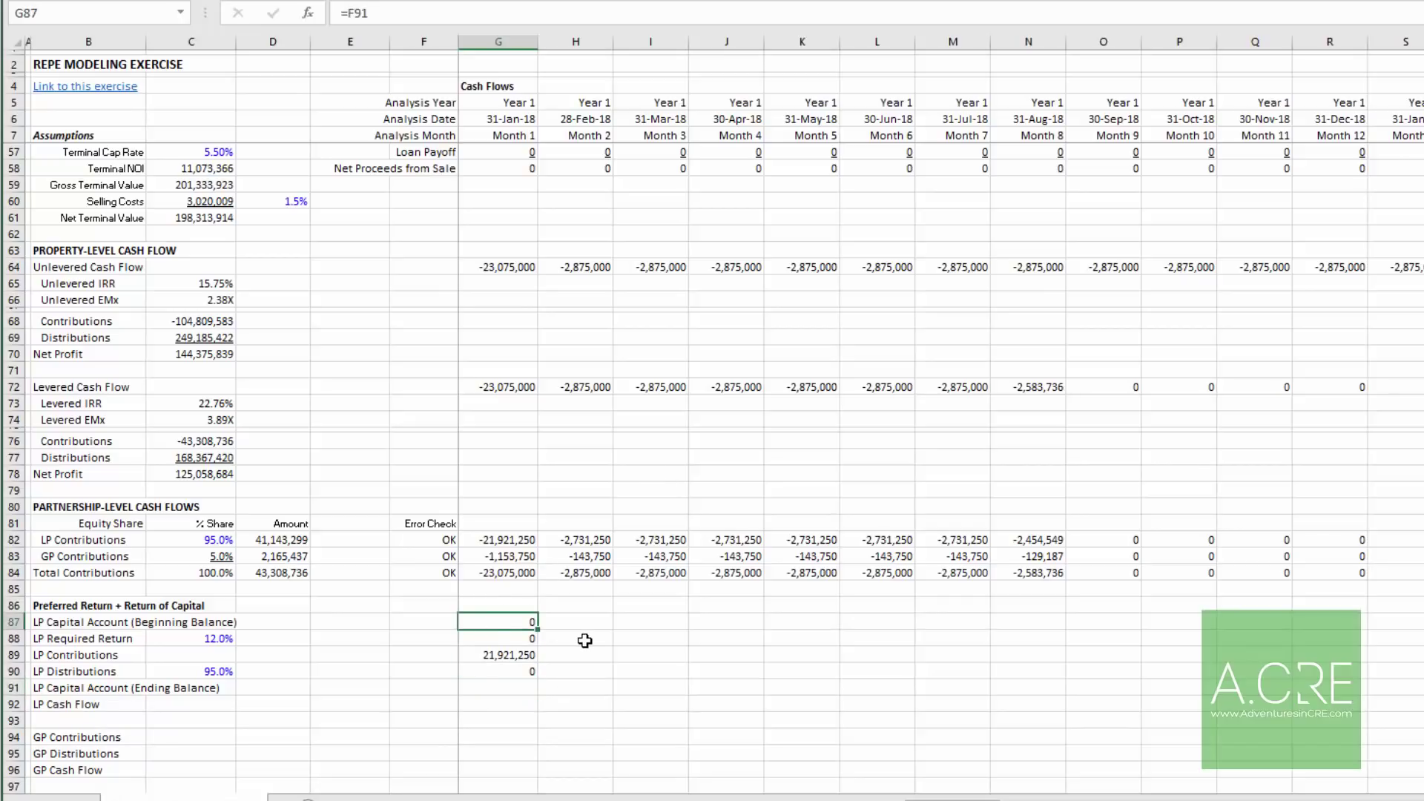
{"action": "type", "text": "+"}
{"action": "type", "text": "F91"}
{"action": "key", "text": "Return"}
{"action": "key", "text": "Down"}
{"action": "key", "text": "Down"}
{"action": "key", "text": "Down"}
{"action": "type", "text": "+"}
{"action": "key", "text": "Up"}
{"action": "key", "text": "Up"}
{"action": "key", "text": "Up"}
{"action": "key", "text": "Up"}
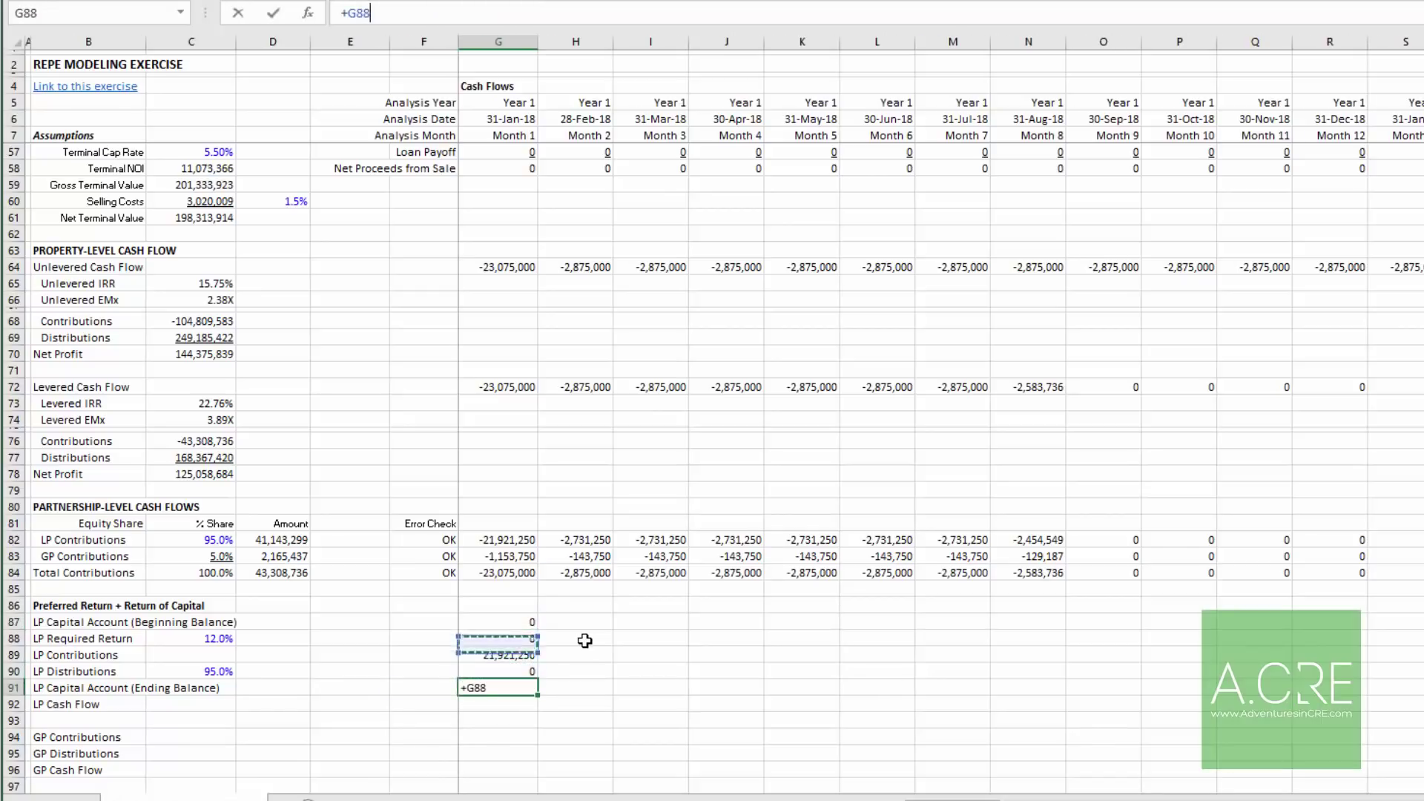
{"action": "type", "text": "+"}
{"action": "key", "text": "Down"}
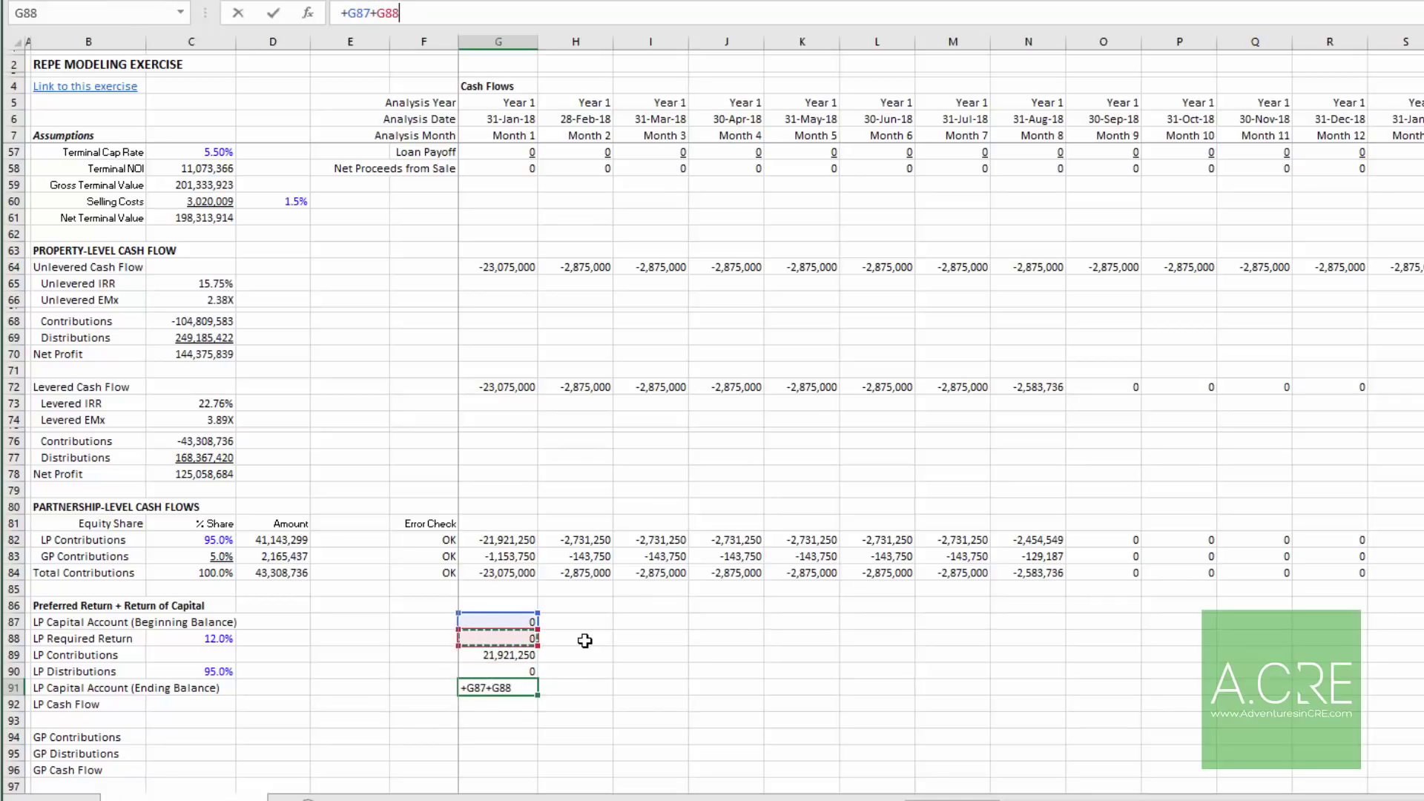
{"action": "type", "text": "+"}
{"action": "key", "text": "Down"}
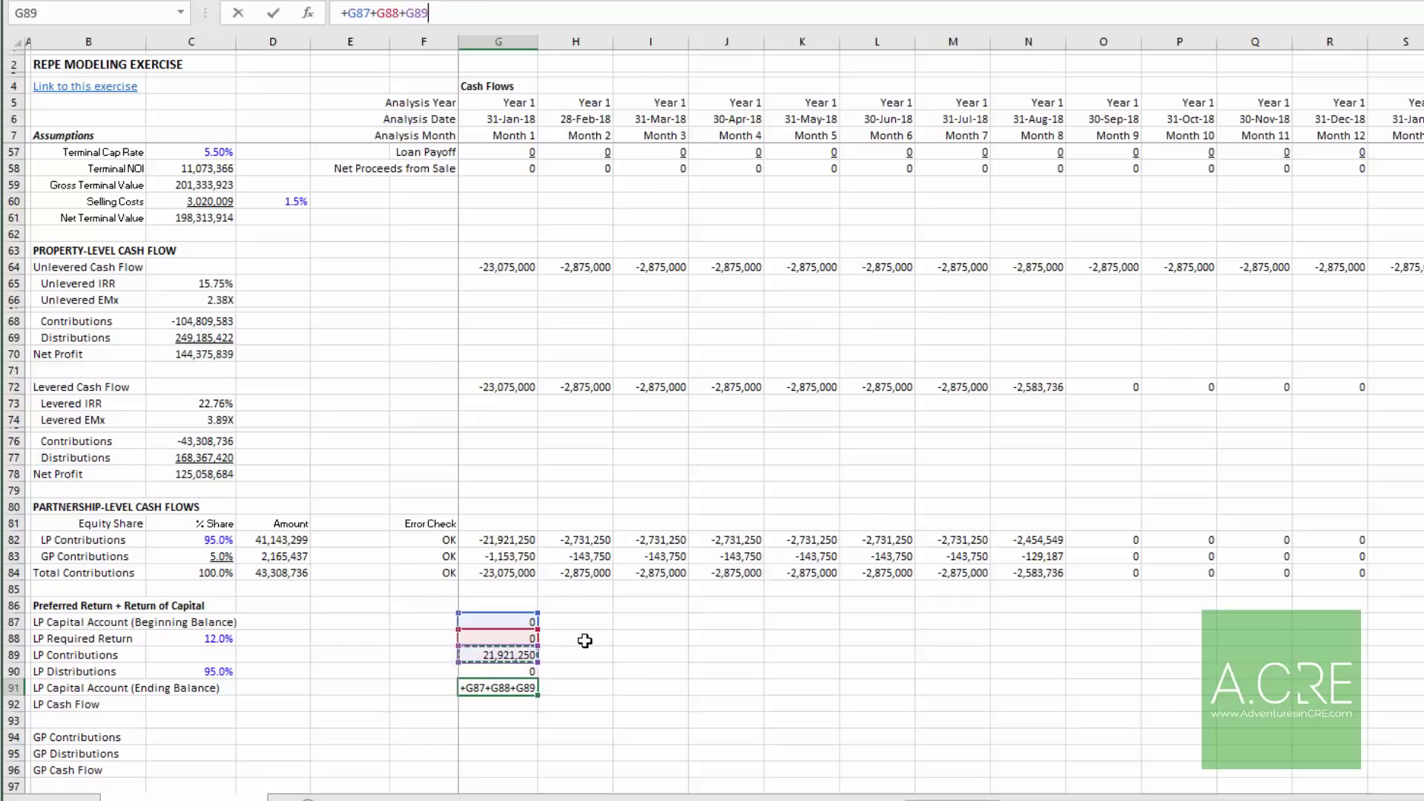
{"action": "type", "text": "-"}
{"action": "key", "text": "Down"}
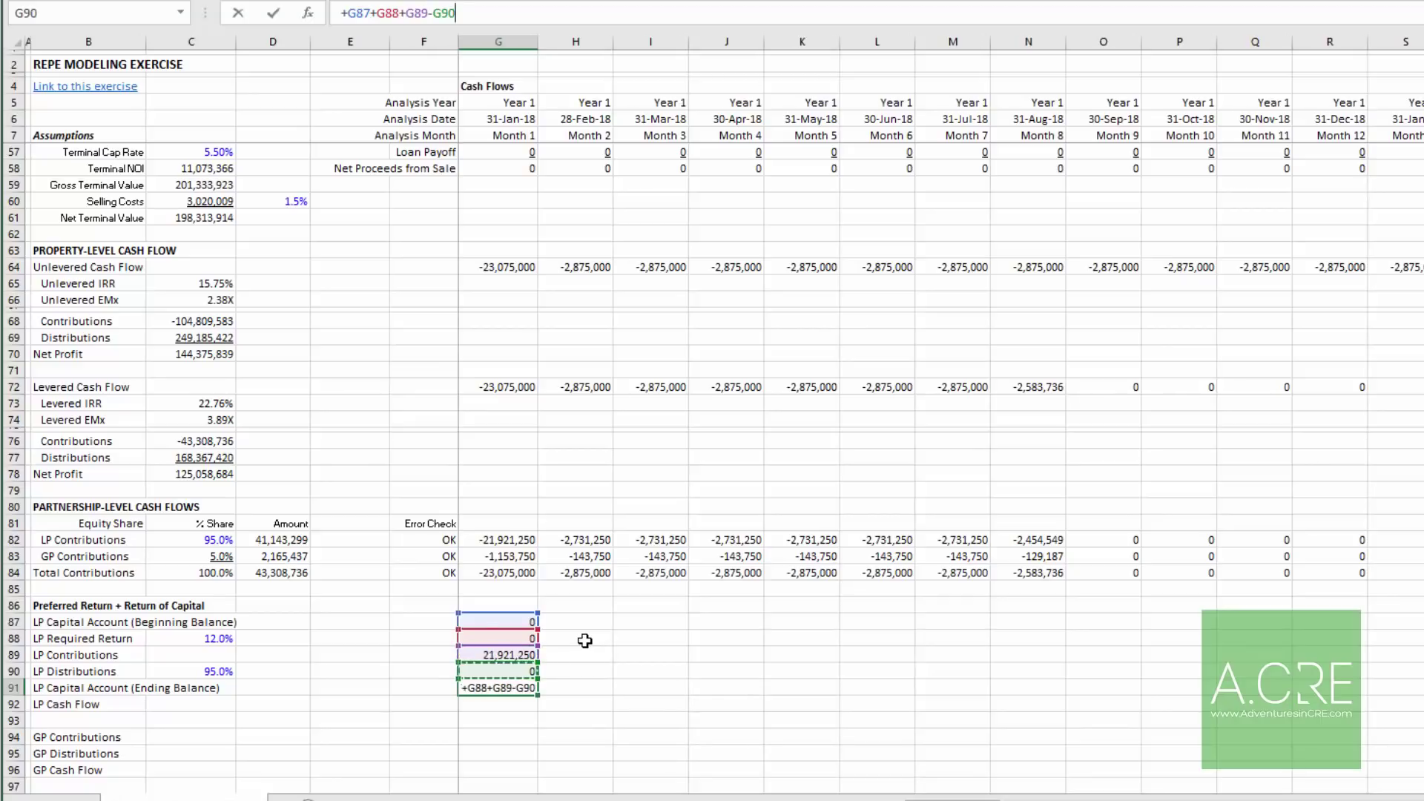
{"action": "key", "text": "Return"}
{"action": "key", "text": "Up"}
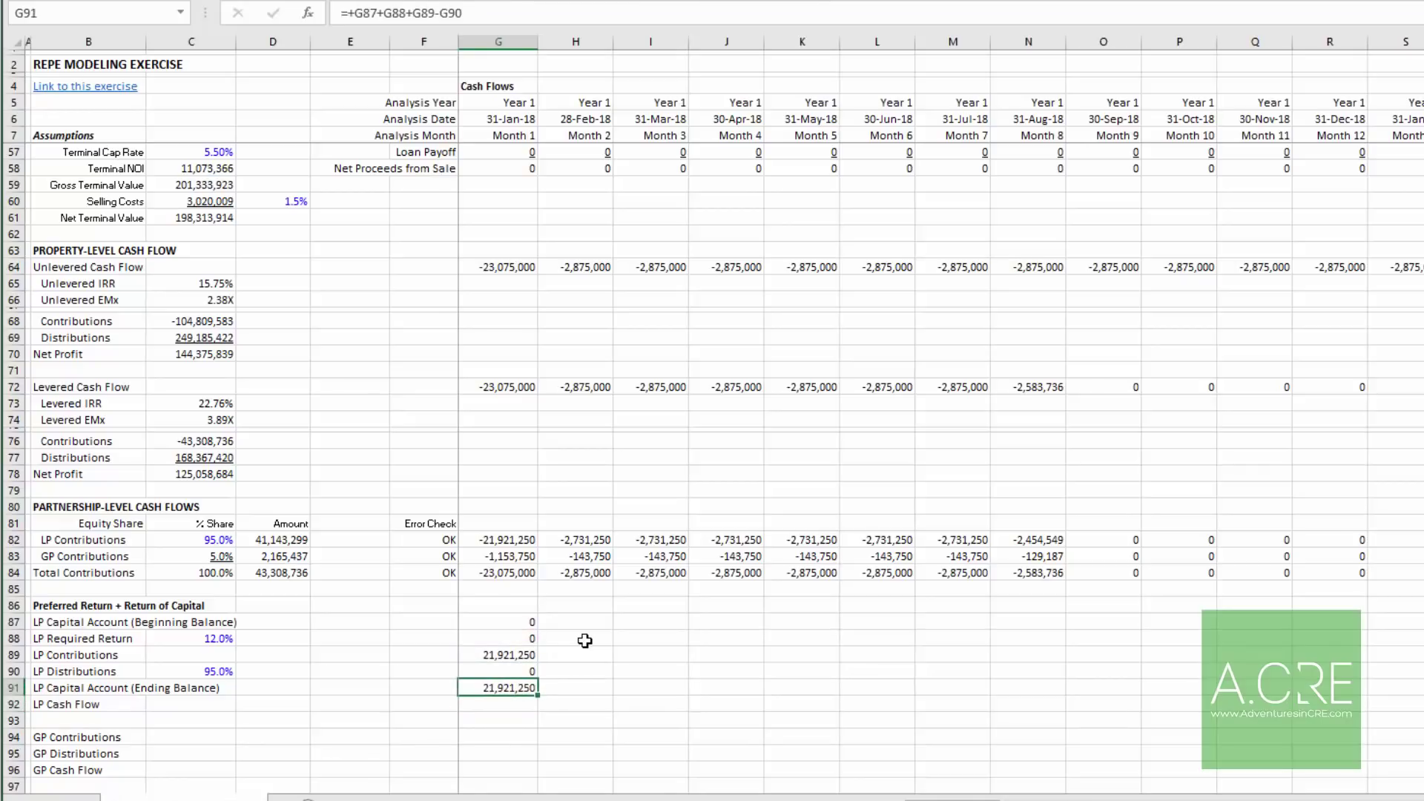
Step: Enter the month 1 LP cash flow in G92 as =-G89+G90
{"action": "key", "text": "Up"}
{"action": "key", "text": "Down"}
{"action": "key", "text": "Down"}
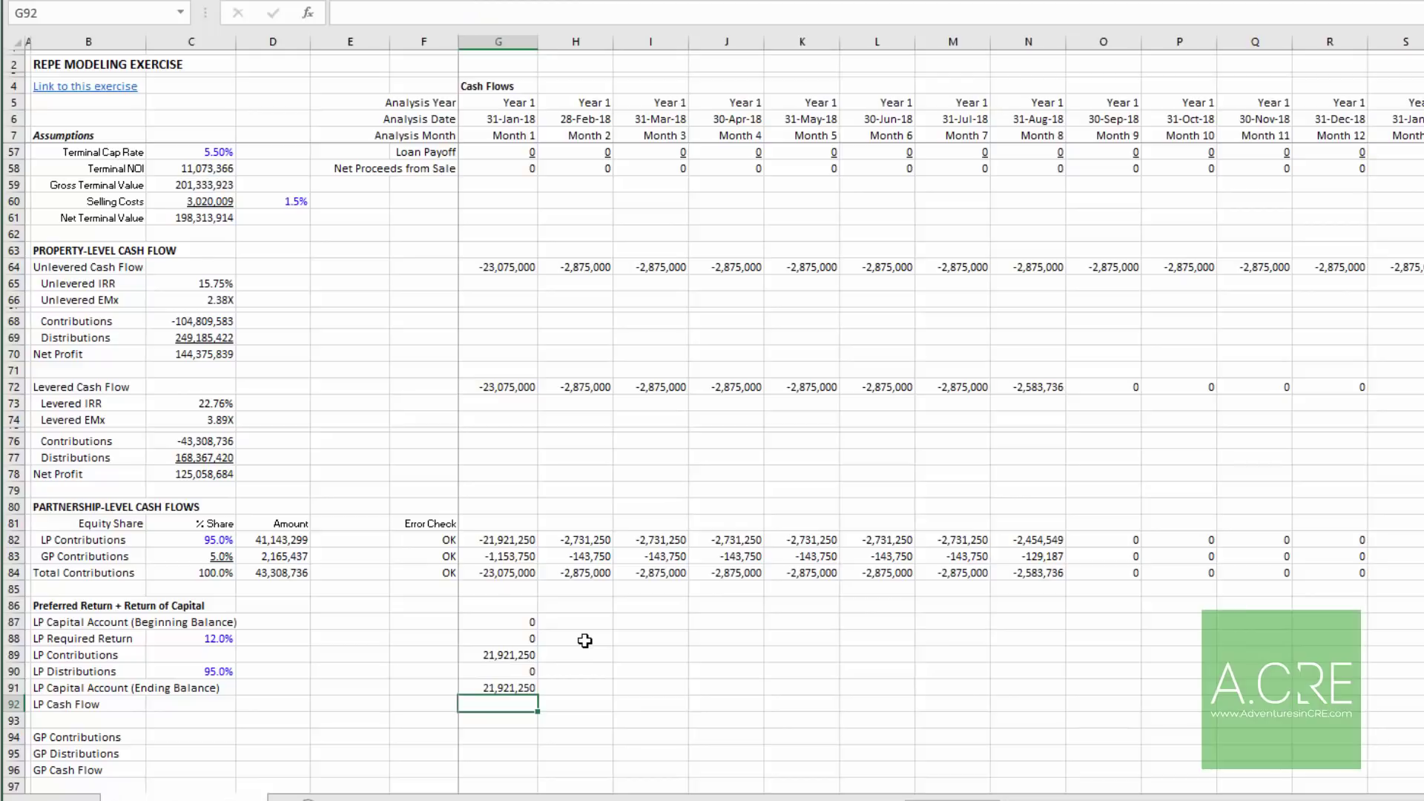
{"action": "type", "text": "-"}
{"action": "key", "text": "Up"}
{"action": "key", "text": "Up"}
{"action": "key", "text": "Up"}
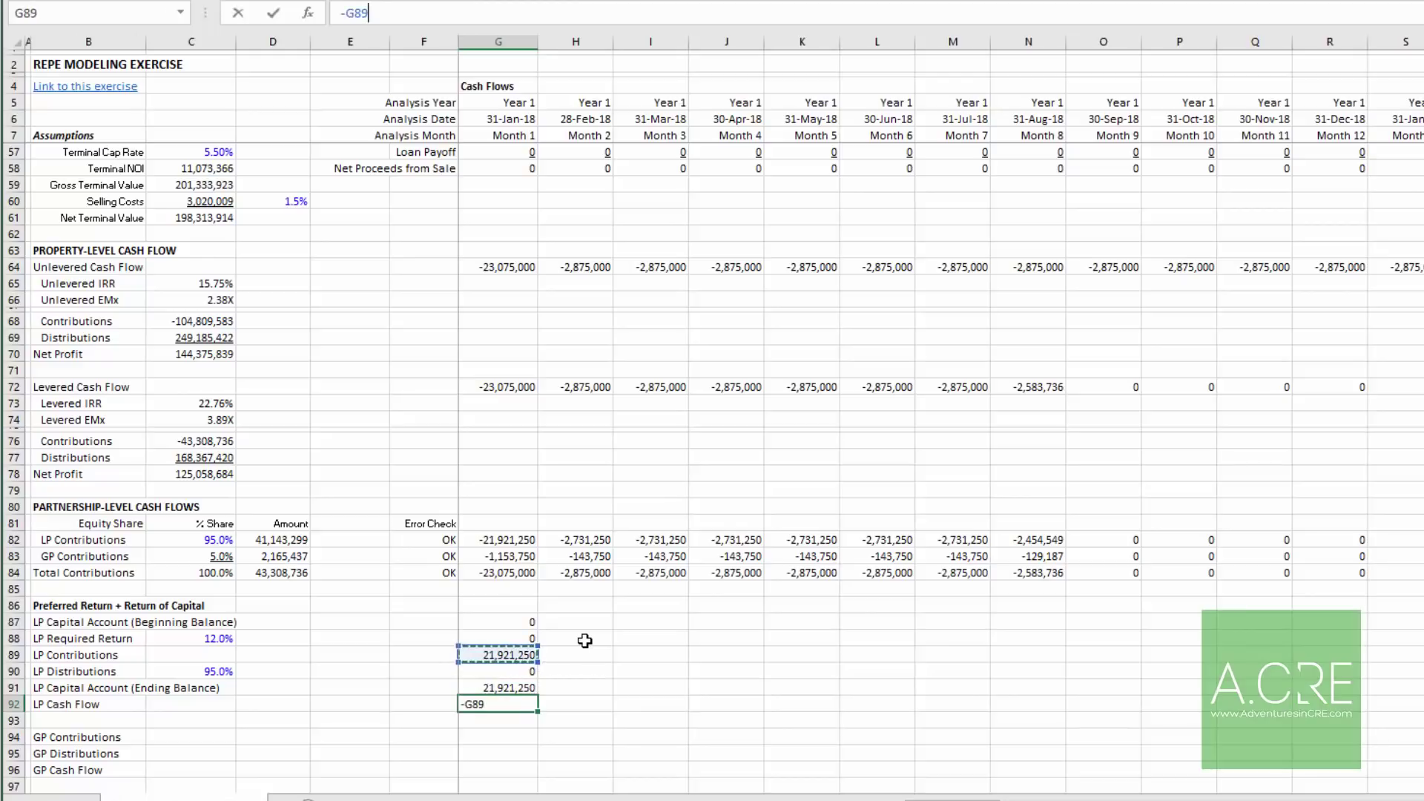
{"action": "type", "text": "+"}
{"action": "key", "text": "Up"}
{"action": "key", "text": "Up"}
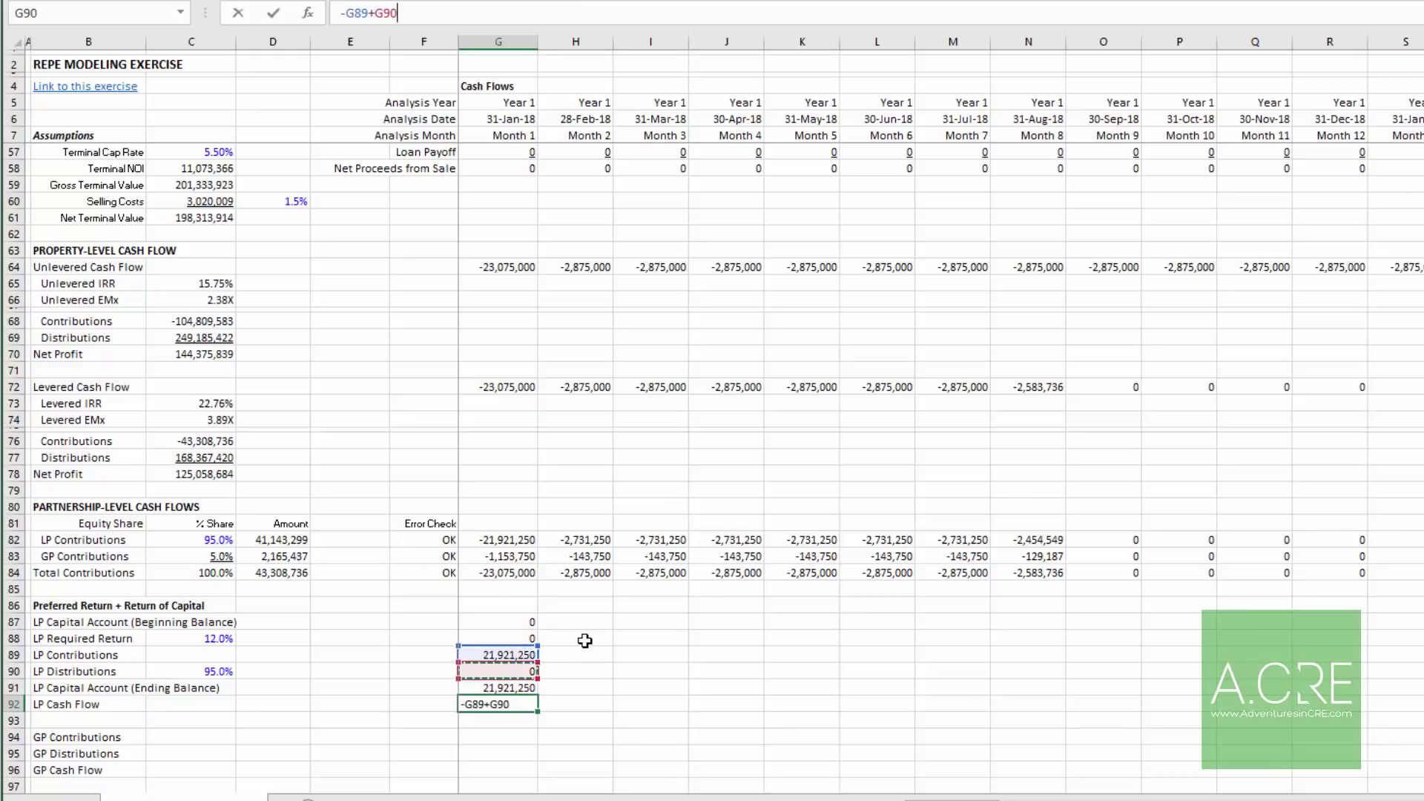
{"action": "key", "text": "Return"}
Step: Copy the pref block G87:G92 across all months through column CR
{"action": "key", "text": "Up"}
{"action": "key", "text": "Up"}
{"action": "key", "text": "Up"}
{"action": "key", "text": "Up"}
{"action": "key", "text": "Up"}
{"action": "key", "text": "Up"}
{"action": "key", "text": "ctrl+shift+Down"}
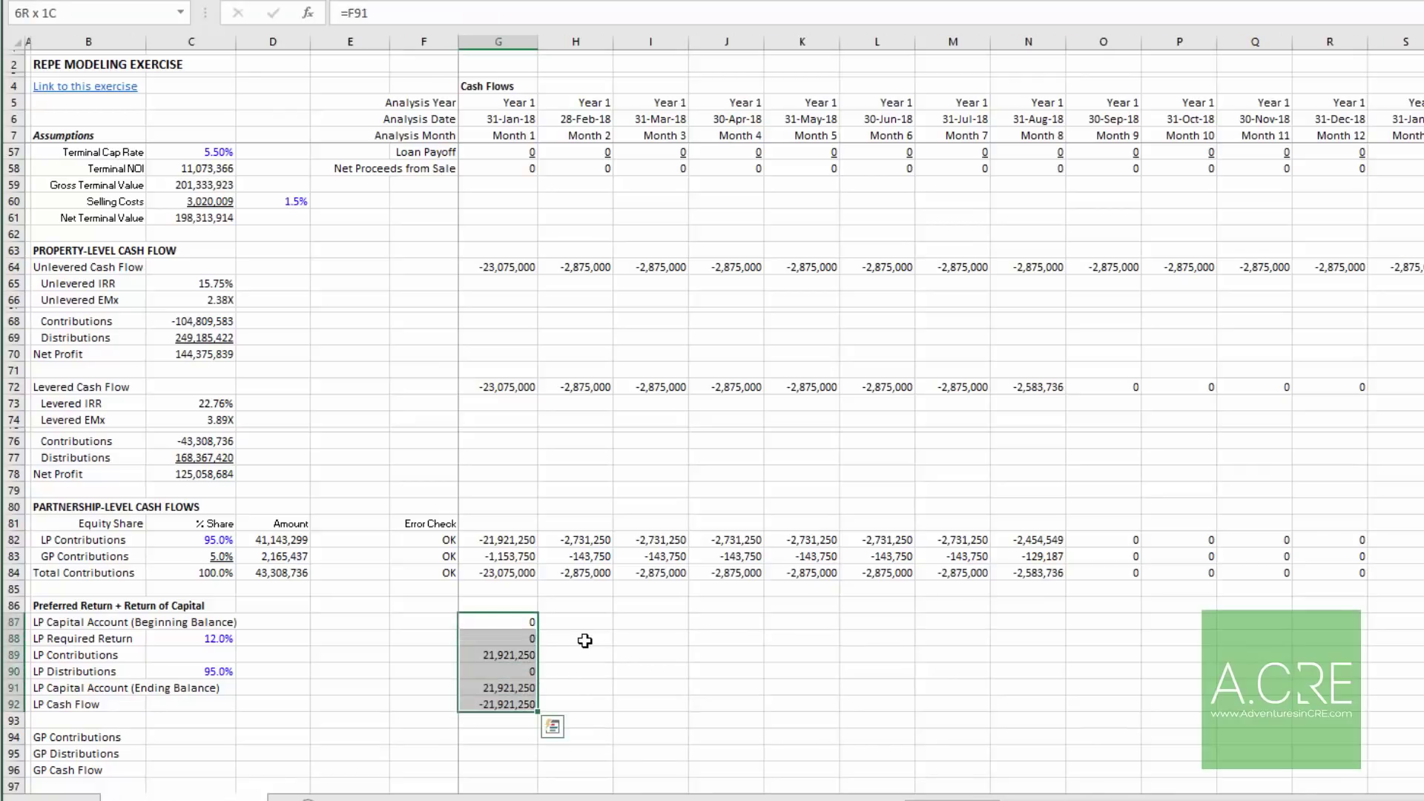
{"action": "key", "text": "ctrl+c"}
{"action": "key", "text": "Right"}
{"action": "key", "text": "ctrl+shift+Right"}
{"action": "key", "text": "ctrl+v"}
{"action": "key", "text": "ctrl+Left"}
{"action": "key", "text": "Left"}
{"action": "key", "text": "Down"}
{"action": "key", "text": "Down"}
{"action": "key", "text": "Down"}
{"action": "key", "text": "Down"}
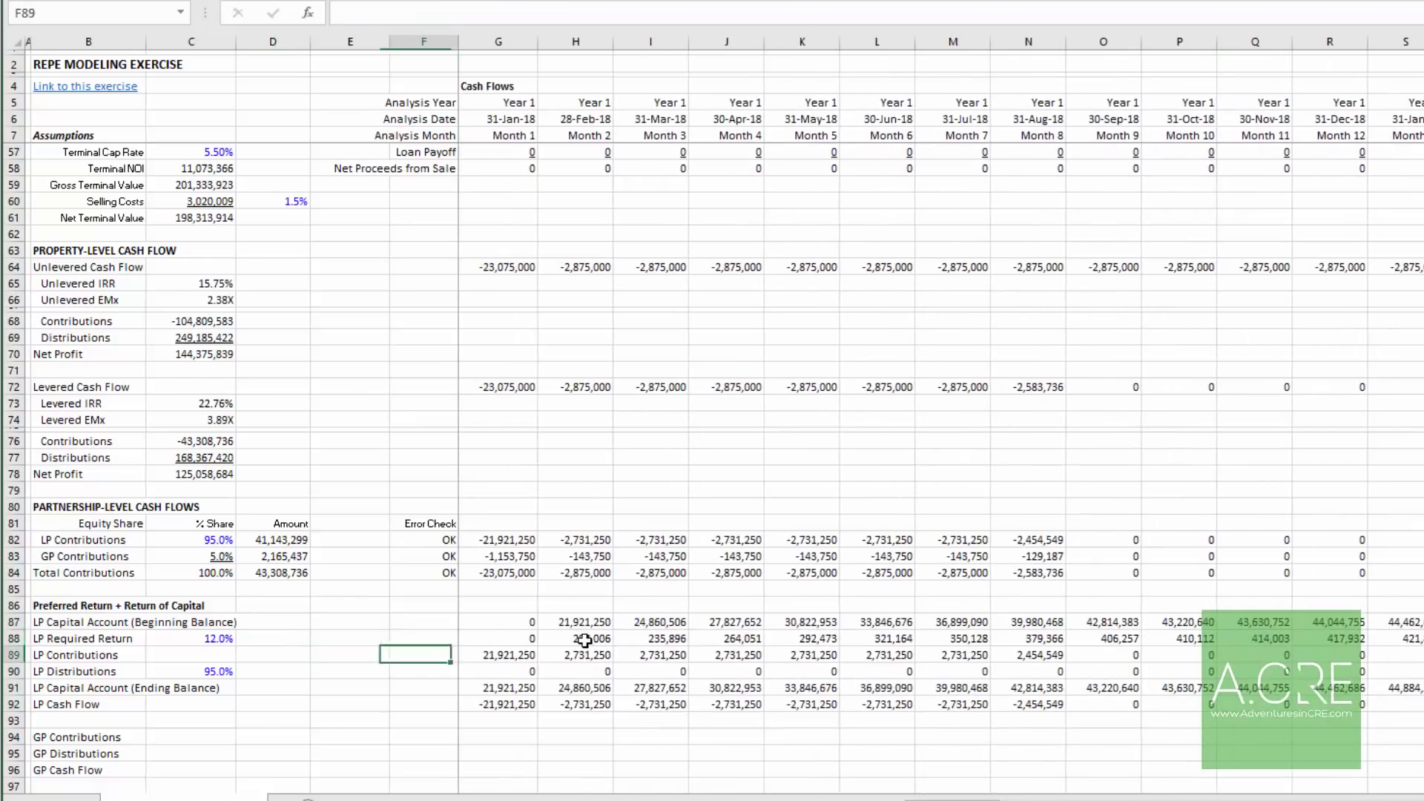
{"action": "key", "text": "Down"}
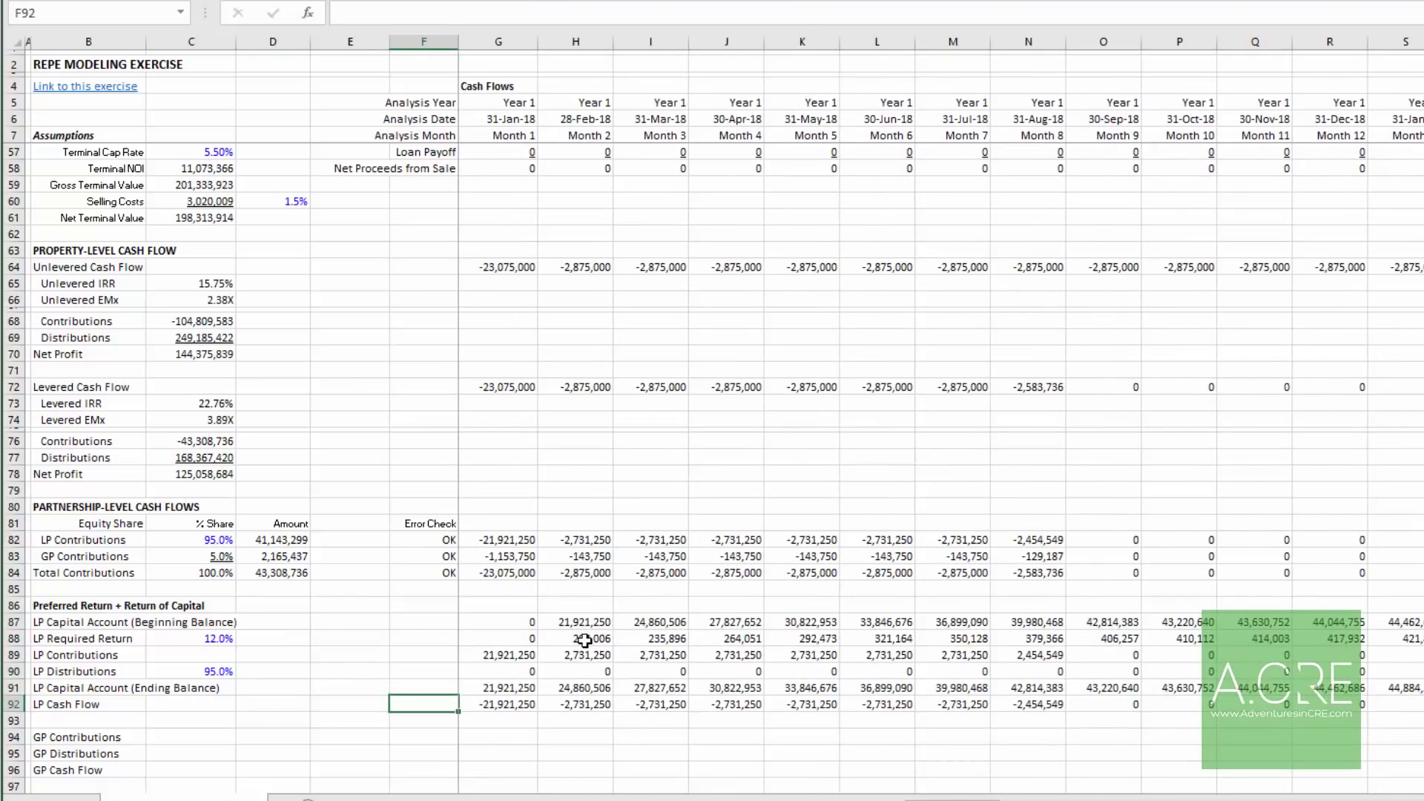
Step: Enter =XIRR(G92:CR92,$G$6:$CR$6) in F92 and confirm it matches the 12.0% rate
{"action": "type", "text": "=xirr"}
{"action": "key", "text": "Tab"}
{"action": "key", "text": "Right"}
{"action": "key", "text": "ctrl+shift+Right"}
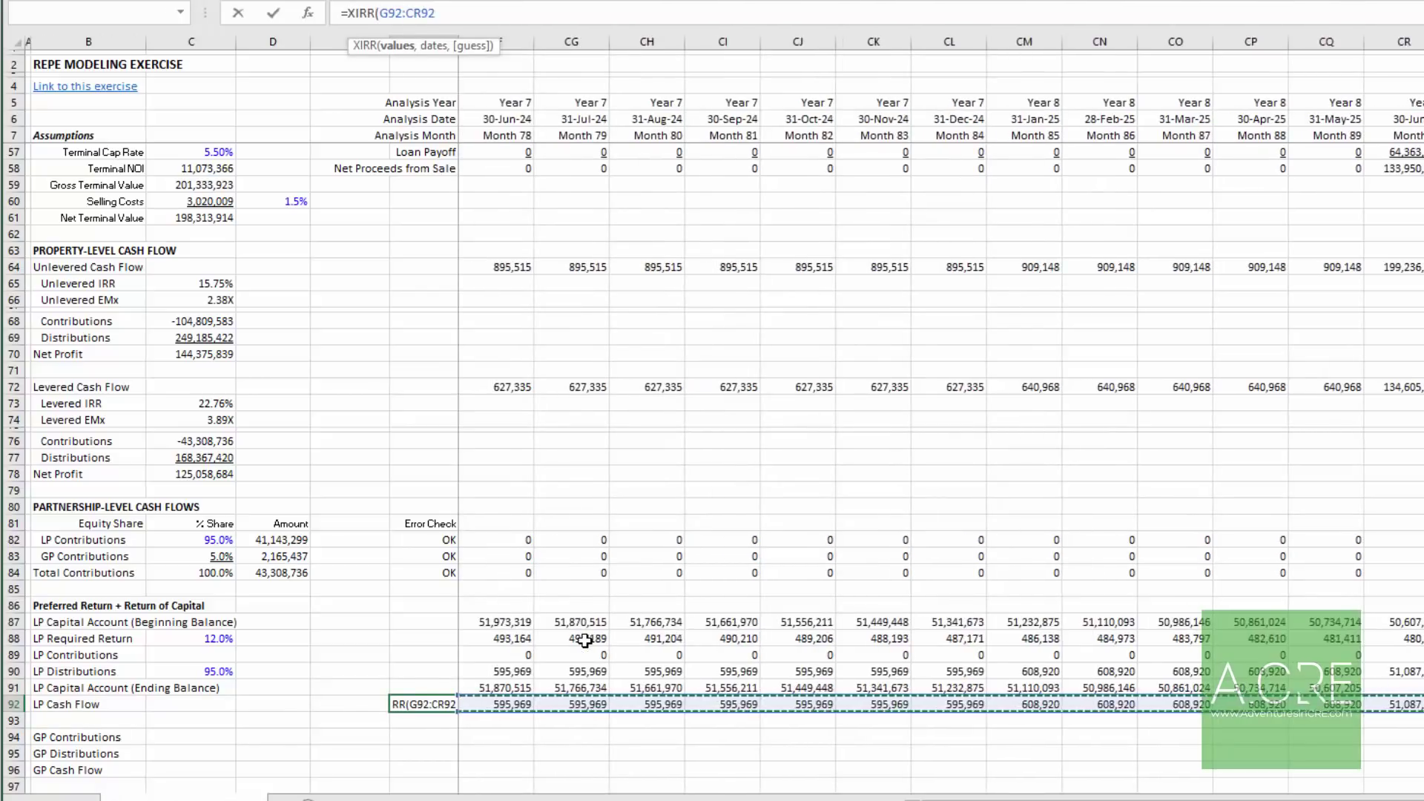
{"action": "type", "text": ","}
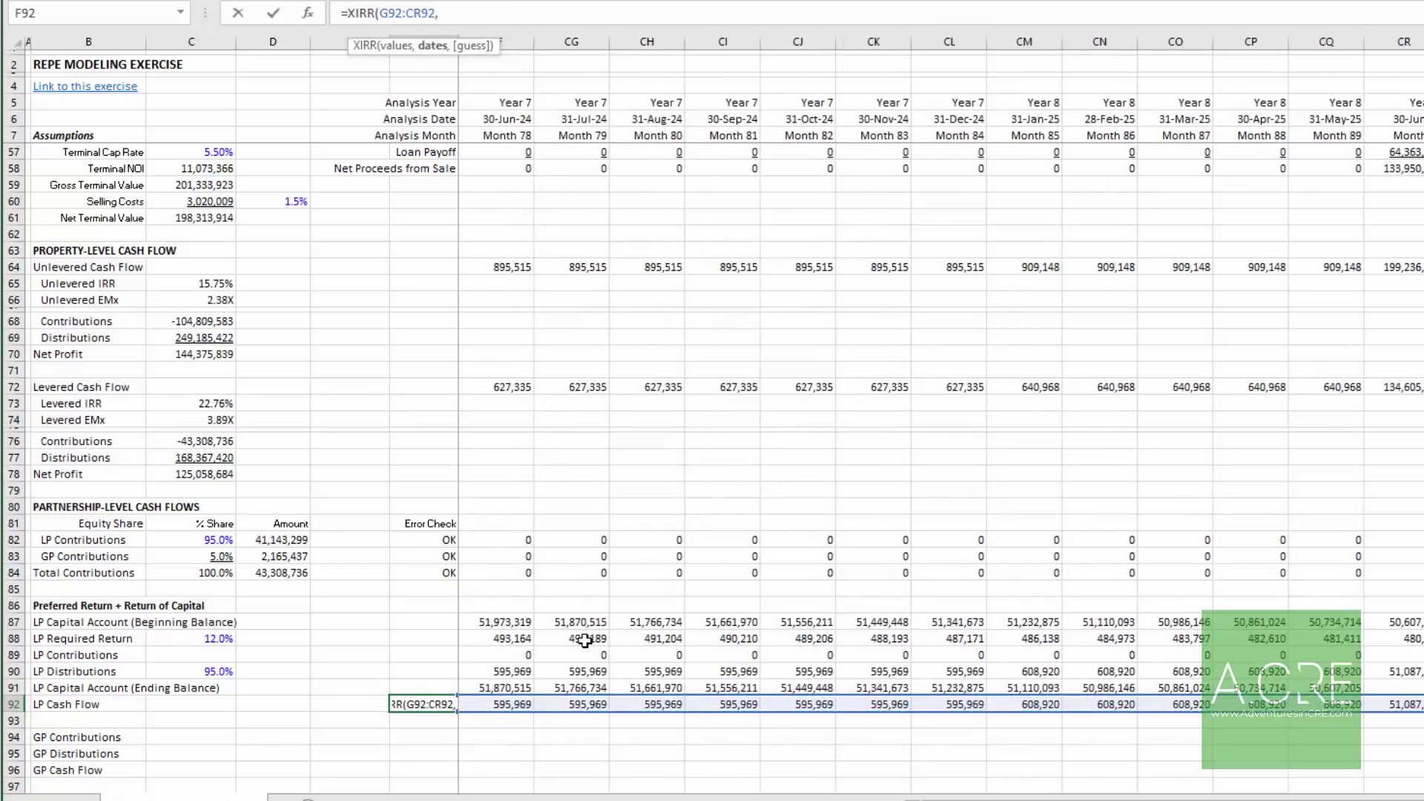
{"action": "key", "text": "Right"}
{"action": "key", "text": "Up"}
{"action": "key", "text": "Up"}
{"action": "key", "text": "Up"}
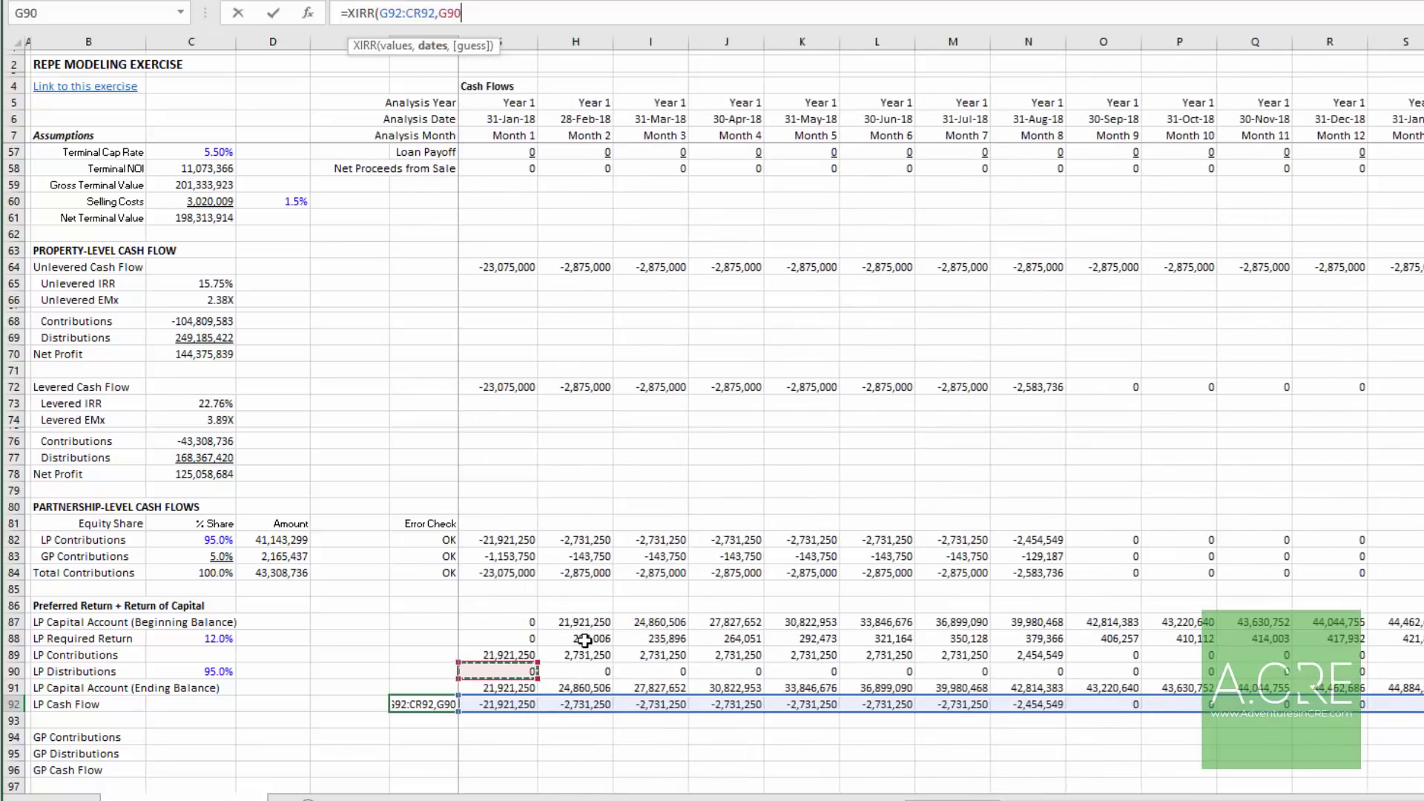
{"action": "left_click", "coordinate": [498, 114]}
{"action": "key", "text": "ctrl+shift+Right"}
{"action": "key", "text": "F4"}
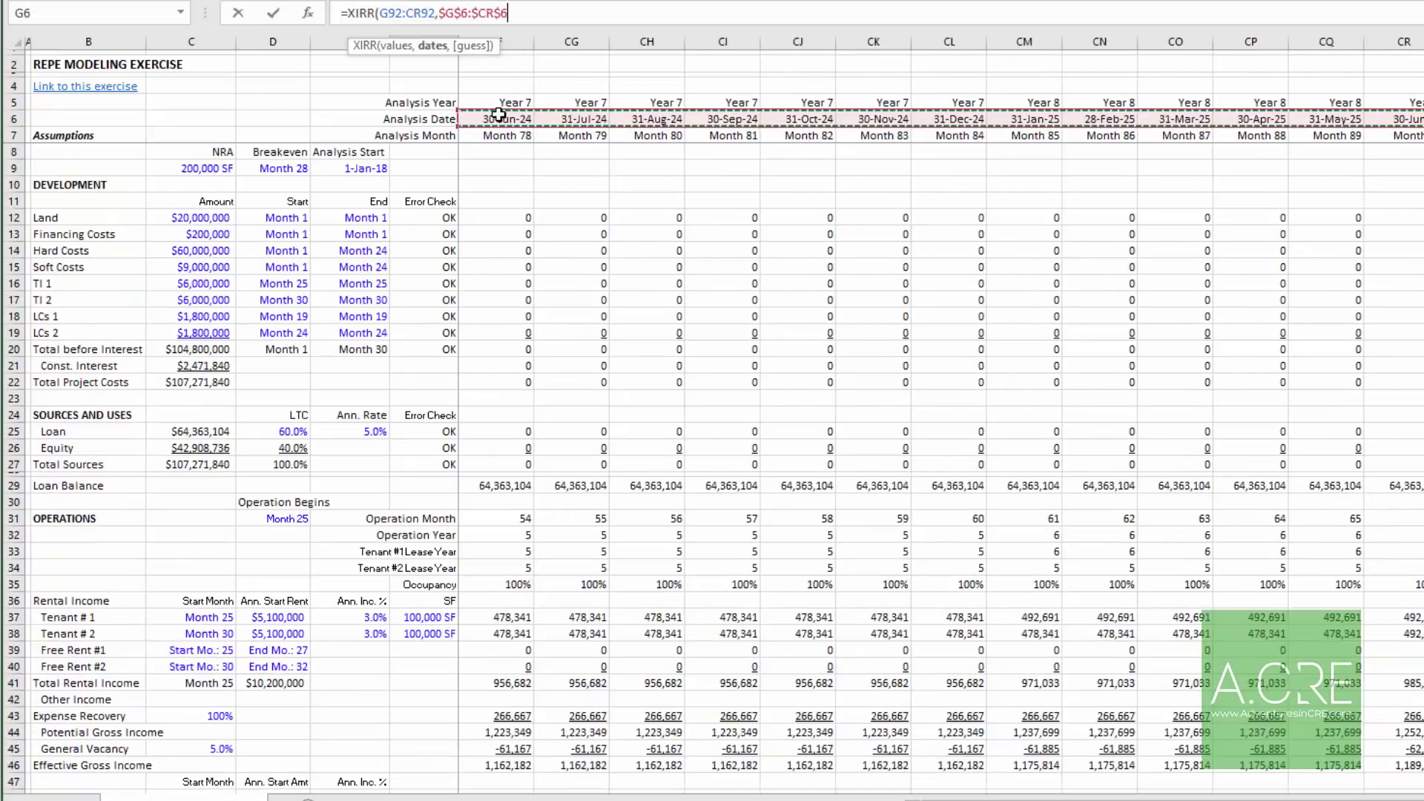
{"action": "key", "text": "ctrl+Return"}
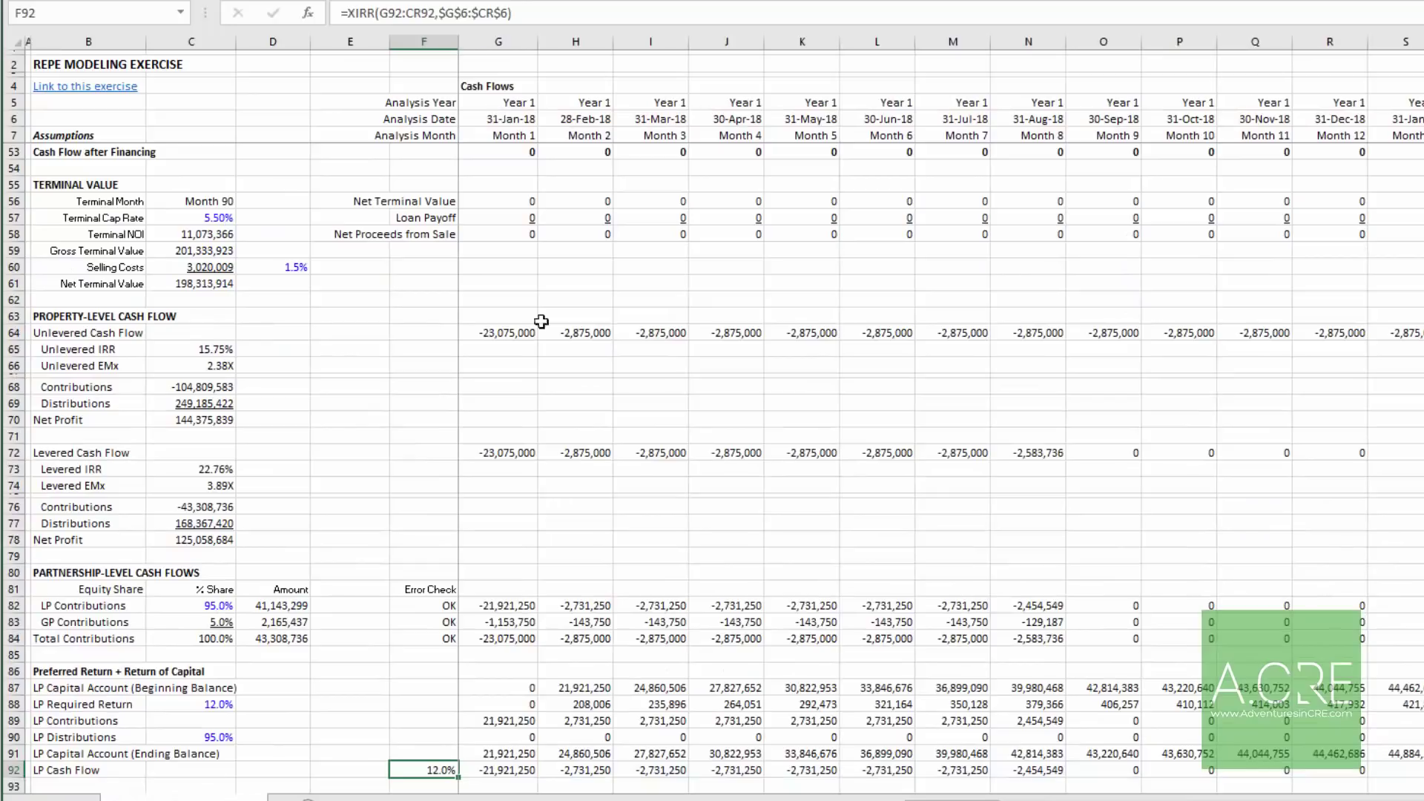
{"action": "scroll", "coordinate": [536, 310], "scroll_direction": "down", "scroll_amount": 3}
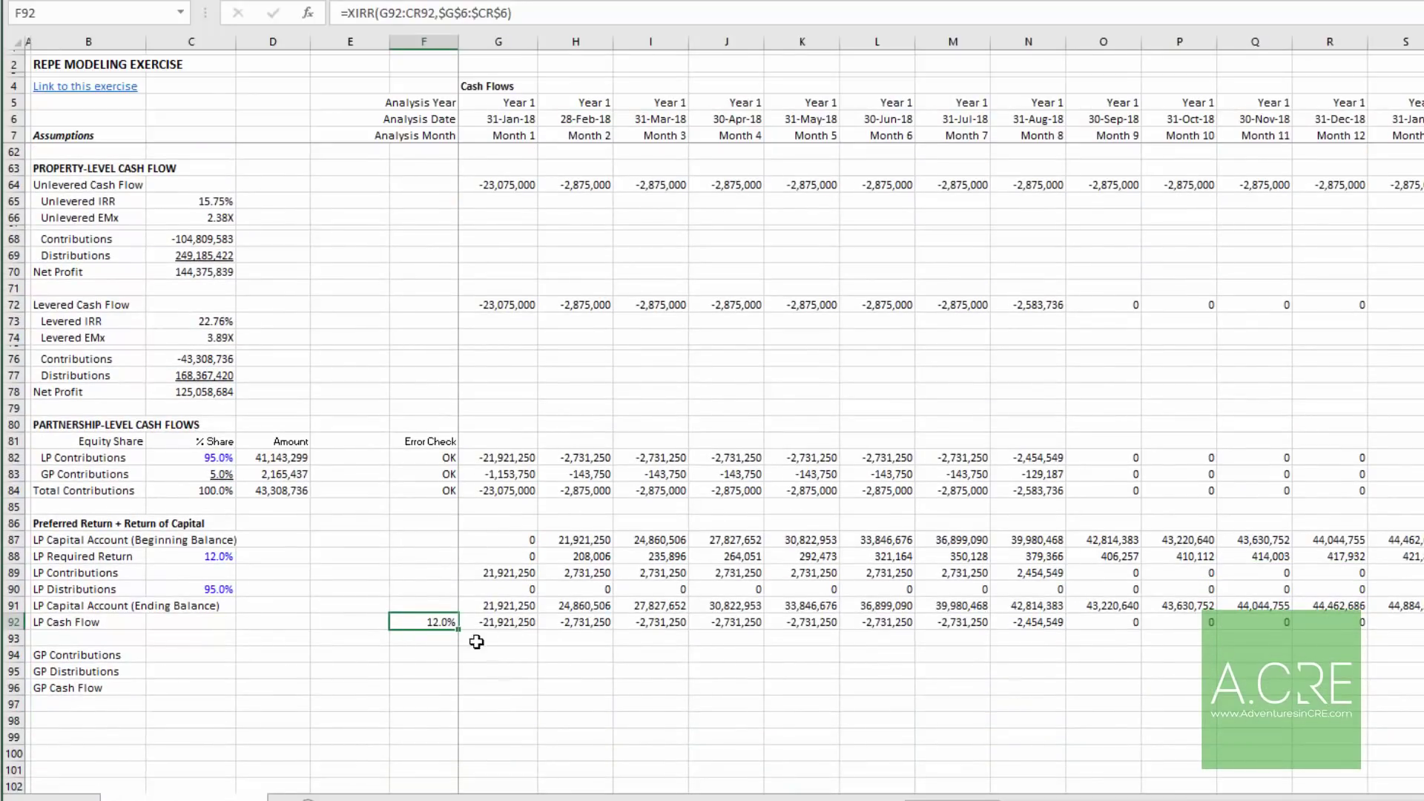
{"action": "left_click", "coordinate": [212, 556]}
{"action": "left_click", "coordinate": [448, 622]}
Step: Link month 1 GP Contributions to =-G83, showing 1,153,750
{"action": "key", "text": "Down"}
{"action": "key", "text": "Right"}
{"action": "key", "text": "Down"}
{"action": "key", "text": "Down"}
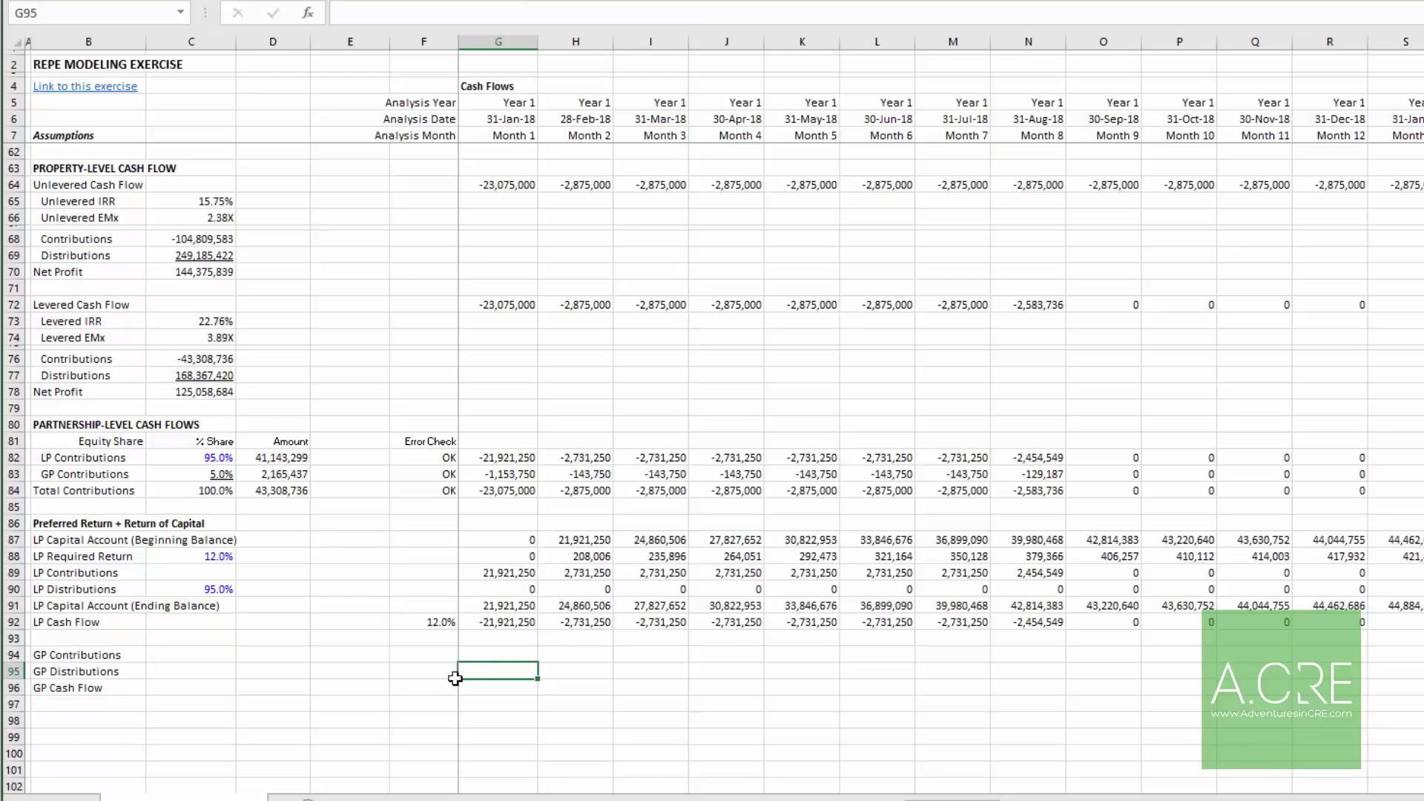
{"action": "type", "text": "=-"}
{"action": "key", "text": "Up"}
{"action": "key", "text": "Up"}
{"action": "key", "text": "Up"}
{"action": "key", "text": "Up"}
{"action": "key", "text": "Up"}
{"action": "key", "text": "Up"}
{"action": "key", "text": "Up"}
{"action": "key", "text": "Up"}
{"action": "key", "text": "Up"}
{"action": "key", "text": "Up"}
{"action": "key", "text": "Up"}
{"action": "key", "text": "Up"}
{"action": "key", "text": "Return"}
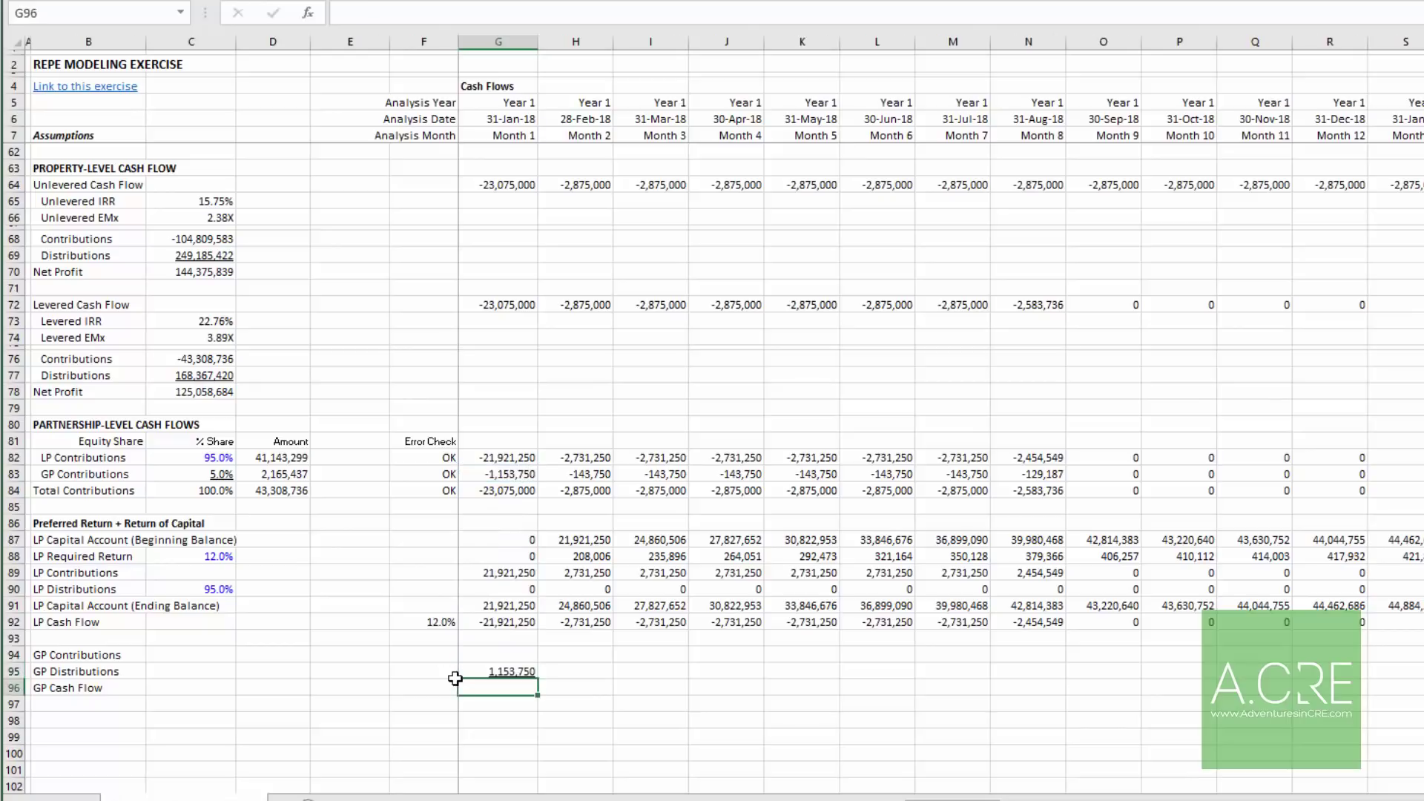
{"action": "key", "text": "Up"}
{"action": "key", "text": "Up"}
{"action": "type", "text": "=-"}
{"action": "key", "text": "Up"}
{"action": "key", "text": "Up"}
{"action": "key", "text": "Up"}
{"action": "key", "text": "Up"}
{"action": "key", "text": "Up"}
{"action": "key", "text": "Up"}
{"action": "key", "text": "Up"}
{"action": "key", "text": "Up"}
{"action": "key", "text": "Up"}
{"action": "key", "text": "Up"}
{"action": "key", "text": "Up"}
{"action": "key", "text": "Return"}
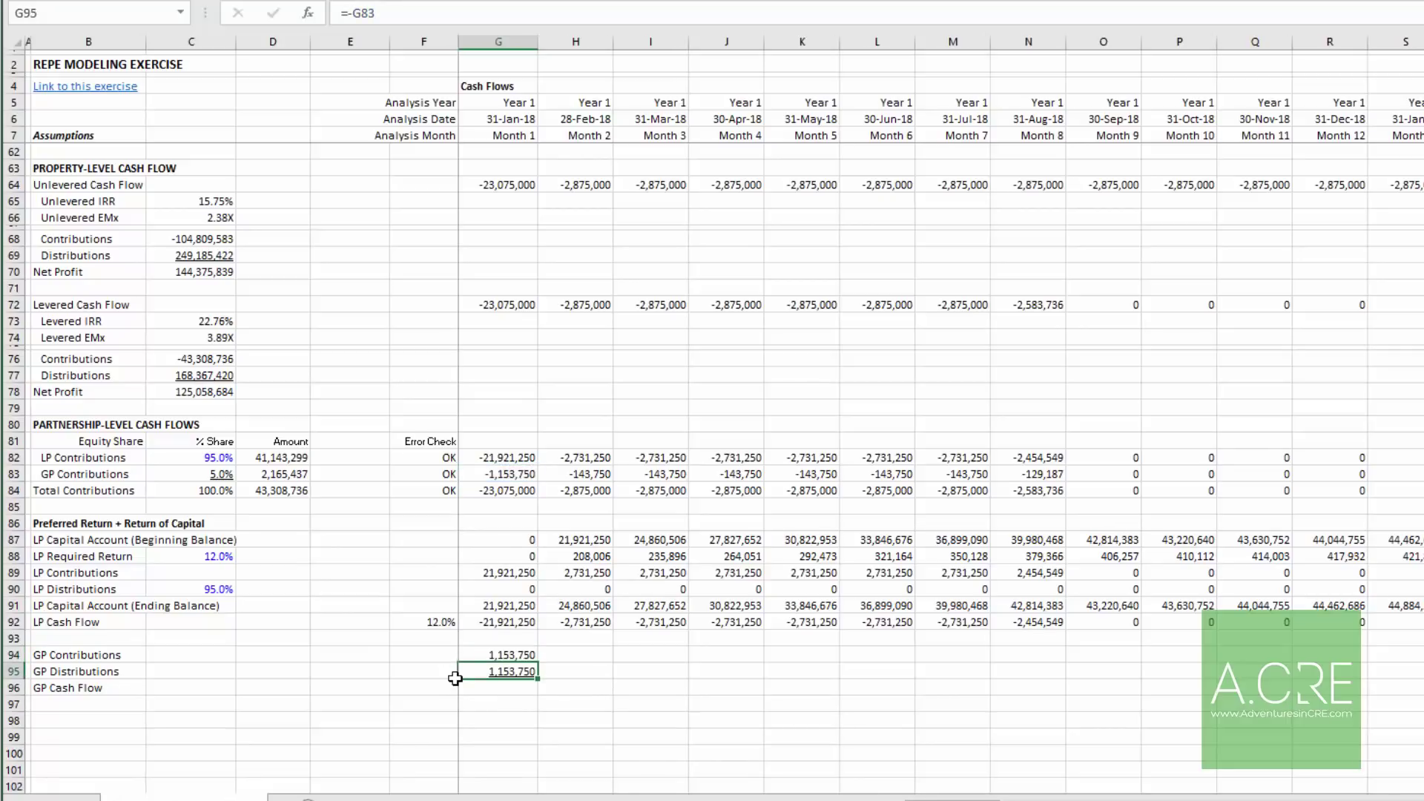
{"action": "type", "text": "=-G83"}
{"action": "key", "text": "ctrl+Return"}
Step: Set the GP distribution share in C95 to =1-C90, giving 5.0%
{"action": "key", "text": "Left"}
{"action": "key", "text": "Left"}
{"action": "key", "text": "Left"}
{"action": "key", "text": "Left"}
{"action": "key", "text": "Left"}
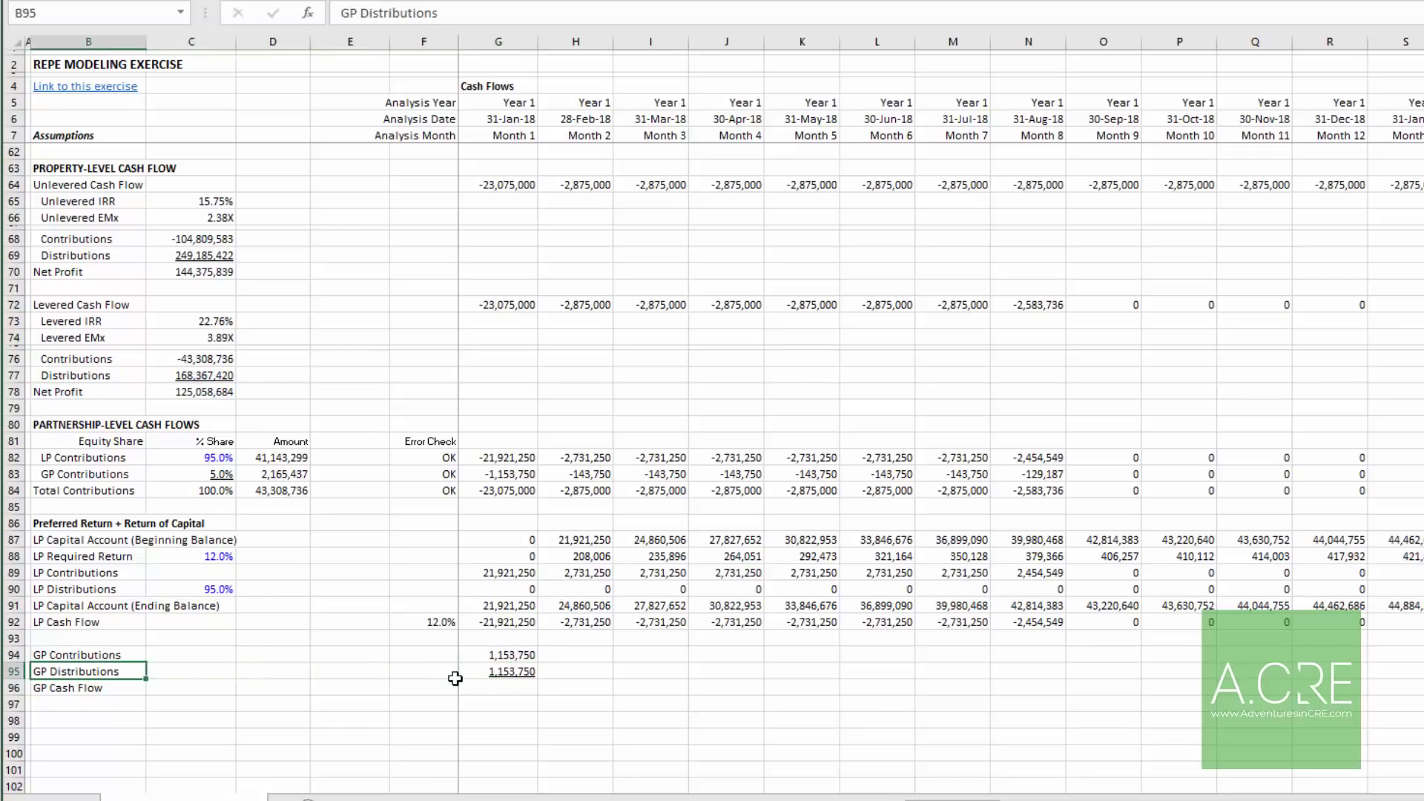
{"action": "key", "text": "Right"}
{"action": "type", "text": "5%"}
{"action": "key", "text": "ctrl+Return"}
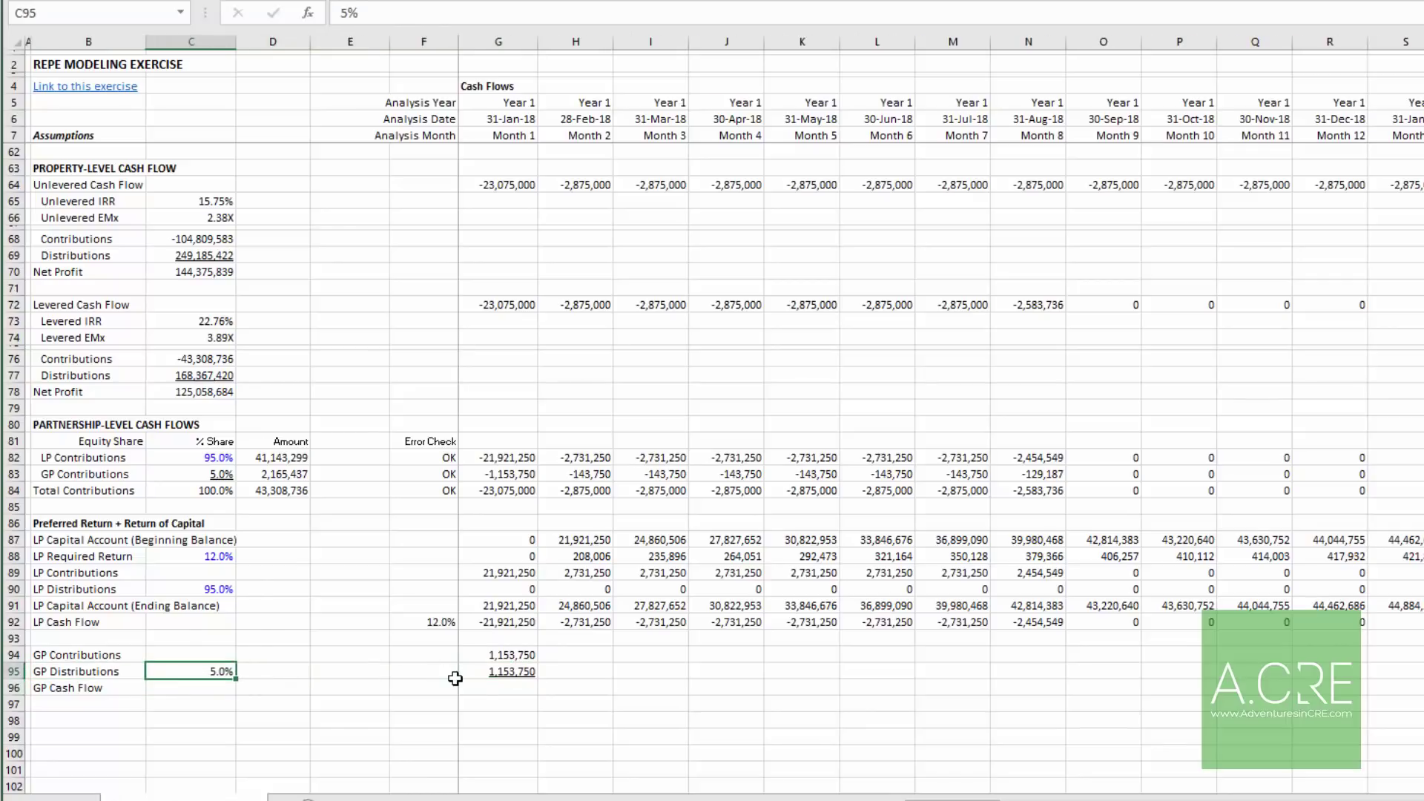
{"action": "type", "text": "+1-"}
{"action": "key", "text": "Up"}
{"action": "key", "text": "Up"}
{"action": "key", "text": "Up"}
{"action": "key", "text": "Up"}
{"action": "key", "text": "Up"}
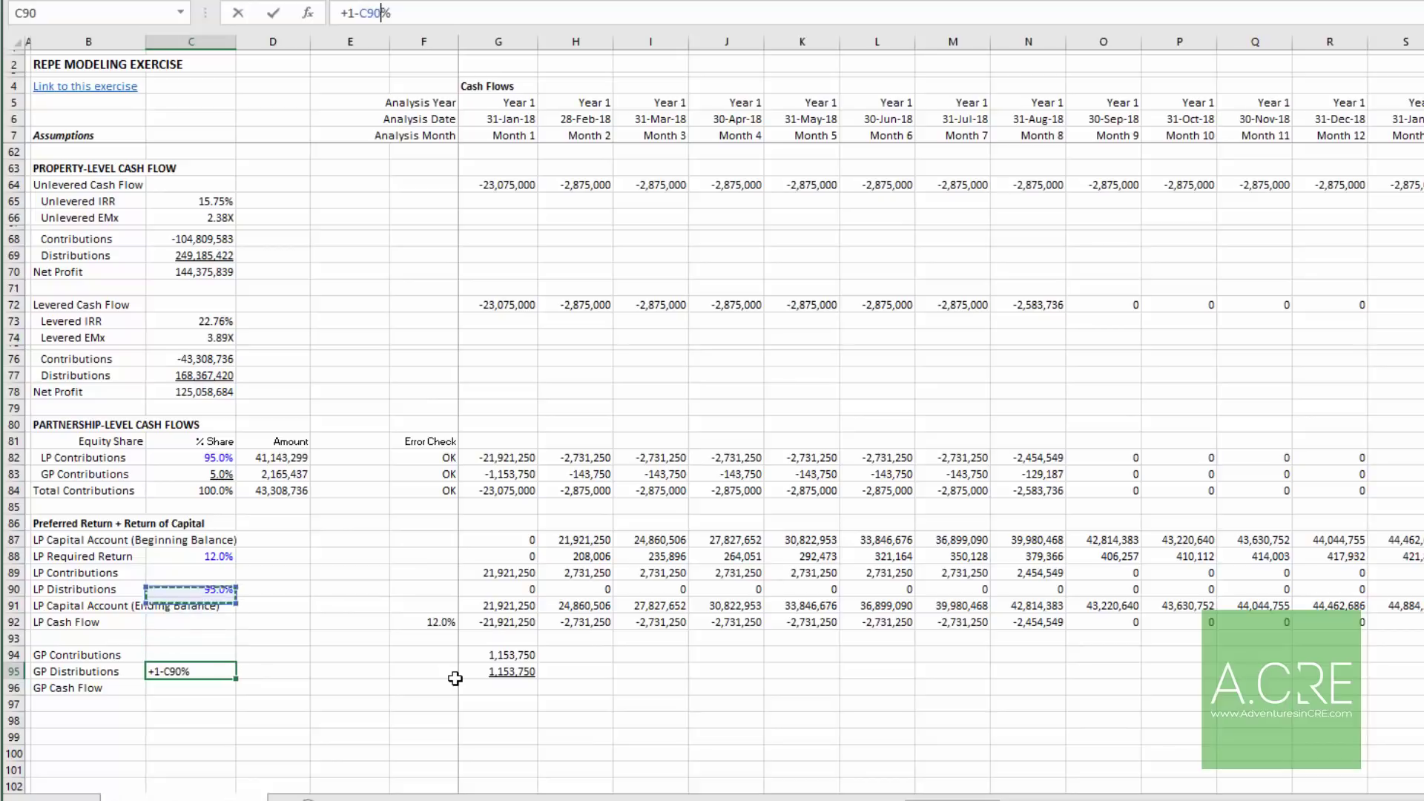
{"action": "key", "text": "ctrl+Return"}
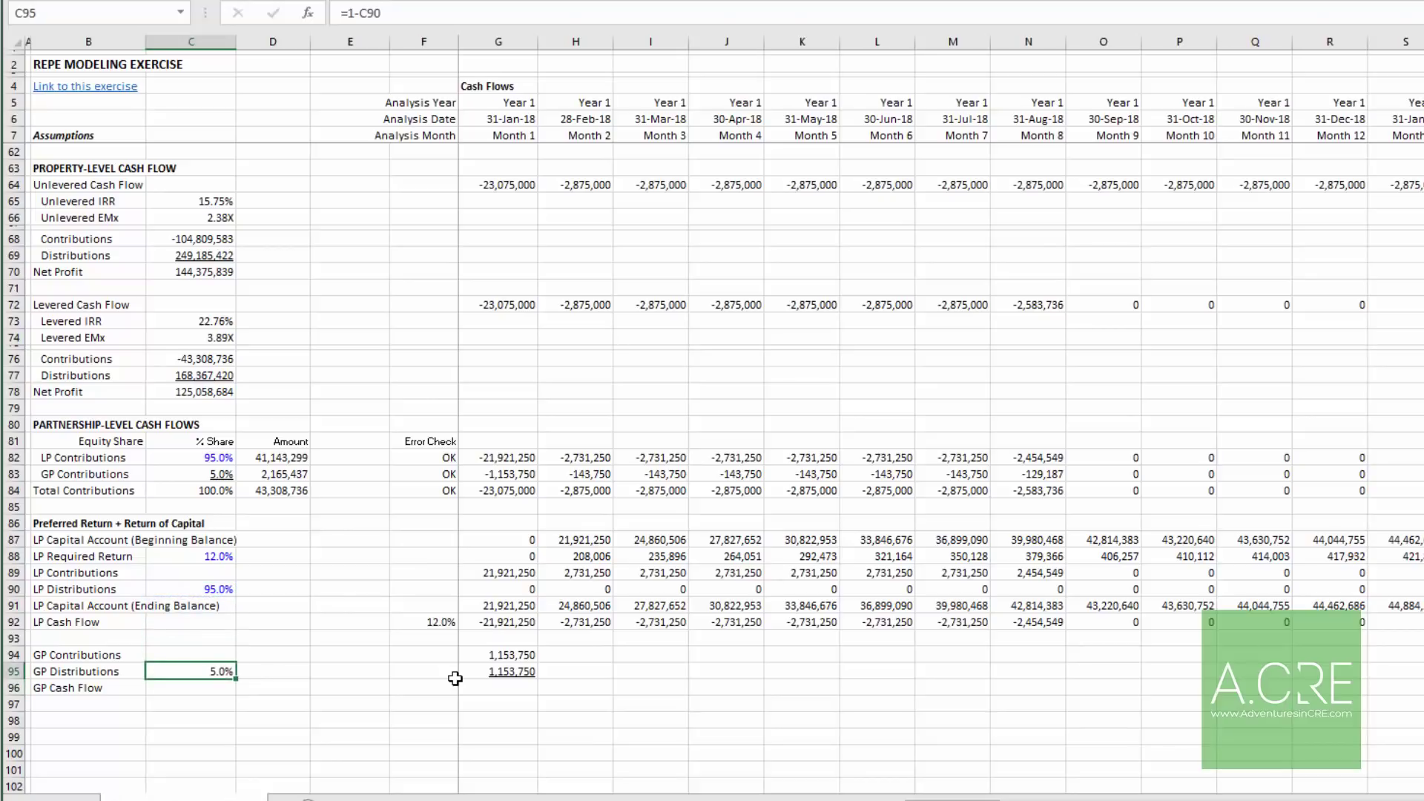
Step: Enter =(G90/$C$90)*C95 for GP Distributions in G95 and begin the G96 GP cash flow
{"action": "key", "text": "Right"}
{"action": "key", "text": "Right"}
{"action": "key", "text": "Right"}
{"action": "key", "text": "Right"}
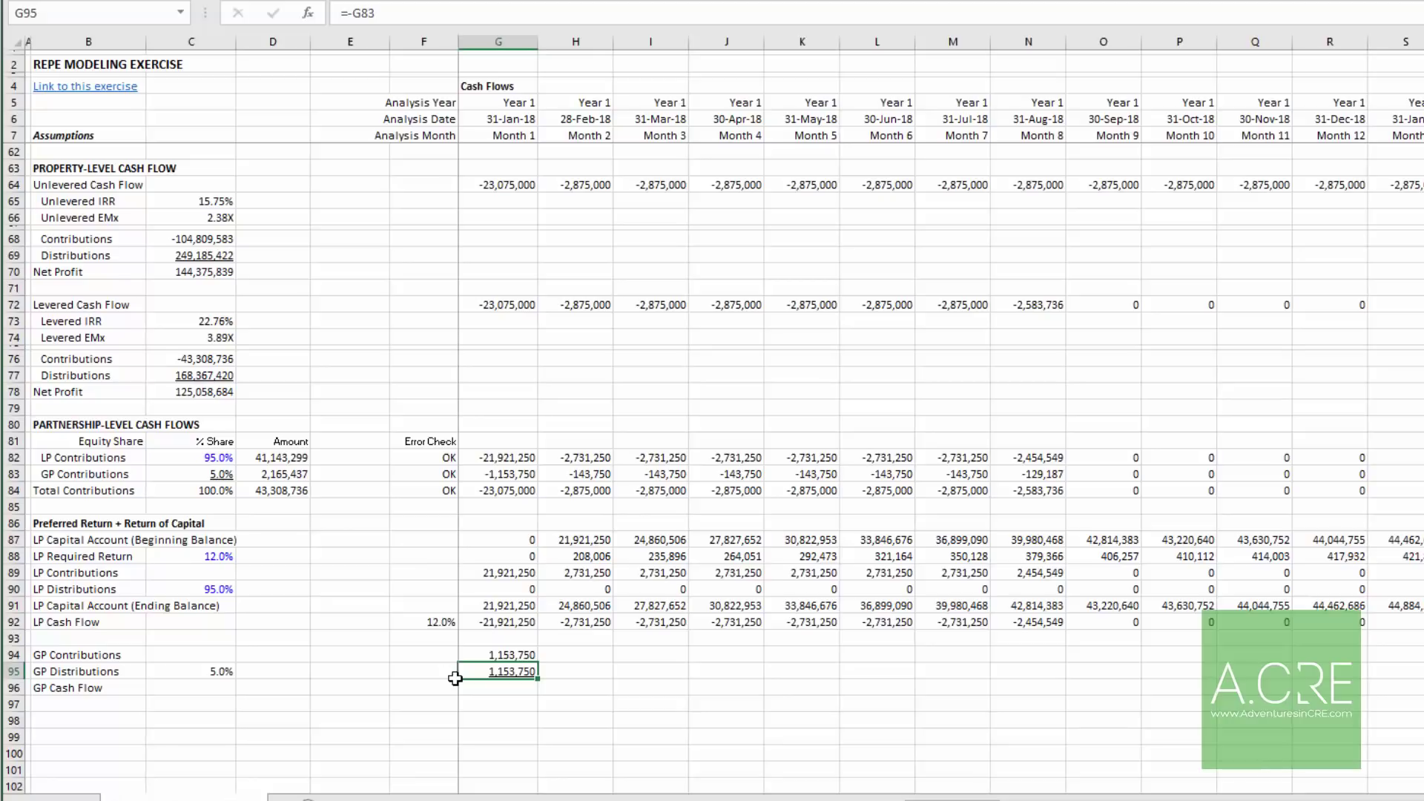
{"action": "key", "text": "Up"}
{"action": "key", "text": "Up"}
{"action": "key", "text": "Up"}
{"action": "key", "text": "Up"}
{"action": "key", "text": "Up"}
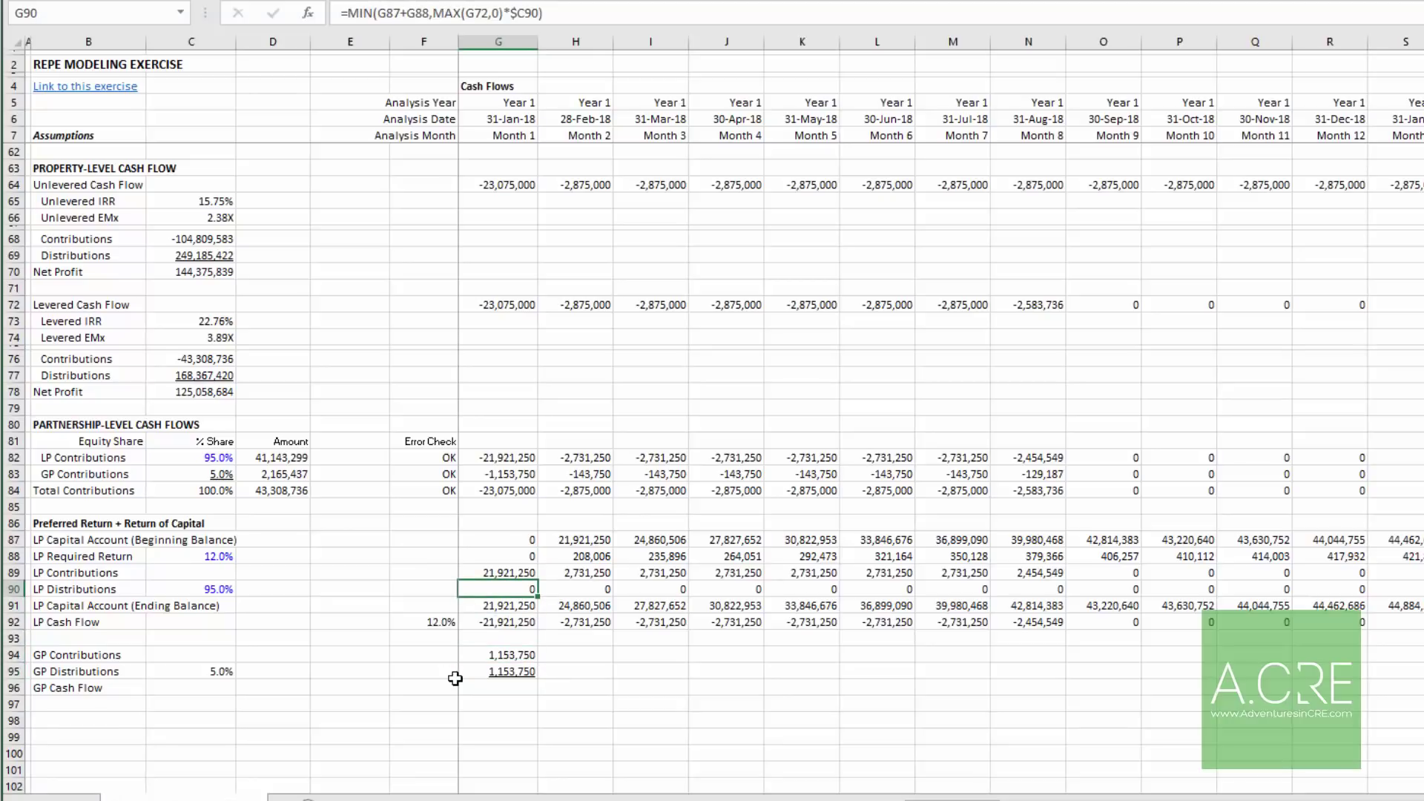
{"action": "key", "text": "Down"}
{"action": "key", "text": "Down"}
{"action": "key", "text": "Down"}
{"action": "key", "text": "Down"}
{"action": "key", "text": "Down"}
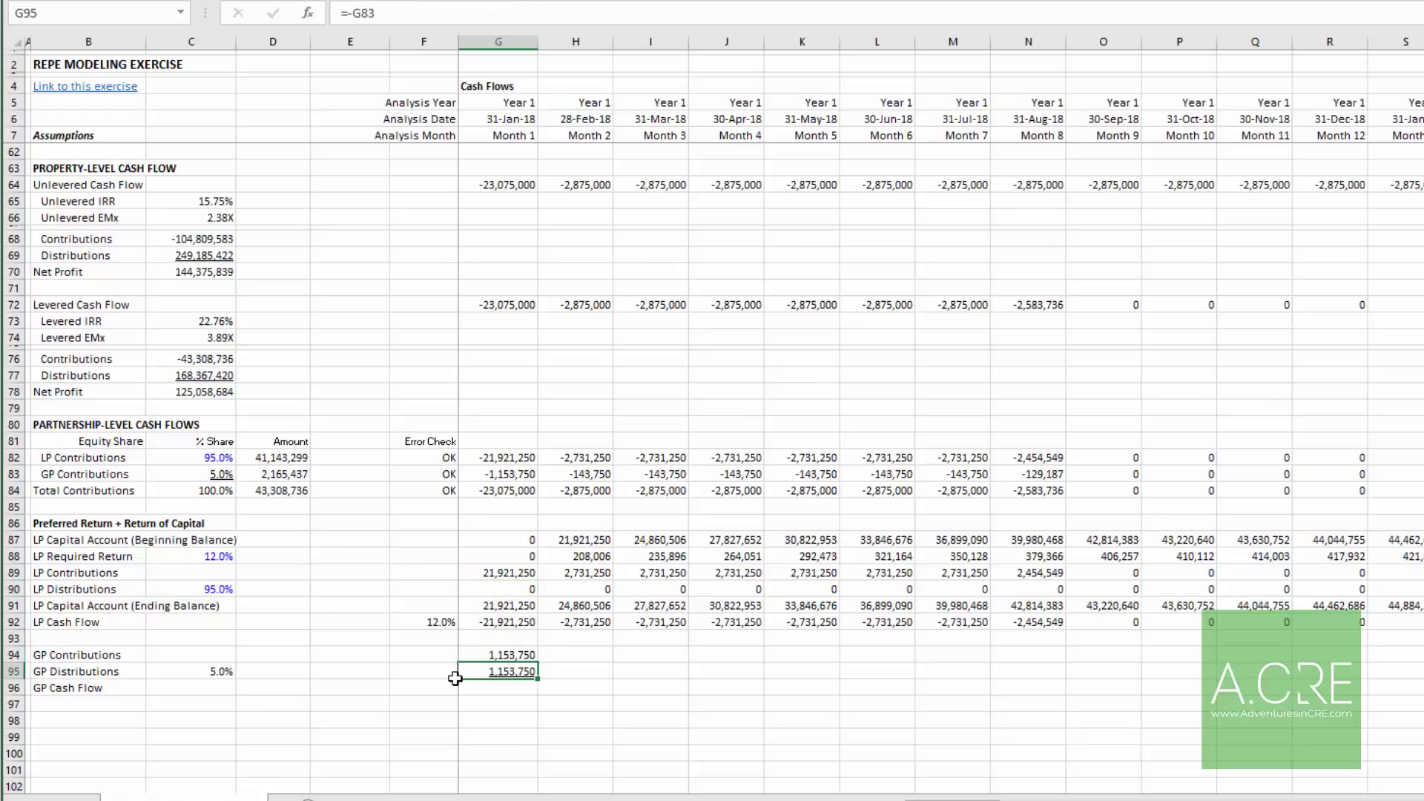
{"action": "type", "text": "=("}
{"action": "key", "text": "Up"}
{"action": "key", "text": "Up"}
{"action": "key", "text": "Up"}
{"action": "key", "text": "Up"}
{"action": "key", "text": "Up"}
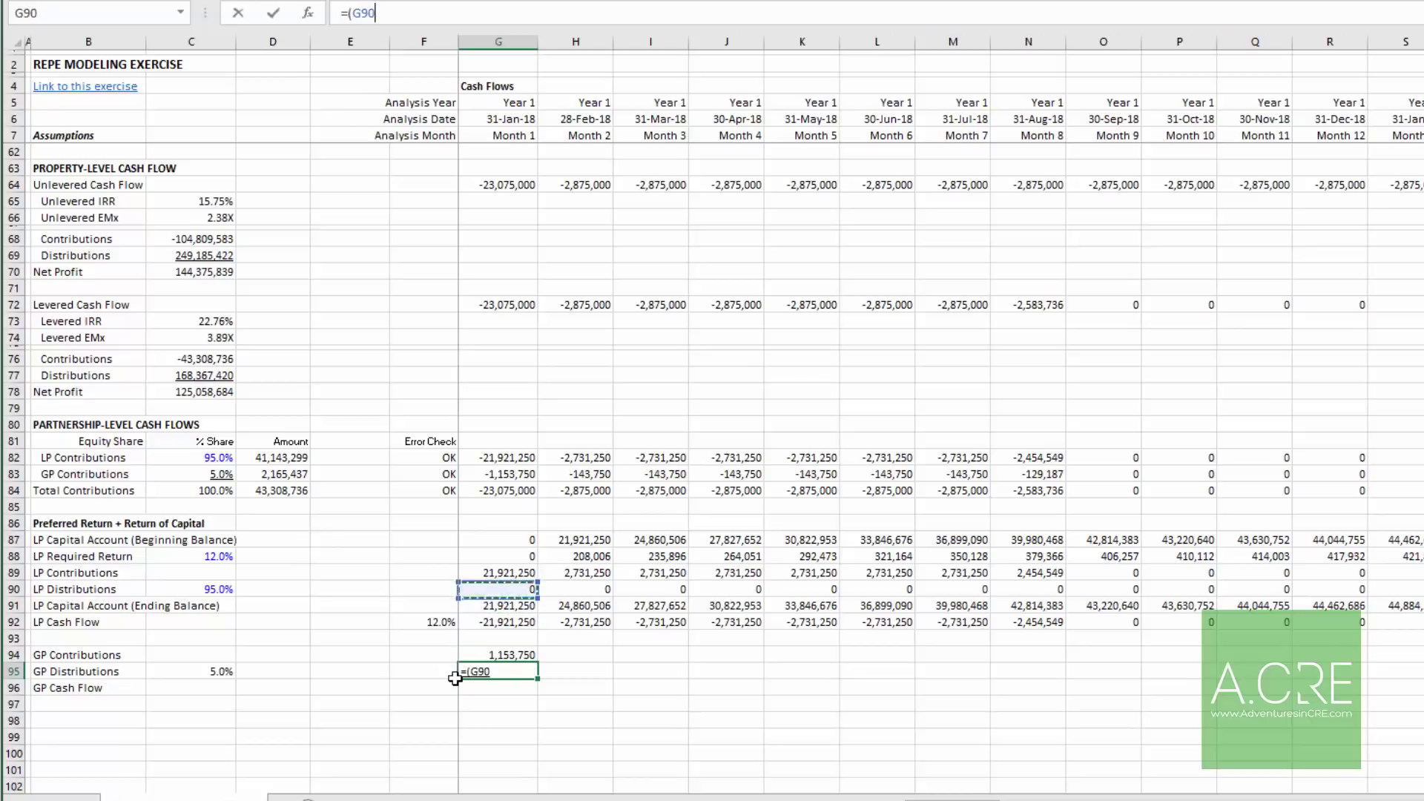
{"action": "type", "text": "/"}
{"action": "key", "text": "Up"}
{"action": "key", "text": "Up"}
{"action": "key", "text": "Up"}
{"action": "key", "text": "Left"}
{"action": "key", "text": "Left"}
{"action": "key", "text": "Left"}
{"action": "key", "text": "Left"}
{"action": "key", "text": "Up"}
{"action": "key", "text": "Up"}
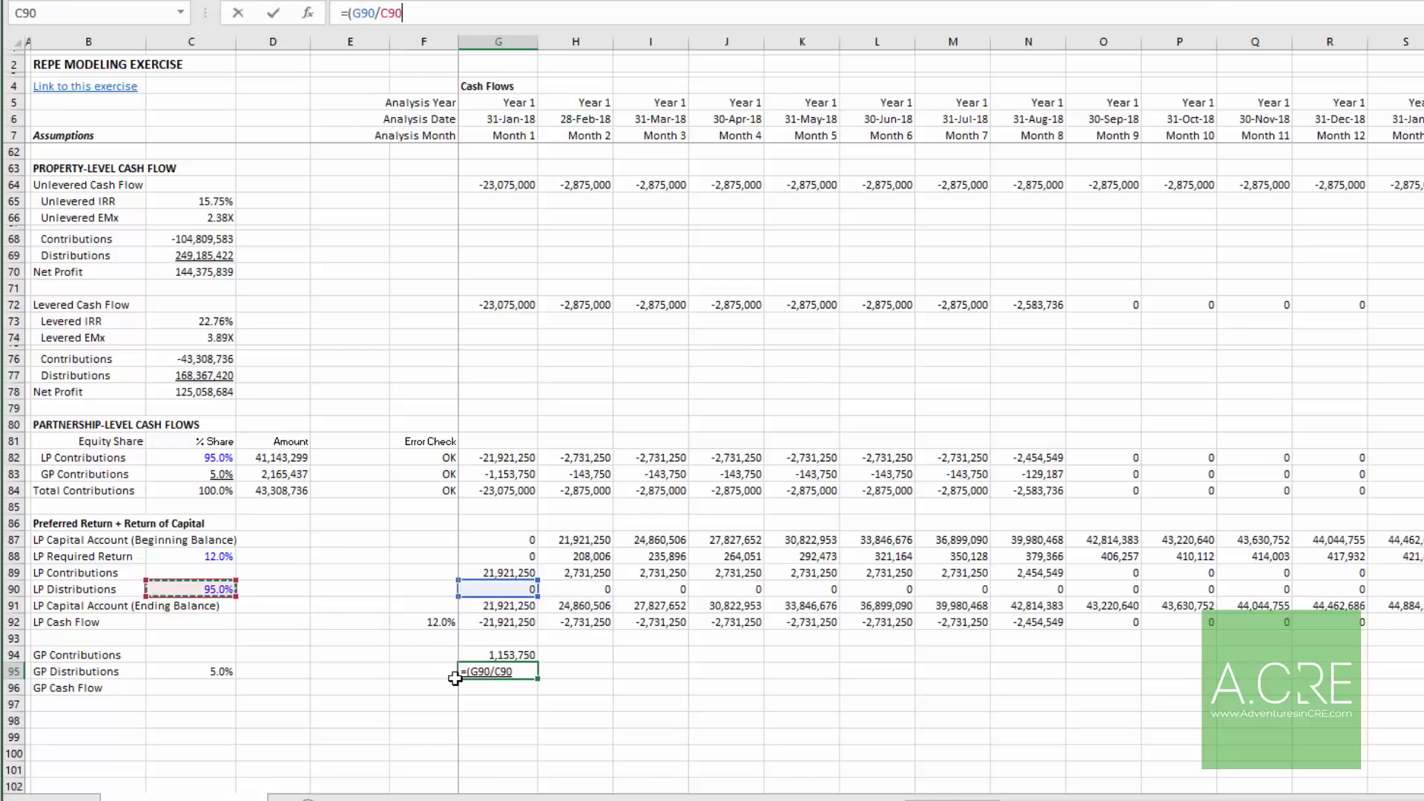
{"action": "key", "text": "F4"}
{"action": "type", "text": ")*"}
{"action": "key", "text": "Left"}
{"action": "key", "text": "Left"}
{"action": "key", "text": "Left"}
{"action": "key", "text": "Left"}
{"action": "key", "text": "Return"}
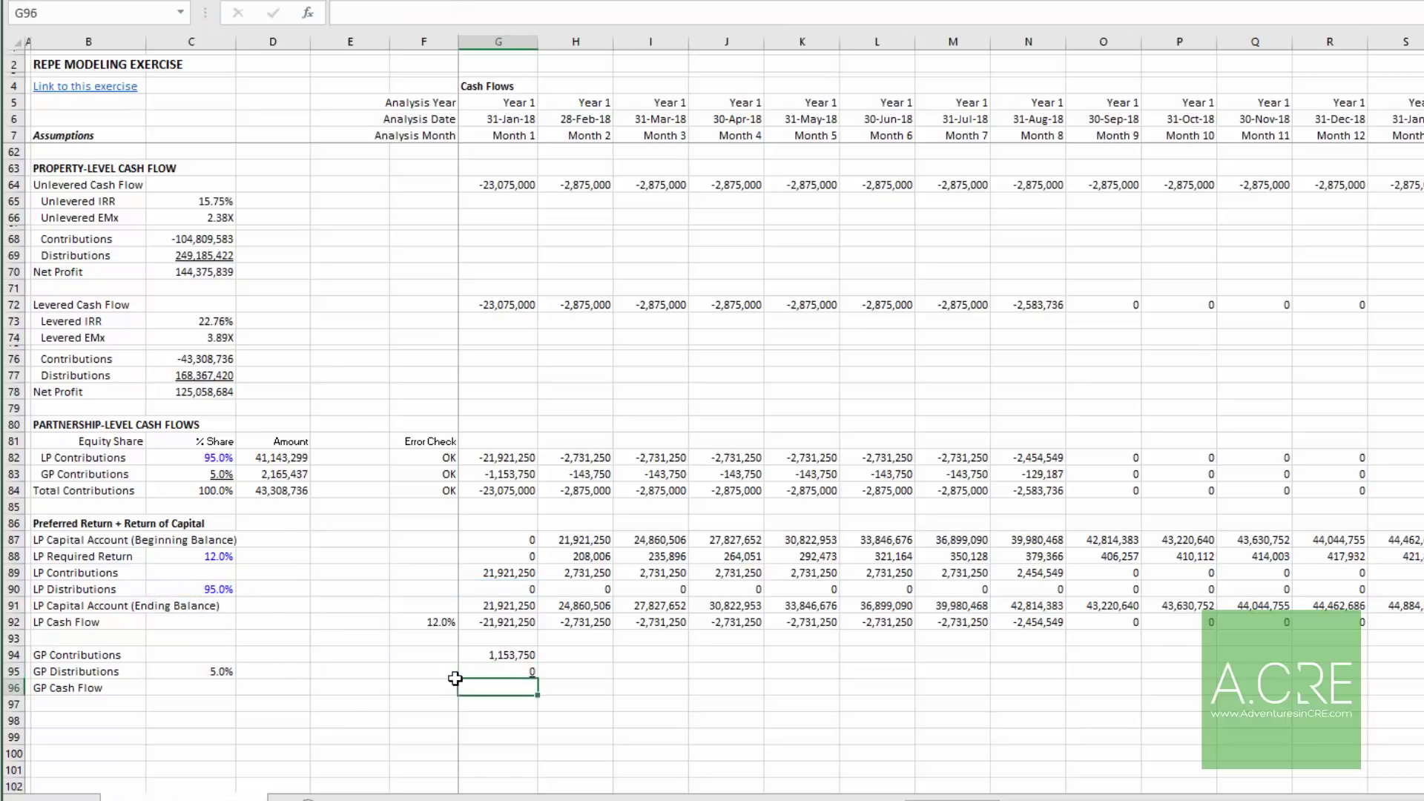
{"action": "type", "text": "=-"}
{"action": "key", "text": "Up"}
{"action": "key", "text": "Up"}
Step: Finish month 1's GP cash flow formula and copy the three GP rows across all months
{"action": "type", "text": "+"}
{"action": "key", "text": "Up"}
{"action": "key", "text": "Return"}
{"action": "key", "text": "Up"}
{"action": "key", "text": "Up"}
{"action": "key", "text": "Up"}
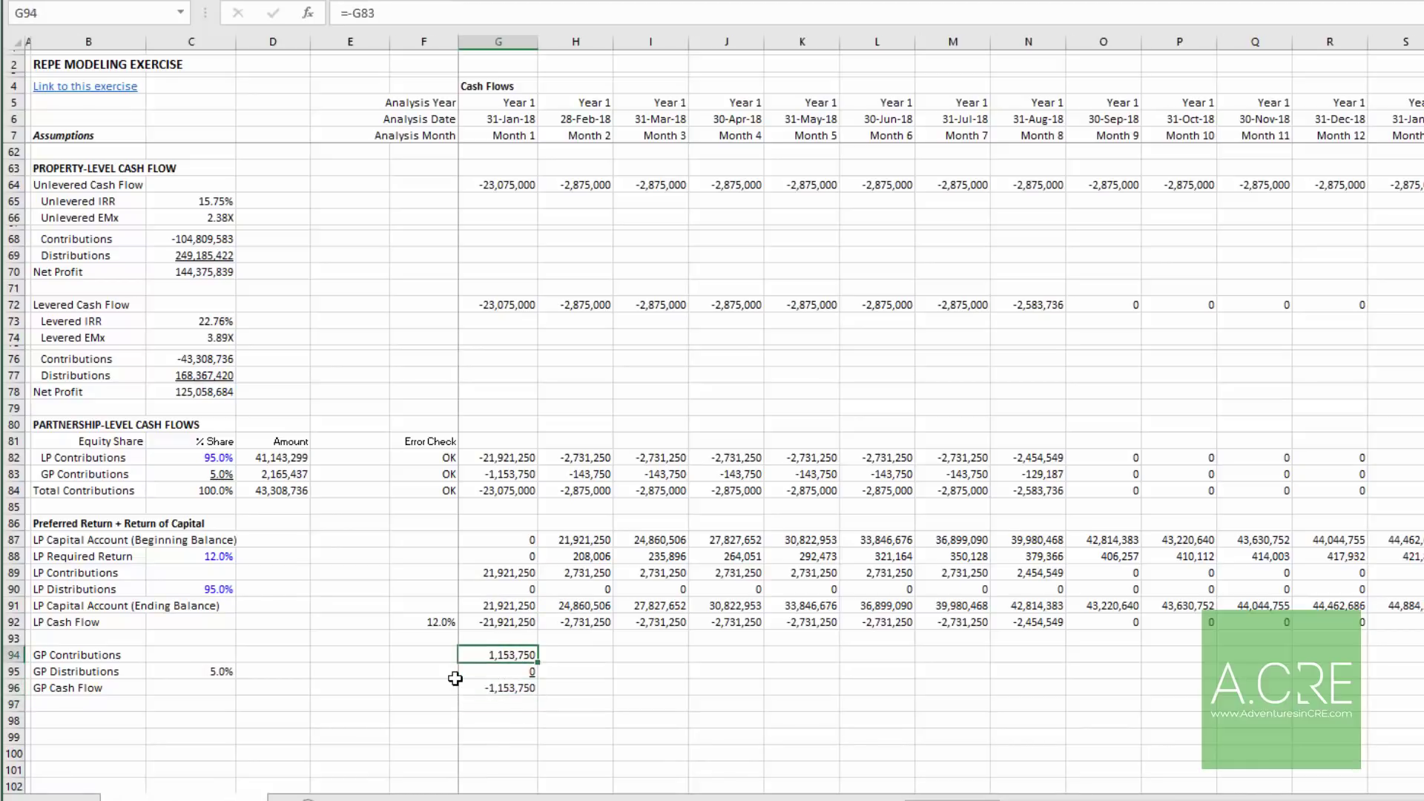
{"action": "key", "text": "shift+Down"}
{"action": "key", "text": "shift+Down"}
{"action": "key", "text": "ctrl+c"}
{"action": "key", "text": "Right"}
{"action": "key", "text": "ctrl+shift+Right"}
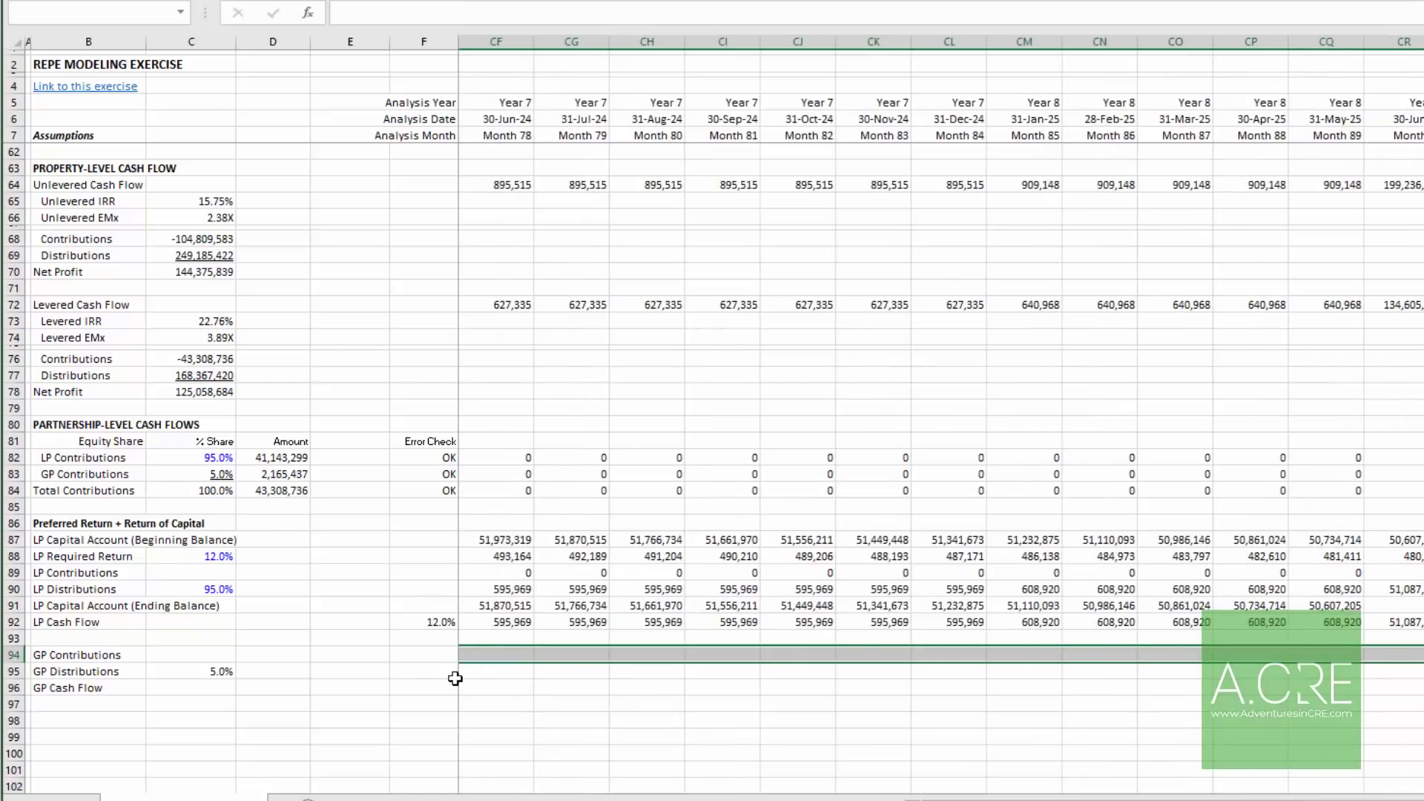
{"action": "key", "text": "shift+Down"}
{"action": "key", "text": "shift+Down"}
{"action": "key", "text": "ctrl+v"}
Step: Inspect the copied GP distributions formulas month by month to check their references
{"action": "key", "text": "Right"}
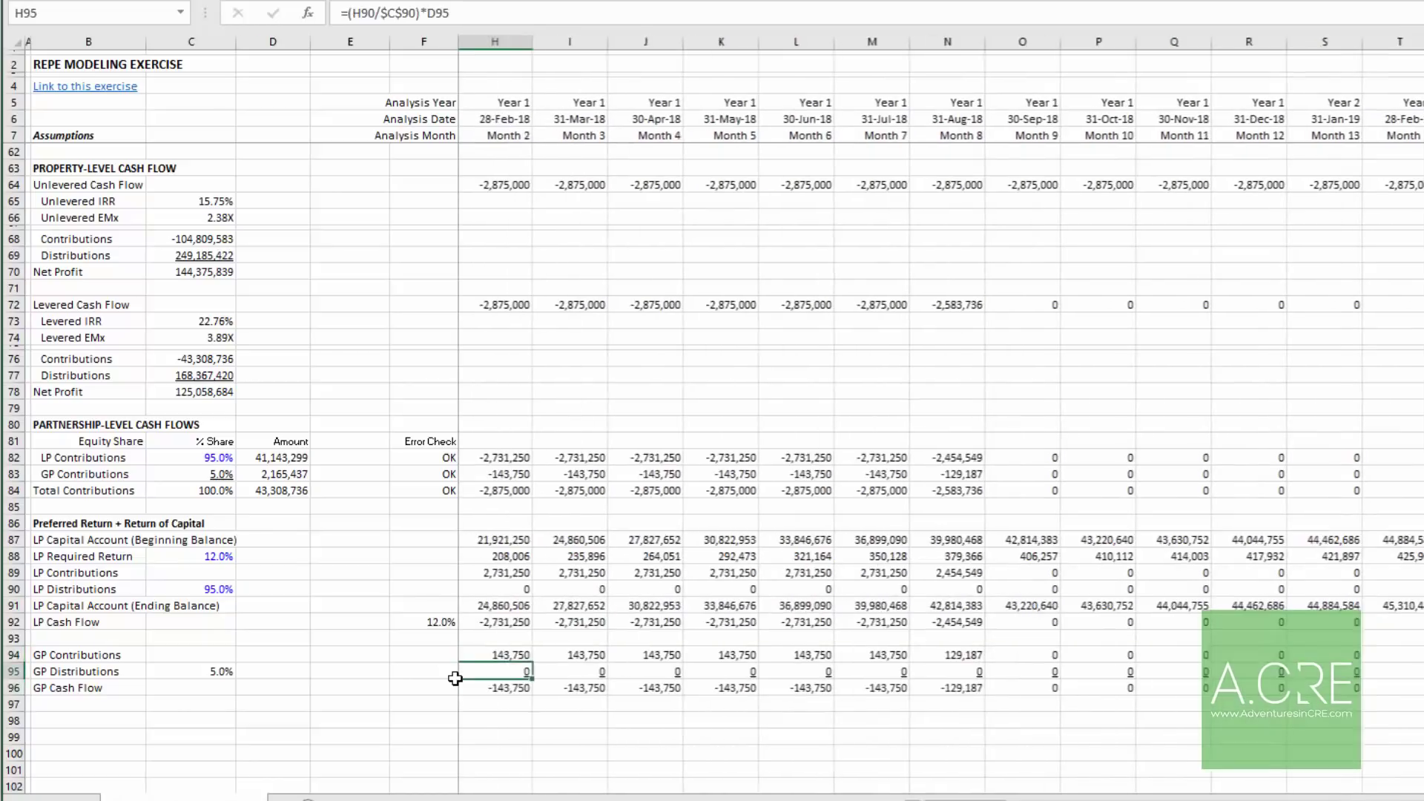
{"action": "key", "text": "ctrl+Right"}
{"action": "key", "text": "ctrl+Left"}
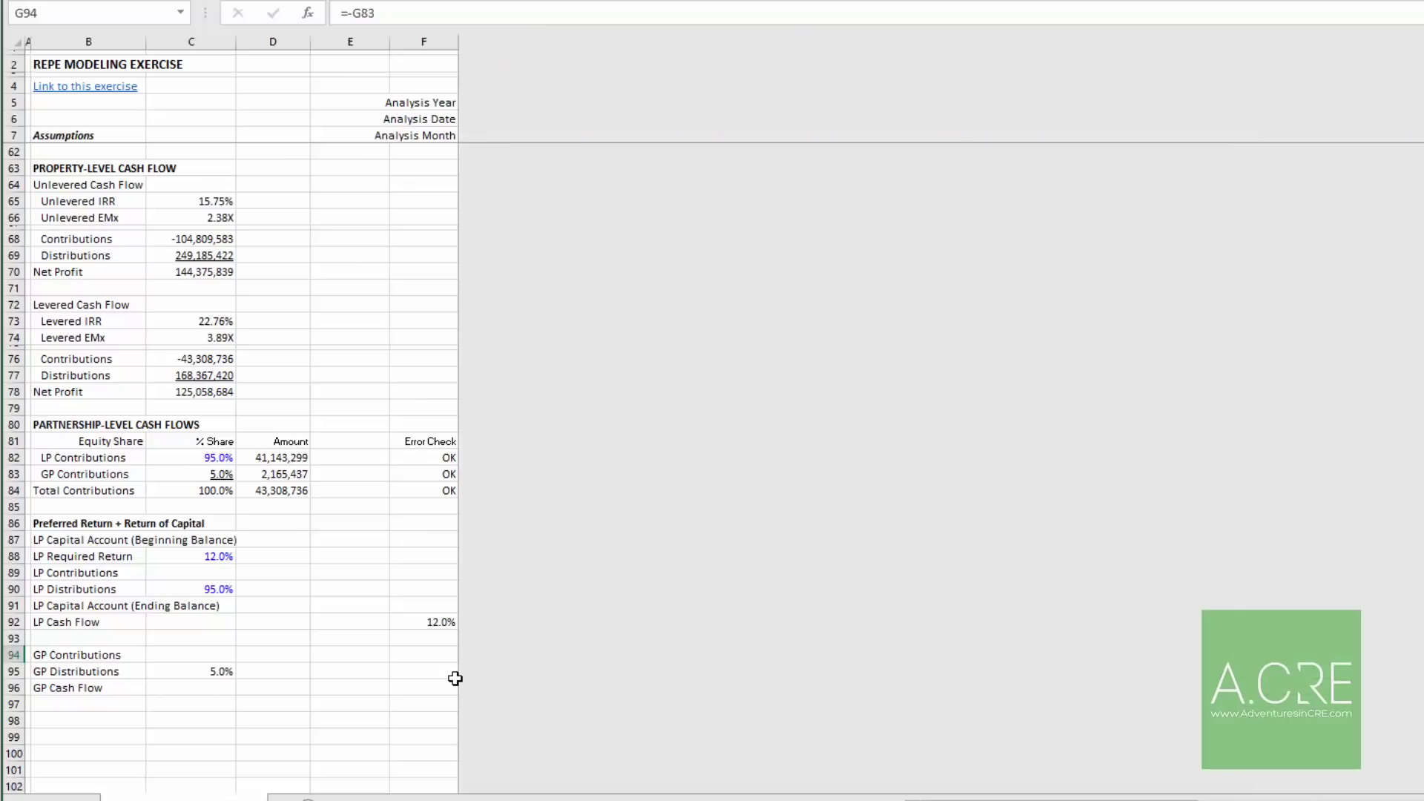
{"action": "key", "text": "Down"}
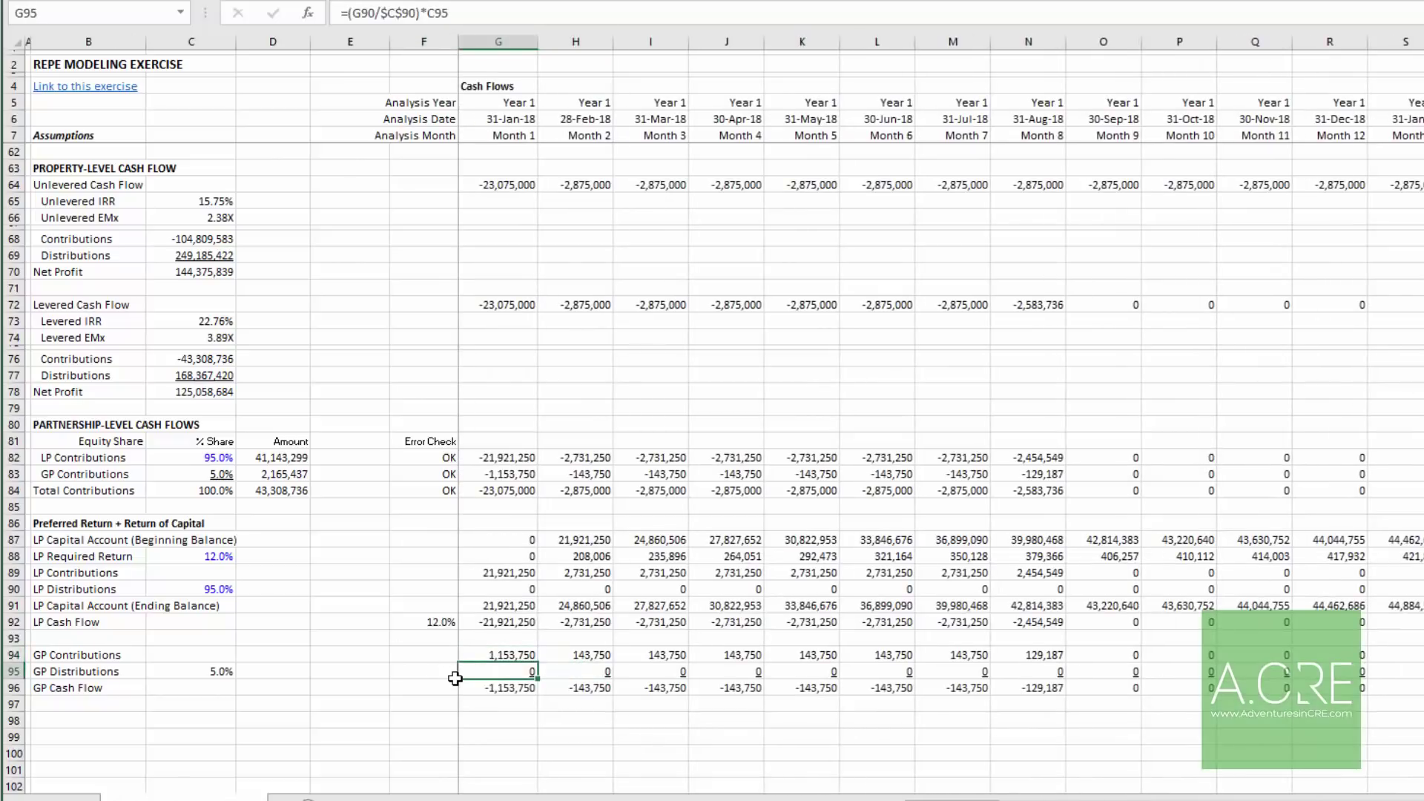
{"action": "key", "text": "F2"}
{"action": "key", "text": "Escape"}
{"action": "key", "text": "Right"}
{"action": "key", "text": "F2"}
{"action": "key", "text": "Escape"}
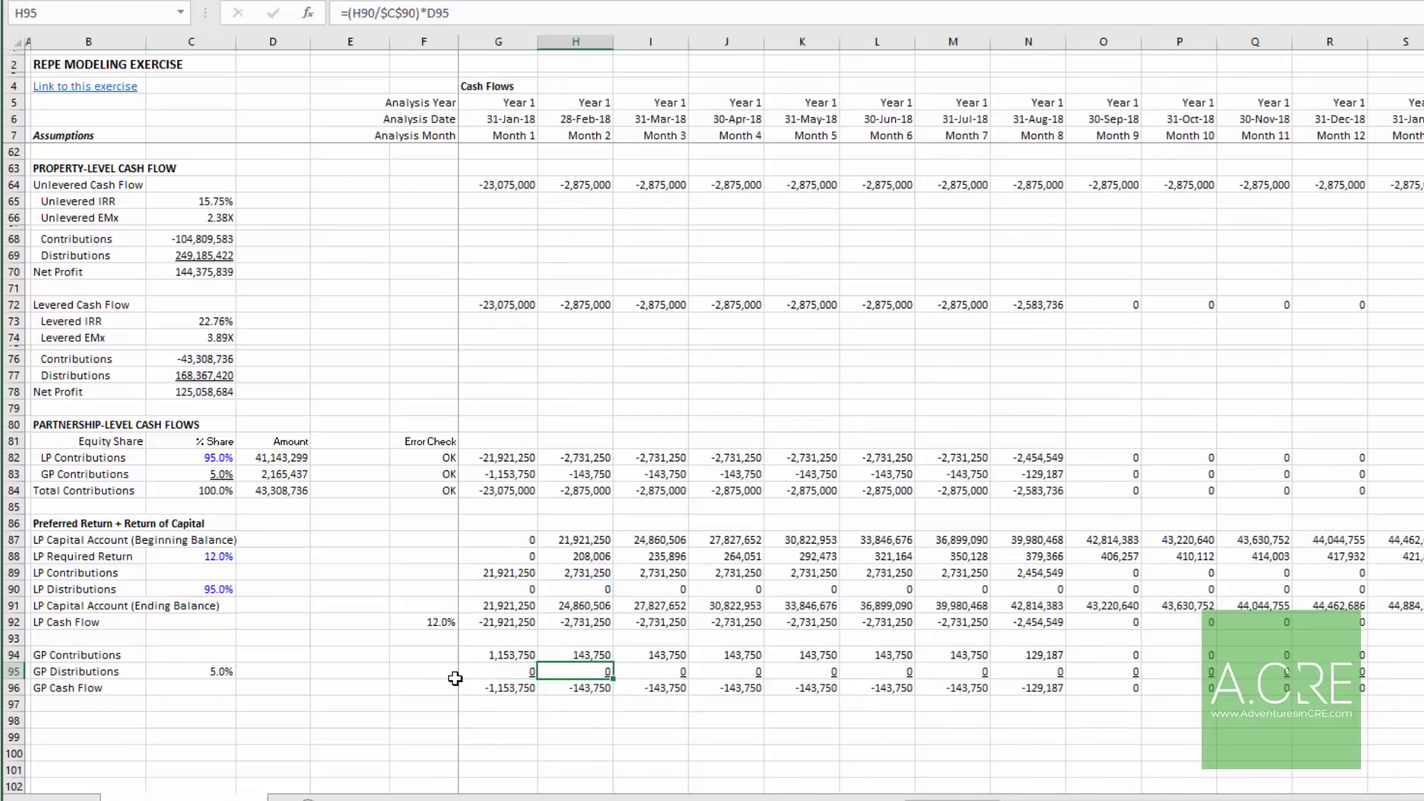
{"action": "key", "text": "Right"}
{"action": "key", "text": "Left"}
{"action": "key", "text": "Left"}
{"action": "key", "text": "Left"}
{"action": "key", "text": "Right"}
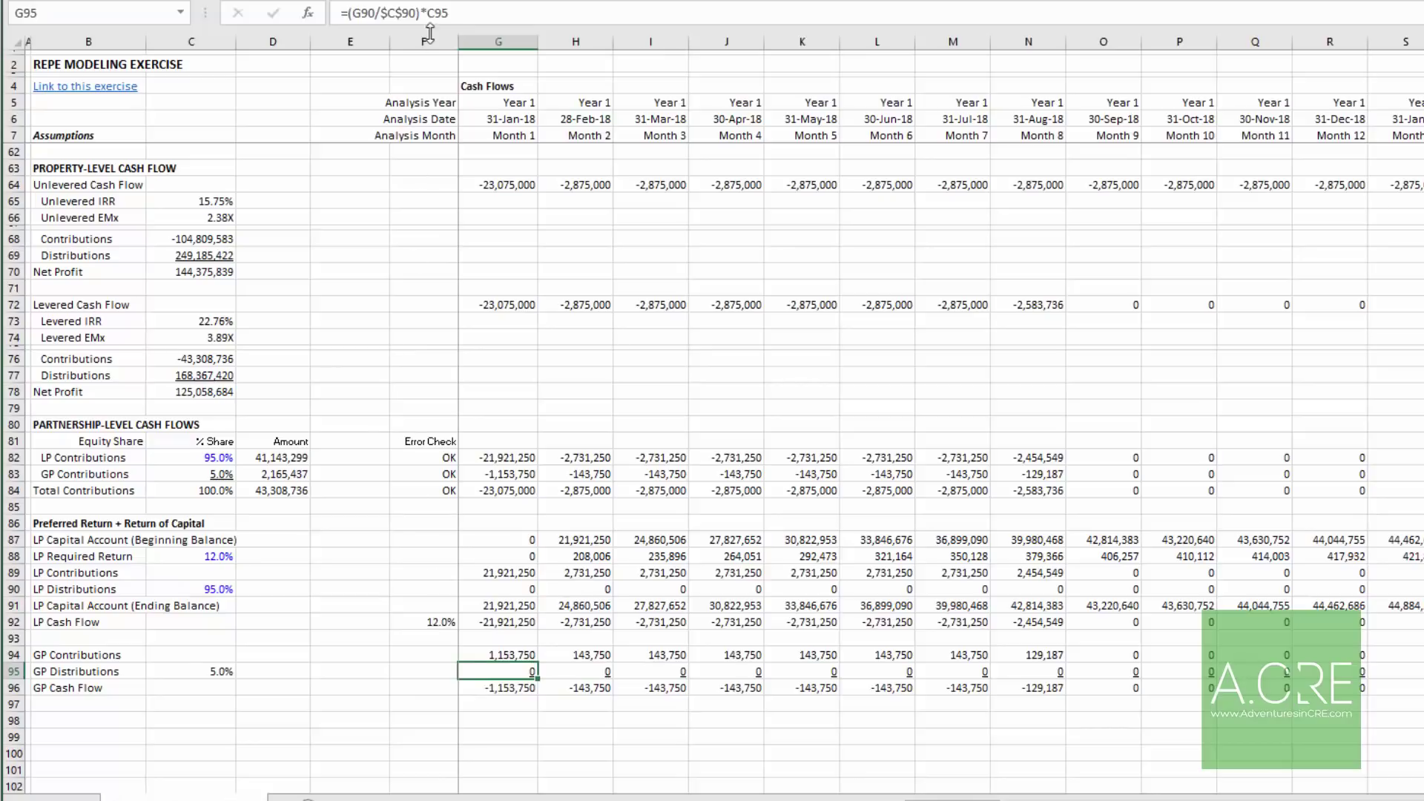
Step: Lock the GP share reference as $C95 and refill the GP Distributions row across every month
{"action": "left_click", "coordinate": [444, 13]}
{"action": "key", "text": "F4"}
{"action": "key", "text": "F4"}
{"action": "key", "text": "F4"}
{"action": "key", "text": "Return"}
{"action": "key", "text": "Up"}
{"action": "key", "text": "ctrl+c"}
{"action": "key", "text": "Right"}
{"action": "key", "text": "ctrl+shift+Right"}
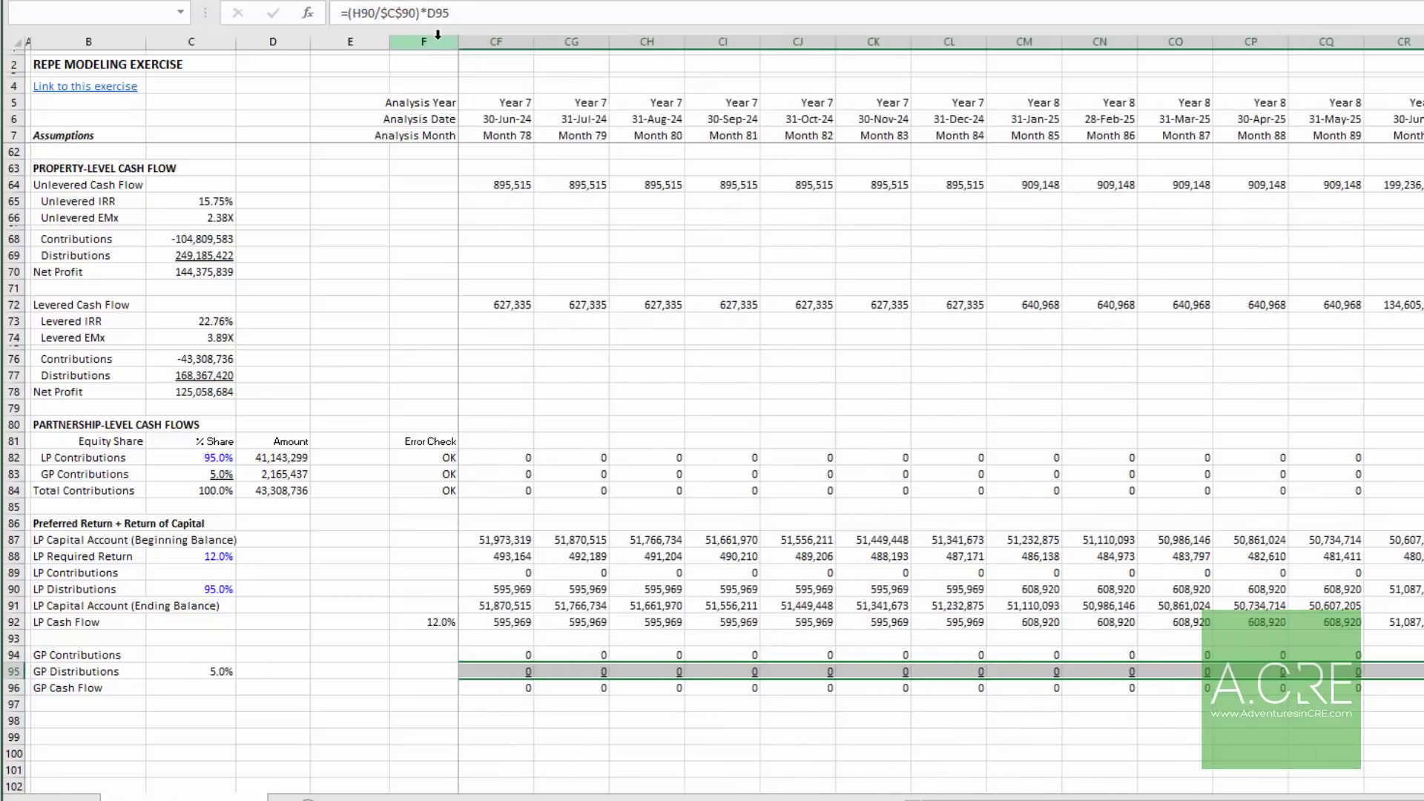
{"action": "key", "text": "ctrl+v"}
{"action": "key", "text": "ctrl+BackSpace"}
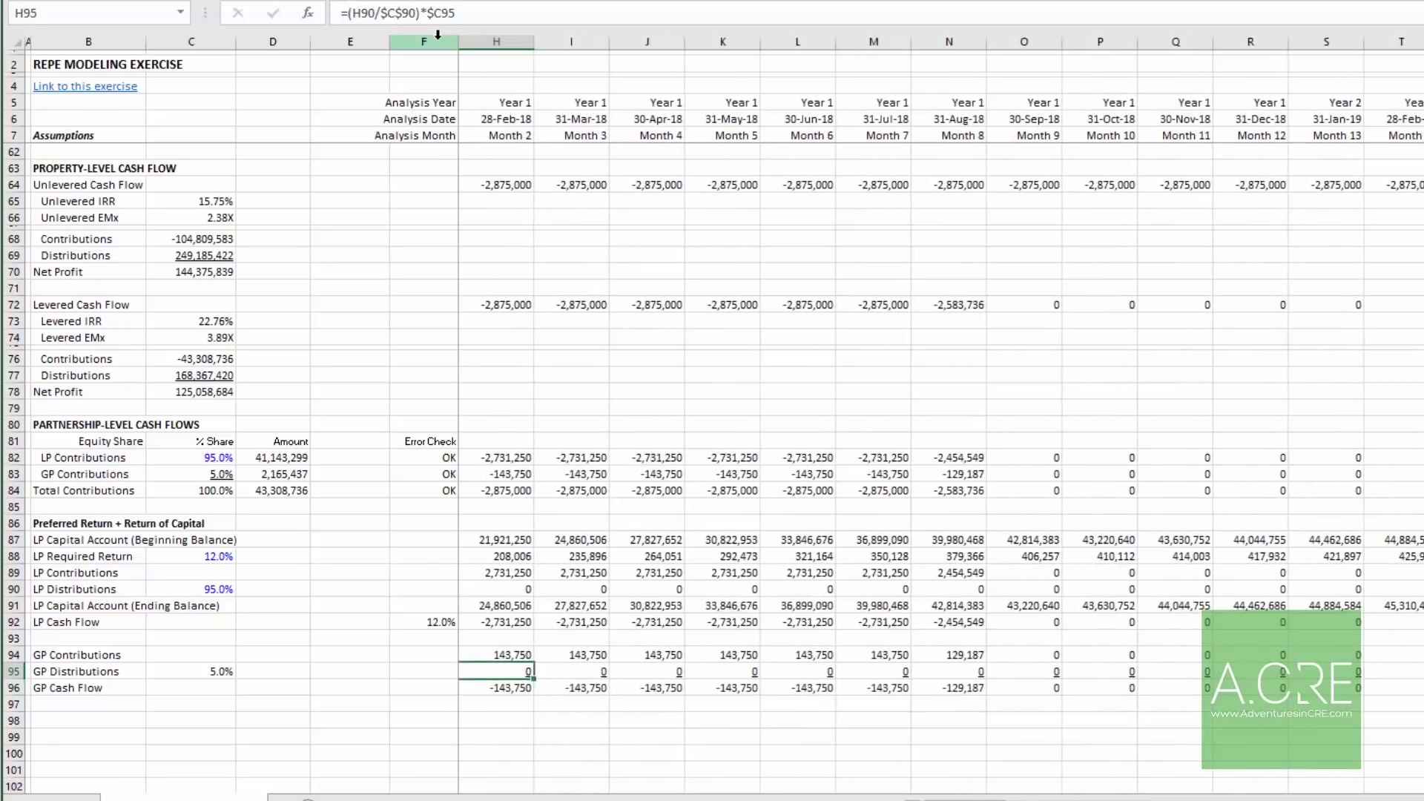
{"action": "key", "text": "ctrl+period"}
{"action": "key", "text": "Down"}
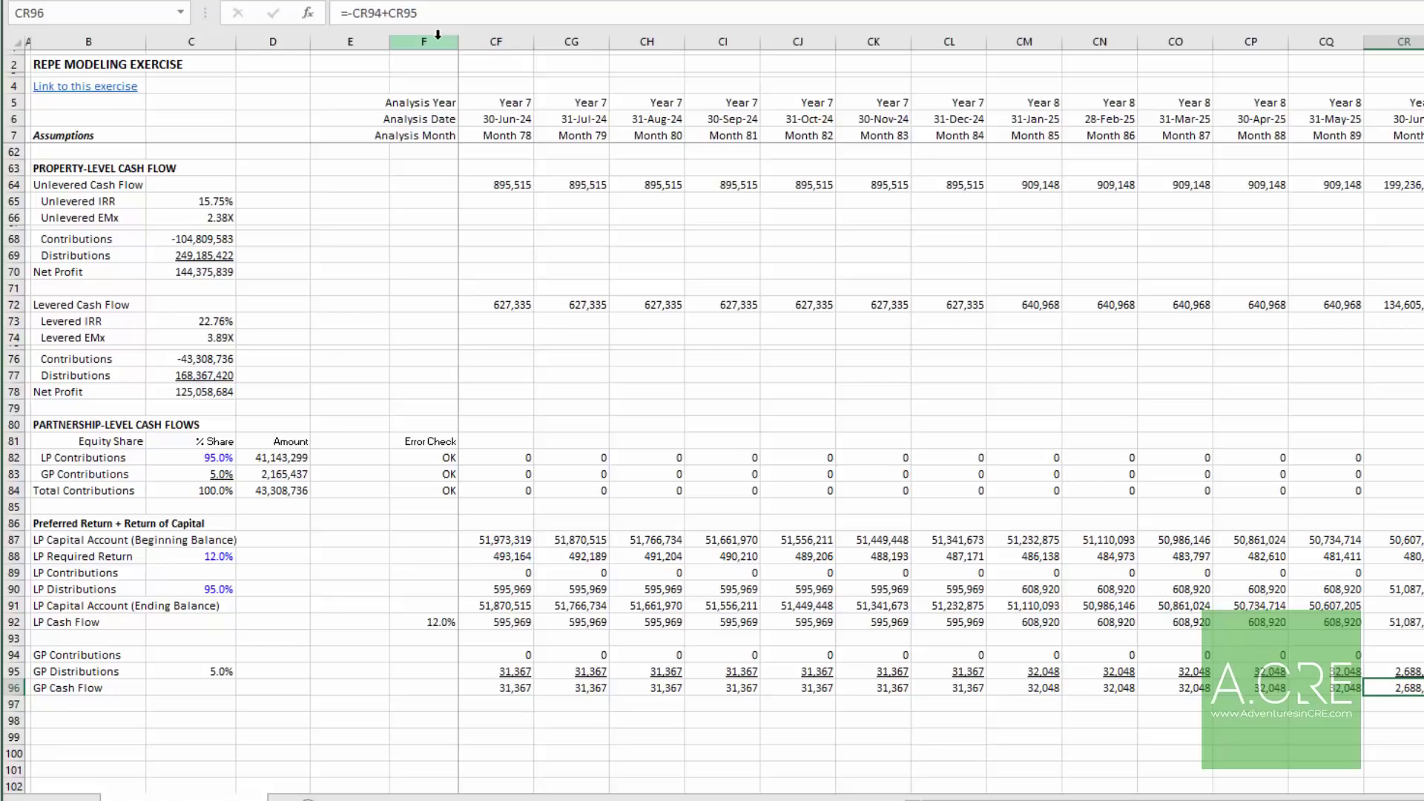
Step: Copy the LP XIRR from F92 into F96, giving a GP cash flow IRR of 12.0%
{"action": "key", "text": "ctrl+Left"}
{"action": "key", "text": "Left"}
{"action": "key", "text": "Up"}
{"action": "key", "text": "Up"}
{"action": "key", "text": "Up"}
{"action": "key", "text": "Up"}
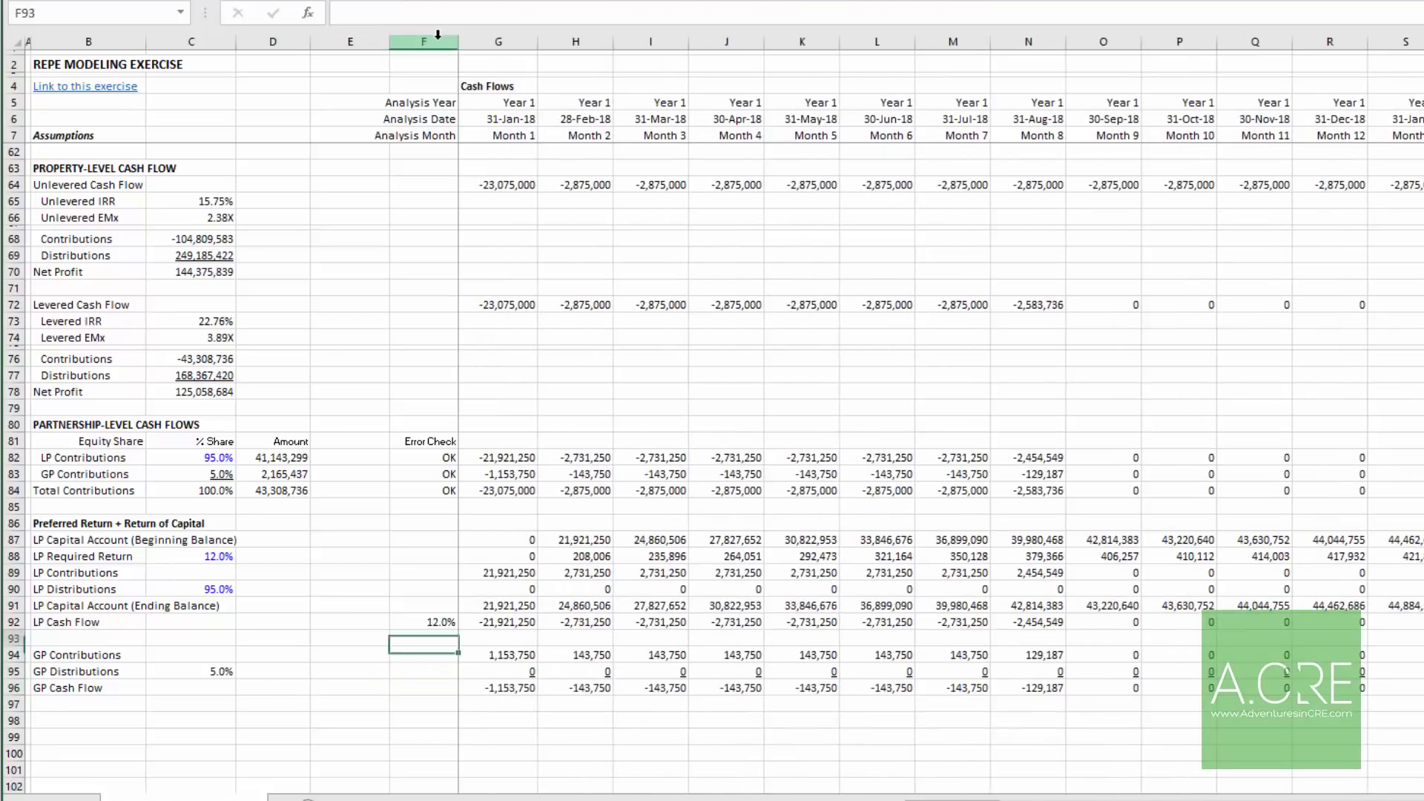
{"action": "key", "text": "ctrl+c"}
{"action": "key", "text": "Down"}
{"action": "key", "text": "Down"}
{"action": "key", "text": "Down"}
{"action": "key", "text": "Down"}
{"action": "key", "text": "ctrl+v"}
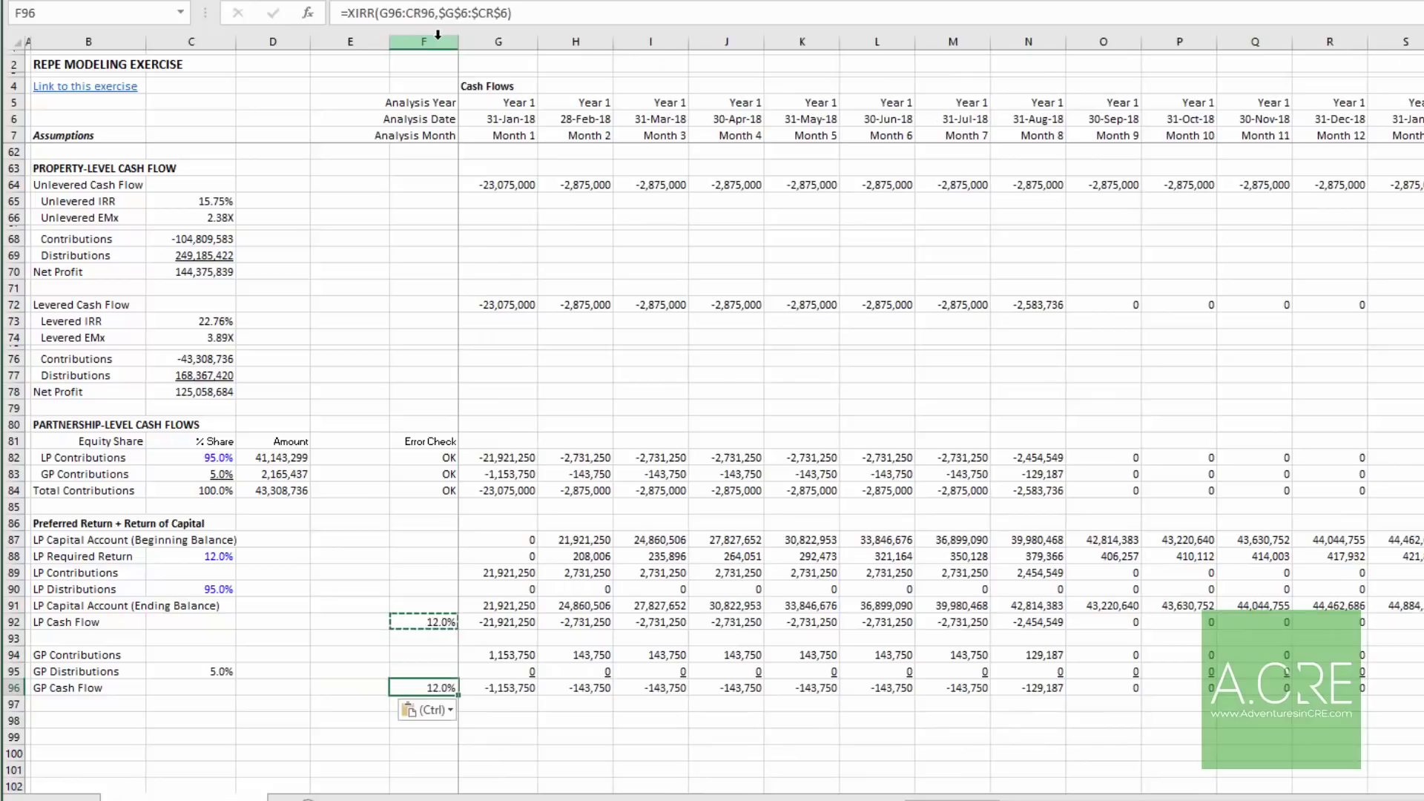
{"action": "key", "text": "F2"}
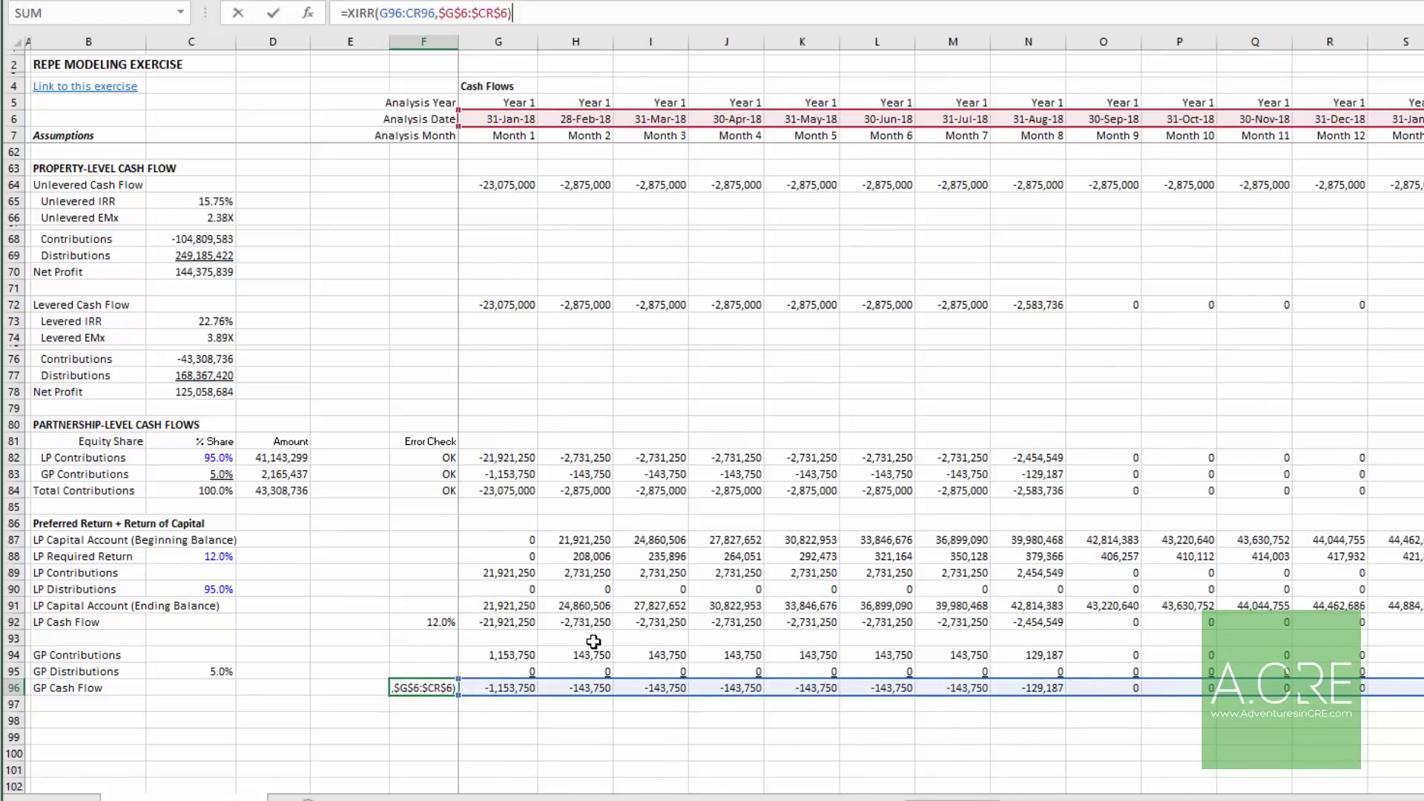
{"action": "key", "text": "ctrl+Return"}
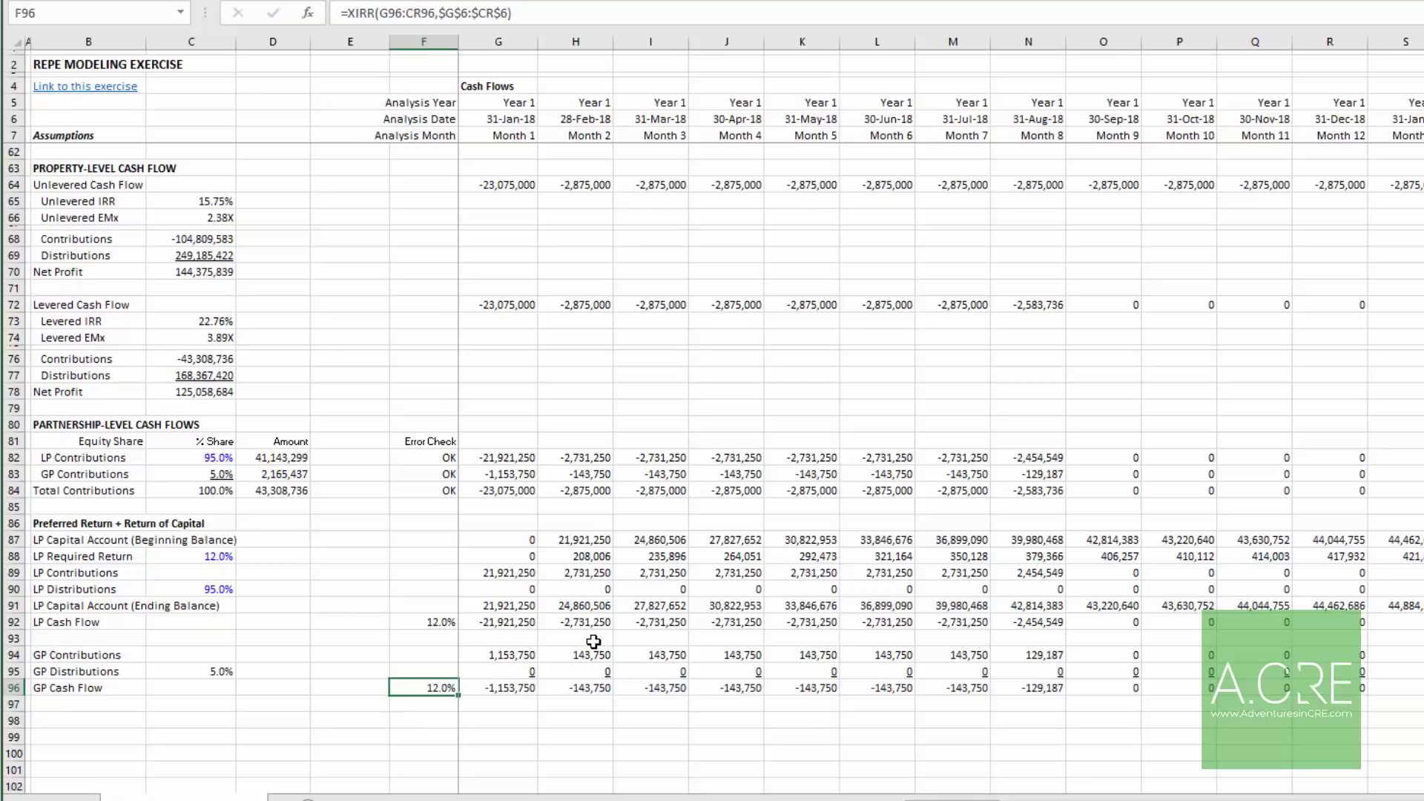
Step: Type the 'Promoted Interest' heading in B98
{"action": "key", "text": "Left"}
{"action": "key", "text": "Left"}
{"action": "key", "text": "Left"}
{"action": "key", "text": "Left"}
{"action": "key", "text": "Down"}
{"action": "key", "text": "Down"}
{"action": "type", "text": "Promoted Interest"}
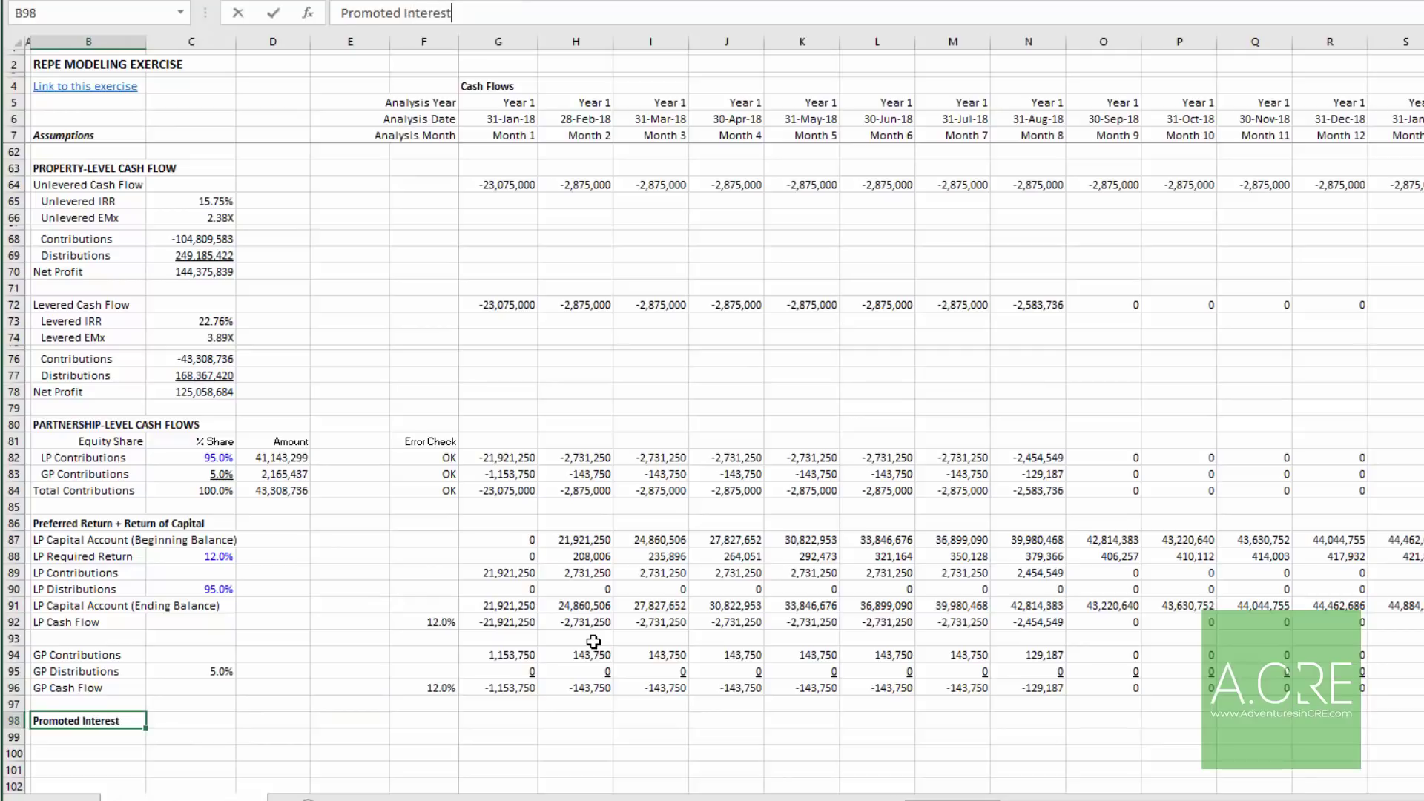
Step: Add the Remaining Distributable Cash Flow, LP Distribution and GP Distribution labels below the heading
{"action": "key", "text": "Return"}
{"action": "key", "text": "Up"}
{"action": "key", "text": "Down"}
{"action": "type", "text": "Remaining Distributa"}
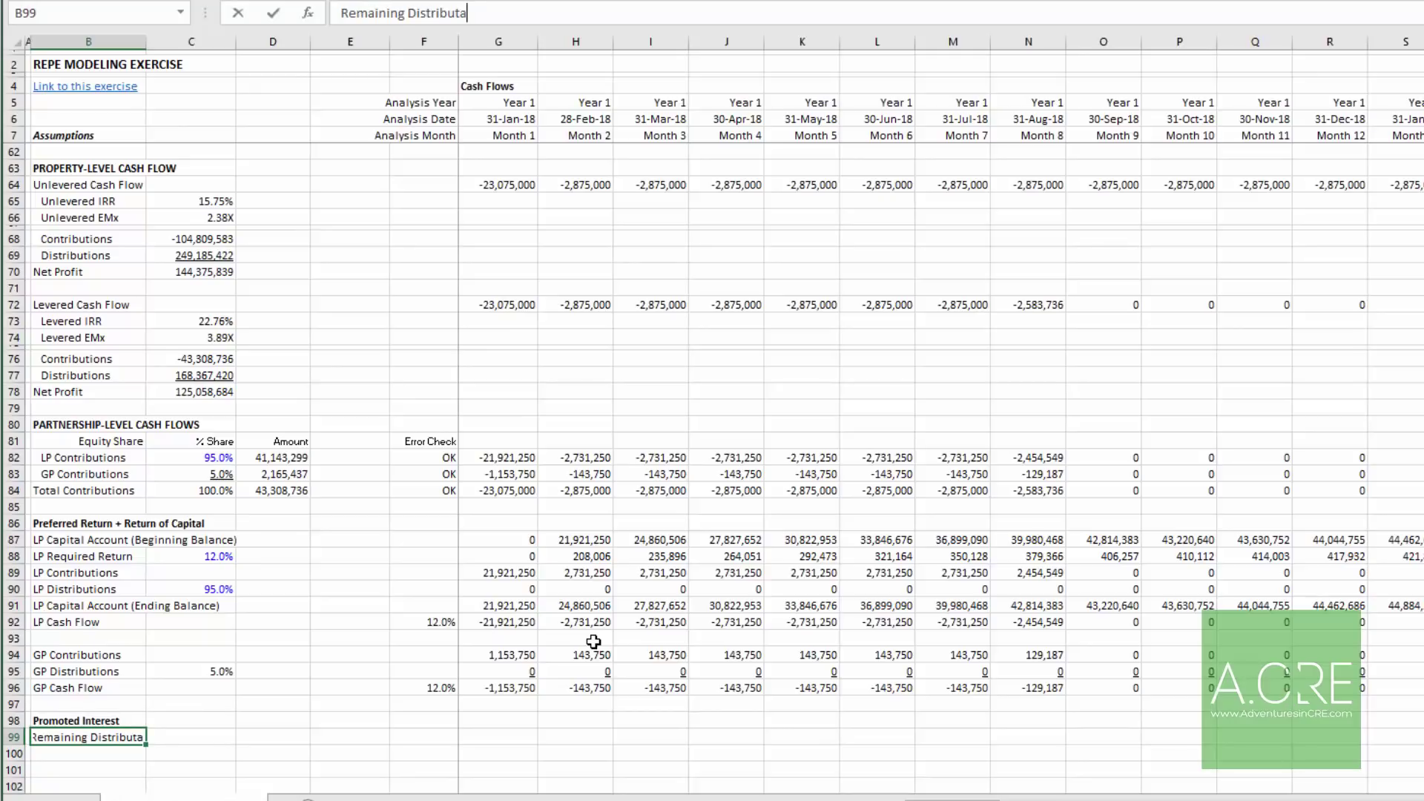
{"action": "type", "text": "ble "}
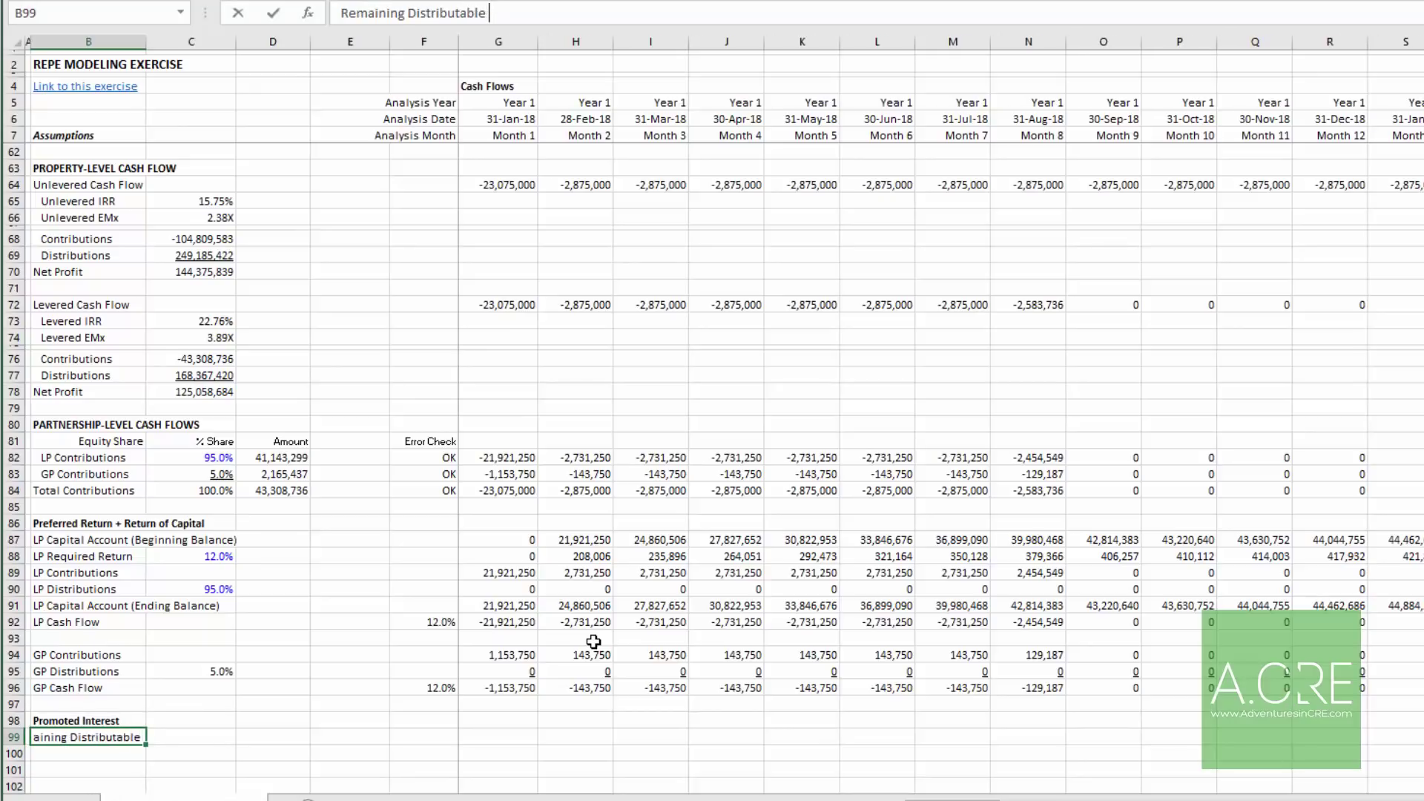
{"action": "type", "text": "Cash FLow"}
{"action": "key", "text": "Return"}
{"action": "type", "text": "LP Distribution"}
{"action": "key", "text": "Return"}
{"action": "type", "text": "GP Dis"}
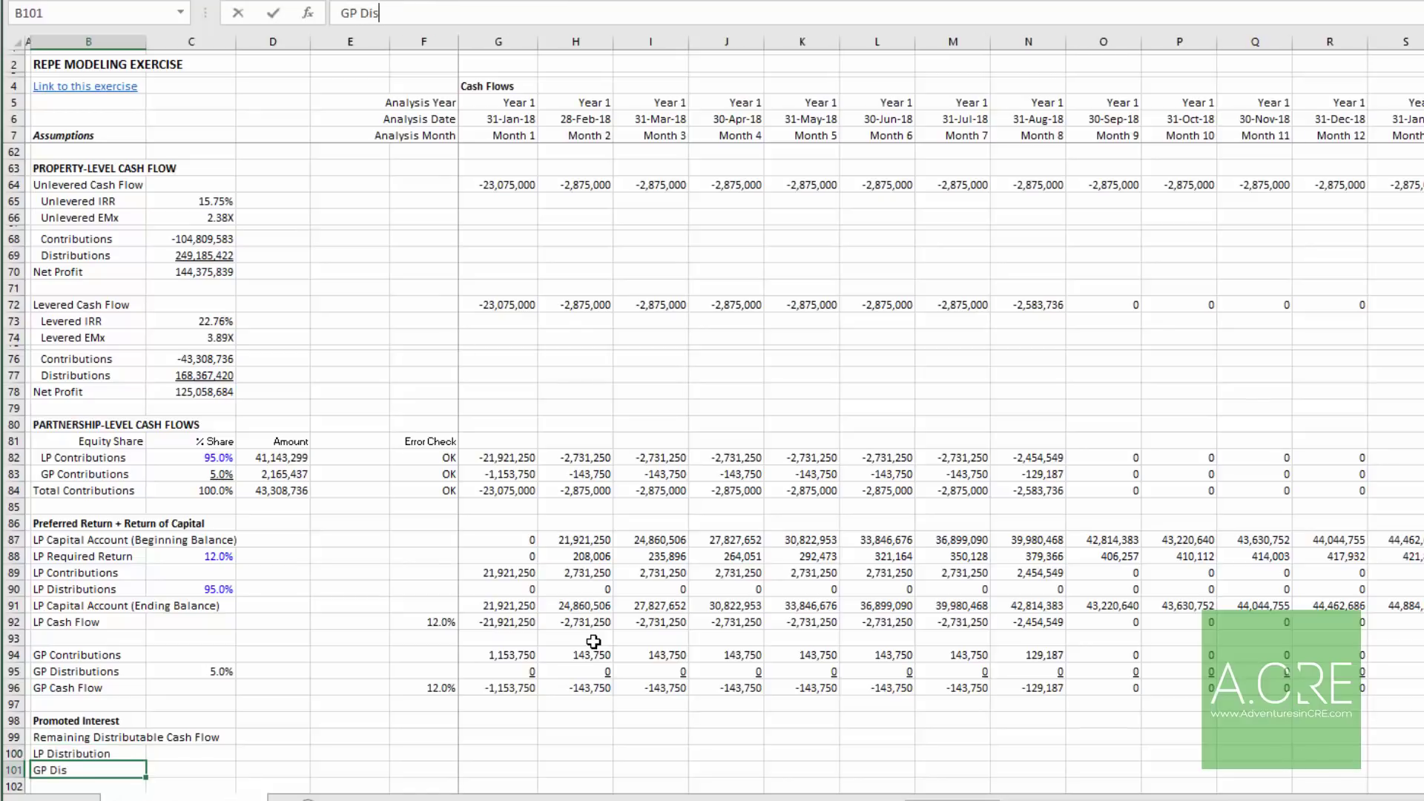
{"action": "type", "text": "tribution"}
{"action": "key", "text": "Up"}
Step: Set the LP split to 80% in C100 and the GP split to =1-C100 (20.0%)
{"action": "key", "text": "Right"}
{"action": "type", "text": "80%"}
{"action": "key", "text": "Return"}
{"action": "type", "text": "=1-"}
{"action": "key", "text": "Up"}
{"action": "key", "text": "Return"}
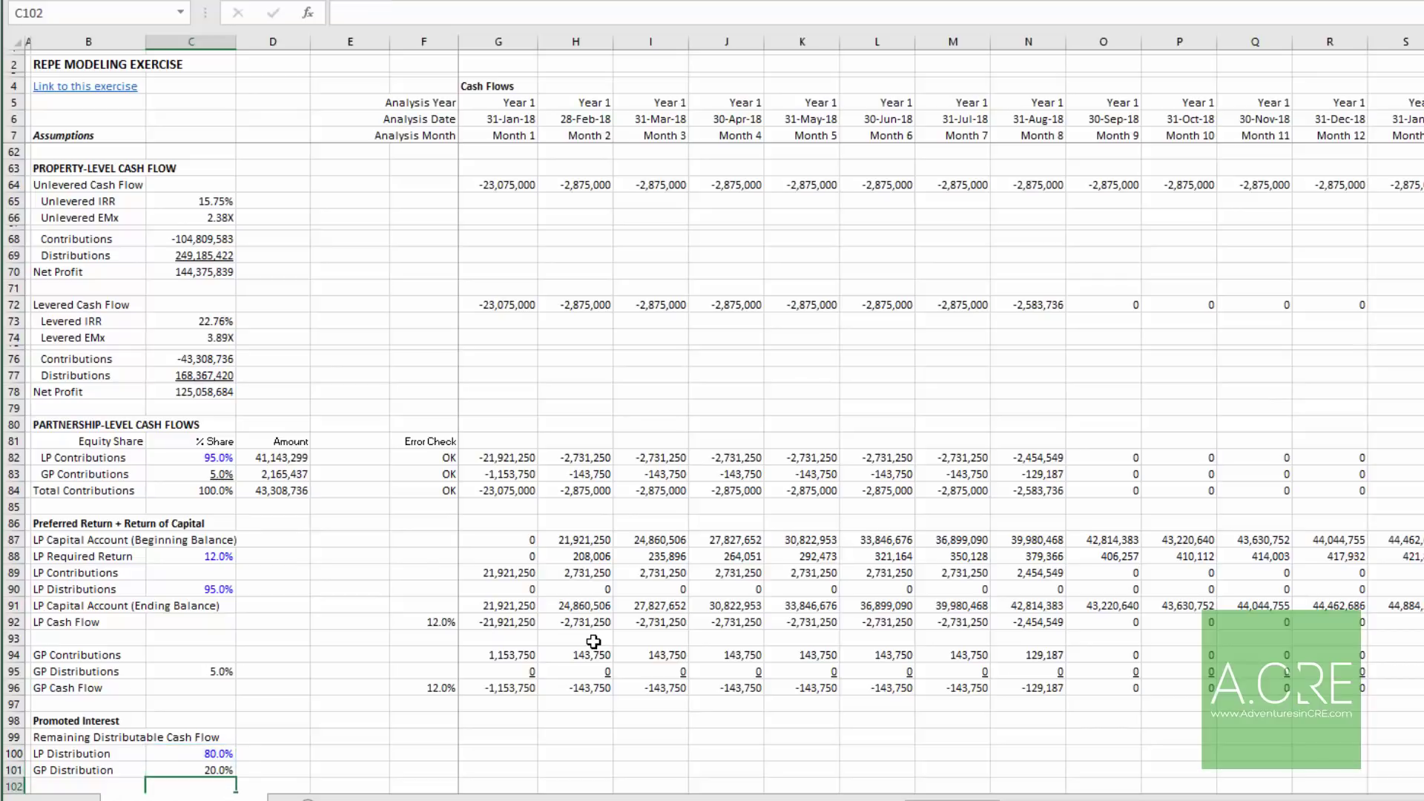
{"action": "key", "text": "Up"}
{"action": "key", "text": "Up"}
{"action": "key", "text": "Up"}
{"action": "key", "text": "Right"}
{"action": "key", "text": "Right"}
{"action": "key", "text": "Right"}
{"action": "key", "text": "Right"}
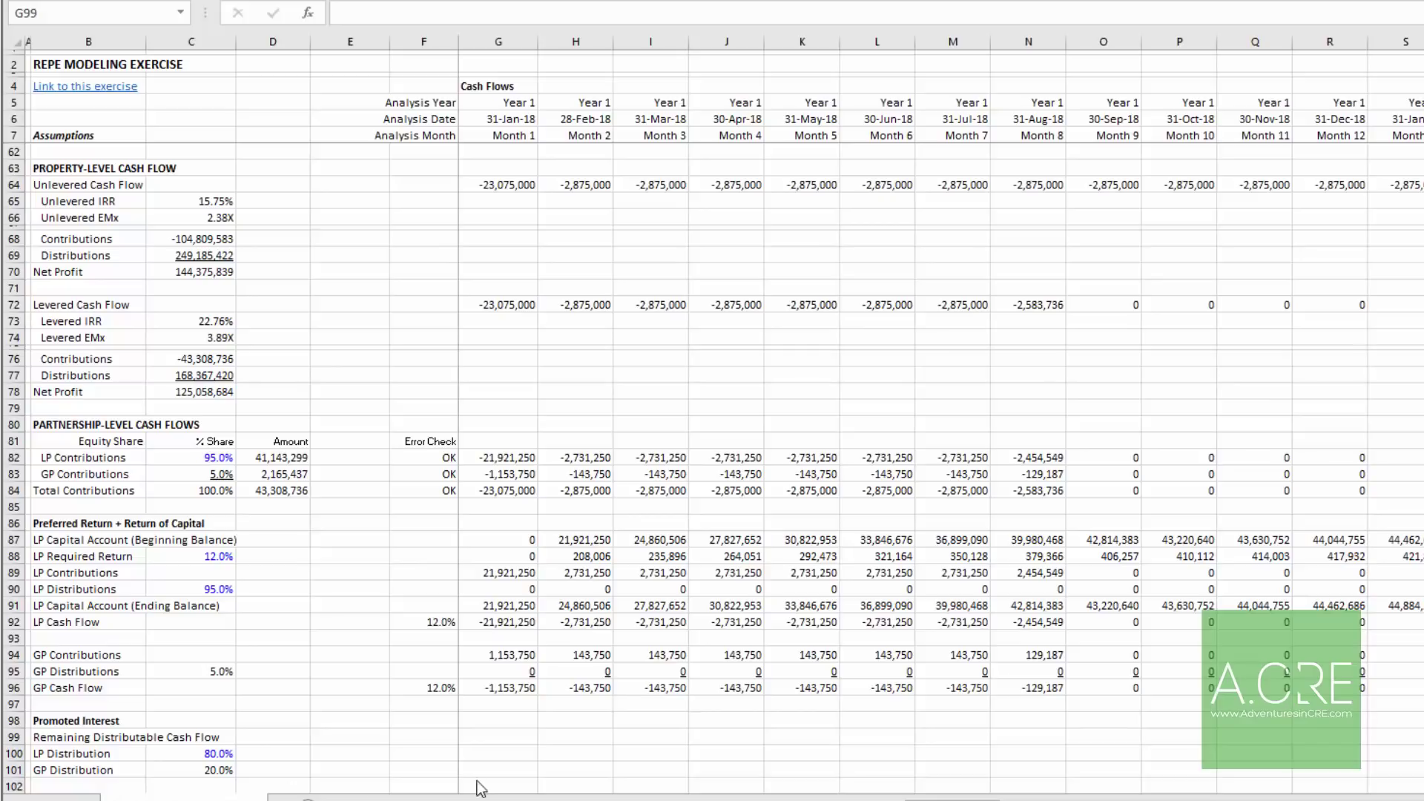
Step: Enter =MAX(G72,0)-G90-G95 in G99 for month 1's remaining distributable cash flow
{"action": "left_click", "coordinate": [486, 739]}
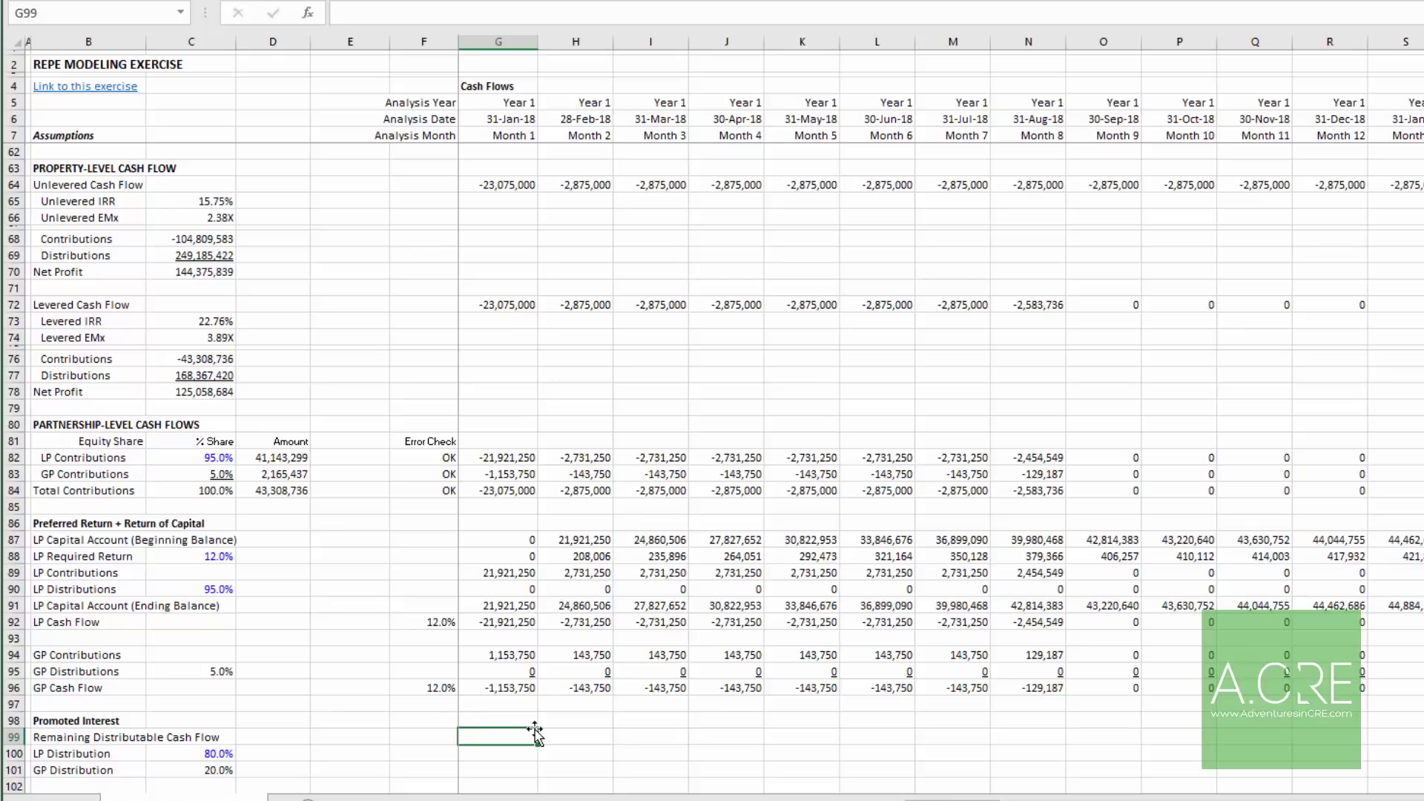
{"action": "left_click_drag", "start_coordinate": [502, 303], "coordinate": [1119, 304]}
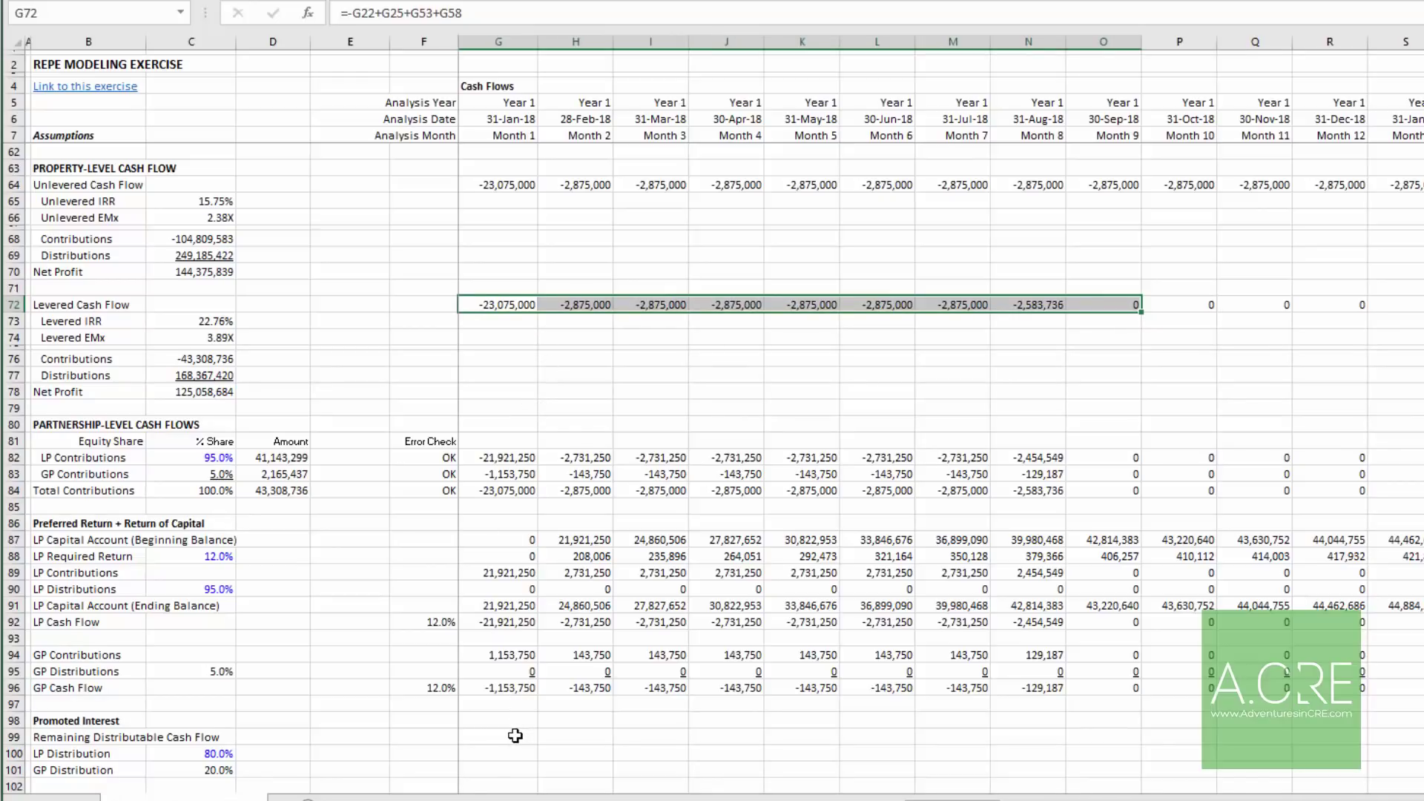
{"action": "left_click", "coordinate": [510, 736]}
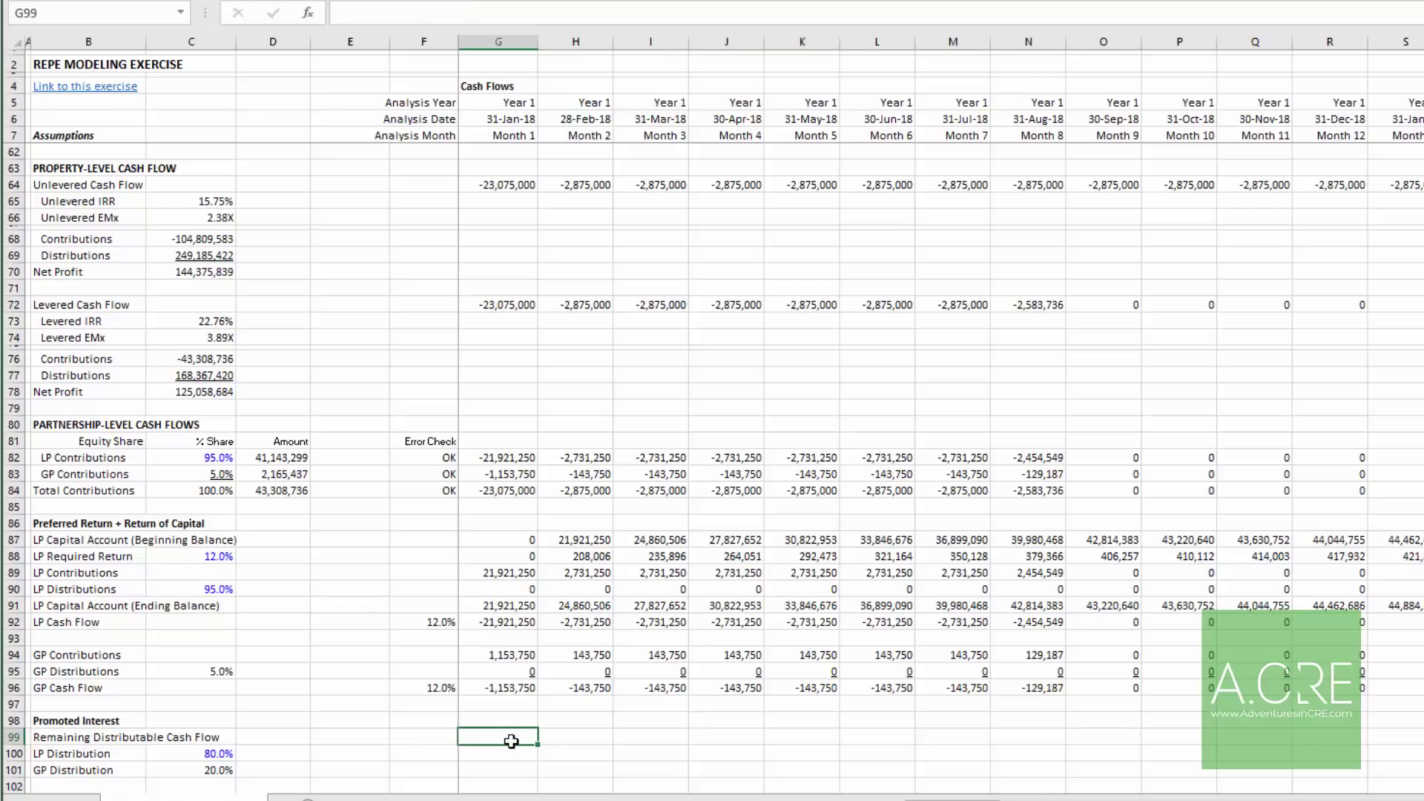
{"action": "type", "text": "=max"}
{"action": "key", "text": "Tab"}
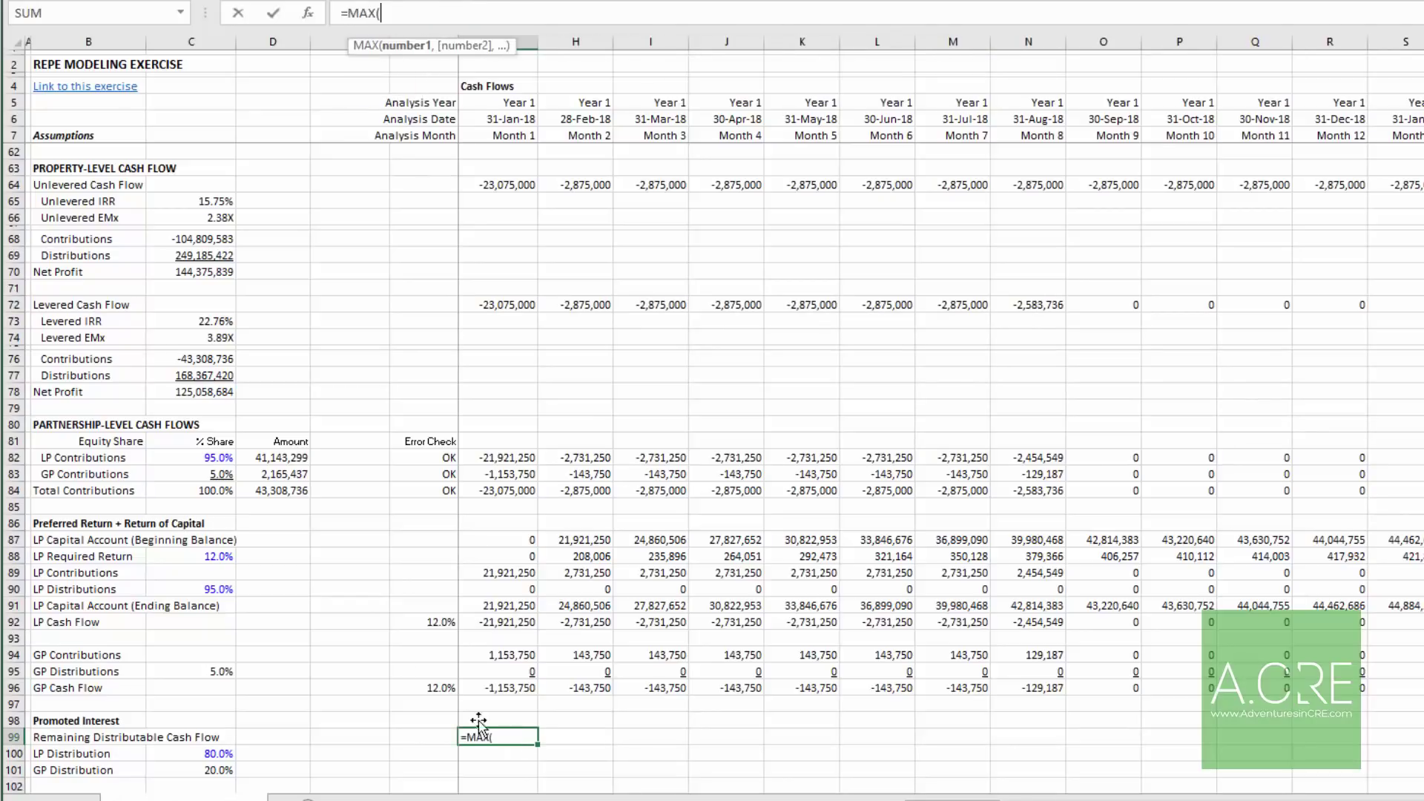
{"action": "left_click", "coordinate": [515, 304]}
{"action": "type", "text": ",0)"}
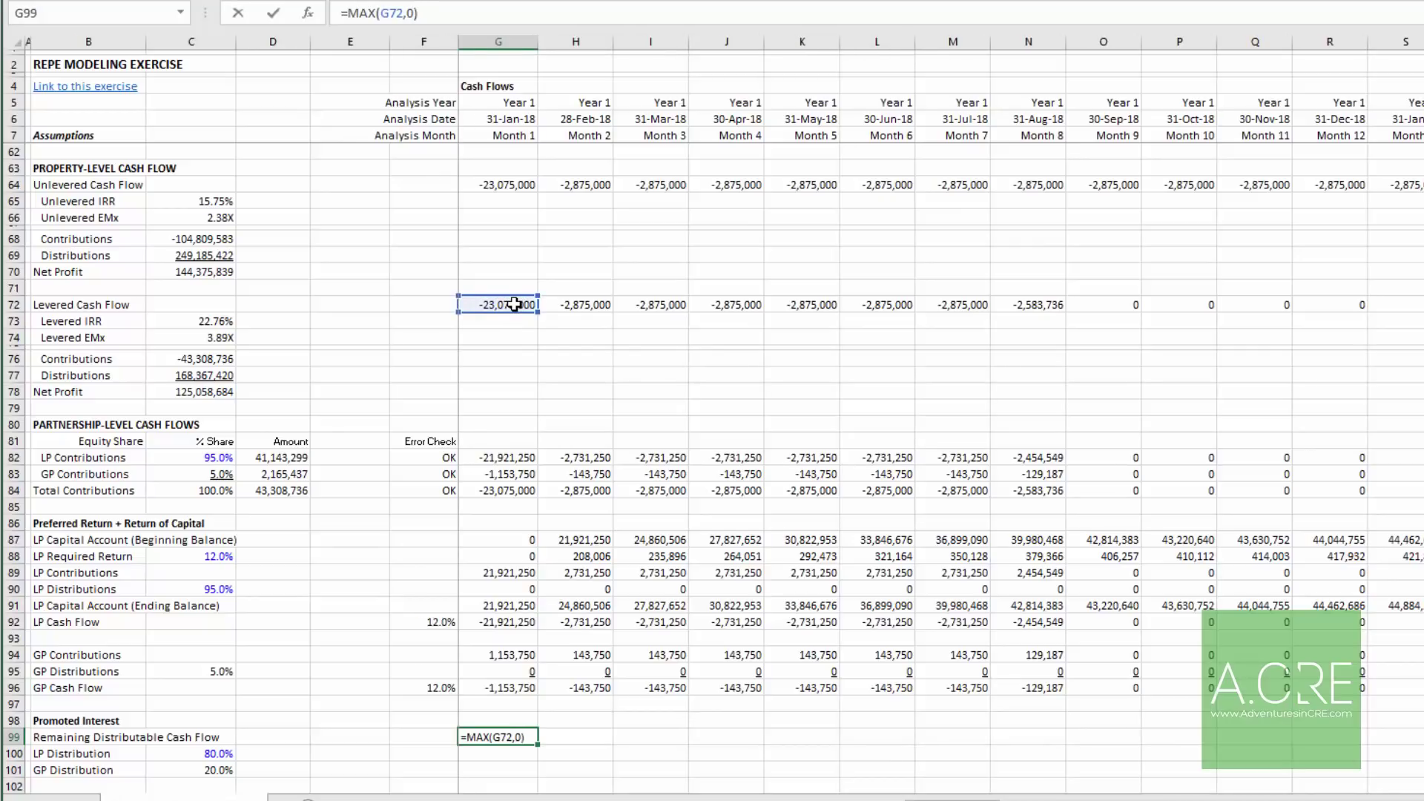
{"action": "type", "text": "-"}
{"action": "key", "text": "Up"}
{"action": "key", "text": "Up"}
{"action": "key", "text": "Up"}
{"action": "key", "text": "Up"}
{"action": "key", "text": "Up"}
{"action": "key", "text": "Up"}
{"action": "key", "text": "Up"}
{"action": "key", "text": "Up"}
{"action": "key", "text": "Up"}
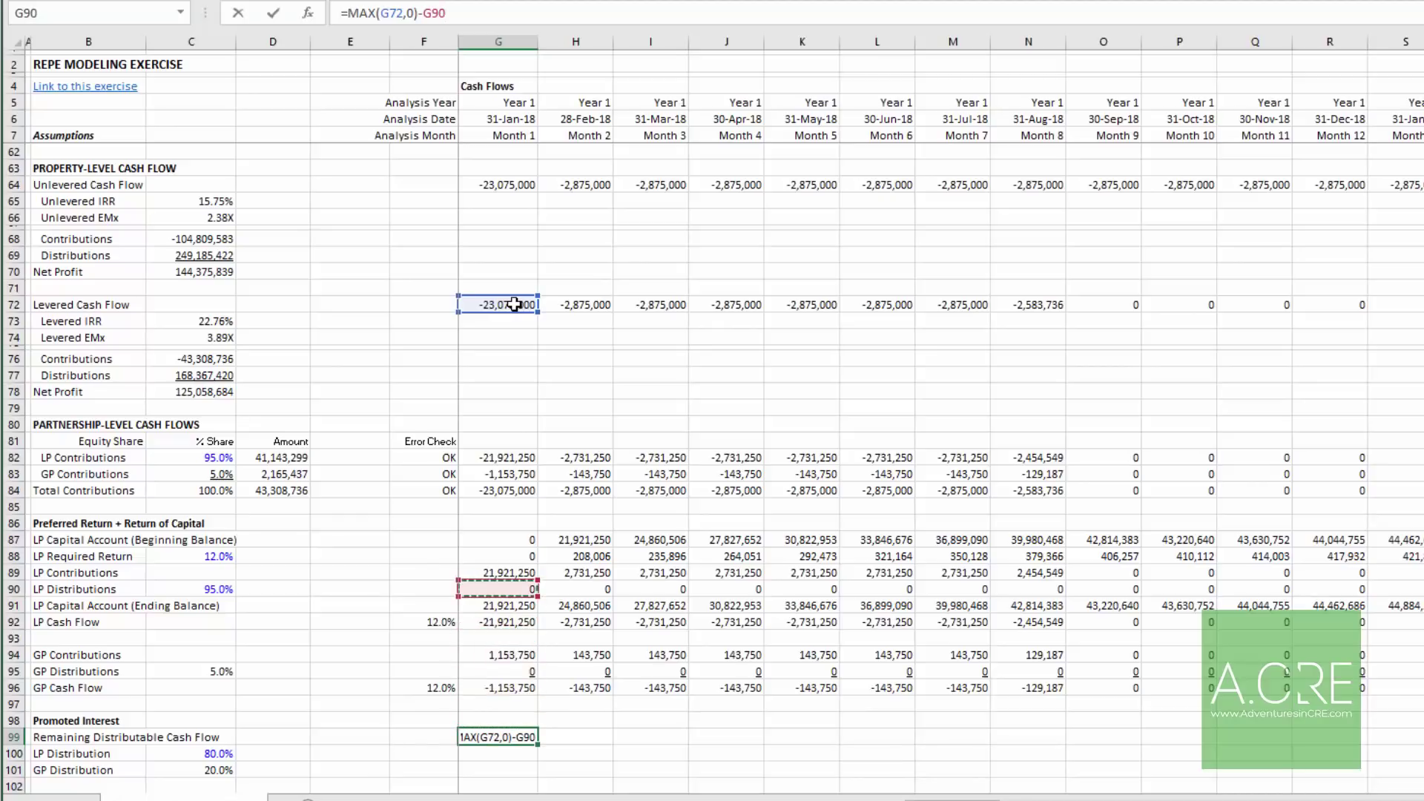
{"action": "type", "text": "-"}
{"action": "key", "text": "Up"}
{"action": "key", "text": "Up"}
{"action": "key", "text": "Up"}
{"action": "key", "text": "Up"}
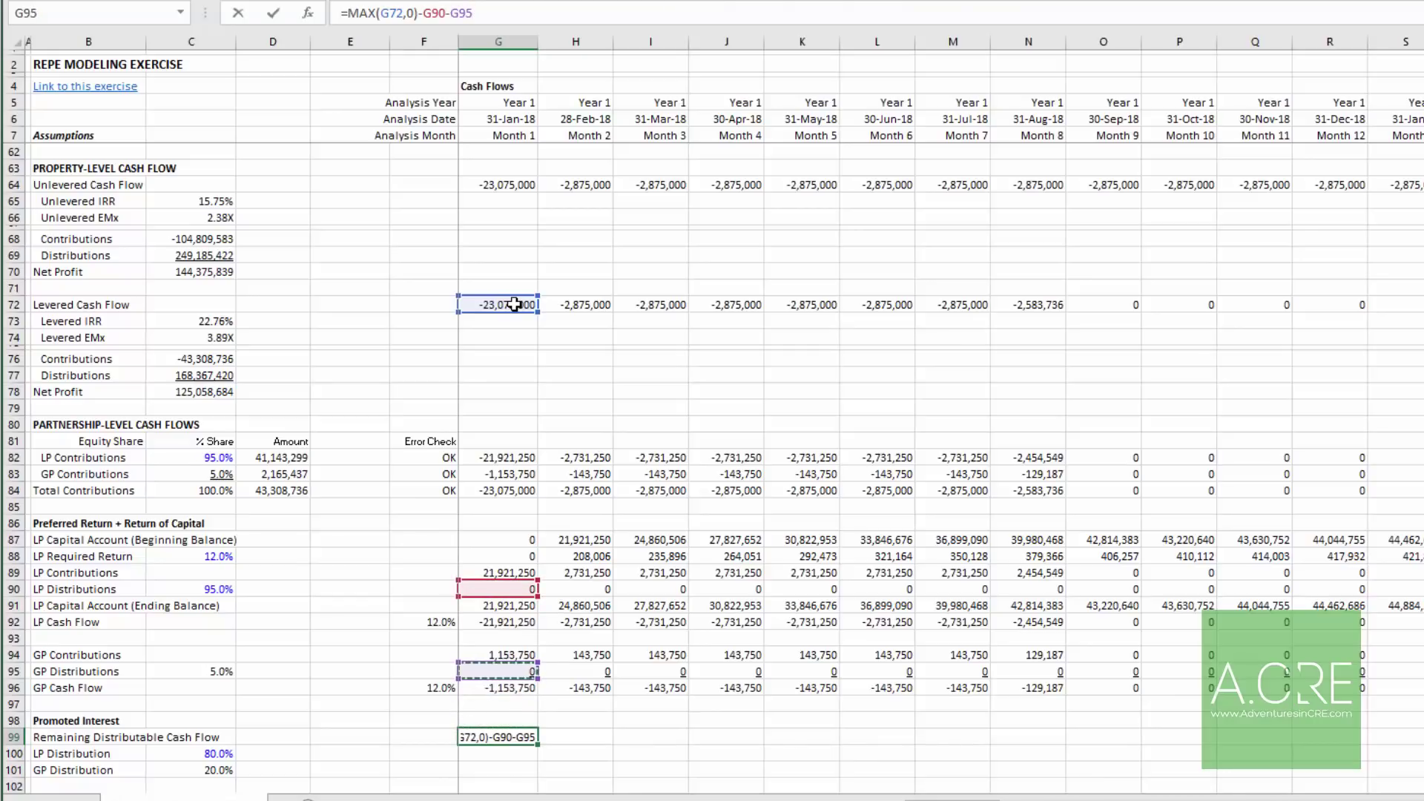
{"action": "key", "text": "ctrl+Return"}
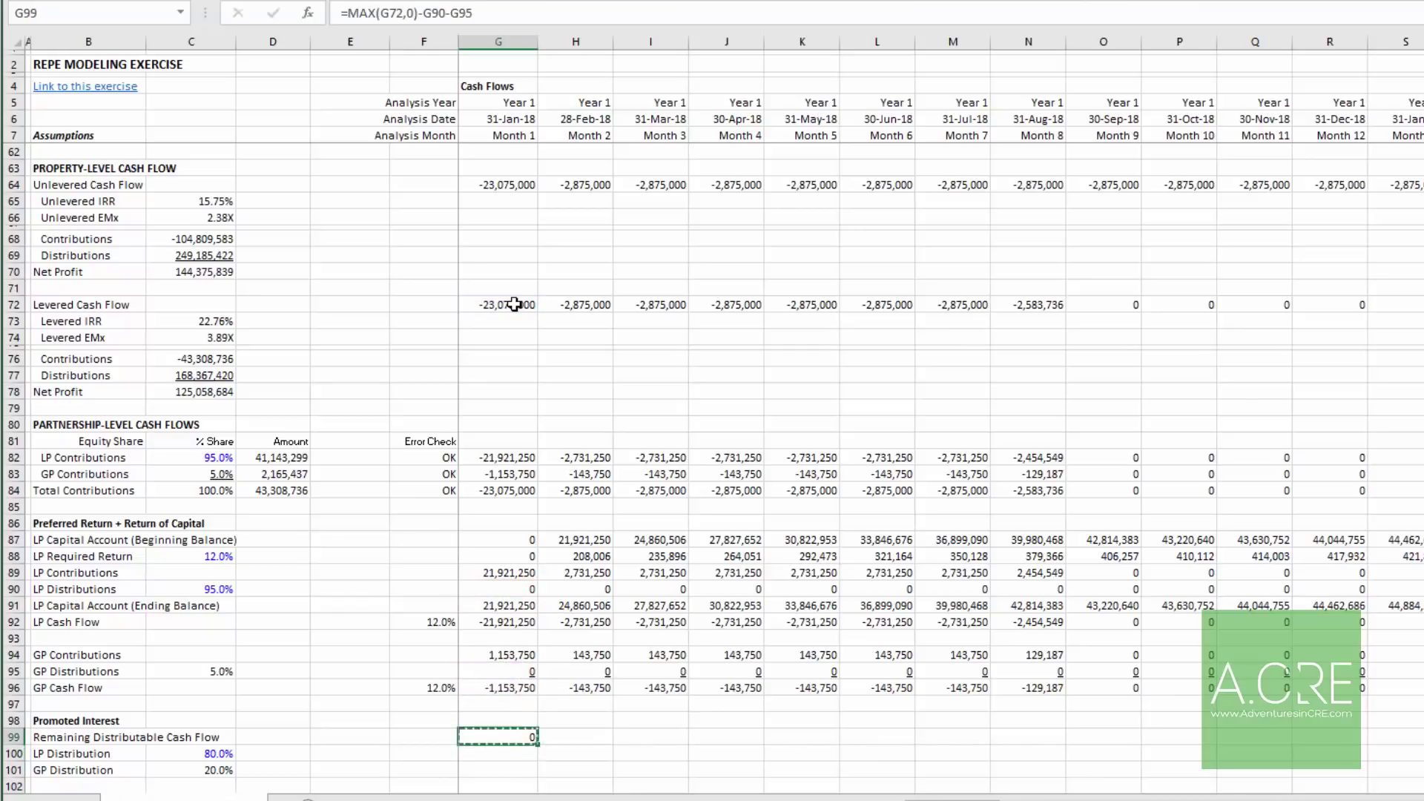
Step: Fill the remaining cash flow formula across every month, reaching 80,829 in the final month
{"action": "key", "text": "ctrl+shift+Right"}
{"action": "key", "text": "ctrl+r"}
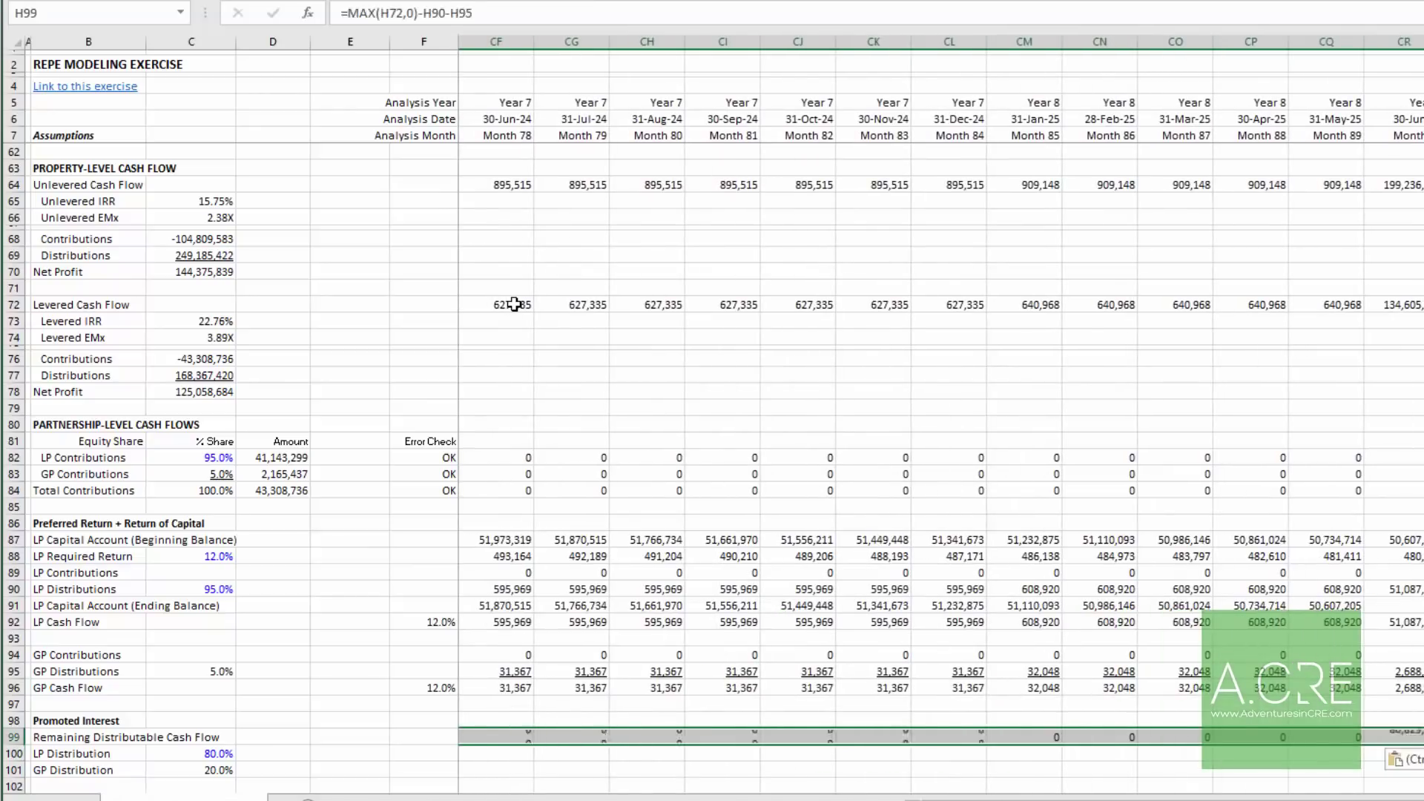
{"action": "key", "text": "Right"}
{"action": "key", "text": "ctrl+Right"}
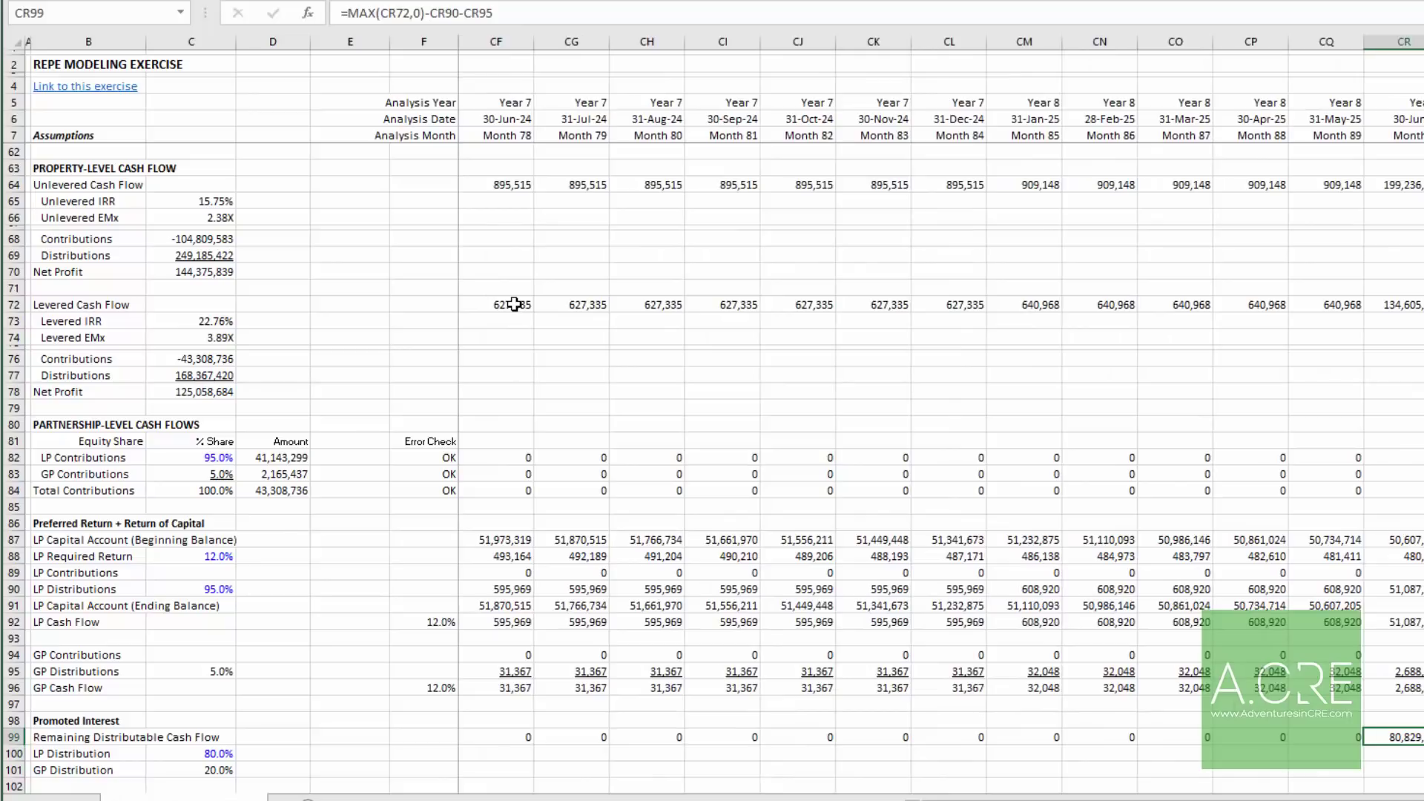
{"action": "key", "text": "ctrl+Left"}
{"action": "key", "text": "Down"}
{"action": "key", "text": "Up"}
{"action": "key", "text": "Down"}
Step: Enter =G$99*$C100 as the LP distribution in G100 and copy it into G101
{"action": "type", "text": "="}
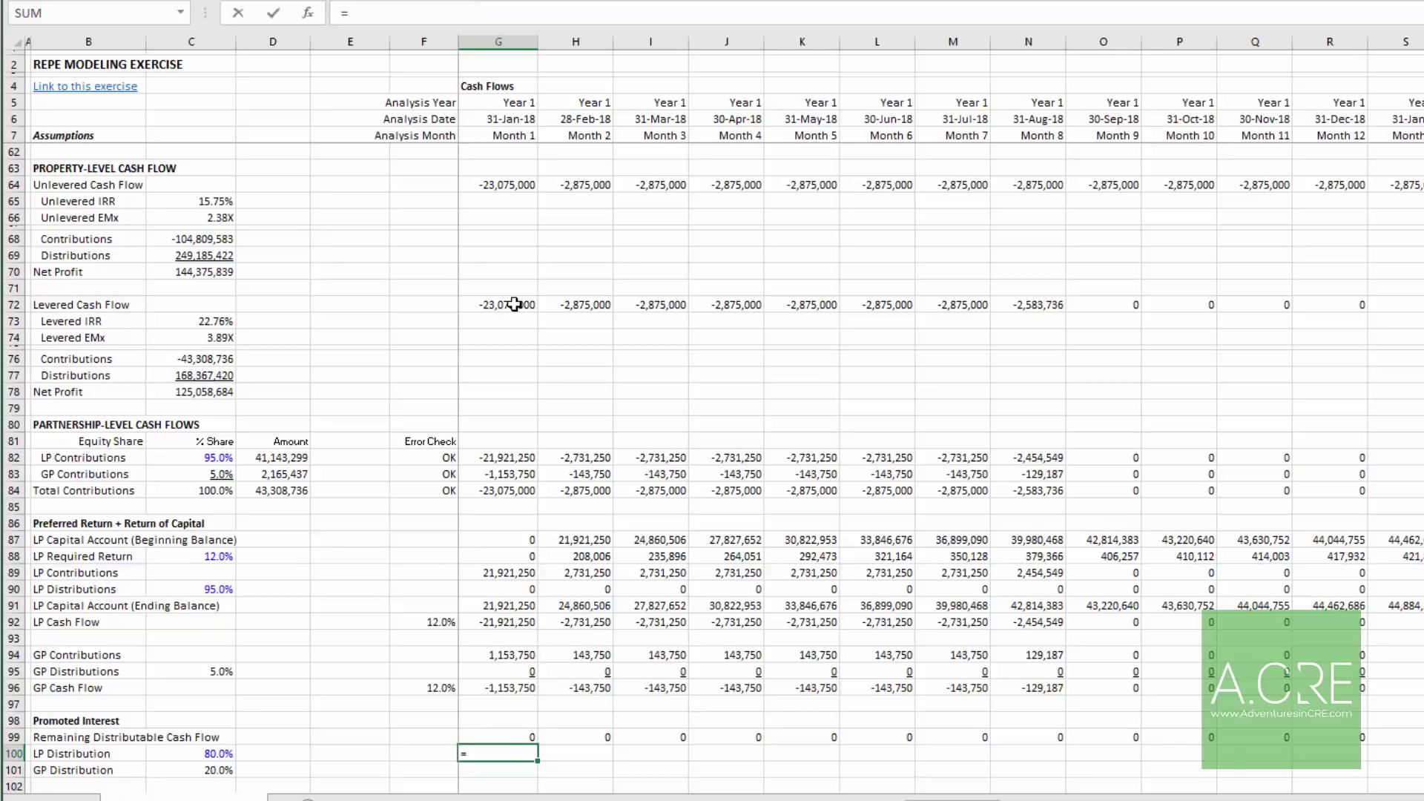
{"action": "key", "text": "Up"}
{"action": "key", "text": "F4"}
{"action": "key", "text": "F4"}
{"action": "type", "text": "="}
{"action": "key", "text": "Left"}
{"action": "key", "text": "Left"}
{"action": "key", "text": "Left"}
{"action": "key", "text": "Left"}
{"action": "key", "text": "F4"}
{"action": "key", "text": "F4"}
{"action": "key", "text": "F4"}
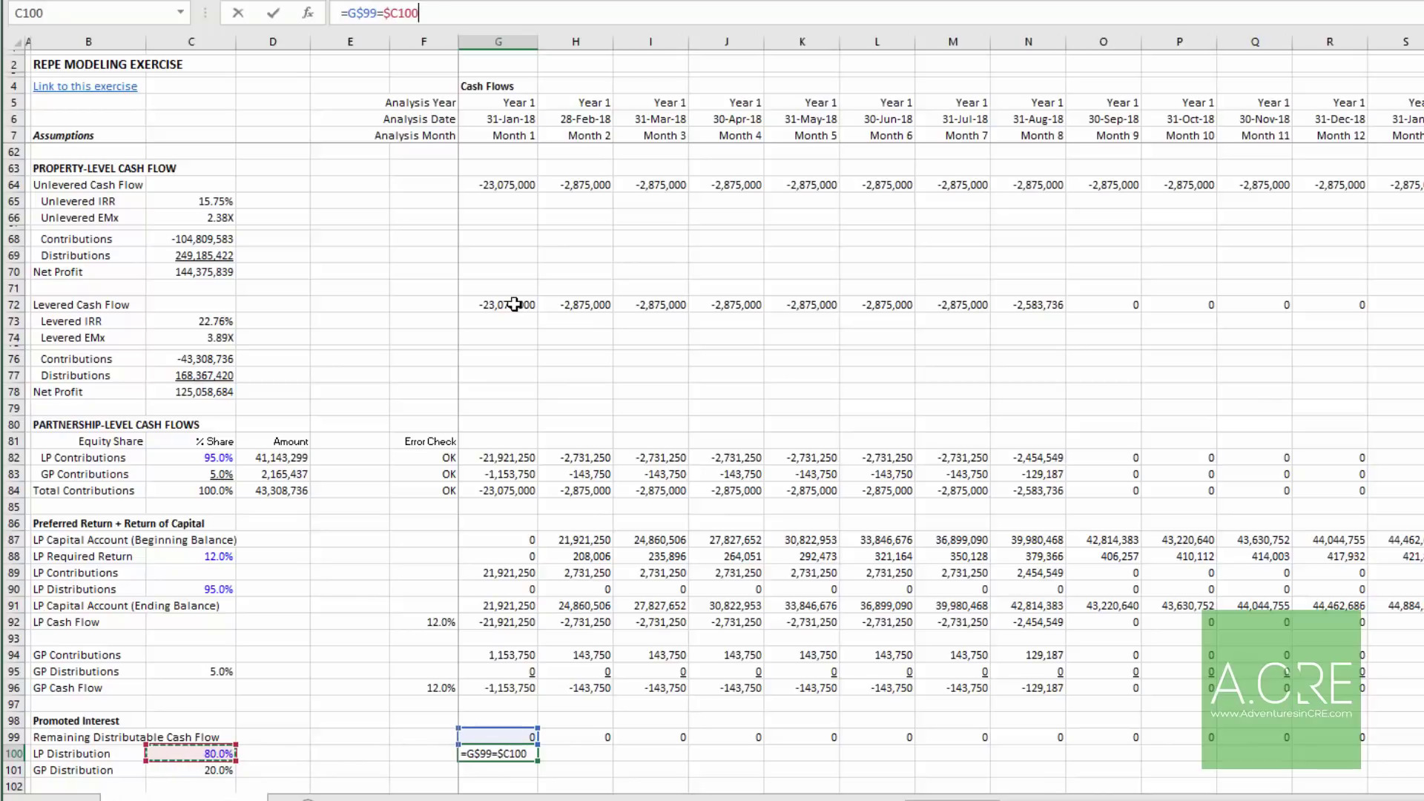
{"action": "left_click", "coordinate": [384, 15]}
{"action": "key", "text": "Return"}
{"action": "key", "text": "Up"}
{"action": "key", "text": "ctrl+c"}
{"action": "key", "text": "Down"}
{"action": "key", "text": "ctrl+v"}
Step: Fill both distribution rows across all months, splitting the final 80,829 into 64,663 and 16,165
{"action": "key", "text": "Up"}
{"action": "key", "text": "shift+Down"}
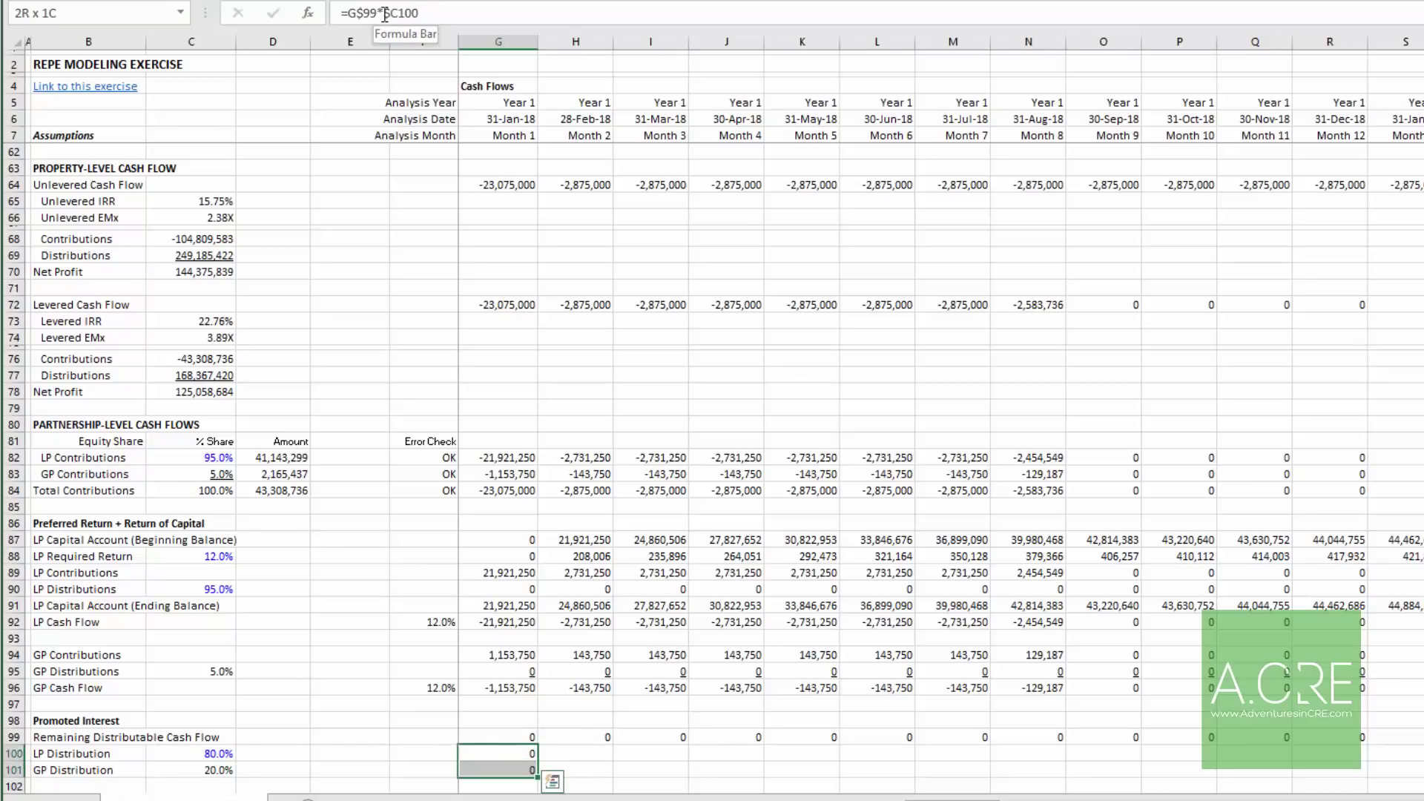
{"action": "key", "text": "ctrl+shift+Right"}
{"action": "key", "text": "ctrl+r"}
{"action": "key", "text": "ctrl+Right"}
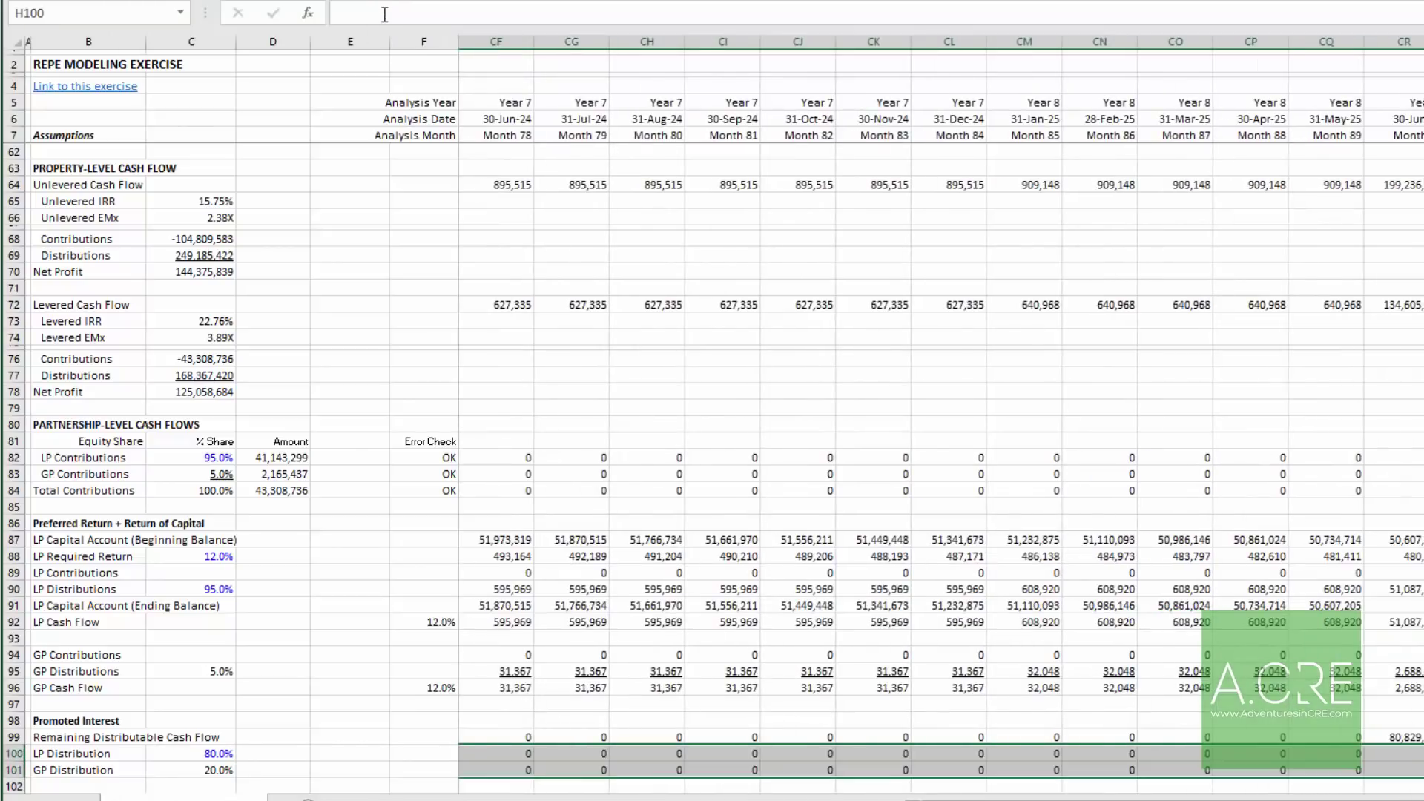
{"action": "key", "text": "Down"}
{"action": "key", "text": "Up"}
{"action": "key", "text": "Up"}
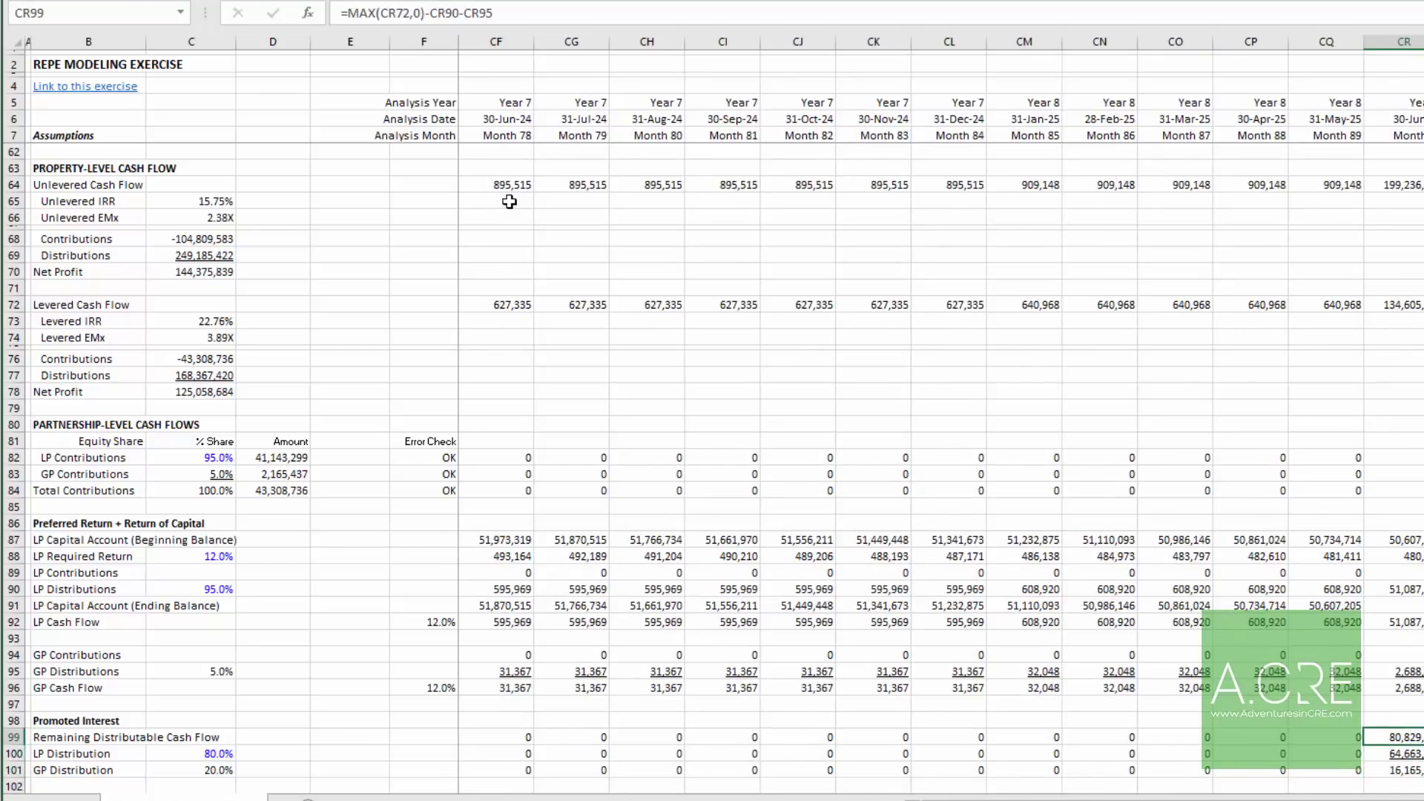
{"action": "key", "text": "Down"}
{"action": "key", "text": "shift+Down"}
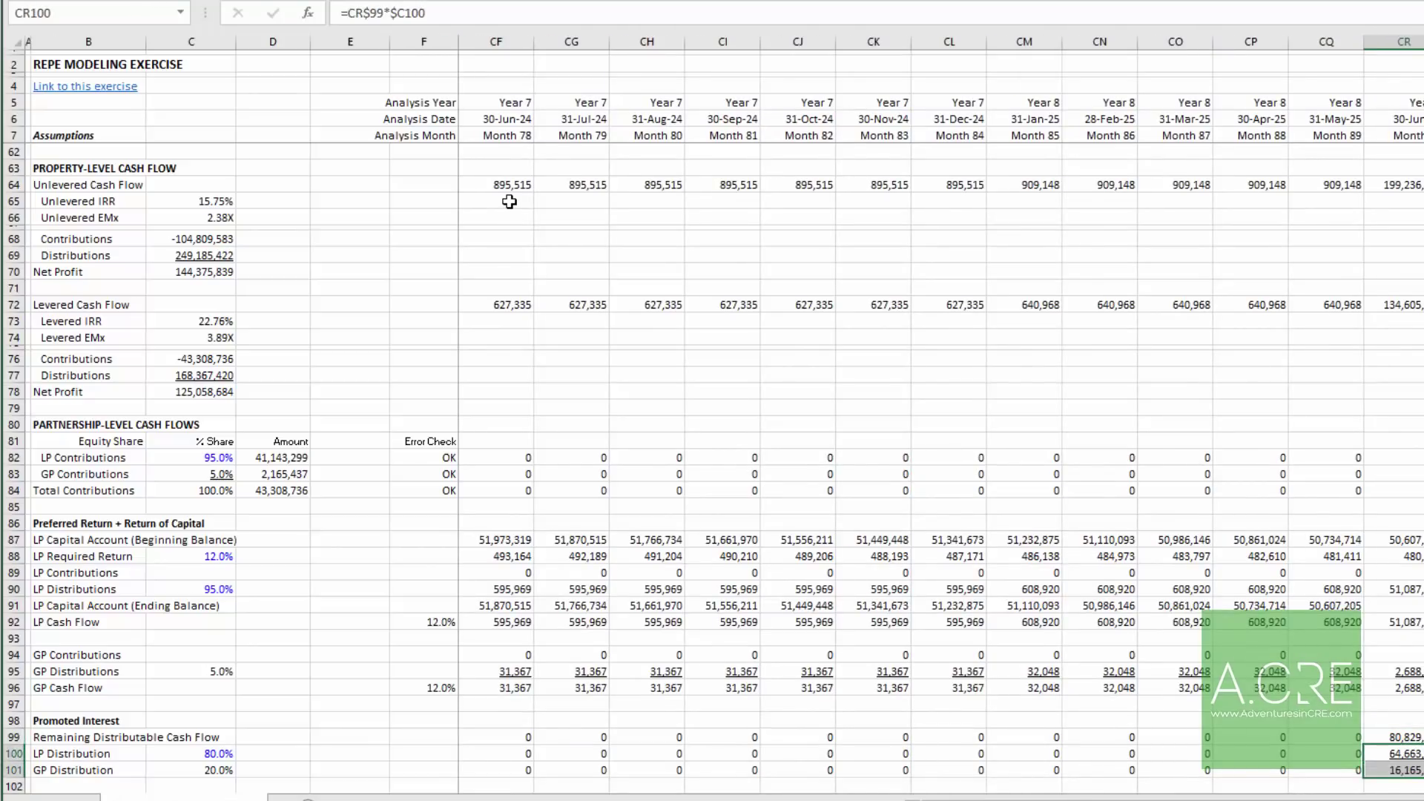
{"action": "key", "text": "ctrl+Left"}
{"action": "key", "text": "Left"}
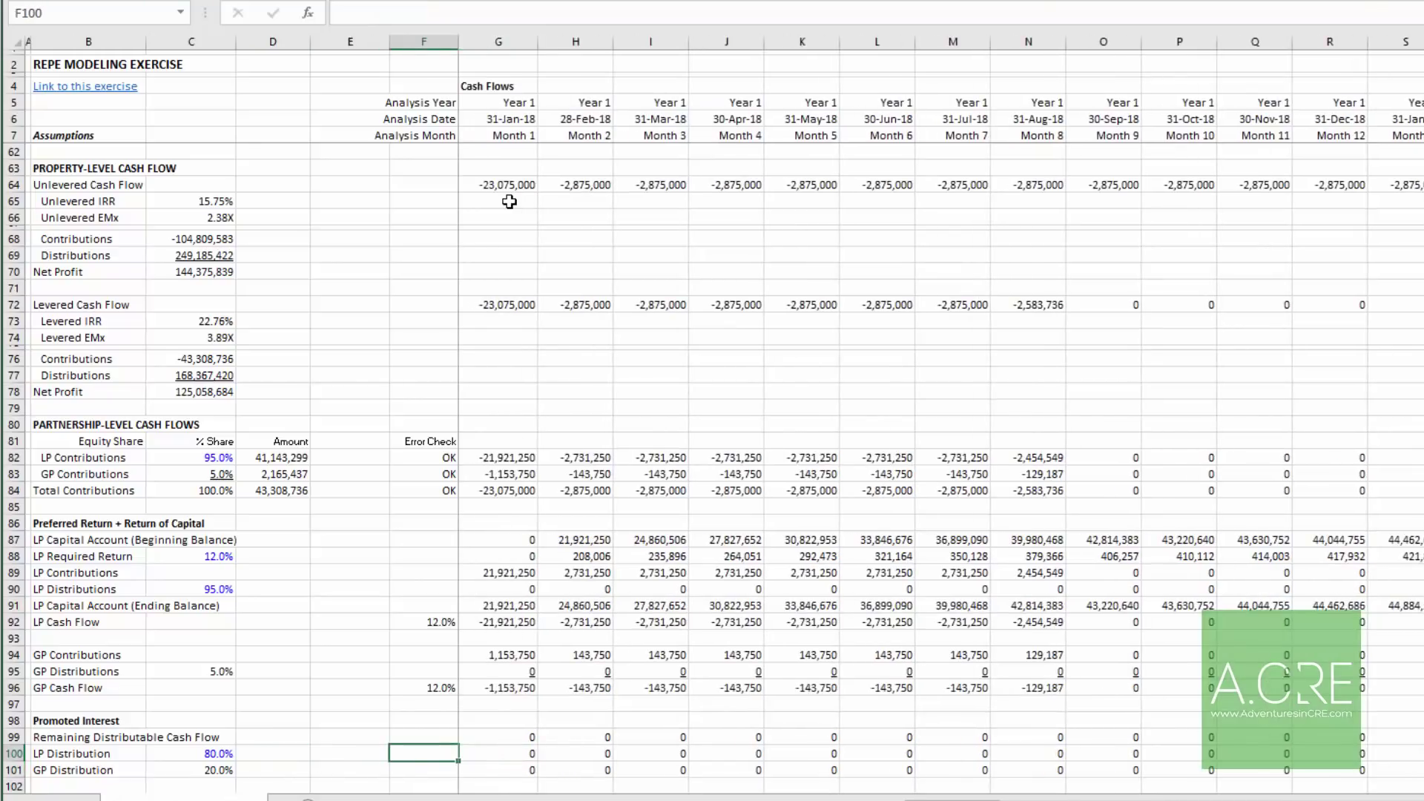
Step: Review the existing Preferred Return + Return of Capital section labels
{"action": "scroll", "coordinate": [382, 512], "scroll_direction": "down", "scroll_amount": 5}
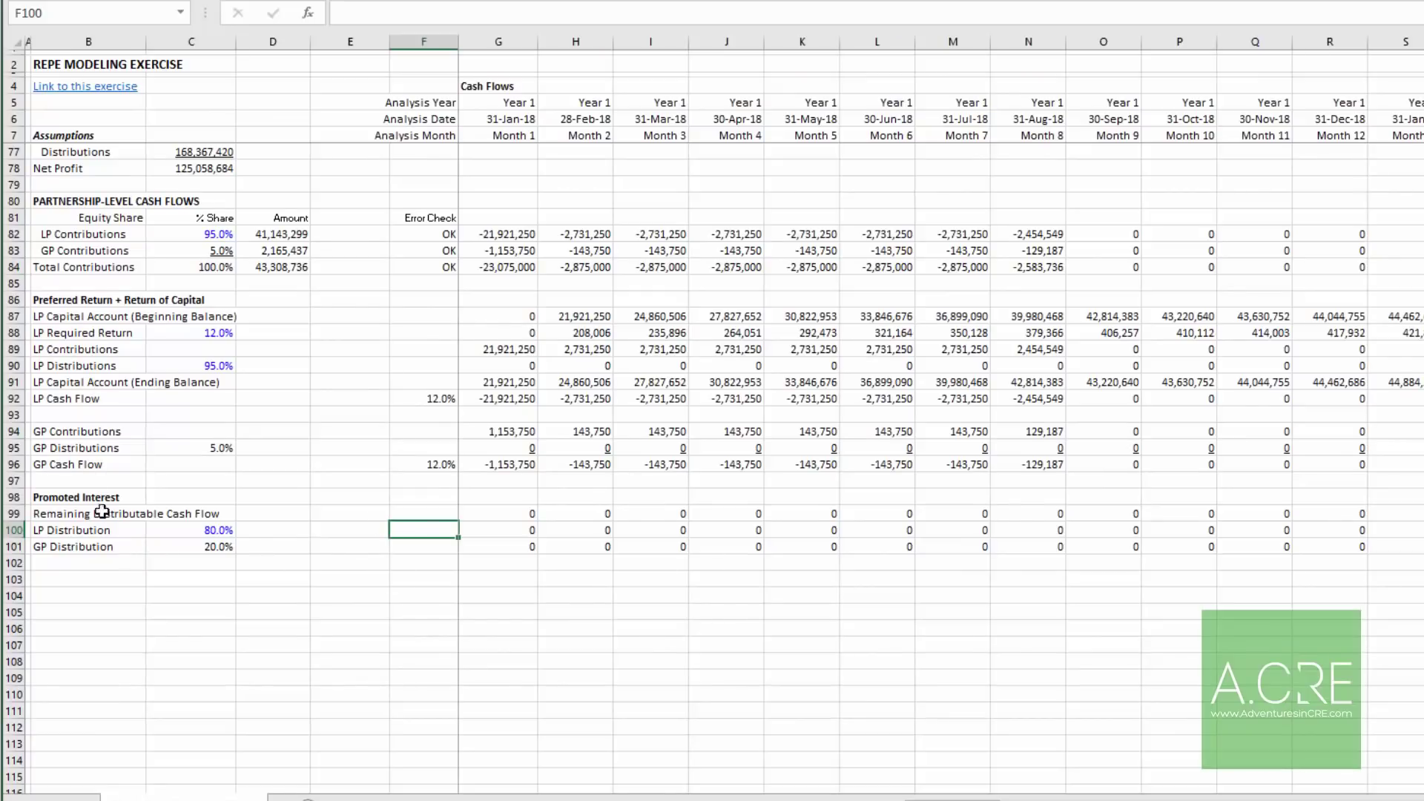
{"action": "left_click_drag", "start_coordinate": [104, 317], "coordinate": [97, 432]}
{"action": "left_click", "coordinate": [92, 528]}
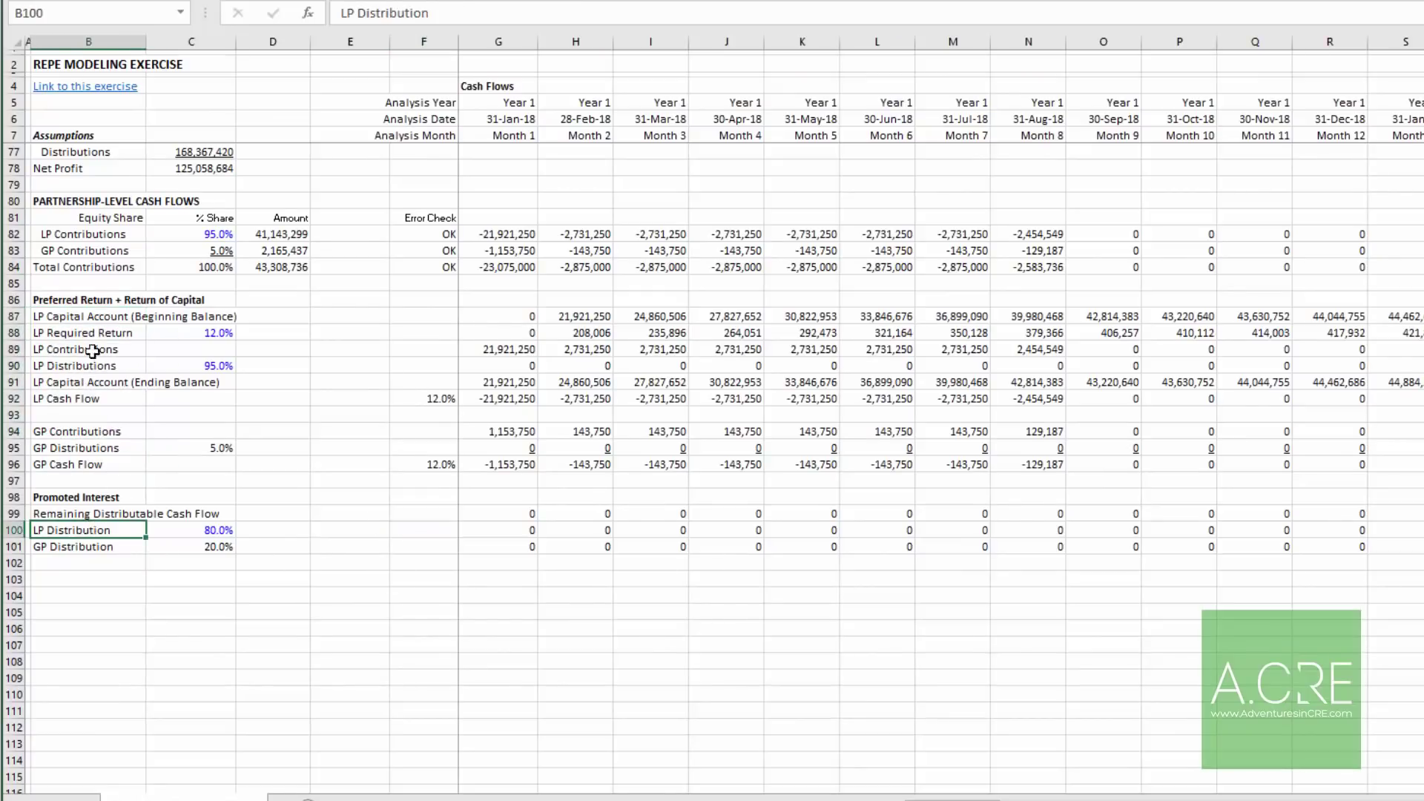
{"action": "left_click_drag", "start_coordinate": [77, 300], "coordinate": [343, 458]}
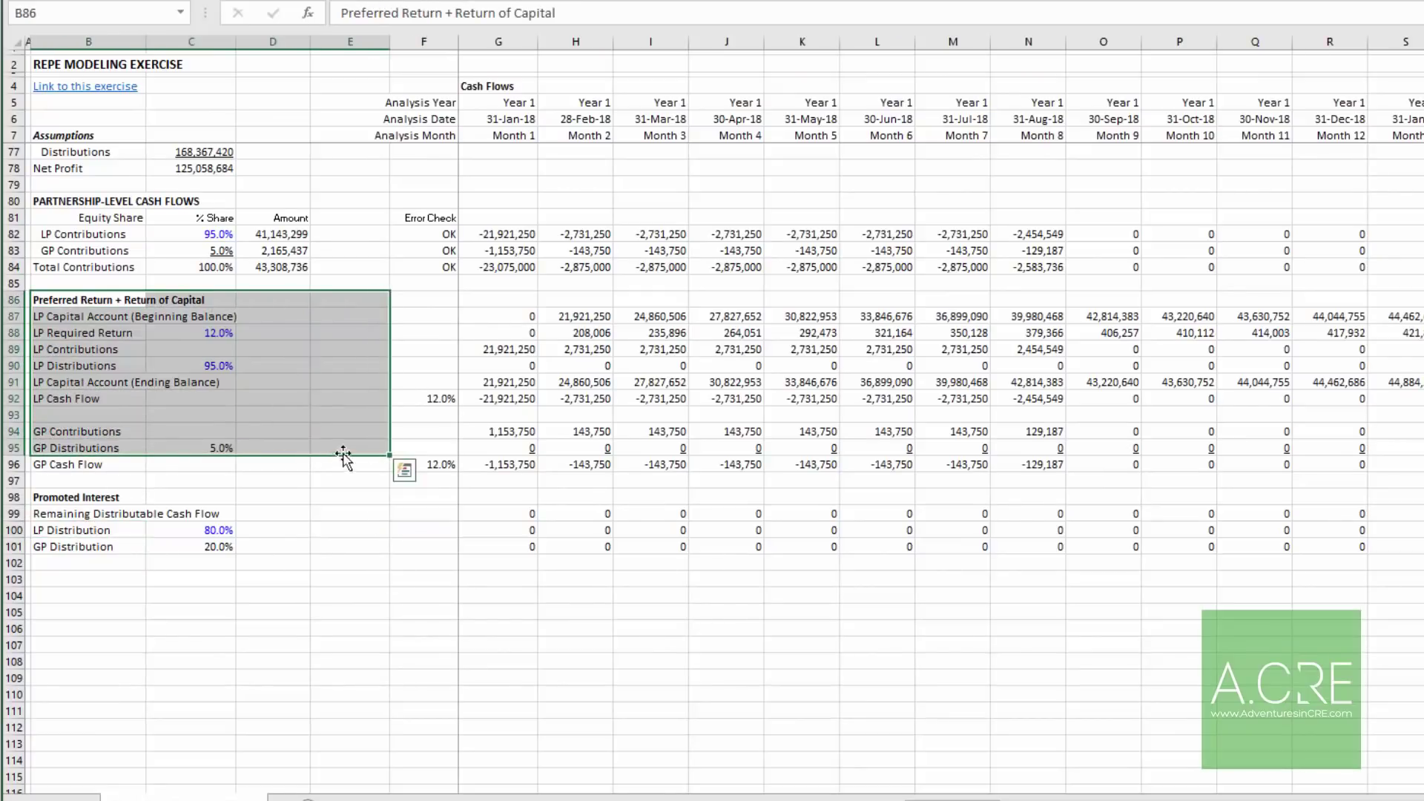
{"action": "left_click", "coordinate": [96, 350]}
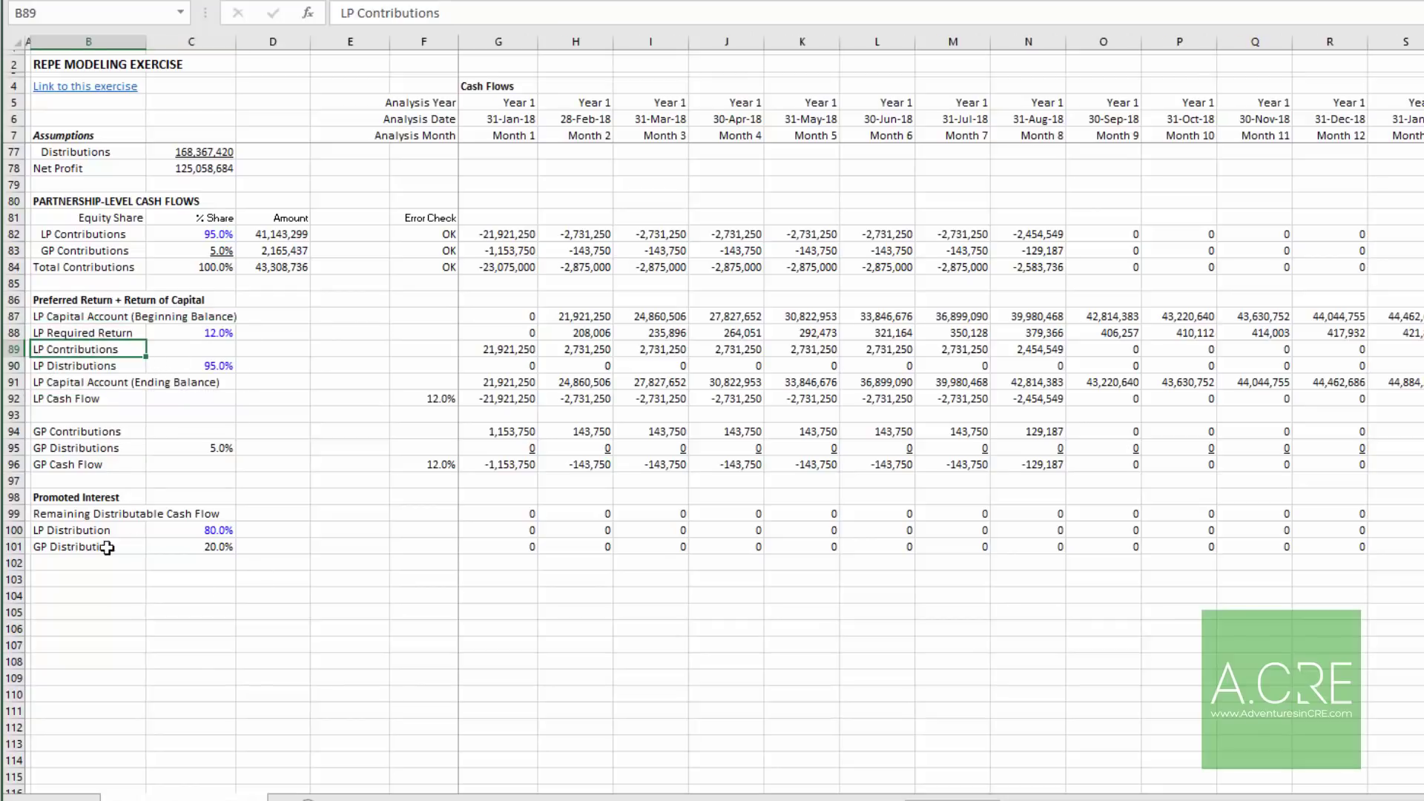
{"action": "key", "text": "Down"}
{"action": "key", "text": "Down"}
Step: Type the LP Cash Flow summary labels and paste a copy below for the GP block
{"action": "left_click", "coordinate": [82, 583]}
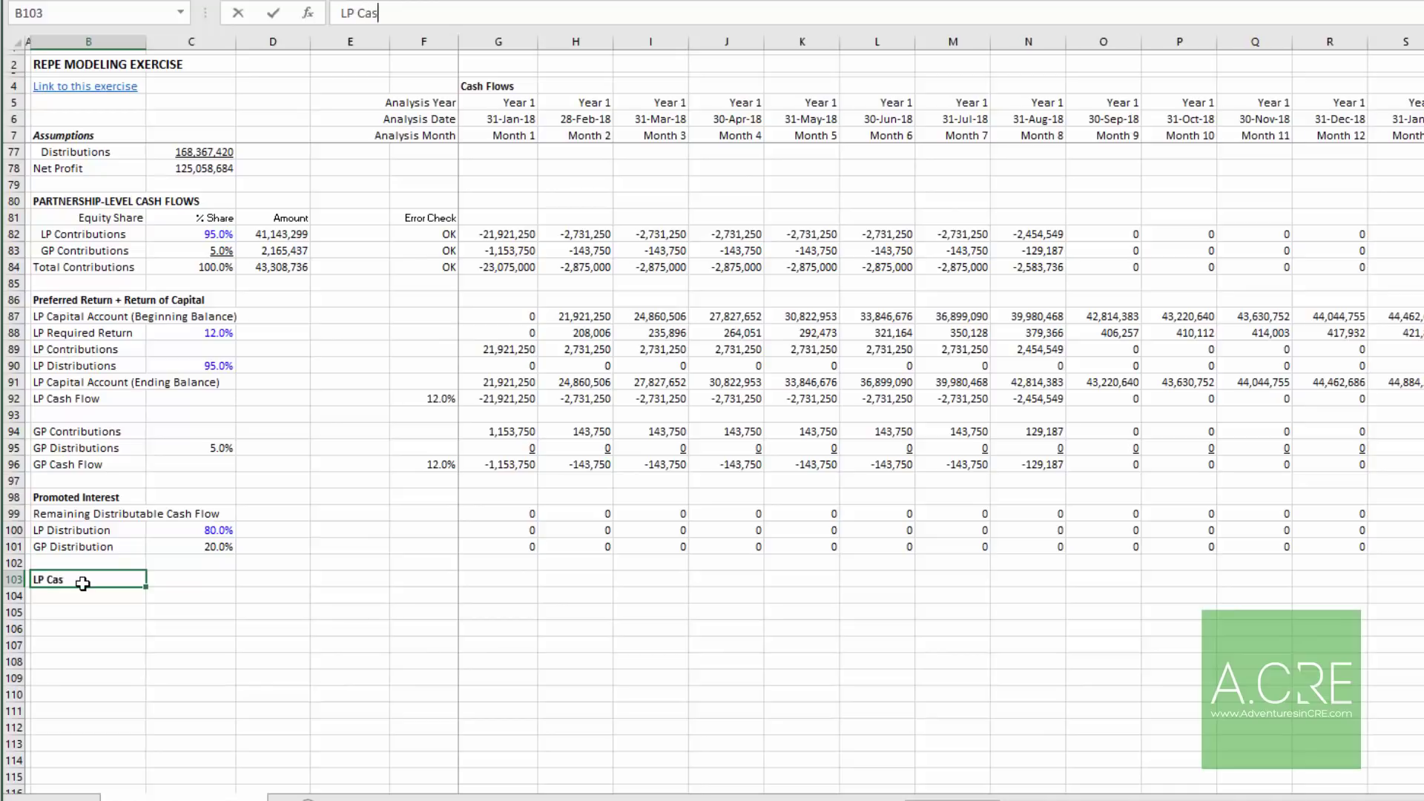
{"action": "type", "text": "LP Cash FLow"}
{"action": "key", "text": "Return"}
{"action": "type", "text": "Contr"}
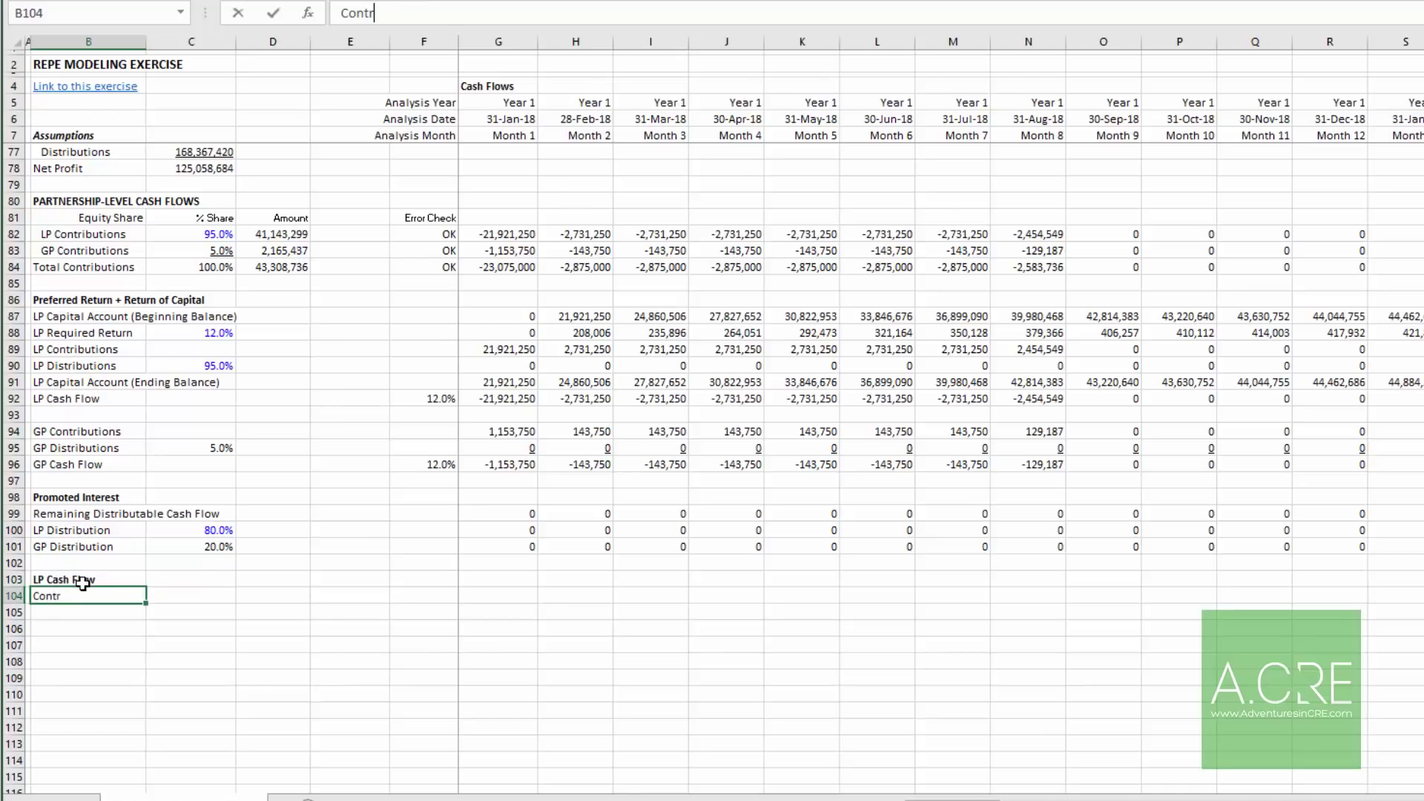
{"action": "type", "text": "ibution"}
{"action": "key", "text": "Return"}
{"action": "key", "text": "Up"}
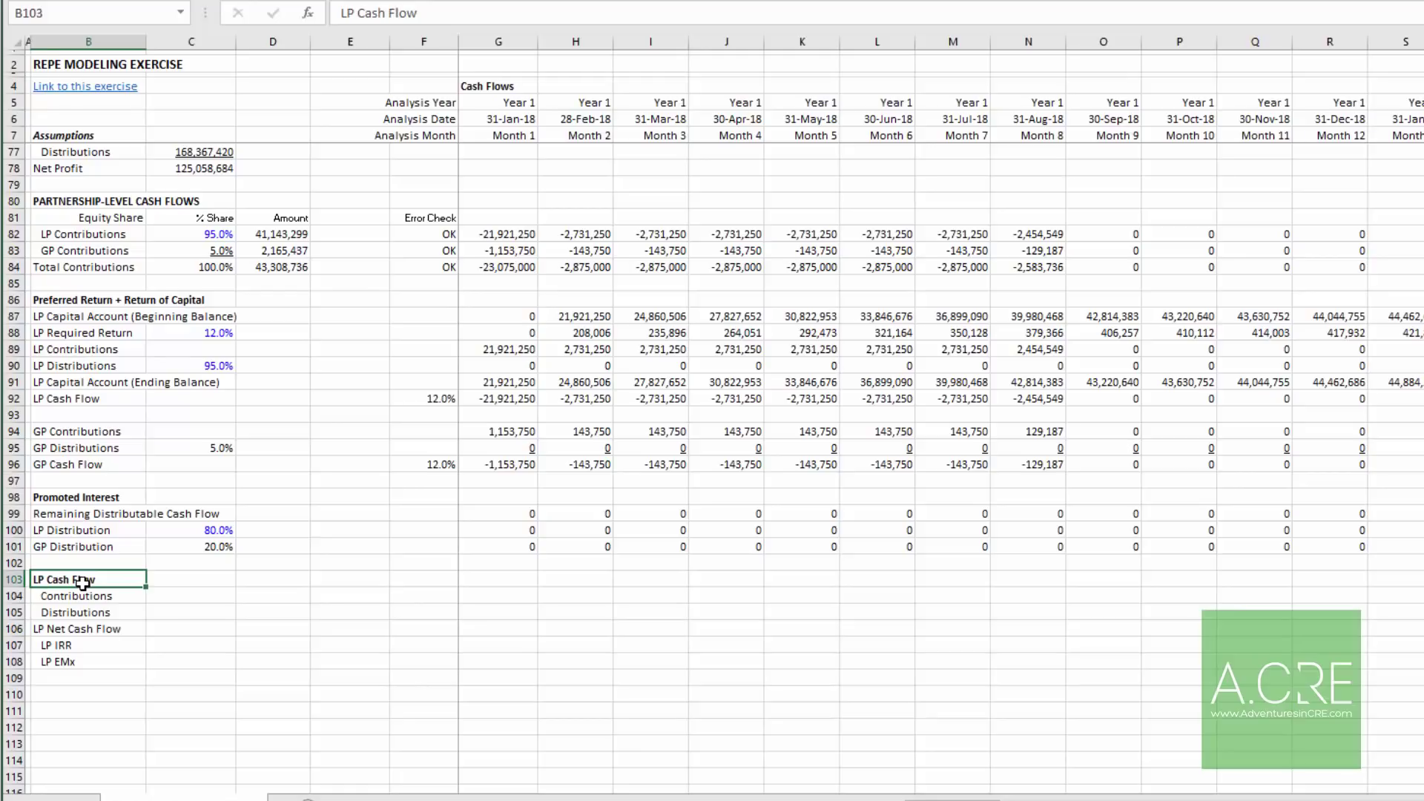
{"action": "key", "text": "shift+Down"}
{"action": "key", "text": "shift+Down"}
{"action": "key", "text": "shift+Down"}
{"action": "key", "text": "shift+Down"}
{"action": "key", "text": "shift+Down"}
{"action": "key", "text": "ctrl+c"}
{"action": "key", "text": "Down"}
{"action": "key", "text": "Down"}
{"action": "key", "text": "Down"}
{"action": "key", "text": "Down"}
{"action": "key", "text": "Down"}
{"action": "key", "text": "Down"}
{"action": "key", "text": "Down"}
{"action": "key", "text": "ctrl+v"}
{"action": "key", "text": "Escape"}
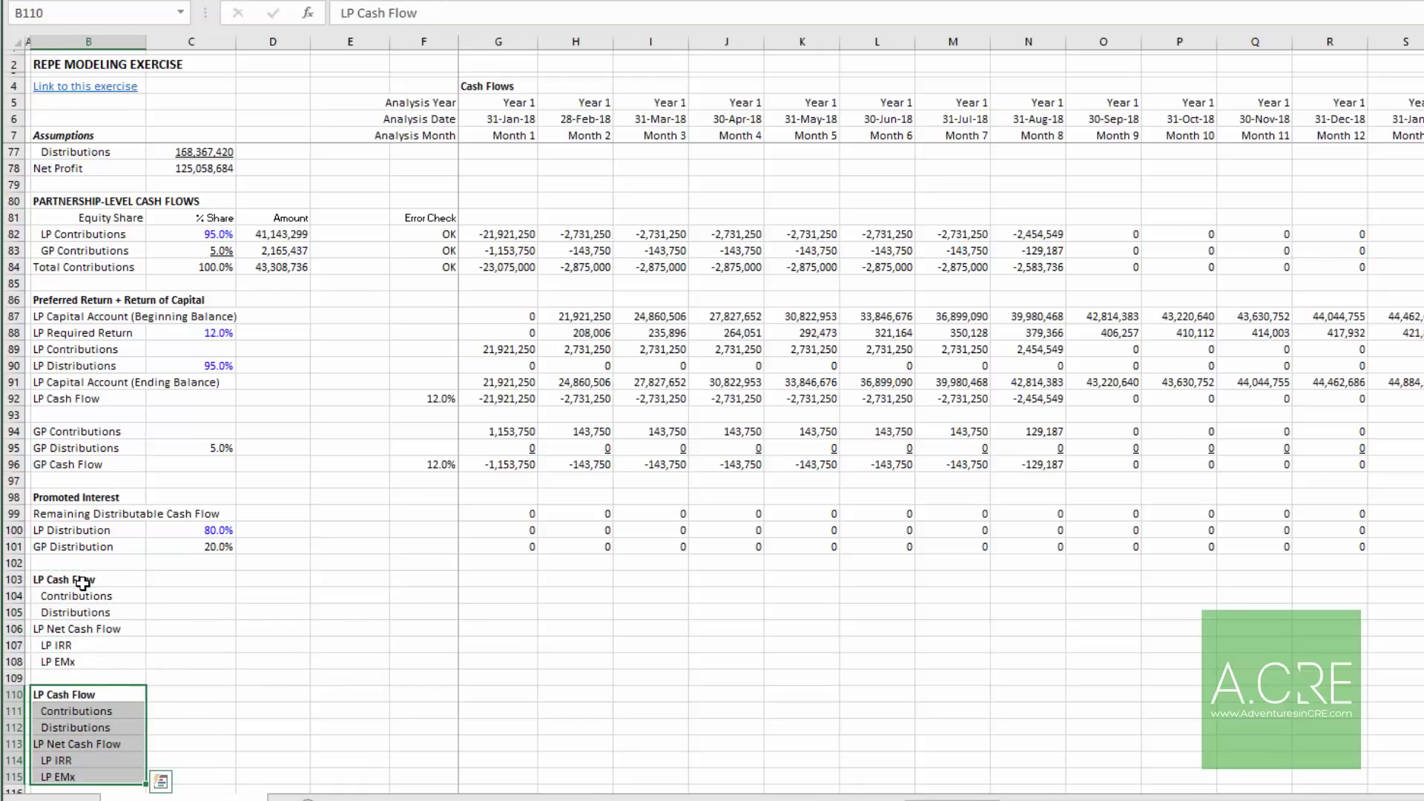
Step: Replace LP with GP in the copied labels to create the GP Cash Flow block
{"action": "key", "text": "alt"}
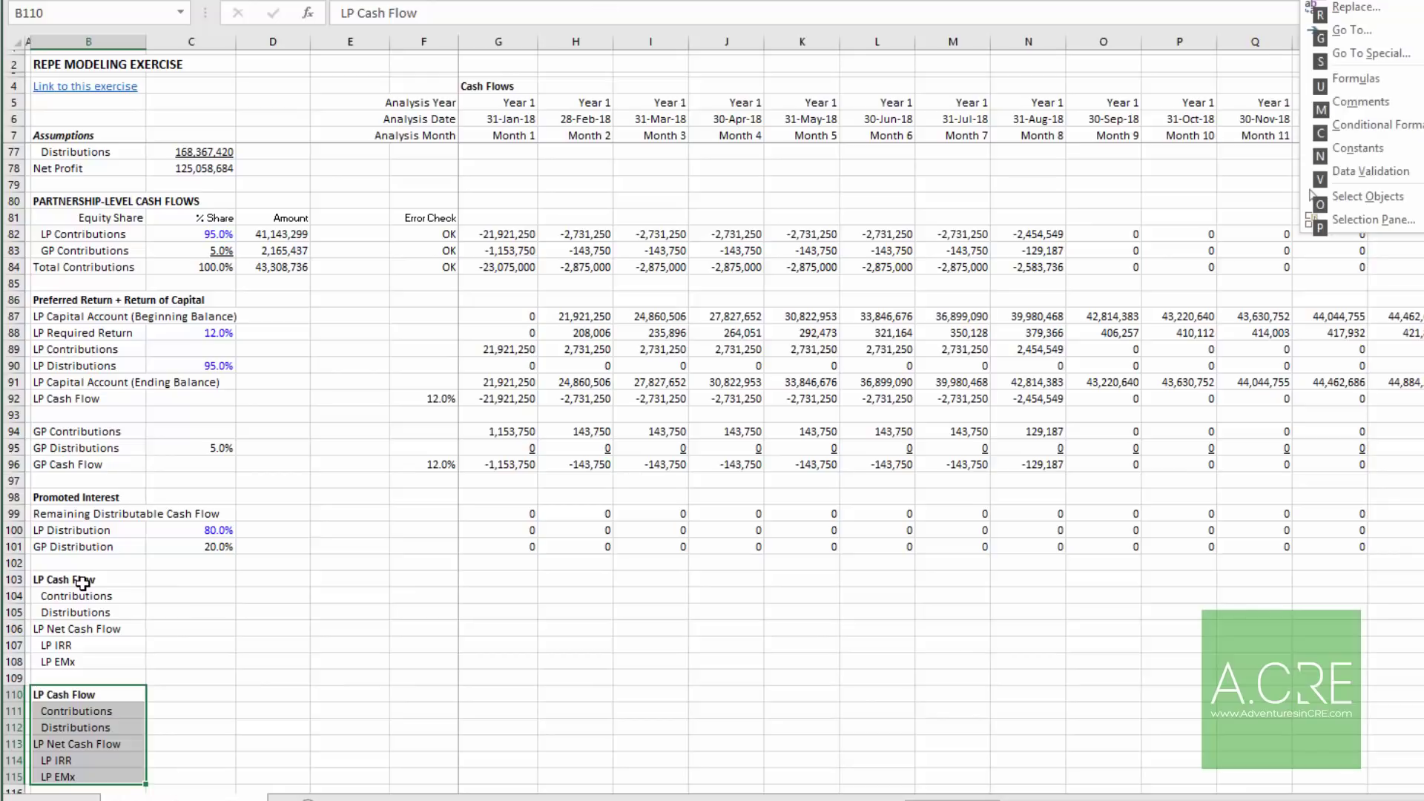
{"action": "key", "text": "r"}
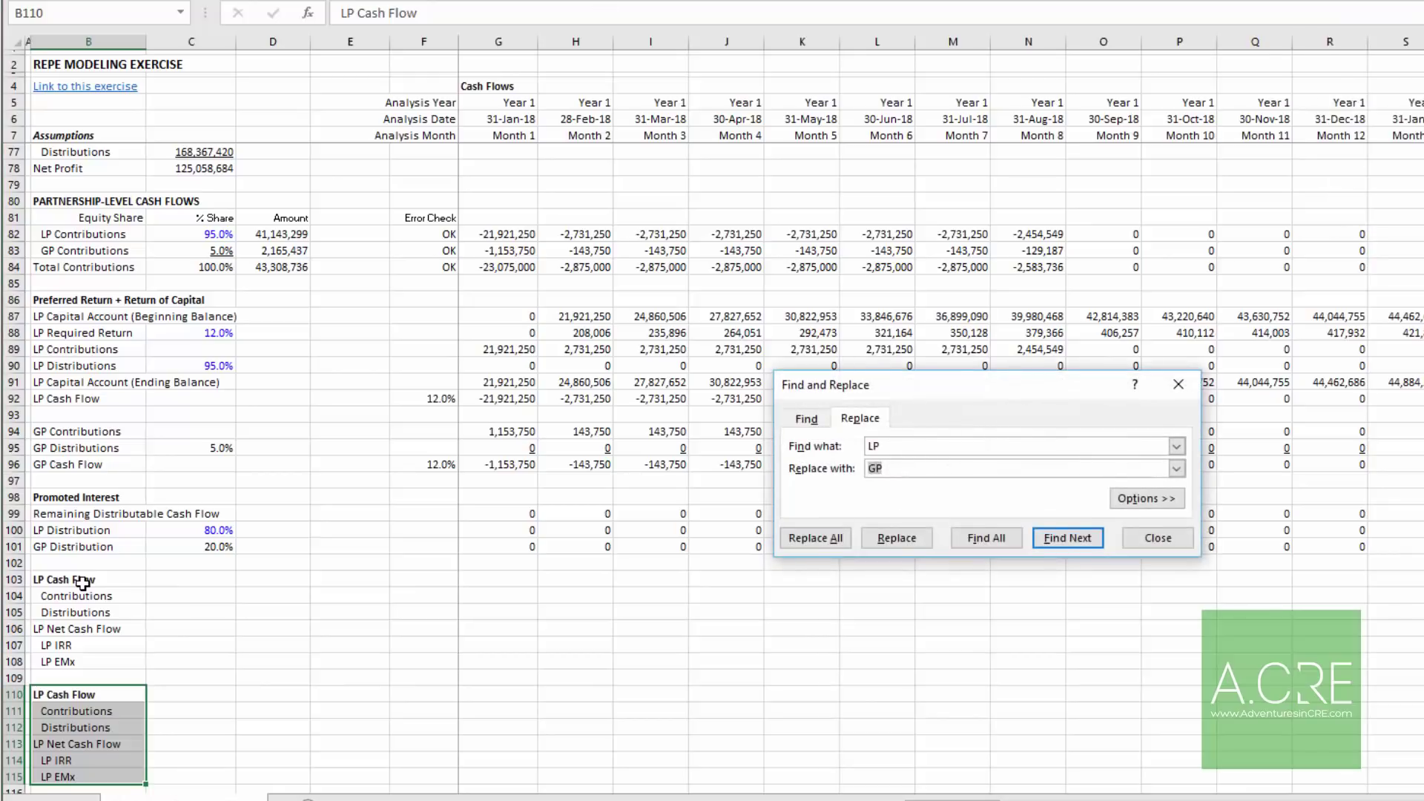
{"action": "key", "text": "Return"}
{"action": "key", "text": "Return"}
{"action": "key", "text": "Return"}
{"action": "key", "text": "Return"}
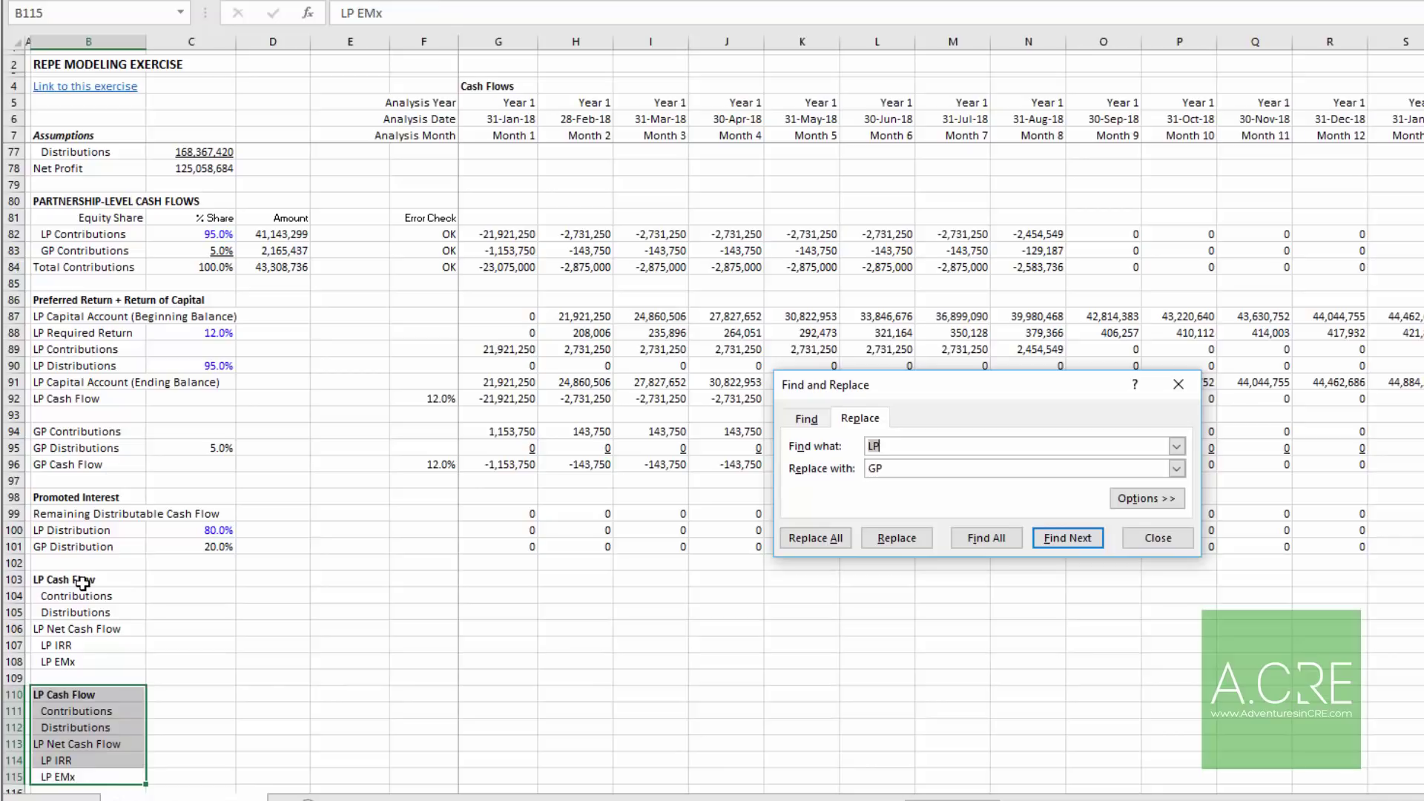
{"action": "key", "text": "Tab"}
{"action": "key", "text": "Tab"}
{"action": "key", "text": "Tab"}
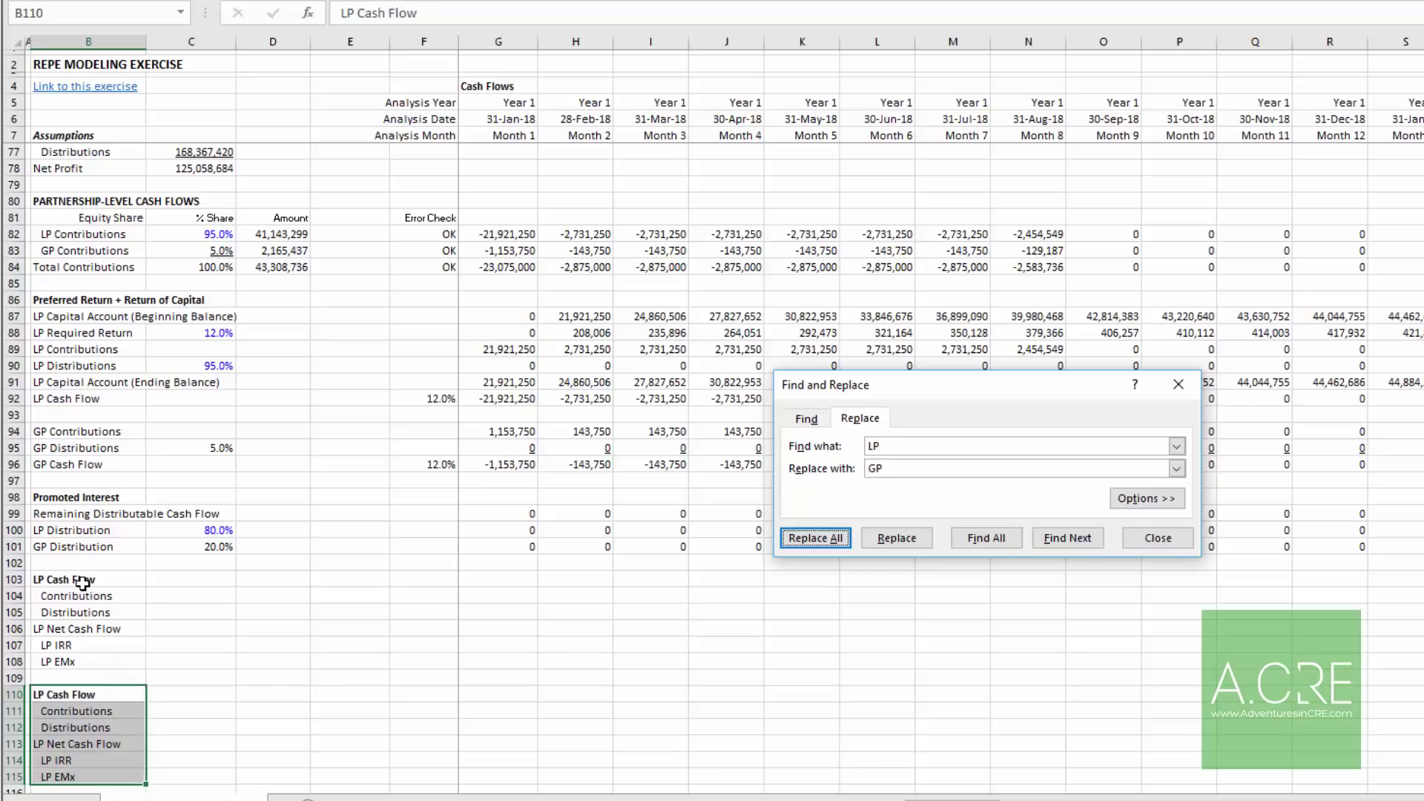
{"action": "key", "text": "Tab"}
{"action": "key", "text": "Return"}
{"action": "key", "text": "Return"}
{"action": "key", "text": "Return"}
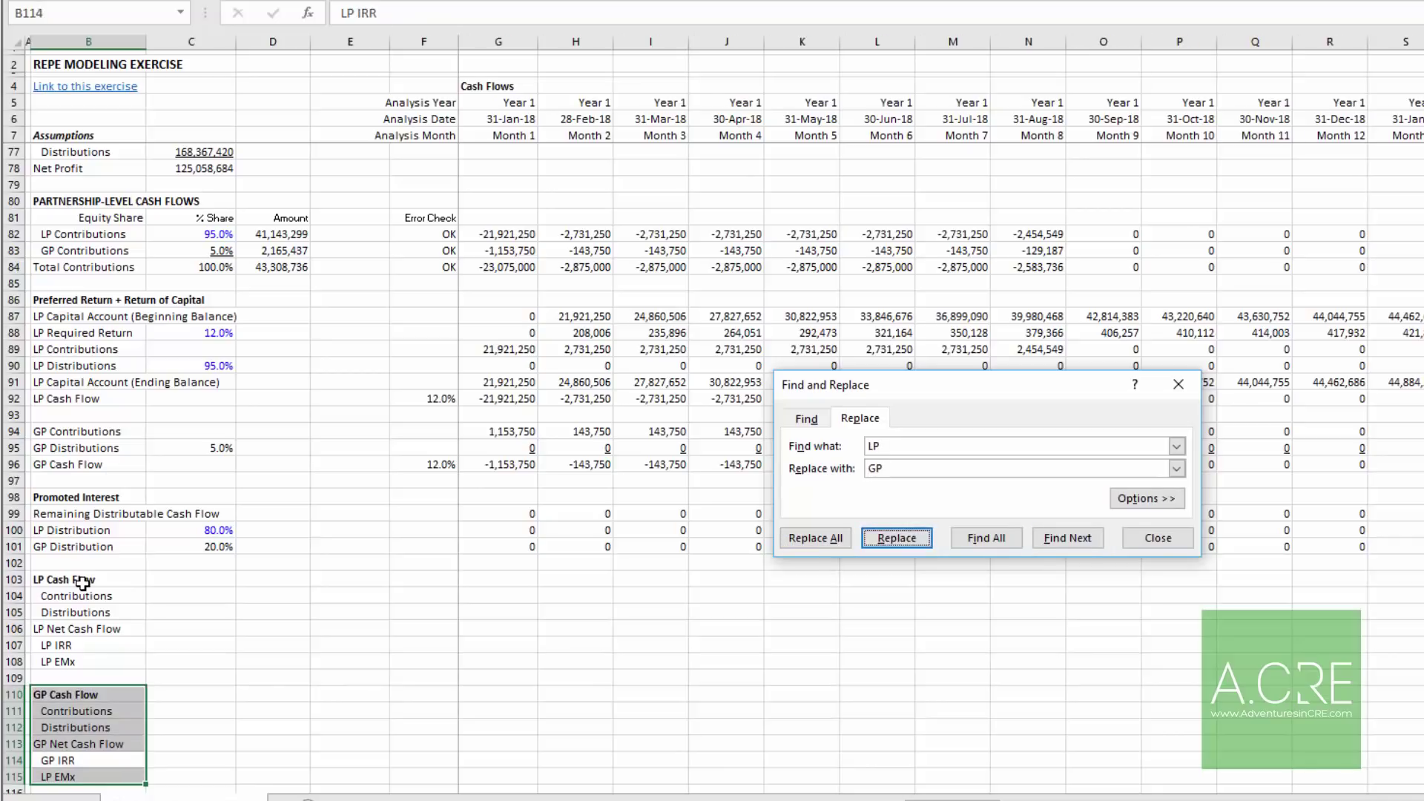
{"action": "key", "text": "Escape"}
{"action": "key", "text": "Down"}
{"action": "key", "text": "Up"}
{"action": "key", "text": "Up"}
{"action": "key", "text": "Up"}
{"action": "key", "text": "Up"}
{"action": "key", "text": "Up"}
{"action": "key", "text": "Up"}
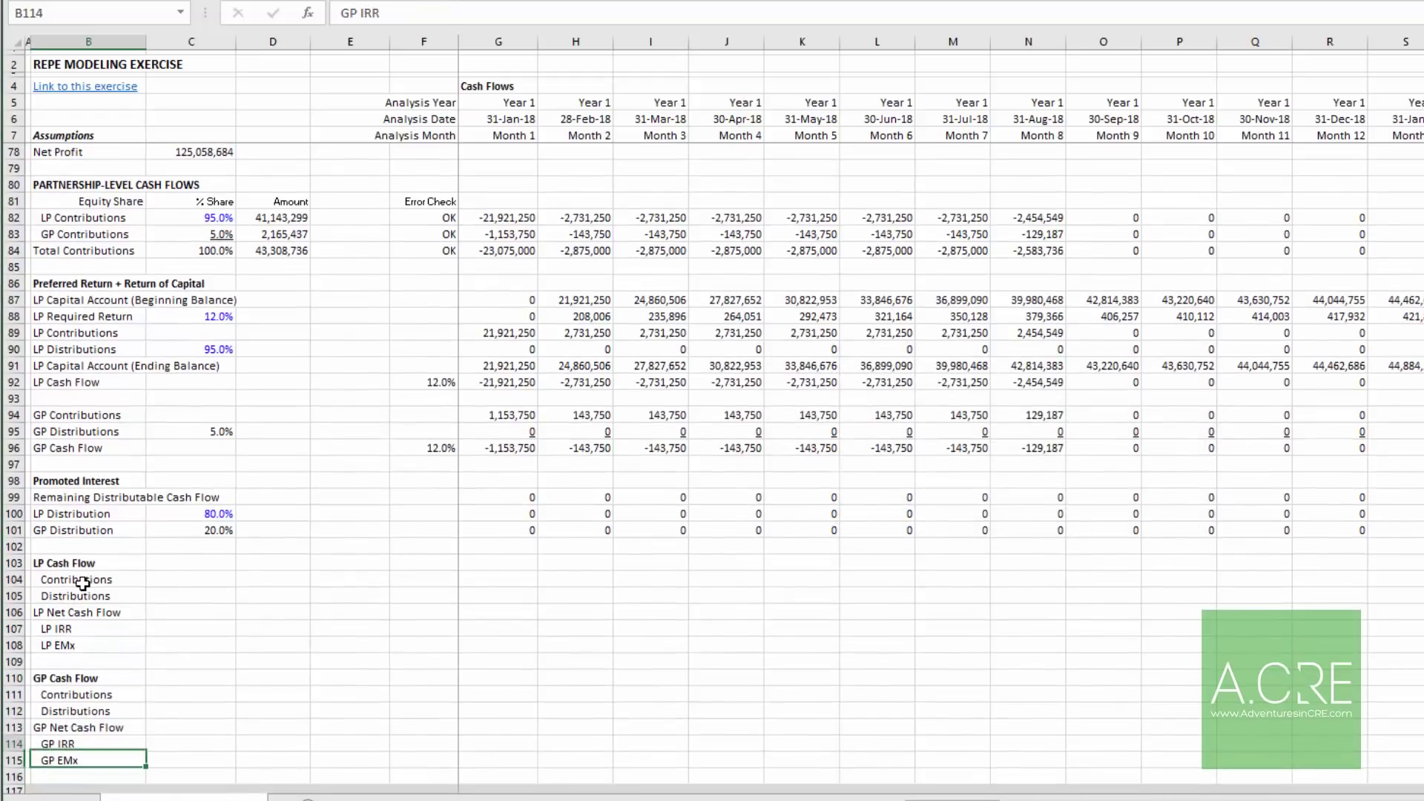
{"action": "key", "text": "Up"}
{"action": "key", "text": "Up"}
{"action": "key", "text": "Up"}
{"action": "key", "text": "Up"}
{"action": "key", "text": "Up"}
{"action": "key", "text": "Up"}
{"action": "key", "text": "Right"}
{"action": "key", "text": "Right"}
{"action": "key", "text": "Right"}
{"action": "key", "text": "Right"}
{"action": "key", "text": "Right"}
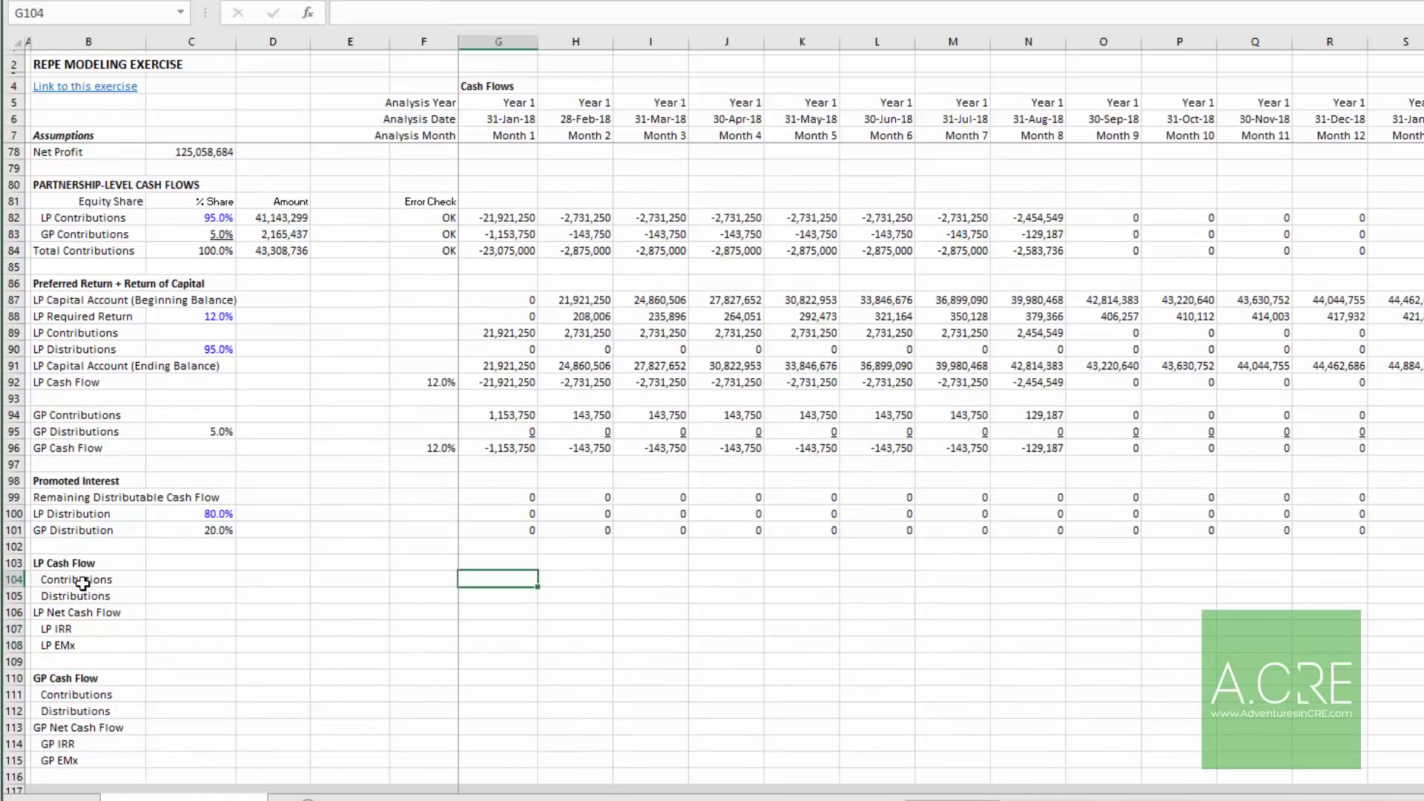
Step: Link month-1 LP contributions and set LP distributions to =G90+G100 in G105
{"action": "type", "text": "="}
{"action": "key", "text": "Up"}
{"action": "key", "text": "Up"}
{"action": "key", "text": "Up"}
{"action": "key", "text": "BackSpace"}
{"action": "key", "text": "Up"}
{"action": "key", "text": "Up"}
{"action": "key", "text": "Up"}
{"action": "key", "text": "Up"}
{"action": "key", "text": "Up"}
{"action": "key", "text": "Up"}
{"action": "key", "text": "Up"}
{"action": "key", "text": "Up"}
{"action": "key", "text": "Up"}
{"action": "key", "text": "Up"}
{"action": "key", "text": "Up"}
{"action": "key", "text": "Up"}
{"action": "key", "text": "Up"}
{"action": "key", "text": "Up"}
{"action": "key", "text": "Up"}
{"action": "key", "text": "Up"}
{"action": "key", "text": "Up"}
{"action": "key", "text": "Up"}
{"action": "key", "text": "Up"}
{"action": "key", "text": "Up"}
{"action": "key", "text": "Up"}
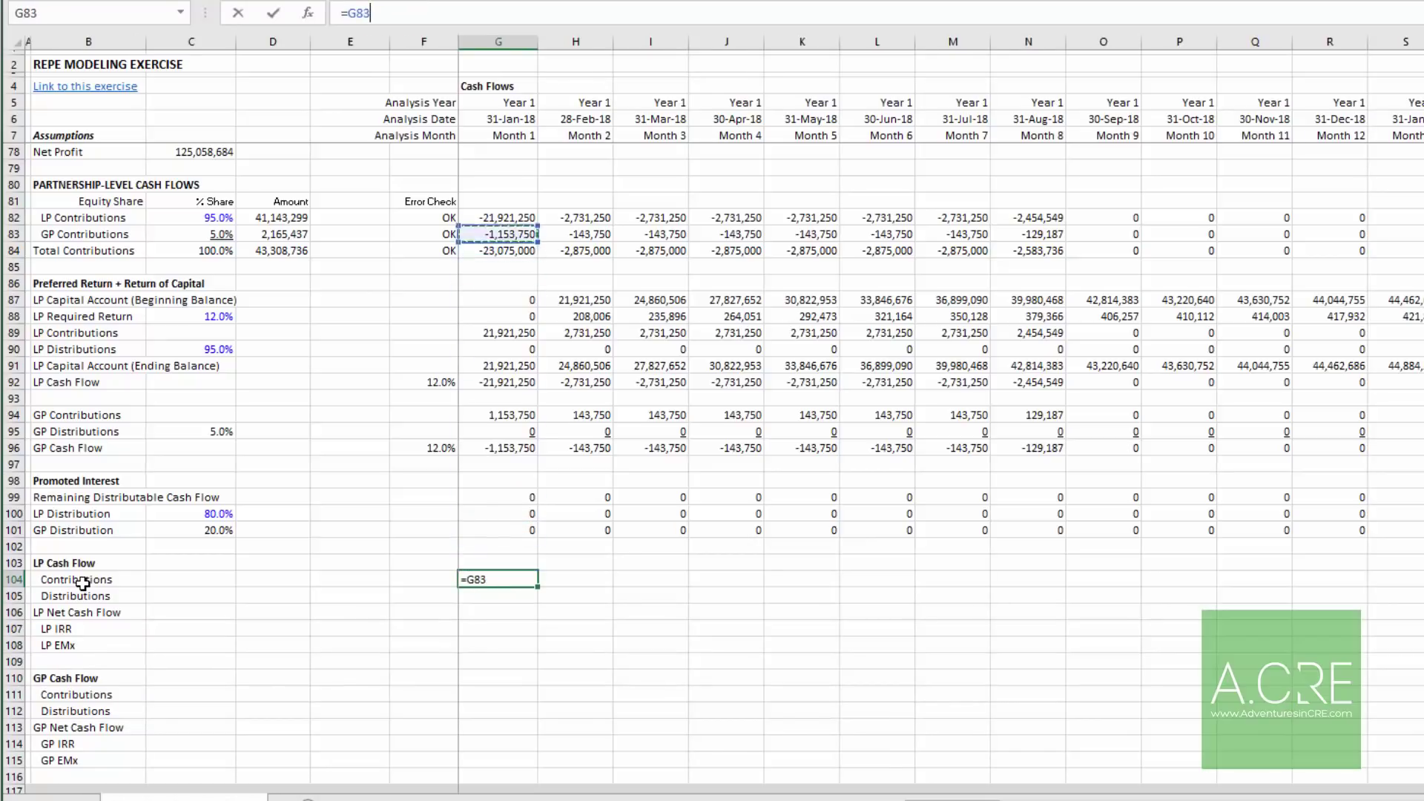
{"action": "key", "text": "Return"}
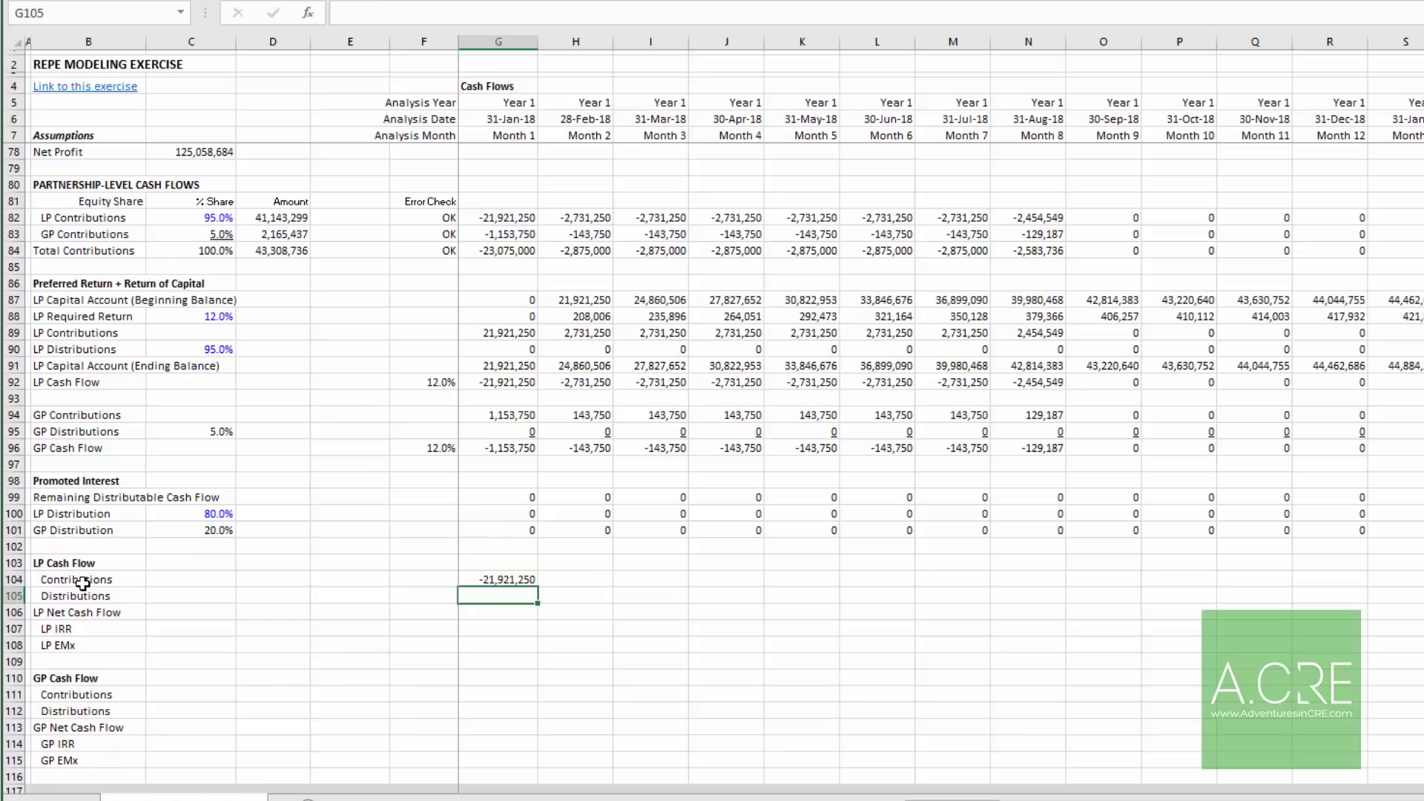
{"action": "type", "text": "+"}
{"action": "key", "text": "Up"}
{"action": "key", "text": "Up"}
{"action": "key", "text": "Up"}
{"action": "key", "text": "Up"}
{"action": "key", "text": "Up"}
{"action": "key", "text": "Up"}
{"action": "key", "text": "Up"}
{"action": "key", "text": "Up"}
{"action": "key", "text": "Up"}
{"action": "key", "text": "Up"}
{"action": "key", "text": "Up"}
{"action": "key", "text": "Up"}
{"action": "key", "text": "Up"}
{"action": "key", "text": "Up"}
{"action": "key", "text": "Up"}
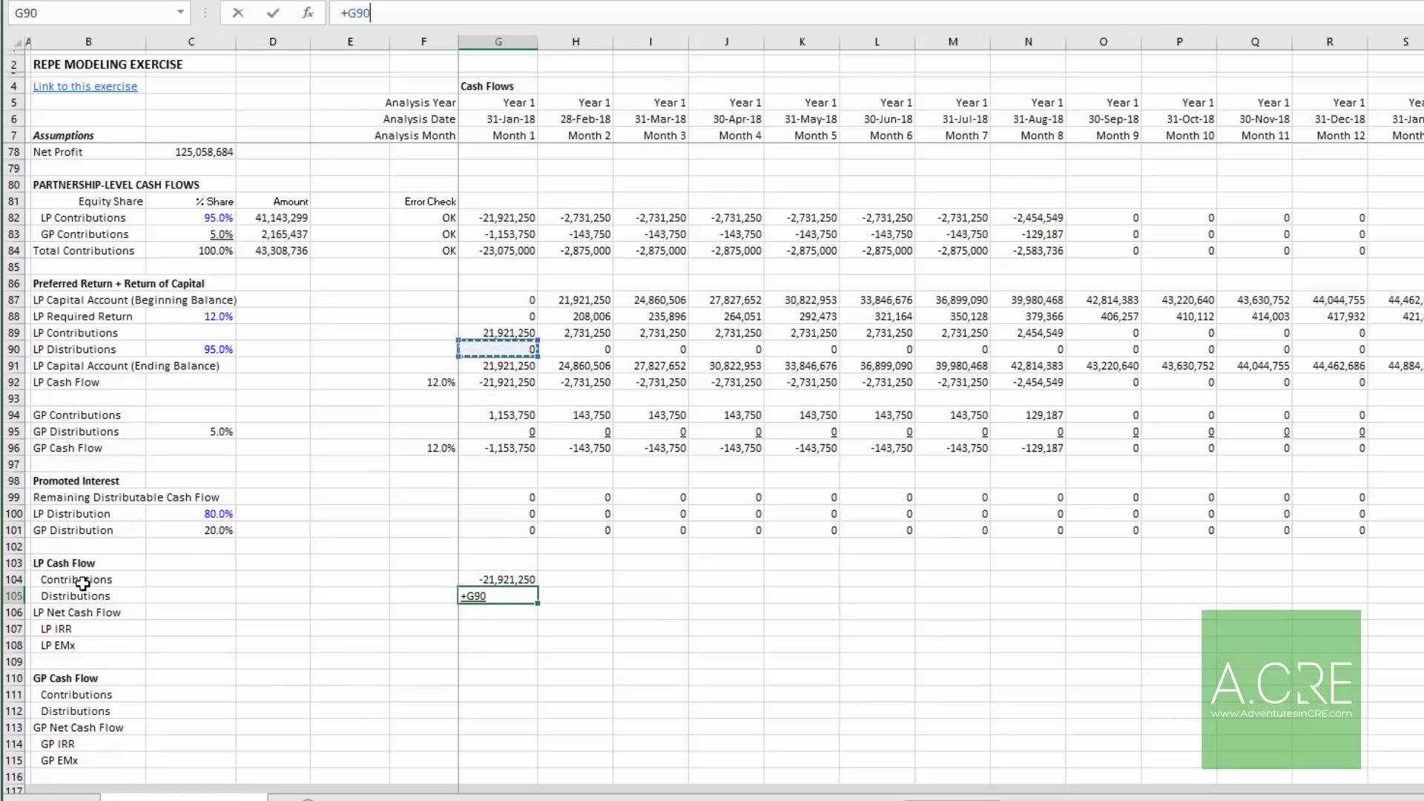
{"action": "type", "text": "+"}
{"action": "key", "text": "Up"}
{"action": "key", "text": "Up"}
{"action": "key", "text": "Up"}
{"action": "key", "text": "Up"}
{"action": "key", "text": "Up"}
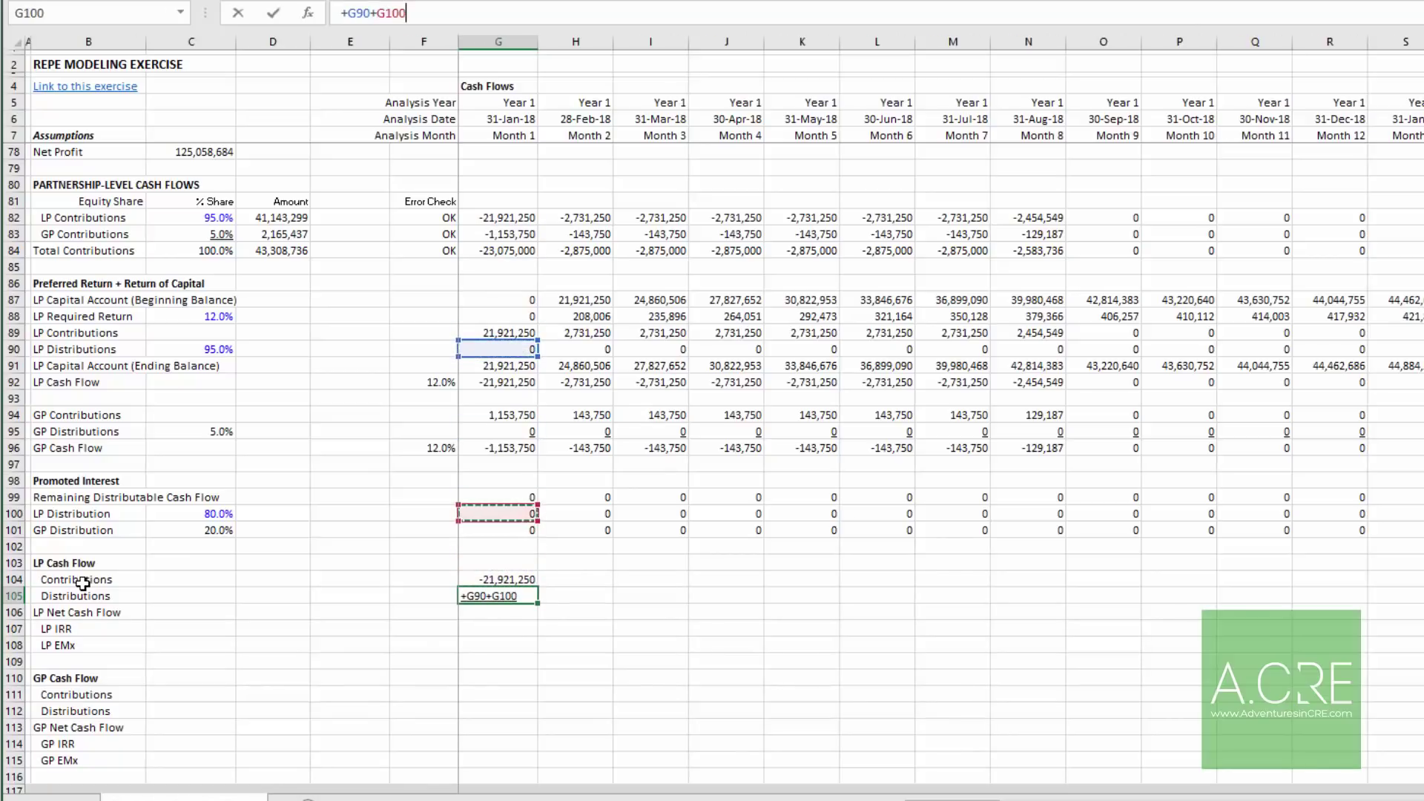
{"action": "key", "text": "Return"}
Step: Compute month-1 LP net cash flow in G106 as =G104+G105
{"action": "type", "text": "+"}
{"action": "key", "text": "Up"}
{"action": "key", "text": "Up"}
{"action": "type", "text": "+"}
{"action": "key", "text": "Up"}
{"action": "key", "text": "Return"}
{"action": "key", "text": "Up"}
{"action": "key", "text": "Up"}
{"action": "key", "text": "Up"}
Step: Build month-1 GP rows: contributions =G83, distributions =G95+G101, and an AutoSum net cash flow
{"action": "key", "text": "Down"}
{"action": "key", "text": "Down"}
{"action": "key", "text": "Down"}
{"action": "key", "text": "Down"}
{"action": "key", "text": "Down"}
{"action": "key", "text": "Down"}
{"action": "key", "text": "Down"}
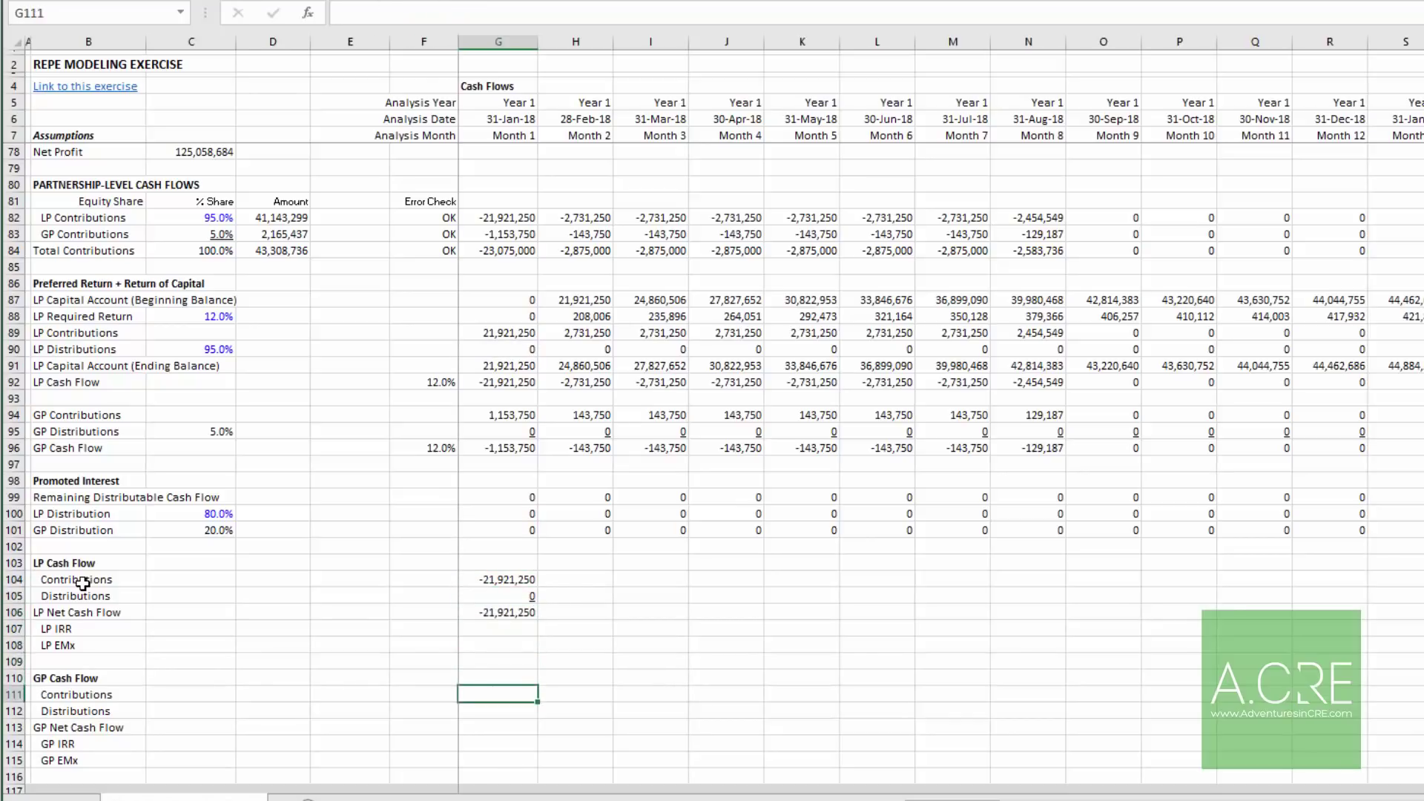
{"action": "type", "text": "+"}
{"action": "left_click", "coordinate": [511, 233]}
{"action": "key", "text": "Return"}
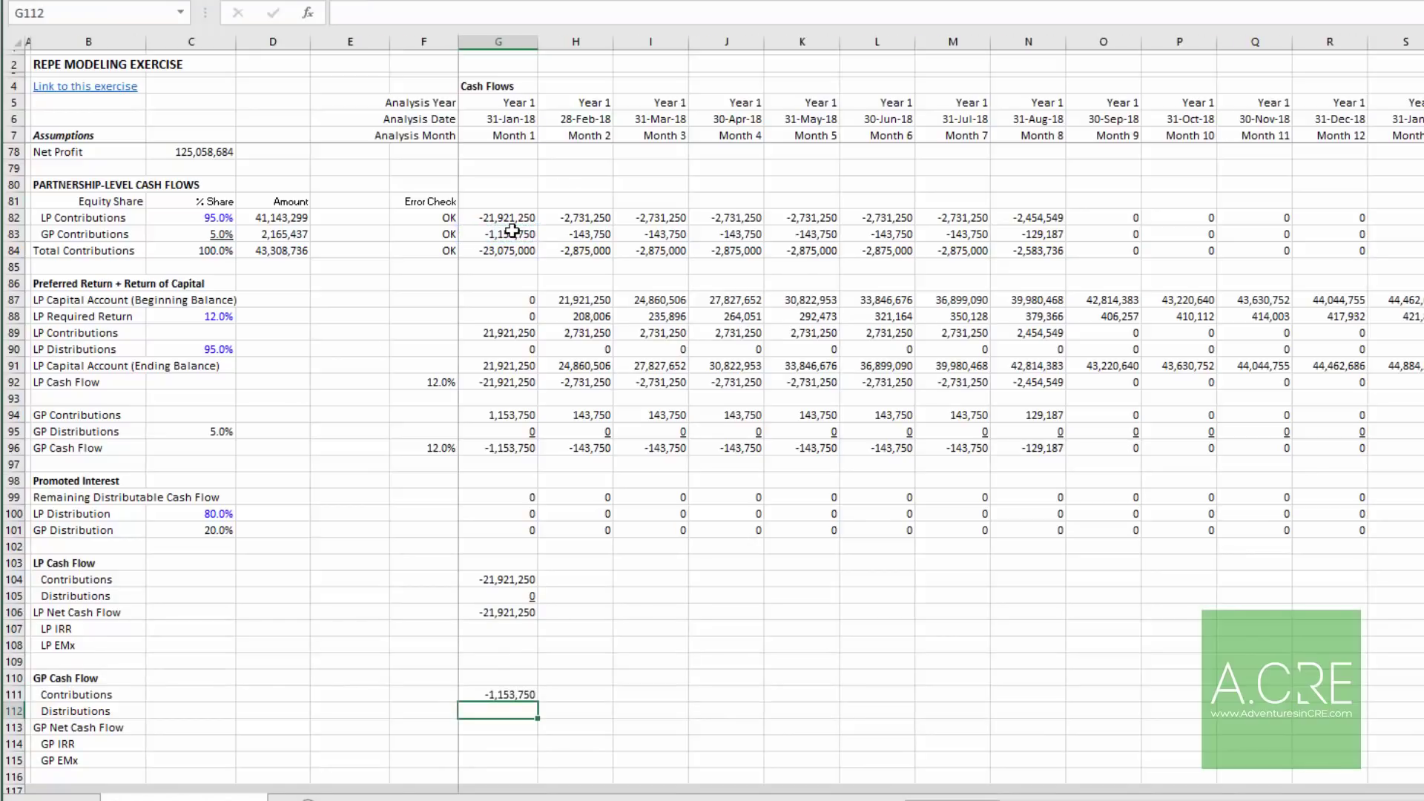
{"action": "type", "text": "="}
{"action": "key", "text": "Up"}
{"action": "key", "text": "Up"}
{"action": "key", "text": "Up"}
{"action": "key", "text": "Up"}
{"action": "key", "text": "Up"}
{"action": "key", "text": "Up"}
{"action": "key", "text": "Up"}
{"action": "key", "text": "Up"}
{"action": "key", "text": "Up"}
{"action": "key", "text": "Up"}
{"action": "key", "text": "Up"}
{"action": "key", "text": "Up"}
{"action": "key", "text": "Up"}
{"action": "key", "text": "Up"}
{"action": "key", "text": "Up"}
{"action": "key", "text": "Up"}
{"action": "key", "text": "Up"}
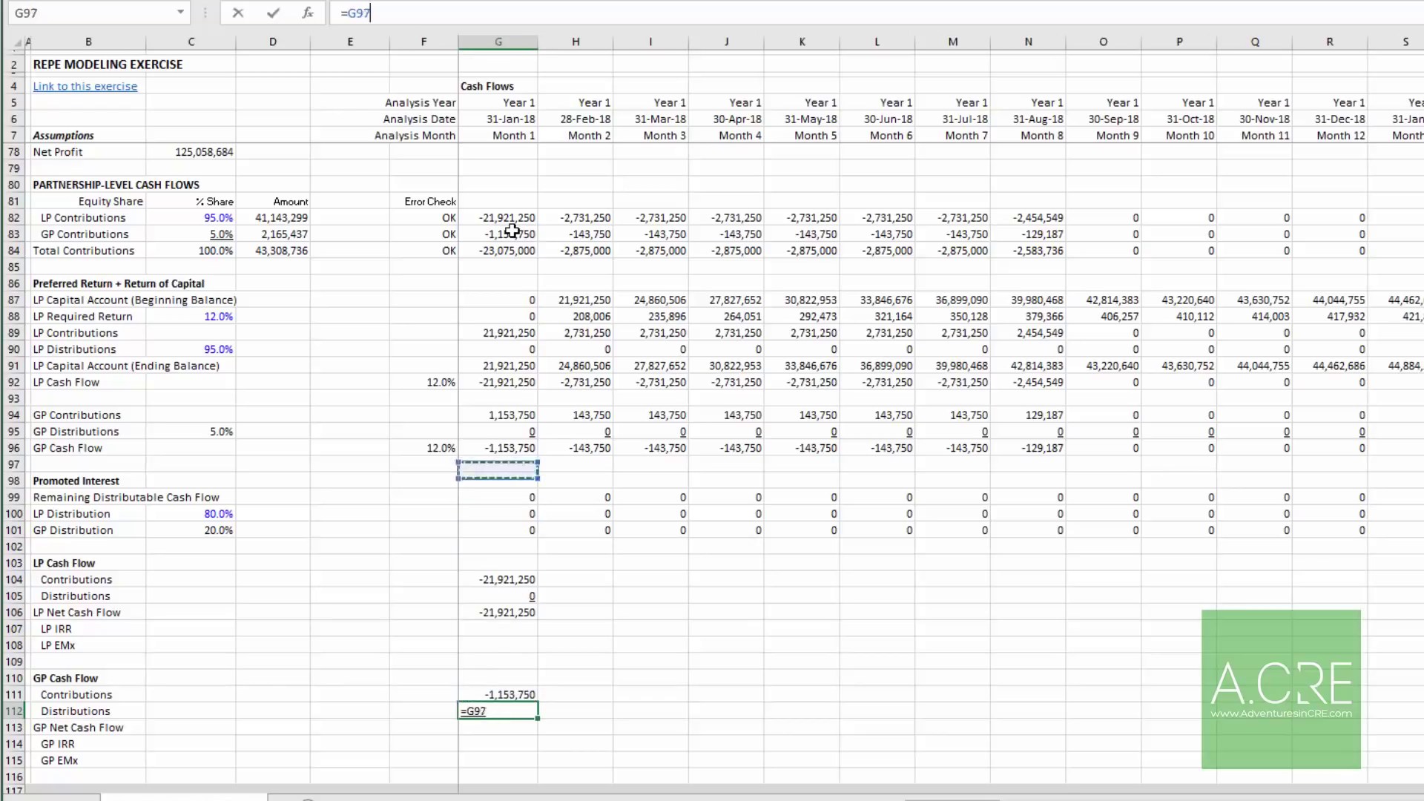
{"action": "type", "text": "+"}
{"action": "key", "text": "Up"}
{"action": "key", "text": "Up"}
{"action": "key", "text": "Up"}
{"action": "key", "text": "Up"}
{"action": "key", "text": "Up"}
{"action": "key", "text": "Up"}
{"action": "key", "text": "Up"}
{"action": "key", "text": "Up"}
{"action": "key", "text": "Up"}
{"action": "key", "text": "Up"}
{"action": "key", "text": "Up"}
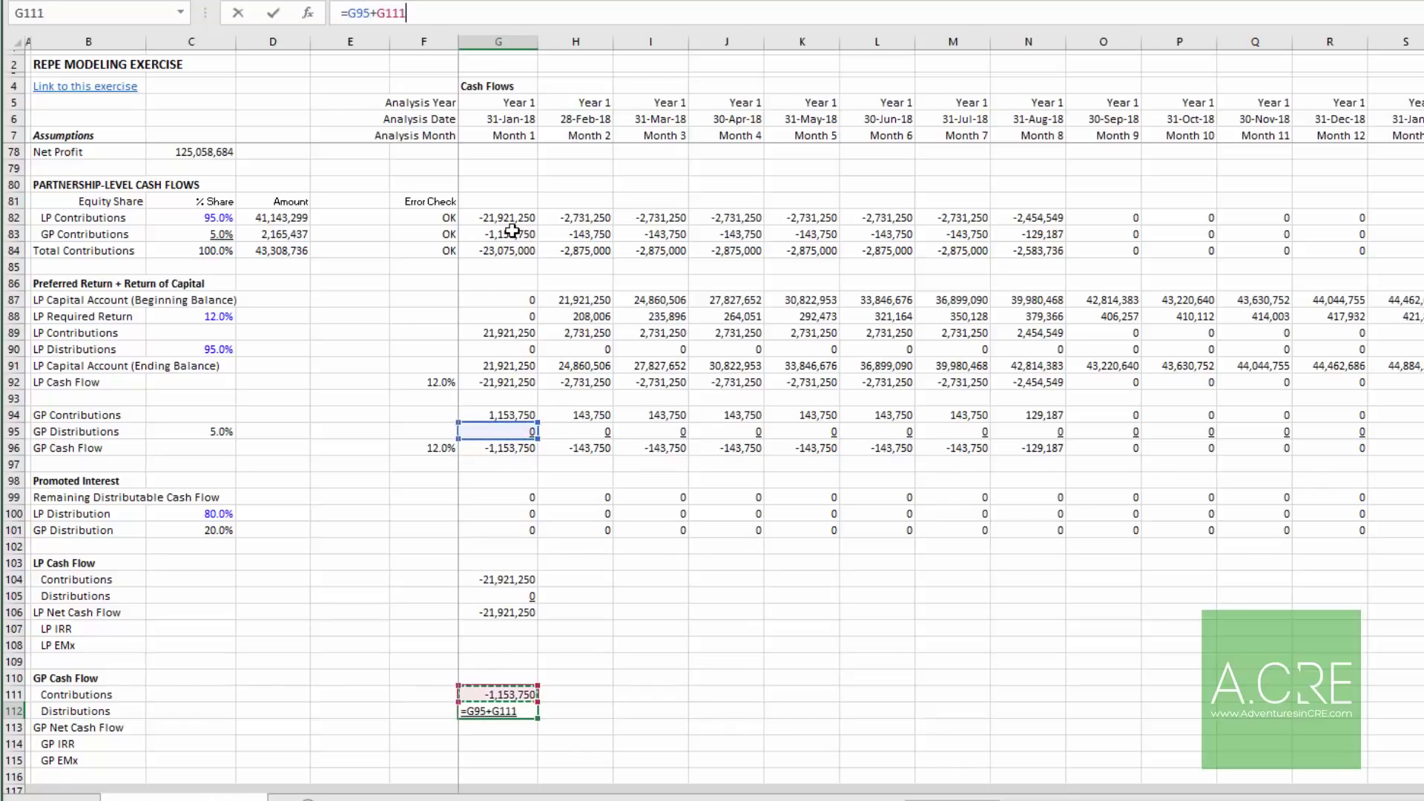
{"action": "key", "text": "Return"}
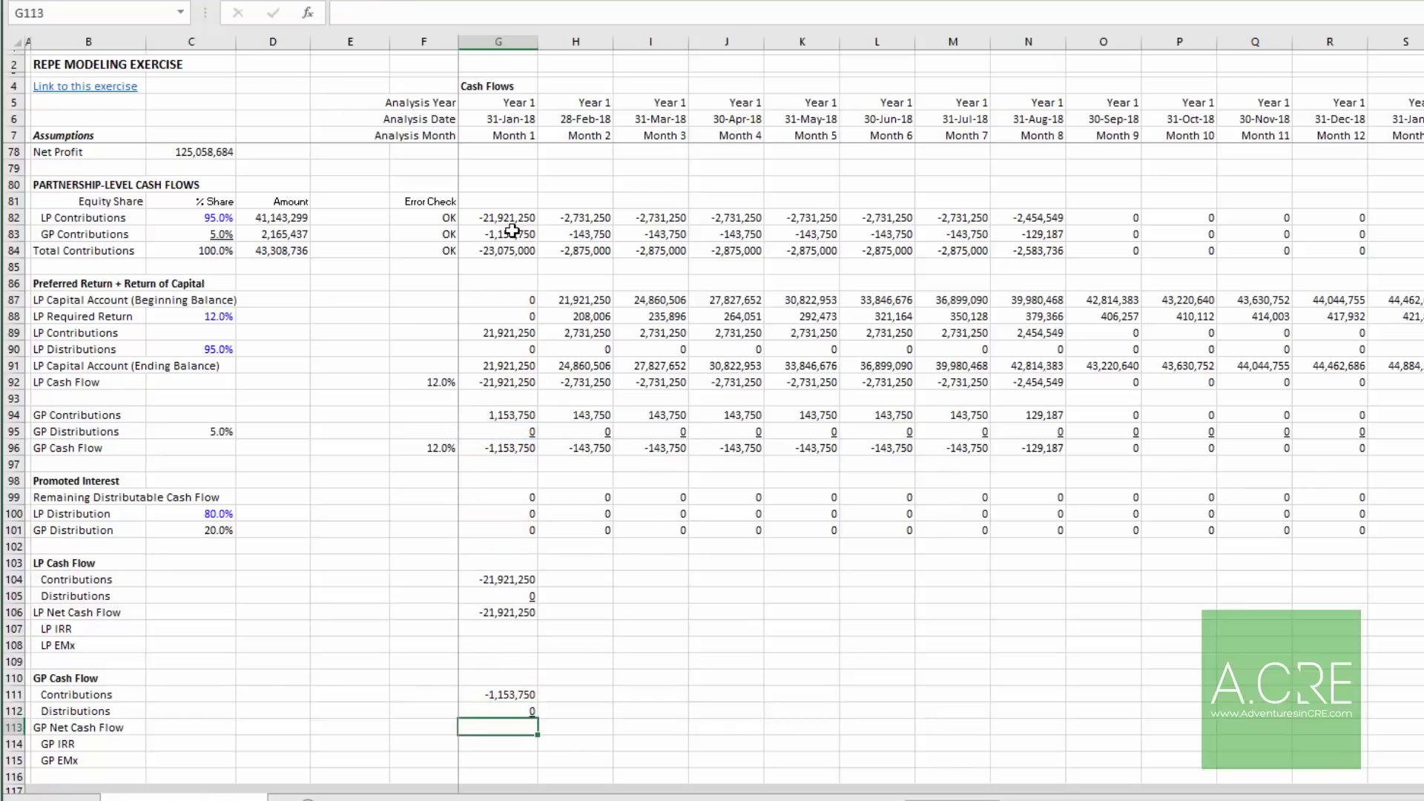
{"action": "key", "text": "alt+equal"}
{"action": "key", "text": "Return"}
Step: Copy the month-1 LP and GP cash flow formulas (G104:G113) across every month to column CR
{"action": "key", "text": "Up"}
{"action": "key", "text": "Up"}
{"action": "key", "text": "Up"}
{"action": "key", "text": "Up"}
{"action": "key", "text": "Up"}
{"action": "key", "text": "Up"}
{"action": "key", "text": "Up"}
{"action": "key", "text": "Up"}
{"action": "key", "text": "Up"}
{"action": "key", "text": "Up"}
{"action": "key", "text": "shift+Down"}
{"action": "key", "text": "shift+Down"}
{"action": "key", "text": "shift+Down"}
{"action": "key", "text": "shift+Down"}
{"action": "key", "text": "shift+Down"}
{"action": "key", "text": "shift+Down"}
{"action": "key", "text": "shift+Down"}
{"action": "key", "text": "shift+Down"}
{"action": "key", "text": "shift+Down"}
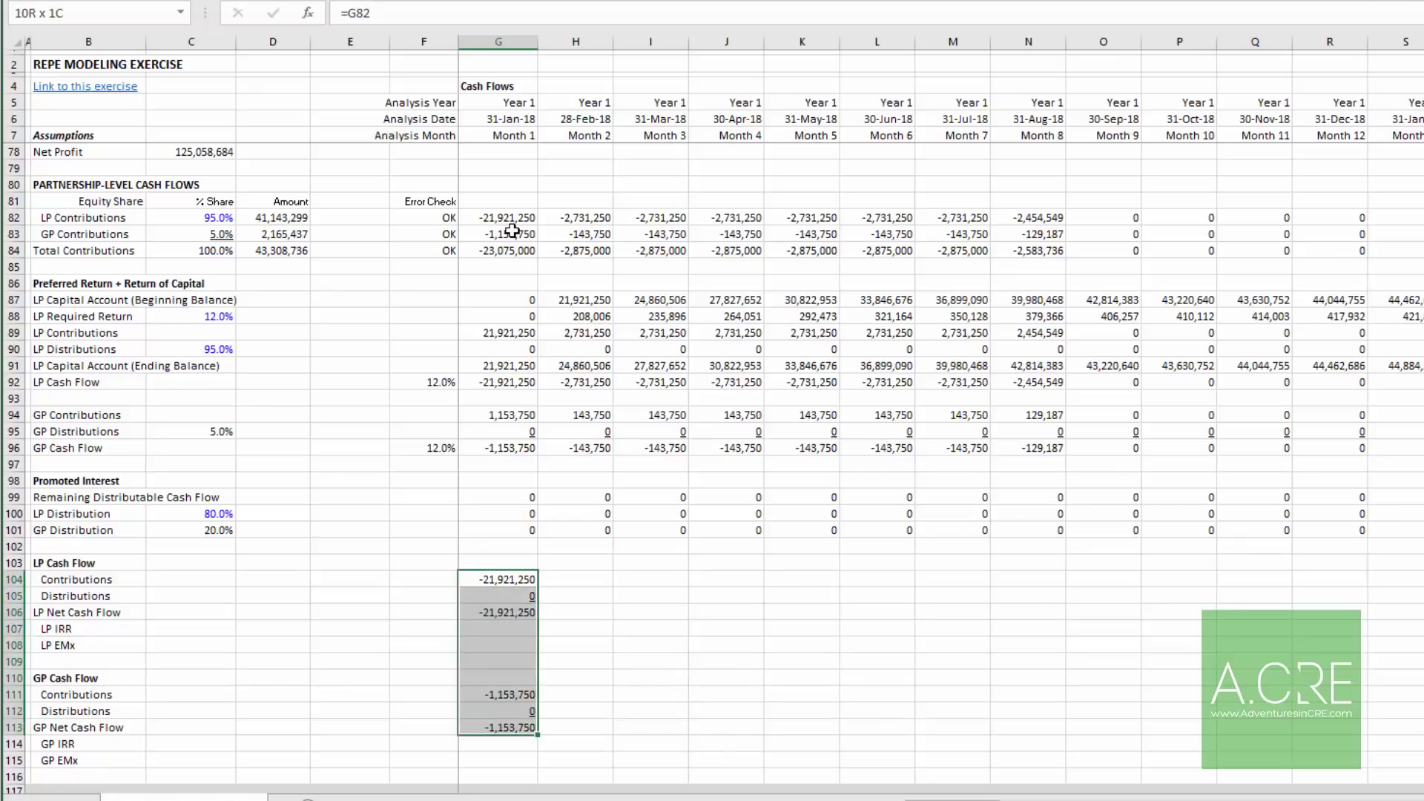
{"action": "key", "text": "ctrl+c"}
{"action": "key", "text": "Right"}
{"action": "key", "text": "shift+Down"}
{"action": "key", "text": "shift+Down"}
{"action": "key", "text": "shift+Up"}
{"action": "key", "text": "shift+Up"}
{"action": "key", "text": "ctrl+shift+Right"}
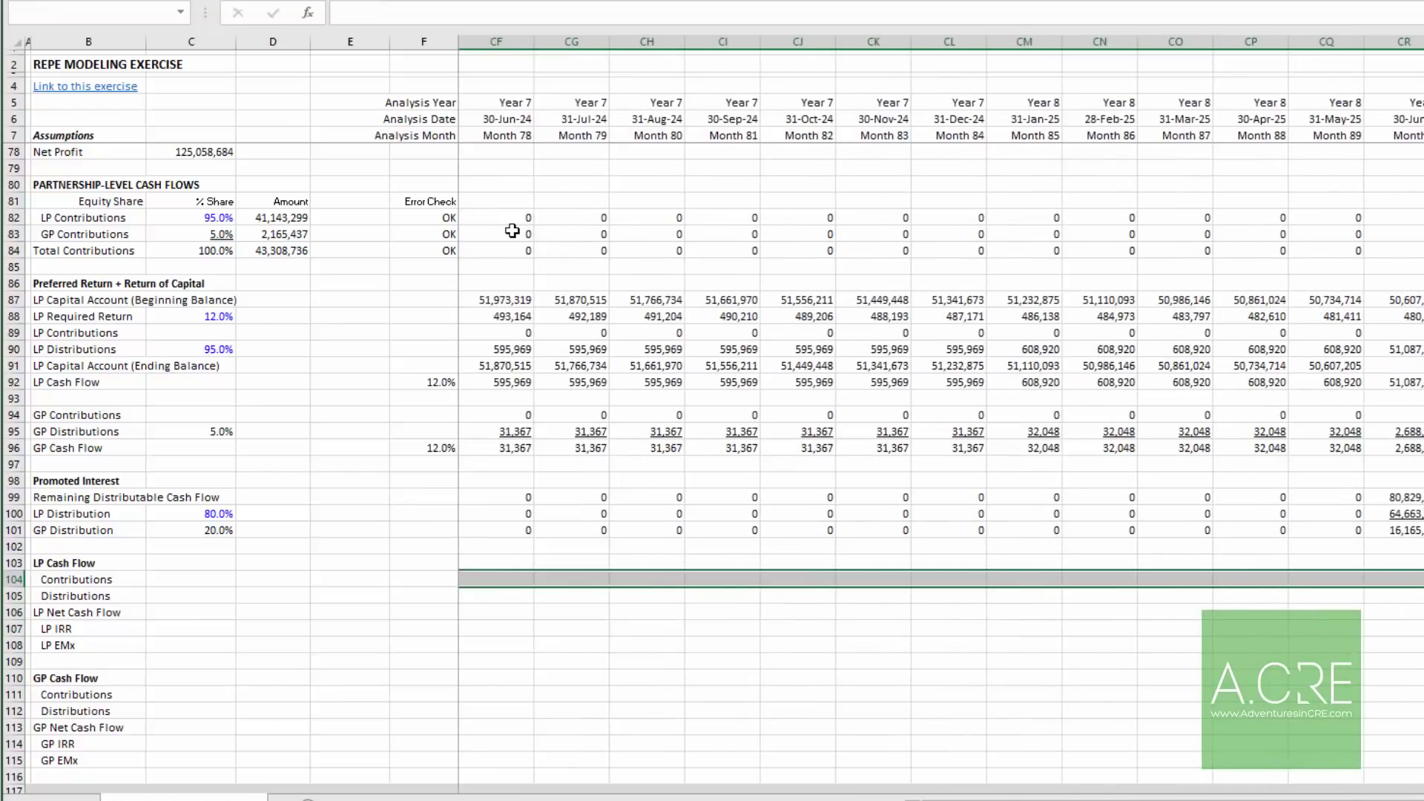
{"action": "key", "text": "ctrl+v"}
{"action": "key", "text": "Home"}
{"action": "key", "text": "Left"}
{"action": "key", "text": "Left"}
{"action": "key", "text": "Left"}
{"action": "key", "text": "Left"}
{"action": "key", "text": "Down"}
{"action": "key", "text": "Down"}
{"action": "key", "text": "Down"}
Step: Enter =XIRR(G106:CR106,$G$6:$CR$6) in C107 to get the 21.4% LP IRR
{"action": "type", "text": "=xir"}
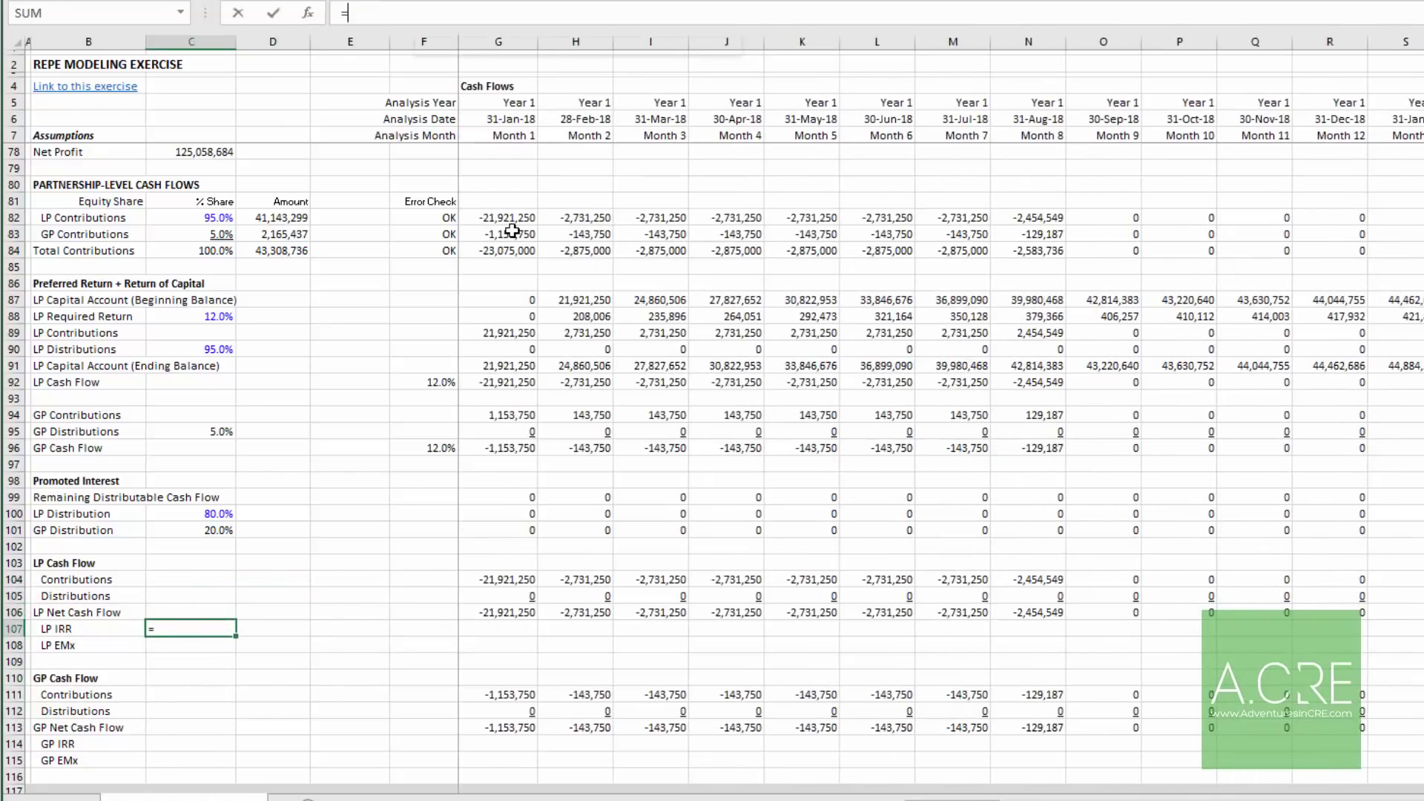
{"action": "key", "text": "Tab"}
{"action": "key", "text": "Up"}
{"action": "key", "text": "Right"}
{"action": "key", "text": "Right"}
{"action": "key", "text": "Right"}
{"action": "key", "text": "Right"}
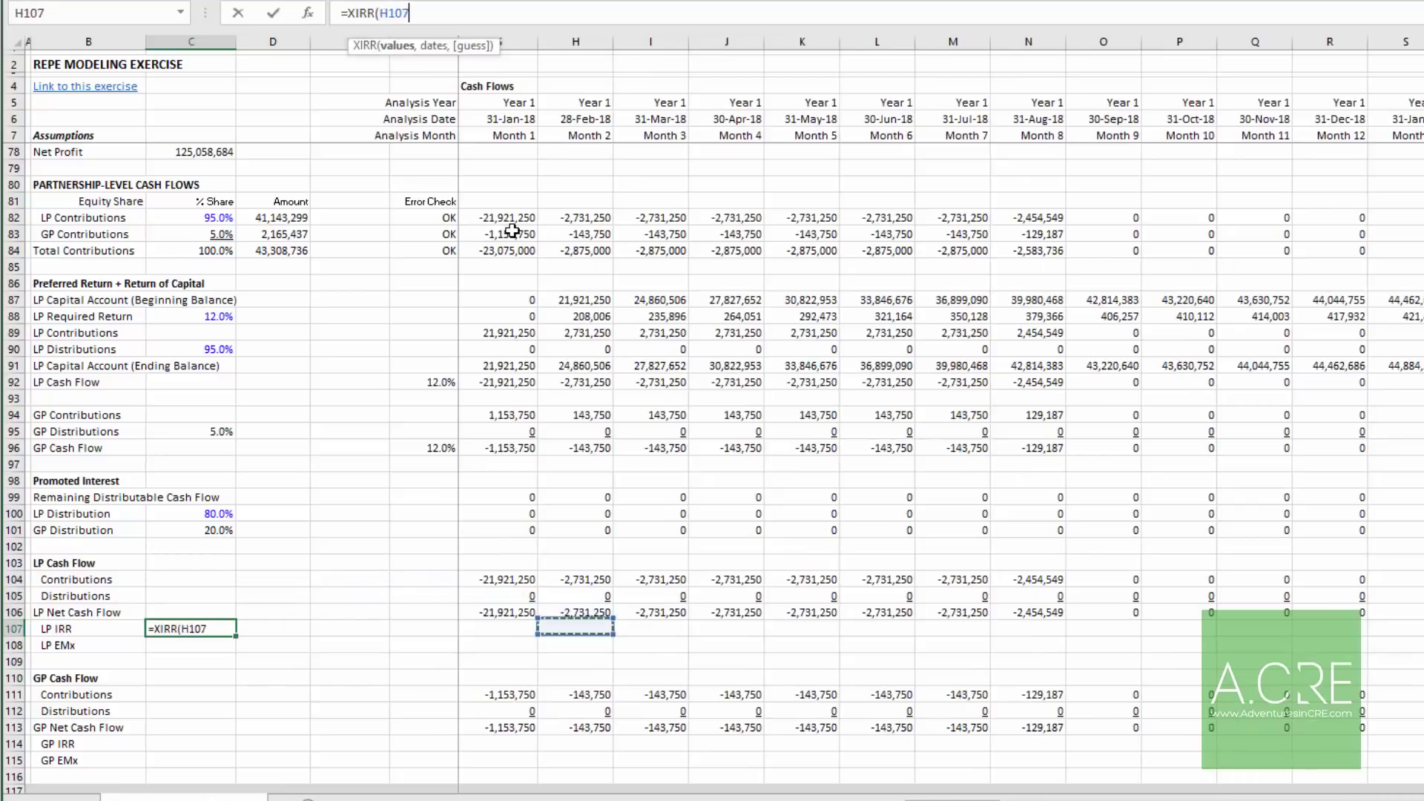
{"action": "key", "text": "ctrl+shift+Right"}
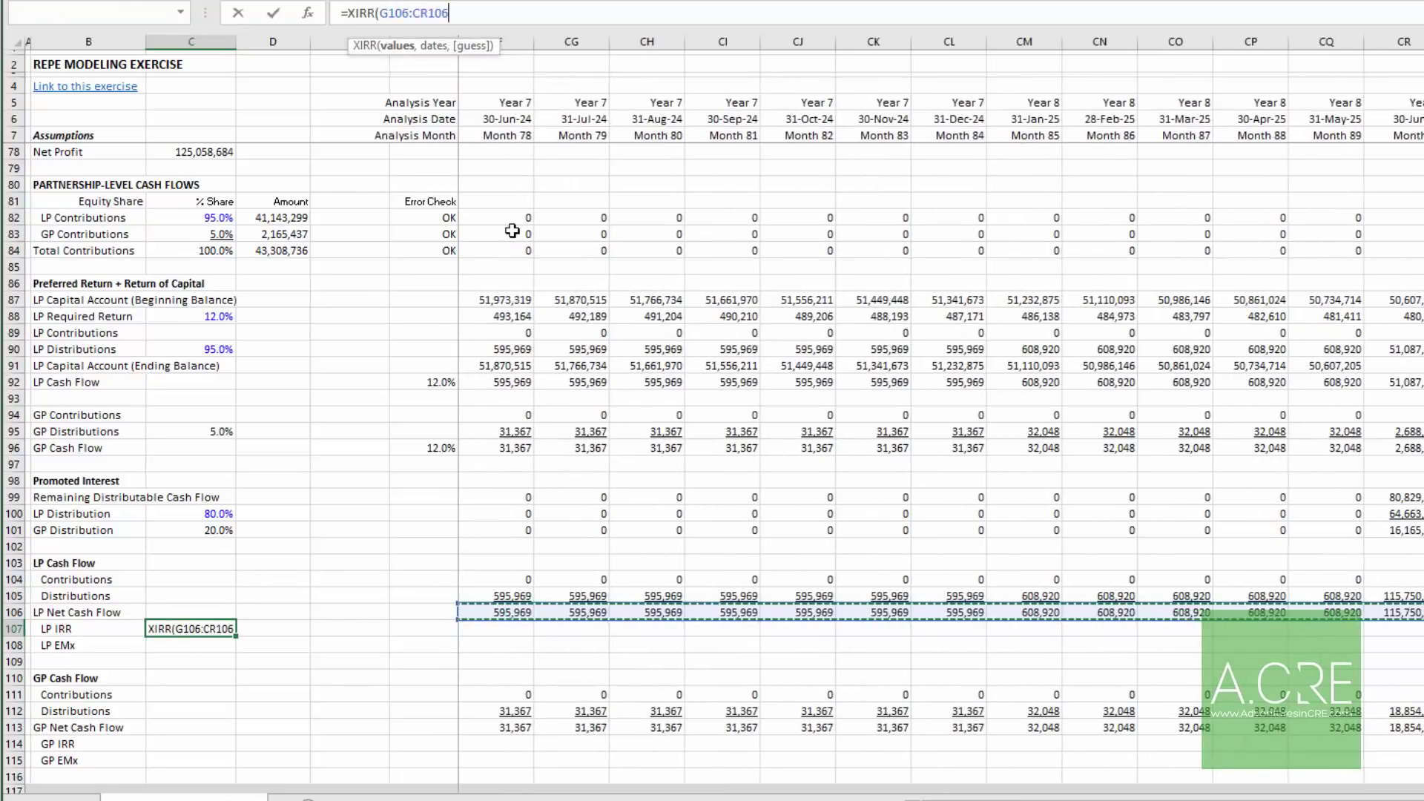
{"action": "type", "text": ","}
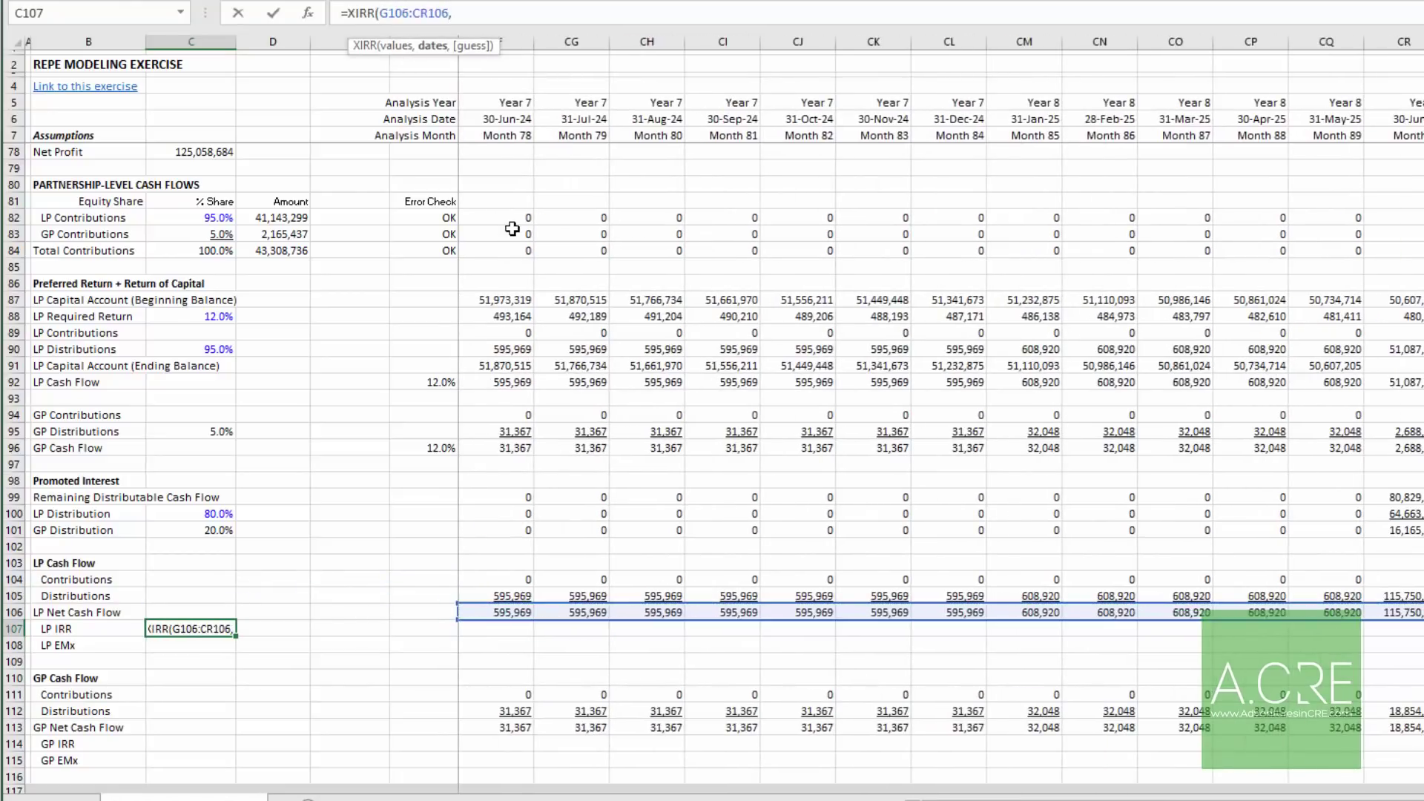
{"action": "left_click", "coordinate": [507, 121]}
{"action": "key", "text": "ctrl+shift+Left"}
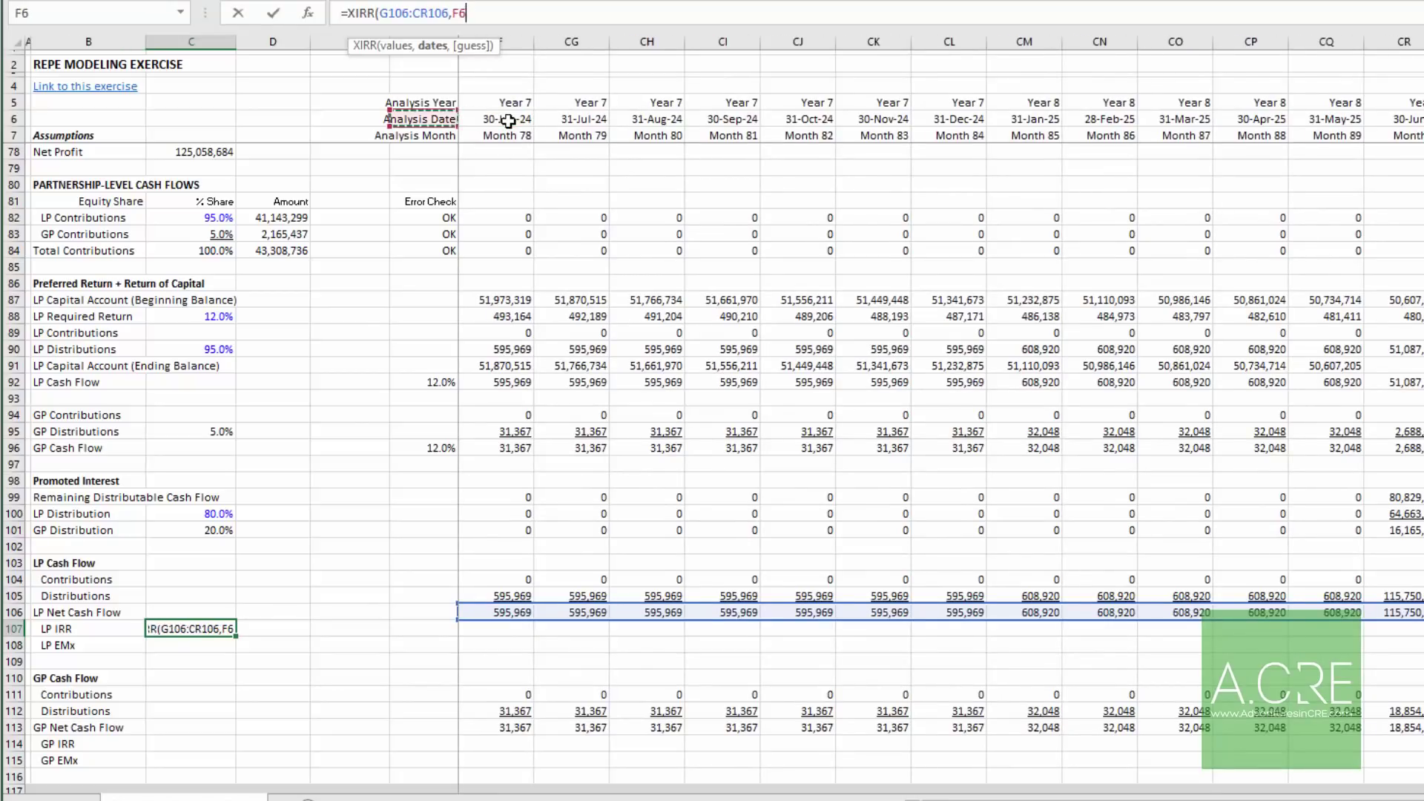
{"action": "key", "text": "ctrl+shift+Right"}
{"action": "key", "text": "F4"}
{"action": "key", "text": "ctrl+Return"}
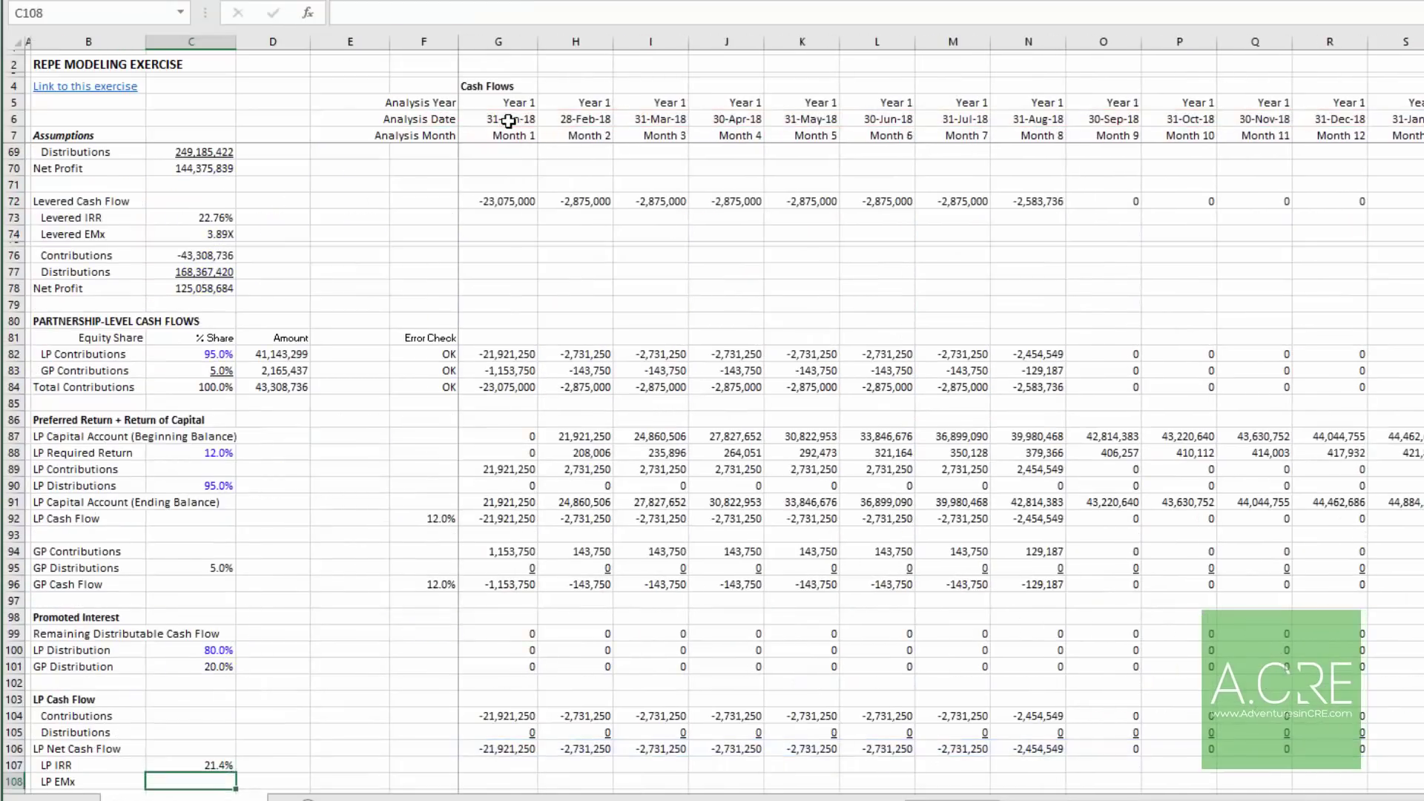
Step: Paste the IRR formula into C114 for a GP IRR of 38.4%
{"action": "key", "text": "Down"}
{"action": "key", "text": "Down"}
{"action": "key", "text": "Down"}
{"action": "key", "text": "Down"}
{"action": "key", "text": "Down"}
{"action": "key", "text": "Down"}
{"action": "key", "text": "Down"}
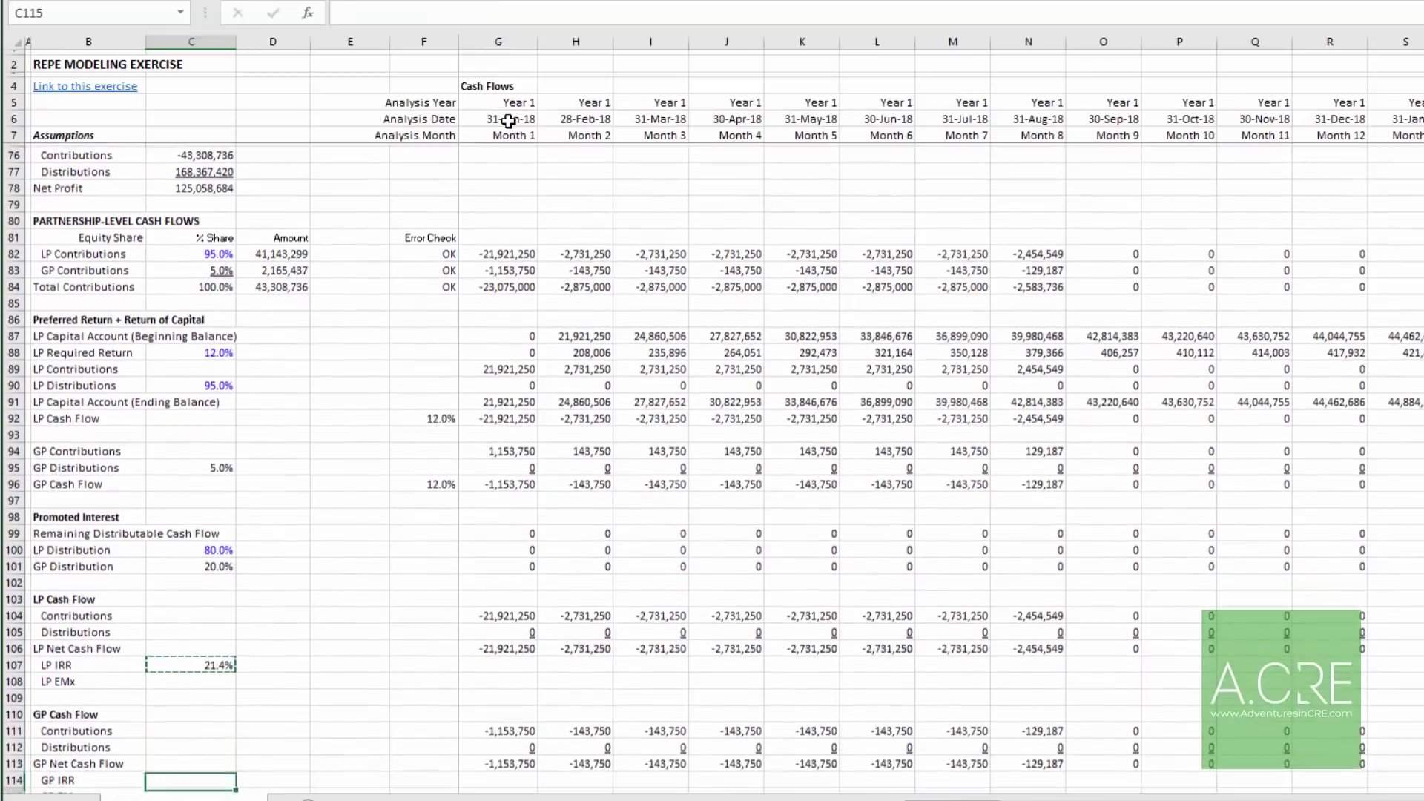
{"action": "key", "text": "ctrl+v"}
{"action": "key", "text": "Escape"}
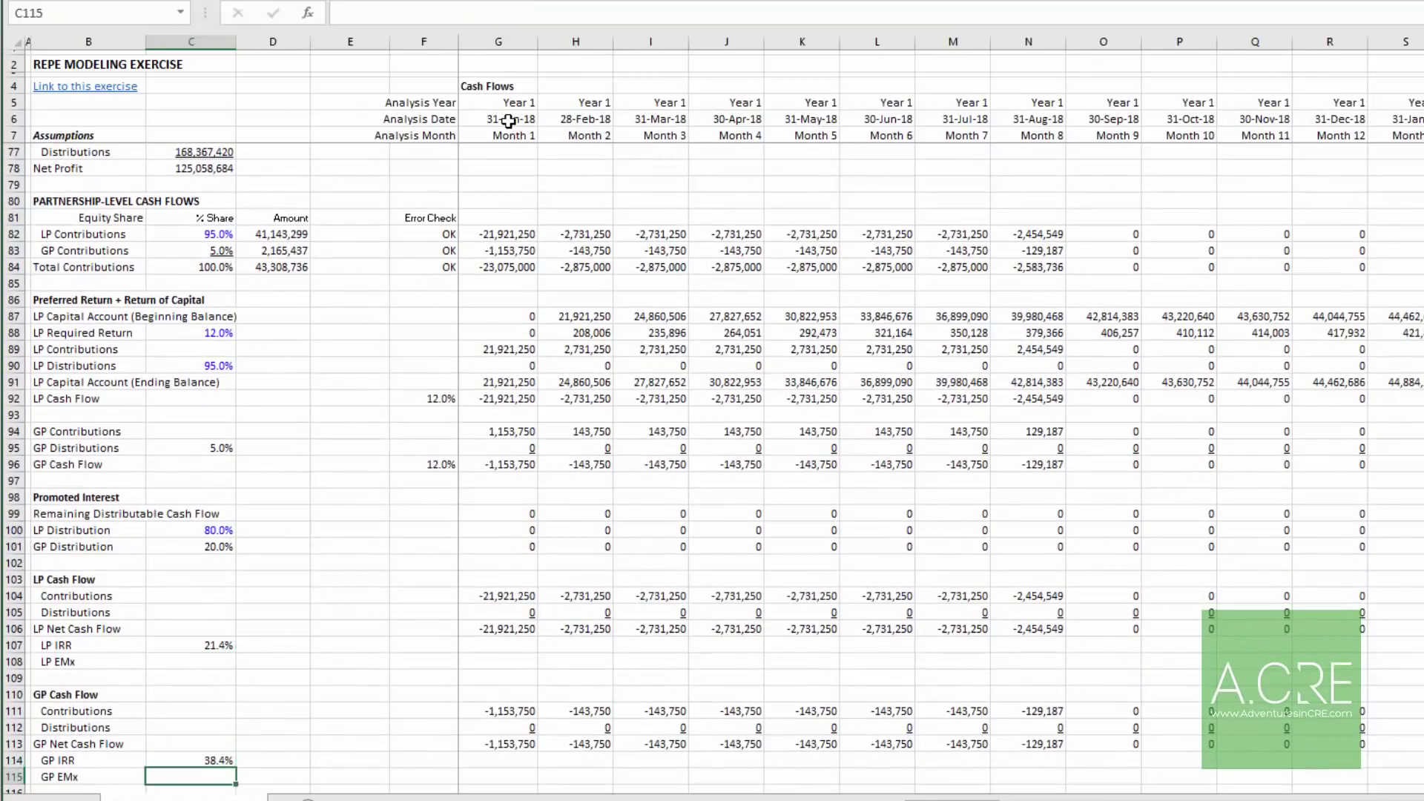
{"action": "scroll", "coordinate": [519, 326], "scroll_direction": "down", "scroll_amount": 2}
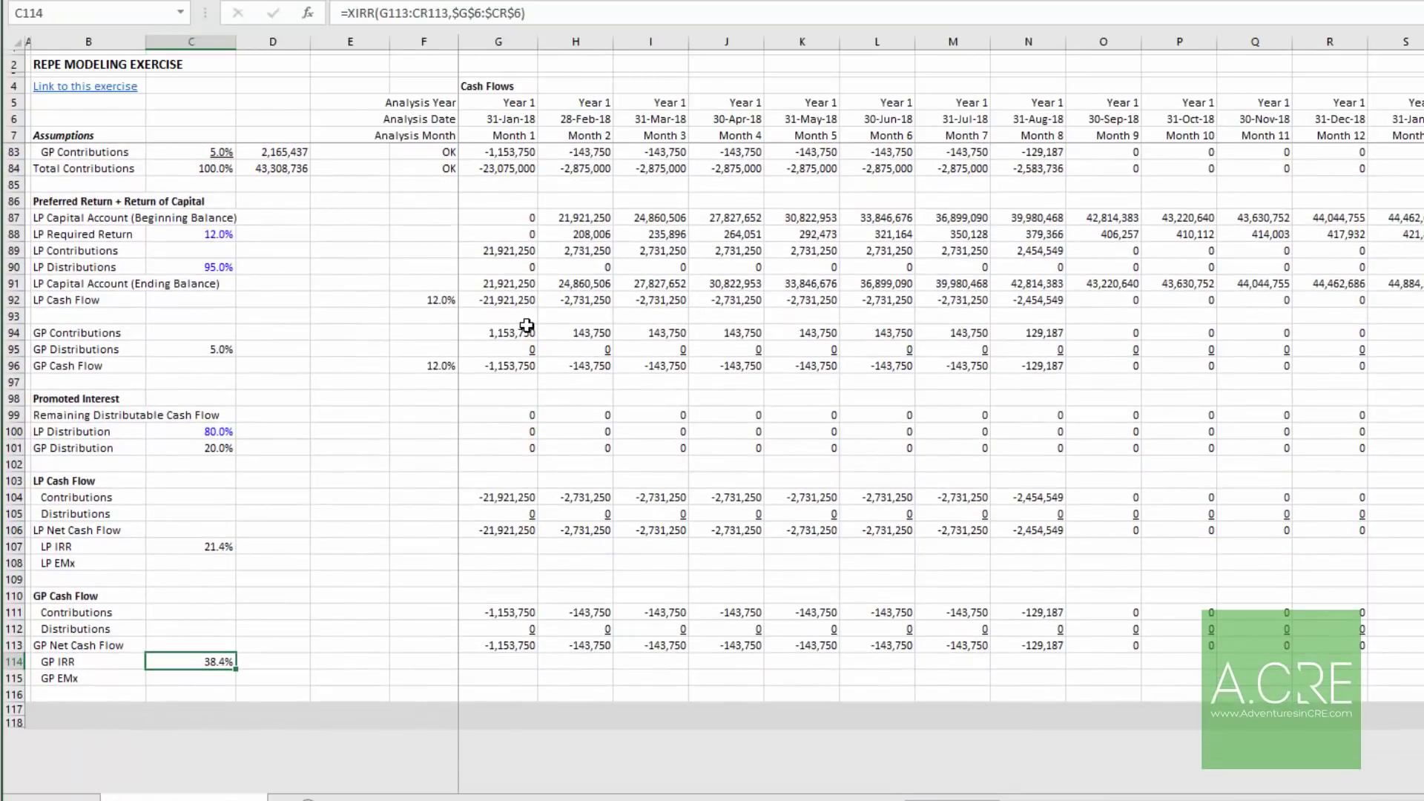
{"action": "key", "text": "Up"}
{"action": "key", "text": "Up"}
{"action": "key", "text": "Up"}
{"action": "key", "text": "Up"}
{"action": "key", "text": "Up"}
{"action": "key", "text": "Up"}
{"action": "key", "text": "Up"}
{"action": "key", "text": "Up"}
{"action": "key", "text": "Up"}
{"action": "key", "text": "Up"}
{"action": "key", "text": "Up"}
Step: Total the LP contributions, distributions and net cash flow across all months
{"action": "key", "text": "Down"}
{"action": "type", "text": "=SUM("}
{"action": "key", "text": "Right"}
{"action": "key", "text": "Right"}
{"action": "key", "text": "Right"}
{"action": "key", "text": "Right"}
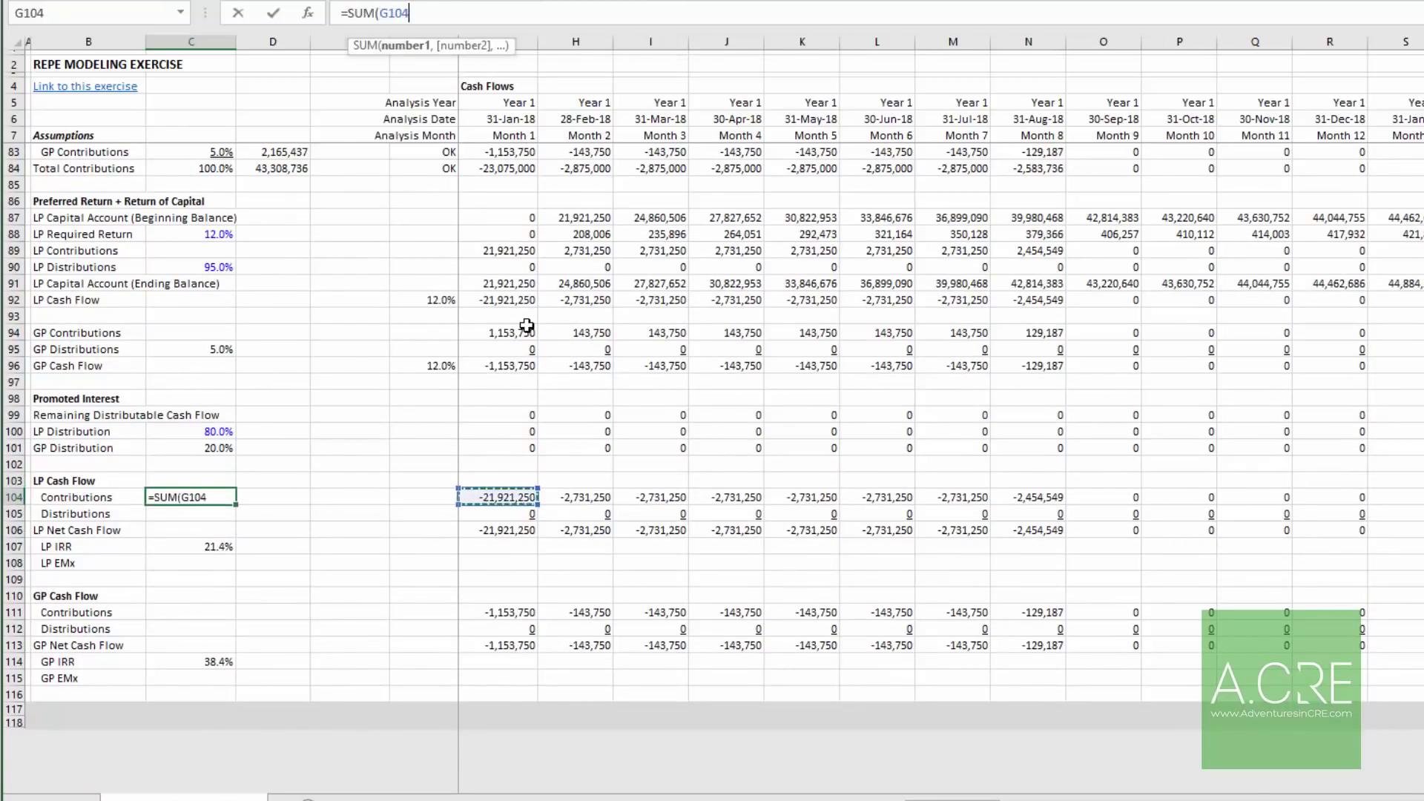
{"action": "key", "text": "ctrl+shift+Right"}
{"action": "key", "text": "Return"}
{"action": "key", "text": "Up"}
{"action": "key", "text": "ctrl+c"}
{"action": "key", "text": "Down"}
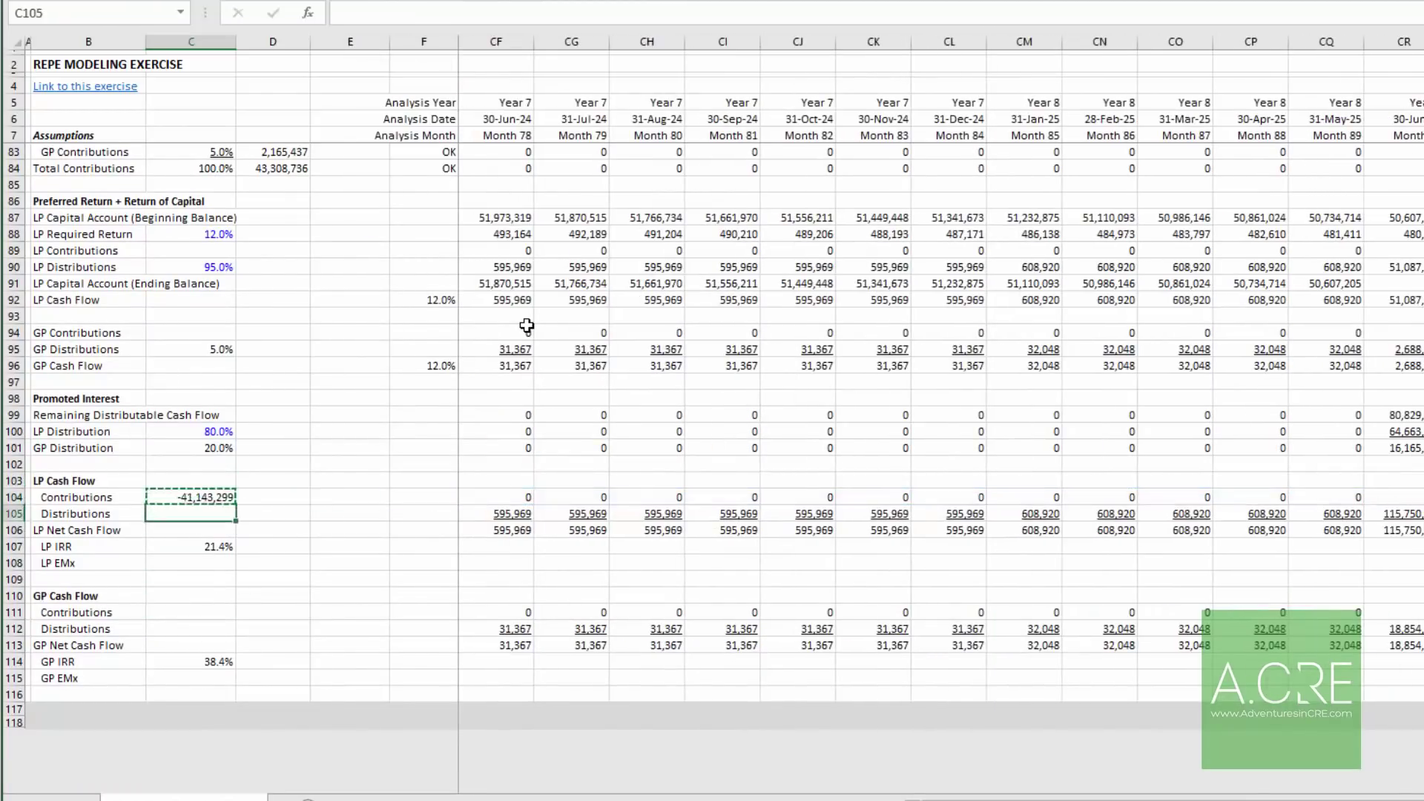
{"action": "key", "text": "ctrl+v"}
{"action": "key", "text": "Down"}
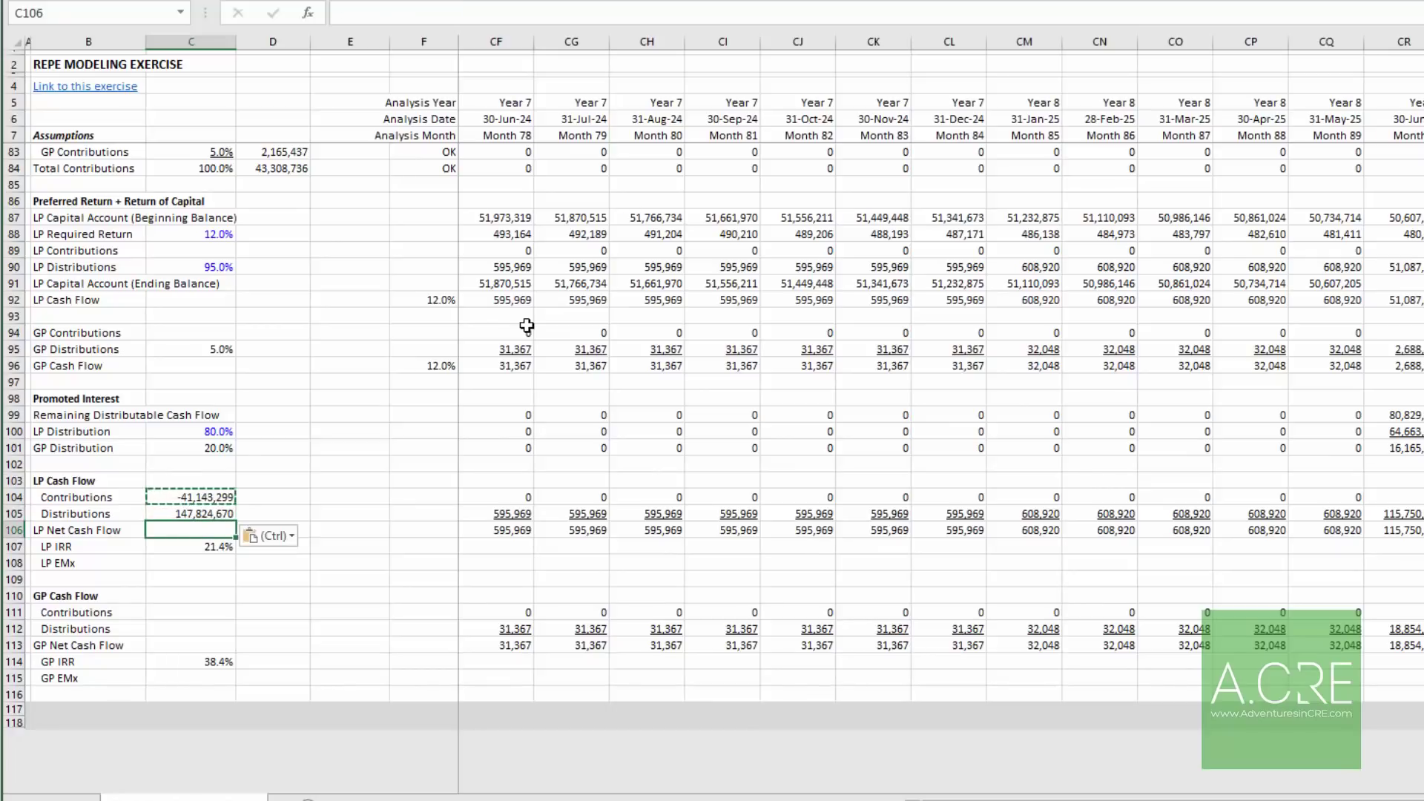
{"action": "key", "text": "alt+="}
{"action": "key", "text": "Return"}
Step: Copy the three LP totals toward the GP block, which first lands on the heading row
{"action": "key", "text": "Up"}
{"action": "key", "text": "Up"}
{"action": "key", "text": "Up"}
{"action": "key", "text": "shift+Down"}
{"action": "key", "text": "shift+Down"}
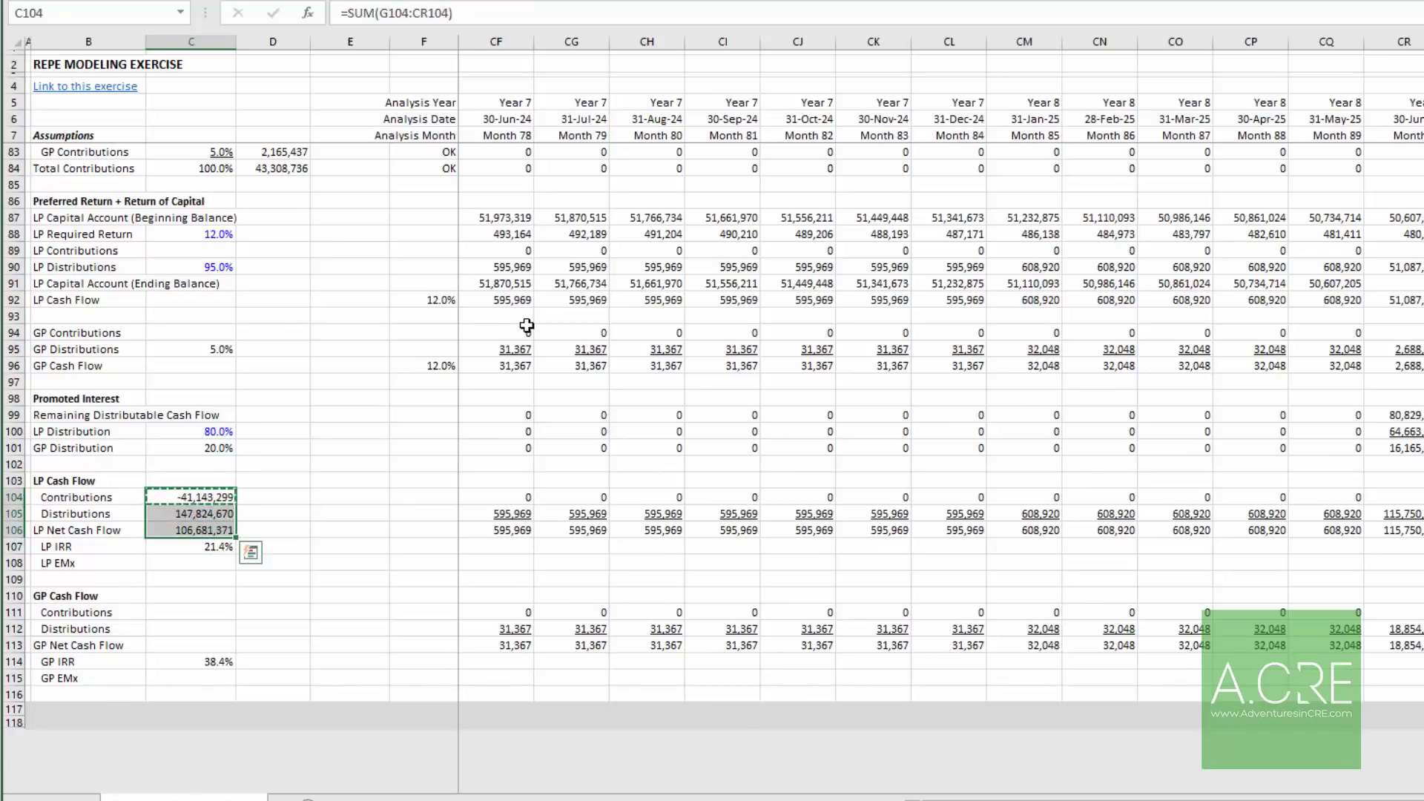
{"action": "key", "text": "Down"}
{"action": "key", "text": "Up"}
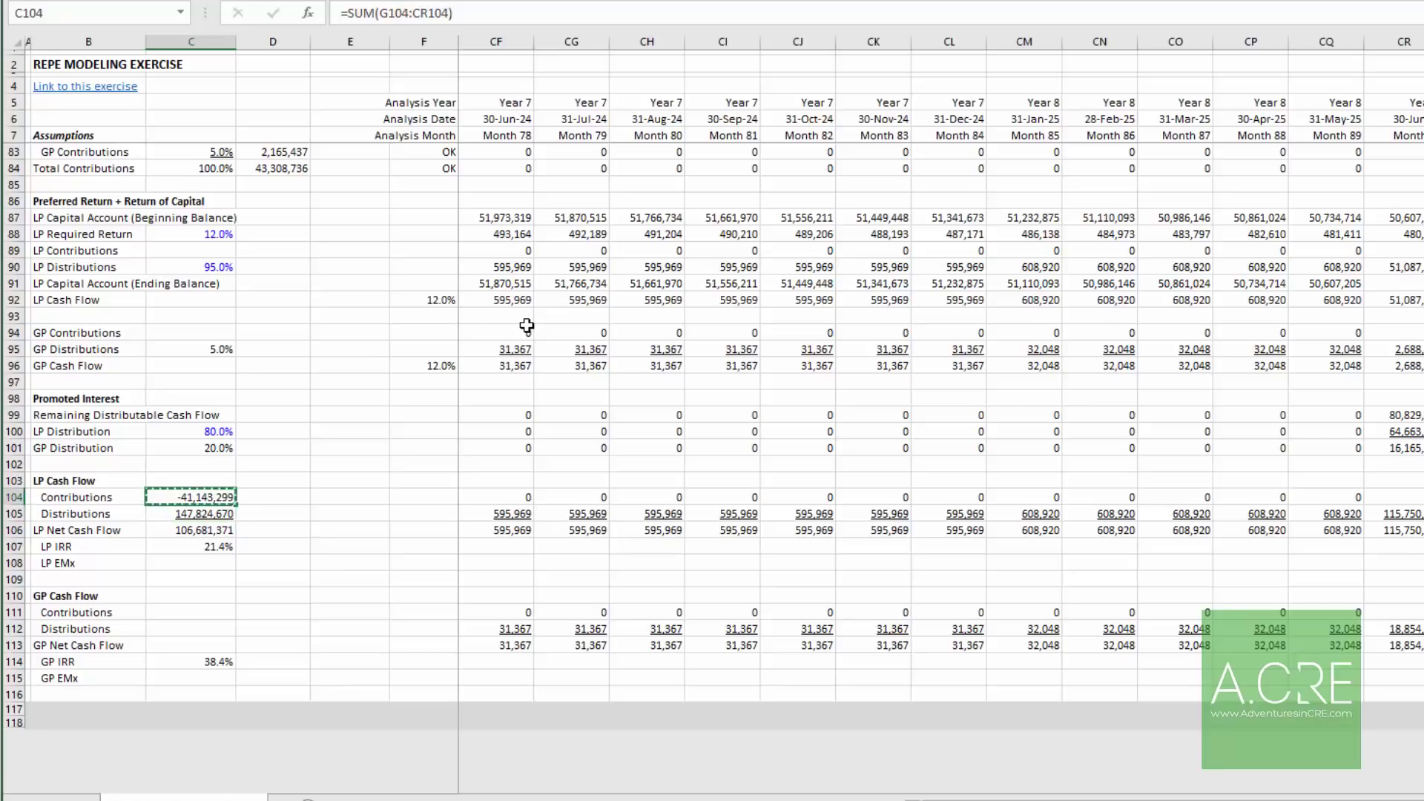
{"action": "key", "text": "shift+Down"}
{"action": "key", "text": "shift+Down"}
{"action": "key", "text": "ctrl+c"}
{"action": "key", "text": "Down"}
{"action": "key", "text": "Down"}
{"action": "key", "text": "Down"}
{"action": "key", "text": "Down"}
{"action": "key", "text": "Down"}
{"action": "key", "text": "Down"}
{"action": "key", "text": "ctrl+v"}
{"action": "key", "text": "Escape"}
{"action": "key", "text": "Down"}
{"action": "key", "text": "Down"}
{"action": "key", "text": "Left"}
{"action": "key", "text": "Up"}
{"action": "key", "text": "Up"}
{"action": "key", "text": "Right"}
{"action": "key", "text": "Right"}
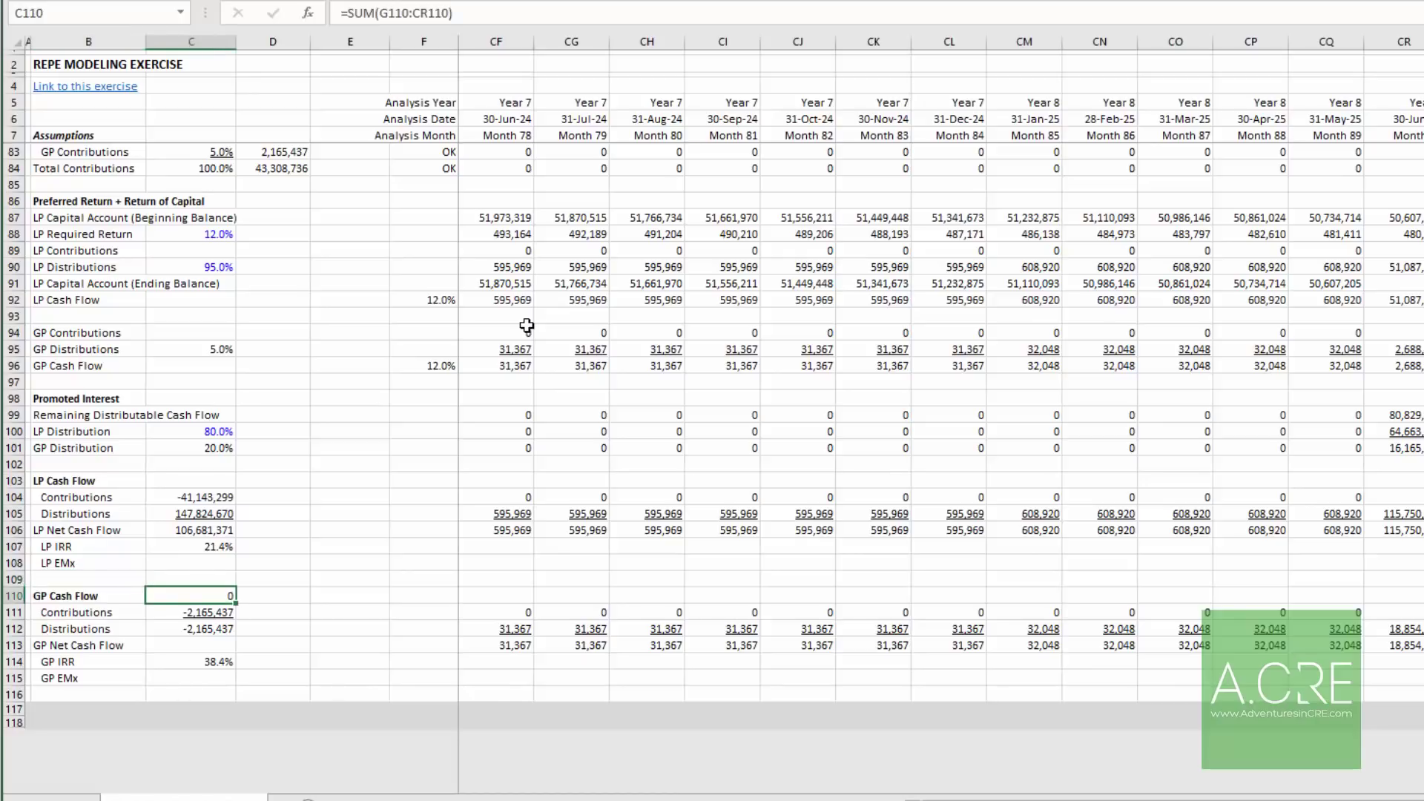
{"action": "key", "text": "shift+Down"}
{"action": "key", "text": "shift+Down"}
{"action": "key", "text": "shift+Down"}
Step: Re-paste the LP totals into the GP contributions, distributions and net cash flow rows, then check them
{"action": "key", "text": "Up"}
{"action": "key", "text": "Up"}
{"action": "key", "text": "Up"}
{"action": "key", "text": "Up"}
{"action": "key", "text": "Up"}
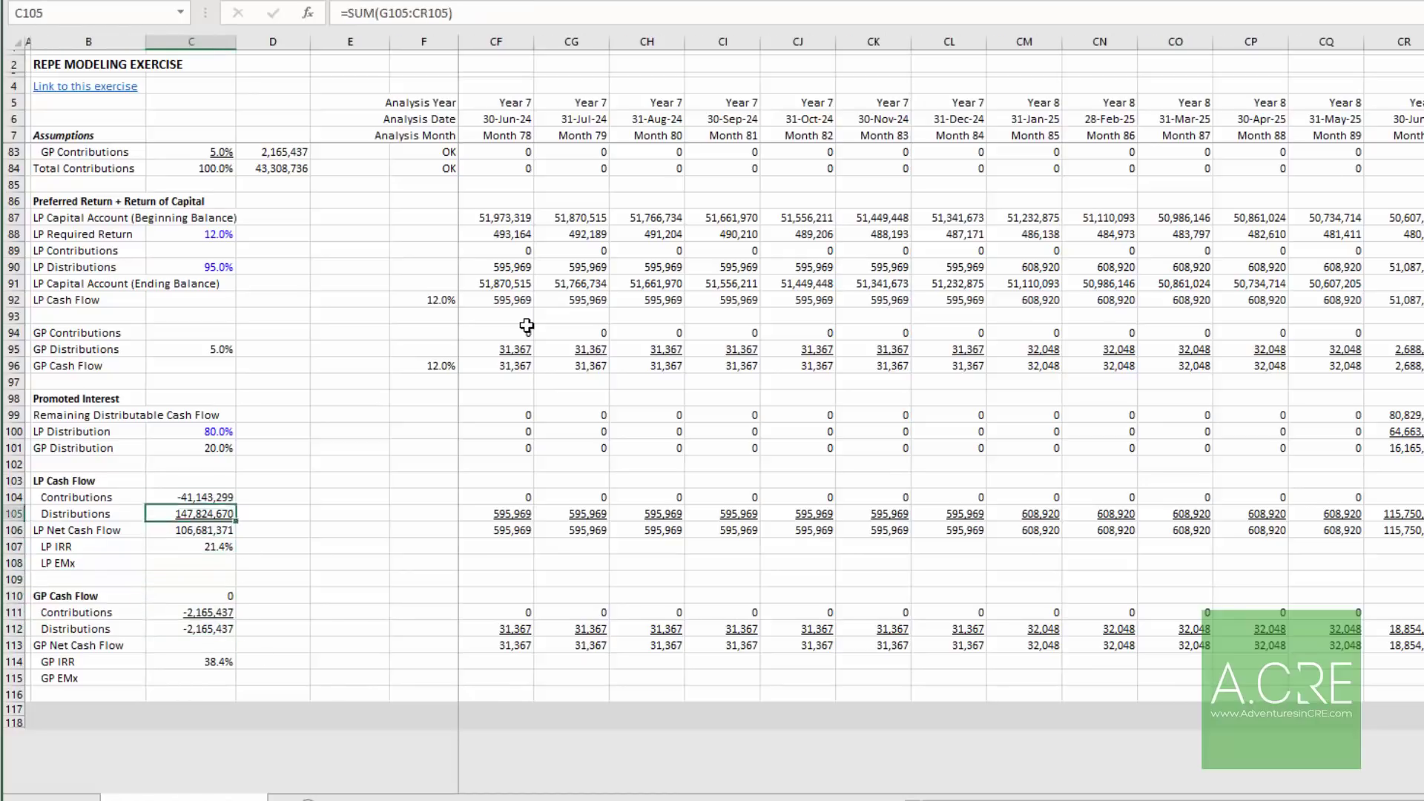
{"action": "key", "text": "Up"}
{"action": "key", "text": "shift+Down"}
{"action": "key", "text": "shift+Down"}
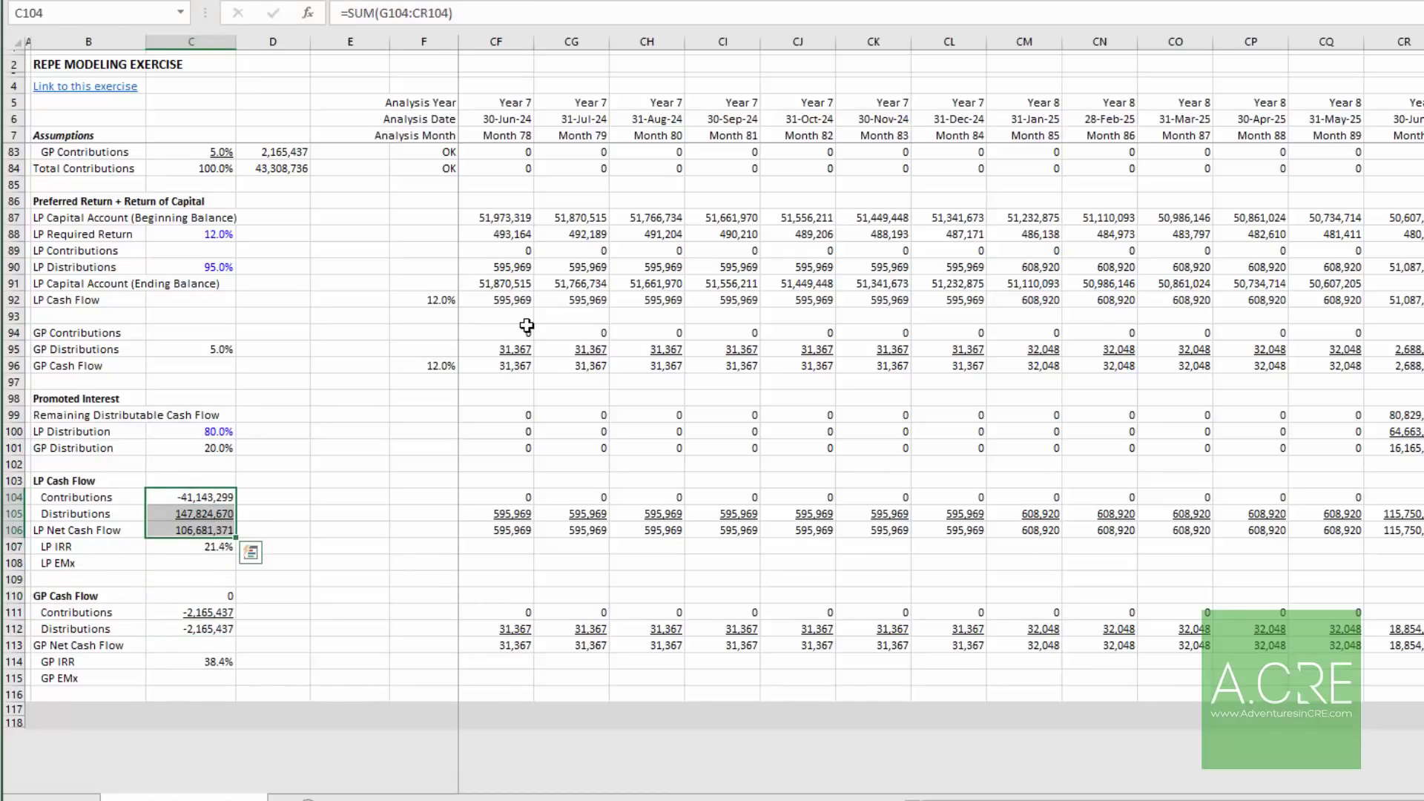
{"action": "key", "text": "ctrl+c"}
{"action": "key", "text": "Down"}
{"action": "key", "text": "Down"}
{"action": "key", "text": "Down"}
{"action": "key", "text": "Down"}
{"action": "key", "text": "Down"}
{"action": "key", "text": "Down"}
{"action": "key", "text": "Down"}
{"action": "key", "text": "ctrl+v"}
{"action": "key", "text": "Escape"}
{"action": "key", "text": "Up"}
{"action": "key", "text": "Down"}
{"action": "key", "text": "Left"}
{"action": "key", "text": "Right"}
{"action": "key", "text": "Right"}
{"action": "key", "text": "Right"}
{"action": "key", "text": "Right"}
{"action": "key", "text": "Right"}
{"action": "key", "text": "Left"}
{"action": "key", "text": "Left"}
{"action": "key", "text": "Down"}
{"action": "key", "text": "Left"}
{"action": "key", "text": "Left"}
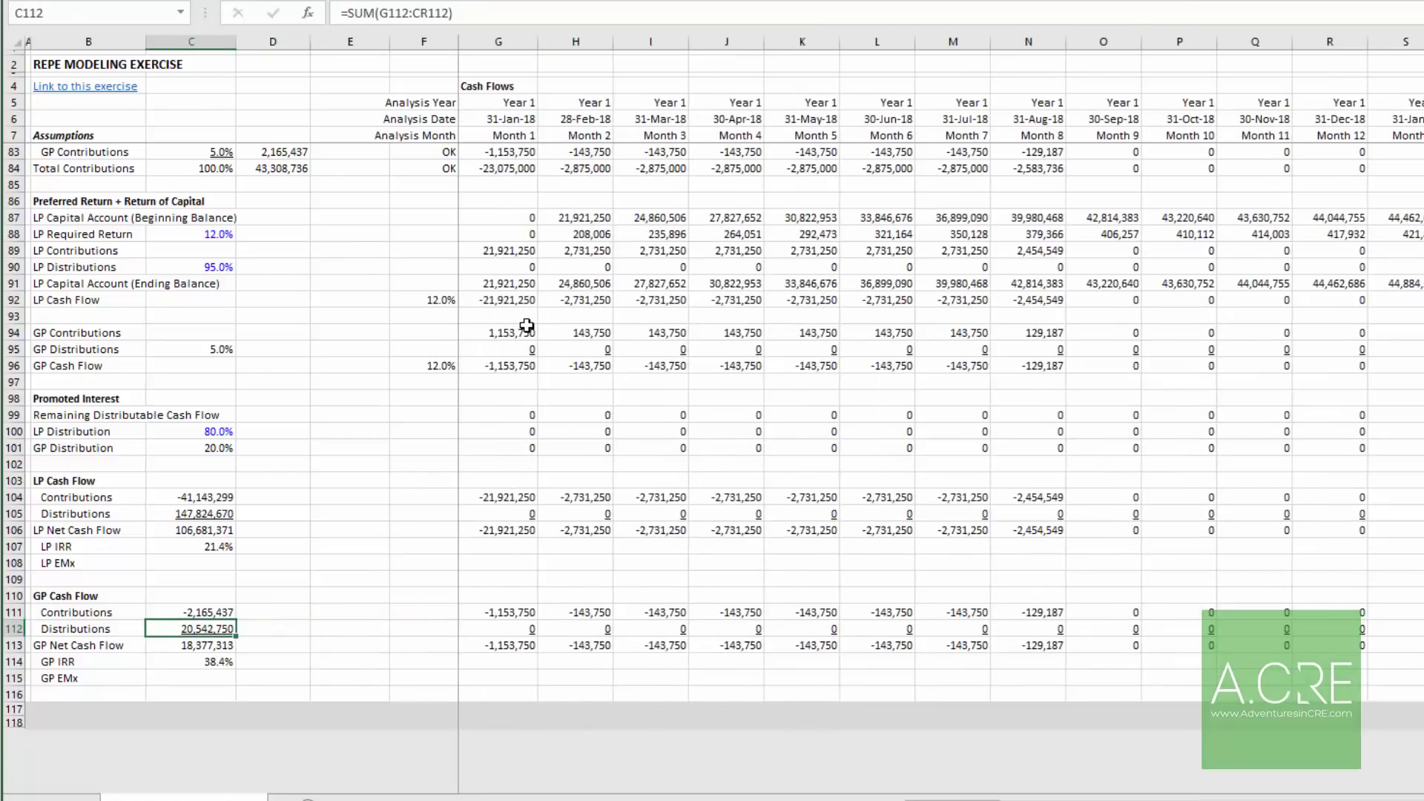
Step: Review the GP and LP contribution amount formulas and the LP contributions total
{"action": "scroll", "coordinate": [429, 459], "scroll_direction": "up", "scroll_amount": 2}
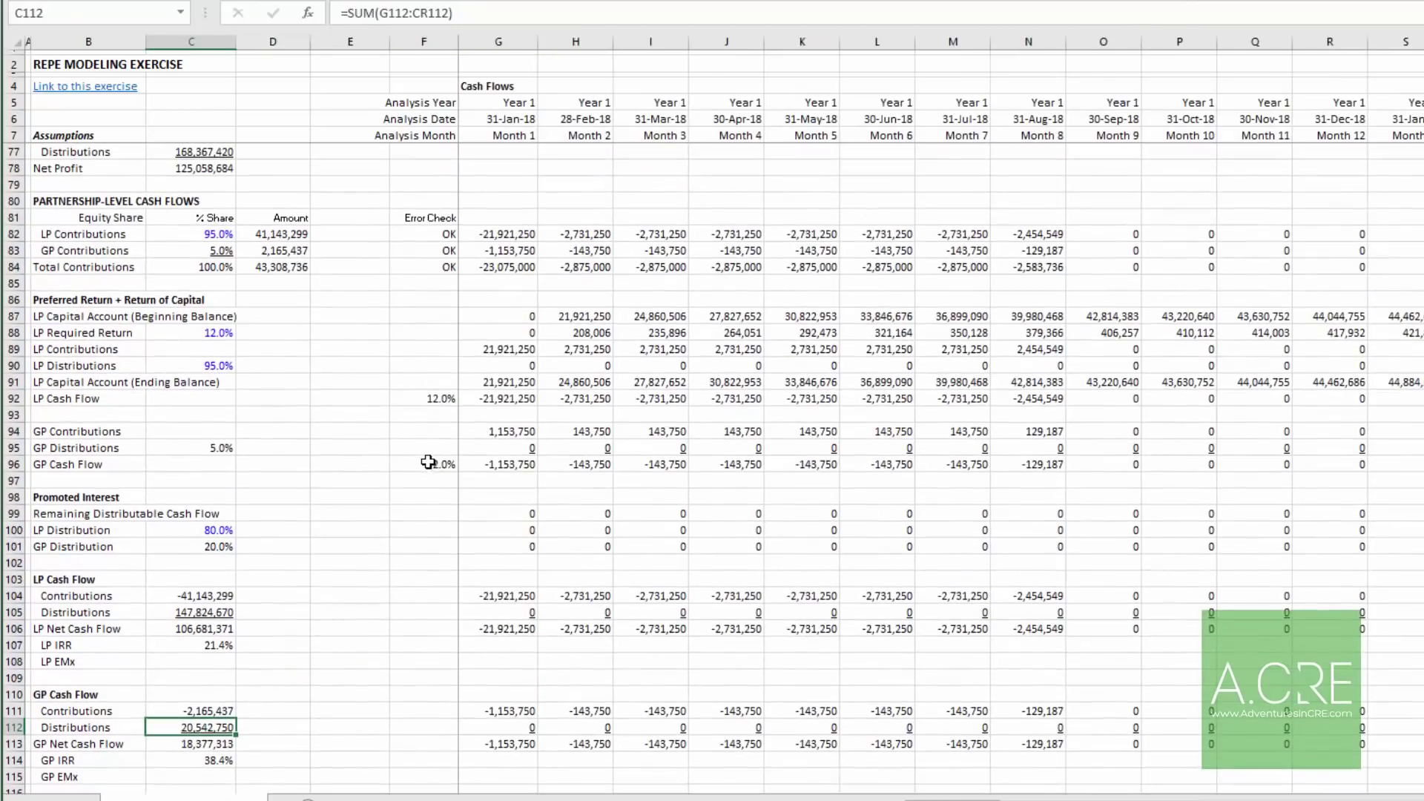
{"action": "left_click", "coordinate": [294, 251]}
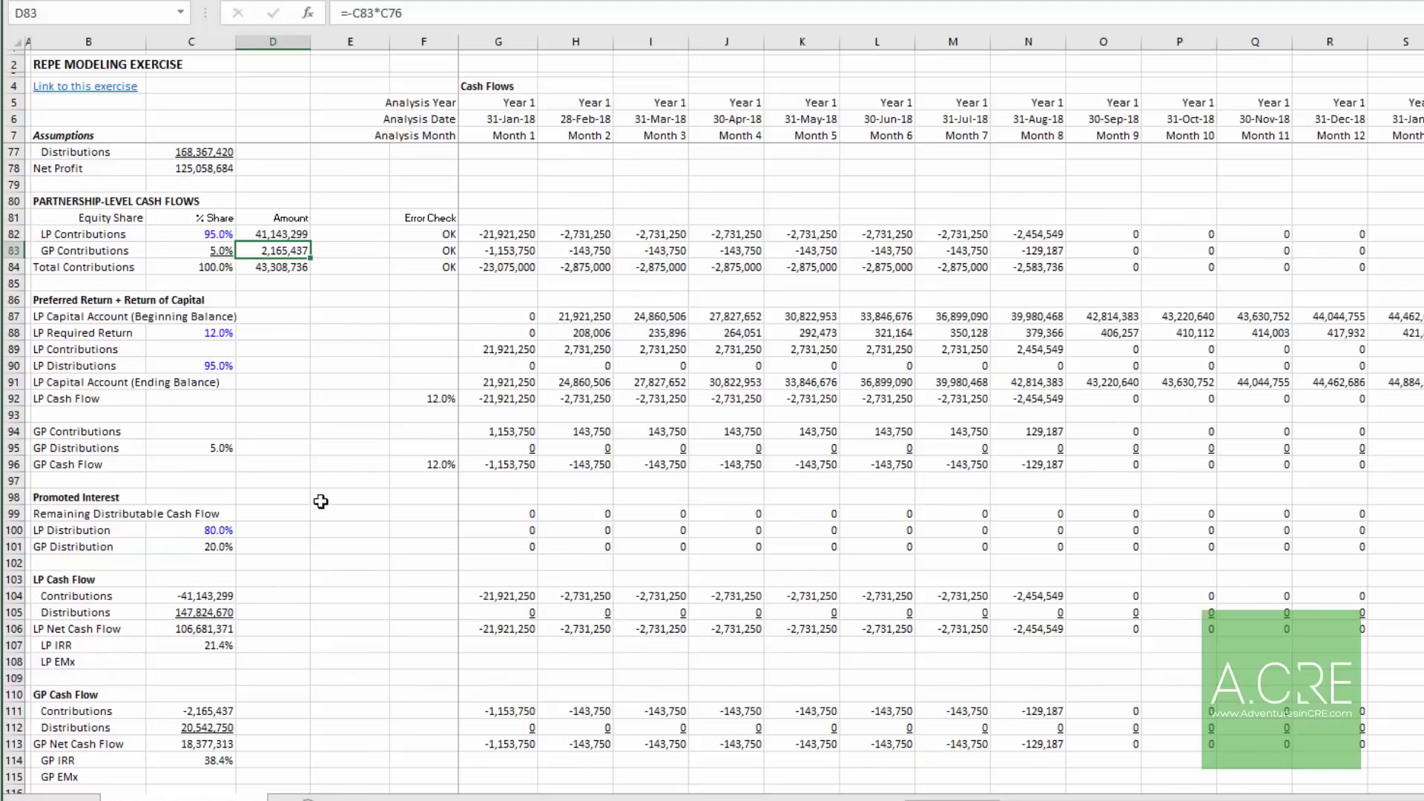
{"action": "scroll", "coordinate": [321, 495], "scroll_direction": "down", "scroll_amount": 1}
{"action": "left_click", "coordinate": [223, 661]}
{"action": "left_click", "coordinate": [215, 545]}
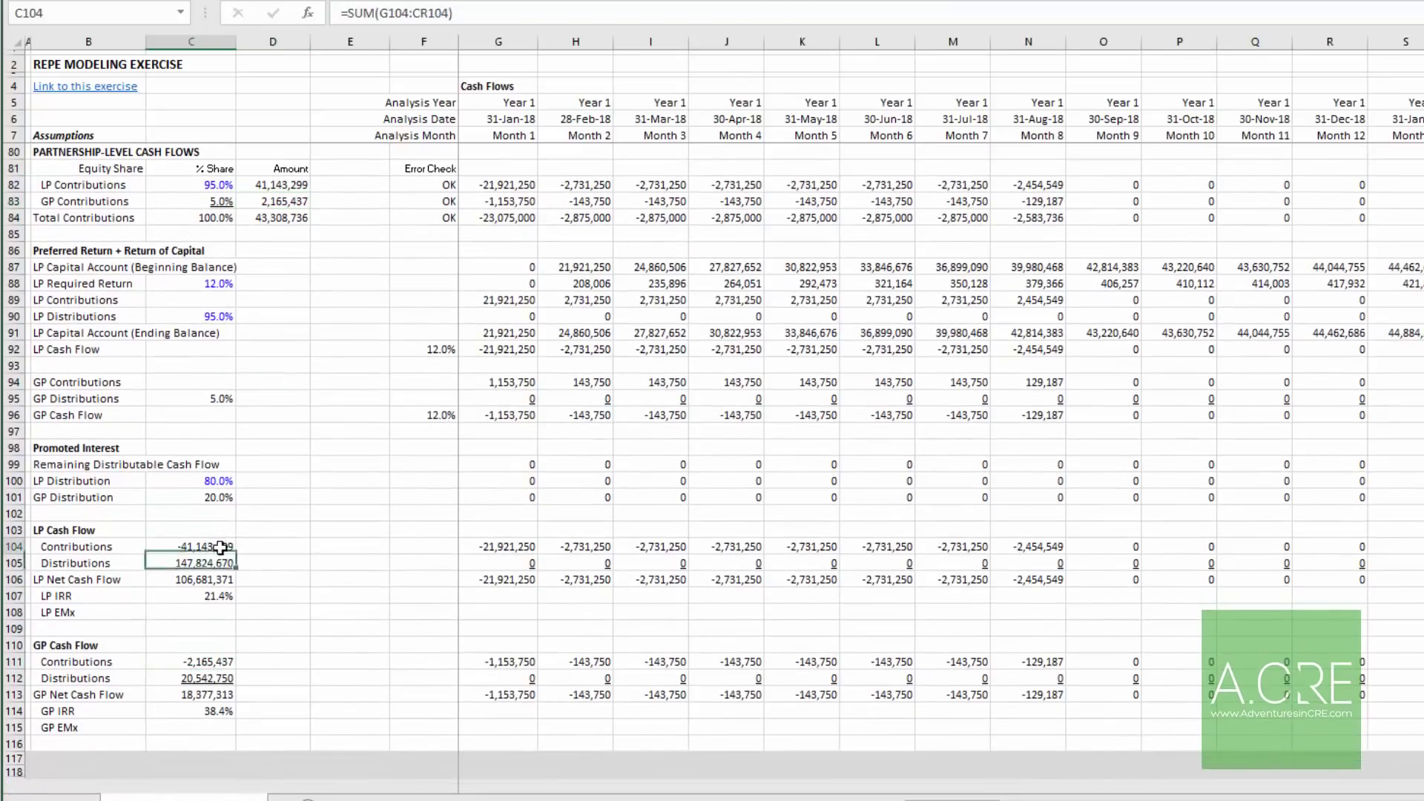
{"action": "left_click", "coordinate": [293, 185]}
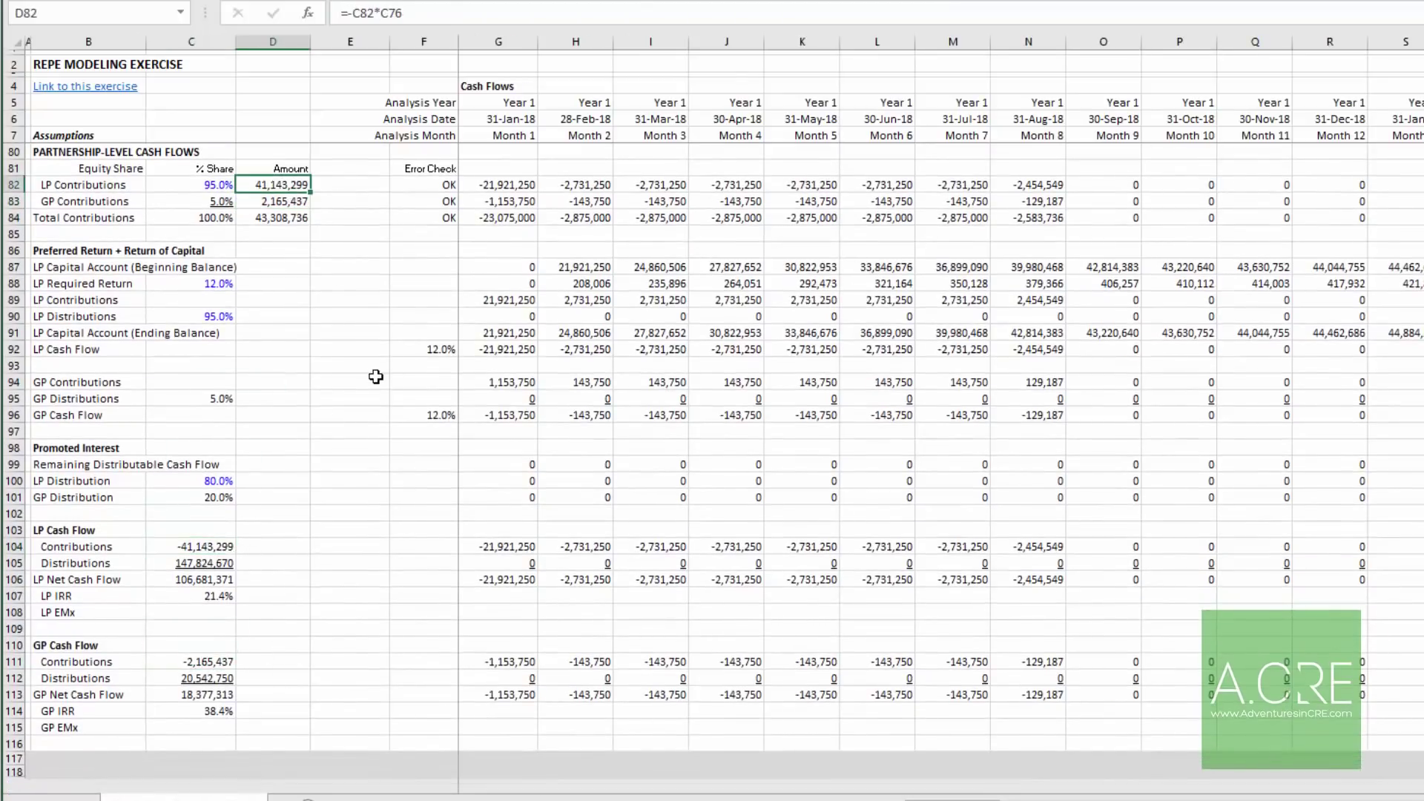
{"action": "scroll", "coordinate": [371, 388], "scroll_direction": "down", "scroll_amount": 1}
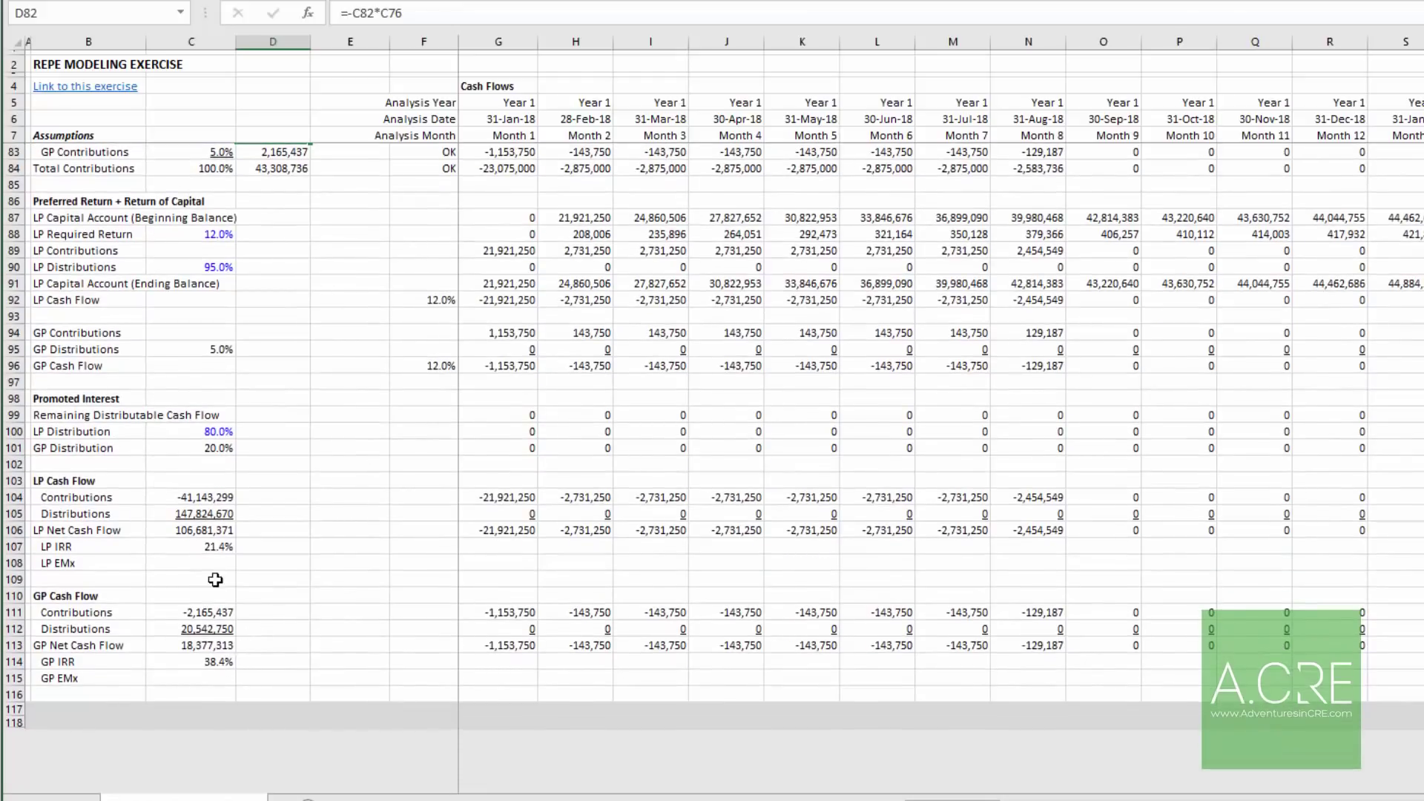
Step: Enter LP EMx =C105/-C104 (3.59X) and paste it for GP EMx (9.49X)
{"action": "left_click", "coordinate": [211, 562]}
{"action": "type", "text": "="}
{"action": "key", "text": "Up"}
{"action": "key", "text": "Up"}
{"action": "key", "text": "Up"}
{"action": "type", "text": "/"}
{"action": "key", "text": "Up"}
{"action": "key", "text": "Up"}
{"action": "key", "text": "Up"}
{"action": "key", "text": "Up"}
{"action": "key", "text": "Return"}
{"action": "key", "text": "Up"}
{"action": "key", "text": "Down"}
{"action": "key", "text": "Down"}
{"action": "key", "text": "Down"}
{"action": "key", "text": "Down"}
{"action": "key", "text": "Down"}
{"action": "key", "text": "Down"}
{"action": "key", "text": "Down"}
{"action": "key", "text": "ctrl+v"}
{"action": "key", "text": "Escape"}
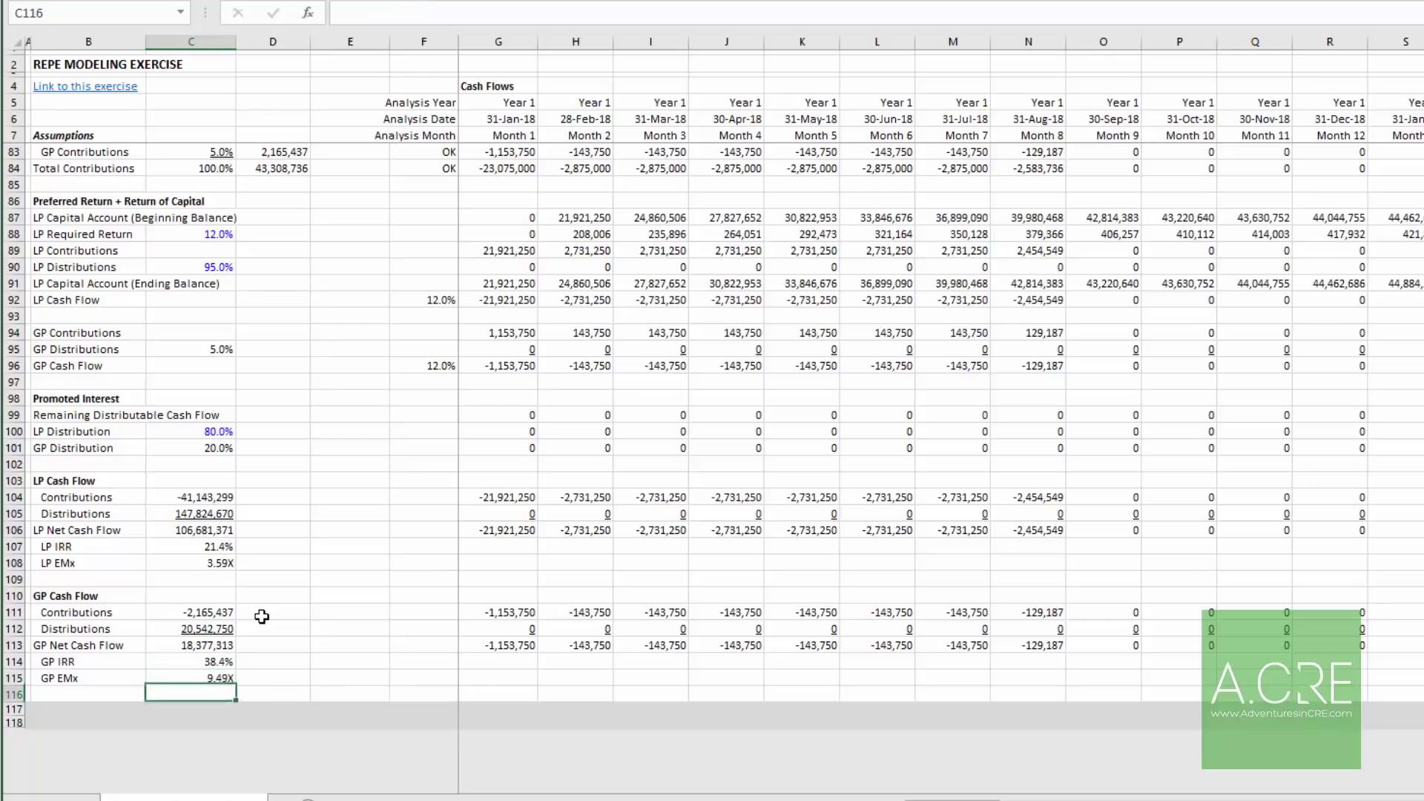
{"action": "key", "text": "Down"}
{"action": "key", "text": "Down"}
{"action": "key", "text": "Left"}
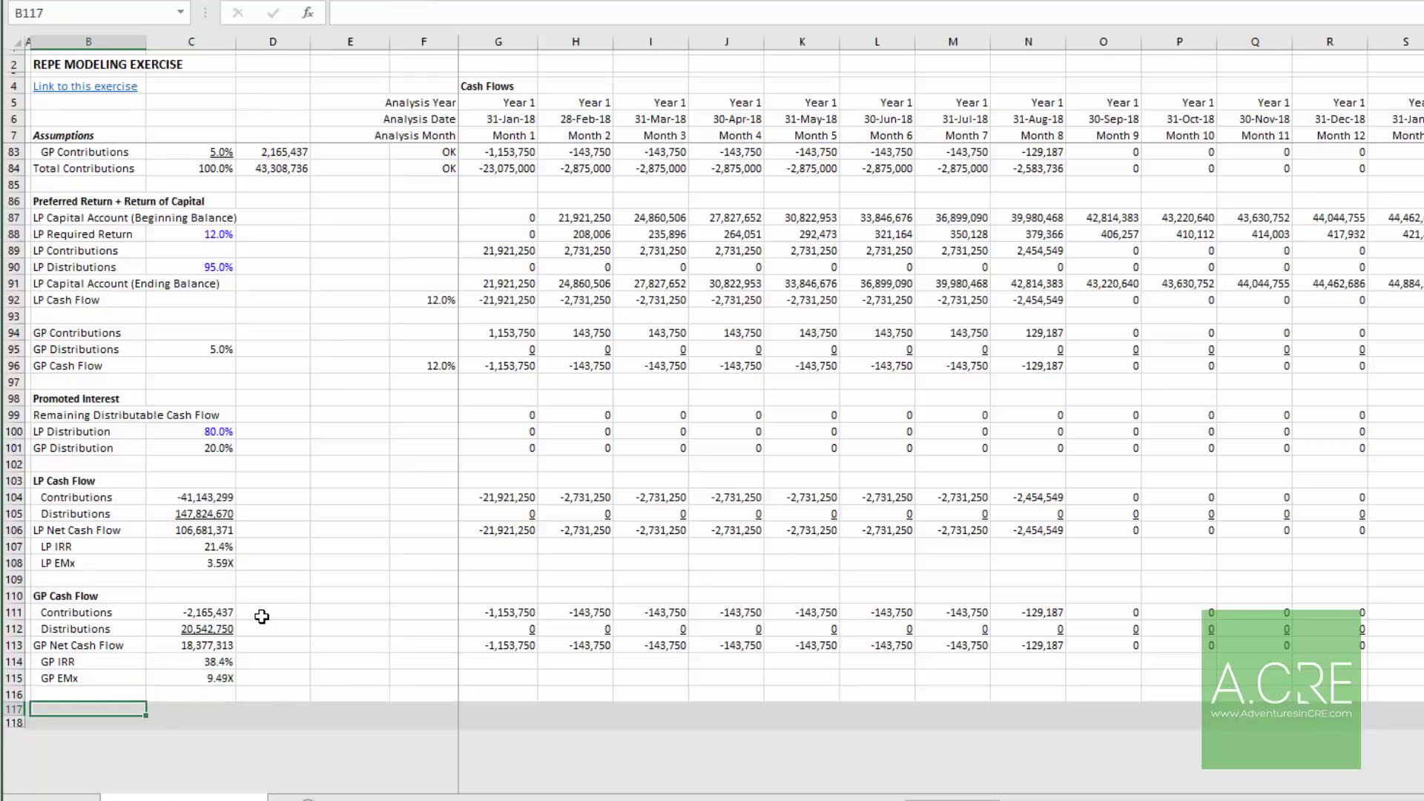
Step: Label B117 'Error Check' and link G117 to the Month 1 levered cash flow (=G72)
{"action": "type", "text": "Error Check"}
{"action": "key", "text": "Tab"}
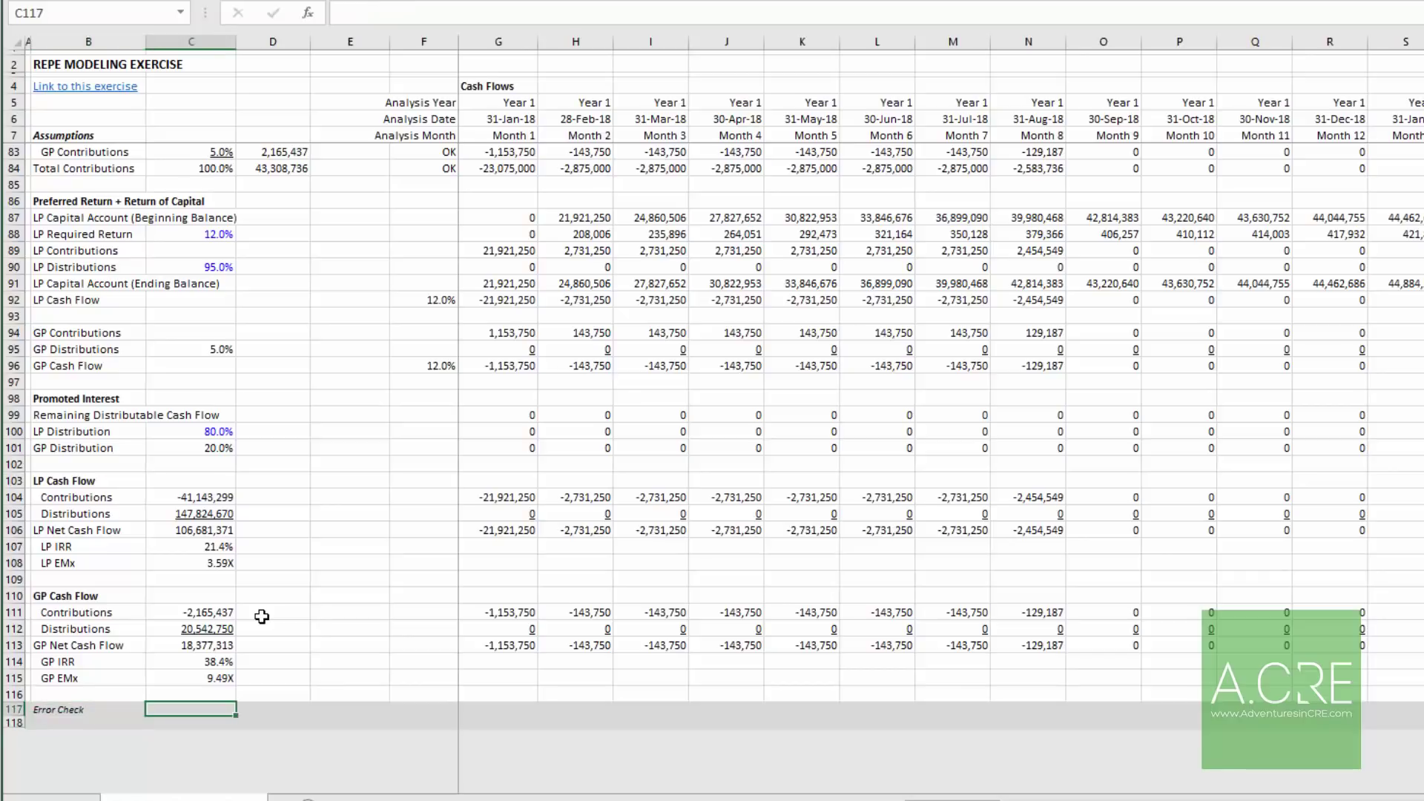
{"action": "key", "text": "Right"}
{"action": "key", "text": "Right"}
{"action": "key", "text": "Right"}
{"action": "key", "text": "Right"}
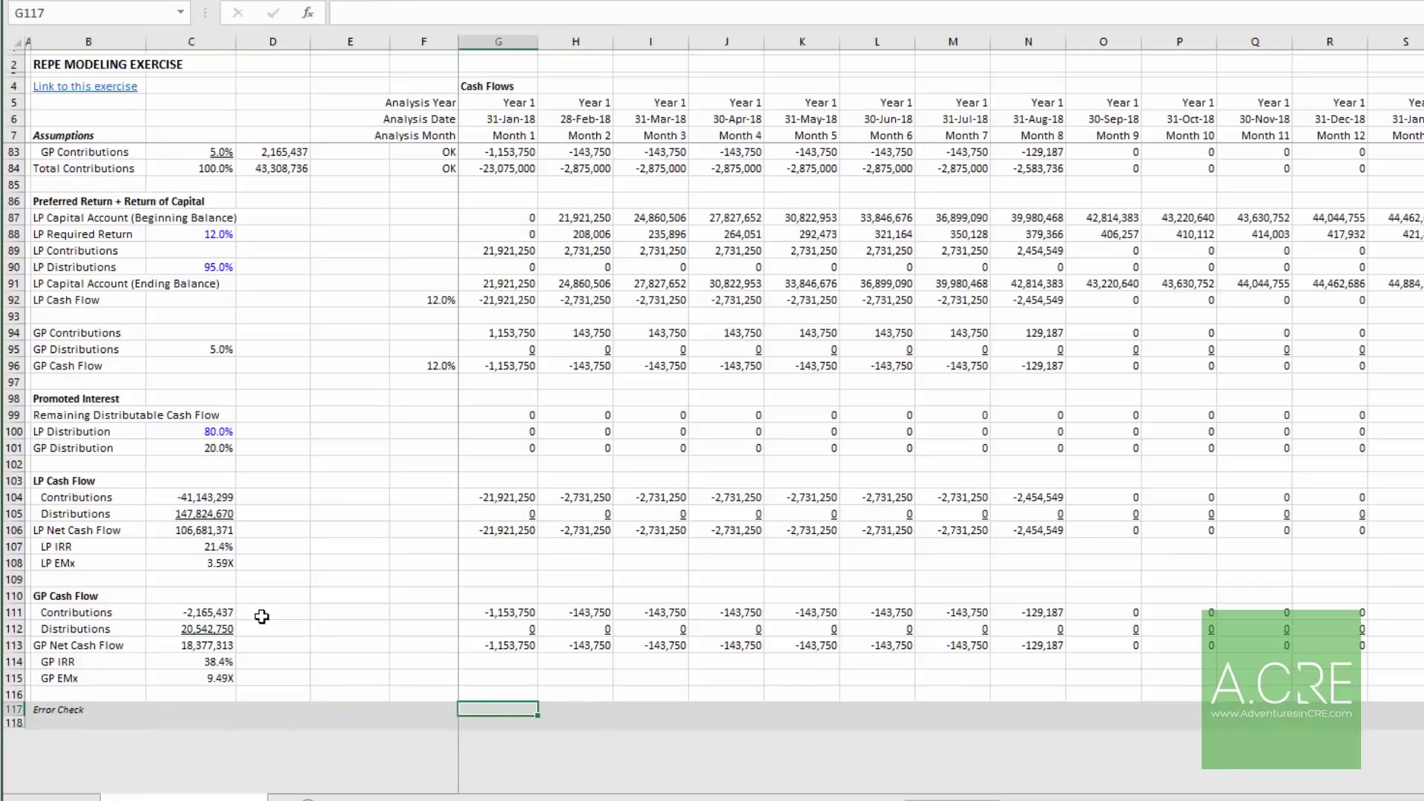
{"action": "type", "text": "="}
{"action": "key", "text": "Up"}
{"action": "key", "text": "Up"}
{"action": "key", "text": "Up"}
{"action": "key", "text": "Up"}
{"action": "key", "text": "Up"}
{"action": "key", "text": "Up"}
{"action": "key", "text": "Up"}
{"action": "key", "text": "Up"}
{"action": "key", "text": "Up"}
{"action": "key", "text": "Up"}
{"action": "key", "text": "Up"}
{"action": "key", "text": "Up"}
{"action": "key", "text": "Up"}
{"action": "key", "text": "Up"}
{"action": "key", "text": "Up"}
{"action": "key", "text": "Up"}
{"action": "key", "text": "Up"}
{"action": "key", "text": "Up"}
{"action": "key", "text": "Up"}
{"action": "key", "text": "Up"}
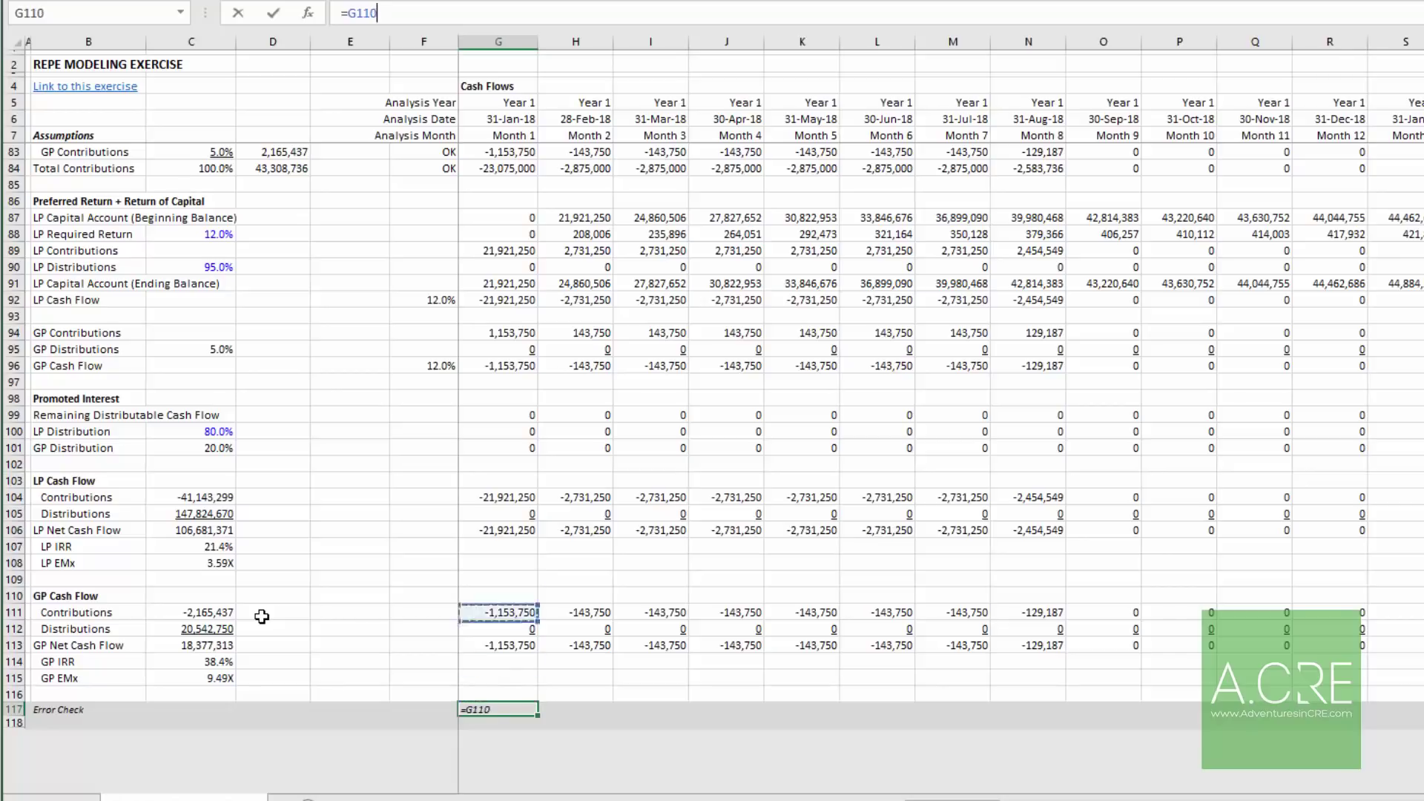
{"action": "key", "text": "Up"}
{"action": "key", "text": "Up"}
{"action": "key", "text": "Up"}
{"action": "key", "text": "Up"}
{"action": "key", "text": "Up"}
{"action": "key", "text": "Up"}
{"action": "key", "text": "Up"}
{"action": "key", "text": "Up"}
{"action": "key", "text": "Up"}
{"action": "key", "text": "Up"}
{"action": "key", "text": "Up"}
{"action": "key", "text": "Up"}
{"action": "key", "text": "Up"}
{"action": "key", "text": "Up"}
{"action": "key", "text": "Up"}
{"action": "key", "text": "Up"}
{"action": "key", "text": "Up"}
{"action": "key", "text": "Up"}
{"action": "key", "text": "Up"}
{"action": "key", "text": "Up"}
{"action": "key", "text": "Down"}
{"action": "key", "text": "Down"}
{"action": "key", "text": "Down"}
{"action": "key", "text": "Down"}
{"action": "key", "text": "Down"}
{"action": "key", "text": "Down"}
{"action": "key", "text": "Down"}
{"action": "key", "text": "Down"}
{"action": "key", "text": "Down"}
{"action": "key", "text": "Down"}
{"action": "key", "text": "Down"}
{"action": "key", "text": "Down"}
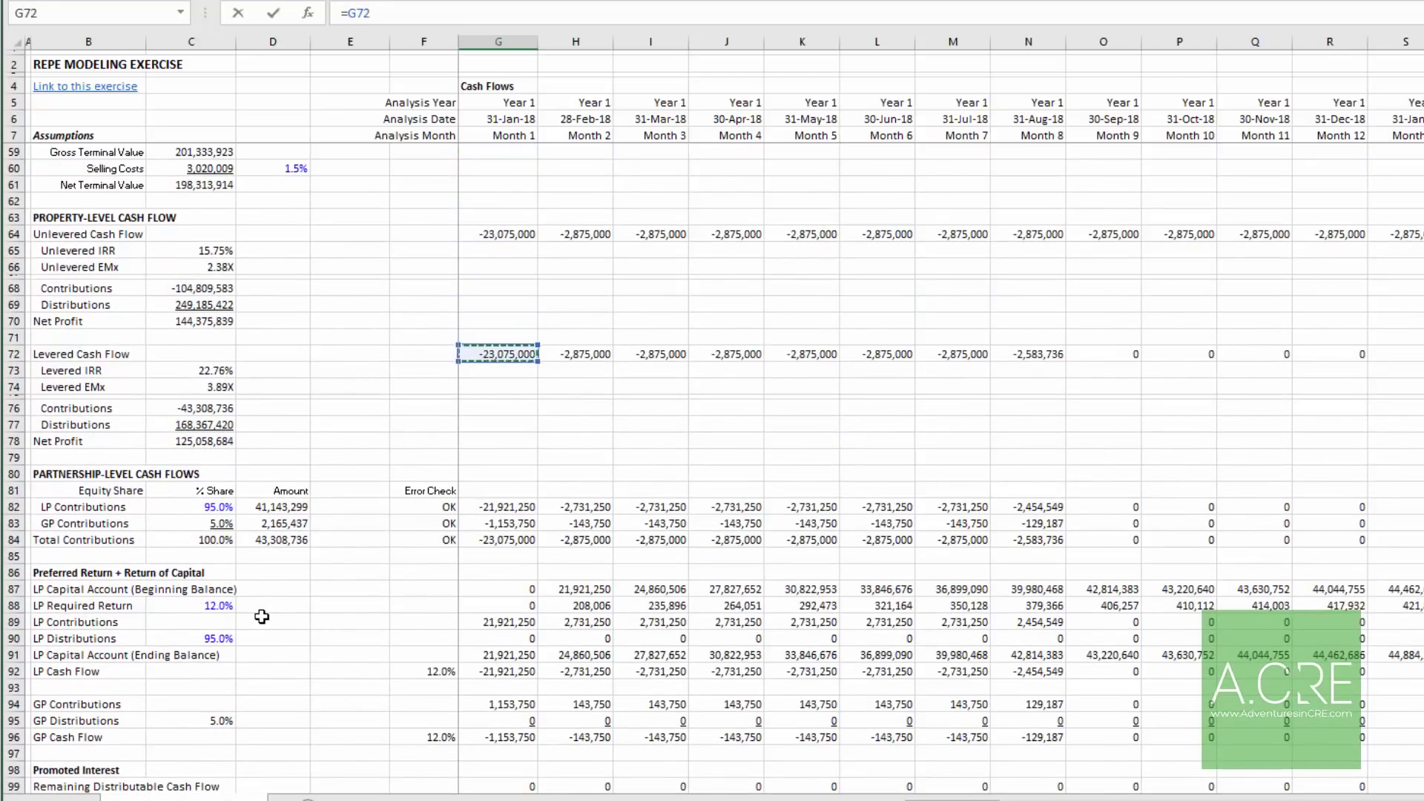
{"action": "key", "text": "Return"}
{"action": "key", "text": "Up"}
{"action": "key", "text": "Down"}
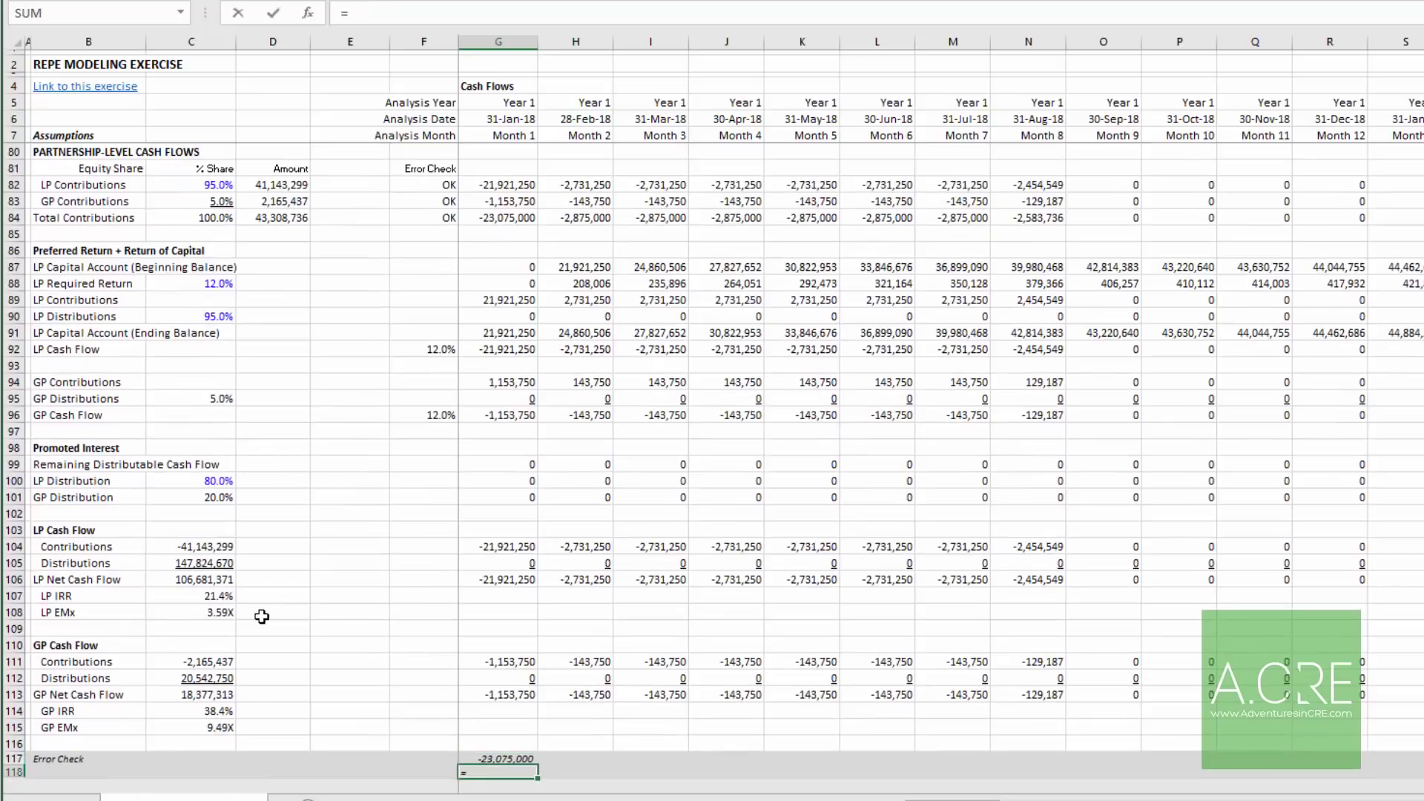
Step: Set G118 to =G106+G113 and fill both check rows right through column CR
{"action": "type", "text": "="}
{"action": "key", "text": "Up"}
{"action": "key", "text": "Up"}
{"action": "key", "text": "Up"}
{"action": "key", "text": "Up"}
{"action": "key", "text": "Up"}
{"action": "key", "text": "Up"}
{"action": "key", "text": "Up"}
{"action": "key", "text": "Up"}
{"action": "key", "text": "Up"}
{"action": "key", "text": "Up"}
{"action": "key", "text": "Up"}
{"action": "key", "text": "Up"}
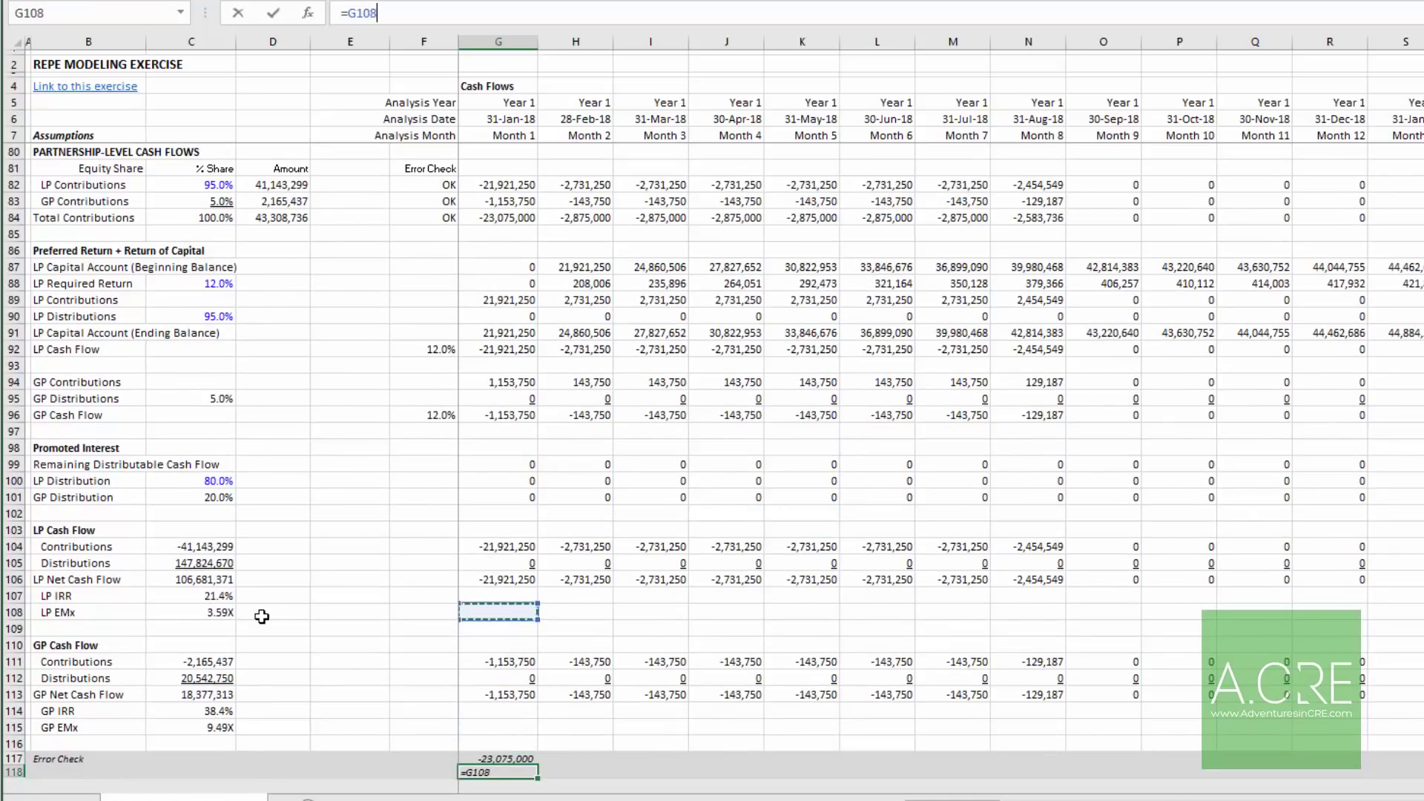
{"action": "type", "text": "+"}
{"action": "key", "text": "Up"}
{"action": "key", "text": "Up"}
{"action": "key", "text": "Up"}
{"action": "key", "text": "Up"}
{"action": "key", "text": "Up"}
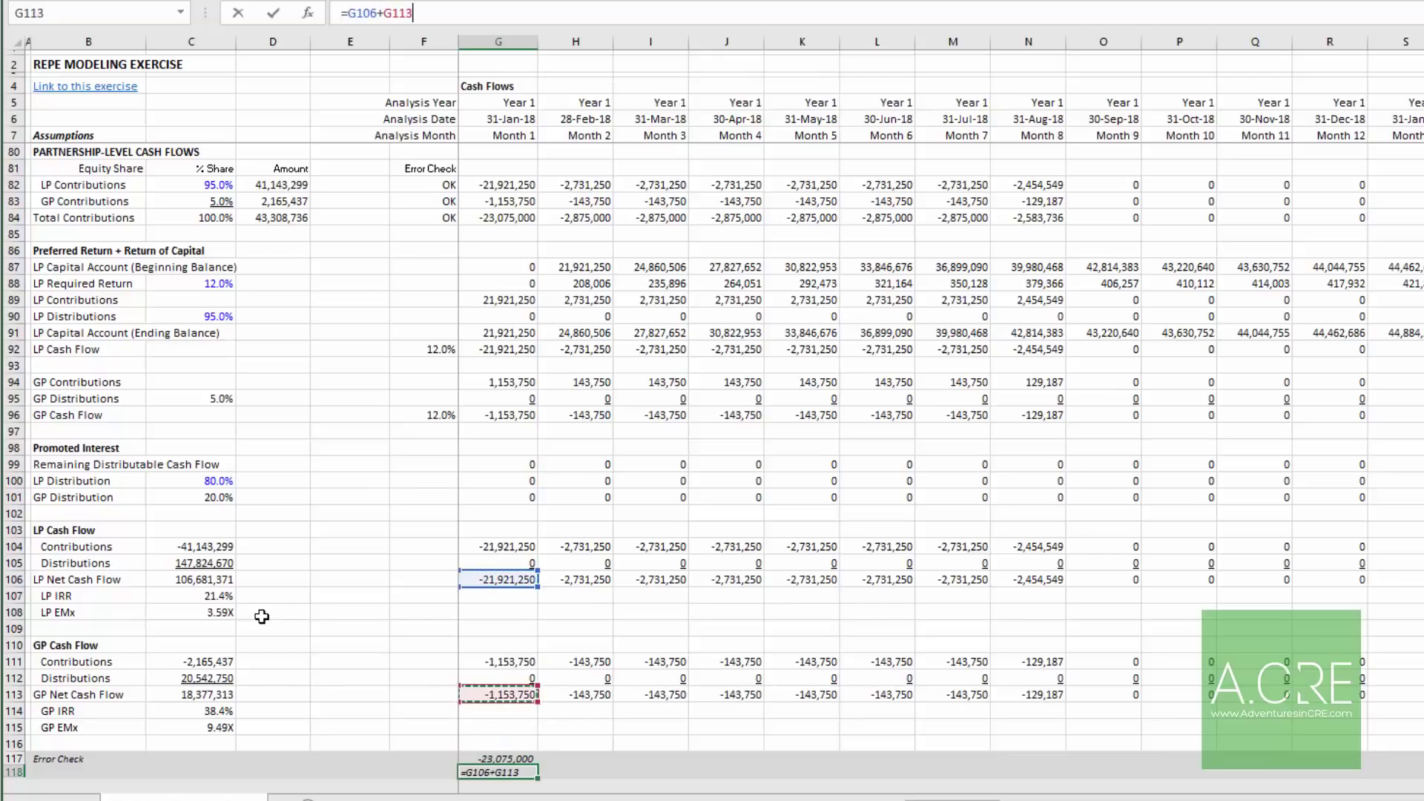
{"action": "key", "text": "ctrl+Return"}
{"action": "key", "text": "shift+Up"}
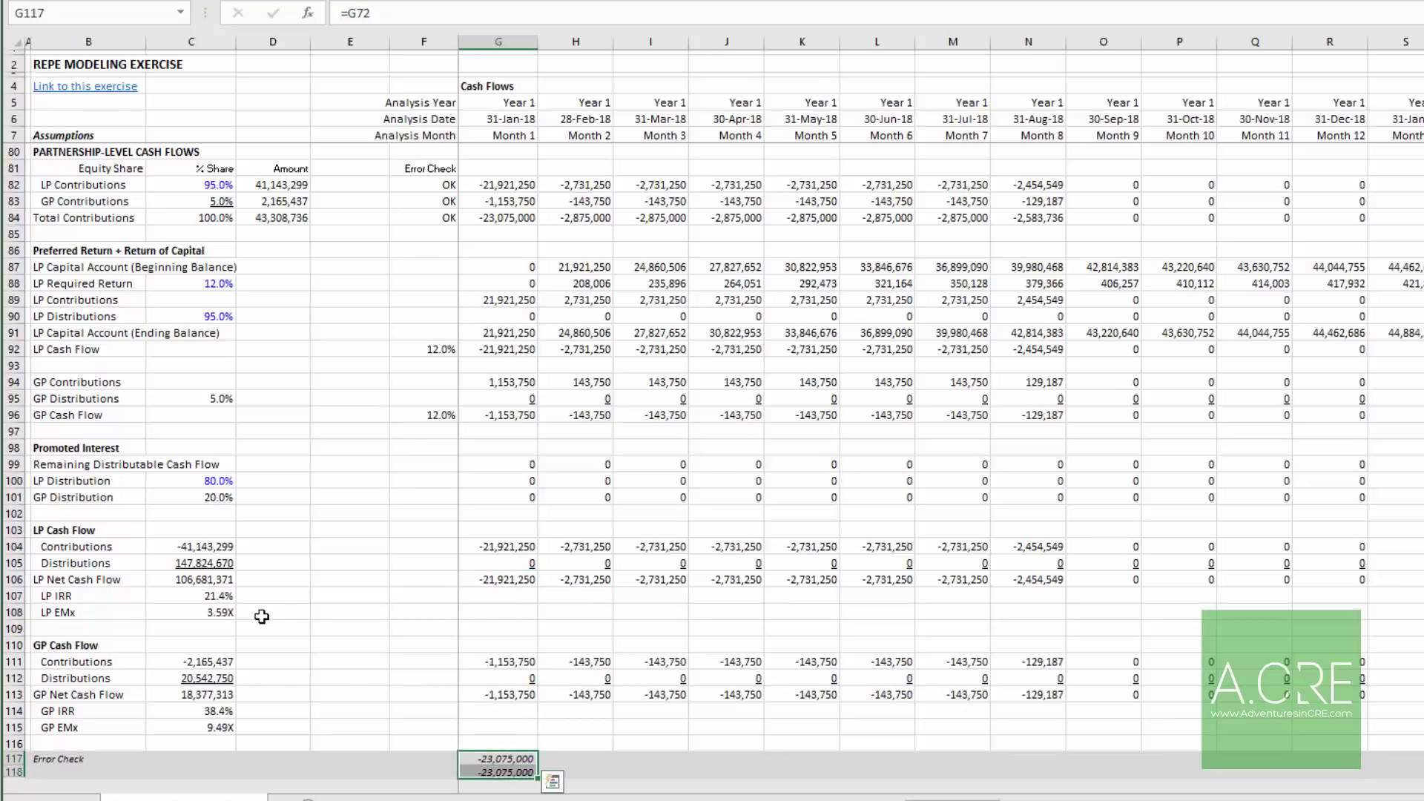
{"action": "key", "text": "shift+Right"}
{"action": "key", "text": "ctrl+shift+Right"}
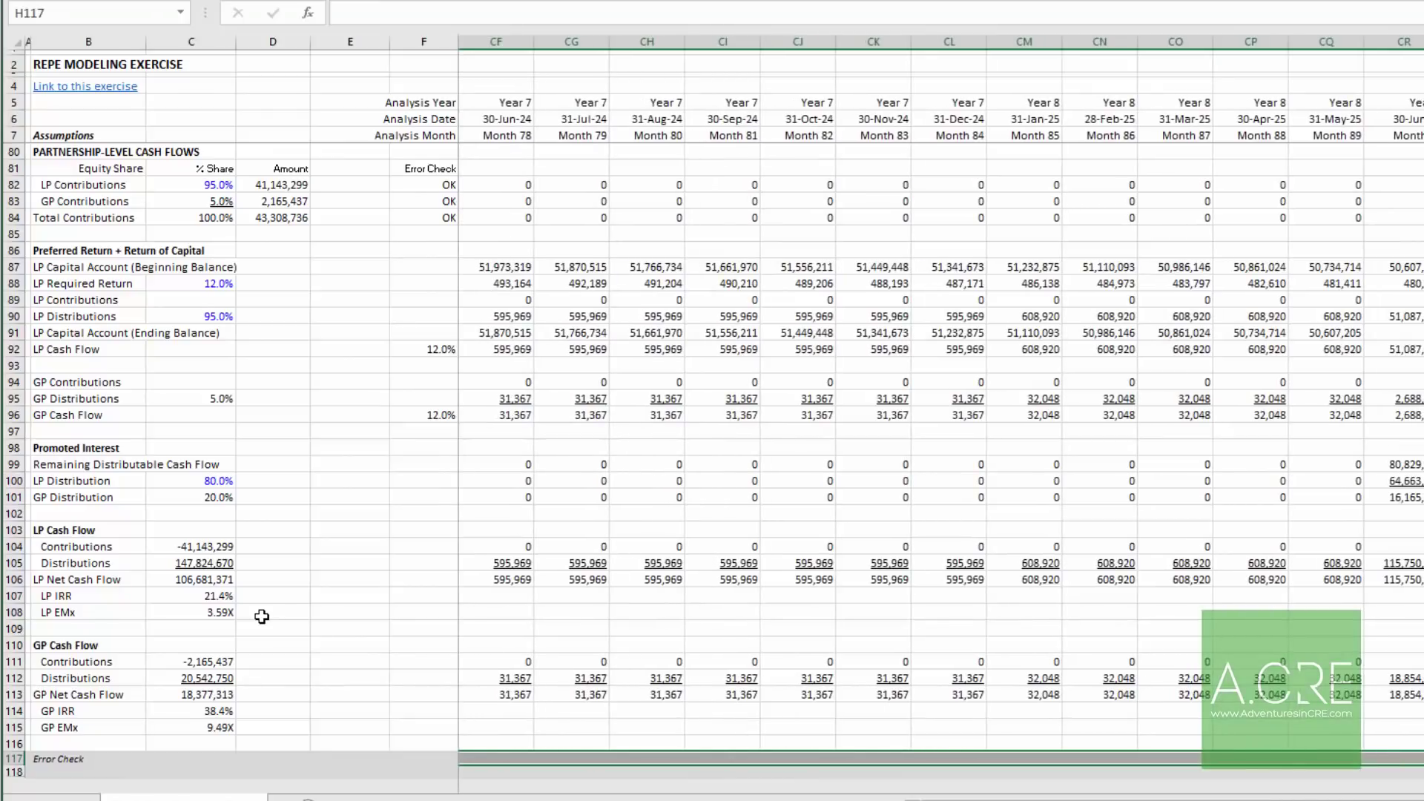
{"action": "key", "text": "ctrl+r"}
Step: Total both check rows in column F with SUM across all months, giving 125,058,684
{"action": "key", "text": "Left"}
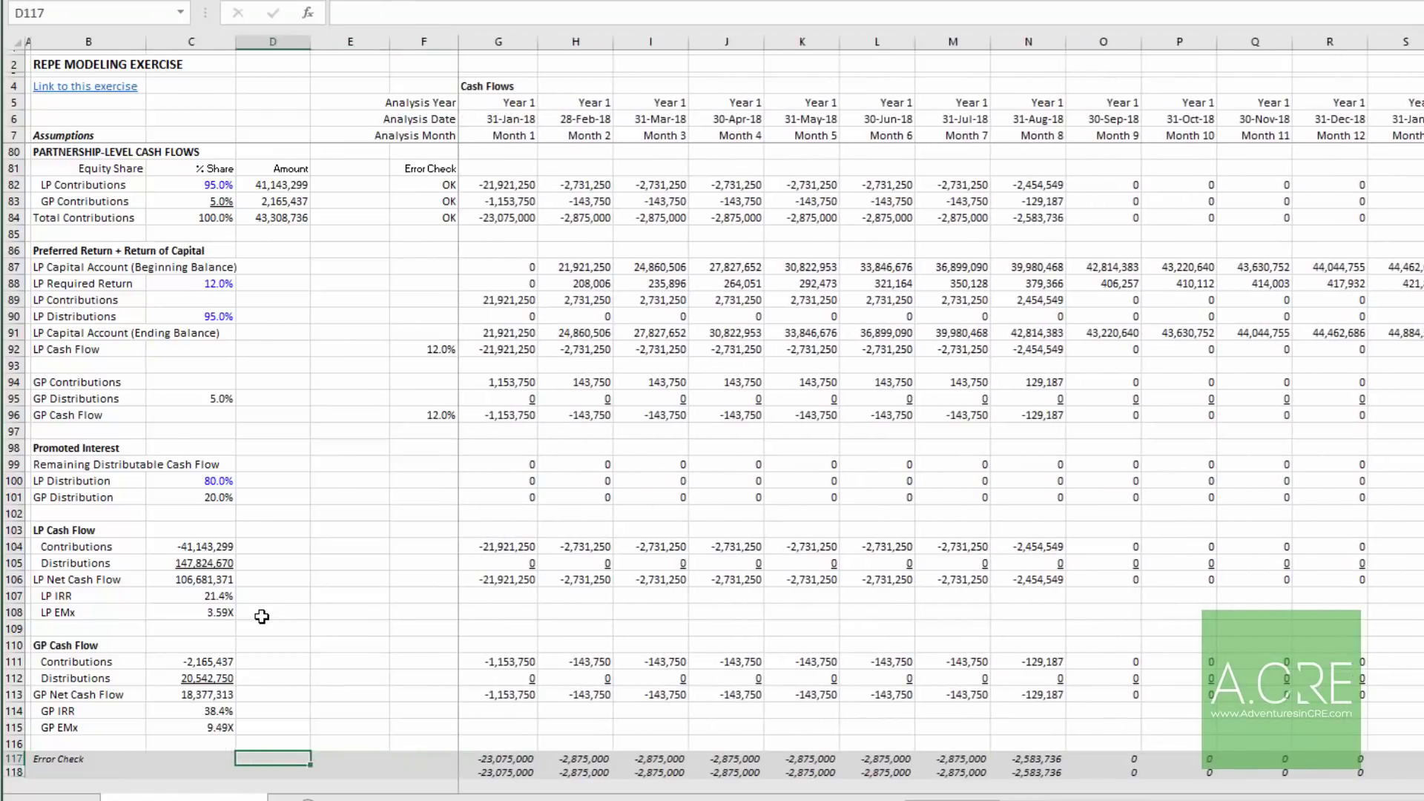
{"action": "type", "text": "=SUM("}
{"action": "key", "text": "Right"}
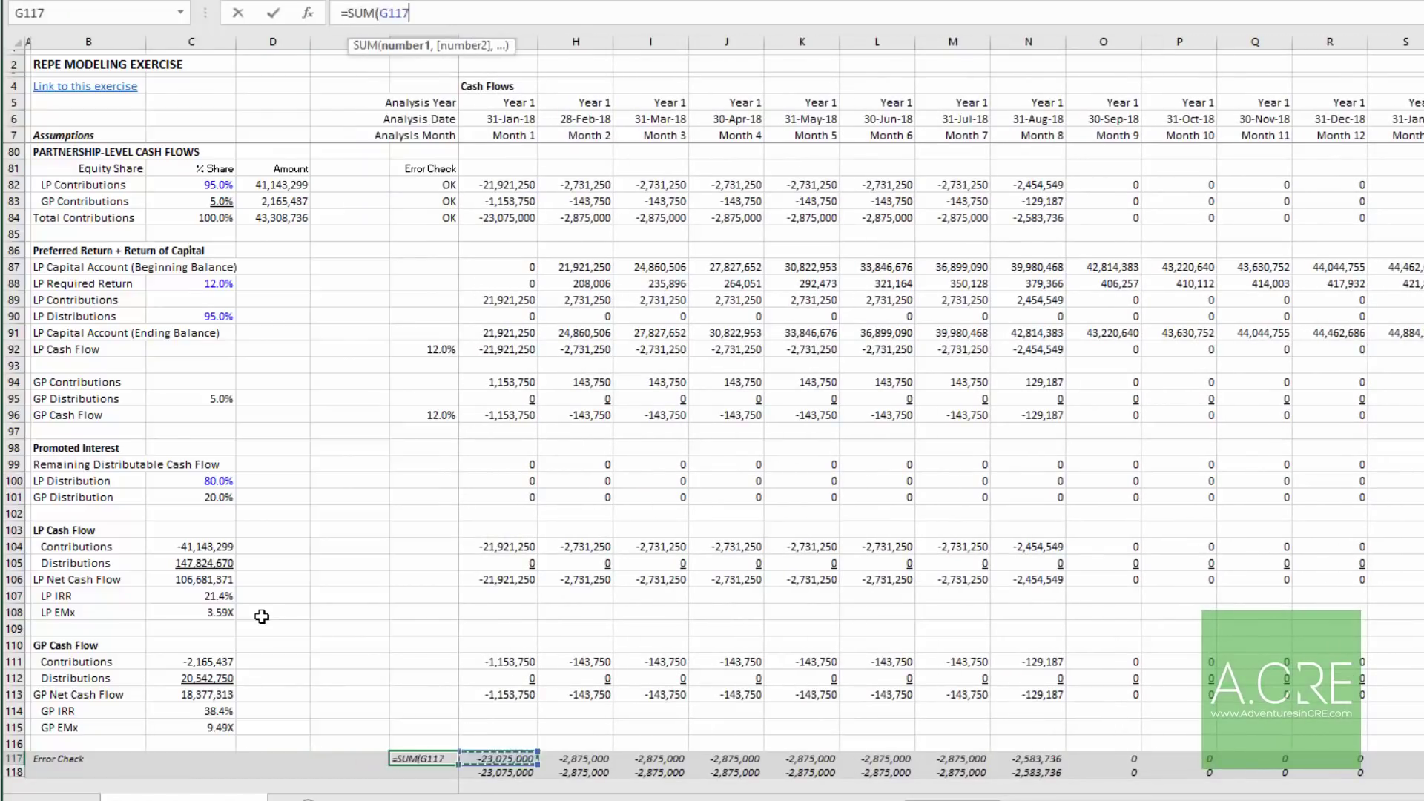
{"action": "key", "text": "ctrl+shift+Right"}
{"action": "key", "text": "ctrl+Return"}
Step: Enter =IF(ROUND(F117,0)=ROUND(F118,0),"OK","ERROR") in C117 so it returns OK
{"action": "key", "text": "Left"}
{"action": "key", "text": "Left"}
{"action": "key", "text": "Left"}
{"action": "key", "text": "Left"}
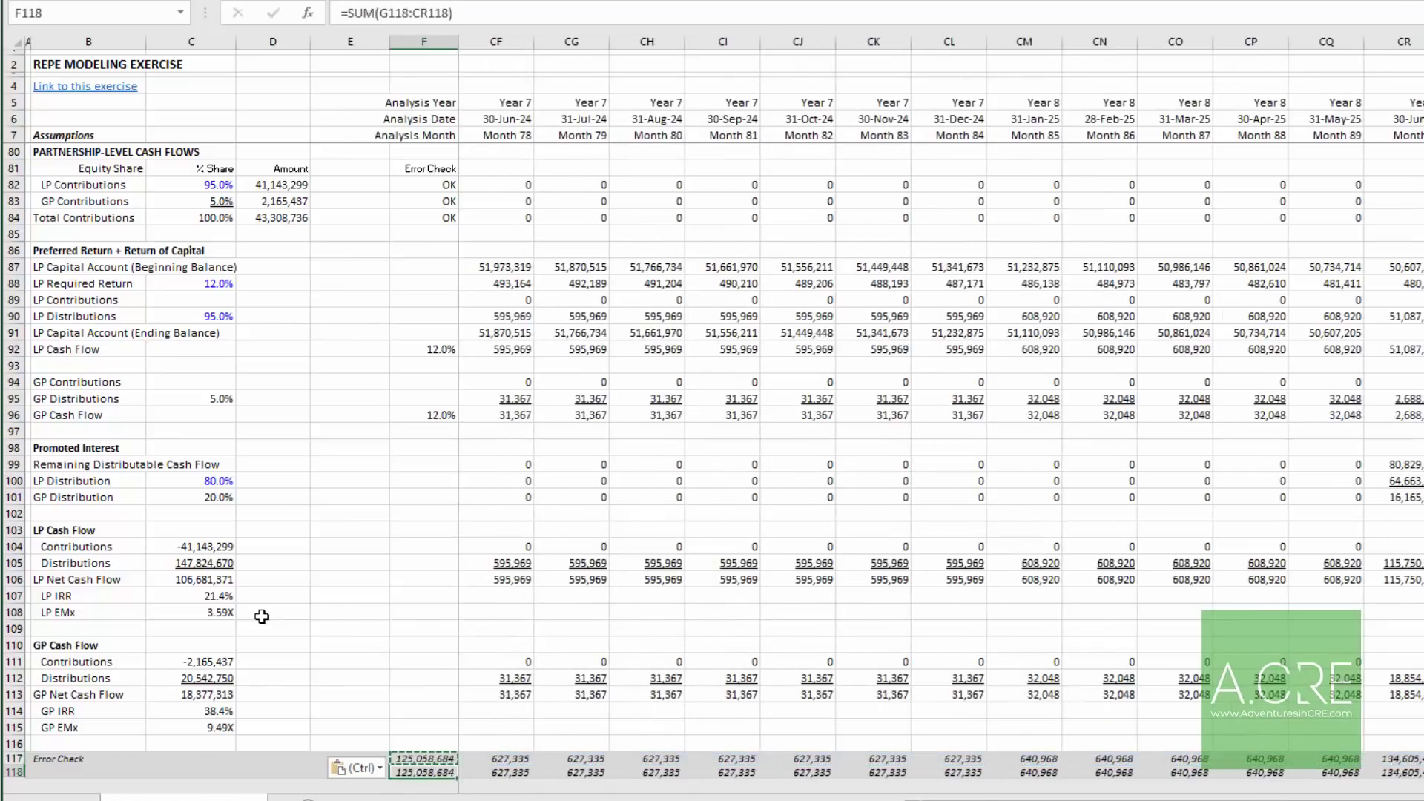
{"action": "key", "text": "Right"}
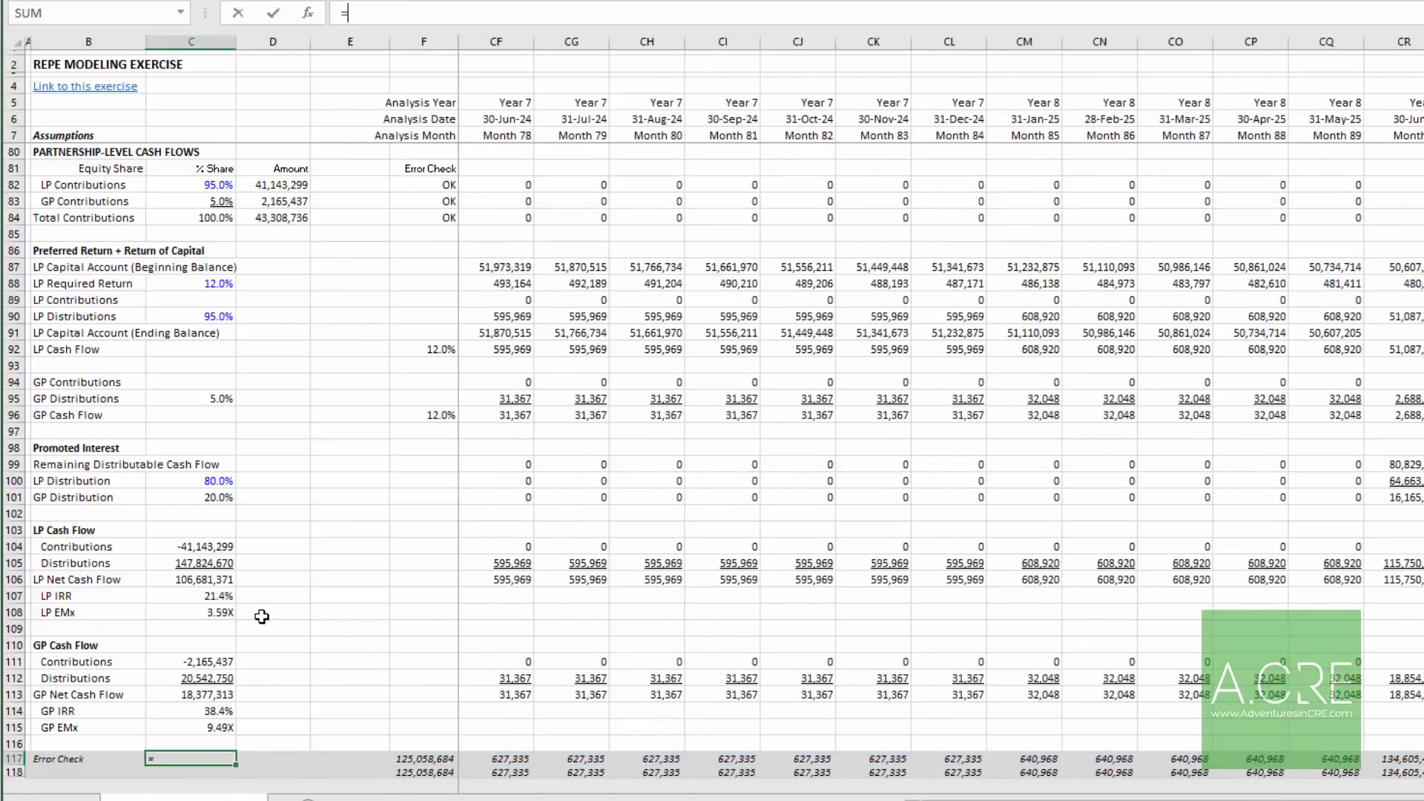
{"action": "type", "text": "=IF(rou"}
{"action": "key", "text": "Tab"}
{"action": "key", "text": "Right"}
{"action": "key", "text": "Right"}
{"action": "key", "text": "Right"}
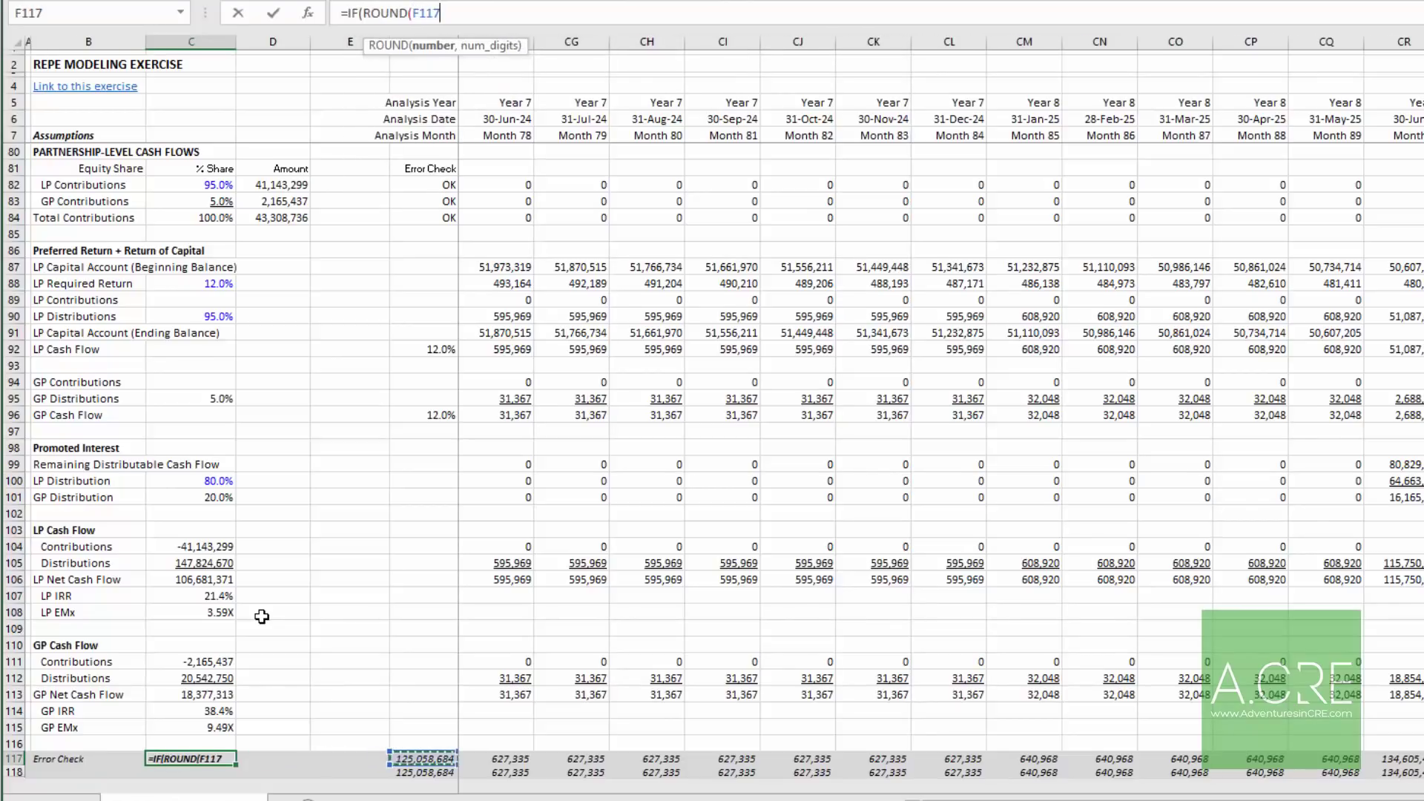
{"action": "type", "text": ",0)=rou"}
{"action": "key", "text": "Tab"}
{"action": "key", "text": "Right"}
{"action": "key", "text": "Right"}
{"action": "key", "text": "Right"}
{"action": "key", "text": "Down"}
{"action": "type", "text": ",0),\"OK\",\"ERROR"}
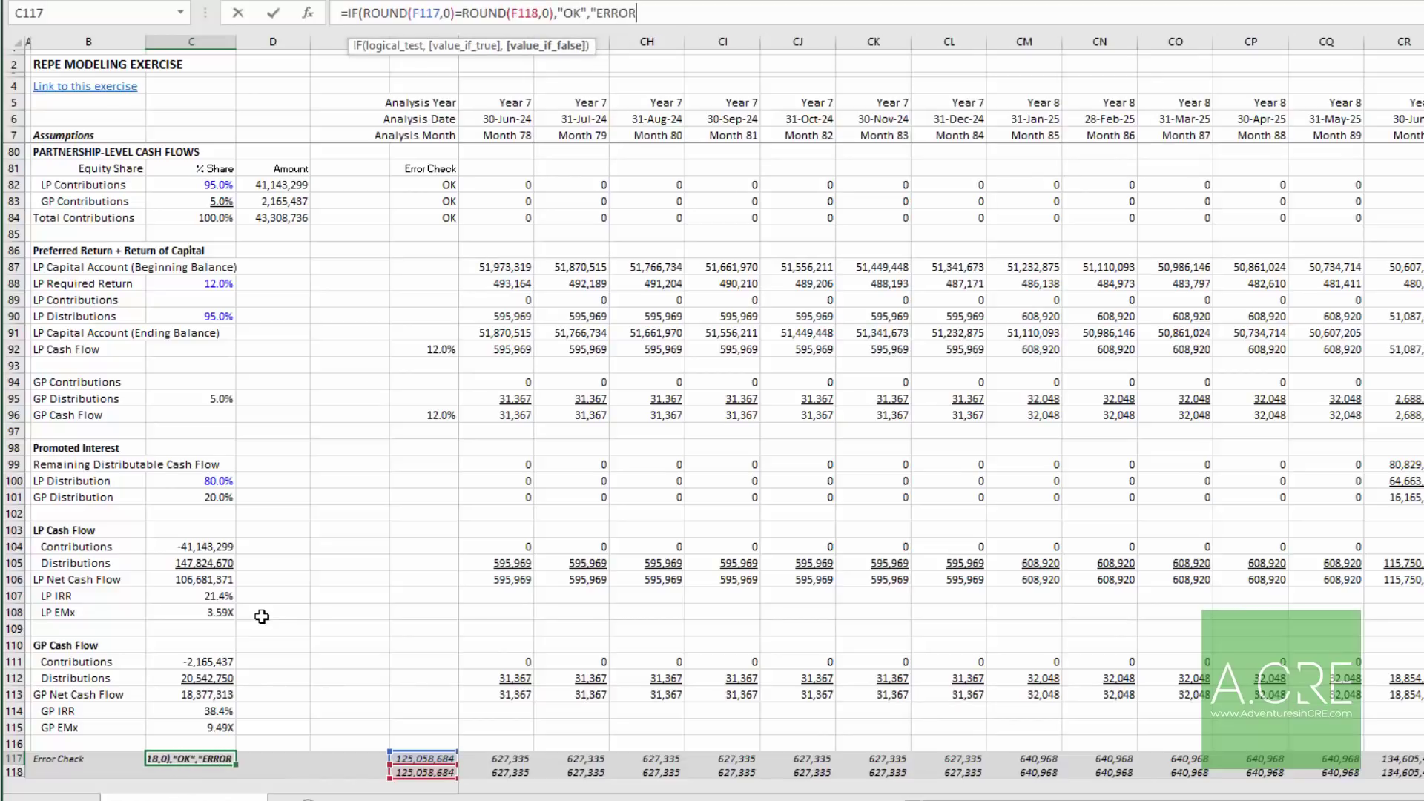
{"action": "key", "text": "Return"}
{"action": "key", "text": "Return"}
{"action": "key", "text": "Up"}
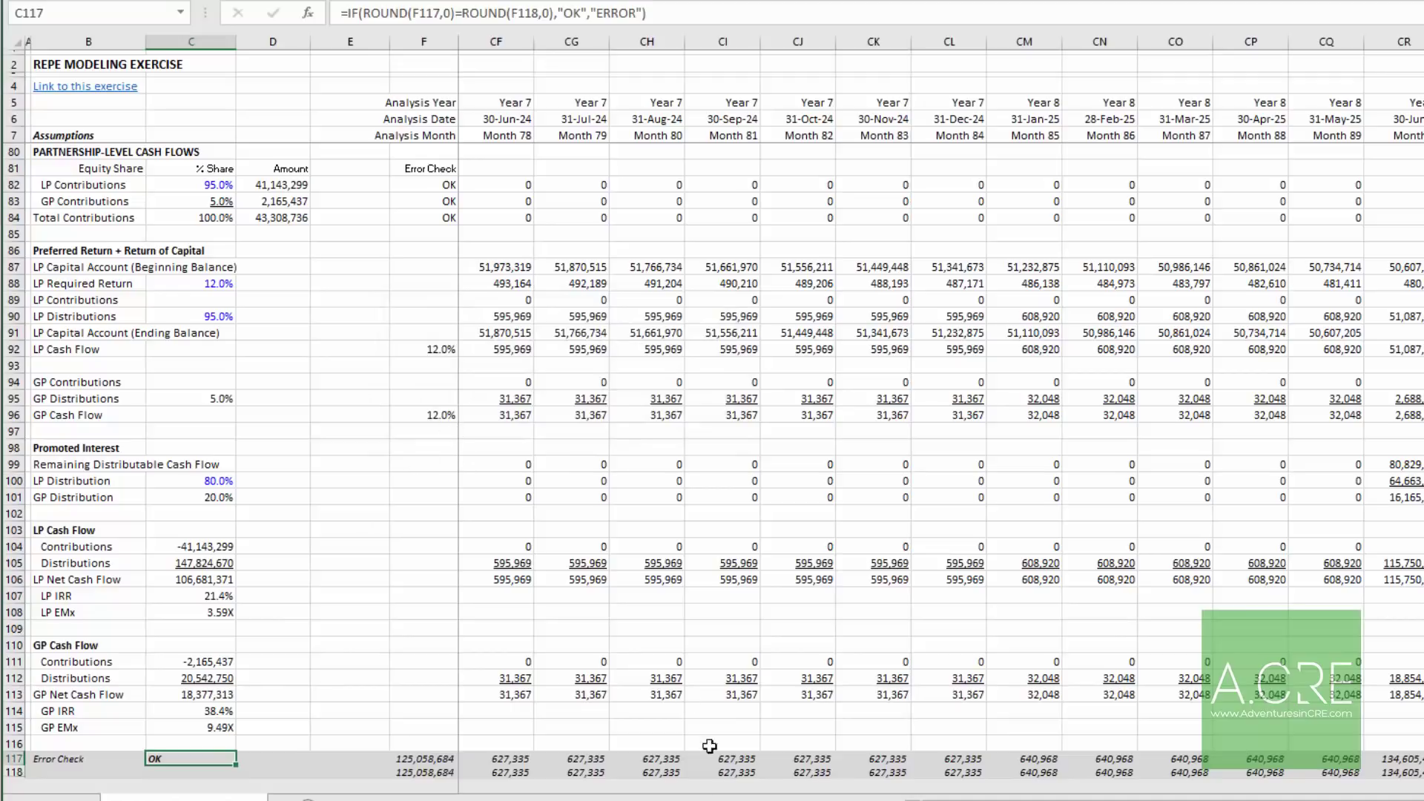
{"action": "left_click", "coordinate": [683, 534]}
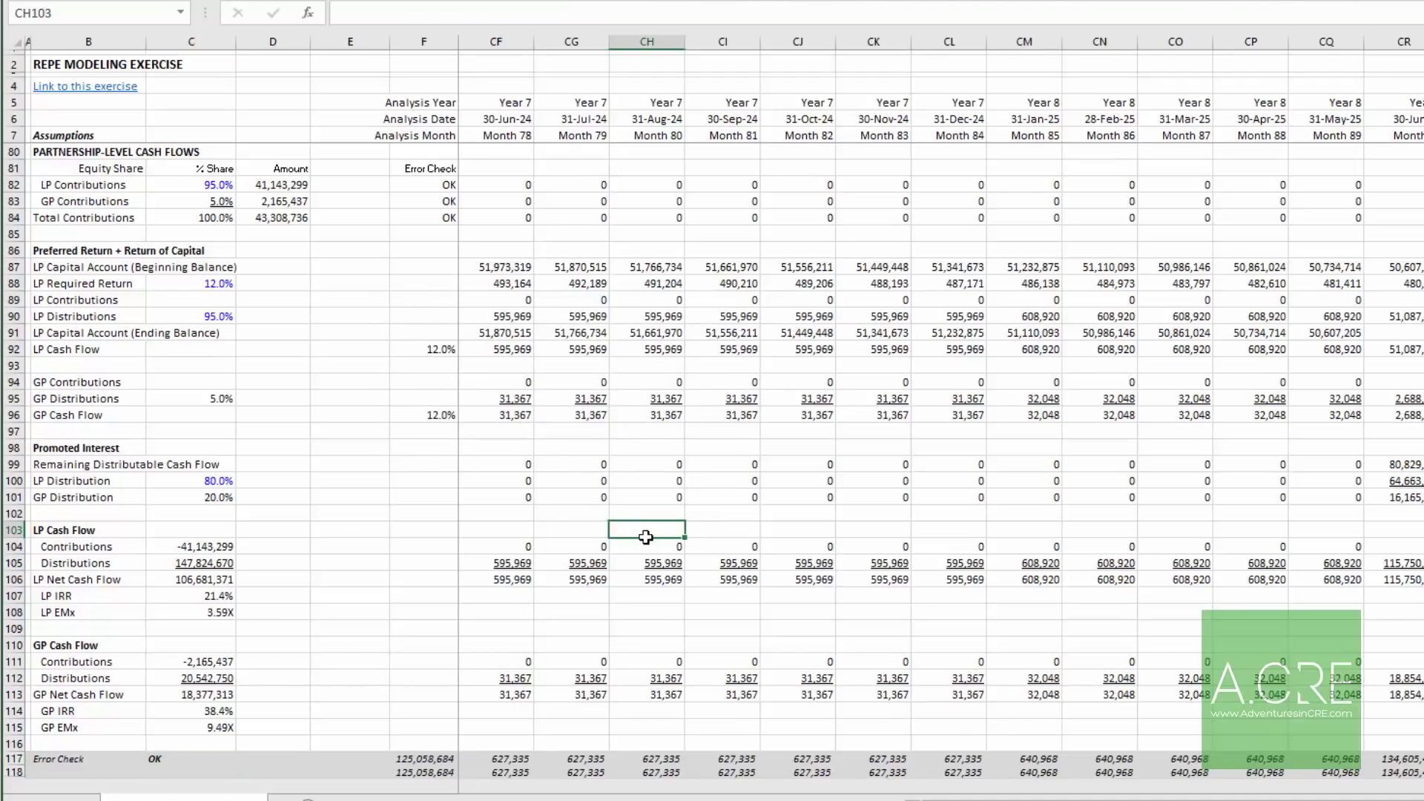
{"action": "left_click", "coordinate": [521, 548]}
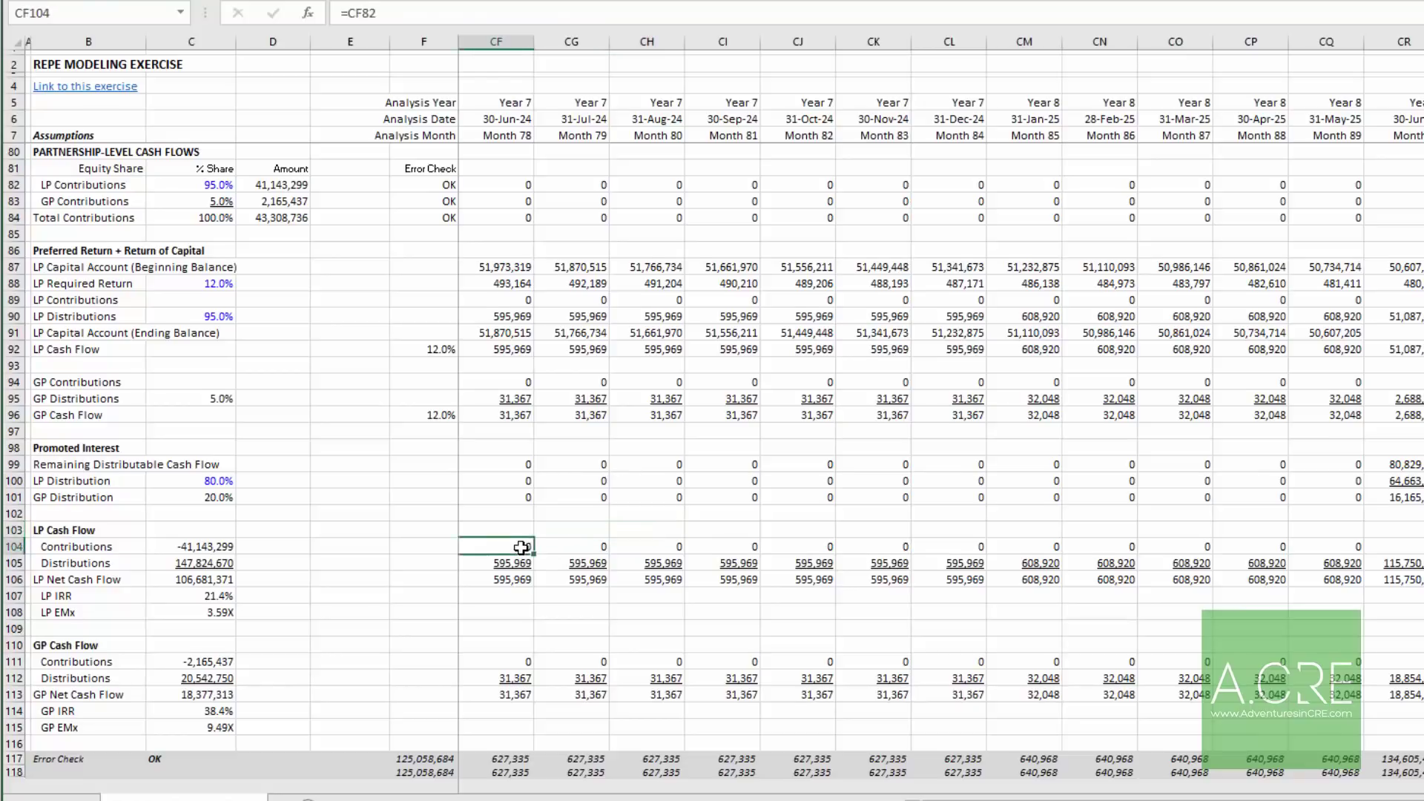
{"action": "scroll", "coordinate": [521, 548], "scroll_direction": "up", "scroll_amount": 20}
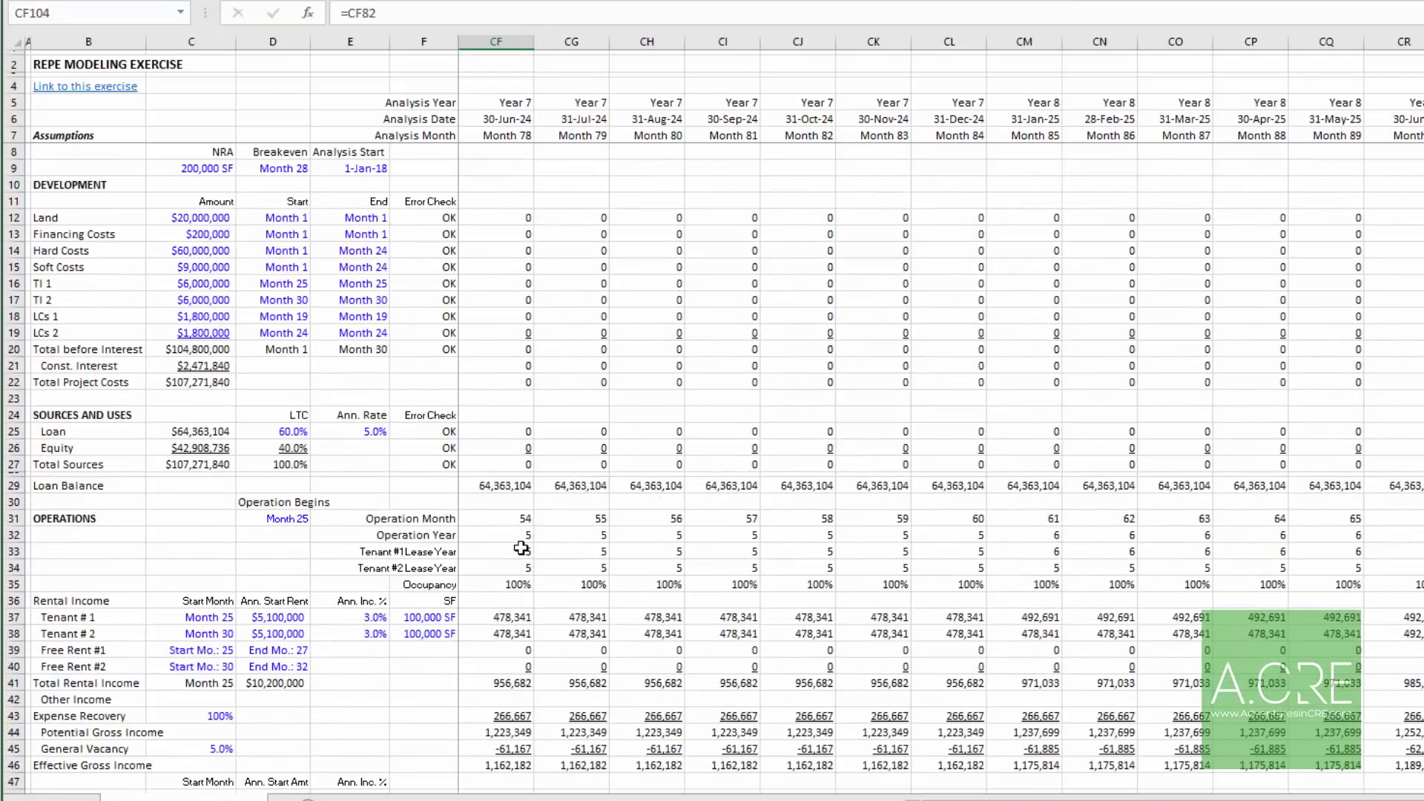
{"action": "left_click", "coordinate": [536, 550]}
{"action": "scroll", "coordinate": [539, 576], "scroll_direction": "down", "scroll_amount": 17}
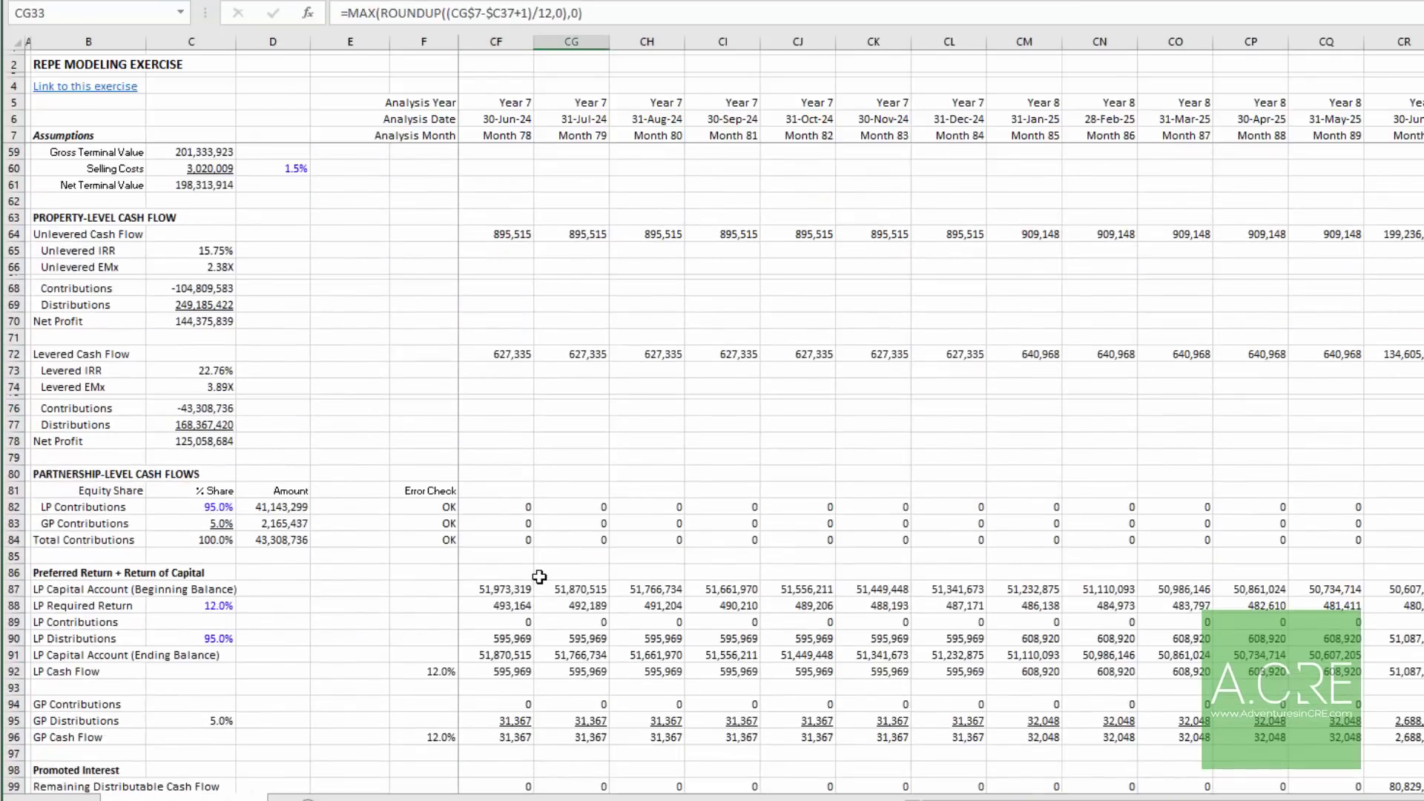
{"action": "scroll", "coordinate": [539, 576], "scroll_direction": "down", "scroll_amount": 1}
{"action": "scroll", "coordinate": [531, 583], "scroll_direction": "down", "scroll_amount": 5}
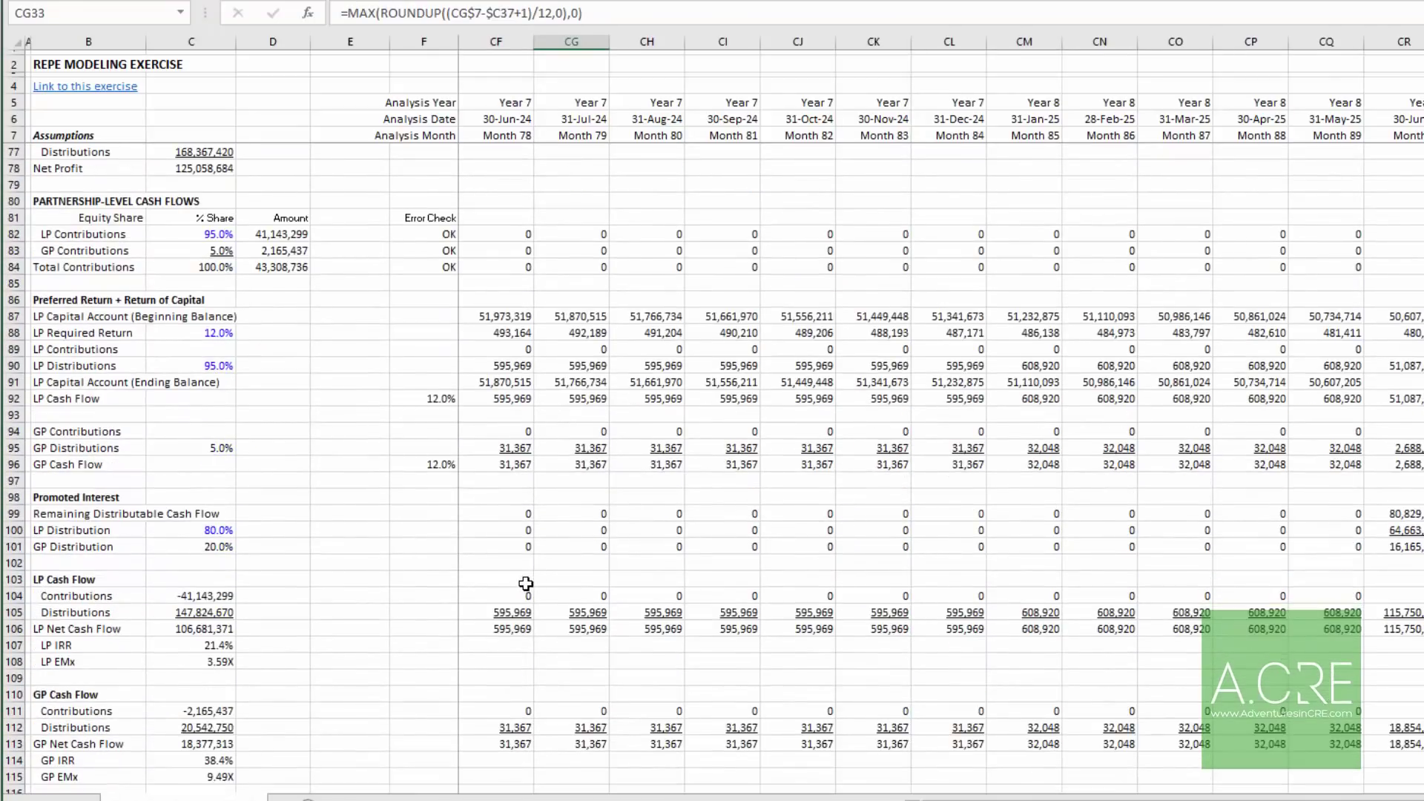
{"action": "scroll", "coordinate": [527, 582], "scroll_direction": "down", "scroll_amount": 2}
{"action": "scroll", "coordinate": [525, 586], "scroll_direction": "up", "scroll_amount": 20}
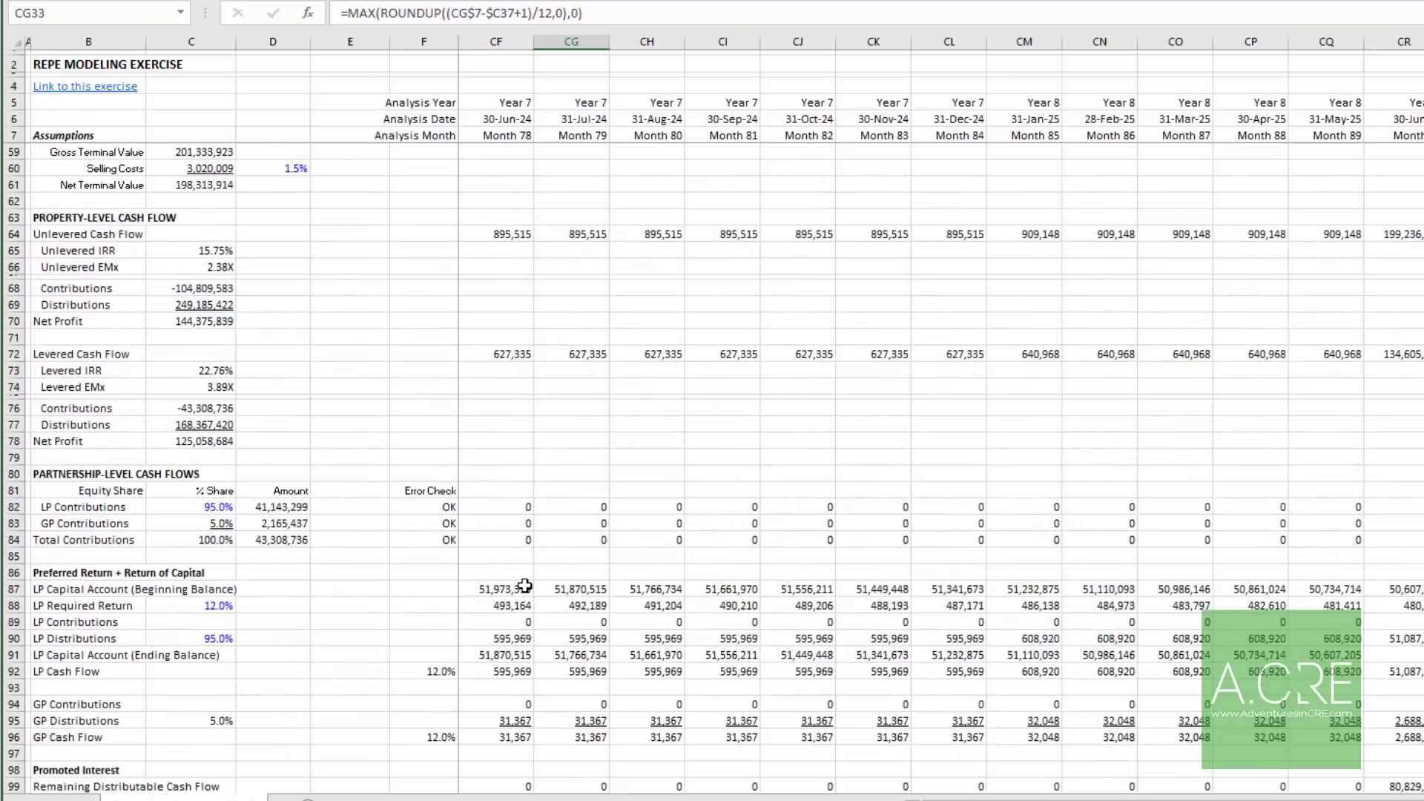
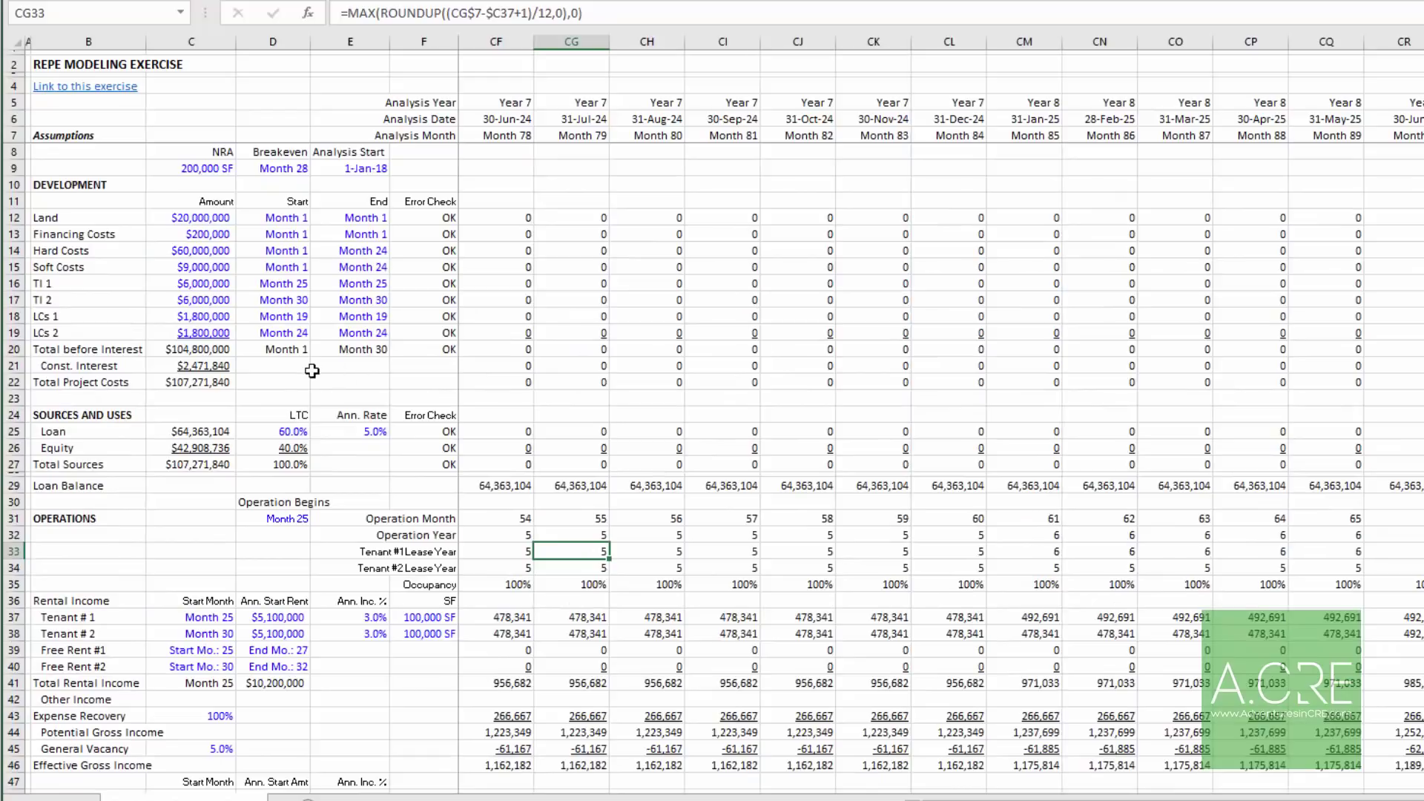
Step: Inspect the construction interest total, total project cost and operation year formulas
{"action": "left_click", "coordinate": [201, 363]}
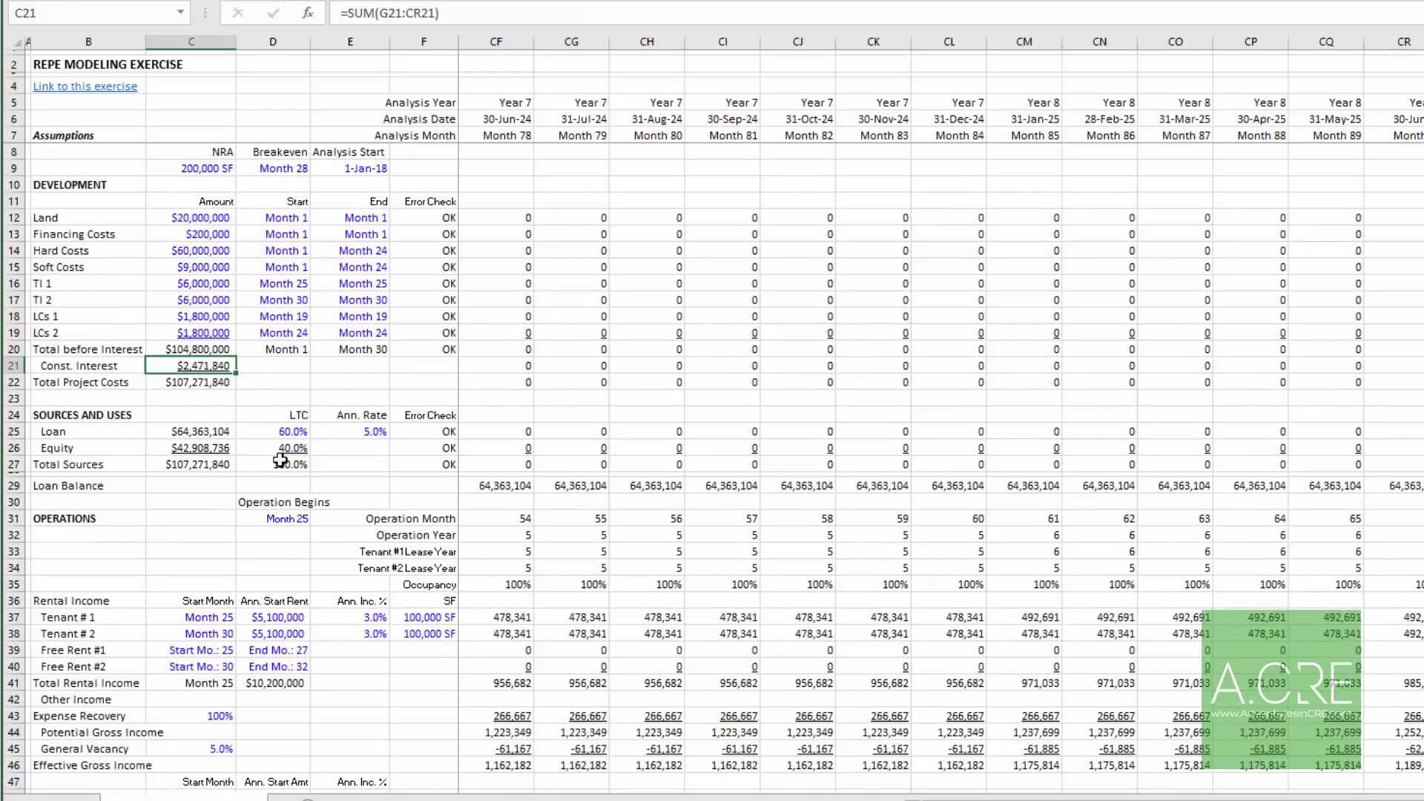
{"action": "left_click", "coordinate": [214, 375]}
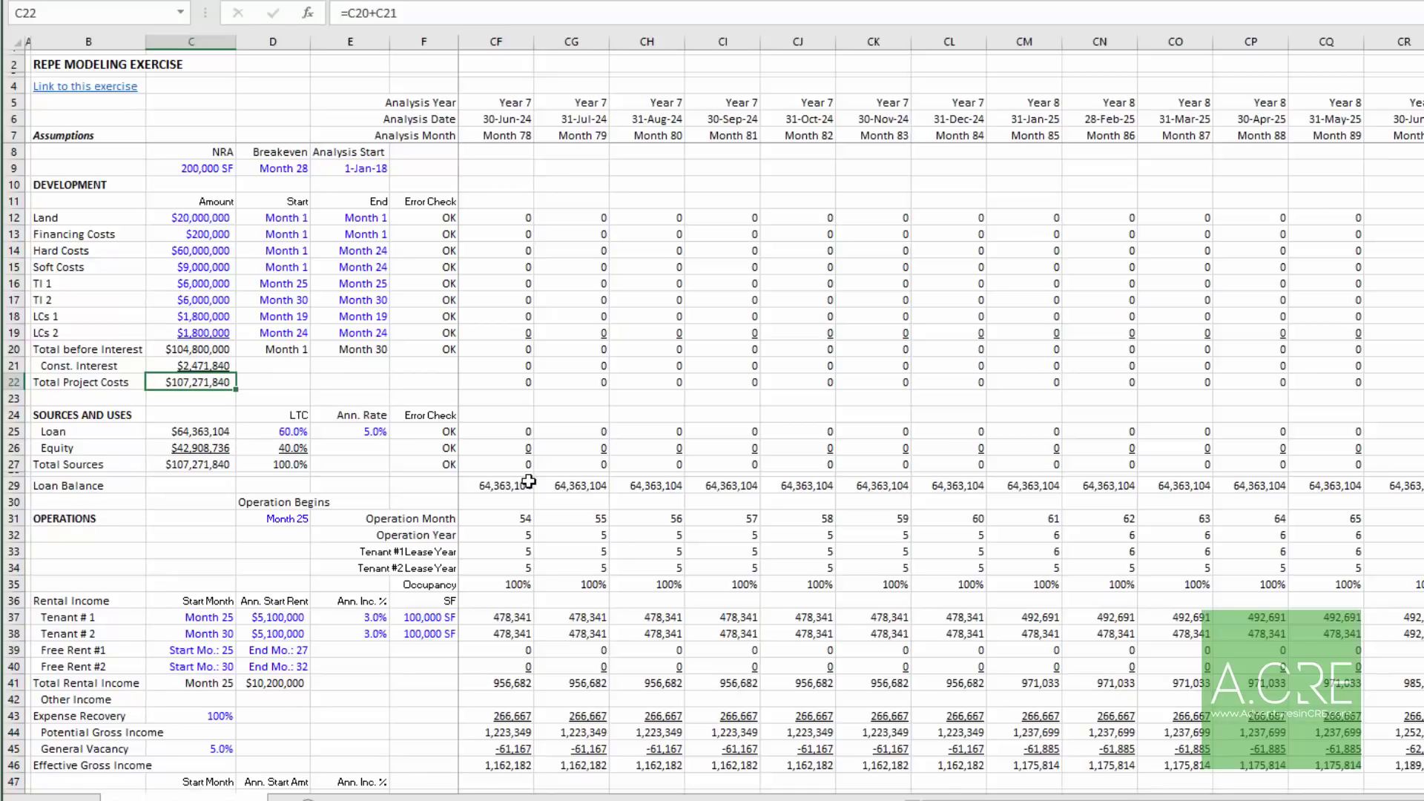
{"action": "left_click", "coordinate": [734, 536]}
Step: Bring the partnership-level and LP cash flow sections into view
{"action": "scroll", "coordinate": [720, 539], "scroll_direction": "down", "scroll_amount": 1}
{"action": "scroll", "coordinate": [720, 539], "scroll_direction": "down", "scroll_amount": 12}
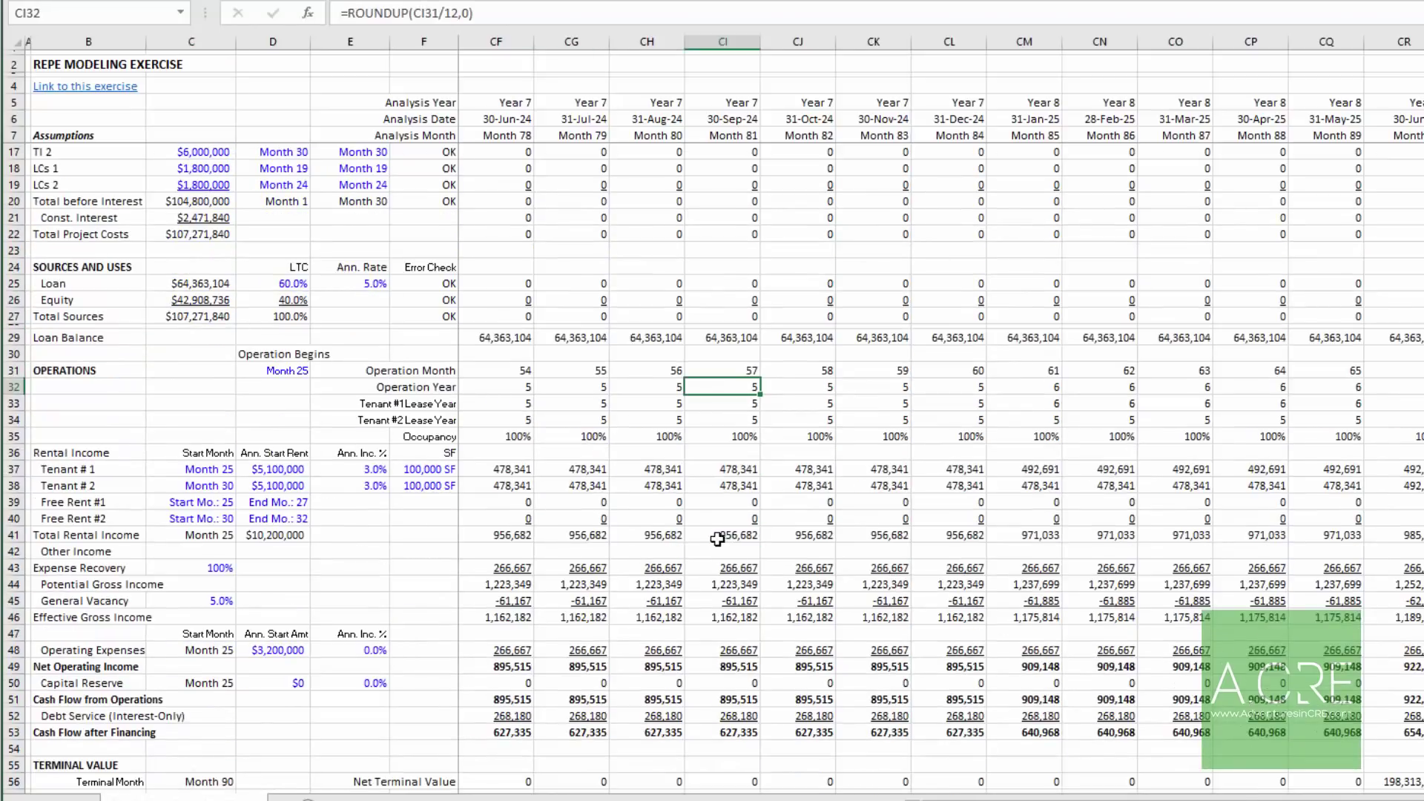
{"action": "scroll", "coordinate": [713, 539], "scroll_direction": "down", "scroll_amount": 16}
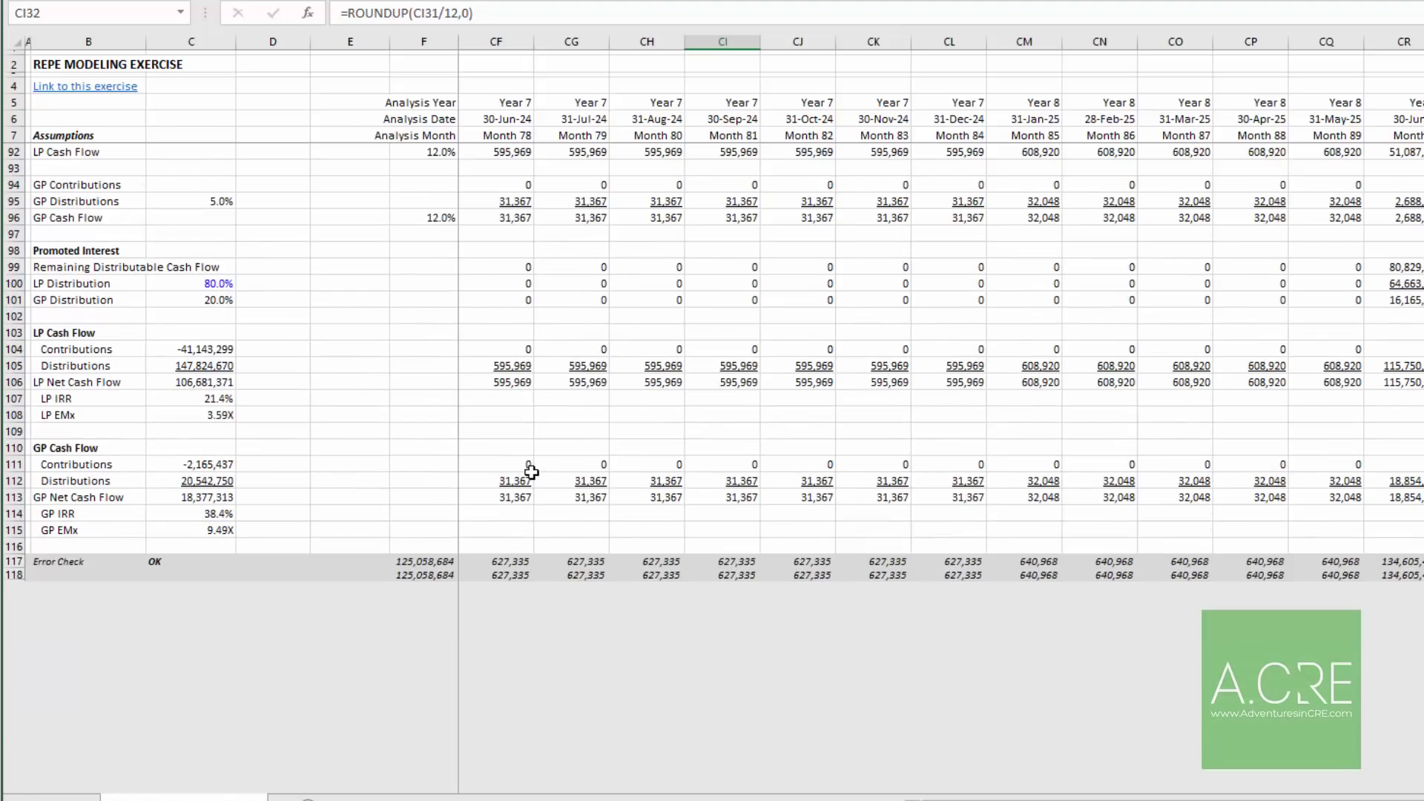
{"action": "left_click", "coordinate": [501, 448]}
Step: Review the levered contributions SUMIF formula in C76 and the levered net profit SUM in C78
{"action": "scroll", "coordinate": [501, 448], "scroll_direction": "up", "scroll_amount": 20}
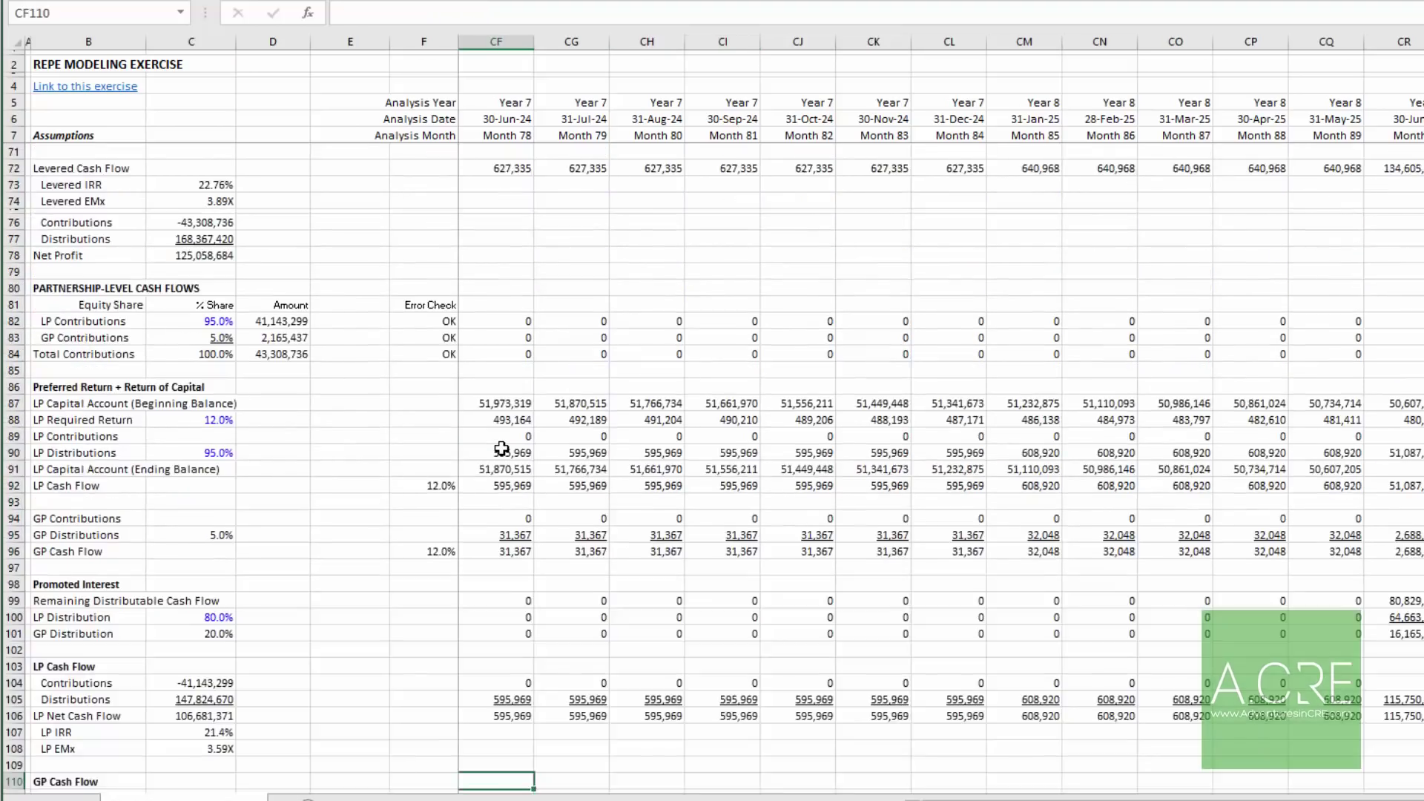
{"action": "scroll", "coordinate": [494, 438], "scroll_direction": "down", "scroll_amount": 18}
{"action": "scroll", "coordinate": [494, 437], "scroll_direction": "down", "scroll_amount": 14}
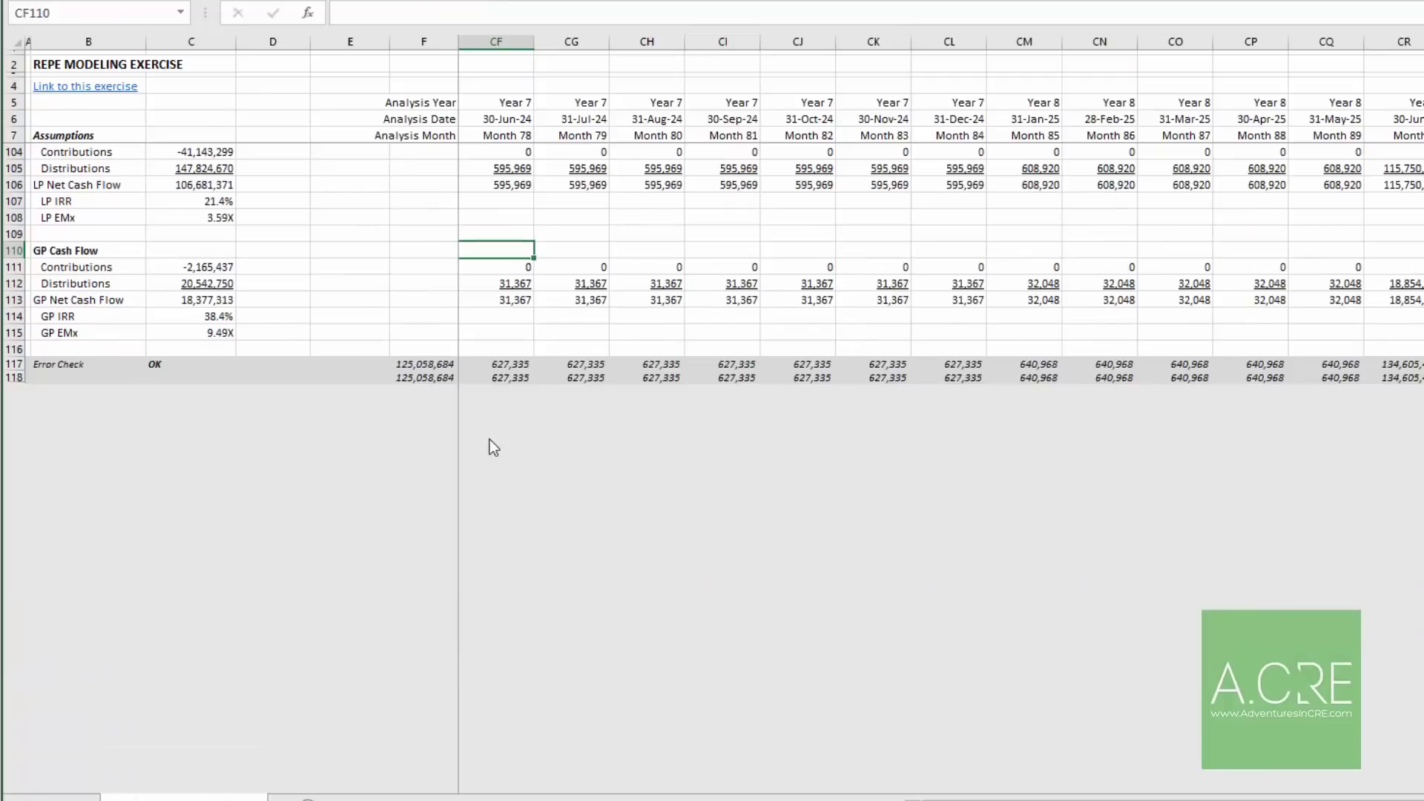
{"action": "scroll", "coordinate": [429, 390], "scroll_direction": "up", "scroll_amount": 7}
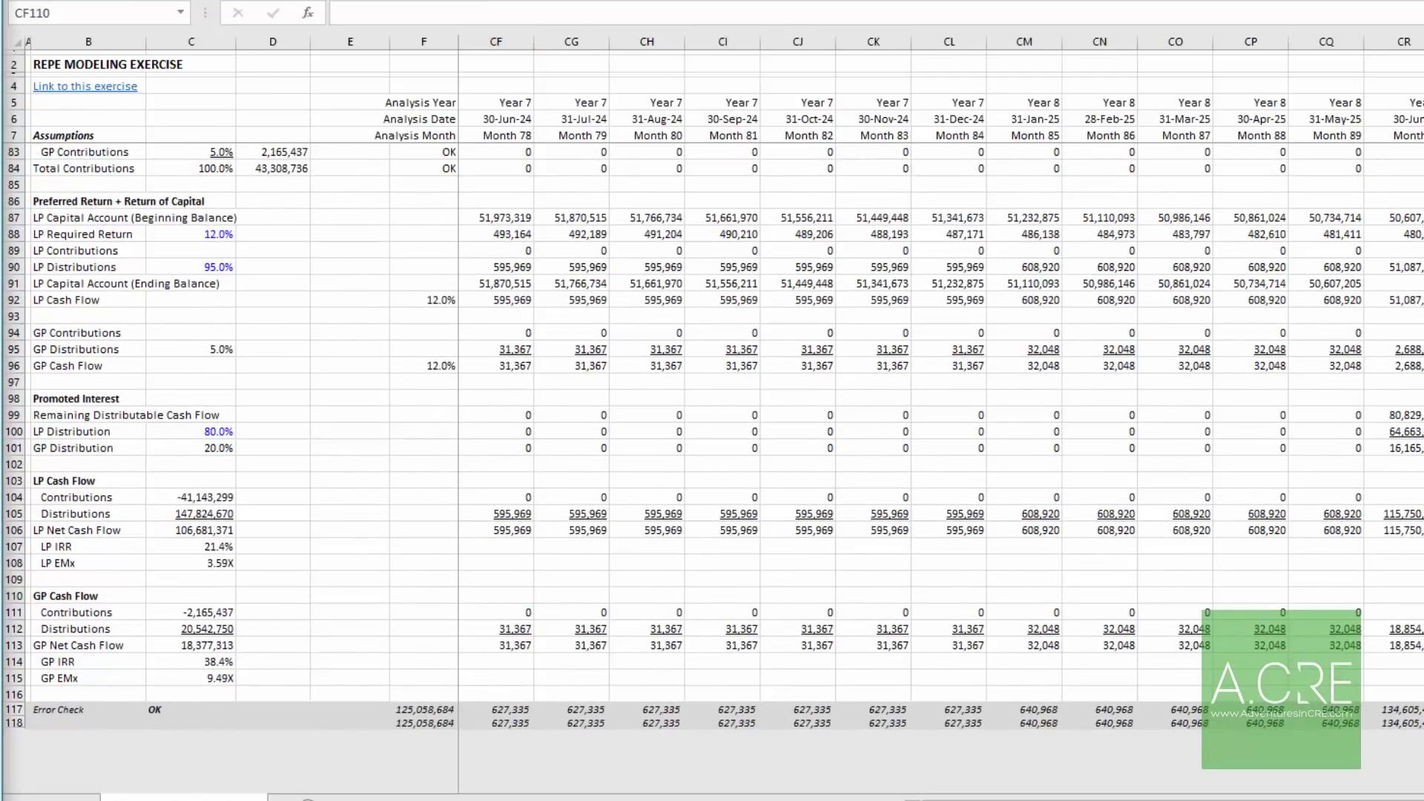
{"action": "key", "text": "alt+Tab"}
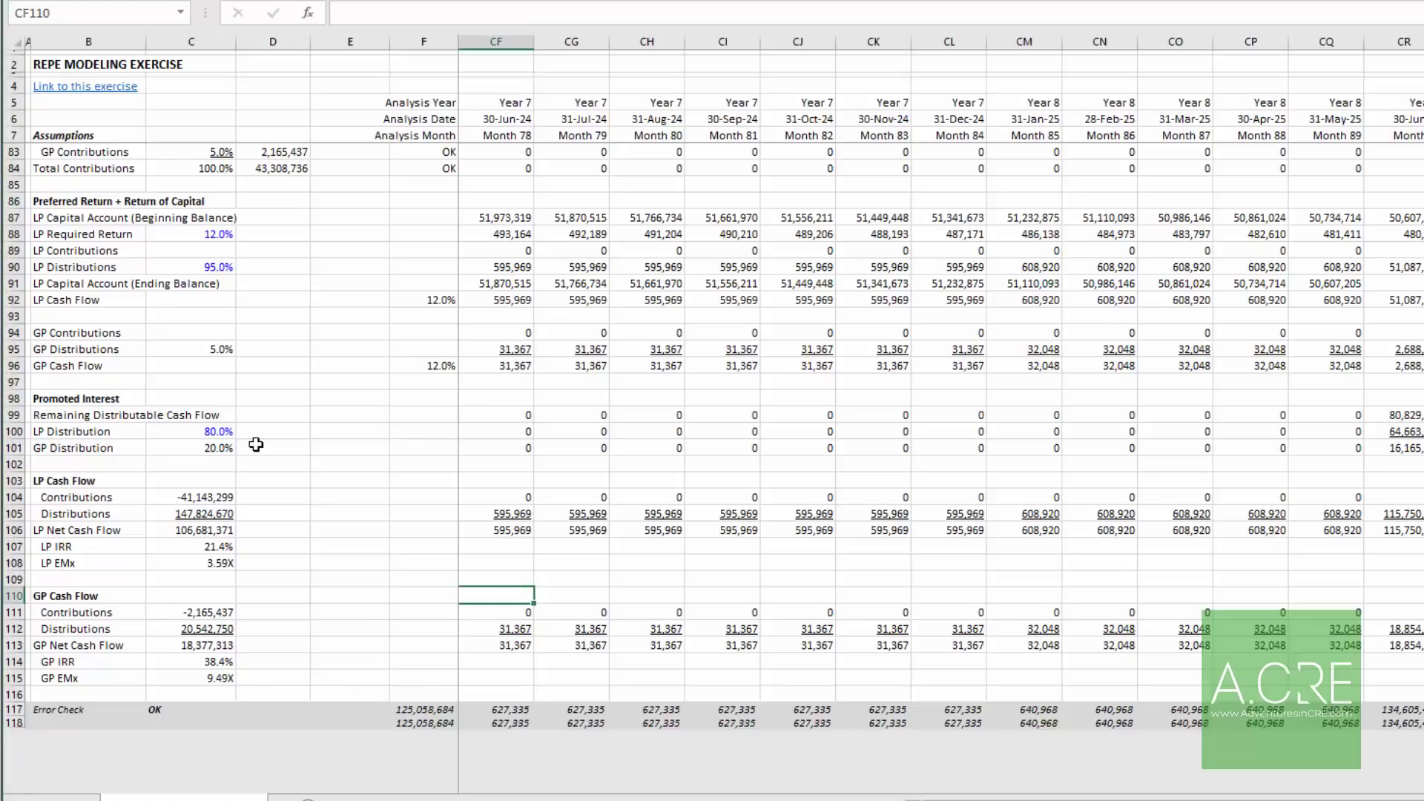
{"action": "scroll", "coordinate": [255, 444], "scroll_direction": "up", "scroll_amount": 7}
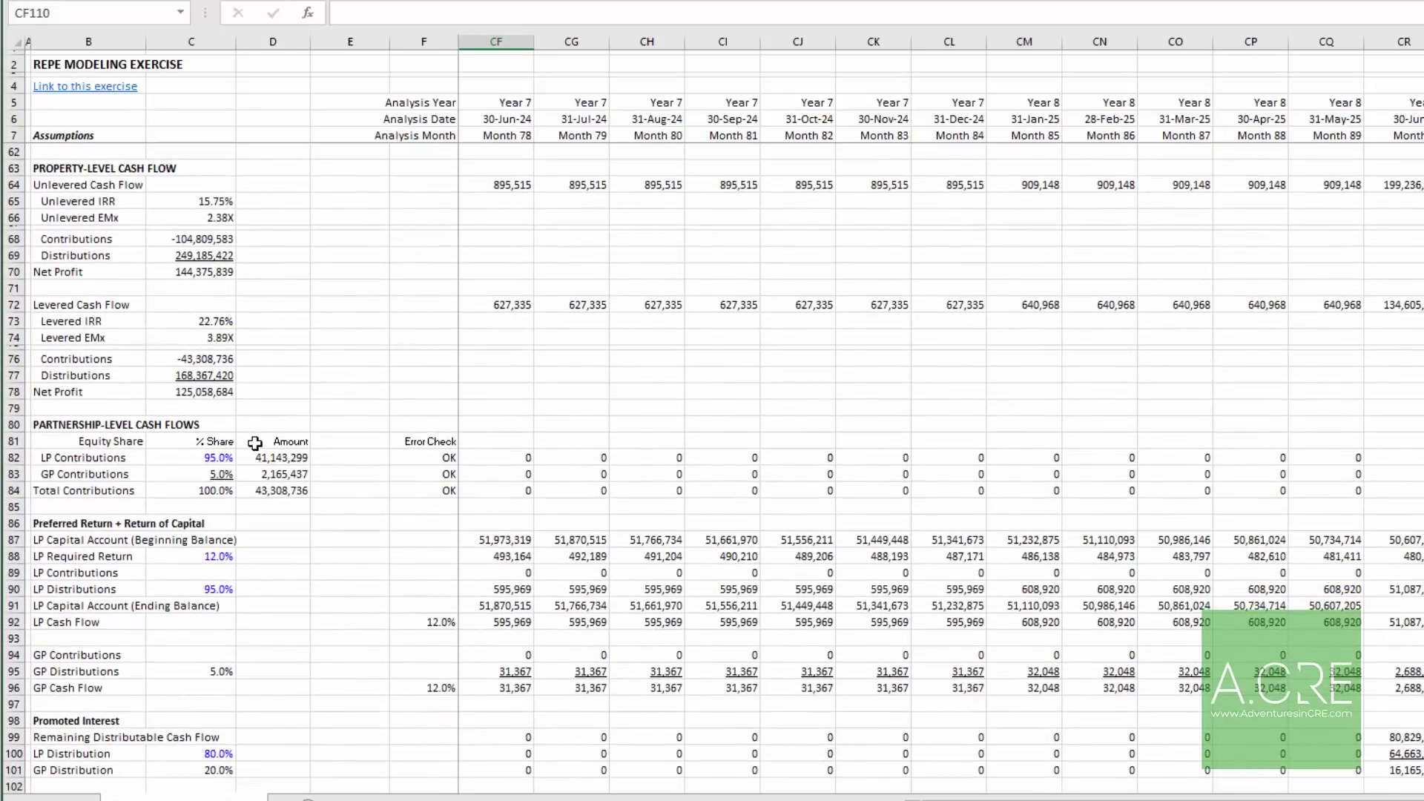
{"action": "scroll", "coordinate": [167, 413], "scroll_direction": "up", "scroll_amount": 2}
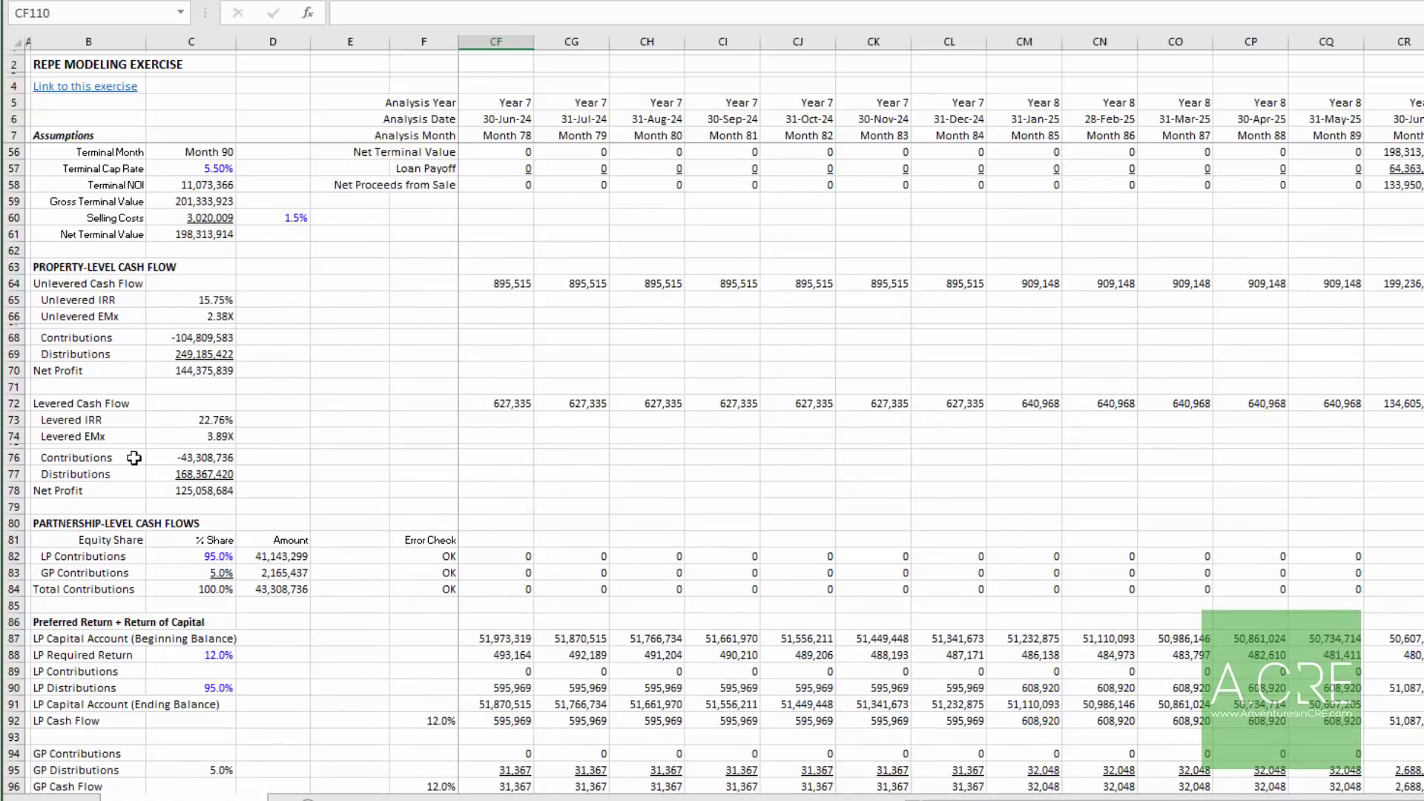
{"action": "left_click", "coordinate": [185, 455]}
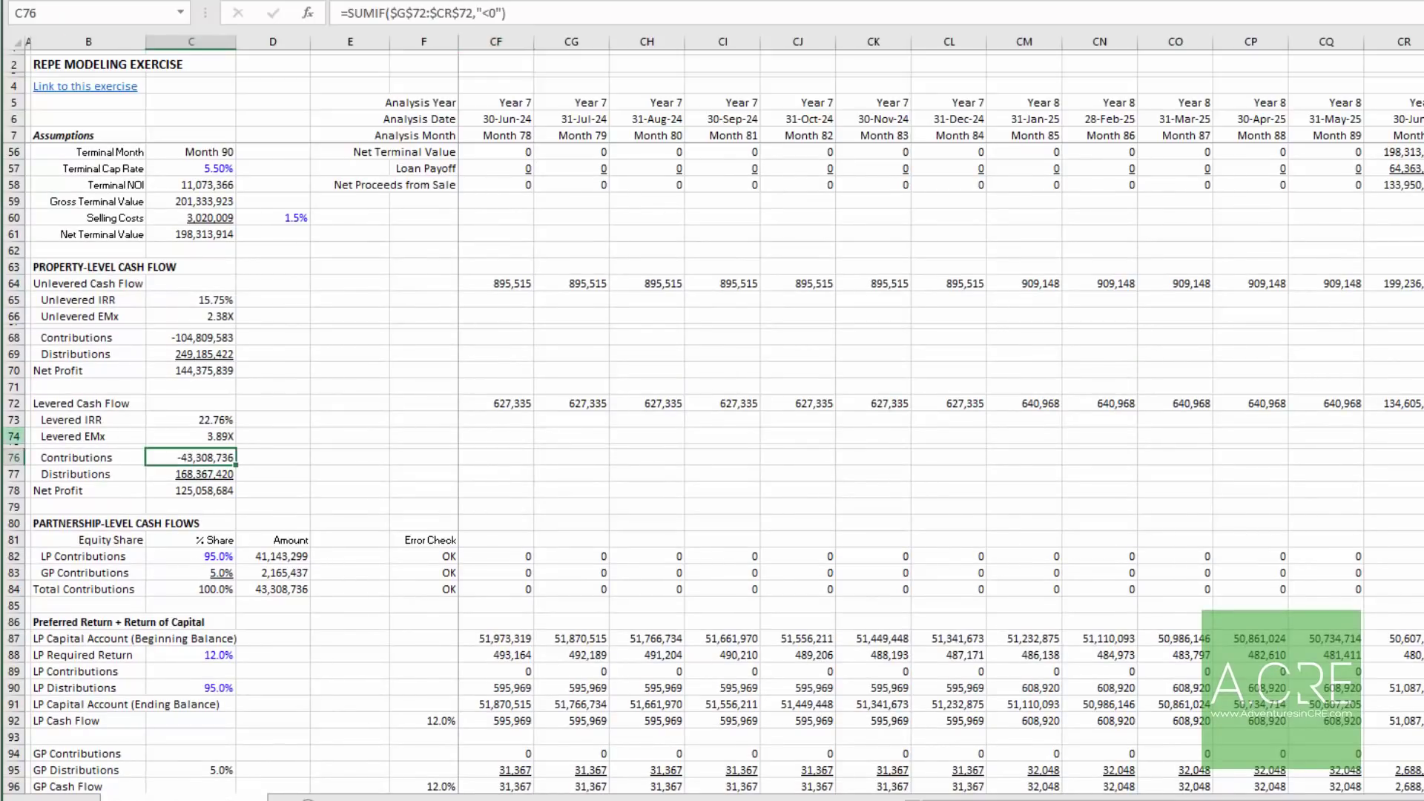
{"action": "left_click", "coordinate": [191, 490]}
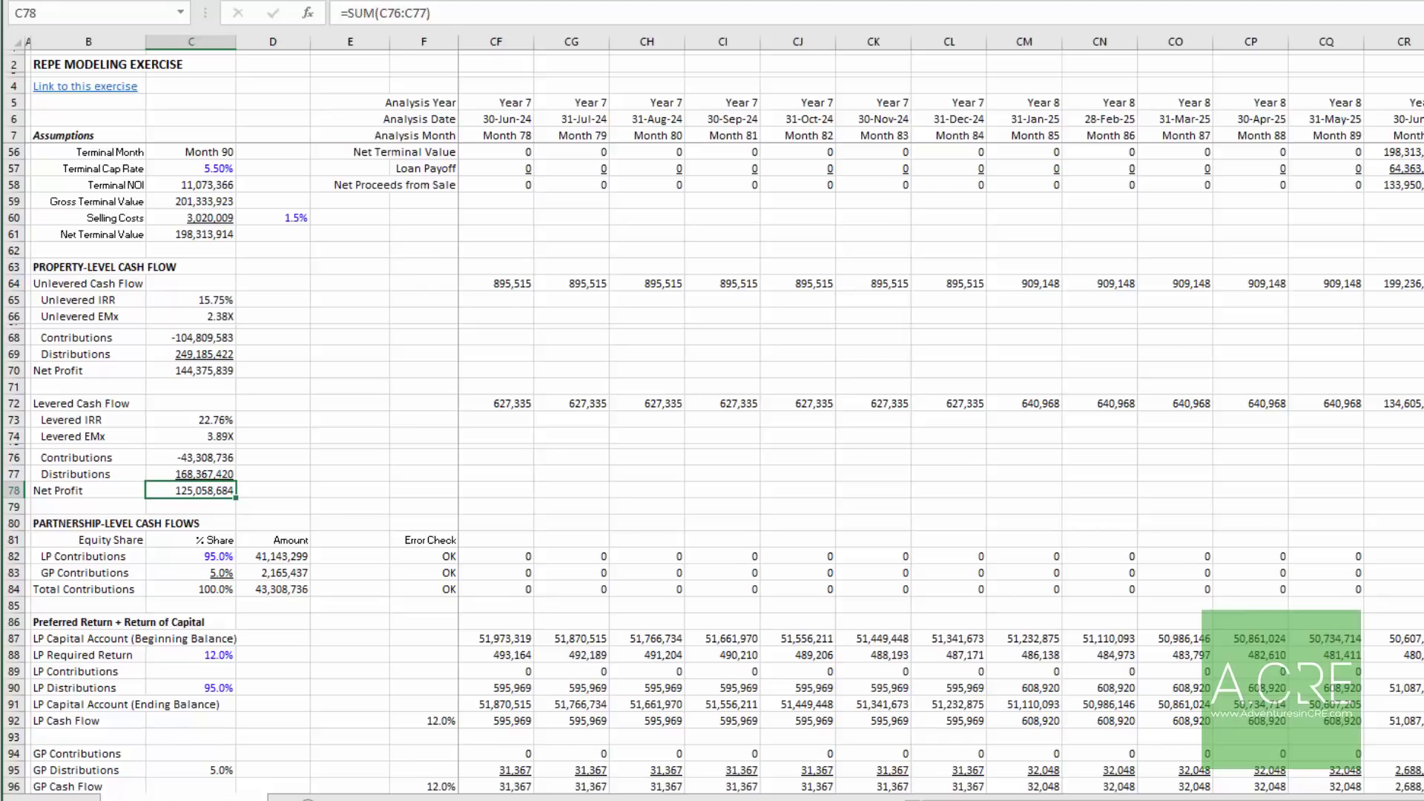
Step: Check the levered XIRR formula in C73 and the LP IRR formula in C107
{"action": "left_click", "coordinate": [214, 421]}
{"action": "scroll", "coordinate": [259, 497], "scroll_direction": "down", "scroll_amount": 10}
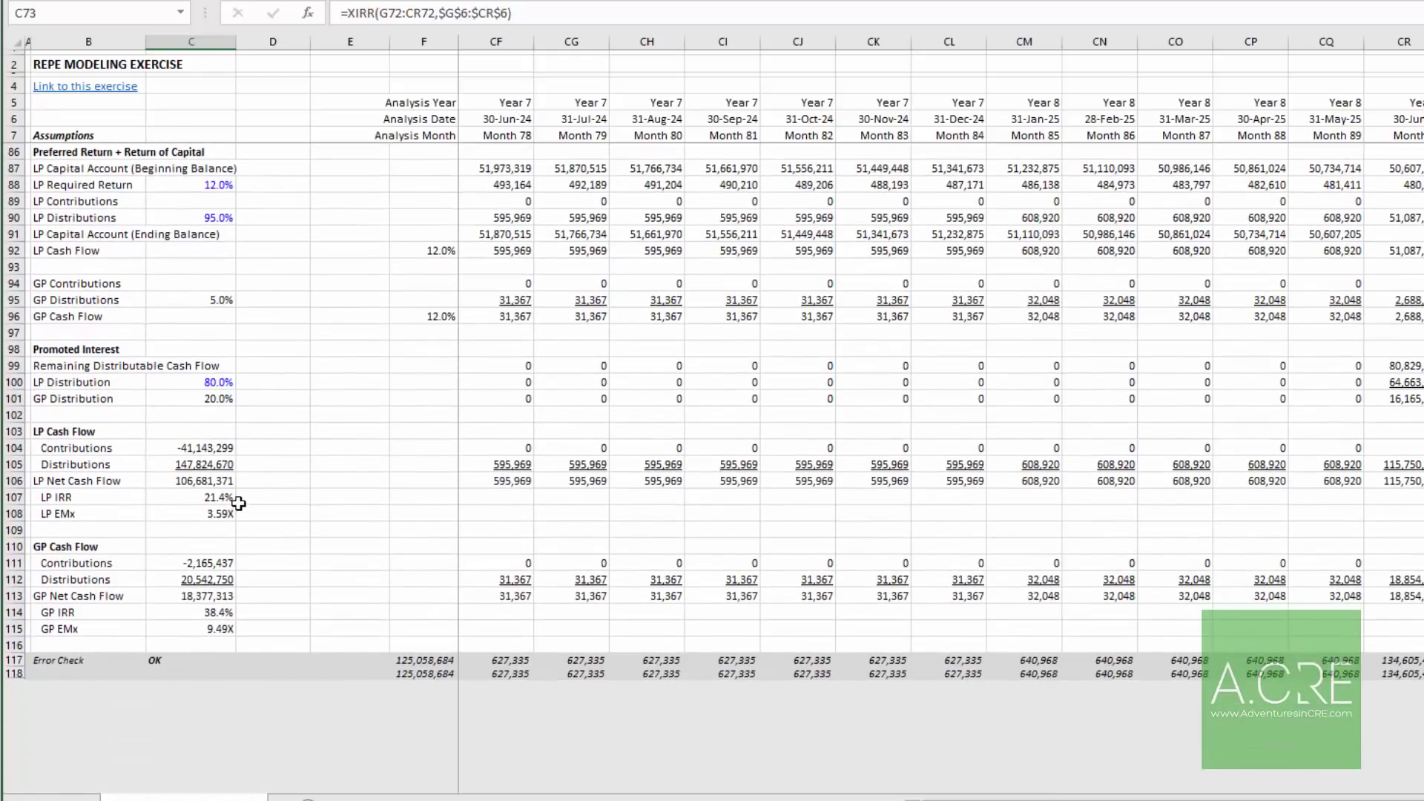
{"action": "left_click", "coordinate": [218, 497]}
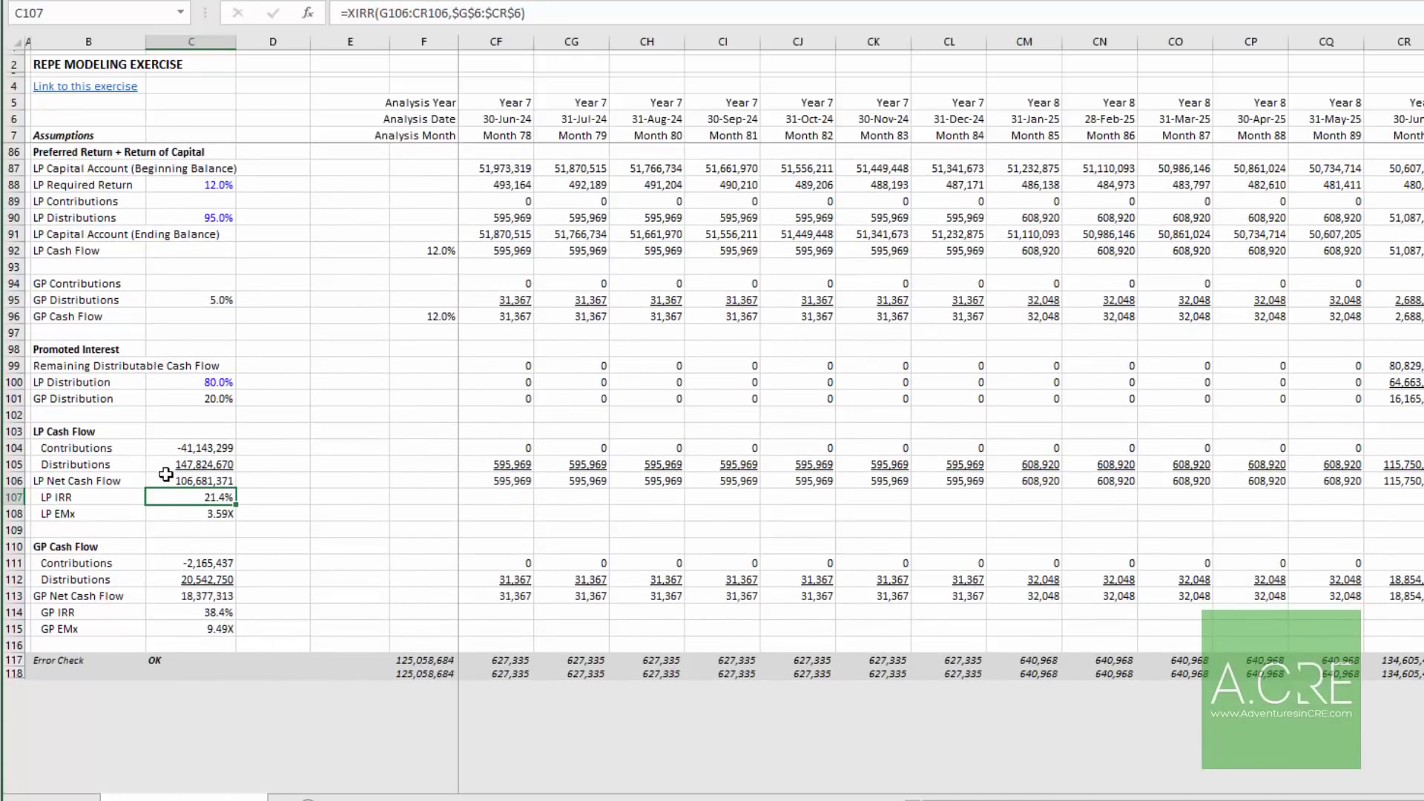
Step: Check the LP equity multiple, LP contributions total and LP net cash flow sum formulas
{"action": "left_click", "coordinate": [194, 512]}
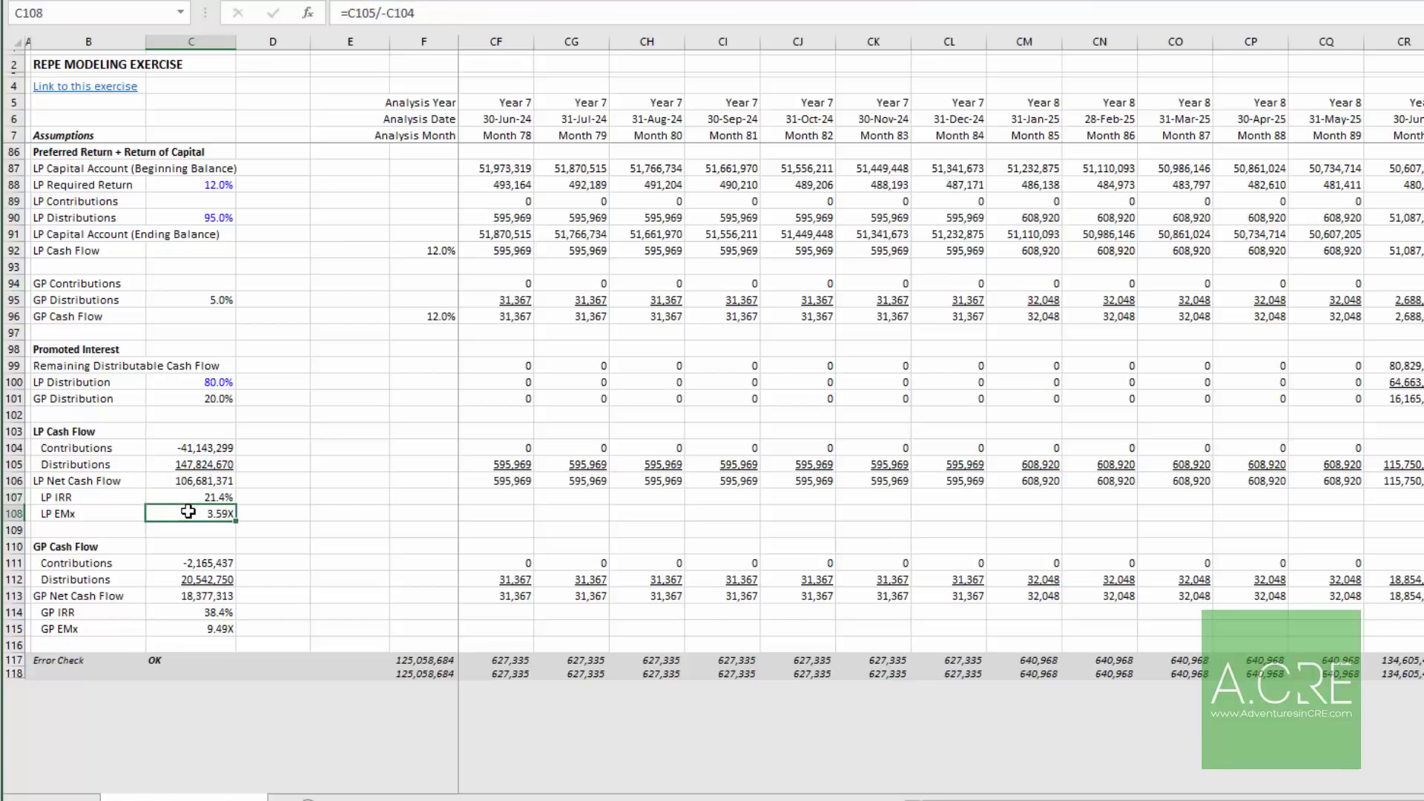
{"action": "left_click", "coordinate": [261, 498]}
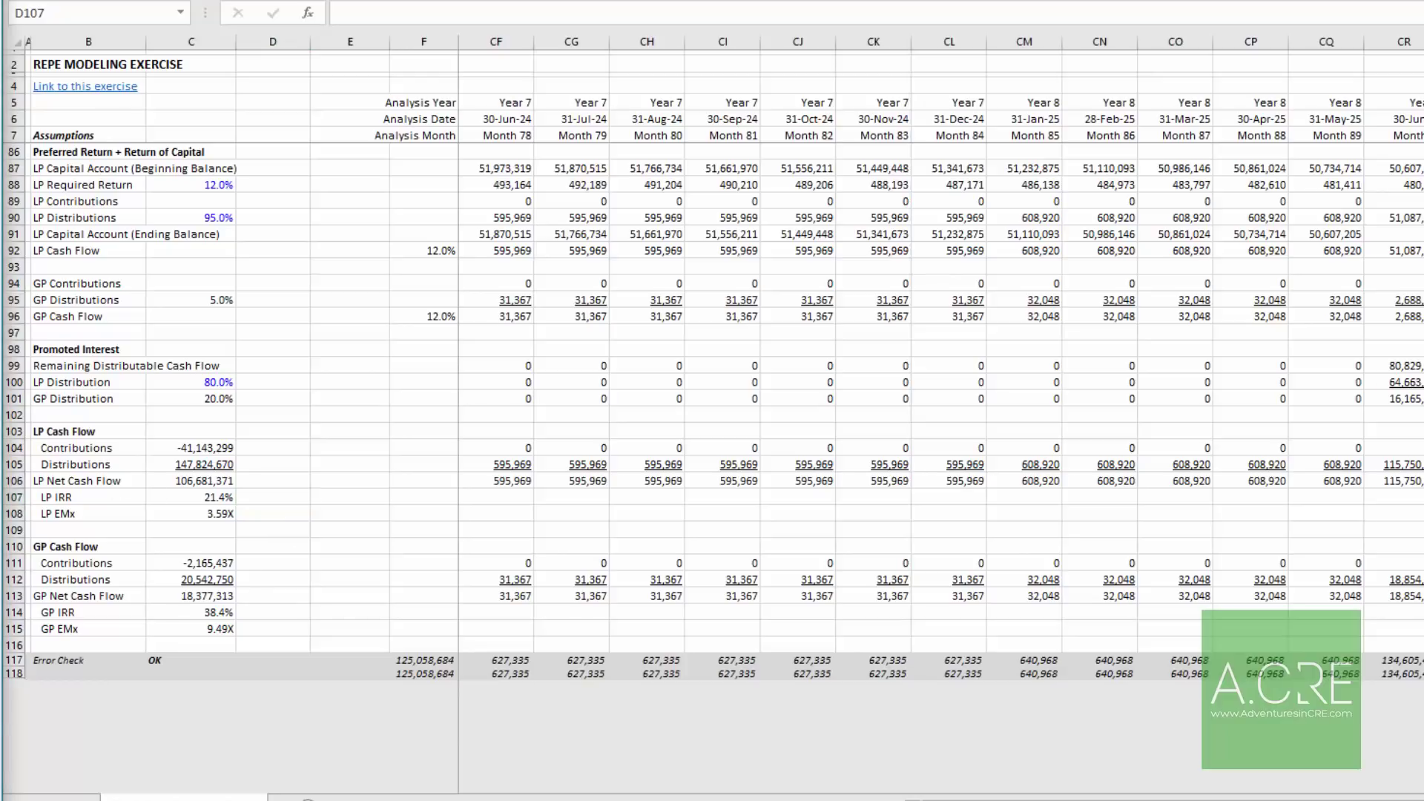
{"action": "left_click", "coordinate": [197, 447]}
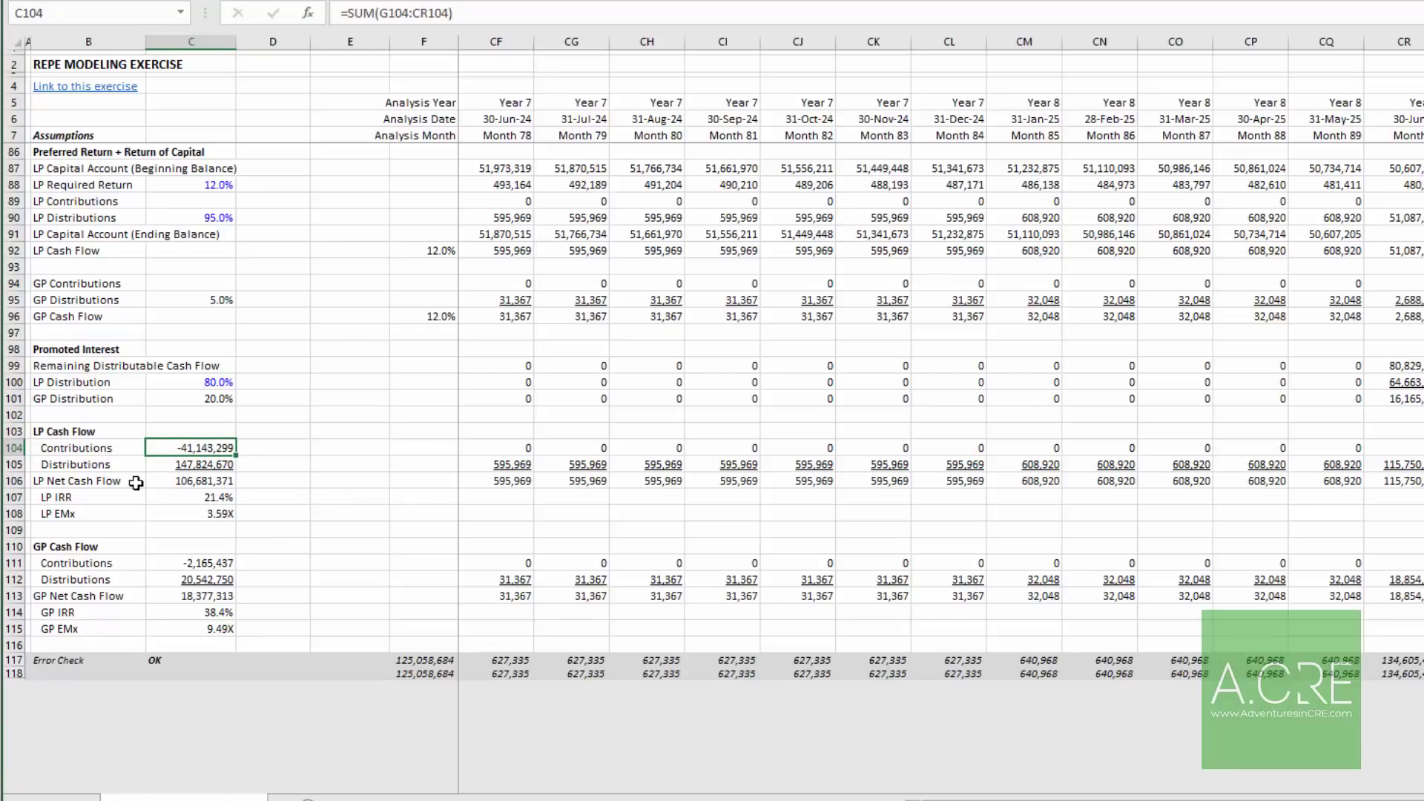
{"action": "left_click", "coordinate": [178, 483]}
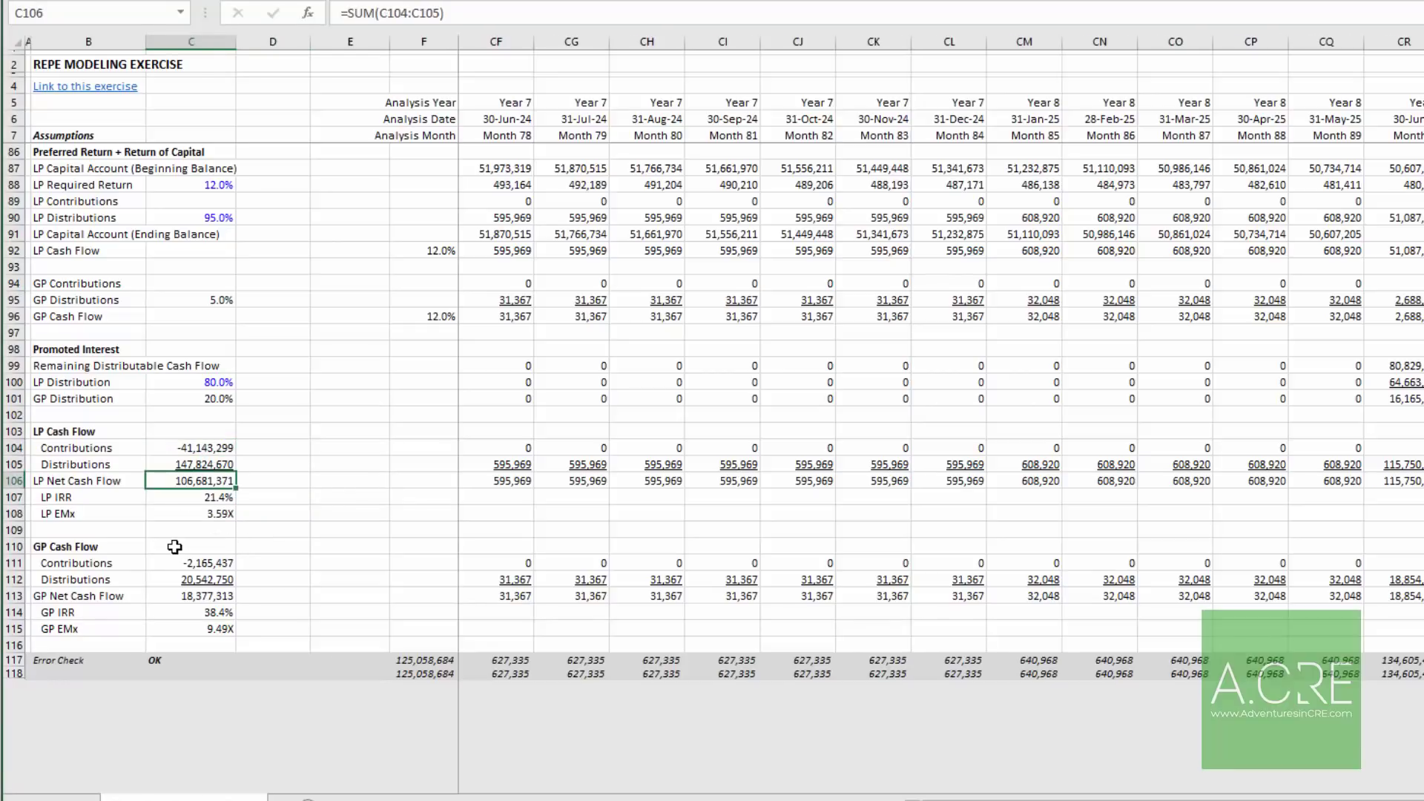
Step: Re-check the LP IRR and equity multiple formulas, then return to the development assumptions
{"action": "left_click", "coordinate": [210, 501]}
{"action": "left_click", "coordinate": [203, 515]}
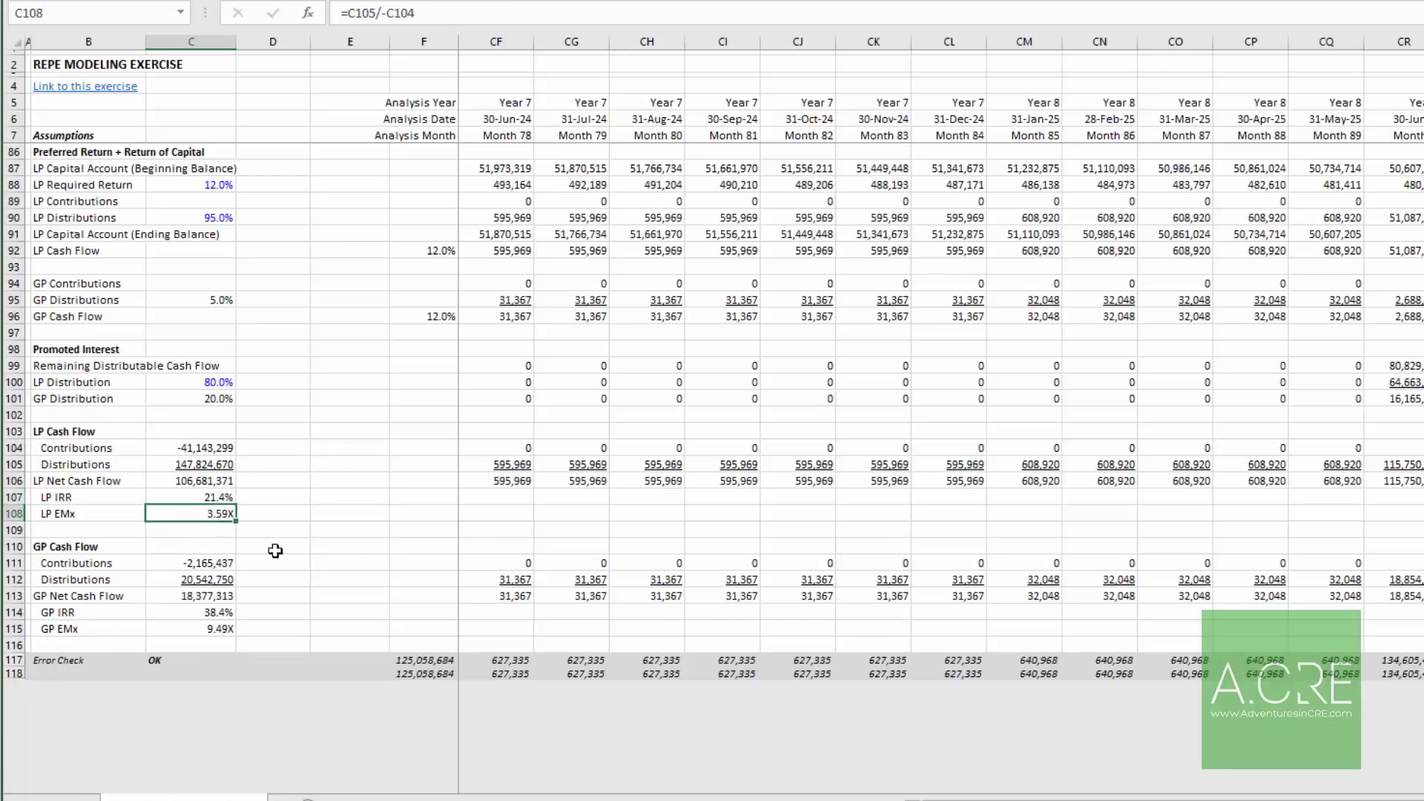
{"action": "scroll", "coordinate": [618, 521], "scroll_direction": "up", "scroll_amount": 20}
{"action": "scroll", "coordinate": [617, 521], "scroll_direction": "up", "scroll_amount": 3}
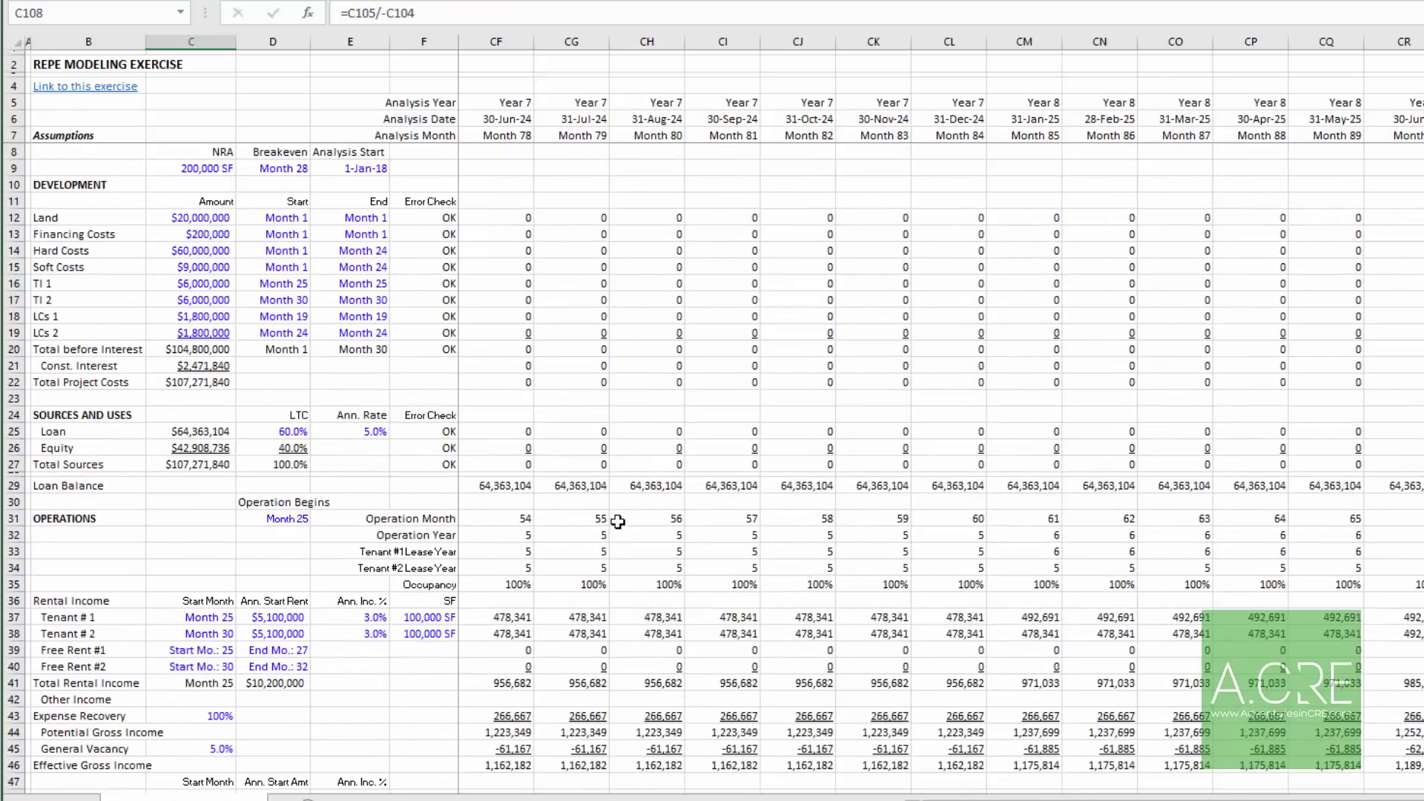